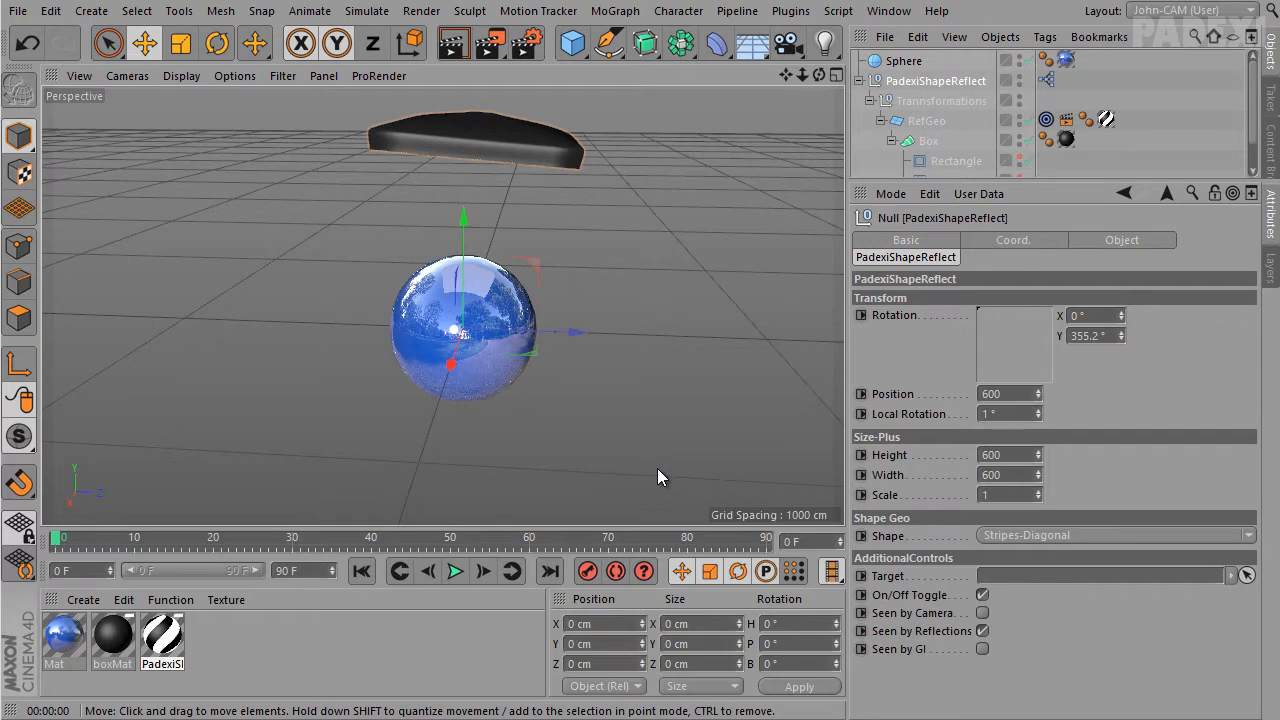
Examine the node network in the XPresso tag of the PadexiShapeReflect null, including its Size Plus & Enabled, Compositing and Layer nodes
double_click(1047, 79)
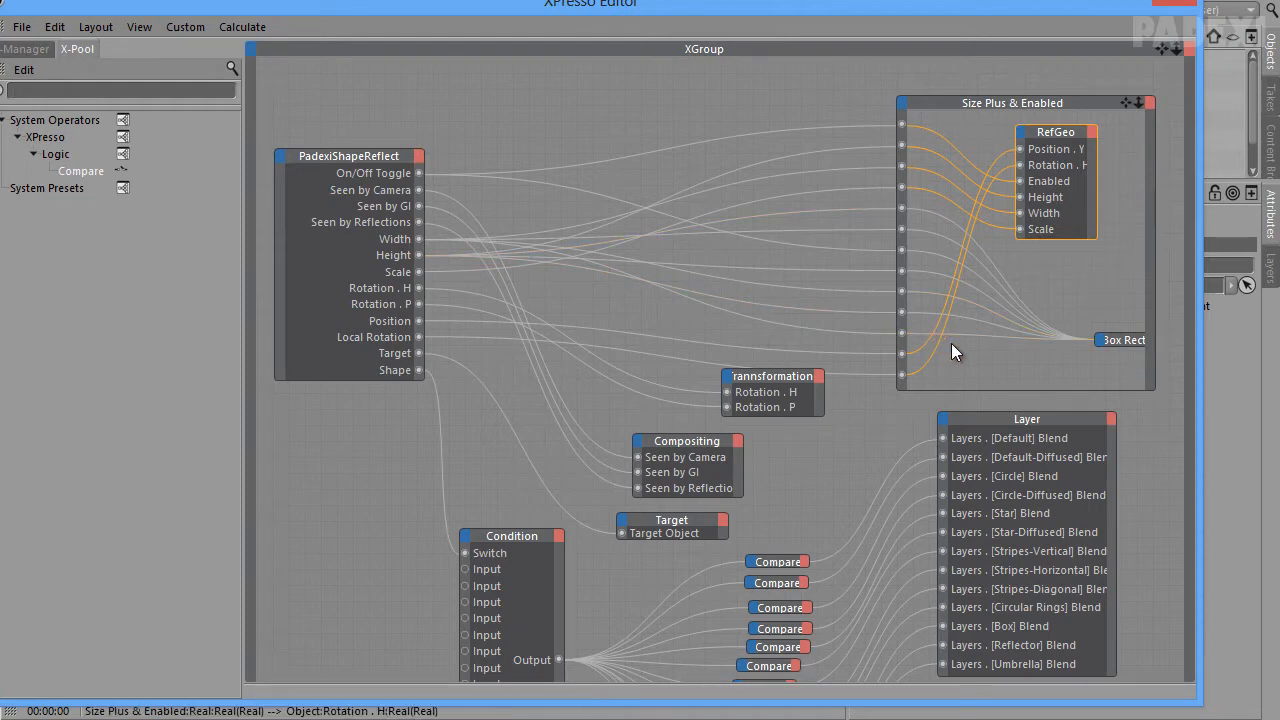
alt+middle_drag(961, 524, 926, 490)
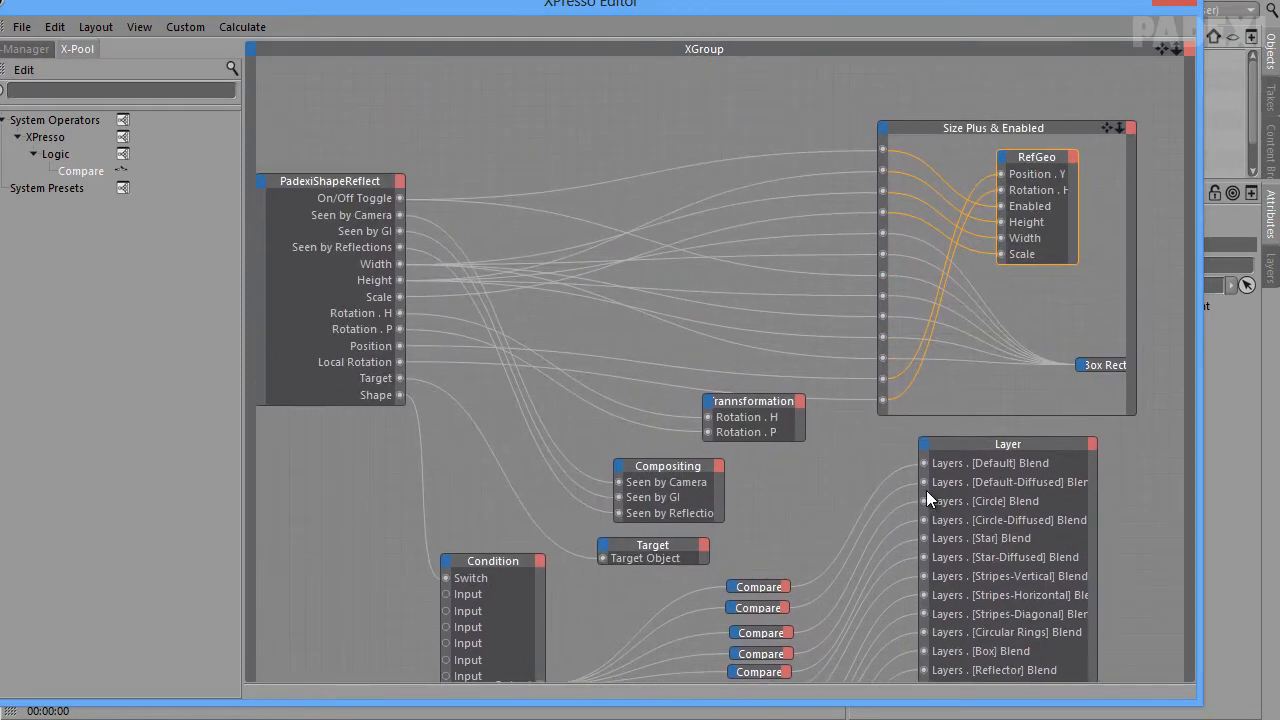
click(1174, 6)
click(927, 80)
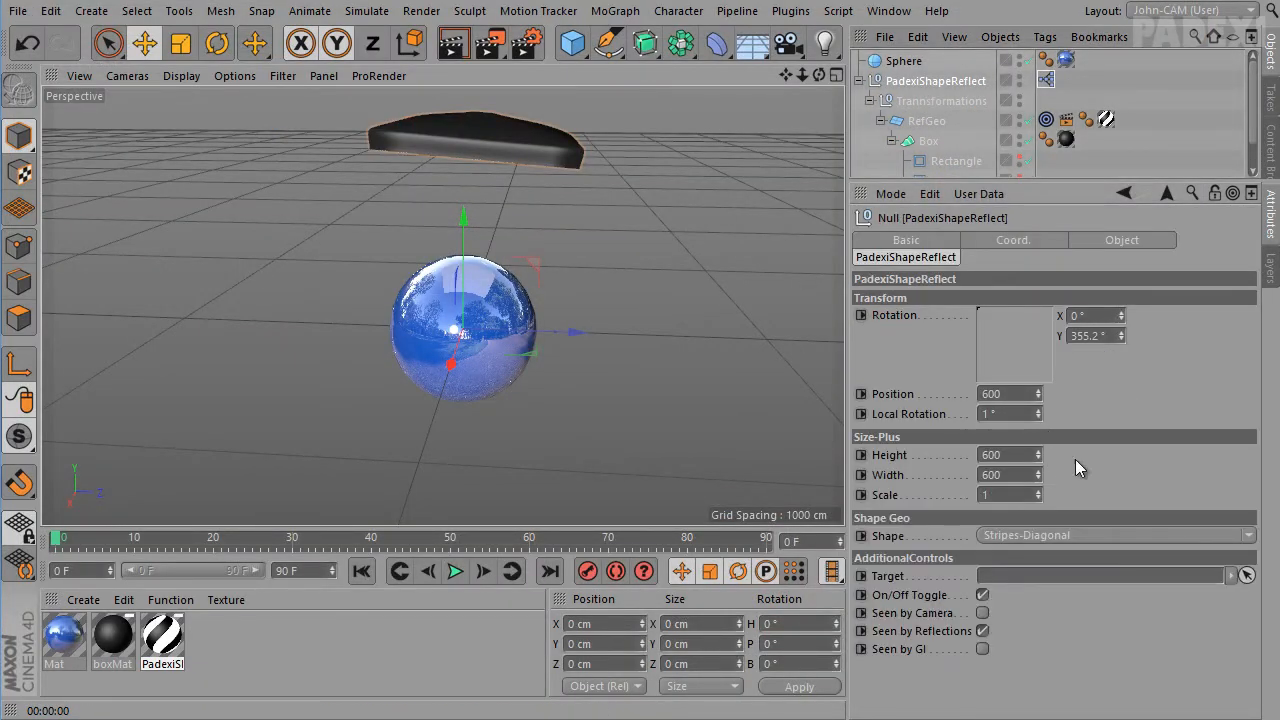
Rotate the PadexiShapeReflect reflector around the sphere to X 187.2° and Y 321.6°
alt+drag(677, 354, 425, 305)
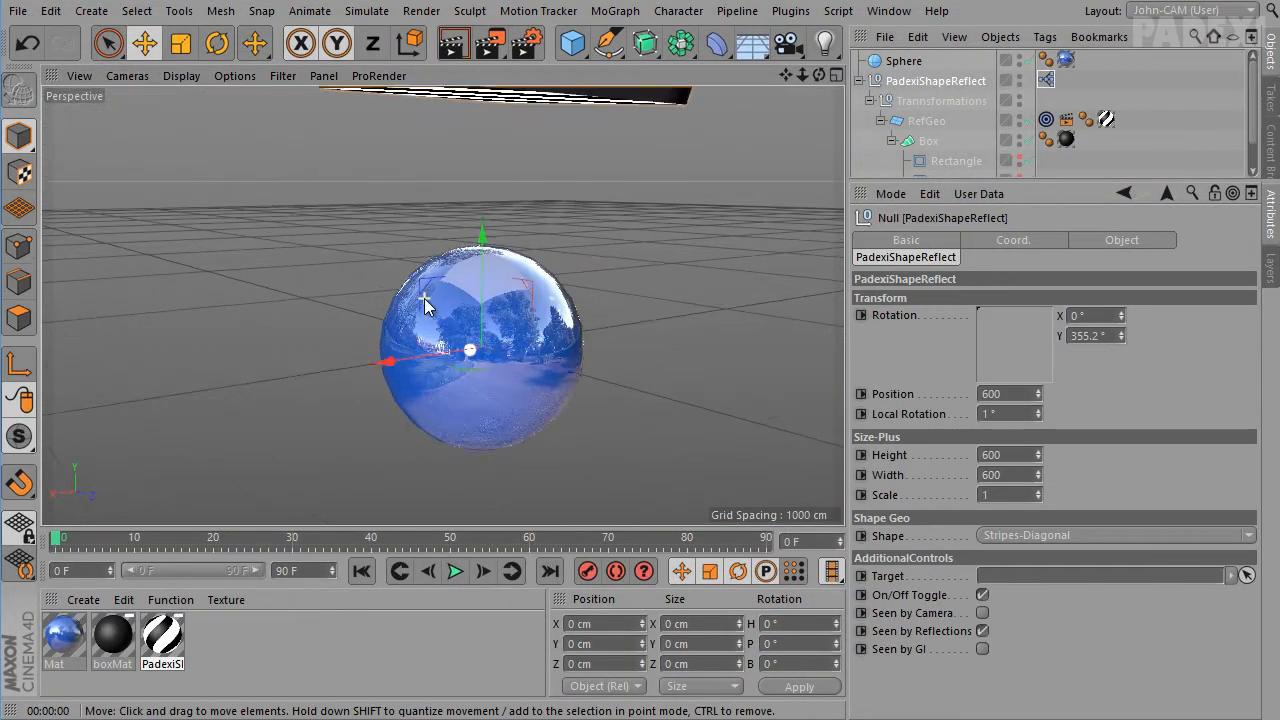
alt+drag(463, 405, 554, 414)
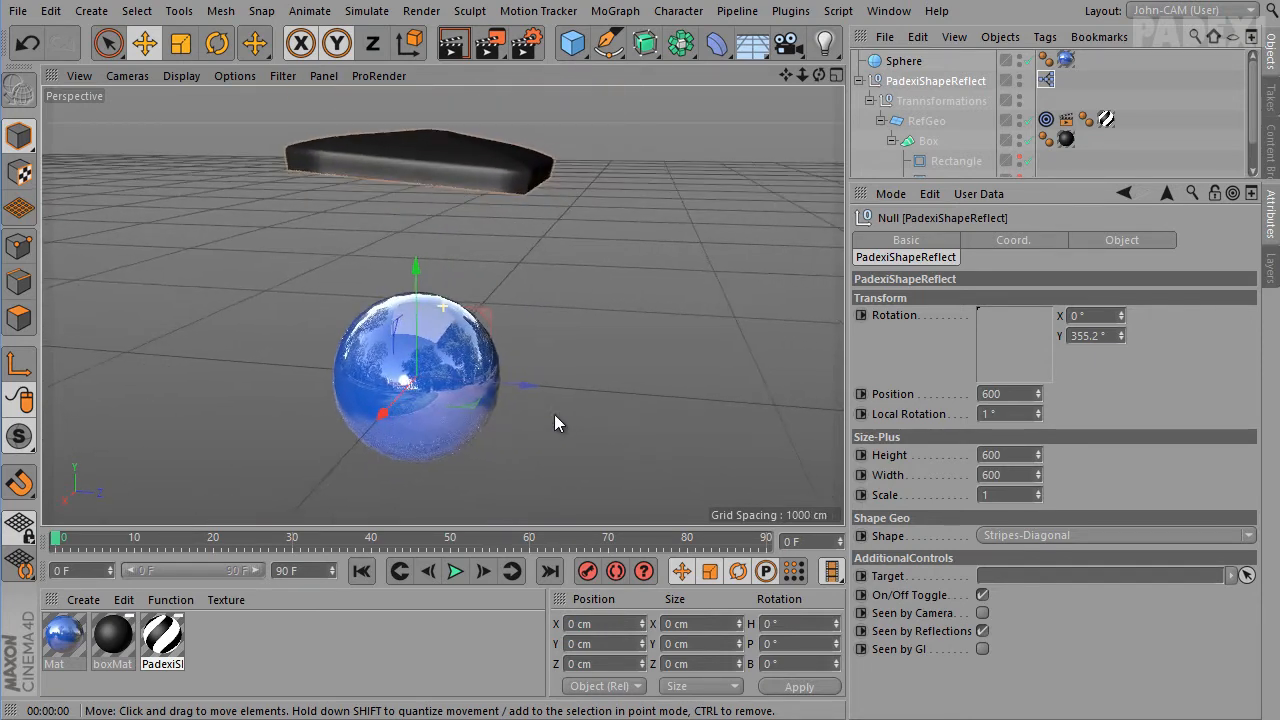
click(1035, 343)
drag(1035, 343, 1018, 320)
Set the reflector's position to 100
click(1000, 393)
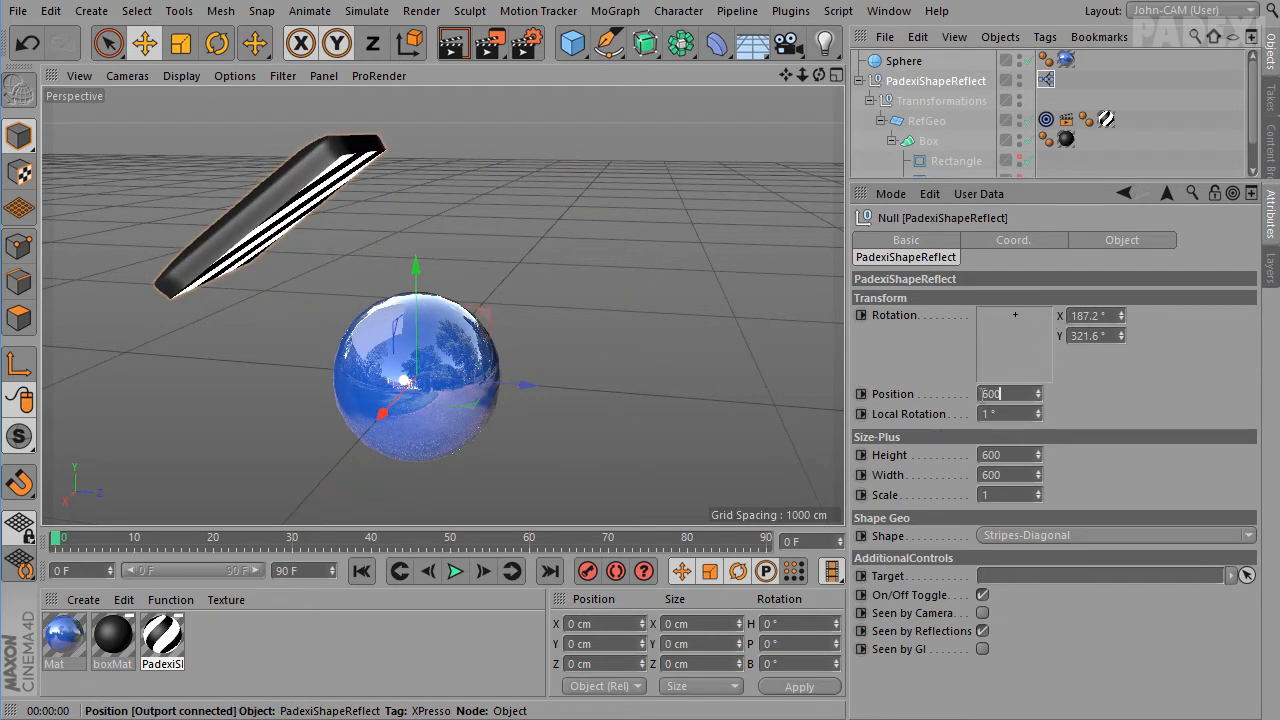
text(100)
key(Return)
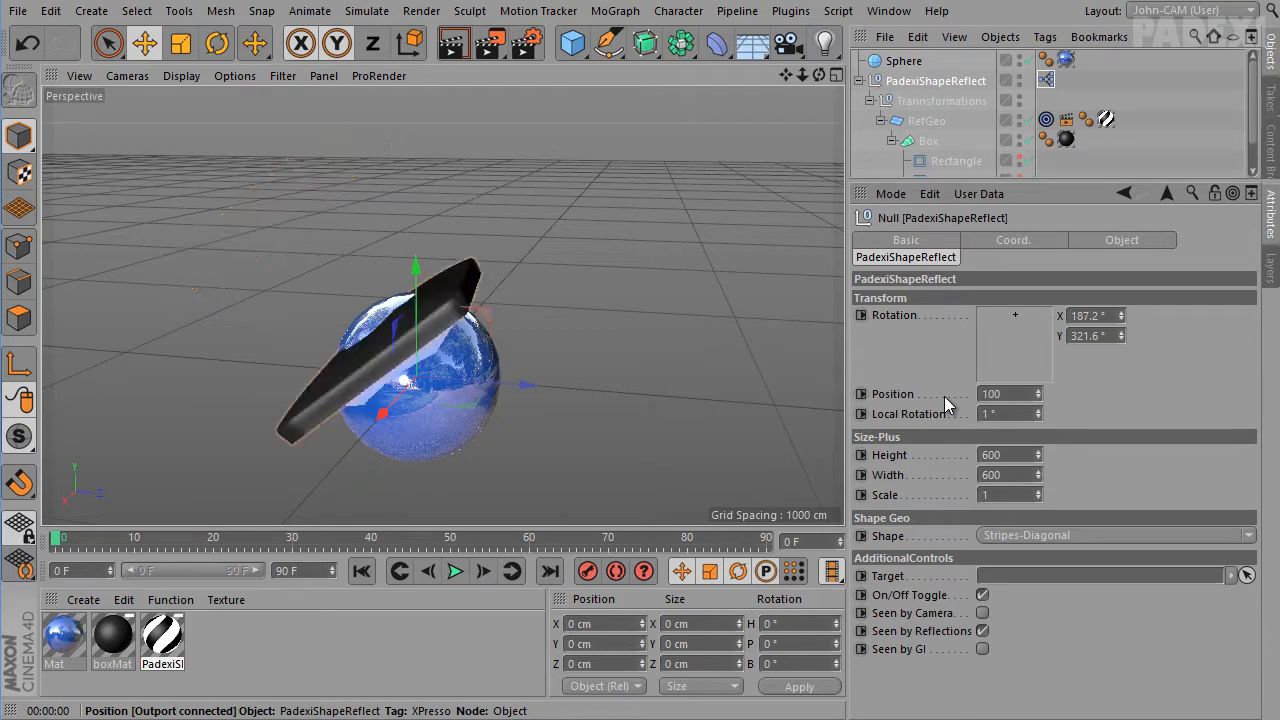
Set the reflector's local rotation to 48° and its position to 600
drag(1039, 394, 1040, 418)
click(1037, 410)
alt+drag(705, 400, 680, 440)
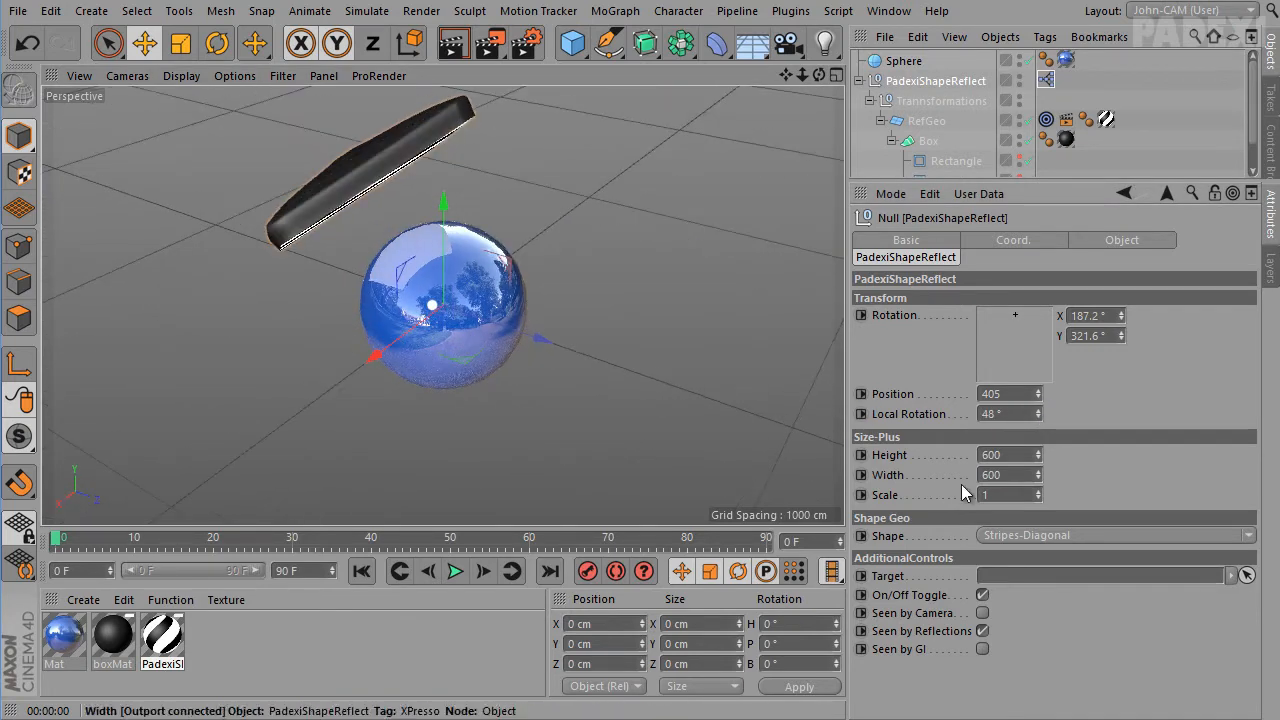
click(1009, 394)
text(600)
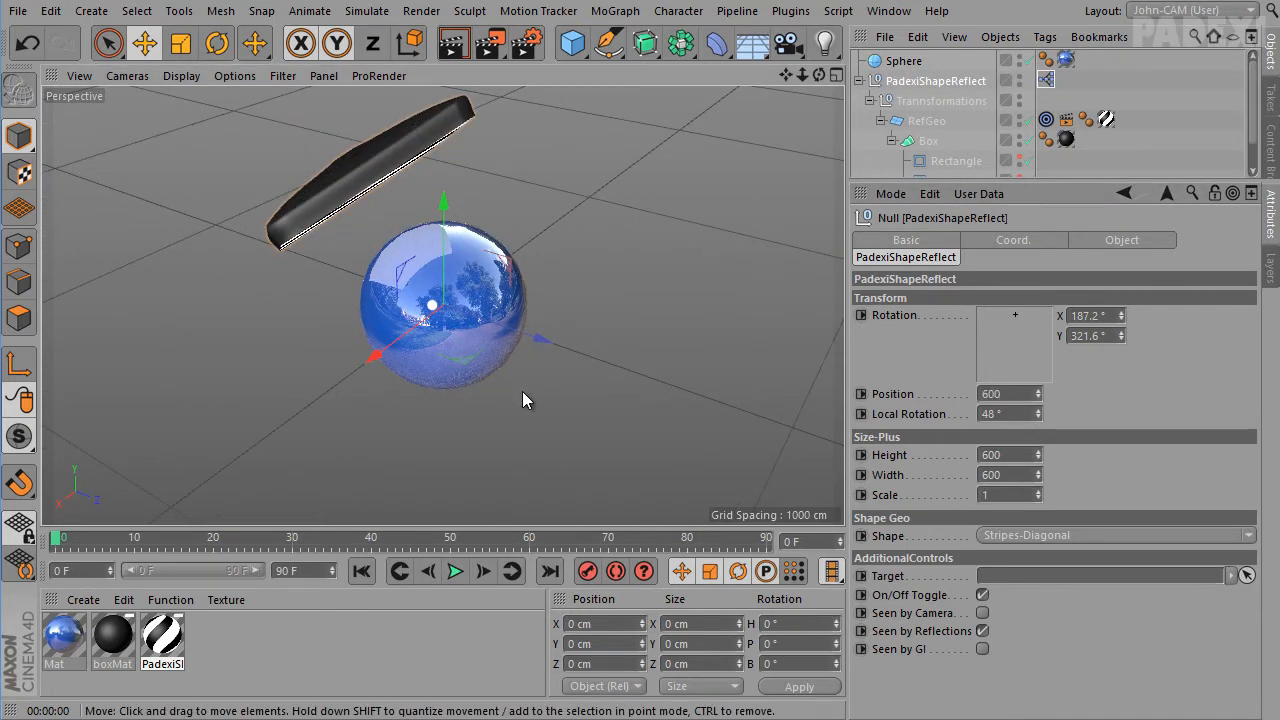
key(Return)
Set the reflector's height and width to 800
click(1007, 455)
text(800)
key(Tab)
text(800)
key(Return)
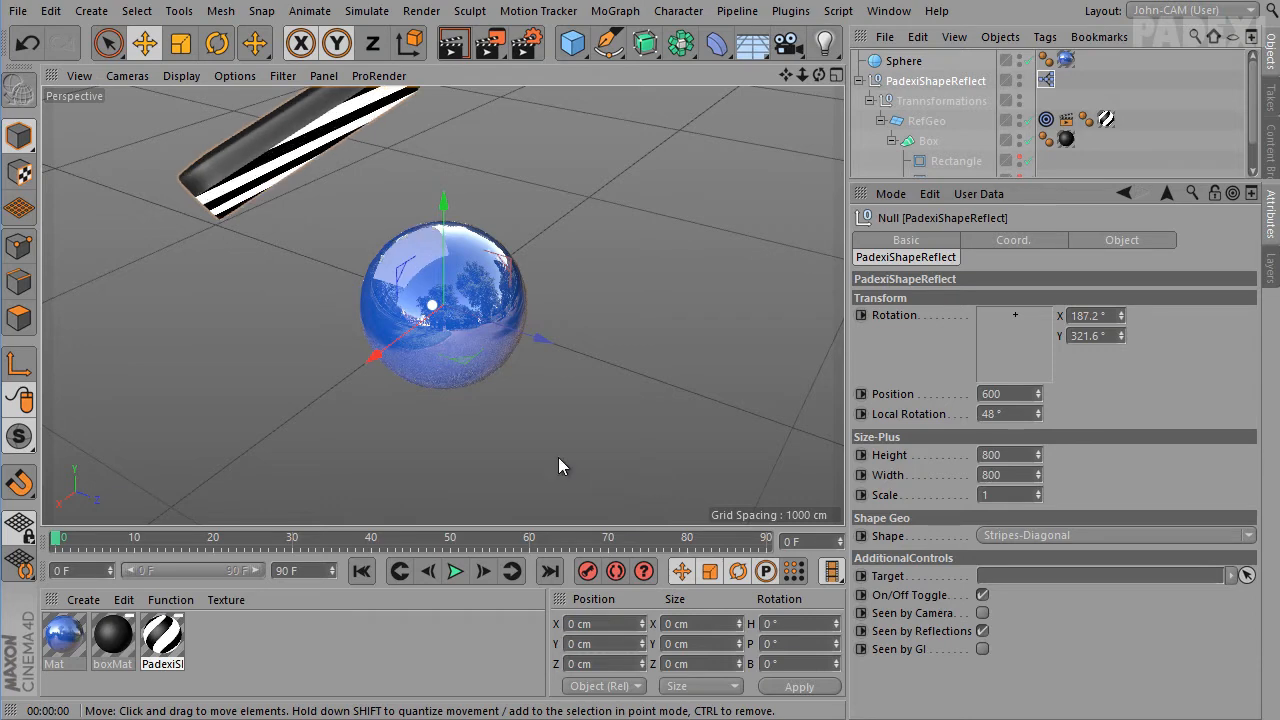
Render the view to check the striped reflection on the sphere
alt+drag(558, 457, 484, 87)
click(454, 46)
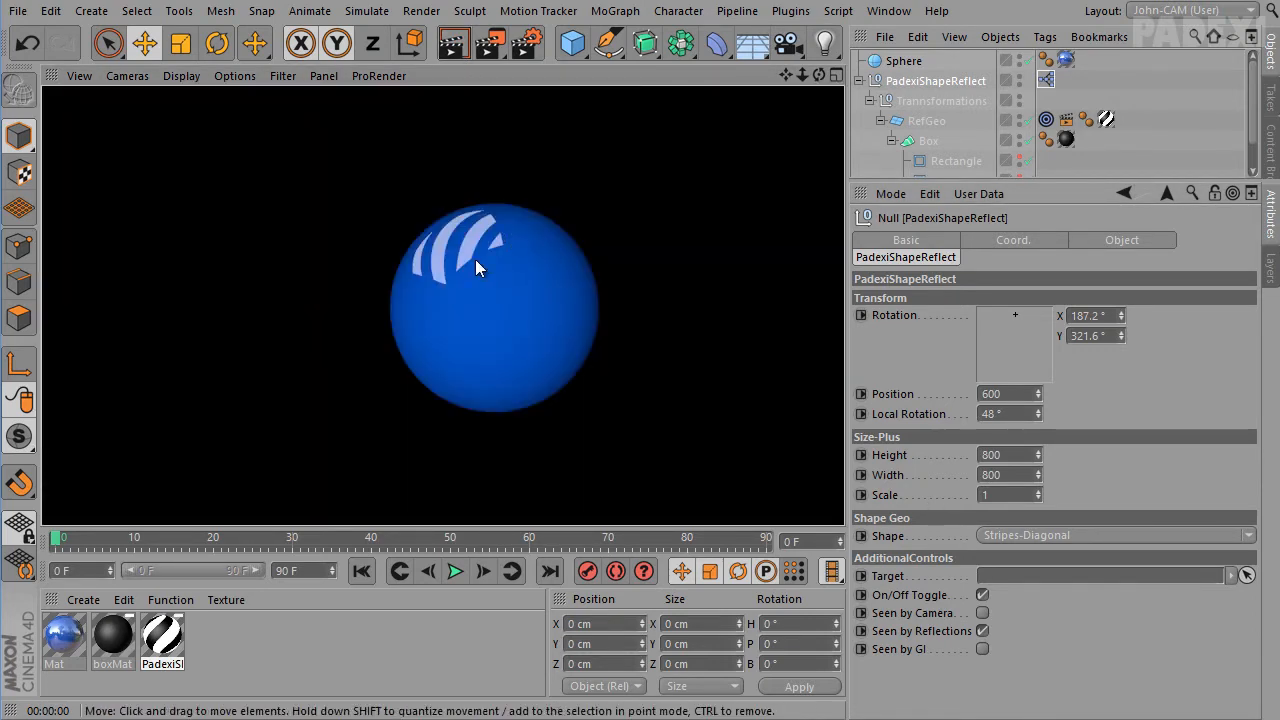
click(672, 220)
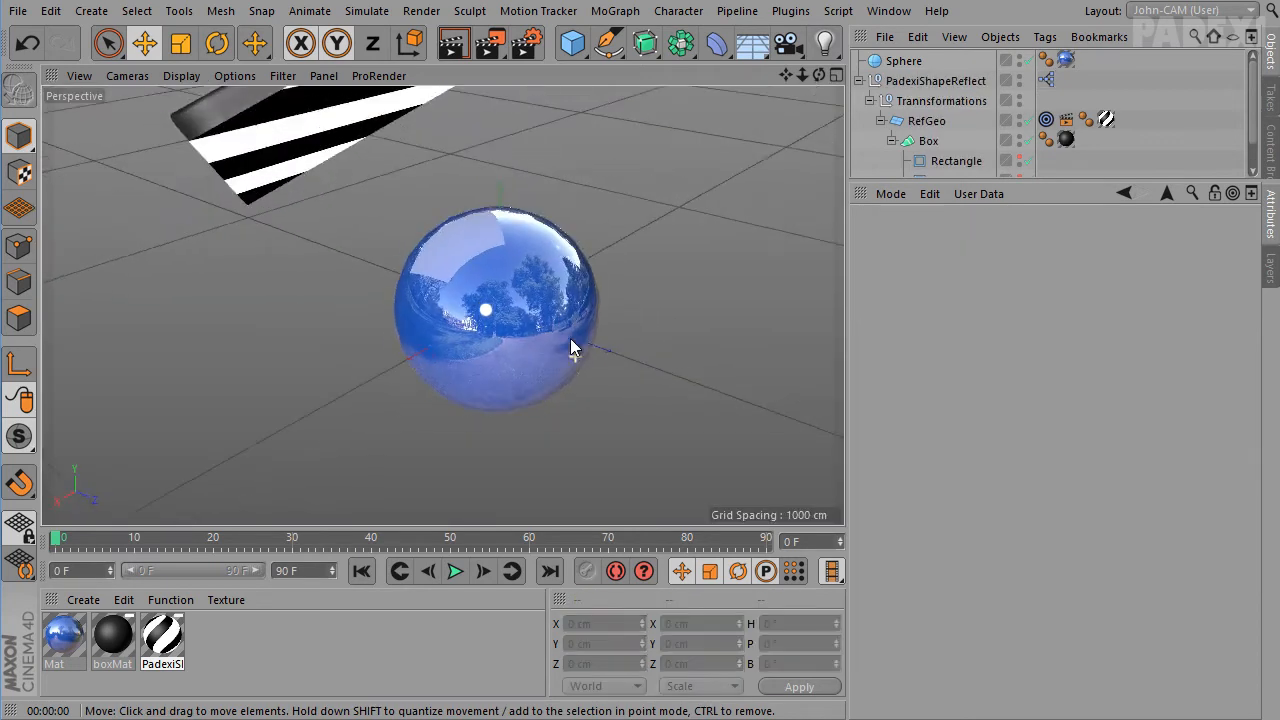
Change the reflector's shape to Circle-Diffused and render the view
click(935, 81)
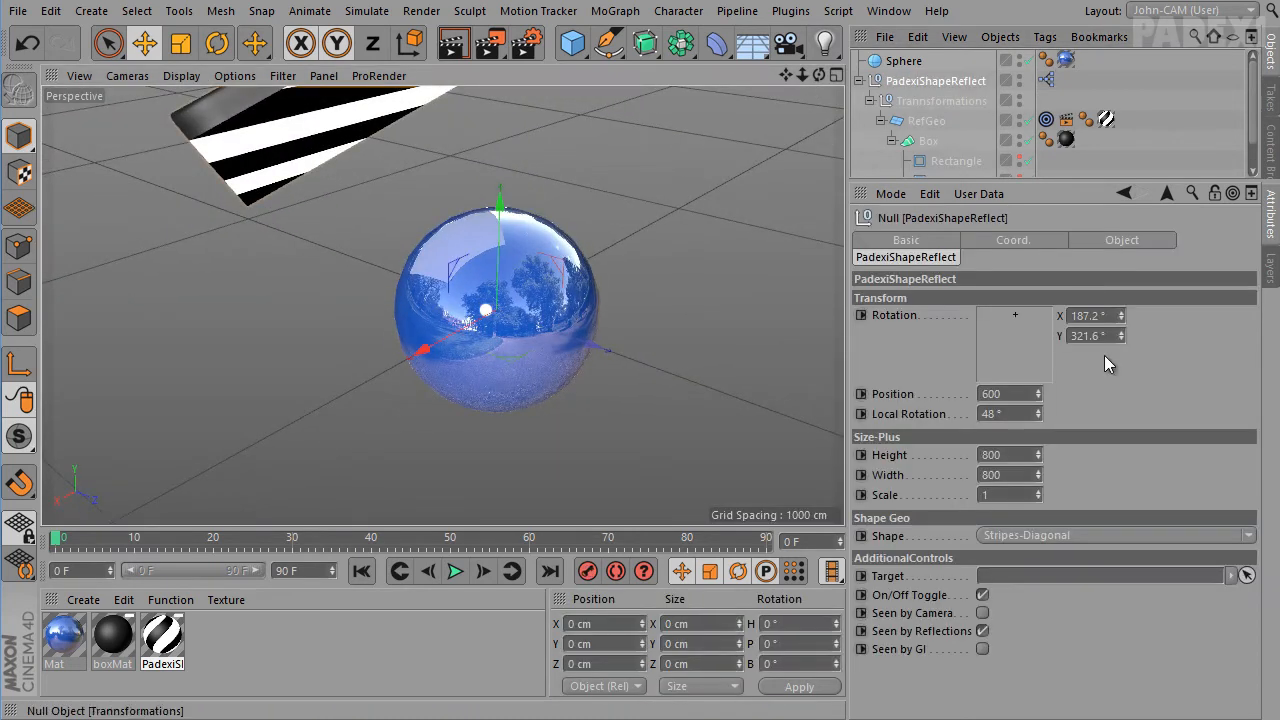
click(1001, 536)
click(1113, 613)
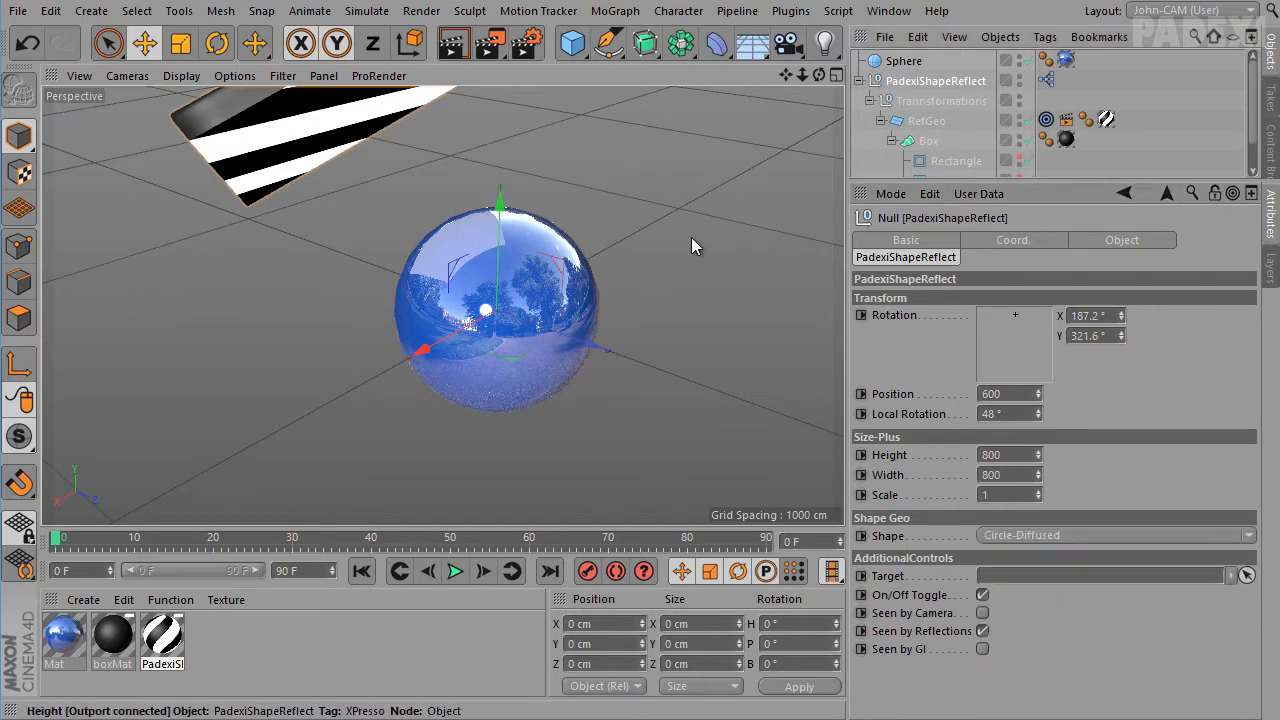
click(458, 40)
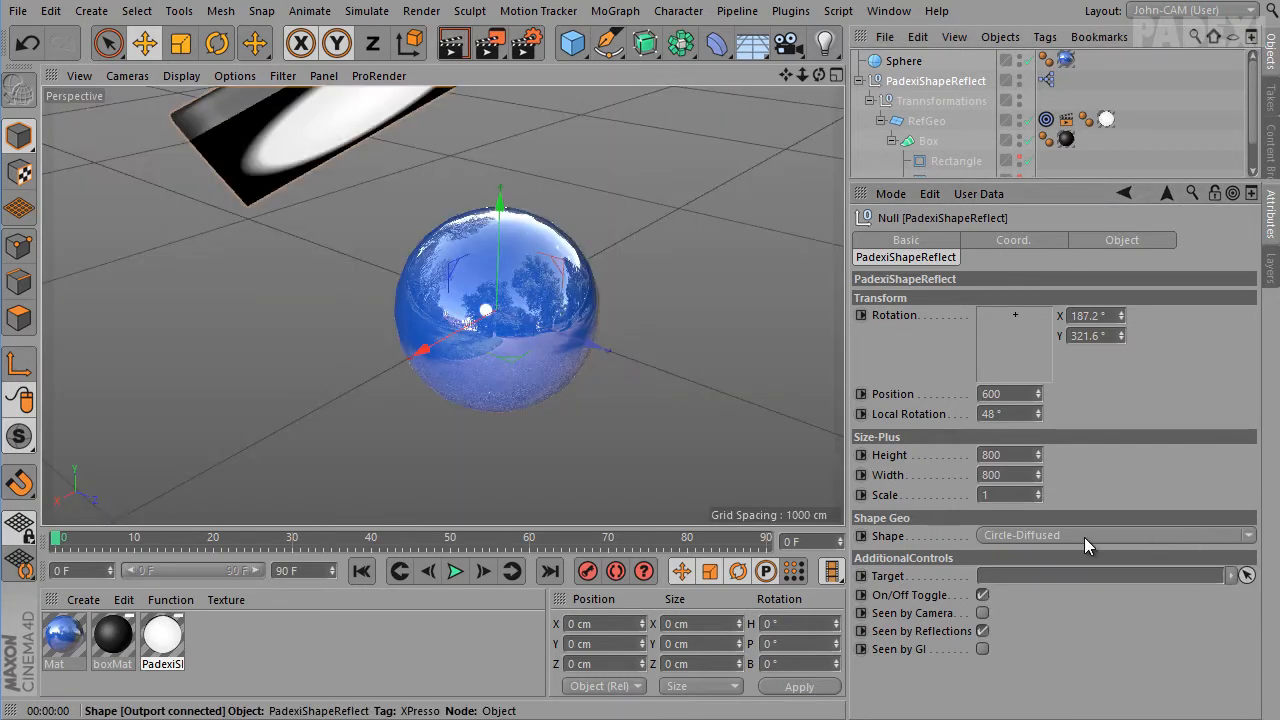
Change the PadexiShapeReflect shape to Circular Rings and render its reflection on the sphere
click(1084, 537)
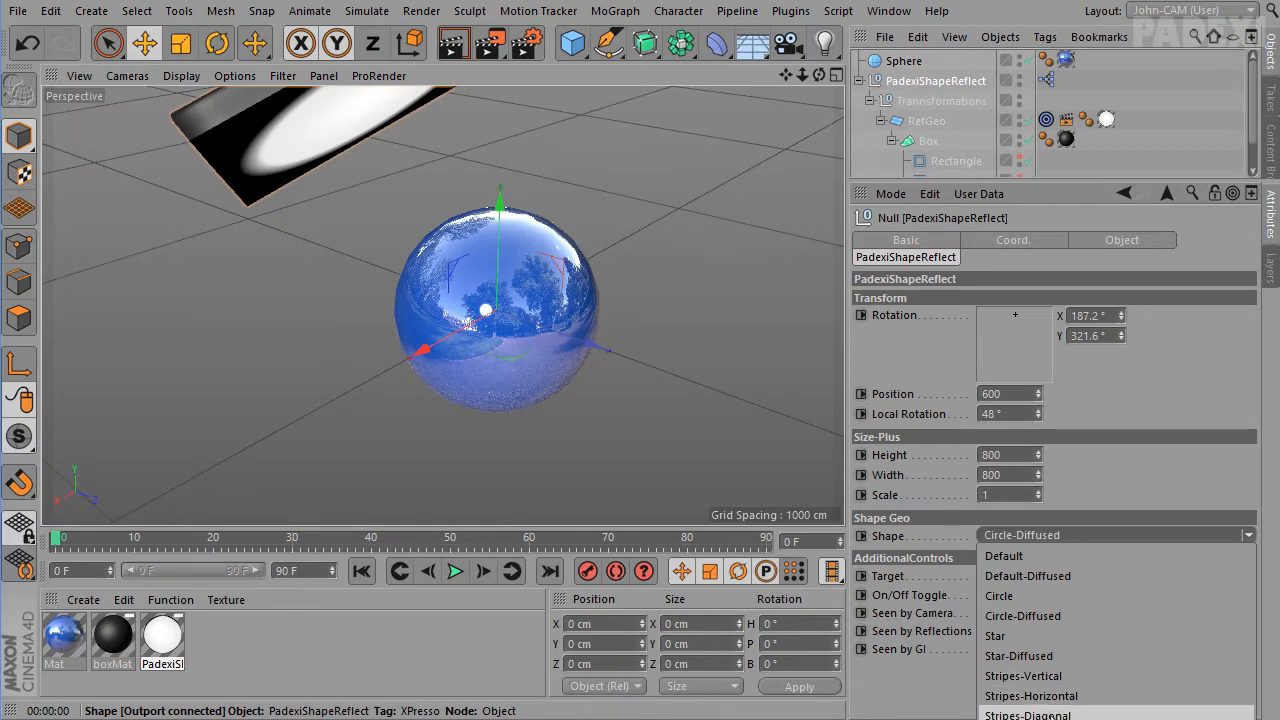
click(1030, 717)
click(457, 44)
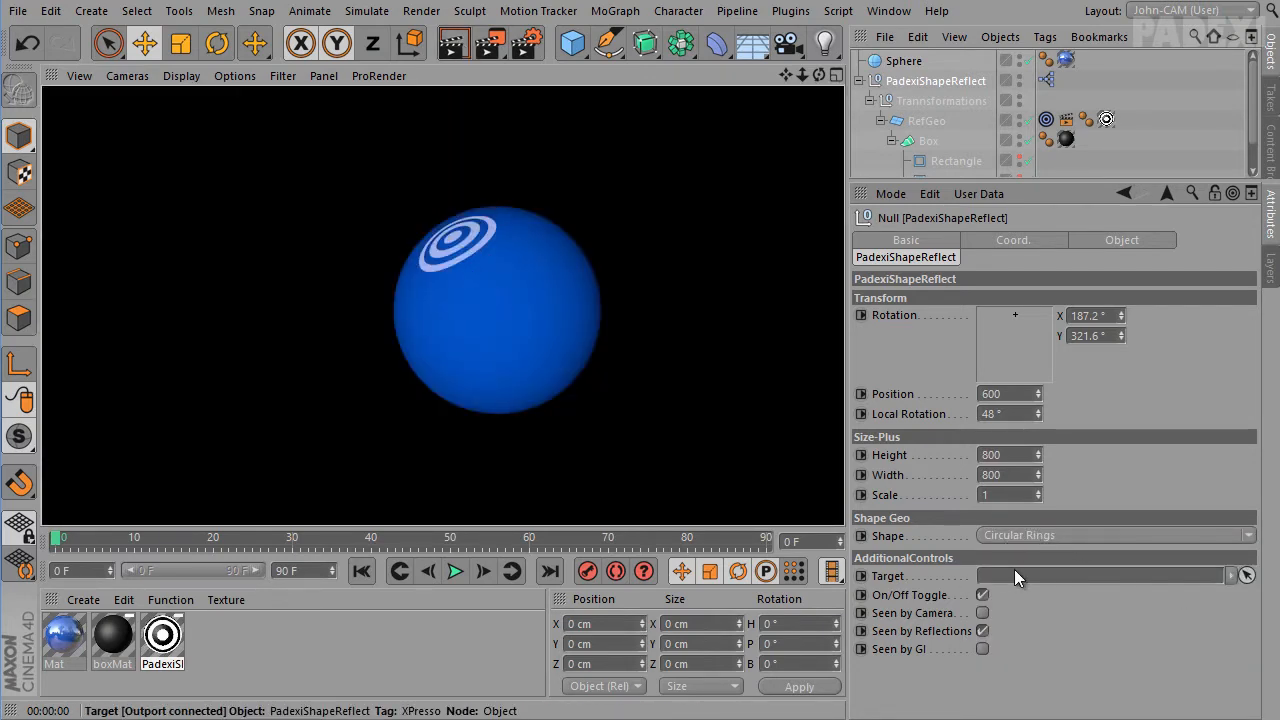
click(626, 367)
Add a cube and move it along X to about 1366 cm, away from the sphere
alt+drag(840, 378, 490, 348)
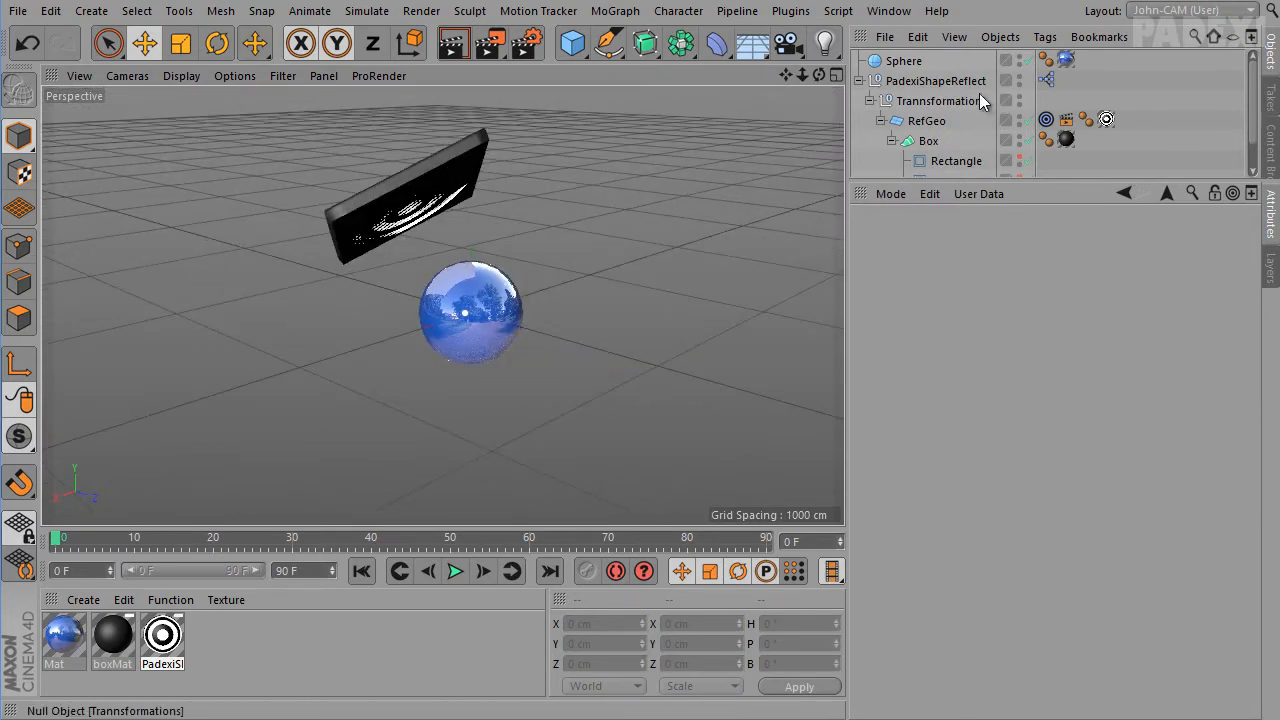
click(938, 81)
alt+drag(394, 337, 421, 257)
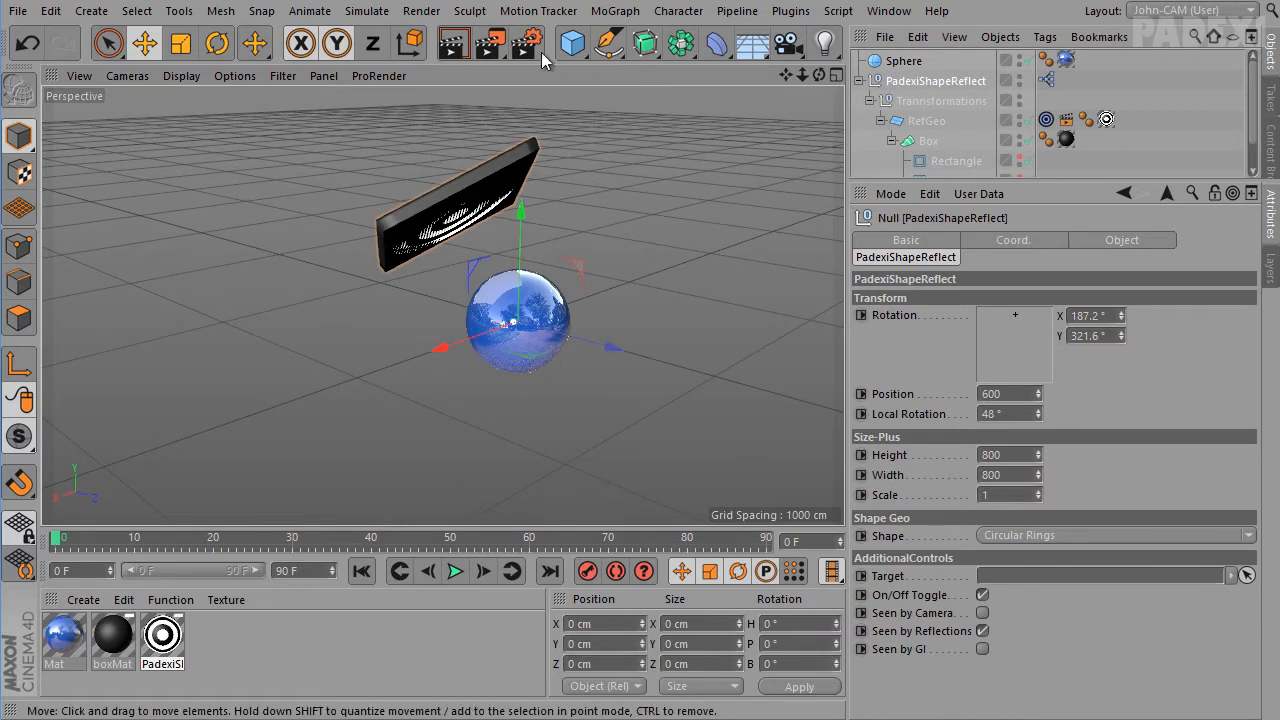
click(576, 42)
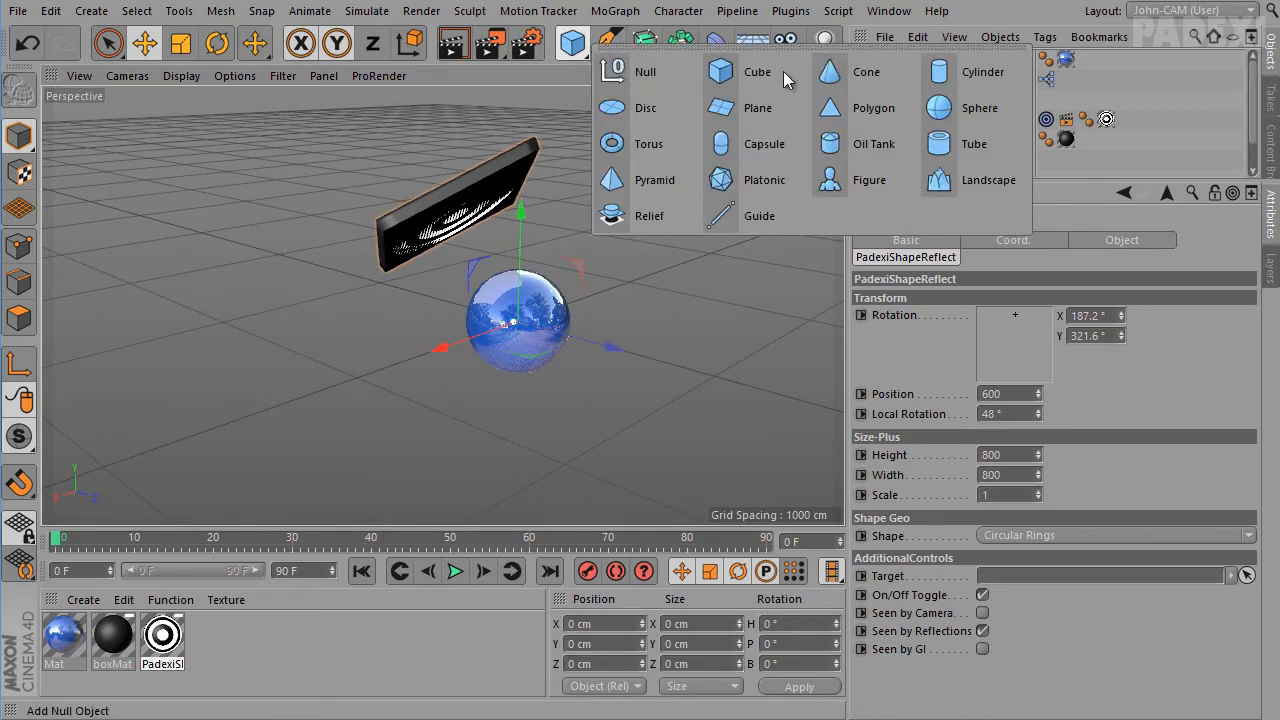
click(772, 67)
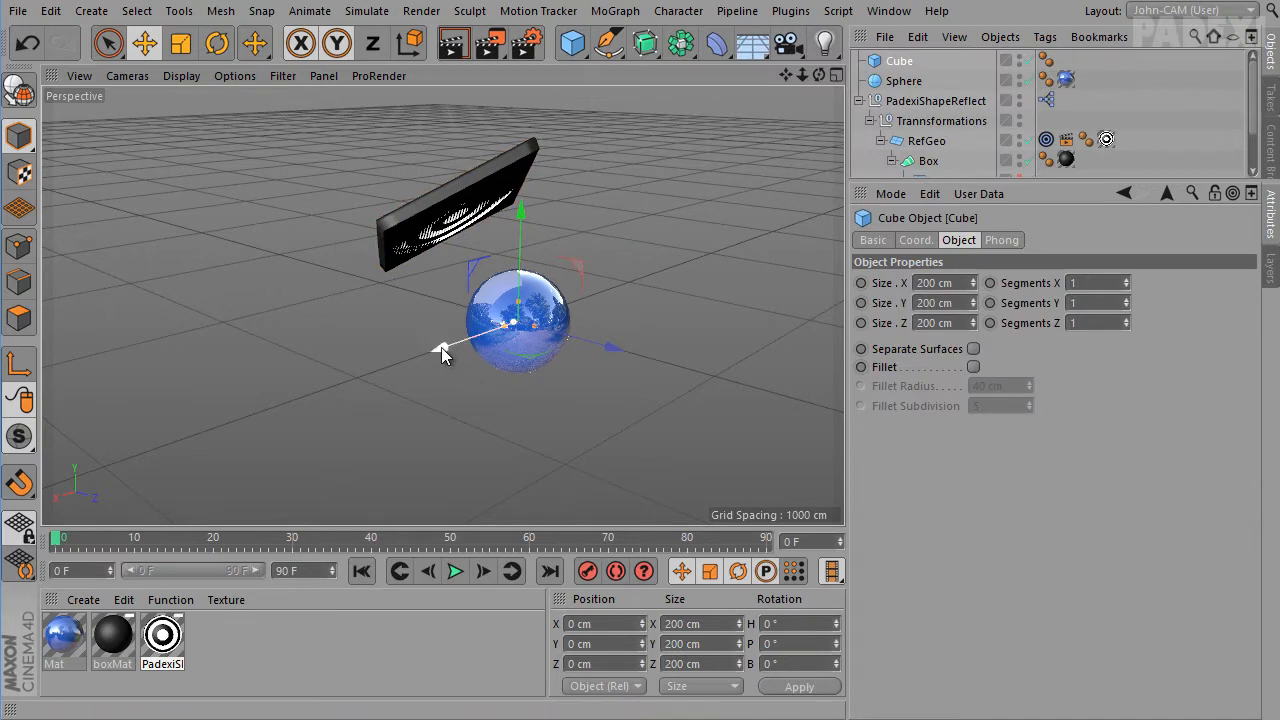
drag(441, 347, 176, 471)
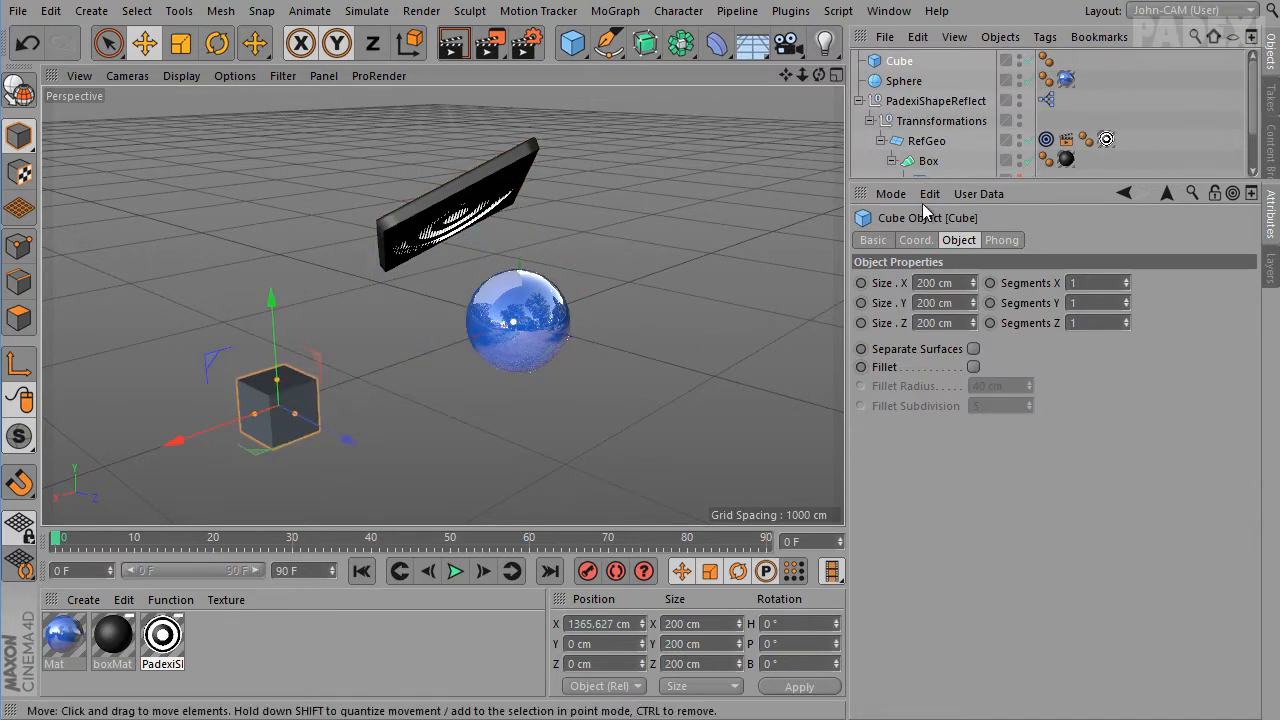
Assign the cube as the Target of the PadexiShapeReflect null
click(934, 99)
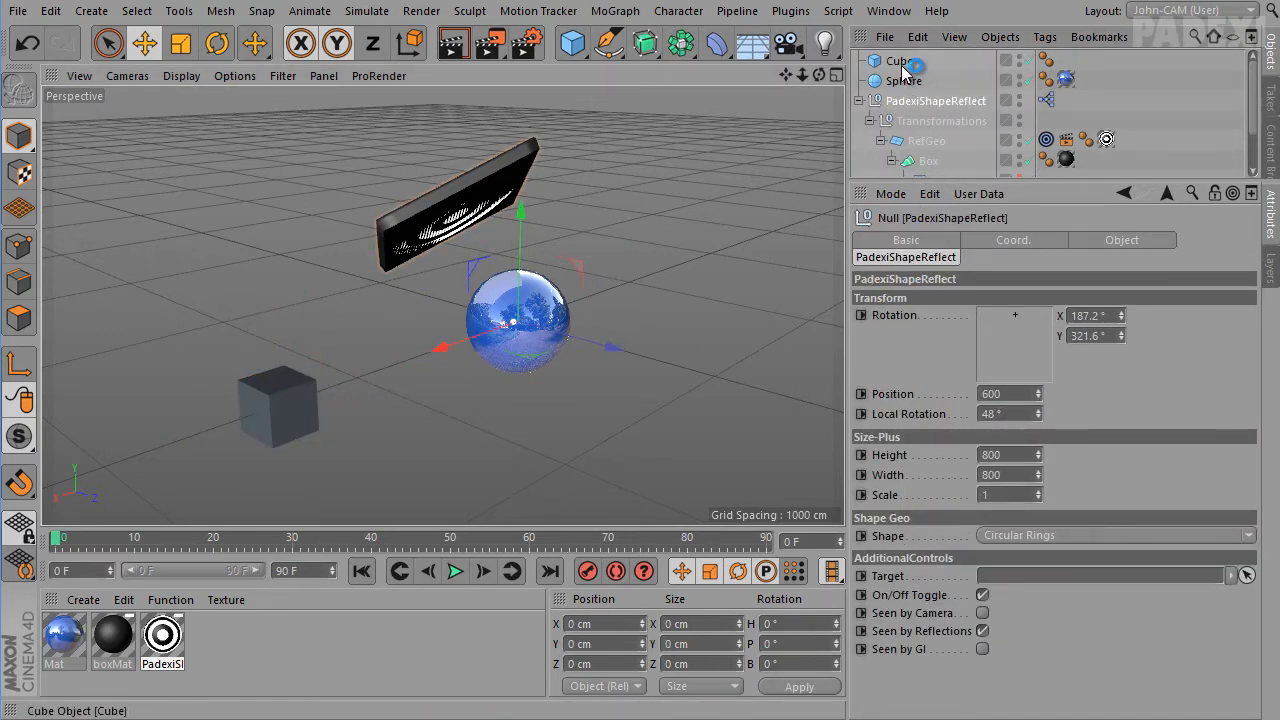
drag(937, 82, 997, 206)
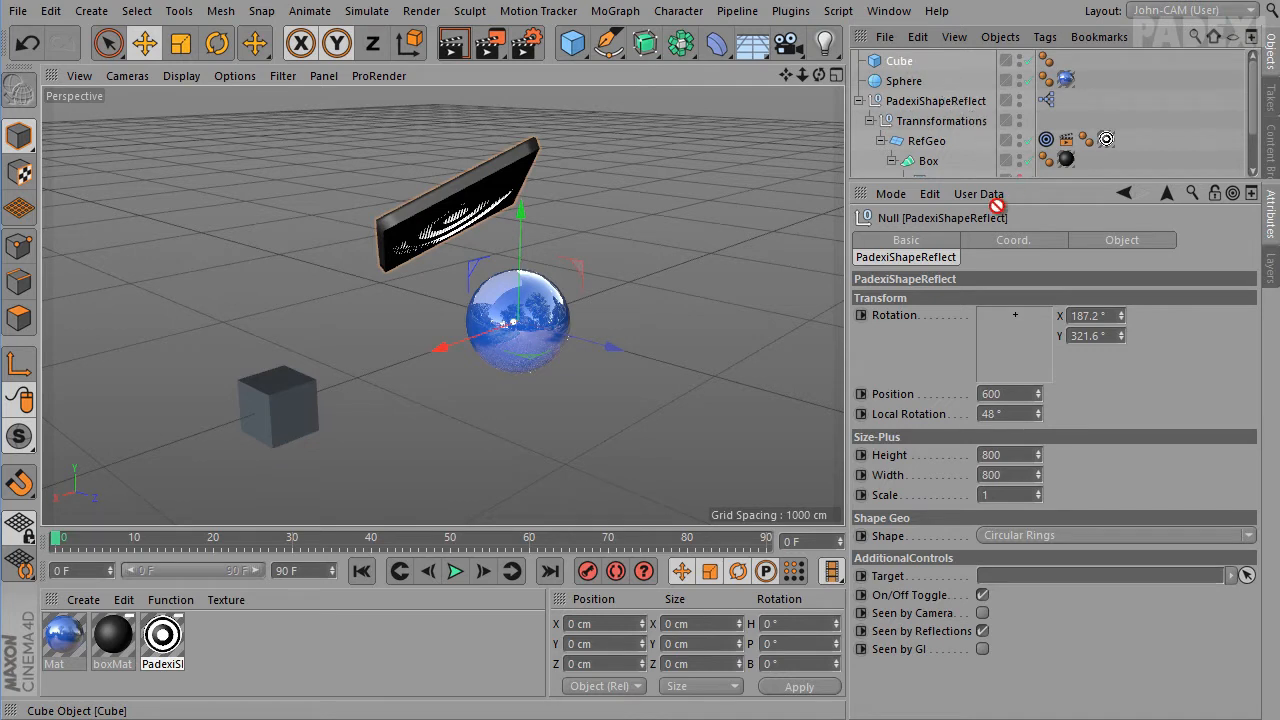
drag(947, 122, 900, 536)
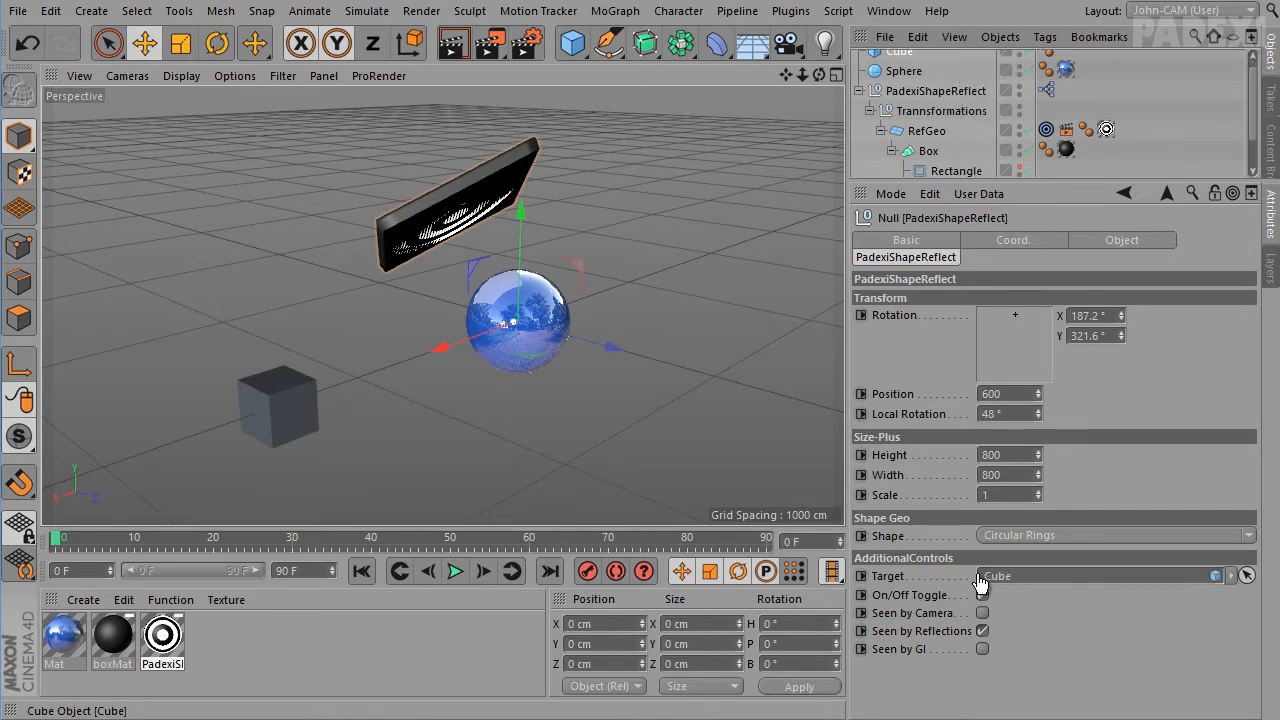
drag(1005, 586, 978, 576)
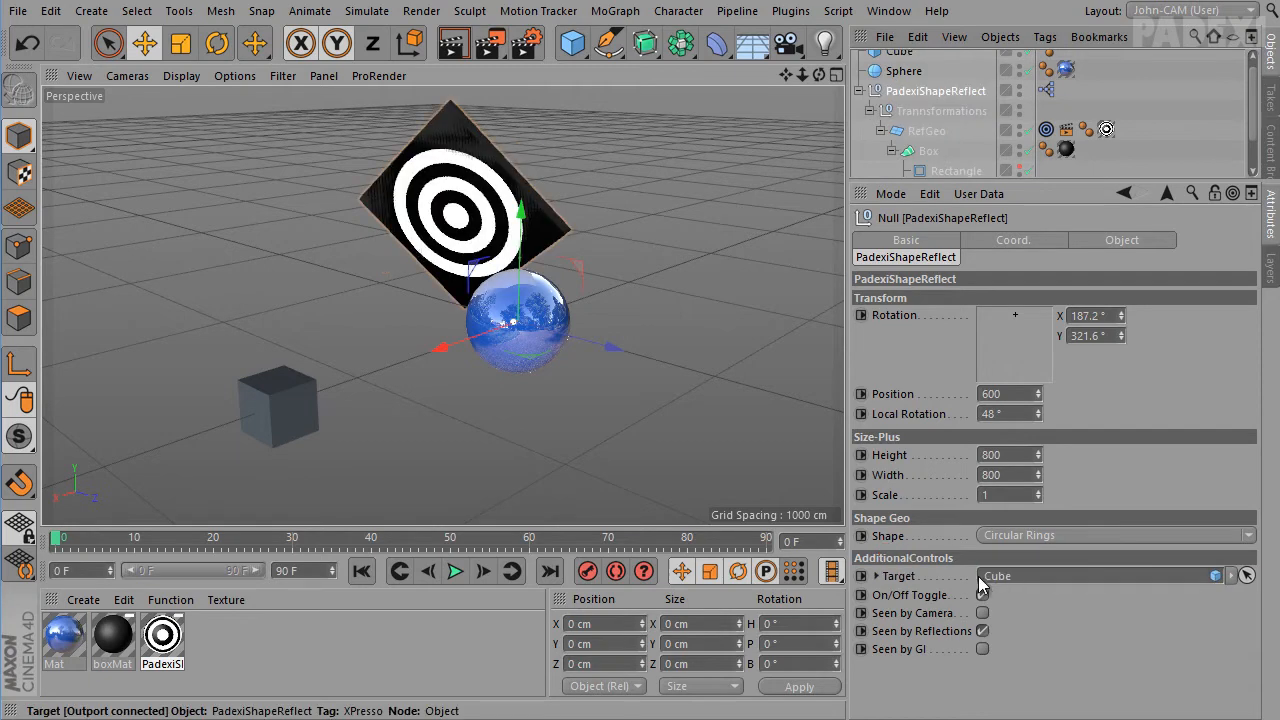
Move the target cube to test the reflector's tracking, and reselect the PadexiShapeReflect null
alt+drag(549, 385, 470, 350)
click(401, 353)
drag(335, 373, 520, 478)
click(914, 91)
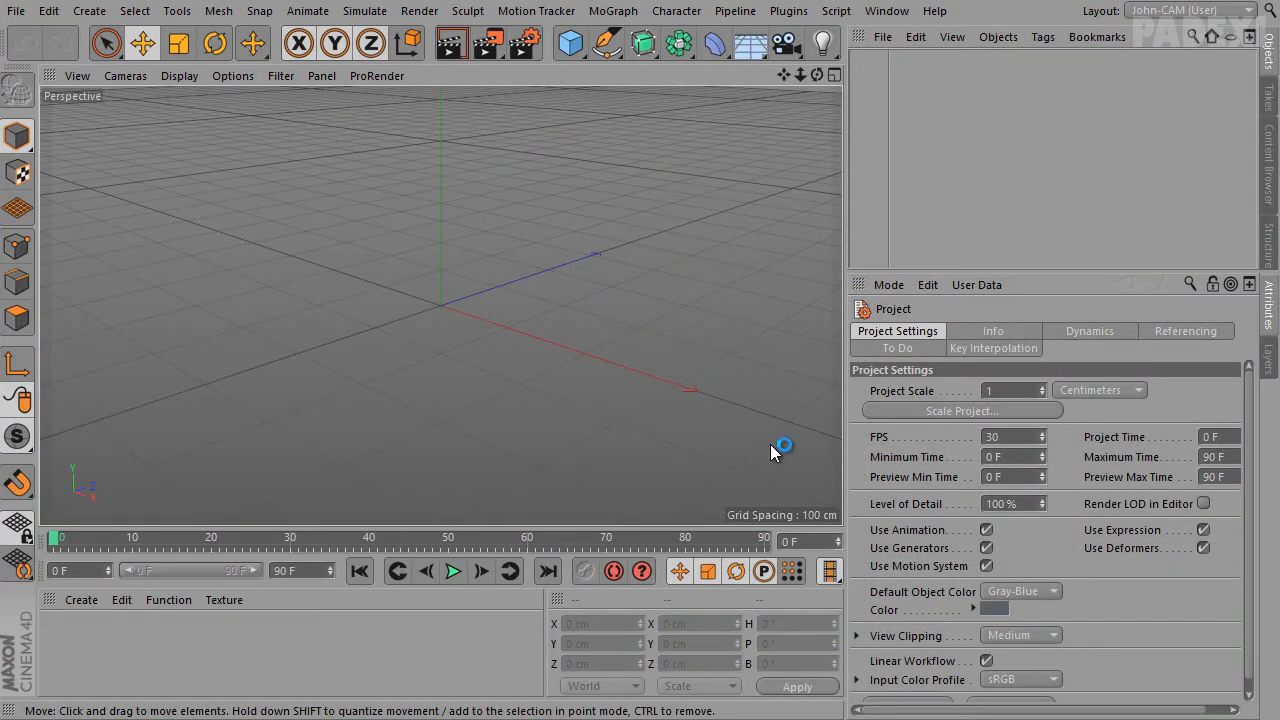
Add a rectangle spline in the empty project and set its width and height to 600 cm
click(606, 46)
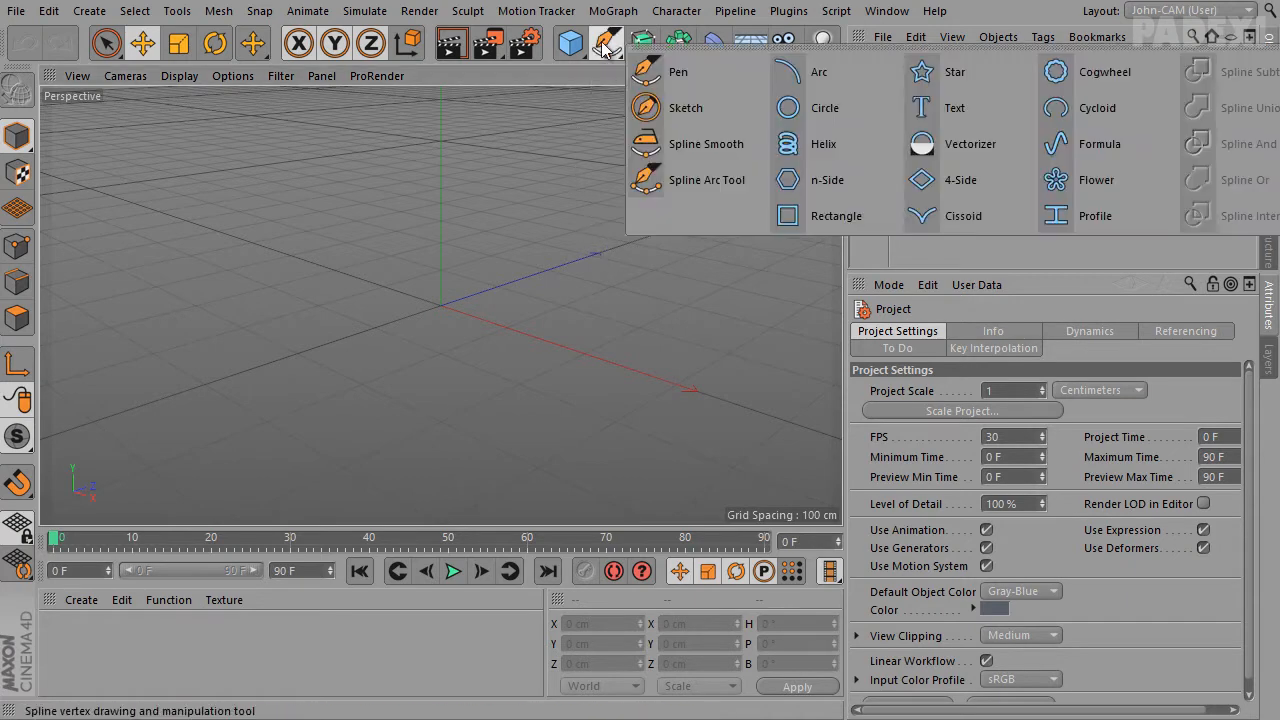
click(818, 215)
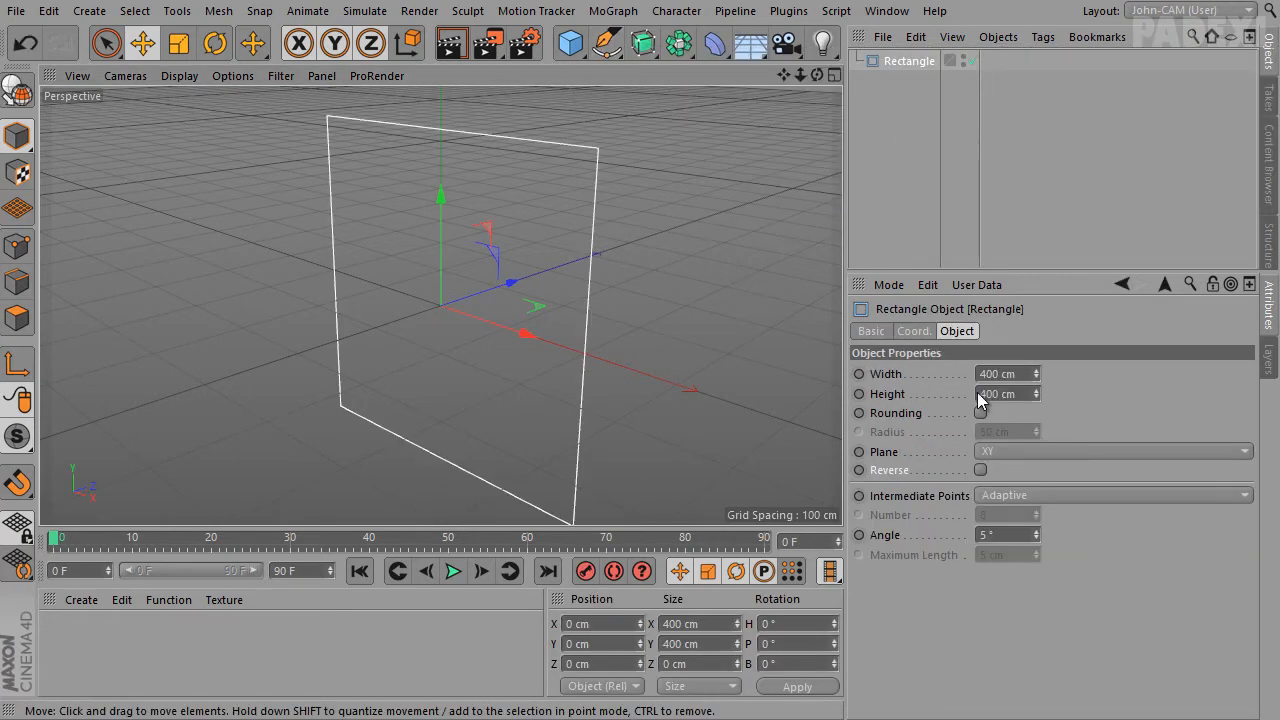
click(1022, 374)
text(600)
key(Tab)
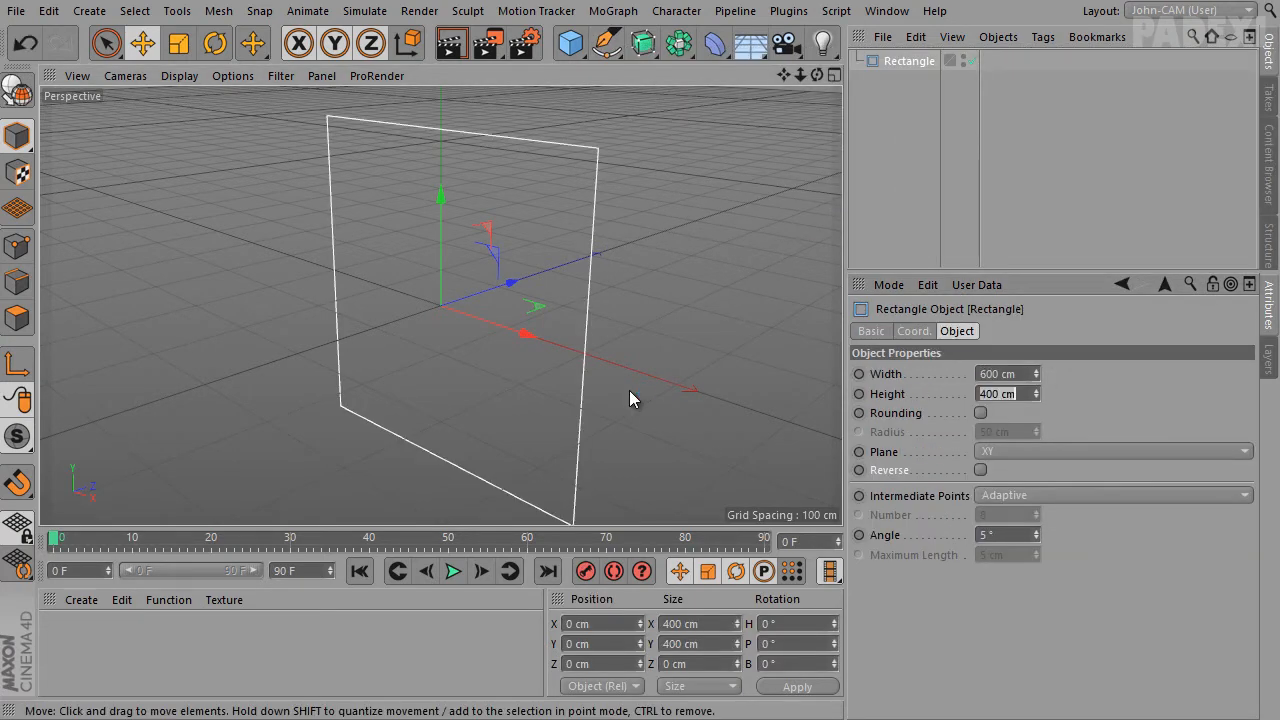
text(600)
key(Return)
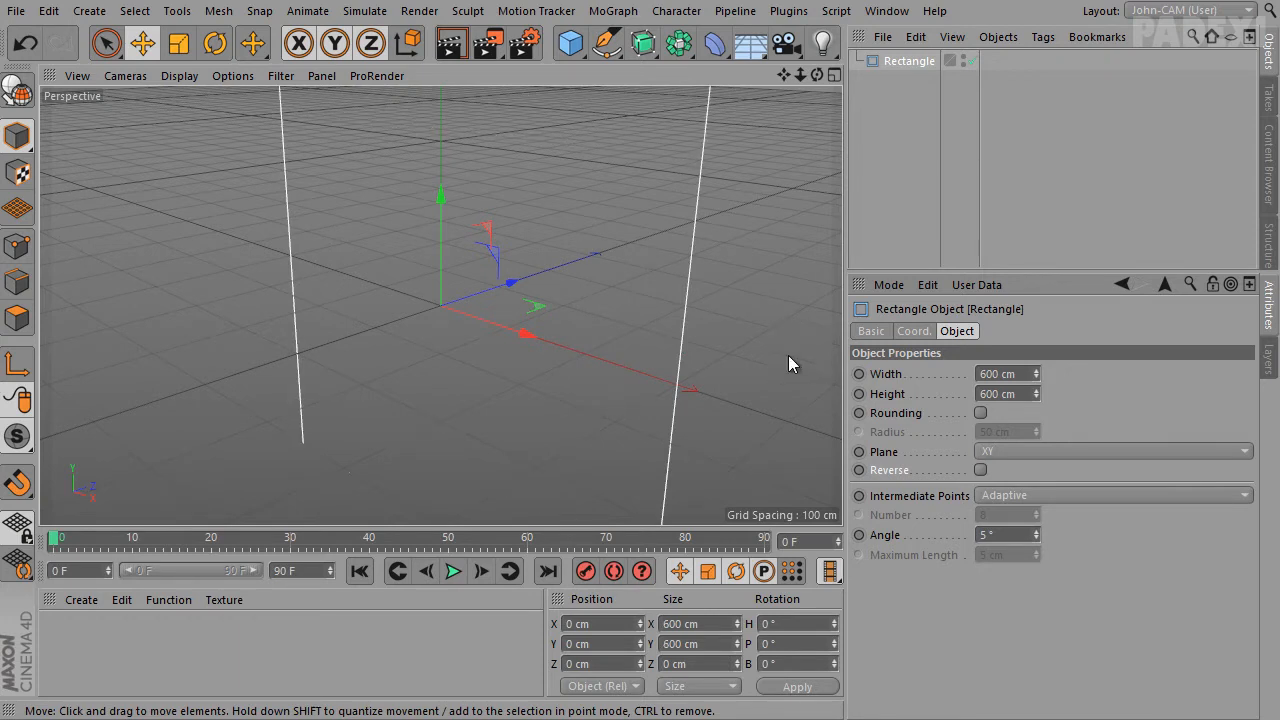
Set the rectangle's pitch rotation to -90° so it lies flat, and duplicate it
click(914, 331)
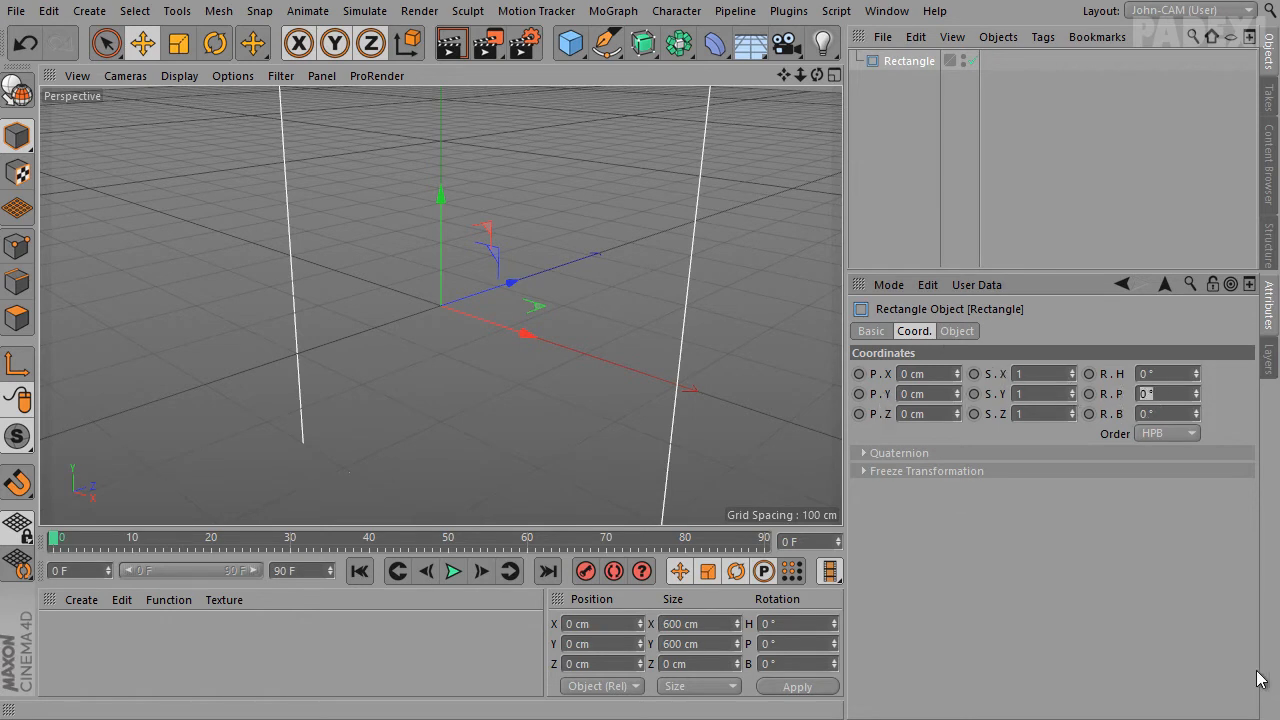
key(Return)
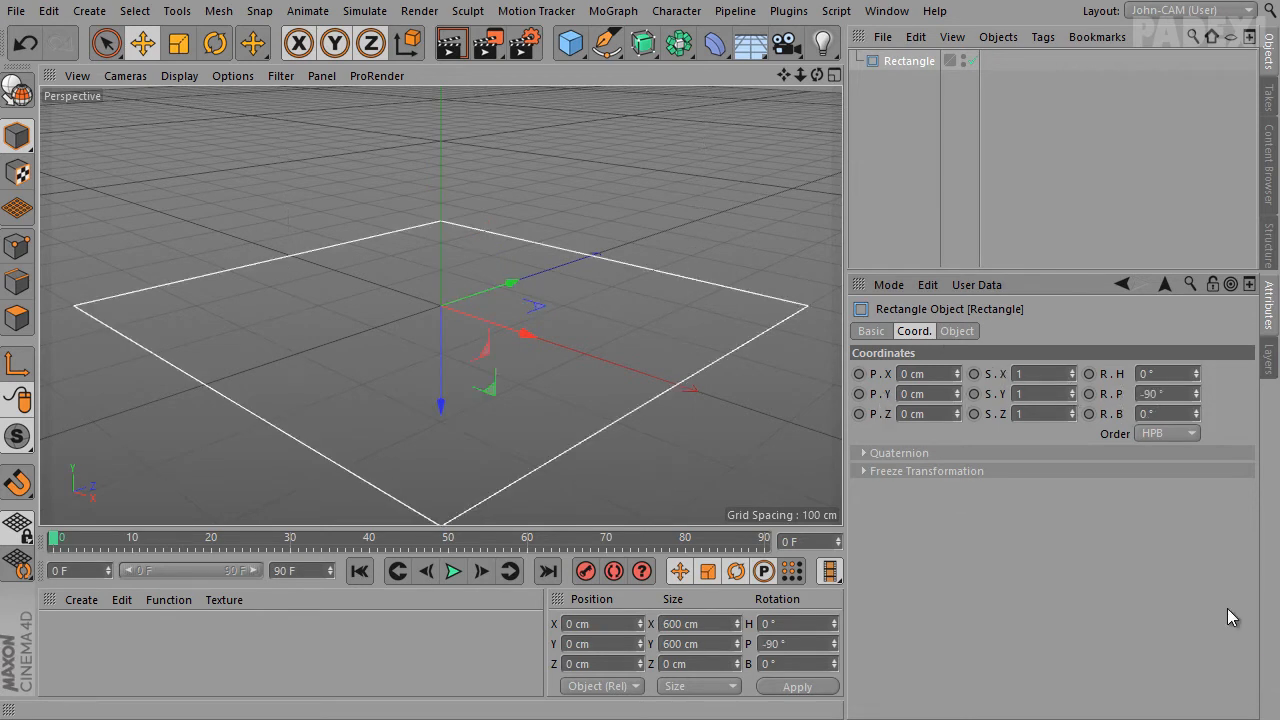
alt+drag(414, 329, 606, 433)
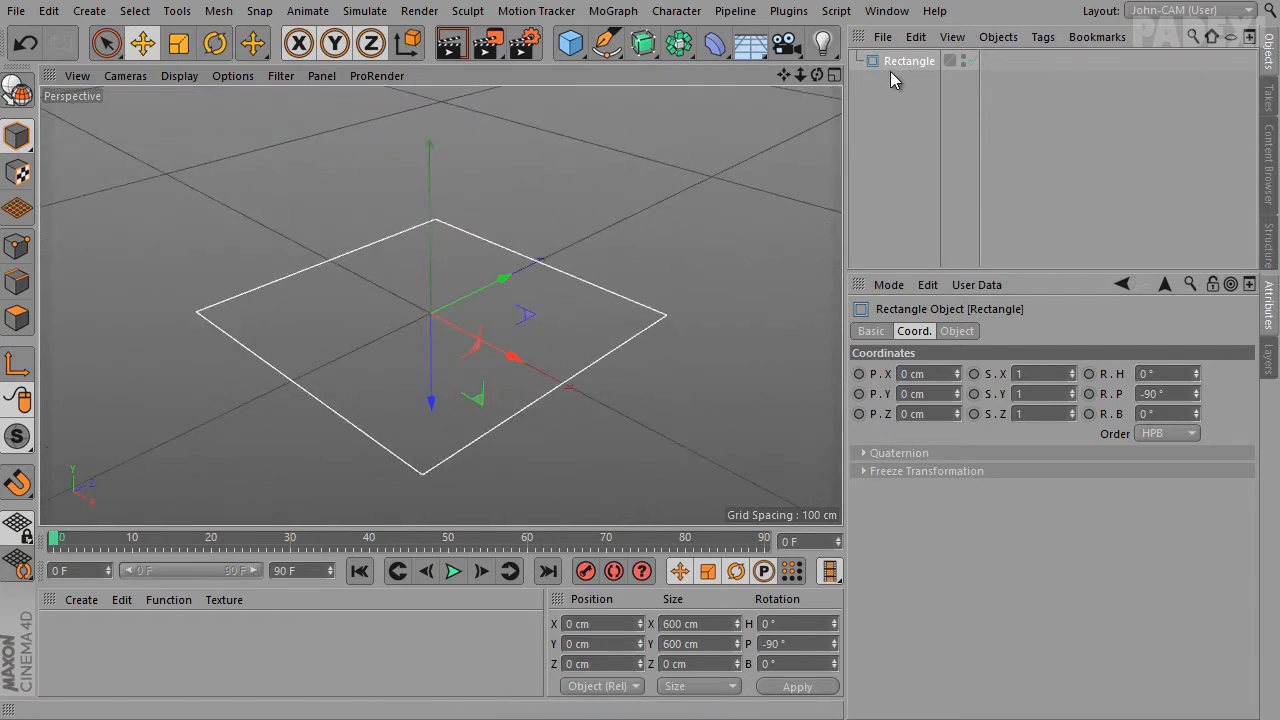
ctrl+drag(891, 66, 899, 112)
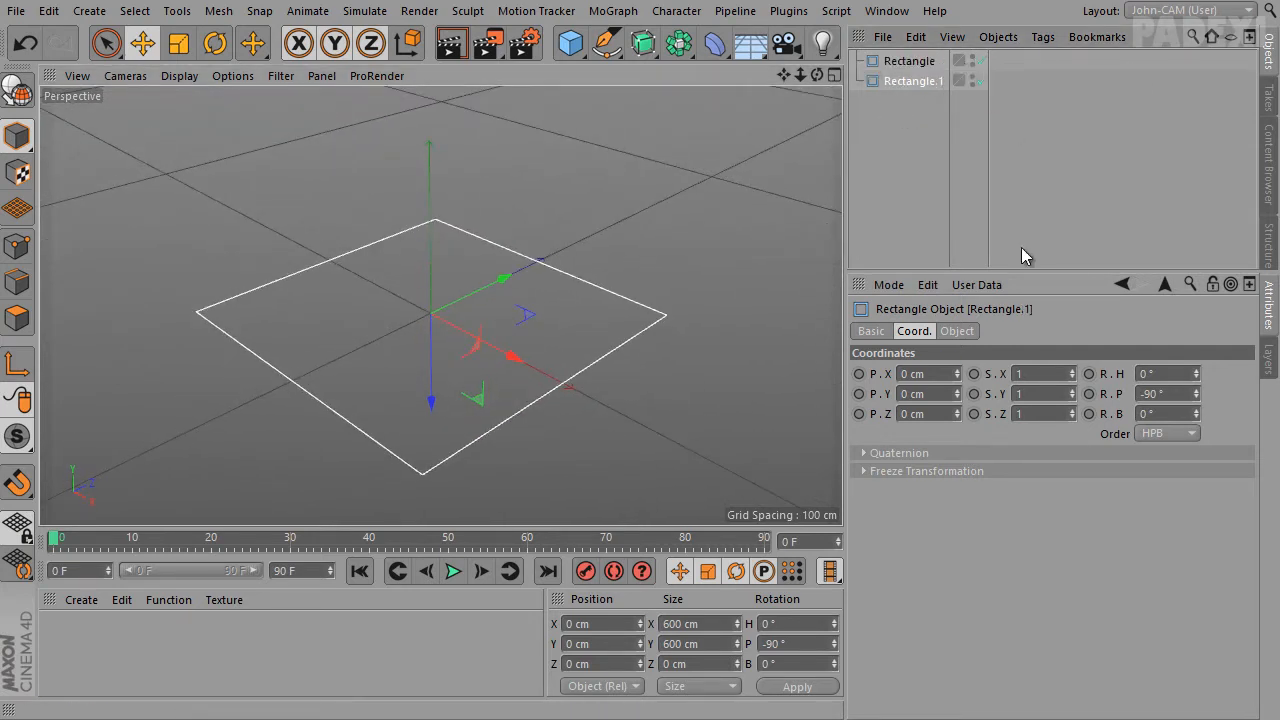
Set the duplicated rectangle's Y position to 60 cm
click(955, 331)
click(913, 331)
click(930, 393)
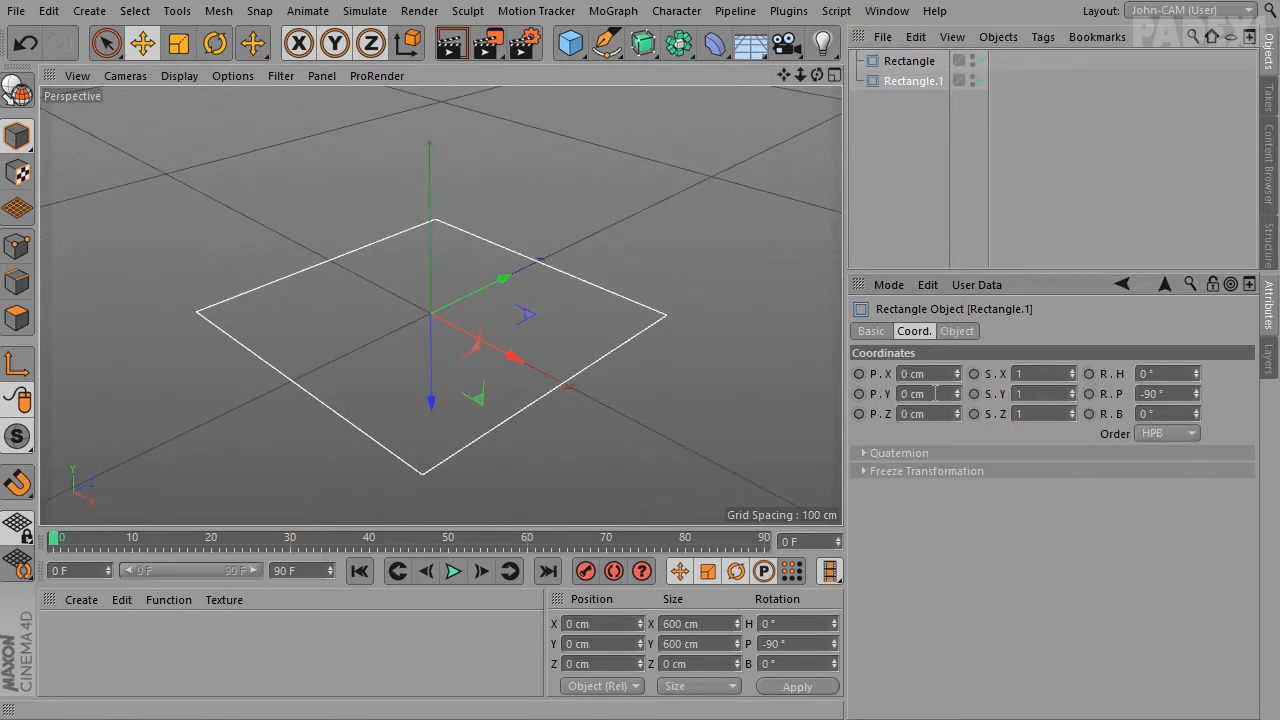
text(60)
key(Return)
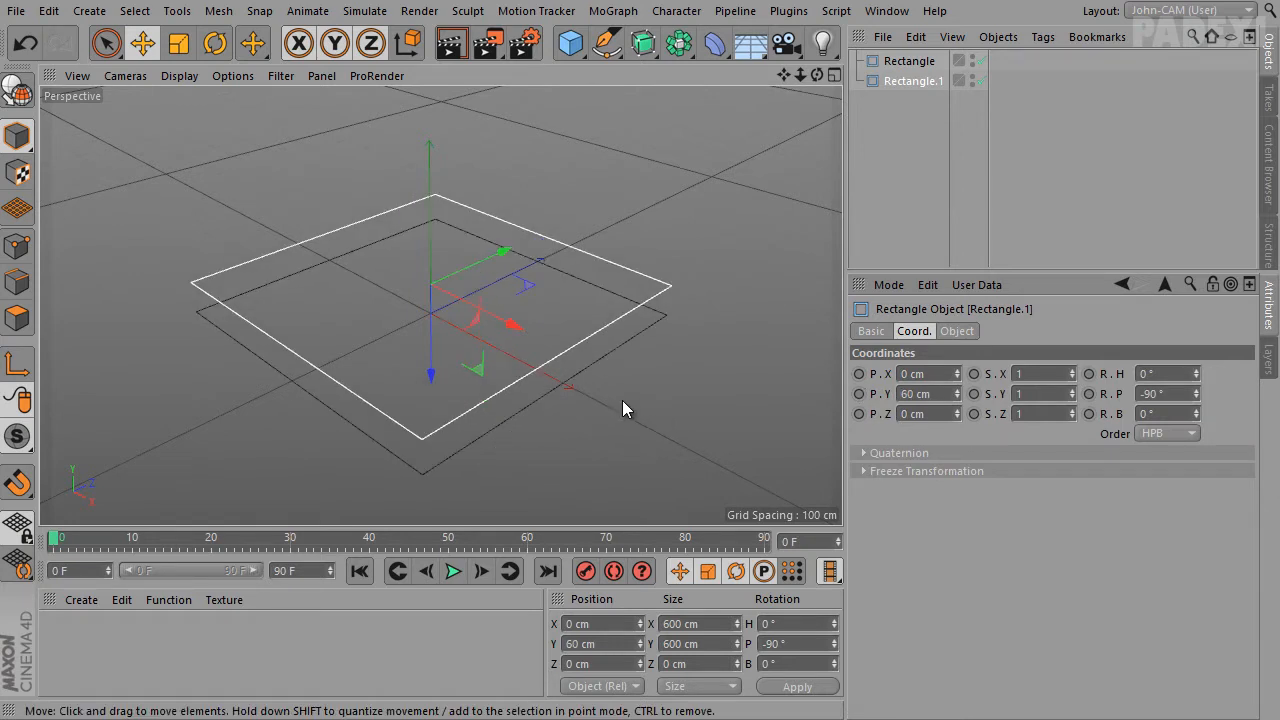
click(408, 44)
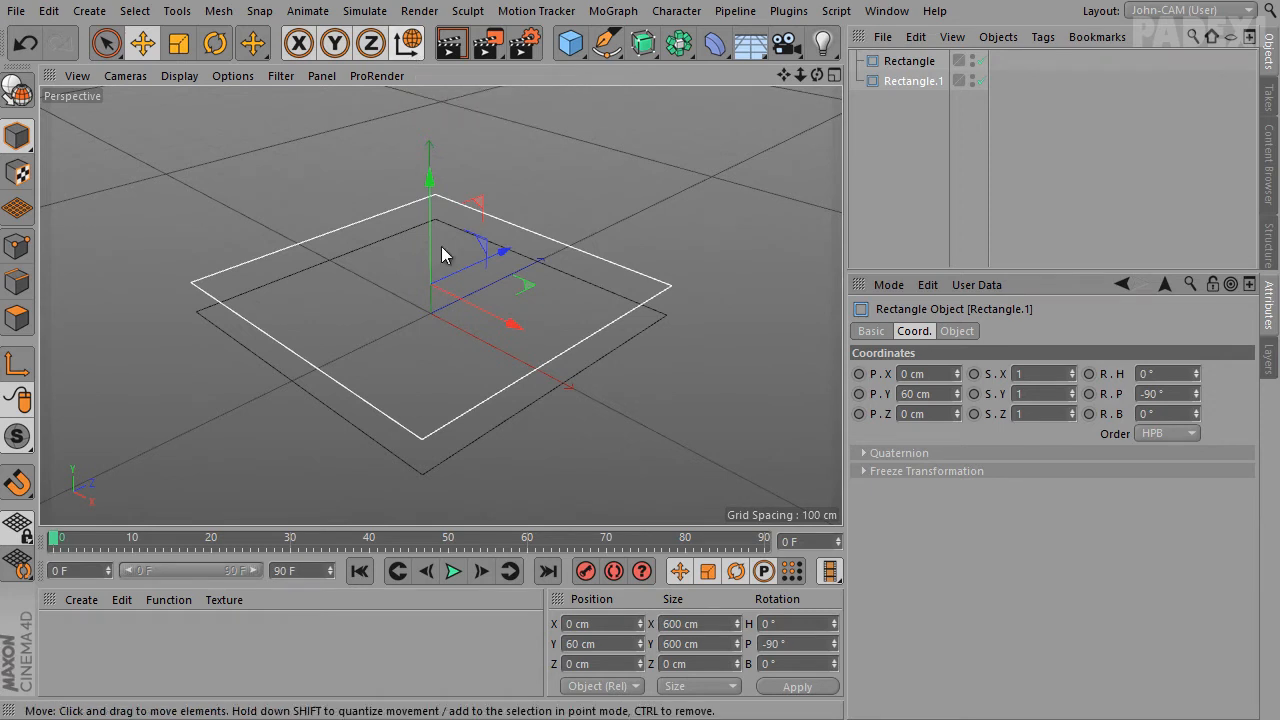
click(408, 44)
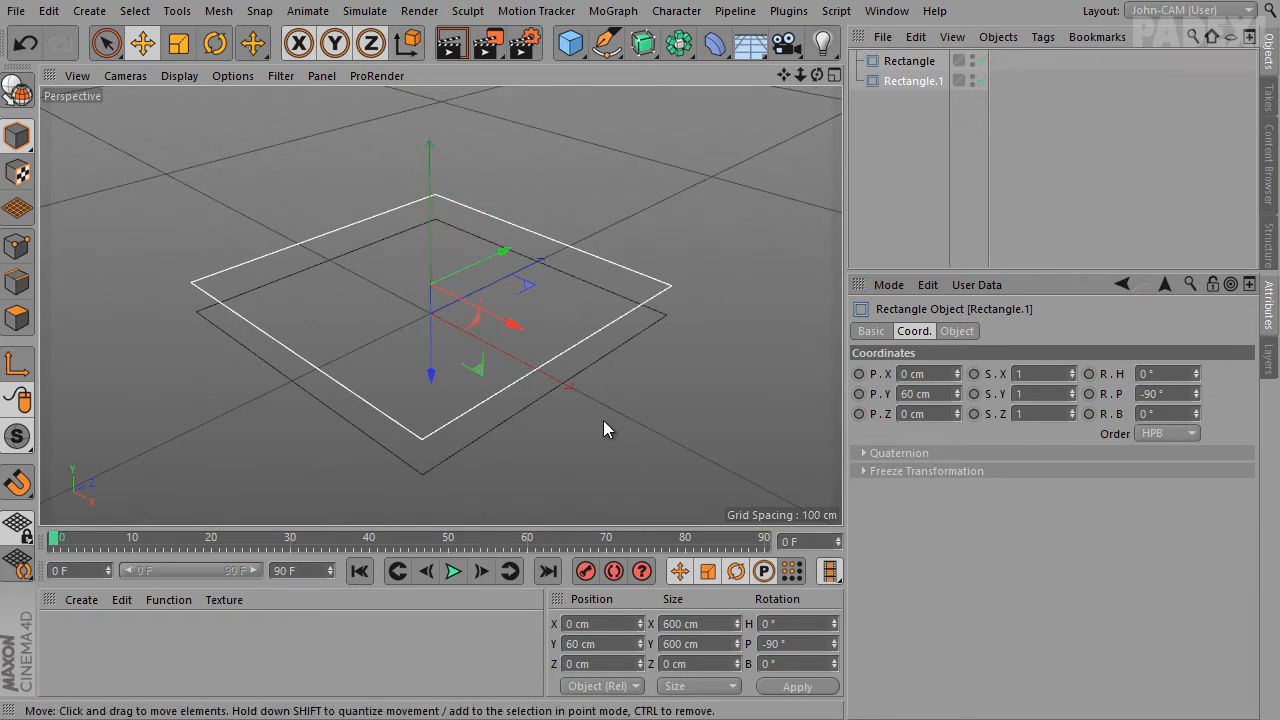
Duplicate the raised rectangle and set the new copy's Y position to 120 cm
alt+drag(603, 420, 608, 414)
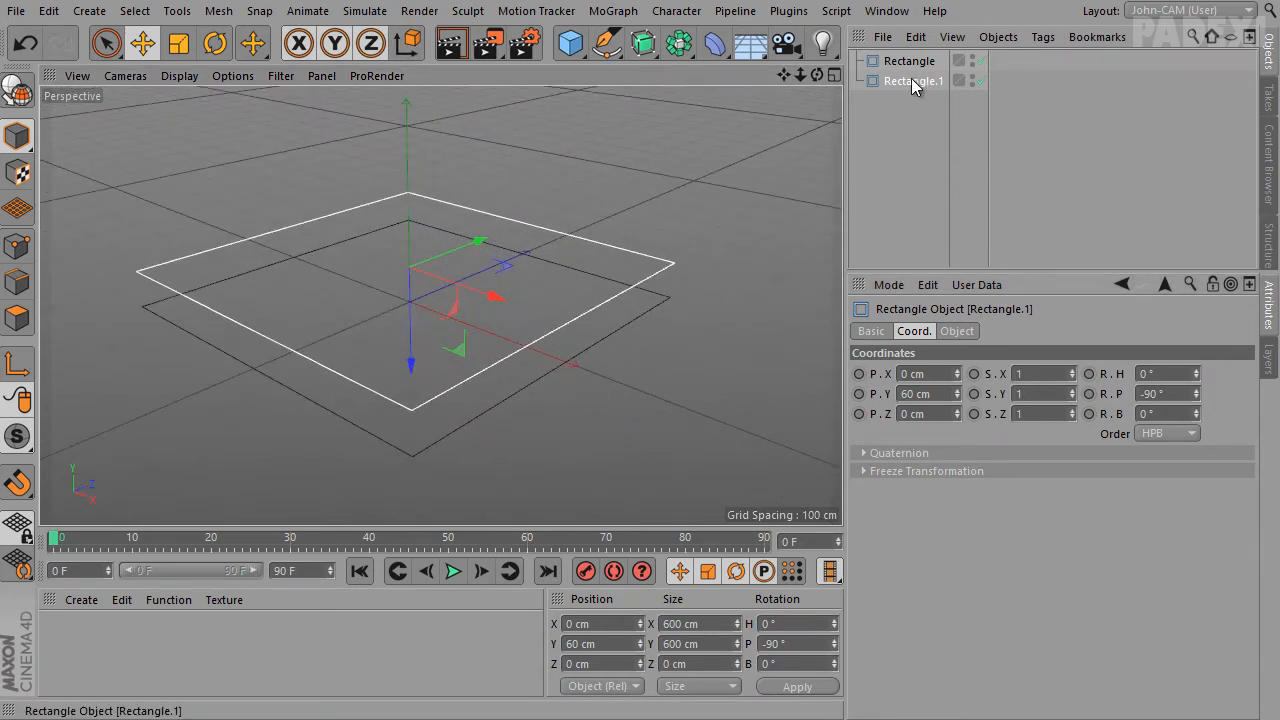
ctrl+drag(911, 80, 917, 201)
click(932, 396)
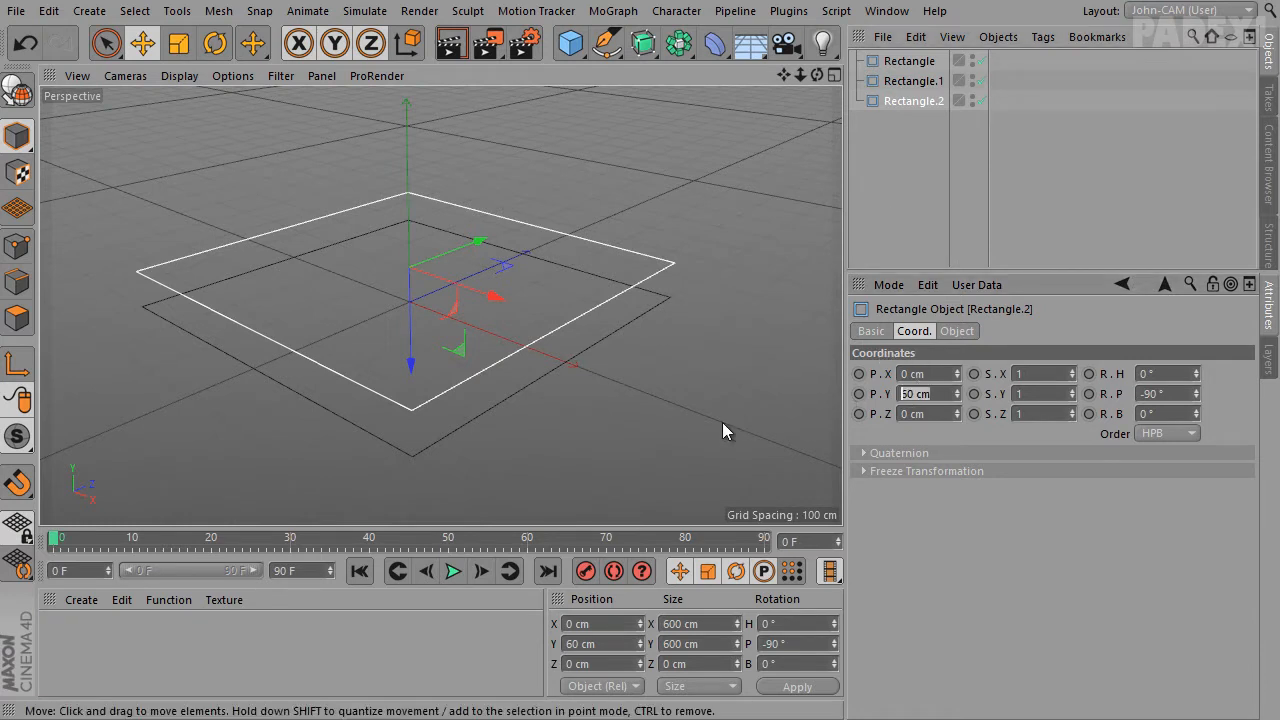
text(120)
key(Return)
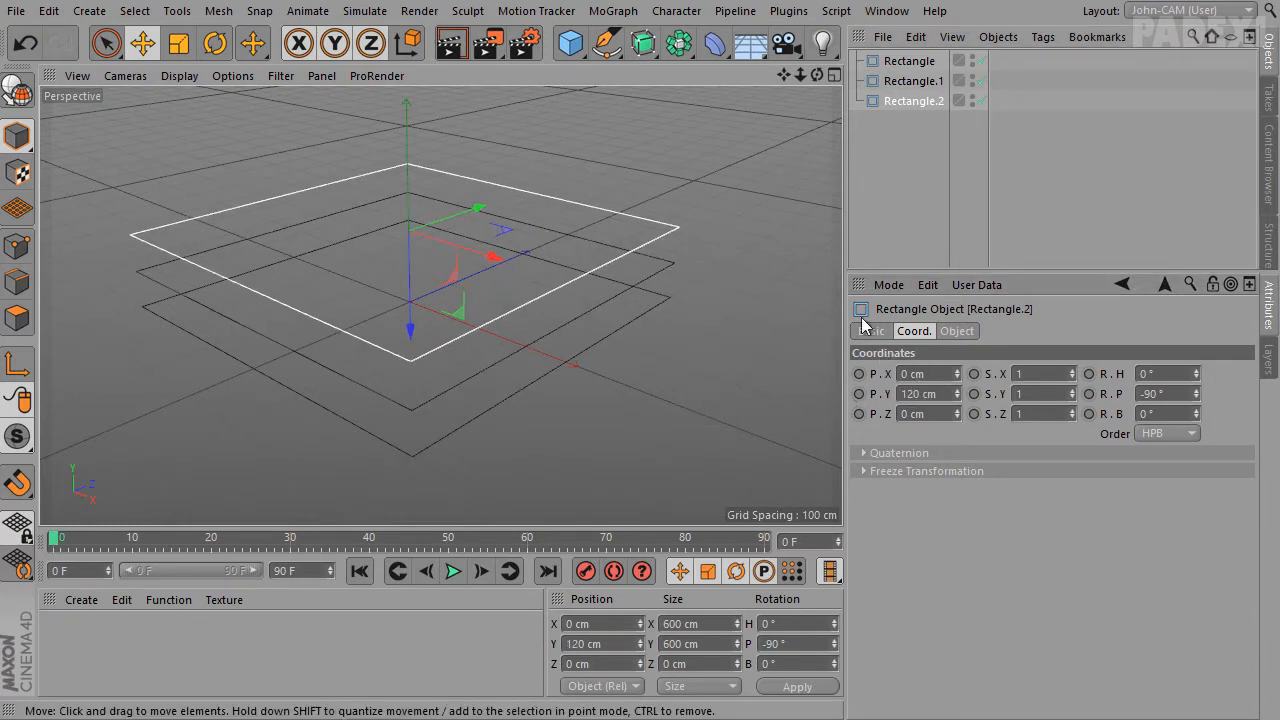
Shrink the uppermost rectangle to a width and height of 60 cm
click(956, 331)
double_click(1005, 373)
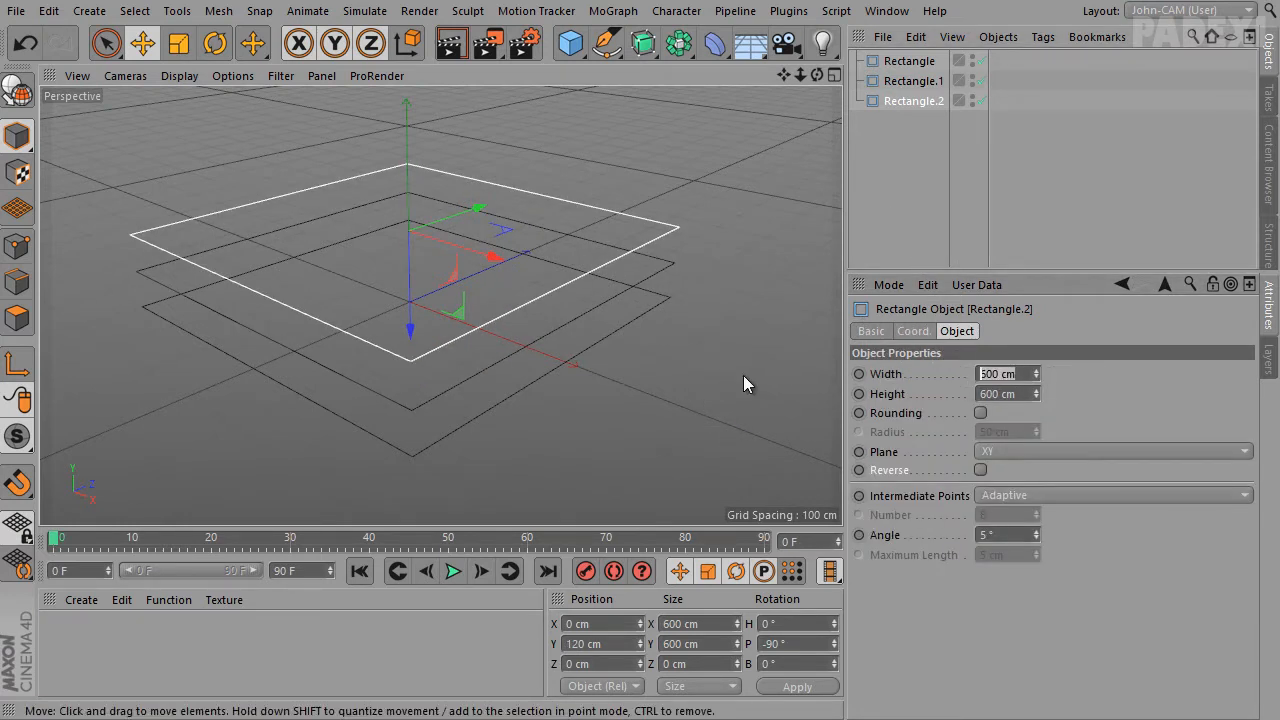
text(60)
key(Tab)
text(60)
key(Return)
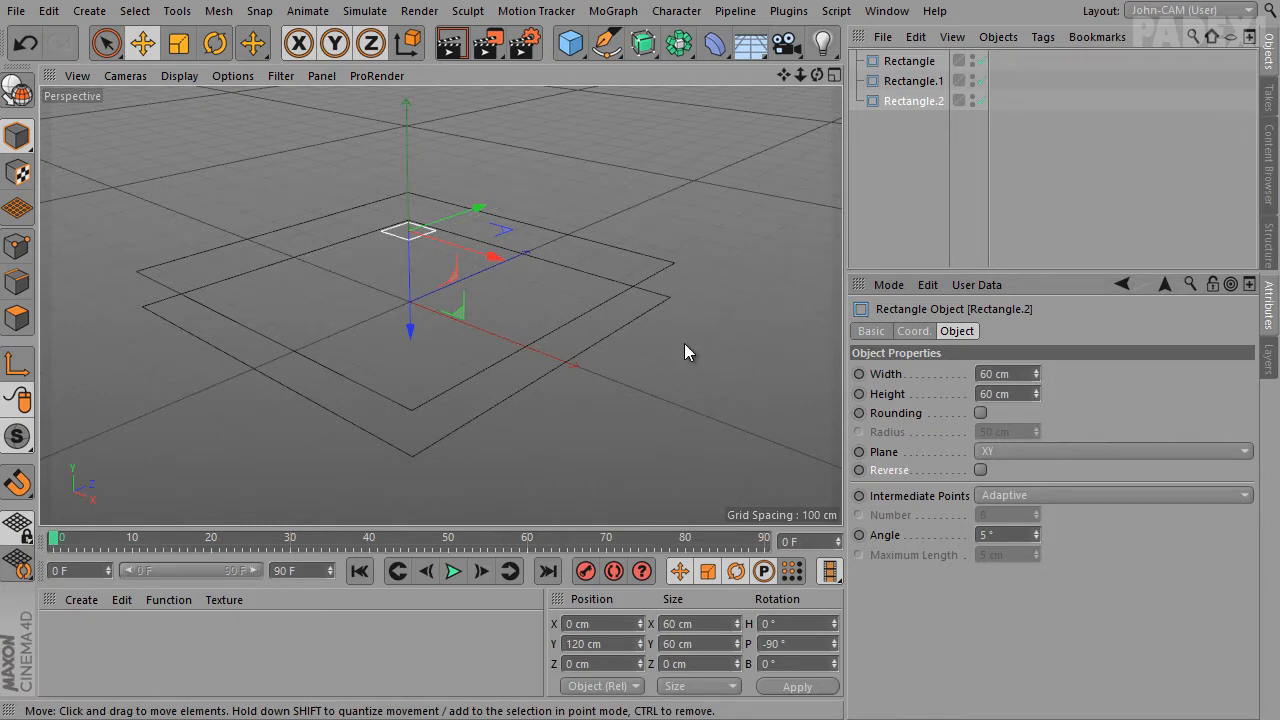
Add a Loft object and make all three rectangles its children
alt+drag(578, 319, 600, 385)
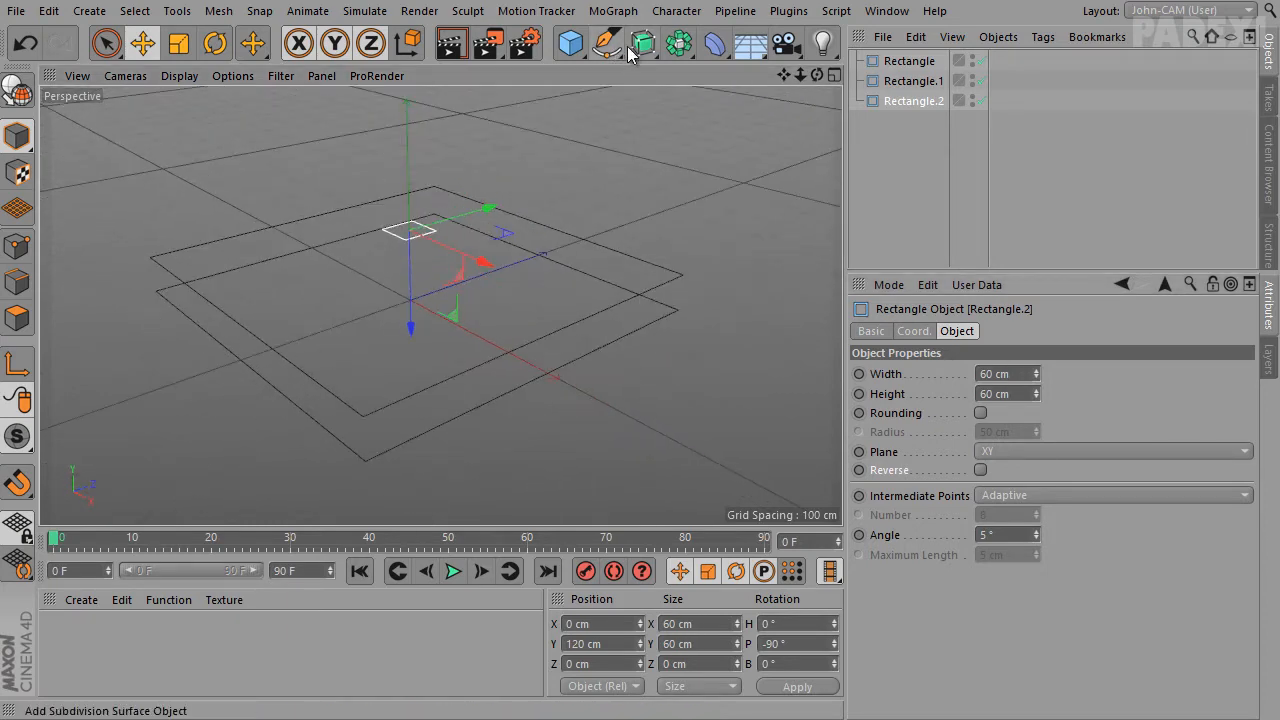
click(630, 47)
click(836, 104)
click(905, 81)
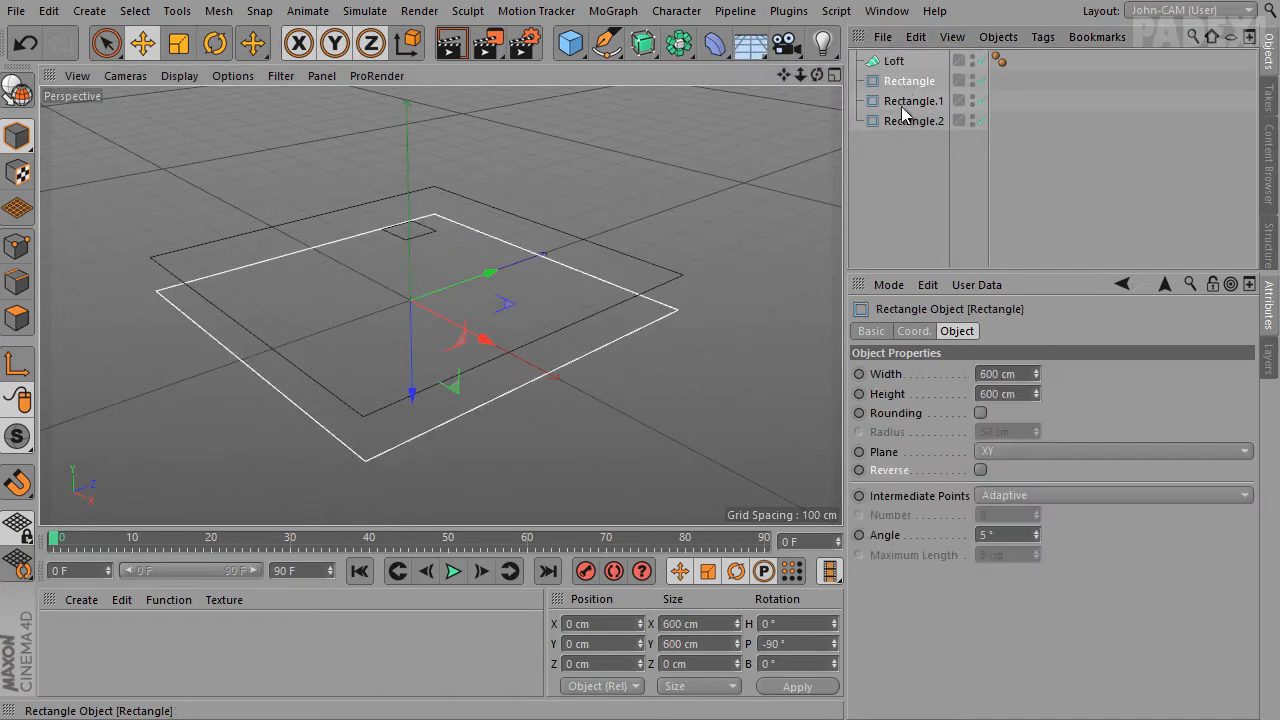
shift+click(905, 120)
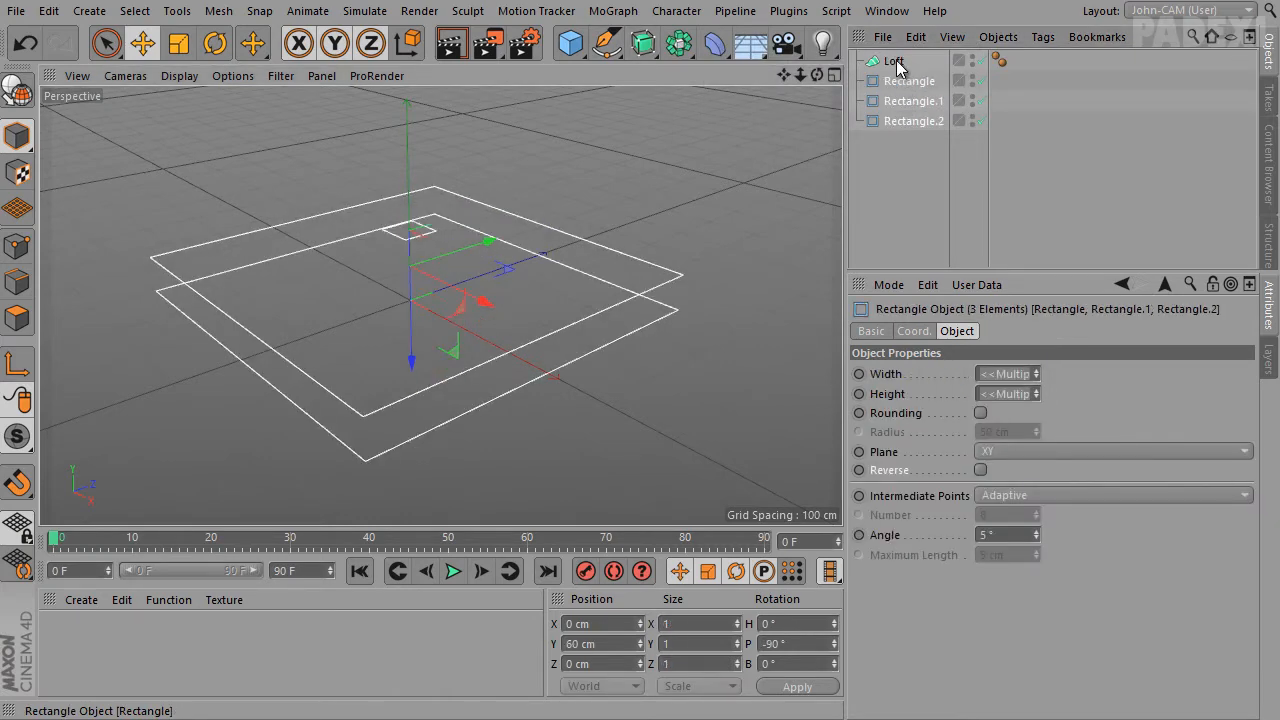
drag(897, 61, 894, 62)
alt+drag(597, 383, 631, 402)
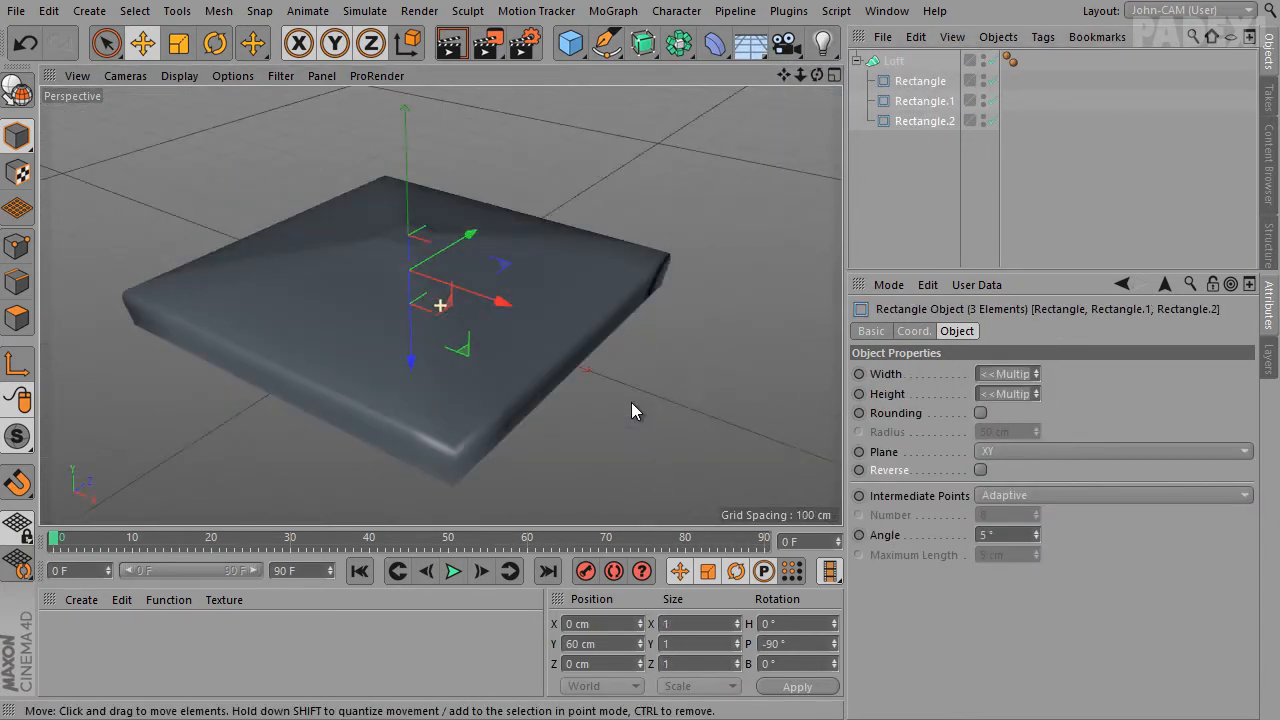
Rename the Loft object as Box
double_click(897, 61)
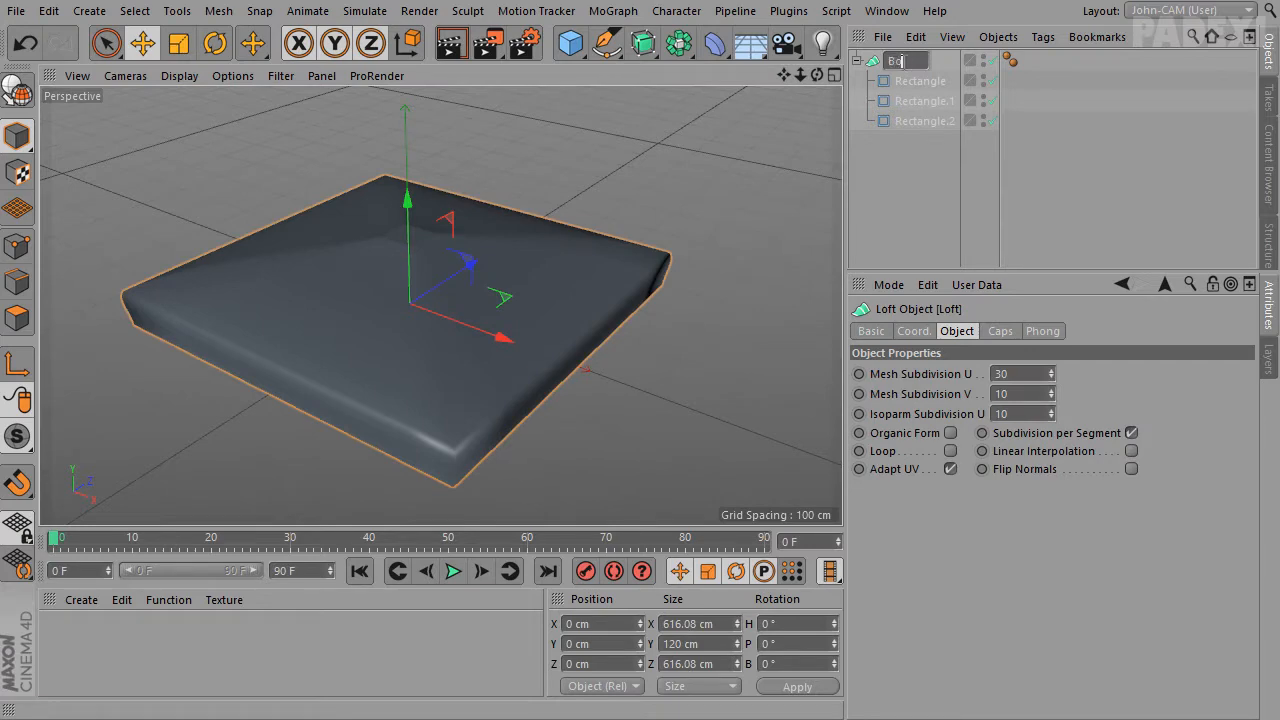
text(Box)
key(Return)
Add a plane at the underside of the box and set its width and height to 600 cm
alt+drag(445, 447, 622, 425)
alt+right_drag(643, 351, 607, 364)
alt+drag(529, 403, 594, 178)
drag(570, 42, 677, 106)
alt+drag(669, 369, 689, 205)
drag(1006, 374, 722, 398)
text(600)
key(Tab)
text(600)
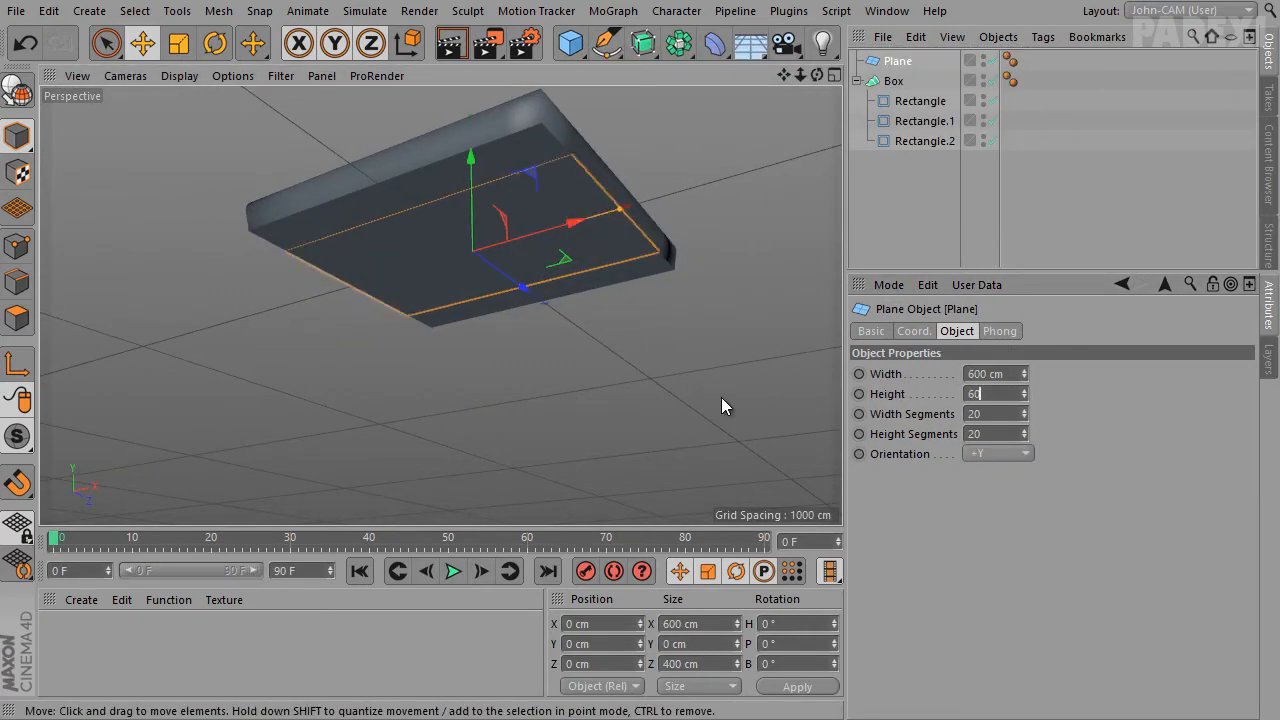
key(Return)
Reduce the plane's width segments and height segments to 1
alt+drag(595, 282, 668, 272)
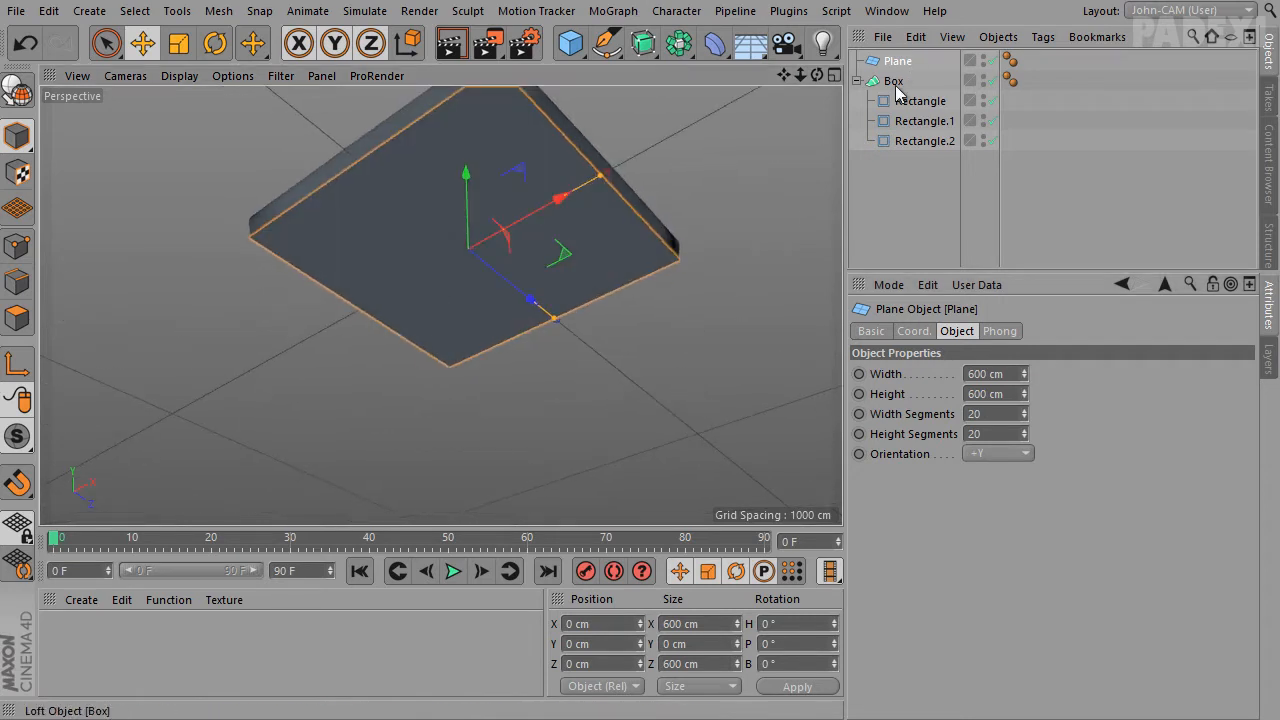
alt+middle_drag(686, 306, 688, 388)
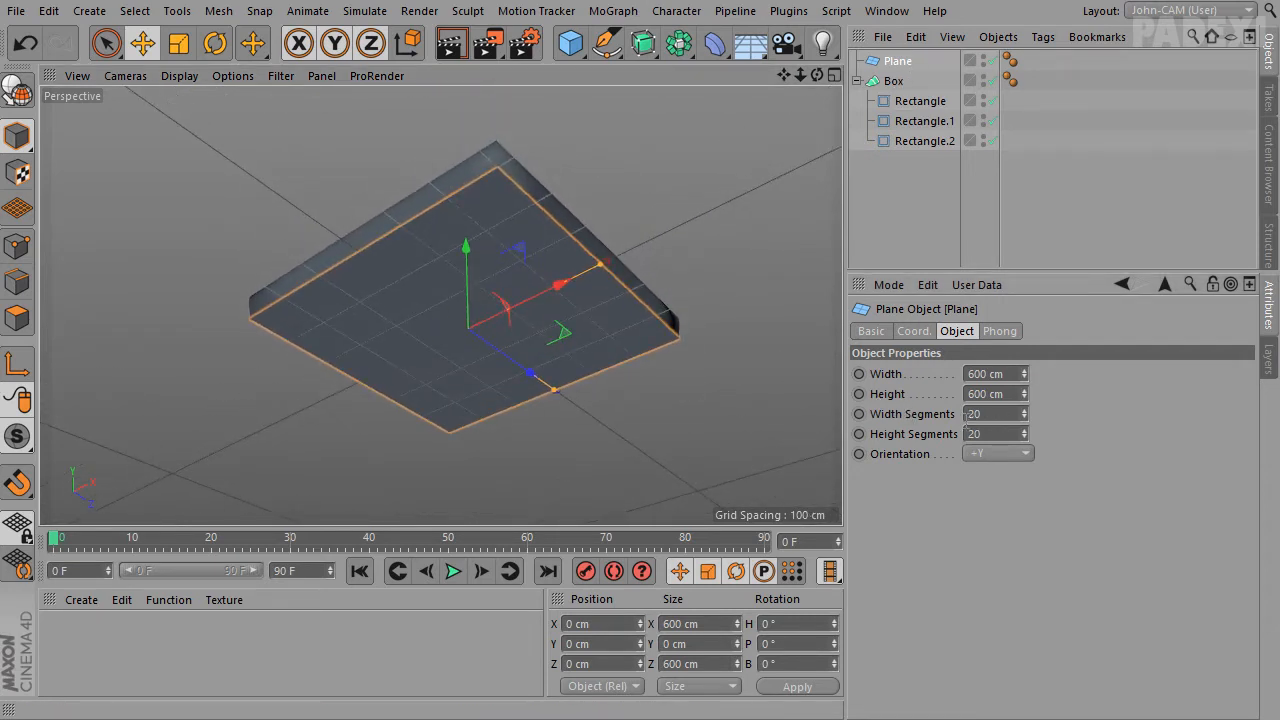
drag(1000, 413, 775, 420)
text(1)
key(Tab)
text(1)
key(Tab)
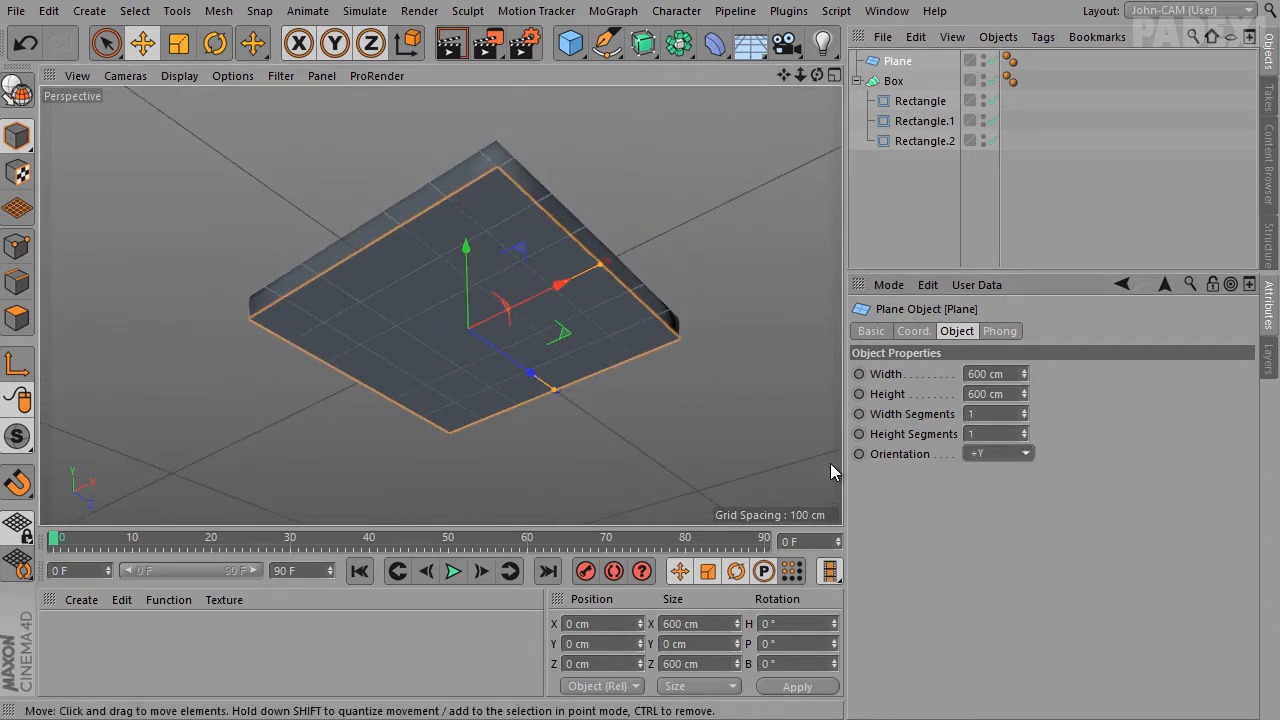
Set the plane's orientation to +Z and its pitch rotation to -90° so it faces downwards
click(995, 553)
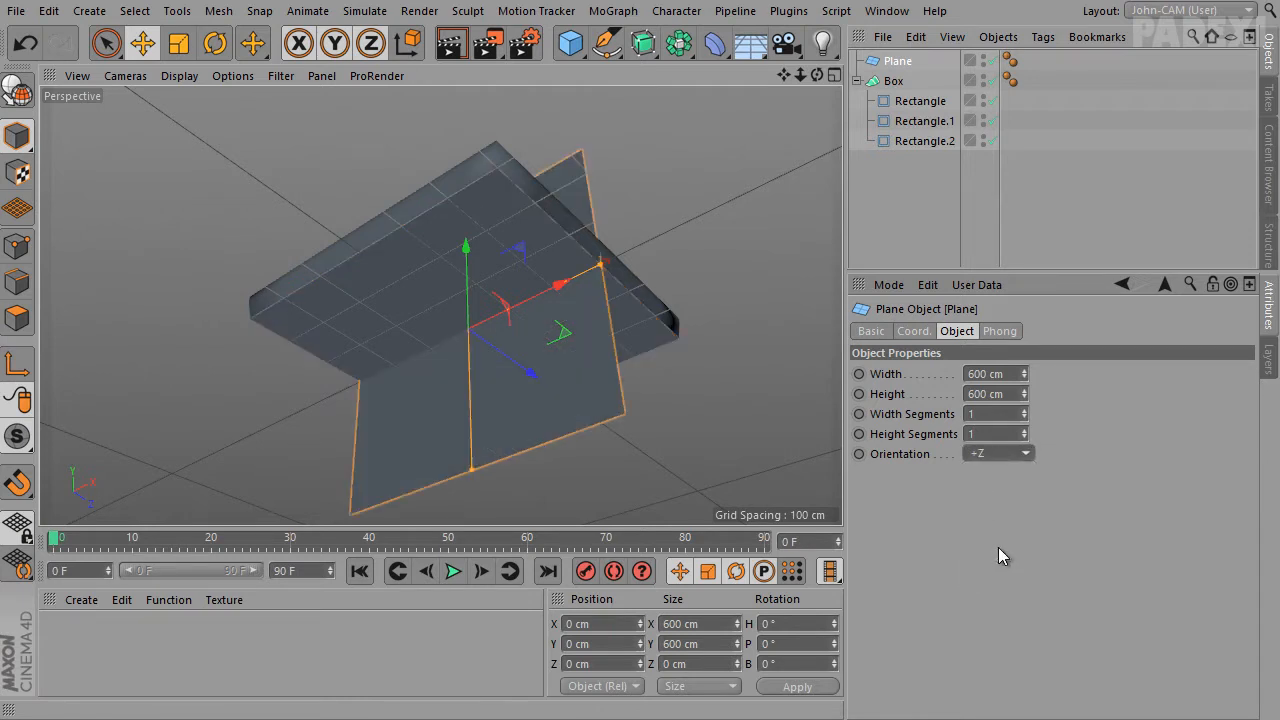
click(915, 331)
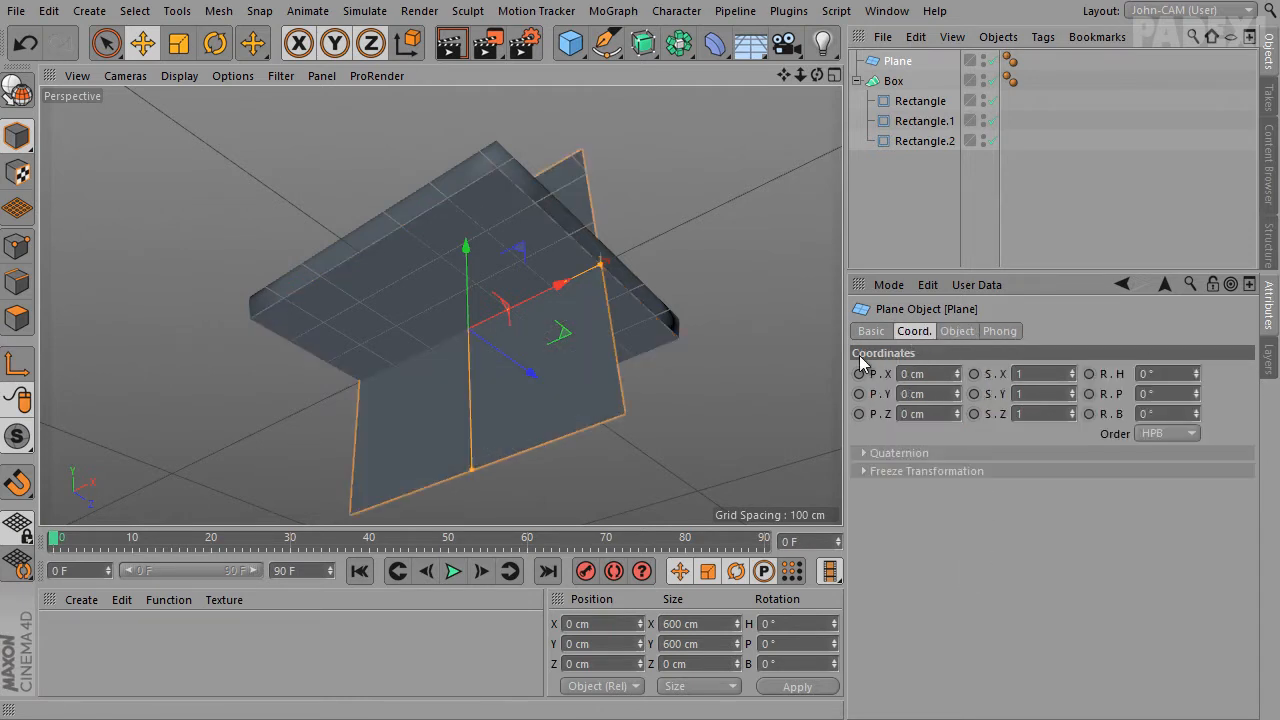
click(1168, 395)
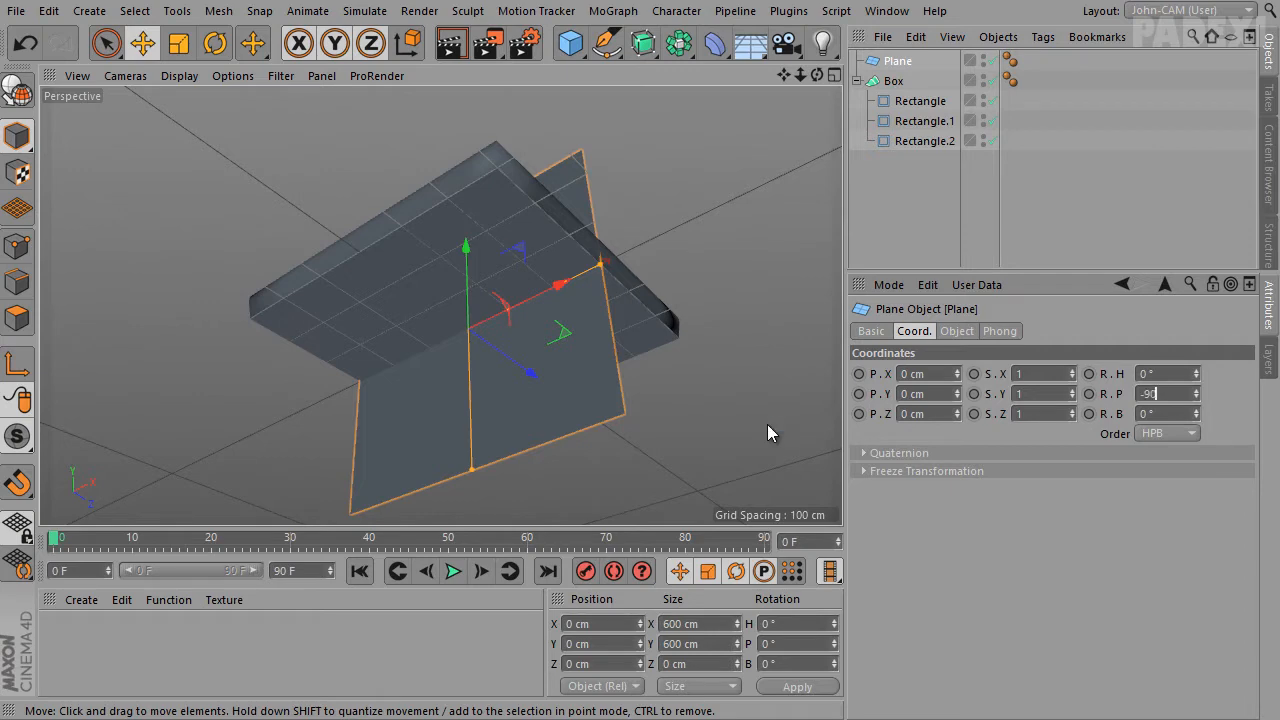
key(Return)
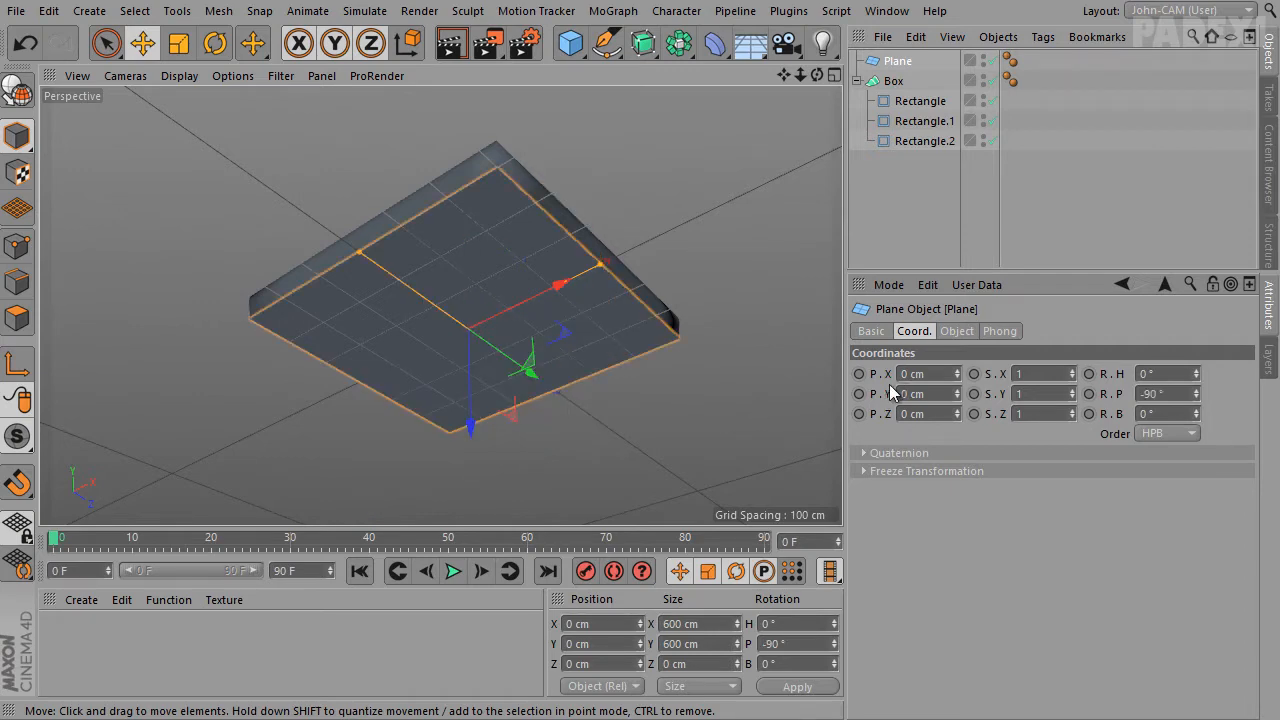
Rename the plane as RefGeo
alt+drag(729, 413, 612, 376)
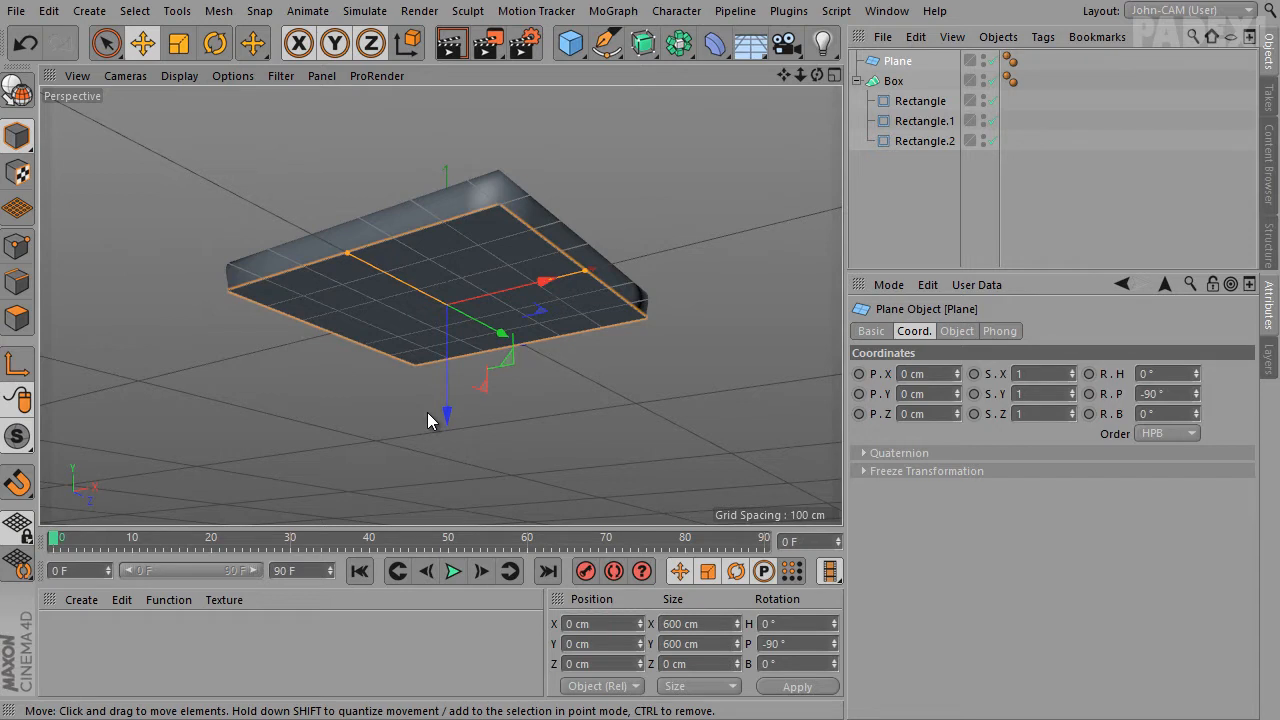
double_click(897, 61)
text(Ref)
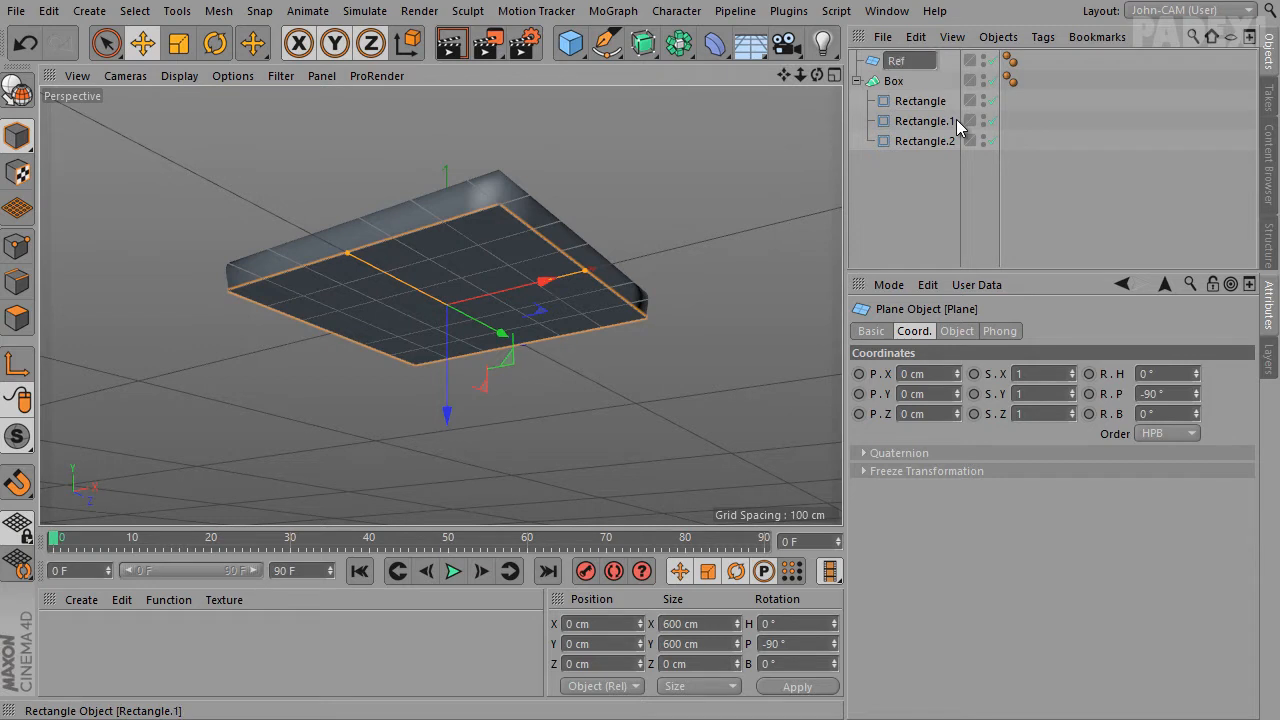
text(Geo)
key(Return)
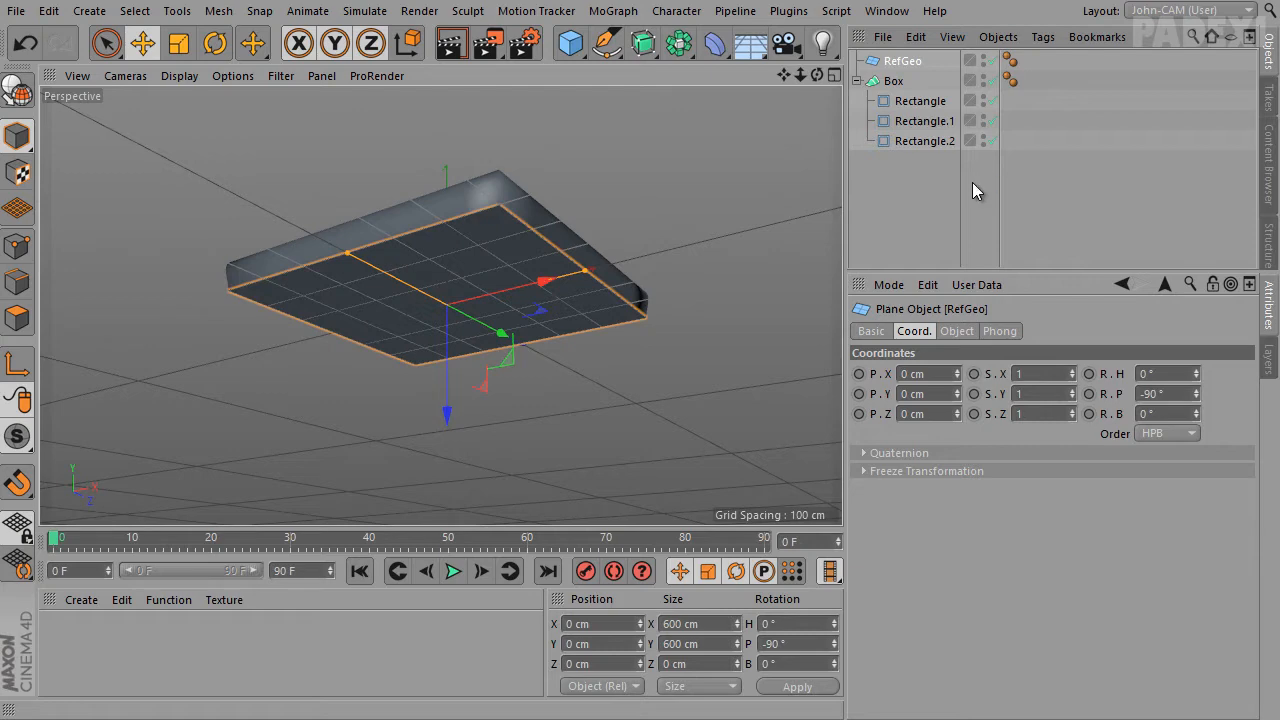
Make the Box loft a child of RefGeo
alt+drag(620, 289, 633, 438)
mouse_move(641, 370)
alt+mouse_down()
mouse_move(640, 412)
mouse_move(649, 390)
mouse_move(694, 385)
mouse_move(640, 380)
alt+mouse_up()
drag(893, 82, 906, 68)
Raise RefGeo together with its box to a Y position of 600 cm
click(906, 64)
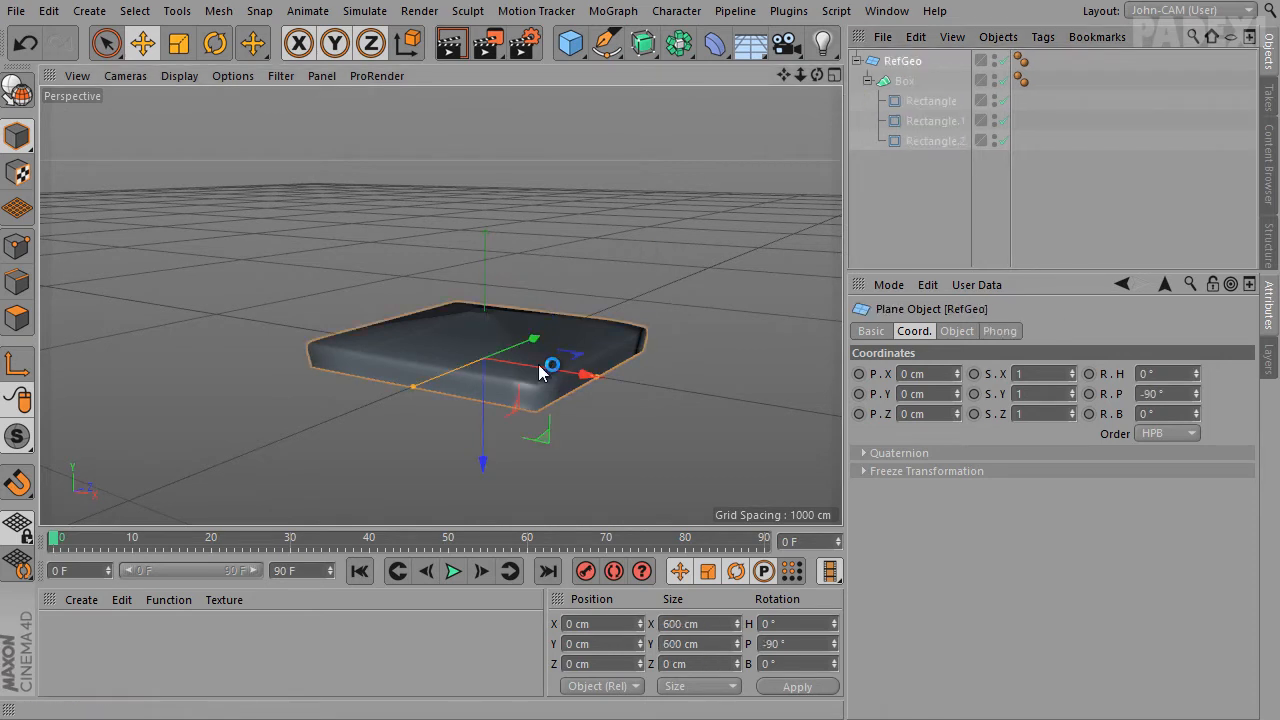
drag(557, 363, 478, 400)
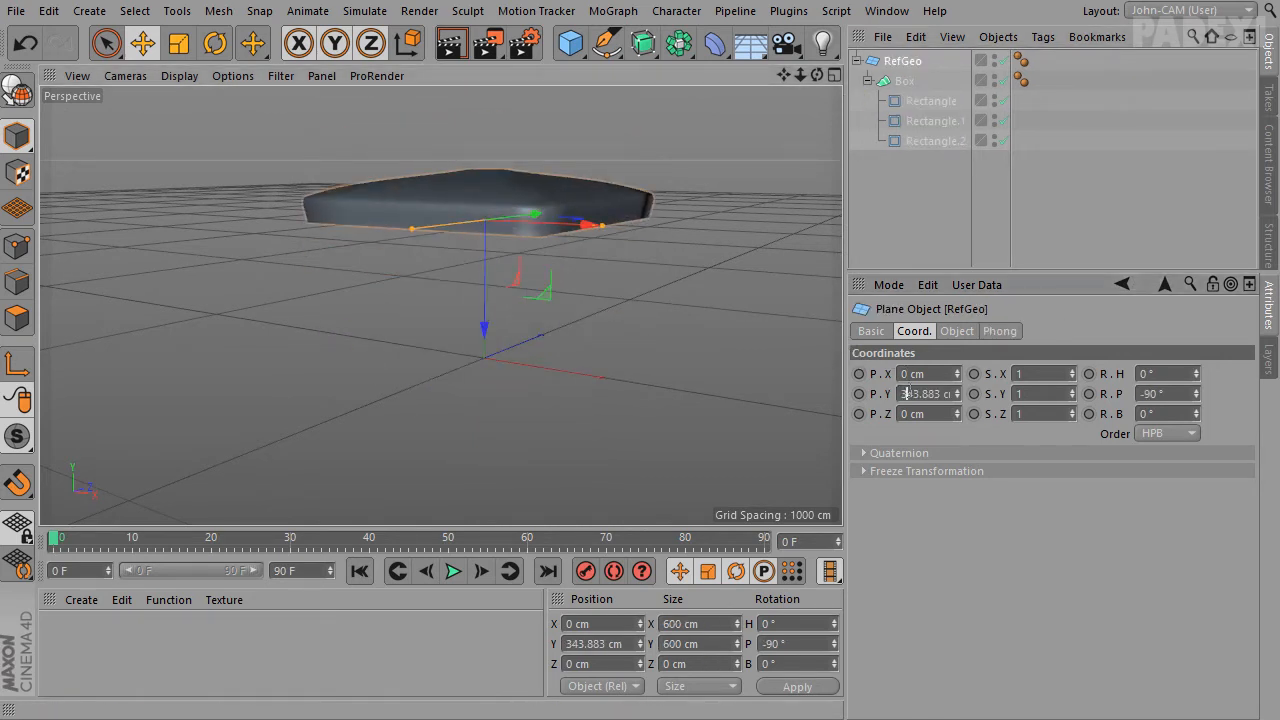
double_click(928, 393)
text(000)
key(Return)
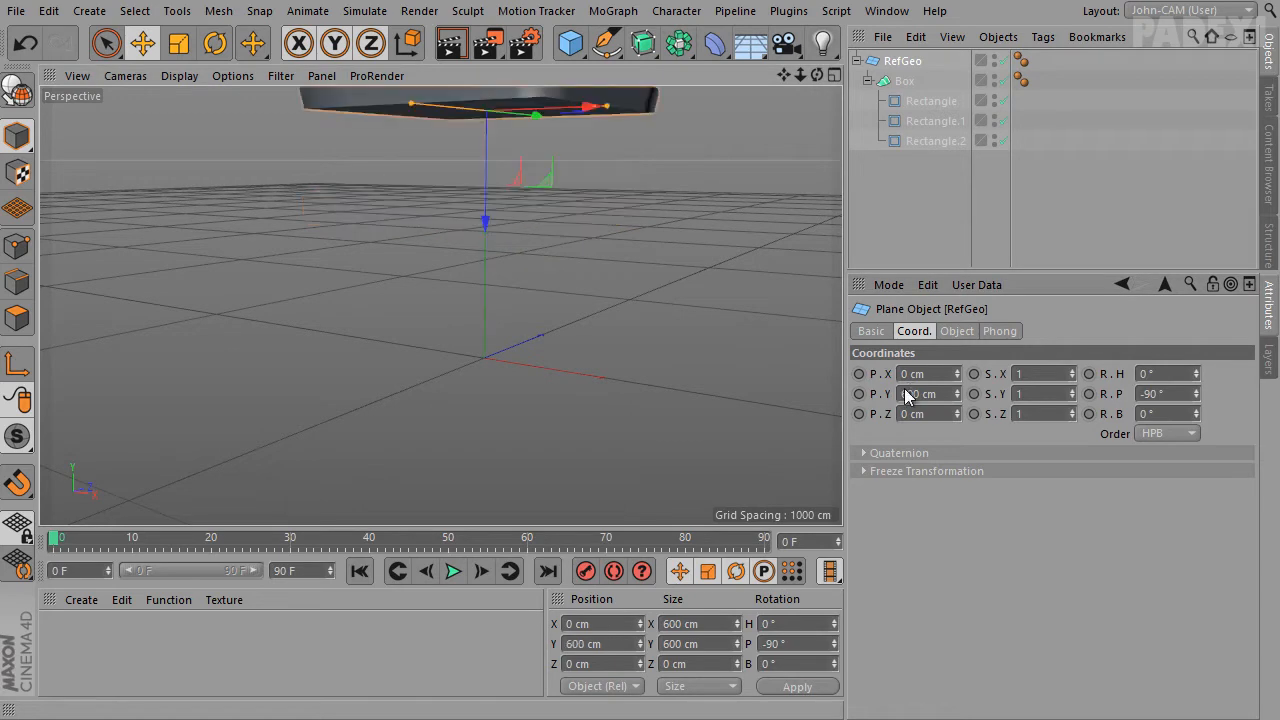
alt+drag(670, 314, 650, 420)
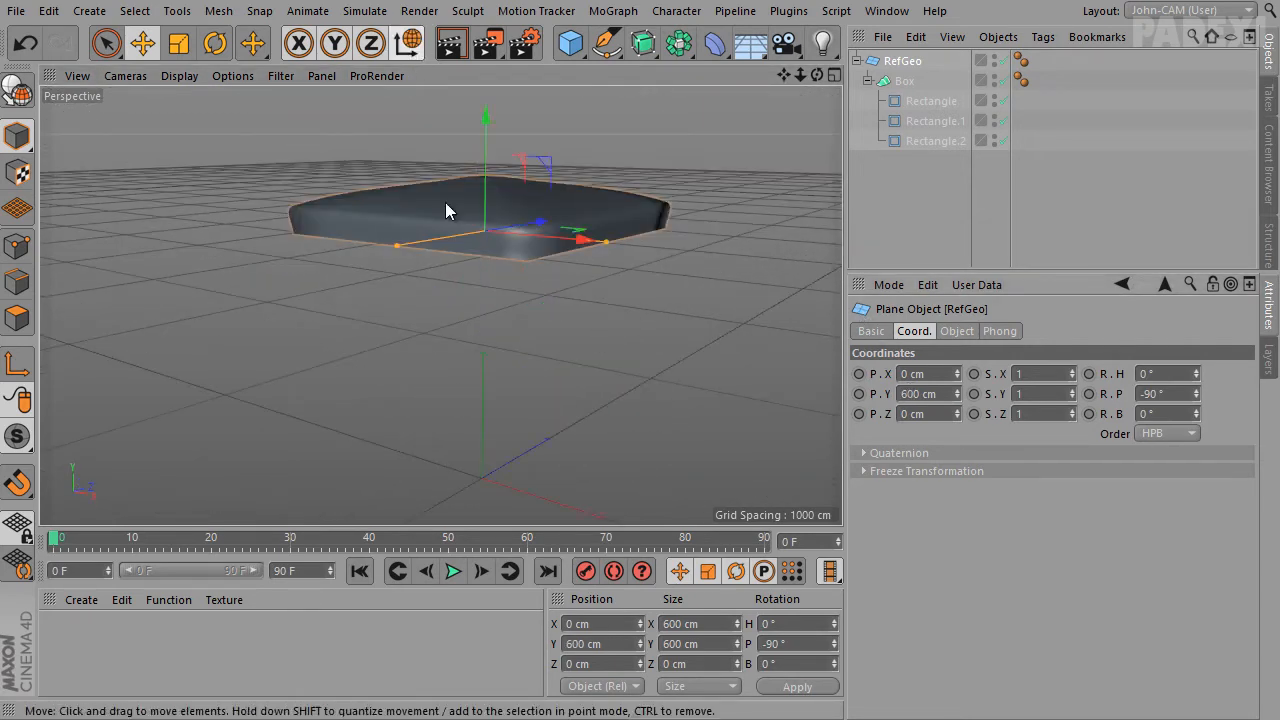
click(408, 42)
Add a null object at the origin and display it as a Star with a radius of 80 cm
alt+drag(693, 282, 491, 202)
alt+drag(703, 392, 534, 186)
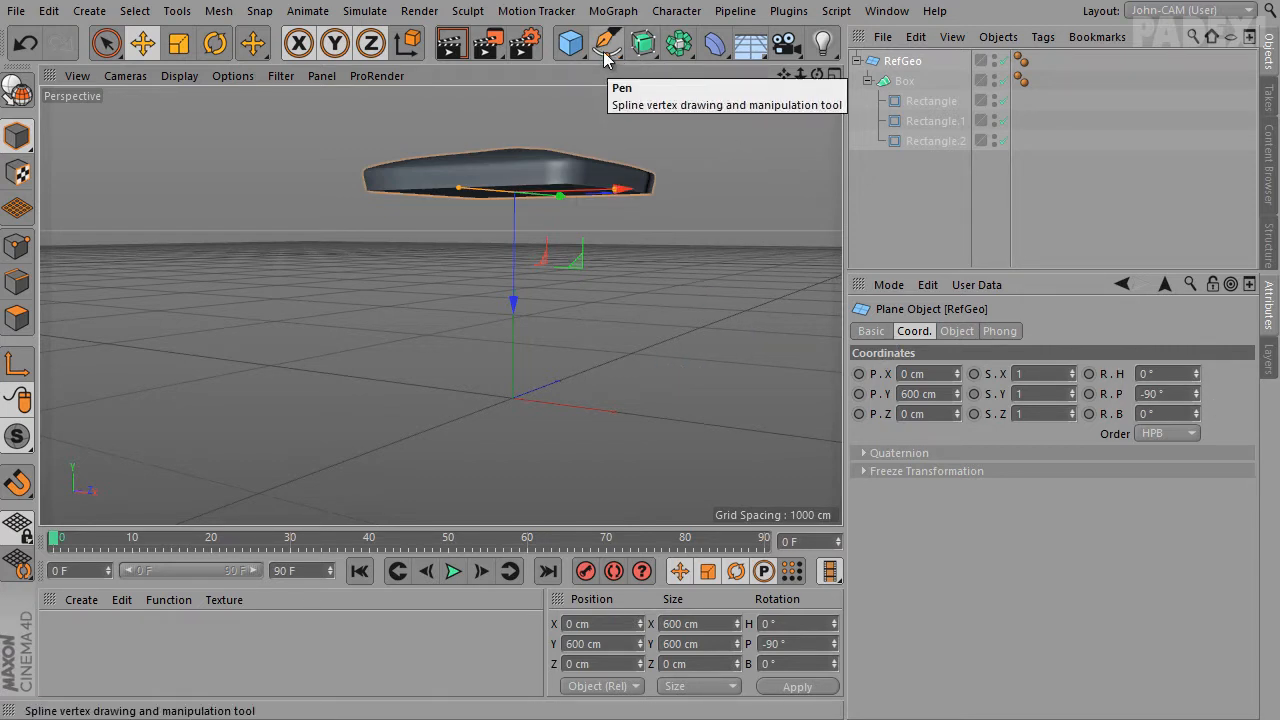
drag(570, 42, 630, 71)
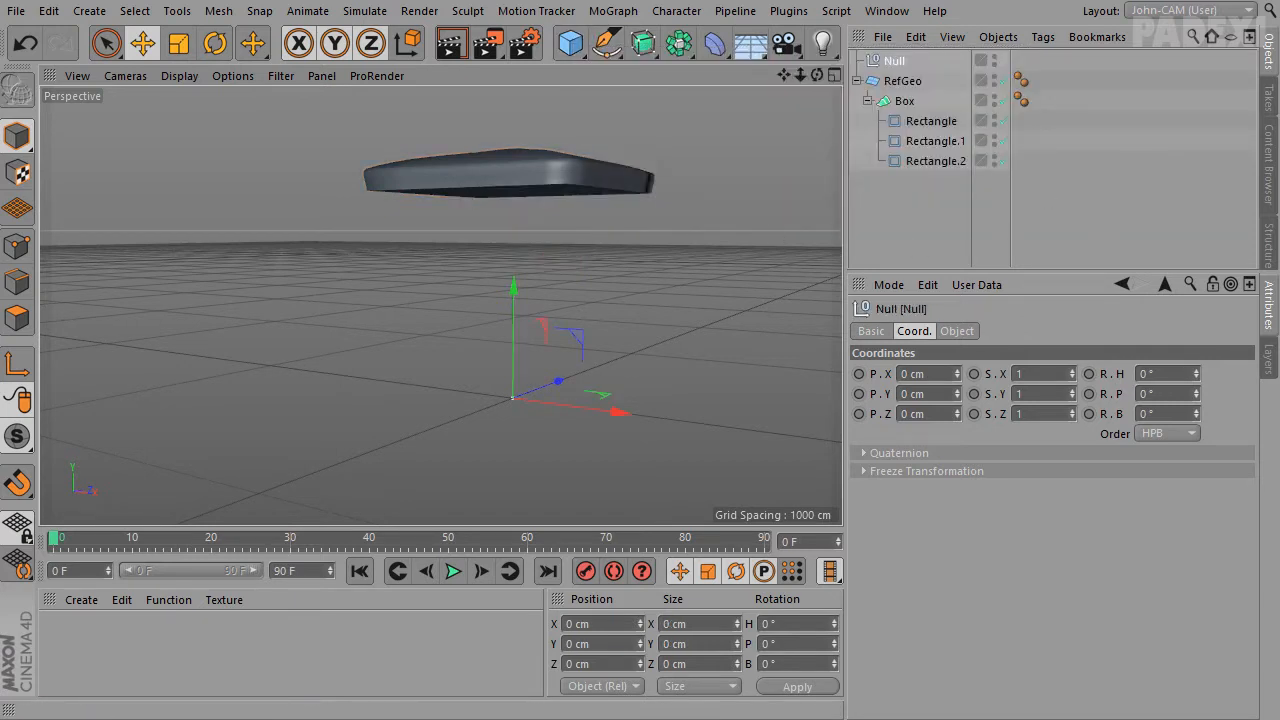
click(955, 331)
click(971, 374)
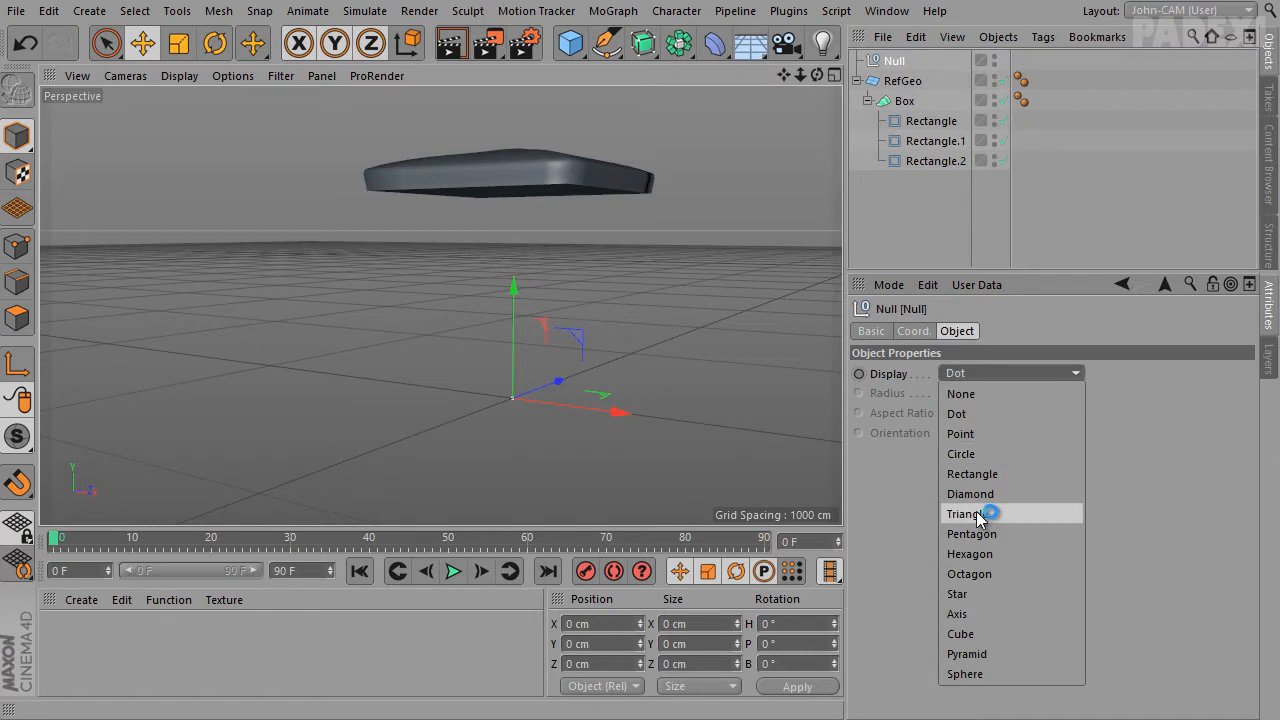
click(984, 593)
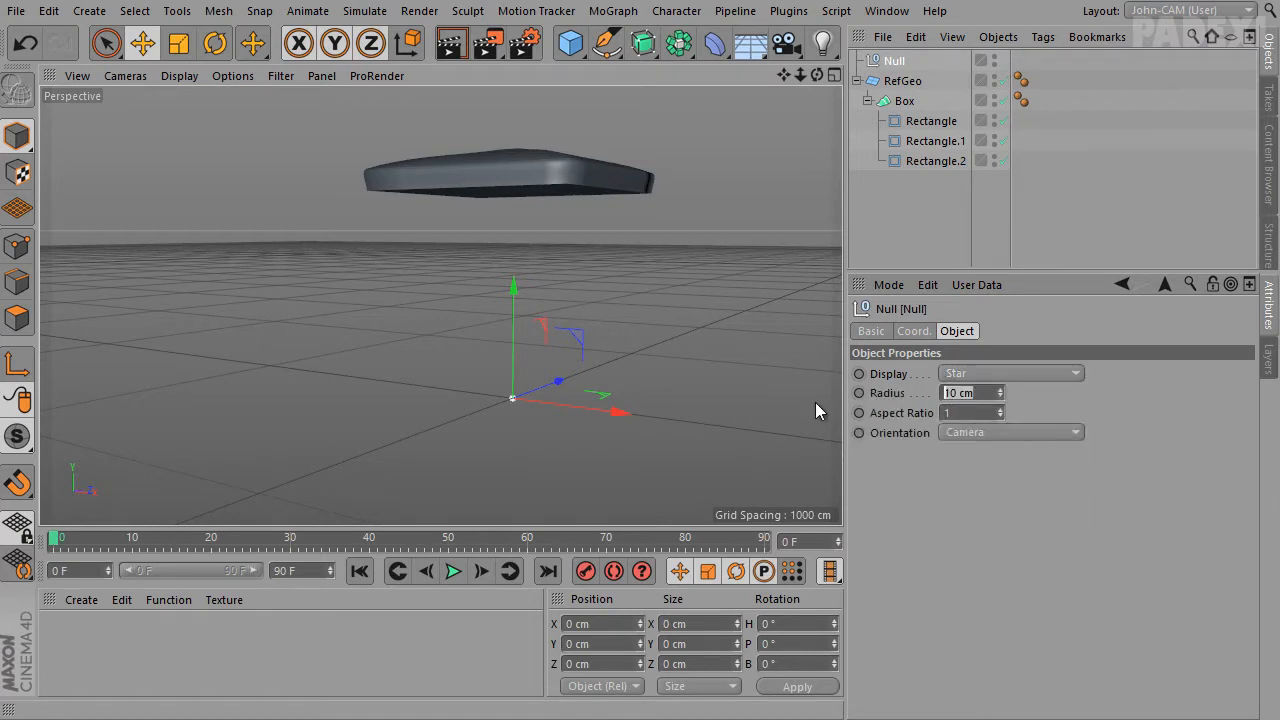
text(80)
key(Return)
Rename the star null as Transformations and make RefGeo, together with its box, a child of it
alt+drag(640, 217, 655, 397)
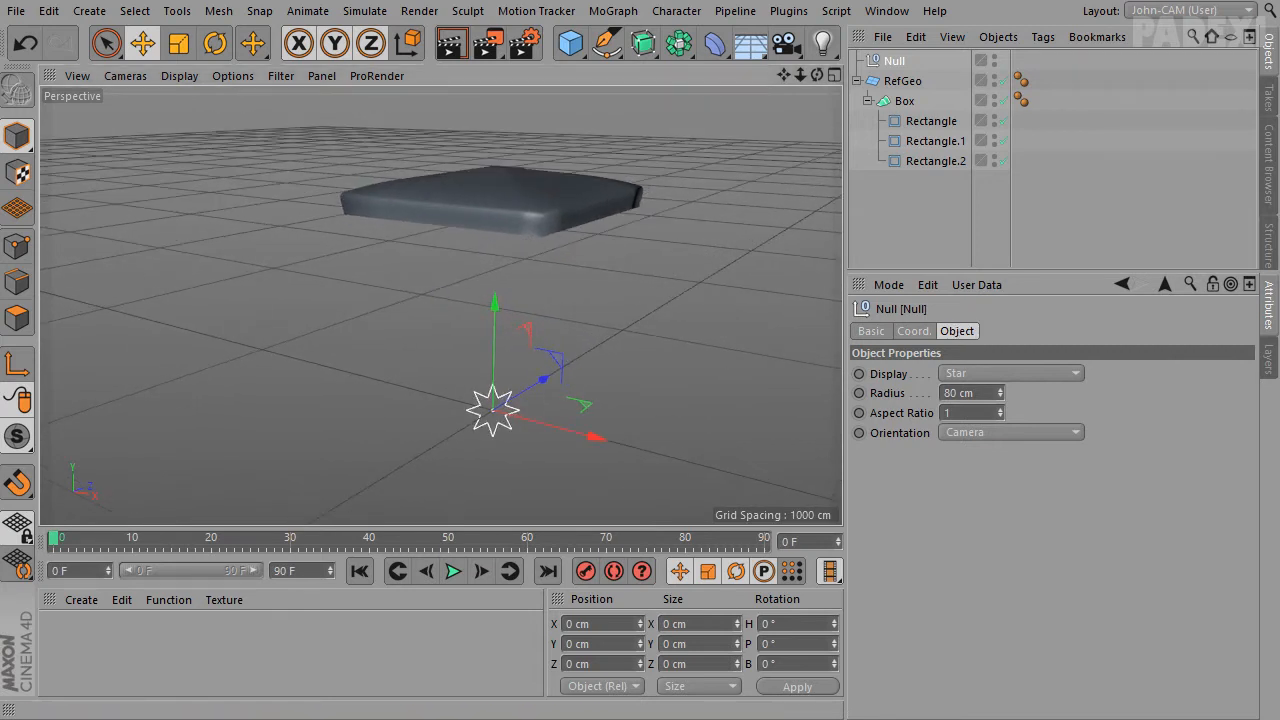
double_click(894, 61)
text(Variations)
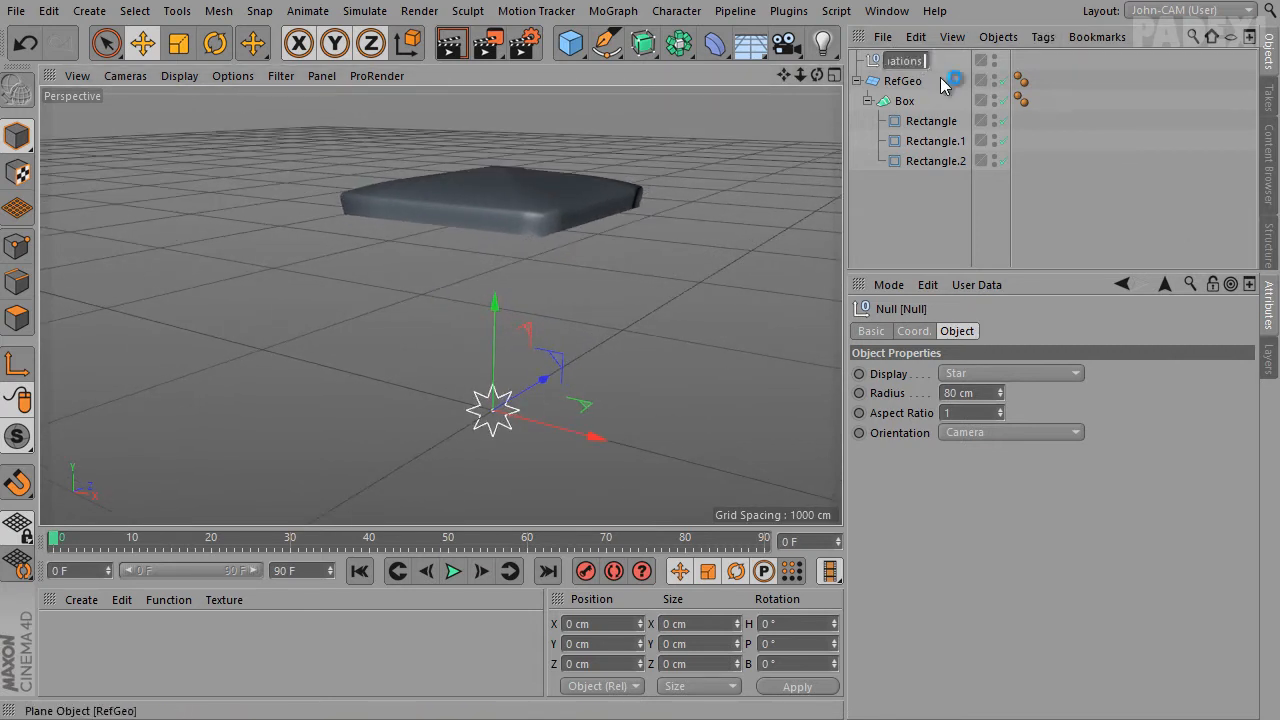
key(Return)
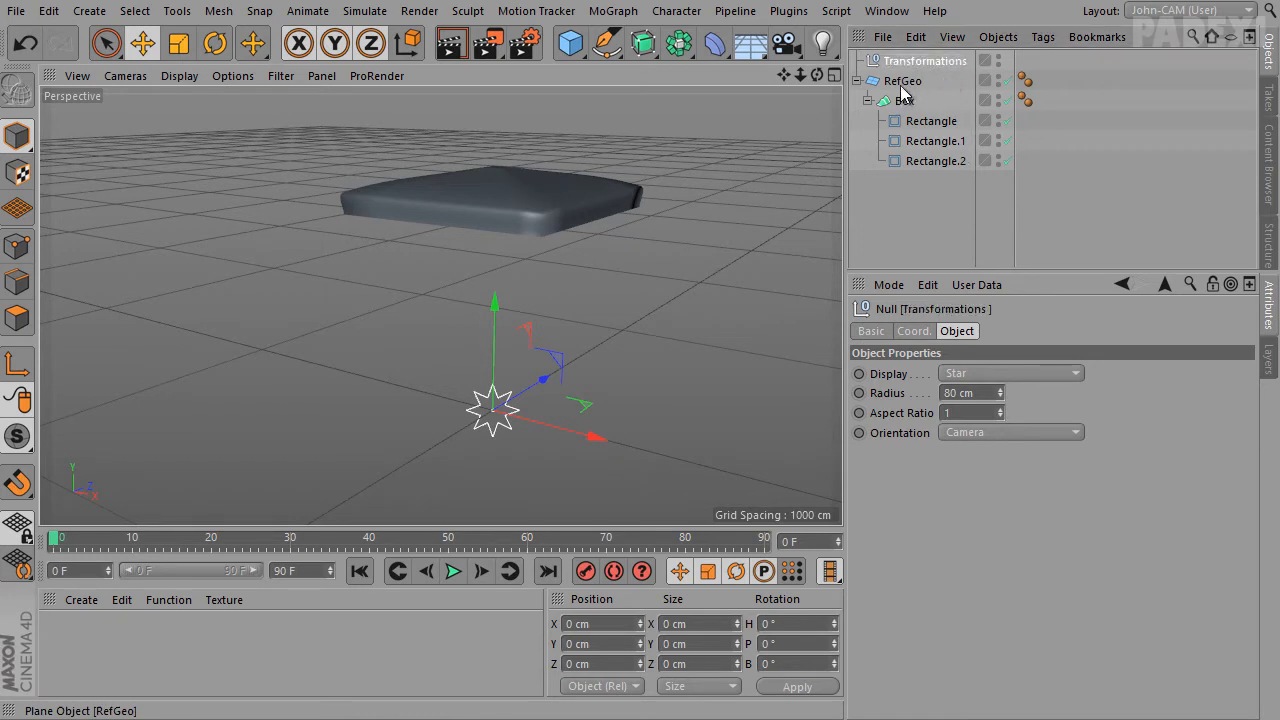
mouse_move(903, 83)
mouse_down()
mouse_move(914, 63)
mouse_move(923, 77)
mouse_move(917, 68)
mouse_up()
click(914, 64)
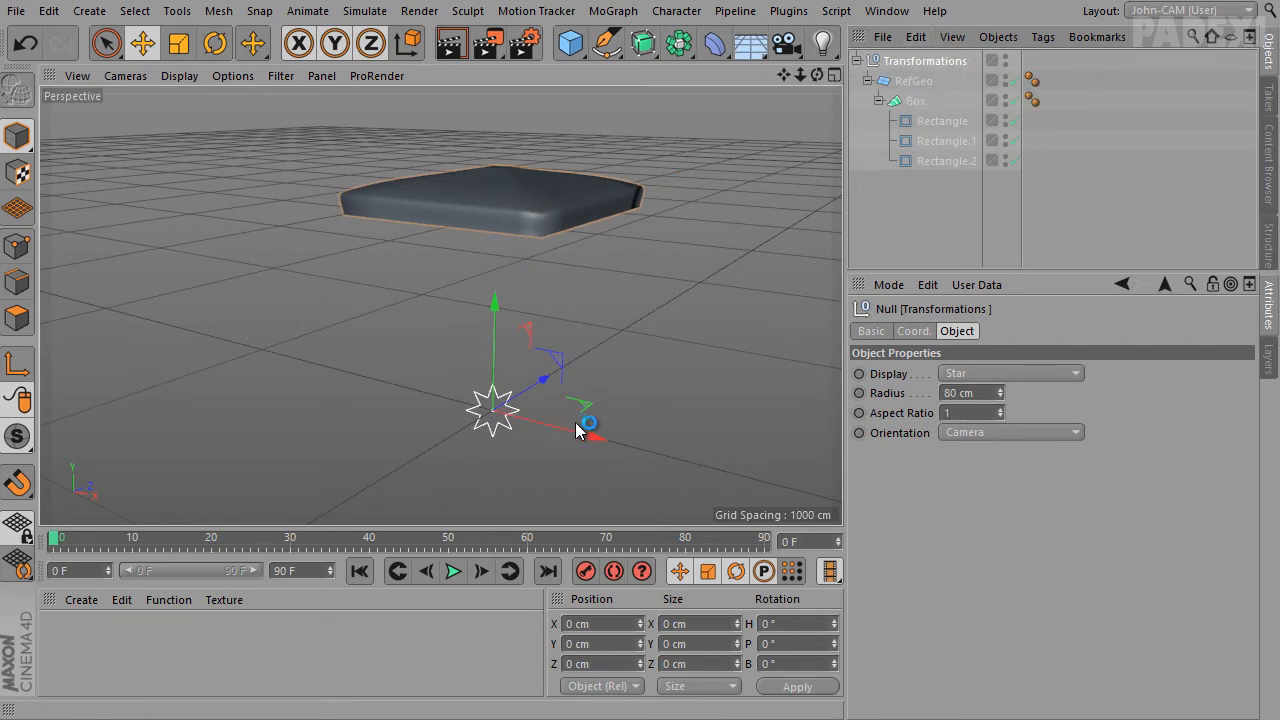
Try moving the Transformations null along X and rotating it, undoing each change
drag(589, 432, 548, 430)
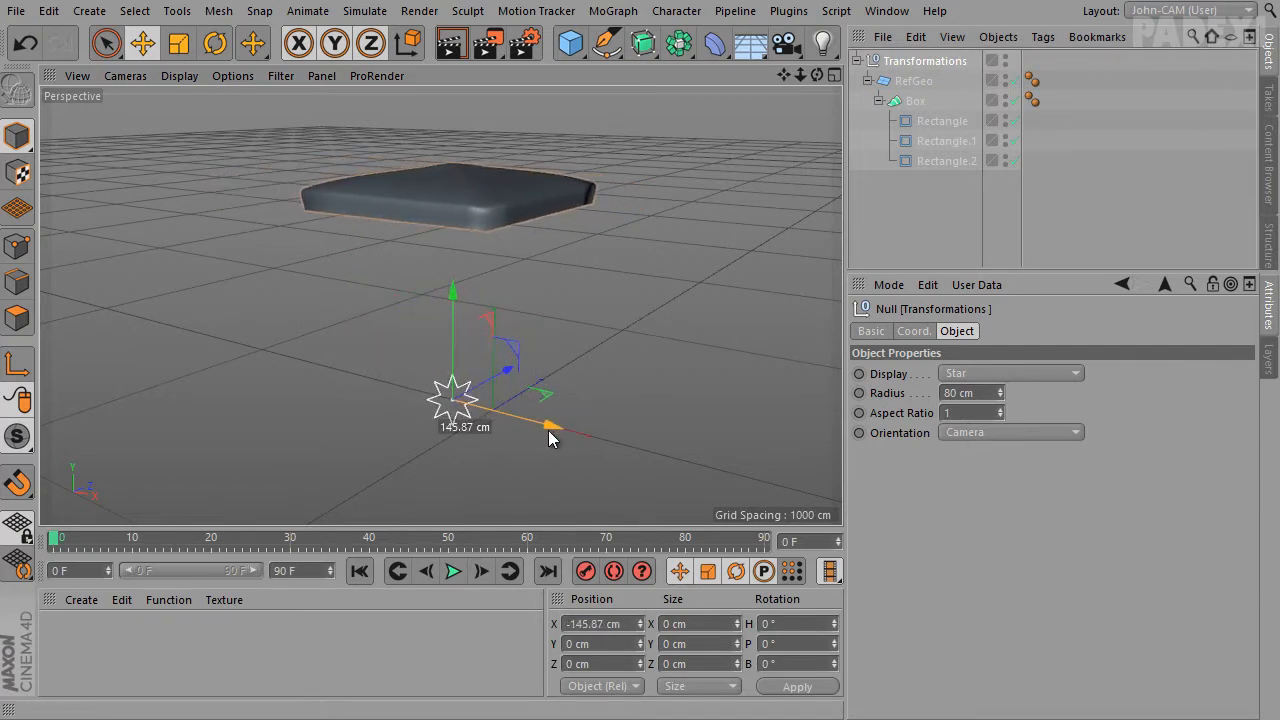
key(ctrl+z)
click(216, 45)
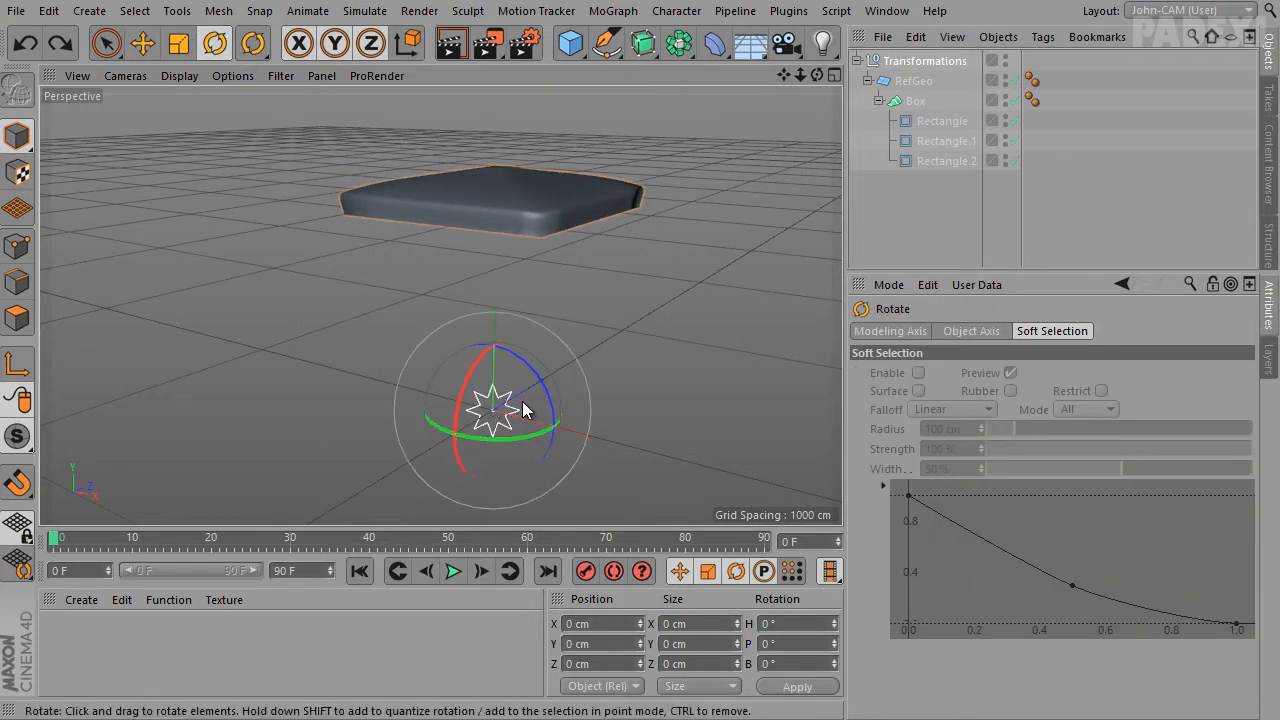
drag(522, 408, 487, 420)
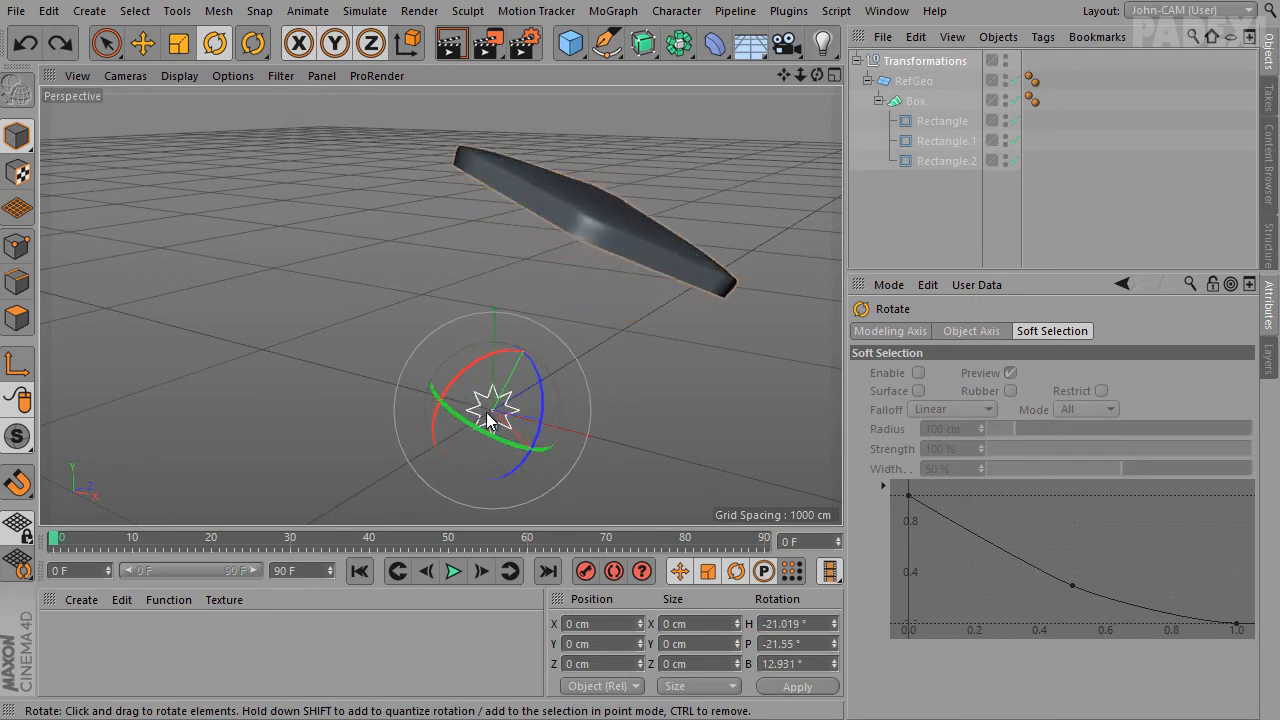
key(ctrl+z)
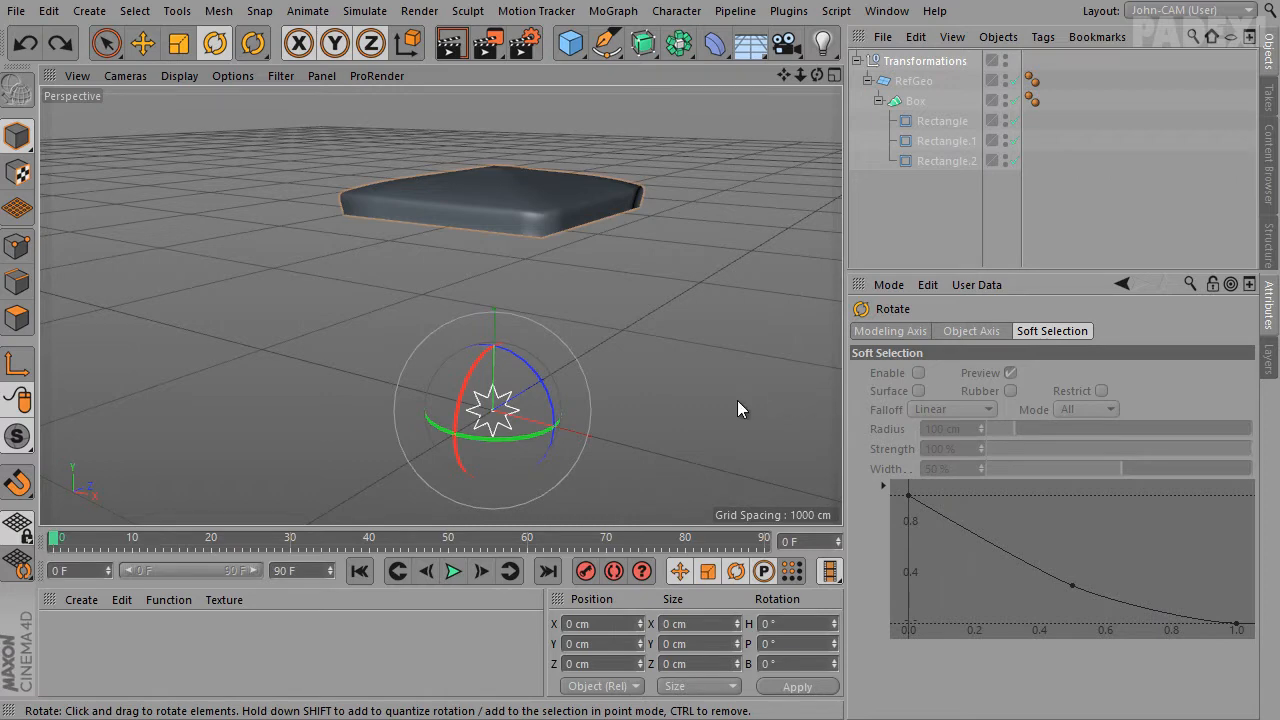
alt+drag(737, 400, 674, 400)
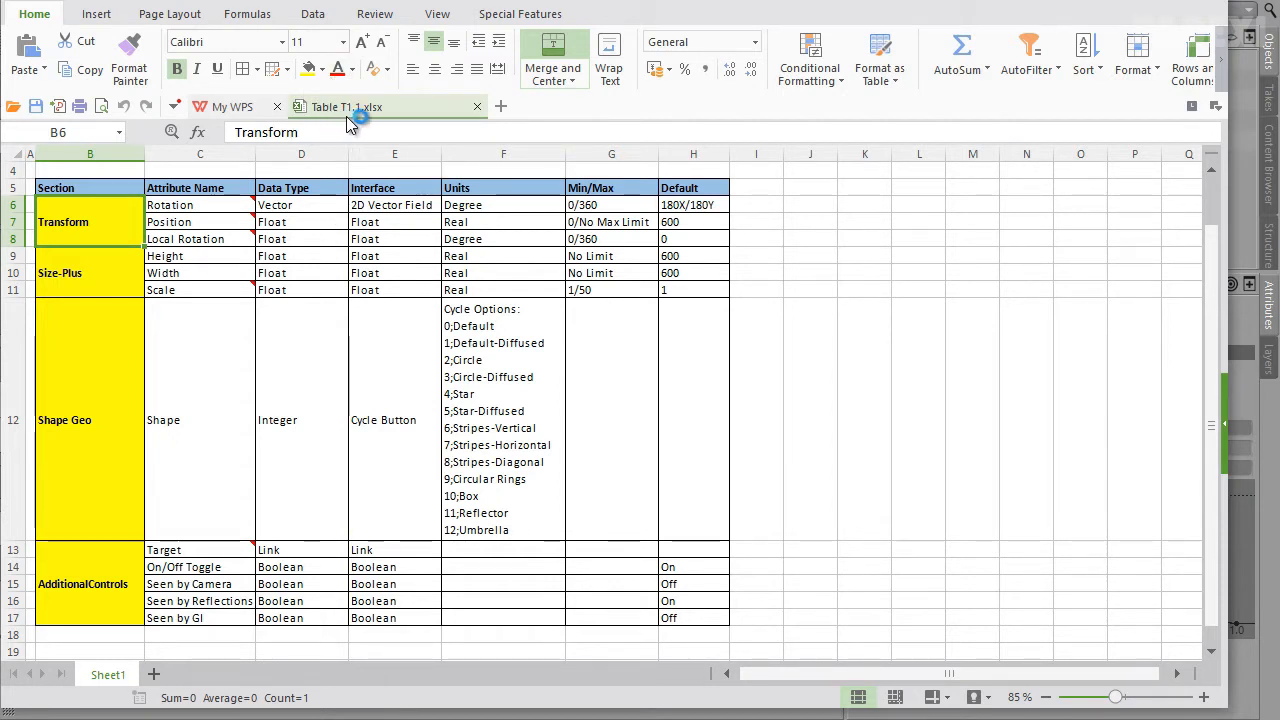
Switch to the Table T1.1.xlsx spreadsheet and review its Transform, Size-Plus, Shape Geo and AdditionalControls sections
mouse_move(365, 118)
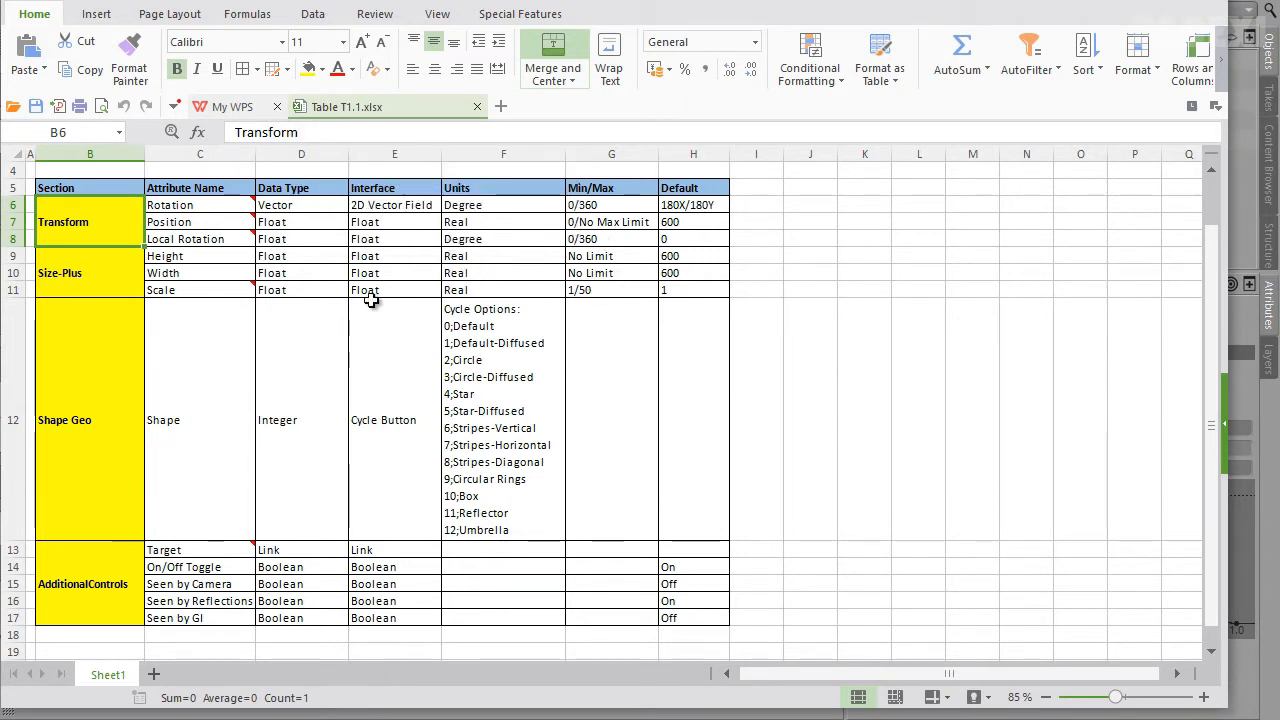
mouse_move(248, 291)
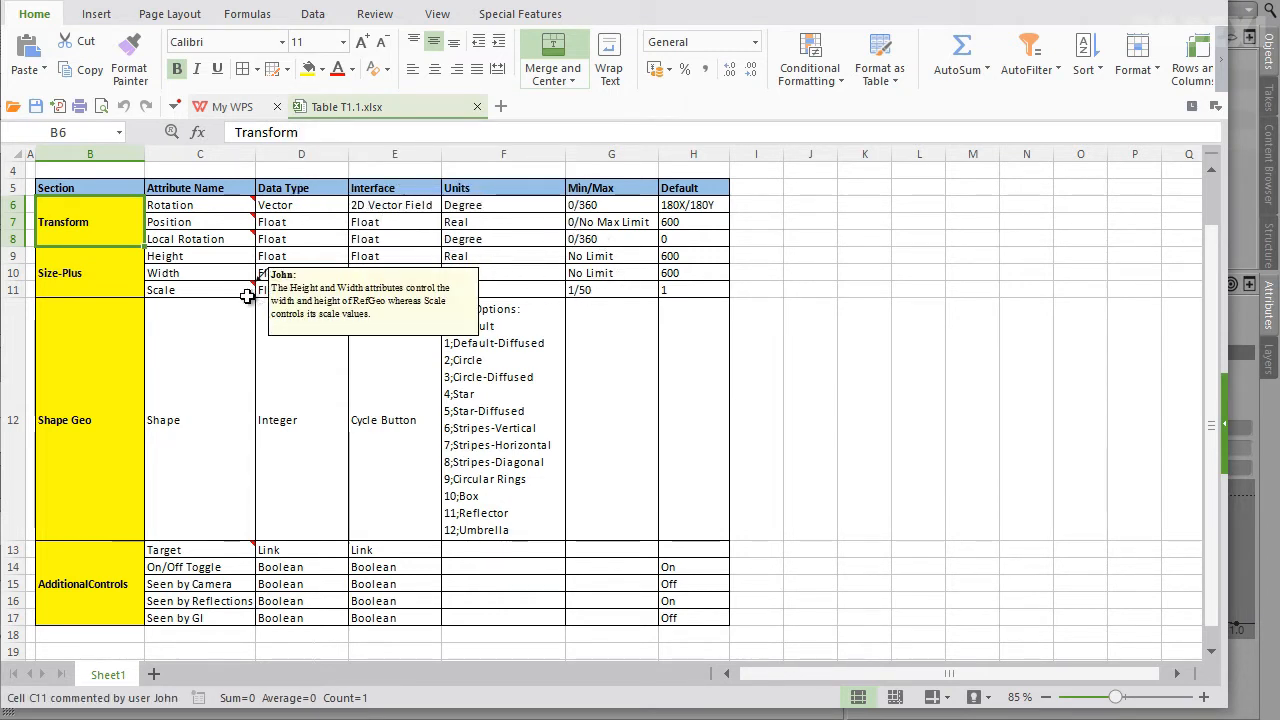
click(102, 276)
click(80, 424)
click(86, 566)
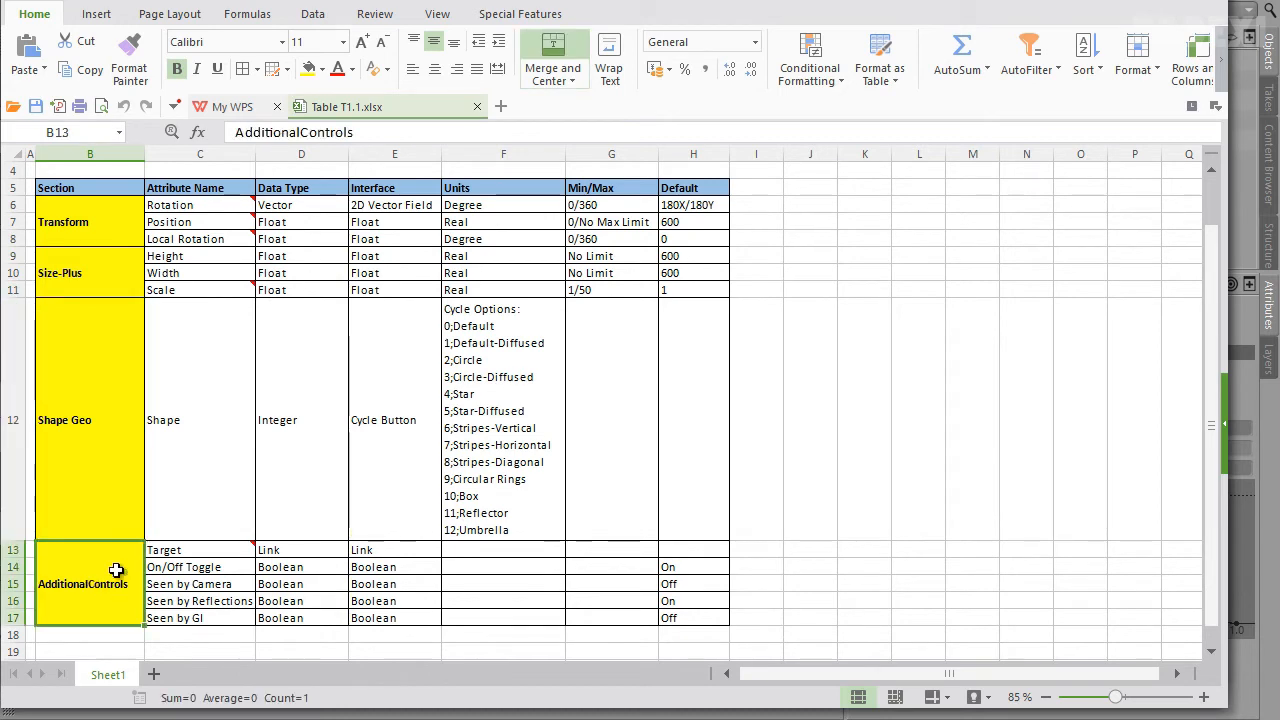
click(118, 222)
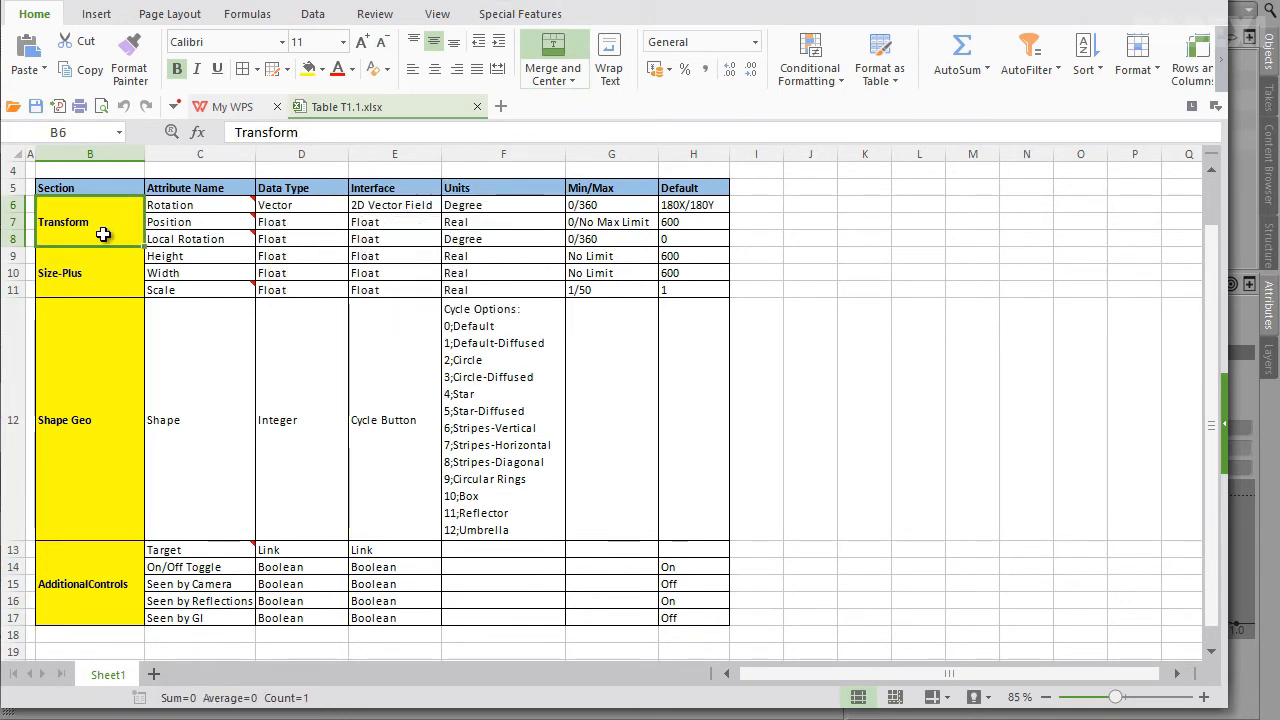
Return to Cinema 4D and add a user data group to the Transformations null, at the same level as the default group
key(alt+Tab)
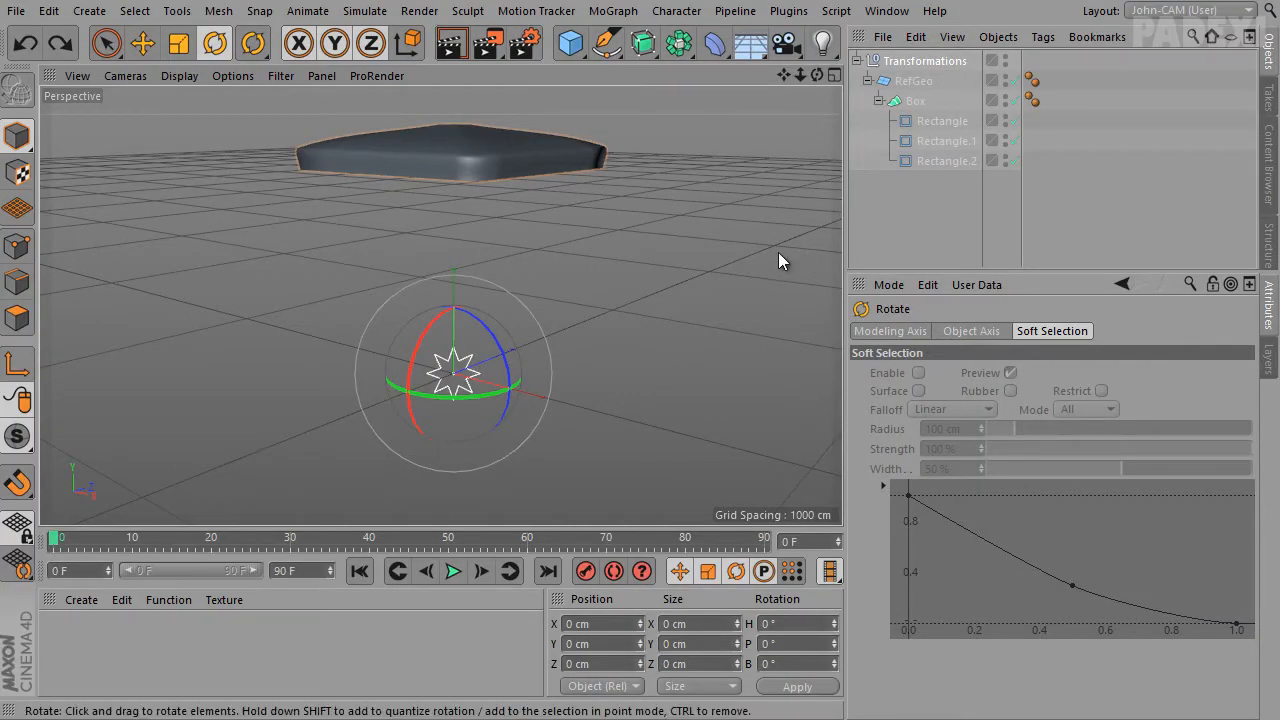
click(931, 63)
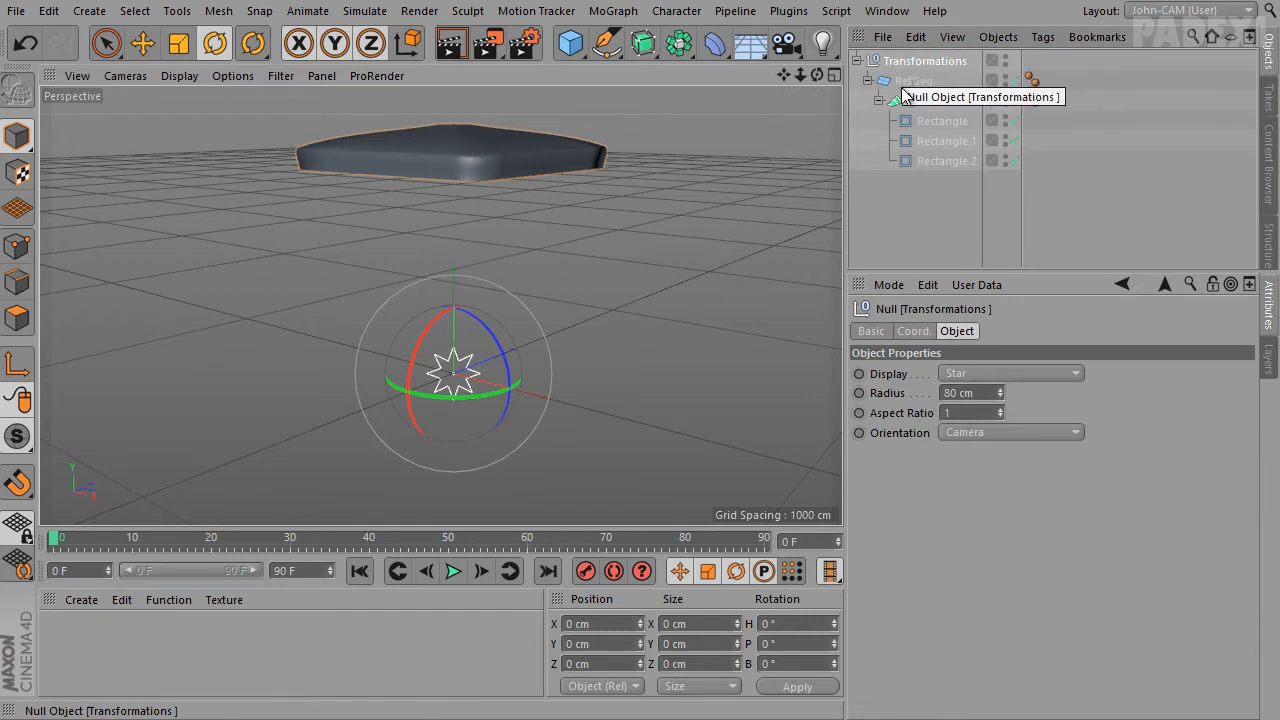
click(974, 286)
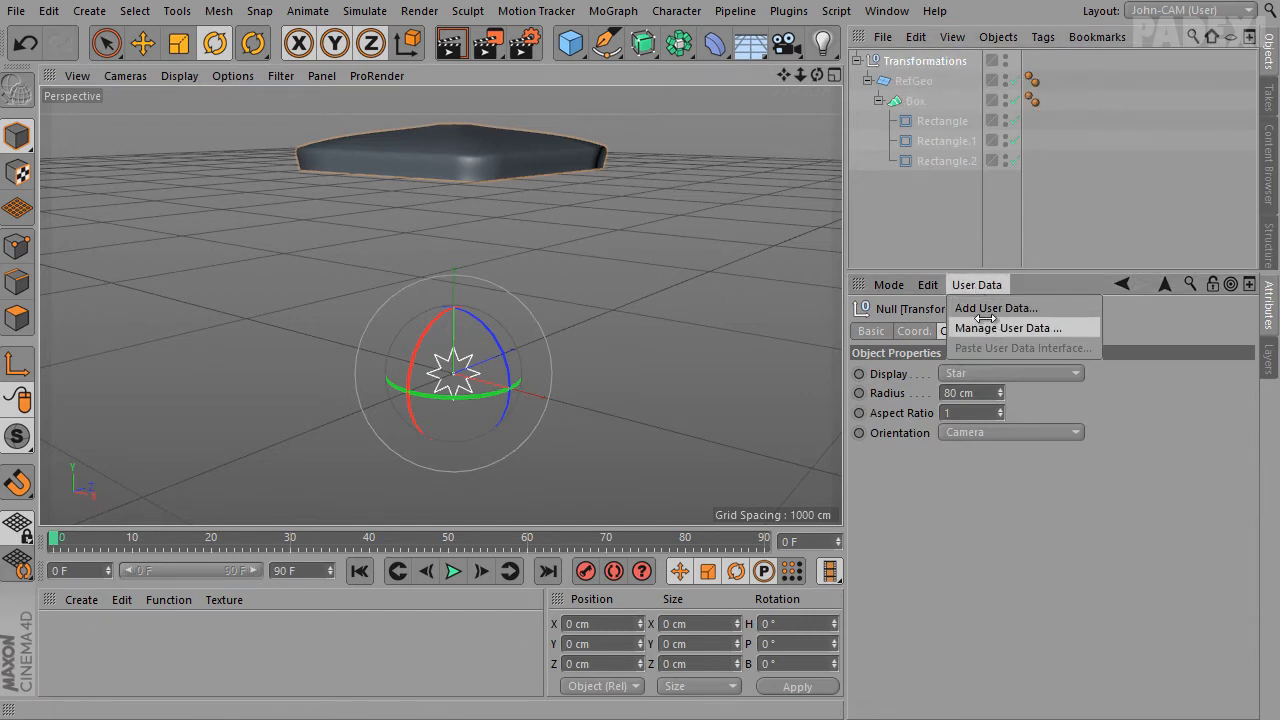
click(986, 324)
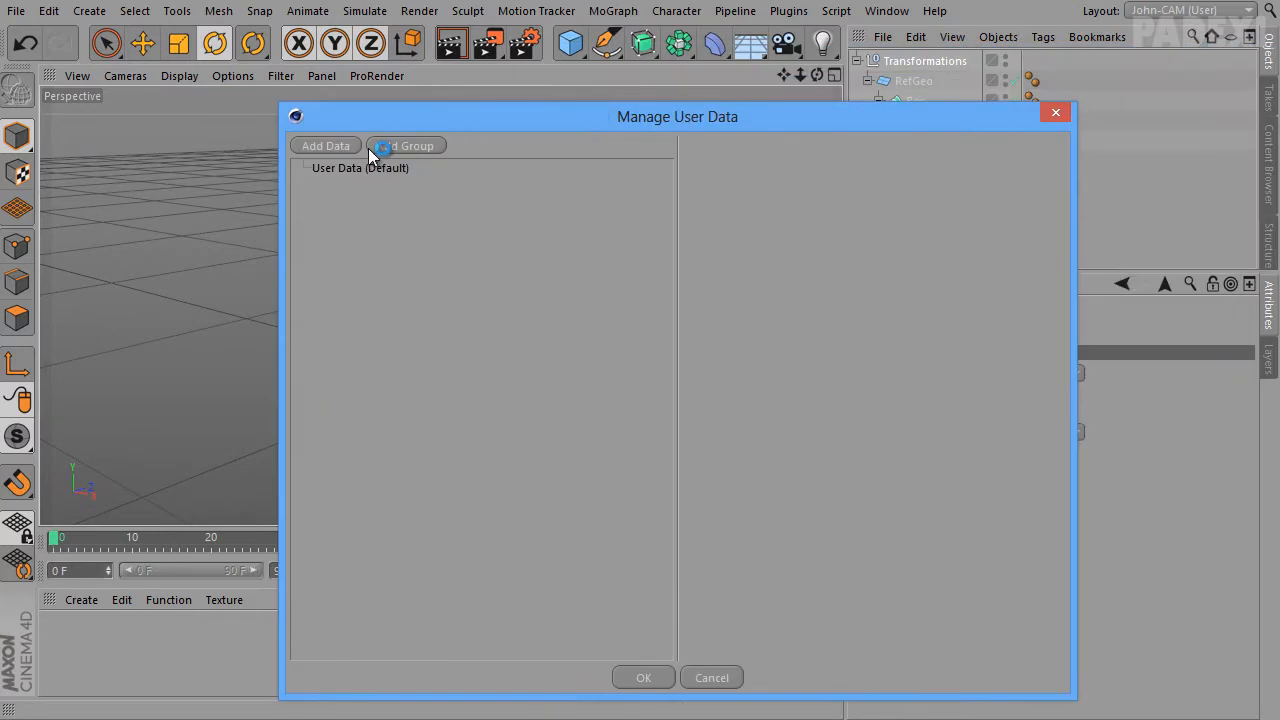
click(407, 146)
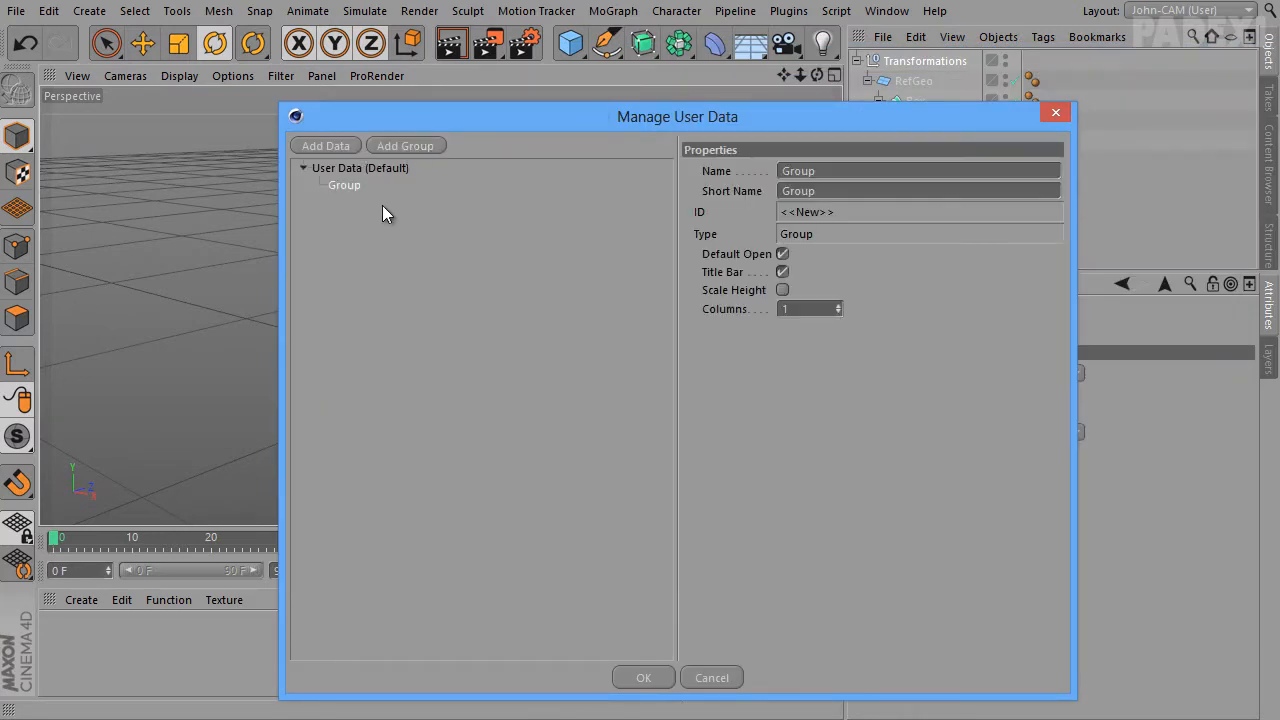
drag(351, 186, 343, 201)
click(340, 174)
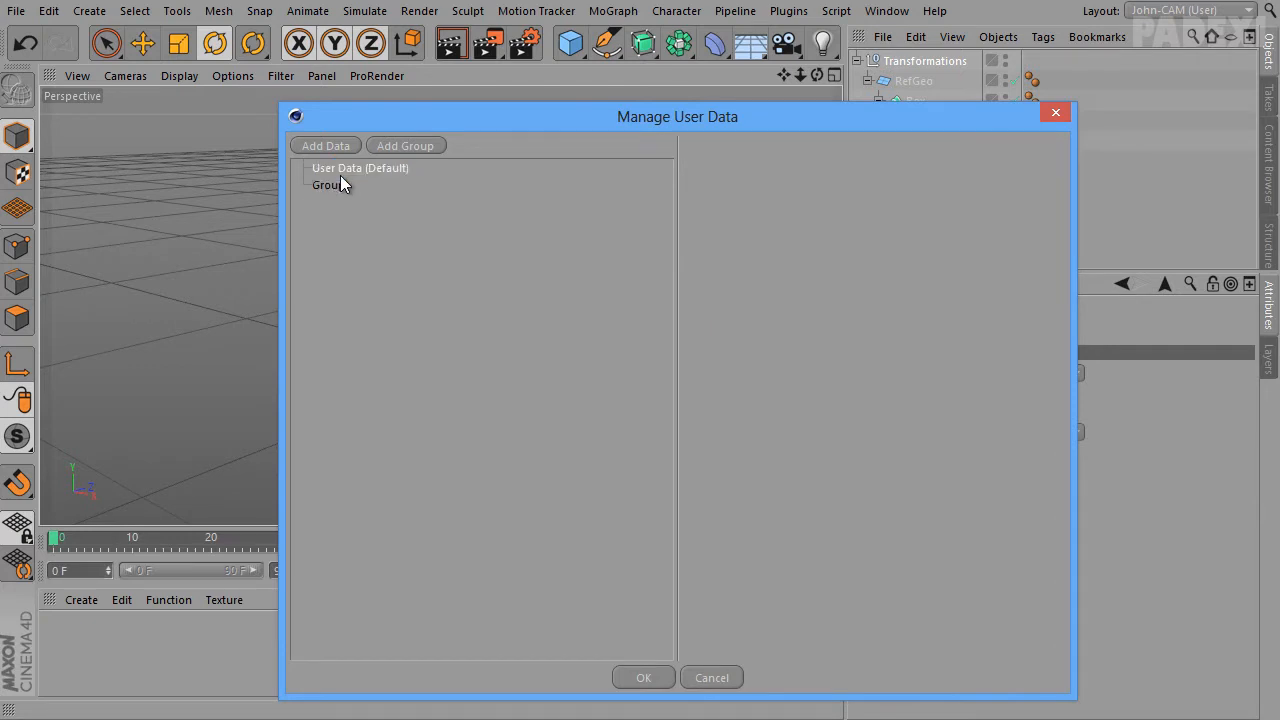
Name the new user data group PadexiShapeReflect
click(334, 186)
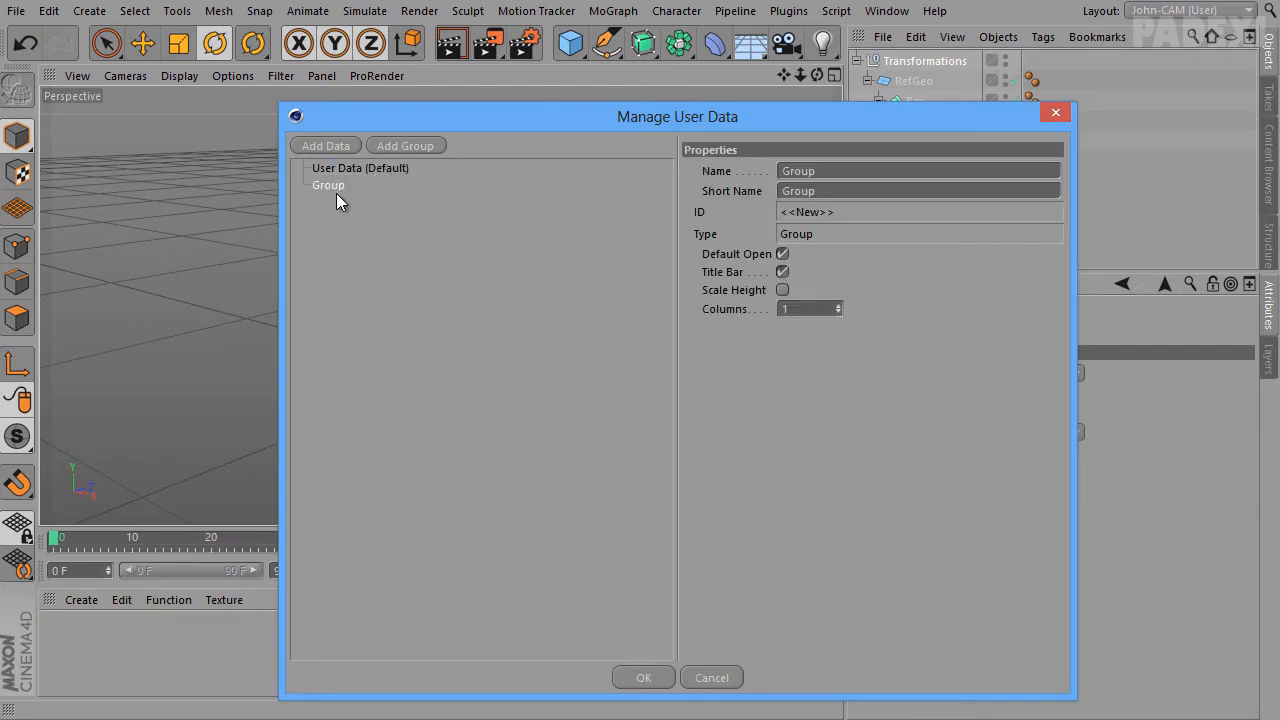
double_click(872, 171)
text(PadexiShapeReflect)
key(Tab)
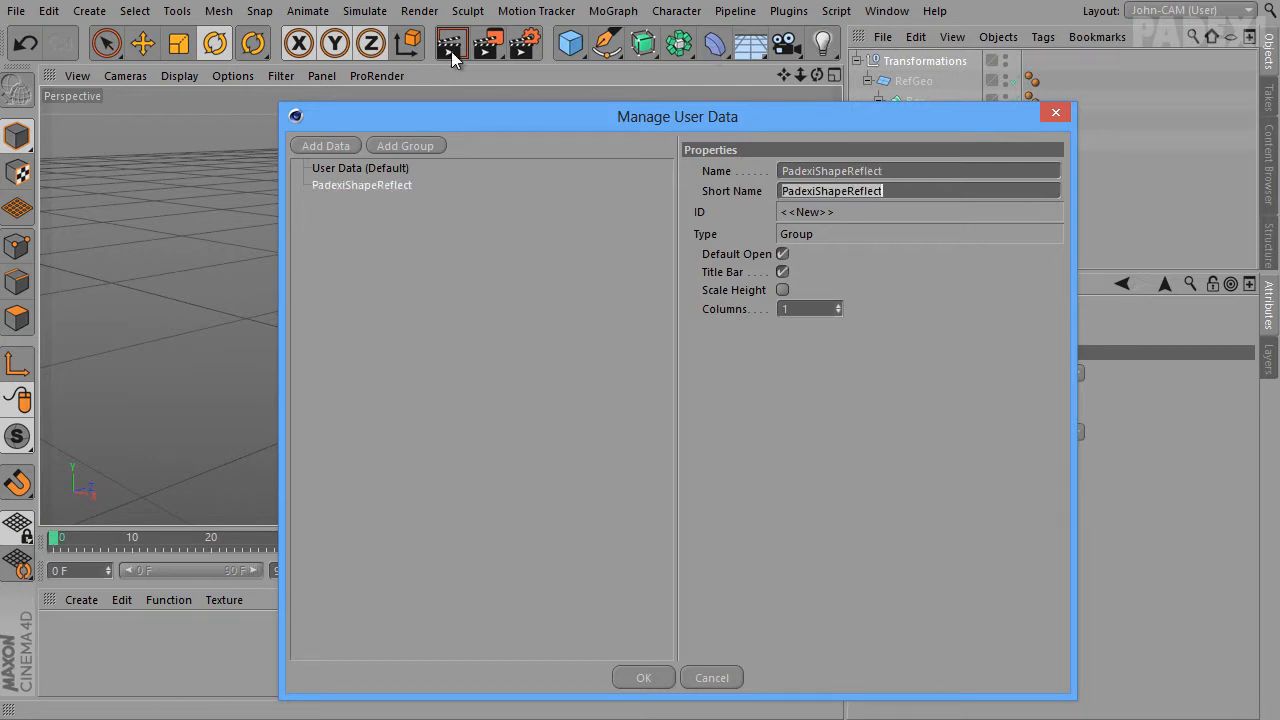
click(364, 185)
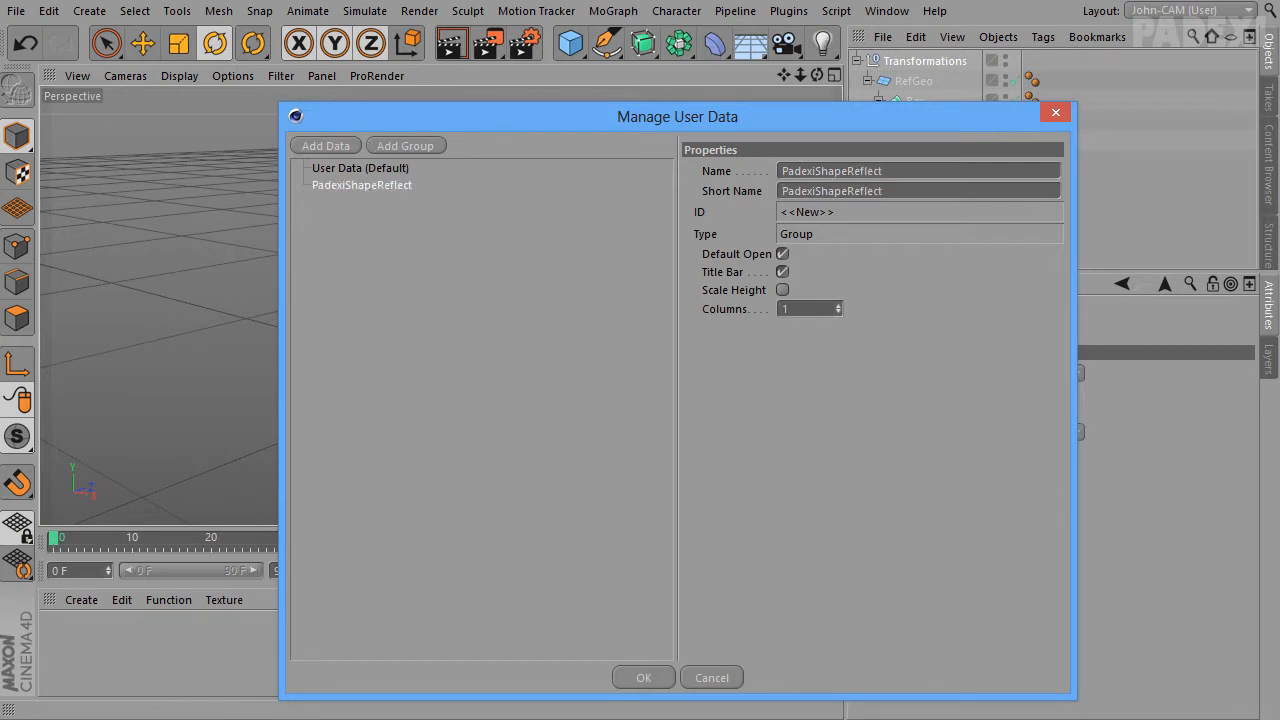
Add a user data entry named Transform under the PadexiShapeReflect group and open its data type choices
key(alt+Tab)
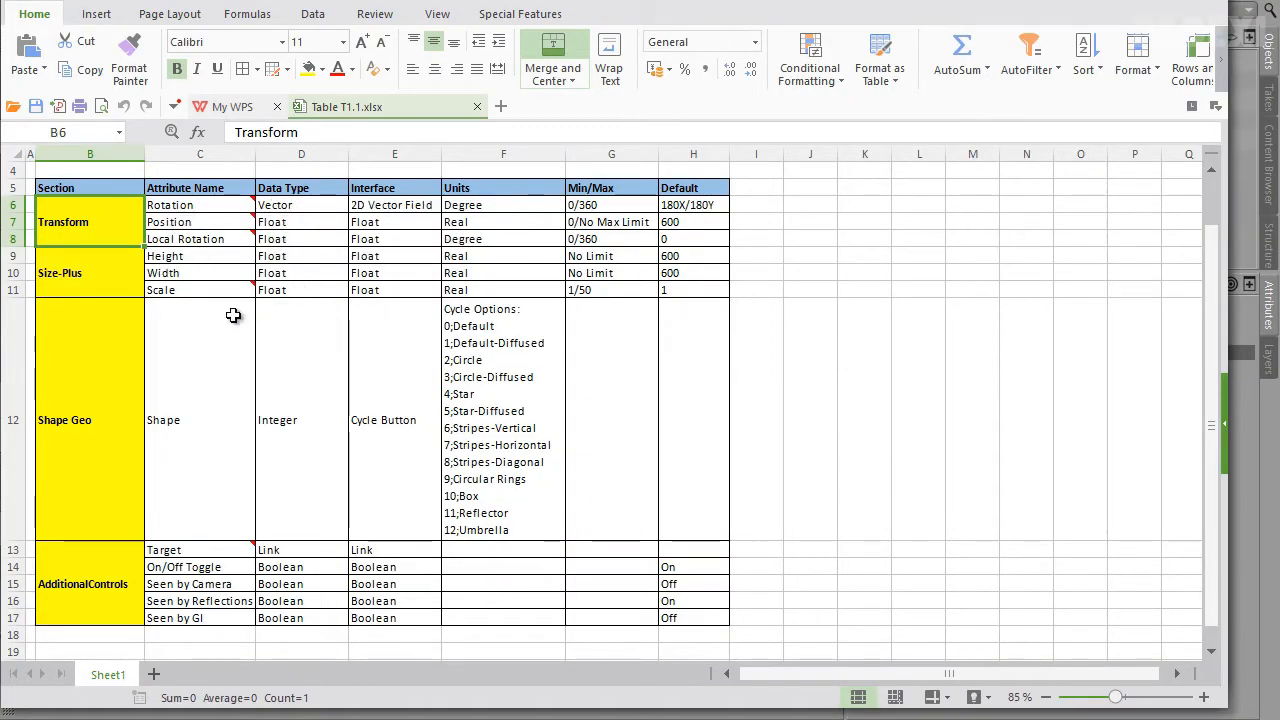
key(alt+Tab)
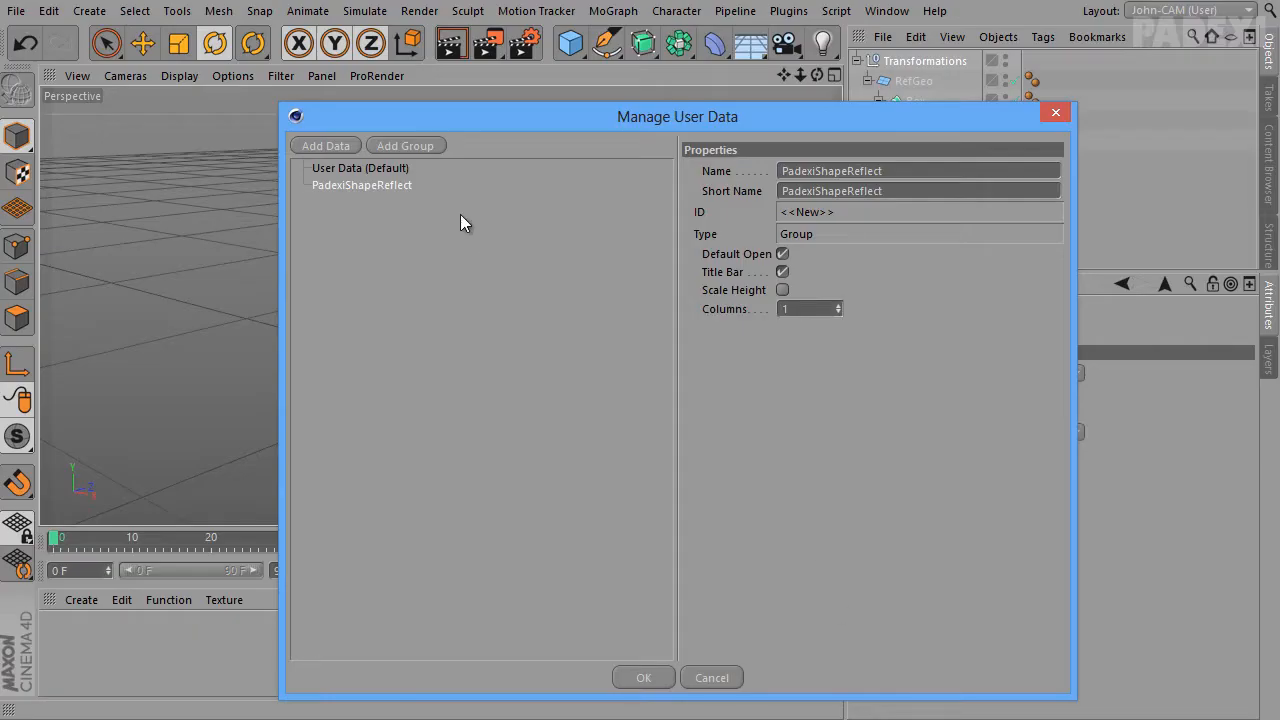
click(338, 149)
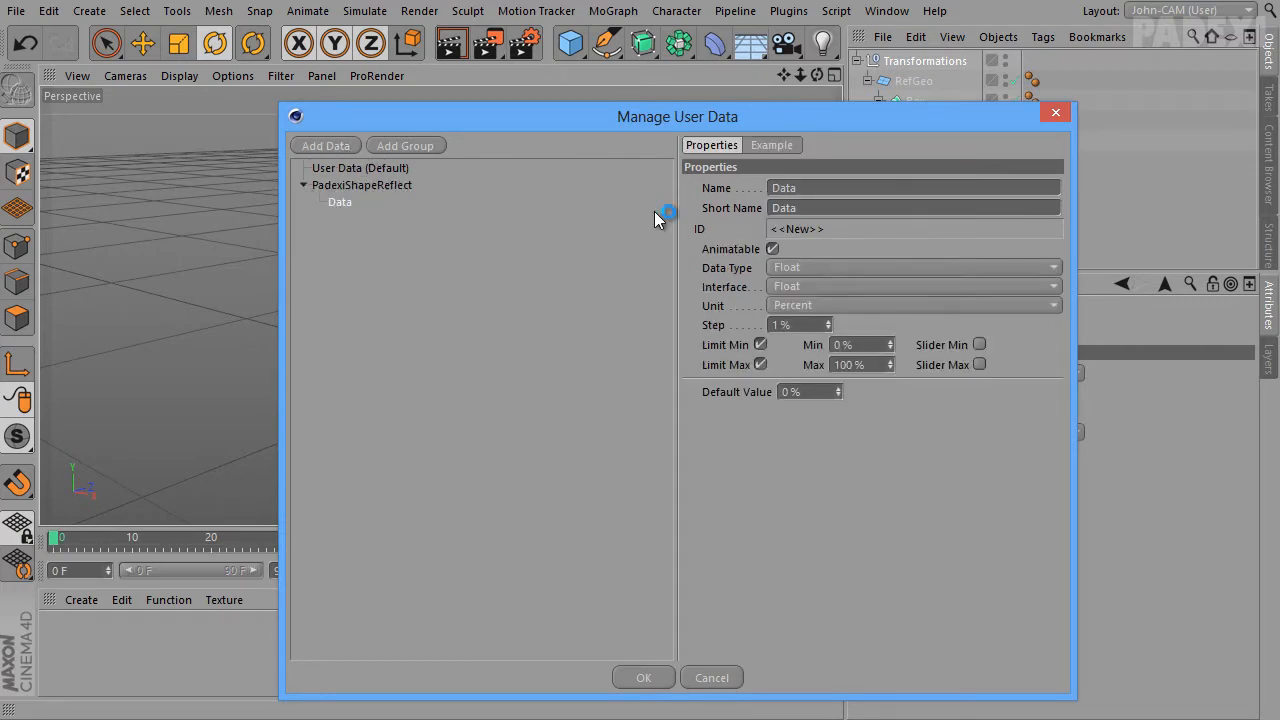
drag(802, 194, 667, 205)
text(Transform)
key(Tab)
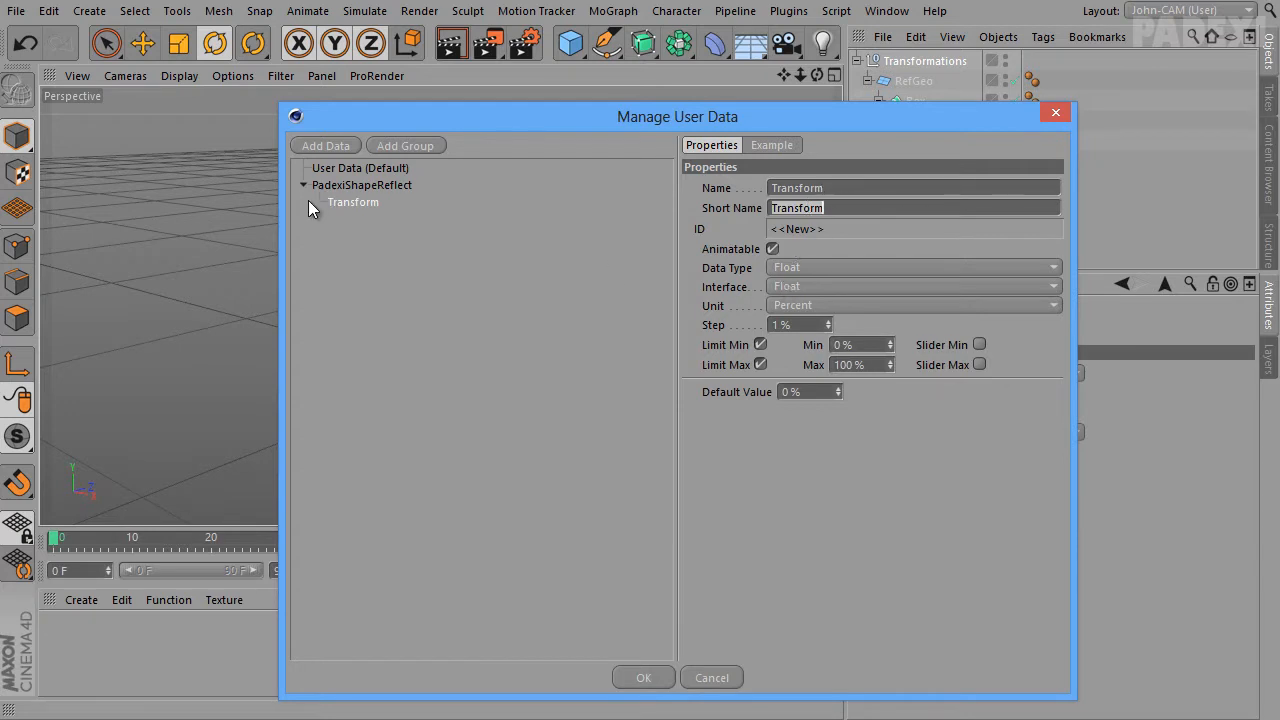
click(798, 272)
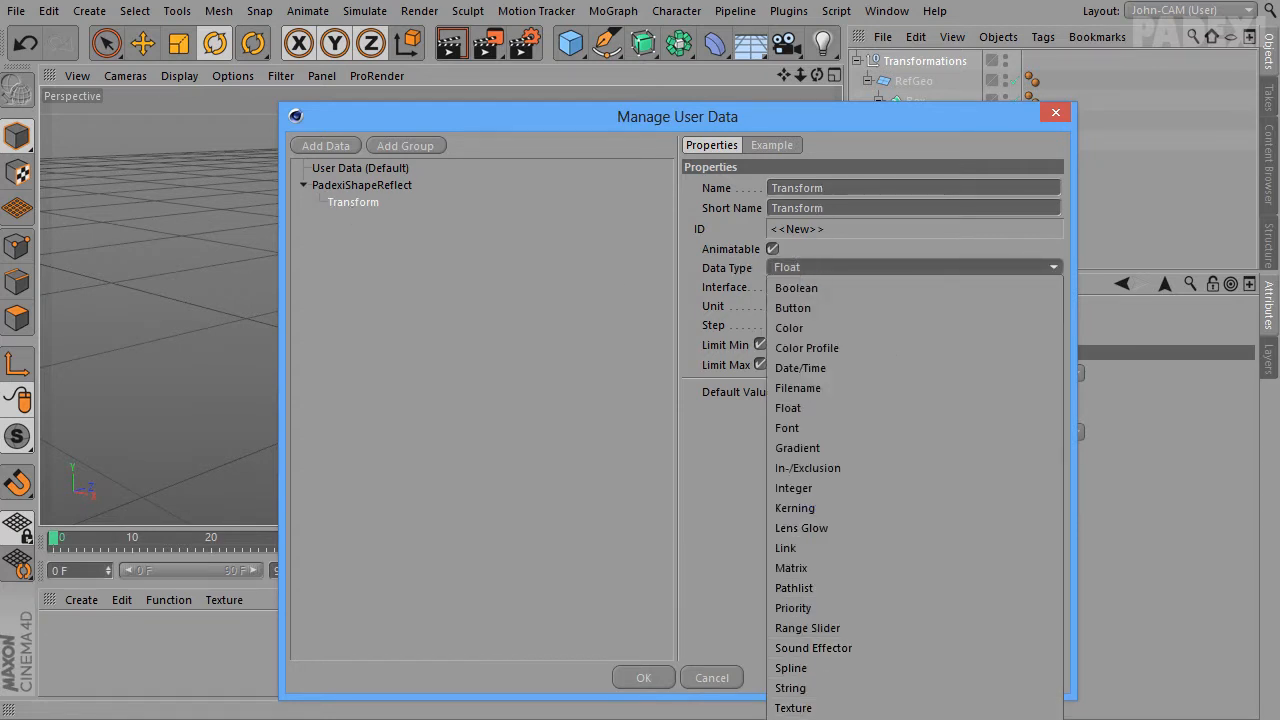
Switch to the spreadsheet and examine the Rotation attribute's comment, data type, interface and units
click(812, 716)
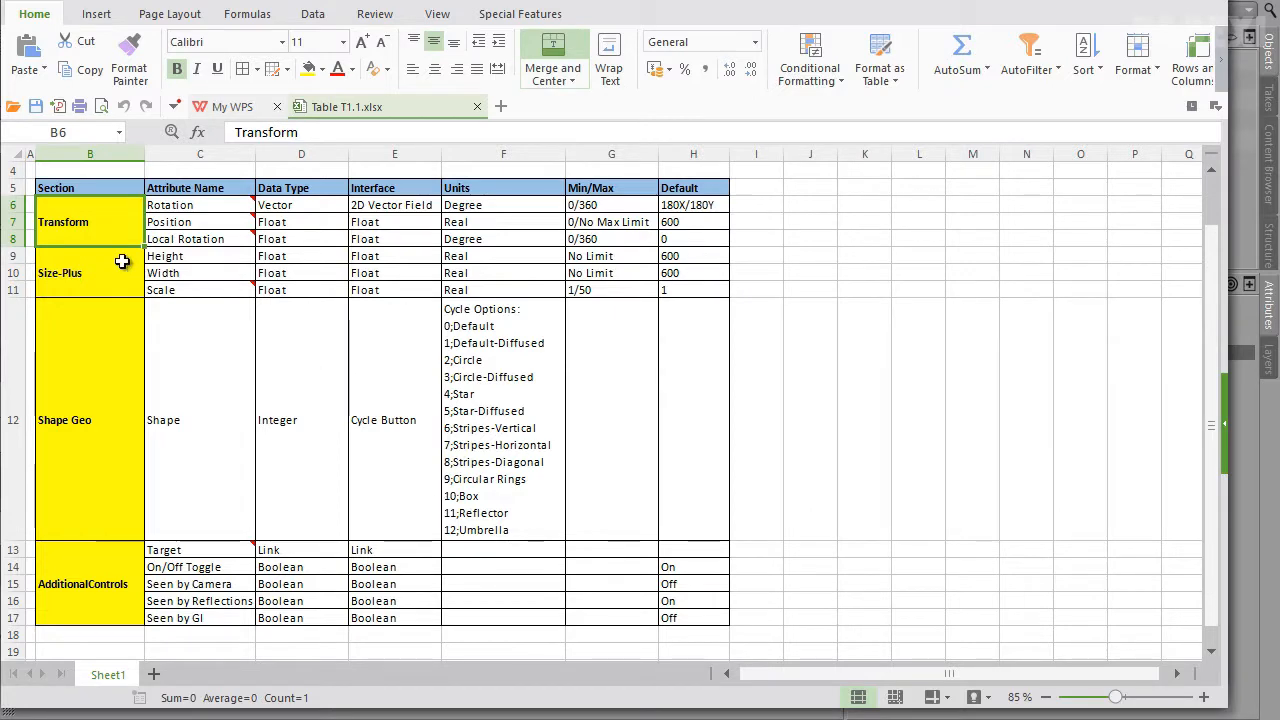
click(163, 205)
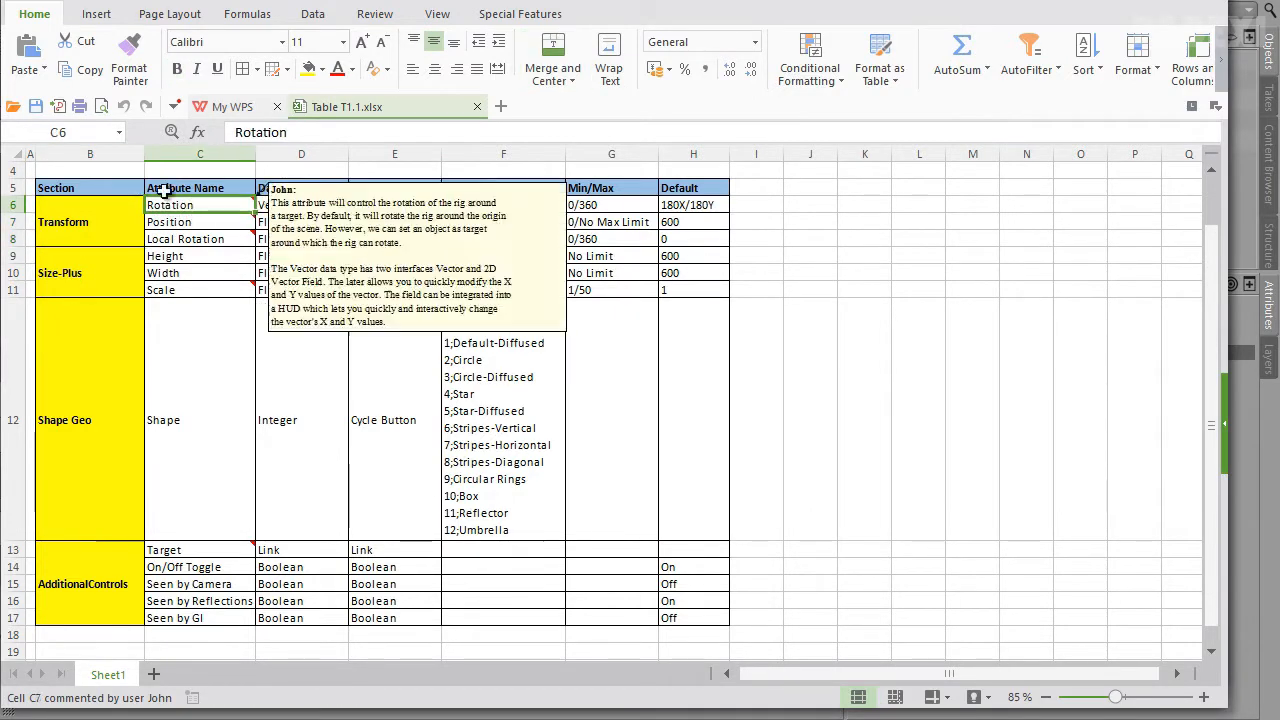
mouse_move(202, 205)
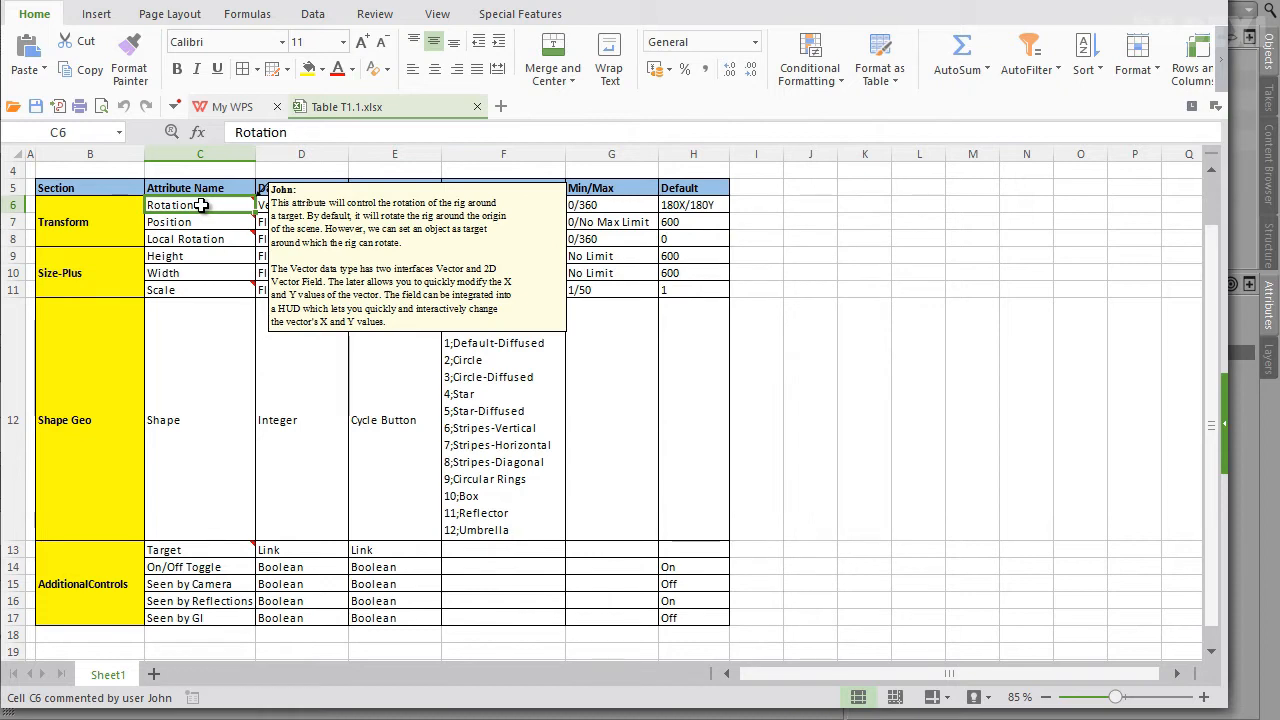
key(Down)
key(Down)
key(Down)
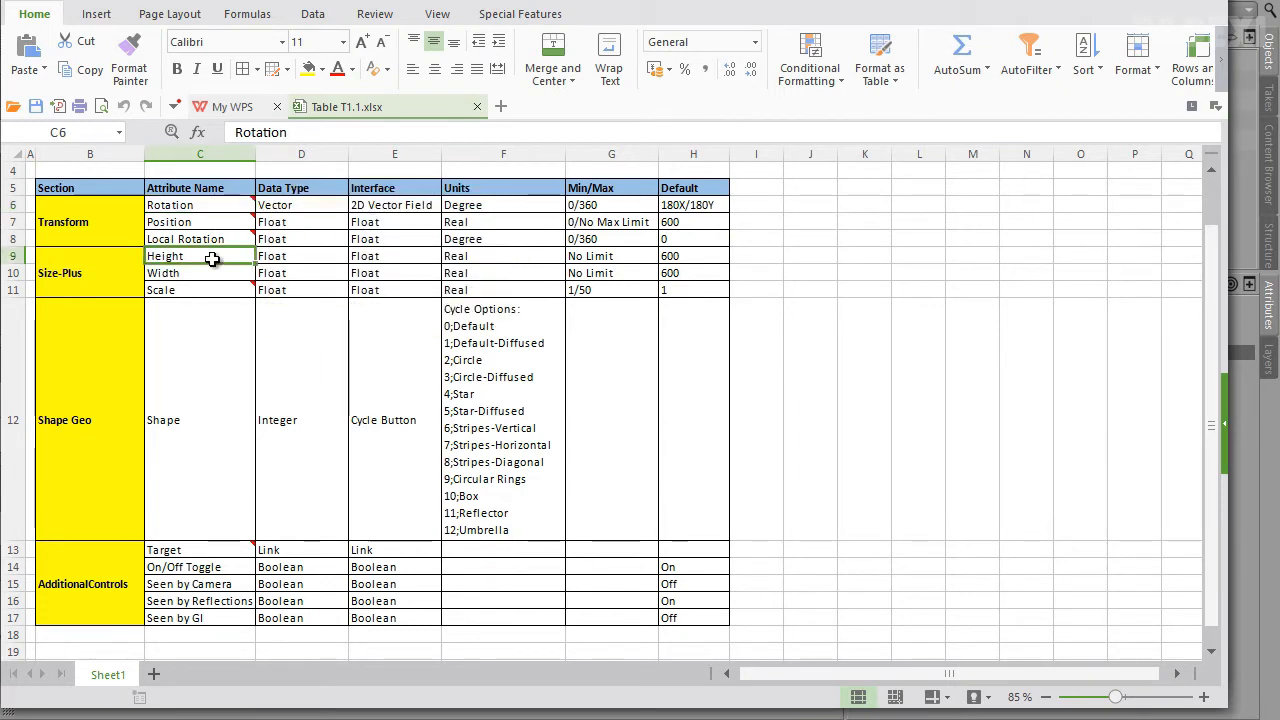
click(193, 207)
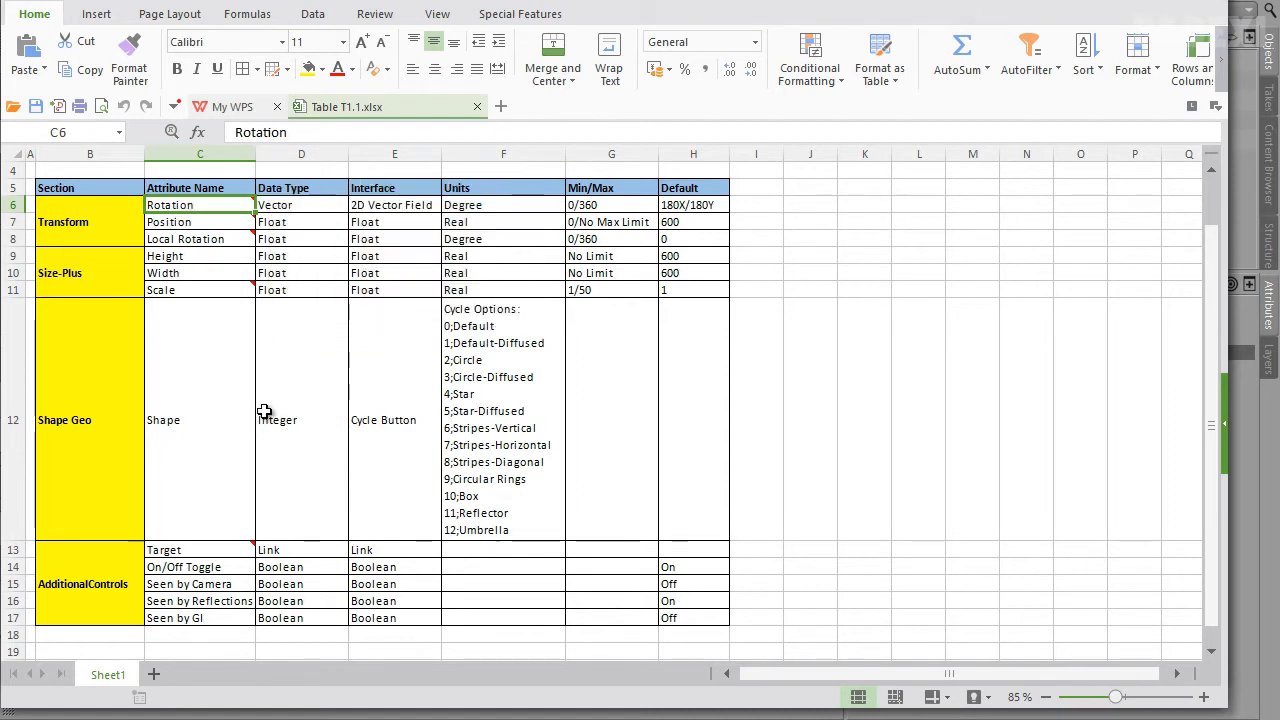
click(320, 206)
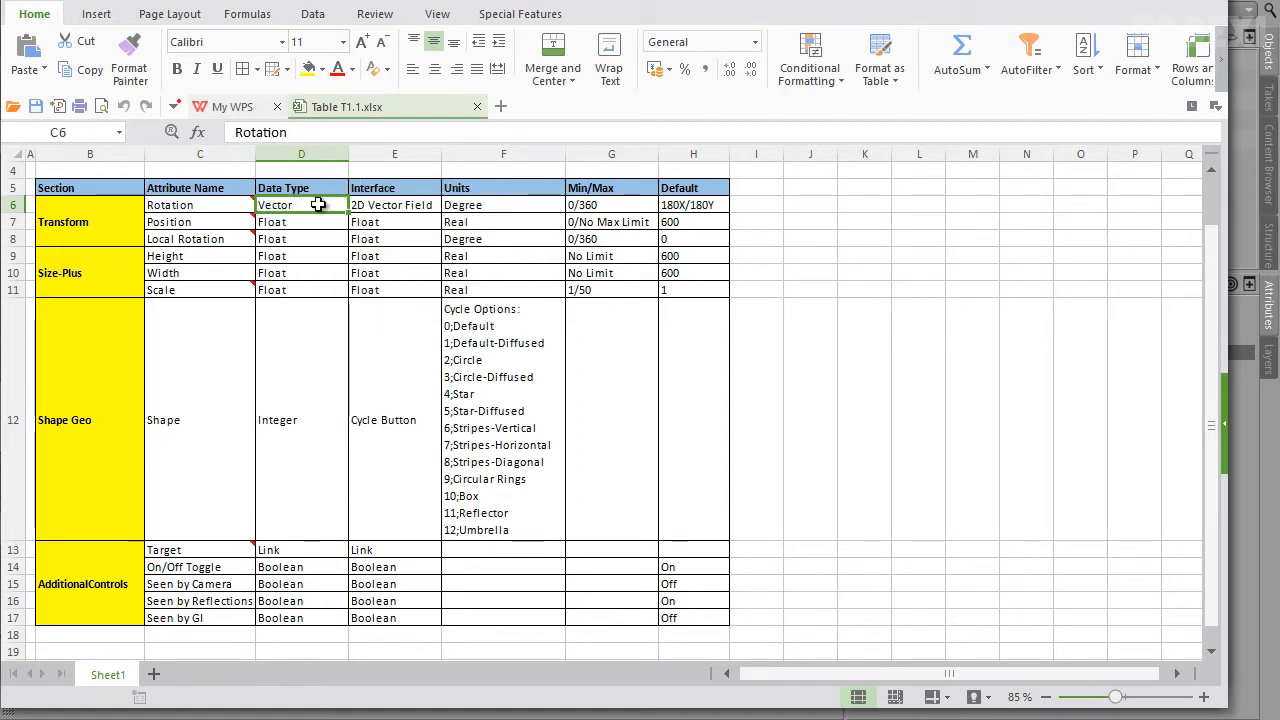
click(384, 209)
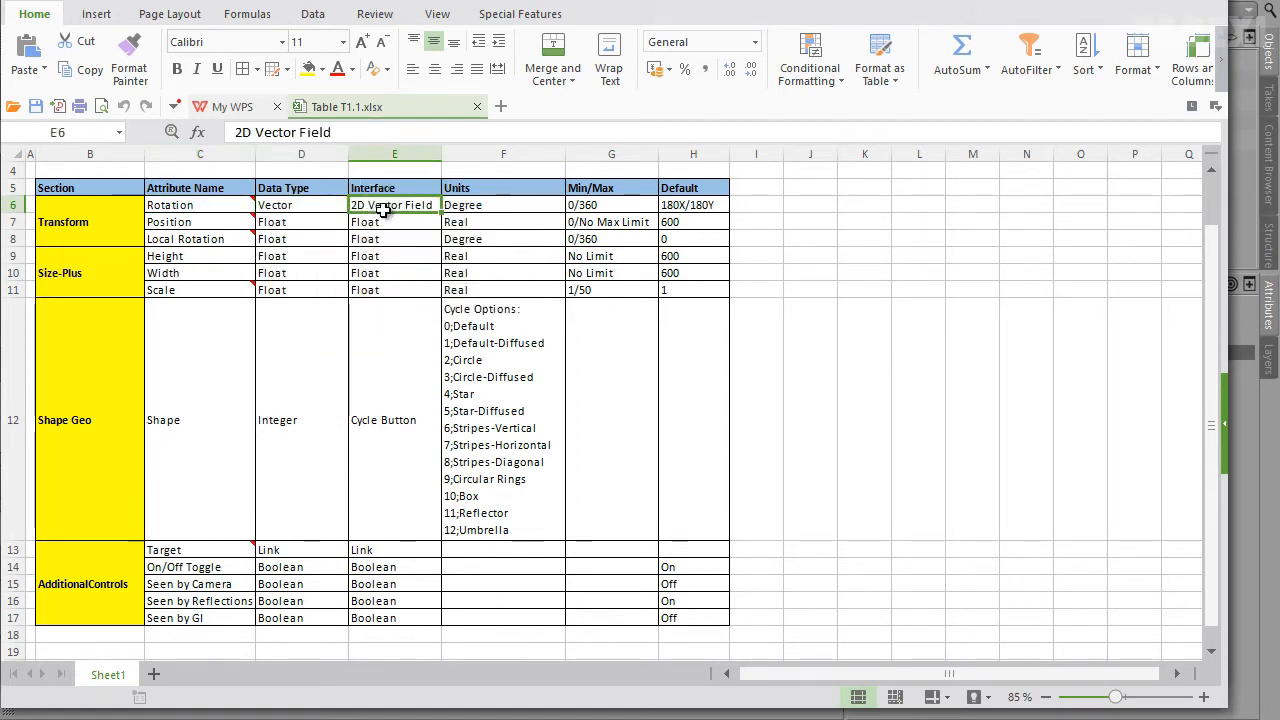
click(486, 206)
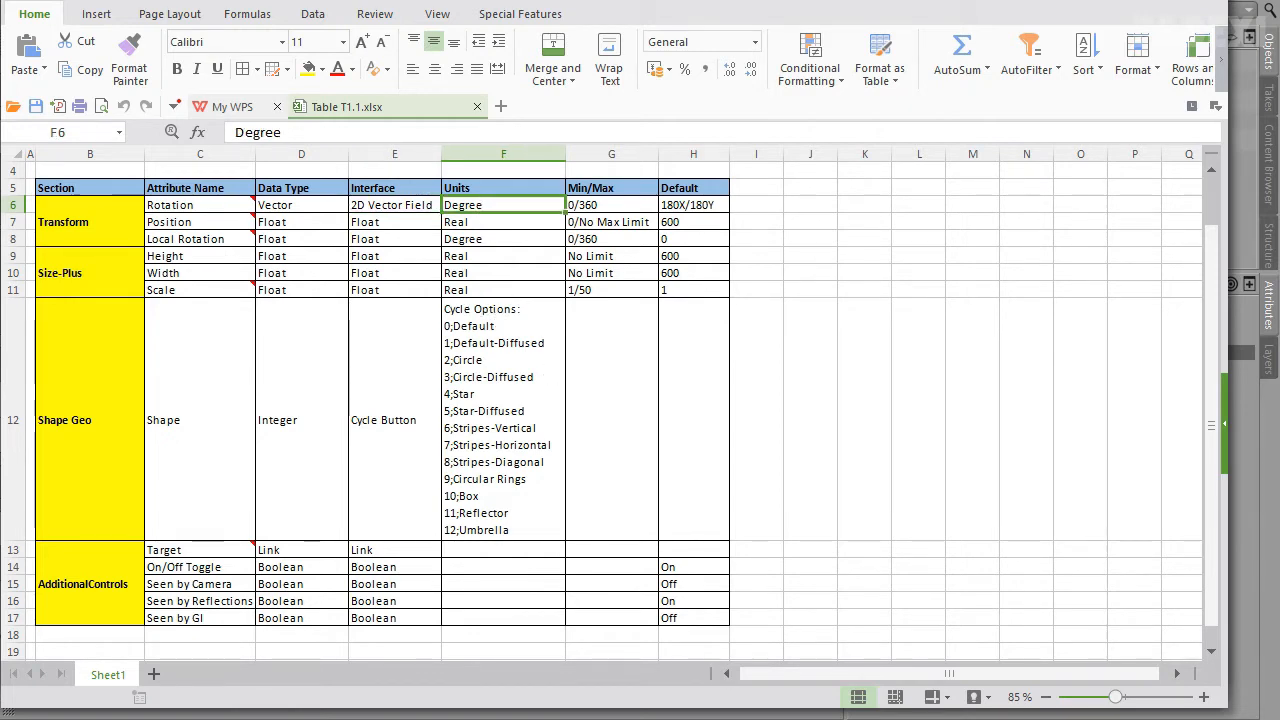
Return to Cinema 4D and add a user data entry named Rotation below the Transform separator
key(alt+Tab)
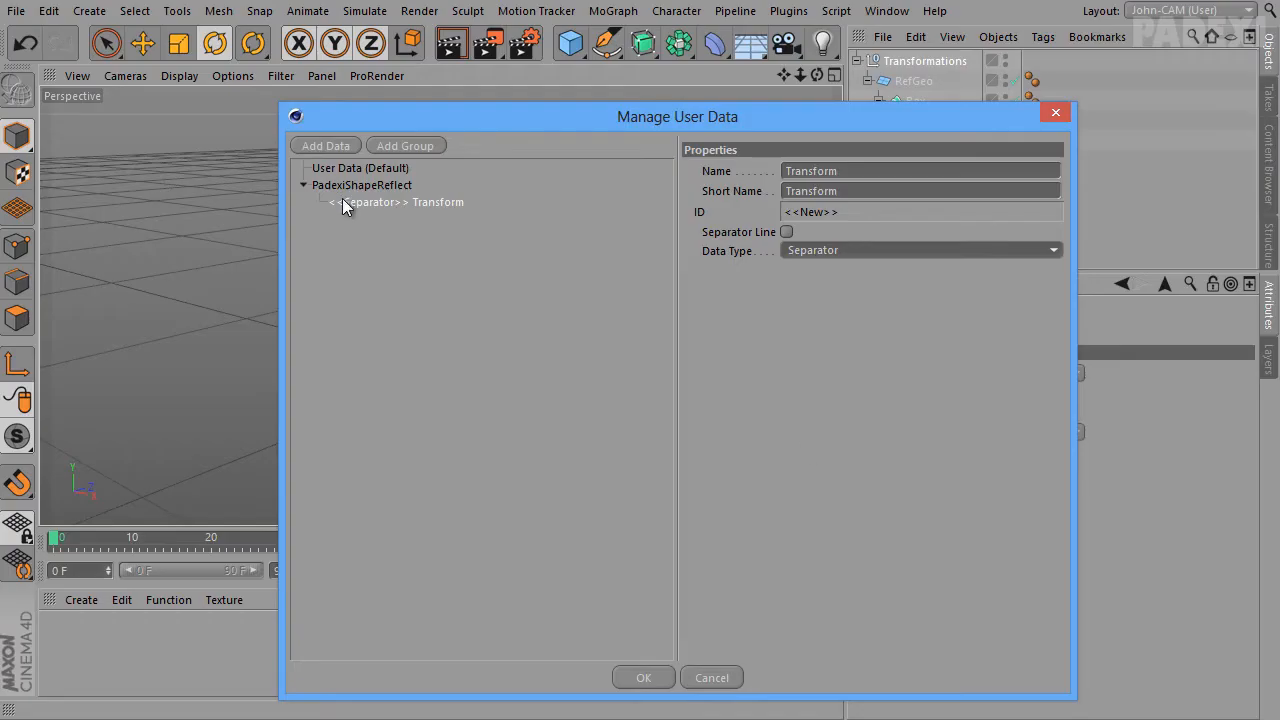
click(353, 146)
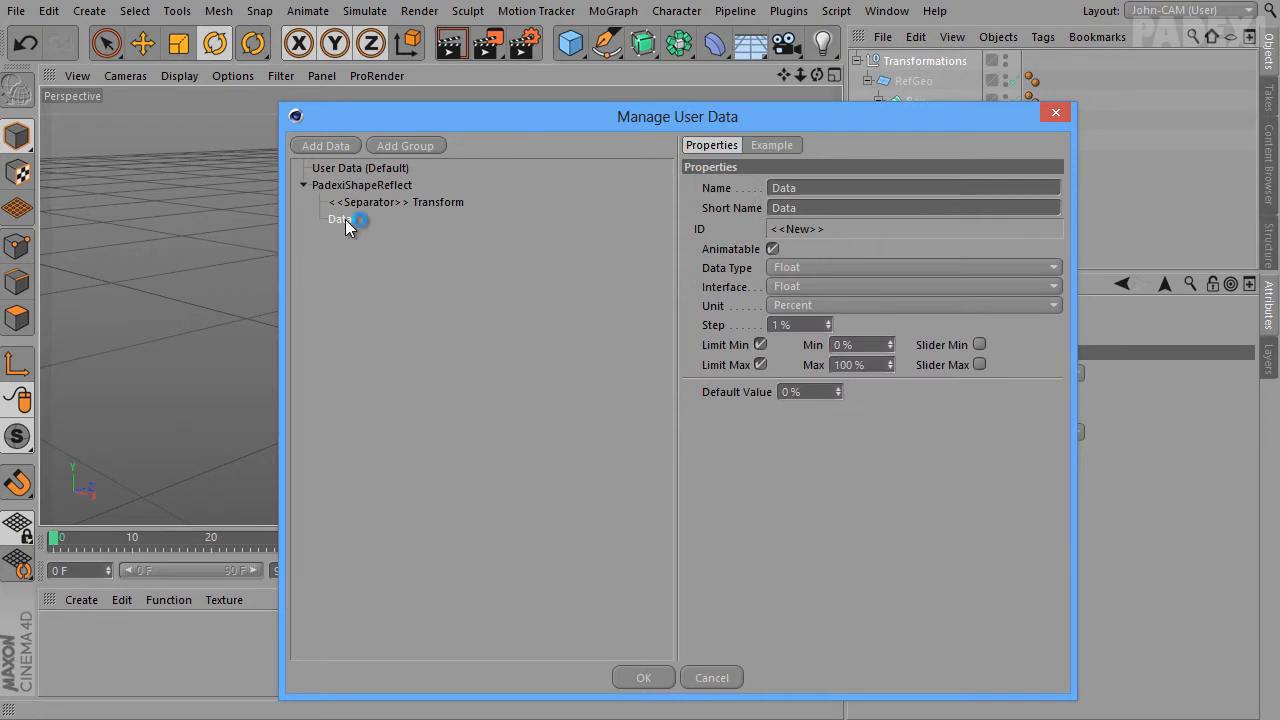
double_click(822, 188)
text(Rotate)
text(ion)
key(Tab)
Give the Rotation entry the Vector data type, the 2D Vector Field interface and the Degree unit
click(786, 270)
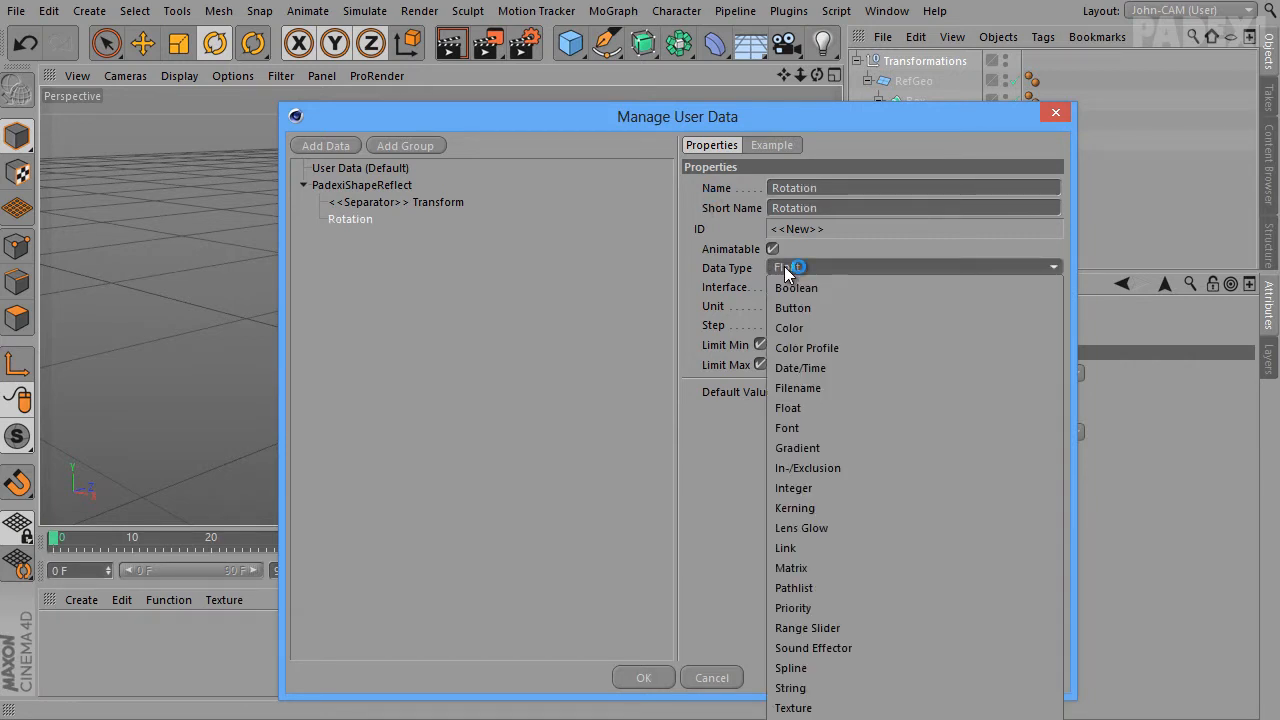
click(790, 718)
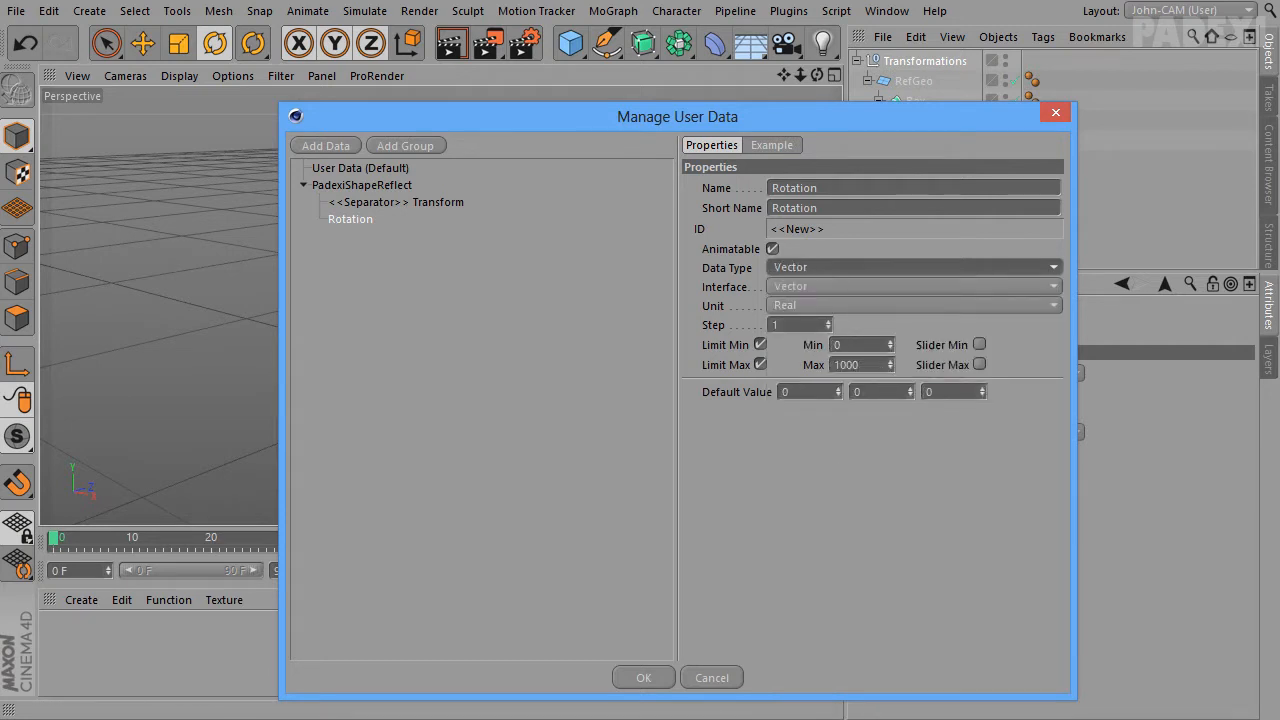
click(807, 286)
click(812, 301)
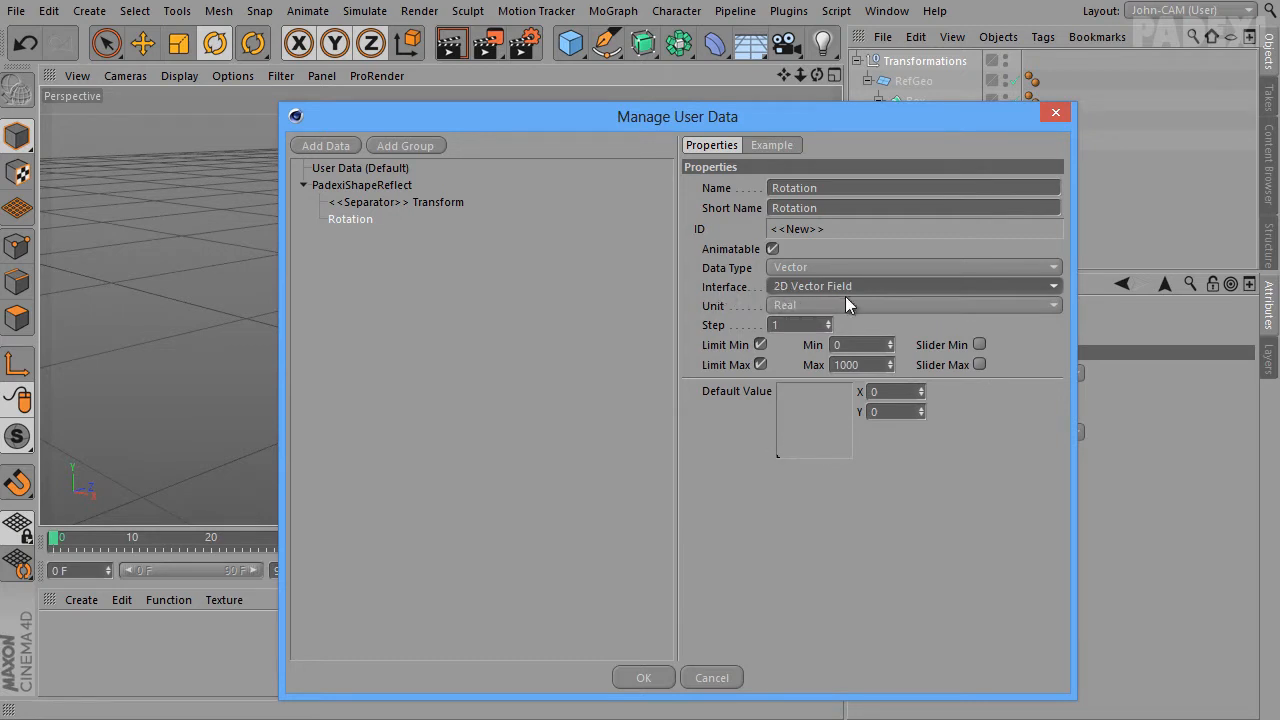
drag(785, 452, 816, 421)
click(868, 419)
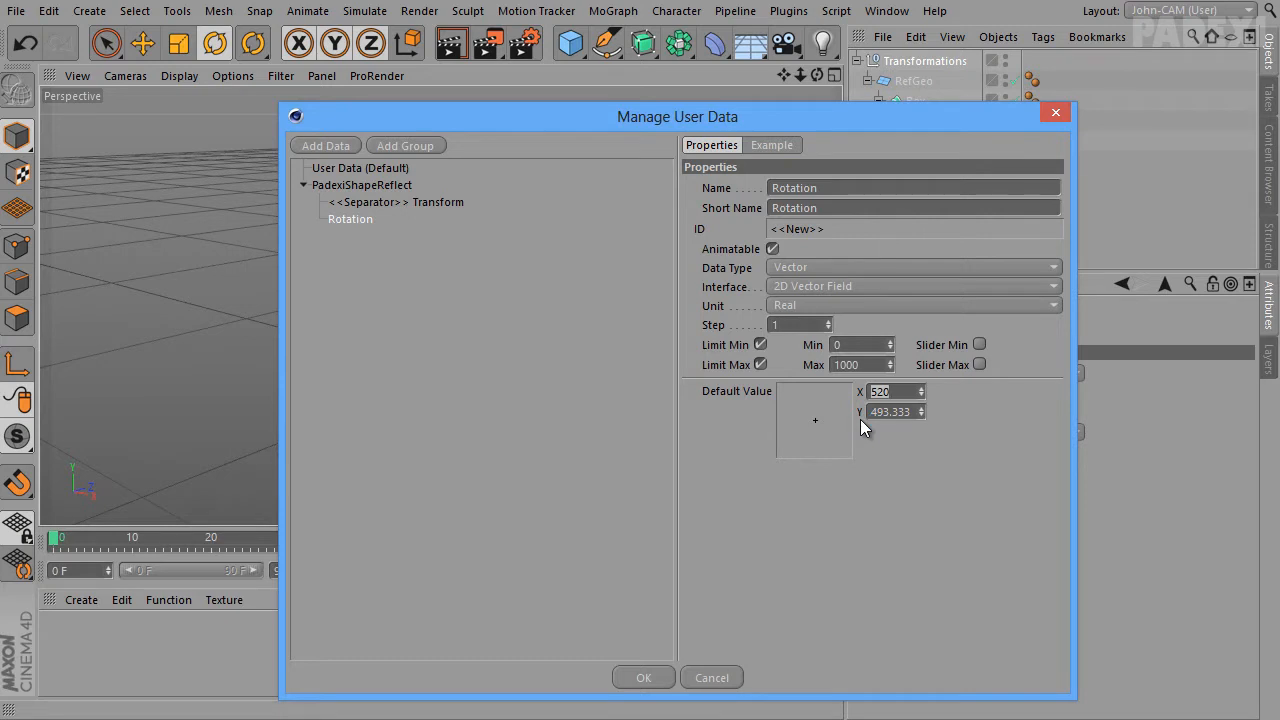
click(801, 310)
click(802, 365)
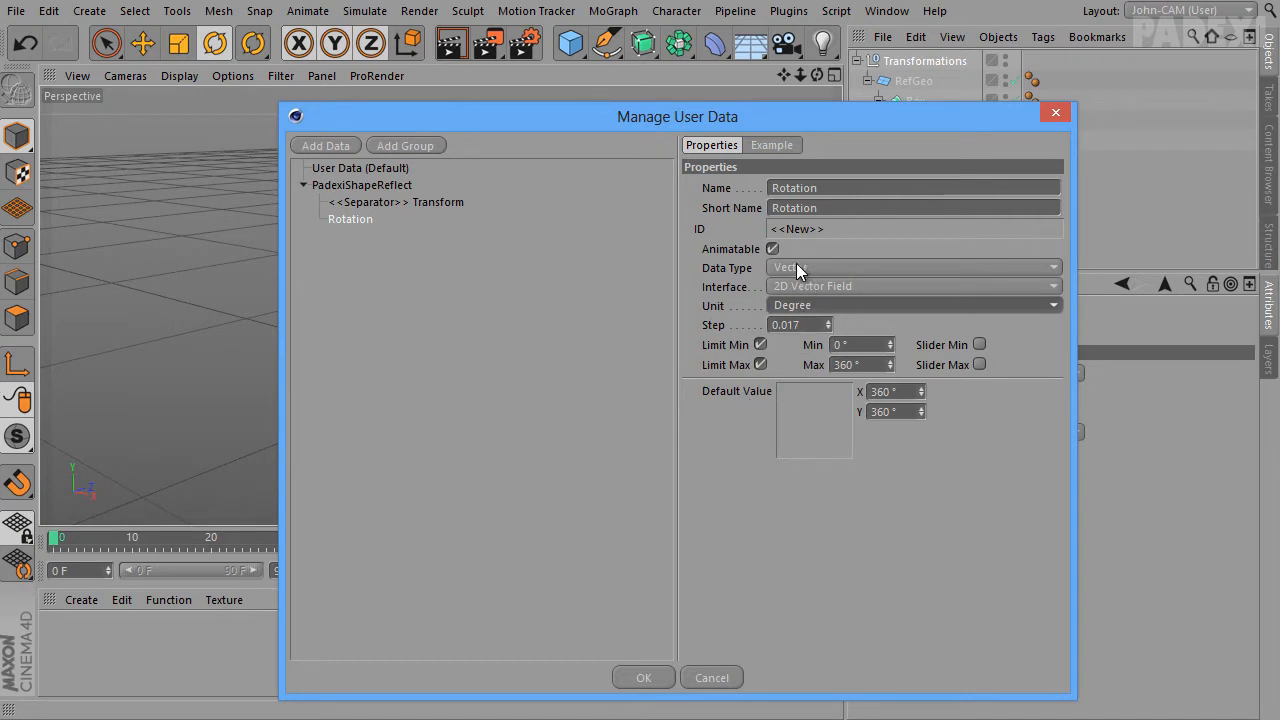
Set the Rotation entry's default value to 180° in X and Y and accept the user data changes
click(752, 210)
drag(771, 398, 712, 402)
text(180)
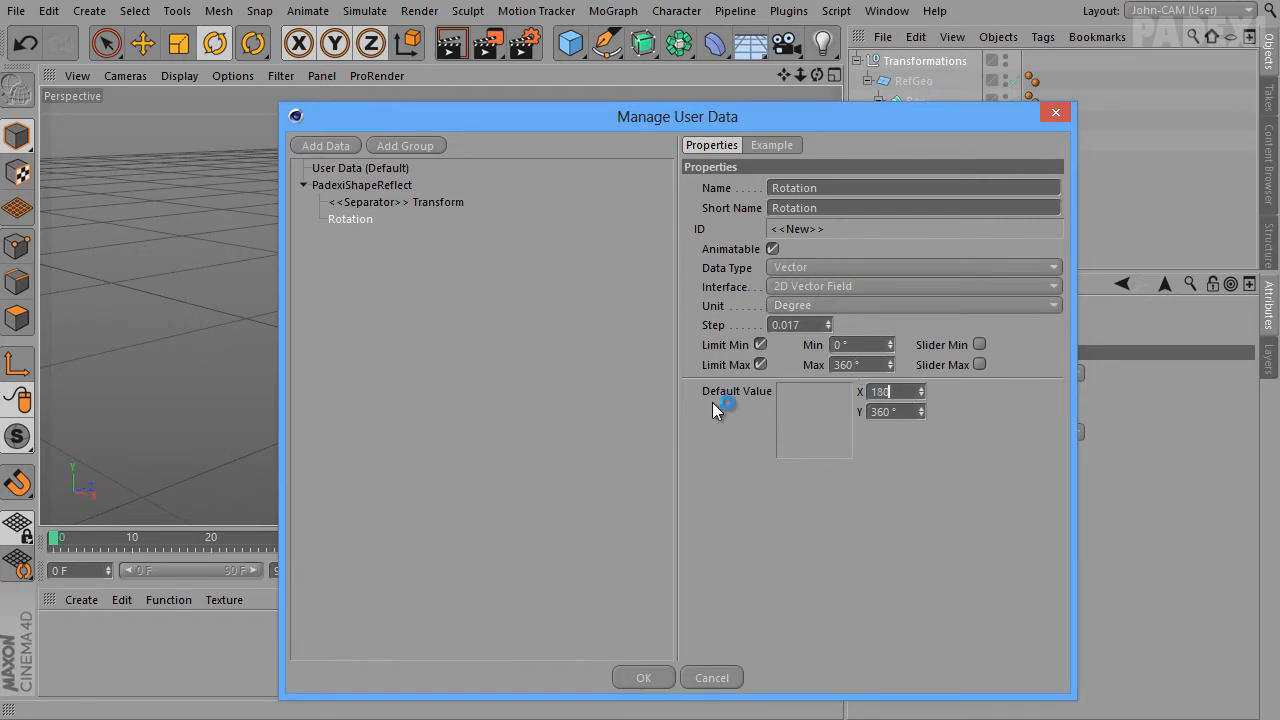
key(Tab)
text(180180)
key(Tab)
click(660, 677)
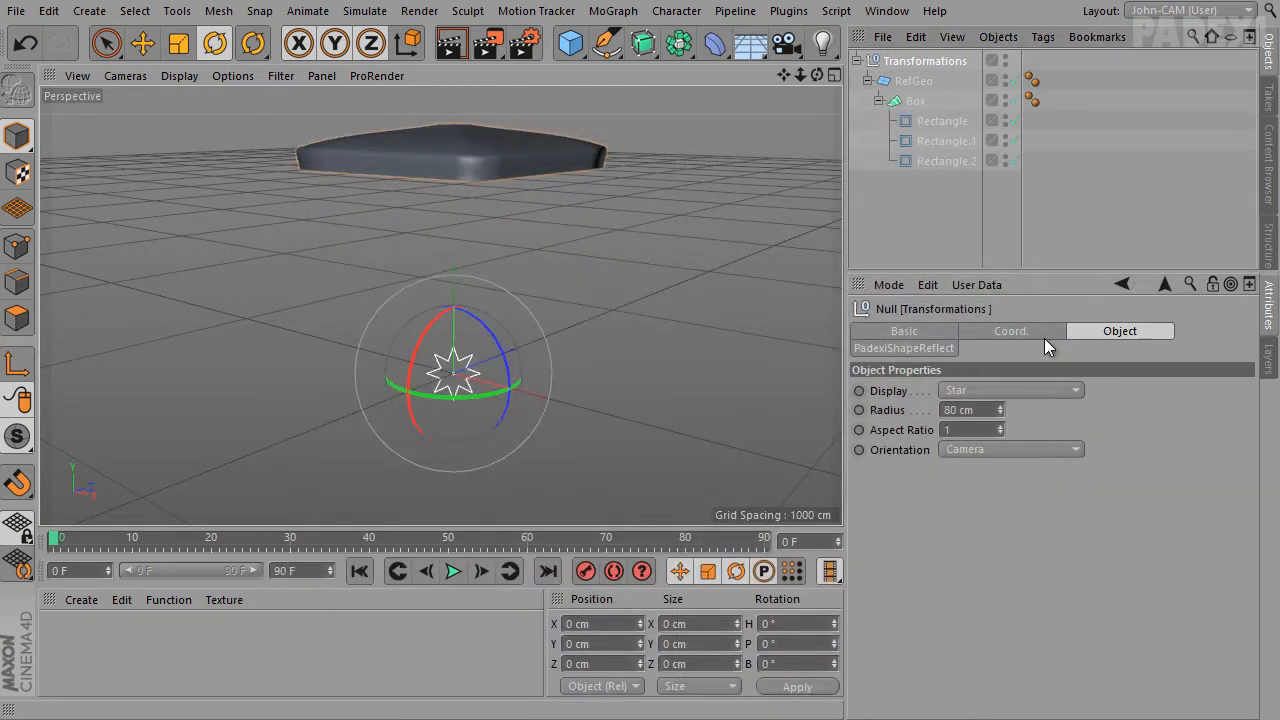
Examine the Transformations null's PadexiShapeReflect attributes and its entries in the user data manager, leaving without changes
click(889, 350)
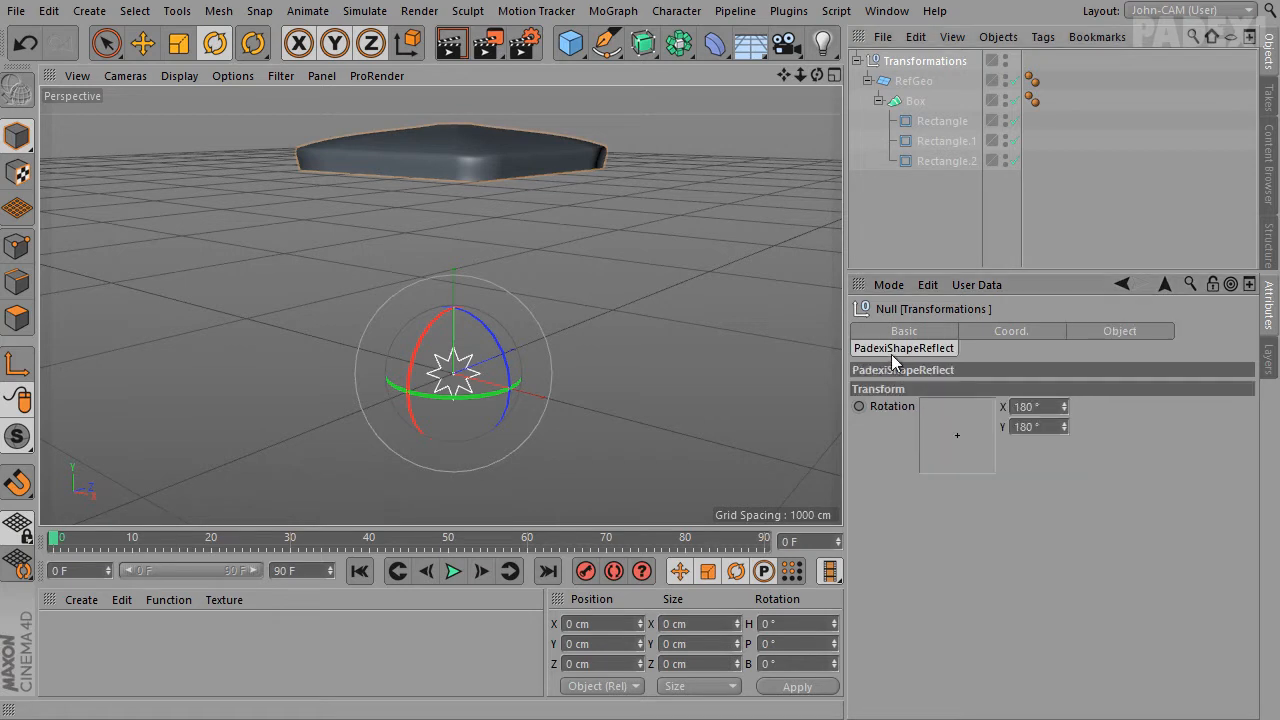
click(967, 286)
click(1005, 332)
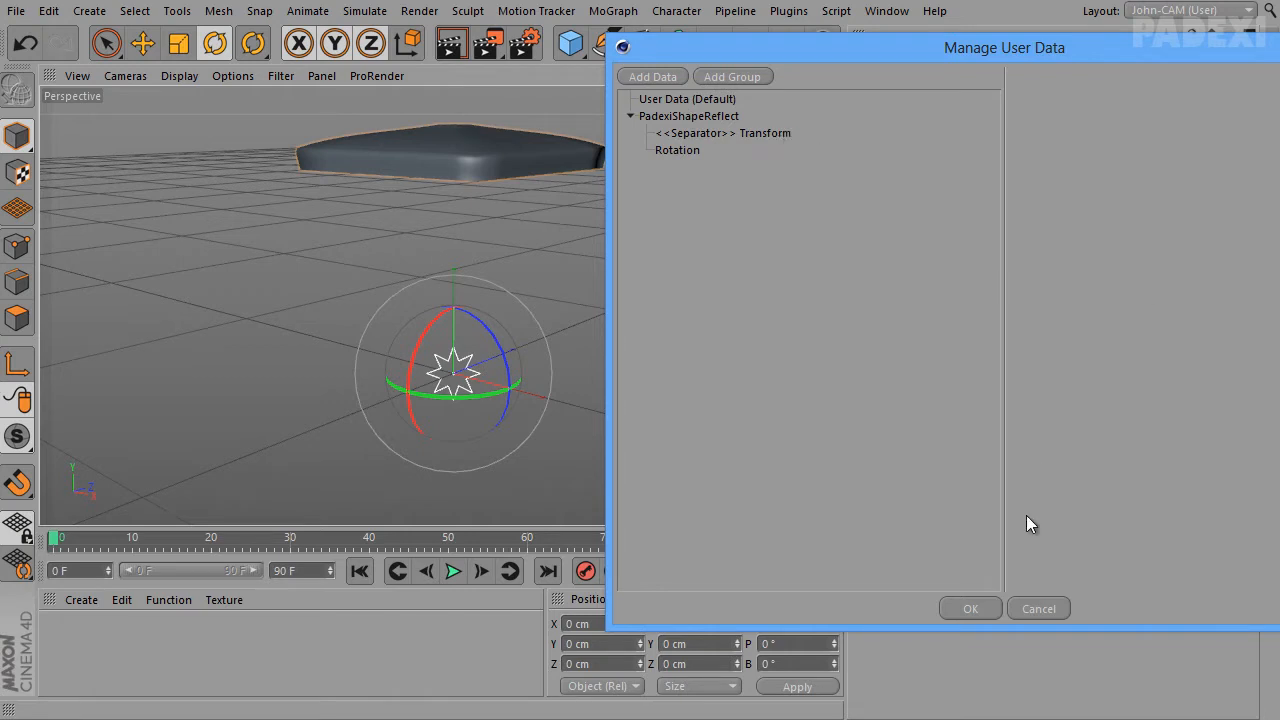
click(1034, 607)
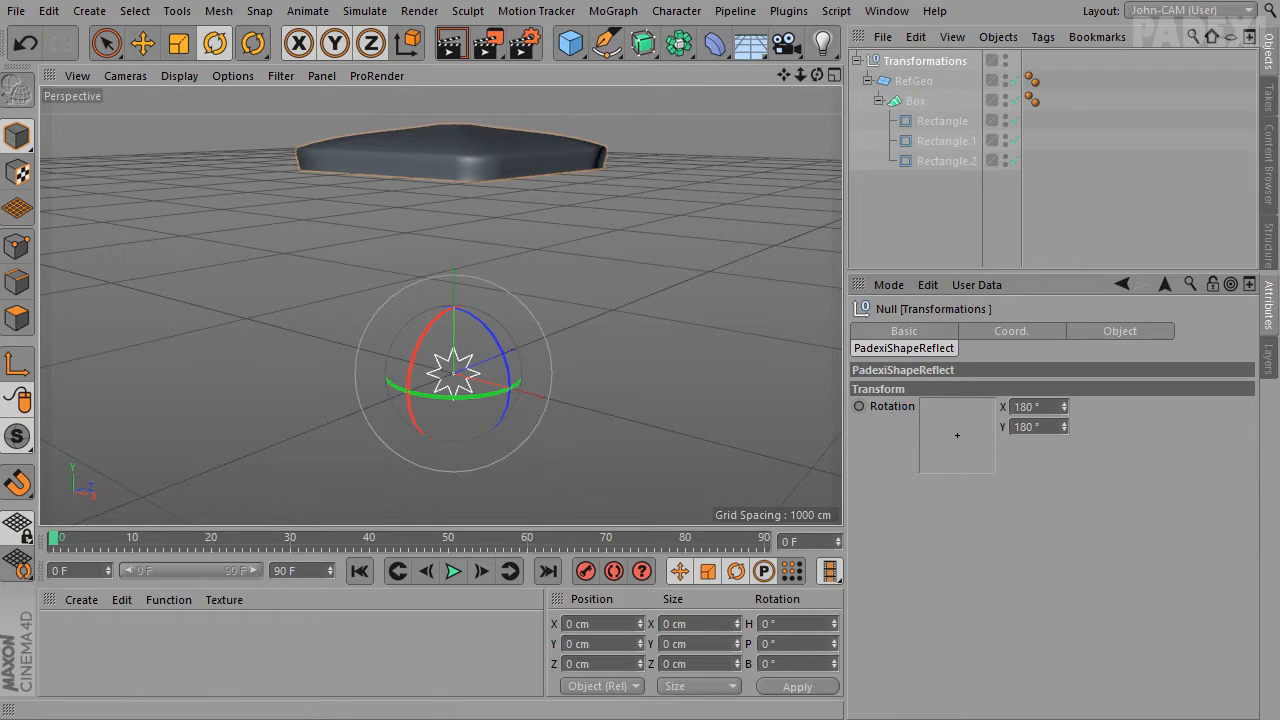
Check the Position attribute in the spreadsheet and, back in Cinema 4D, add a user data entry below Rotation in the PadexiShapeReflect group
key(alt+Tab)
mouse_move(243, 246)
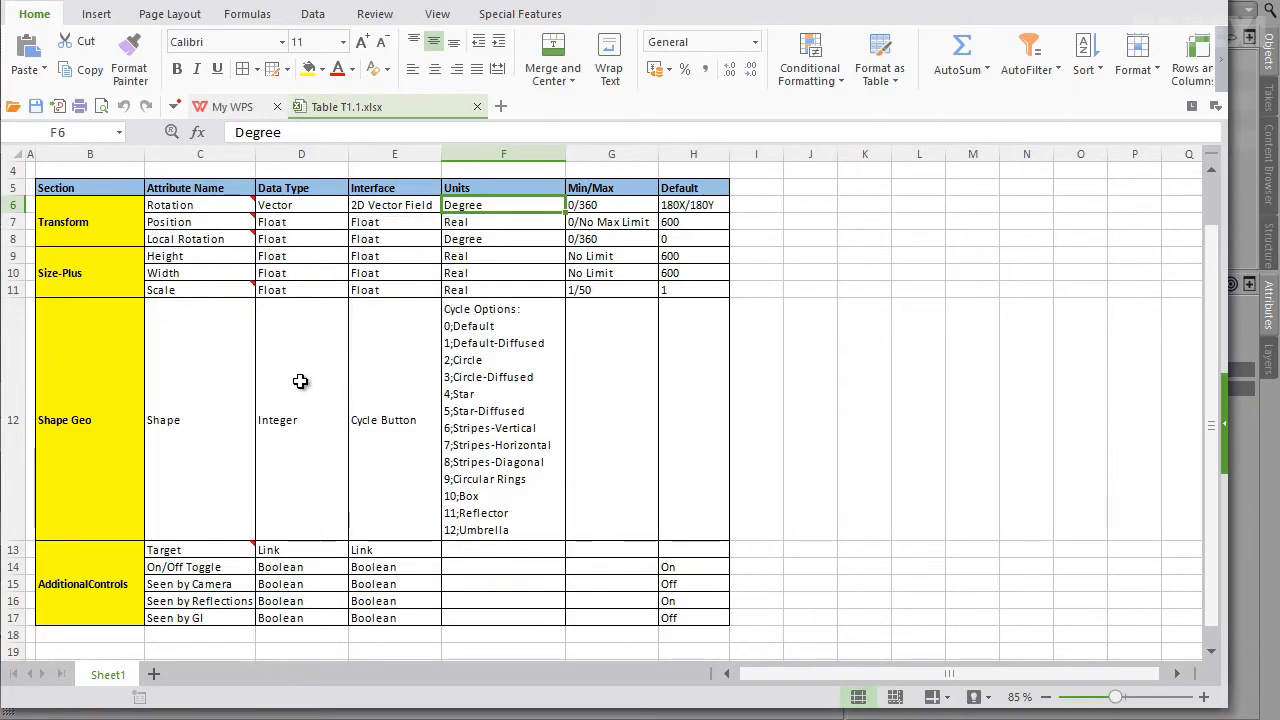
mouse_move(175, 227)
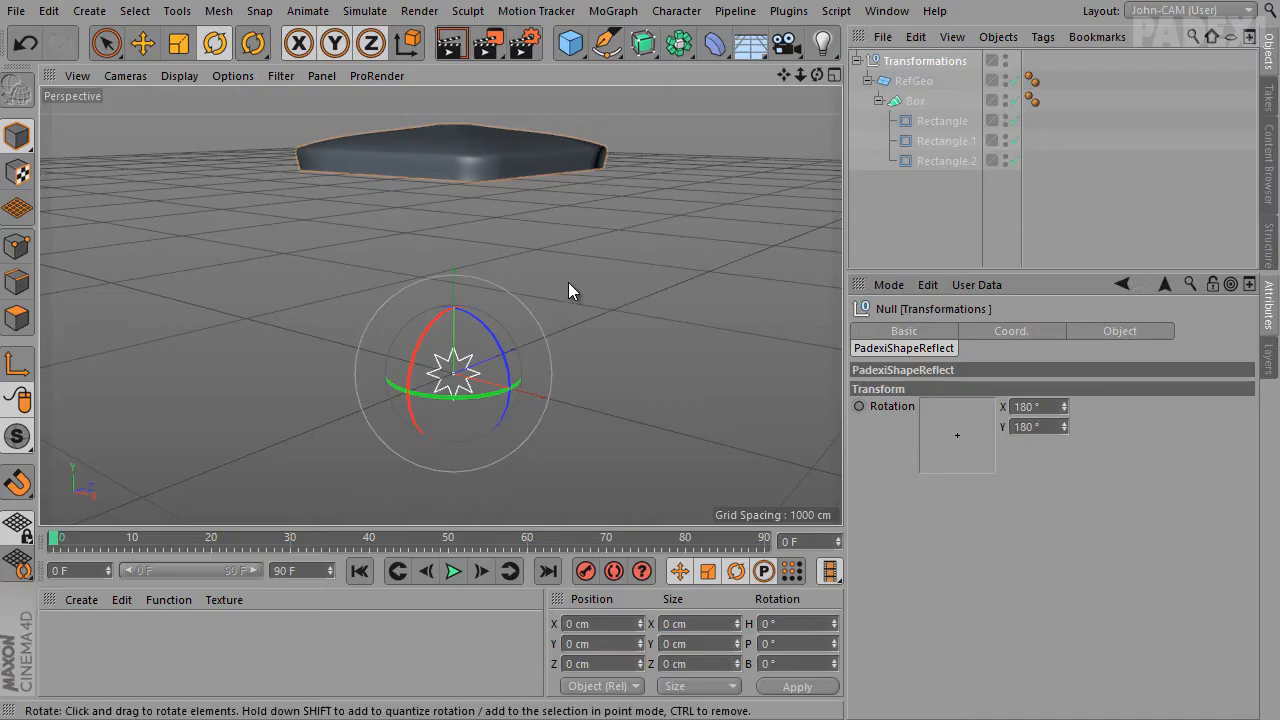
click(977, 284)
click(997, 328)
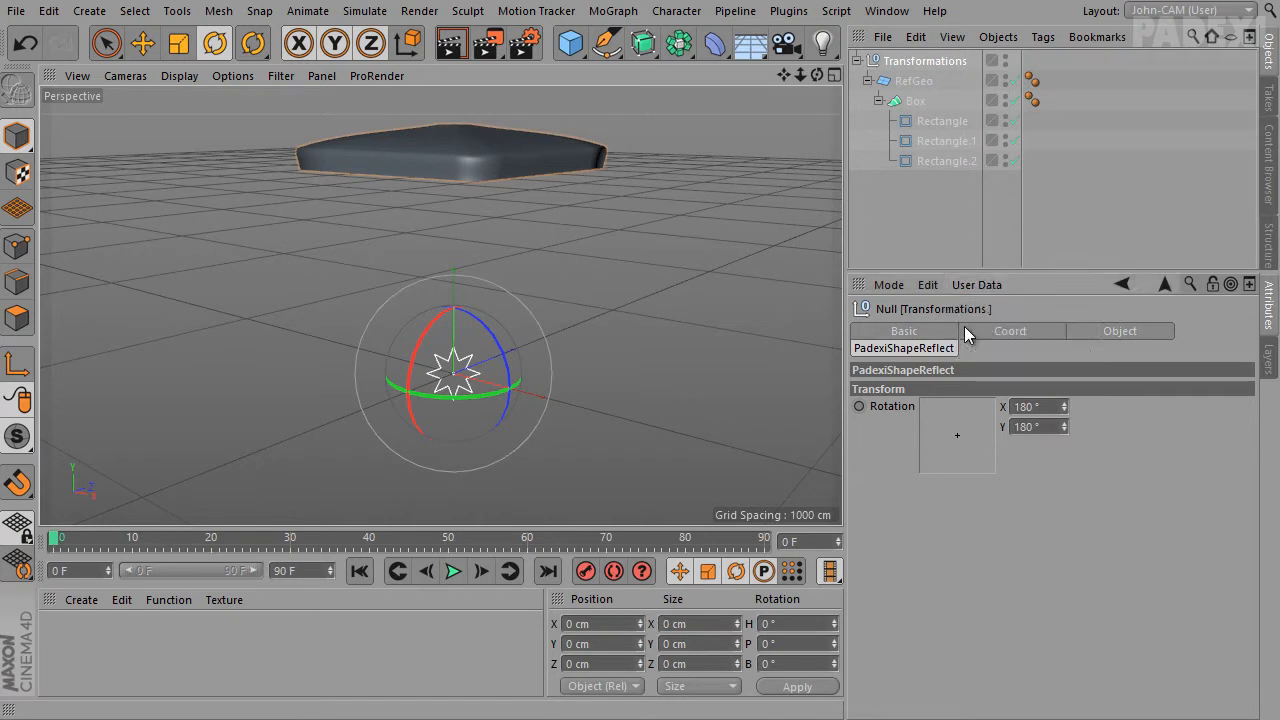
click(660, 65)
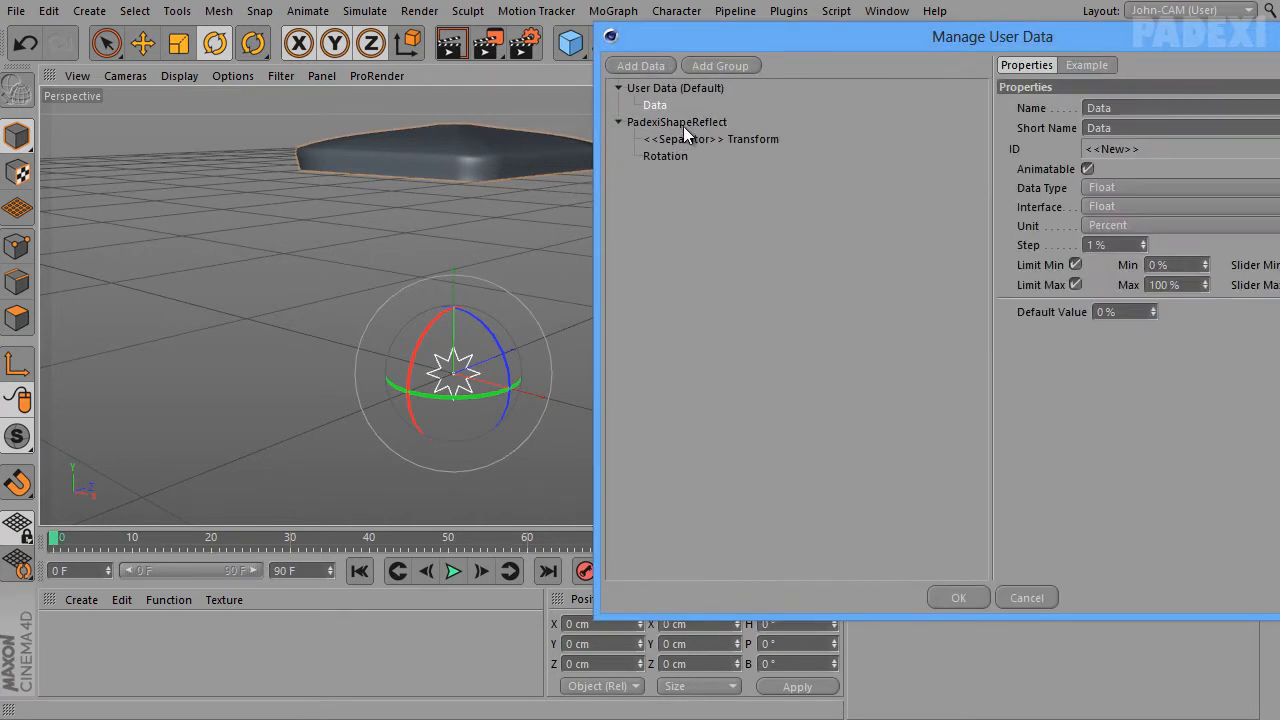
drag(657, 105, 672, 156)
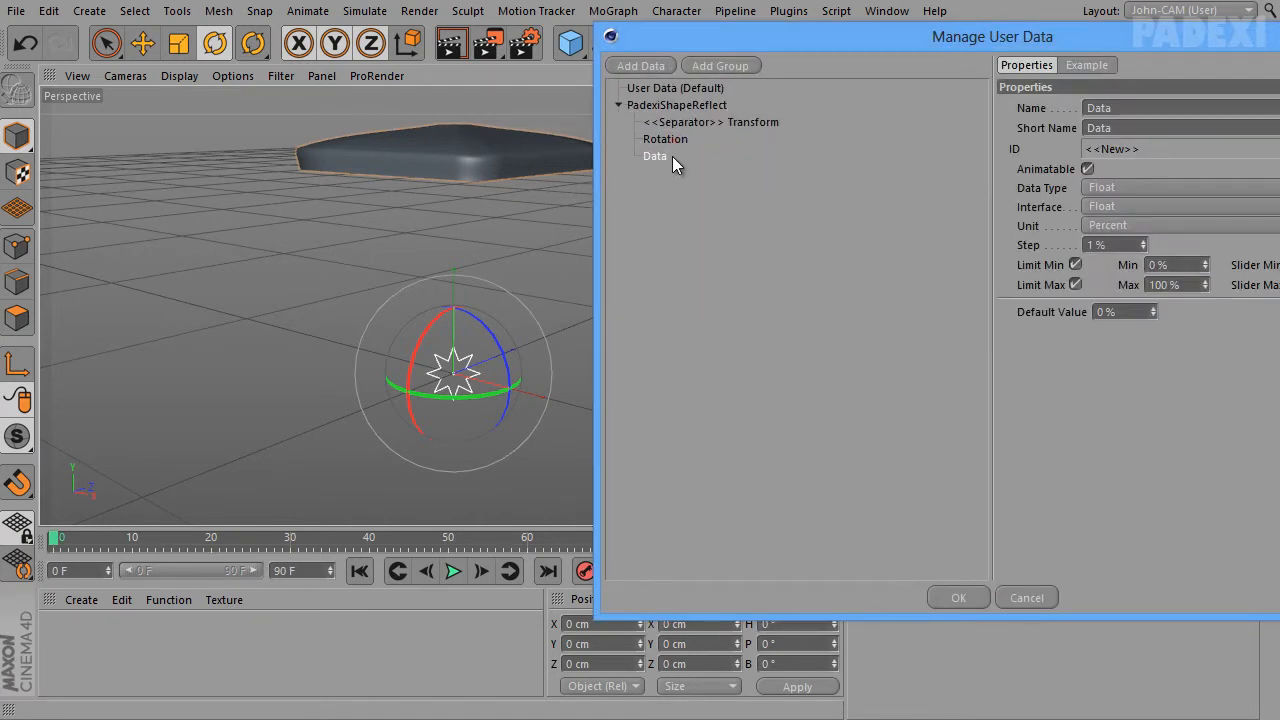
Name the new user data entry Position and set its unit to Real
double_click(1133, 108)
text(Position)
key(Tab)
key(Tab)
click(1124, 222)
click(1116, 247)
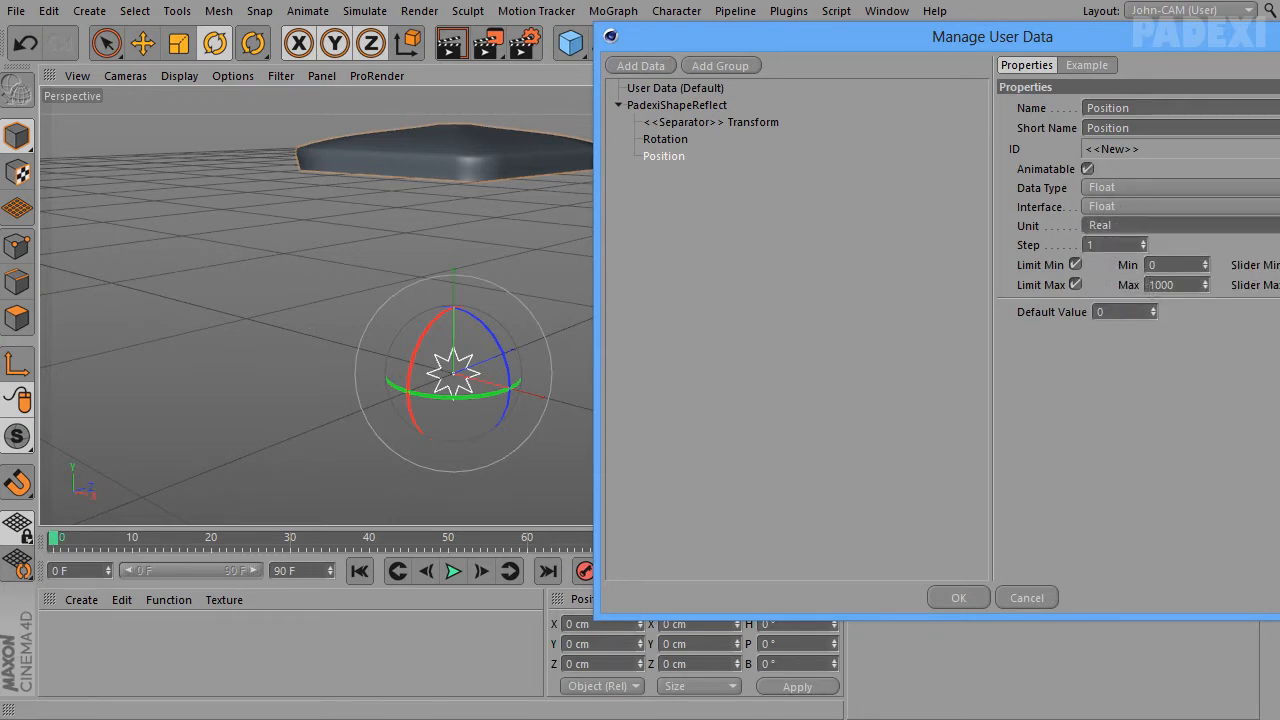
Check Position's limits in the spreadsheet and, in Cinema 4D, set its minimum to 1, remove the maximum limit and set the default to 600
key(alt+Tab)
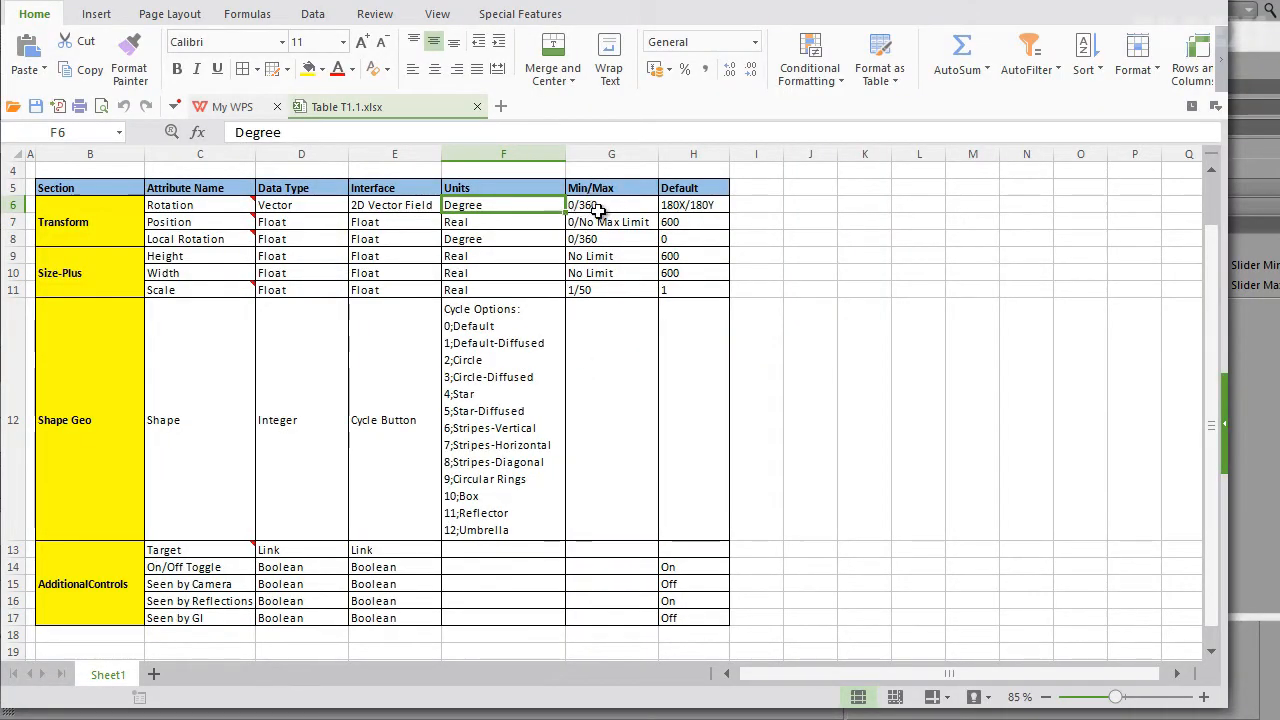
click(577, 225)
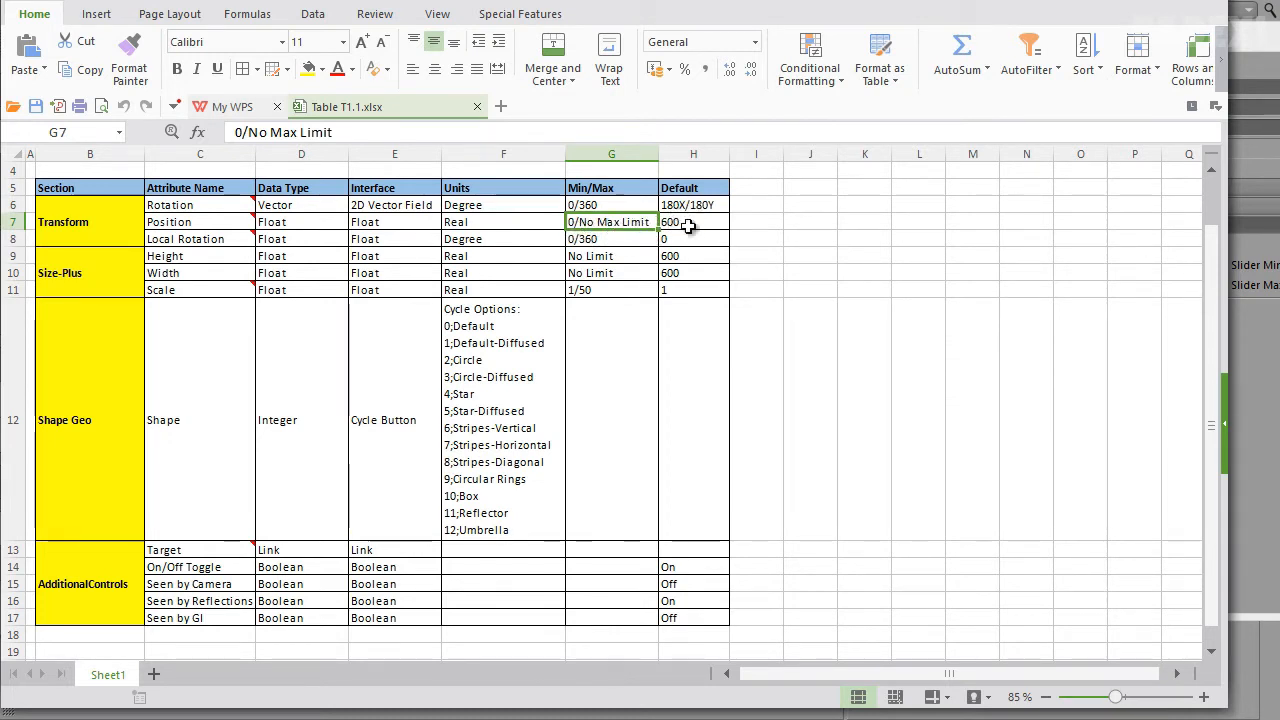
key(alt+Tab)
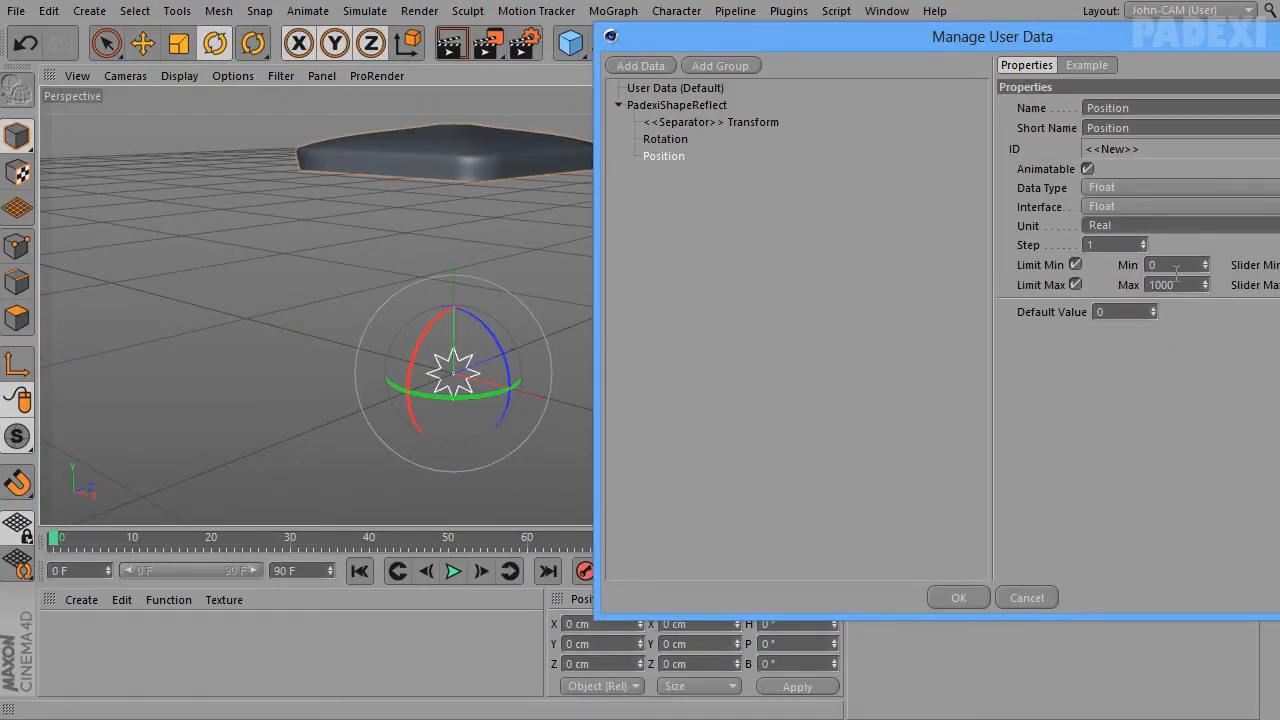
click(1157, 268)
click(1076, 265)
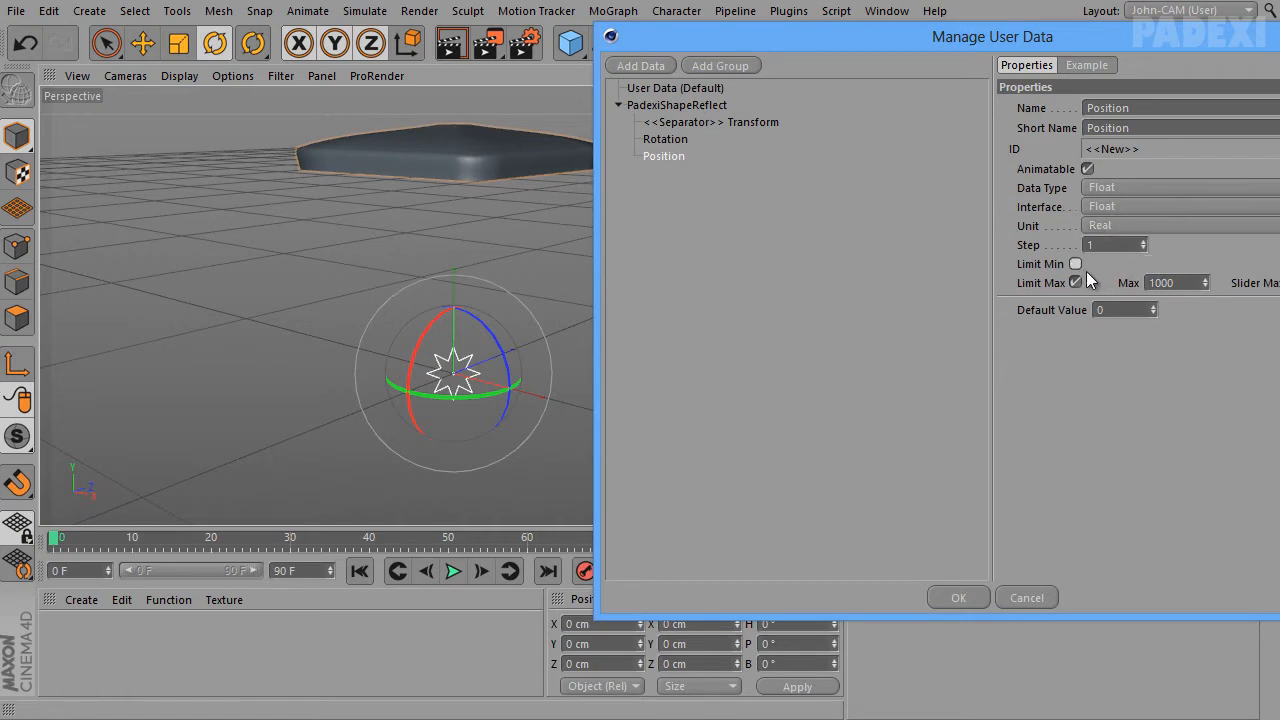
click(1075, 265)
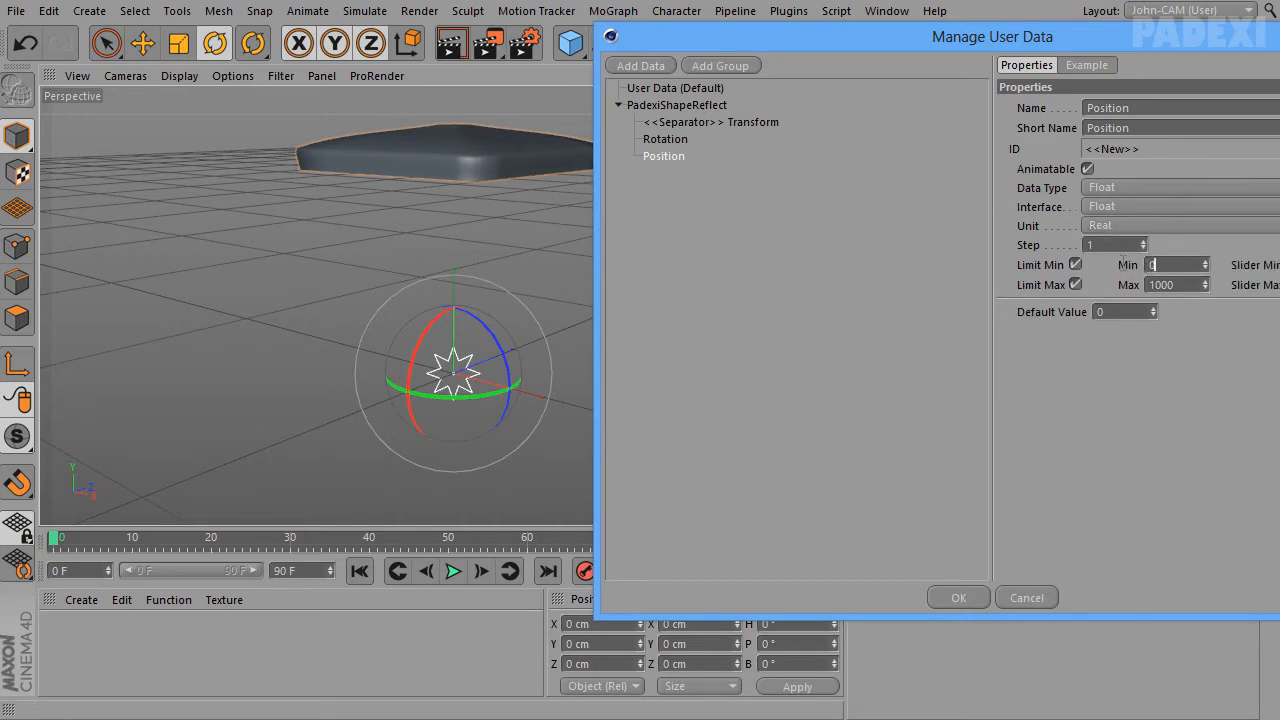
text(1)
click(1075, 285)
click(1112, 310)
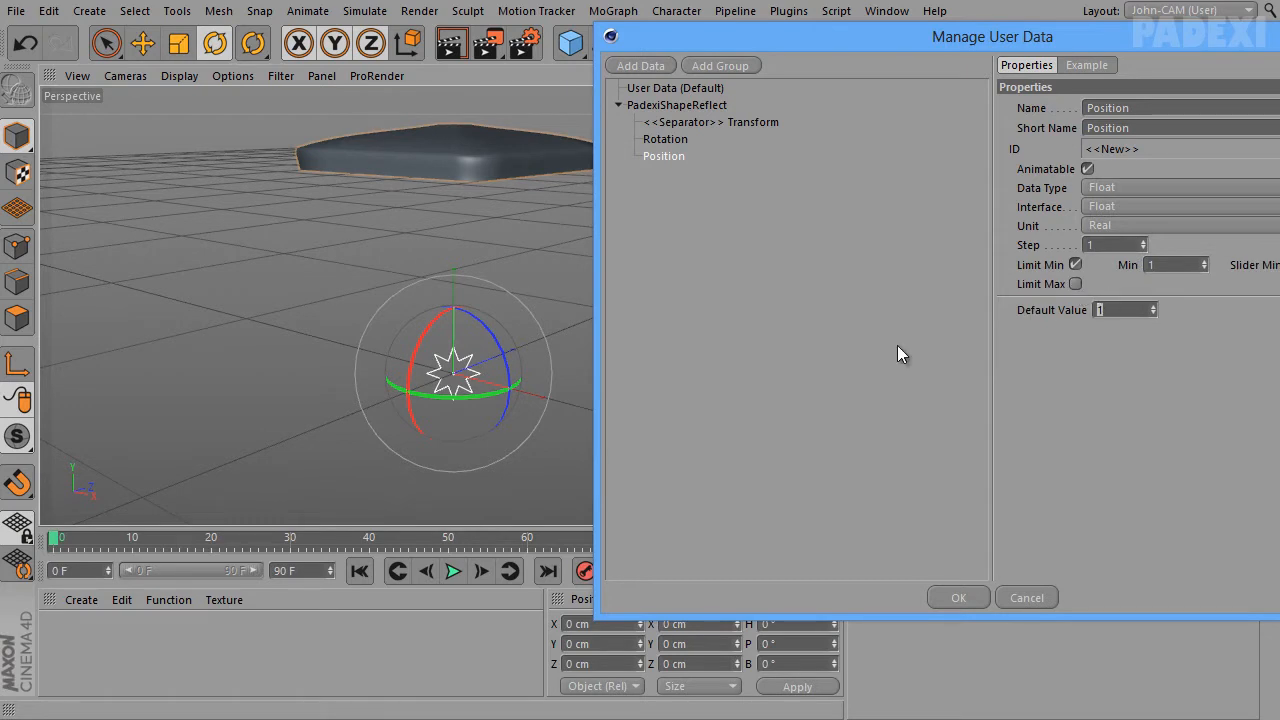
text(600)
Check the Local Rotation attribute in the spreadsheet and, in Cinema 4D, add an entry named Local Roation to the PadexiShapeReflect group
key(alt+Tab)
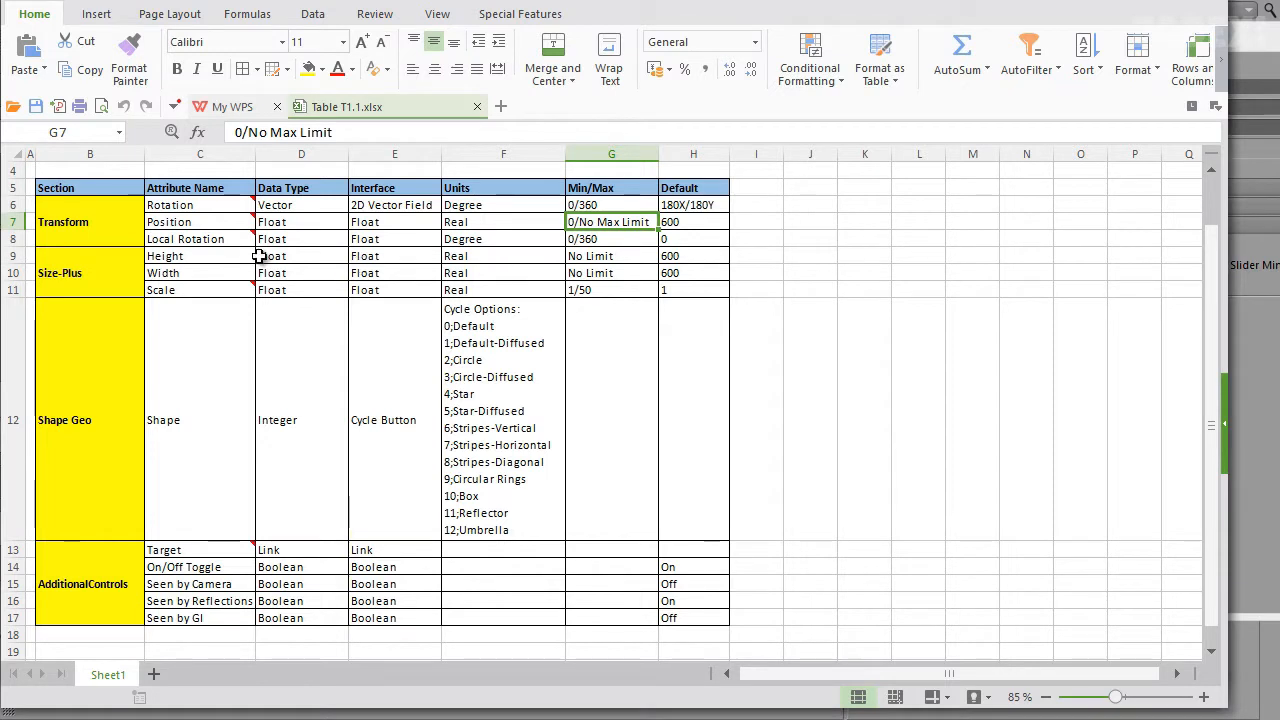
mouse_move(215, 243)
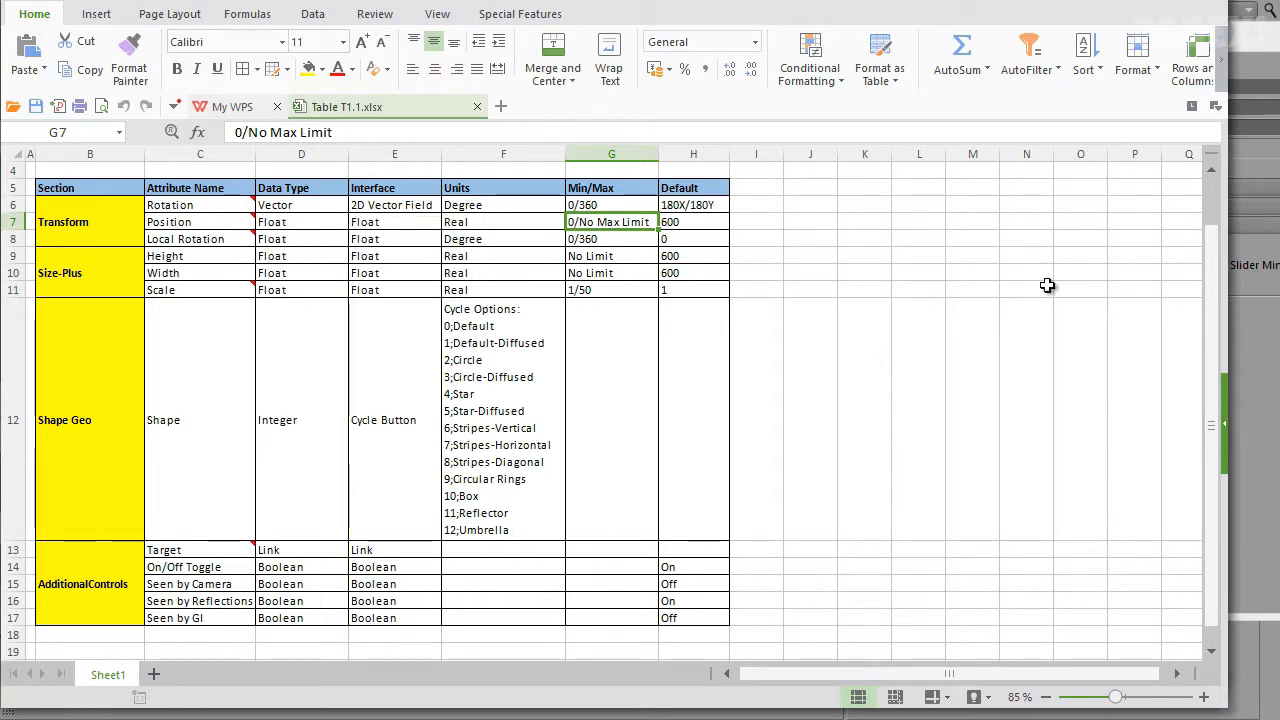
key(alt+Tab)
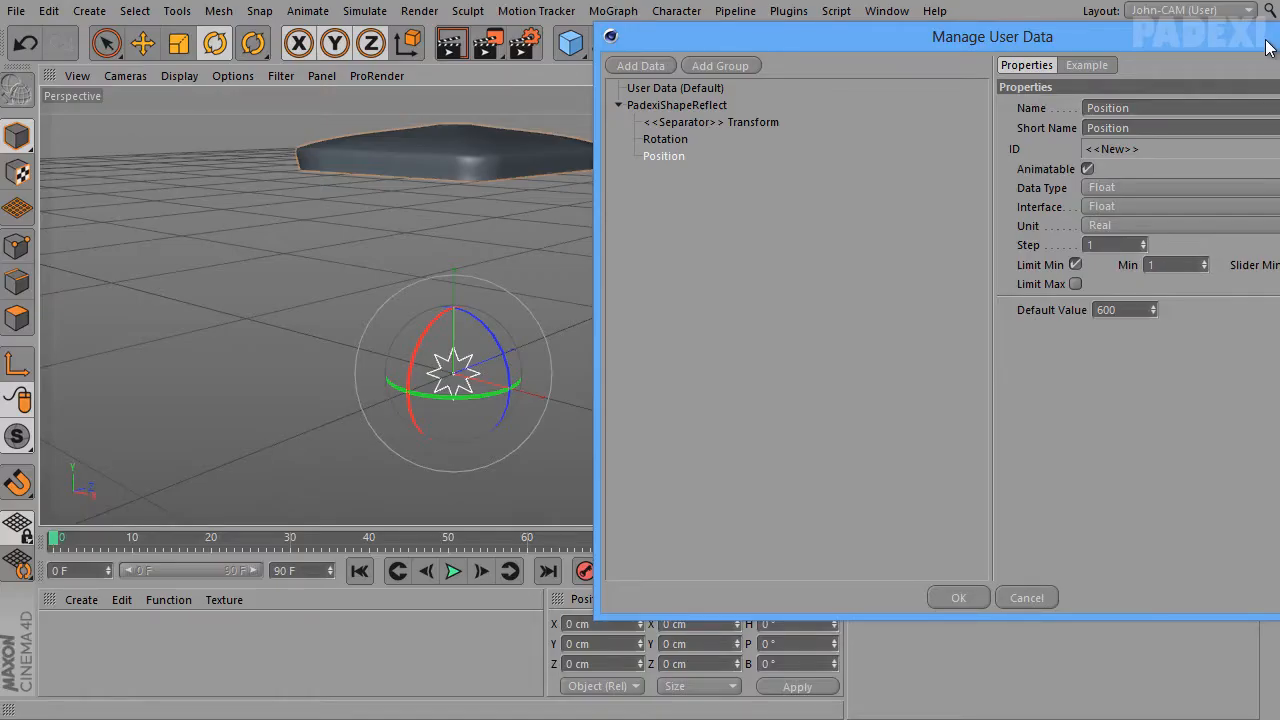
drag(1266, 40, 1101, 31)
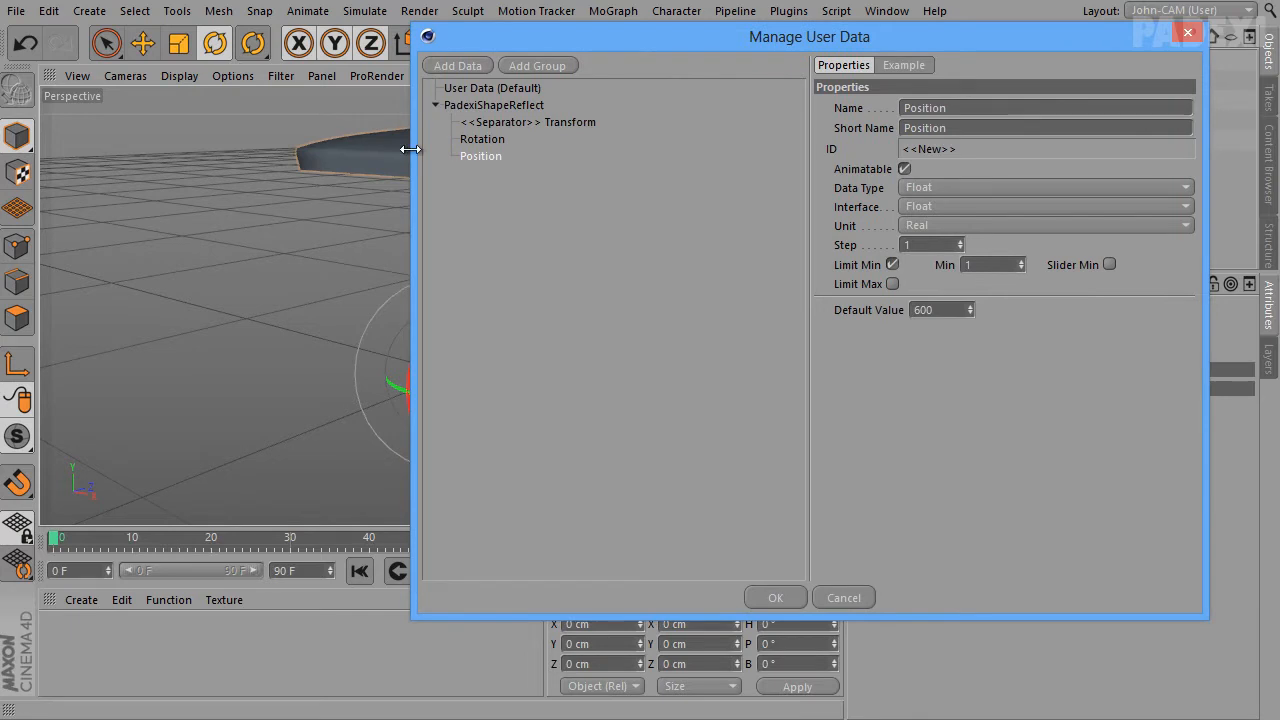
click(468, 104)
click(476, 66)
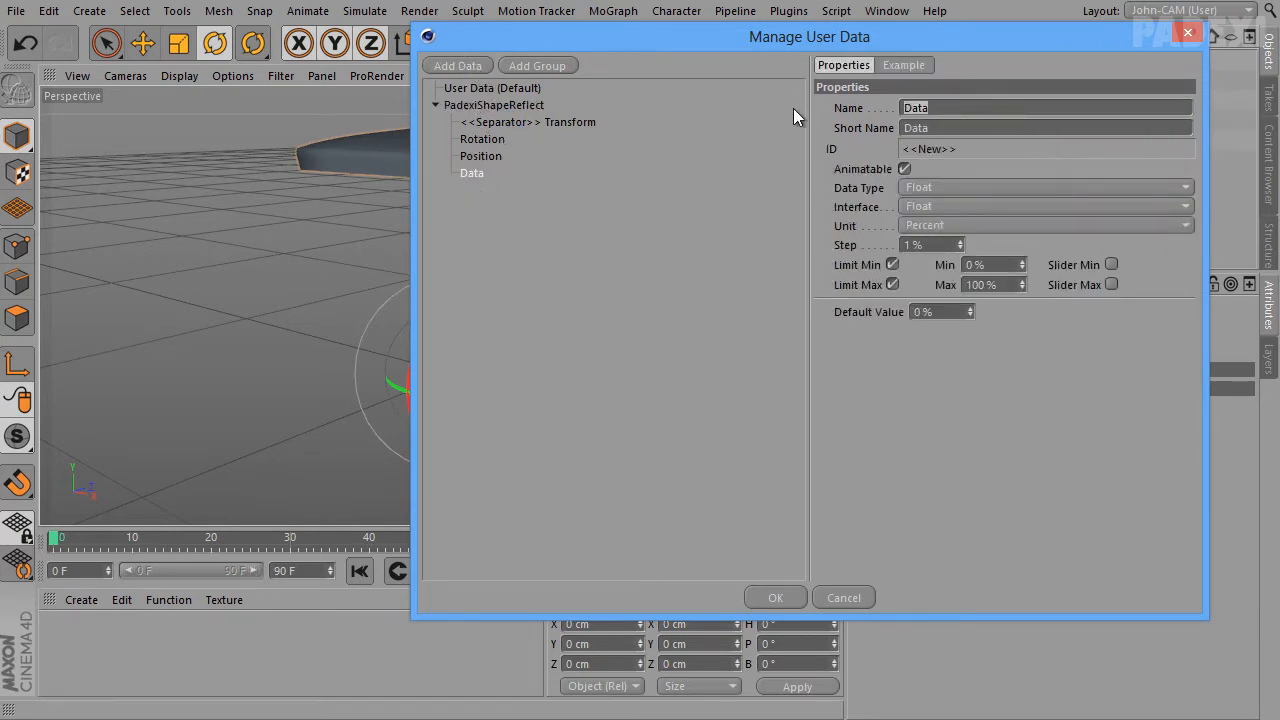
text(Local Roation)
key(Tab)
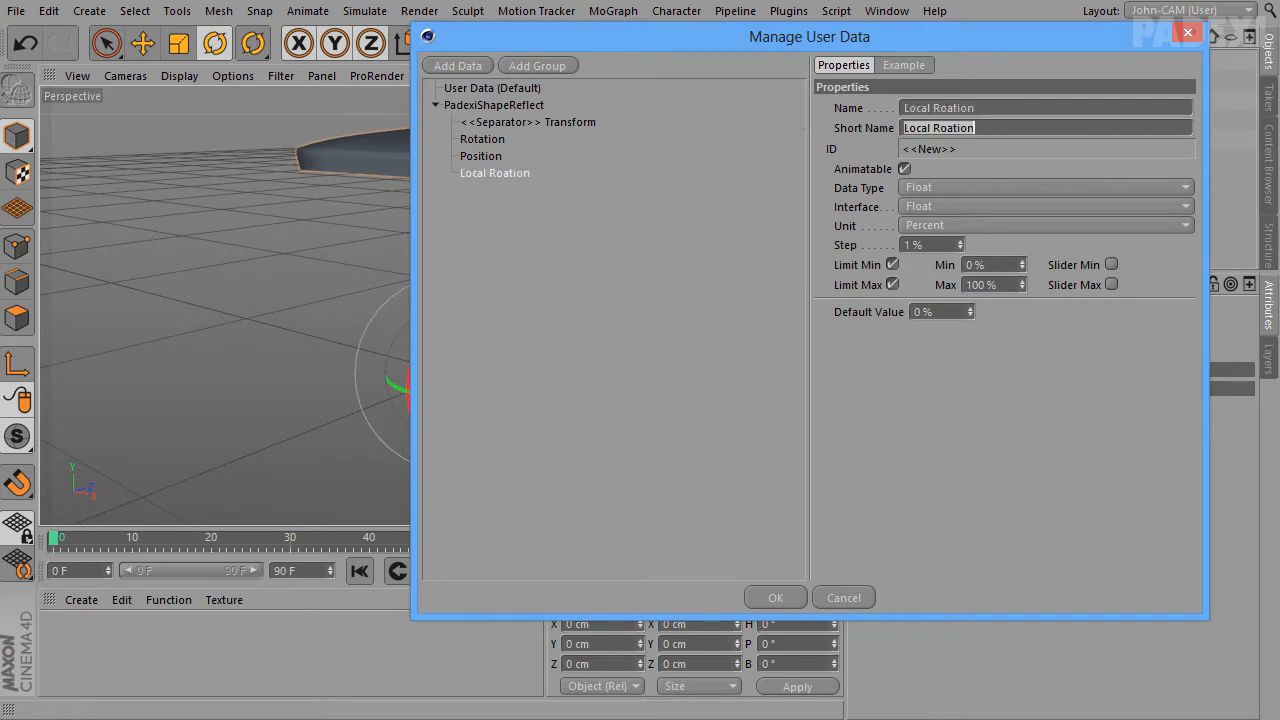
Check Local Rotation's data type, interface and units in the spreadsheet and set the Local Roation entry's unit to Degree in Cinema 4D
key(alt+Tab)
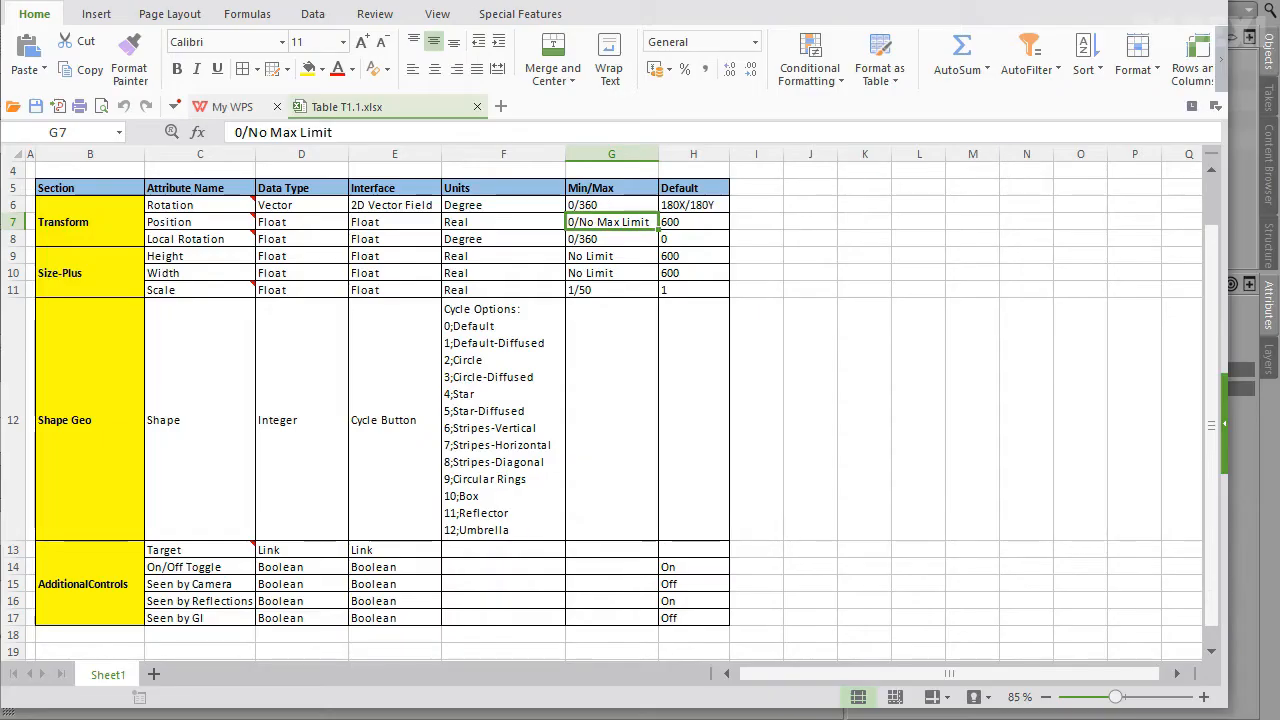
click(290, 243)
click(372, 242)
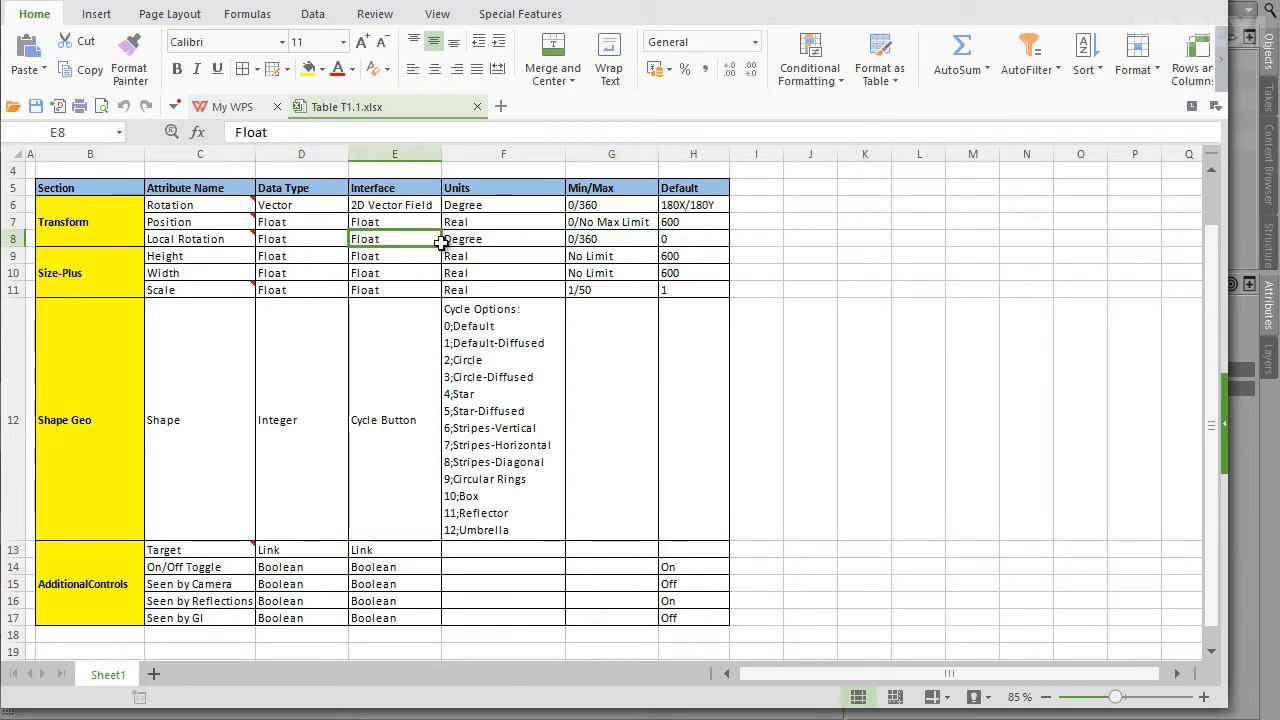
click(488, 243)
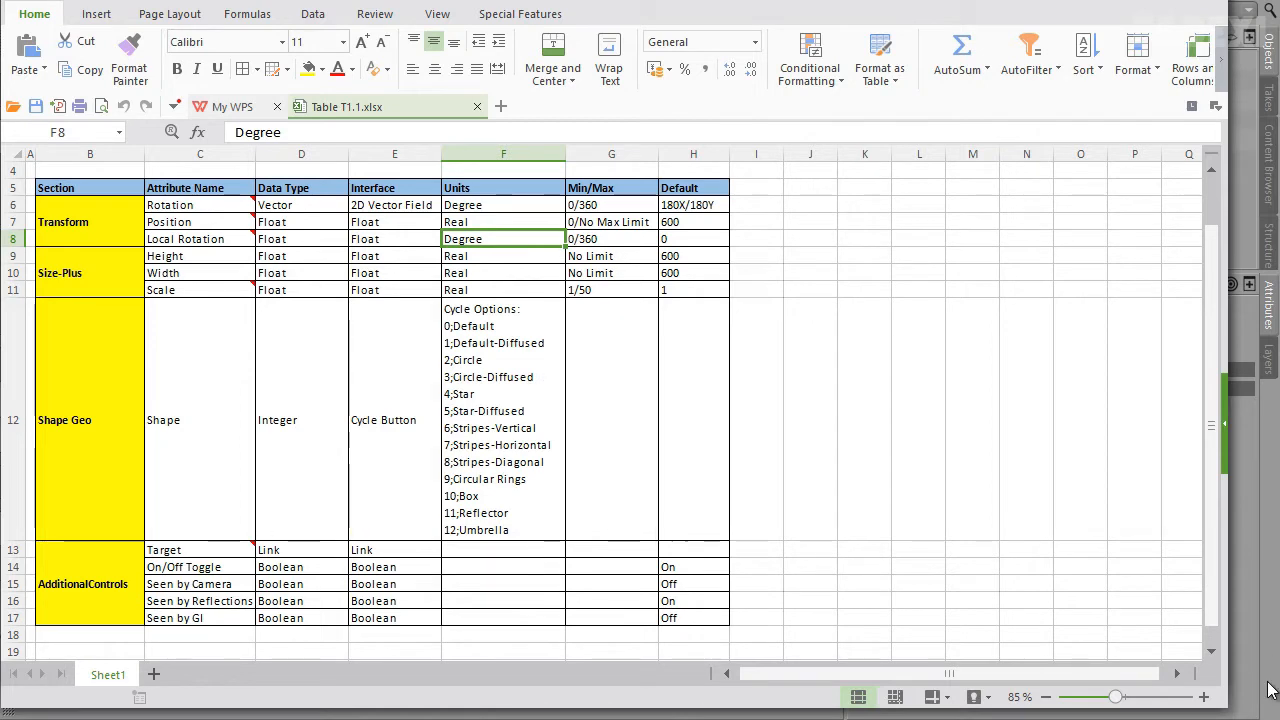
click(1249, 655)
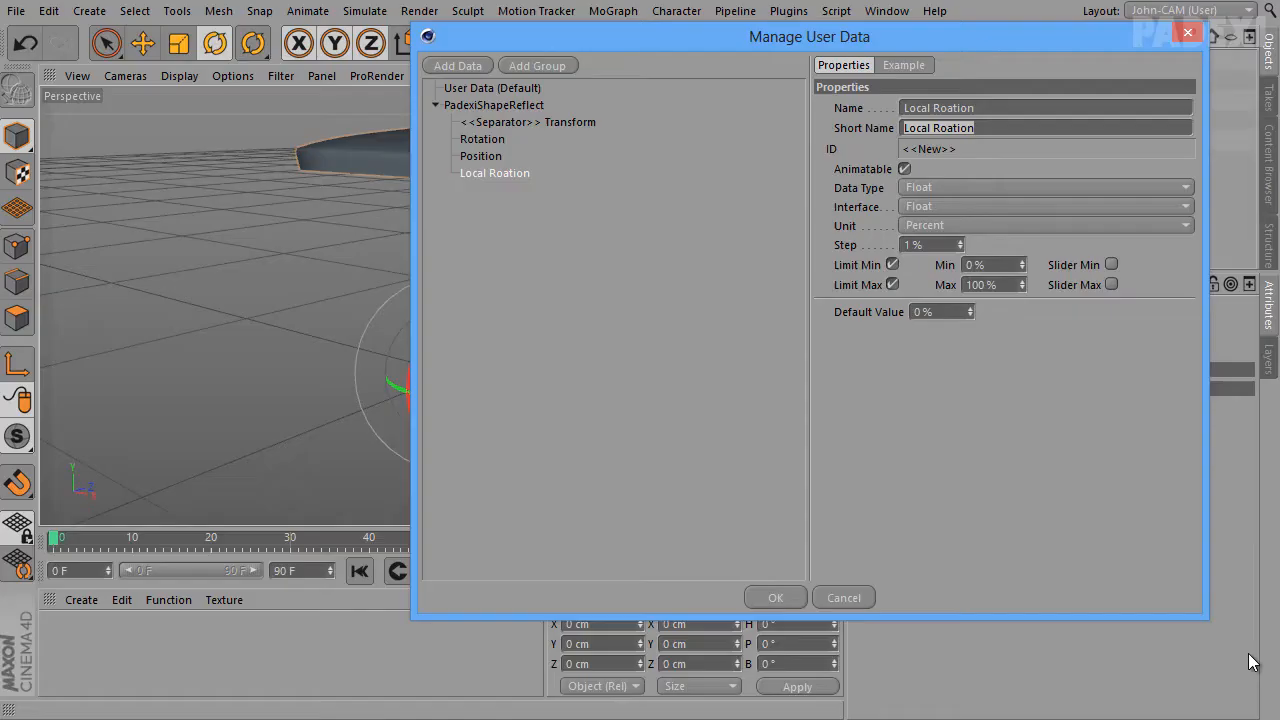
click(933, 223)
click(950, 284)
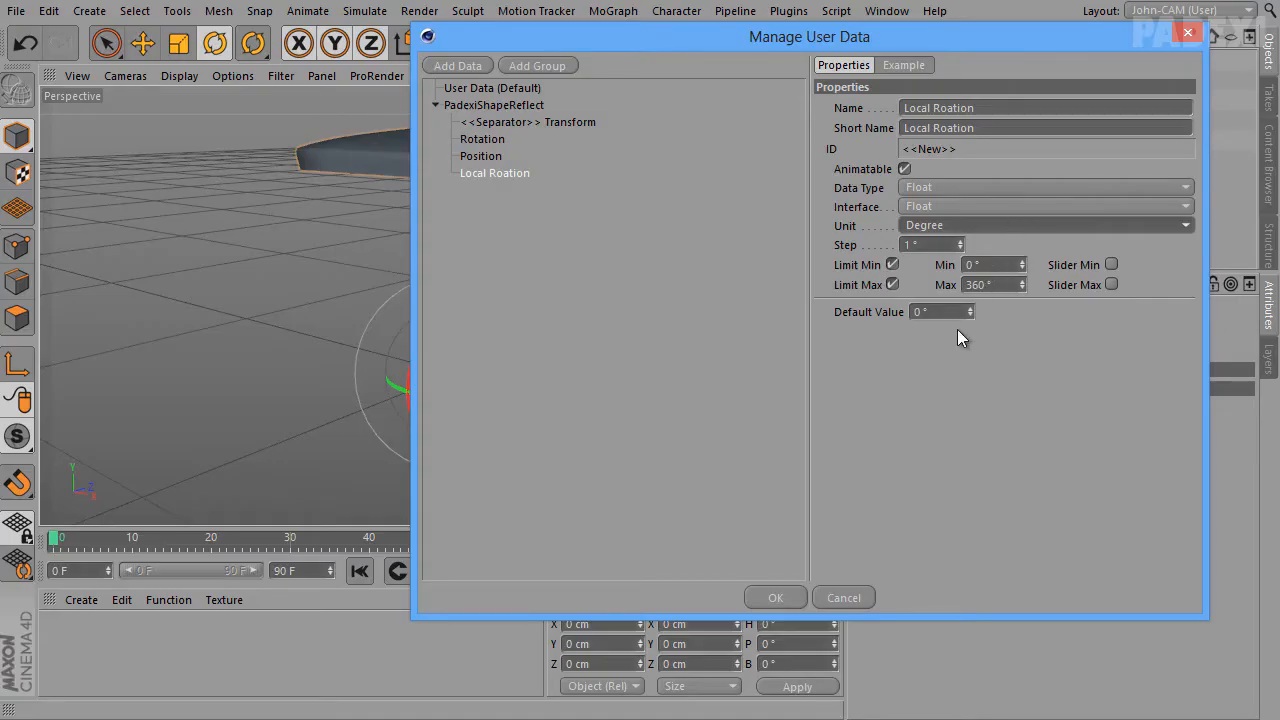
Keep Local Roation's limits at 0° to 360° with a default of 0° and apply the user data
drag(985, 266, 846, 277)
drag(1007, 287, 666, 260)
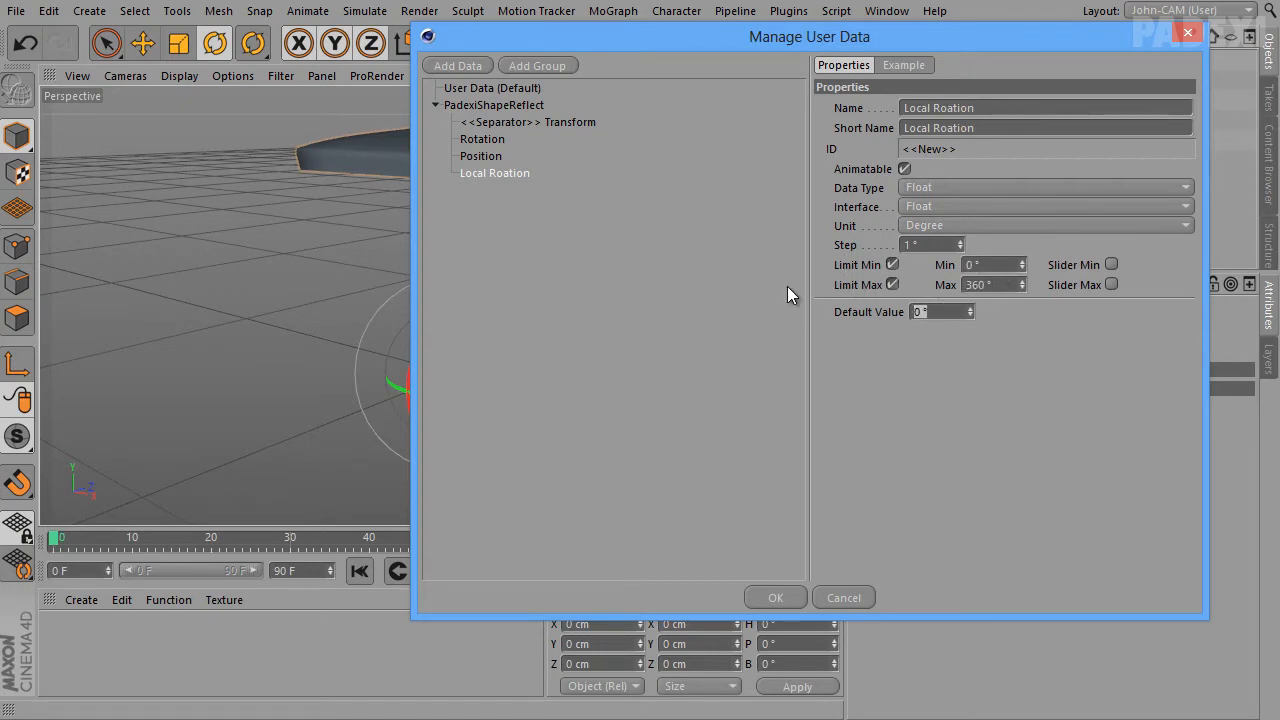
click(768, 598)
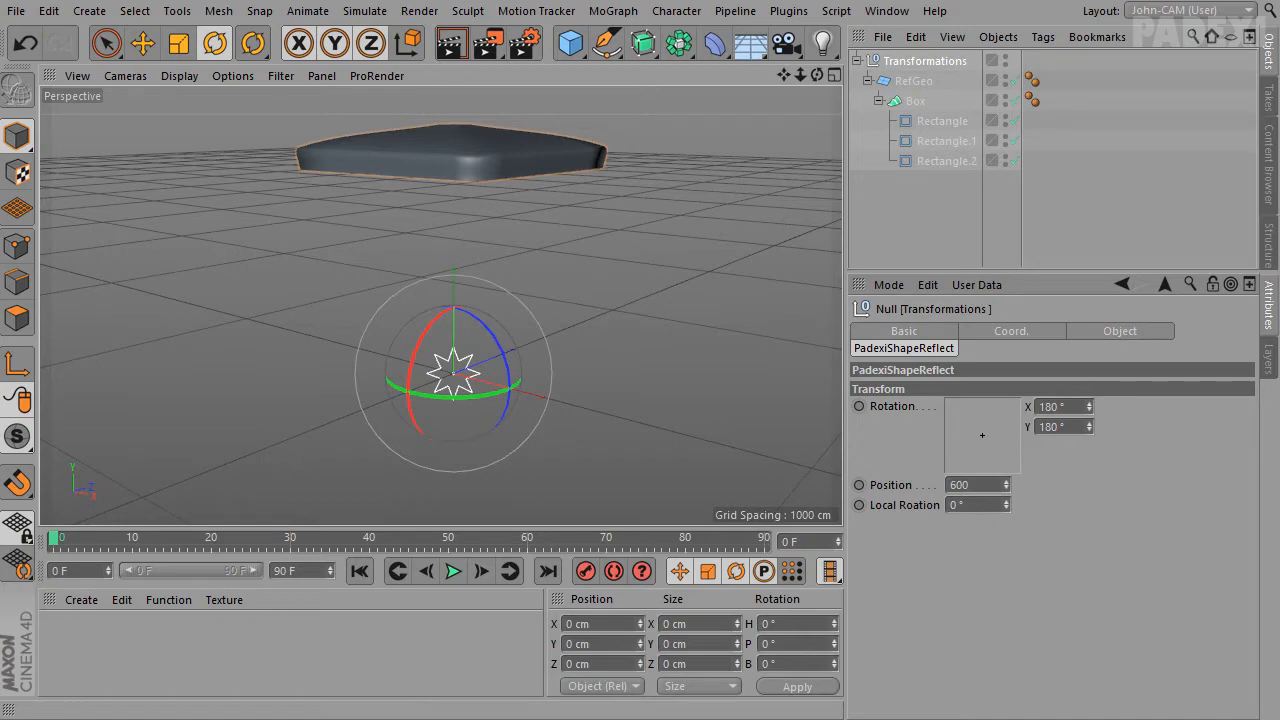
Check the Size-Plus section in the spreadsheet and, in Cinema 4D, add a new user data entry to the PadexiShapeReflect group
key(alt+Tab)
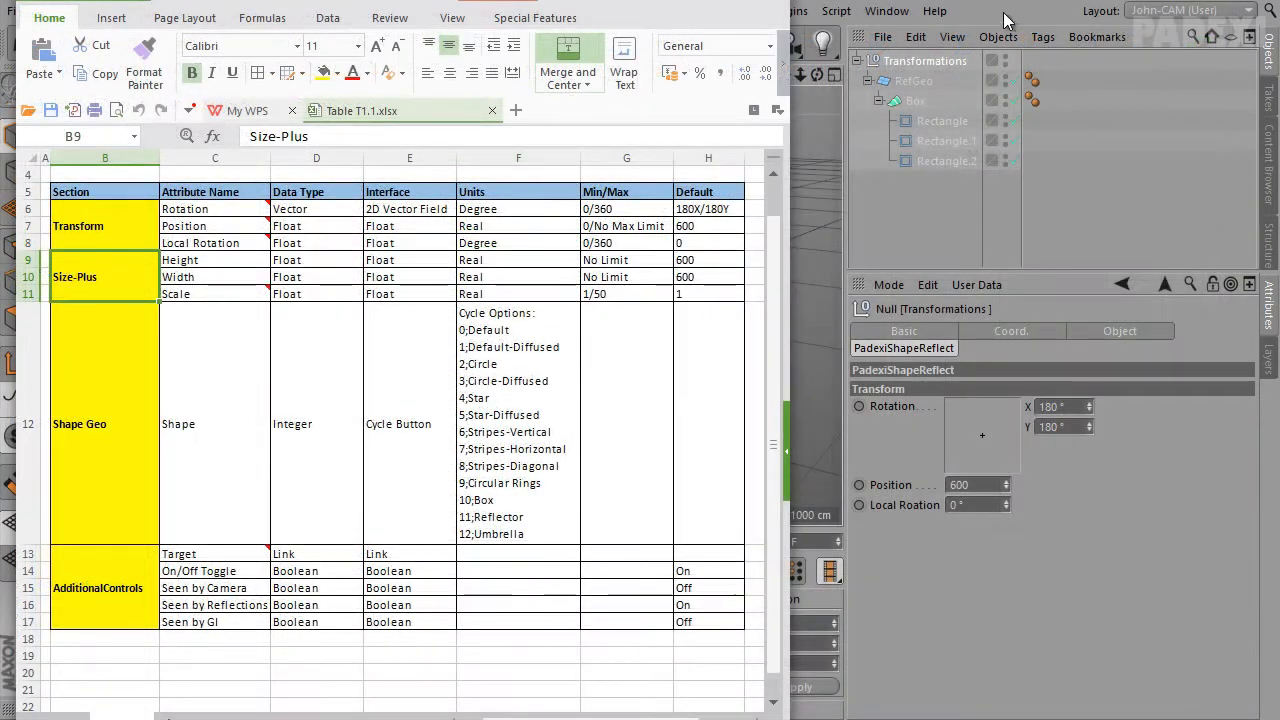
click(910, 61)
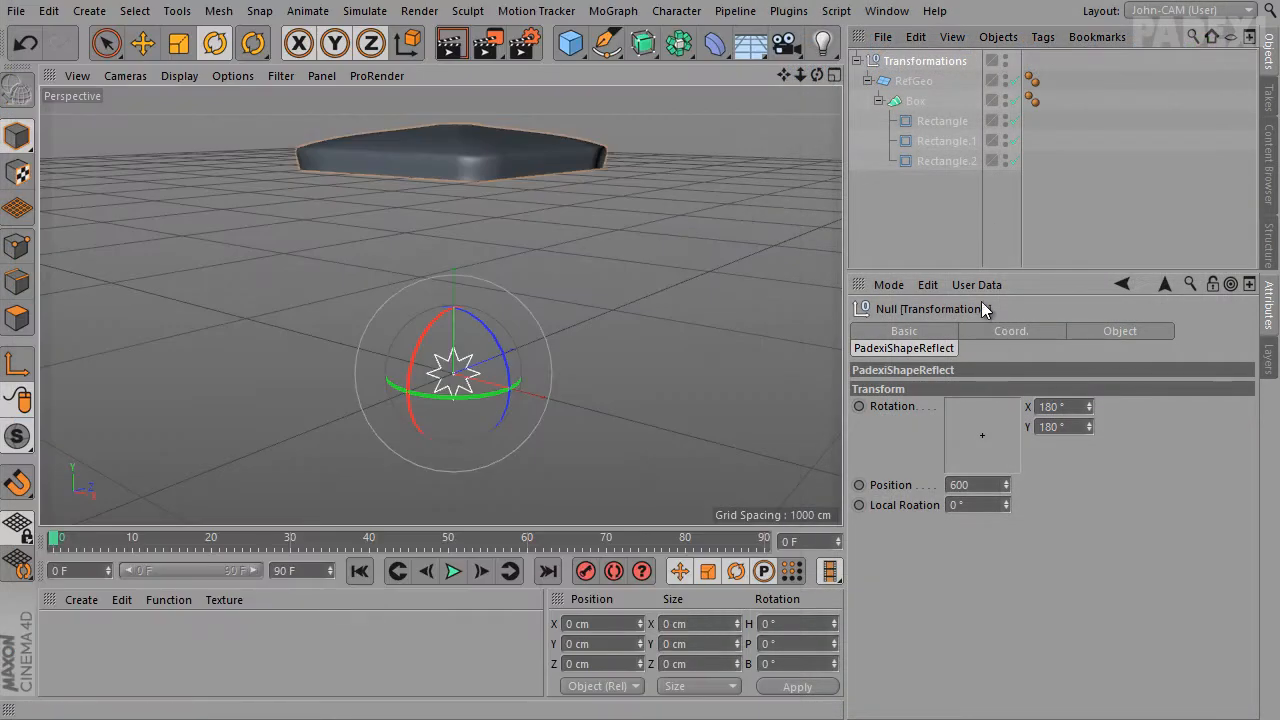
click(977, 285)
click(1008, 328)
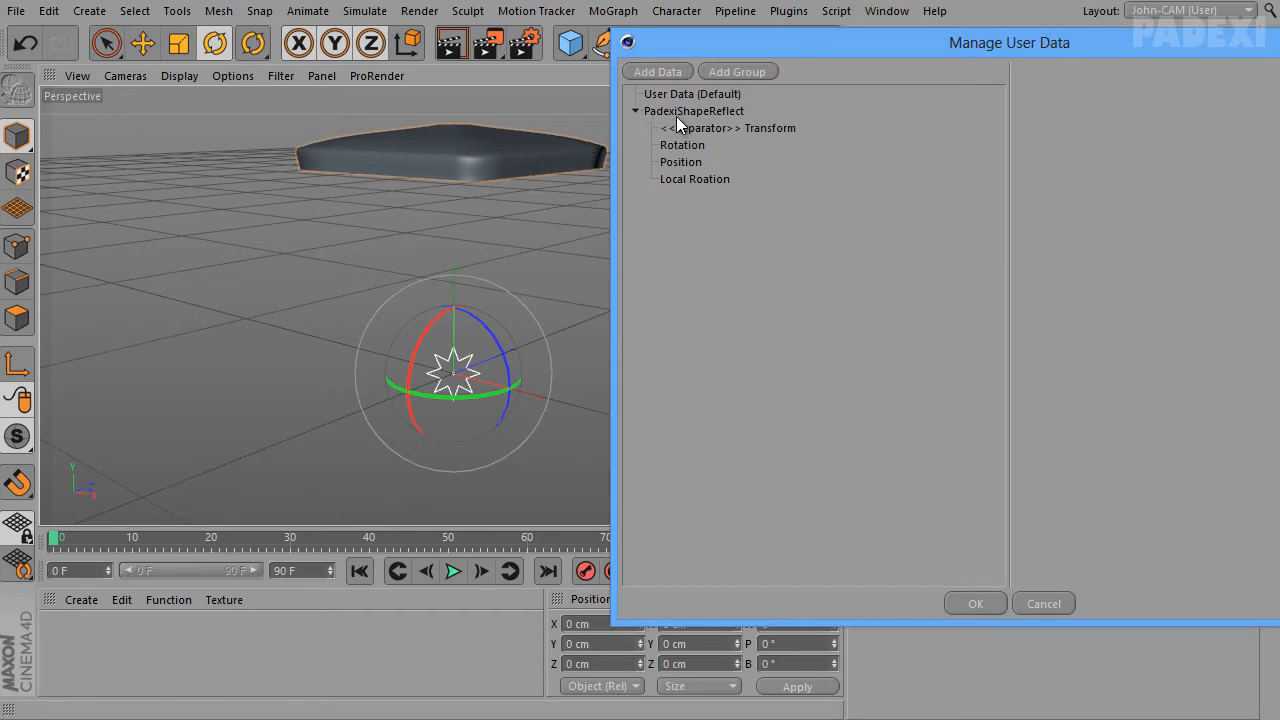
click(676, 114)
click(672, 74)
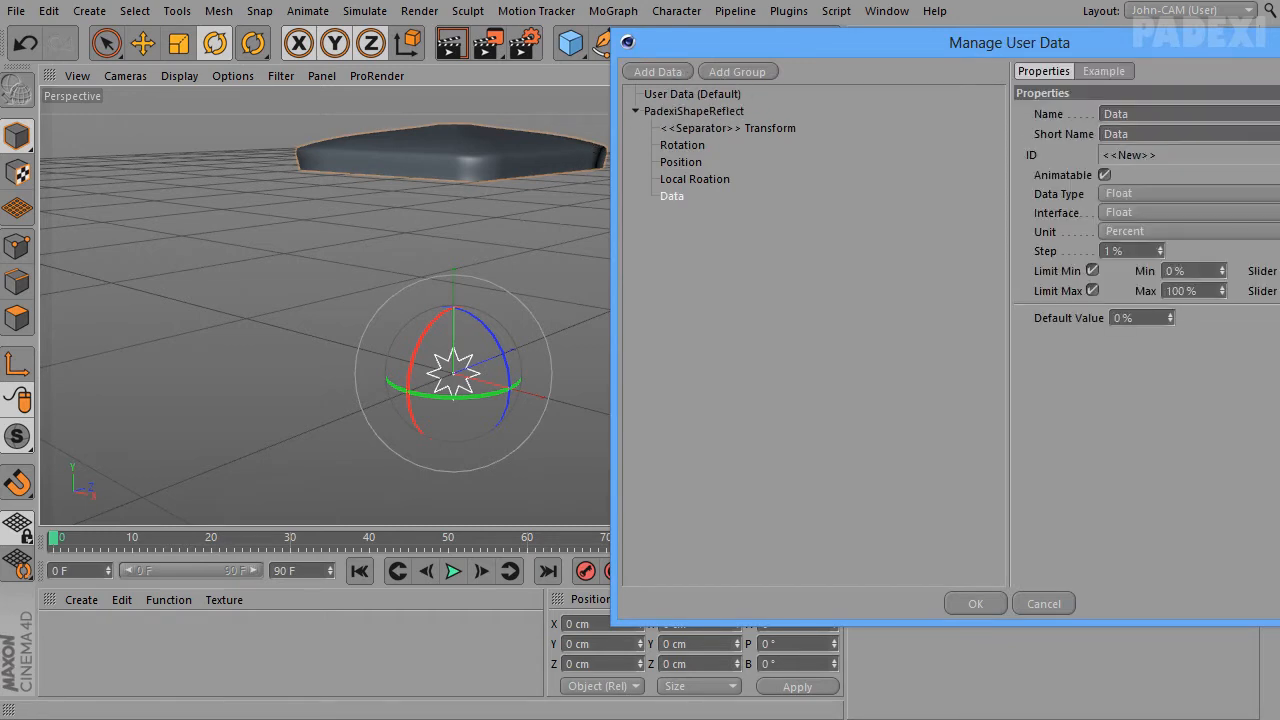
Name the new user data entry Size-Plus and set its data type to Separator
drag(1136, 113, 1028, 120)
text(Size-Plus)
key(Return)
click(1125, 193)
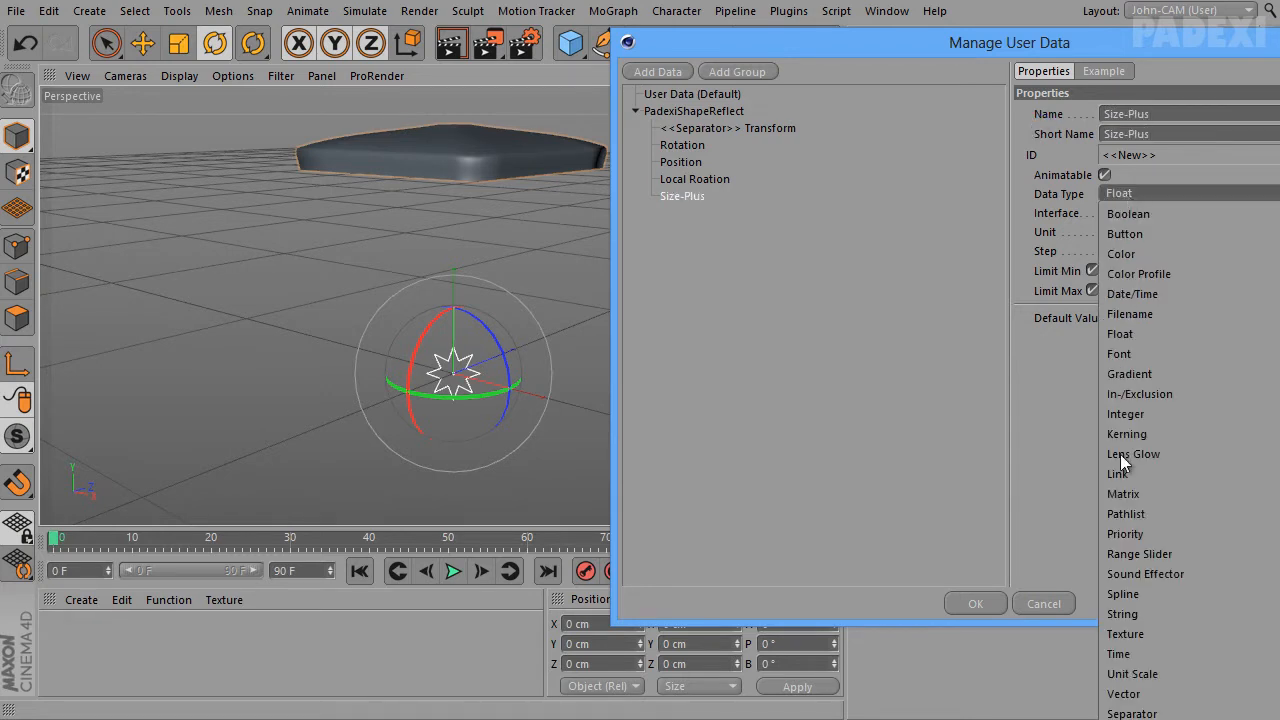
click(1130, 700)
drag(852, 42, 770, 2)
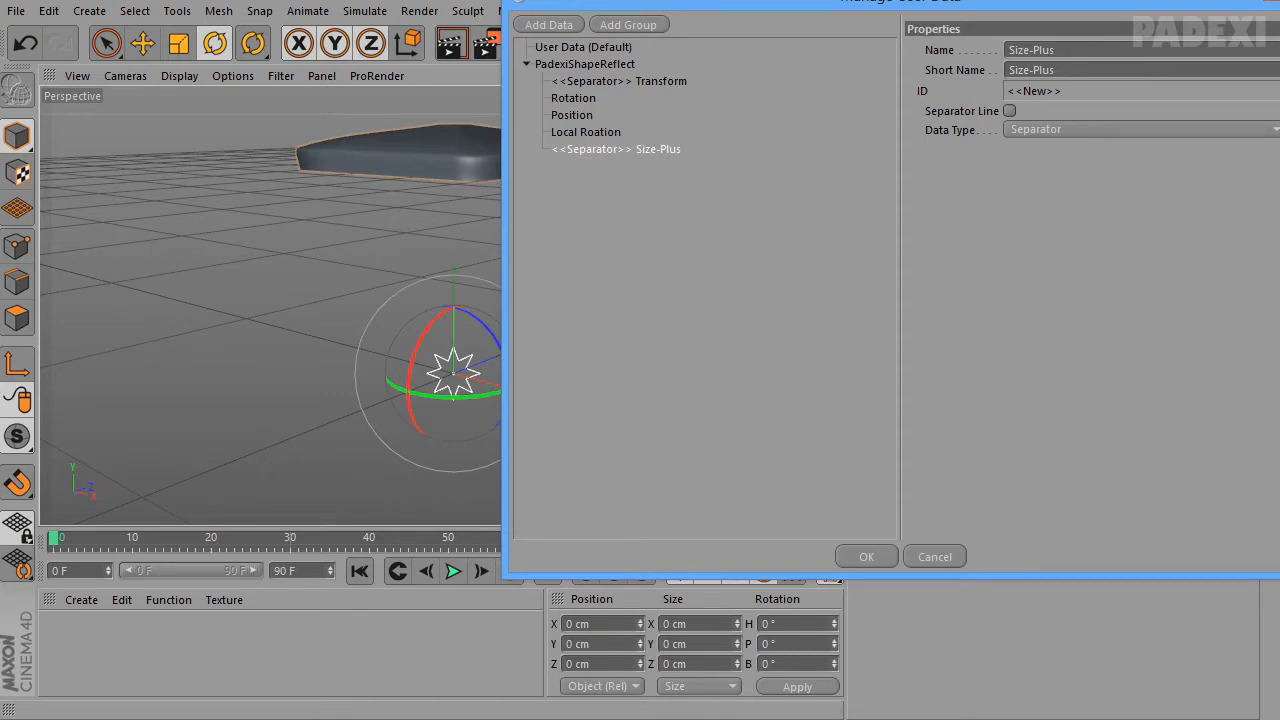
Switch to the spreadsheet and review the data types, interfaces, units, limits and defaults of the Size-Plus attributes Height, Width and Scale
key(alt+Tab)
click(205, 260)
click(201, 290)
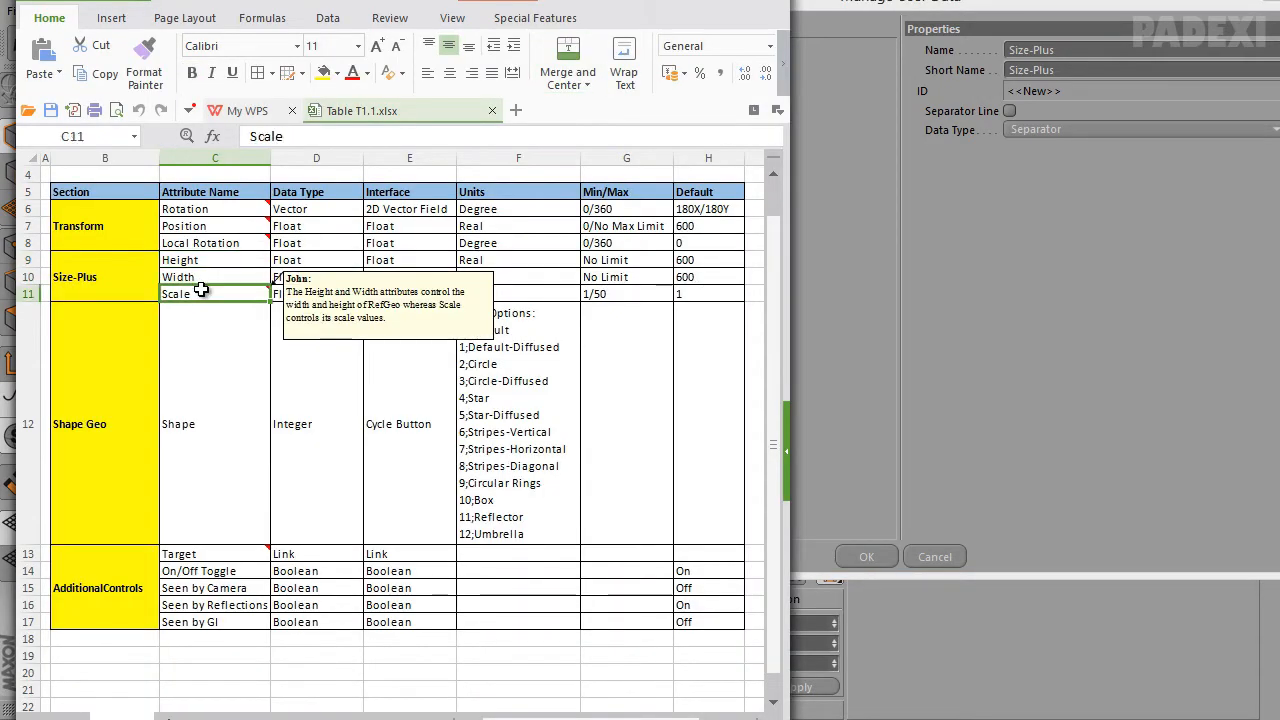
click(210, 277)
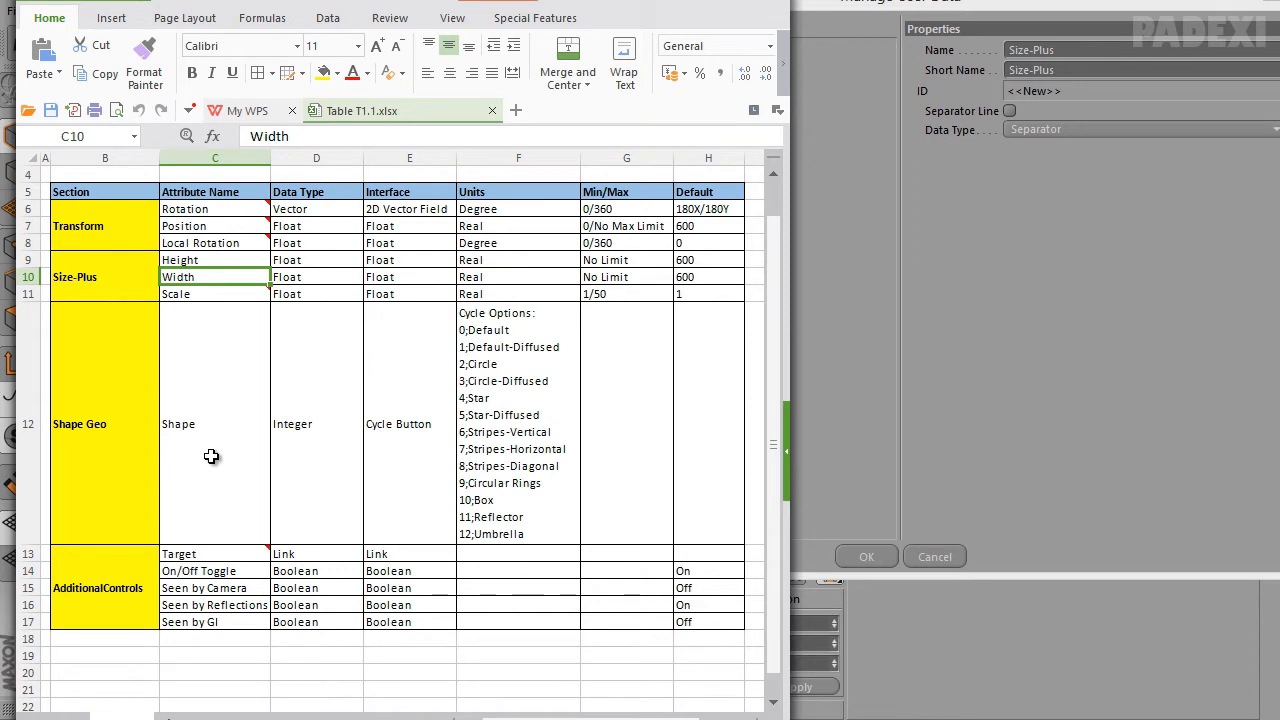
click(293, 257)
drag(293, 257, 305, 293)
drag(400, 257, 405, 295)
drag(510, 257, 512, 292)
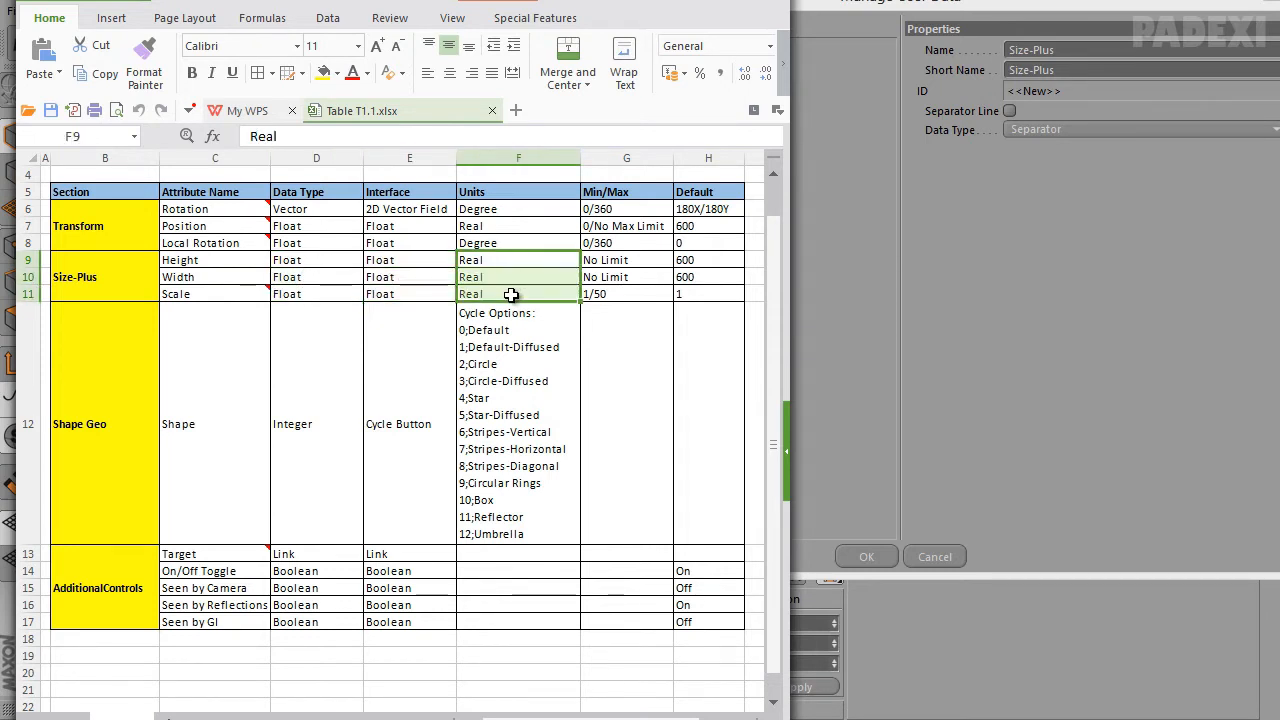
click(628, 262)
click(684, 262)
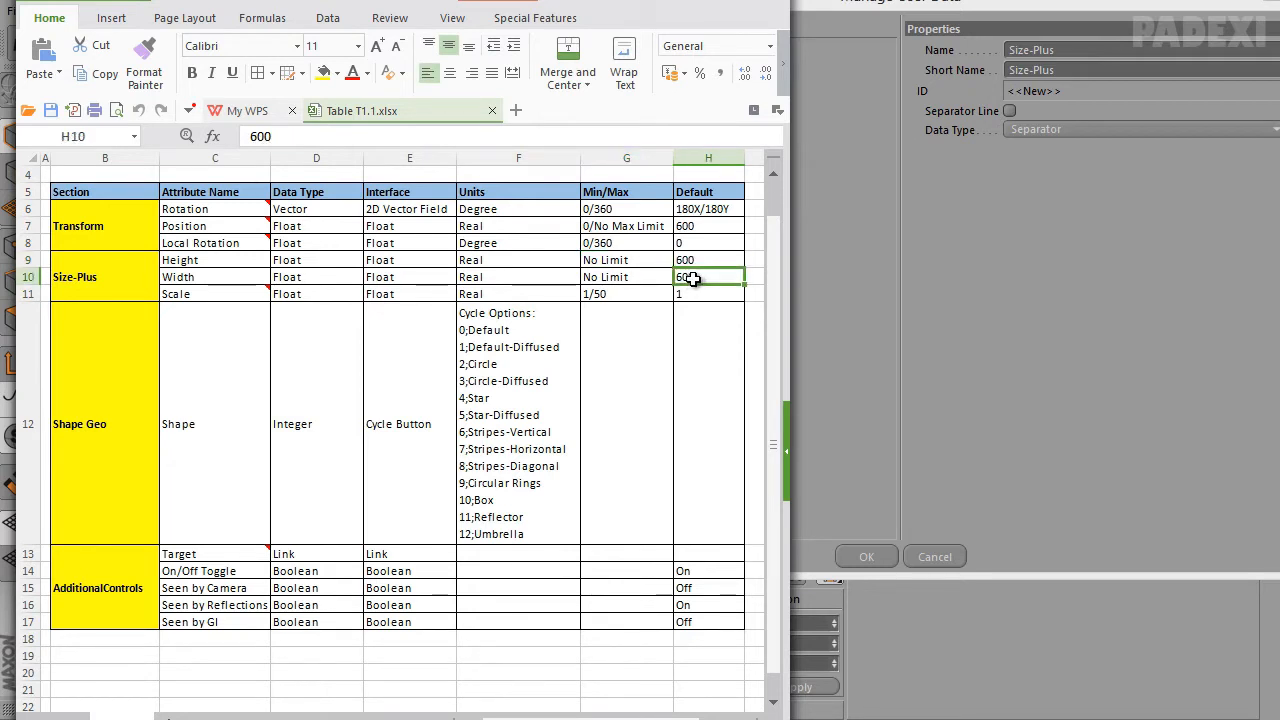
click(693, 280)
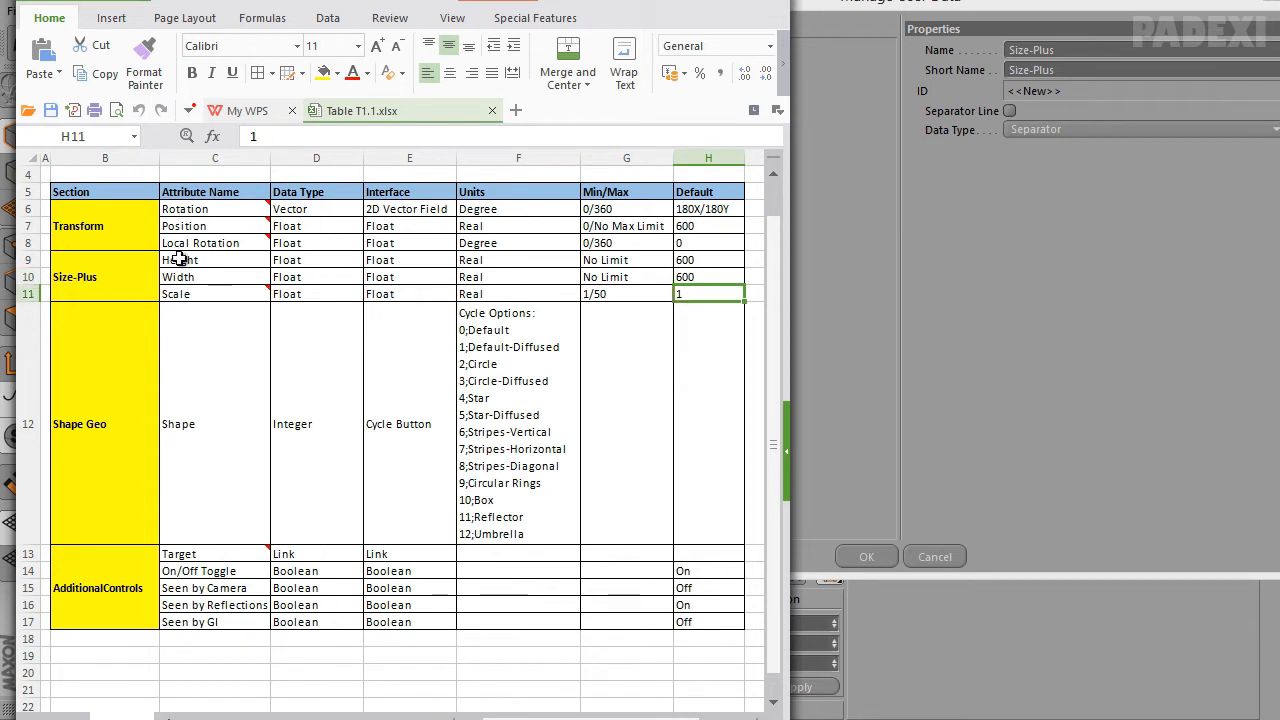
click(182, 260)
mouse_move(192, 297)
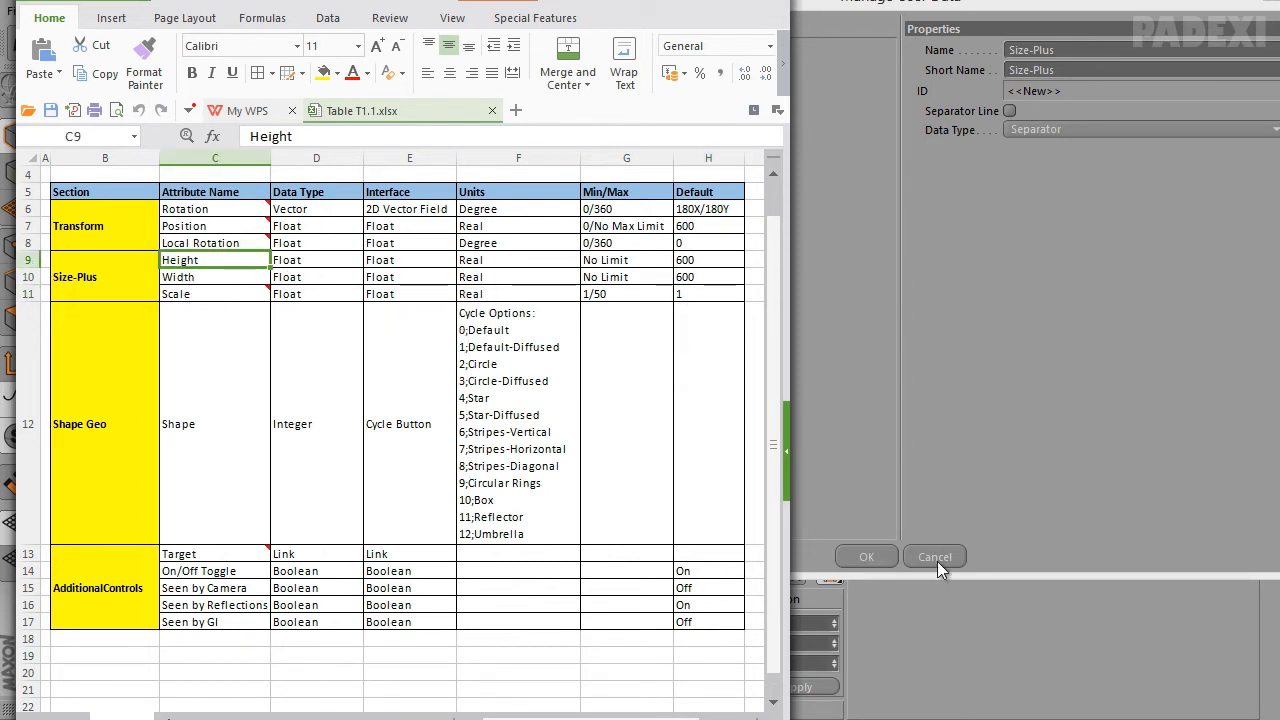
Back in Cinema 4D, add a user data entry named height under the Size-Plus separator and set its unit to Real
click(1010, 325)
click(550, 24)
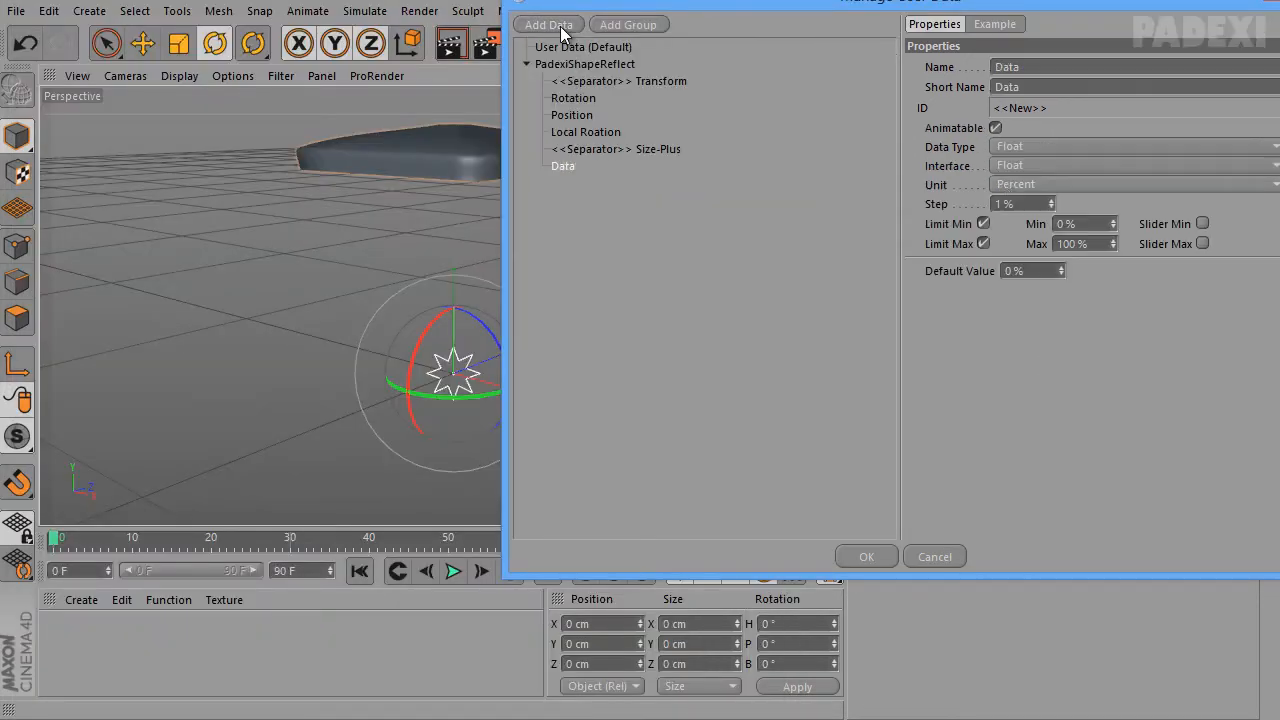
text(height)
key(Tab)
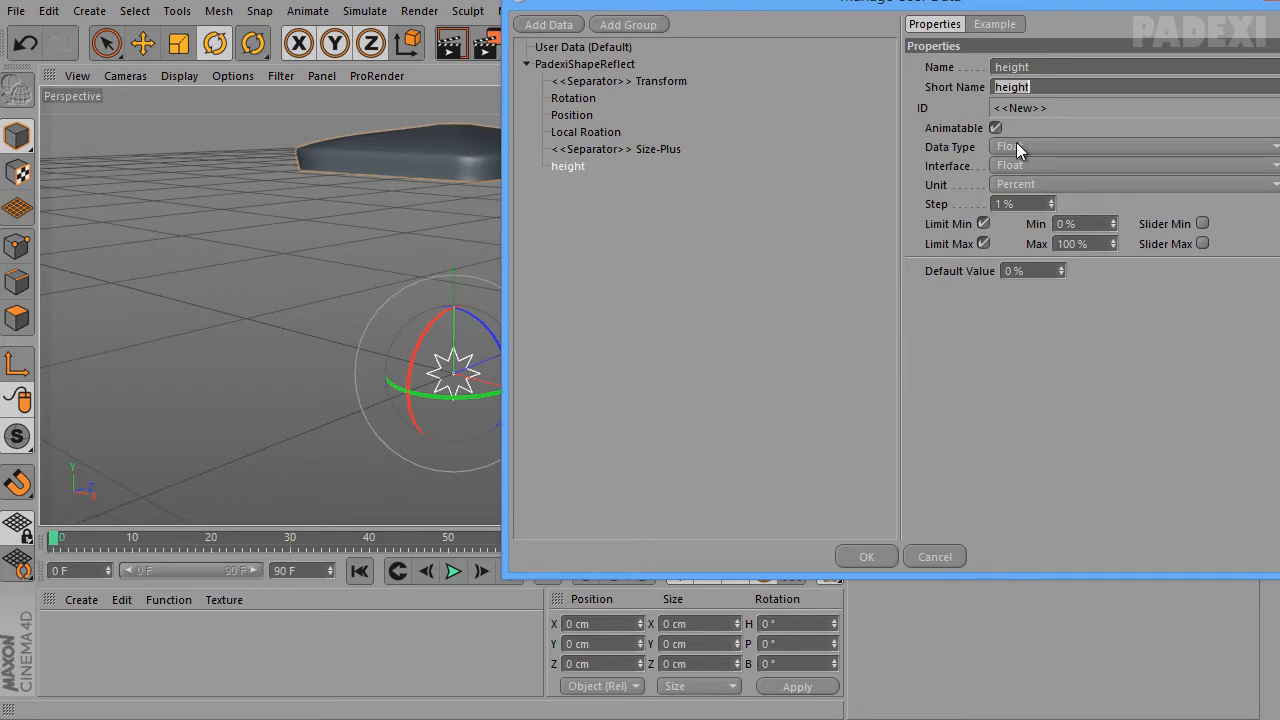
click(1024, 186)
click(1035, 204)
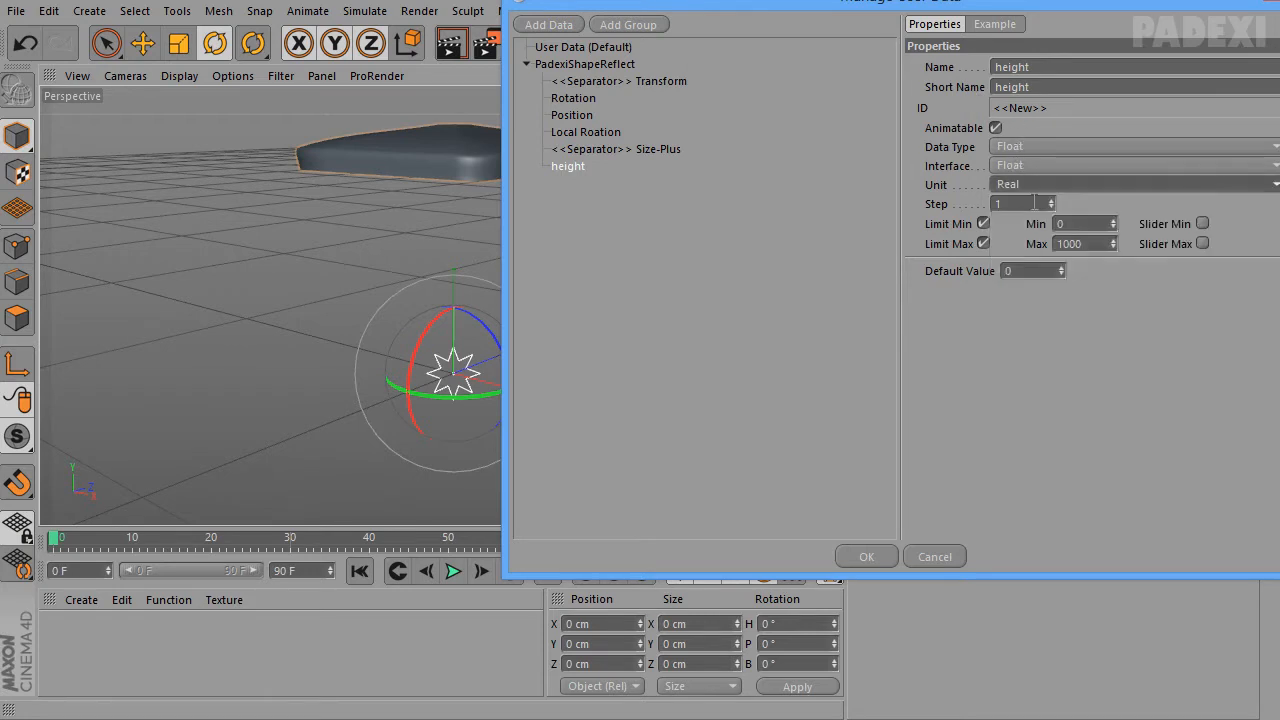
Remove the height entry's minimum and maximum limits and set its default value to 600
click(984, 223)
click(985, 241)
click(1022, 266)
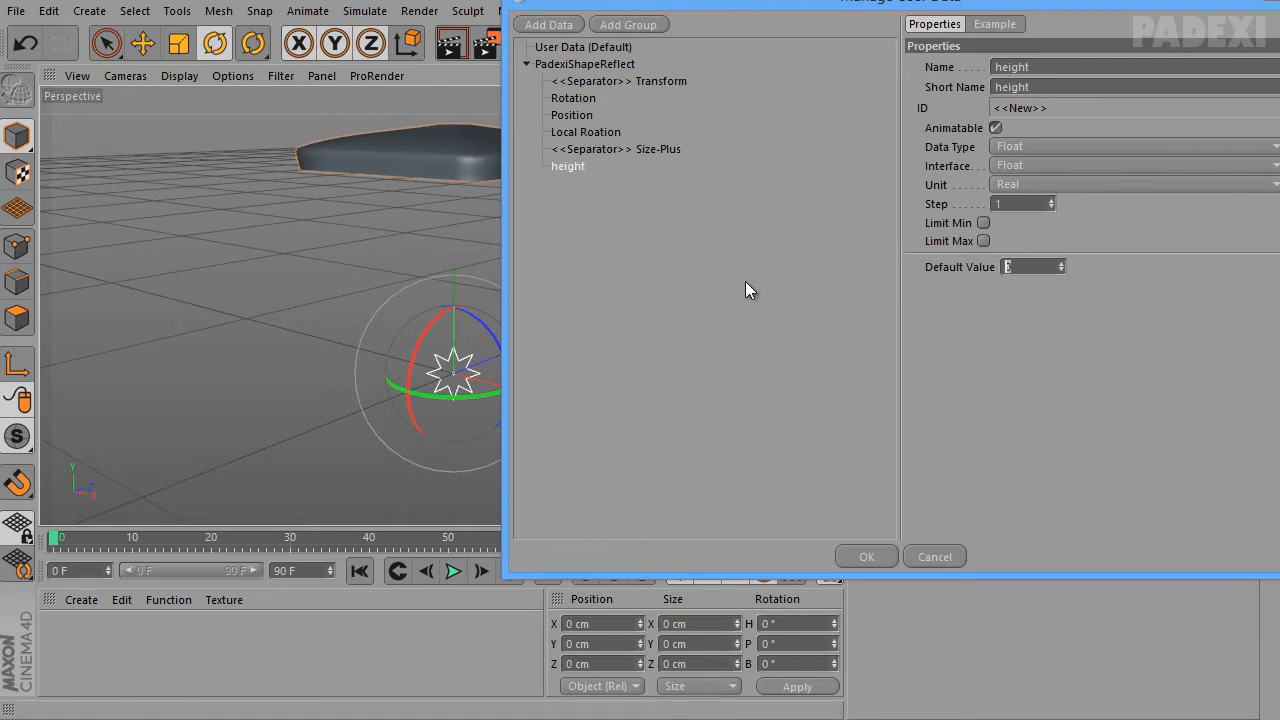
click(575, 219)
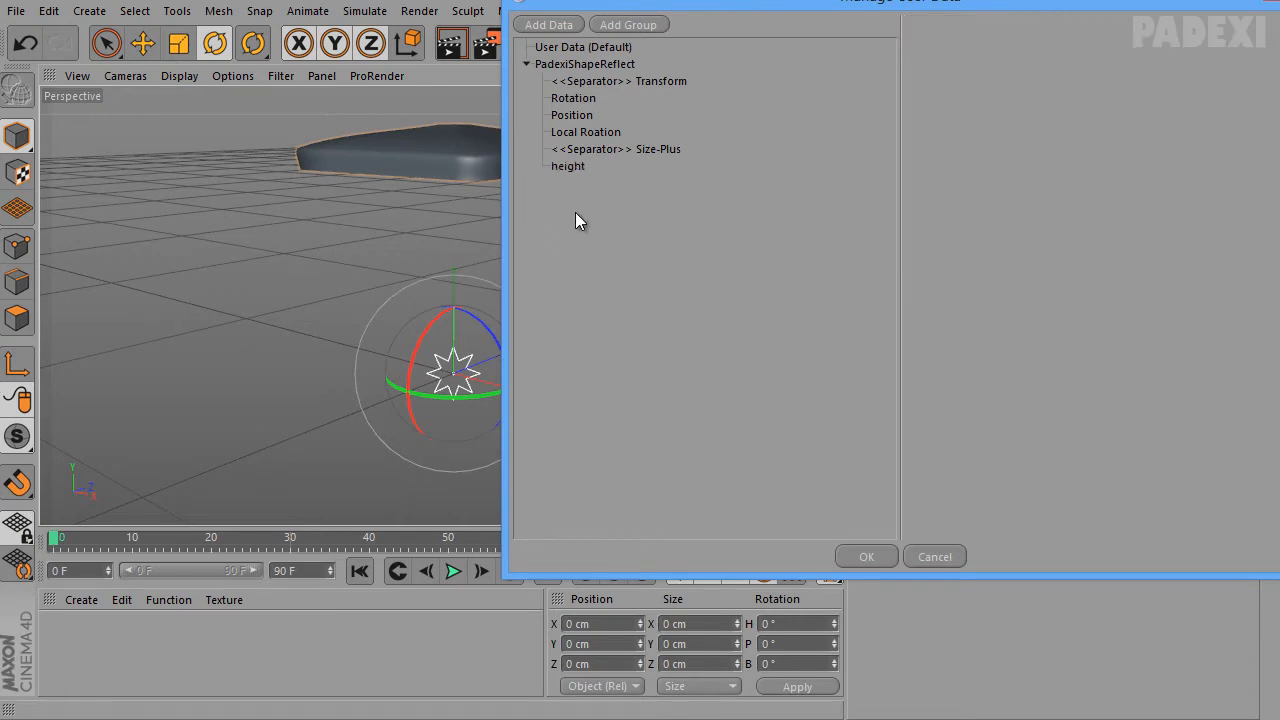
Capitalise the height entry's name as Height
click(564, 170)
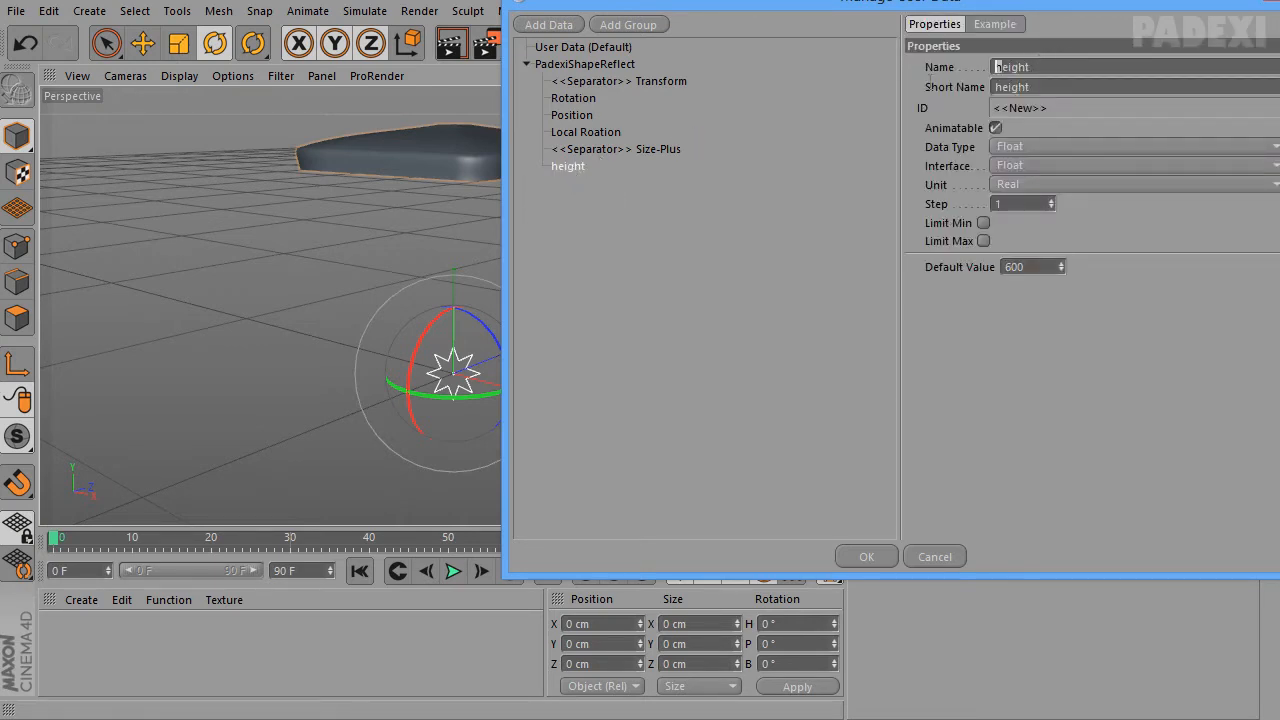
text(H)
key(Tab)
Duplicate the Height entry and name the copy Width, keeping the default value of 600
right_click(567, 166)
click(575, 169)
right_click(572, 167)
click(598, 200)
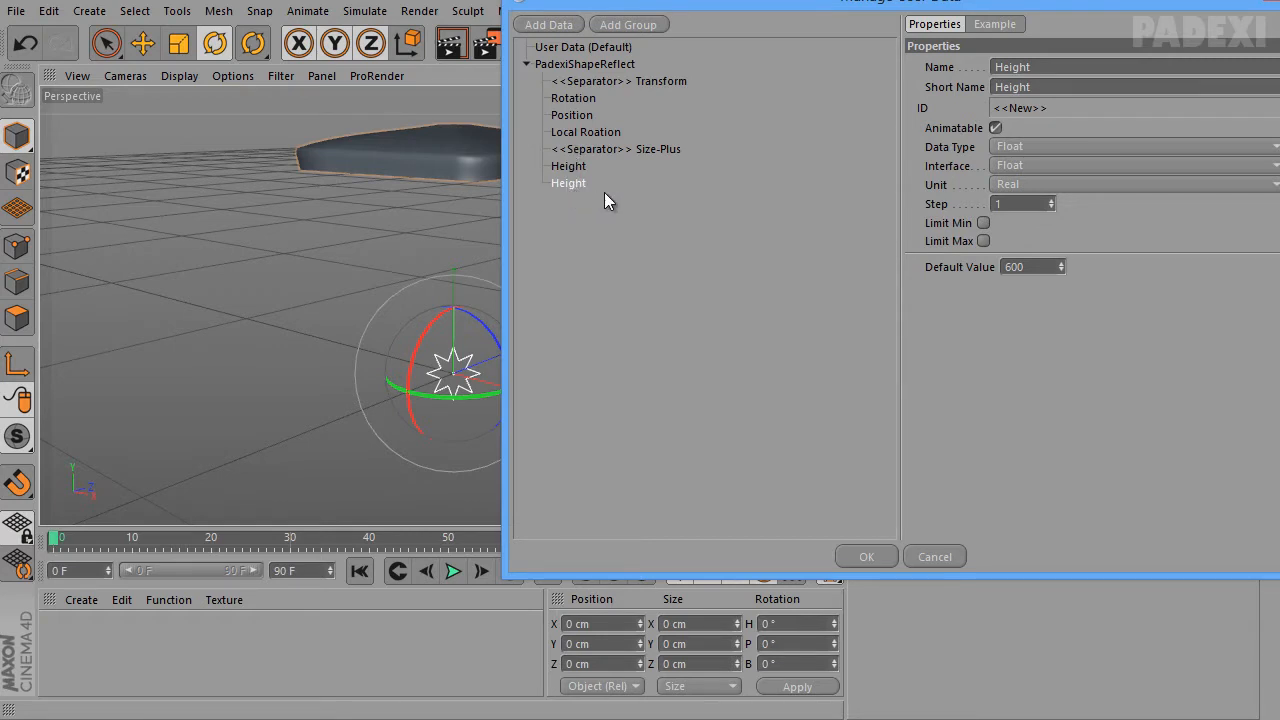
drag(1057, 72, 803, 83)
text(Width)
key(Tab)
drag(1031, 263, 852, 264)
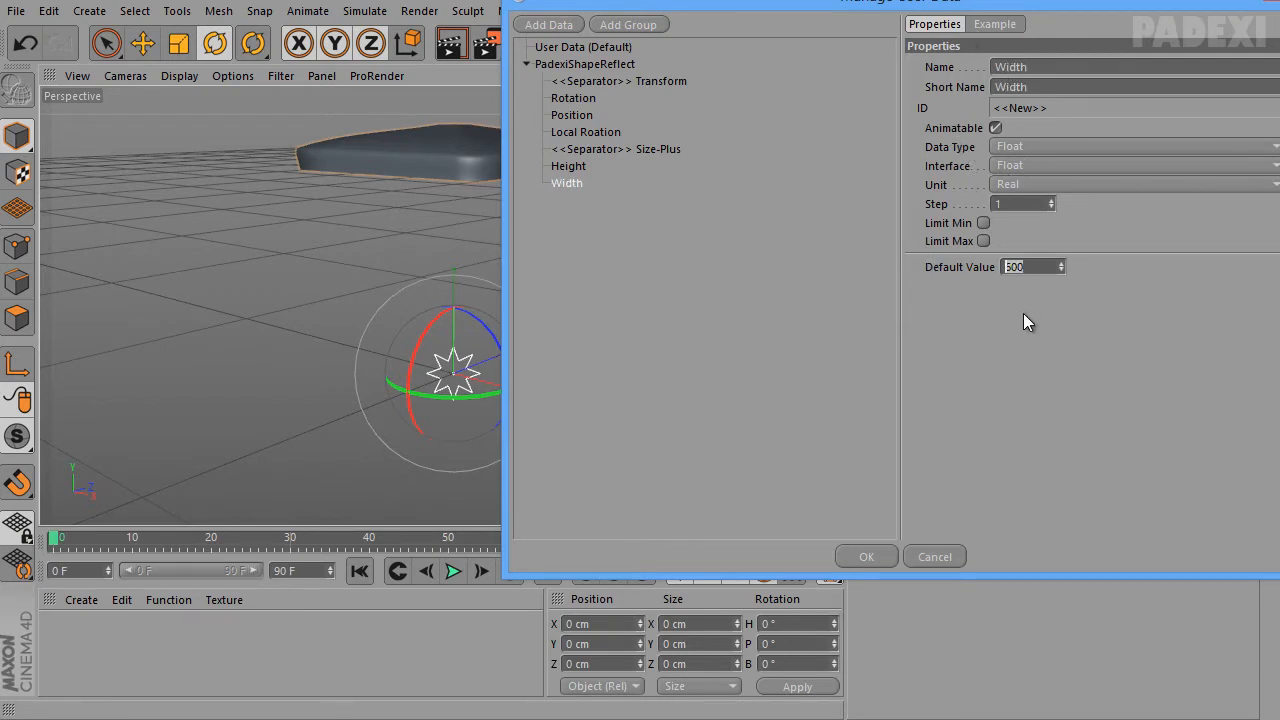
click(601, 224)
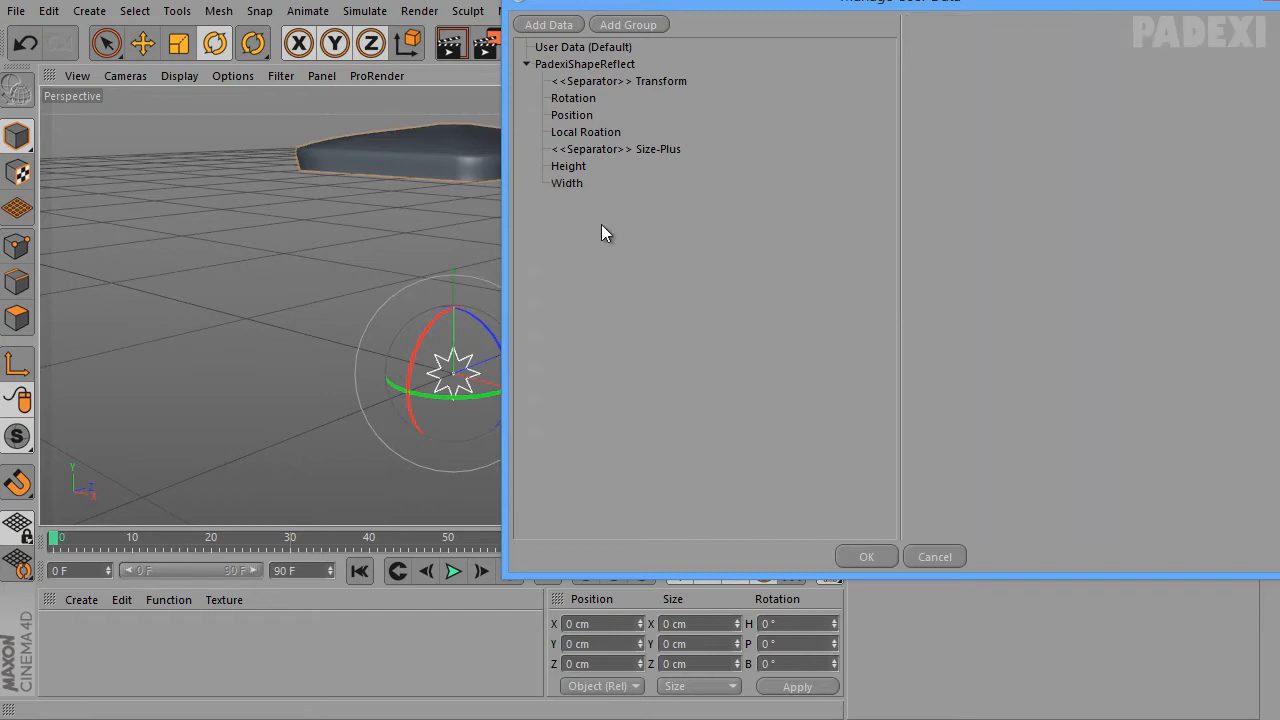
Add another user data entry below Width and name it Scale
click(589, 66)
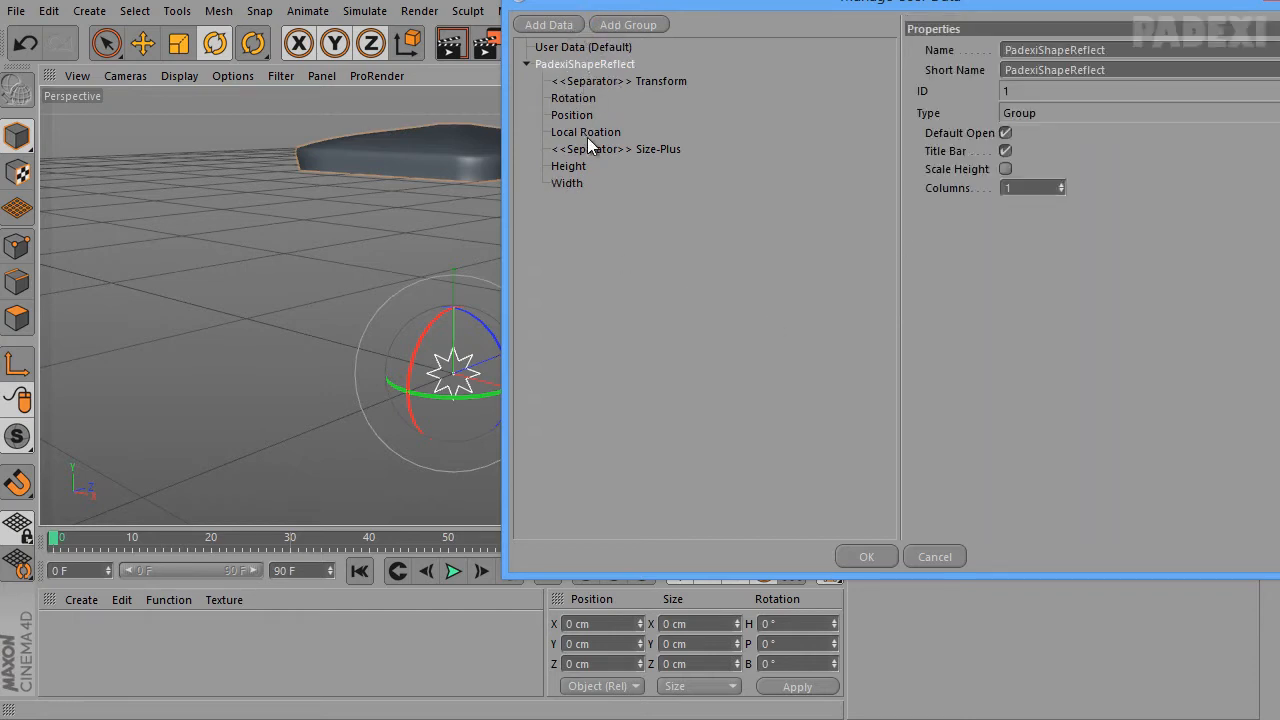
click(590, 153)
click(558, 26)
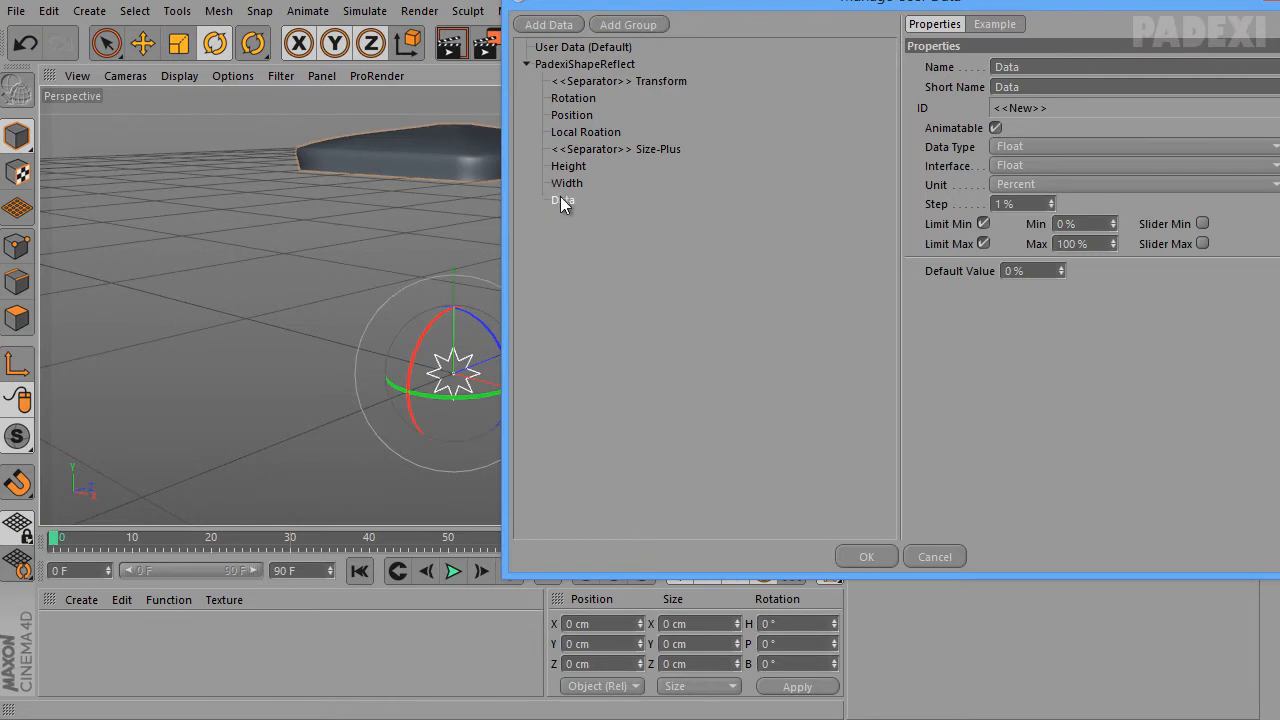
drag(1028, 82, 899, 78)
drag(1042, 72, 885, 63)
text(Sa)
key(BackSpace)
text(cale)
key(Tab)
key(Tab)
Set Scale's unit to Real, its limits to 1 and 50 and its default to 1, and apply the user data
click(1020, 187)
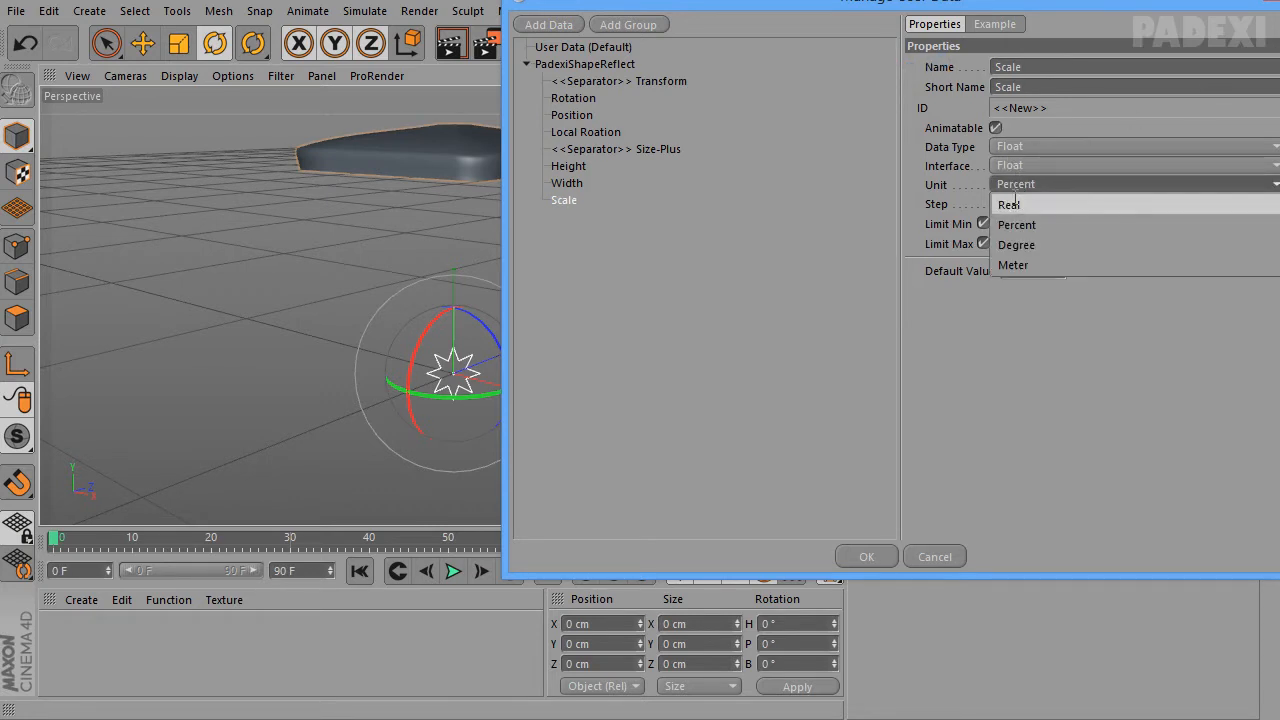
click(1015, 203)
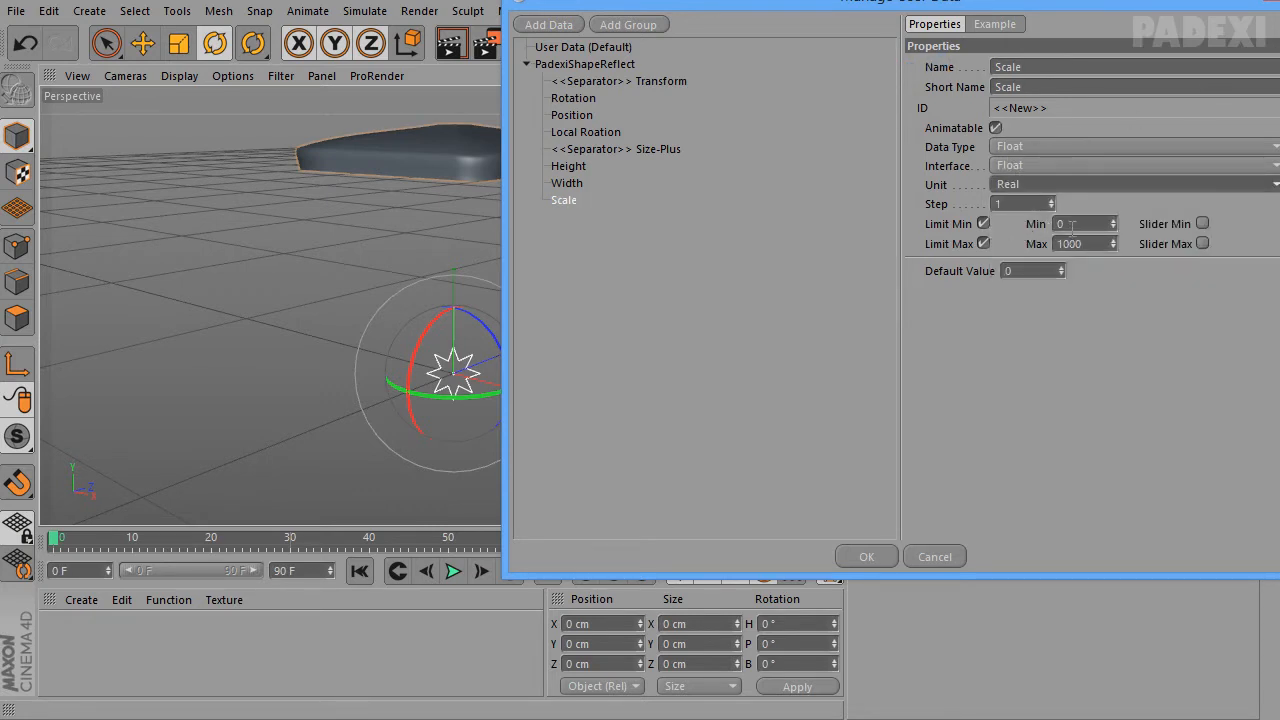
double_click(1037, 270)
text(1)
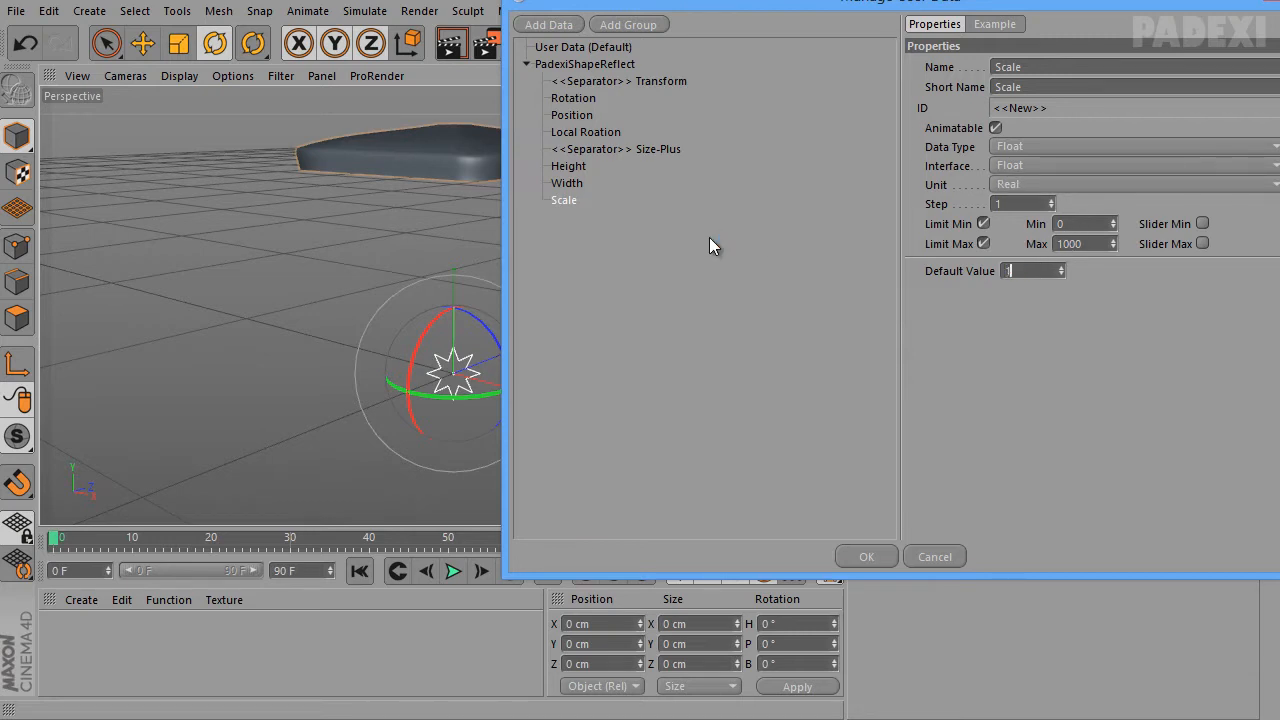
drag(1066, 224, 988, 226)
text(1)
drag(1066, 244, 1020, 260)
text(50)
key(Return)
click(866, 559)
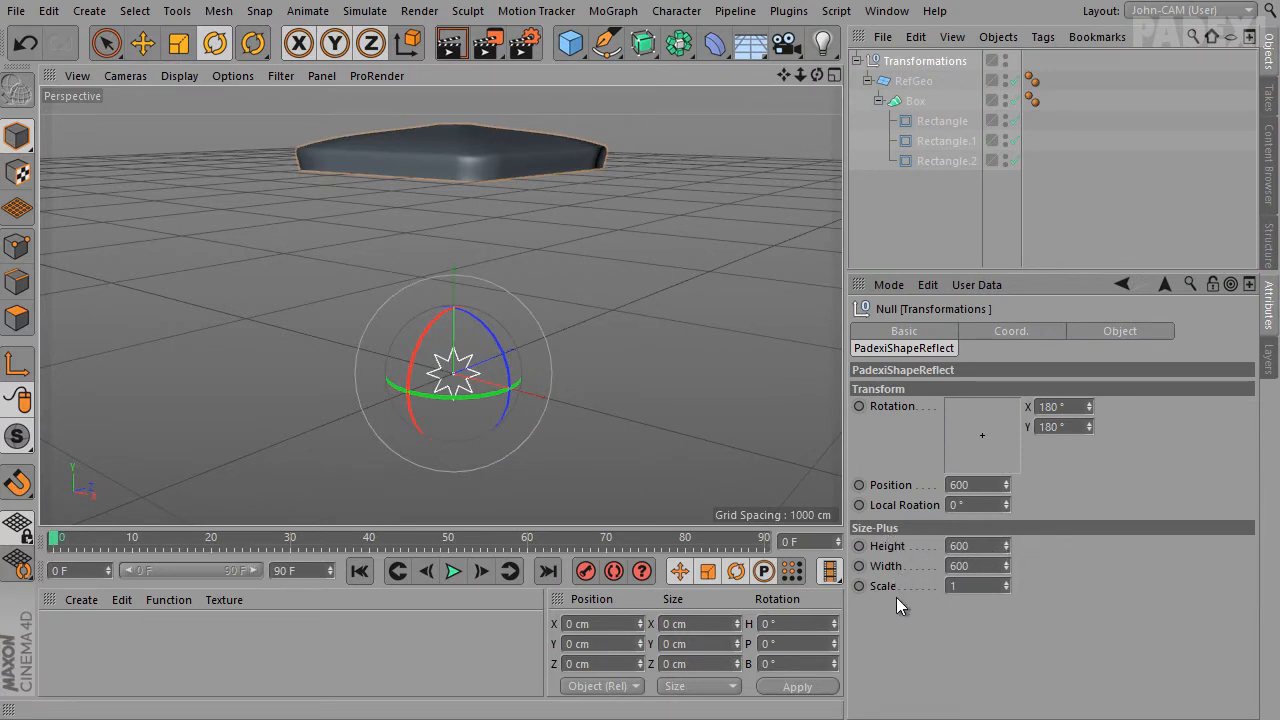
alt+drag(453, 161, 543, 333)
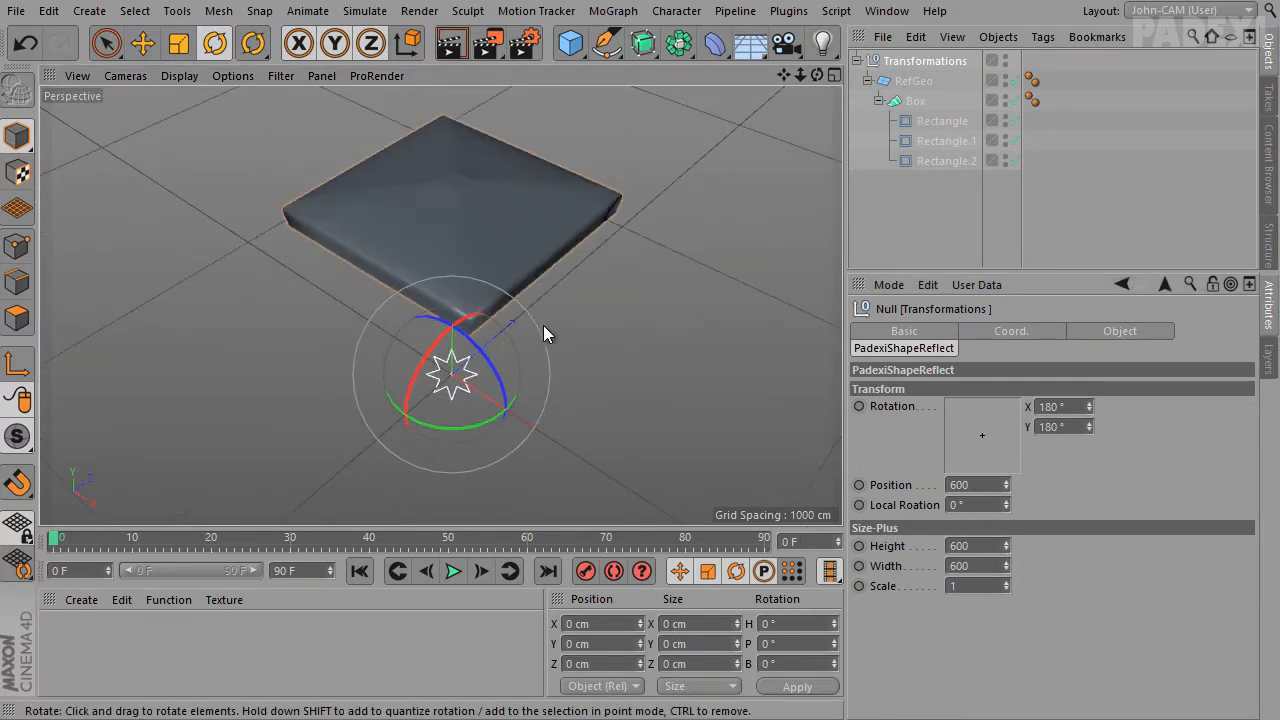
alt+drag(609, 306, 617, 296)
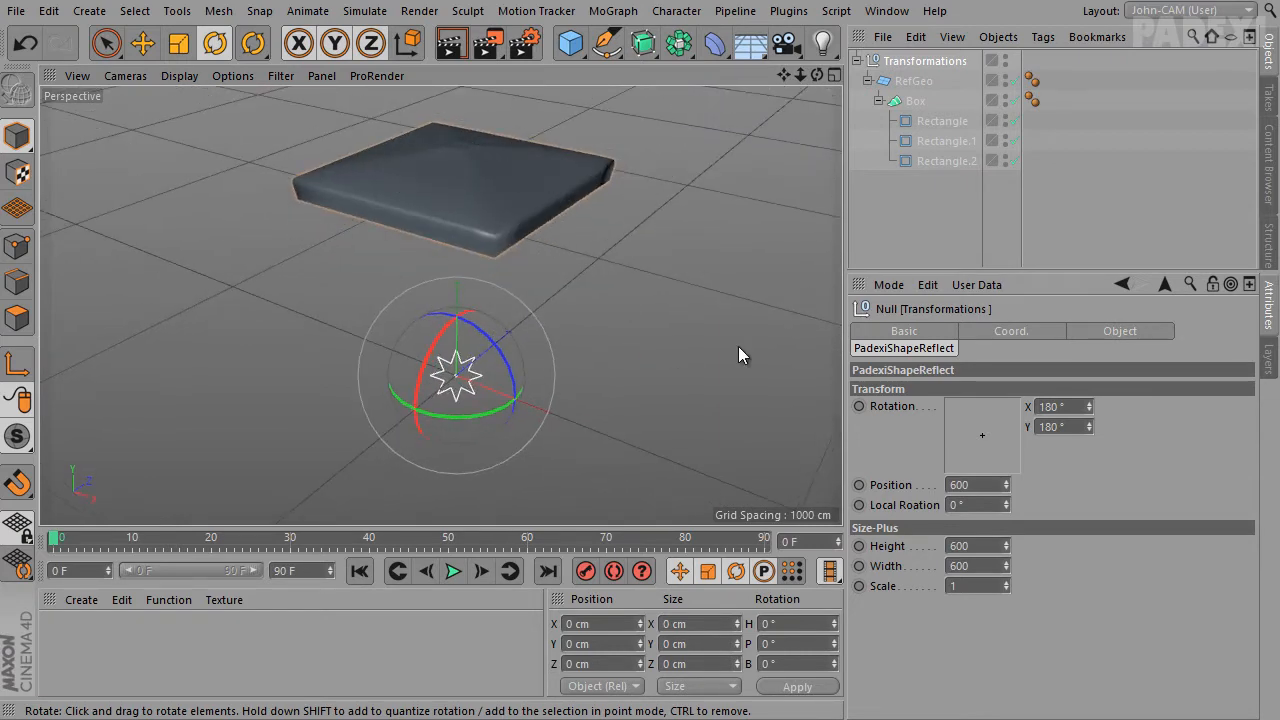
alt+drag(738, 346, 695, 375)
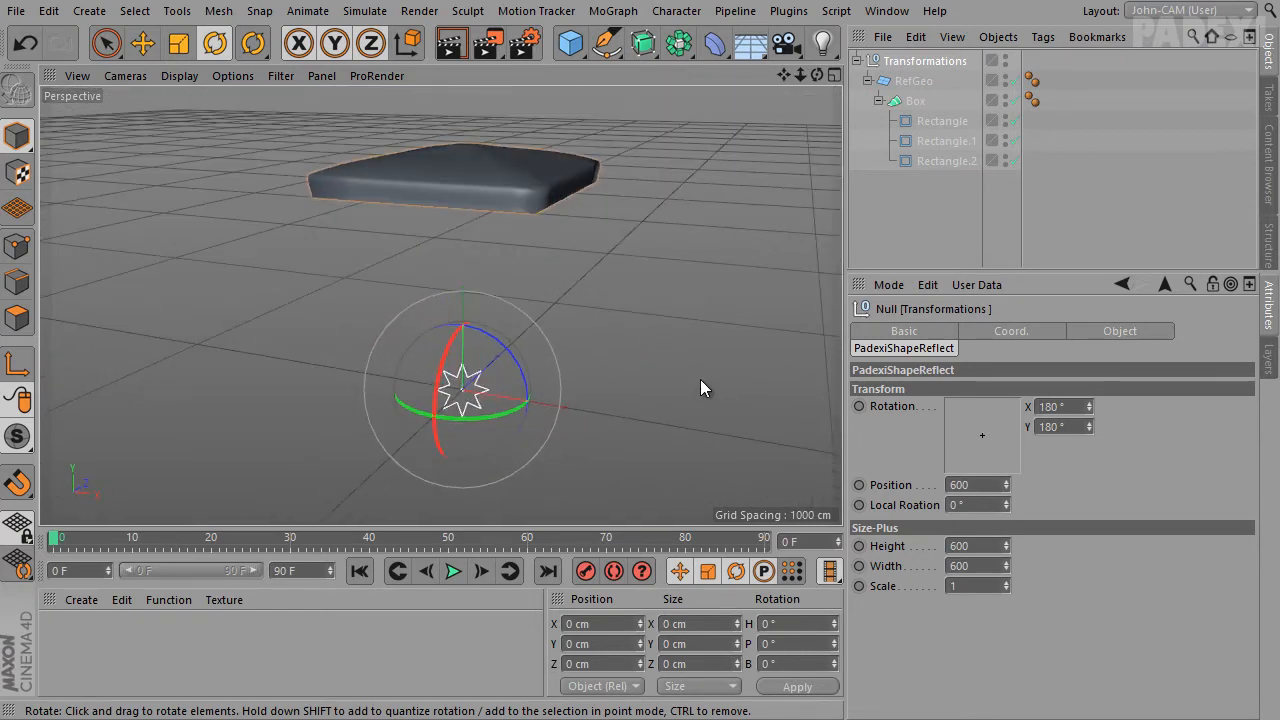
Switch to the spreadsheet and check the Shape attribute in the Shape Geo section
key(alt+Tab)
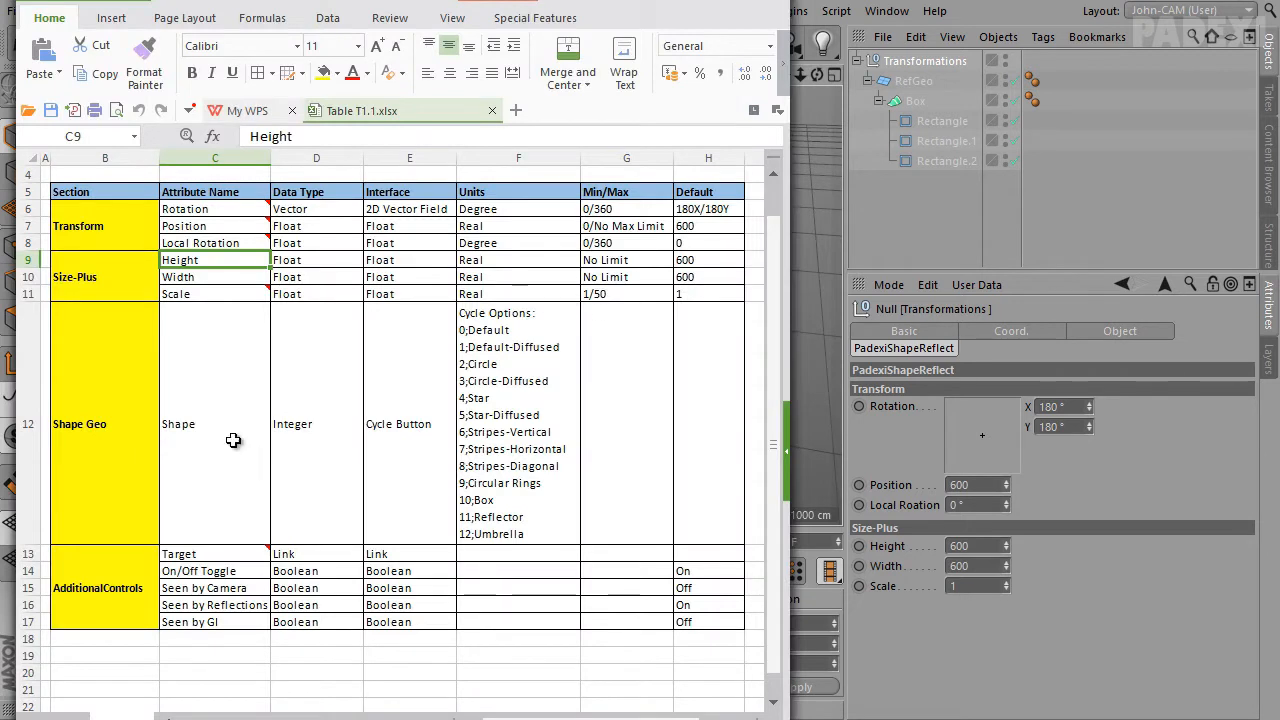
click(100, 413)
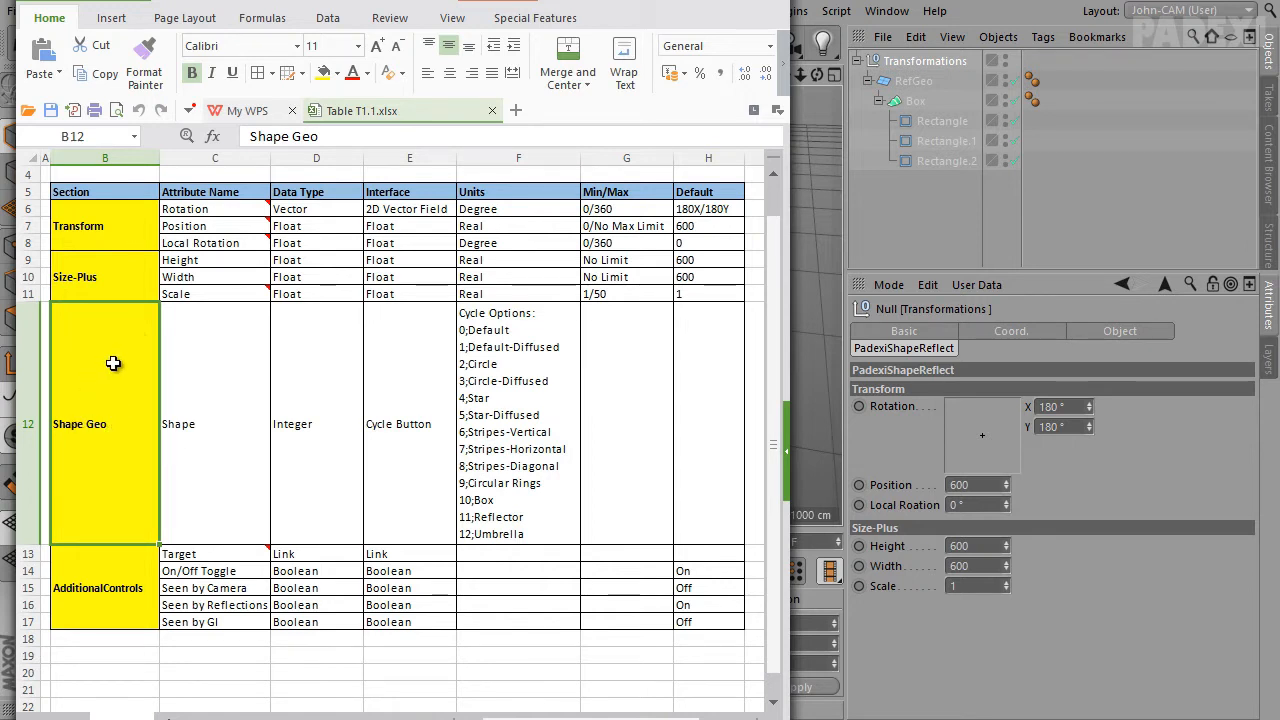
click(205, 452)
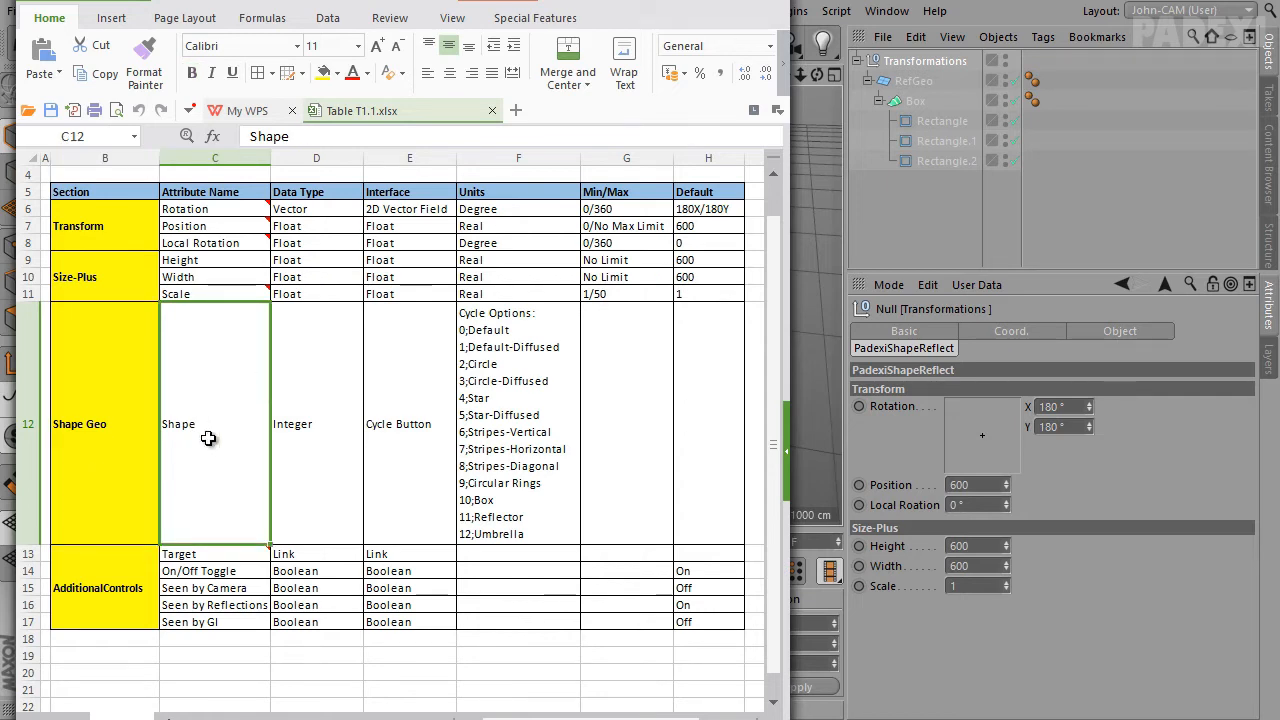
Open the user data manager for the Transformations null and add a new data entry to the PadexiShapeReflect group
click(970, 286)
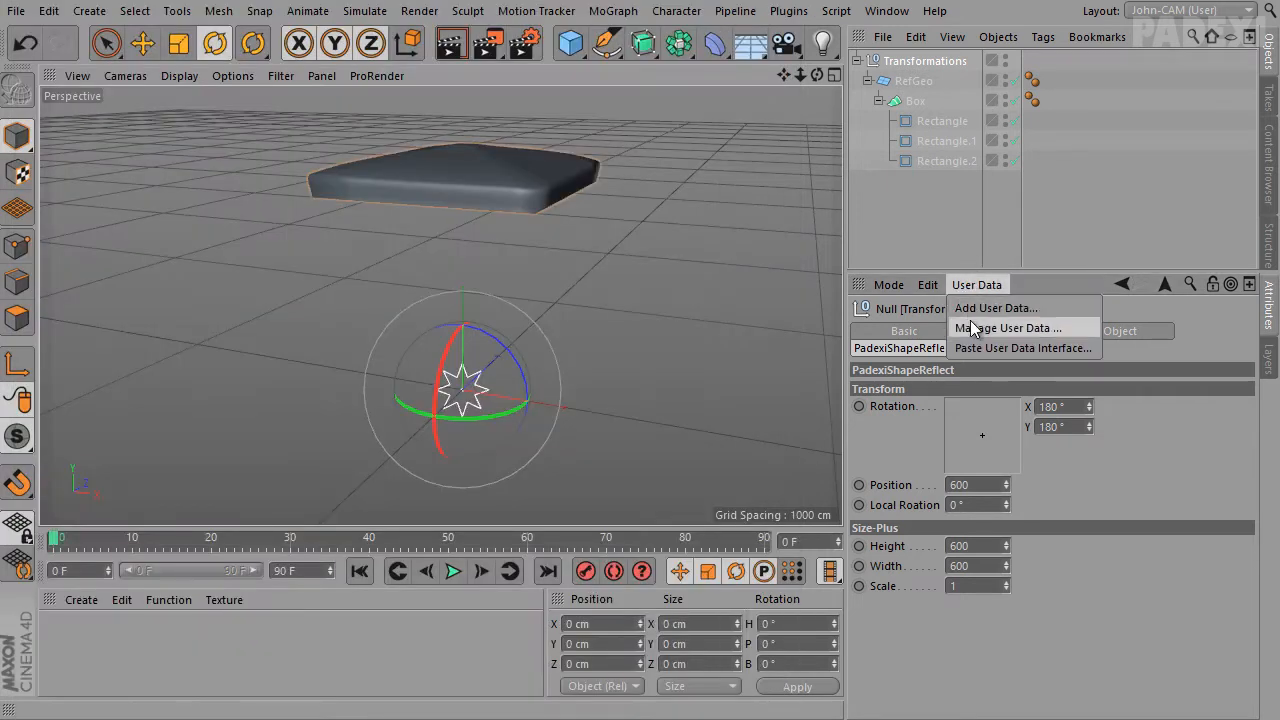
click(970, 328)
drag(842, 42, 580, 49)
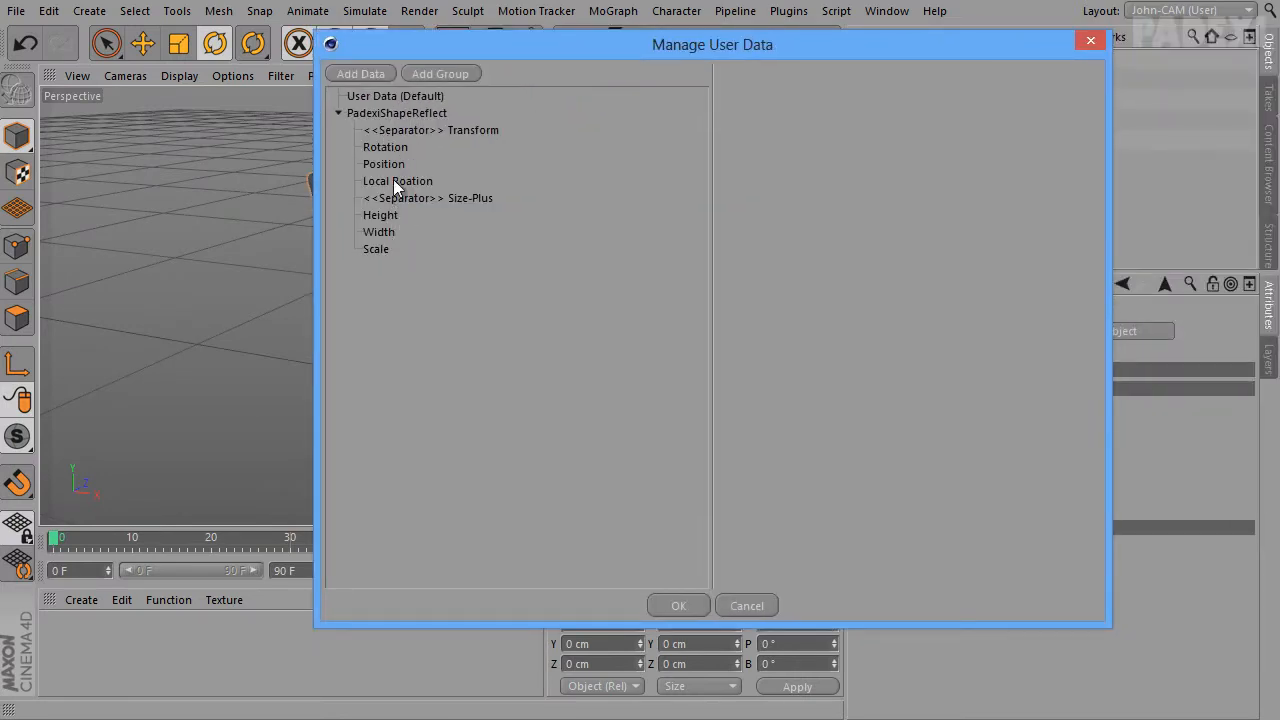
click(394, 113)
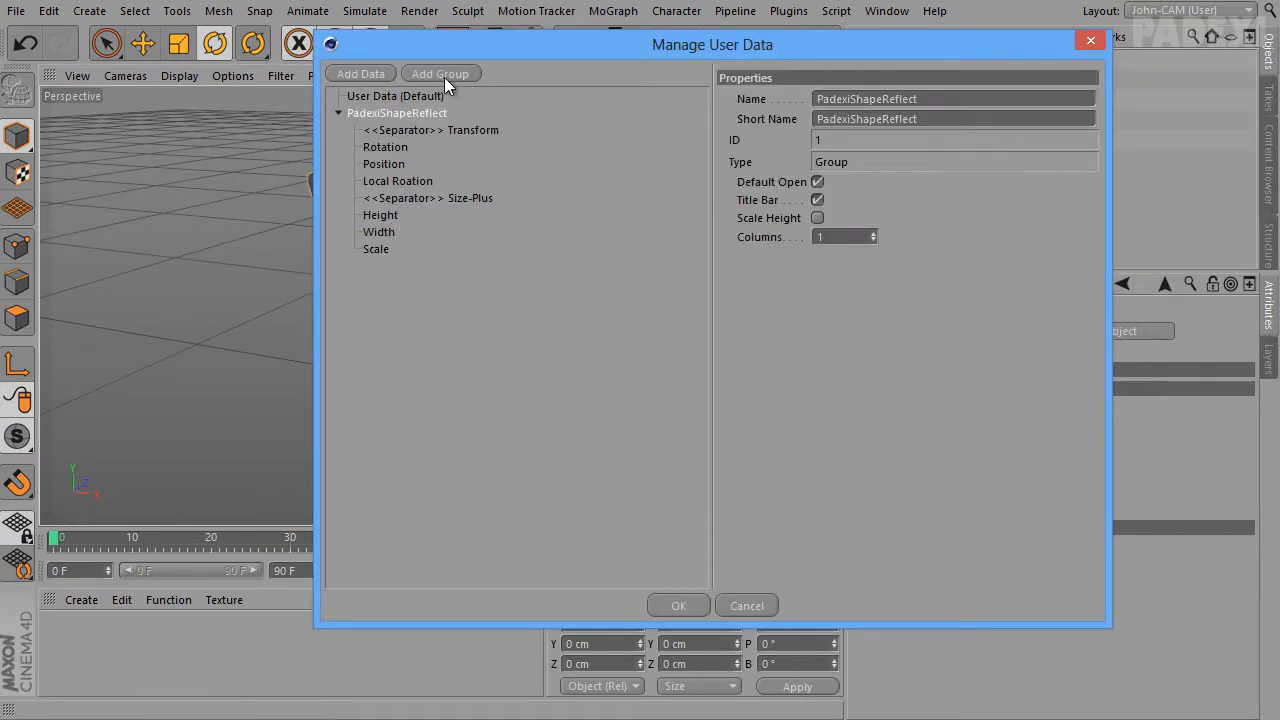
click(377, 75)
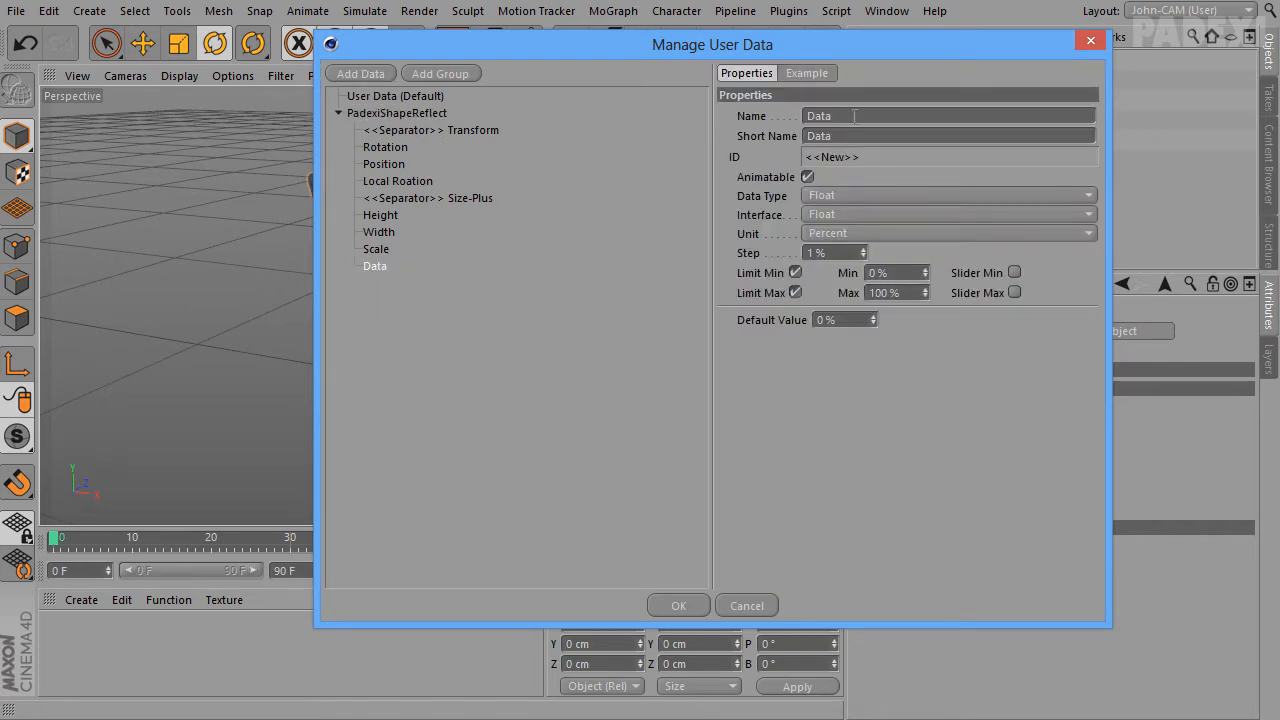
Name the new entry Shape Geo, as in the spreadsheet's section column, and set its data type to Separator
key(alt+Tab)
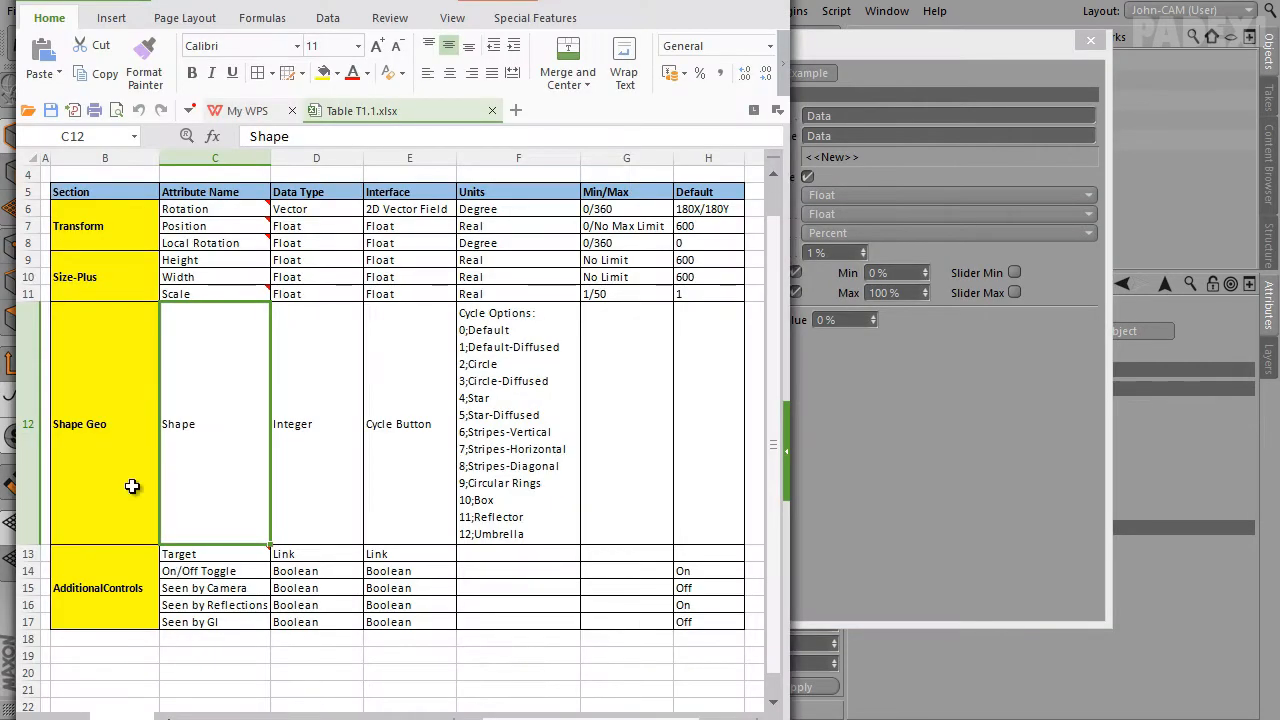
click(912, 96)
text(Sha)
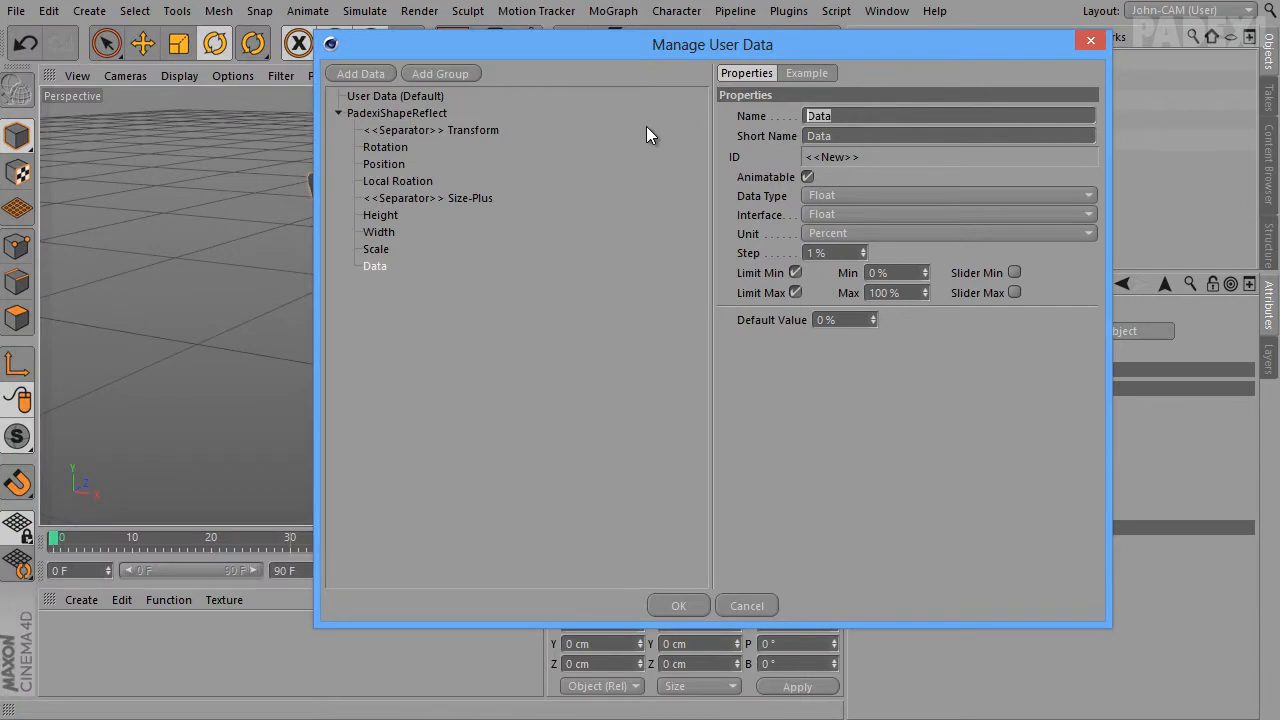
text(pe Geo)
key(Tab)
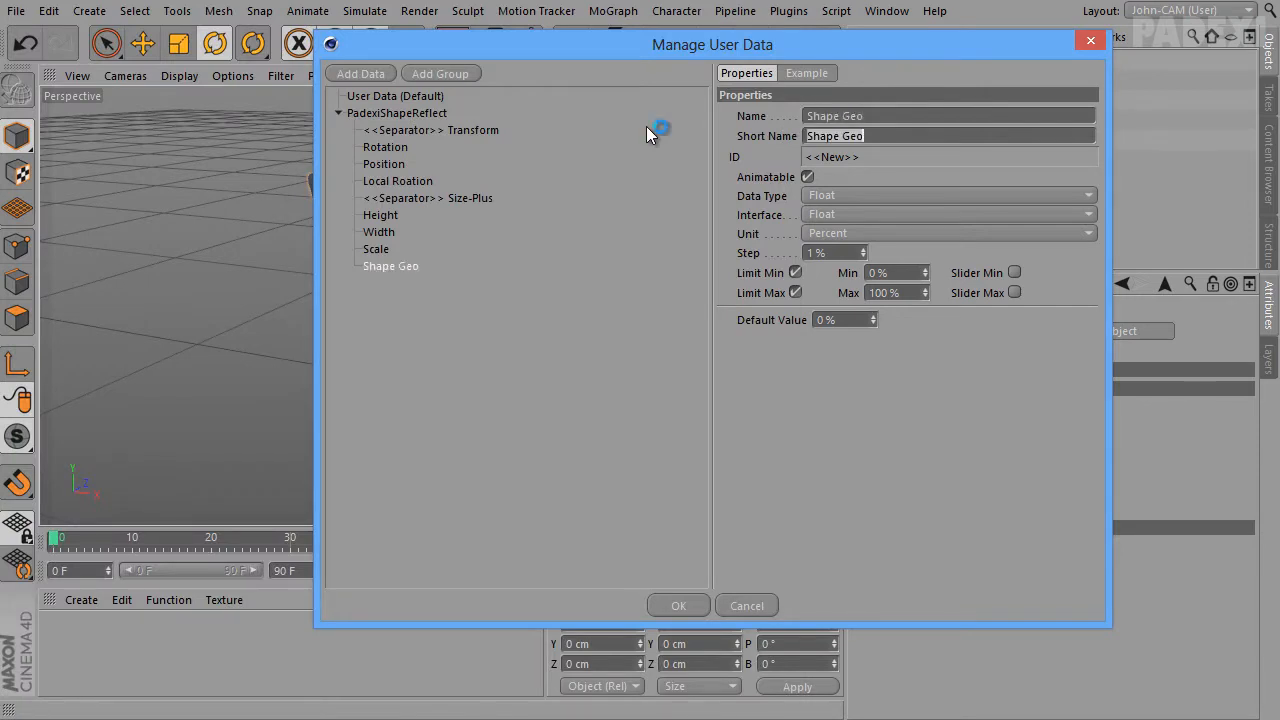
click(820, 196)
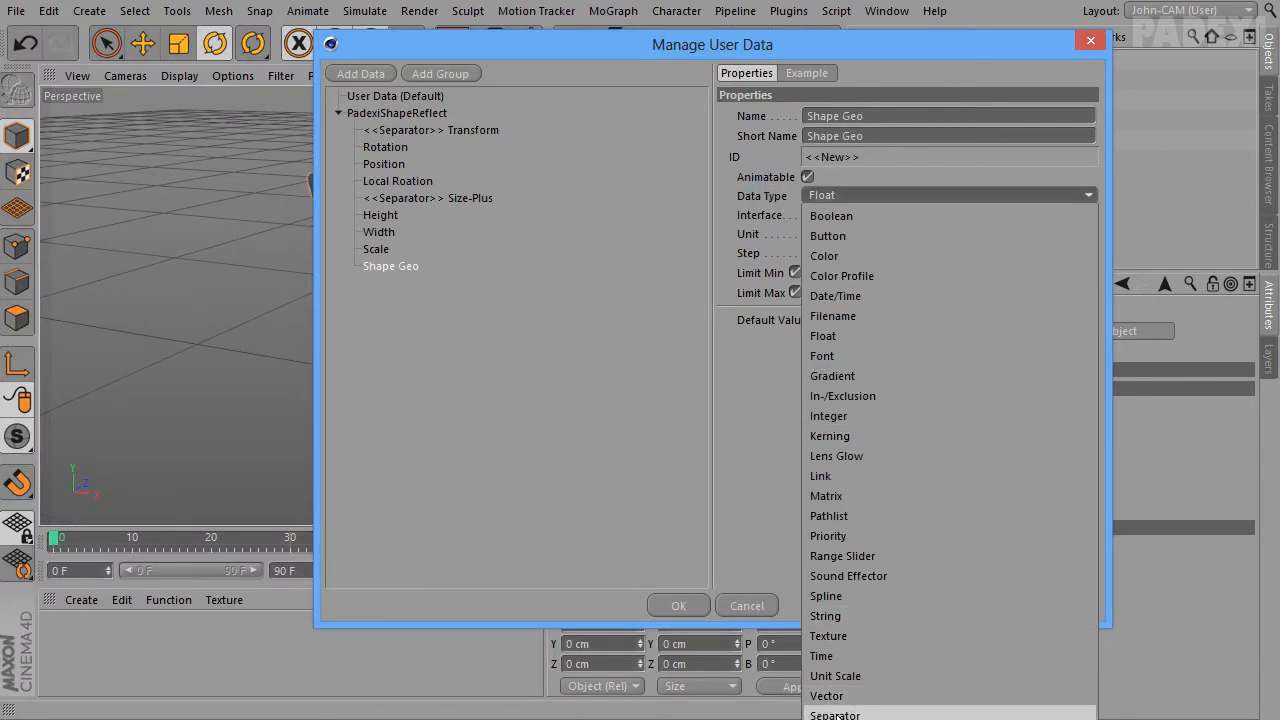
click(840, 705)
Add another data entry below the Shape Geo separator and name it Shape, as listed in the spreadsheet
click(371, 74)
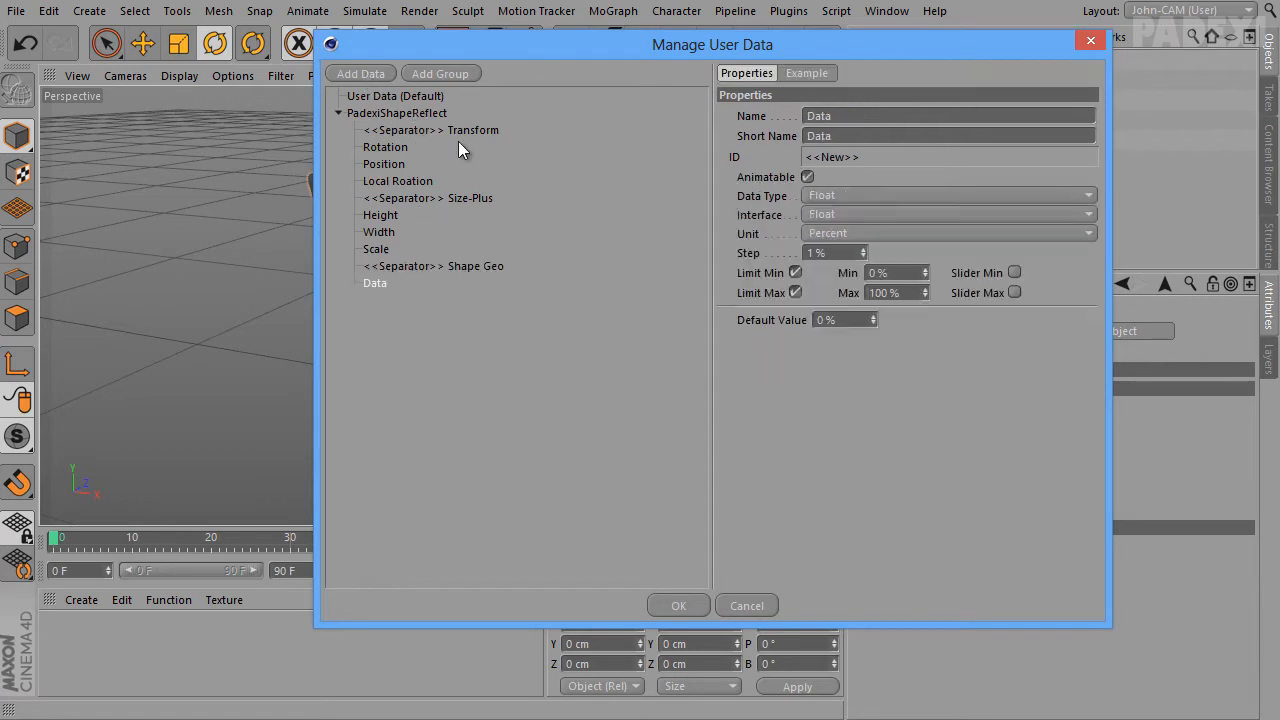
click(382, 267)
click(376, 284)
key(alt+Tab)
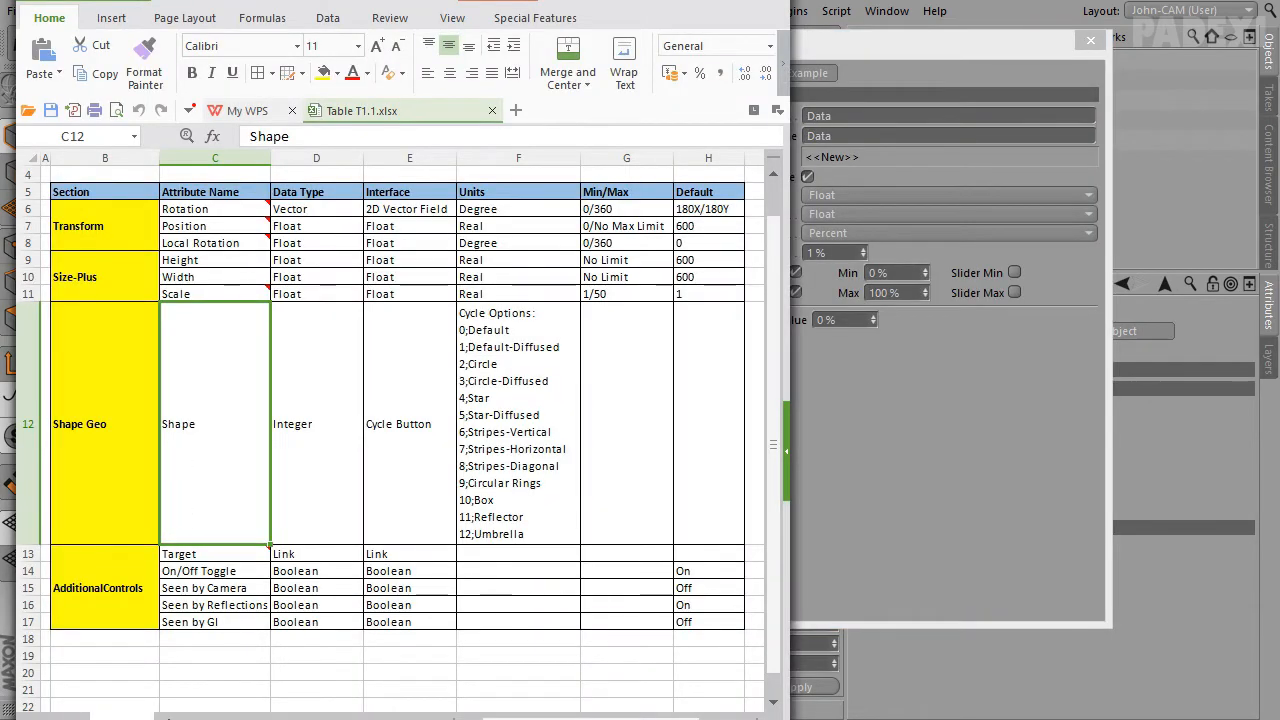
click(868, 504)
drag(860, 120, 757, 119)
text(S)
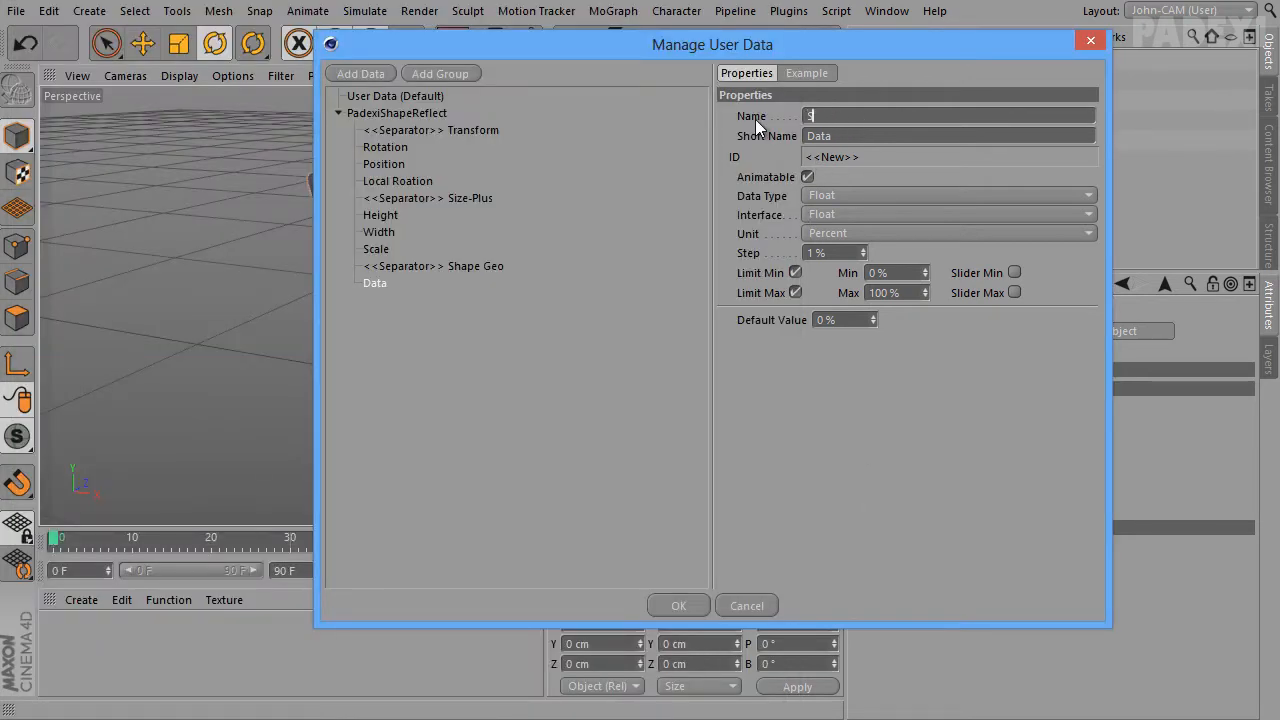
text(hape)
key(Tab)
Set the Shape entry's data type to Integer and its interface to Cycle Button
click(828, 195)
click(843, 417)
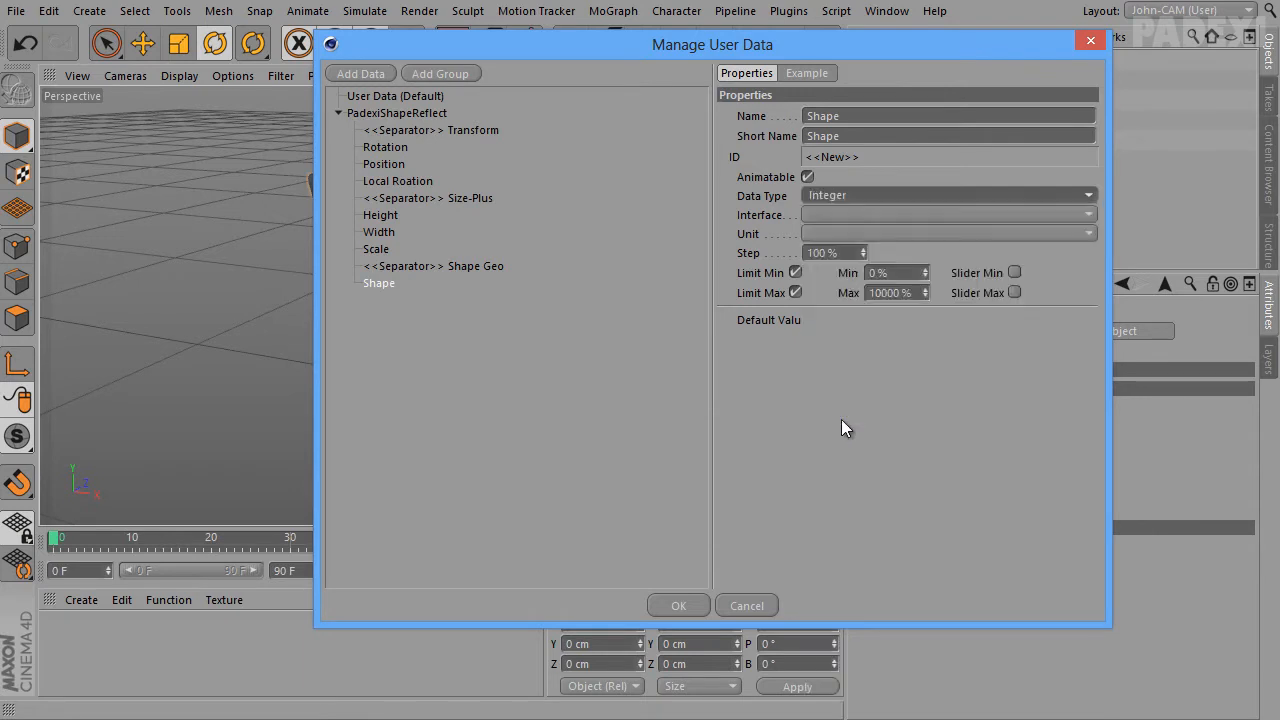
click(812, 214)
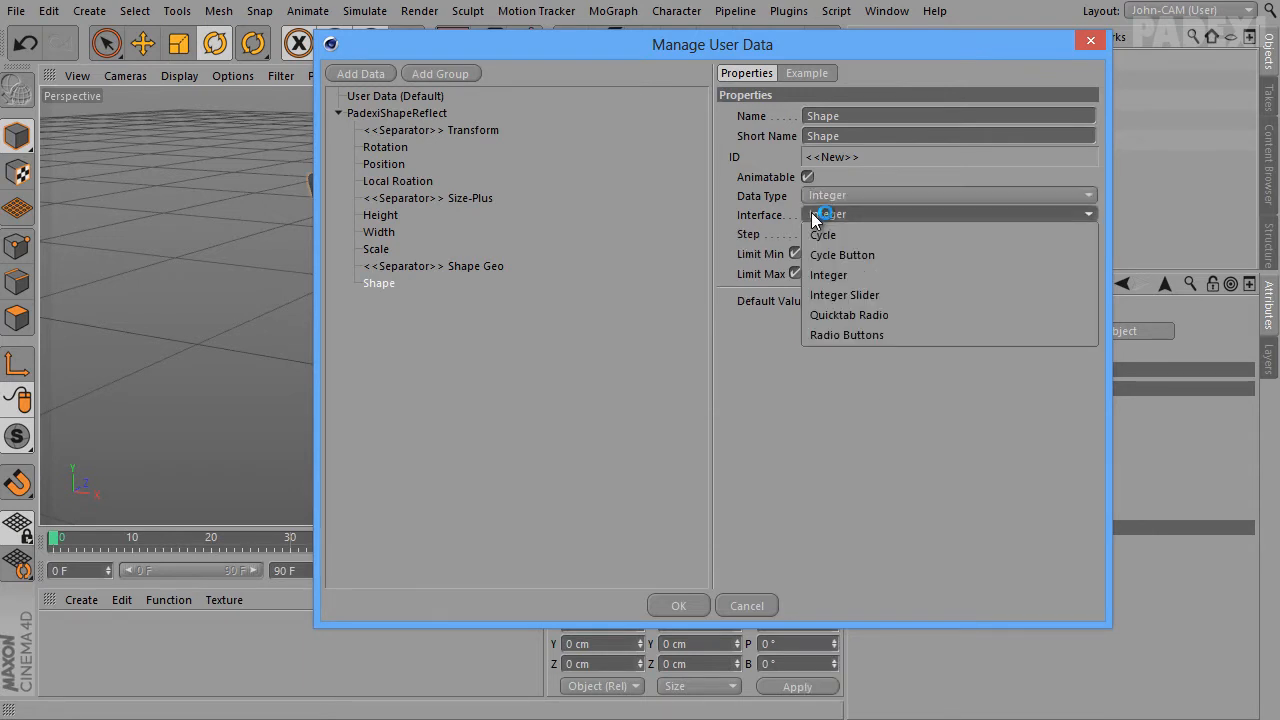
click(857, 255)
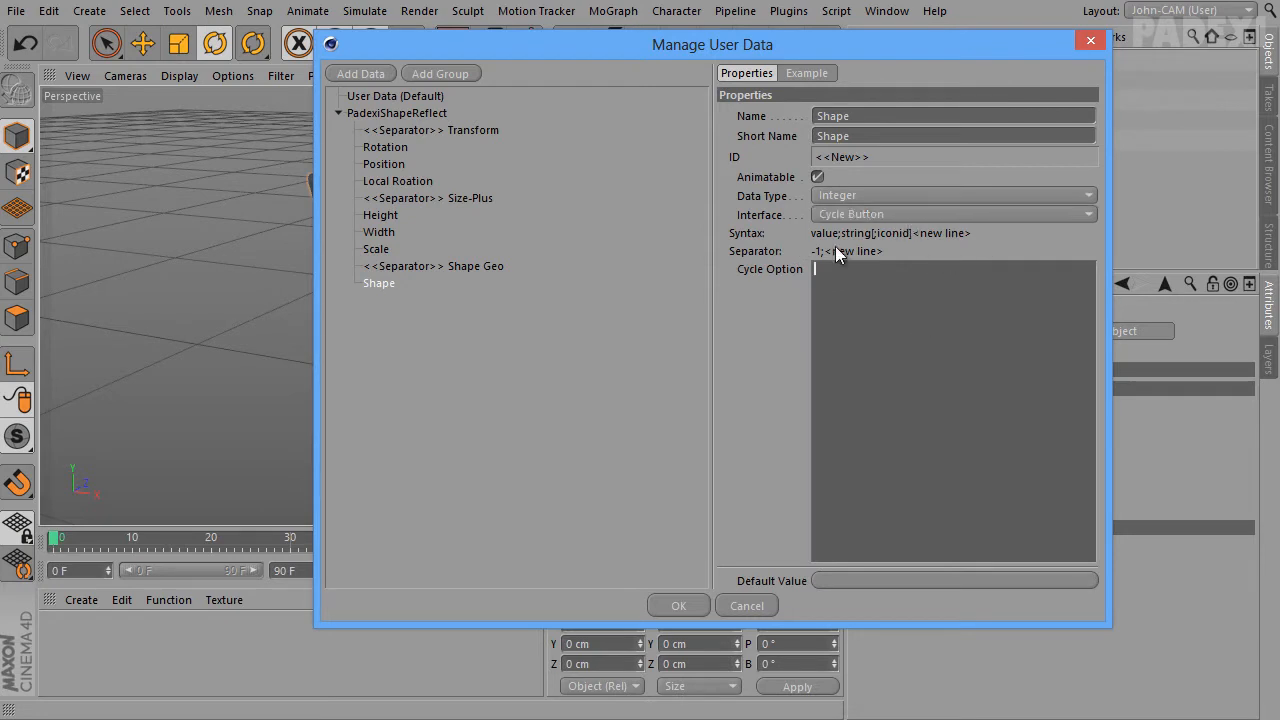
click(899, 214)
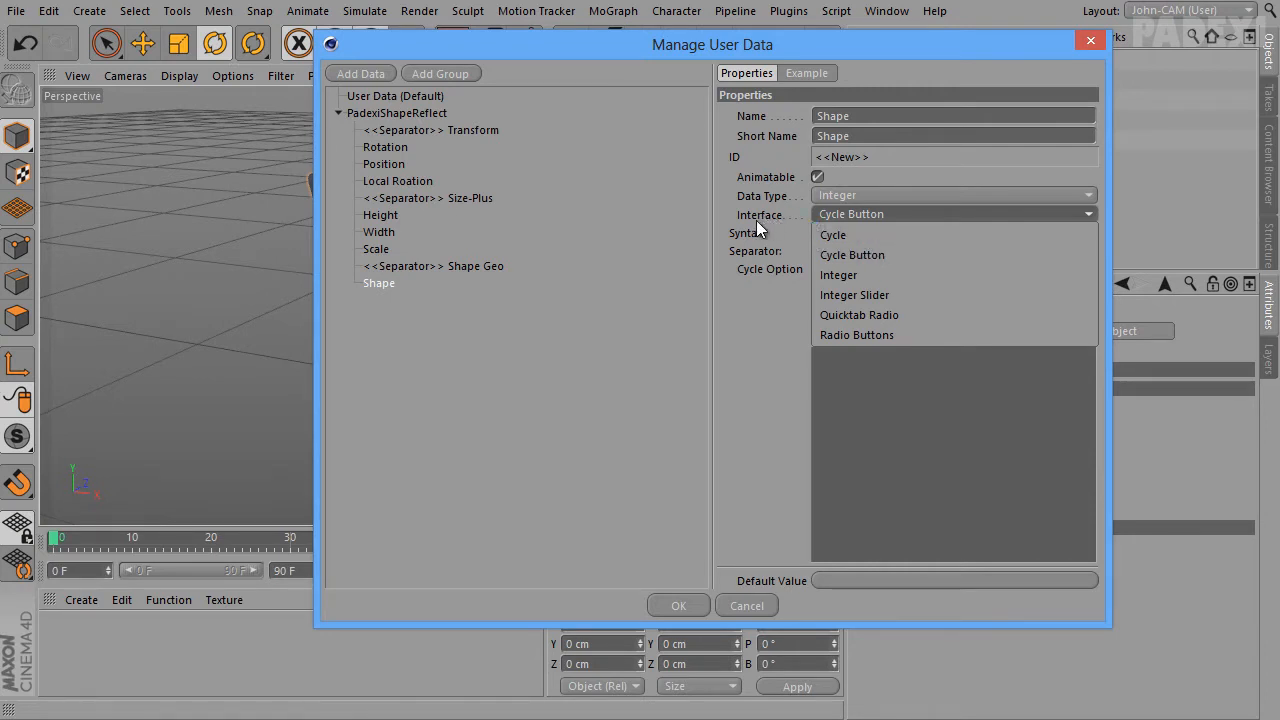
click(870, 275)
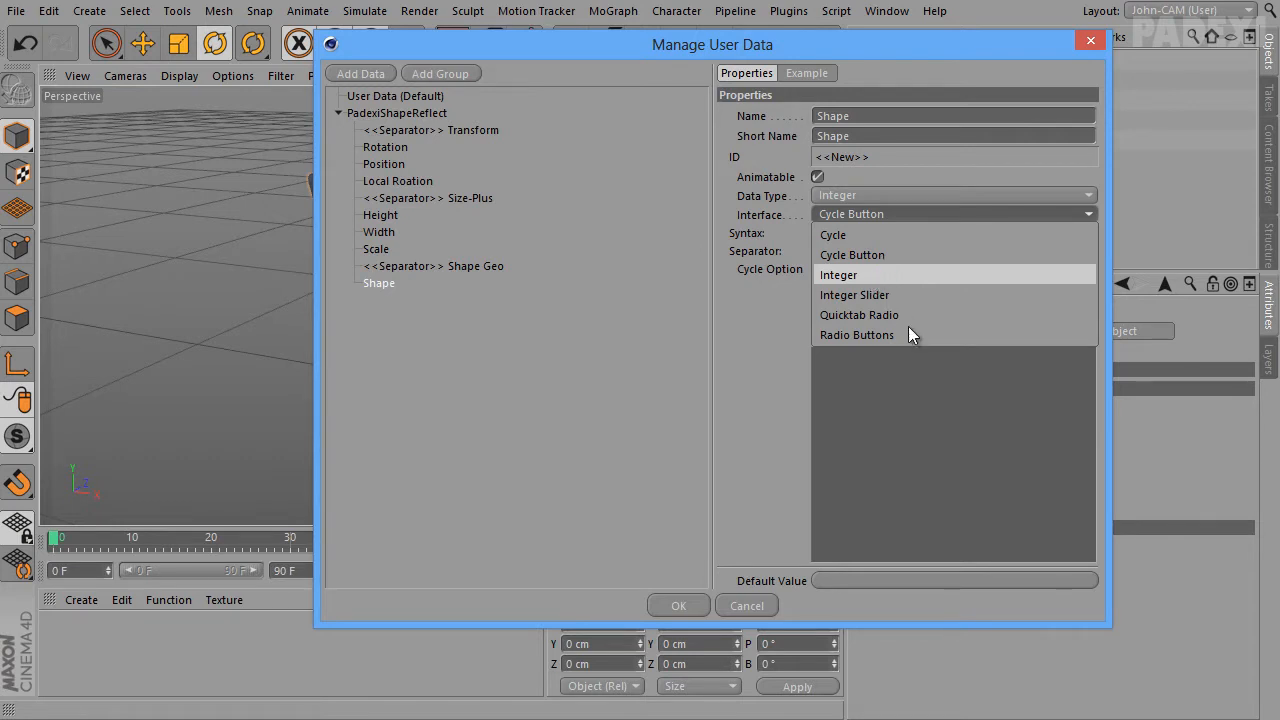
click(867, 282)
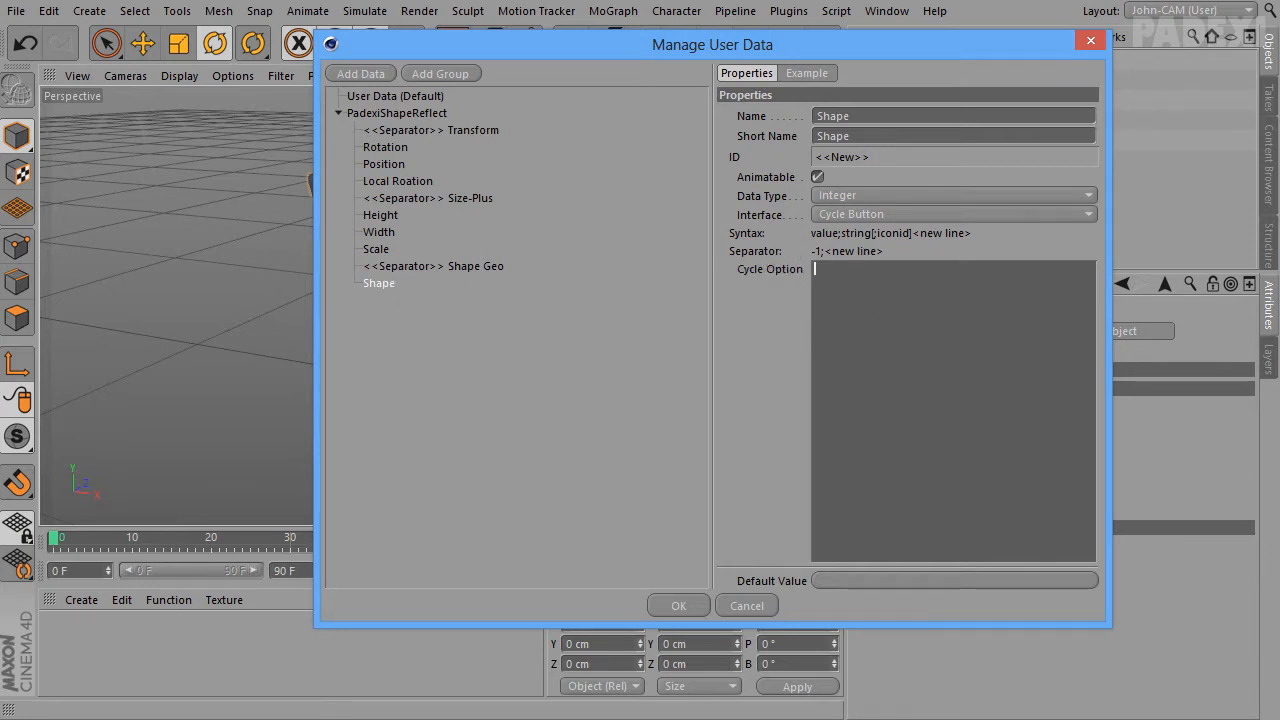
Switch to the spreadsheet and copy the full cycle options text from the Shape row's Units cell
key(alt+Tab)
double_click(518, 490)
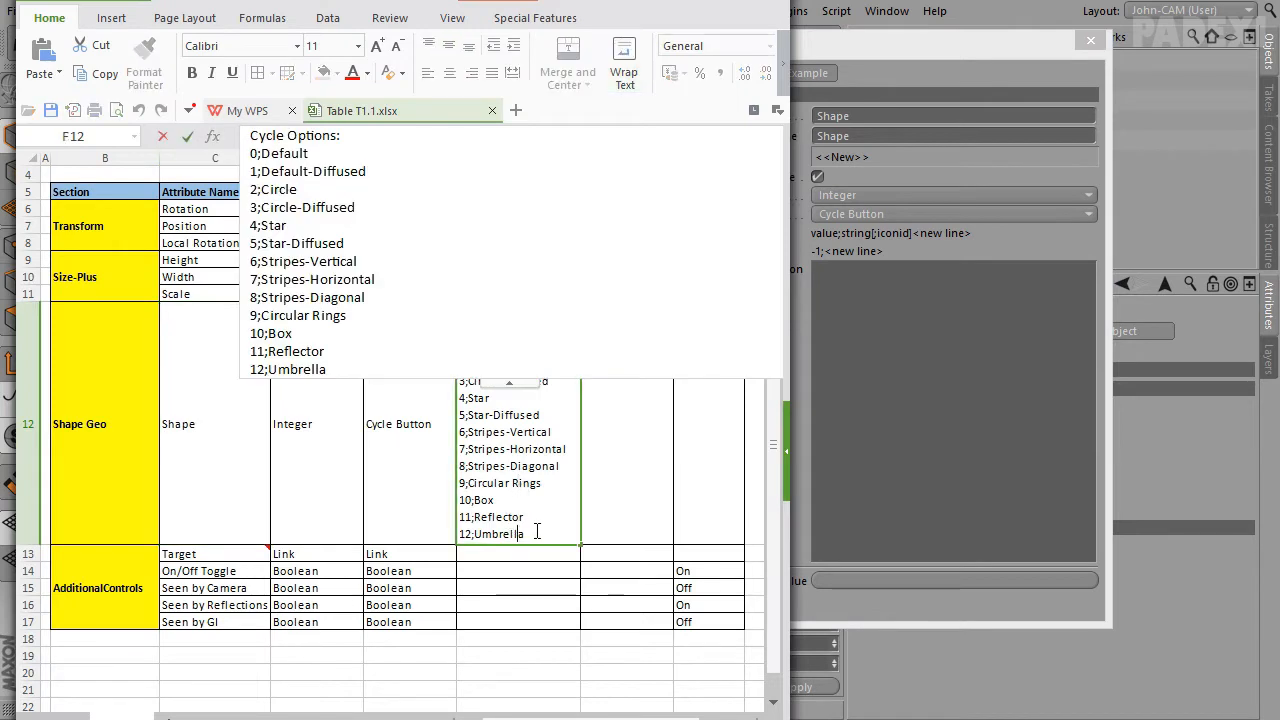
drag(537, 531, 424, 241)
key(ctrl+c)
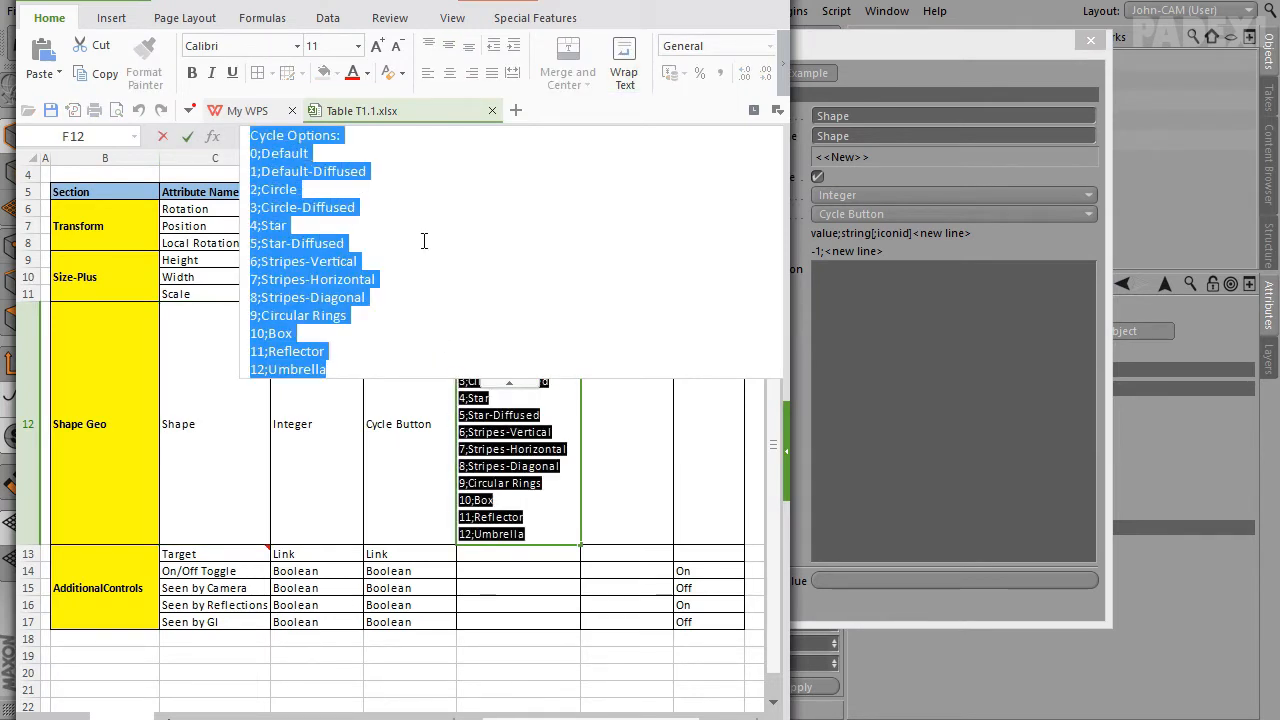
Paste the copied list into the Shape entry's cycle options and delete the "Cycle Options:" heading line
click(875, 369)
key(ctrl+v)
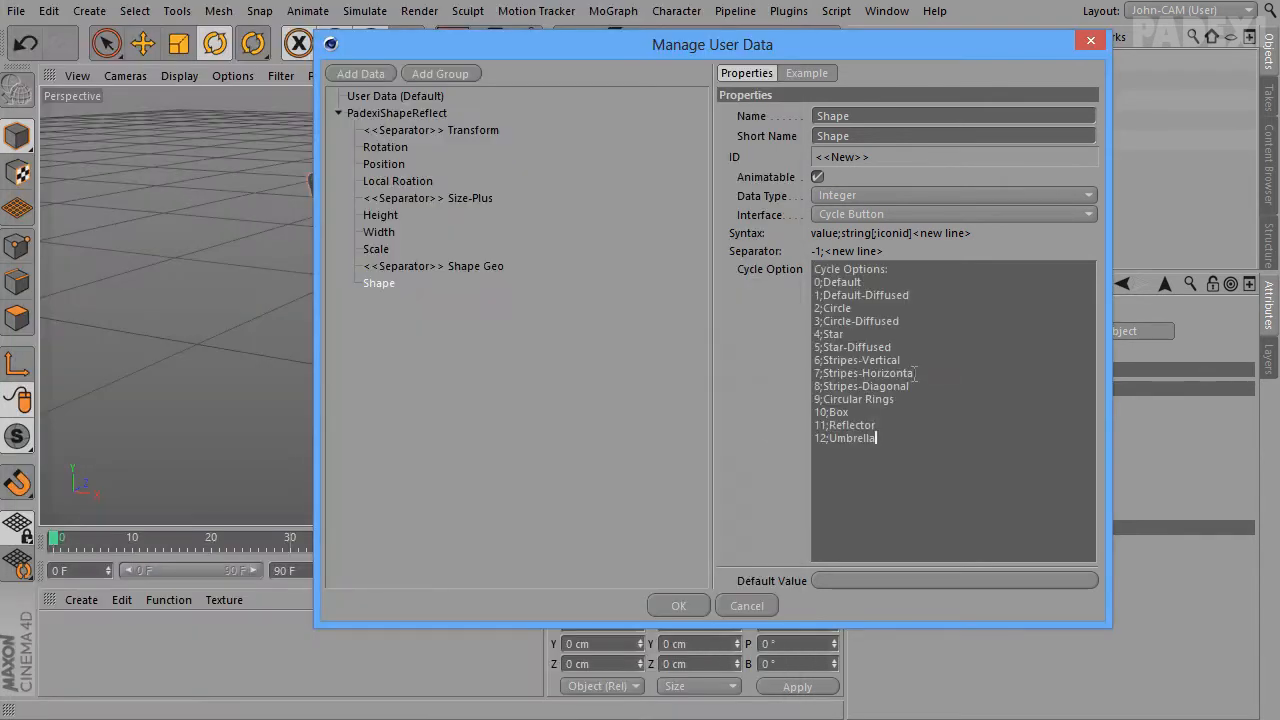
triple_click(849, 269)
key(BackSpace)
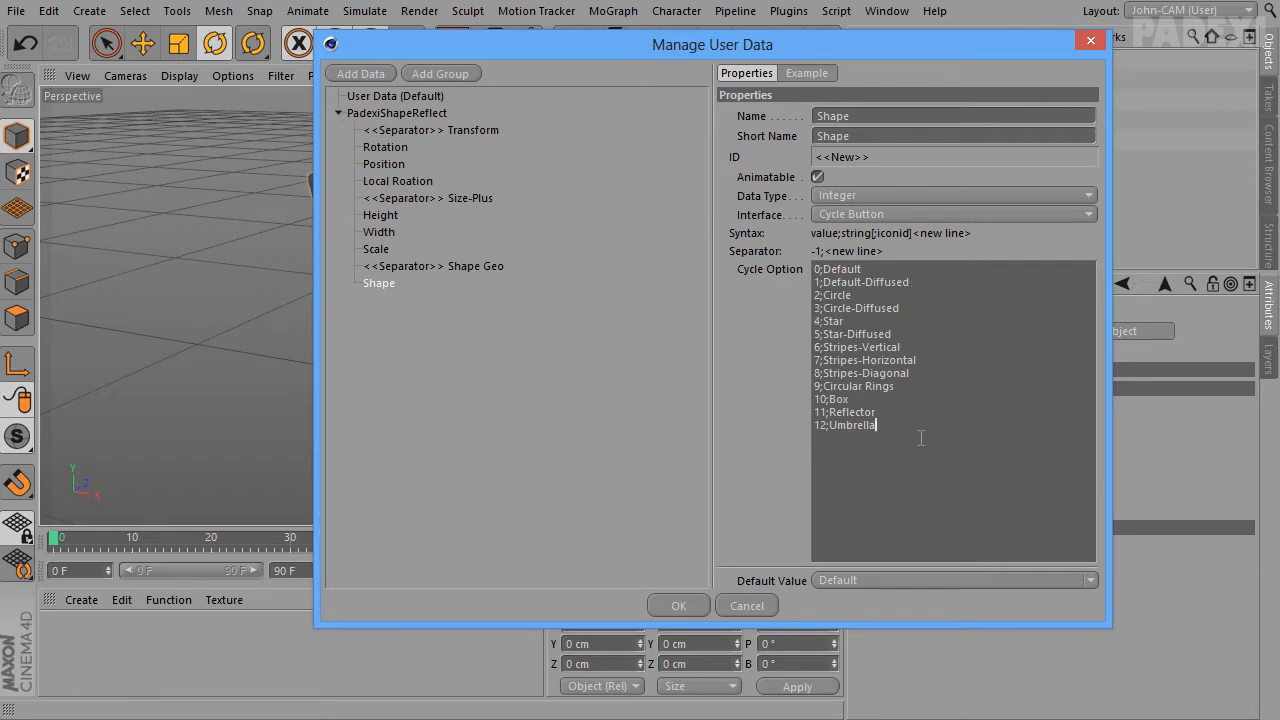
Review the pasted cycle options from 0;Default to 12;Umbrella and apply the user data
drag(851, 400, 772, 257)
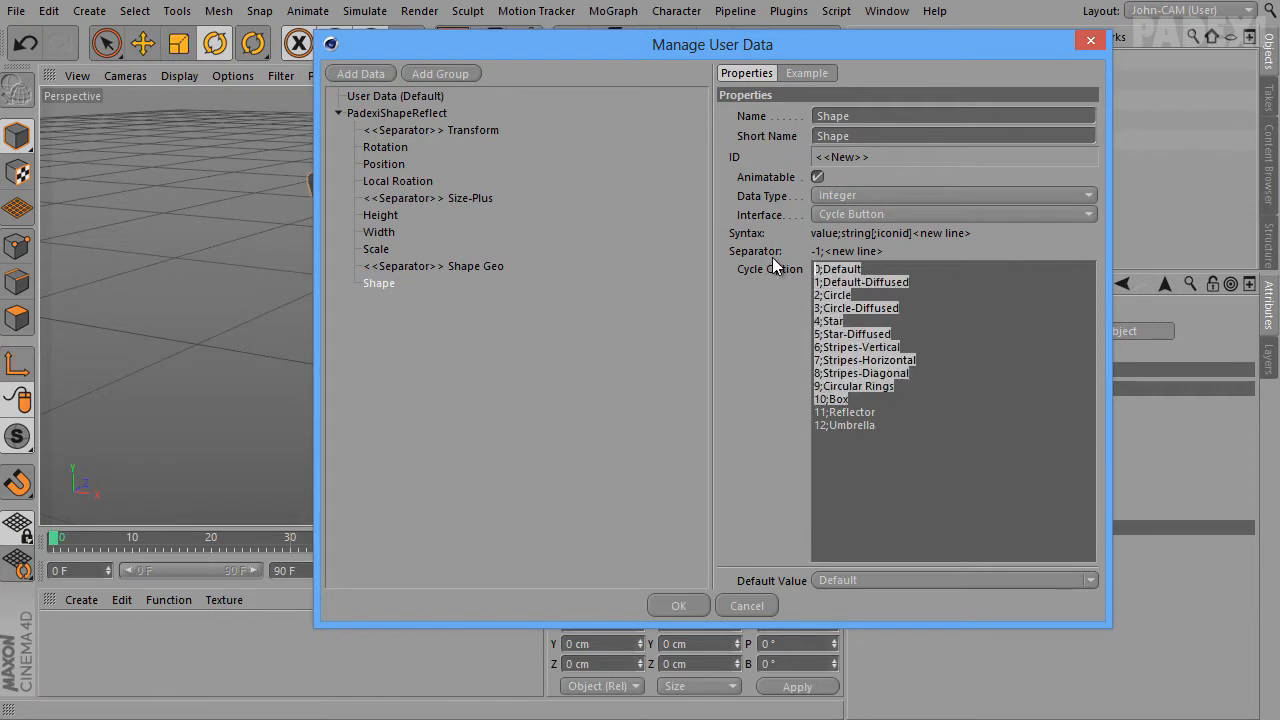
click(897, 414)
drag(897, 430, 574, 400)
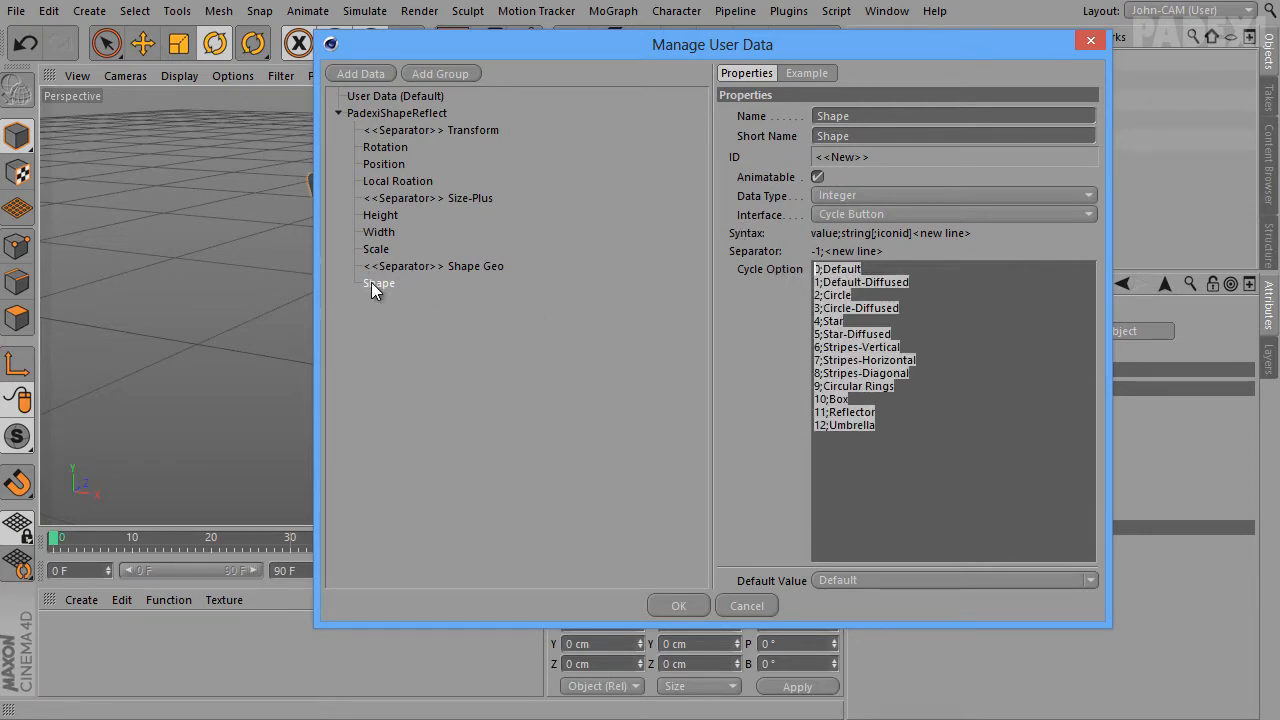
click(928, 345)
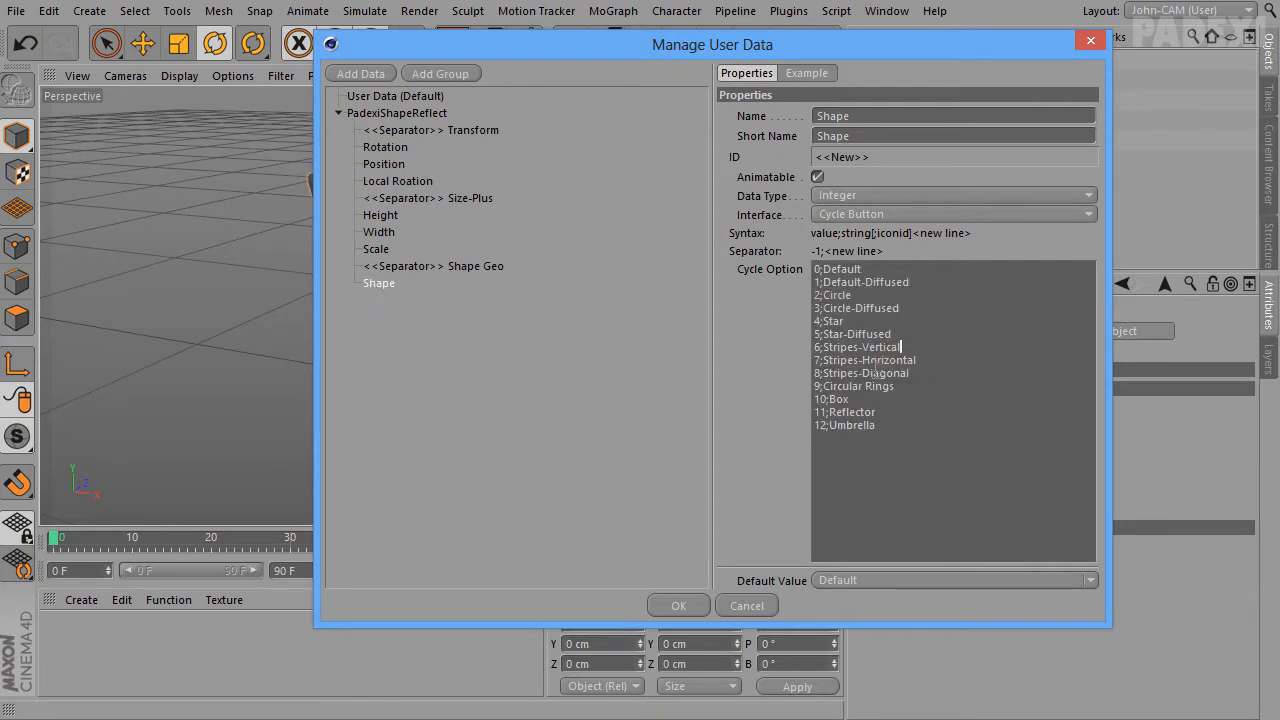
drag(907, 347, 766, 346)
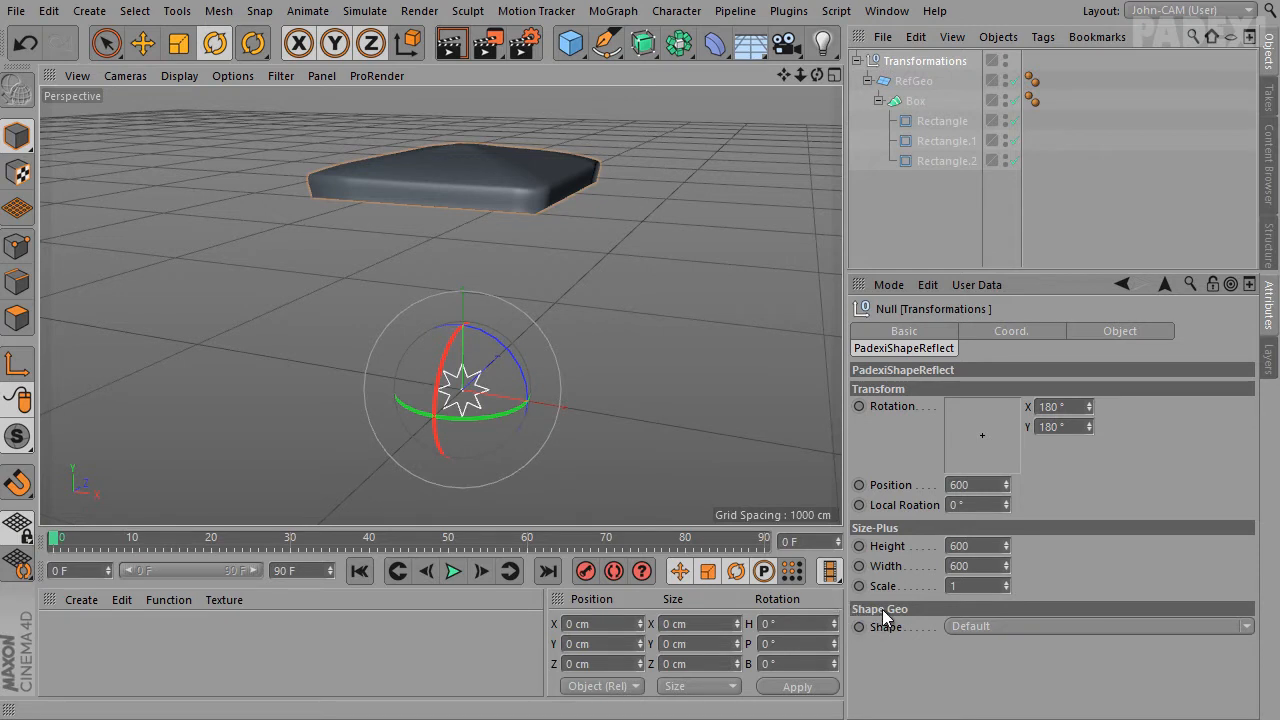
Check the choices offered by the Shape attribute on the Transformations null, keeping Default selected
click(989, 626)
click(1002, 627)
click(1040, 626)
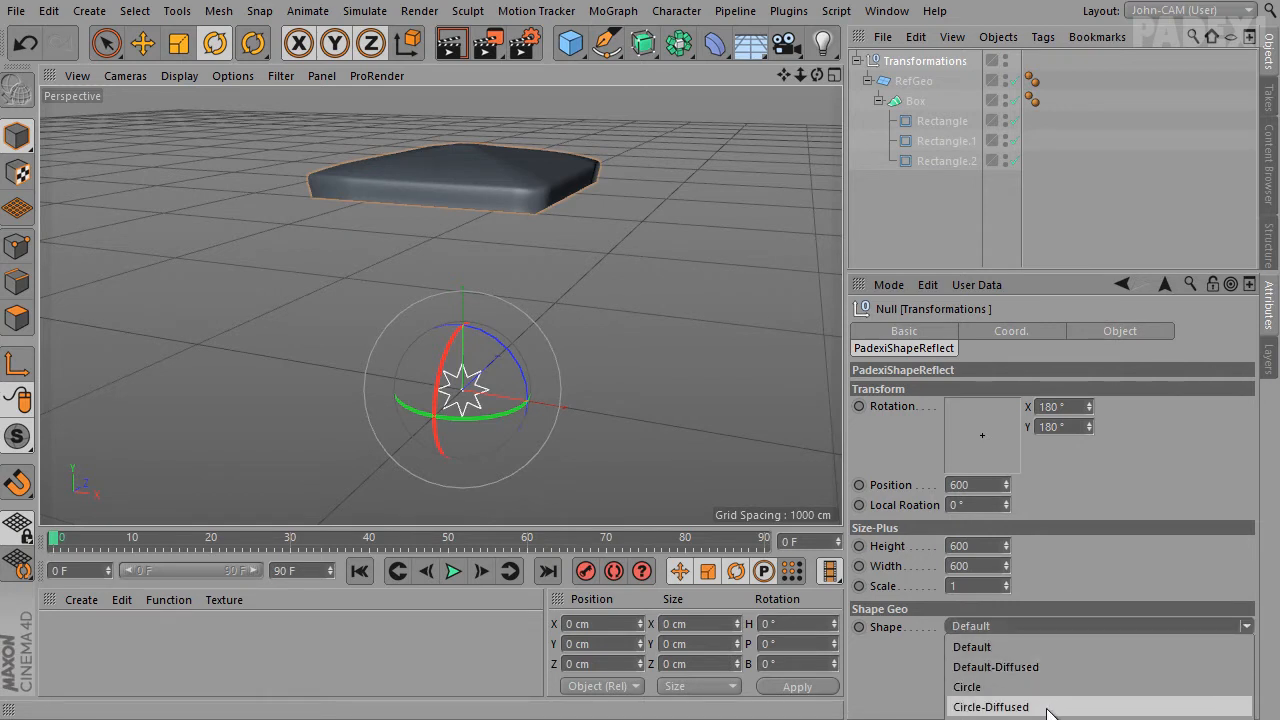
click(907, 660)
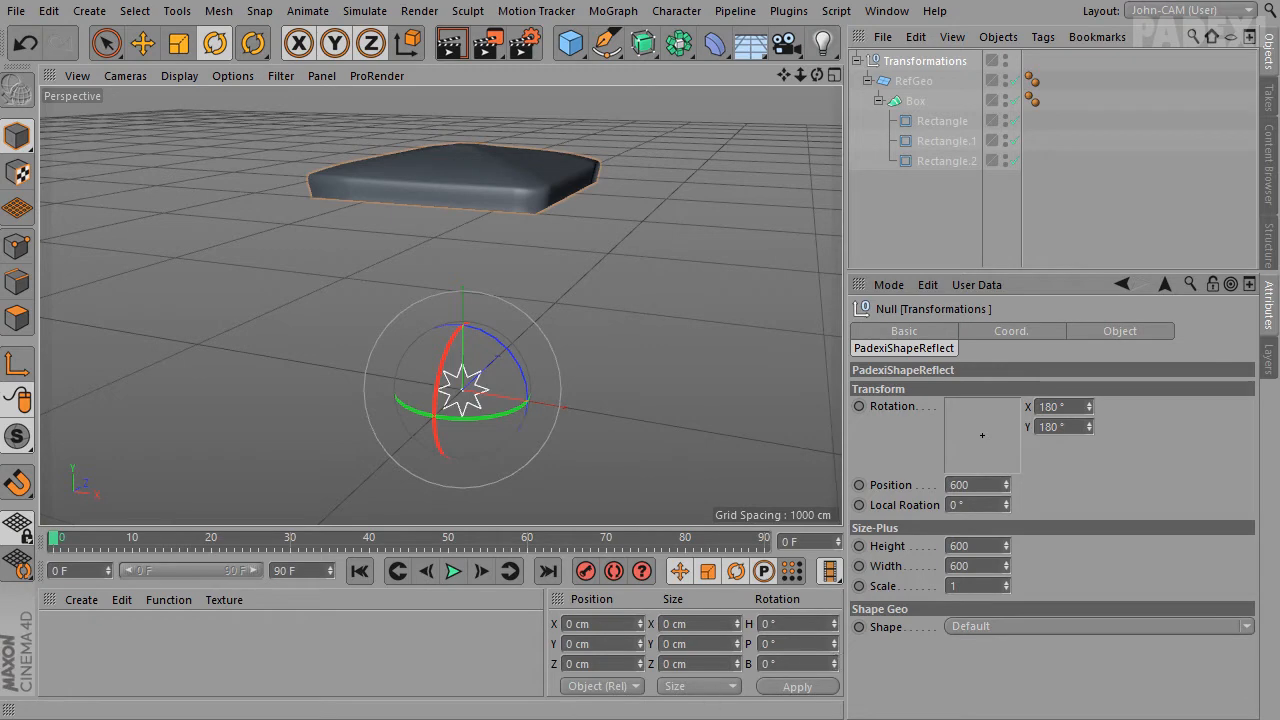
Switch to the spreadsheet and examine the AdditionalControls section's attributes, including the comment on Target
key(alt+Tab)
click(112, 469)
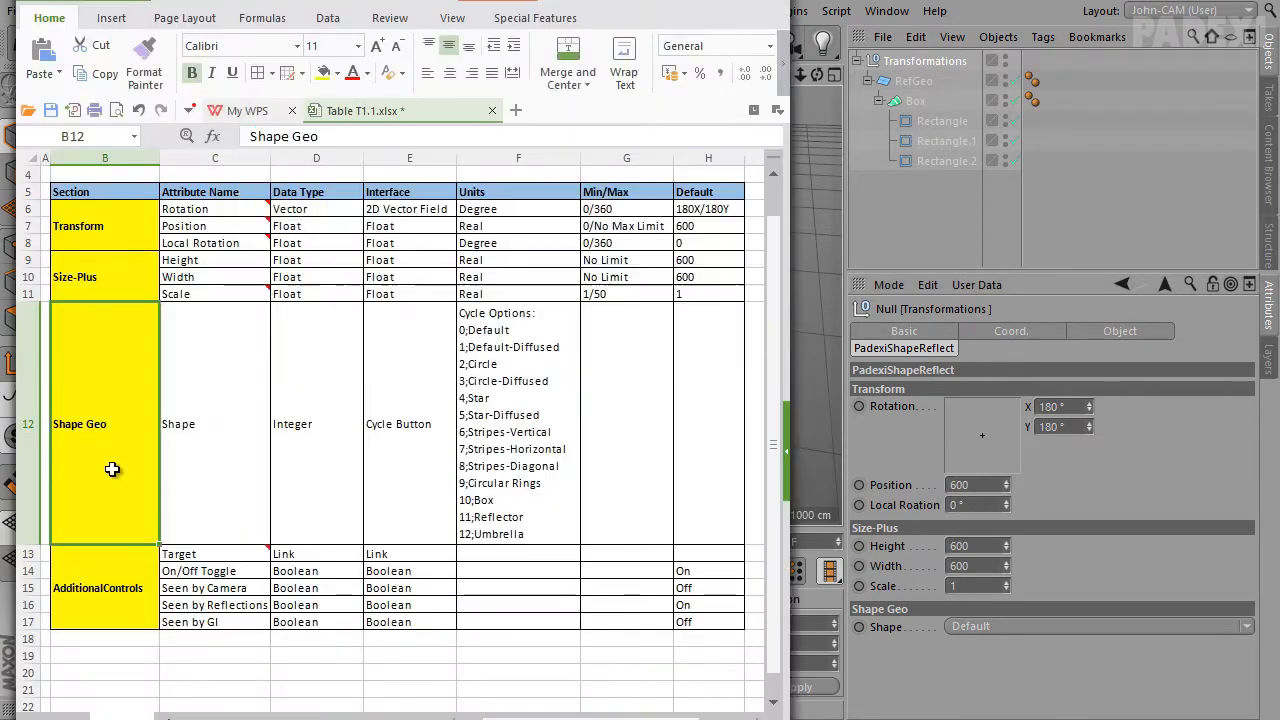
click(95, 602)
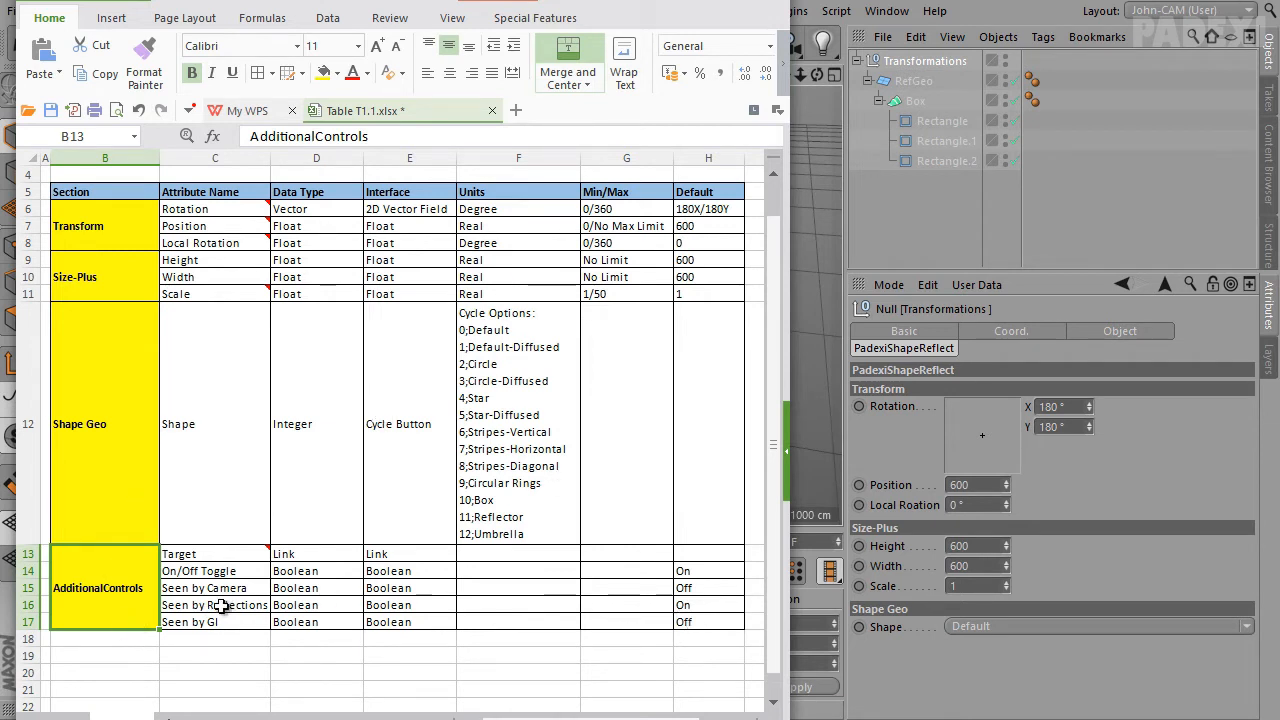
mouse_move(225, 557)
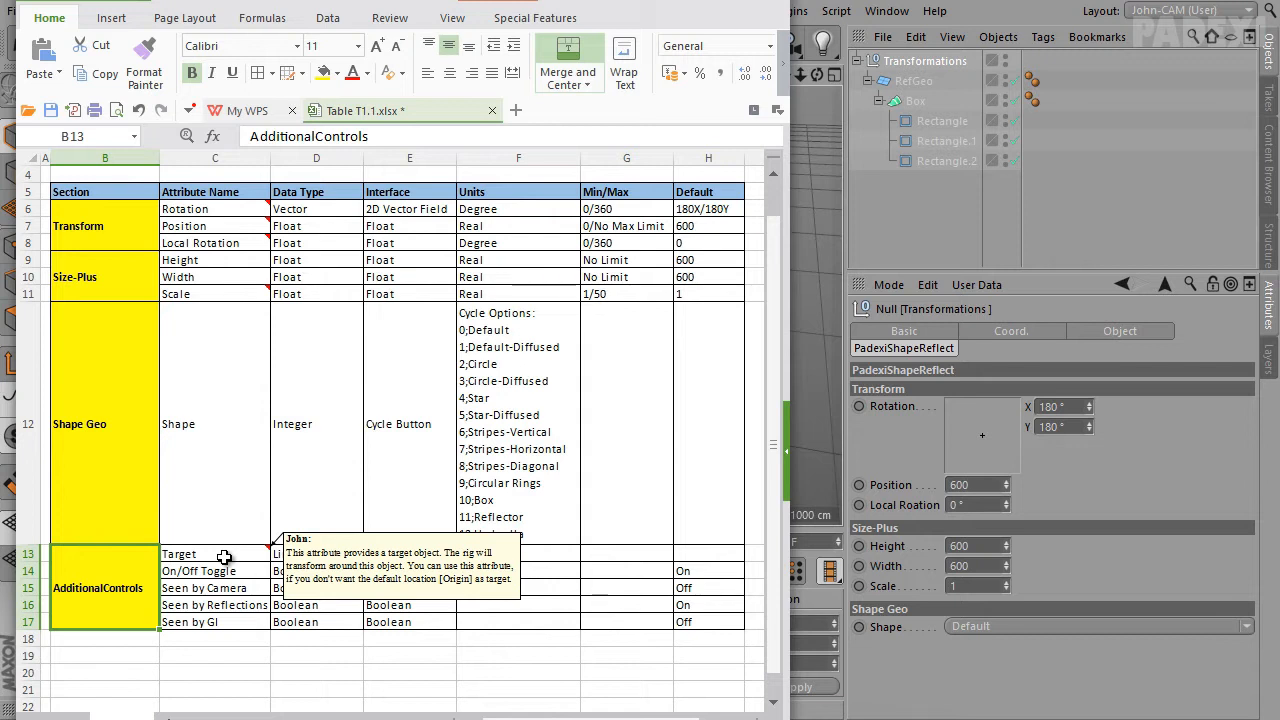
click(209, 606)
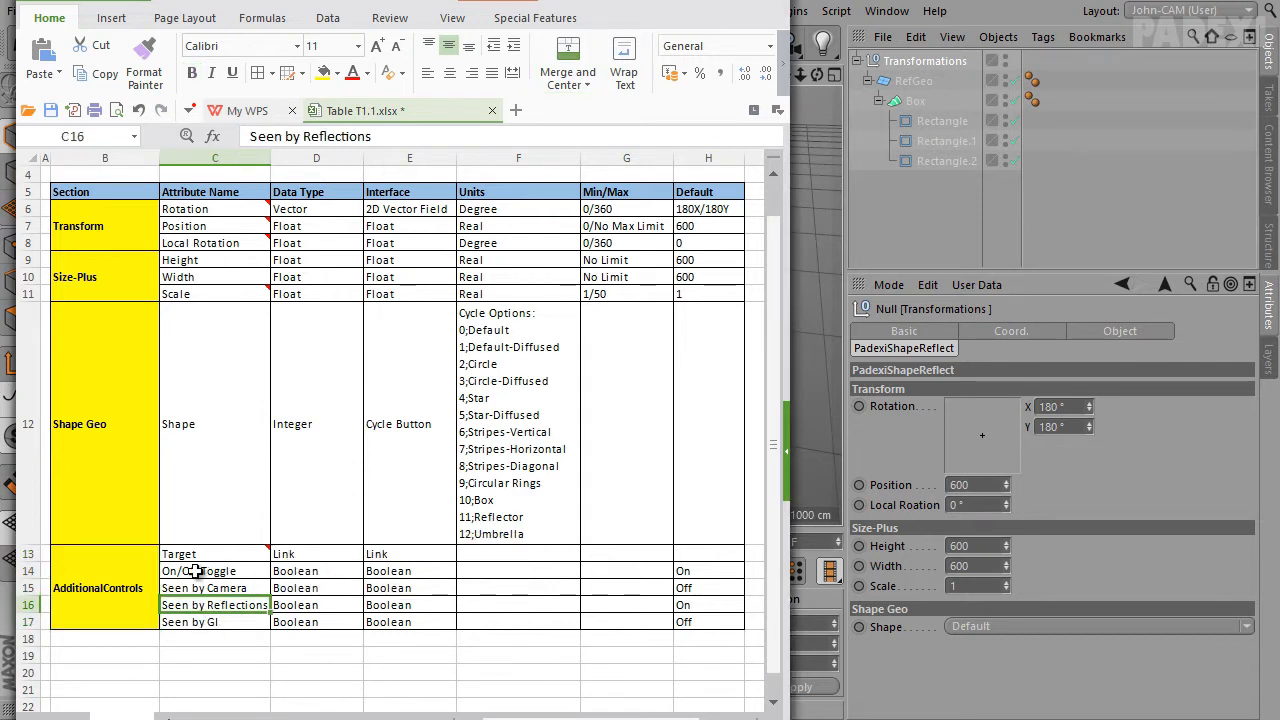
Copy the AdditionalControls section name from the spreadsheet, and in Cinema 4D open the Transformations null's user data for managing
click(93, 604)
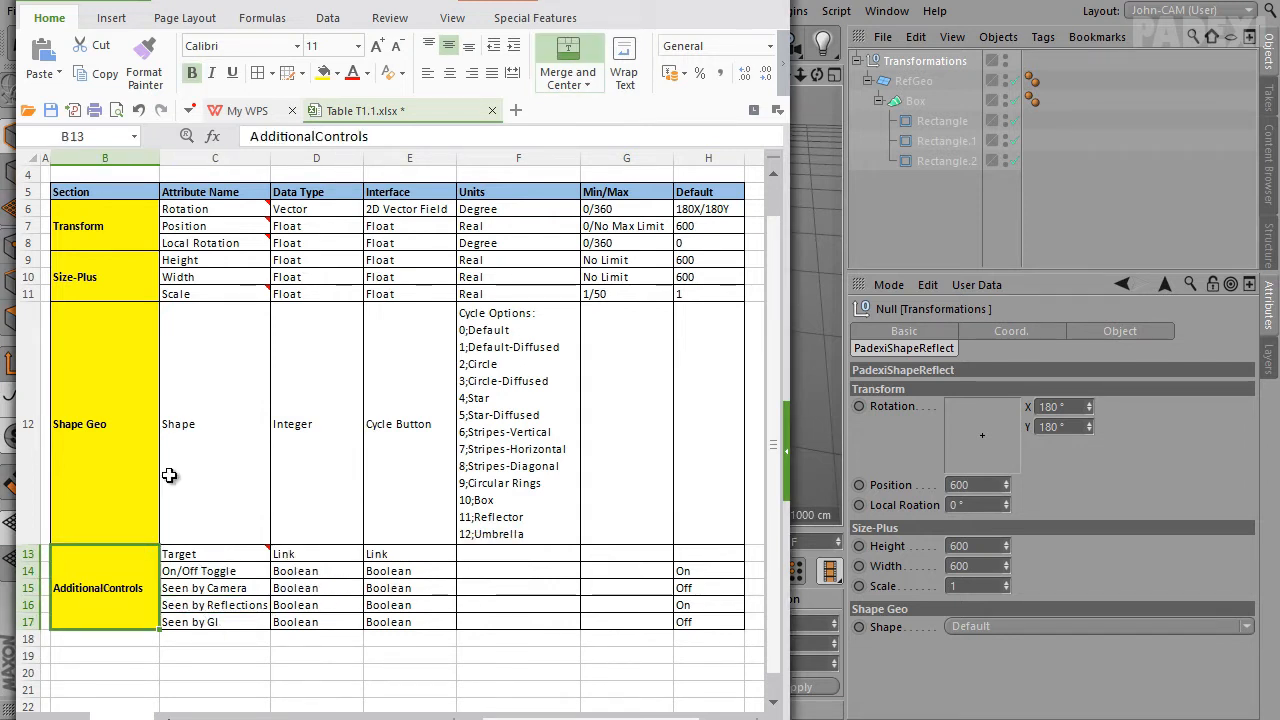
drag(379, 140, 222, 143)
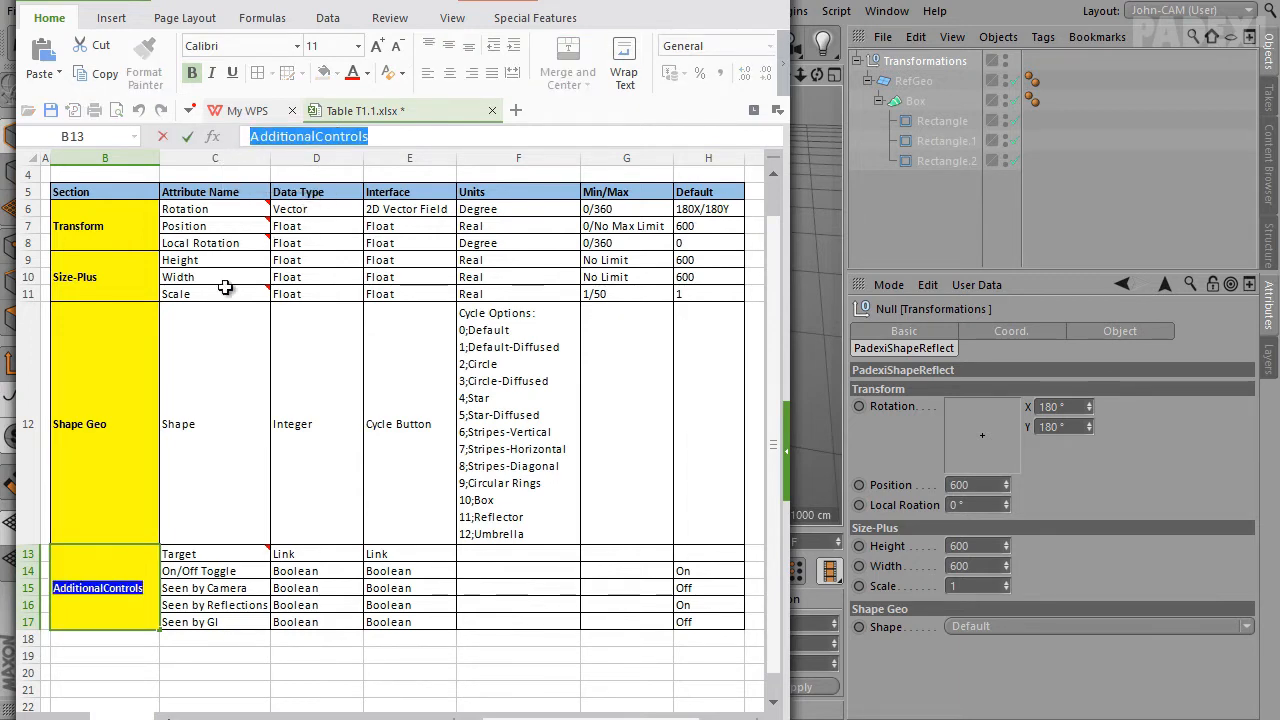
click(1017, 648)
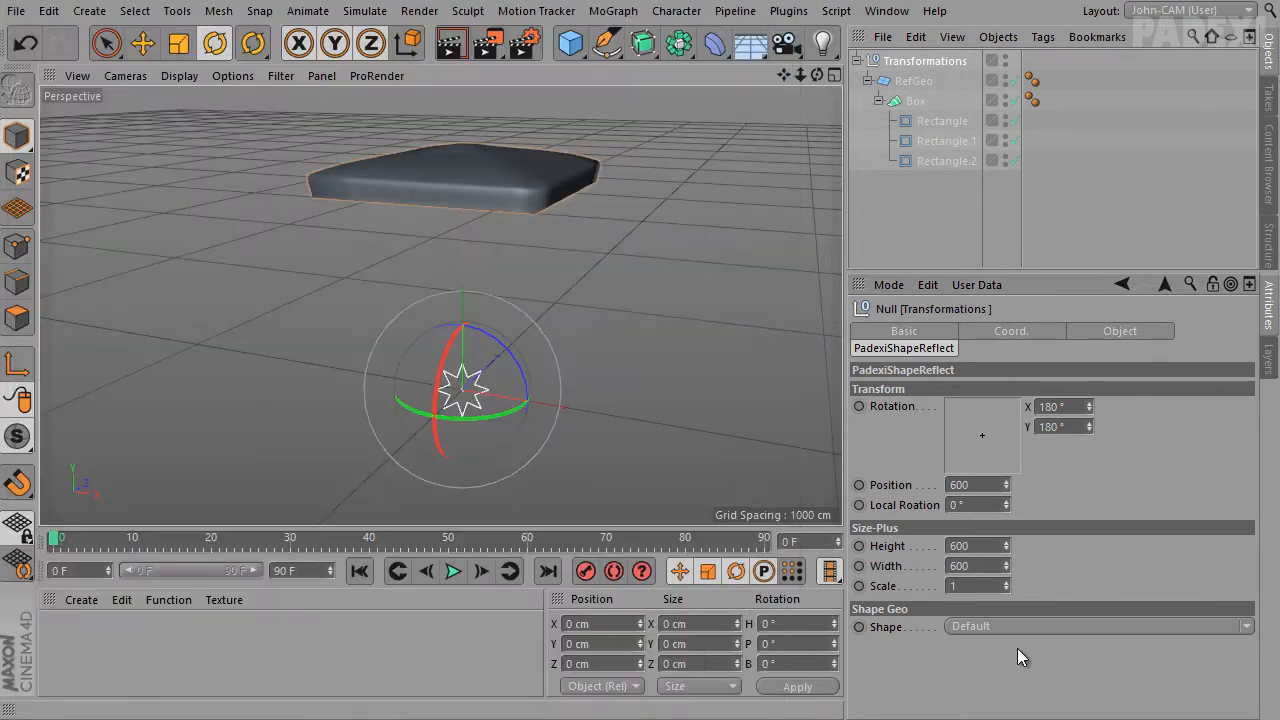
click(976, 285)
click(975, 327)
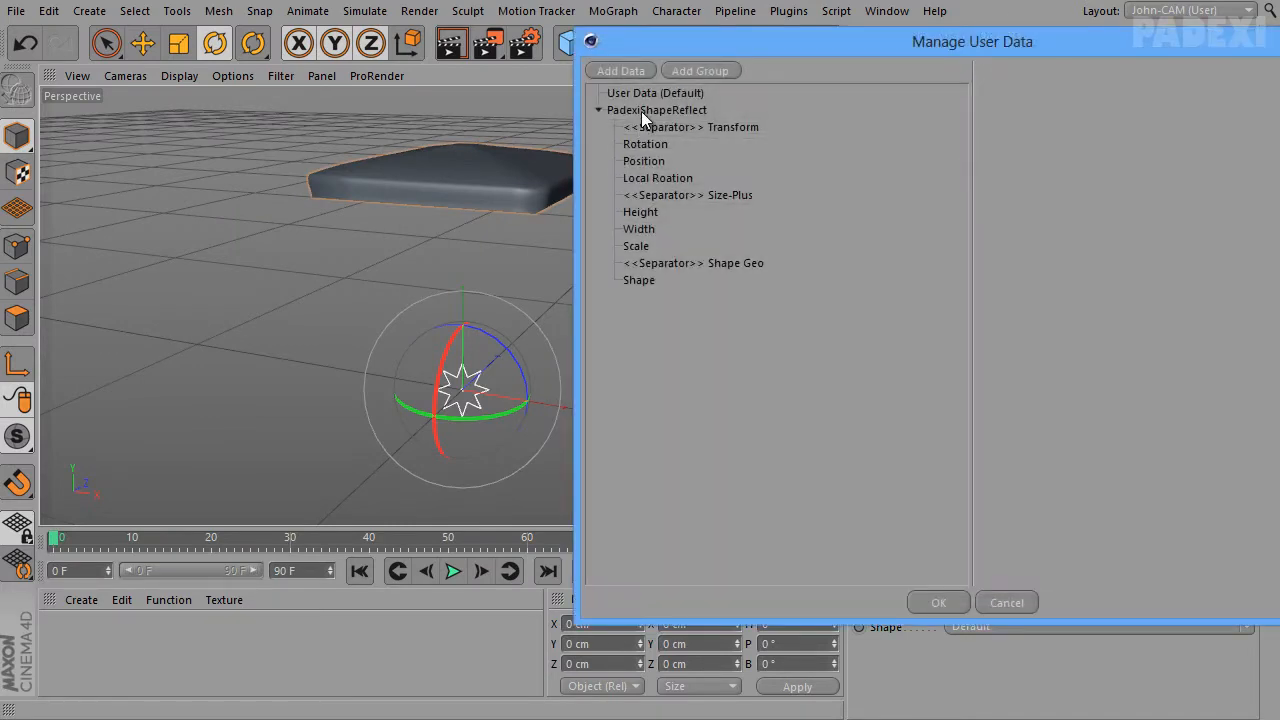
Add a user data entry named AdditionalControls under PadexiShapeReflect with the data type Separator
click(641, 111)
click(640, 68)
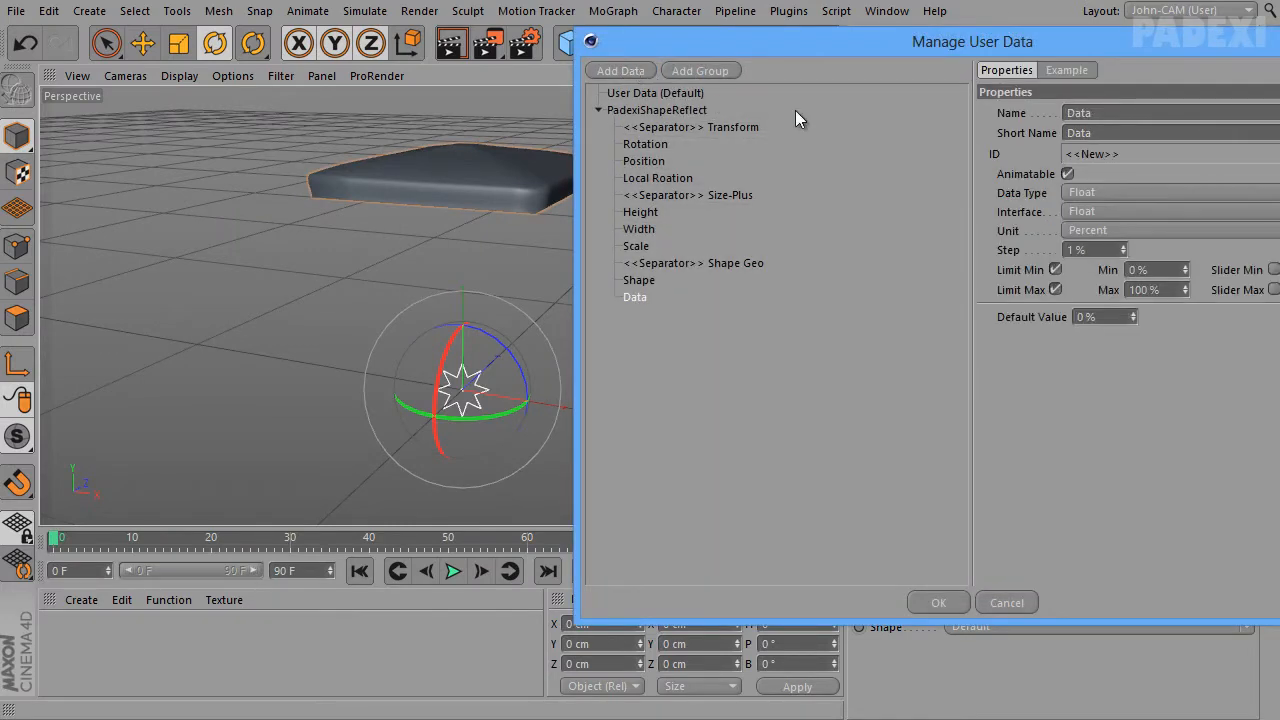
double_click(1129, 113)
text(AdditionalControls)
key(Tab)
click(1108, 192)
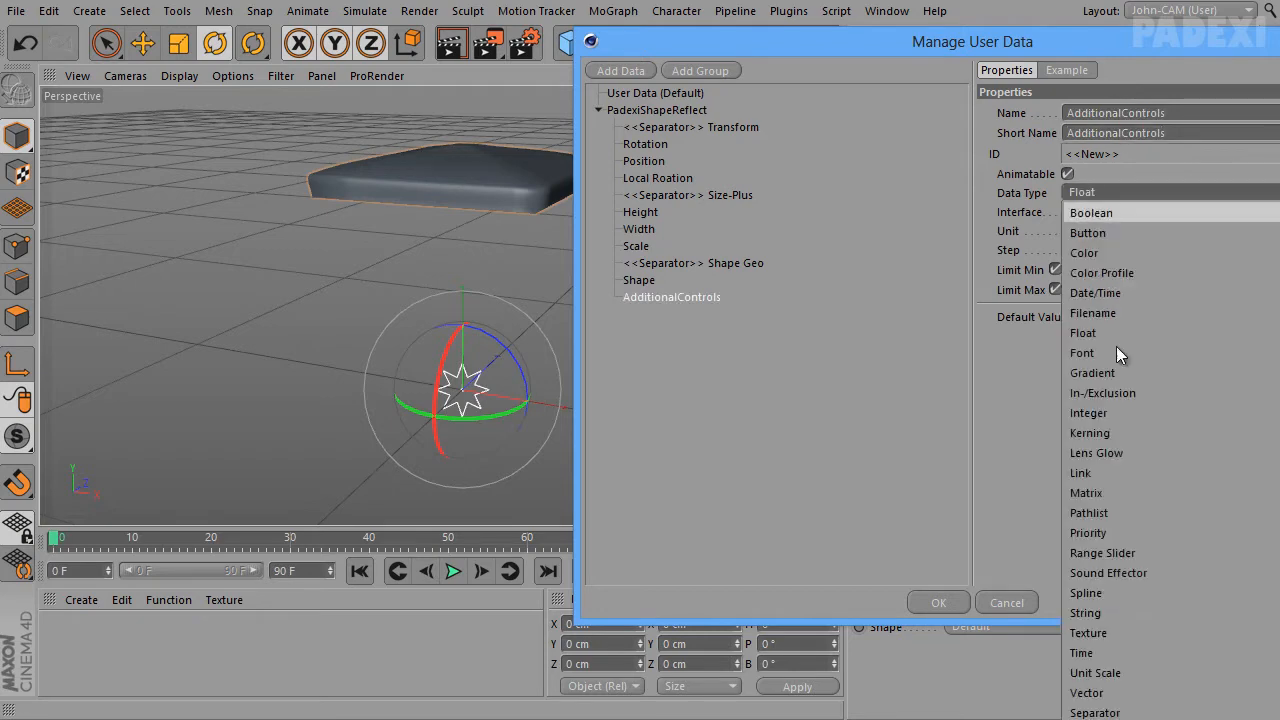
click(1118, 711)
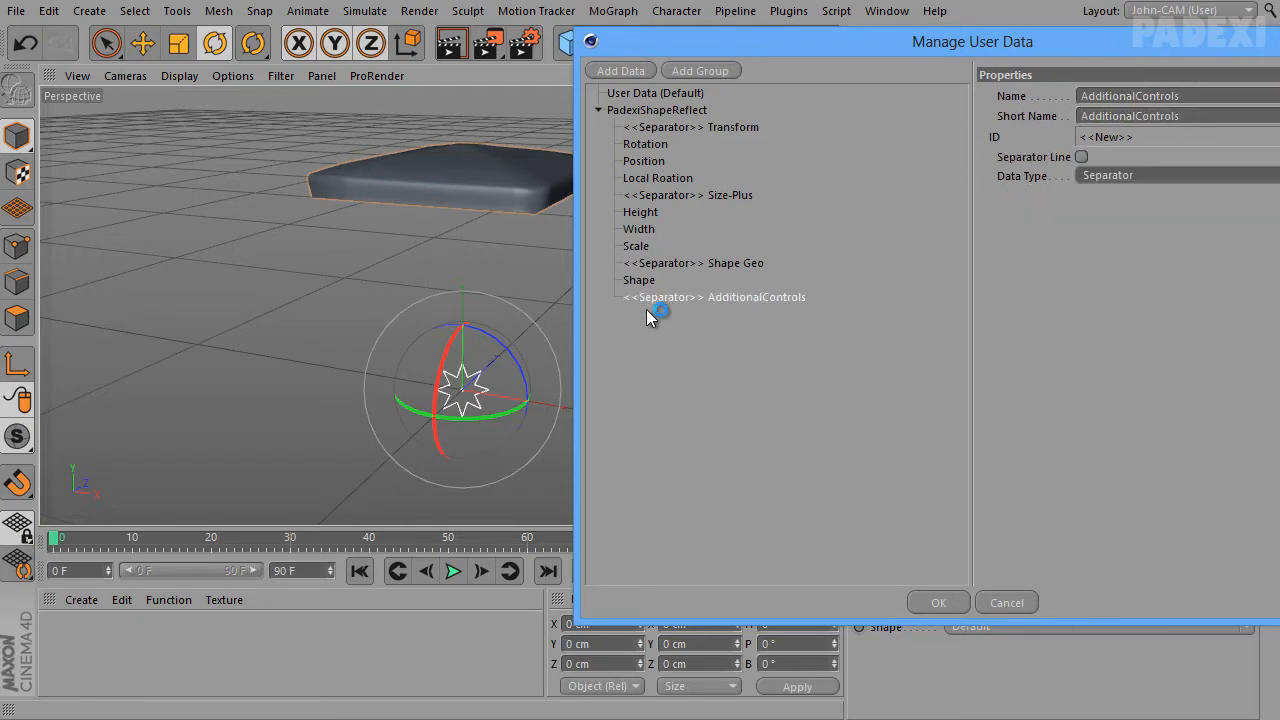
Check the Target row in the spreadsheet and add a Target user data entry in Cinema 4D with the data type Link
key(alt+Tab)
click(180, 555)
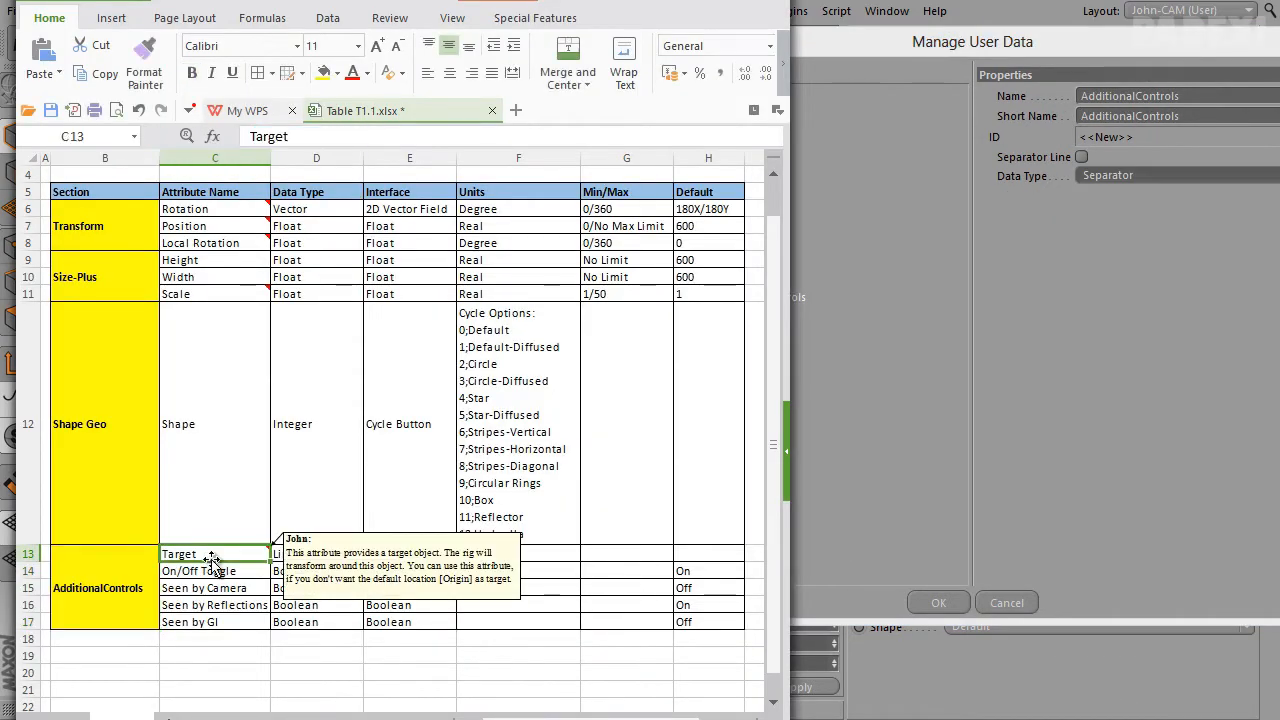
click(1071, 427)
click(689, 71)
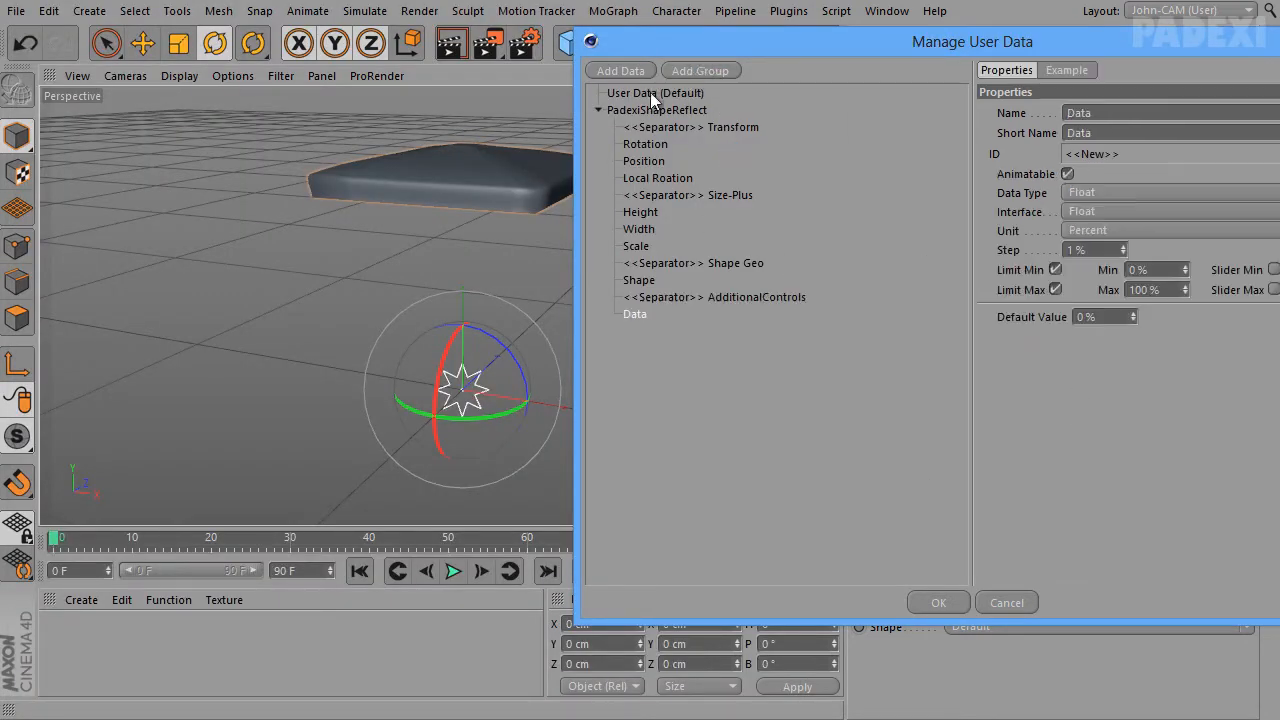
double_click(1122, 112)
text(Target)
click(1162, 196)
click(1096, 471)
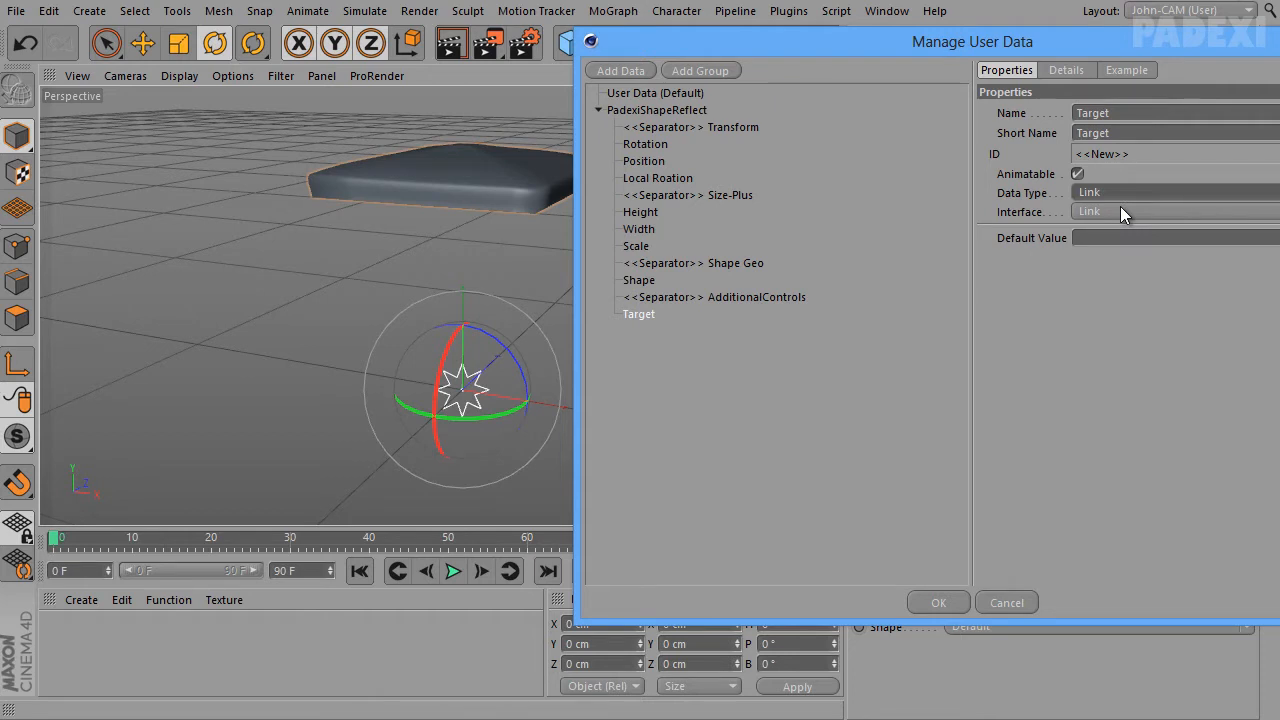
Switch to the spreadsheet and copy the attribute name On/Off Toggle
key(alt+Tab)
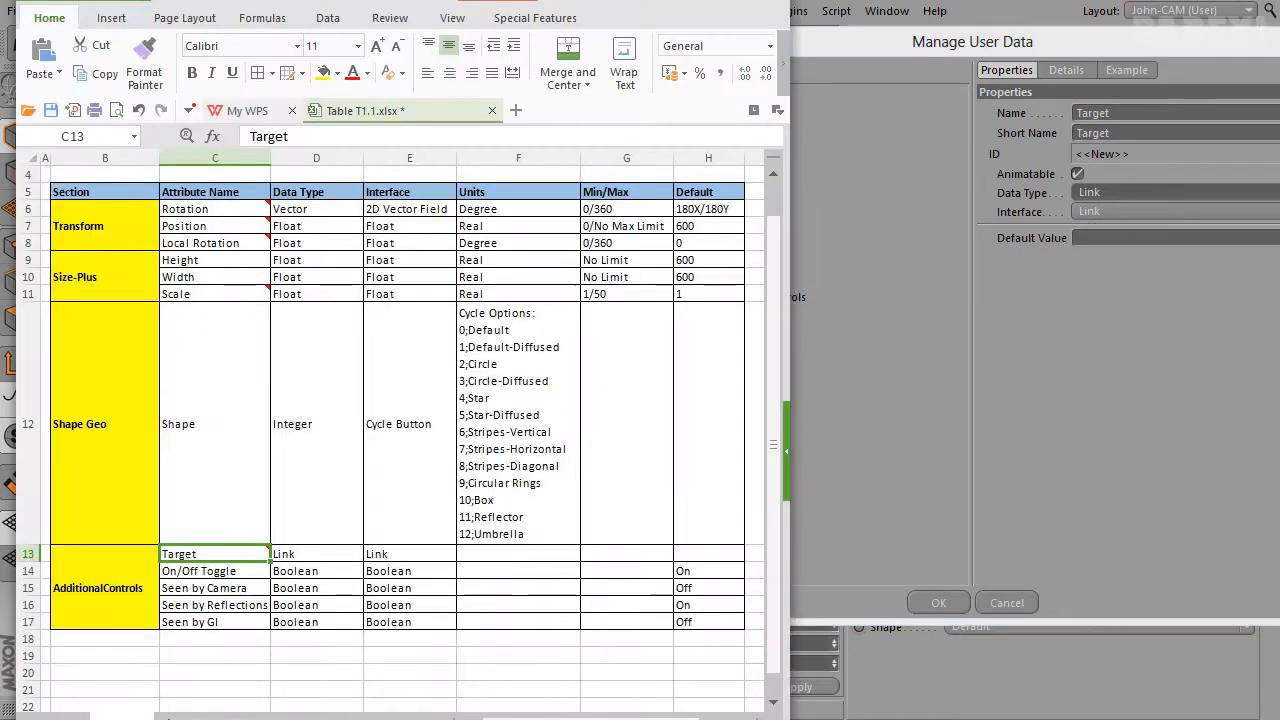
click(210, 572)
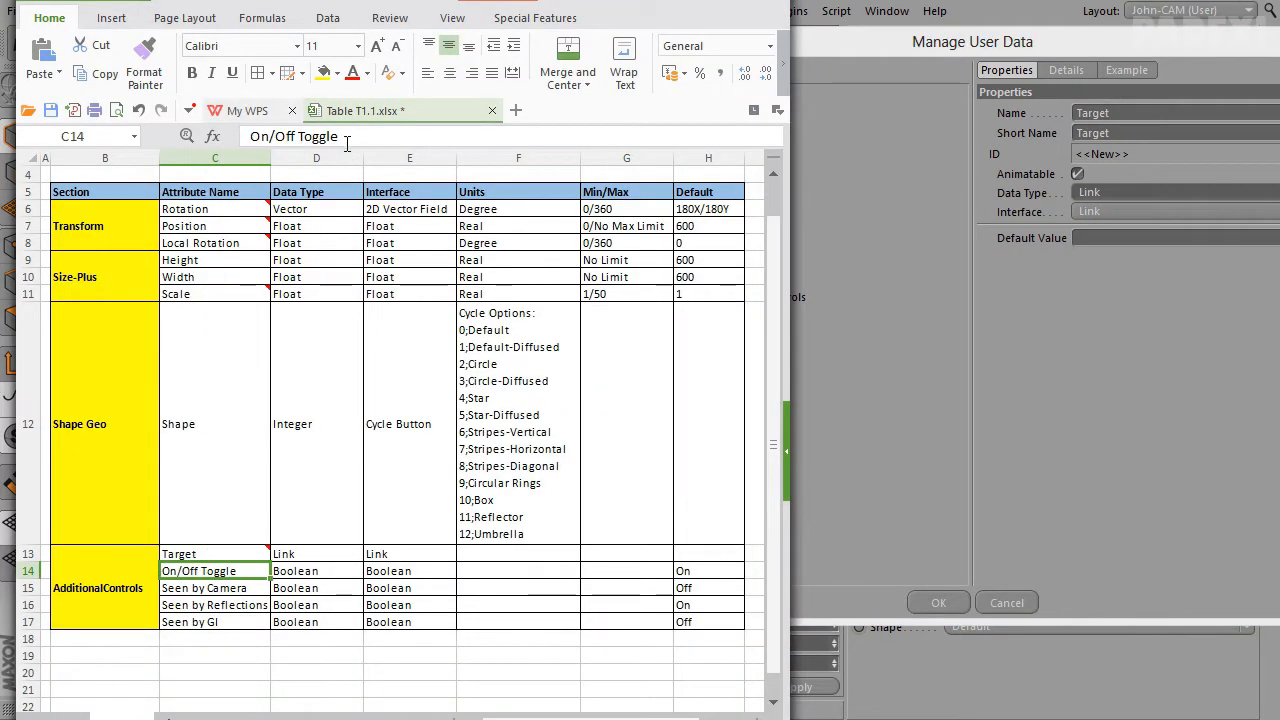
drag(347, 140, 151, 139)
key(ctrl+c)
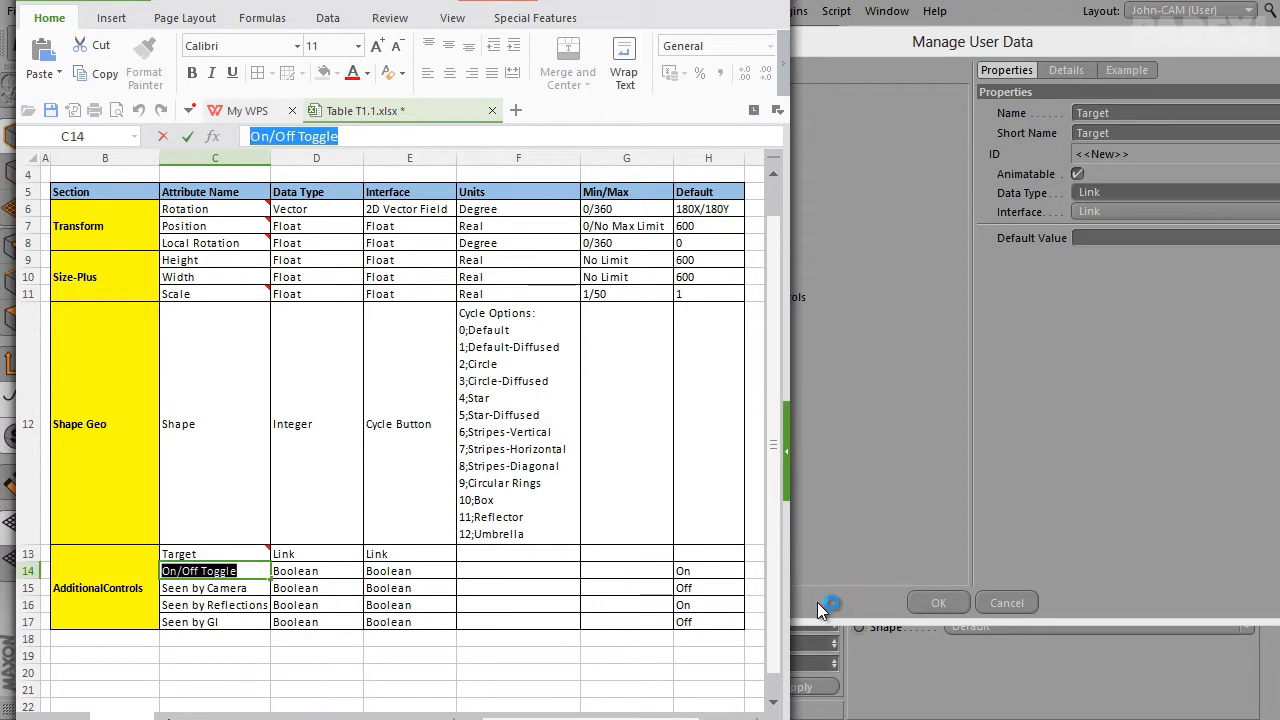
Switch to Cinema 4D and add a Boolean user data entry named On/Off Toggle with its default value enabled
click(1039, 445)
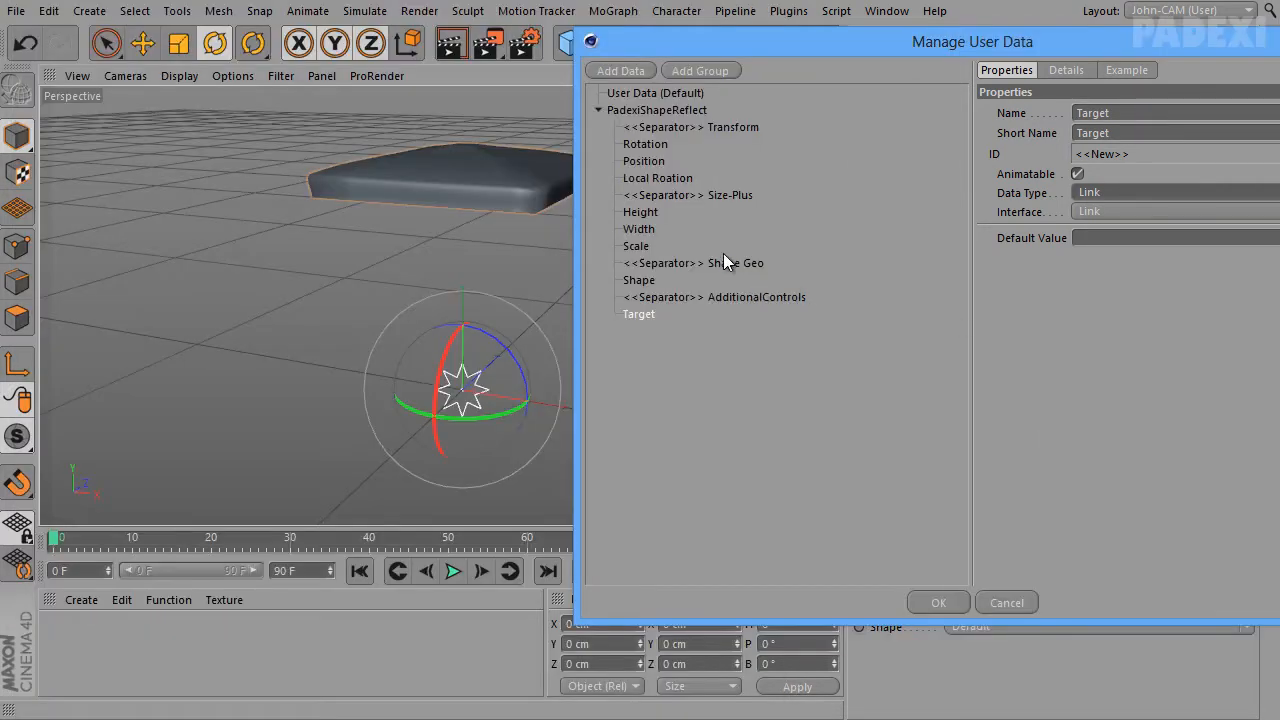
click(620, 70)
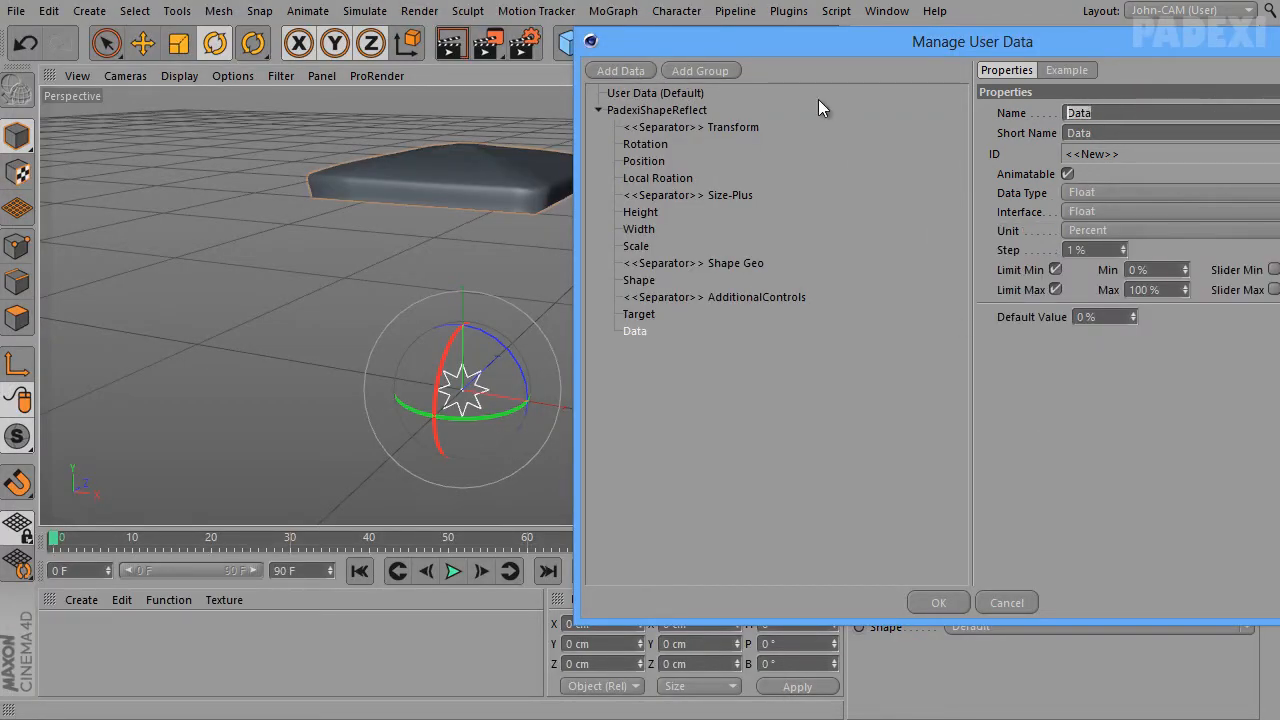
key(ctrl+v)
key(Tab)
click(1094, 193)
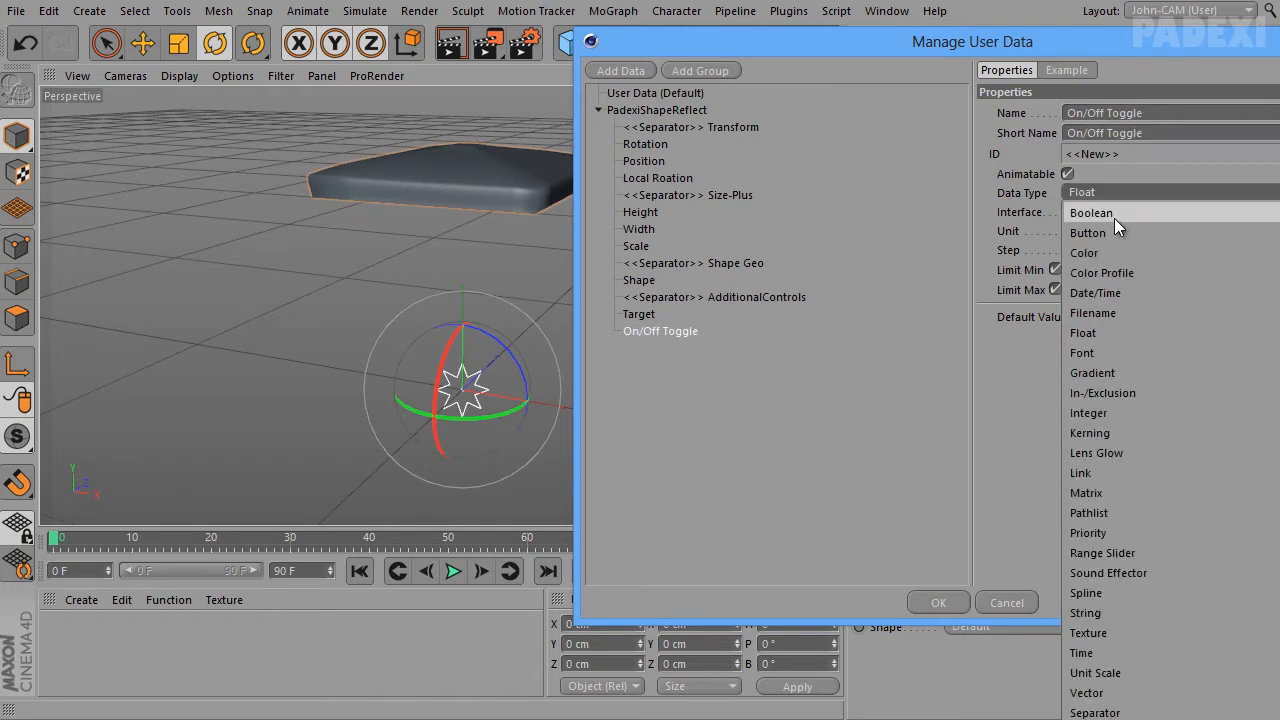
click(1114, 220)
click(1078, 238)
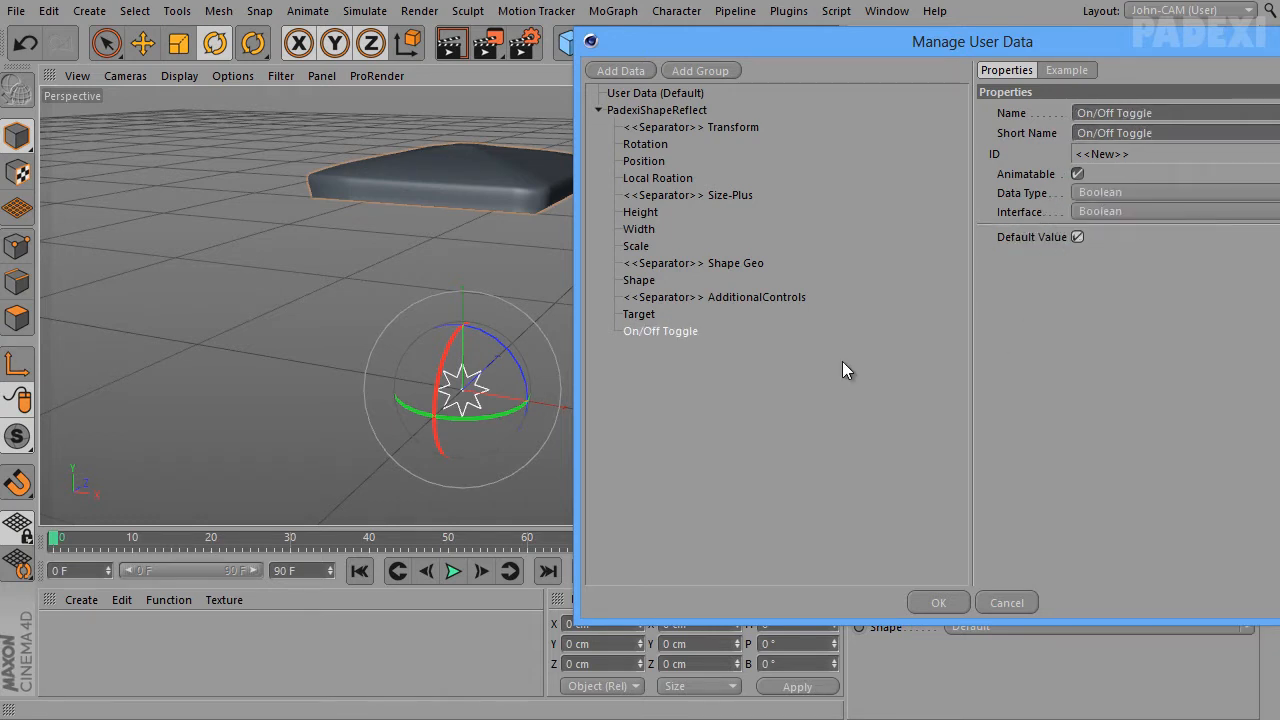
Switch to the spreadsheet and copy the attribute name Seen by Camera
key(alt+Tab)
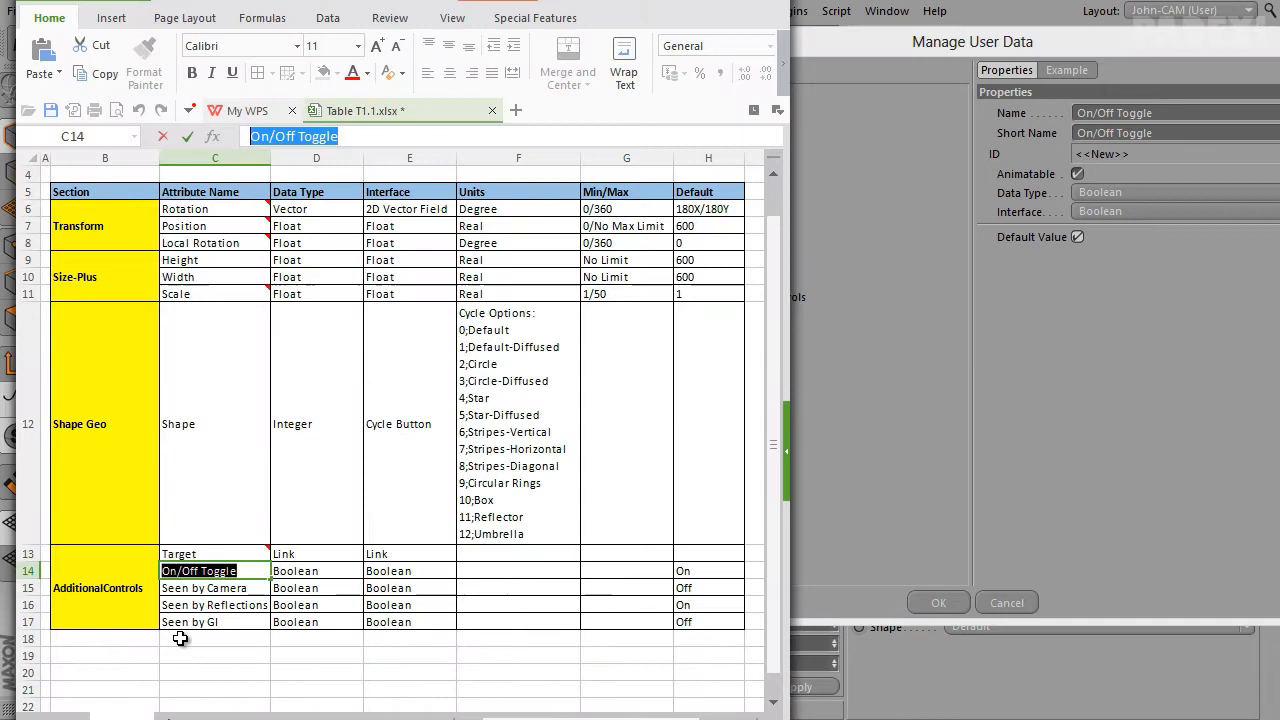
click(225, 589)
triple_click(225, 586)
key(ctrl+c)
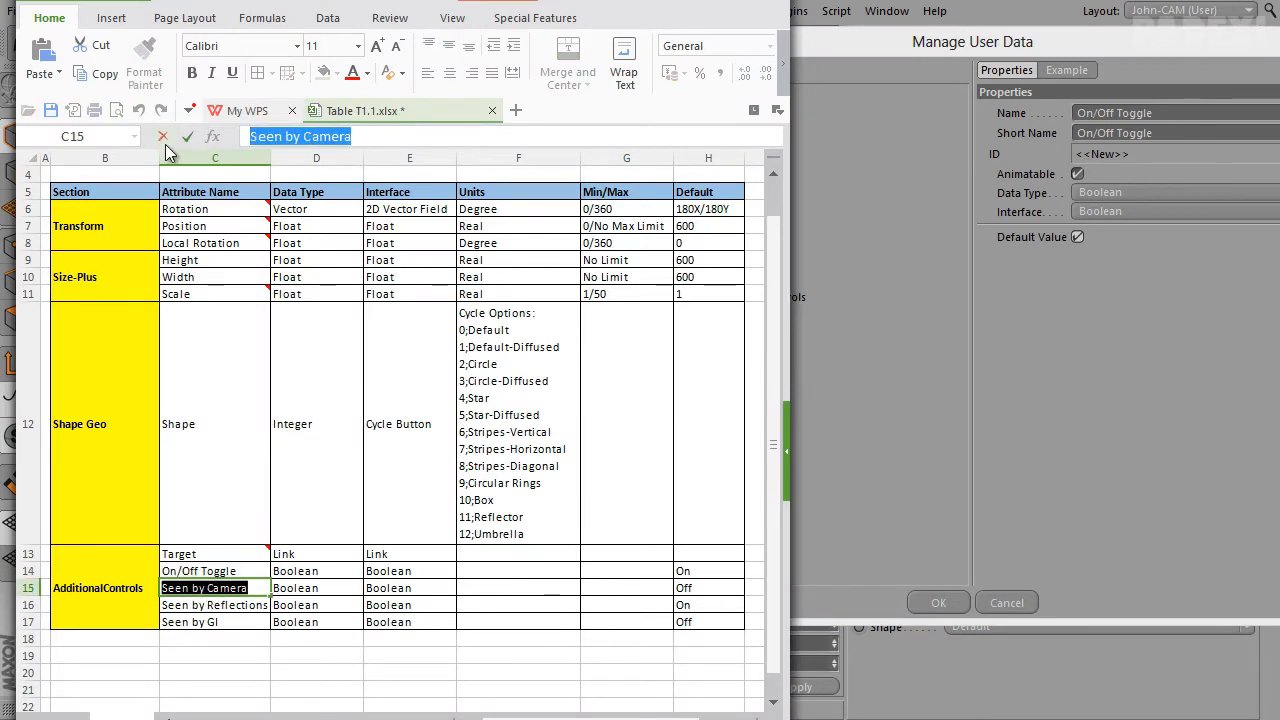
Switch to Cinema 4D and add a Boolean user data entry named Seen by Camera, leaving its default value off
click(925, 699)
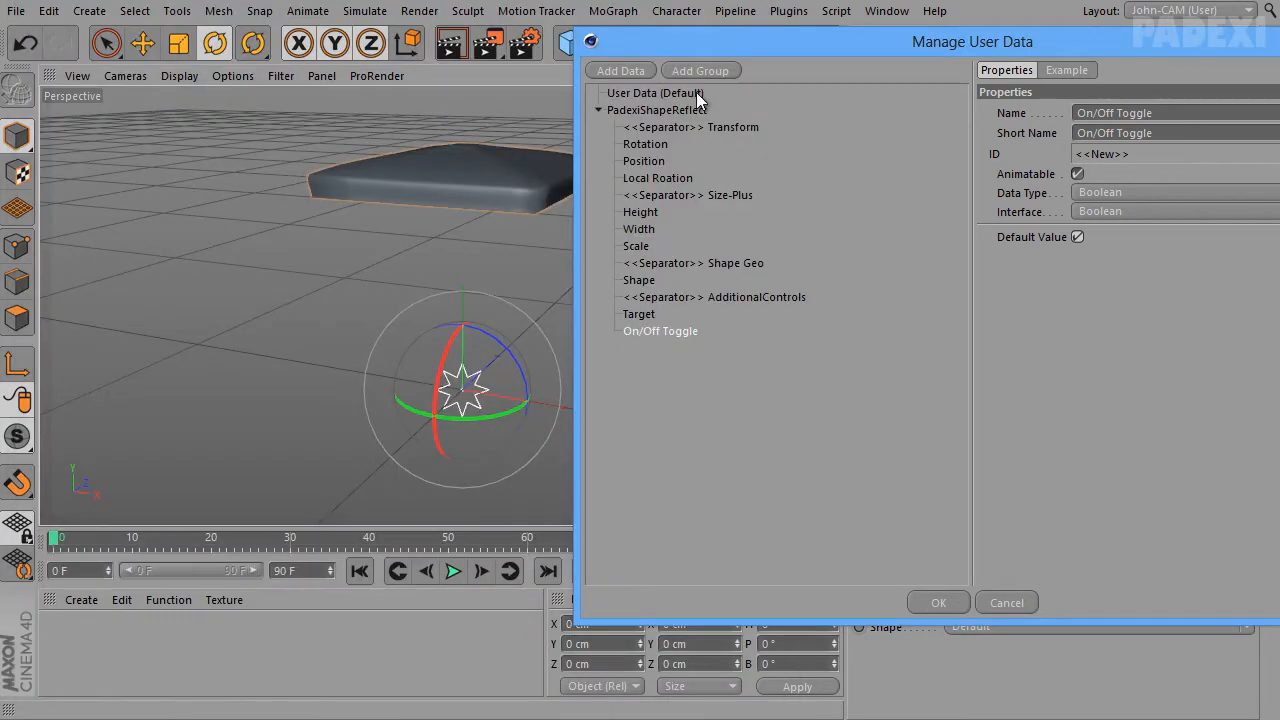
click(621, 71)
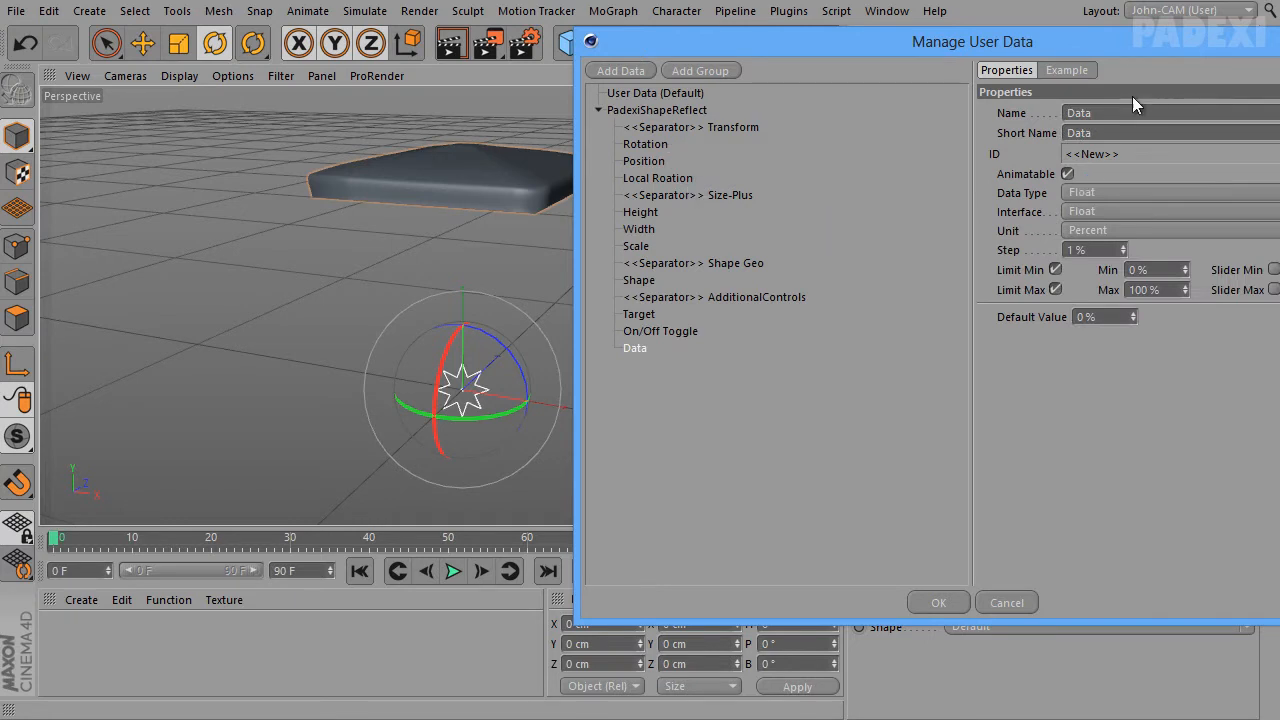
key(ctrl+v)
key(Return)
click(1098, 194)
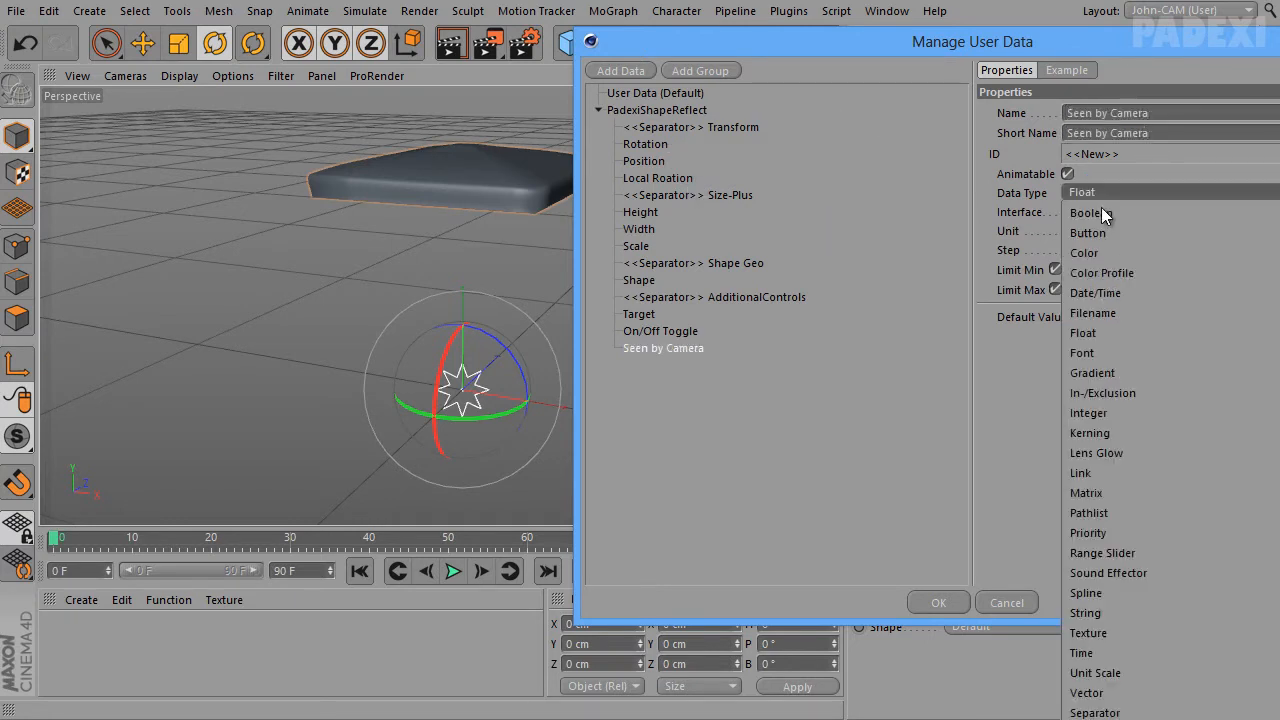
click(1101, 208)
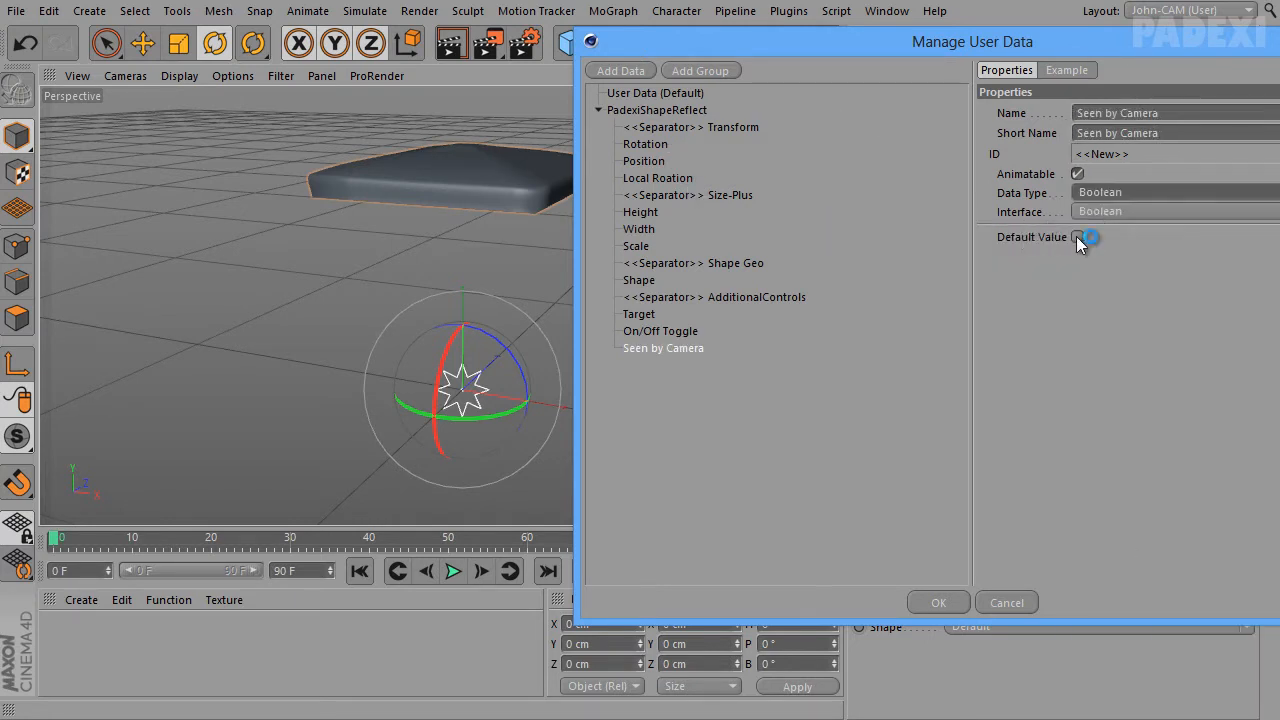
Switch to the spreadsheet and copy the attribute name Seen by Reflections
key(alt+Tab)
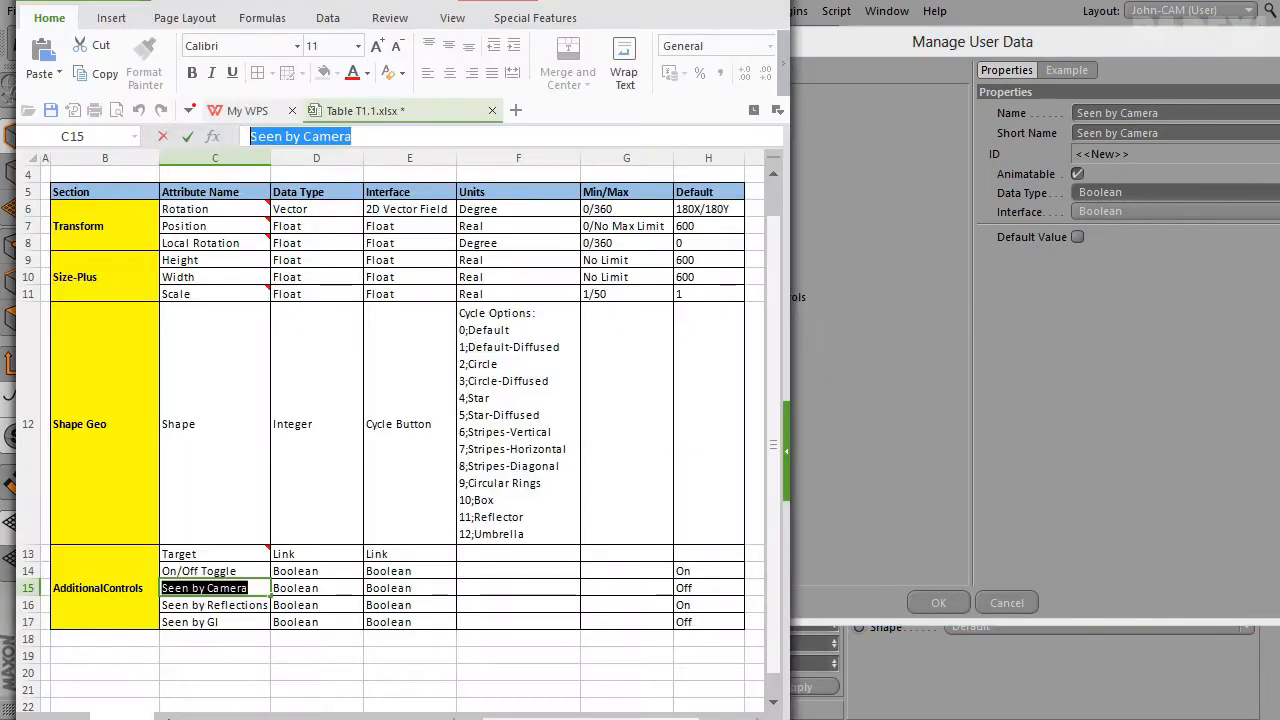
click(240, 605)
drag(369, 137, 175, 155)
key(ctrl+c)
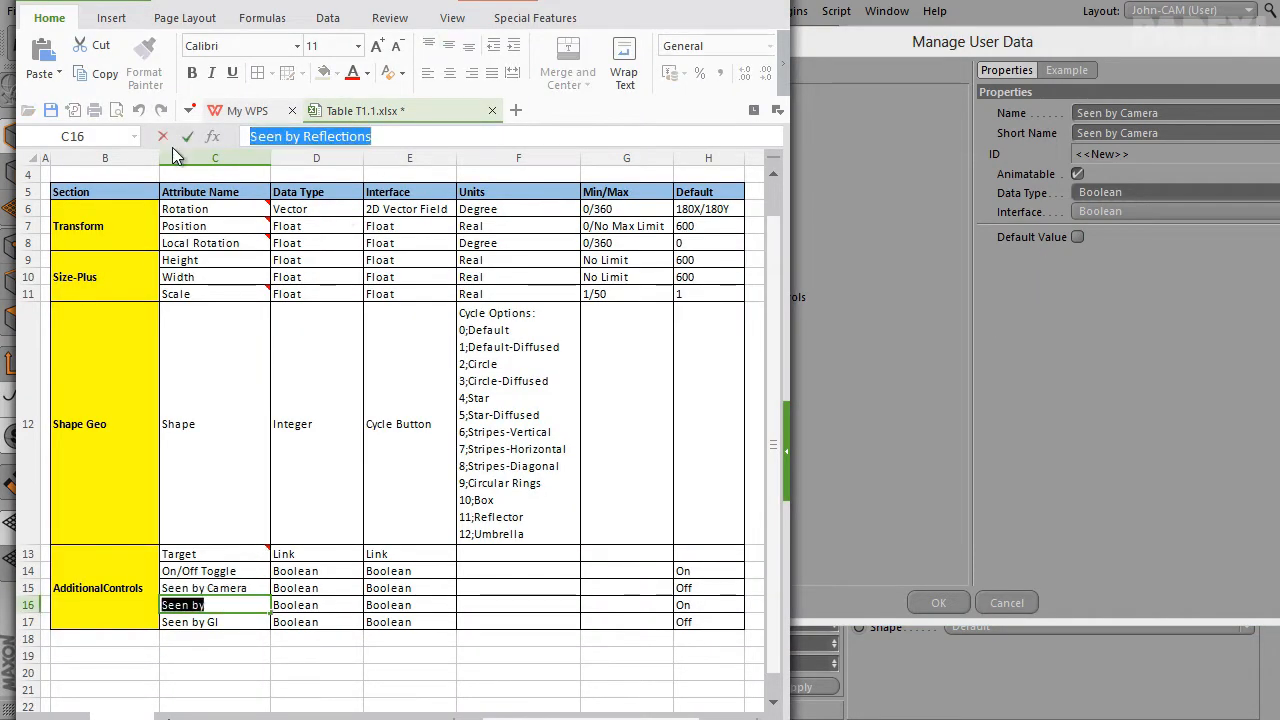
Switch to Cinema 4D and add a Boolean user data entry named Seen by Reflections with its default value enabled
click(1088, 245)
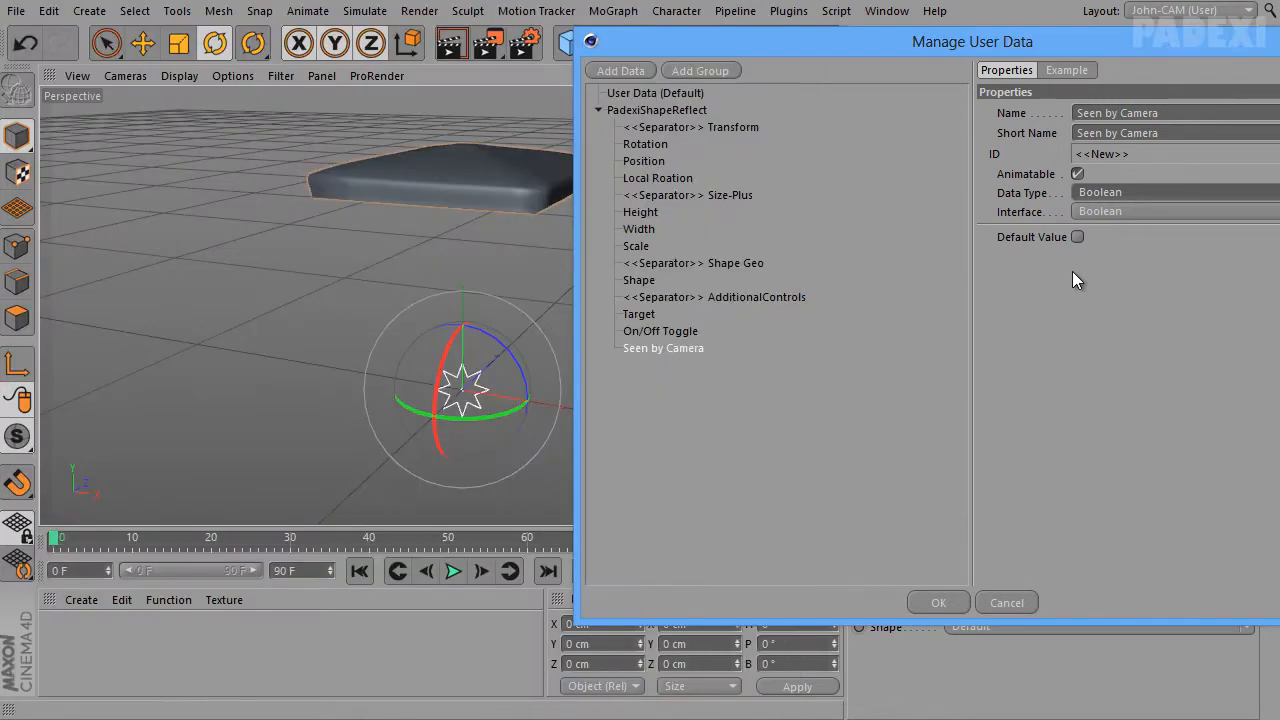
click(634, 71)
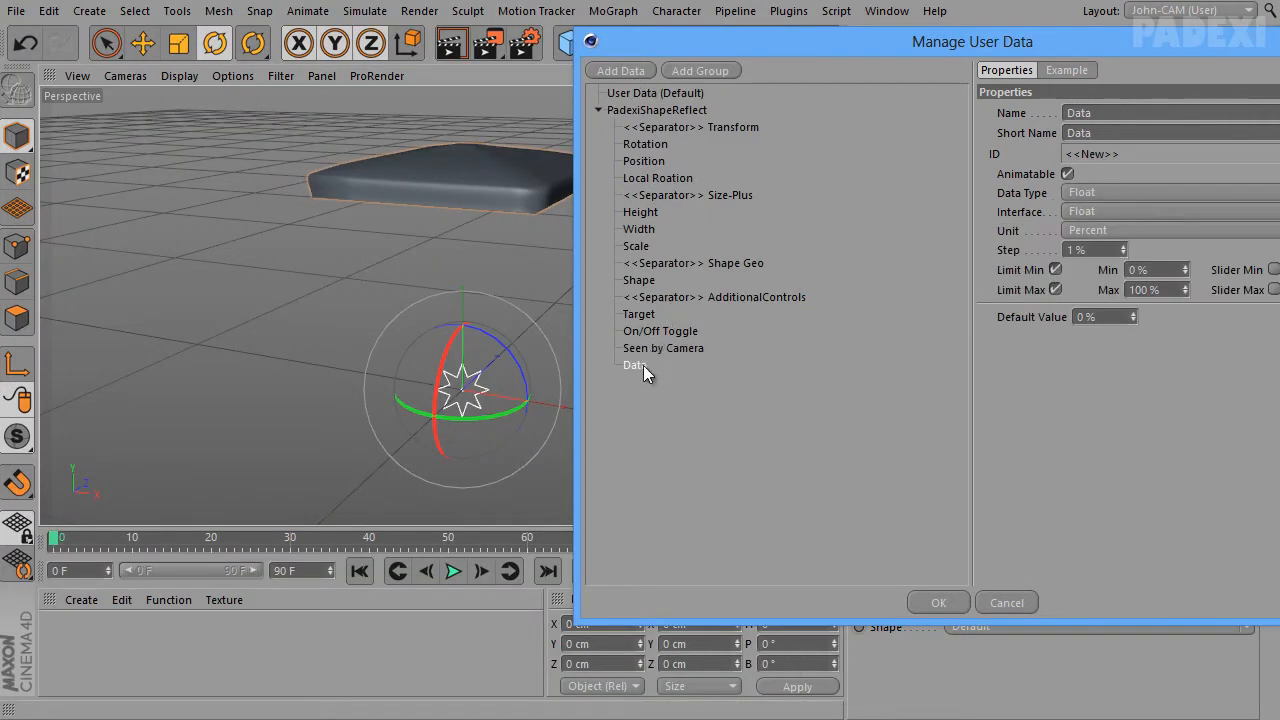
click(1100, 113)
key(ctrl+v)
key(Tab)
click(1088, 192)
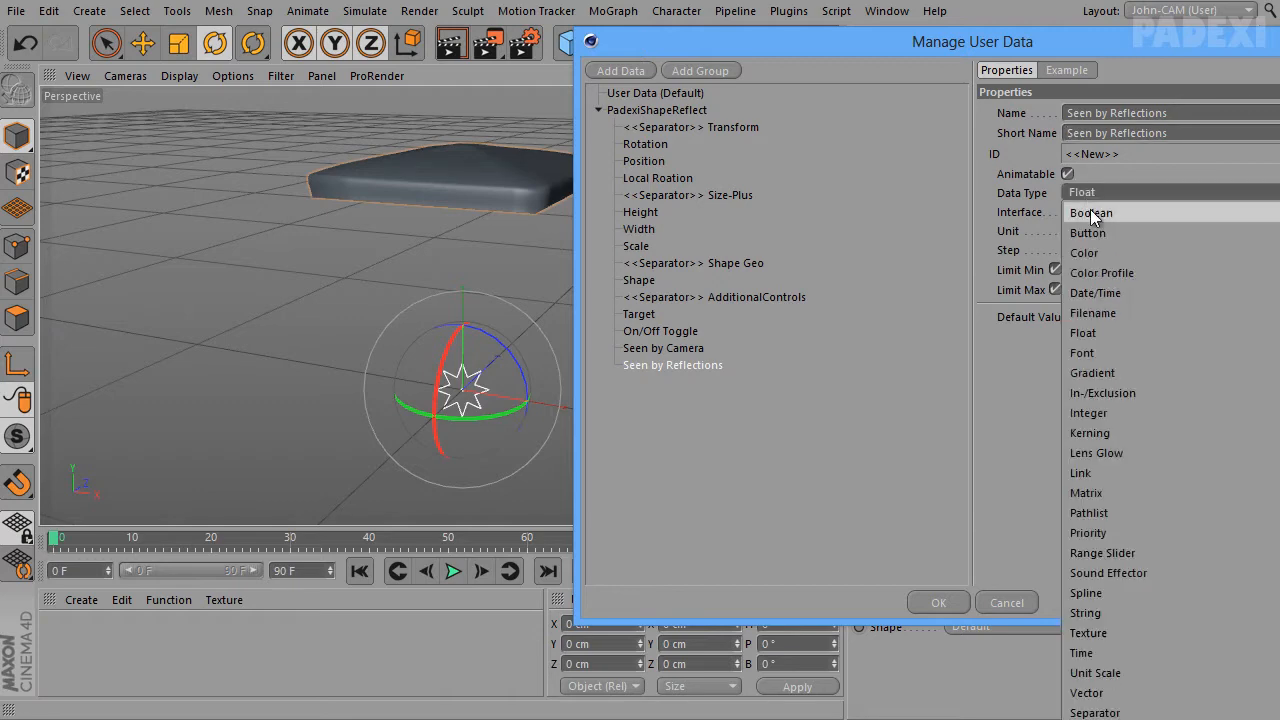
click(1092, 210)
click(1096, 157)
click(1099, 181)
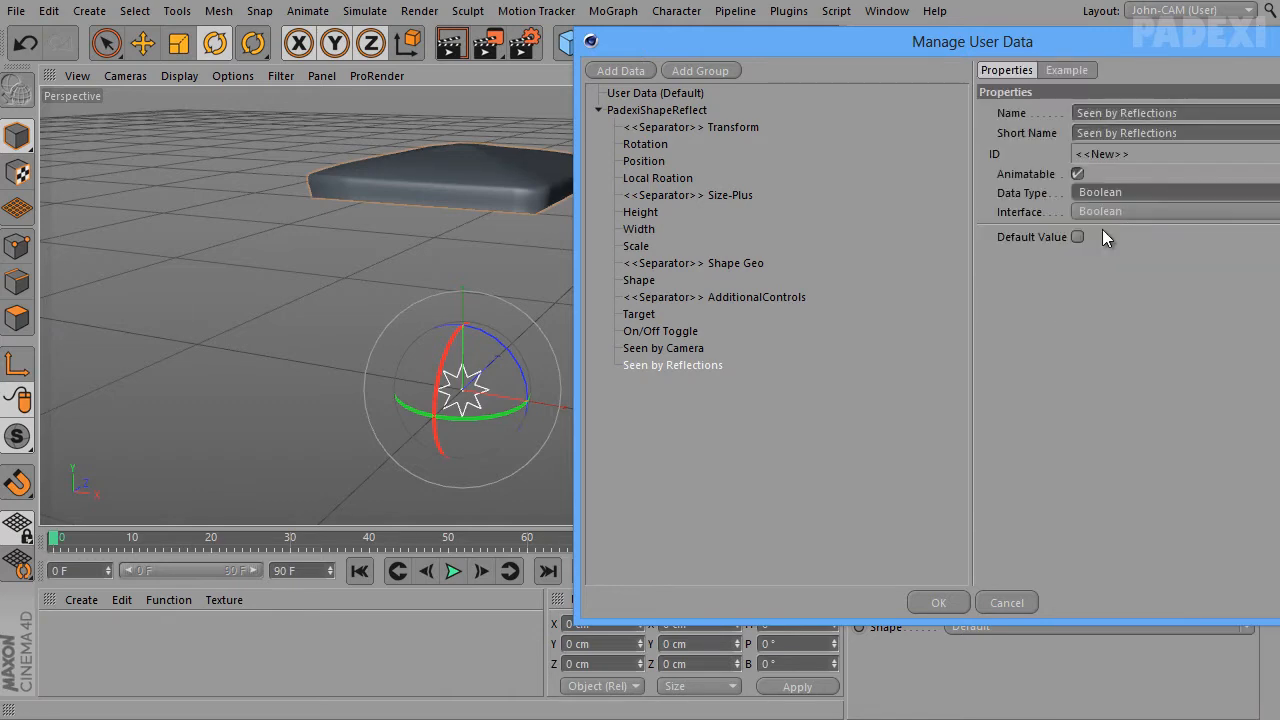
click(1077, 237)
Switch to the spreadsheet and copy the attribute name Seen by GI
key(alt+Tab)
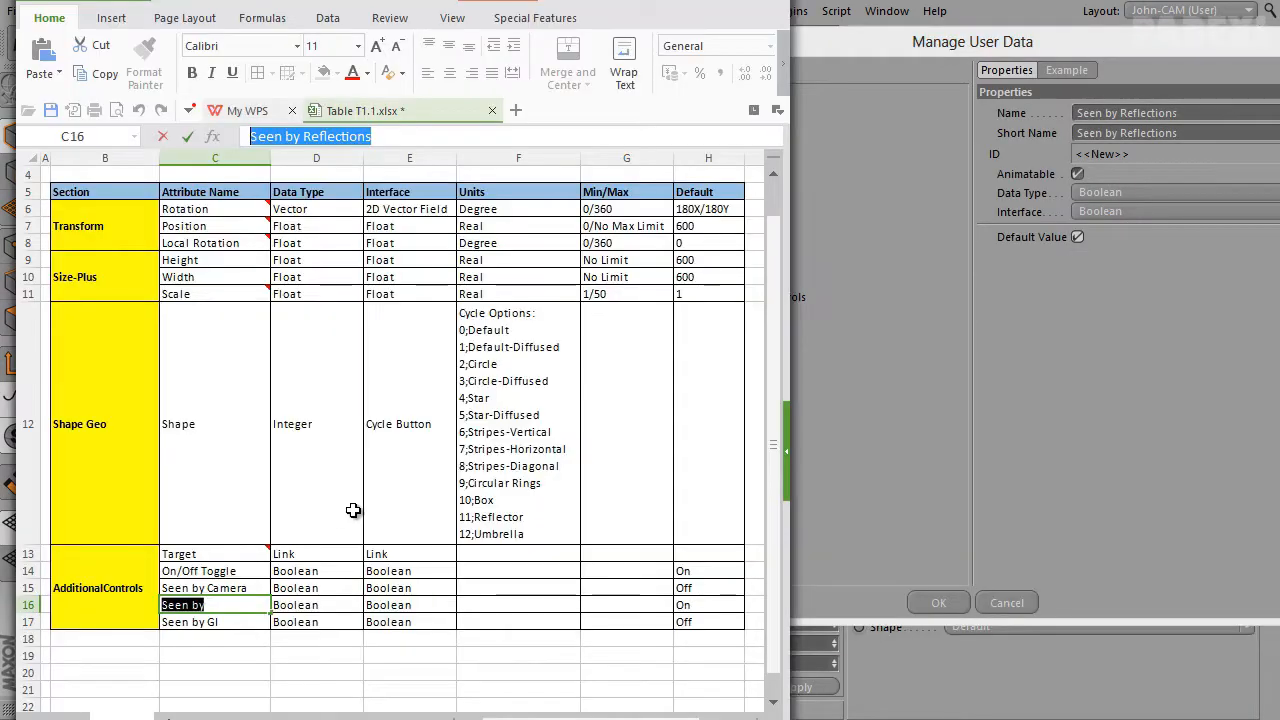
click(225, 626)
drag(364, 142, 129, 149)
key(ctrl+c)
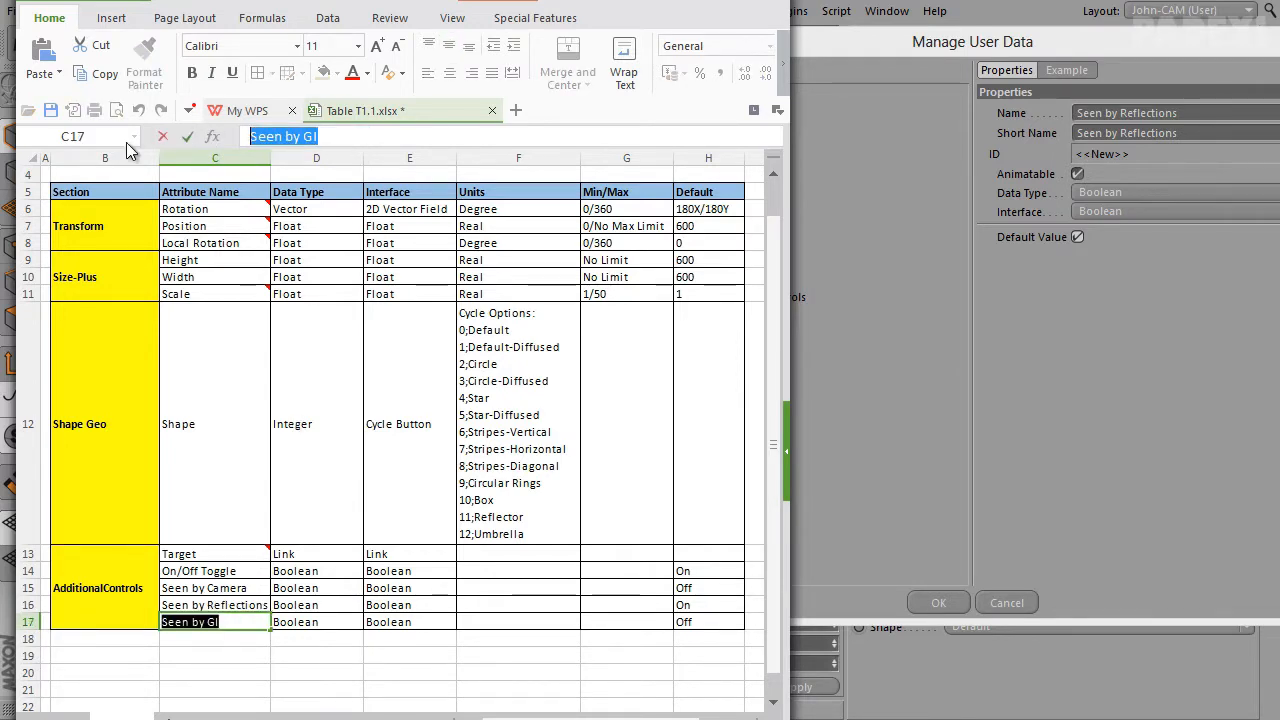
Switch to Cinema 4D, add a Boolean user data entry named Seen by GI, and check its default in the spreadsheet
click(949, 262)
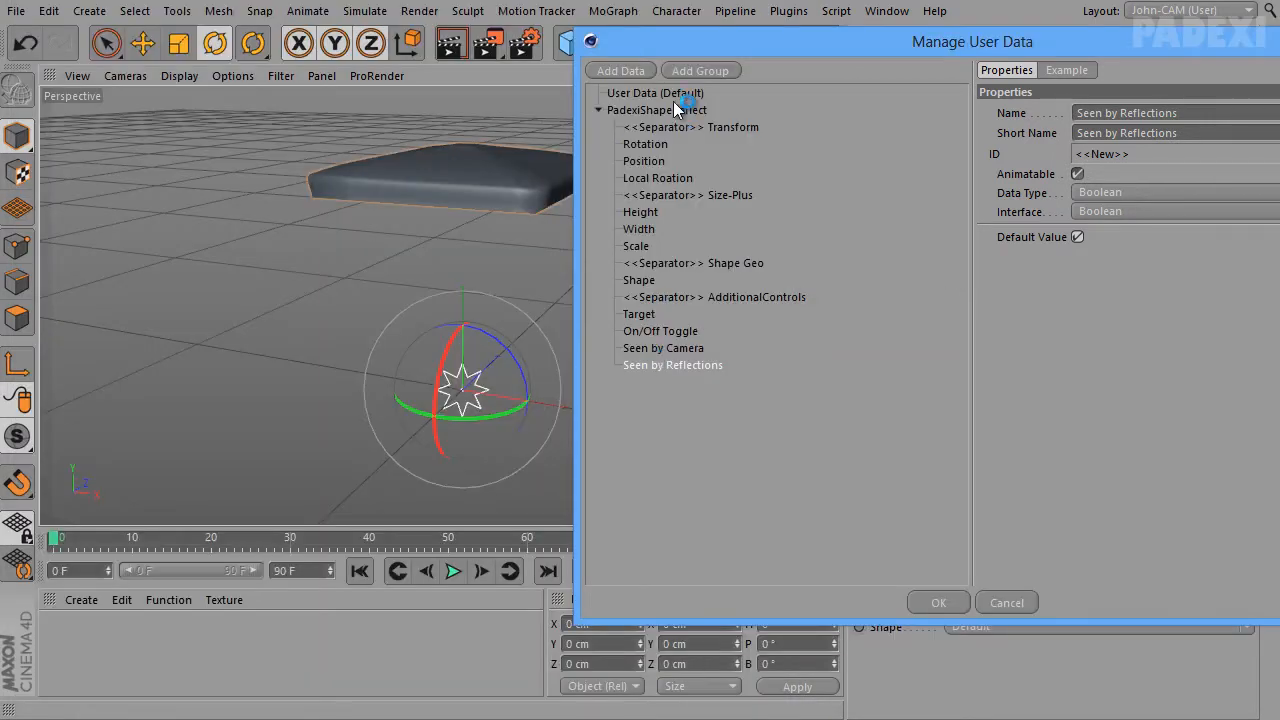
click(616, 70)
key(ctrl+a)
key(ctrl+v)
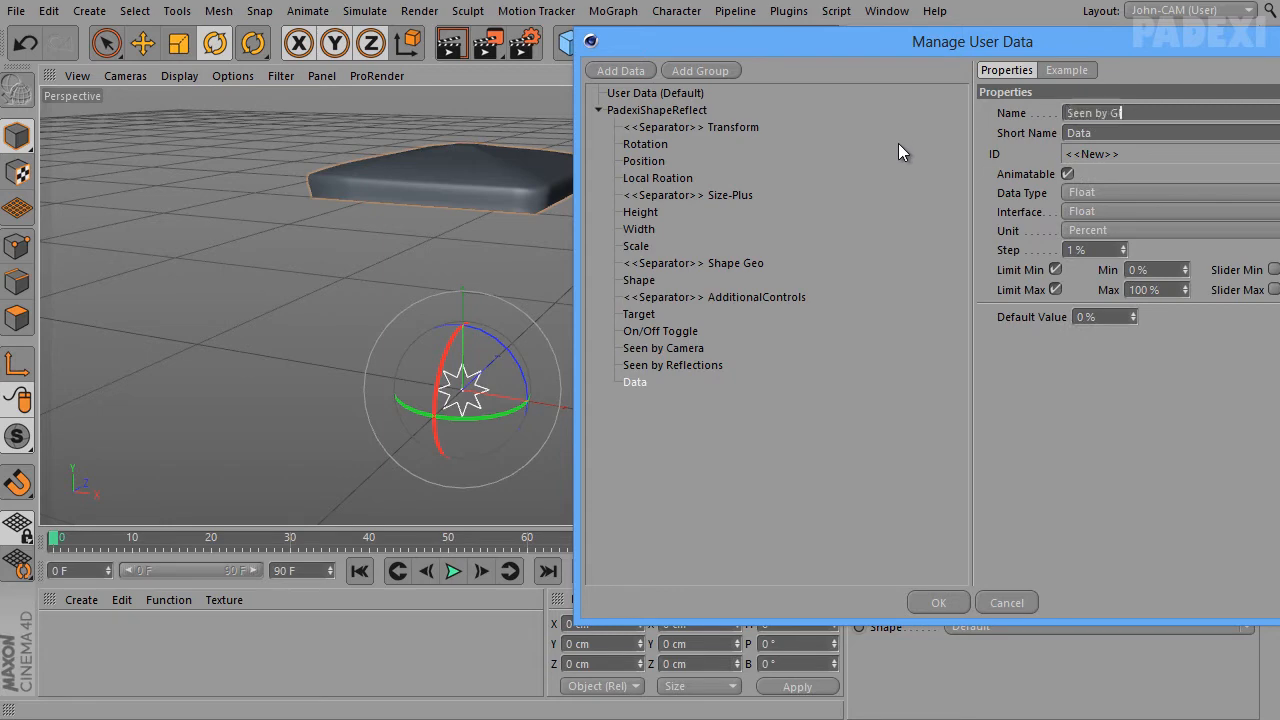
key(Return)
click(1097, 194)
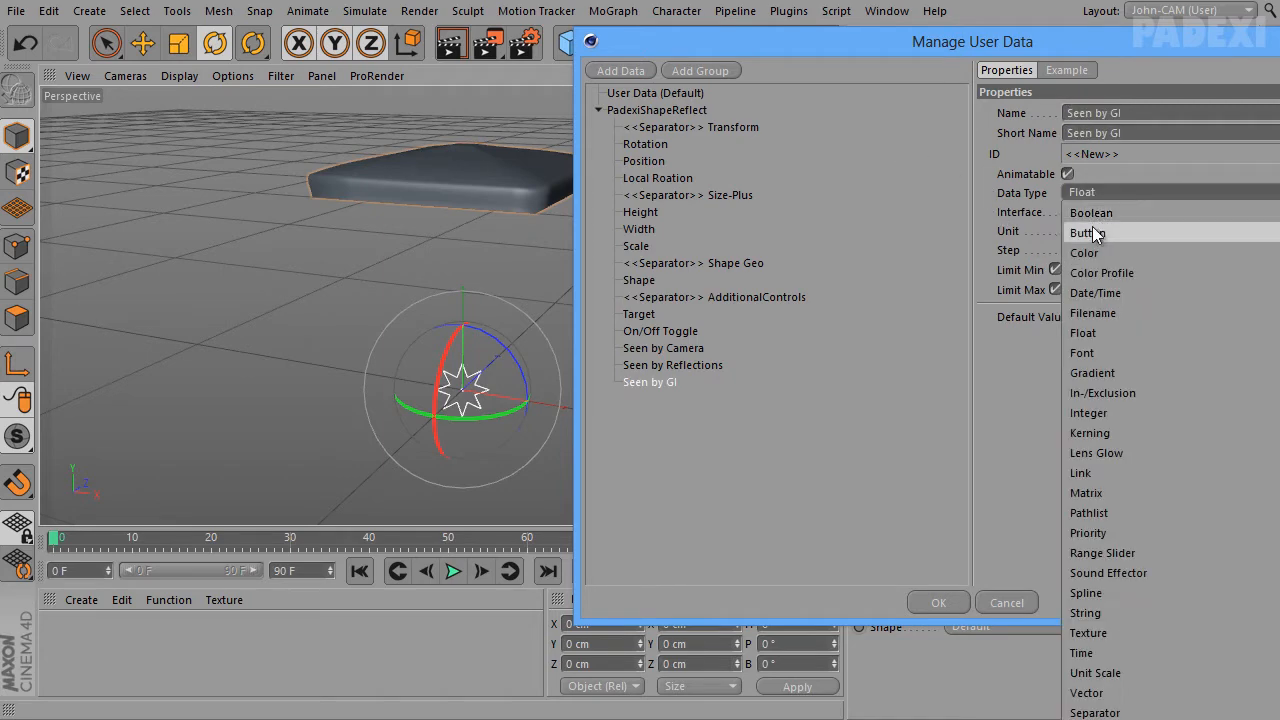
click(1040, 223)
key(alt+Tab)
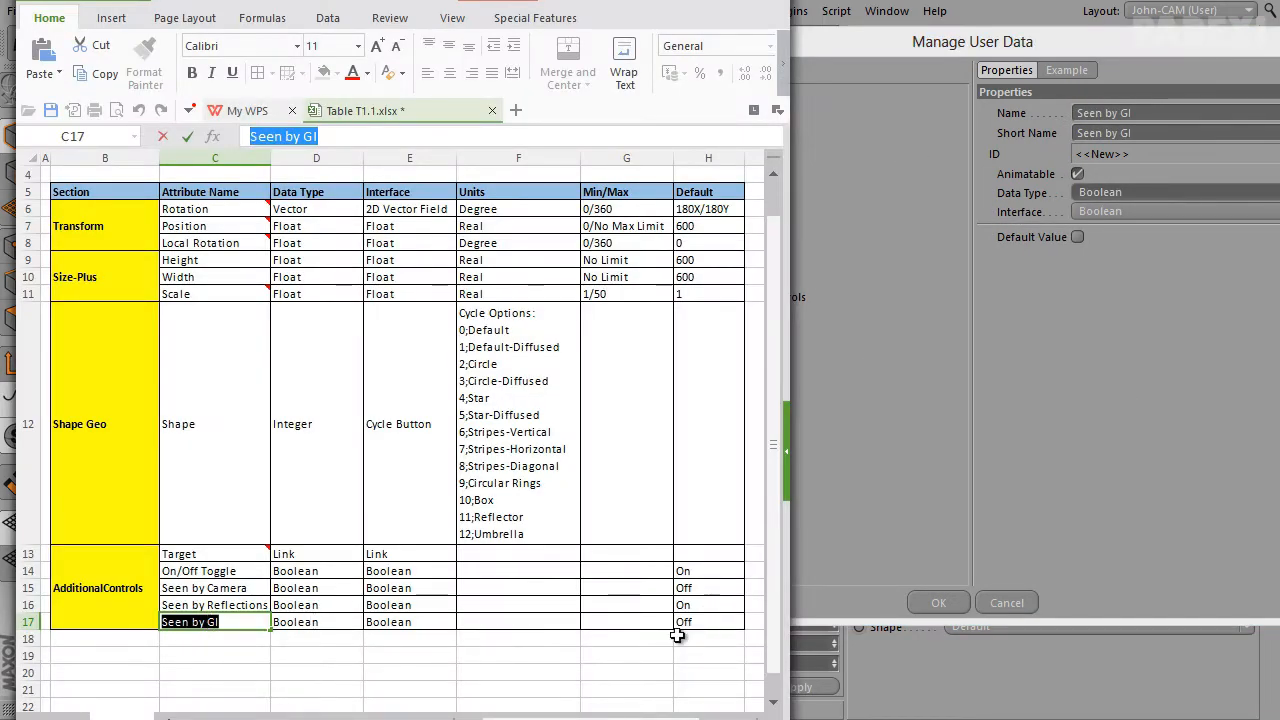
Switch to Cinema 4D and enable the default value of the On/Off Toggle user data entry
click(1126, 420)
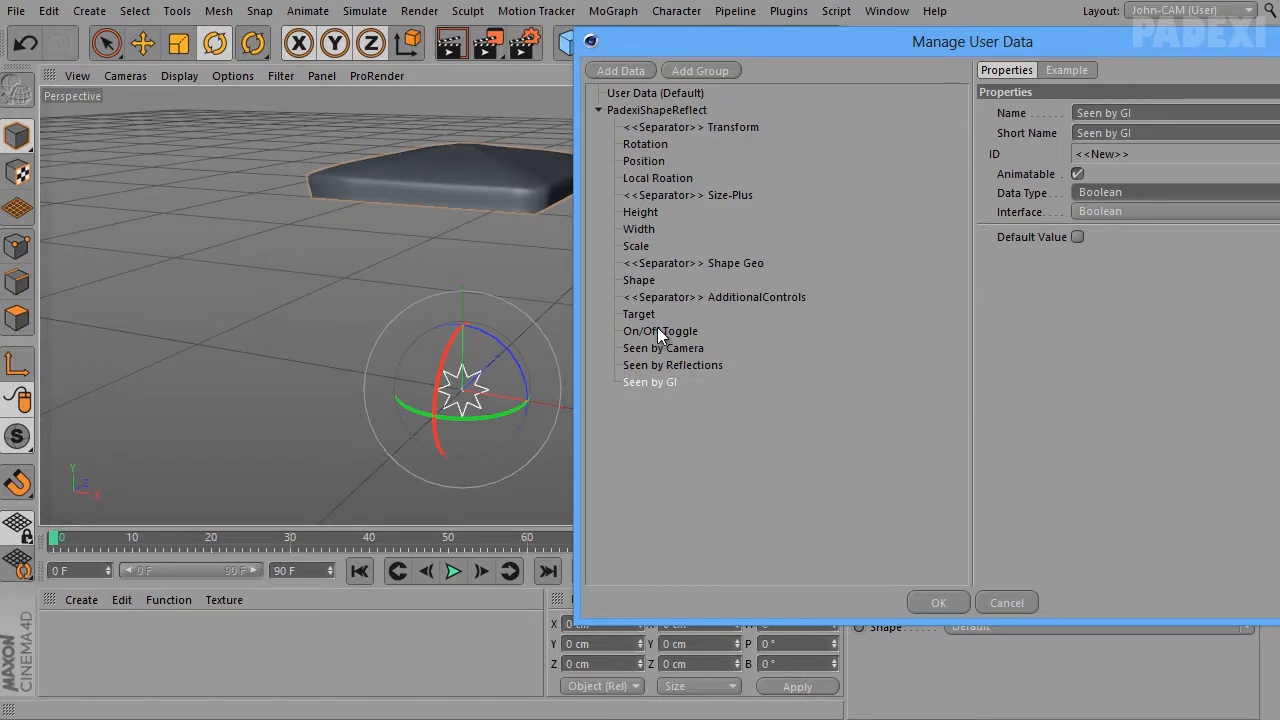
click(657, 331)
click(1077, 237)
Check the default values of the Seen by Camera, Seen by Reflections and Seen by GI entries and apply the user data
click(700, 349)
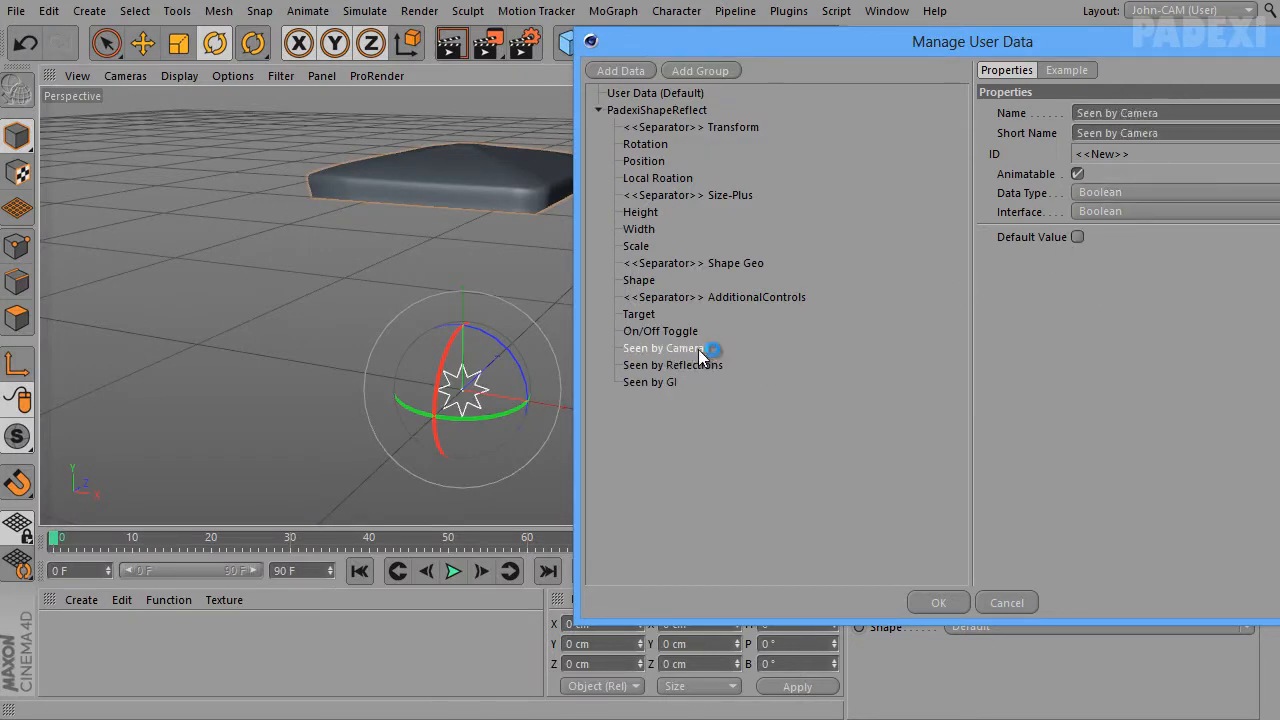
click(690, 366)
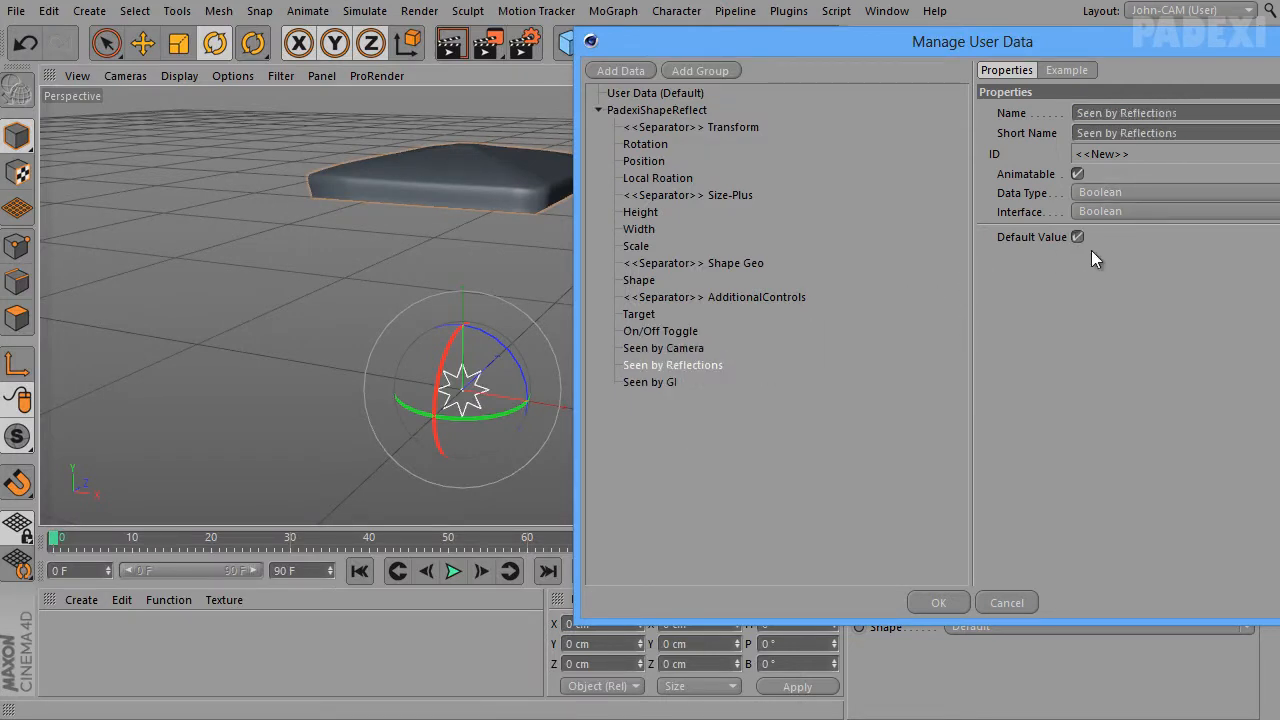
click(667, 383)
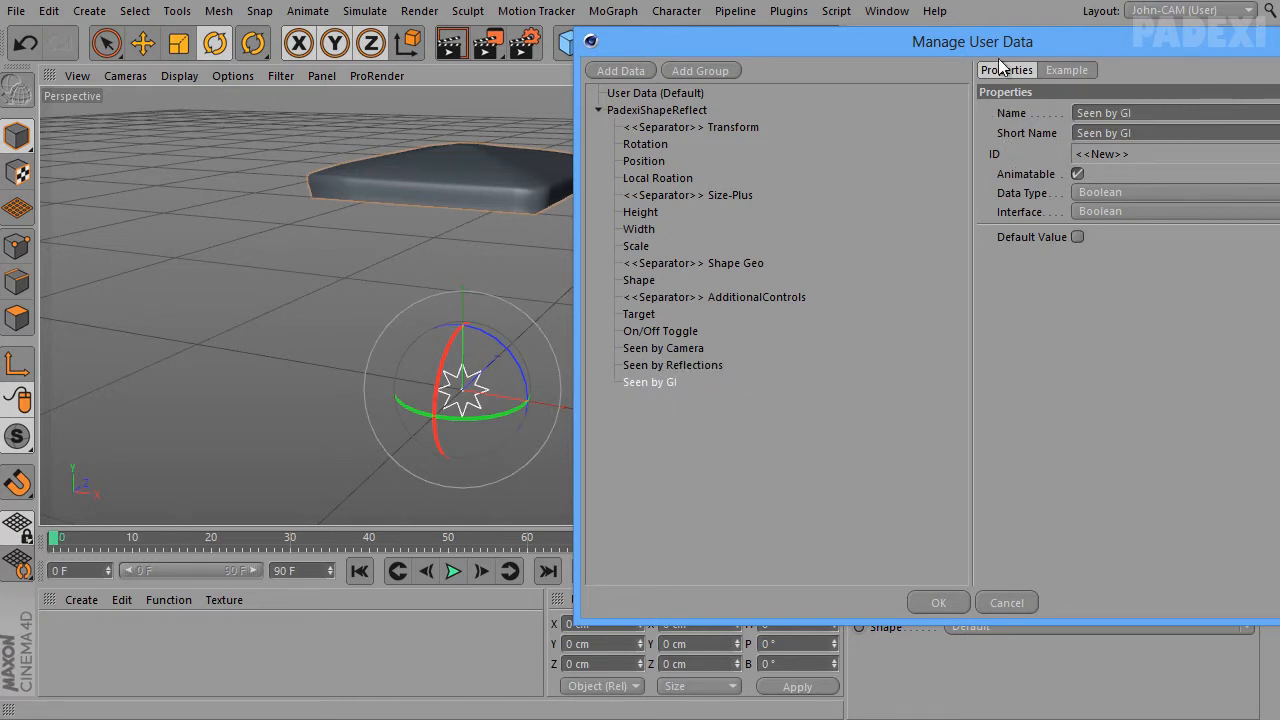
drag(997, 41, 736, 40)
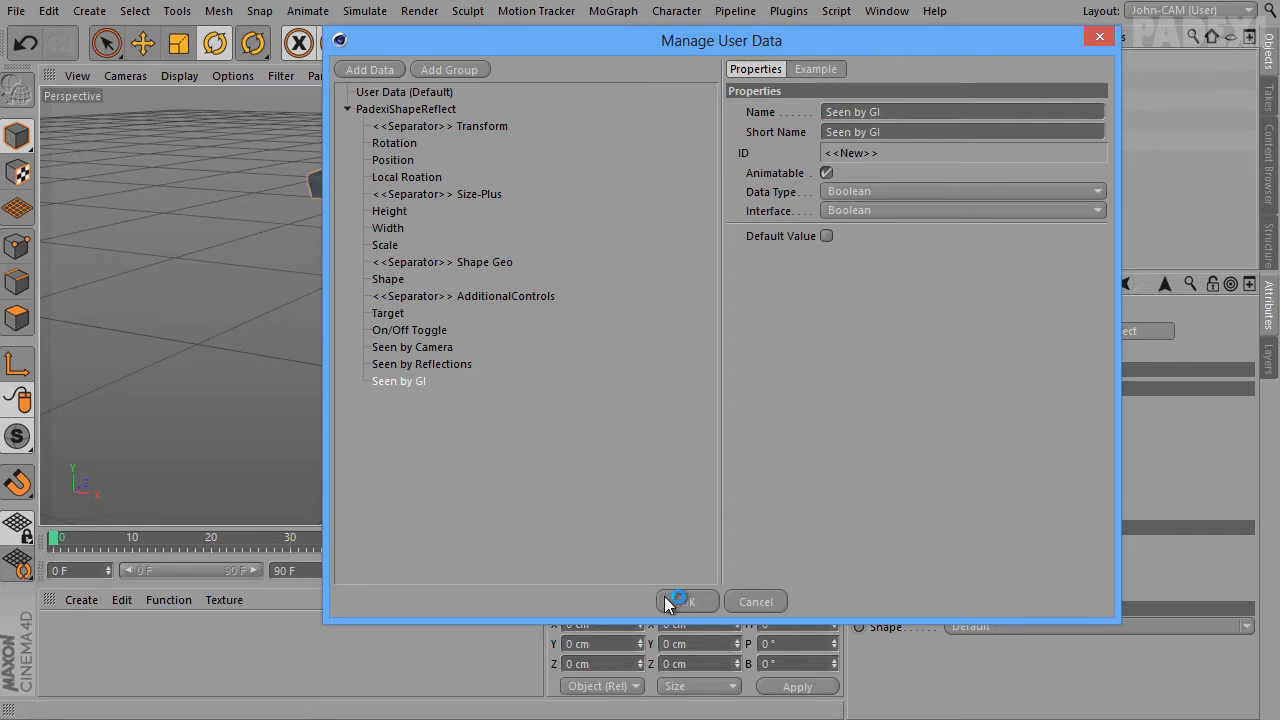
scroll(1250, 510, down, 2)
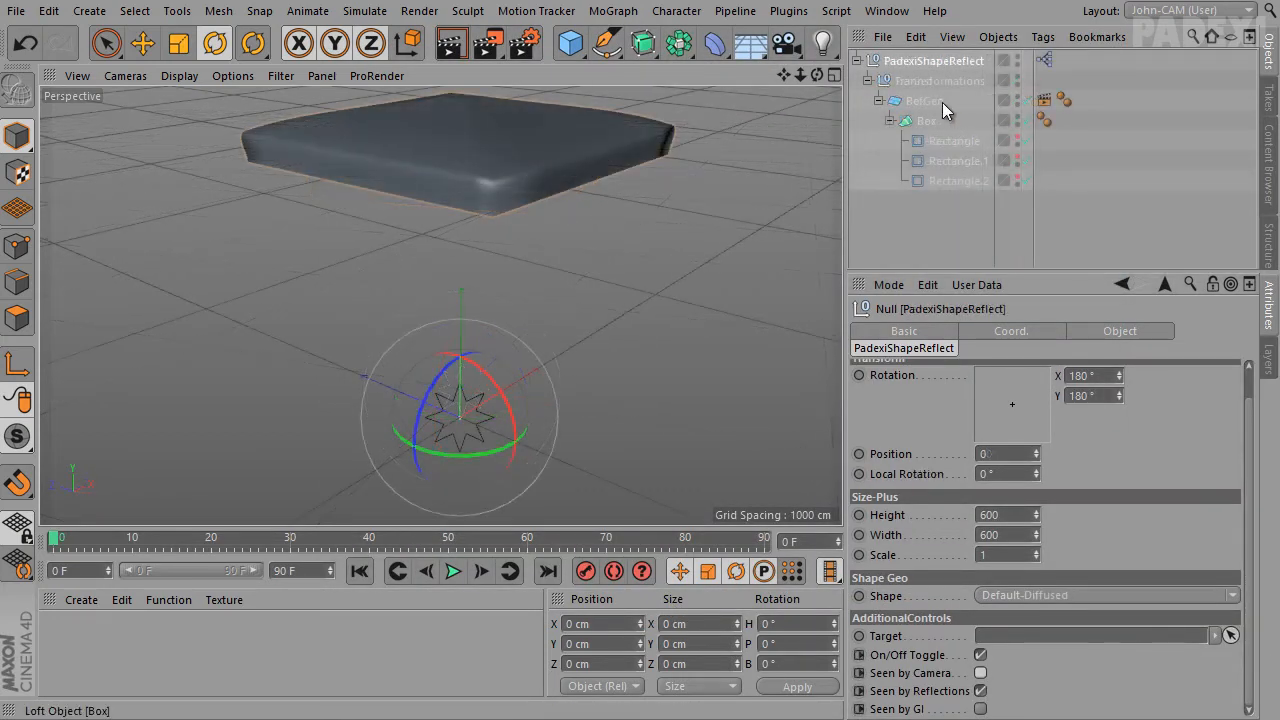
Select the RefGeo plane and examine the properties of its Compositing tag
click(917, 102)
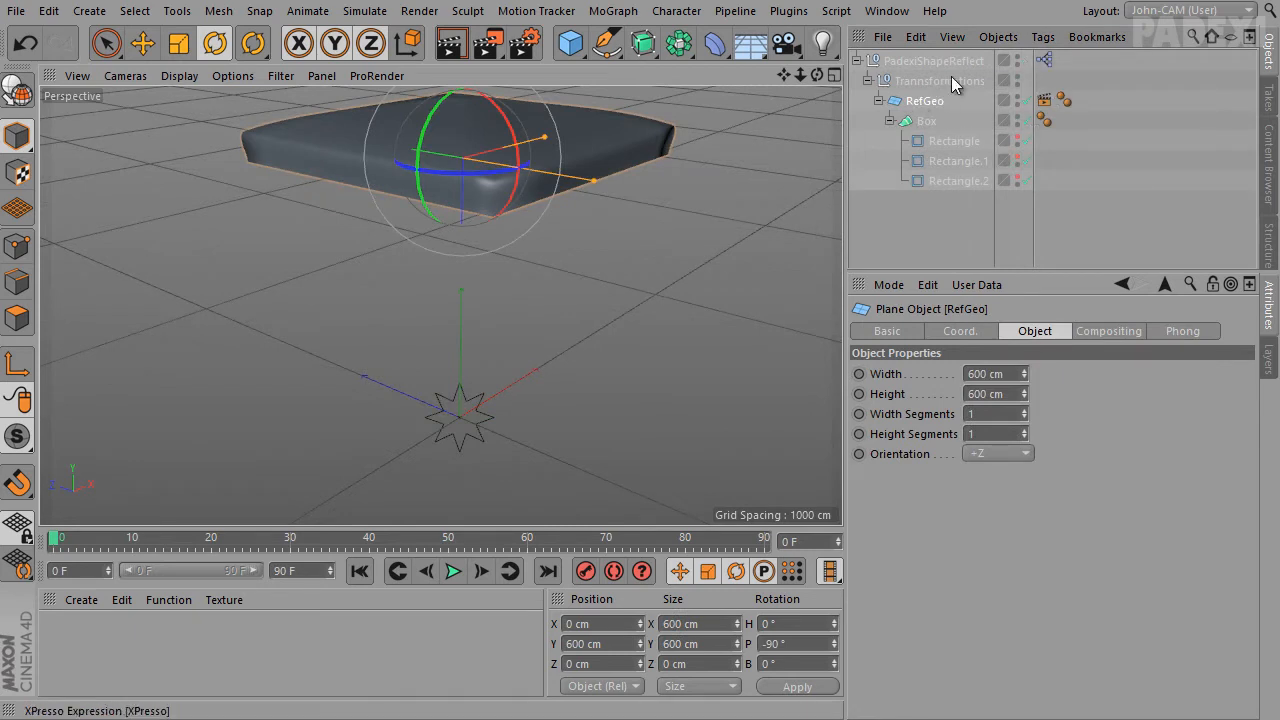
right_click(928, 108)
mouse_move(971, 115)
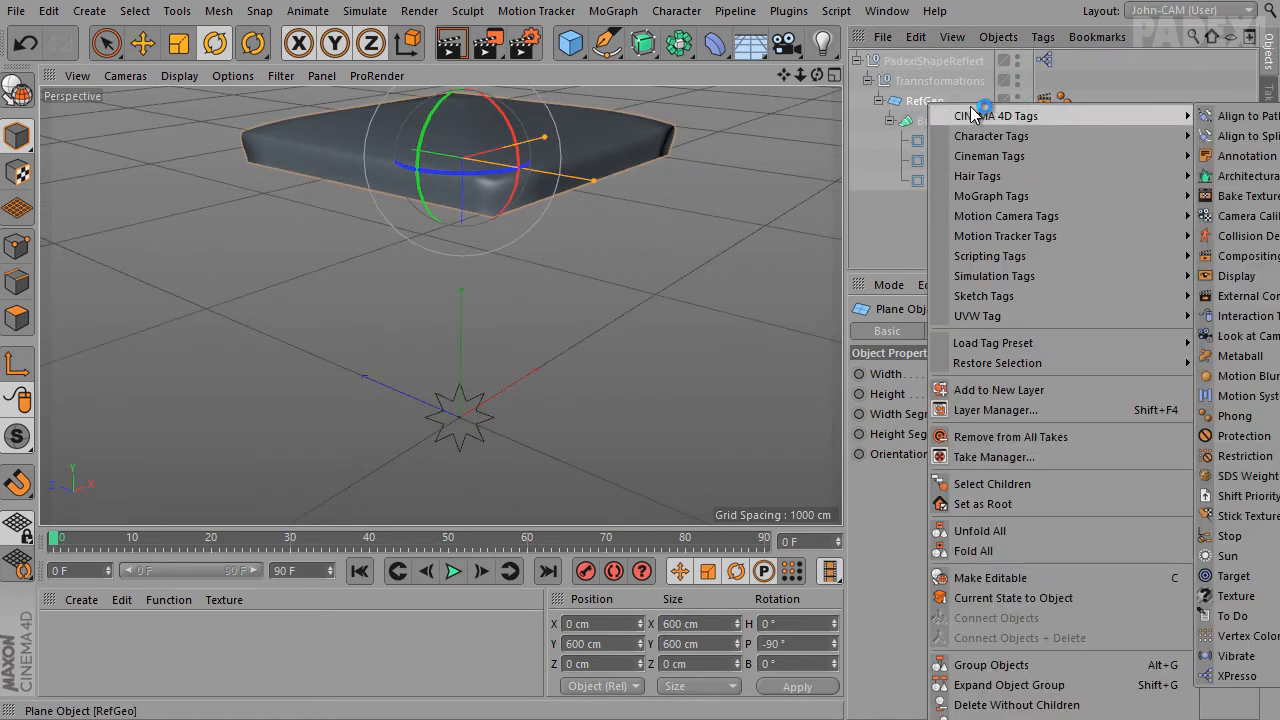
click(1245, 256)
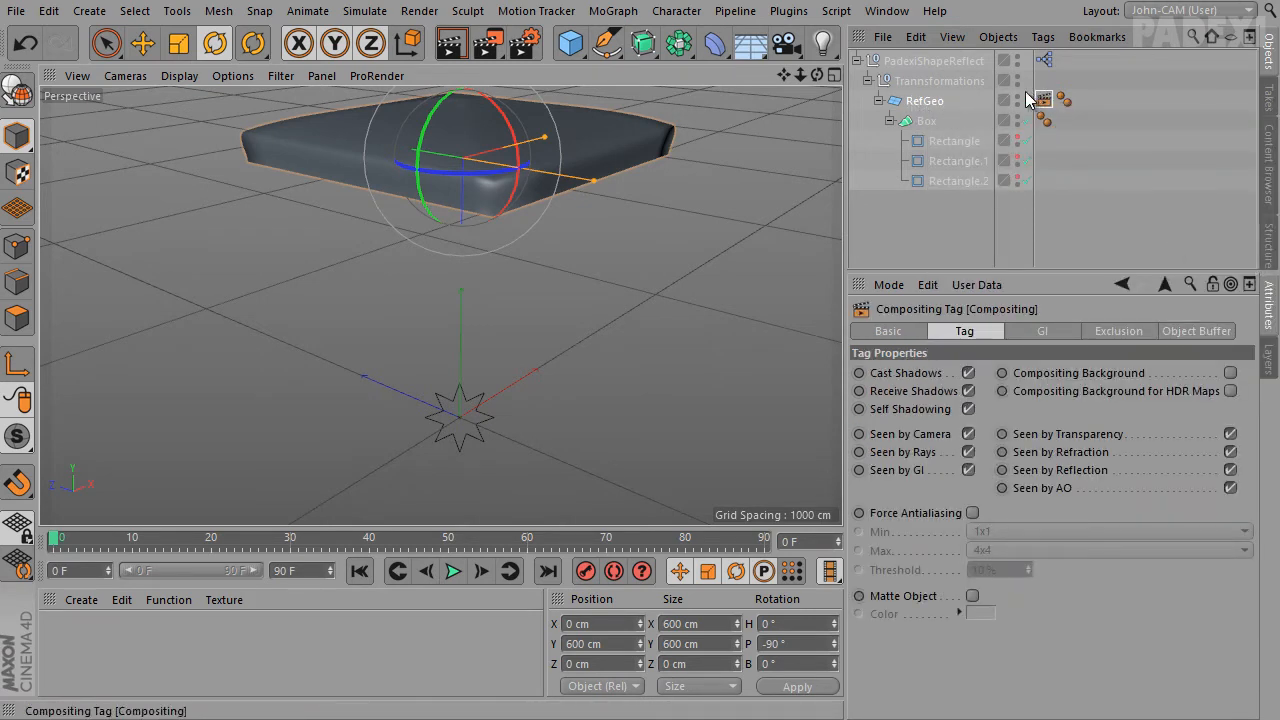
Add a second XPresso tag to the PadexiShapeReflect null
click(936, 60)
right_click(936, 60)
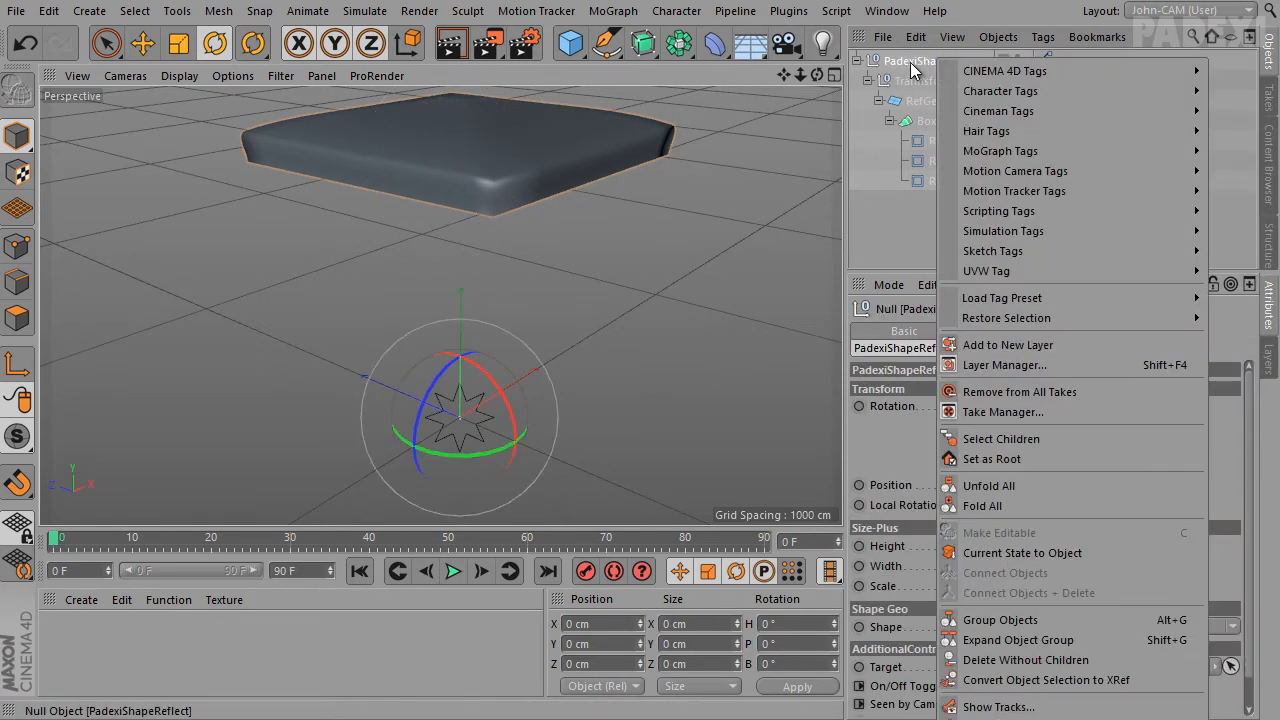
click(900, 64)
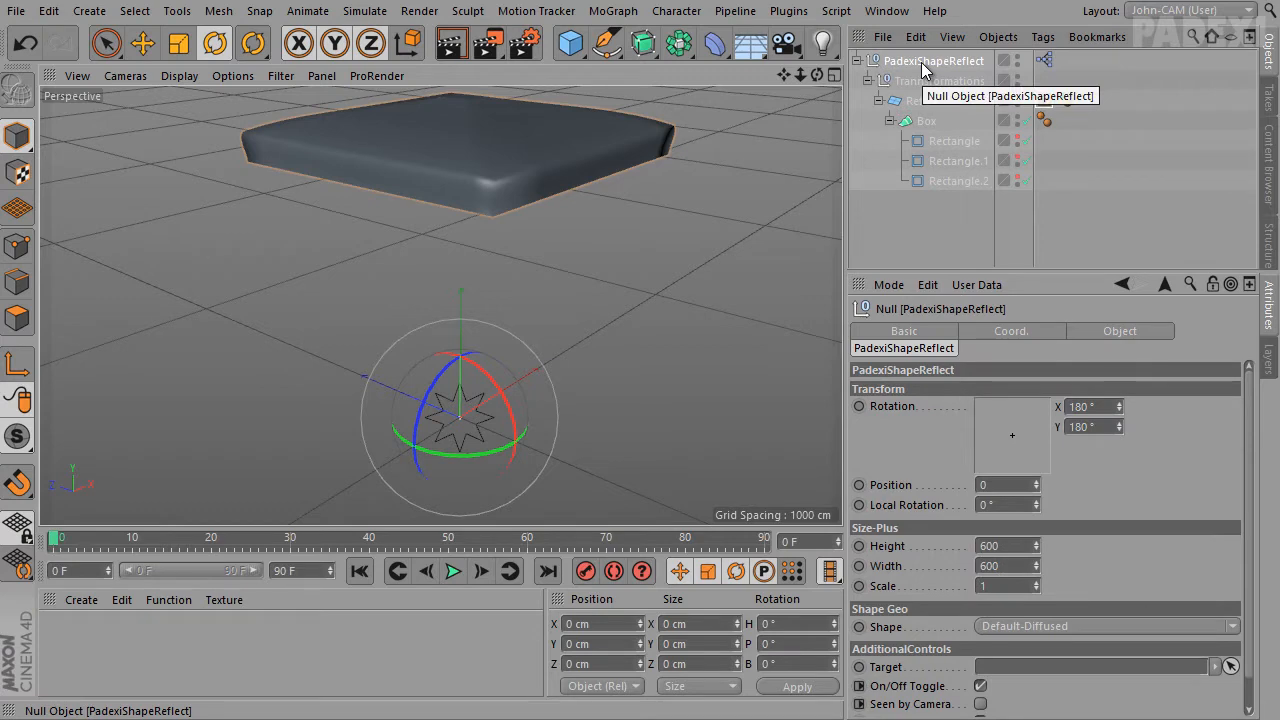
right_click(912, 62)
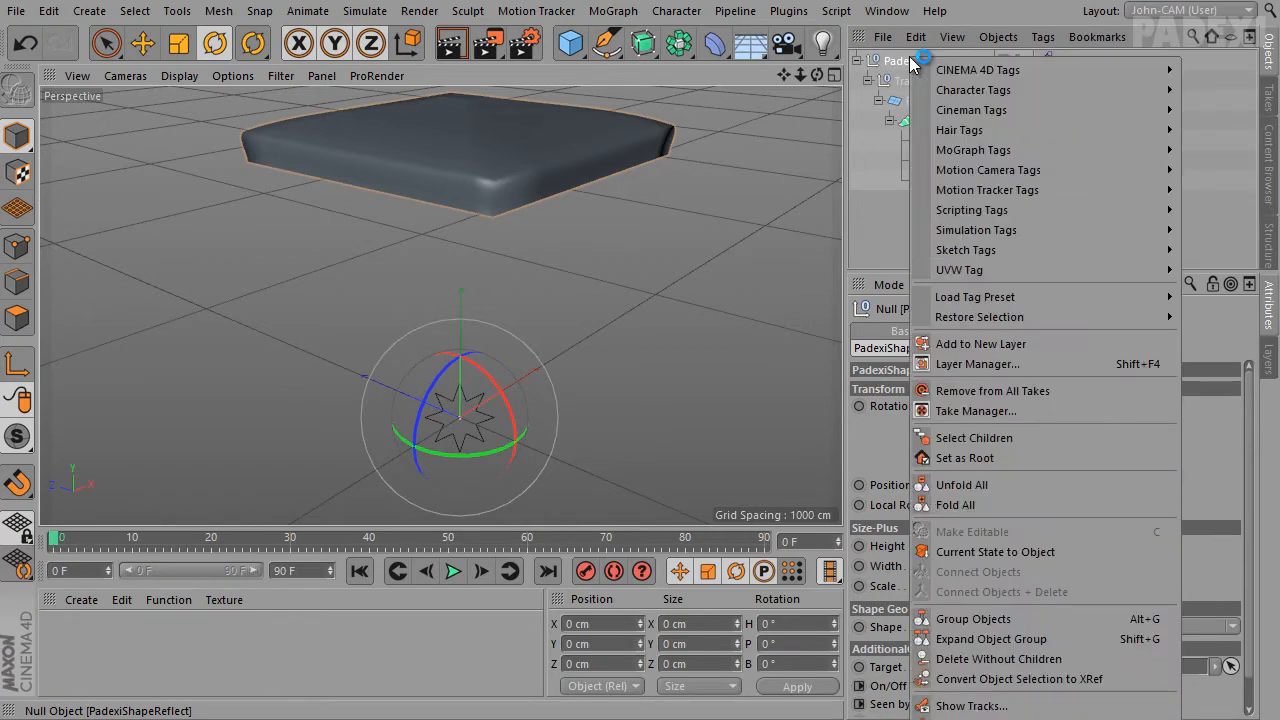
mouse_move(994, 69)
click(1267, 631)
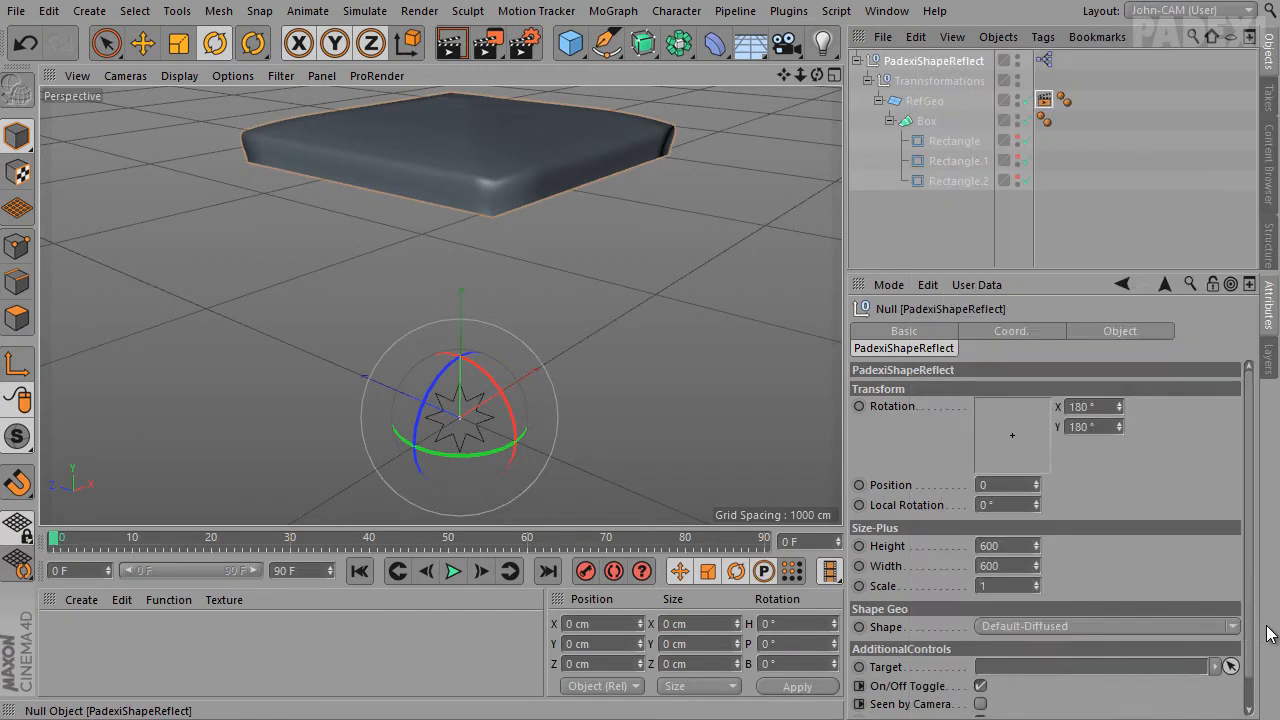
drag(577, 136, 620, 128)
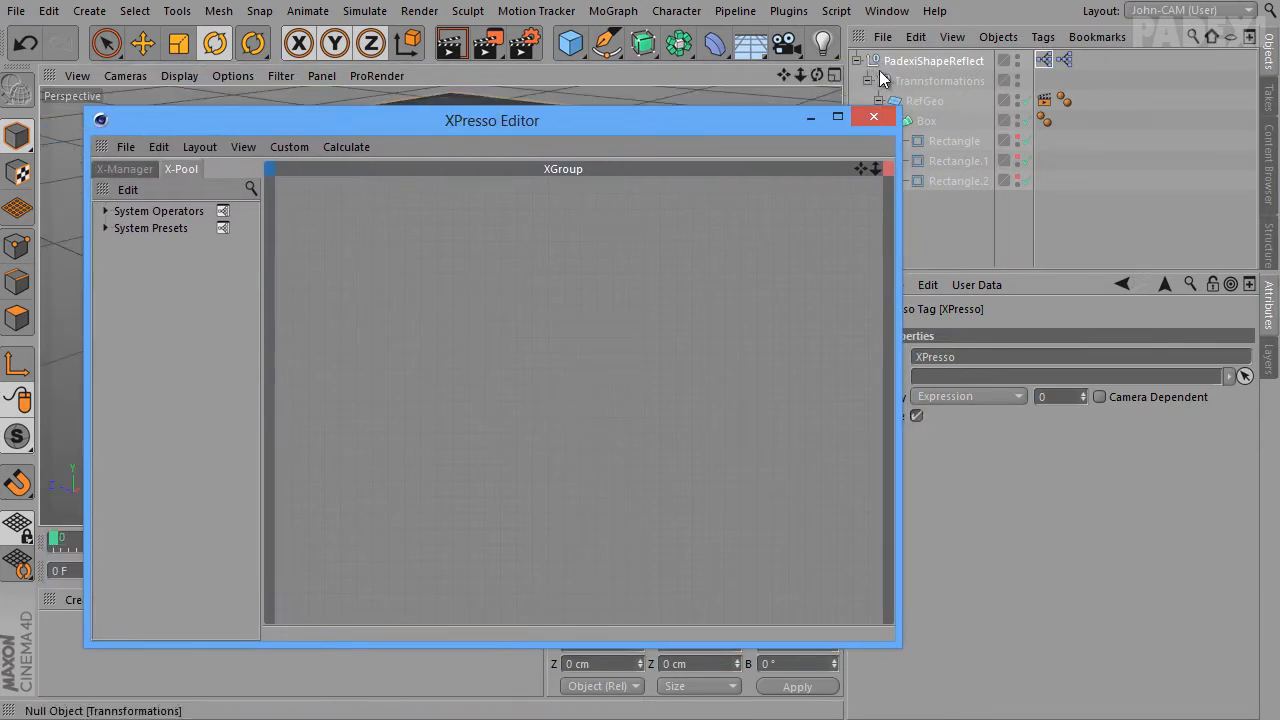
Add the PadexiShapeReflect null, RefGeo's Compositing tag, RefGeo and Box as nodes in the XPresso graph
drag(900, 62, 366, 348)
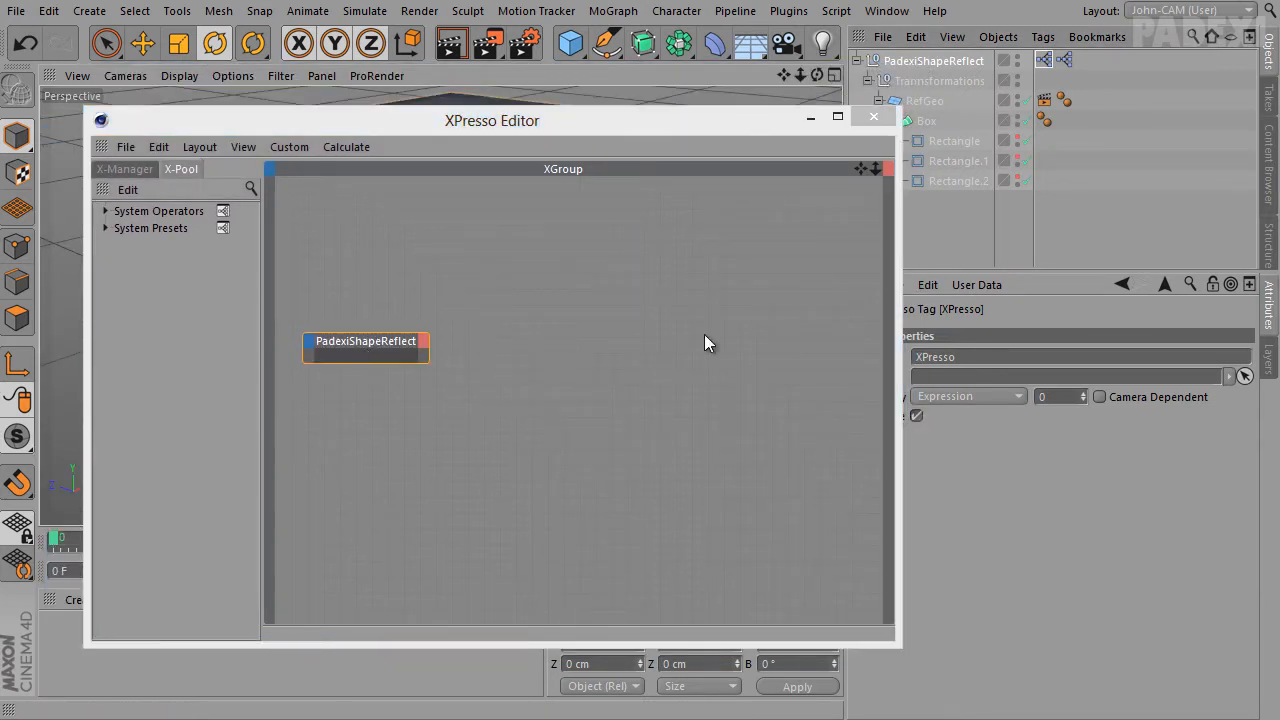
drag(754, 116, 726, 147)
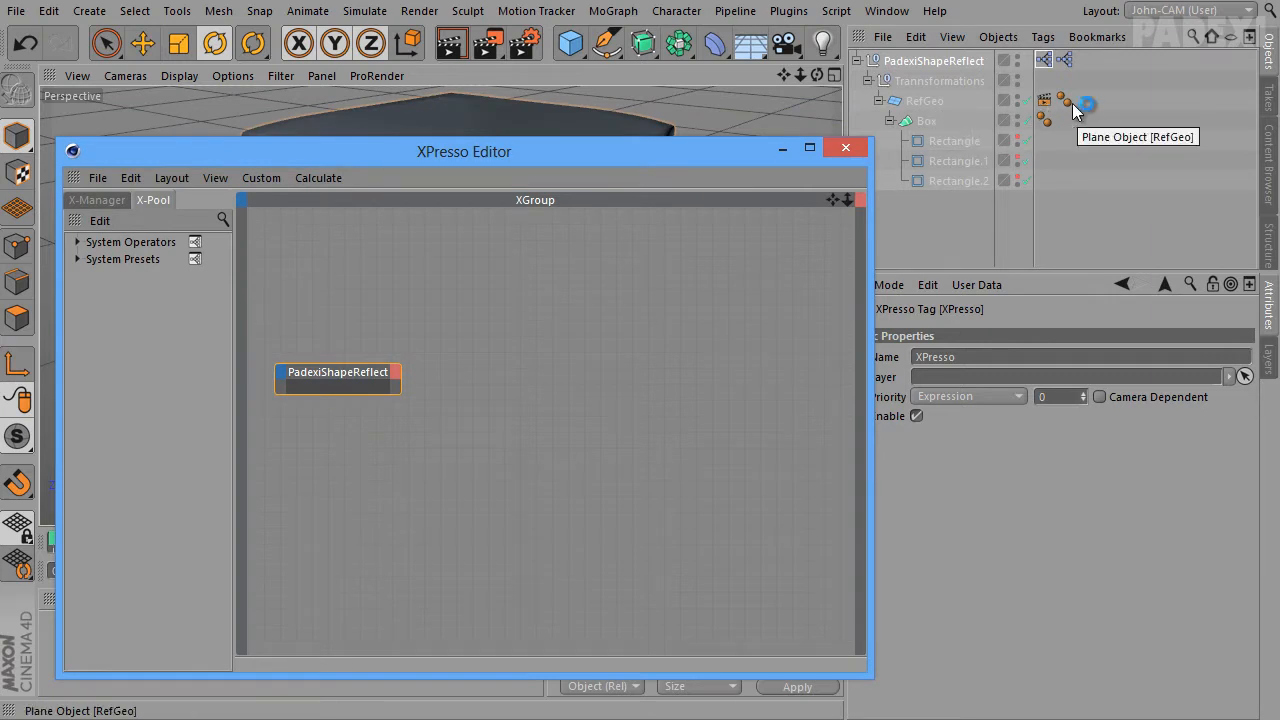
drag(1044, 100, 603, 409)
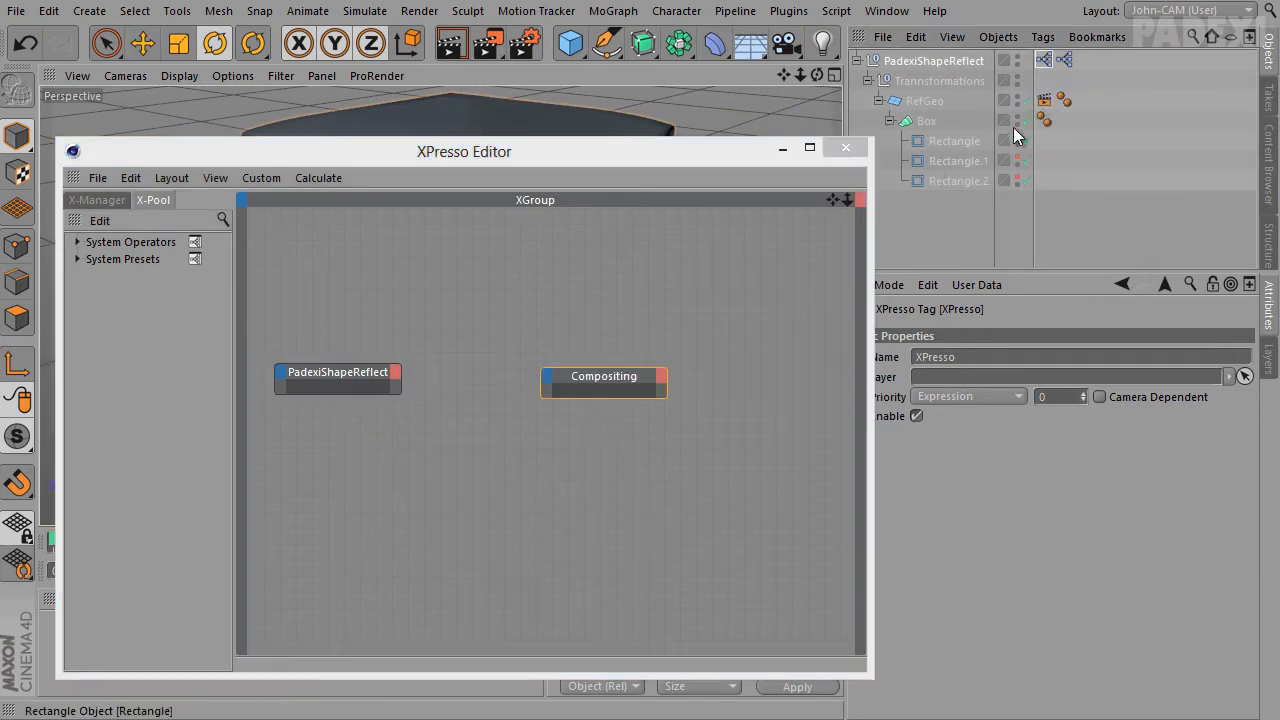
drag(924, 101, 681, 265)
drag(926, 121, 692, 332)
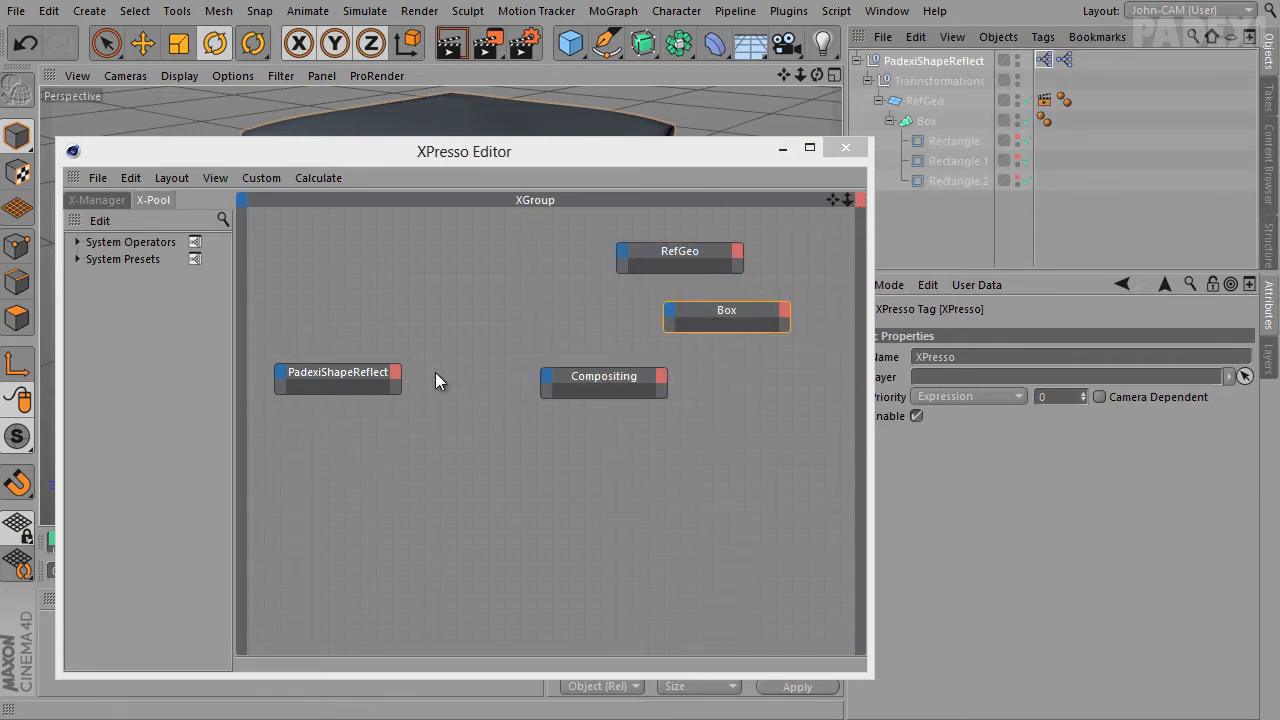
Add On/Off Toggle and Seen by Camera output ports to the PadexiShapeReflect node
drag(397, 363, 365, 317)
click(388, 307)
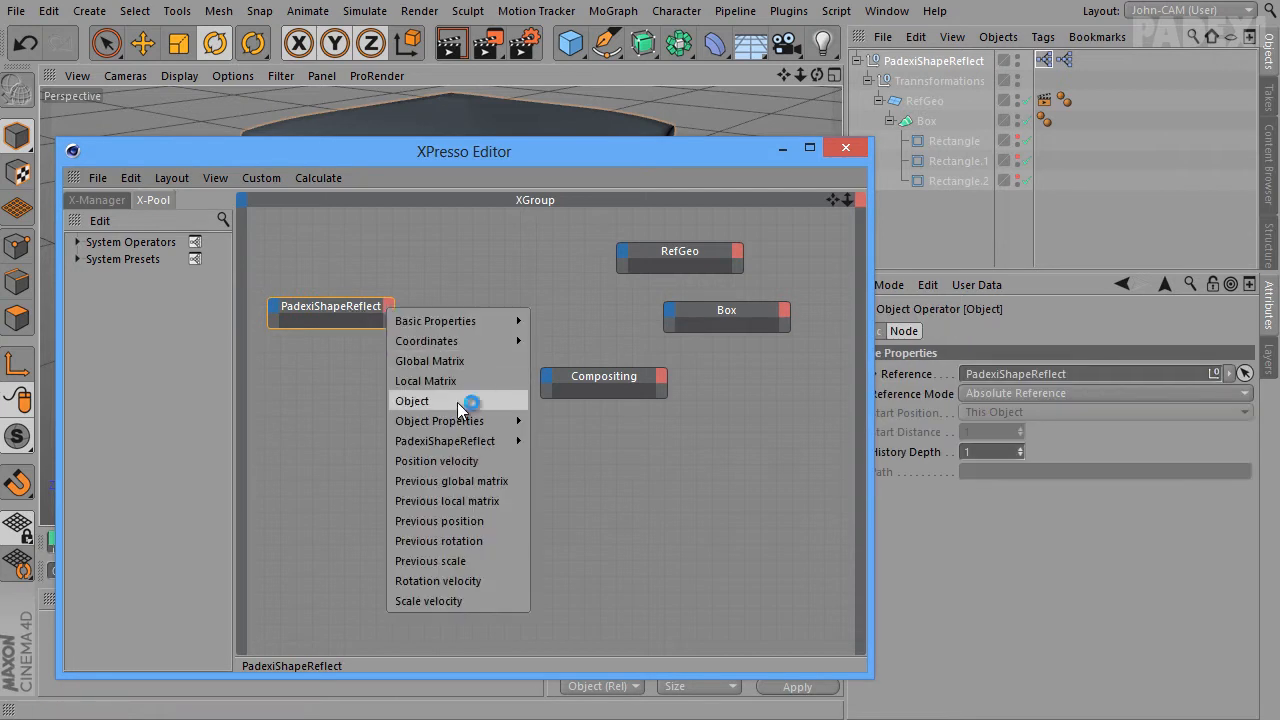
mouse_move(462, 441)
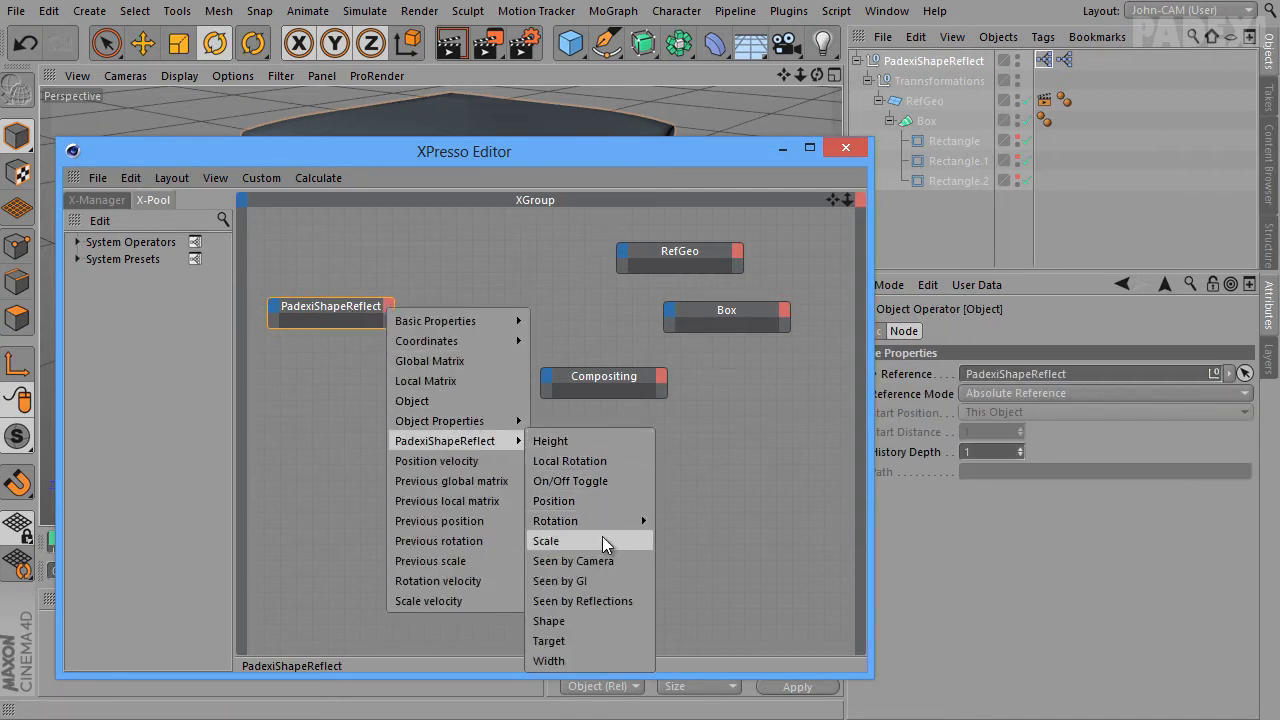
click(597, 481)
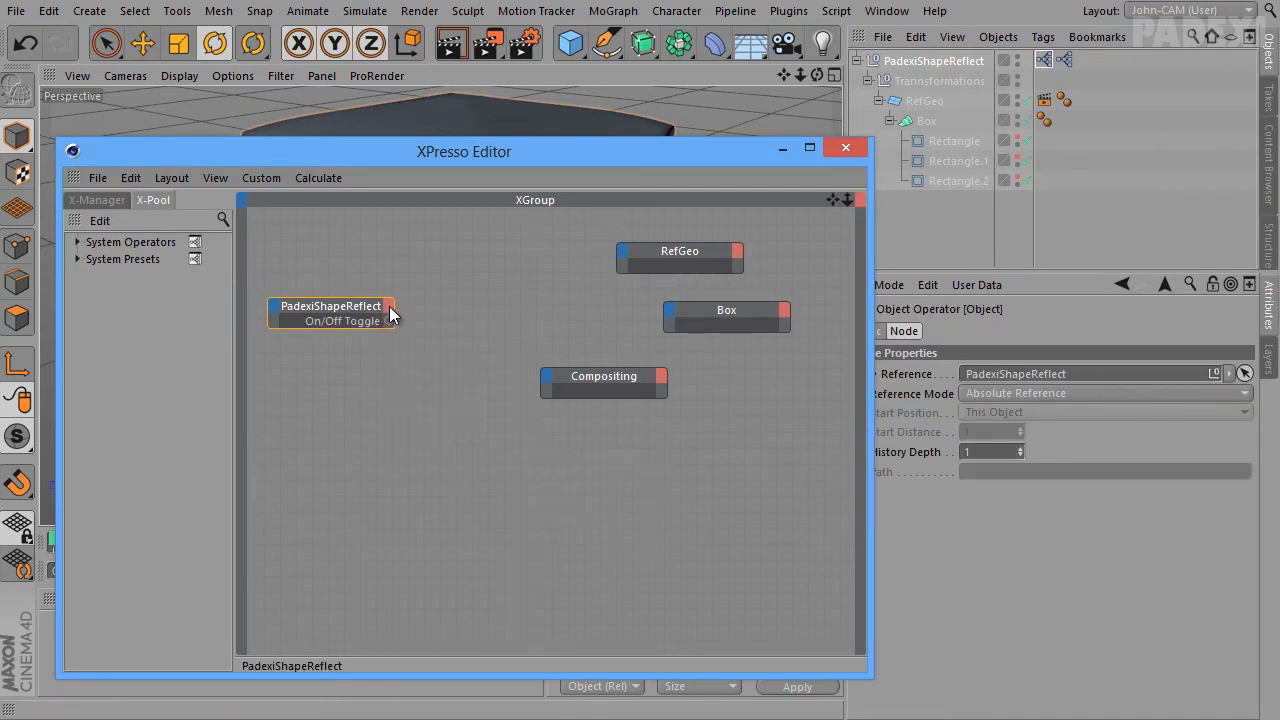
click(389, 306)
mouse_move(510, 441)
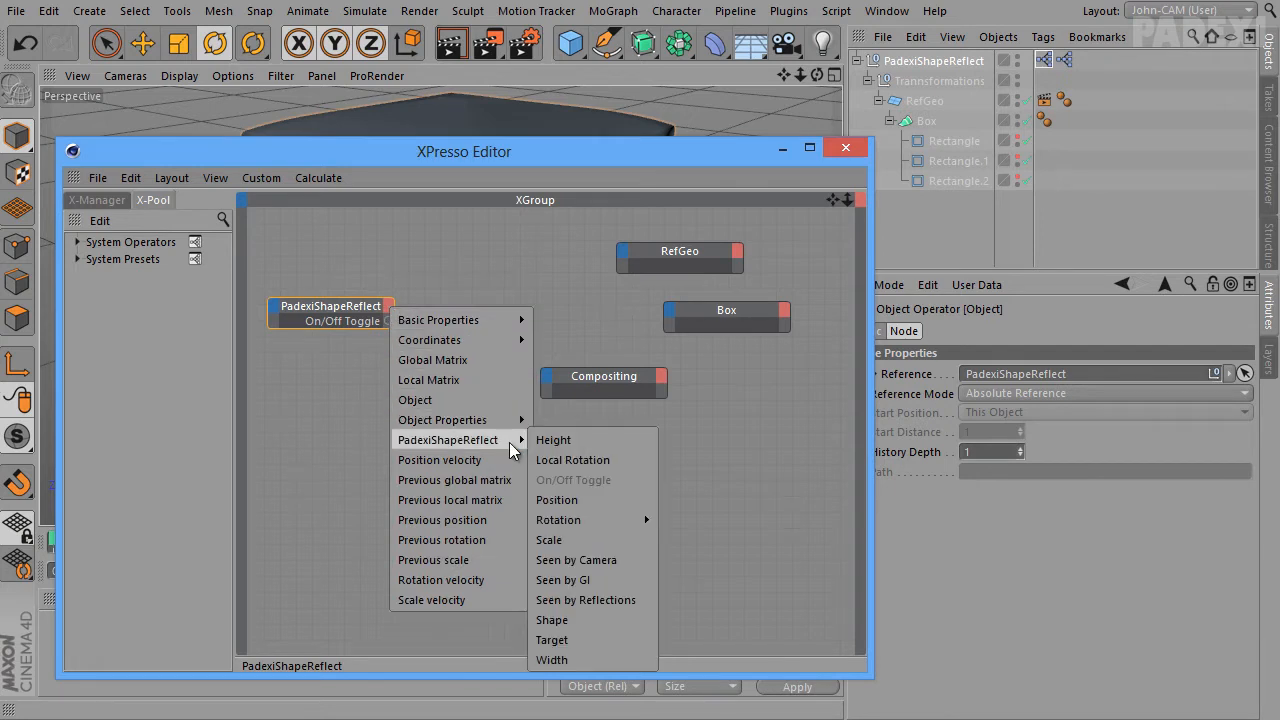
click(580, 560)
Add Seen by GI and Seen by Reflections output ports to the PadexiShapeReflect node and expand it to show all ports
click(389, 308)
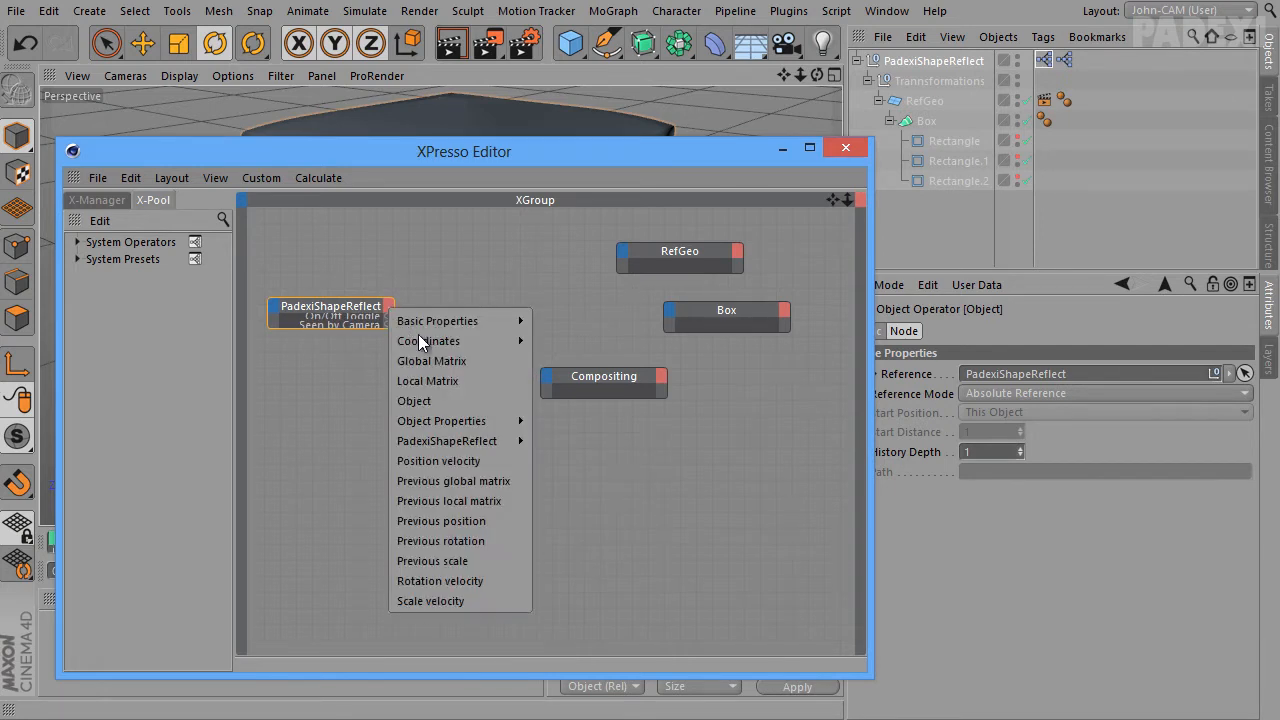
mouse_move(519, 447)
click(562, 581)
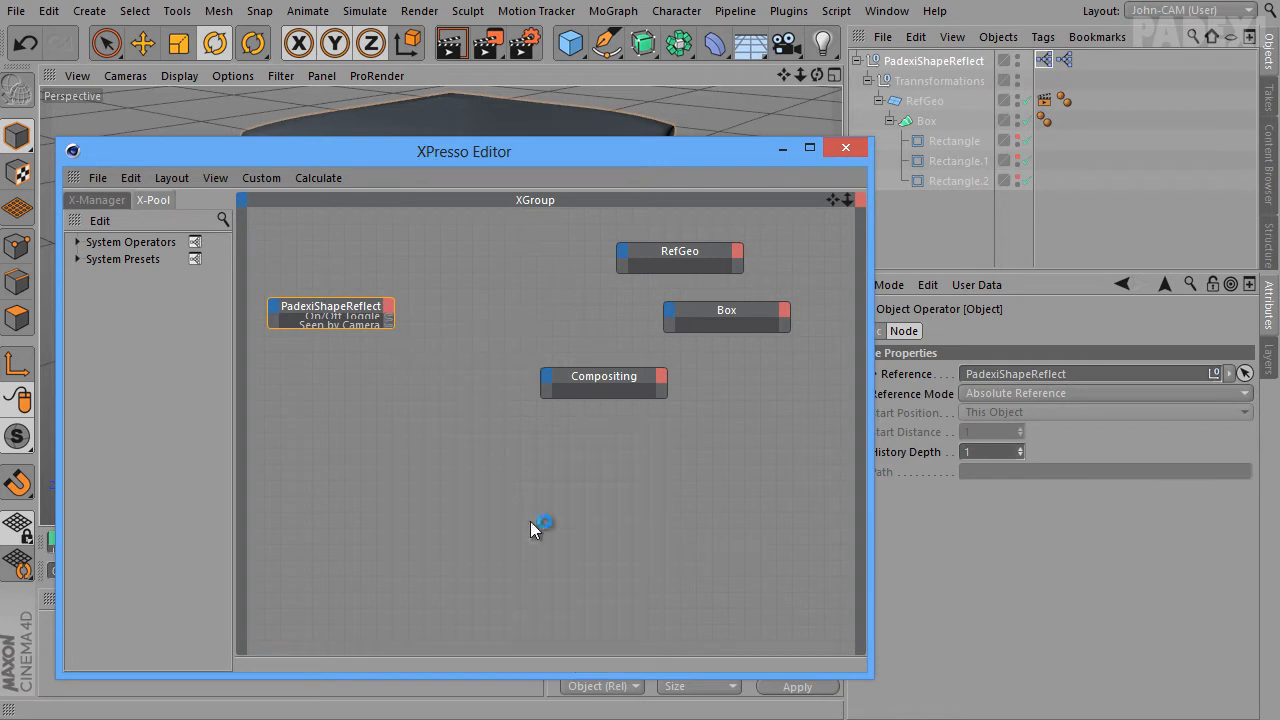
click(389, 306)
mouse_move(480, 438)
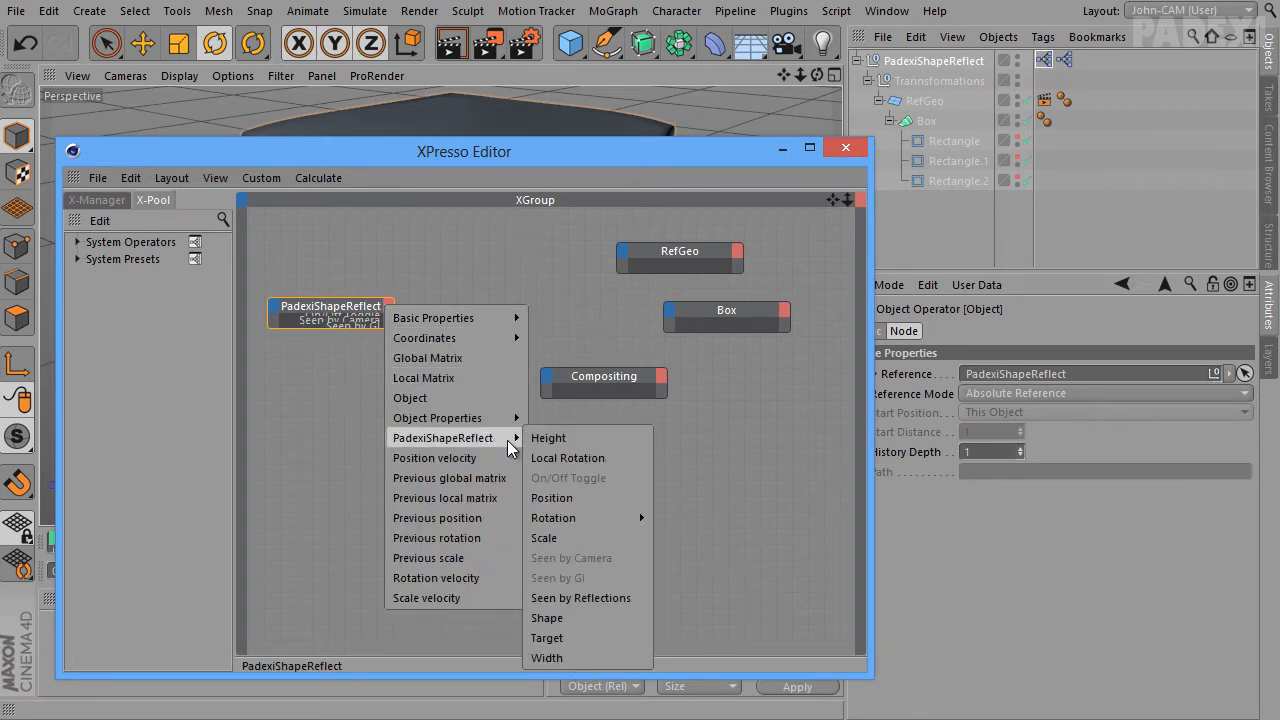
click(592, 597)
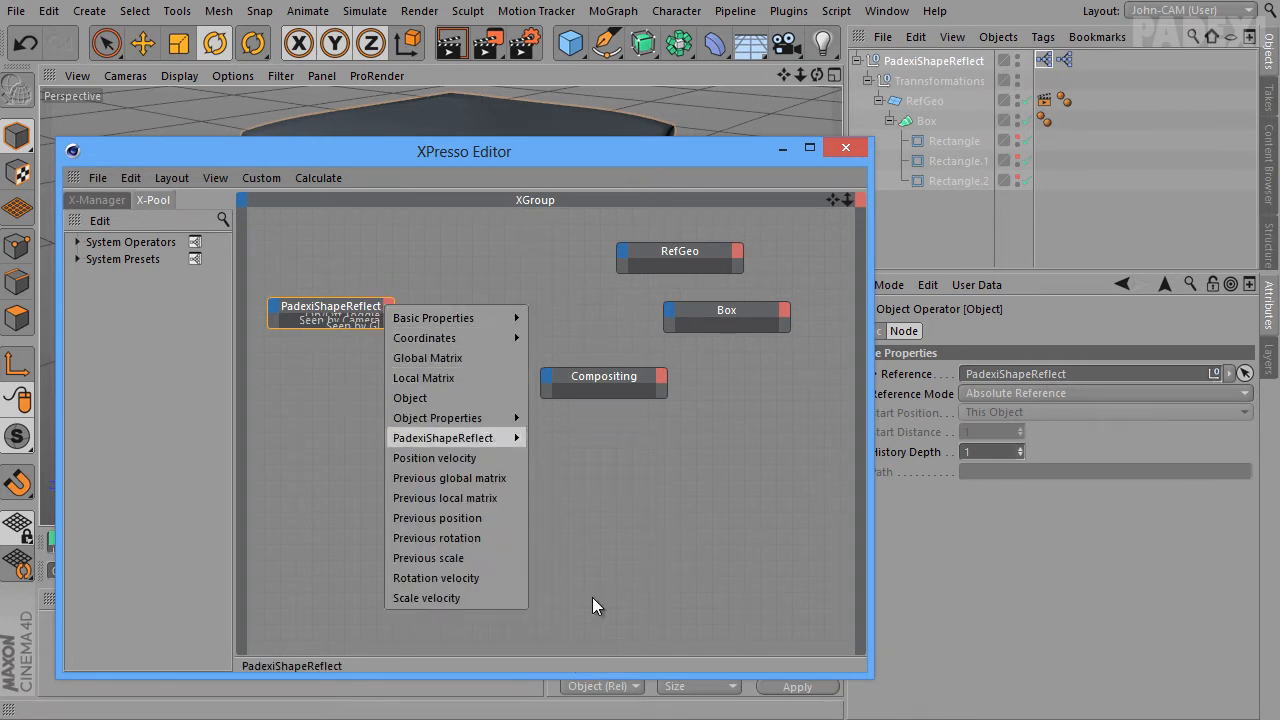
double_click(340, 309)
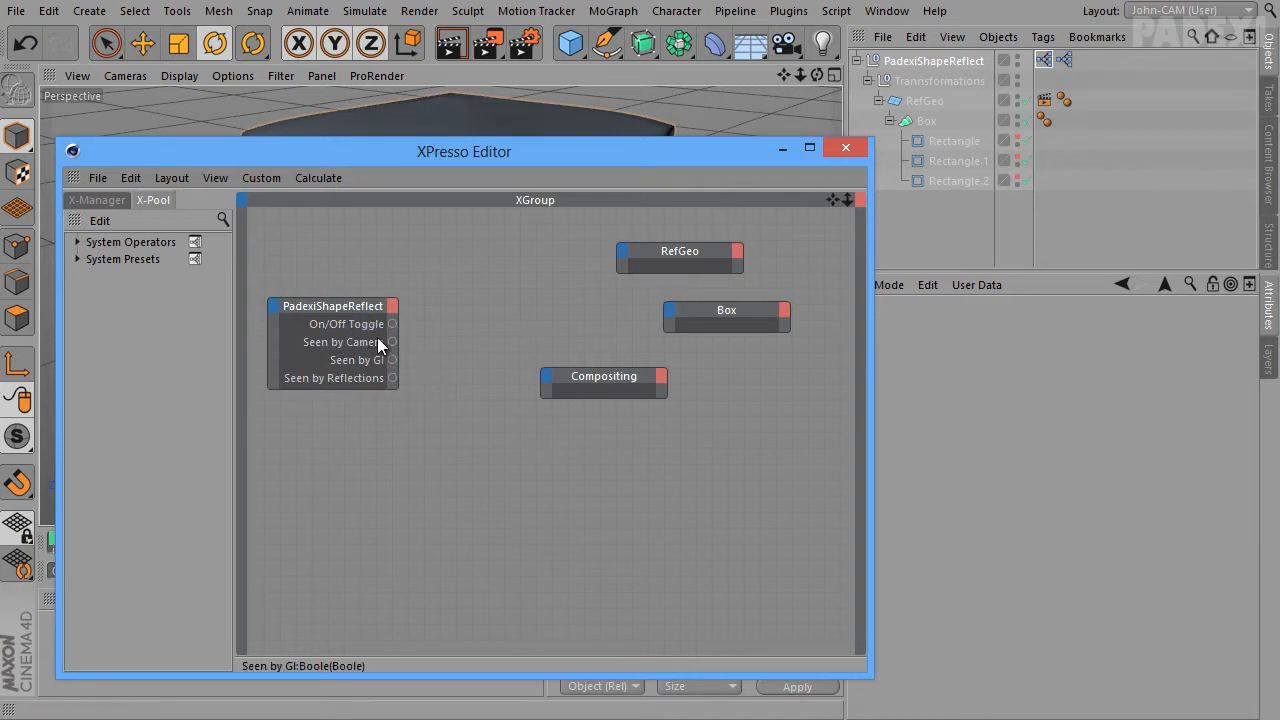
drag(327, 315, 341, 309)
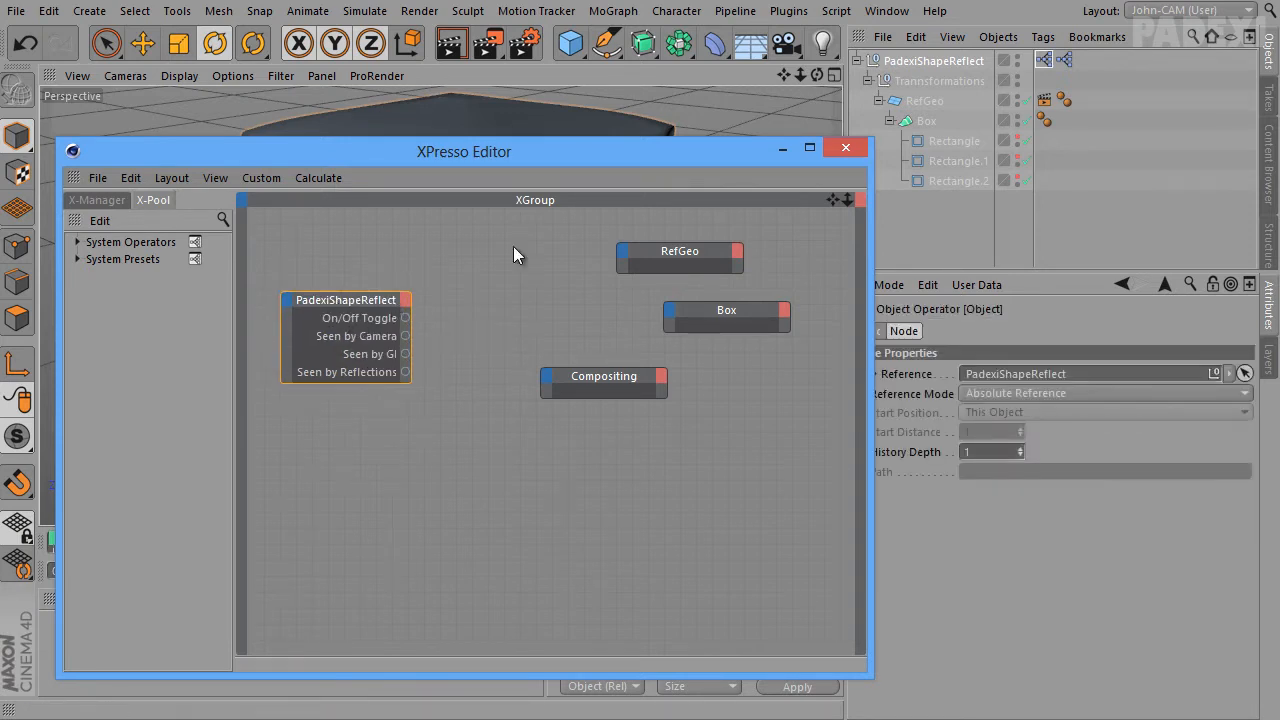
Reposition the Compositing node below Box, add Seen by Camera and Seen by GI input ports, and expand the node
drag(625, 380, 692, 428)
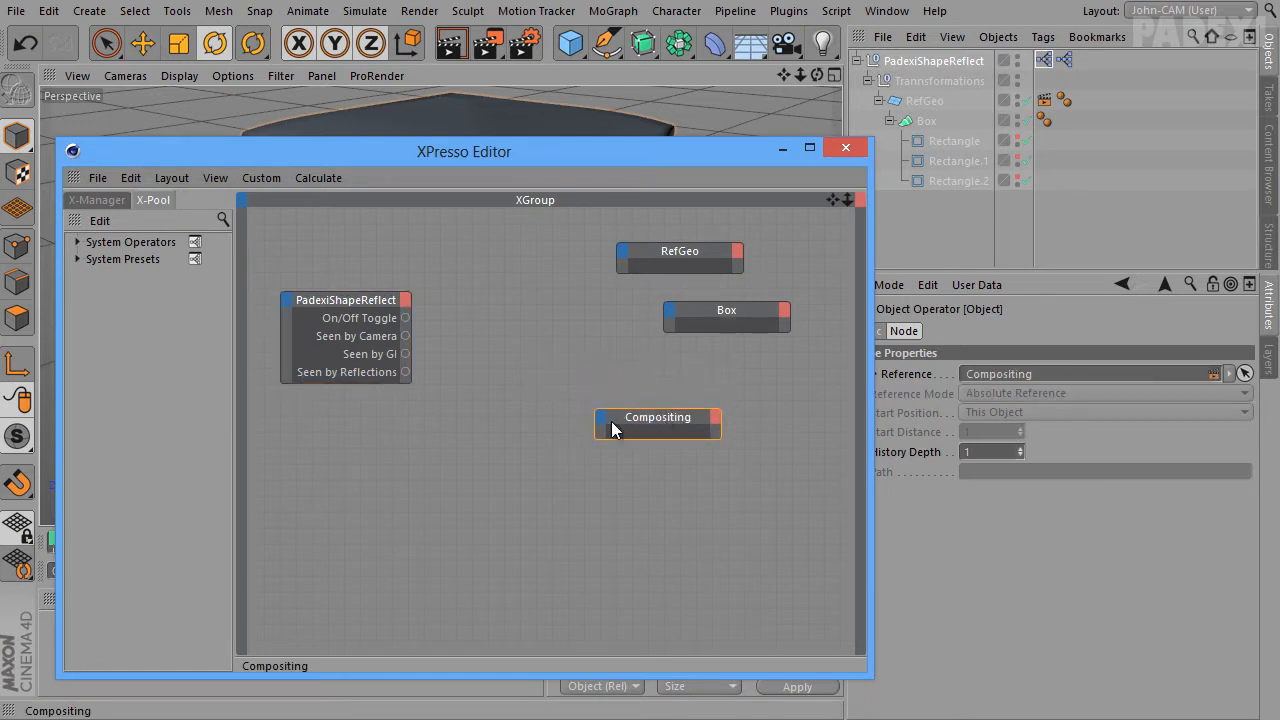
click(604, 421)
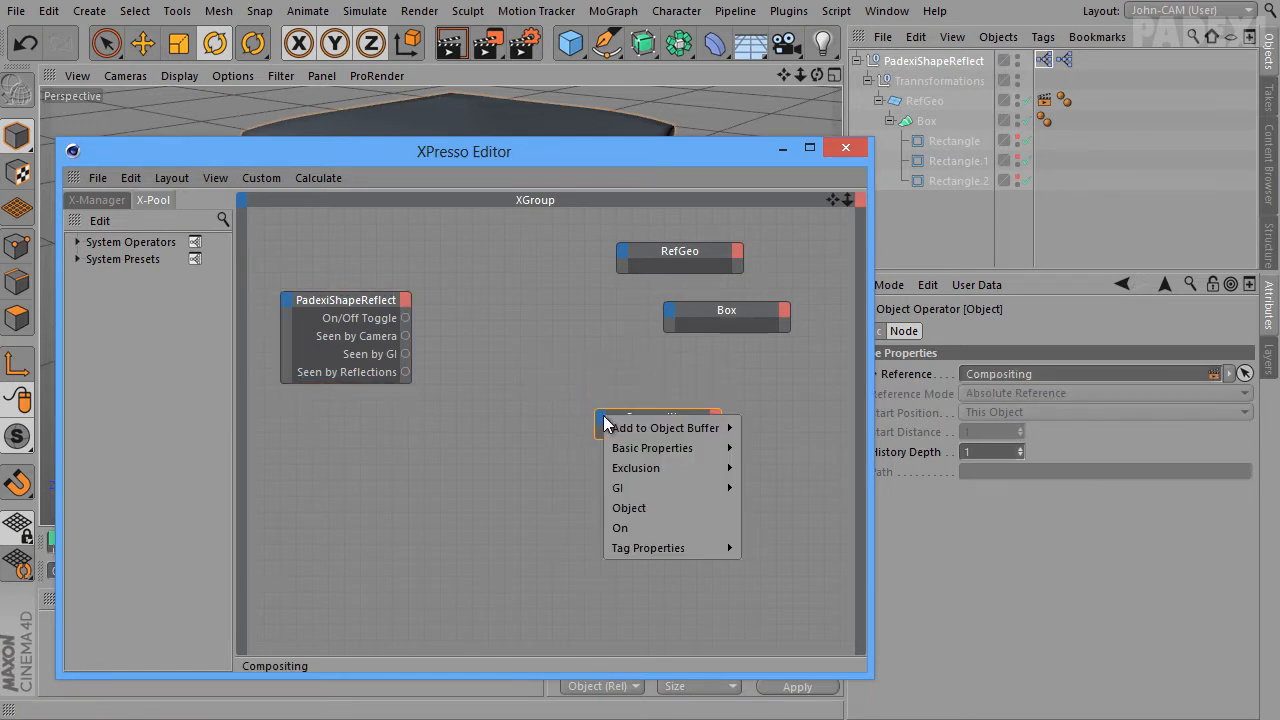
mouse_move(670, 545)
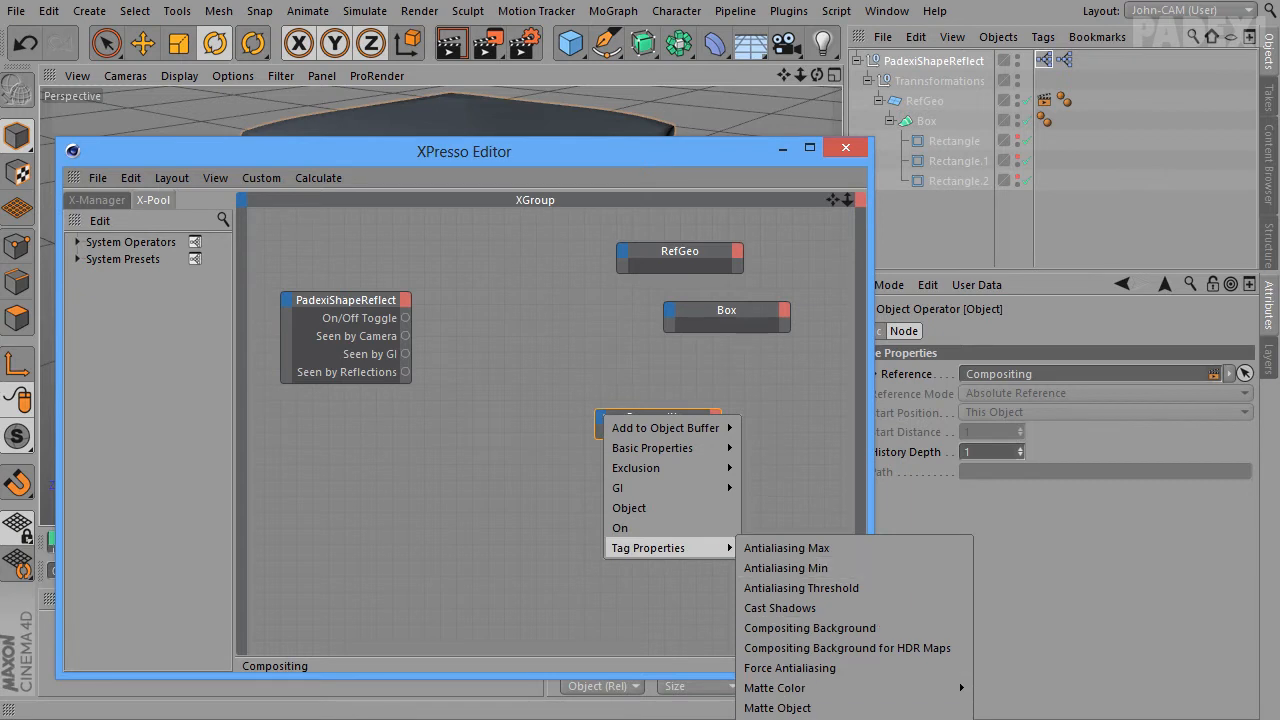
click(778, 718)
click(600, 418)
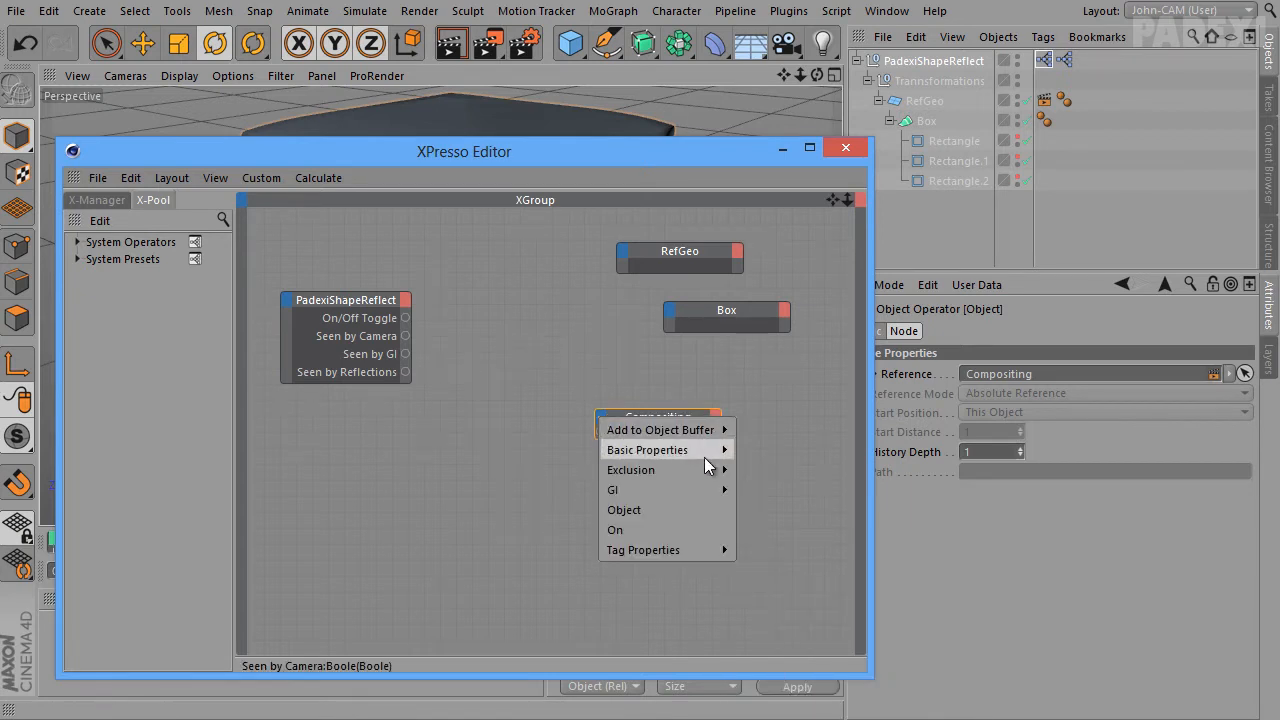
mouse_move(704, 465)
mouse_move(708, 550)
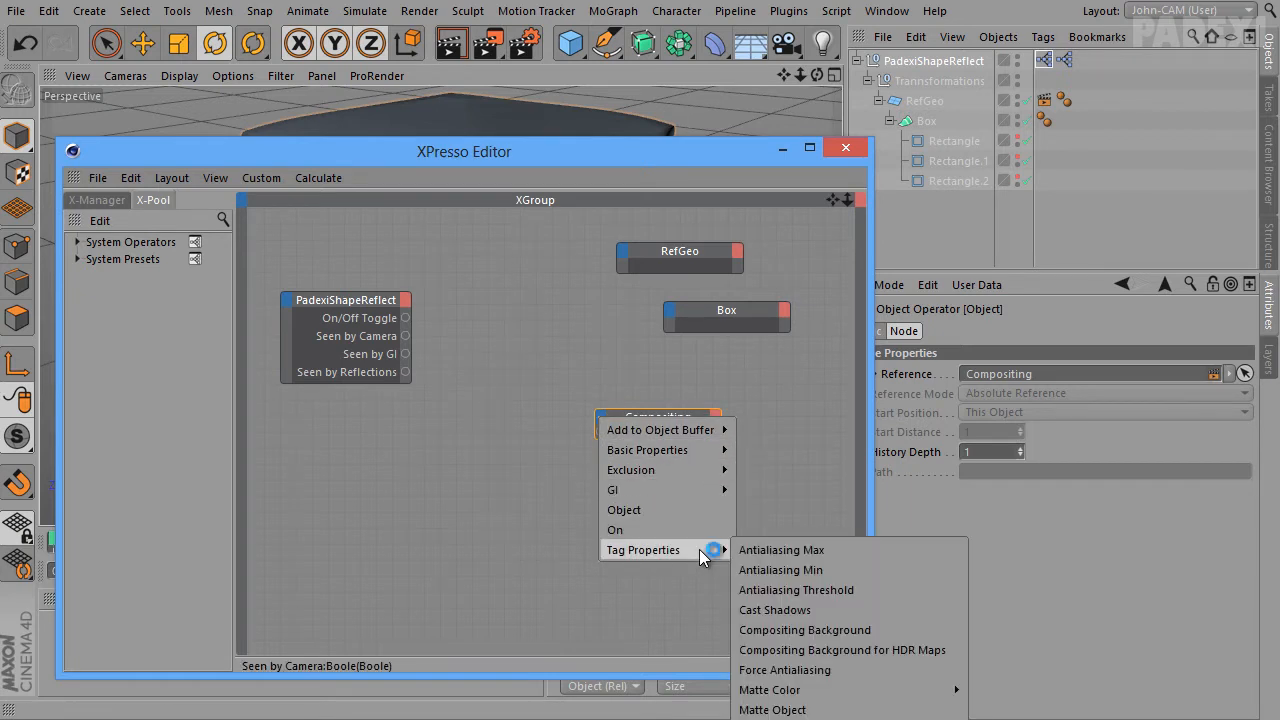
click(778, 718)
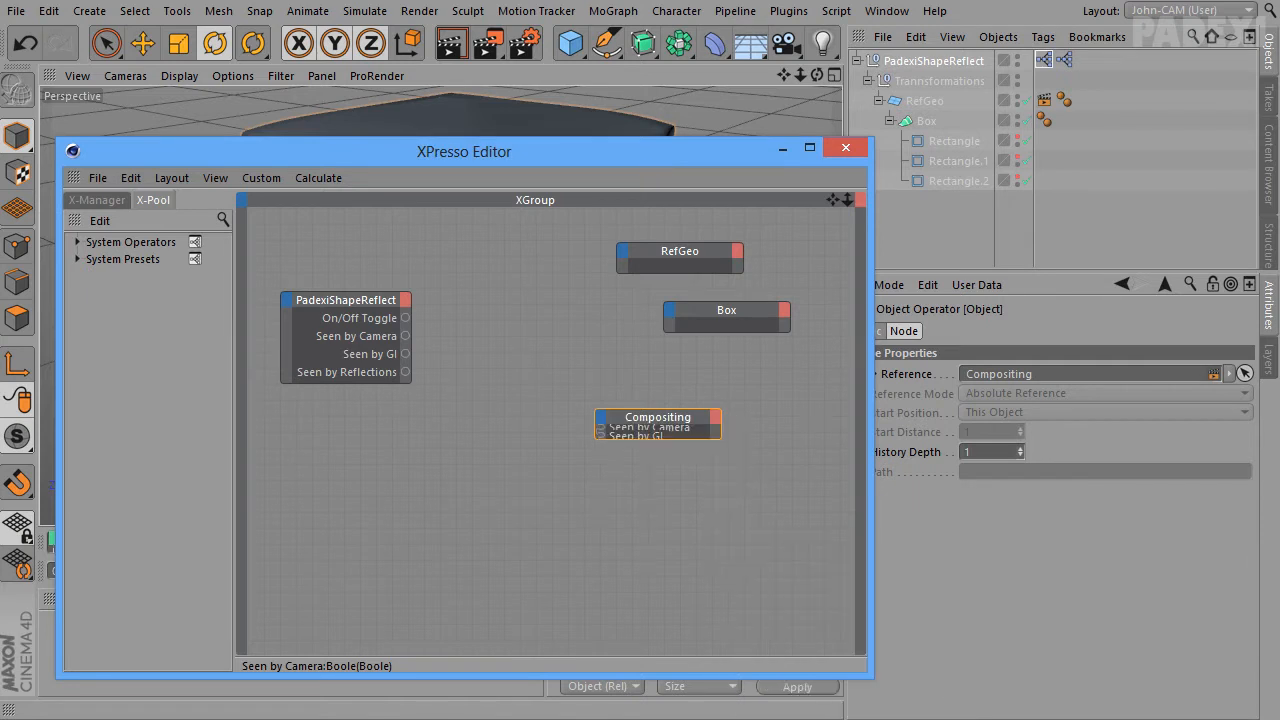
double_click(625, 418)
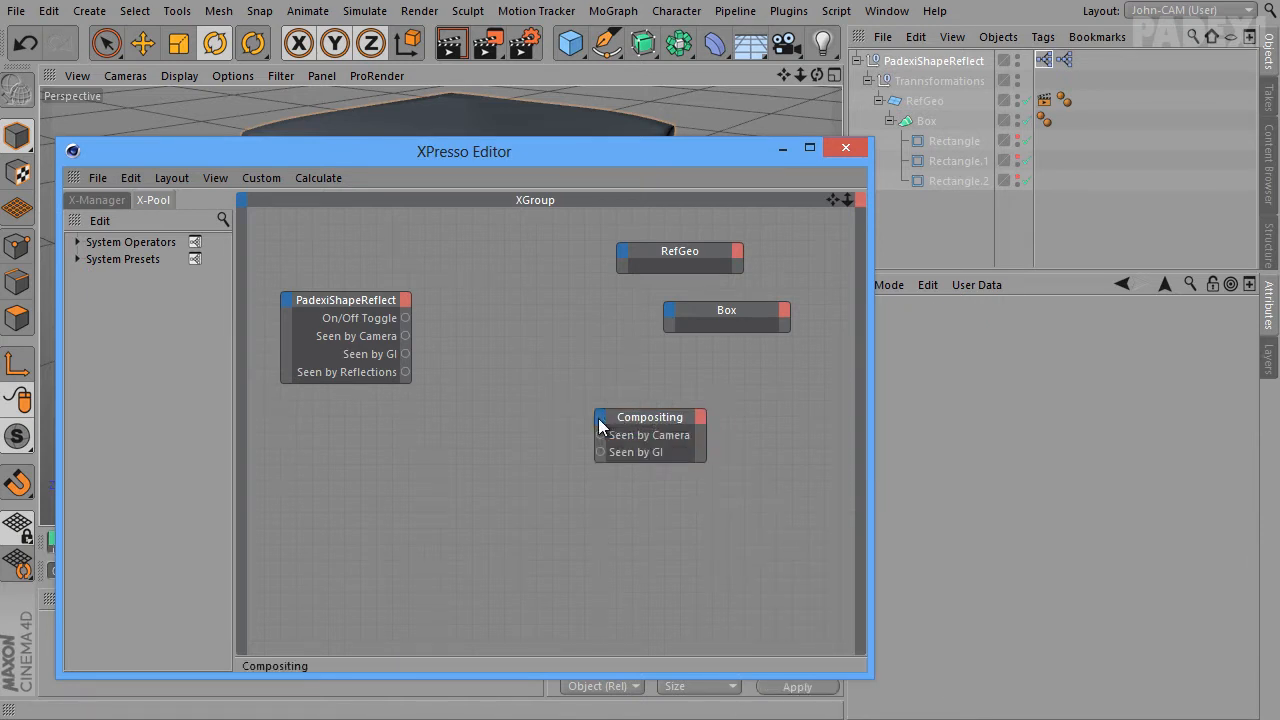
Add a Seen by Reflection input port to the Compositing node, expand the node and reposition it
click(599, 418)
mouse_move(665, 548)
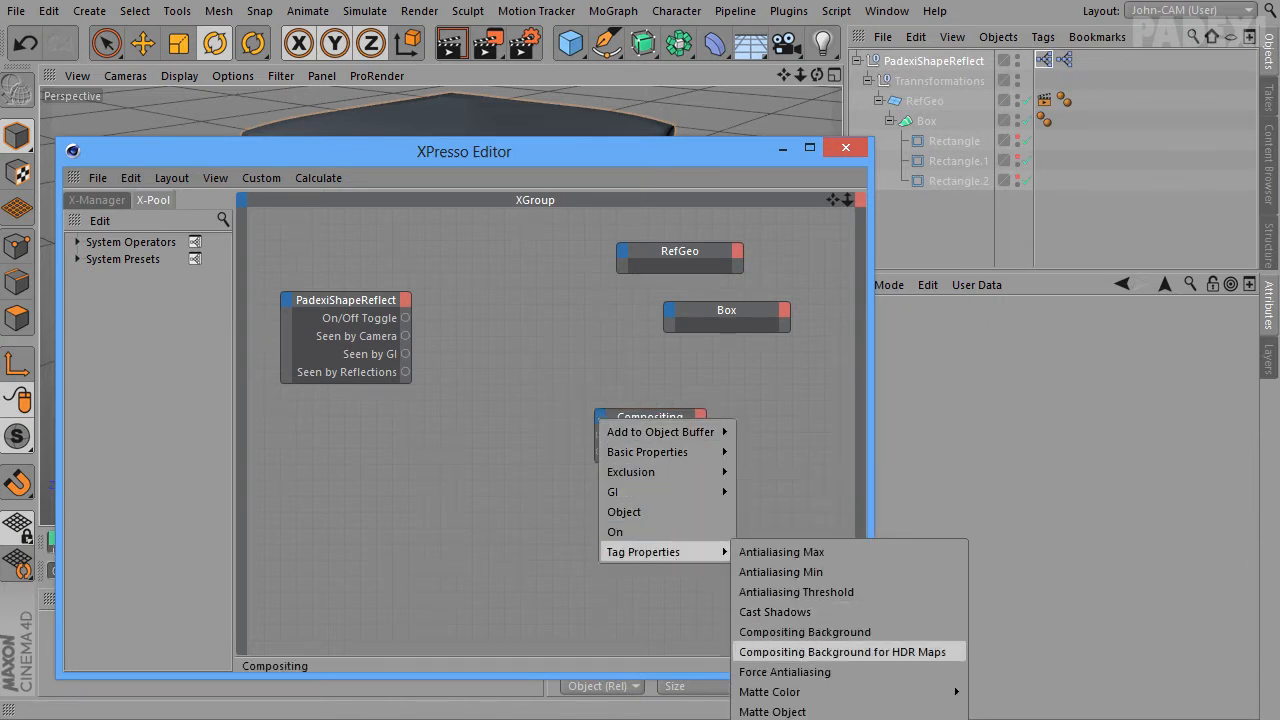
click(760, 718)
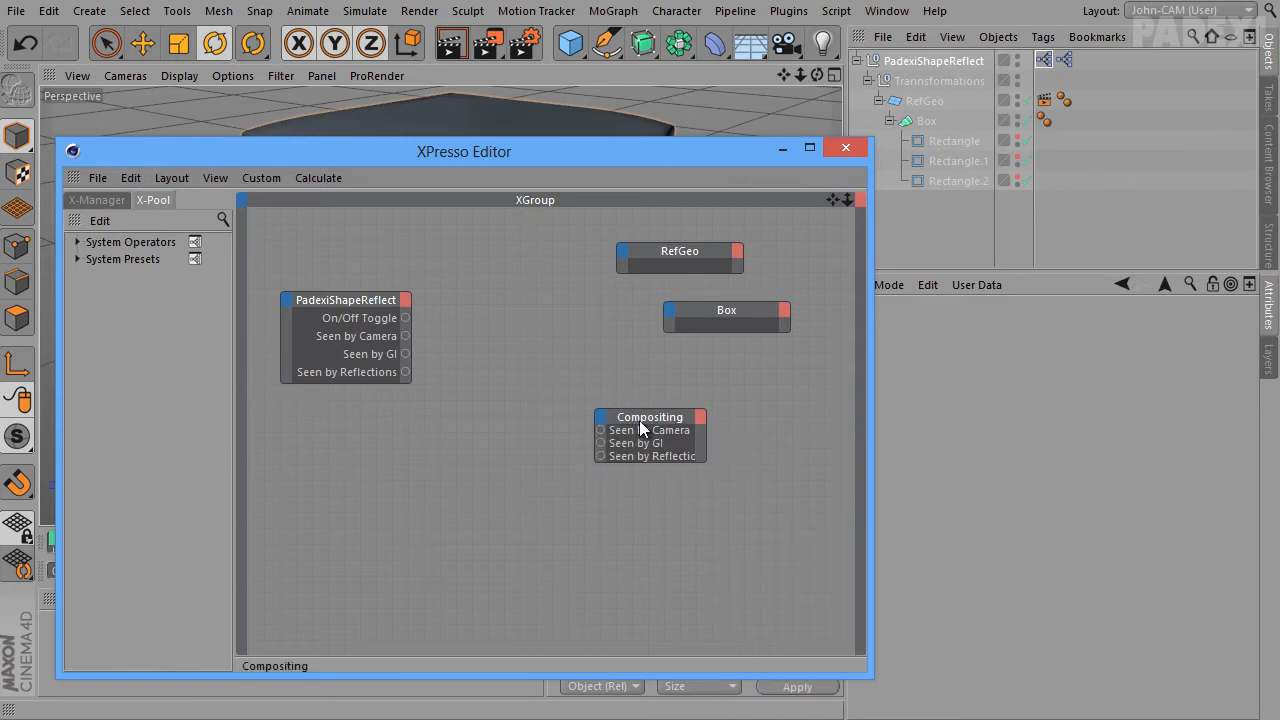
double_click(641, 420)
drag(641, 420, 611, 442)
Rearrange the RefGeo and Box nodes and add an Enabled input port to RefGeo
click(680, 258)
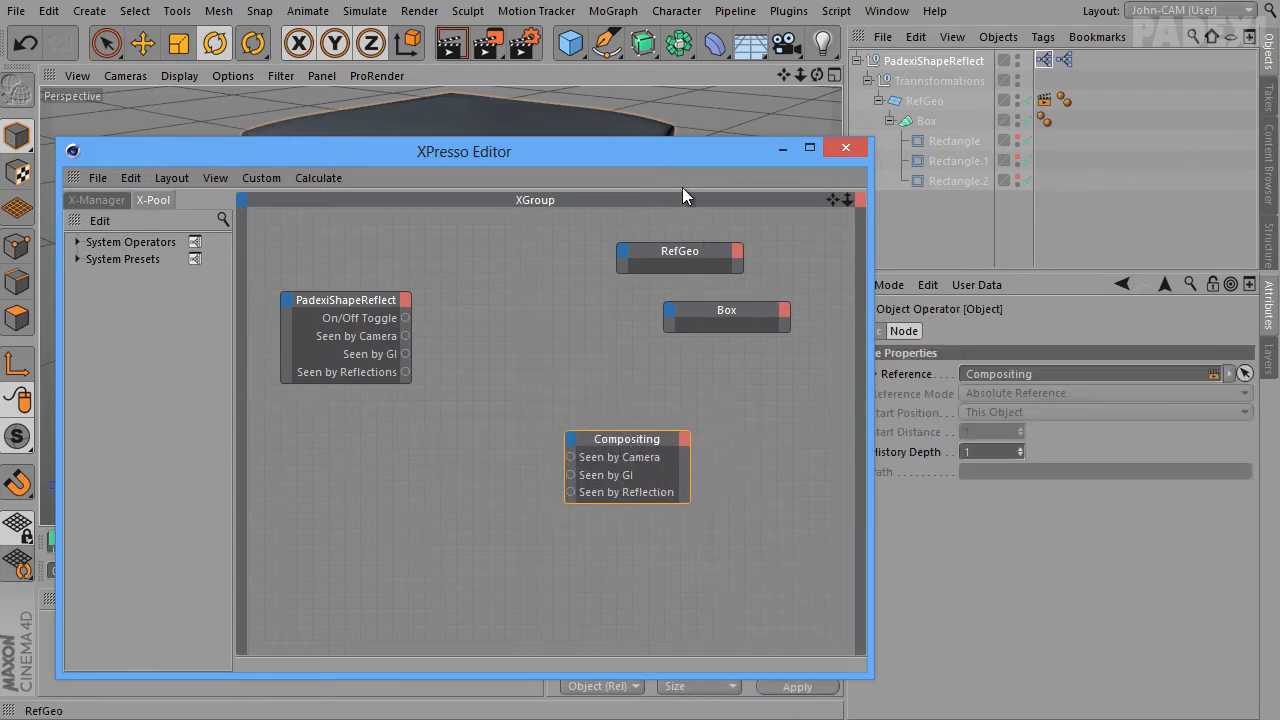
drag(686, 257, 702, 239)
drag(712, 336, 688, 304)
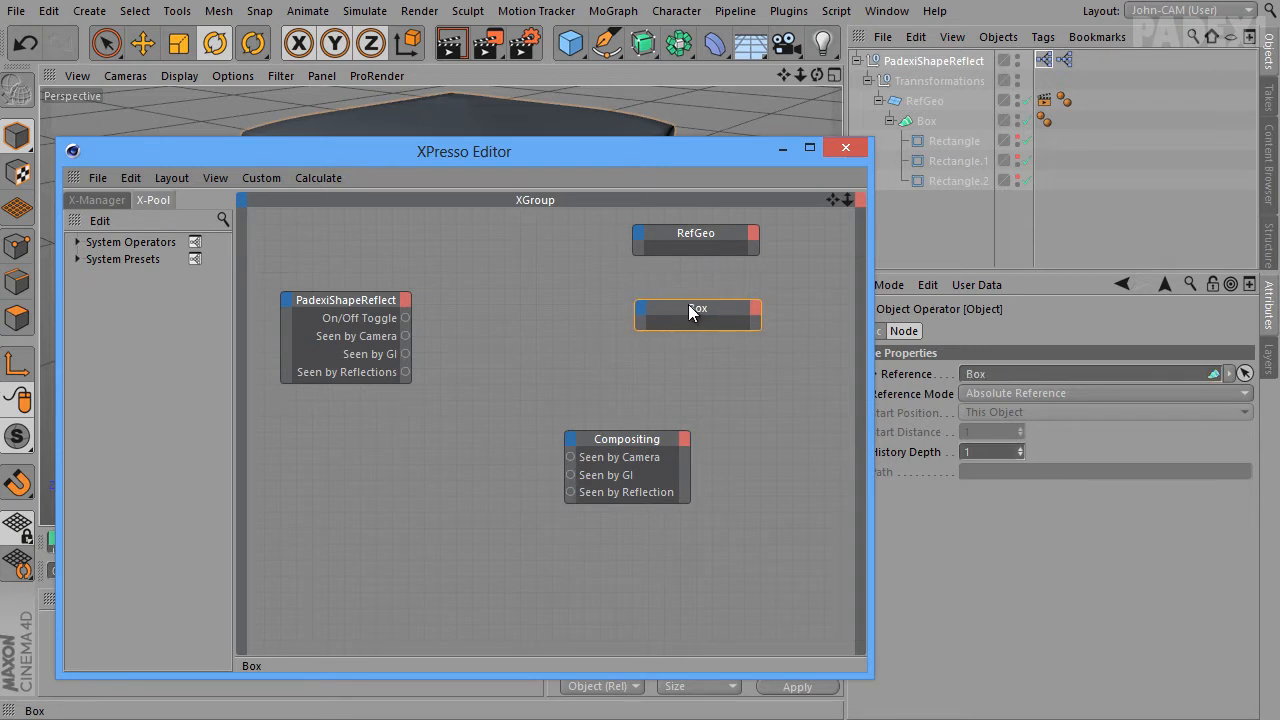
click(686, 235)
drag(680, 240, 666, 240)
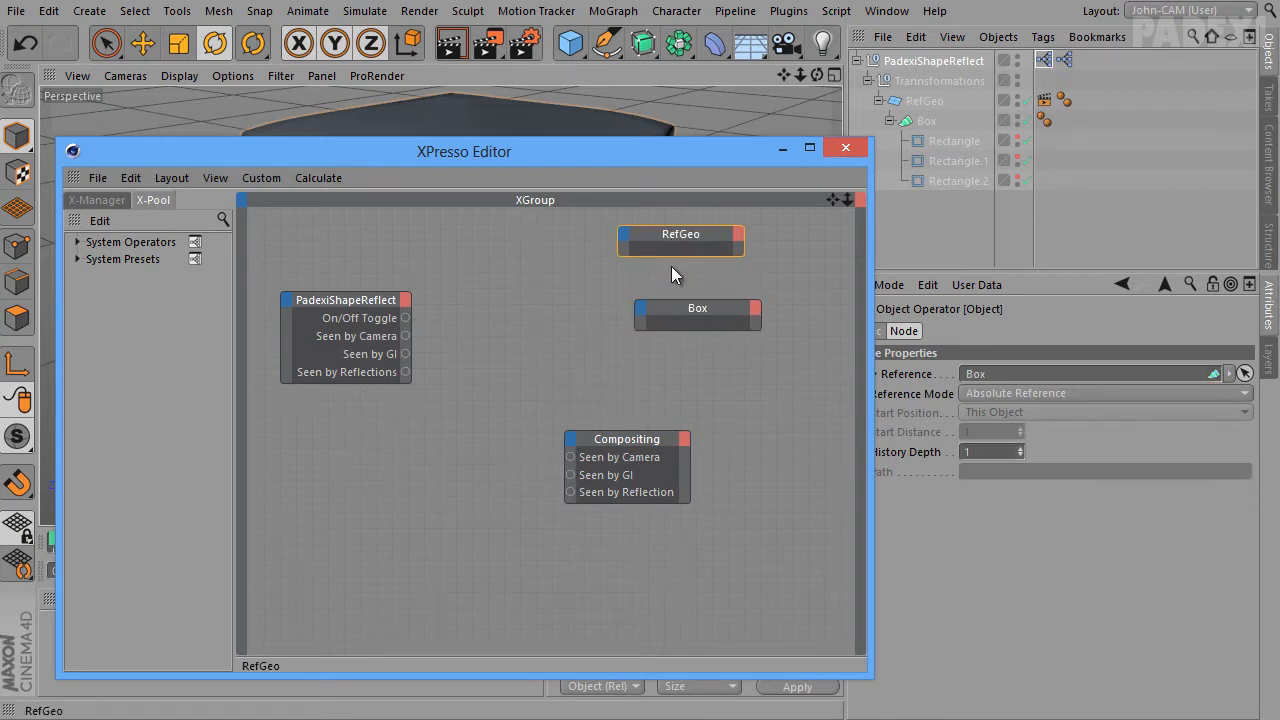
click(622, 236)
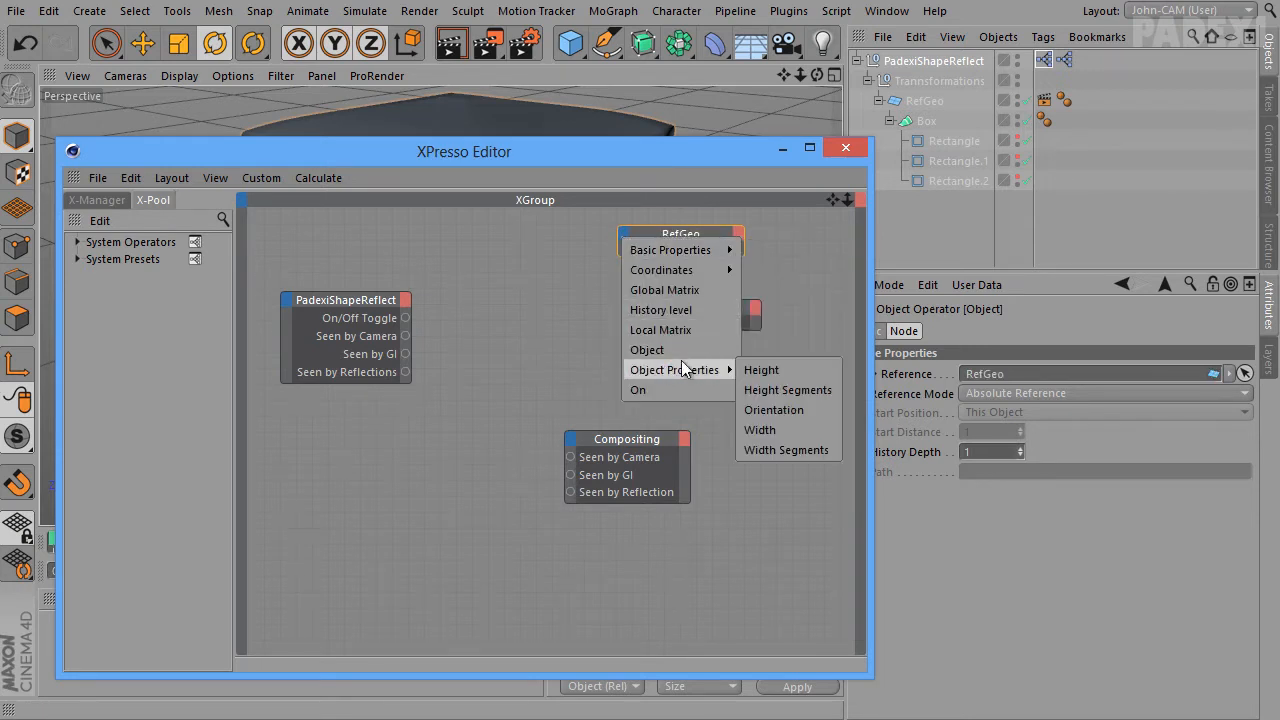
mouse_move(693, 251)
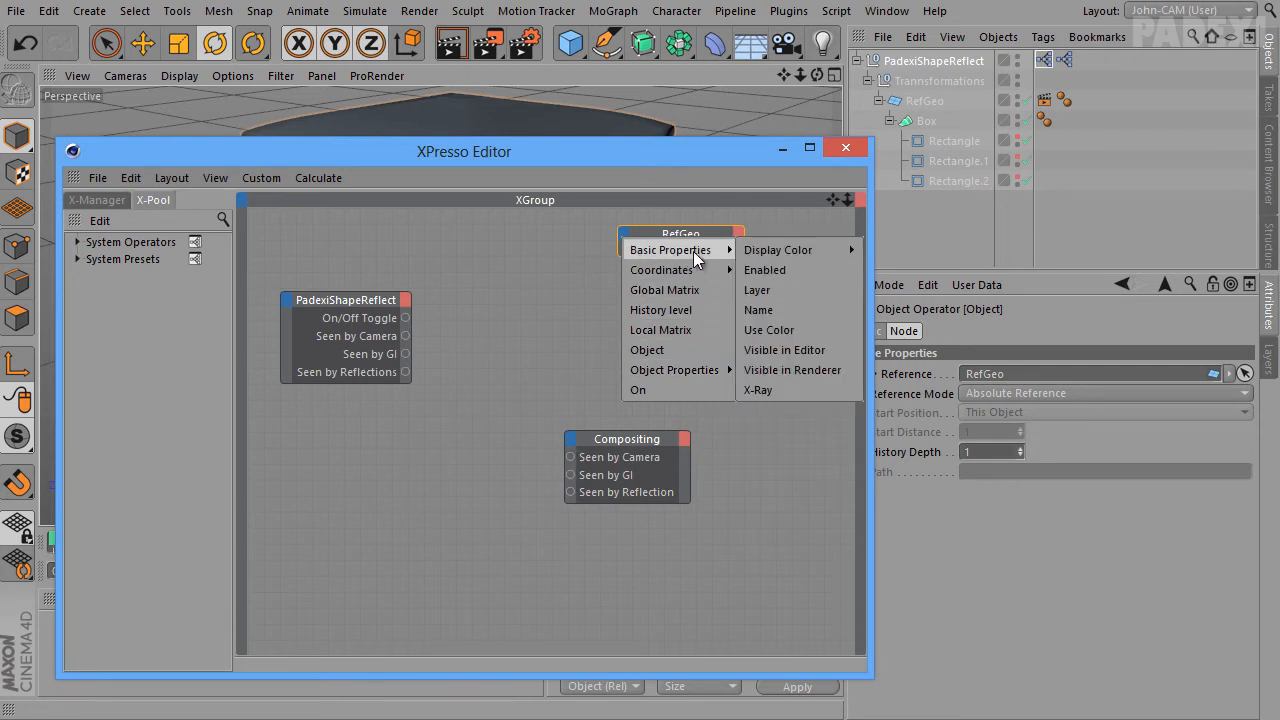
click(795, 279)
drag(688, 229, 699, 222)
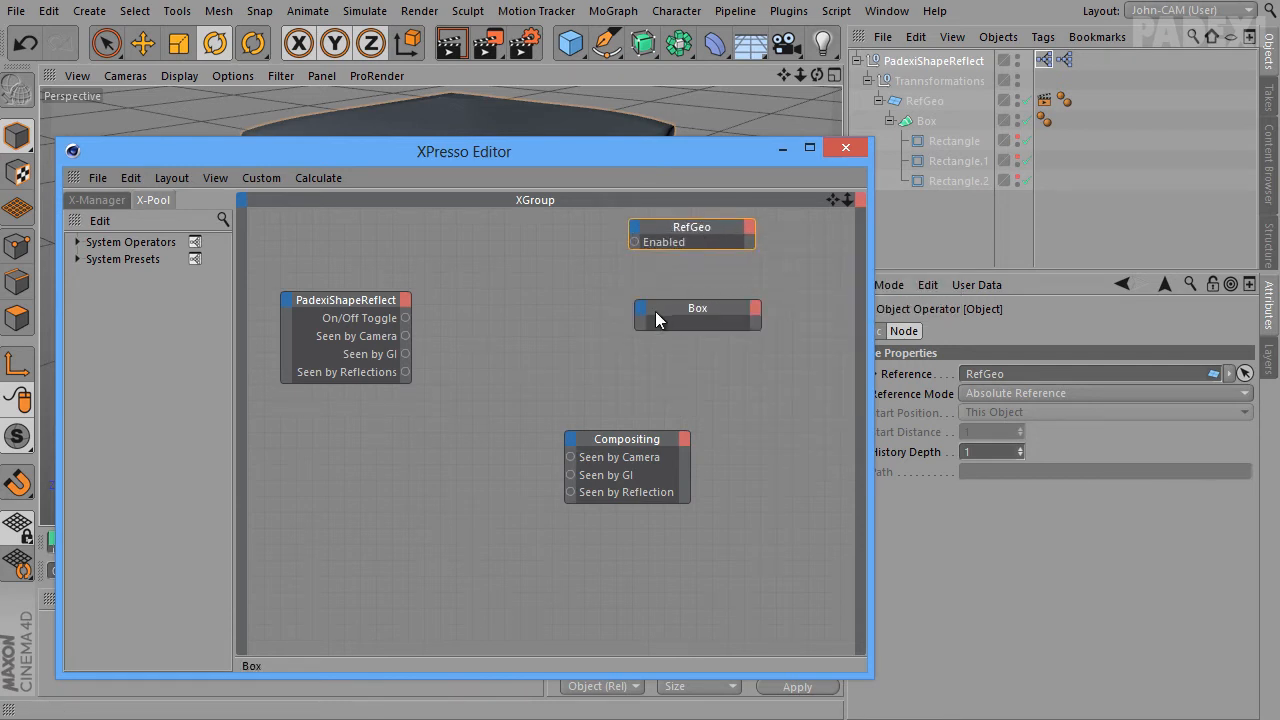
Add an Enabled input port to the Box node and shift the node slightly up
click(642, 310)
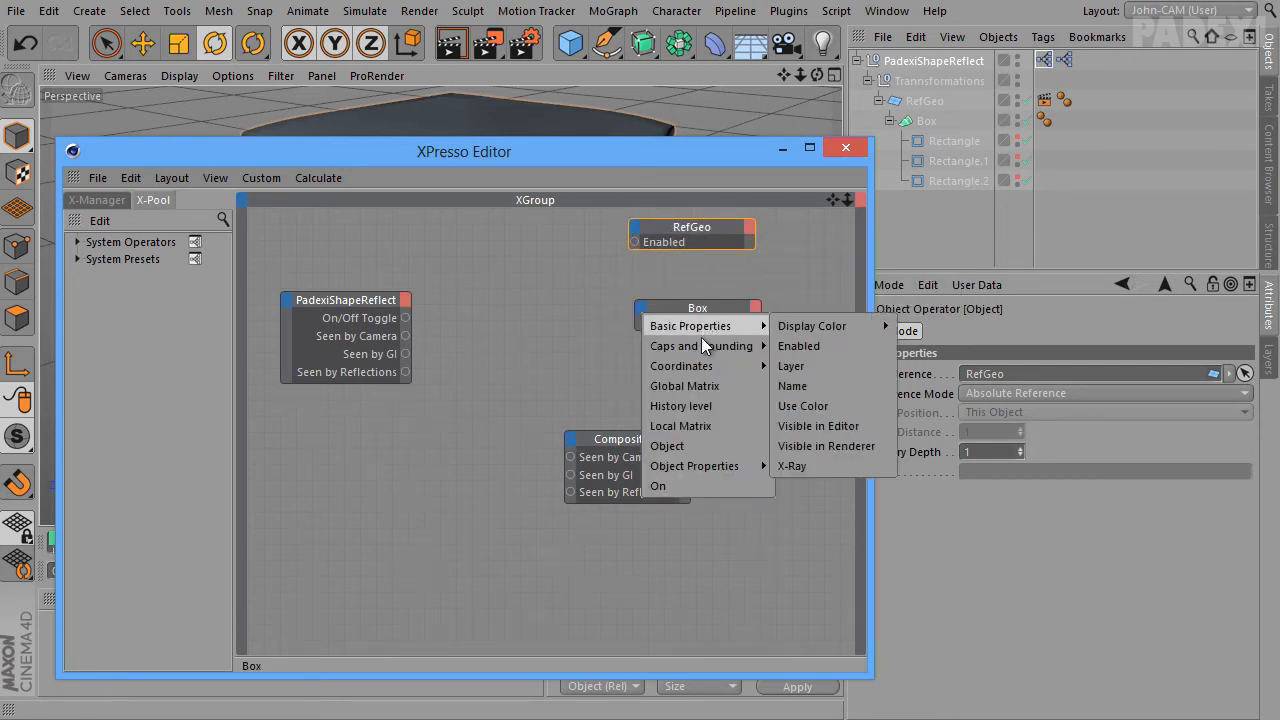
mouse_move(708, 330)
click(806, 345)
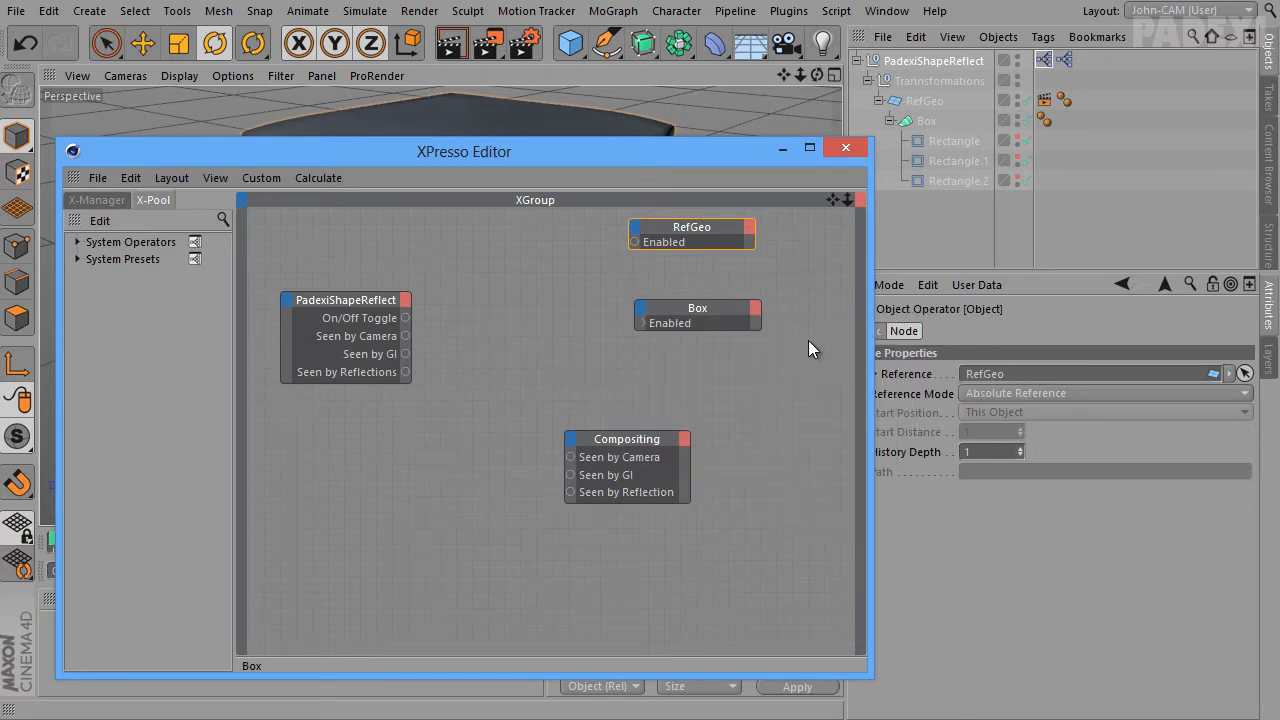
mouse_move(700, 314)
mouse_down()
mouse_move(683, 308)
mouse_move(700, 302)
mouse_up()
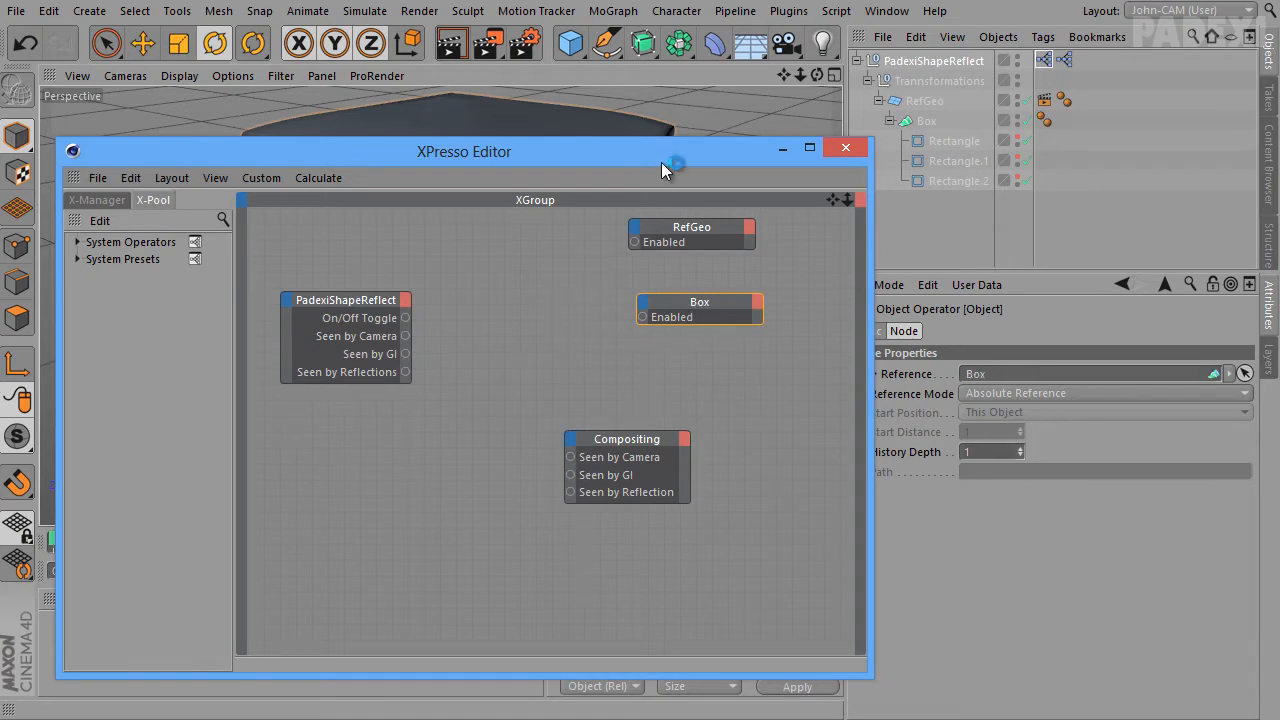
Connect PadexiShapeReflect's On/Off Toggle output to the Enabled inputs of RefGeo and Box, tidying the node positions
drag(661, 162, 628, 265)
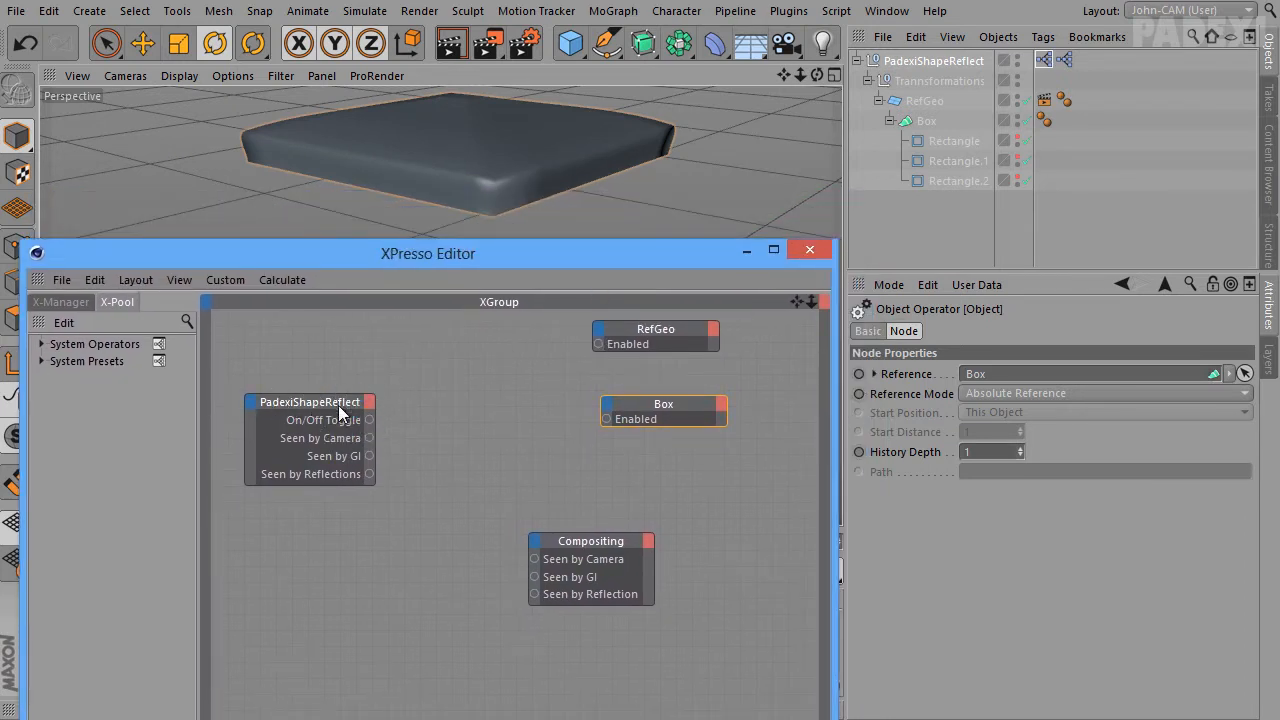
drag(369, 421, 599, 346)
mouse_move(680, 334)
mouse_down()
mouse_move(651, 328)
mouse_move(663, 340)
mouse_up()
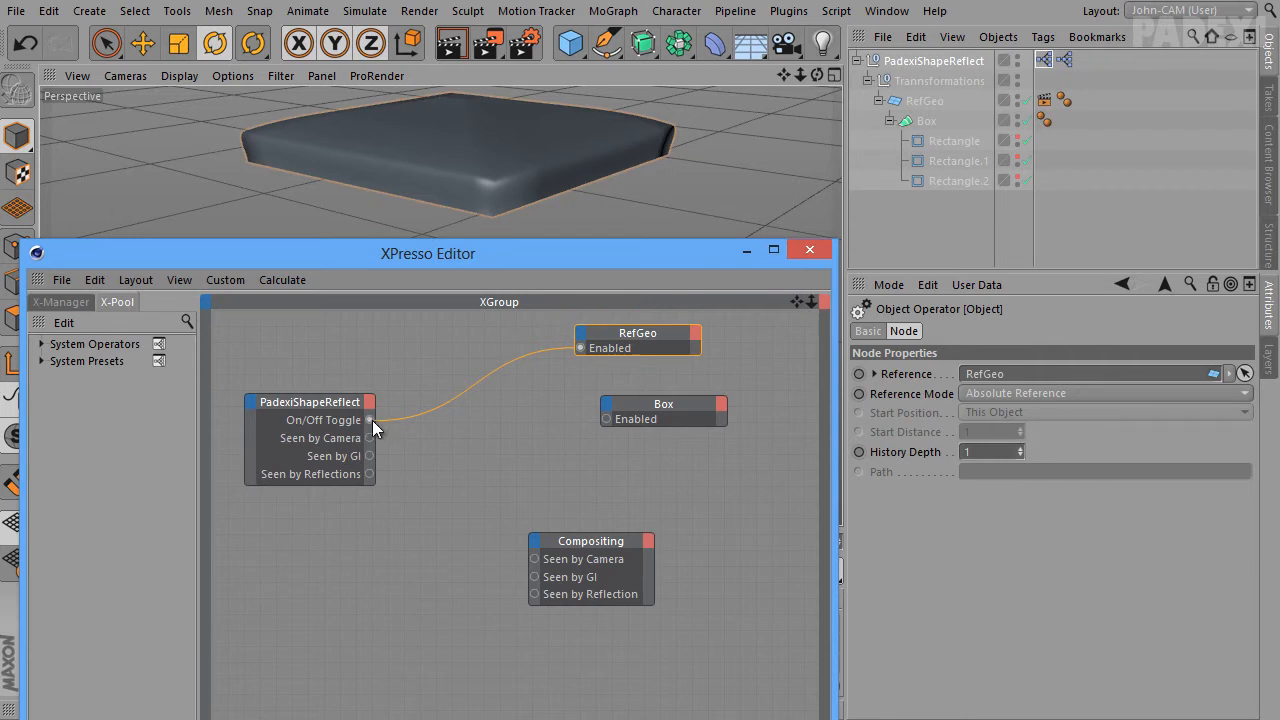
drag(369, 420, 610, 371)
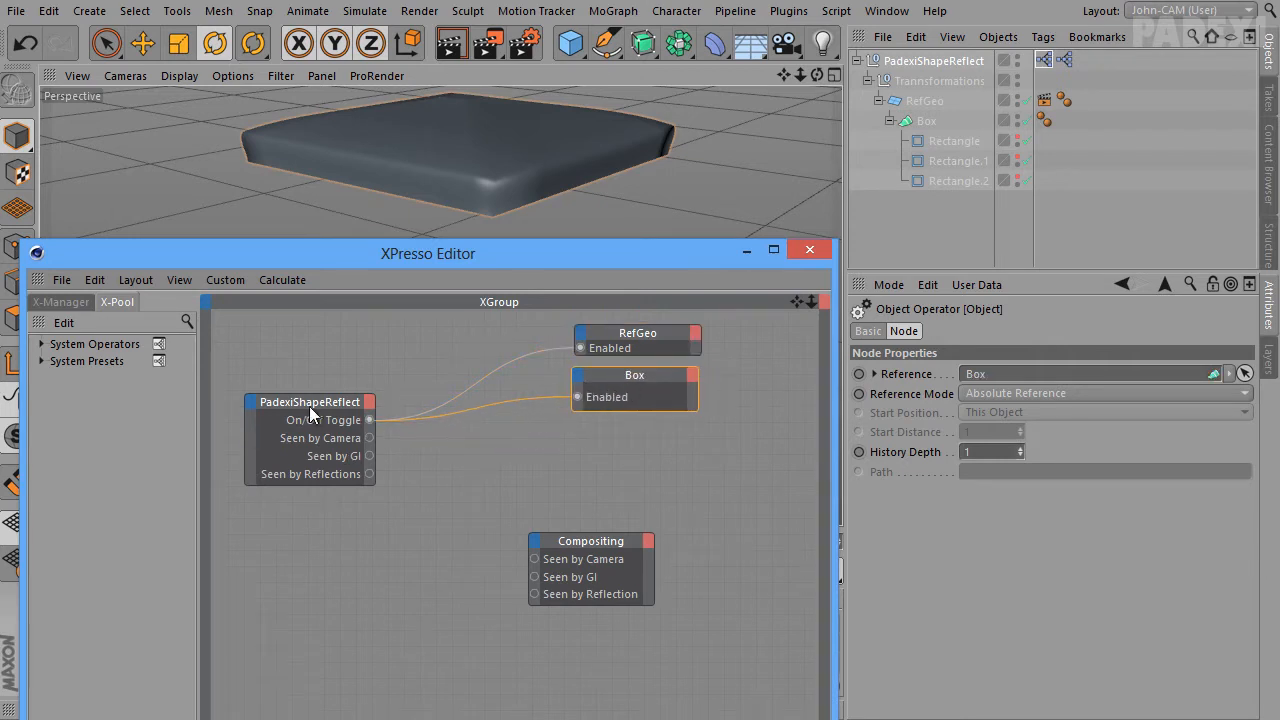
drag(309, 406, 351, 448)
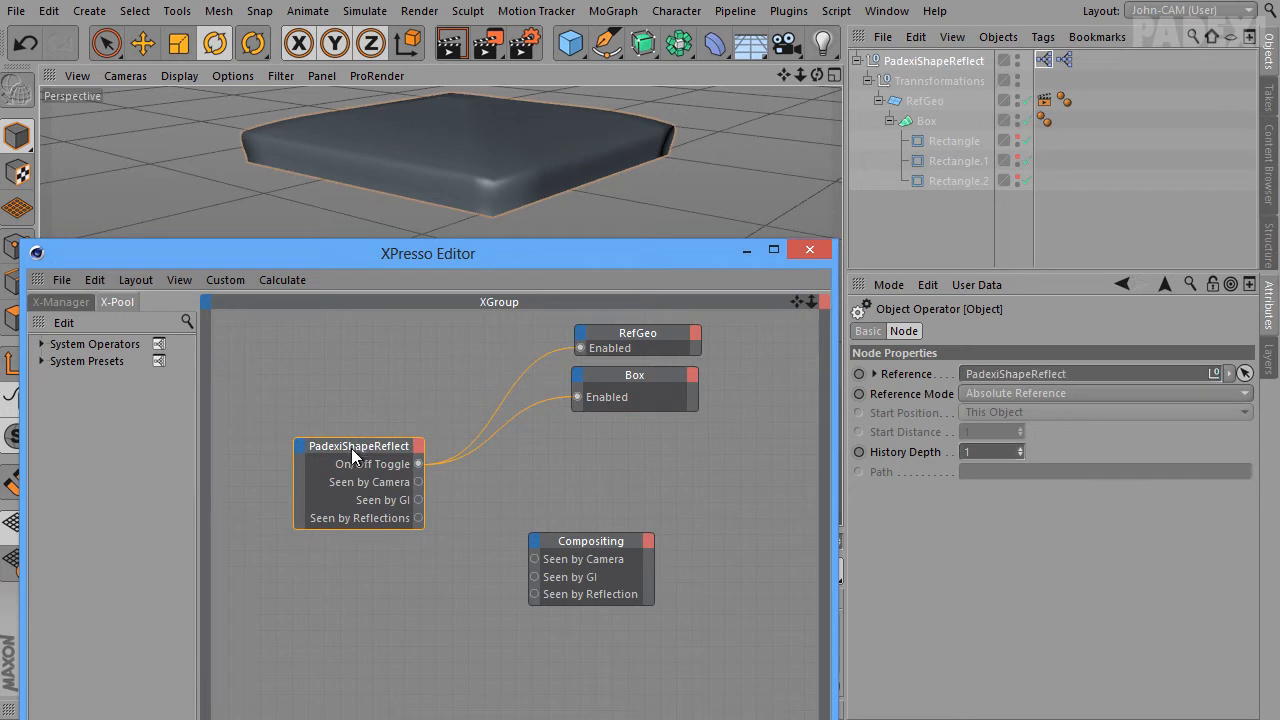
Test the On/Off Toggle in the PadexiShapeReflect null's user data by switching it off and on repeatedly
click(913, 60)
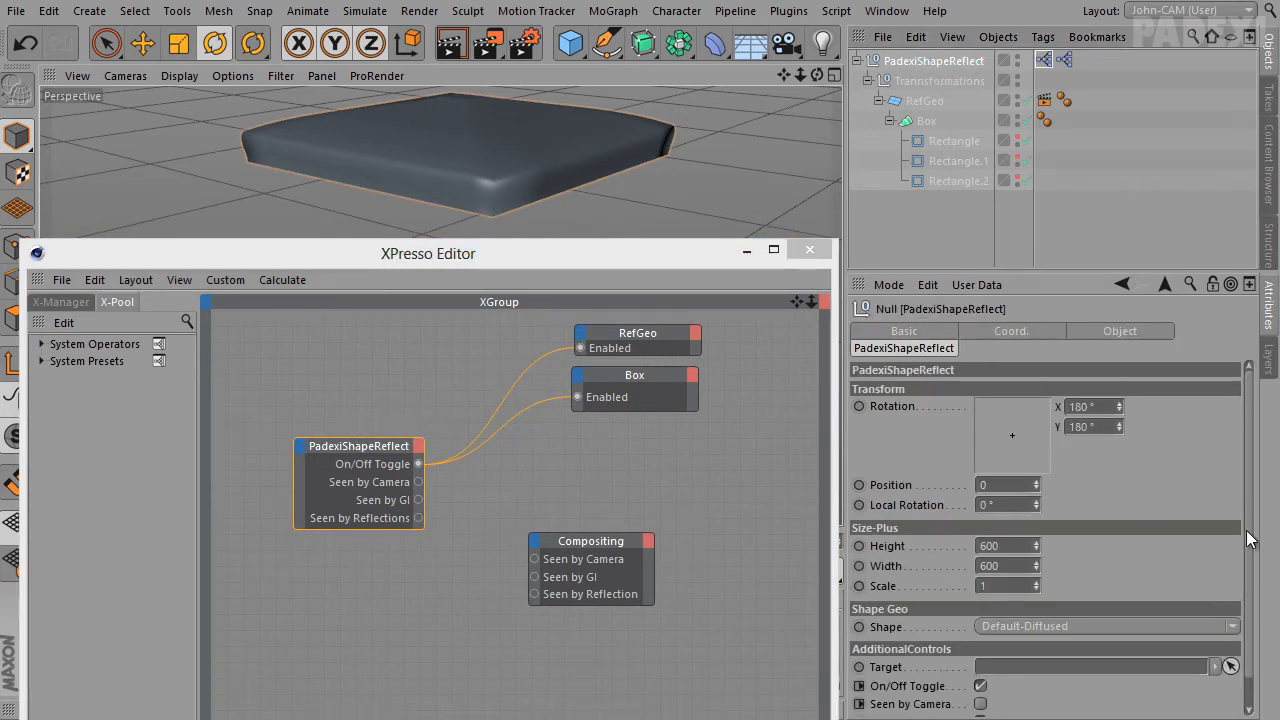
scroll(1248, 533, down, 2)
click(980, 690)
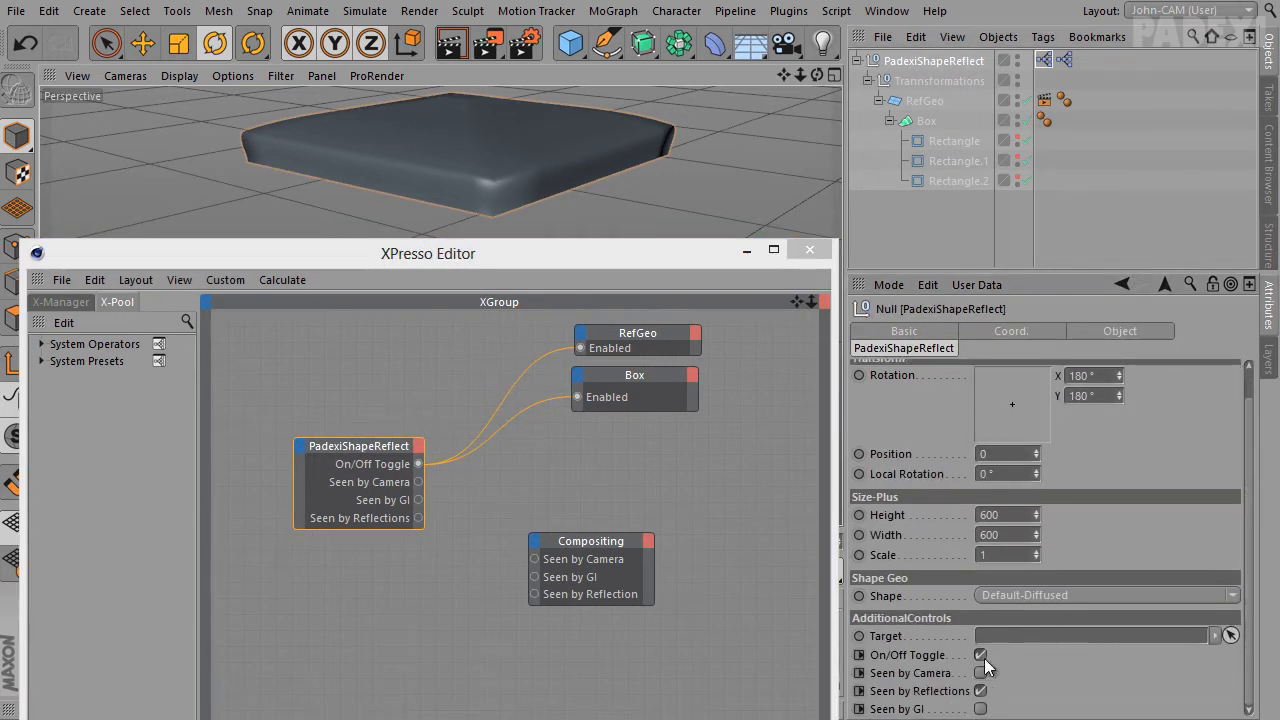
click(981, 655)
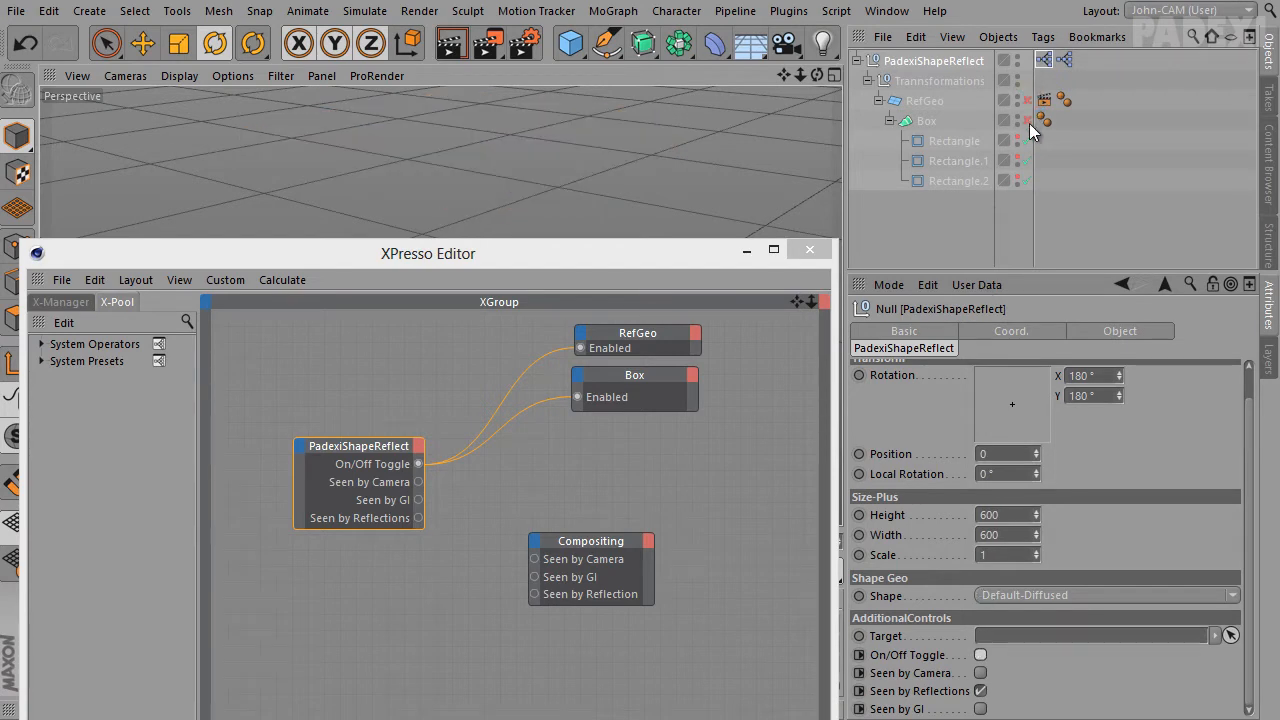
click(981, 655)
click(980, 655)
drag(653, 262, 649, 527)
click(981, 655)
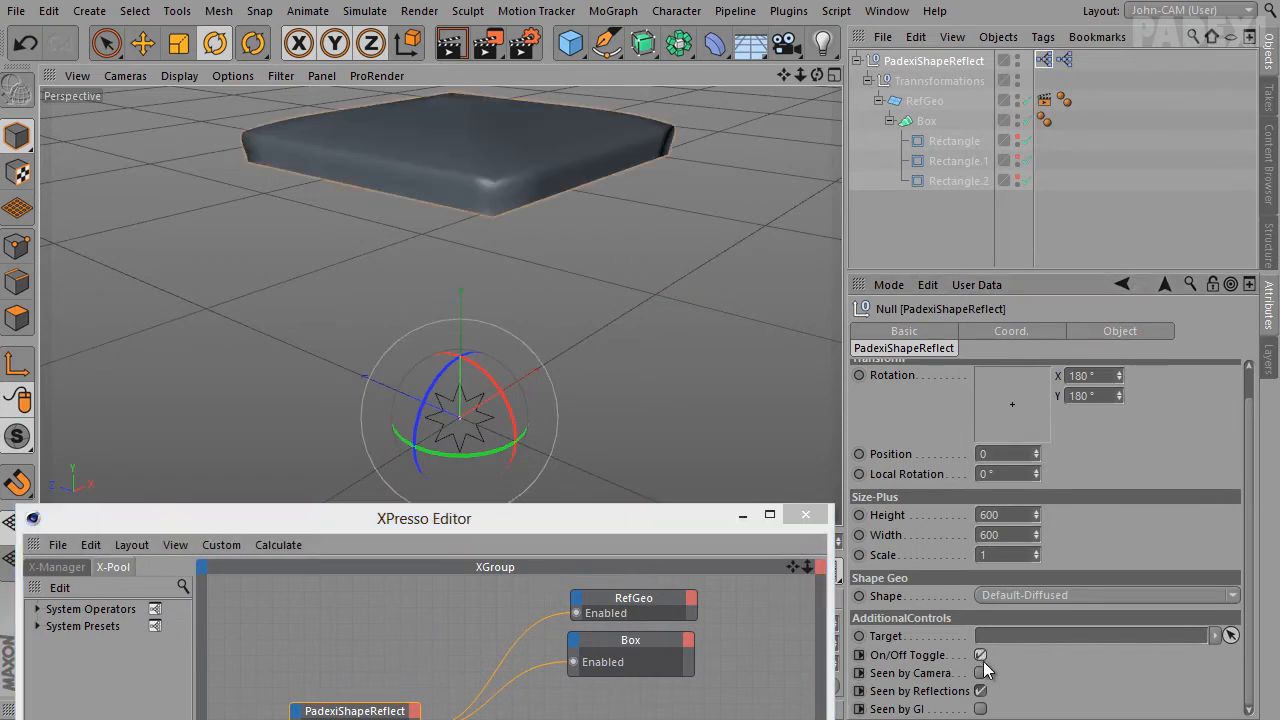
click(981, 656)
click(981, 656)
Connect PadexiShapeReflect's Seen by Camera, Seen by GI and Seen by Reflections outputs to the matching Compositing inputs
drag(709, 522, 799, 224)
drag(791, 172, 777, 101)
drag(634, 387, 683, 379)
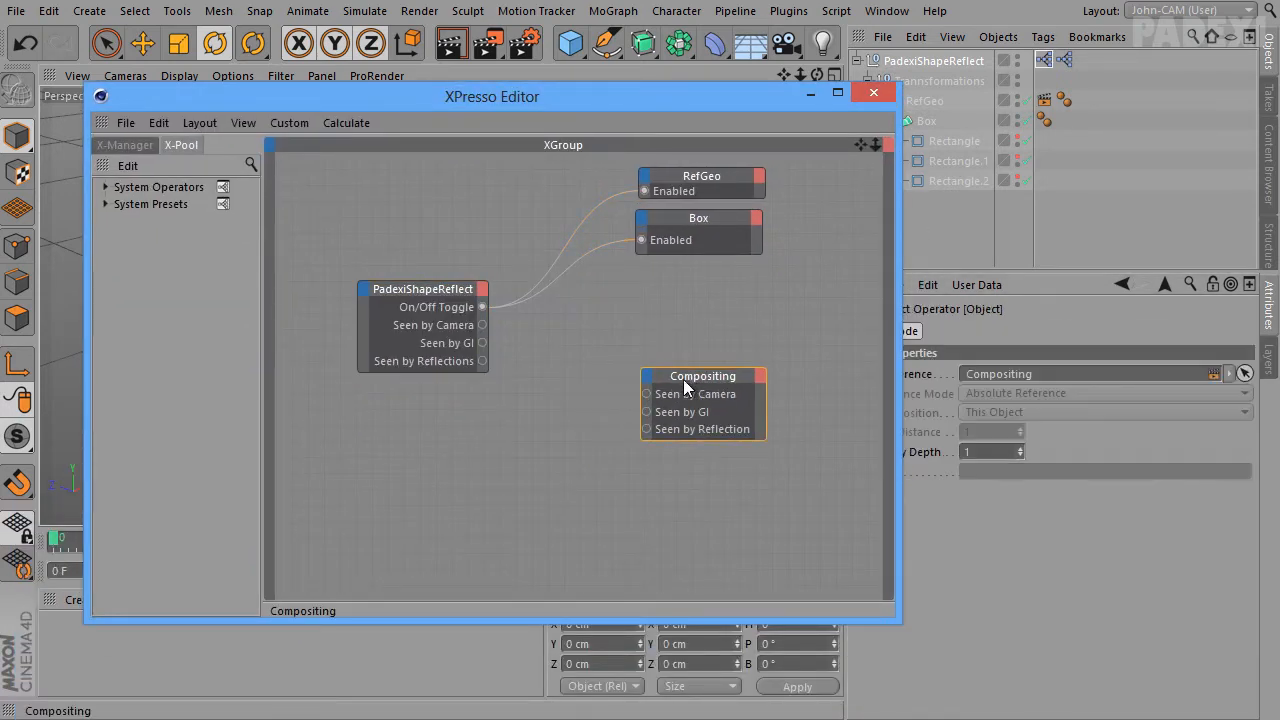
click(461, 297)
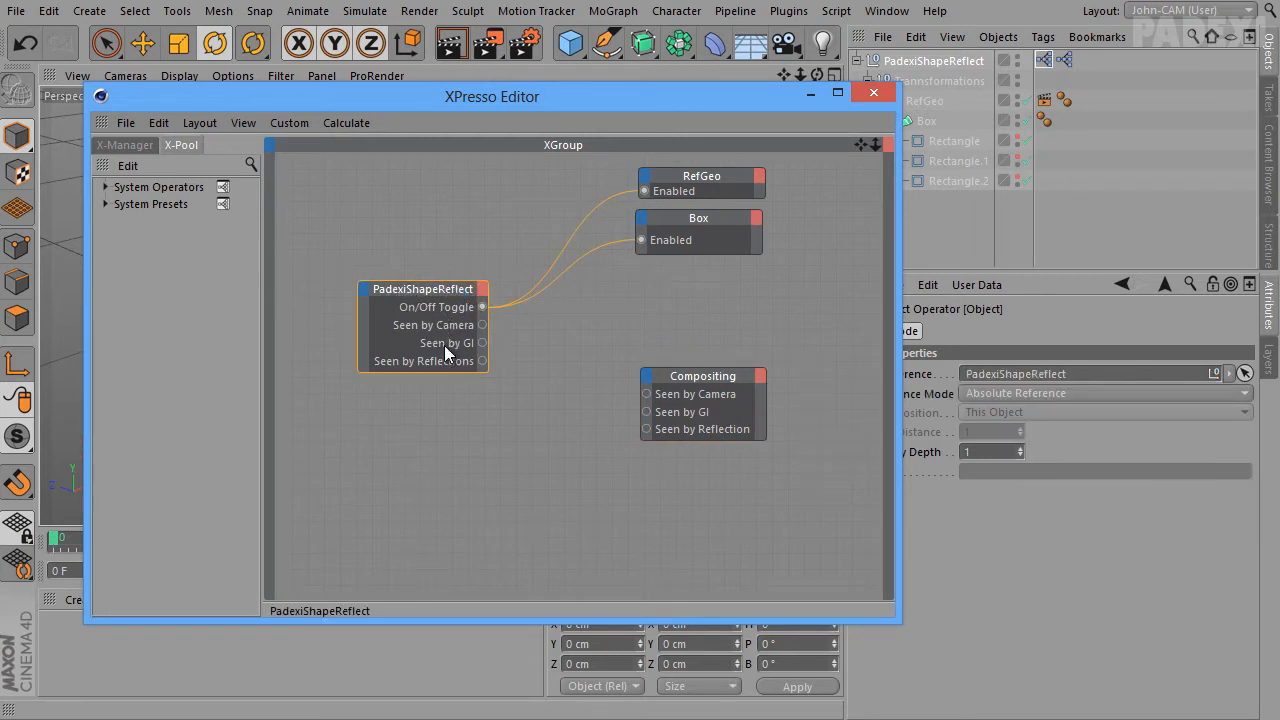
drag(482, 325, 646, 395)
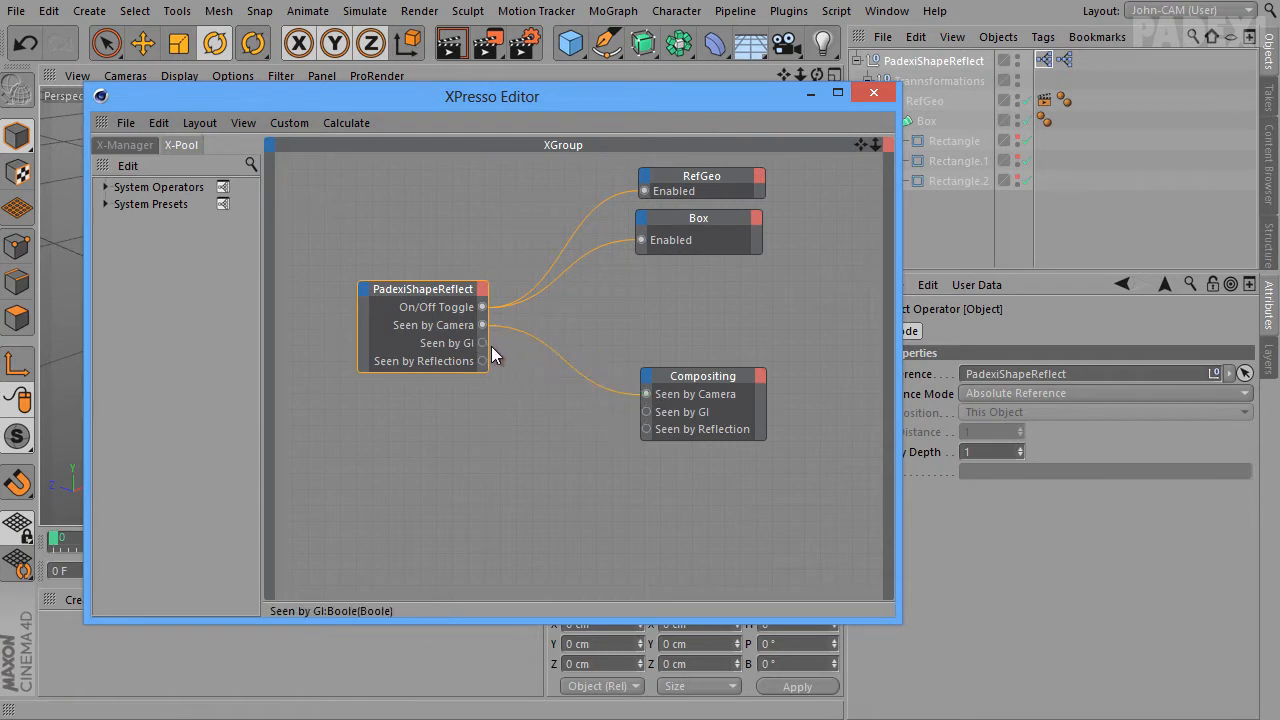
drag(482, 343, 646, 412)
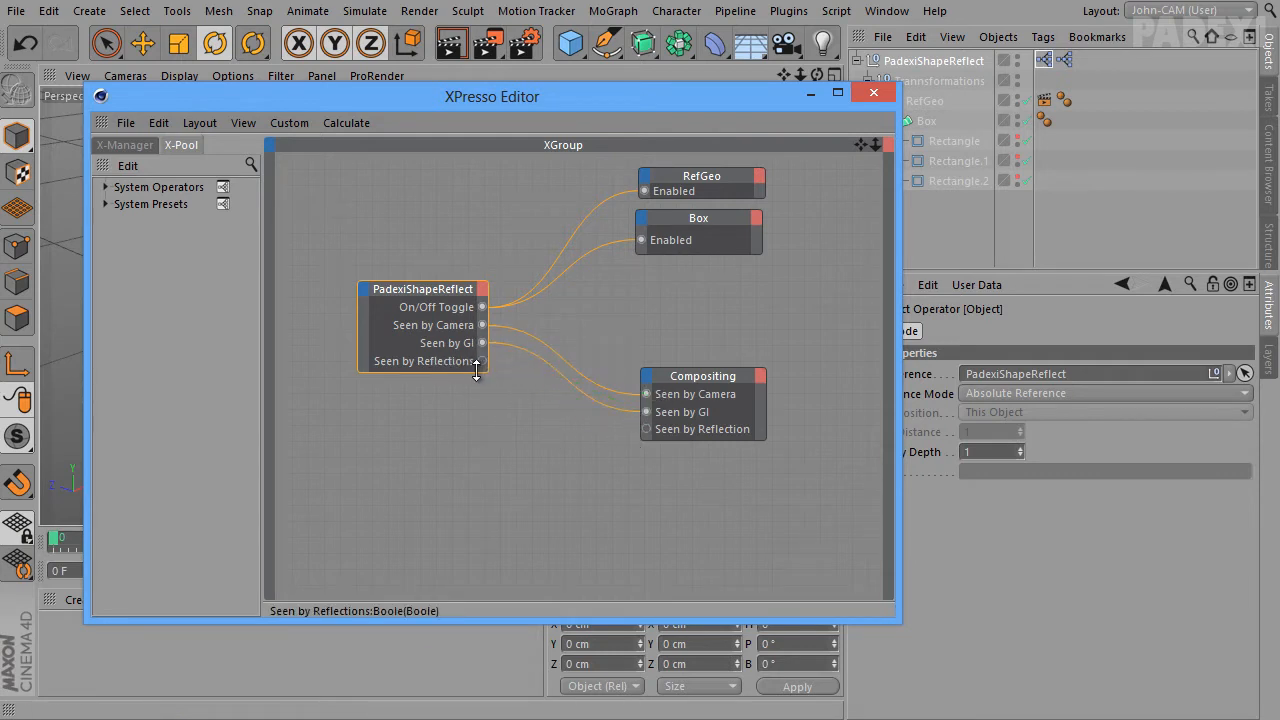
drag(482, 361, 646, 429)
drag(698, 372, 666, 354)
Test Seen by Camera by rendering the viewport with the option off and on, leaving it off
drag(651, 104, 627, 255)
click(451, 43)
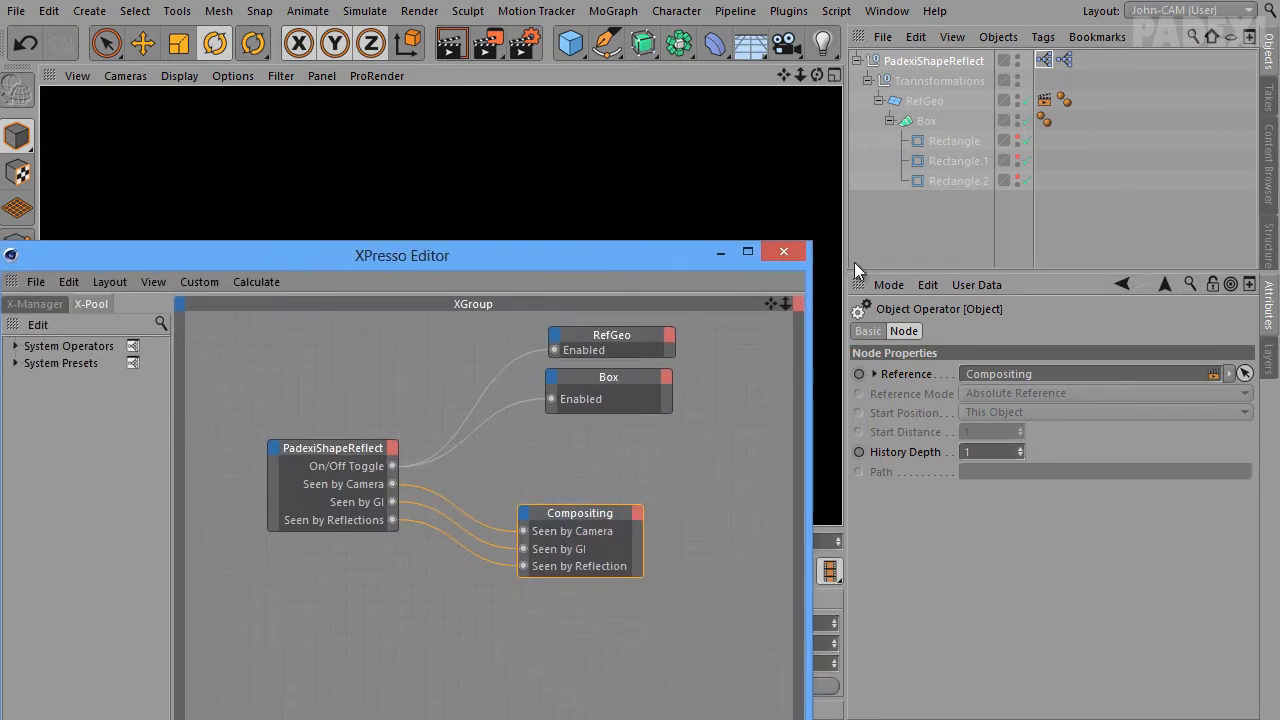
click(945, 61)
scroll(1245, 612, down, 2)
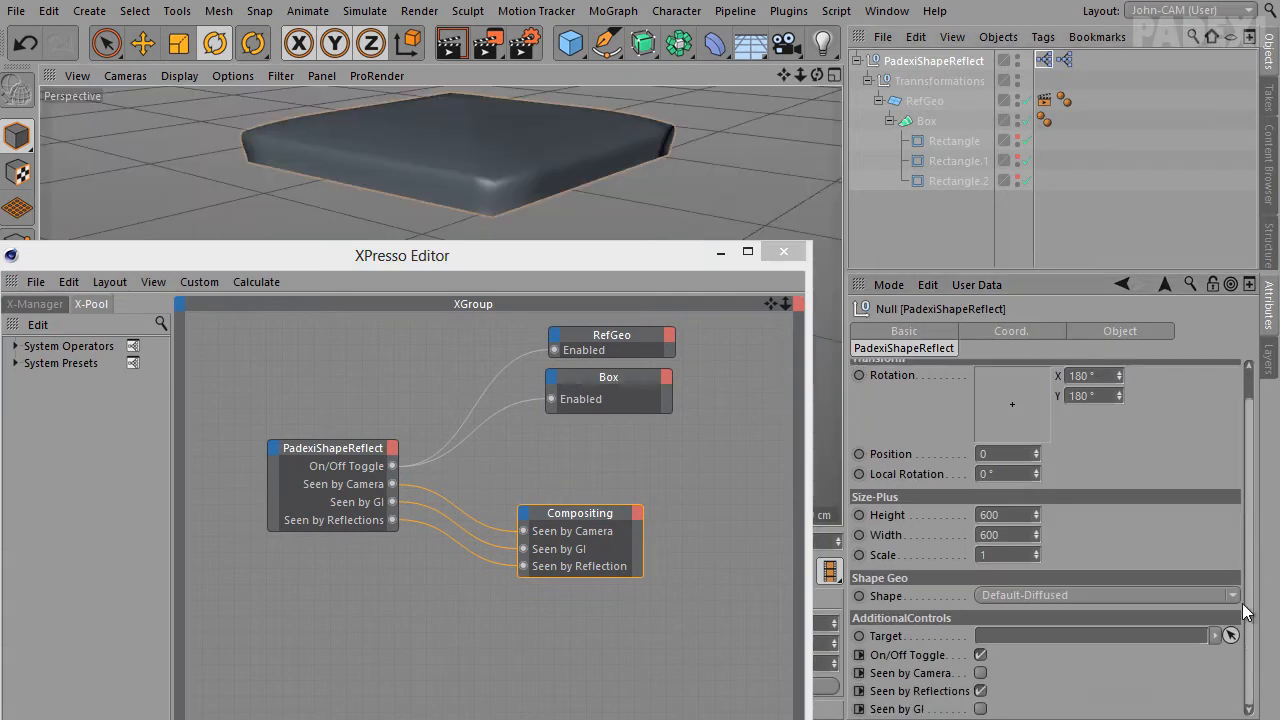
click(980, 673)
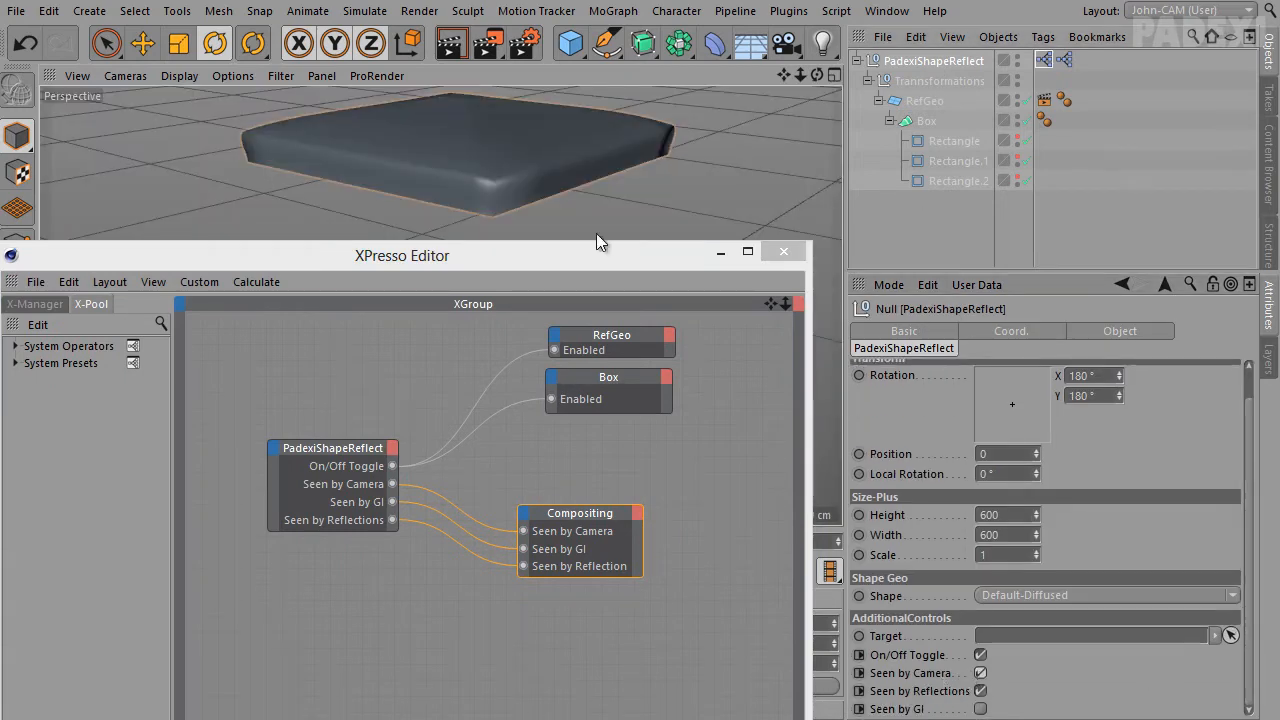
click(453, 42)
drag(486, 262, 594, 668)
drag(665, 713, 511, 147)
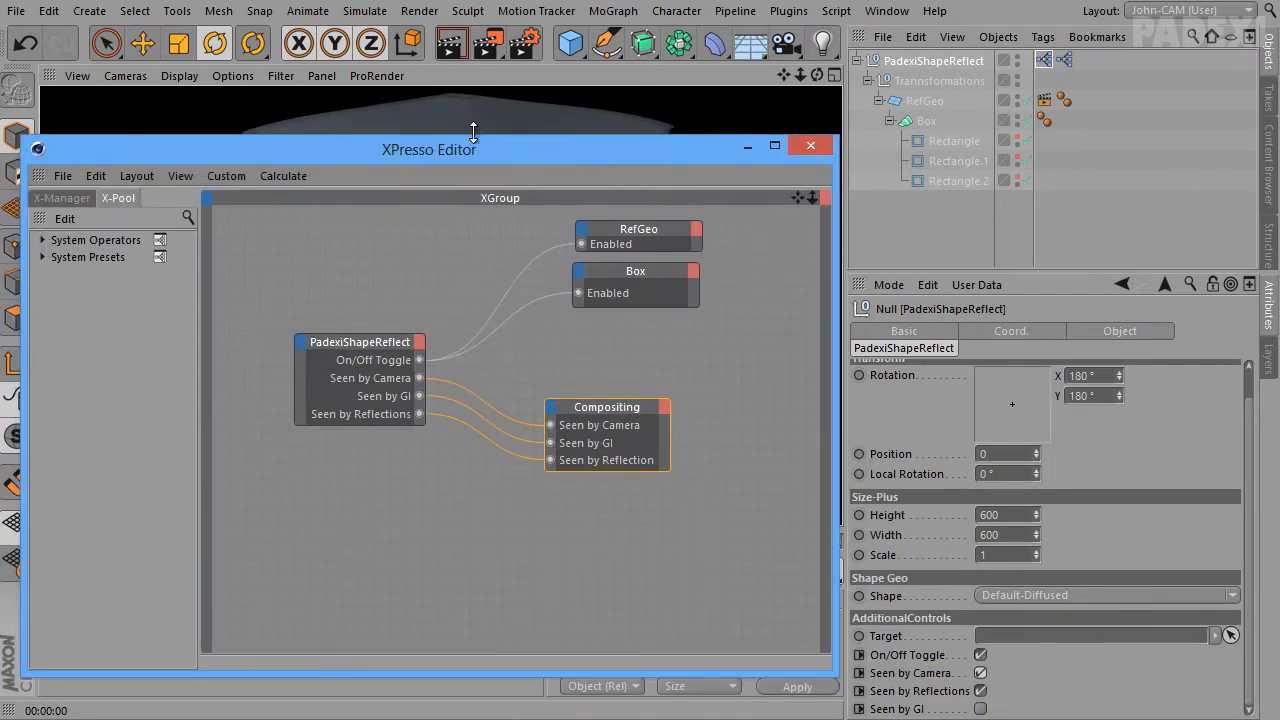
click(980, 673)
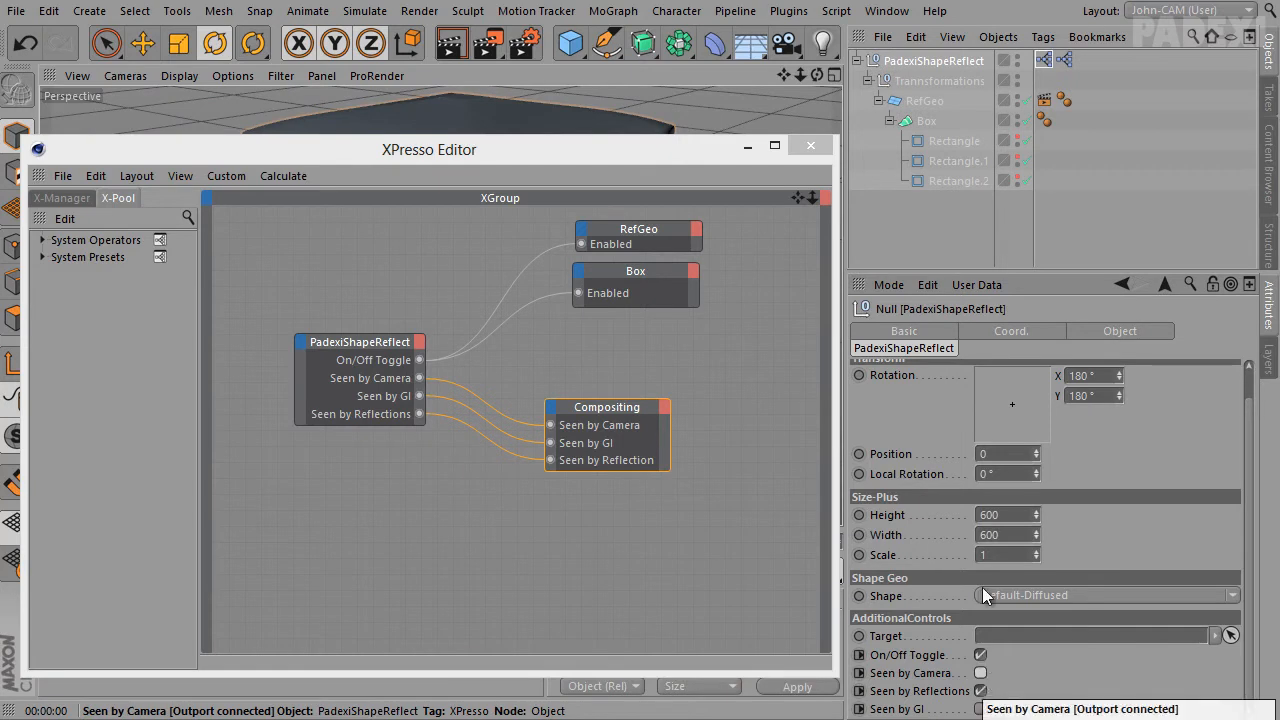
Add Width and Height output ports to the PadexiShapeReflect node, expand it and reposition it
drag(613, 154, 762, 110)
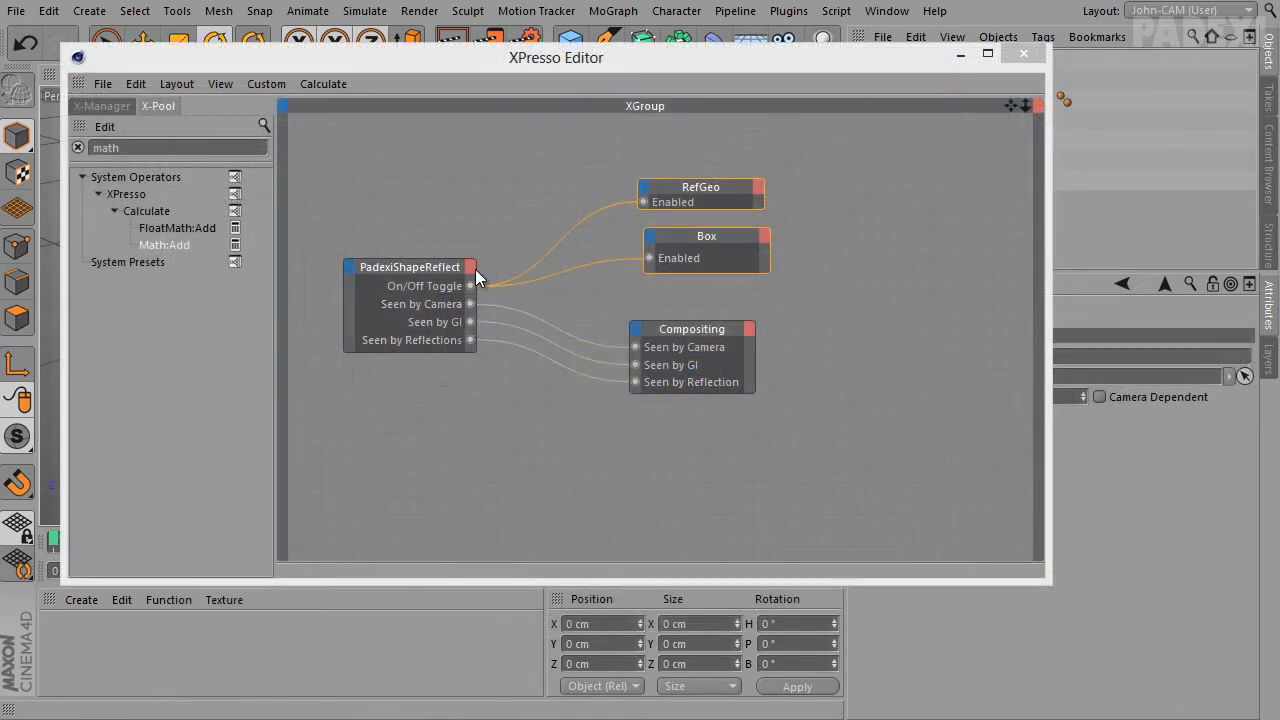
click(472, 268)
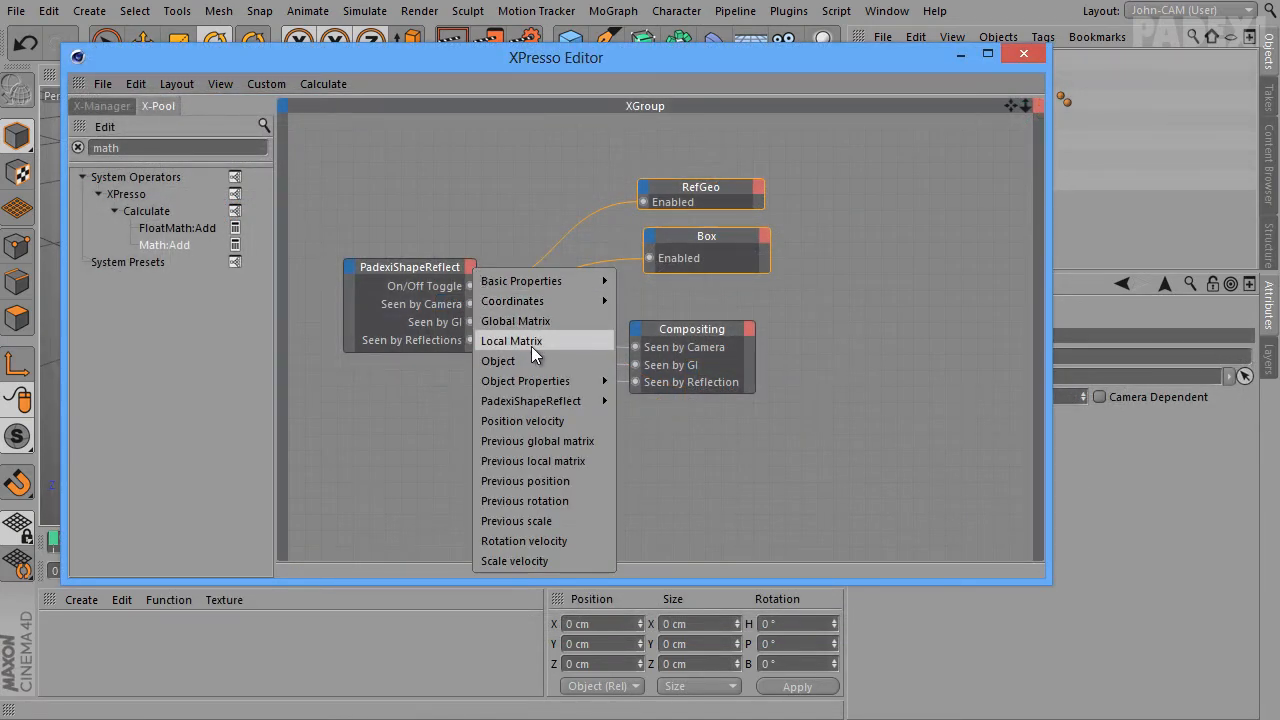
mouse_move(555, 401)
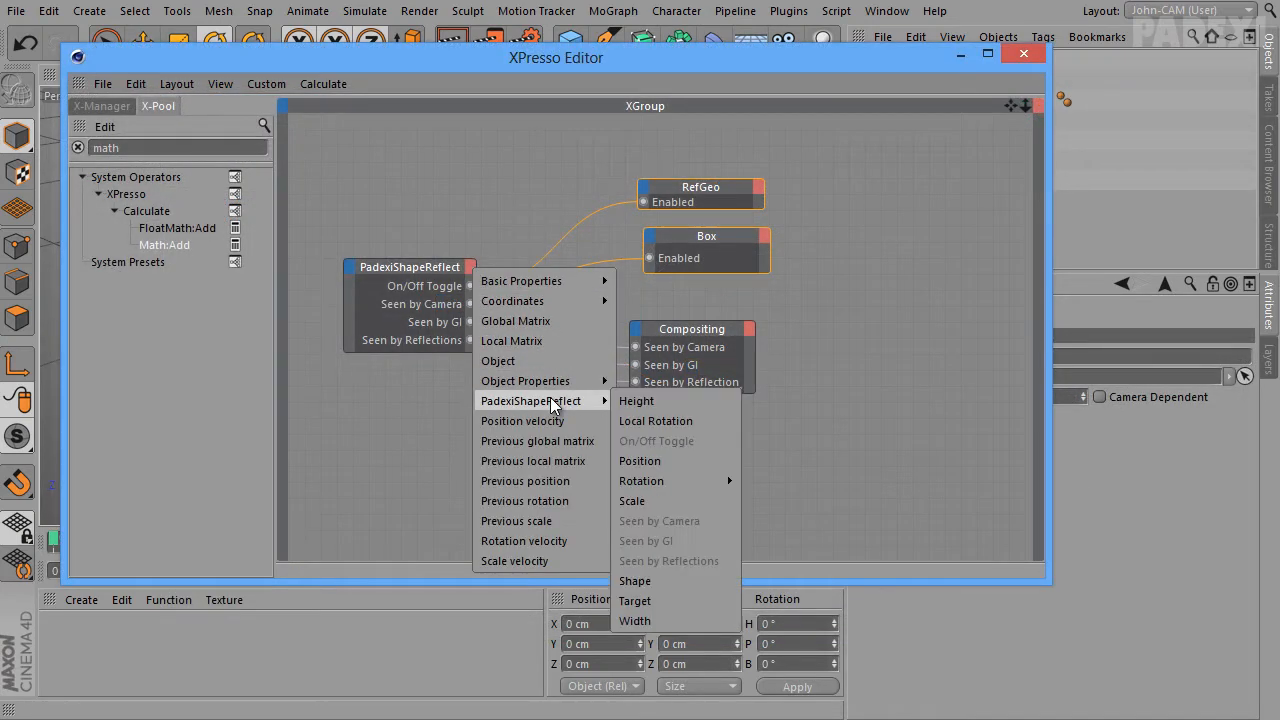
click(645, 620)
click(472, 268)
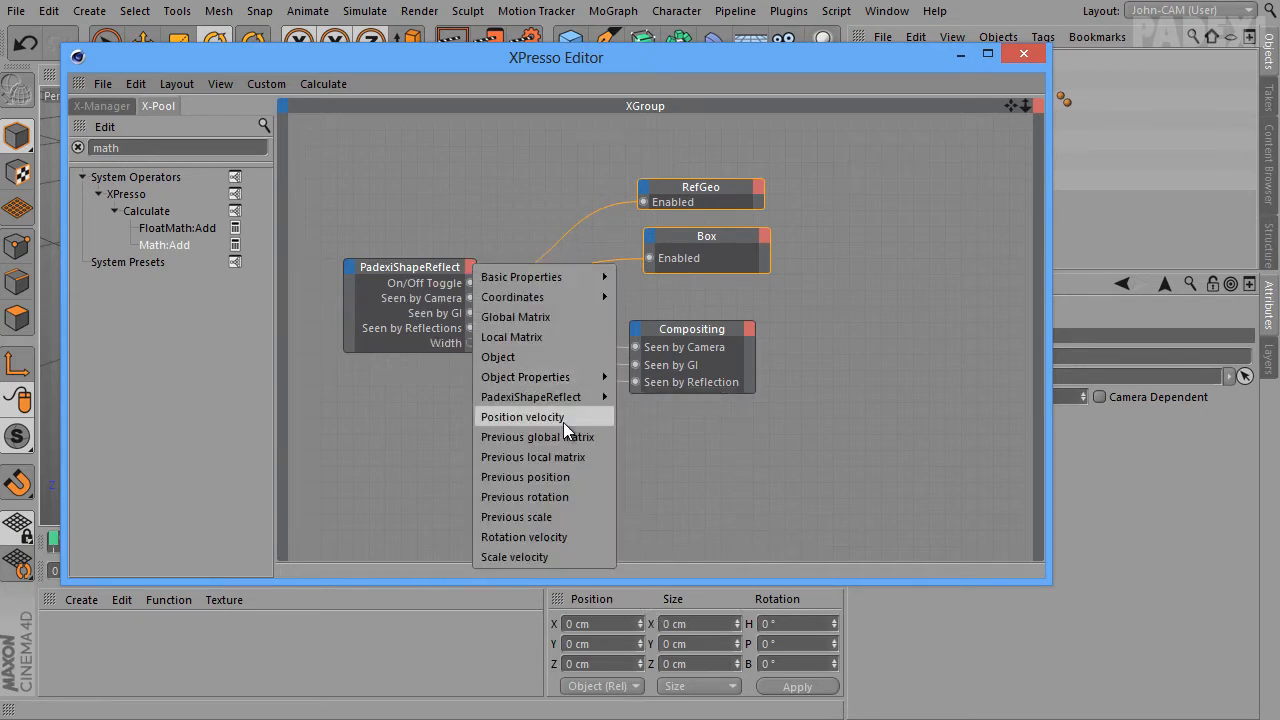
mouse_move(540, 397)
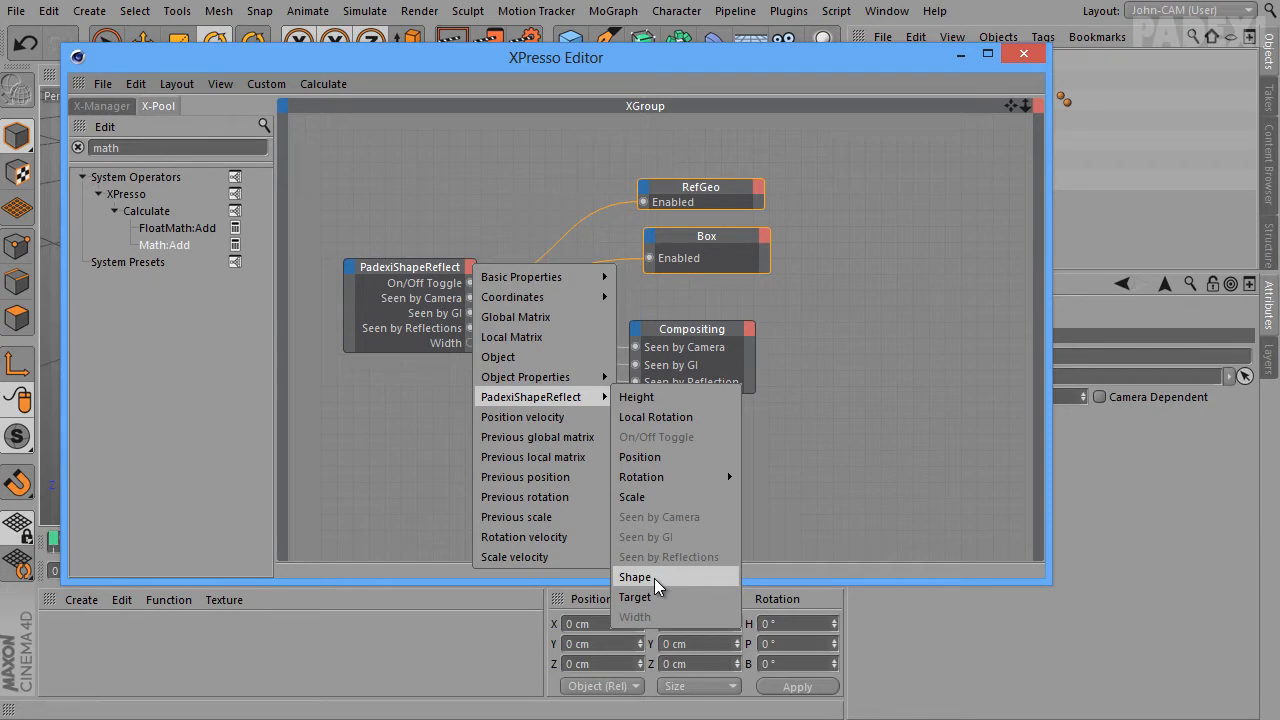
click(645, 398)
click(424, 277)
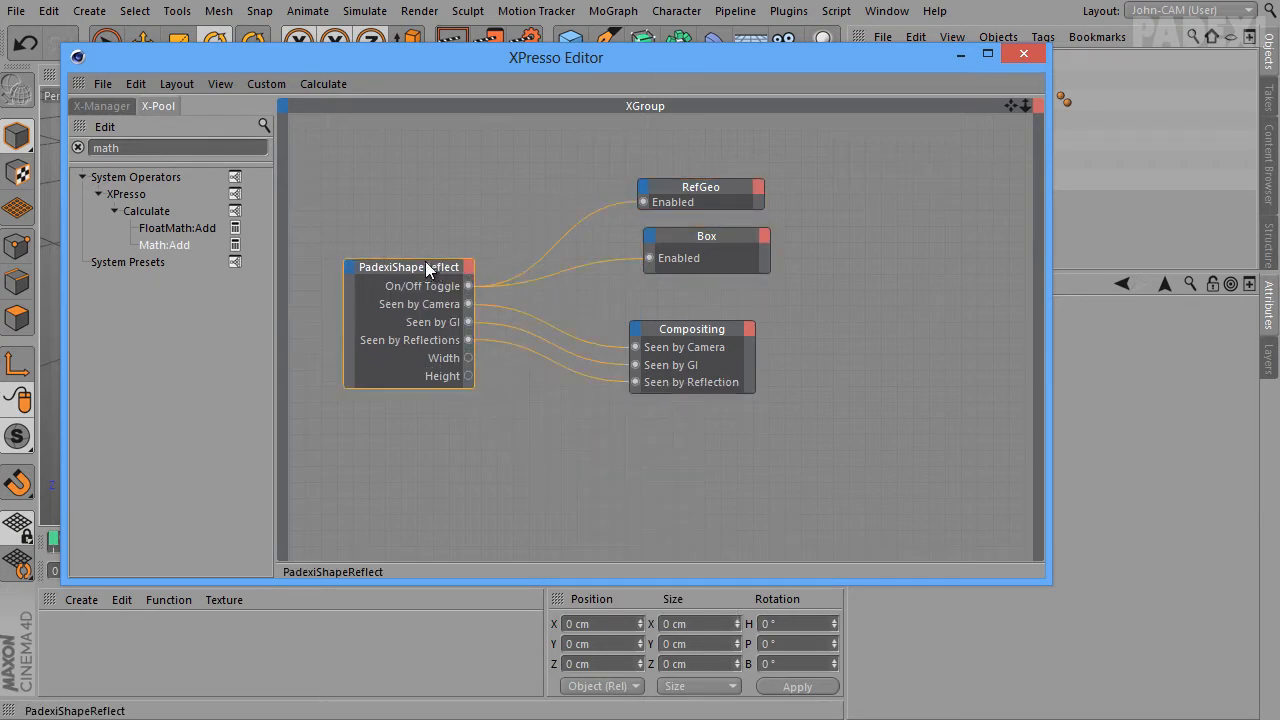
drag(425, 261, 407, 240)
Move the RefGeo node up, add Height and Width input ports to it, and expand it to show all its ports
drag(701, 190, 686, 141)
click(625, 140)
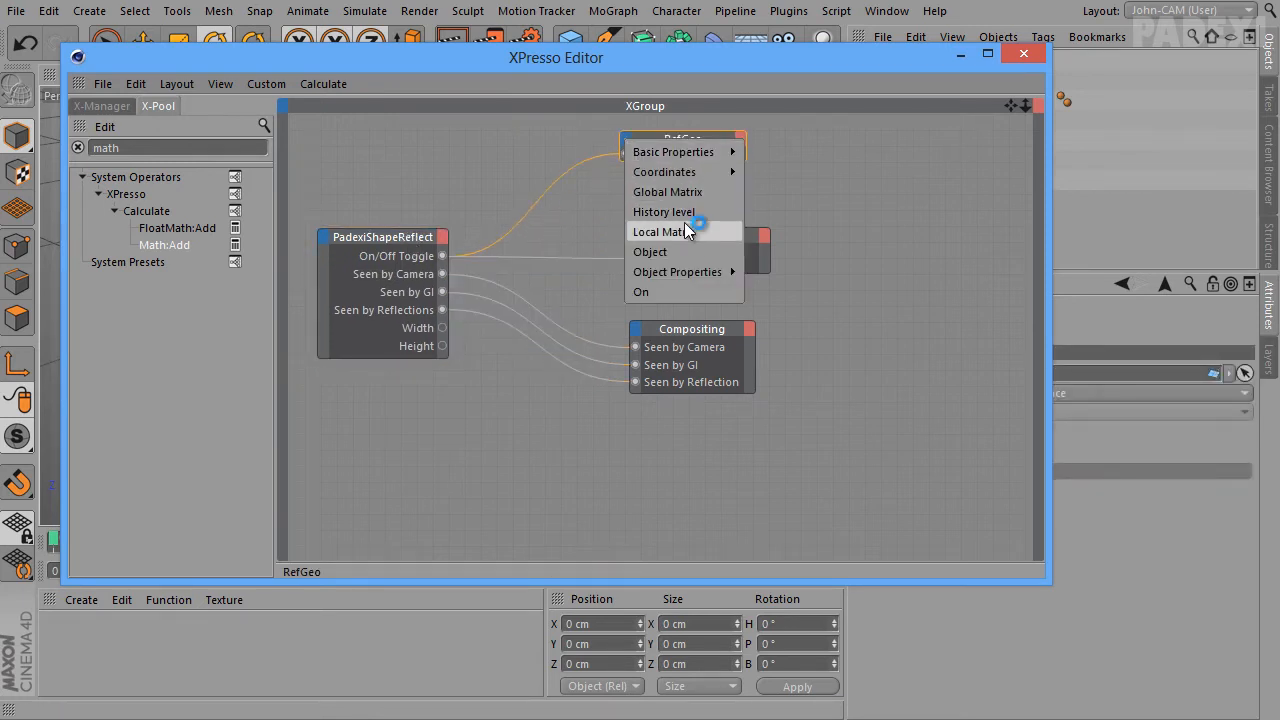
mouse_move(702, 280)
click(765, 272)
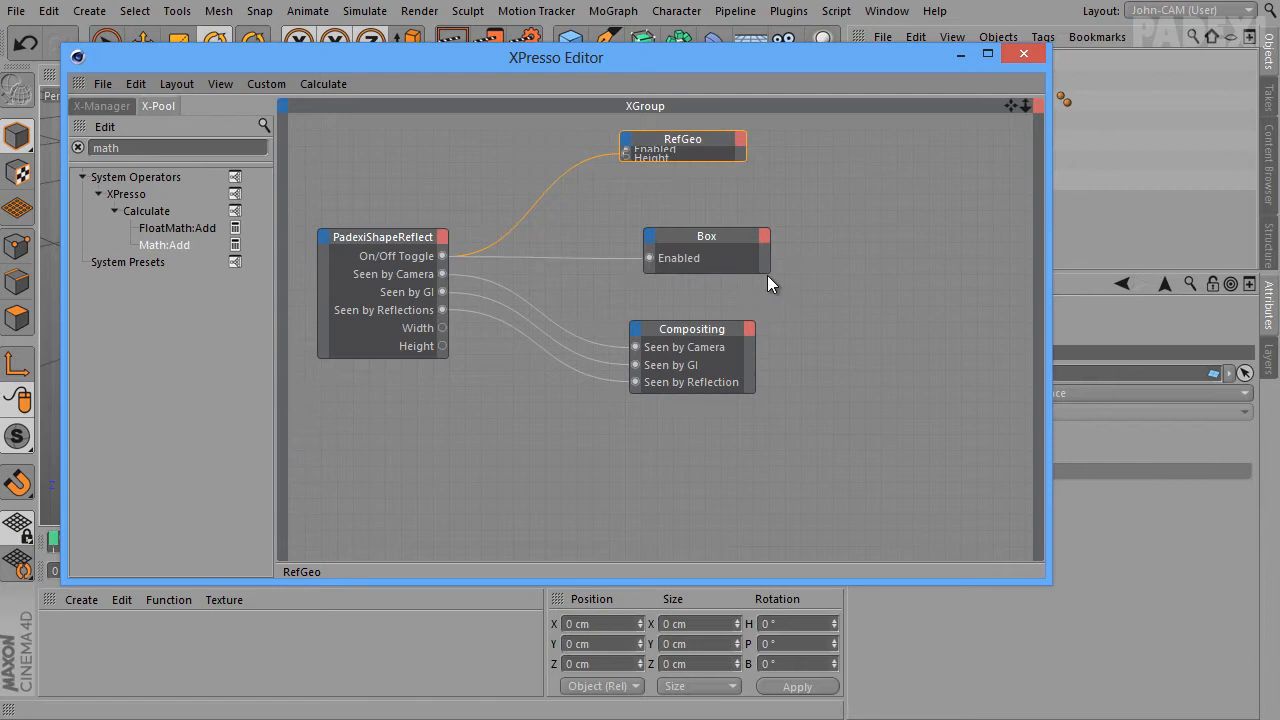
click(628, 139)
click(762, 328)
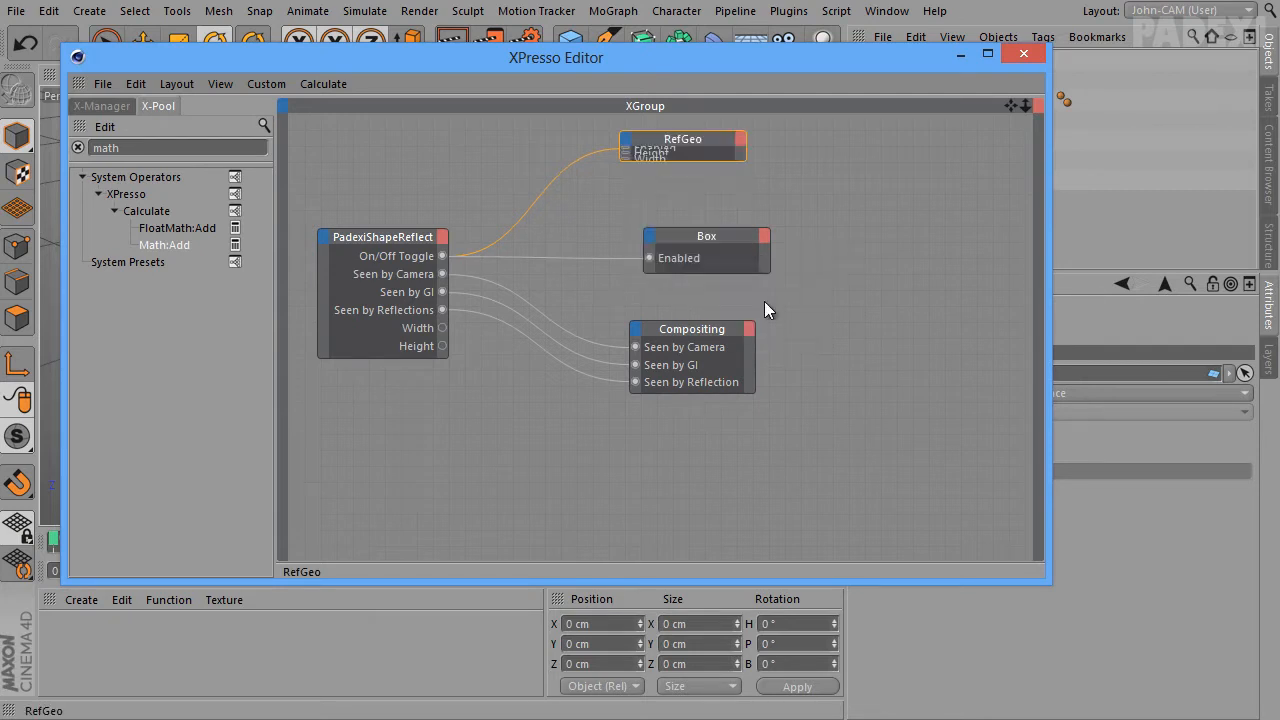
drag(667, 145, 678, 140)
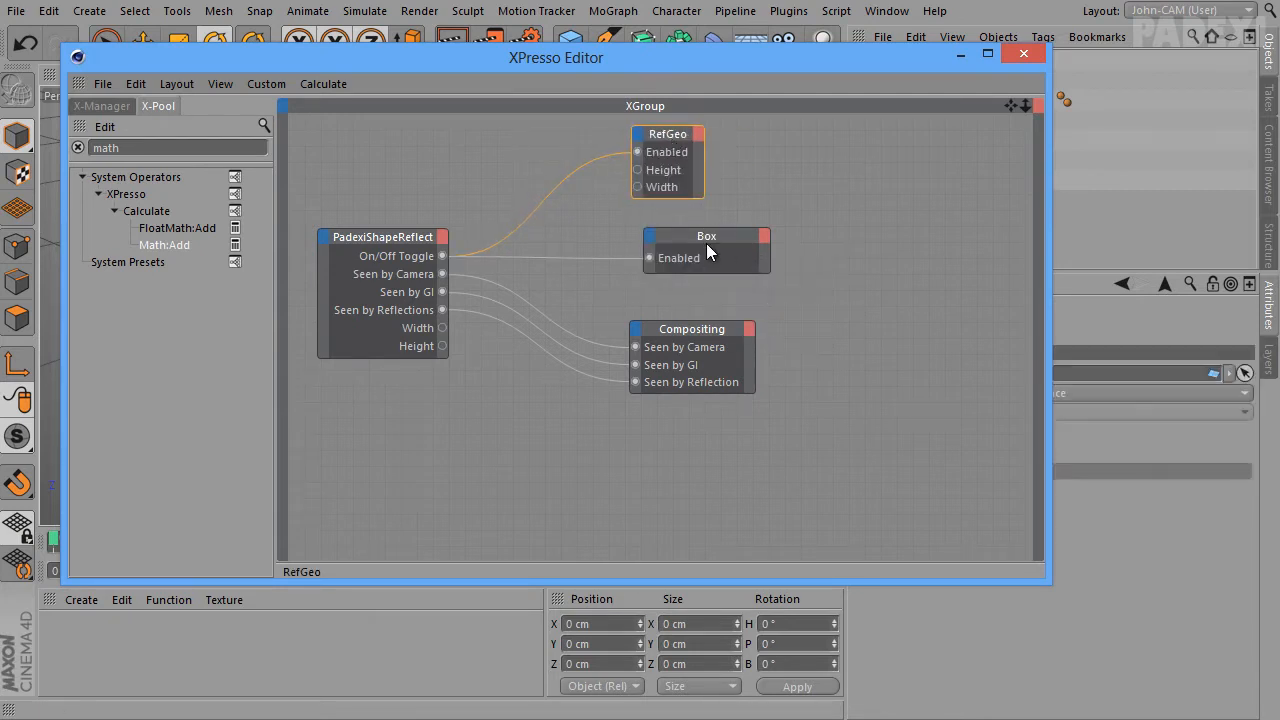
Shift the Box and Compositing nodes lower and connect PadexiShapeReflect's Width and Height outputs to the matching RefGeo inputs
click(720, 257)
drag(720, 257, 755, 301)
click(739, 368)
drag(739, 368, 773, 412)
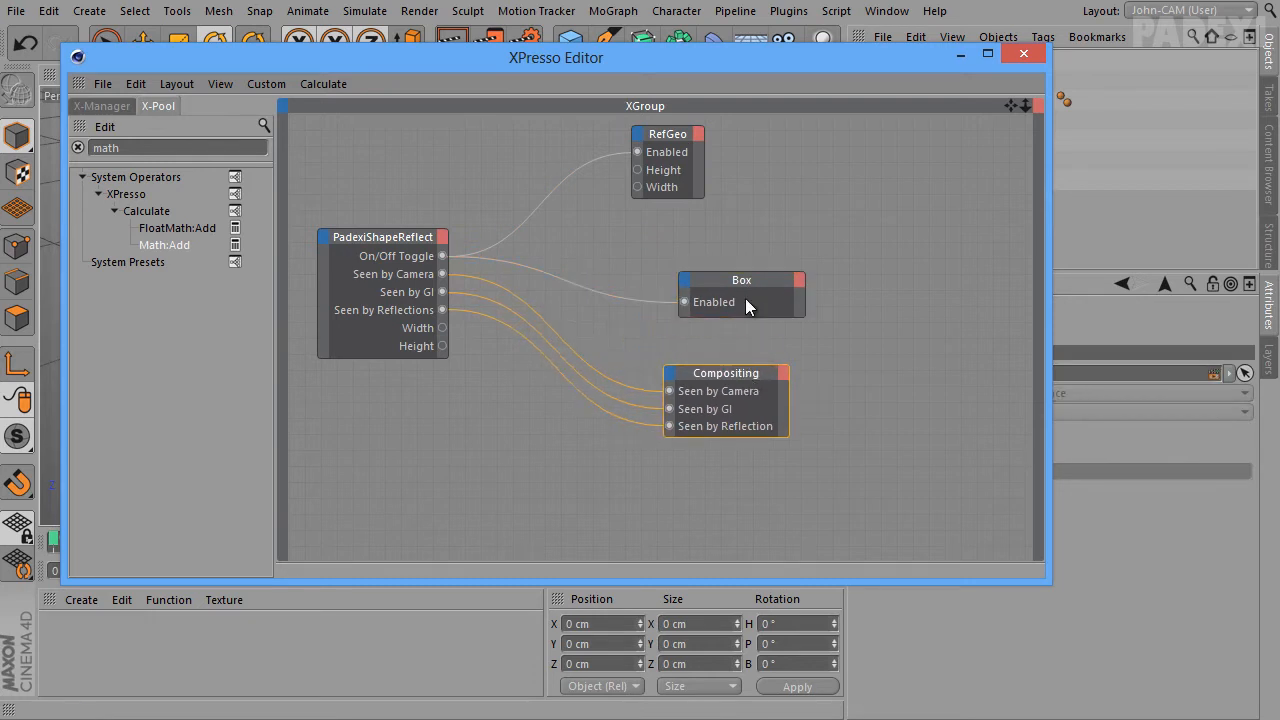
click(748, 306)
drag(751, 314, 754, 354)
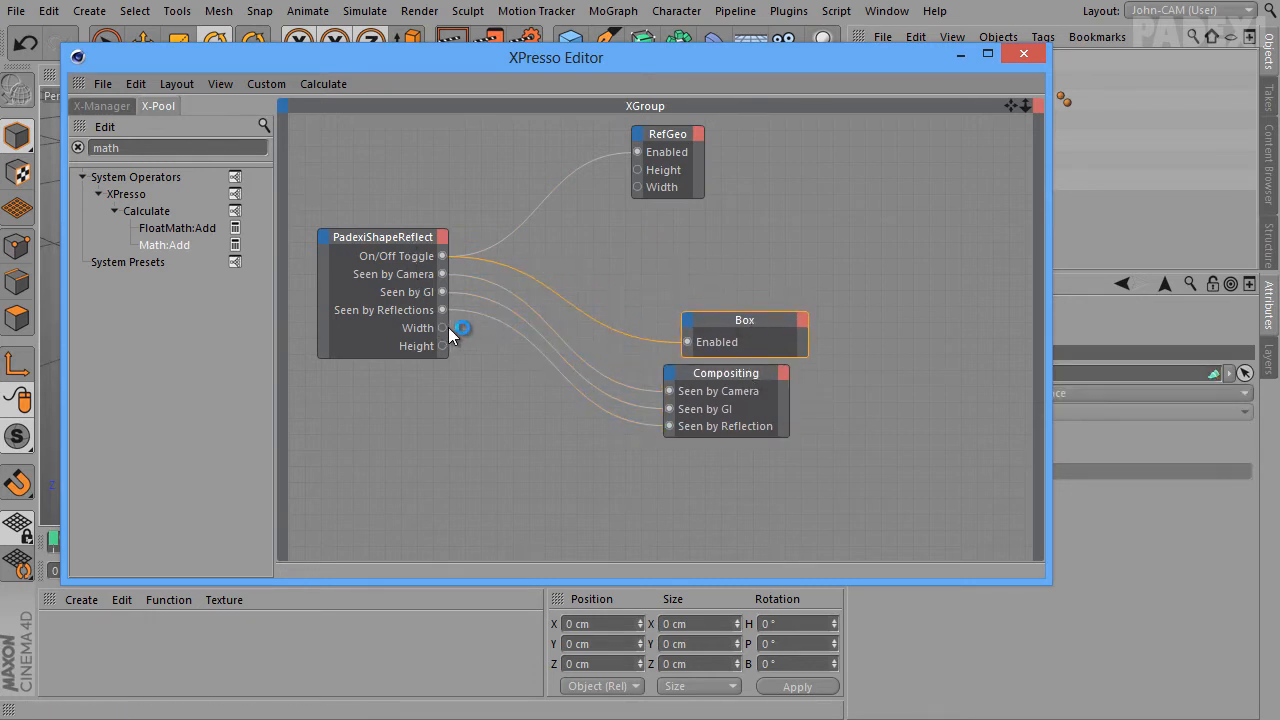
drag(442, 327, 639, 187)
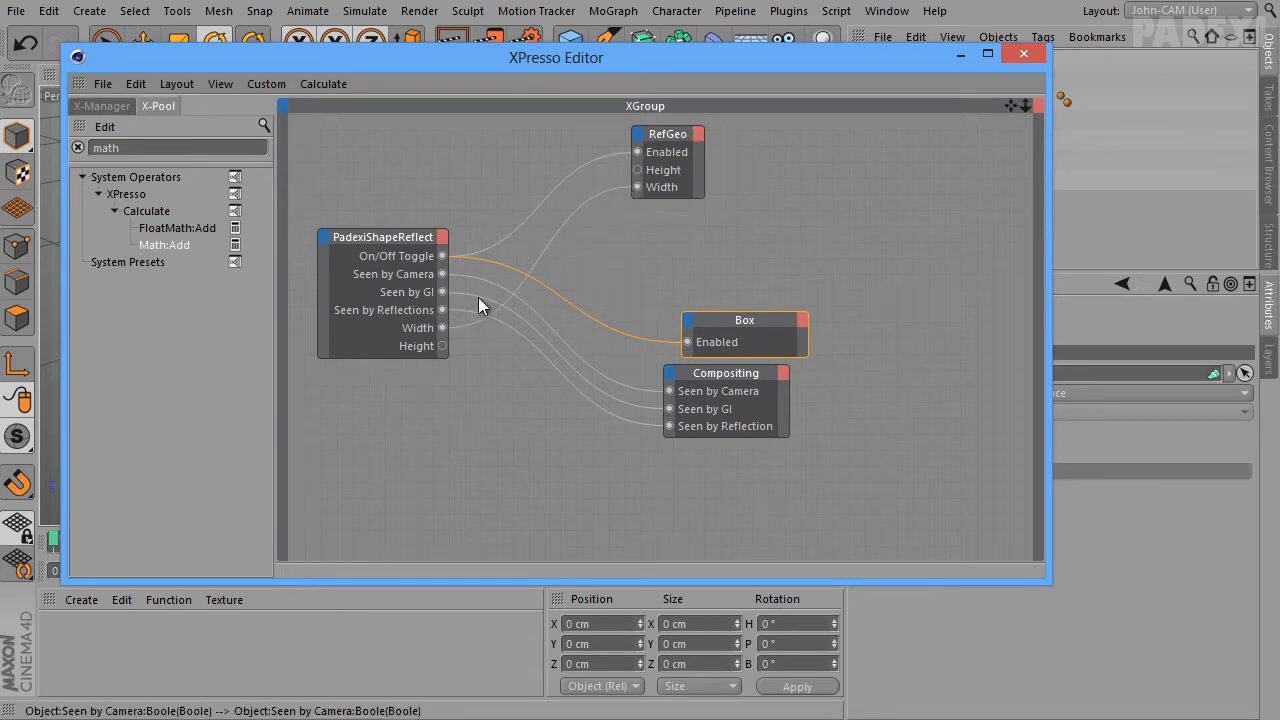
drag(444, 346, 637, 172)
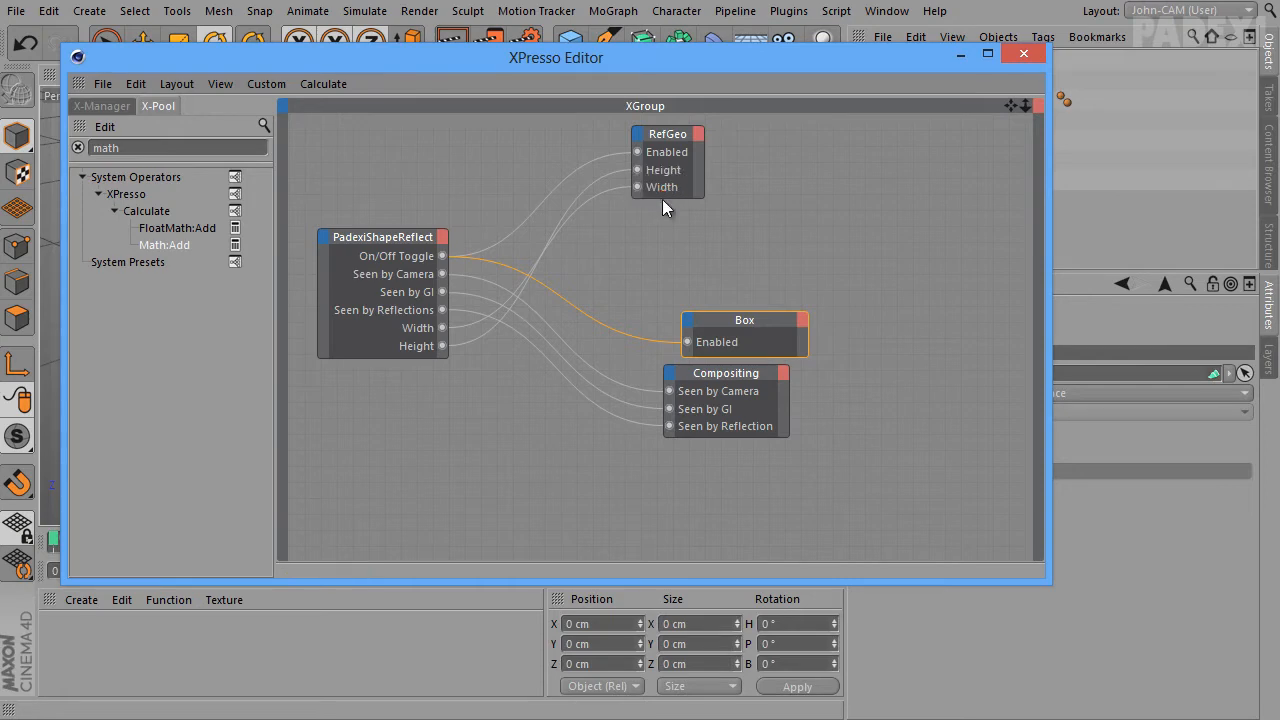
Test the RefGeo size link by changing PadexiShapeReflect's Height to 794 and Width to 821, and reset both to 600
drag(810, 105, 636, 588)
click(957, 60)
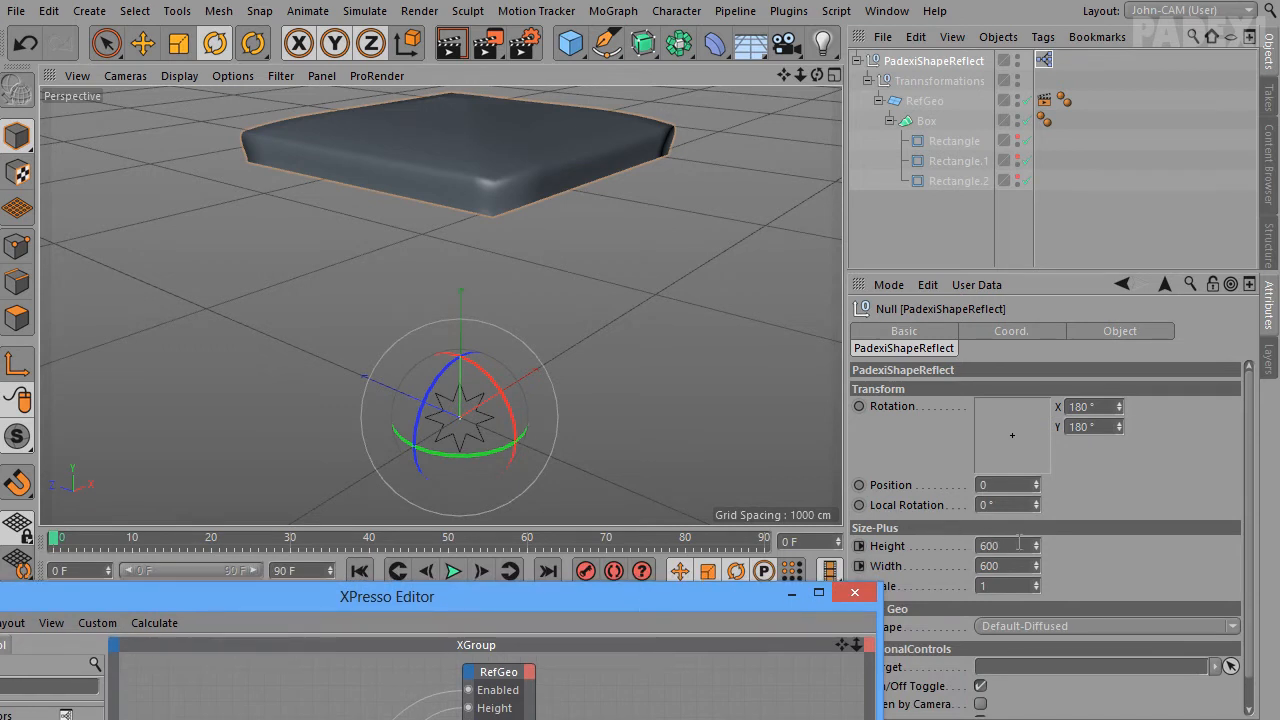
drag(1038, 546, 1030, 490)
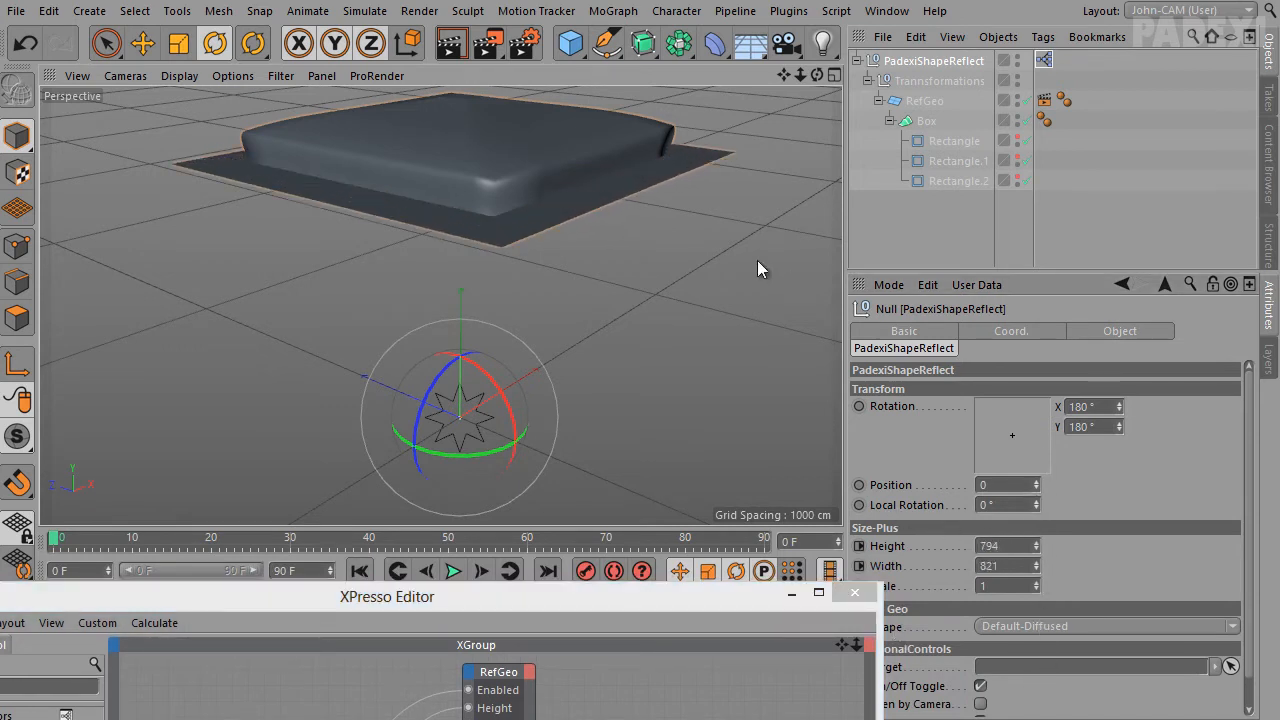
alt+drag(670, 347, 459, 148)
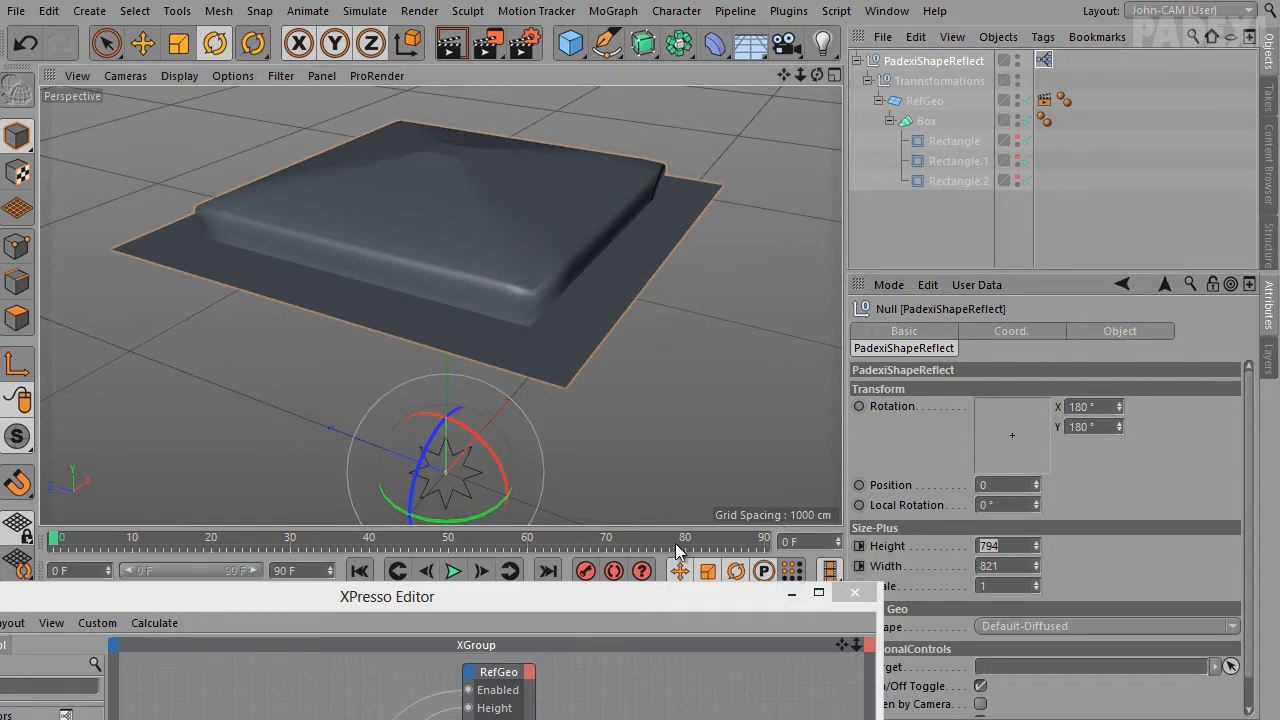
text(600)
key(Tab)
text(600)
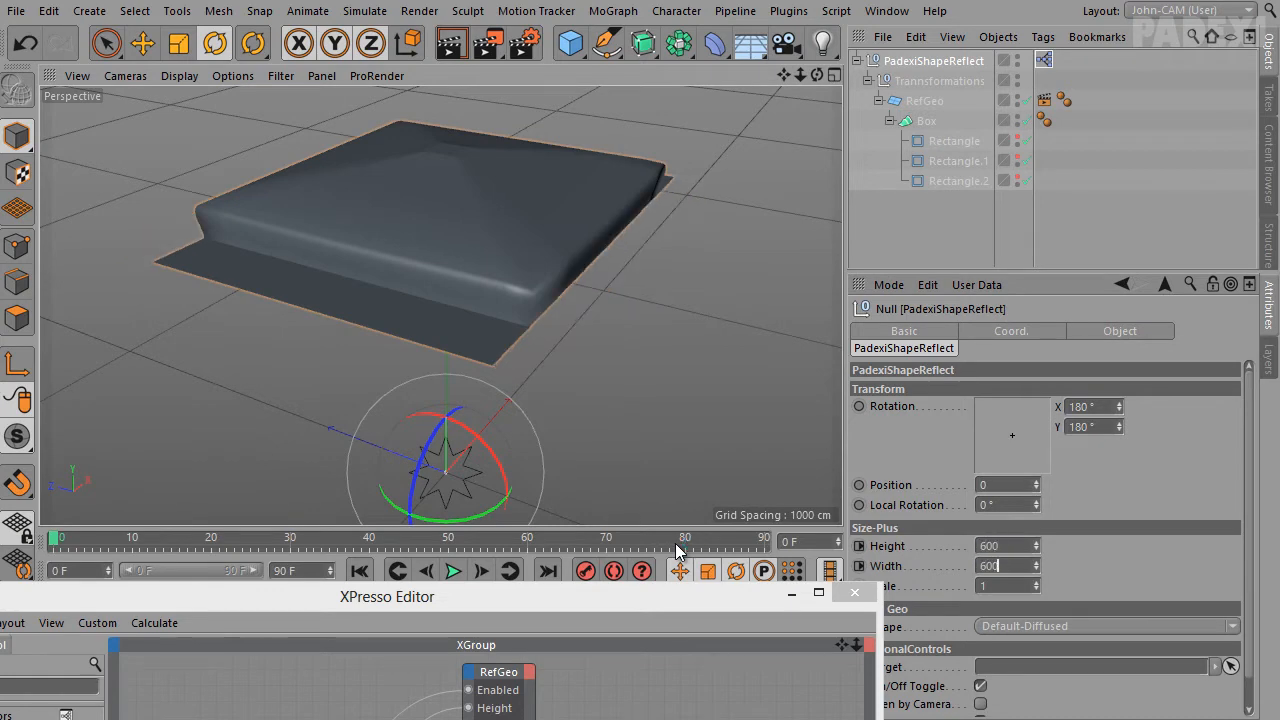
key(Return)
Add the Rectangle, Rectangle.1 and Rectangle.2 splines as nodes in the XPresso graph
drag(611, 605, 777, 273)
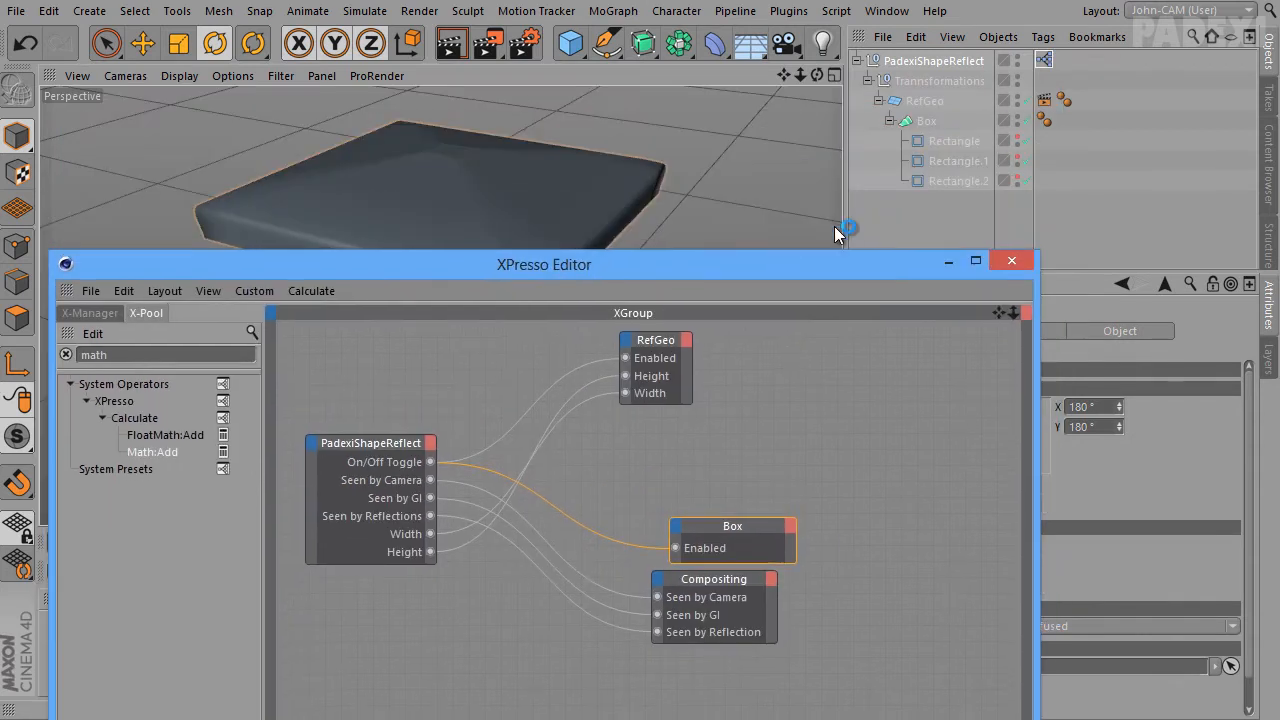
drag(951, 145, 895, 405)
drag(964, 184, 889, 469)
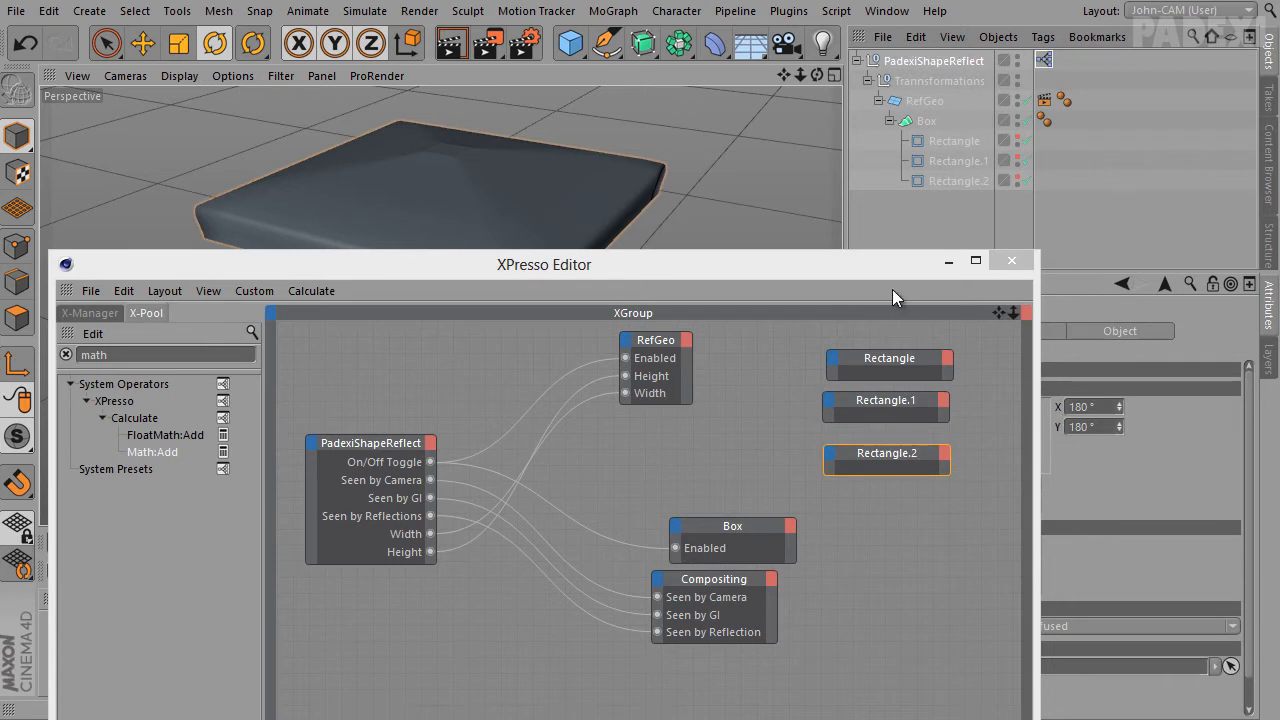
drag(880, 262, 843, 184)
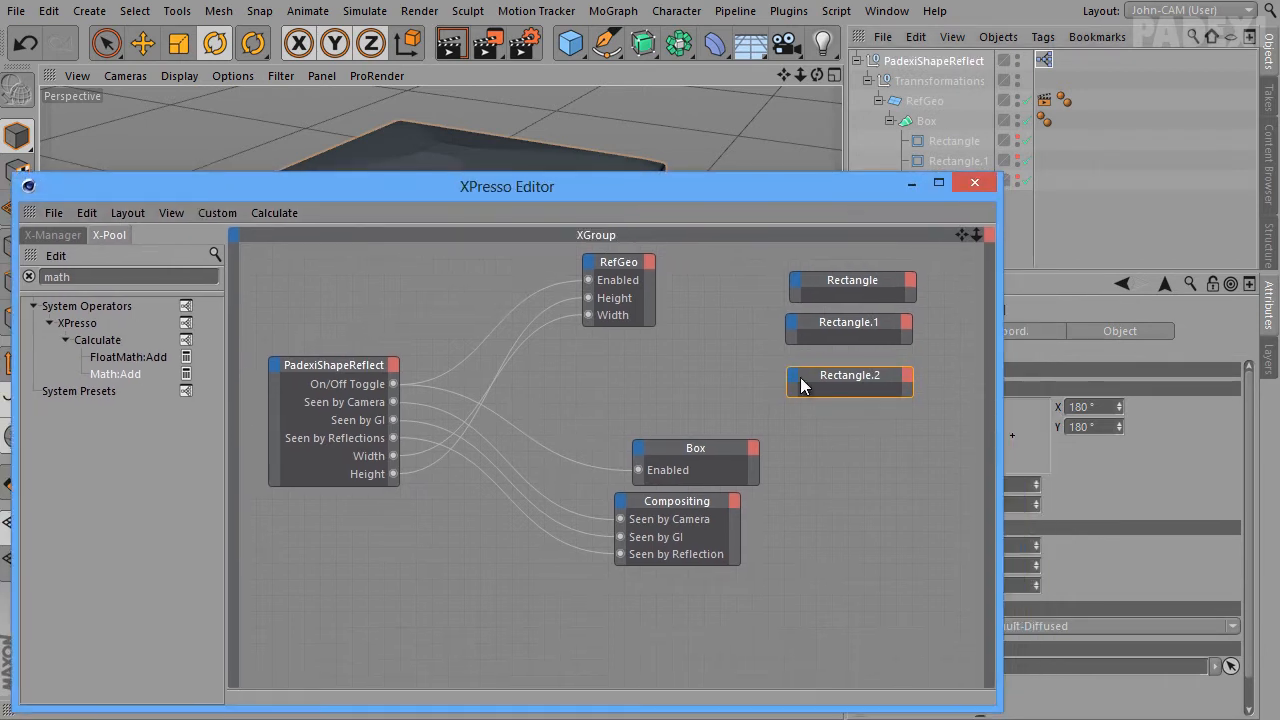
Add Height and Width input ports from the object properties to the Rectangle node
click(796, 281)
mouse_move(862, 414)
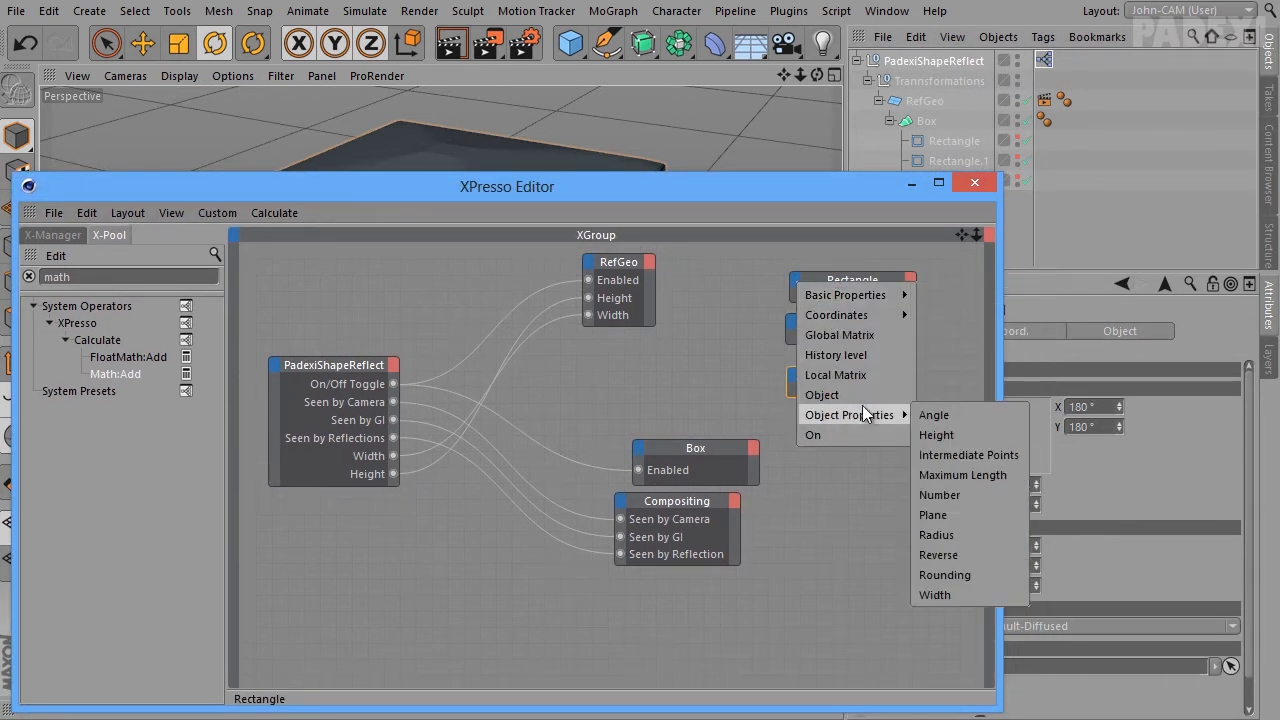
click(936, 435)
click(797, 290)
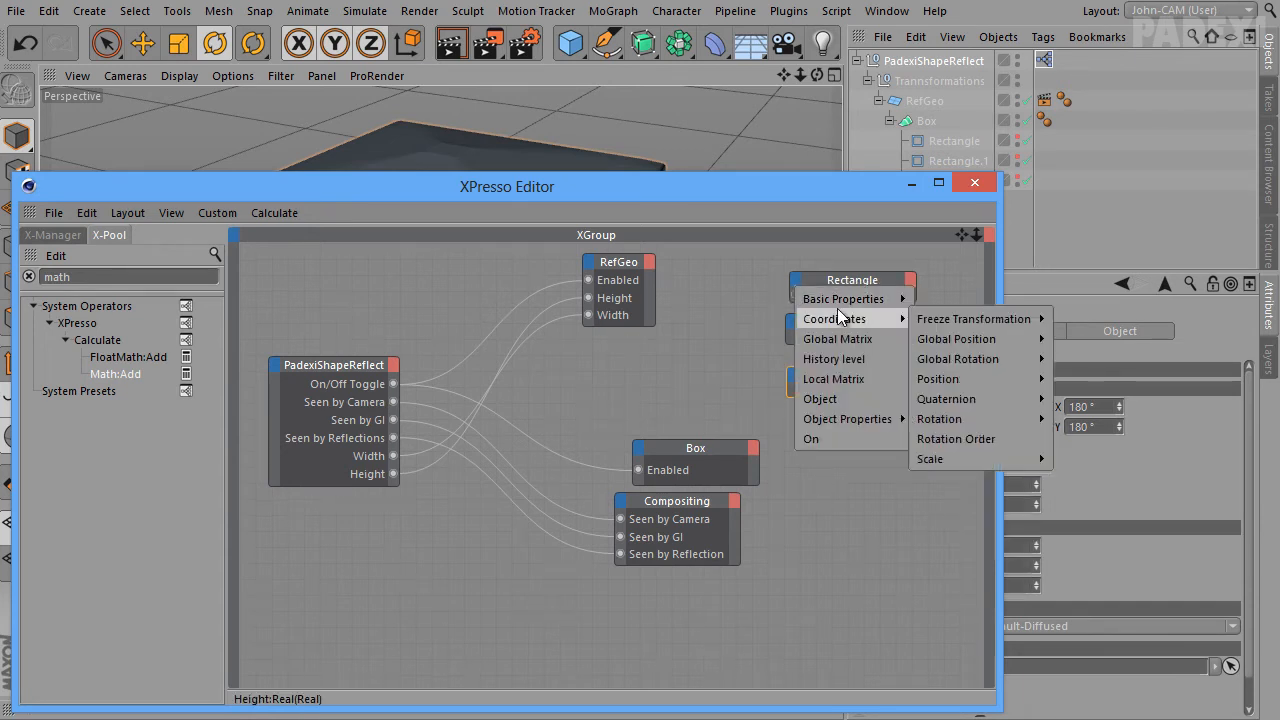
mouse_move(860, 421)
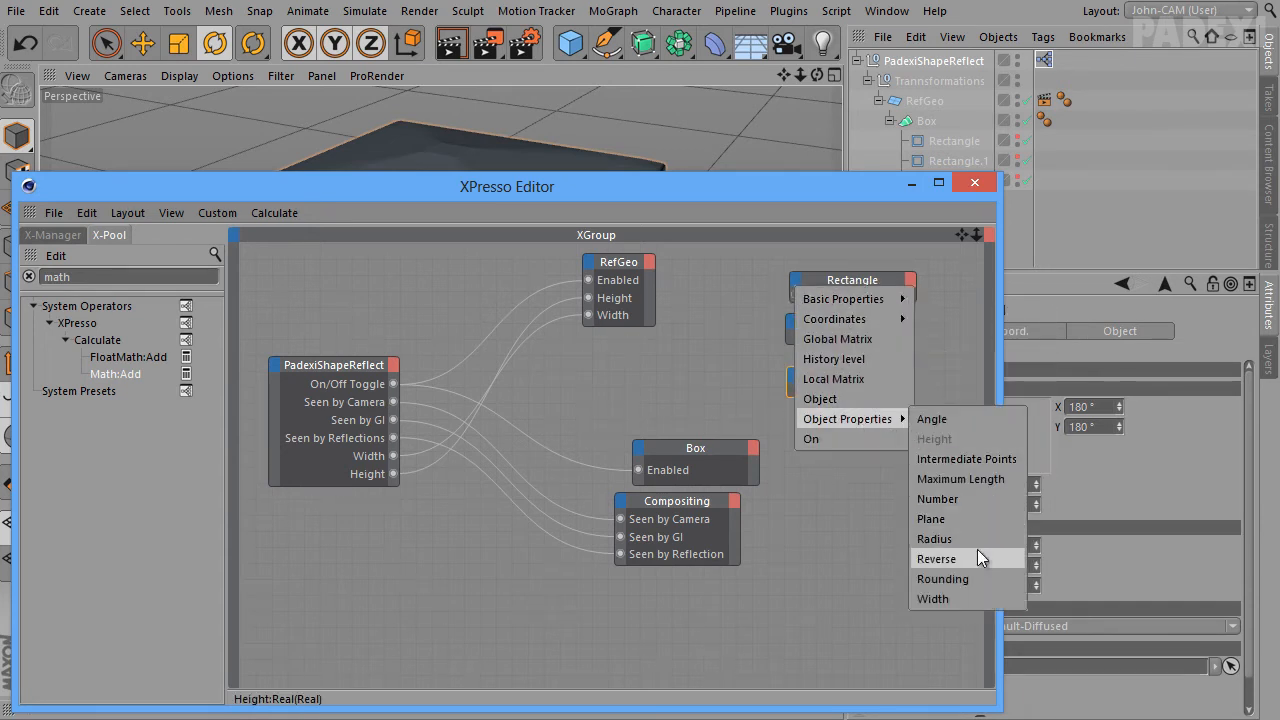
click(963, 597)
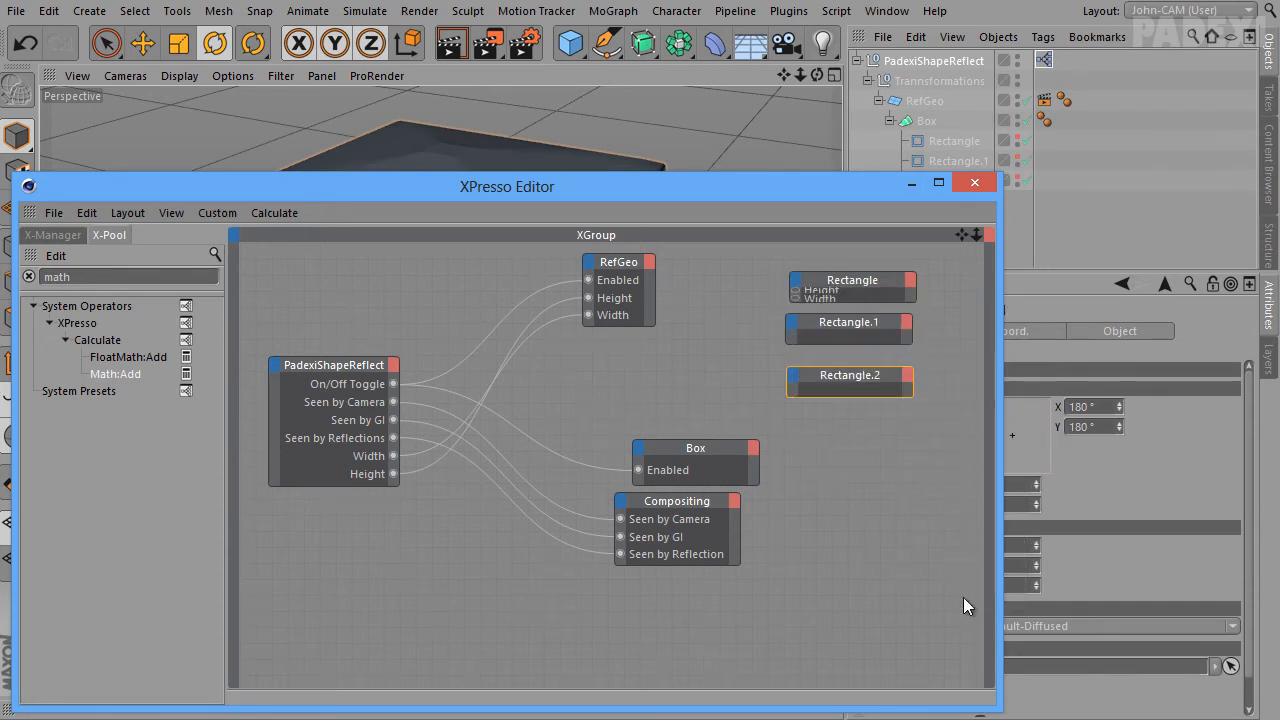
Add Height and Width input ports from the object properties to the Rectangle.1 node
click(795, 322)
mouse_move(880, 455)
click(928, 475)
click(795, 322)
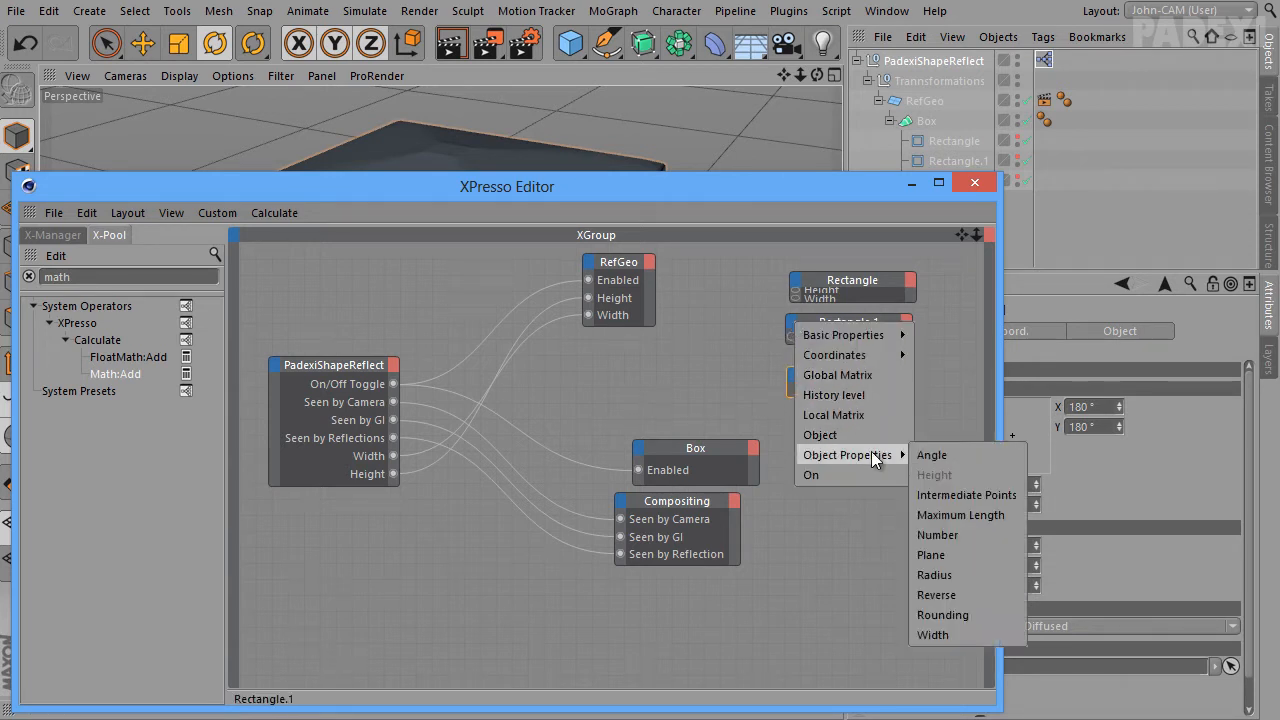
click(940, 634)
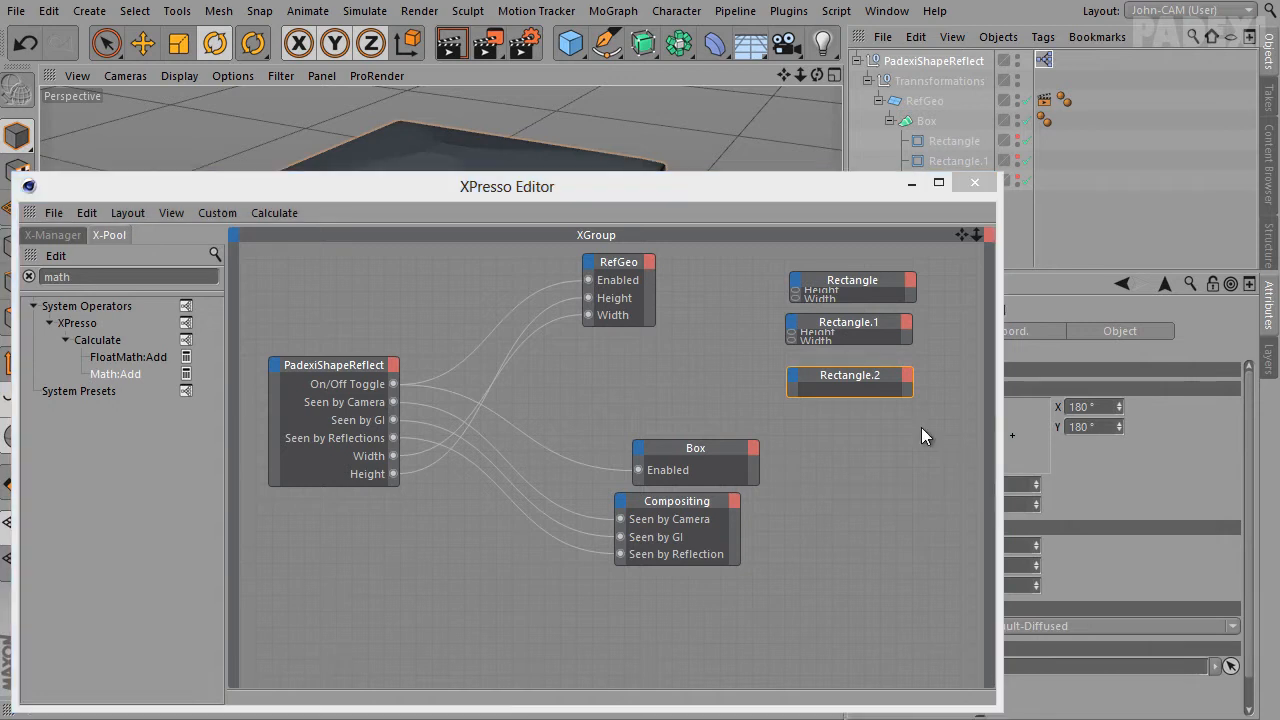
Add Width and Height input ports from the object properties to the Rectangle.2 node
click(795, 376)
mouse_move(880, 512)
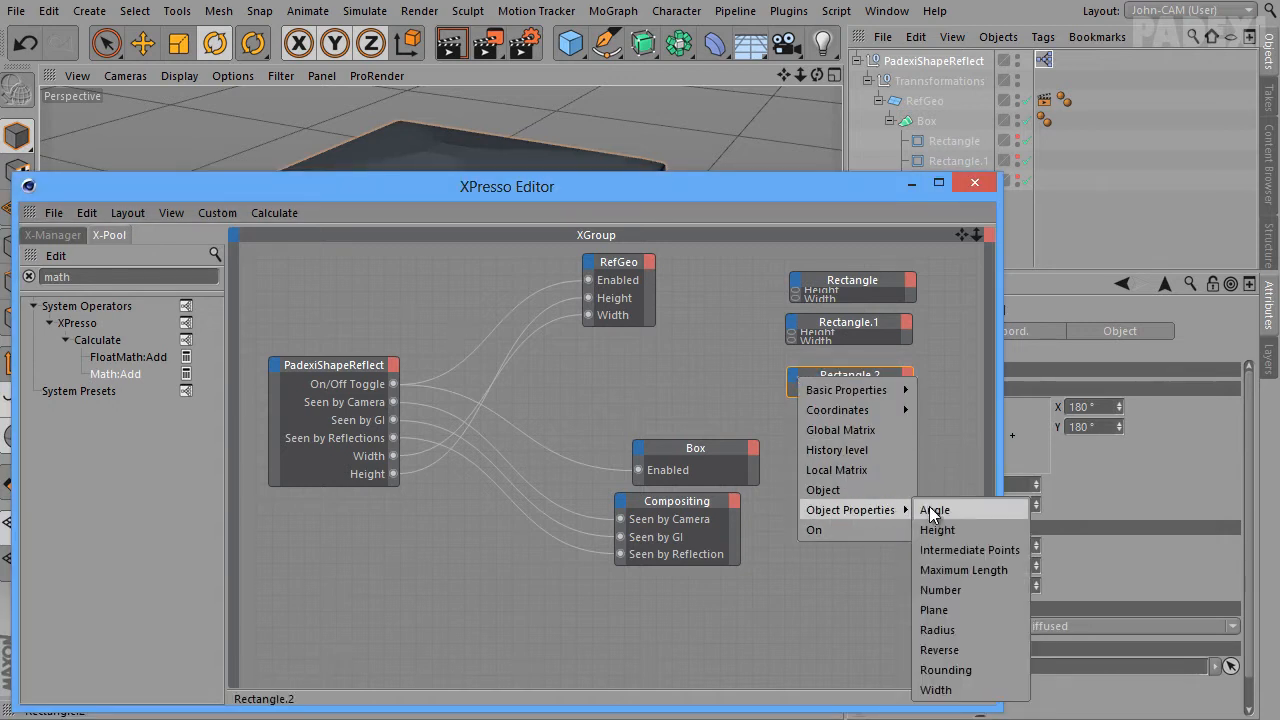
click(936, 689)
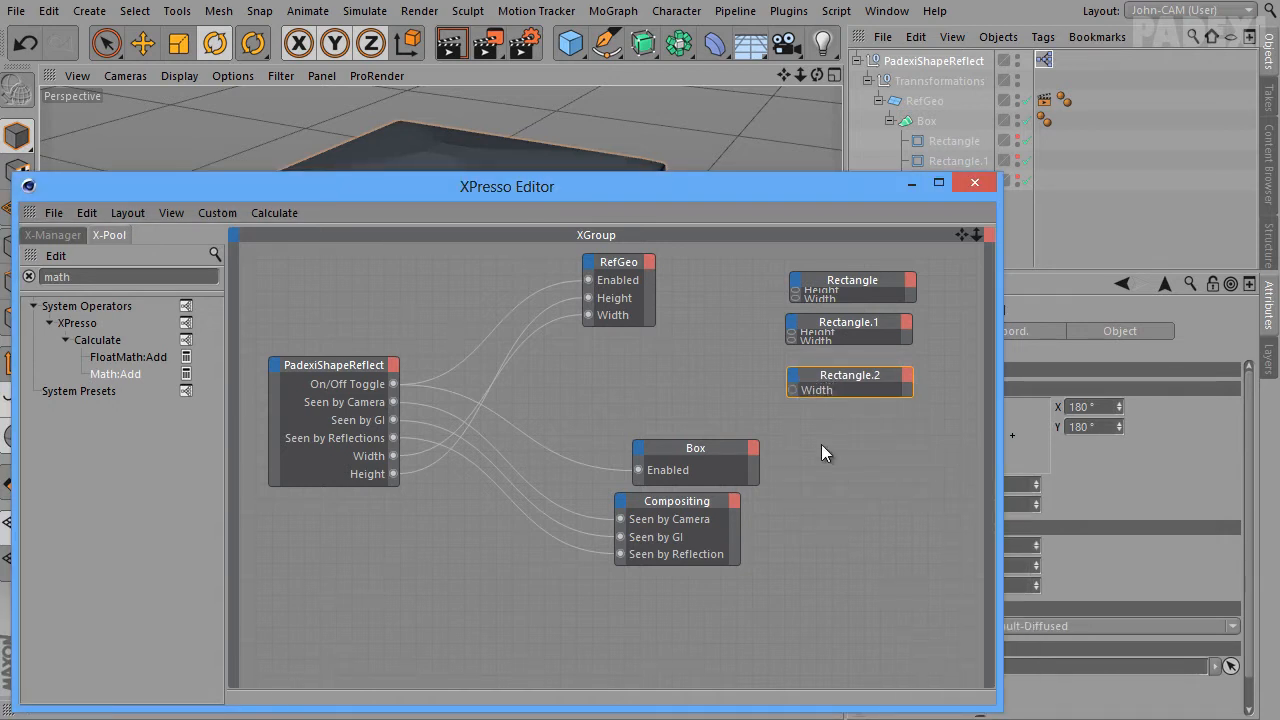
click(794, 376)
mouse_move(882, 511)
click(924, 531)
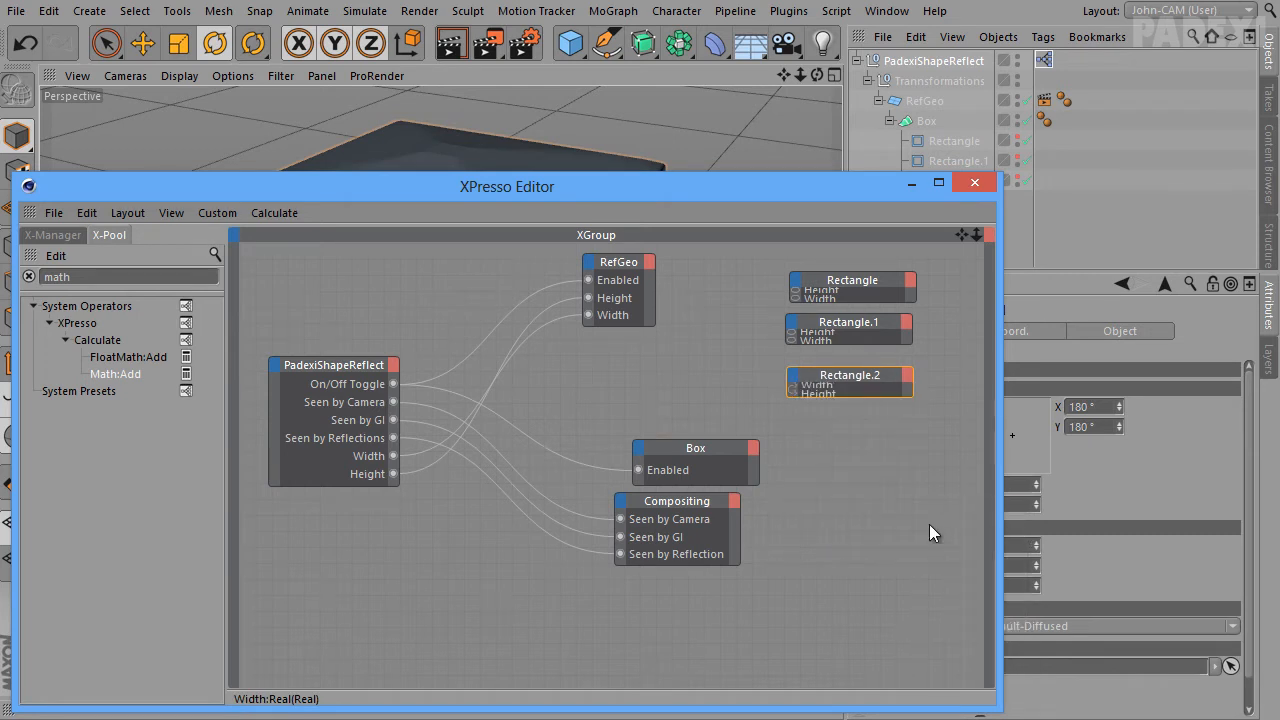
Expand the three Rectangle nodes to show their ports and space them out vertically so they do not overlap
click(837, 286)
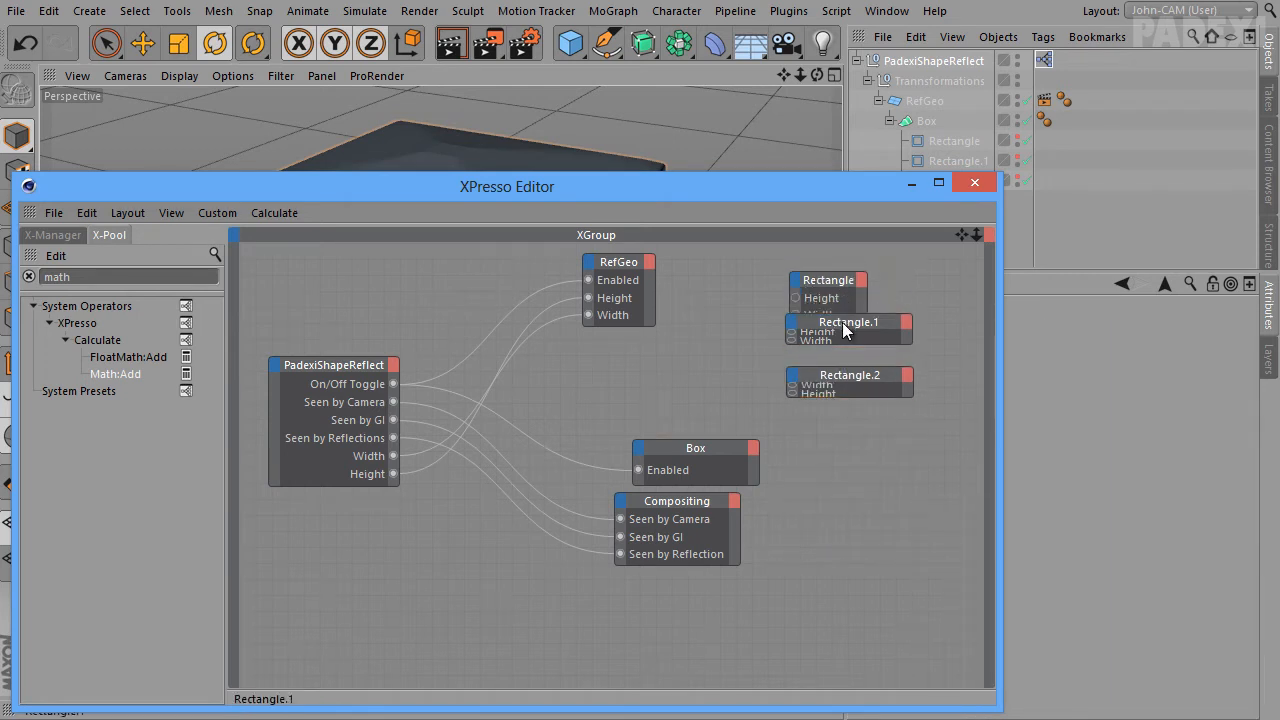
click(842, 322)
click(852, 376)
drag(852, 375, 851, 414)
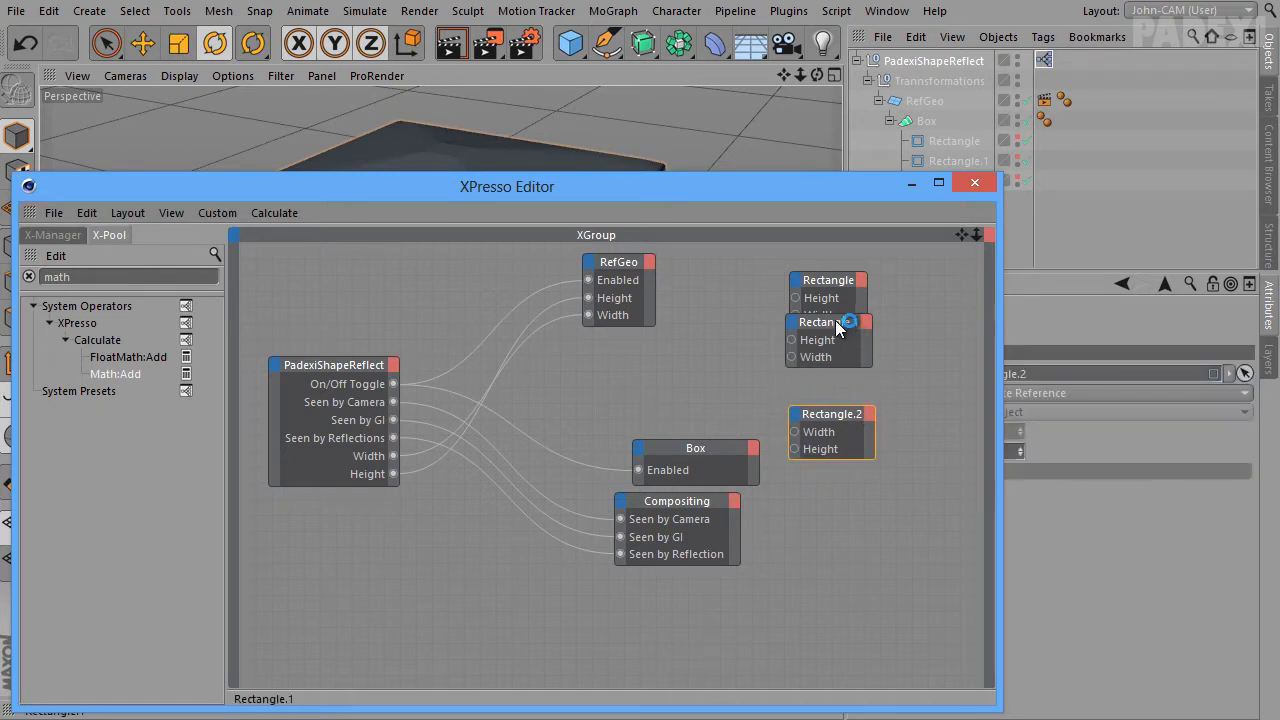
drag(836, 321, 838, 343)
click(828, 279)
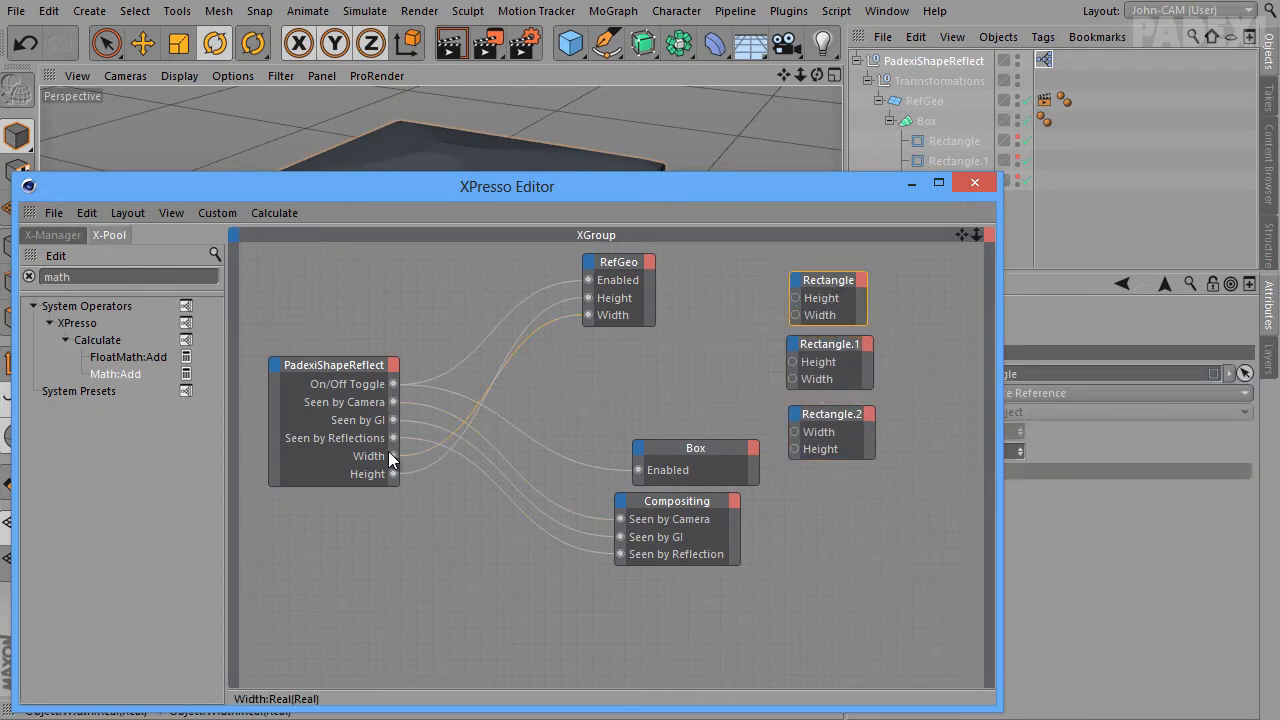
Connect PadexiShapeReflect's Width and Height outputs to the matching inputs of Rectangle and Rectangle.1
drag(390, 453, 795, 315)
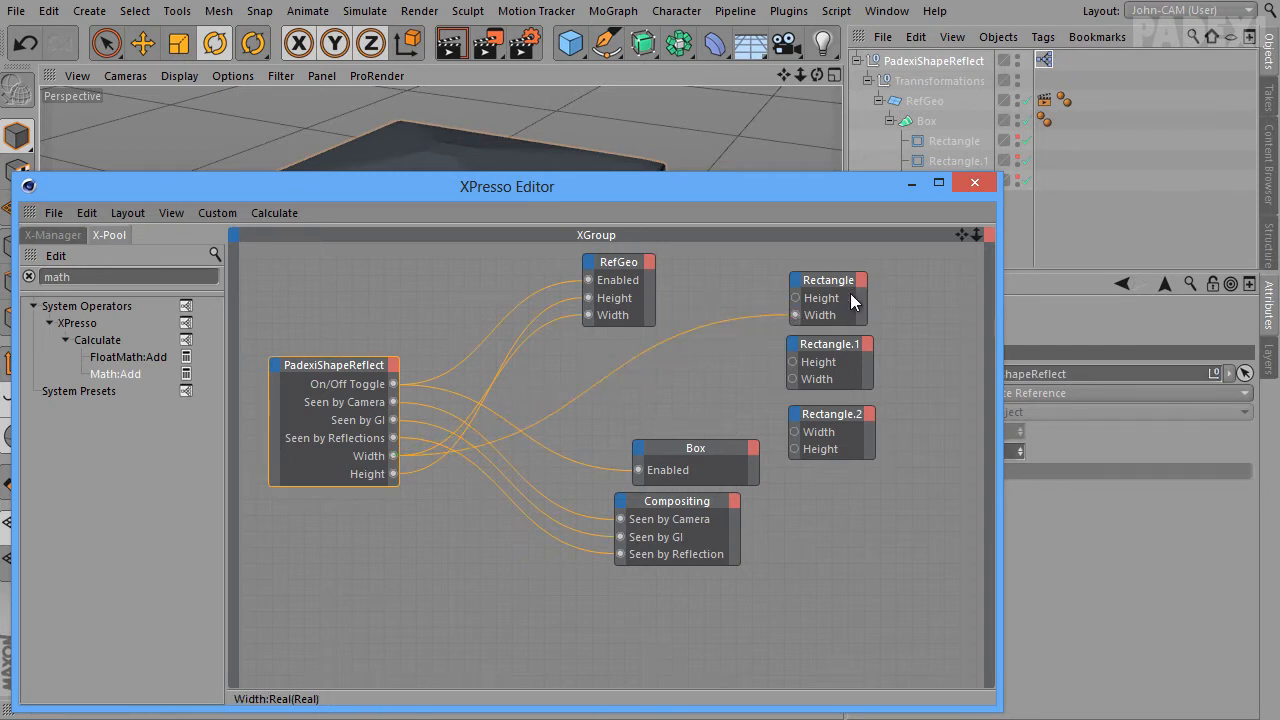
drag(393, 473, 806, 300)
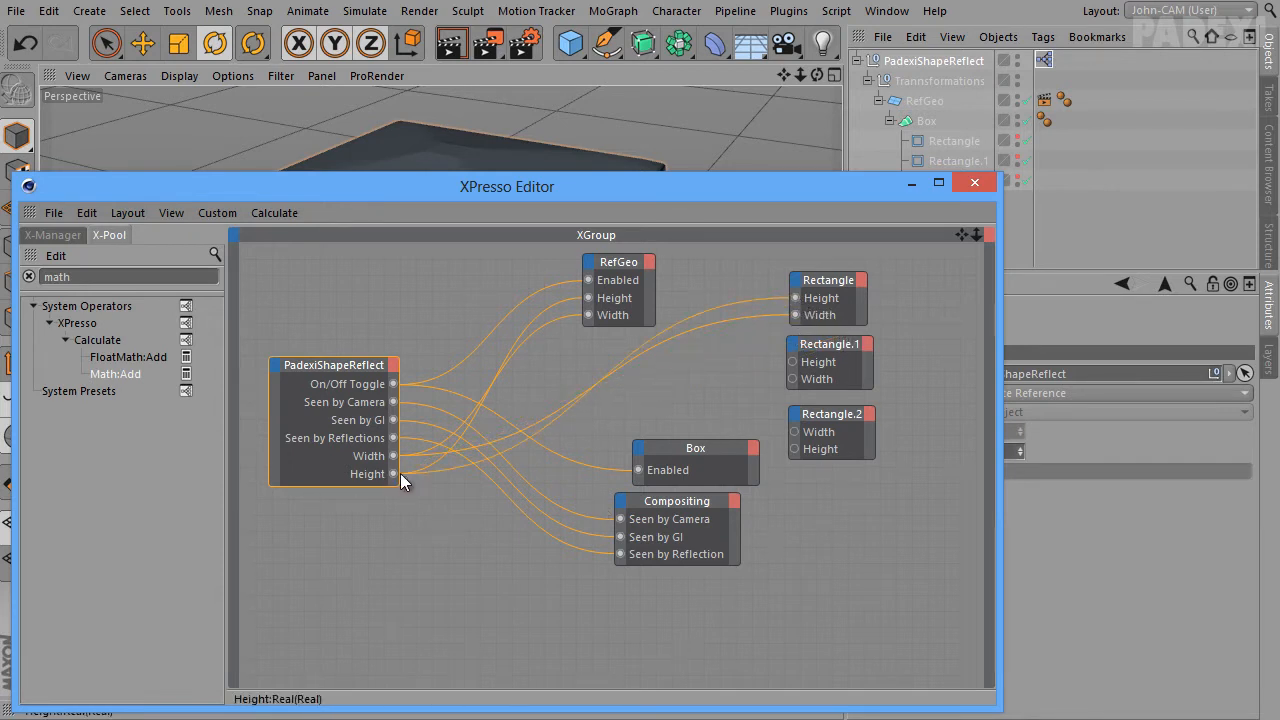
drag(395, 473, 793, 362)
drag(393, 455, 794, 379)
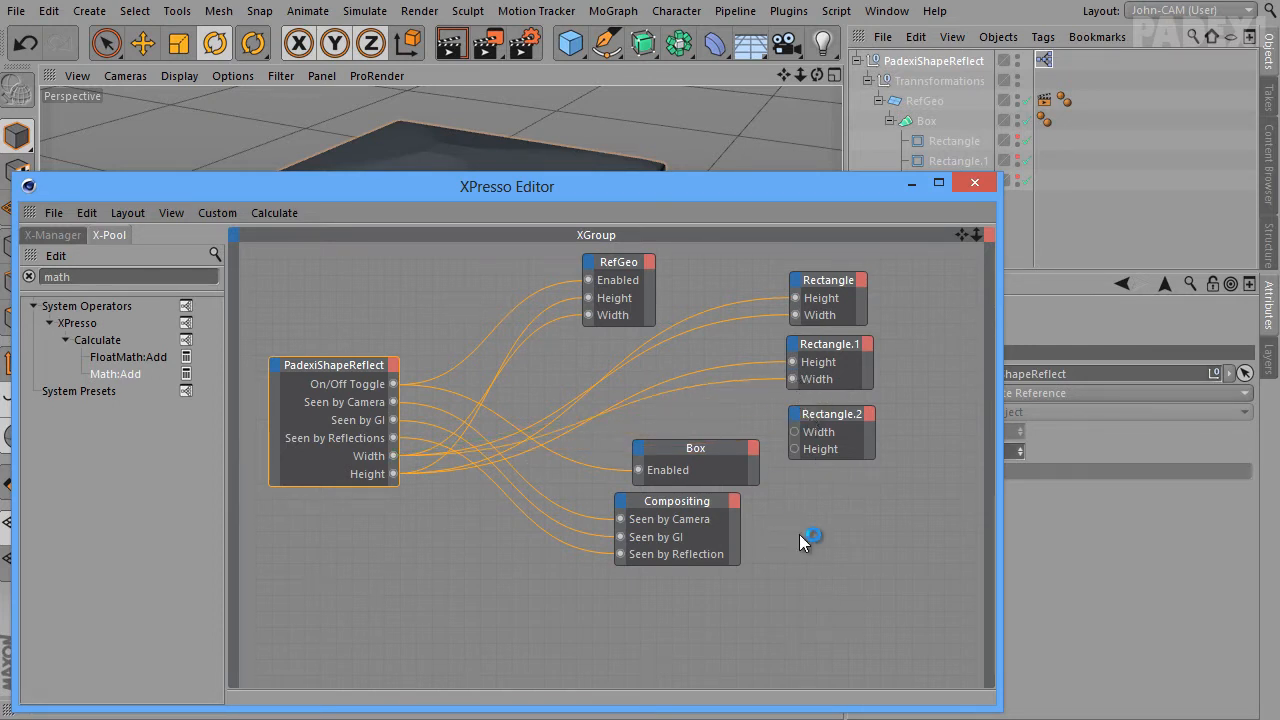
Move the unconnected Rectangle.2 node away from the other nodes to leave free space in front of its inputs
middle_drag(844, 449, 768, 489)
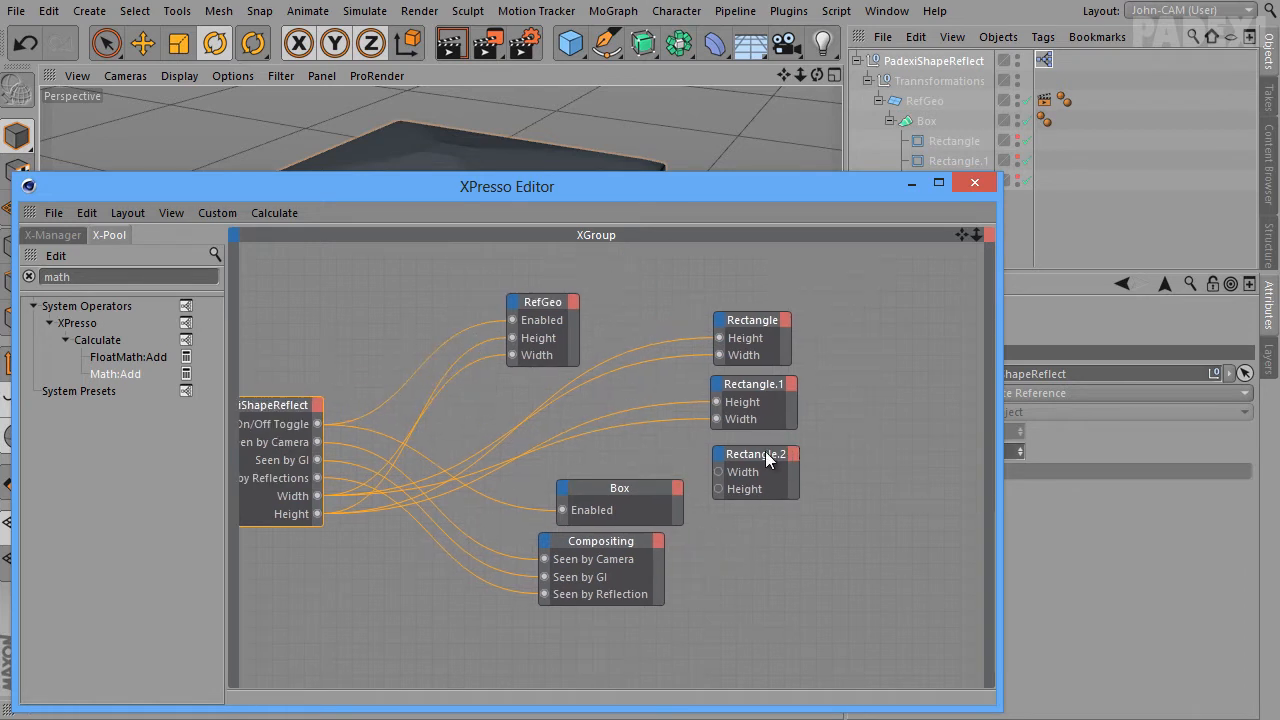
drag(765, 451, 870, 488)
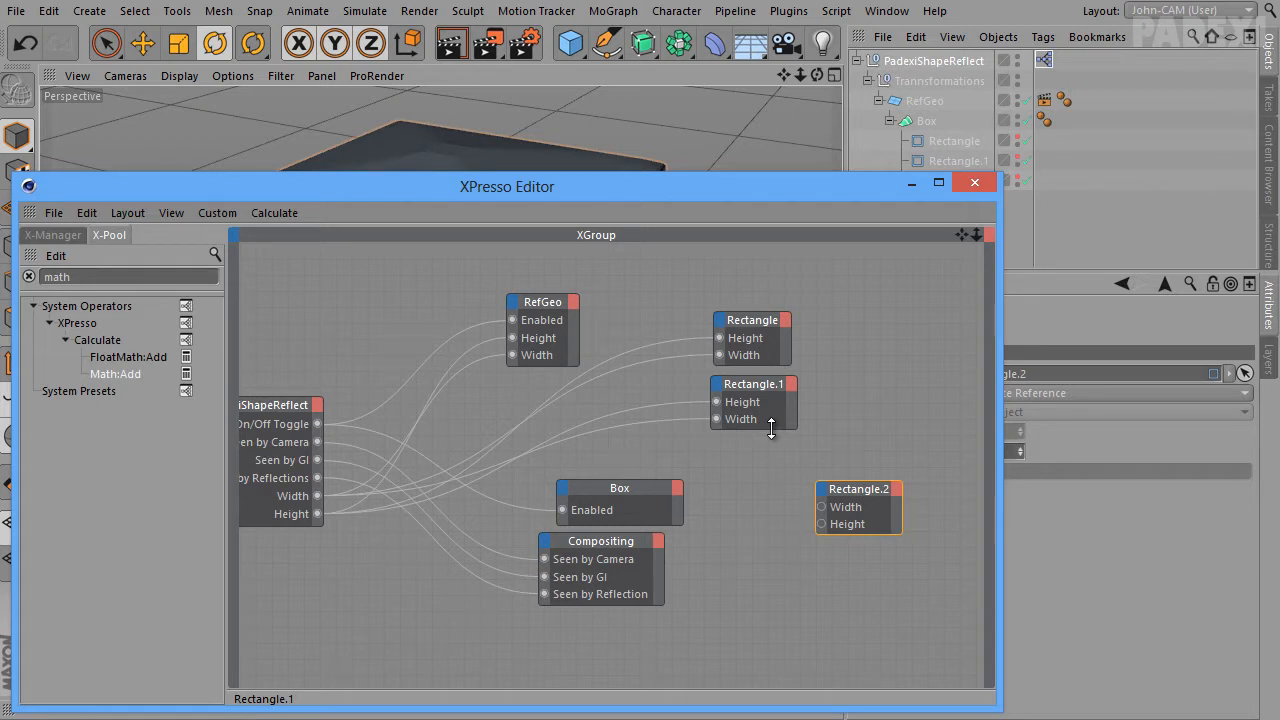
drag(880, 504, 942, 519)
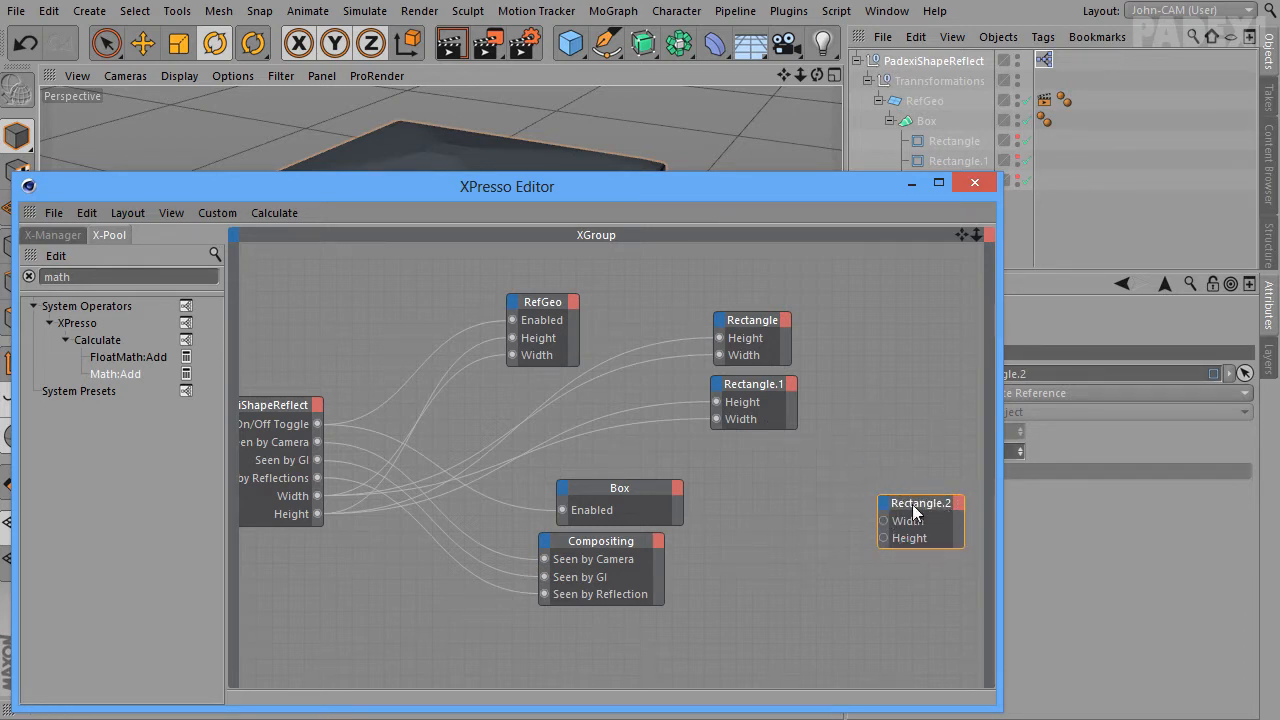
Reposition the Rectangle.2 node, add a Math:Add node to the XPresso graph and set its Input [2] to 10
drag(913, 507, 899, 509)
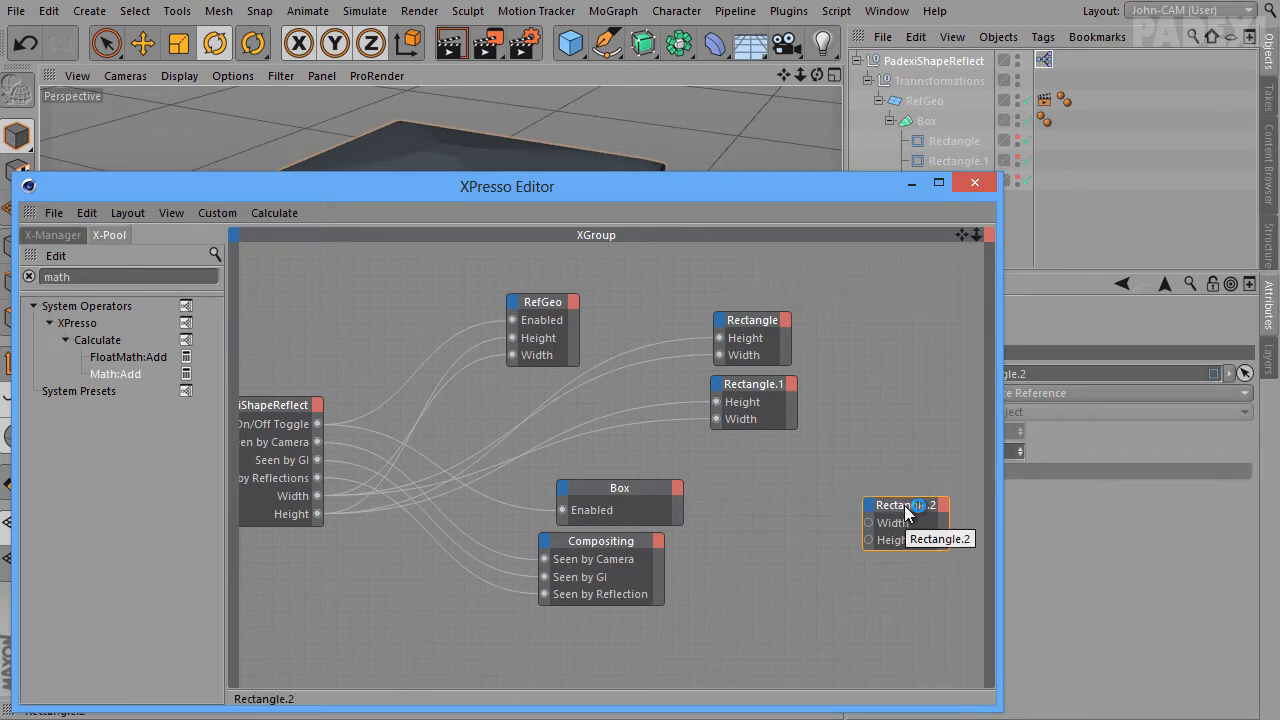
drag(904, 505, 921, 468)
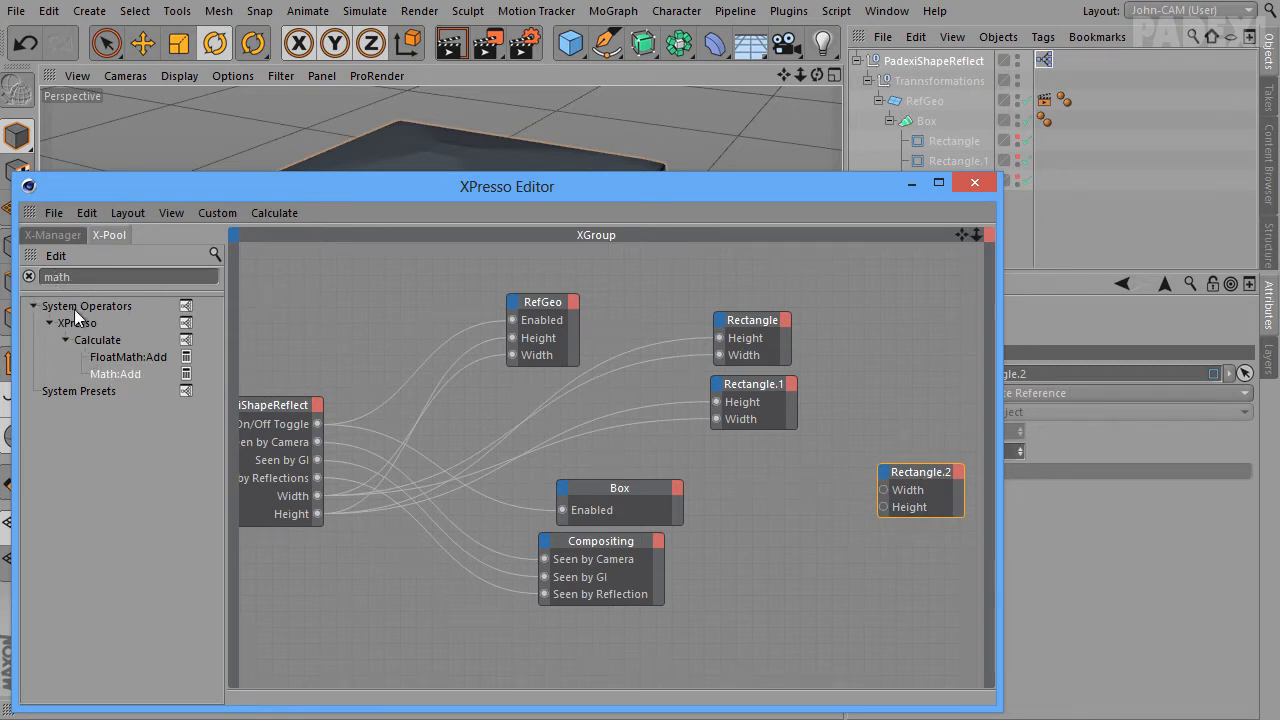
drag(120, 373, 811, 556)
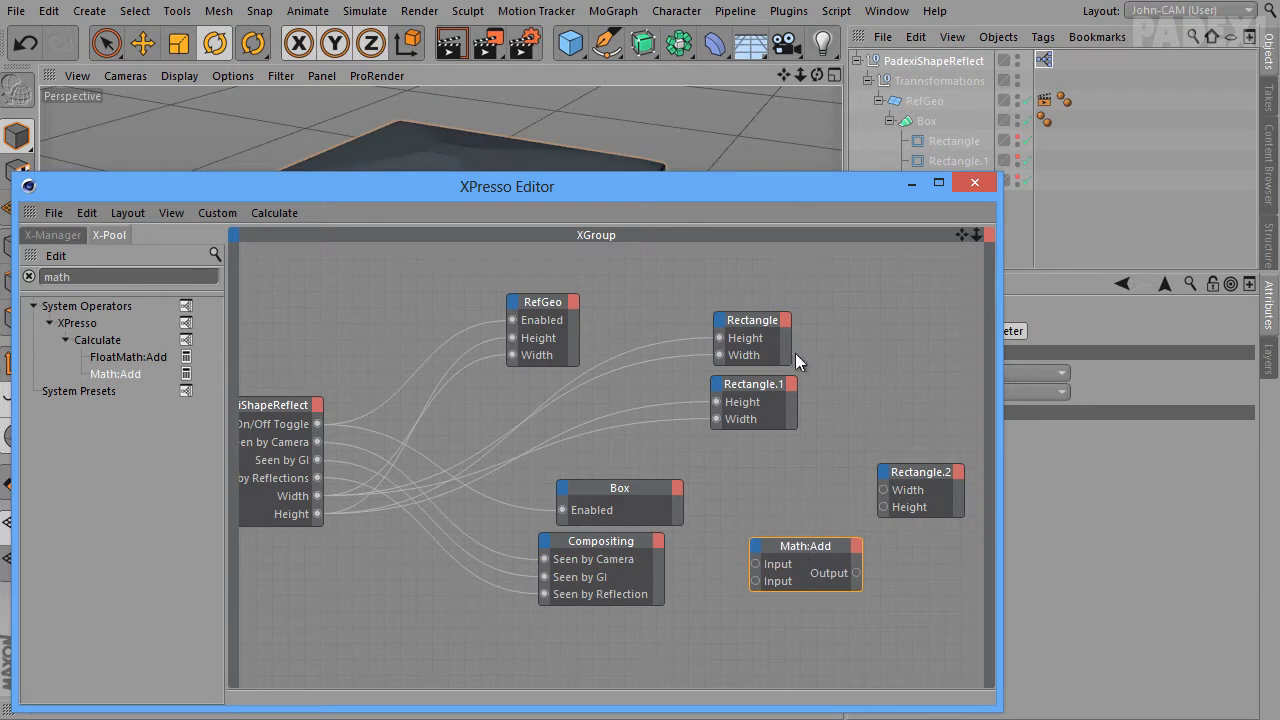
drag(796, 180, 640, 95)
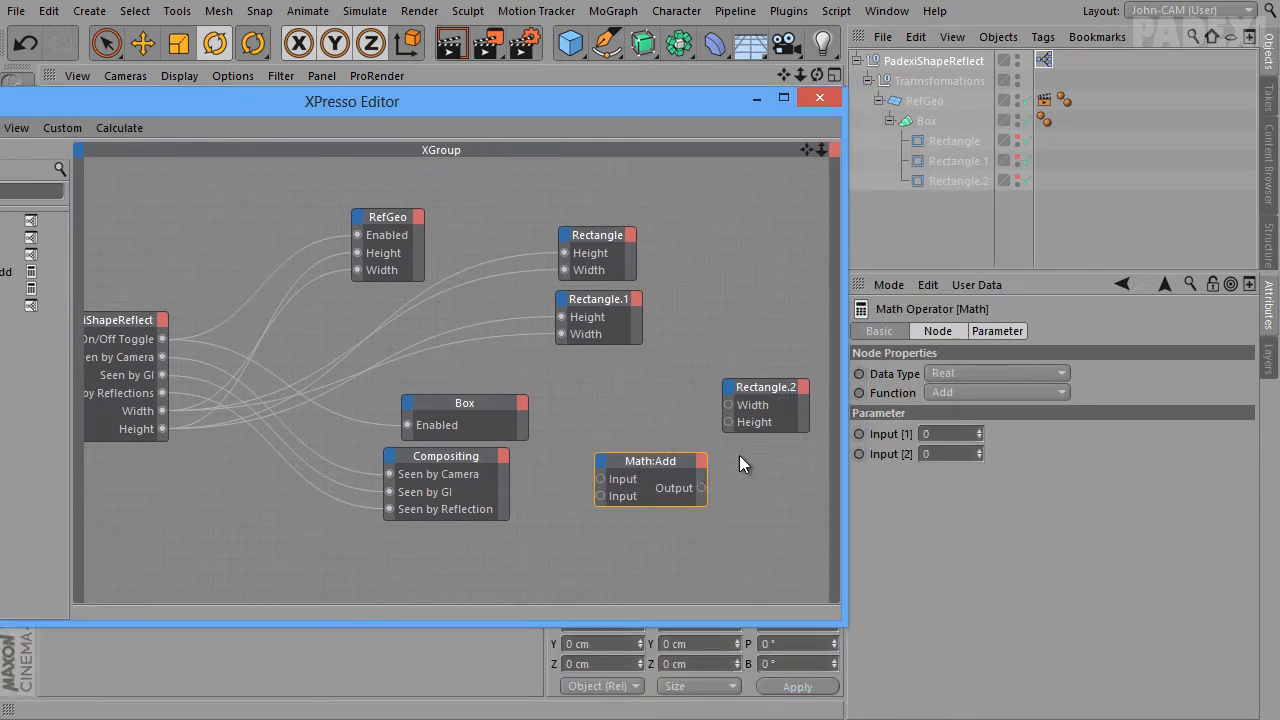
drag(960, 455, 848, 457)
text(10)
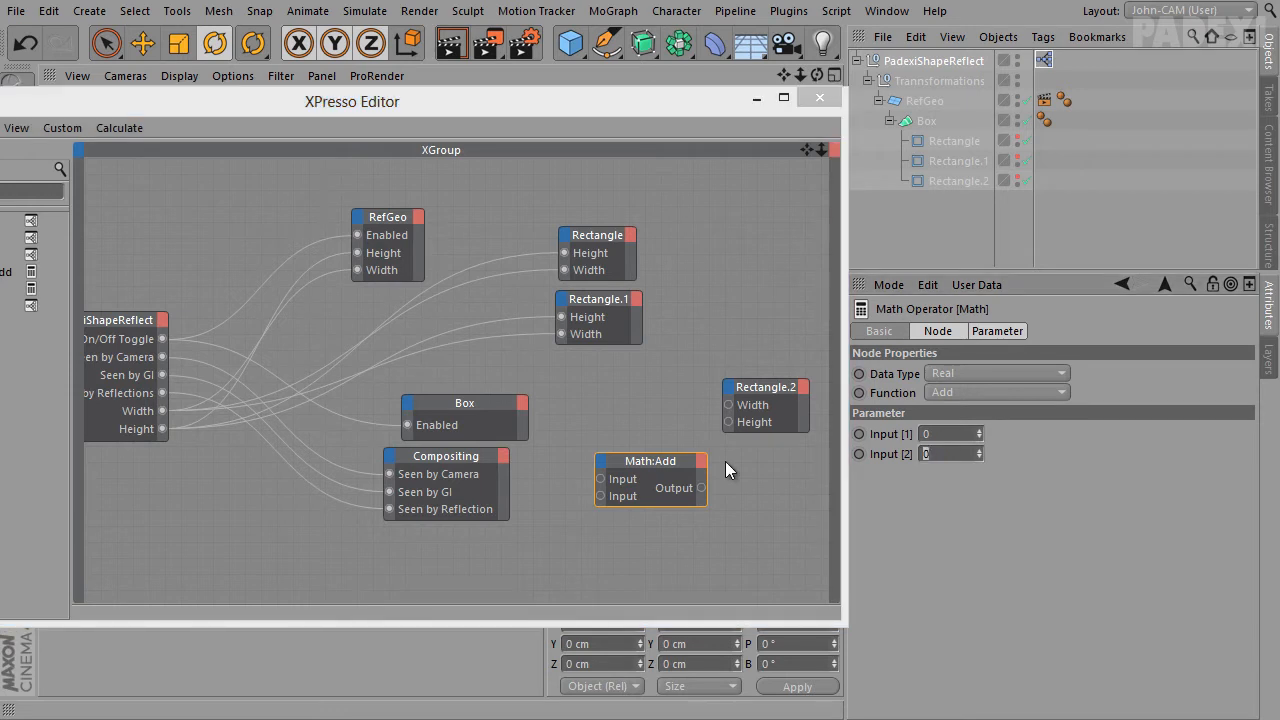
key(Return)
Wire PadexiShapeReflect's Width through the Math:Add node into Rectangle.2's Width input, and tidy the node positions
drag(162, 411, 531, 485)
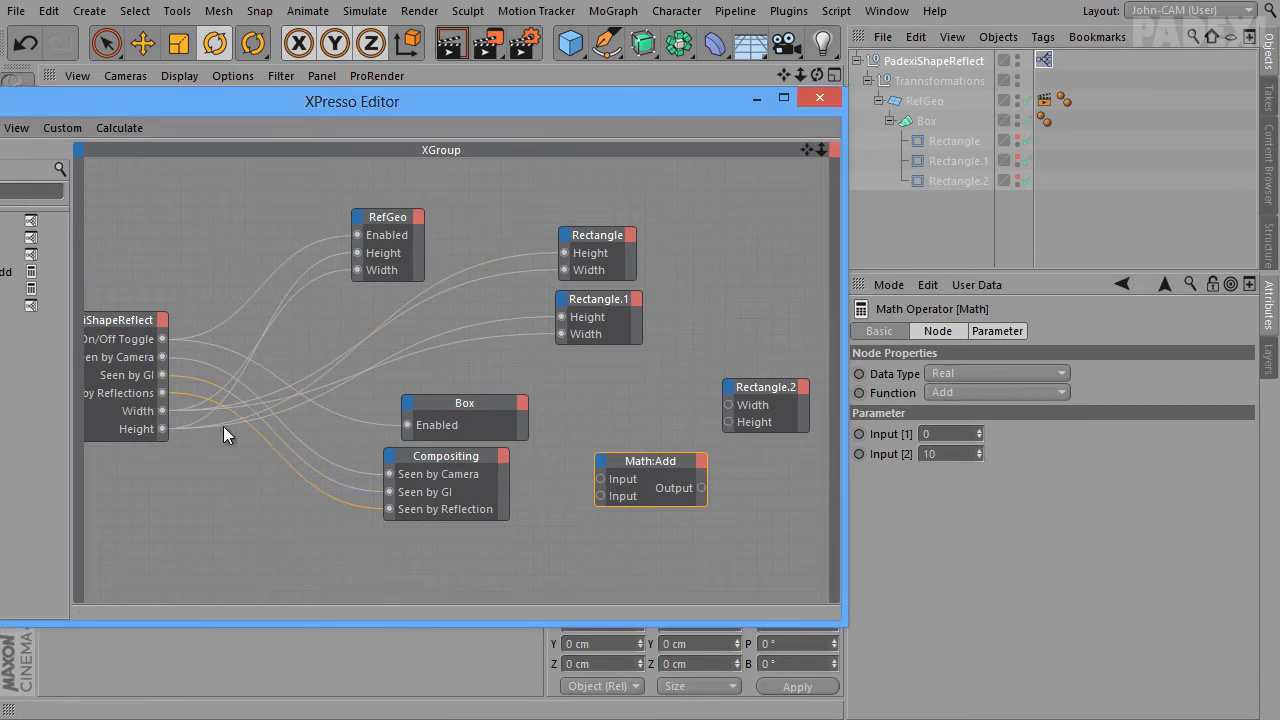
drag(174, 410, 615, 443)
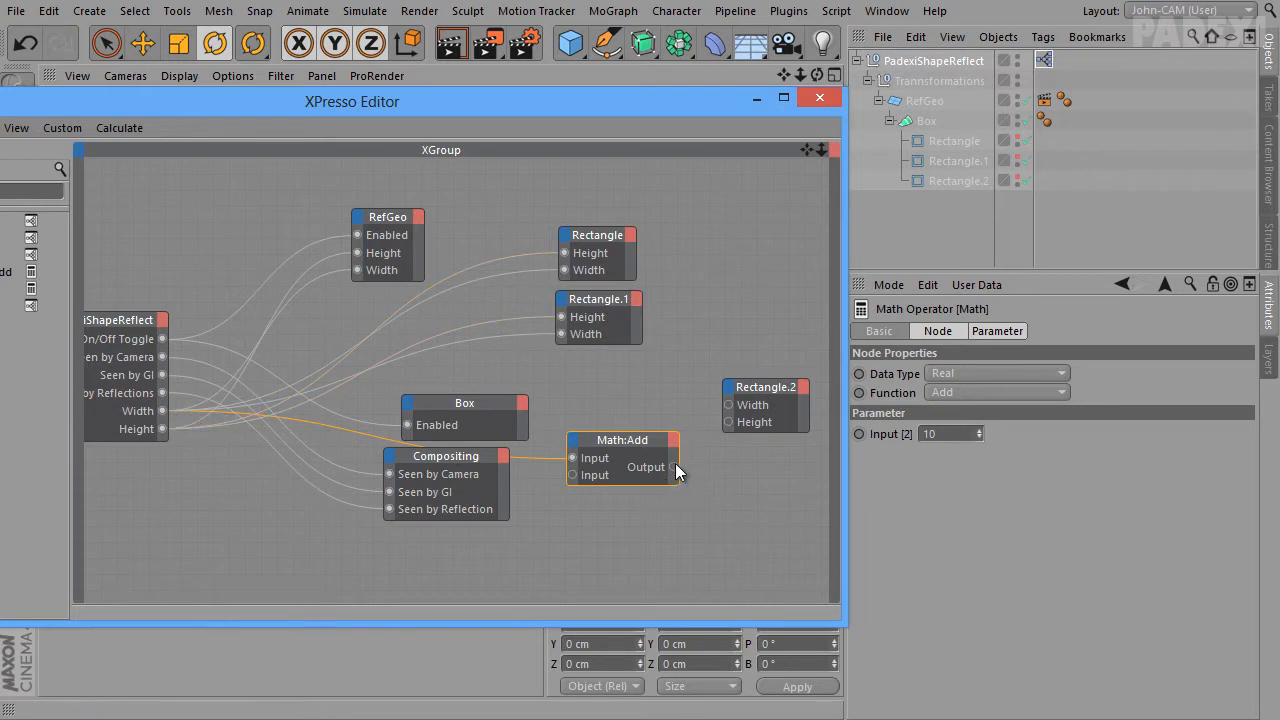
drag(675, 464, 701, 371)
drag(760, 389, 771, 363)
Duplicate the Math:Add node and wire PadexiShapeReflect's Height through the copy into Rectangle.2's Height input
ctrl+drag(635, 447, 619, 511)
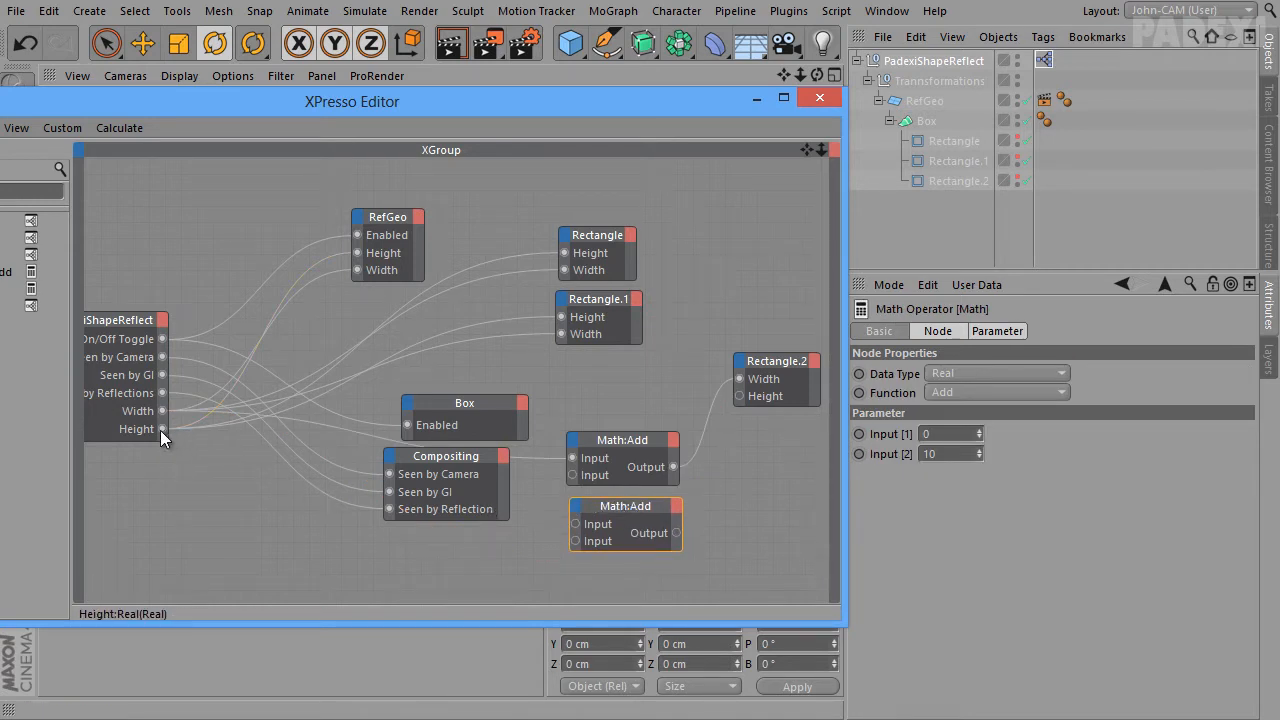
drag(161, 429, 609, 512)
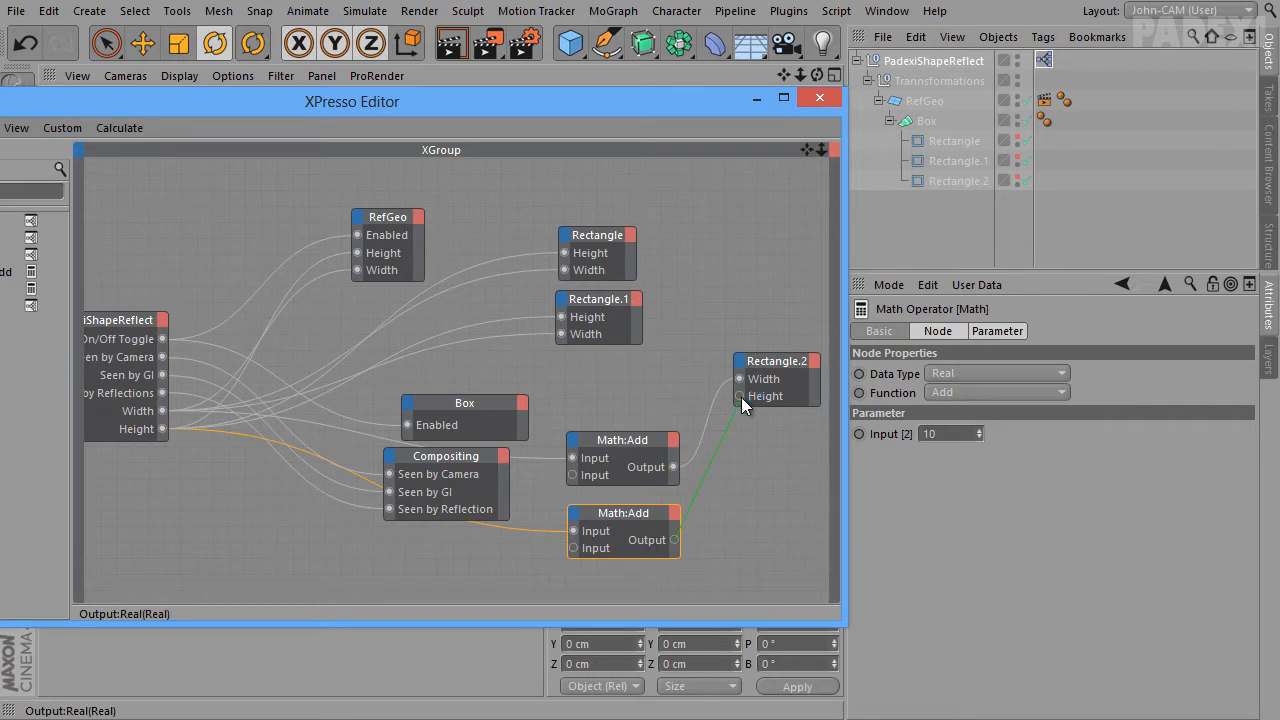
drag(741, 397, 788, 410)
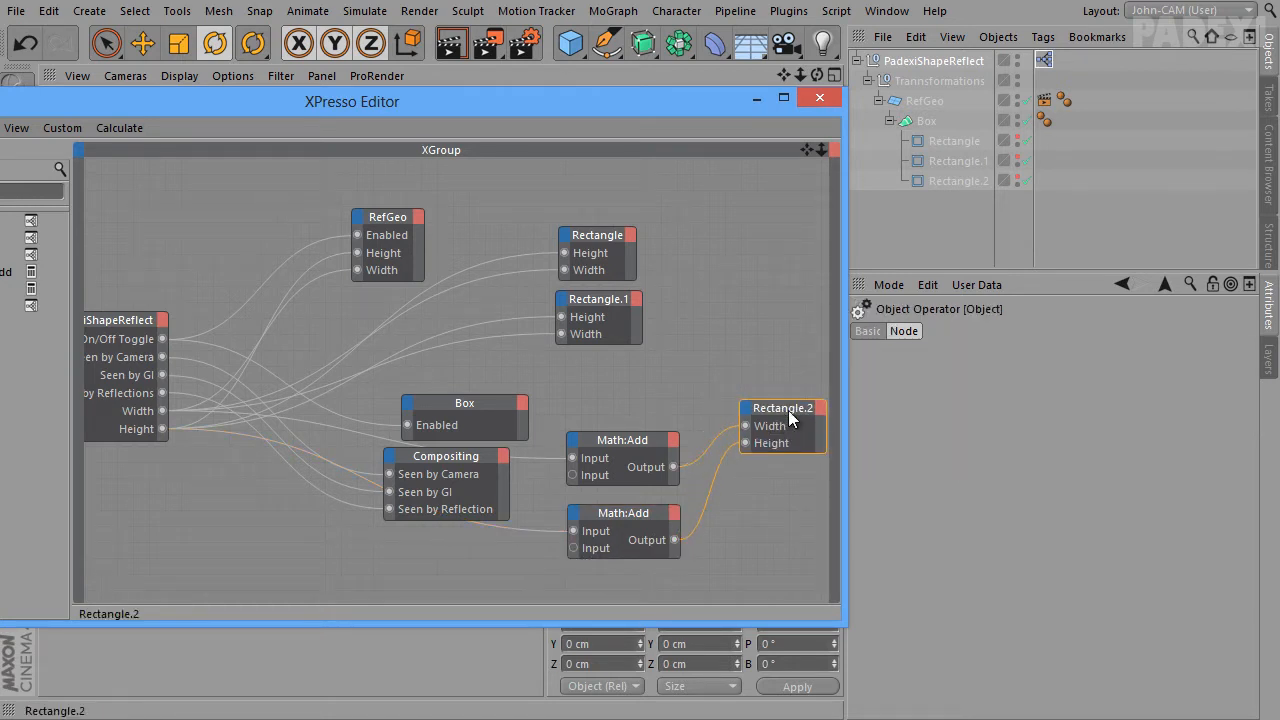
Try changing the PadexiShapeReflect null's Height and Width values to test the box, and undo the changes
click(918, 62)
drag(601, 103, 618, 684)
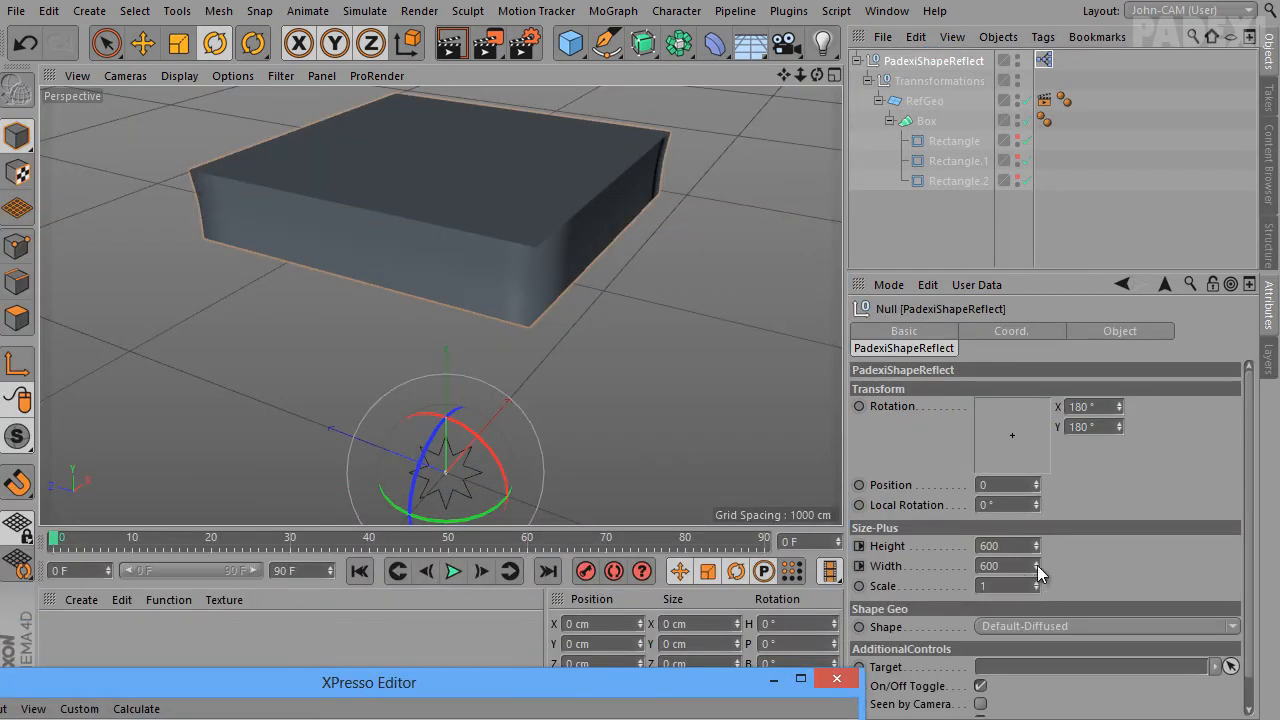
click(1035, 545)
mouse_move(1035, 545)
mouse_down()
mouse_move(1041, 576)
mouse_move(1035, 498)
mouse_move(1035, 565)
mouse_up()
key(ctrl+z)
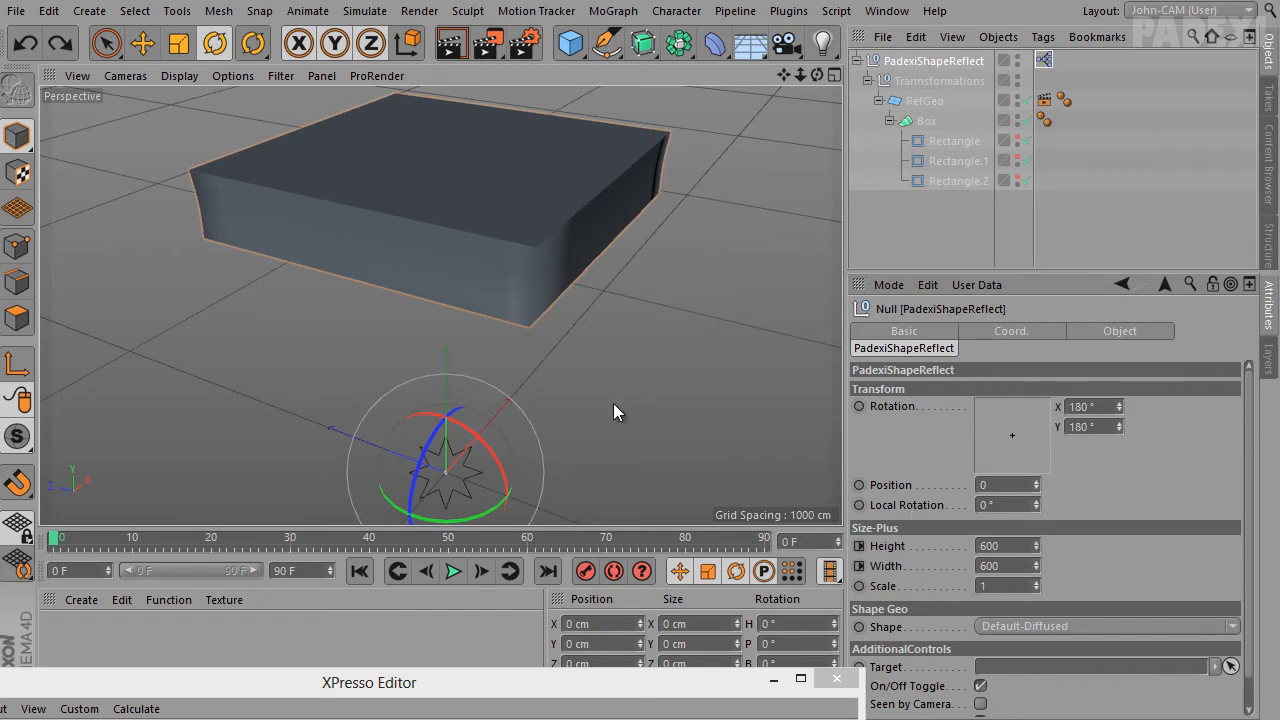
alt+drag(605, 416, 560, 528)
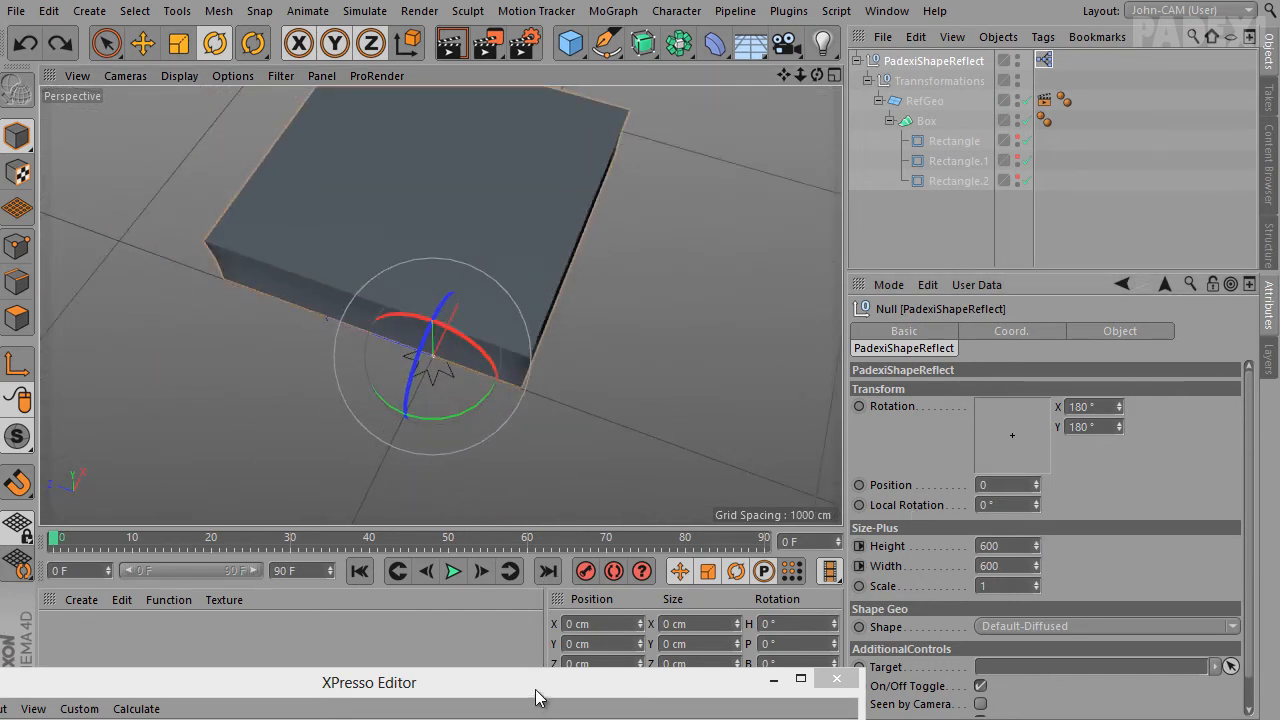
Set the function of both Math nodes feeding Rectangle.2 to Divide, and close the XPresso Editor
drag(537, 697, 594, 226)
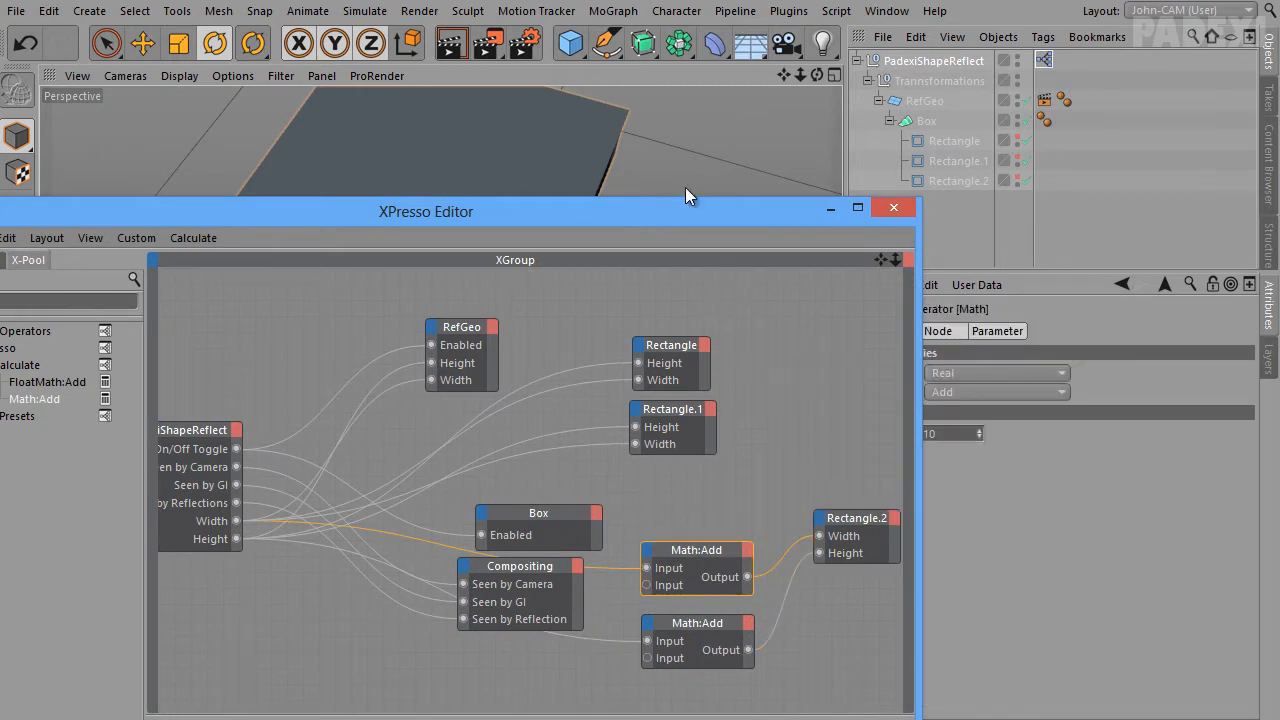
drag(687, 188, 568, 151)
click(947, 397)
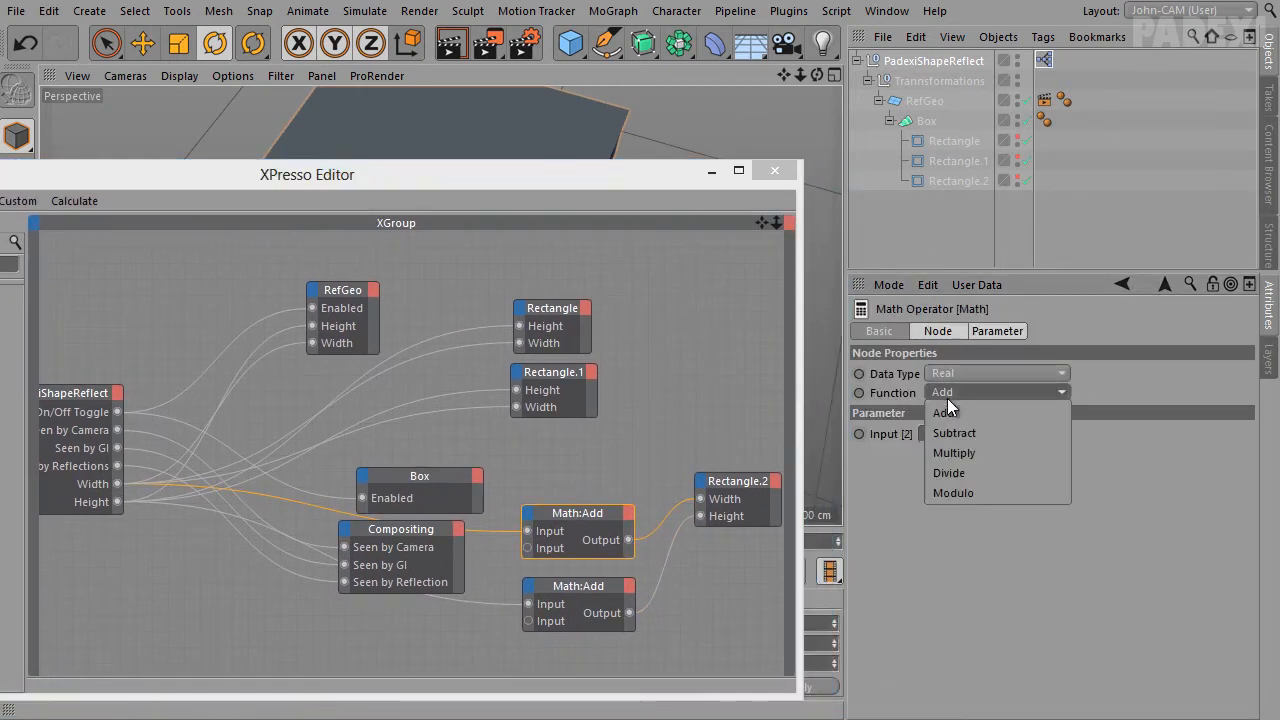
click(984, 480)
click(597, 600)
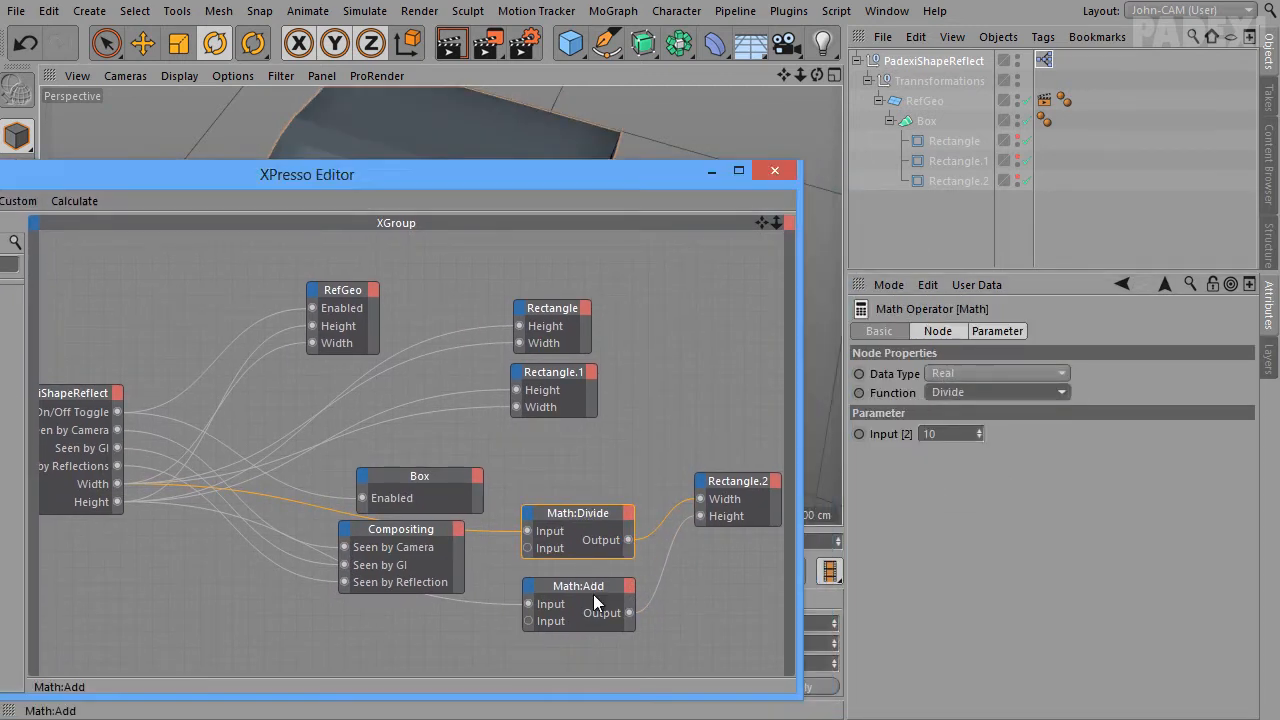
click(971, 374)
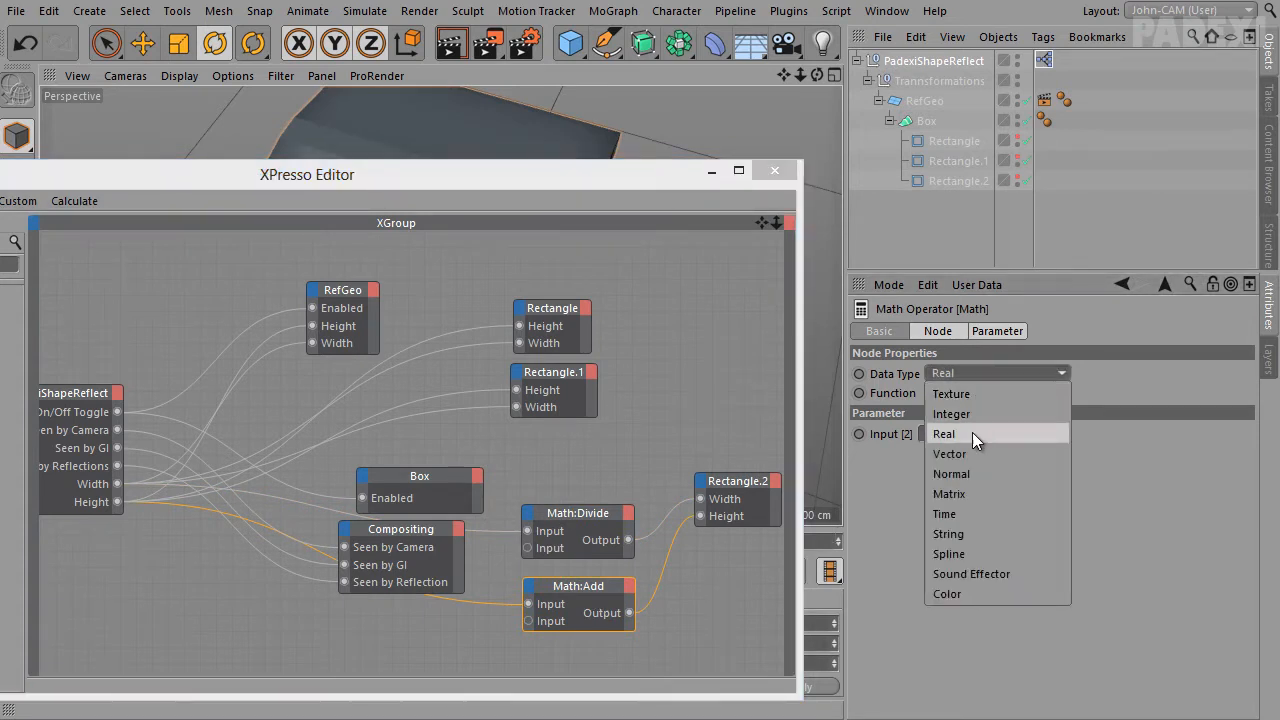
click(948, 433)
click(1000, 392)
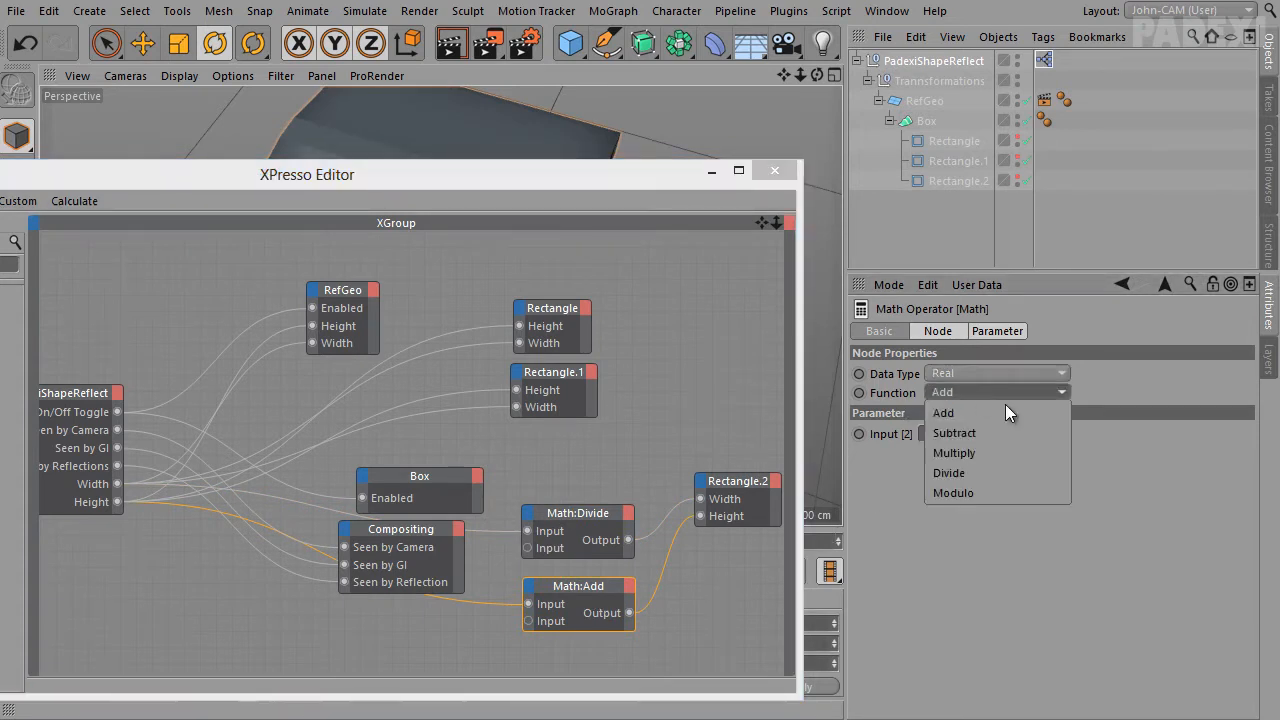
click(982, 473)
drag(610, 175, 776, 222)
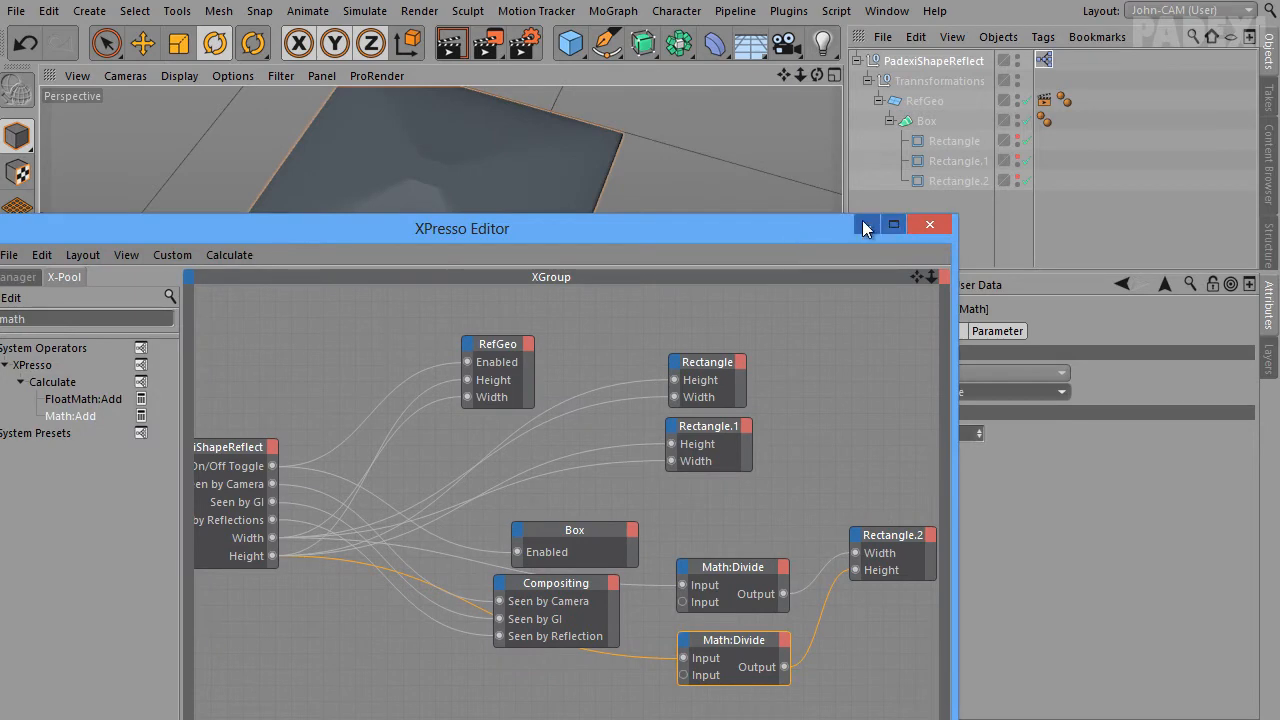
click(926, 219)
Set the PadexiShapeReflect null's Height and Width to 500 and inspect the box shape from several angles
click(937, 62)
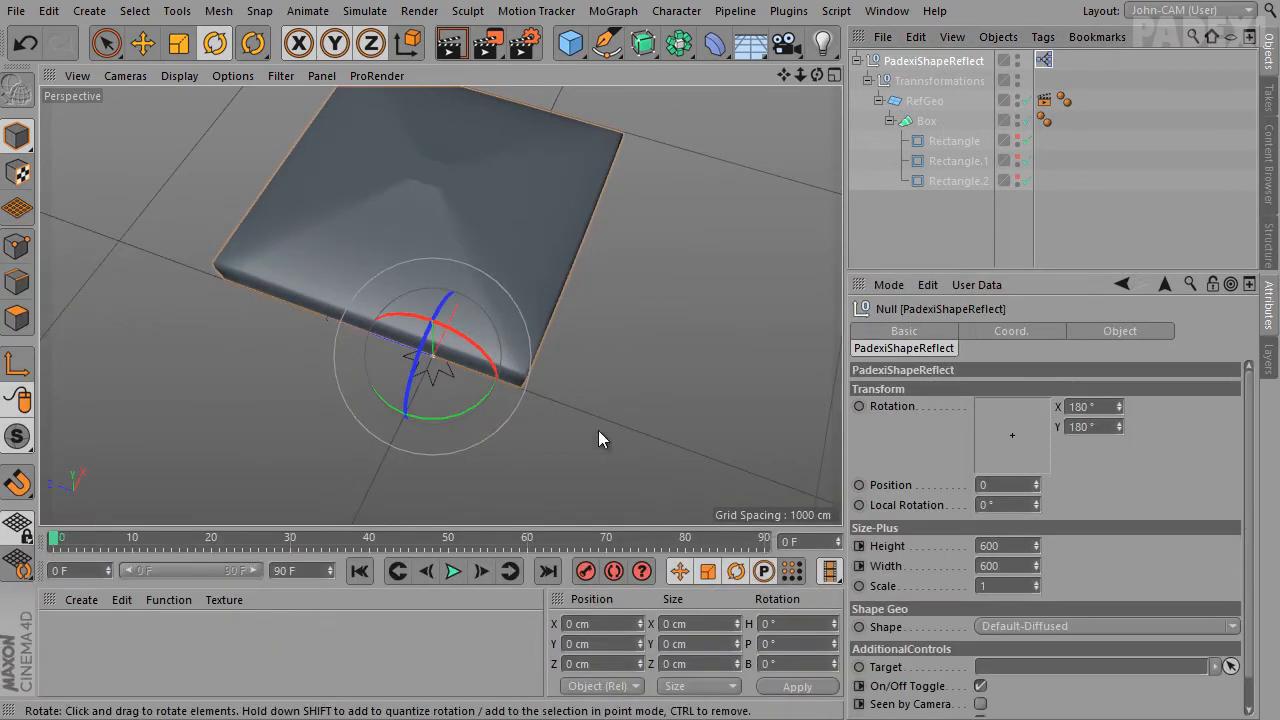
alt+drag(598, 430, 594, 338)
drag(1006, 546, 645, 544)
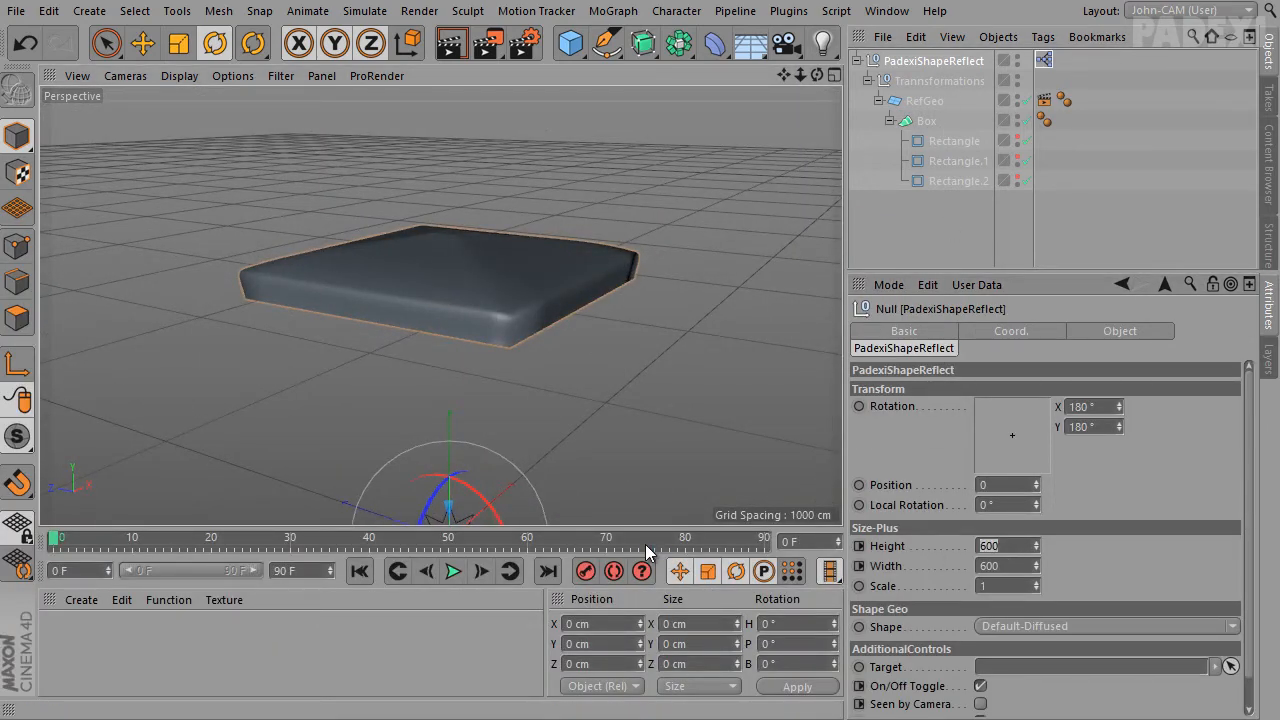
text(500)
key(Tab)
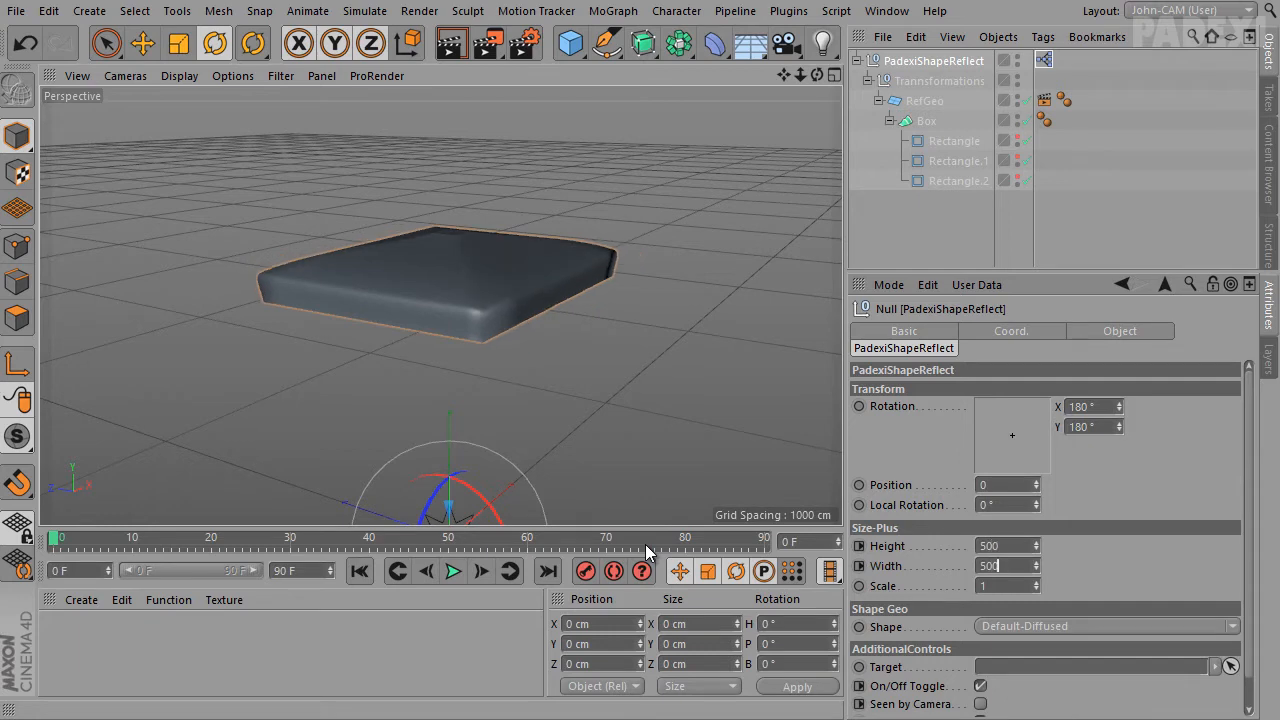
key(Return)
alt+drag(409, 267, 494, 382)
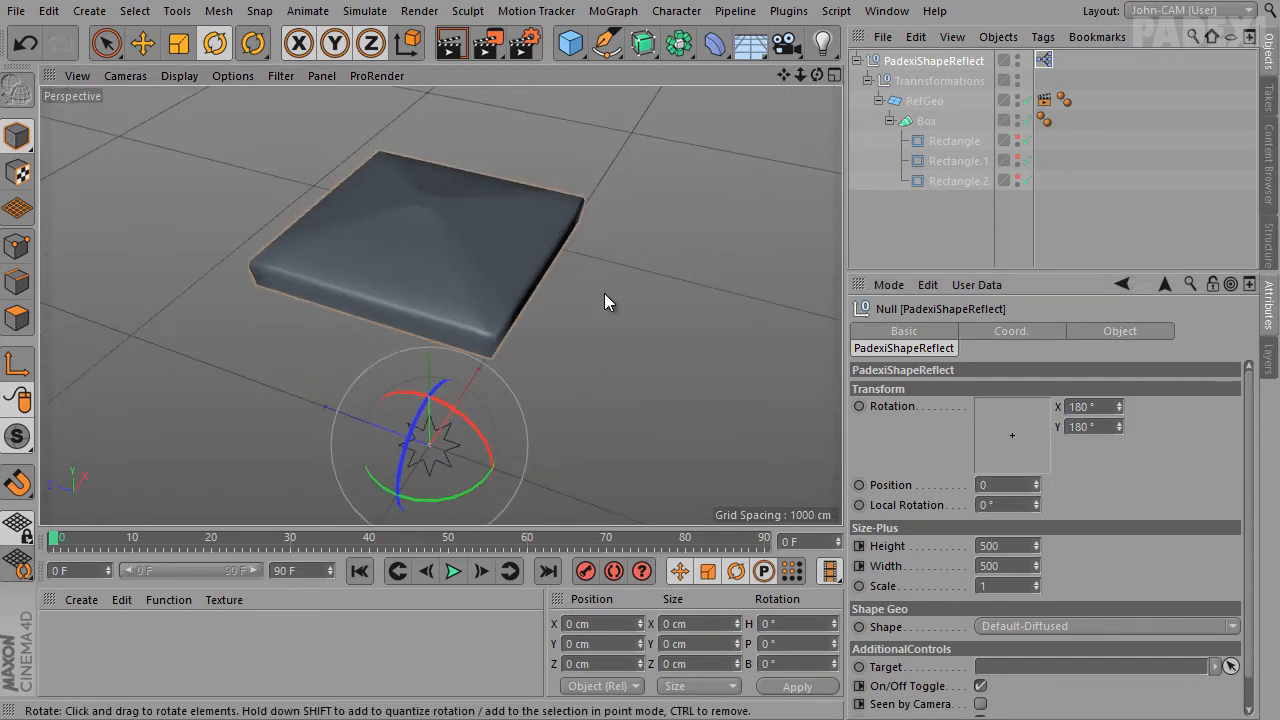
alt+drag(605, 295, 535, 300)
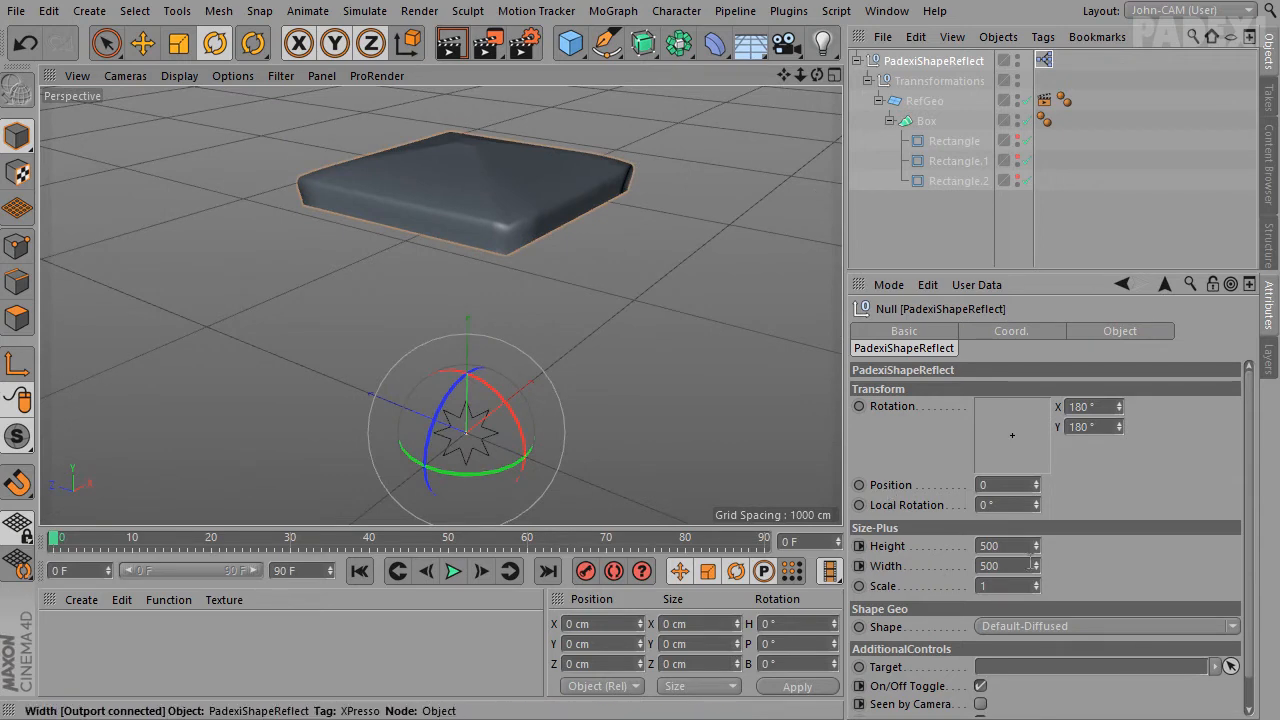
Set the PadexiShapeReflect null's Height and Width to 600 and check the box from a low angle
click(1005, 545)
text(600)
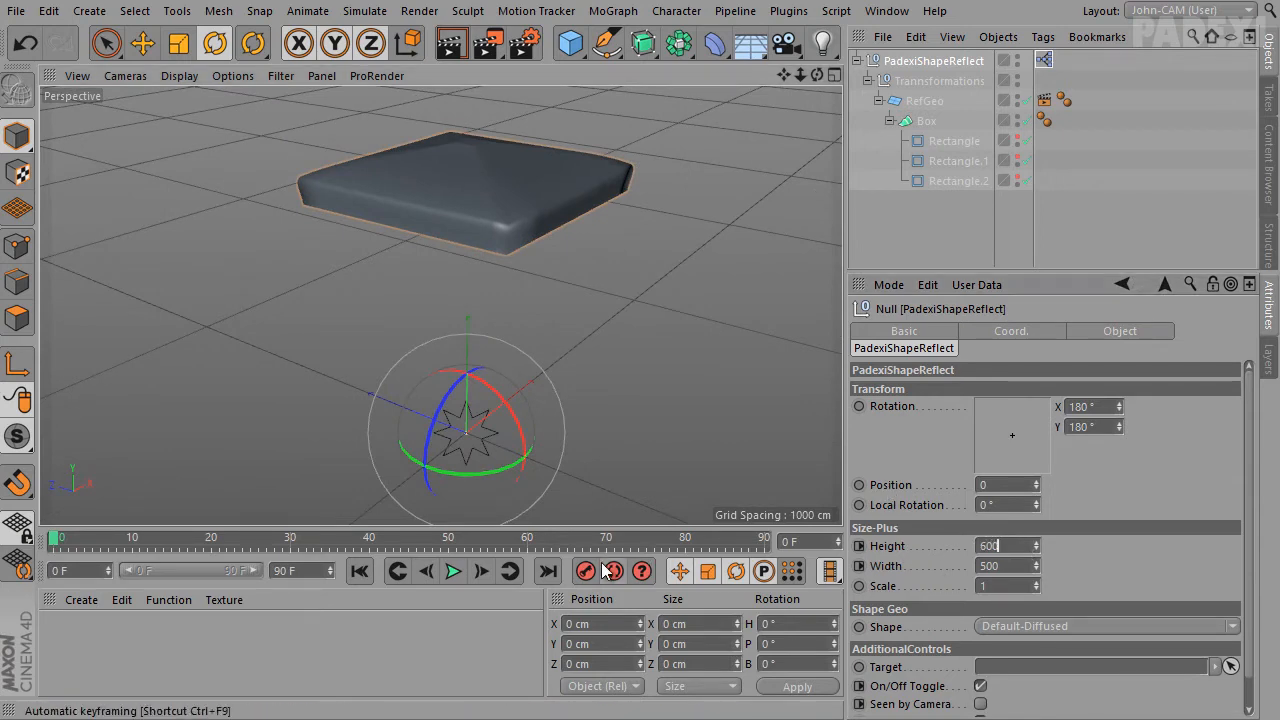
key(Tab)
text(6)
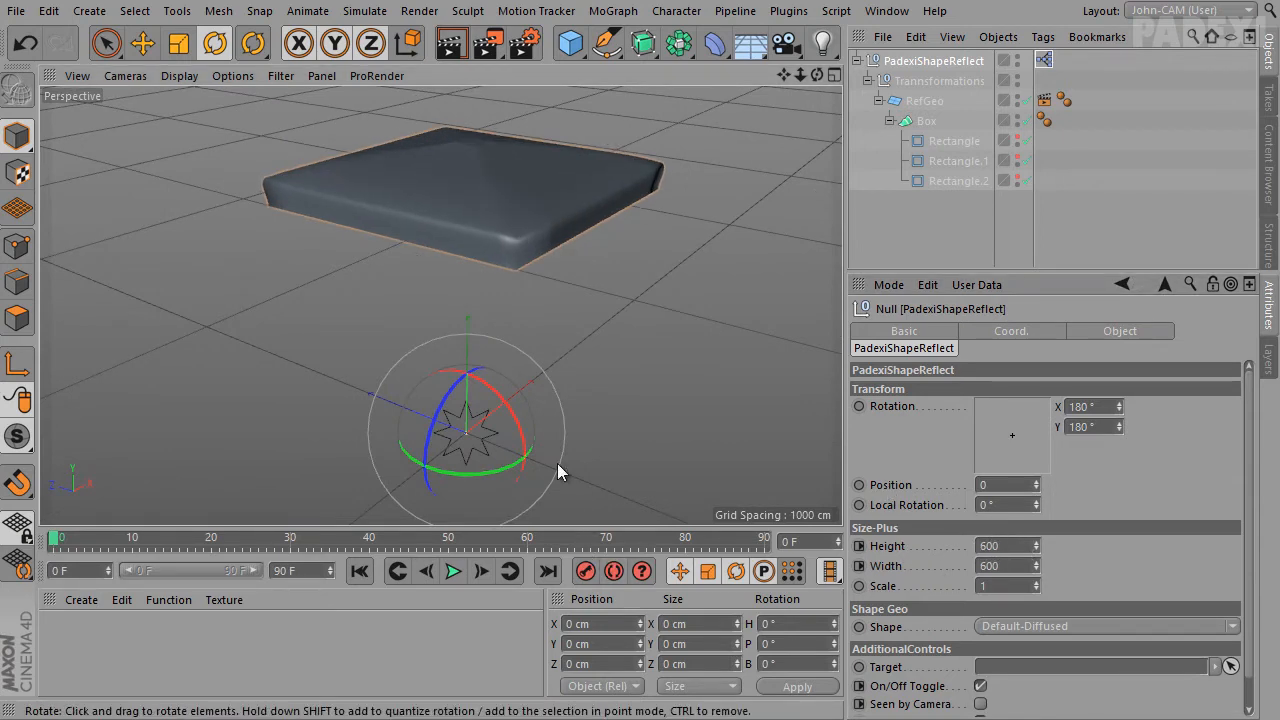
alt+drag(557, 463, 547, 395)
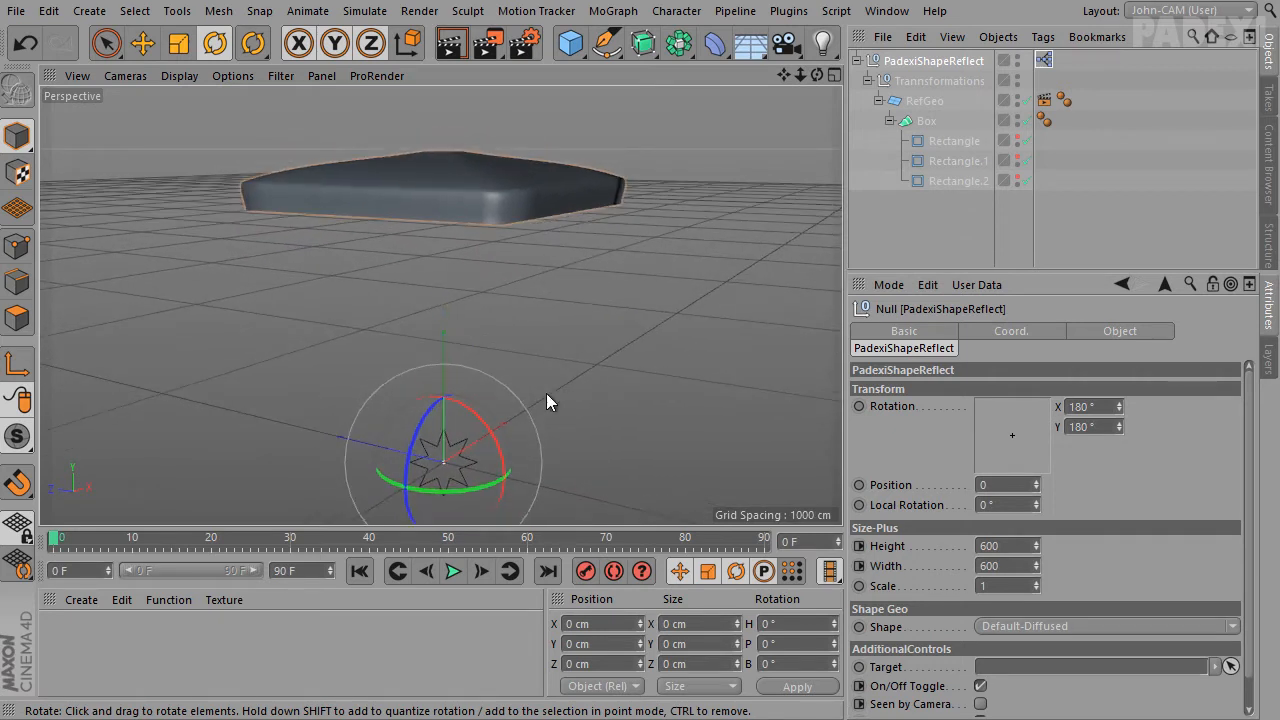
click(1035, 583)
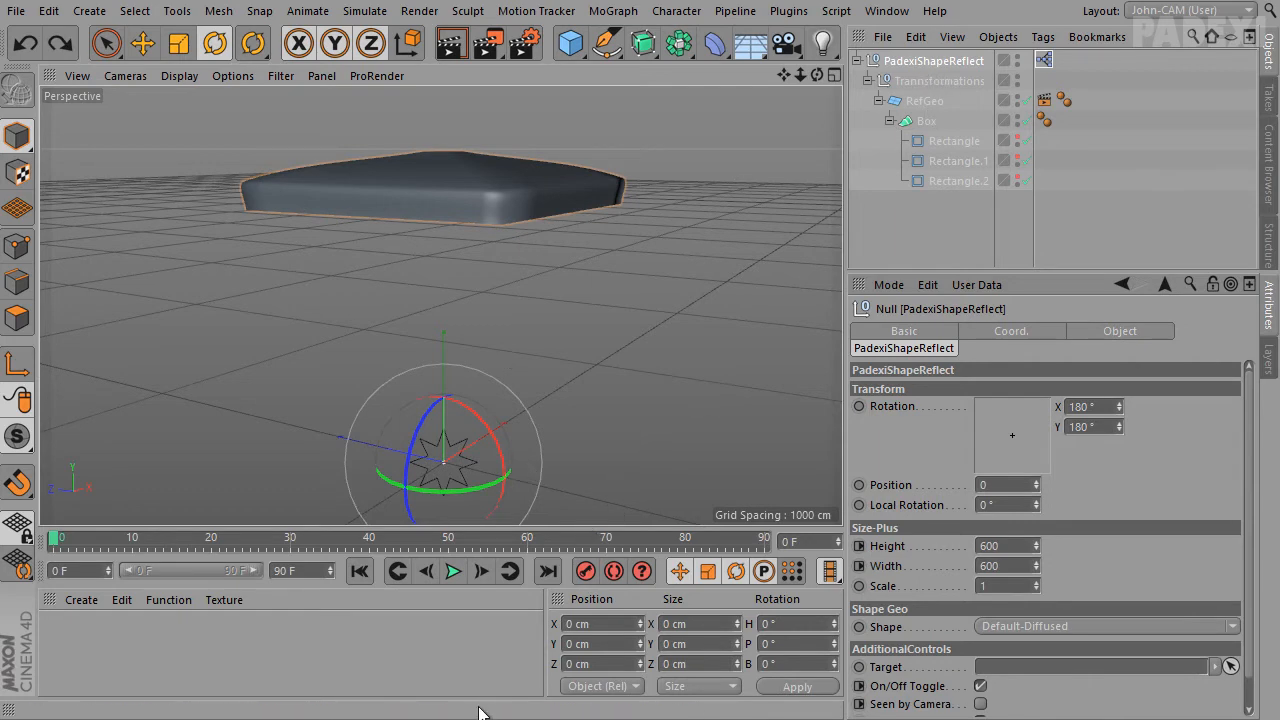
Reopen the null's XPresso graph and add a Scale user data output port to the PadexiShapeReflect node
double_click(1043, 59)
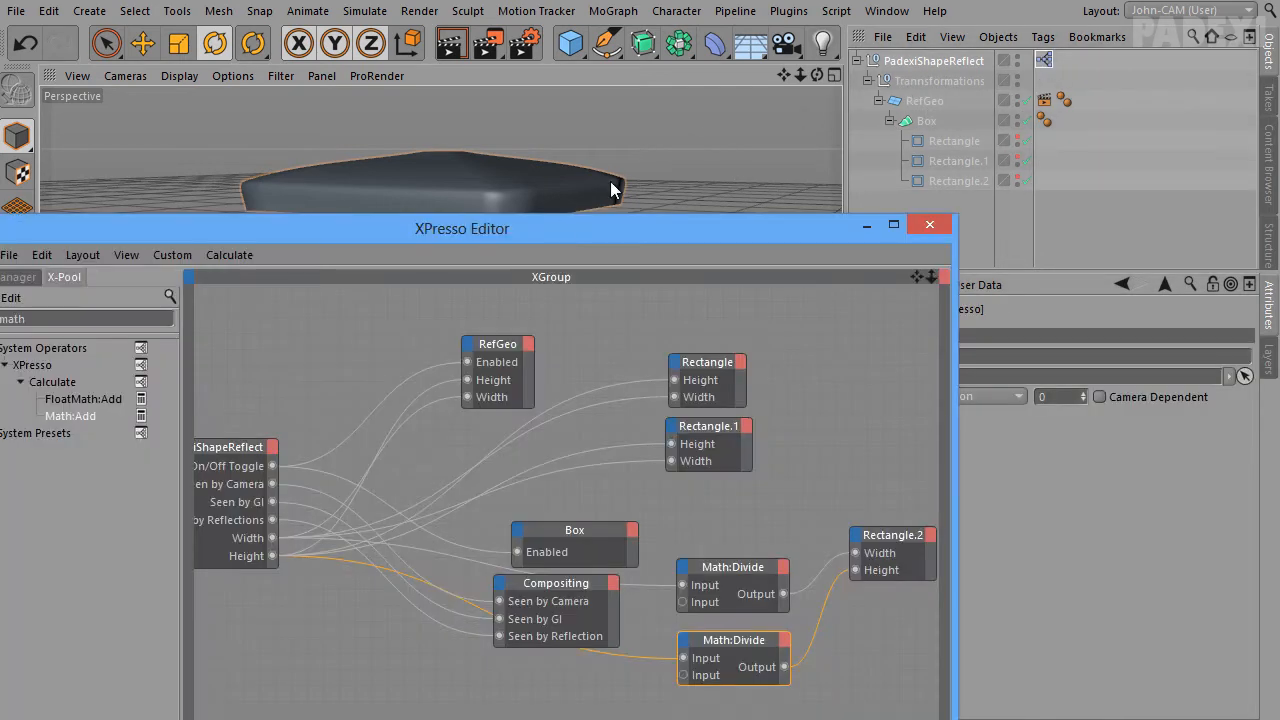
drag(562, 231, 695, 61)
middle_drag(381, 279, 415, 263)
click(469, 252)
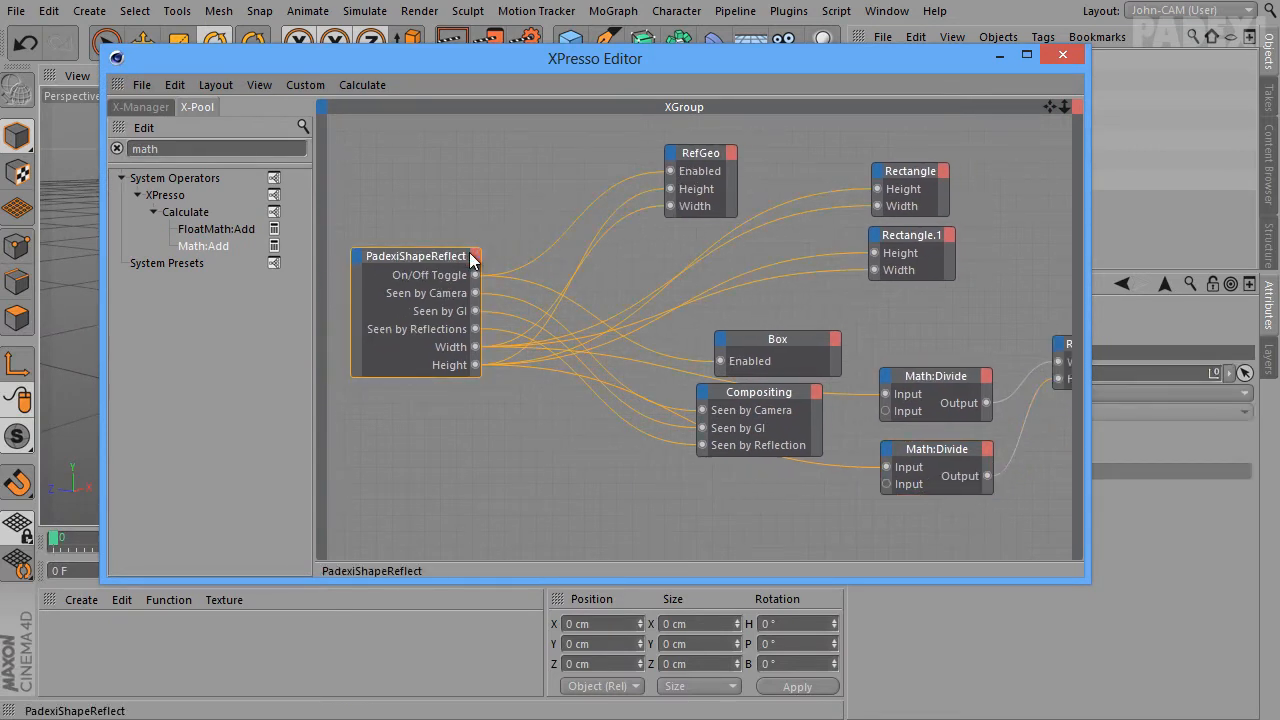
click(471, 254)
mouse_move(558, 390)
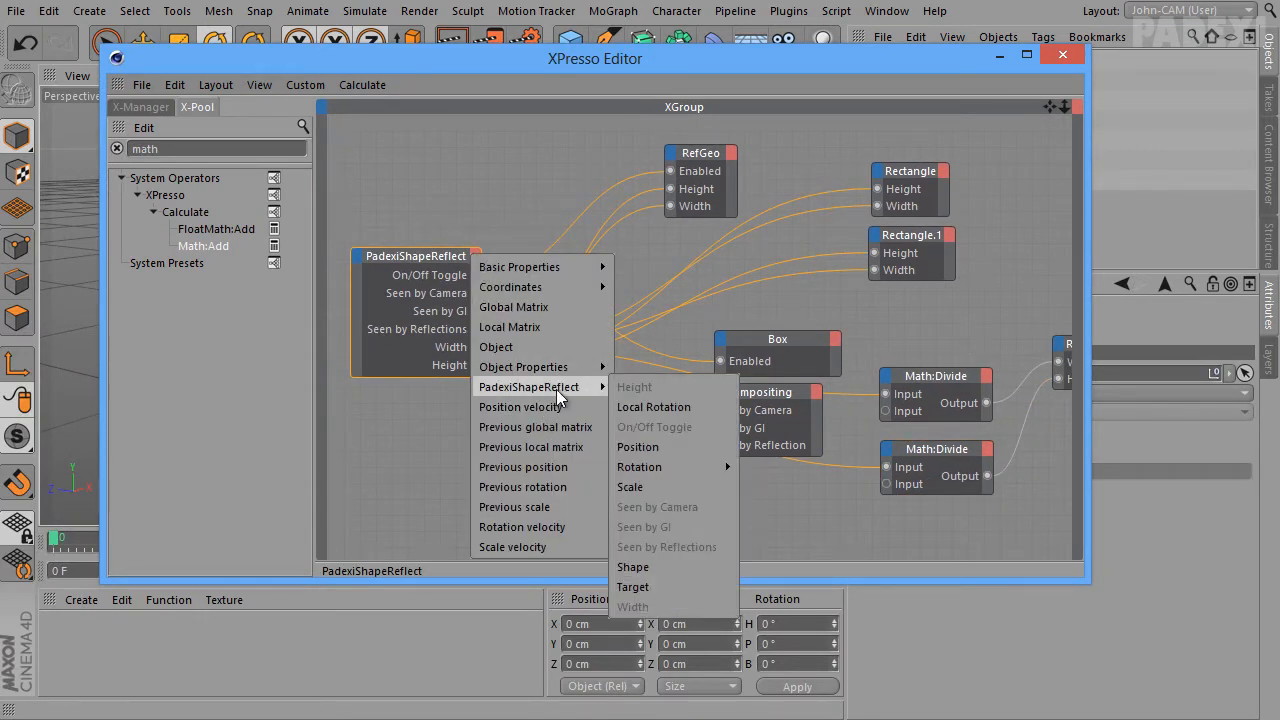
click(678, 492)
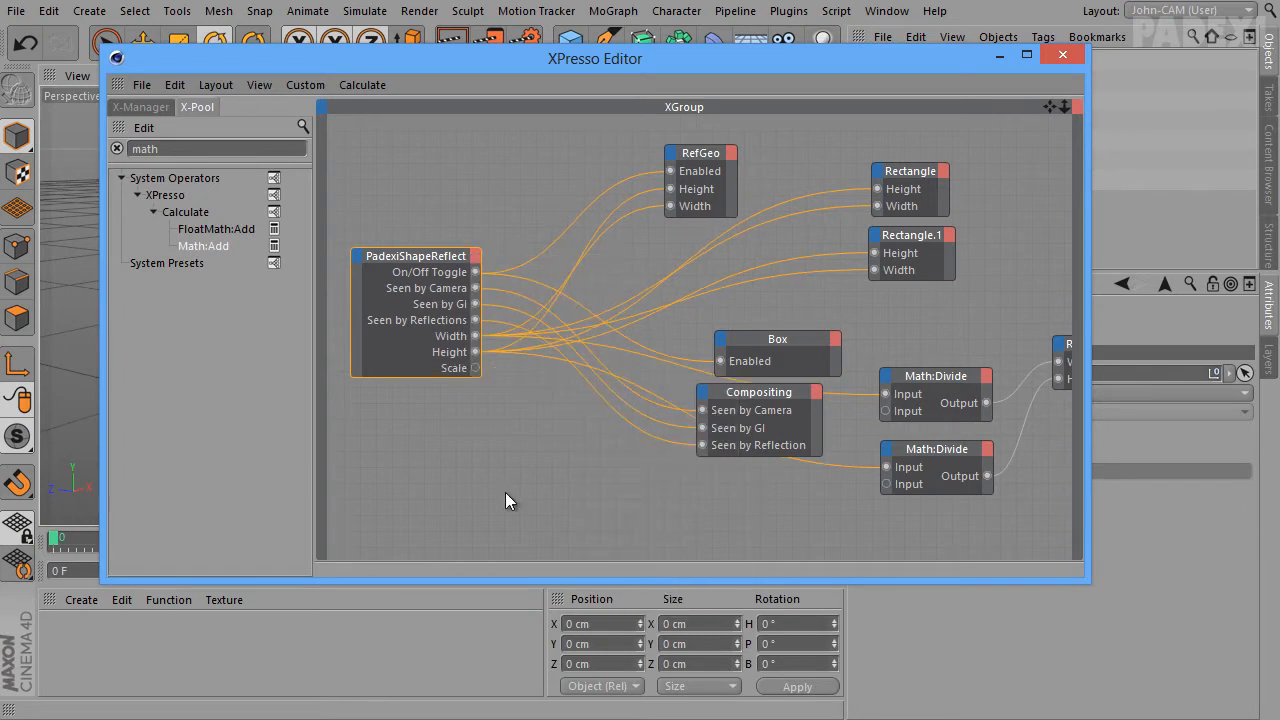
Add a coordinate Scale input port to the RefGeo node
click(670, 150)
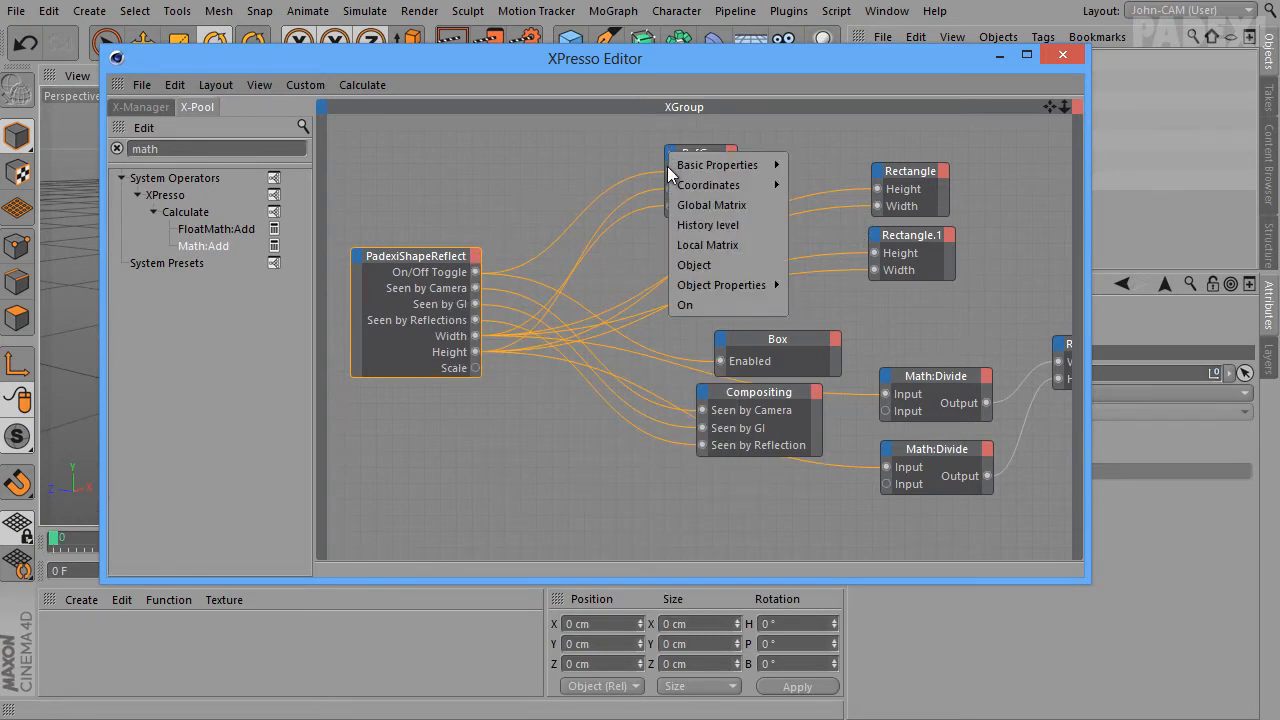
mouse_move(735, 182)
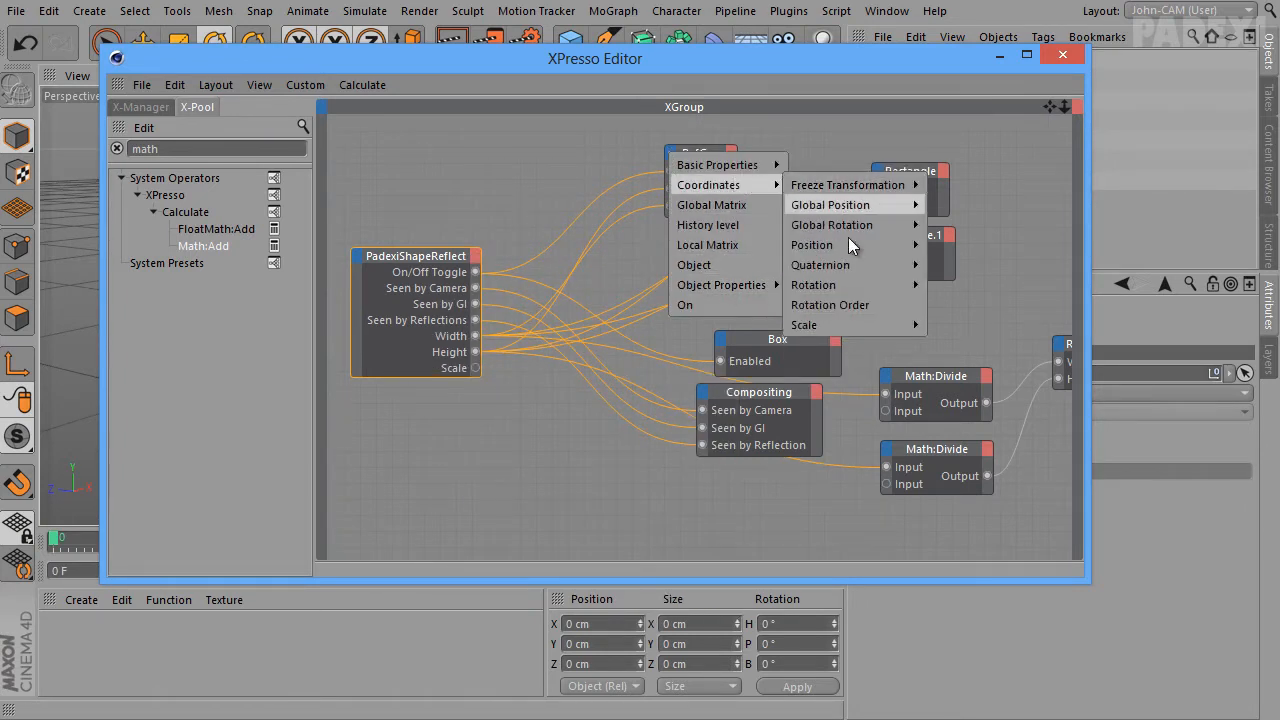
mouse_move(871, 323)
click(935, 324)
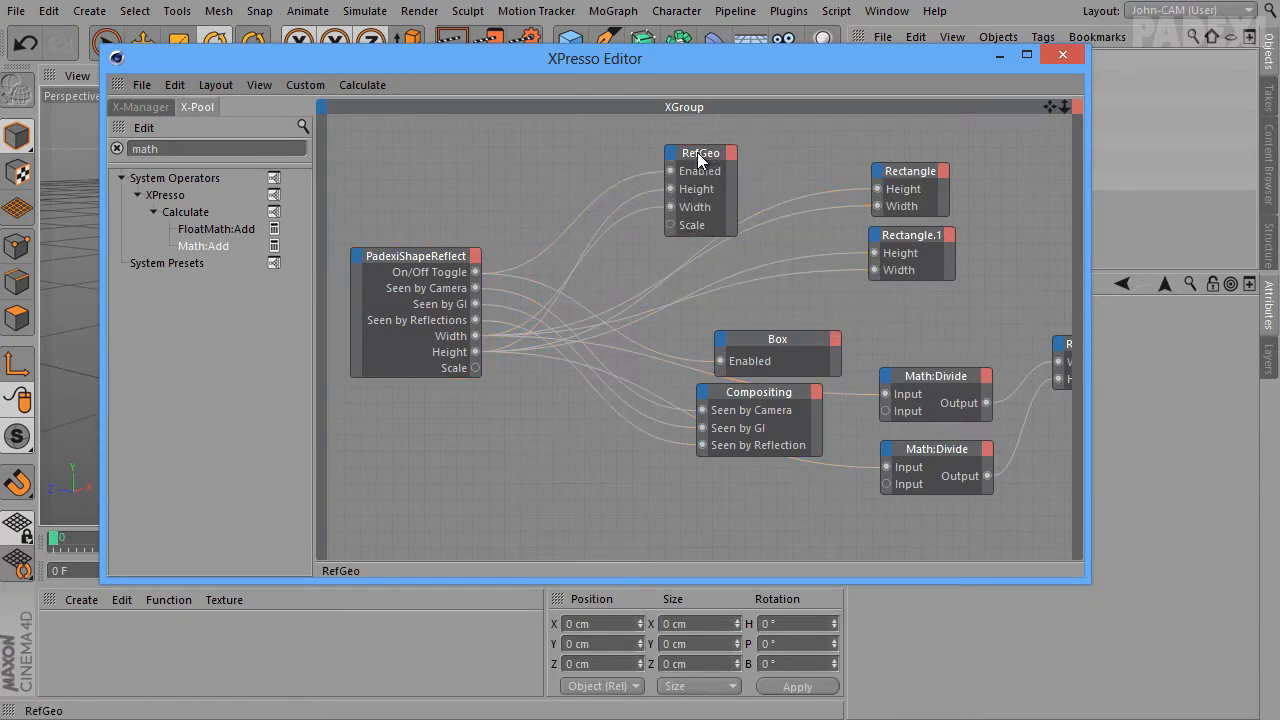
Move the RefGeo node up slightly and connect the PadexiShapeReflect Scale output to its Scale input
drag(700, 158, 699, 131)
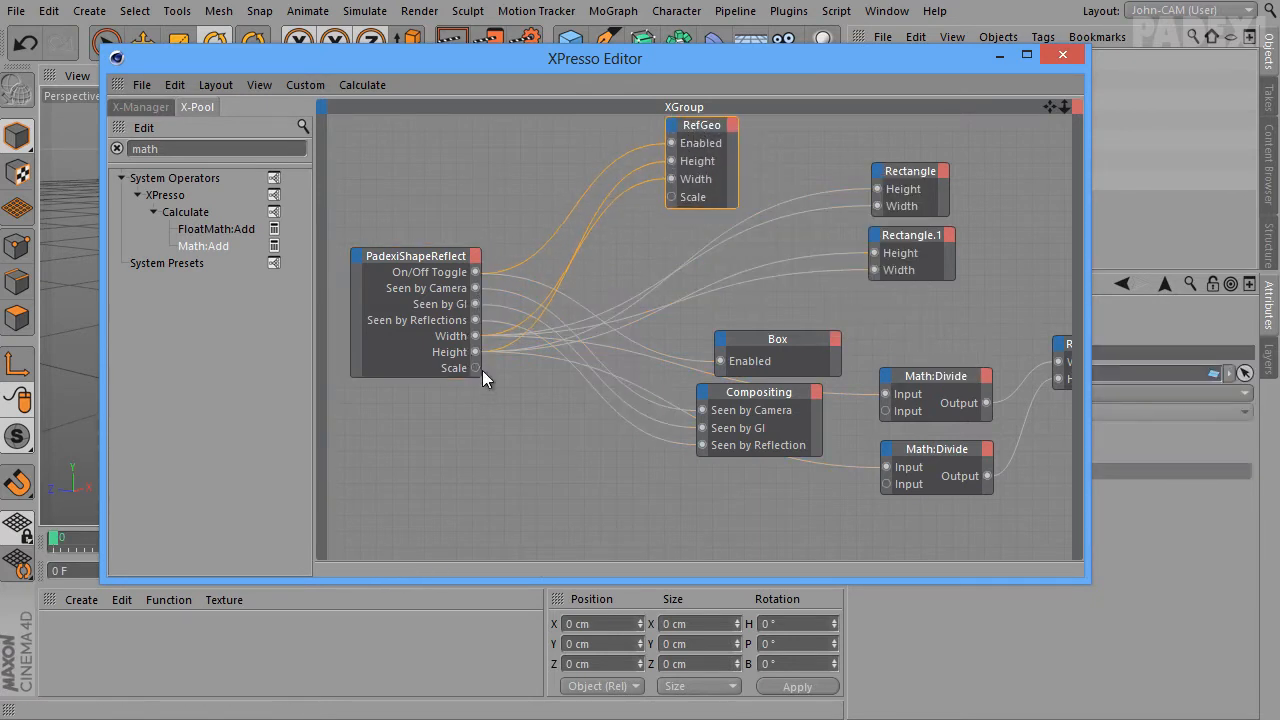
drag(476, 368, 670, 199)
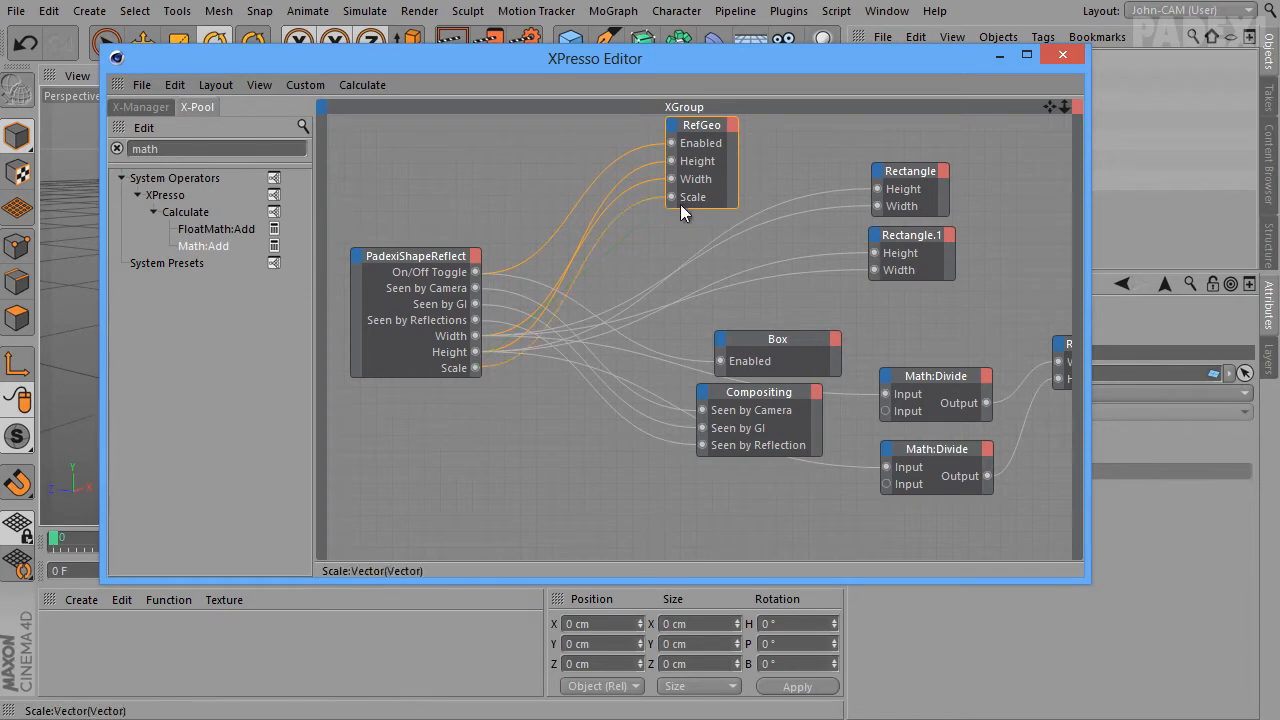
Set the PadexiShapeReflect null's Scale to 2 to test the connection and view the enlarged box from a higher angle
drag(909, 68, 836, 514)
click(936, 64)
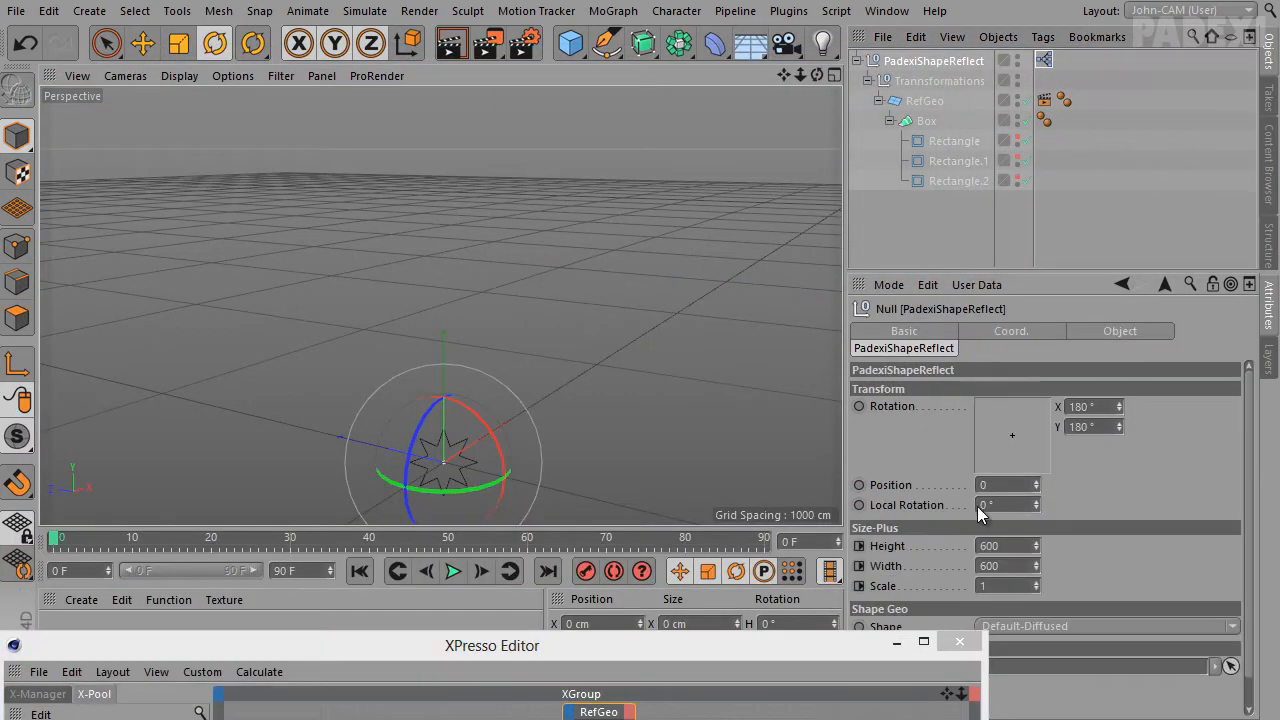
drag(1036, 585, 1034, 580)
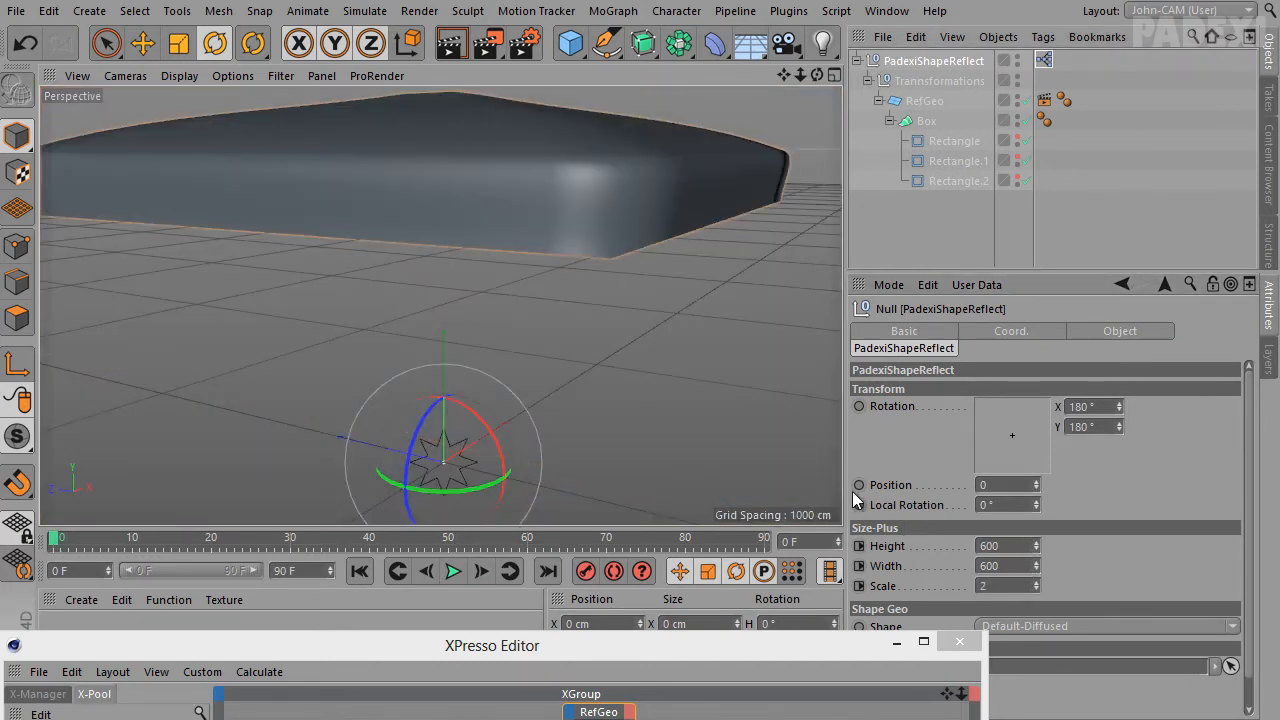
alt+drag(654, 409, 620, 323)
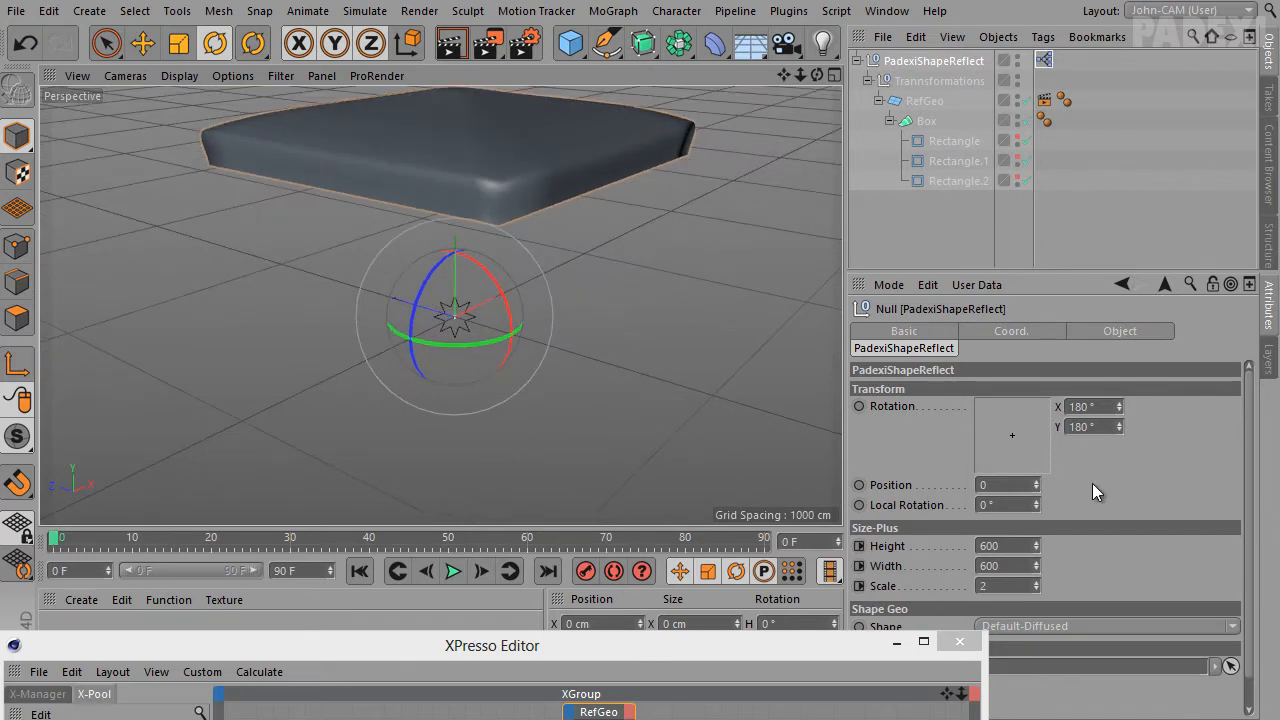
Set the step of the PadexiShapeReflect null's Scale user data to .001
click(933, 64)
click(976, 285)
click(1000, 325)
click(369, 235)
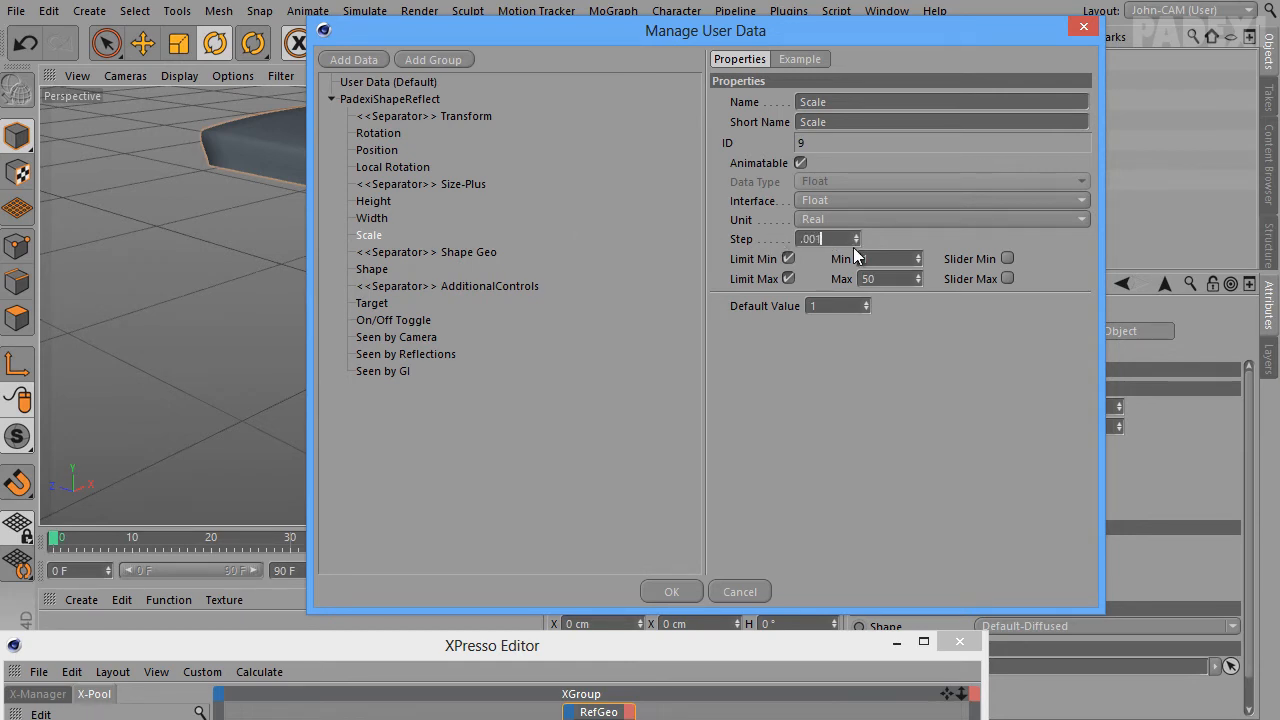
click(691, 593)
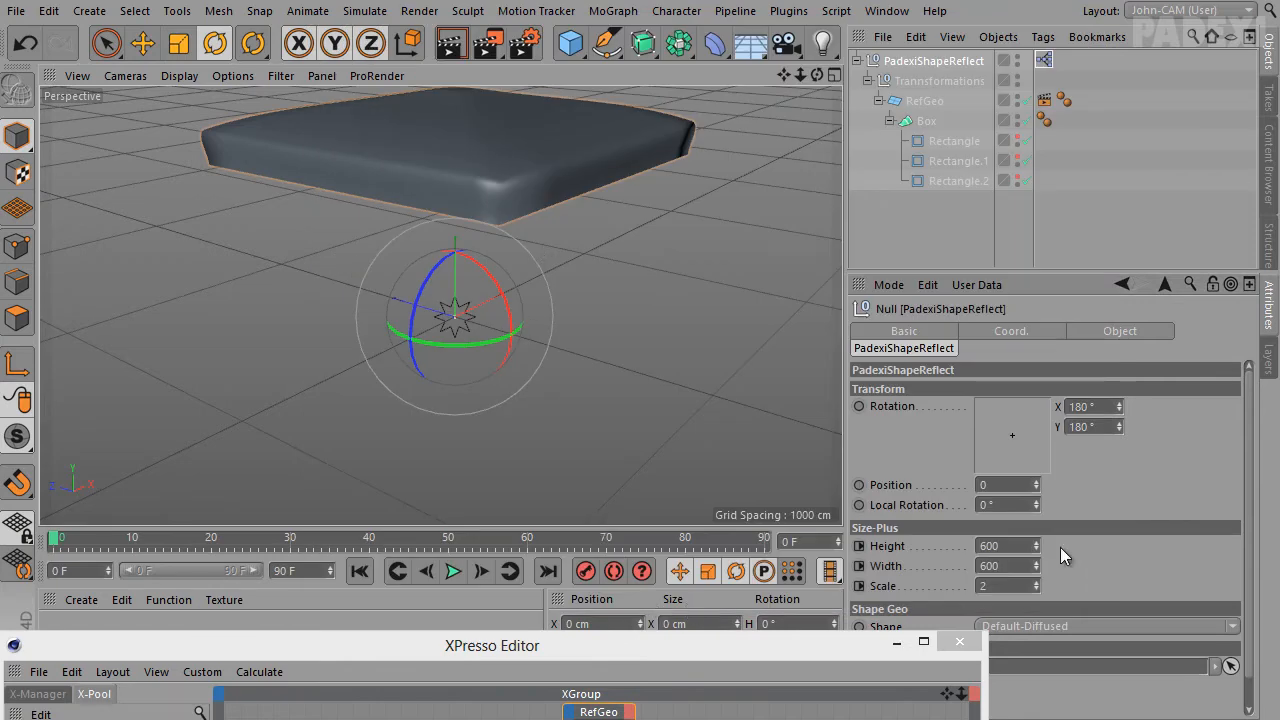
Try the null's Scale at 1.778 and reset it to 1
mouse_move(1036, 575)
mouse_down()
mouse_move(1036, 611)
mouse_move(1041, 542)
mouse_move(1036, 582)
mouse_up()
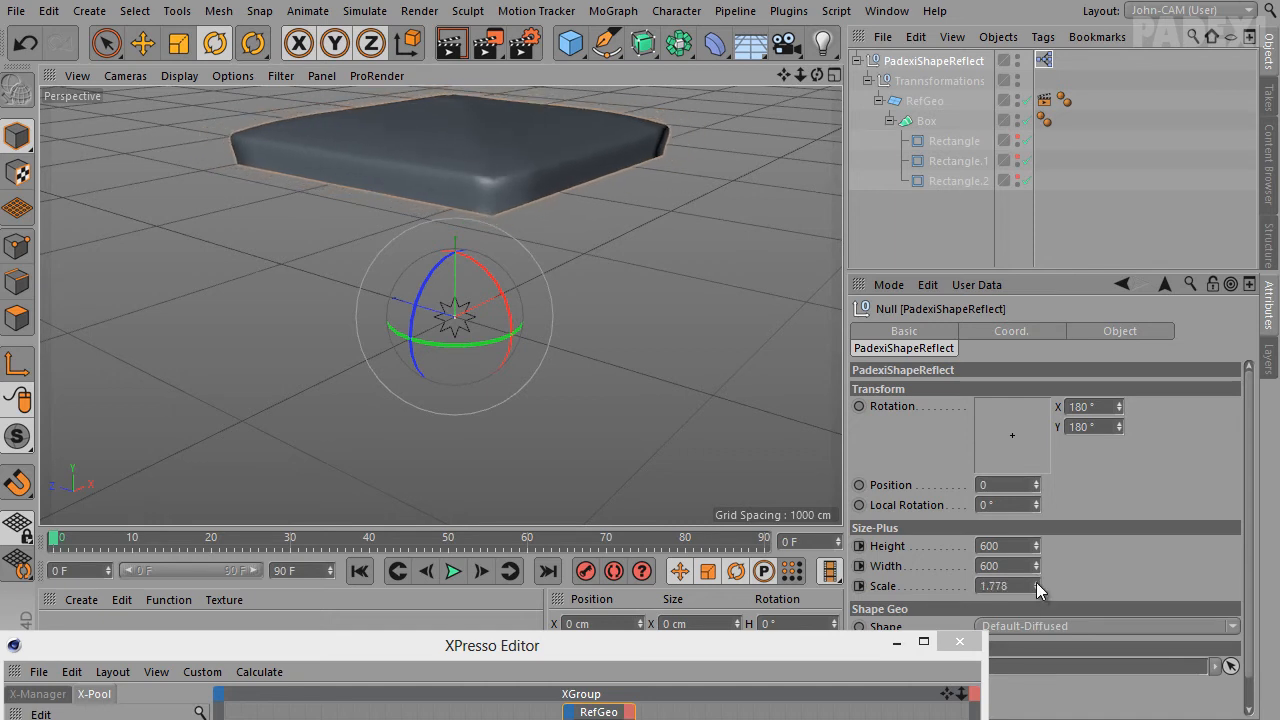
drag(922, 592, 780, 608)
key(Return)
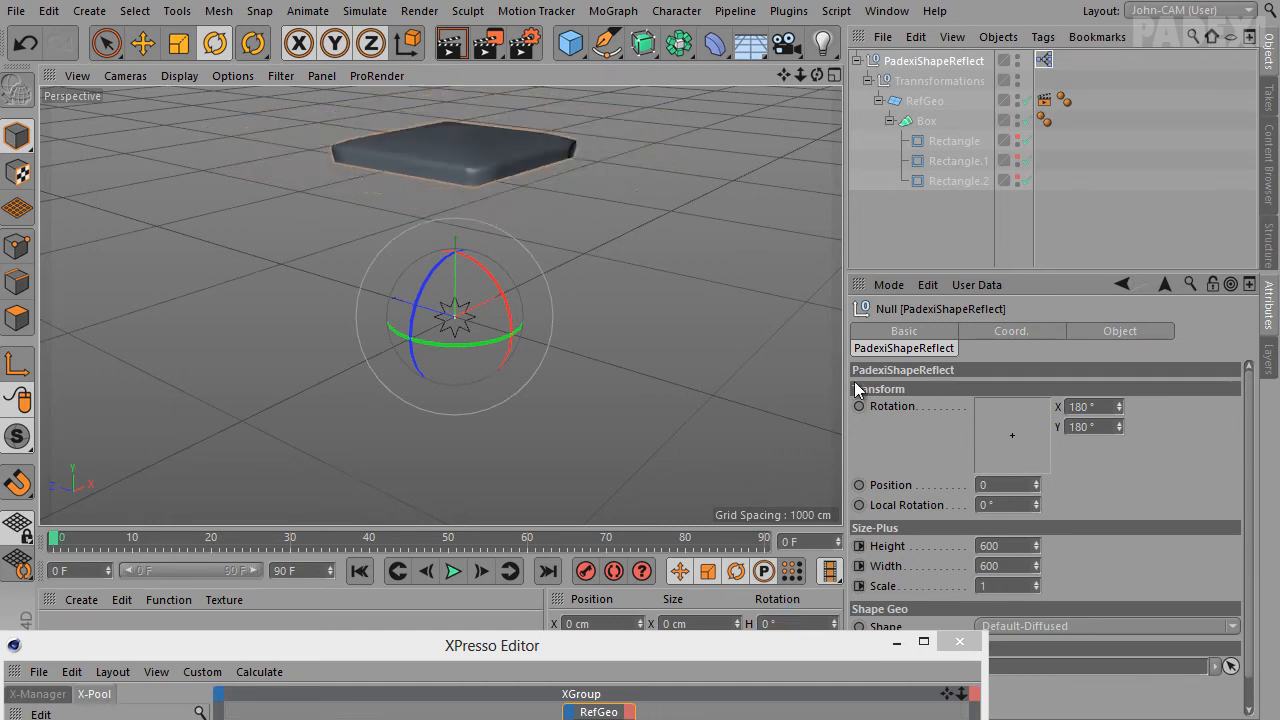
Bring the XPresso graph back into view and move the Box node clear of the Rectangle and Math:Divide nodes
drag(586, 645, 616, 57)
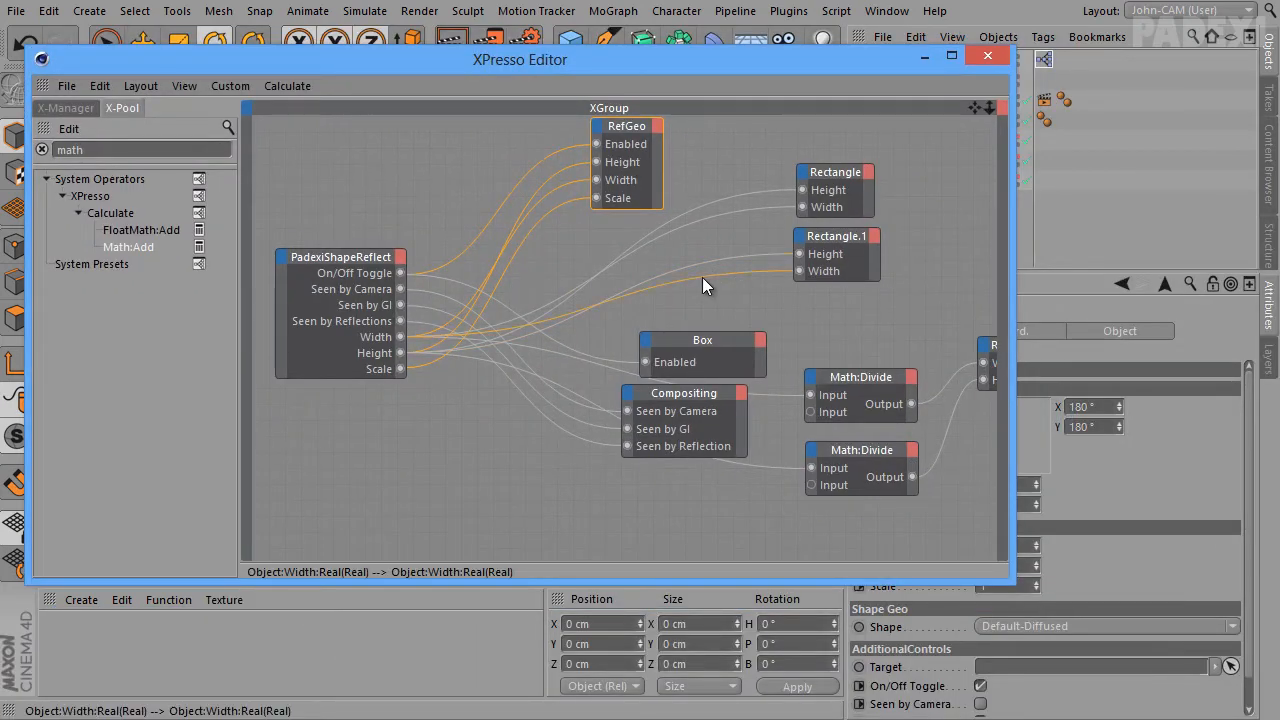
middle_drag(838, 276, 680, 278)
middle_drag(936, 333, 926, 489)
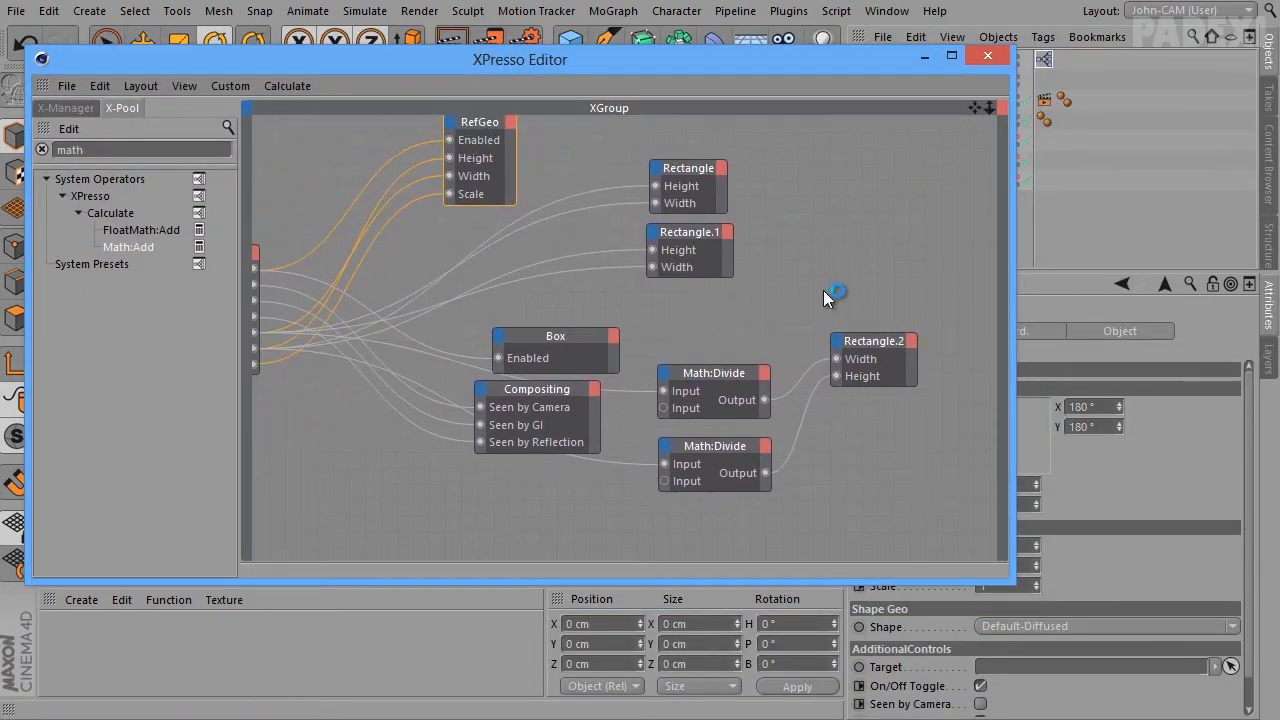
middle_drag(823, 290, 924, 489)
drag(609, 388, 647, 345)
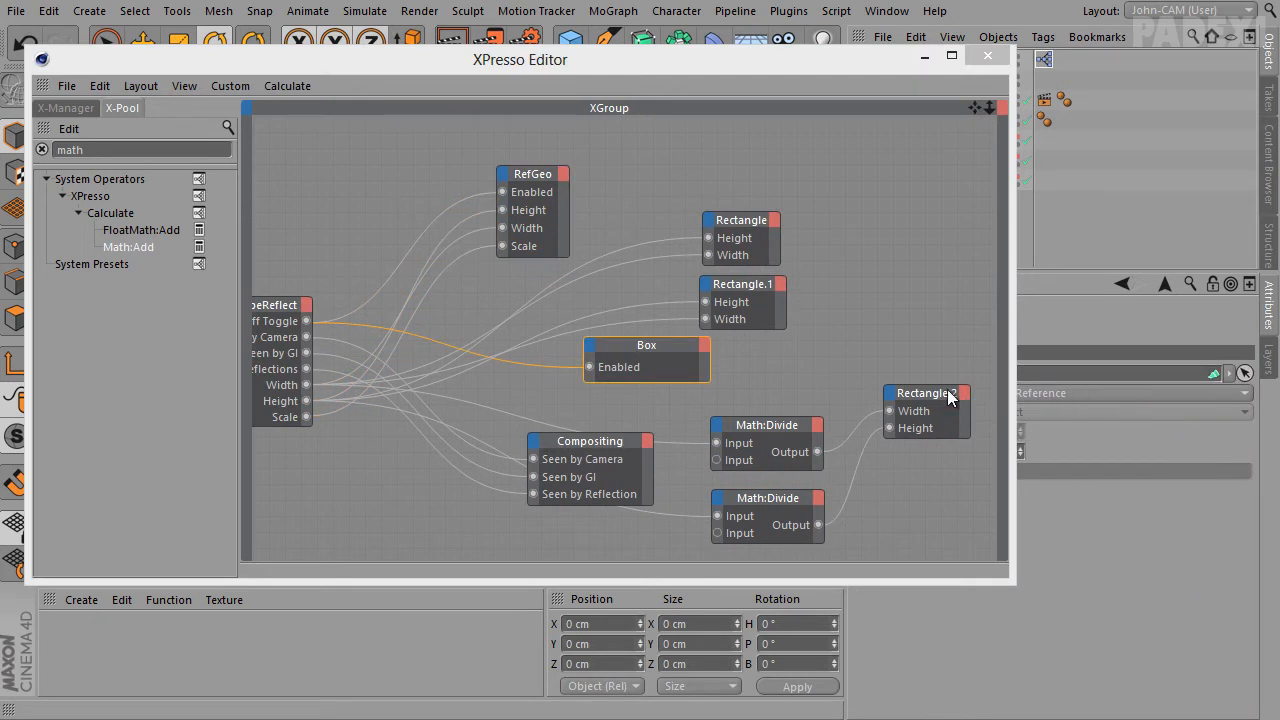
middle_drag(849, 327, 942, 508)
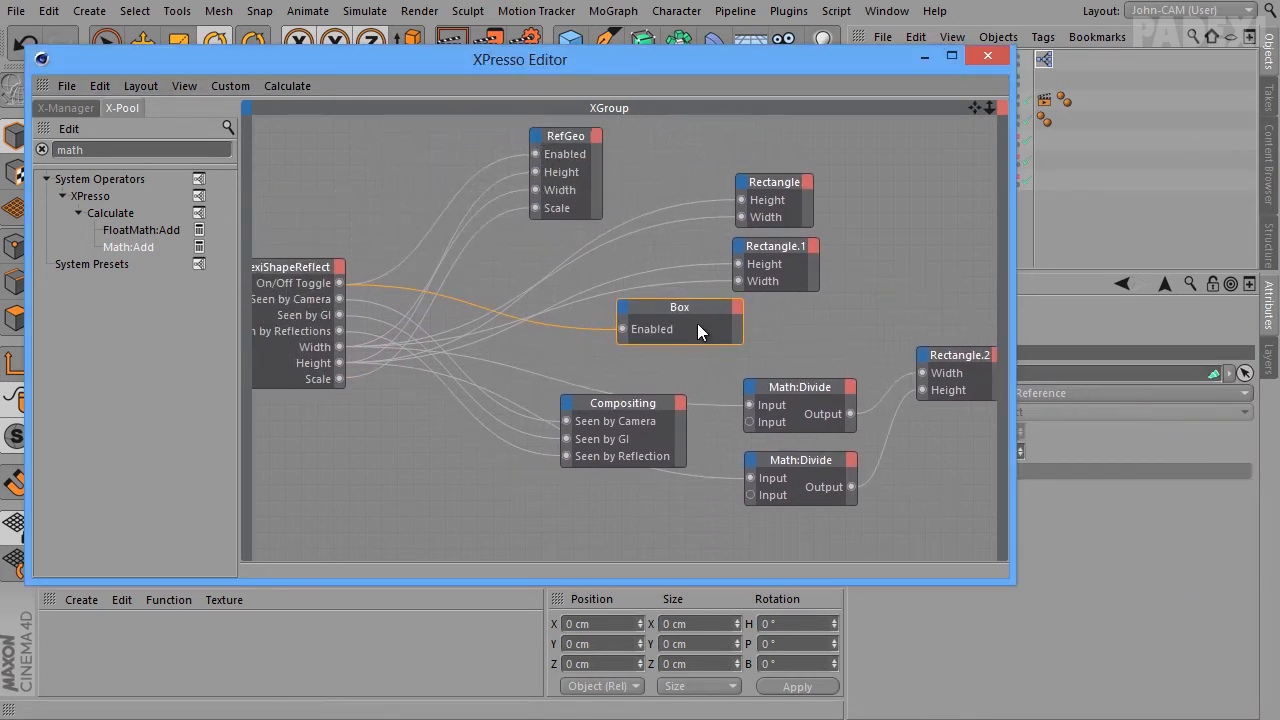
drag(697, 330, 563, 330)
middle_drag(740, 298, 664, 298)
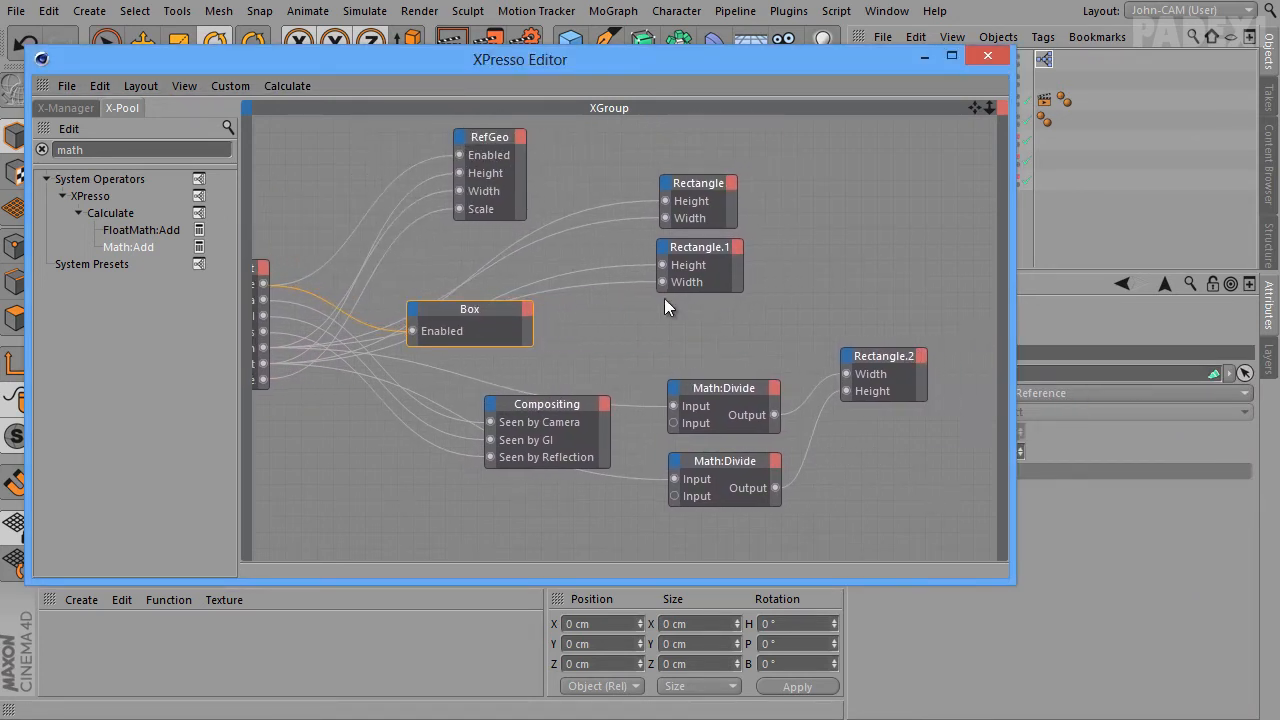
mouse_move(926, 489)
middle_down()
mouse_move(950, 494)
mouse_move(911, 487)
mouse_move(940, 477)
mouse_move(928, 498)
mouse_move(907, 499)
middle_up()
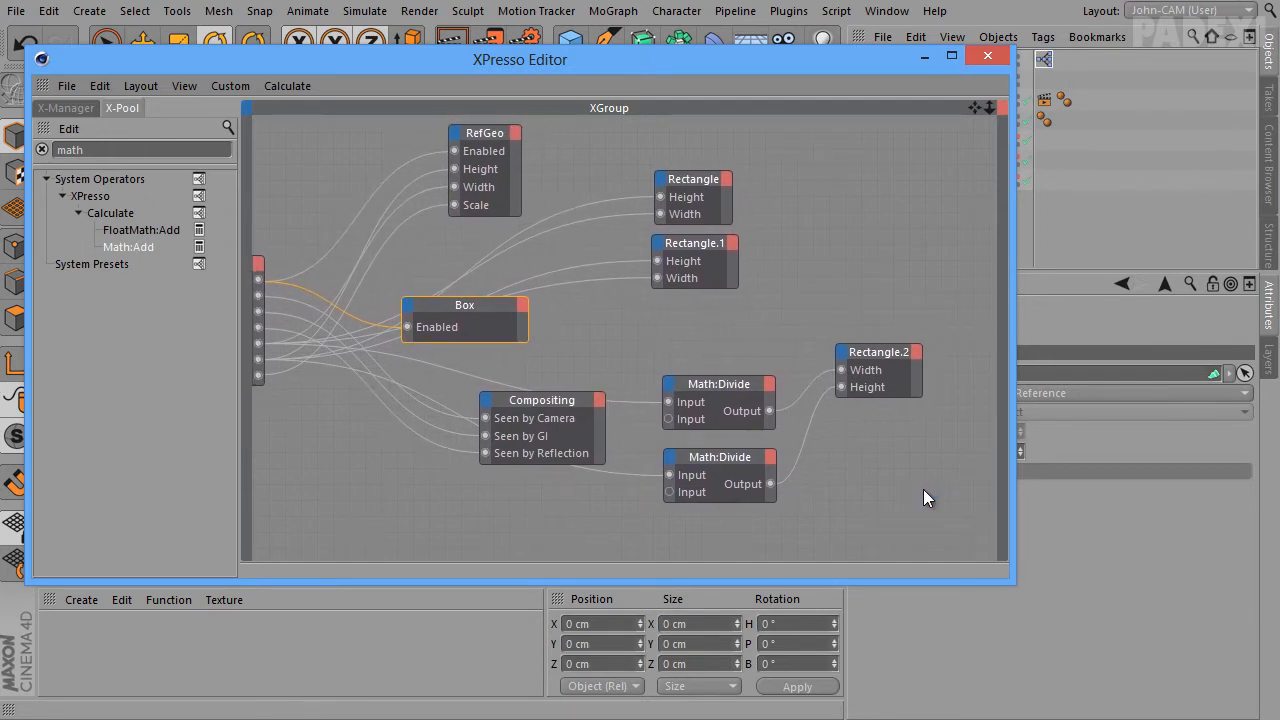
Place the Box node between Rectangle.1 and the Math:Divide nodes and convert it, the three Rectangle nodes and both Math:Divide nodes into an XGroup
drag(643, 147, 937, 547)
middle_drag(925, 490, 896, 470)
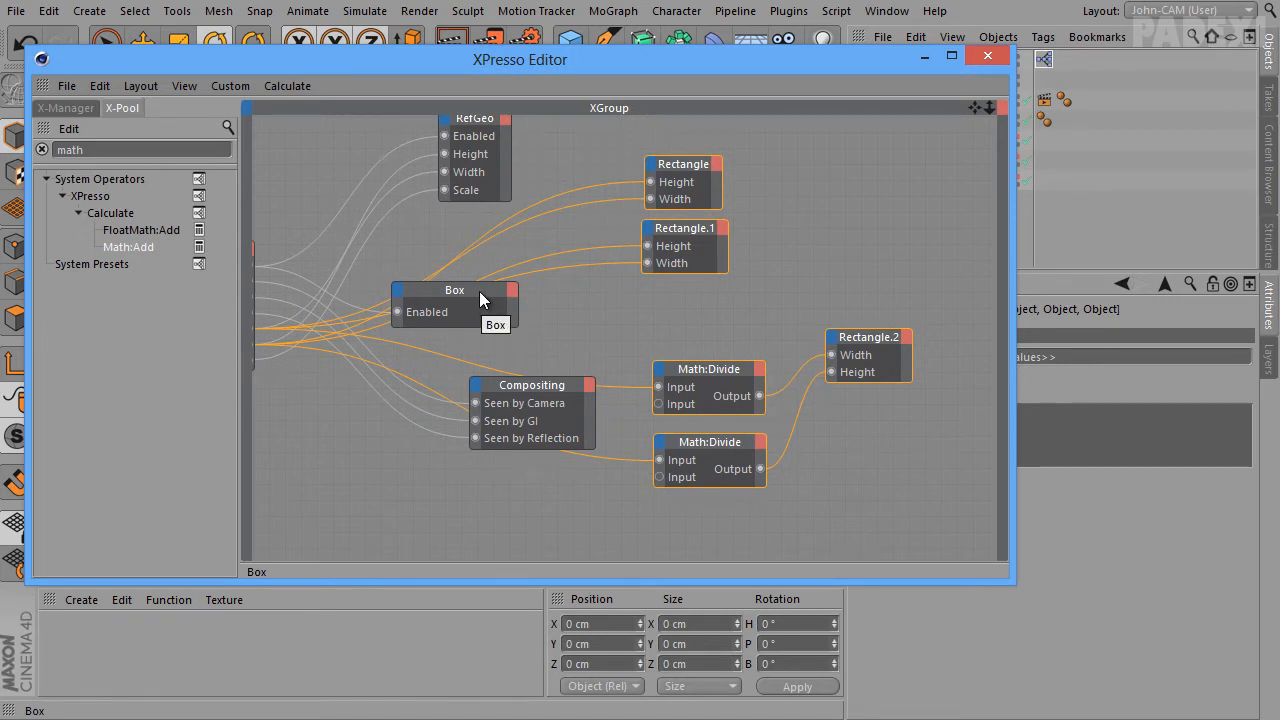
drag(478, 290, 749, 317)
click(512, 302)
drag(655, 153, 1012, 577)
middle_drag(932, 454, 870, 460)
right_click(698, 189)
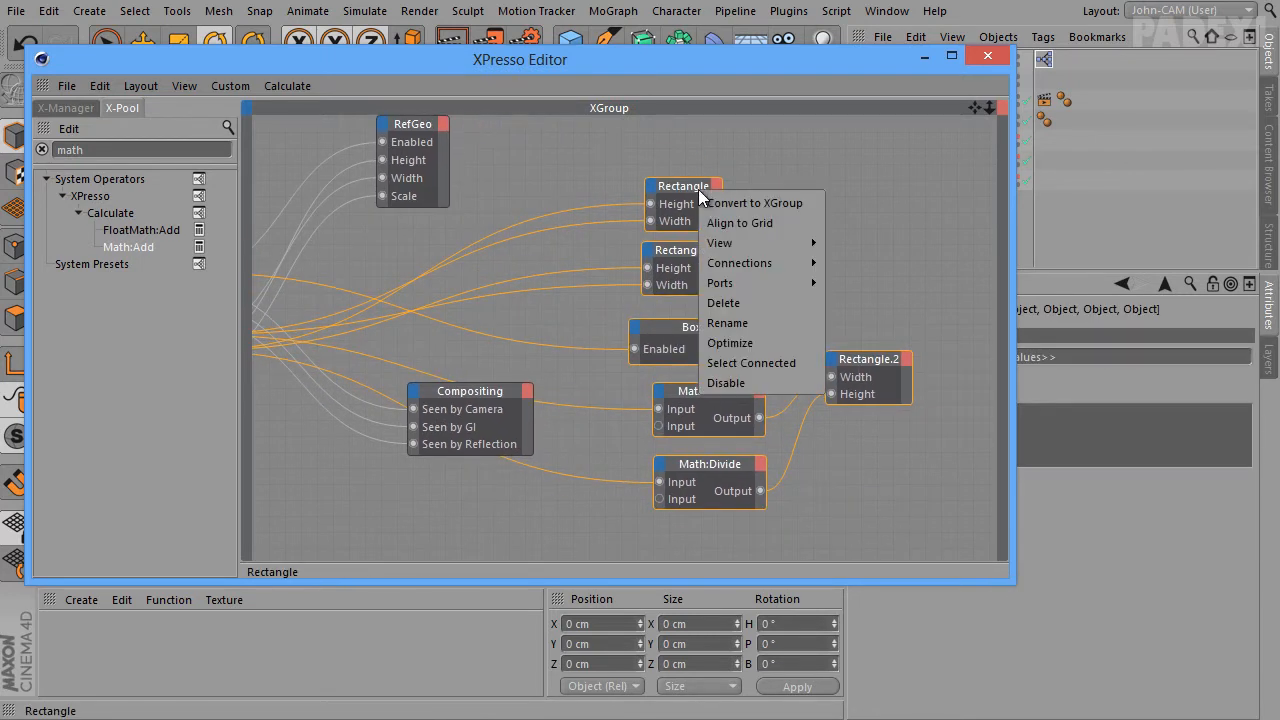
click(738, 203)
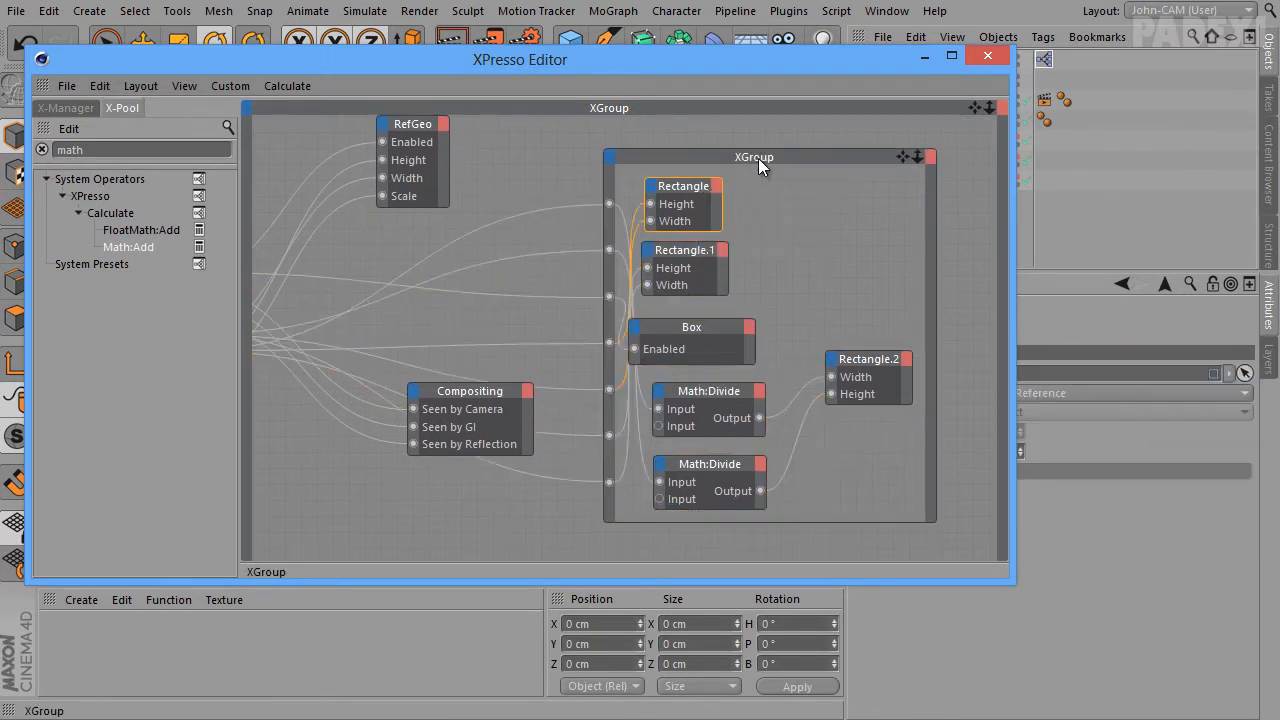
Collapse the new XGroup and rename it Box Rectangles
double_click(758, 158)
drag(652, 157, 767, 254)
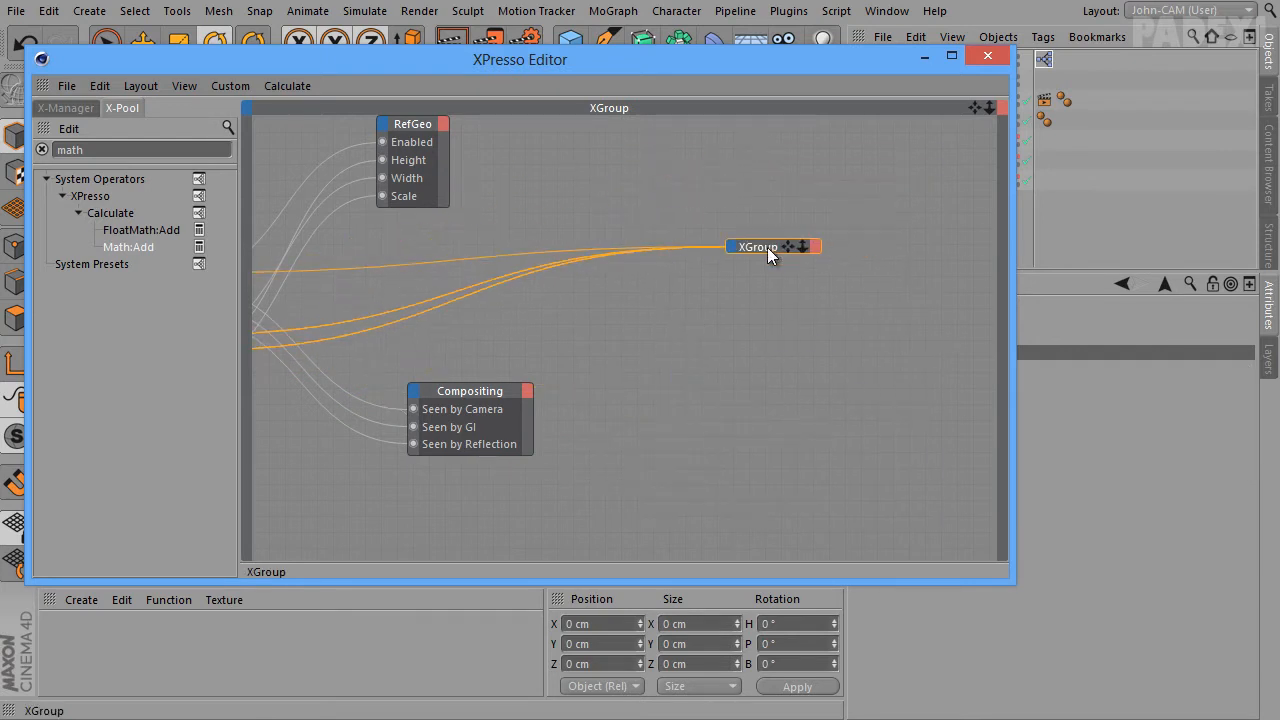
right_click(766, 247)
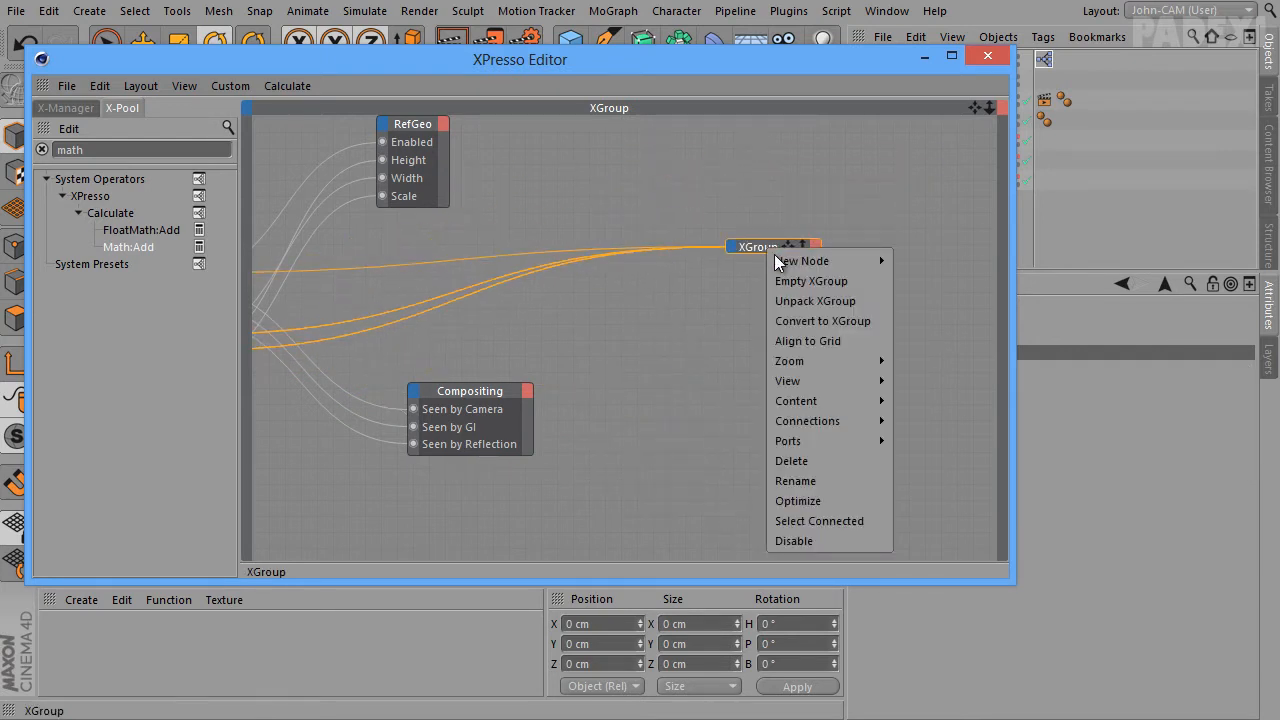
click(825, 480)
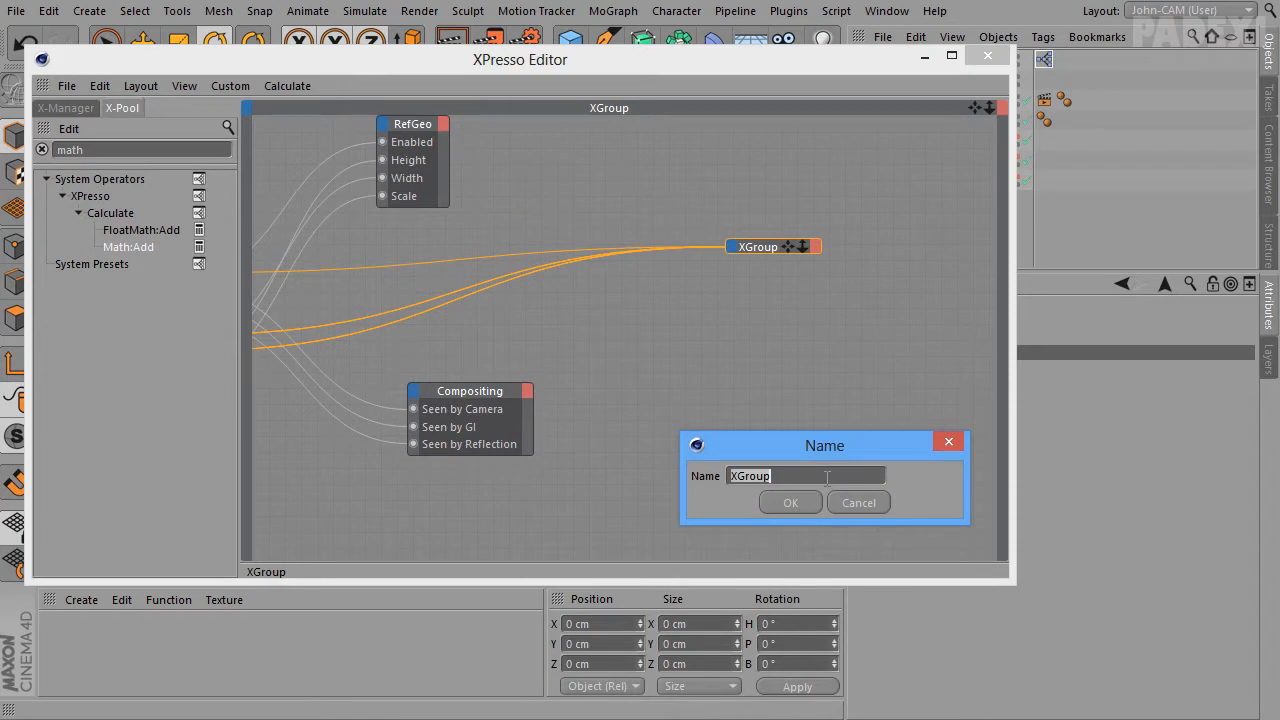
text(Box Rectangles)
key(Return)
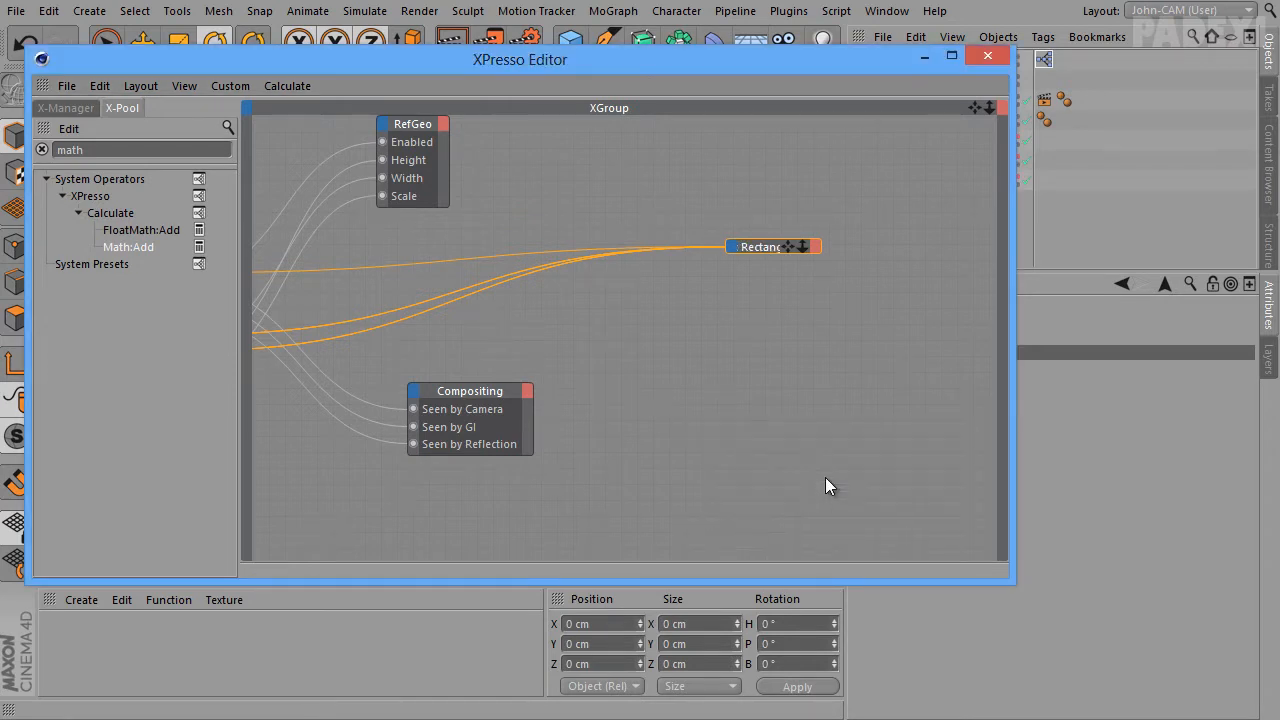
Move the Box Rectangles group closer to the RefGeo node, widen it to fit its name, and nudge RefGeo up
drag(761, 247, 600, 177)
alt+middle_drag(622, 231, 804, 288)
drag(600, 184, 584, 160)
alt+middle_drag(931, 477, 878, 534)
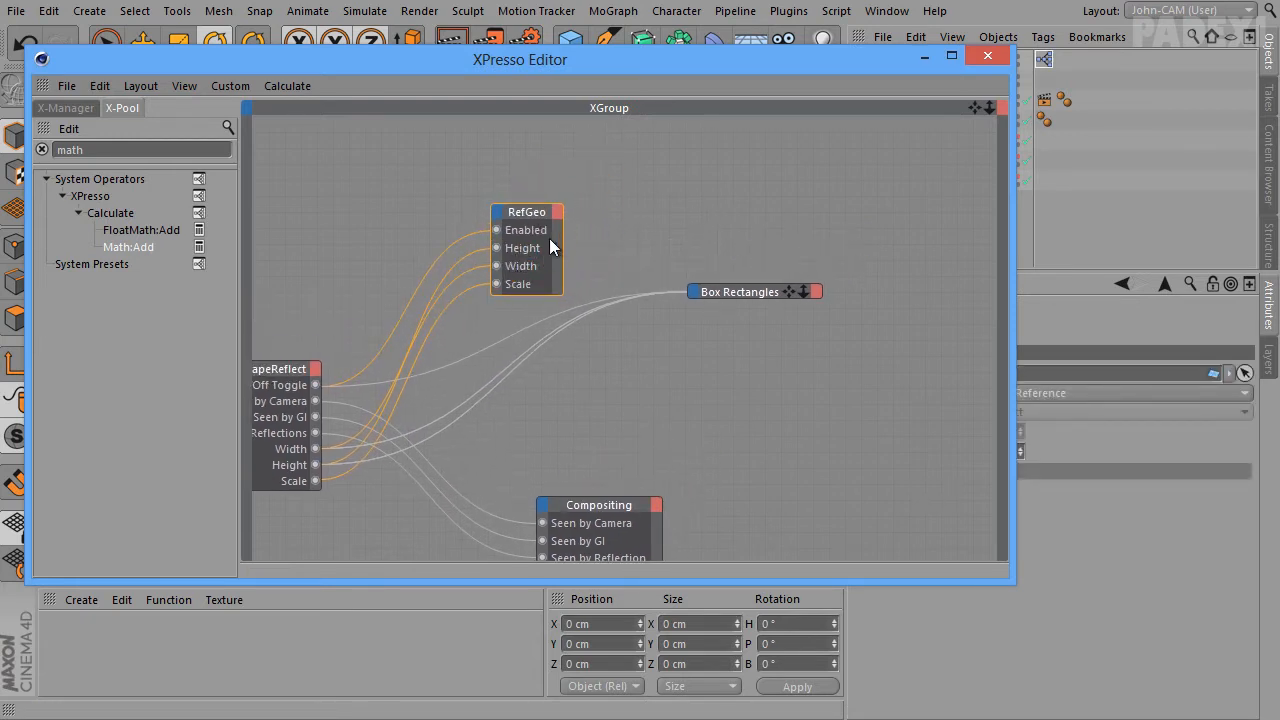
Convert the RefGeo node and the Box Rectangles group into one enclosing XGroup
drag(425, 165, 790, 355)
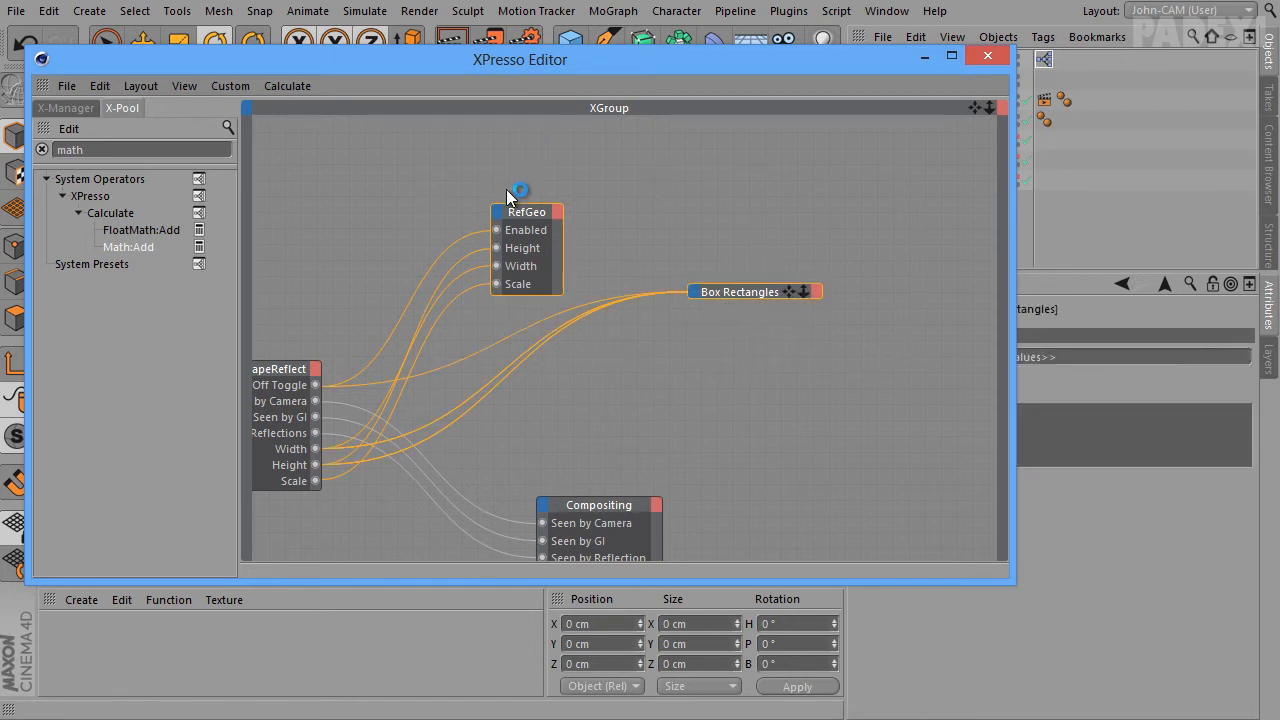
right_click(529, 213)
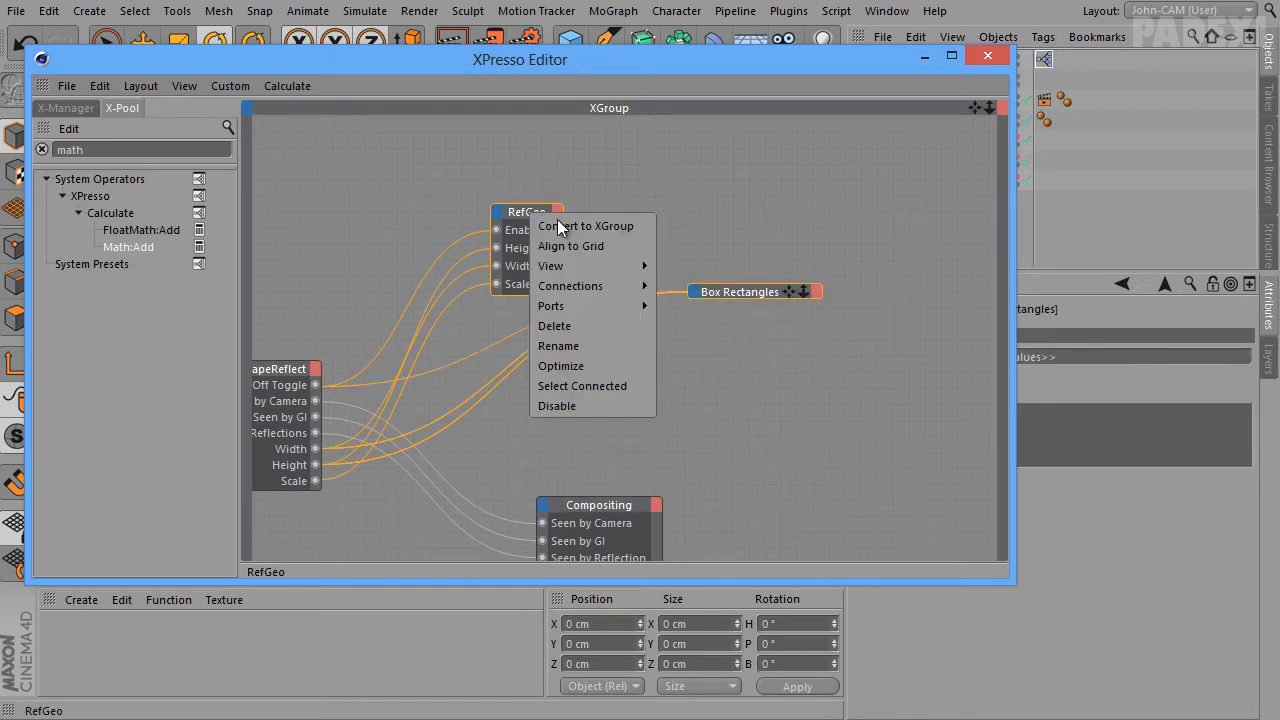
click(560, 226)
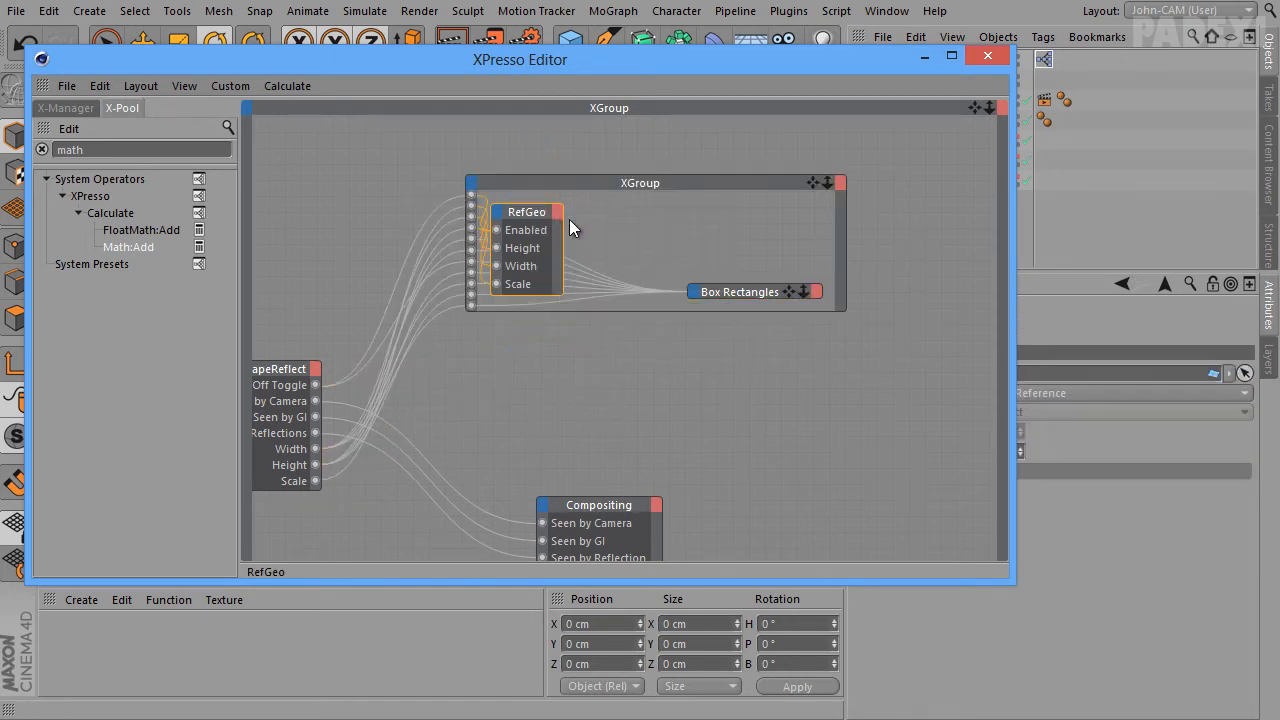
Rename the enclosing XGroup as Size Plus & Enabled
right_click(649, 187)
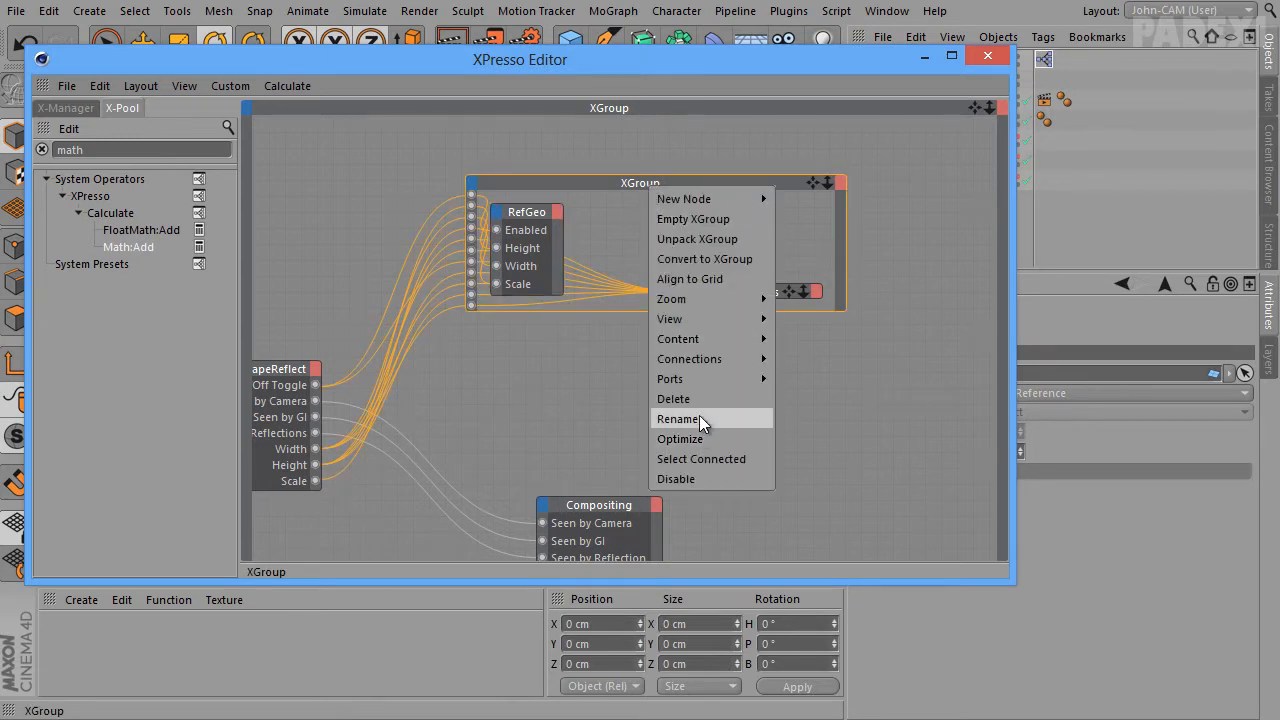
click(678, 419)
text(Size Plus & Enable)
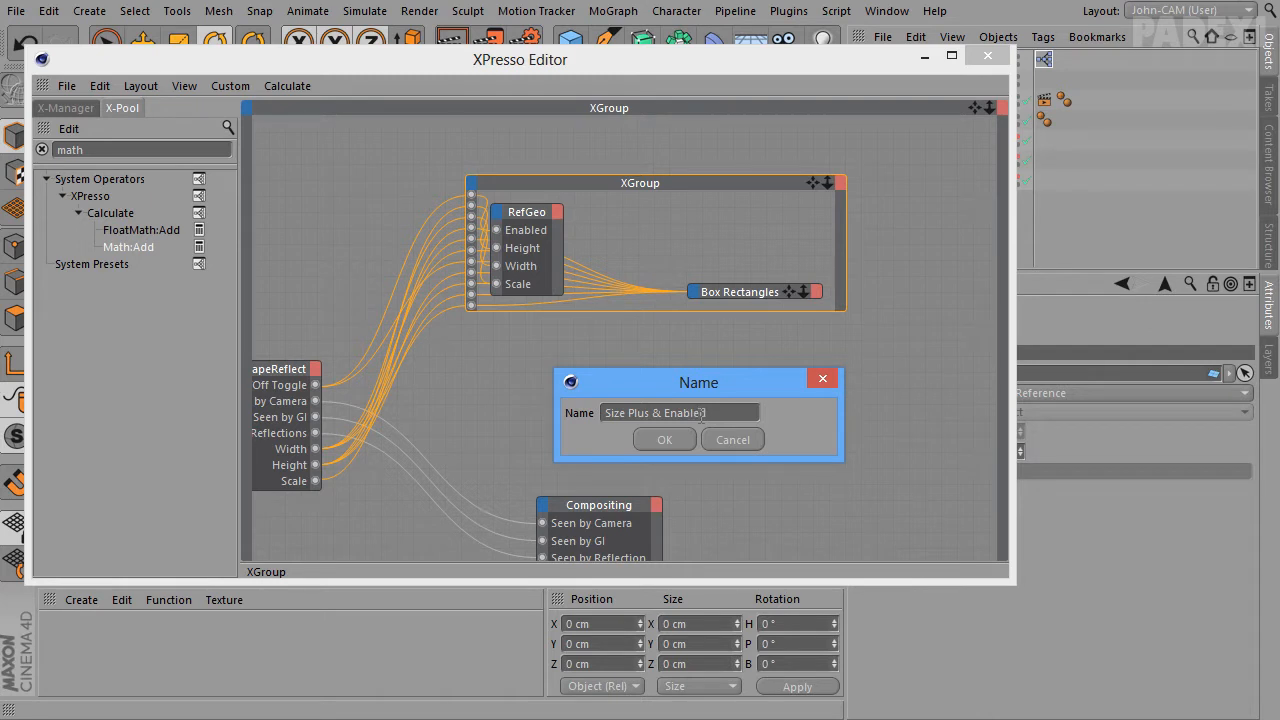
text(d)
key(Return)
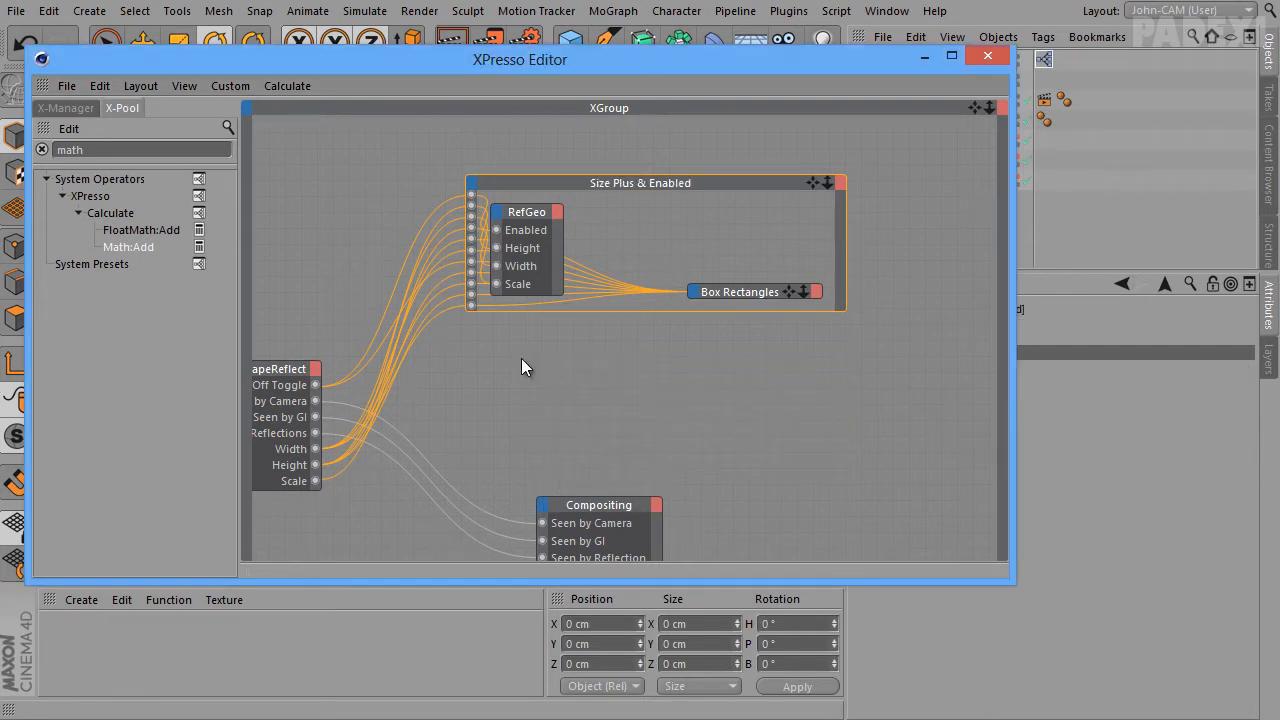
Collapse the Size Plus & Enabled group and position it above the PadexiShapeReflect node's outputs
double_click(624, 185)
middle_drag(903, 458, 1101, 468)
drag(697, 196, 711, 240)
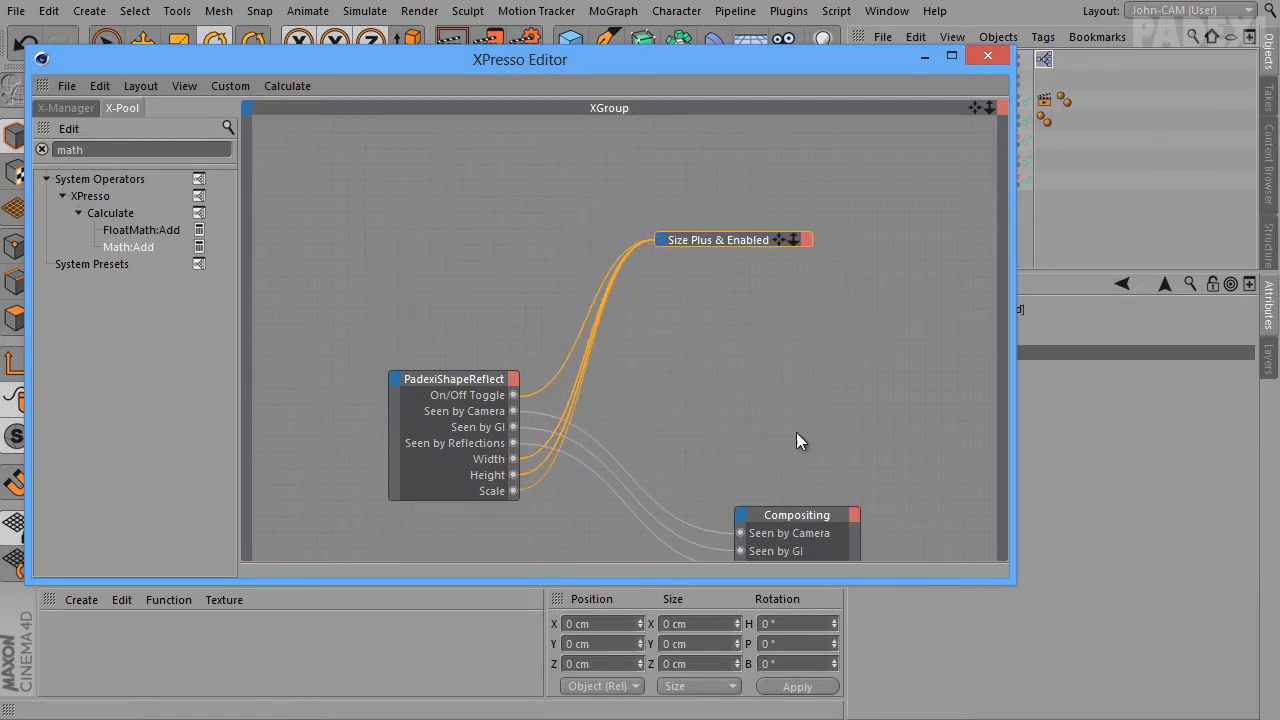
Arrange the graph with the Size Plus & Enabled group above the Compositing node, both beside the PadexiShapeReflect node's outputs
drag(787, 517, 723, 347)
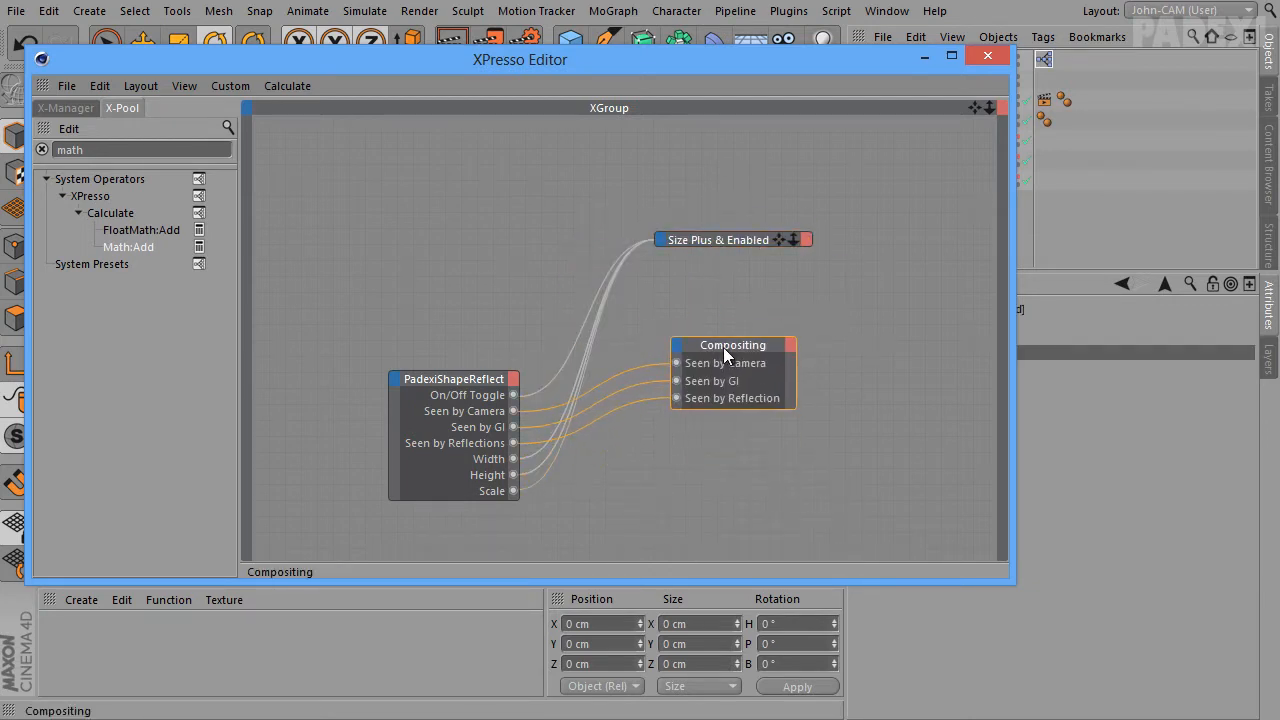
middle_drag(942, 488, 851, 472)
drag(660, 330, 657, 368)
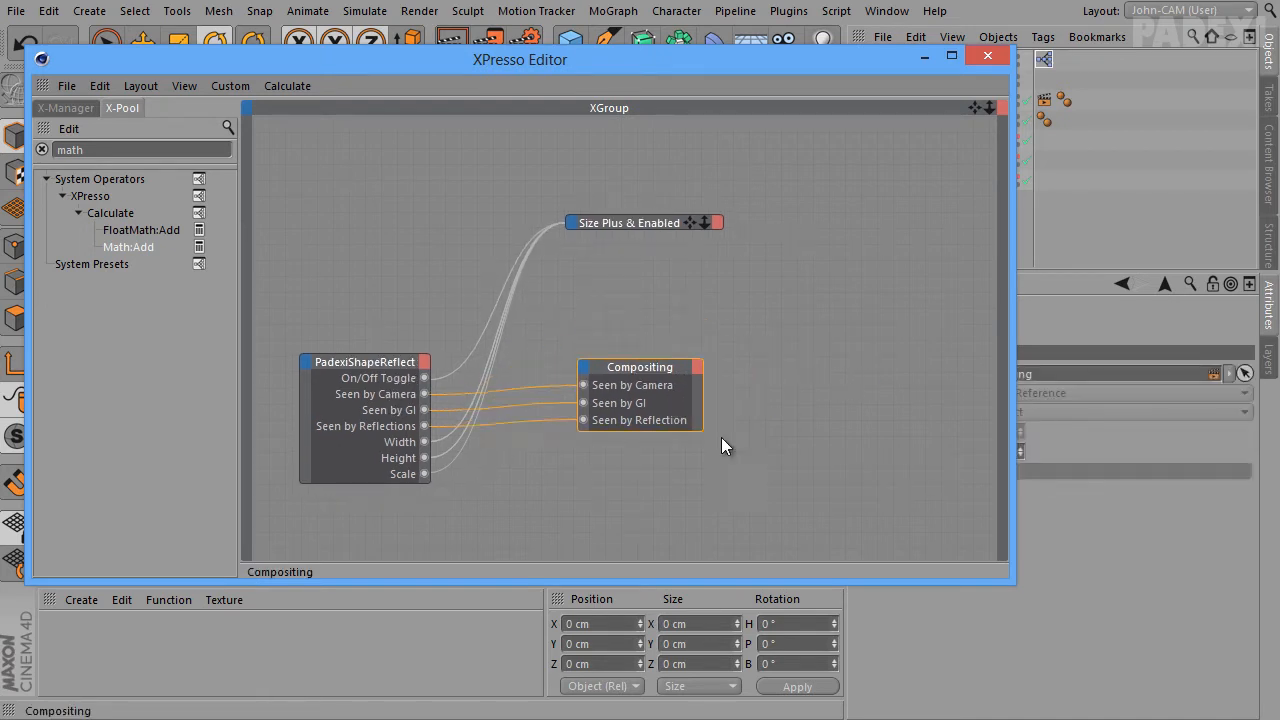
drag(725, 446, 725, 449)
drag(626, 223, 561, 384)
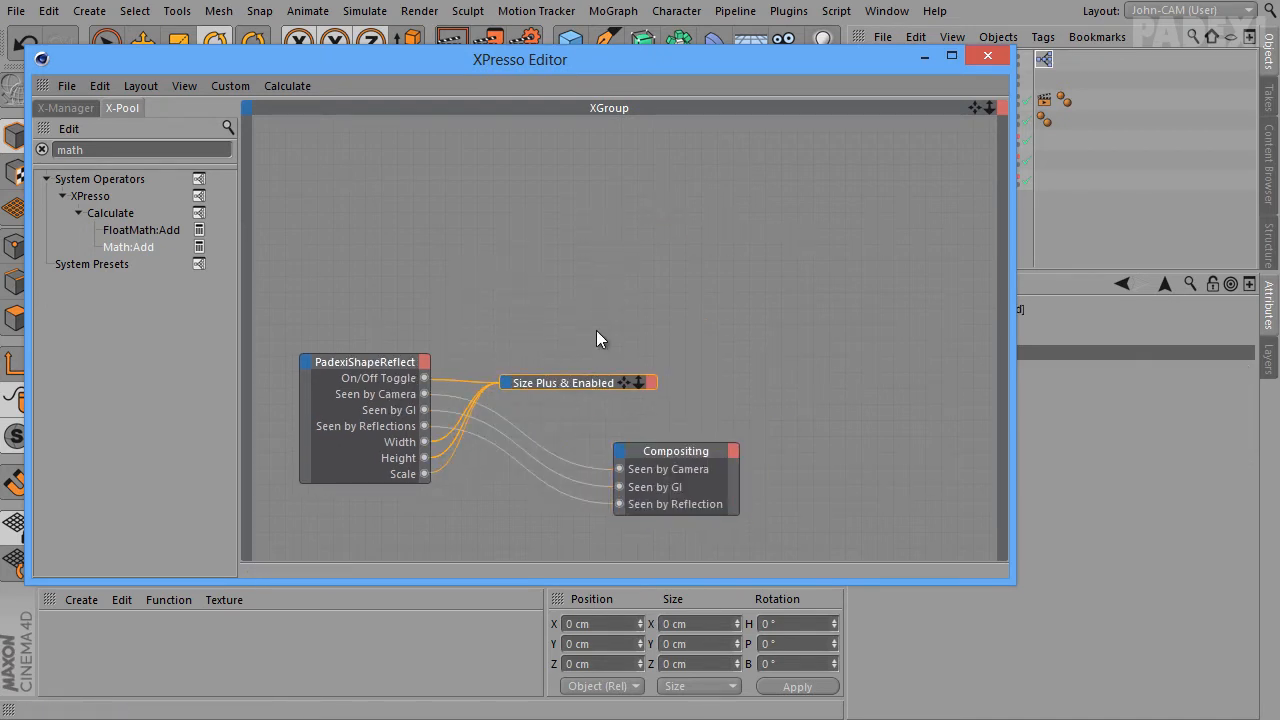
drag(469, 187, 371, 252)
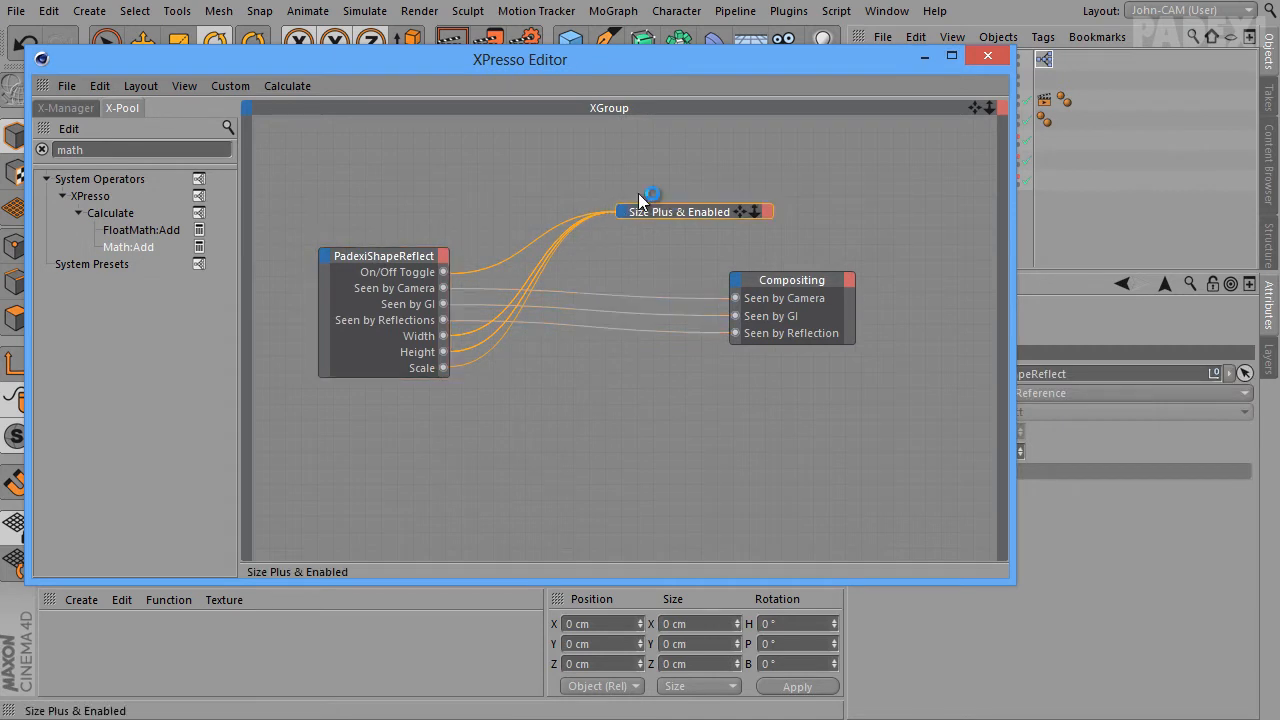
drag(638, 193, 574, 154)
drag(819, 306, 628, 334)
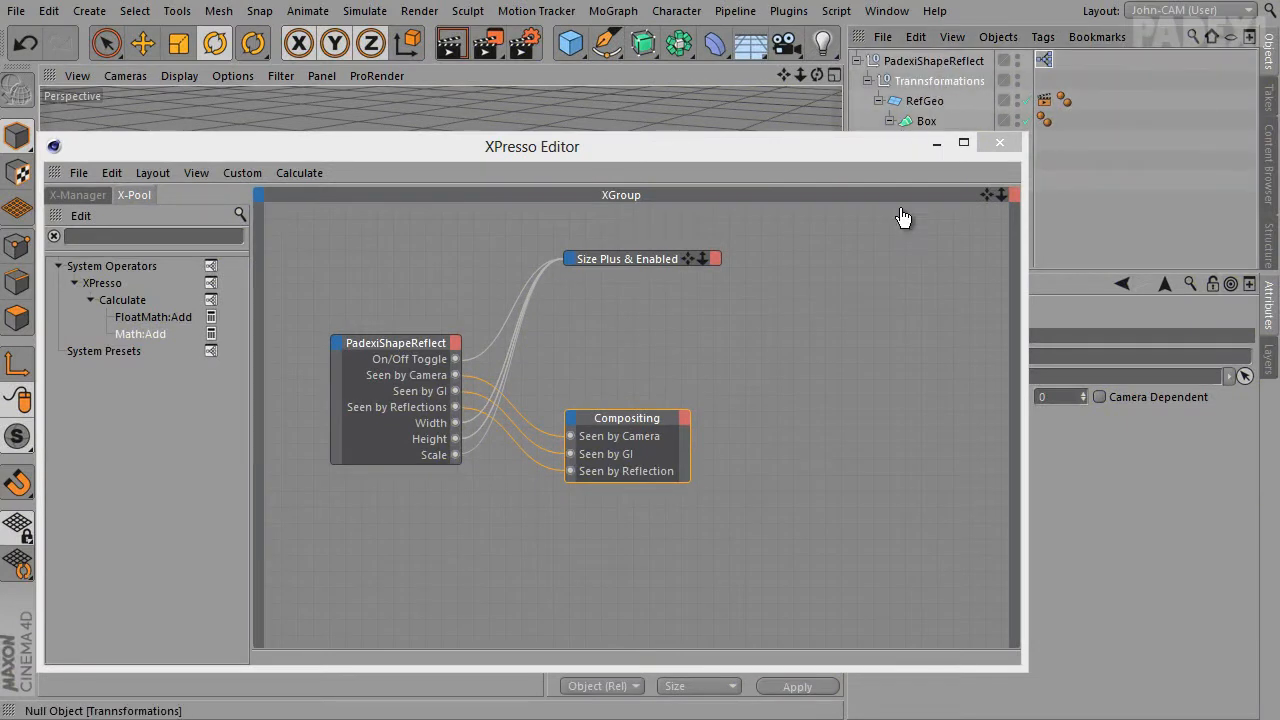
Add the Trannsformations null to the XPresso graph as a node with Rotation . H and Rotation . P input ports
drag(903, 217, 794, 363)
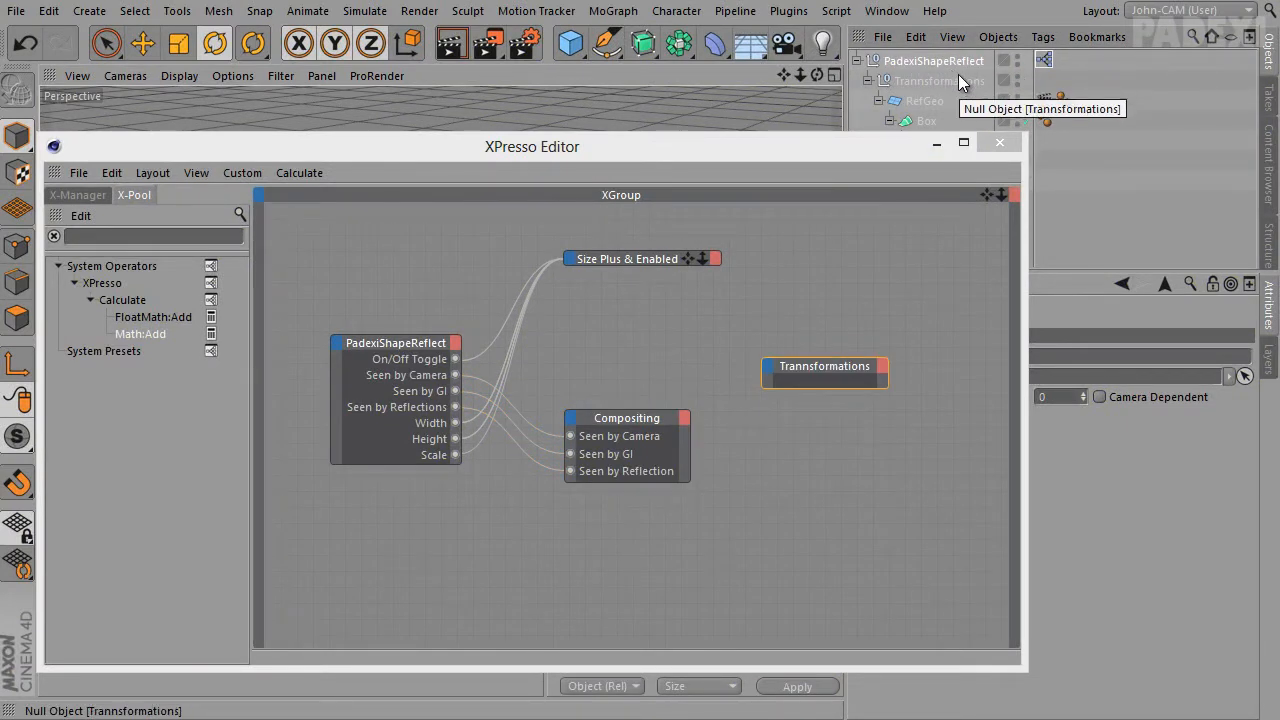
drag(847, 367, 835, 336)
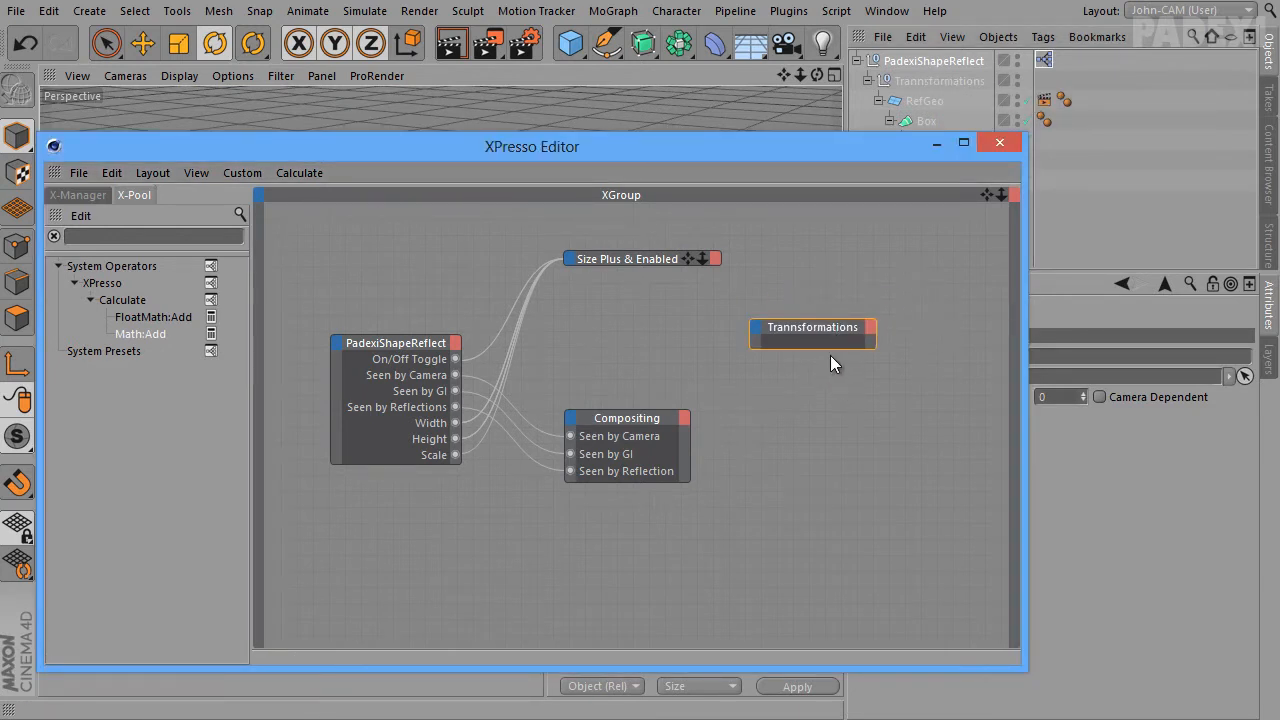
click(753, 330)
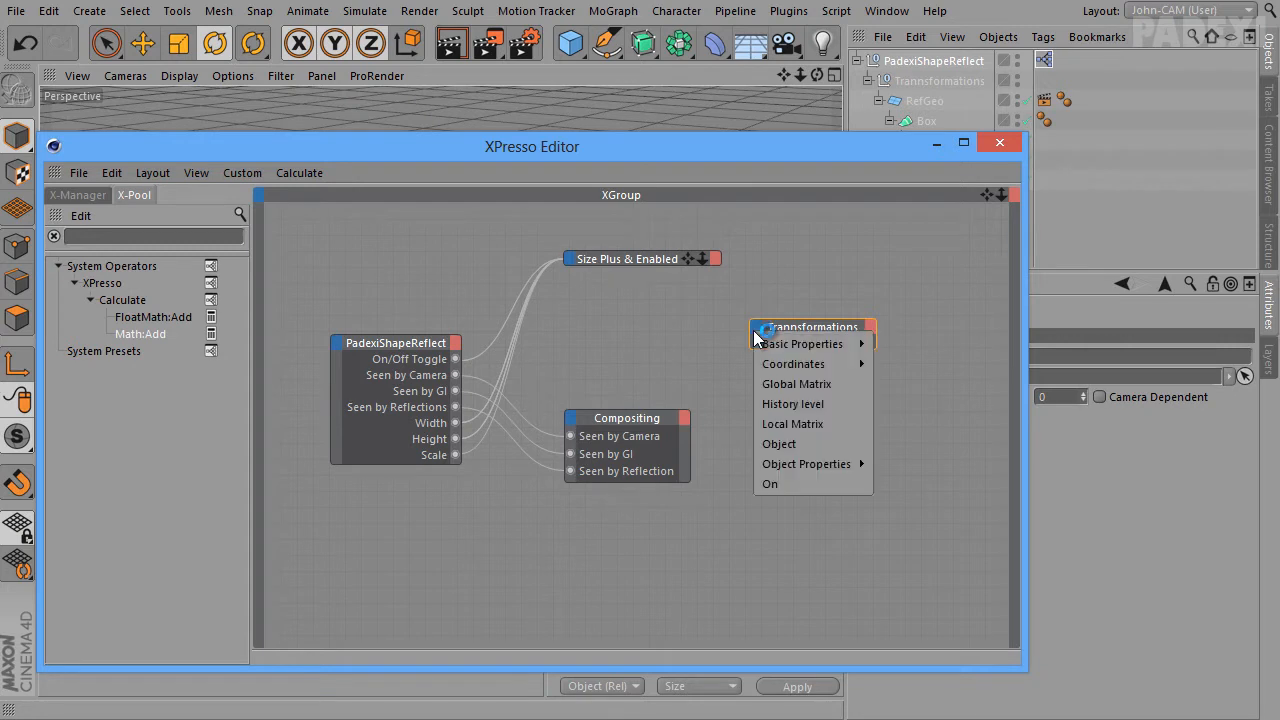
mouse_move(800, 464)
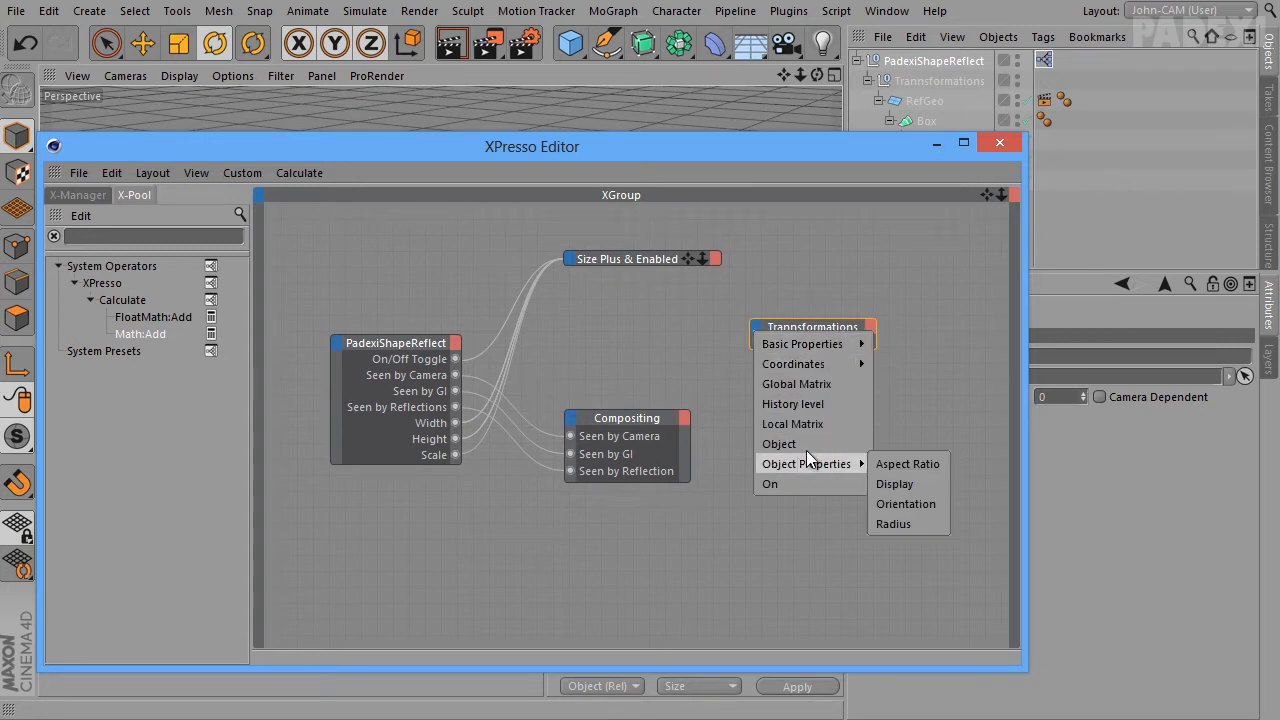
mouse_move(812, 364)
mouse_move(939, 429)
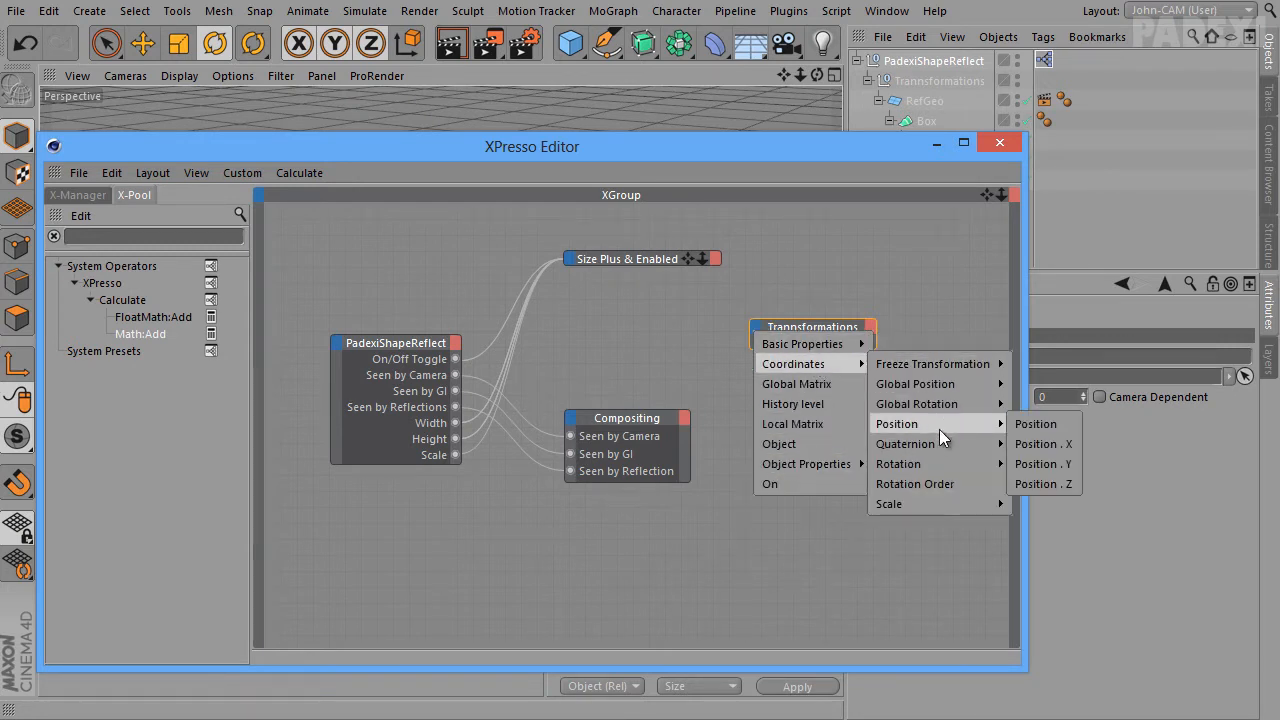
mouse_move(942, 458)
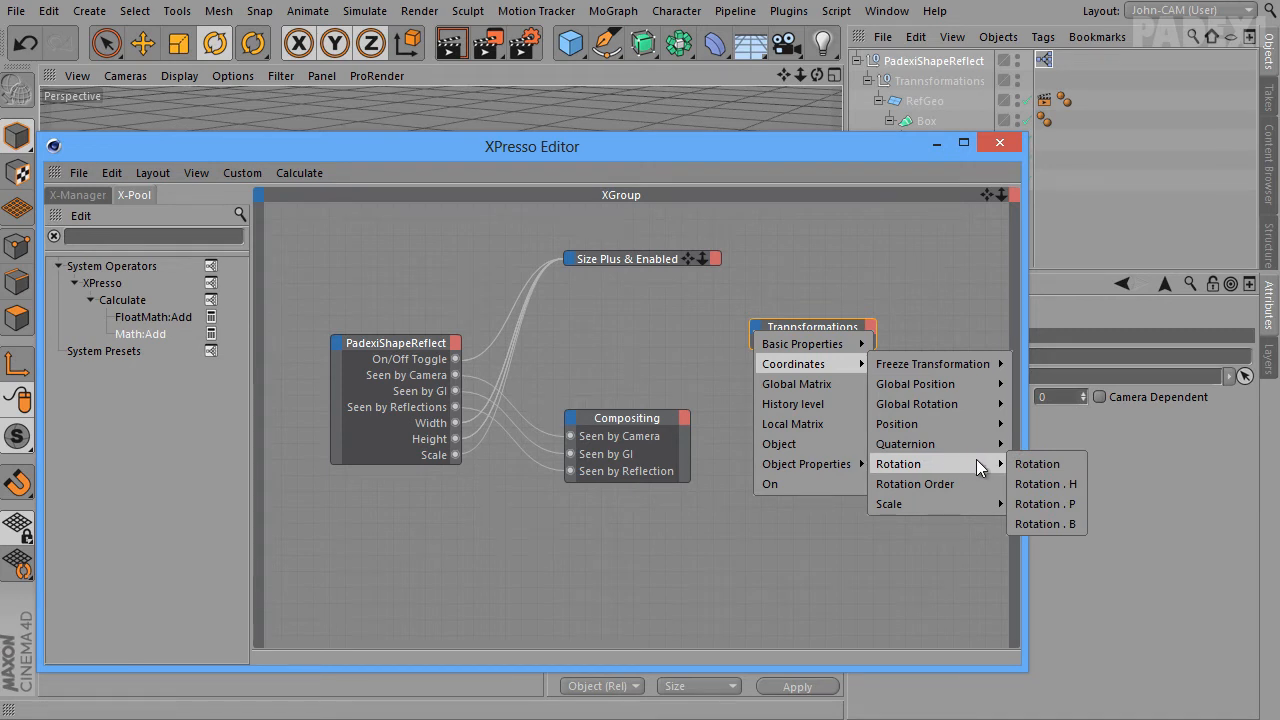
click(1055, 484)
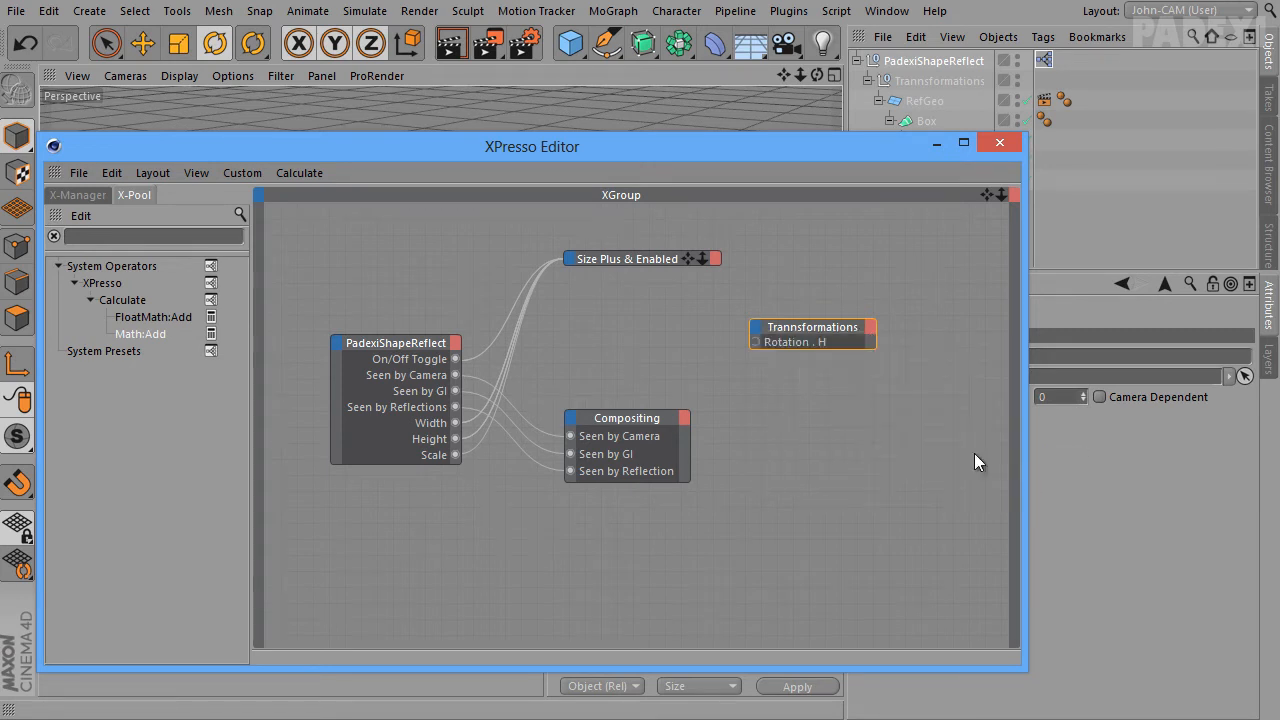
click(757, 326)
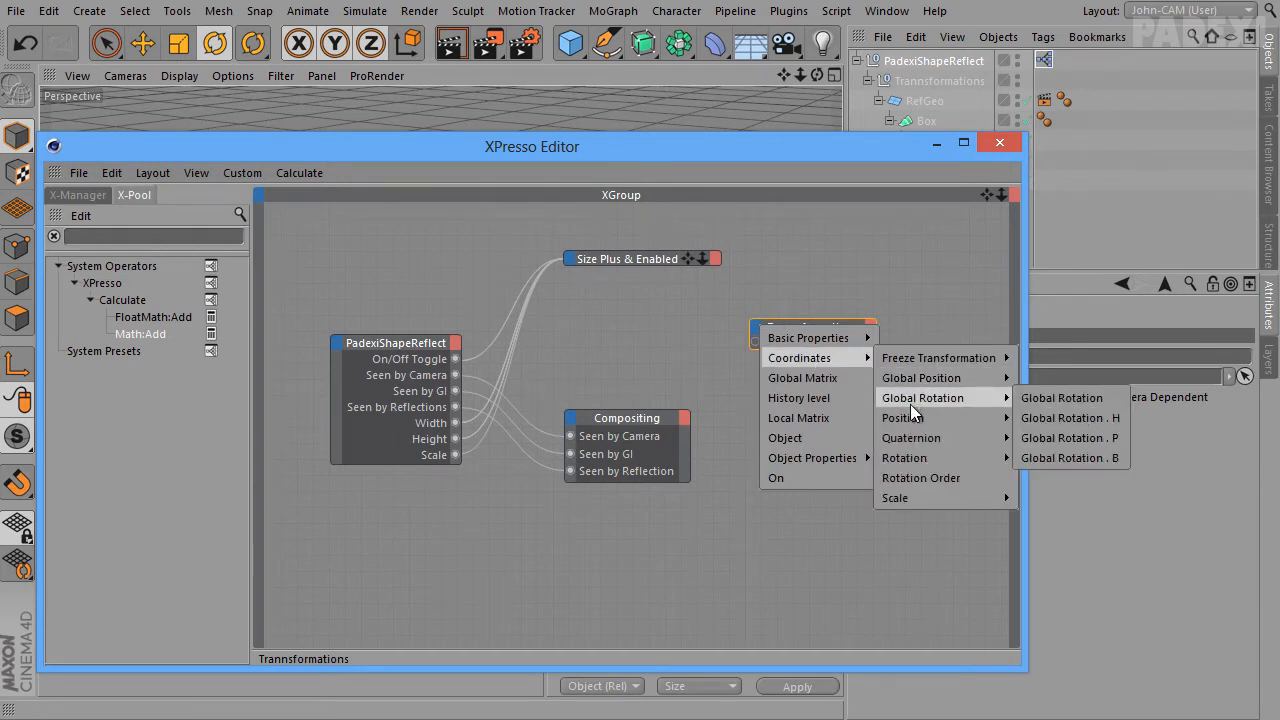
mouse_move(926, 458)
click(1055, 498)
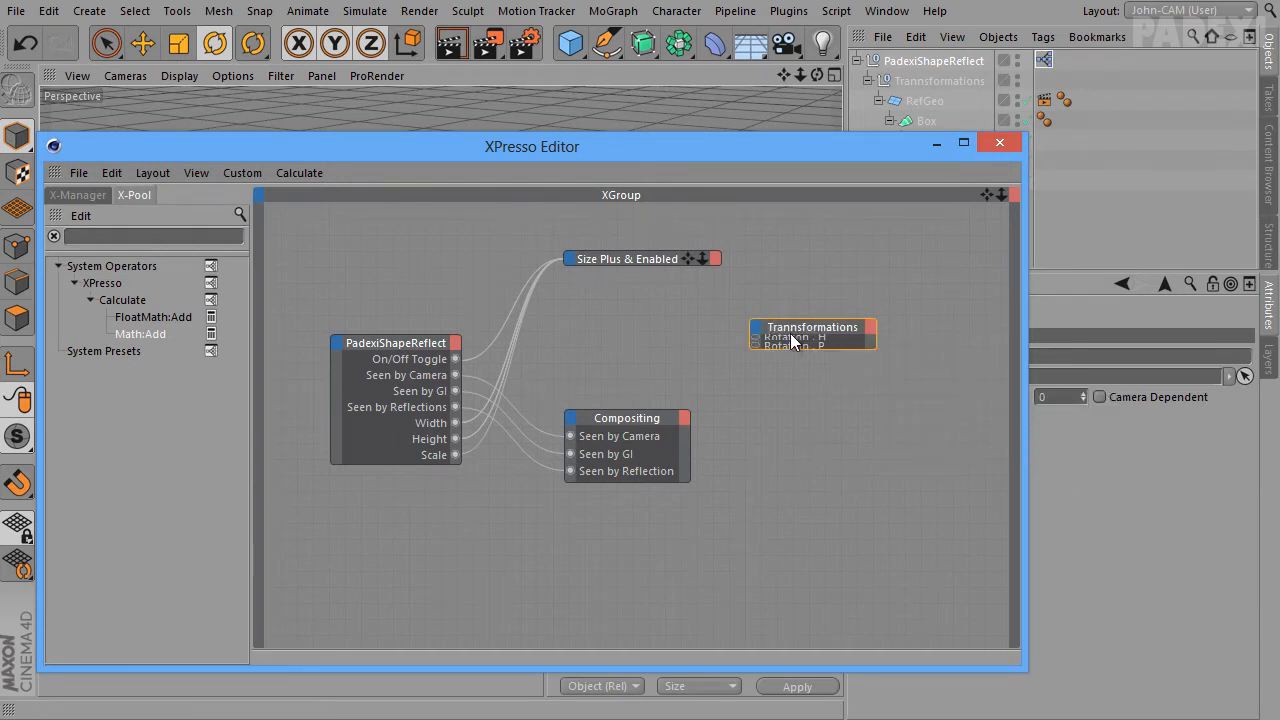
drag(789, 322, 762, 293)
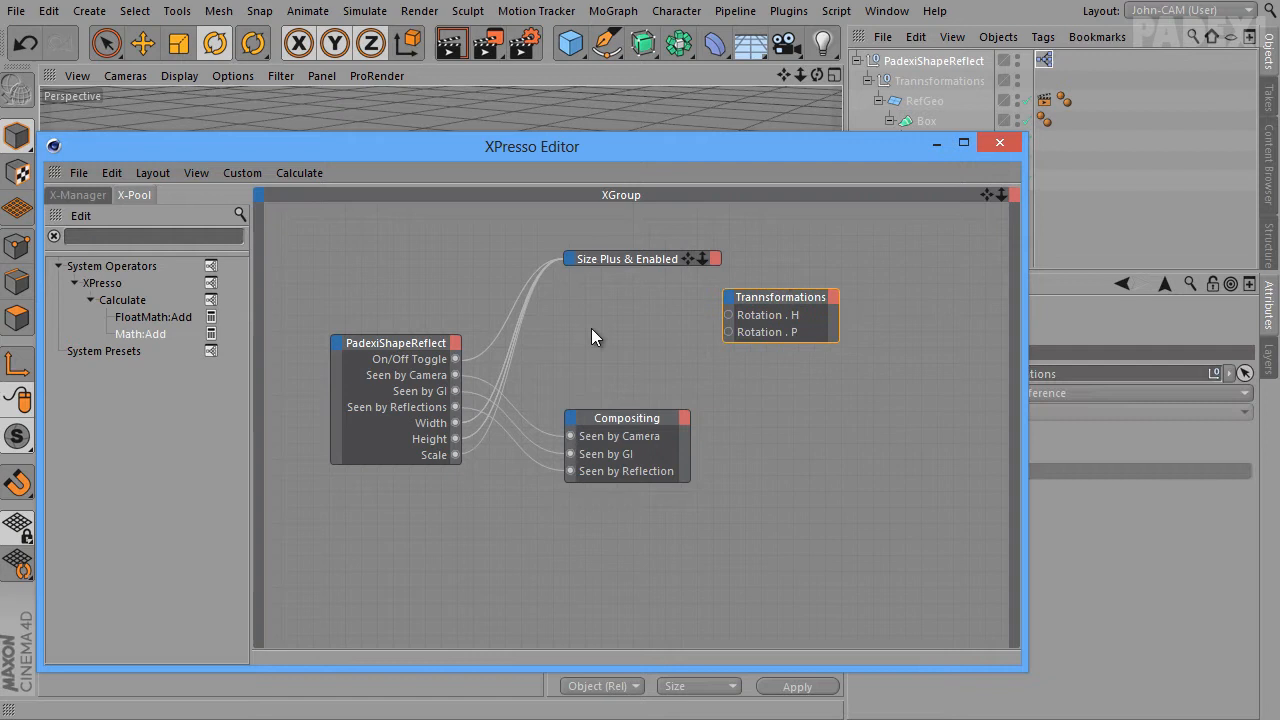
Add Rotation . H and Rotation . P output ports from the user data to the PadexiShapeReflect node
click(455, 345)
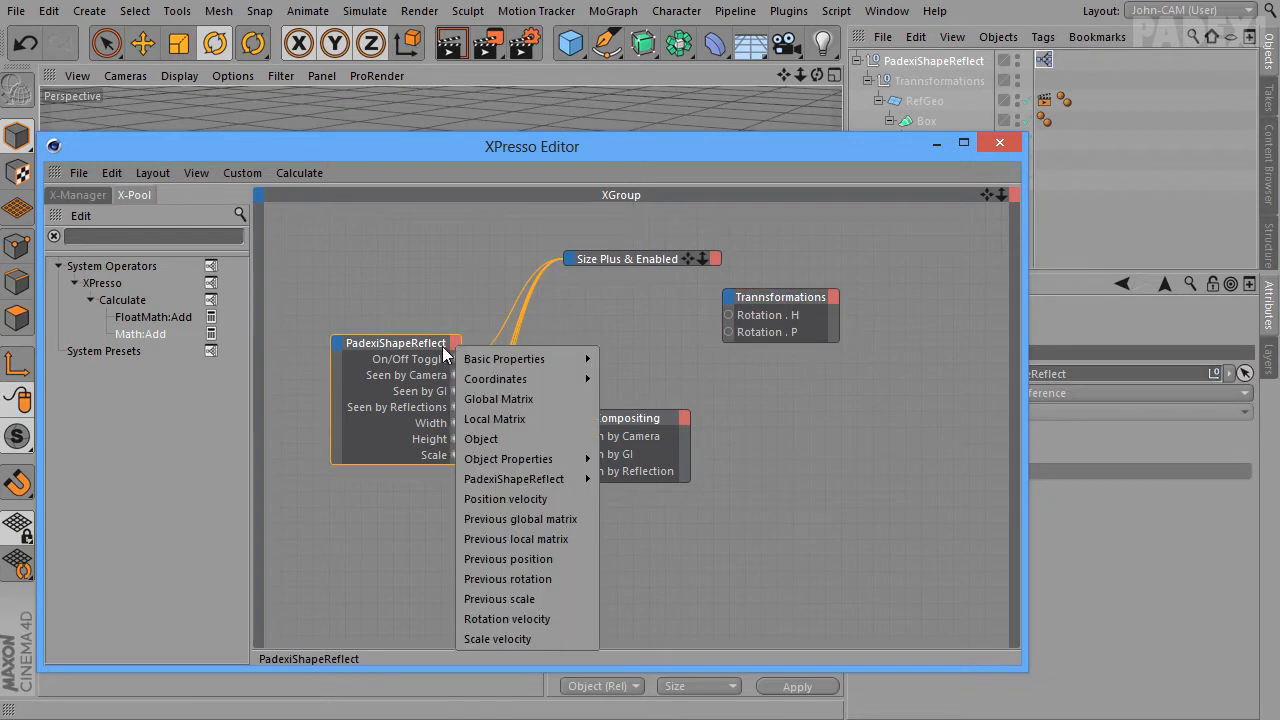
mouse_move(529, 479)
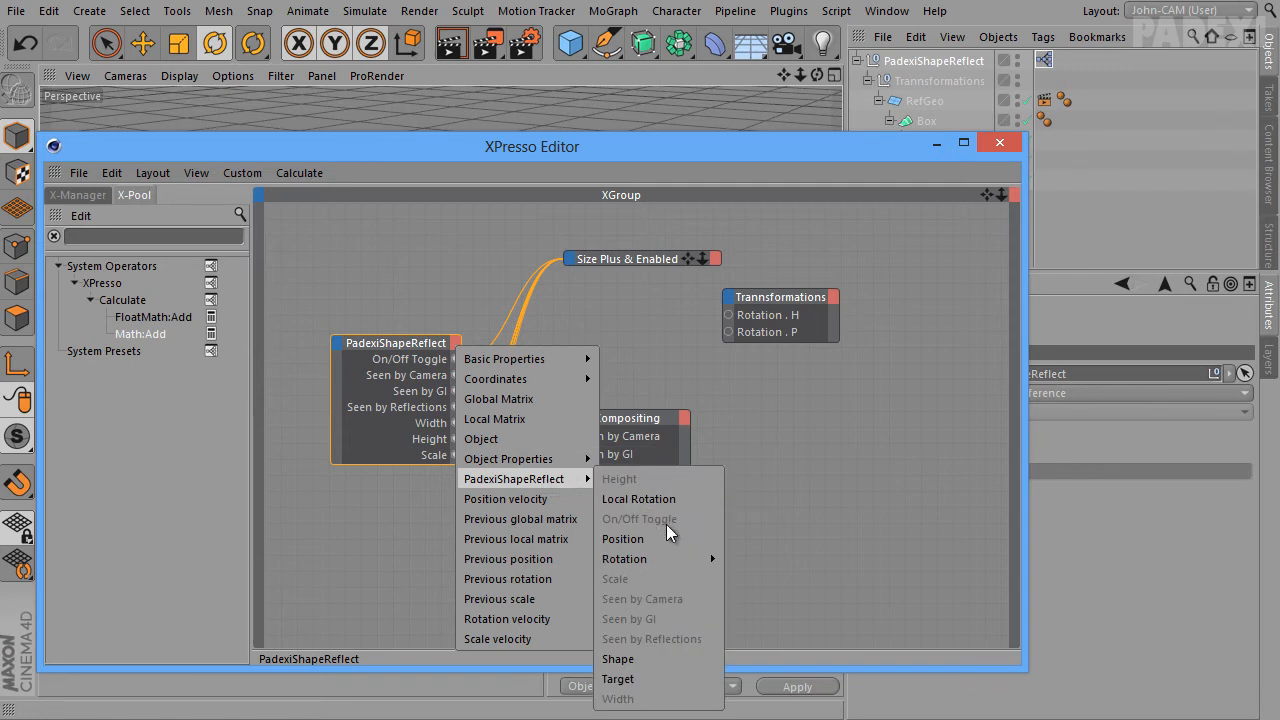
mouse_move(692, 564)
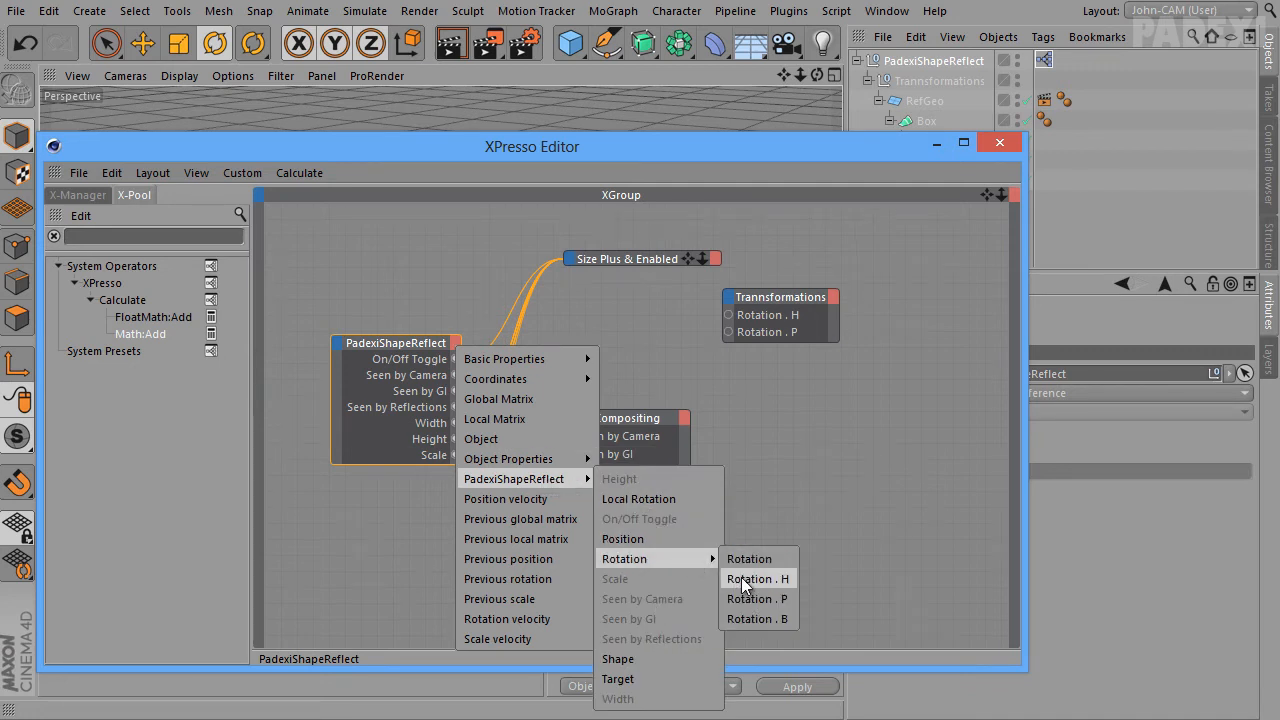
click(745, 579)
click(452, 343)
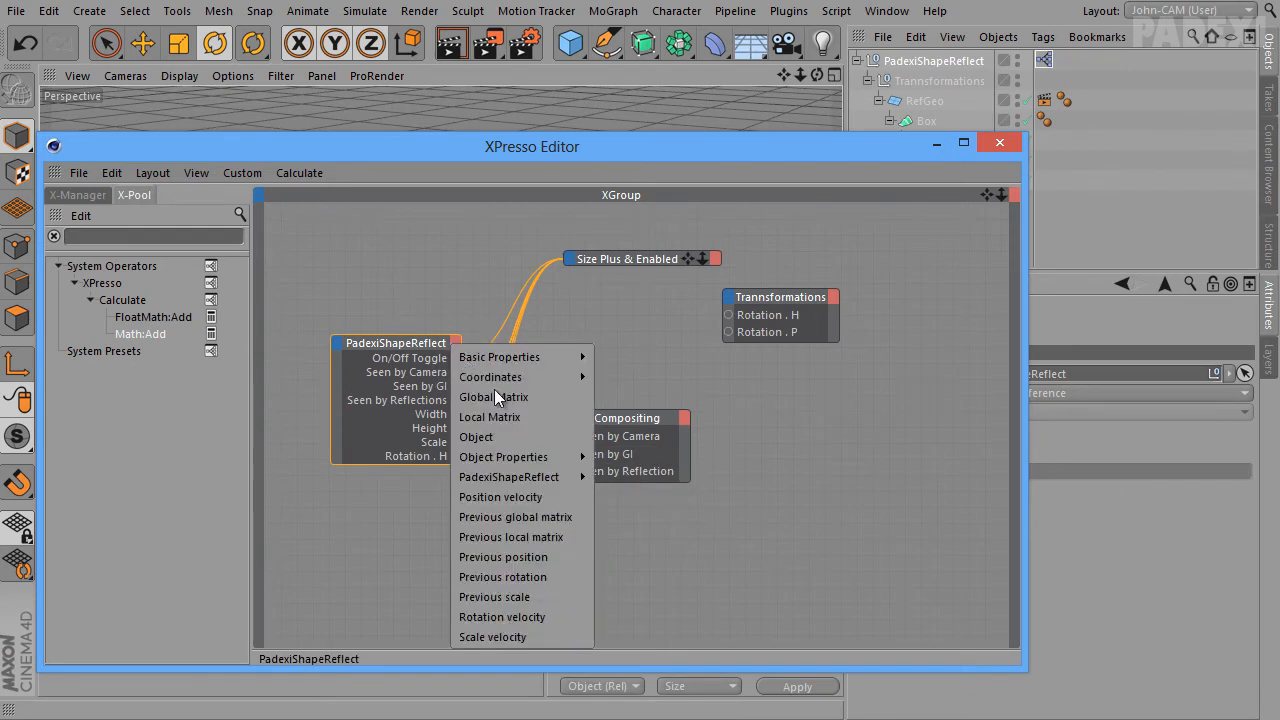
mouse_move(560, 477)
mouse_move(668, 556)
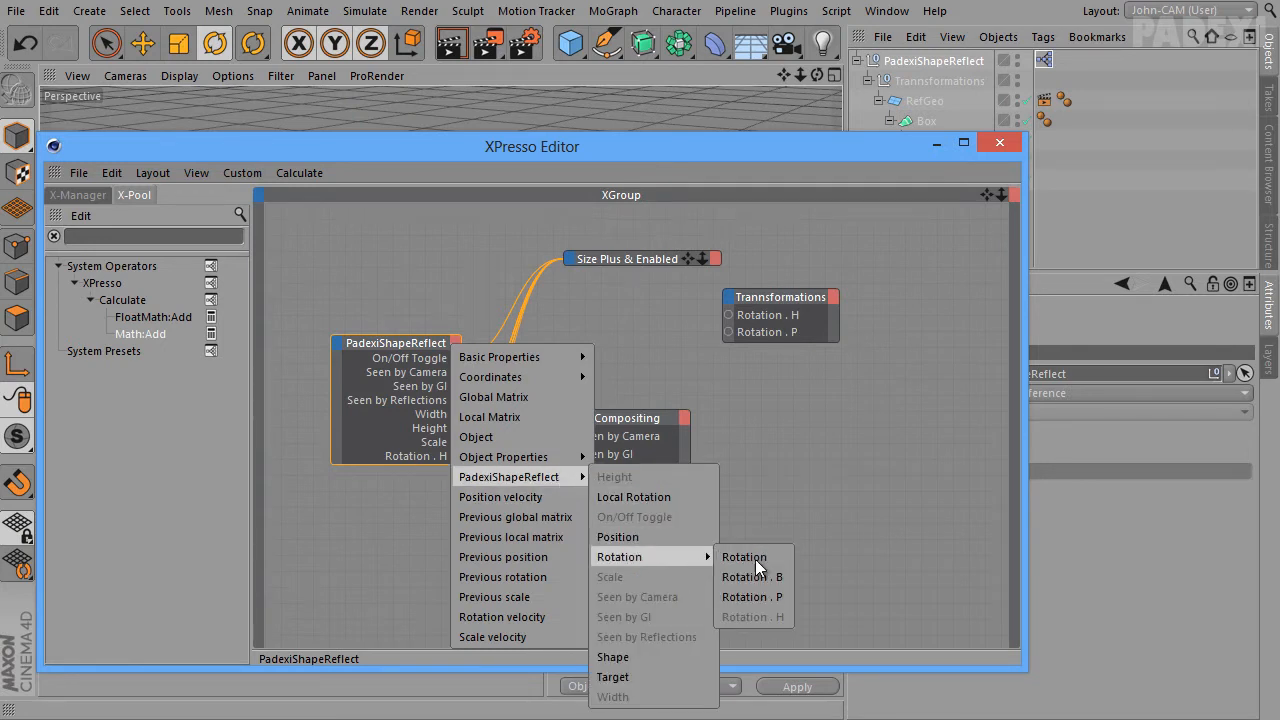
click(772, 596)
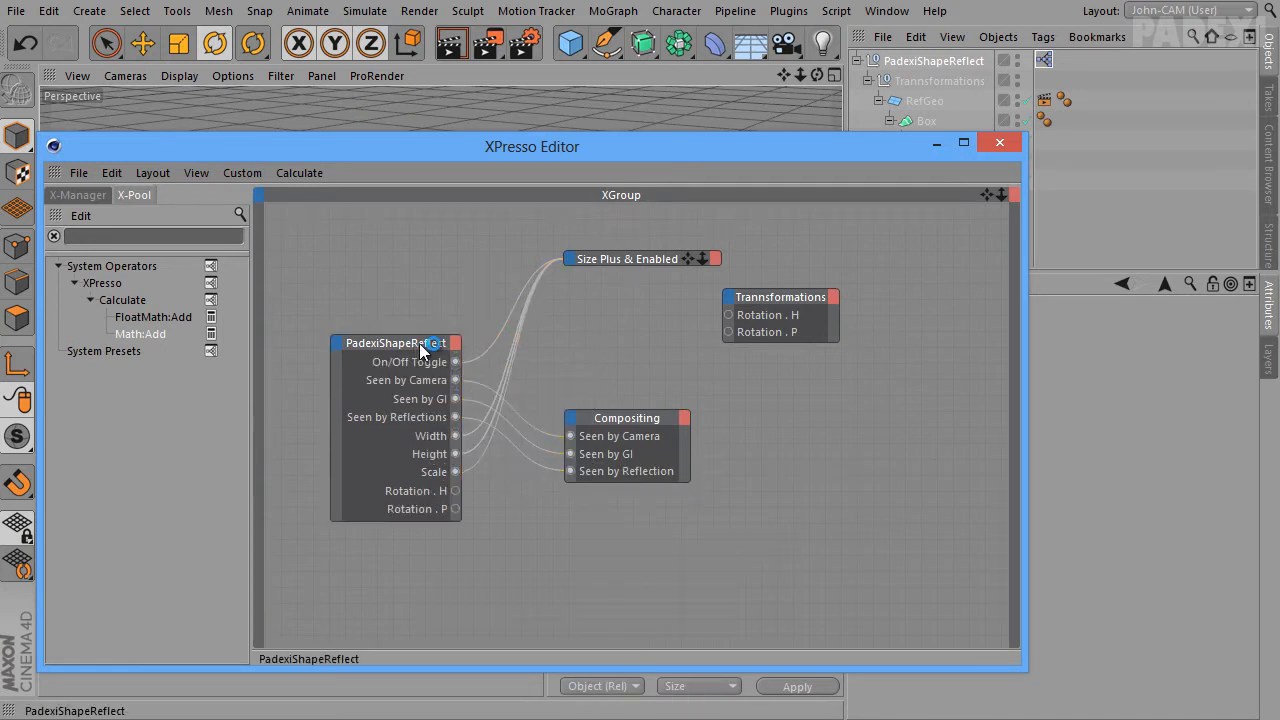
Reposition the PadexiShapeReflect node and connect its Rotation . H and Rotation . P outputs to the matching Trannsformations inputs
drag(419, 343, 388, 296)
drag(424, 443, 728, 315)
drag(426, 463, 728, 332)
Test the PadexiShapeReflect null's Rotation control on the reflector from several viewing angles, finishing at X 0° and Y 360°
drag(737, 151, 768, 688)
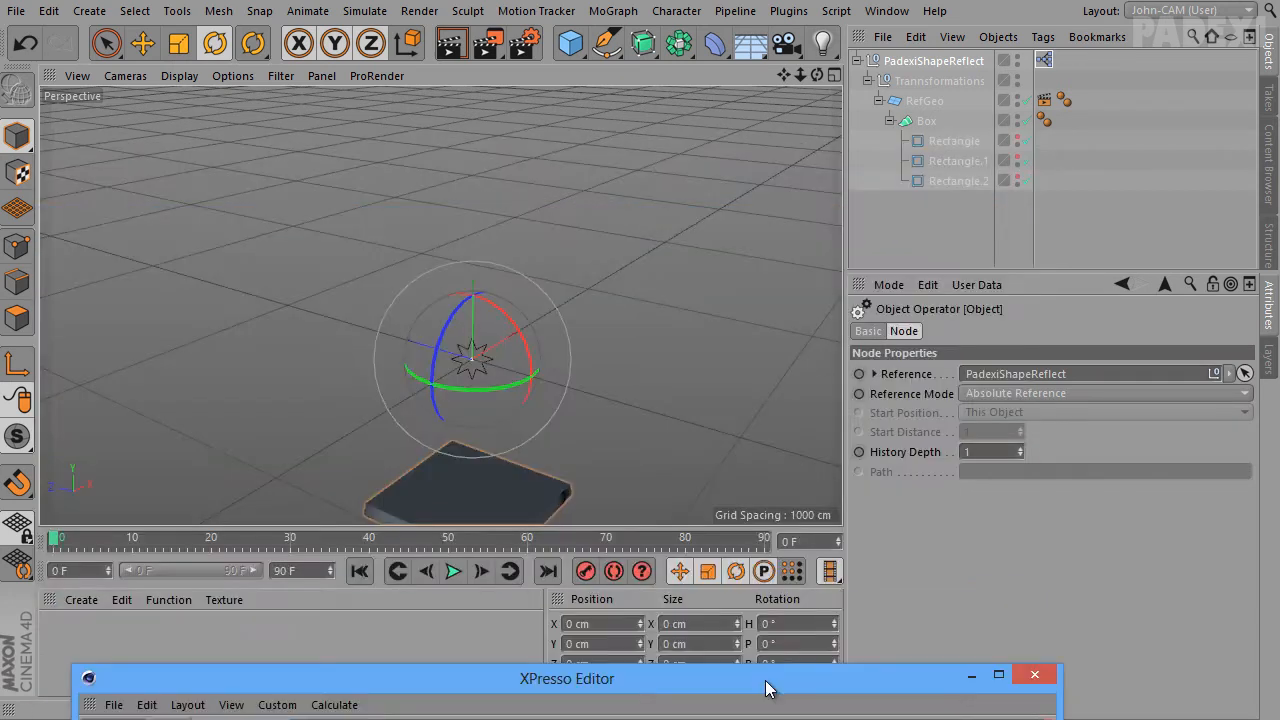
click(904, 62)
drag(1007, 459, 998, 398)
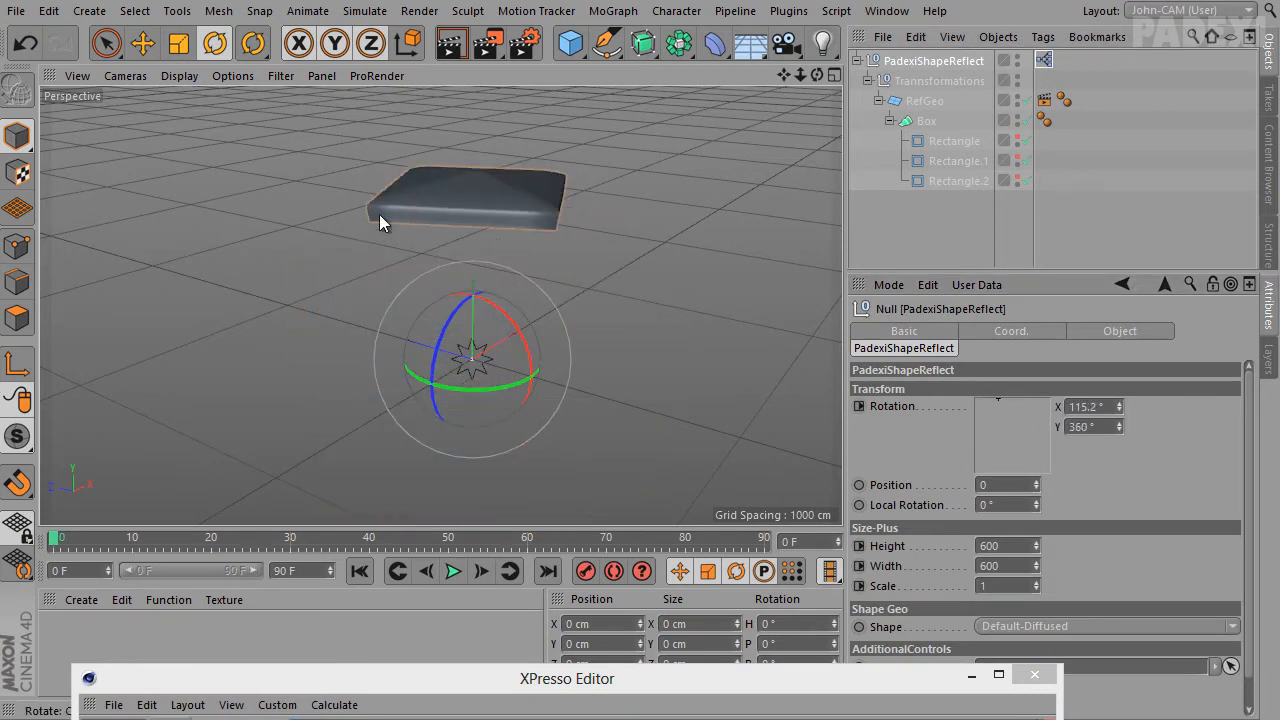
alt+drag(353, 312, 552, 315)
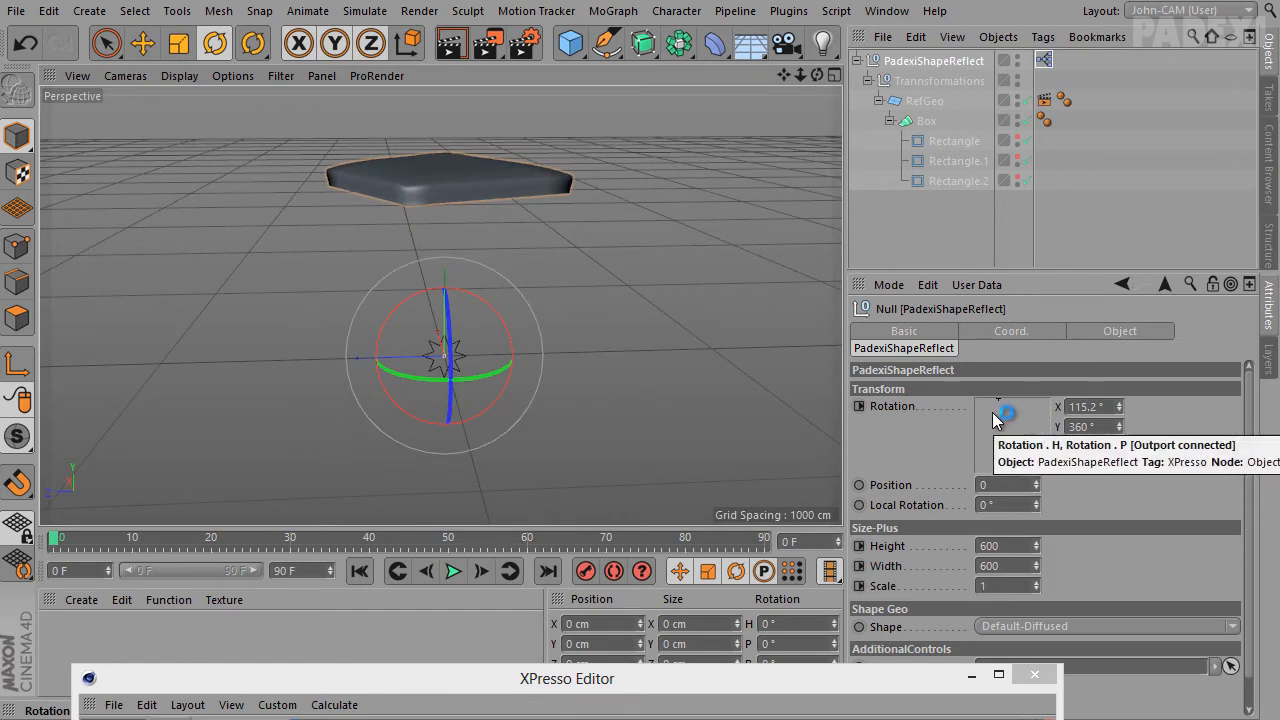
mouse_move(994, 416)
mouse_down()
mouse_move(1026, 408)
mouse_move(951, 415)
mouse_move(1023, 414)
mouse_move(1010, 393)
mouse_up()
alt+drag(515, 240, 601, 380)
alt+middle_drag(600, 379, 655, 371)
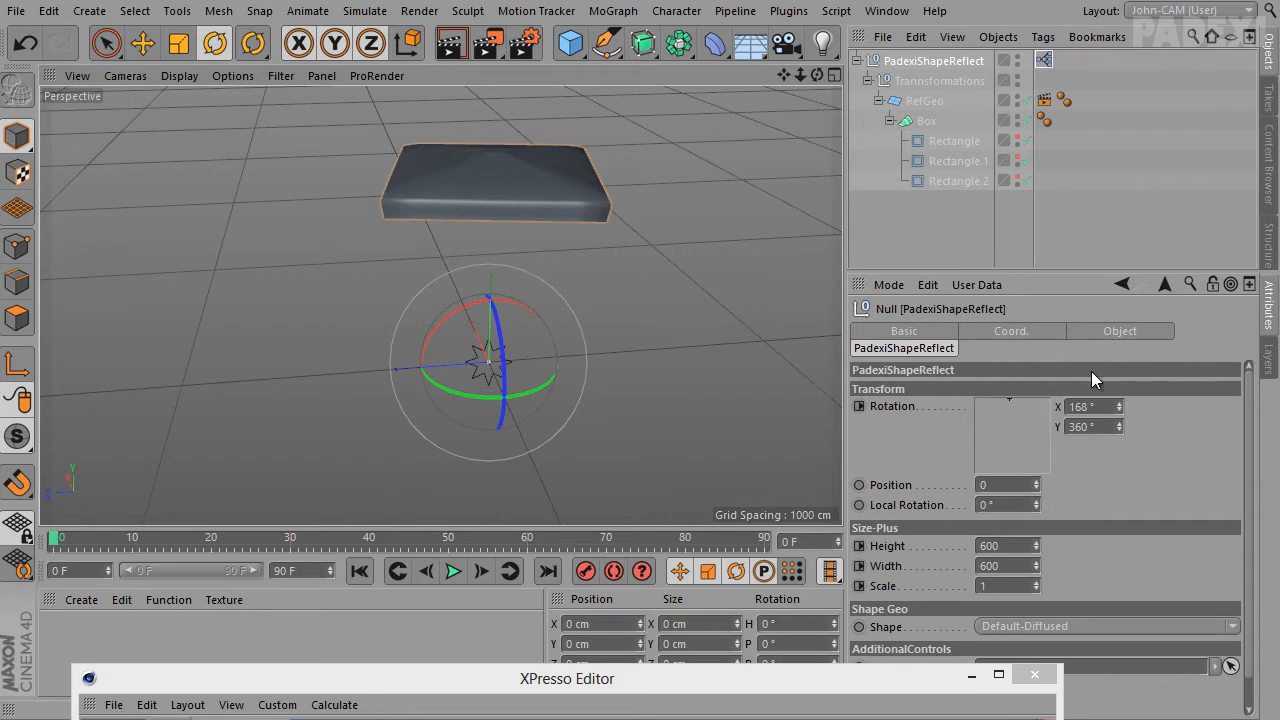
mouse_move(973, 407)
mouse_down()
mouse_move(1039, 413)
mouse_move(1039, 424)
mouse_move(976, 396)
mouse_up()
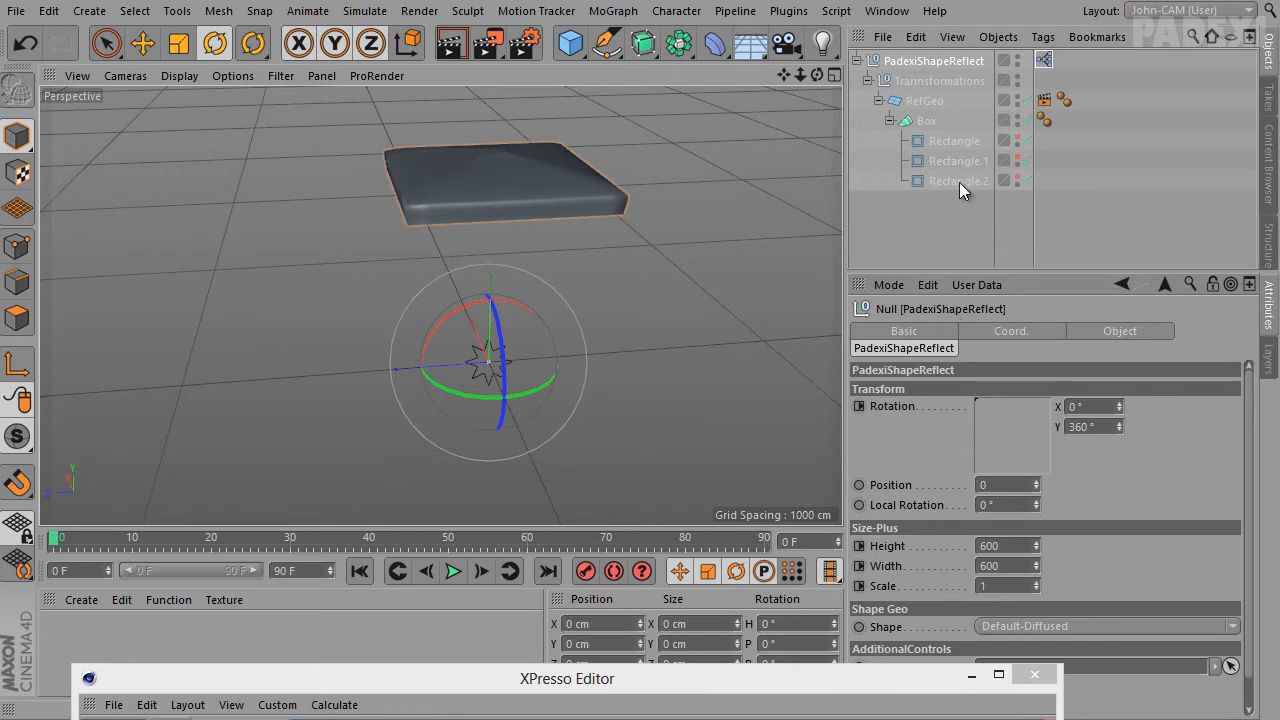
Set the step of the Rotation user data to .001 and its X value to about 254.4°
click(976, 285)
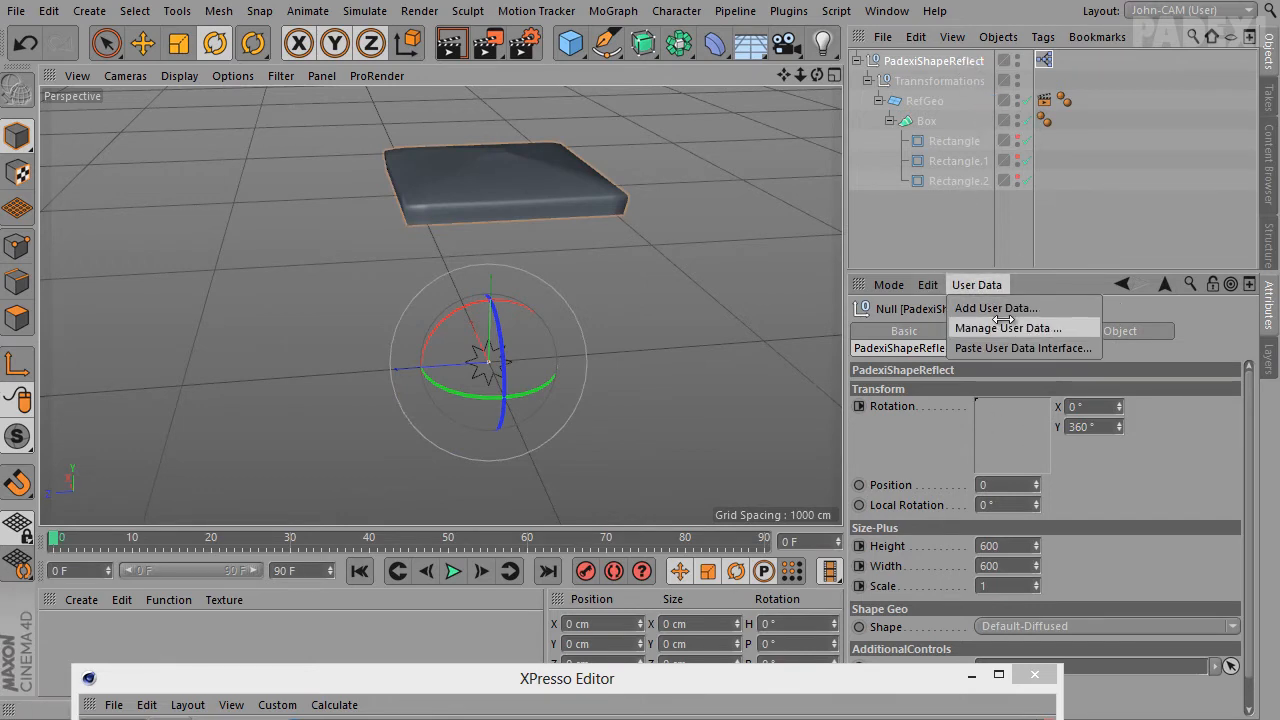
click(955, 326)
click(672, 137)
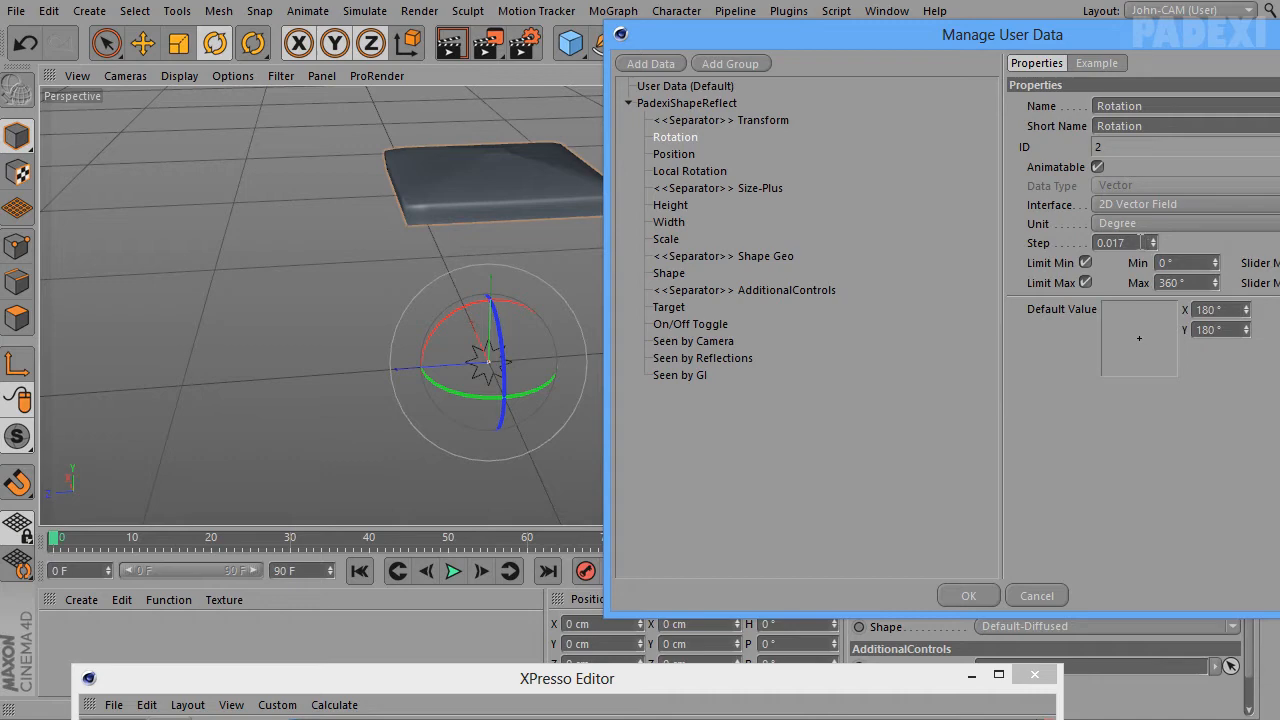
double_click(1141, 242)
text(.001)
click(966, 600)
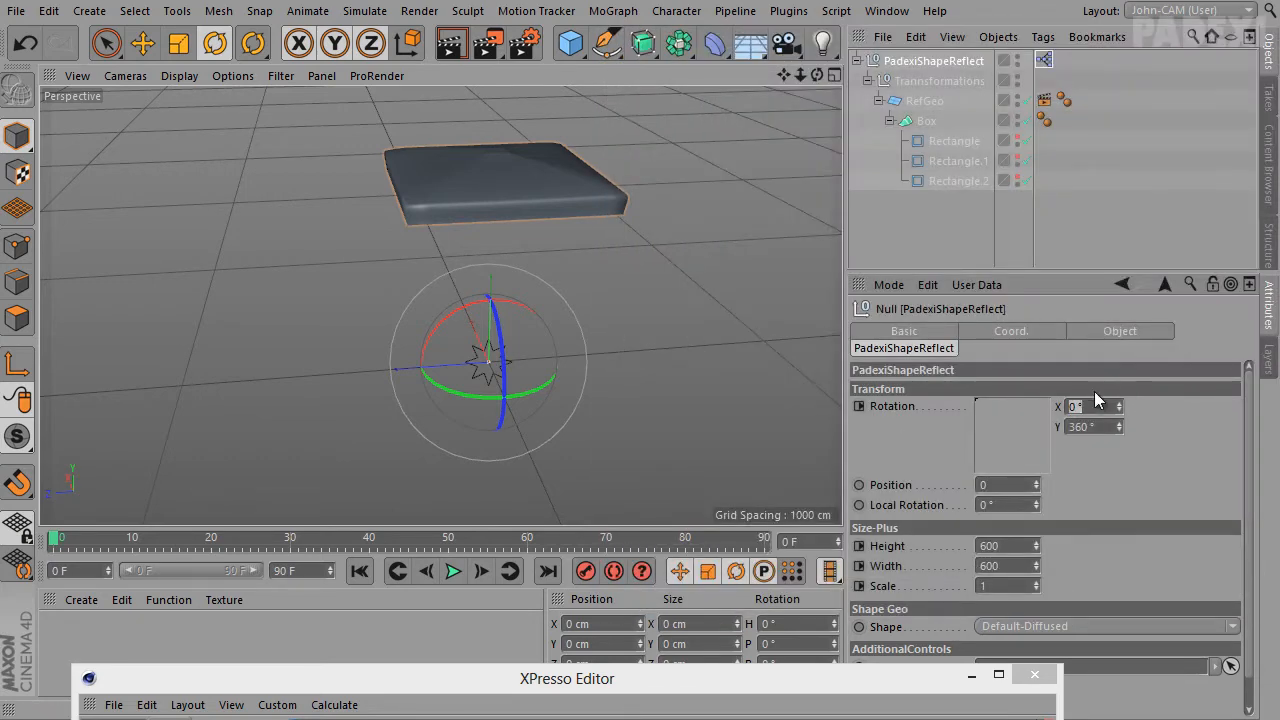
drag(1097, 400, 1028, 396)
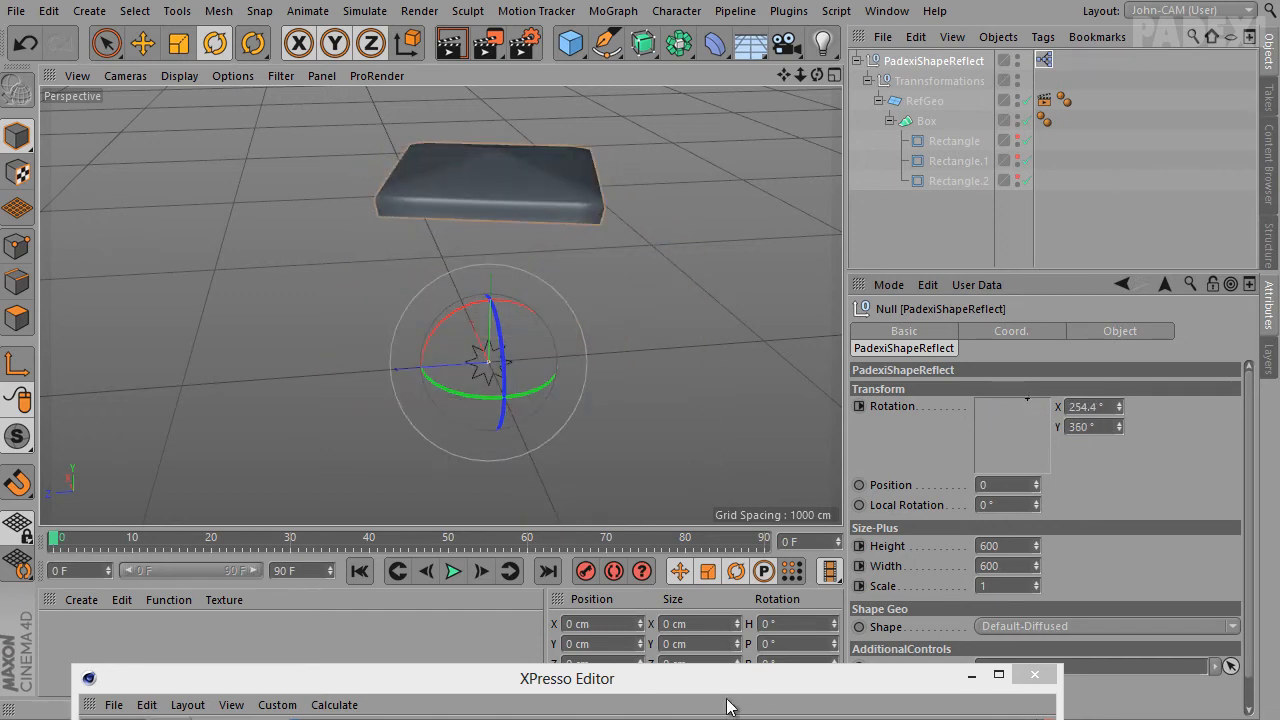
Bring the XPresso Editor back into view and move the Trannsformations node below the Compositing node
drag(732, 690, 692, 166)
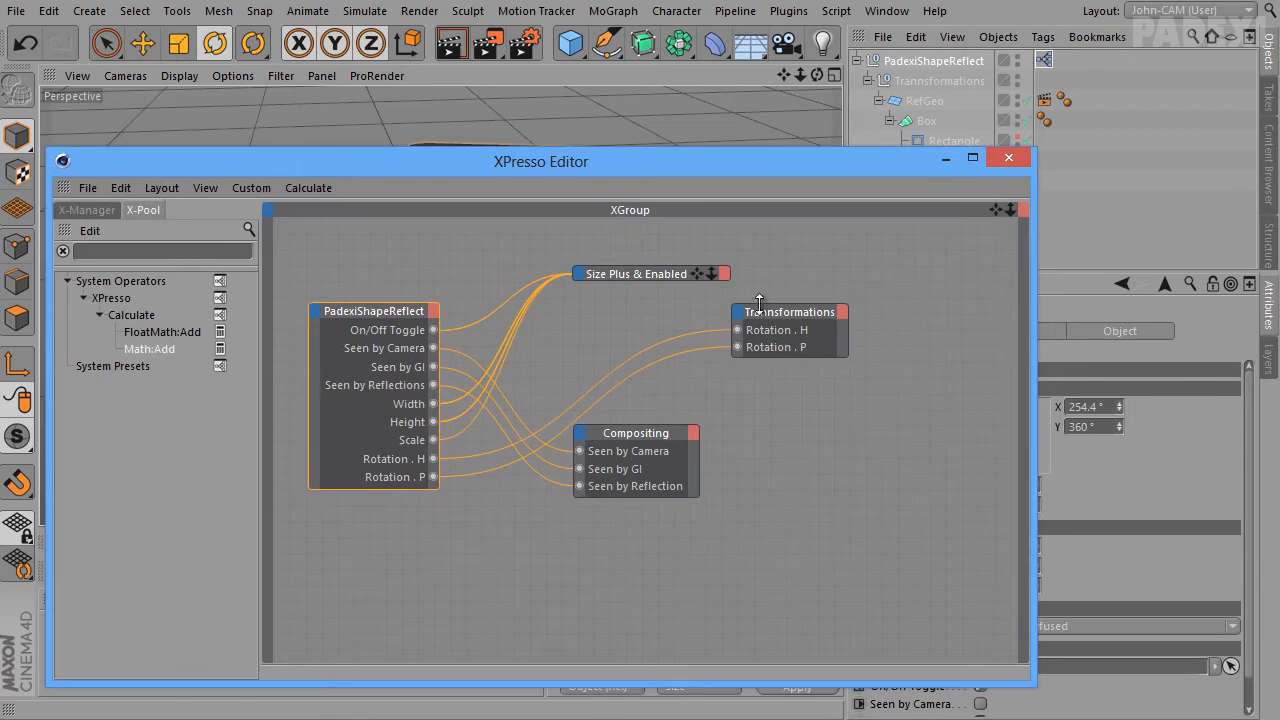
drag(778, 303, 703, 563)
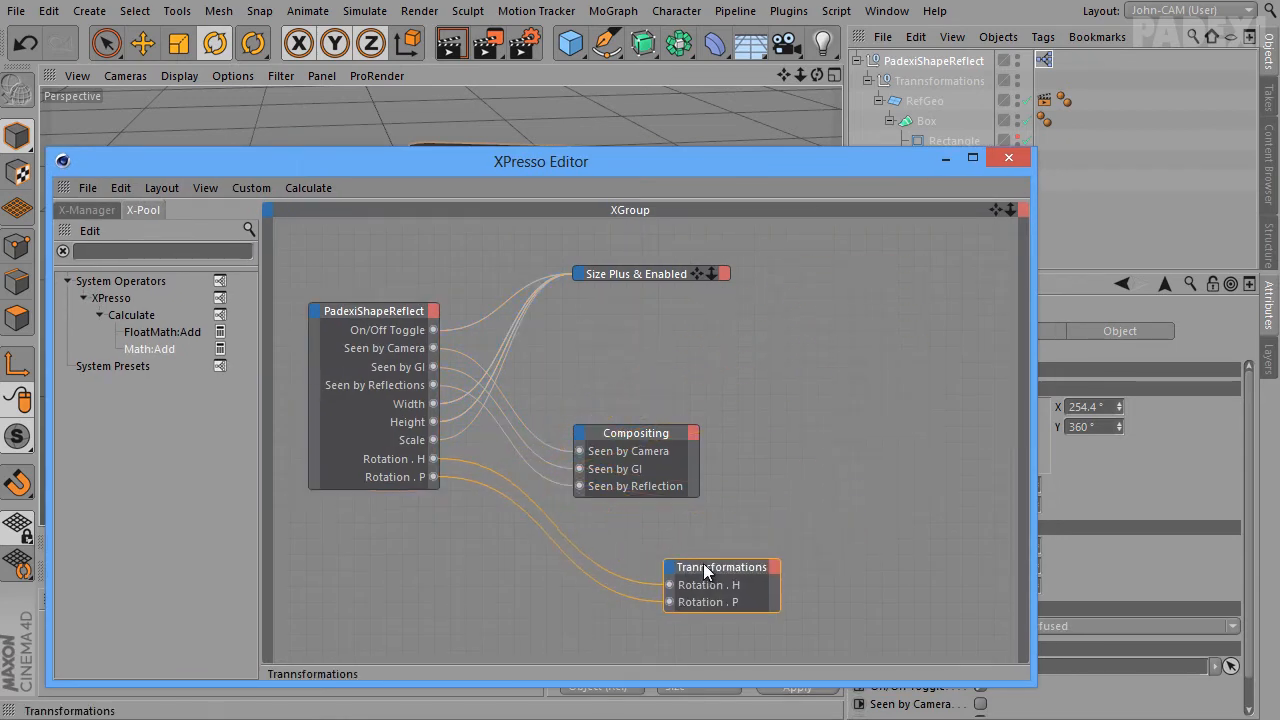
drag(735, 165, 592, 204)
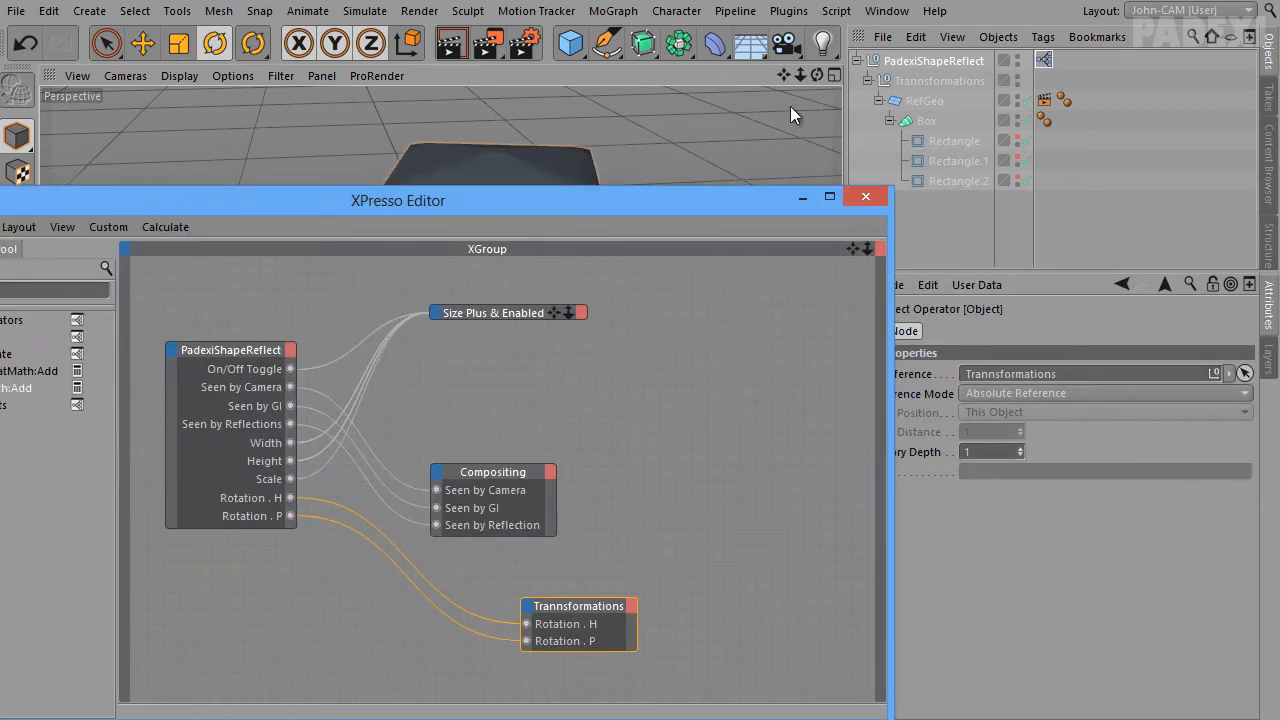
drag(750, 215, 994, 154)
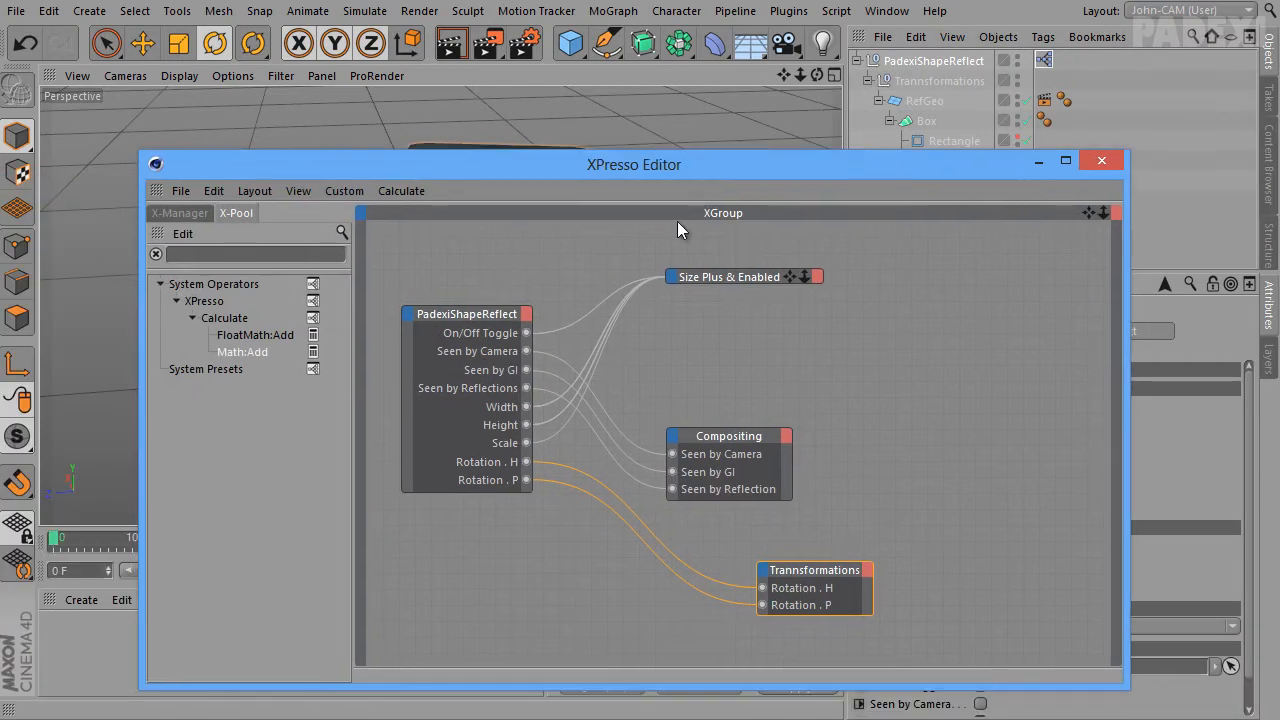
Expand and enlarge the Size Plus & Enabled group beyond the Compositing node, and reposition the RefGeo node near its upper edge
double_click(736, 276)
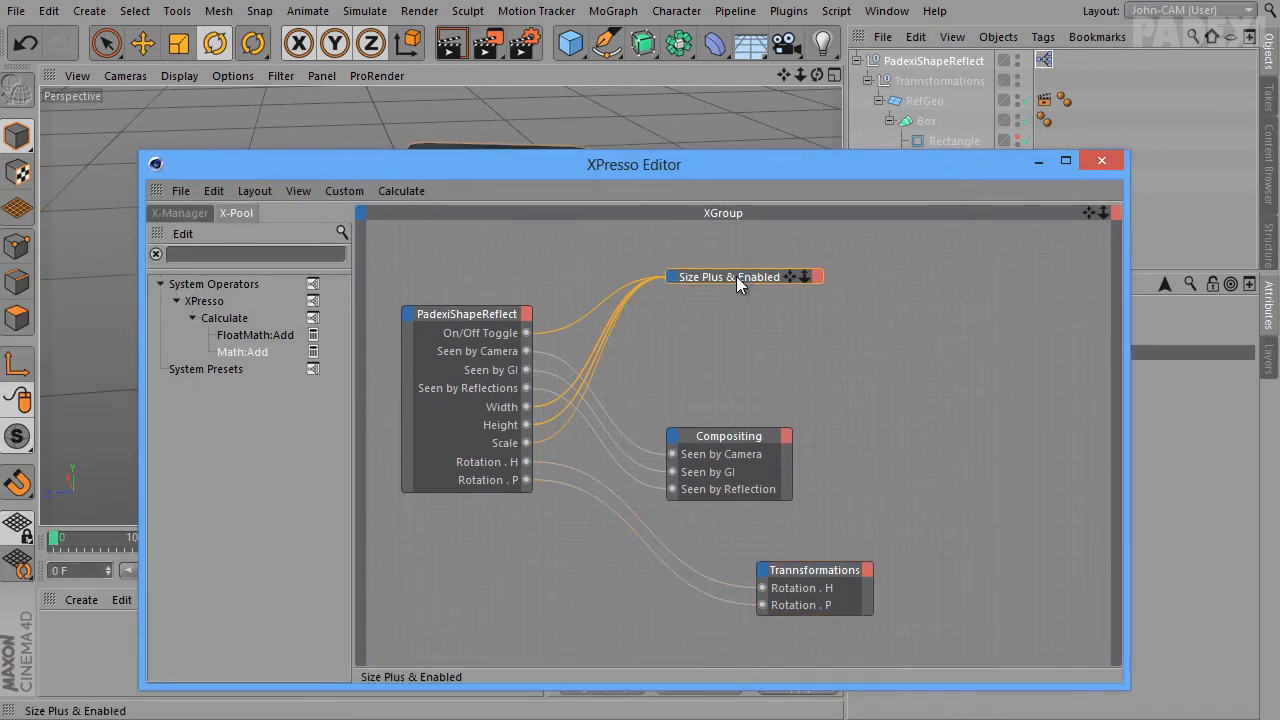
drag(743, 281, 945, 234)
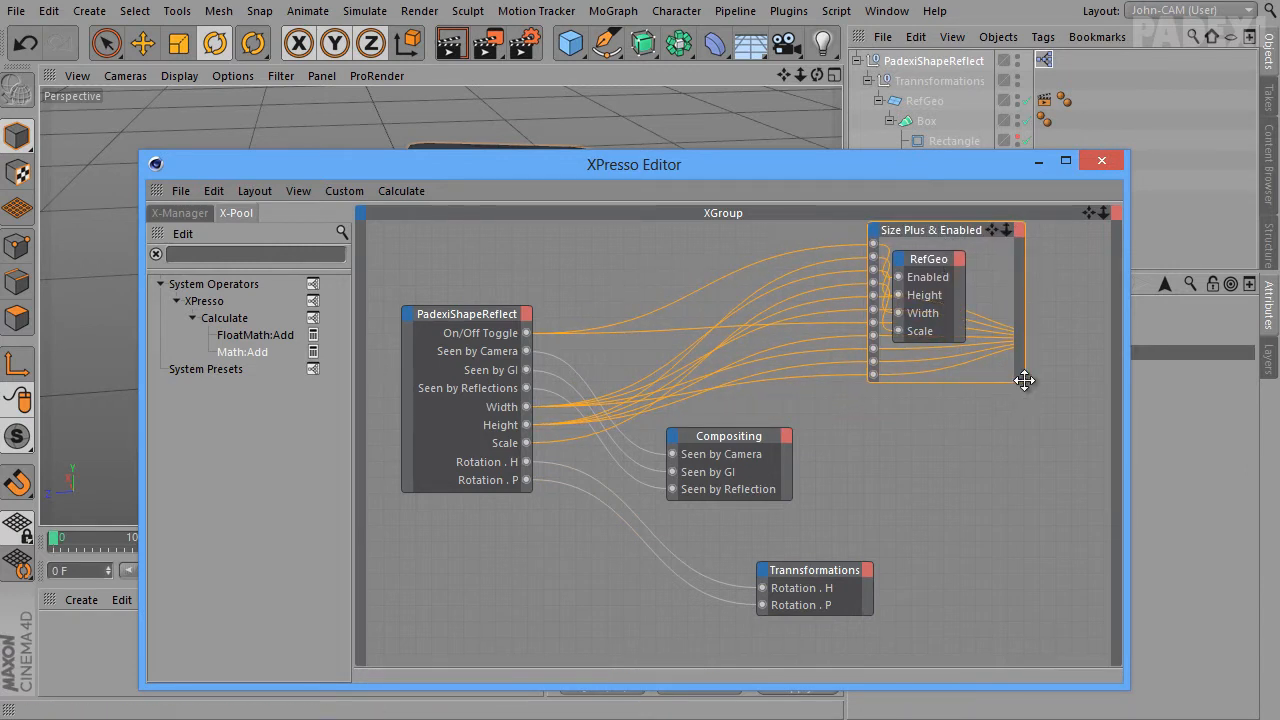
drag(1022, 376, 1118, 378)
drag(940, 262, 1057, 228)
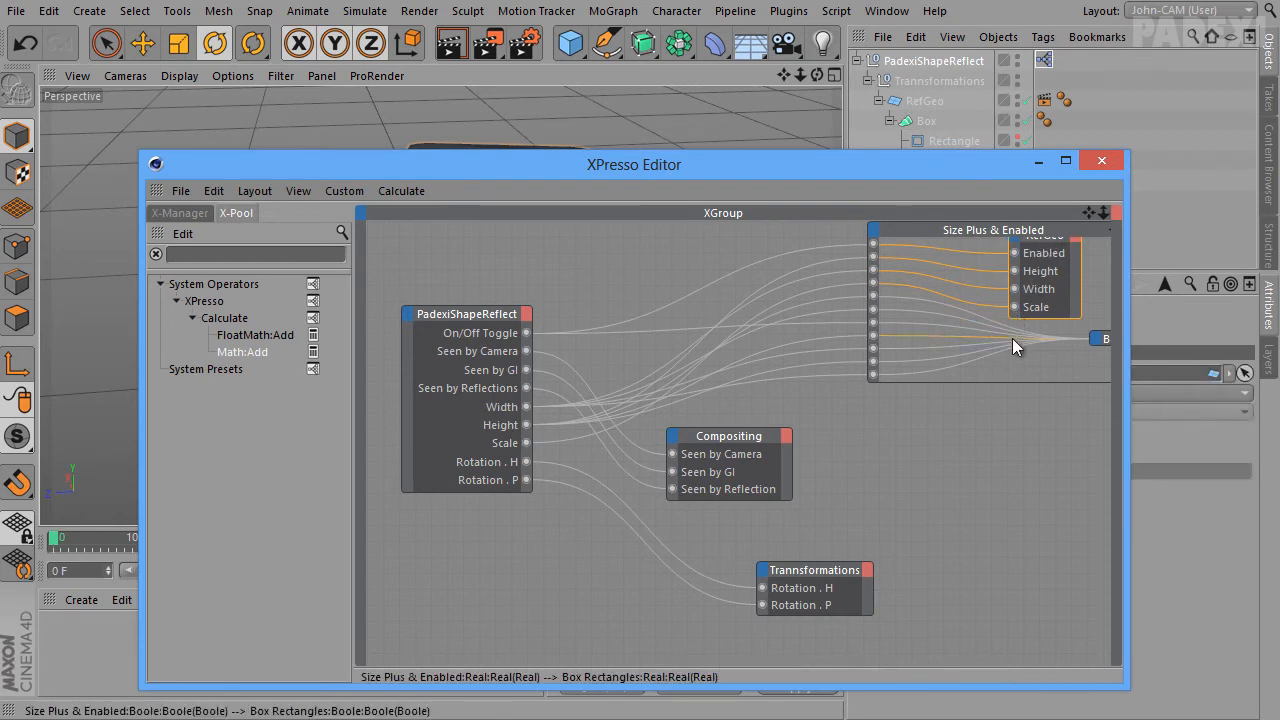
alt+middle_drag(1064, 392, 927, 507)
drag(982, 454, 1043, 586)
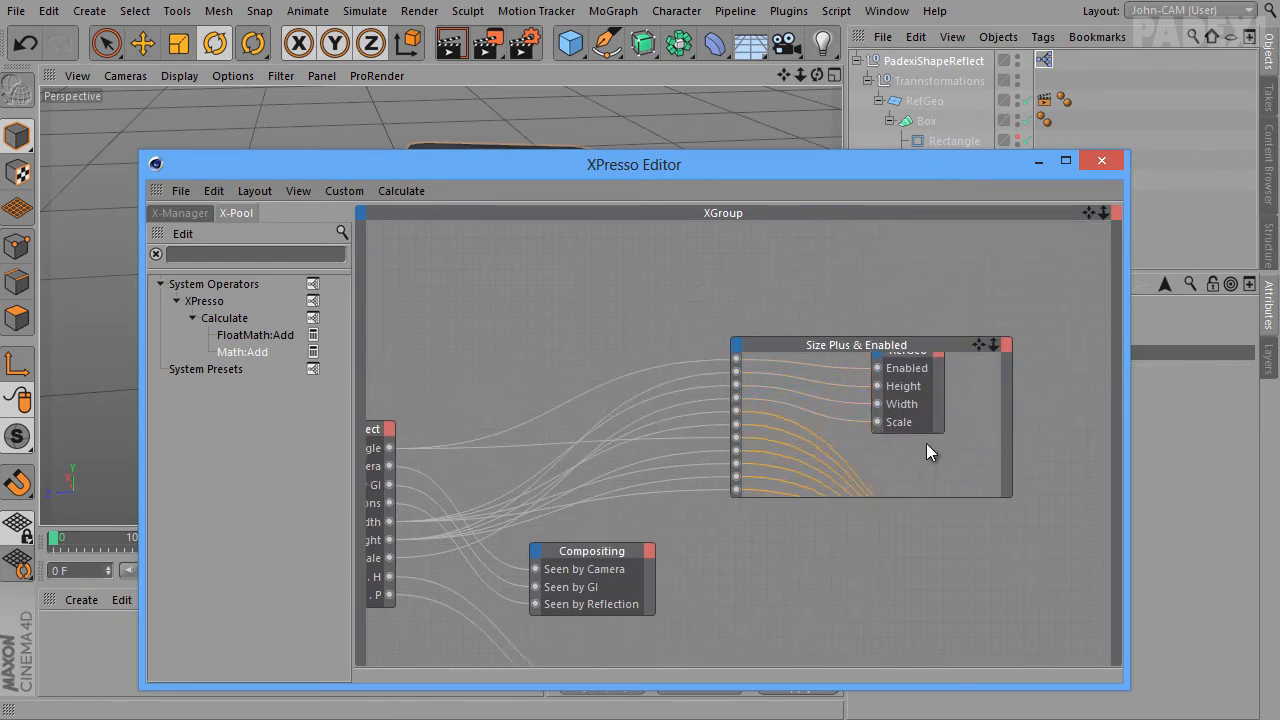
alt+middle_drag(918, 381, 921, 420)
drag(911, 380, 944, 315)
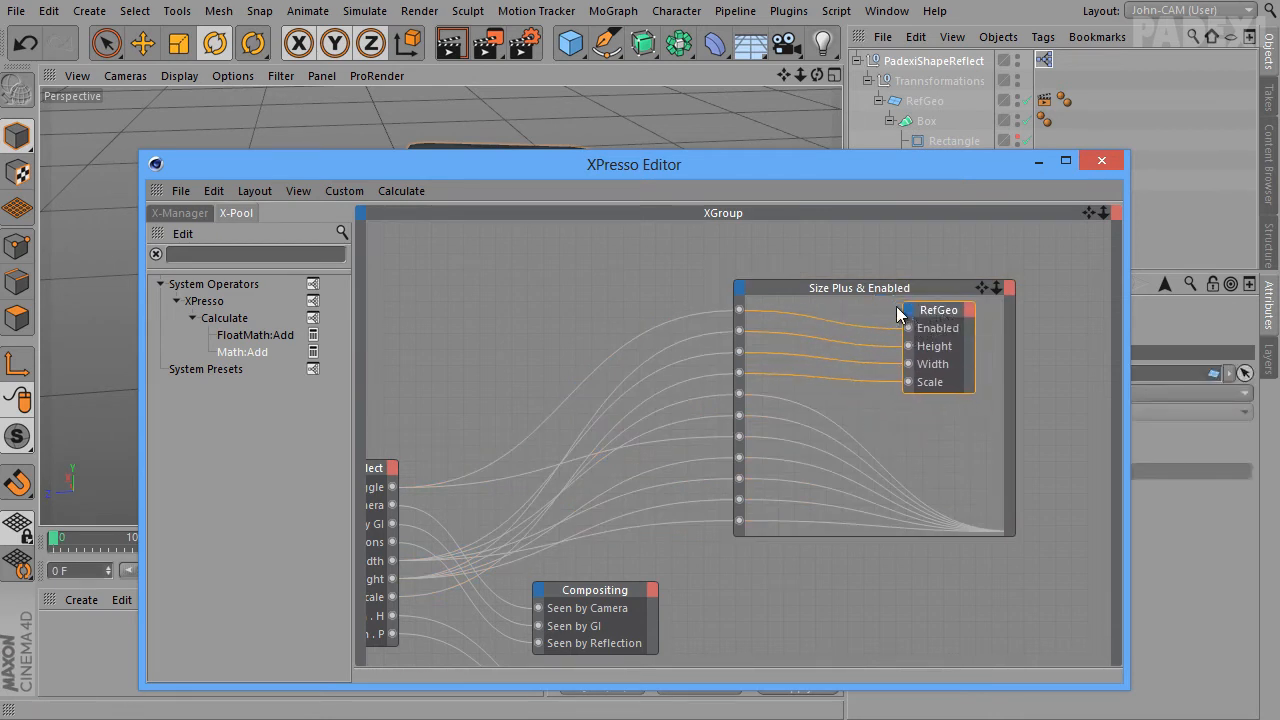
Add Position . Y and Rotation . H input ports to the RefGeo node
click(908, 312)
mouse_move(969, 338)
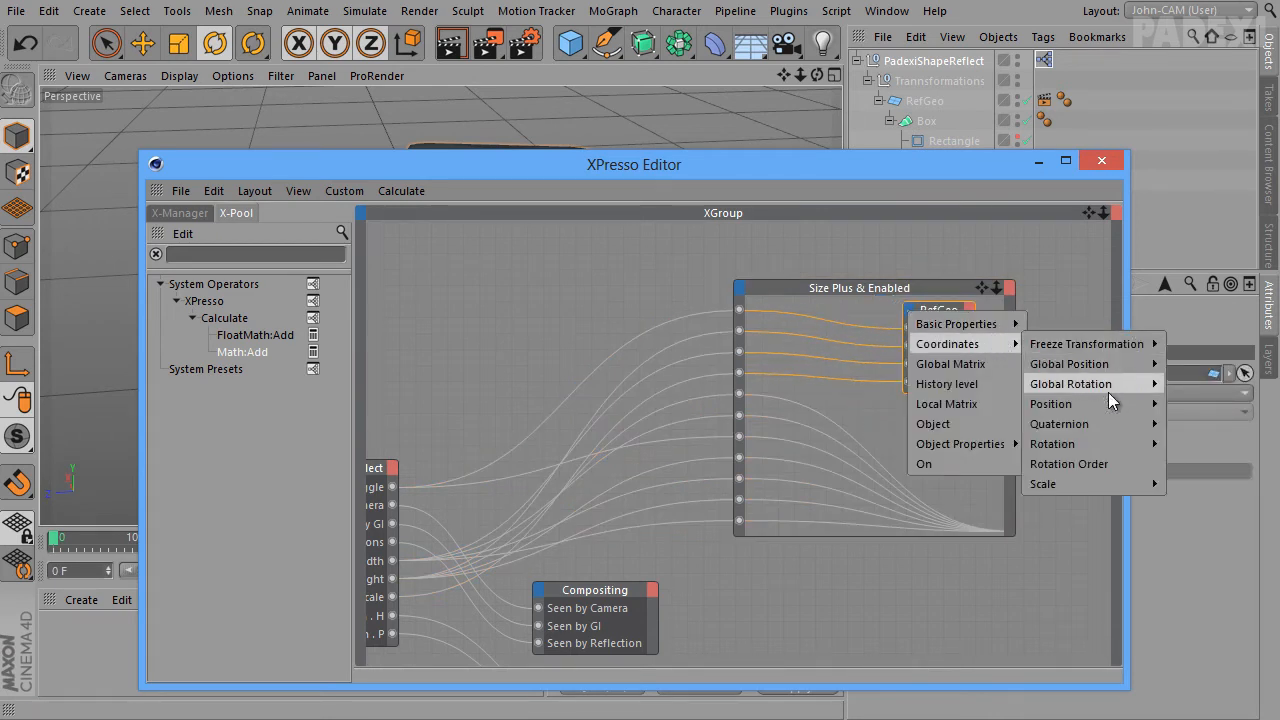
mouse_move(1108, 418)
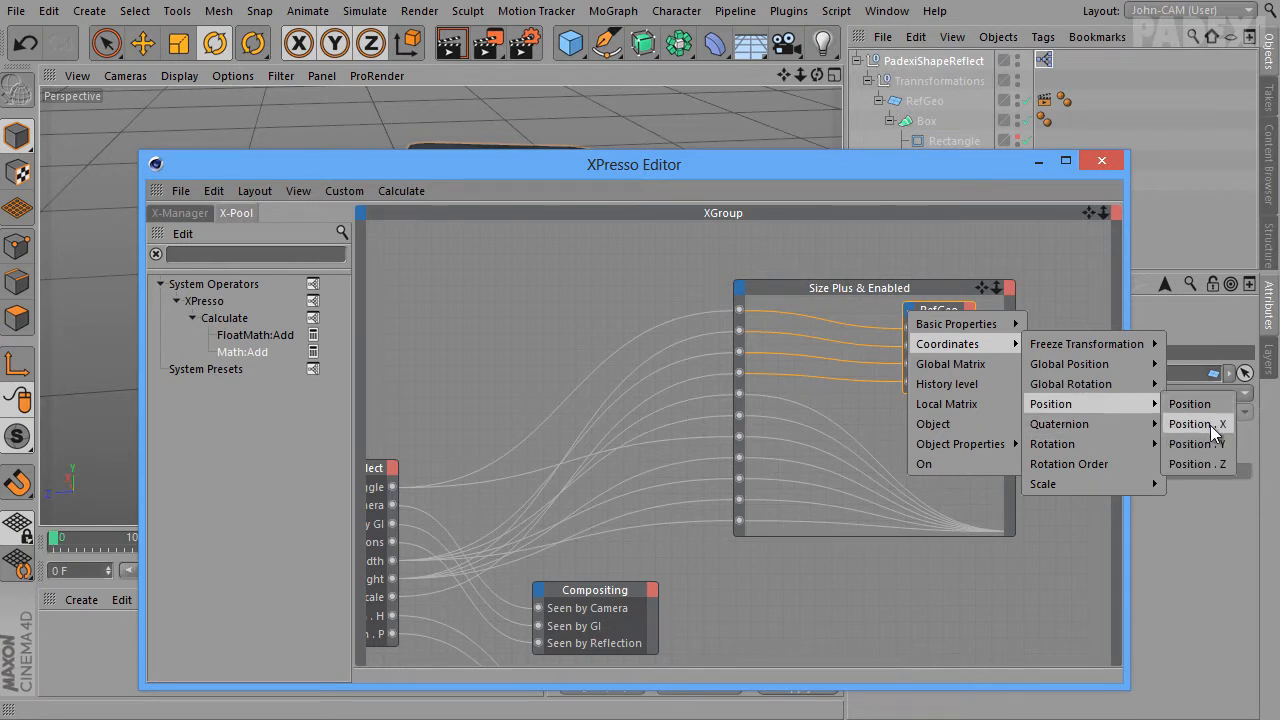
click(1210, 440)
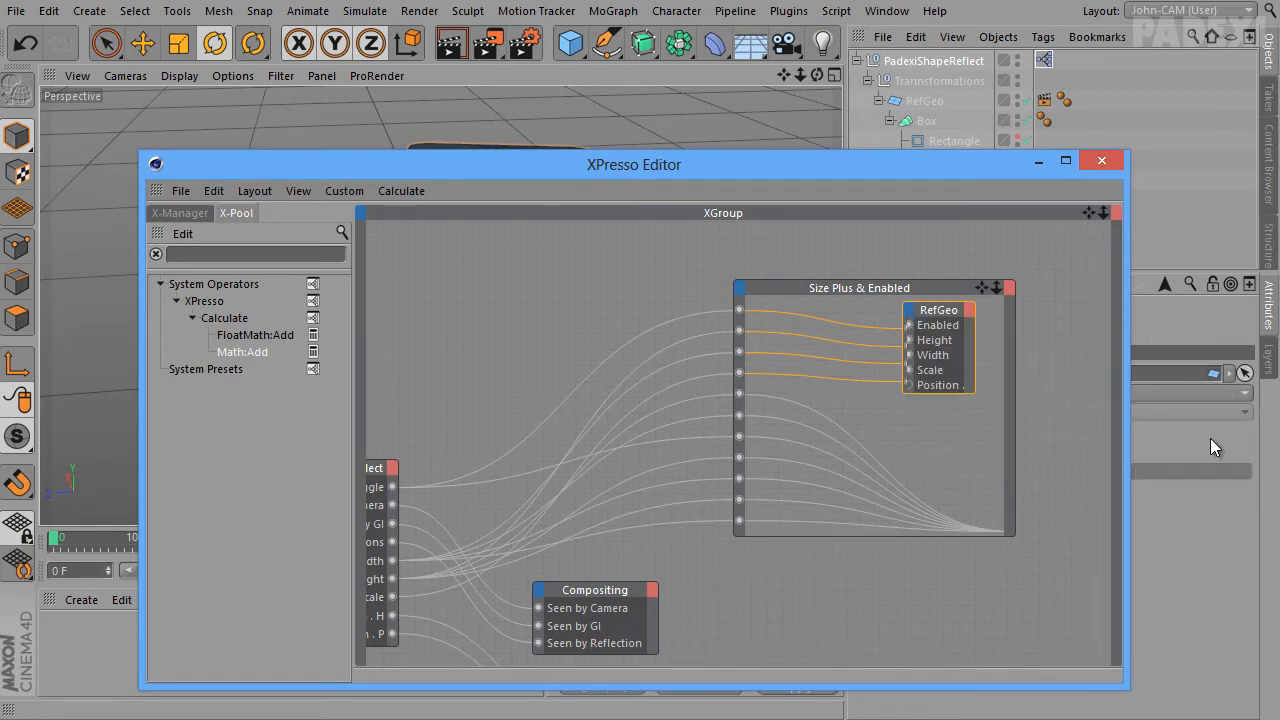
click(910, 312)
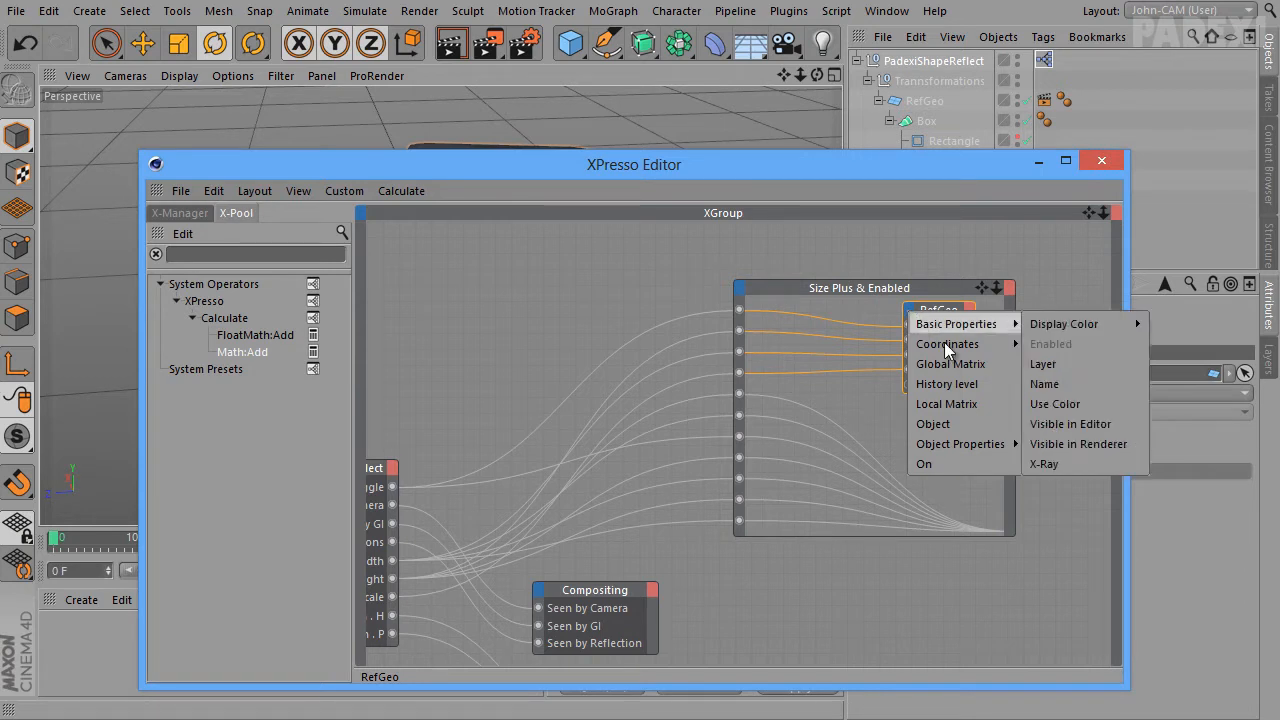
mouse_move(947, 349)
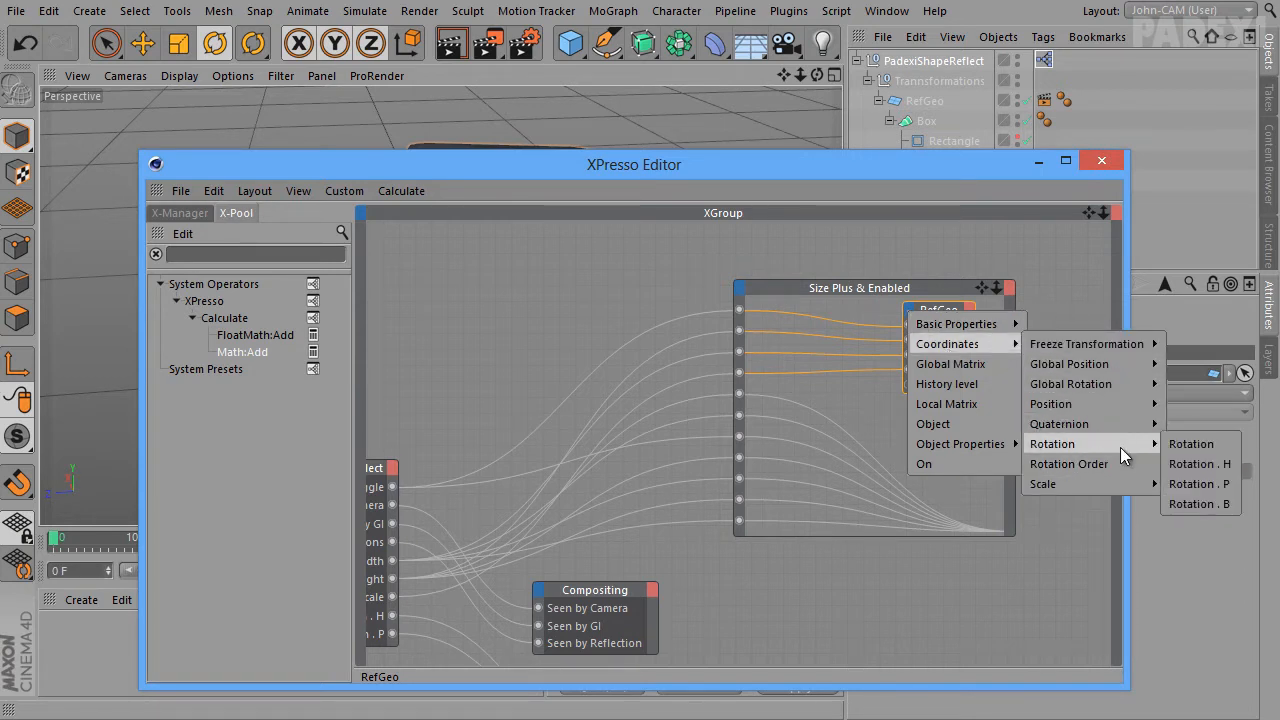
mouse_move(1125, 446)
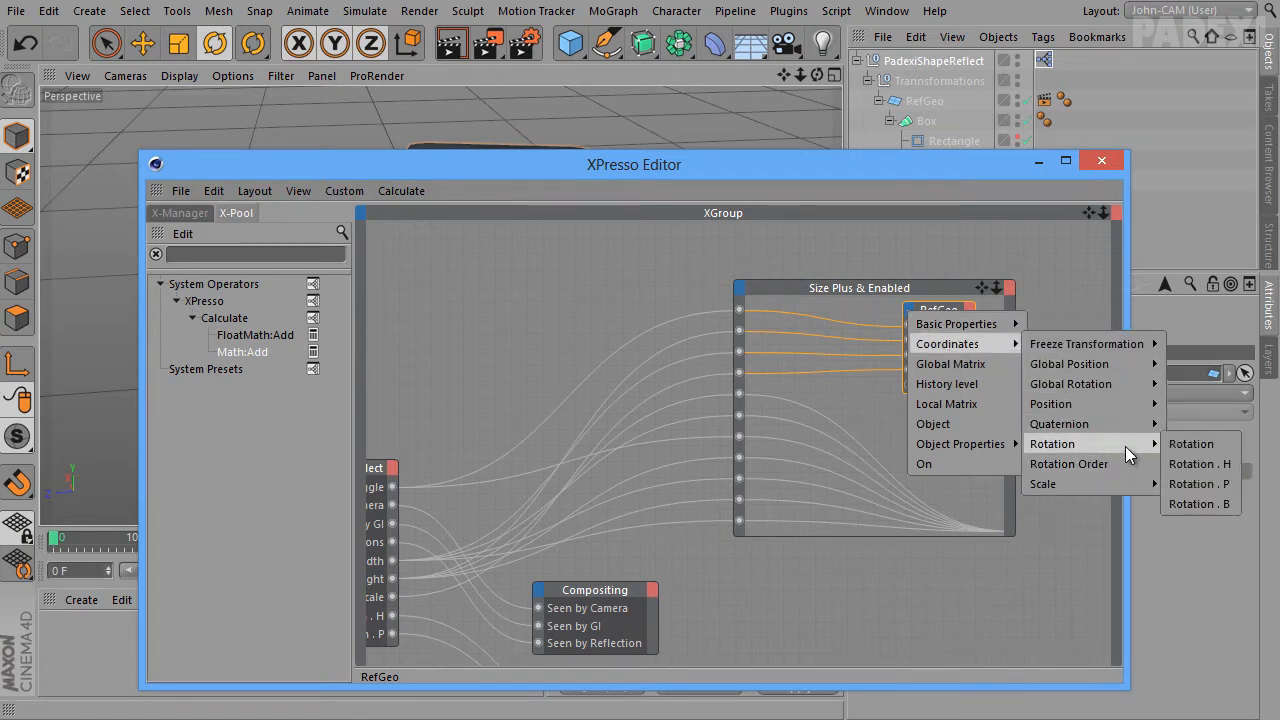
click(1213, 464)
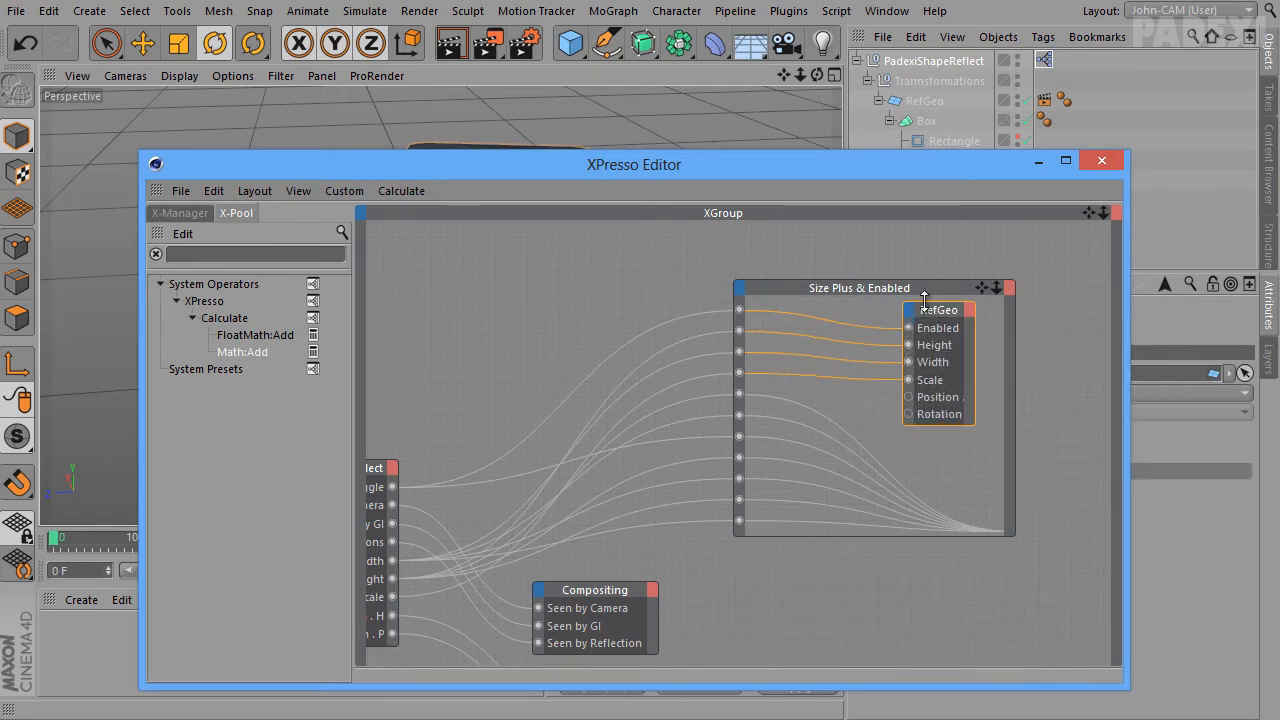
Move the Size Plus & Enabled group farther from the Compositing node and add two Real input ports to it
drag(924, 288, 984, 236)
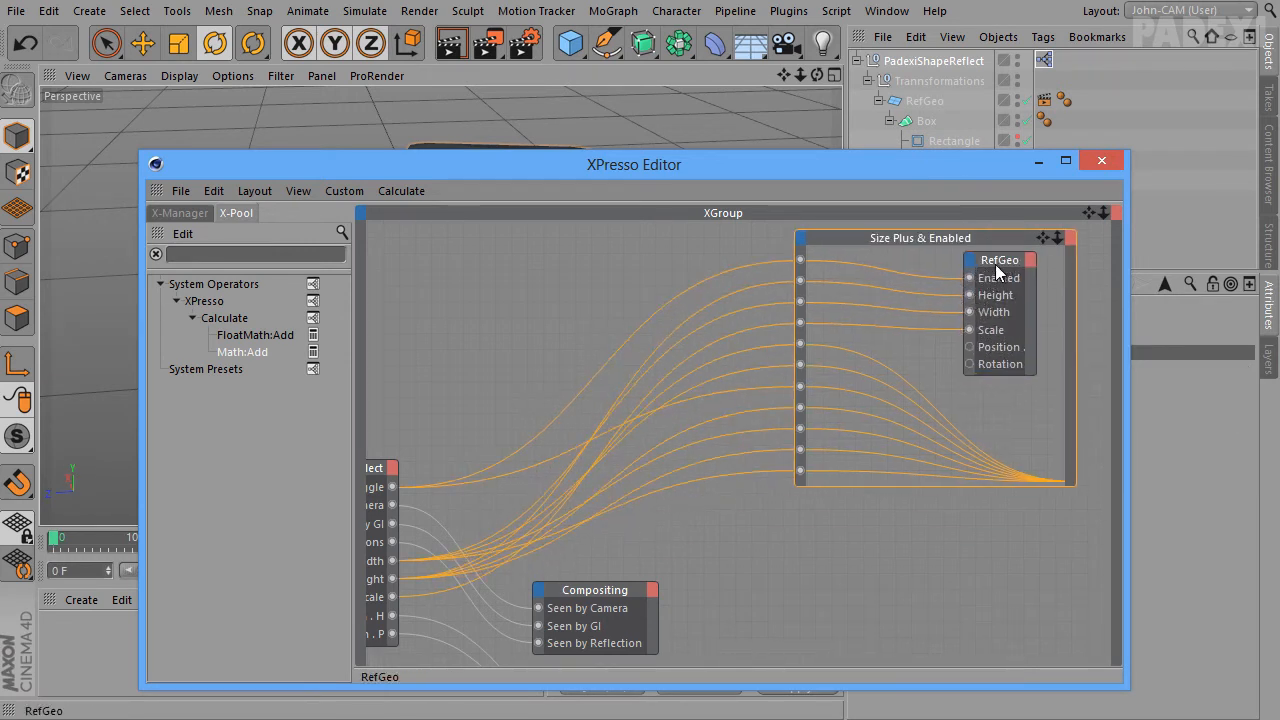
alt+middle_drag(599, 426, 637, 390)
scroll(637, 390, down, 2)
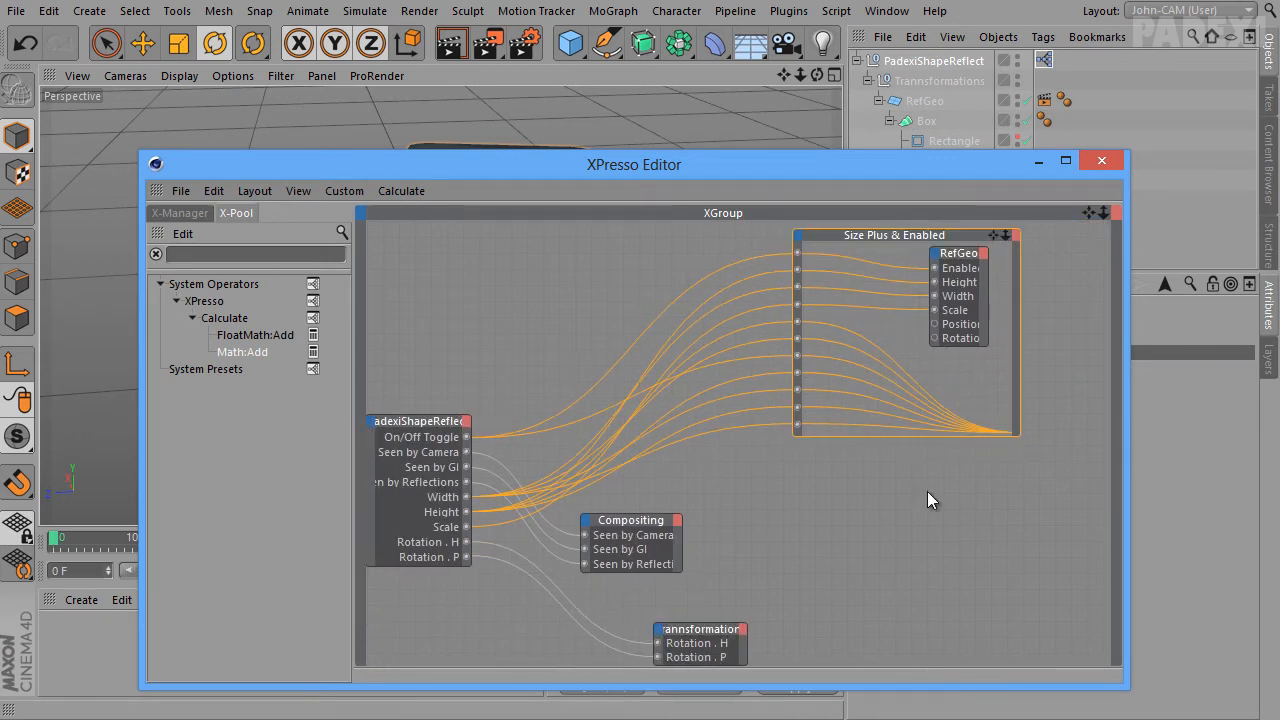
alt+middle_drag(927, 491, 949, 515)
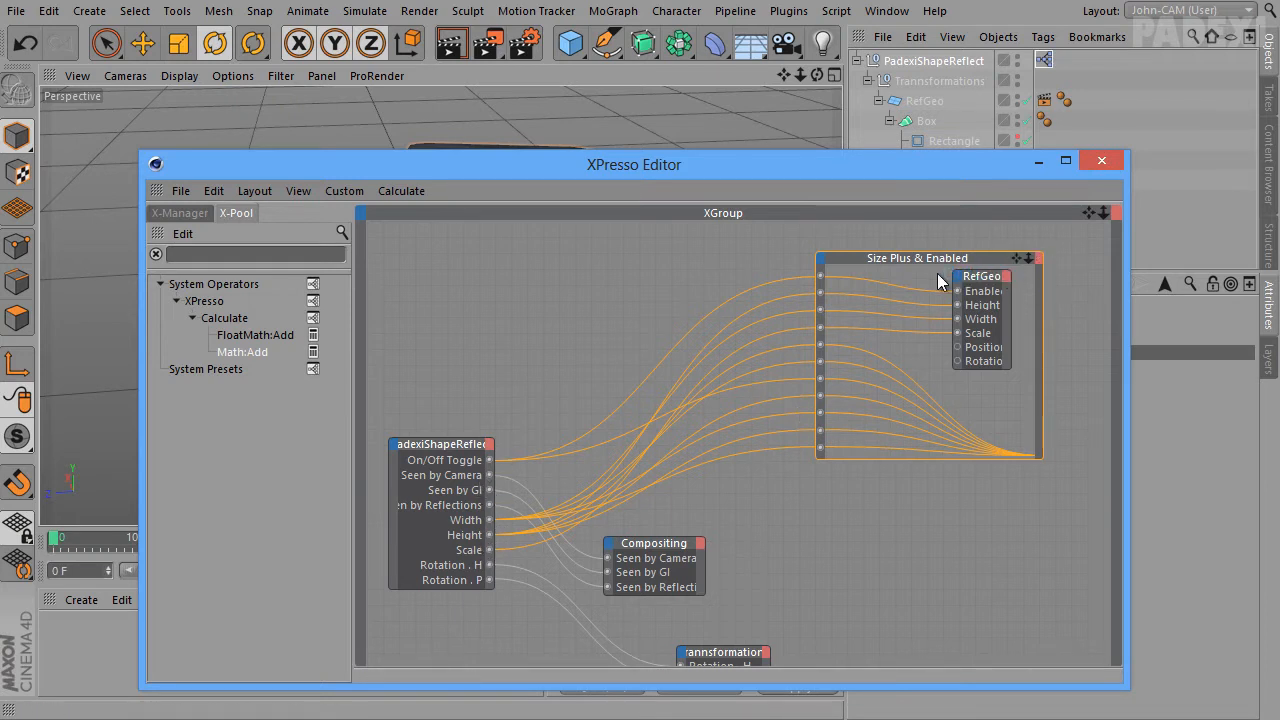
click(823, 260)
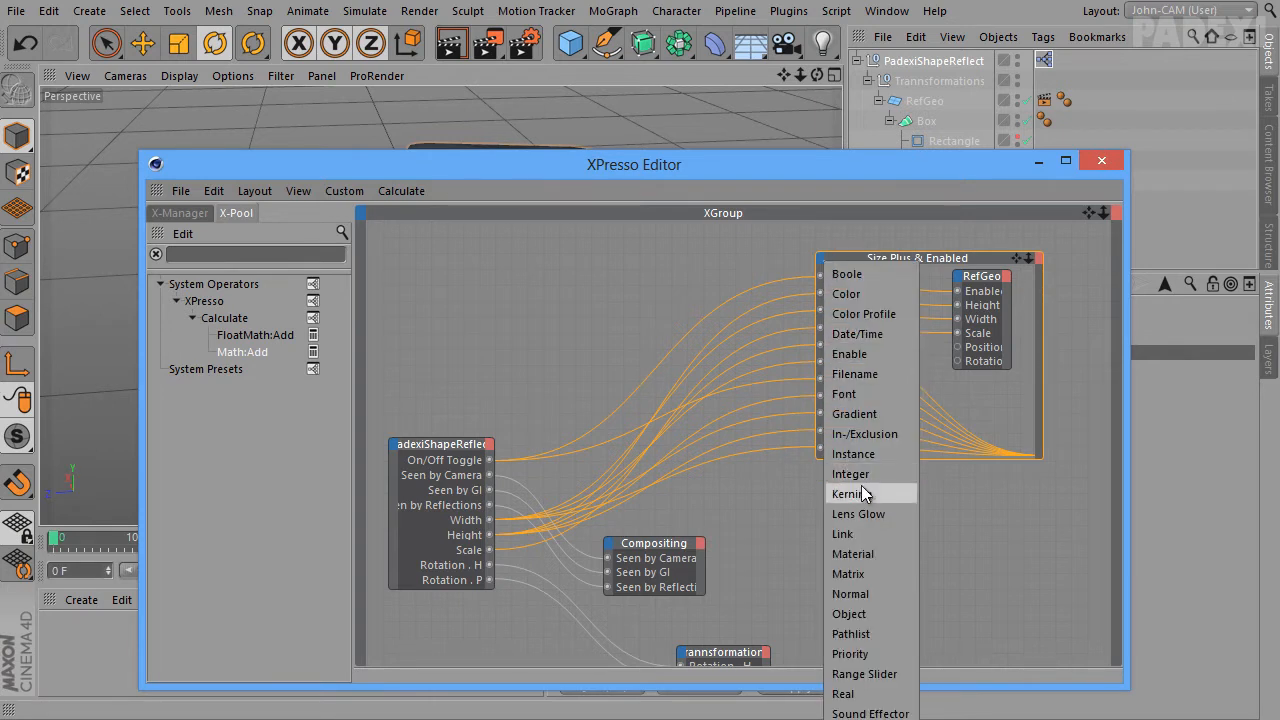
click(842, 693)
click(820, 263)
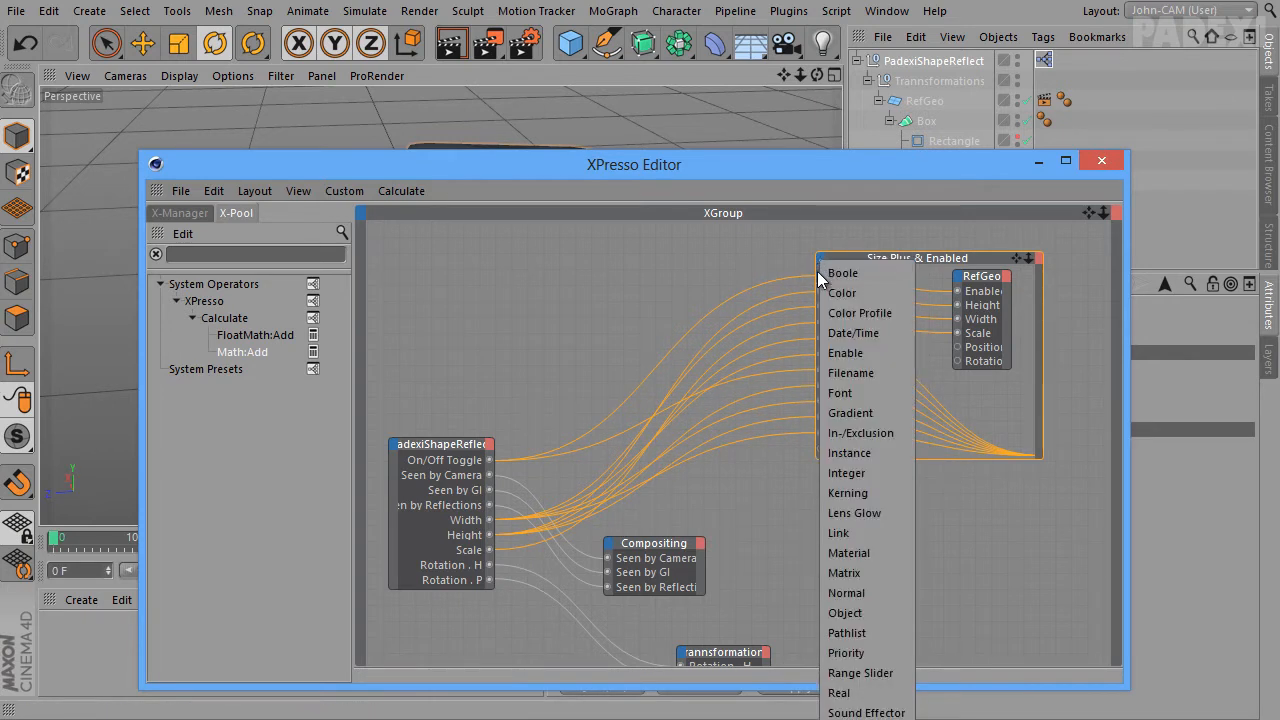
click(842, 693)
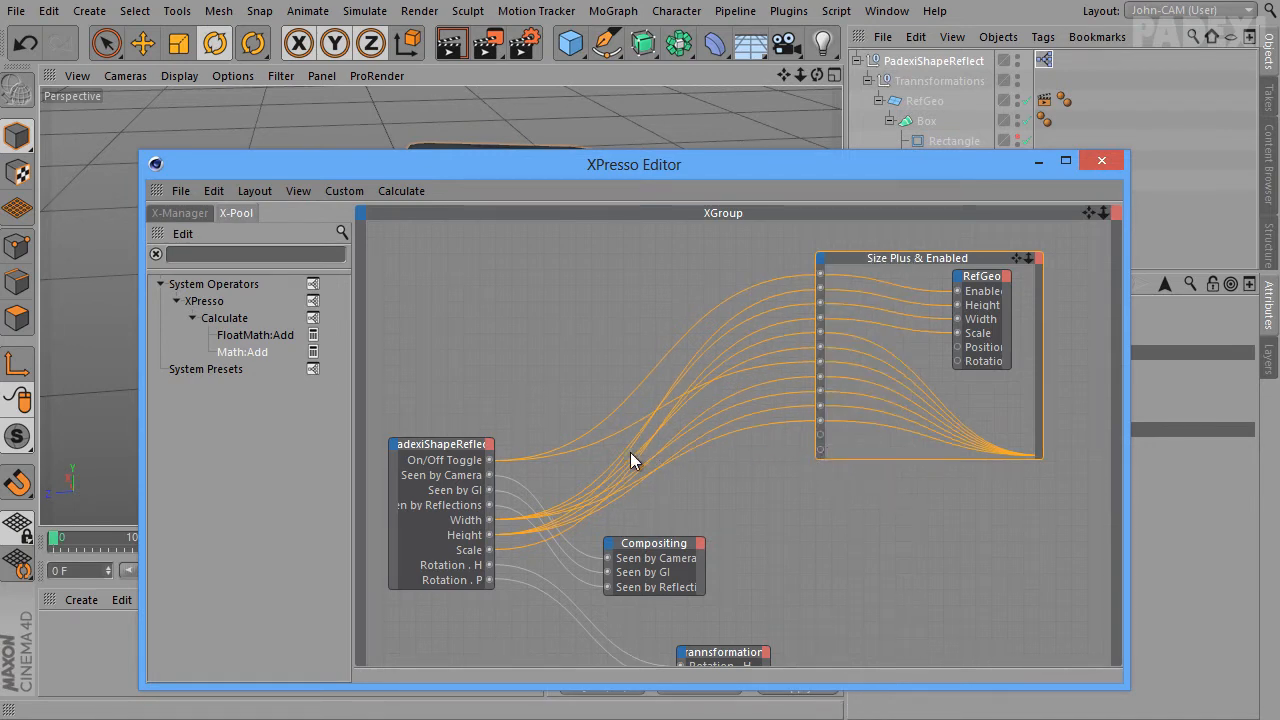
Move the PadexiShapeReflect node higher and add output ports for its Local Rotation and Position user data
drag(448, 442, 440, 332)
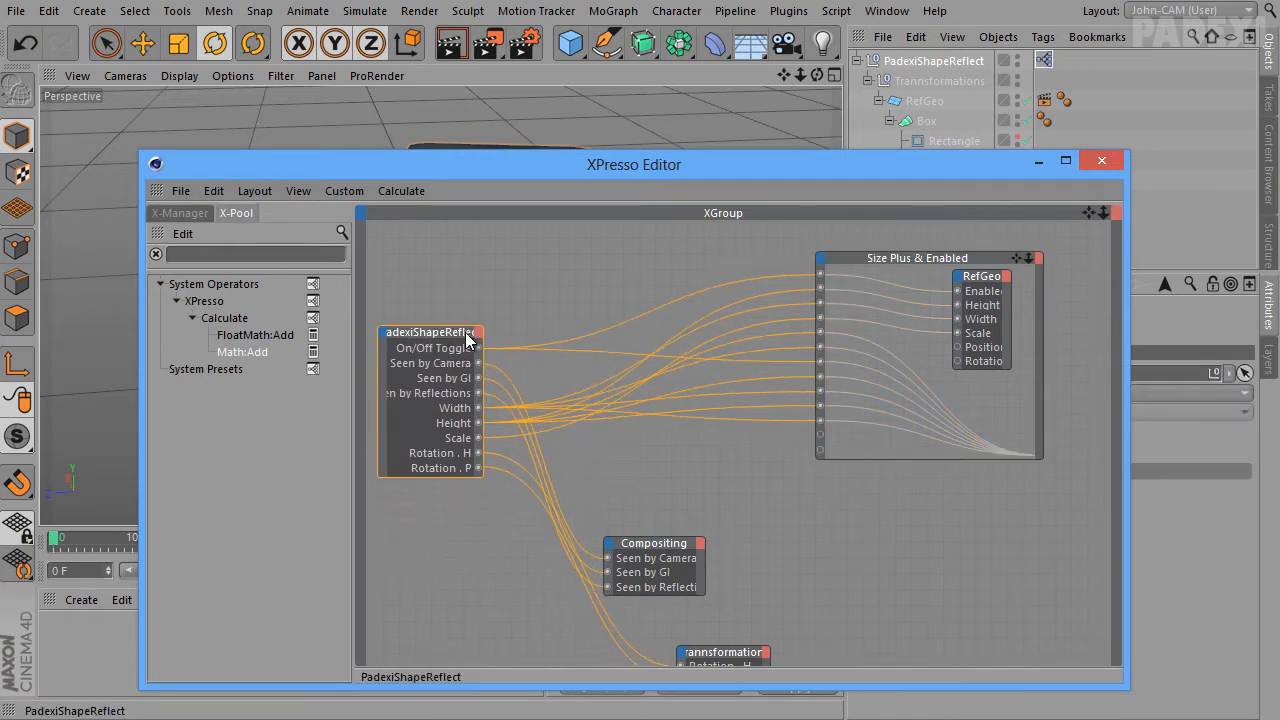
click(477, 332)
mouse_move(594, 463)
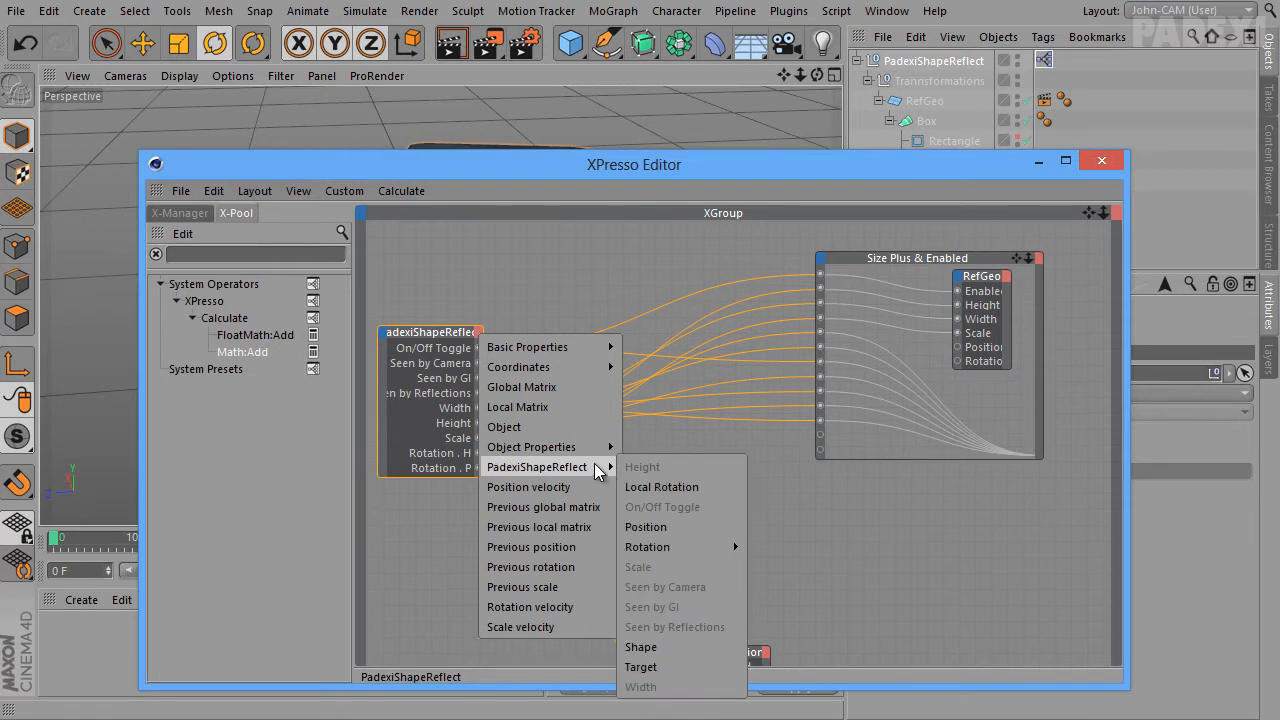
click(688, 486)
click(479, 332)
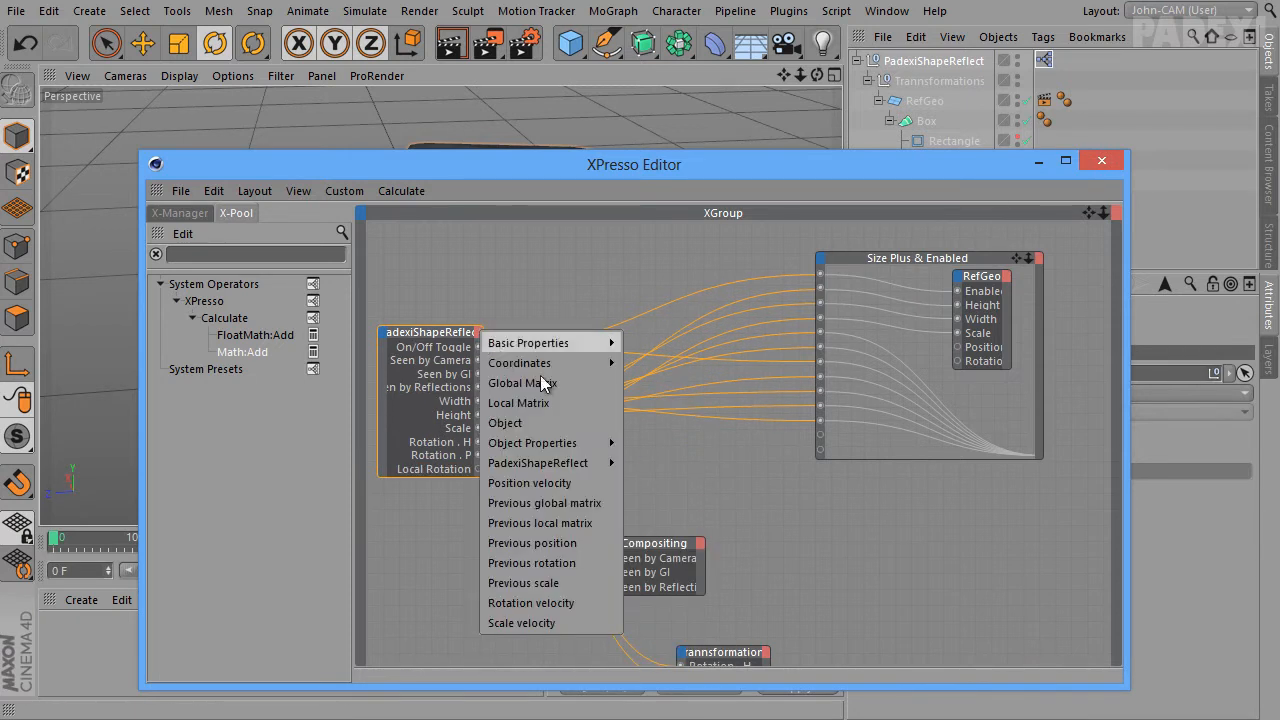
mouse_move(590, 443)
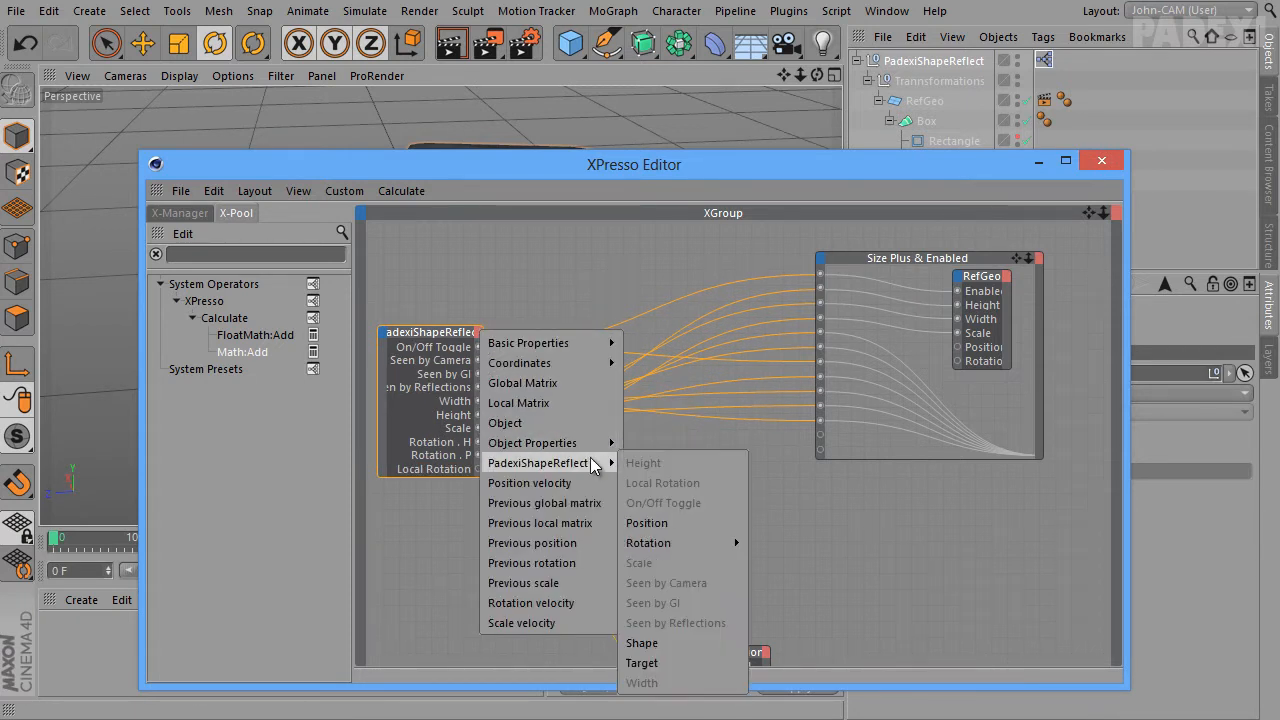
click(692, 519)
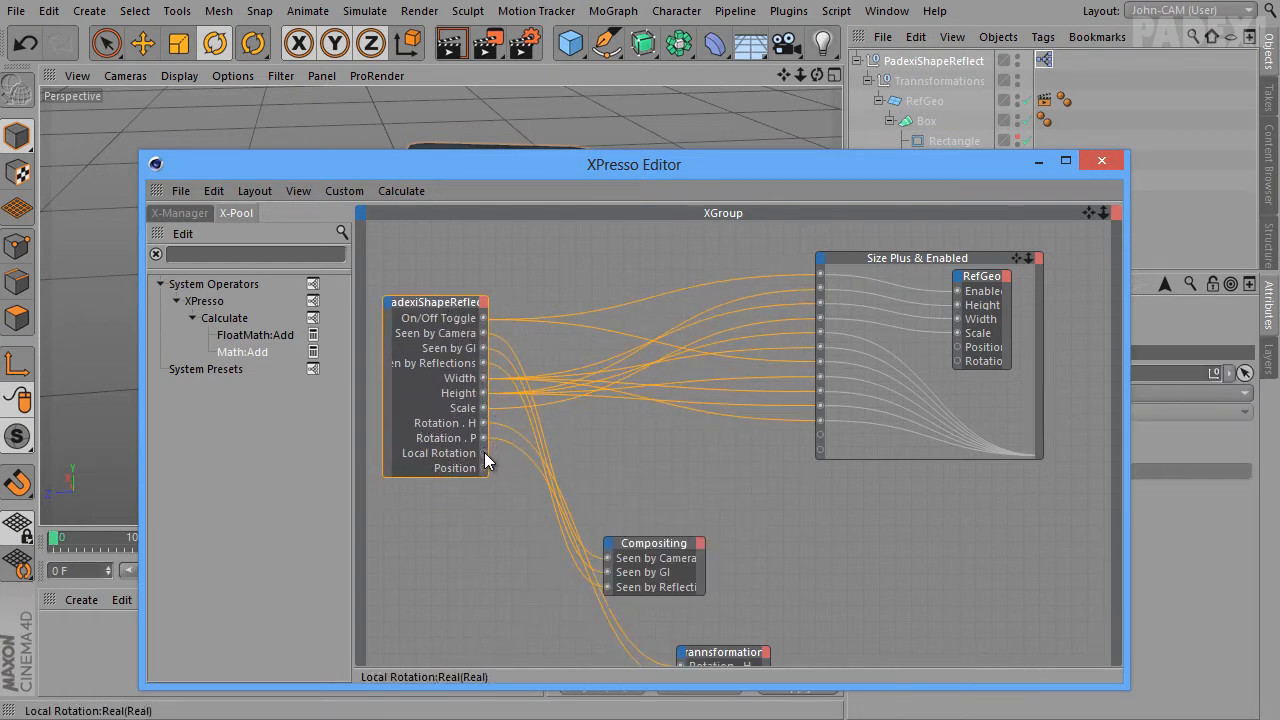
Connect Local Rotation through the first new Real port of the Size Plus & Enabled group to RefGeo's Rotation . H input
drag(484, 452, 823, 434)
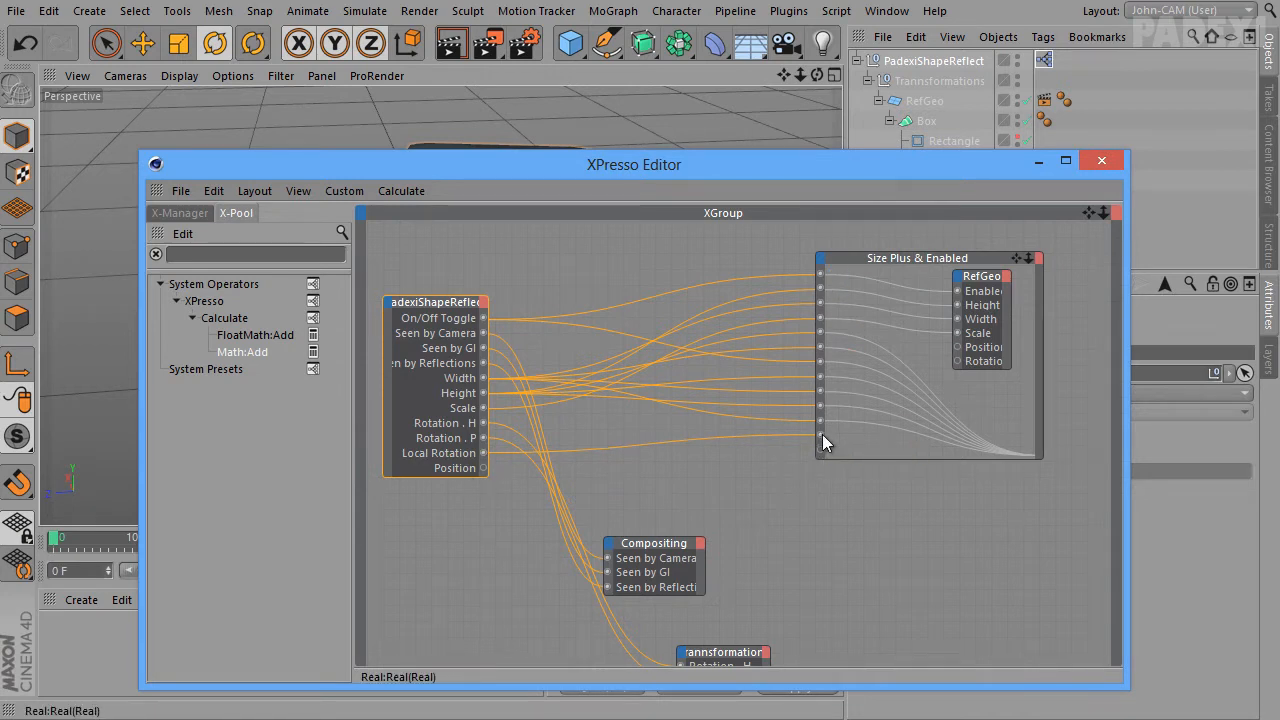
drag(821, 434, 958, 347)
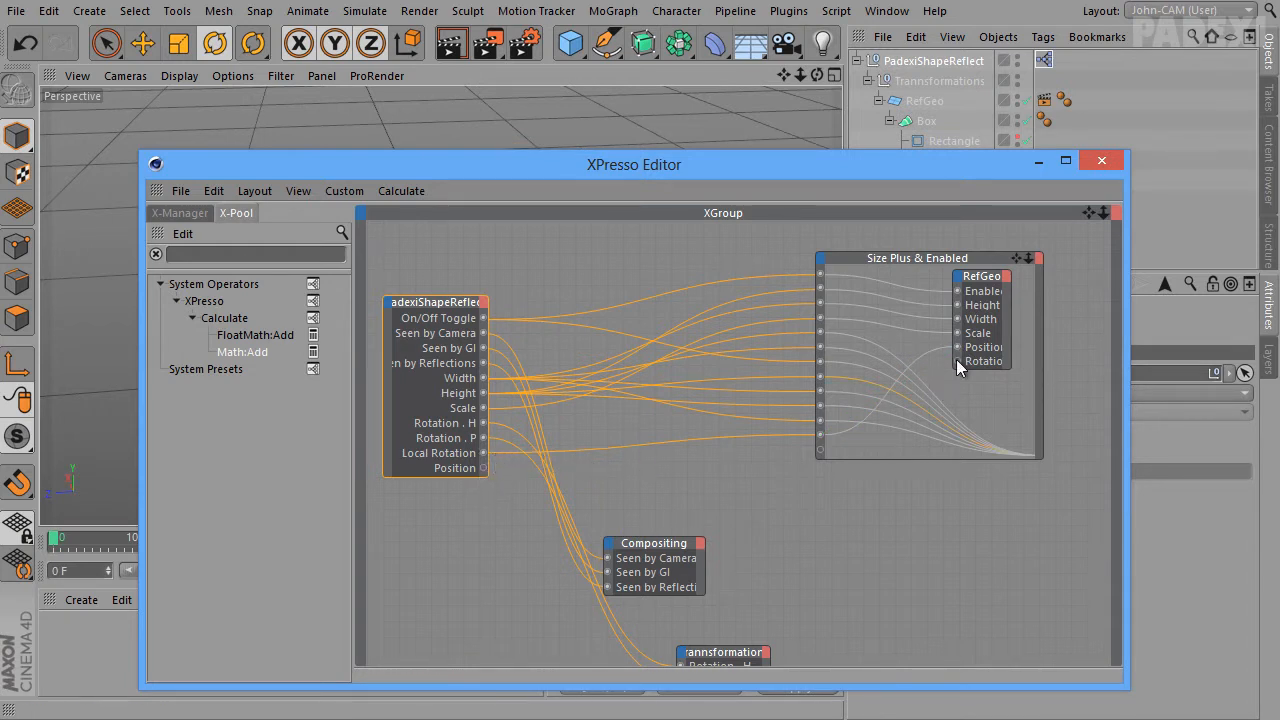
drag(960, 364, 950, 352)
double_click(958, 347)
drag(821, 434, 986, 368)
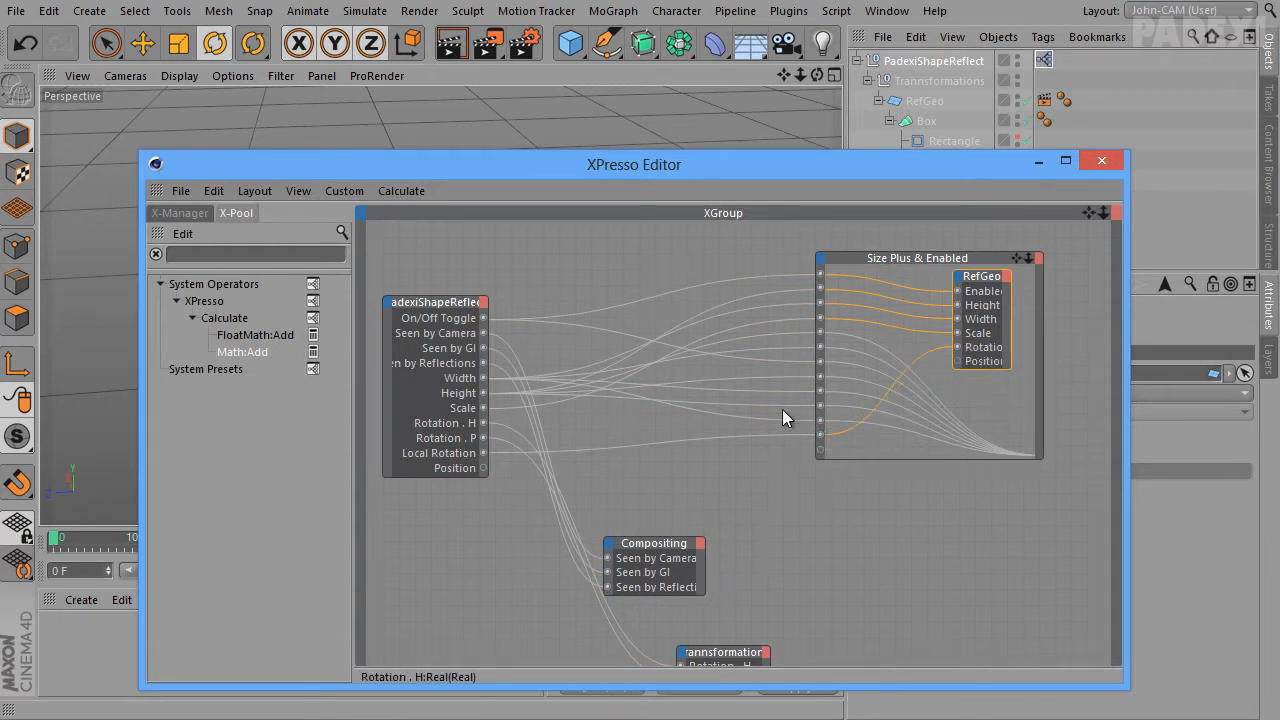
Connect Position through the group's last Real port to RefGeo's Position . Y input, and shift the RefGeo node slightly lower
drag(486, 468, 821, 449)
drag(899, 403, 956, 362)
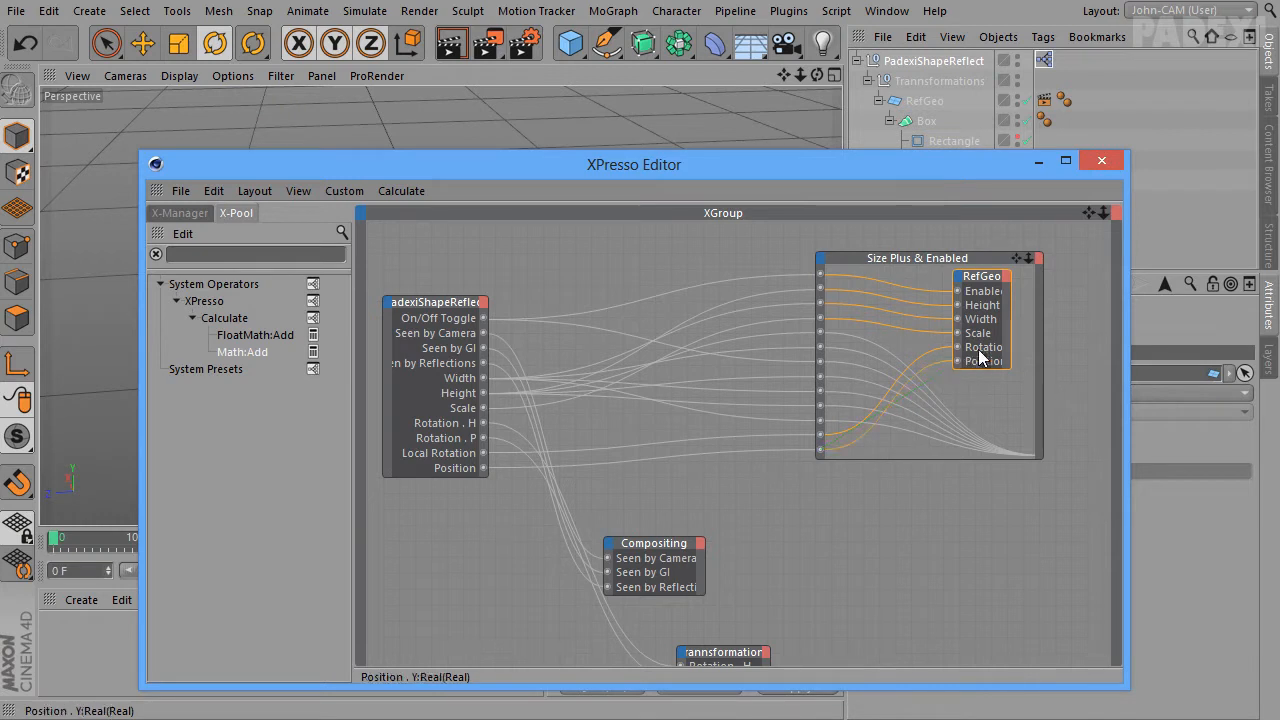
drag(990, 284, 985, 312)
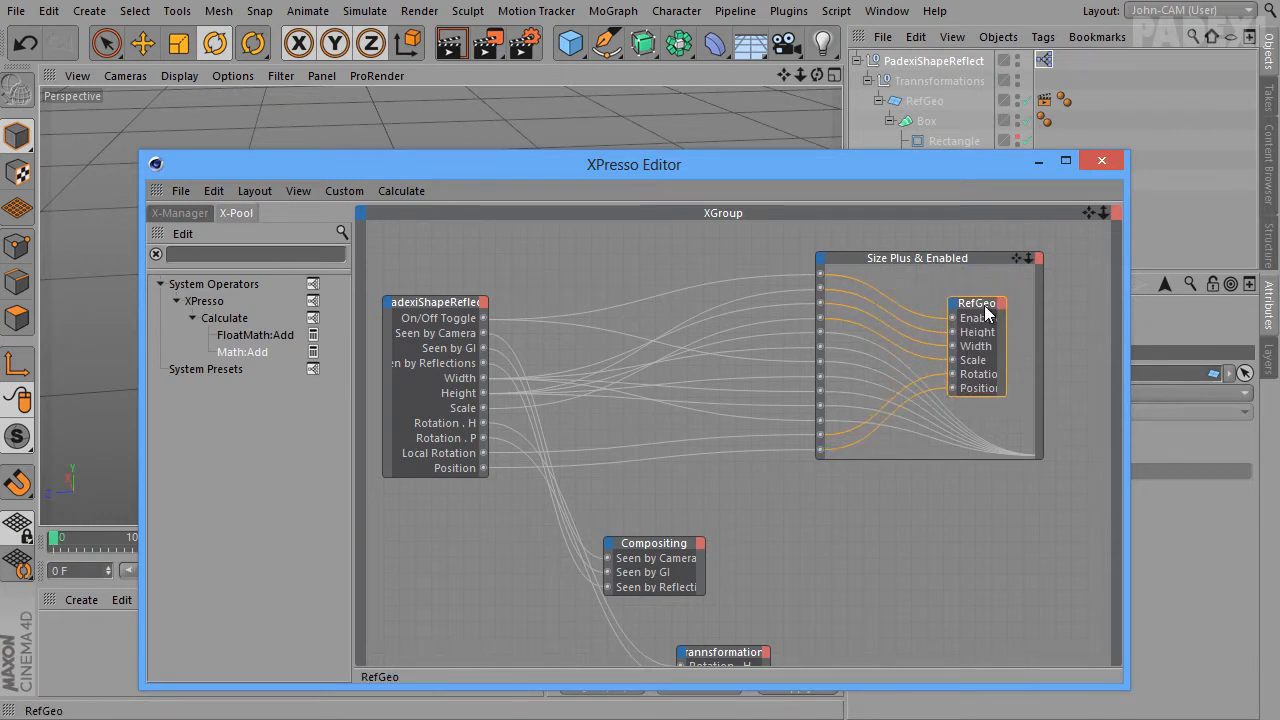
Collapse the Size Plus & Enabled group, arrange it with the Compositing and Trannsformations nodes beside PadexiShapeReflect, and minimize the XPresso Editor
click(918, 256)
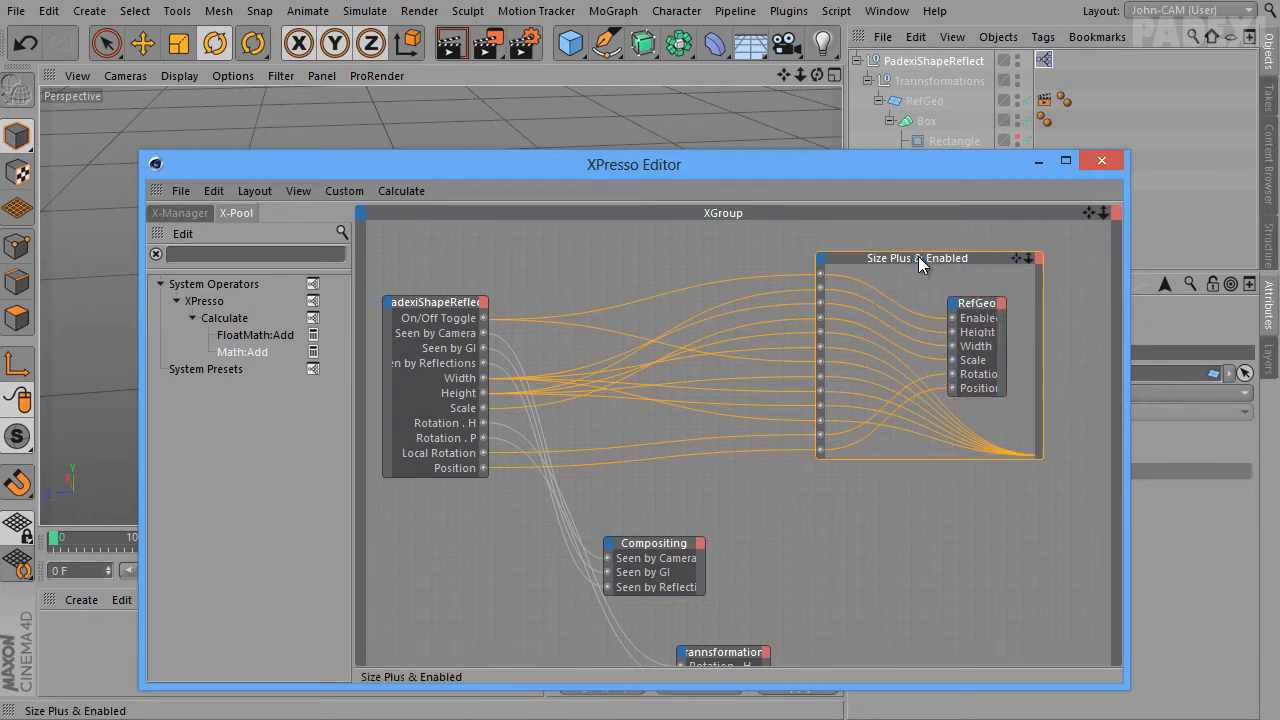
double_click(918, 256)
drag(907, 257, 668, 288)
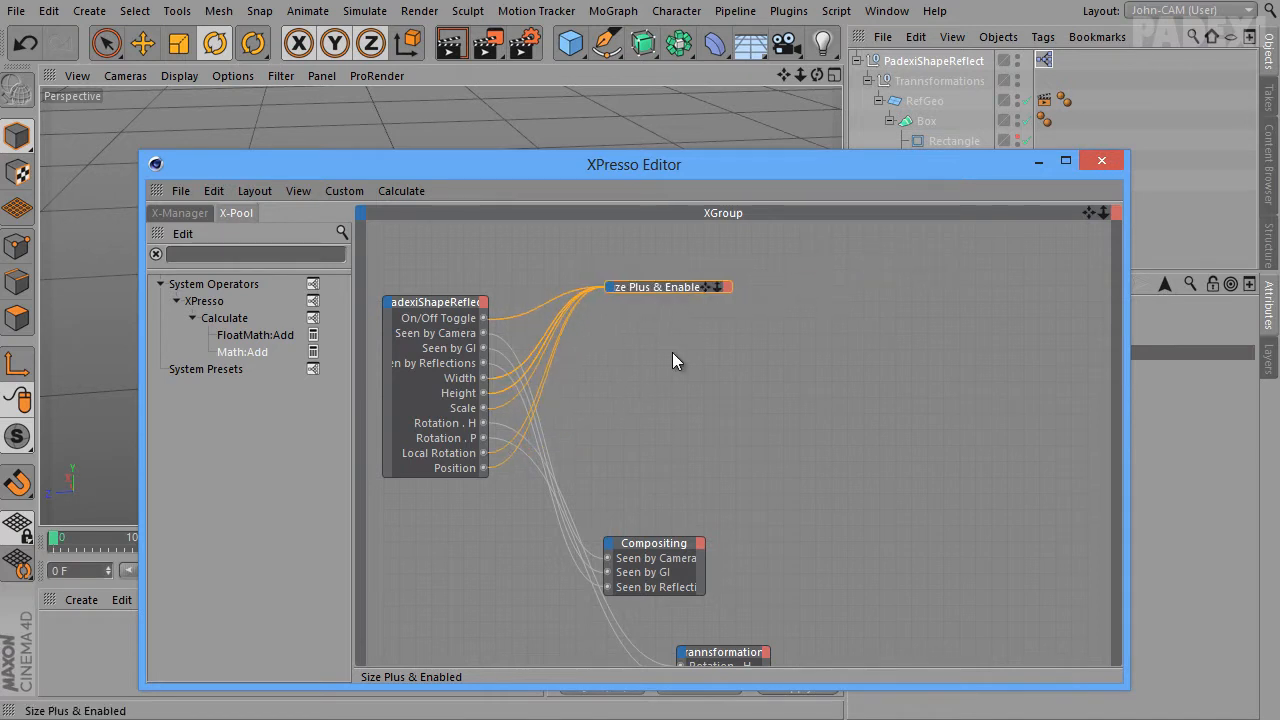
drag(662, 548, 680, 418)
drag(690, 658, 709, 509)
drag(952, 172, 922, 174)
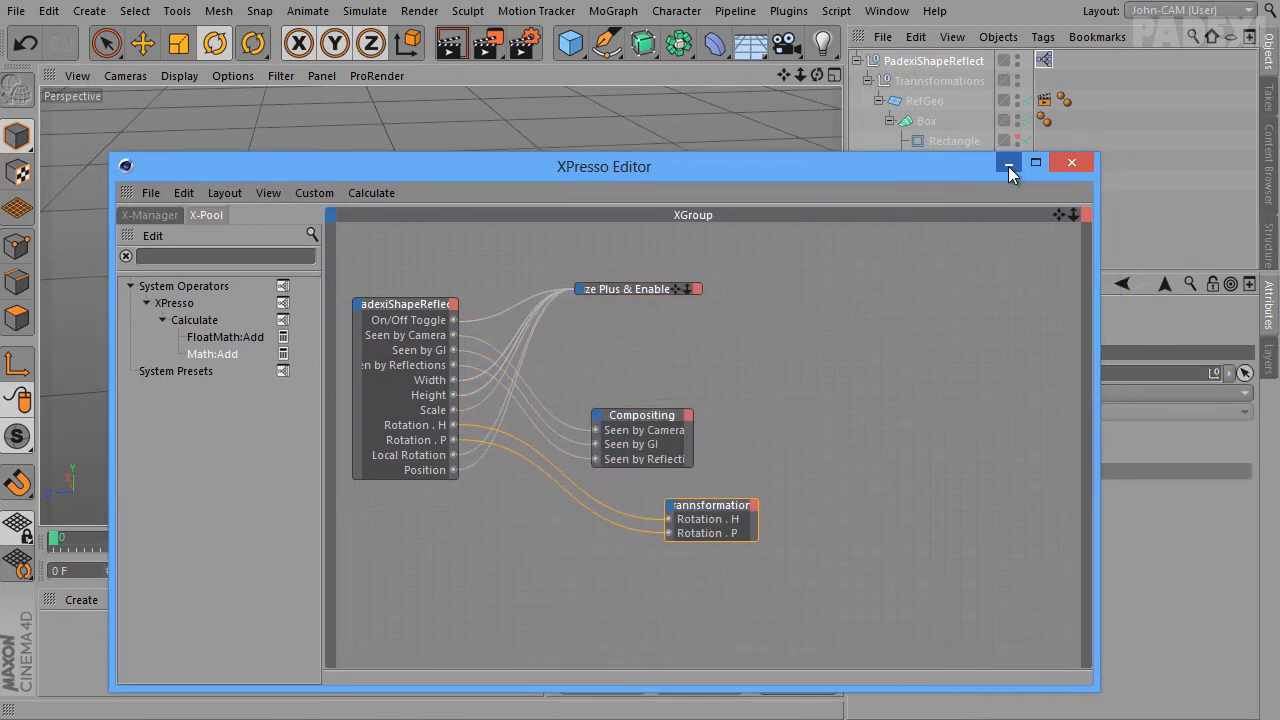
click(998, 165)
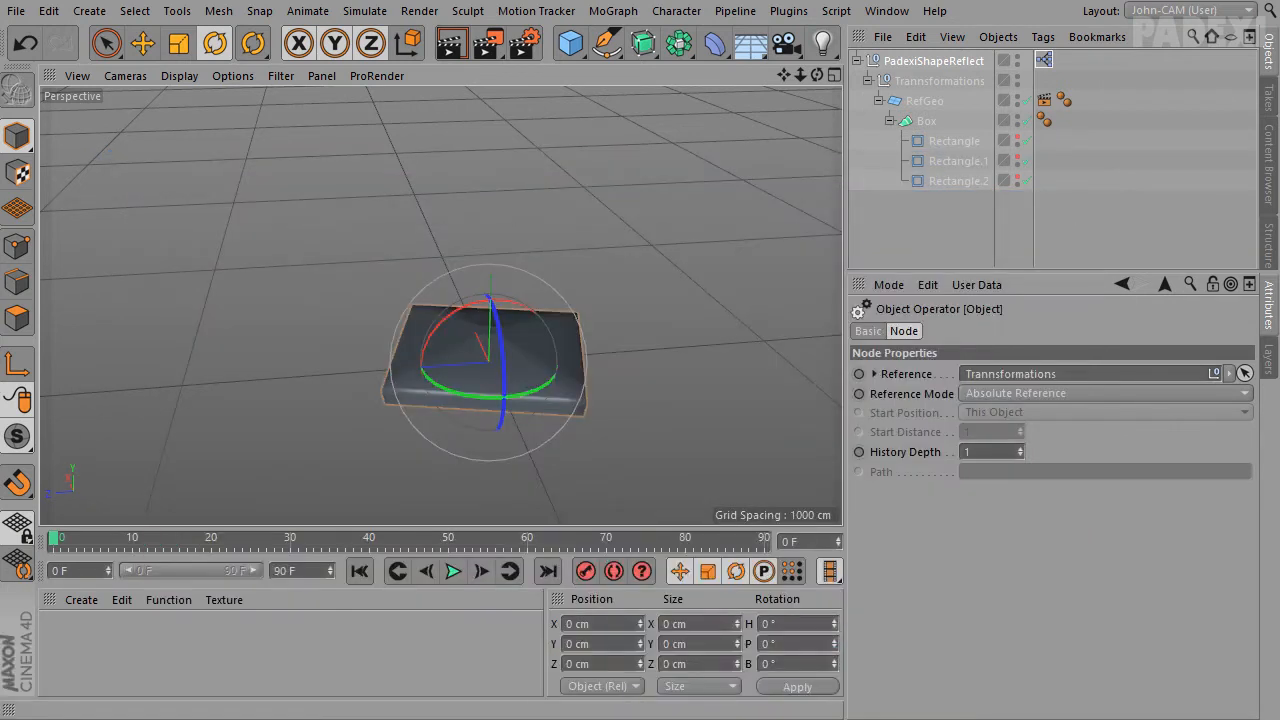
Test the PadexiShapeReflect null's Position control on the reflector and set it to 600
click(923, 61)
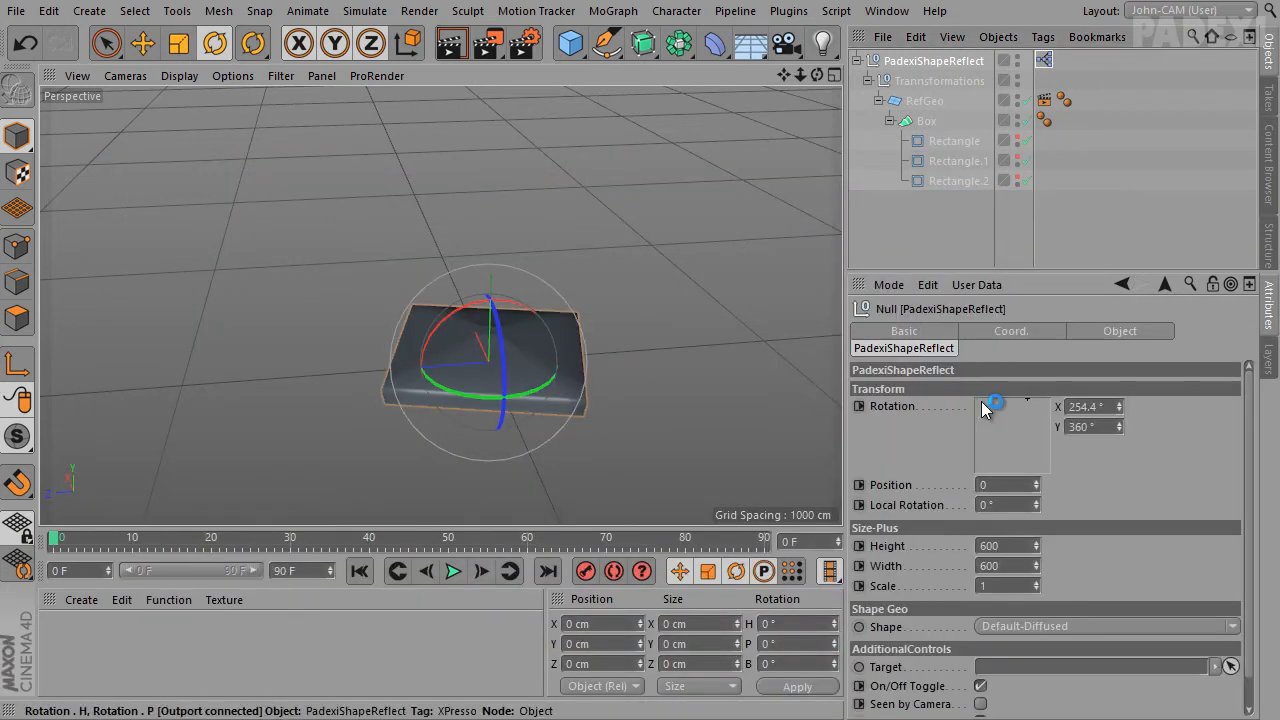
drag(1036, 485, 1035, 365)
drag(1033, 560, 1034, 488)
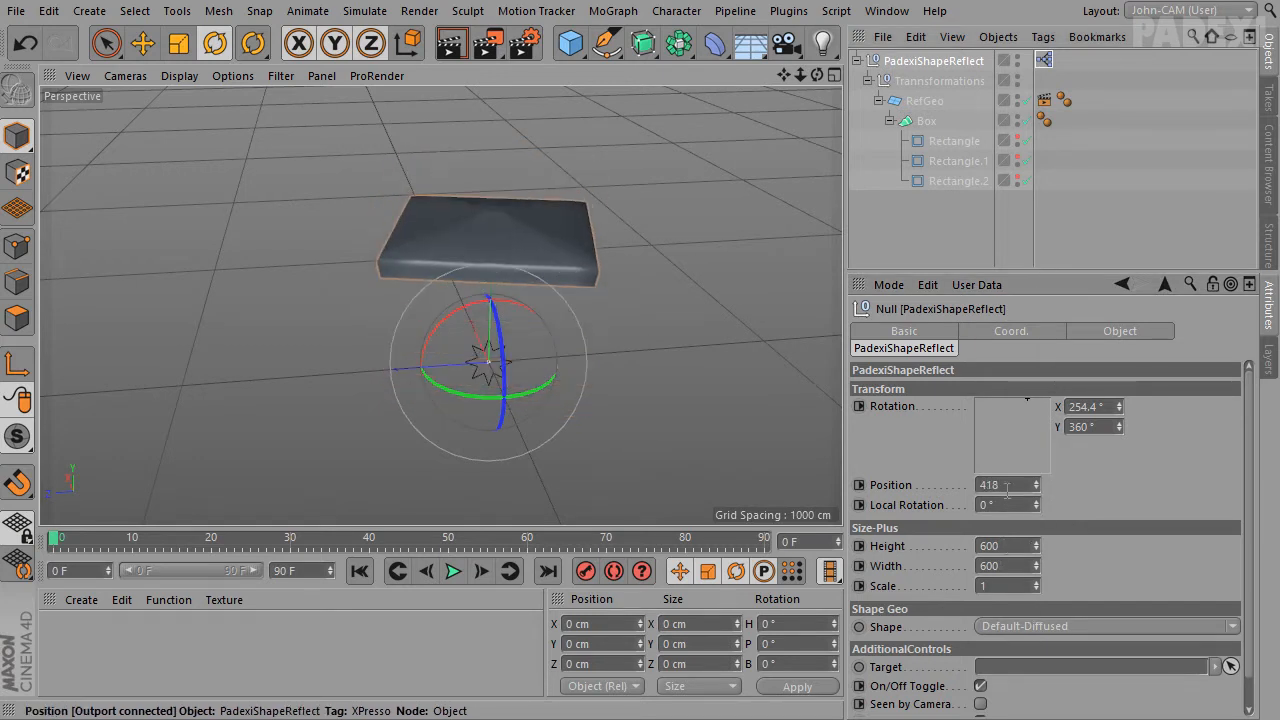
text(600)
key(Return)
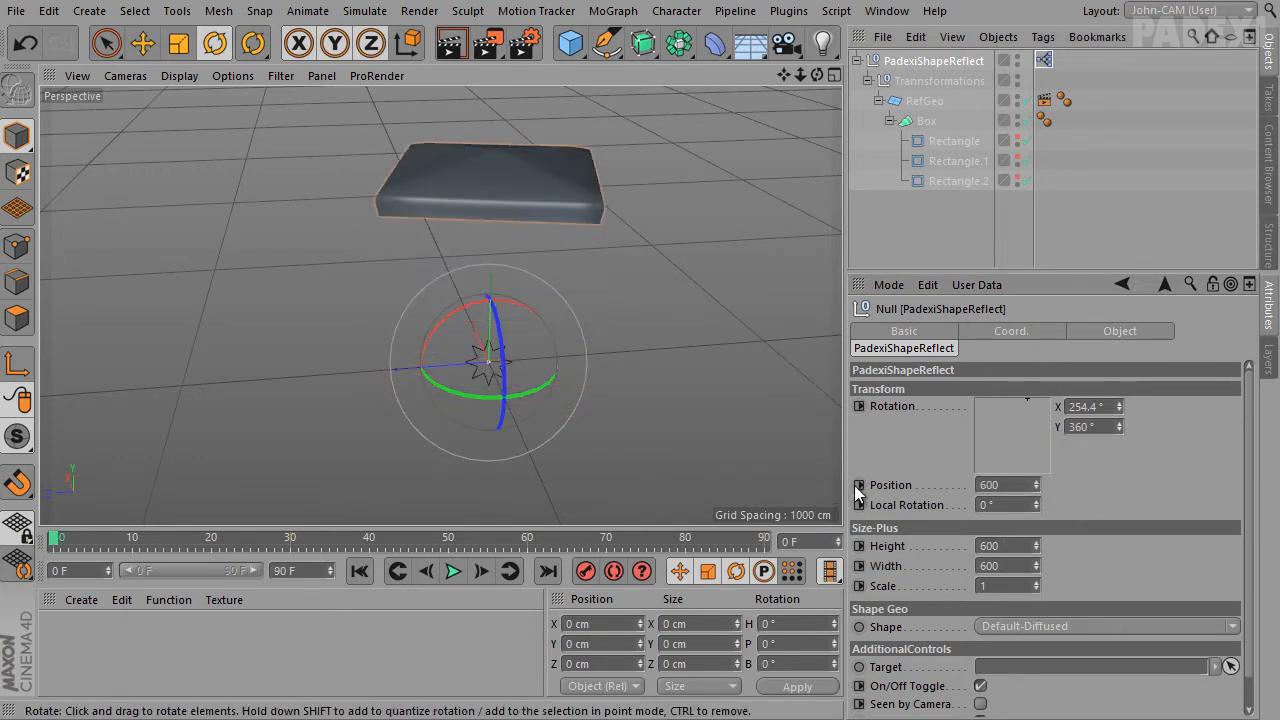
Test the null's Local Rotation control, return it to 0°, and briefly check the node connections in the XPresso Editor
drag(1036, 504, 820, 504)
text(0)
key(Return)
drag(590, 719, 586, 74)
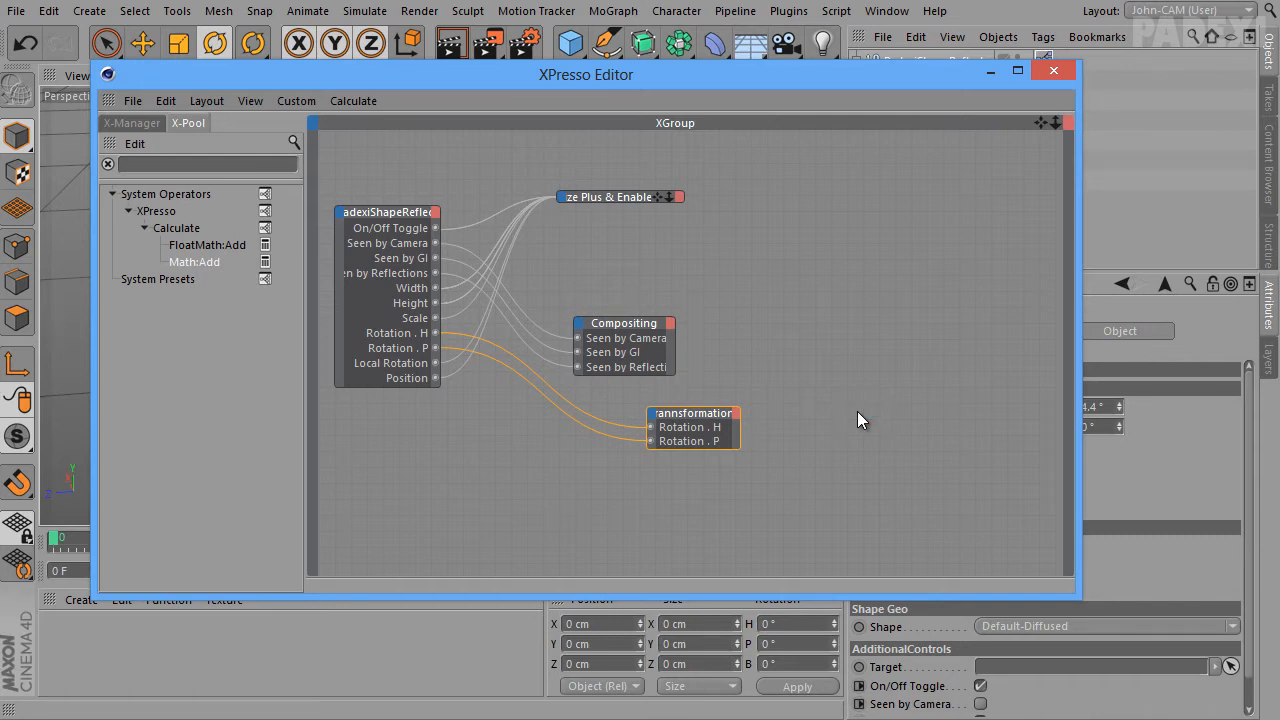
click(990, 71)
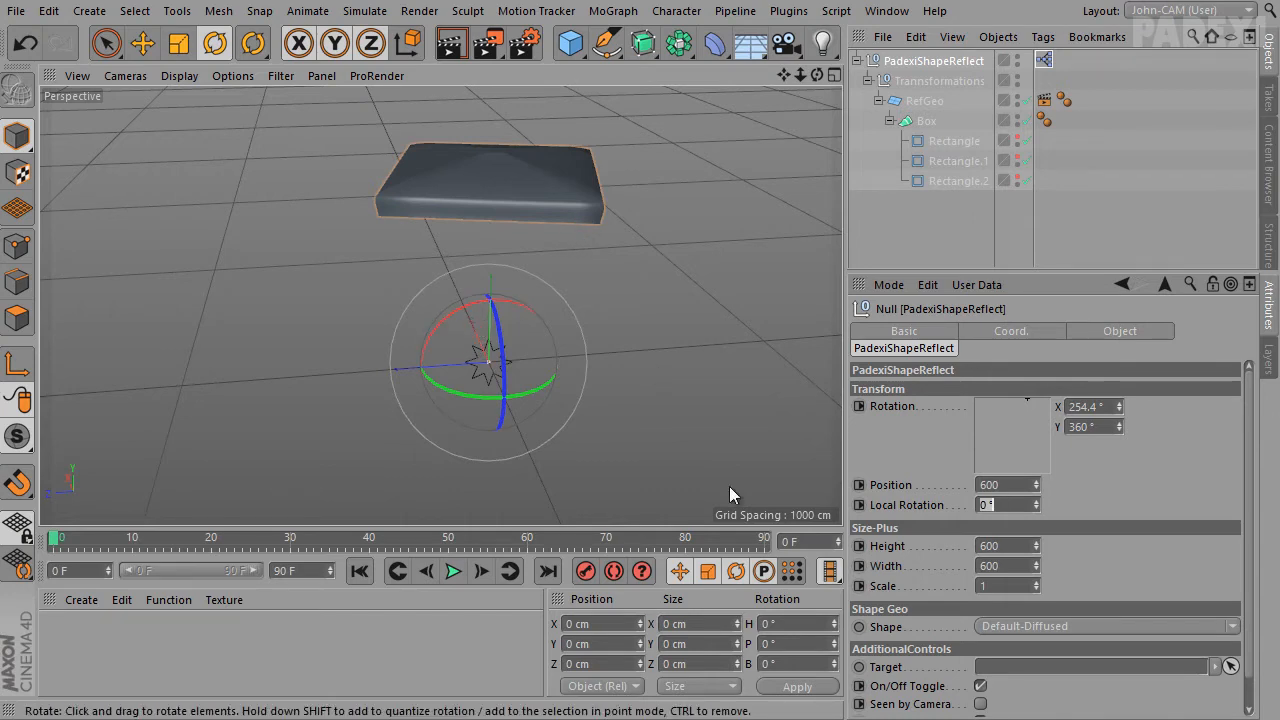
Reopen the XPresso Editor and add a Target tag to the RefGeo plane
double_click(1043, 59)
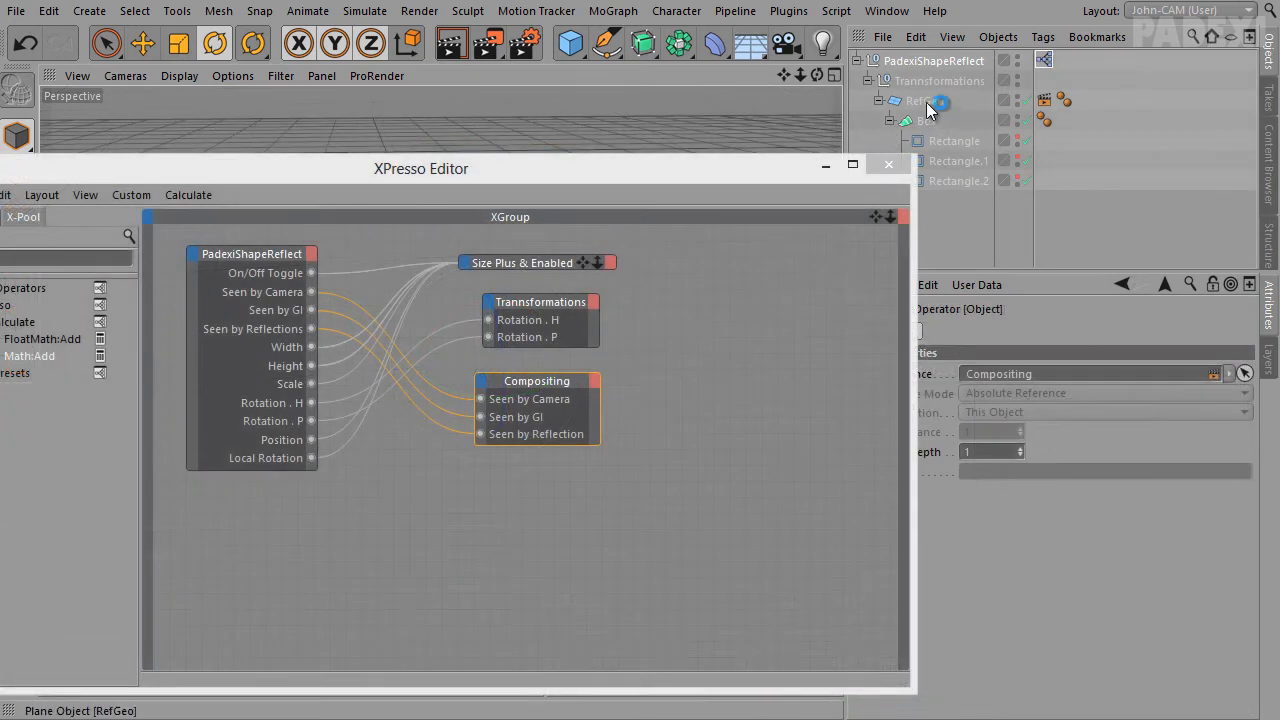
click(926, 102)
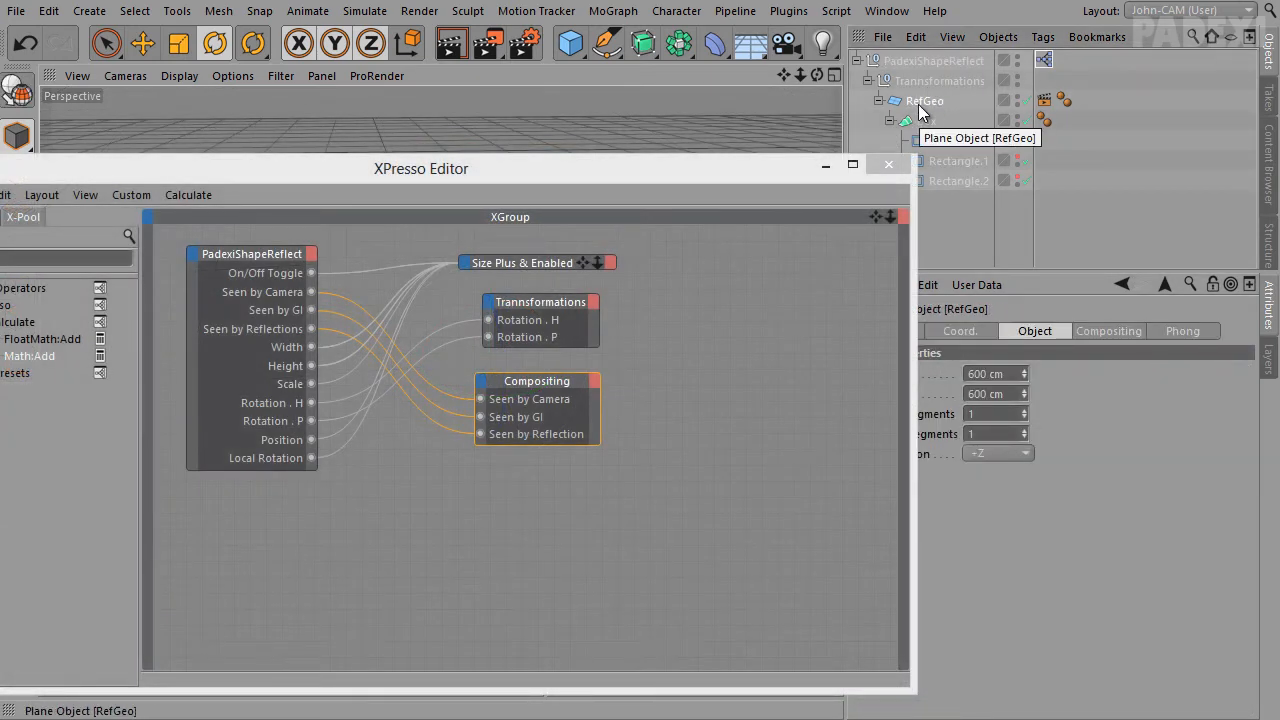
right_click(919, 106)
mouse_move(989, 116)
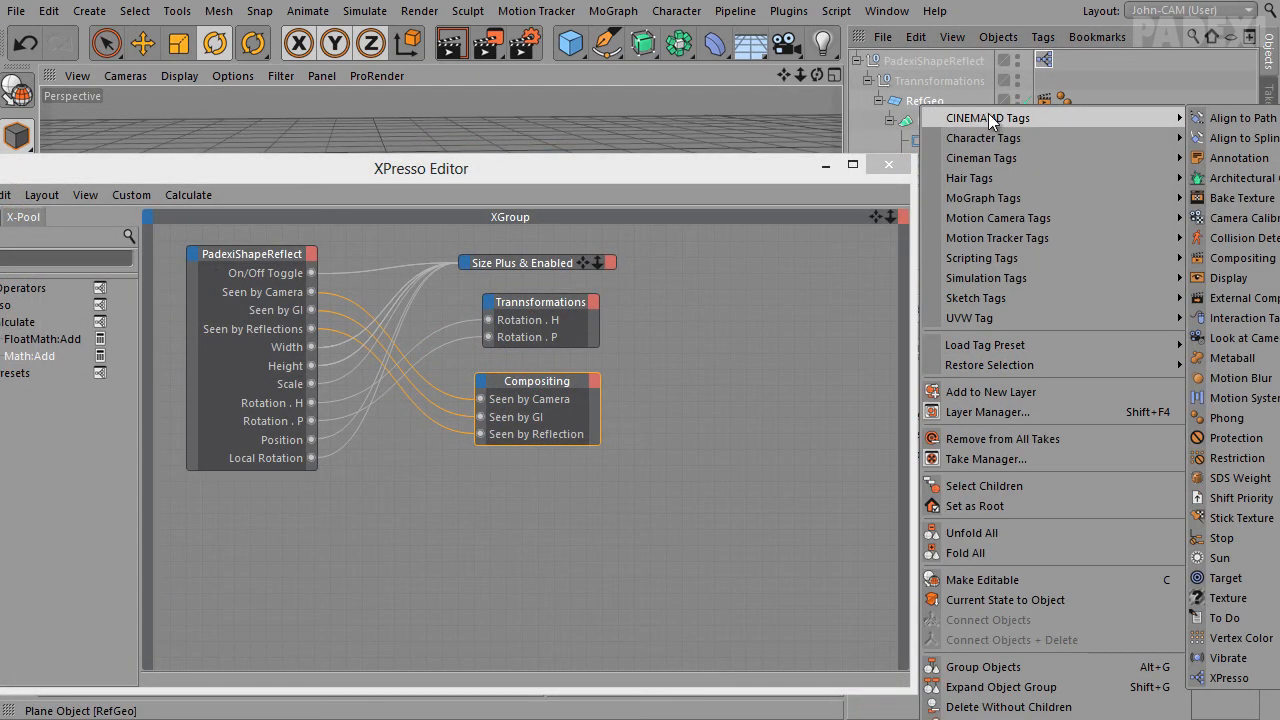
click(1228, 578)
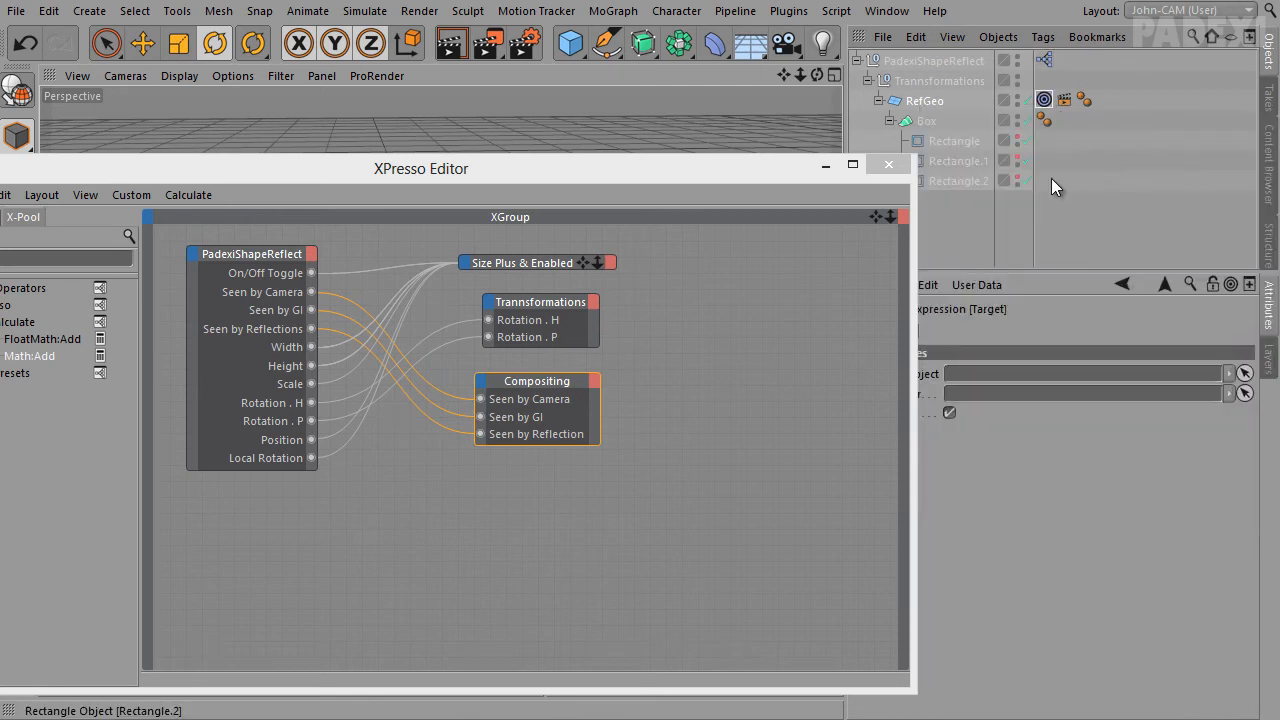
Place RefGeo's Target tag as a node in the XGroup and give it a Target Object input port
drag(1042, 101, 659, 499)
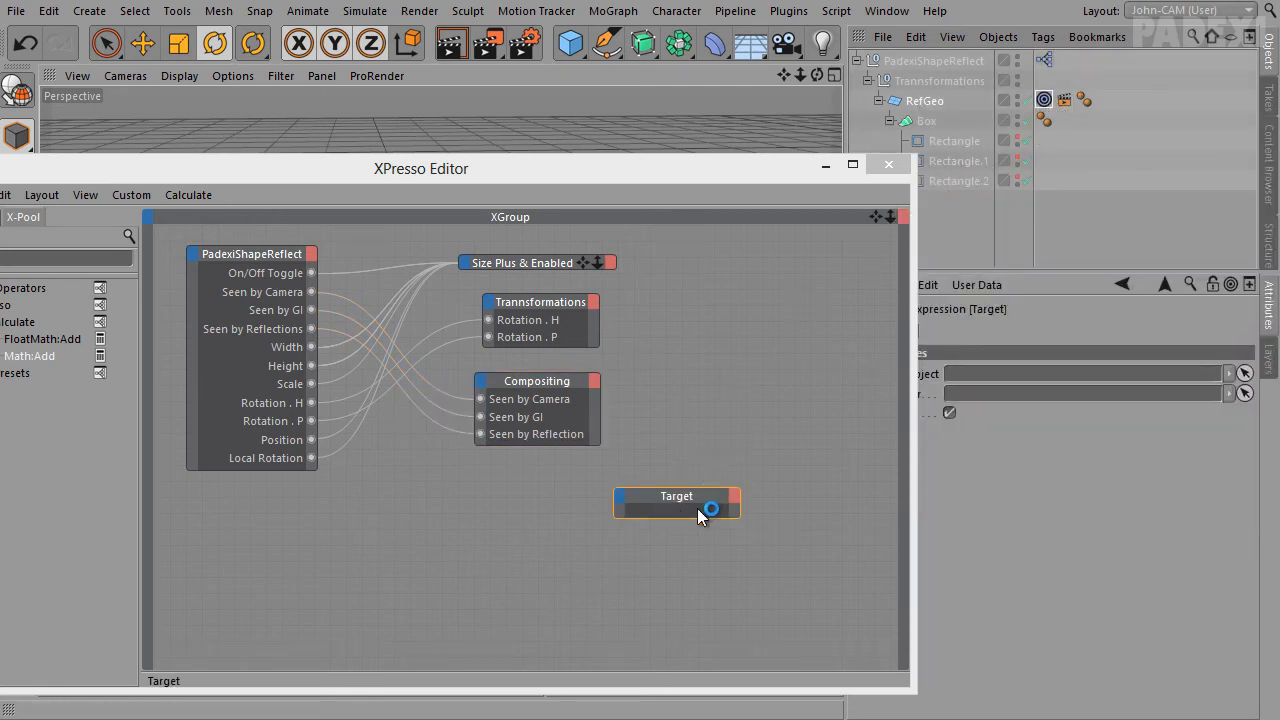
click(699, 506)
drag(709, 494, 735, 476)
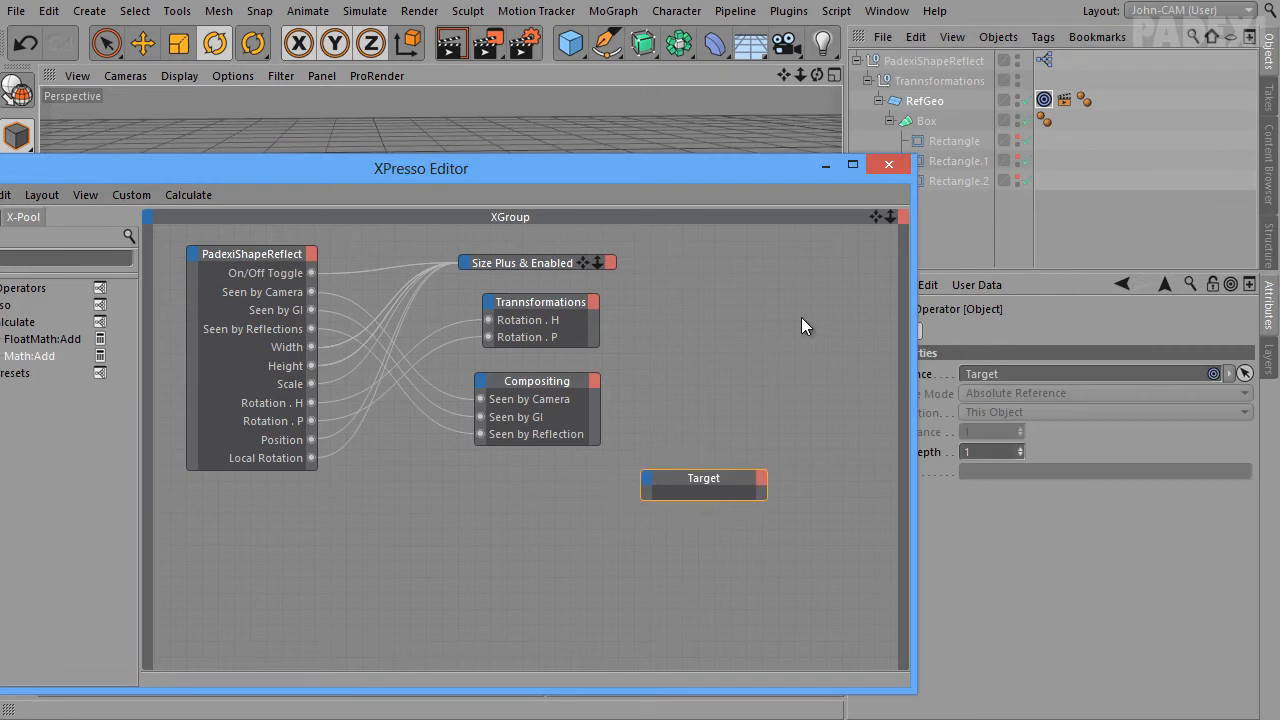
click(647, 478)
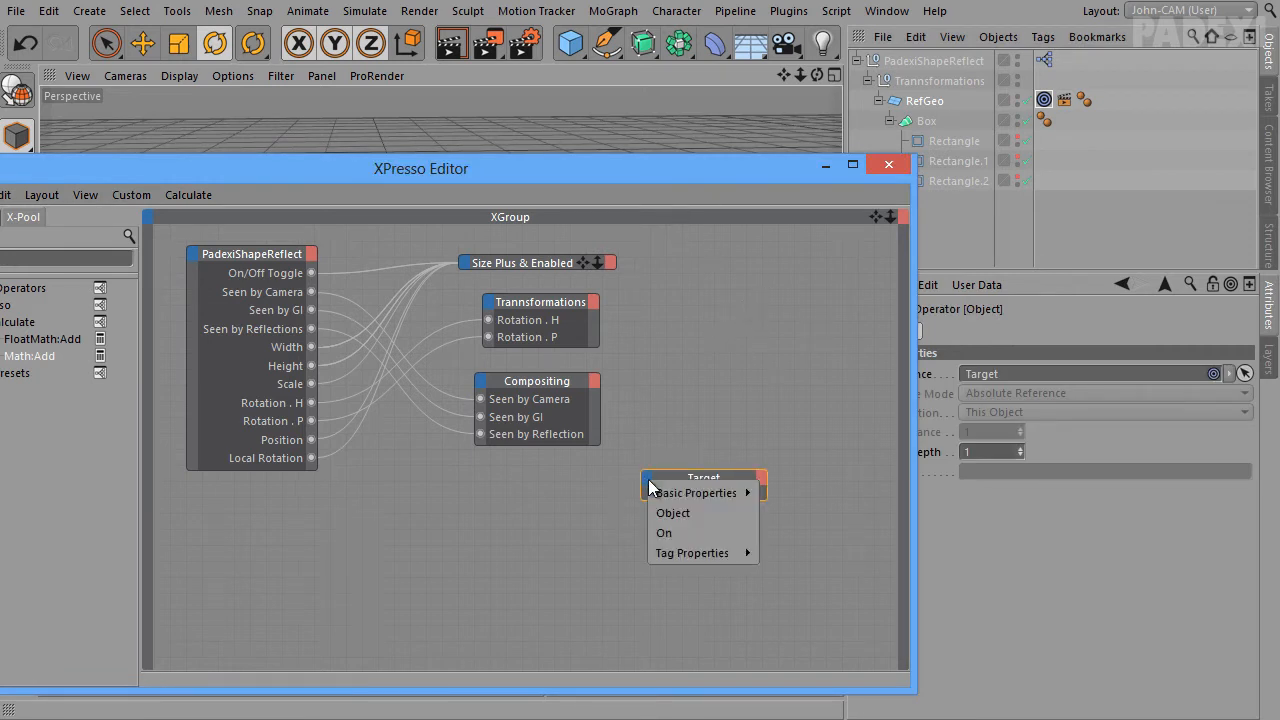
mouse_move(710, 553)
click(795, 573)
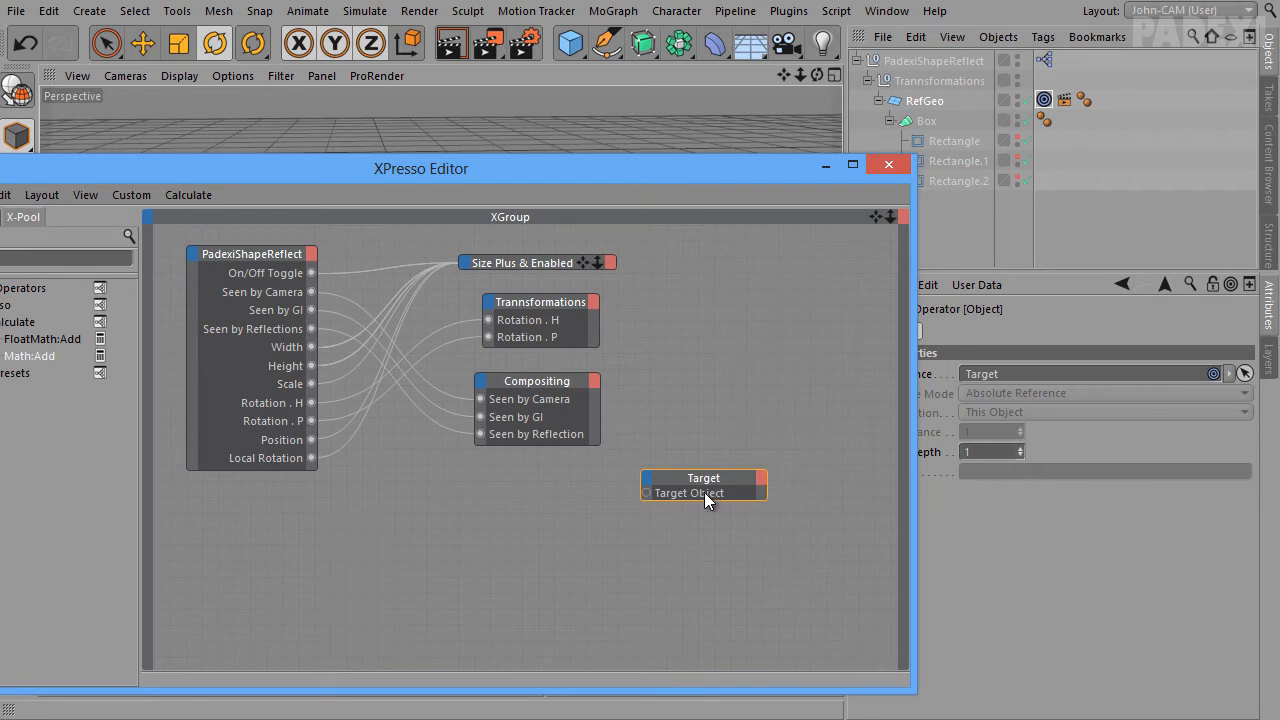
Add a Target output to the PadexiShapeReflect node, connect it to the Target node's Target Object input, and minimize the XPresso Editor
click(311, 255)
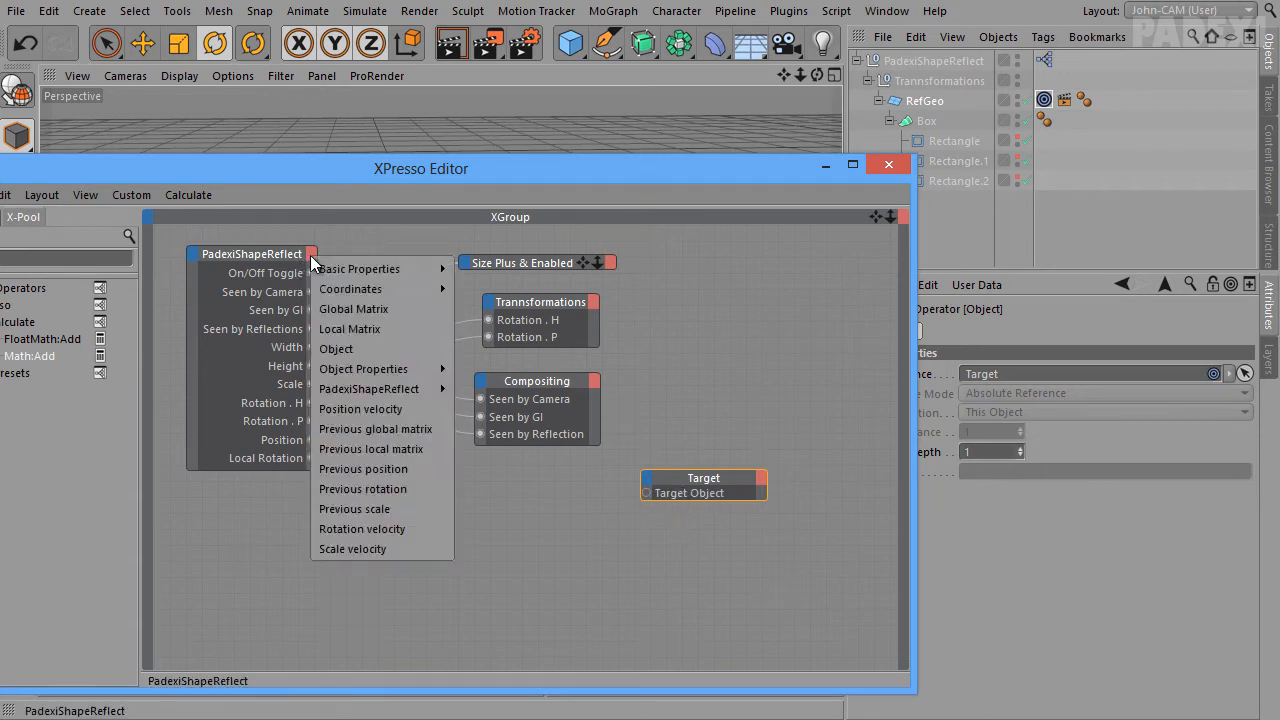
mouse_move(400, 389)
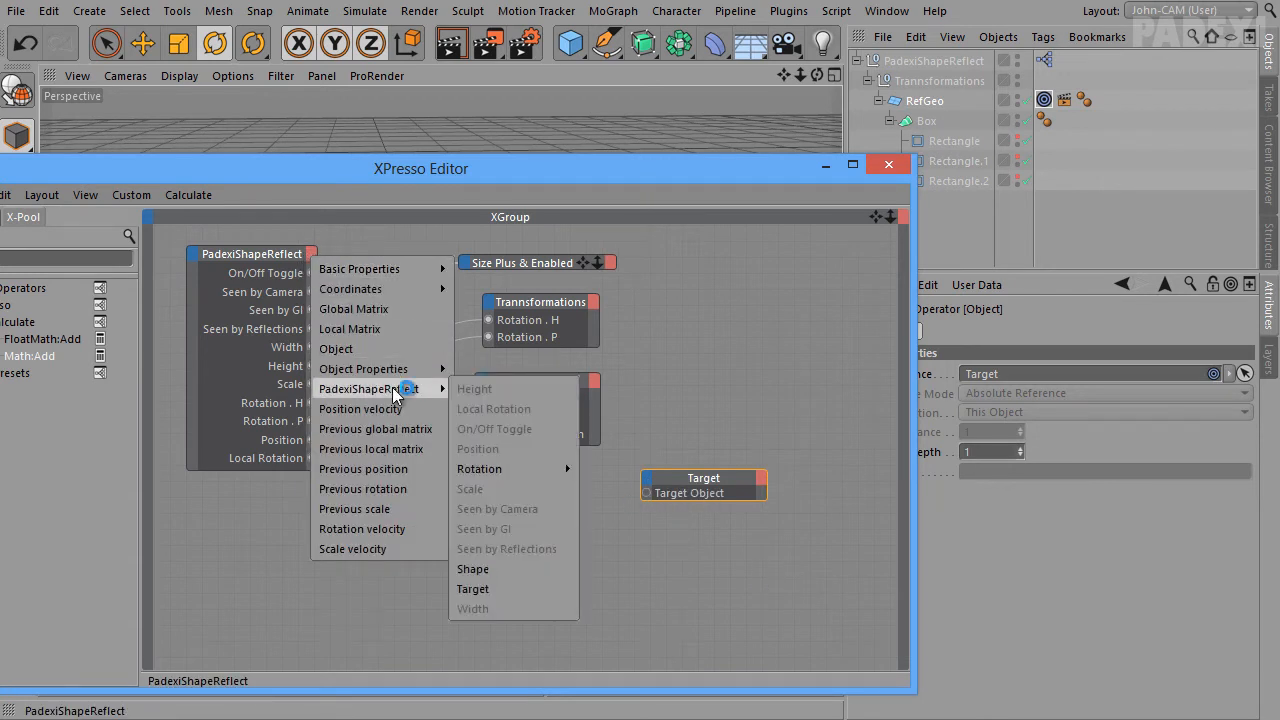
click(496, 589)
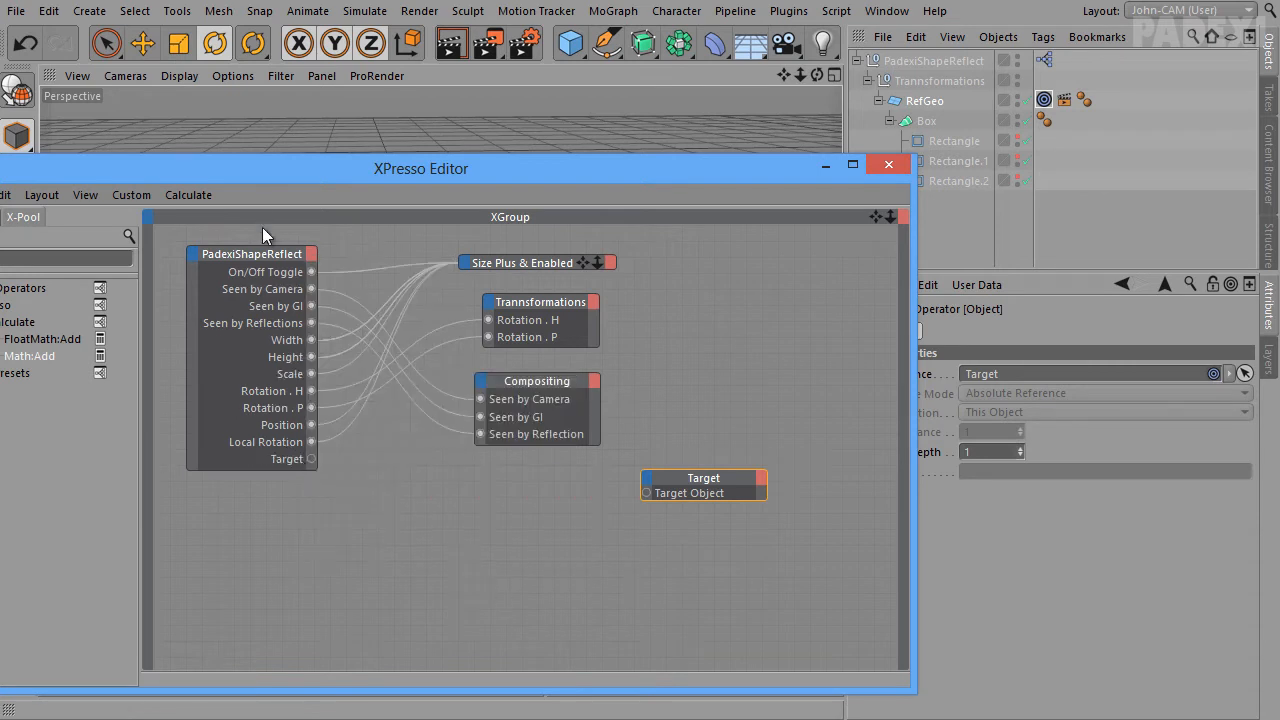
drag(311, 459, 538, 511)
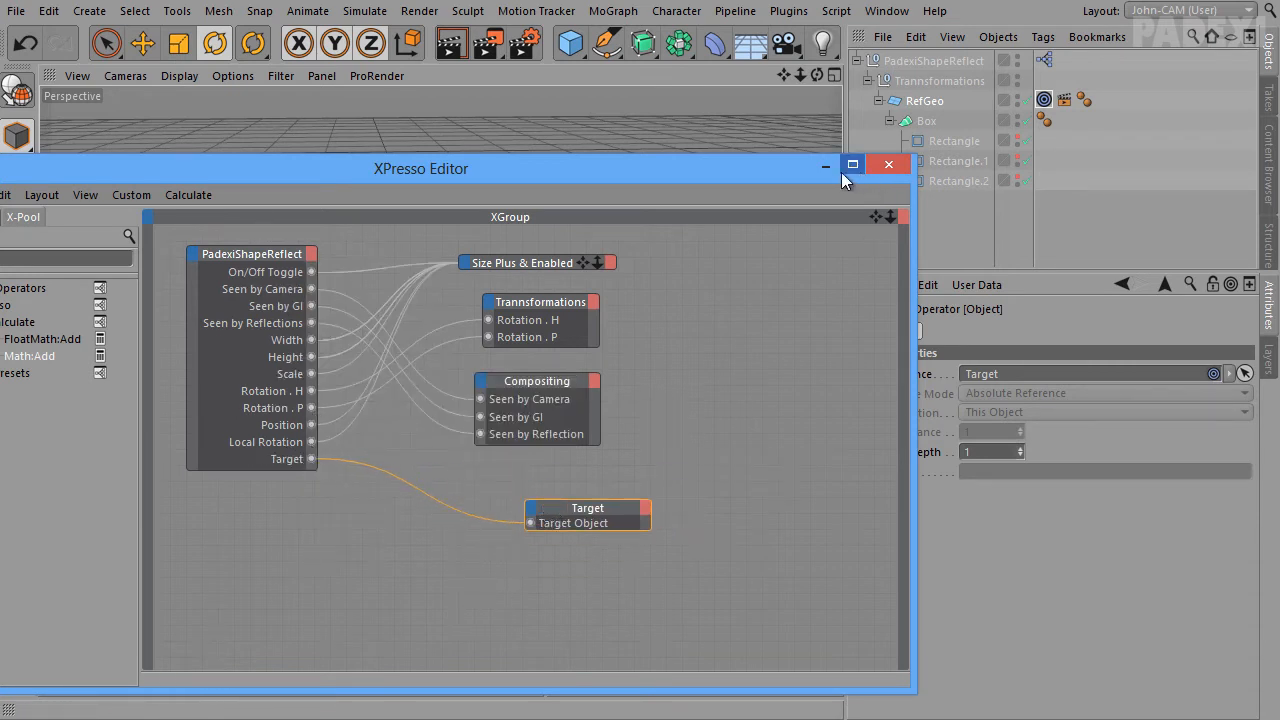
click(824, 163)
Add a Cube as a test target and move it along the Z axis to about 1064 cm
click(582, 46)
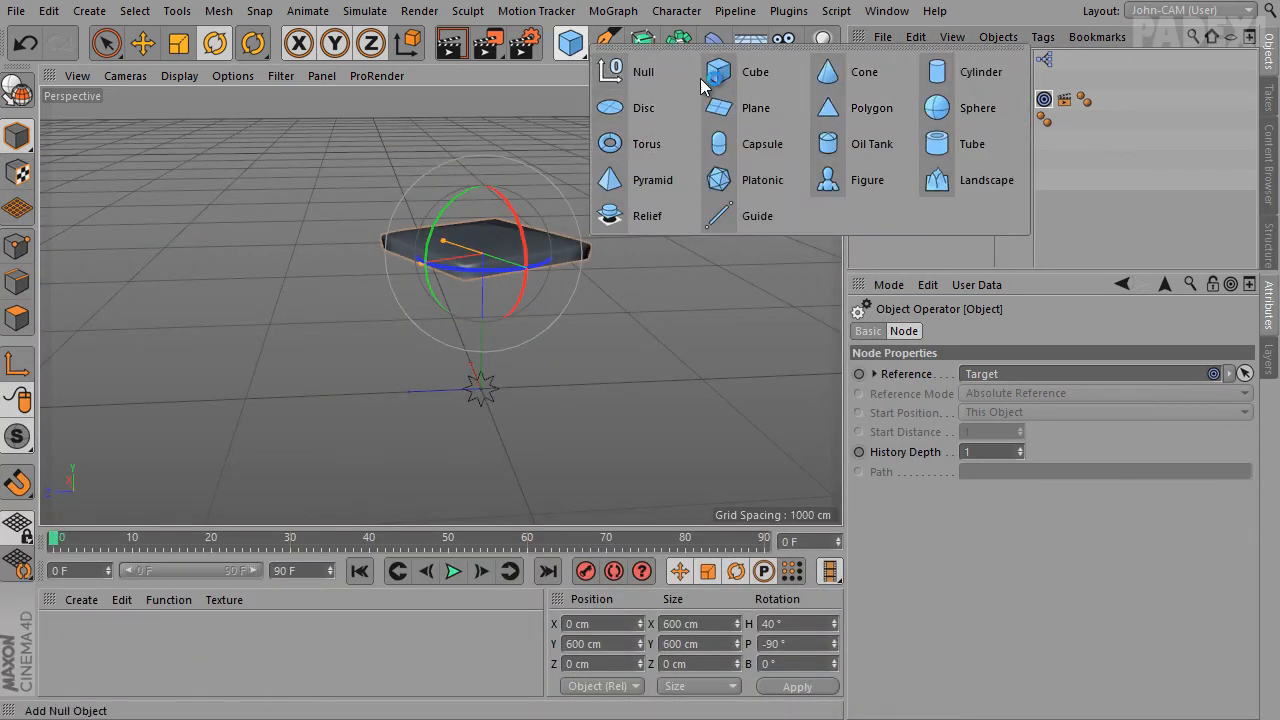
click(572, 46)
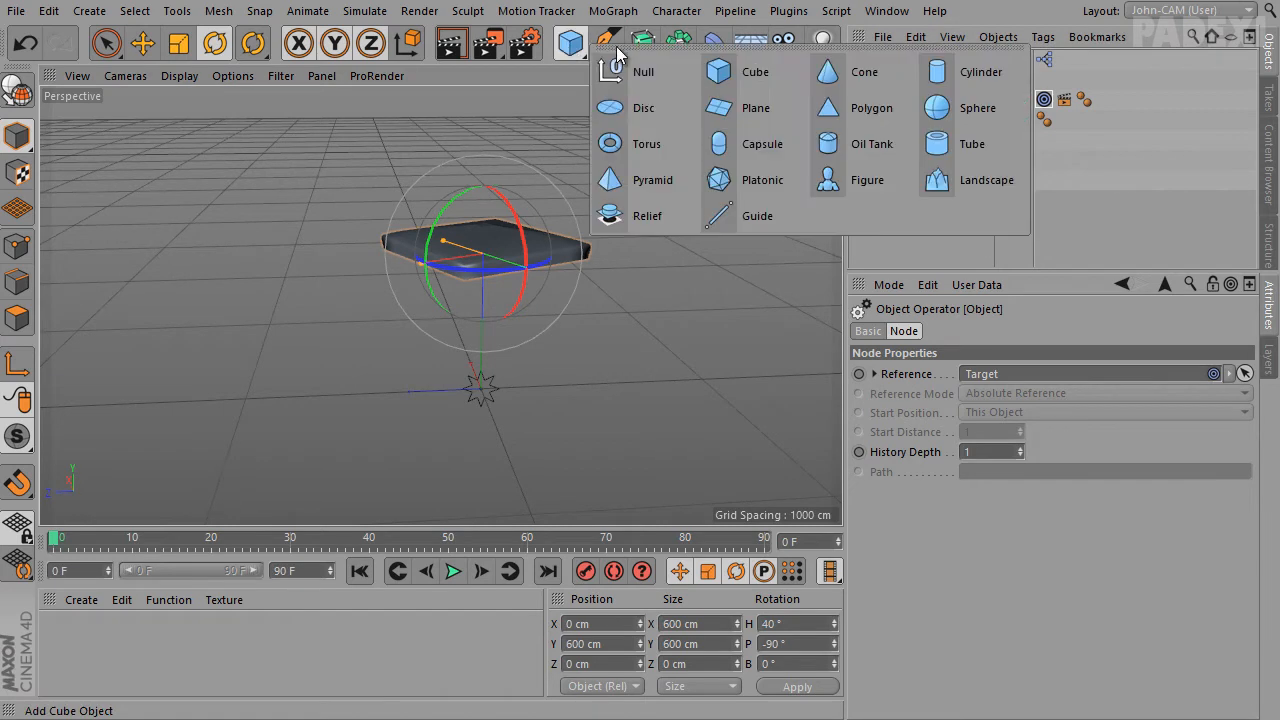
click(745, 72)
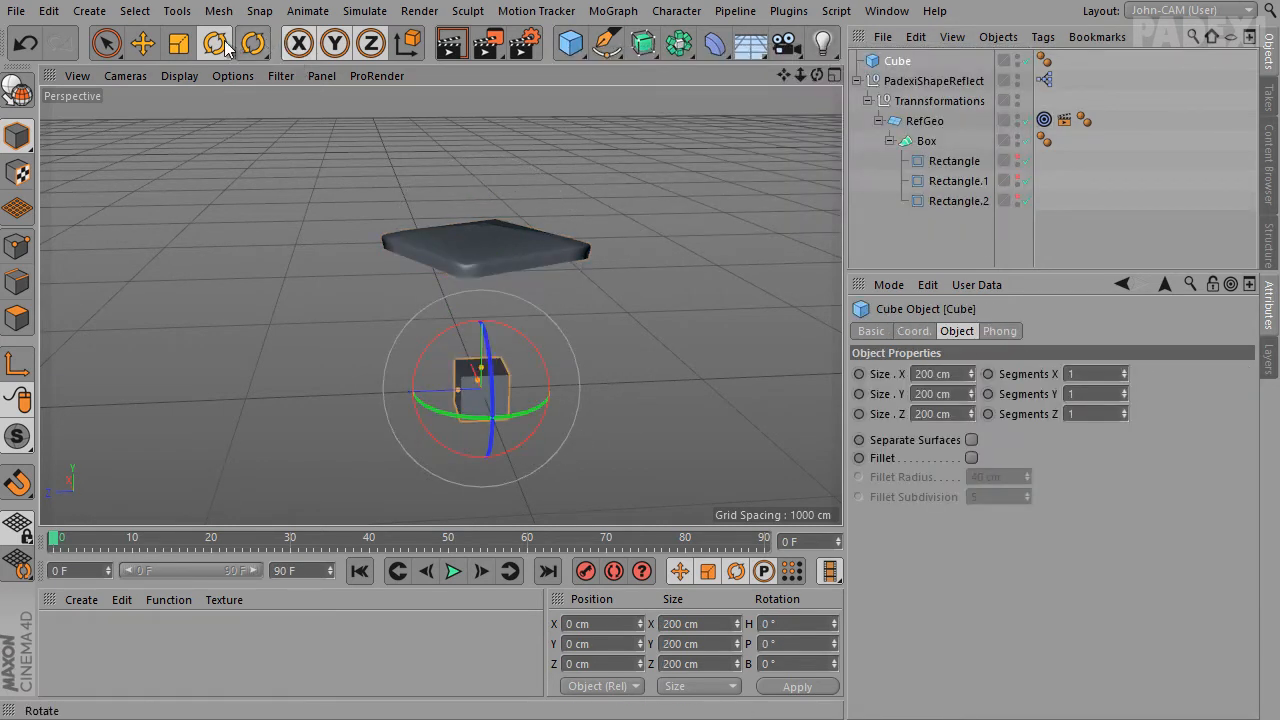
click(143, 43)
drag(407, 396, 213, 391)
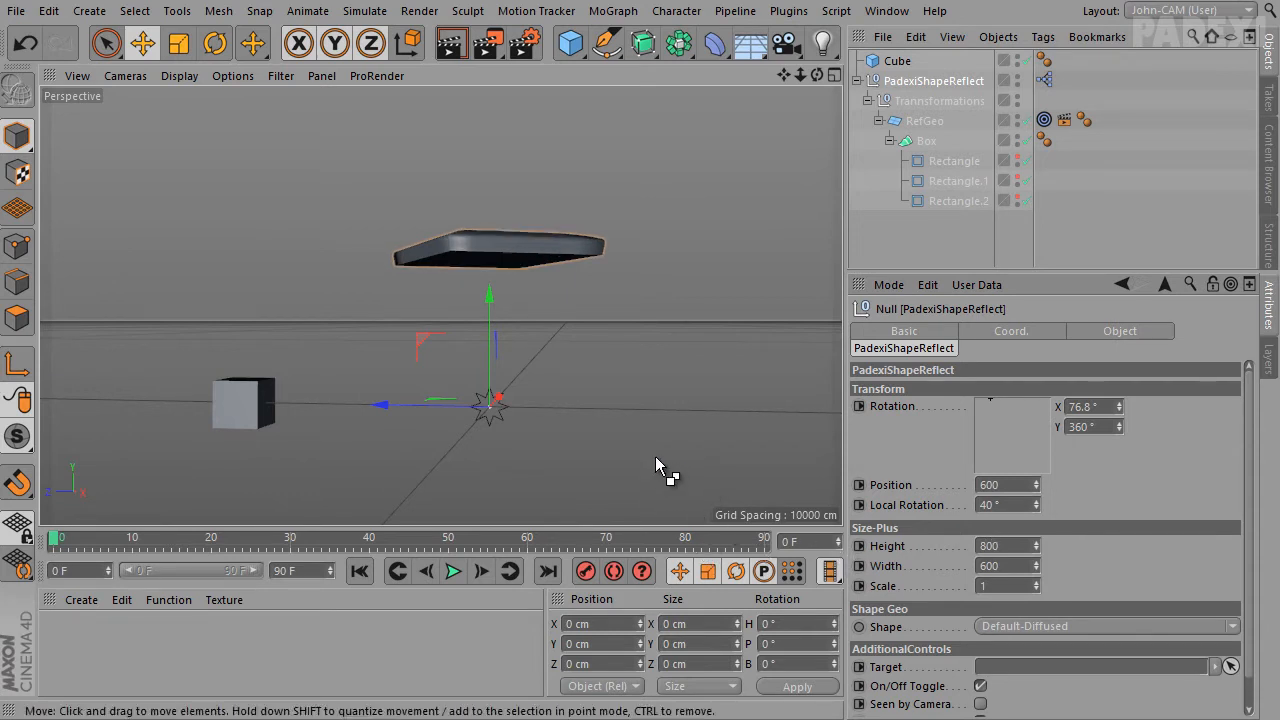
Undo the height change on the PadexiShapeReflect null and set its Position to 800
key(ctrl+z)
drag(1011, 485, 640, 420)
text(800)
key(Return)
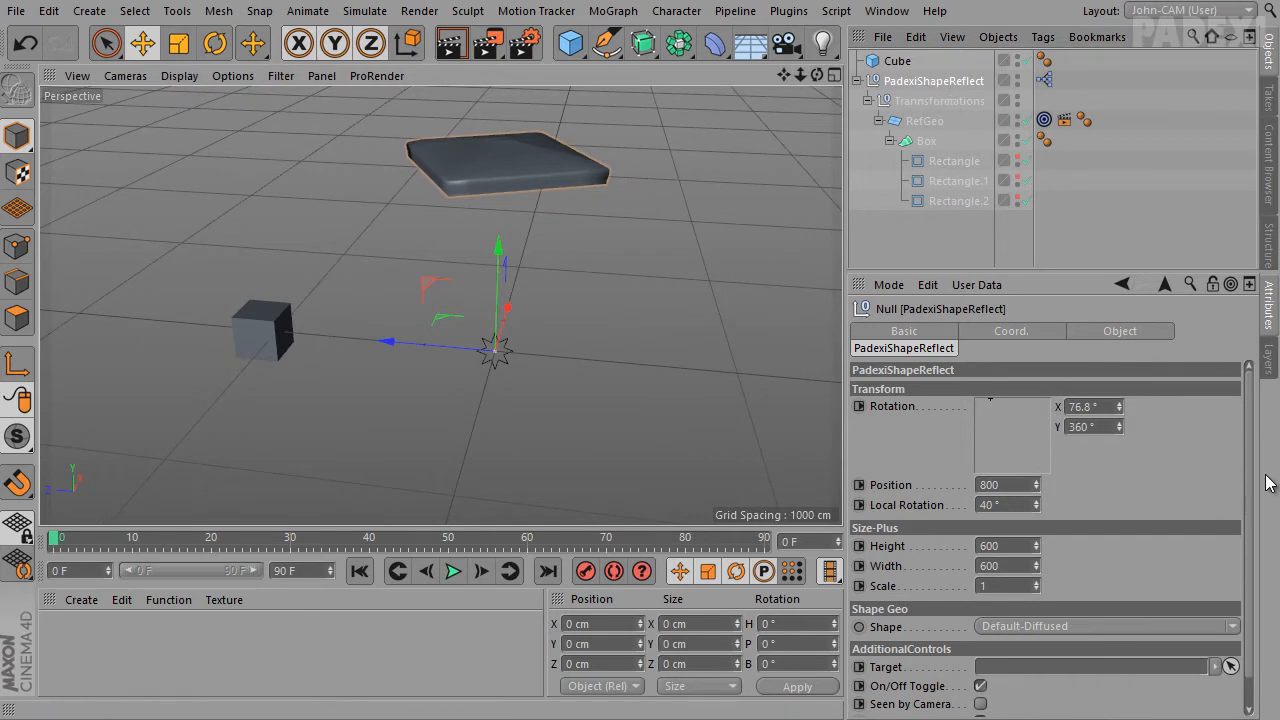
Test the null's Target control by assigning the Cube to it and moving the Cube around, and delete the Cube
scroll(1255, 482, down, 1)
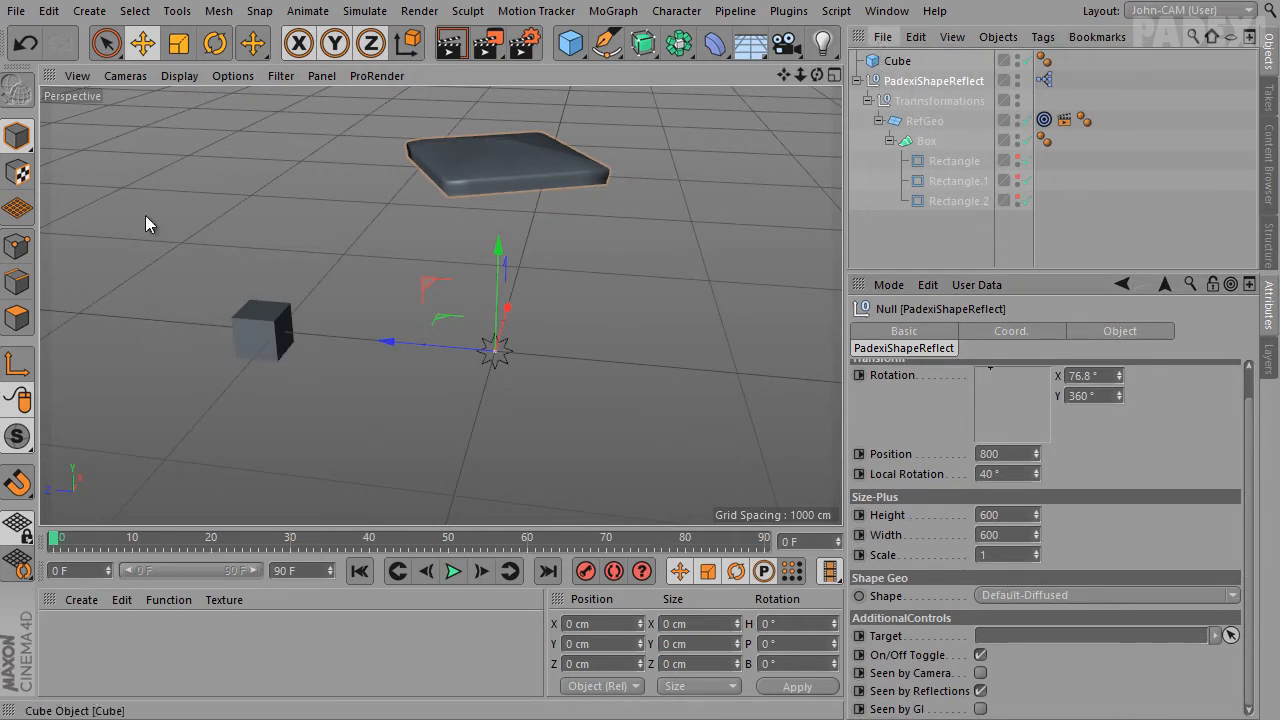
drag(896, 60, 1030, 636)
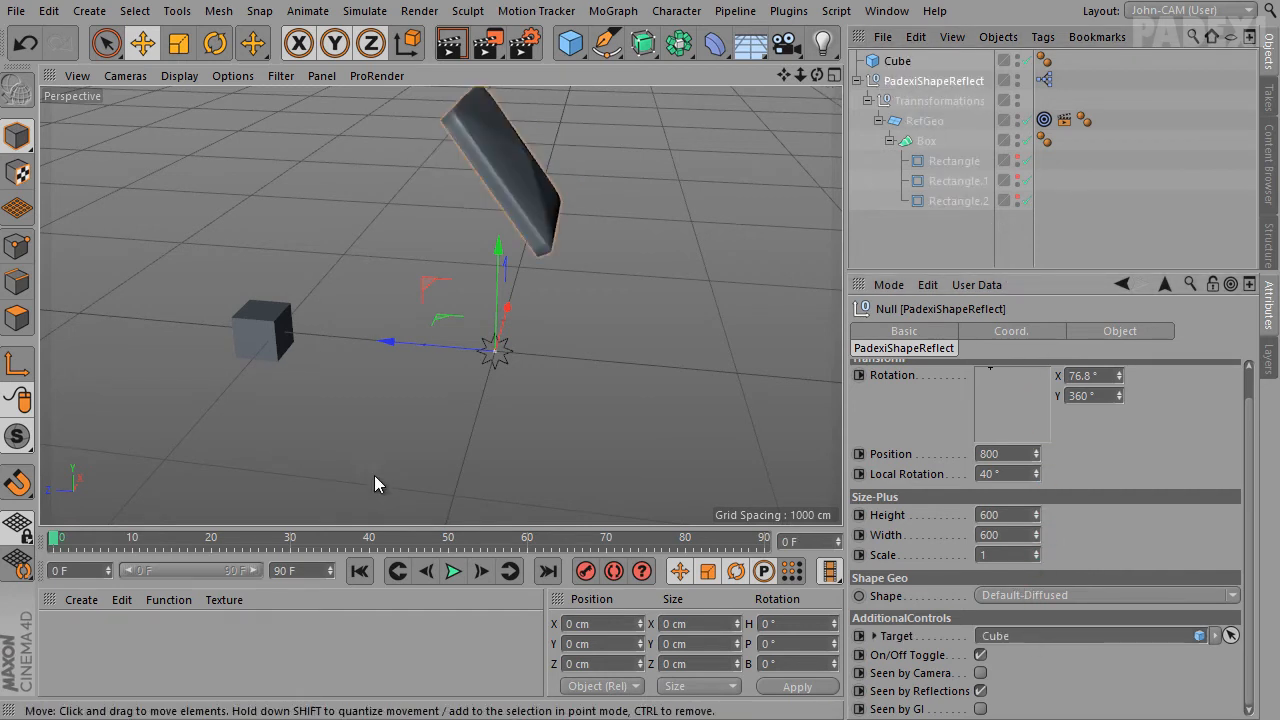
click(295, 350)
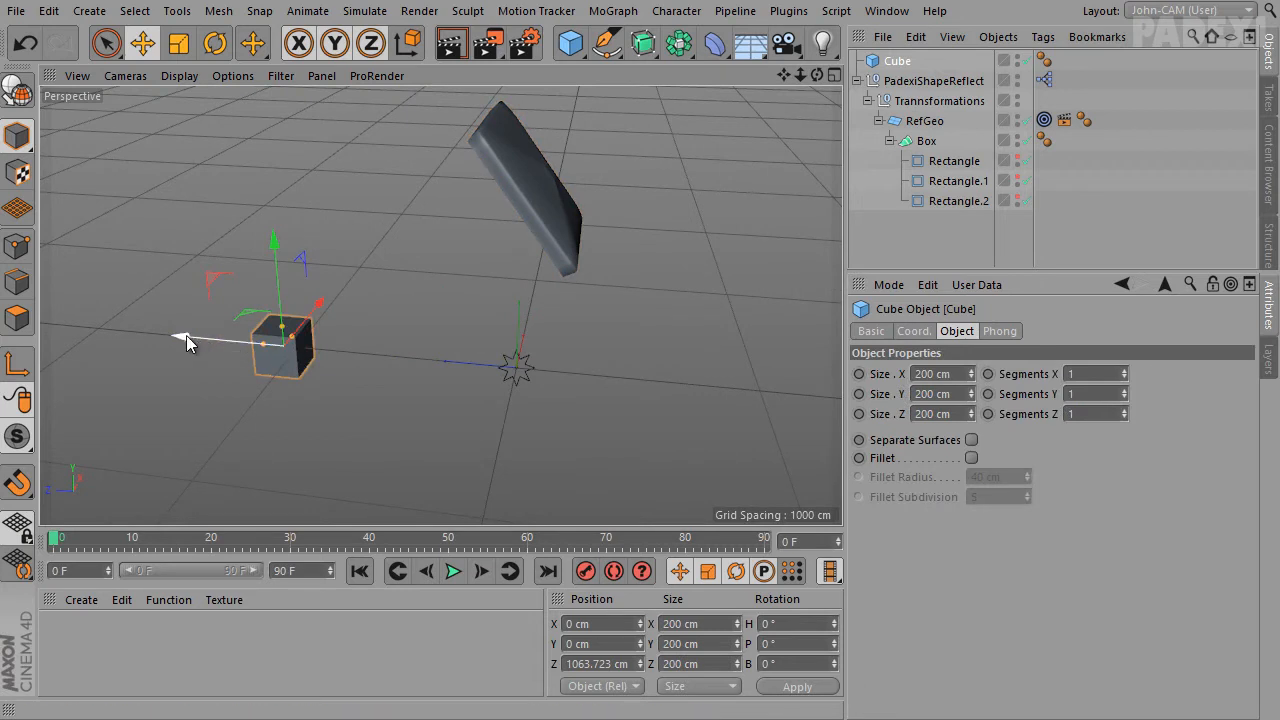
drag(184, 336, 283, 502)
alt+drag(489, 444, 320, 245)
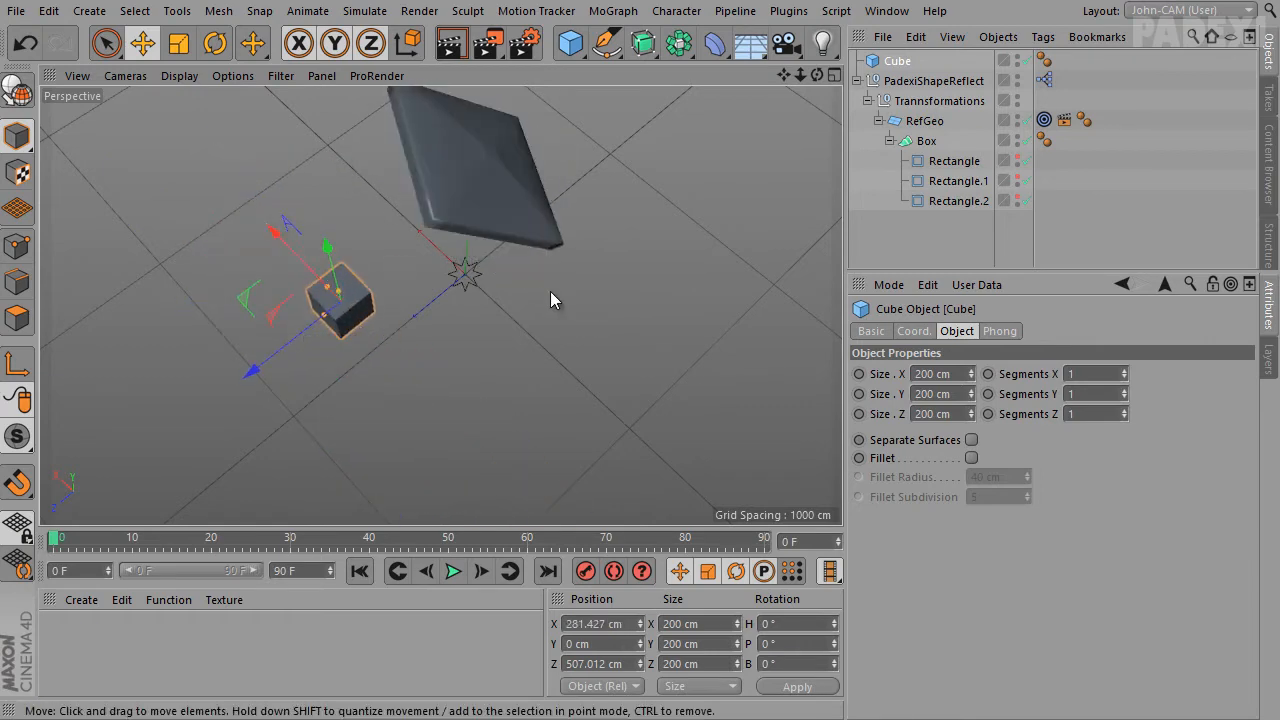
alt+drag(440, 303, 432, 142)
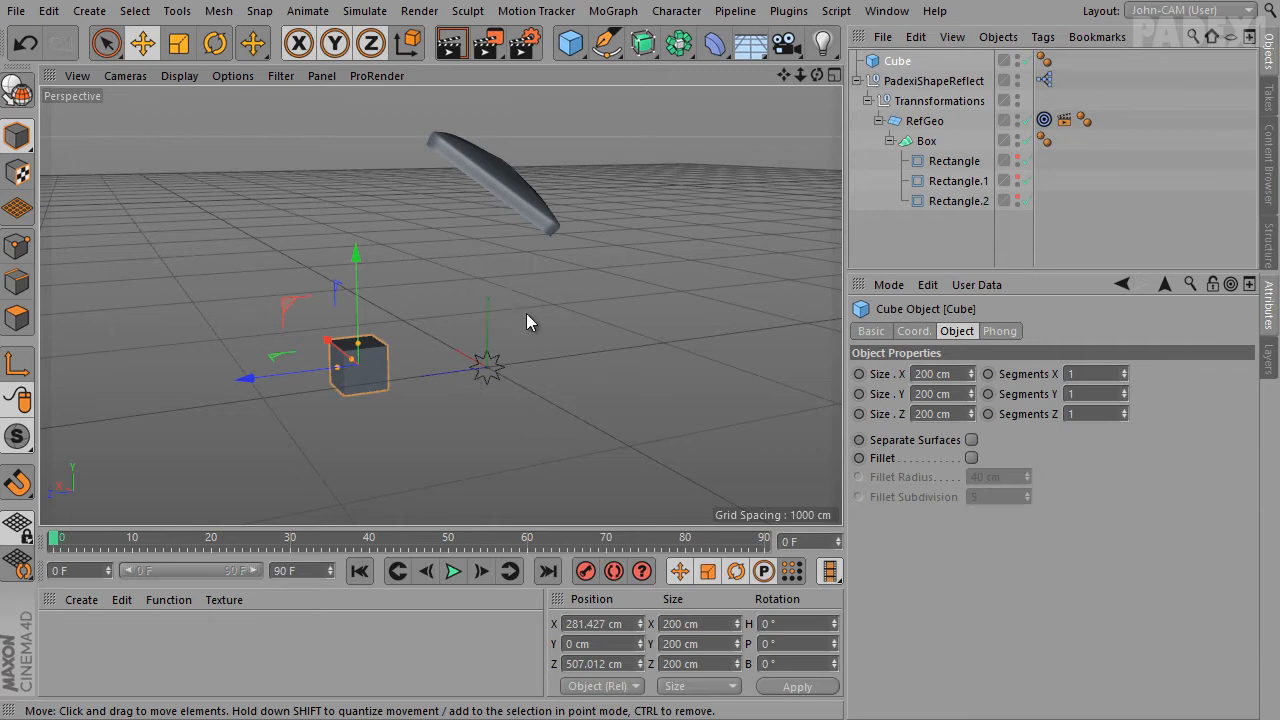
alt+drag(491, 372, 406, 436)
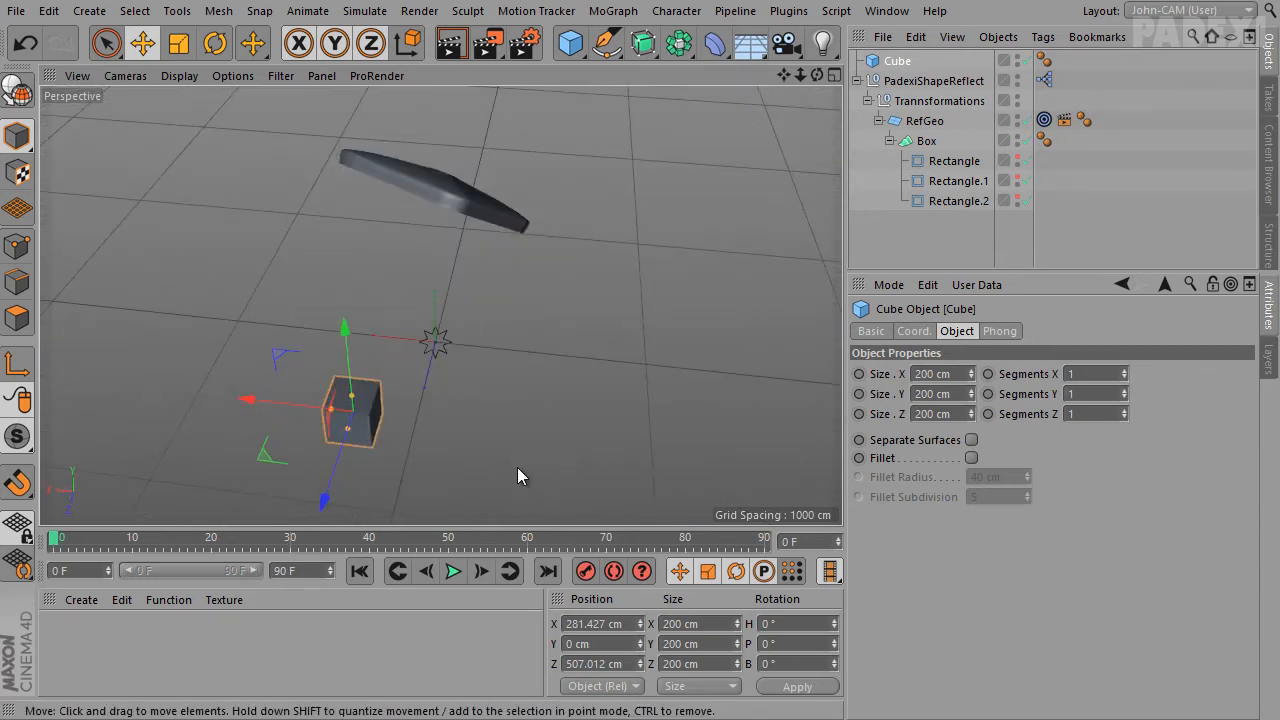
alt+drag(517, 467, 445, 464)
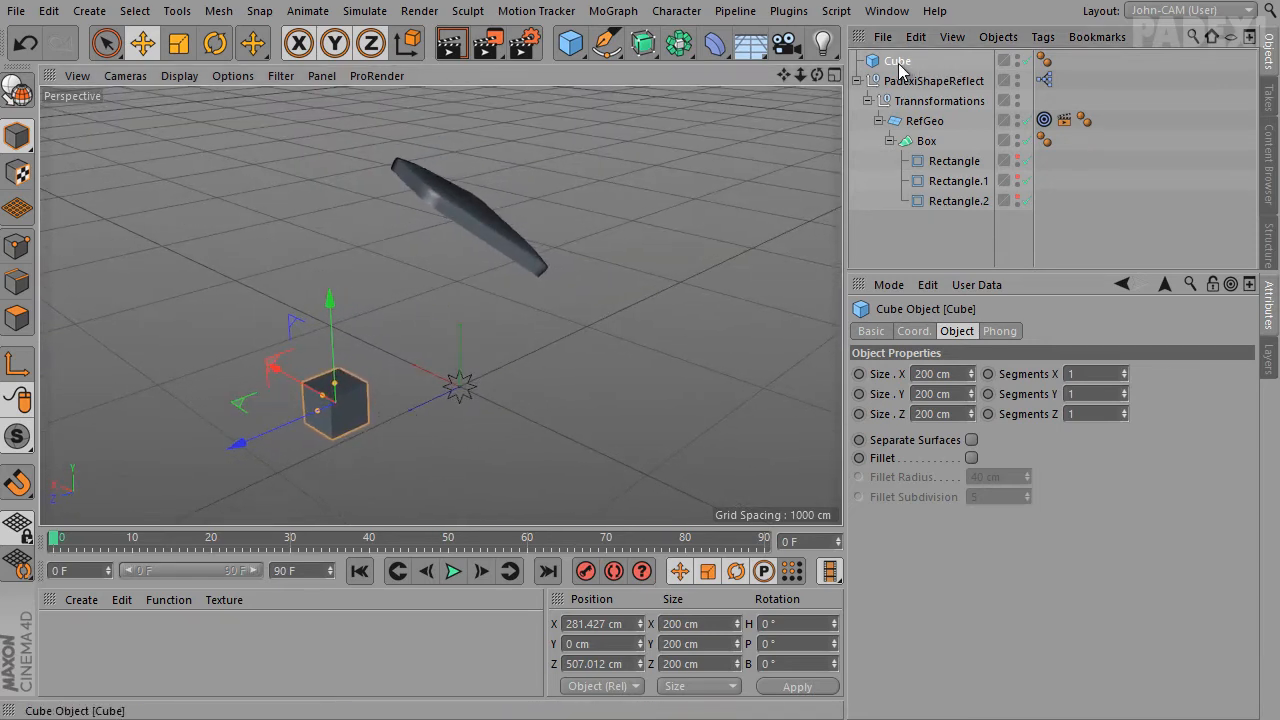
key(Delete)
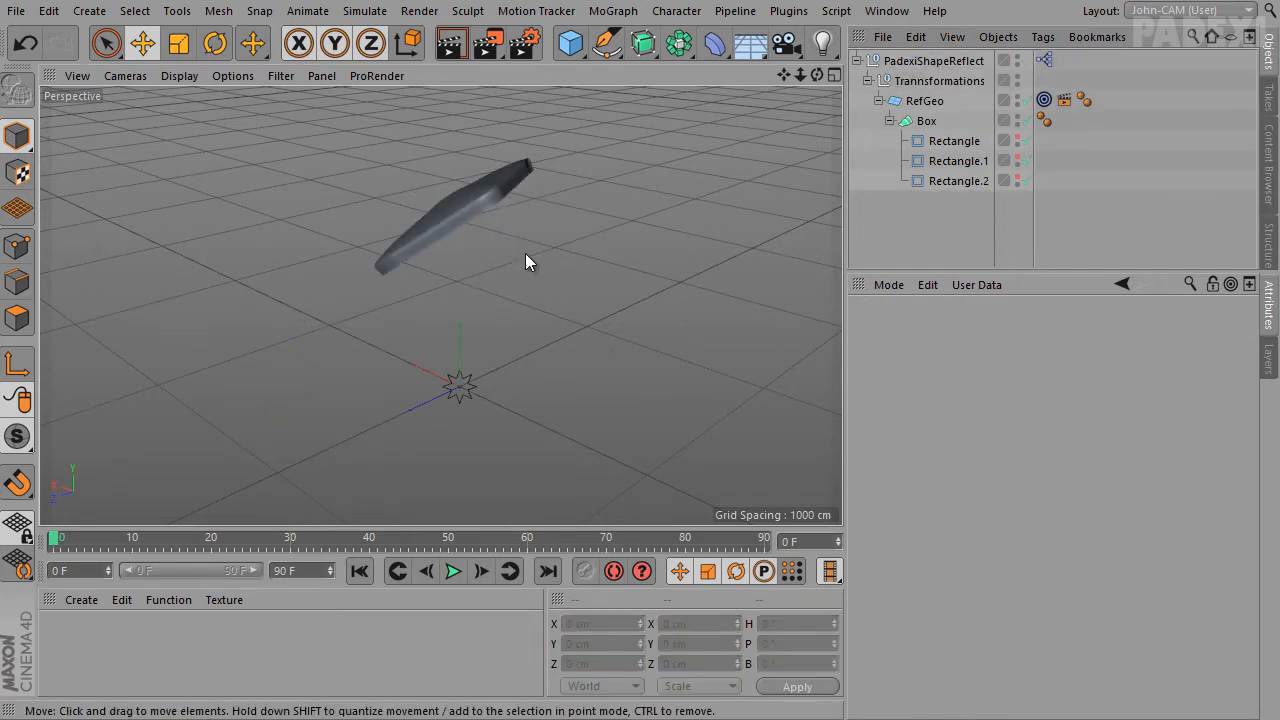
Assign the Trannsformations null as PadexiShapeReflect's Target and test the Rotation control, setting its X value to about 149°
click(933, 60)
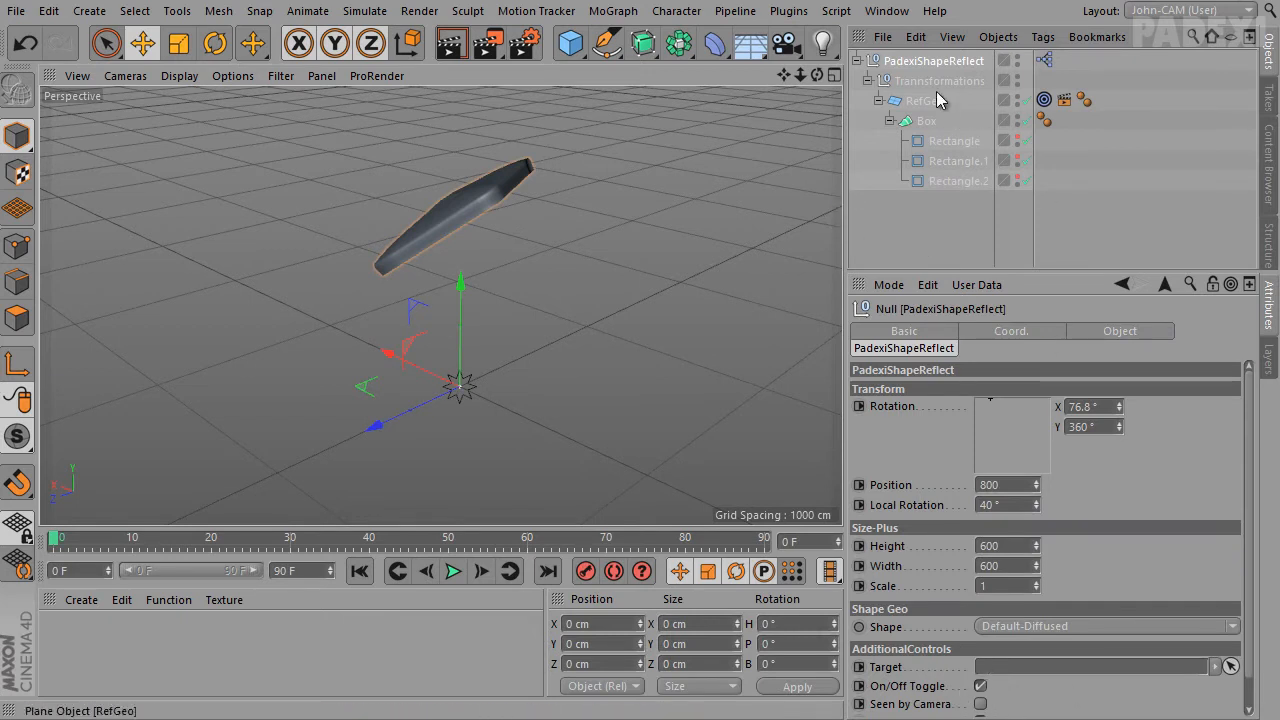
drag(921, 80, 954, 81)
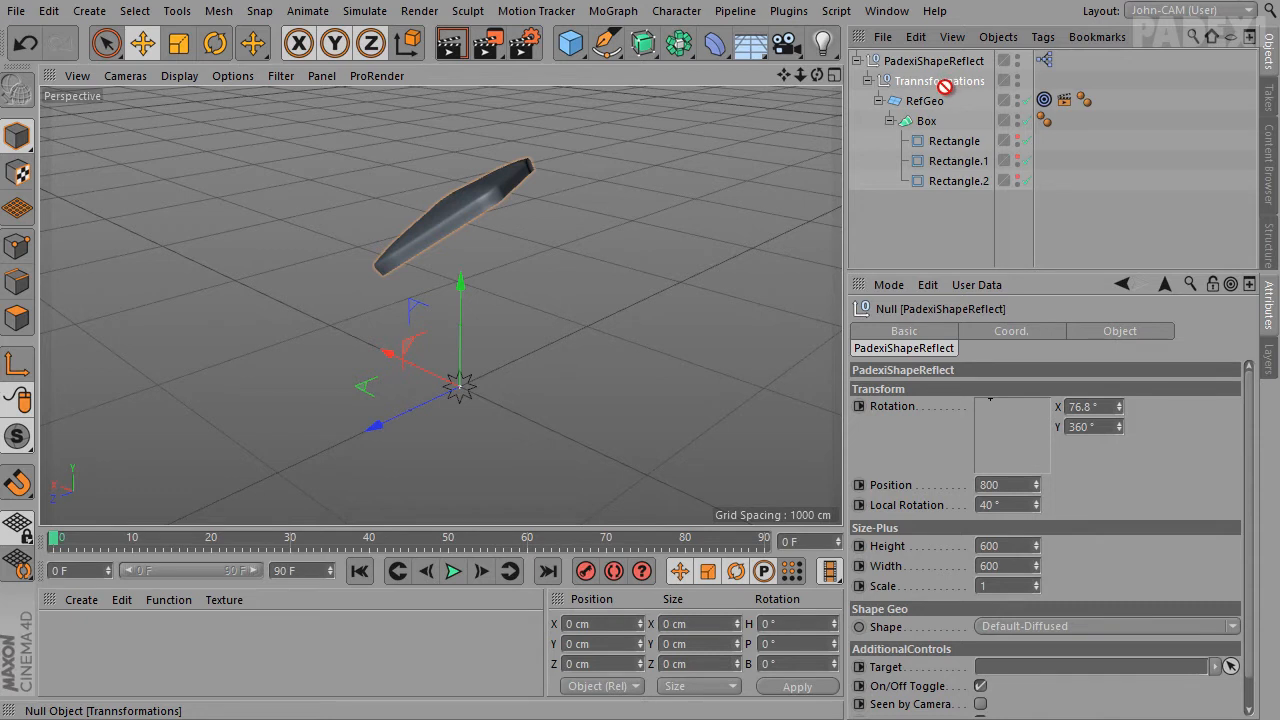
drag(949, 91, 990, 676)
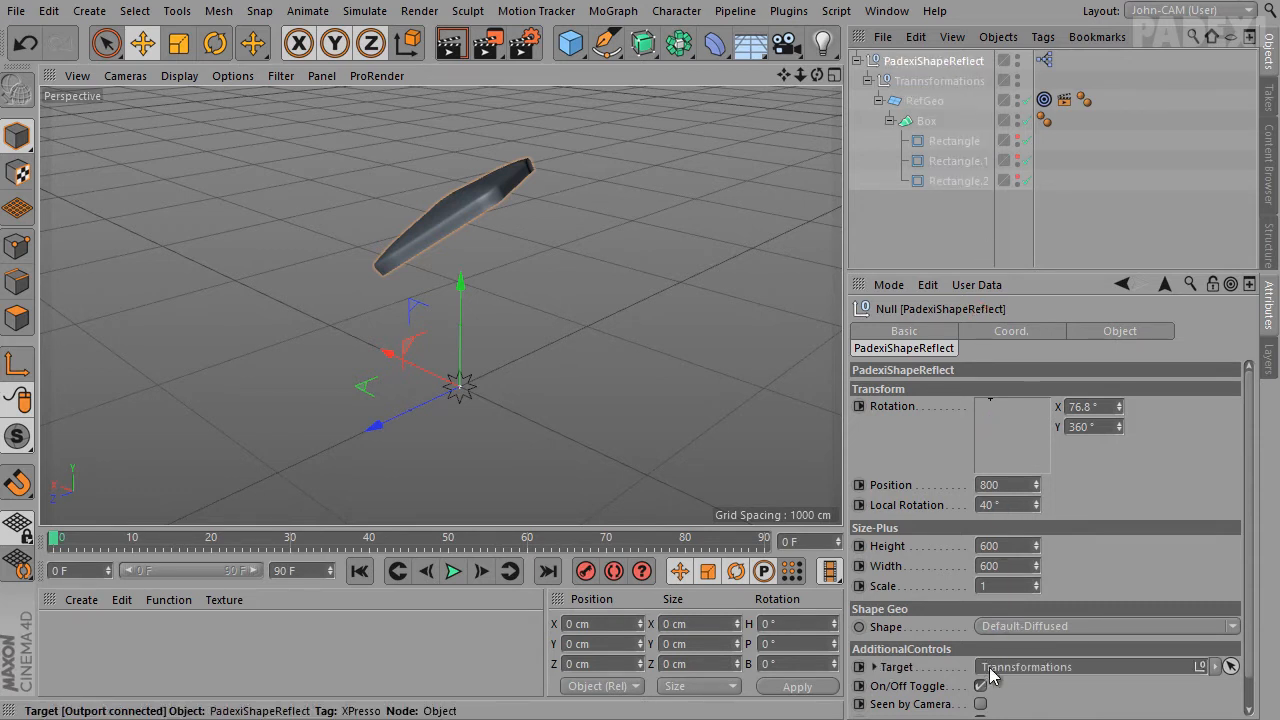
drag(1001, 424, 1006, 396)
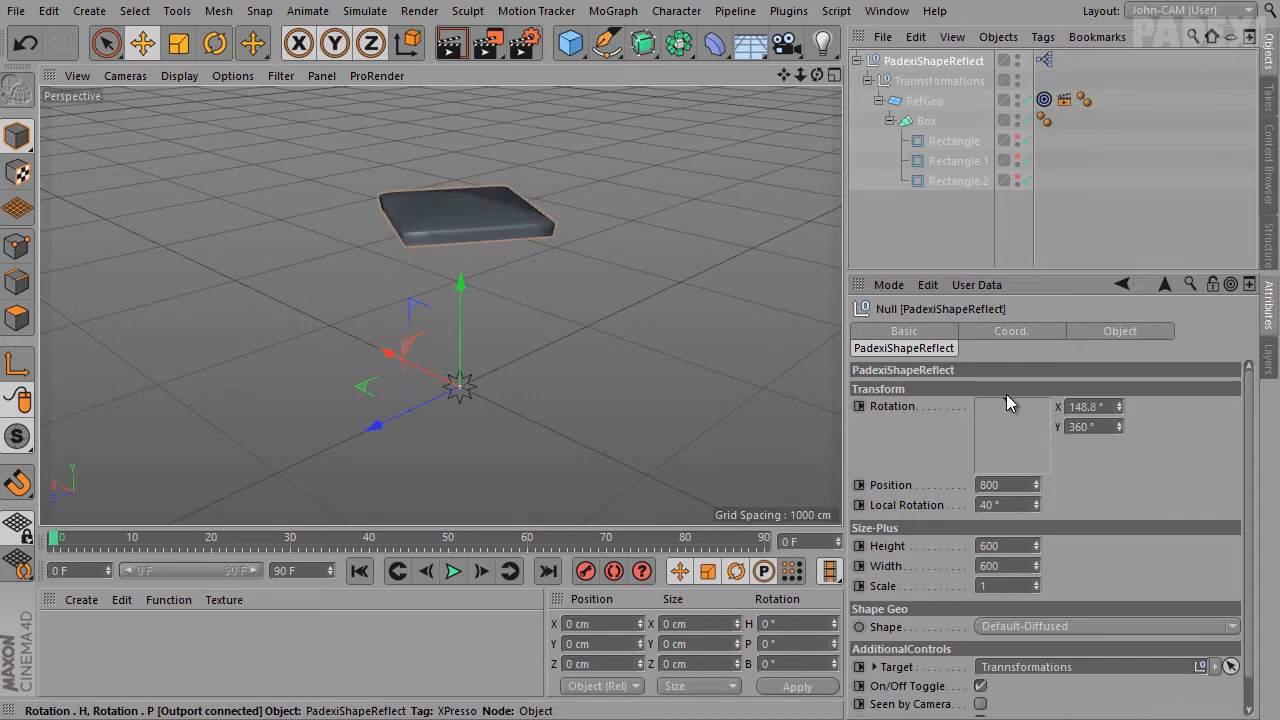
alt+drag(688, 365, 526, 417)
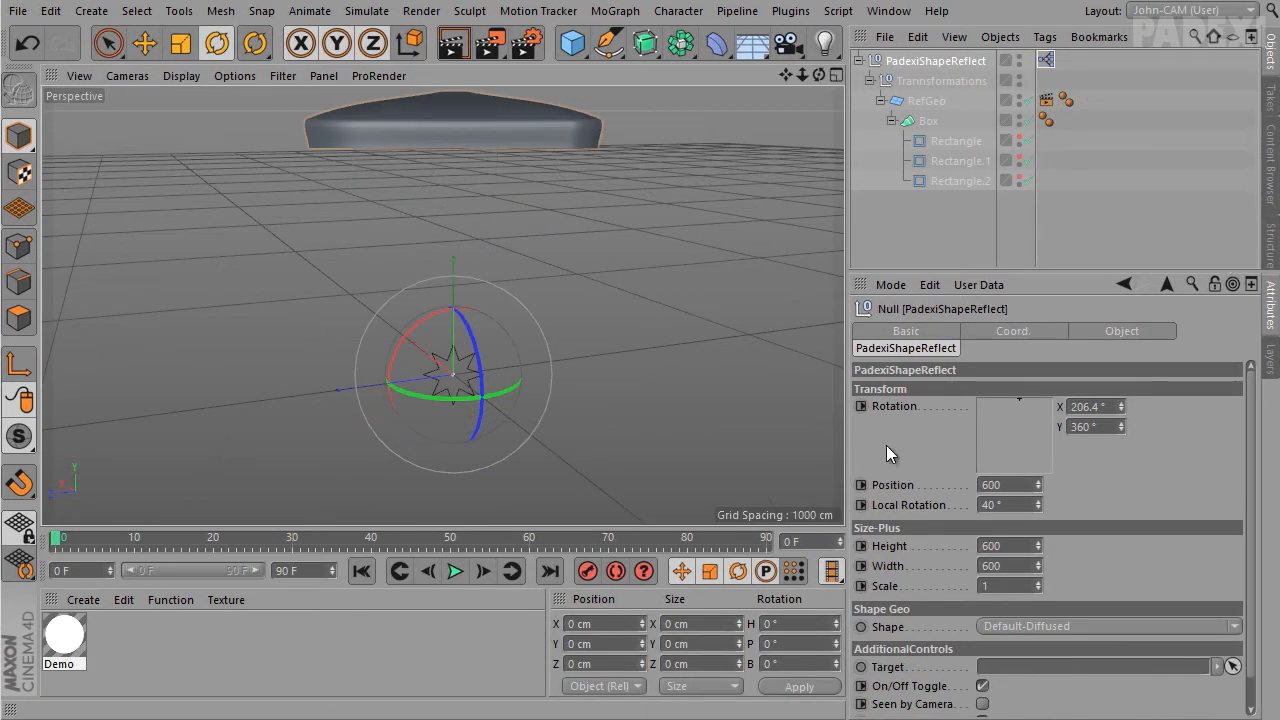
Create a new material named PadexiShapeReflectMat and apply it to the RefGeo plane
double_click(330, 645)
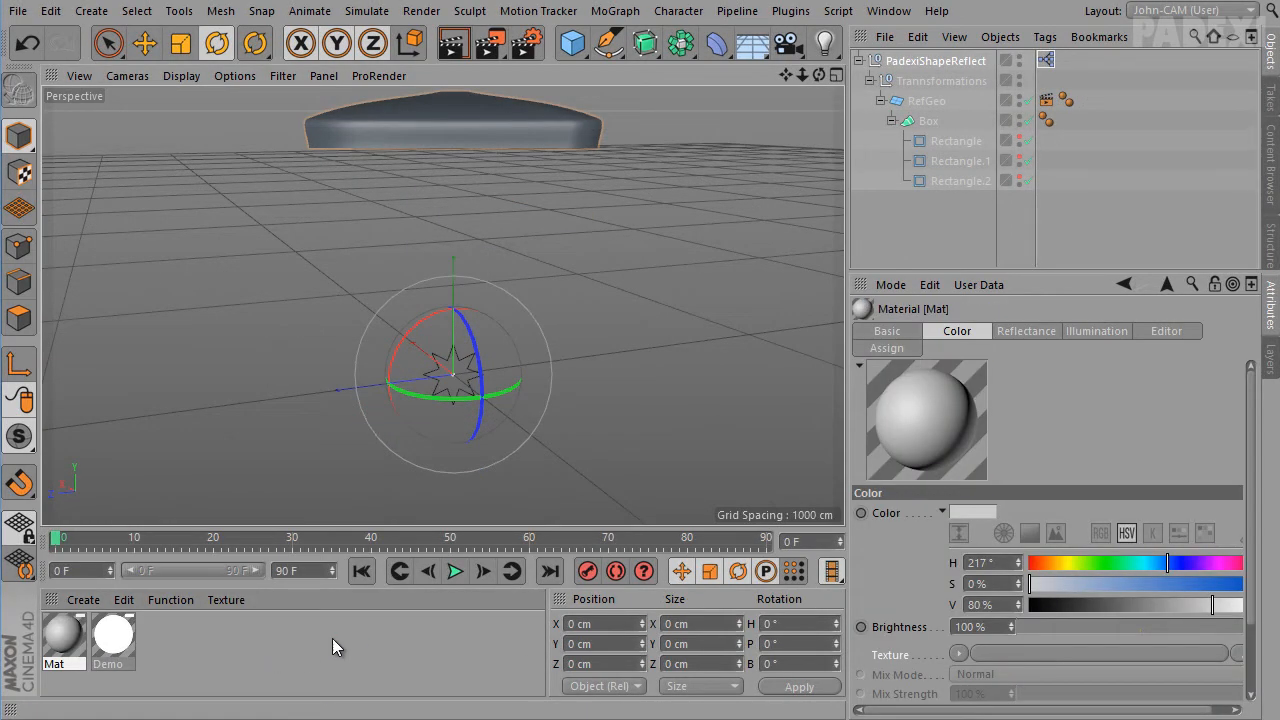
double_click(60, 664)
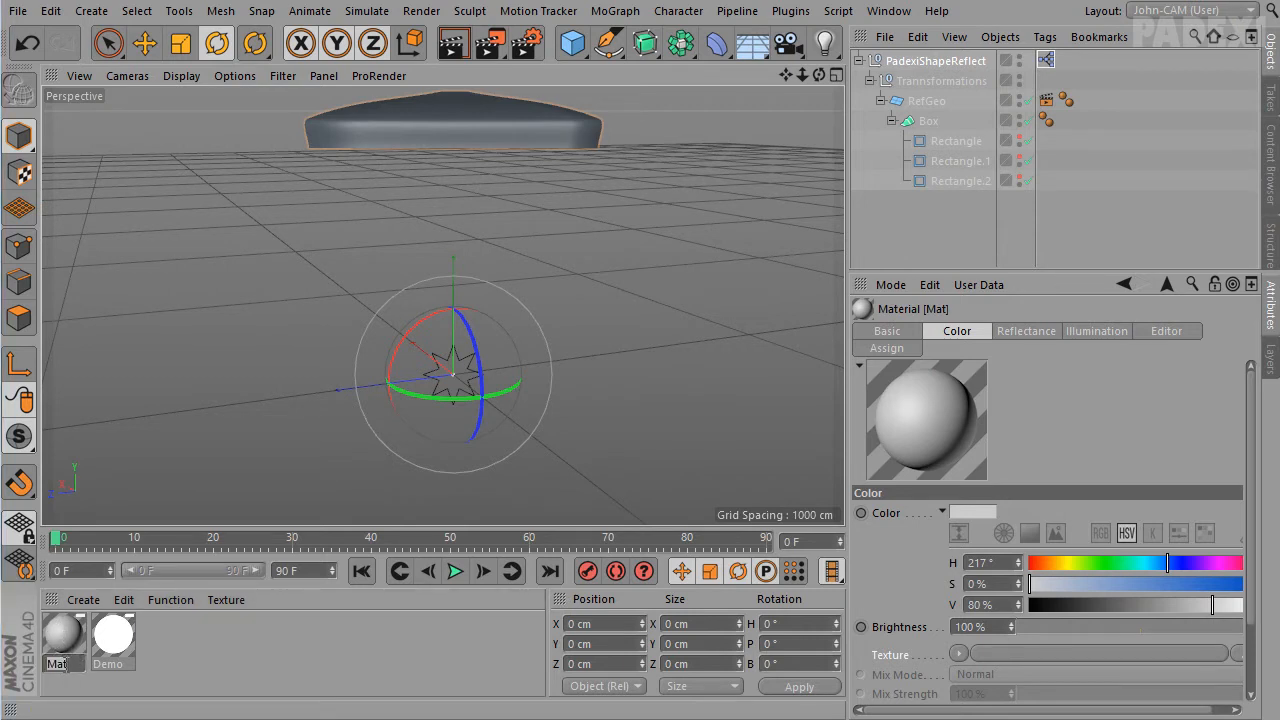
key(Return)
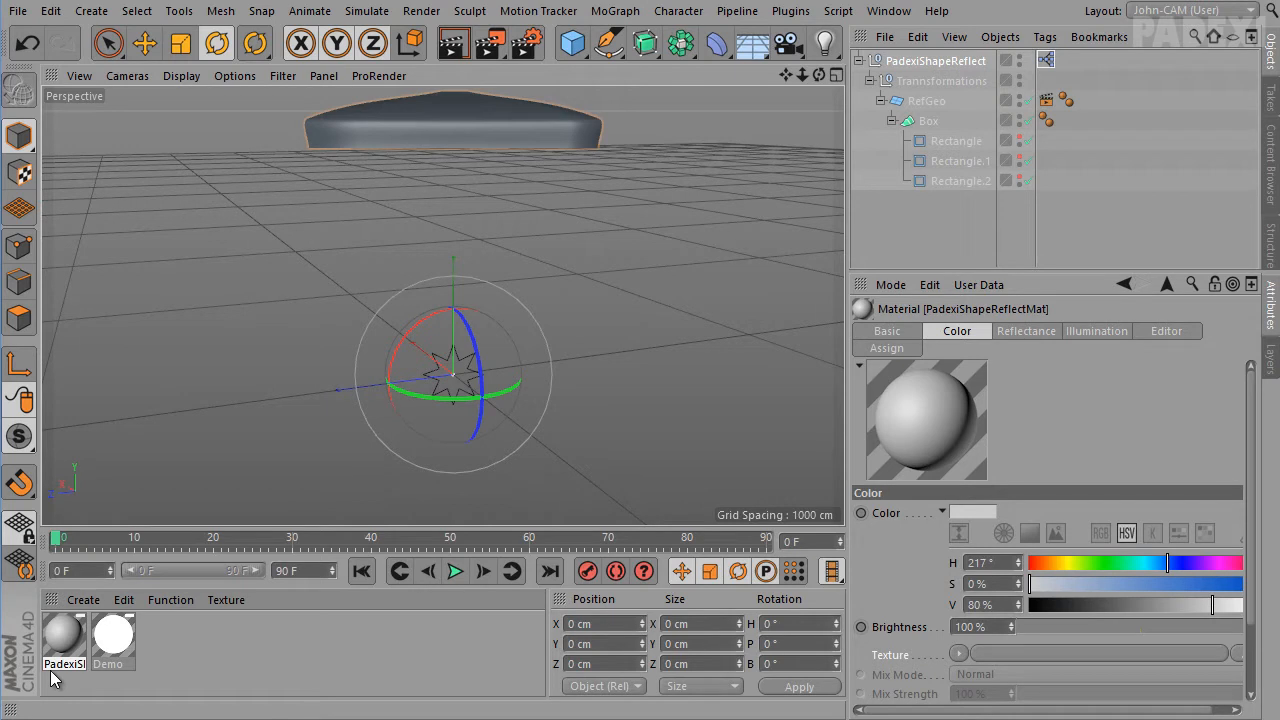
drag(68, 655, 926, 101)
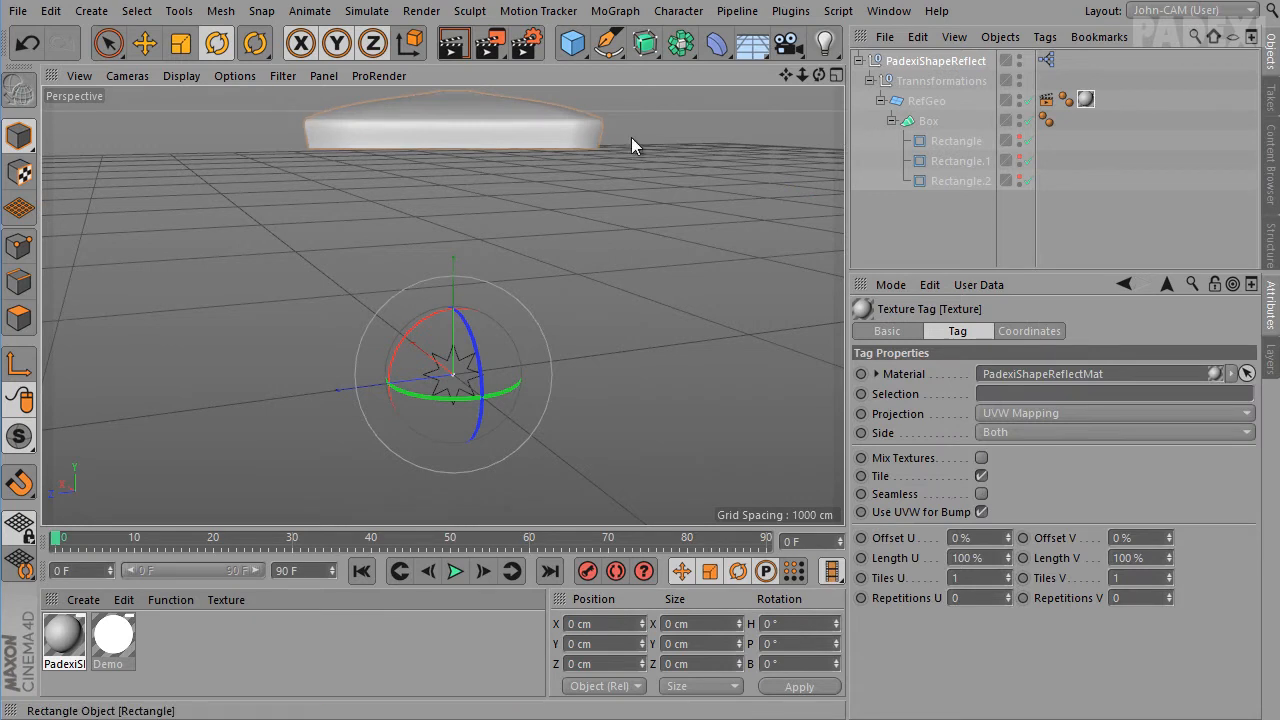
Create a new material named boxMat and apply it to the Box object
double_click(320, 663)
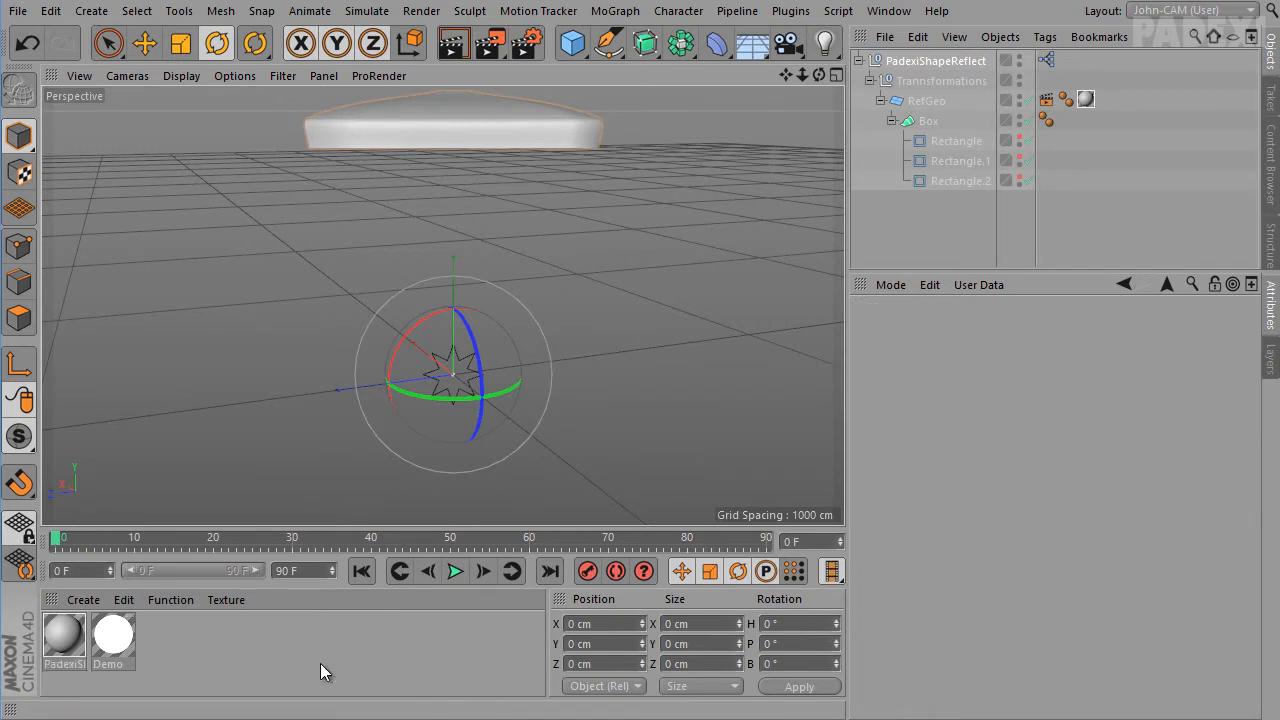
double_click(59, 663)
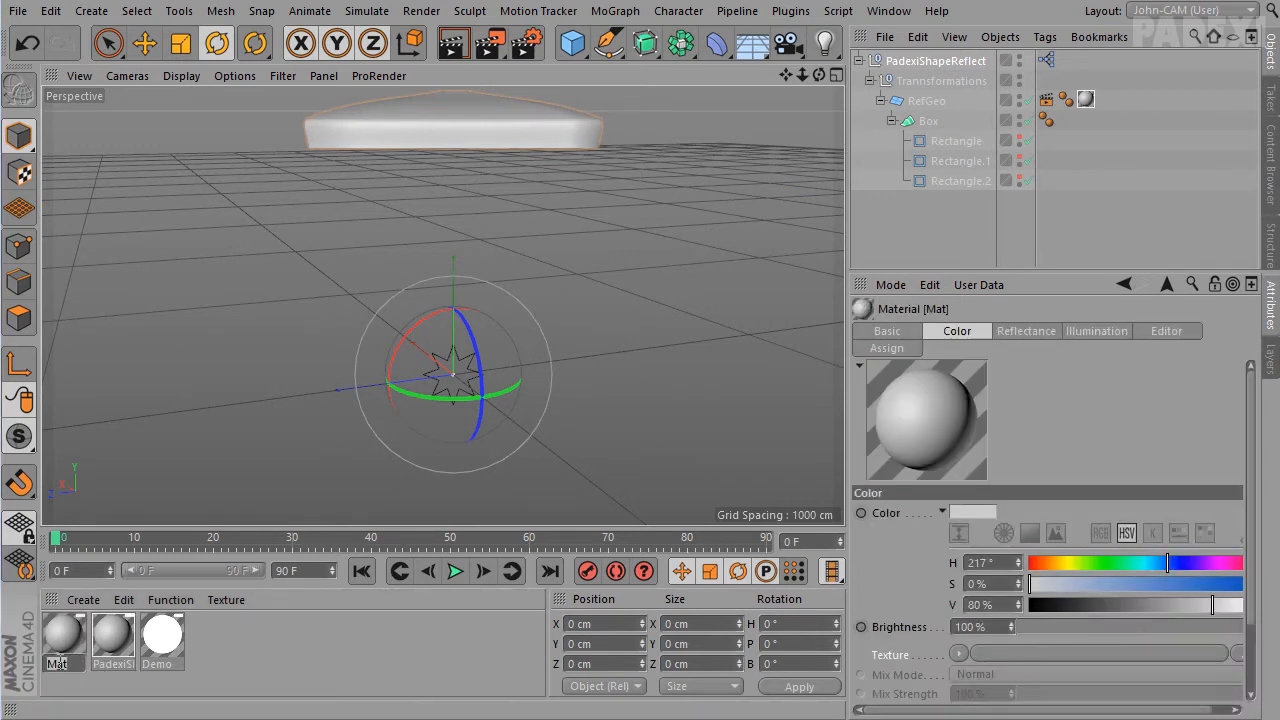
text(boxMat)
key(Return)
drag(63, 635, 940, 122)
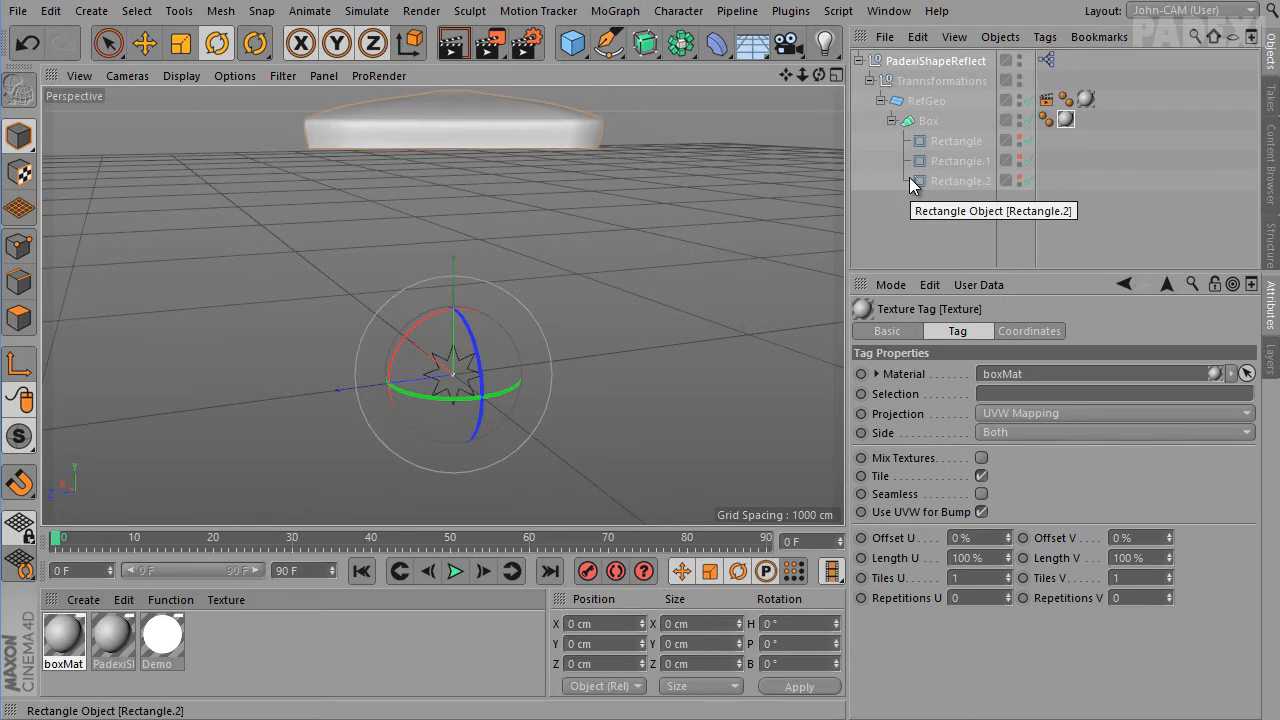
Darken boxMat's color by setting its V value to 21%
double_click(52, 629)
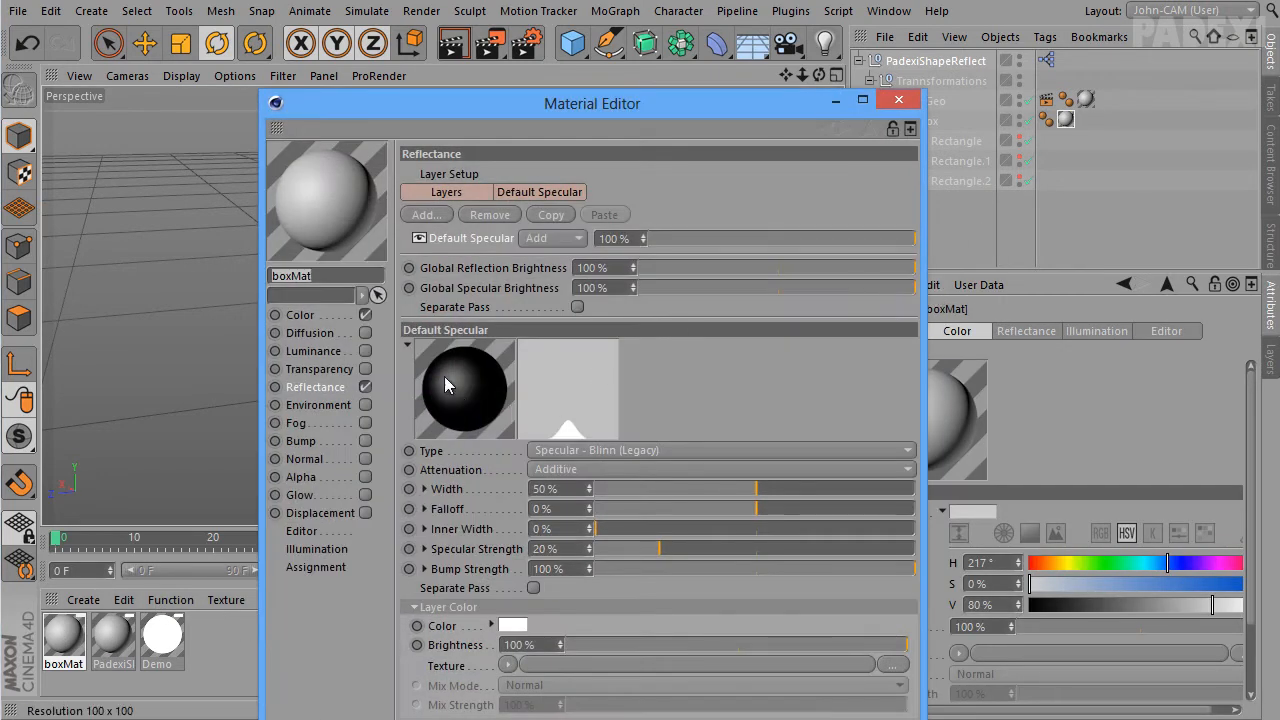
click(300, 316)
click(614, 265)
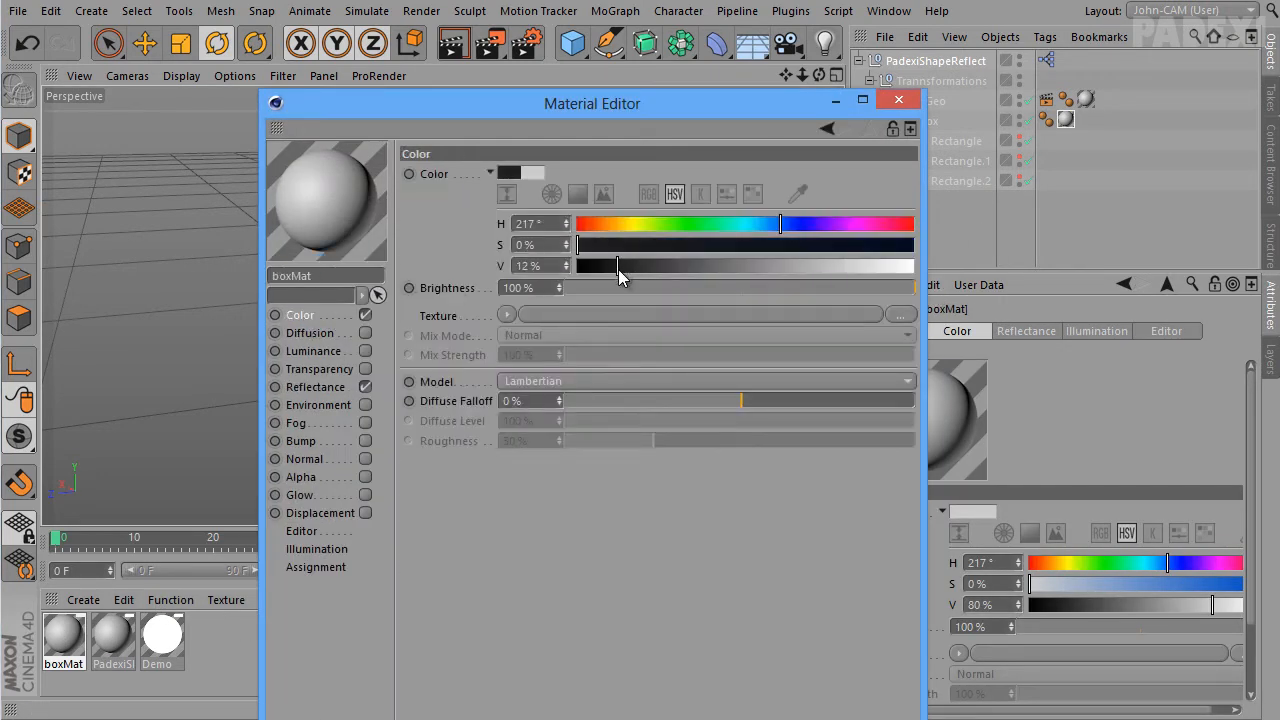
click(647, 266)
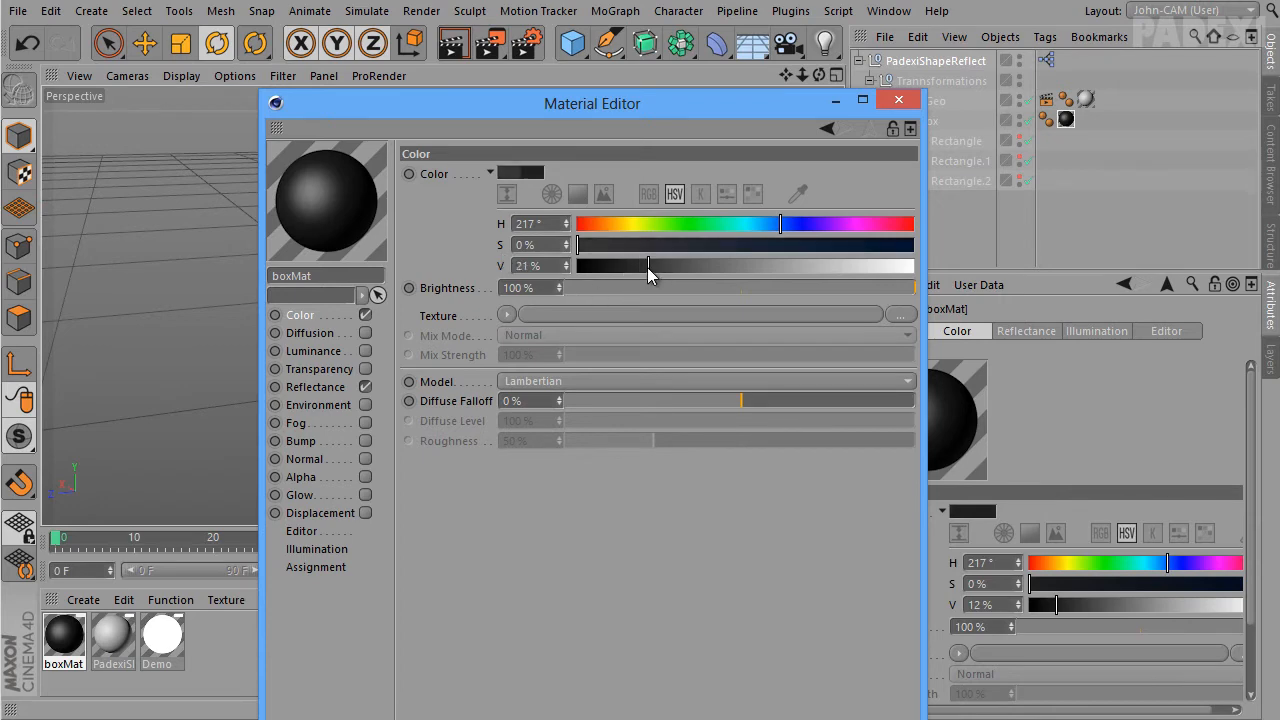
drag(776, 110, 705, 84)
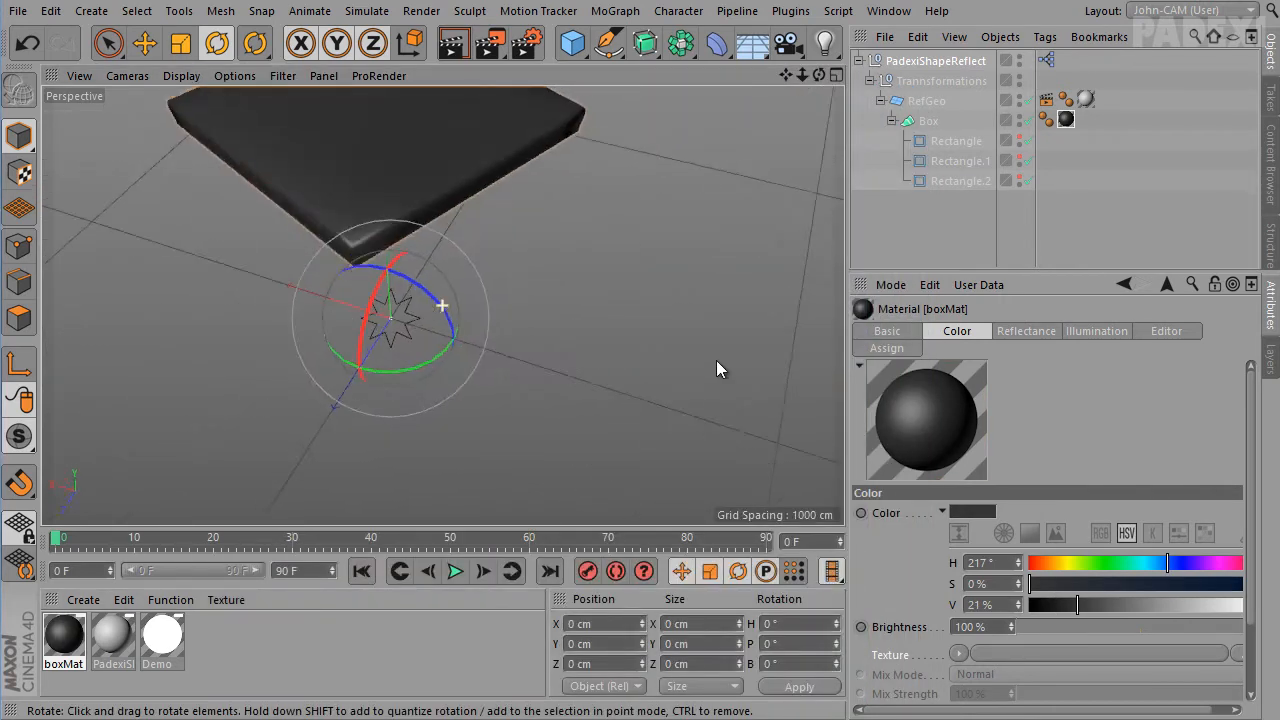
alt+drag(716, 369, 619, 364)
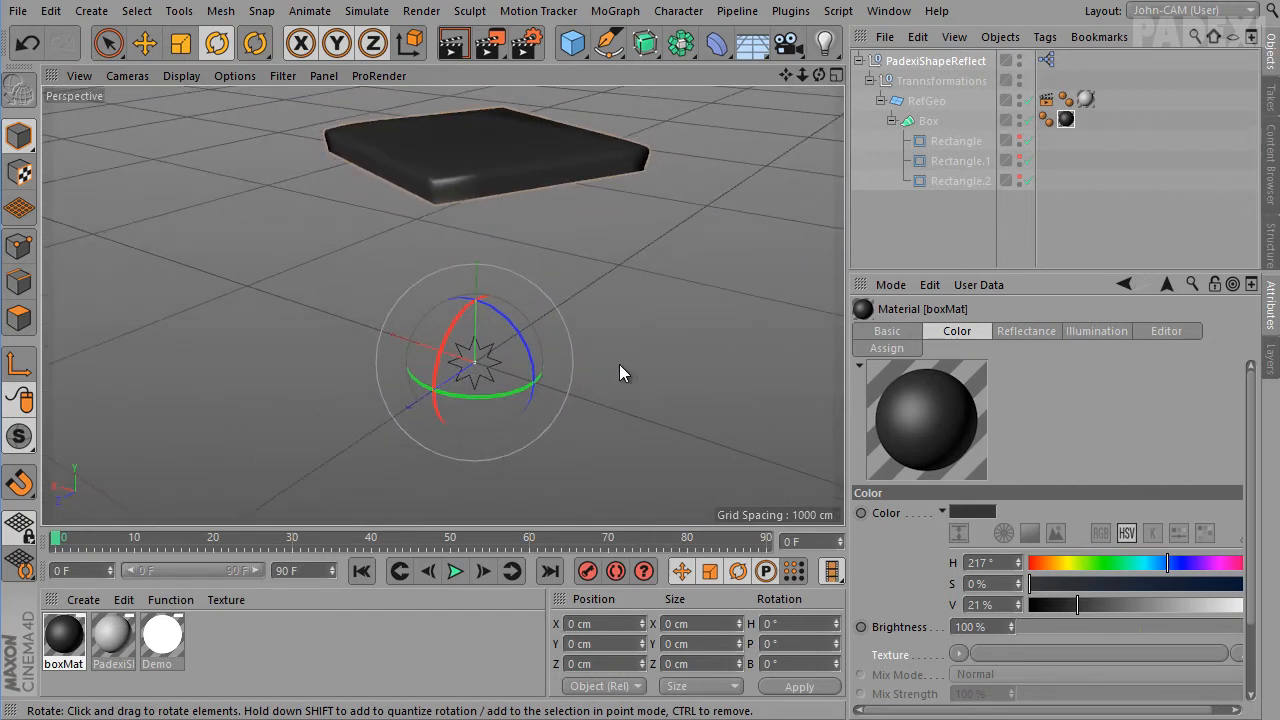
Turn off the Color channel and turn on the Luminance channel in PadexiShapeReflectMat
double_click(162, 635)
click(898, 100)
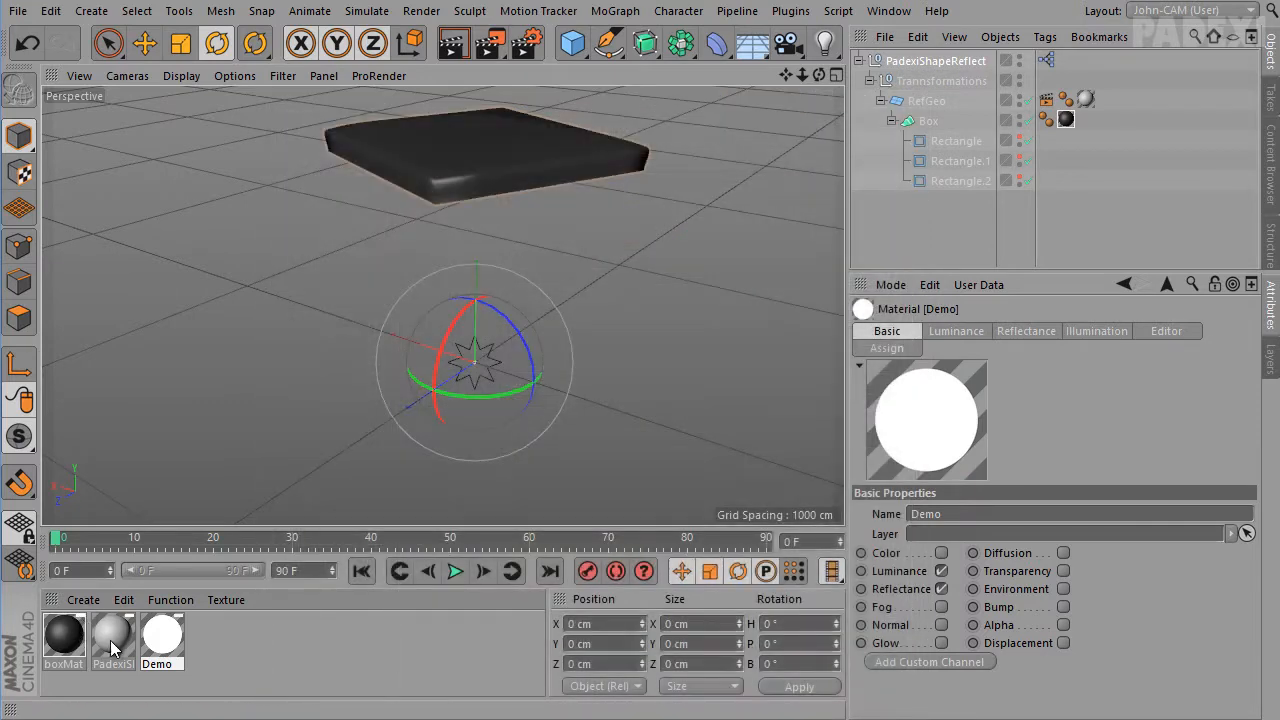
double_click(111, 637)
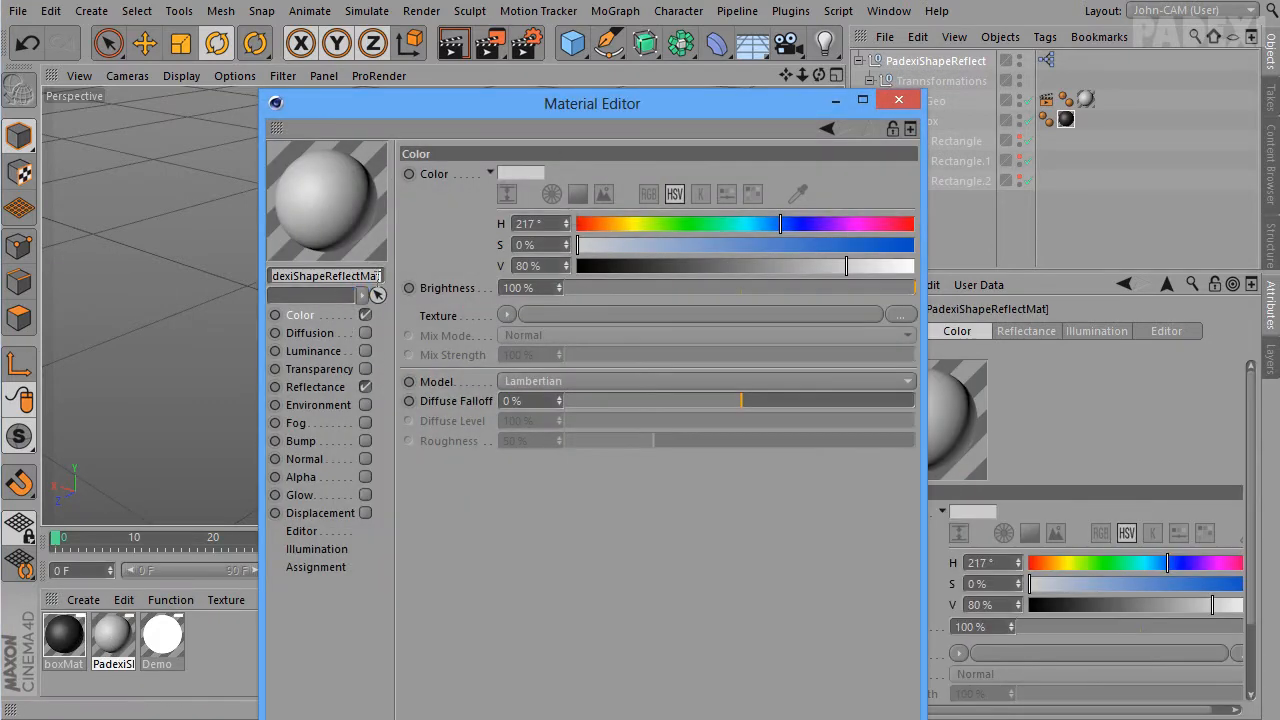
drag(594, 113, 561, 21)
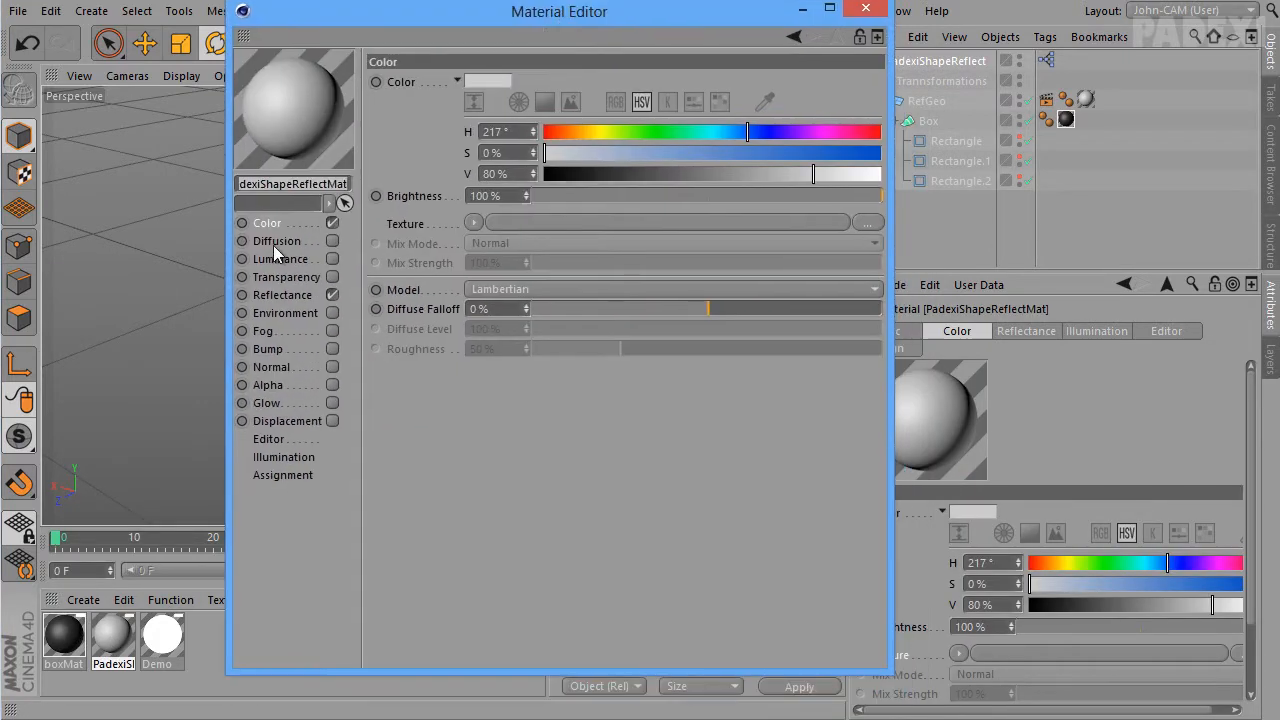
click(332, 223)
click(309, 258)
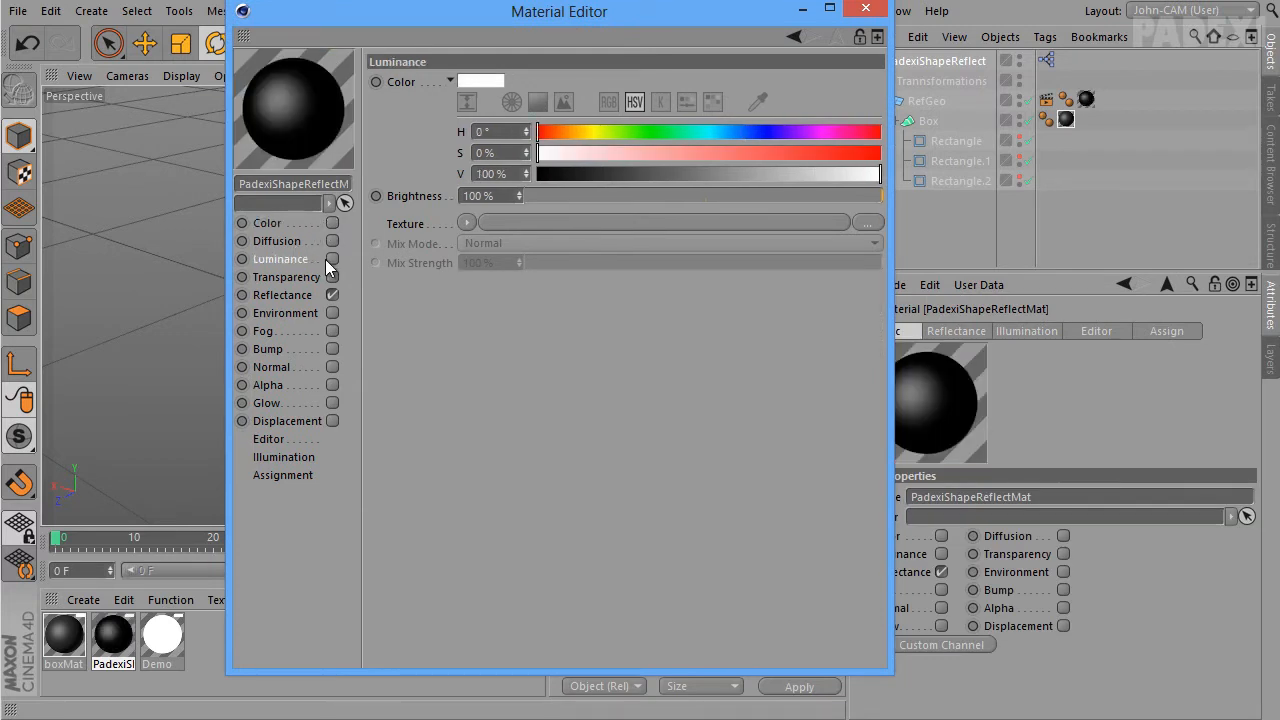
click(333, 259)
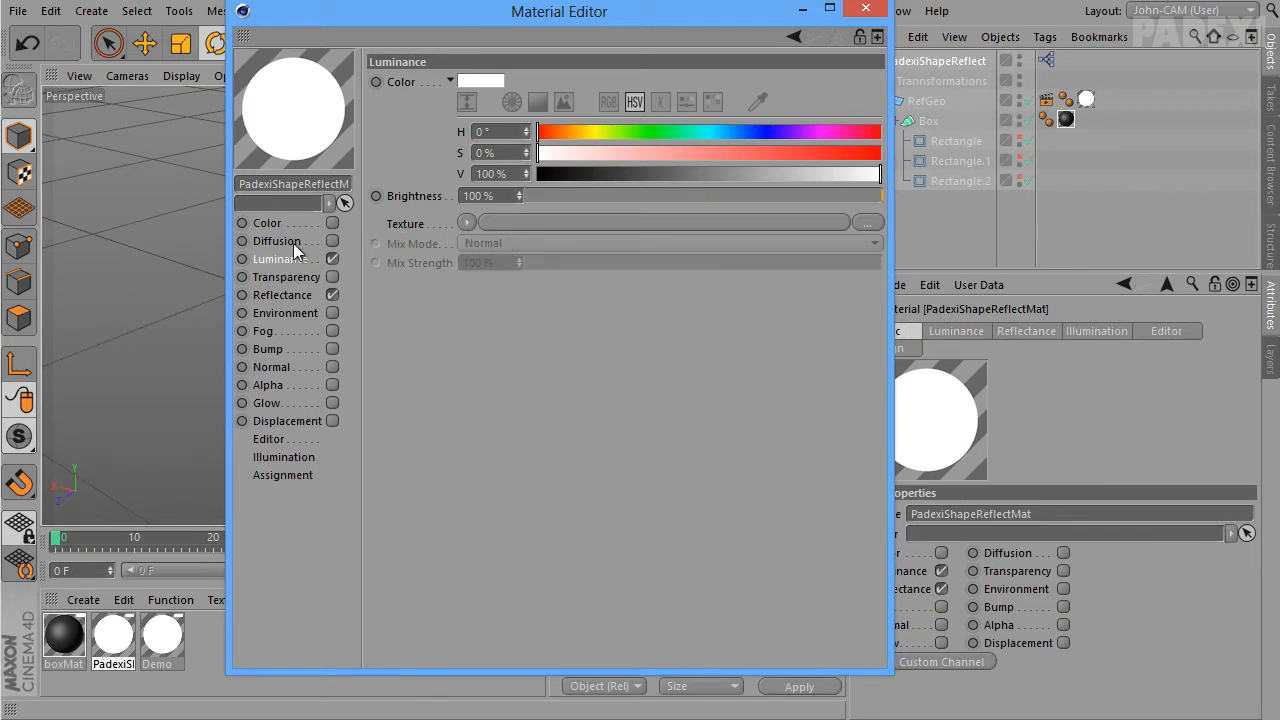
Load a Layer shader as the Luminance texture and add a Gradient shader inside it
click(468, 223)
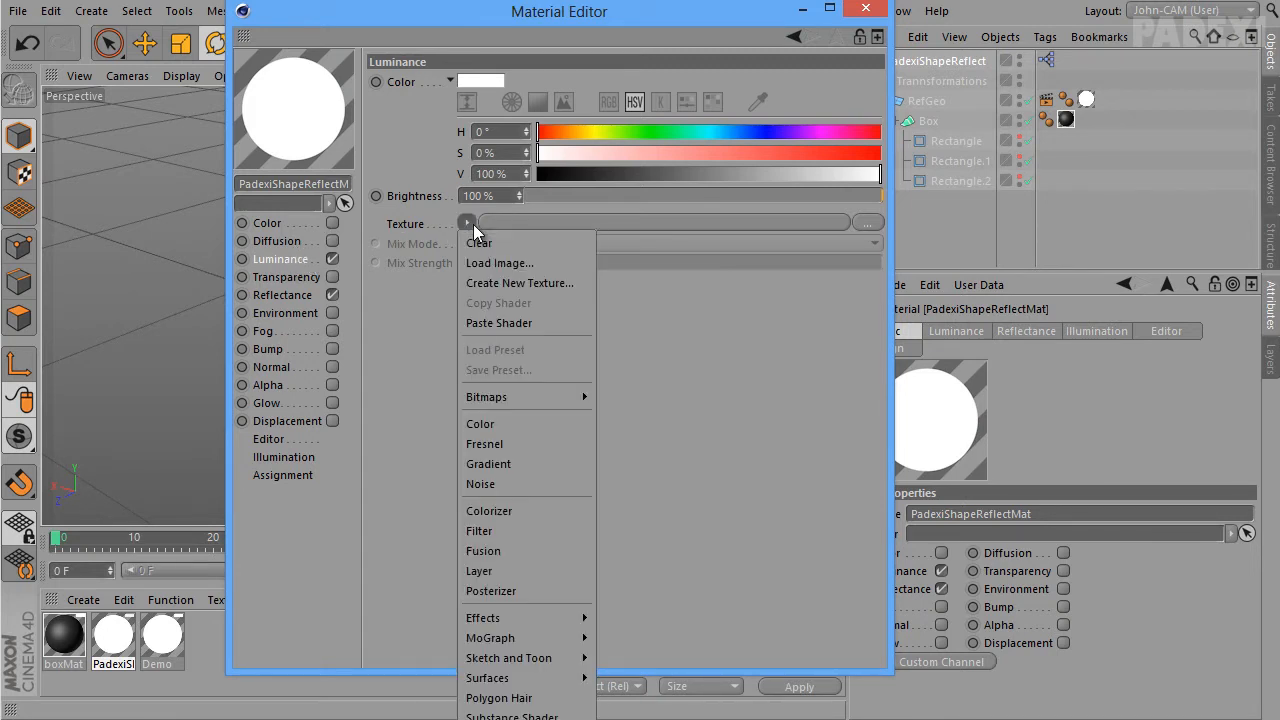
click(501, 570)
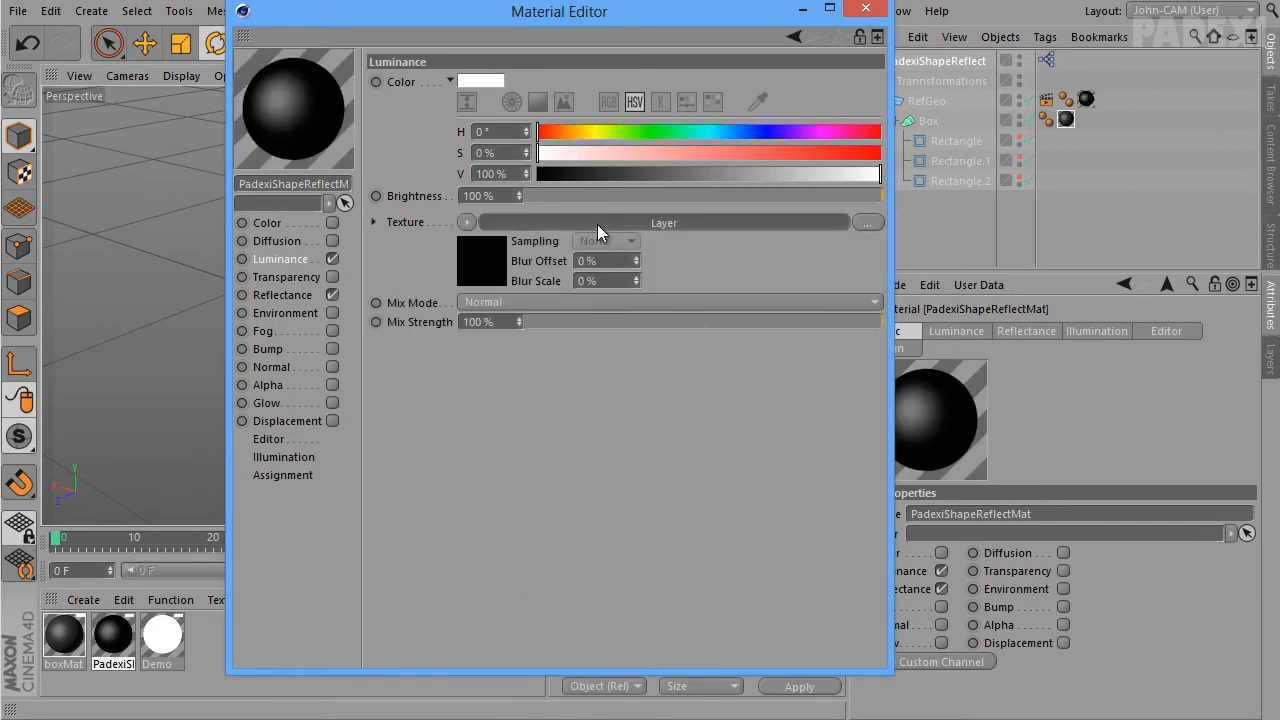
click(597, 223)
click(454, 242)
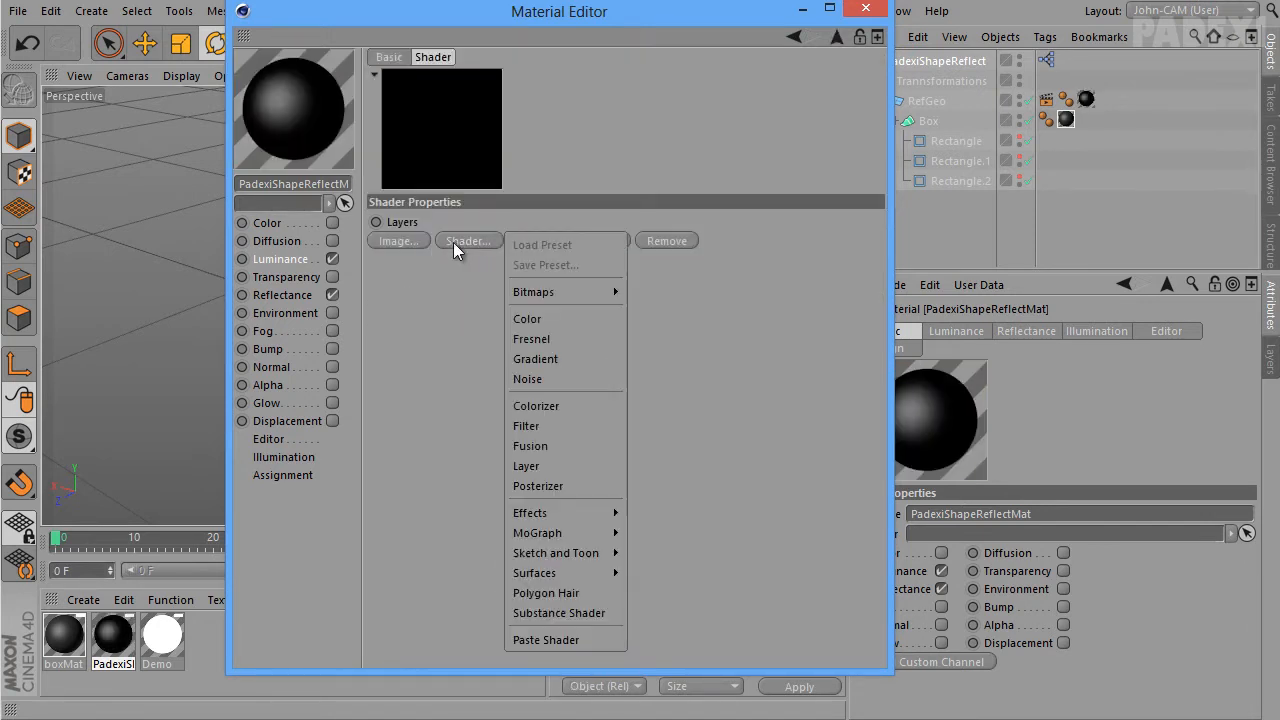
click(552, 360)
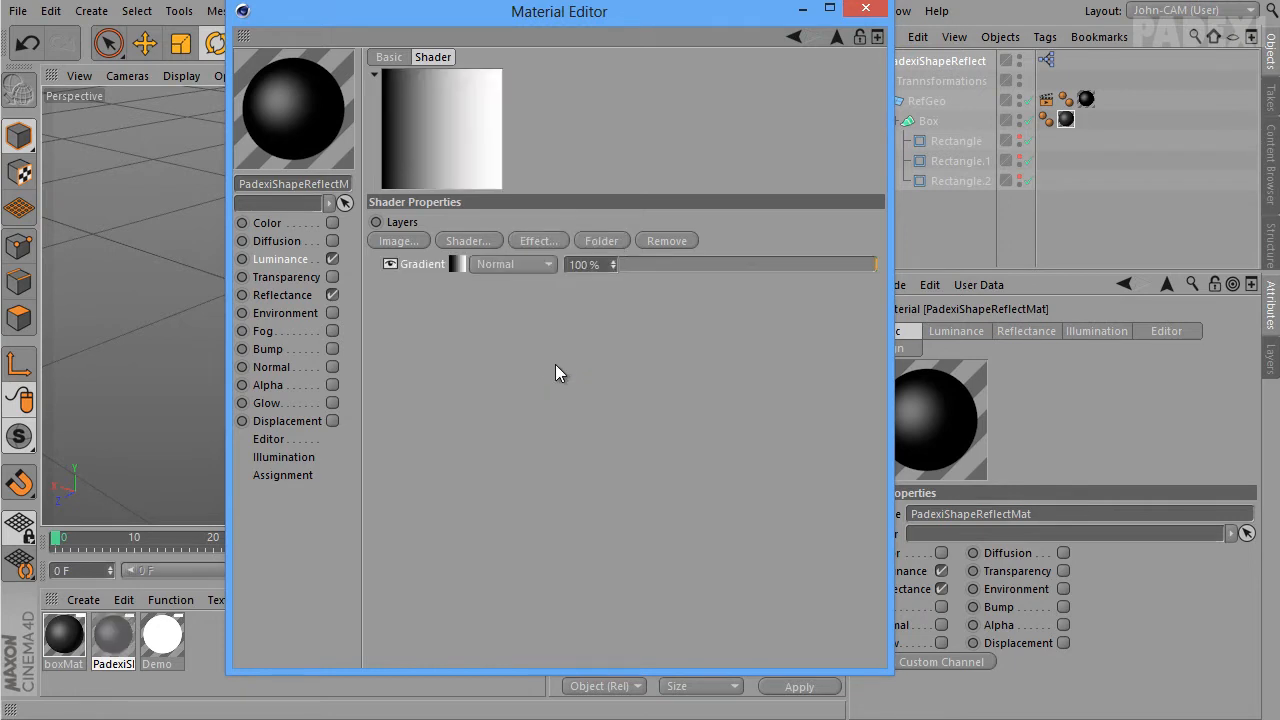
Change the Gradient shader's black knot to white, making the whole gradient white
click(459, 264)
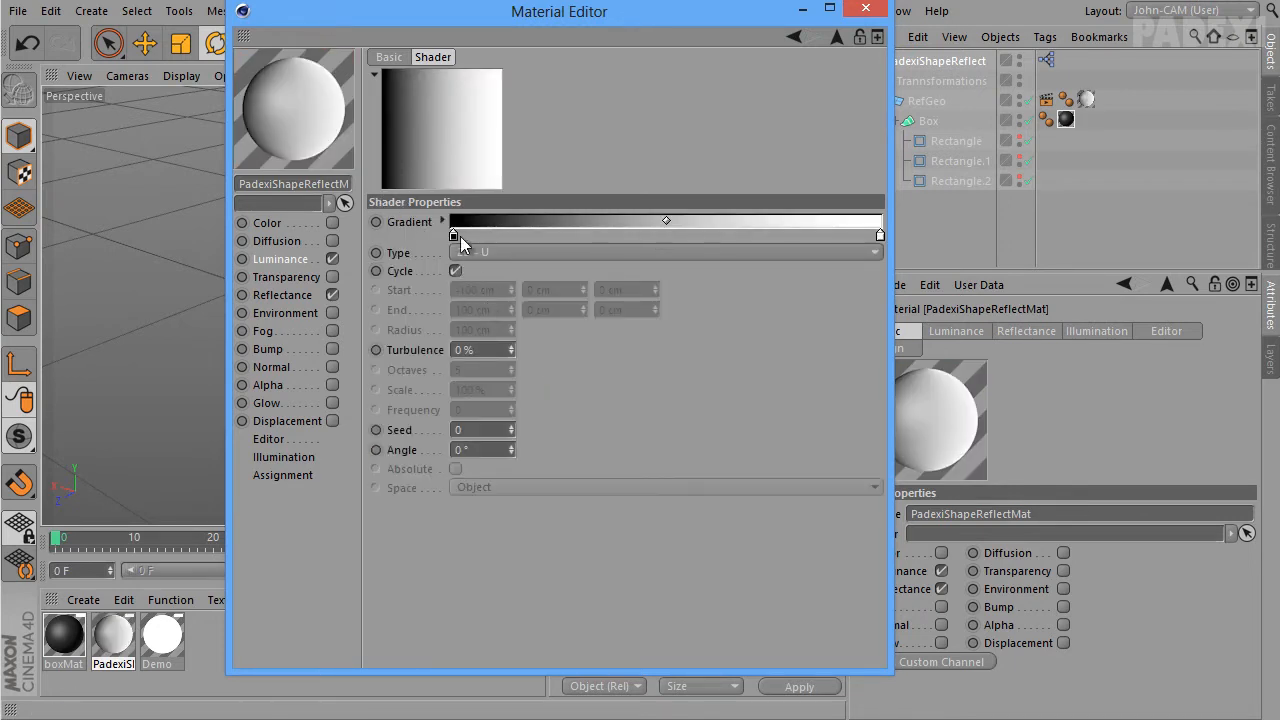
click(454, 236)
double_click(454, 236)
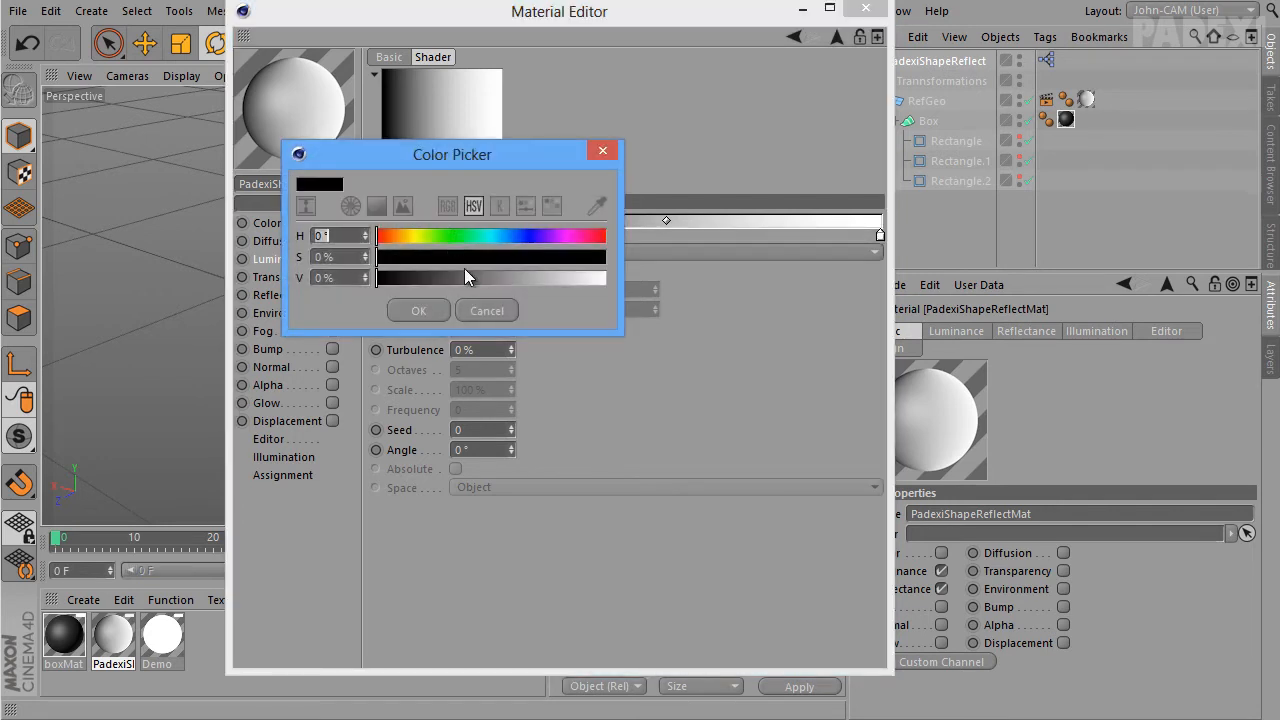
drag(466, 277, 605, 277)
click(422, 312)
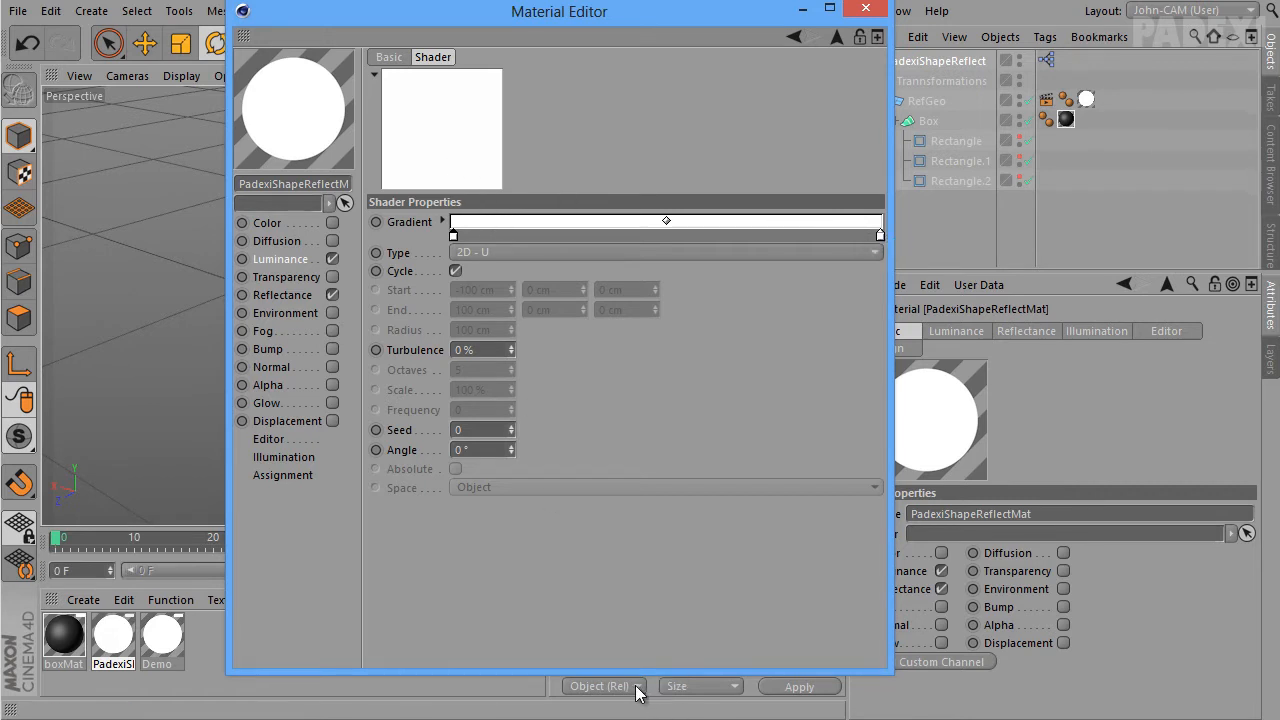
Rename the Gradient layer in the Layer shader as Default and close the material
click(836, 37)
double_click(424, 265)
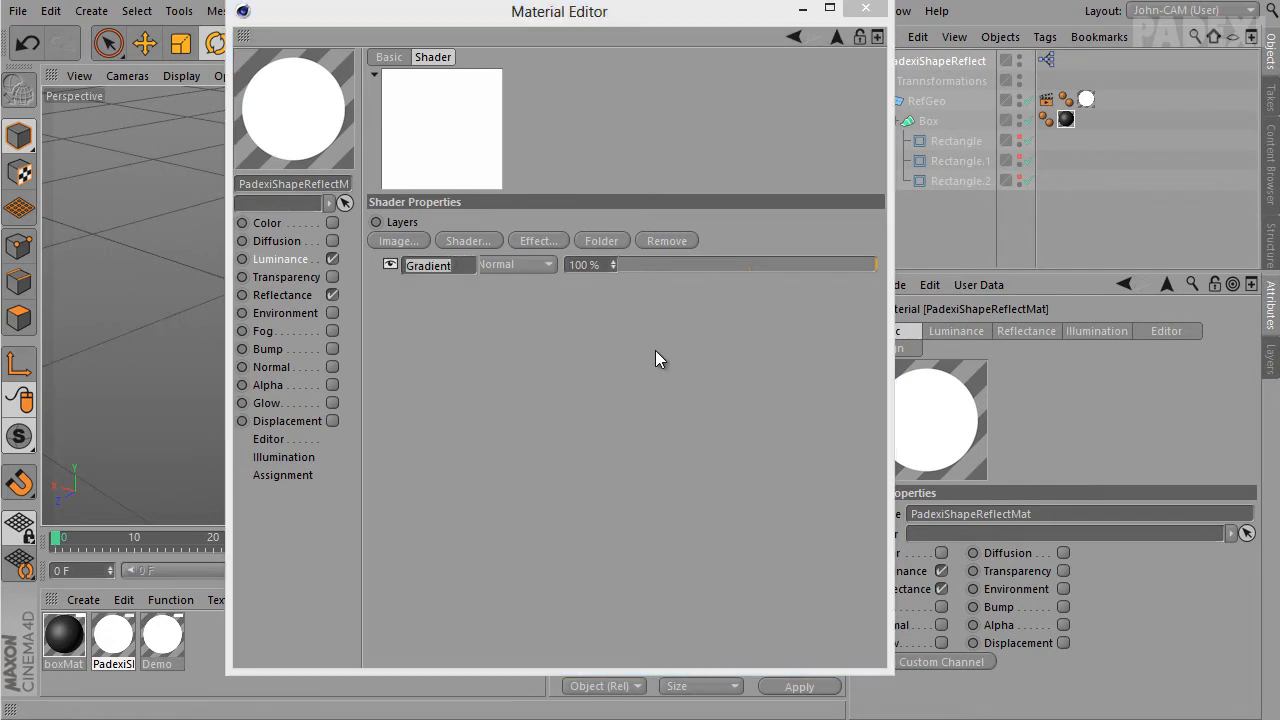
text(Default)
key(Return)
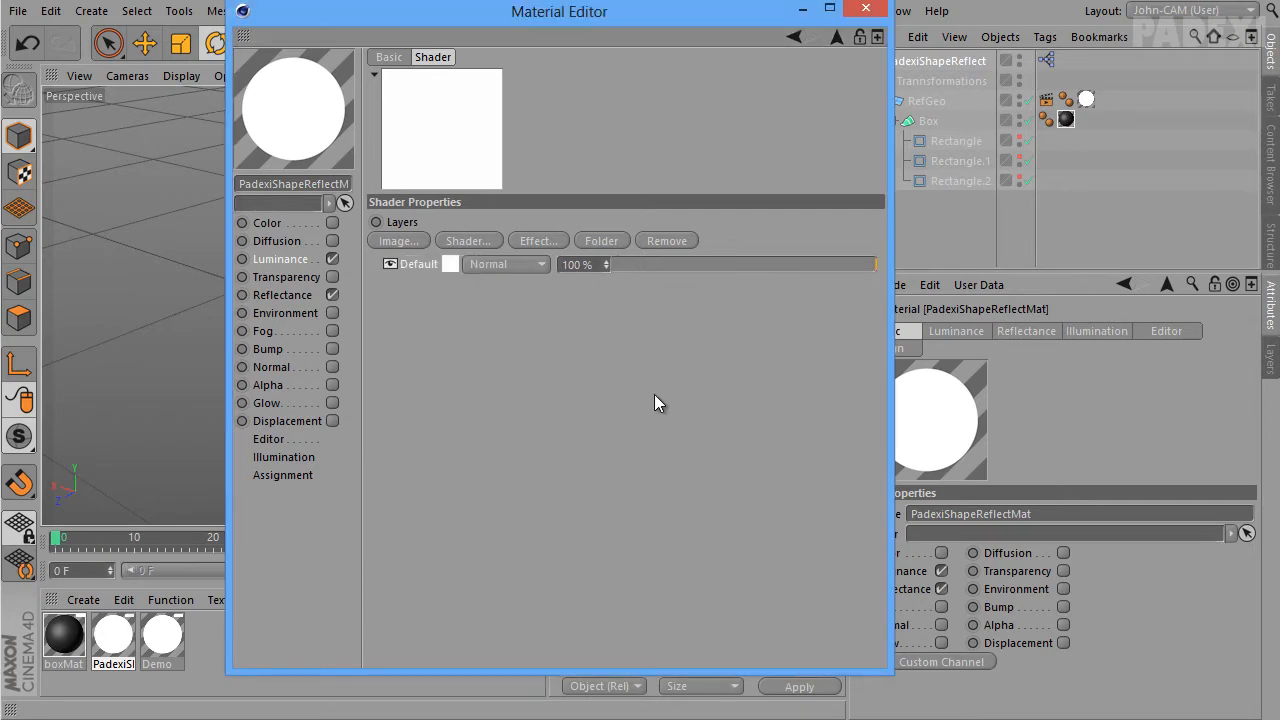
click(860, 10)
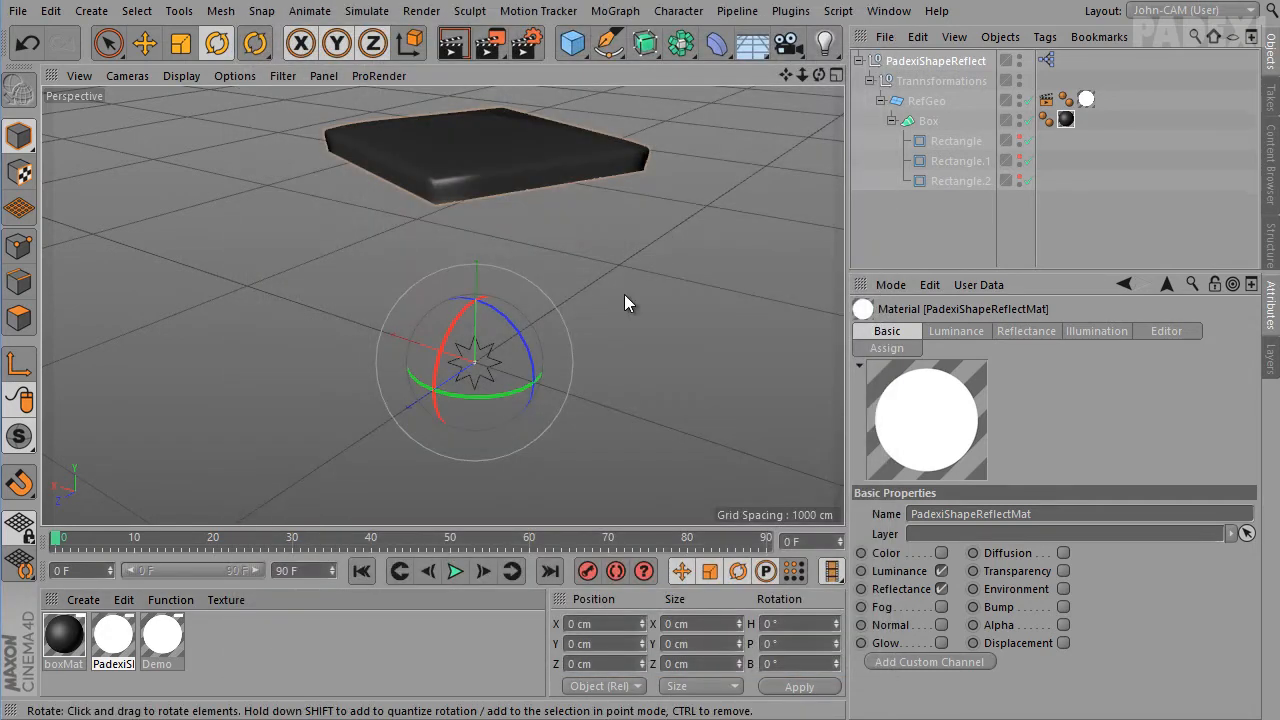
Add a Sphere to the scene and scale it uniformly to about 407 cm in diameter
alt+drag(440, 303, 561, 378)
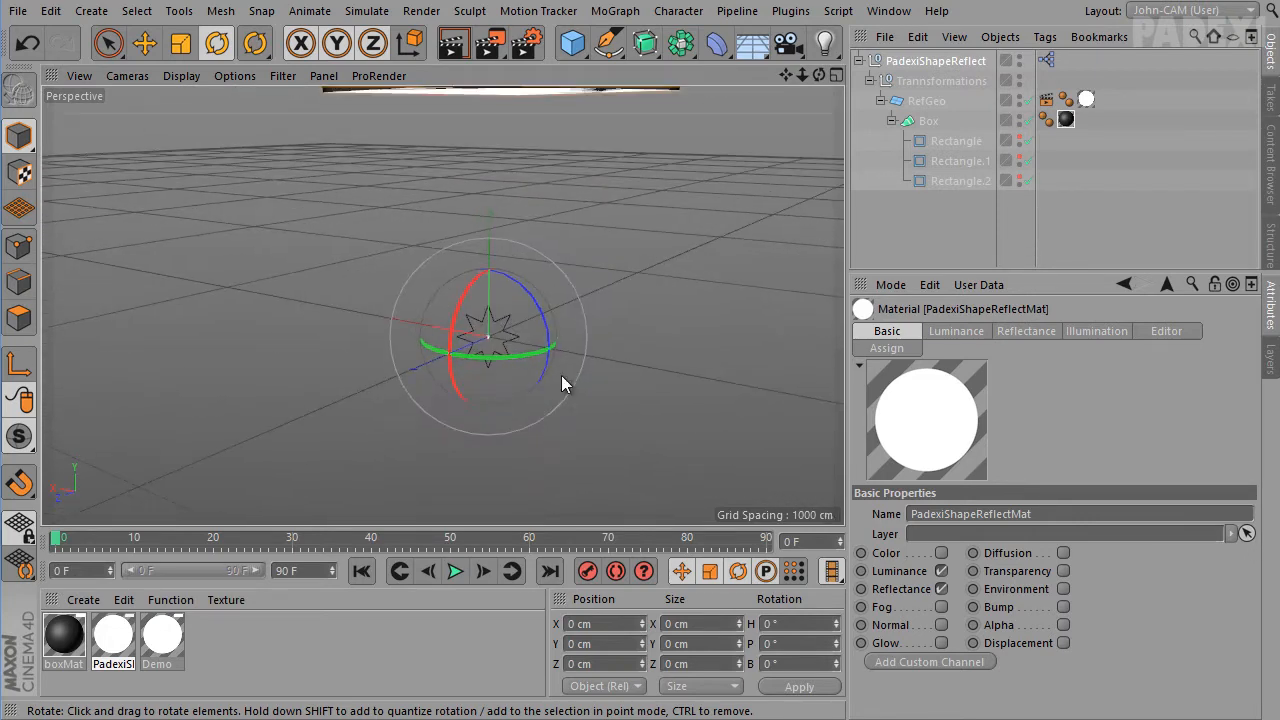
drag(573, 40, 953, 118)
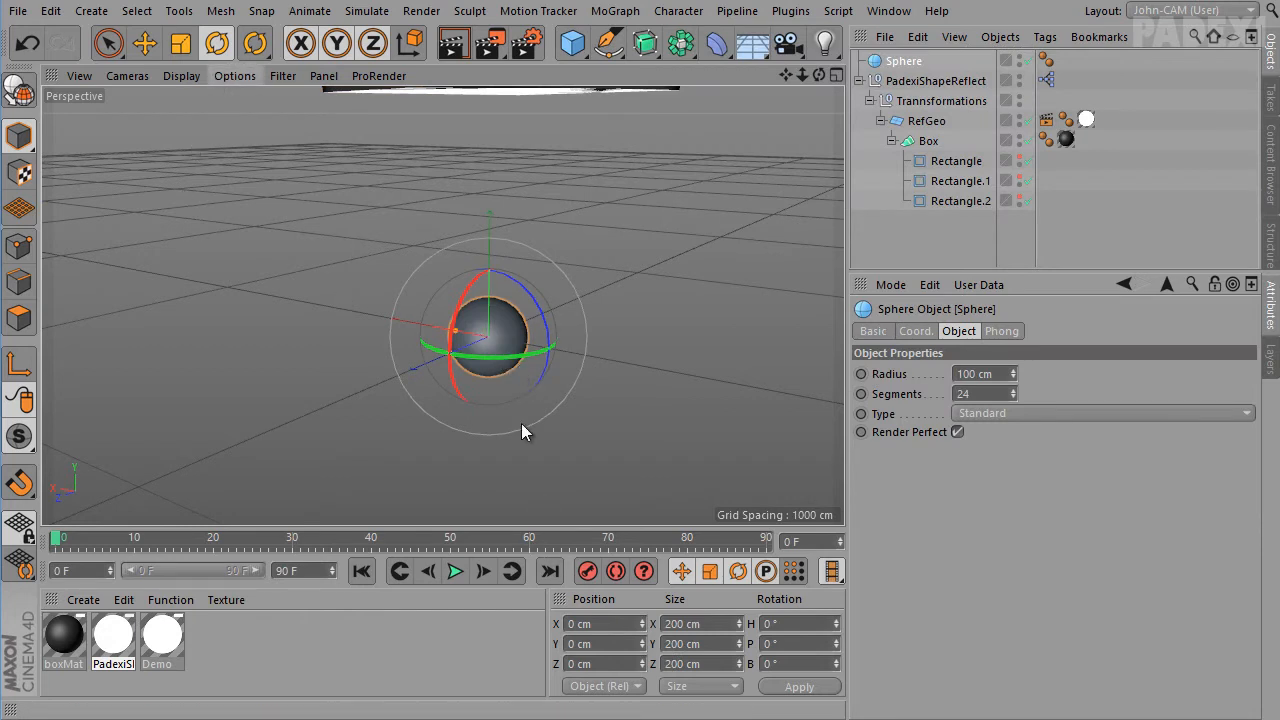
click(181, 43)
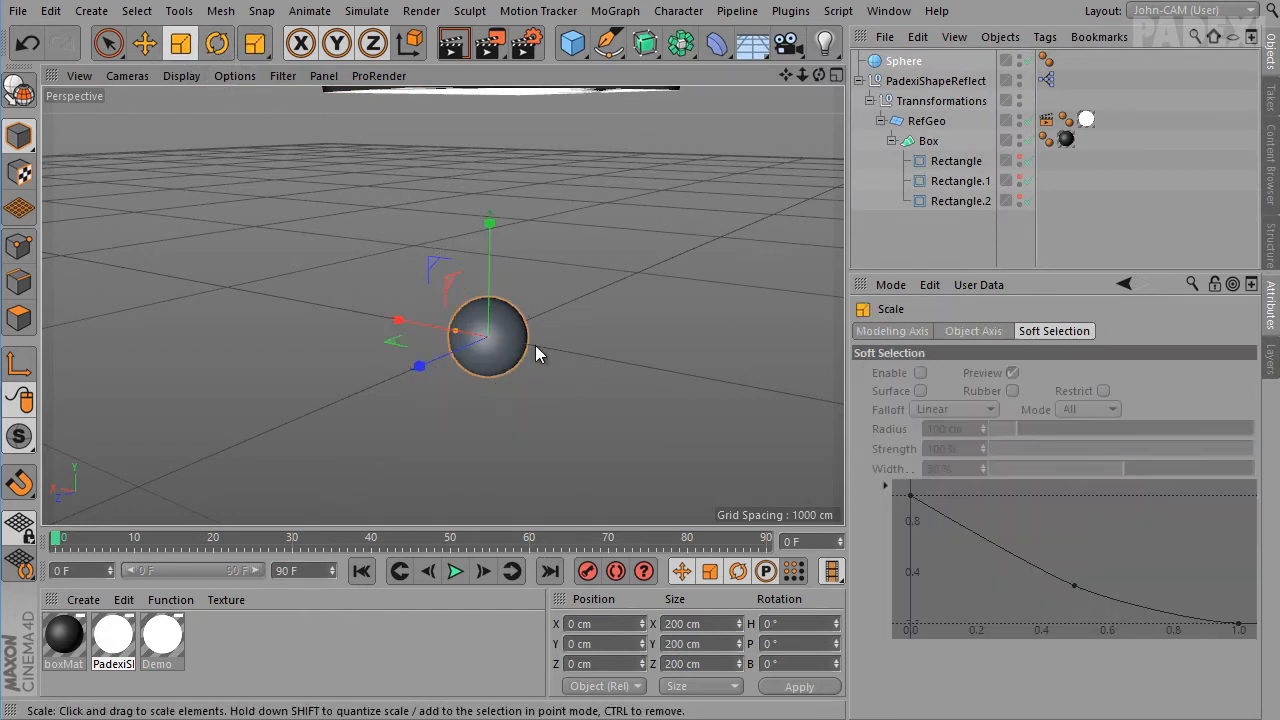
drag(541, 401, 922, 490)
drag(465, 375, 905, 493)
alt+drag(674, 404, 650, 346)
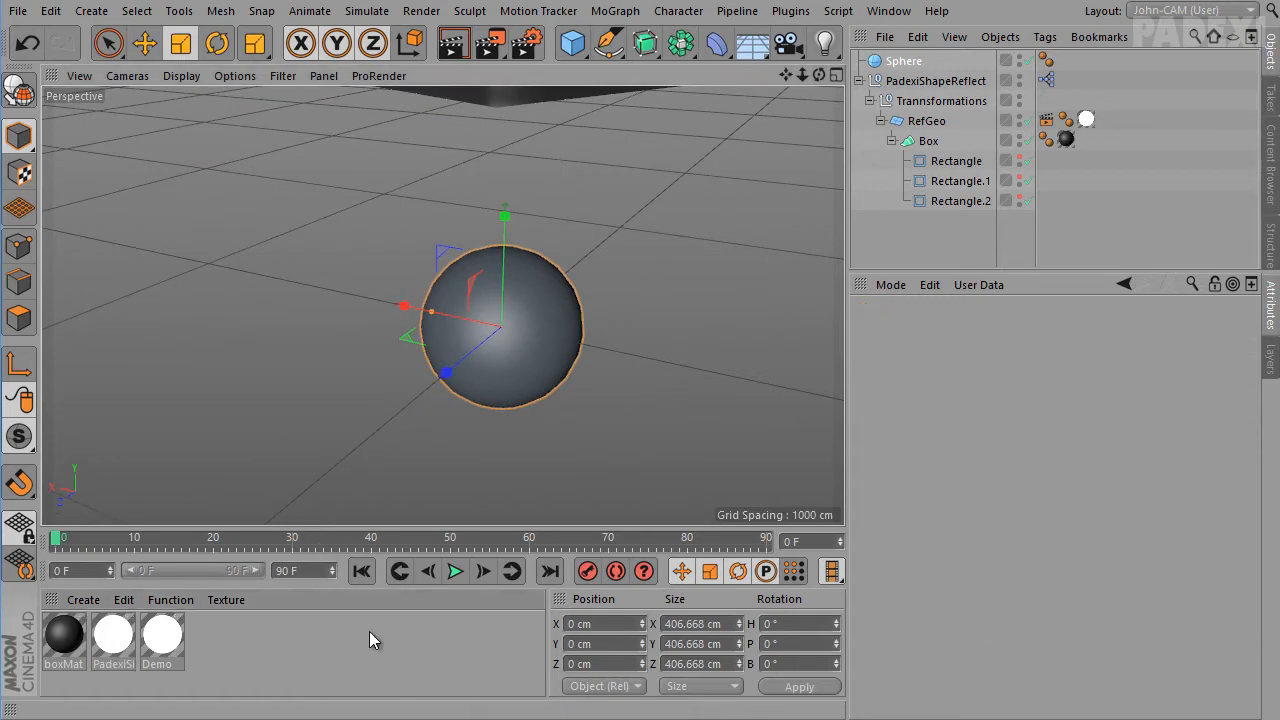
Create a new material with Beckmann reflectance, 6% Roughness and 40% Reflection Strength
double_click(369, 631)
double_click(70, 641)
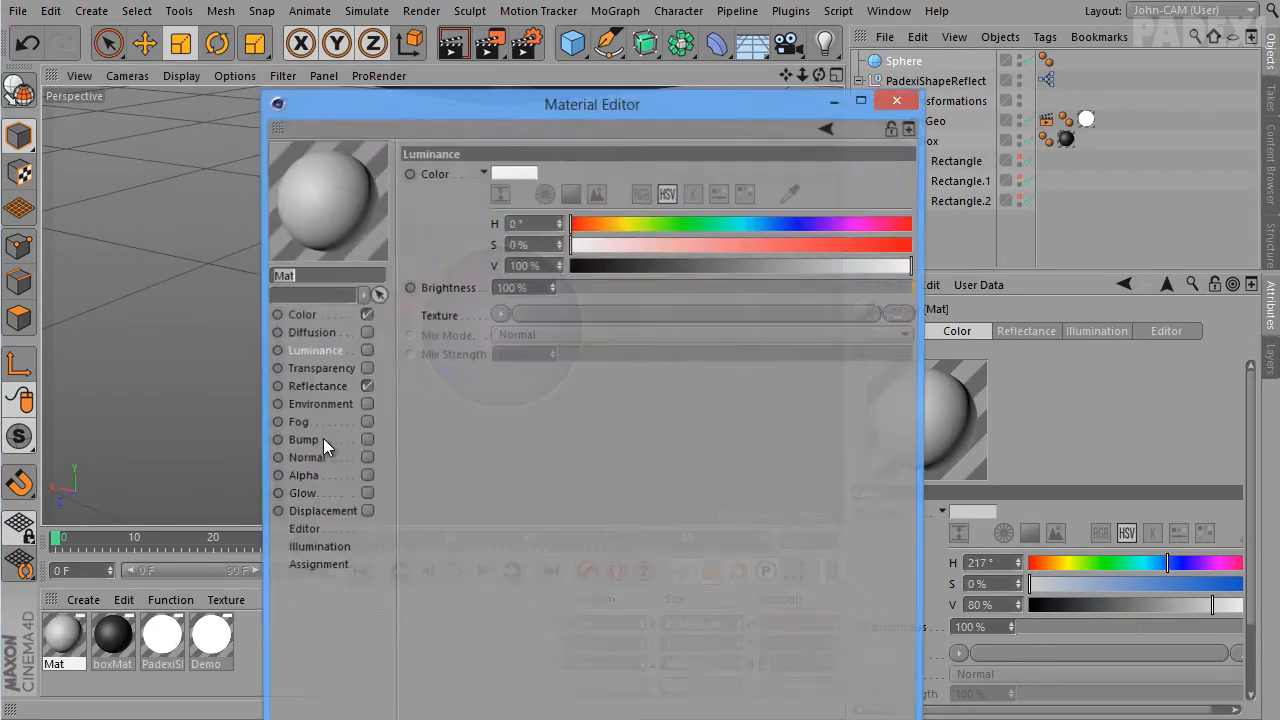
click(320, 387)
click(616, 452)
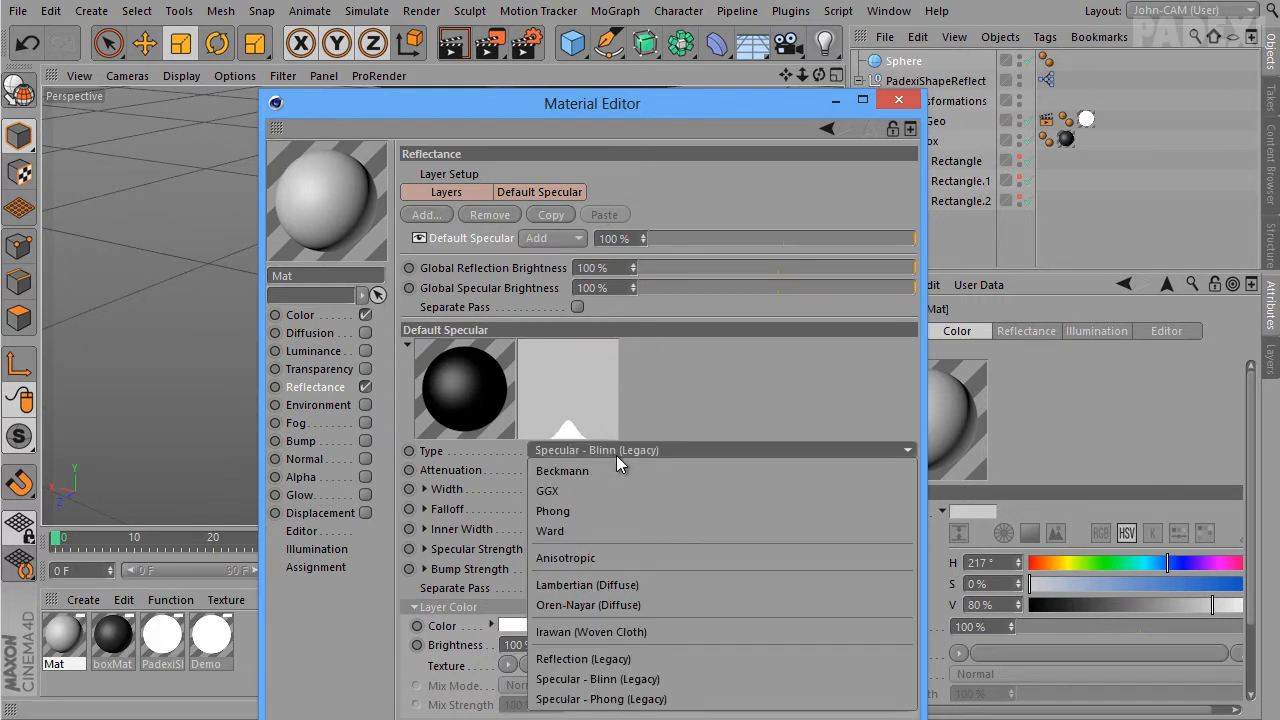
click(594, 470)
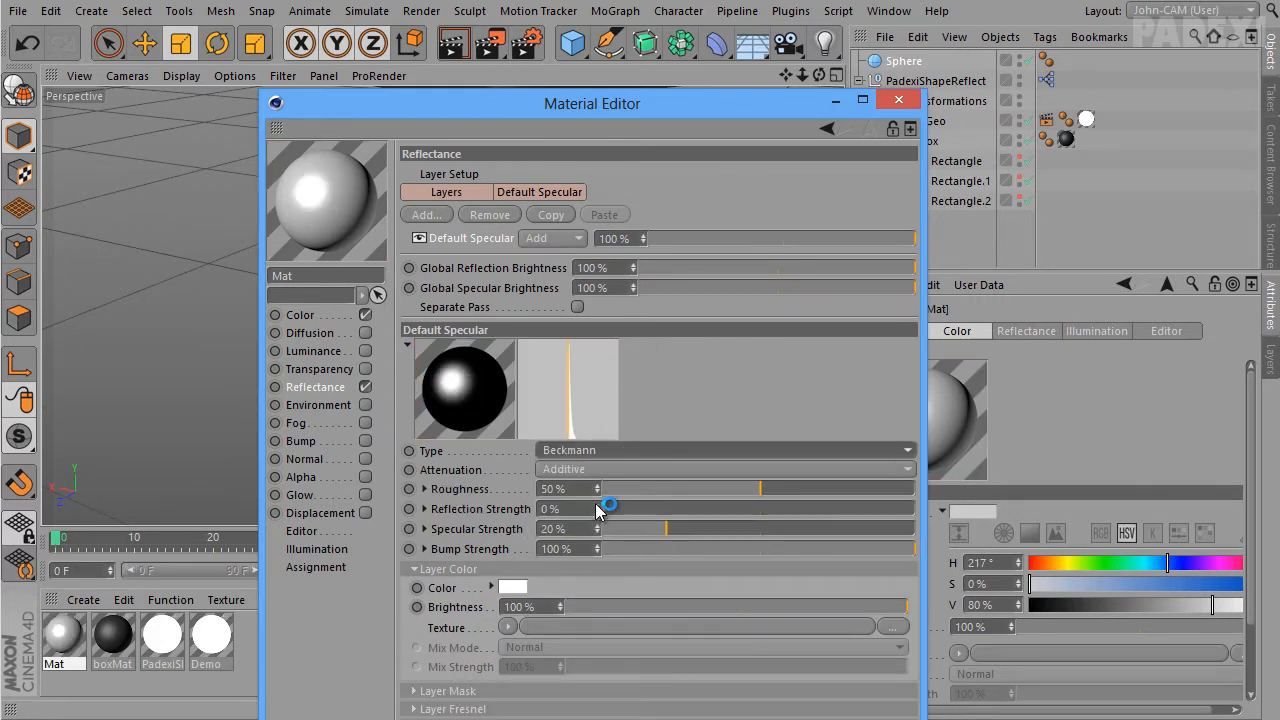
mouse_move(758, 489)
mouse_down()
mouse_move(621, 488)
mouse_move(744, 509)
mouse_move(729, 509)
mouse_up()
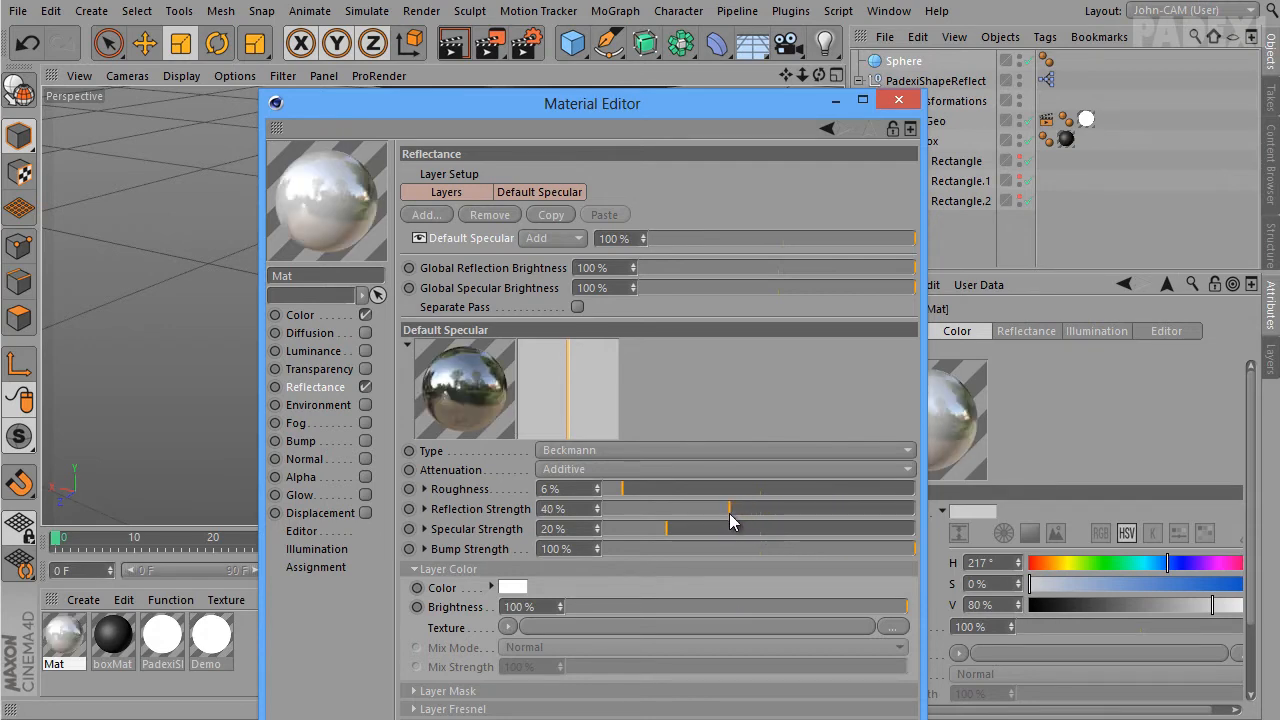
Set the new material's color to blue with H 235°, S 82% and V 90%
click(312, 316)
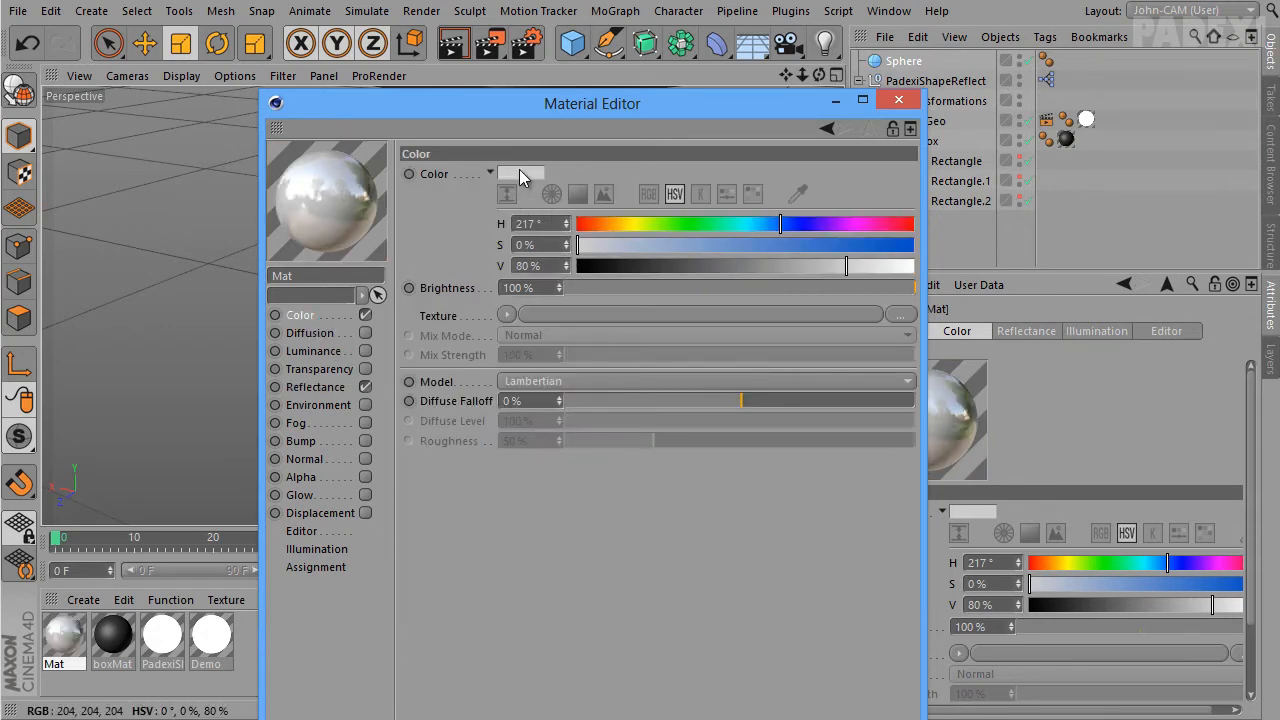
click(524, 178)
click(592, 166)
click(630, 187)
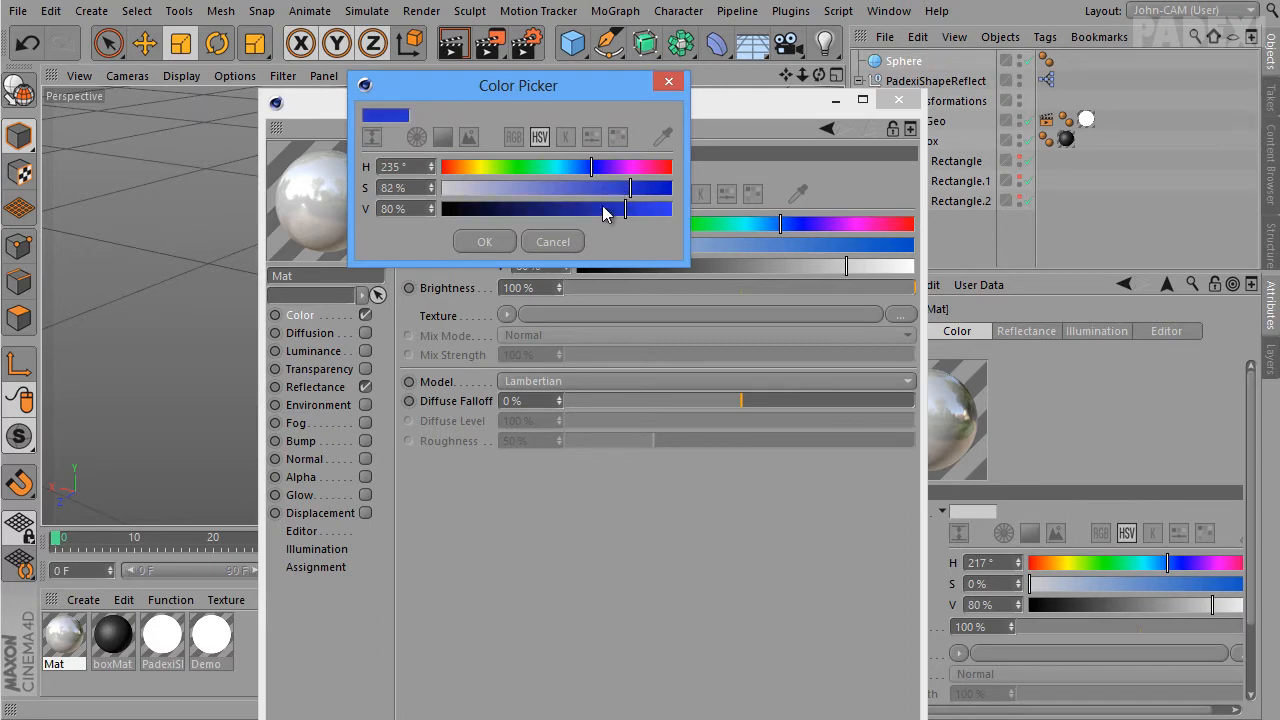
drag(619, 214, 649, 212)
click(495, 242)
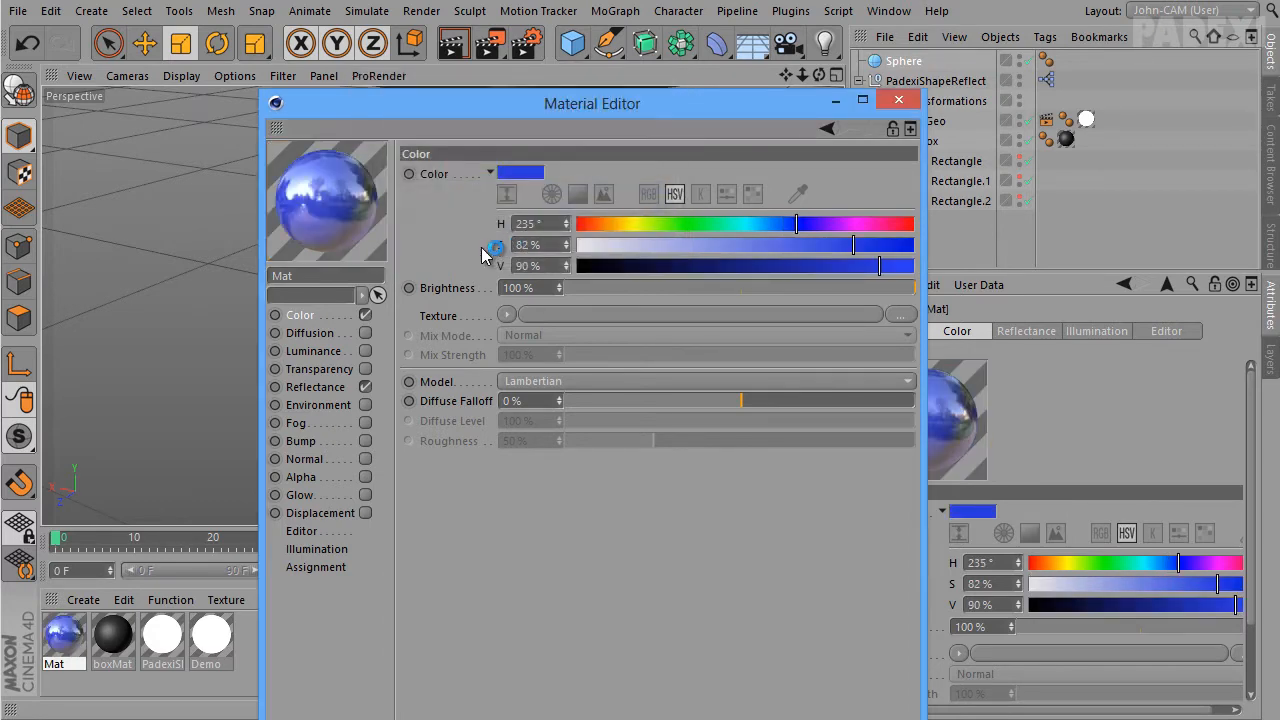
Close the material and apply the blue reflective material to the Sphere
click(898, 100)
drag(55, 613, 508, 359)
scroll(512, 282, up, 5)
alt+middle_drag(509, 365, 489, 303)
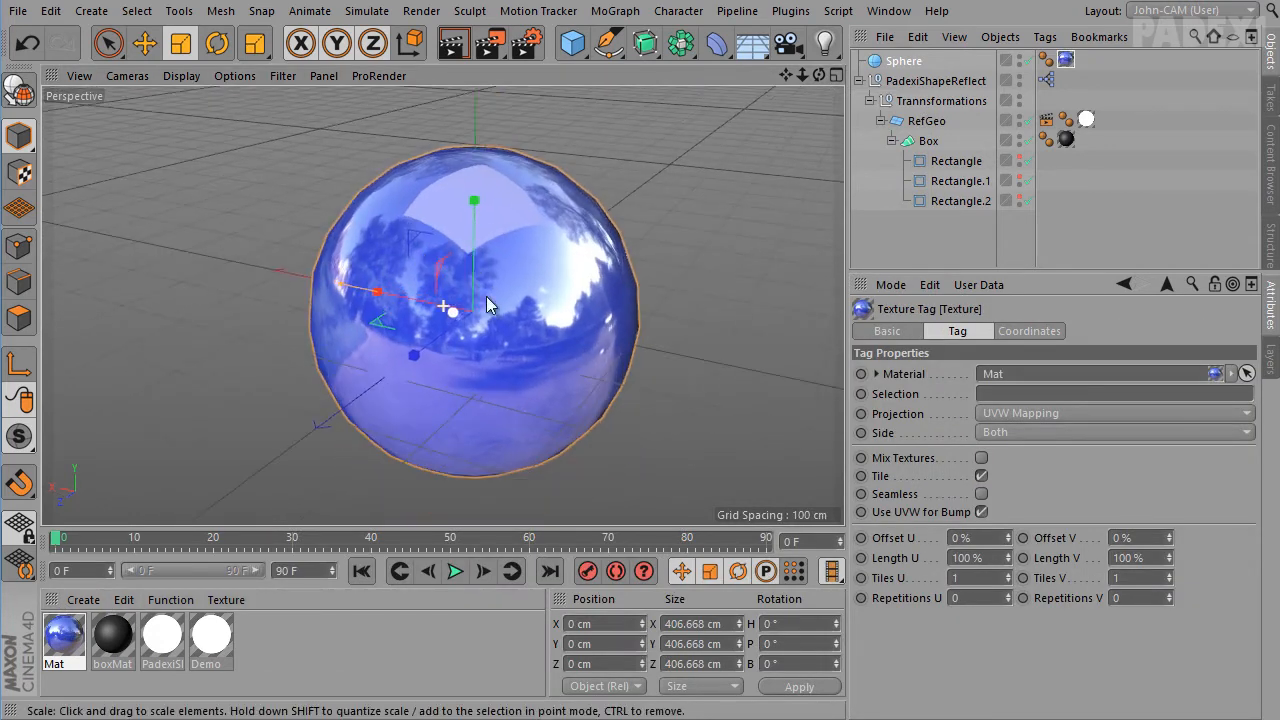
Render the active view to check the reflector's reflection on the Sphere
alt+drag(460, 363, 487, 386)
alt+middle_drag(487, 386, 505, 414)
click(453, 43)
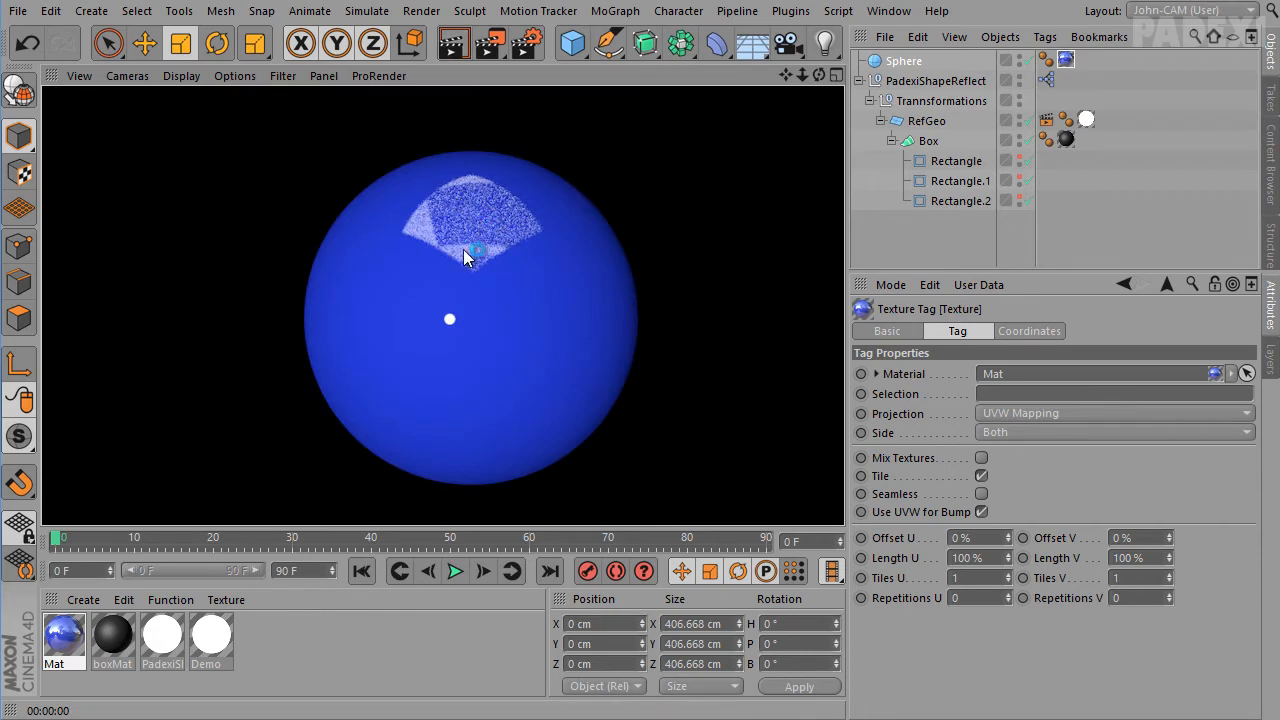
Raise the Box's first Rectangle to about 4.61 cm in Y and render the Sphere's reflection again
click(605, 303)
scroll(644, 329, down, 15)
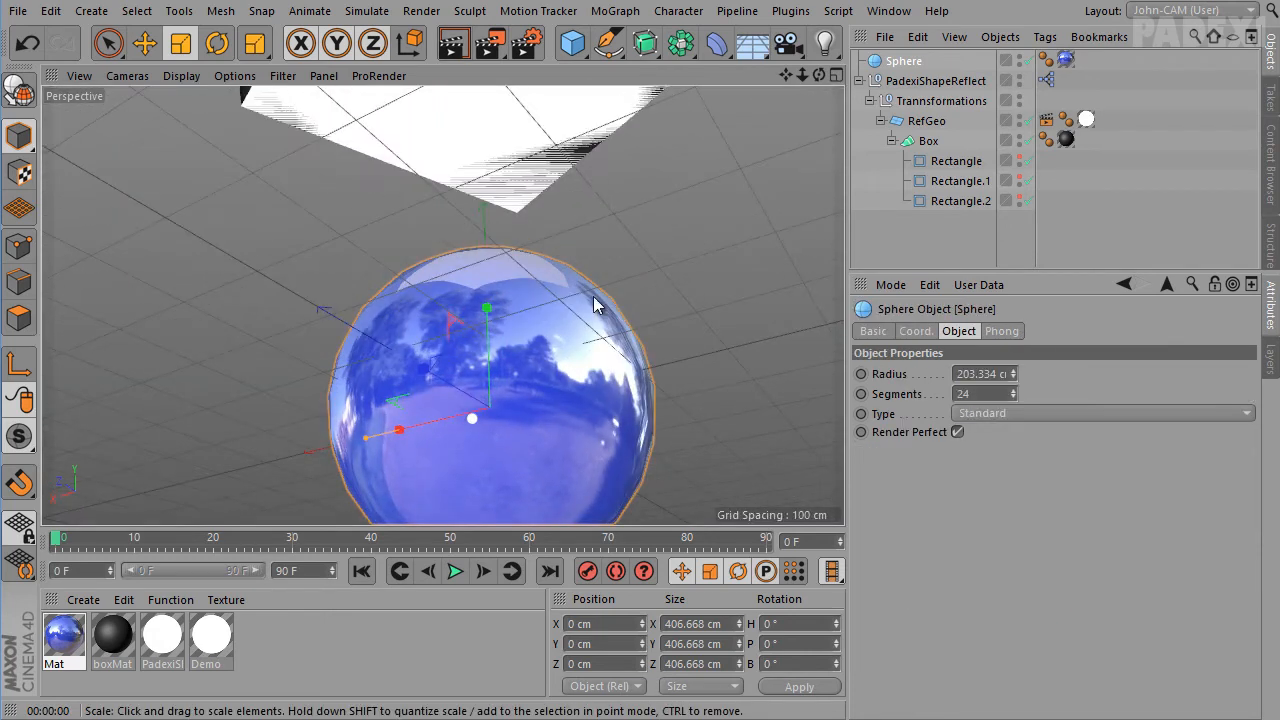
scroll(524, 385, up, 12)
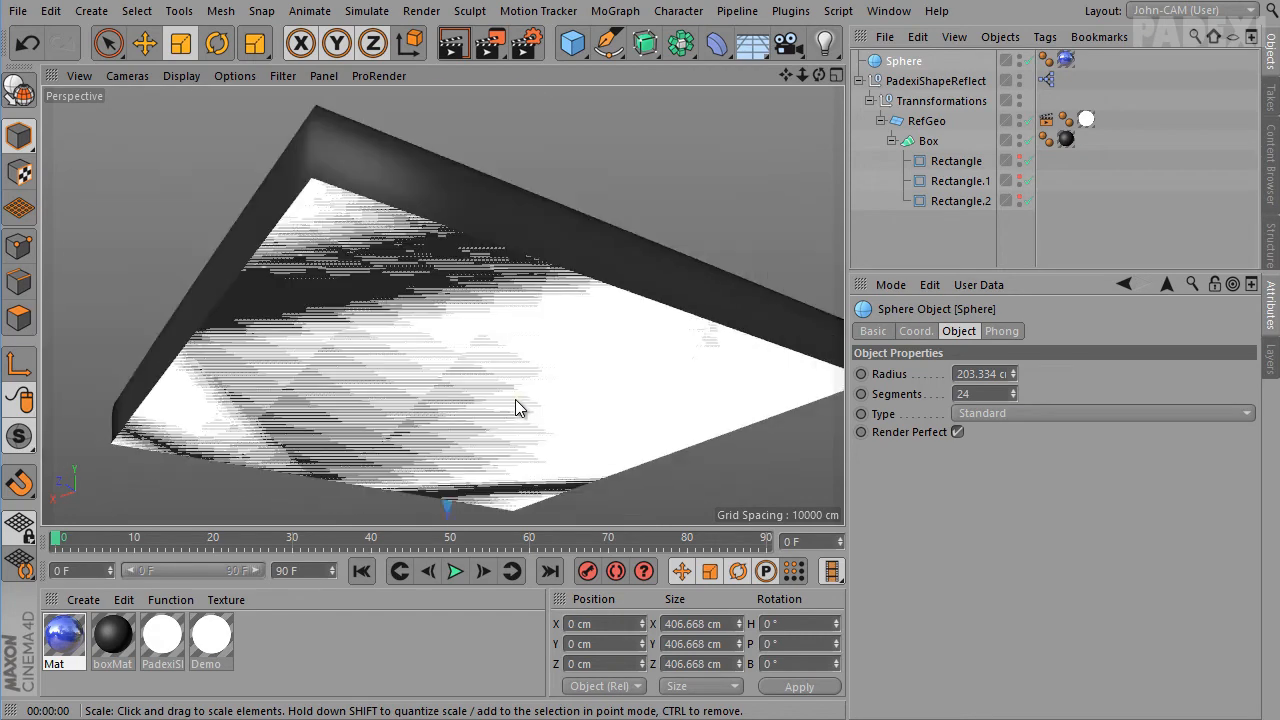
alt+drag(454, 298, 502, 439)
alt+drag(671, 286, 600, 230)
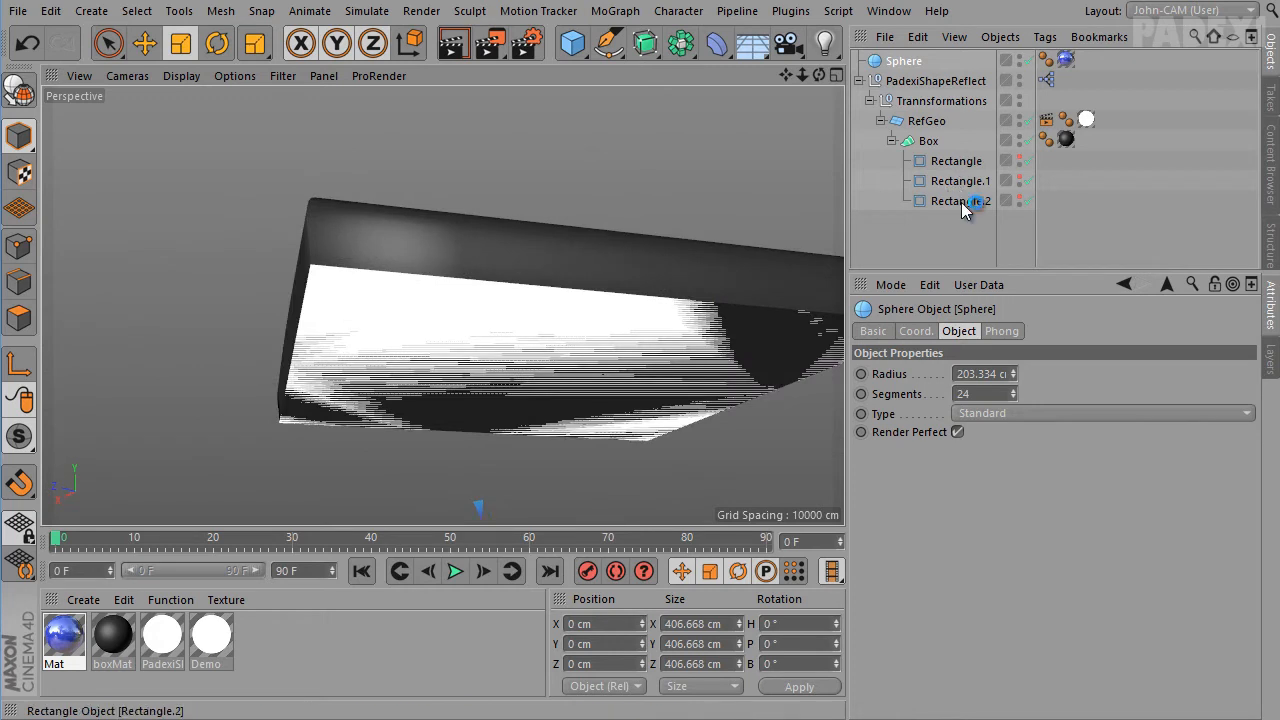
click(958, 163)
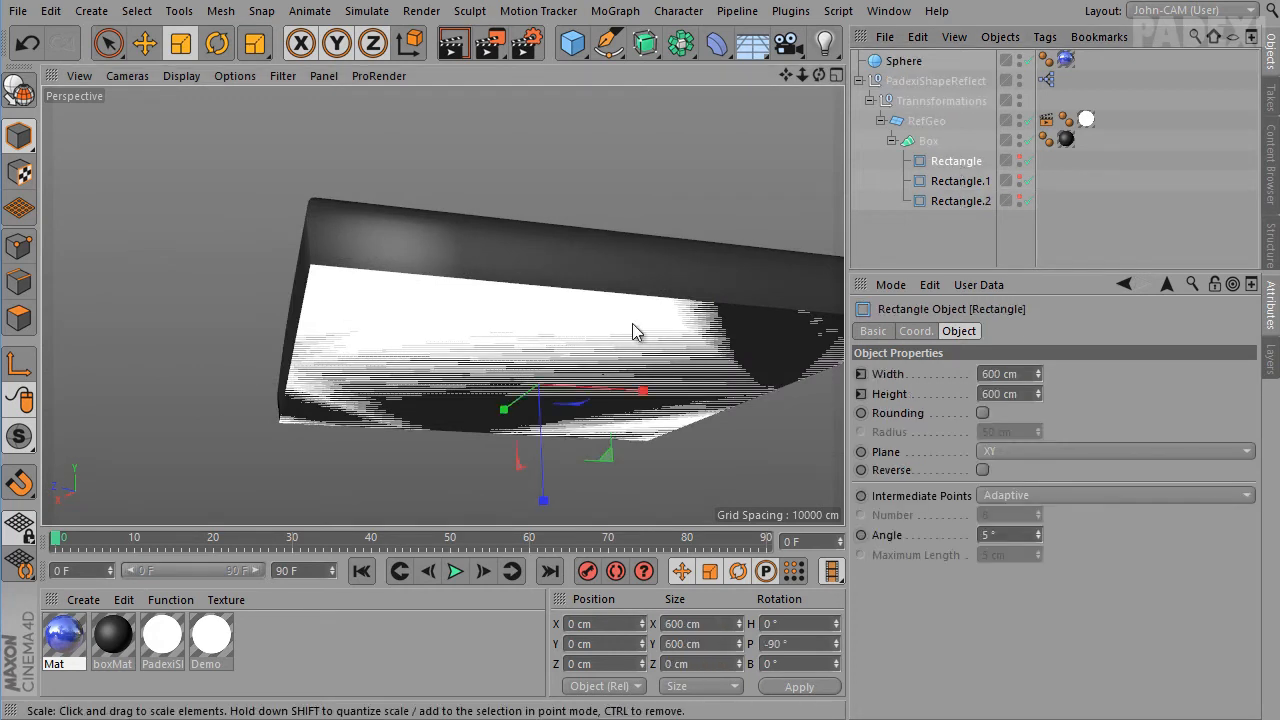
key(e)
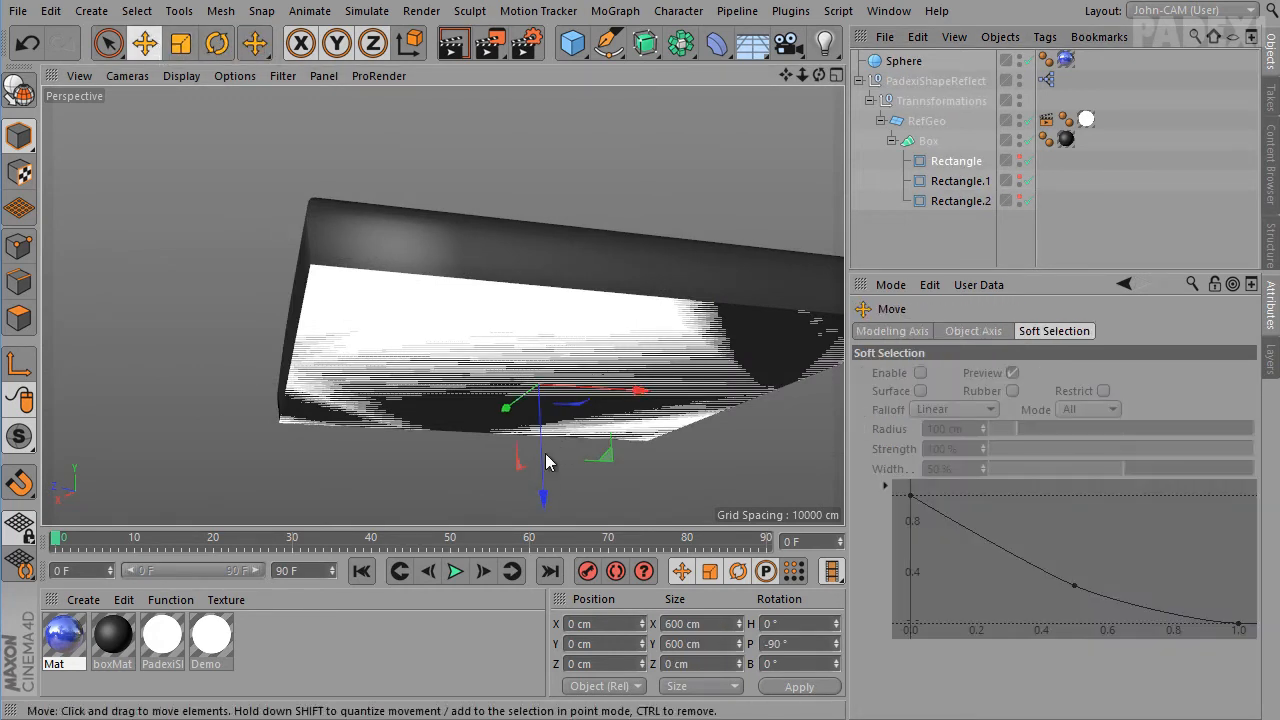
drag(542, 512, 547, 506)
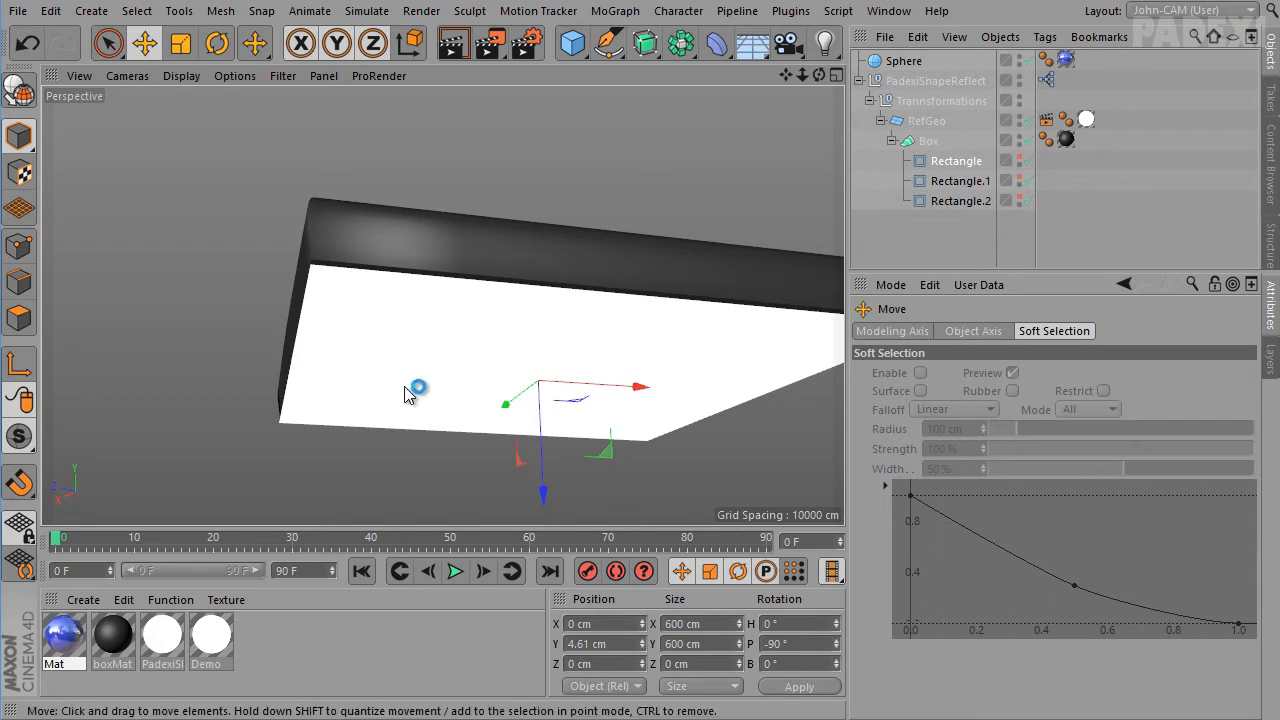
alt+drag(414, 392, 561, 138)
click(452, 55)
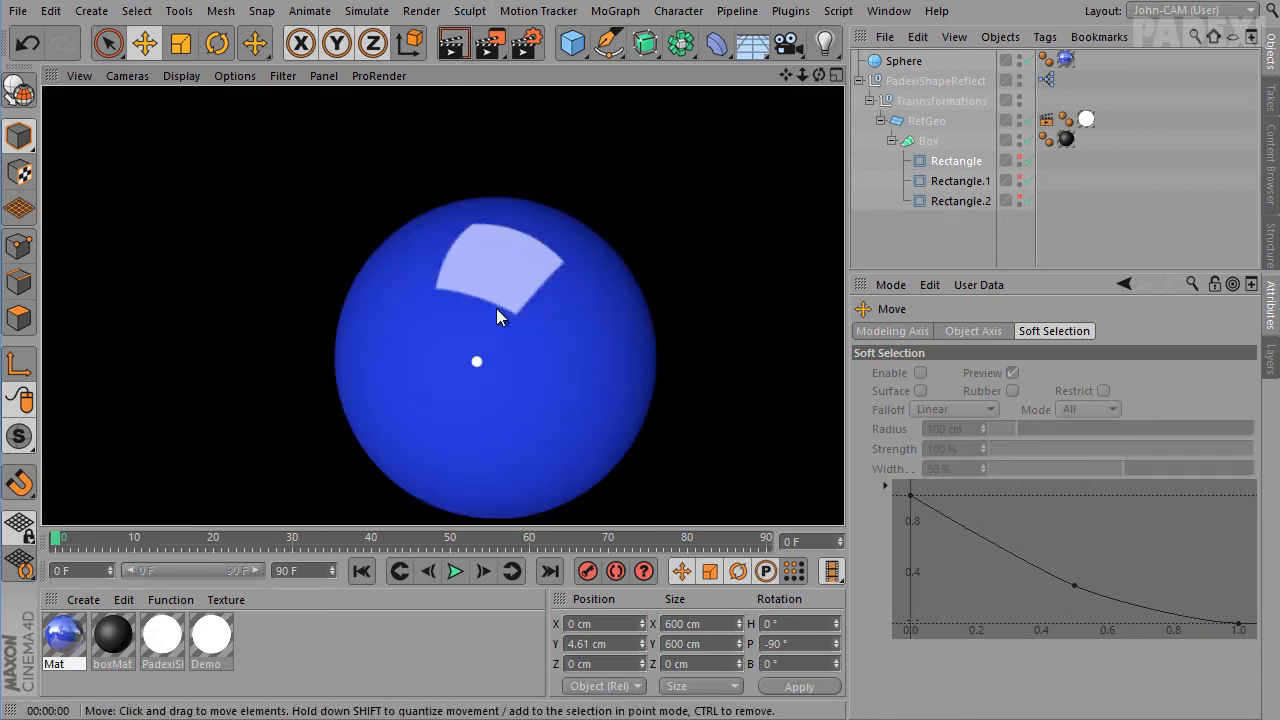
Set Anti-Aliasing to Best in the render settings
click(527, 42)
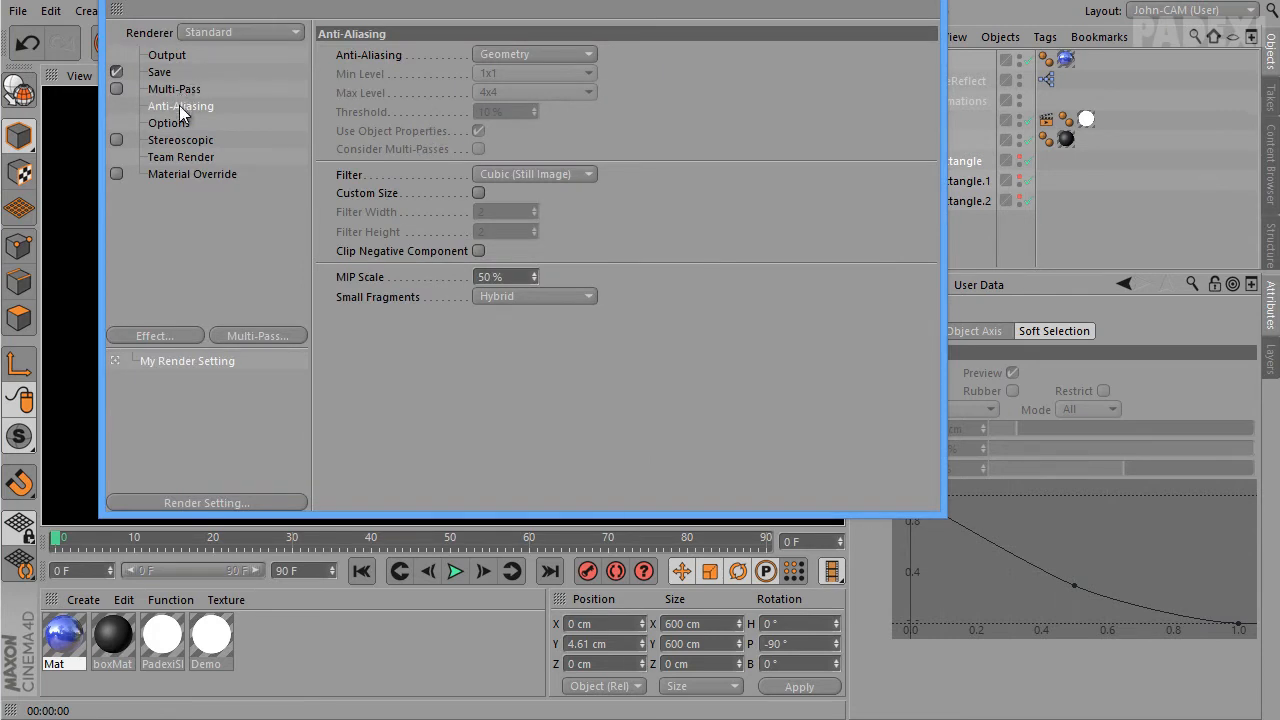
click(506, 56)
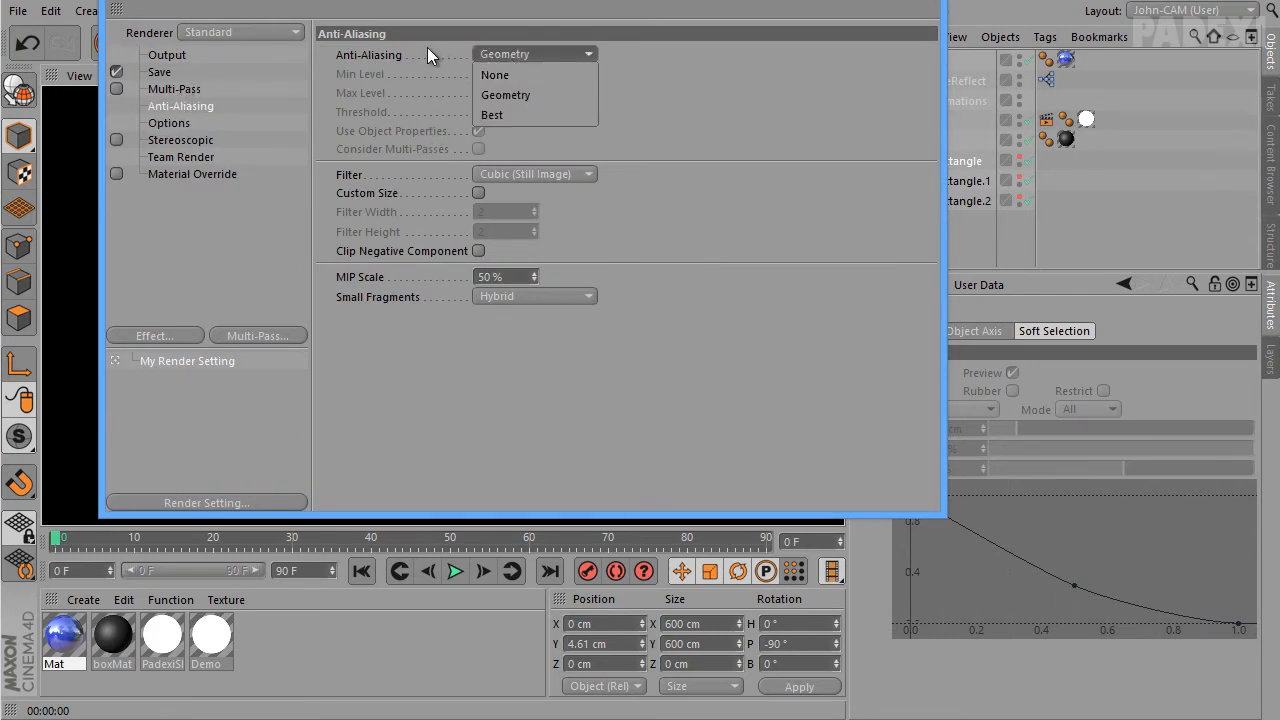
click(505, 114)
key(Escape)
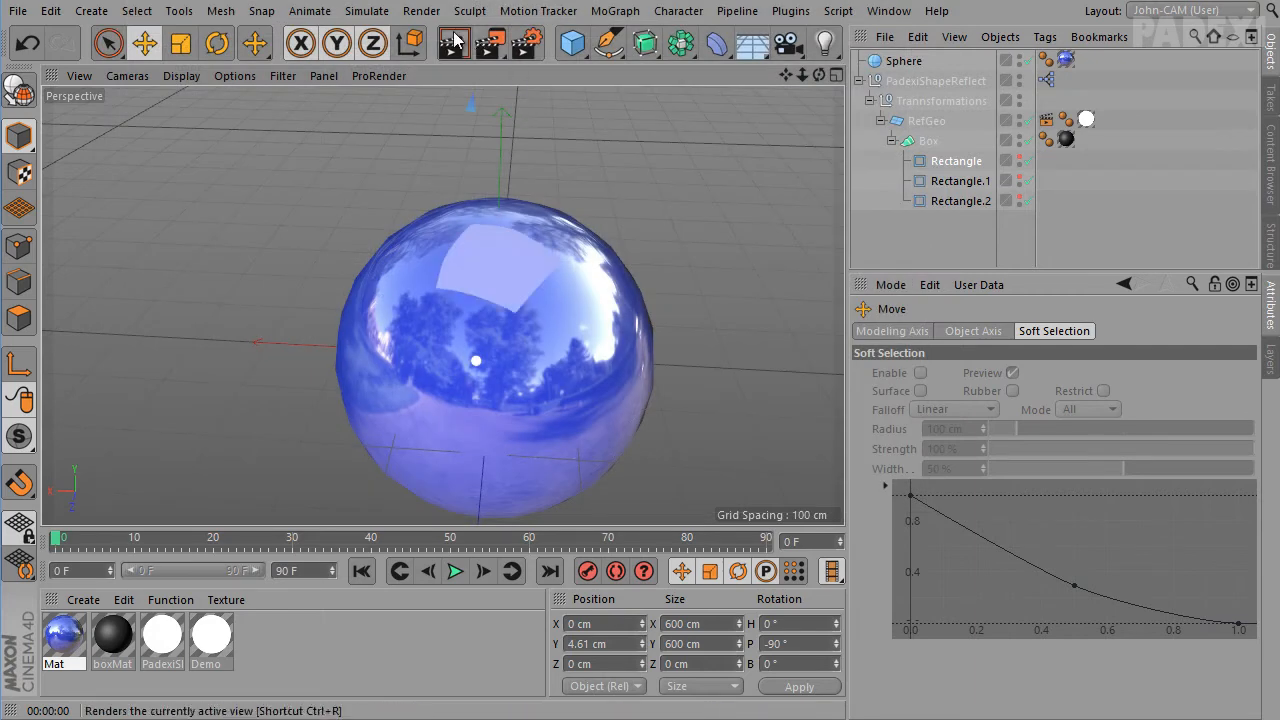
Render the Sphere from the current distance and from farther away to check the smoothed reflection
click(453, 42)
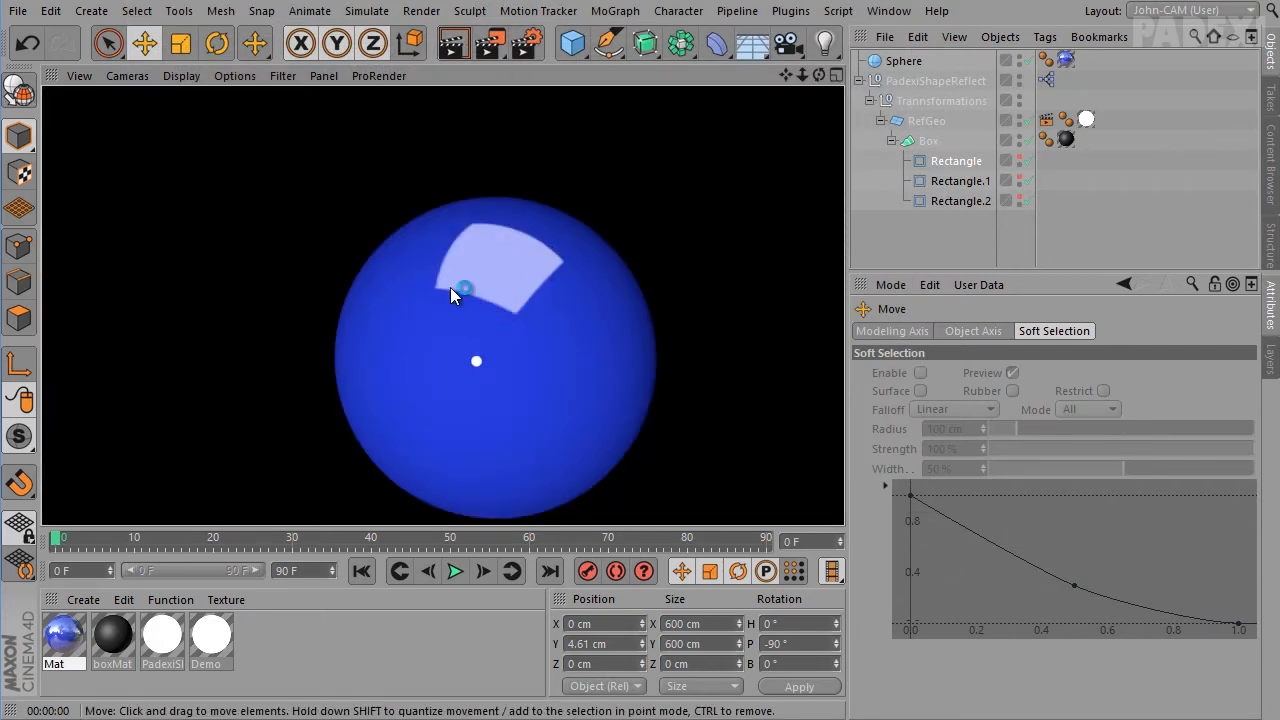
scroll(471, 229, down, 3)
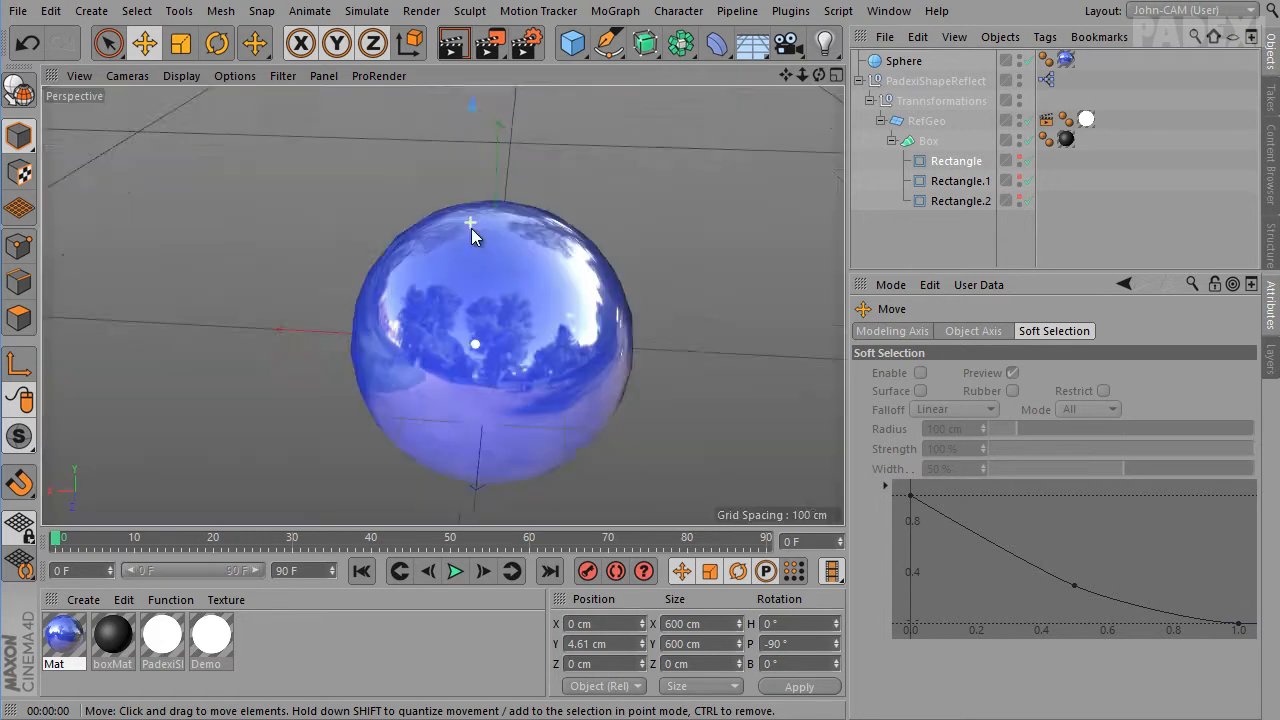
click(453, 42)
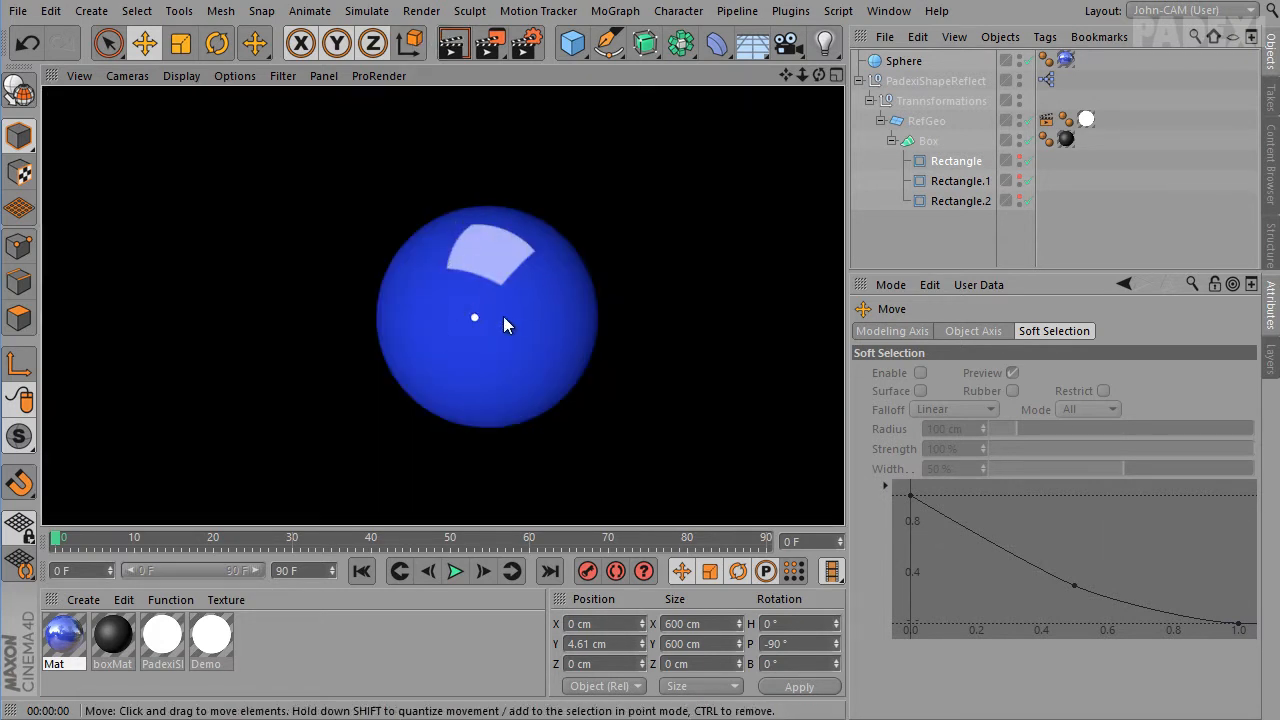
middle_click(663, 307)
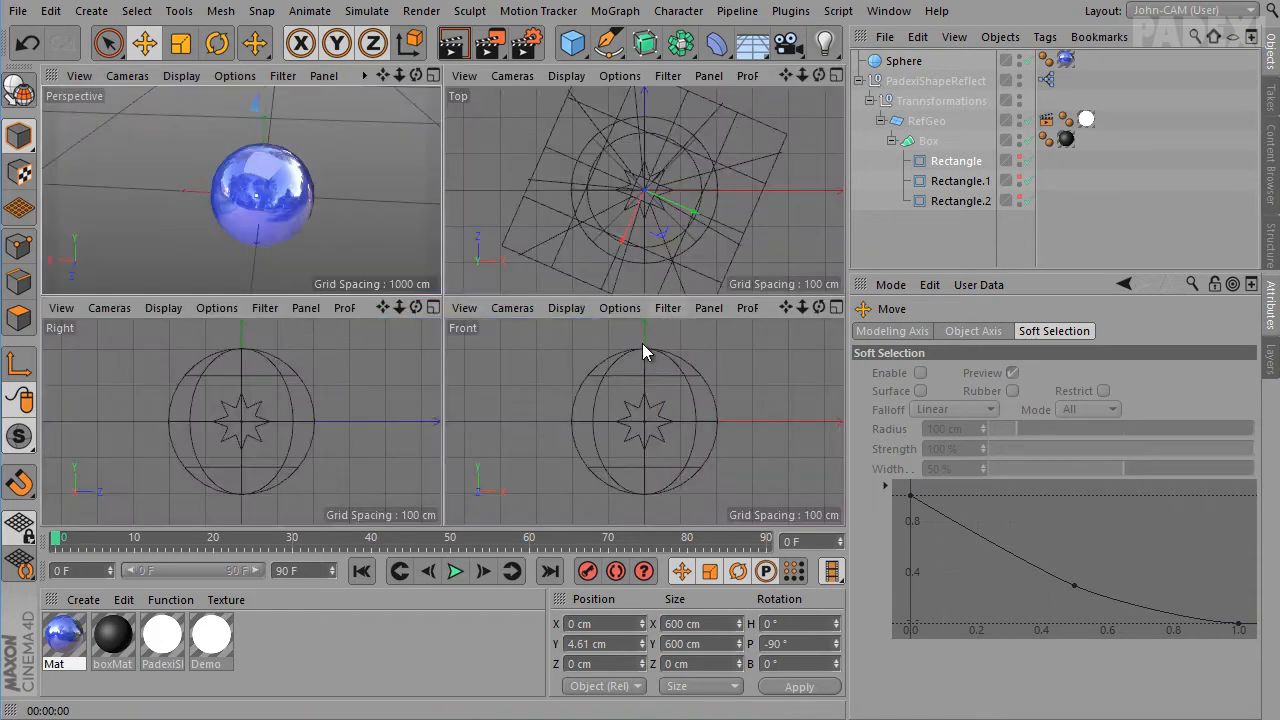
middle_click(198, 228)
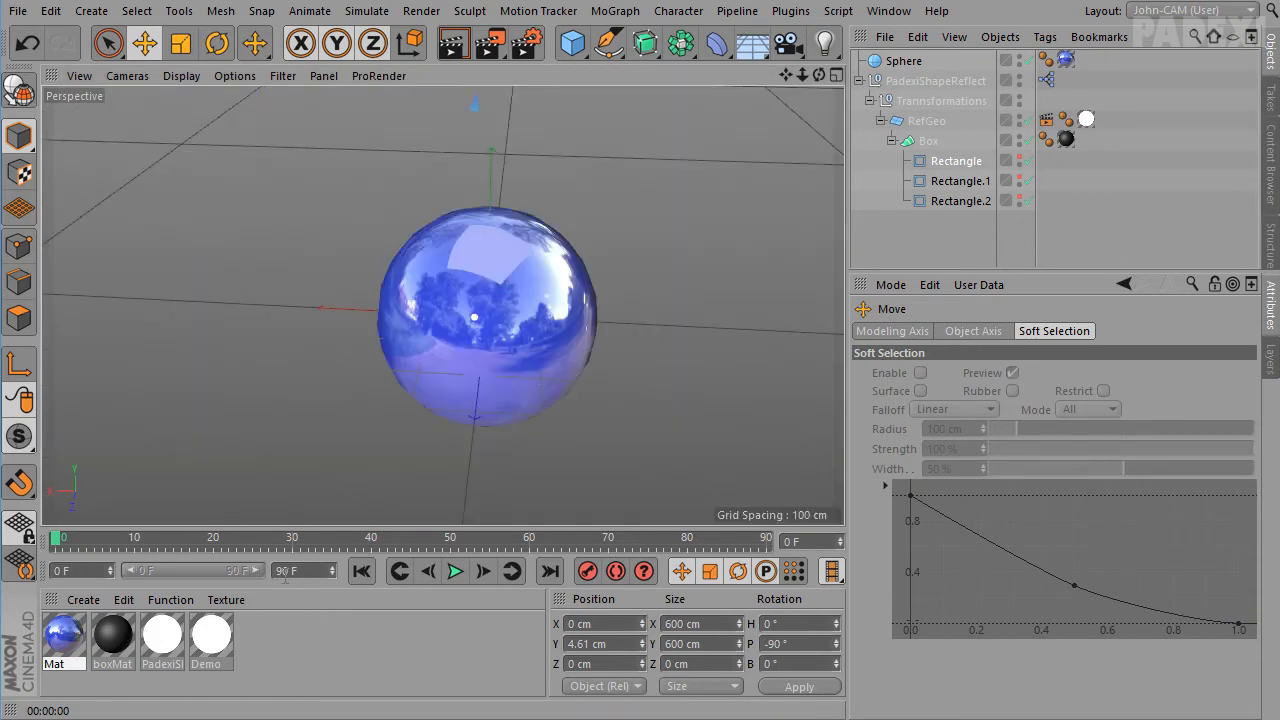
Add a Gradient shader above the Default layer in the Luminance Layer texture of PadexiShapeReflectMat
double_click(176, 642)
drag(565, 102, 488, 66)
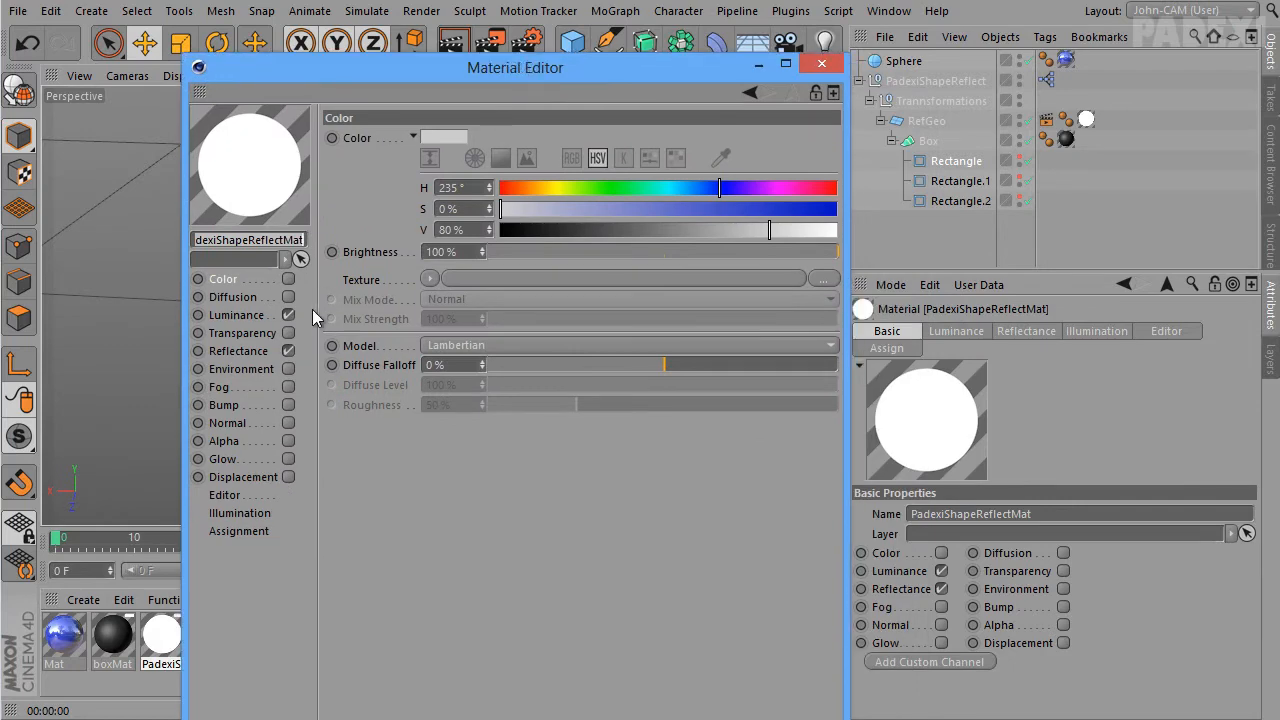
click(255, 352)
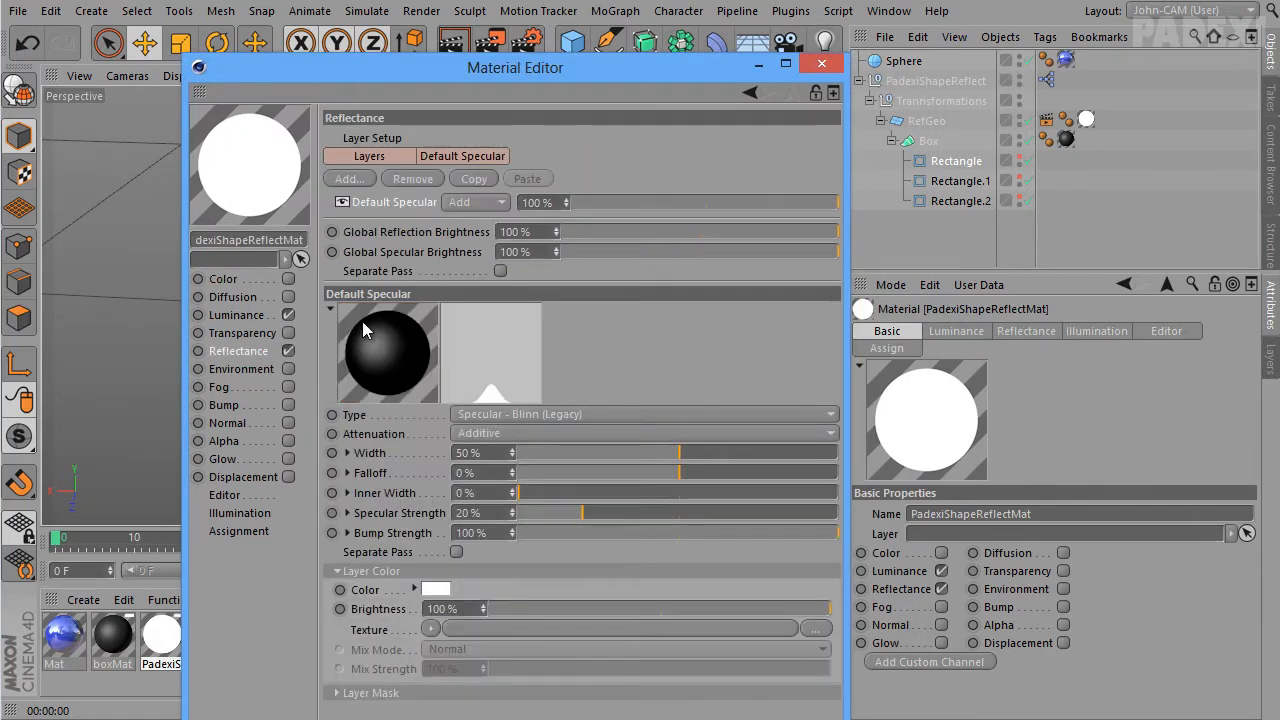
click(236, 315)
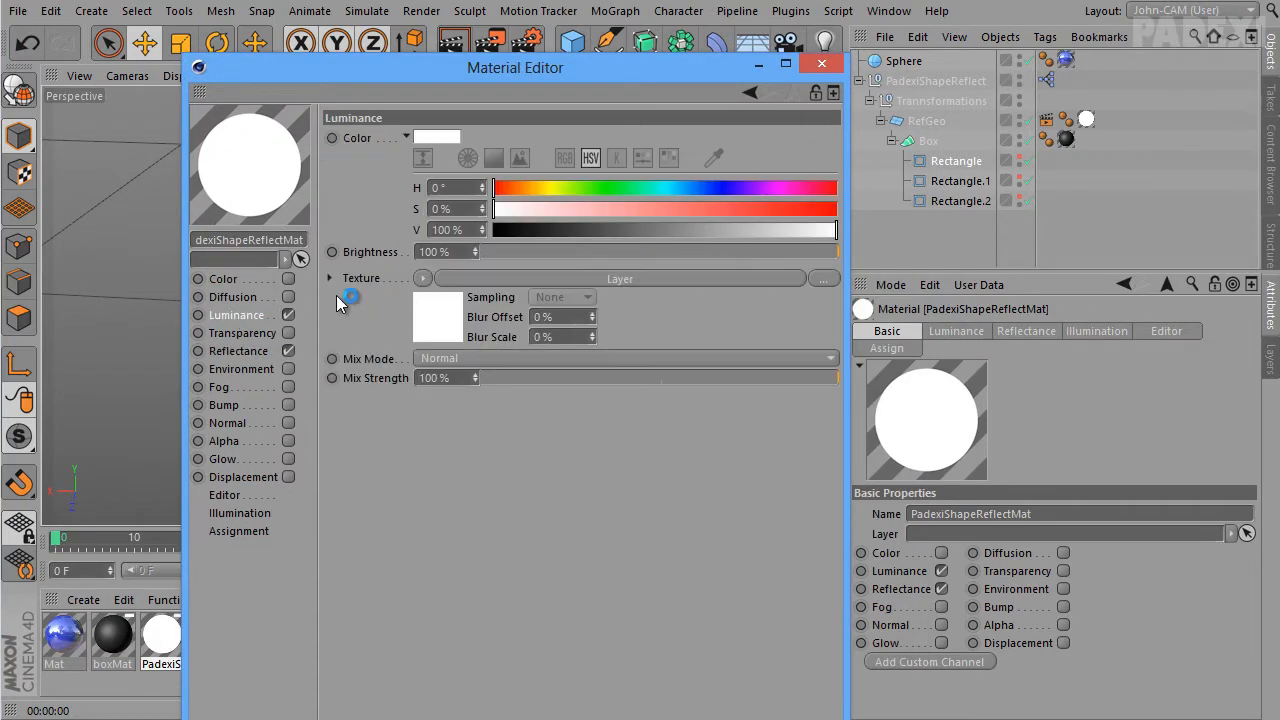
click(505, 279)
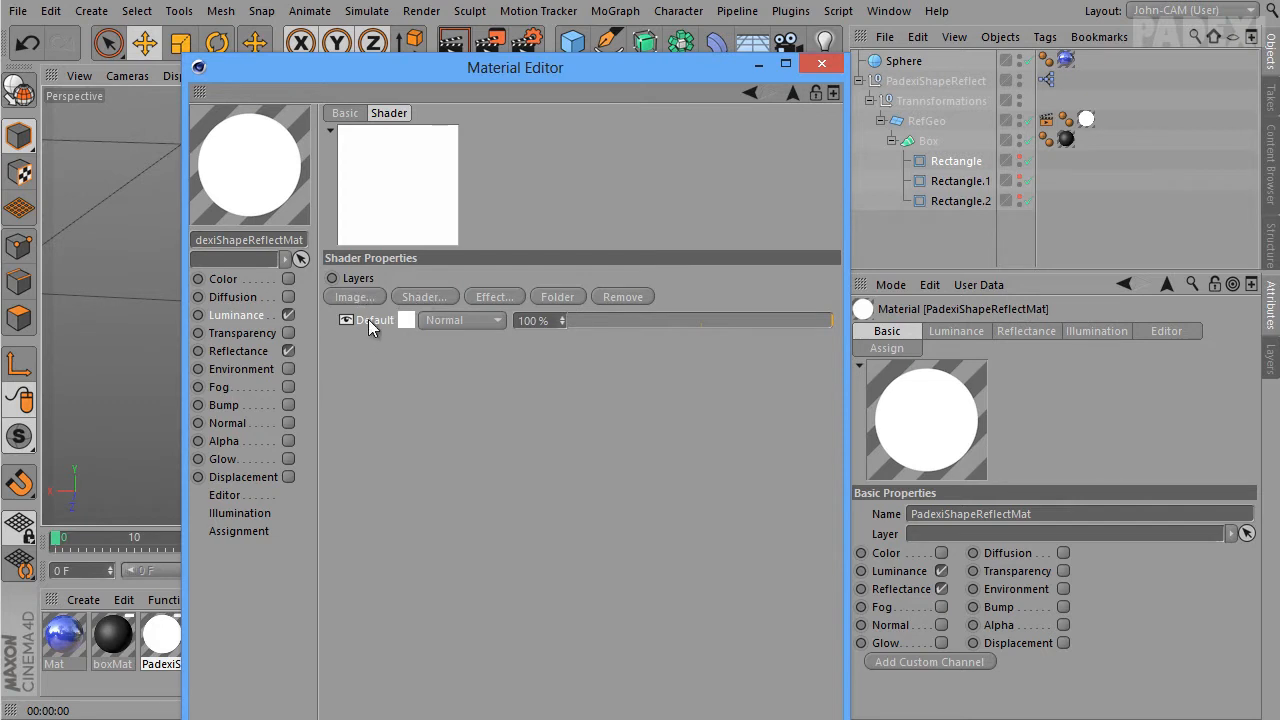
click(416, 296)
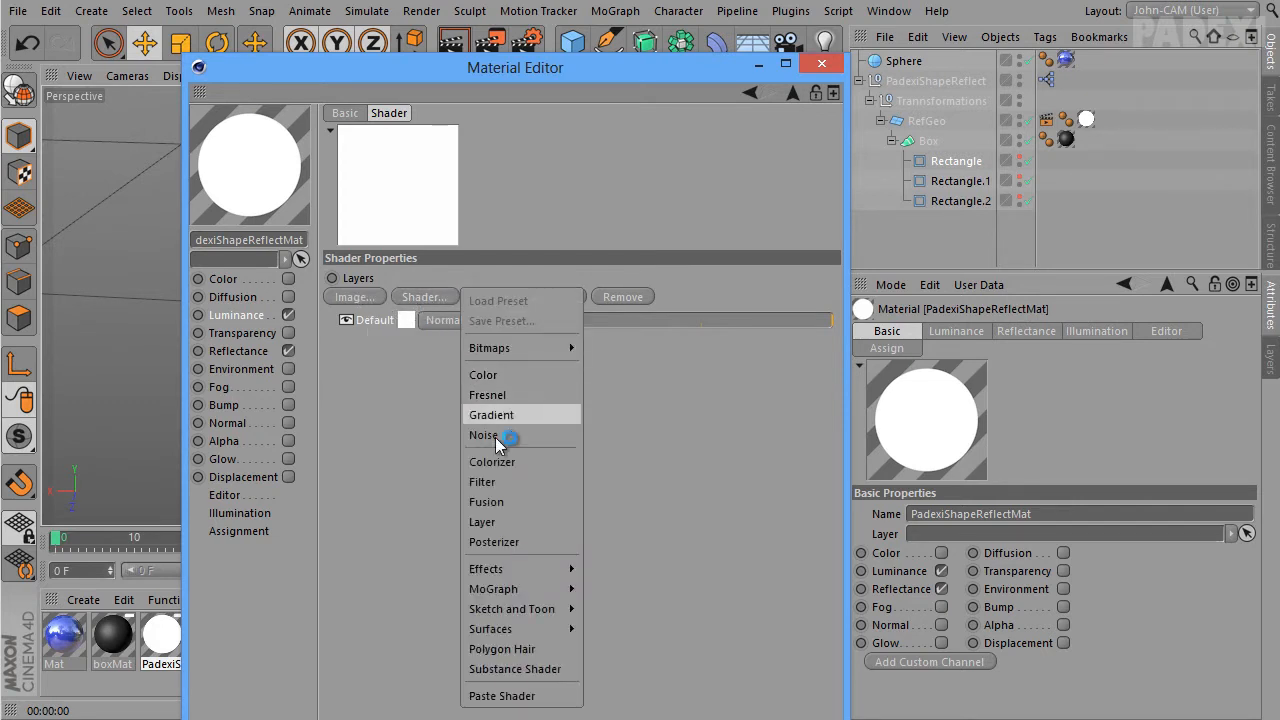
click(510, 411)
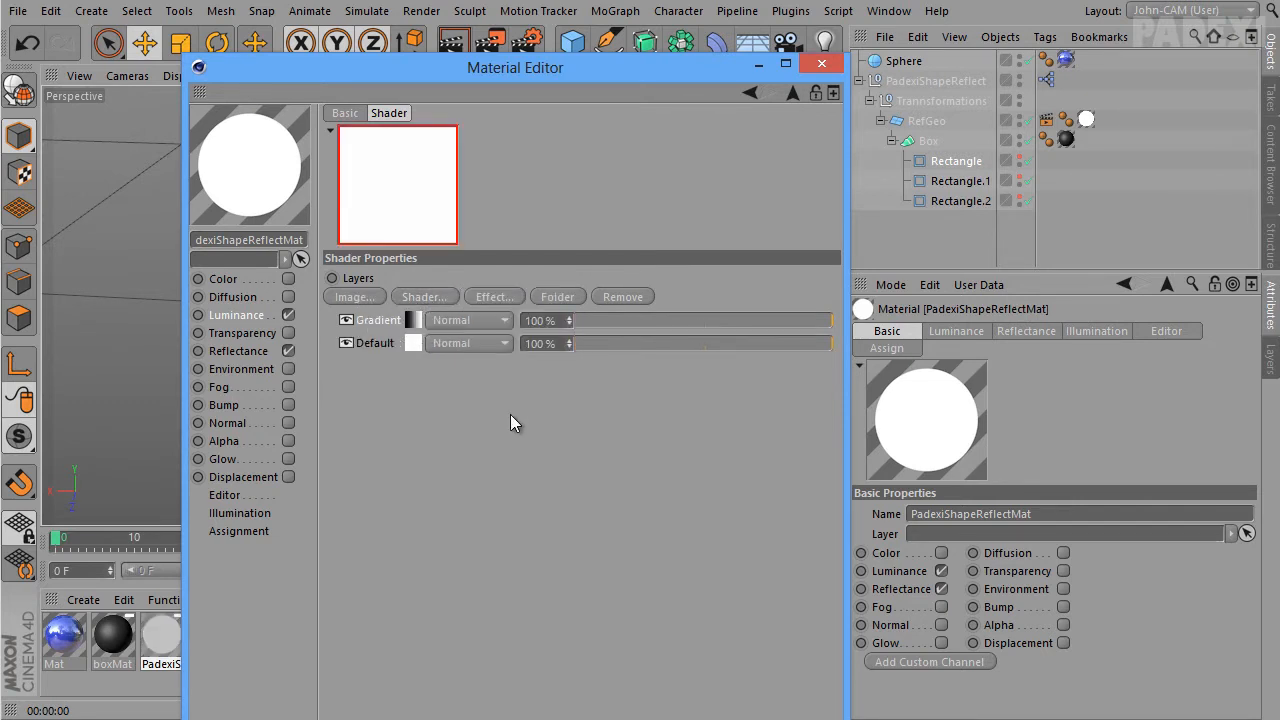
Rename the Gradient layer as Default-Diffused
double_click(381, 319)
text(D)
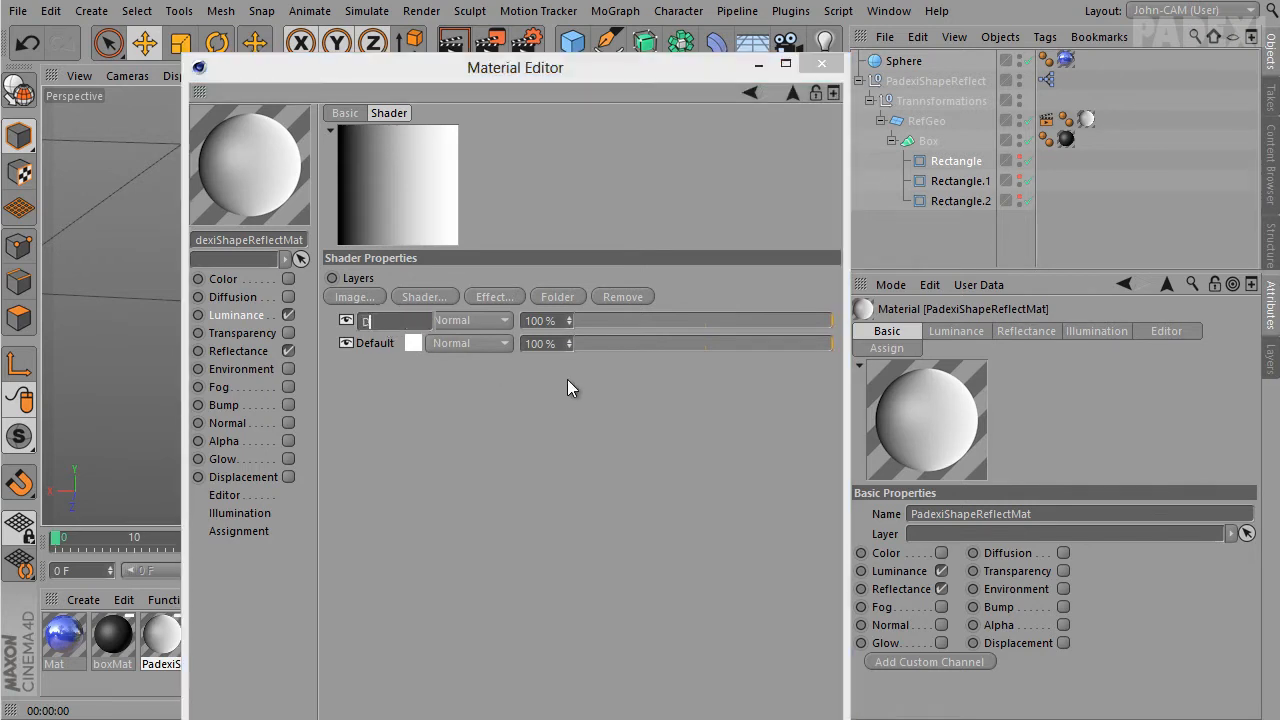
text(efault-Diffused)
key(Return)
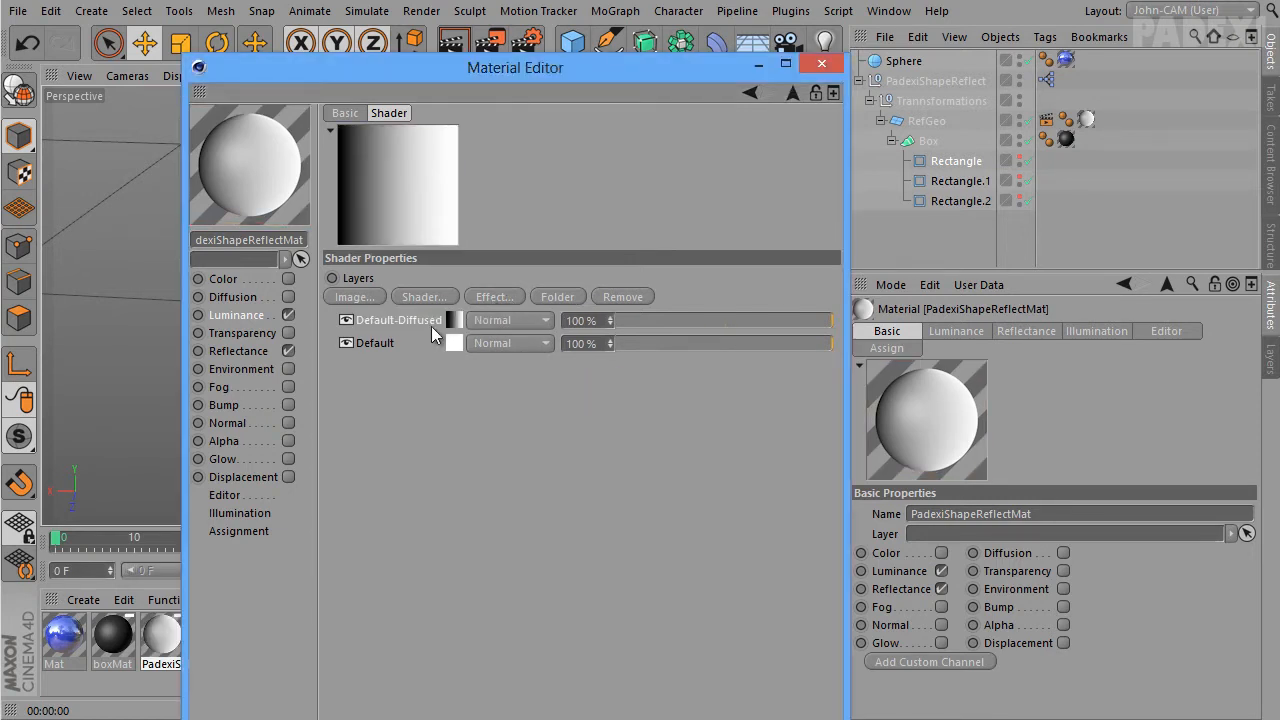
Set the gradient type of the Default-Diffused layer to 2D - Box
click(460, 323)
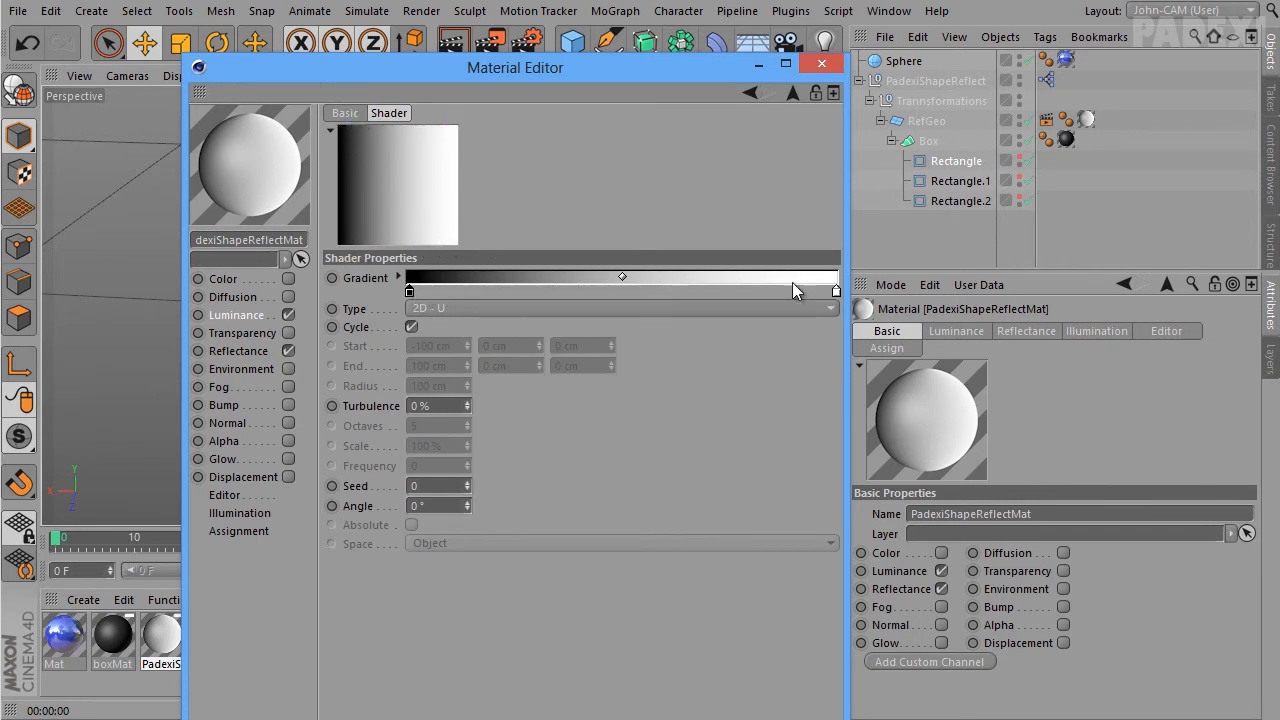
click(455, 306)
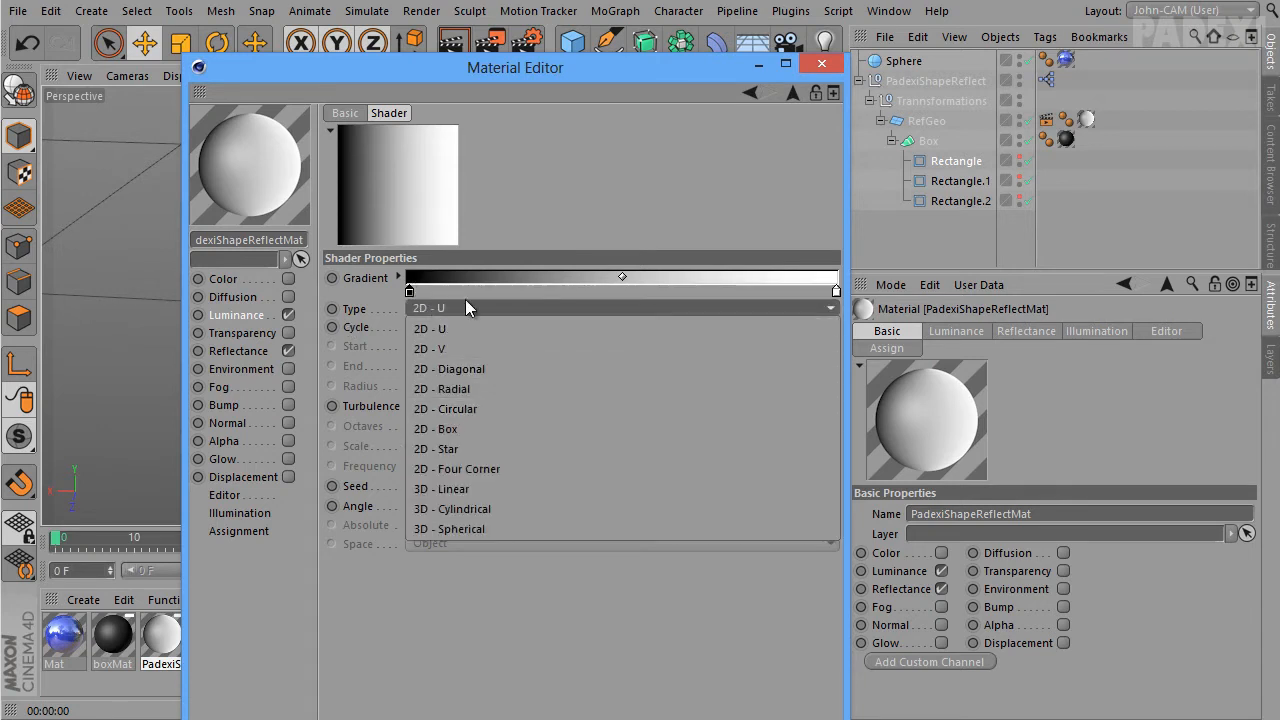
click(471, 442)
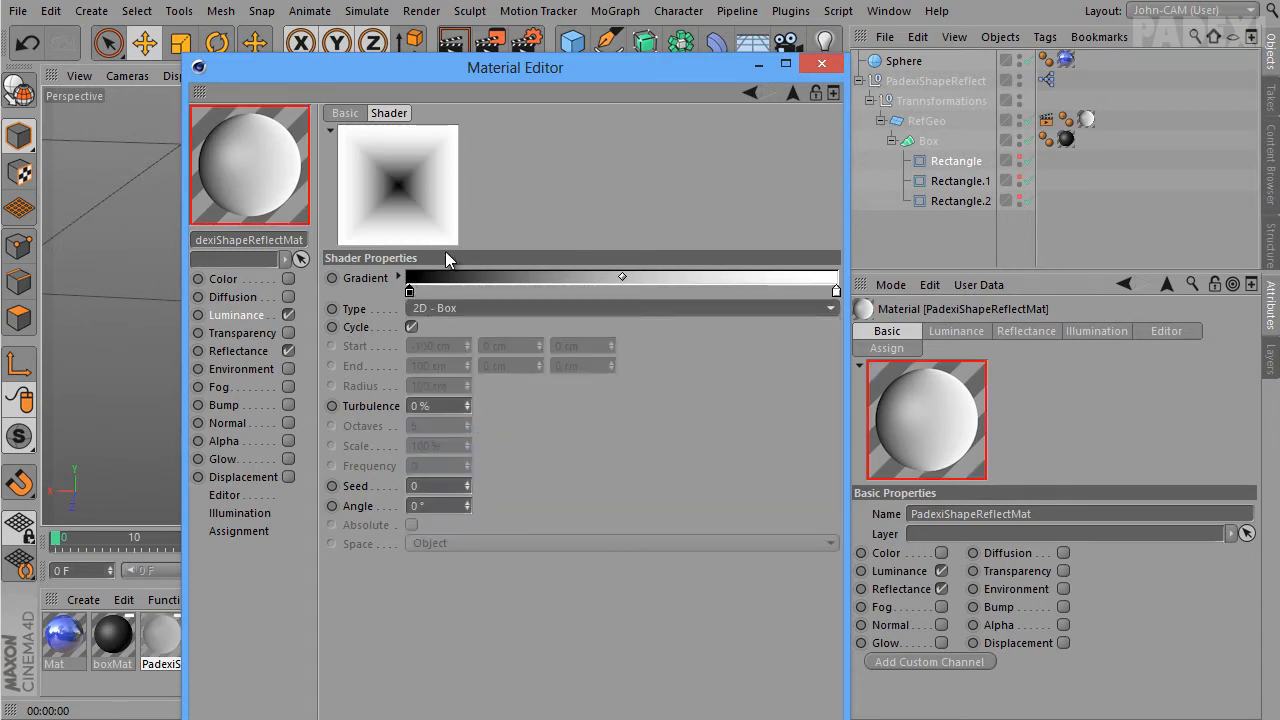
click(452, 307)
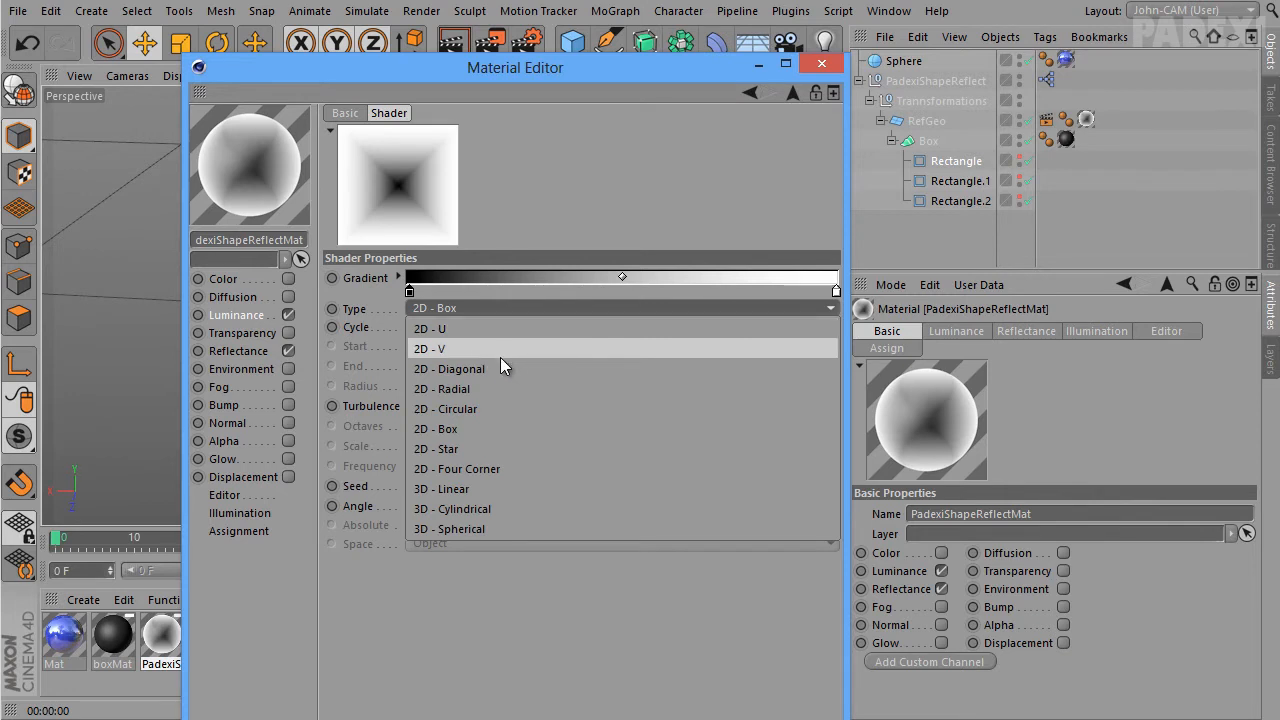
click(497, 428)
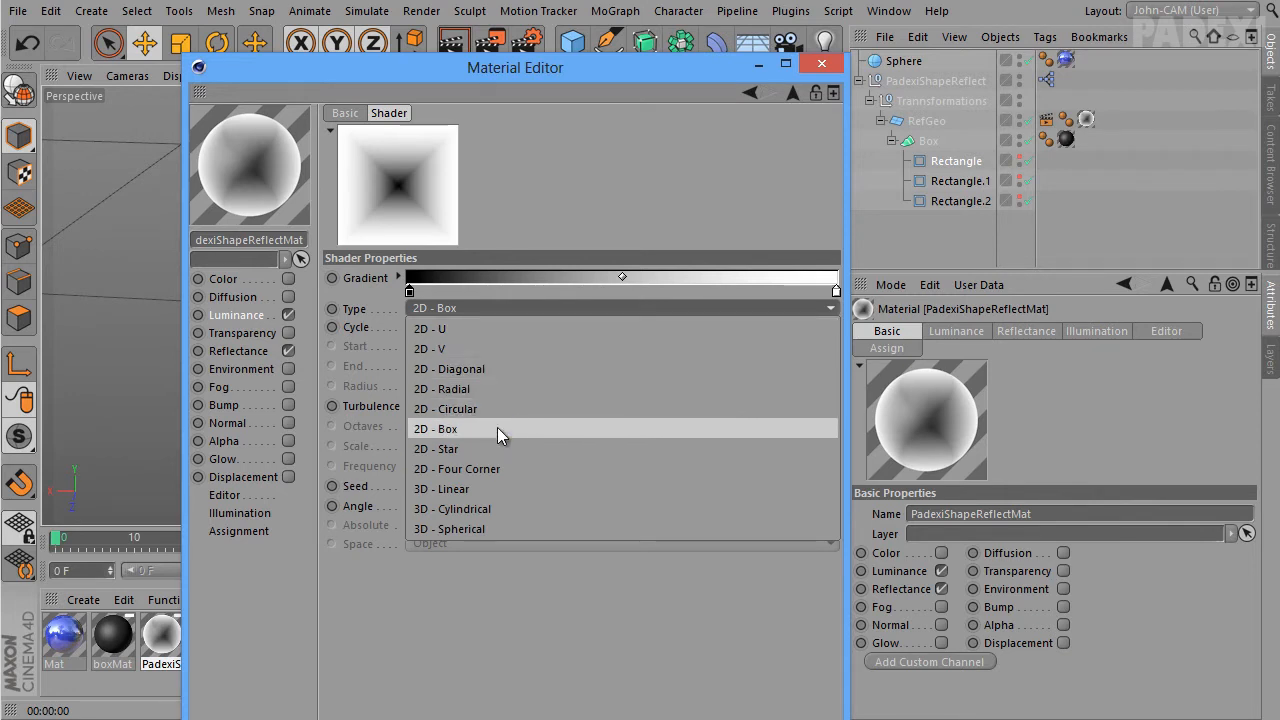
Color the gradient's start knot white and its end knot black, with an extra white knot near the black end
double_click(409, 292)
drag(446, 334, 585, 338)
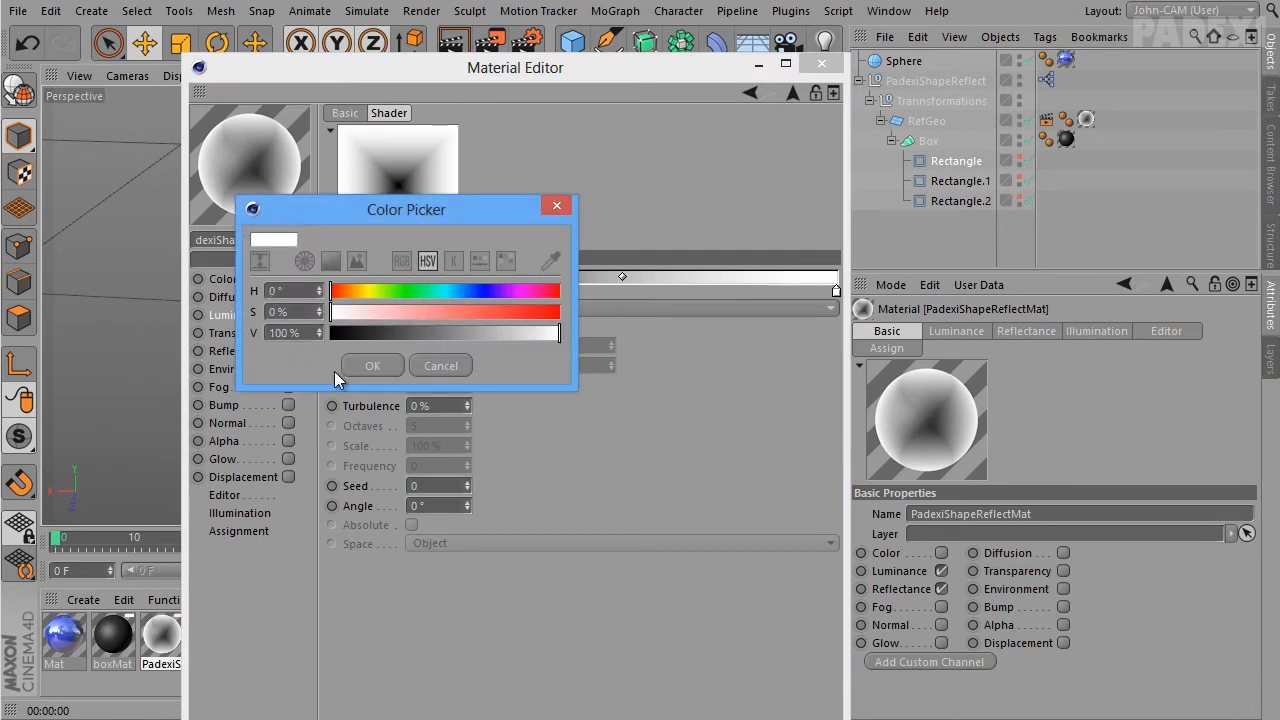
click(399, 367)
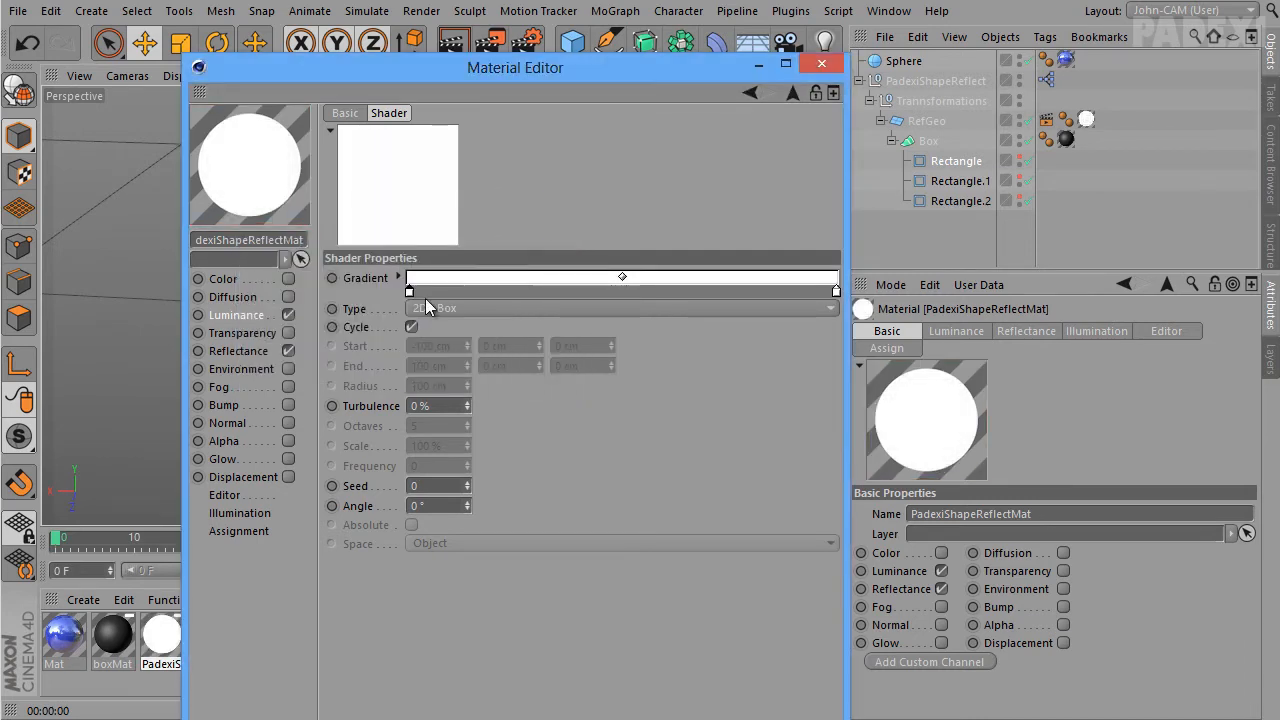
double_click(836, 292)
drag(766, 332, 693, 336)
key(Return)
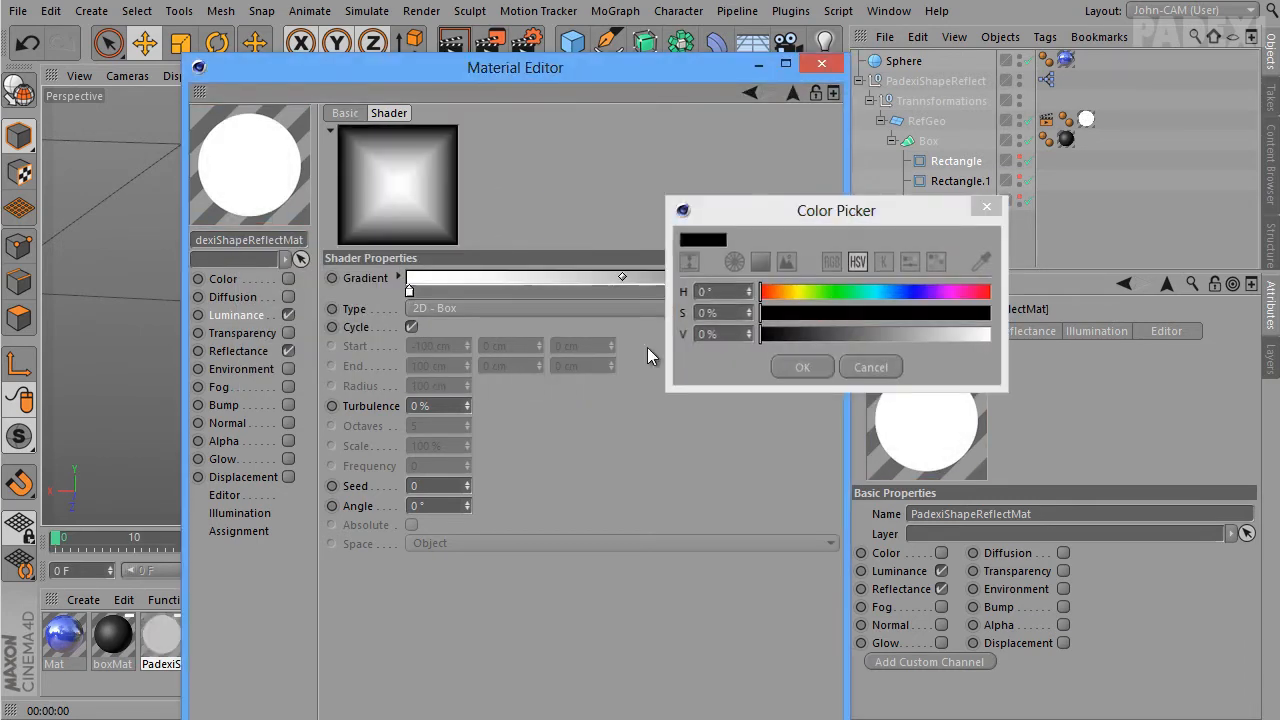
drag(439, 289, 760, 298)
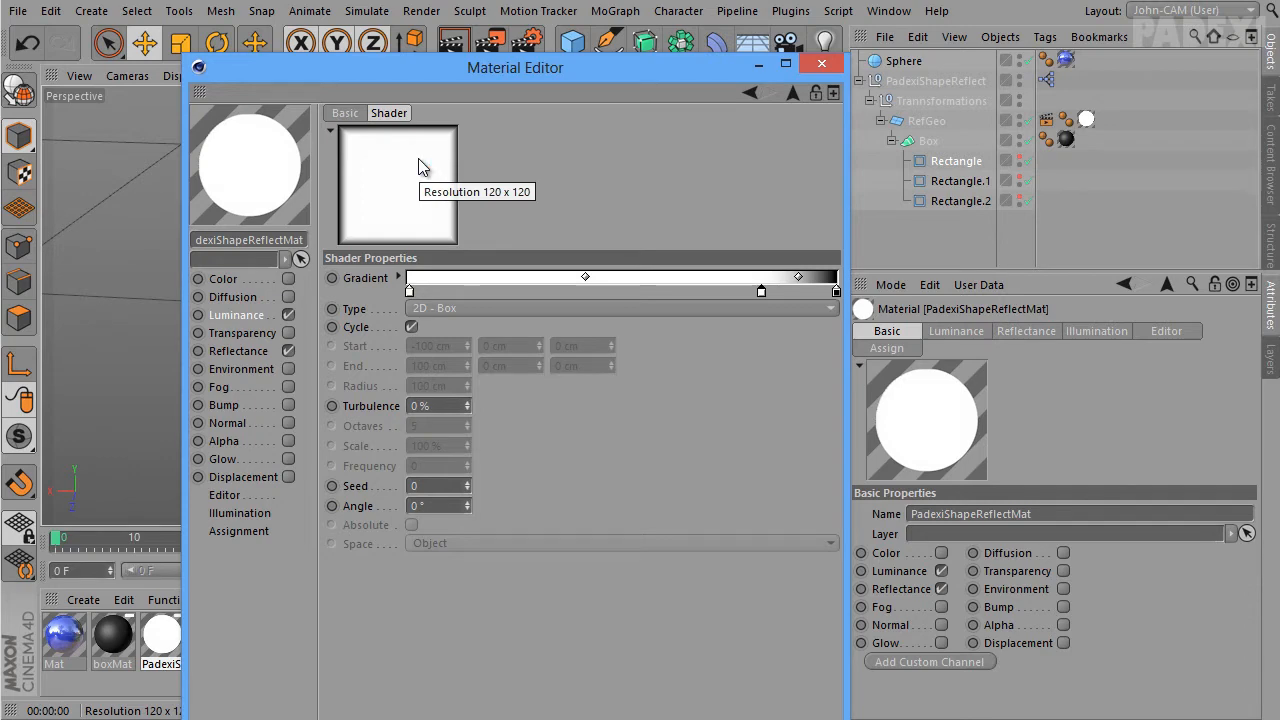
Load the Pattern 5 preset into the black-to-white gradient of PadexiShapeReflectMat's luminance
click(821, 63)
click(575, 43)
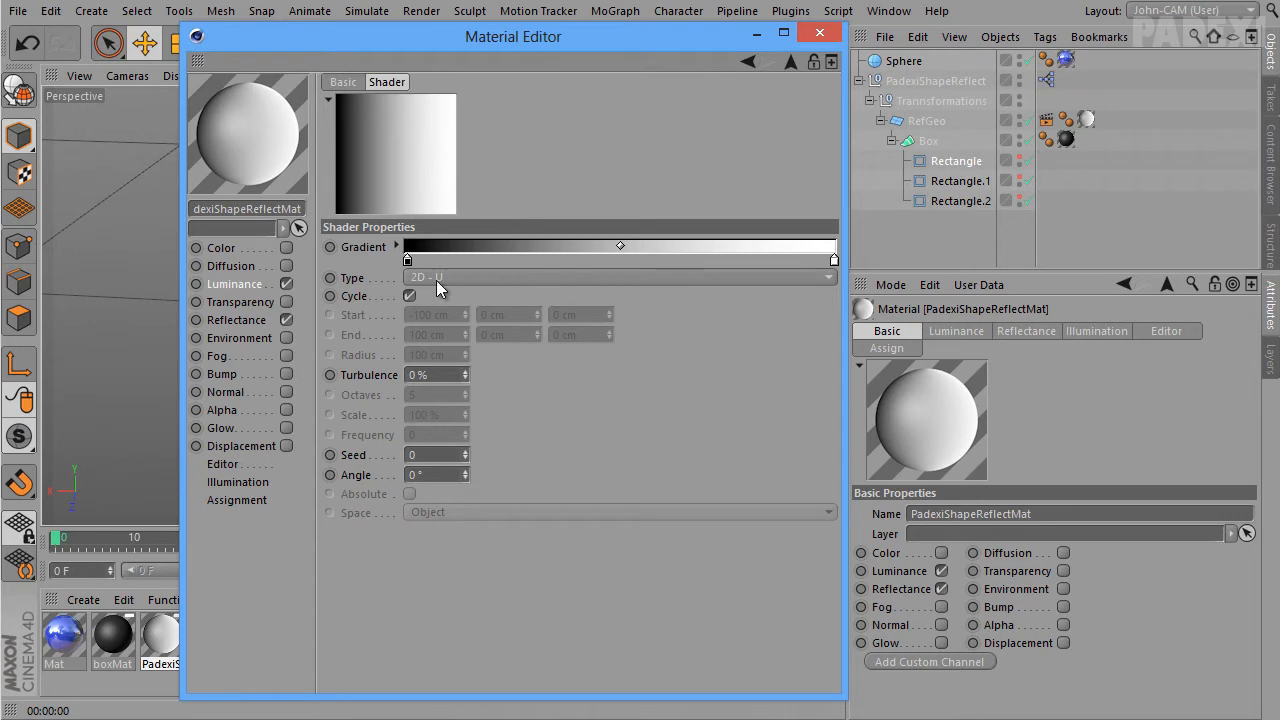
click(395, 246)
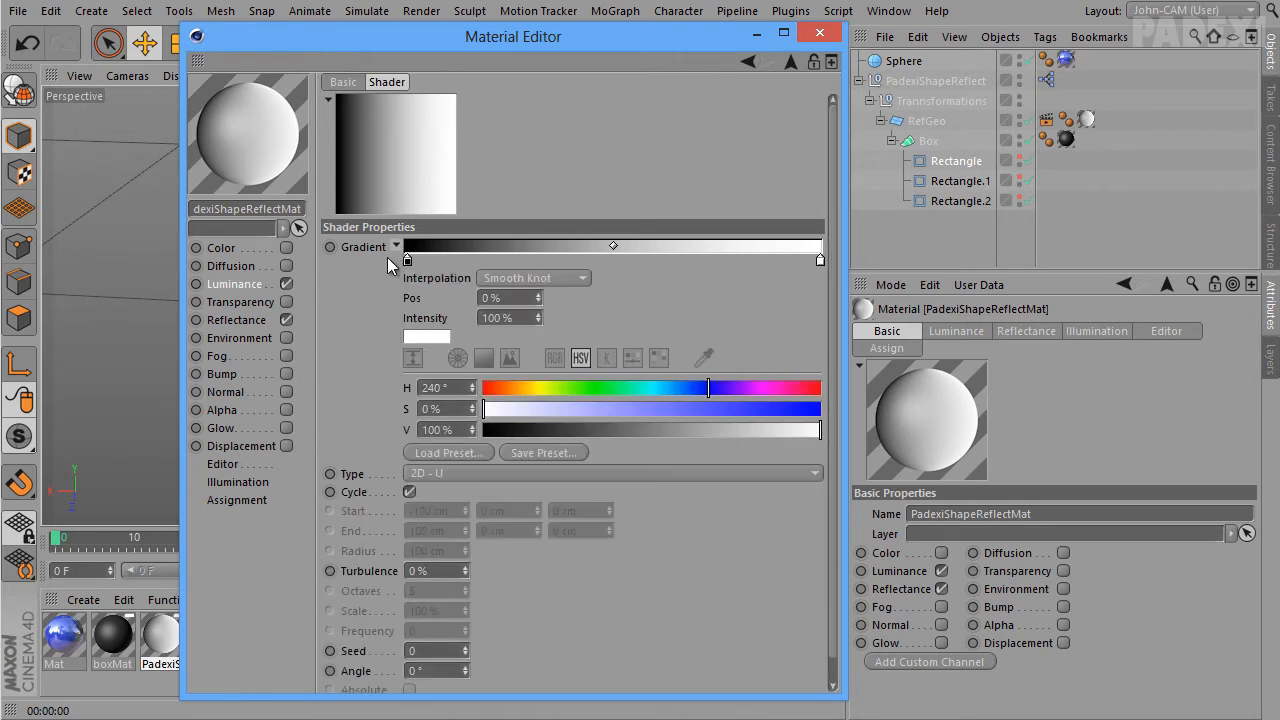
click(395, 246)
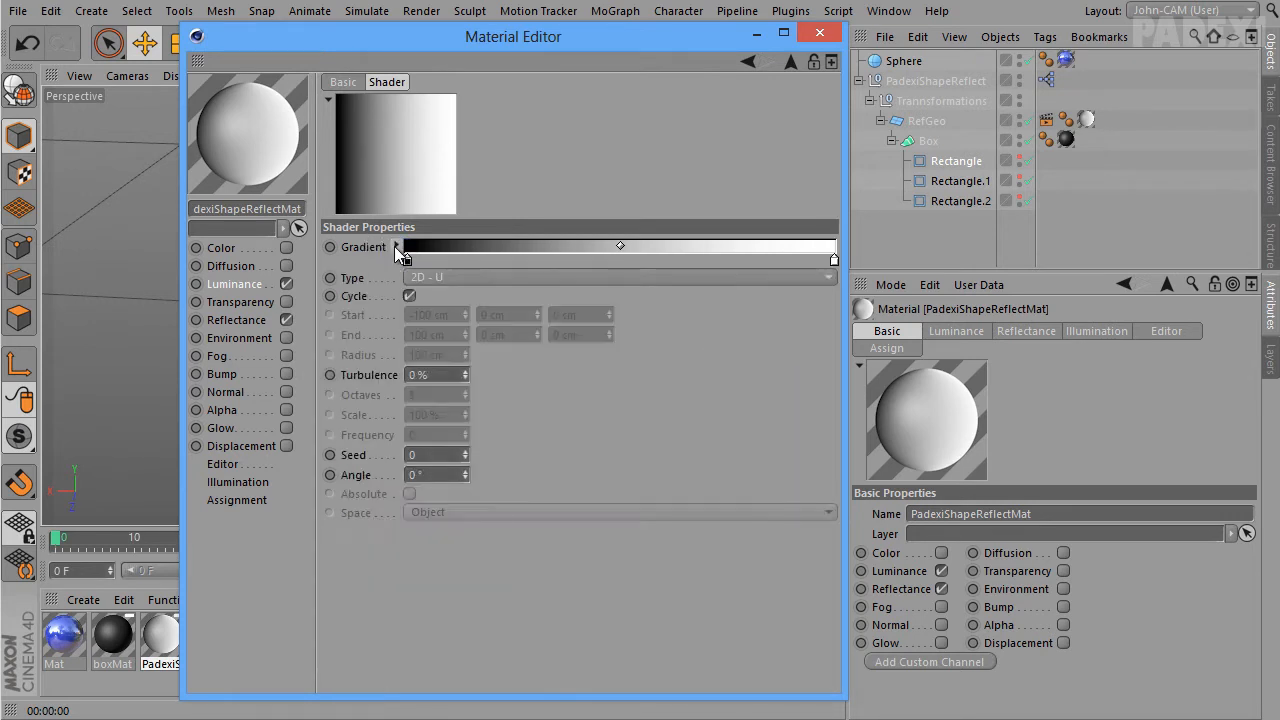
click(395, 246)
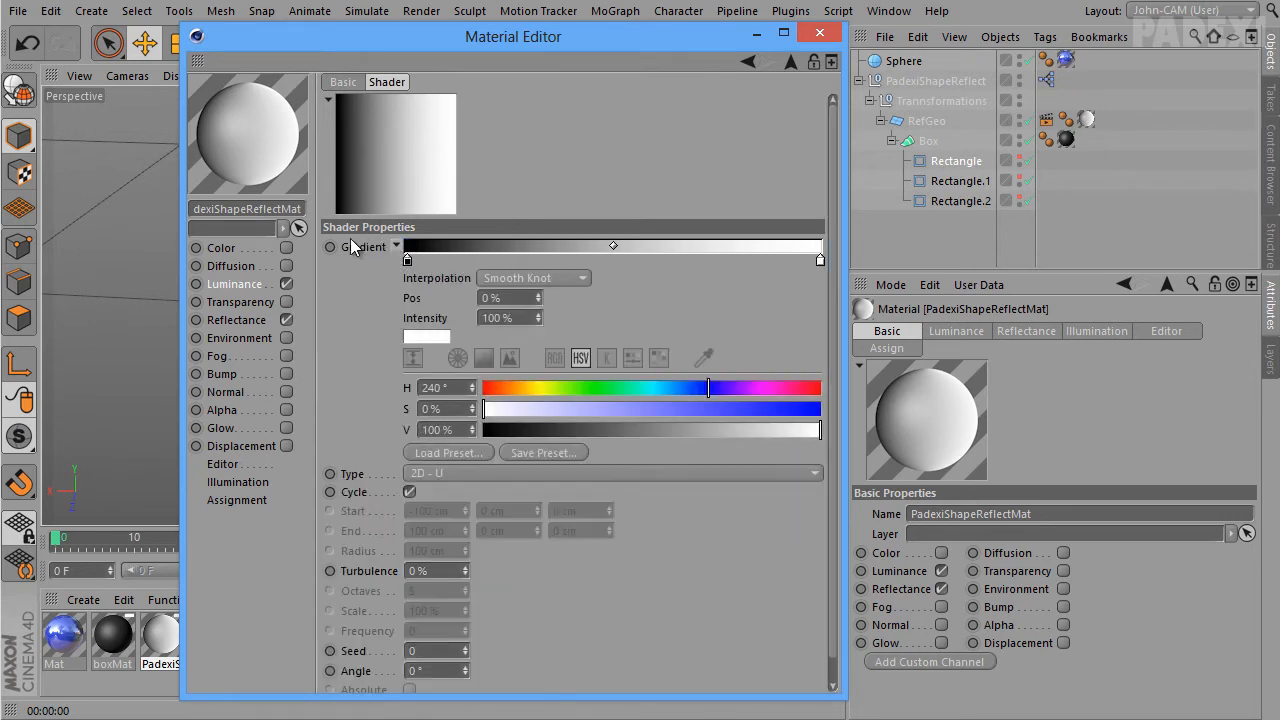
click(477, 448)
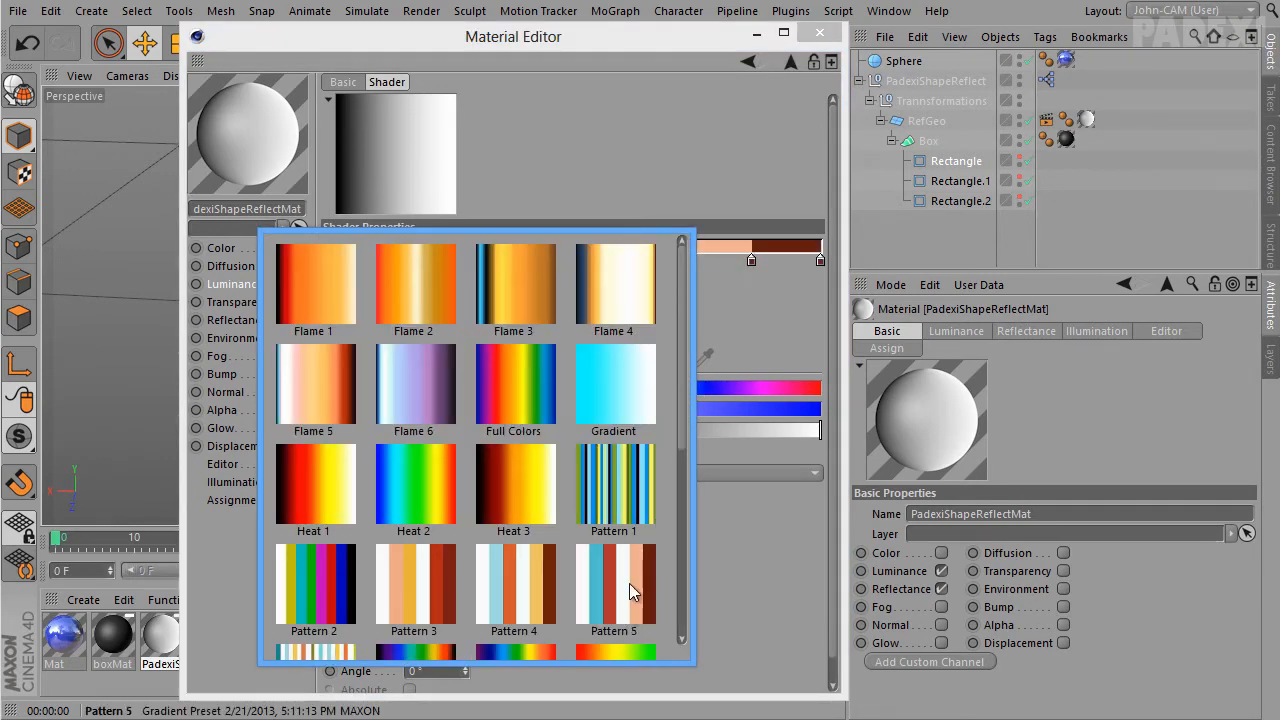
click(629, 583)
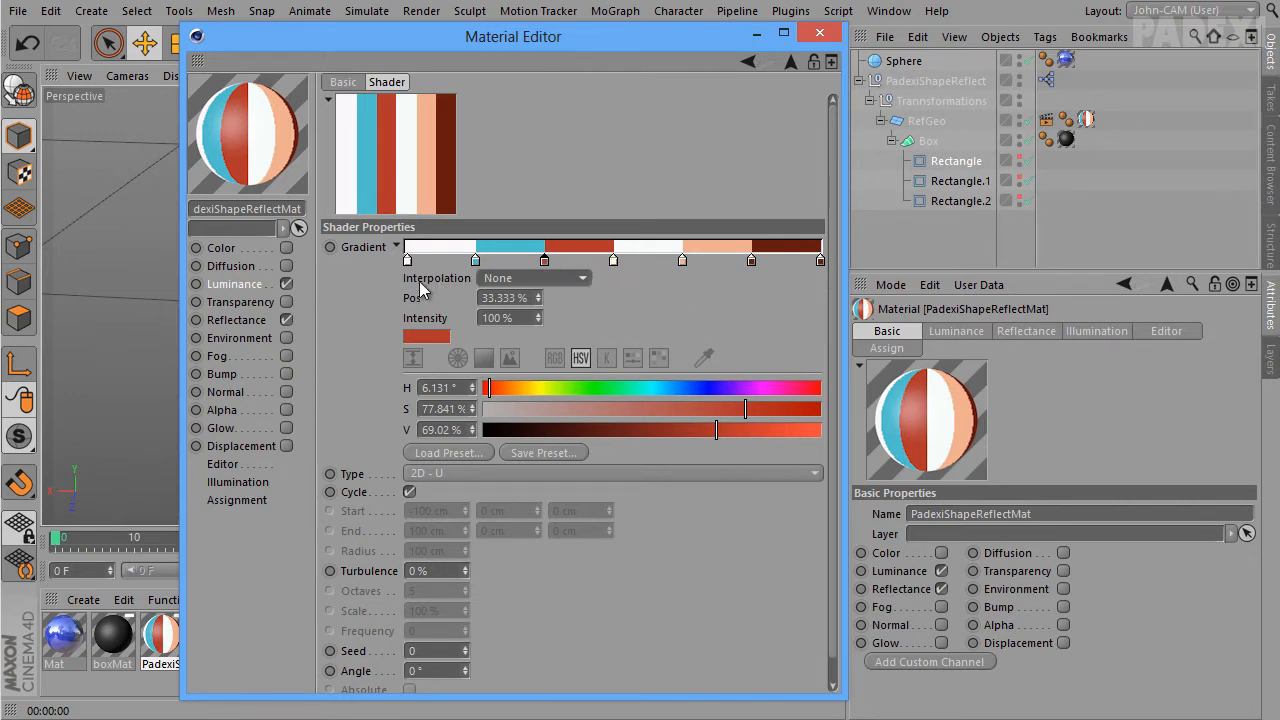
Recolor the gradient's second knot black, third knot white and fourth knot black
double_click(475, 258)
drag(441, 307, 335, 311)
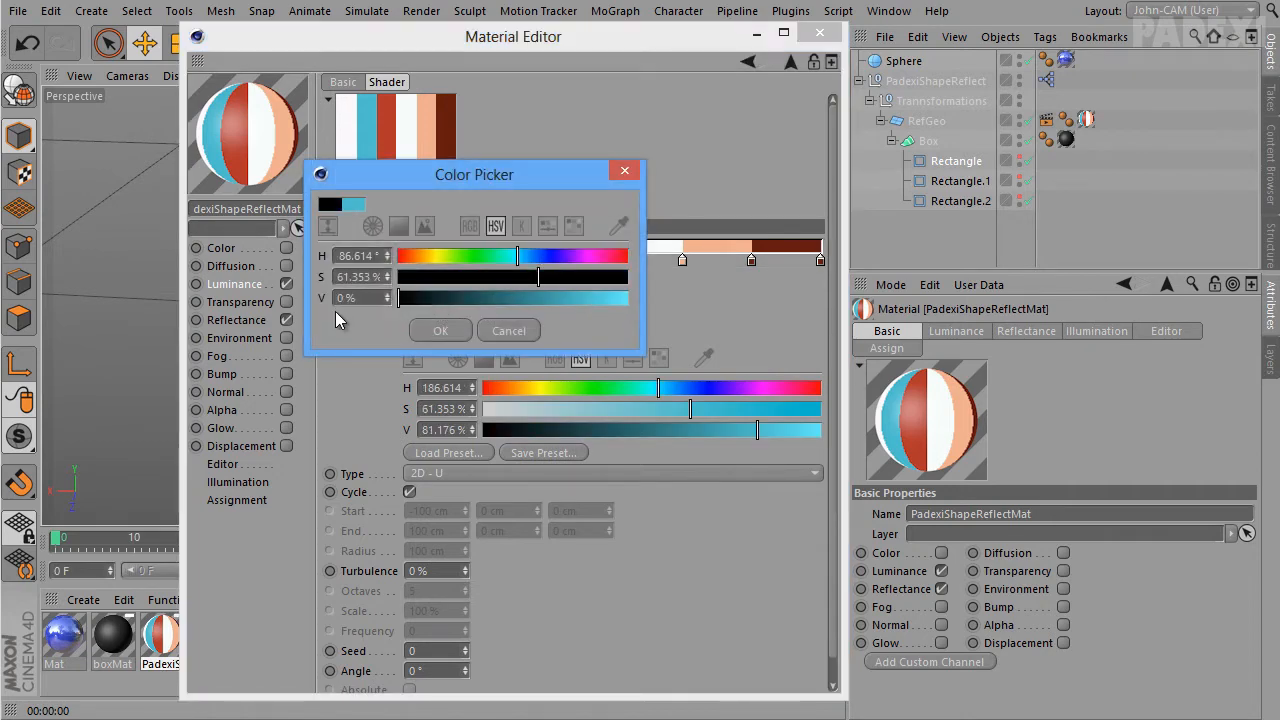
click(433, 330)
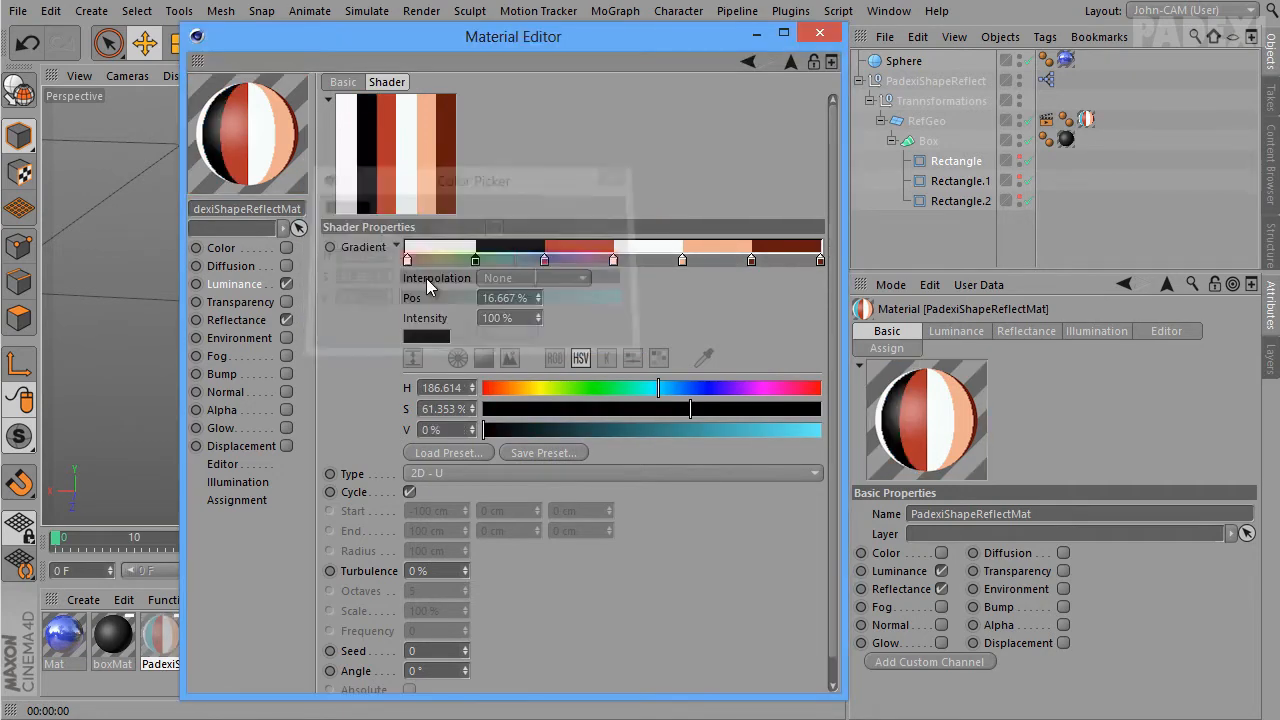
double_click(544, 260)
drag(506, 300, 470, 281)
click(518, 342)
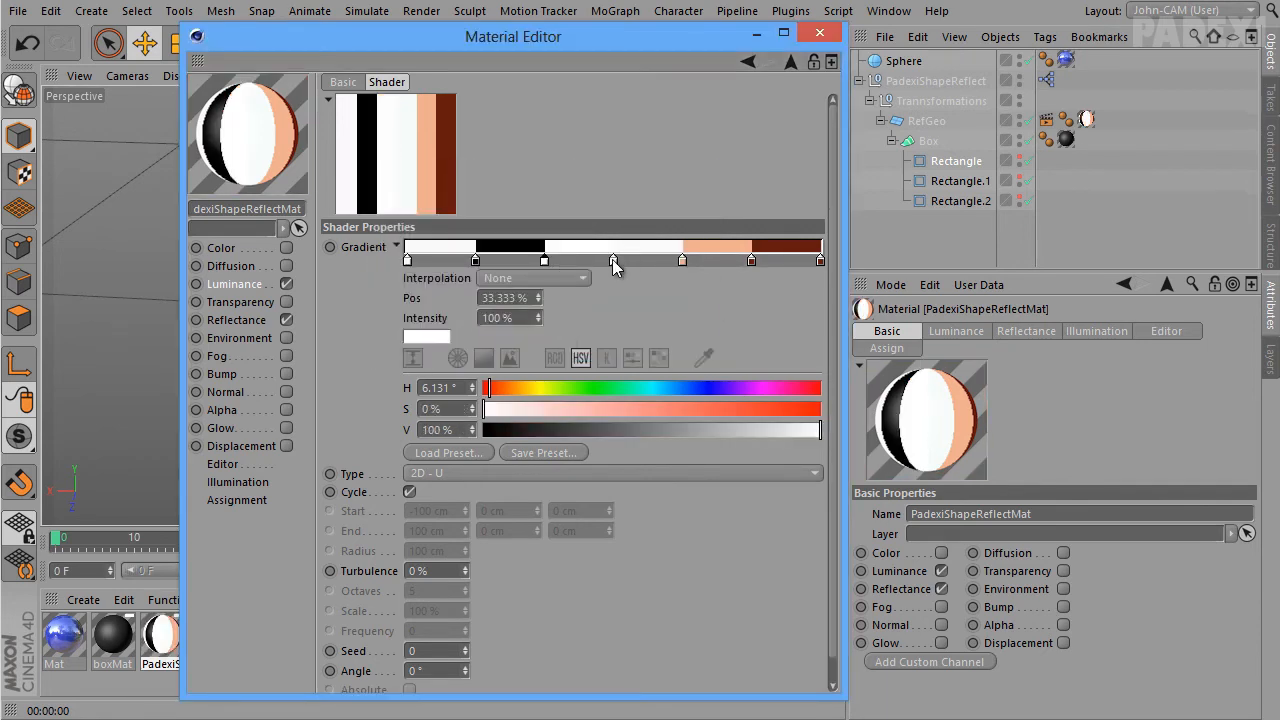
double_click(612, 260)
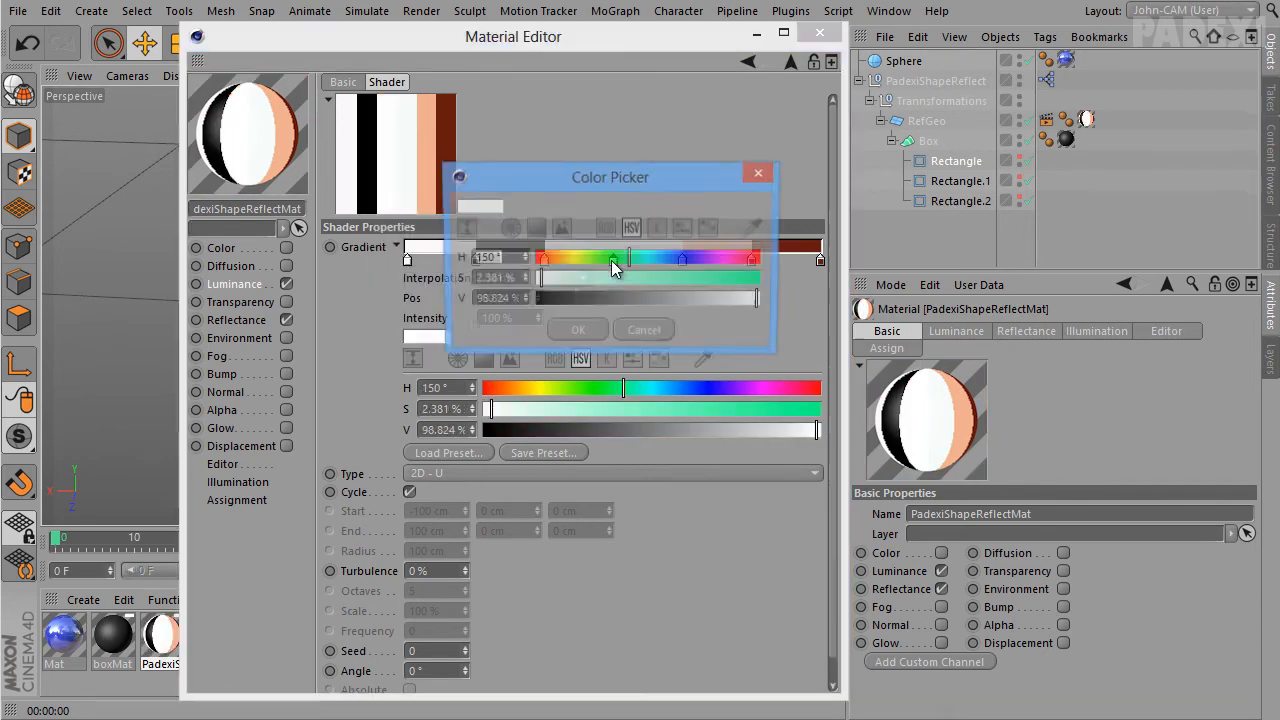
drag(590, 294, 545, 294)
click(573, 333)
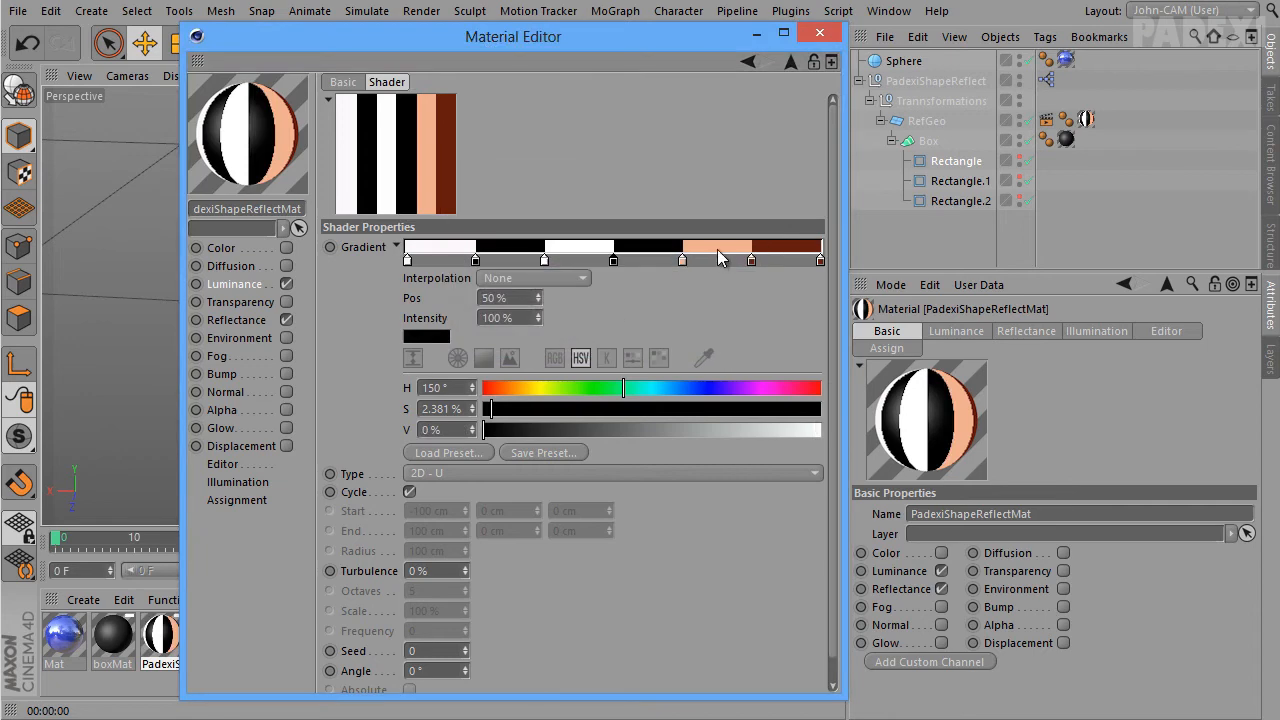
Recolor the gradient's fifth knot white with 0% saturation and 100% value, and the sixth knot black
double_click(682, 262)
drag(663, 285, 590, 282)
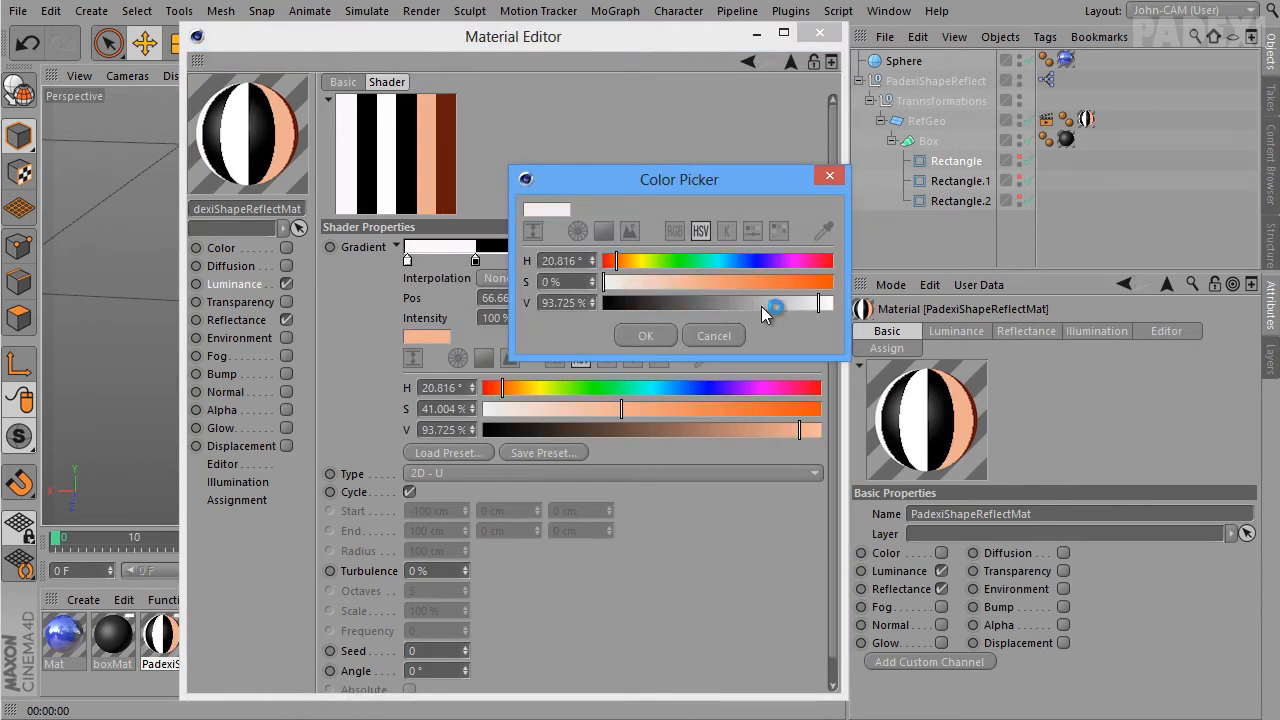
click(824, 304)
click(831, 304)
click(645, 335)
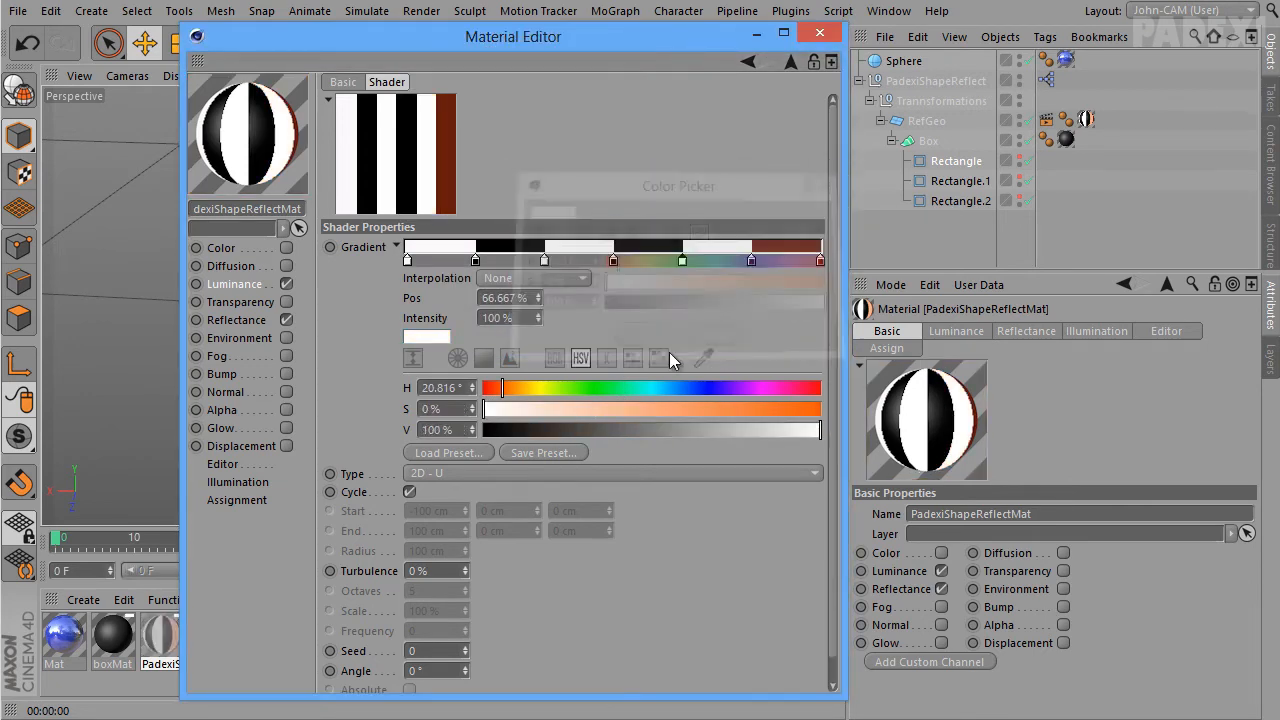
double_click(752, 262)
click(674, 297)
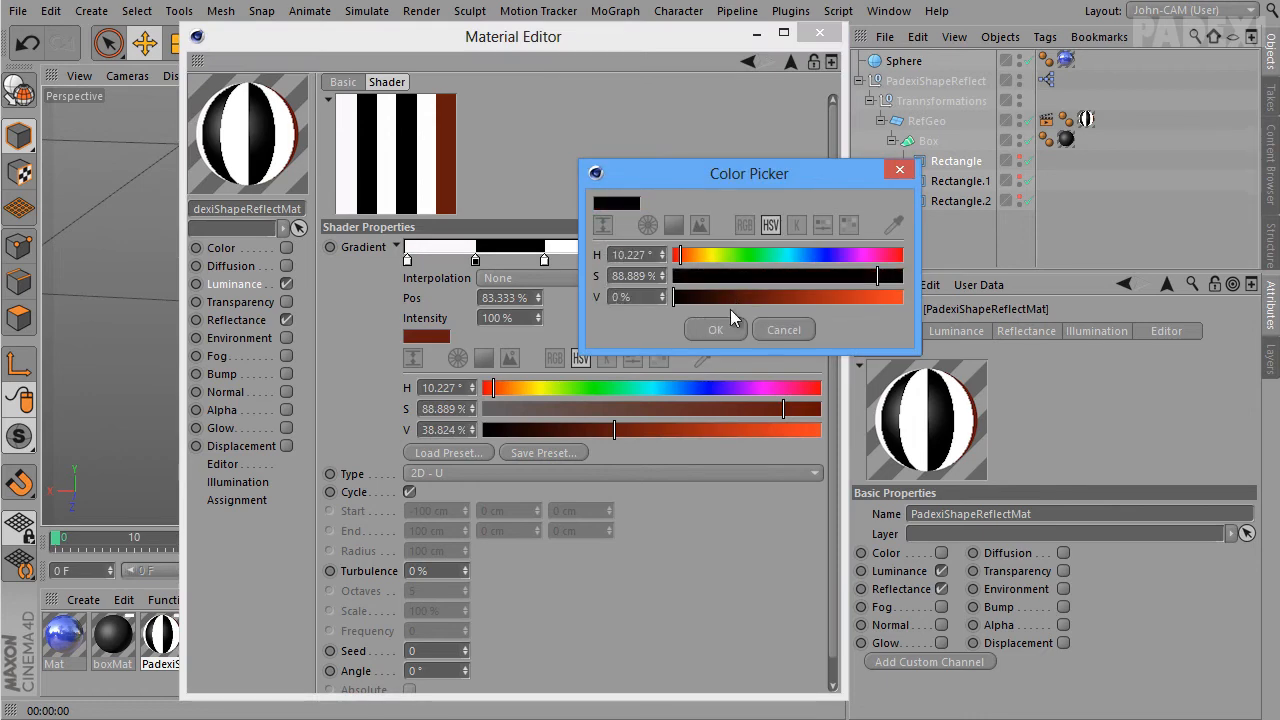
click(712, 329)
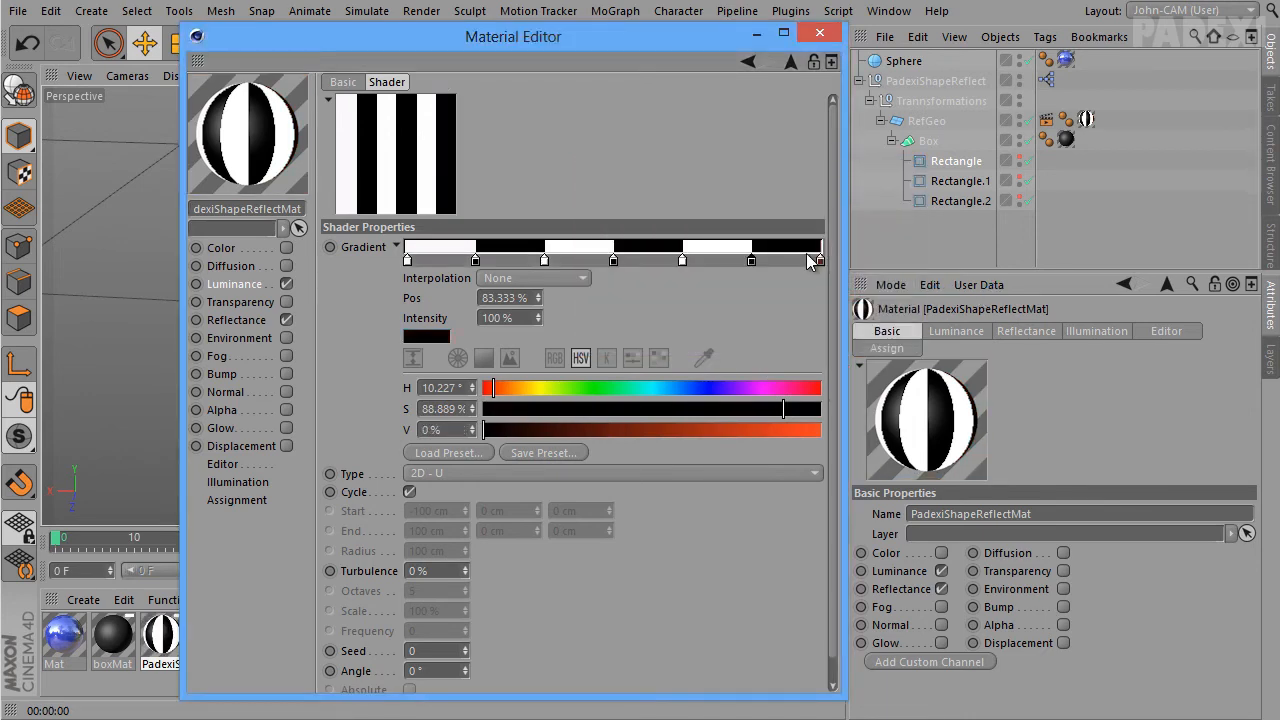
Render the perspective view to check the striped reflection on the blue sphere
drag(628, 38, 585, 433)
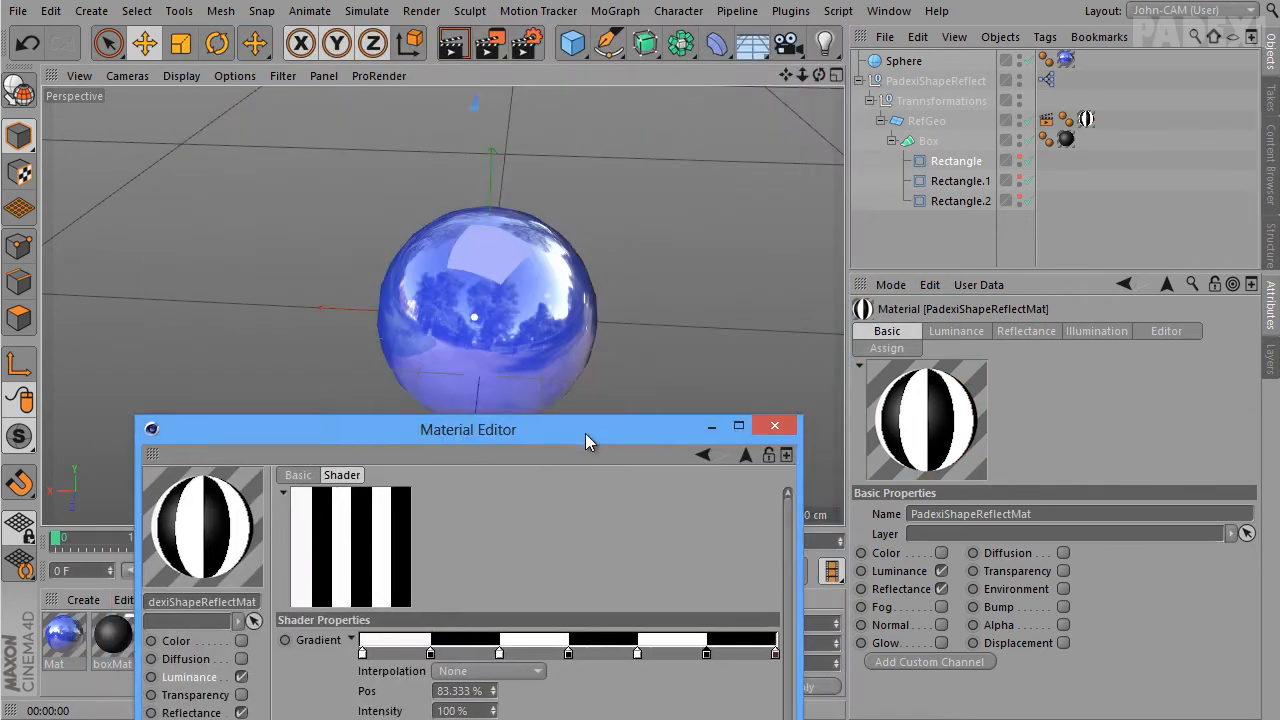
click(453, 44)
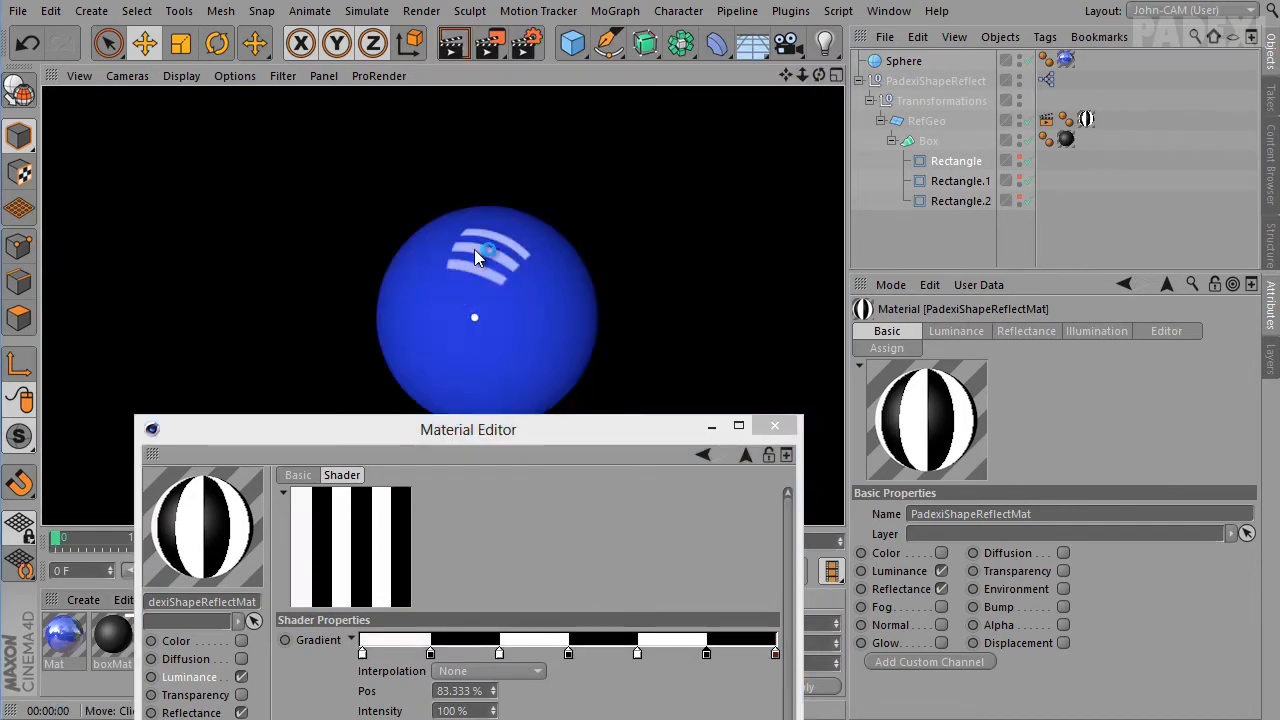
drag(514, 430, 559, 97)
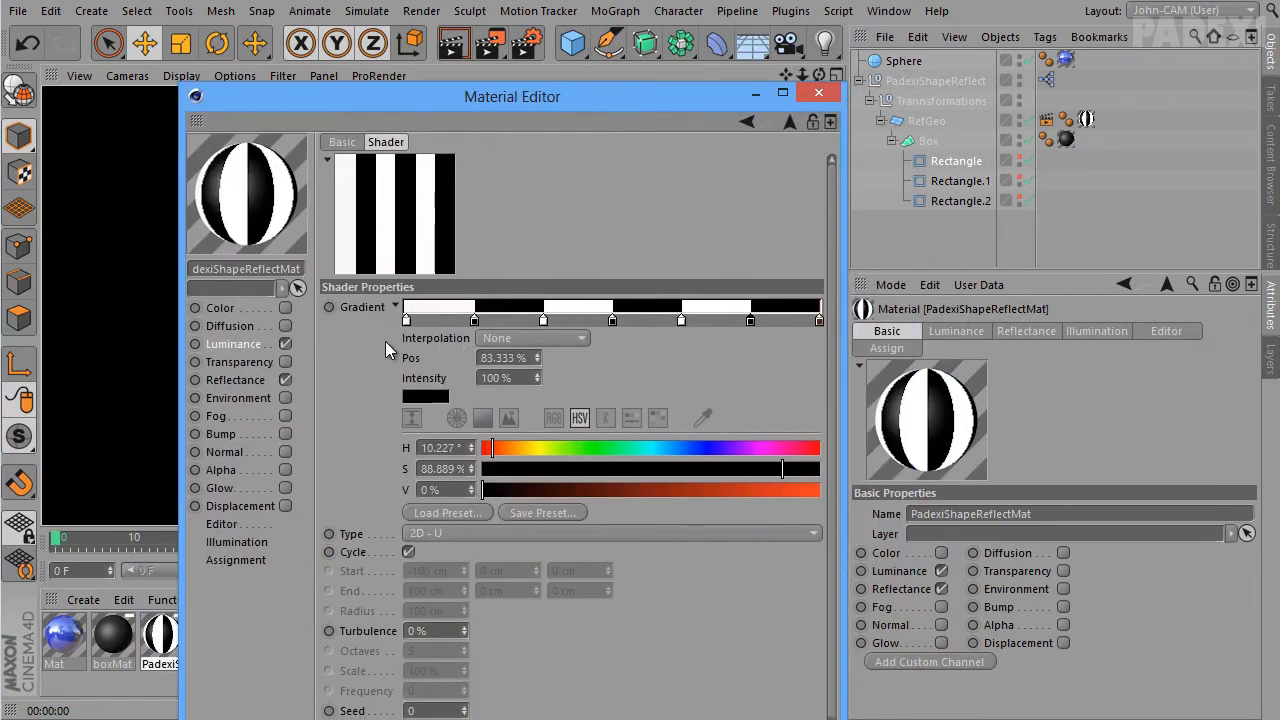
Try the 2D - V, 2D - Diagonal and 2D - Radial types on the striped gradient
click(394, 306)
click(467, 338)
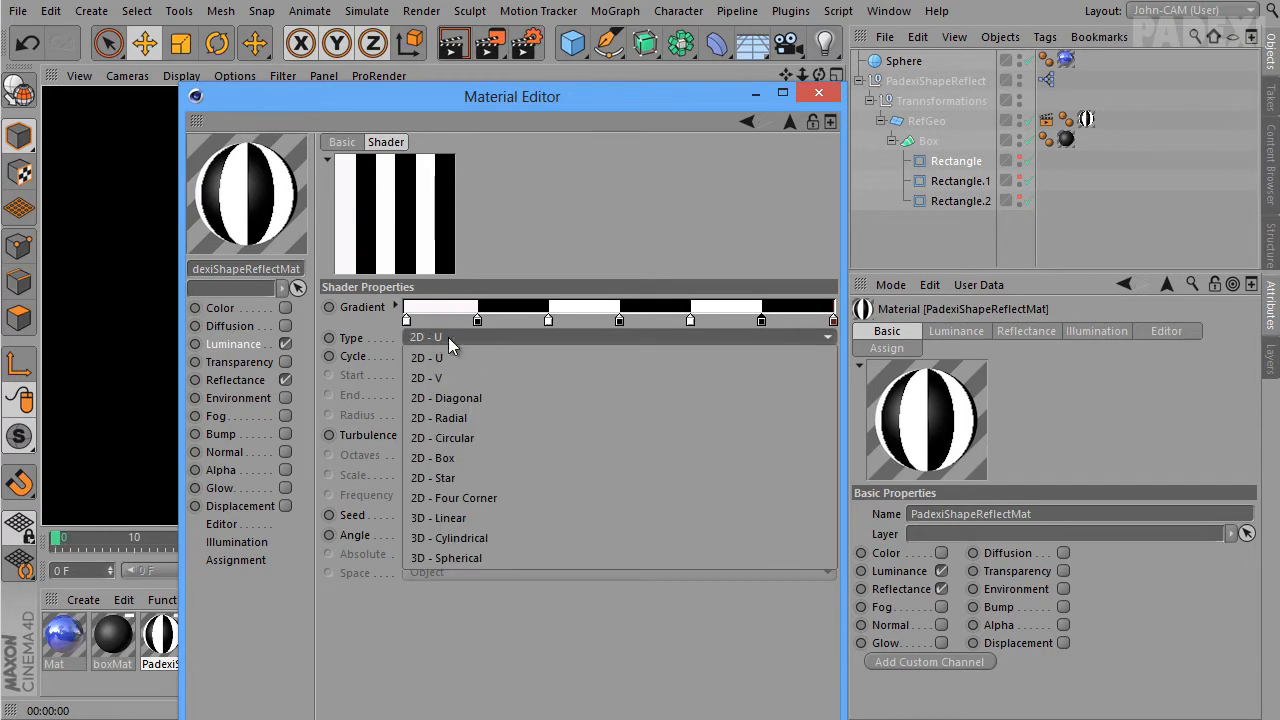
click(476, 379)
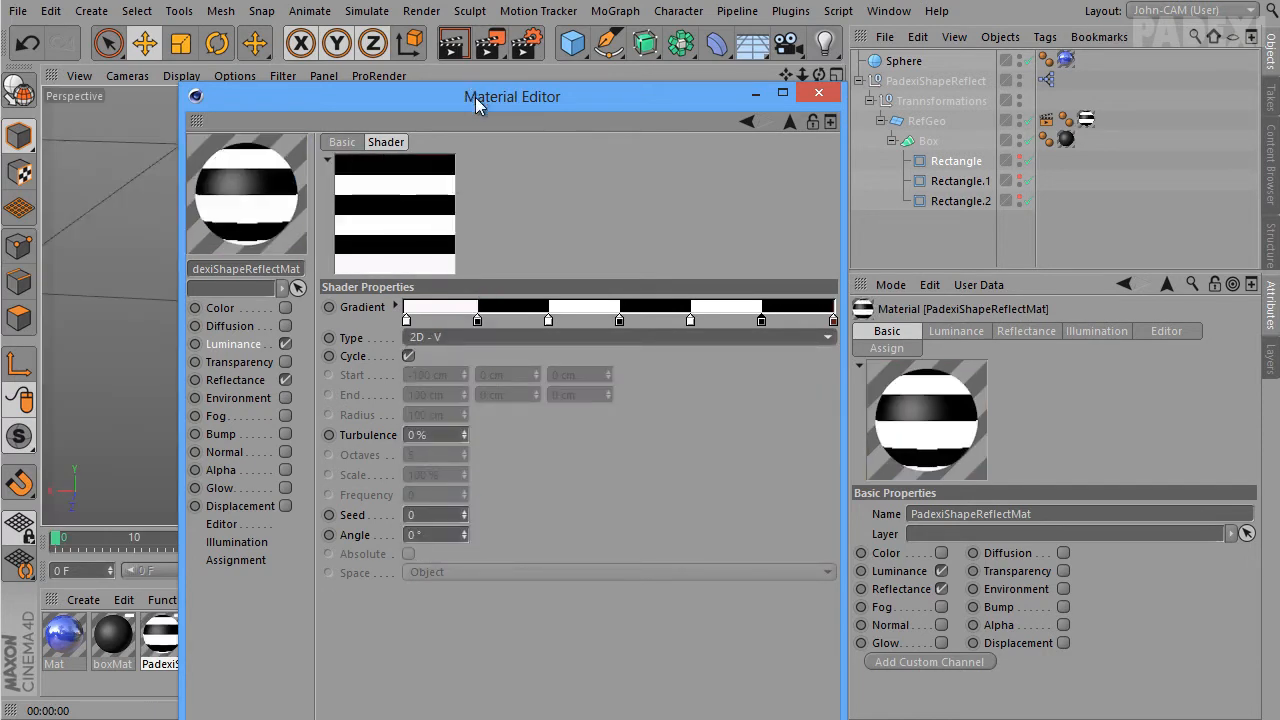
drag(475, 97, 427, 104)
click(450, 345)
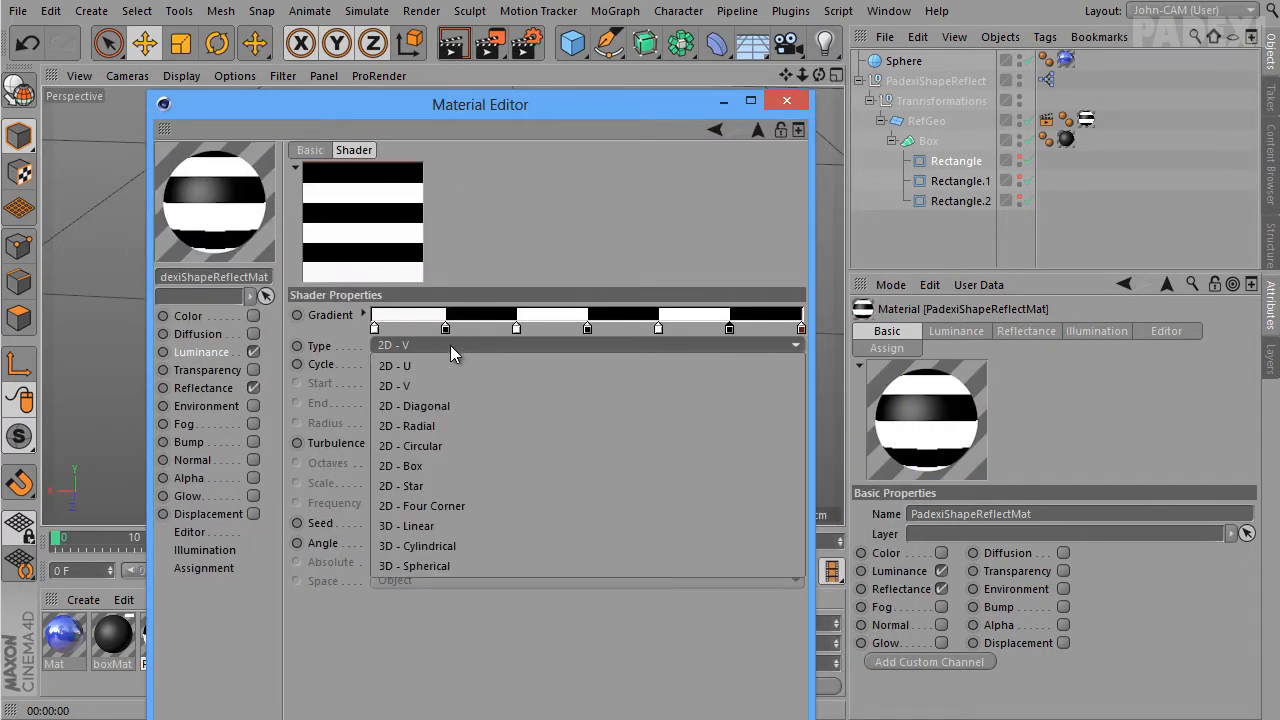
click(437, 408)
click(435, 346)
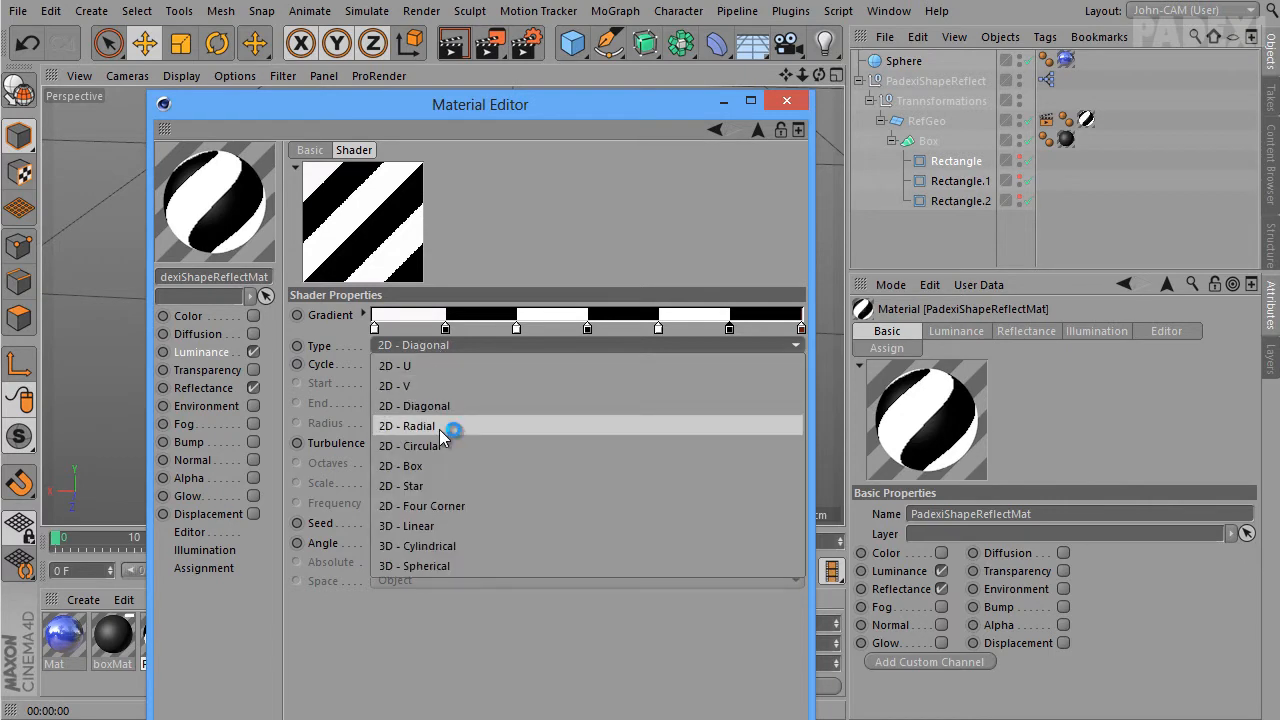
click(439, 427)
Set the striped gradient's type to 2D - Circular and render the perspective view
click(434, 346)
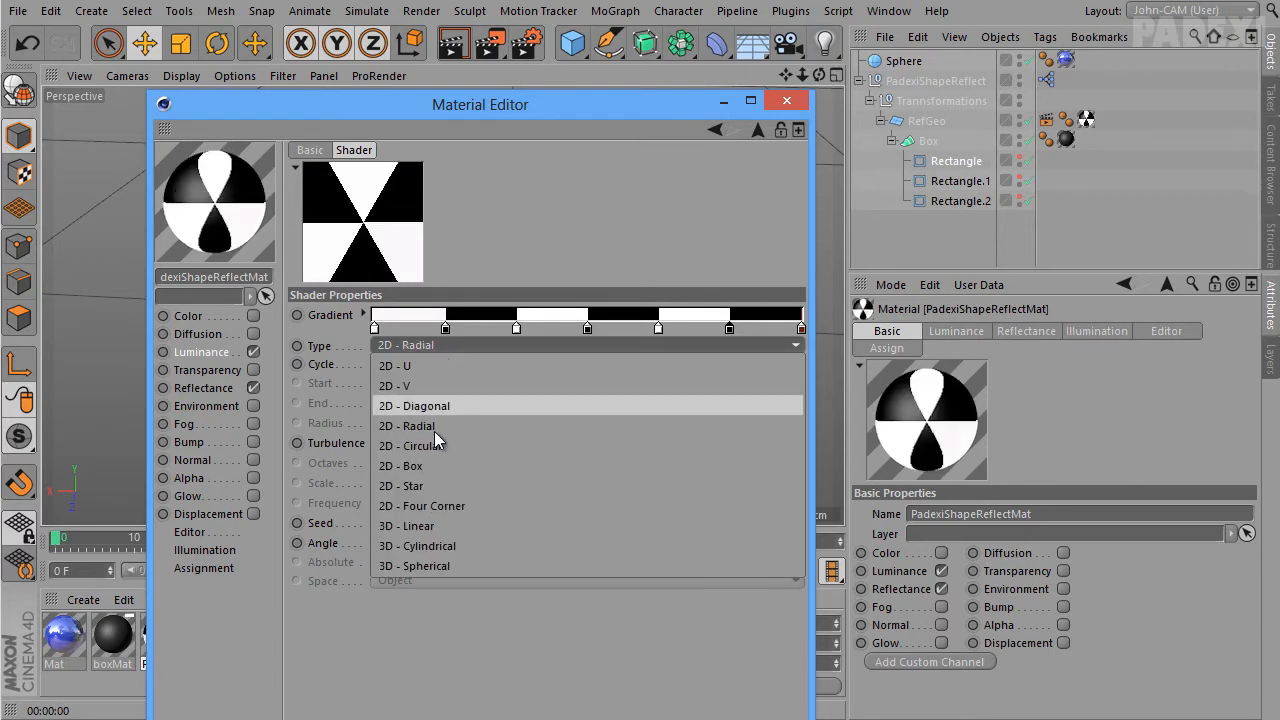
click(433, 442)
mouse_move(545, 108)
mouse_down()
mouse_move(545, 460)
mouse_move(616, 72)
mouse_move(557, 119)
mouse_up()
click(611, 371)
key(ctrl+r)
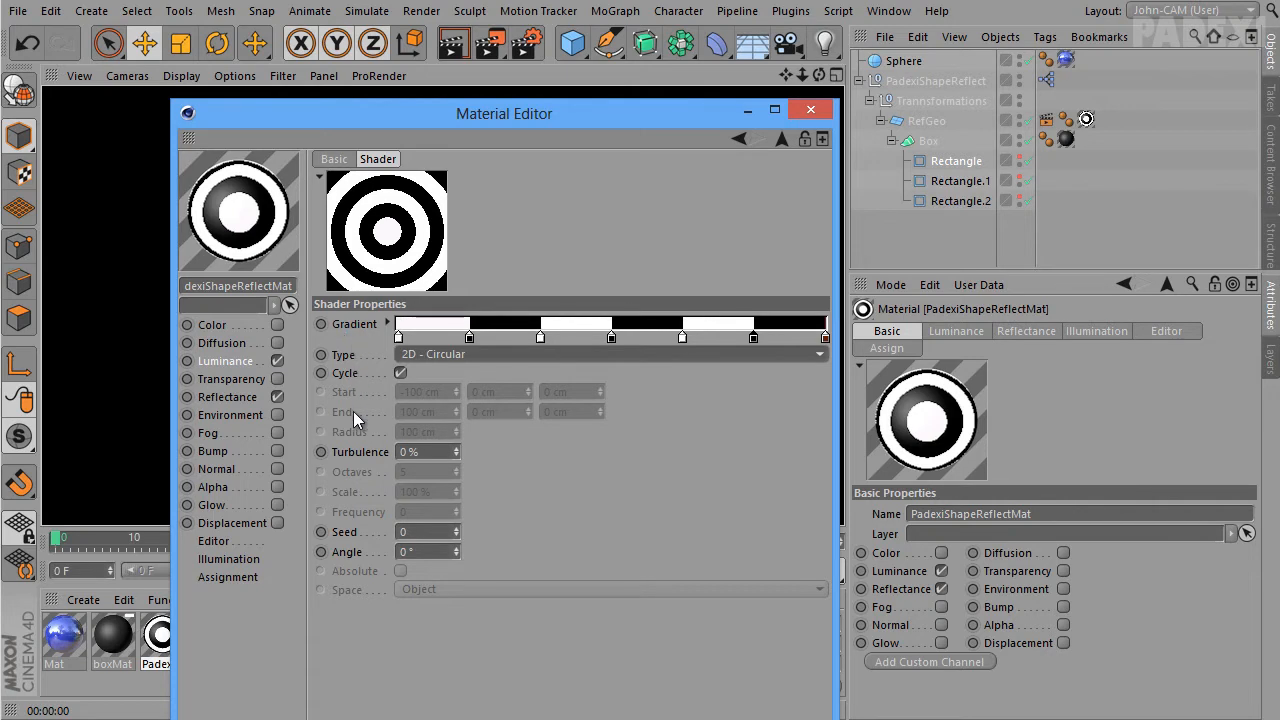
Open the Demo material's Luminance Layer shader and show the PadexiShapeReflect null's controls alongside it
drag(687, 104, 765, 25)
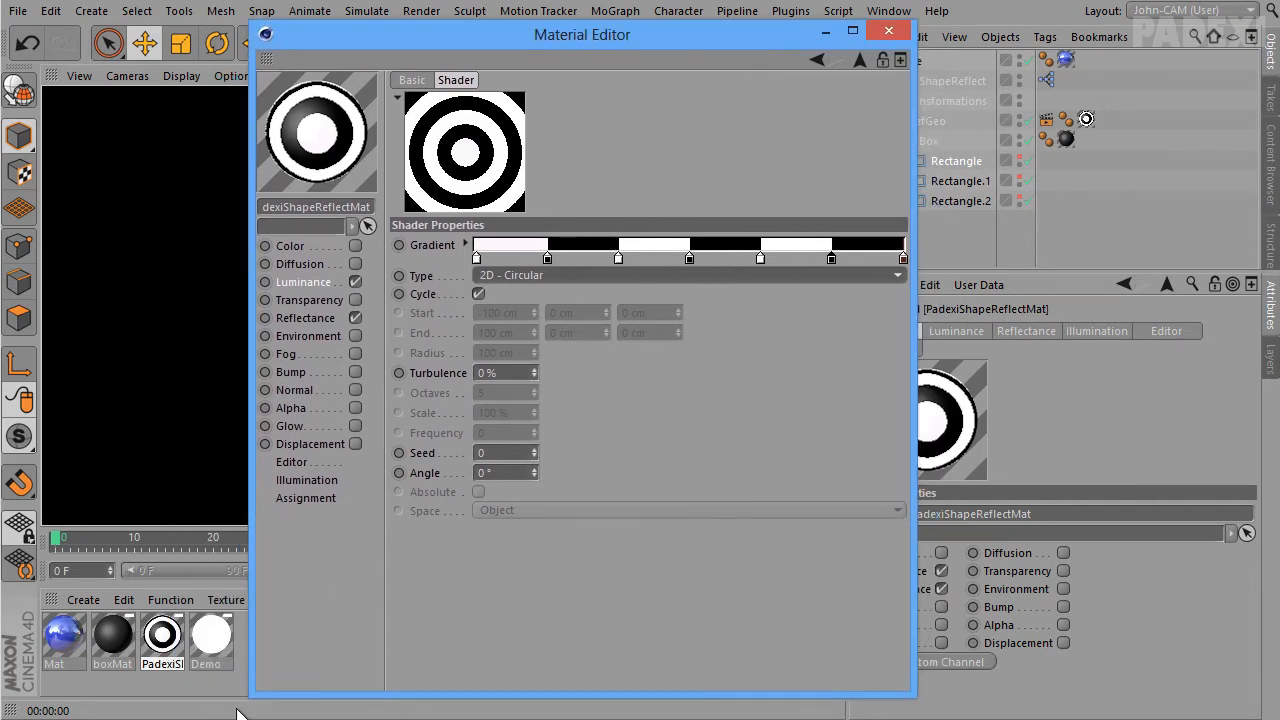
click(207, 641)
click(310, 282)
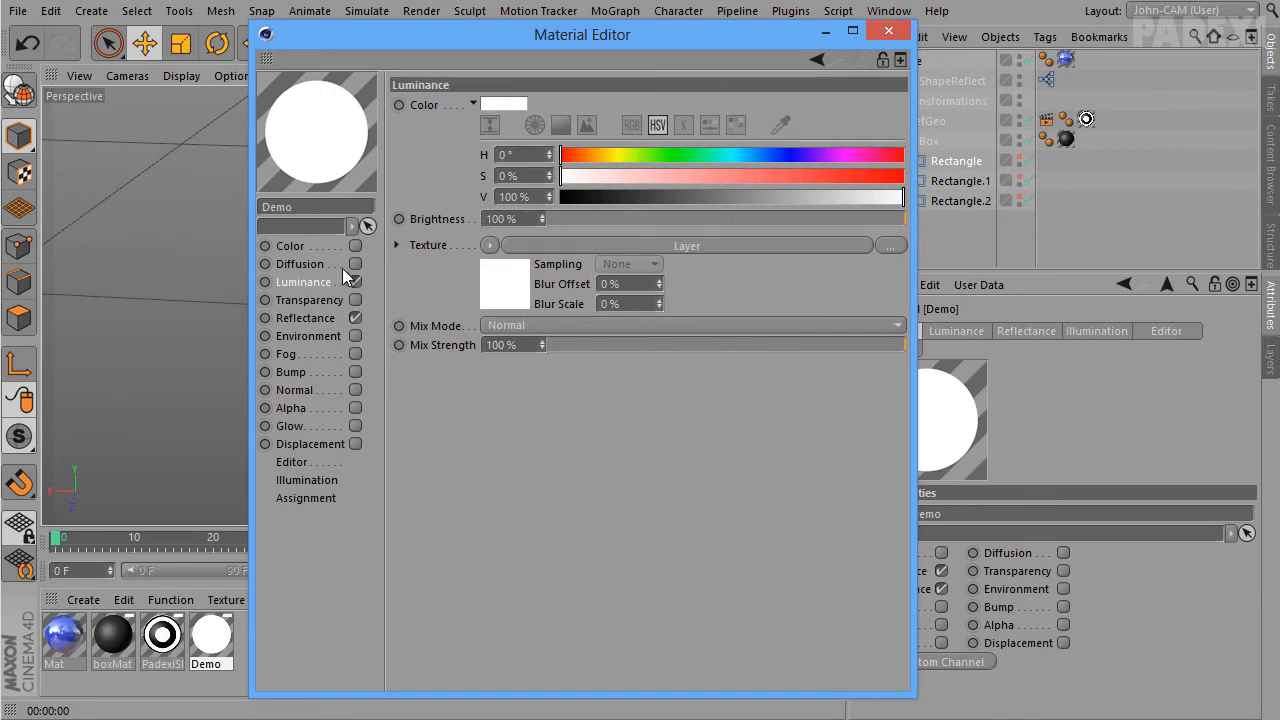
click(538, 245)
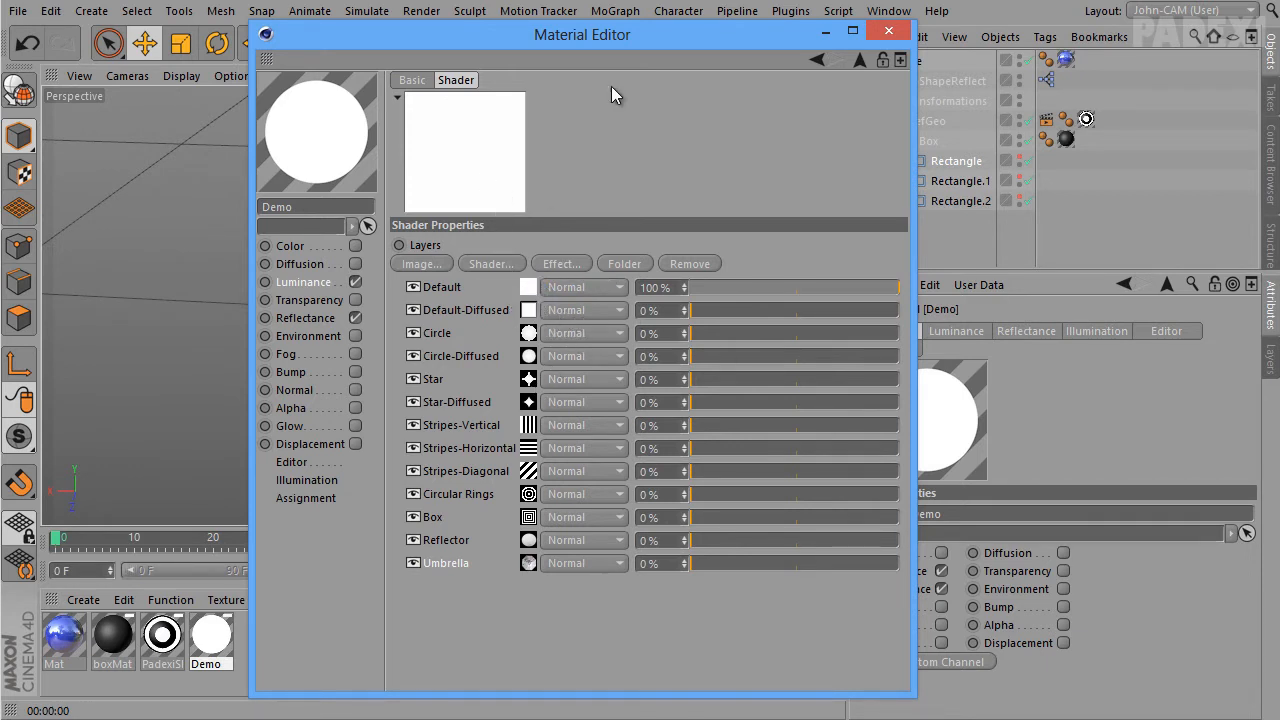
drag(566, 41, 394, 39)
click(915, 80)
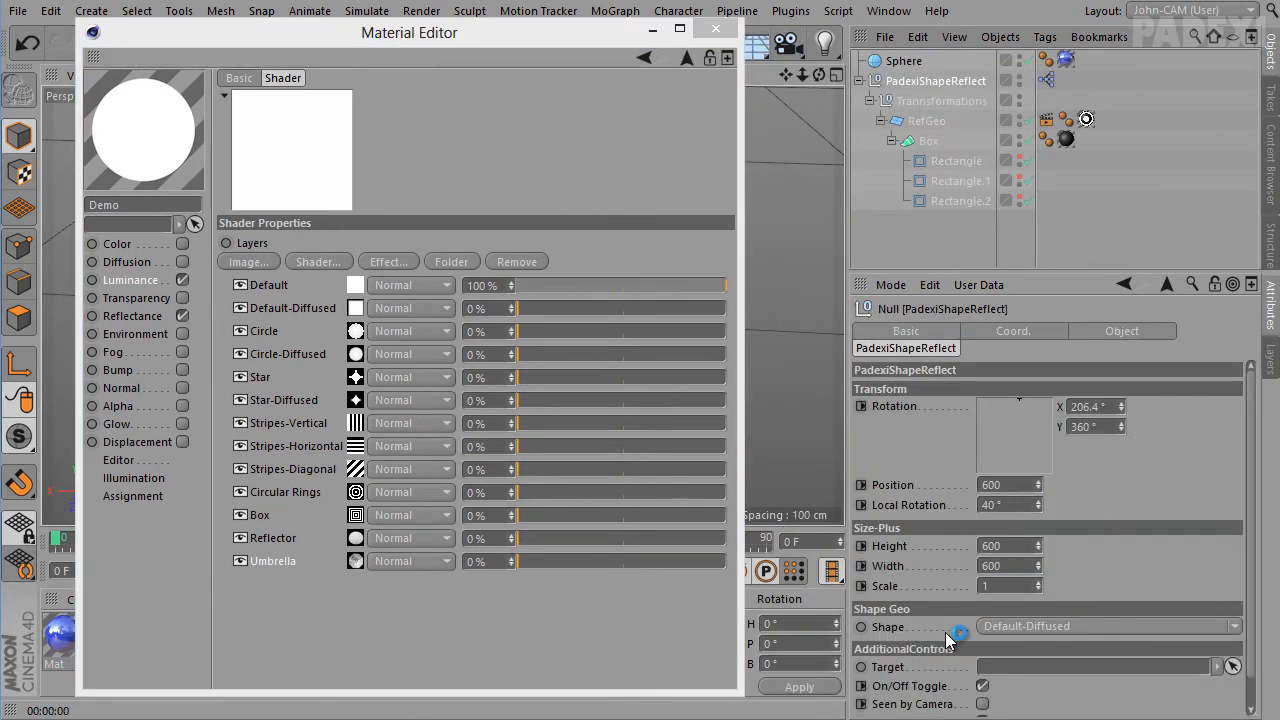
Examine the gradient settings of the Demo material's Default, Default-Diffused, Circle and Circle-Diffused layers
click(269, 287)
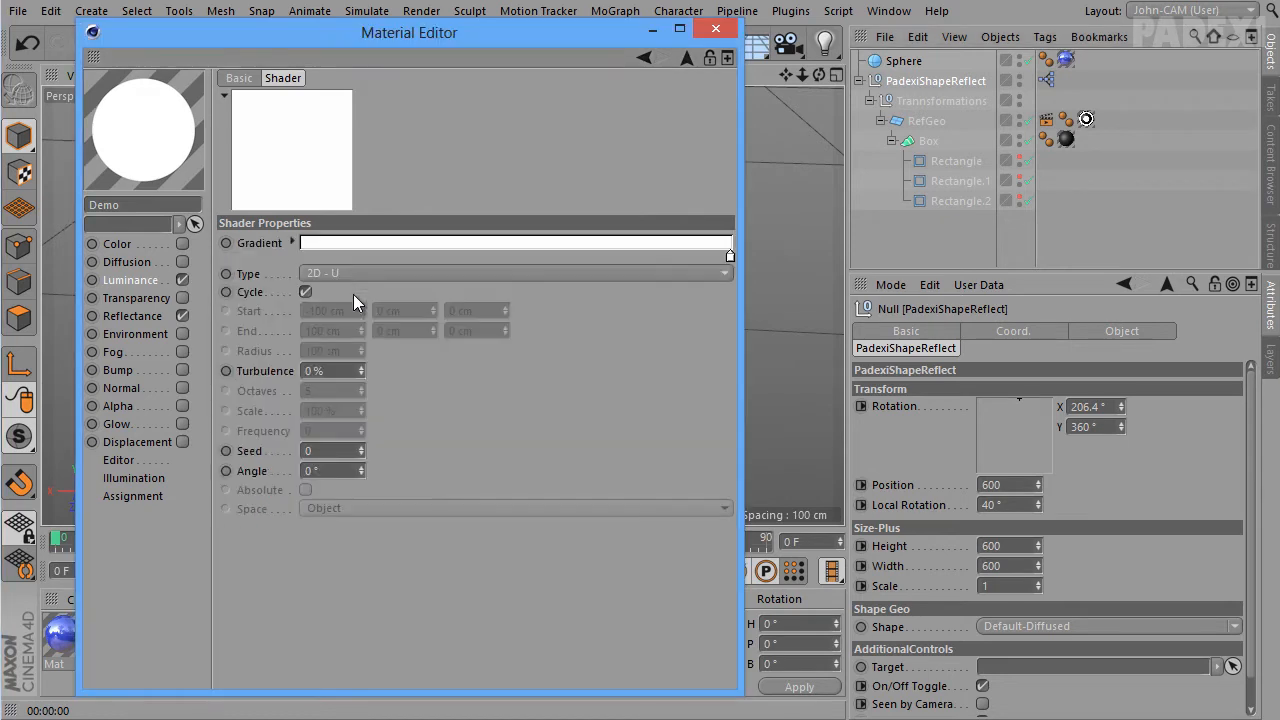
click(687, 57)
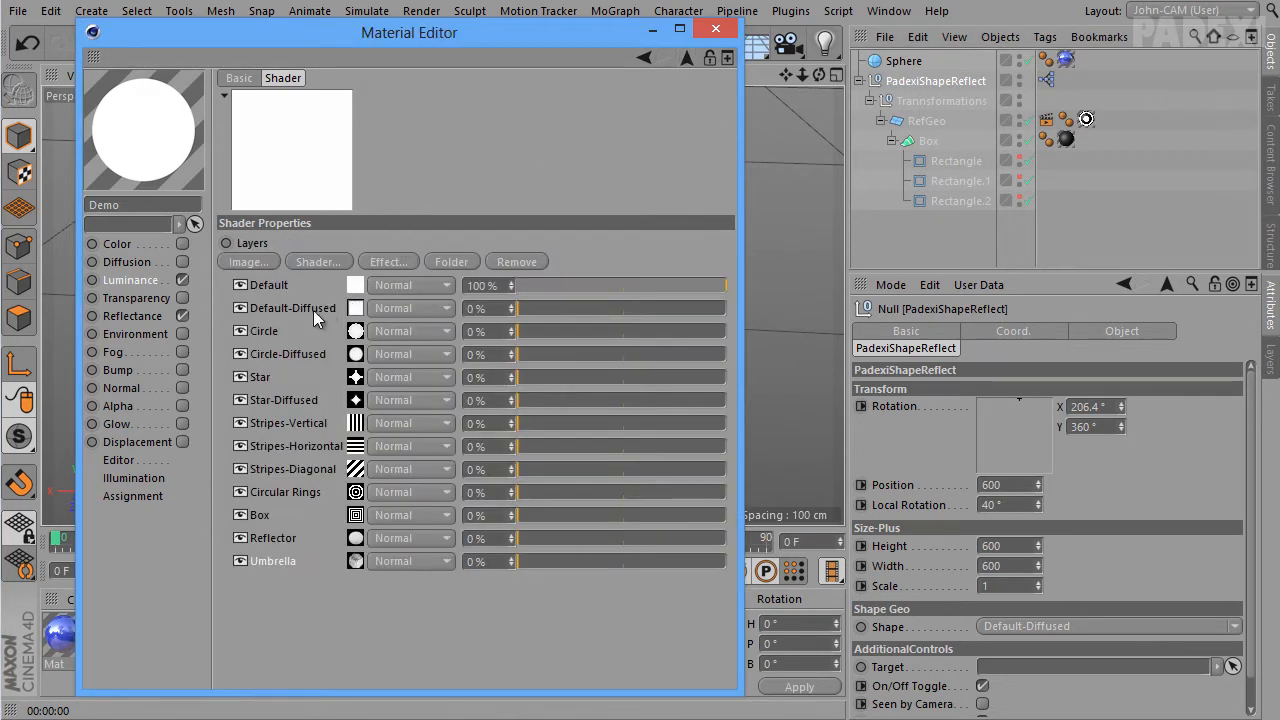
click(357, 307)
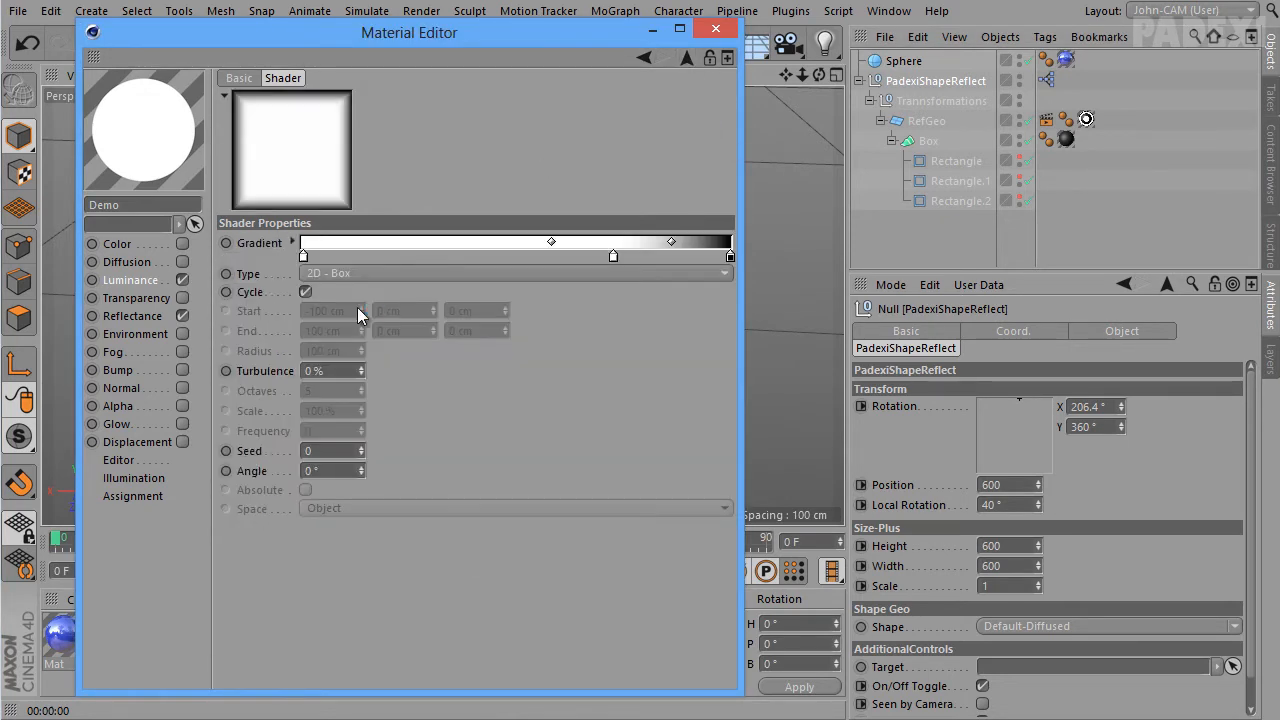
click(687, 58)
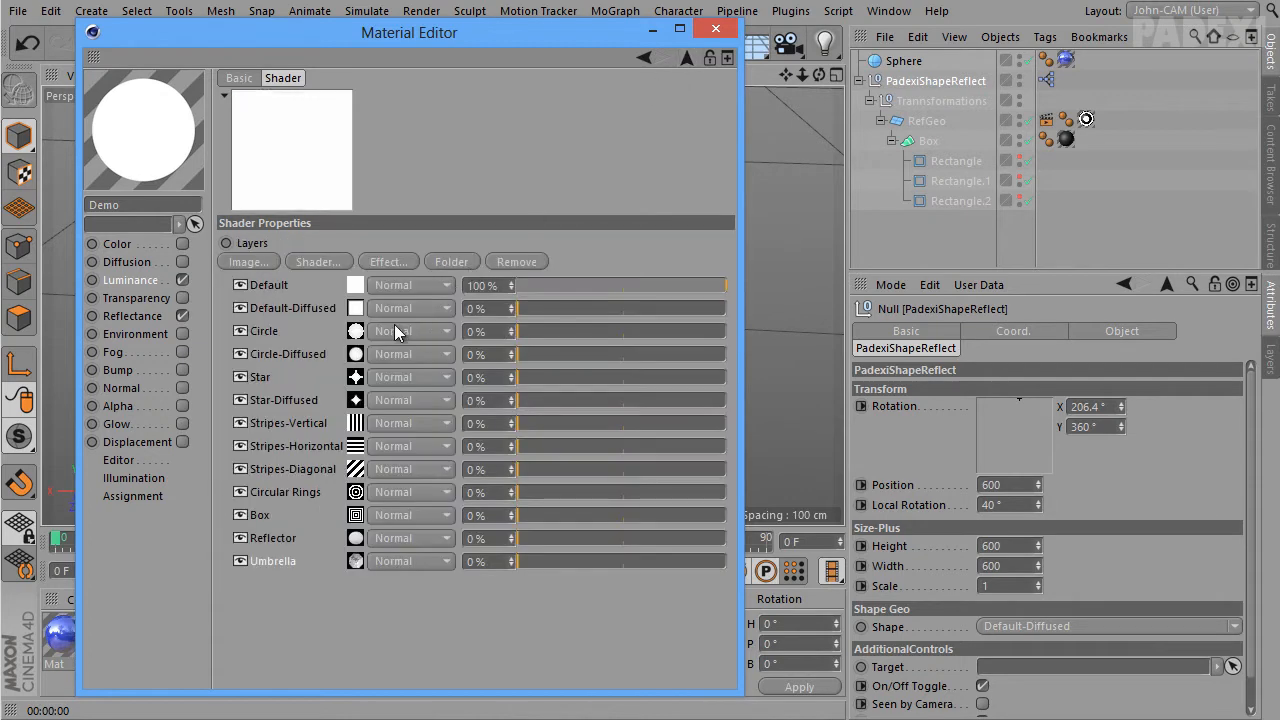
click(356, 332)
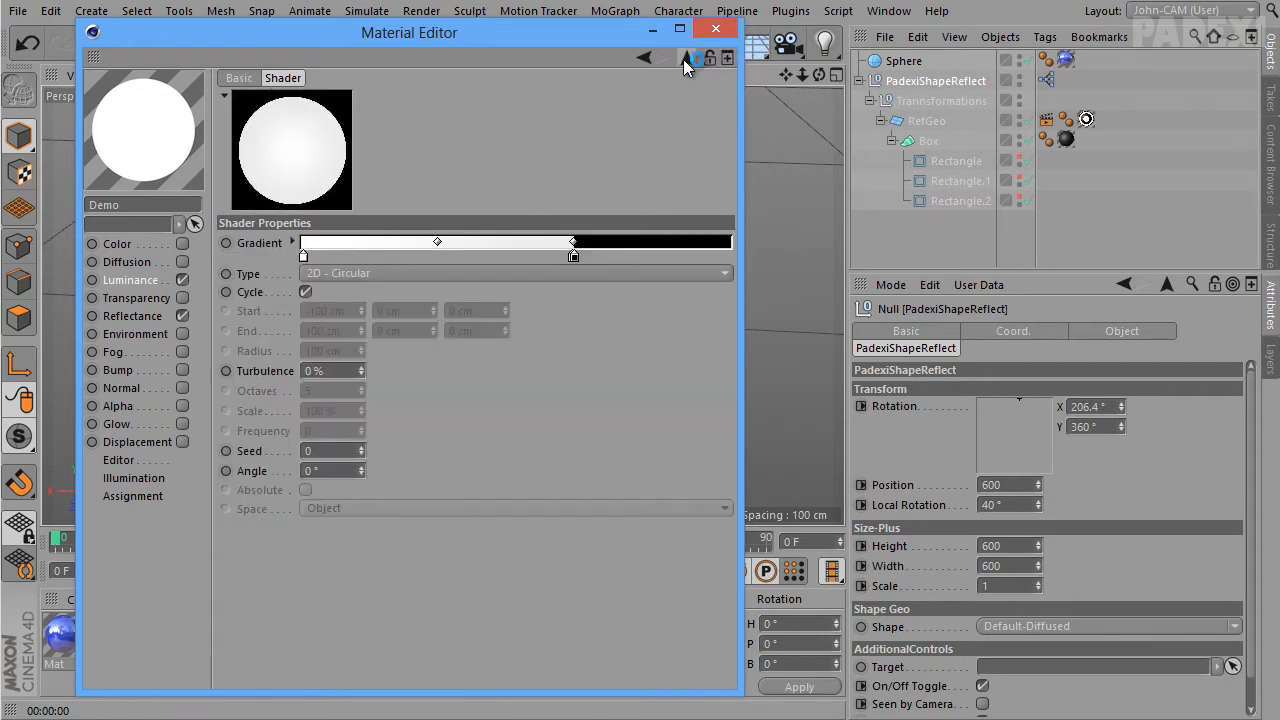
click(686, 58)
click(366, 356)
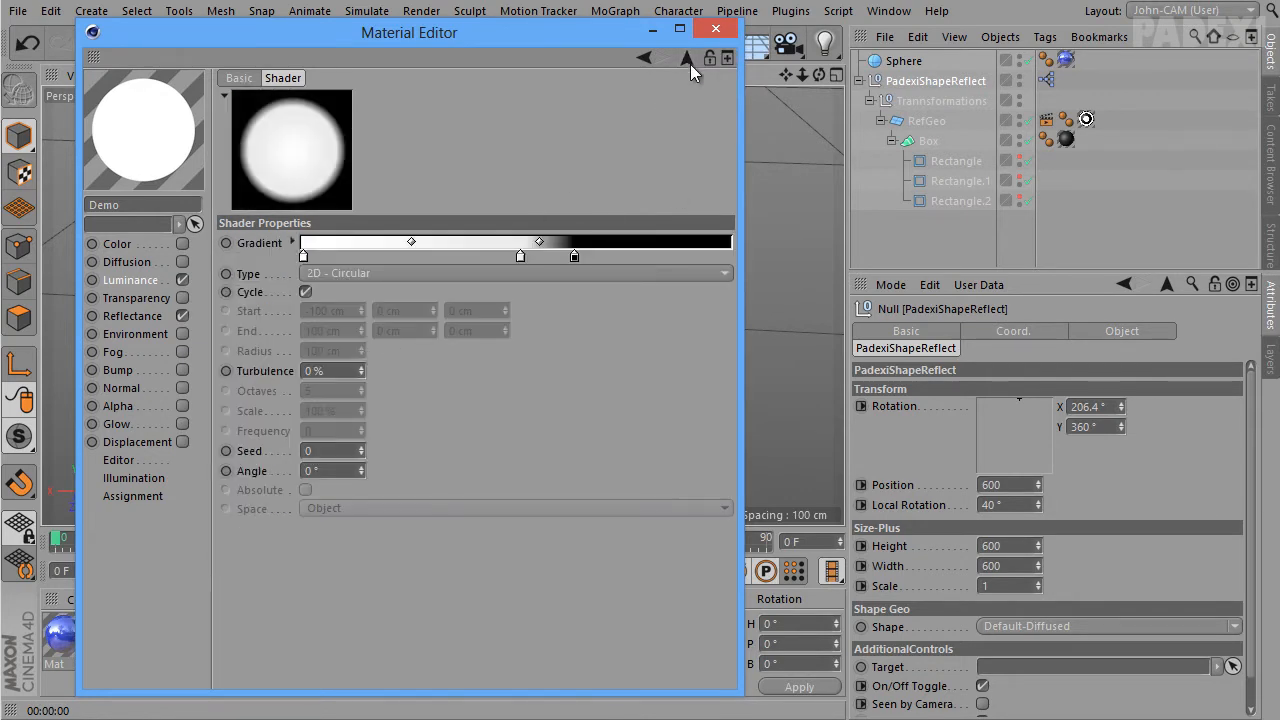
click(687, 58)
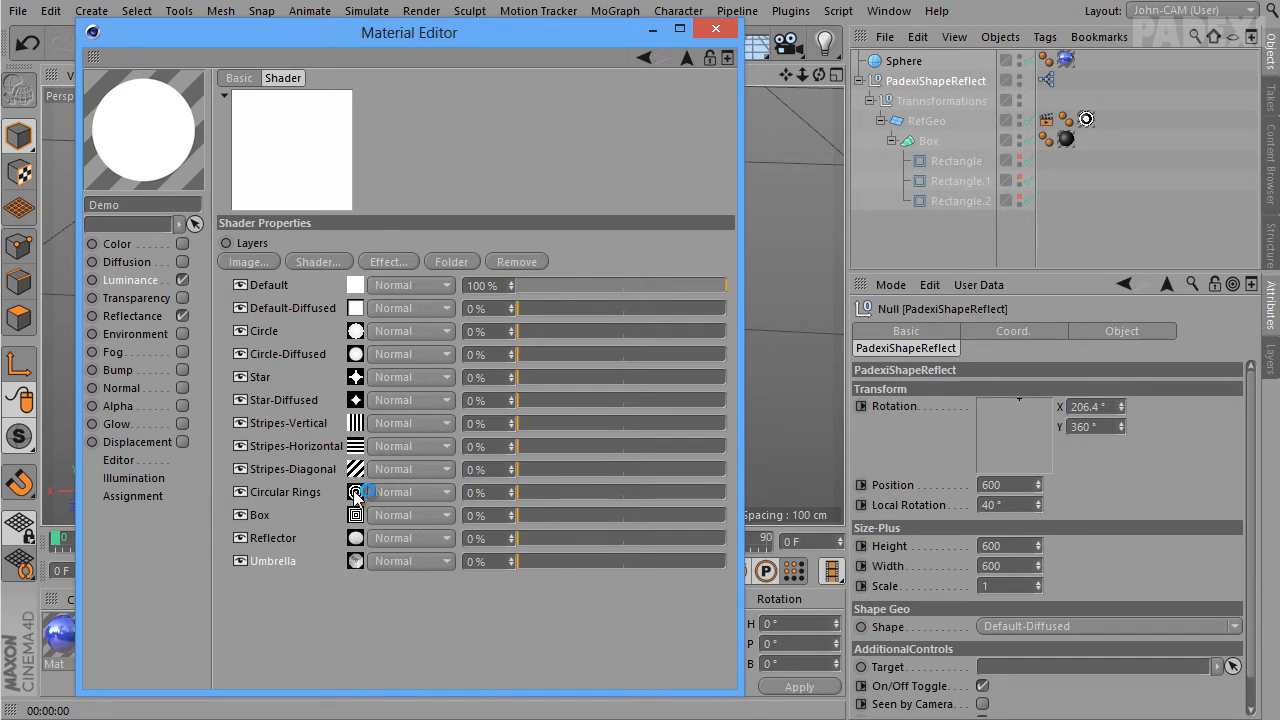
Examine the shader settings of the Demo material's Box, Reflector and Umbrella layers
click(356, 515)
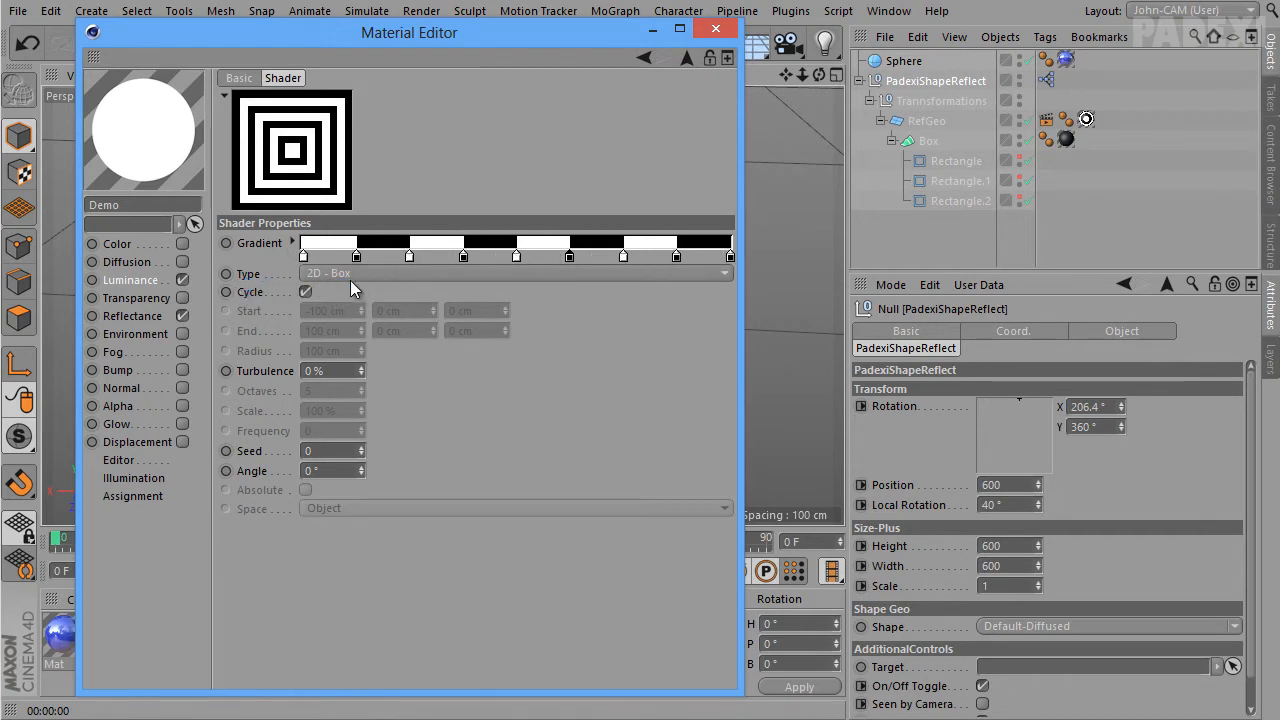
click(686, 57)
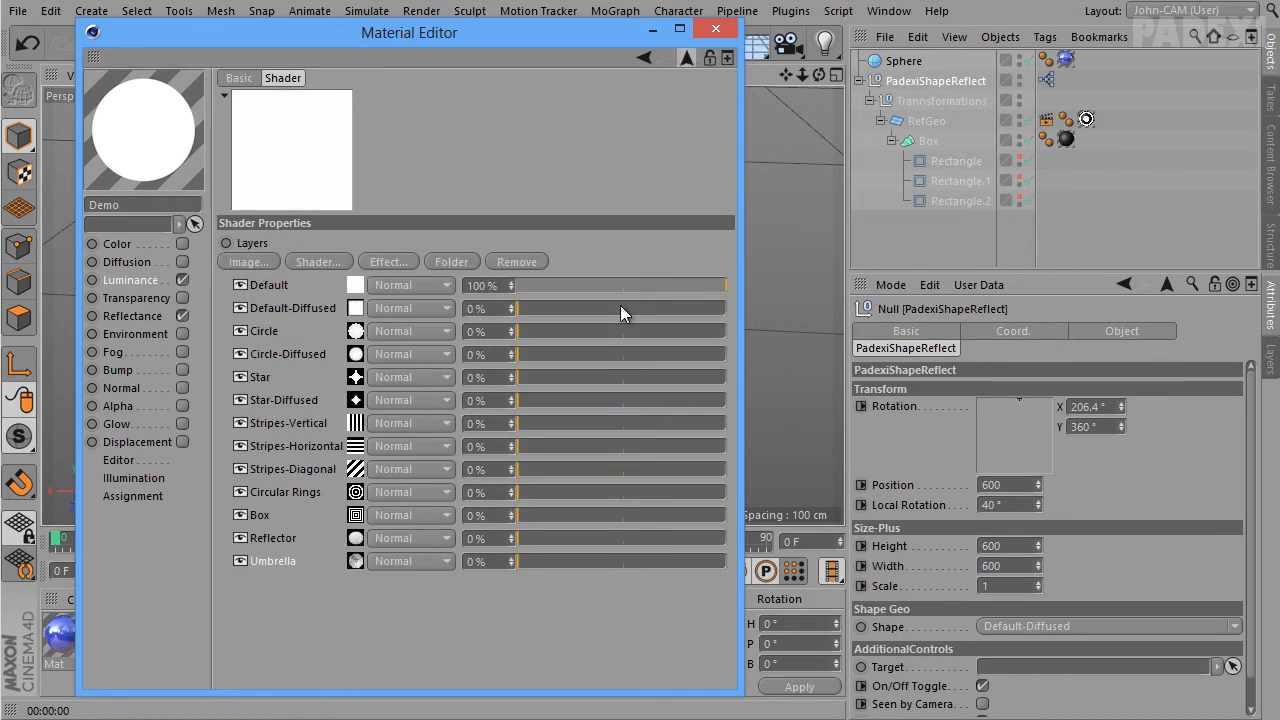
double_click(355, 539)
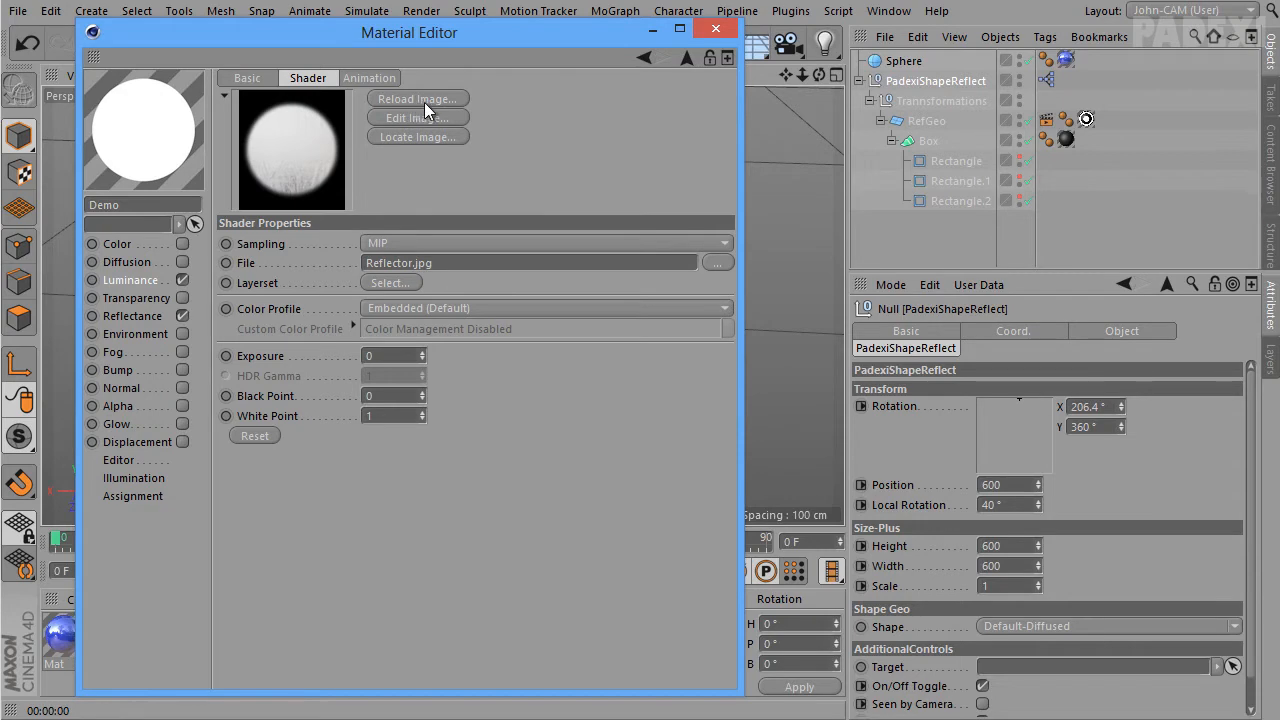
click(687, 57)
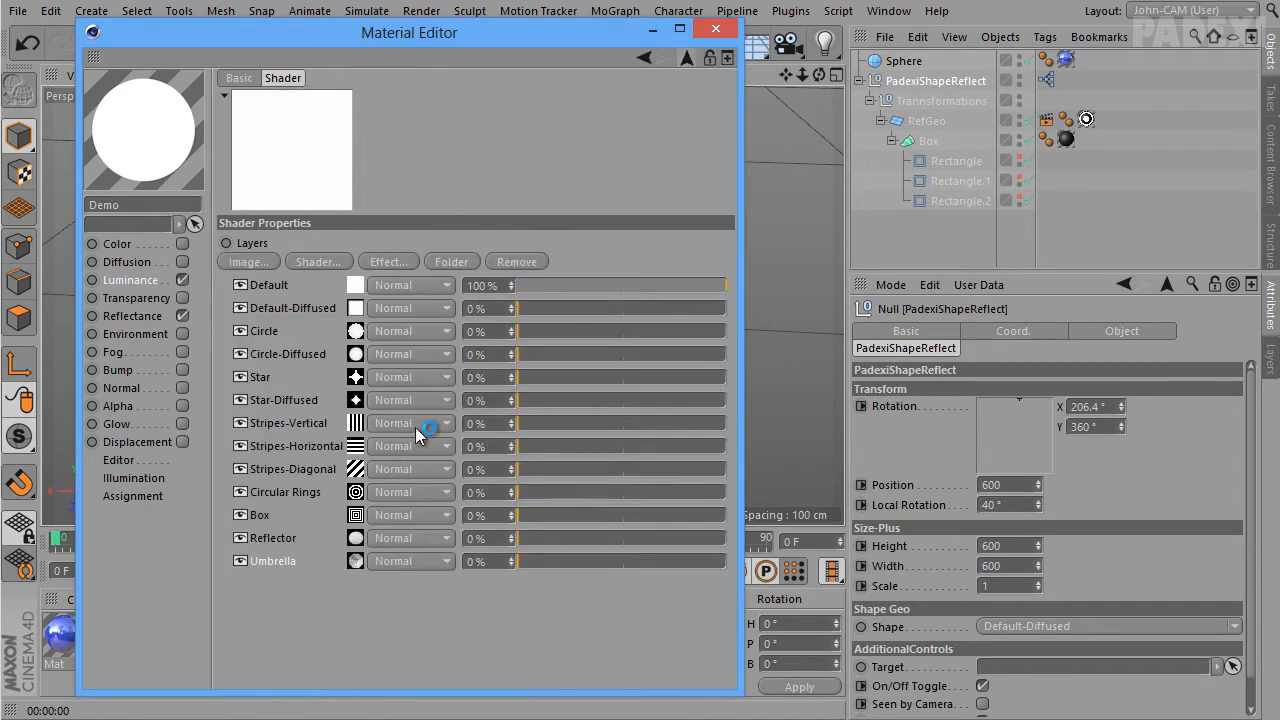
double_click(358, 563)
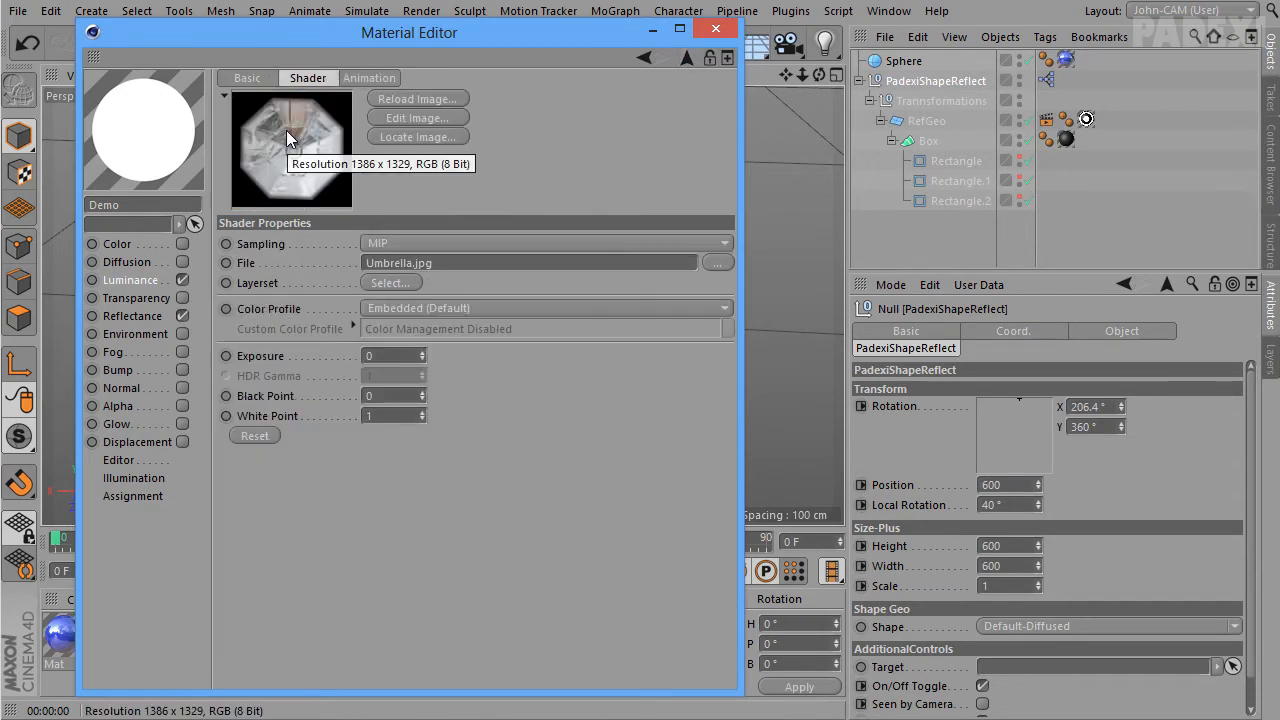
click(687, 57)
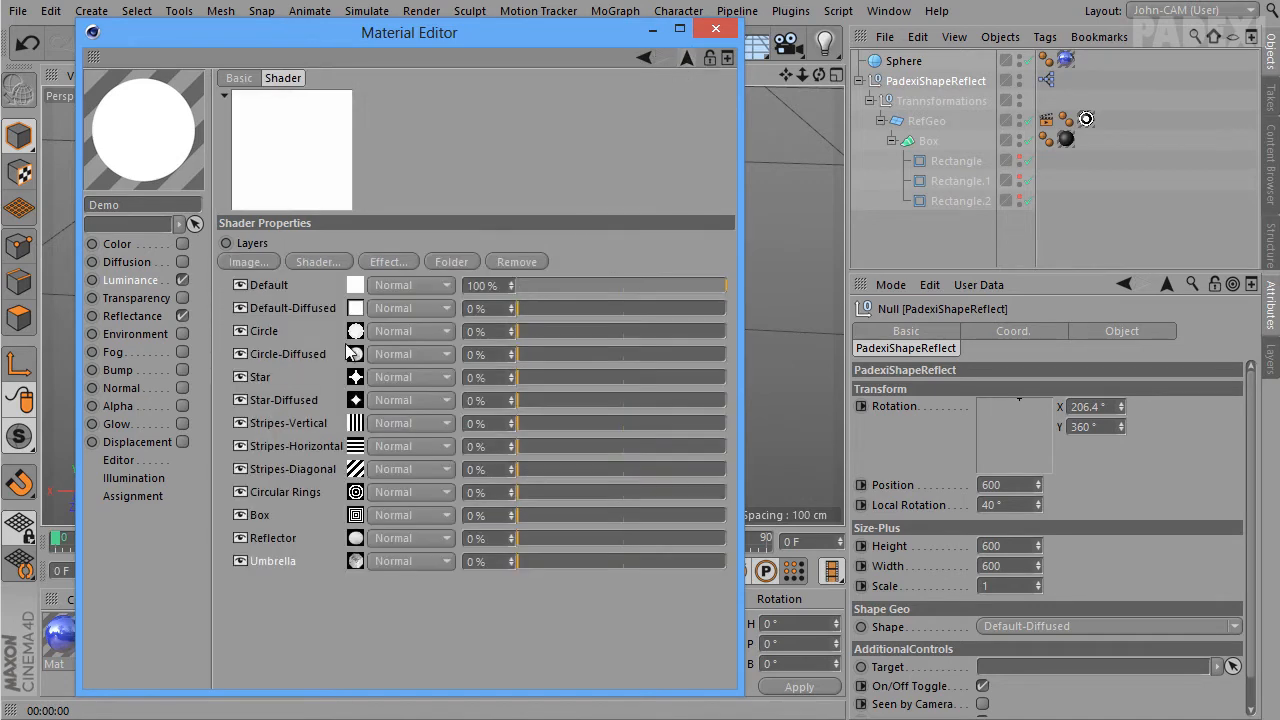
Compare the Demo material's layer list with the Shape options of the PadexiShapeReflect null
drag(415, 28, 567, 37)
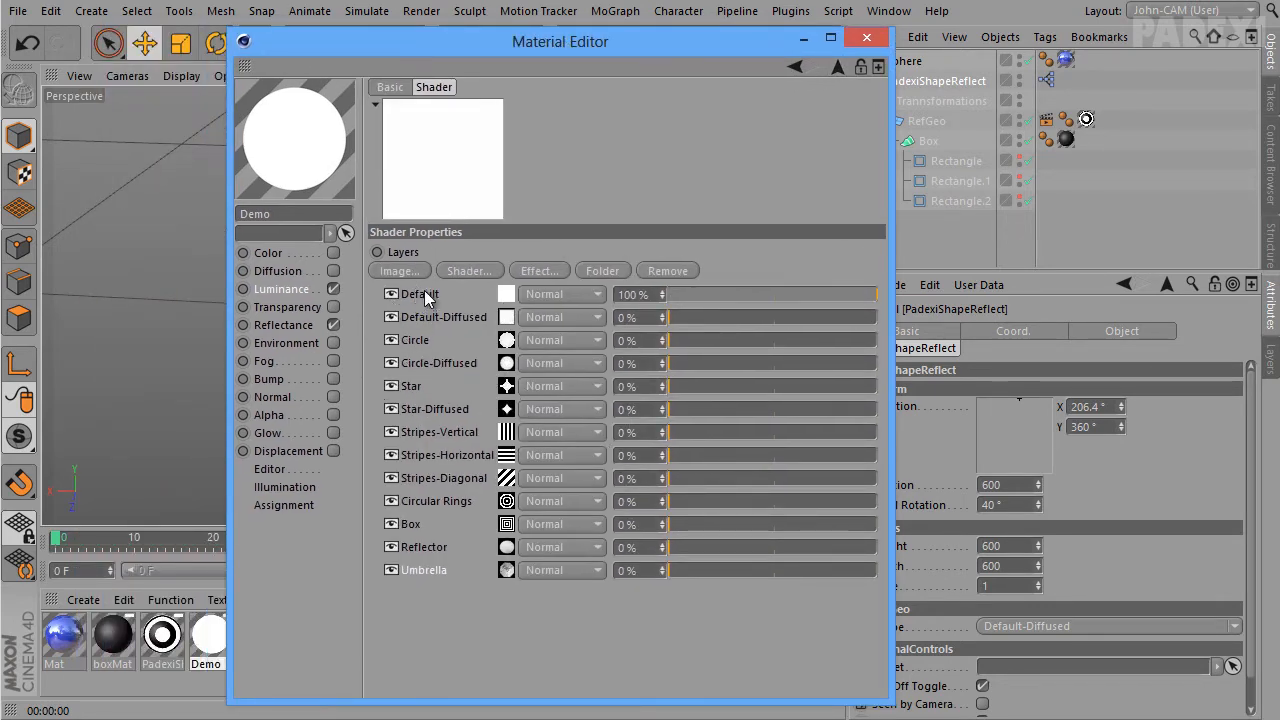
click(406, 500)
drag(582, 48, 523, 24)
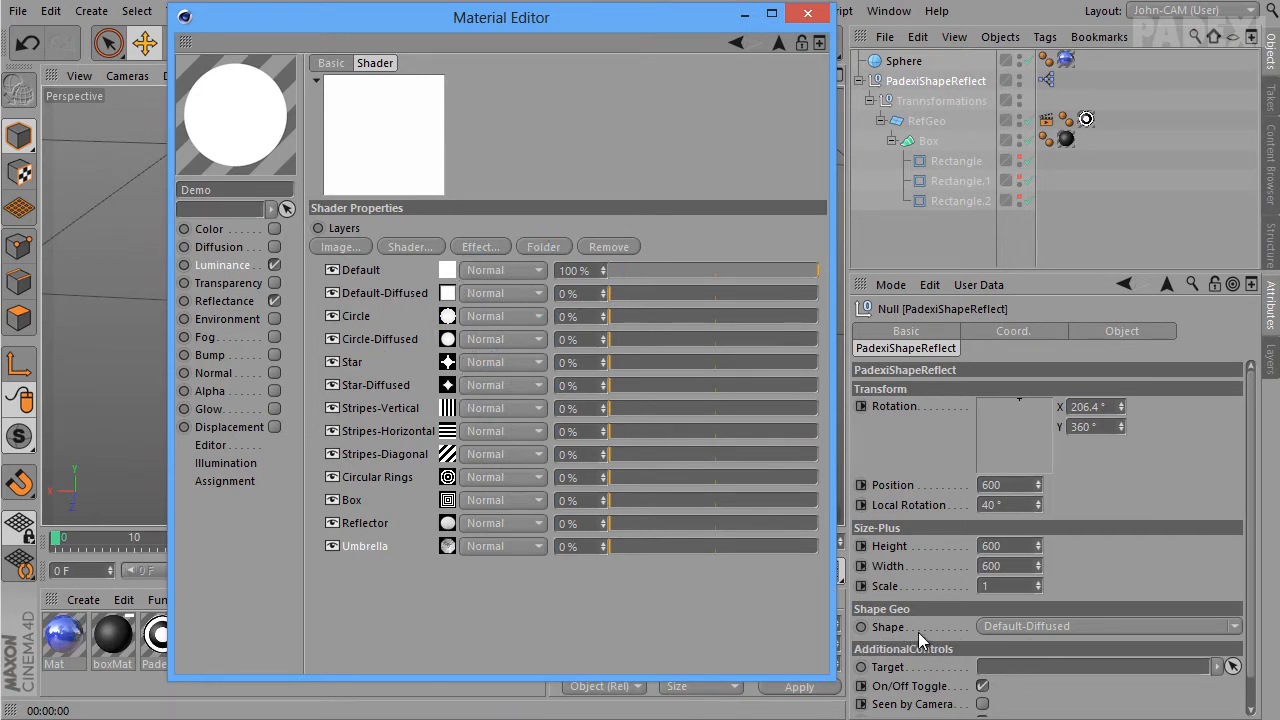
click(1005, 627)
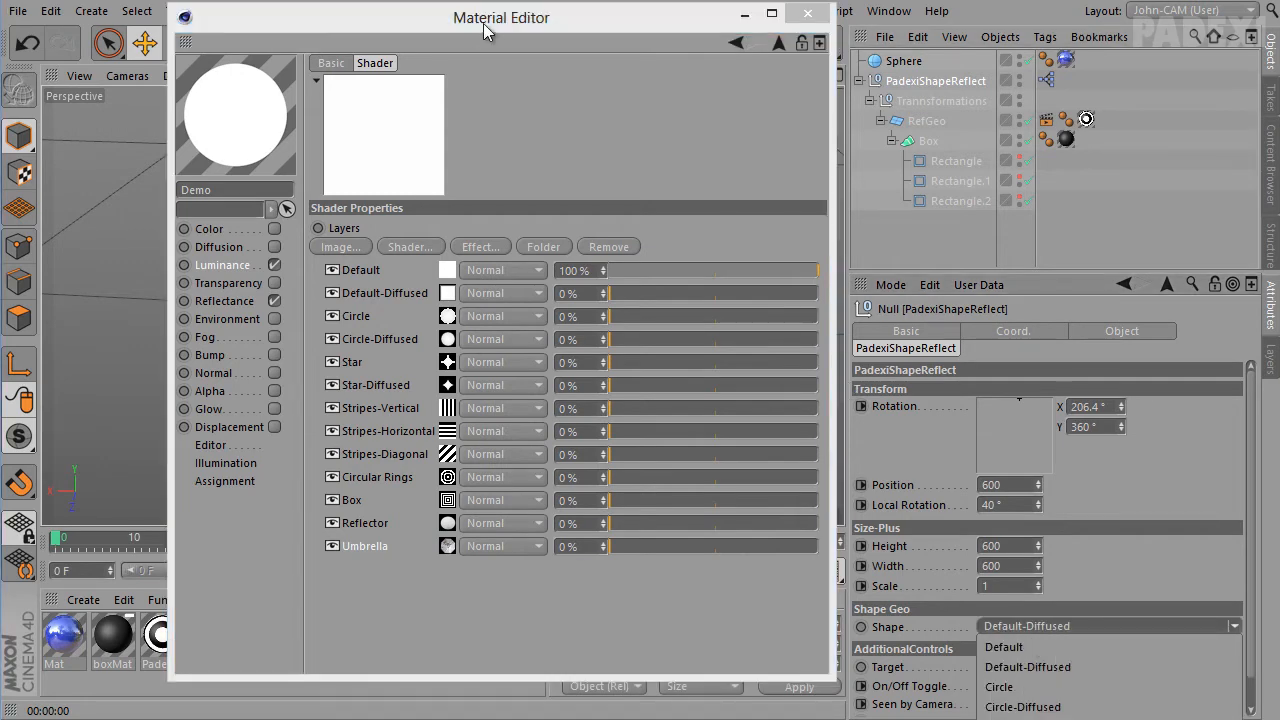
click(562, 25)
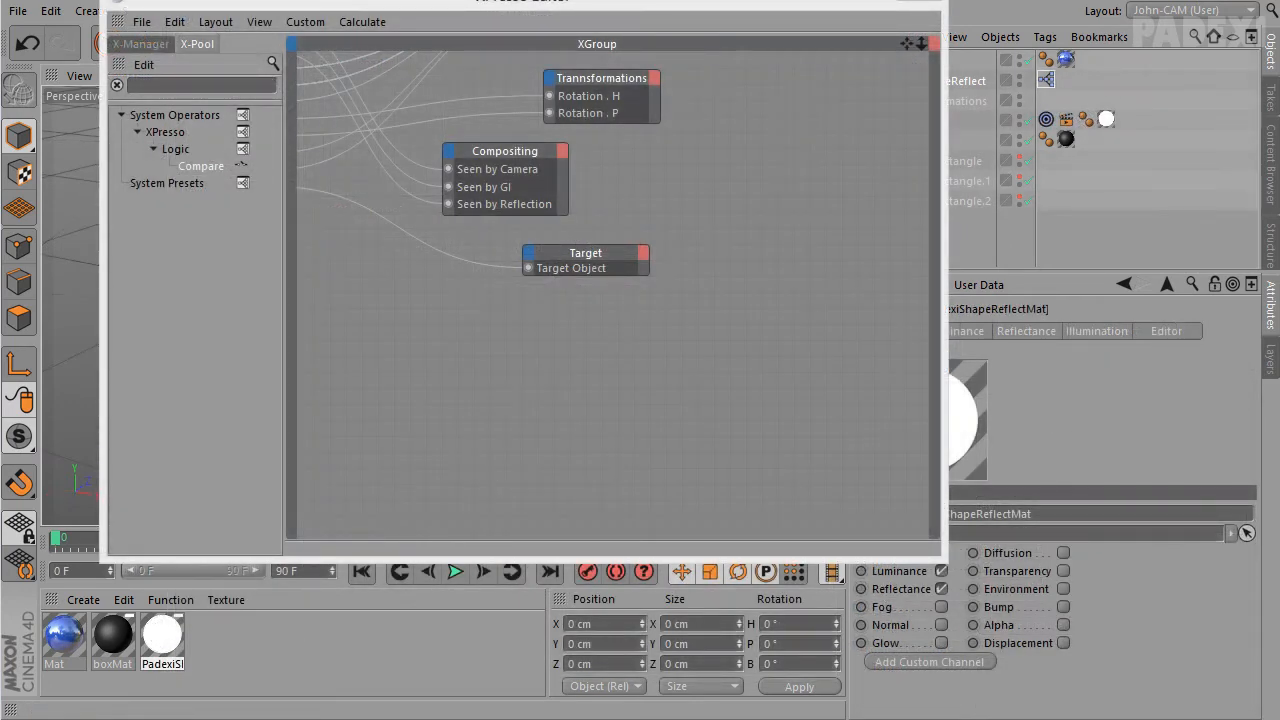
Add the Layer shader from PadexiShapeReflectMat's luminance texture to the XGroup as a node and place it beside the Target node
double_click(168, 624)
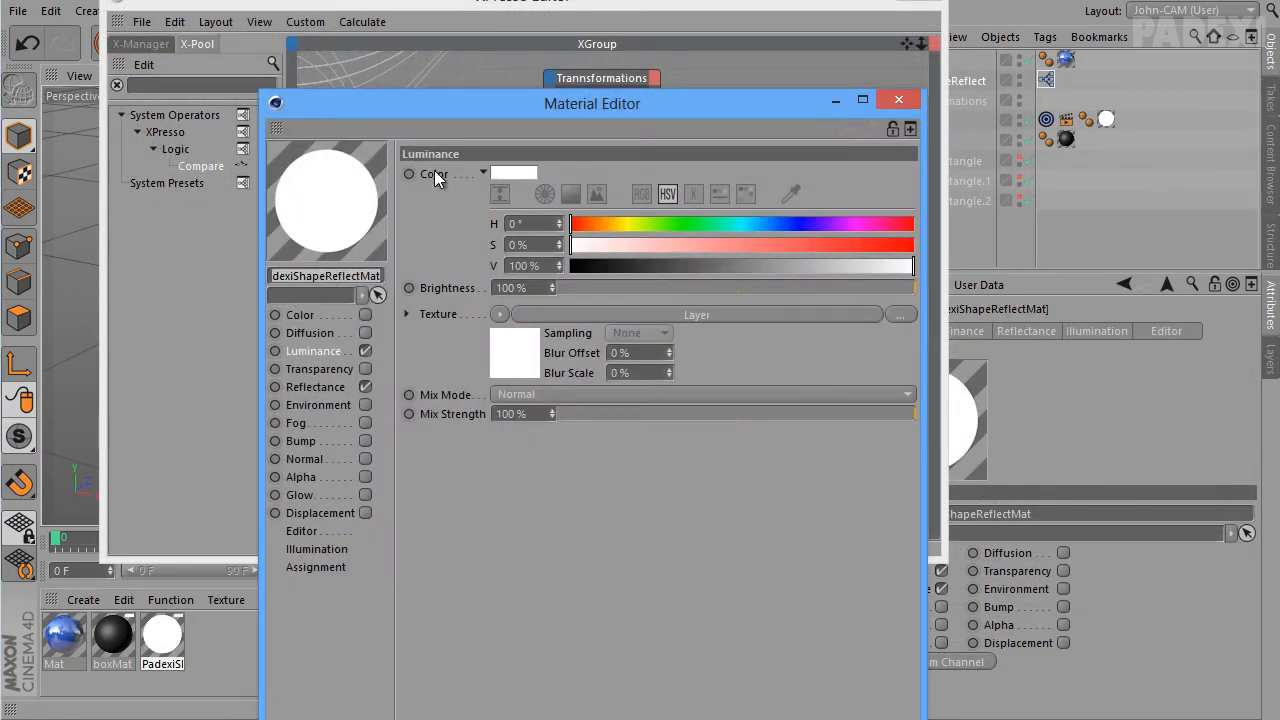
drag(480, 114, 899, 2)
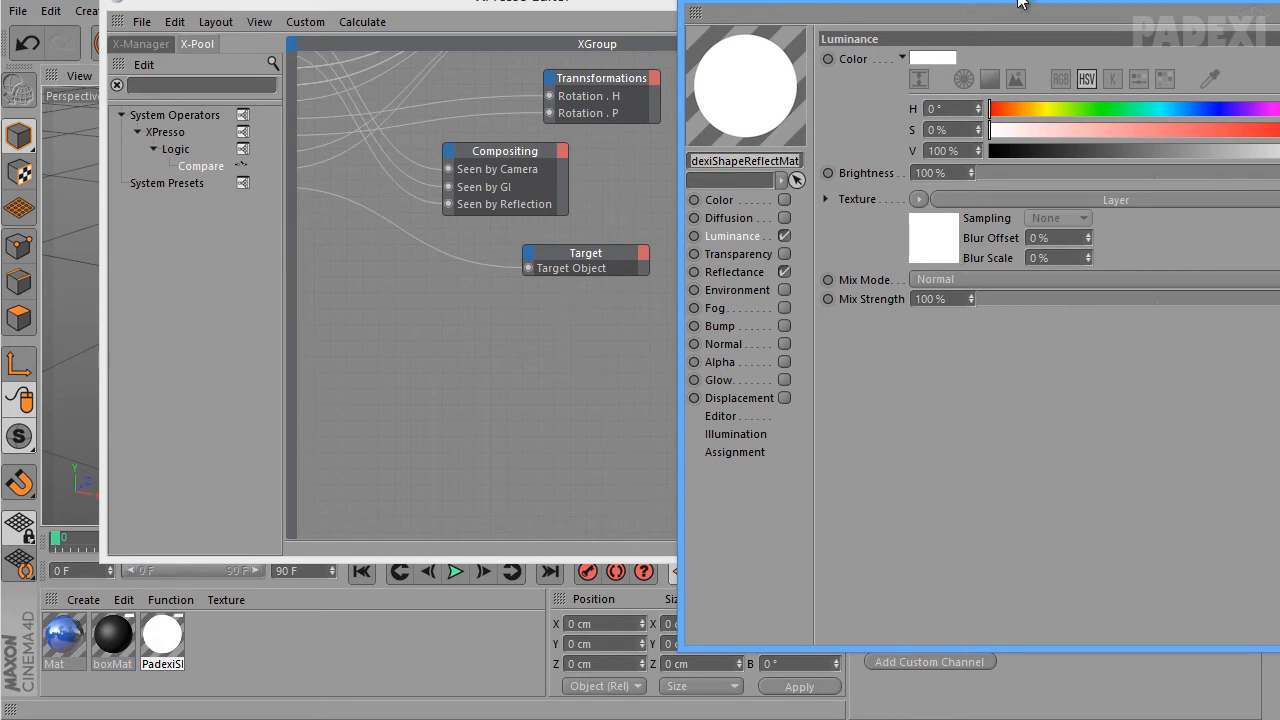
drag(950, 222, 586, 379)
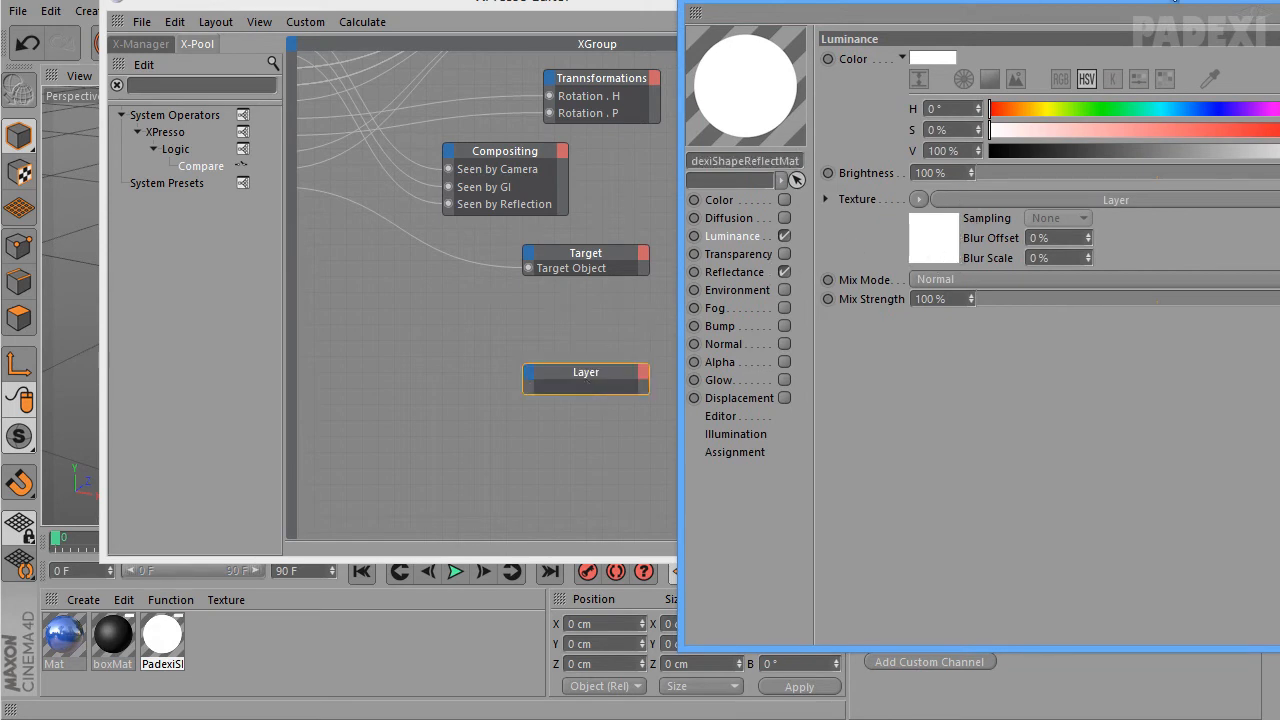
drag(1081, 2, 785, 60)
click(1010, 44)
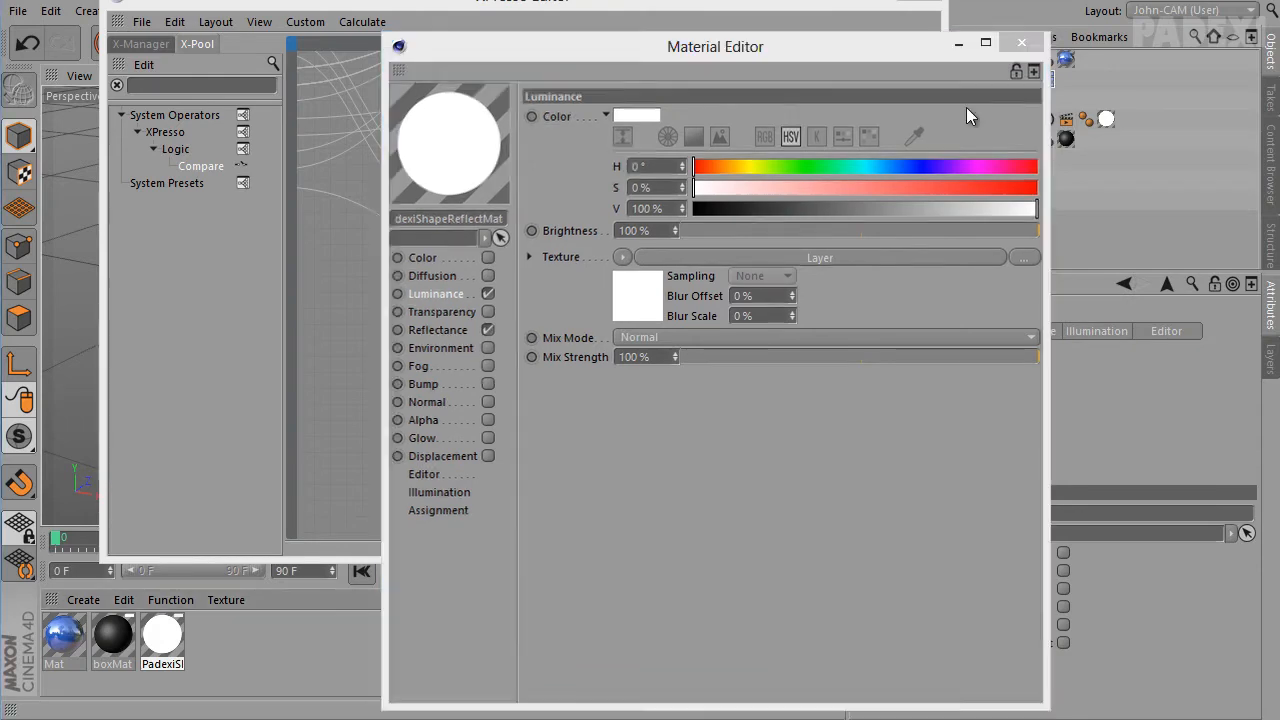
click(569, 386)
drag(603, 370, 757, 297)
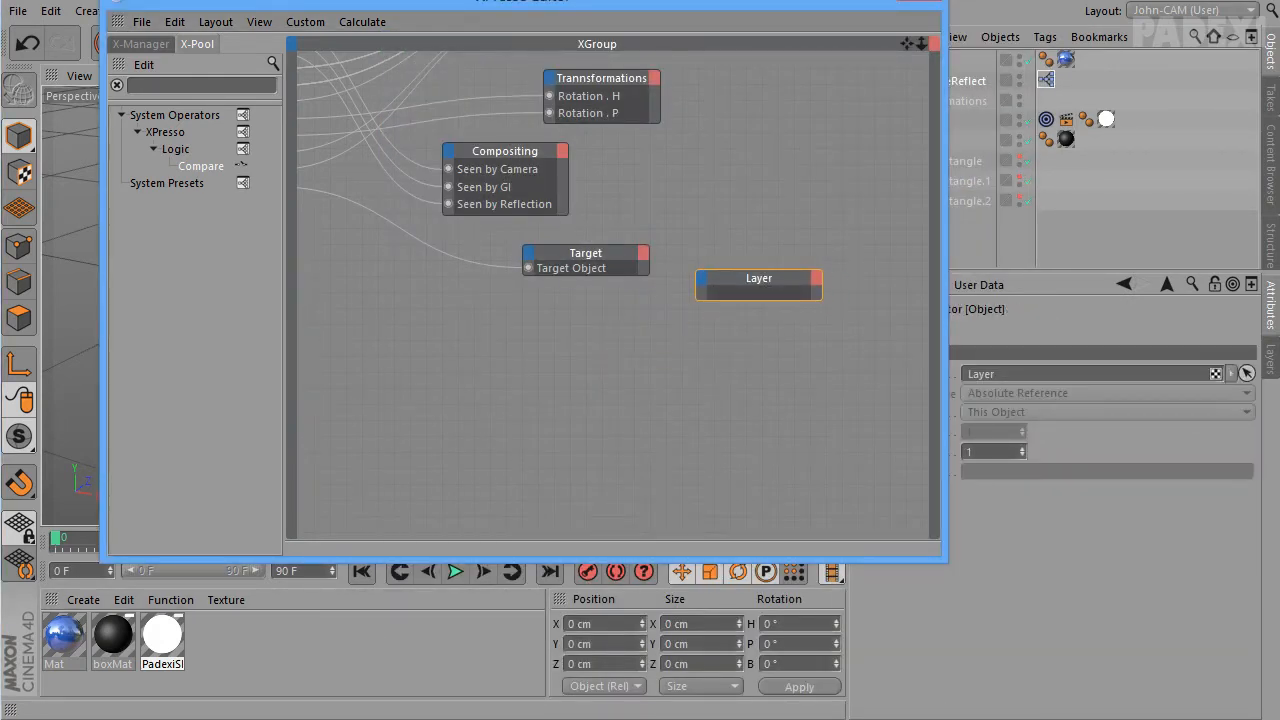
Review the Shape cycle options in the Table T1.1.xlsx spreadsheet against the Layer node's available blend inputs
key(alt+Tab)
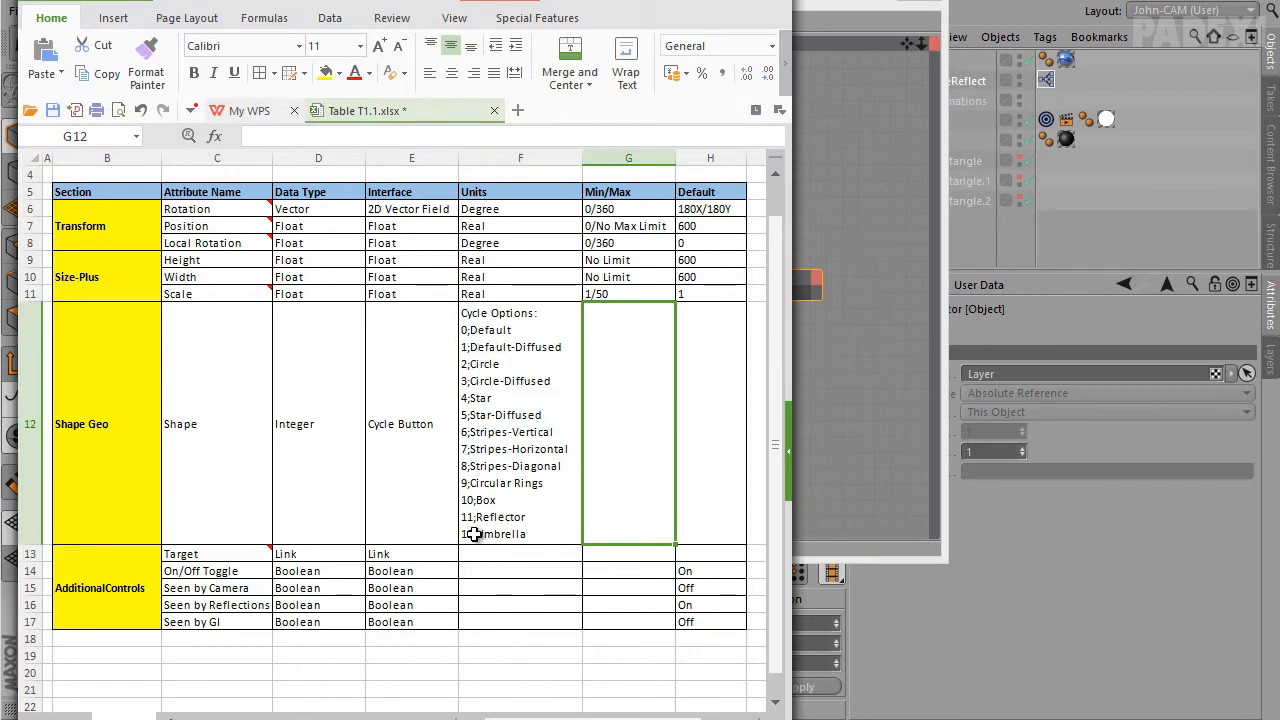
click(727, 6)
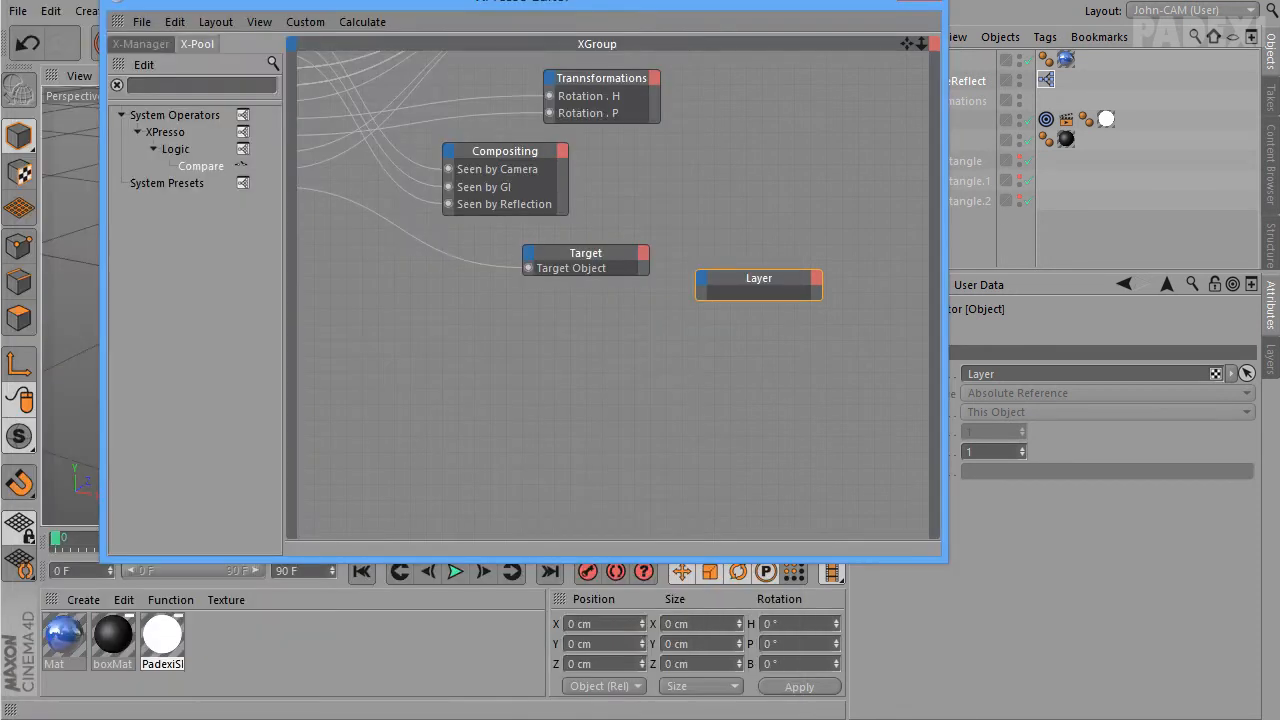
click(703, 279)
mouse_move(750, 313)
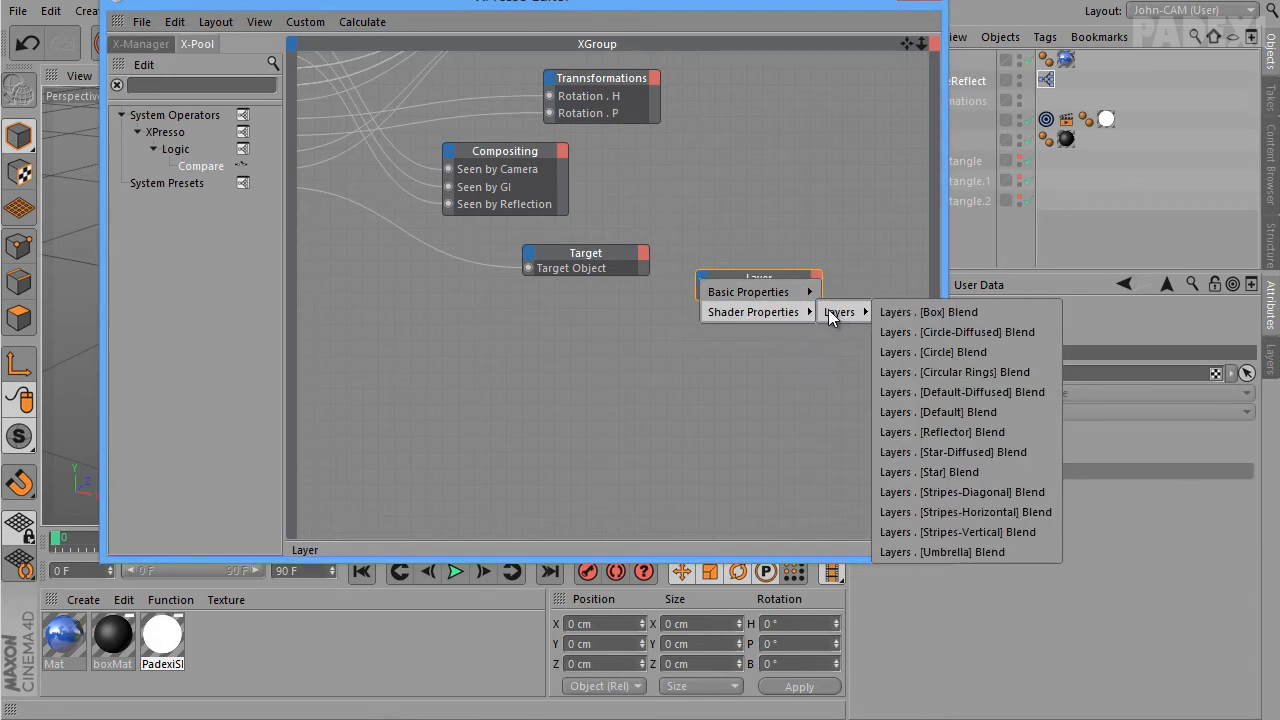
click(740, 277)
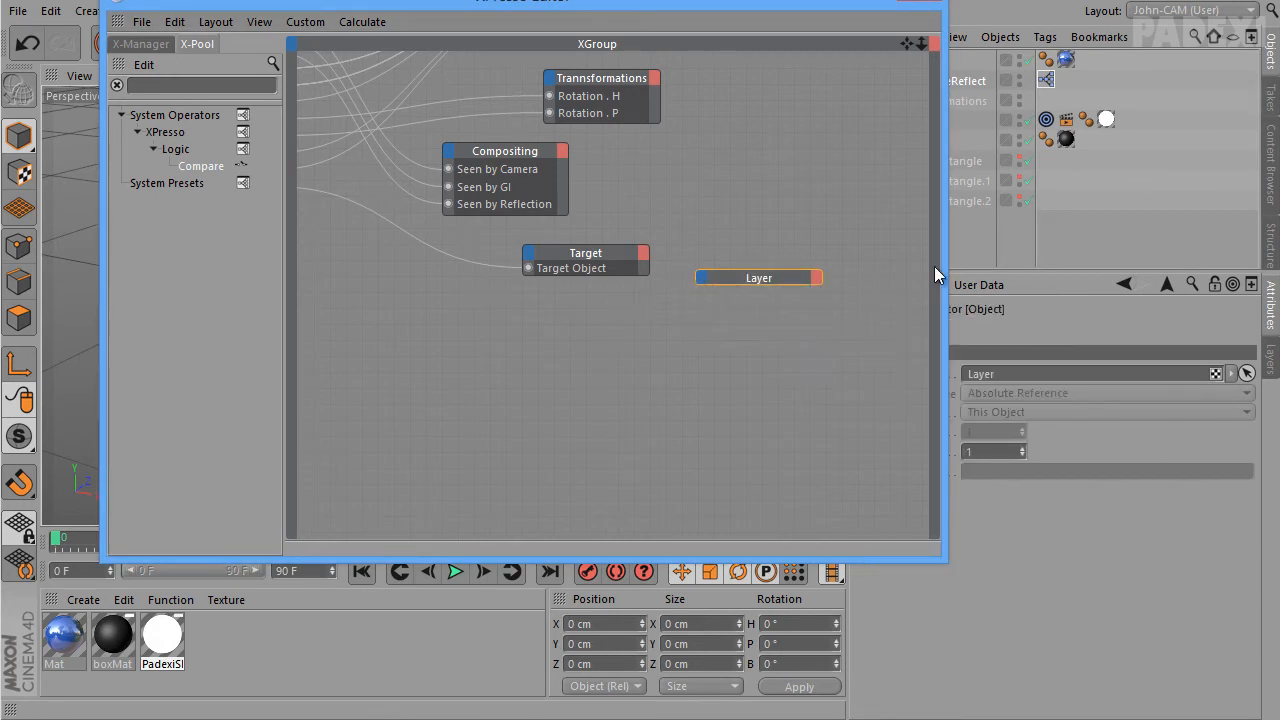
Widen the XPresso Editor and reposition the Target node below Compositing, with the Layer node spaced apart from it
drag(946, 268, 1122, 288)
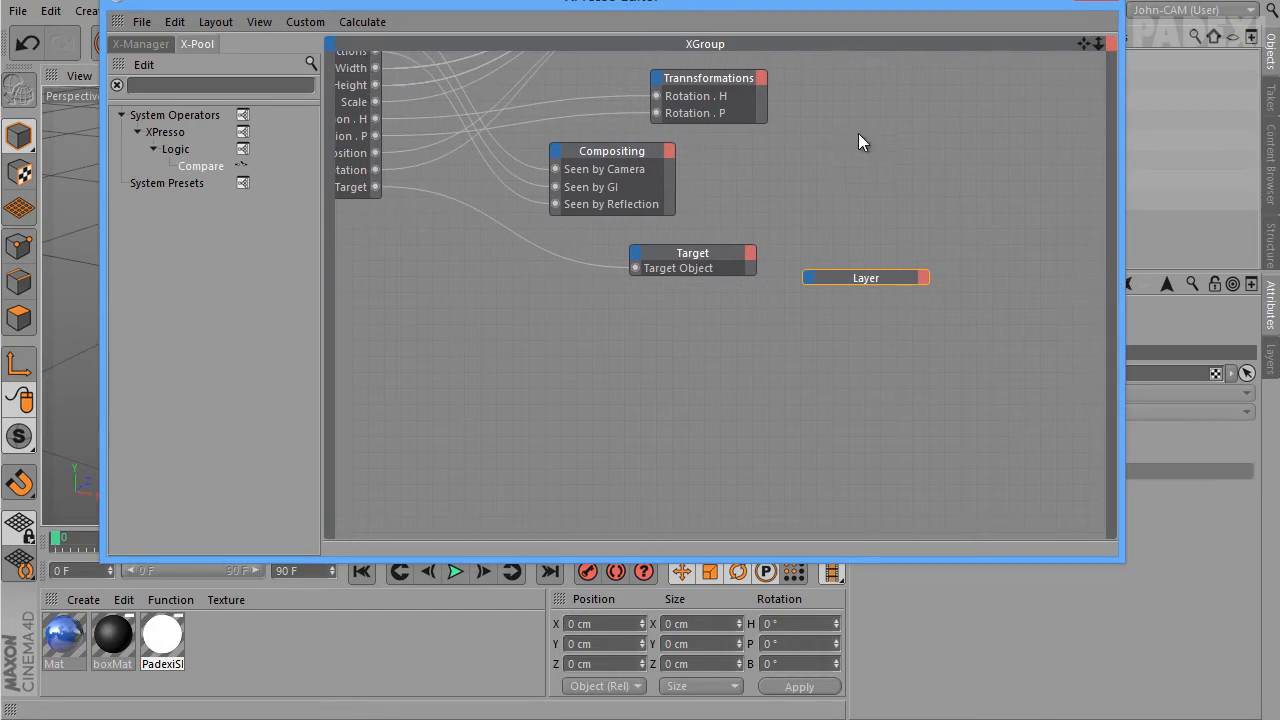
drag(693, 249, 598, 240)
drag(868, 275, 835, 268)
Add the [Default] Blend and [Default-Diffused] Blend input ports to the Layer node
click(763, 280)
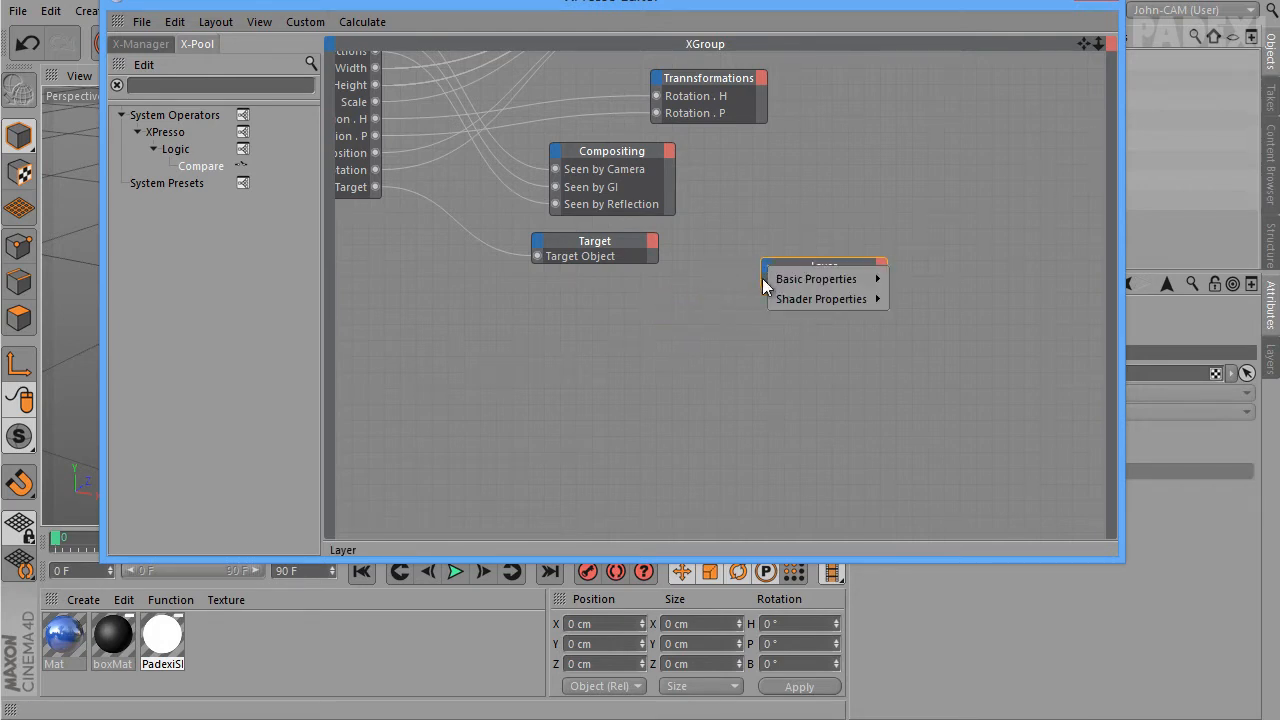
mouse_move(814, 300)
mouse_move(910, 300)
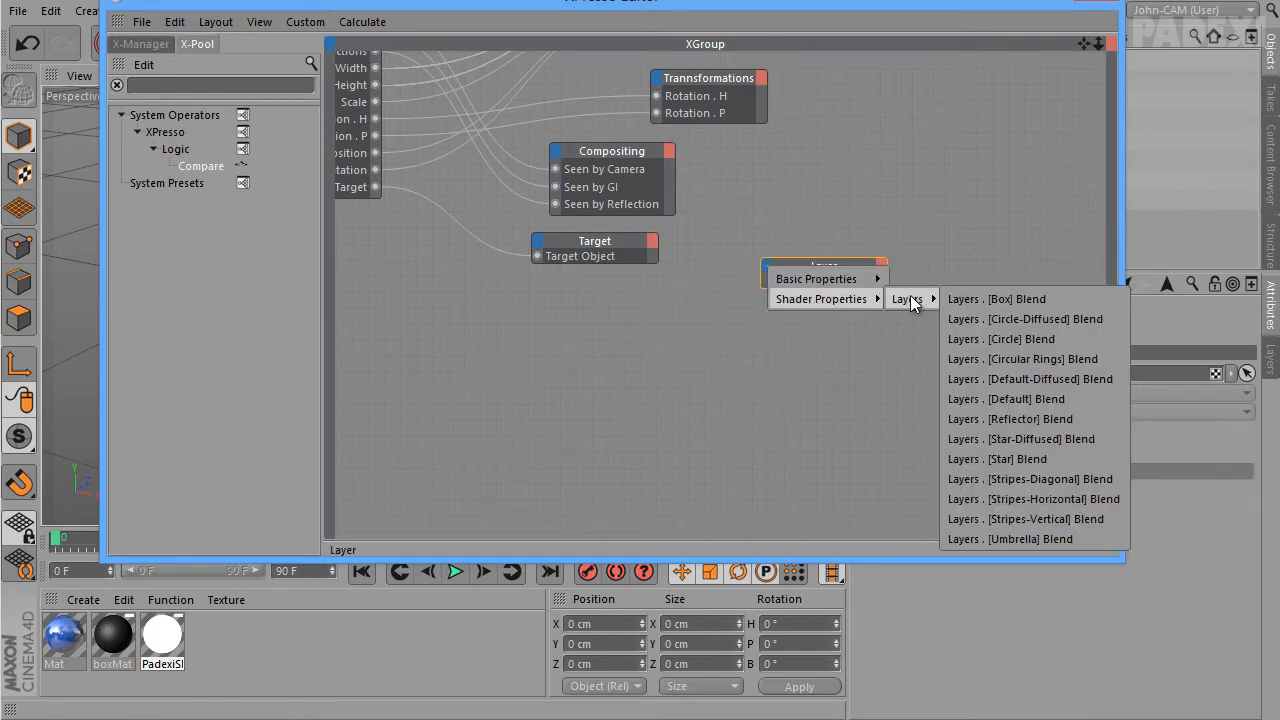
click(1020, 399)
click(771, 280)
mouse_move(809, 299)
mouse_move(907, 300)
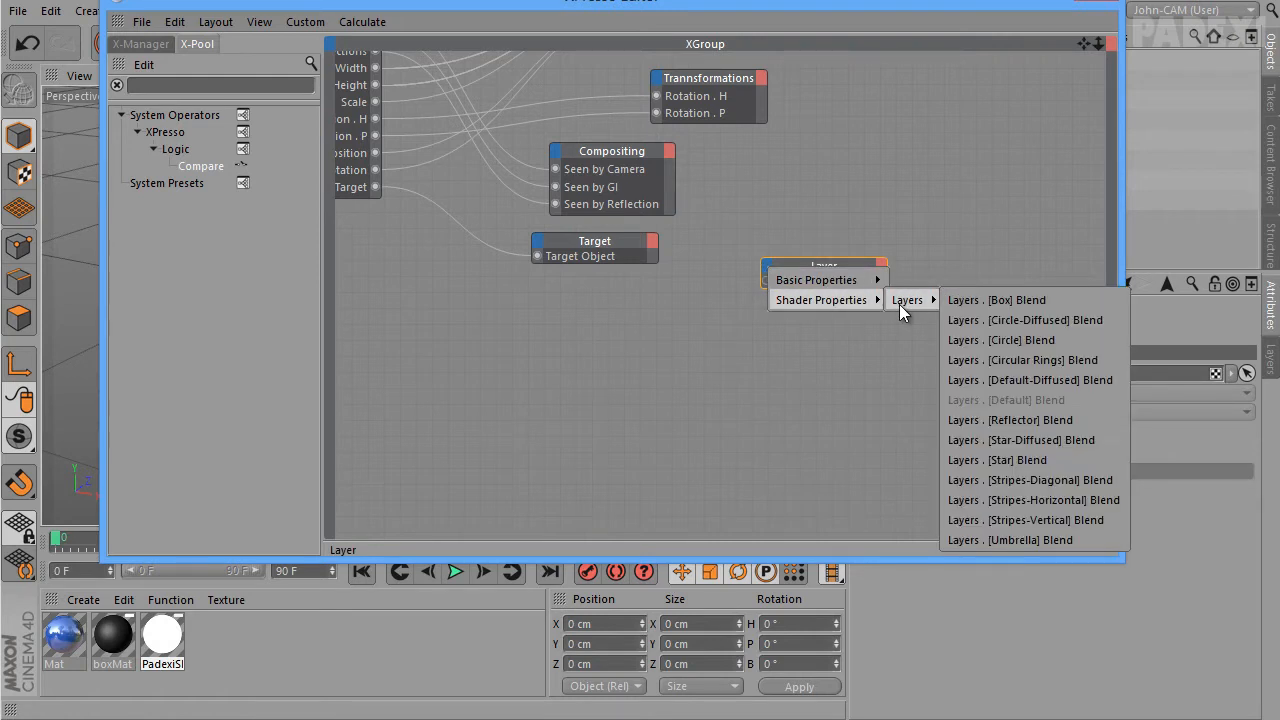
click(1068, 380)
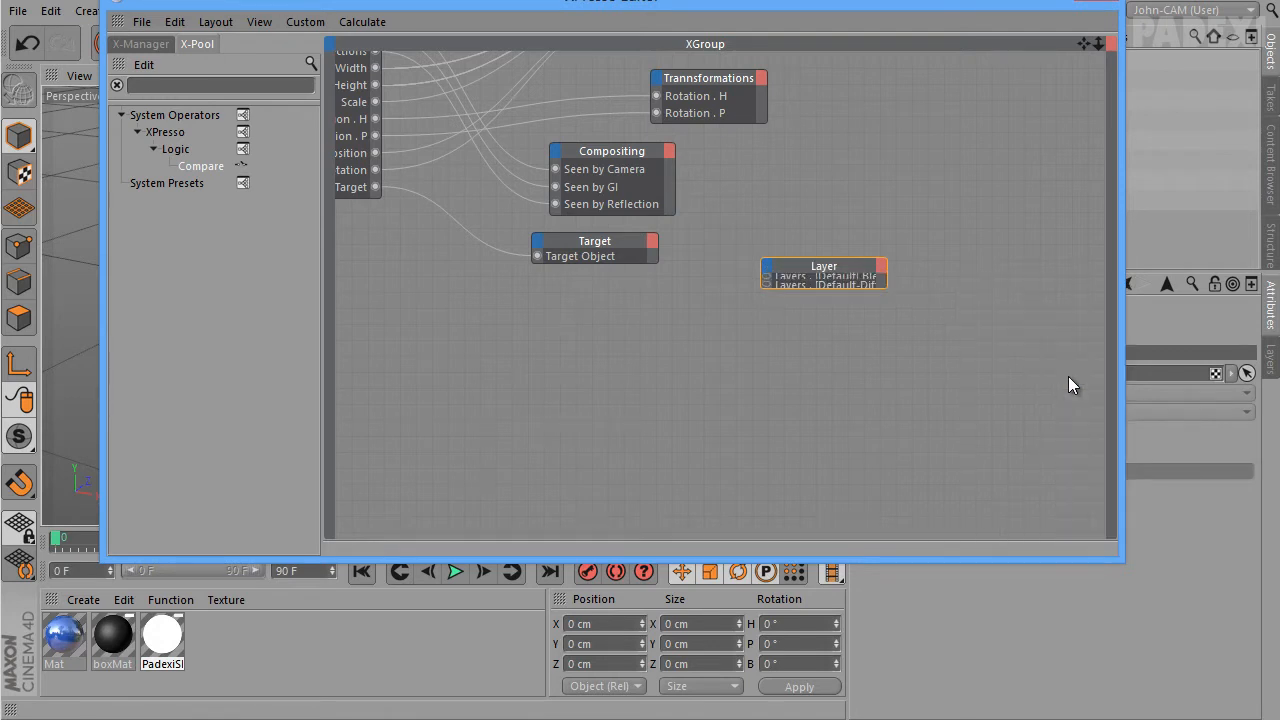
Add the [Circle] Blend and [Circle-Diffused] Blend input ports to the Layer node and move the node slightly higher
click(767, 273)
mouse_move(814, 299)
mouse_move(907, 300)
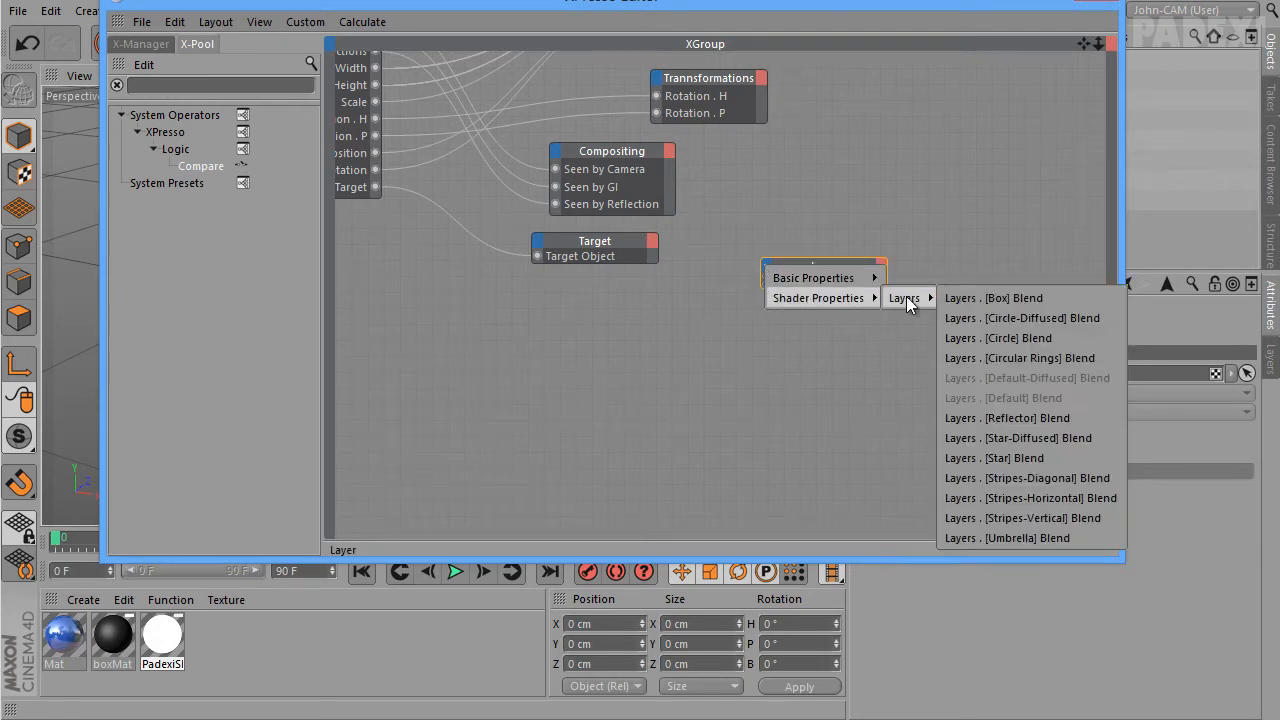
click(1011, 334)
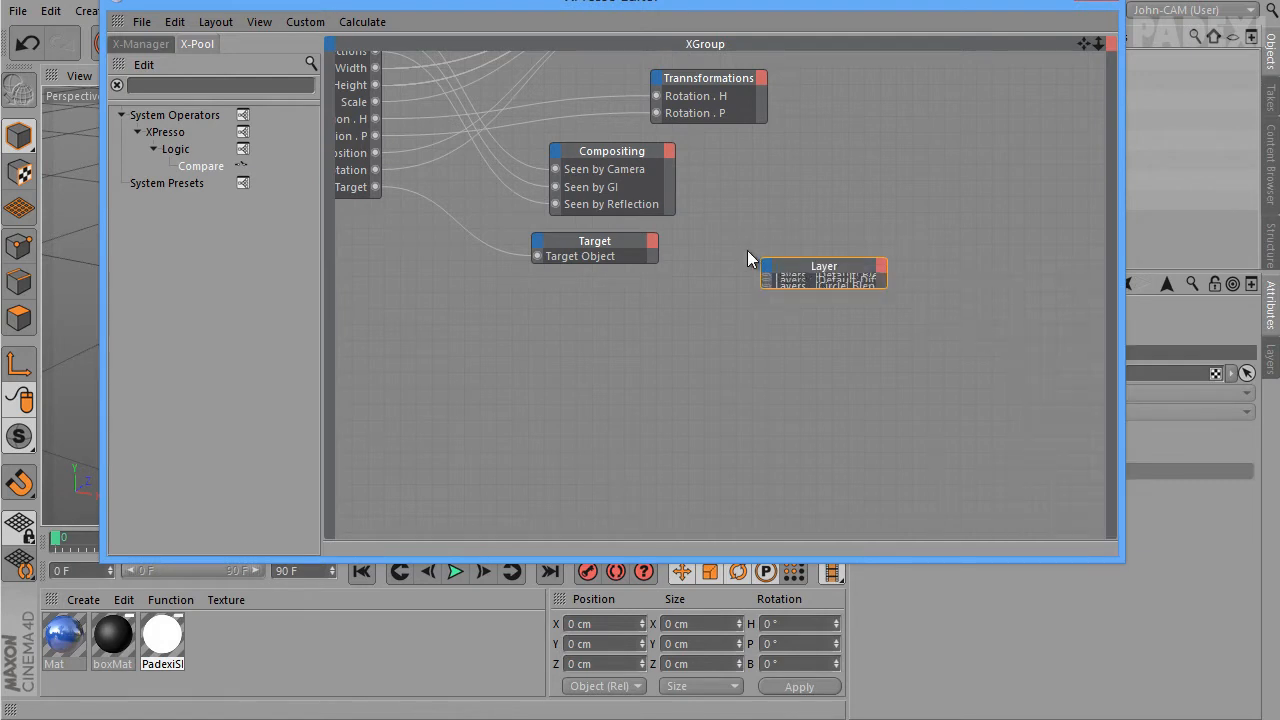
click(771, 274)
mouse_move(834, 293)
mouse_move(905, 298)
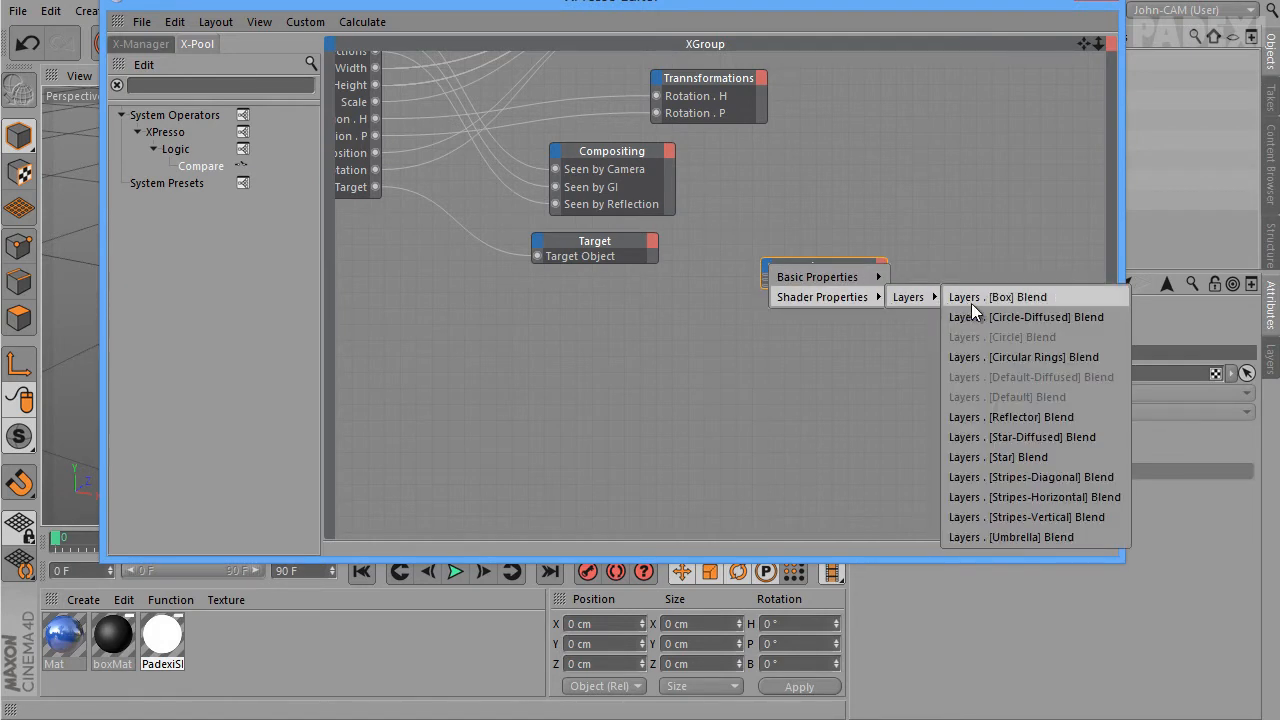
click(988, 319)
drag(851, 265, 840, 219)
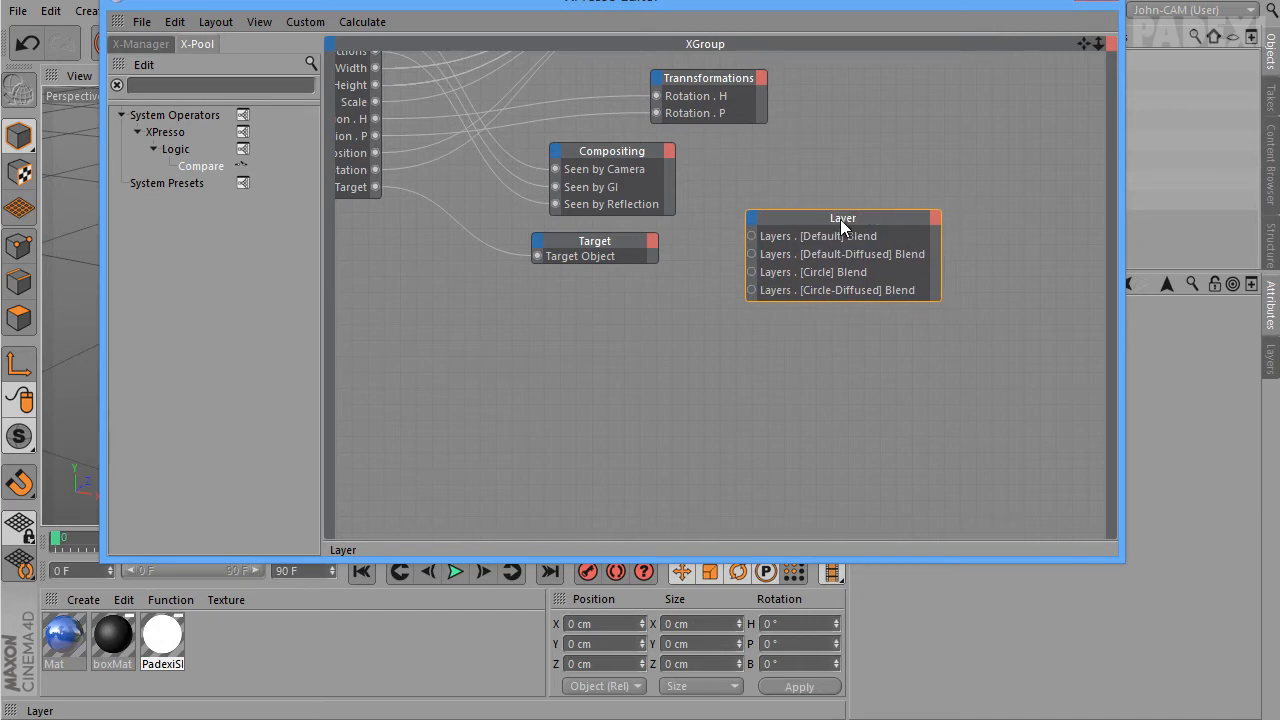
Add the [Star] Blend and [Star-Diffused] Blend input ports to the Layer node
click(757, 226)
mouse_move(833, 251)
mouse_move(895, 252)
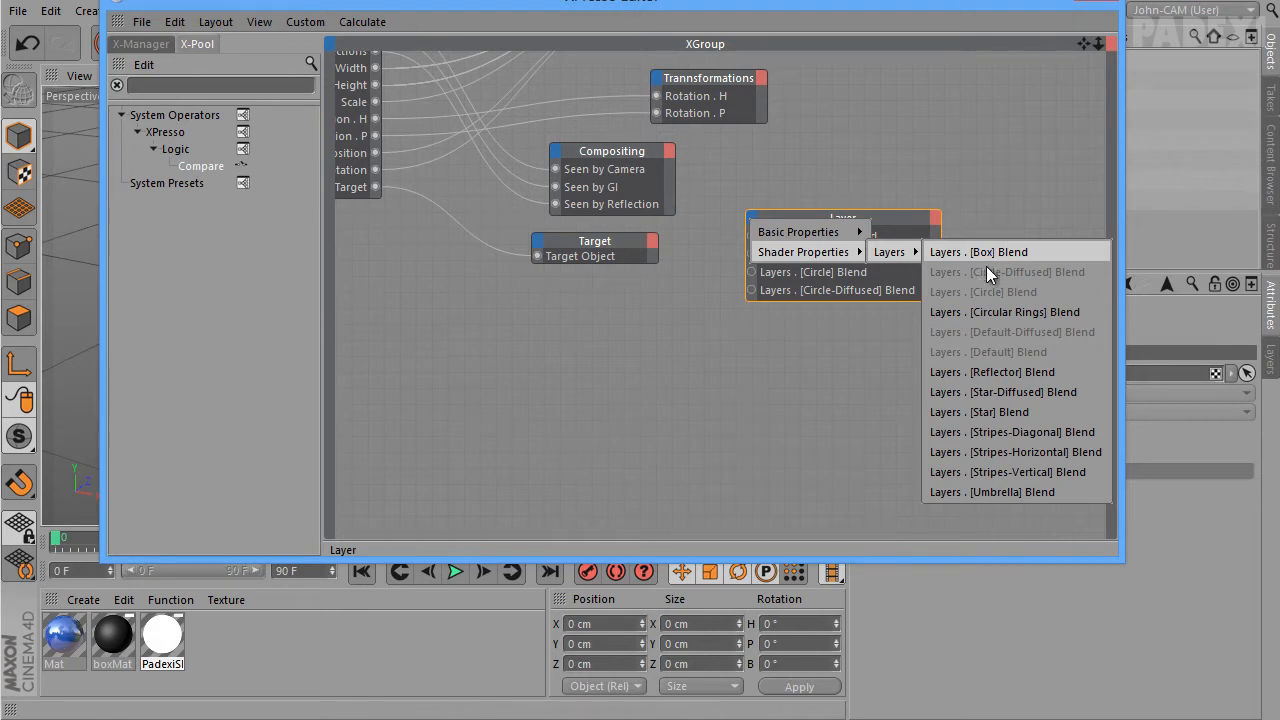
click(1029, 408)
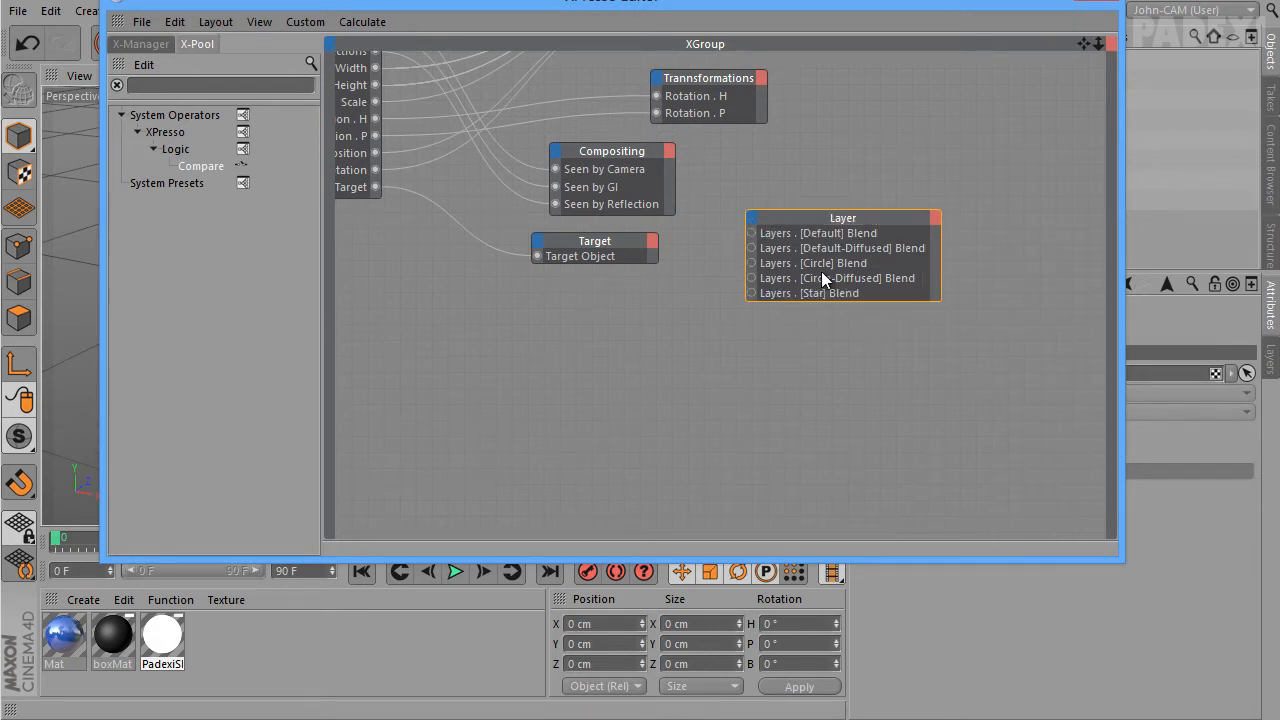
click(757, 226)
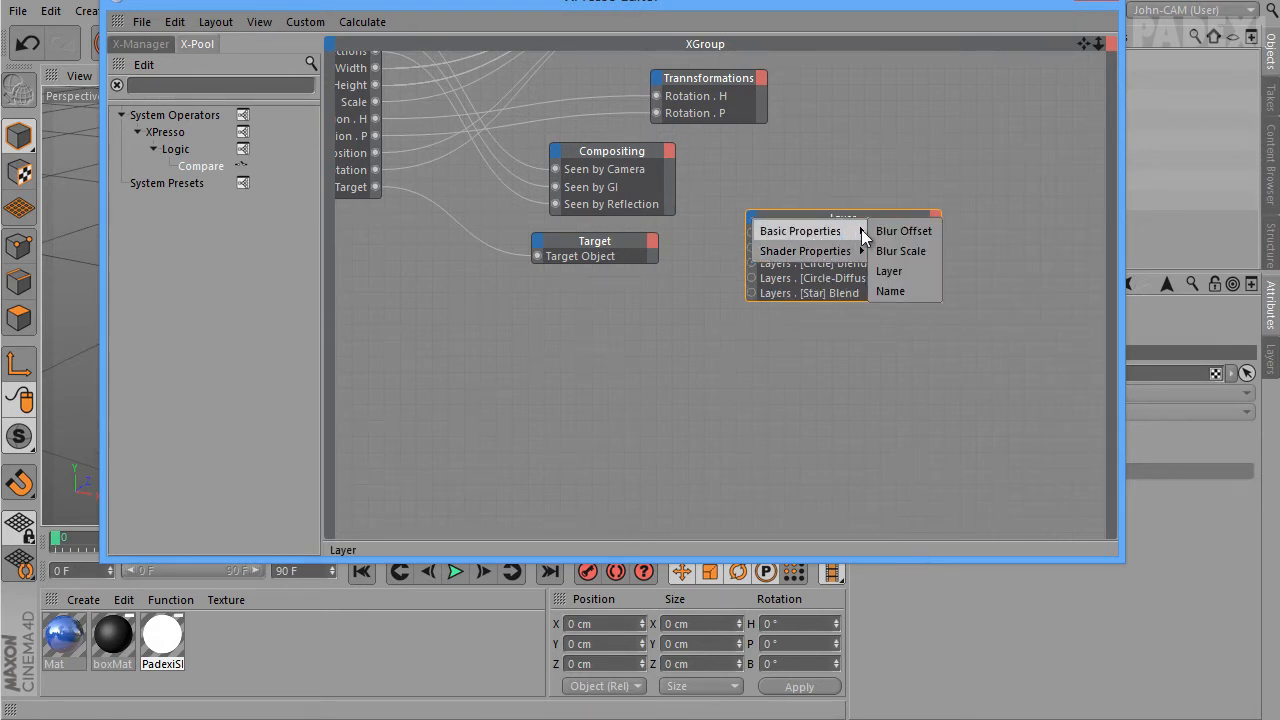
mouse_move(850, 251)
mouse_move(901, 253)
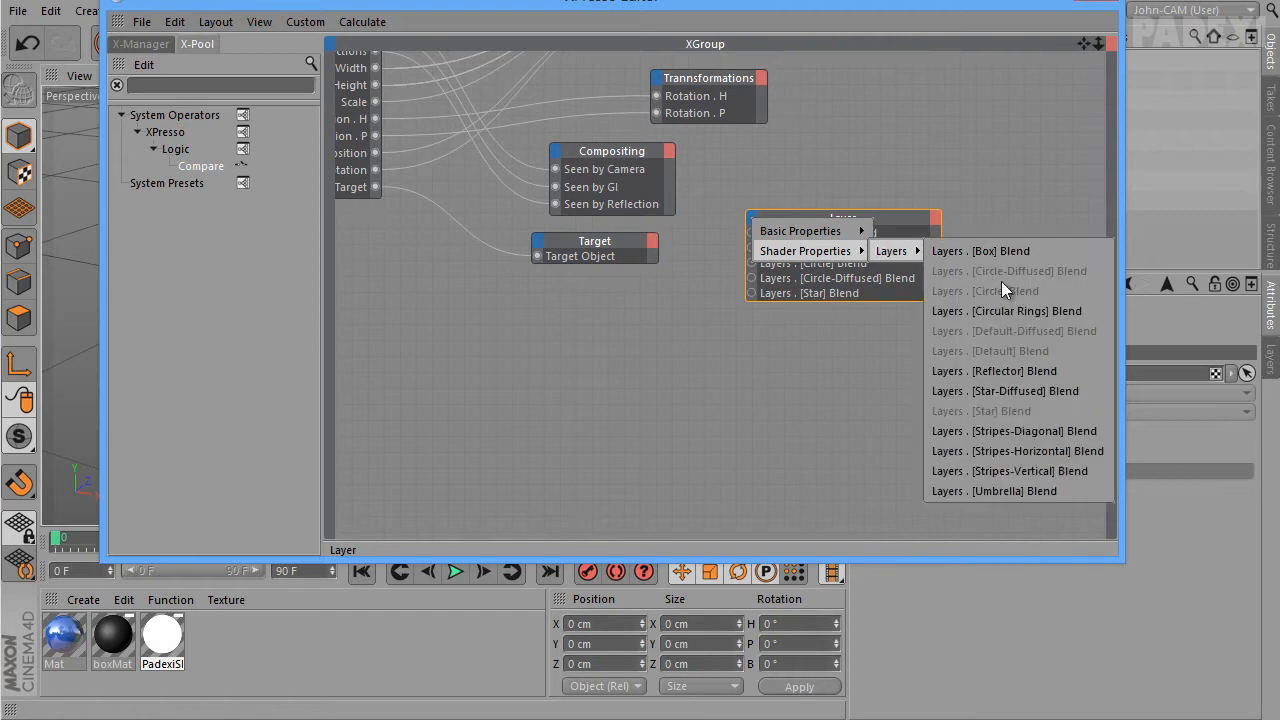
click(1048, 391)
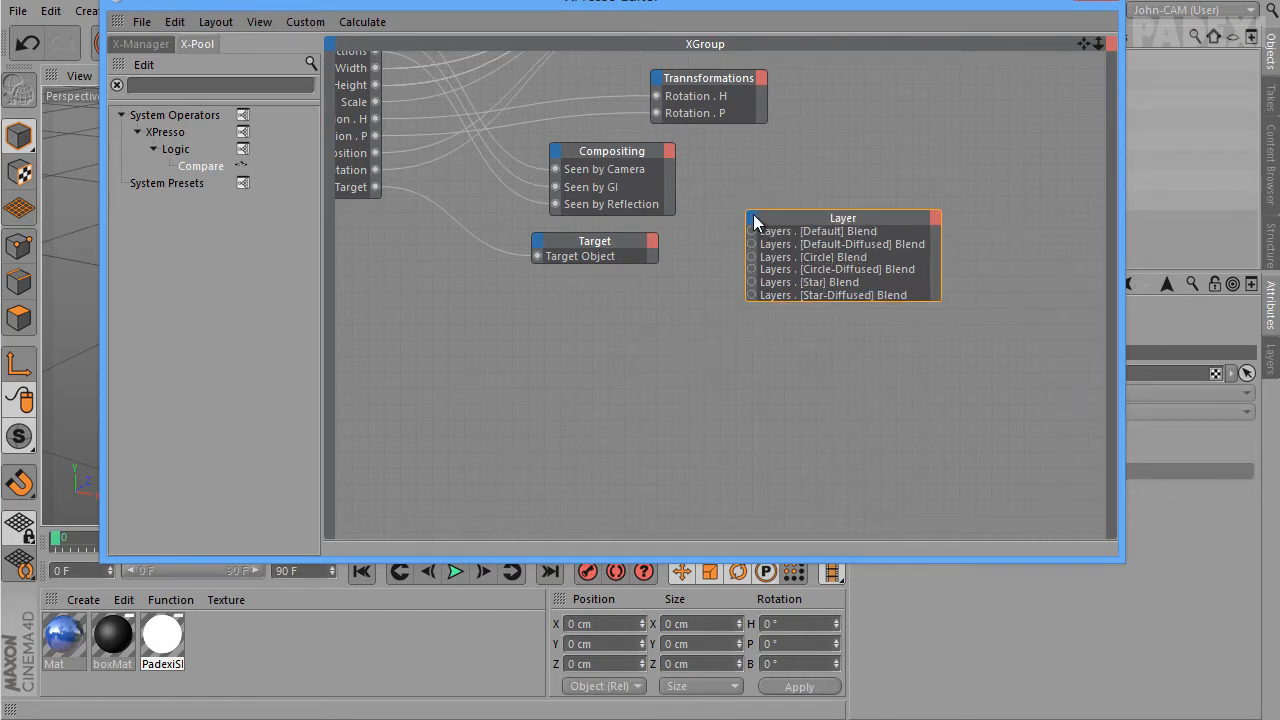
Move the Layer node higher and add its [Stripes-Vertical] Blend and [Stripes-Horizontal] Blend input ports
drag(800, 220, 846, 162)
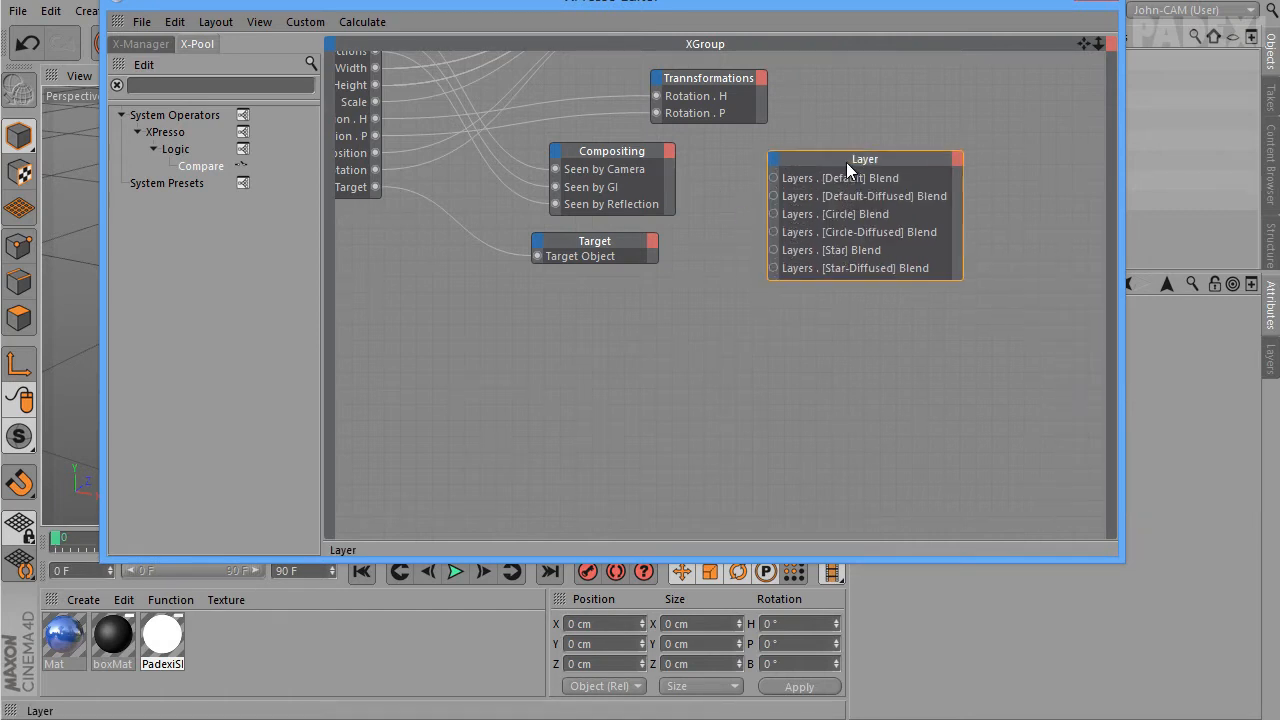
click(772, 158)
mouse_move(876, 193)
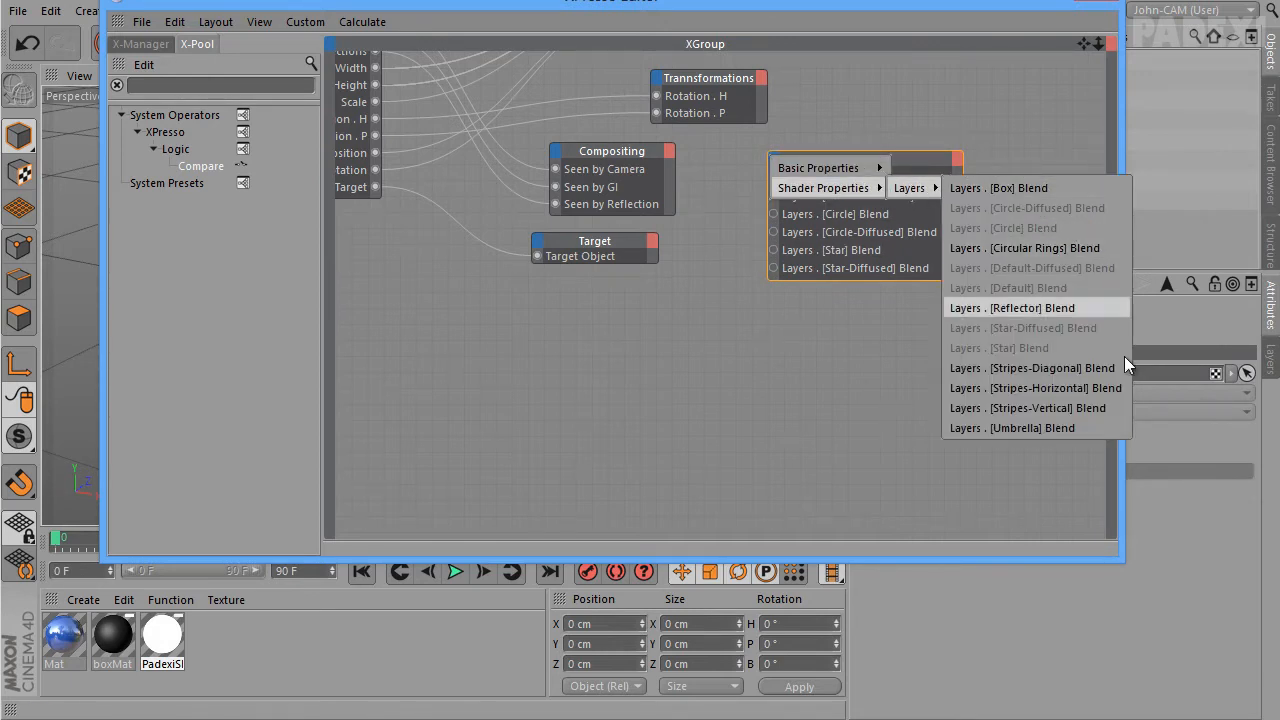
click(1030, 408)
click(772, 158)
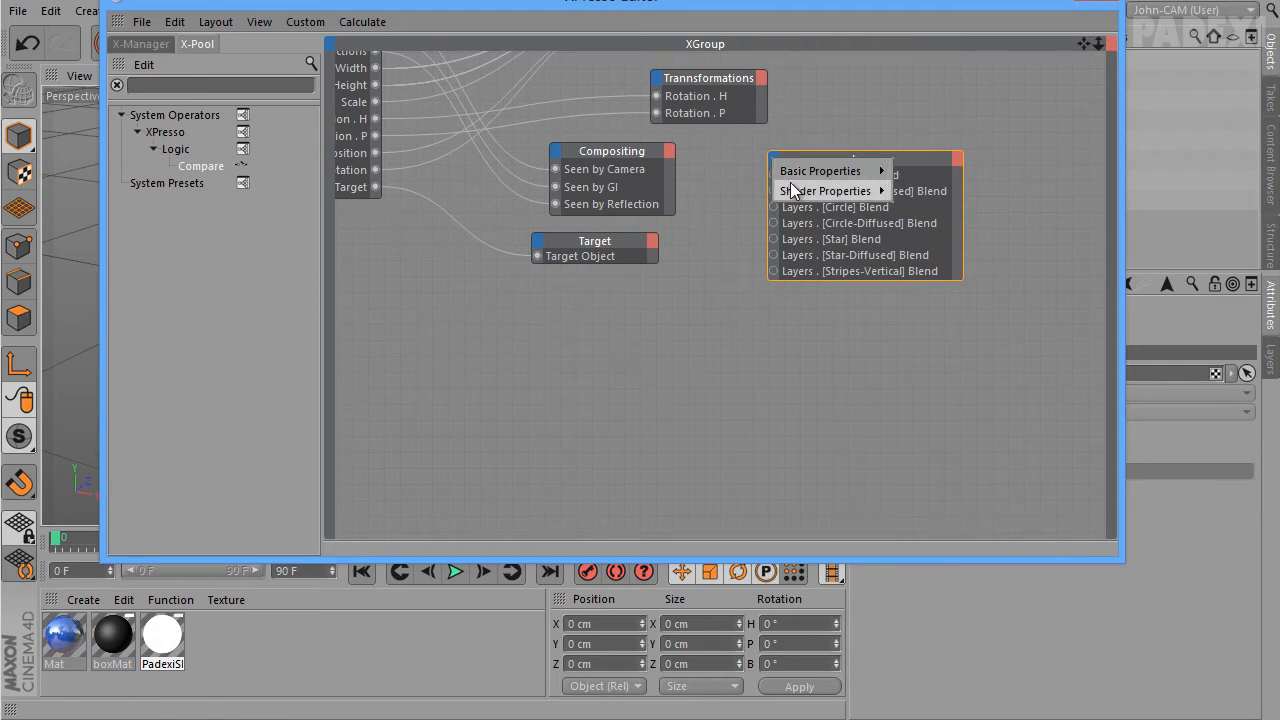
mouse_move(826, 191)
mouse_move(912, 191)
click(1070, 390)
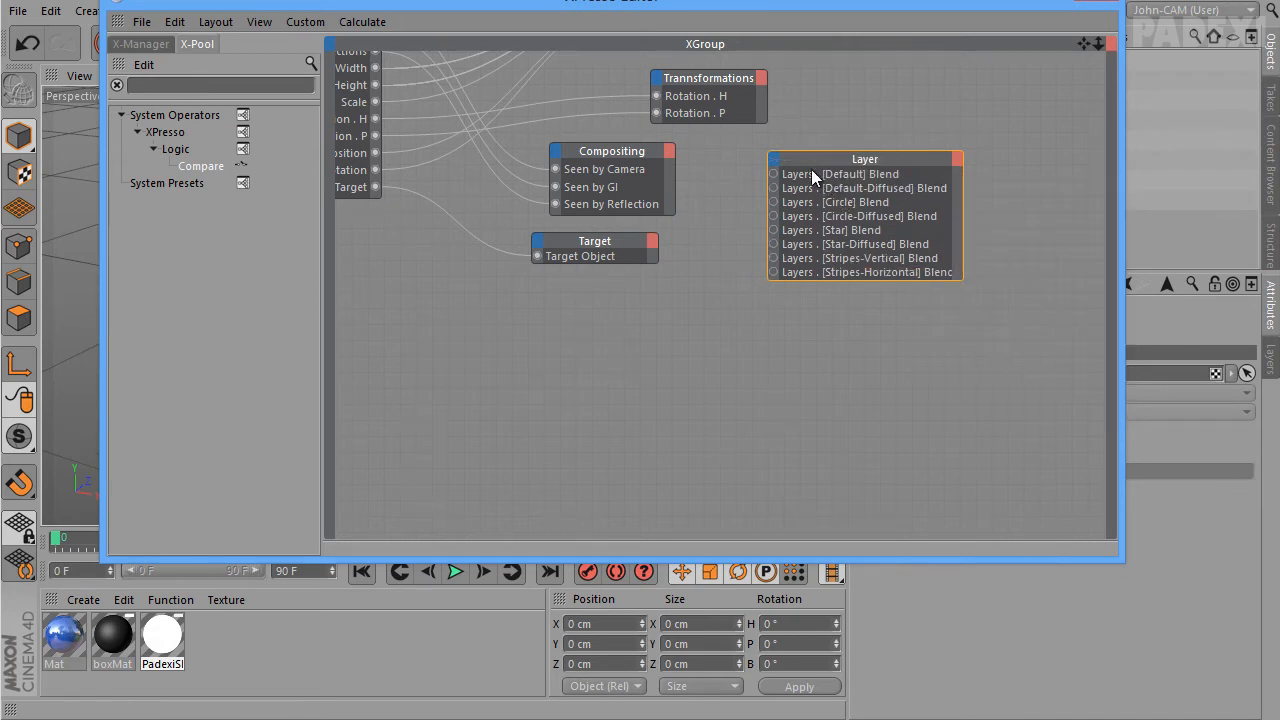
Add the [Stripes-Diagonal] Blend and [Circular Rings] Blend input ports to the Layer node
click(771, 158)
mouse_move(826, 191)
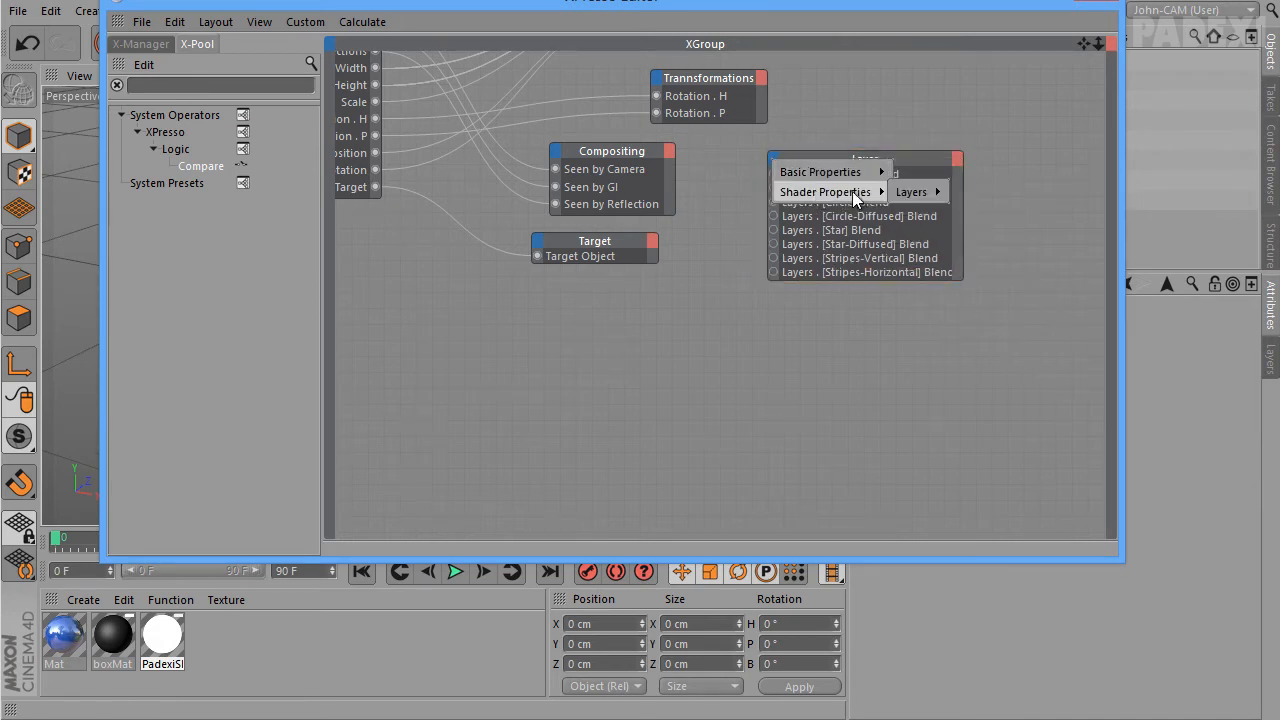
mouse_move(912, 191)
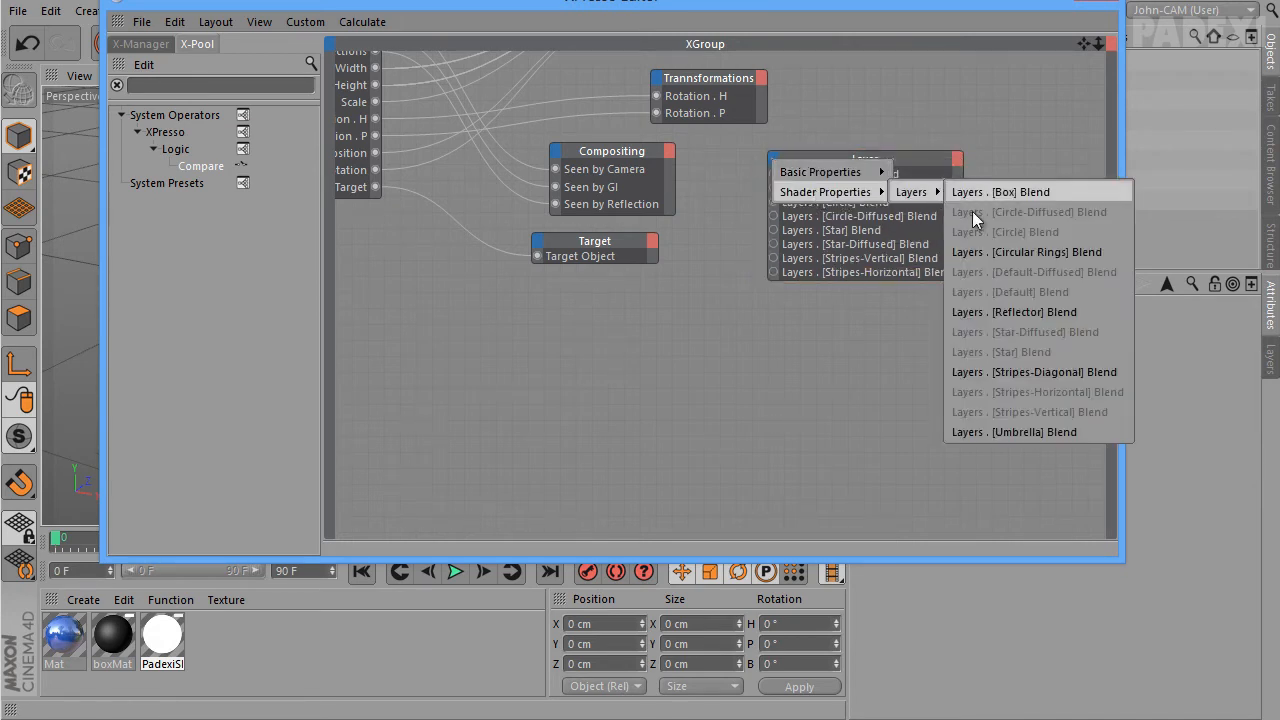
click(1015, 372)
click(771, 158)
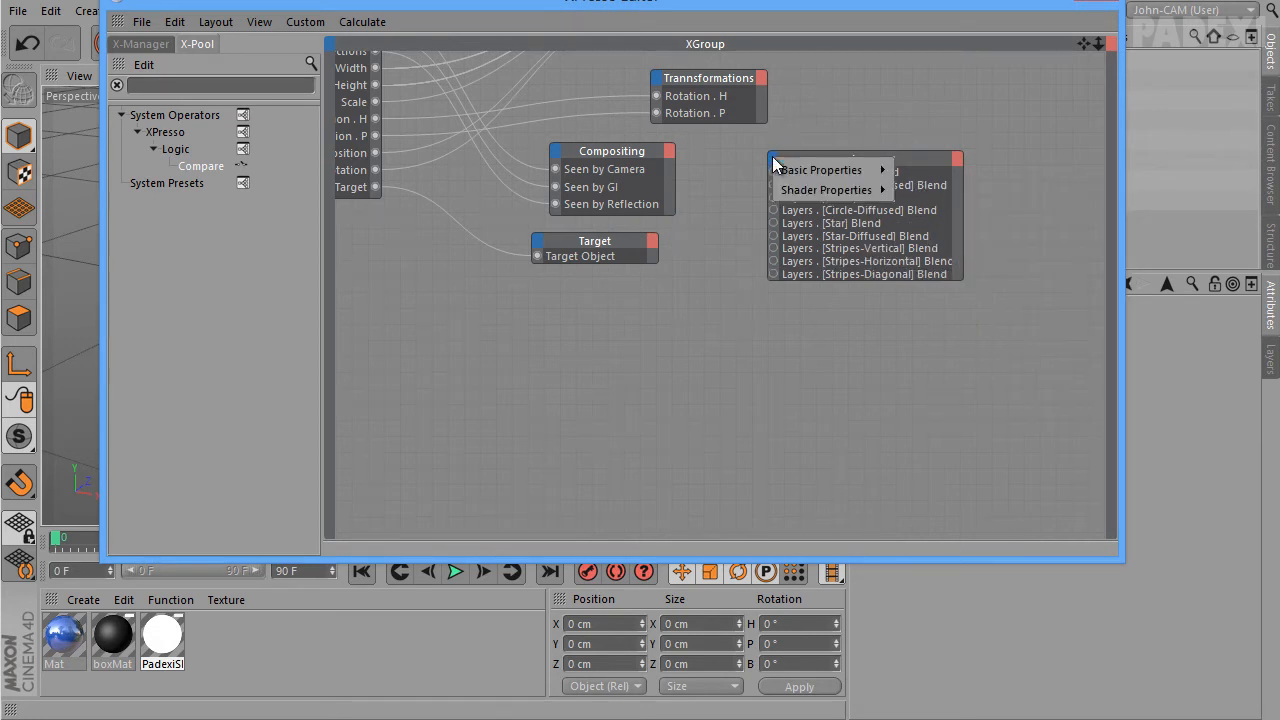
mouse_move(826, 190)
mouse_move(934, 186)
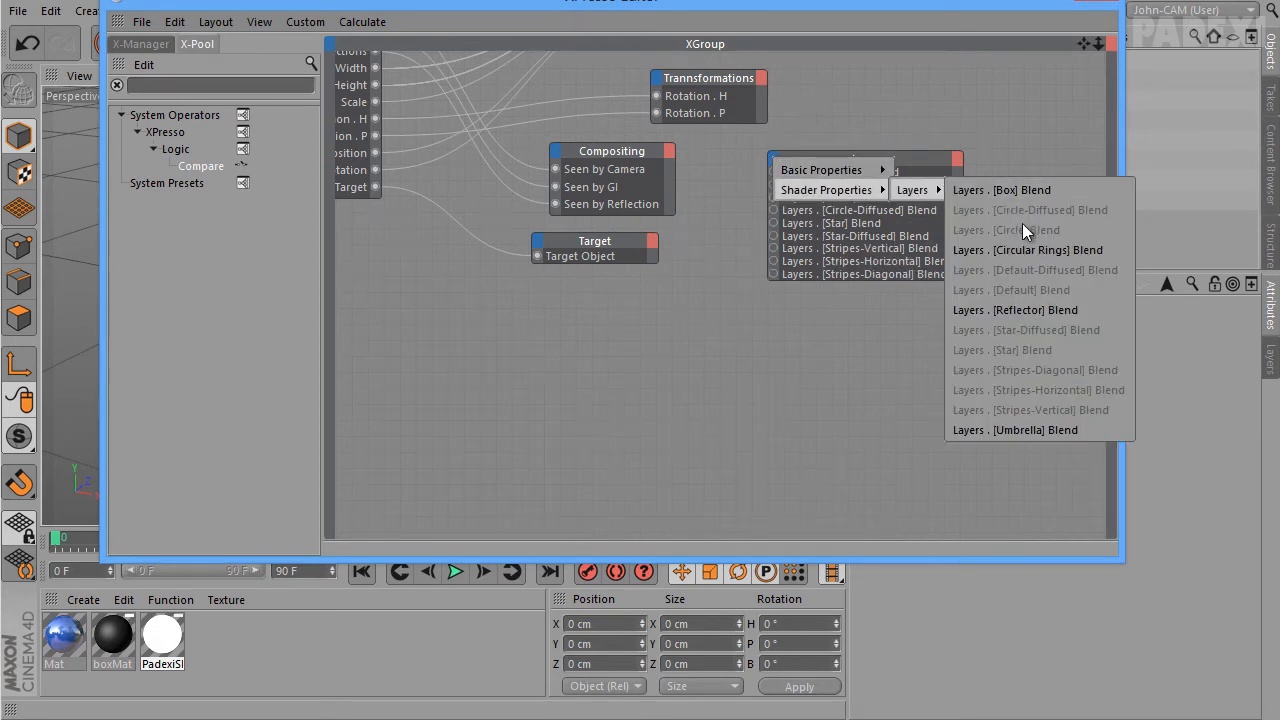
click(1121, 242)
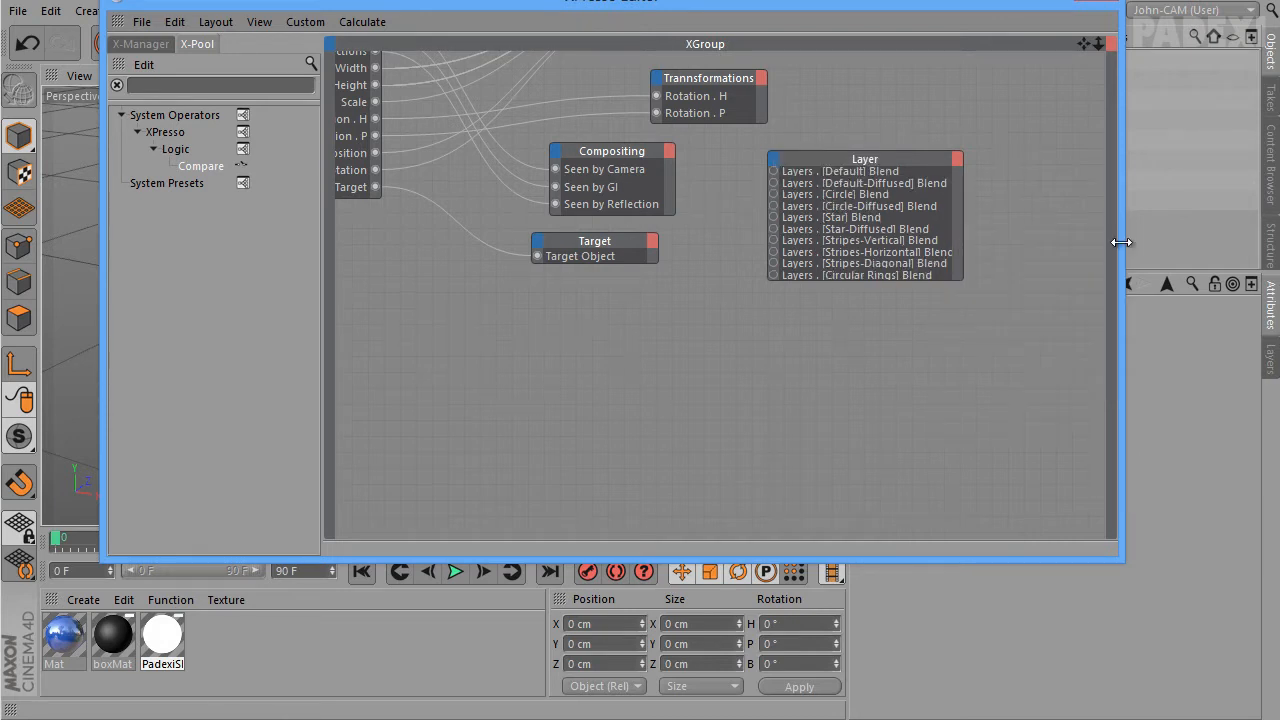
Add the [Box] Blend and [Reflector] Blend input ports to the Layer node
click(772, 158)
mouse_move(845, 188)
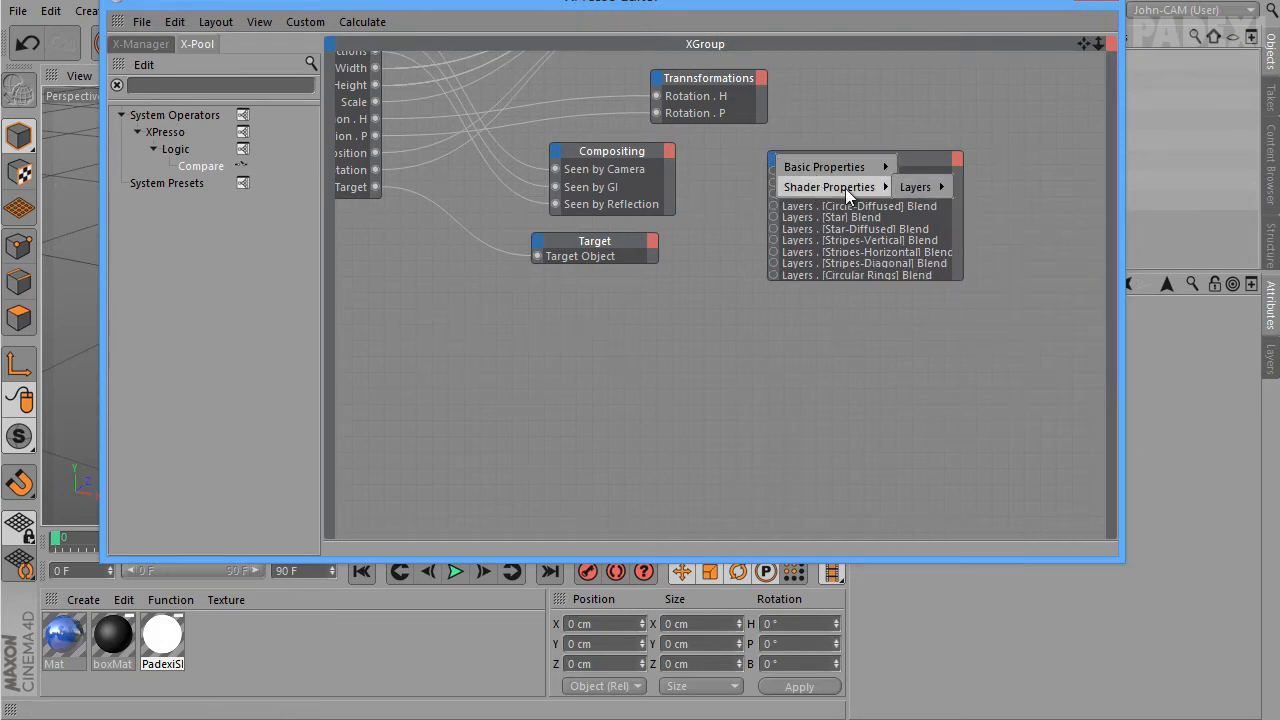
mouse_move(936, 188)
click(1046, 187)
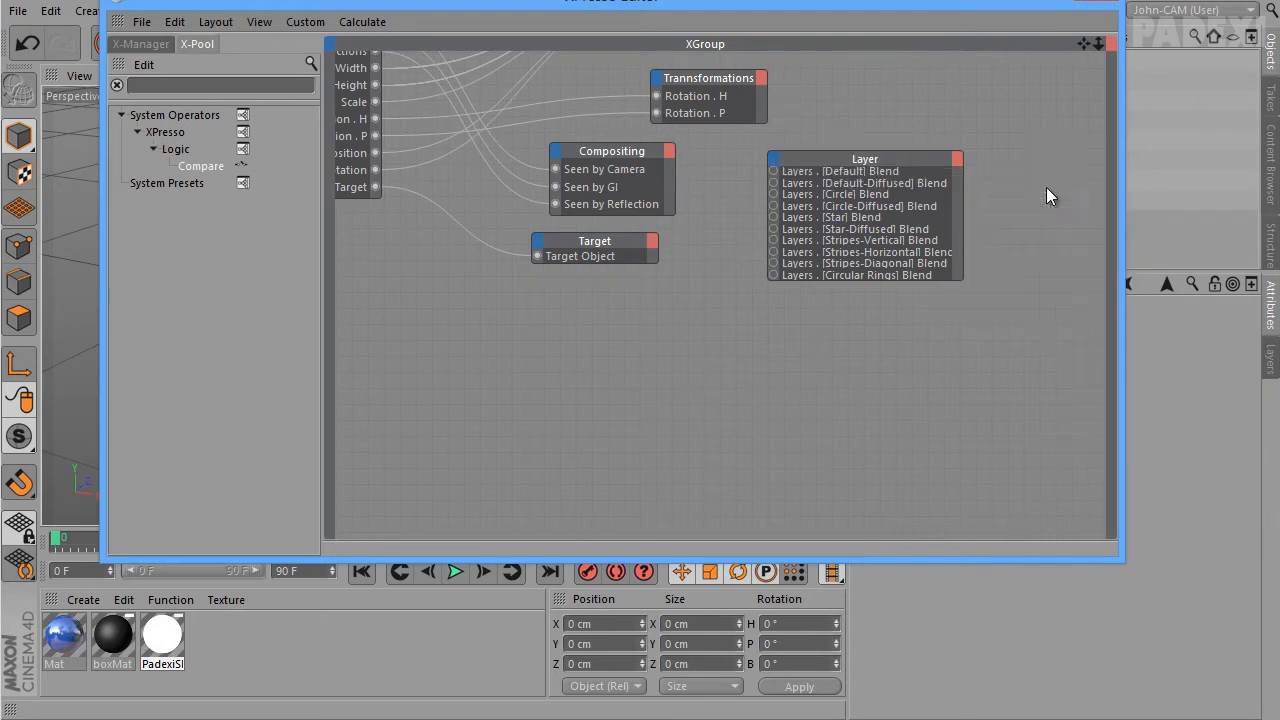
click(770, 157)
mouse_move(845, 188)
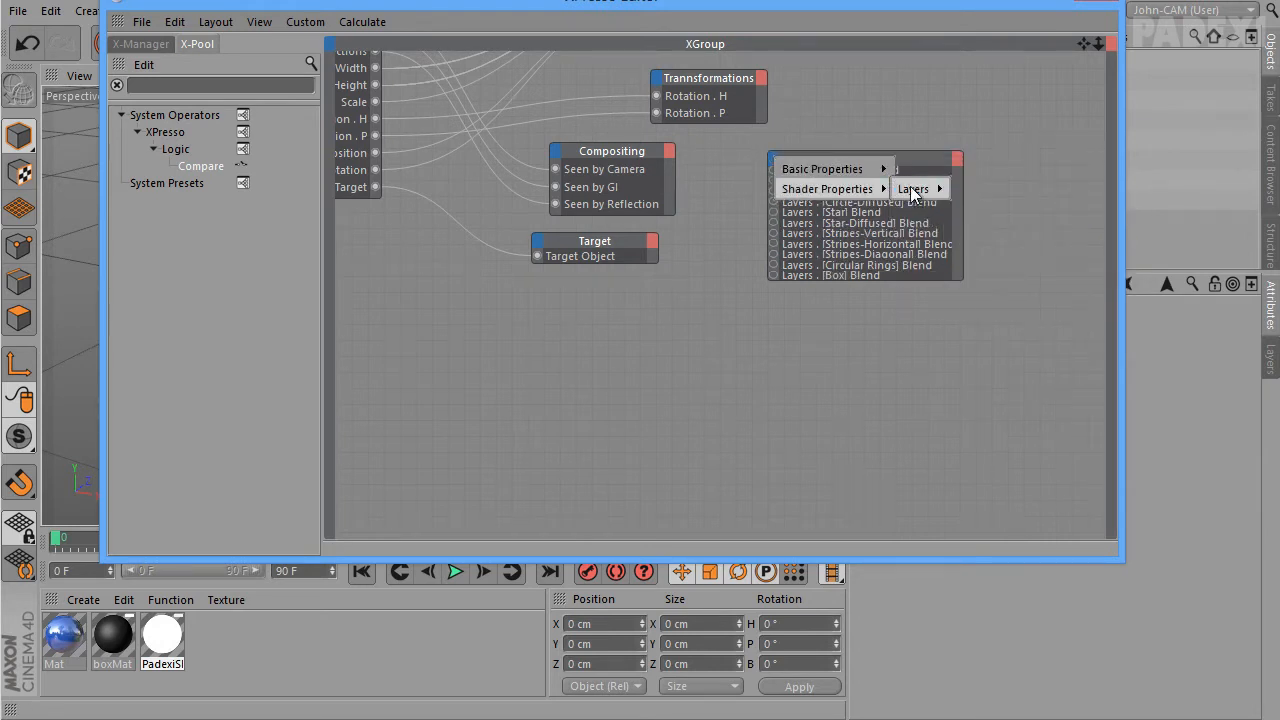
mouse_move(915, 188)
click(1015, 309)
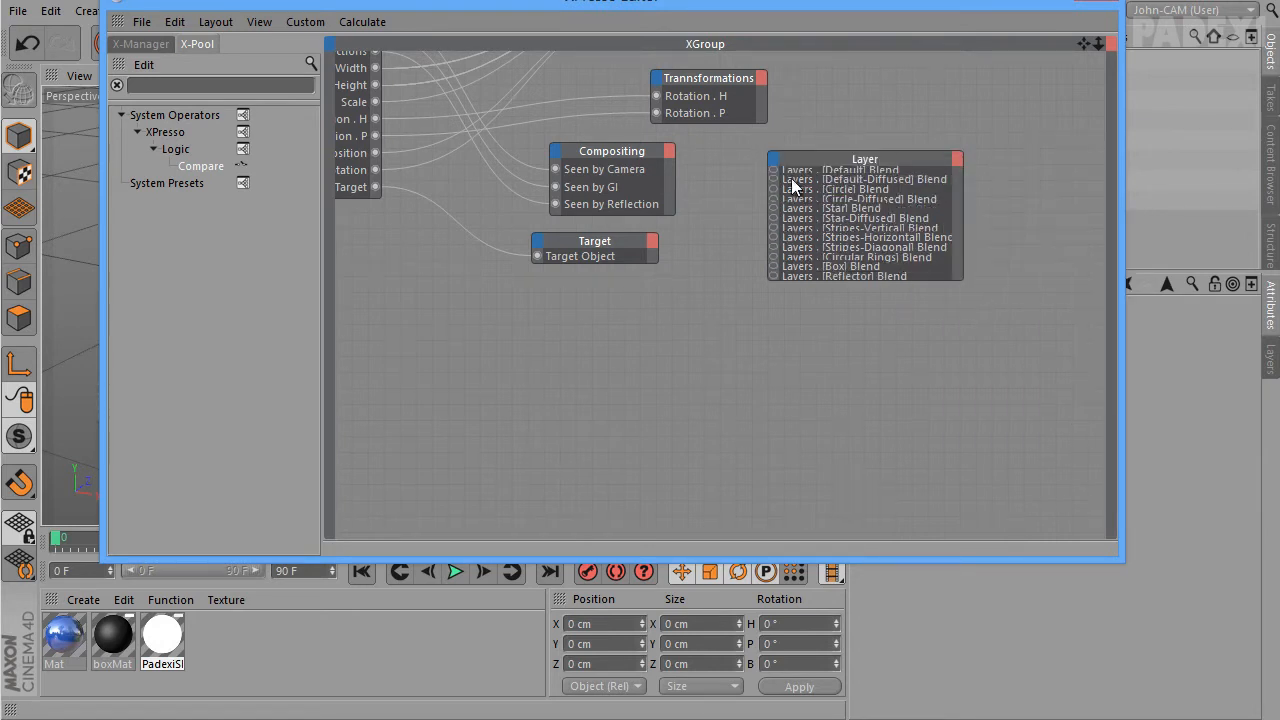
Add the [Umbrella] Blend input port to the Layer node and move the node lower
click(772, 158)
mouse_move(845, 195)
mouse_move(913, 195)
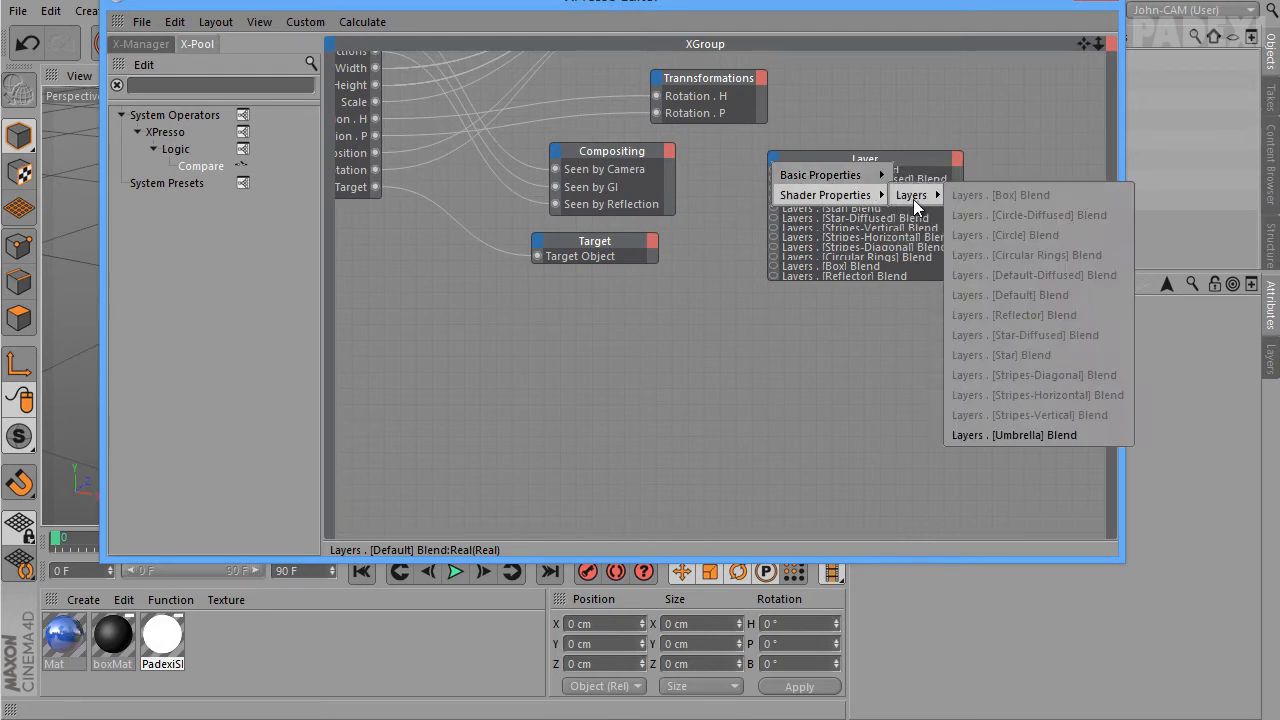
click(1072, 432)
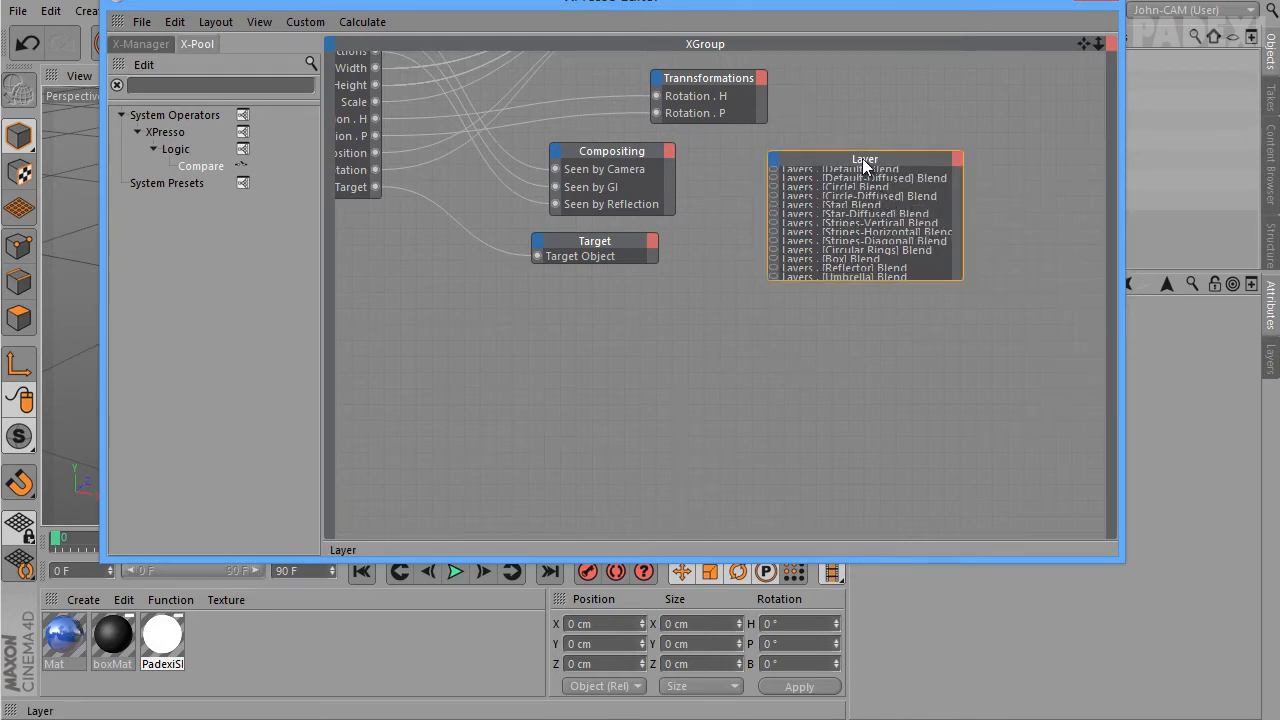
drag(875, 156, 901, 222)
Add the Shape output port to the PadexiShapeReflect node and shift the node slightly away from the connected nodes
alt+middle_drag(600, 243, 929, 489)
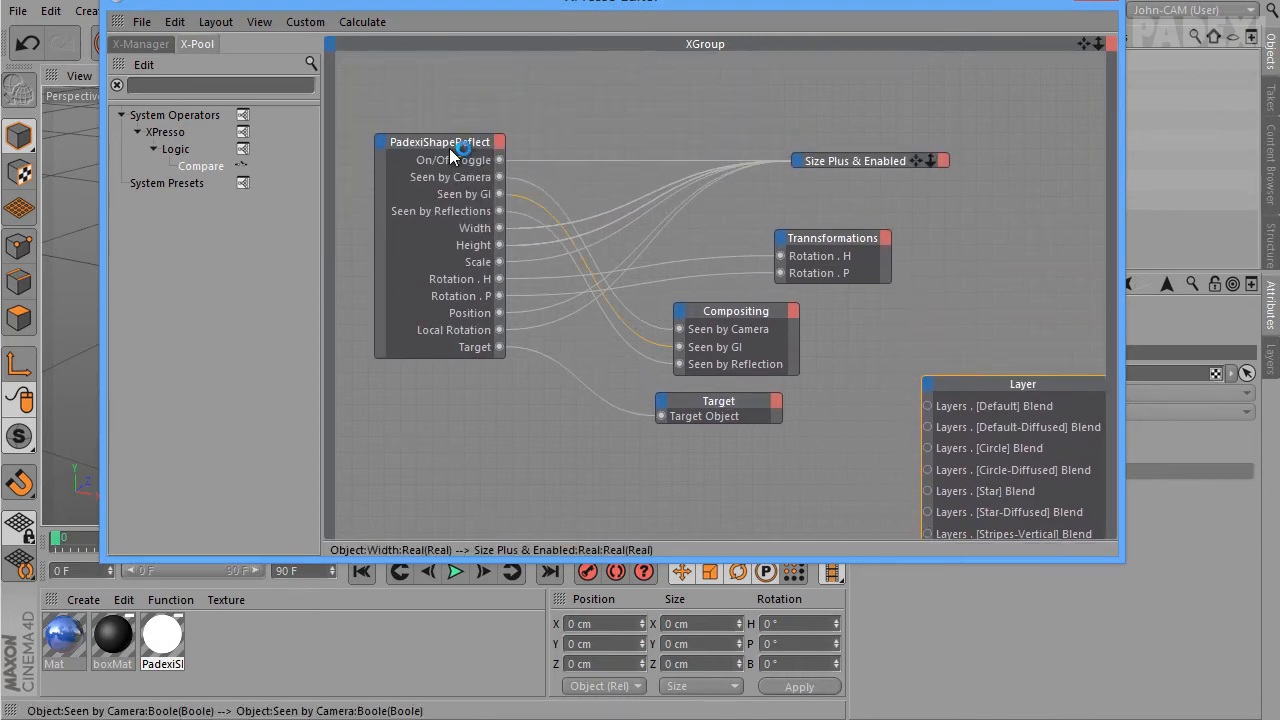
click(497, 142)
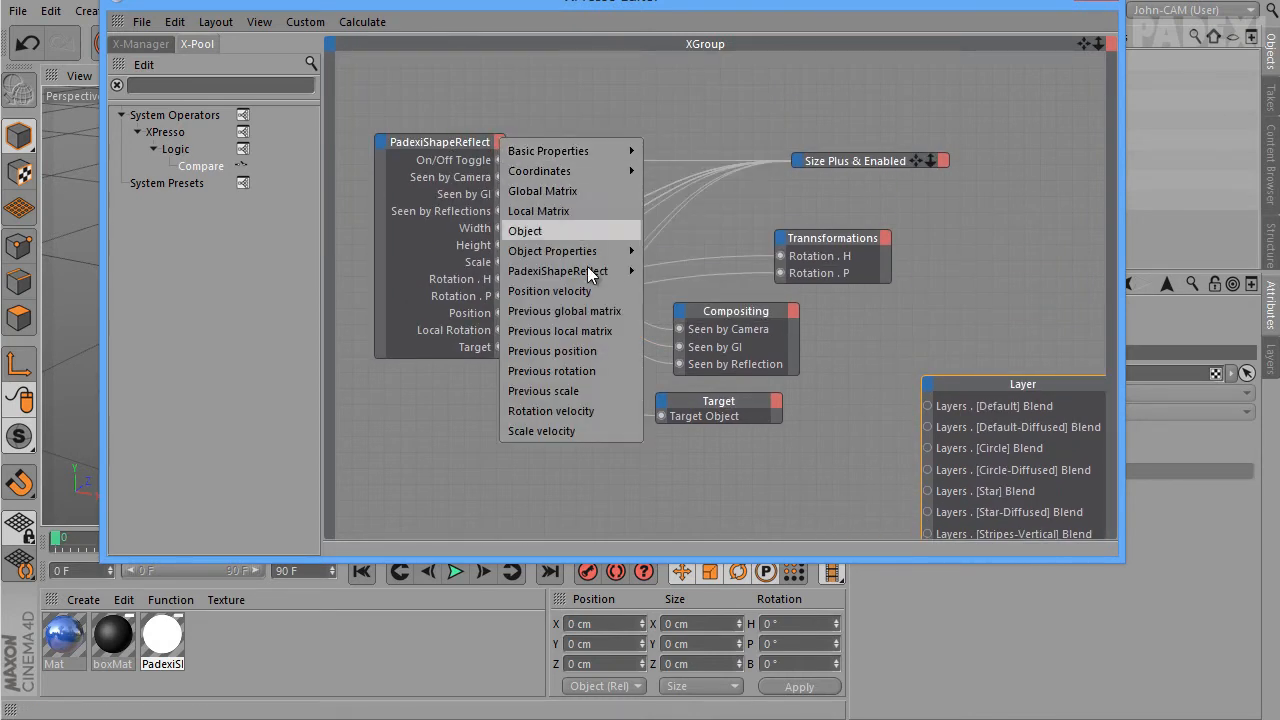
mouse_move(600, 271)
click(714, 457)
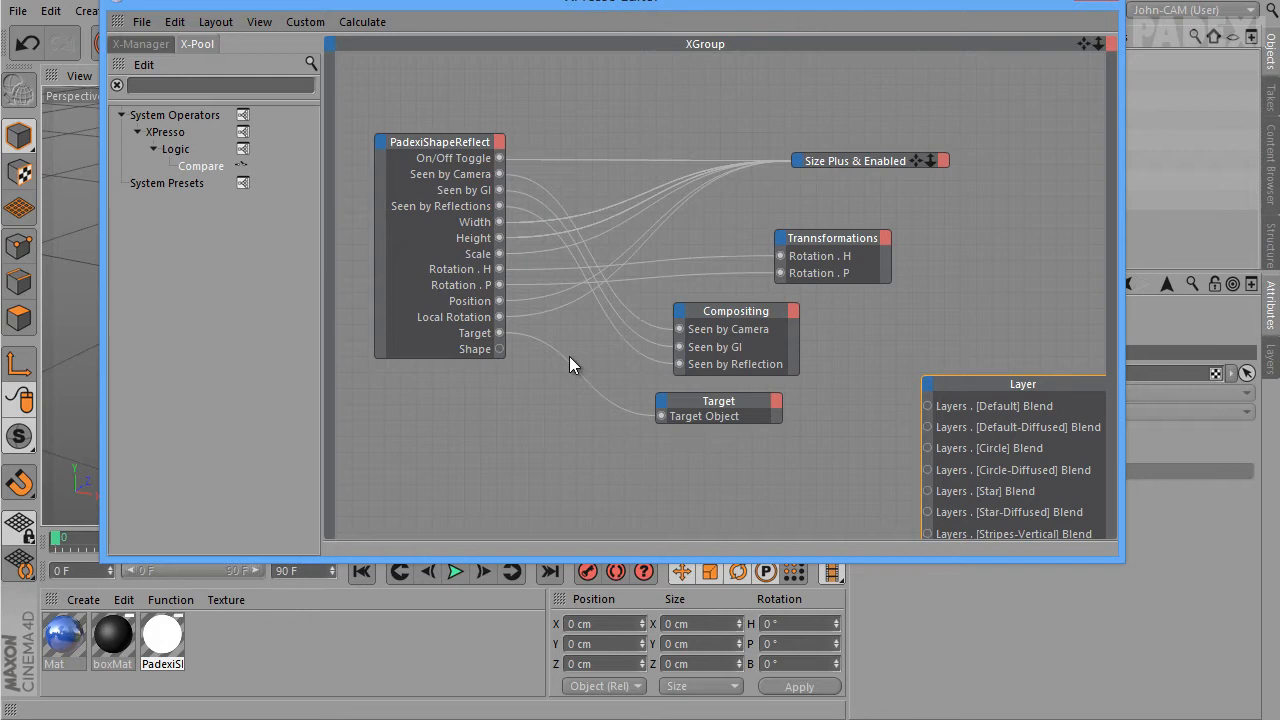
click(440, 143)
drag(440, 143, 412, 85)
mouse_move(926, 489)
alt+middle_down()
mouse_move(988, 400)
mouse_move(864, 333)
mouse_move(926, 489)
alt+middle_up()
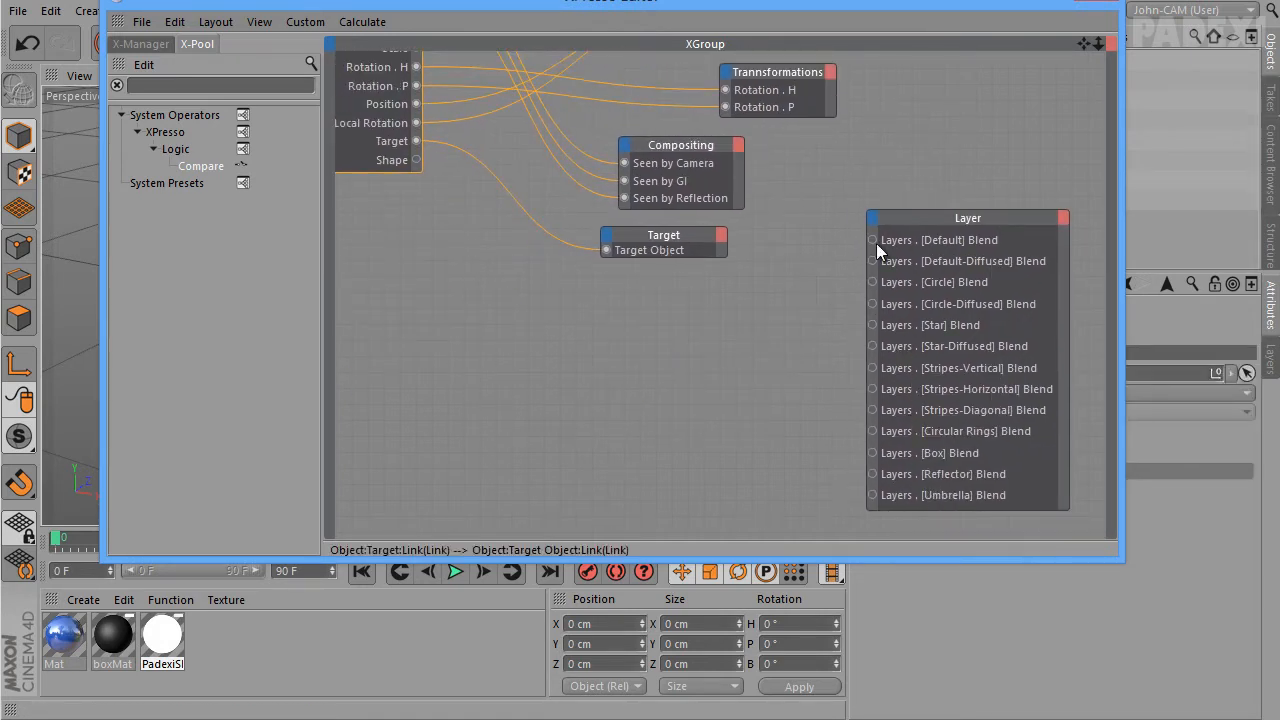
Lower the Layer node slightly and add a Condition node below the Target node
drag(929, 220, 915, 239)
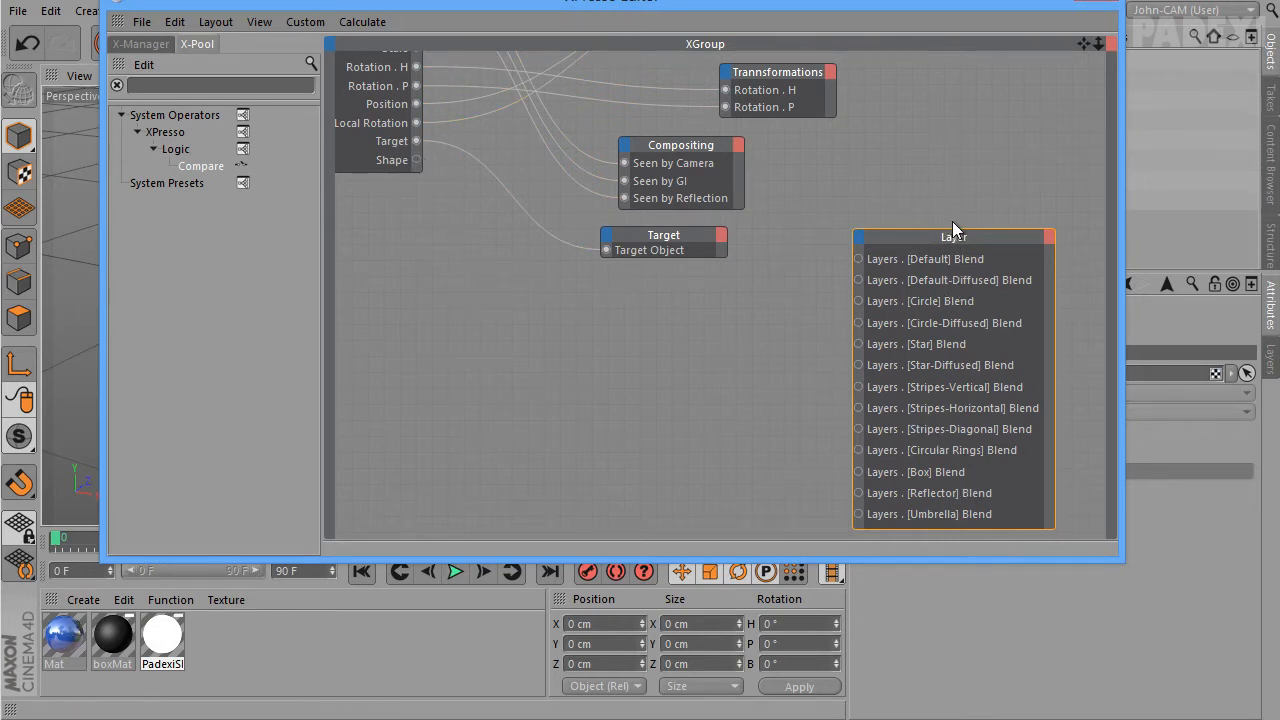
mouse_move(952, 232)
mouse_down()
mouse_move(1046, 212)
mouse_move(959, 240)
mouse_up()
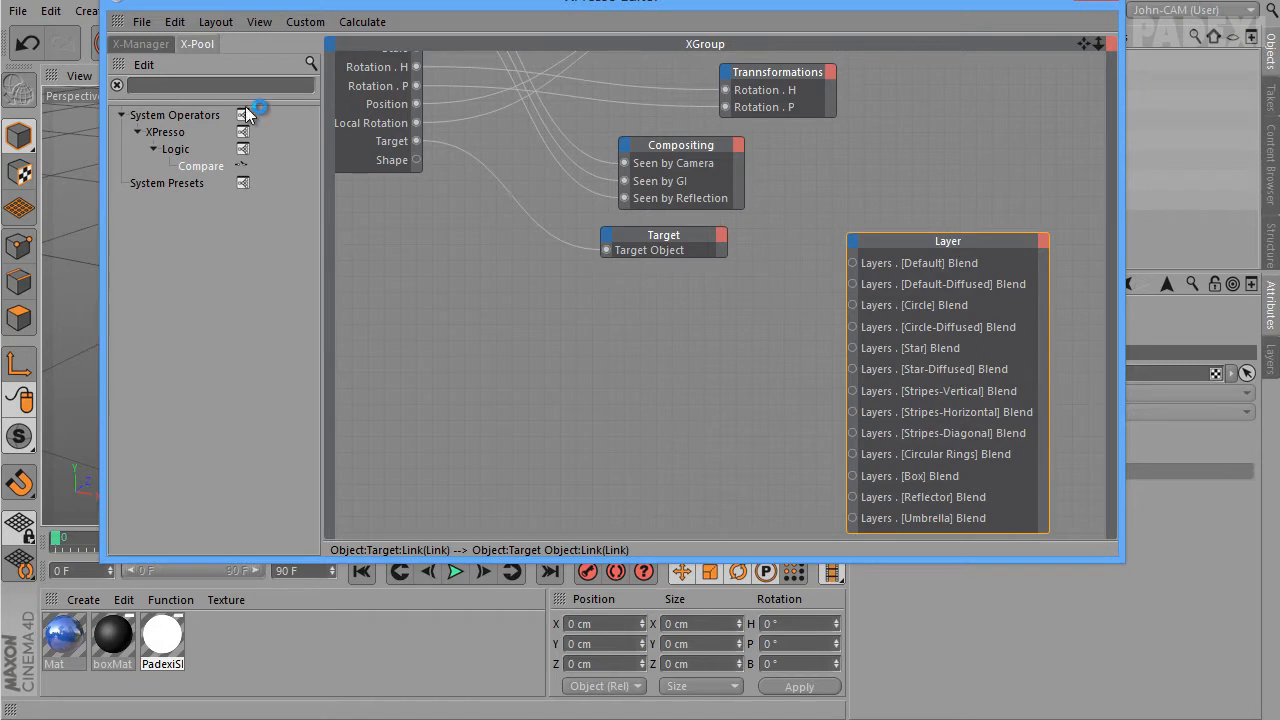
click(220, 86)
text(cond)
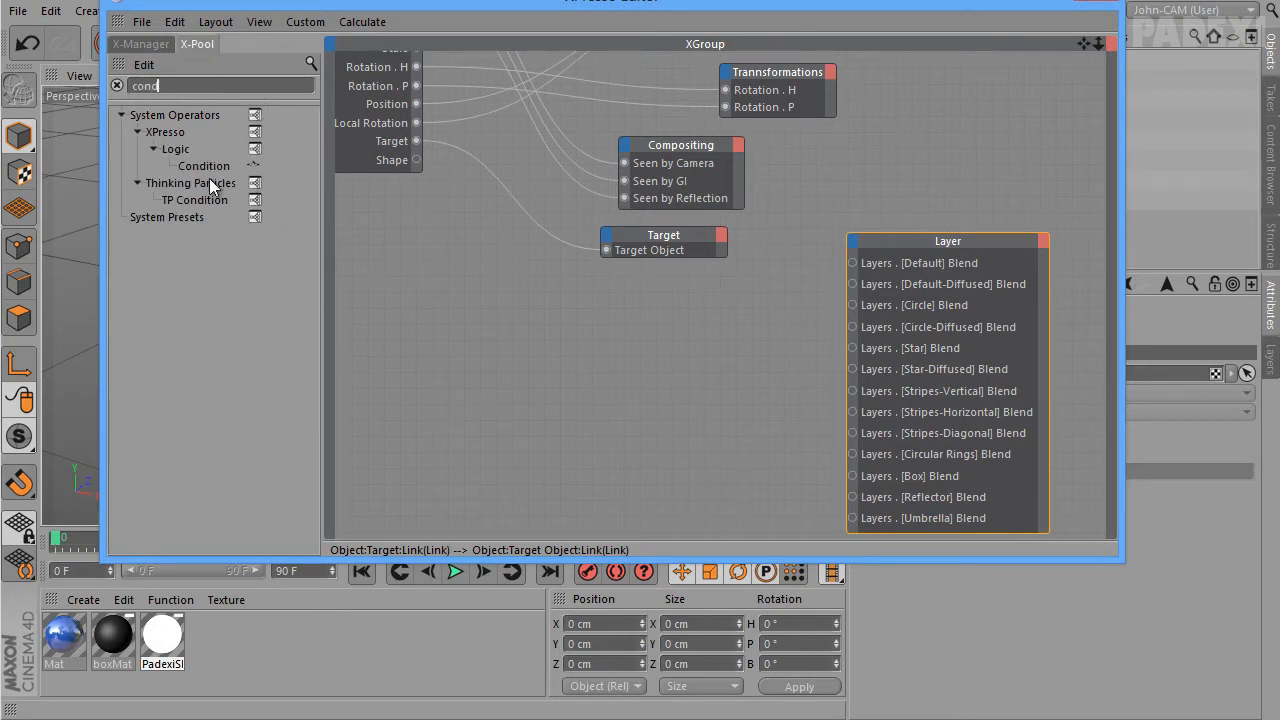
drag(205, 167, 530, 300)
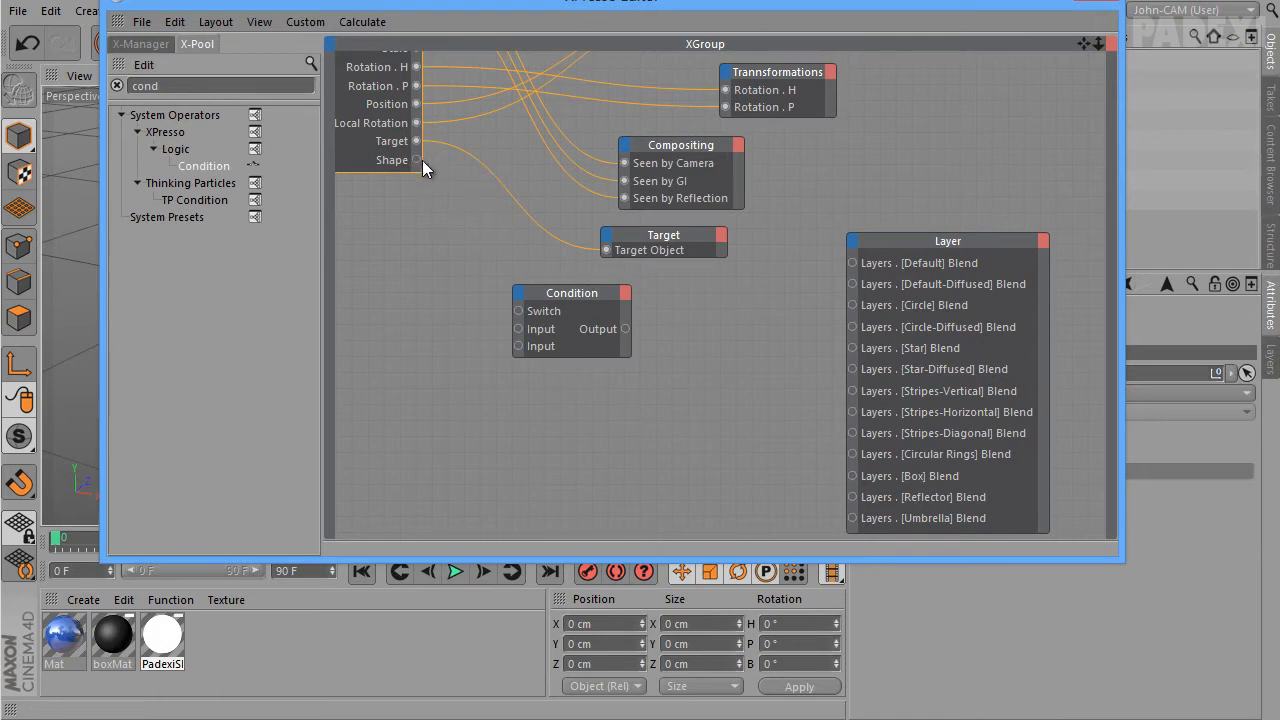
Connect the Shape output of PadexiShapeReflect to the Condition node's Switch input and move the Condition node closer to Target
mouse_move(410, 164)
mouse_down()
mouse_move(448, 234)
mouse_move(399, 163)
mouse_up()
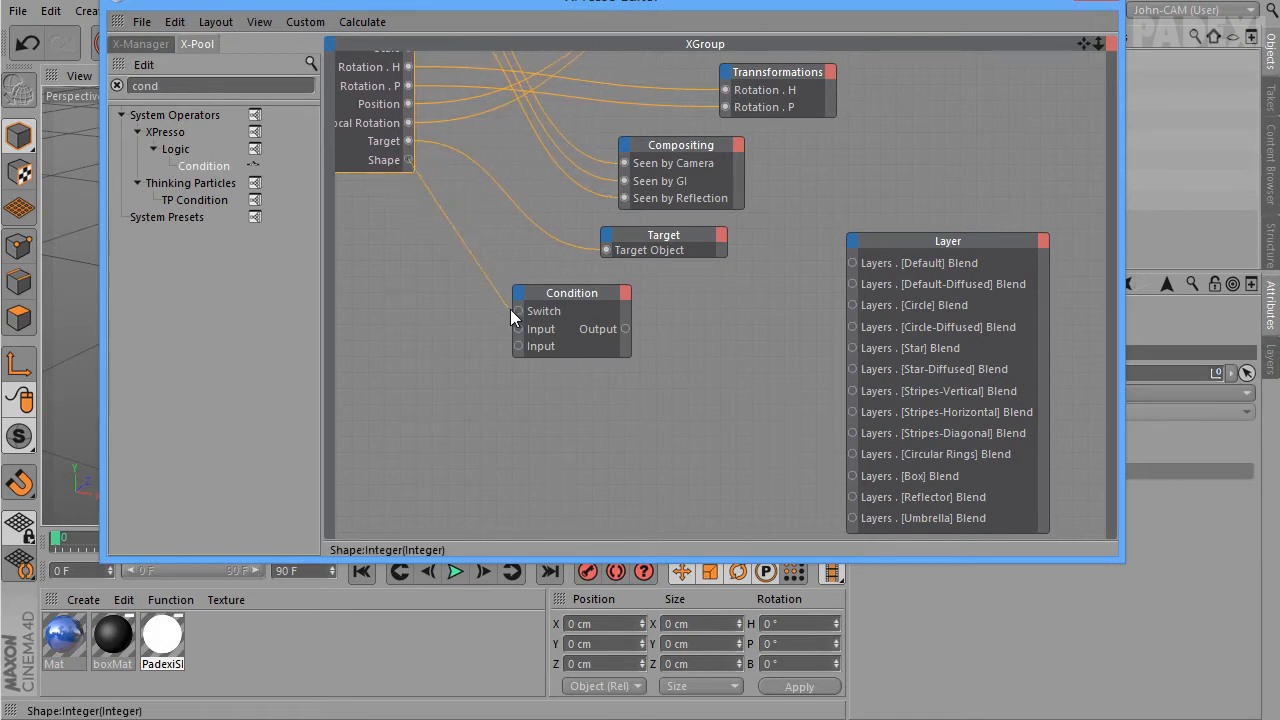
drag(512, 316, 516, 312)
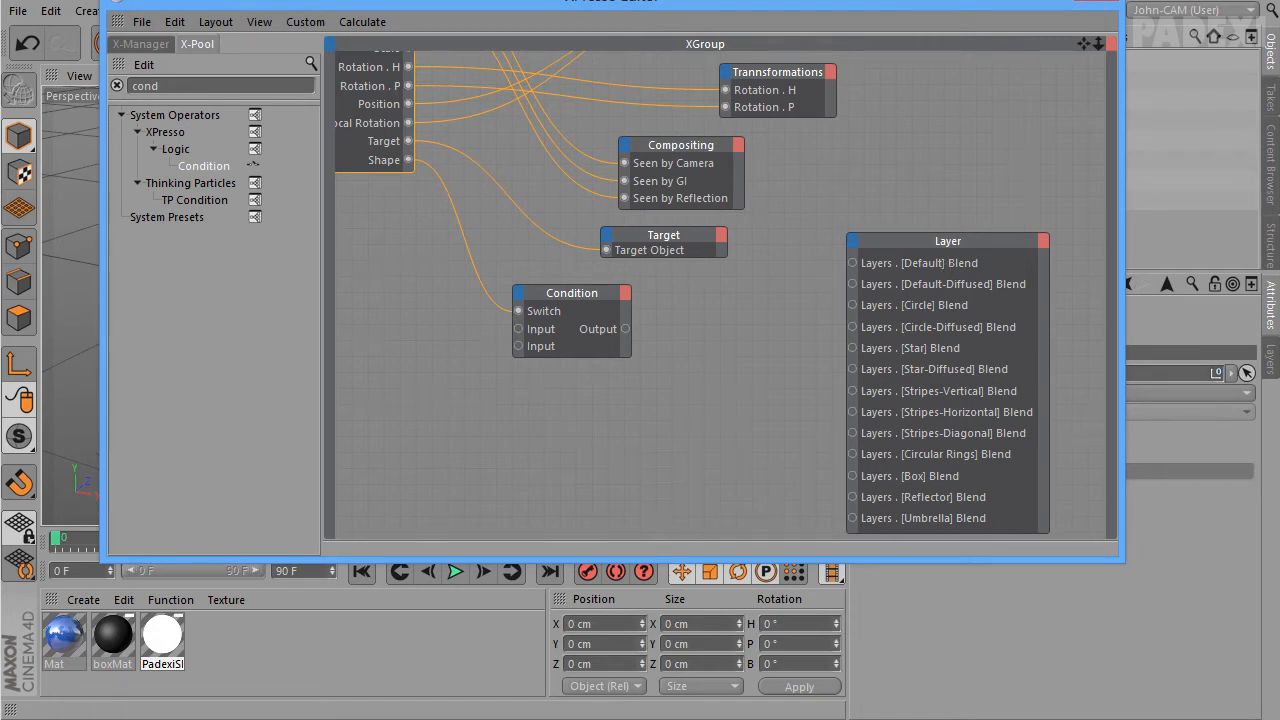
key(alt+Tab)
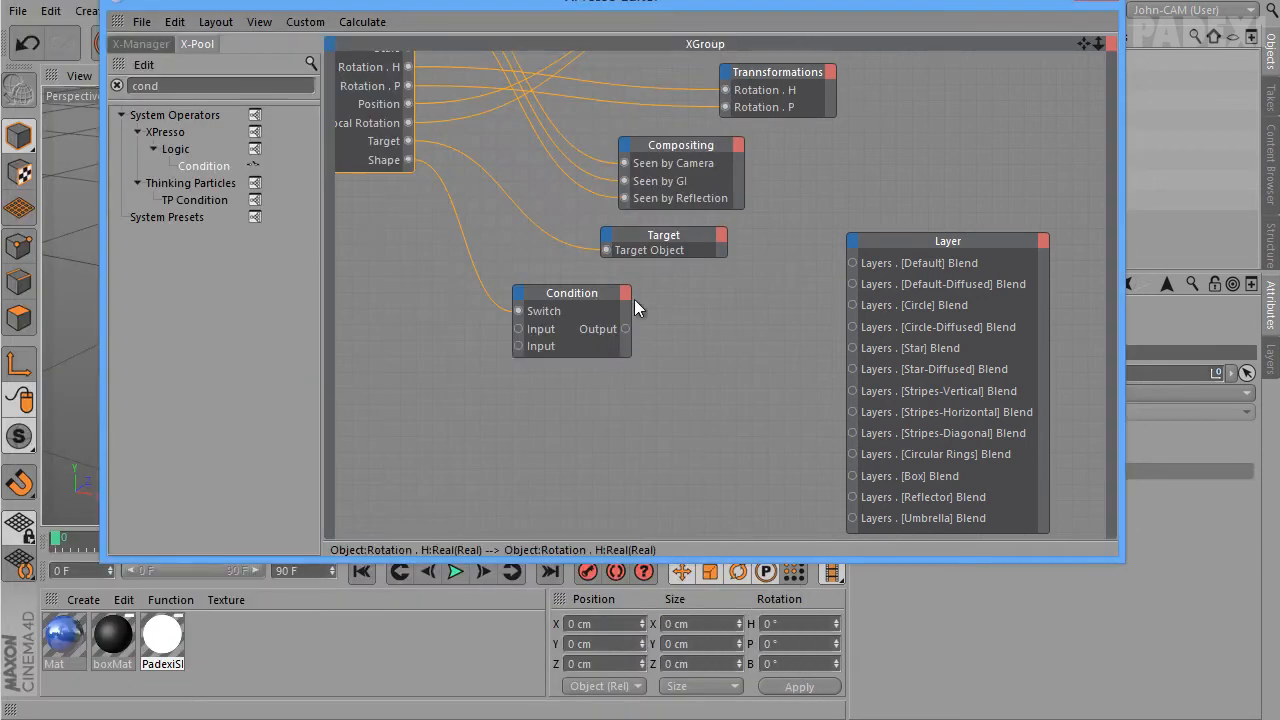
drag(556, 292, 552, 271)
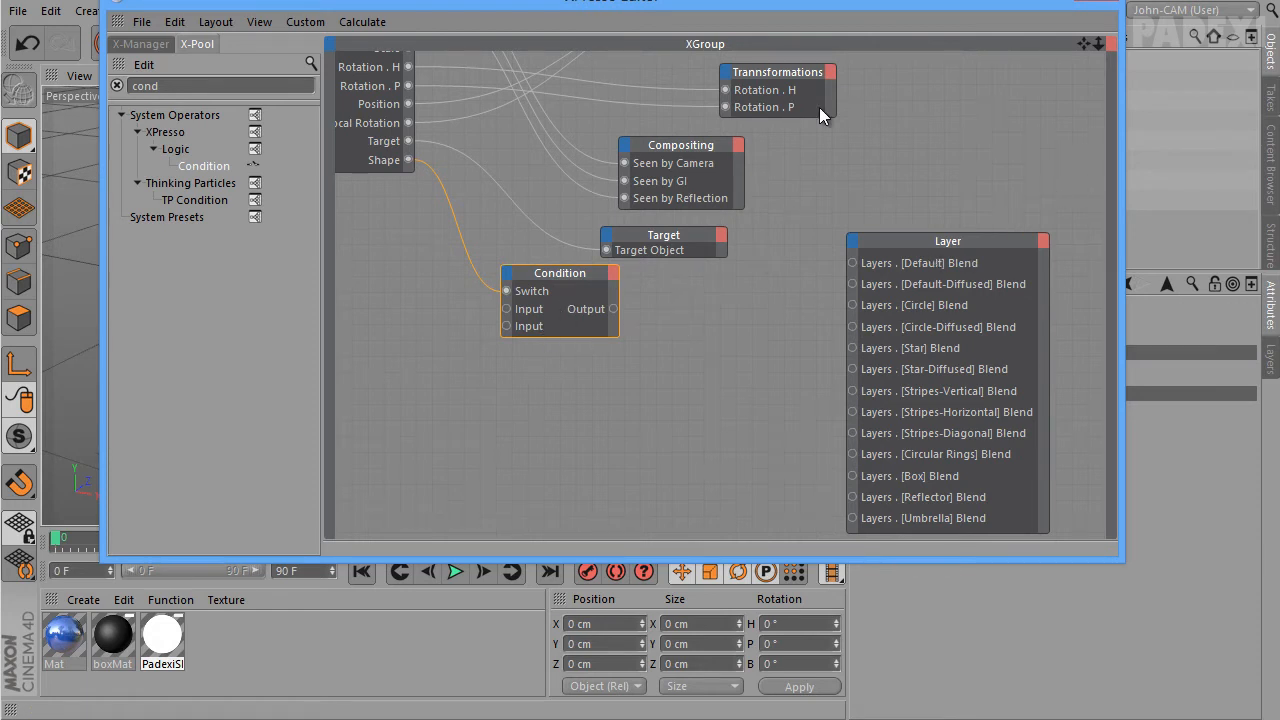
Narrow and reposition the XPresso Editor window, moving the Layer node closer to the Compositing and Target nodes
drag(758, 9, 603, 32)
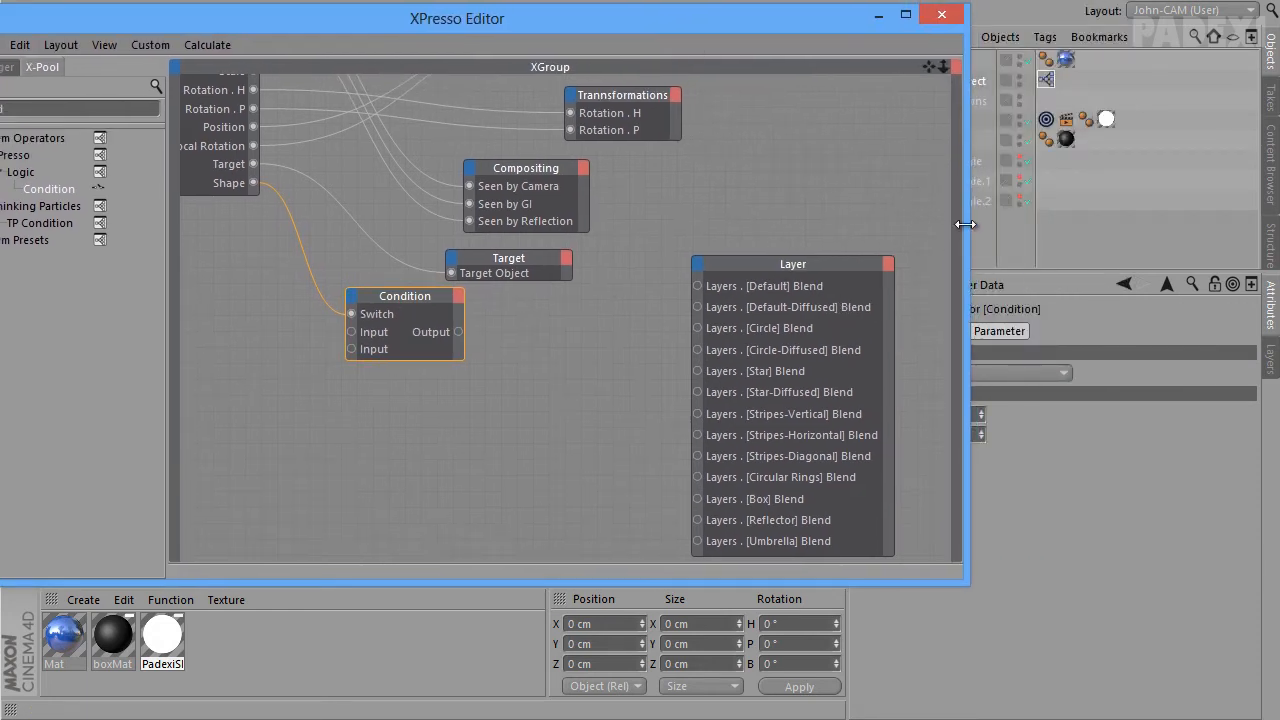
drag(965, 224, 804, 226)
drag(742, 266, 659, 214)
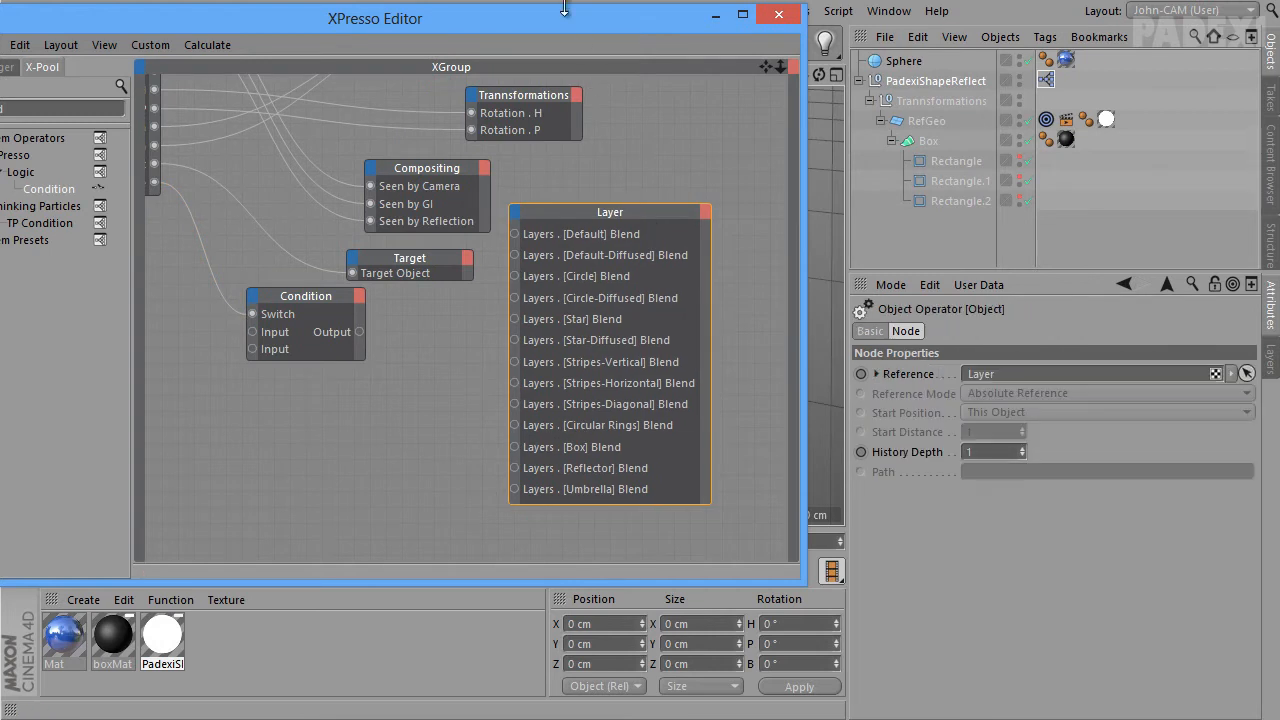
drag(564, 9, 661, 33)
Set the Condition node's Input [3] to 1 and narrow the XPresso Editor to uncover the node's attributes
click(396, 325)
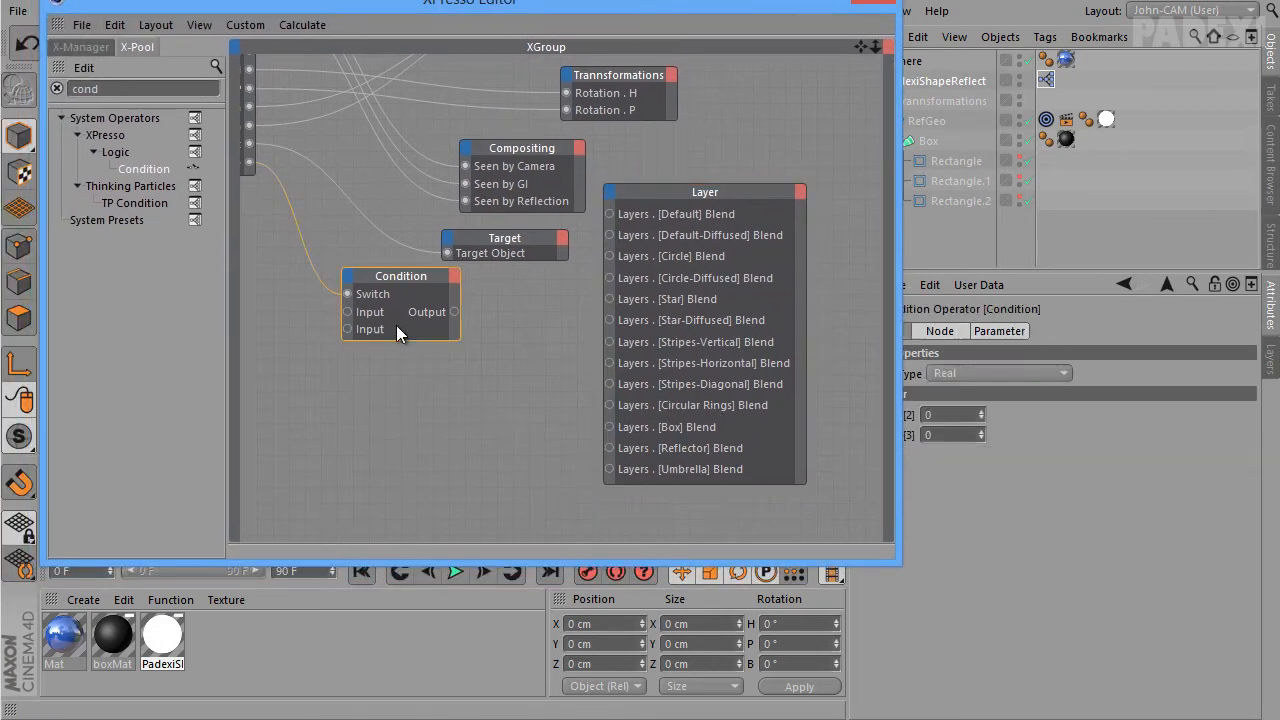
drag(392, 271, 370, 260)
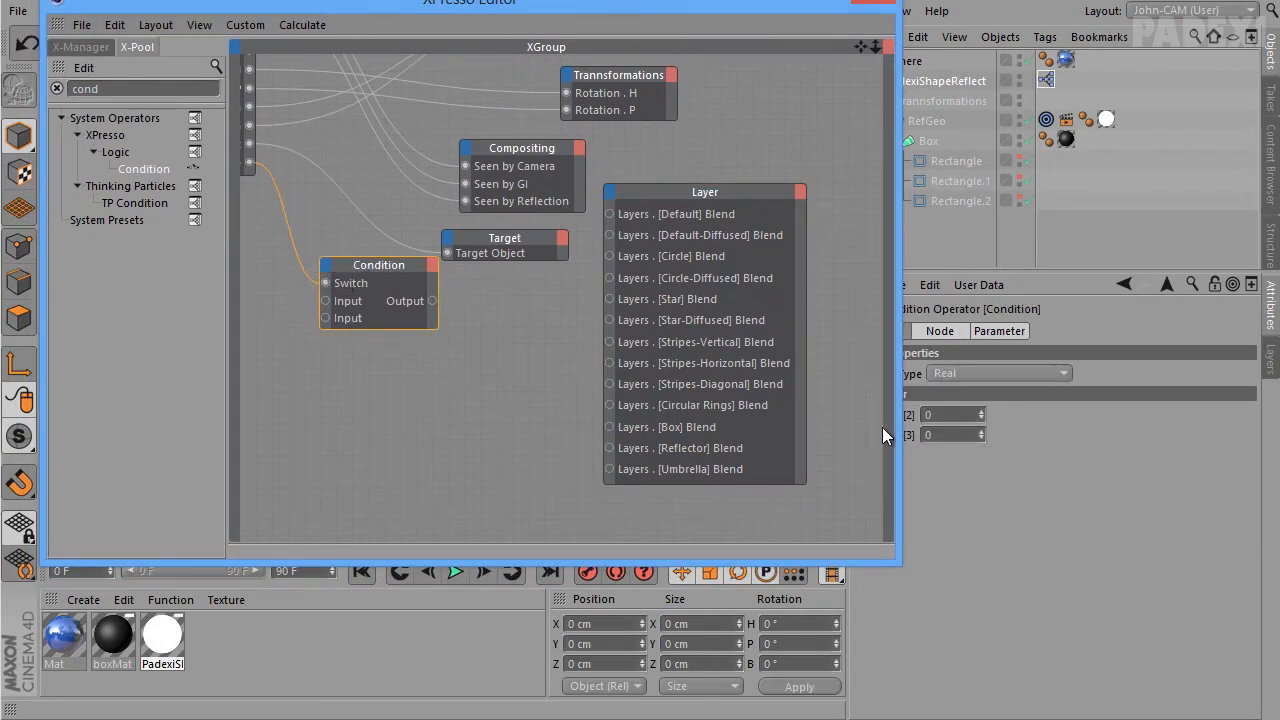
drag(934, 434, 893, 458)
text(1)
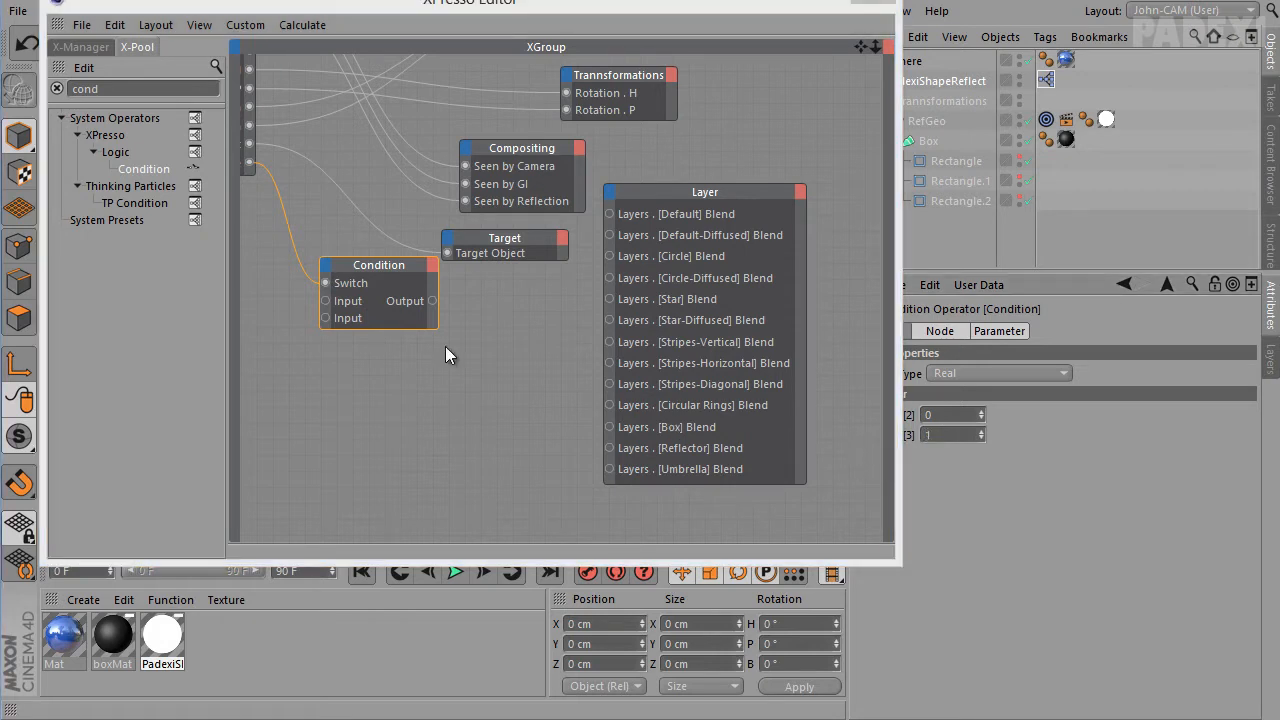
drag(900, 352, 826, 356)
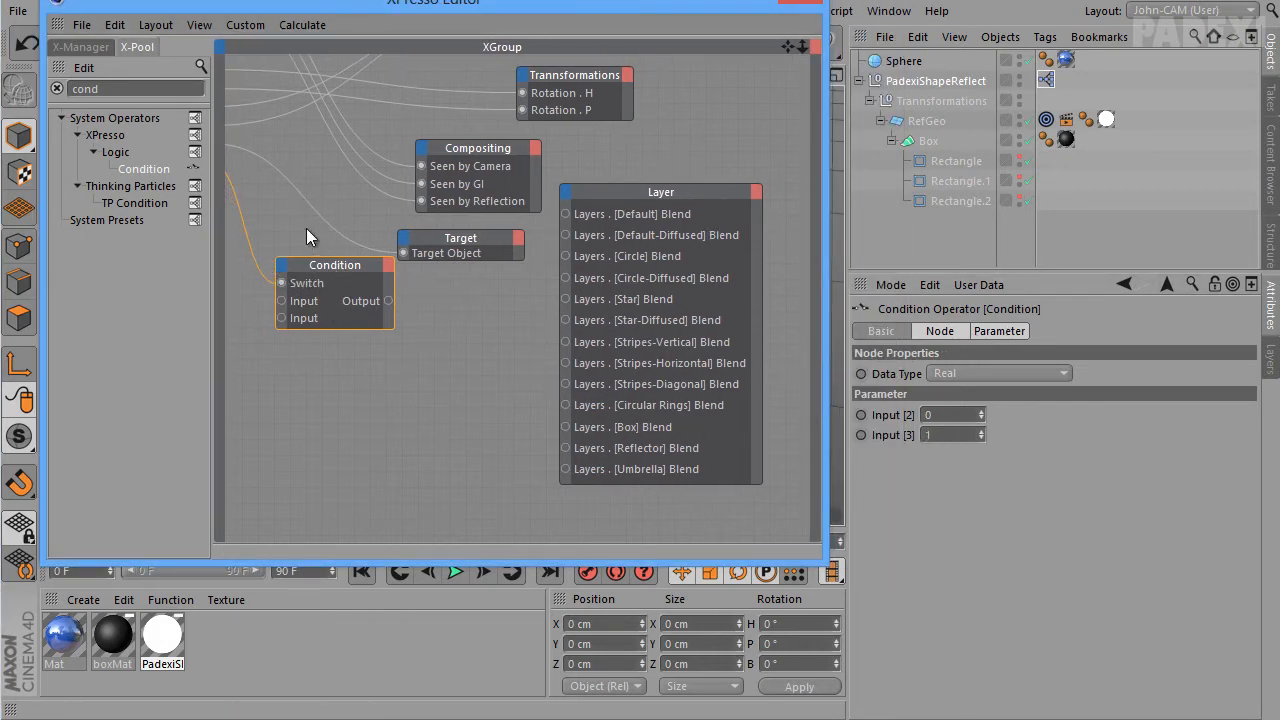
middle_drag(329, 223, 415, 287)
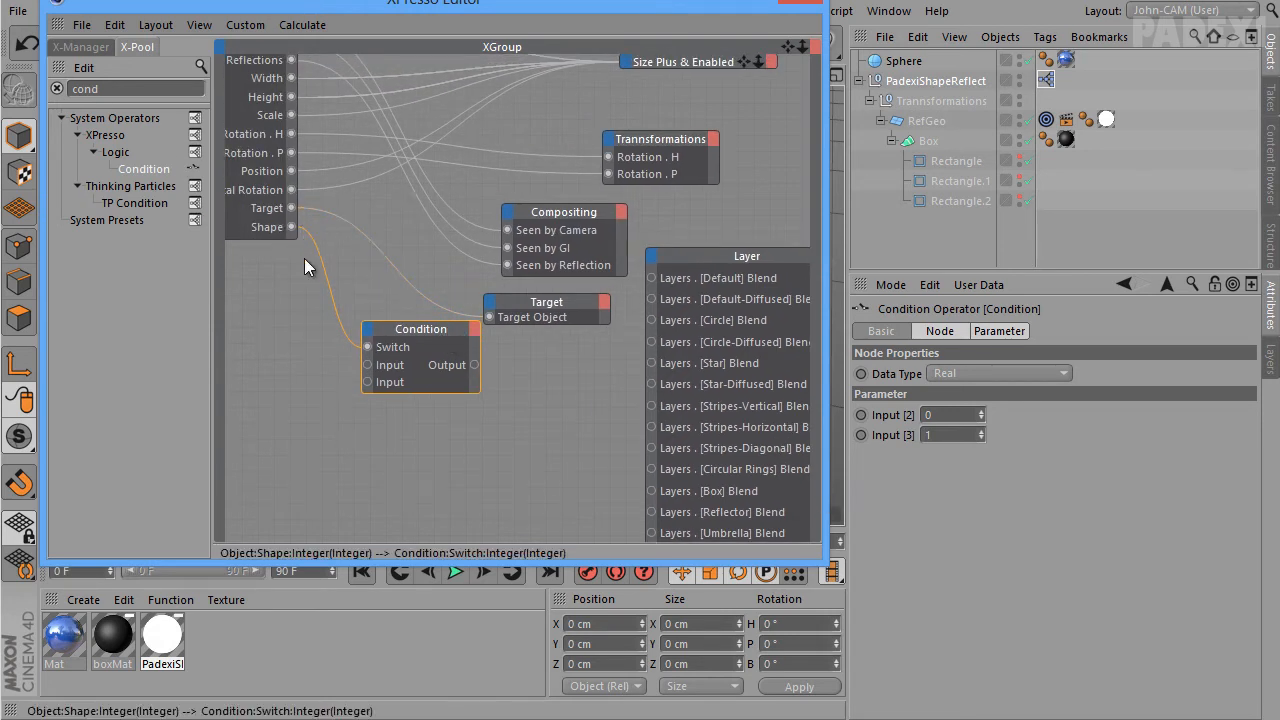
middle_drag(526, 420, 473, 370)
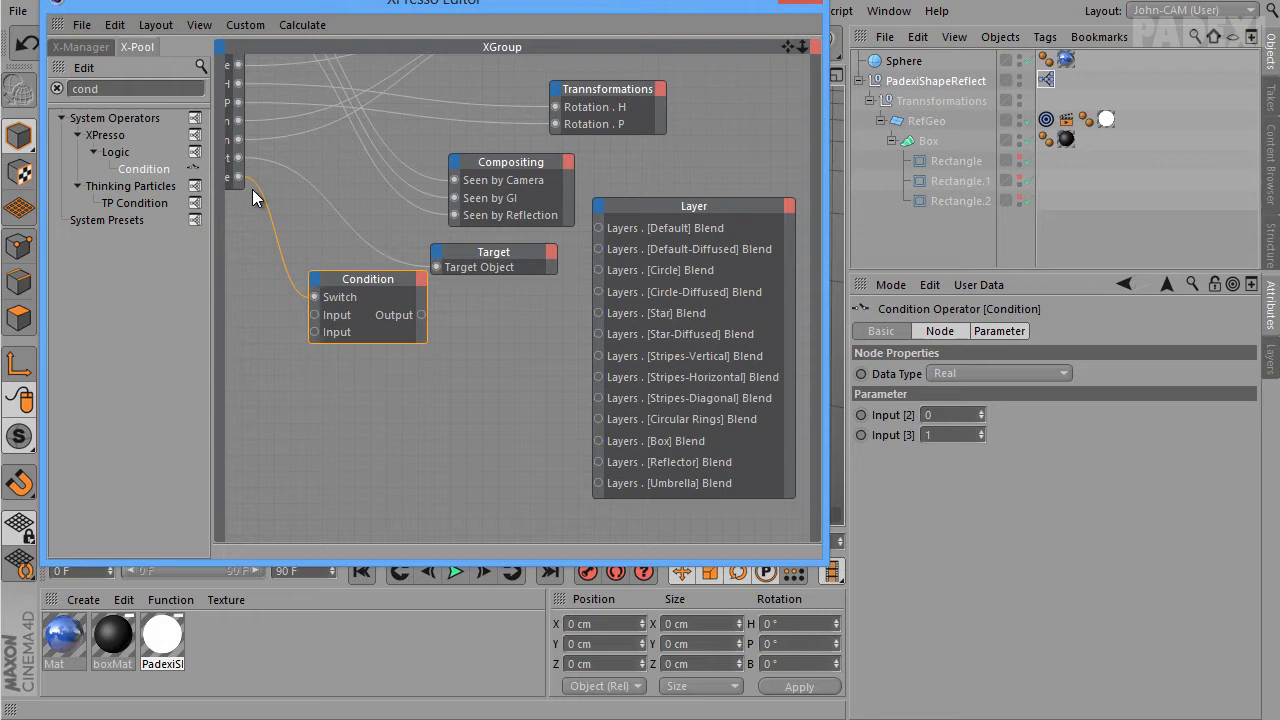
Move the Condition node closer to the Shape output and add a third input, Input [4], with the value 2
middle_drag(241, 180, 266, 192)
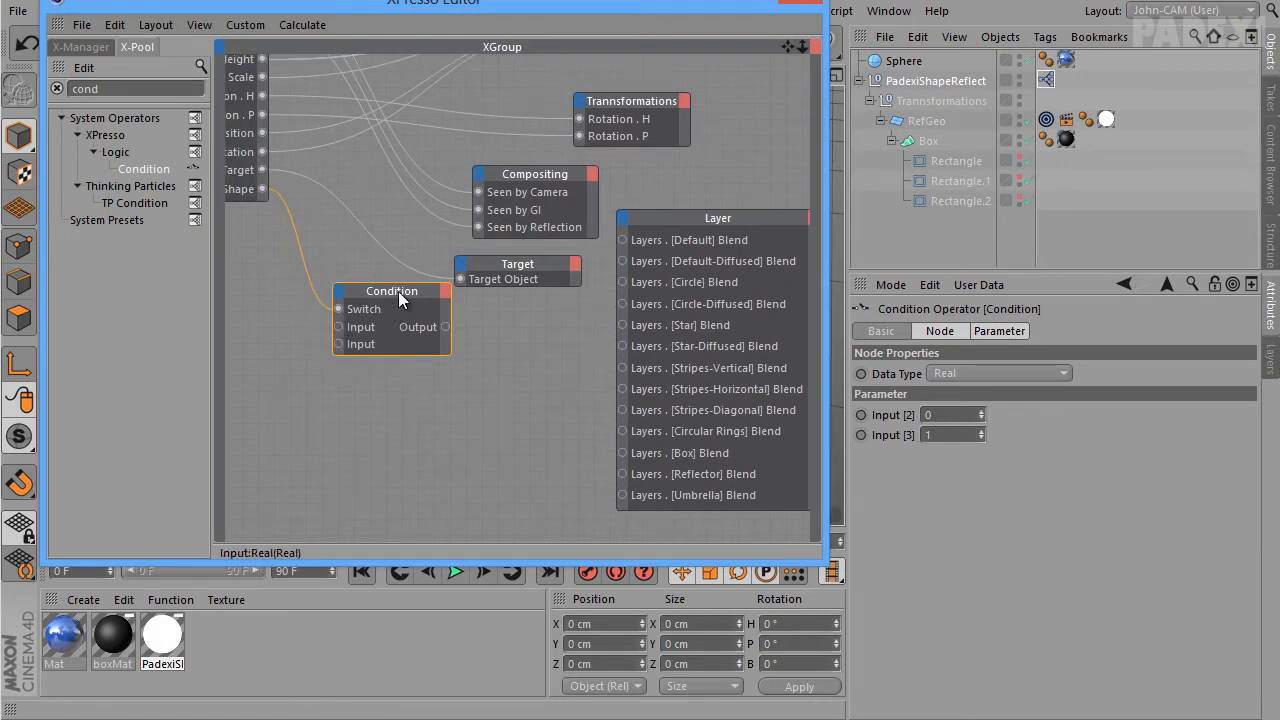
drag(398, 291, 369, 276)
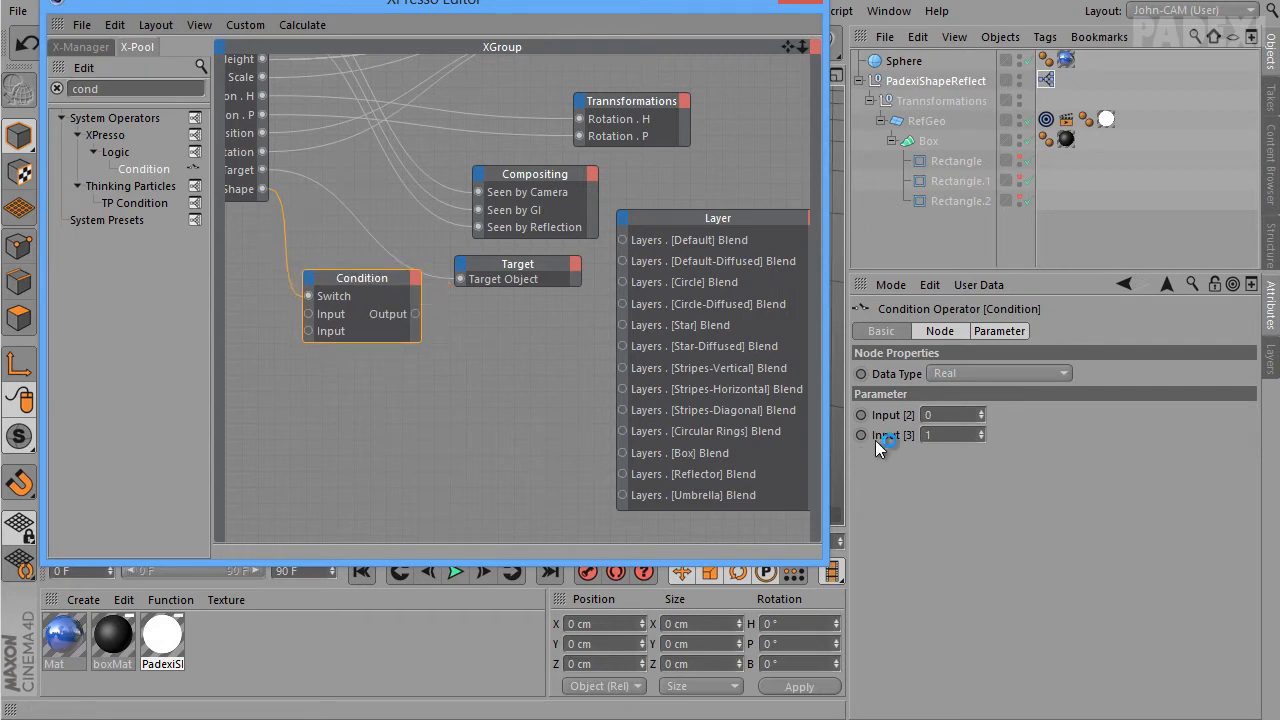
drag(364, 282, 367, 274)
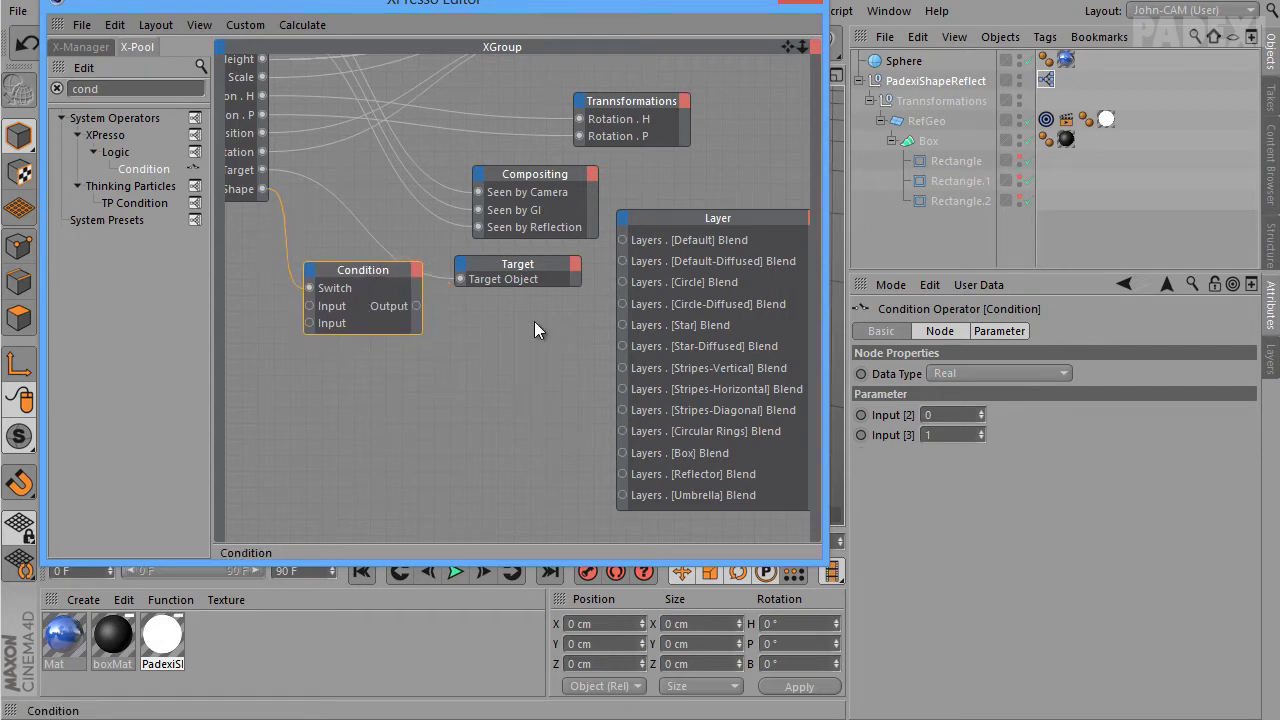
click(312, 271)
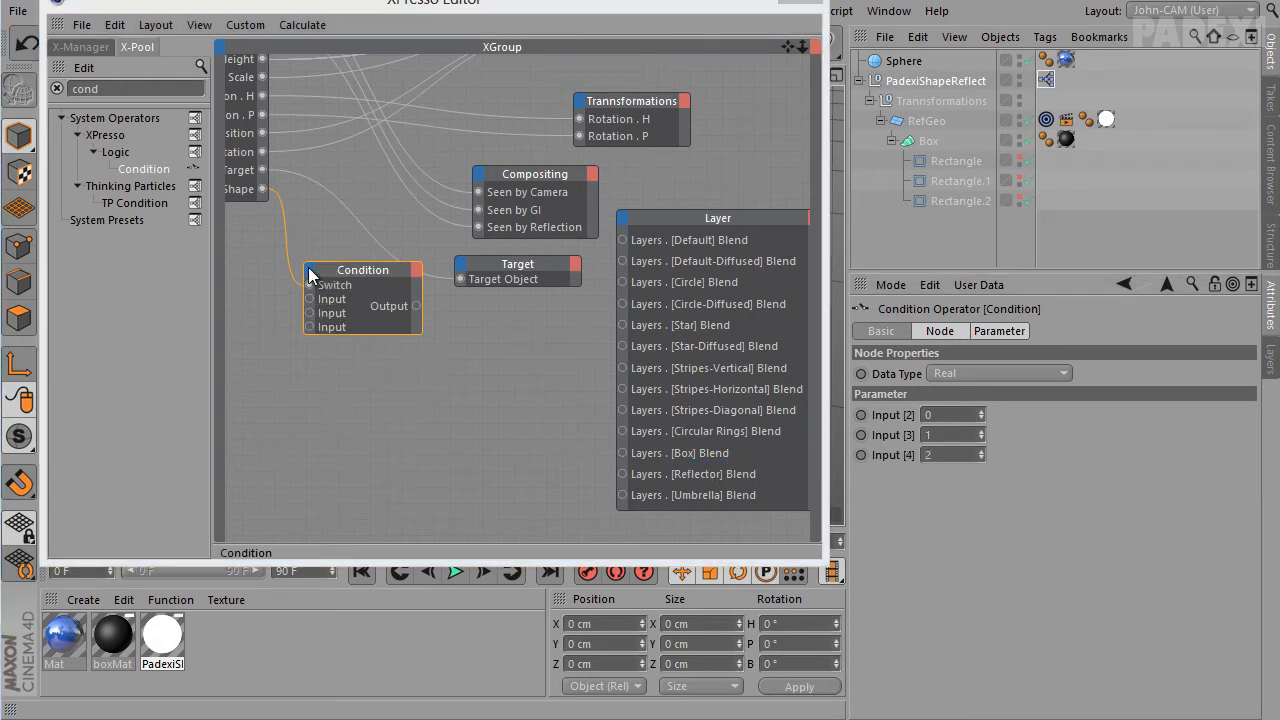
Add two more inputs to the Condition node, setting Input [5] to 3 and Input [6] to 4
click(311, 273)
click(321, 284)
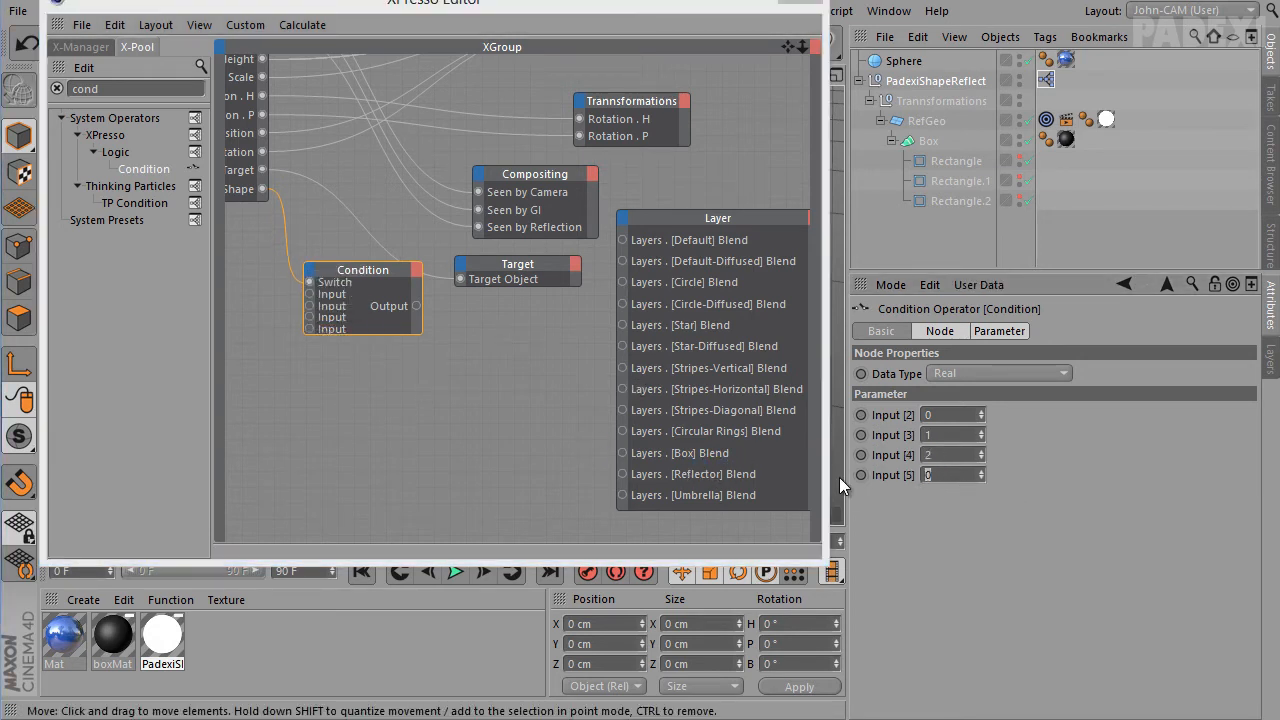
text(3)
key(Return)
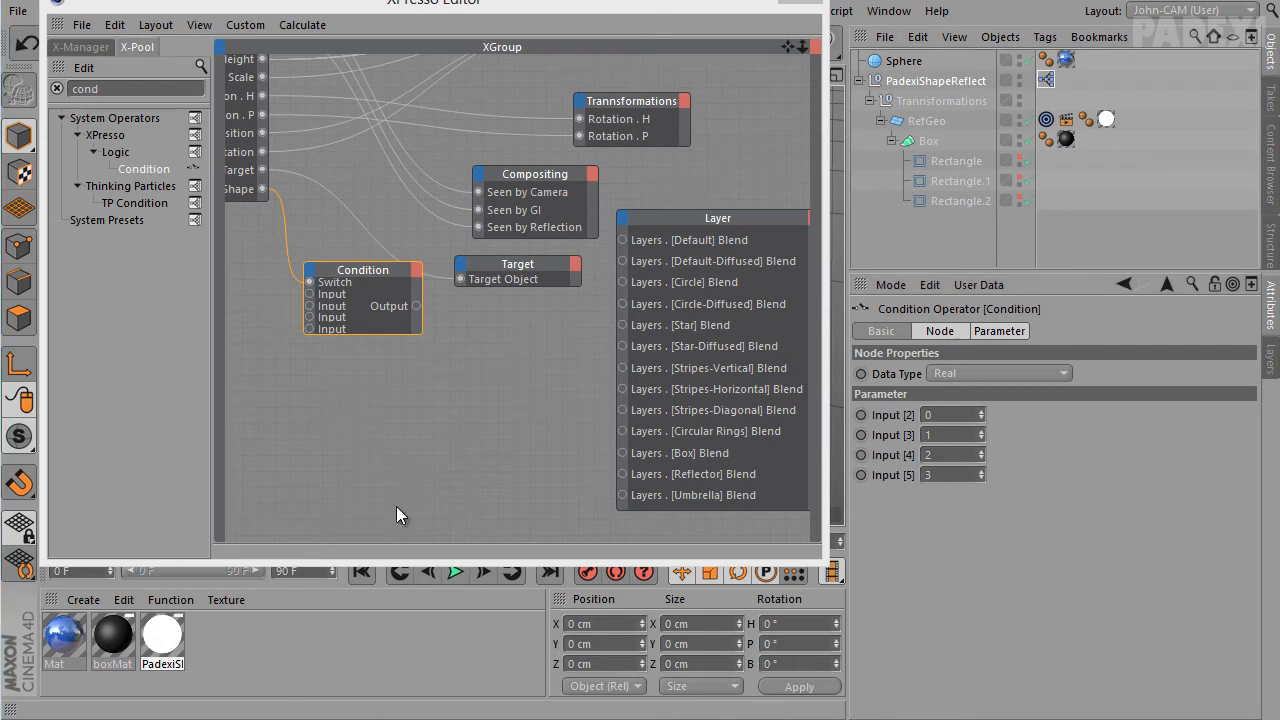
click(311, 273)
click(328, 290)
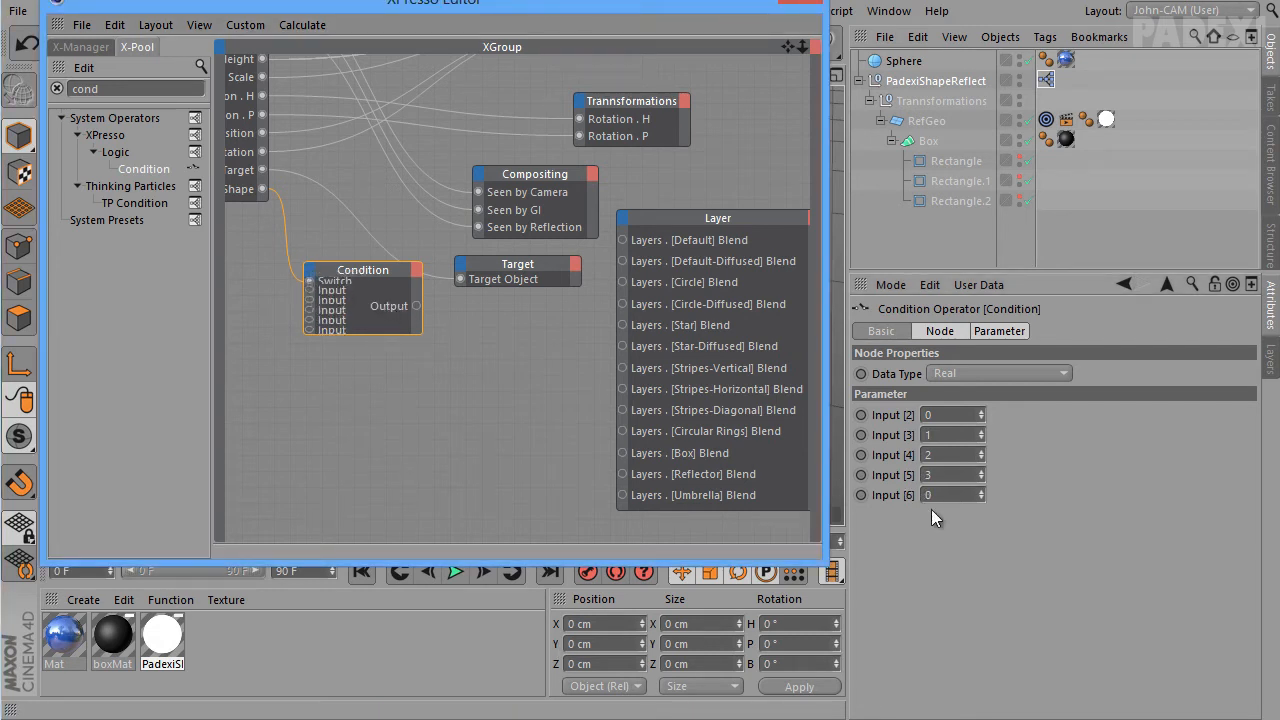
double_click(941, 497)
text(4)
key(Return)
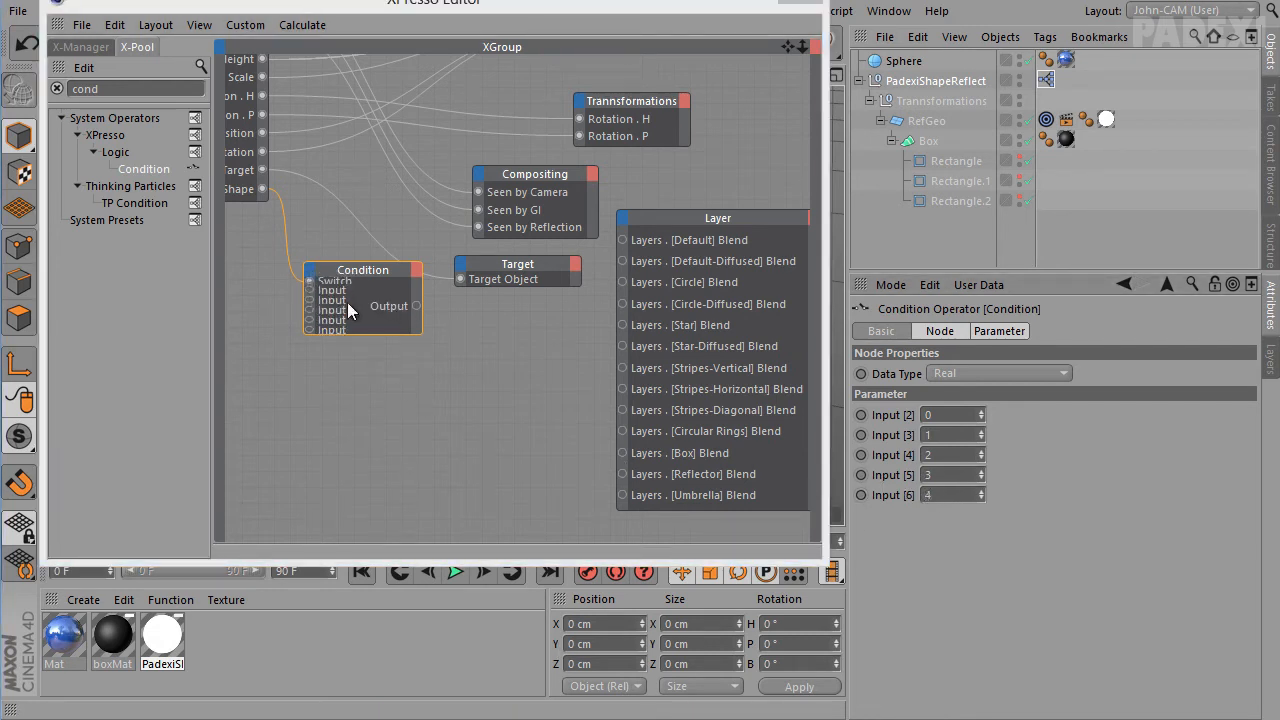
Extend the Condition node with Input [7] set to 5 and Input [8] set to 6
click(311, 273)
click(328, 290)
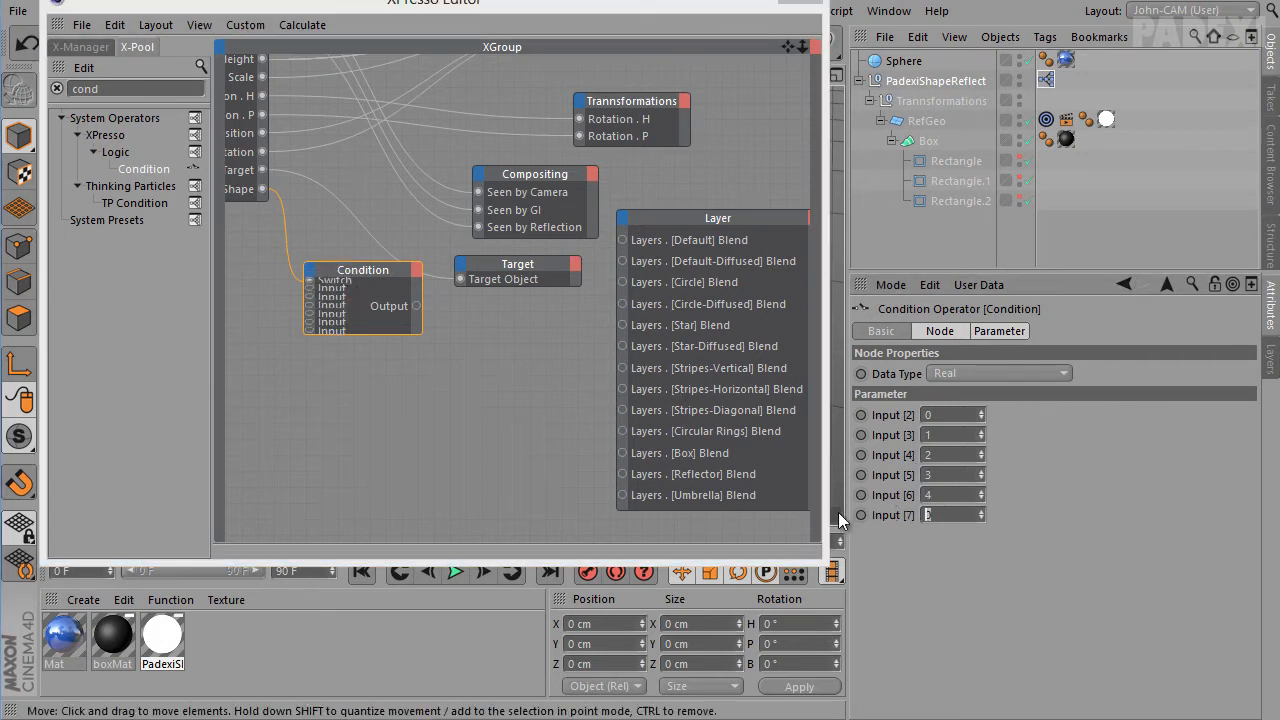
text(5)
click(310, 272)
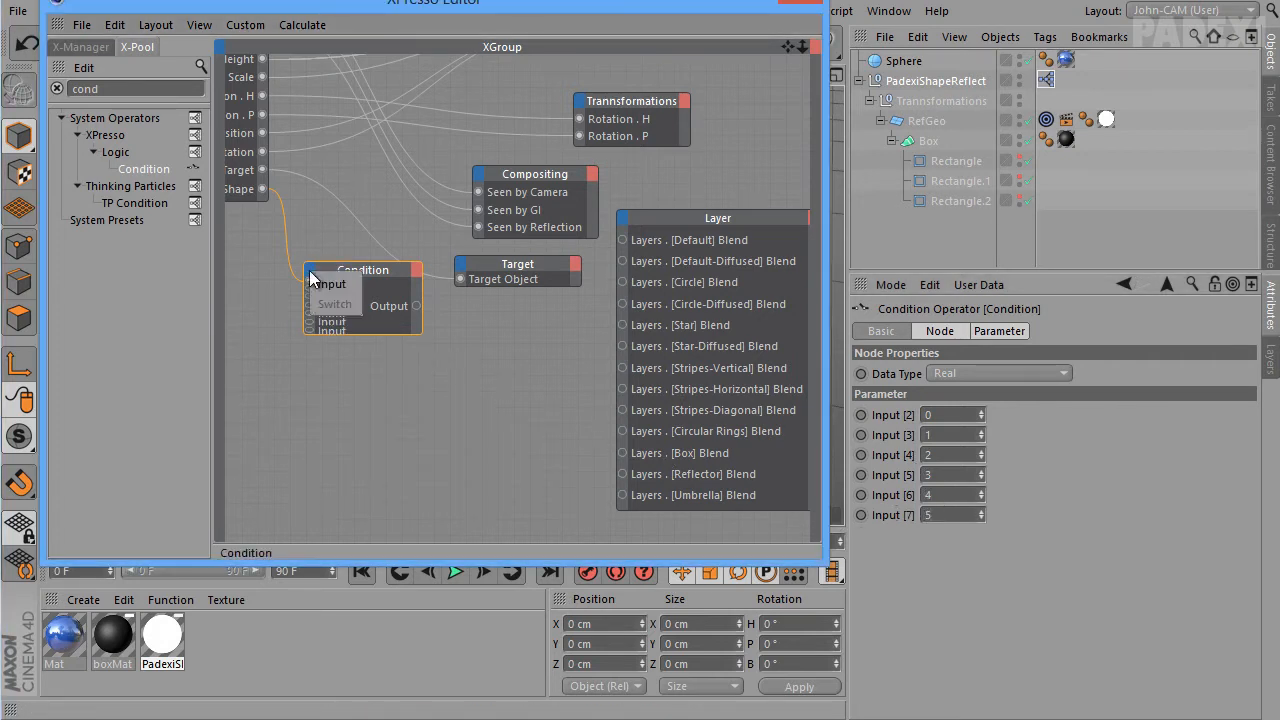
click(330, 316)
drag(955, 533, 855, 533)
text(6)
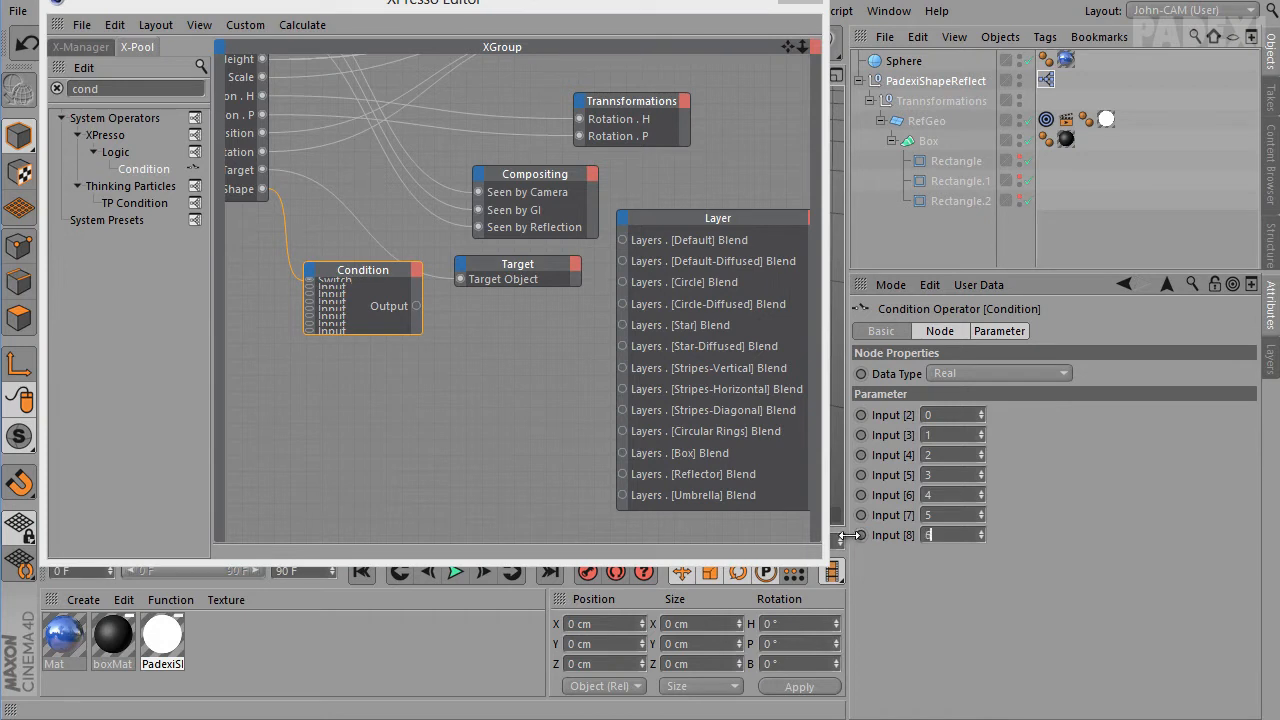
Add Input [9] with the value 7 and Input [10] with the value 8 to the Condition node
click(310, 272)
click(335, 287)
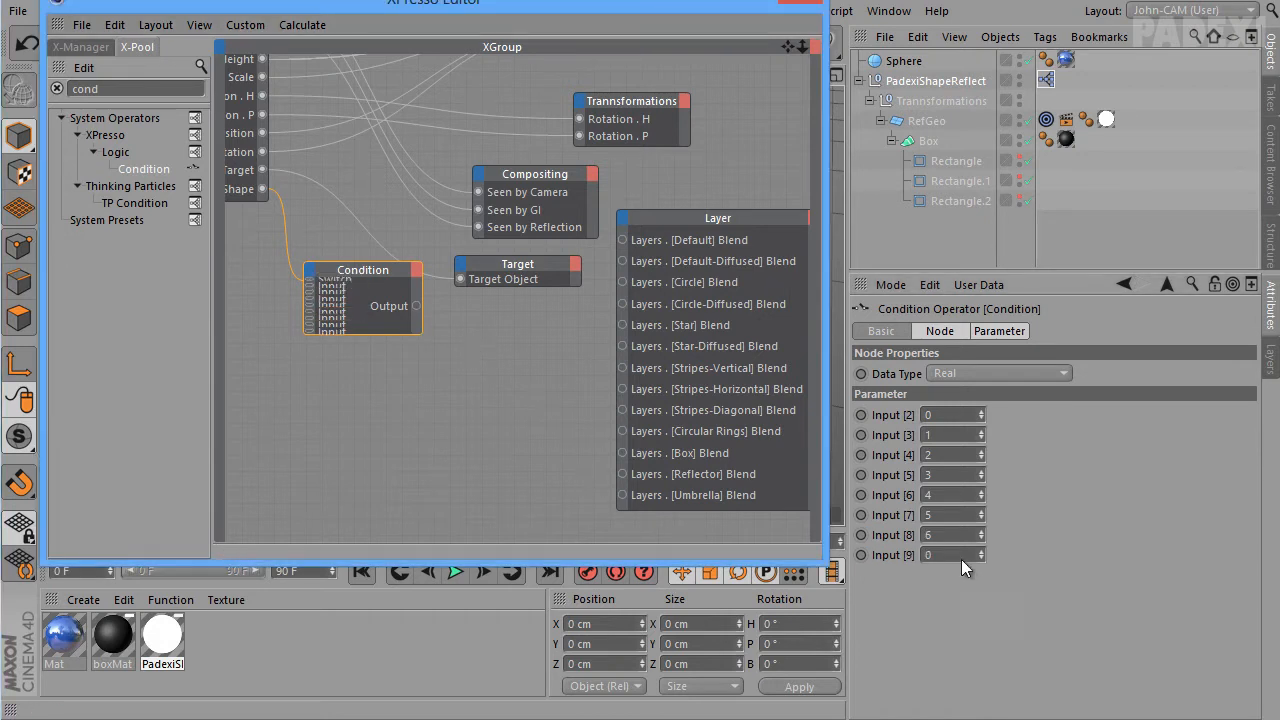
click(927, 555)
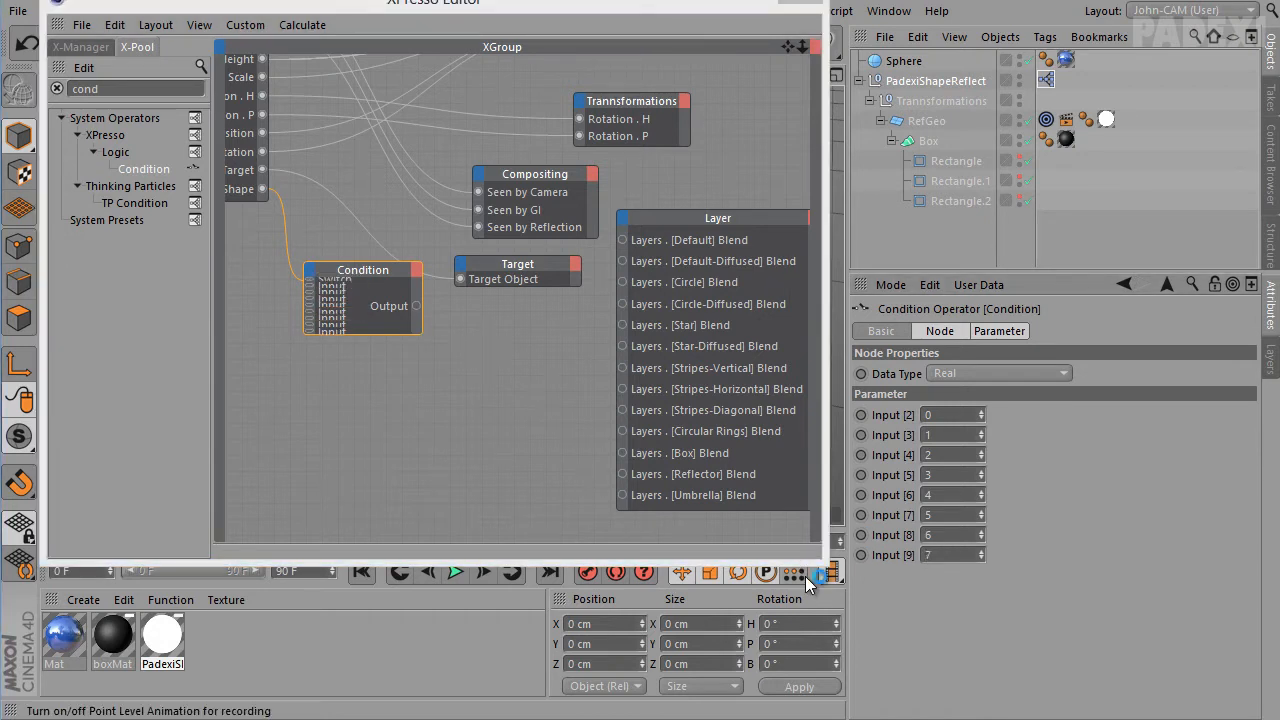
click(313, 279)
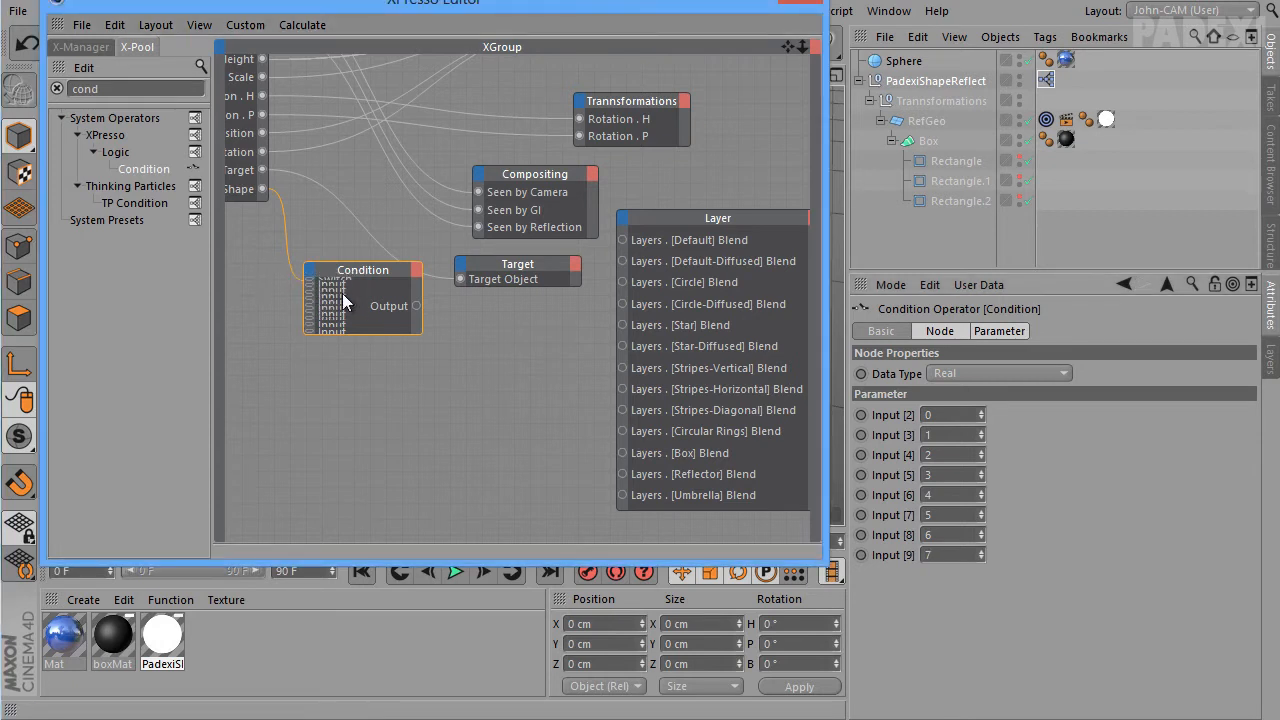
click(342, 293)
click(940, 575)
text(8)
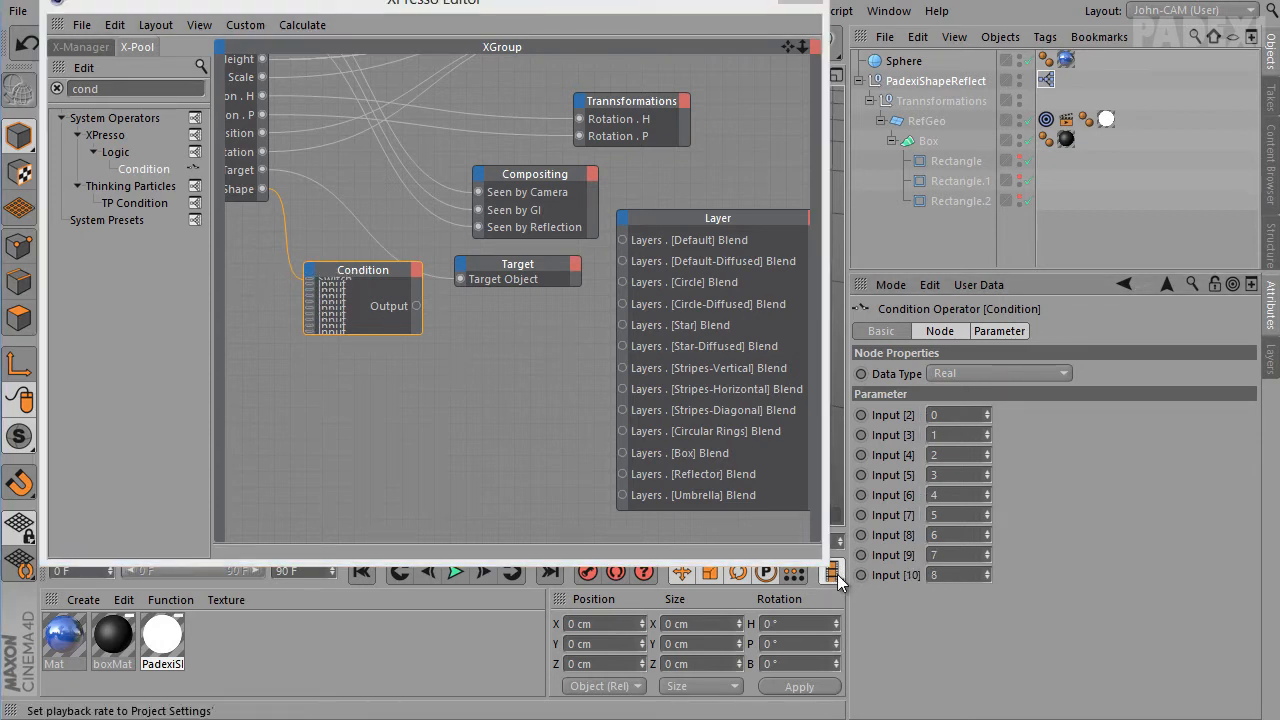
Add Input [11] with the value 9 and Input [12] with the value 10 to the Condition node
click(320, 283)
click(324, 284)
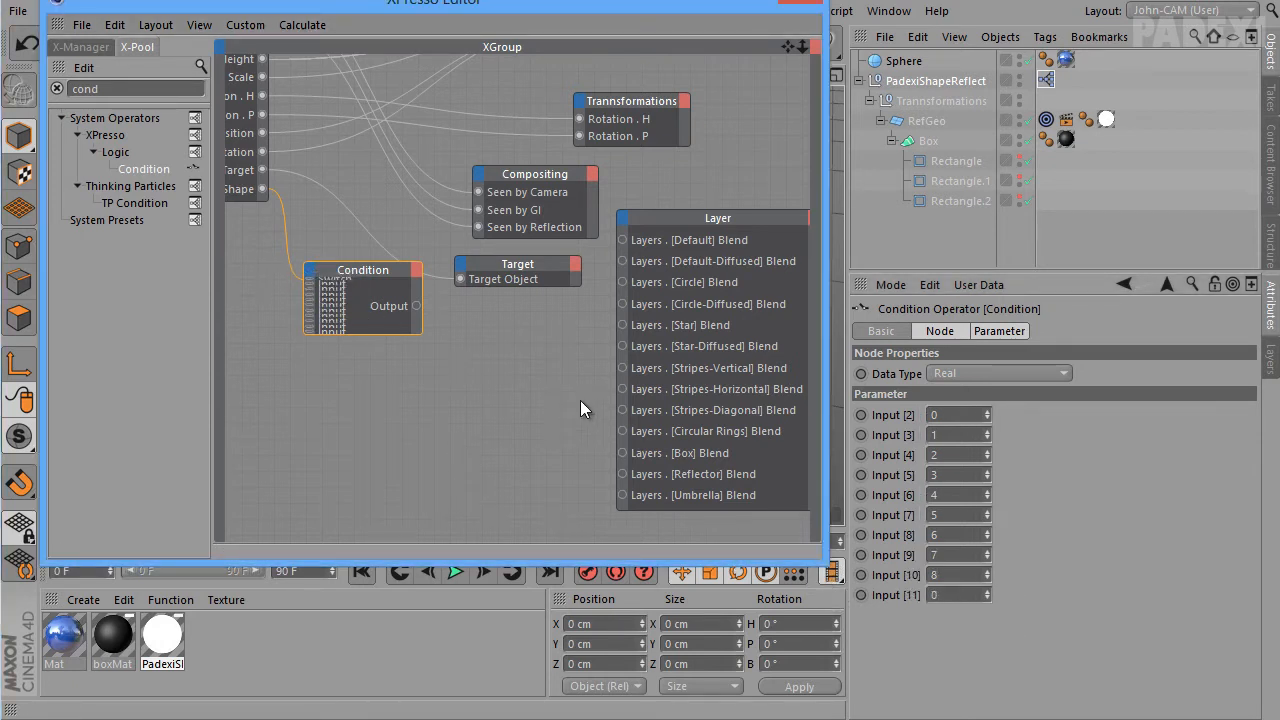
click(975, 595)
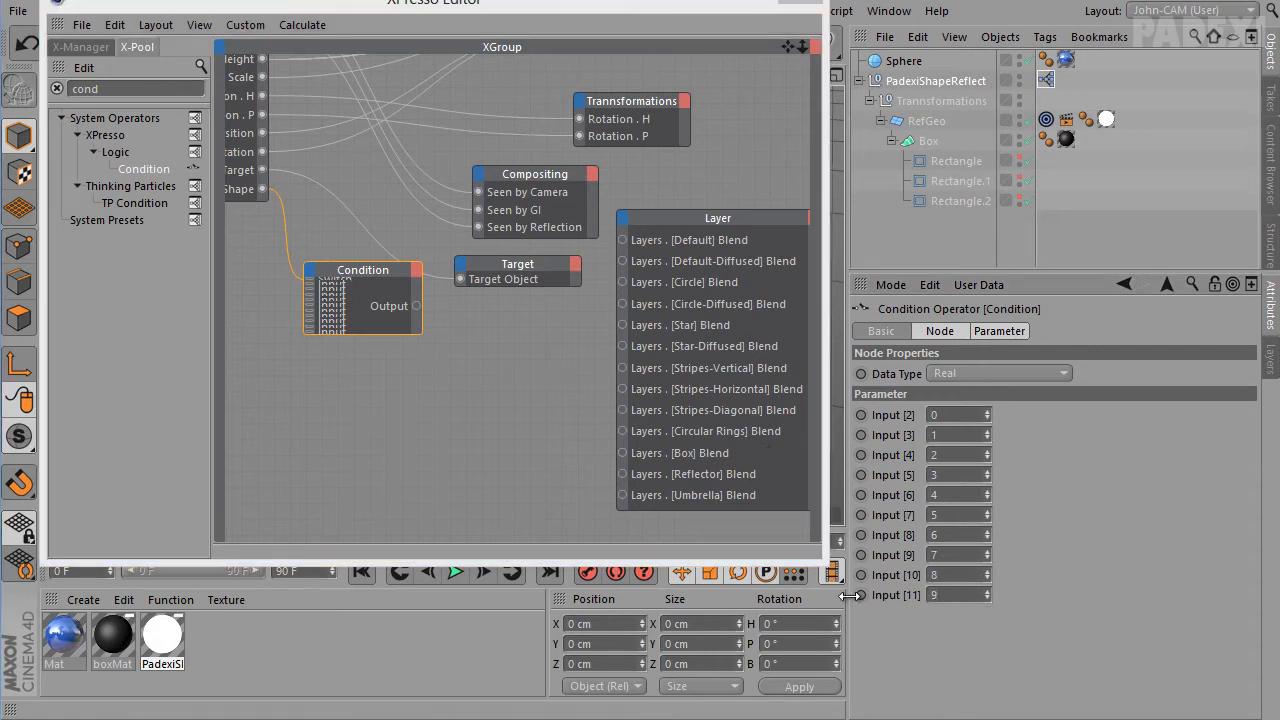
click(311, 273)
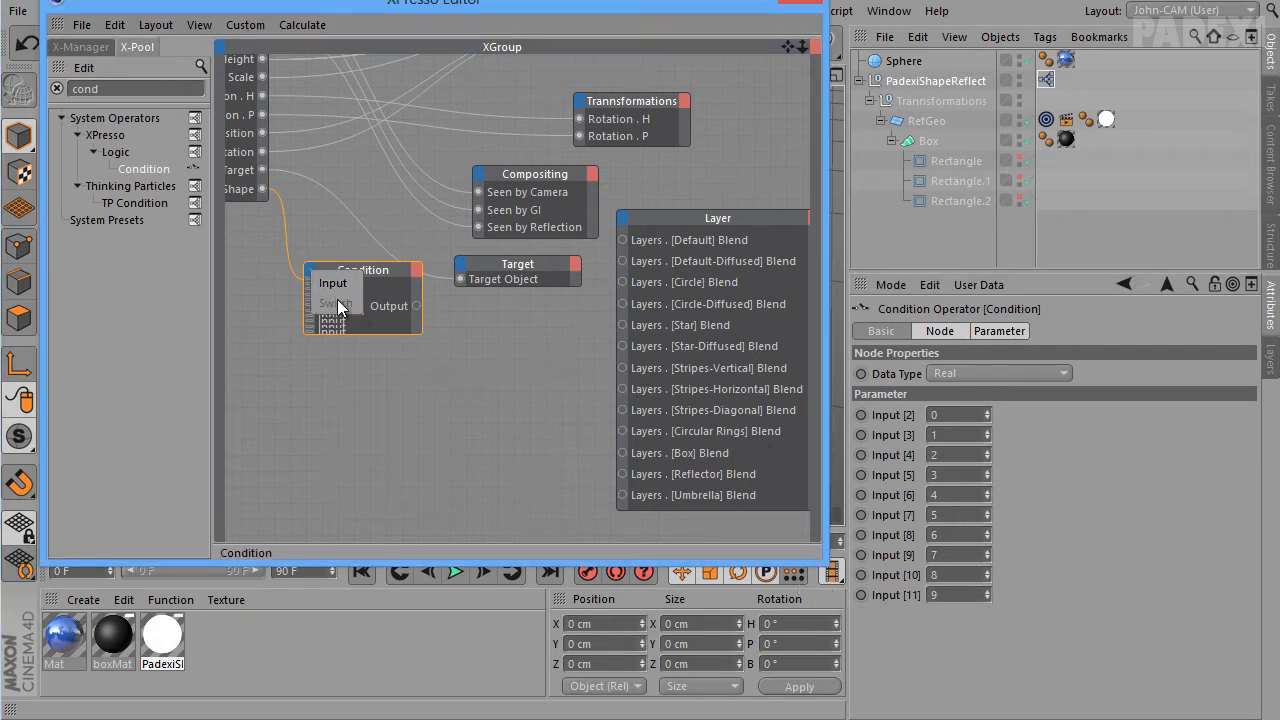
click(345, 284)
drag(971, 612, 845, 613)
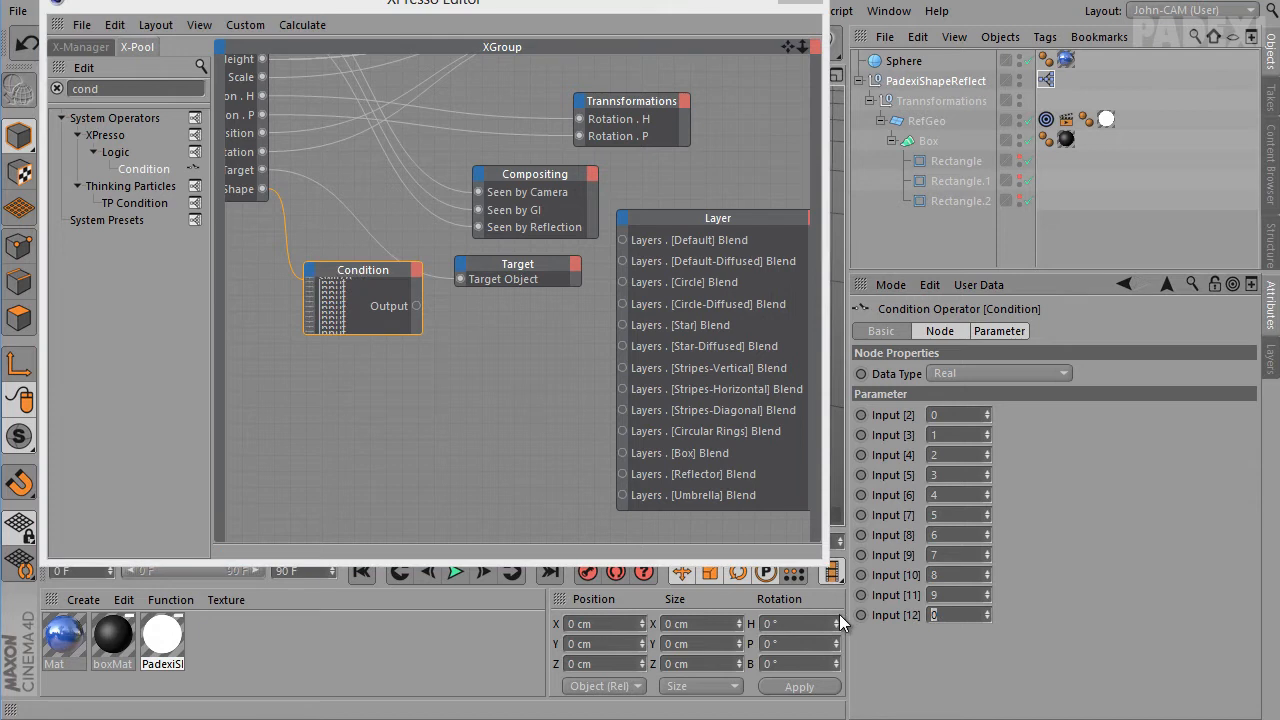
text(10)
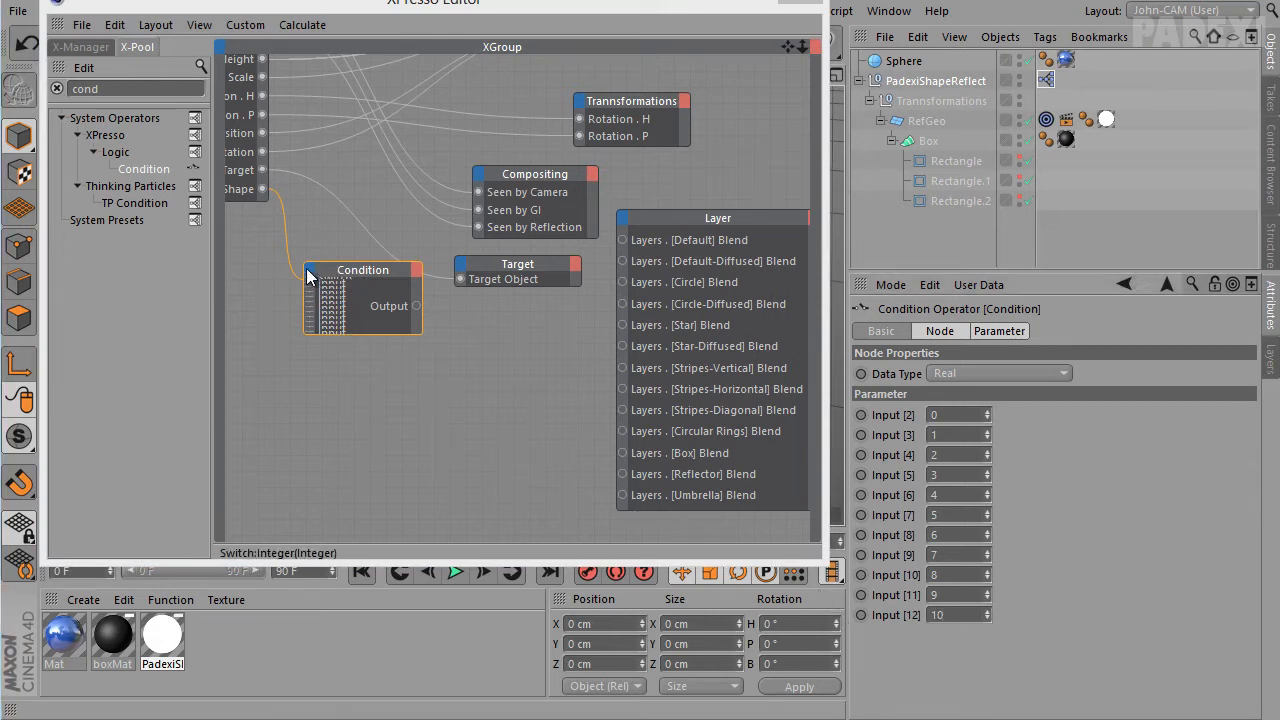
Add the last two Condition inputs, setting Input [13] to 11 and Input [14] to 12
click(312, 275)
click(317, 281)
click(837, 640)
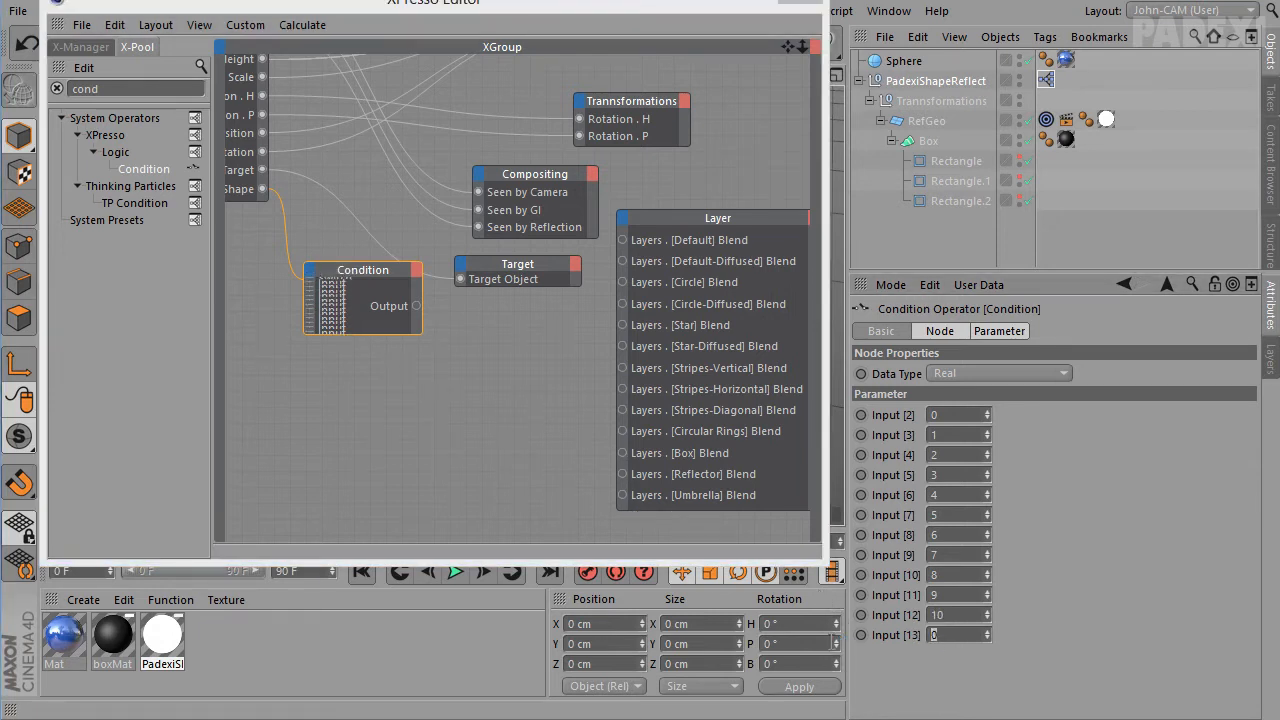
click(314, 285)
click(318, 289)
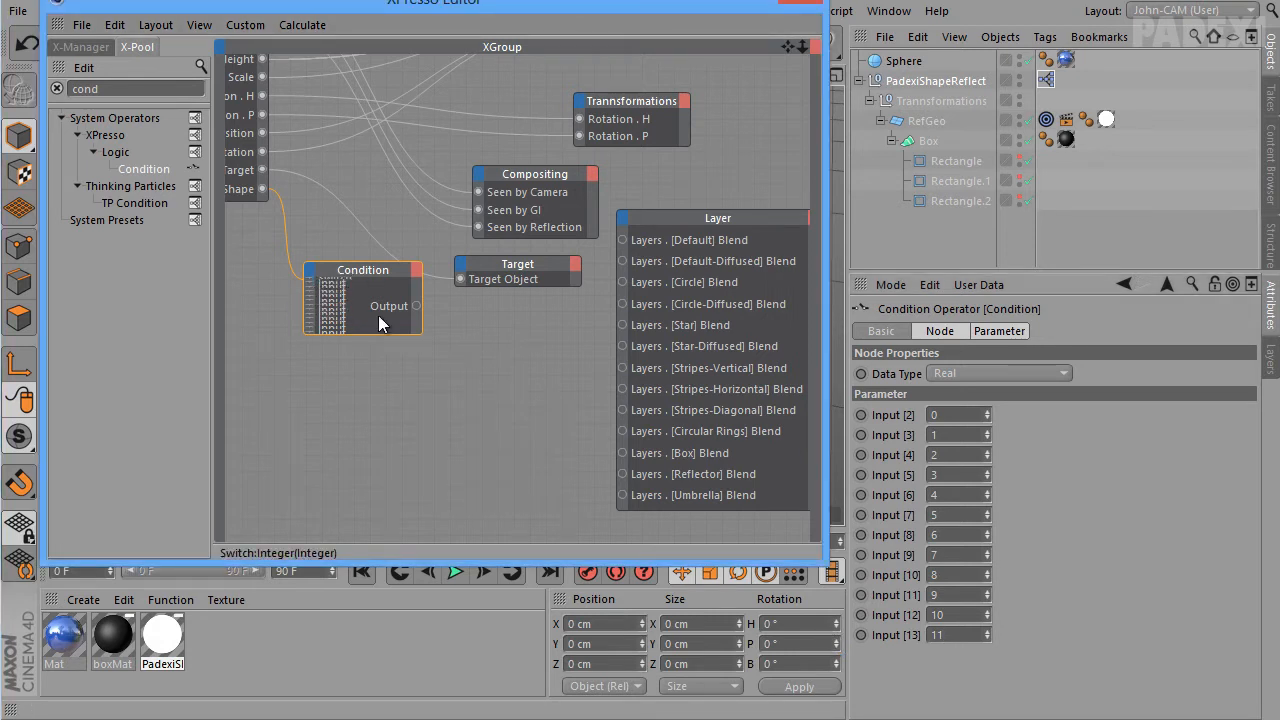
click(309, 270)
click(318, 281)
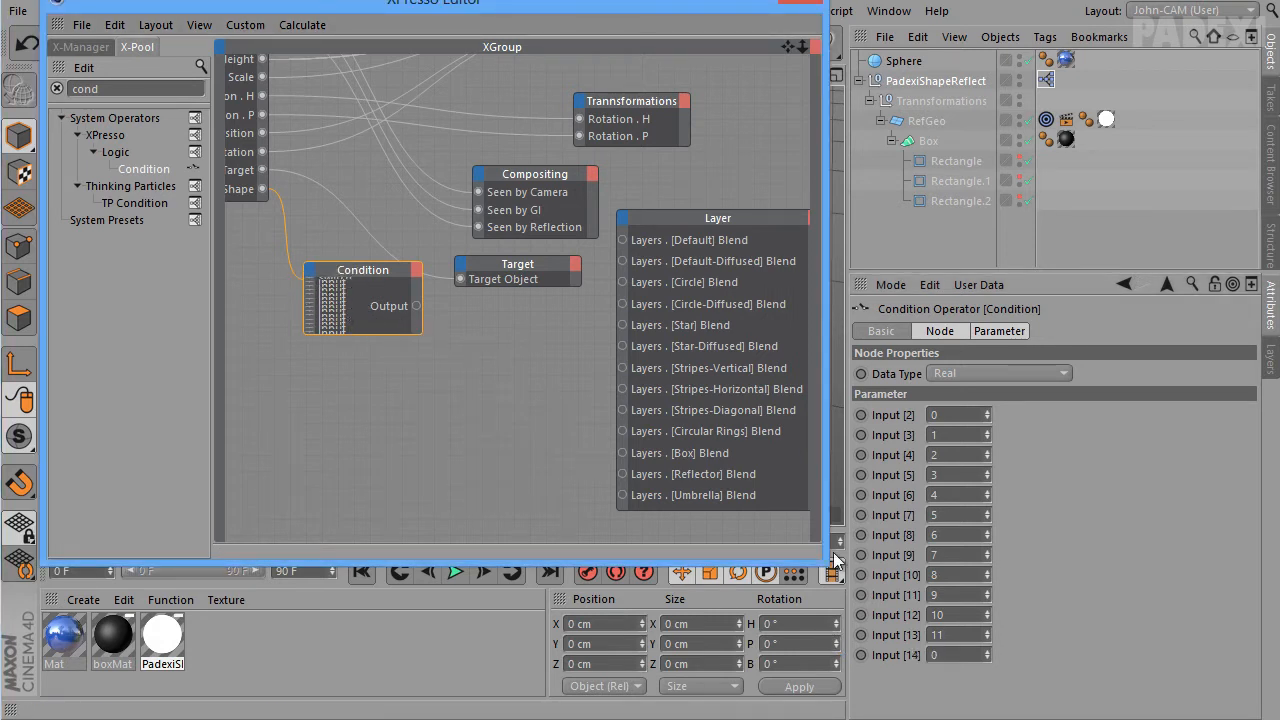
drag(955, 654, 812, 664)
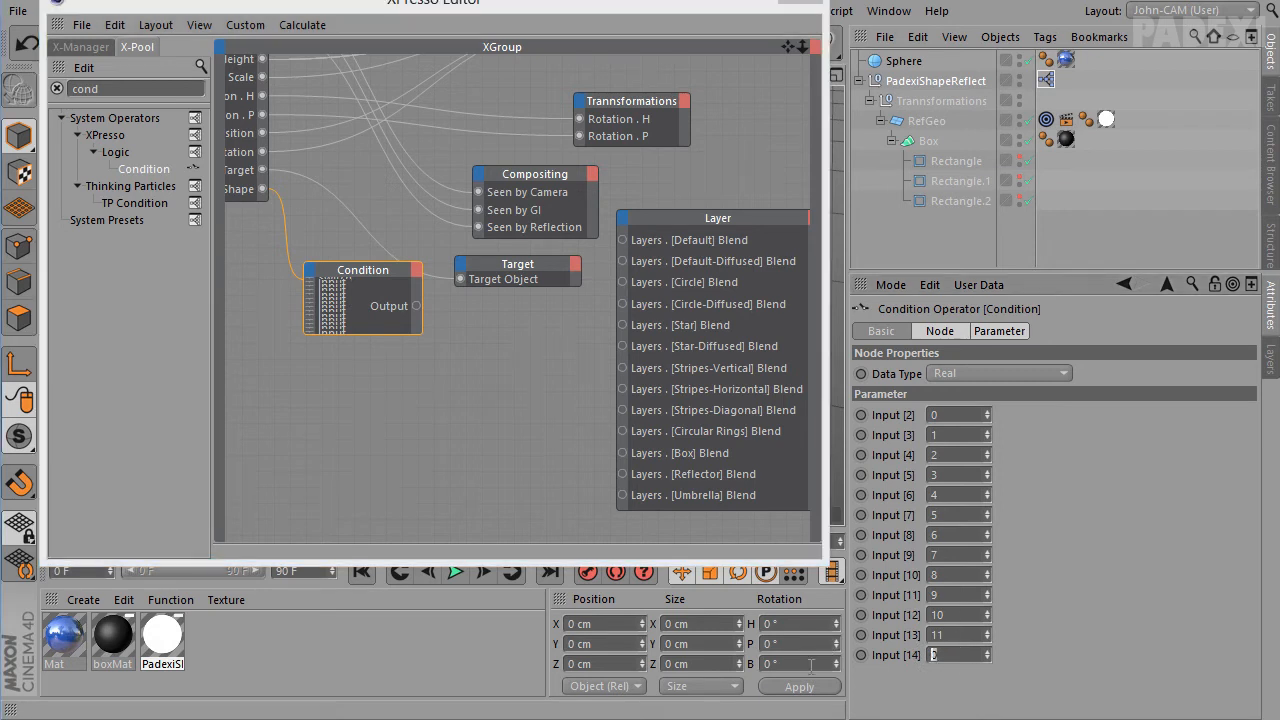
text(12)
Expand the Condition node to show all its ports, and reposition it and the Layer node to leave space between them
click(348, 270)
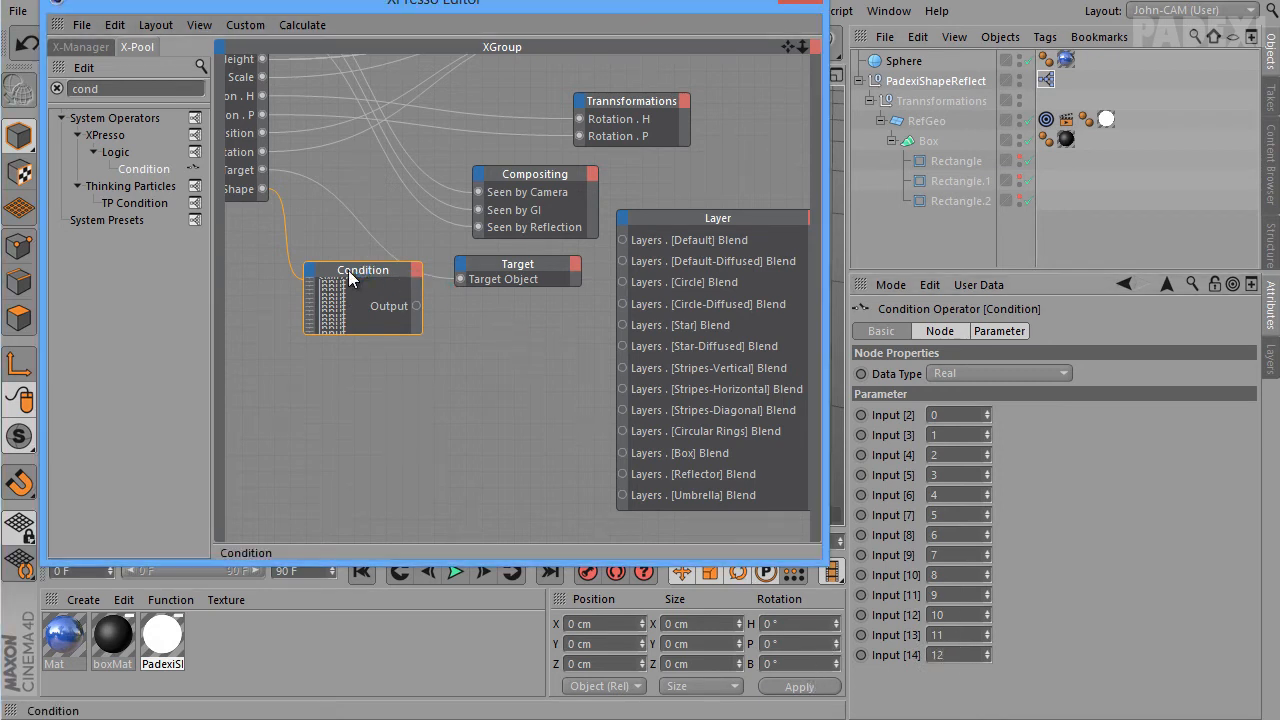
double_click(348, 270)
double_click(352, 266)
double_click(352, 266)
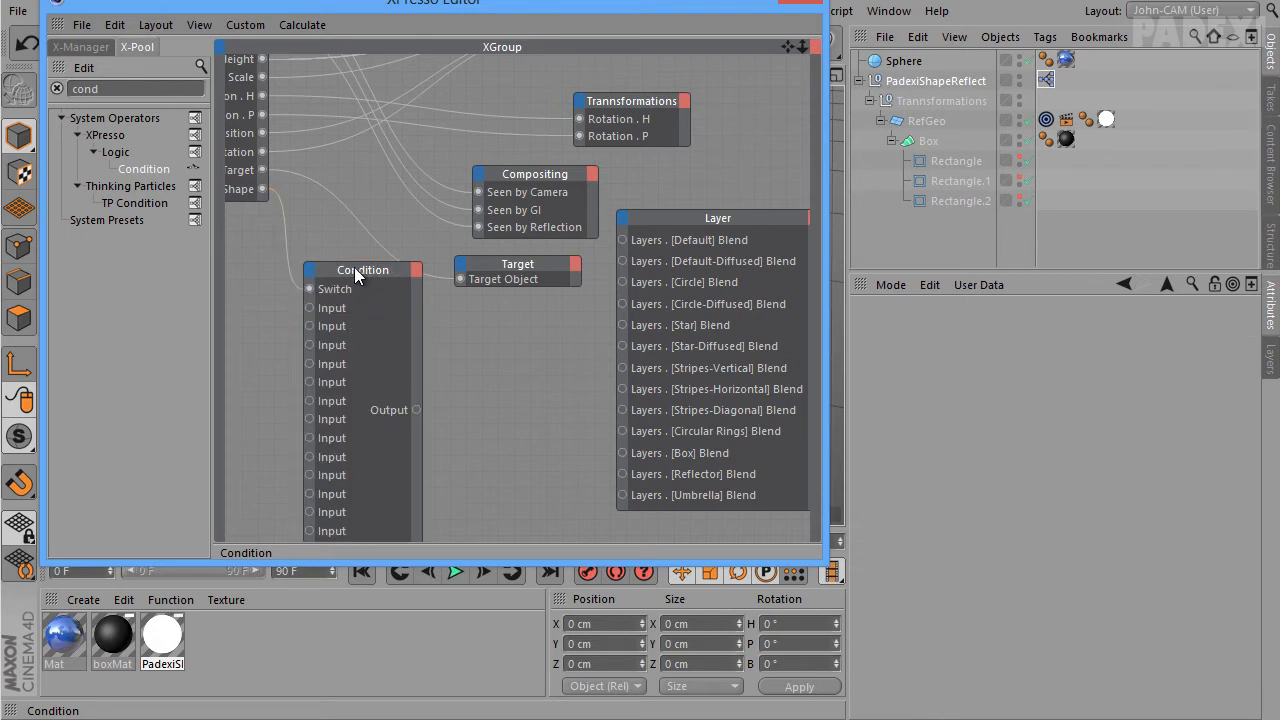
drag(354, 267, 327, 279)
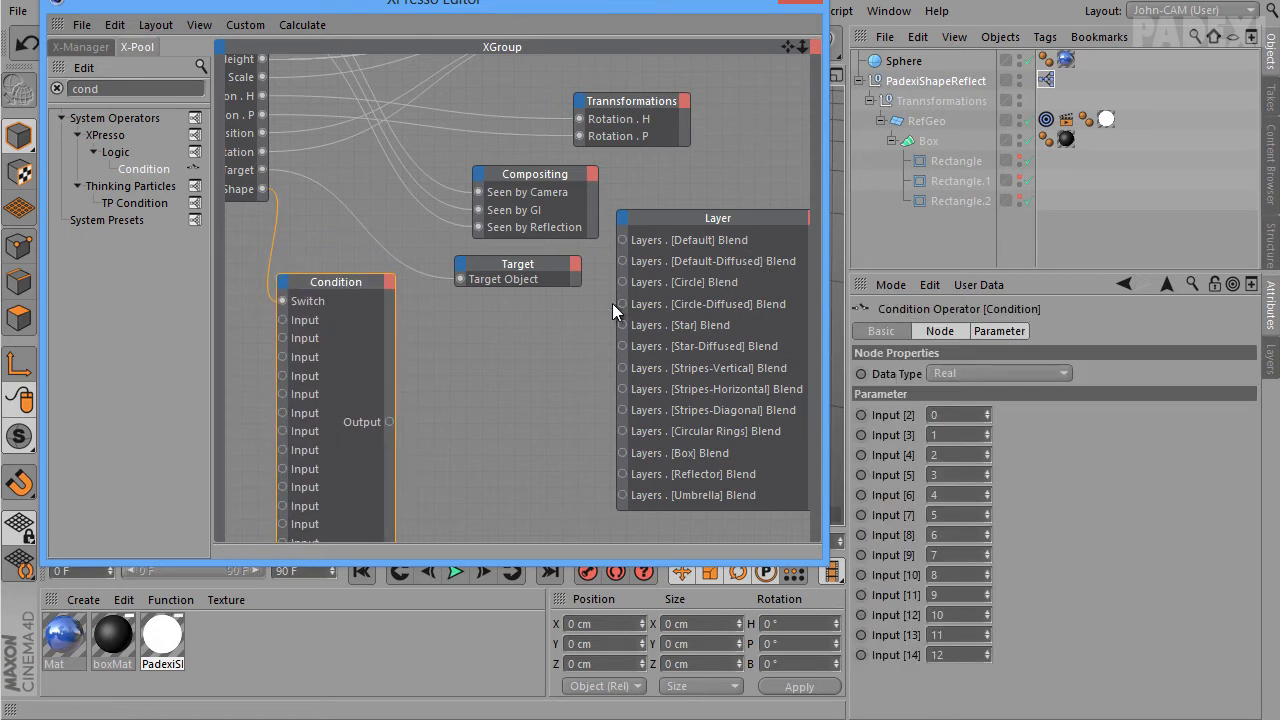
alt+middle_drag(700, 316, 702, 202)
drag(703, 110, 690, 241)
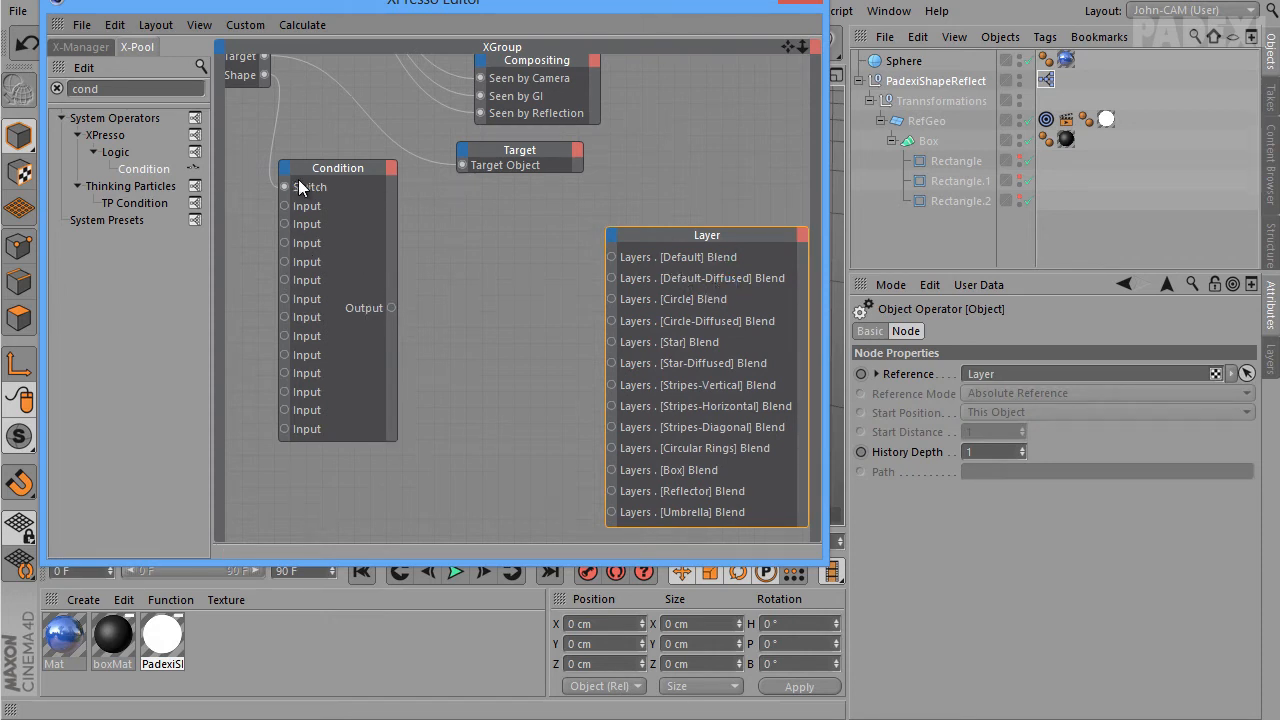
Find the Compare operator, place it between the Condition and Layer nodes, and connect the Condition output to its Input 1
double_click(93, 88)
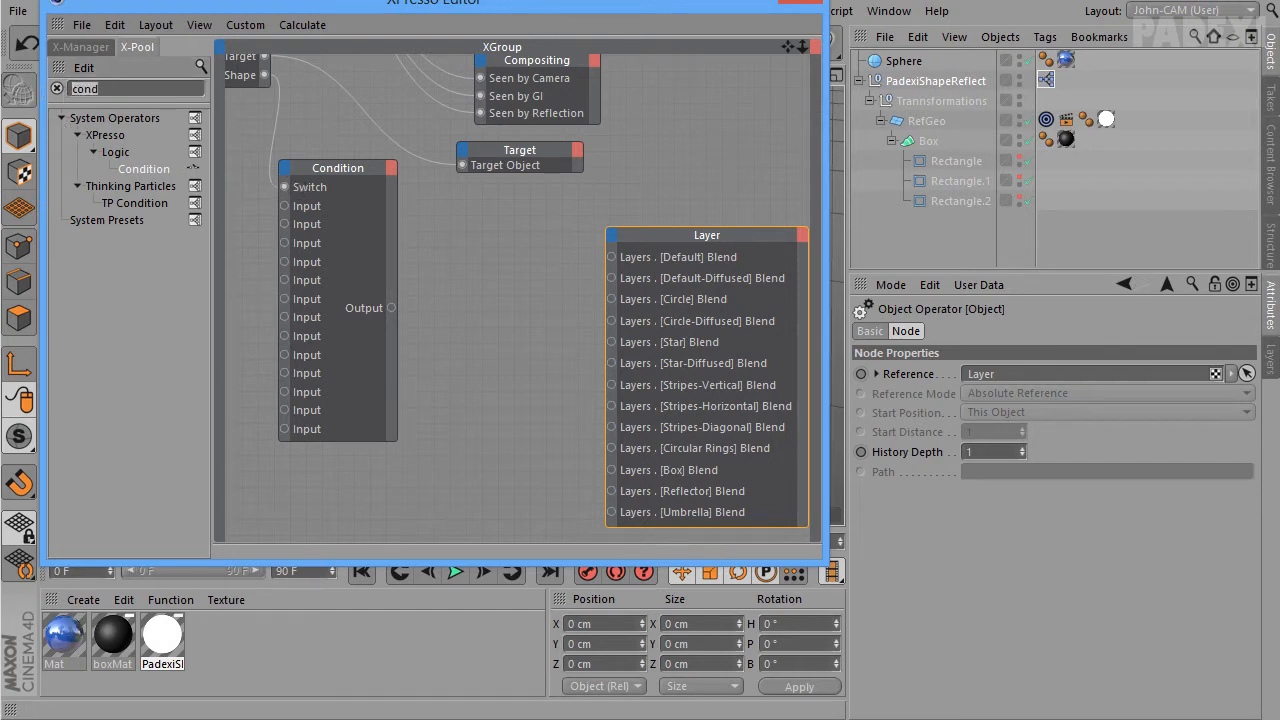
text(compare)
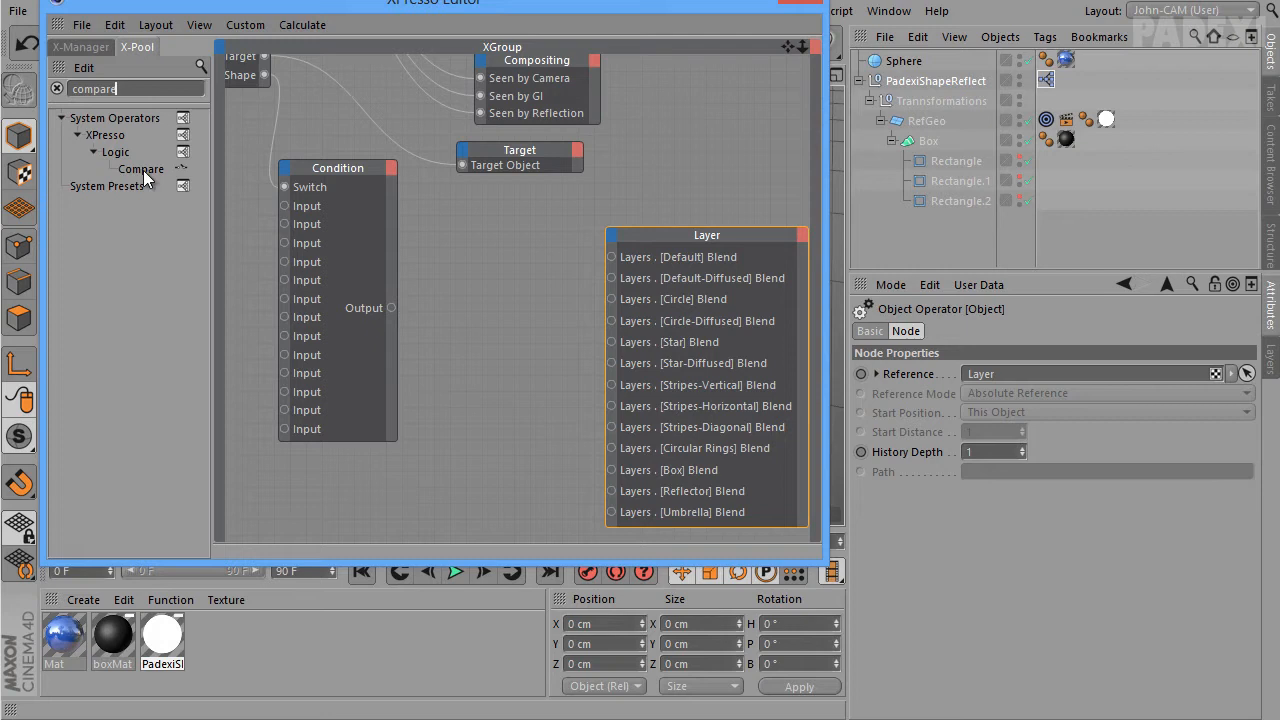
drag(143, 170, 488, 296)
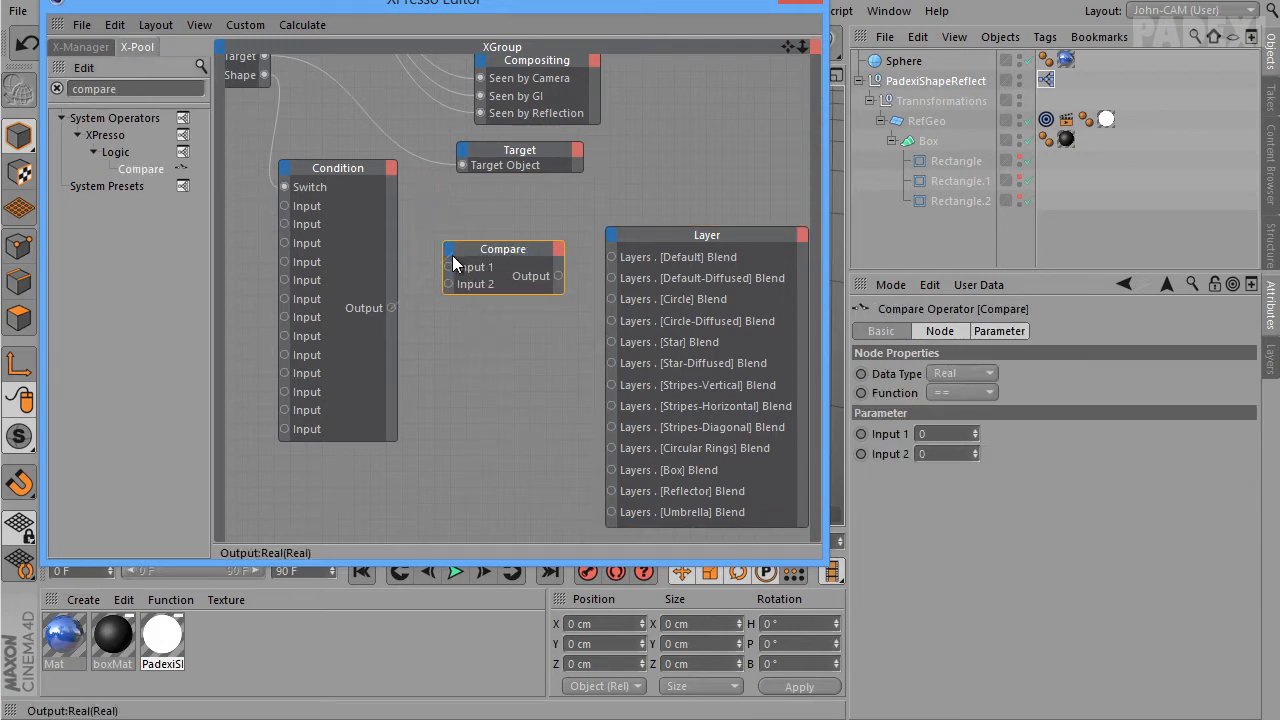
drag(457, 263, 449, 267)
Set the Compare node's Input 2 to 0 and move the Layer node slightly upward
double_click(494, 249)
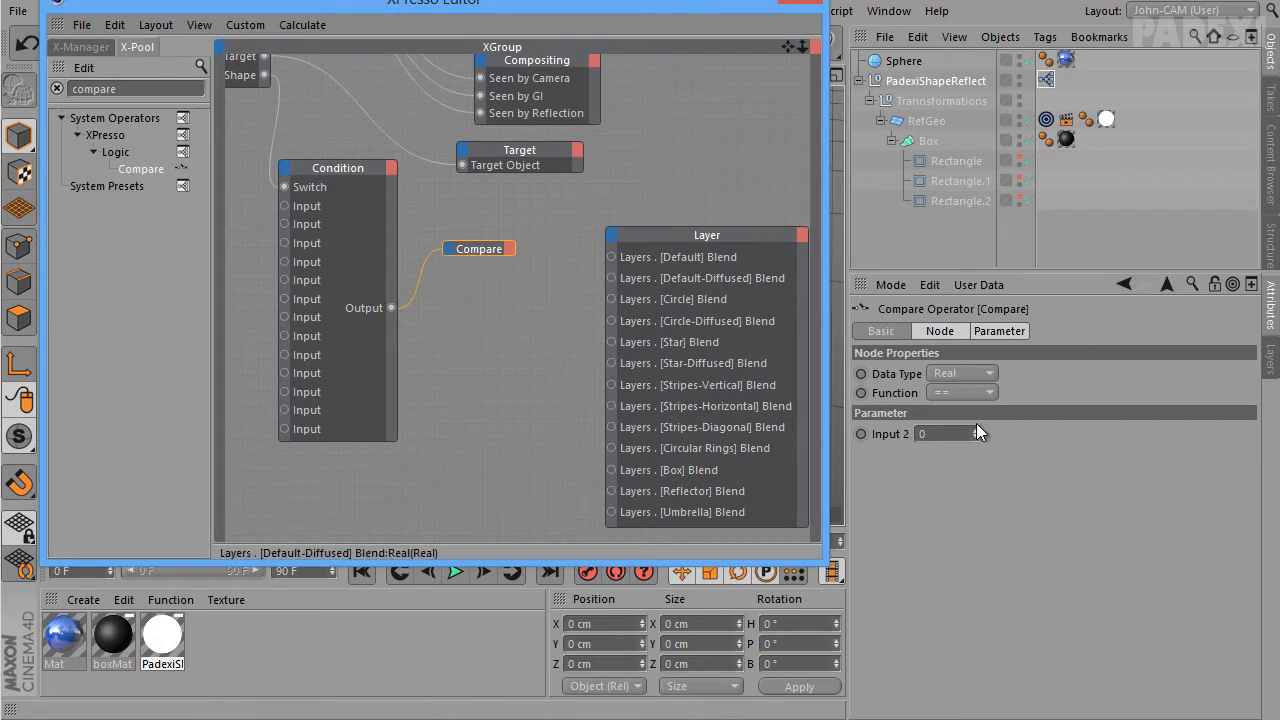
drag(940, 434, 911, 440)
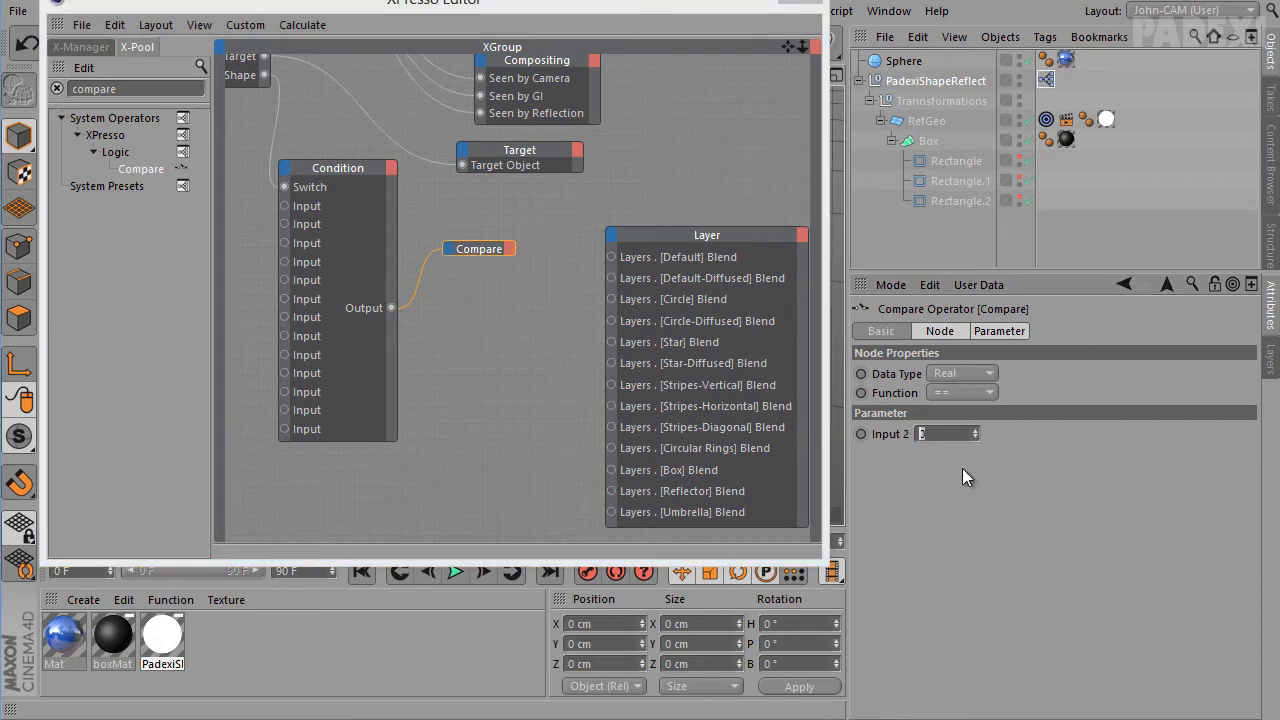
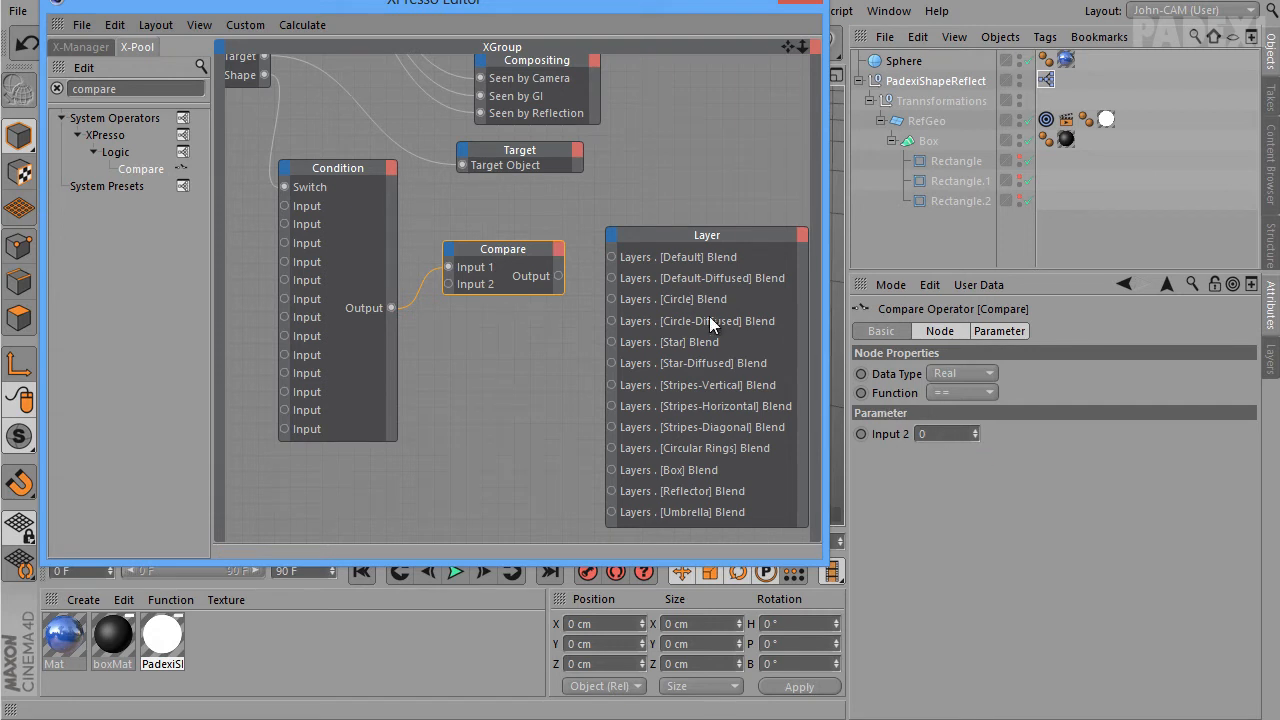
drag(650, 256, 656, 237)
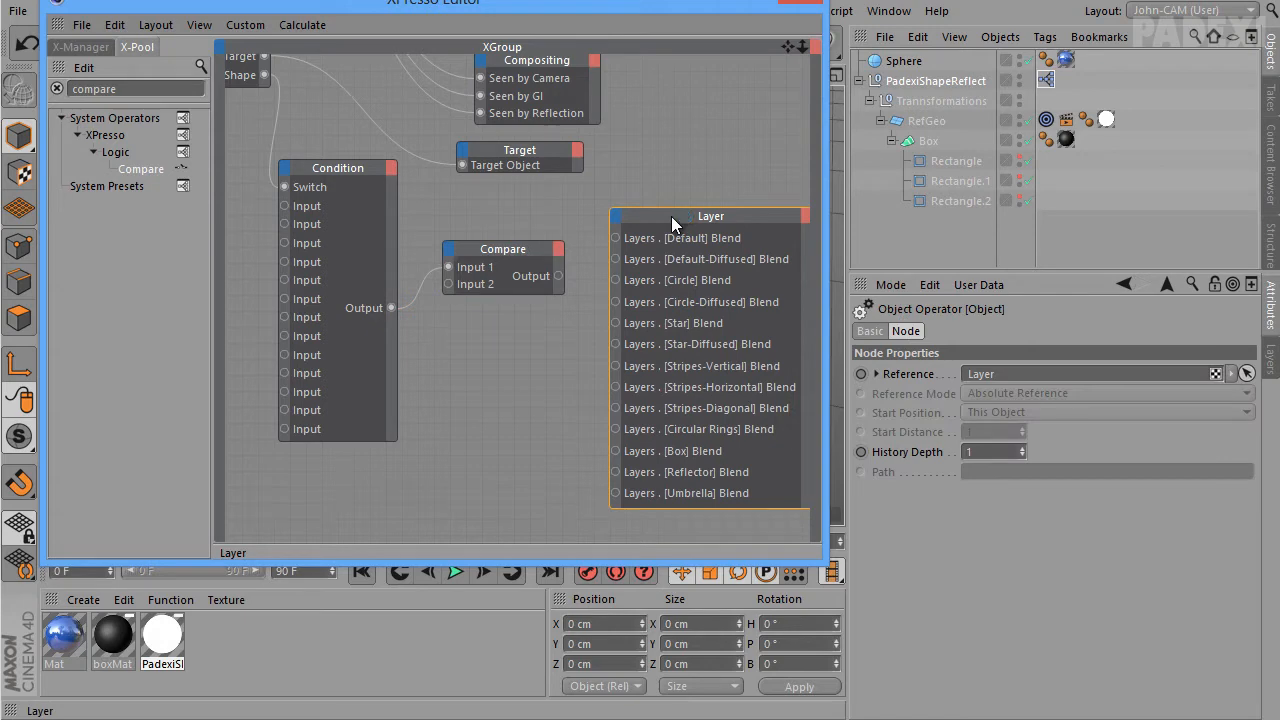
Check the Shape cycle options in the Table T1.1.xlsx spreadsheet, and connect the Compare output to the Layer node's [Default] Blend port
key(alt+Tab)
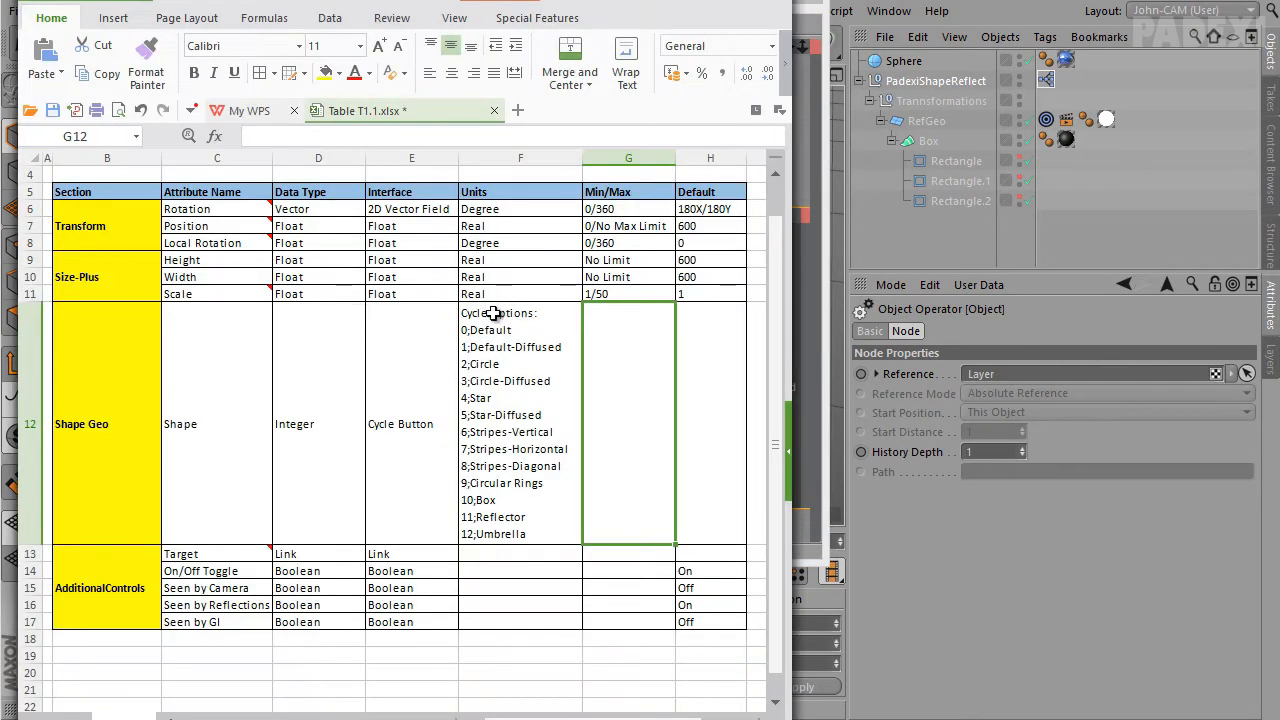
key(alt+Tab)
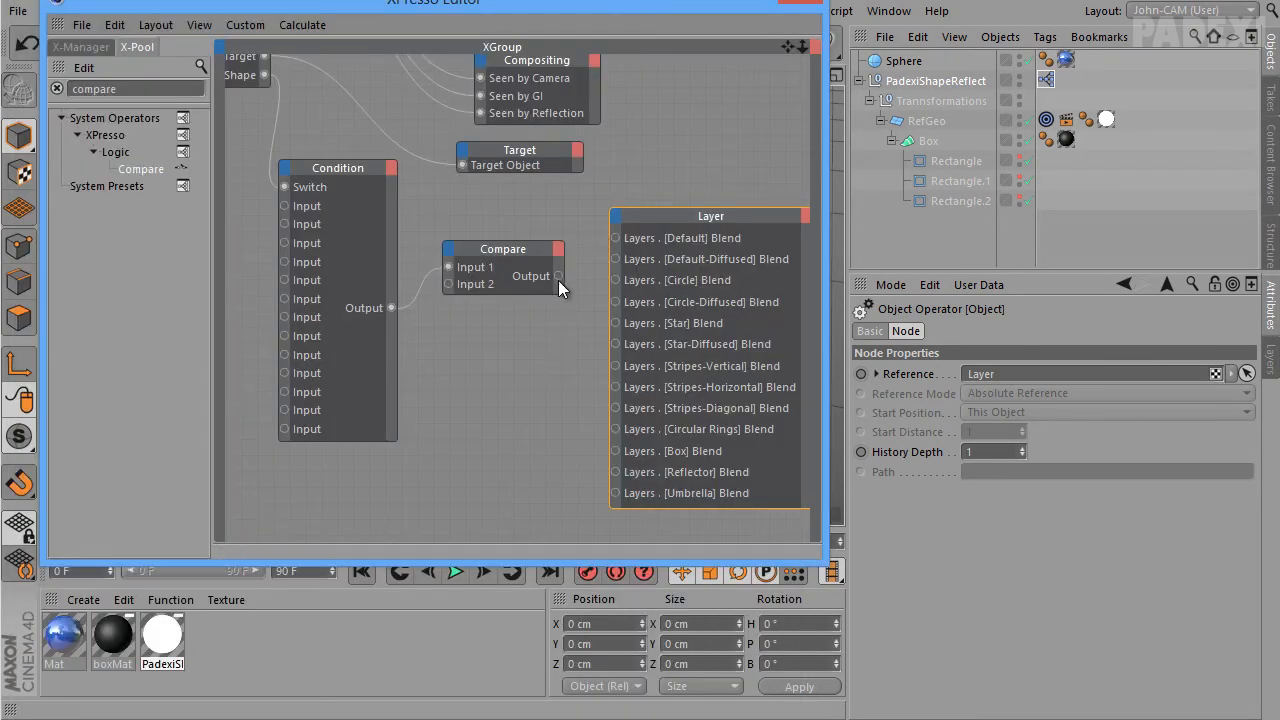
drag(617, 243, 616, 238)
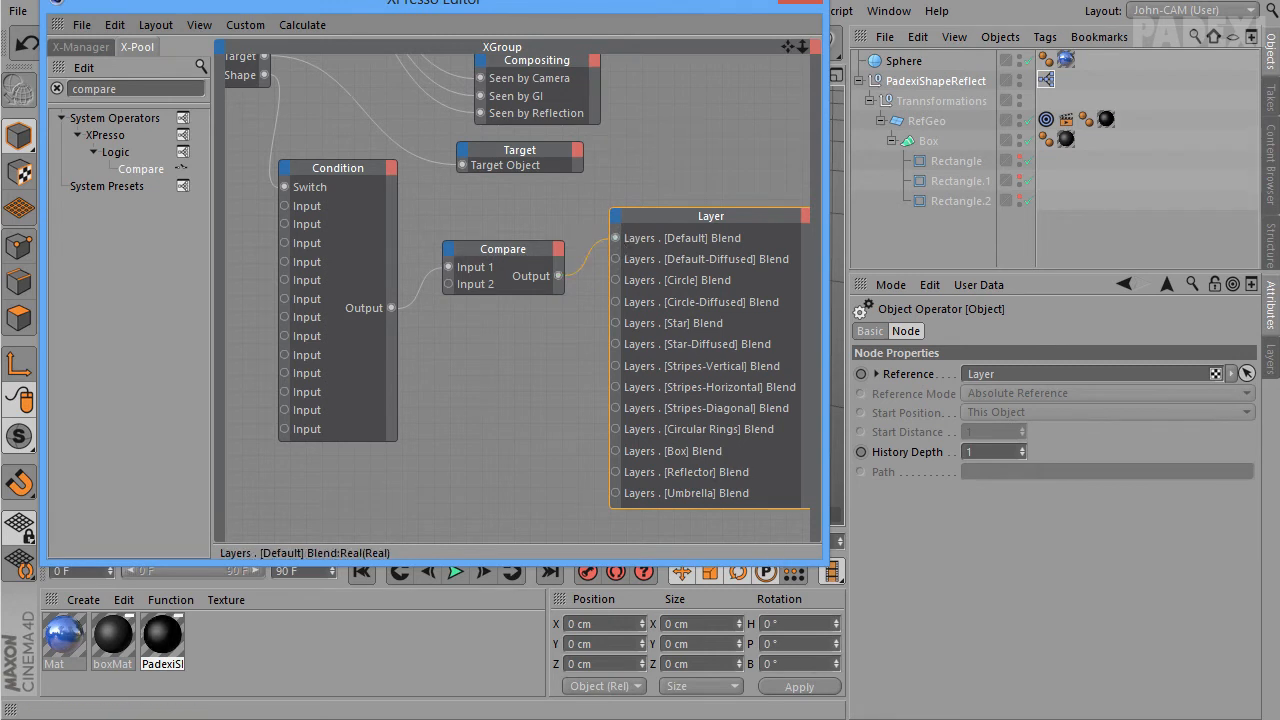
Duplicate the Compare node twice below the original, setting Input 2 to 1 on the first copy and 2 on the second
click(503, 249)
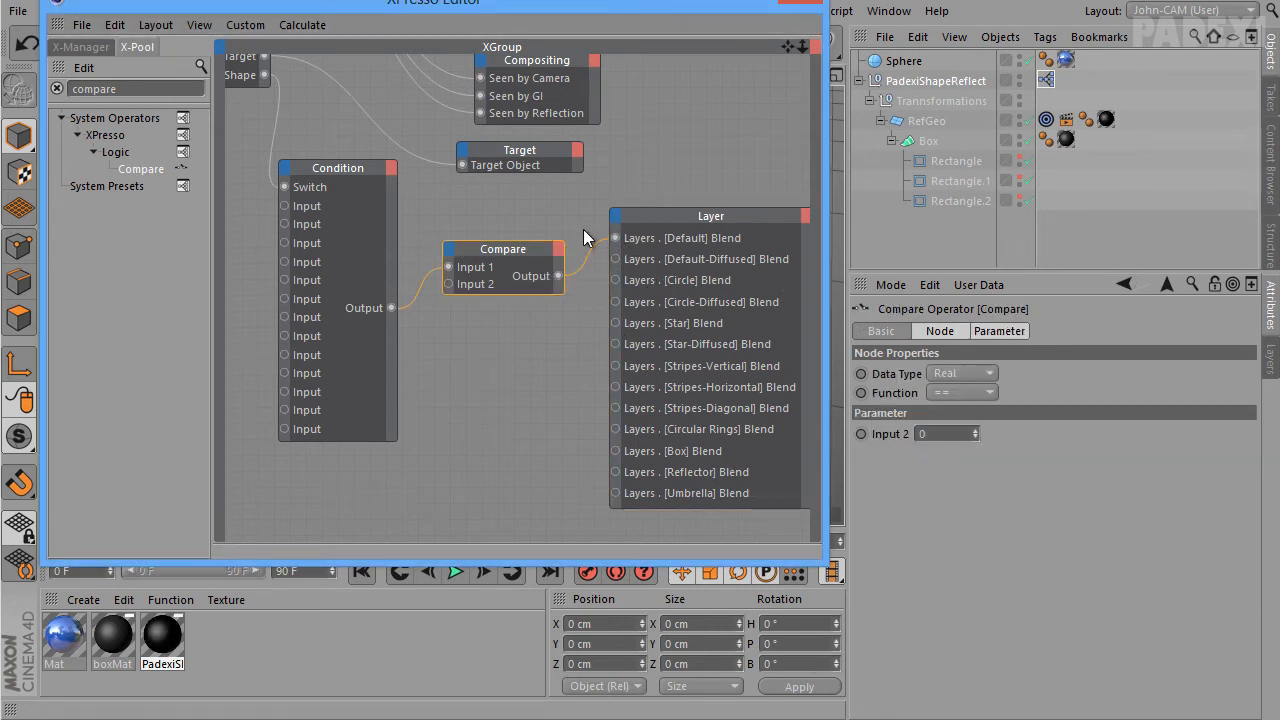
ctrl+drag(546, 255, 484, 316)
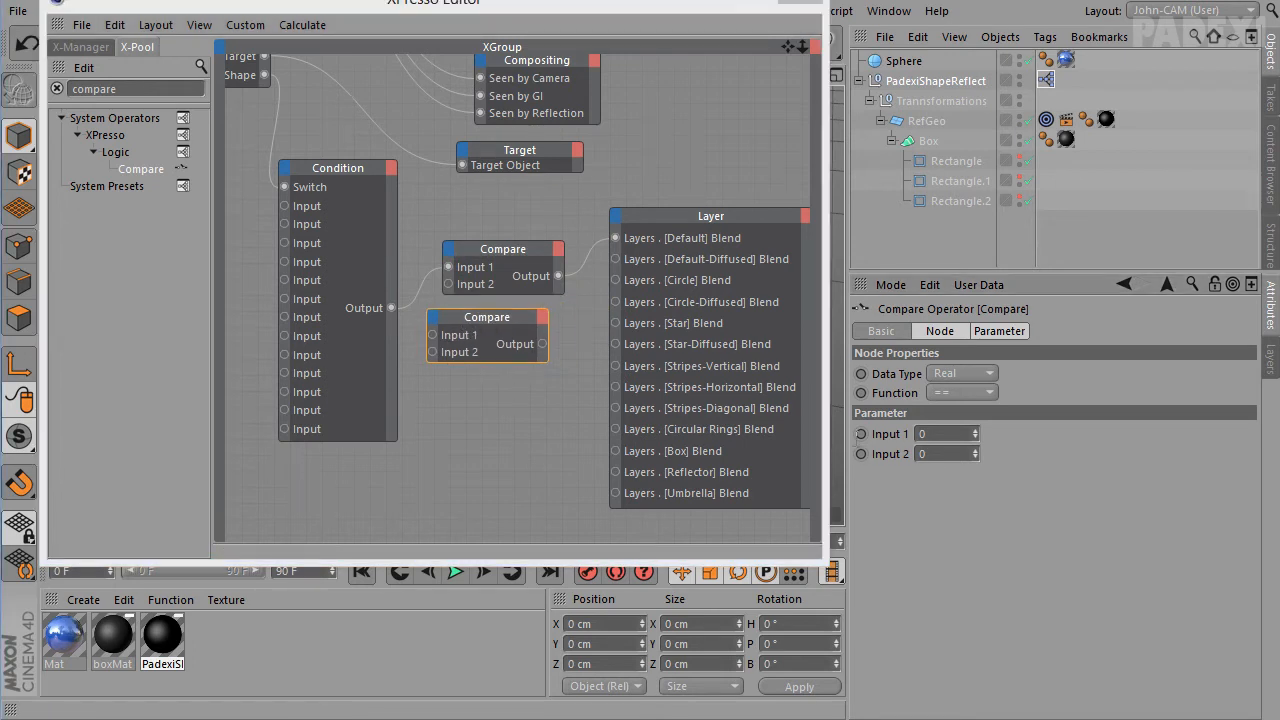
click(475, 316)
drag(479, 336, 499, 401)
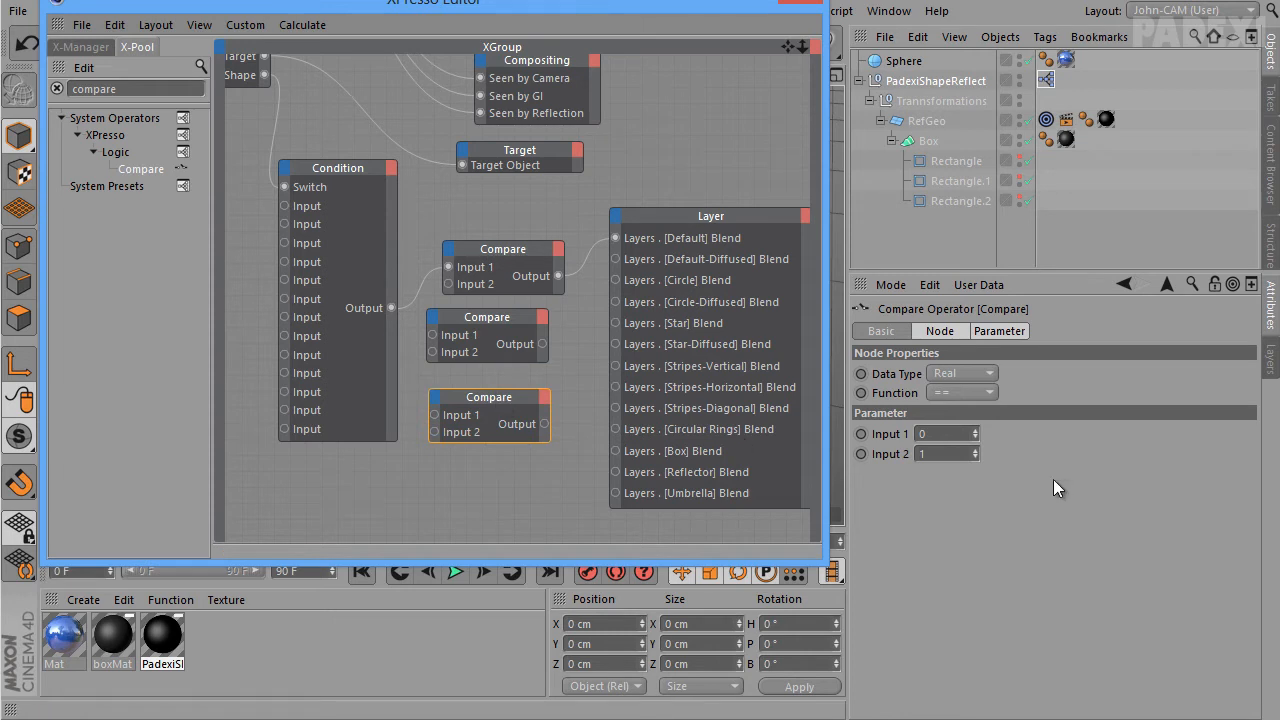
drag(932, 454, 878, 459)
Duplicate the lowest Compare node downward and set the copy's Input 2 to 3
click(492, 478)
alt+middle_drag(492, 476, 489, 219)
ctrl+drag(479, 141, 486, 209)
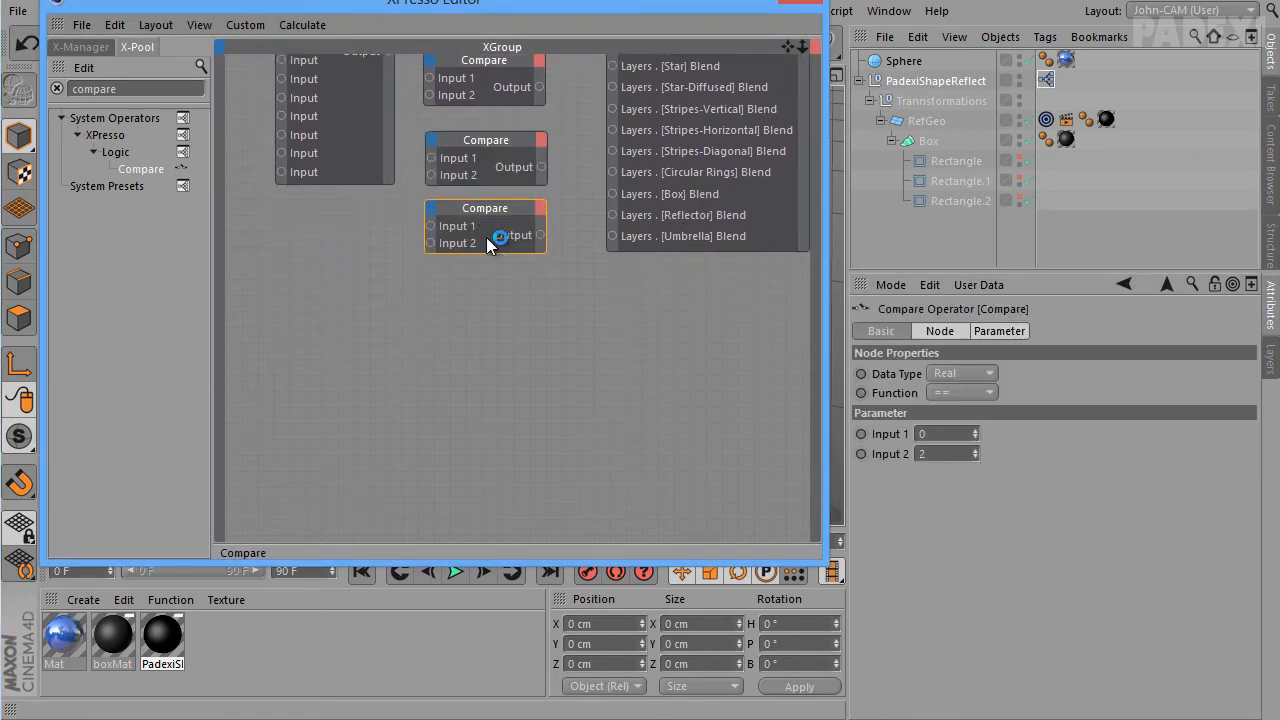
click(940, 455)
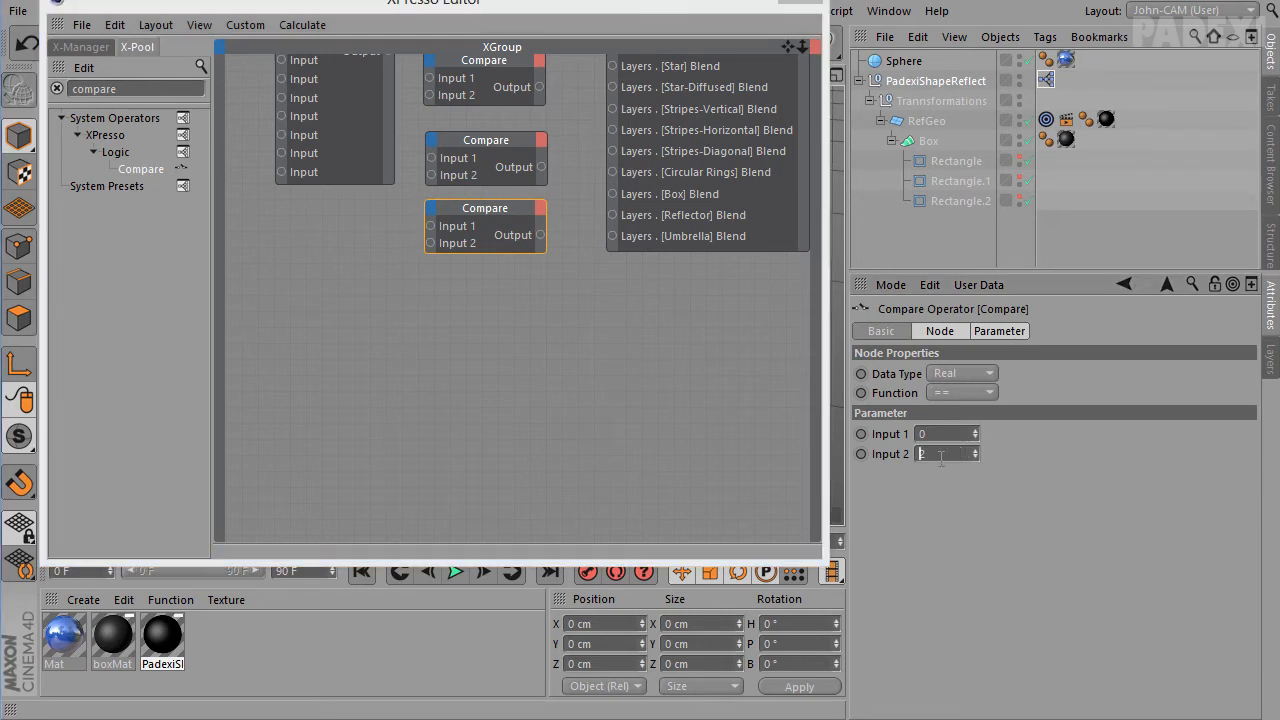
click(502, 203)
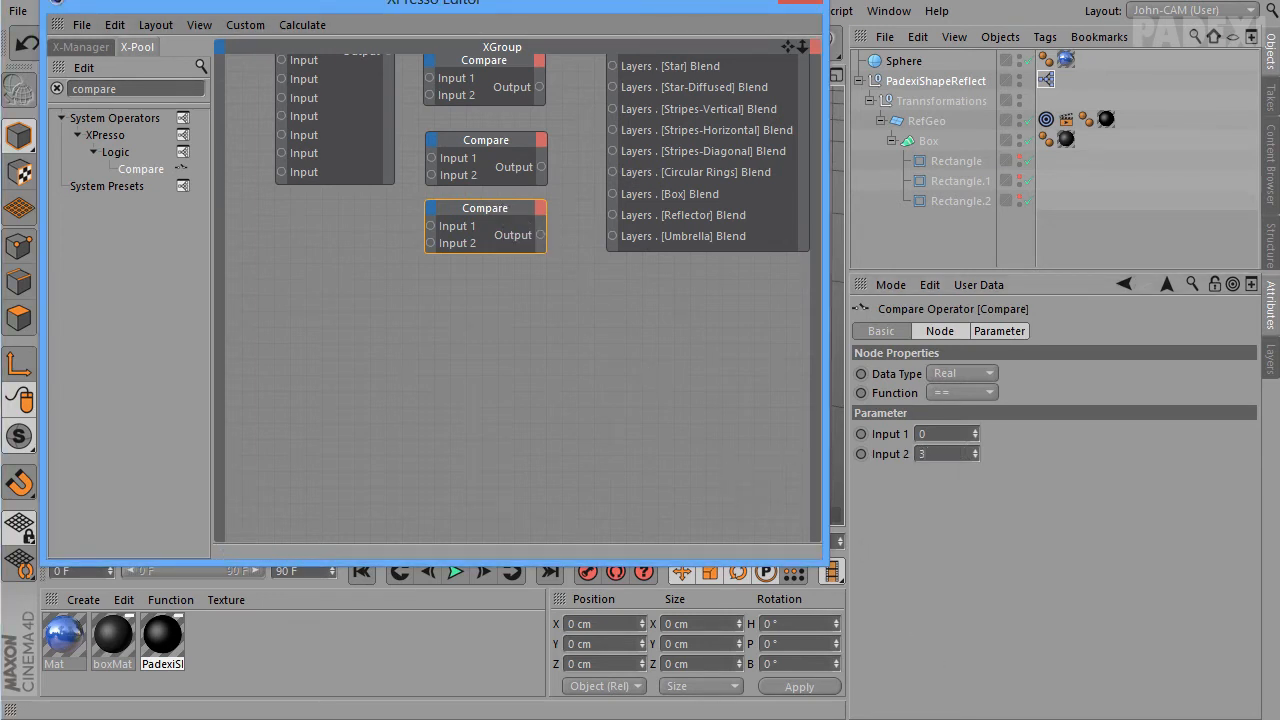
Add two more Compare copies below the last one, with Input 2 set to 4 and 5 respectively
ctrl+drag(468, 210, 472, 303)
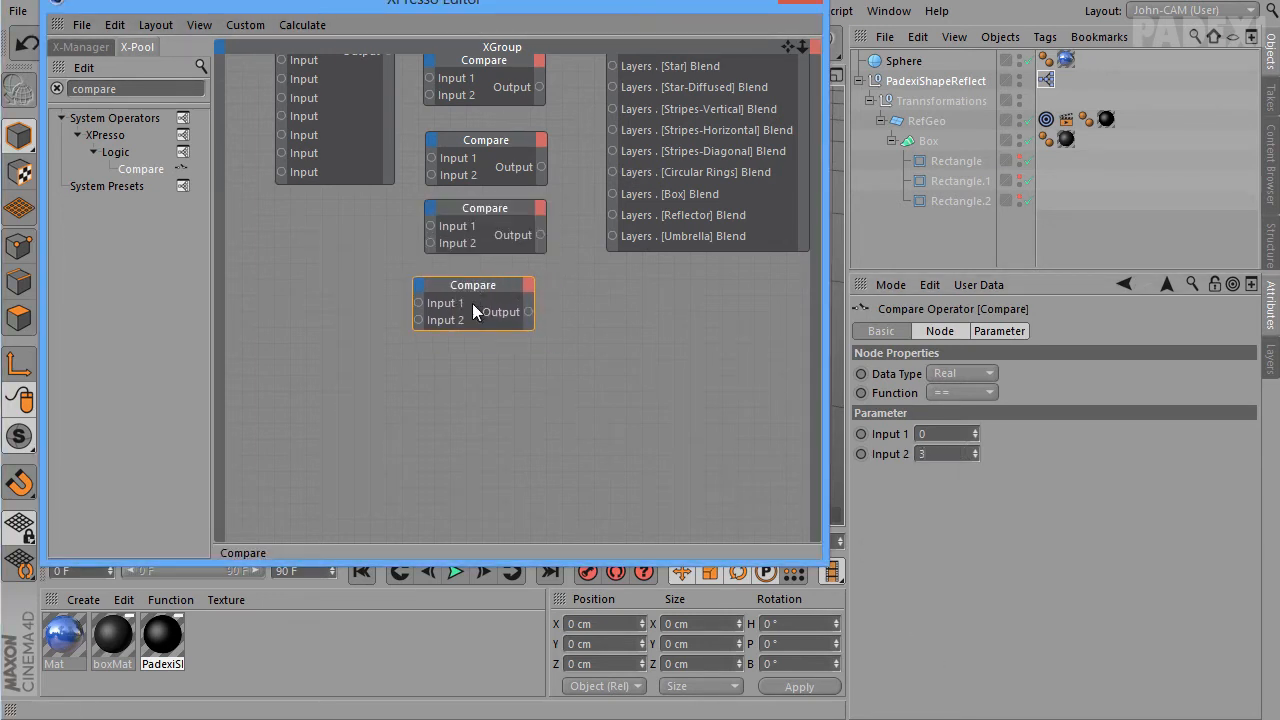
click(940, 454)
text(4)
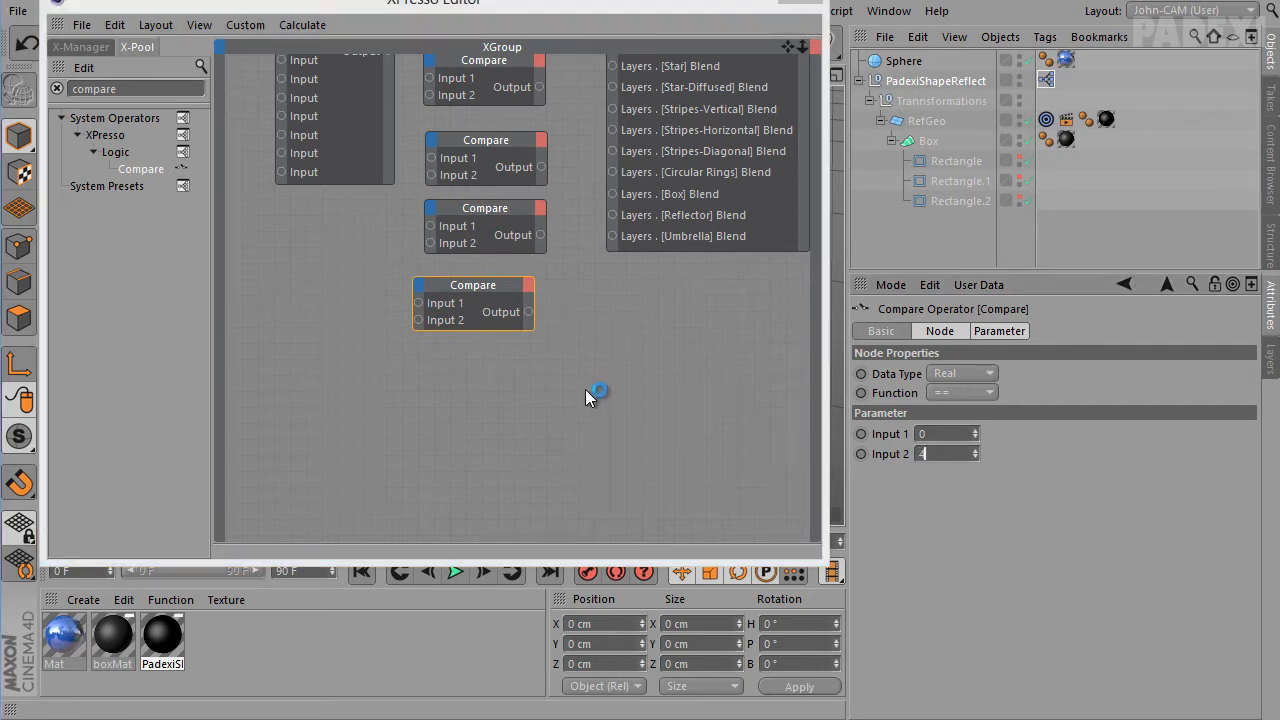
drag(470, 295, 476, 355)
drag(932, 454, 725, 439)
text(5)
Continue the Compare column with two spaced-out copies whose Input 2 values are 6 and 7
ctrl+drag(488, 346, 500, 391)
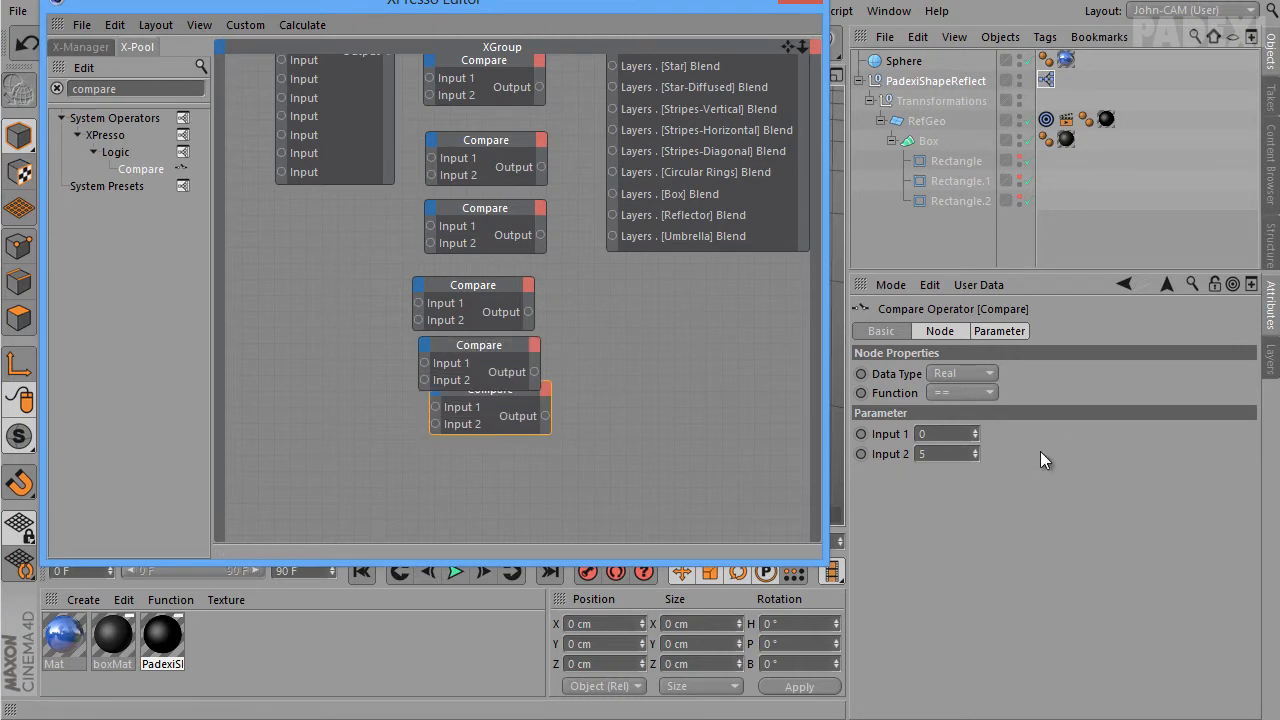
text(6)
key(Return)
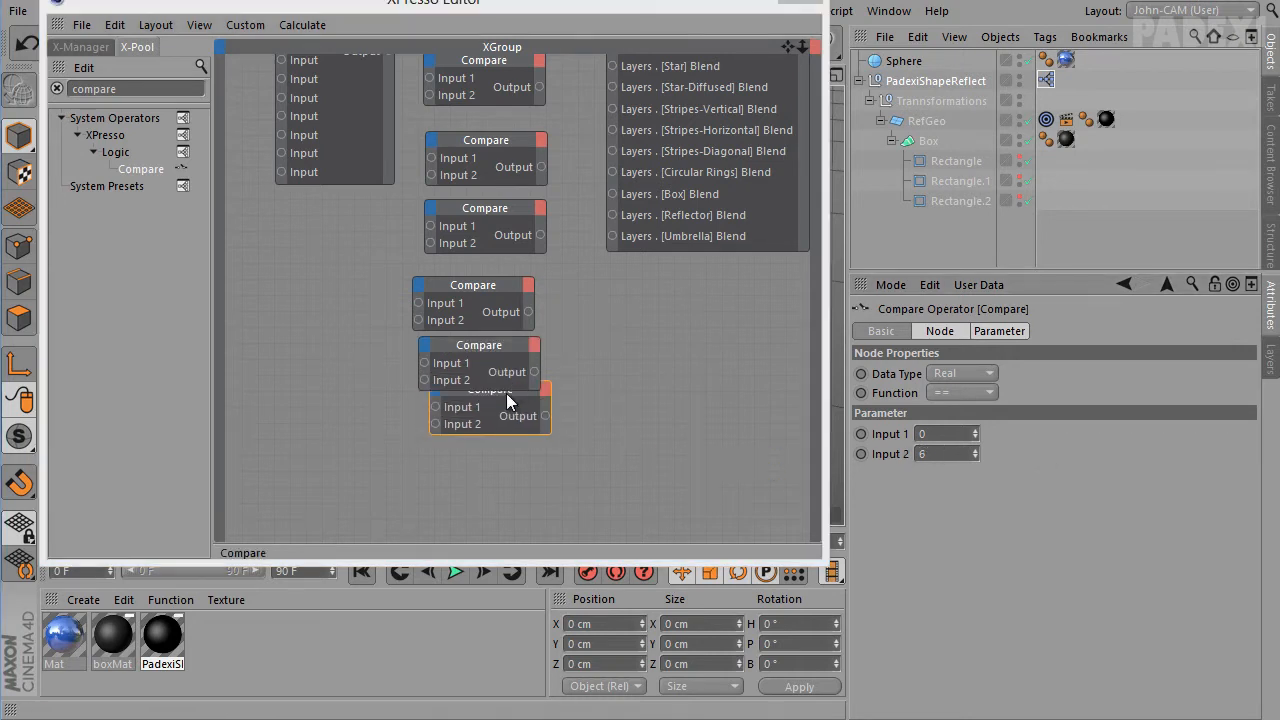
click(504, 399)
drag(498, 402, 494, 412)
alt+middle_drag(494, 412, 471, 230)
ctrl+drag(458, 230, 463, 329)
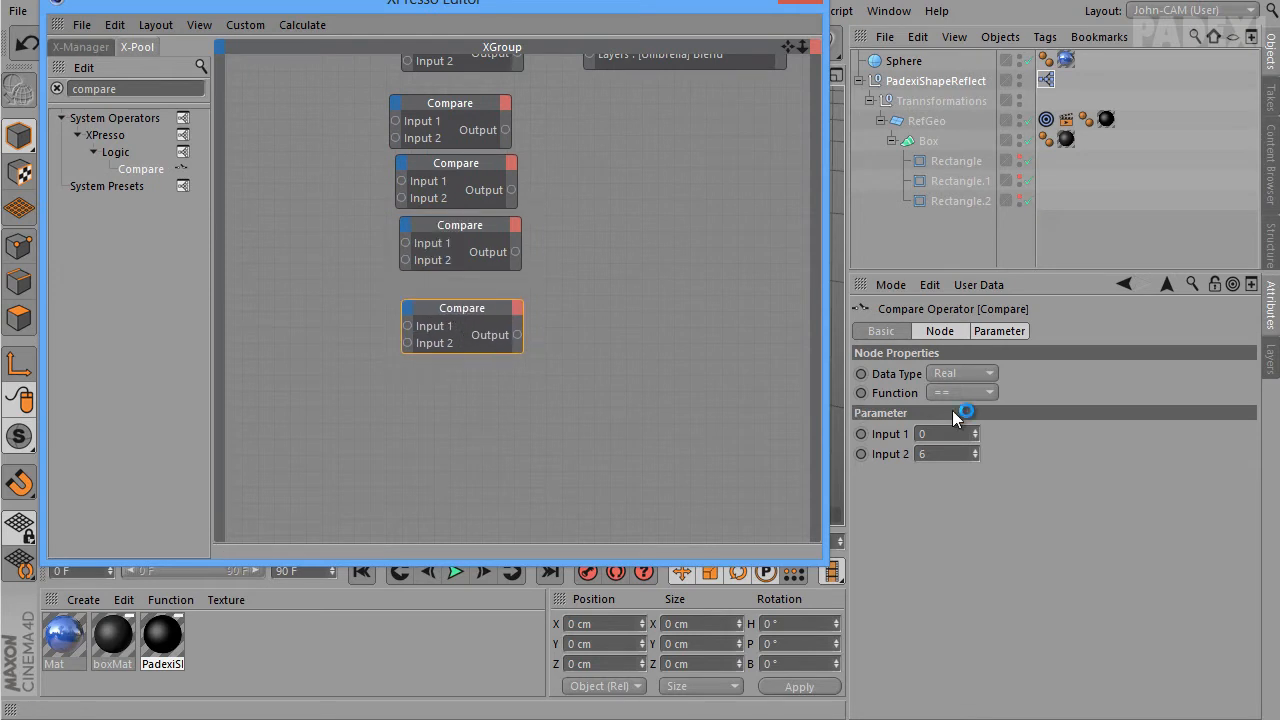
double_click(946, 454)
text(7)
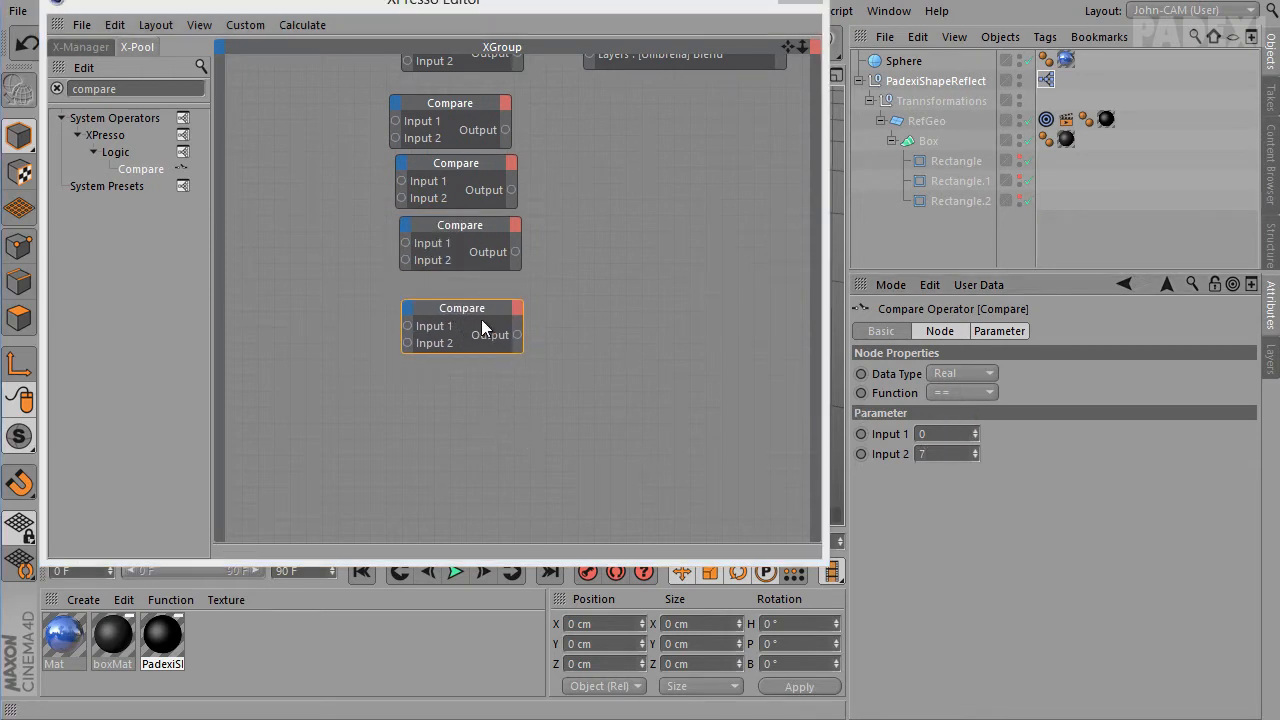
Duplicate the Compare node with Input 2 of 7 twice downward, setting Input 2 to 8 and 9 on the copies
ctrl+drag(481, 327, 493, 438)
text(8)
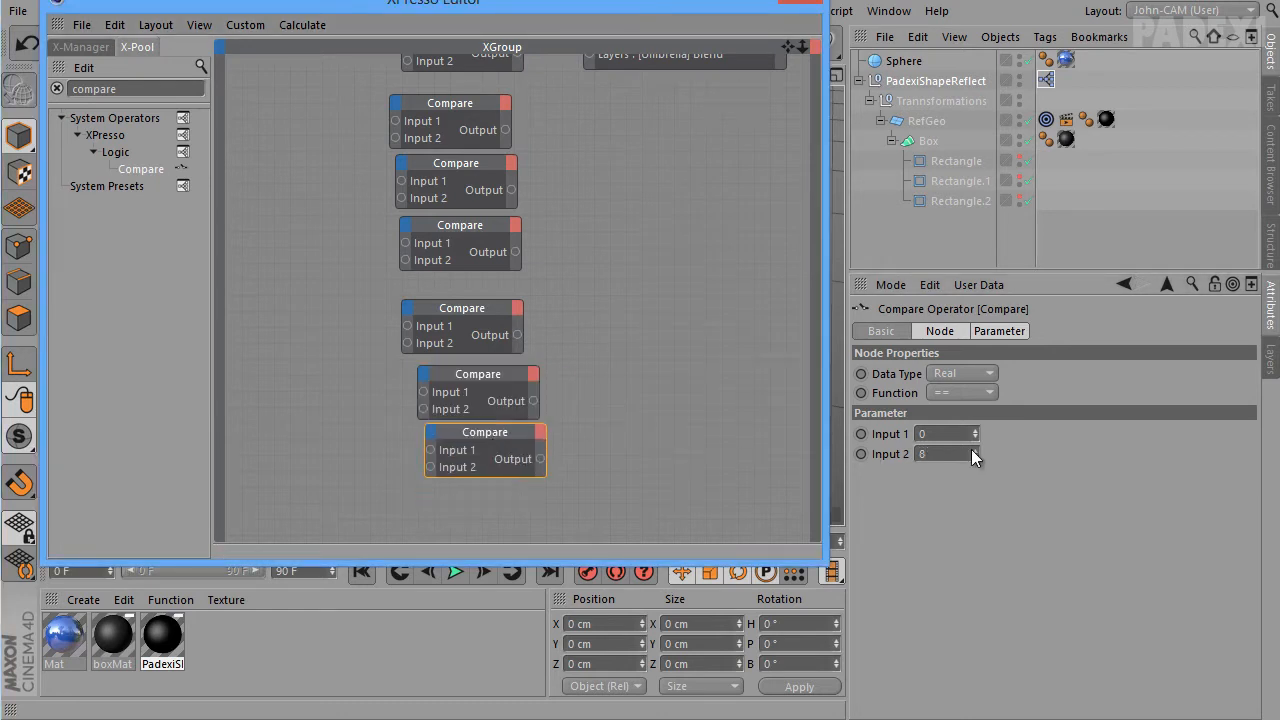
double_click(953, 453)
text(9)
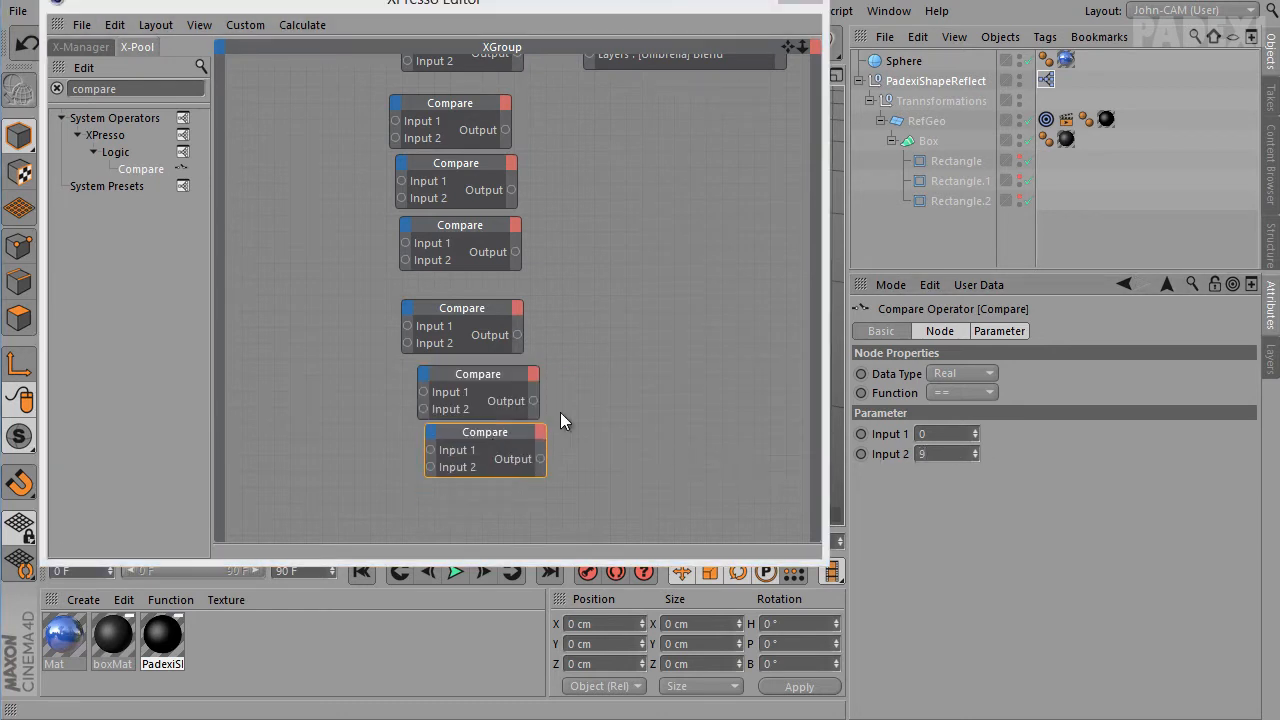
Place another Compare copy at the end of the column and set its Input 2 to 10
alt+middle_drag(503, 396, 479, 221)
ctrl+drag(458, 270, 446, 349)
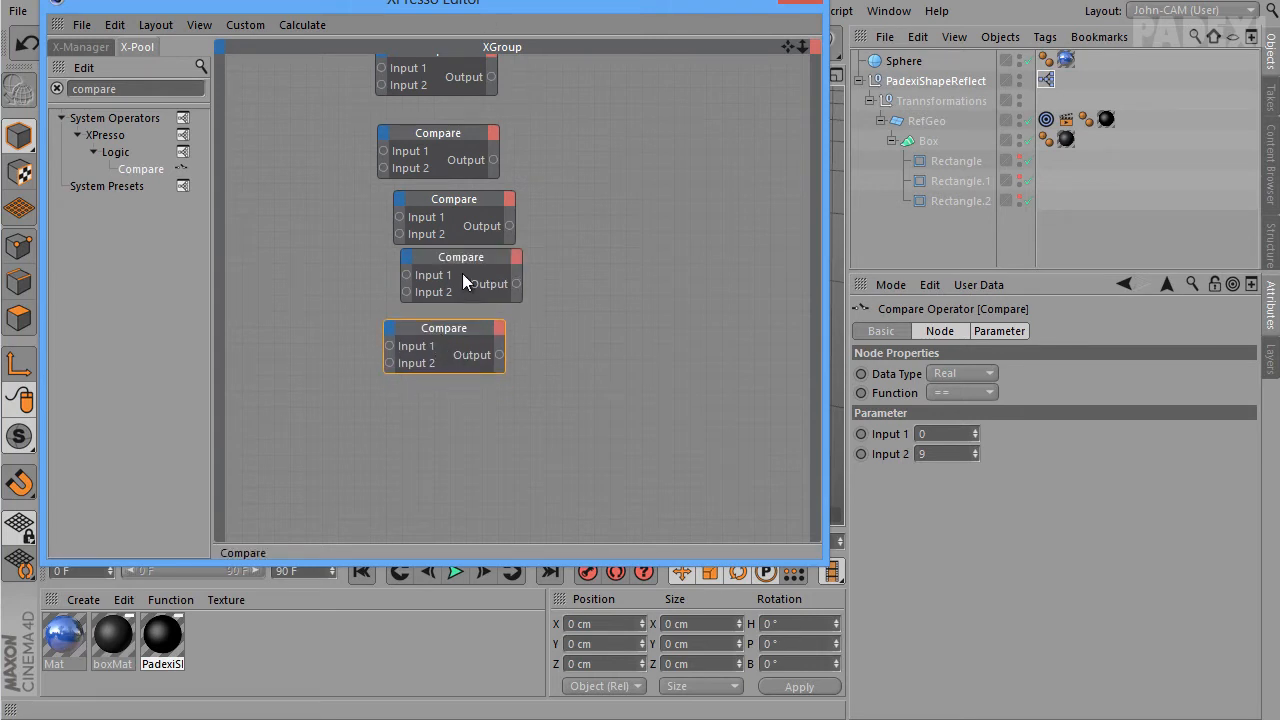
drag(932, 455, 858, 461)
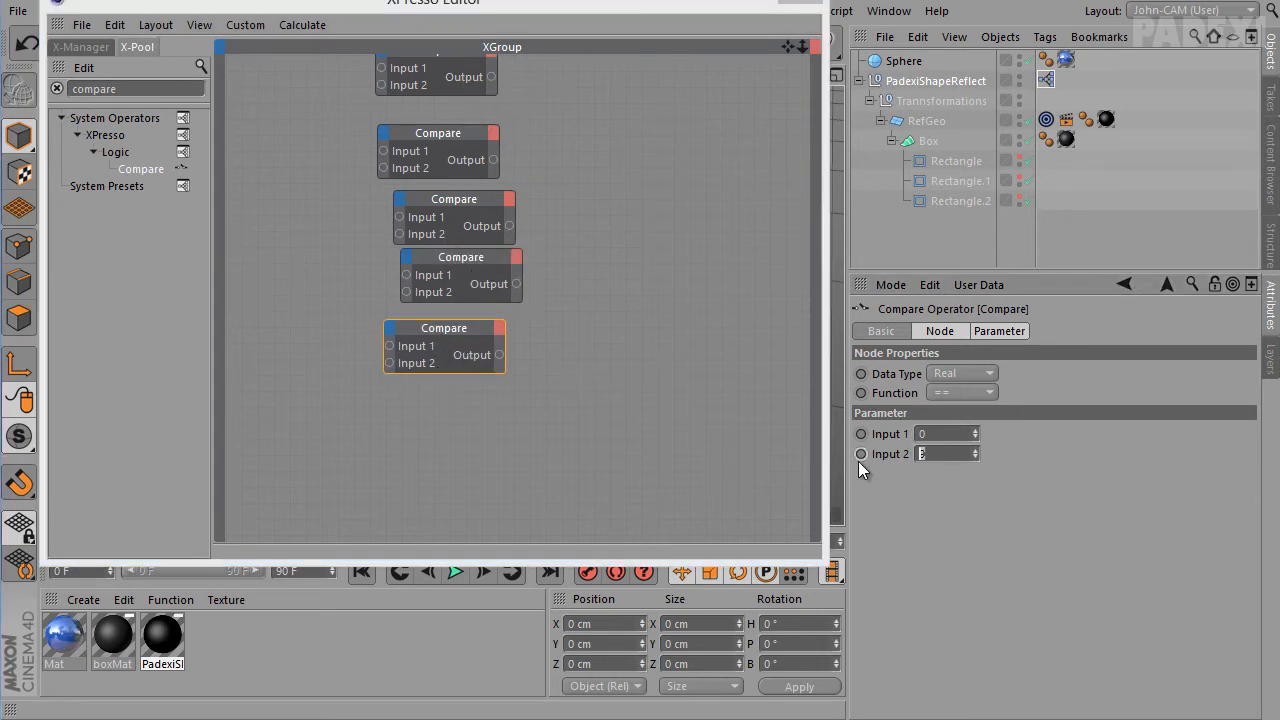
text(10)
key(Return)
Finish the Compare column with two more copies, setting Input 2 to 11 and 12
ctrl+drag(466, 330, 457, 411)
click(465, 333)
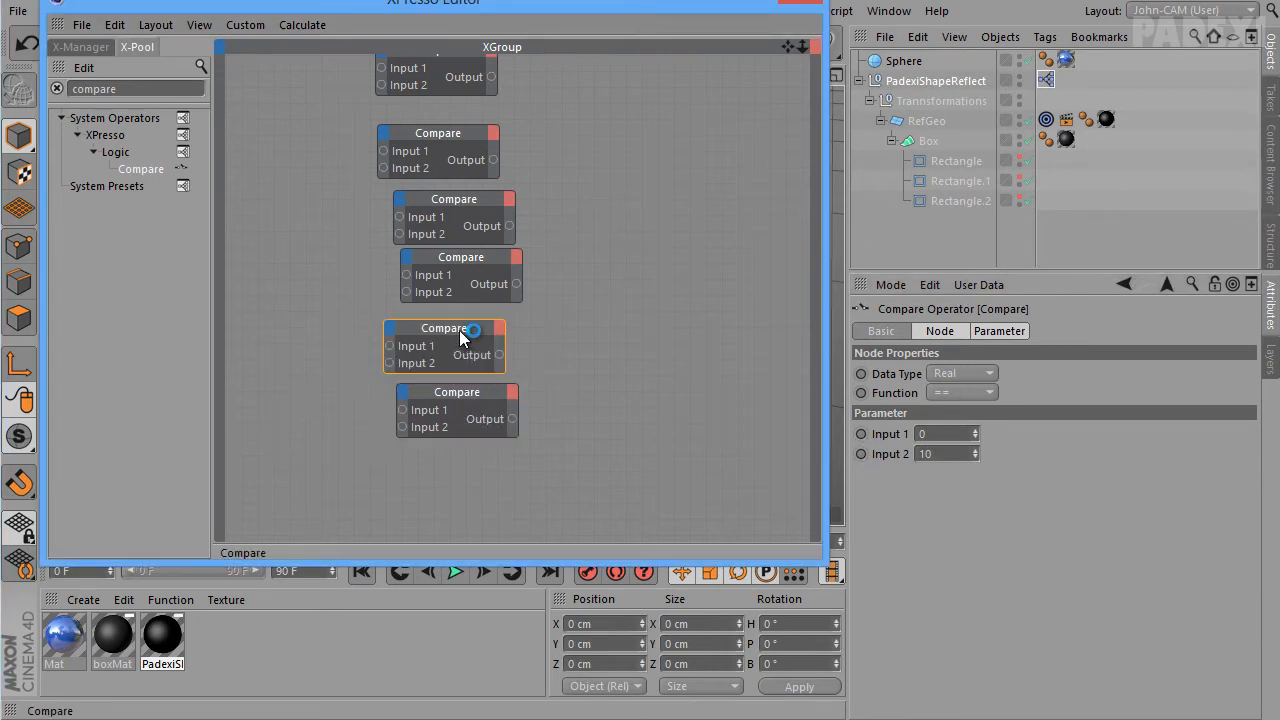
click(466, 400)
drag(943, 454, 776, 453)
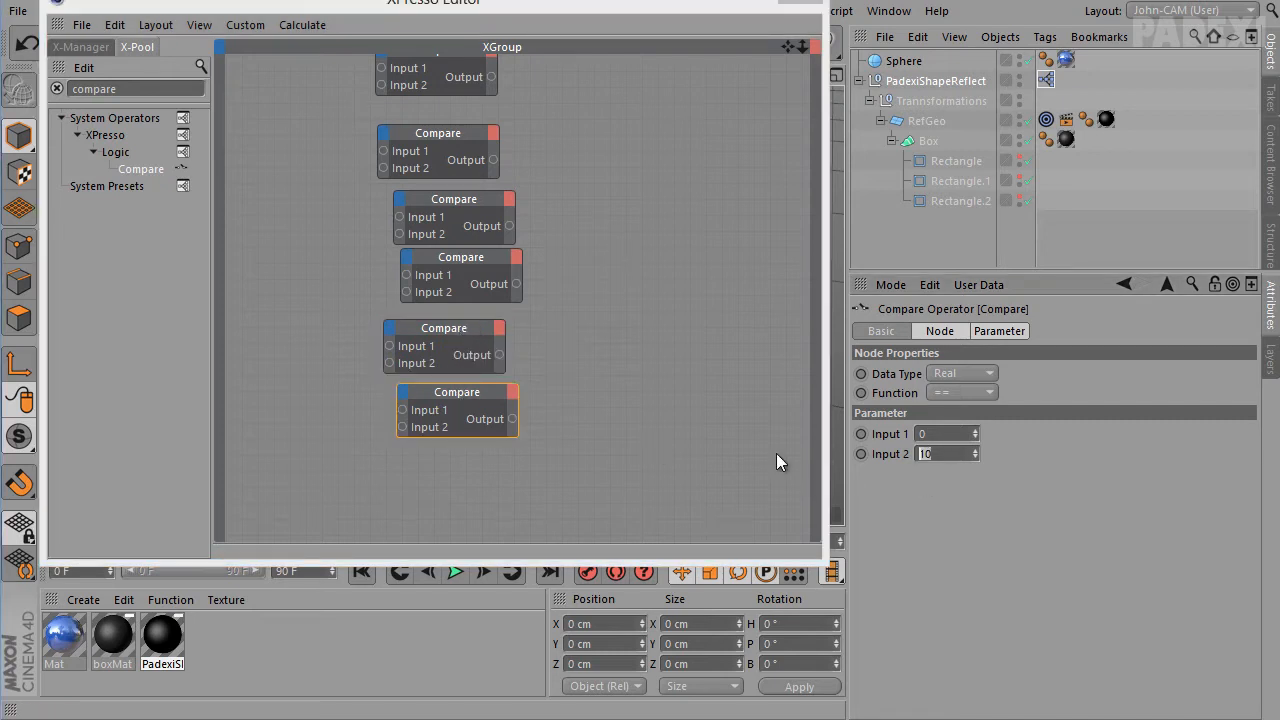
text(11)
ctrl+drag(471, 410, 486, 475)
click(960, 454)
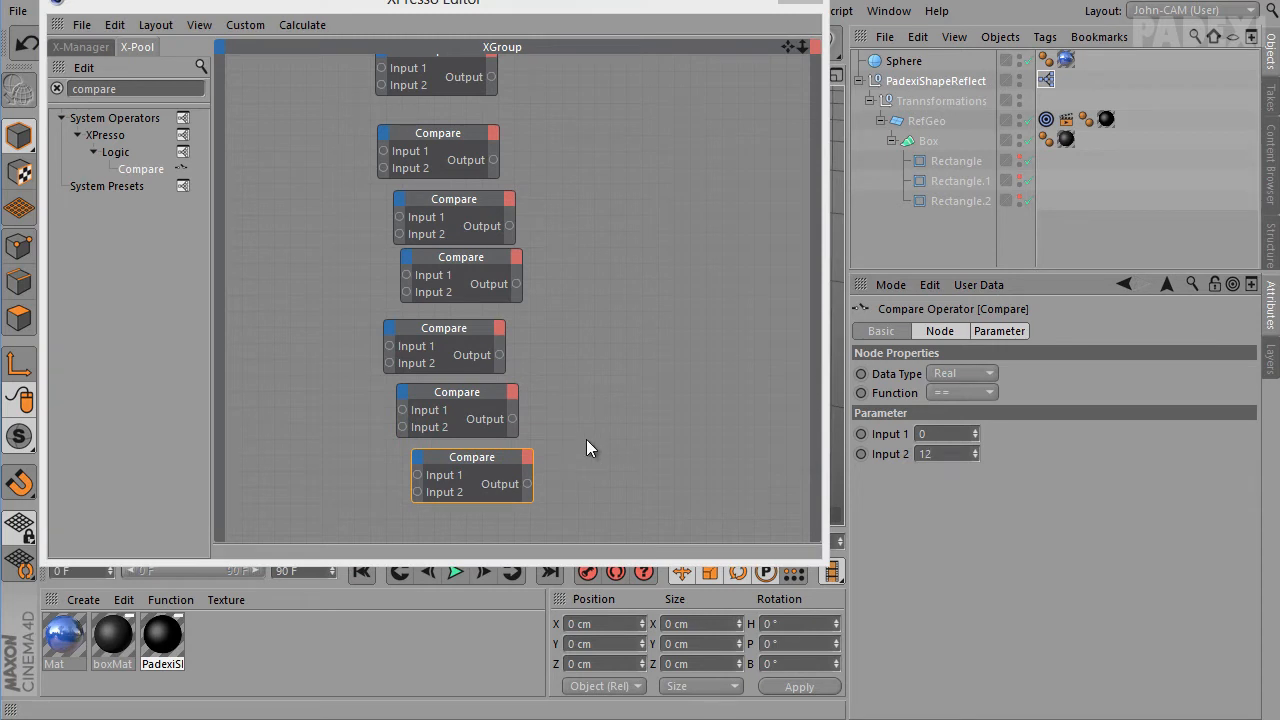
scroll(502, 387, down, 5)
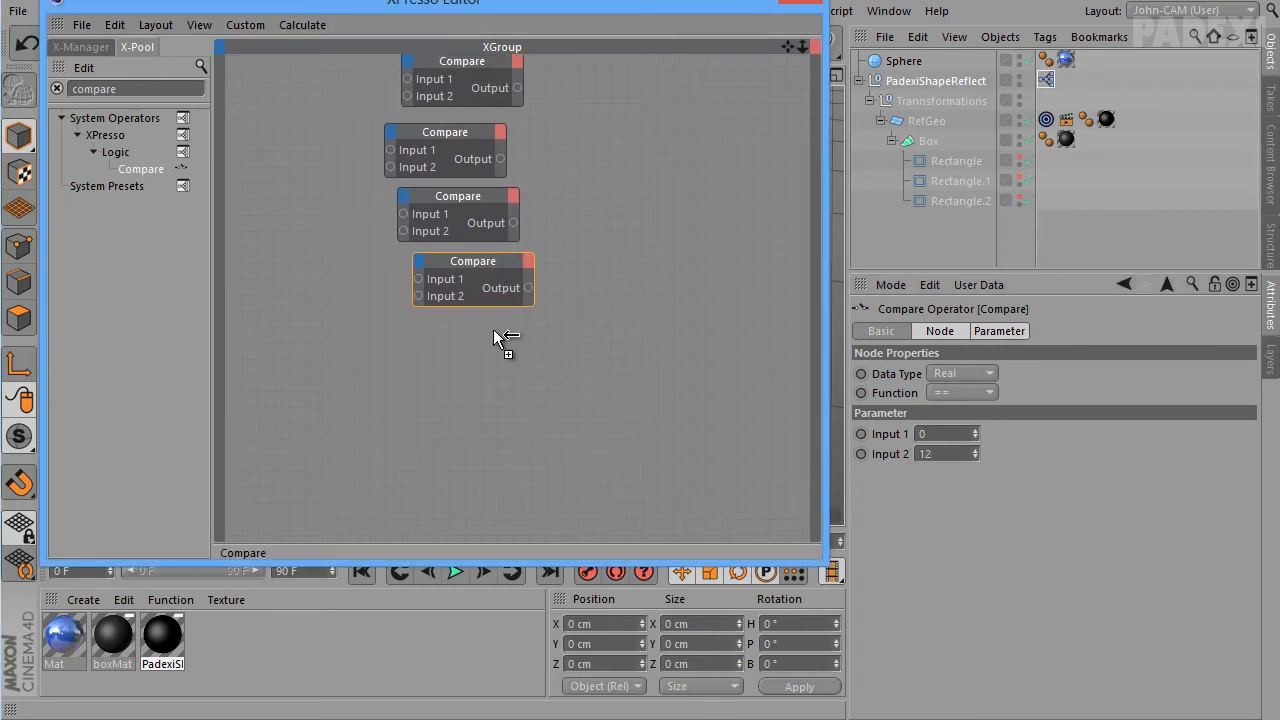
key(ctrl+v)
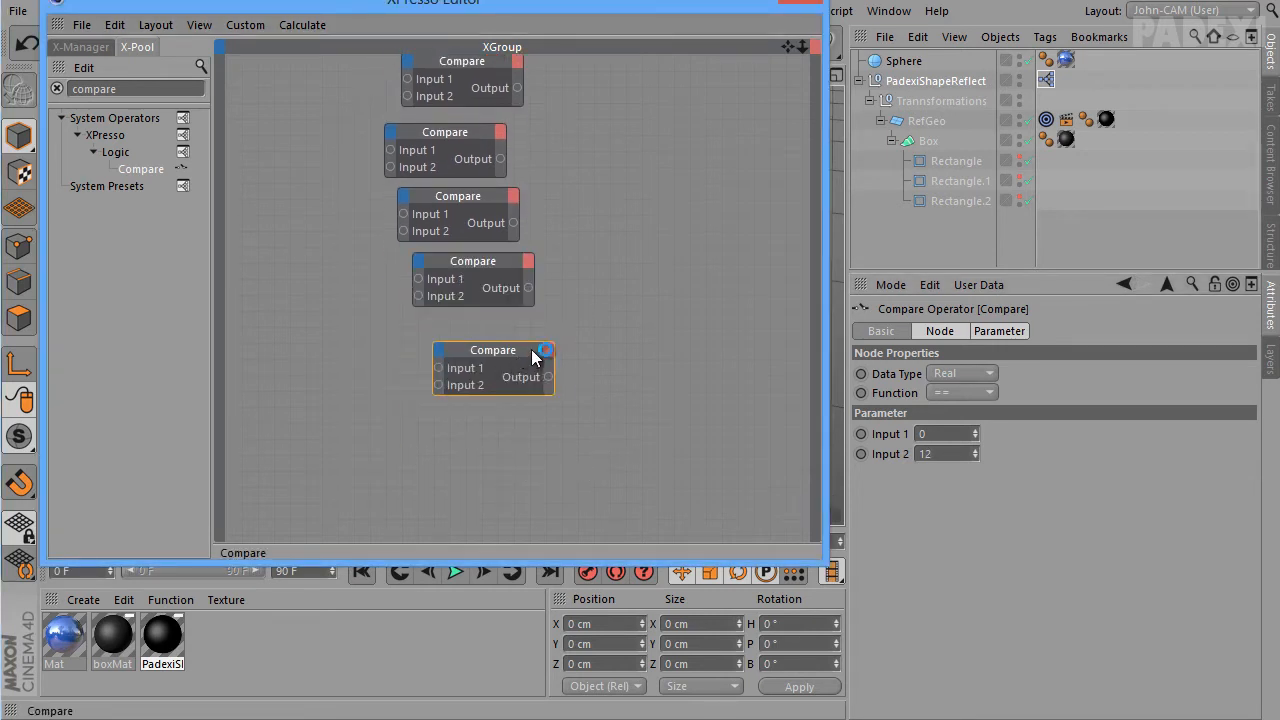
key(Delete)
Connect the Condition output to Input 1 of the second and third Compare nodes, and their outputs to [Default-Diffused] Blend and [Circle] Blend
scroll(603, 391, up, 6)
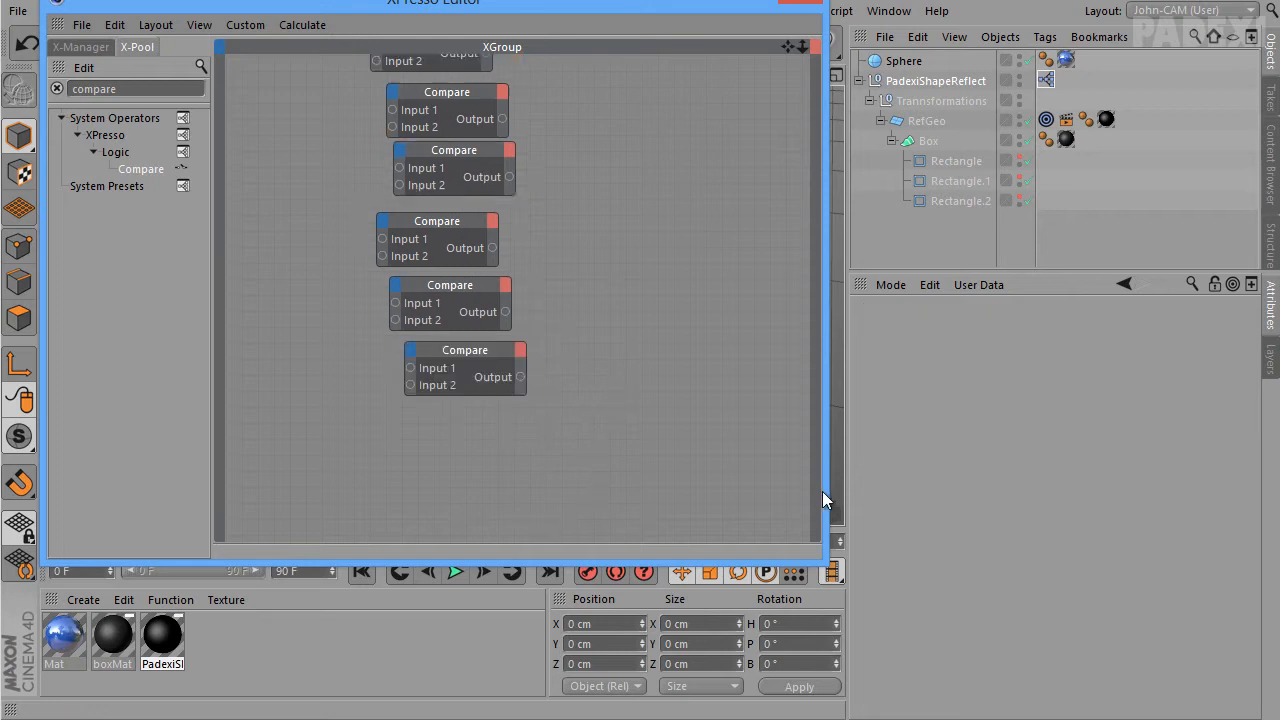
scroll(563, 190, up, 8)
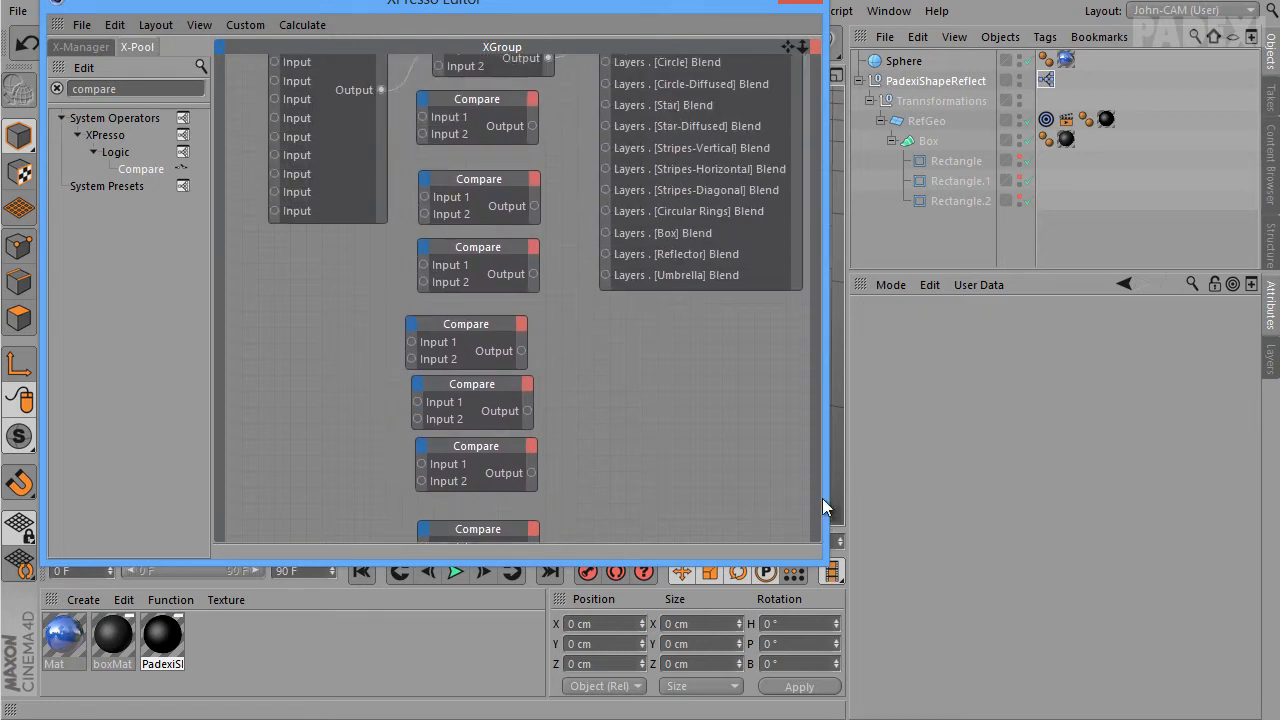
scroll(520, 130, down, 3)
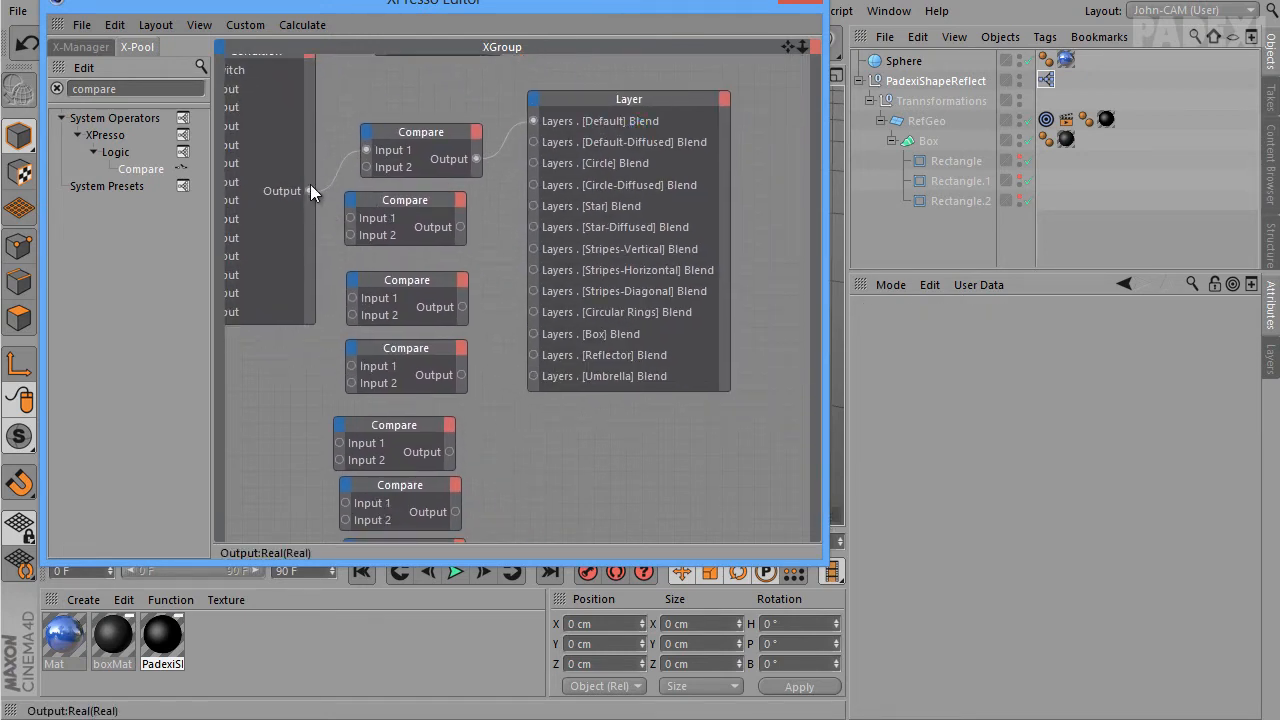
drag(343, 218, 350, 218)
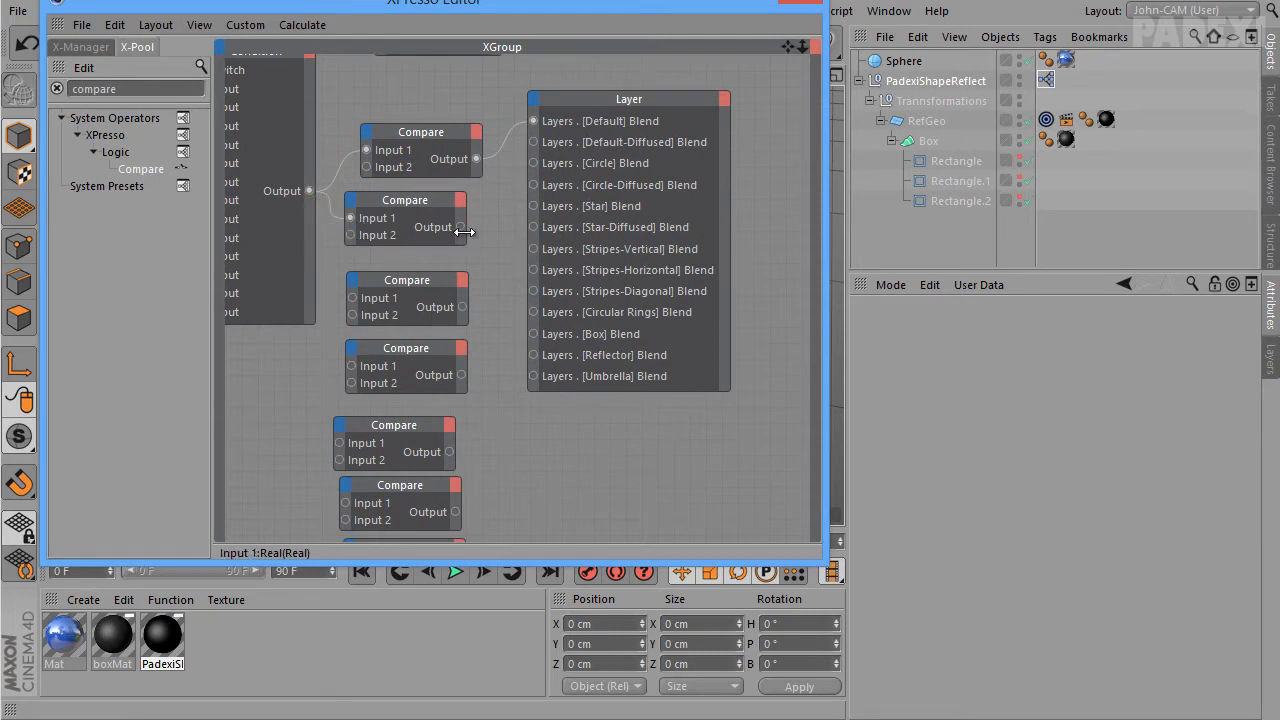
drag(535, 142, 535, 142)
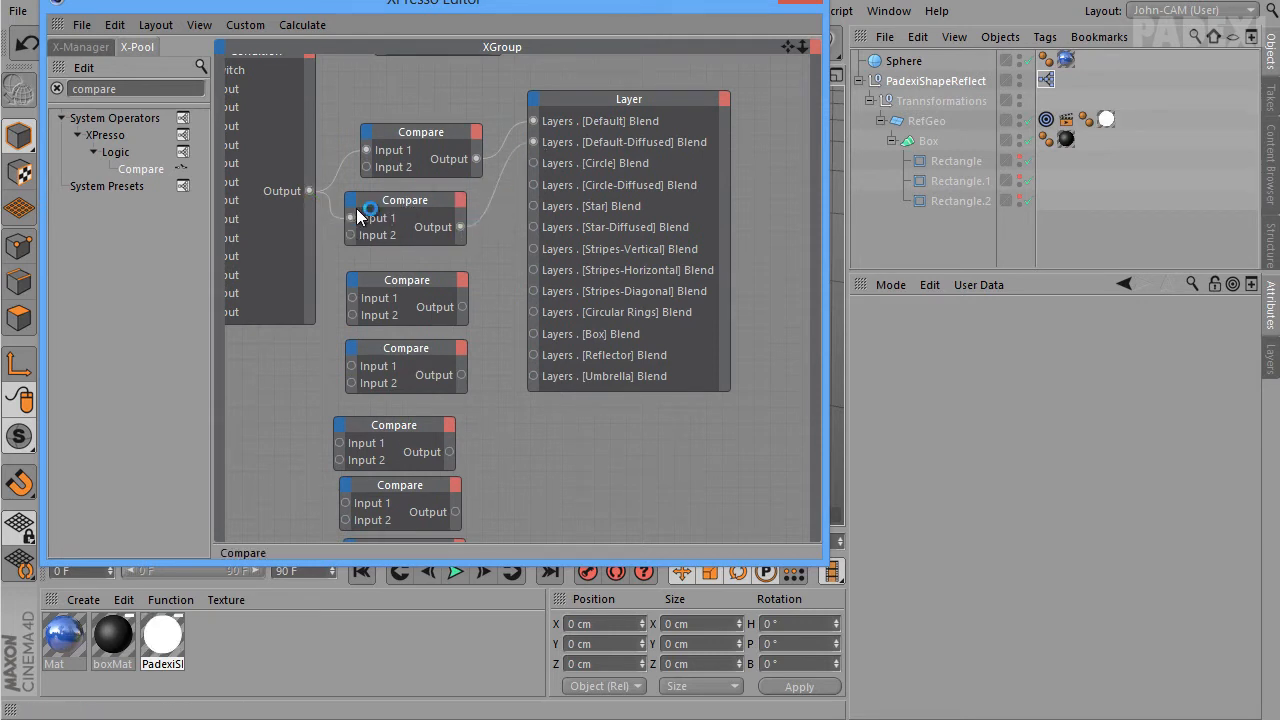
drag(309, 190, 352, 298)
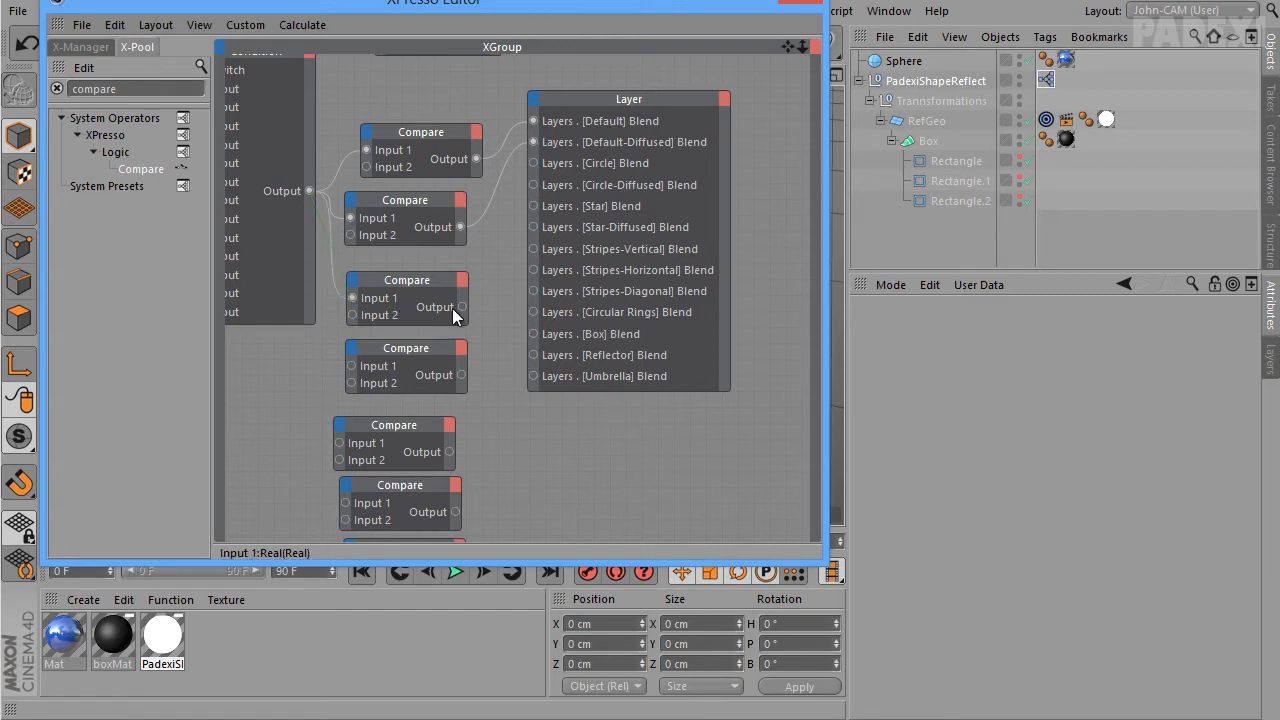
drag(461, 307, 533, 162)
Collapse the three connected Compare nodes and stack them closely between the Condition node and the upper Layer ports
click(412, 132)
double_click(422, 131)
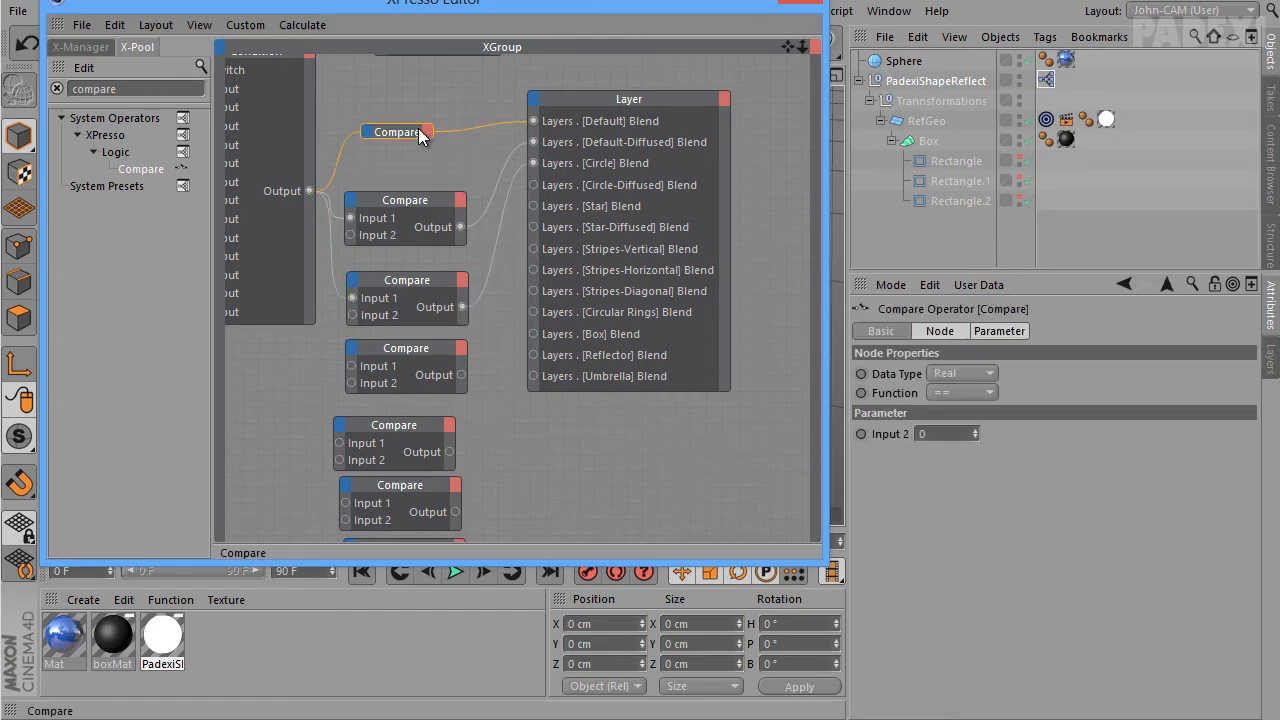
drag(418, 128, 418, 104)
double_click(408, 199)
drag(405, 197, 422, 129)
double_click(404, 279)
drag(390, 277, 409, 157)
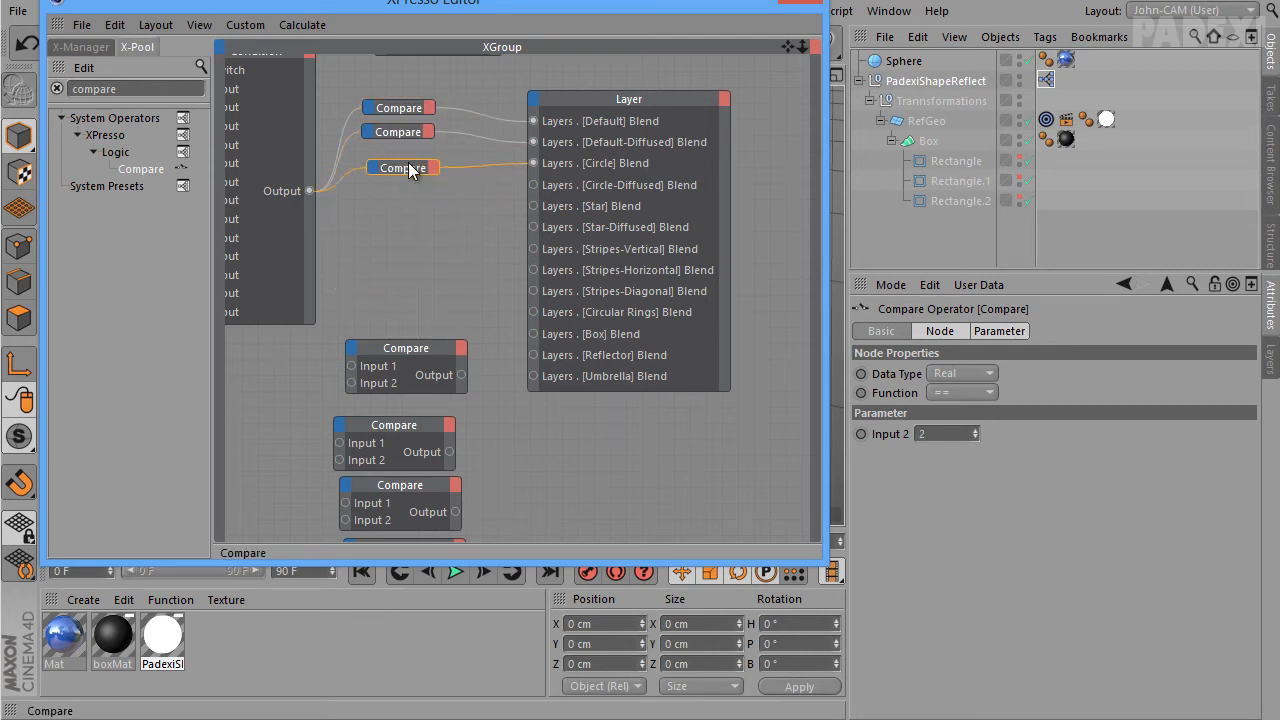
Move the fourth Compare node under the stack, wire it from the Condition output to [Circle-Diffused] Blend, and collapse it
drag(397, 346, 358, 211)
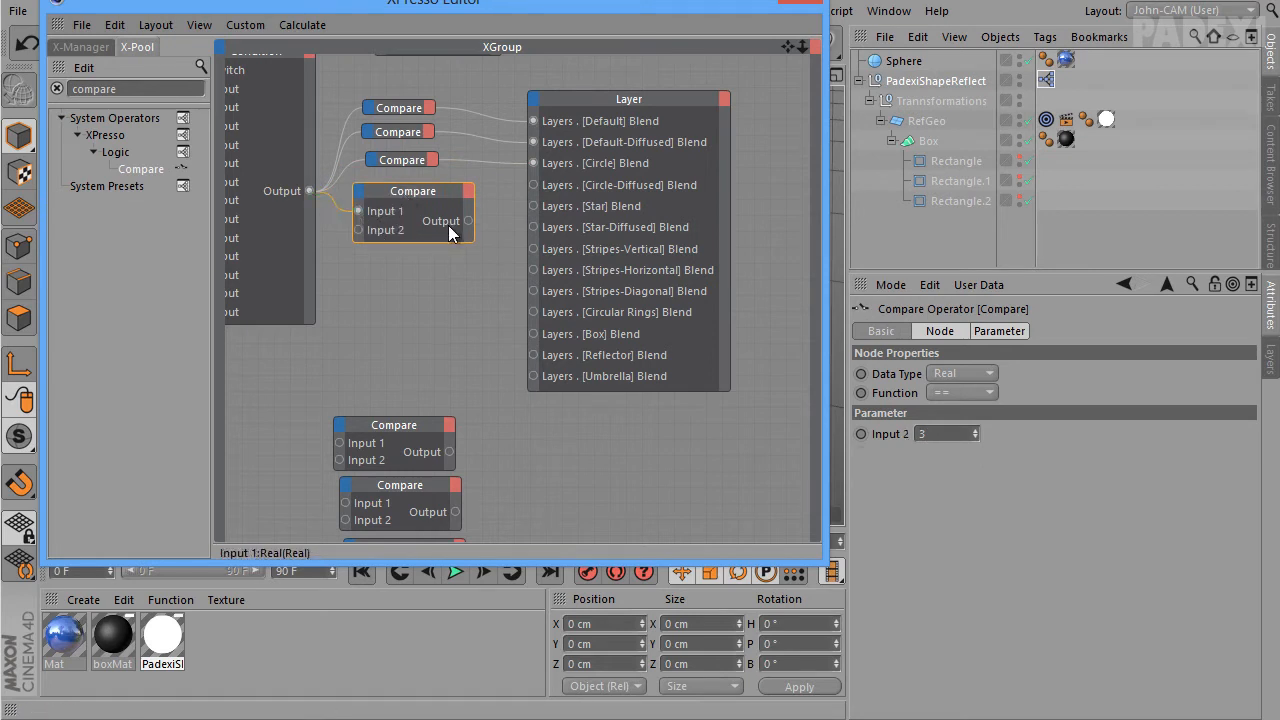
drag(467, 221, 535, 186)
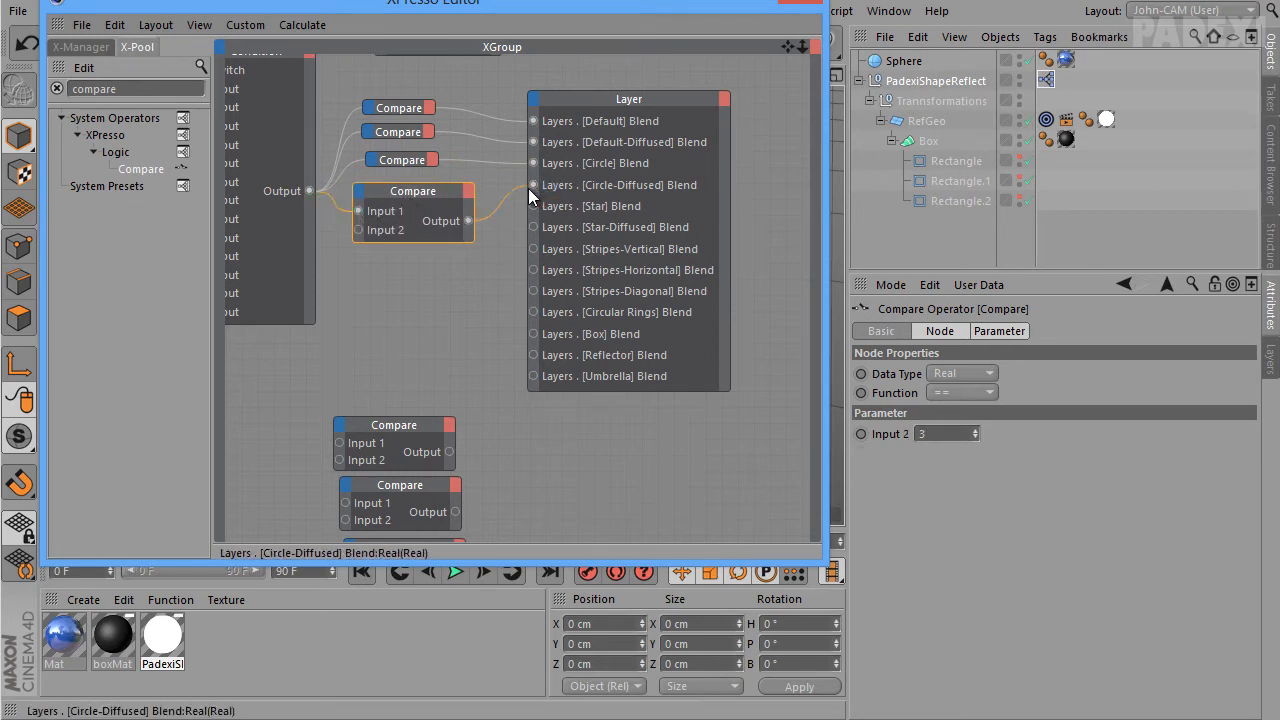
double_click(426, 191)
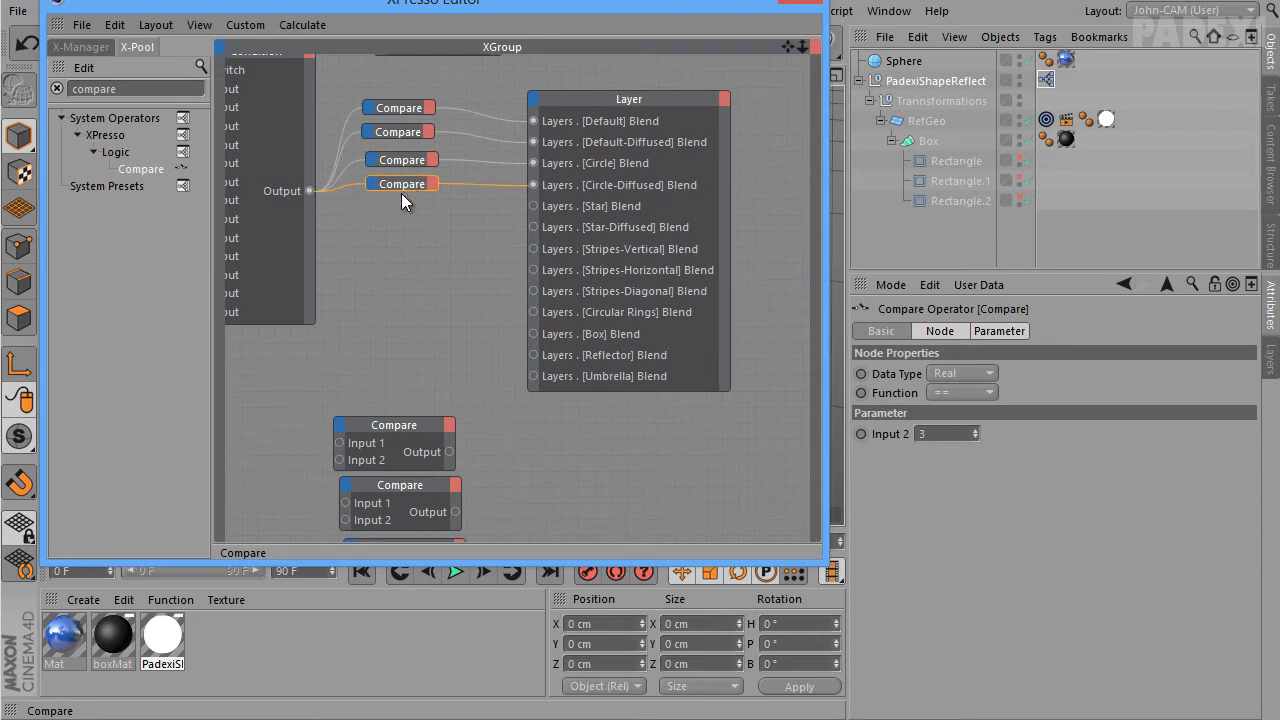
Move the fifth Compare node under the stack, wire it from the Condition output to [Star] Blend, and collapse it into the stack
drag(392, 420, 414, 214)
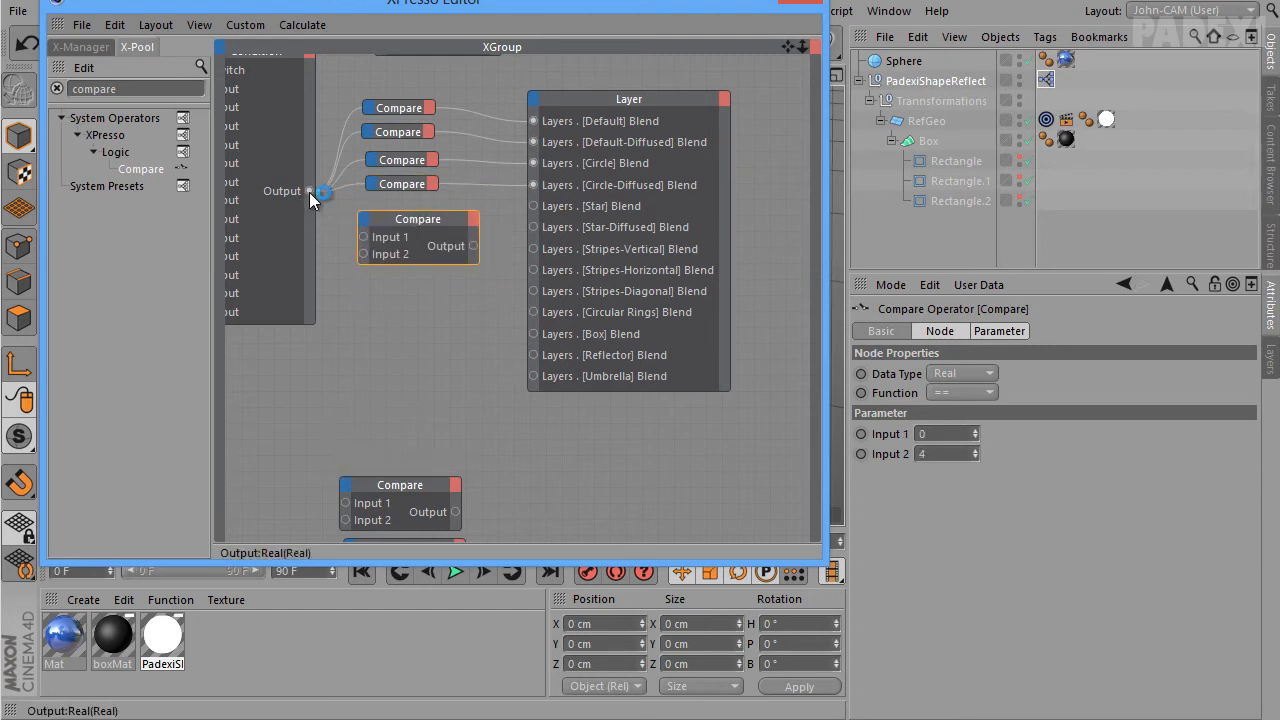
drag(309, 190, 381, 247)
drag(473, 246, 530, 206)
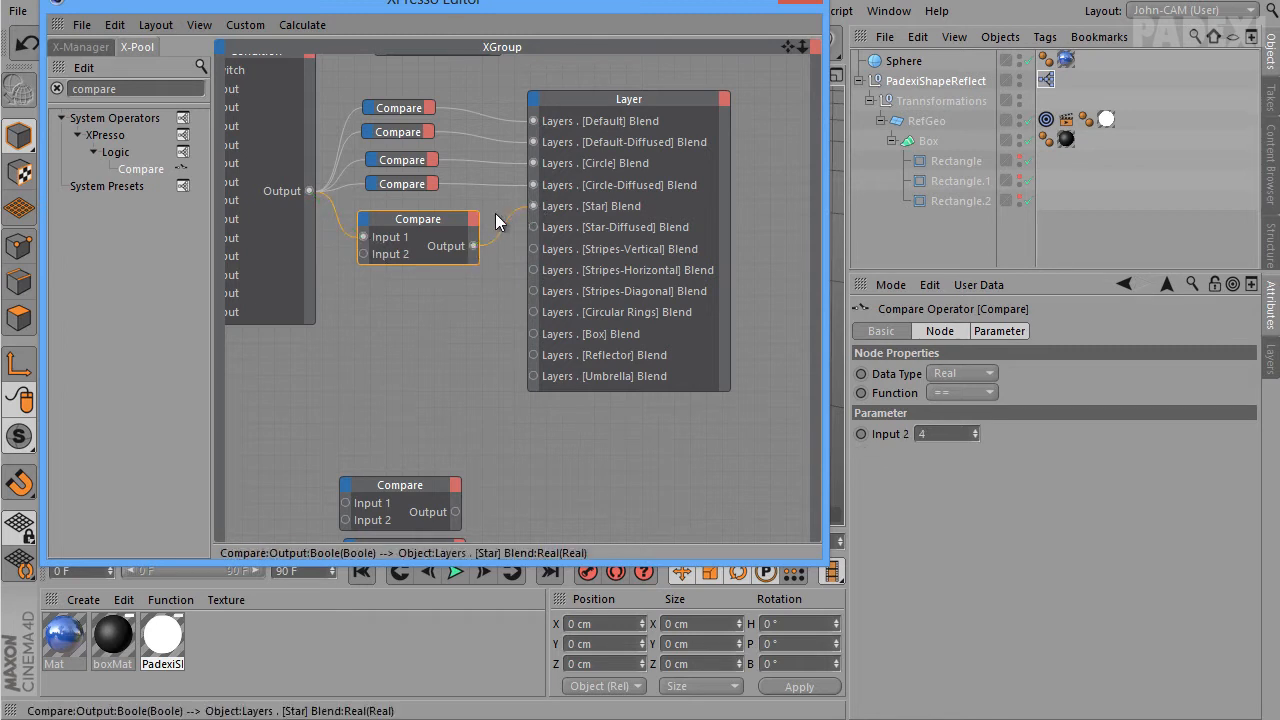
double_click(434, 221)
drag(395, 220, 404, 207)
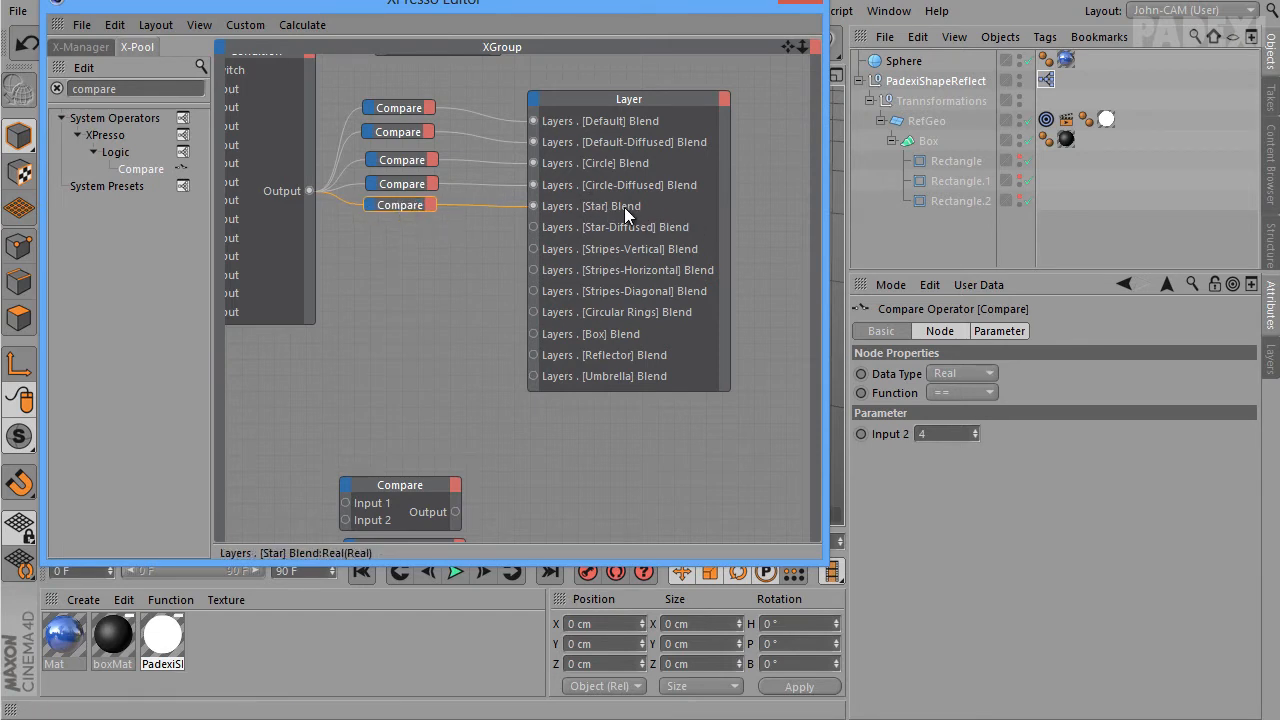
Close the XPresso Editor, set the Shape of PadexiShapeReflect to Star, and render the view as a test
click(738, 3)
click(935, 80)
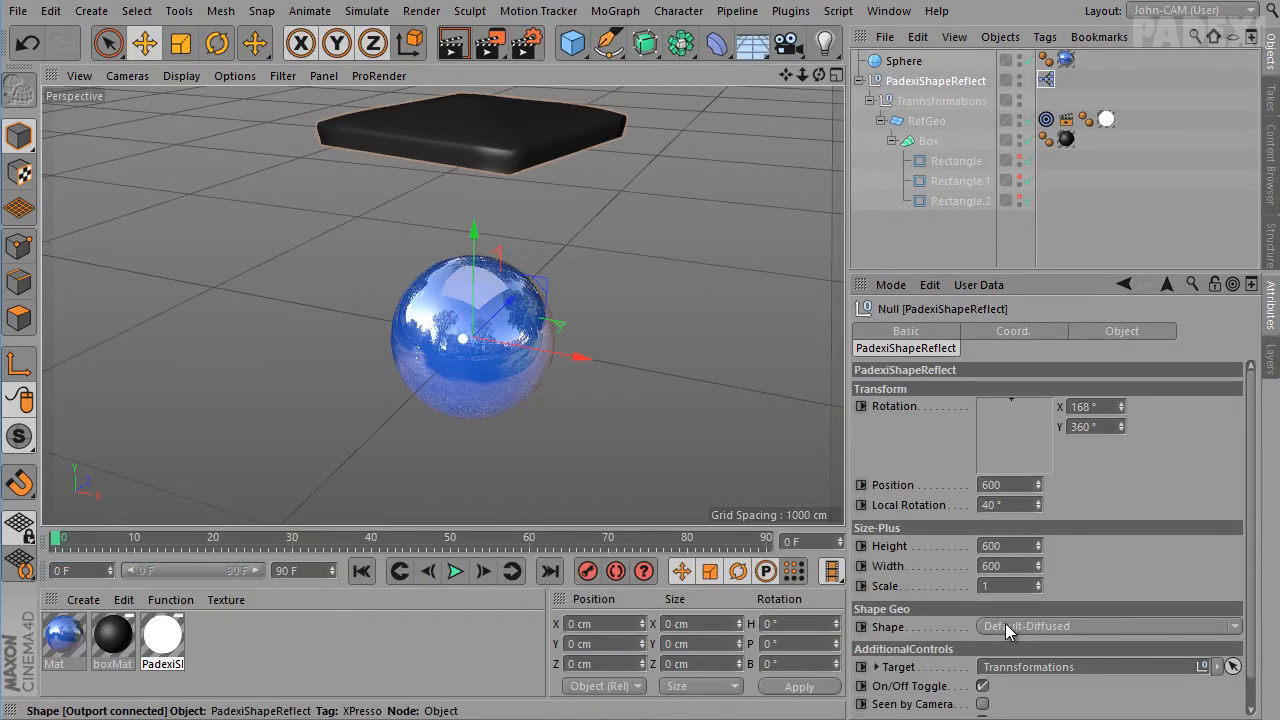
click(1005, 625)
click(1025, 708)
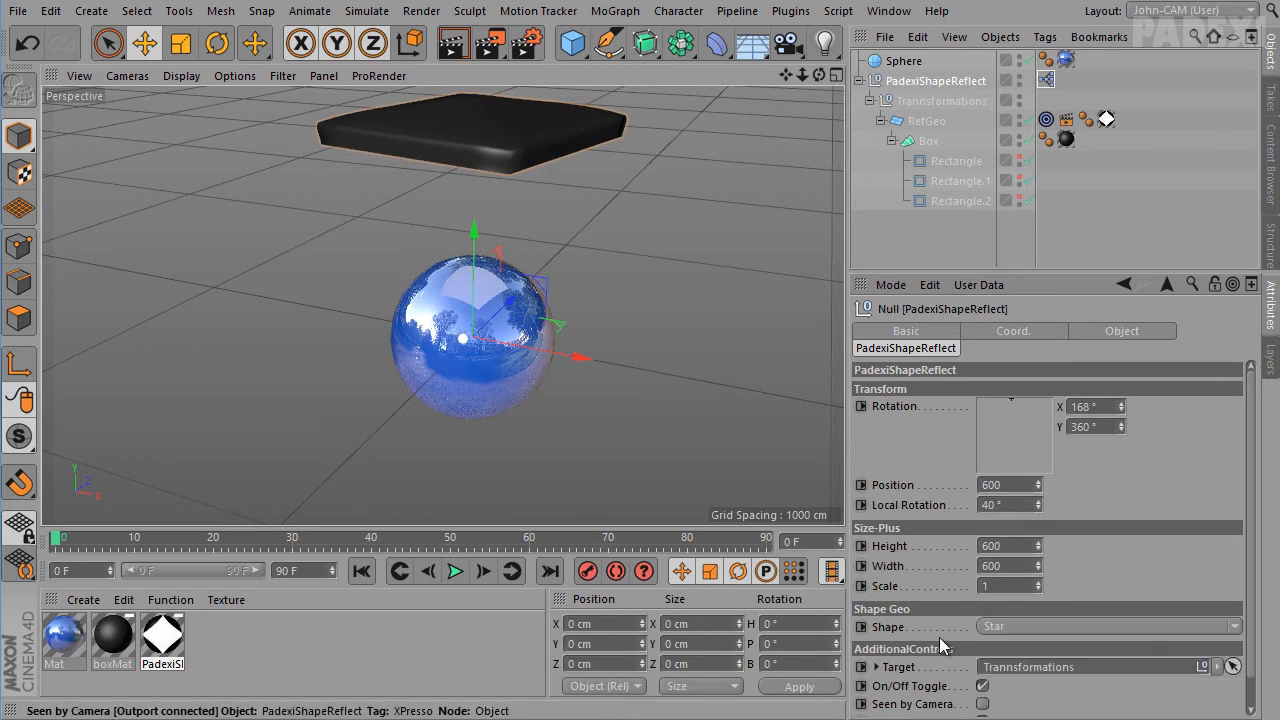
click(465, 45)
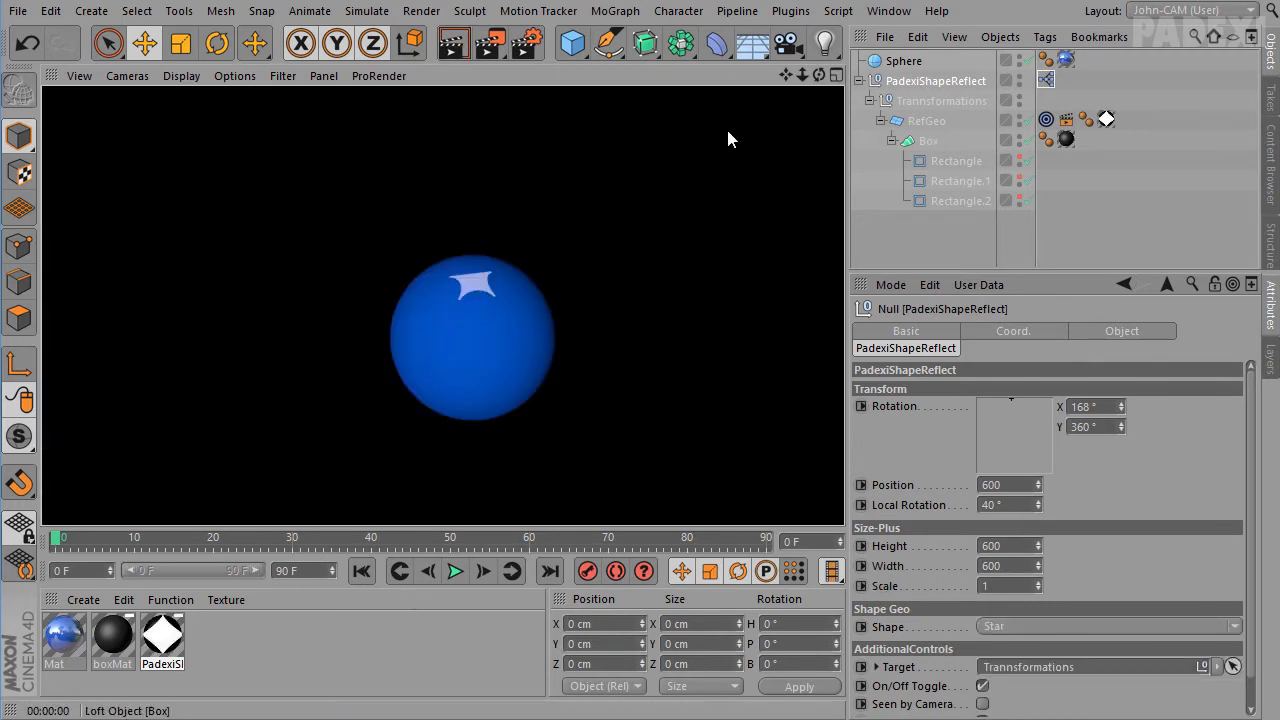
Review the wiring of the Compare nodes to the Layer ports, and test-render the view with Shape set to Stripes-Vertical
double_click(1046, 80)
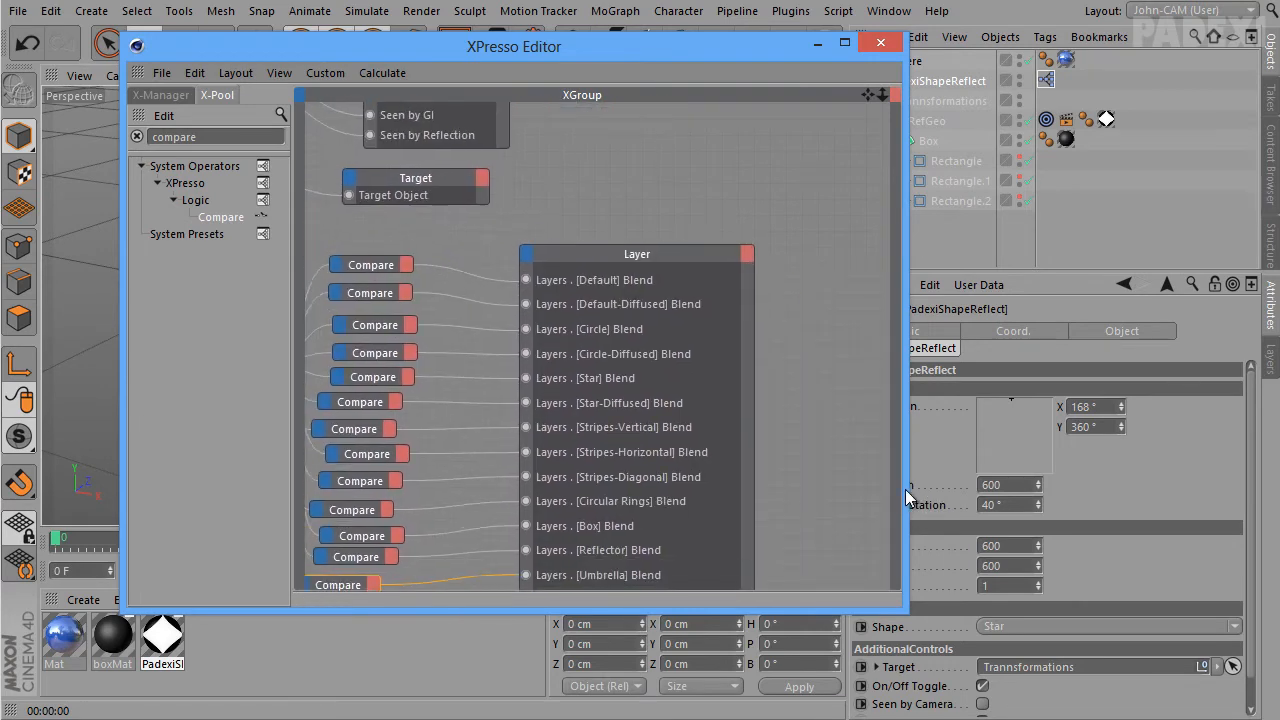
drag(866, 94, 904, 97)
click(818, 44)
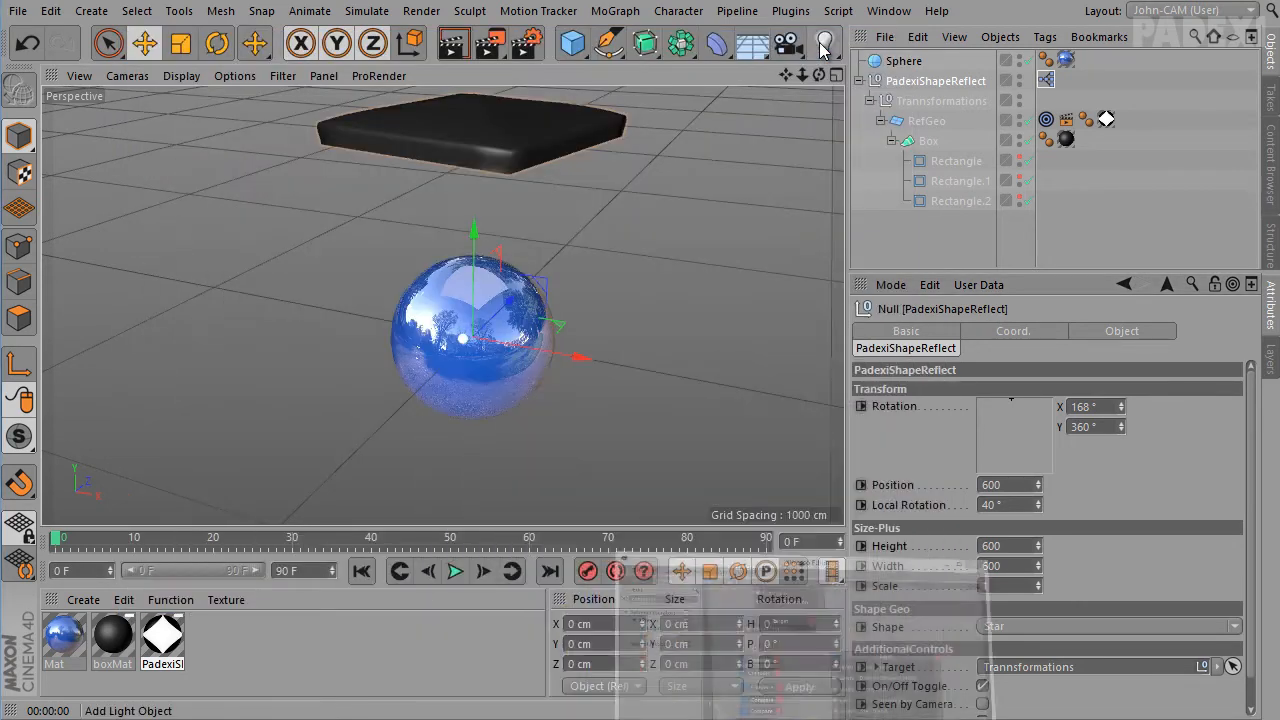
click(1015, 628)
click(1015, 716)
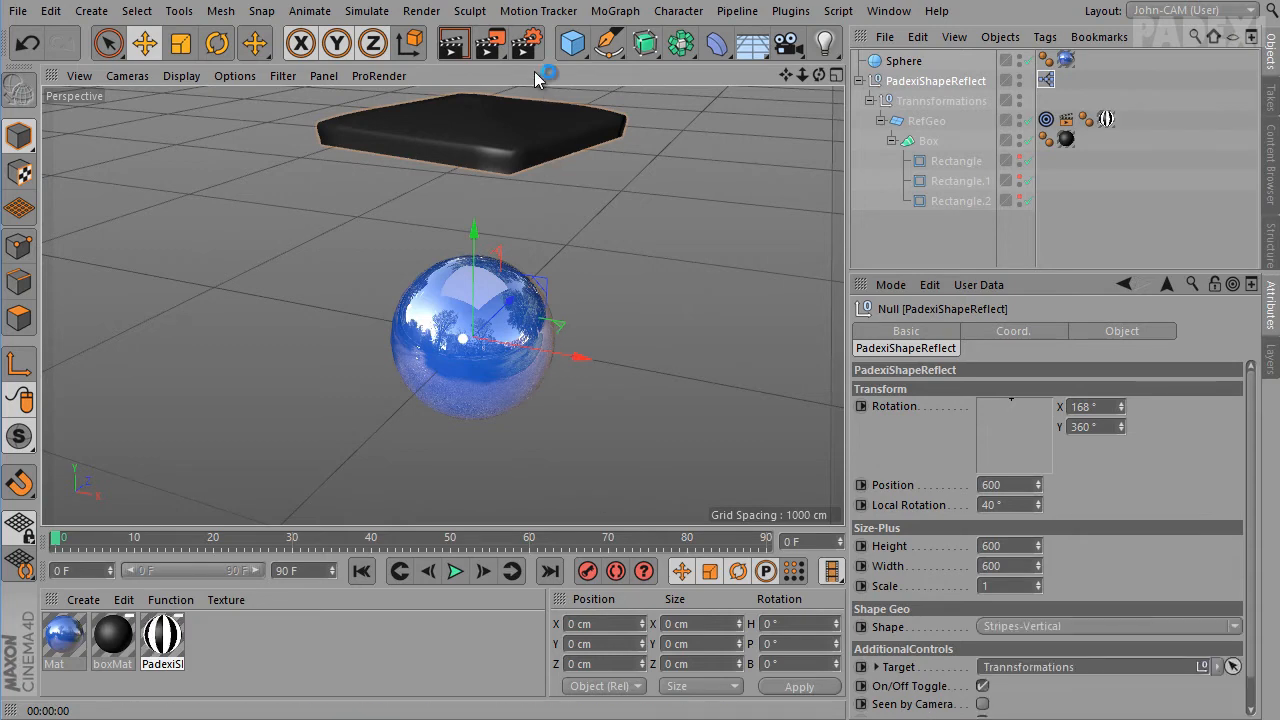
click(455, 45)
Test-render the view with Shape set to Box and again with Shape set to Reflector
click(1031, 624)
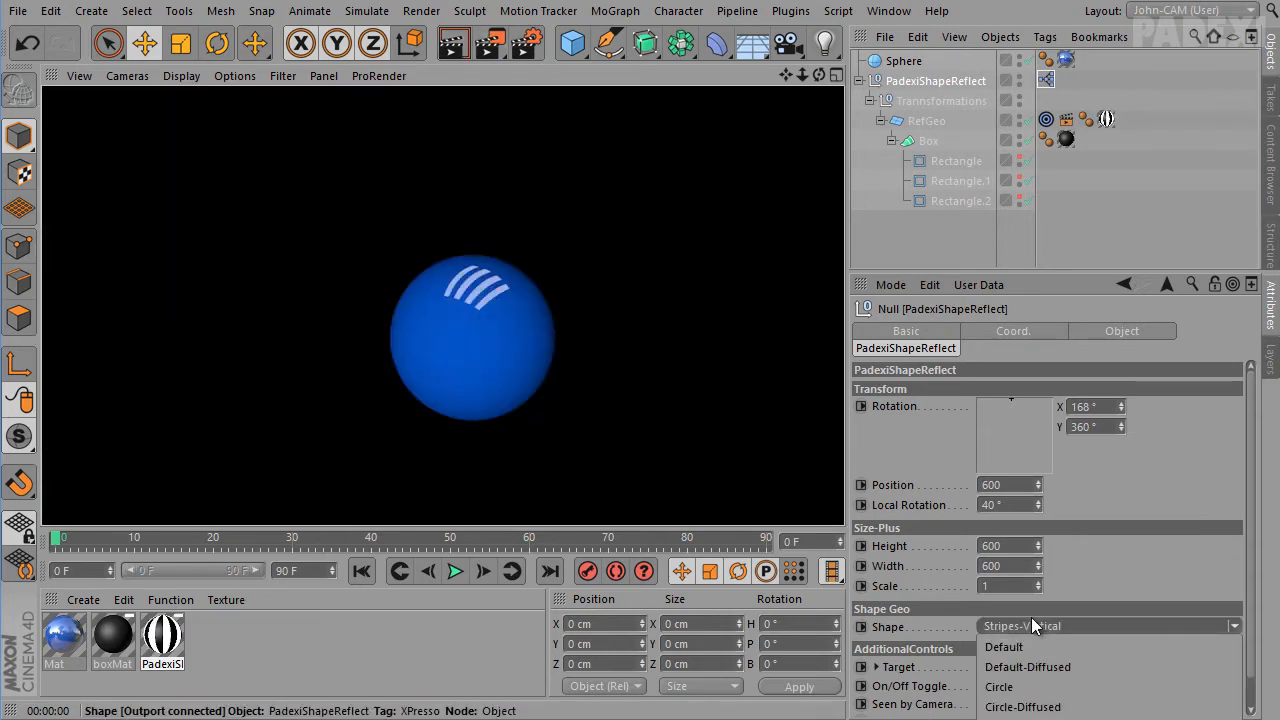
click(1015, 716)
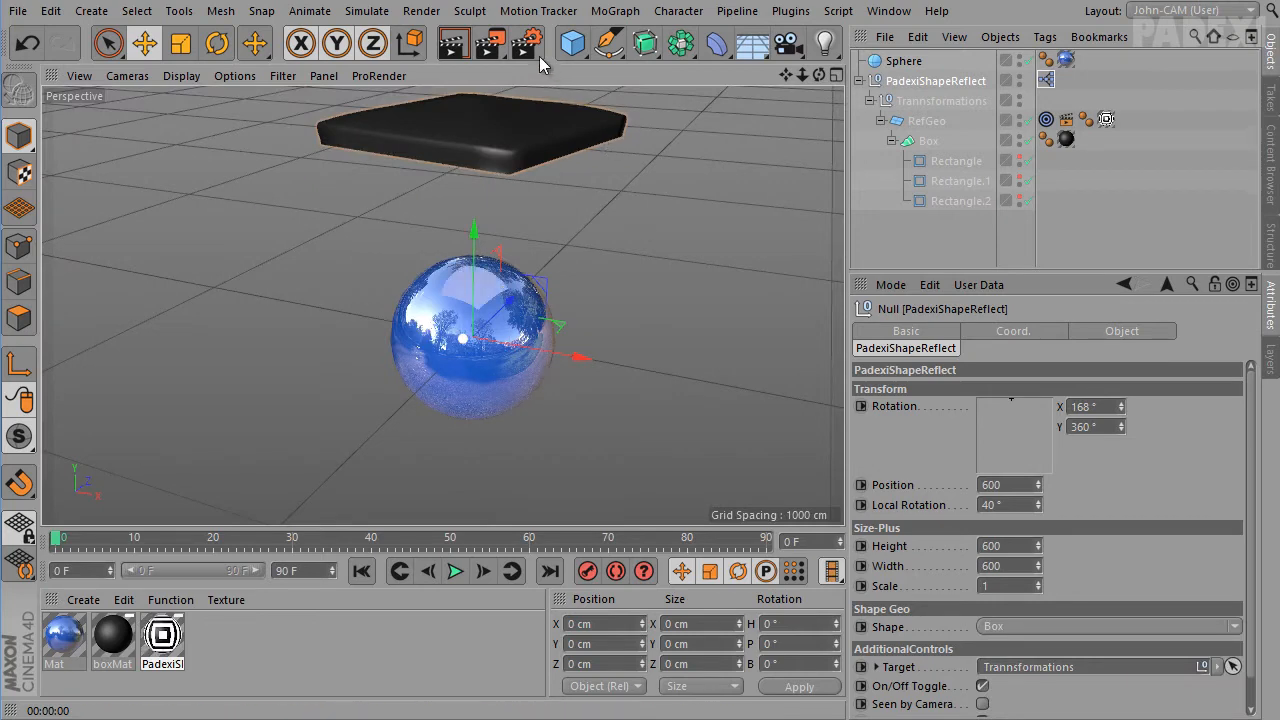
click(455, 45)
click(1080, 626)
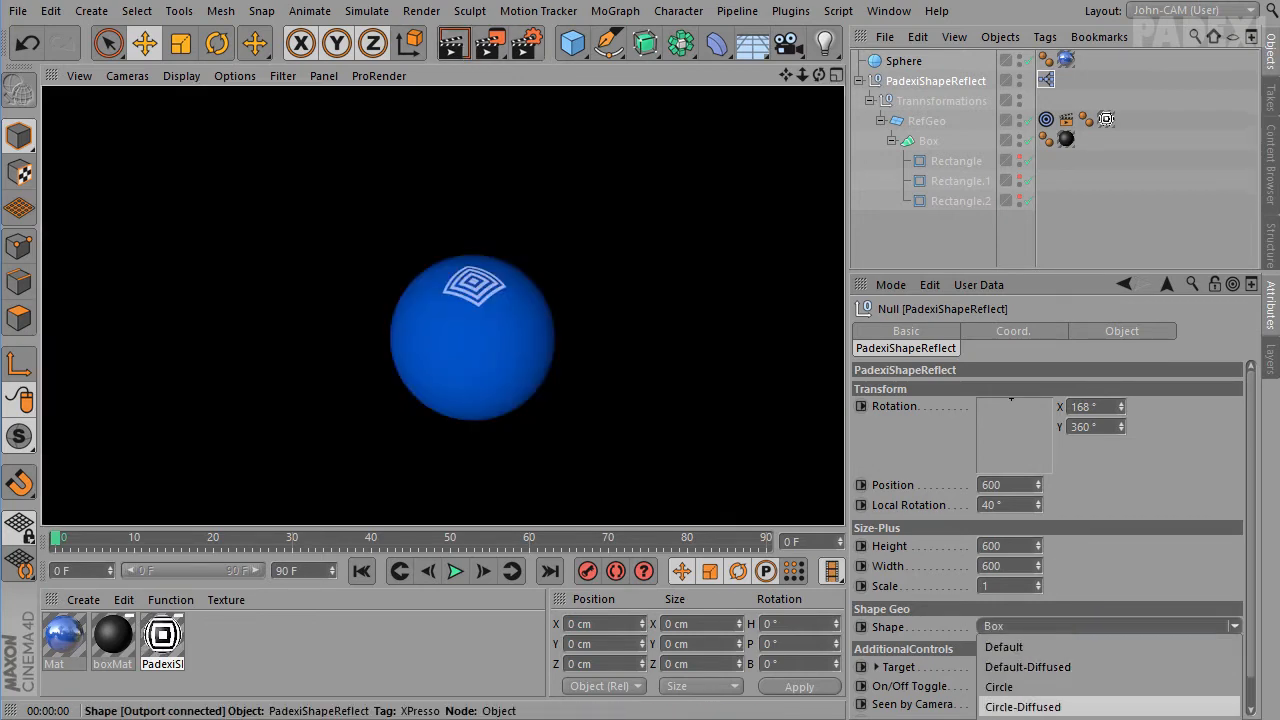
click(1015, 712)
click(455, 45)
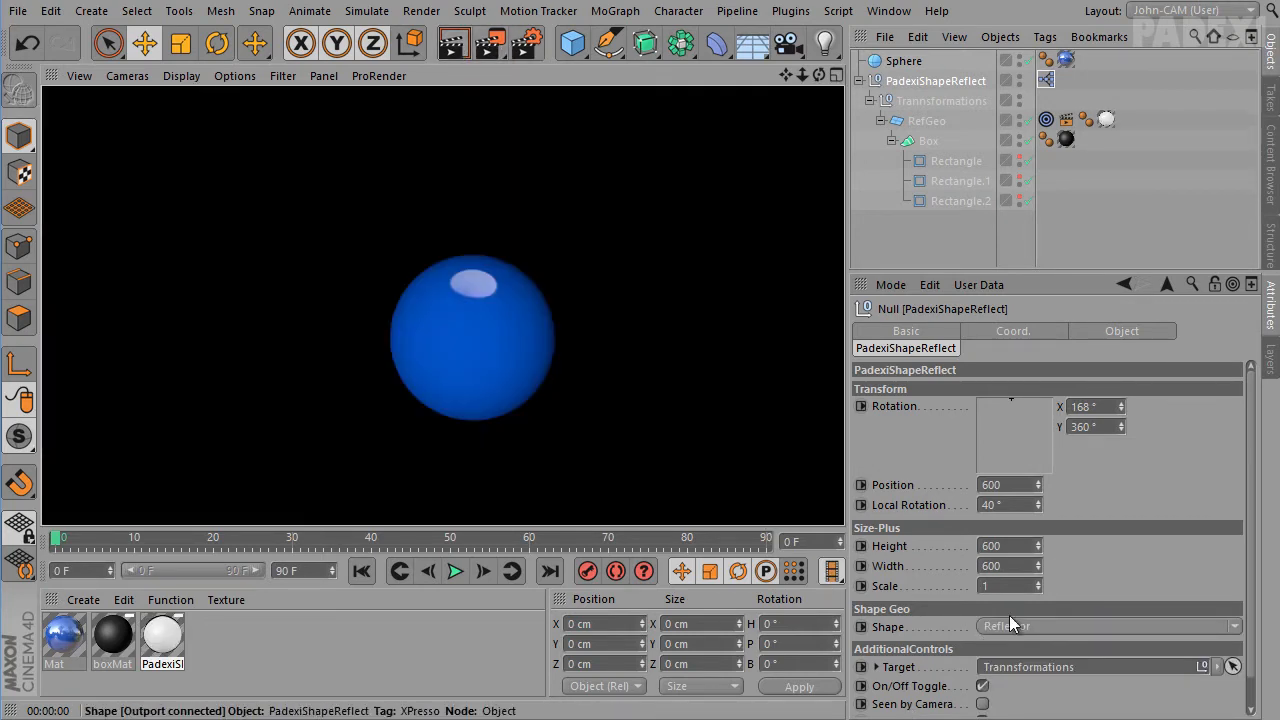
Test-render the view with Shape set to Umbrella, and set Shape back to Default
click(1034, 625)
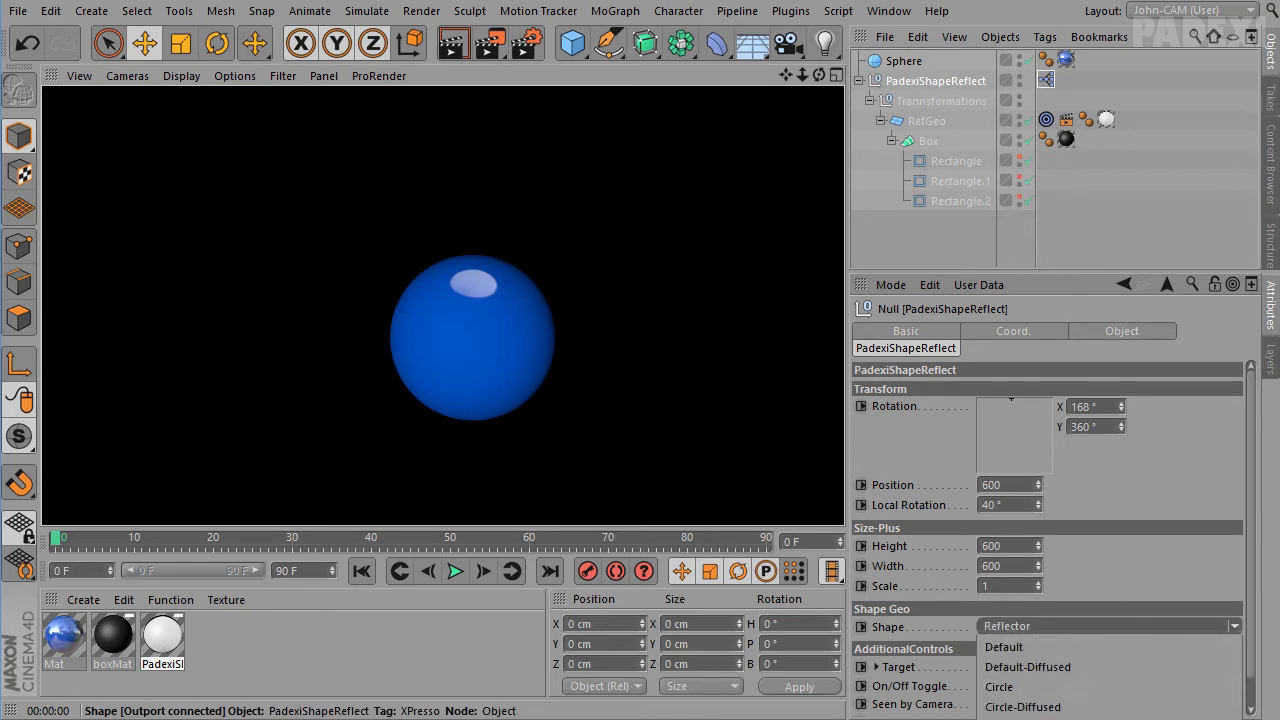
click(1015, 716)
click(458, 45)
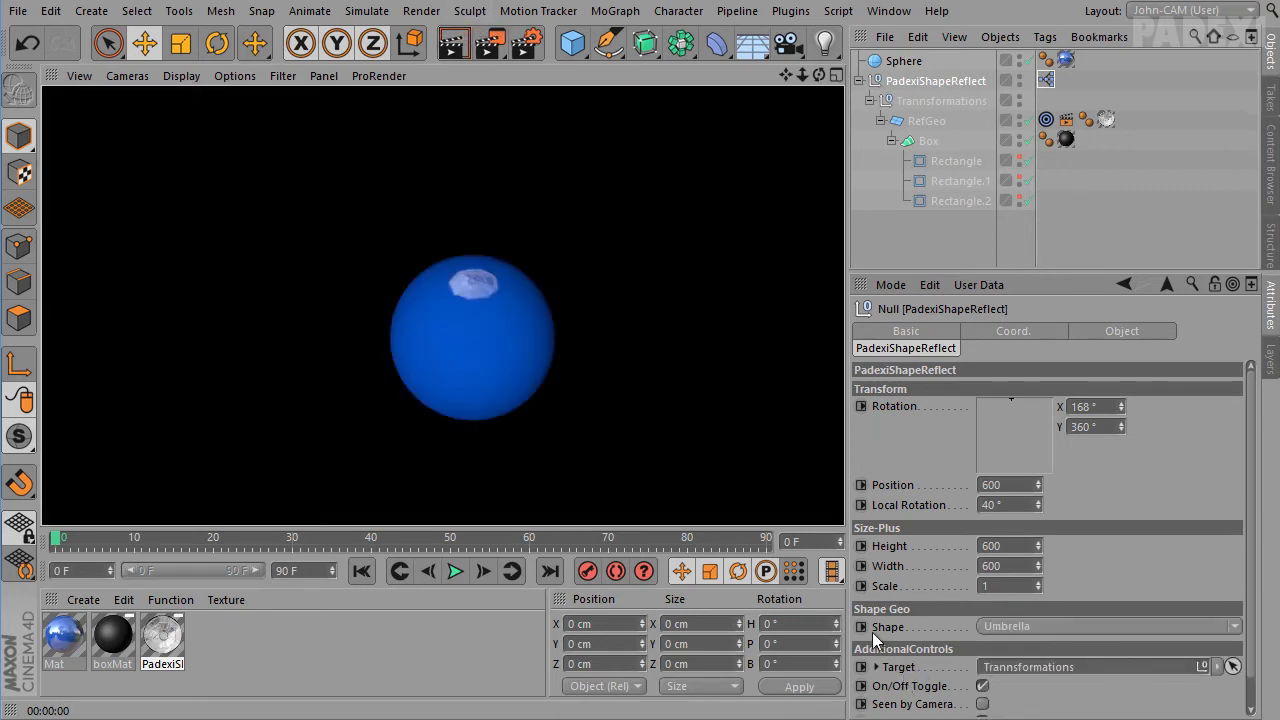
click(1016, 626)
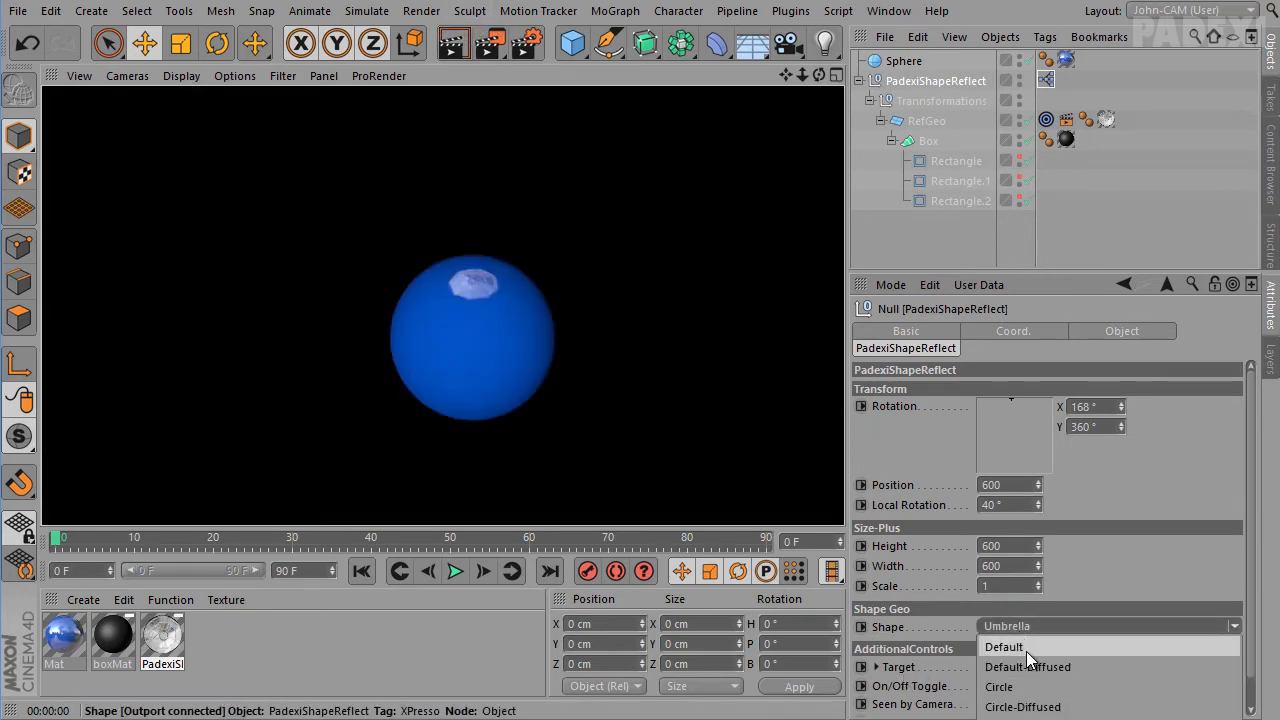
click(1008, 647)
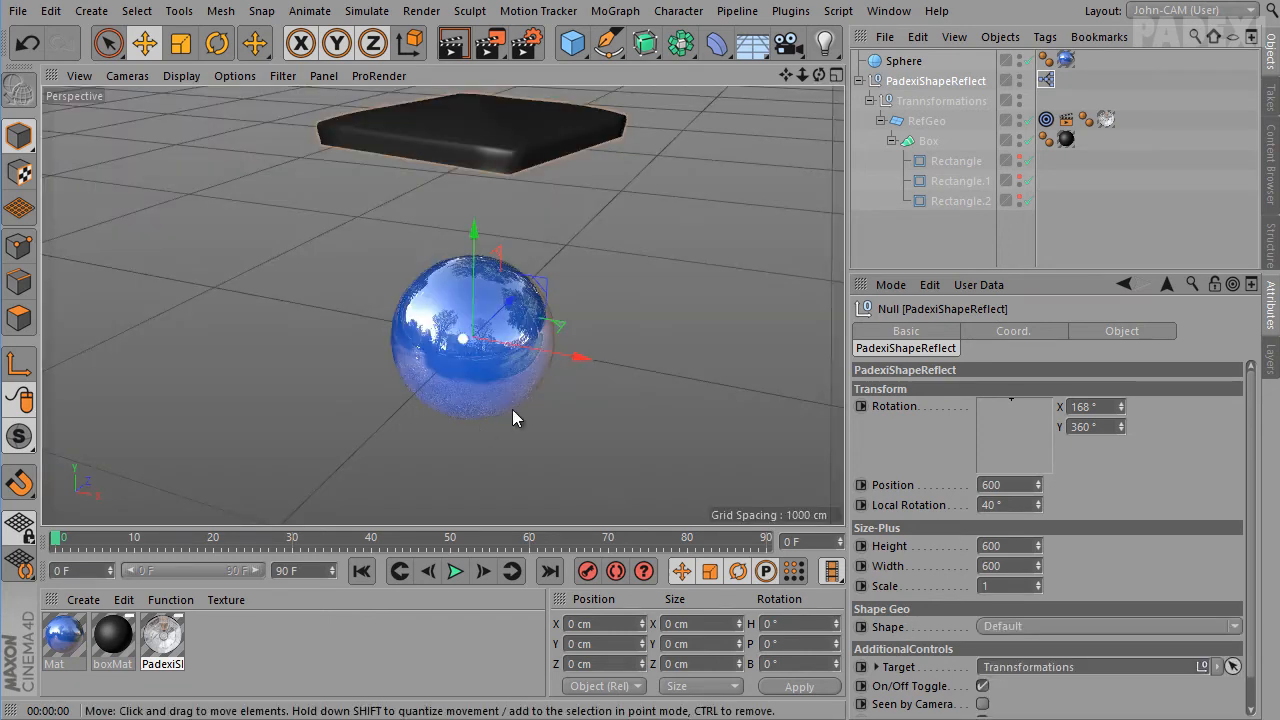
Enlarge the XPresso Editor of the reflector rig and move the PadexiShapeReflect node farther from the nodes it feeds
double_click(1053, 74)
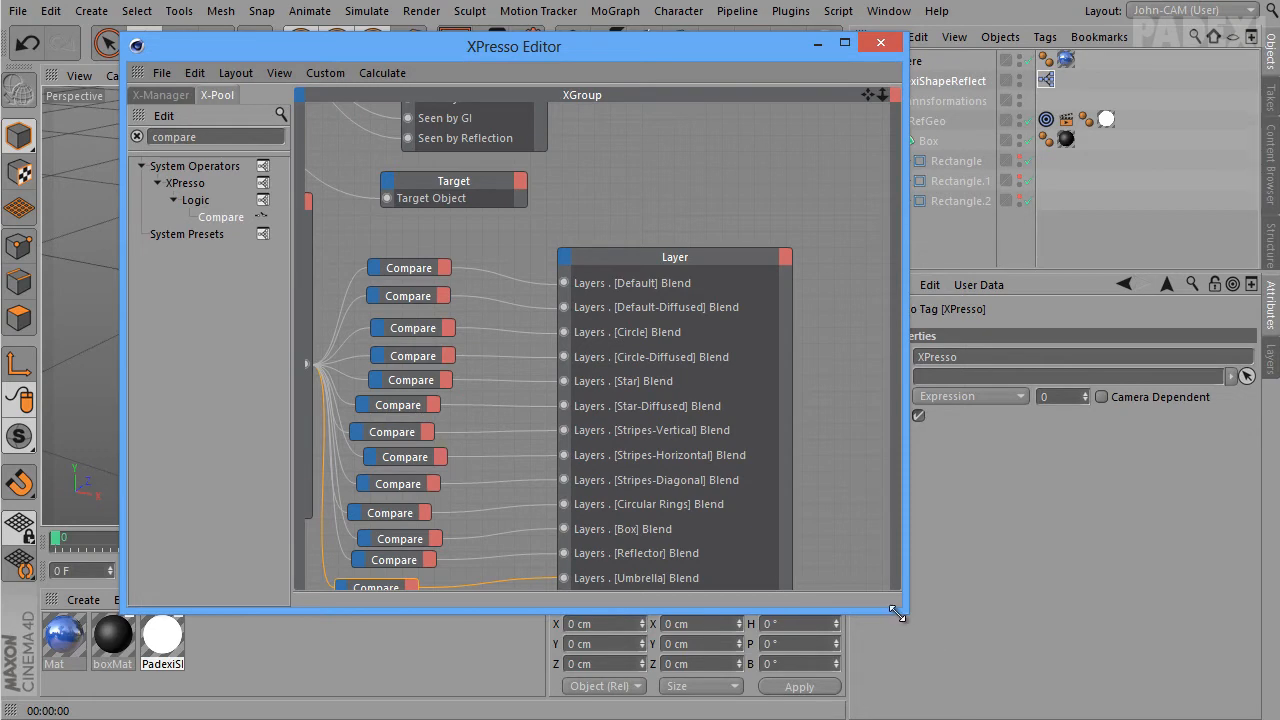
drag(897, 613, 1279, 719)
alt+middle_drag(938, 493, 911, 560)
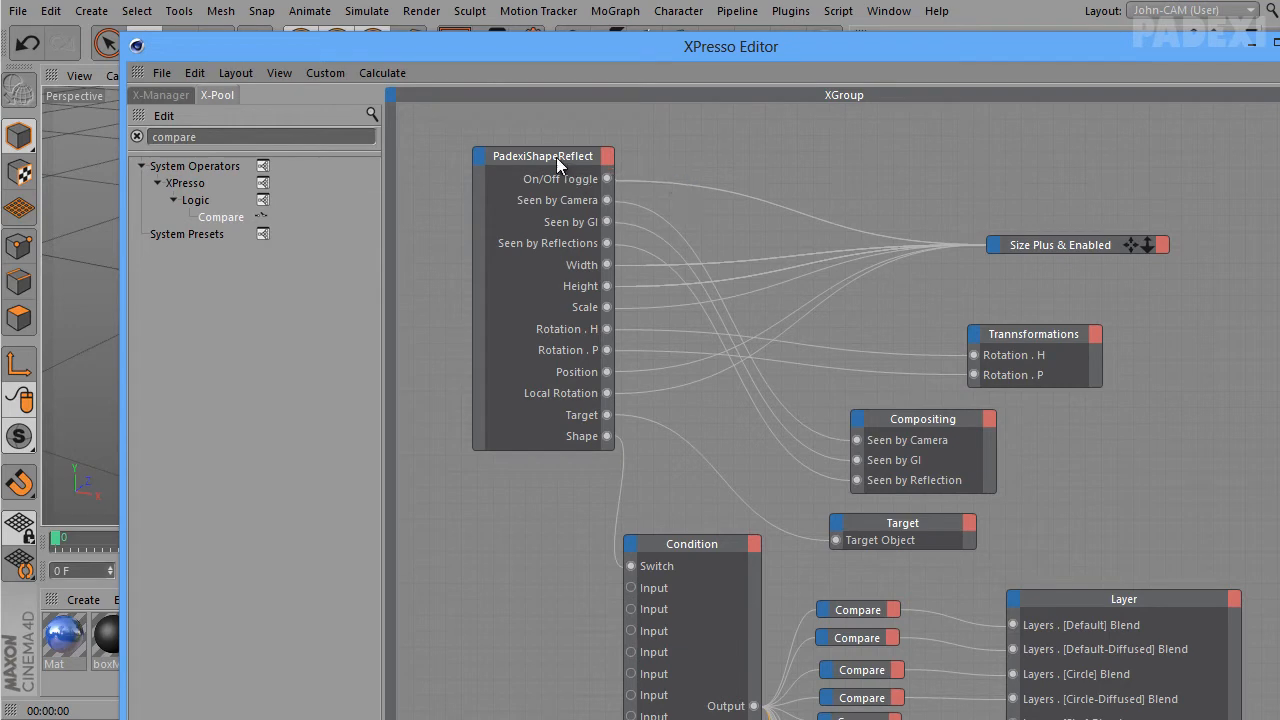
drag(556, 157, 450, 96)
alt+middle_drag(919, 481, 845, 455)
alt+middle_drag(845, 455, 868, 453)
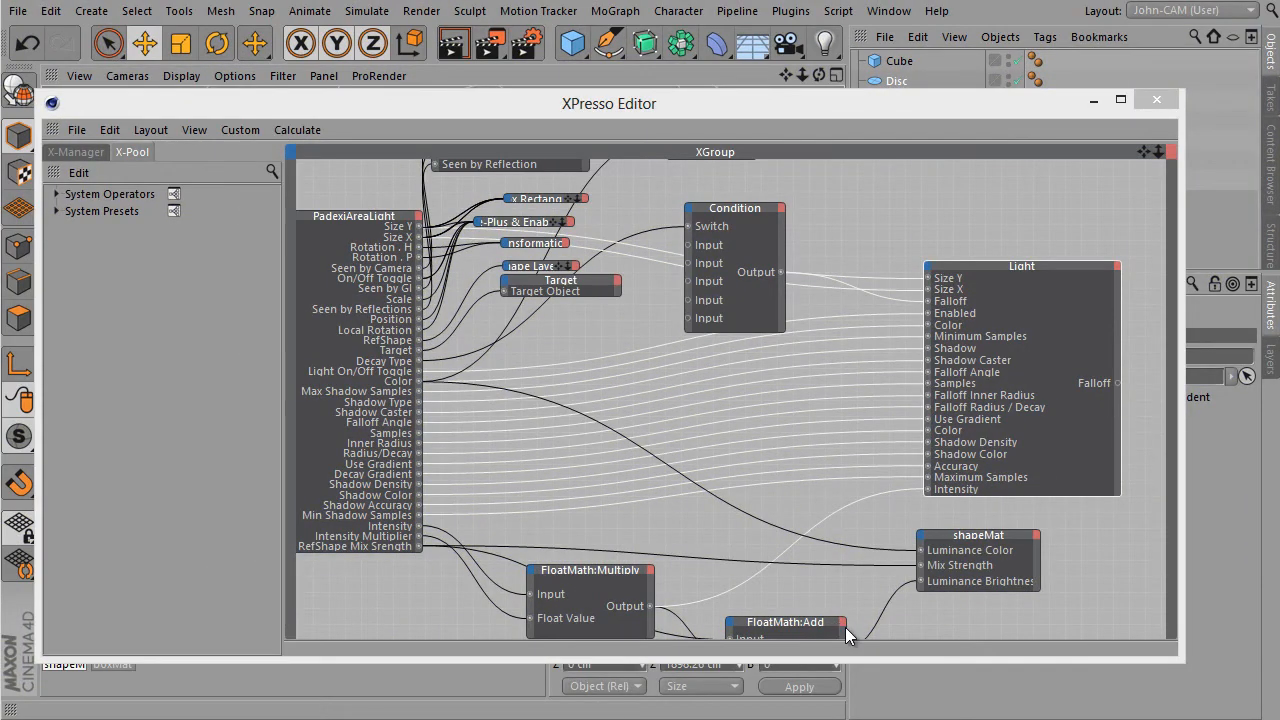
In the finished area light scene, close the XPresso Editor, adjust the Rotation of PadexiAreaLight, and render the view
click(1174, 104)
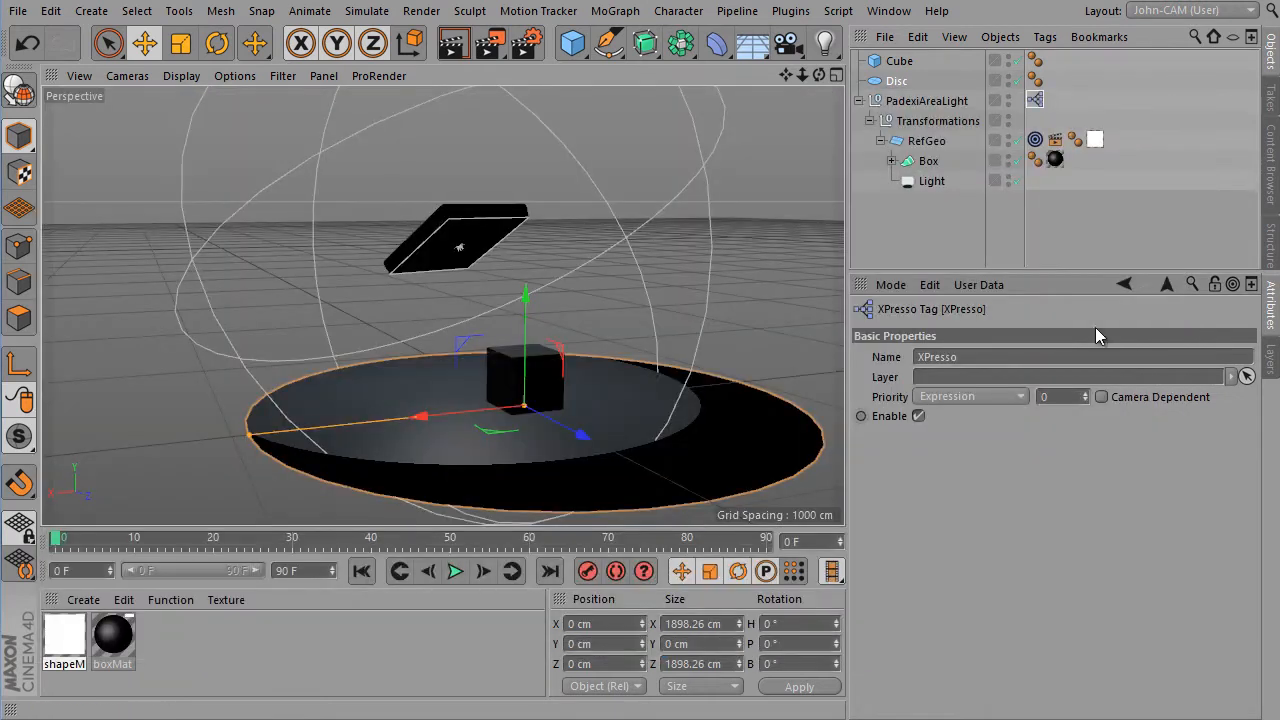
click(940, 100)
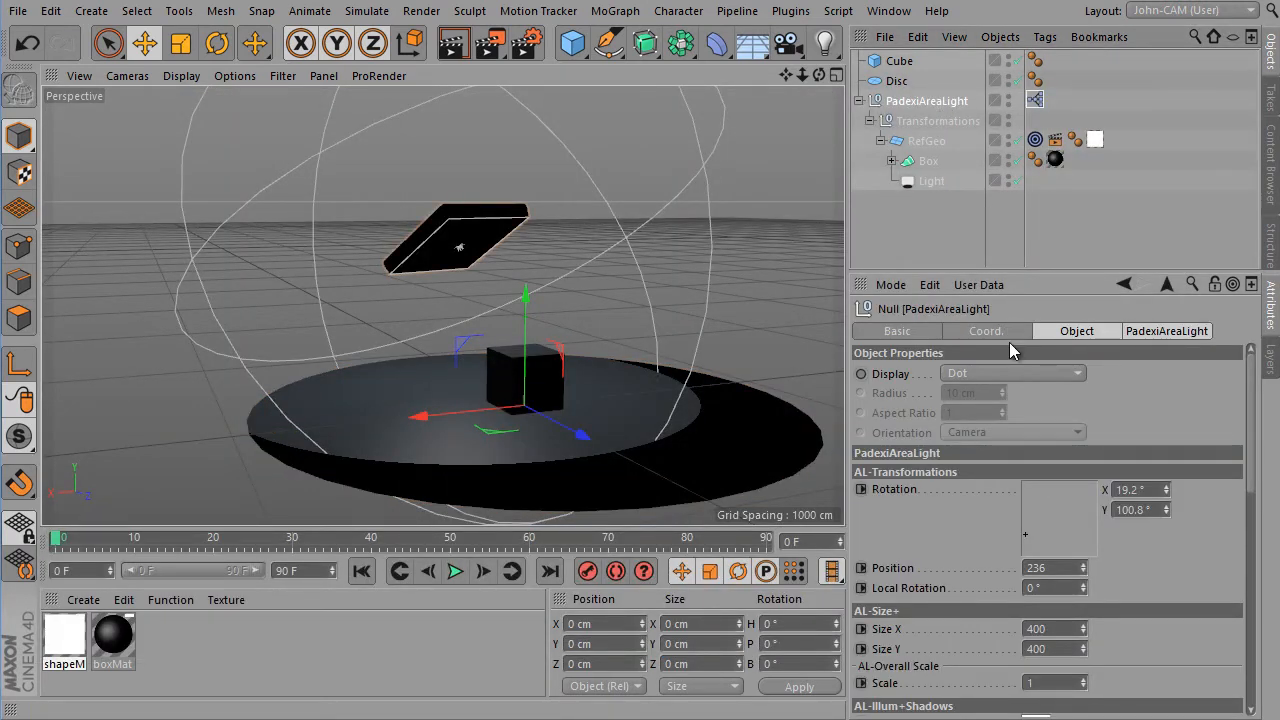
drag(1036, 524, 1056, 546)
click(455, 44)
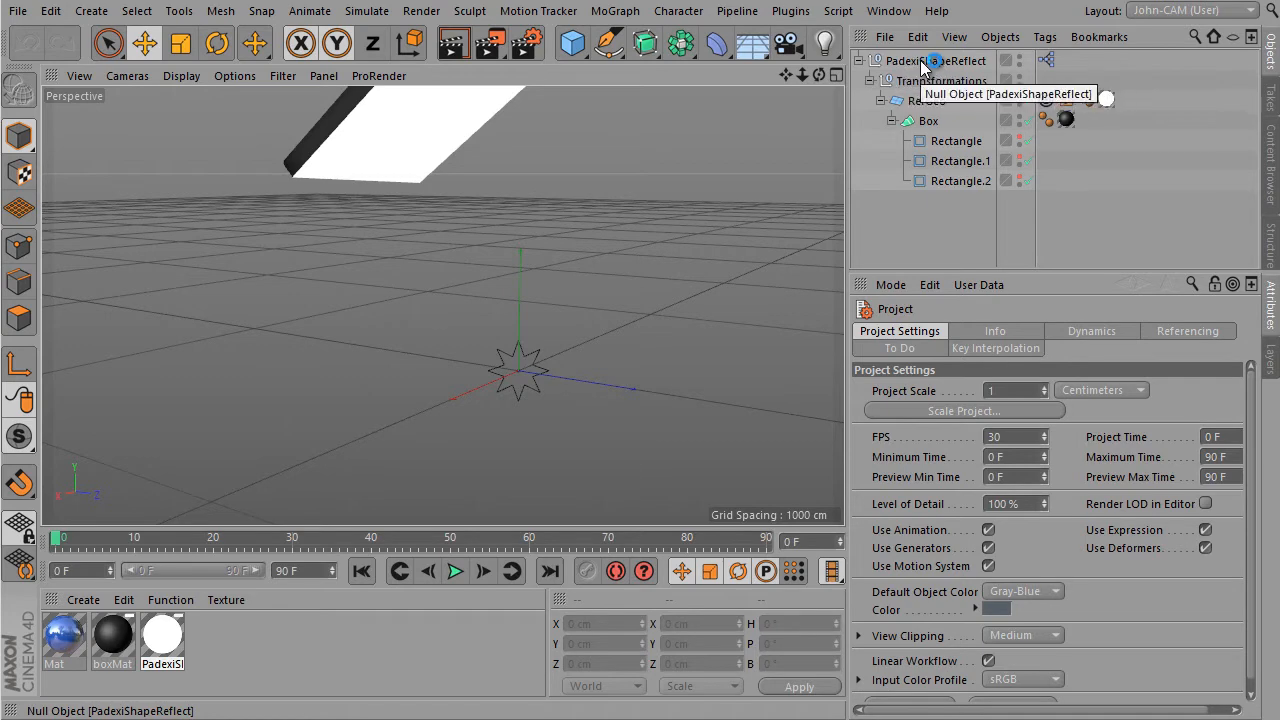
In the reflector scene, rename the PadexiShapeReflect null to PadexiAreaLight
click(955, 61)
double_click(955, 61)
text(Pa)
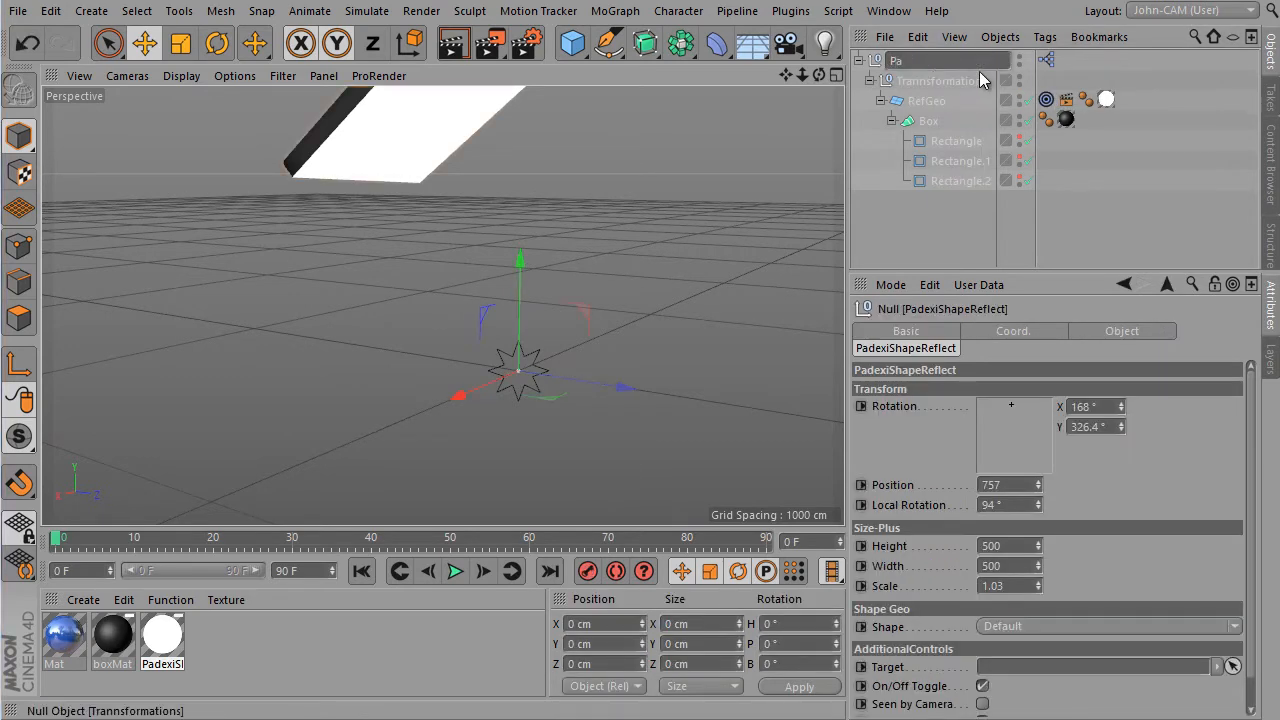
text(dexiAreaLight)
key(Return)
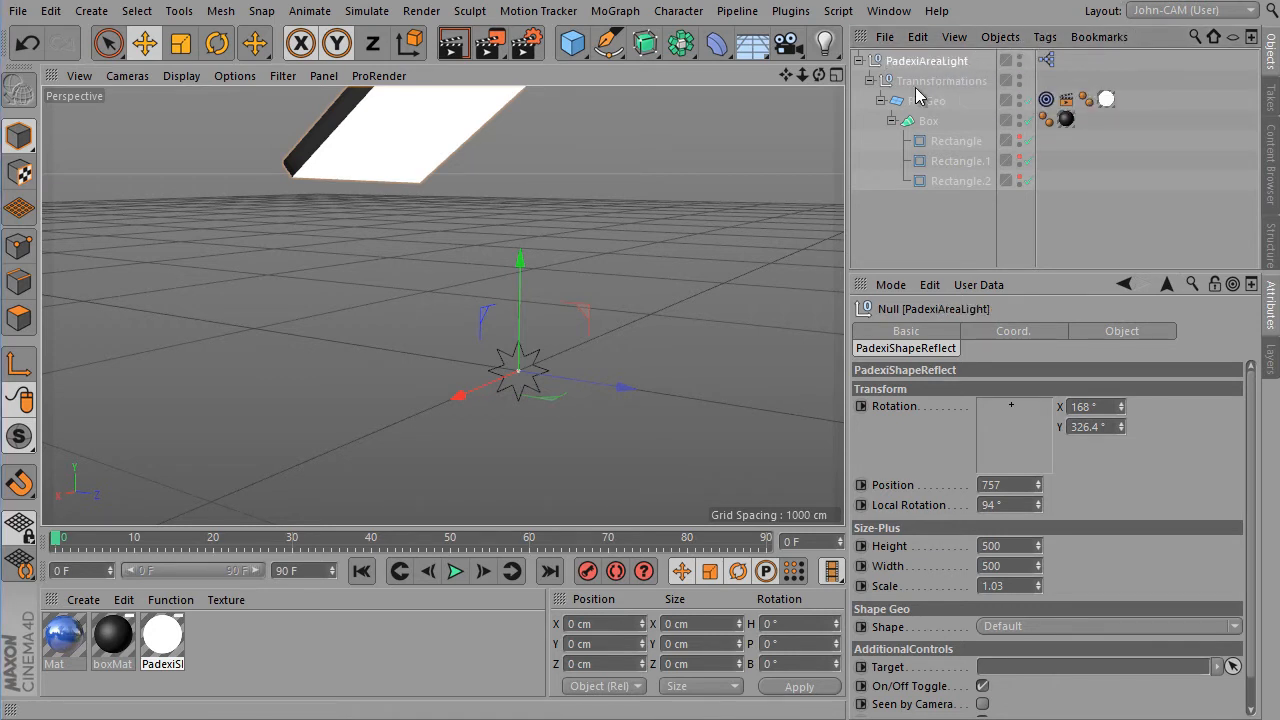
Open the user data manager for the null and rename the PadexiShapeReflect group to PadexiAreaLight
click(991, 285)
click(995, 326)
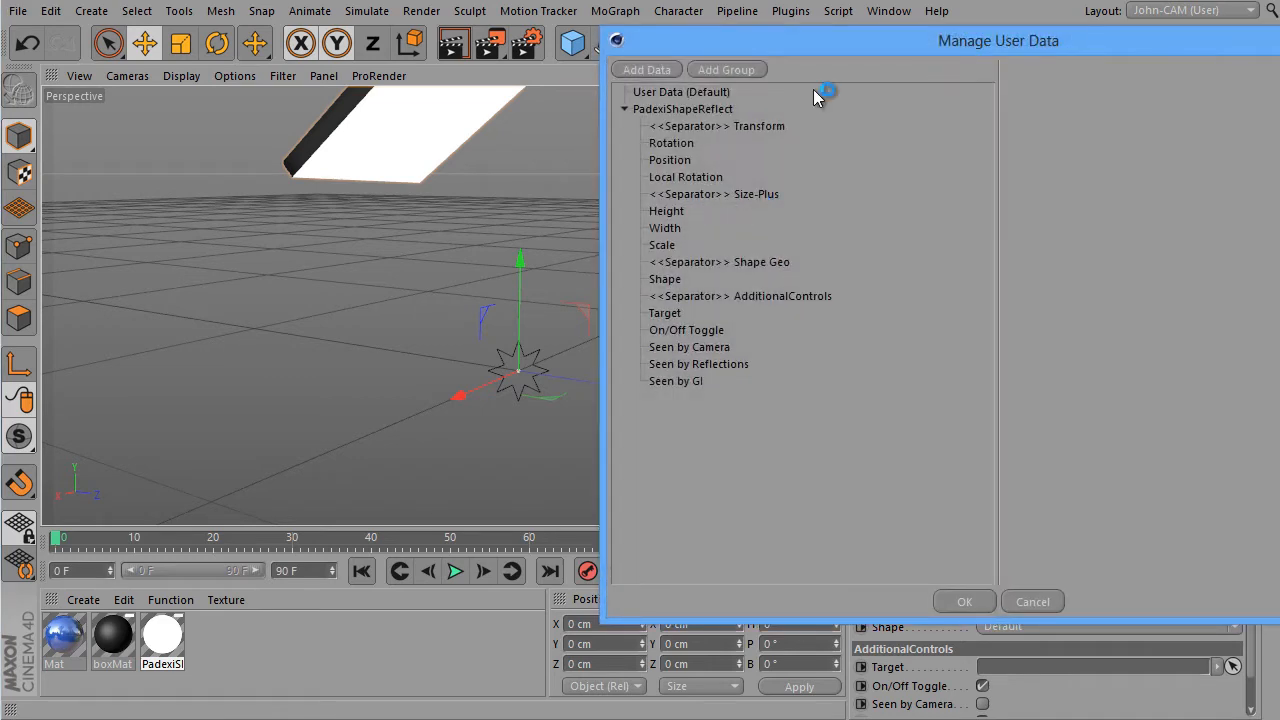
click(430, 117)
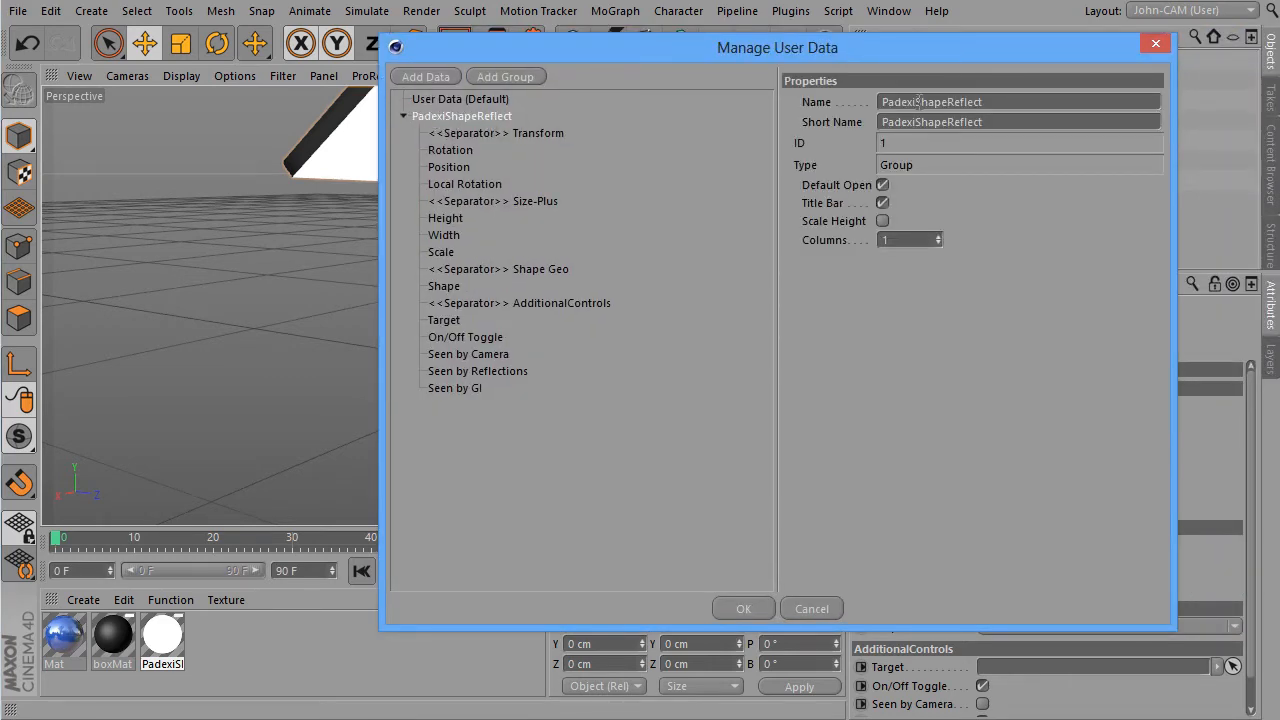
drag(920, 102, 984, 102)
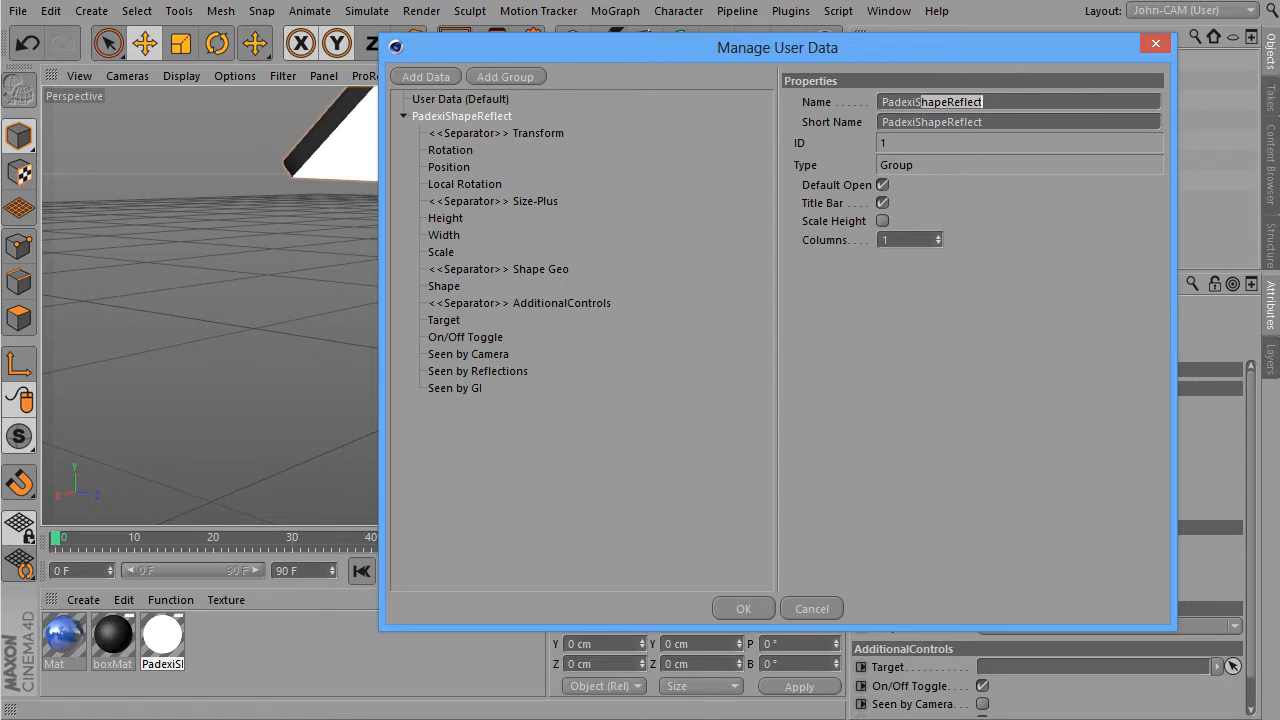
text(AreaLight)
Rename the Width user data entry to Size X
click(452, 249)
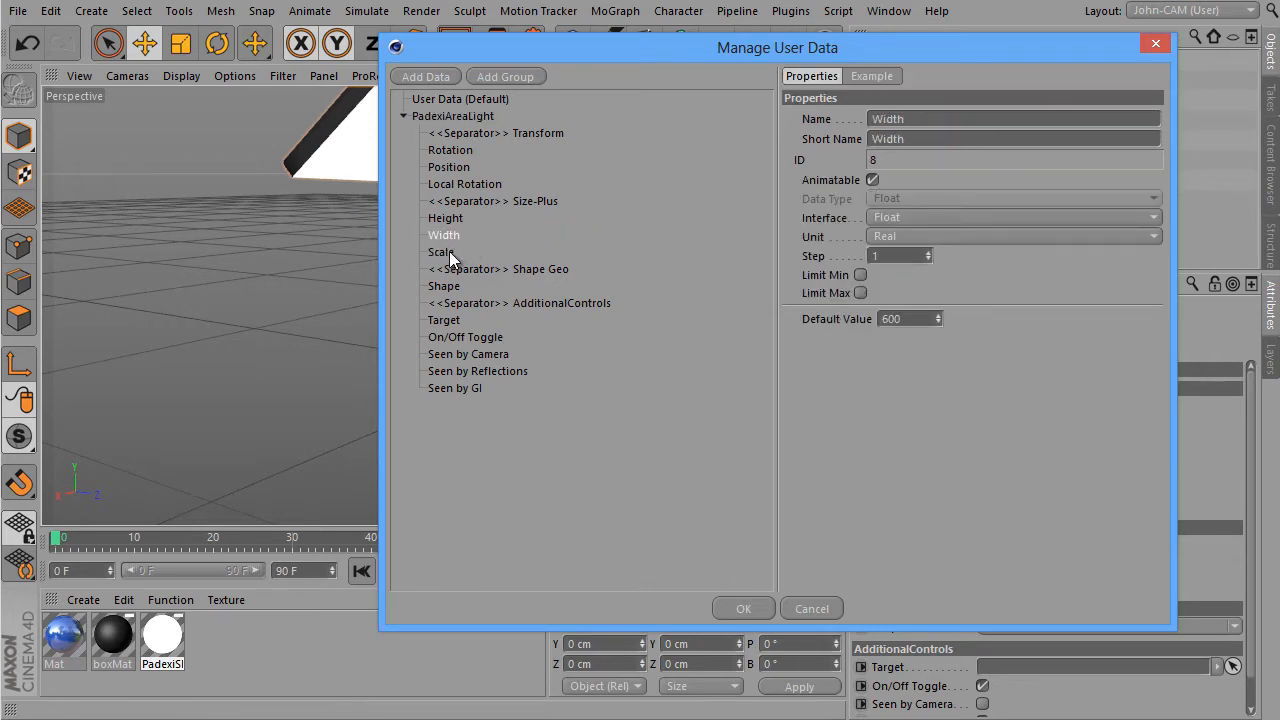
click(449, 234)
double_click(942, 134)
double_click(950, 119)
text(Size Z)
key(BackSpace)
text(X)
key(Tab)
Rename the Height user data entry to Size Y and apply the user data changes
click(443, 252)
click(446, 218)
drag(928, 123, 749, 123)
text(Size Y)
key(Tab)
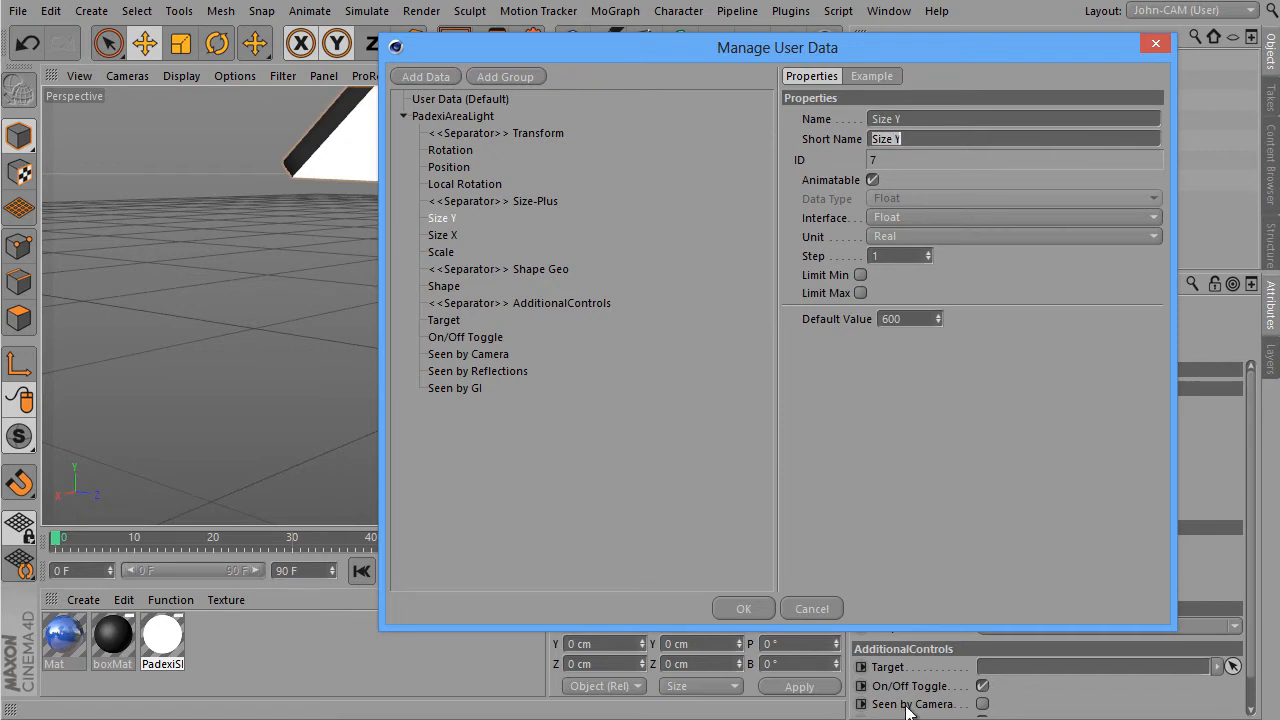
click(745, 609)
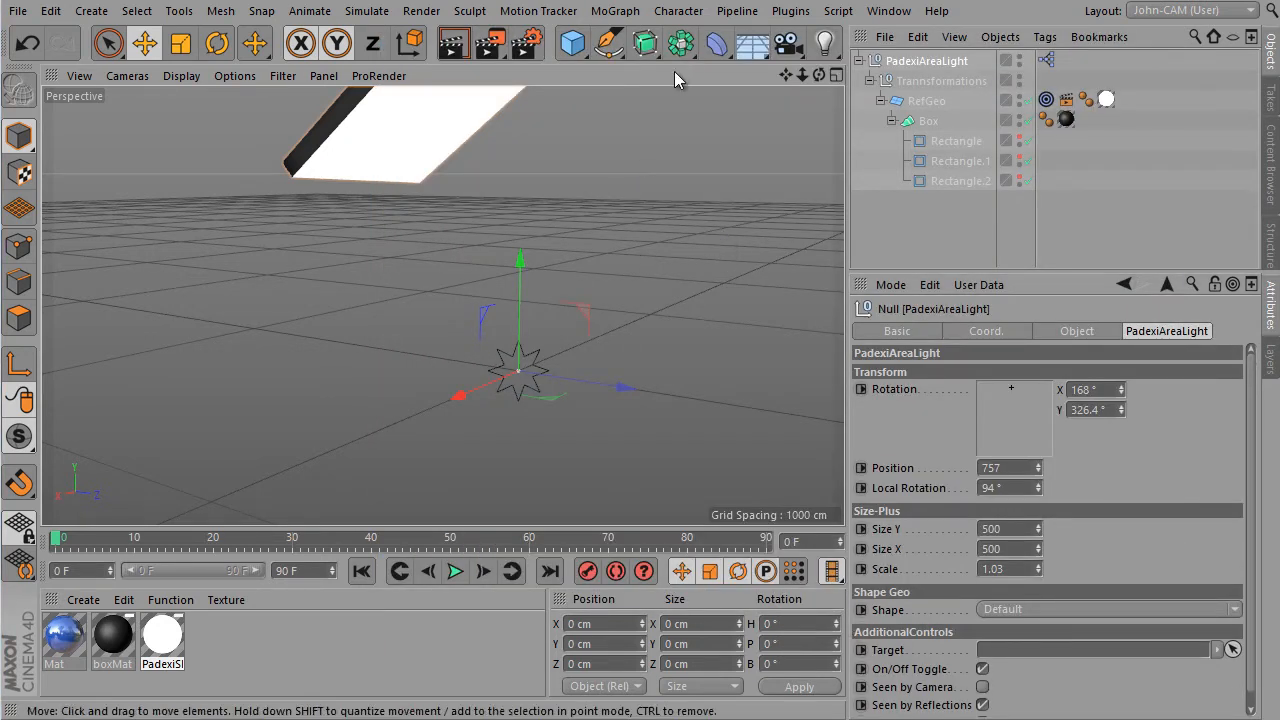
Add an Area Light to the scene and show its Details settings
click(824, 42)
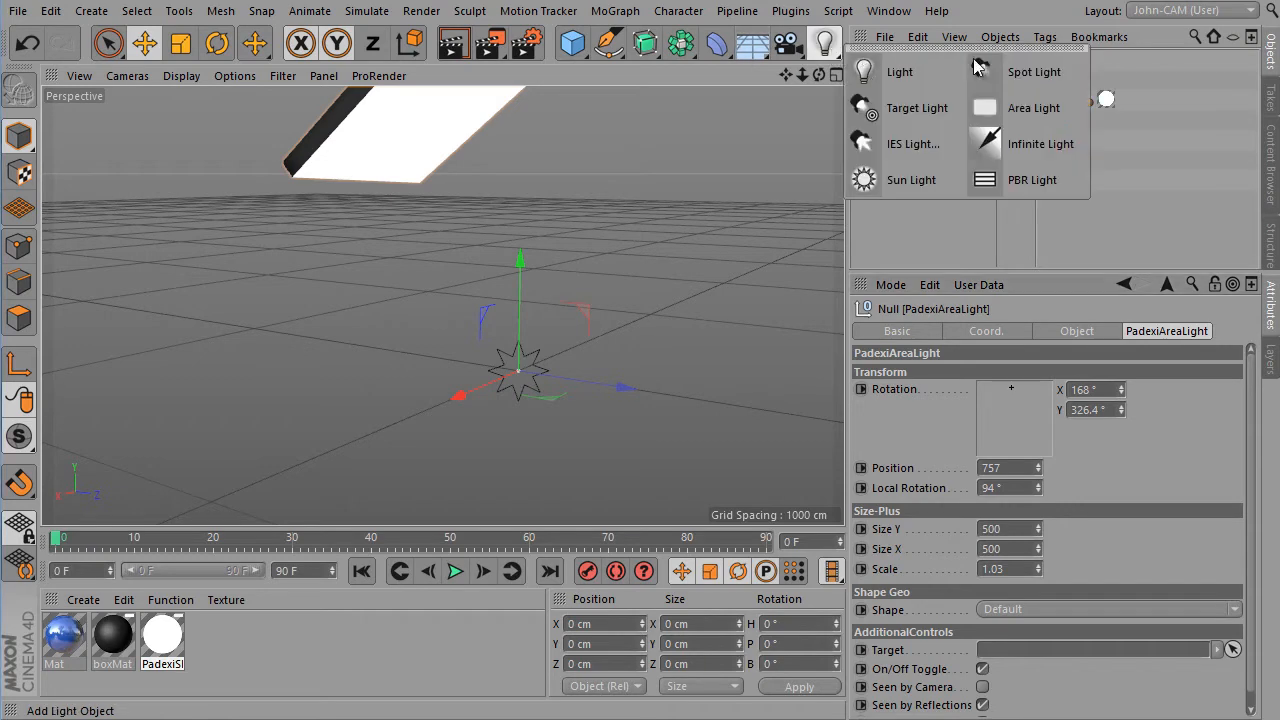
click(1005, 107)
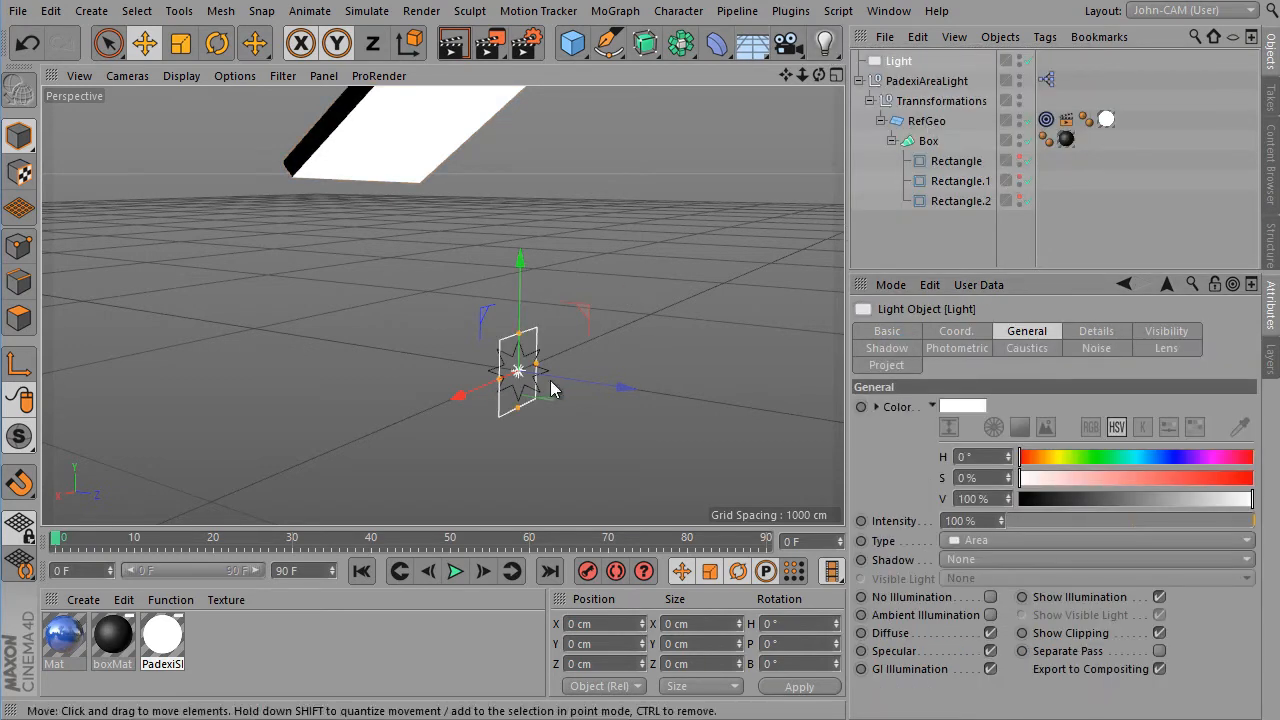
alt+drag(683, 380, 666, 420)
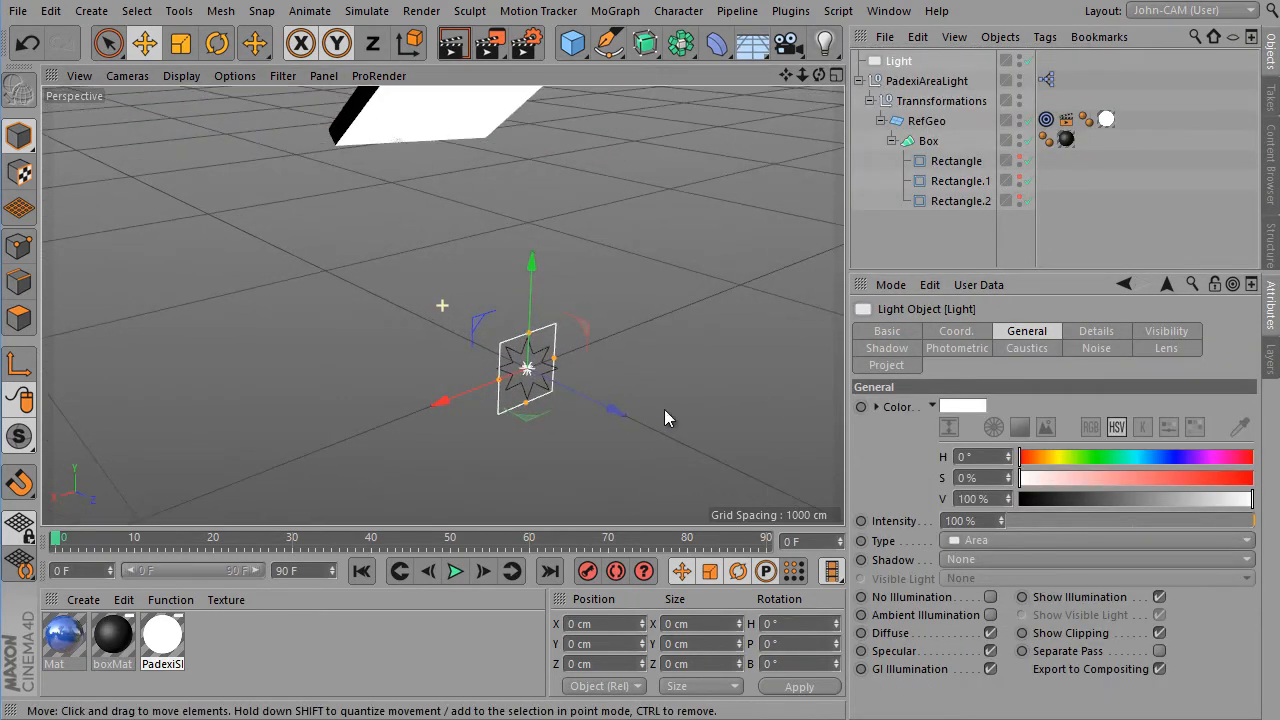
click(1100, 331)
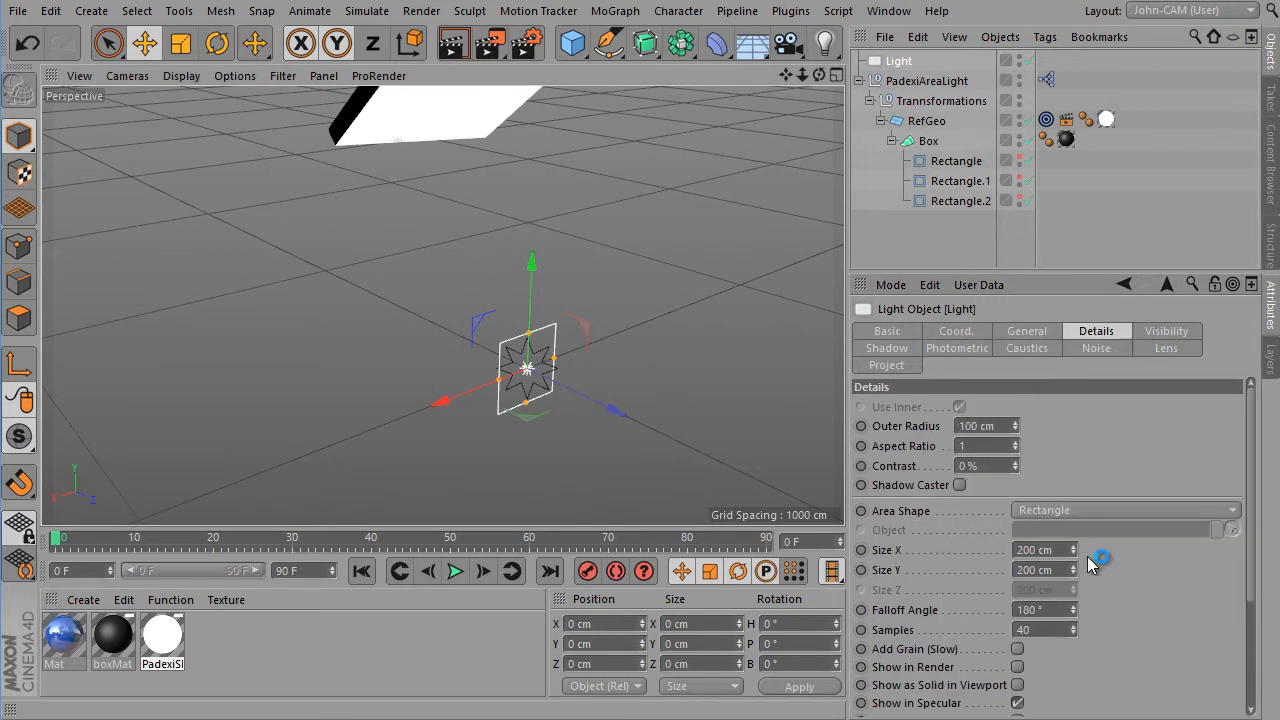
Set the area light's Size X and Size Y to 600 cm
drag(1052, 550, 995, 552)
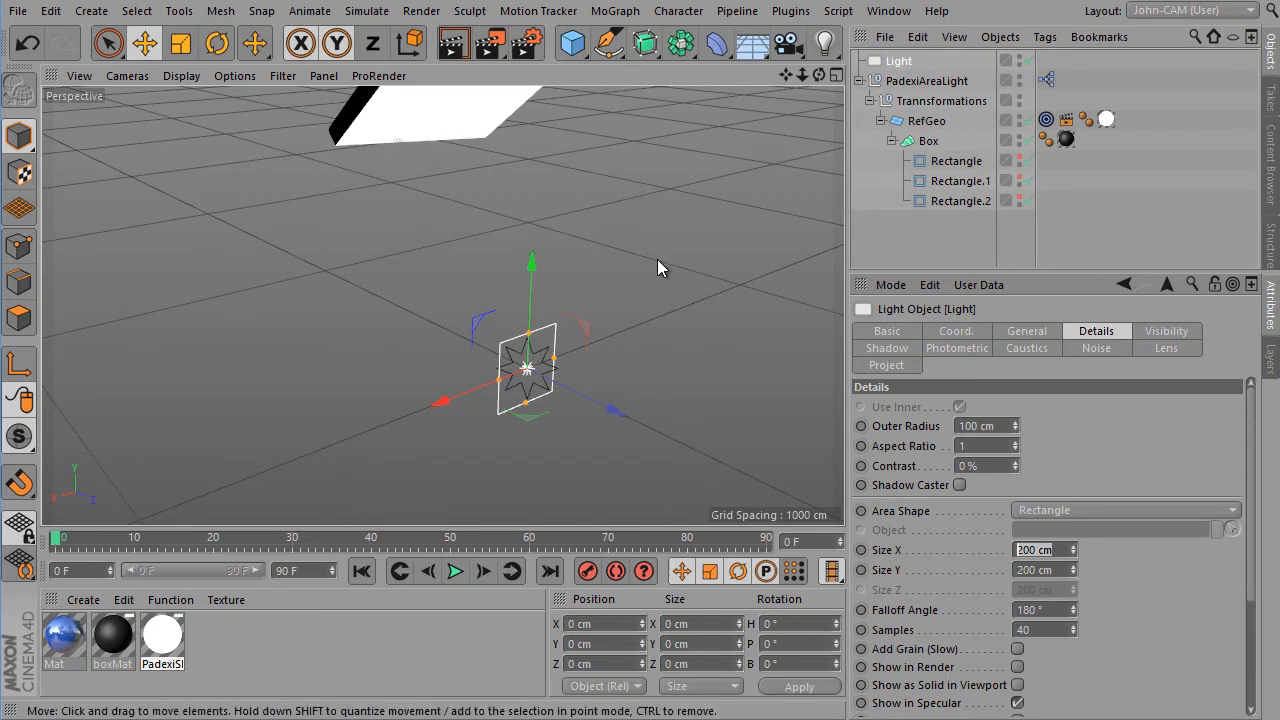
text(600)
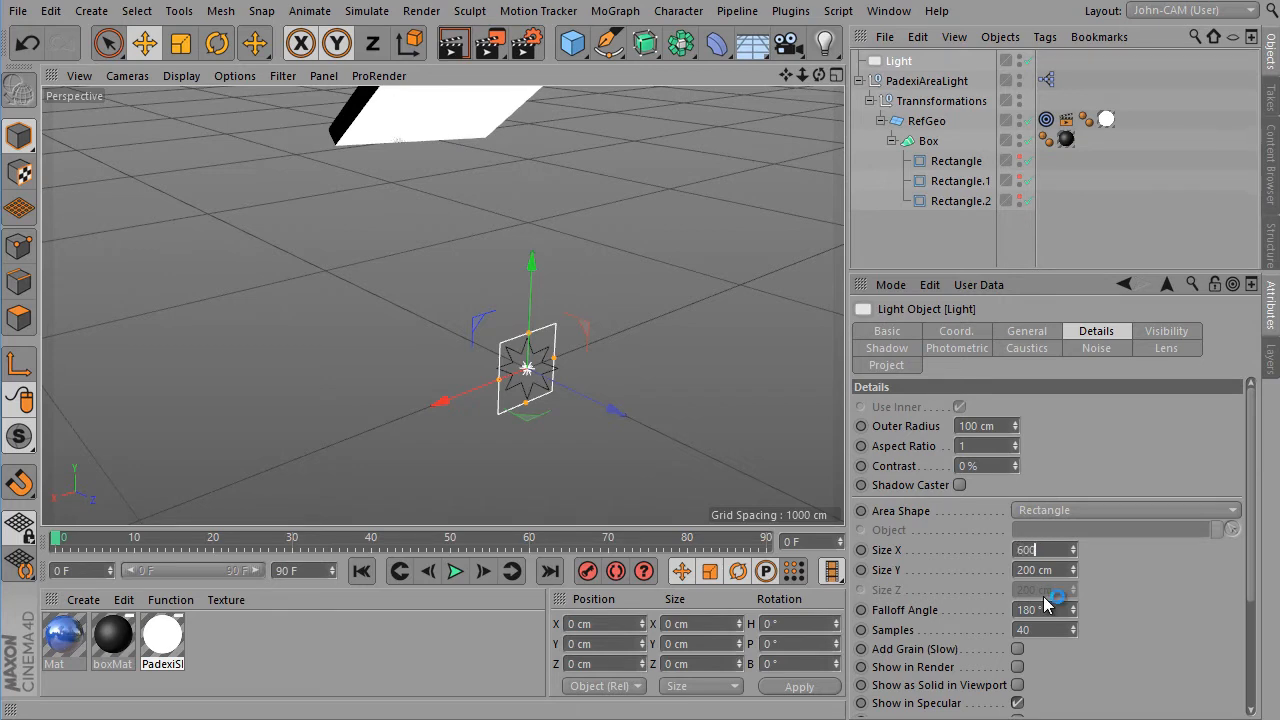
key(Tab)
text(6)
key(Return)
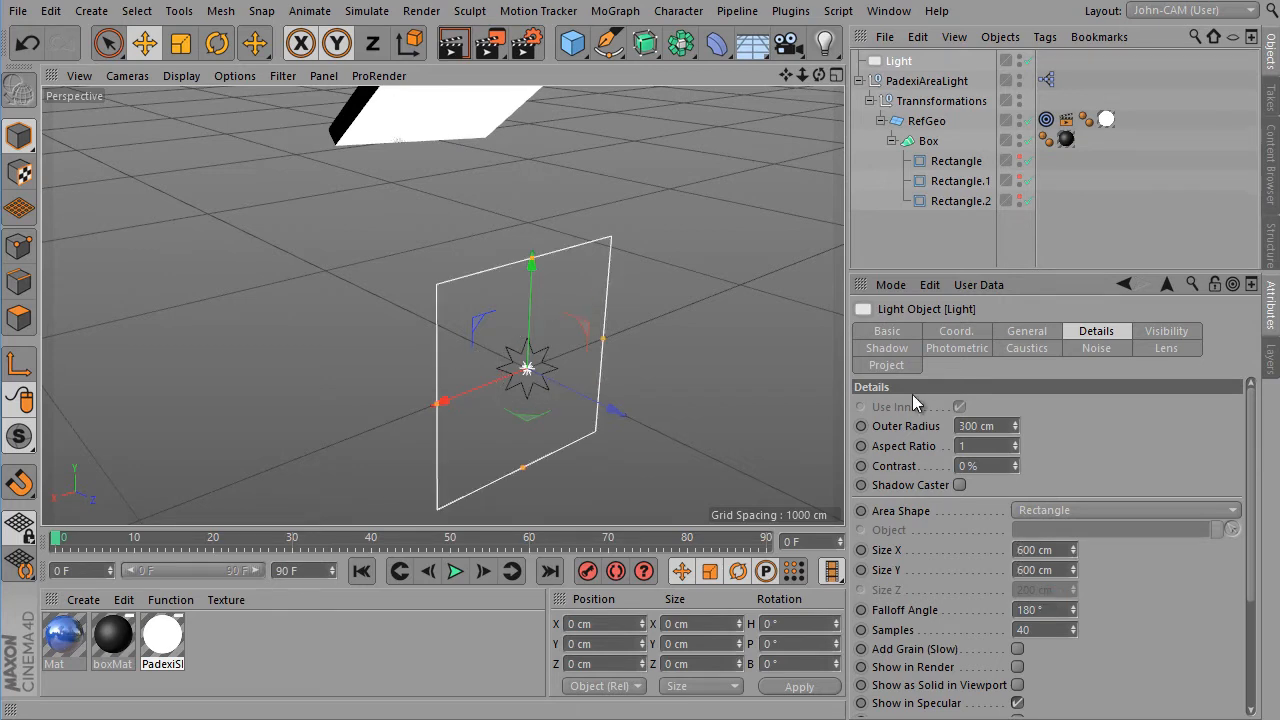
Make the Light a child of RefGeo and reset its position and rotation values to 0
alt+drag(760, 400, 668, 441)
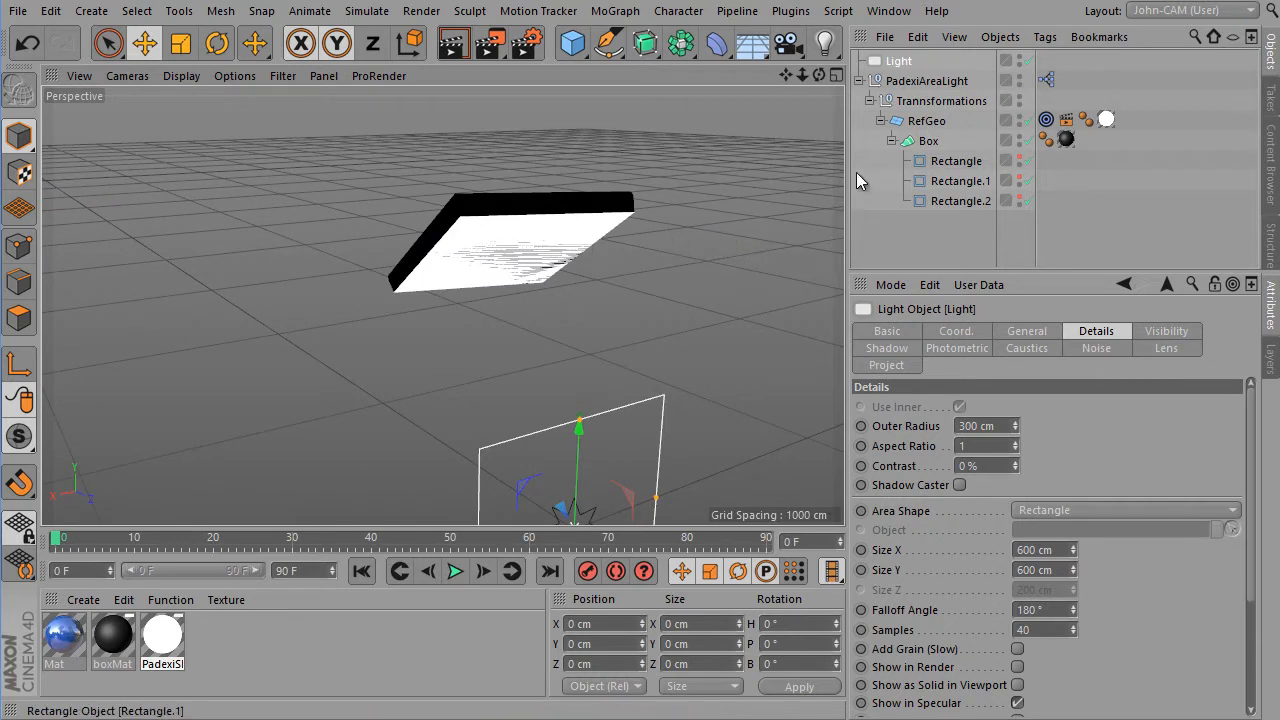
drag(900, 62, 927, 133)
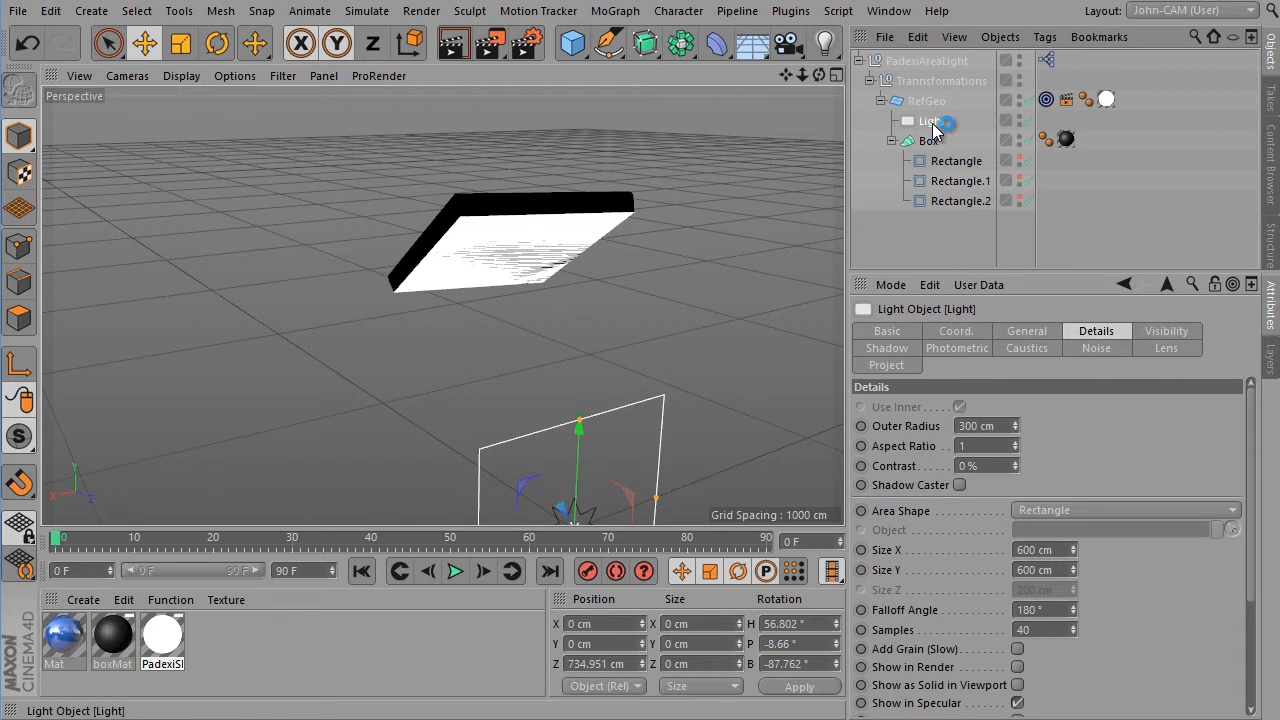
click(962, 331)
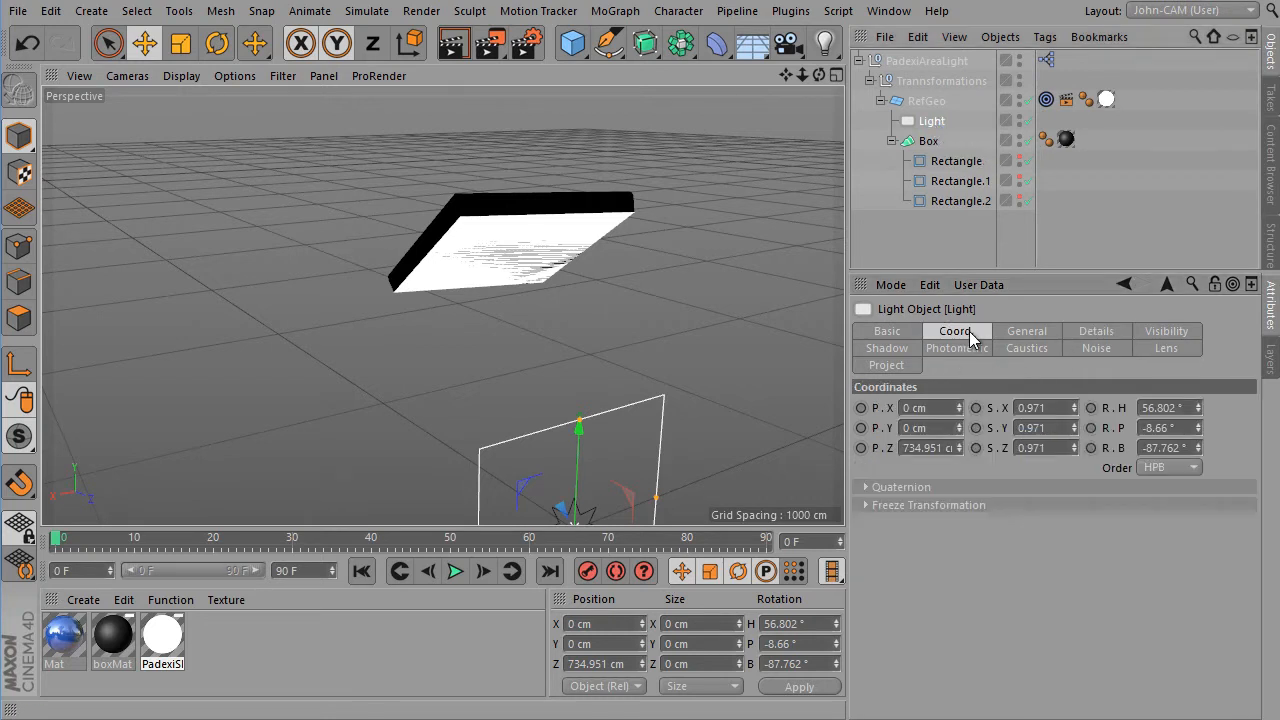
right_click(958, 448)
right_click(1198, 408)
right_click(1198, 428)
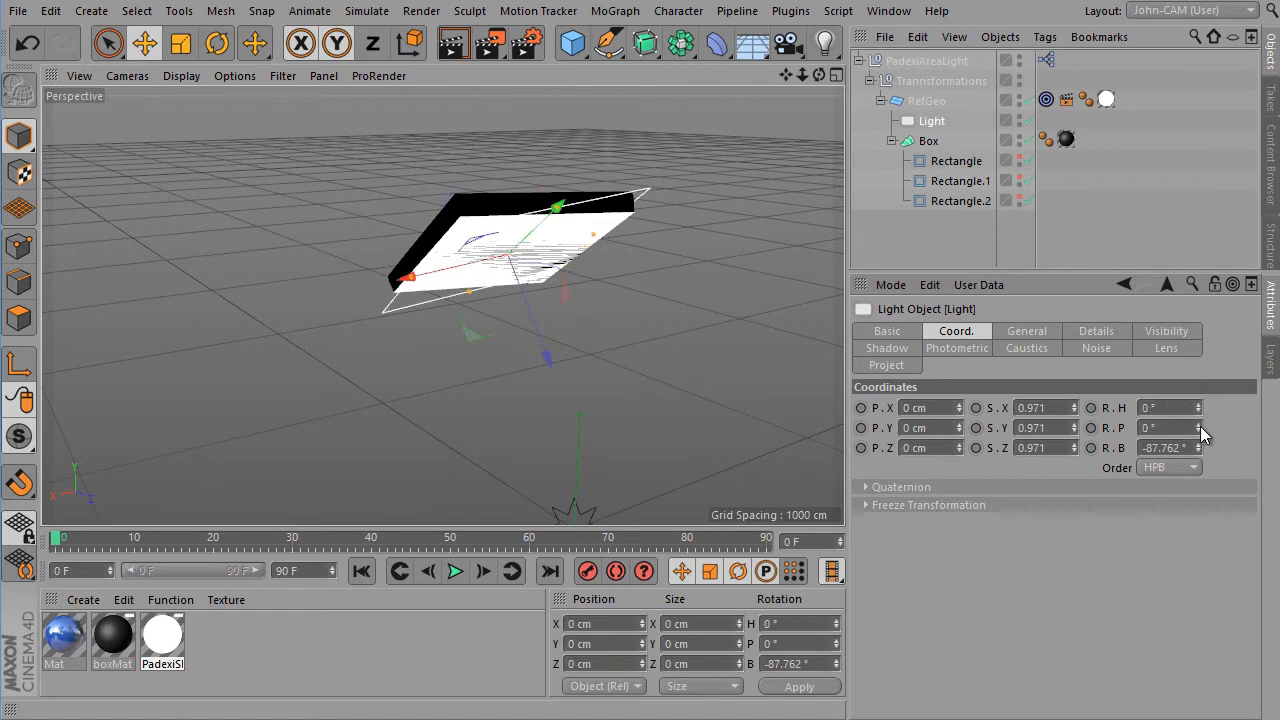
right_click(1198, 448)
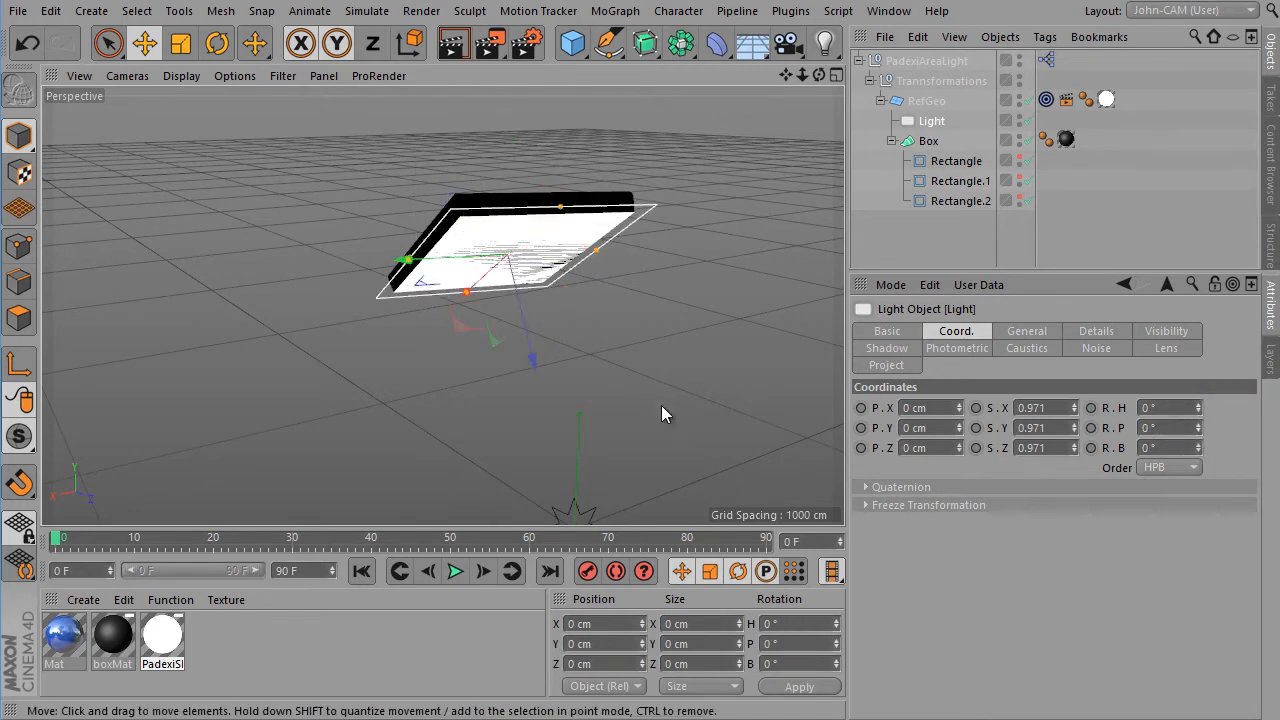
alt+drag(663, 414, 631, 407)
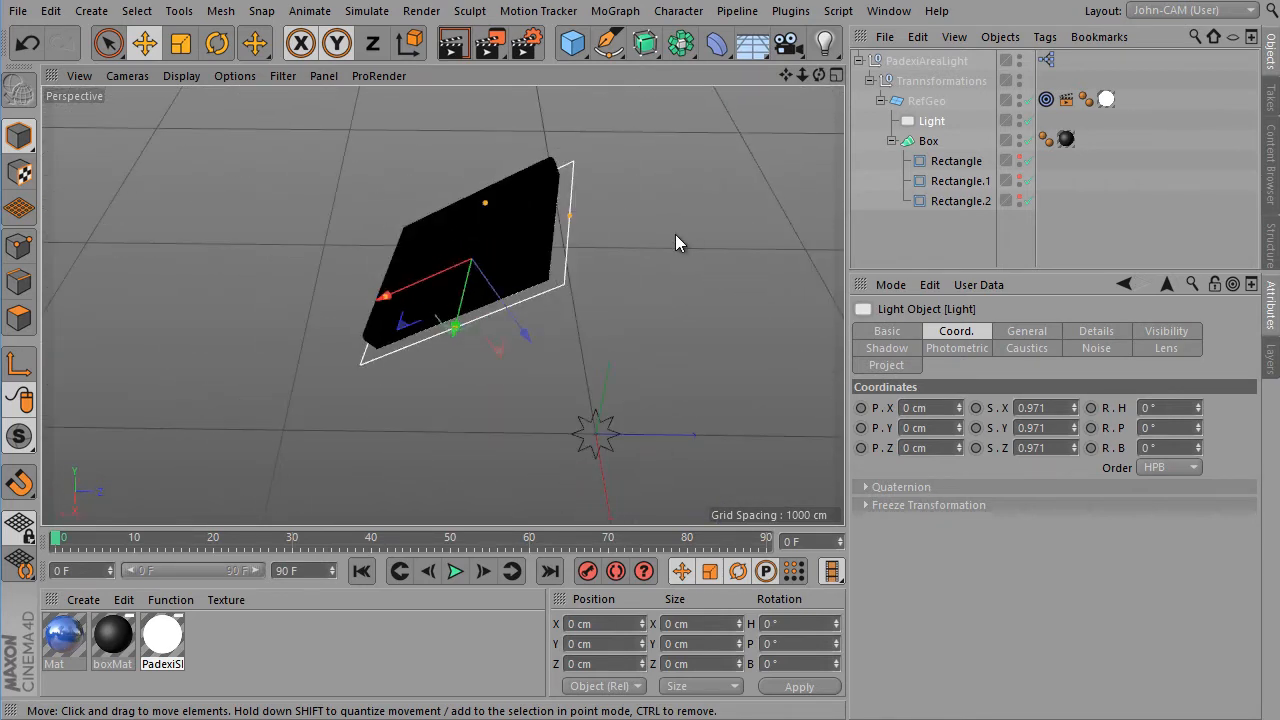
Set the PadexiAreaLight null's Size Y and Size X user data values to 600
click(950, 62)
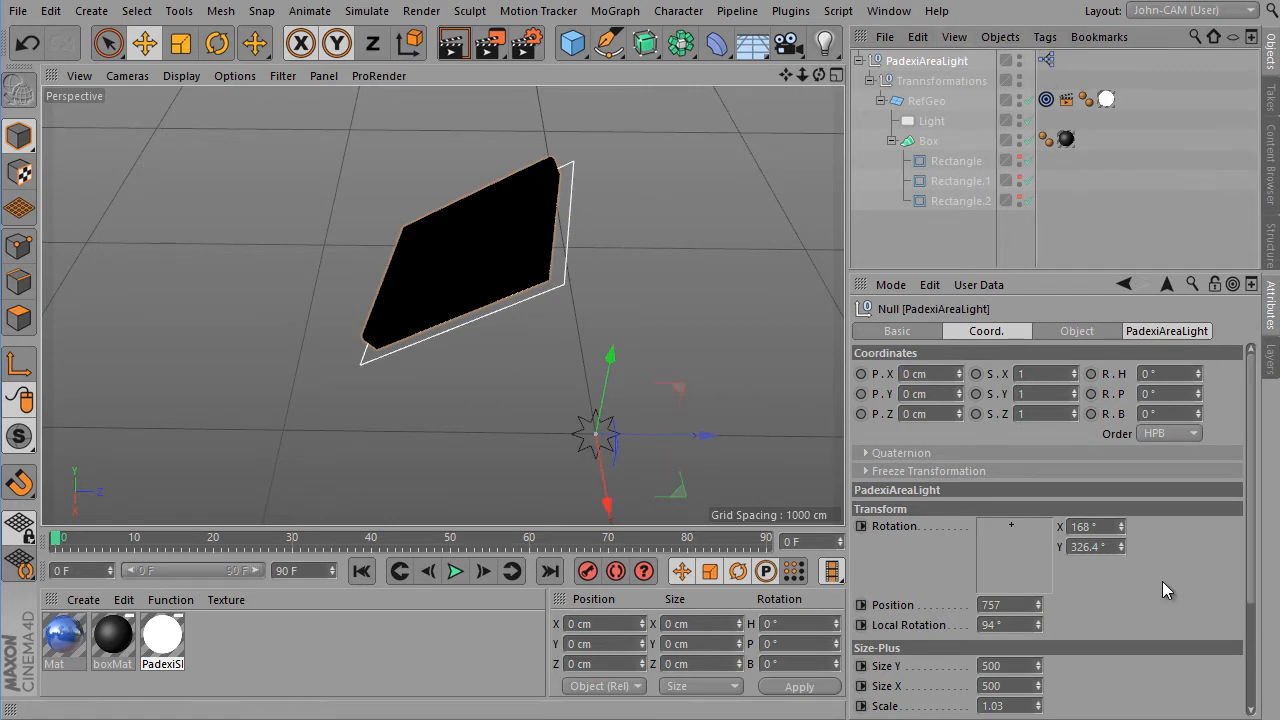
scroll(1243, 543, down, 3)
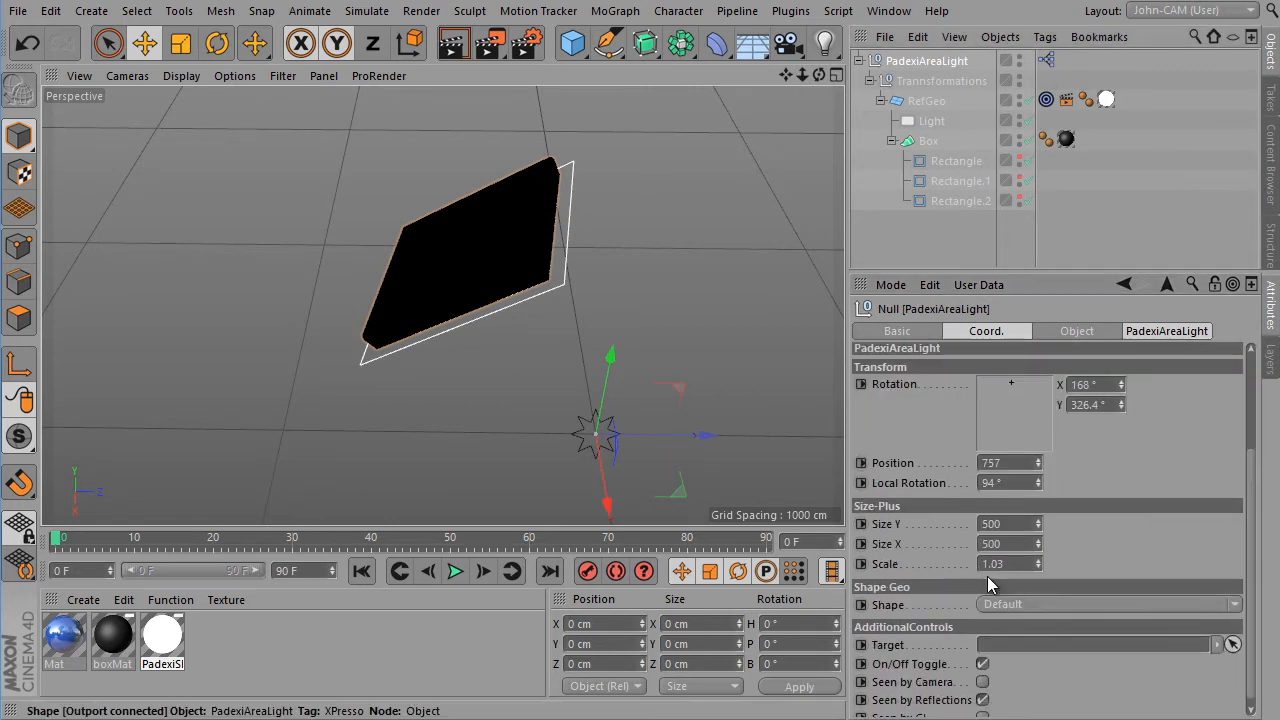
double_click(1012, 524)
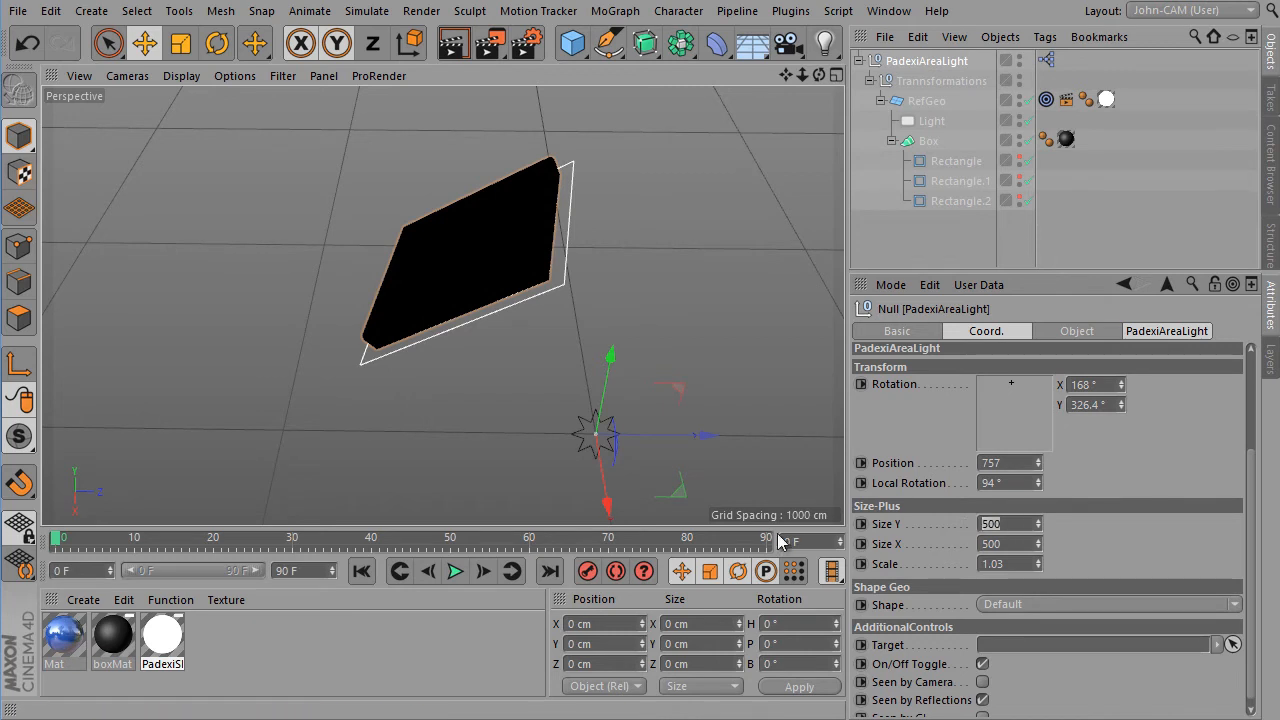
text(600)
key(Tab)
text(6)
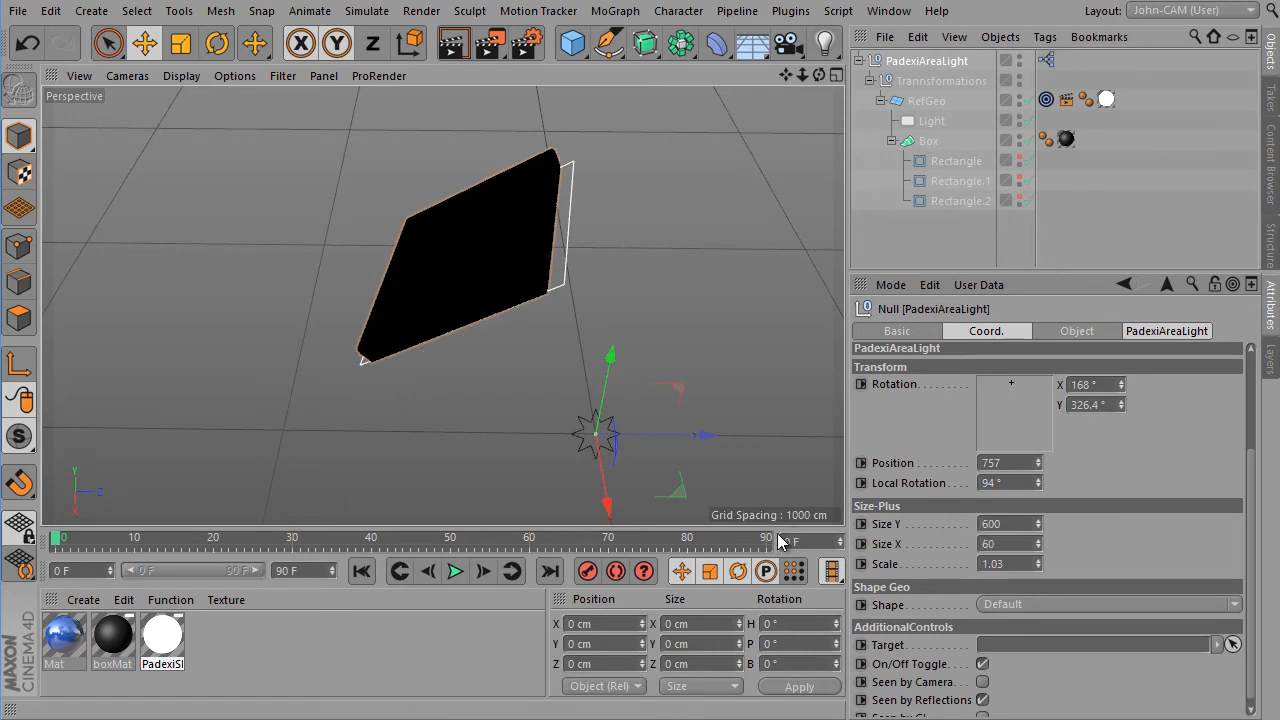
Add a cube at the origin and render the view to test the area light's illumination on it
alt+drag(629, 286, 619, 326)
click(572, 42)
alt+drag(677, 211, 642, 426)
click(455, 42)
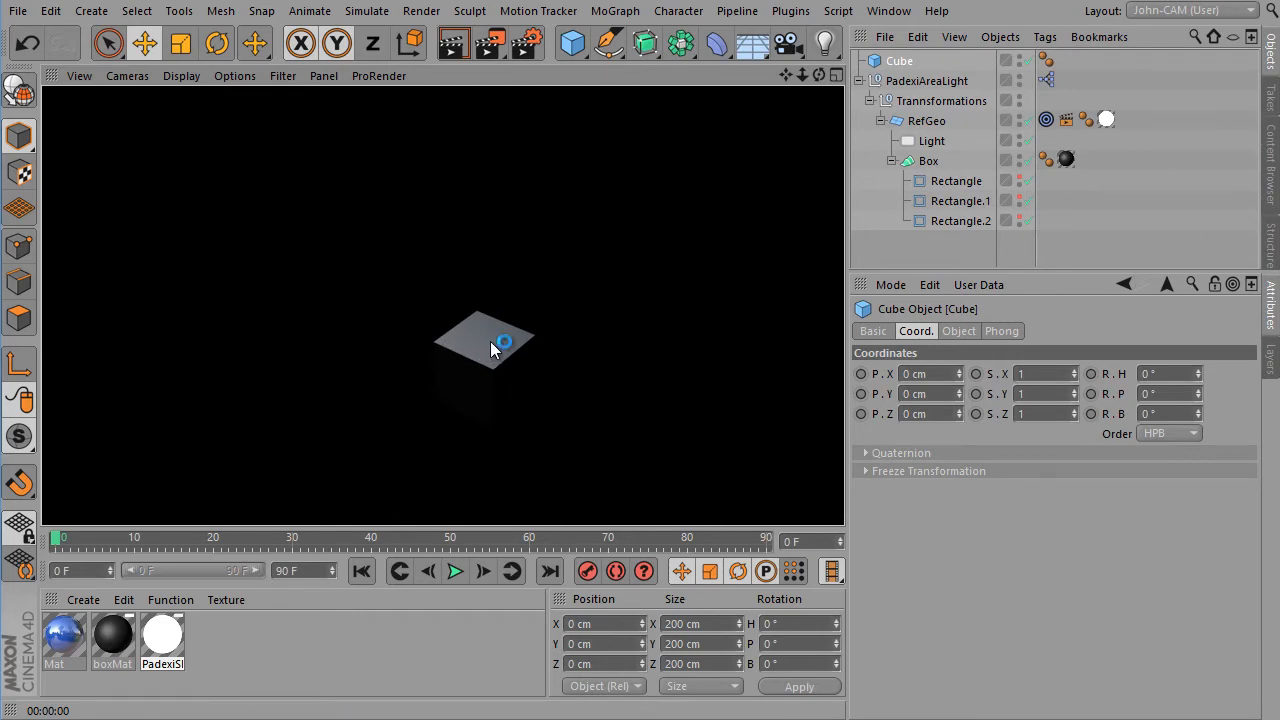
click(590, 364)
alt+drag(592, 370, 543, 329)
Delete the test cube from the scene
click(900, 62)
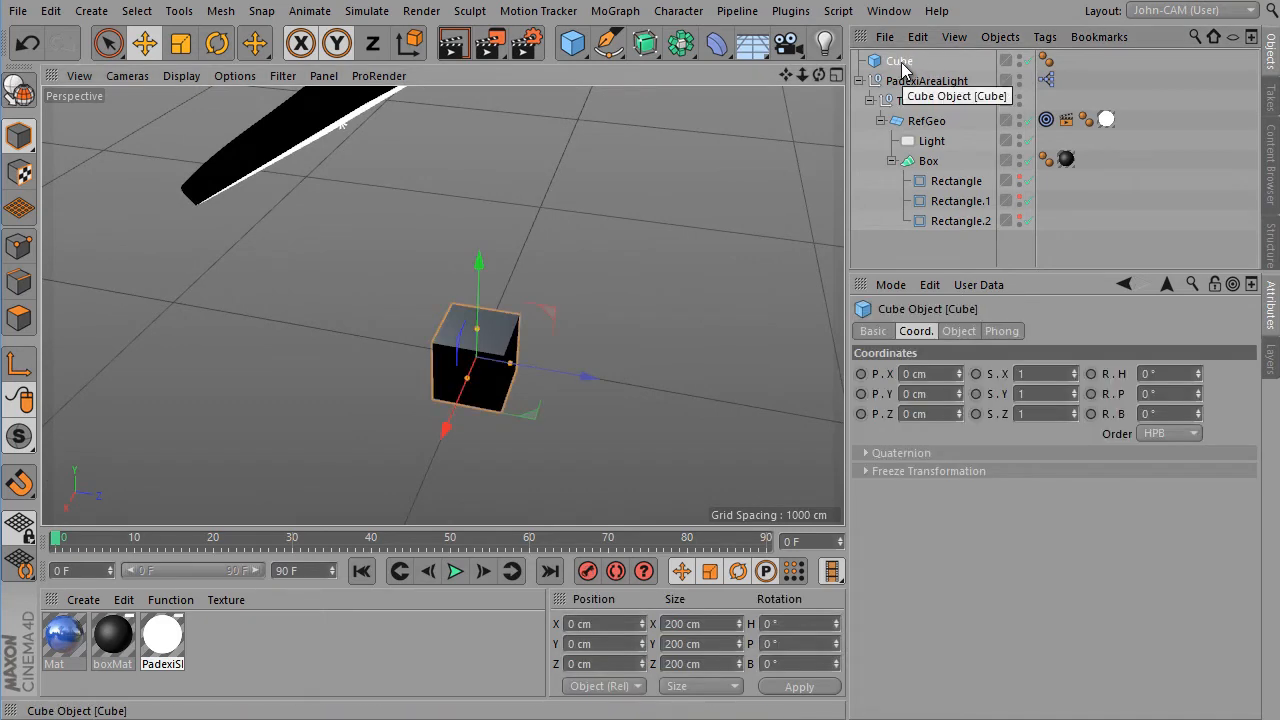
key(Delete)
alt+drag(800, 362, 651, 289)
middle_click(651, 289)
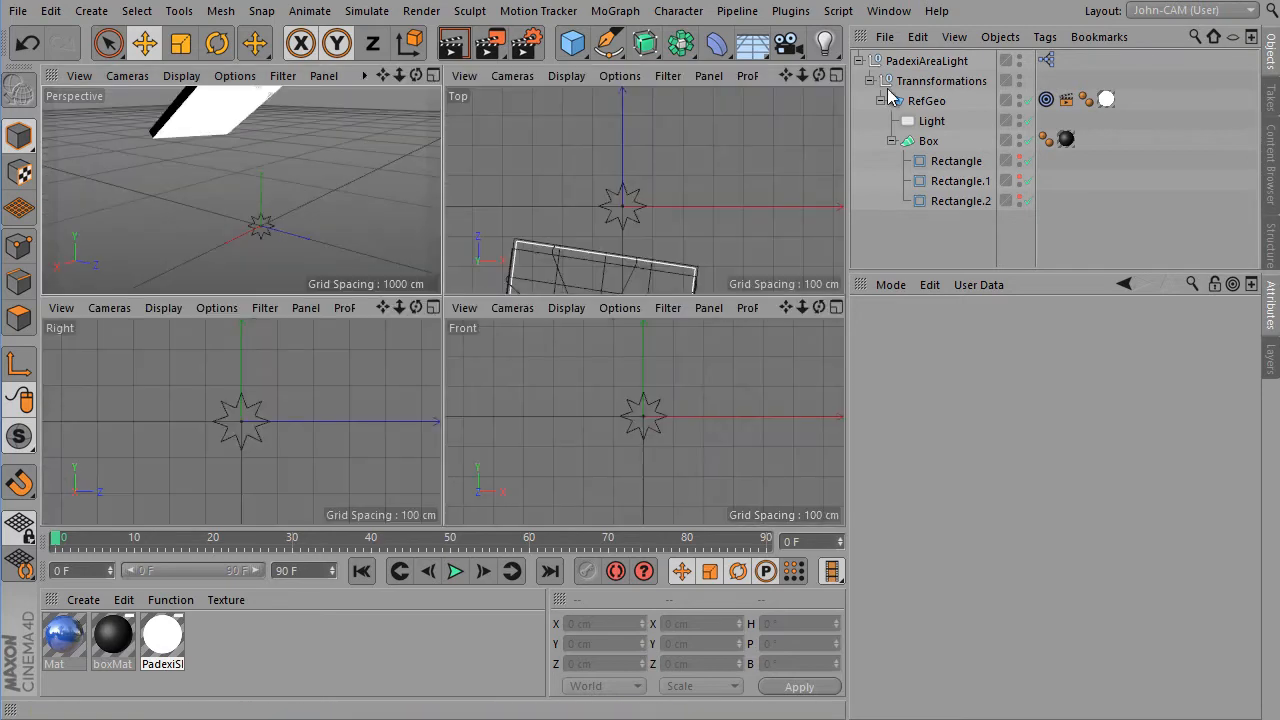
middle_click(343, 155)
Enable Z Direction Only in the Light's Details settings
click(939, 119)
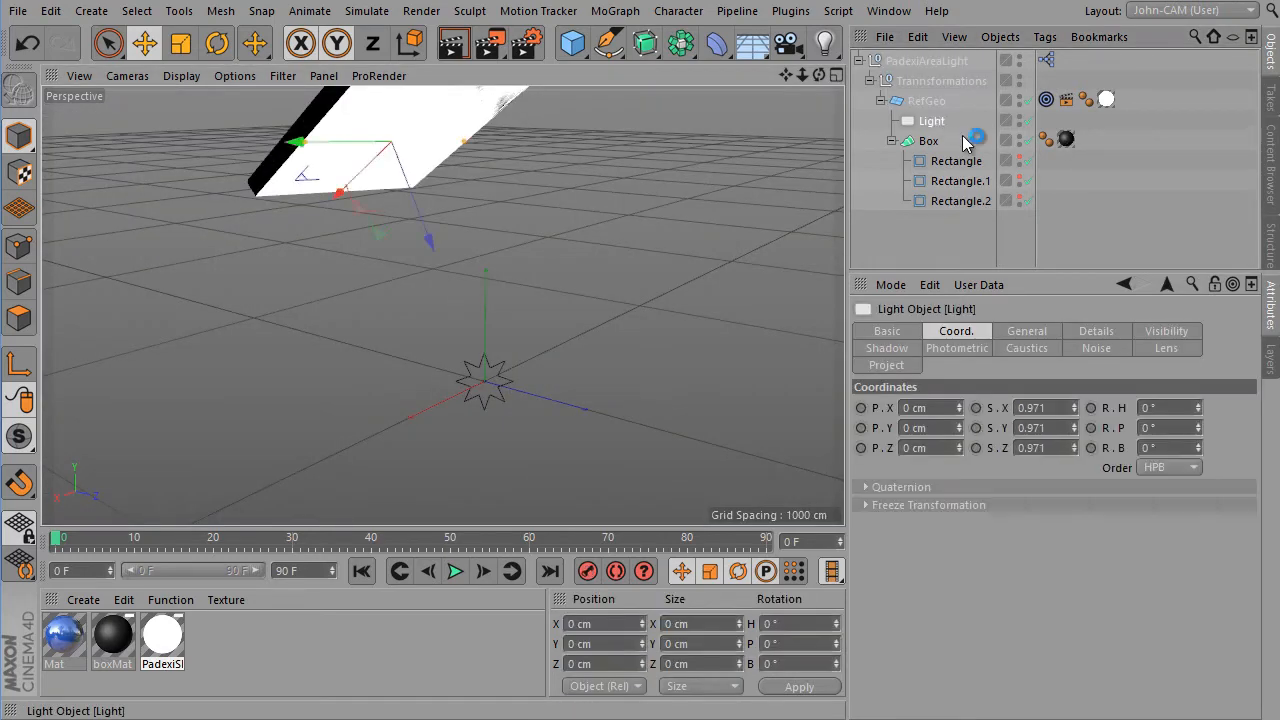
click(1099, 333)
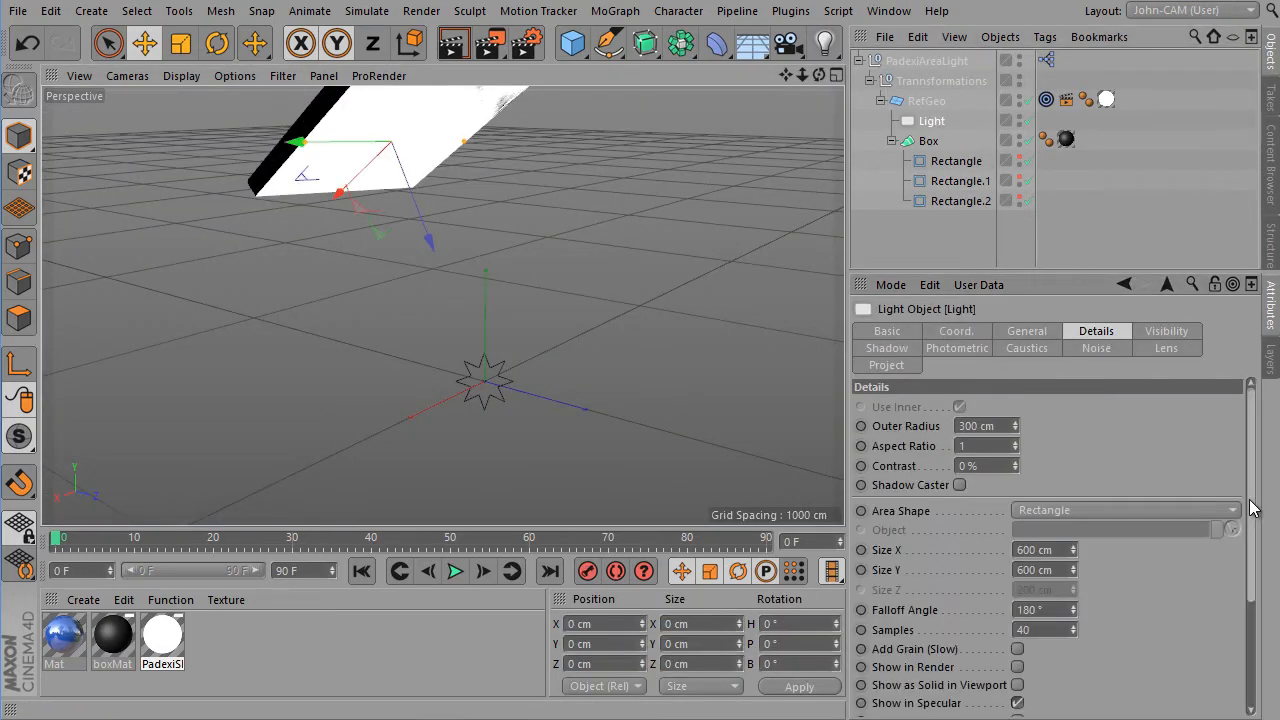
scroll(1255, 600, down, 3)
scroll(1236, 506, up, 2)
scroll(1236, 506, down, 2)
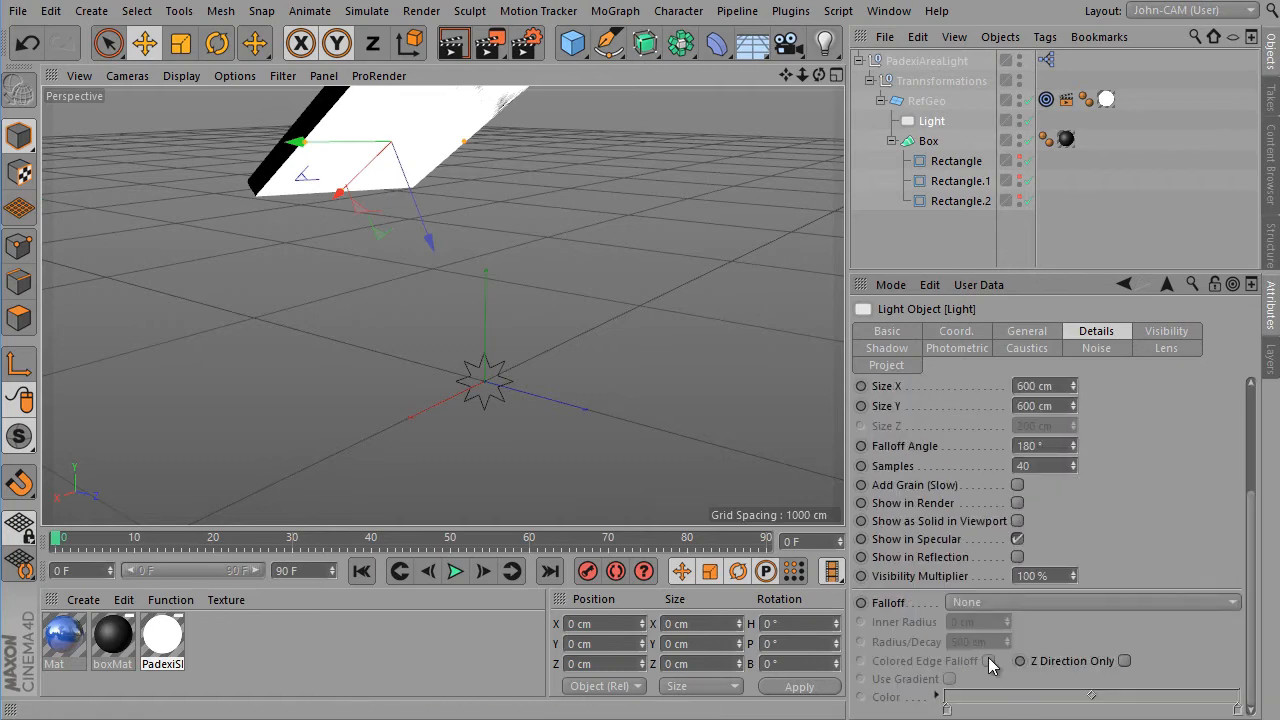
click(1124, 661)
alt+drag(566, 338, 621, 396)
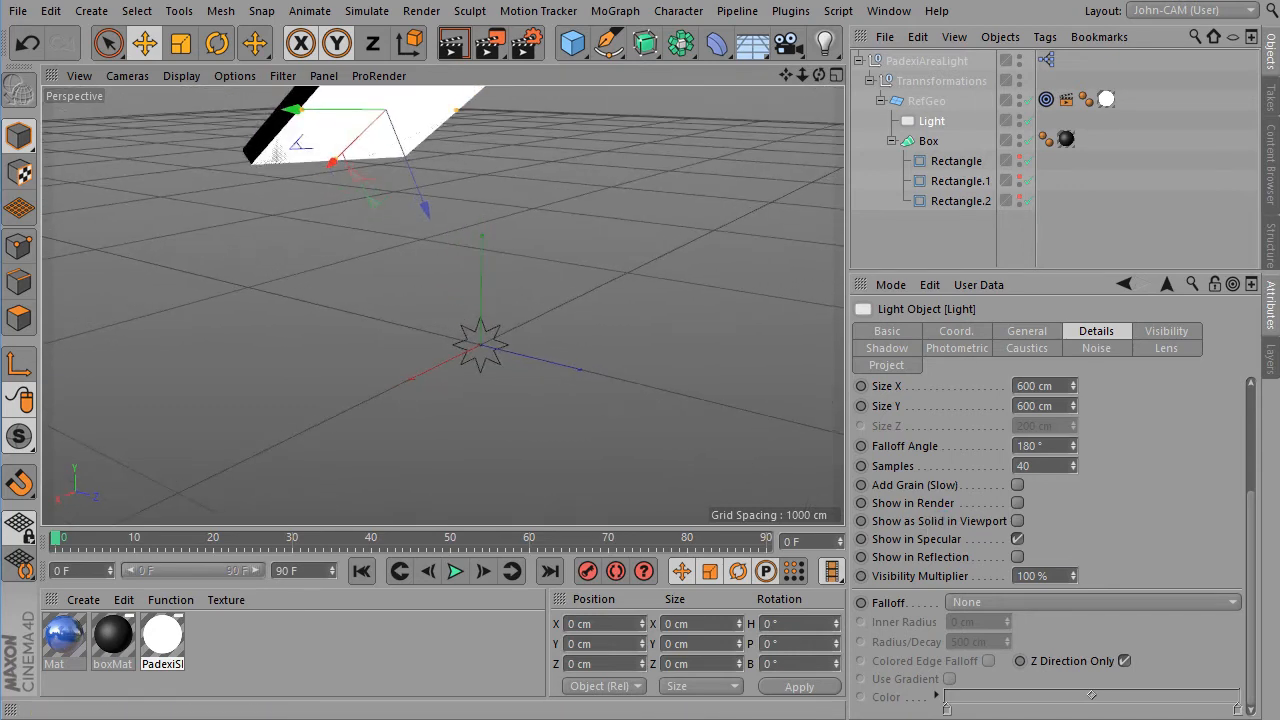
Bring up Tables.xlsx in Spreadsheets to read Table T2.1 - Custom Data Attributes, and move it aside
drag(1279, 49, 443, 18)
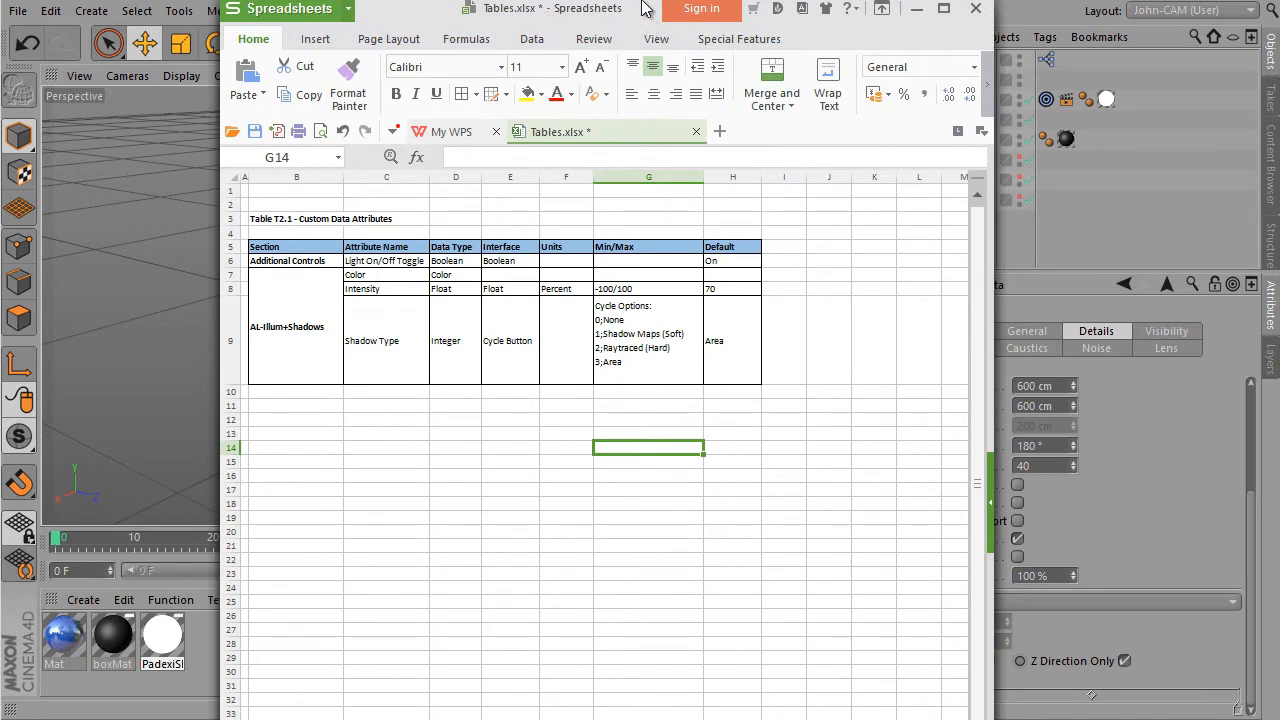
drag(645, 18, 625, 71)
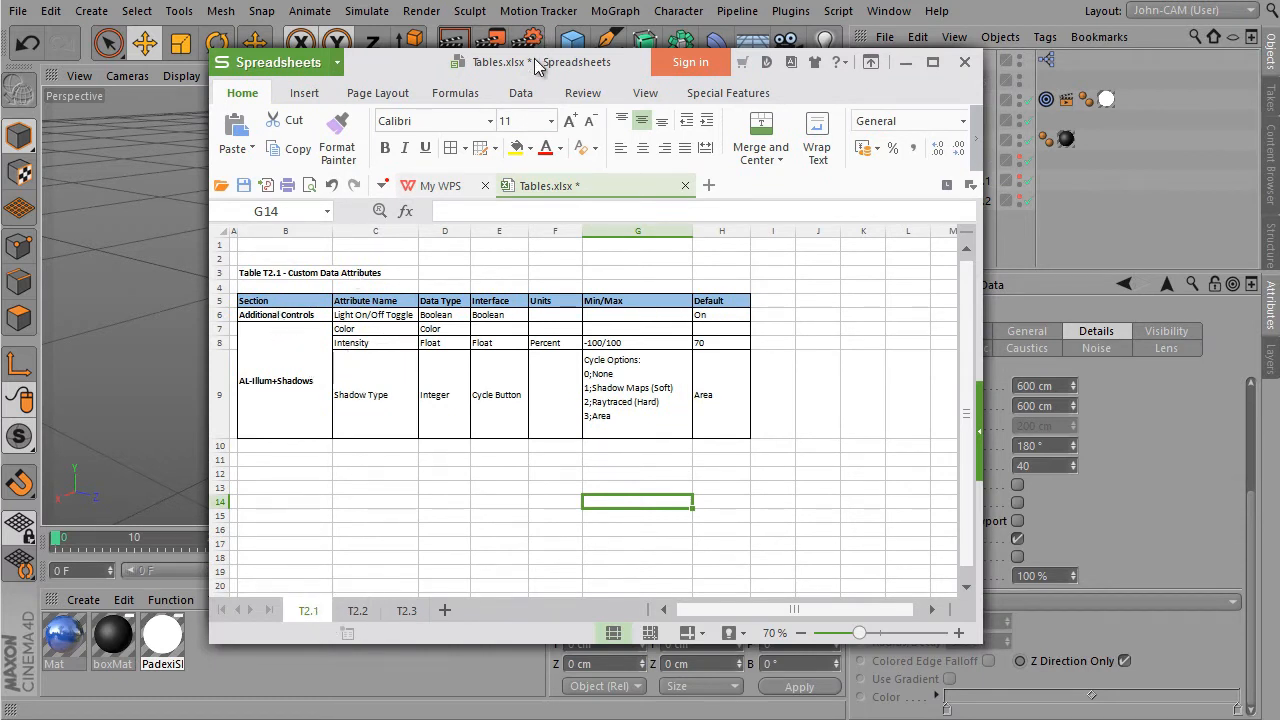
drag(578, 63, 1279, 96)
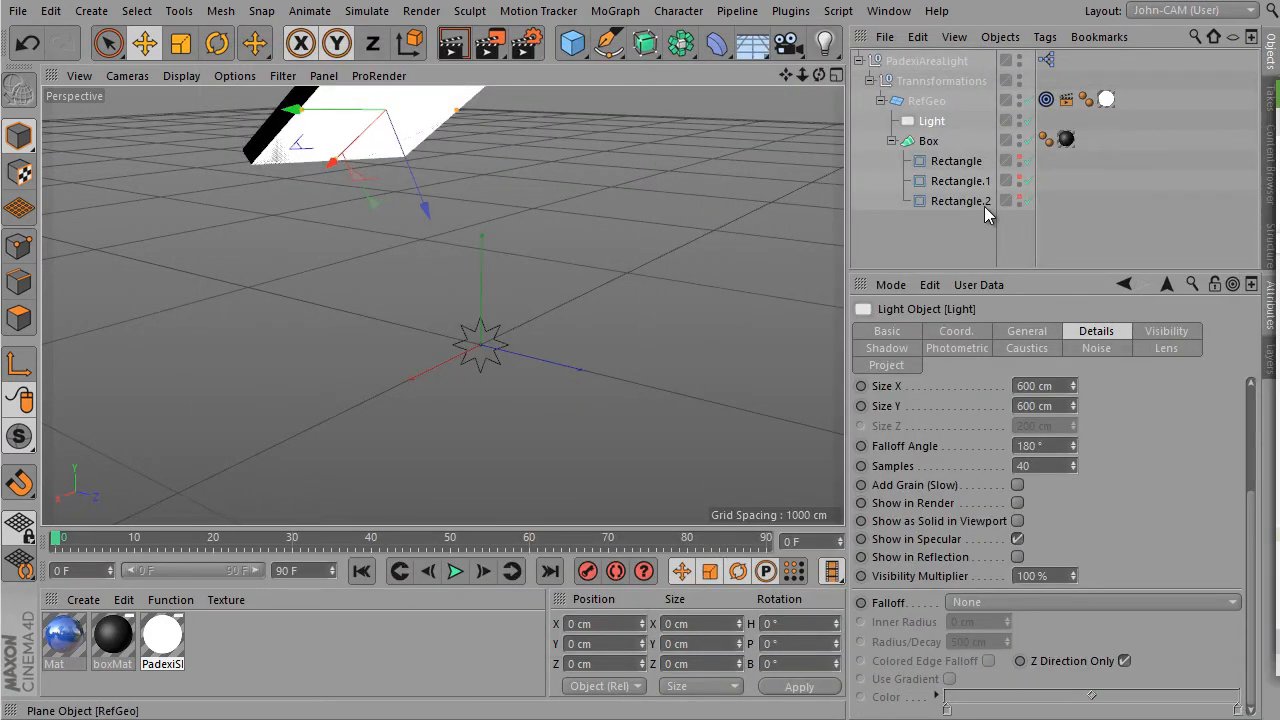
Open the user data manager for the PadexiAreaLight null and place its window over the viewport
click(927, 60)
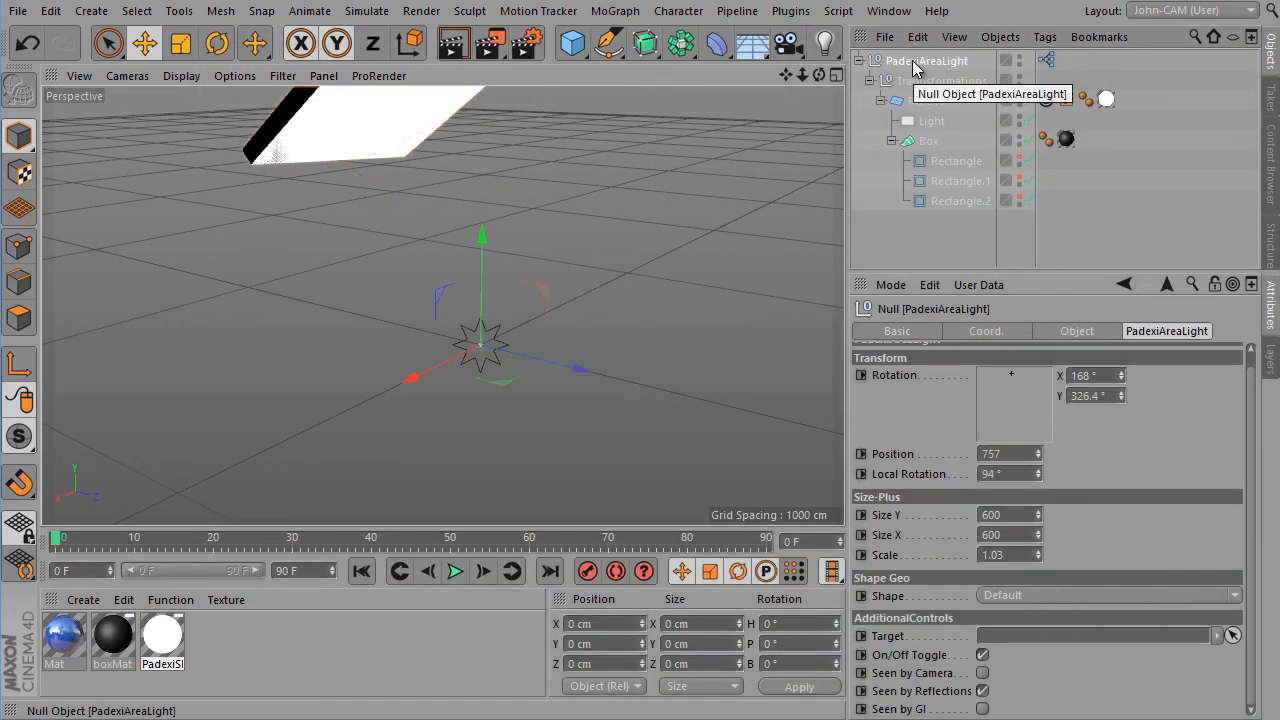
click(979, 284)
click(1008, 330)
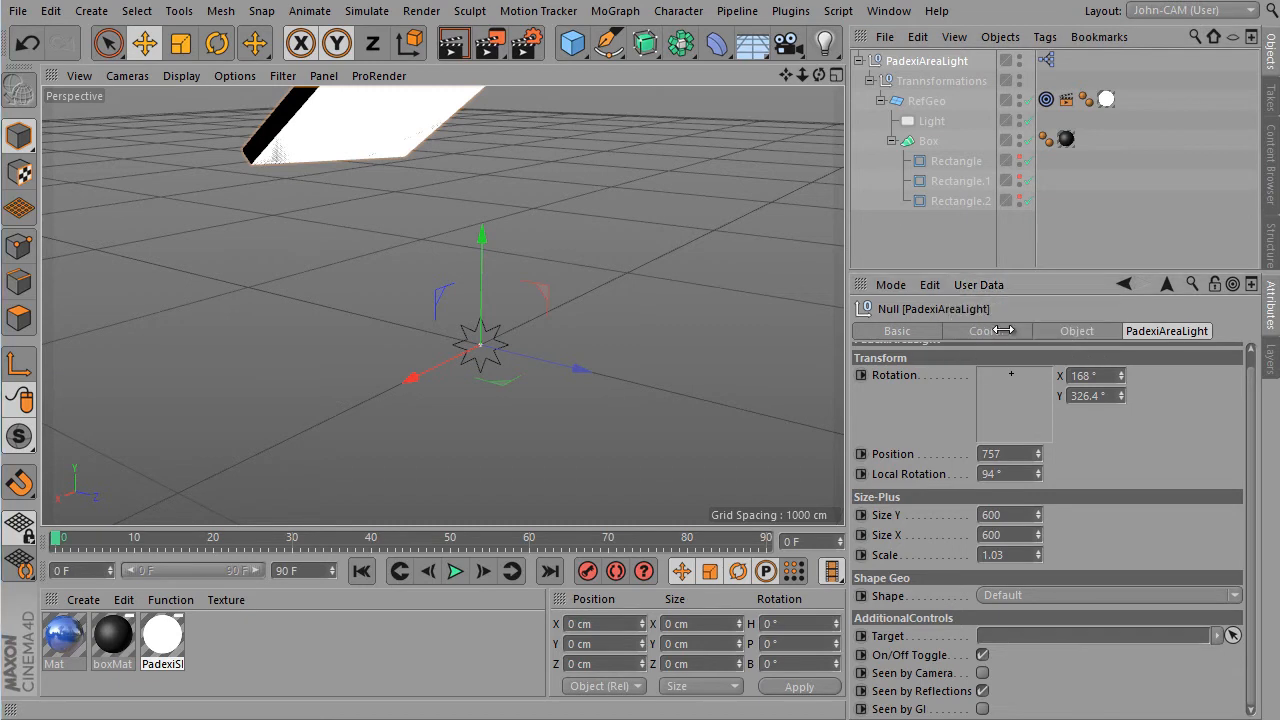
drag(891, 61, 572, 88)
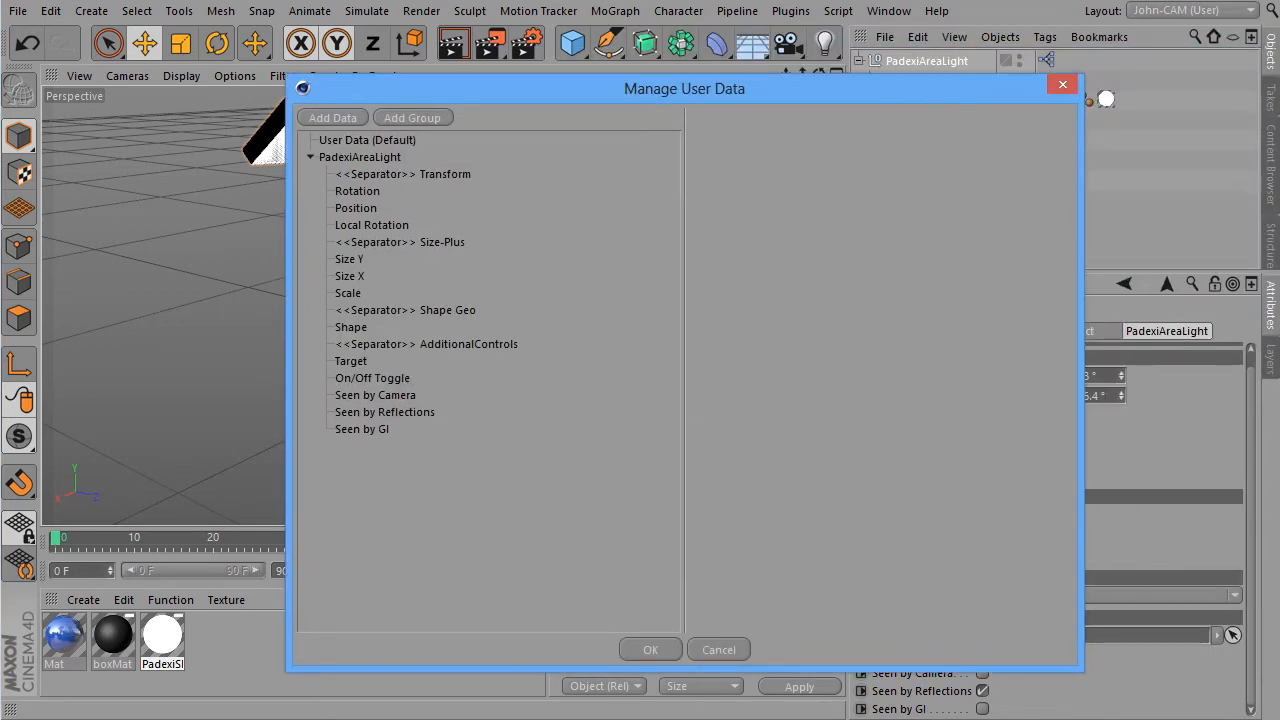
Switch to Tables.xlsx to check the attribute names, data types and defaults, and park it at the screen edge
key(alt+Tab)
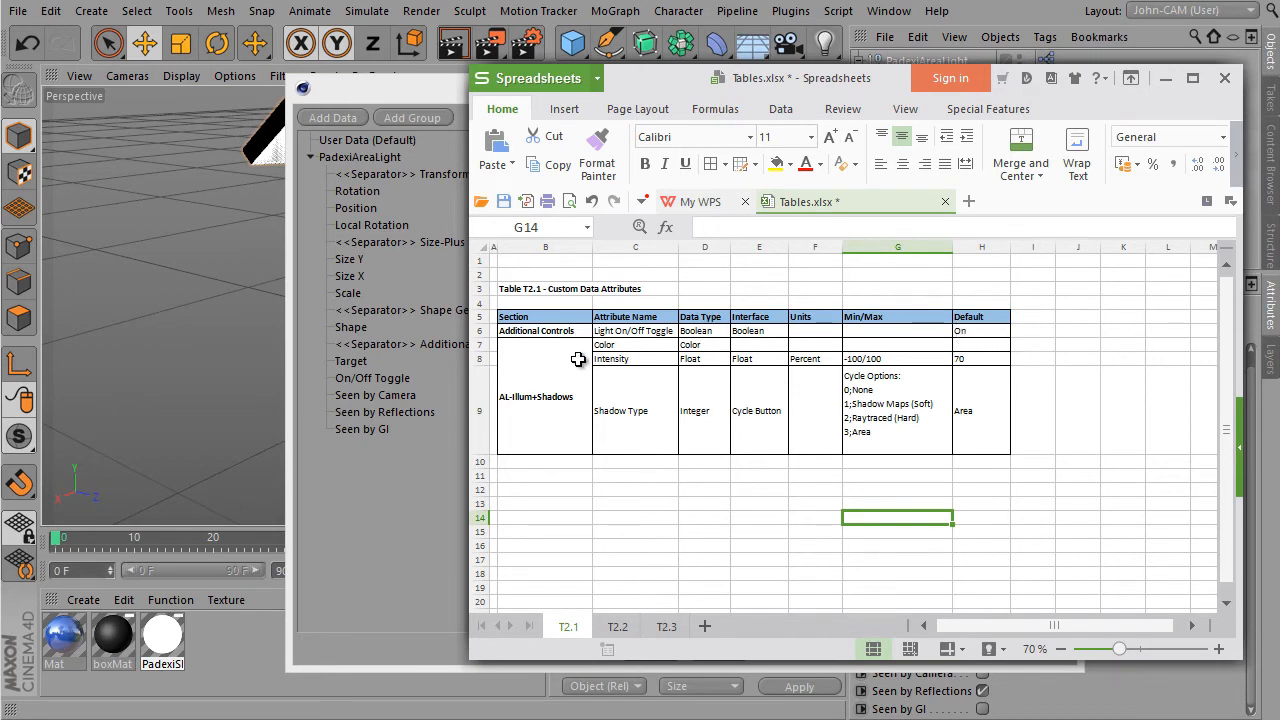
drag(971, 86, 1279, 85)
click(1275, 347)
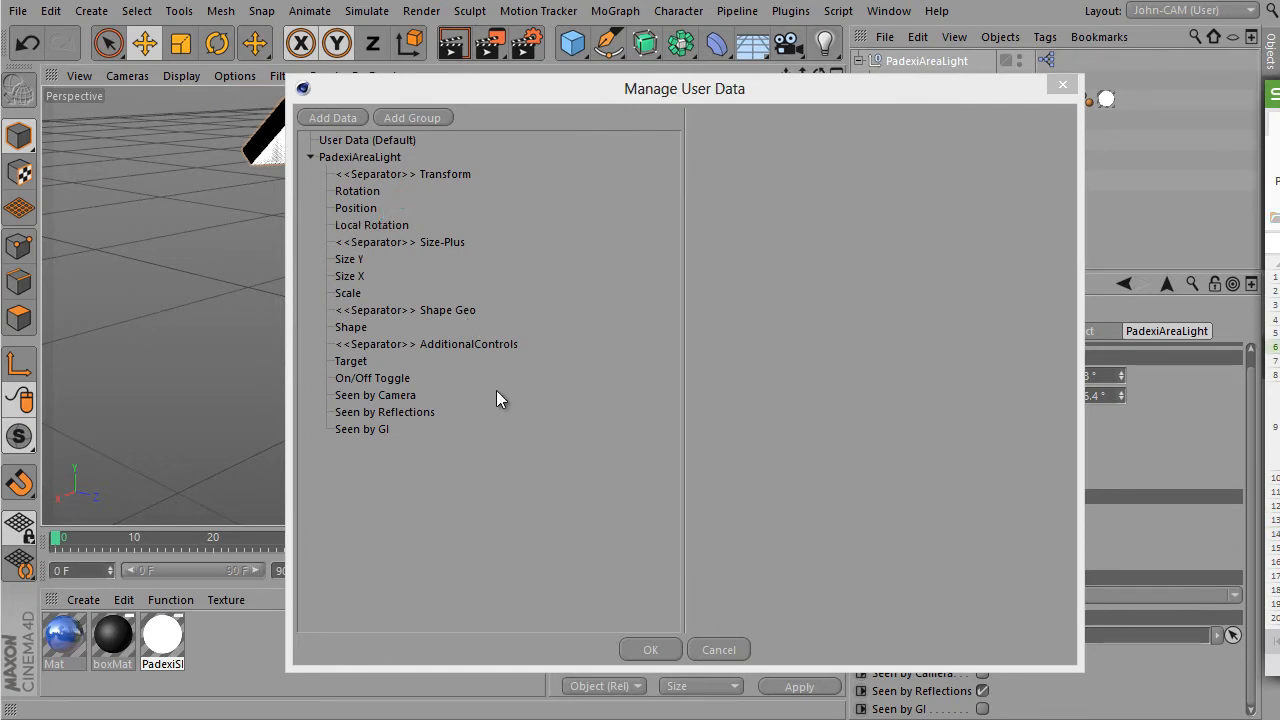
Add a Boolean user data entry named Light On/Off Toggle to the PadexiAreaLight group with its default value enabled
click(474, 370)
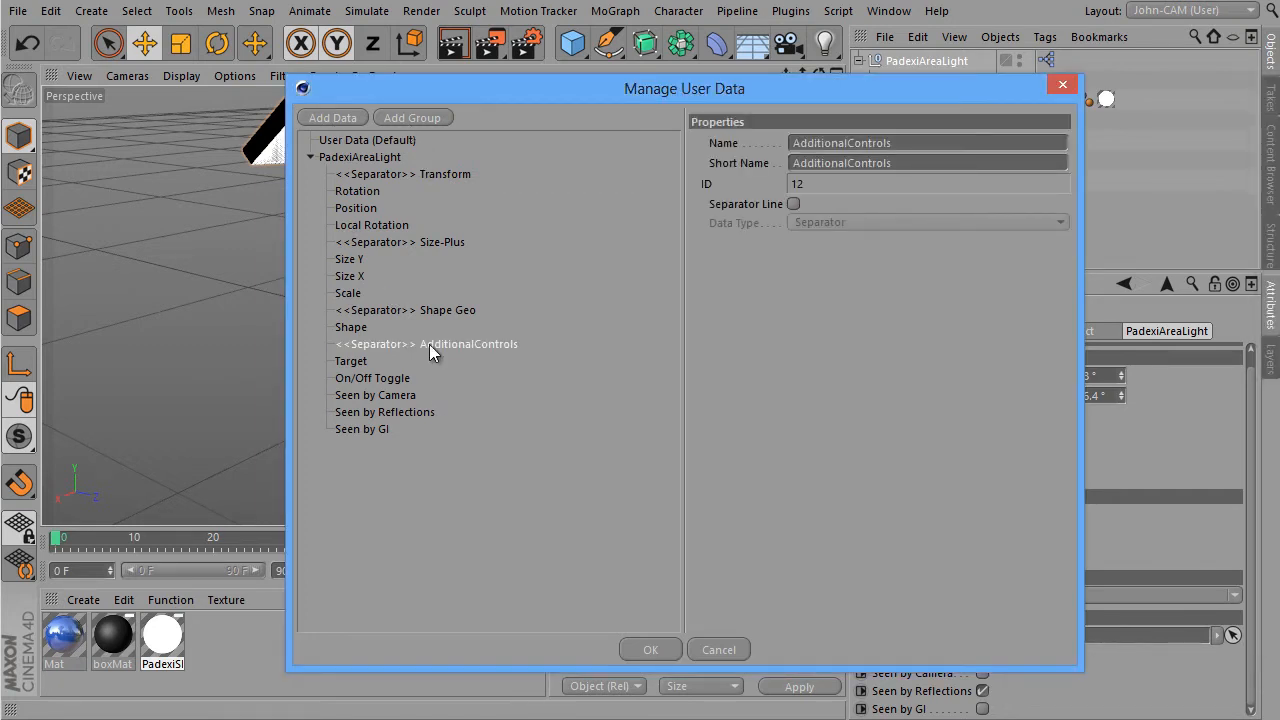
click(341, 117)
drag(885, 160, 700, 157)
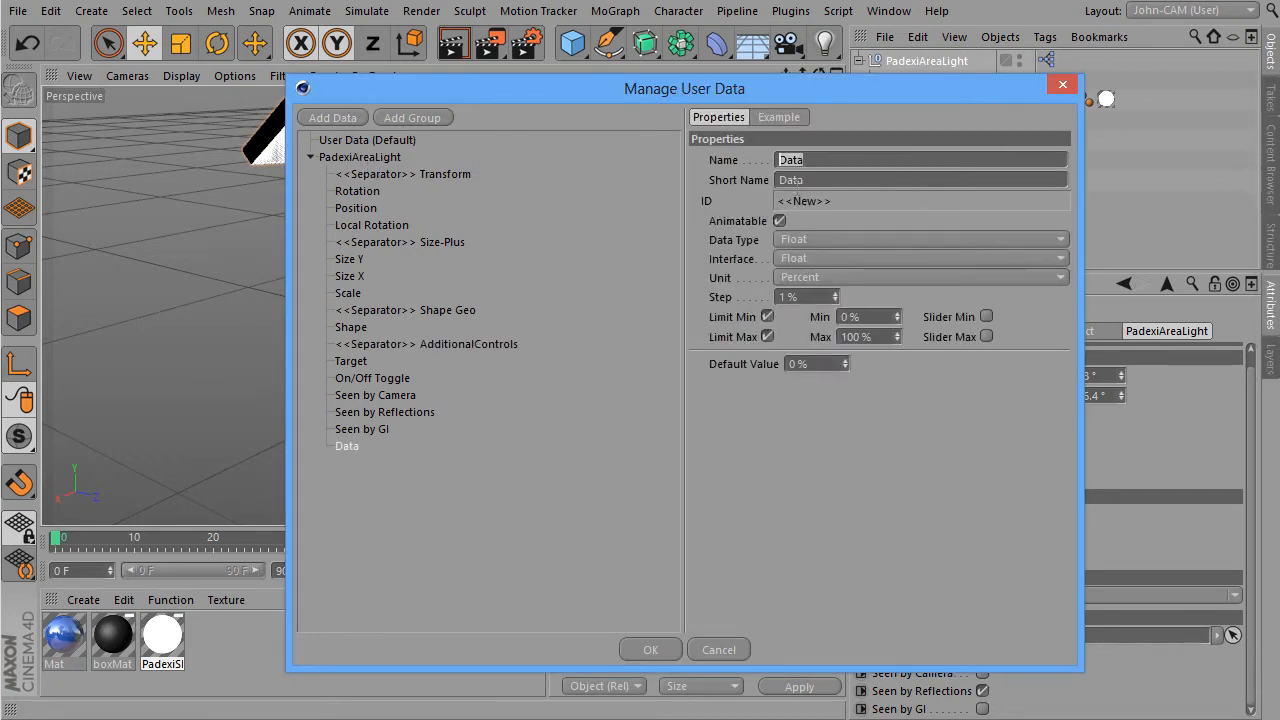
text(Light On/Off Toggle)
click(818, 180)
click(836, 240)
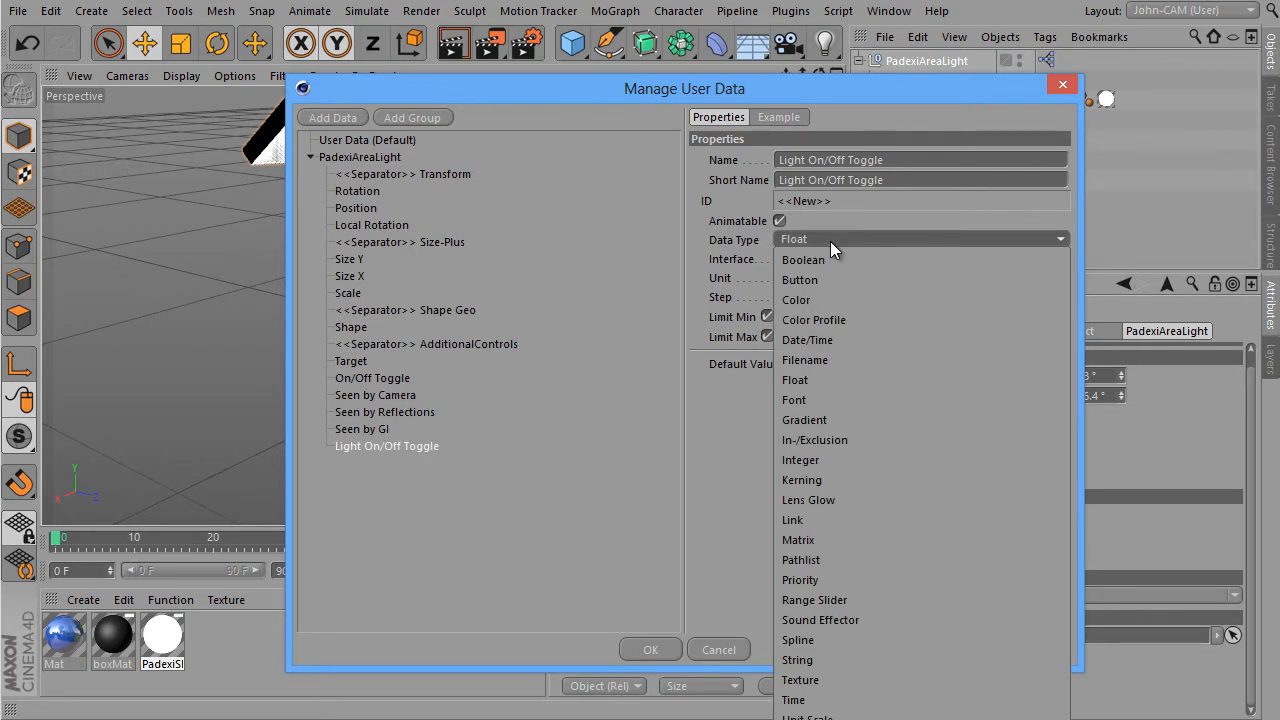
click(829, 263)
click(789, 284)
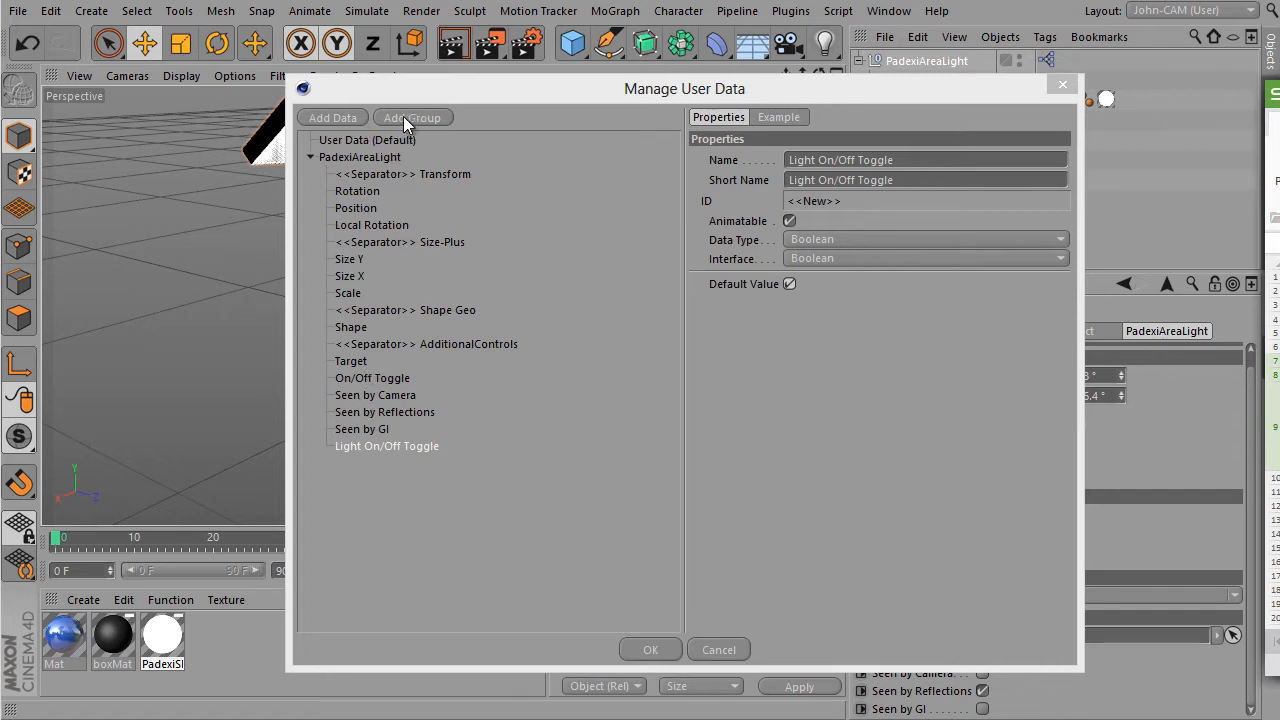
Add a user data entry named AL-Illum+Shadows below Light On/Off Toggle with the Separator data type
click(338, 118)
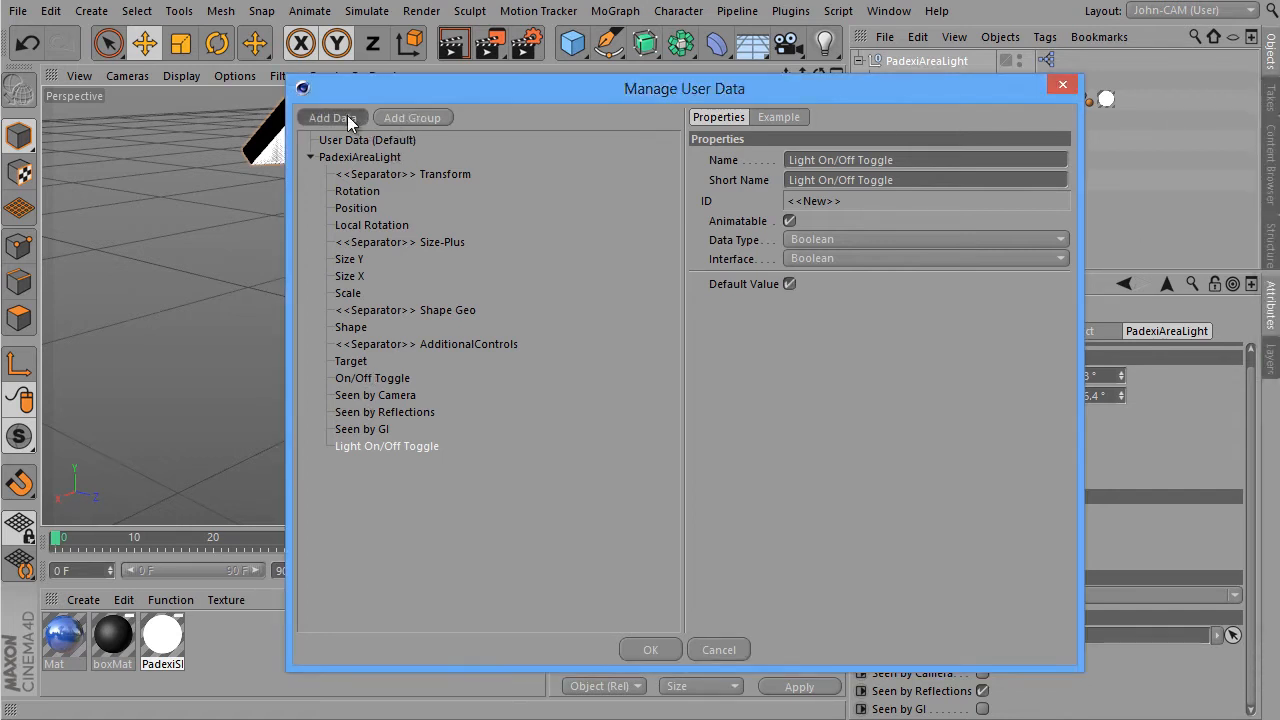
click(880, 166)
text(AL-Illum+Shadows)
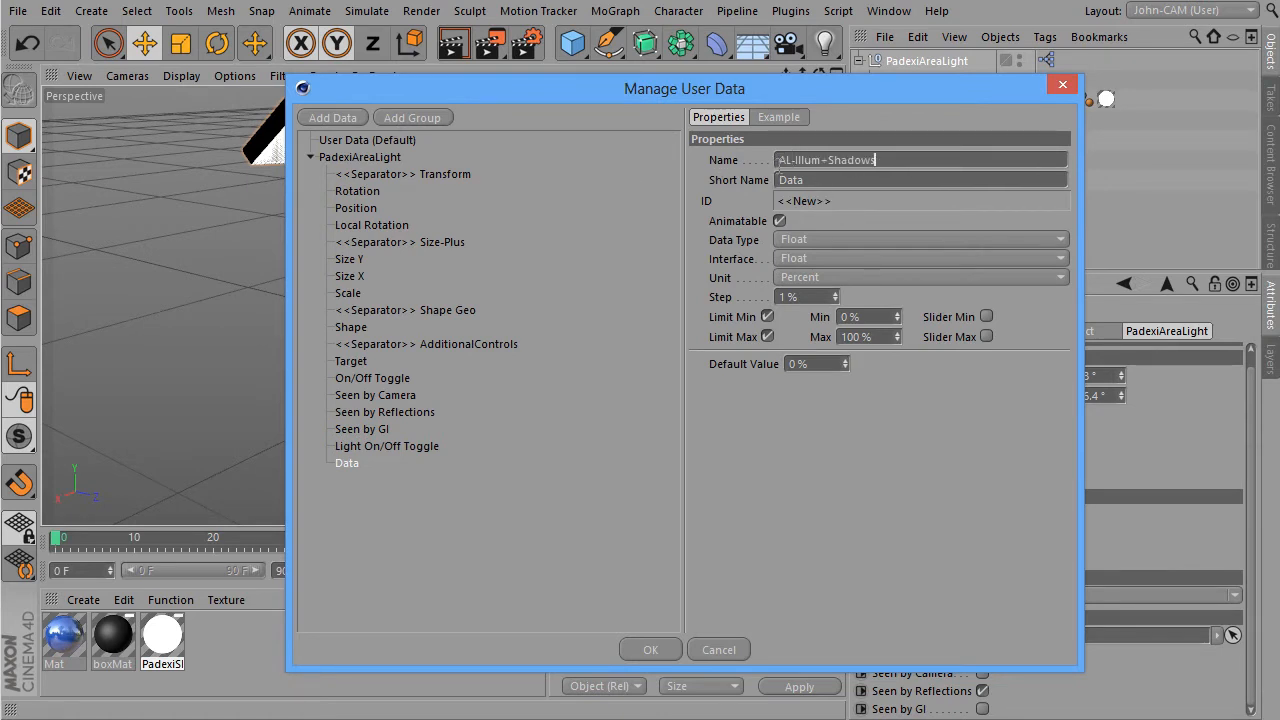
key(Tab)
click(832, 241)
click(812, 719)
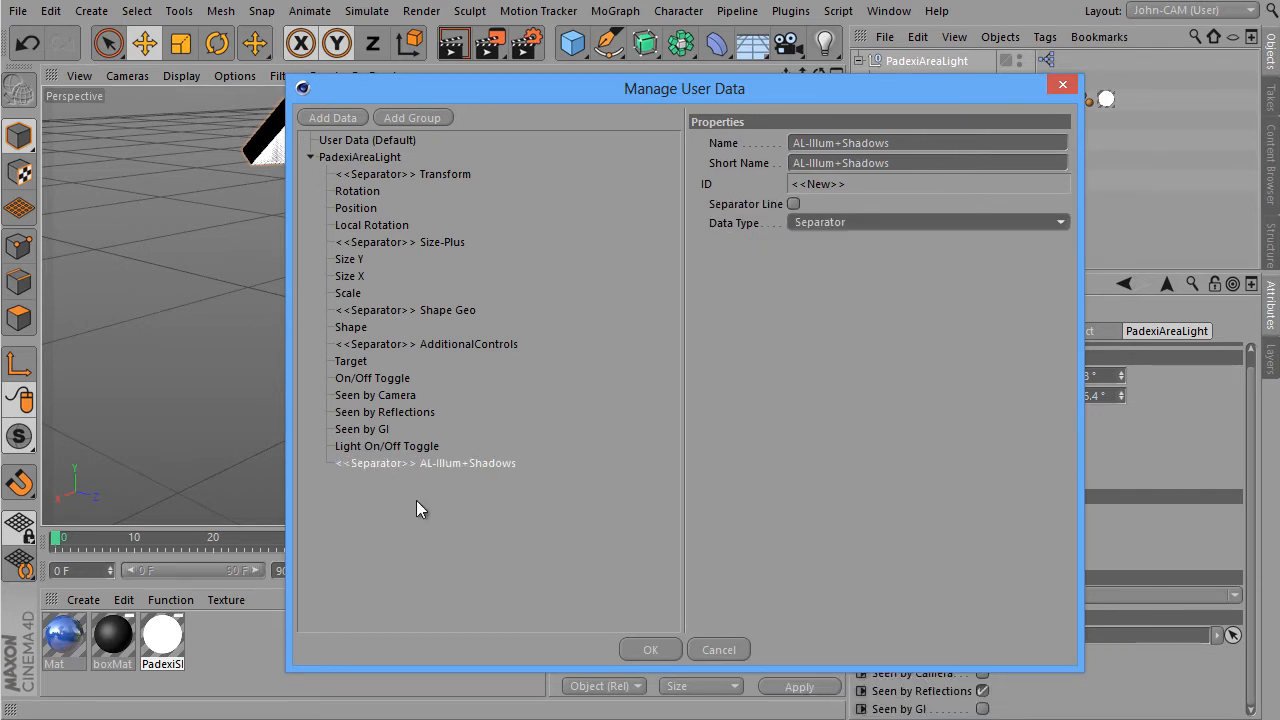
Add a user data entry named Color below AL-Illum+Shadows with the Color data type and a white default value
click(340, 117)
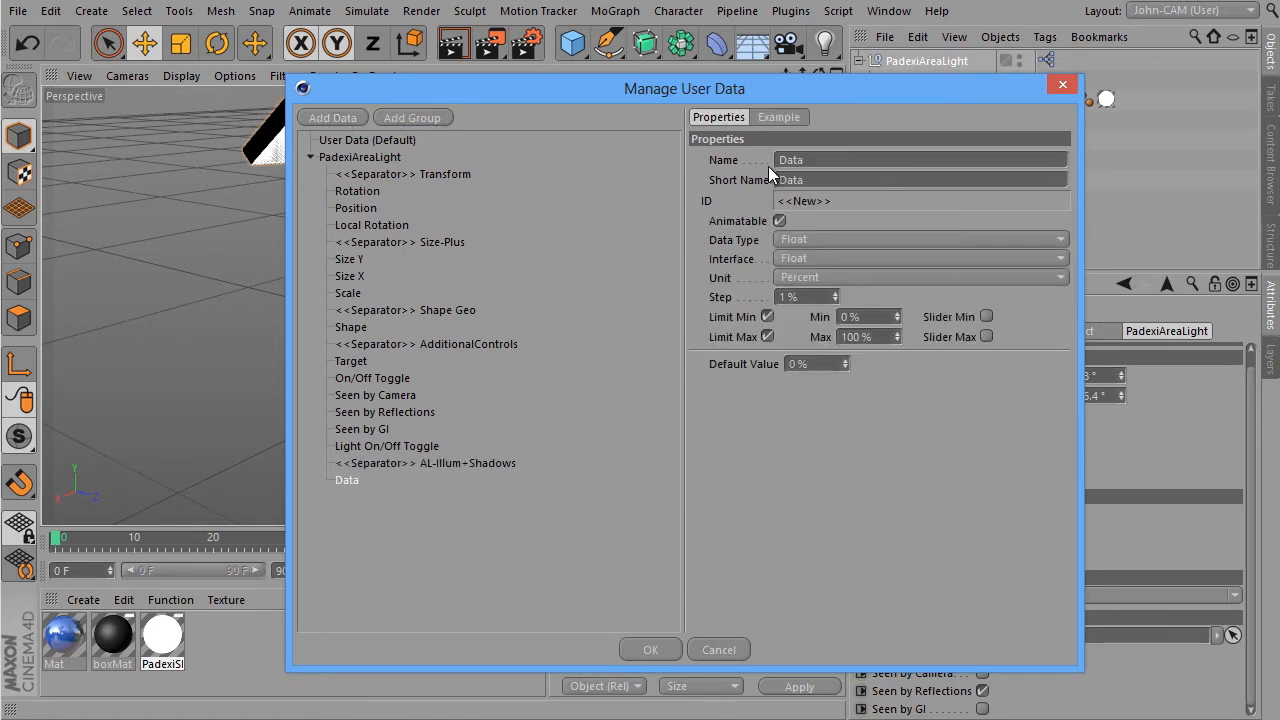
text(Color)
key(Tab)
click(822, 244)
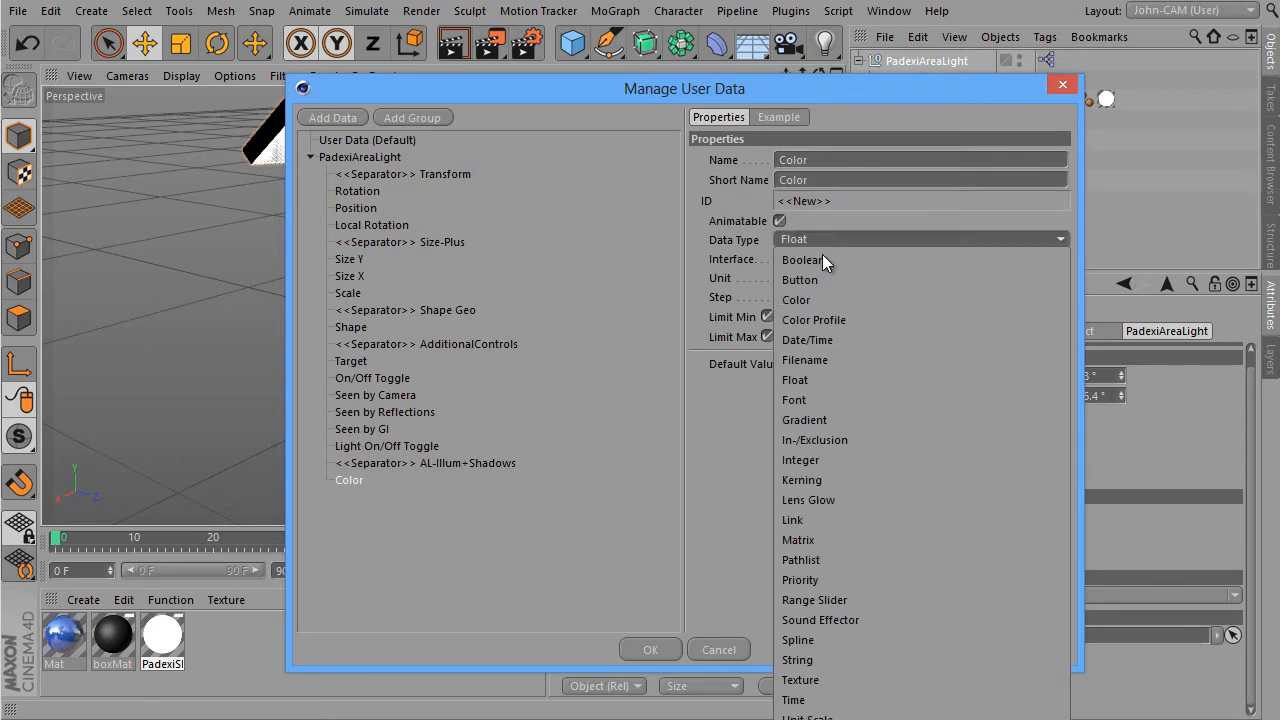
click(817, 293)
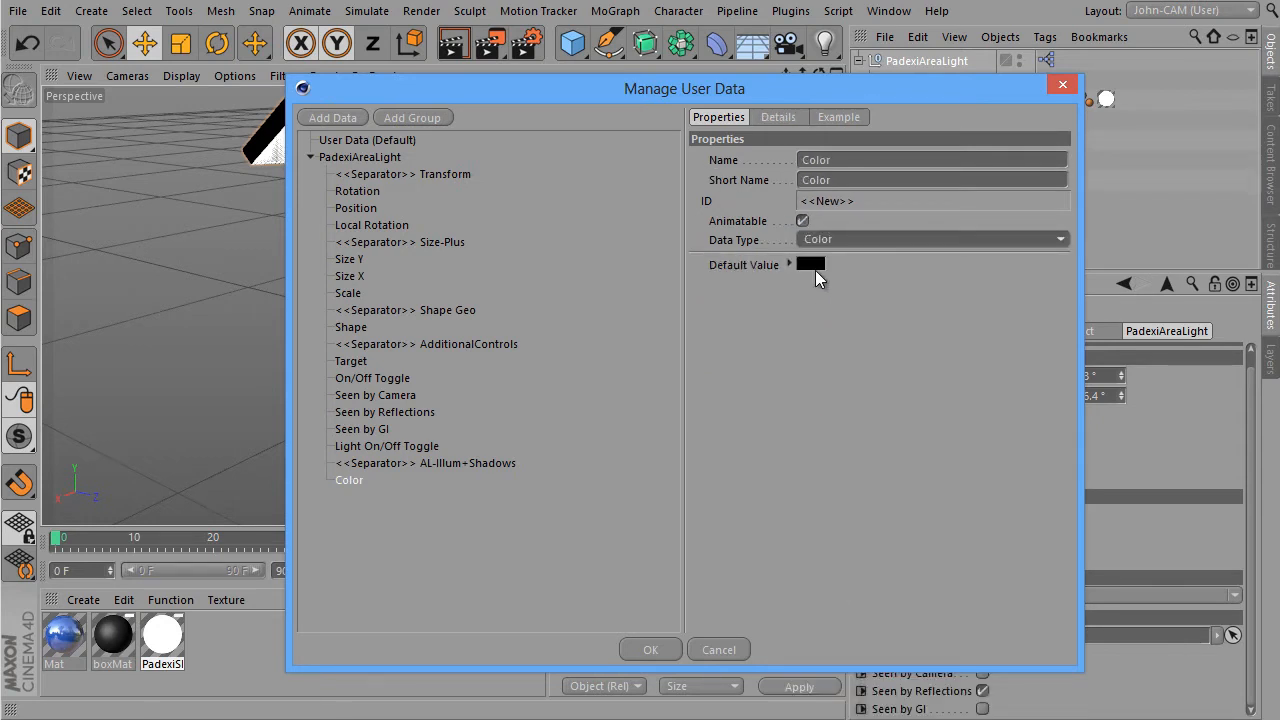
click(815, 266)
drag(815, 308, 965, 309)
click(778, 341)
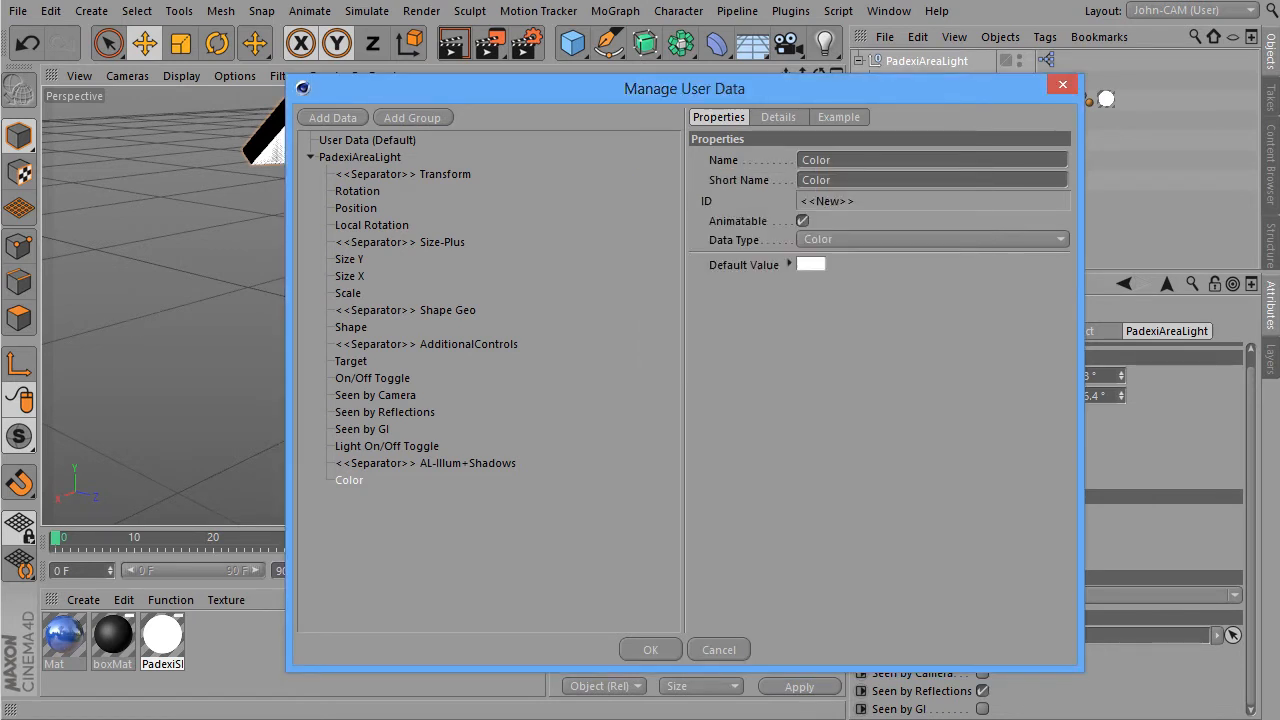
Add a user data entry named Intensity below Color, using the Float data type with Percent as its unit
key(alt+Tab)
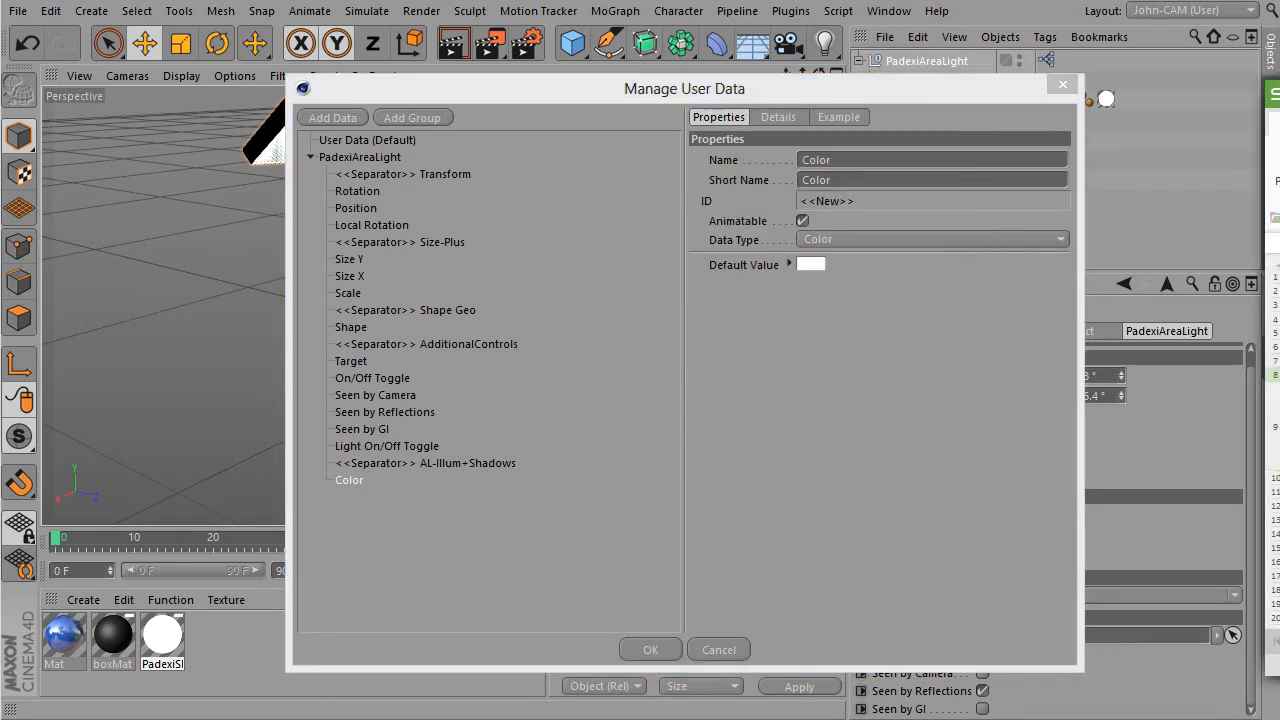
click(352, 118)
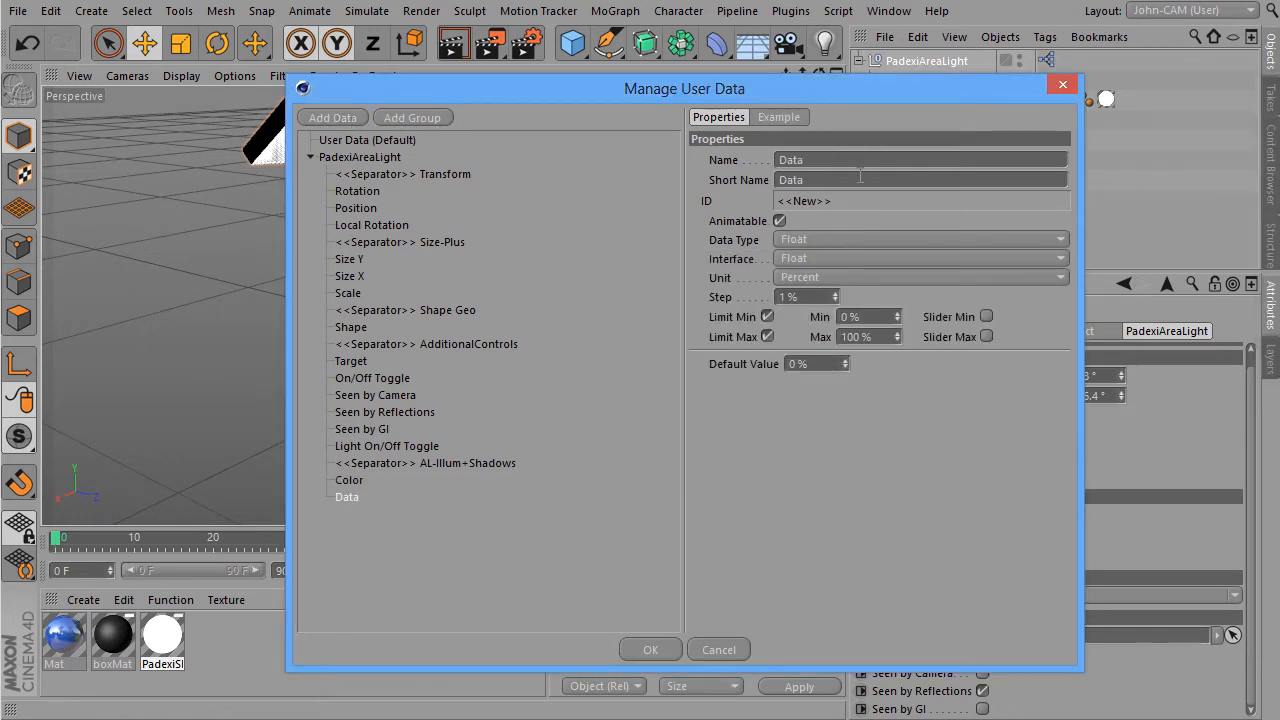
text(Intensity)
key(Tab)
key(Tab)
click(841, 270)
click(831, 277)
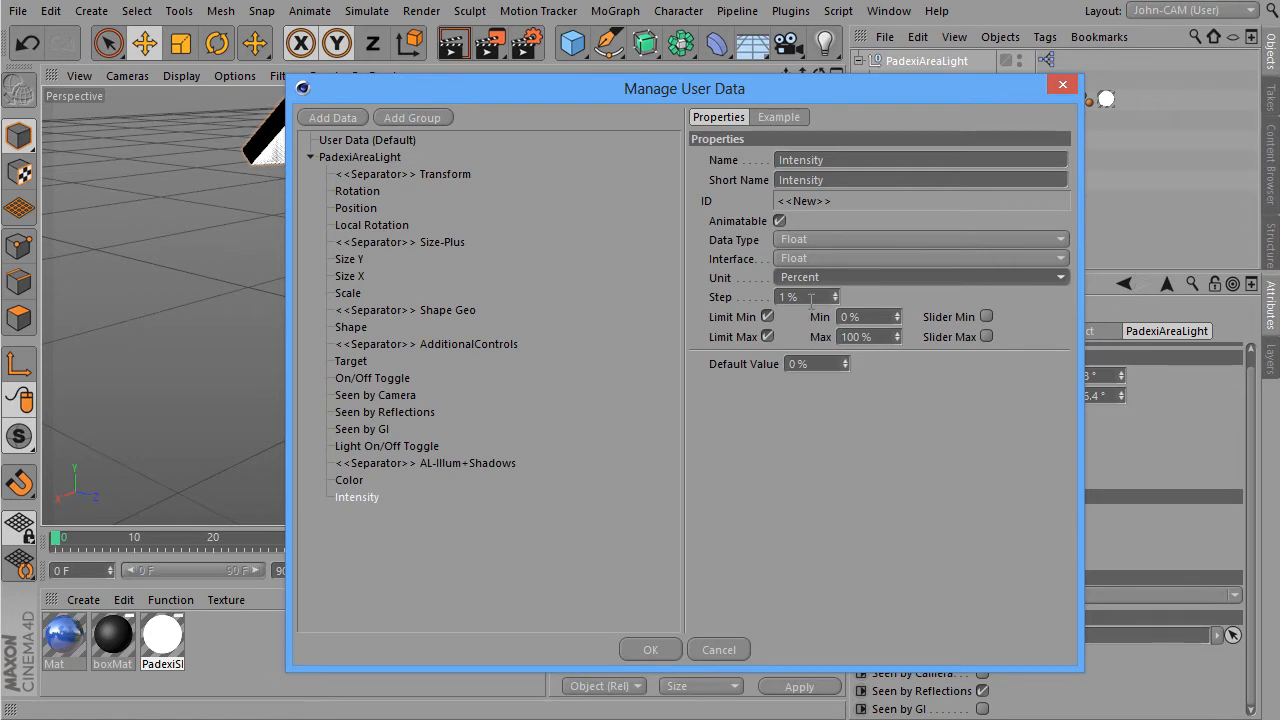
Set the Intensity entry's minimum limit to -100 % and its default value to 70 %
drag(862, 317, 676, 334)
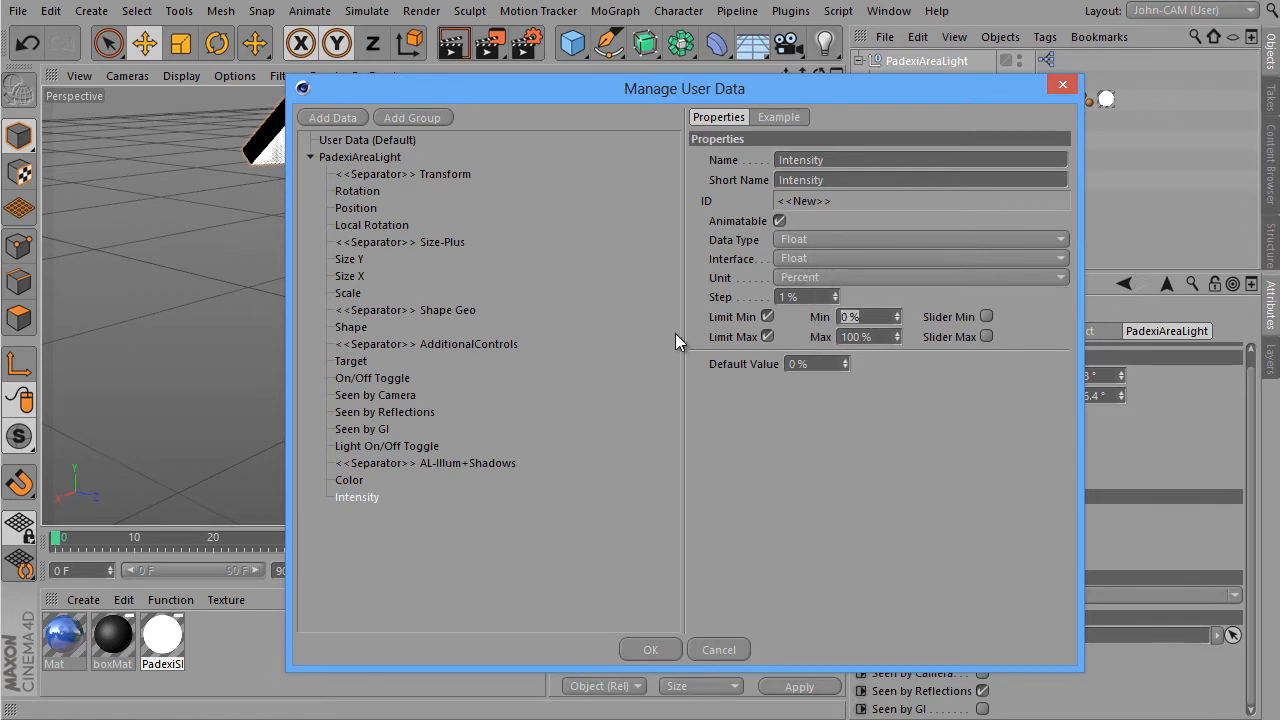
text(-100)
key(Tab)
drag(842, 368, 680, 375)
key(Tab)
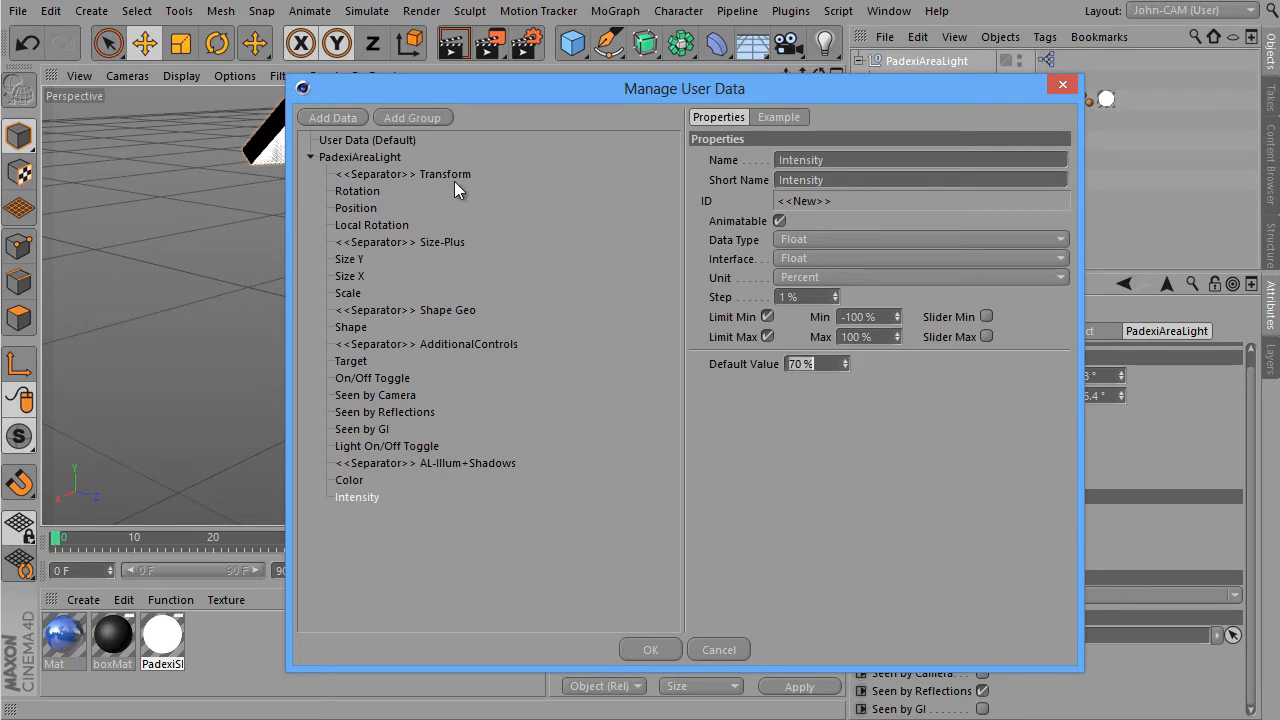
Add a user data entry named Shadow Type with the Integer data type and the Cycle Button interface
click(333, 118)
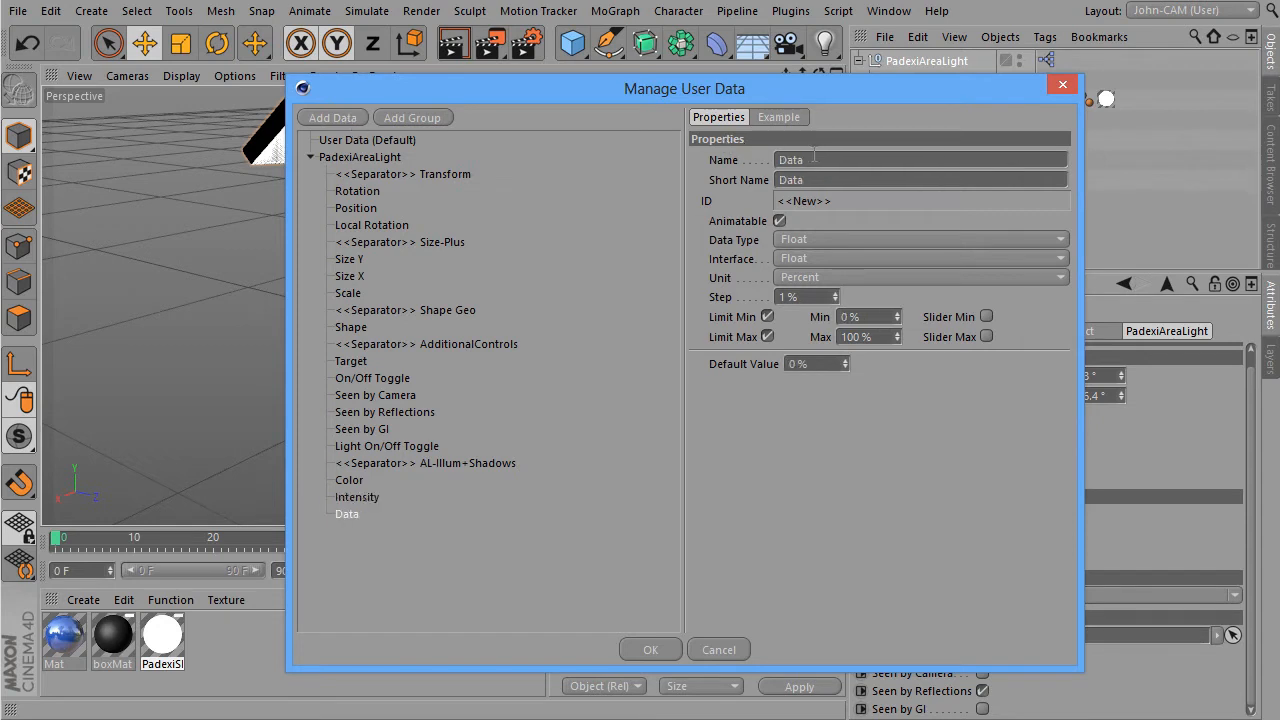
text(Shadow Type)
key(Tab)
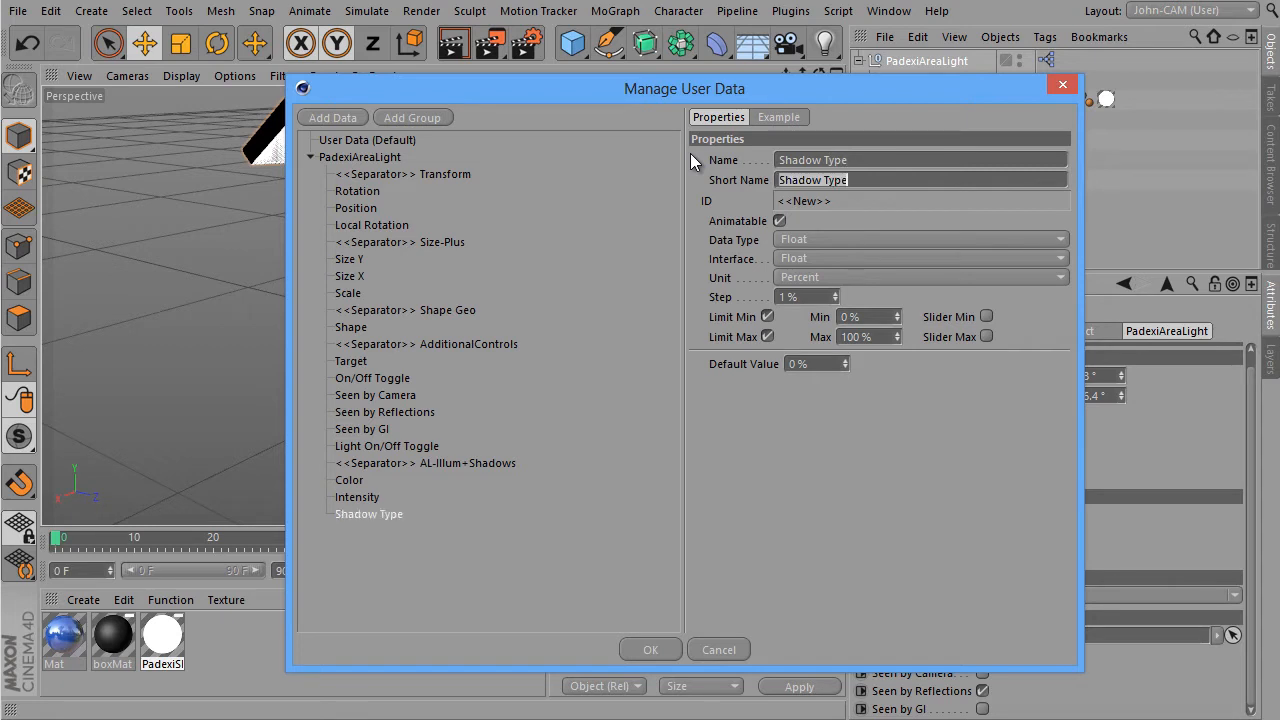
click(811, 238)
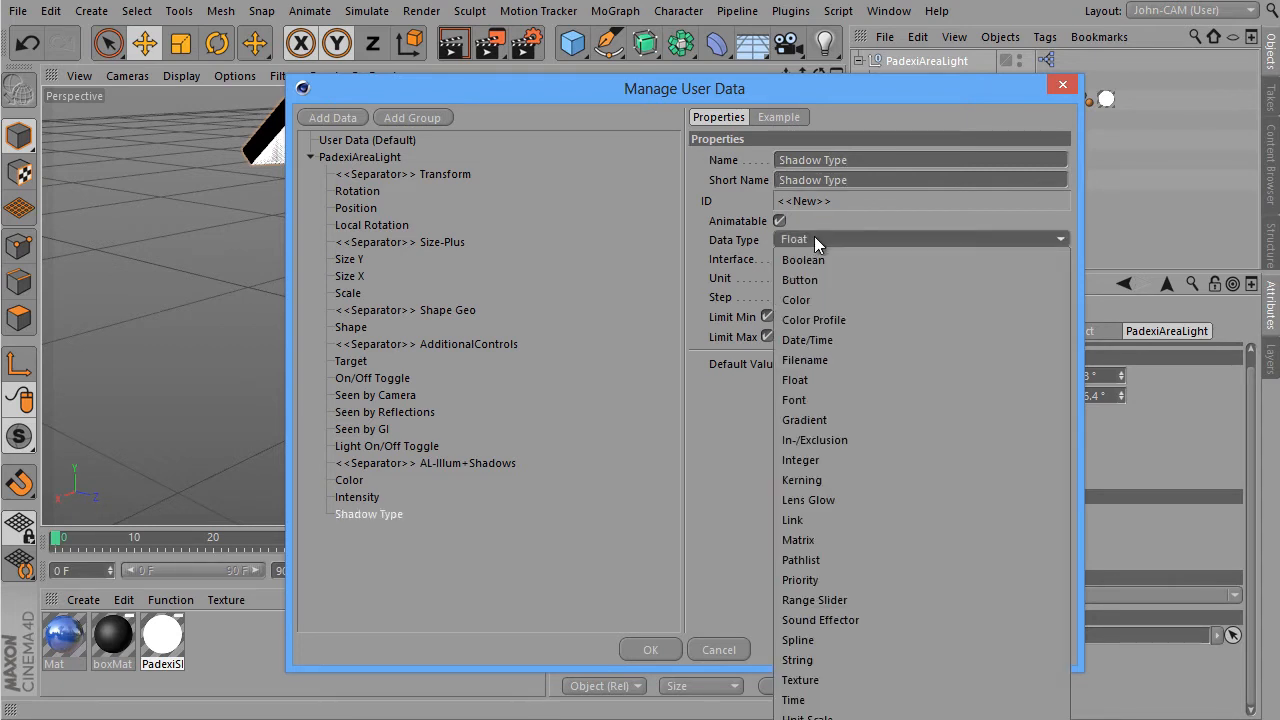
click(812, 459)
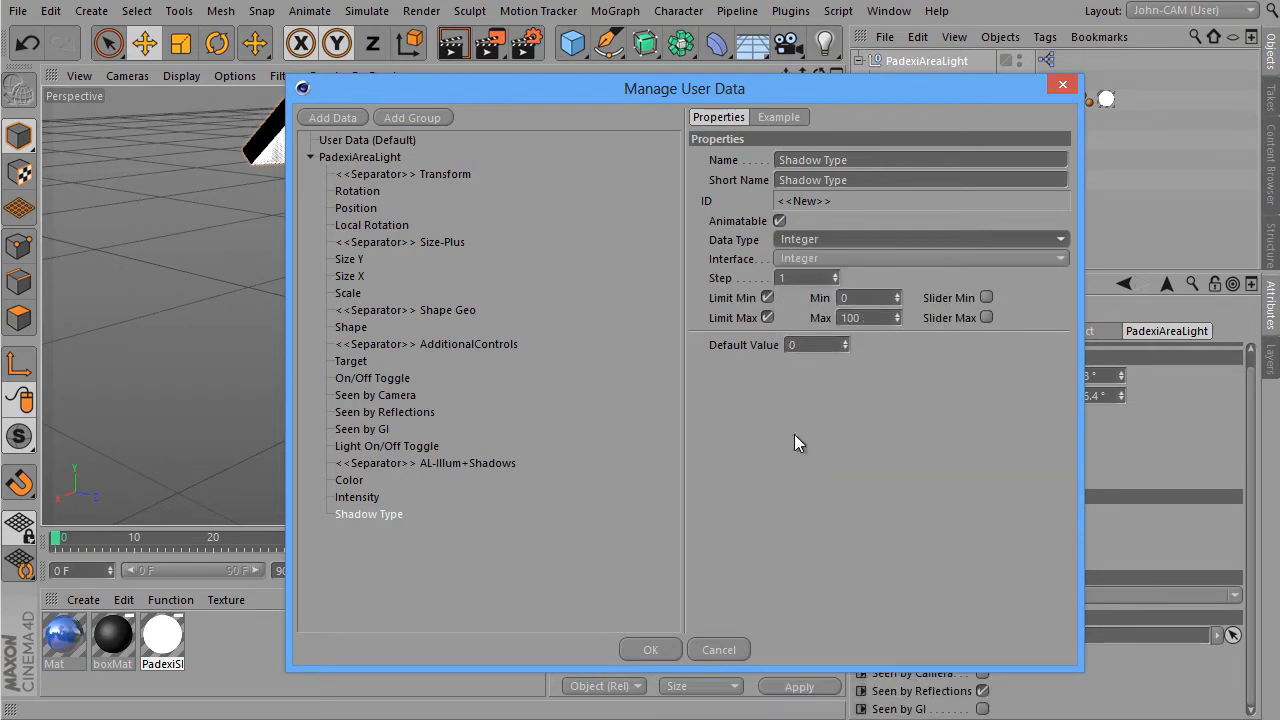
click(804, 258)
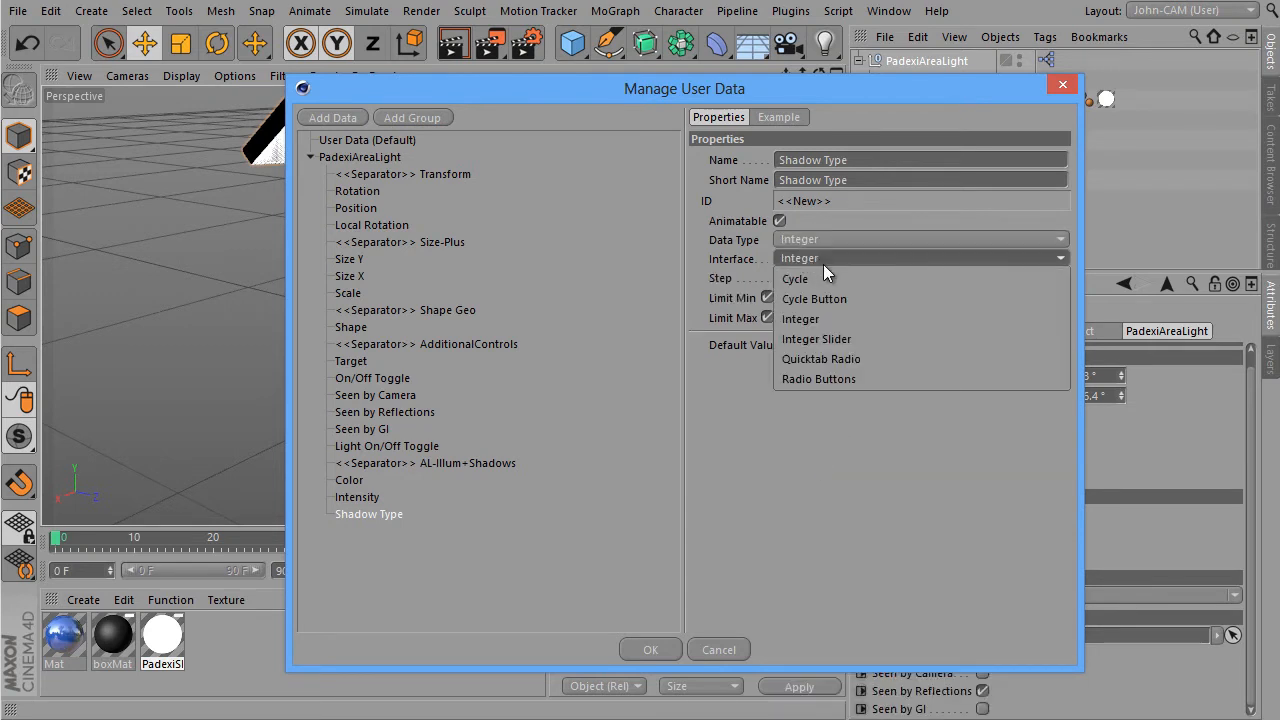
click(863, 301)
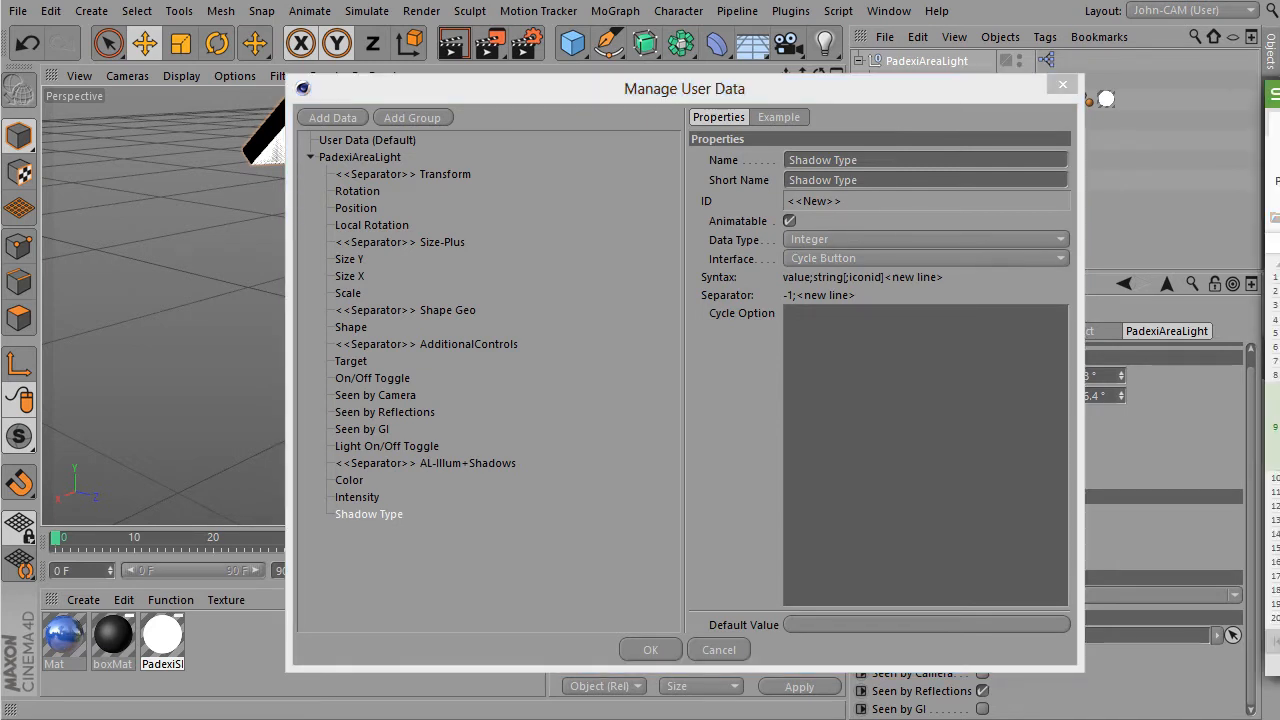
Define the Shadow Type options 0;None, 1;Shadow Maps (Soft), 2;Raytraced (Hard) and 3;Area, make Area the default, and accept the user data
click(887, 346)
text(0;None 1;Shadow Maps (Soft) 2;Raytraced (Hard) 3;Area)
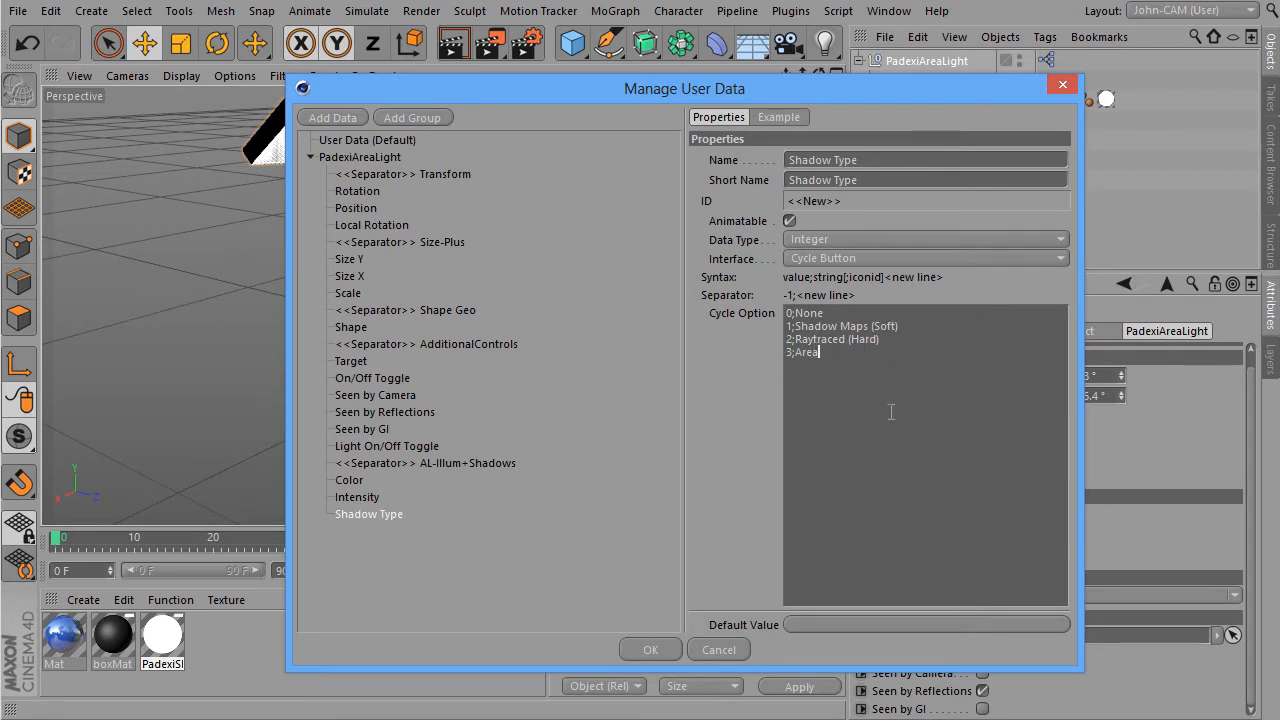
click(819, 621)
click(815, 704)
click(651, 651)
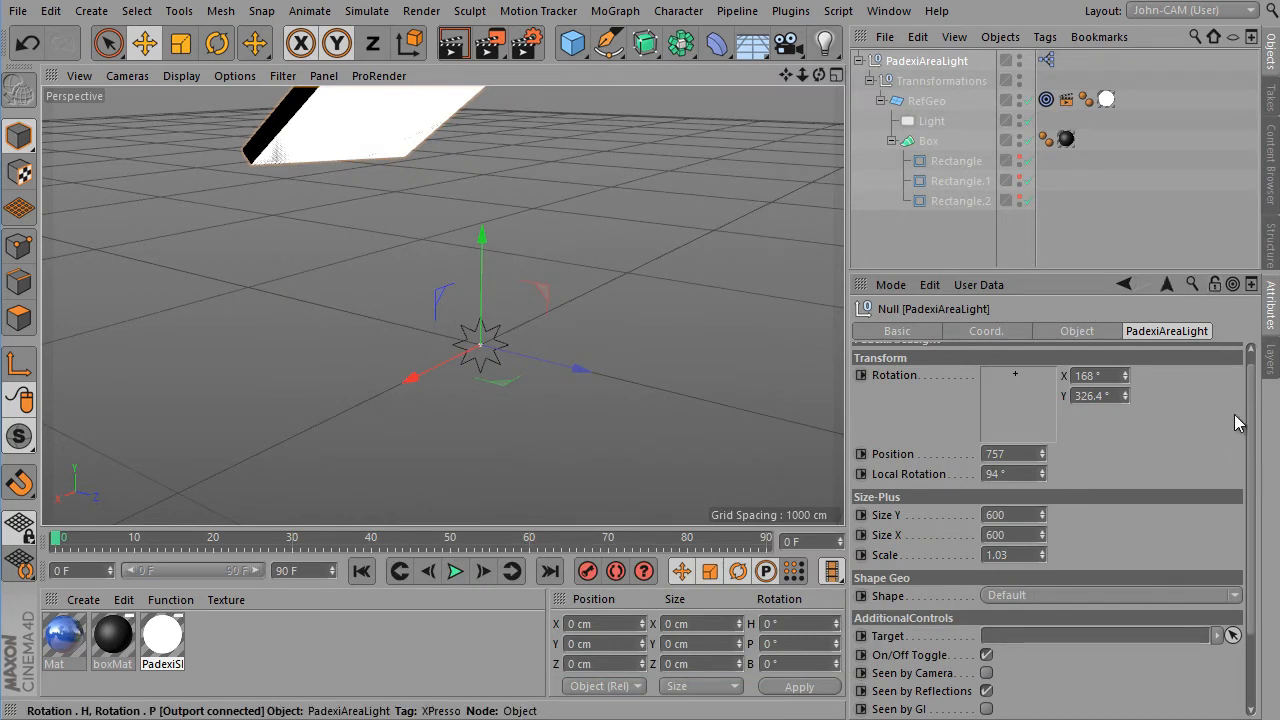
scroll(1000, 500, down, 3)
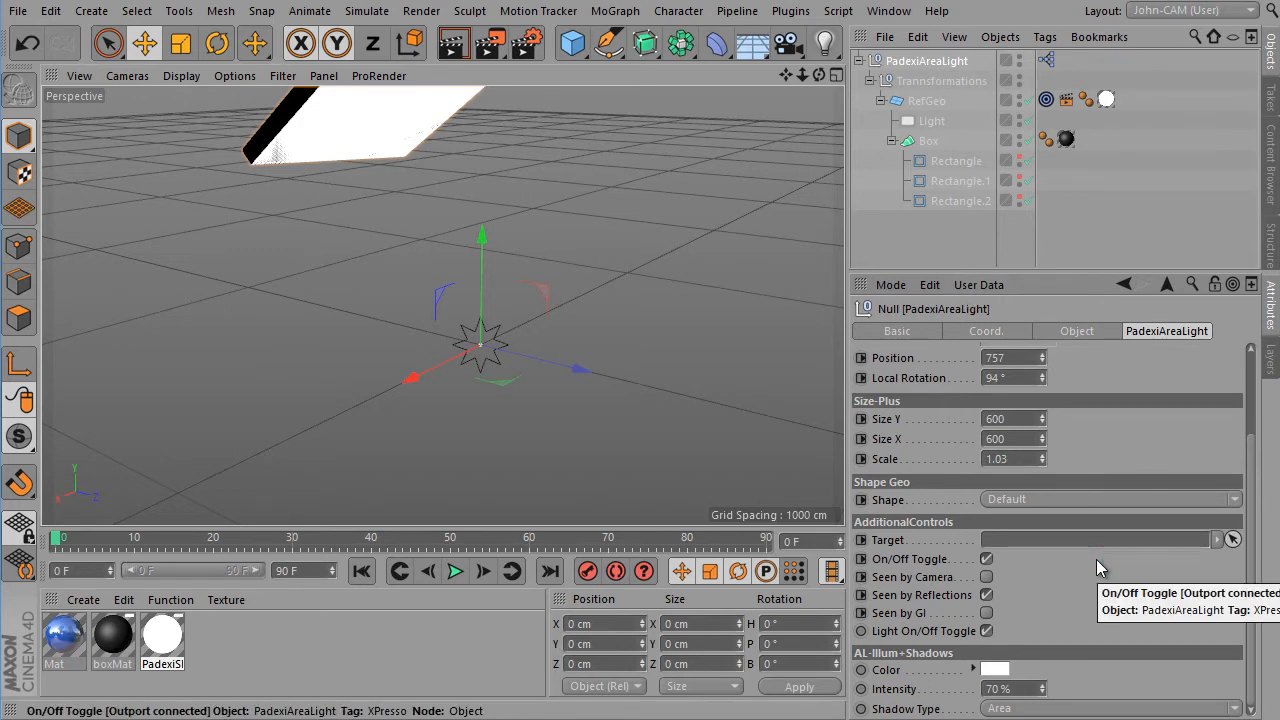
Reopen the user data manager for the PadexiAreaLight null and select the AL-Illum+Shadows separator
key(ctrl+d)
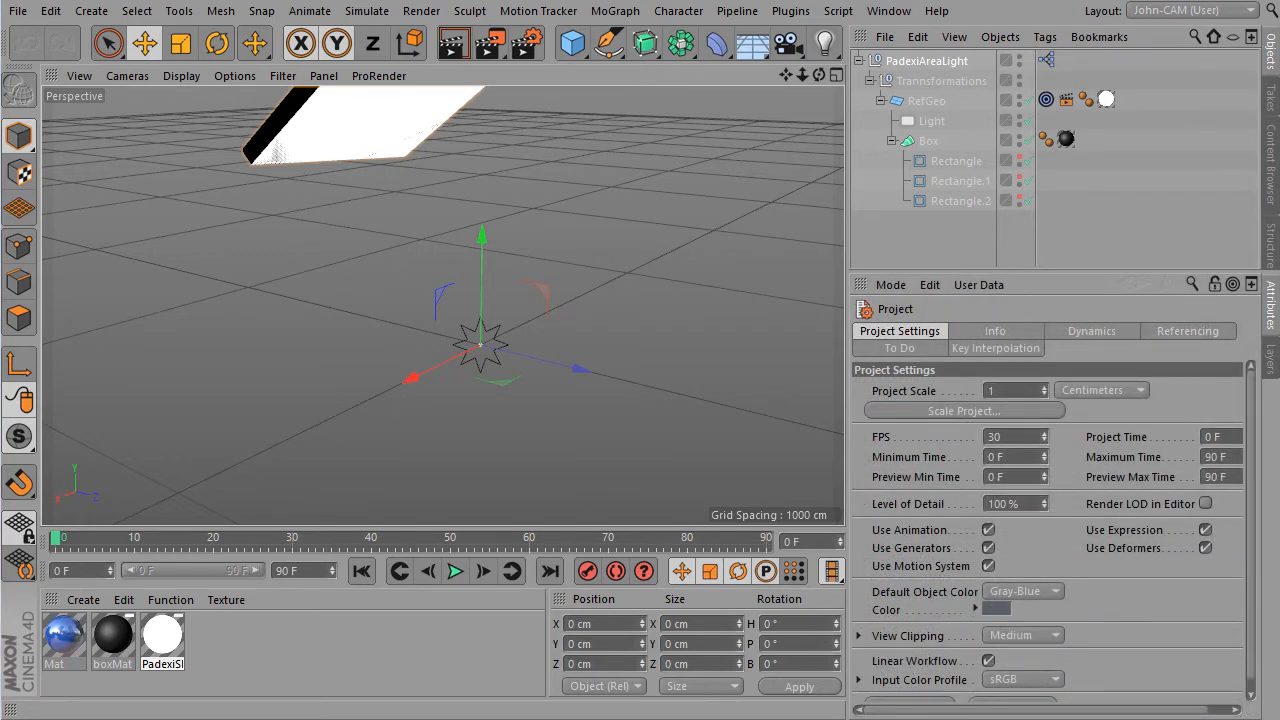
drag(1279, 428, 498, 120)
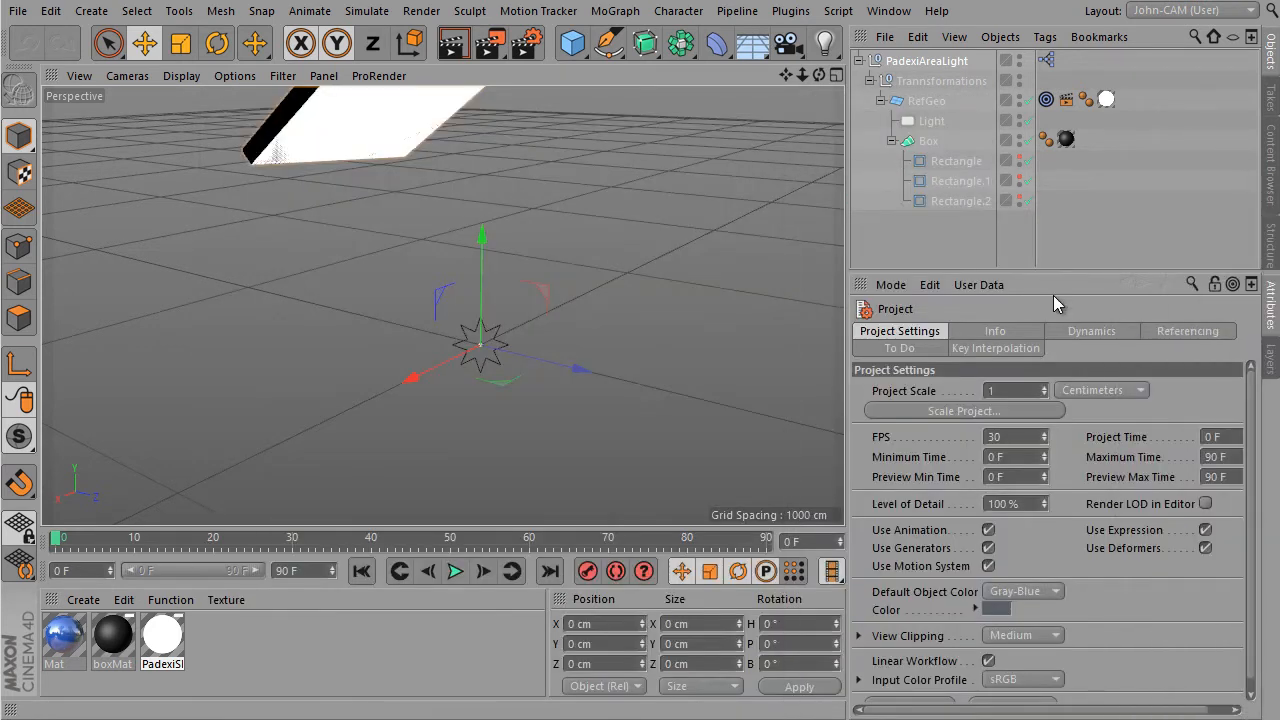
click(928, 62)
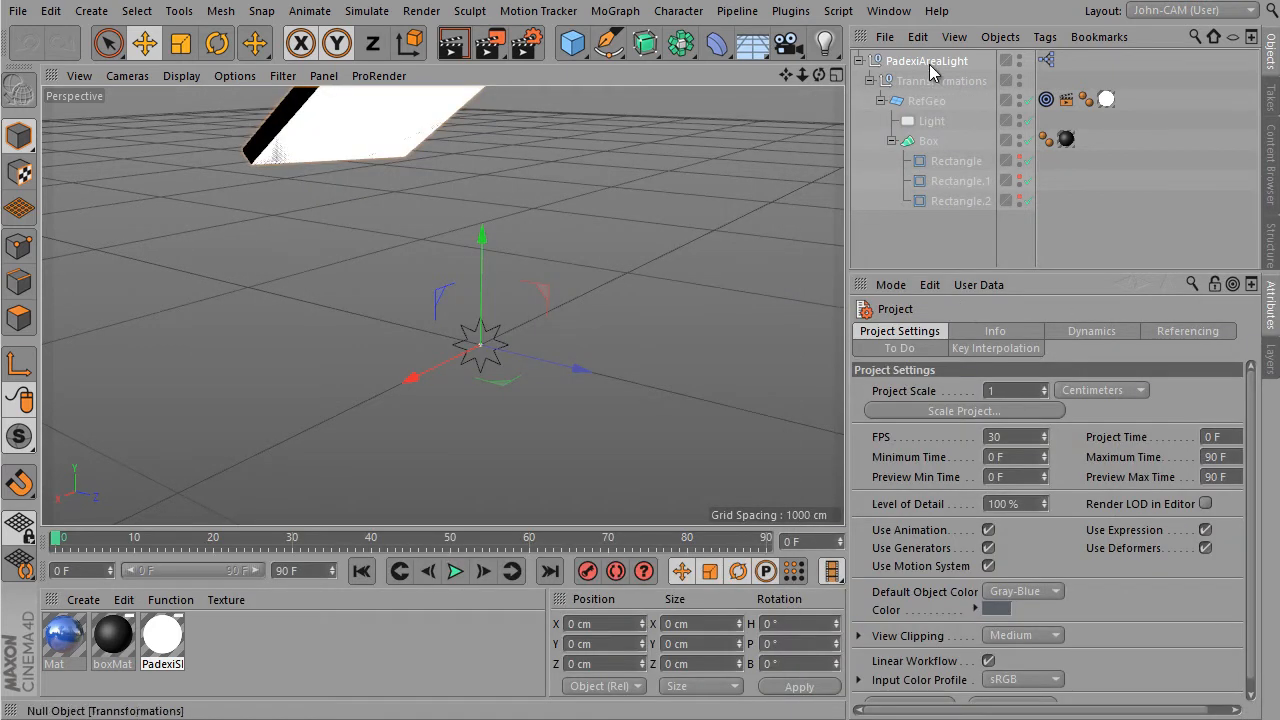
click(977, 285)
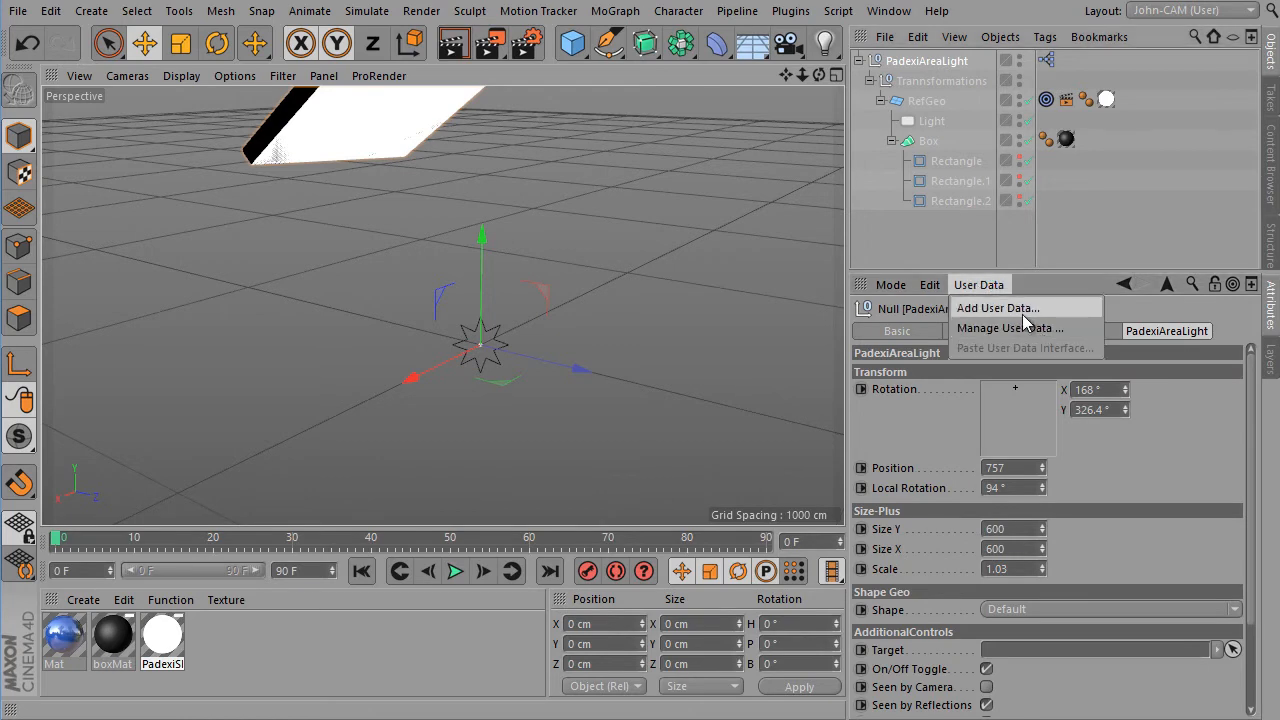
click(1010, 328)
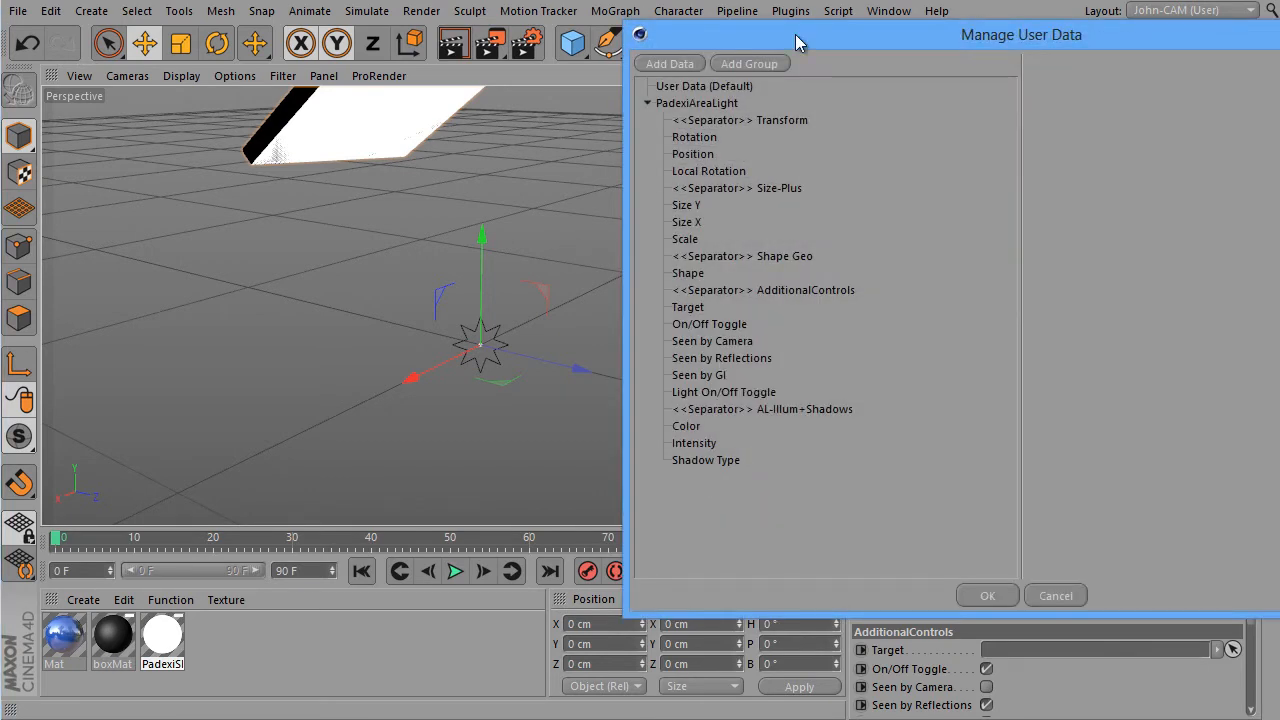
drag(795, 34, 545, 11)
click(493, 387)
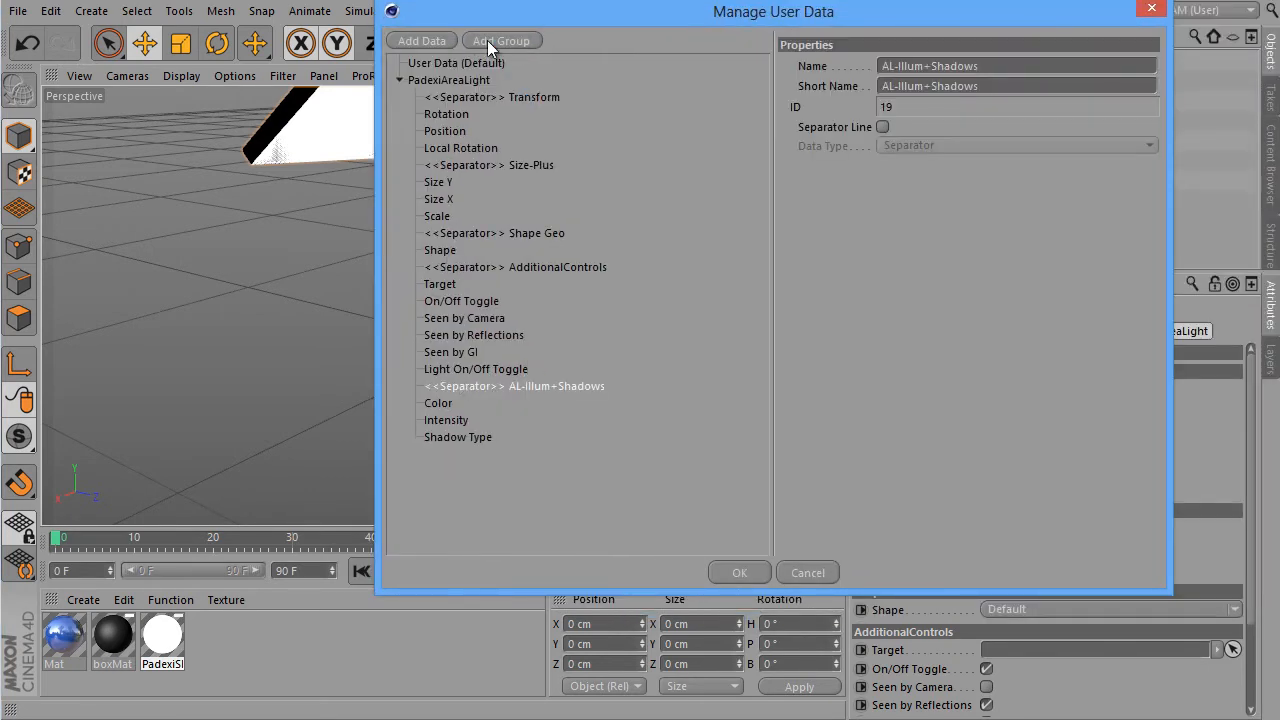
Add a Boolean user data entry named Shadow Caster below Shadow Type with its default value enabled, and accept the user data
click(425, 40)
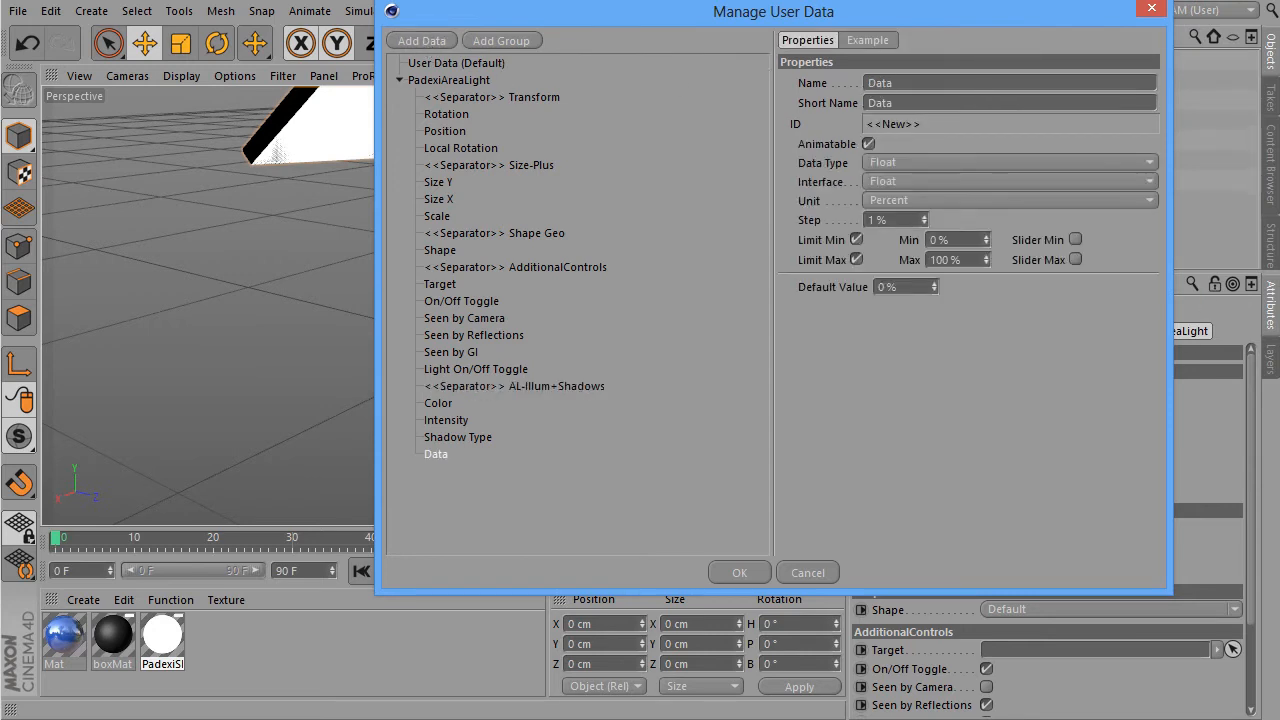
drag(904, 85, 723, 86)
text(Shadow Caster)
key(Tab)
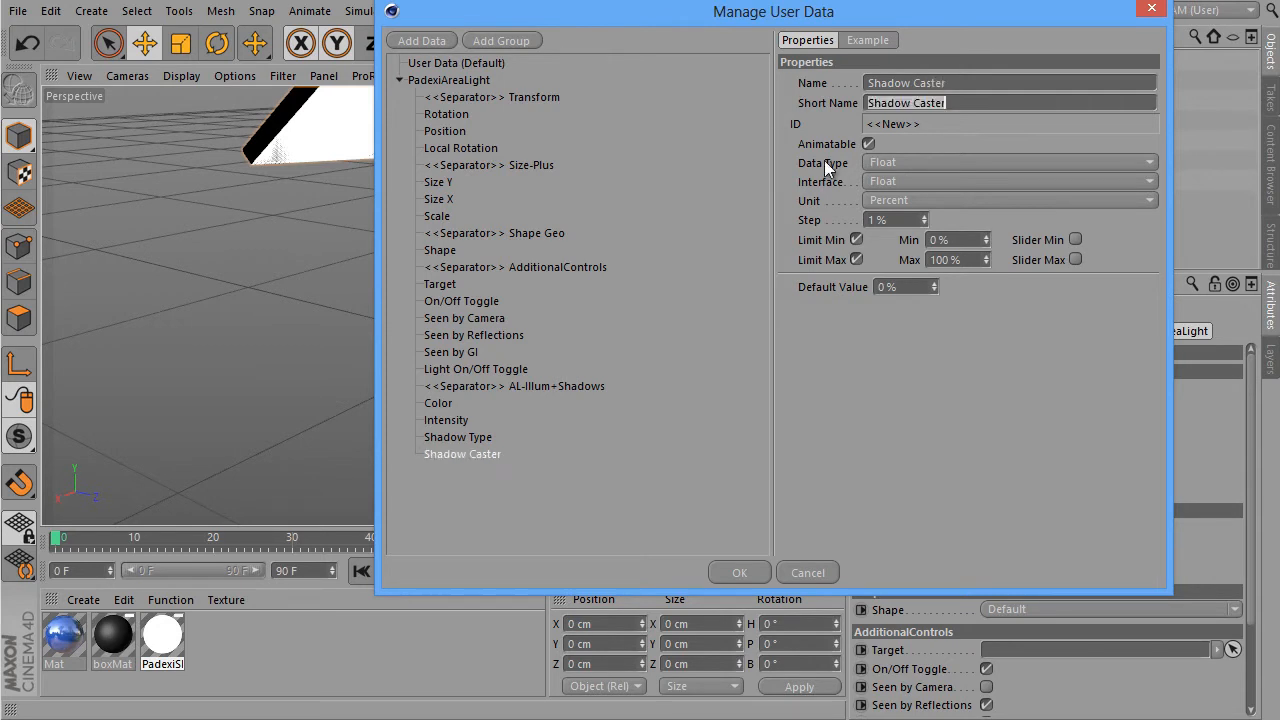
click(936, 160)
click(922, 178)
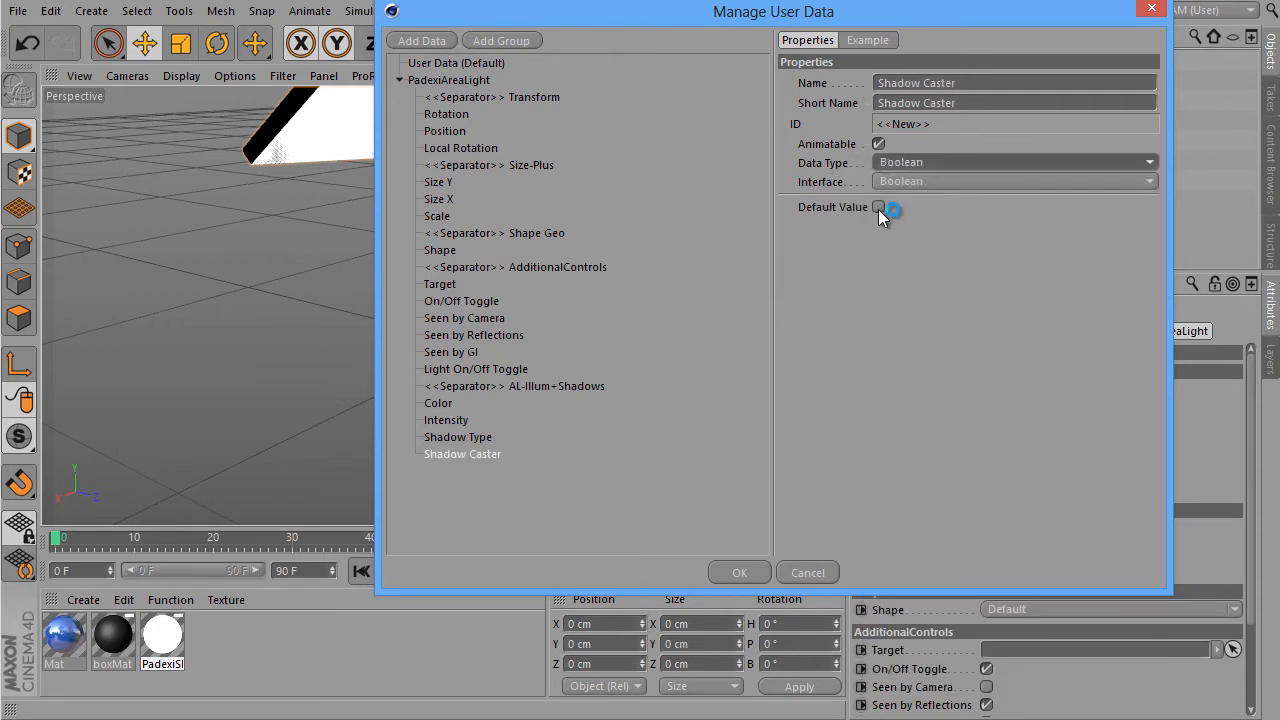
click(878, 207)
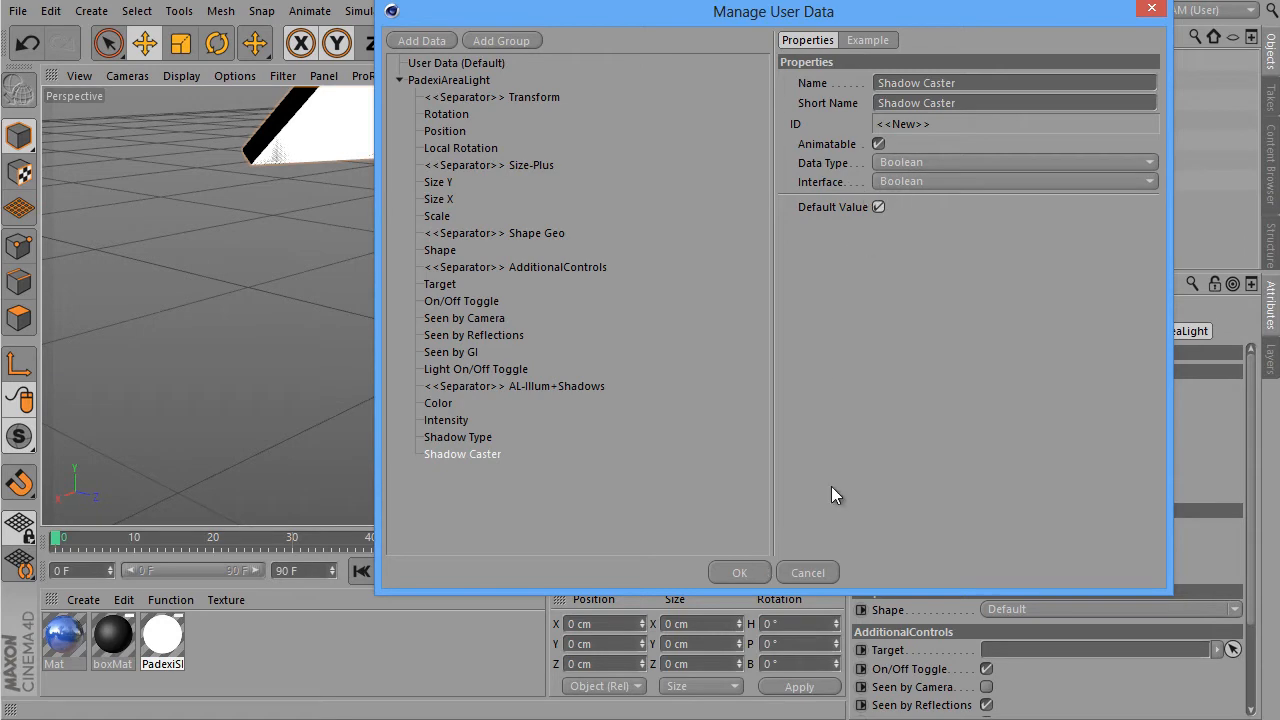
click(754, 576)
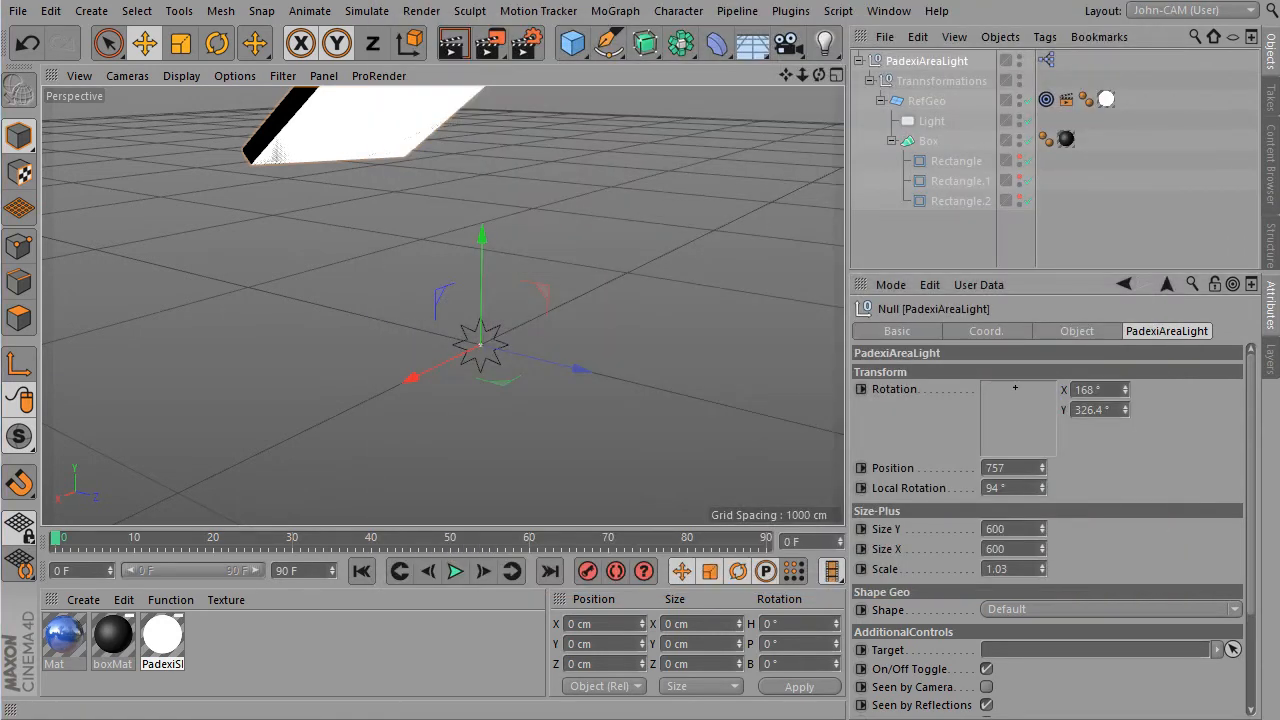
Open the XPresso network of the PadexiAreaLight null and enlarge the editor window to show the whole node graph
double_click(1045, 60)
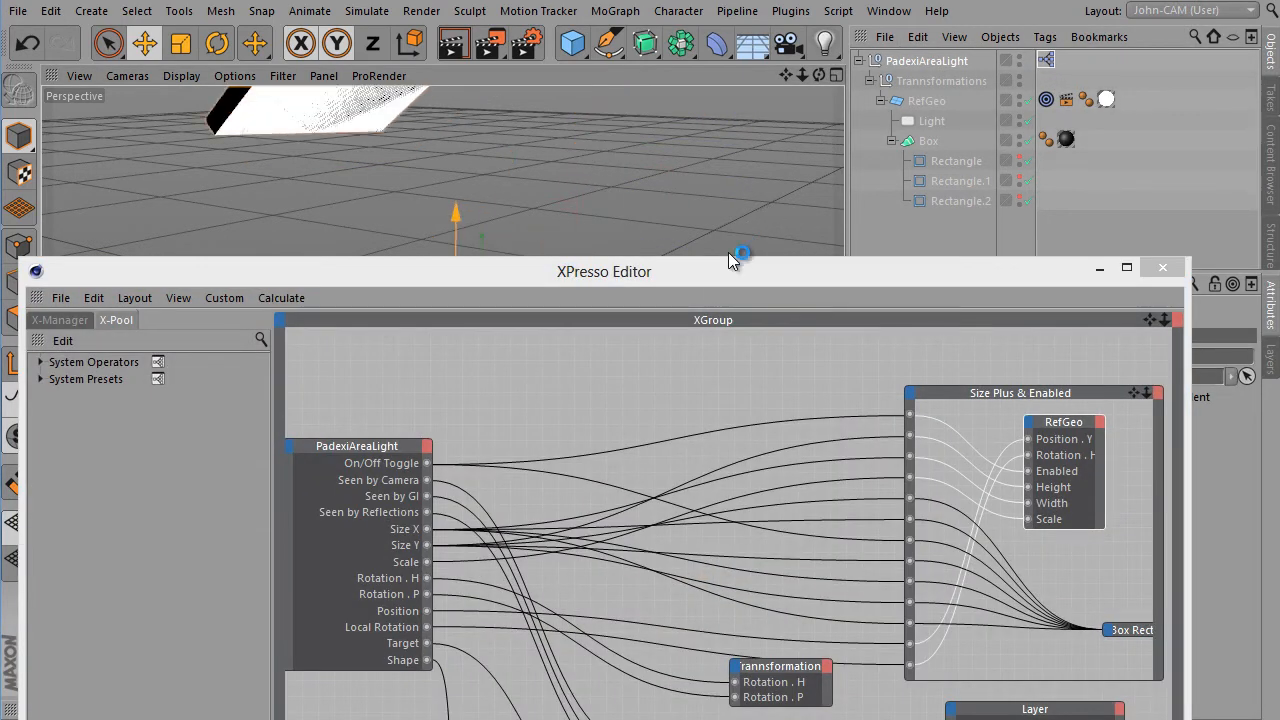
drag(729, 262, 631, 5)
drag(1195, 716, 1232, 687)
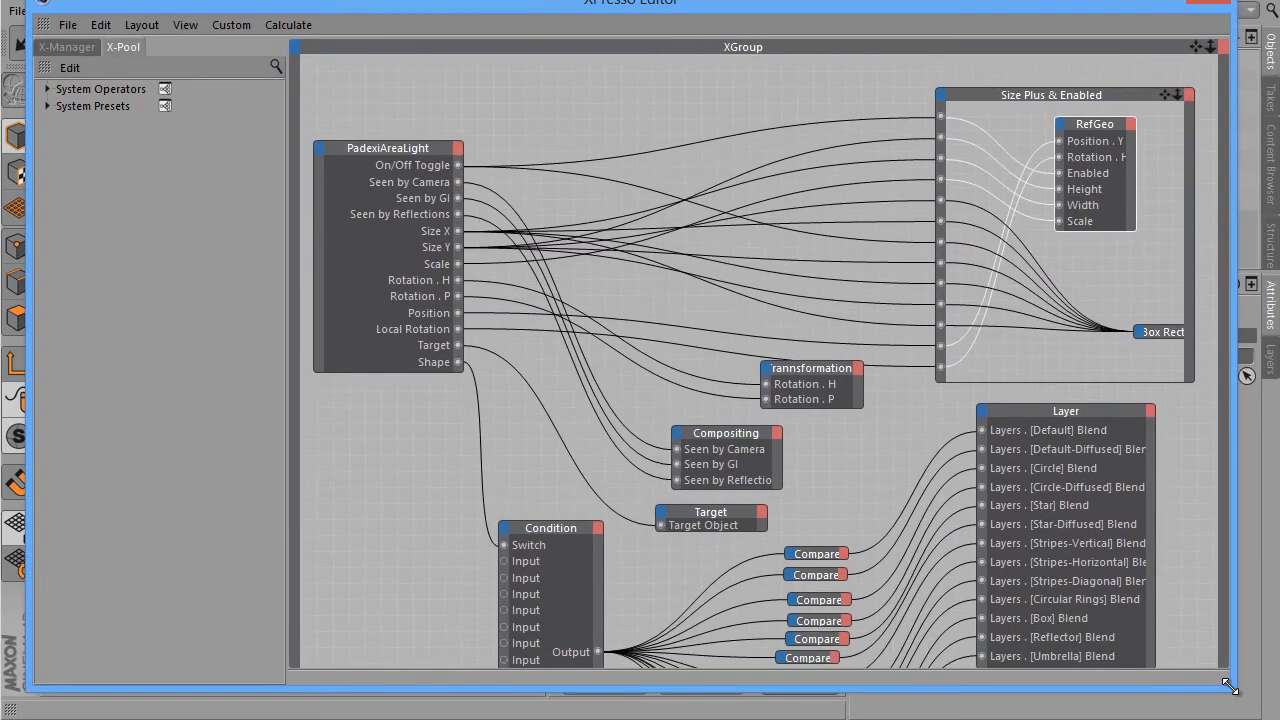
middle_drag(581, 180, 578, 181)
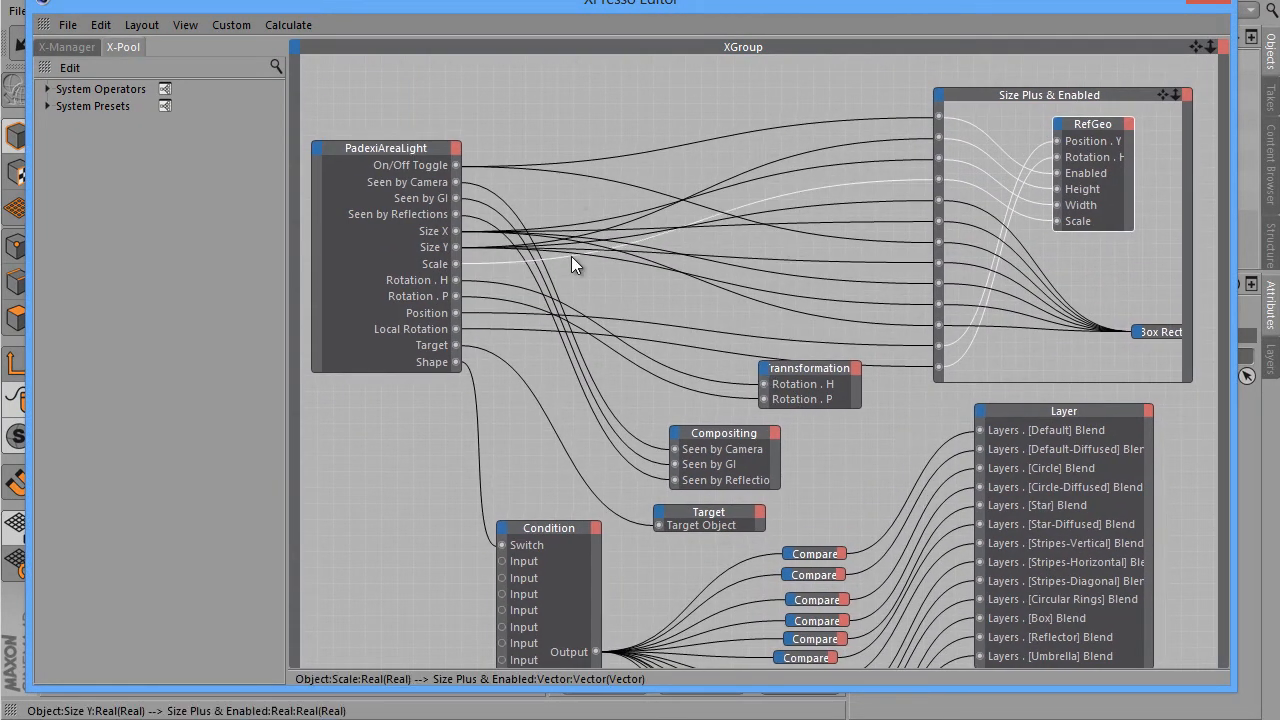
scroll(575, 287, down, 3)
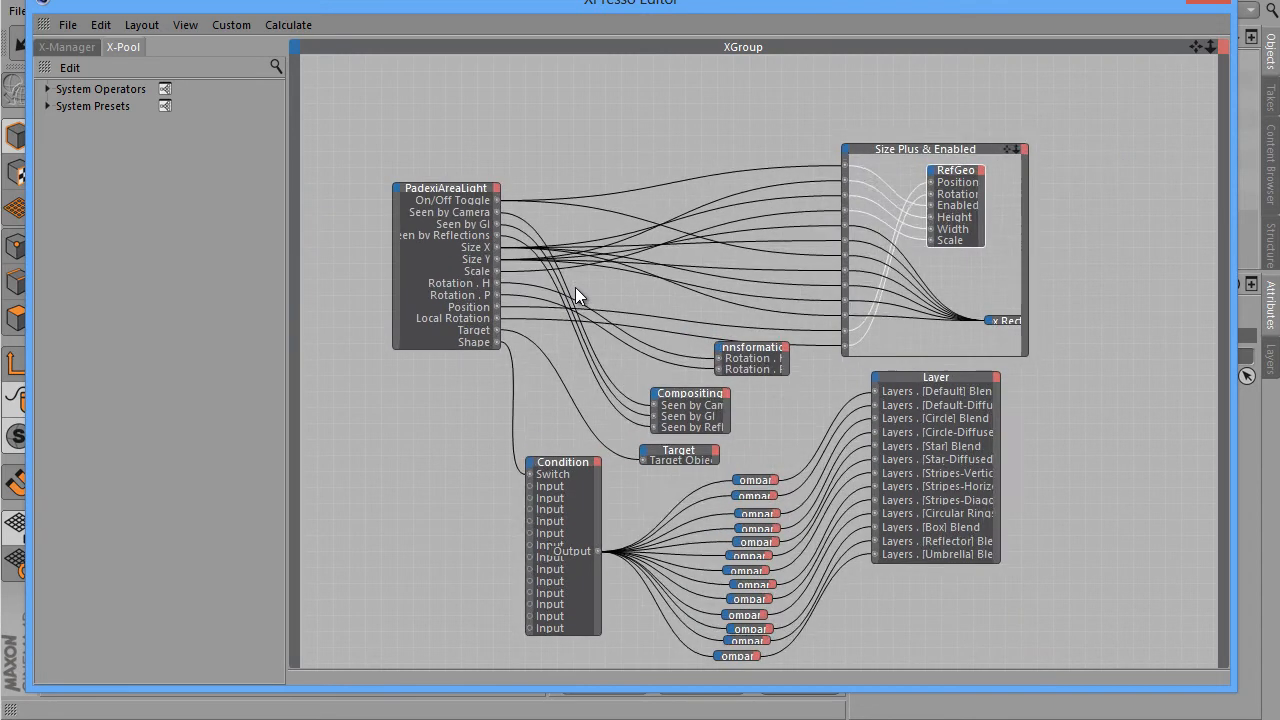
Collapse the Size Plus & Enabled group node and move it above the other nodes to free up space
double_click(994, 143)
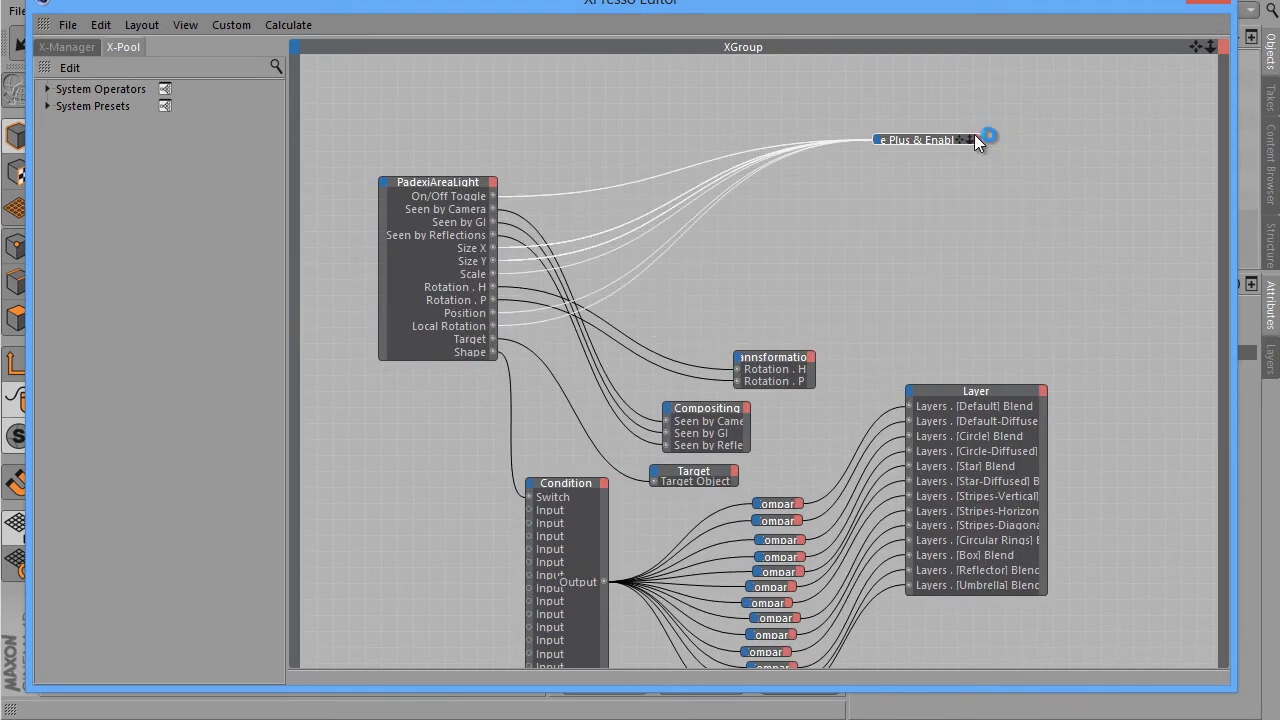
drag(934, 138, 756, 99)
middle_drag(792, 251, 752, 197)
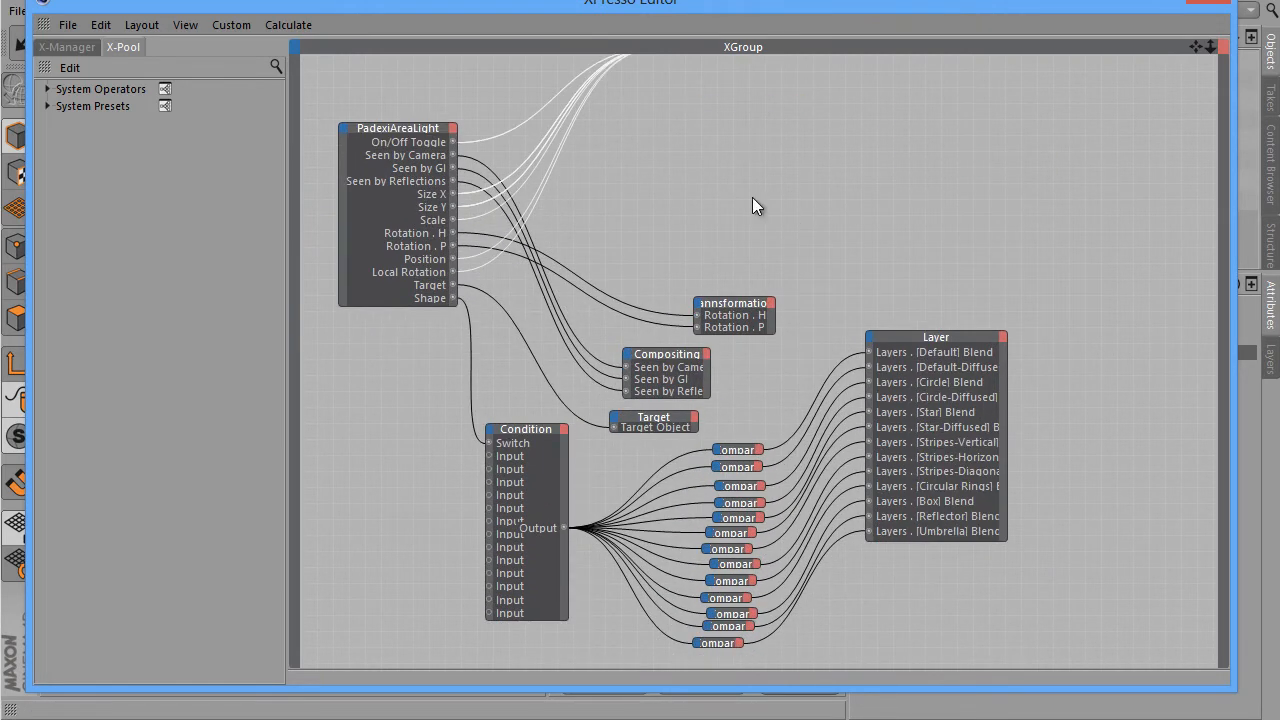
Collapse the Layer node and move the Transformations, Compositing and Target nodes up beside the PadexiAreaLight node
double_click(934, 339)
click(527, 434)
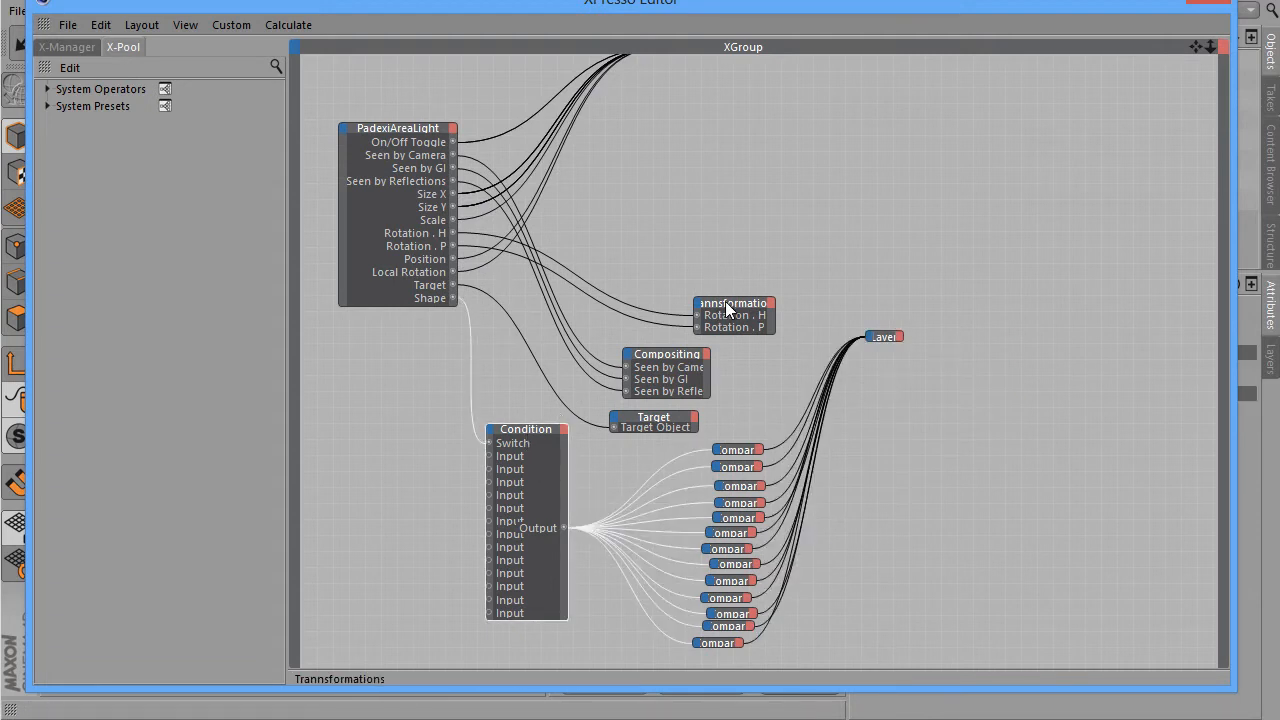
drag(725, 301, 726, 117)
drag(664, 358, 660, 192)
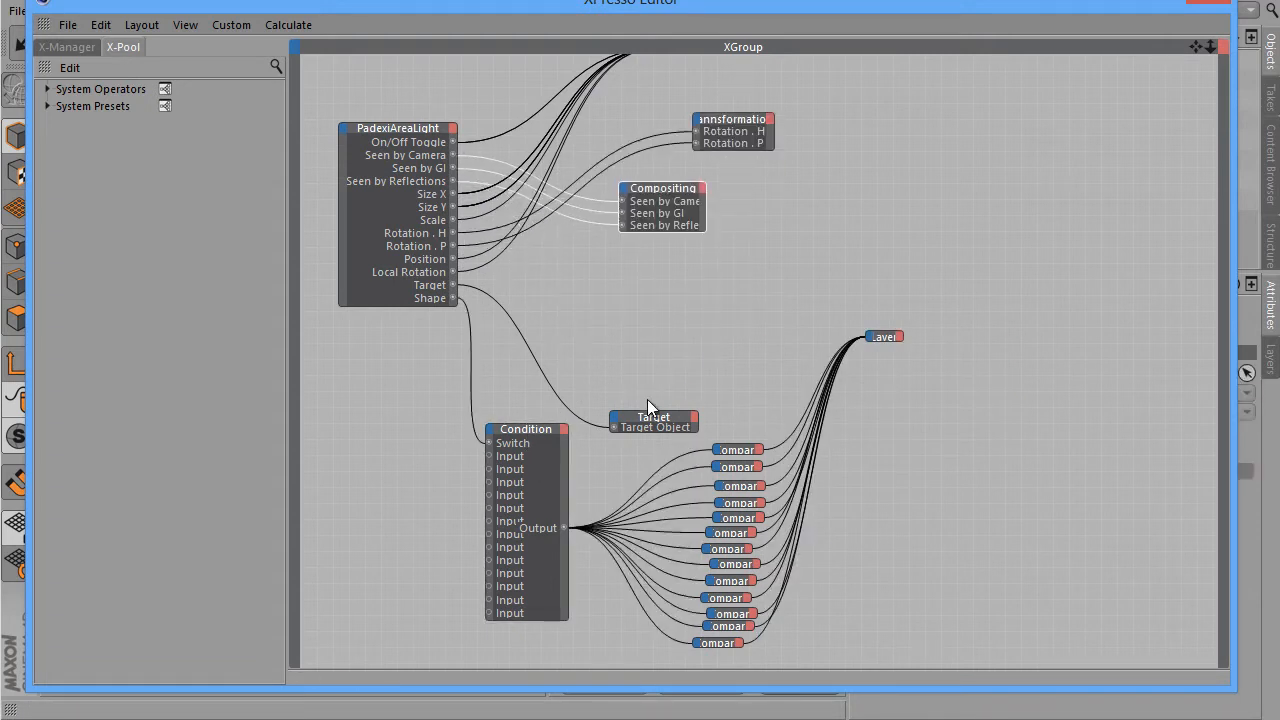
drag(651, 418, 638, 250)
Collapse the Condition node below Target and regroup all Compare nodes and the Layer node beside it
drag(880, 335, 1043, 291)
drag(535, 428, 643, 320)
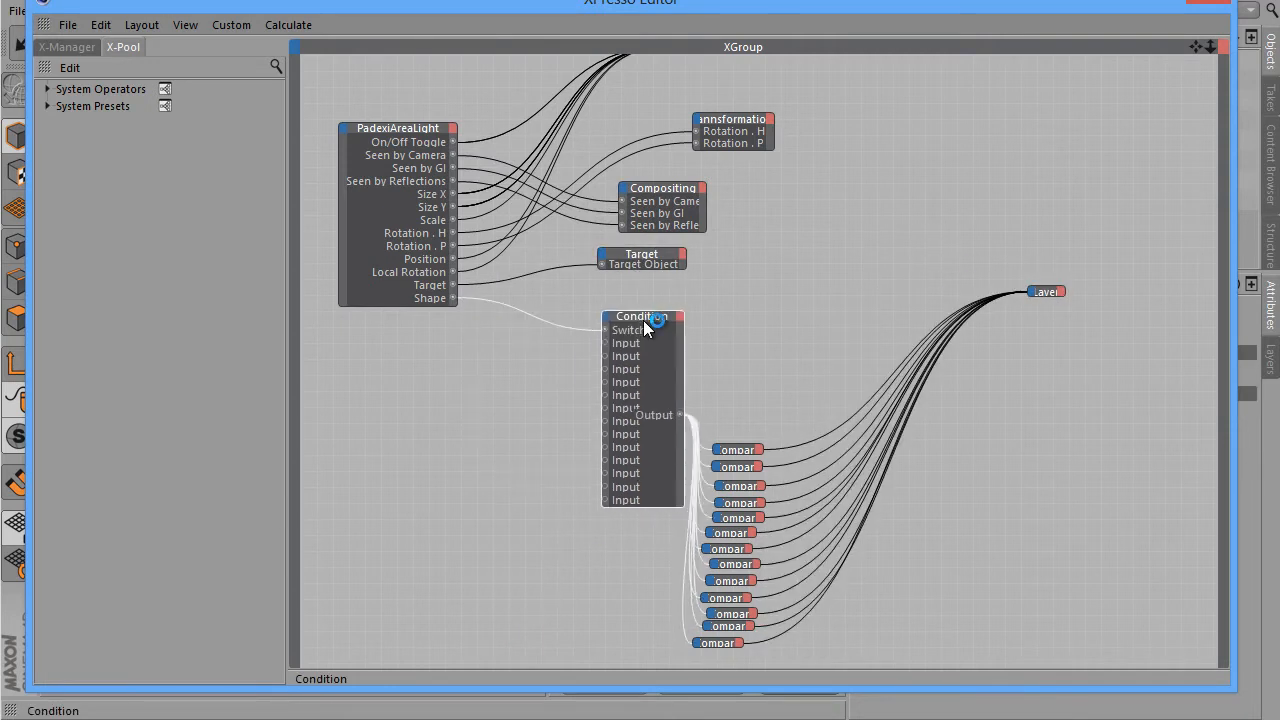
double_click(643, 320)
drag(662, 657, 832, 482)
drag(734, 445, 792, 209)
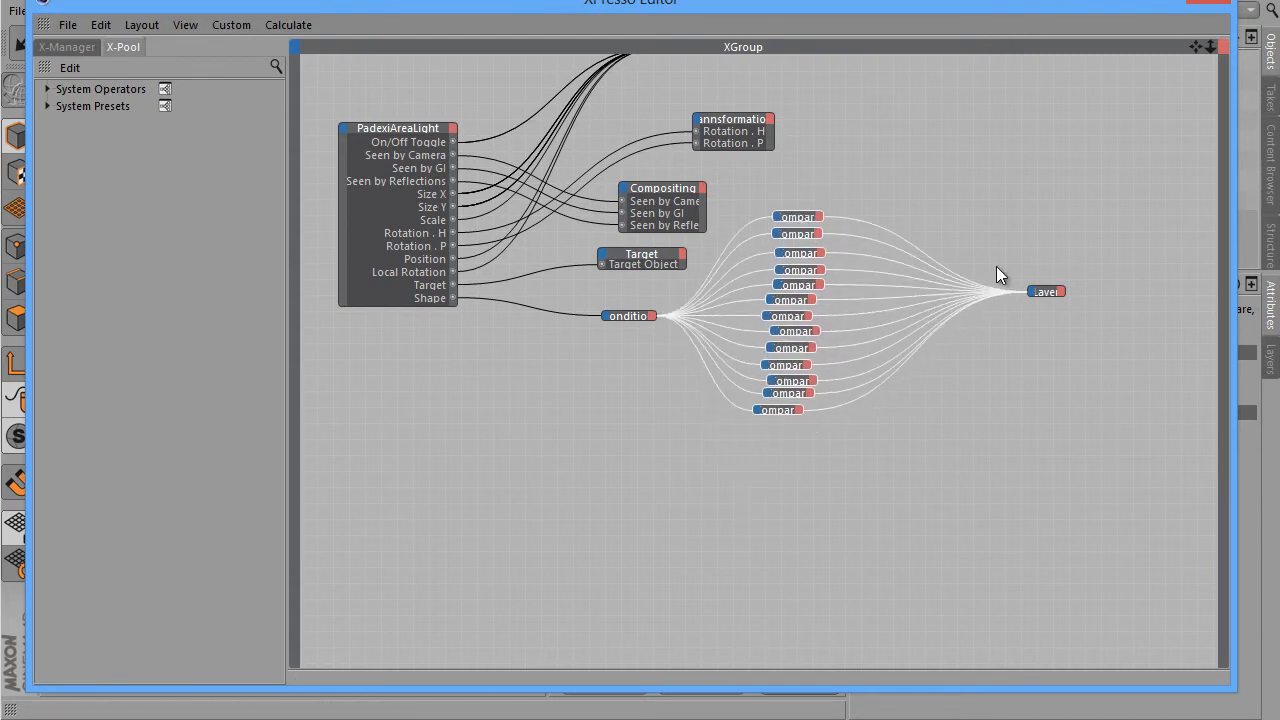
drag(1040, 290, 892, 290)
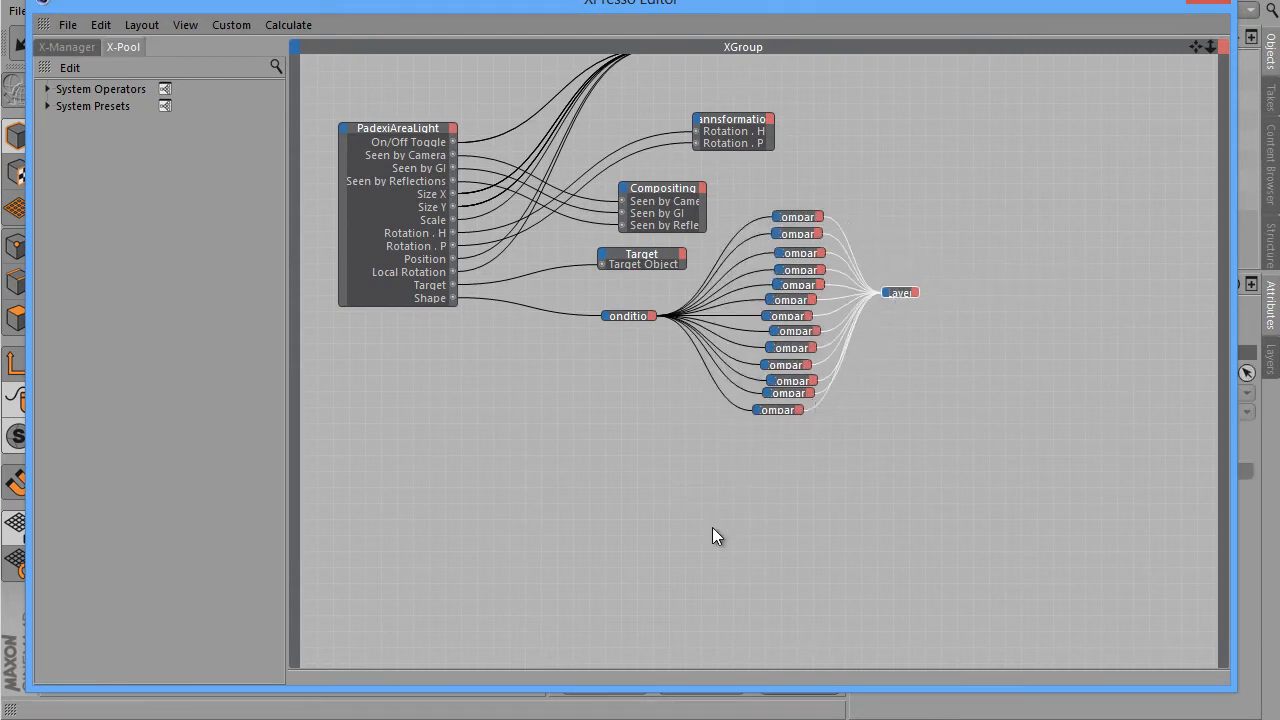
Add the Light object to the XPresso network as a node and place it below the Compare nodes
alt+middle_drag(712, 527, 734, 547)
scroll(450, 349, up, 3)
alt+middle_drag(926, 493, 906, 432)
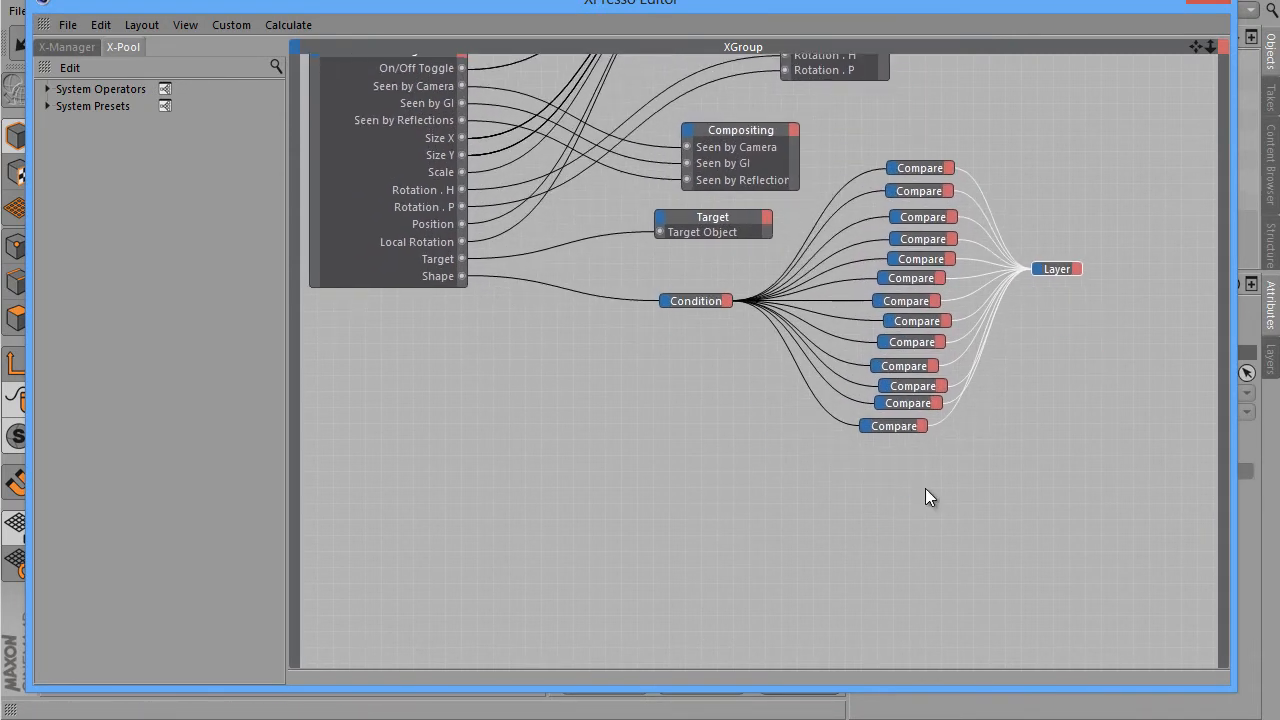
drag(978, 3, 851, 238)
drag(932, 121, 592, 706)
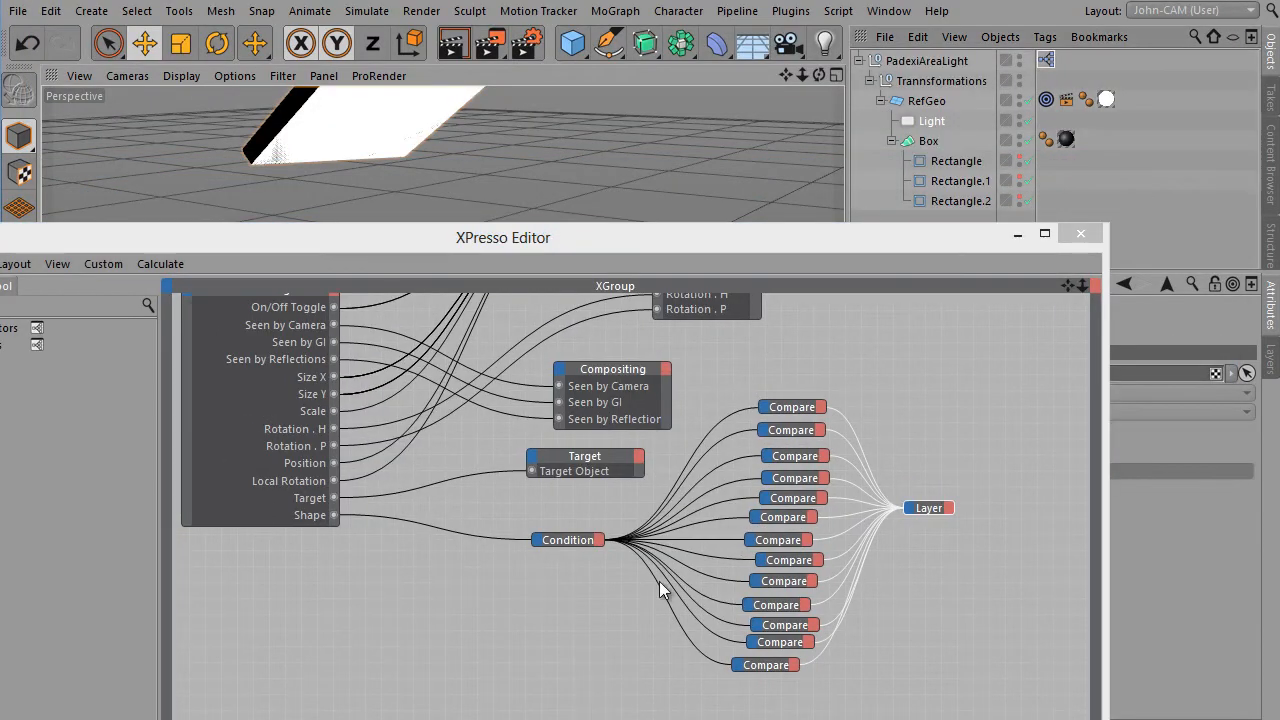
double_click(780, 237)
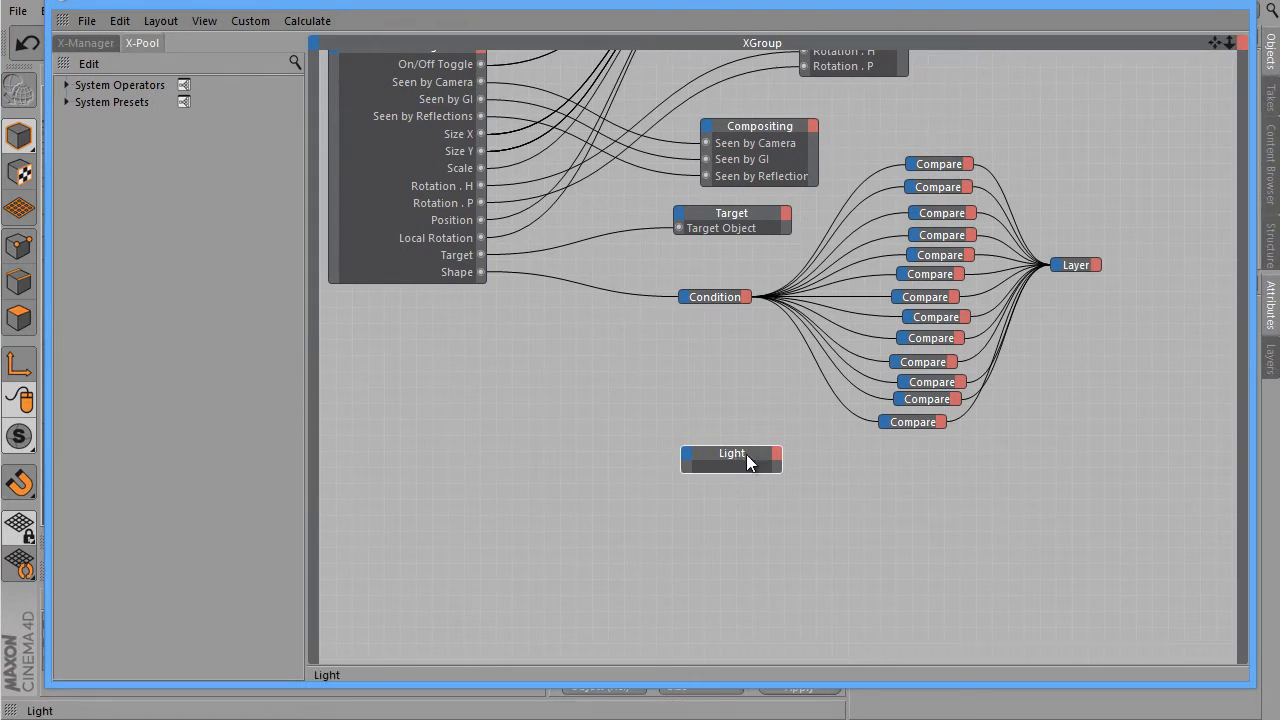
drag(748, 457, 988, 508)
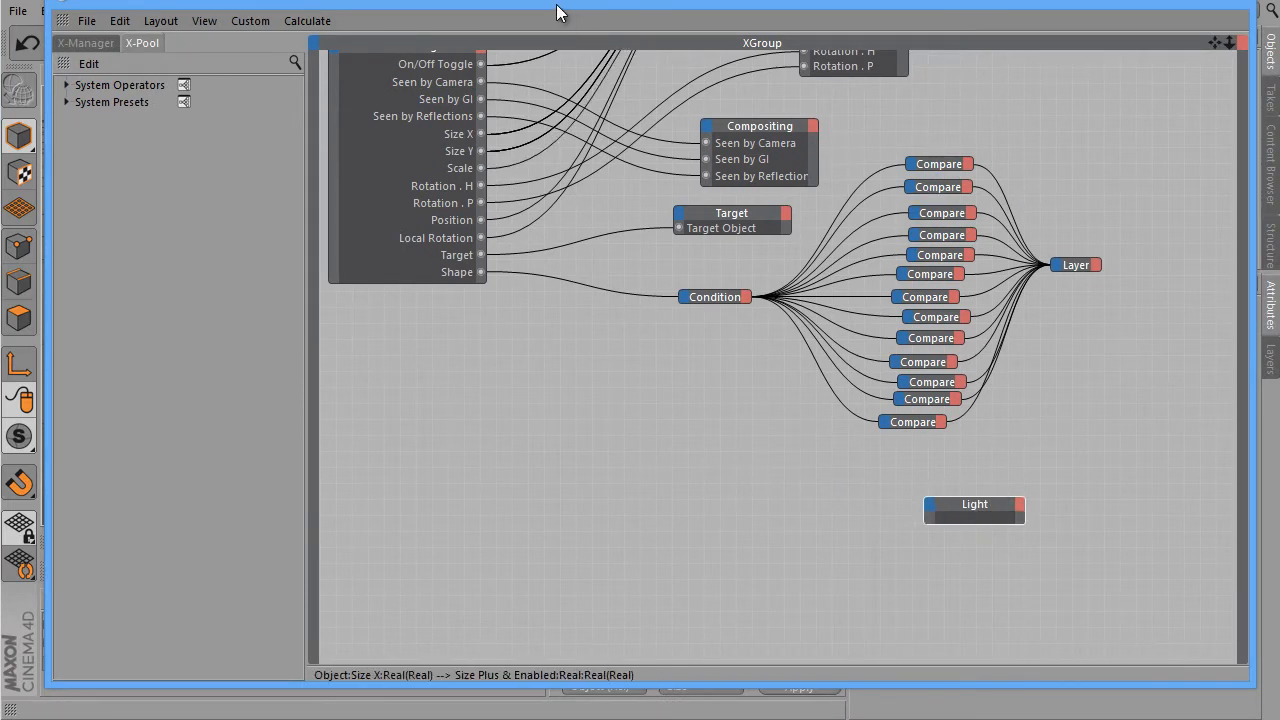
alt+middle_drag(919, 454, 926, 489)
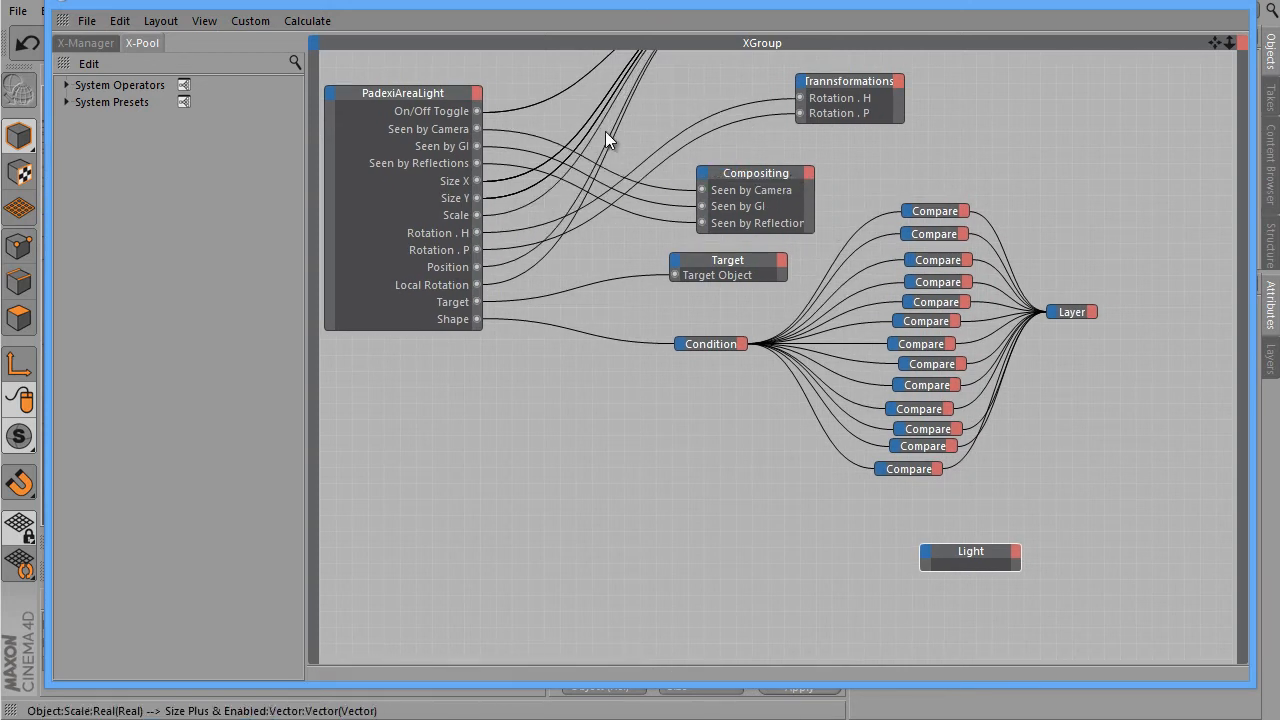
Add the Color user data output to the PadexiAreaLight node and connect it to the Light's general Color input
click(476, 94)
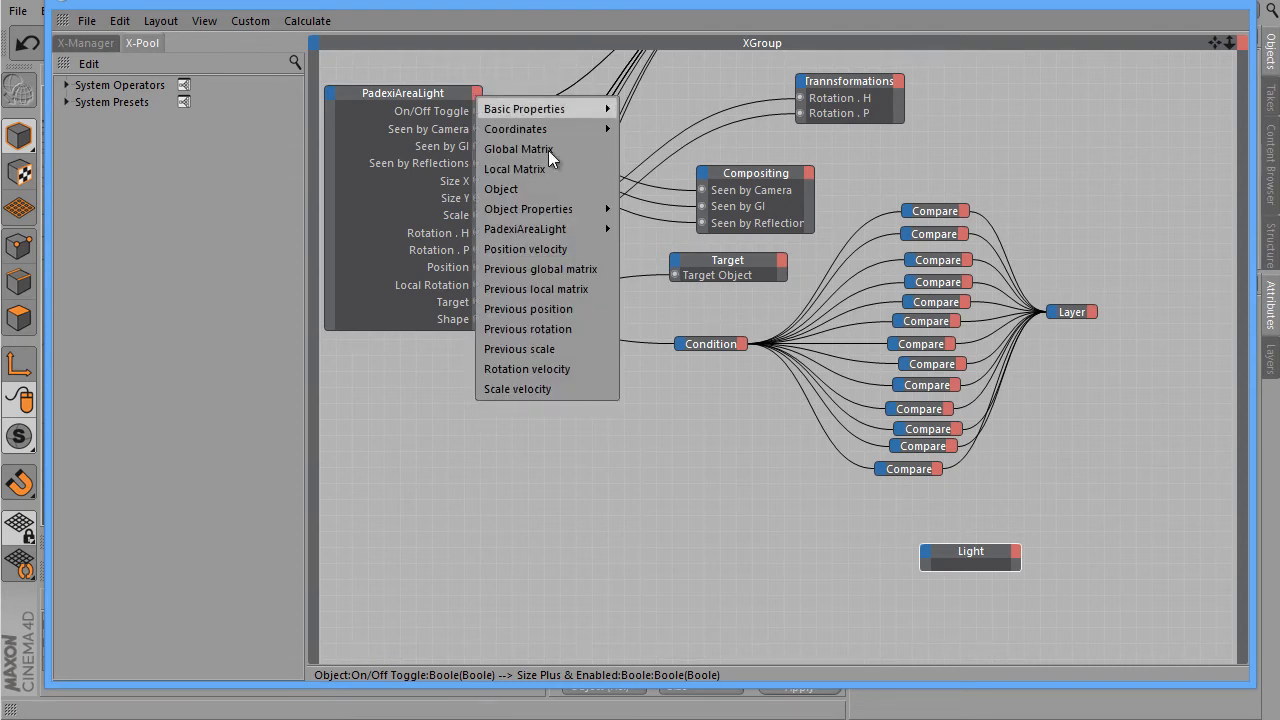
mouse_move(559, 234)
mouse_move(636, 233)
click(760, 229)
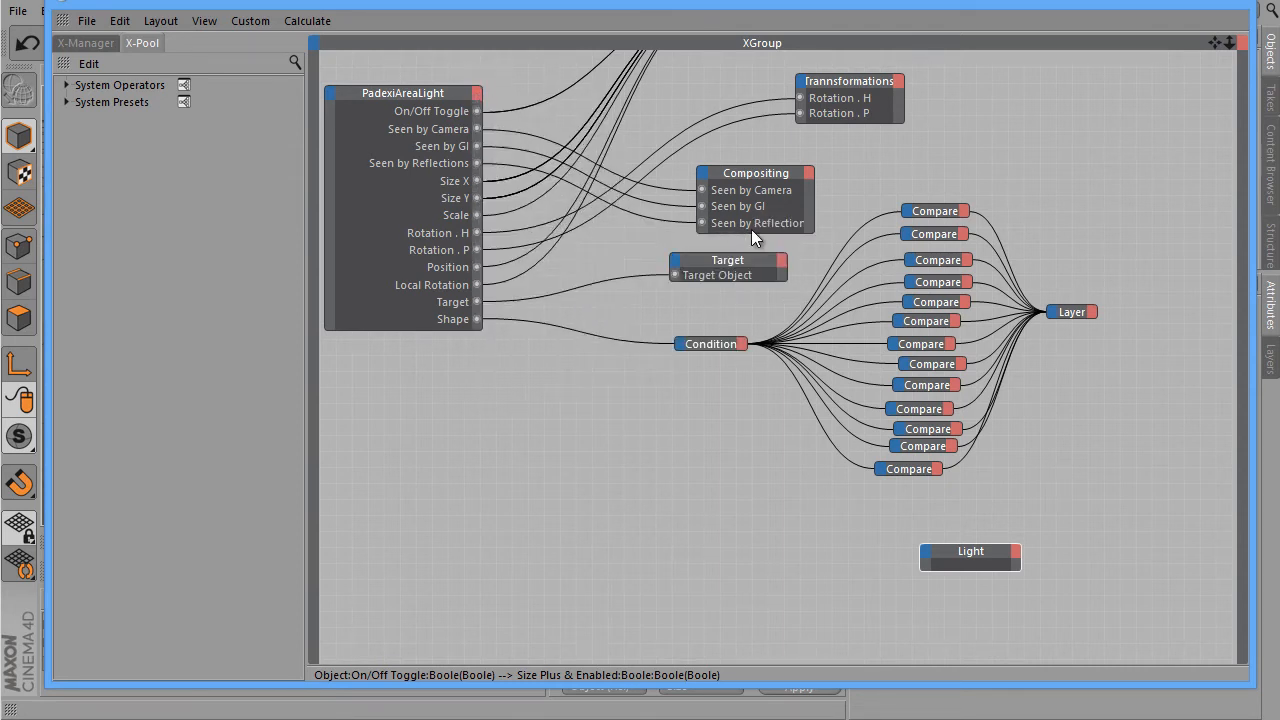
drag(476, 320, 923, 549)
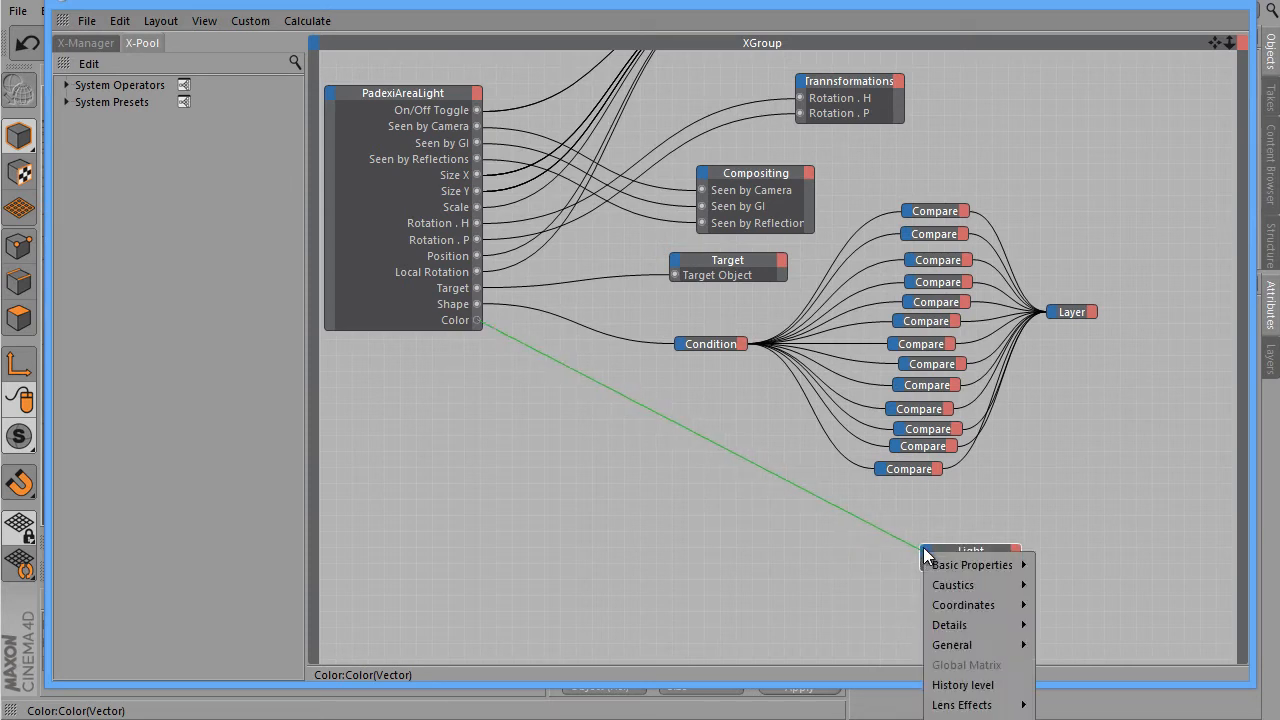
mouse_move(975, 645)
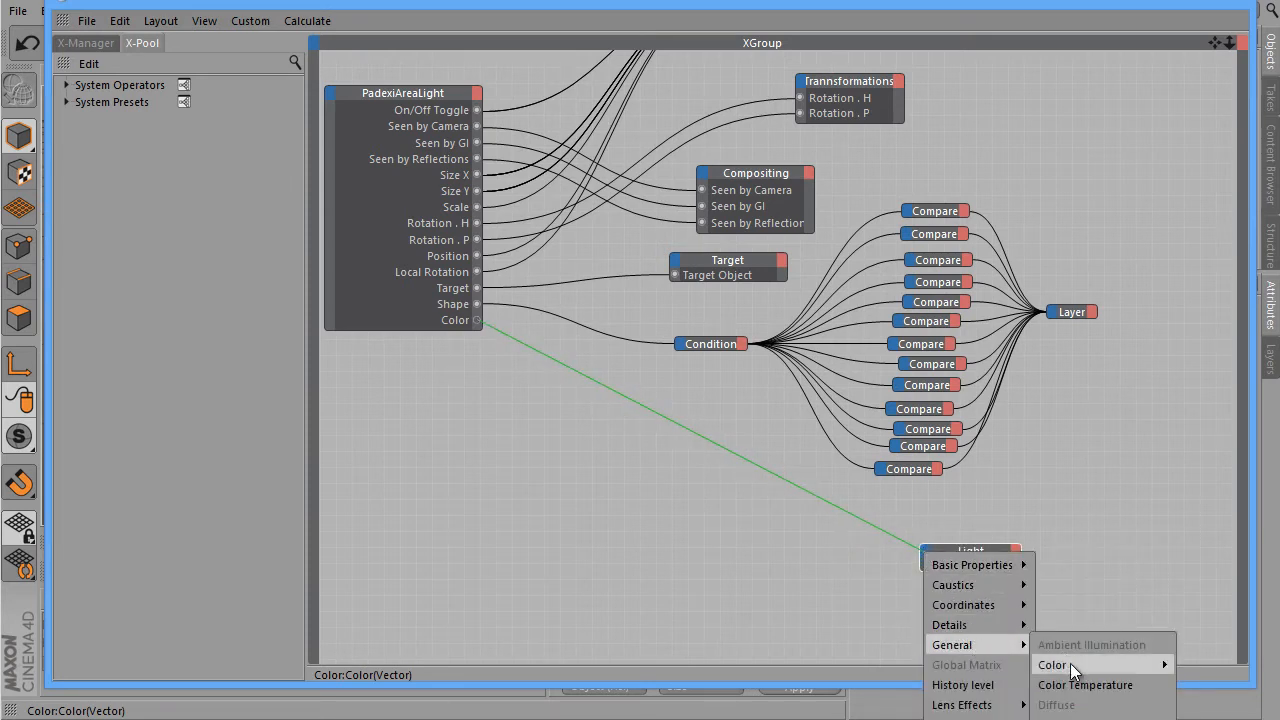
click(1195, 665)
Move the Compare and Layer nodes farther up and away, and place the Light node just below the Condition node's level
drag(976, 556, 883, 567)
drag(903, 505, 1062, 89)
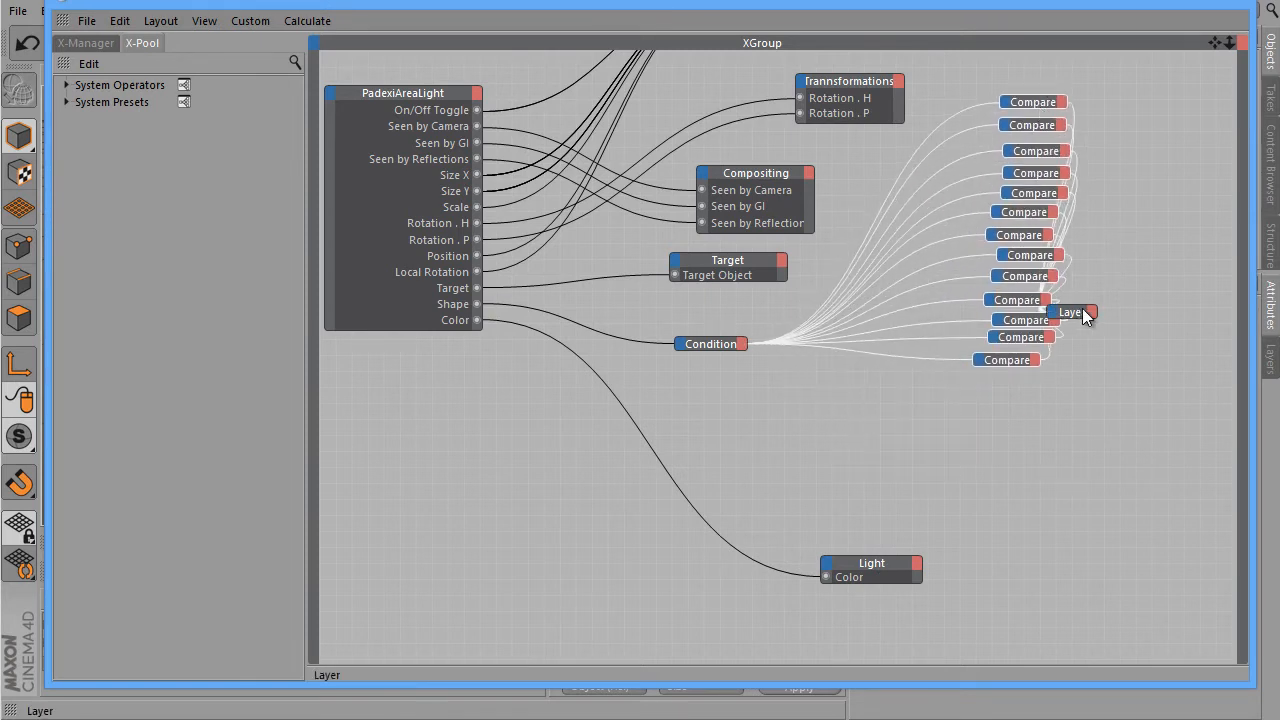
drag(1087, 316, 1200, 84)
click(875, 563)
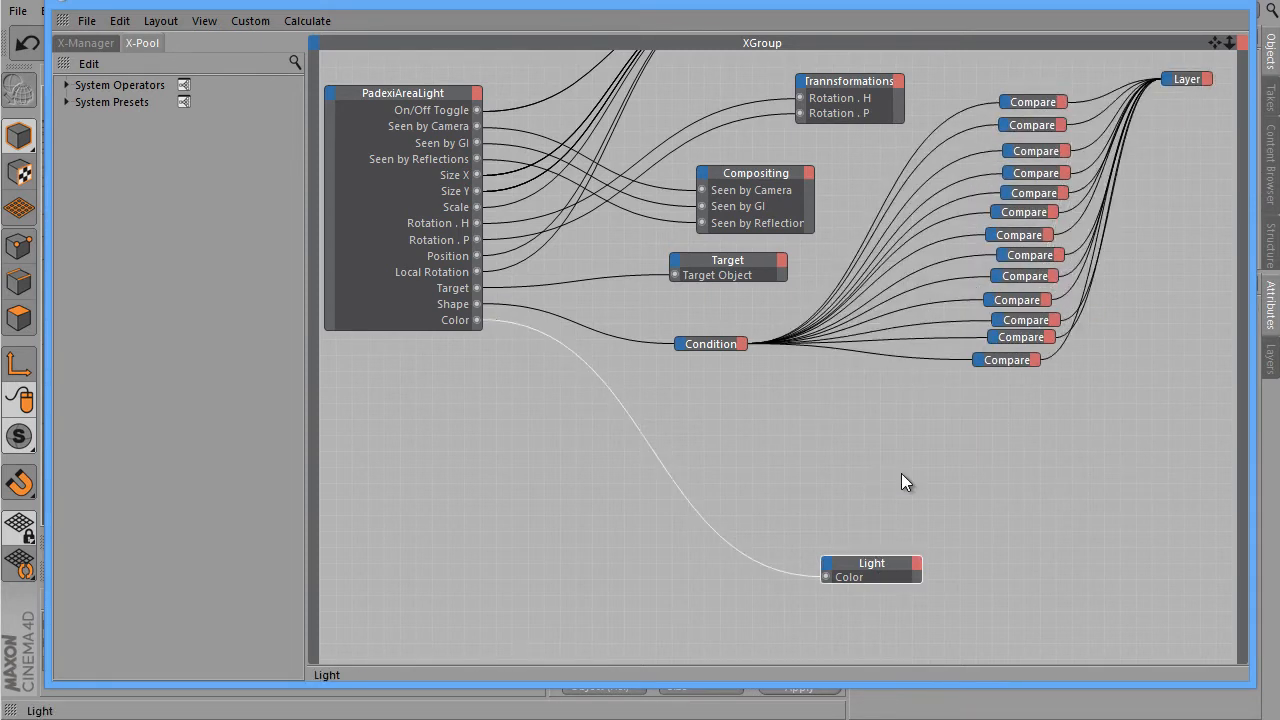
drag(871, 576, 884, 407)
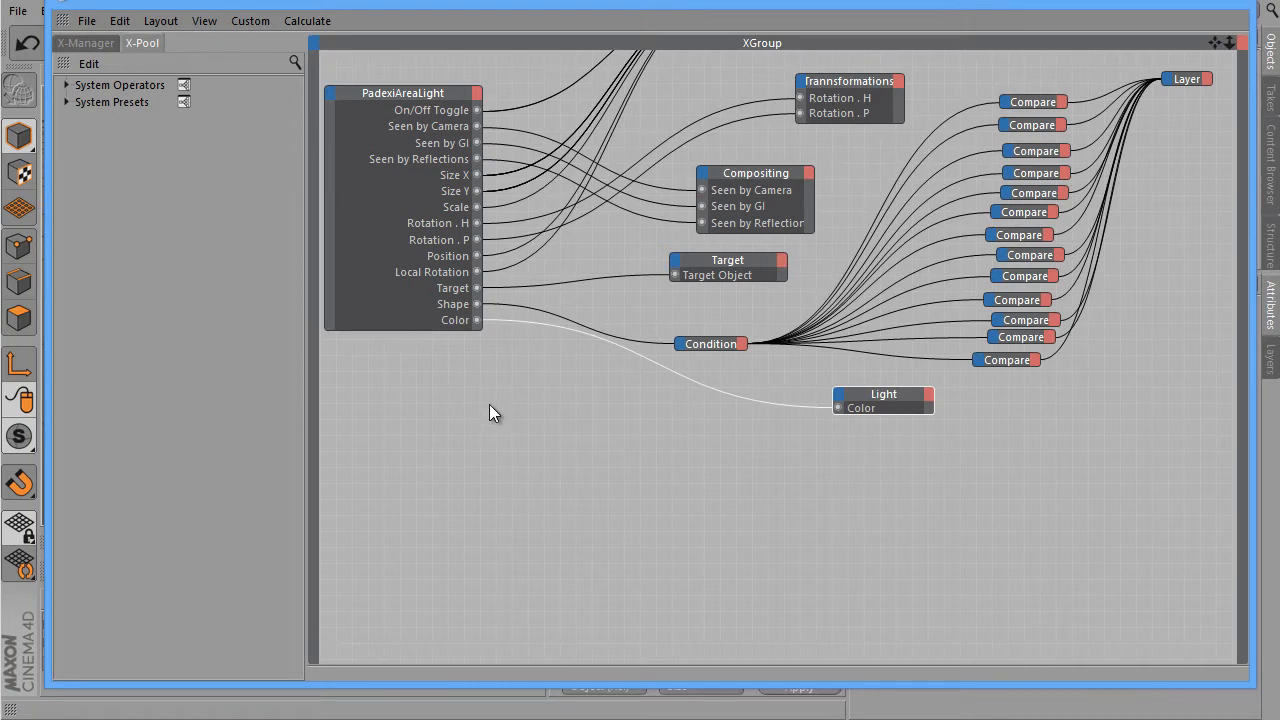
Add the Light On/Off Toggle output to the PadexiAreaLight node and connect it to the Light's Enabled property
click(473, 99)
click(476, 95)
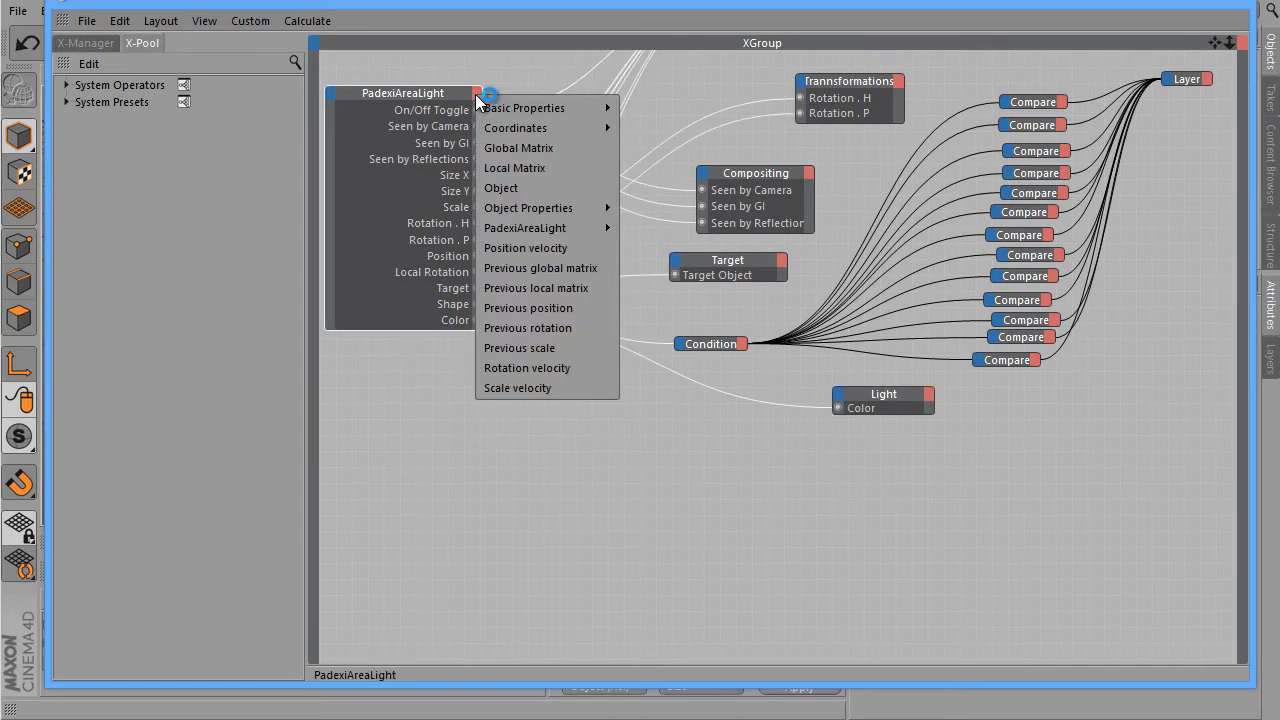
mouse_move(574, 229)
click(649, 266)
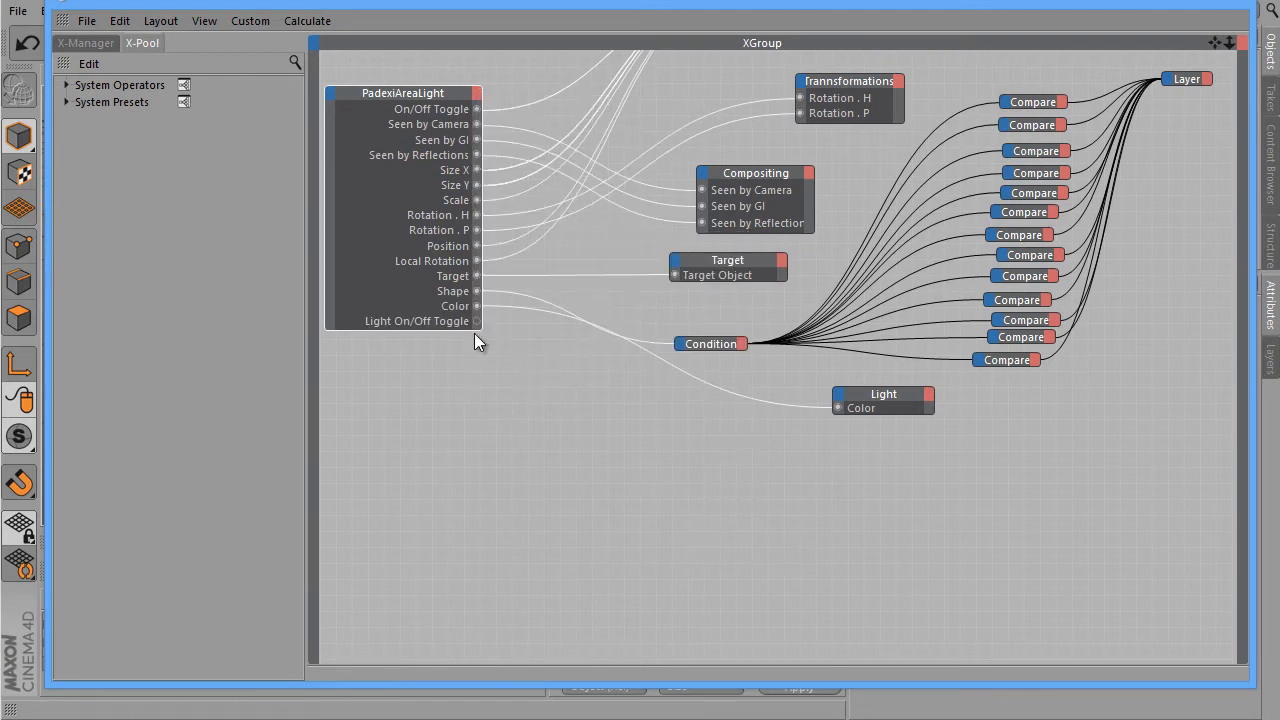
drag(477, 321, 839, 399)
mouse_move(882, 410)
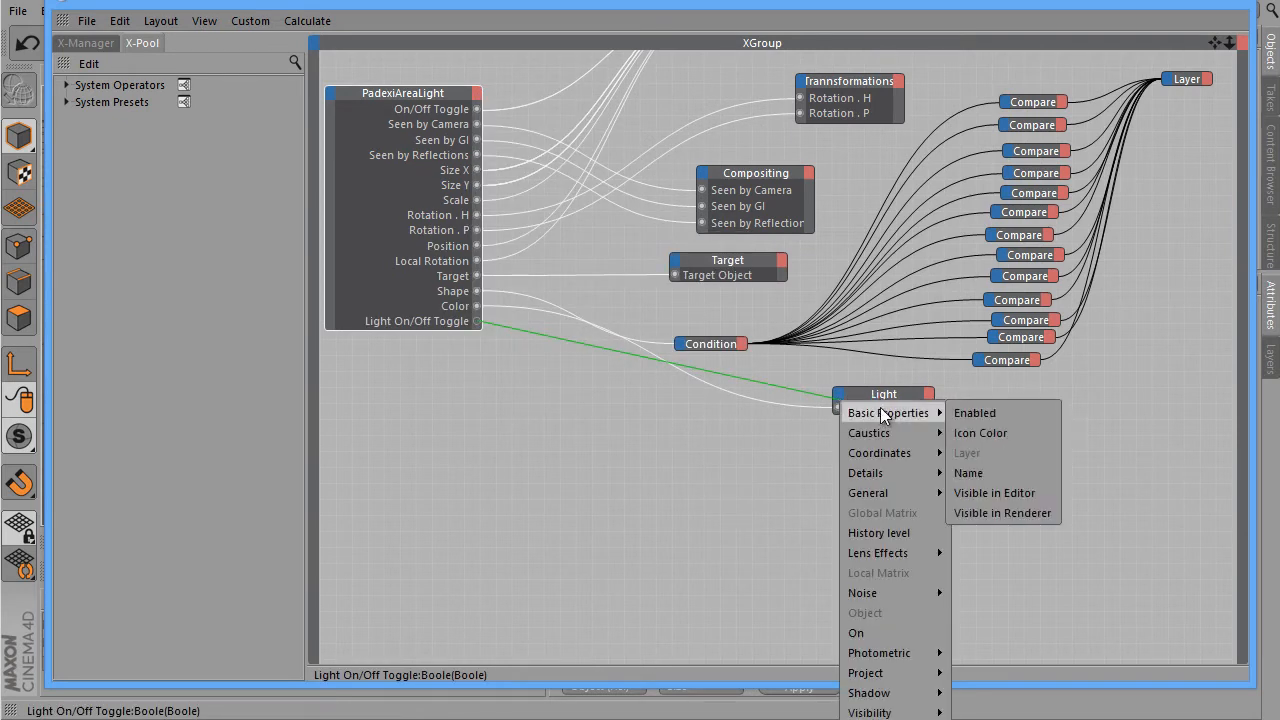
click(972, 412)
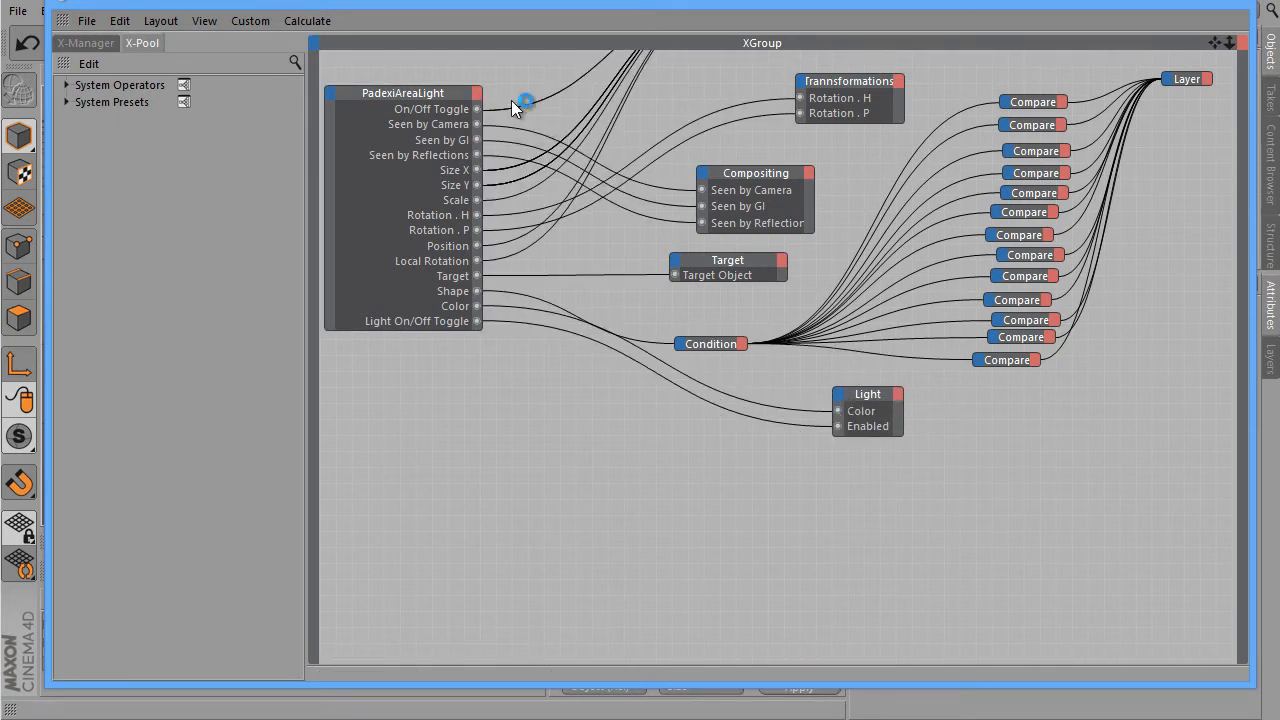
Add the Intensity user data output to the PadexiAreaLight node and connect it to the Light's general Intensity
click(477, 94)
mouse_move(568, 208)
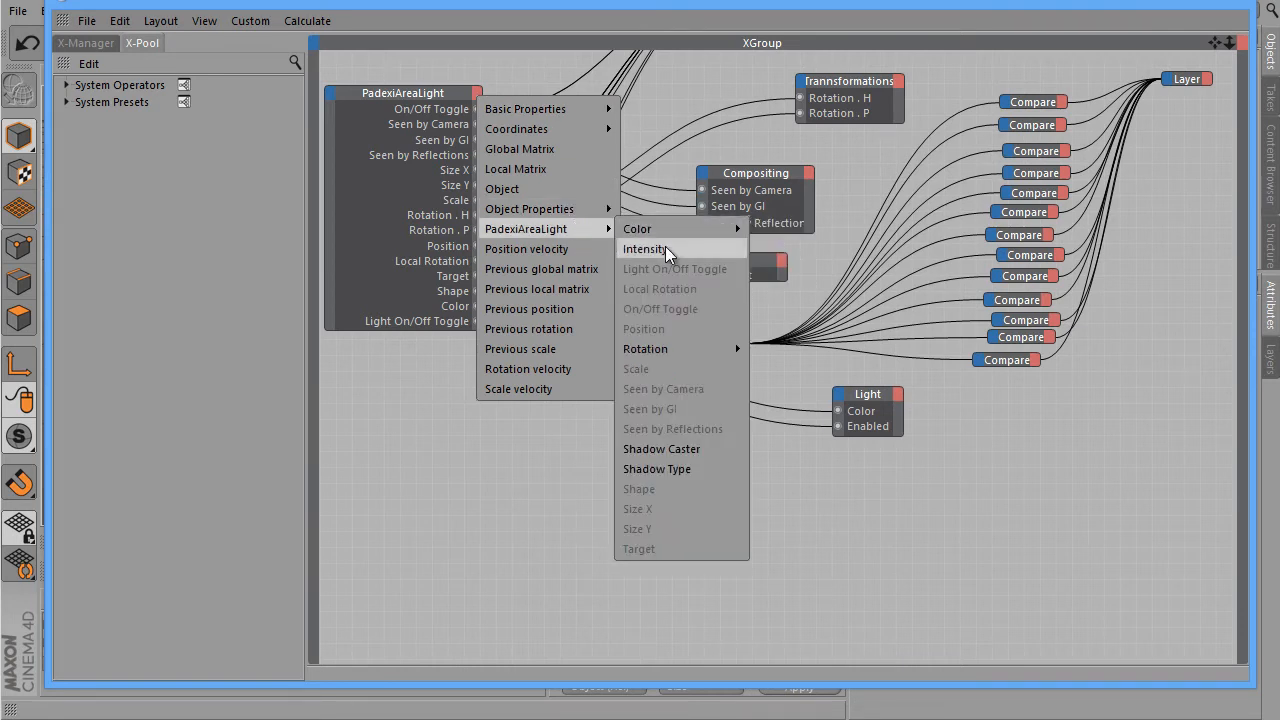
click(666, 250)
drag(477, 322, 840, 398)
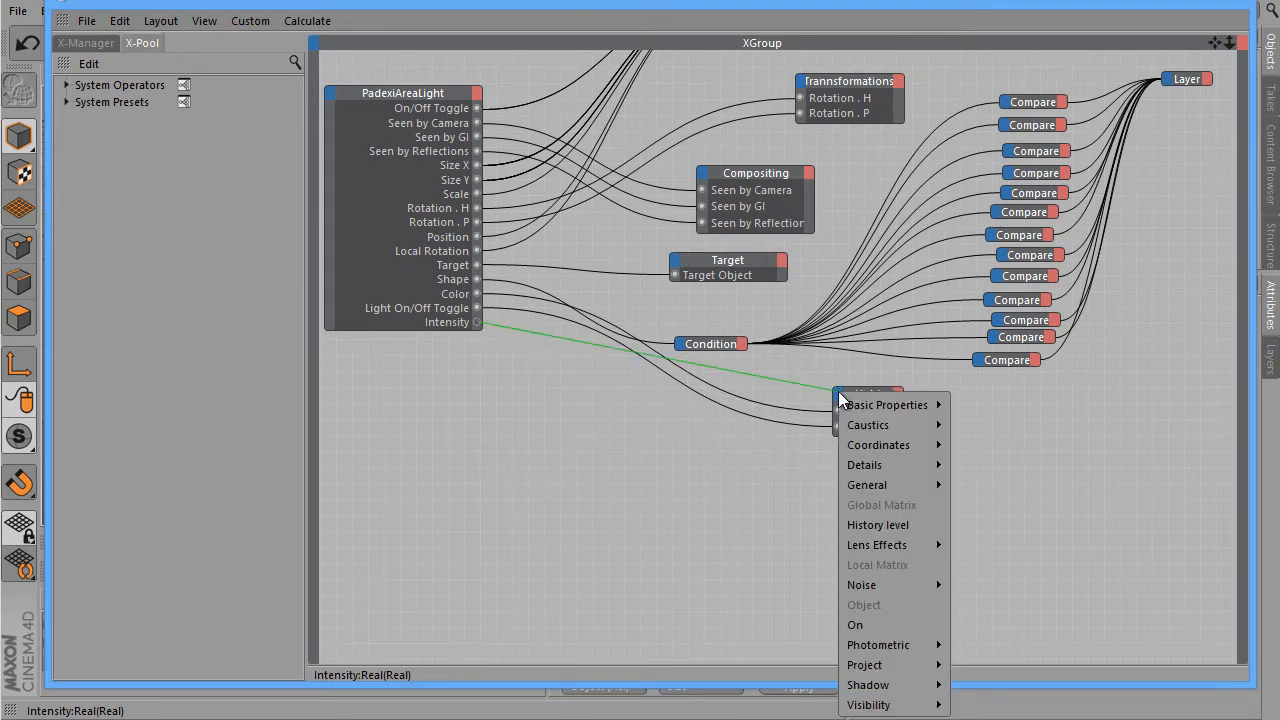
mouse_move(905, 482)
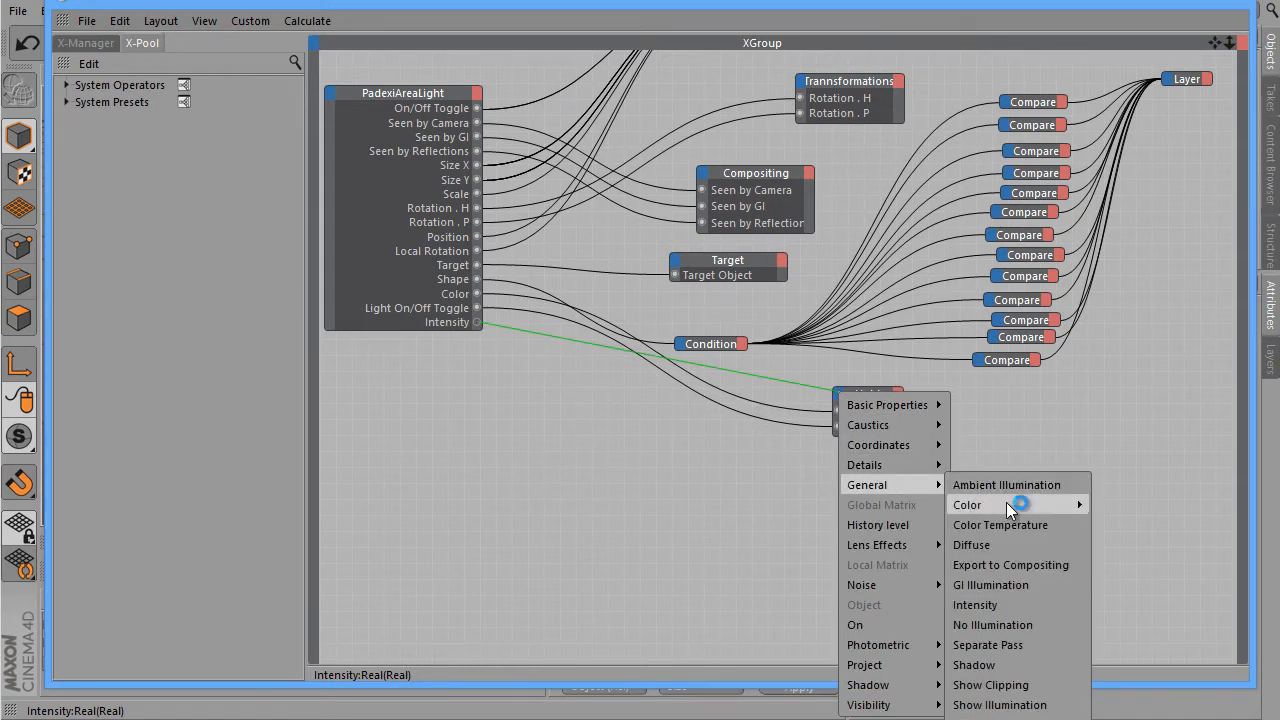
click(1005, 605)
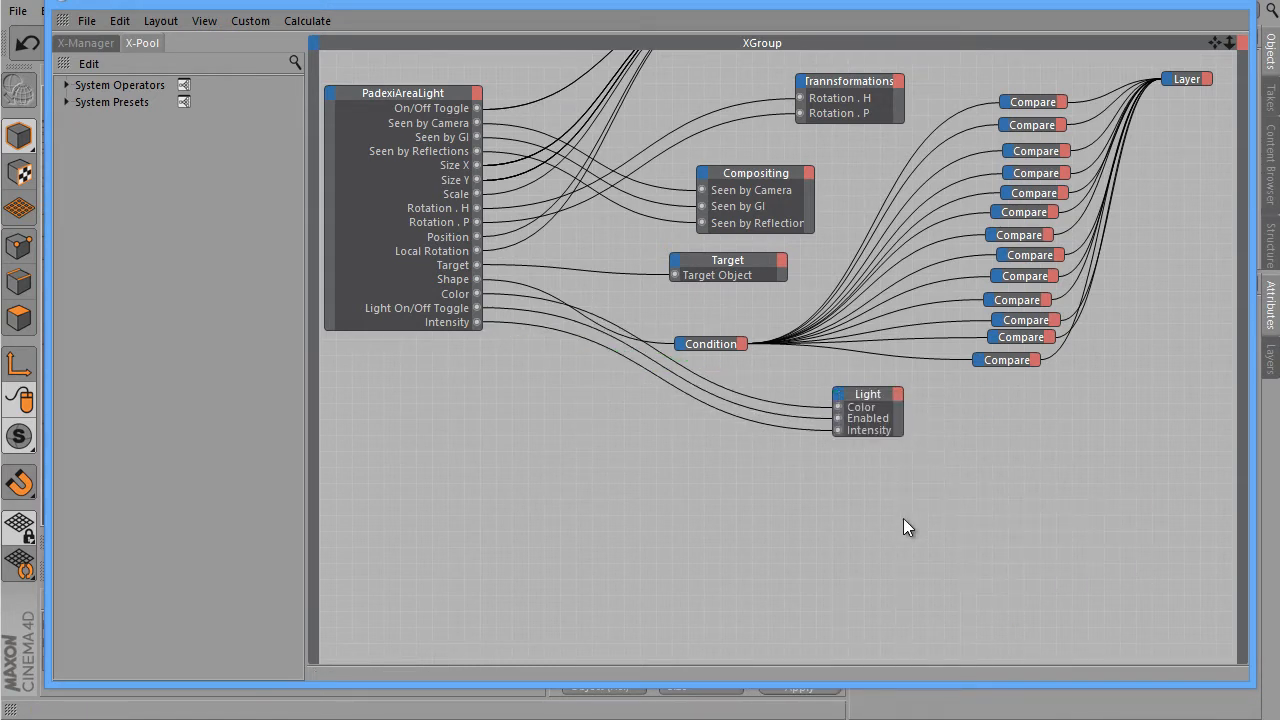
Add the Shadow Caster output to the PadexiAreaLight node and connect it to the Light's shadow caster property under Details
click(478, 95)
mouse_move(556, 232)
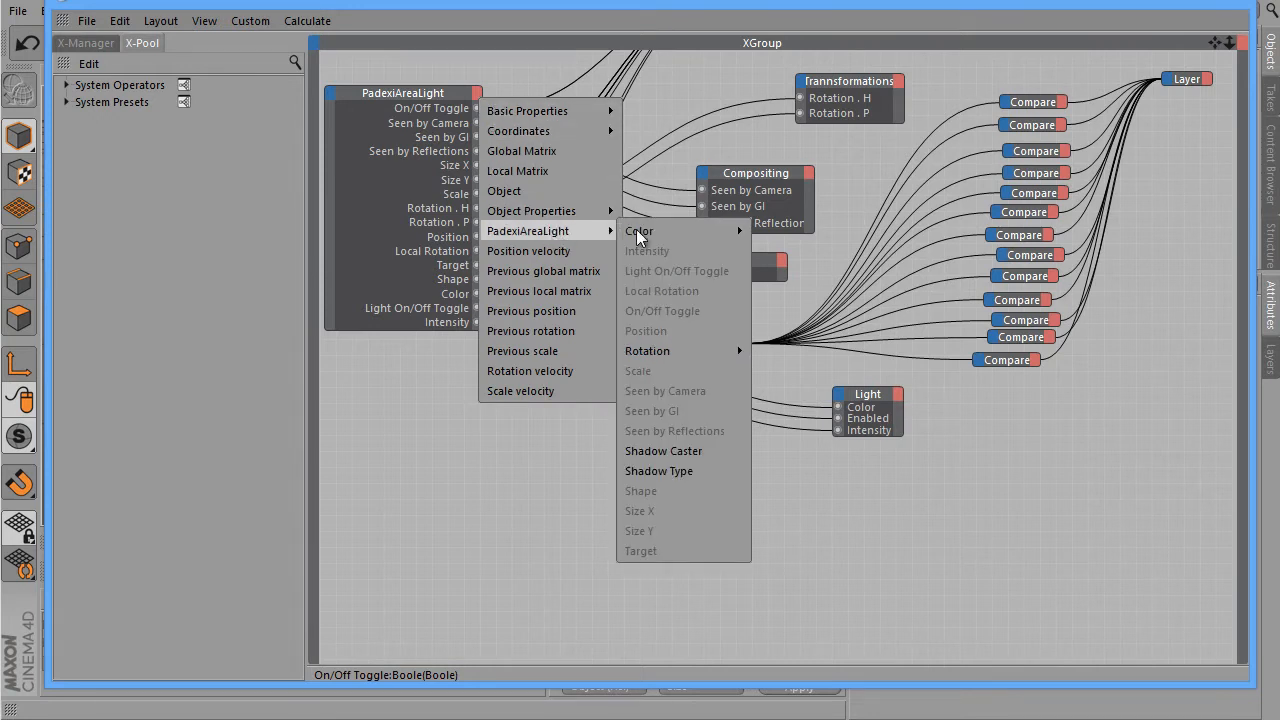
click(726, 451)
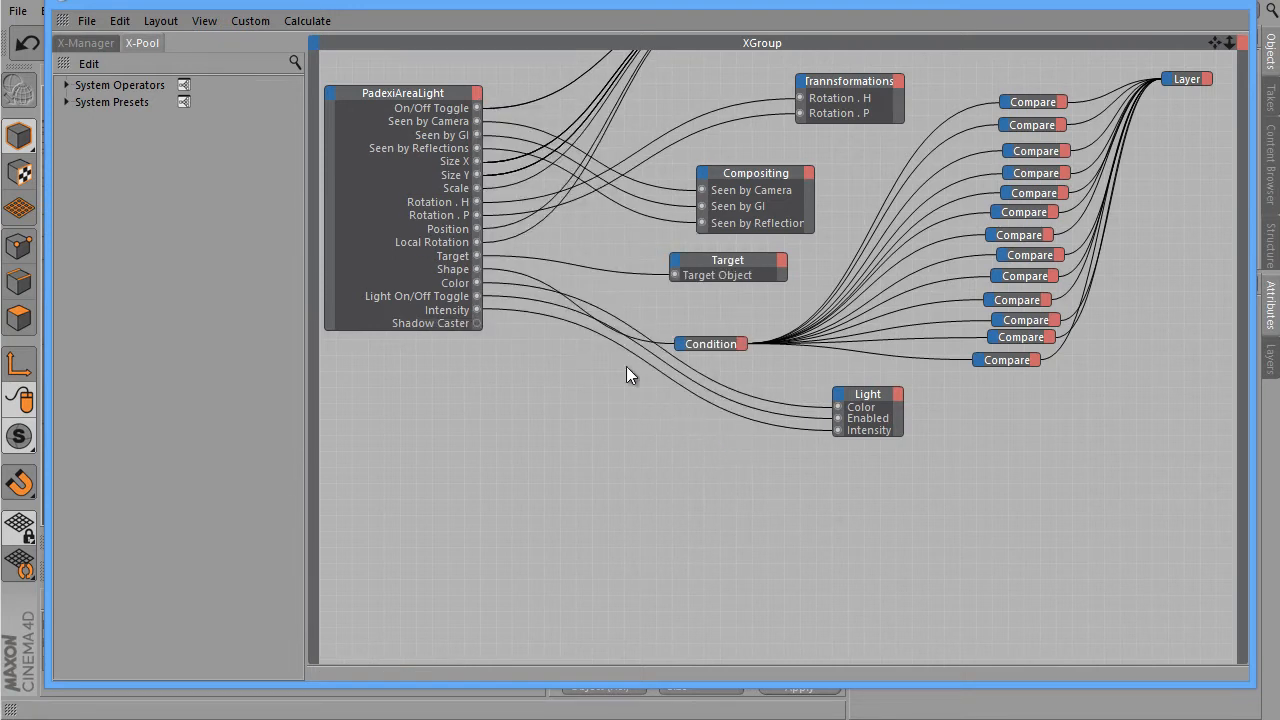
drag(477, 323, 841, 393)
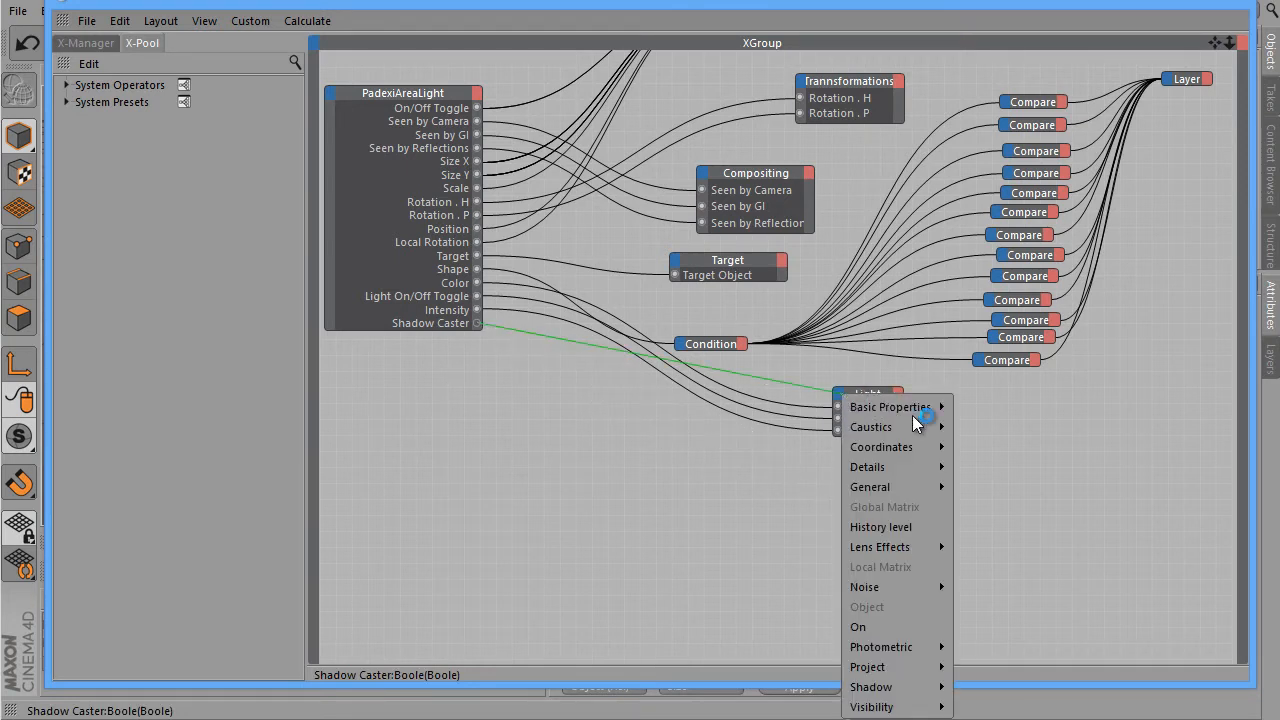
mouse_move(927, 467)
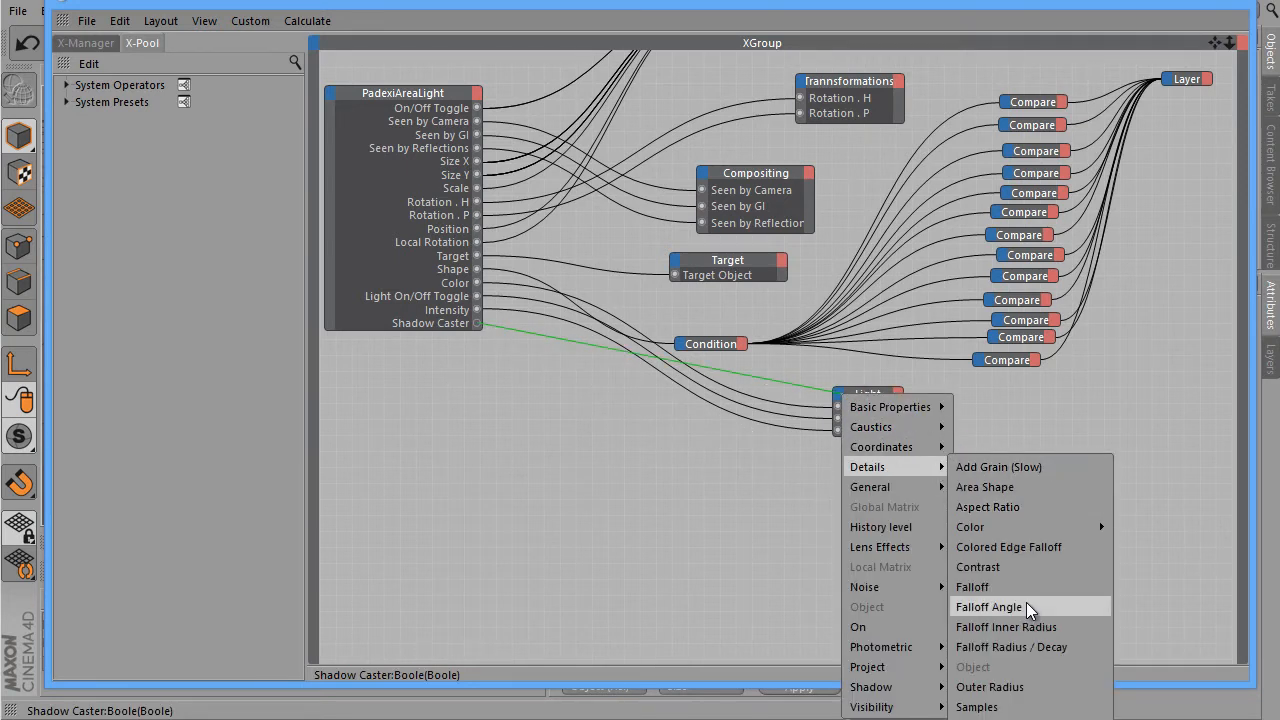
click(990, 716)
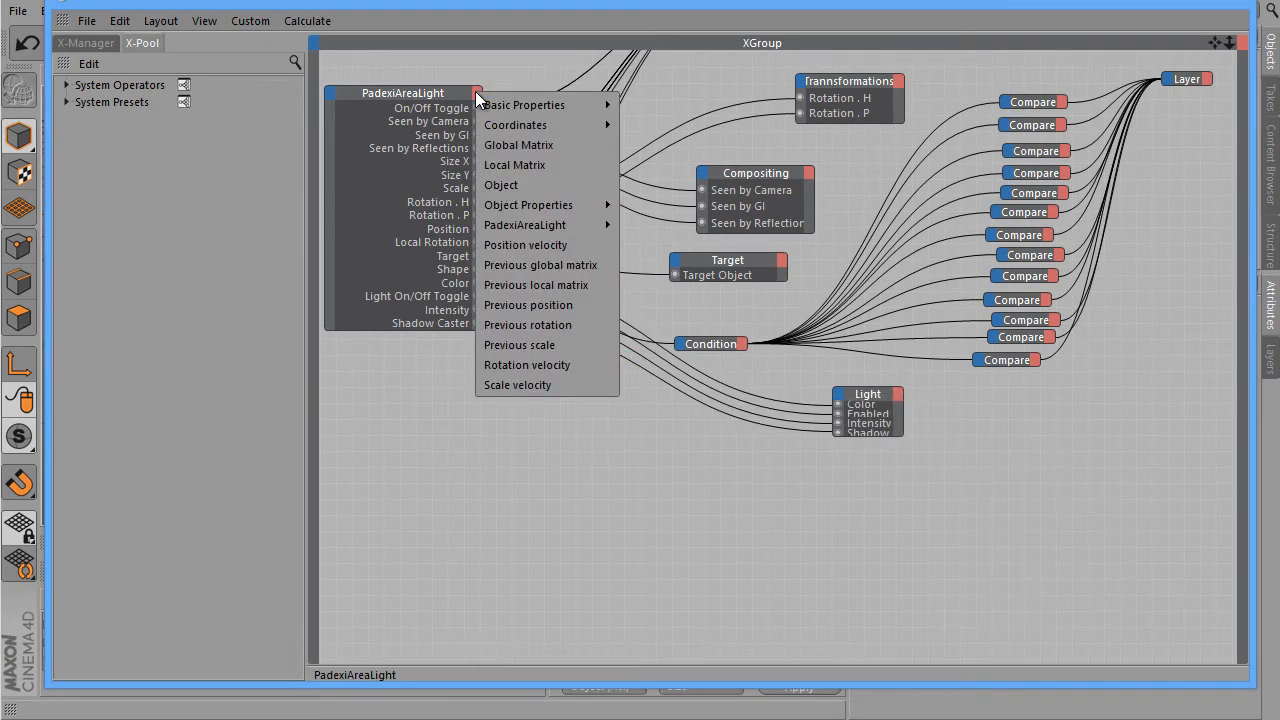
Add the Shadow Type output to the PadexiAreaLight node and connect it to the Light's general Shadow property
mouse_move(549, 226)
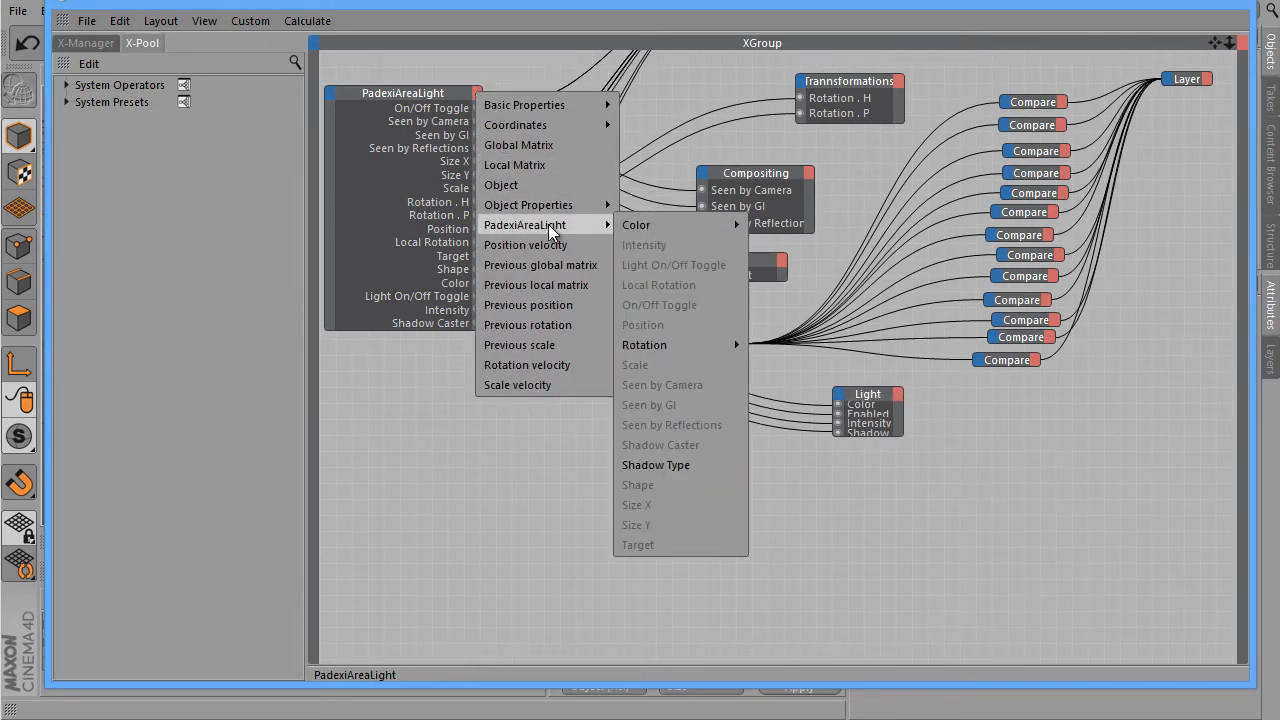
click(705, 465)
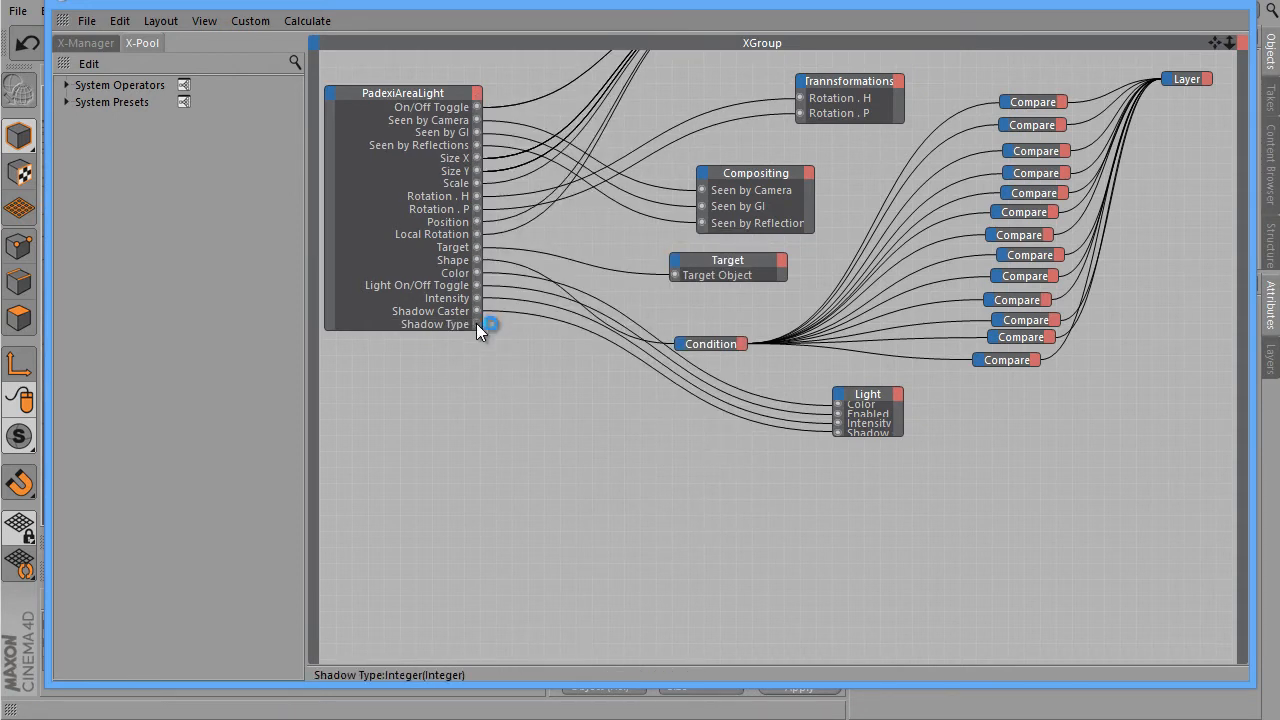
drag(476, 323, 841, 402)
click(841, 396)
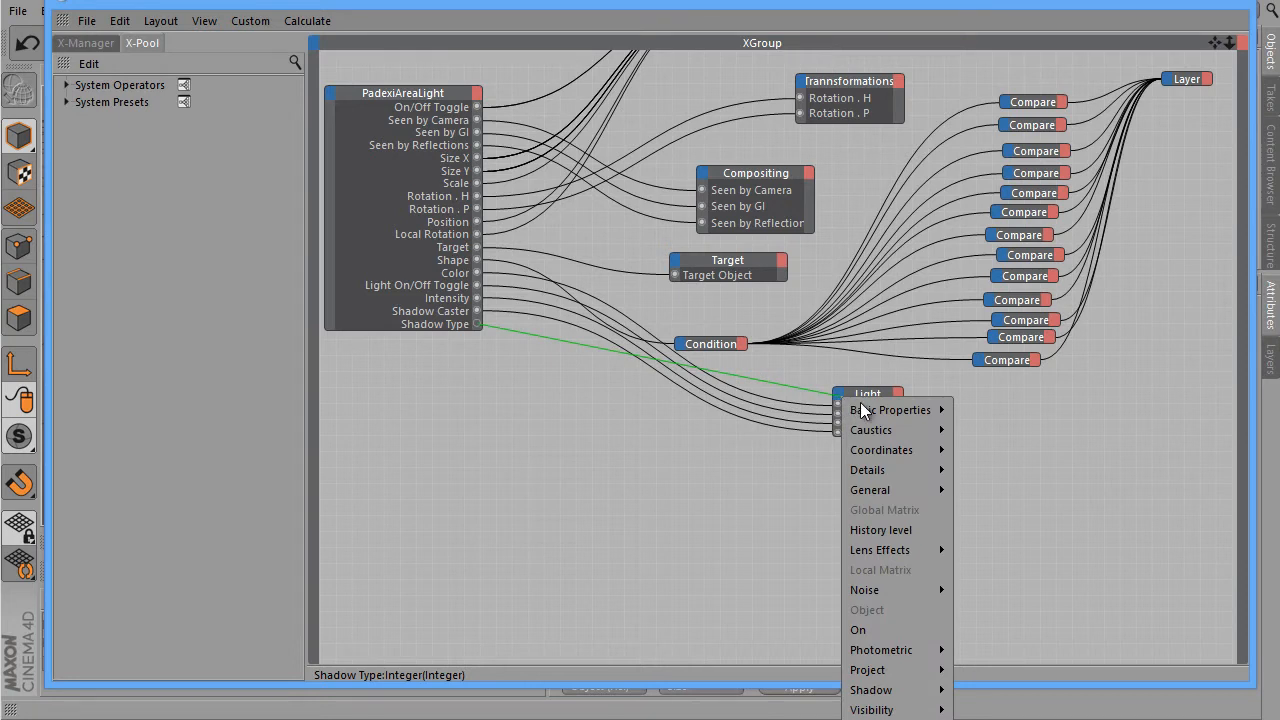
mouse_move(895, 489)
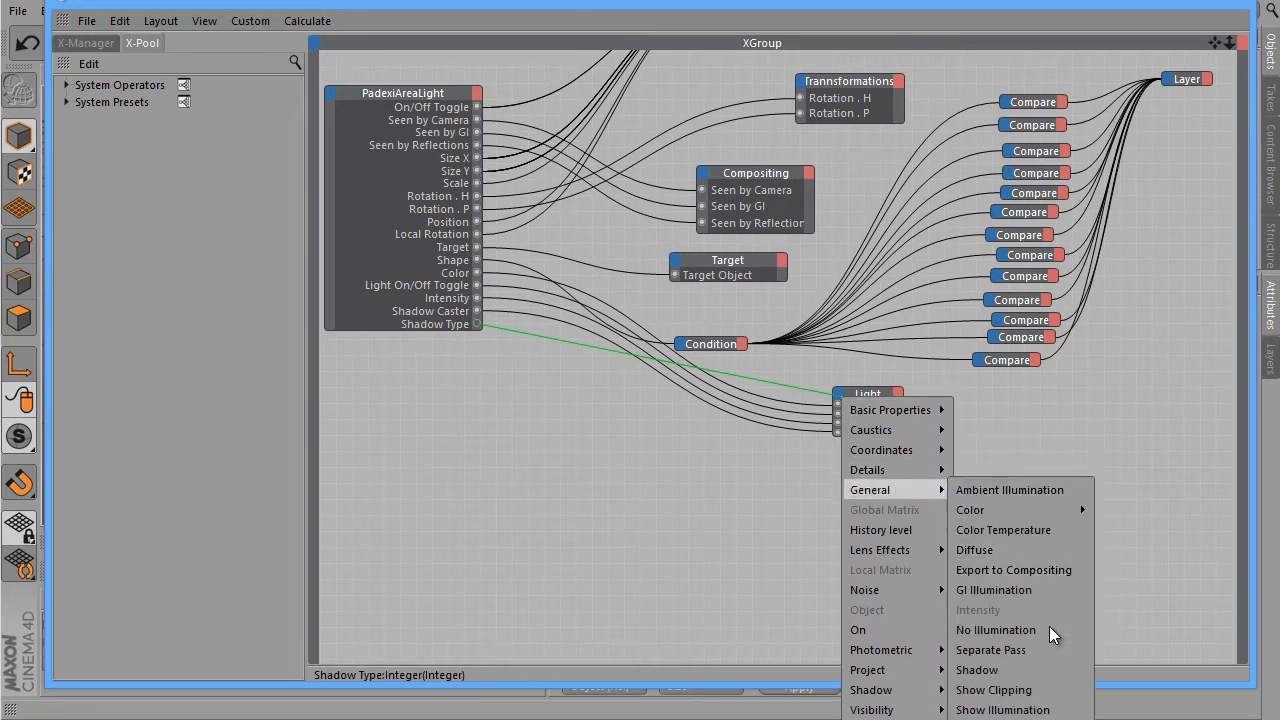
click(1035, 672)
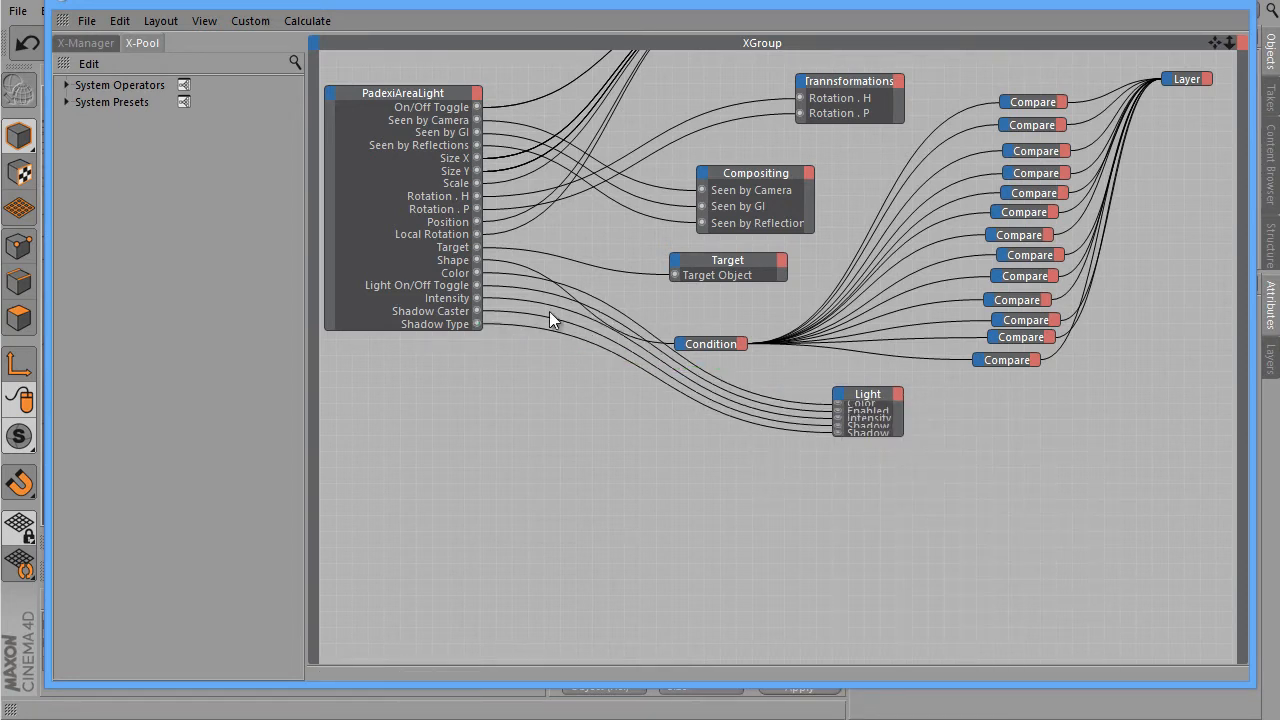
Connect PadexiAreaLight's Size X output to the Light's Size X property under Details and expand the Light node to show all its ports
drag(477, 158, 862, 413)
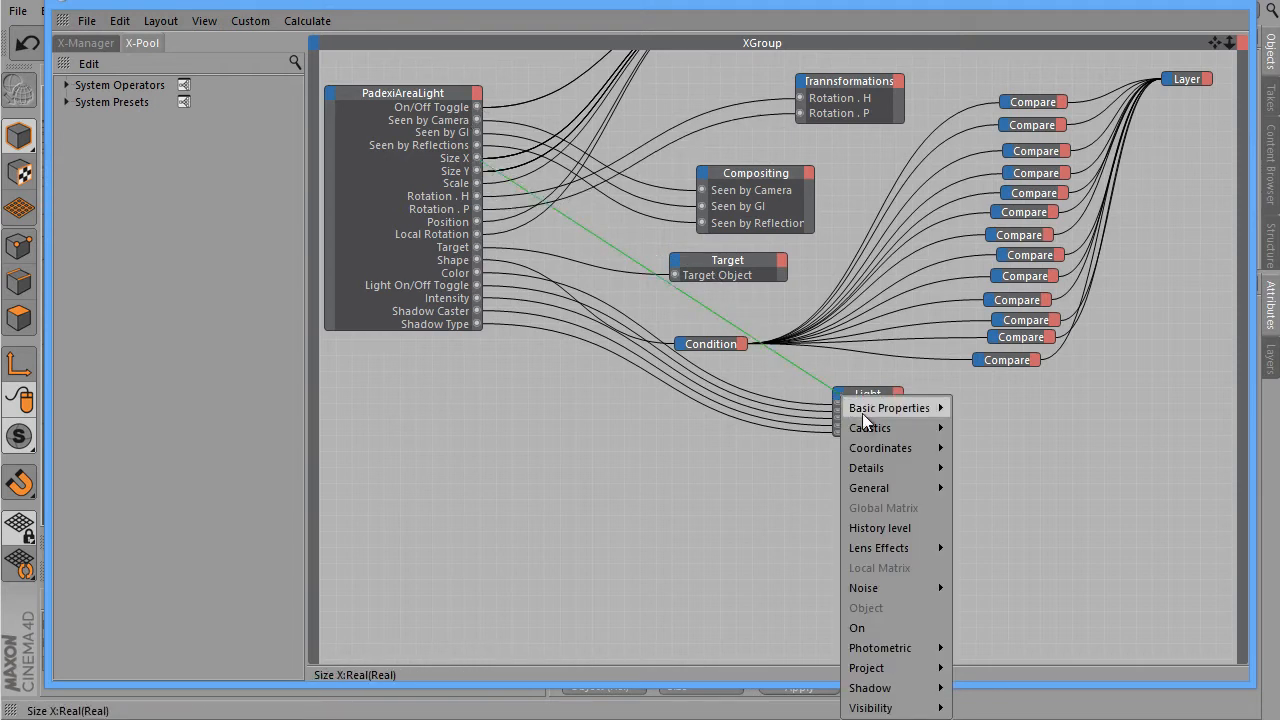
mouse_move(890, 464)
click(995, 718)
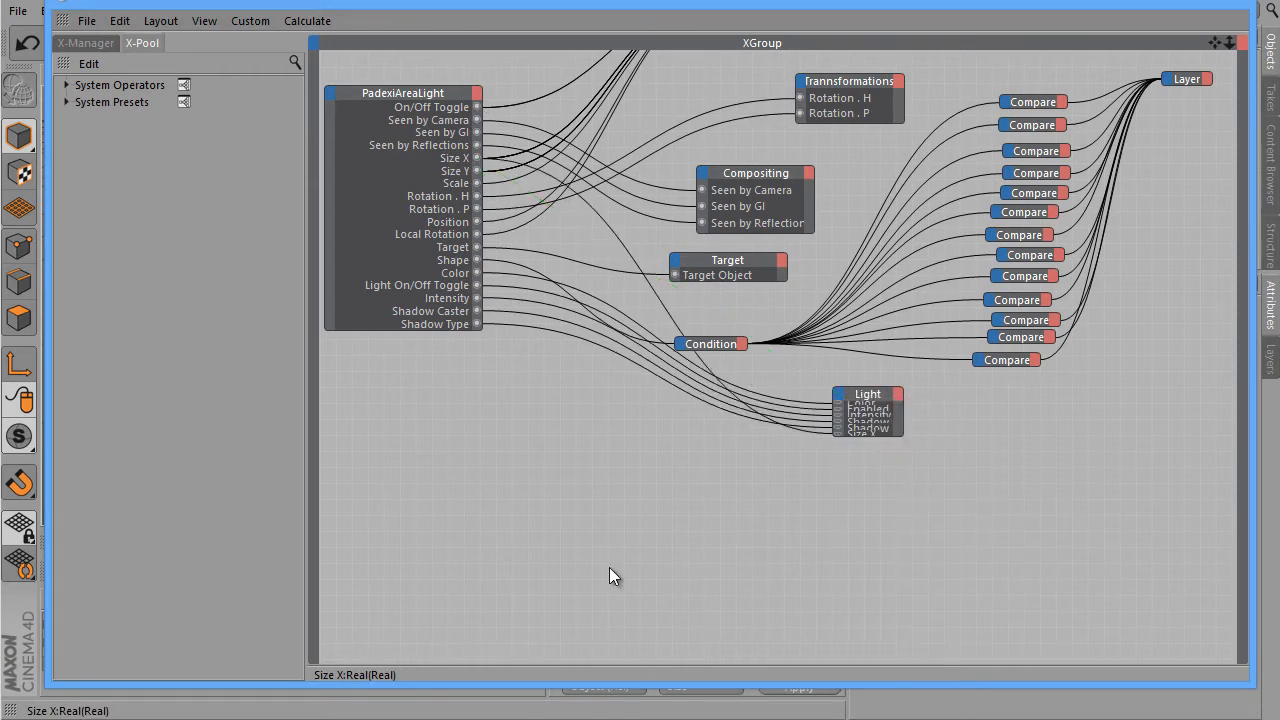
double_click(880, 395)
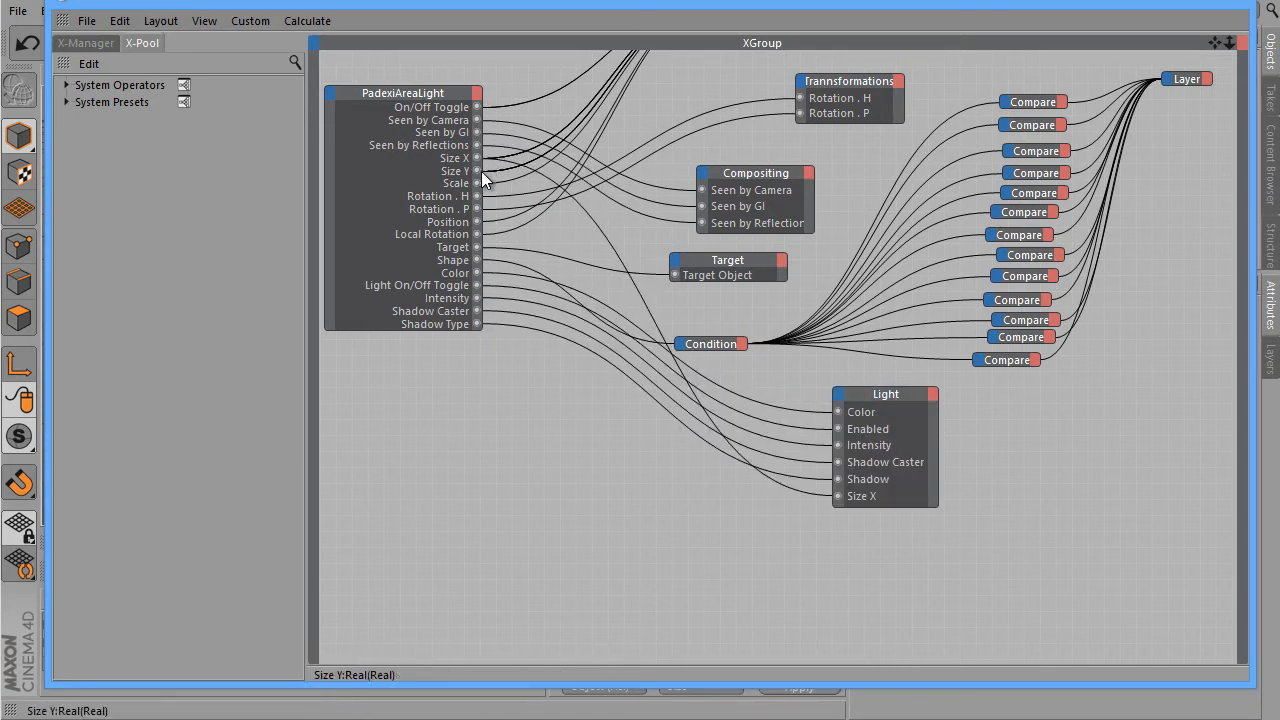
Connect PadexiAreaLight's Size Y output to the Light's Size Y property under Details, and move the expanded Light node slightly lower in the graph
drag(481, 171, 835, 395)
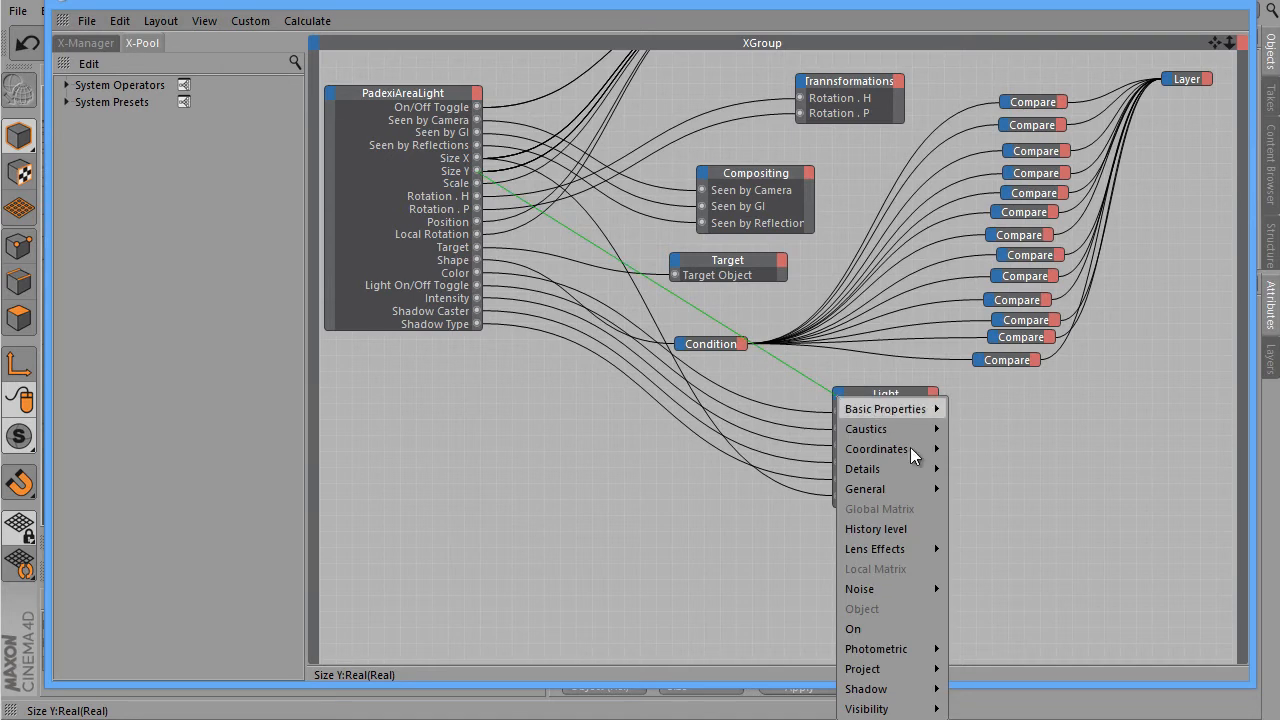
mouse_move(915, 472)
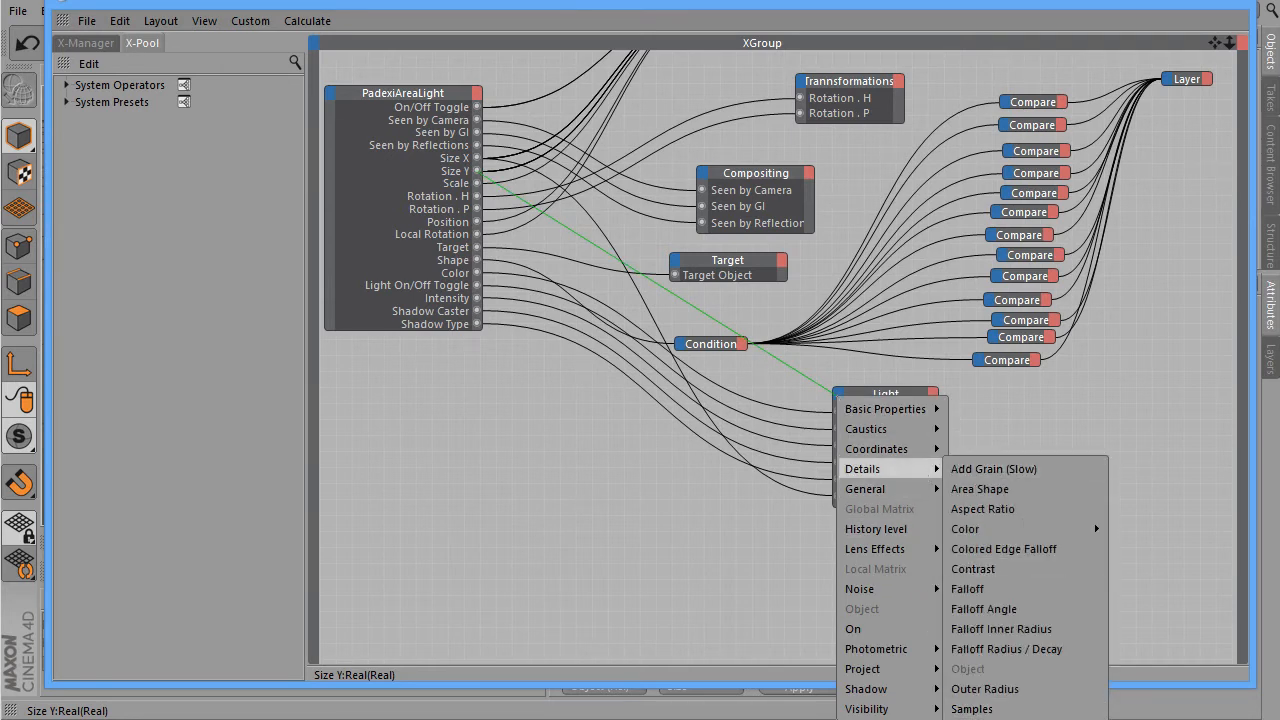
click(1042, 719)
double_click(893, 395)
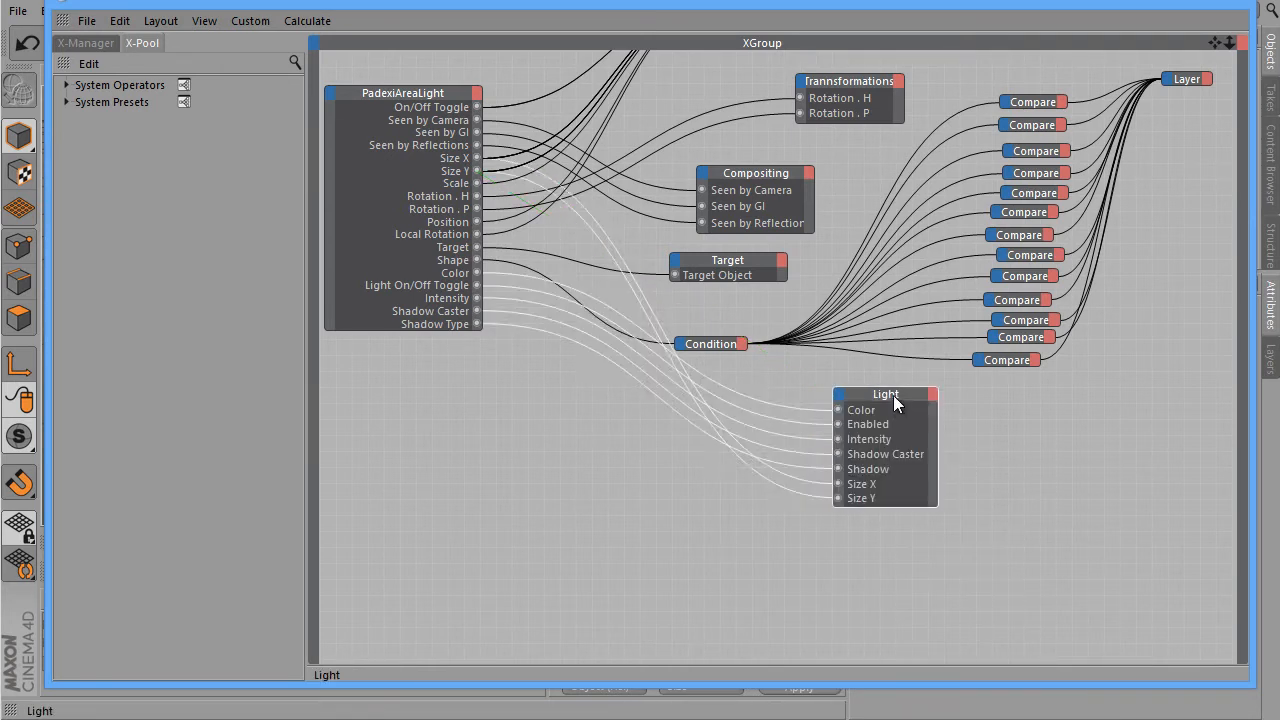
double_click(845, 393)
drag(850, 396, 877, 433)
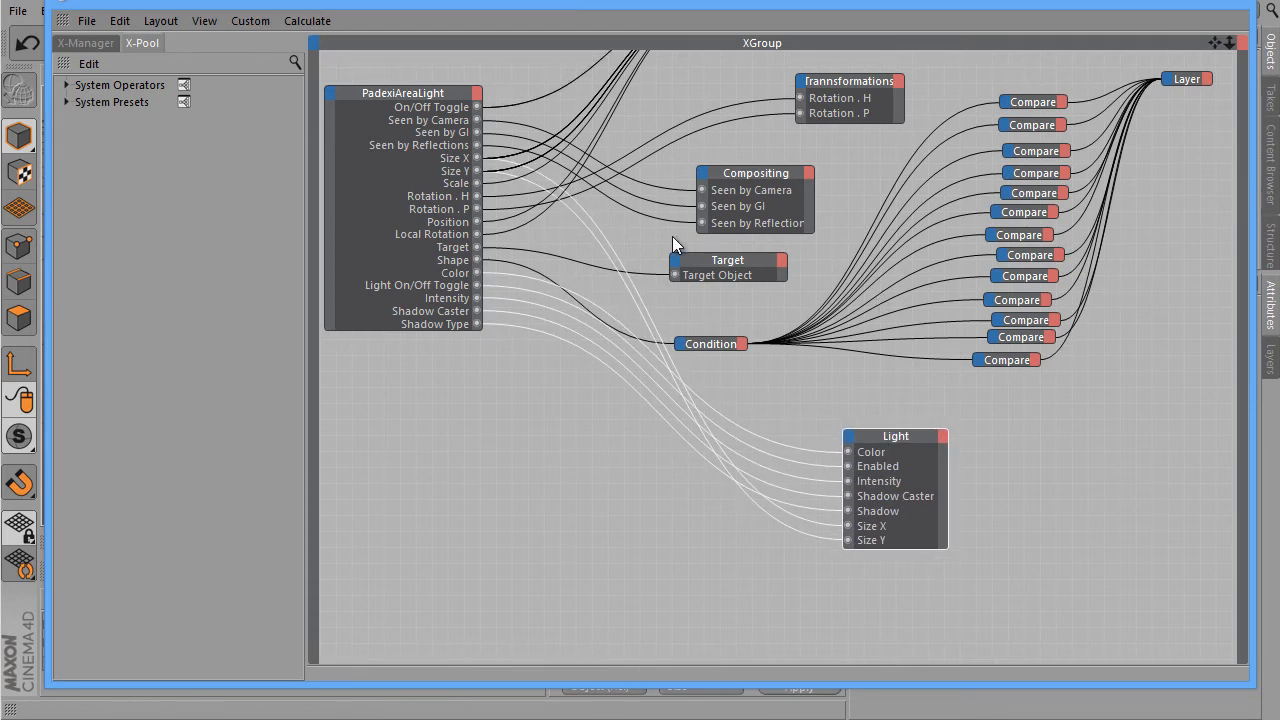
Close the XPresso editor and add a disc with an outer radius of about 767 cm as a floor
click(1160, 2)
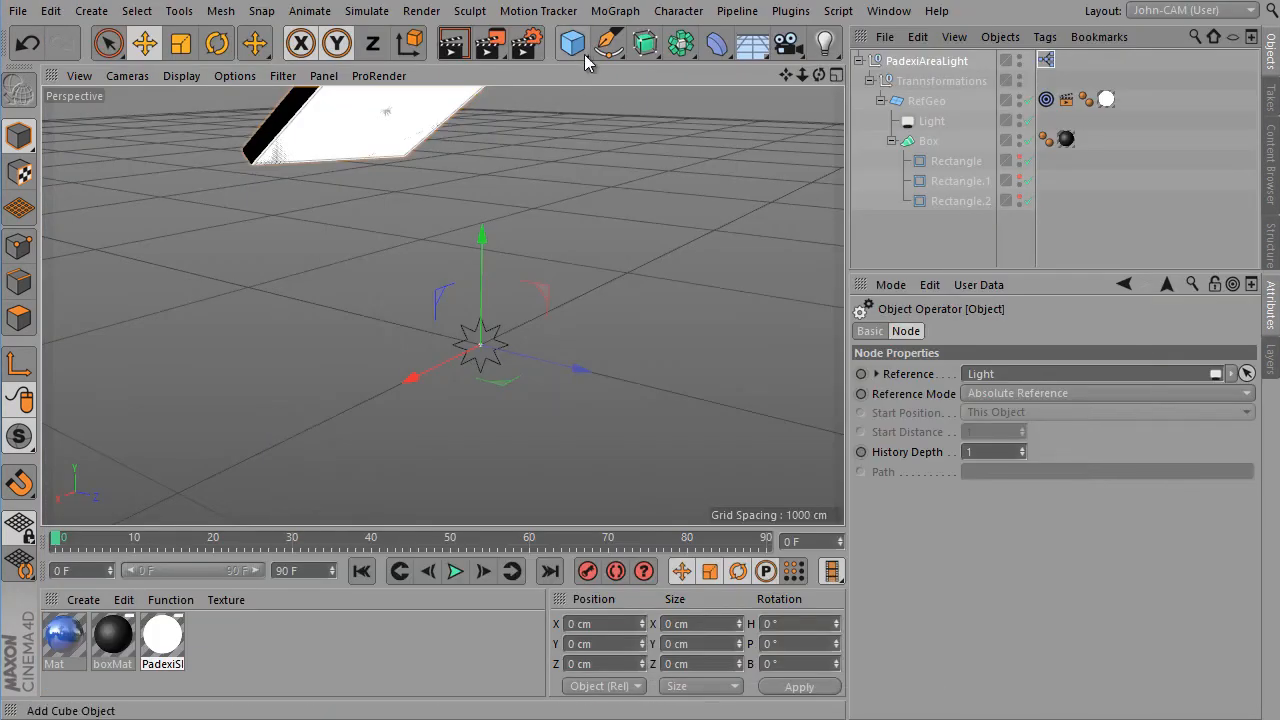
click(573, 43)
click(640, 107)
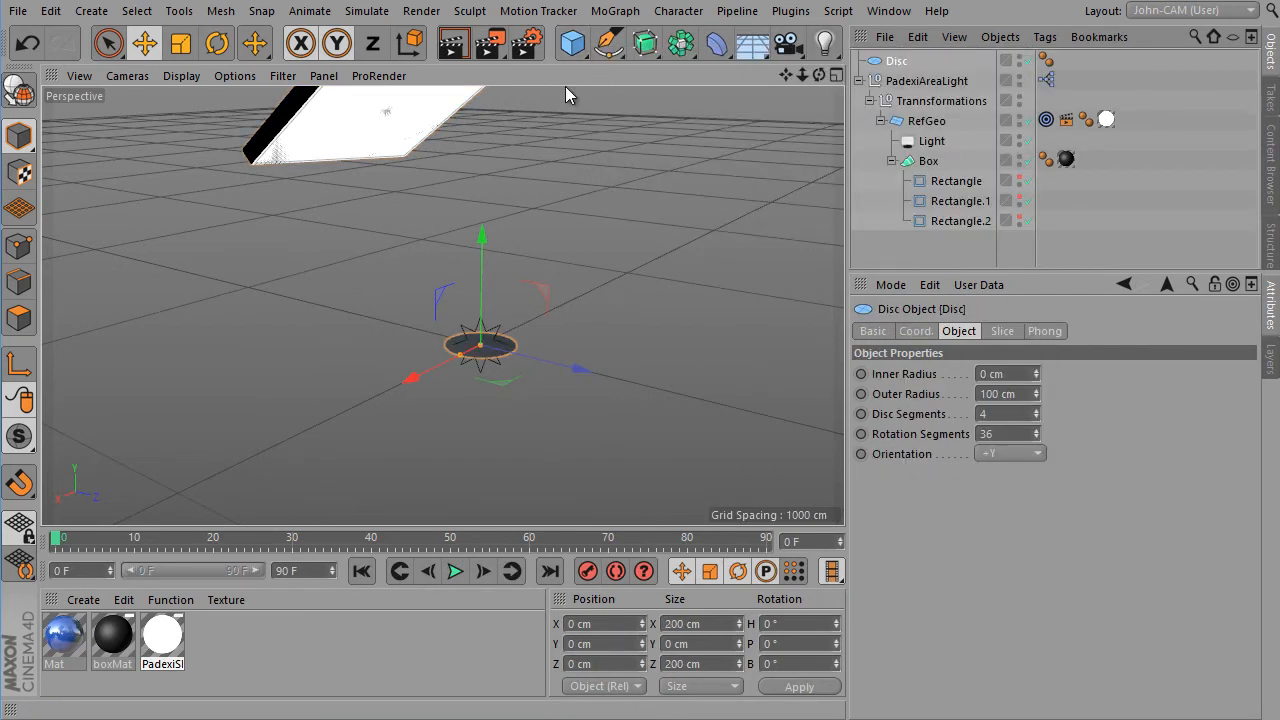
drag(464, 358, 300, 540)
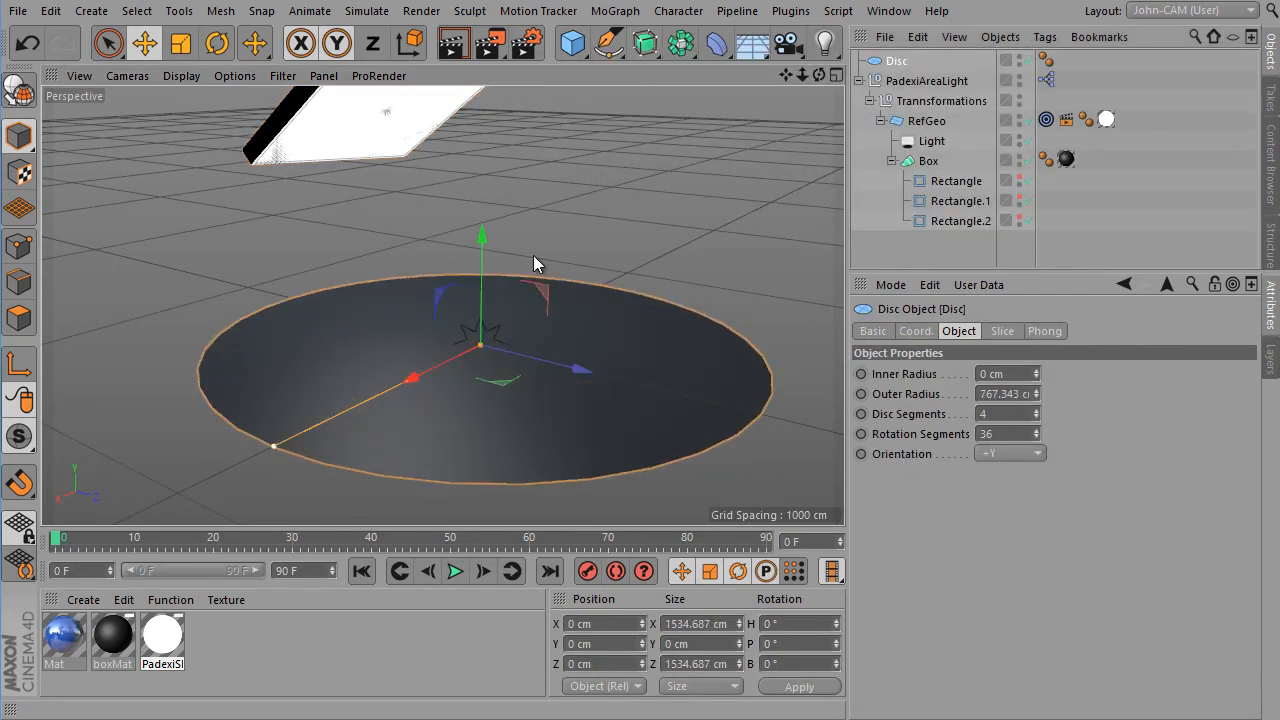
Add a cube, raise it about 100 cm so it rests on the disc, and collapse the Box hierarchy
click(597, 58)
click(722, 70)
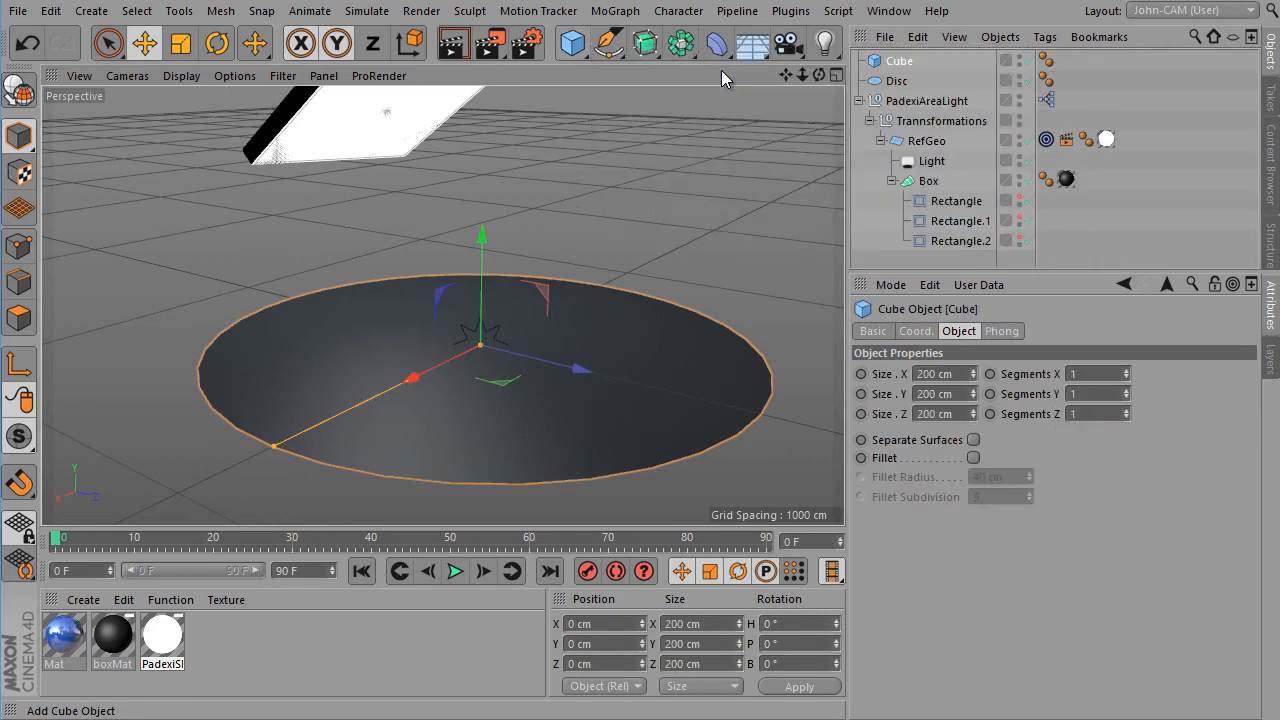
drag(480, 250, 483, 213)
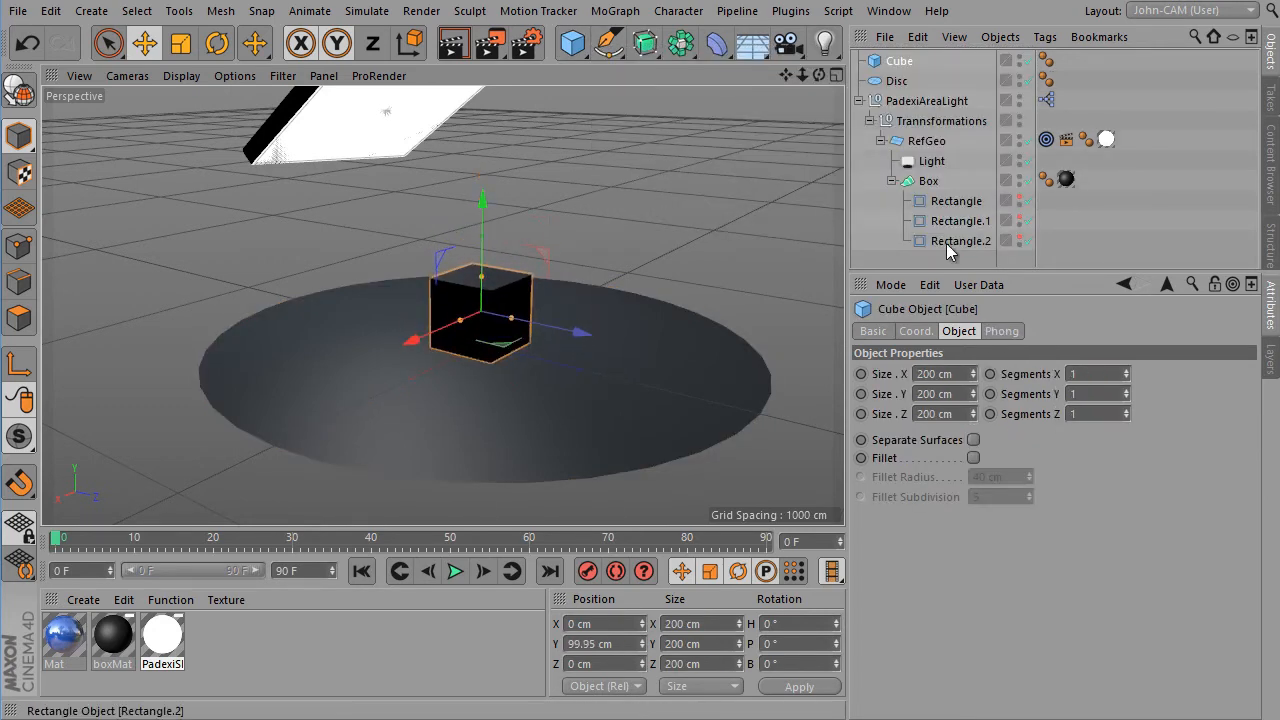
click(891, 180)
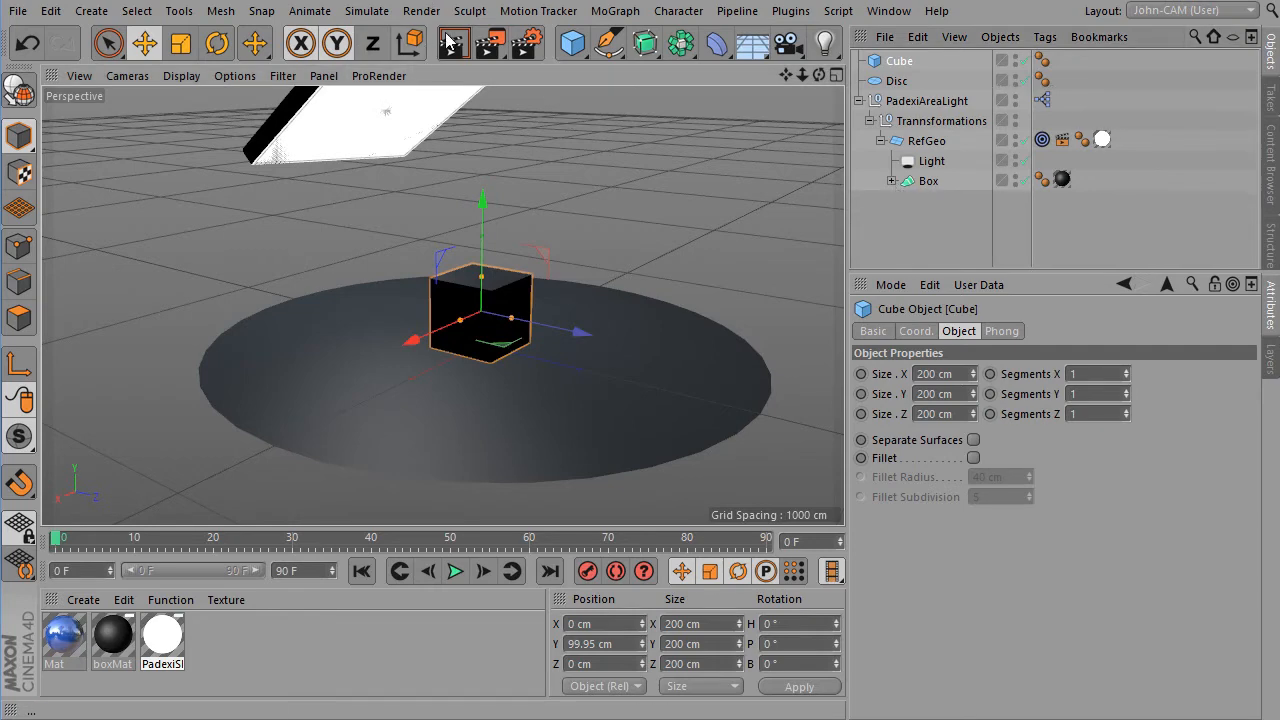
Render the active view to check how the area light illuminates the cube and disc
key(ctrl+r)
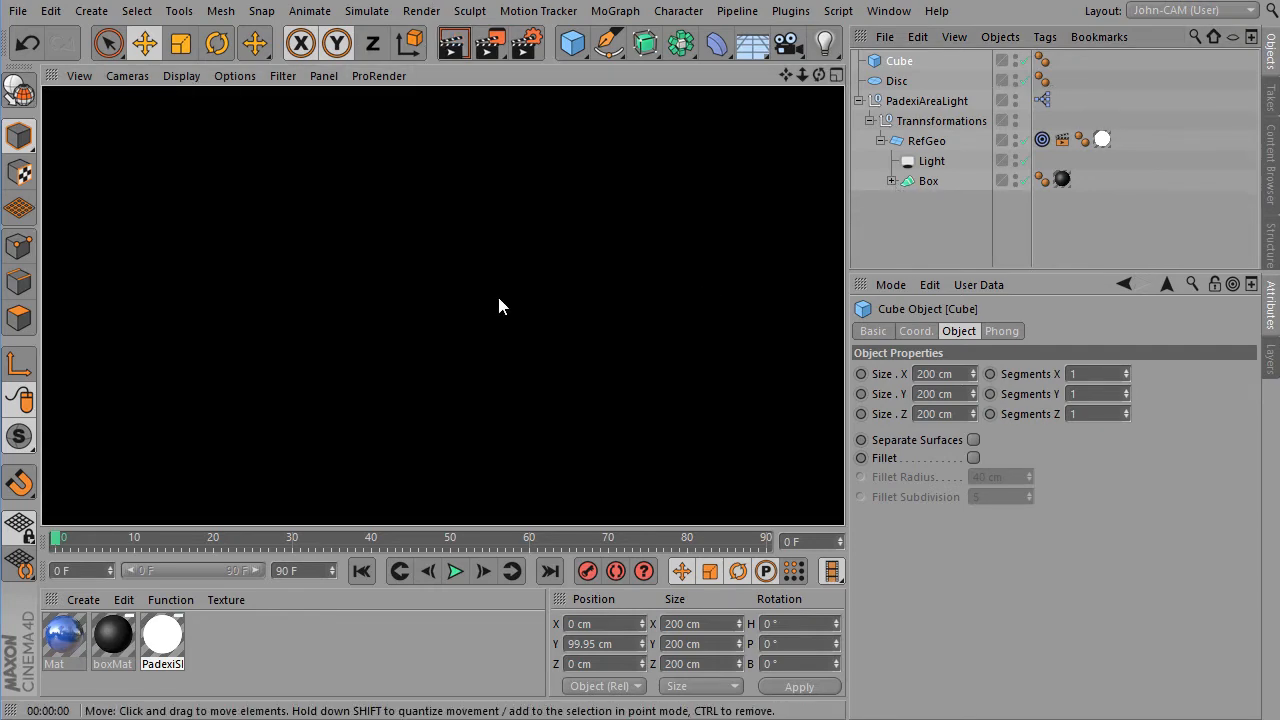
middle_click(497, 293)
middle_click(322, 248)
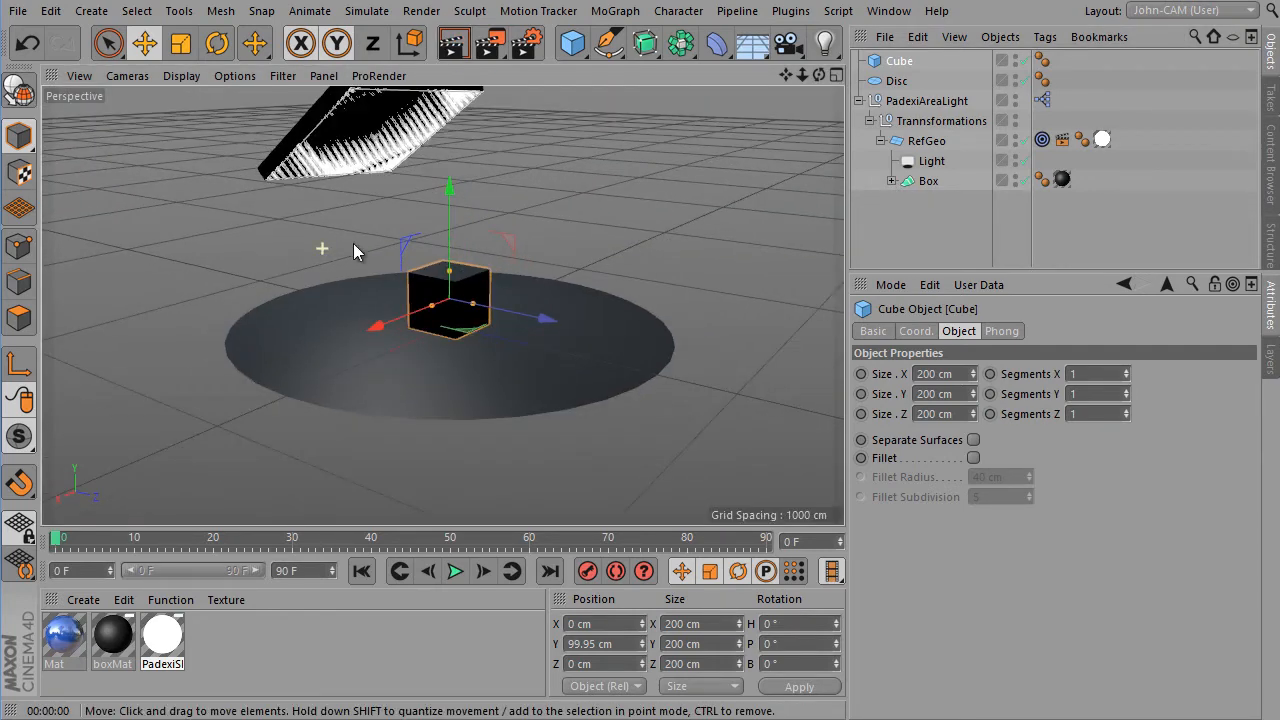
middle_click(353, 243)
middle_click(324, 234)
Turn off the default value of PadexiAreaLight's Shadow Caster entry in its user data settings
click(926, 100)
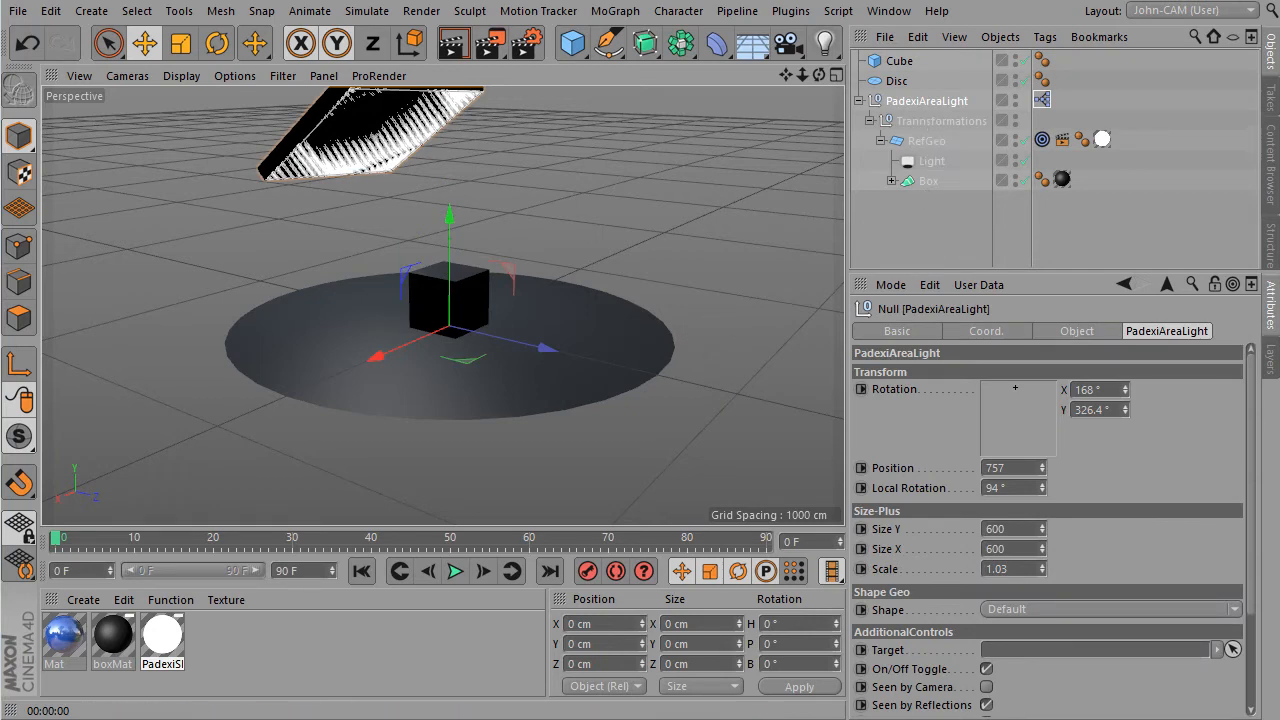
scroll(1256, 448, down, 3)
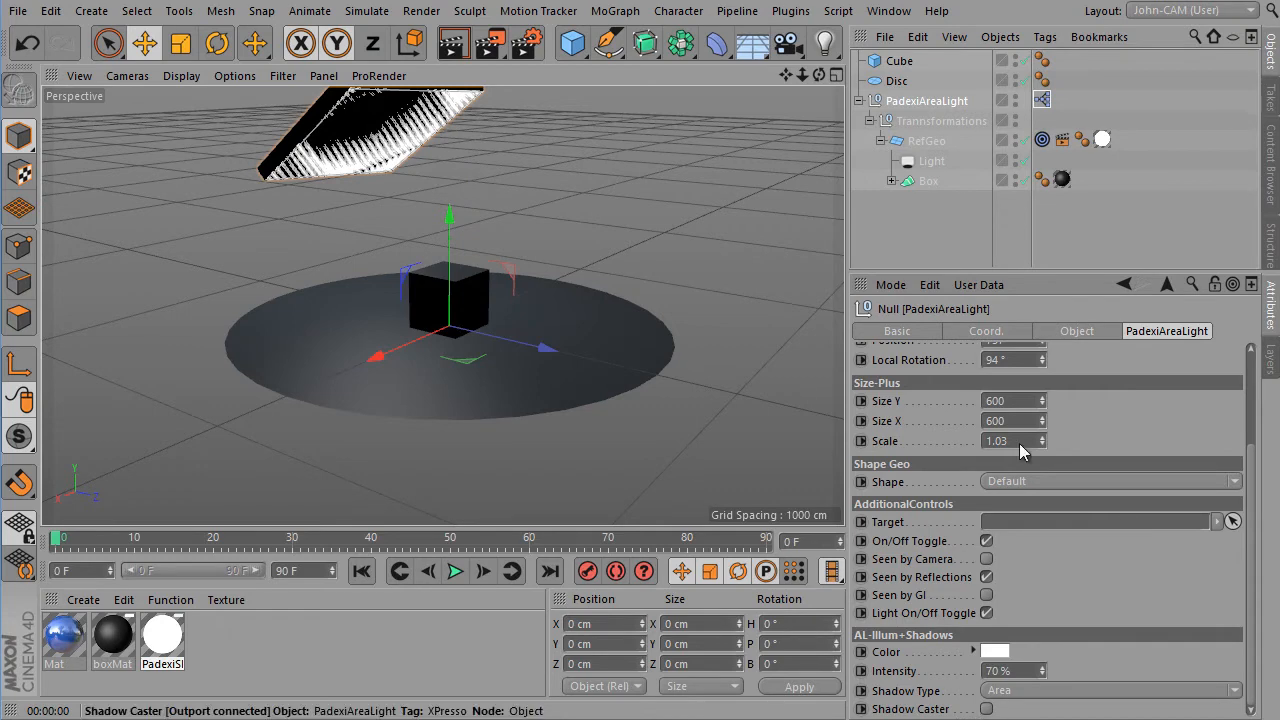
click(979, 284)
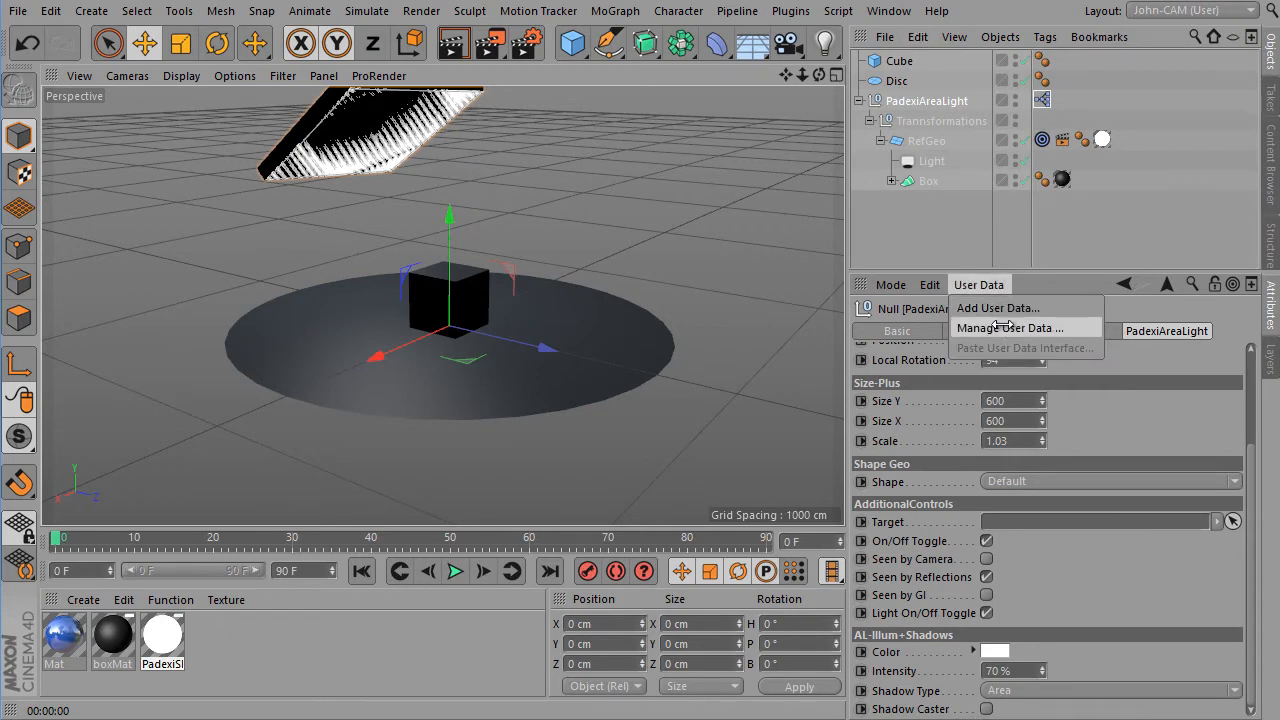
click(1003, 327)
click(688, 483)
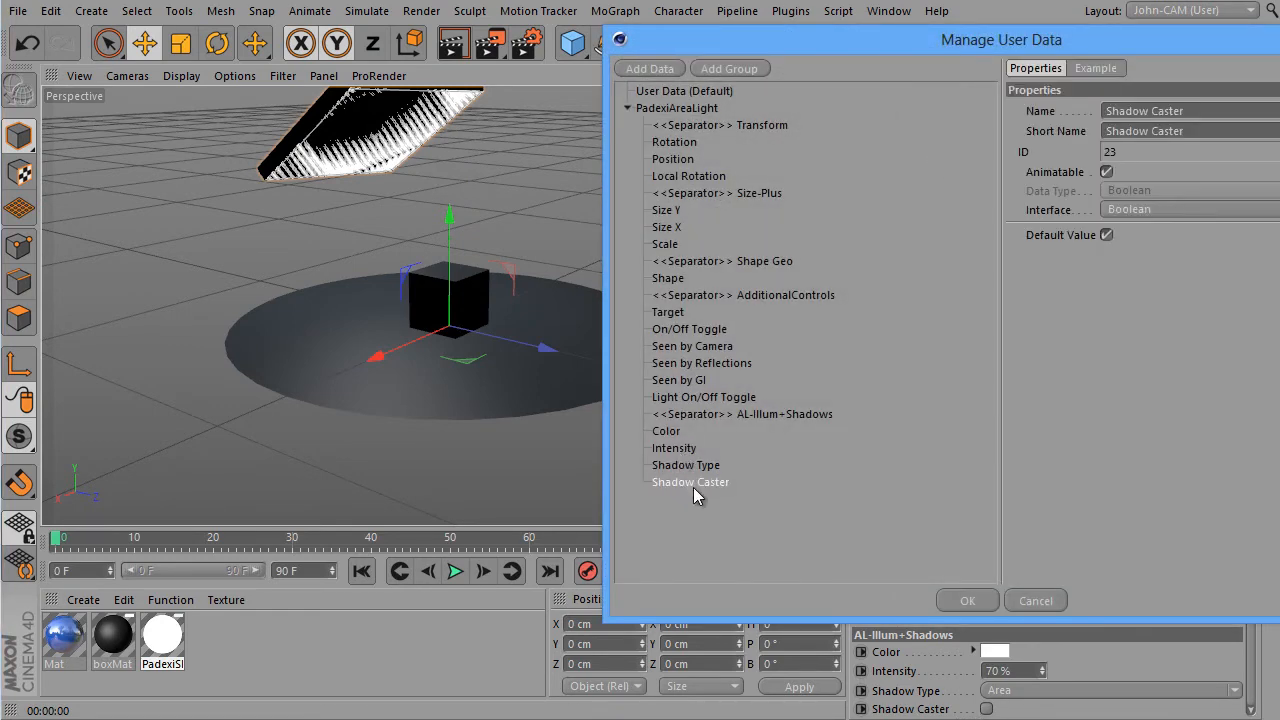
drag(1113, 31, 824, 37)
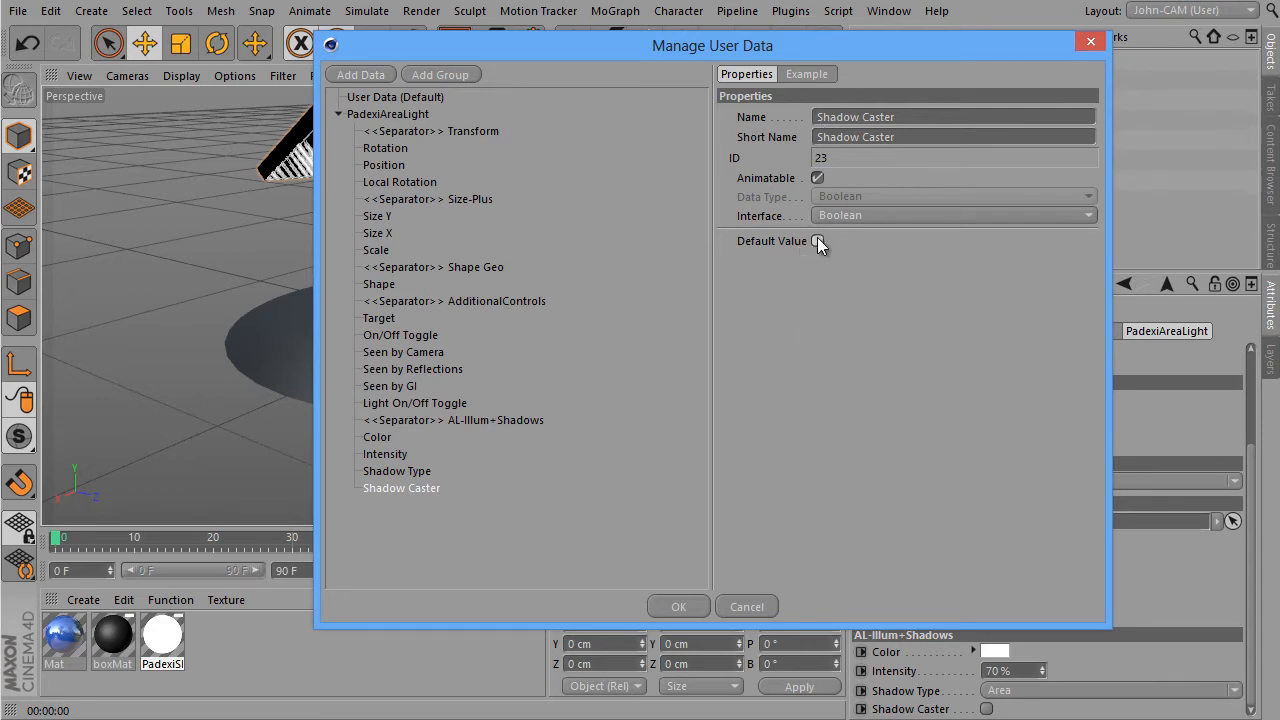
click(688, 599)
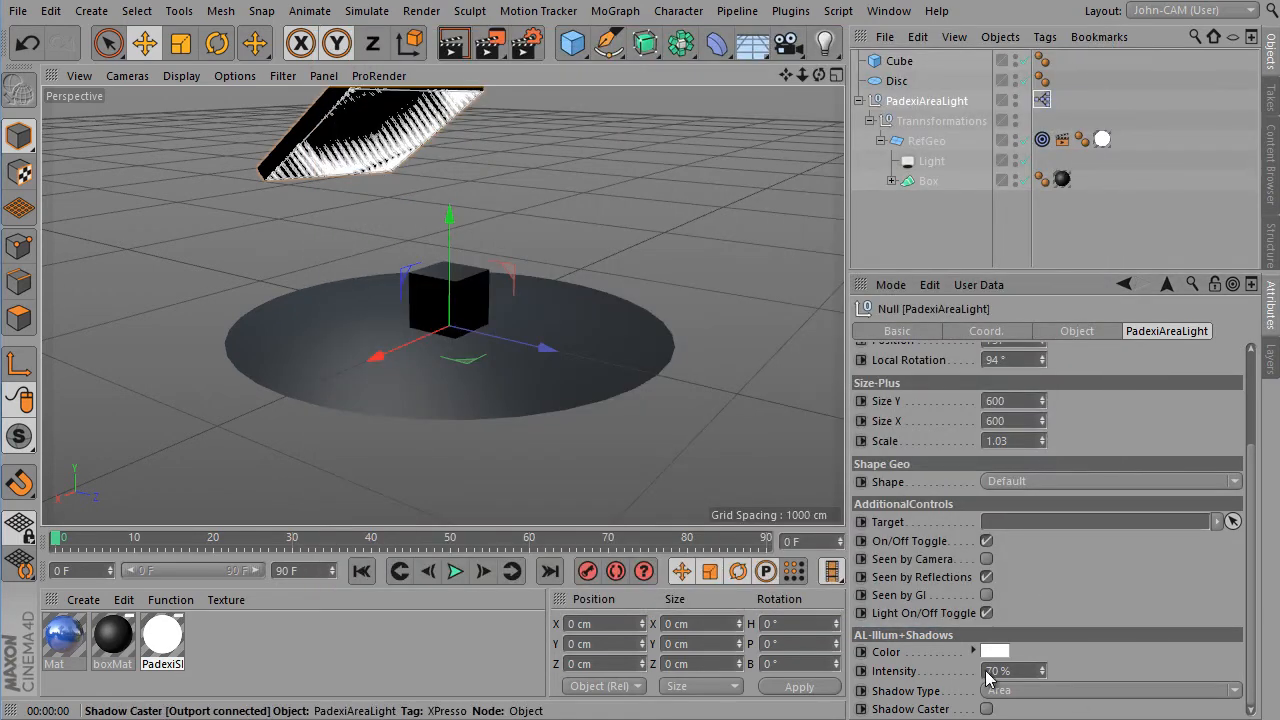
Test-render the view with PadexiAreaLight's Shadow Type at Area, Shadow Maps (Soft) and Raytraced (Hard) in turn
click(452, 43)
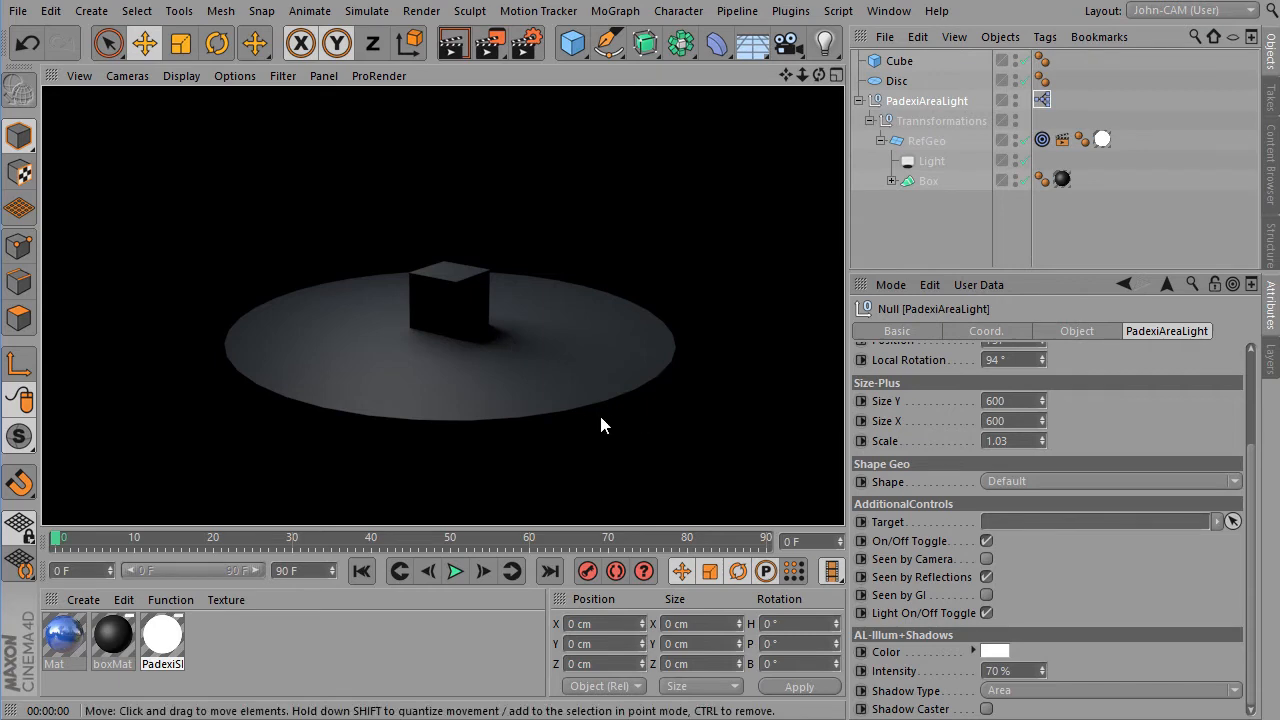
scroll(434, 291, up, 3)
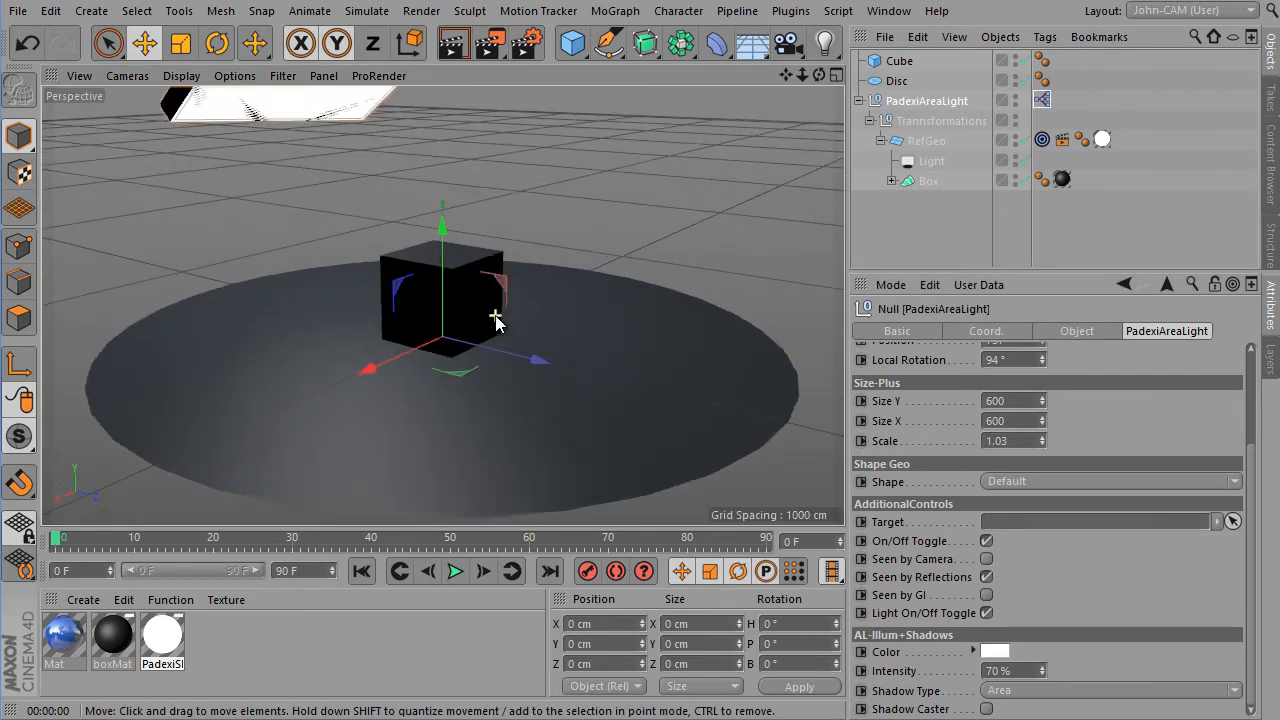
click(1056, 691)
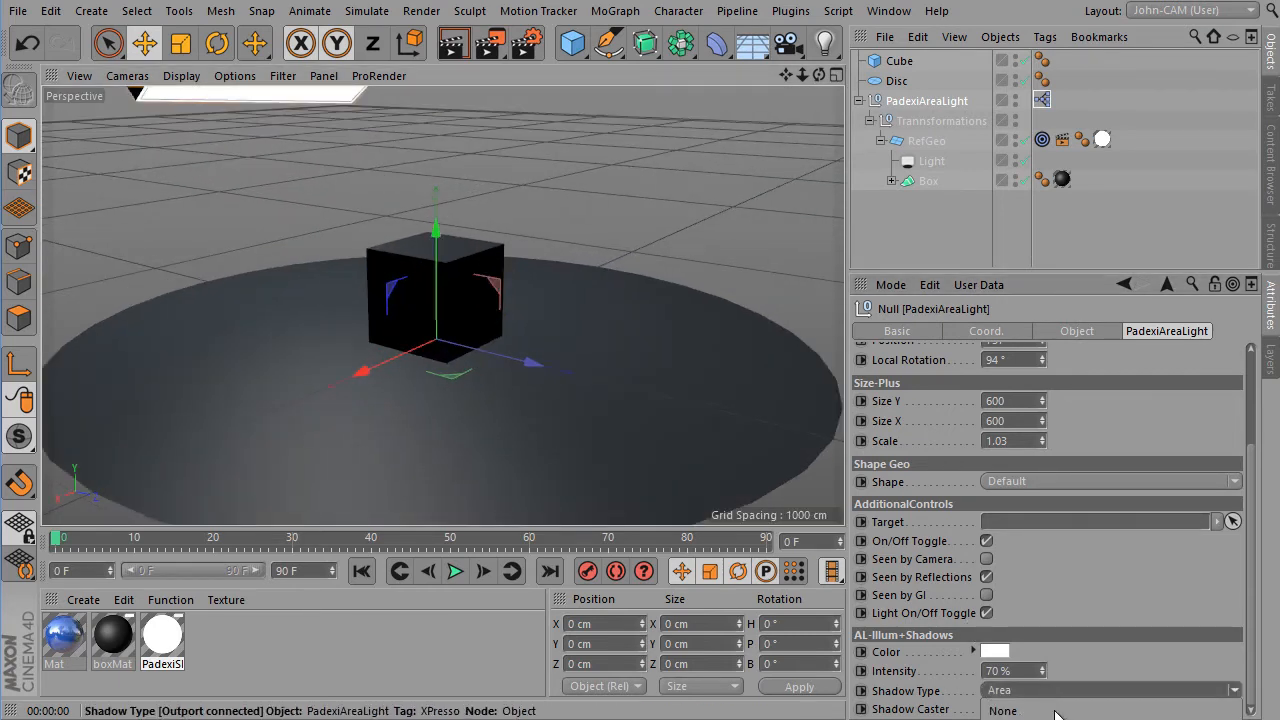
click(1020, 712)
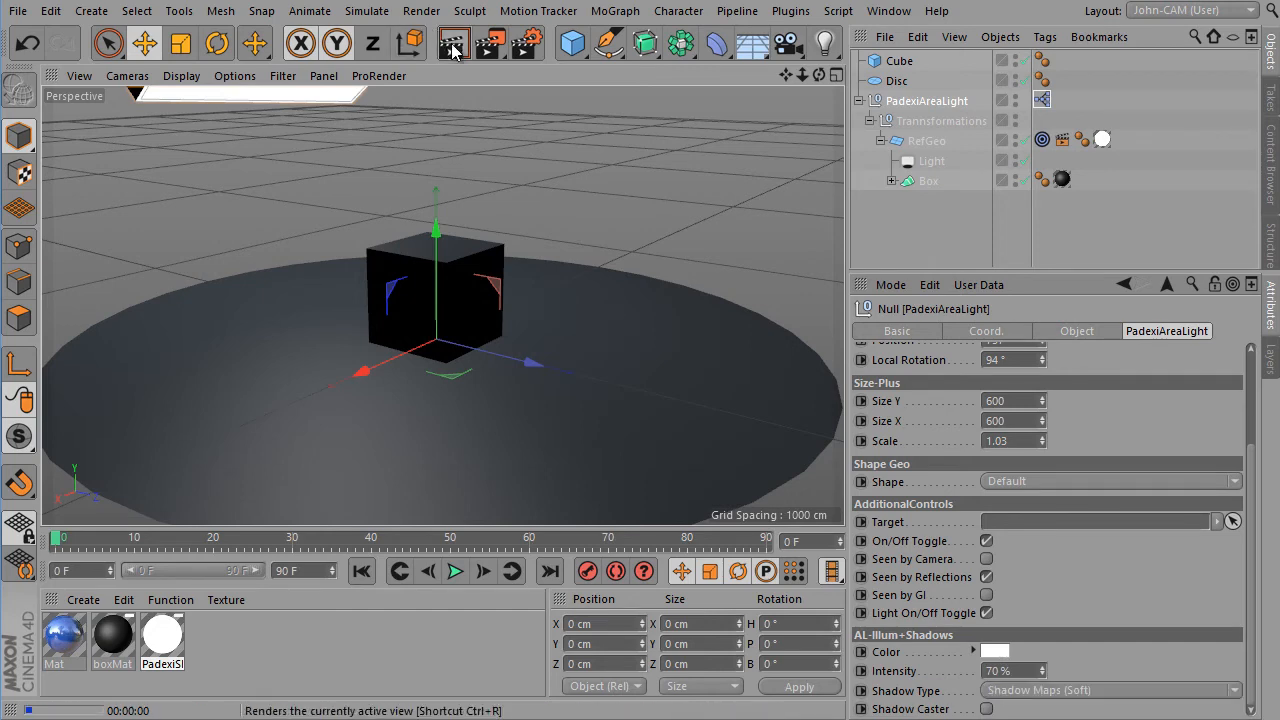
click(452, 45)
click(1040, 691)
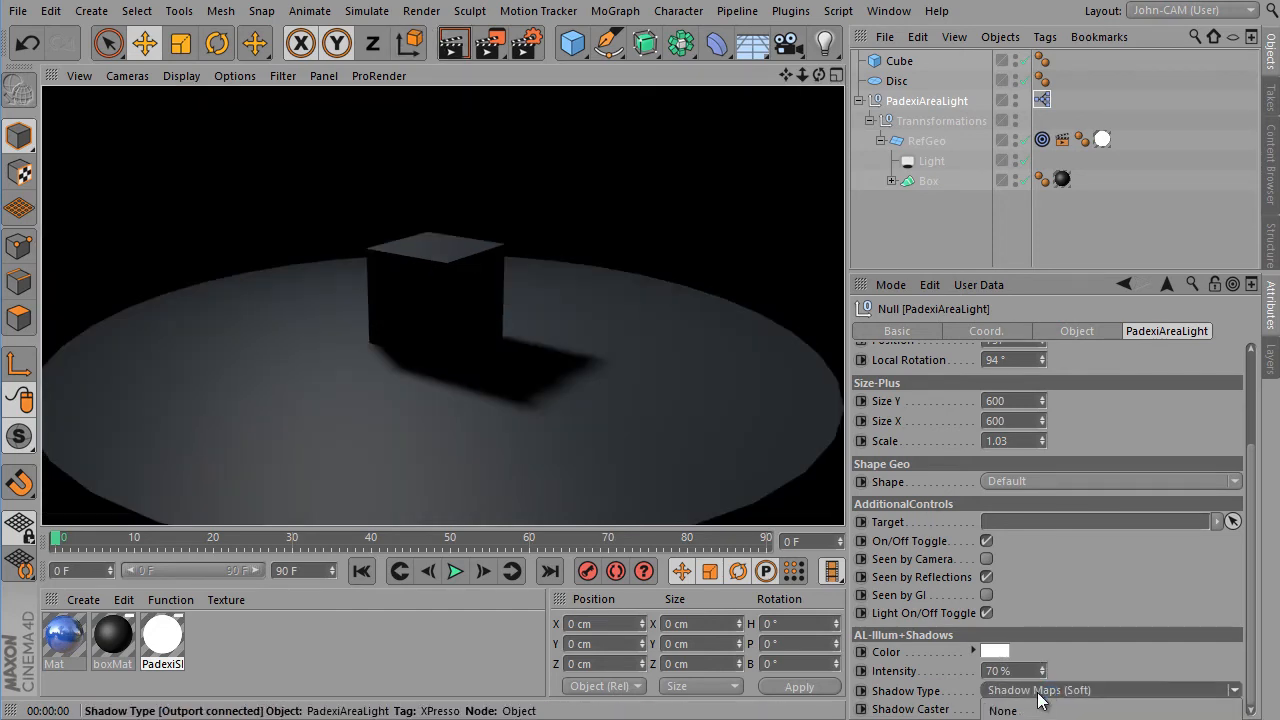
click(1030, 716)
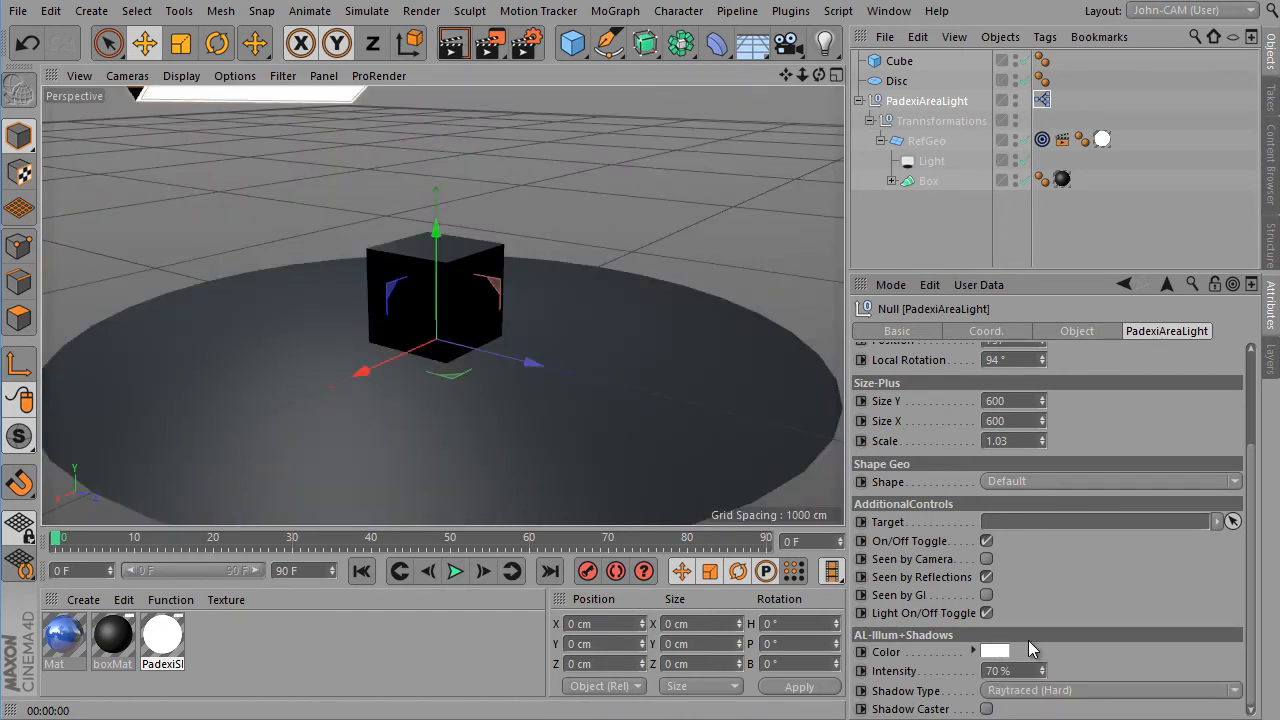
click(452, 45)
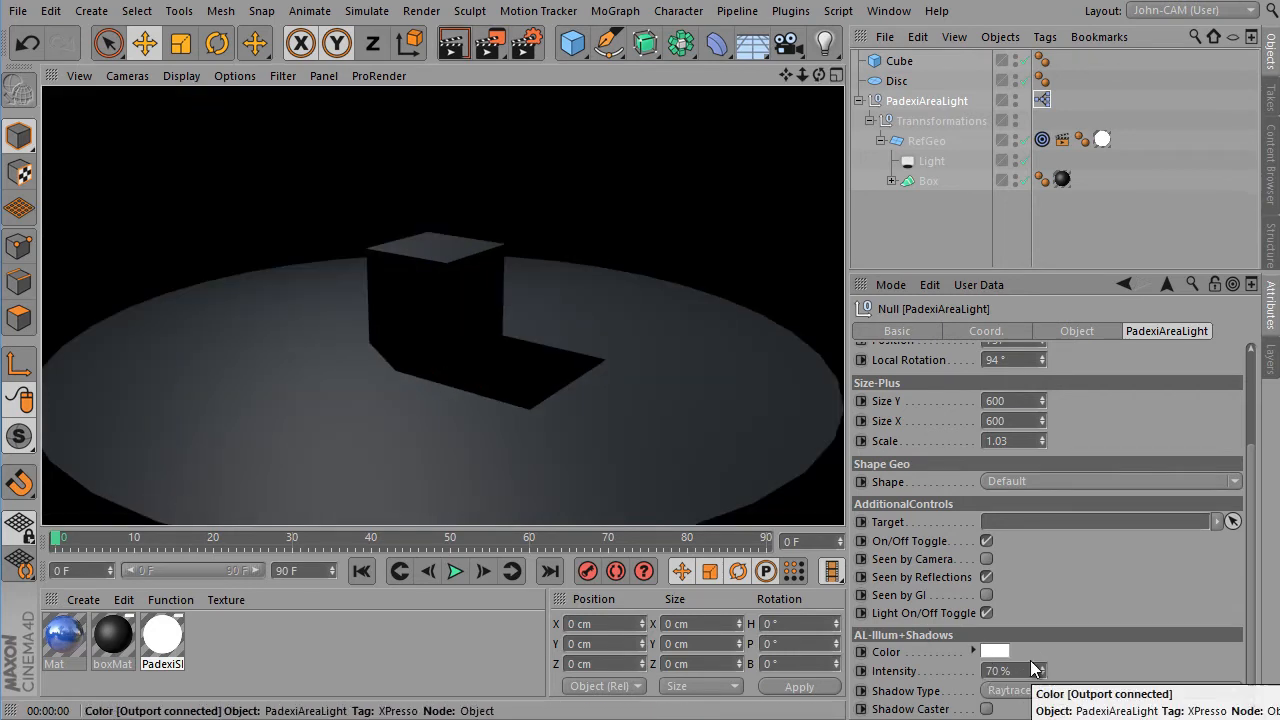
Test-render PadexiAreaLight with Intensity at 99%, and again with a light red Color of 40% saturation and Intensity at 75%
drag(1043, 669, 1048, 668)
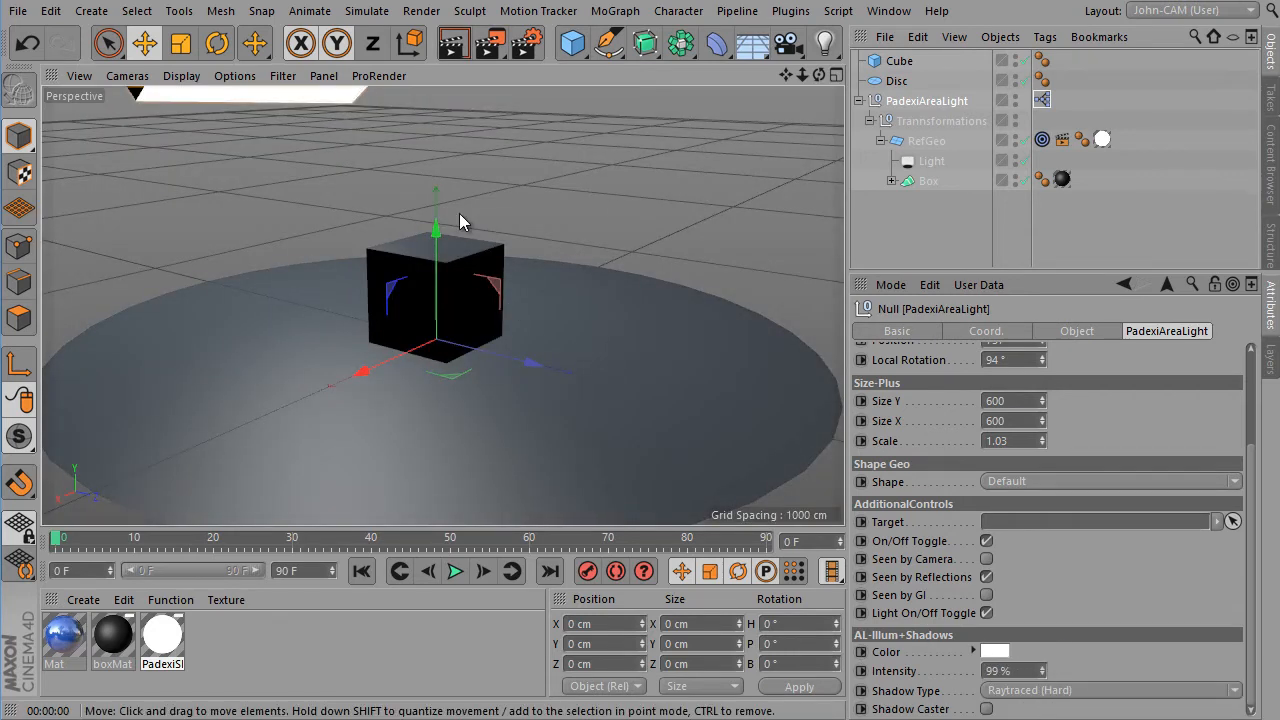
click(452, 45)
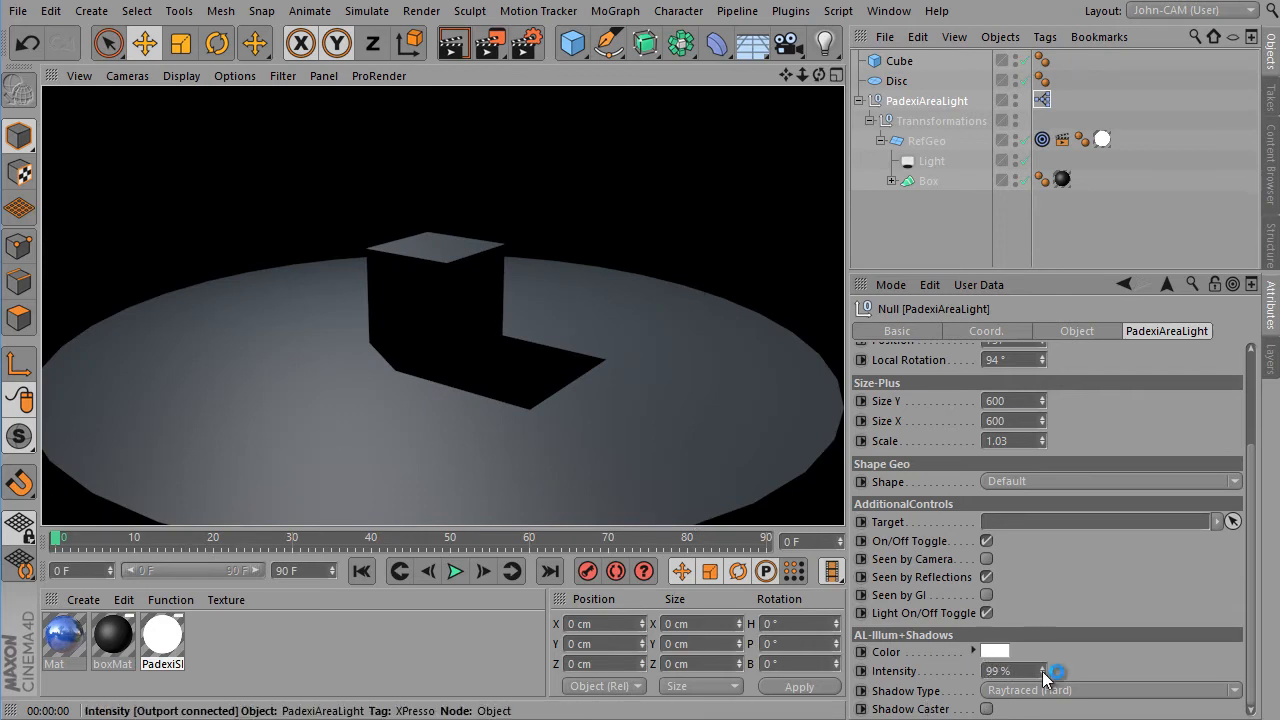
click(995, 651)
drag(987, 672, 1018, 677)
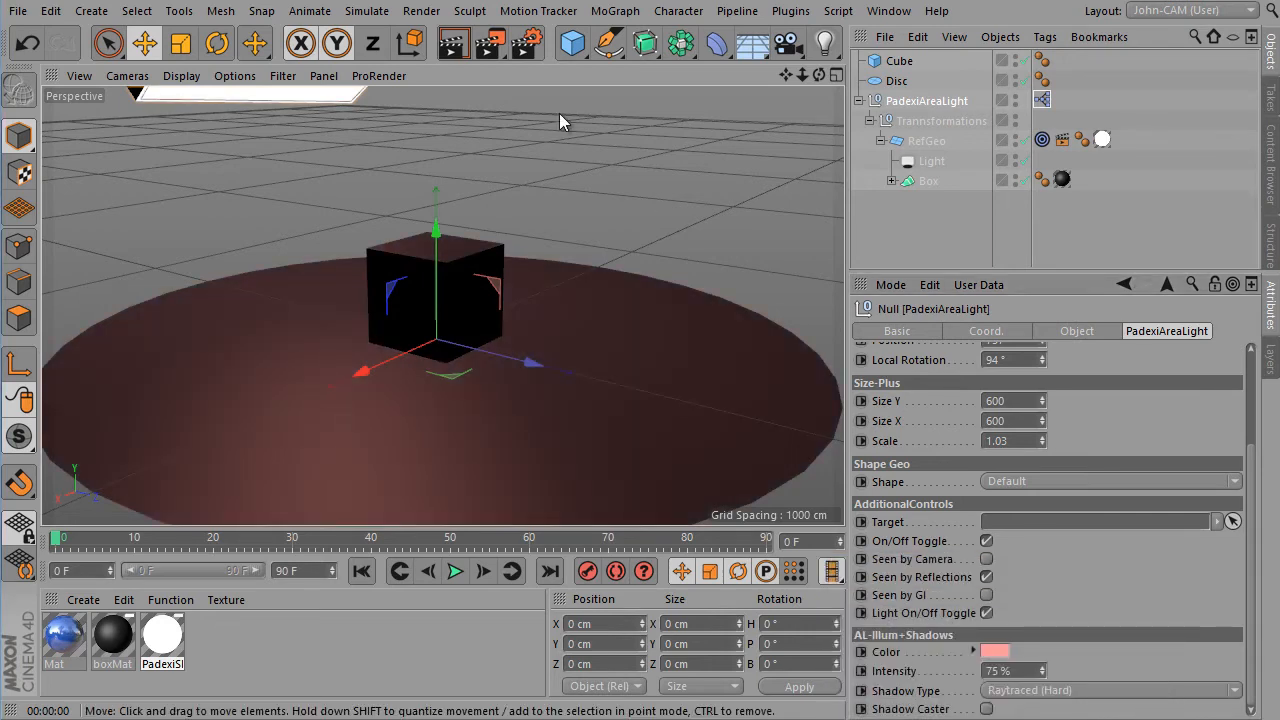
click(461, 49)
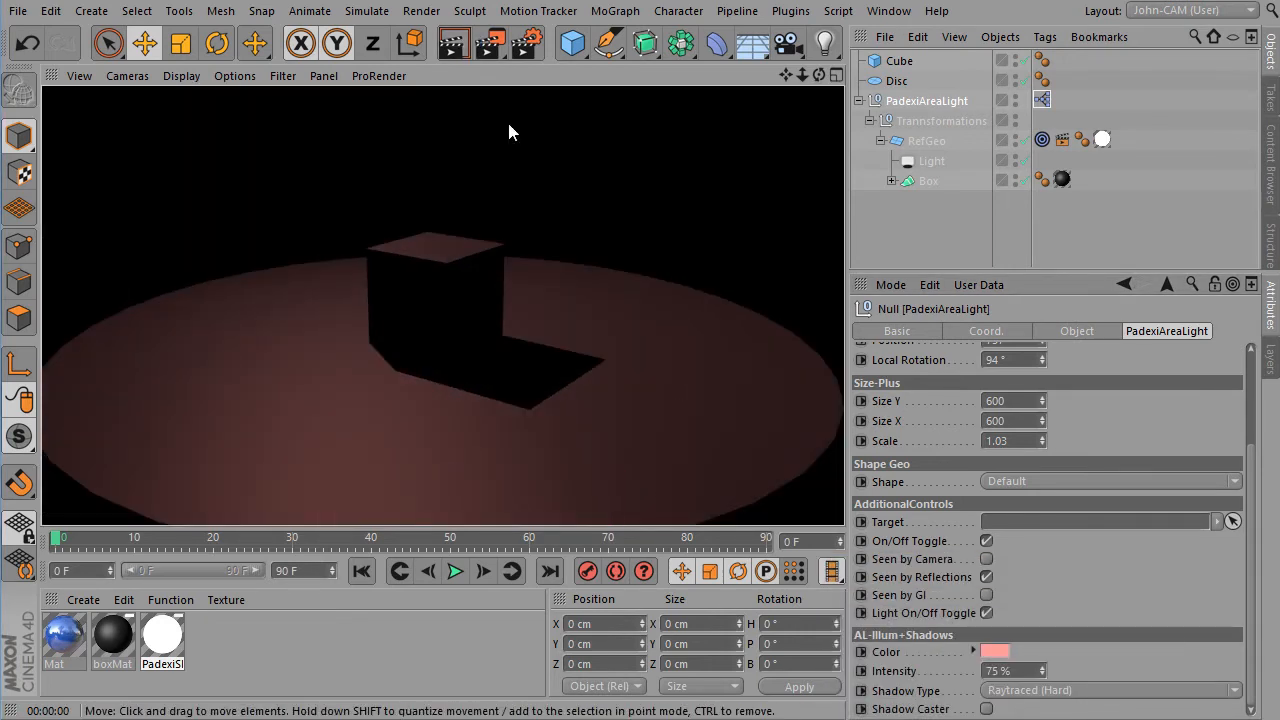
Reduce the saturation of PadexiAreaLight's Color to bring it back towards white
click(989, 651)
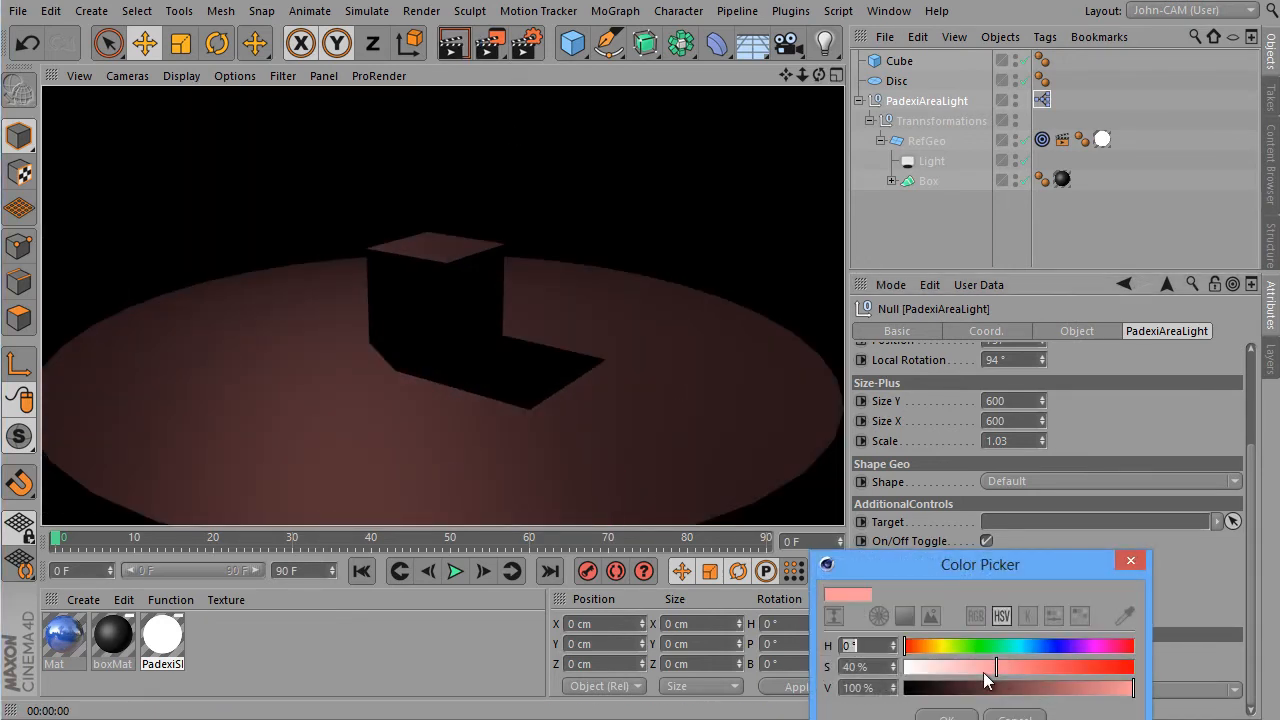
drag(986, 677, 921, 693)
click(946, 717)
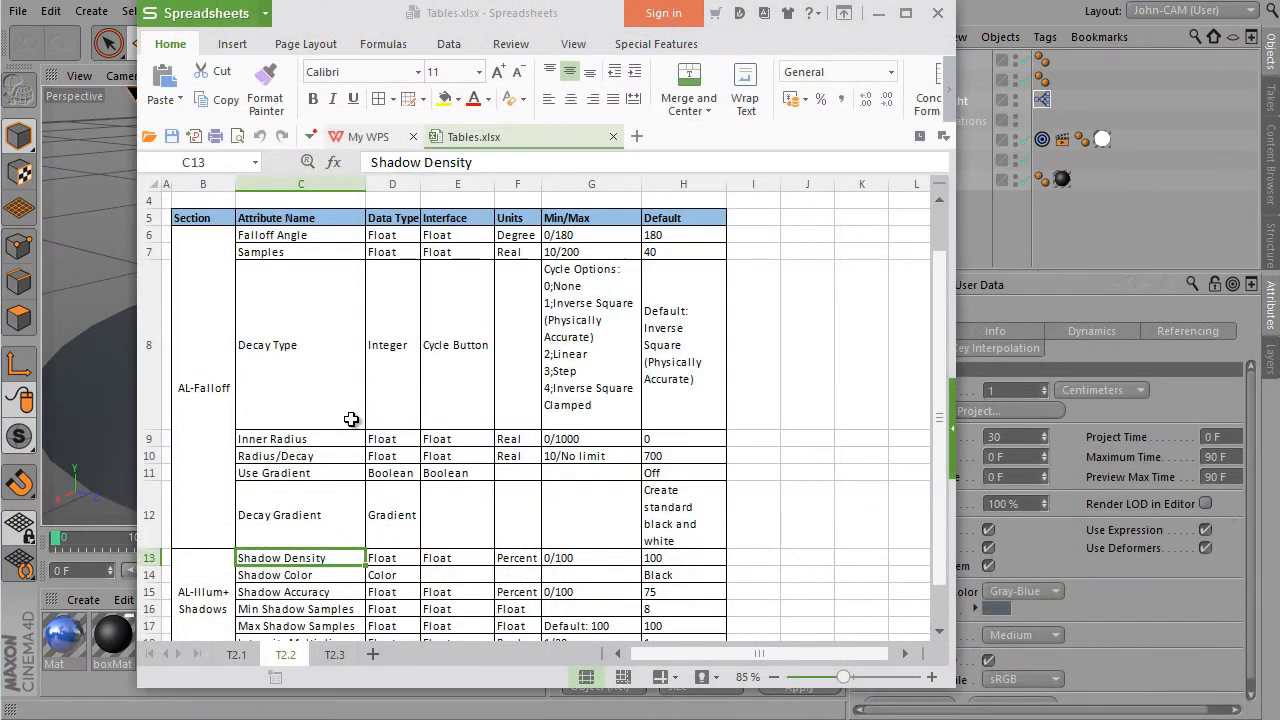
Review the AL-Falloff and AL-Illum+Shadows attributes in table T2.2 of Tables.xlsx, and open the port connections table T2.3
click(330, 336)
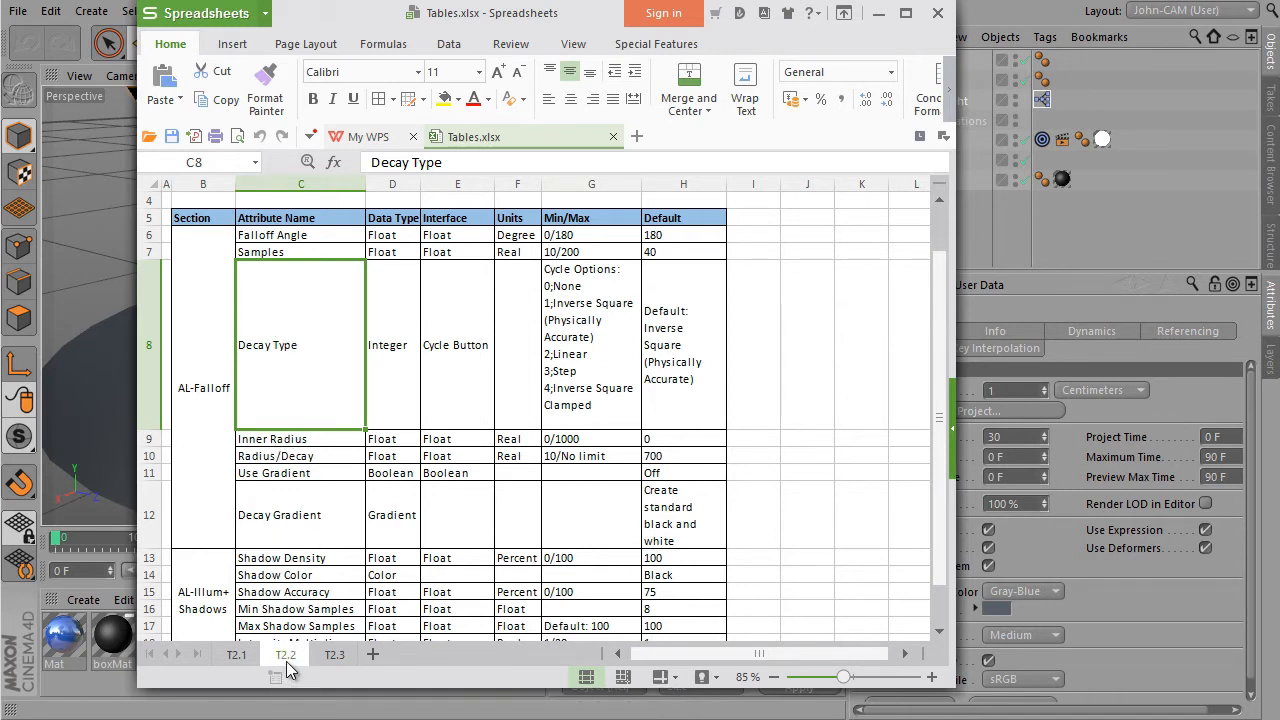
click(205, 328)
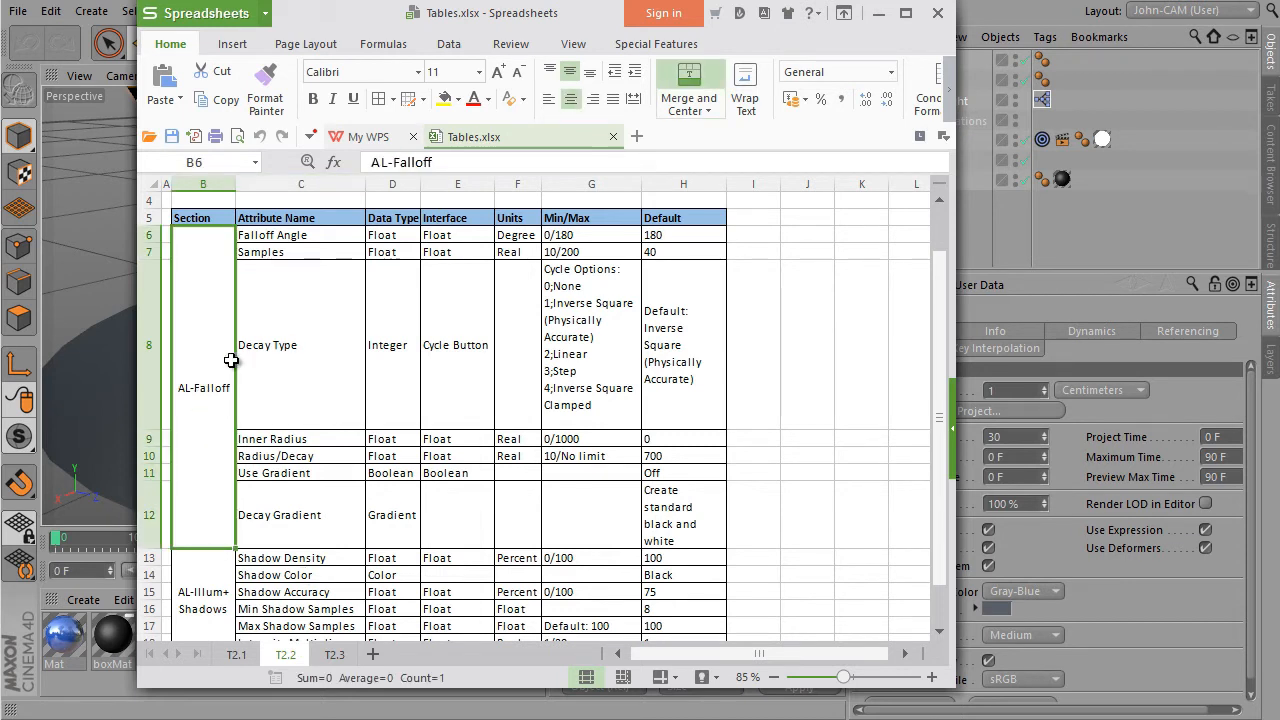
scroll(218, 301, down, 1)
click(203, 550)
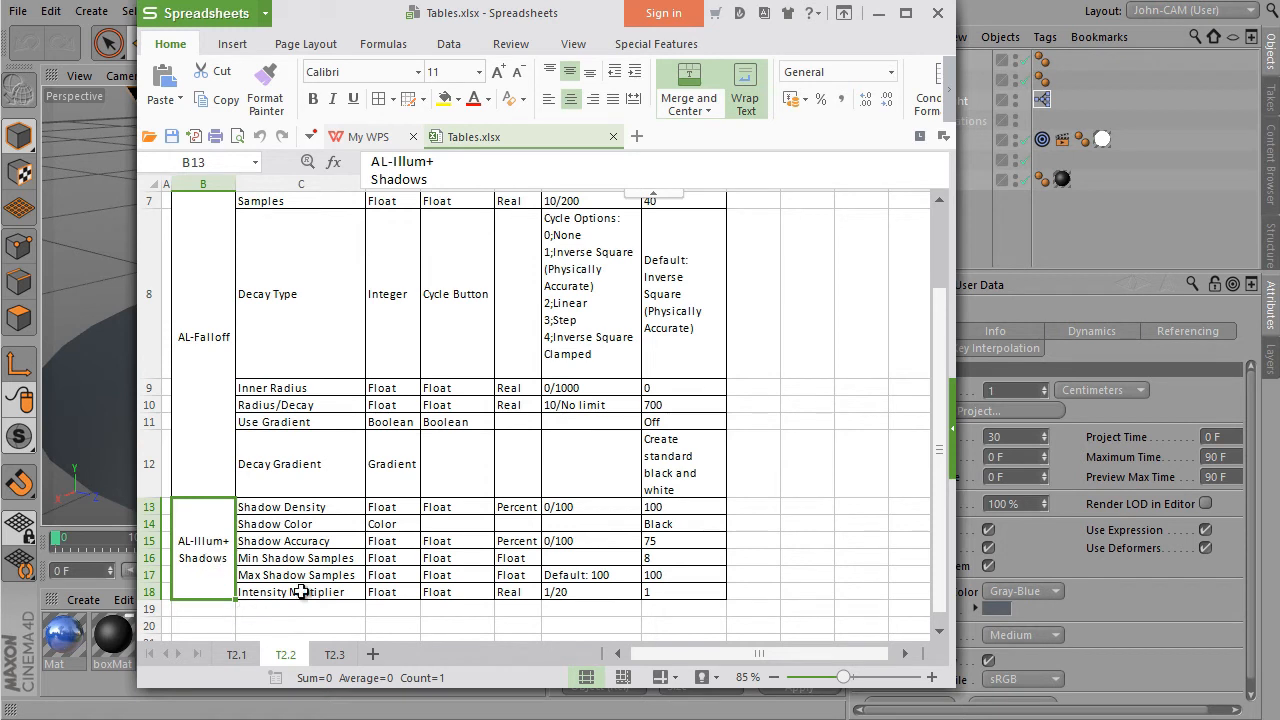
drag(313, 510, 312, 588)
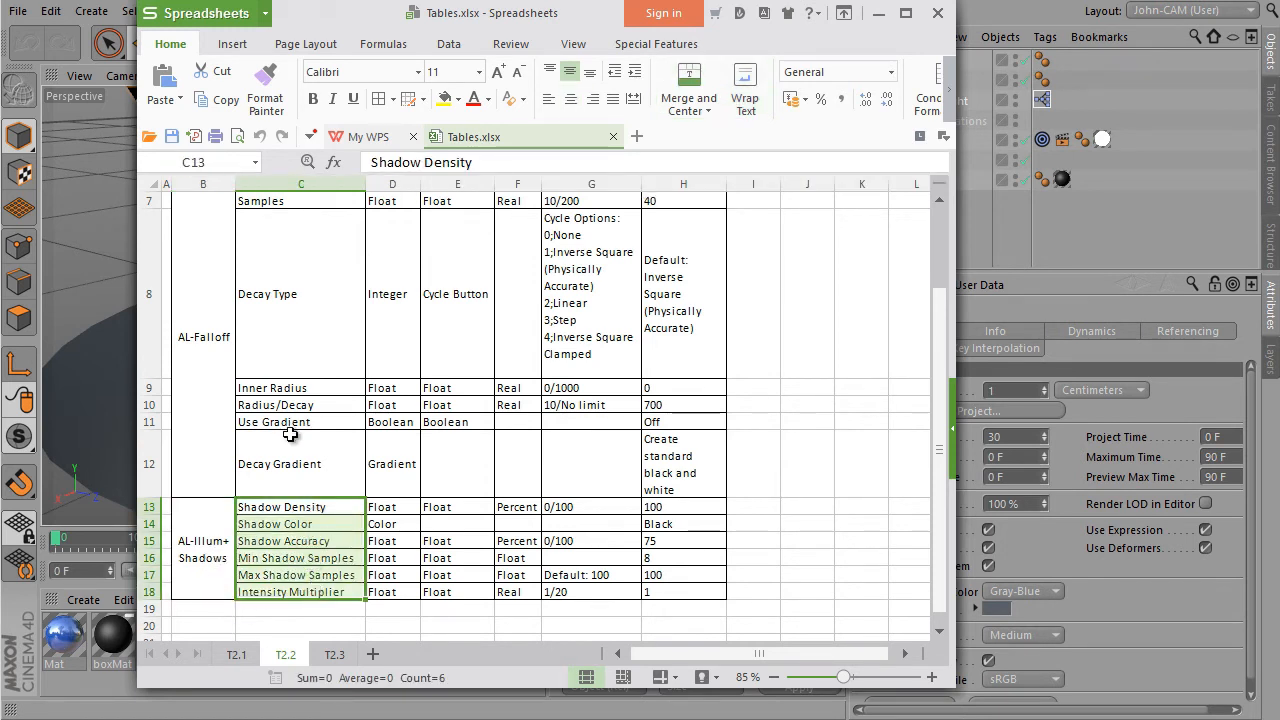
click(292, 478)
drag(289, 425, 297, 234)
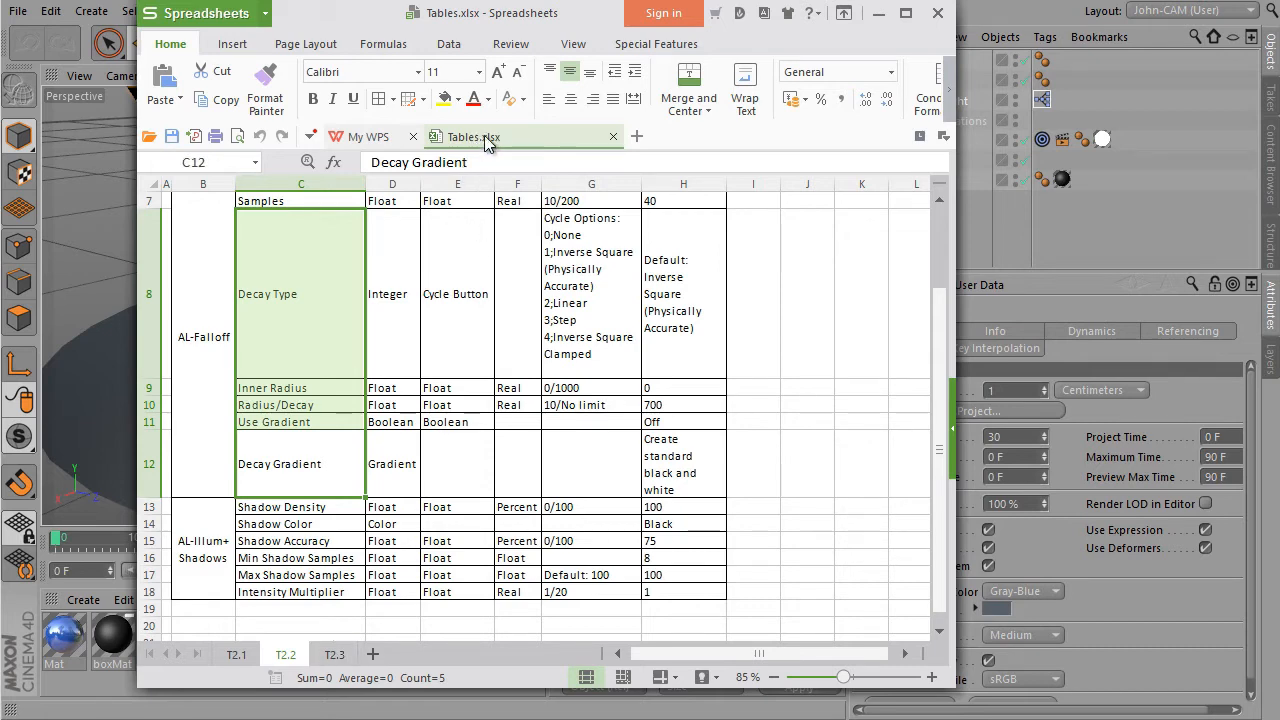
click(334, 655)
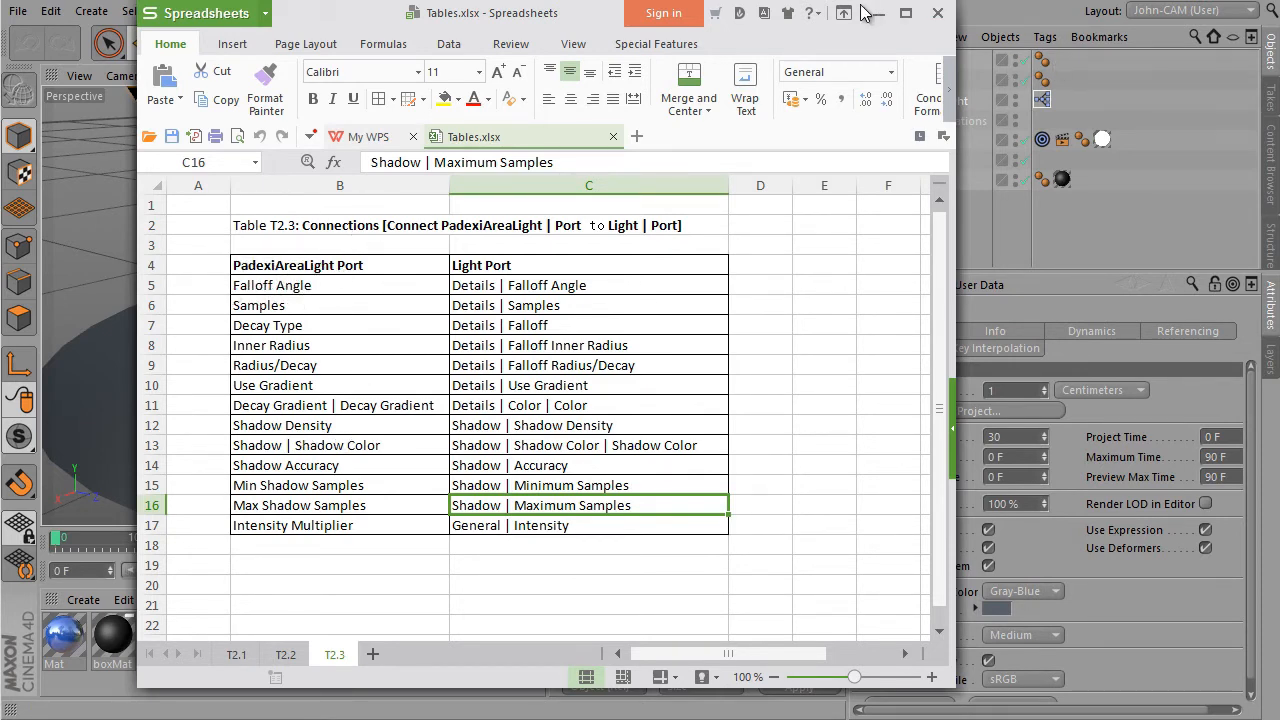
Switch to Cinema 4D and examine the links between the PadexiAreaLight and Light nodes in the XPresso graph
drag(597, 12, 528, 6)
double_click(1048, 101)
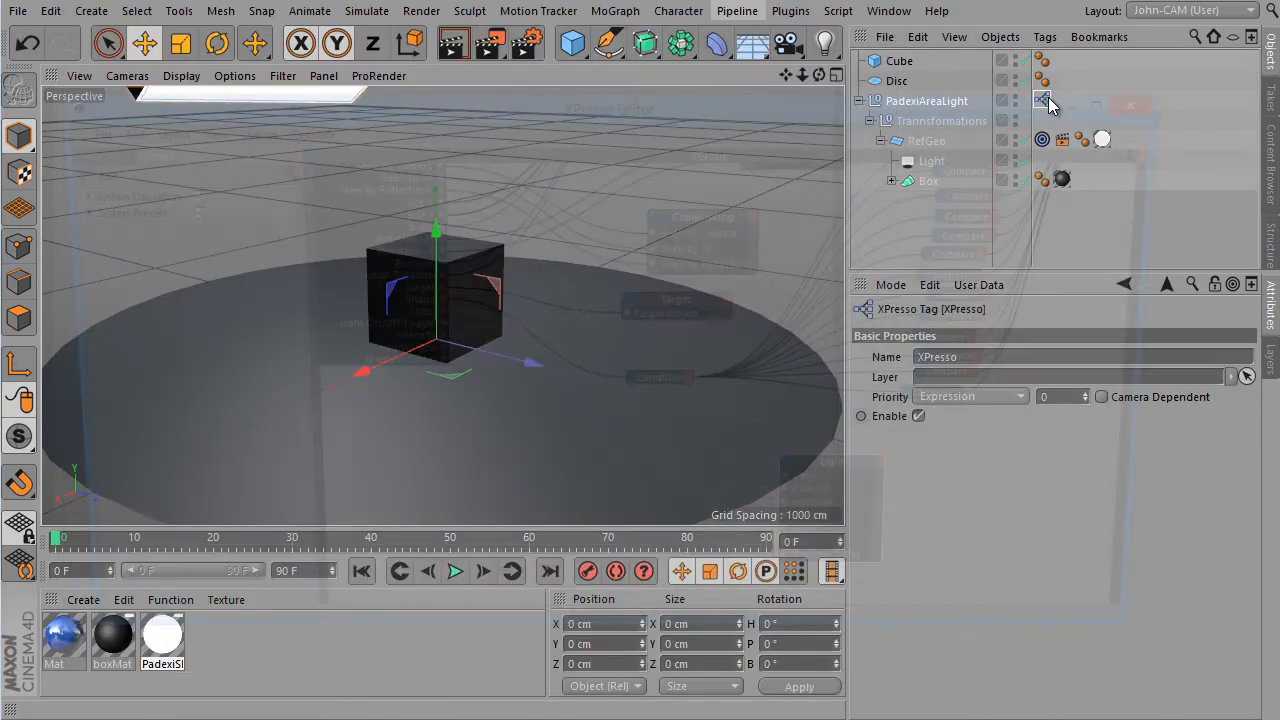
alt+middle_drag(414, 338, 554, 534)
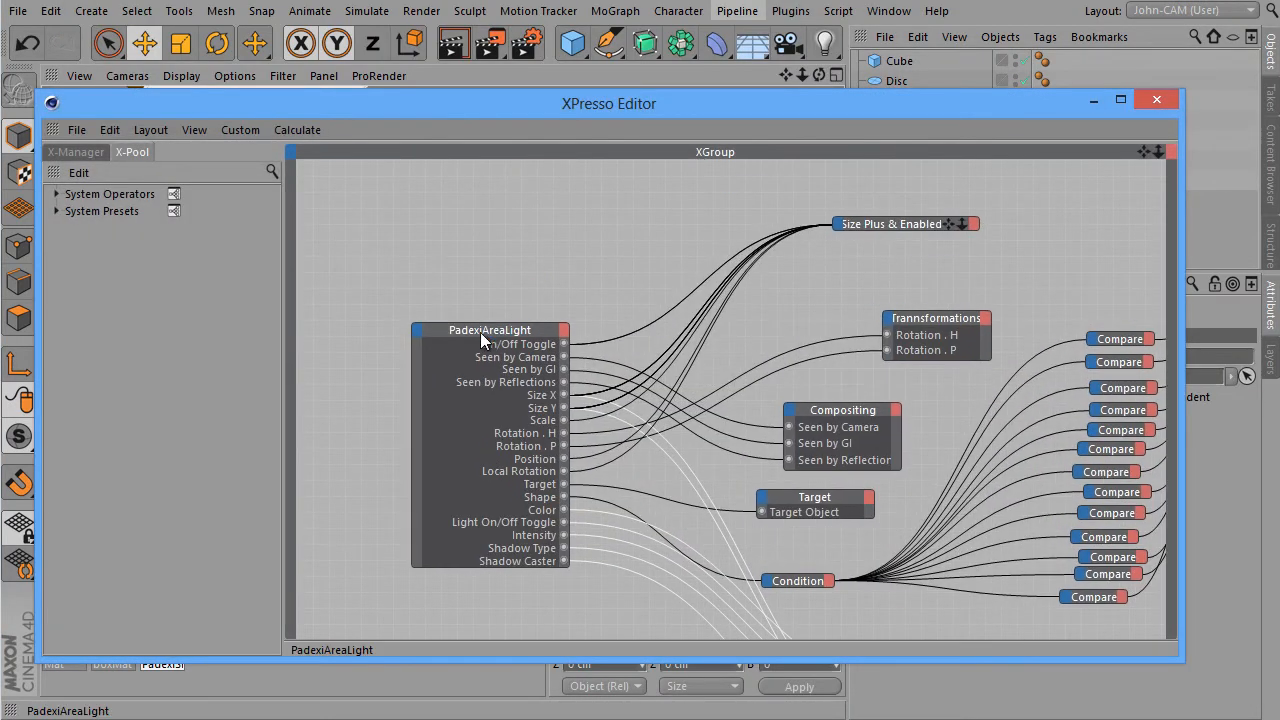
alt+middle_drag(765, 636, 647, 448)
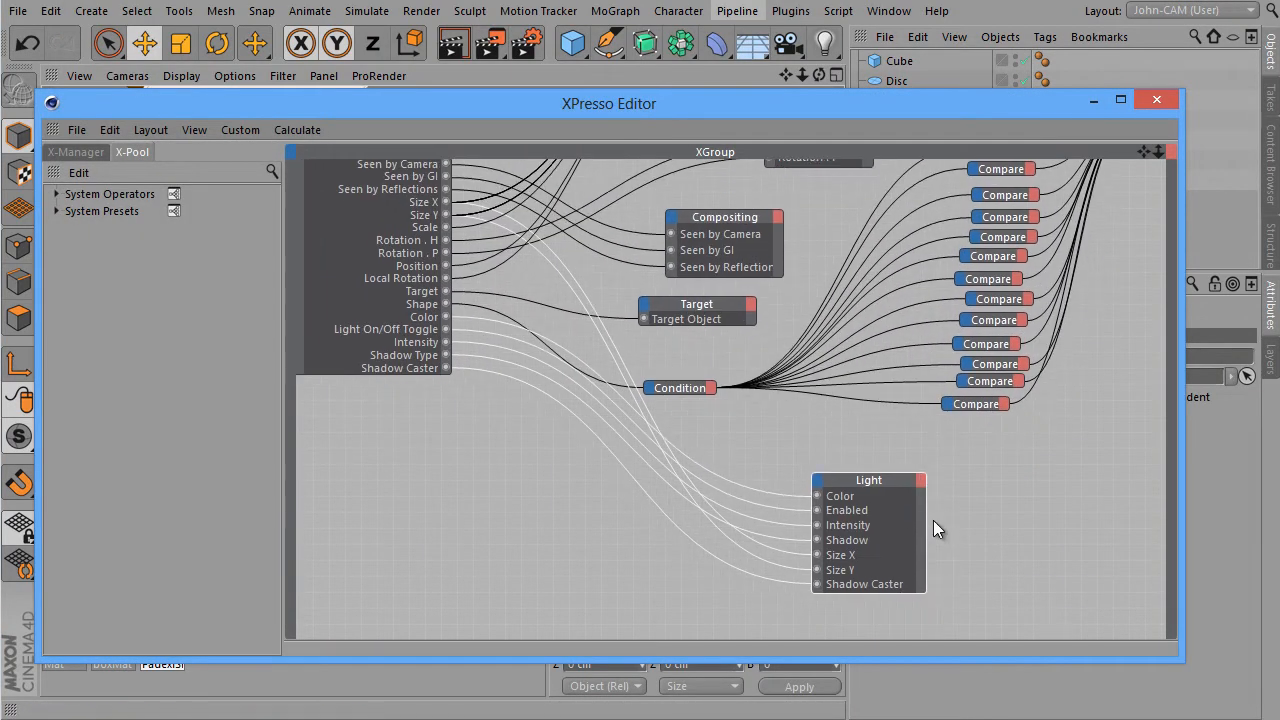
click(1091, 101)
Return to Tables.xlsx and reread the attribute list in T2.2 and the port connections in T2.3
key(alt+Tab)
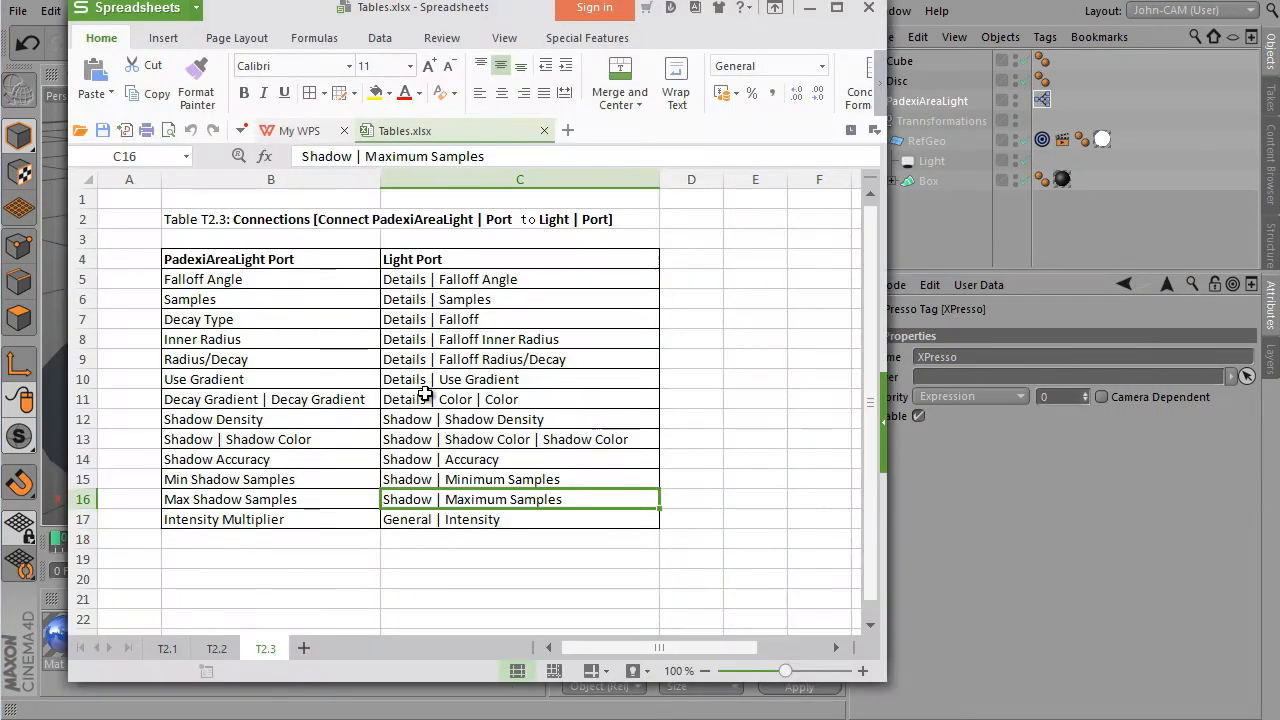
click(236, 649)
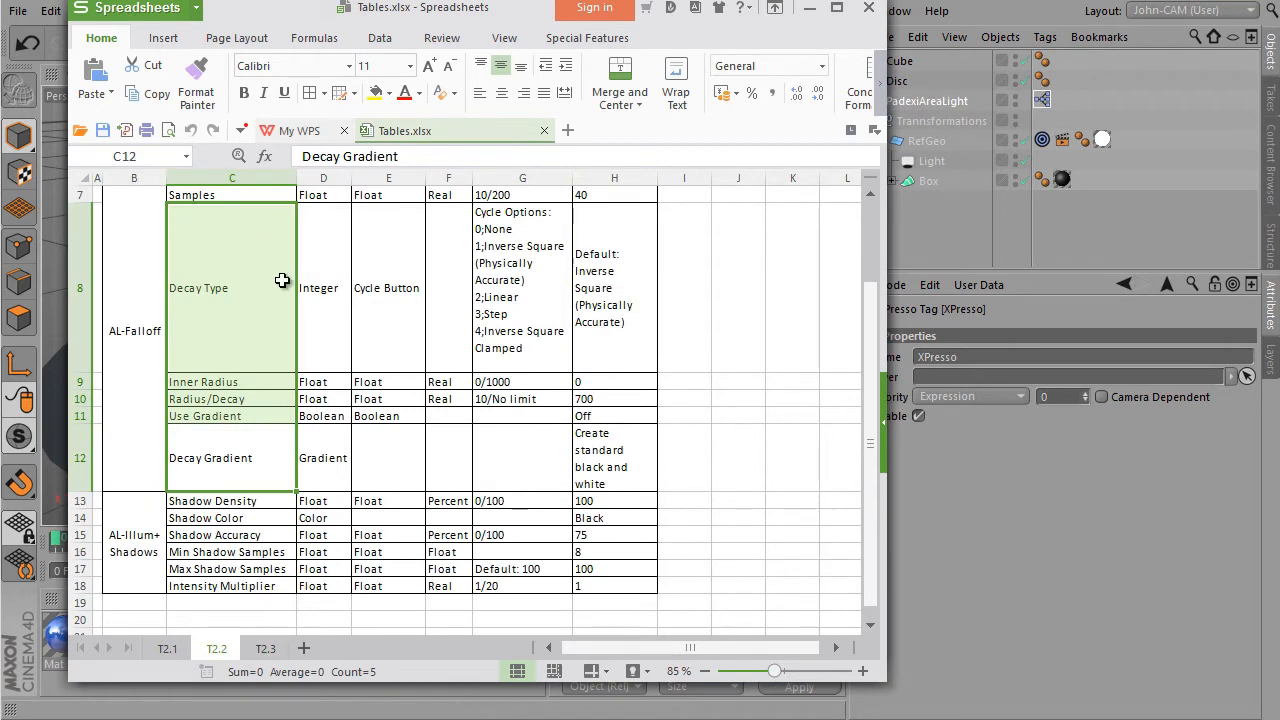
scroll(283, 281, up, 2)
scroll(283, 281, down, 3)
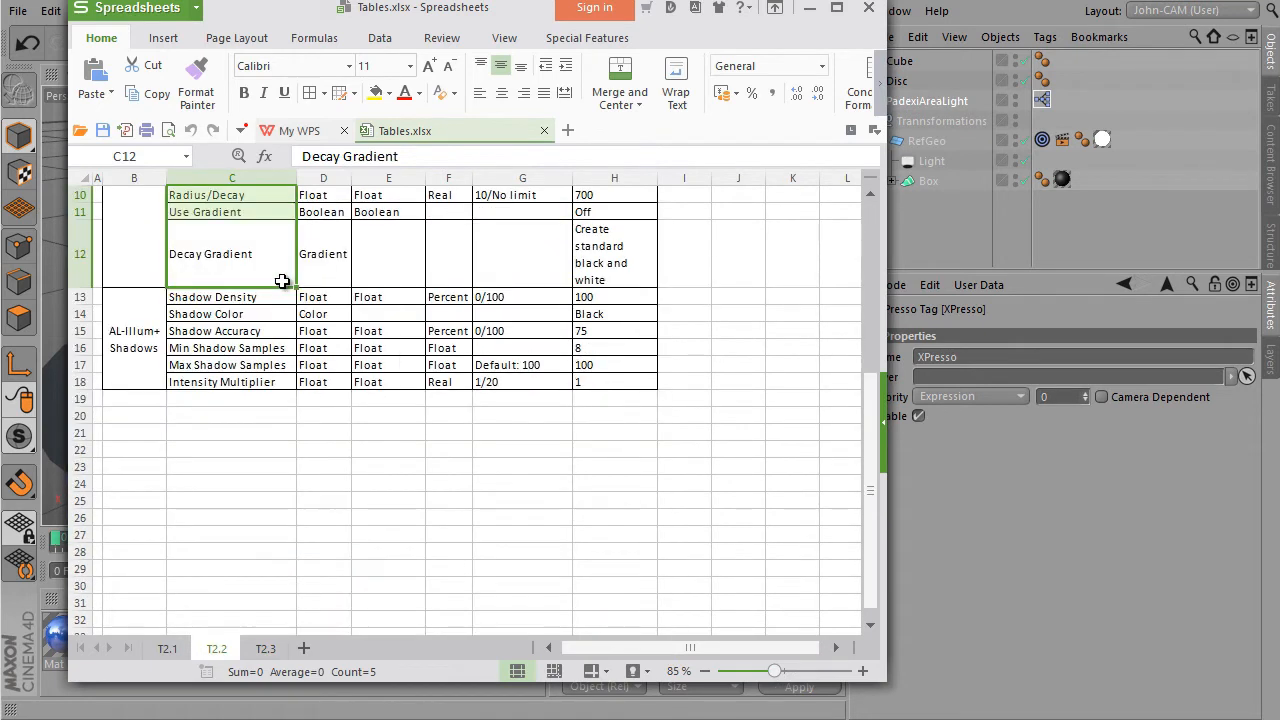
click(280, 650)
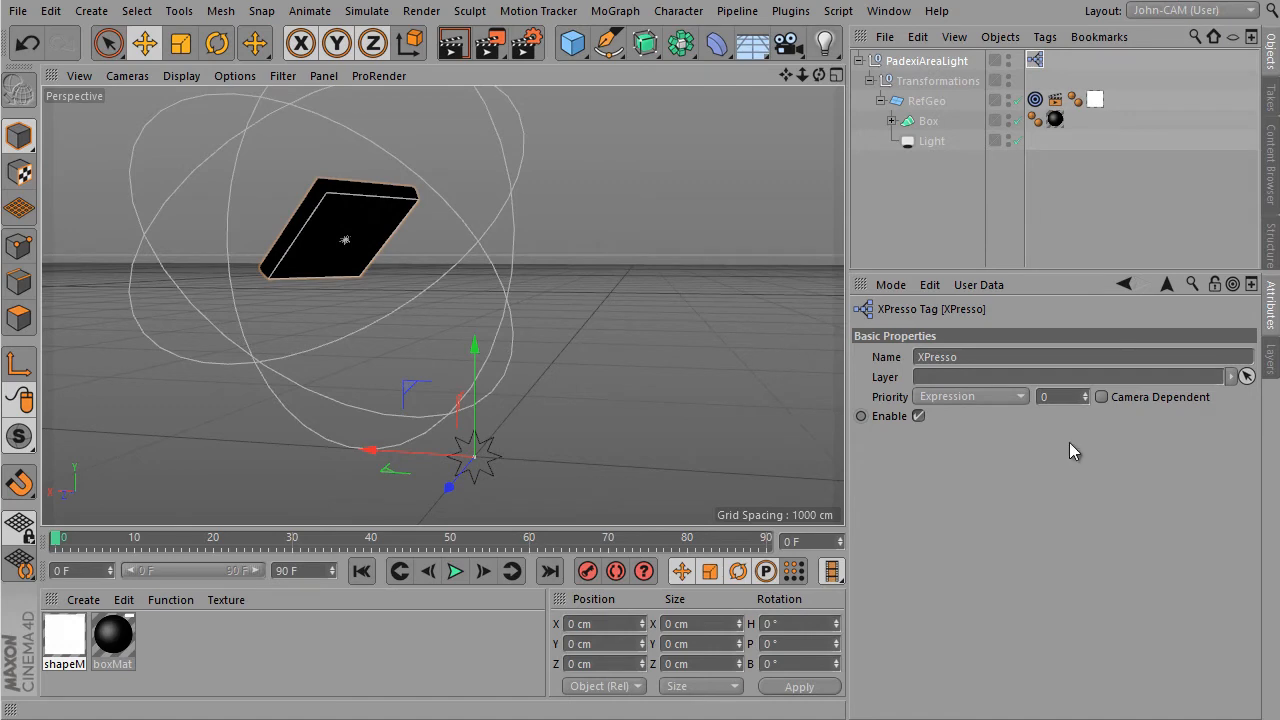
In the finished rig's XPresso graph, inspect the input parameters of the Condition node that drives the Light's Falloff port
double_click(1034, 60)
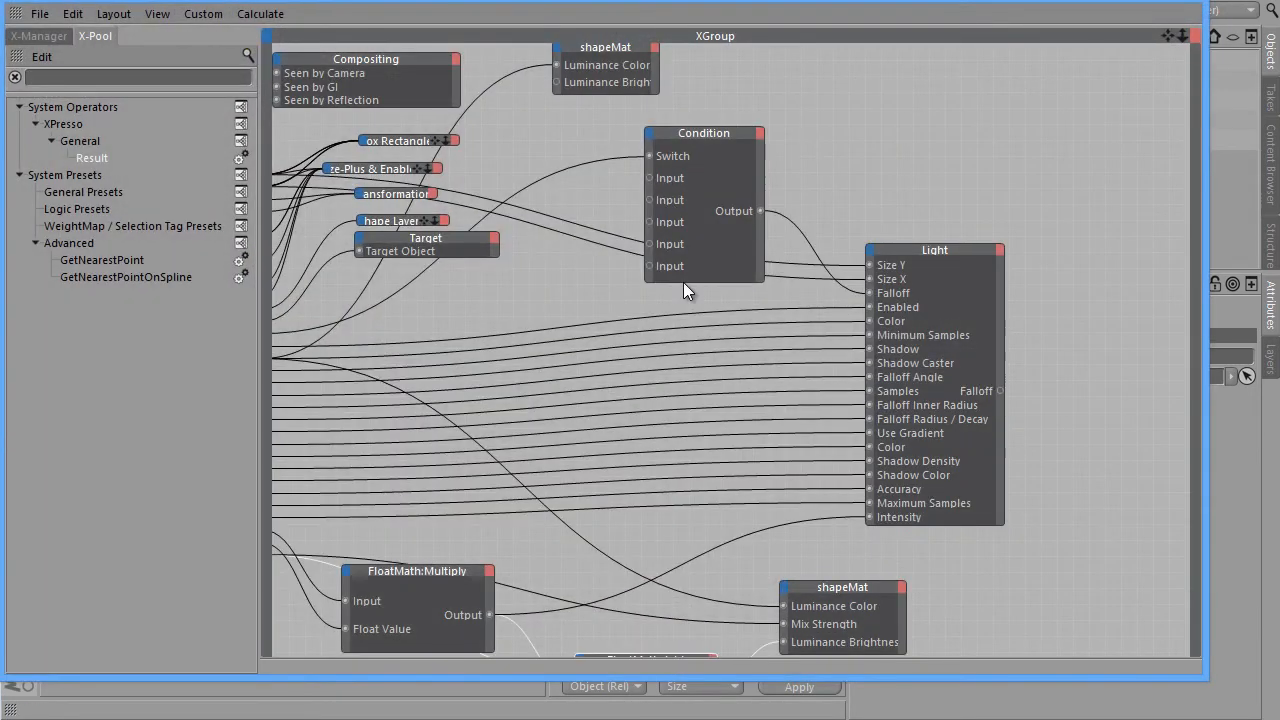
scroll(688, 300, down, 3)
alt+middle_drag(1046, 332, 819, 352)
scroll(700, 308, up, 3)
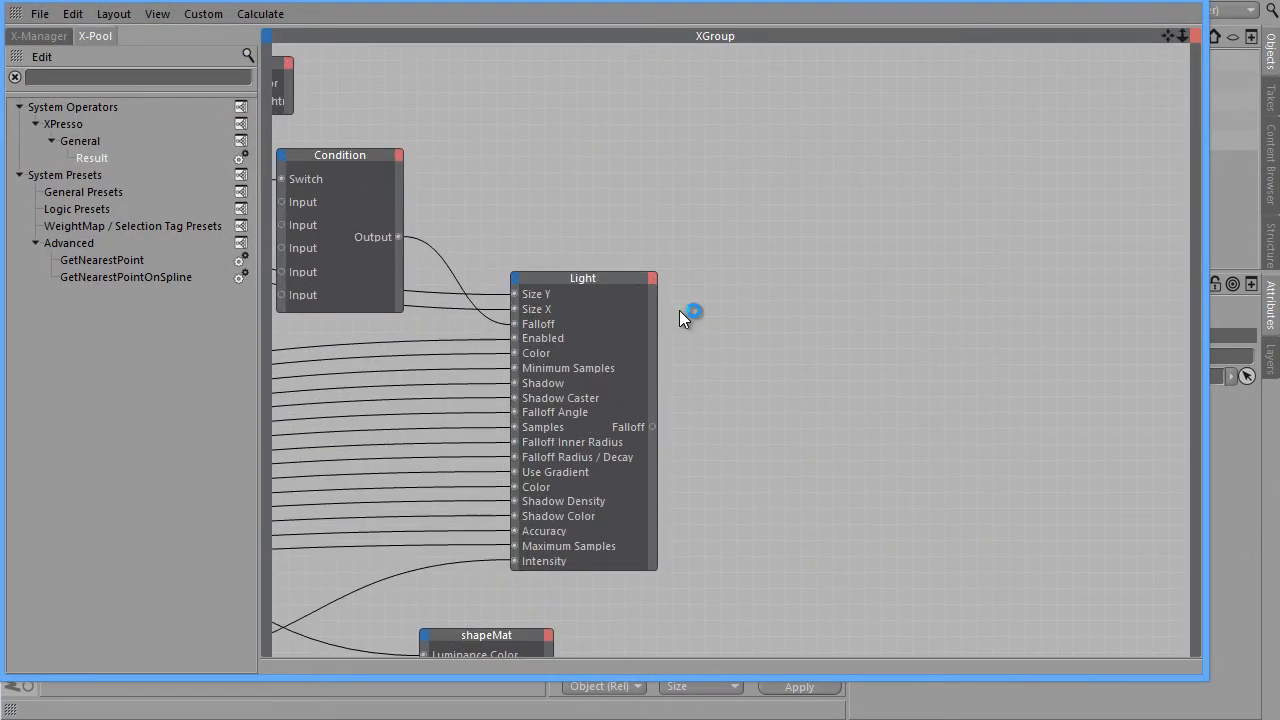
alt+middle_drag(899, 487, 1053, 492)
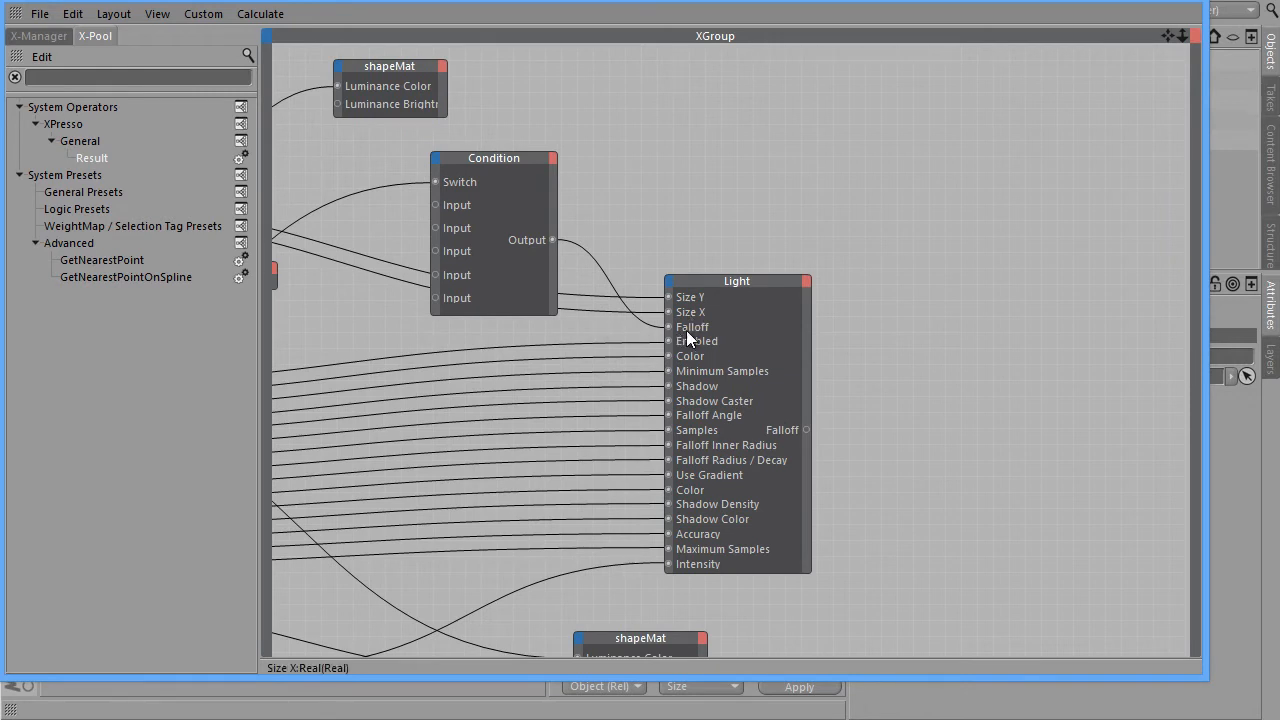
click(526, 190)
drag(740, 3, 331, 21)
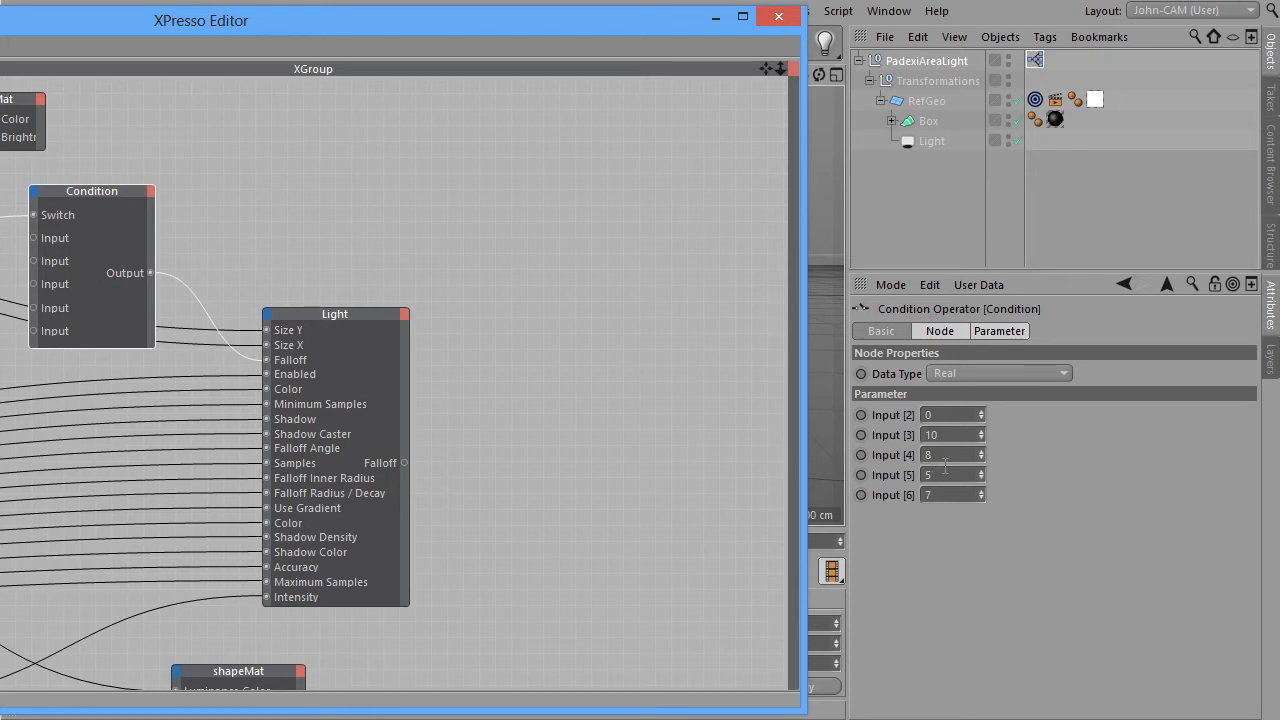
Add a new Light object to the scene and place it as a node in the XPresso graph
drag(431, 32, 586, 296)
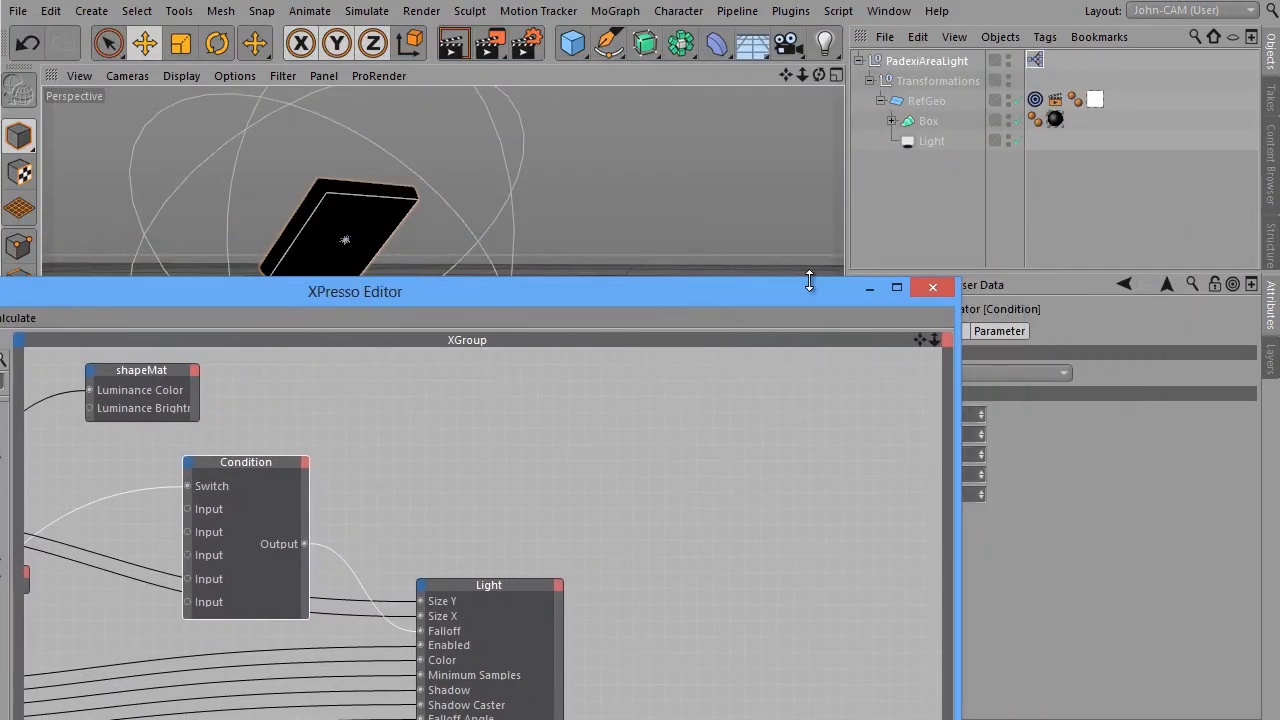
click(924, 212)
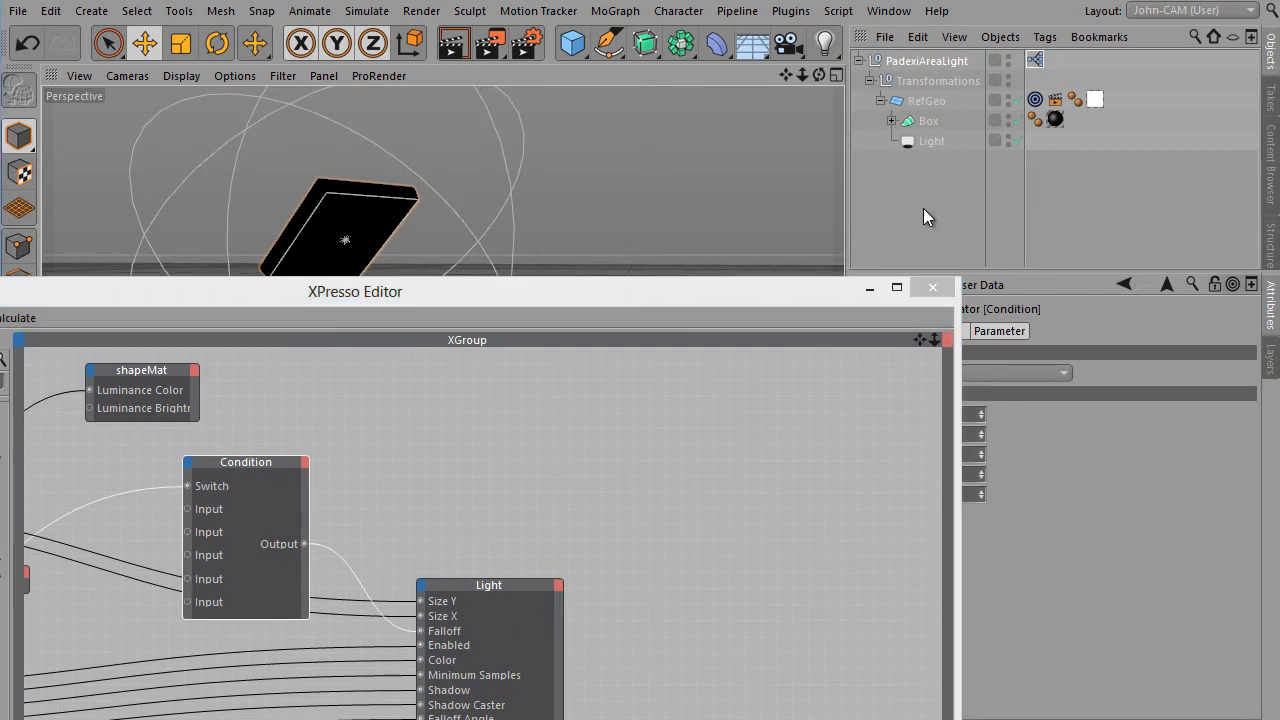
click(822, 44)
click(862, 72)
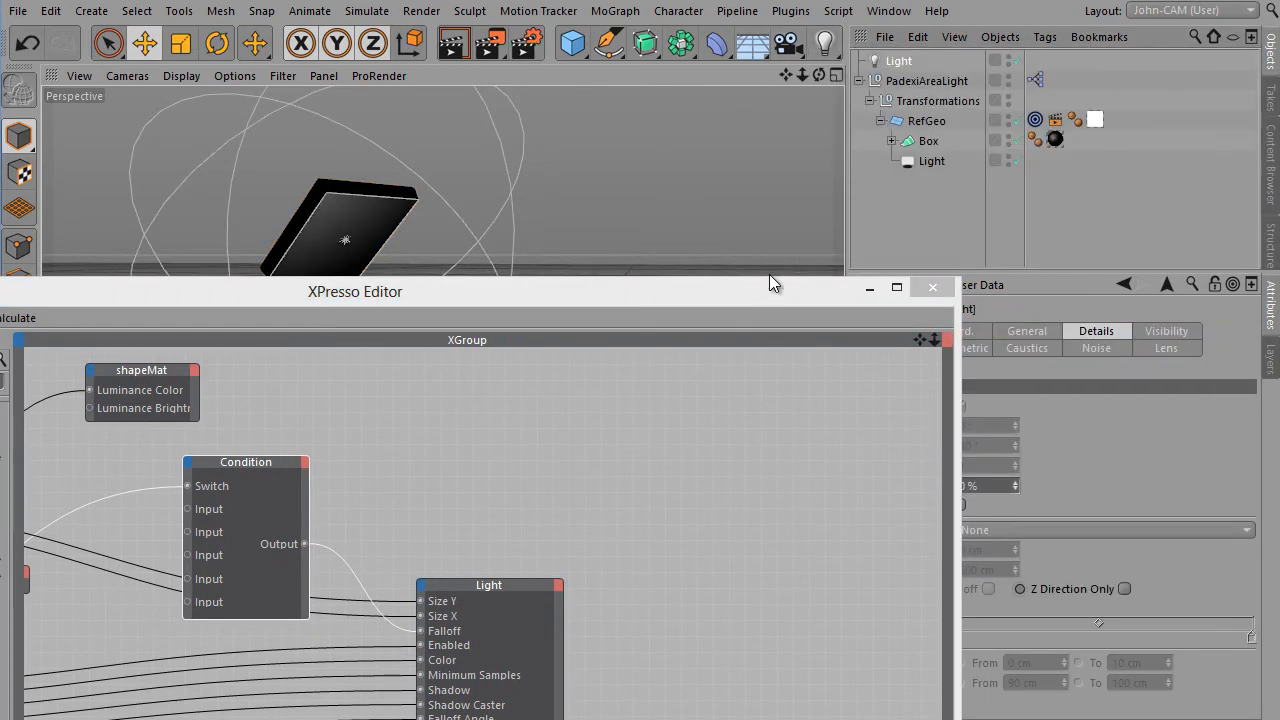
drag(769, 282, 653, 193)
drag(895, 61, 495, 355)
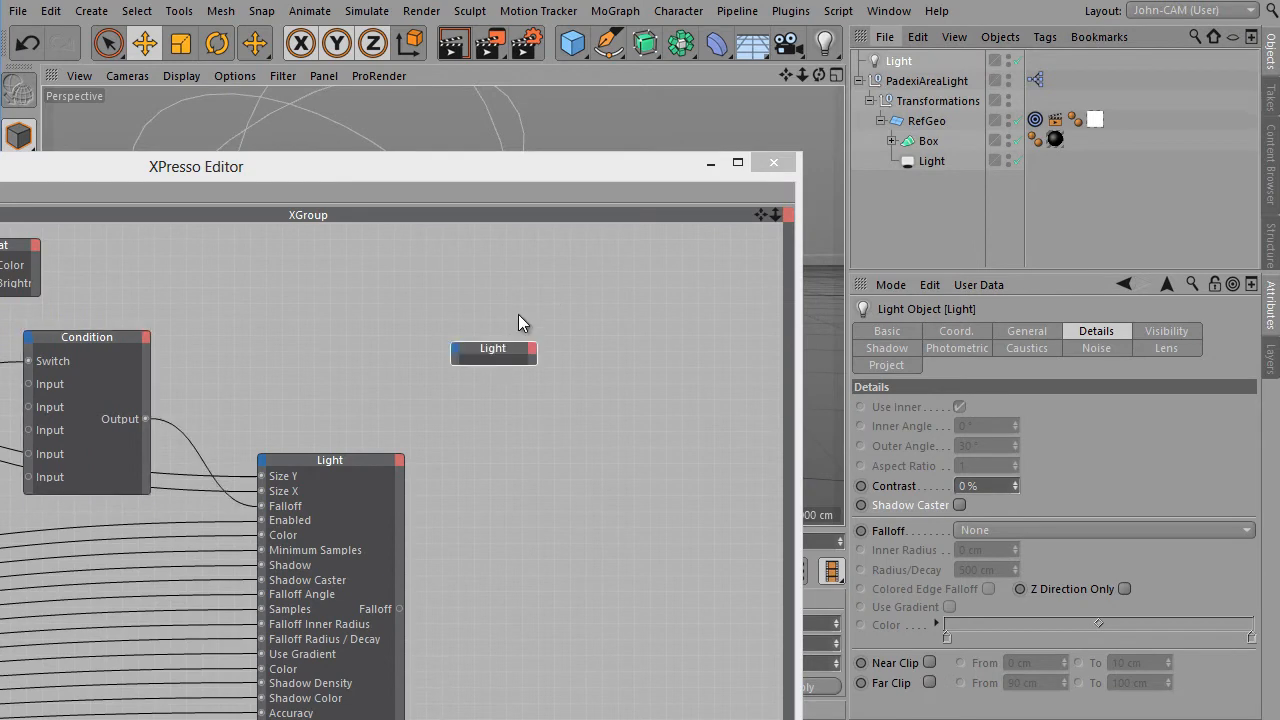
Find the Result operator in the X-Pool and add it to the graph near the new Light node
drag(536, 184, 1014, 152)
click(223, 226)
text(red)
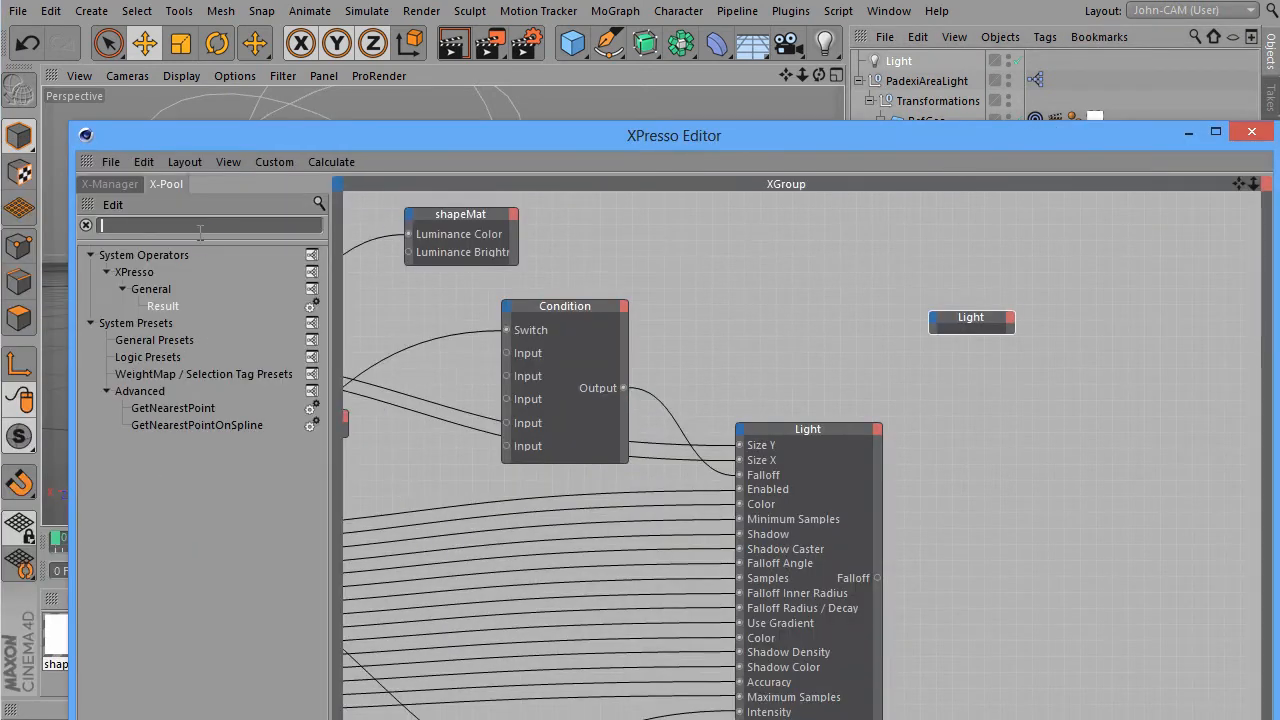
text(s)
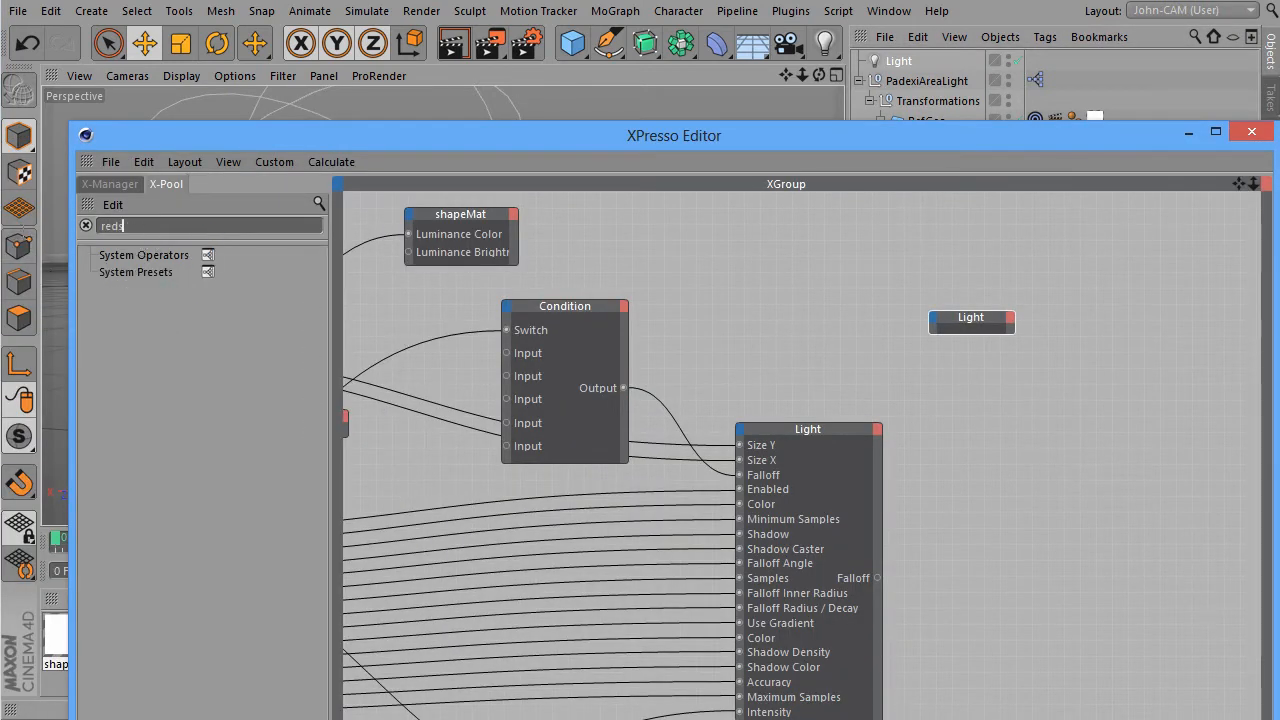
key(BackSpace)
key(BackSpace)
text(s)
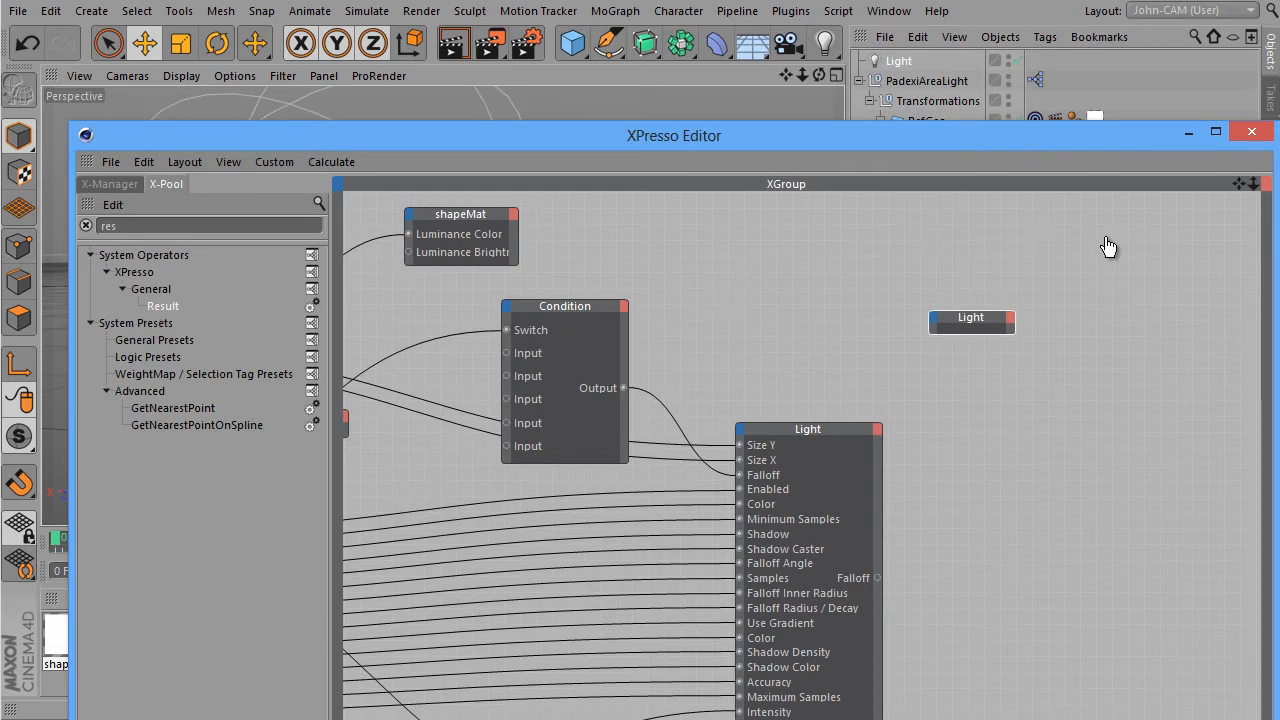
drag(1108, 247, 1106, 244)
drag(1088, 145, 571, 121)
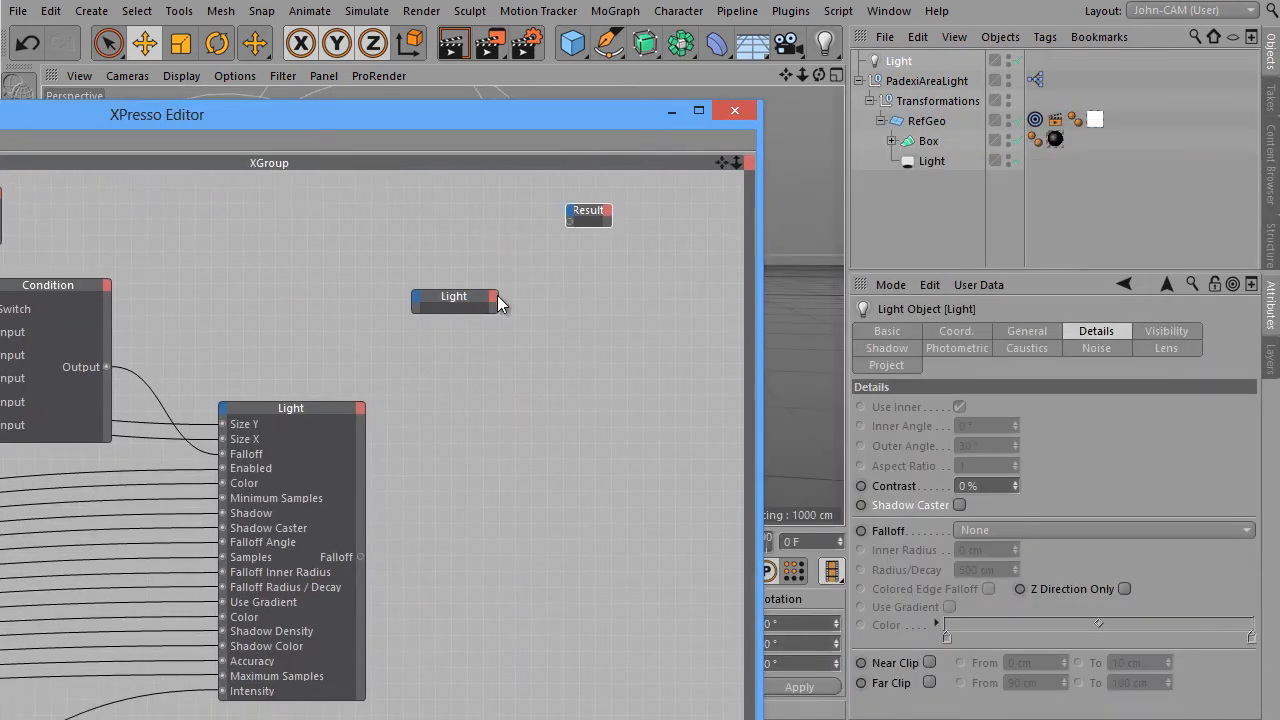
Add a Details Falloff output port to the new Light node and connect it to the Result node
click(495, 297)
mouse_move(620, 369)
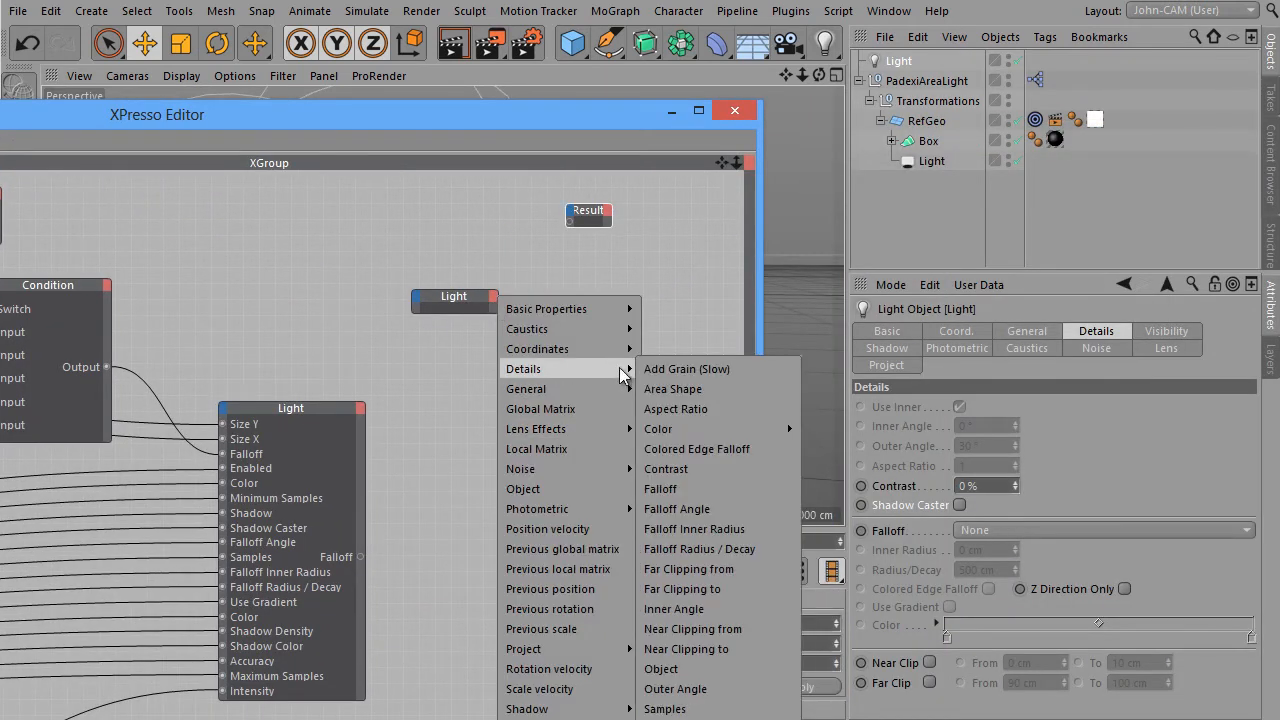
click(702, 488)
drag(494, 308, 613, 226)
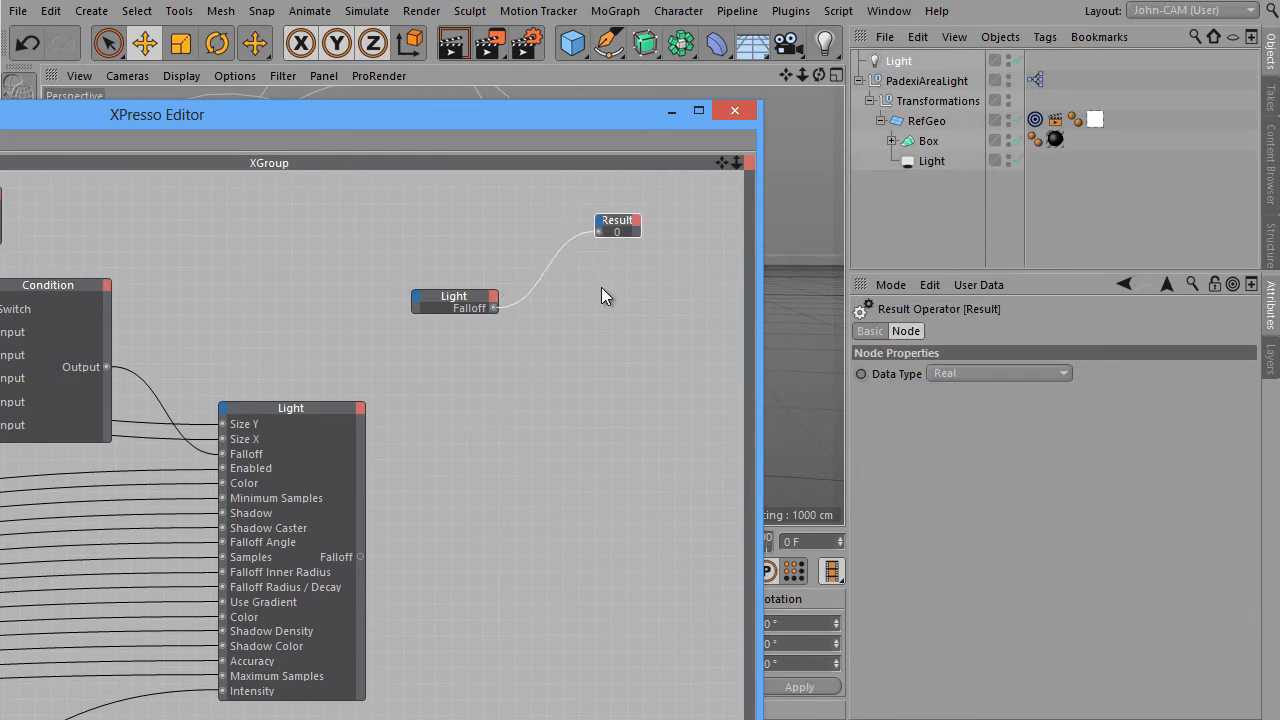
Switch the new Light's Falloff to Inverse Square (Physically Accurate), Linear, Step and Inverse Square Clamped in turn, reading each Result value
scroll(600, 292, up, 2)
click(365, 342)
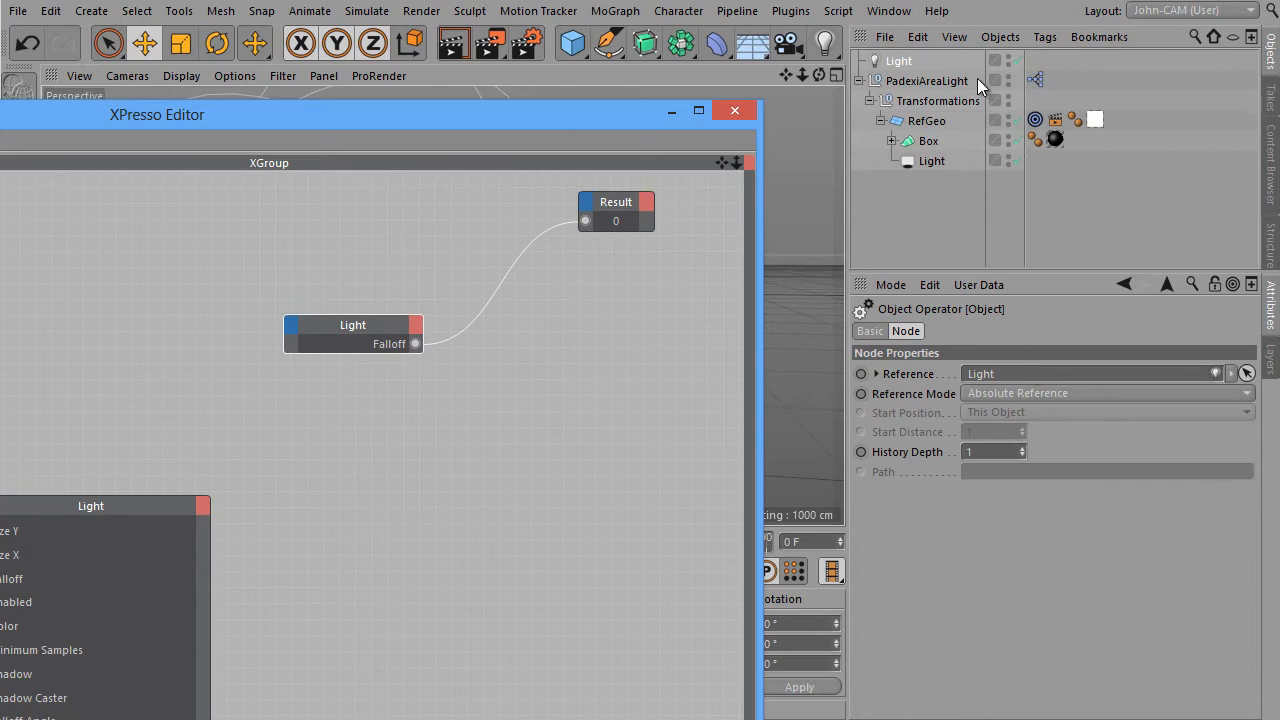
click(905, 61)
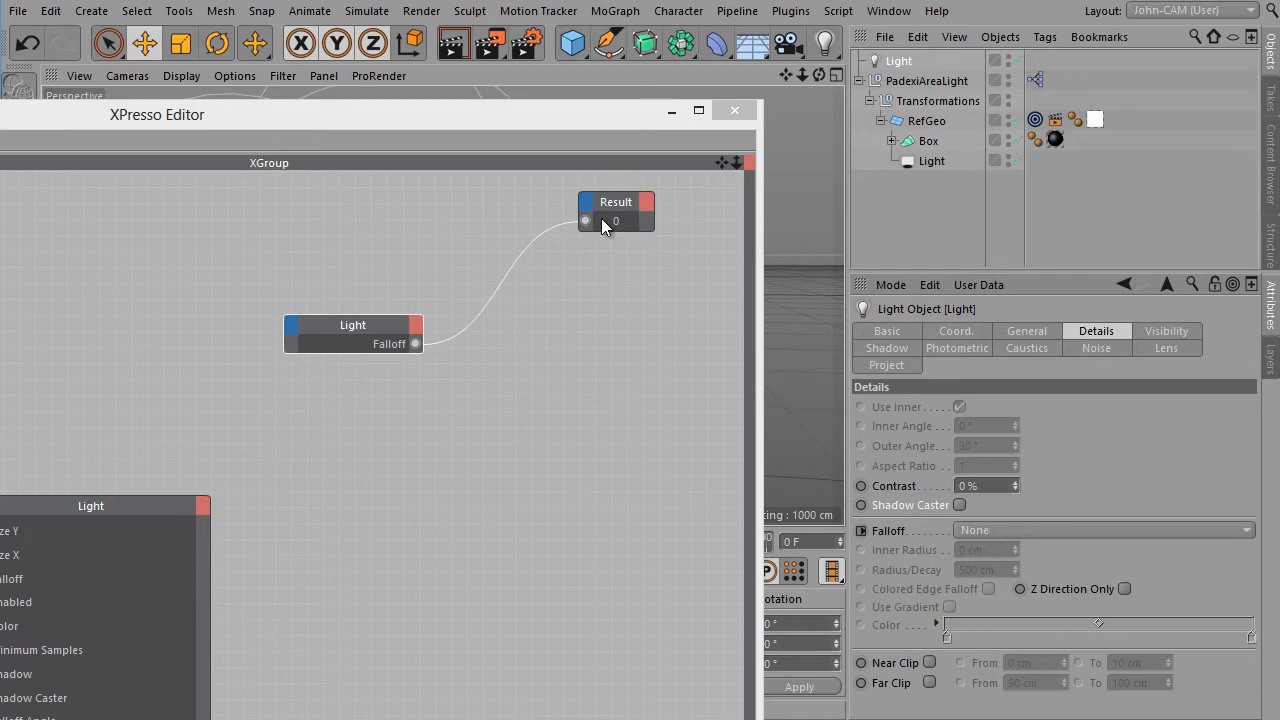
click(996, 527)
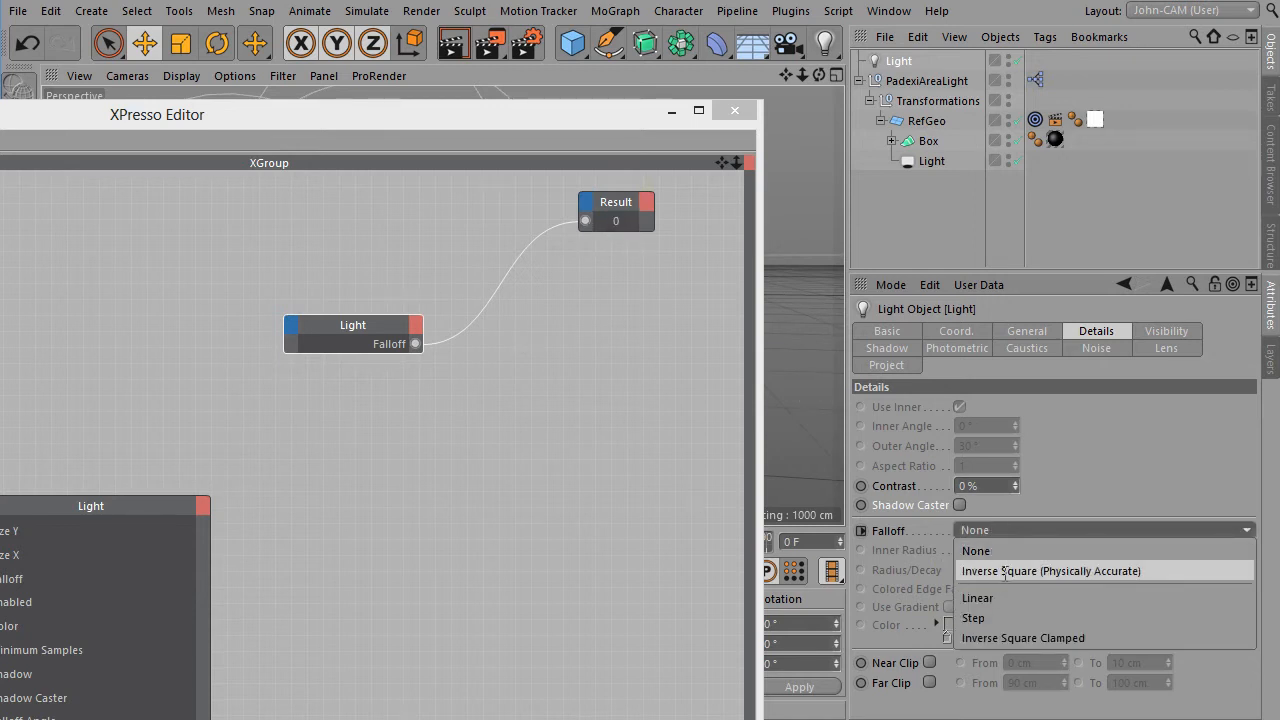
click(1003, 573)
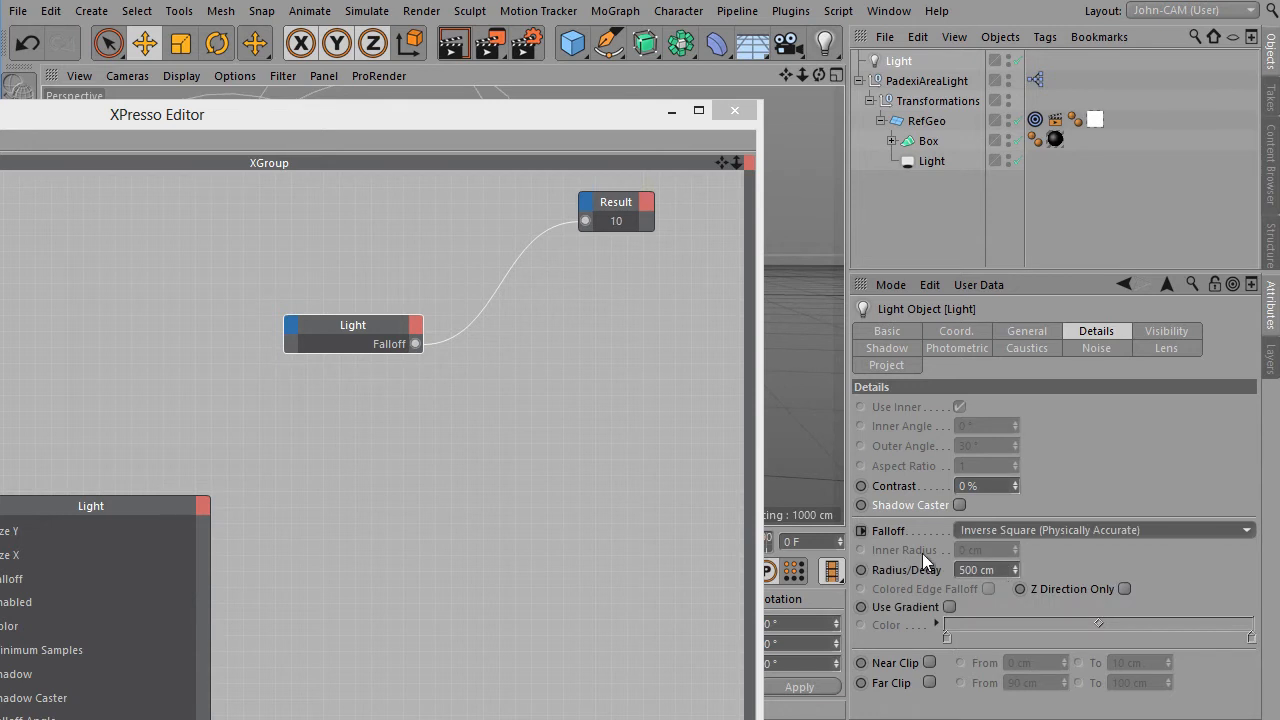
click(1126, 531)
click(1017, 591)
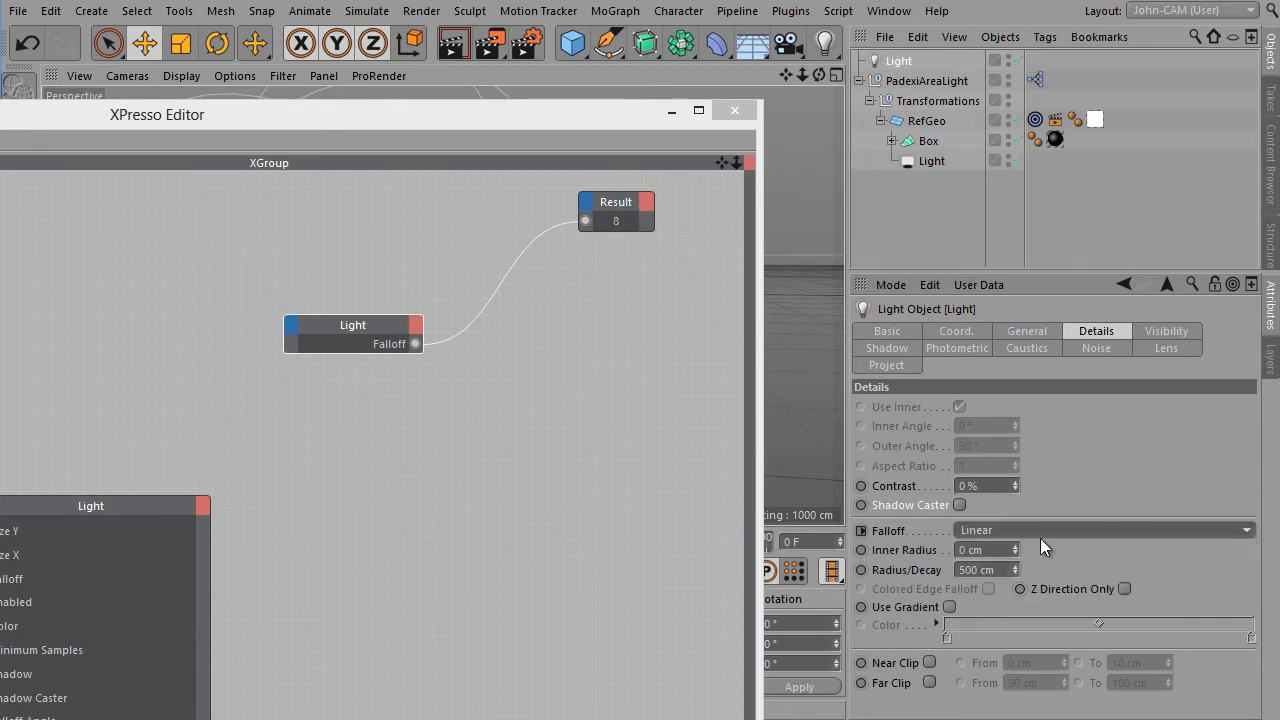
click(1038, 532)
click(1012, 614)
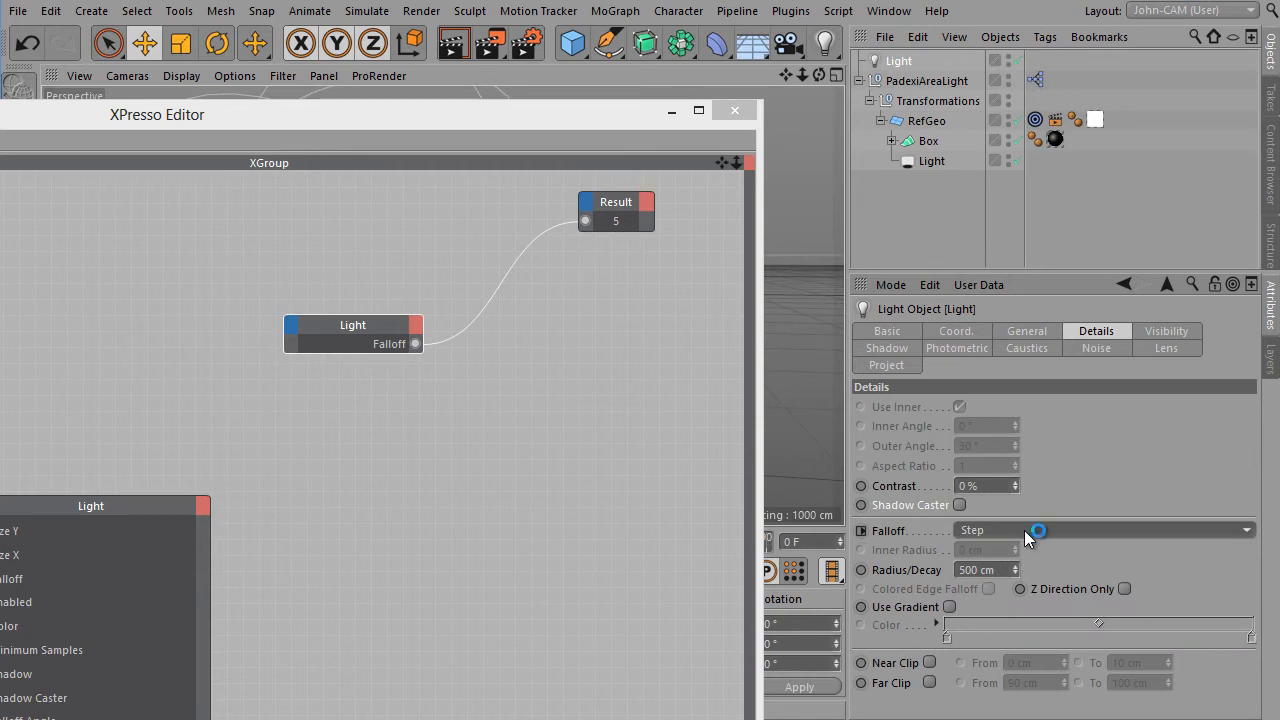
click(1026, 529)
click(1008, 634)
Delete the new Light node and the Result node from the XPresso graph
drag(354, 397, 670, 203)
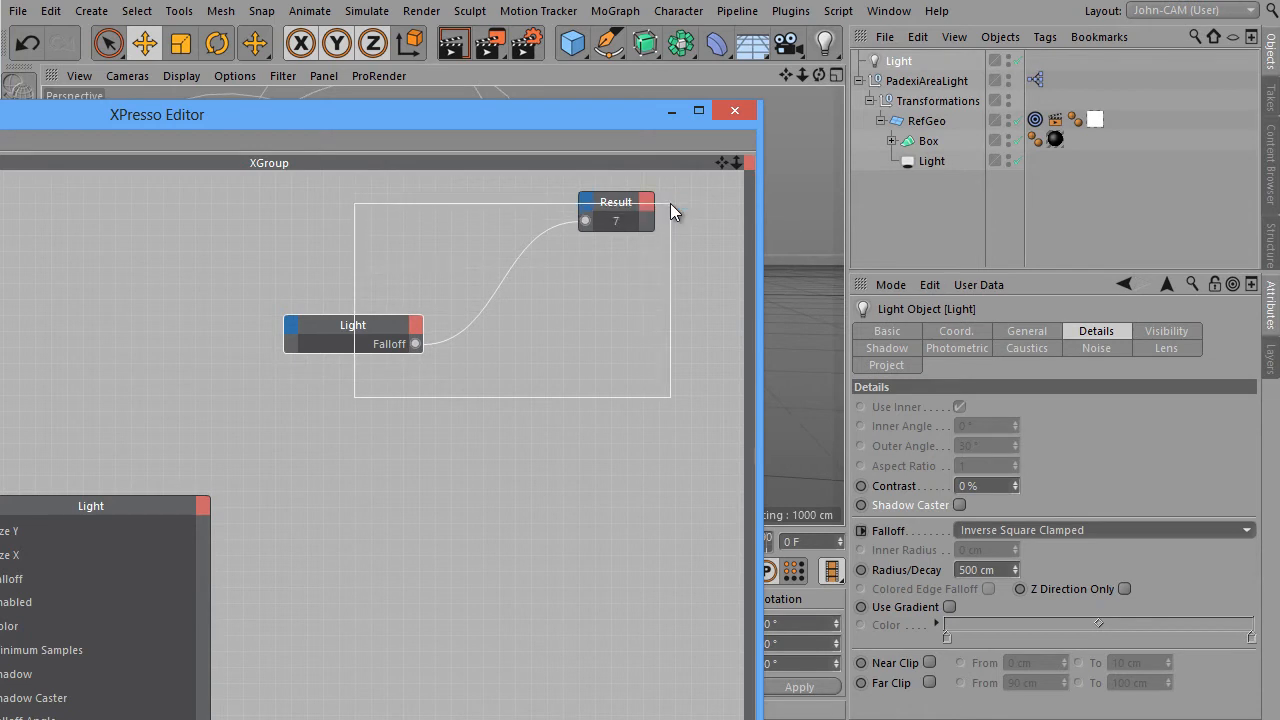
key(Delete)
drag(554, 121, 840, 22)
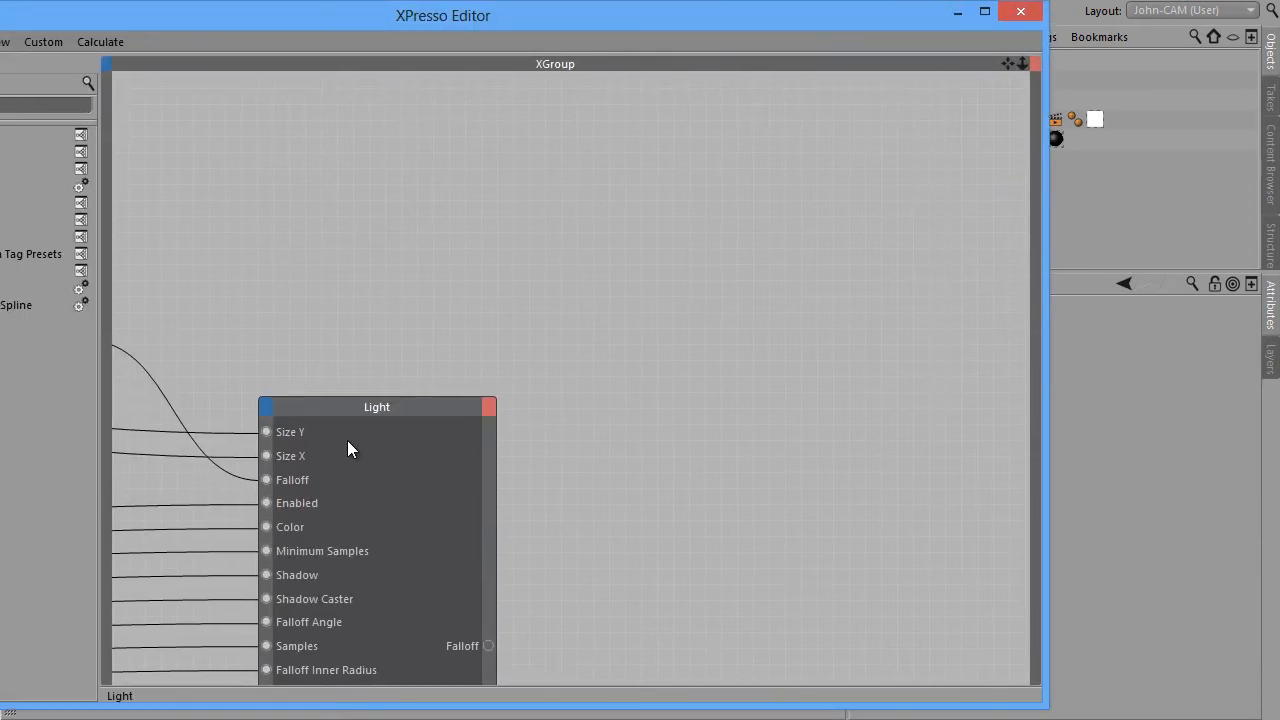
Examine the Condition node's input values that feed the Light node's Falloff in the XPresso graph
alt+middle_drag(347, 440, 695, 353)
scroll(124, 547, down, 3)
alt+middle_drag(162, 398, 516, 353)
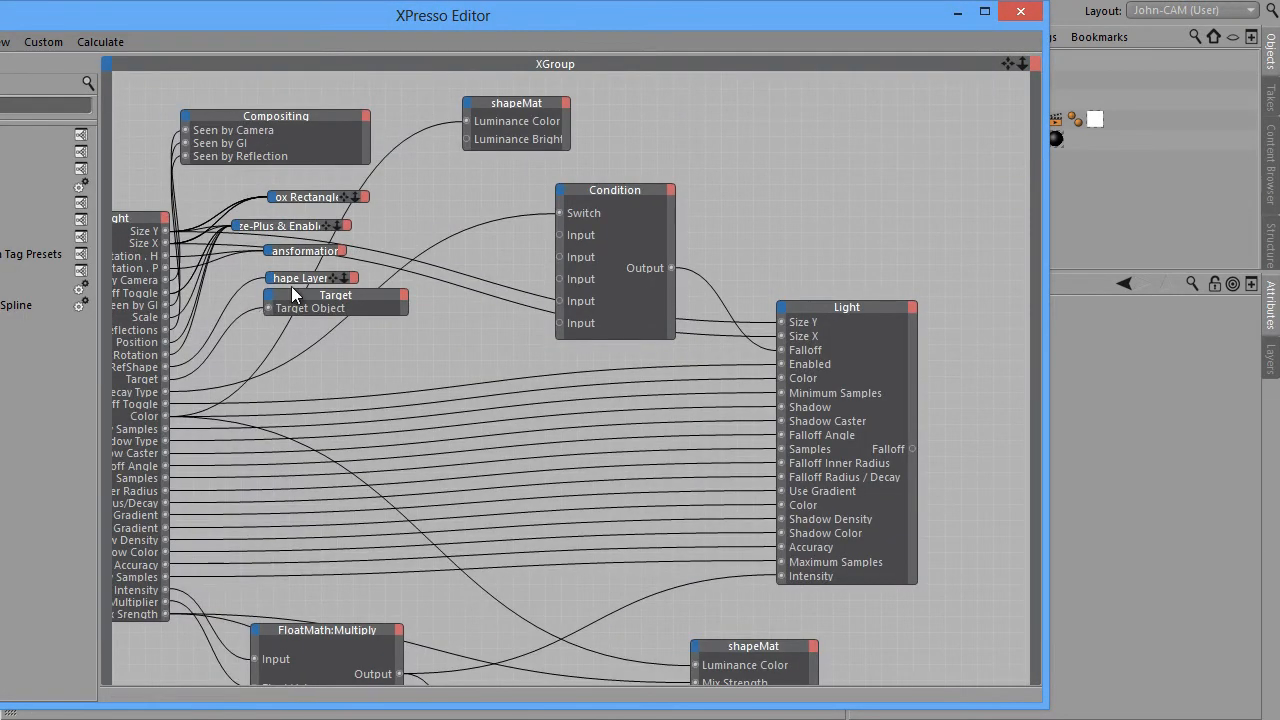
click(608, 229)
drag(755, 38, 426, 53)
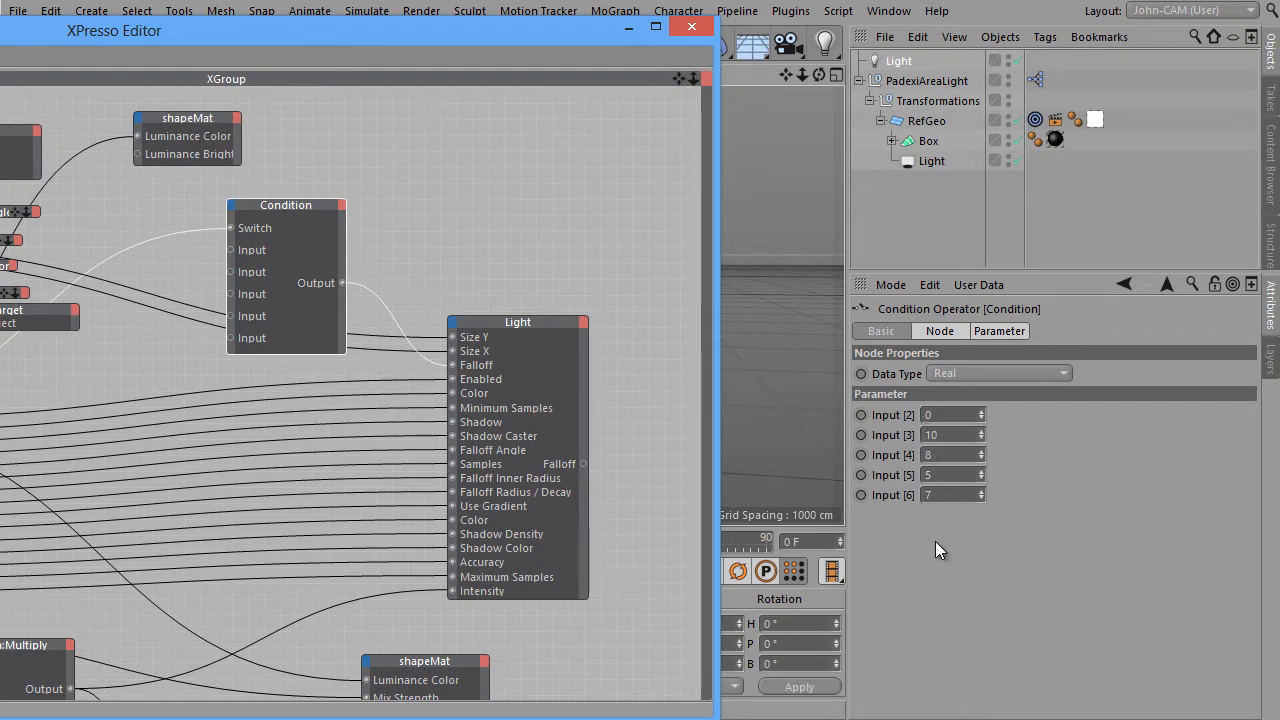
drag(459, 28, 814, 4)
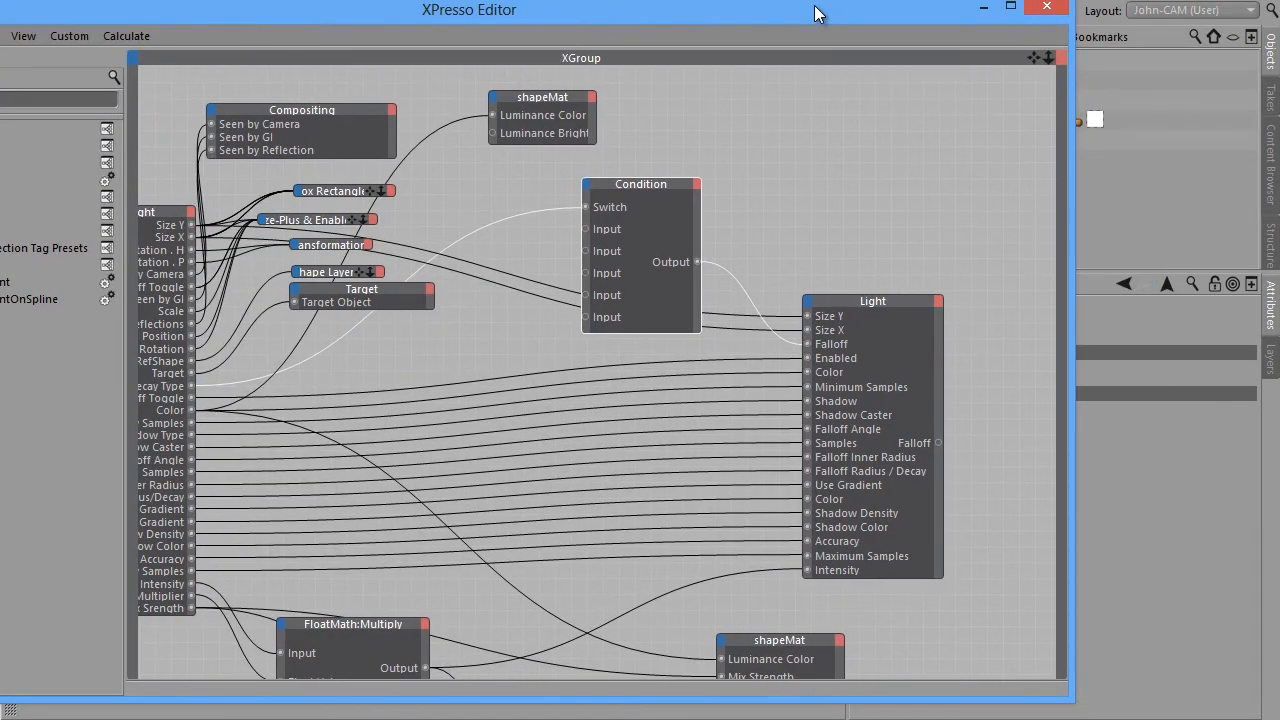
Move the Condition node slightly farther away from the Light node in the graph
middle_drag(901, 524, 928, 489)
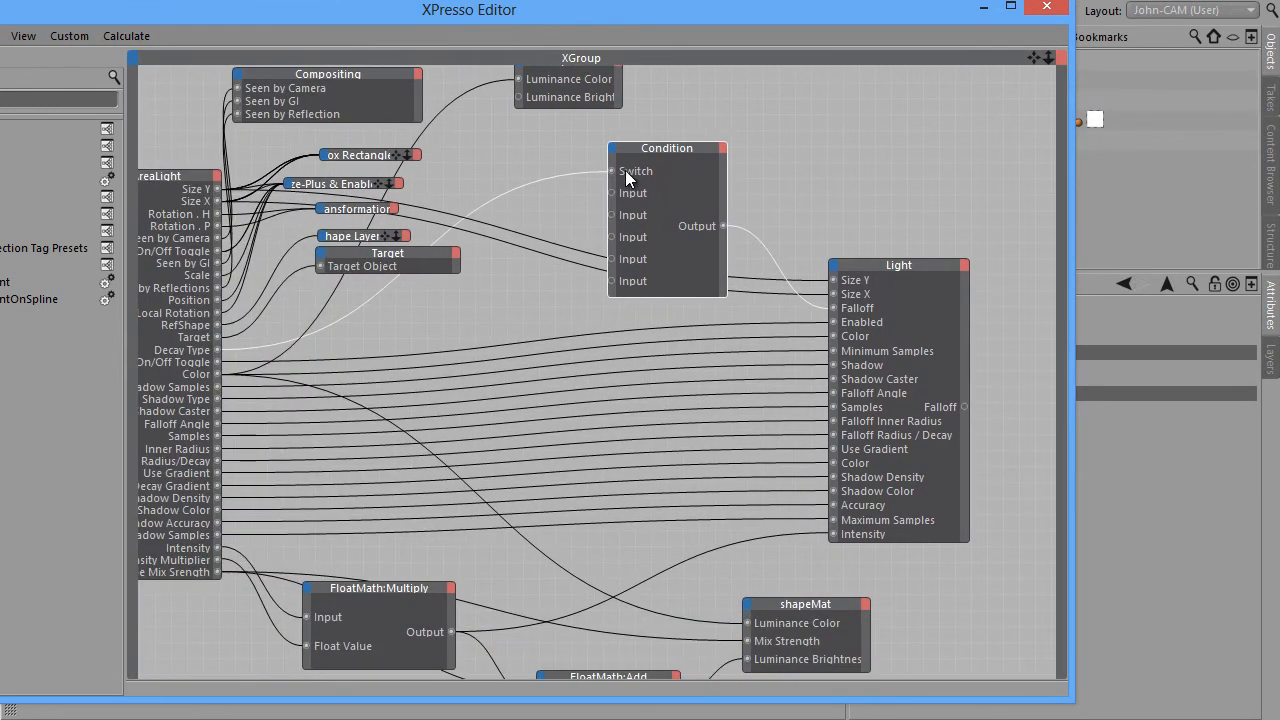
drag(640, 149, 570, 168)
middle_drag(879, 400, 928, 489)
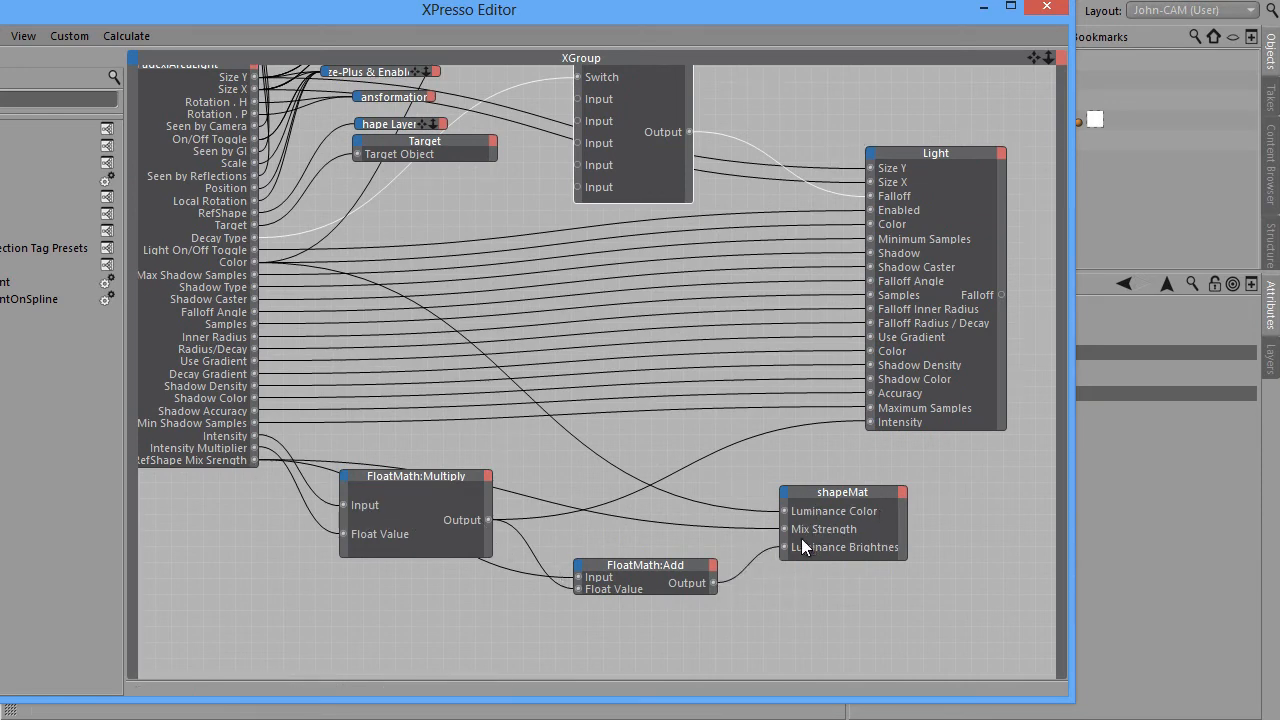
Inspect the shapeMat material's Luminance channel and the shape layers in its Layer shader, and return to the channel settings
drag(615, 10, 922, 626)
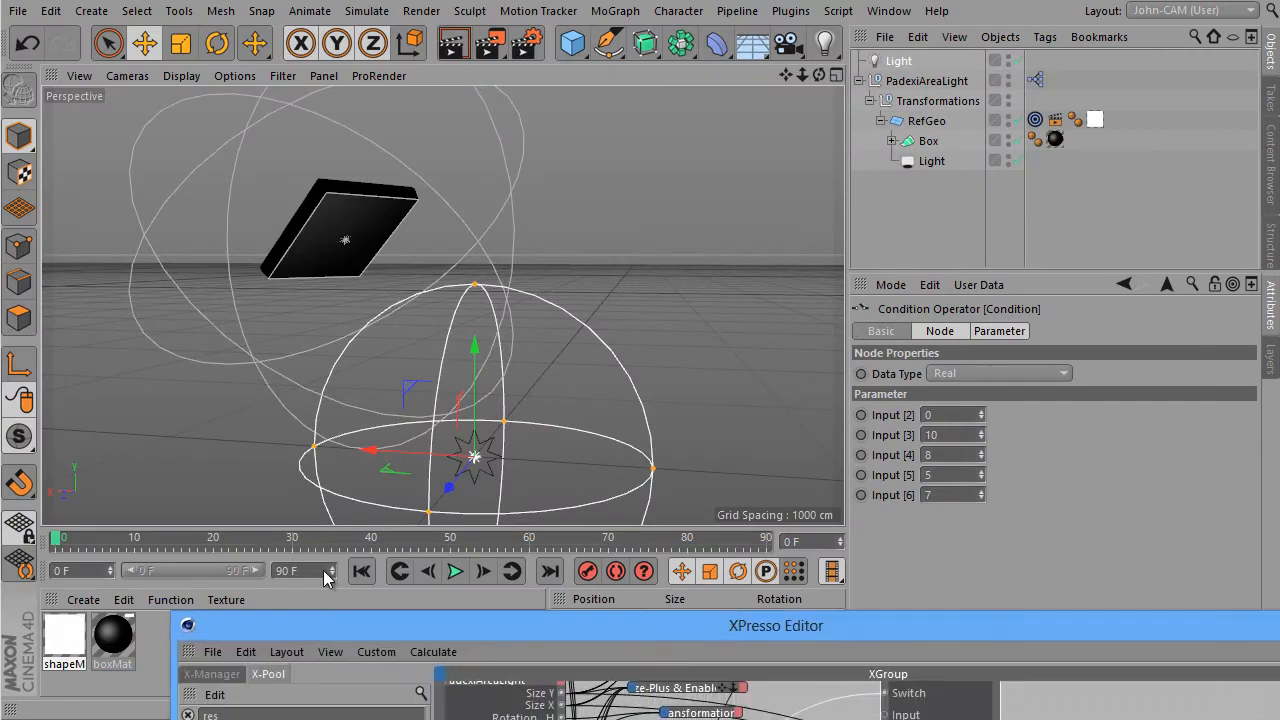
double_click(68, 643)
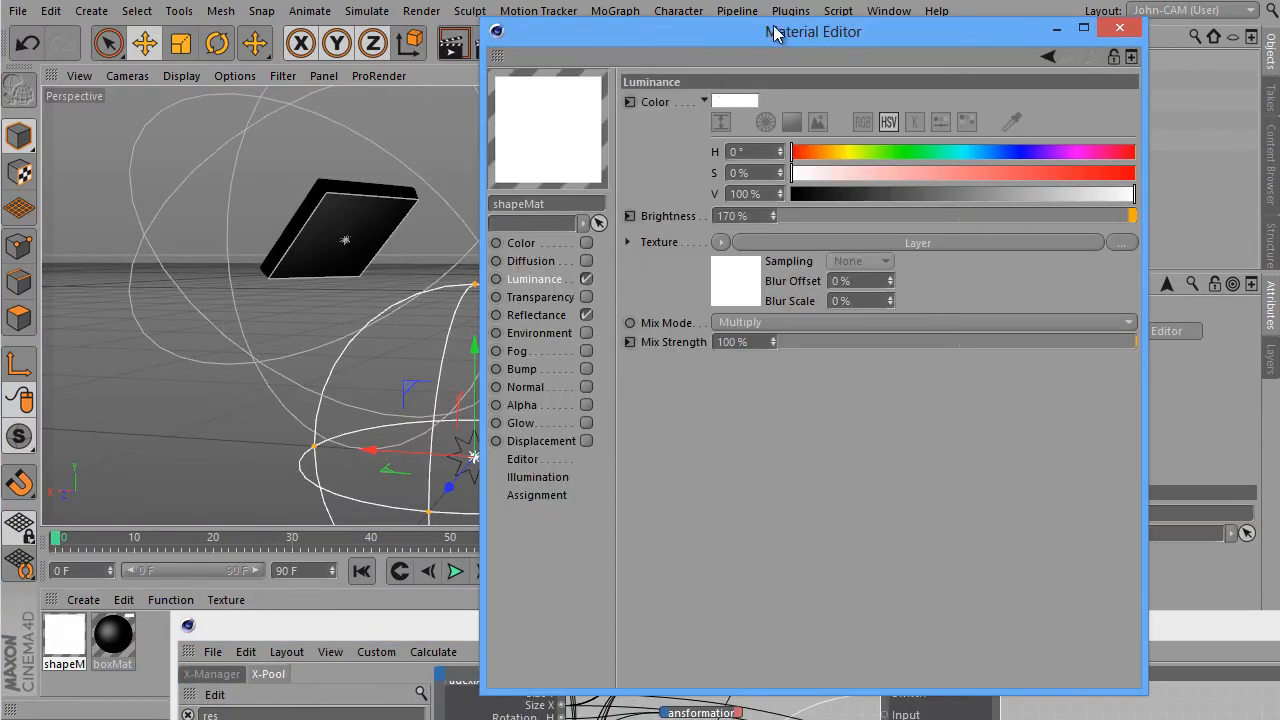
drag(775, 32, 623, 40)
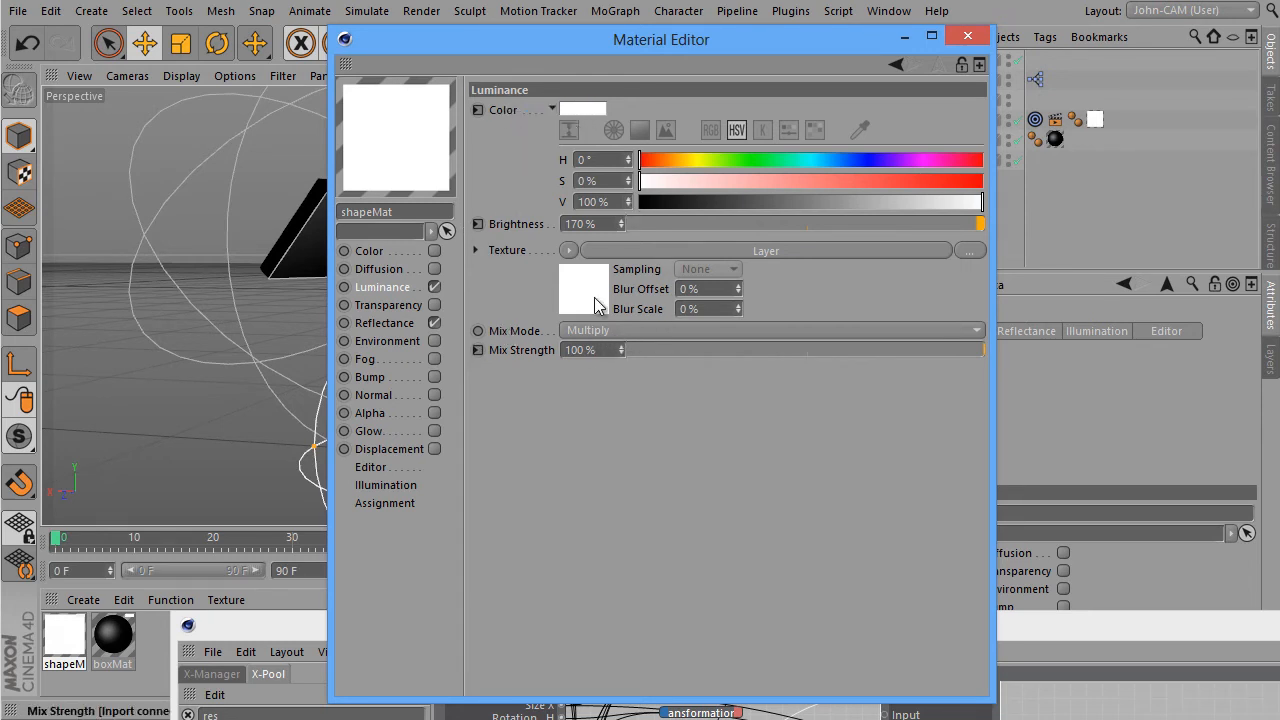
click(662, 253)
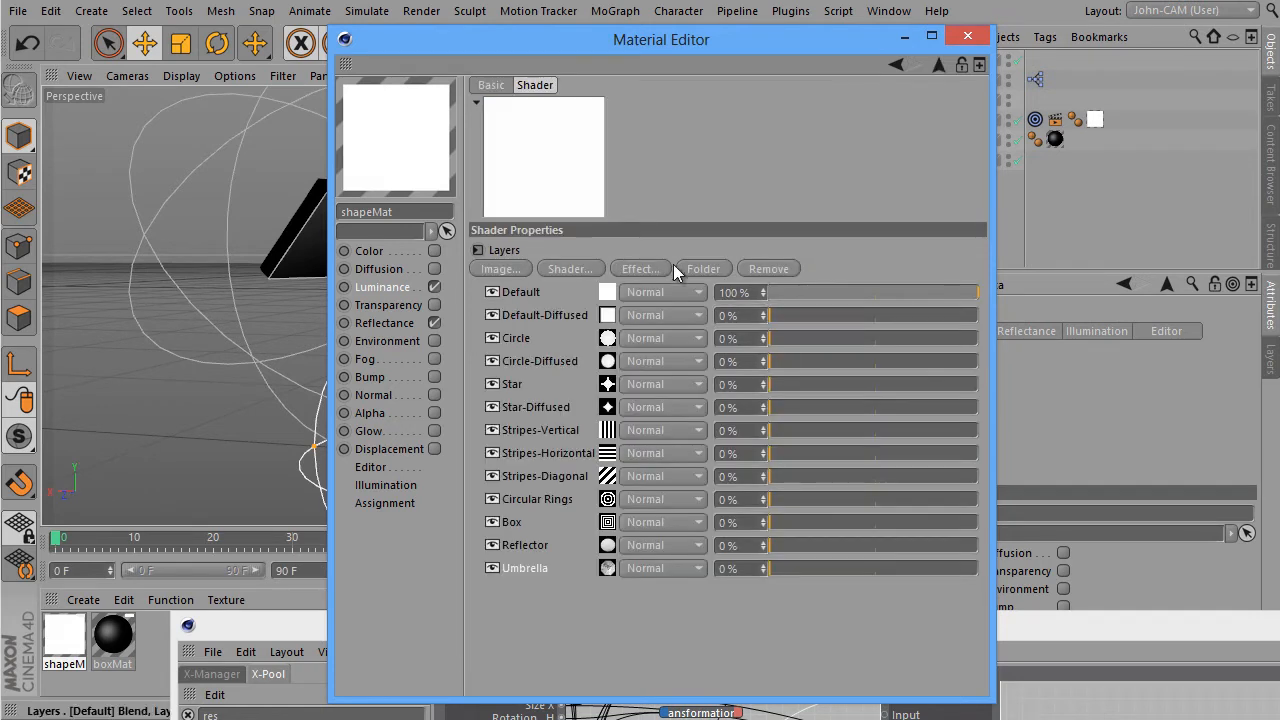
click(938, 65)
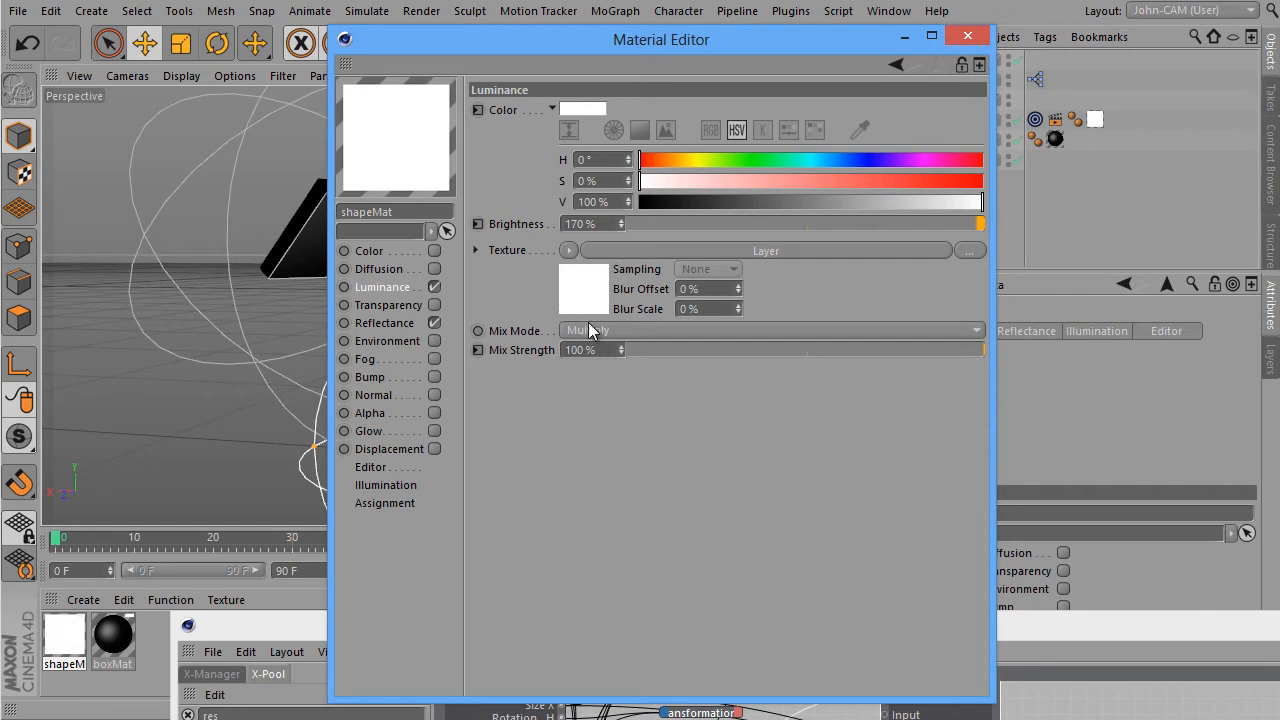
Rearrange the graph by shifting the FloatMath:Multiply node and placing the shapeMat node just below the Light node
drag(1035, 632, 892, 33)
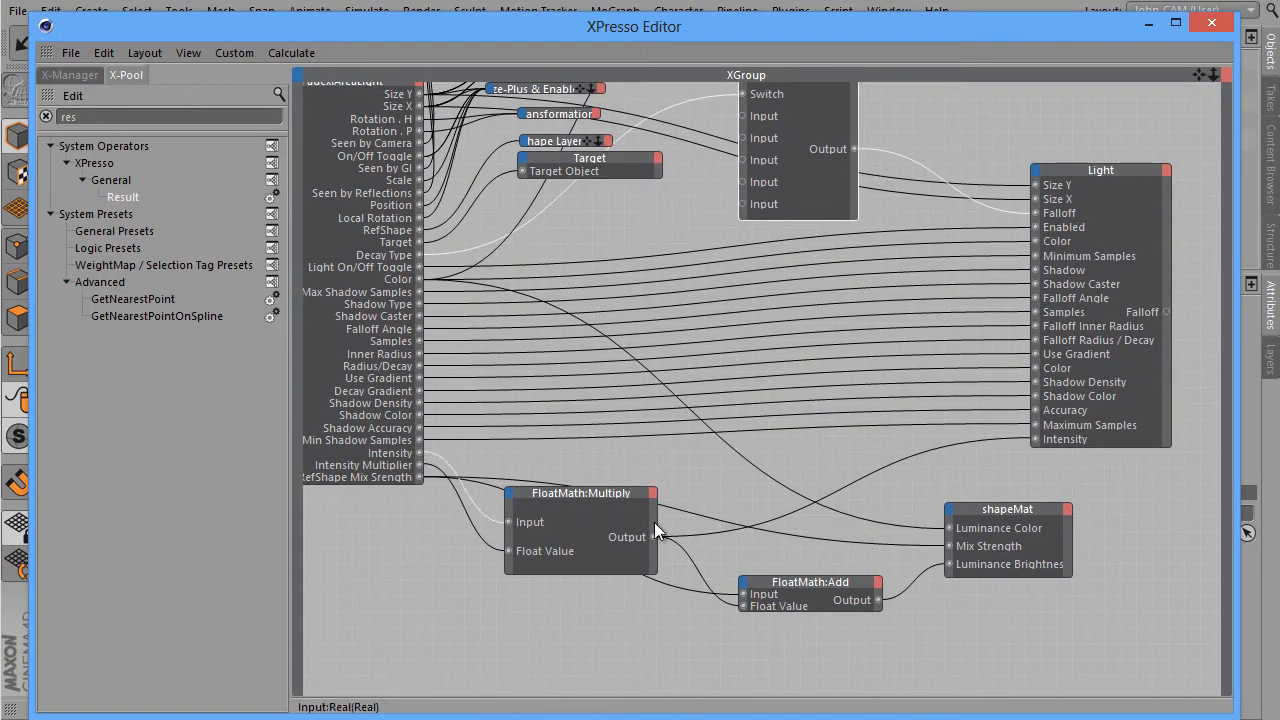
drag(580, 497, 621, 502)
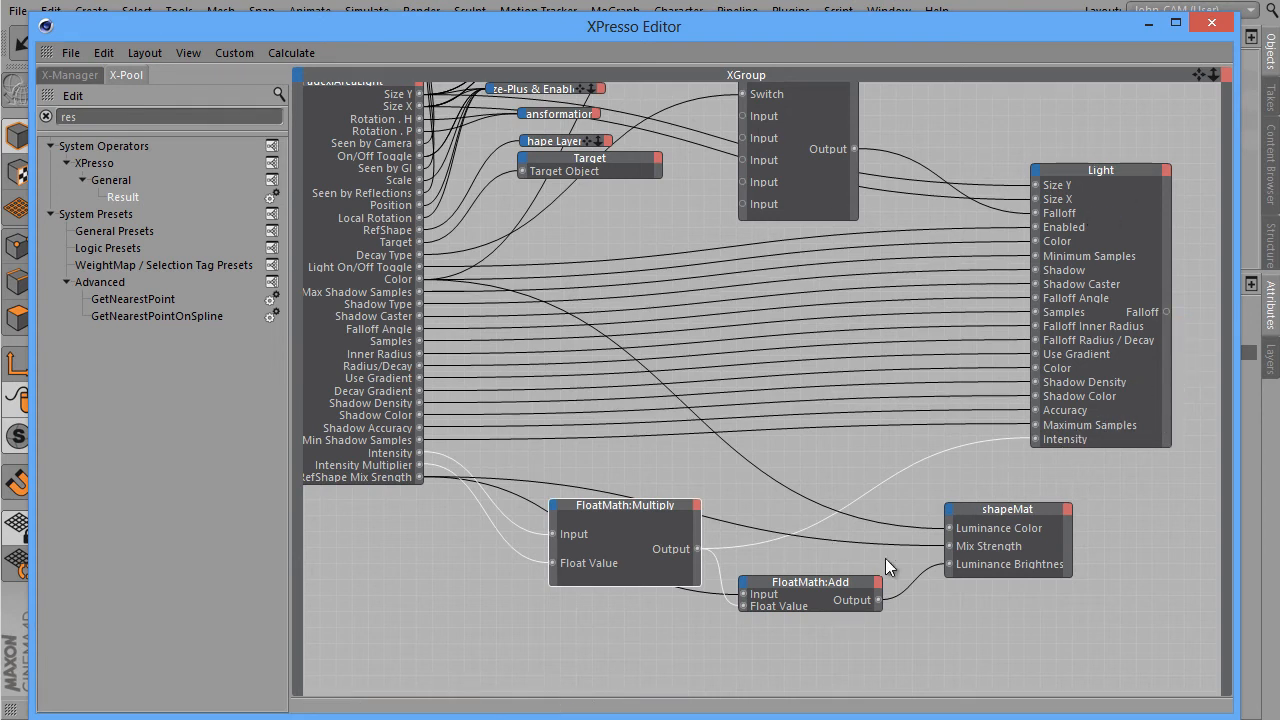
drag(1008, 511, 1083, 505)
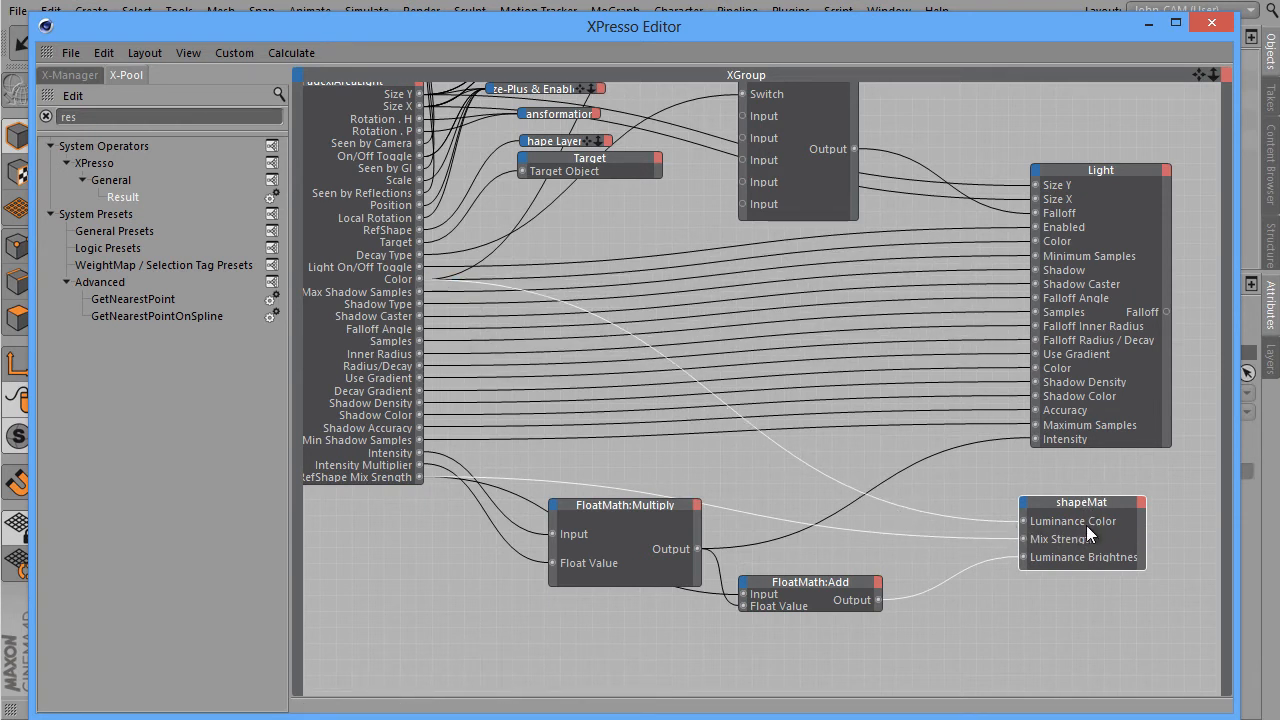
drag(1079, 502, 1077, 466)
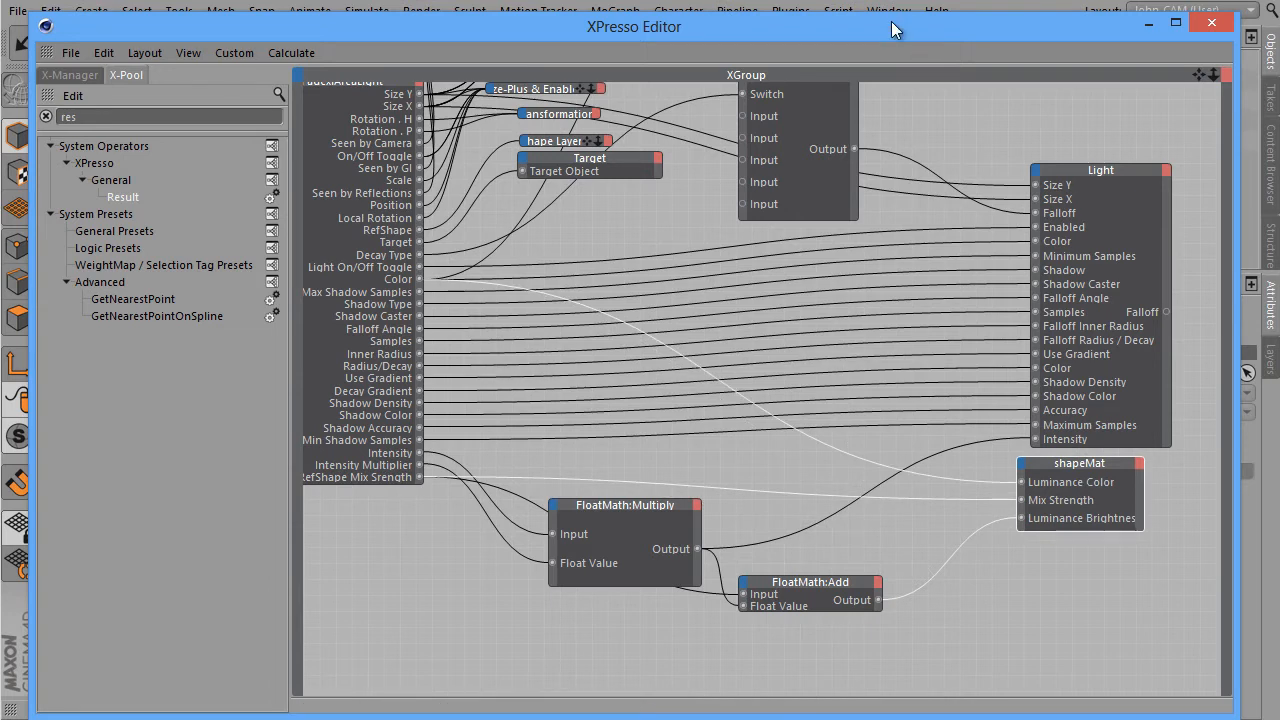
Review PadexiAreaLight's falloff and RefShape Mix Strength attributes beside shapeMat's Luminance settings
drag(895, 28, 920, 697)
drag(825, 54, 532, 50)
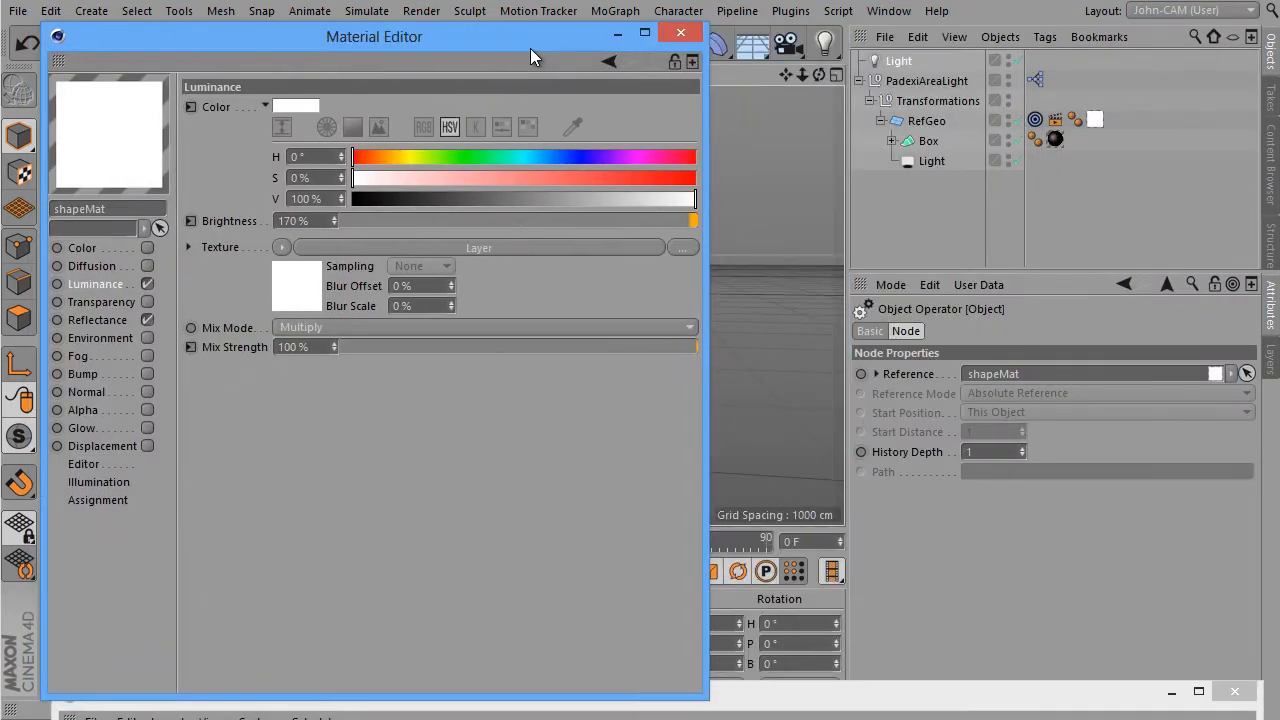
click(901, 79)
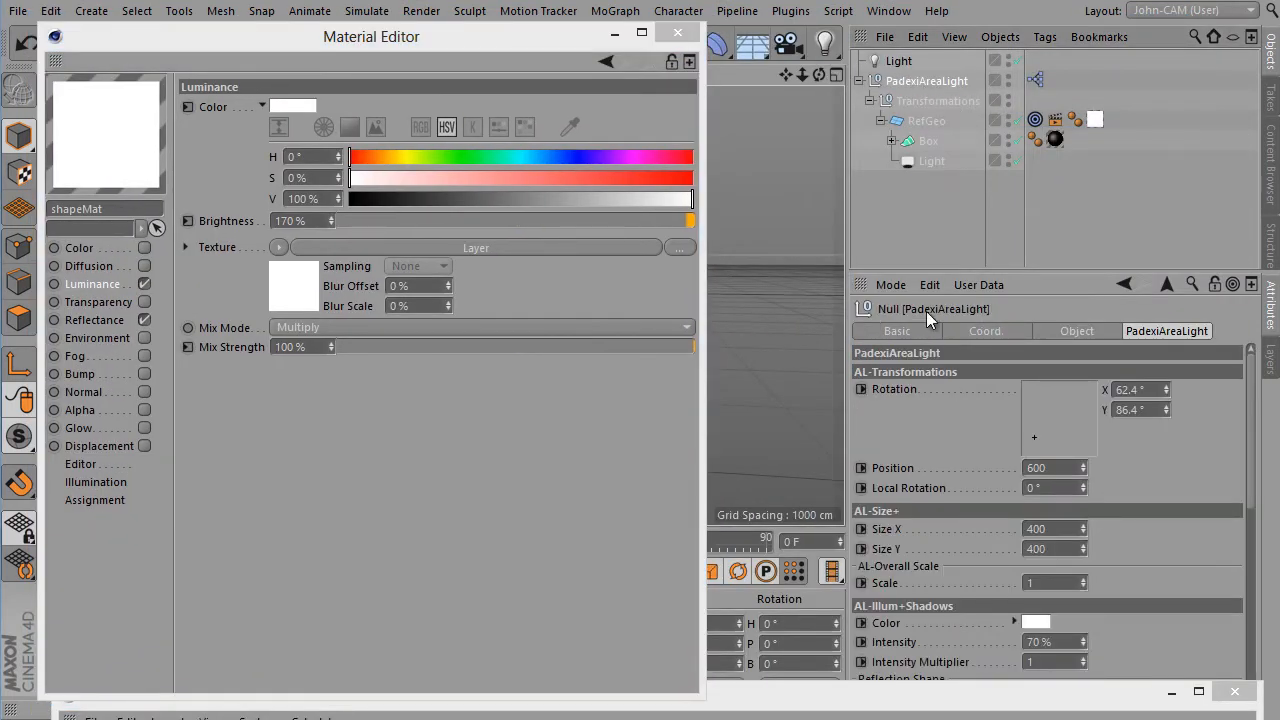
drag(1250, 481, 1239, 685)
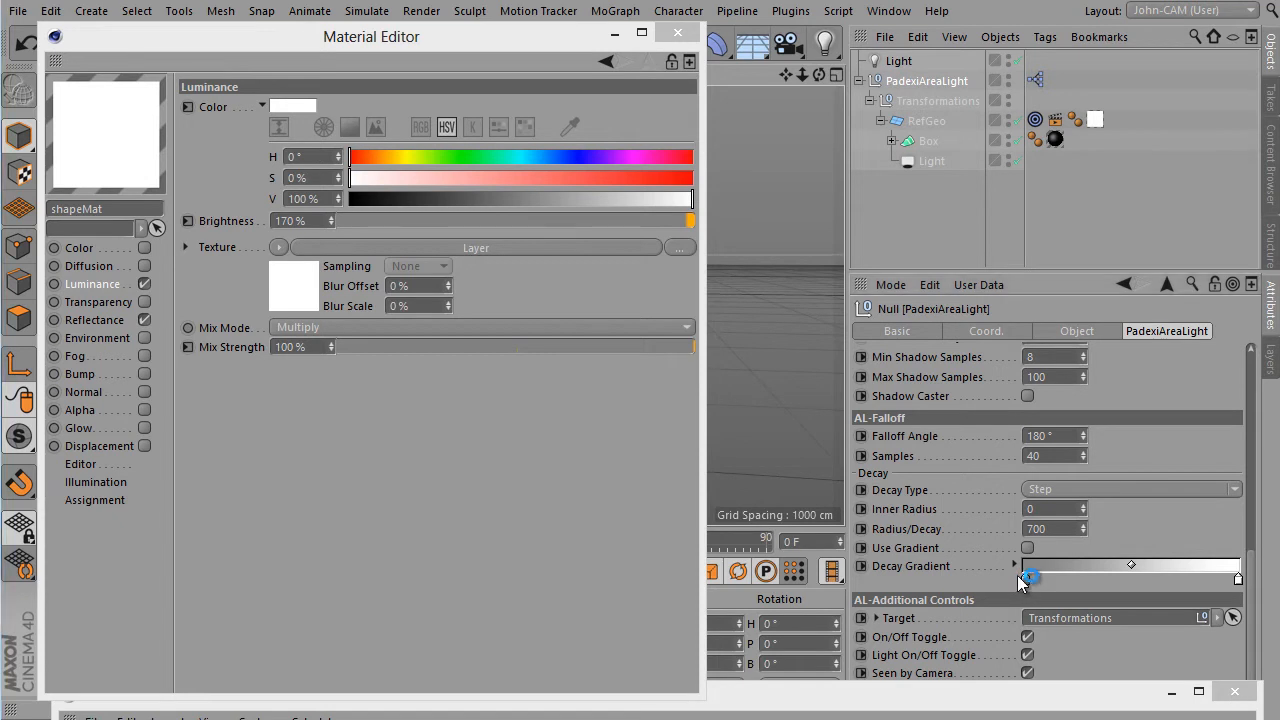
scroll(945, 494, up, 5)
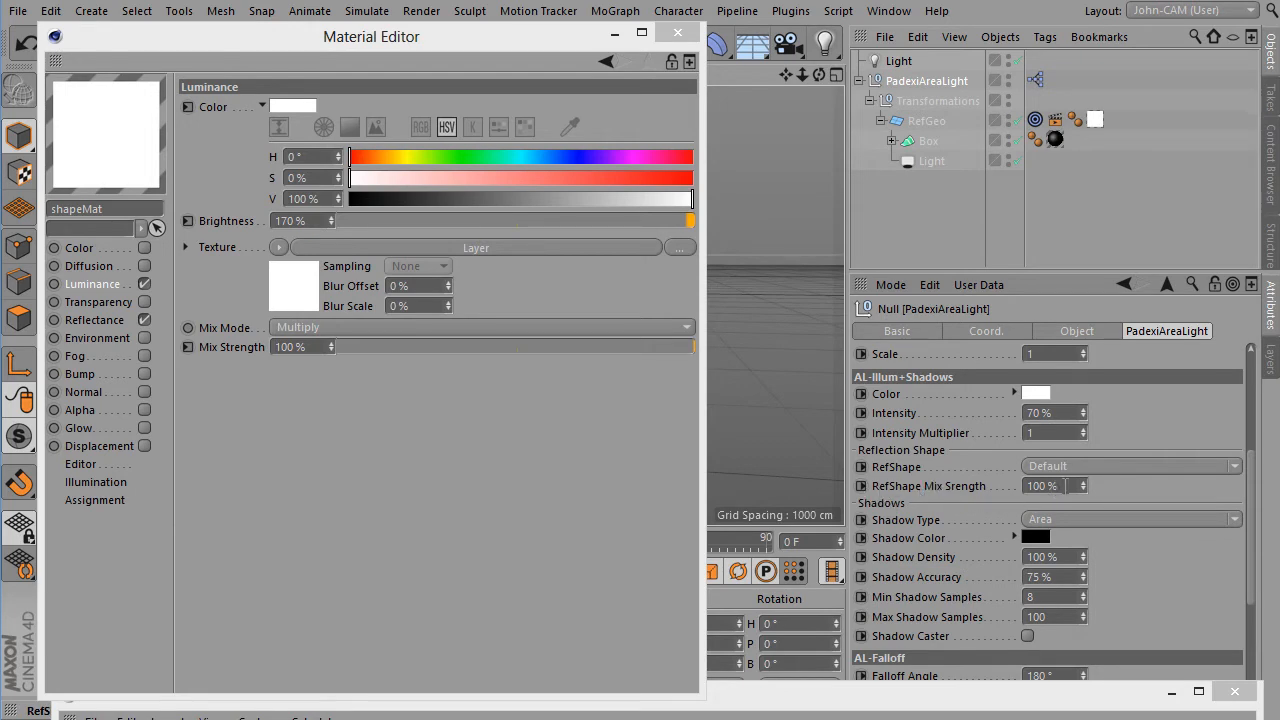
click(1067, 486)
Reposition and enlarge the FloatMath:Add node, widen the shapeMat node to fit its port names, and close the XPresso Editor
drag(866, 686, 840, 101)
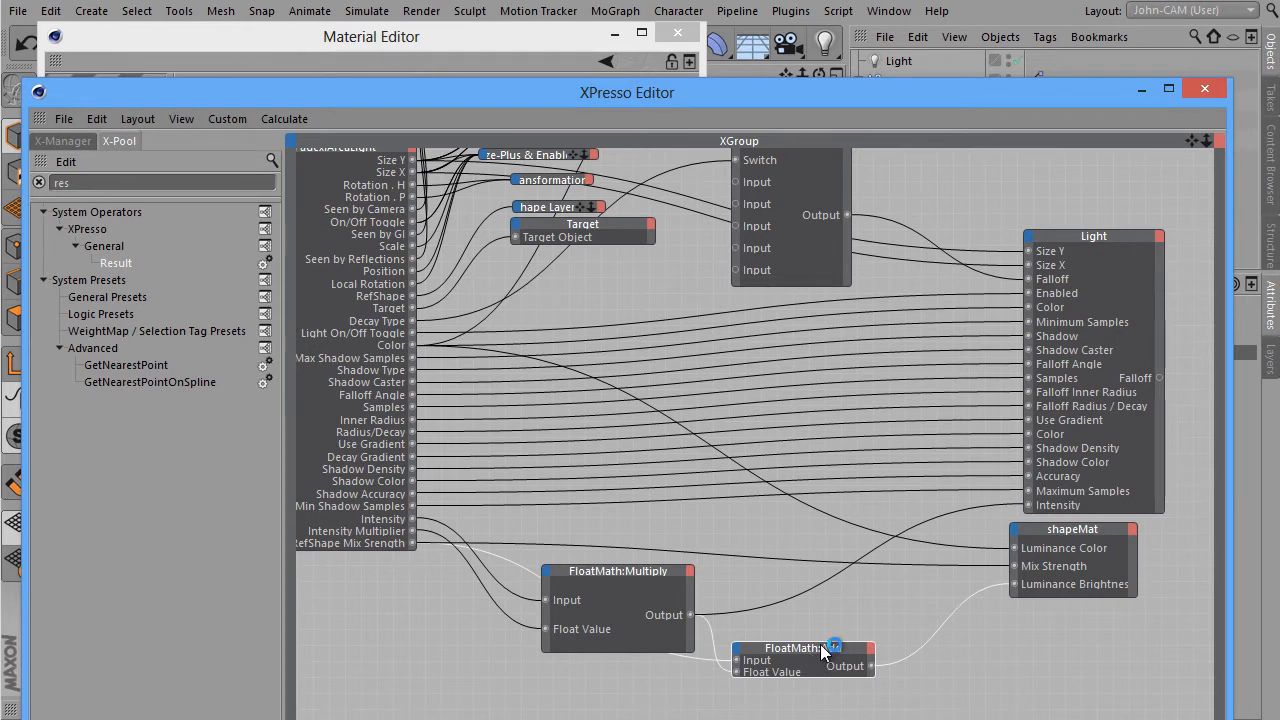
drag(820, 644, 903, 639)
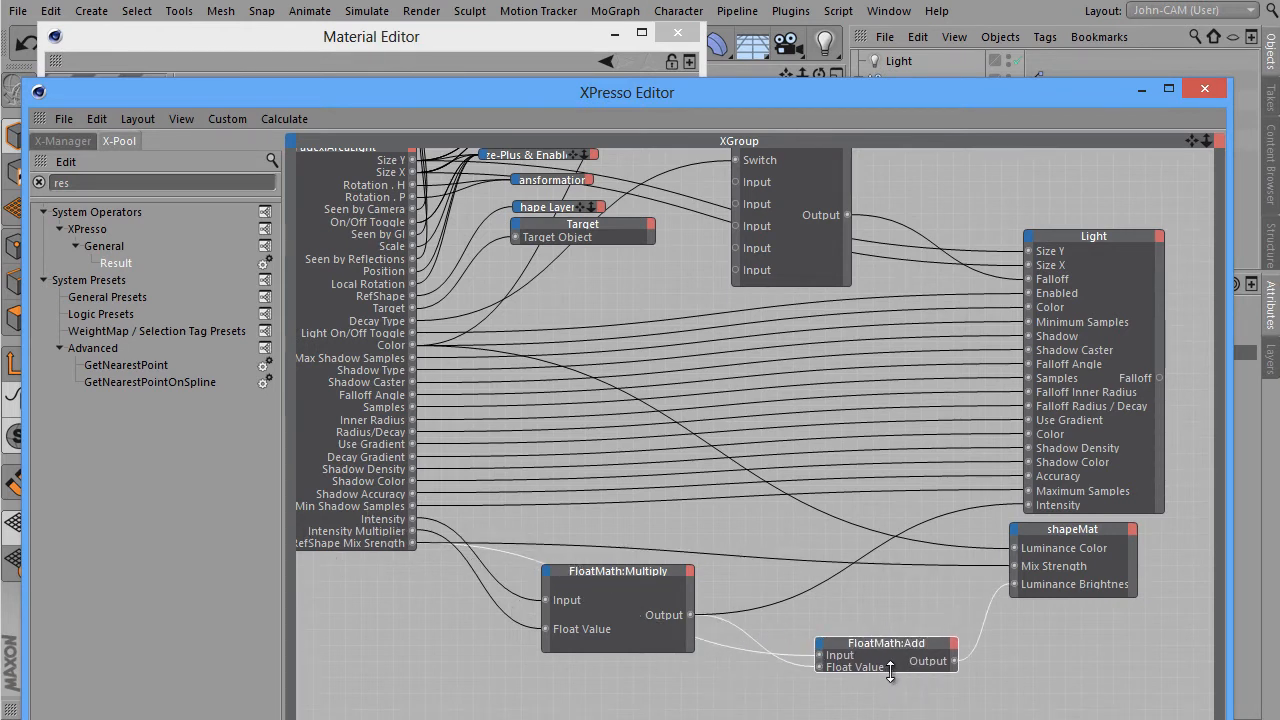
drag(897, 672, 900, 698)
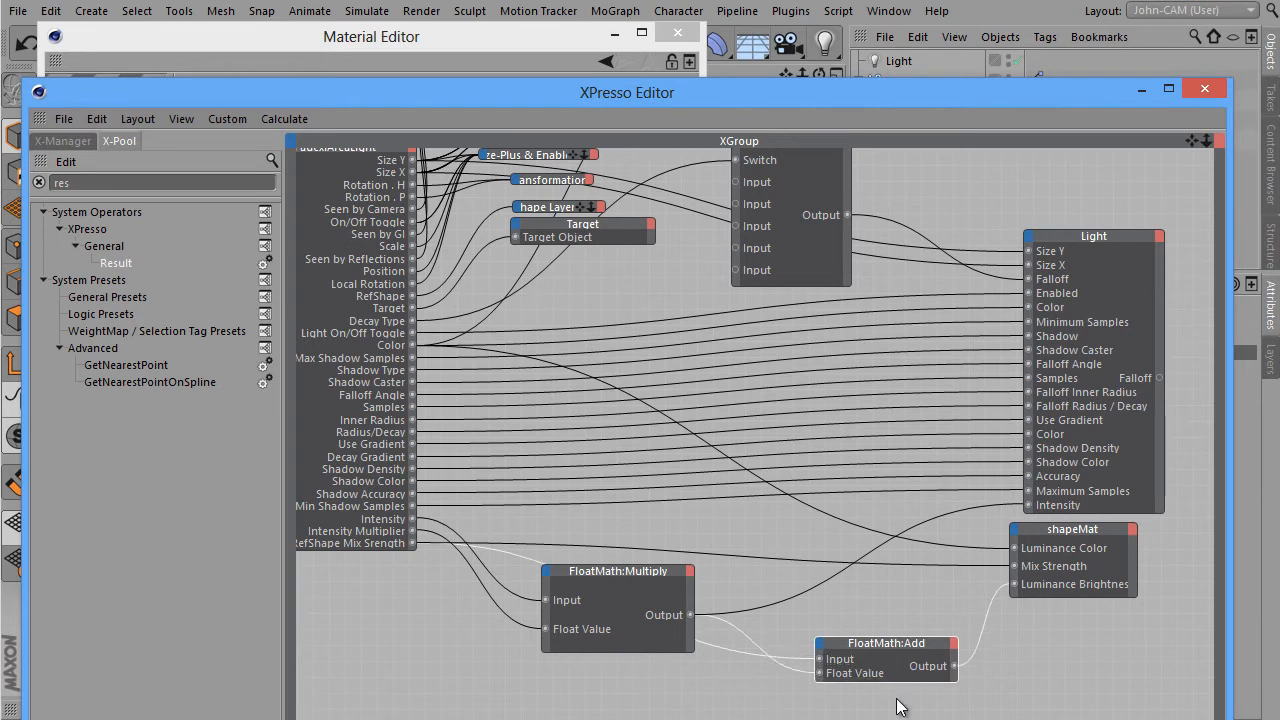
drag(876, 643, 842, 633)
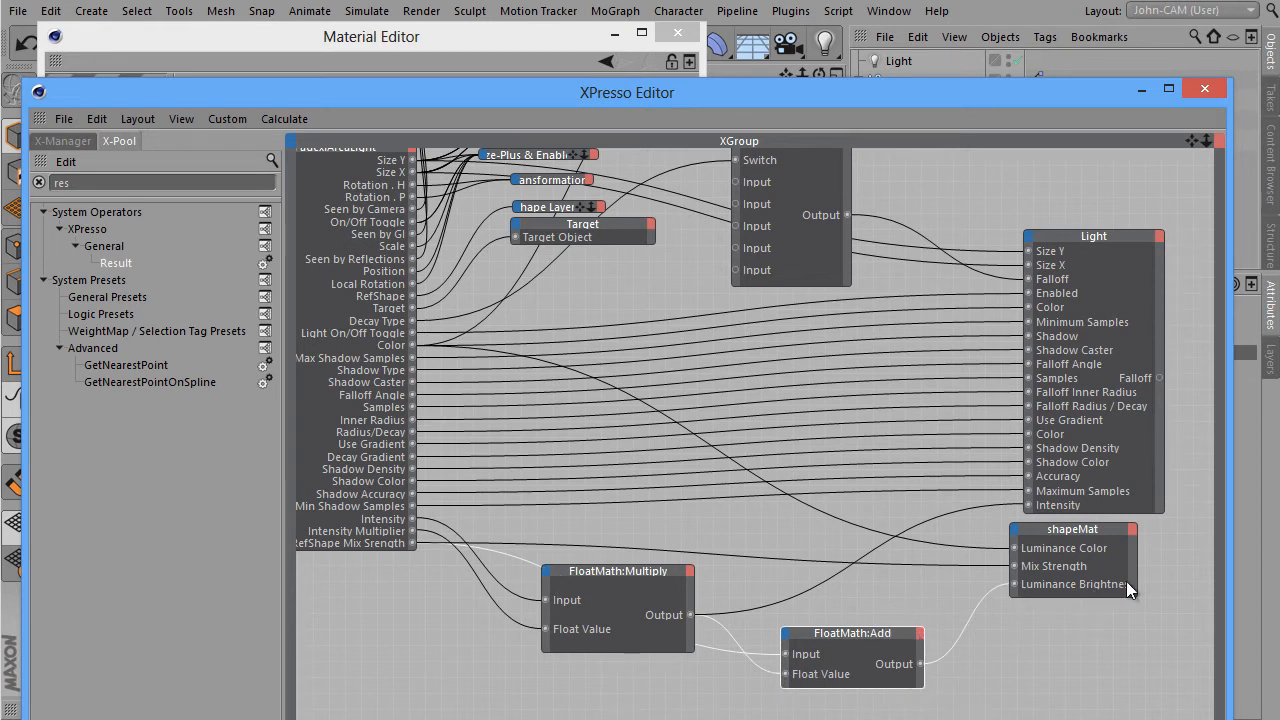
drag(1138, 567, 1158, 565)
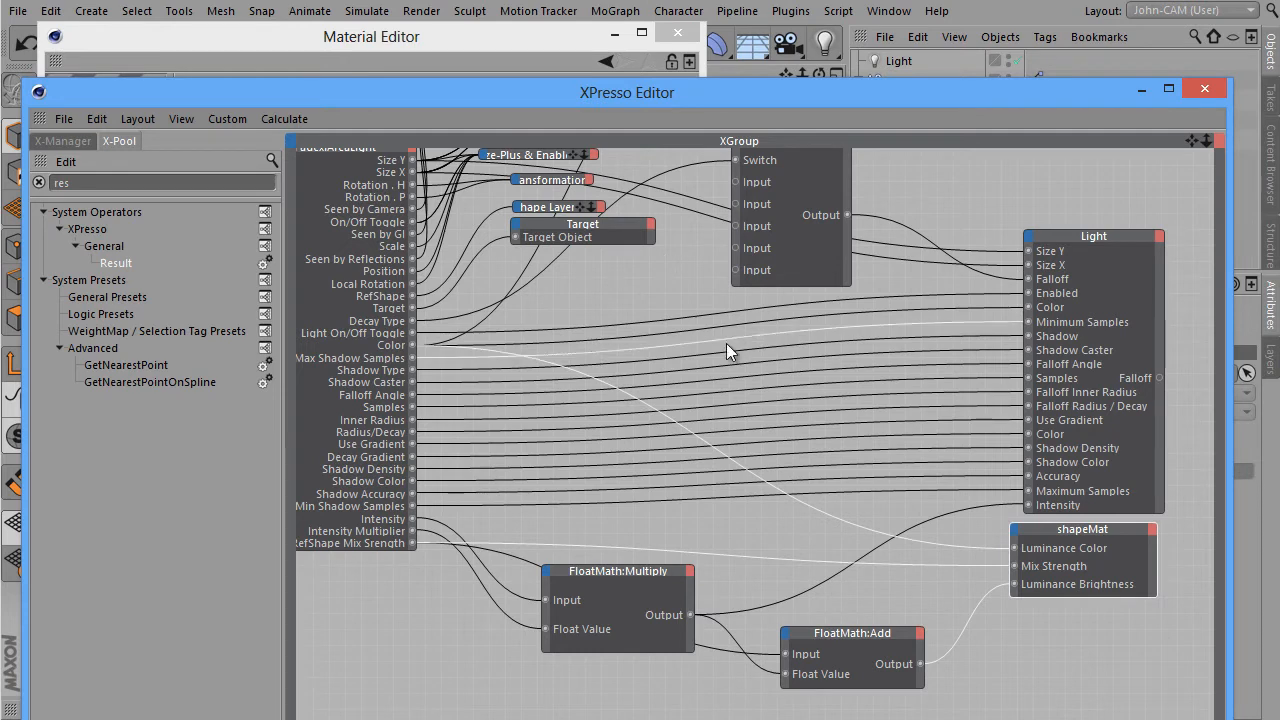
middle_drag(823, 399, 893, 484)
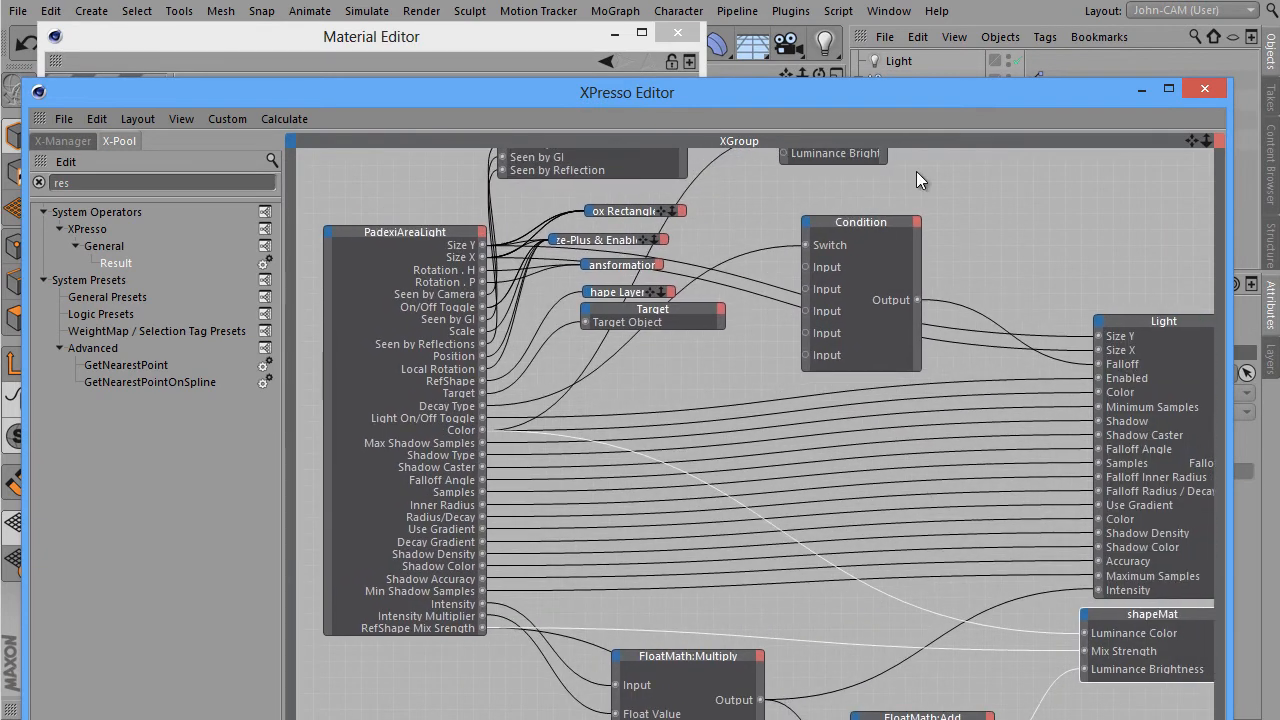
click(1222, 89)
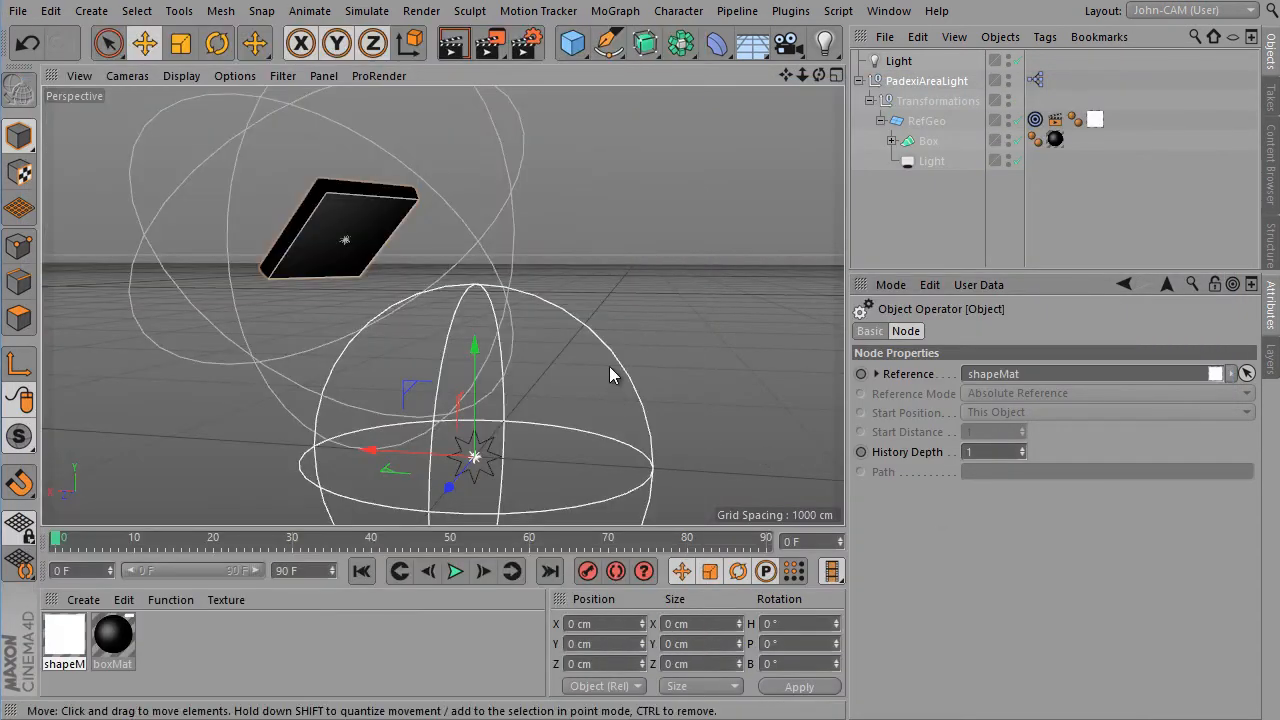
Delete the extra top-level Light object from the scene
alt+drag(609, 367, 646, 388)
click(903, 62)
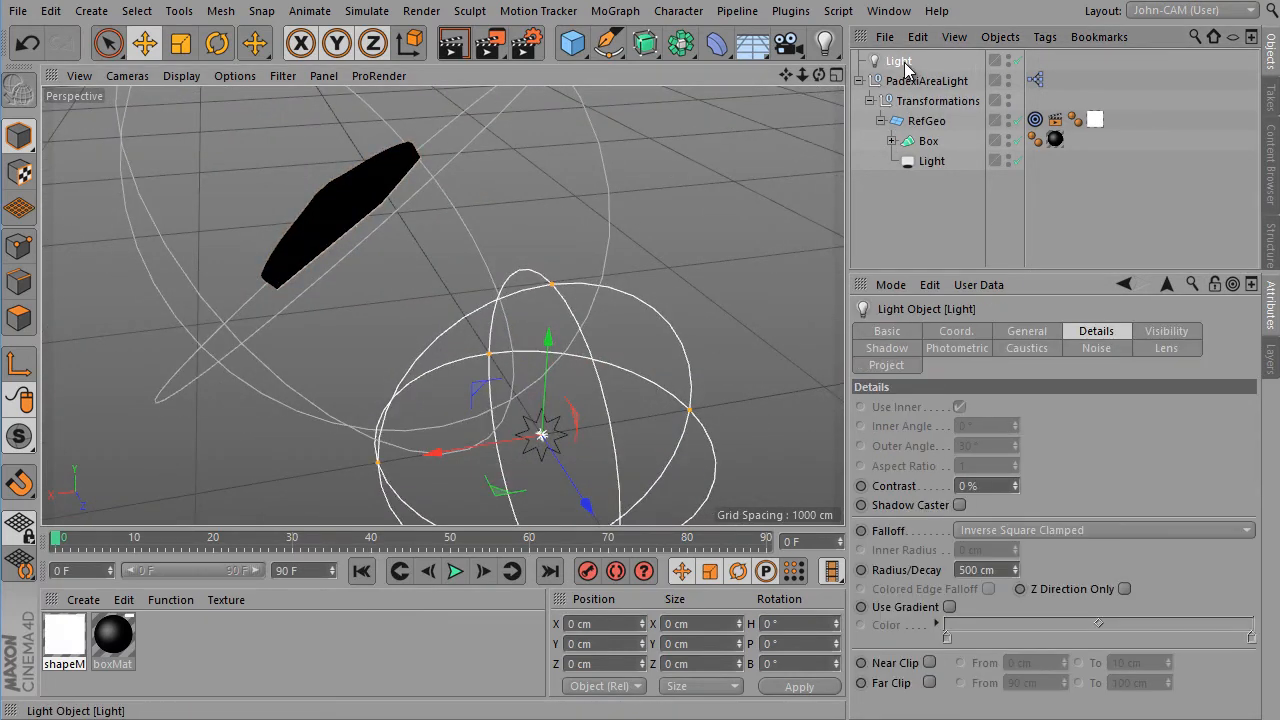
key(Delete)
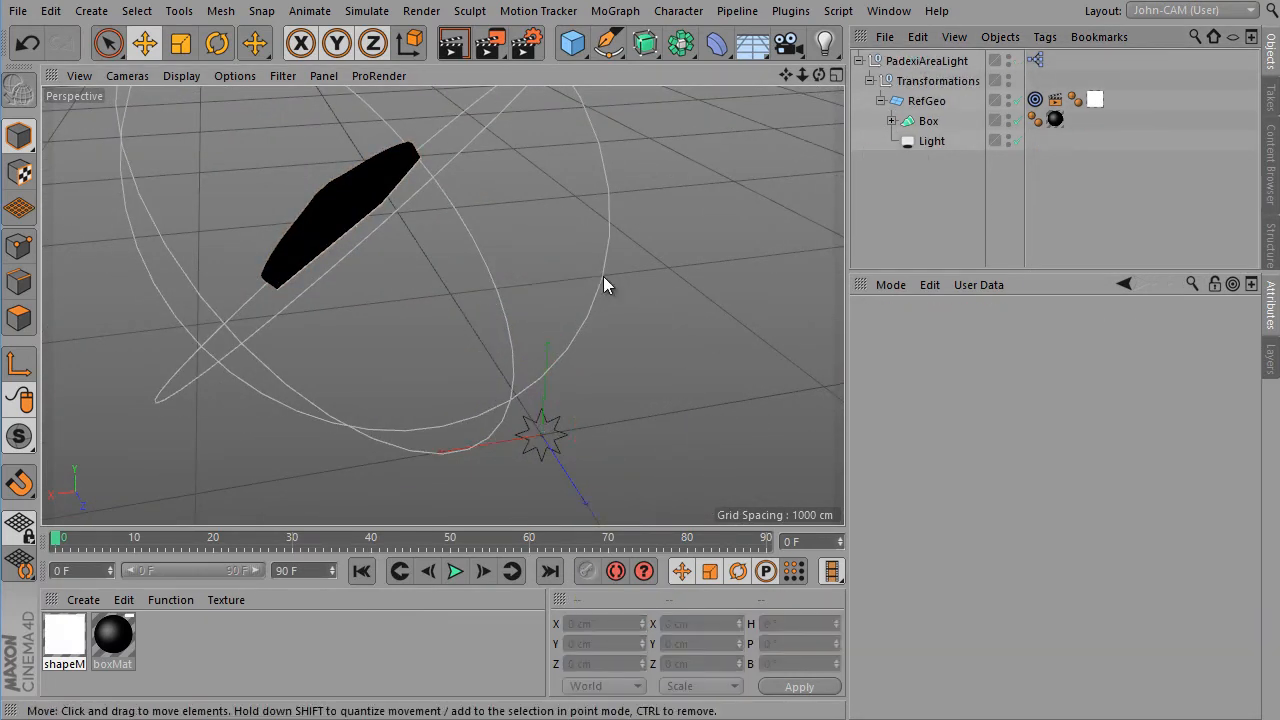
alt+drag(606, 280, 626, 467)
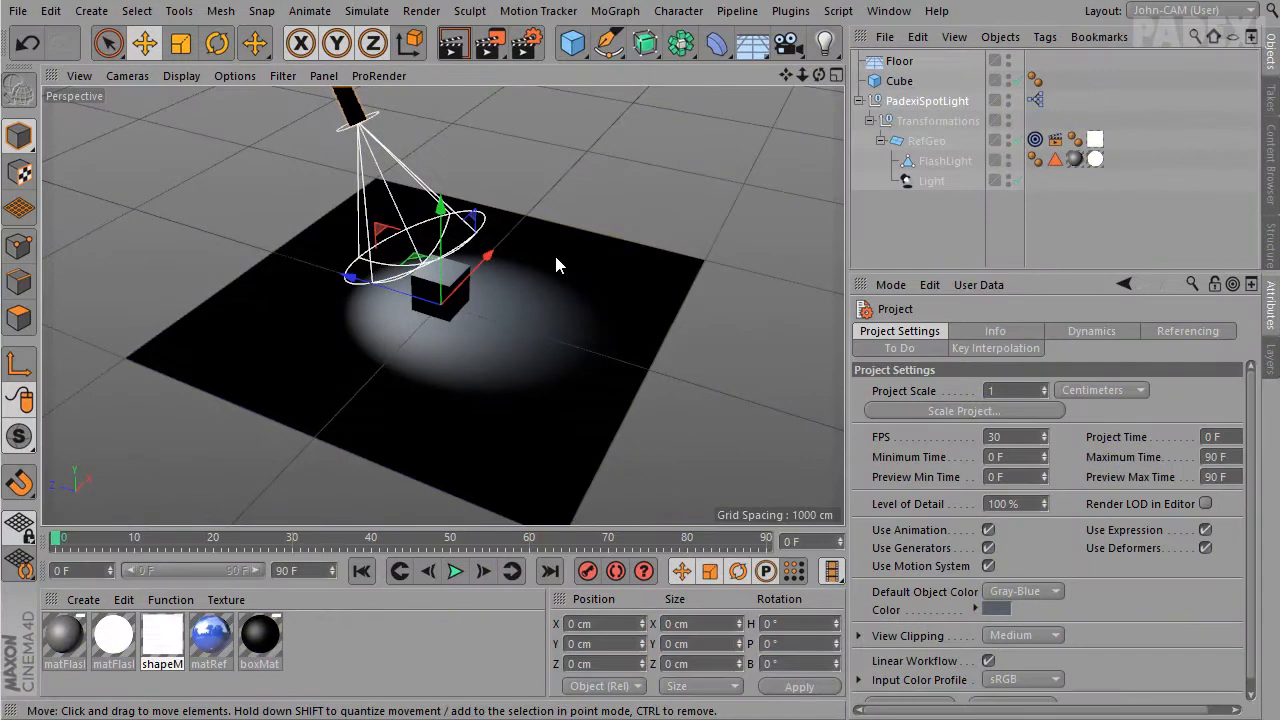
In the PadexiSpotLight scene, set the rig's Rotation to about X 196.8° and Y 91.2°, and render the view
alt+drag(640, 352, 543, 302)
alt+middle_drag(543, 303, 609, 403)
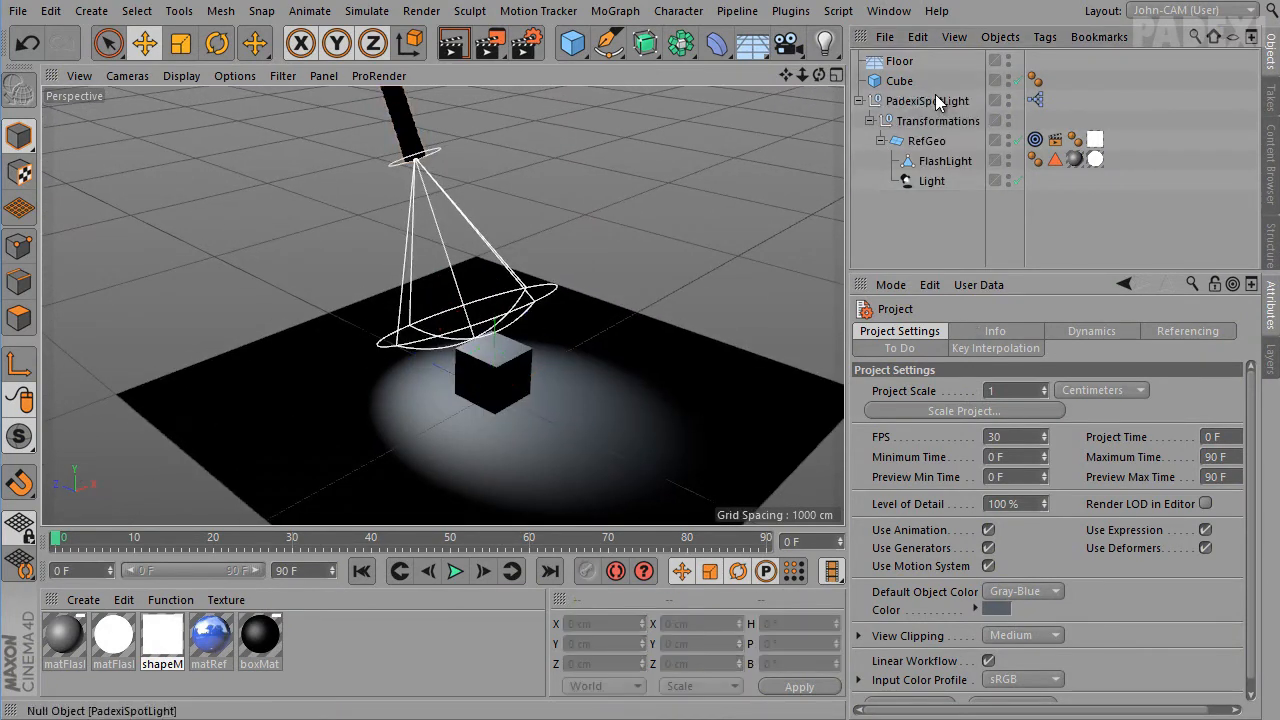
click(927, 101)
mouse_move(1050, 530)
mouse_down()
mouse_move(1050, 550)
mouse_move(1080, 551)
mouse_move(1064, 545)
mouse_up()
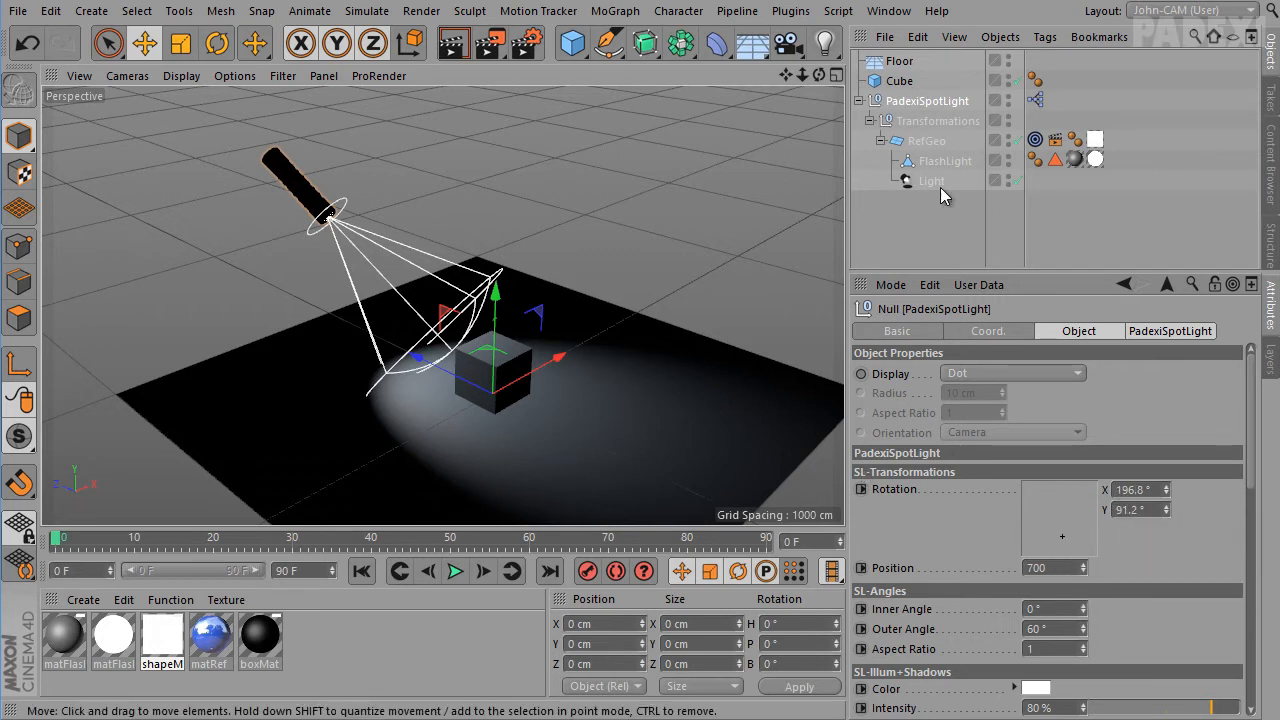
click(456, 50)
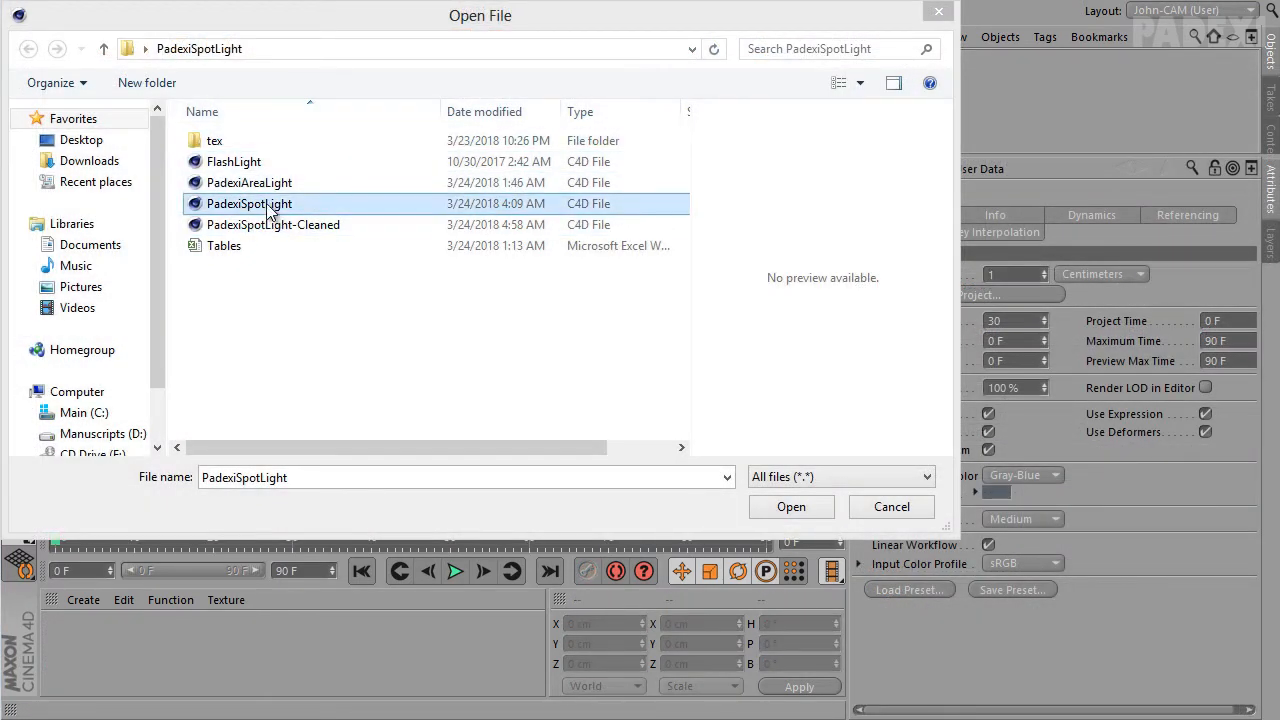
Open the PadexiAreaLight C4D file from the PadexiSpotLight folder
click(281, 188)
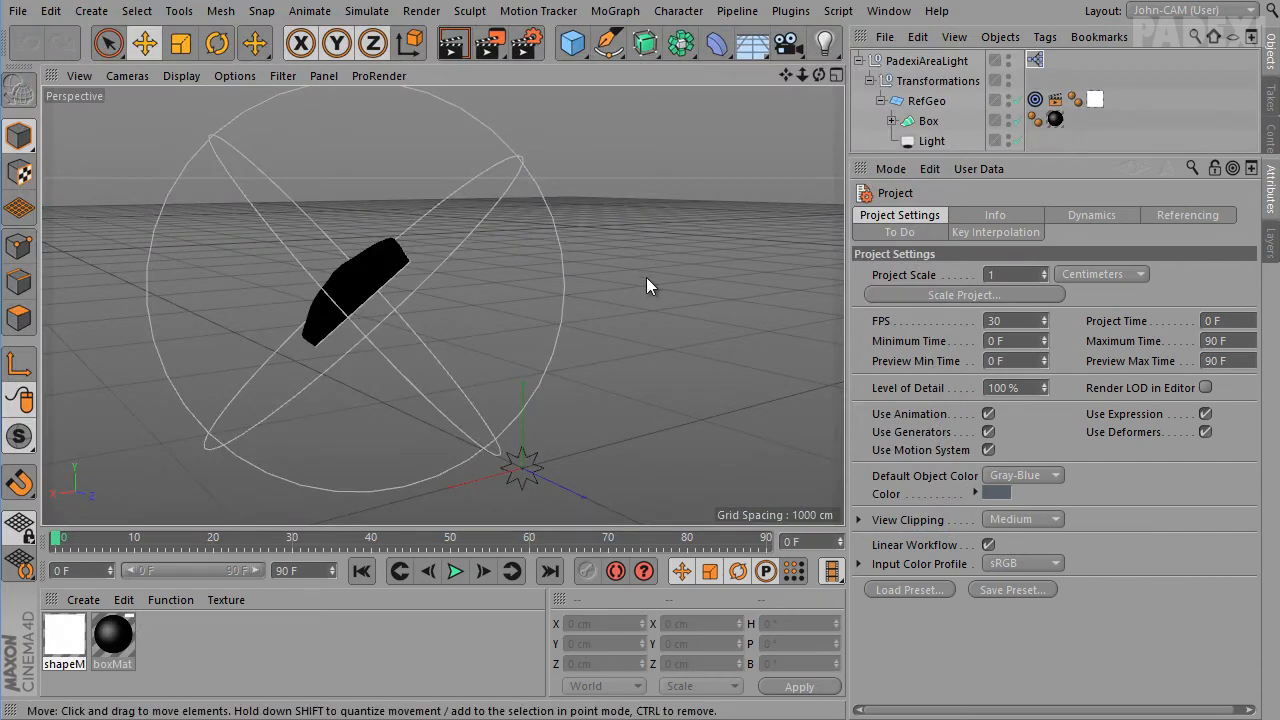
alt+drag(691, 363, 621, 423)
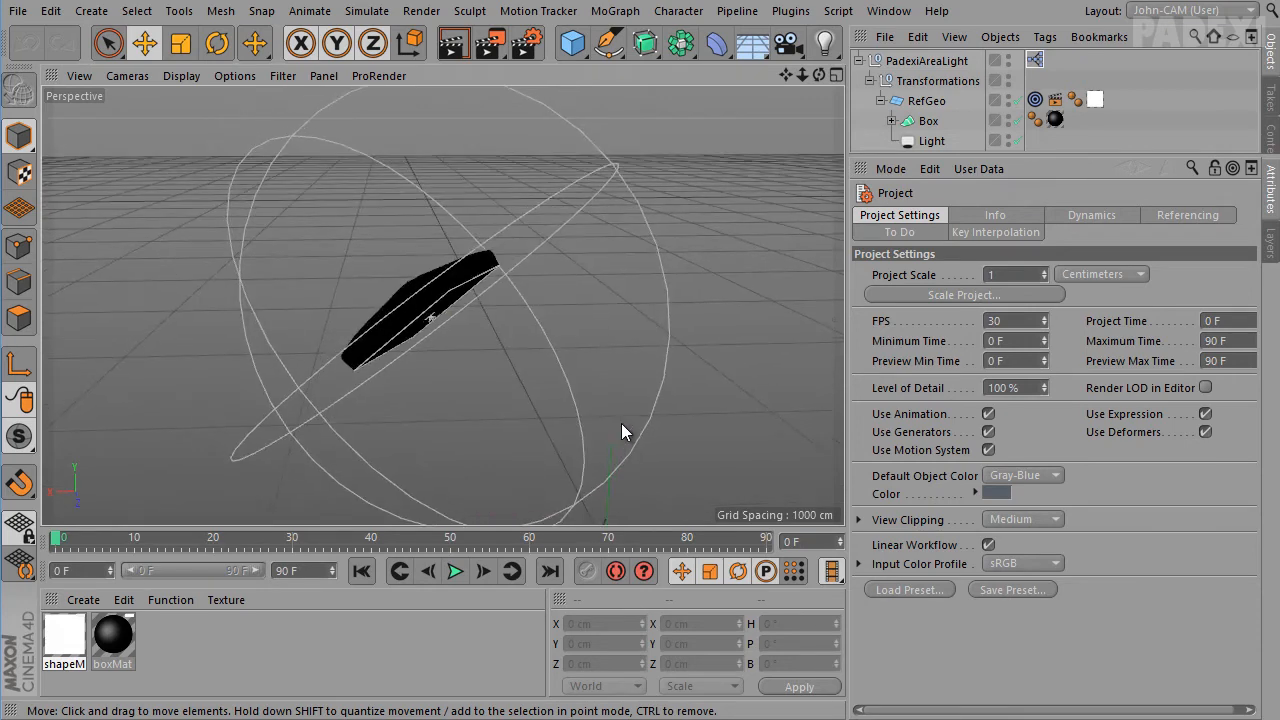
Rename the top-level PadexiAreaLight null to PadexiSpotLight
click(912, 60)
double_click(912, 60)
drag(918, 60, 1090, 88)
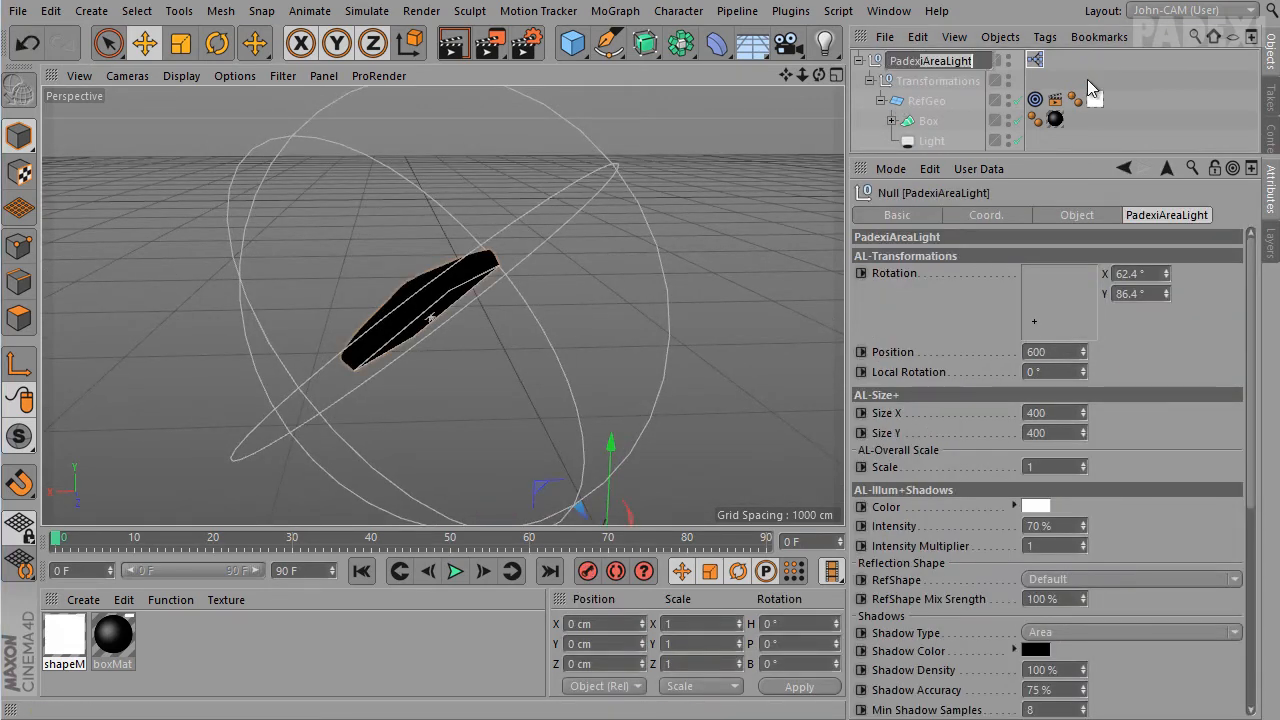
key(BackSpace)
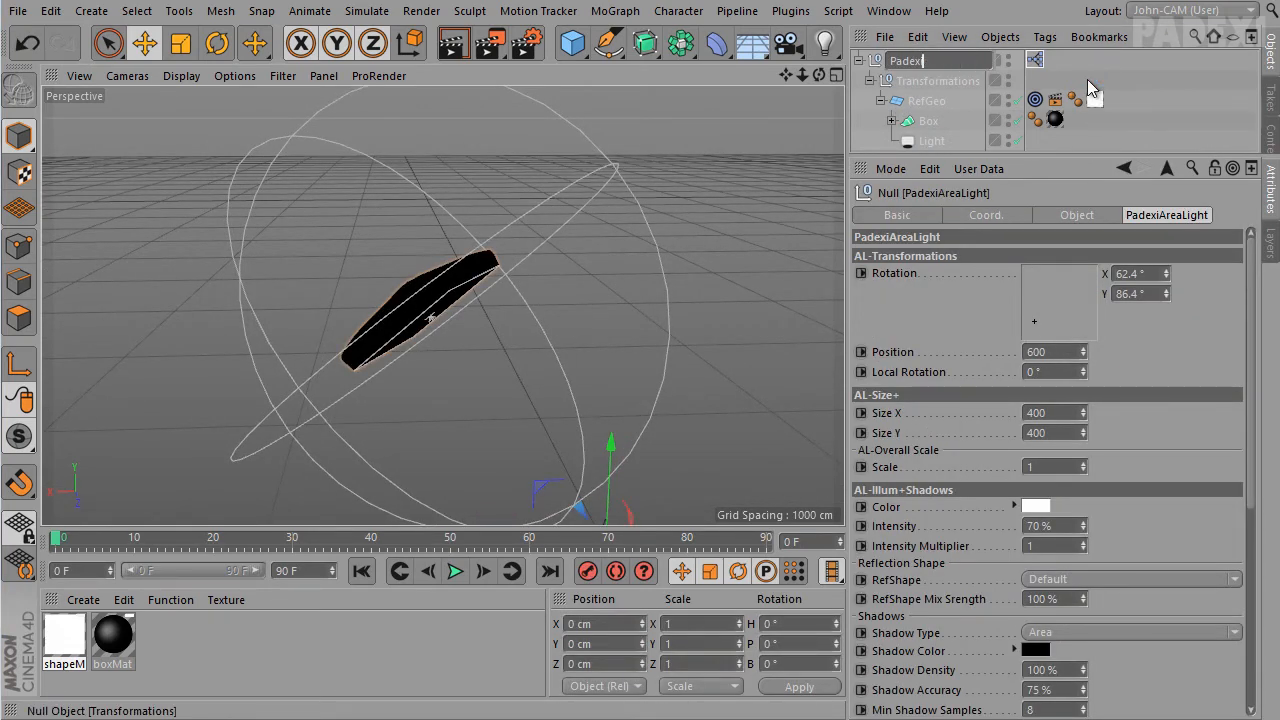
text(S)
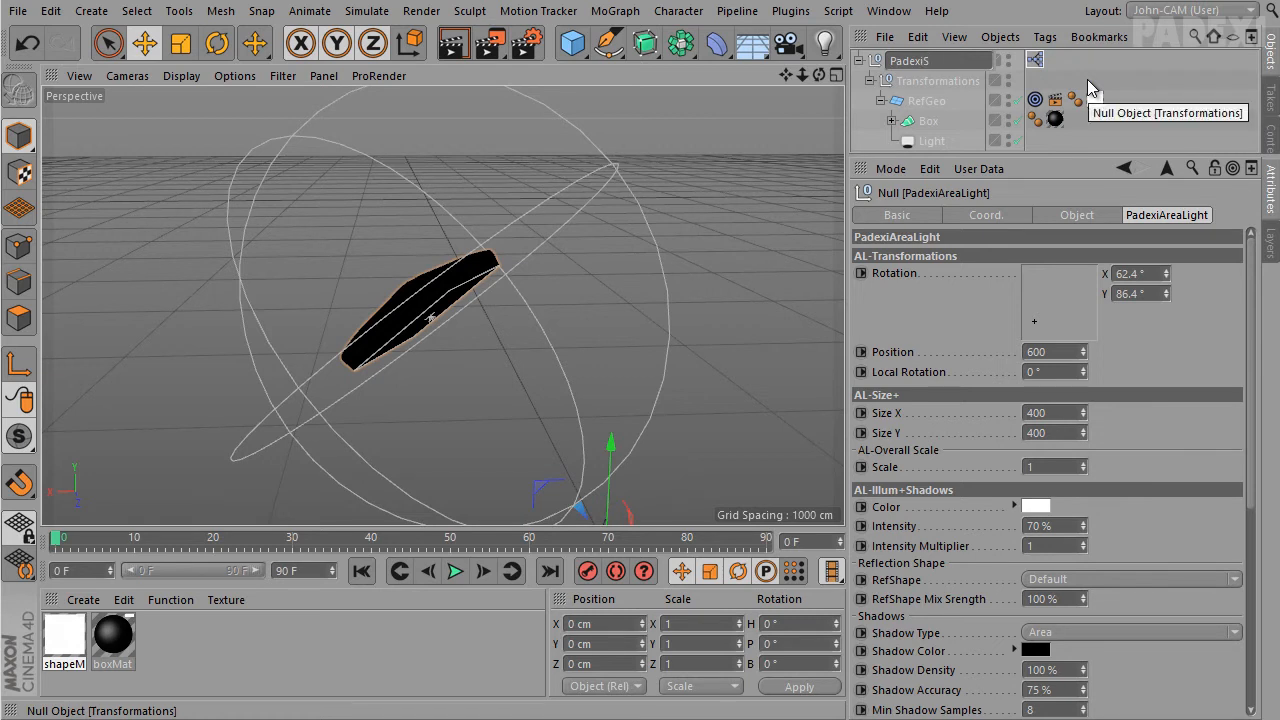
text(potLight)
key(Return)
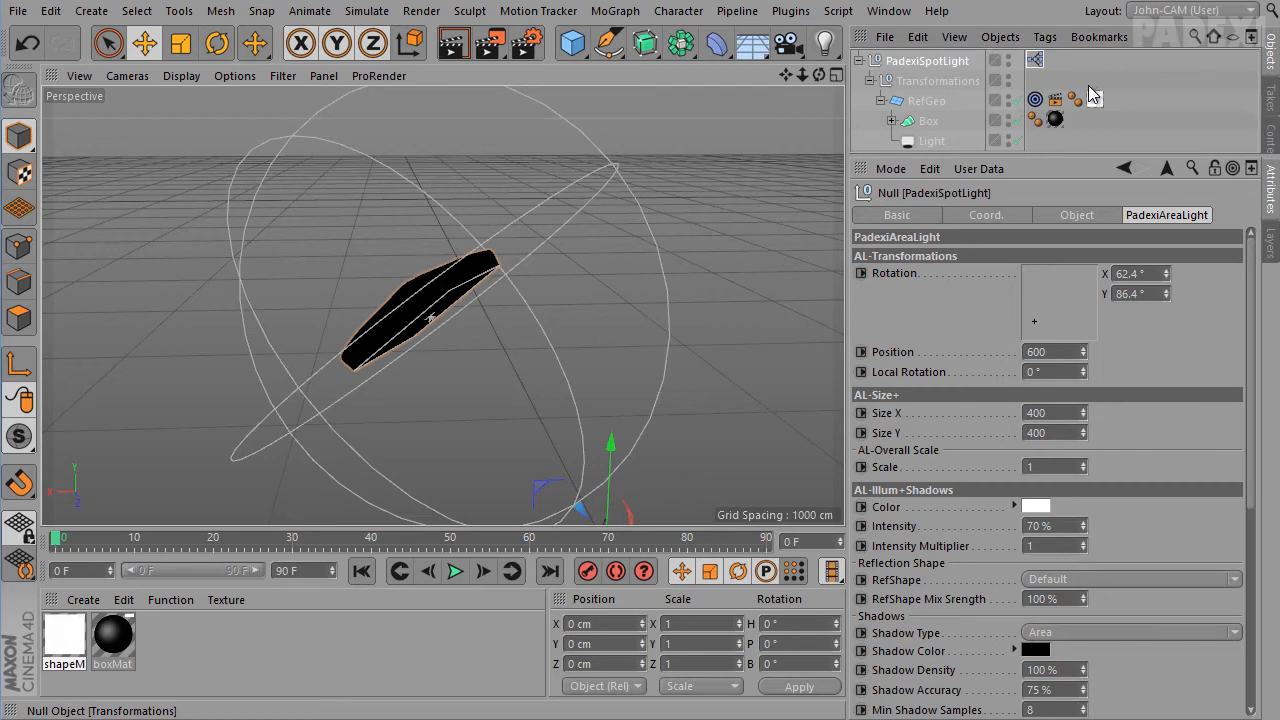
Enlarge the object list area and change the rig's Light object type from Area to Spot
drag(984, 155, 975, 317)
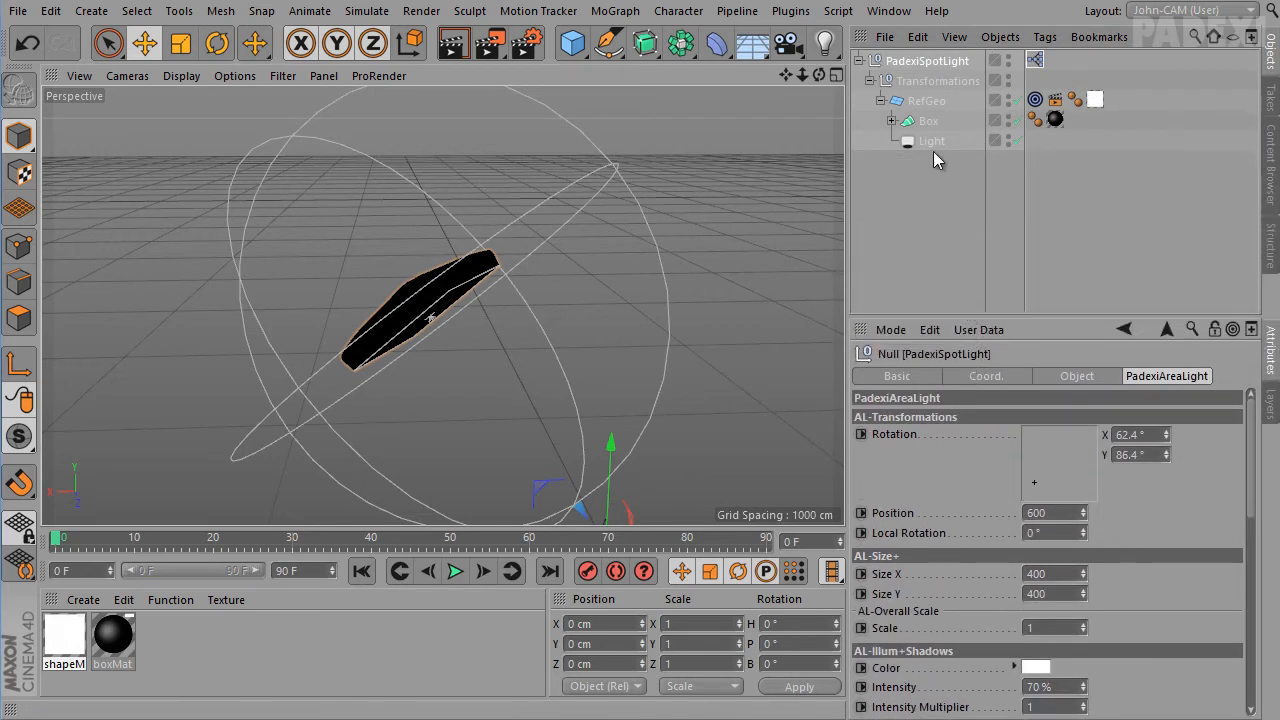
click(932, 142)
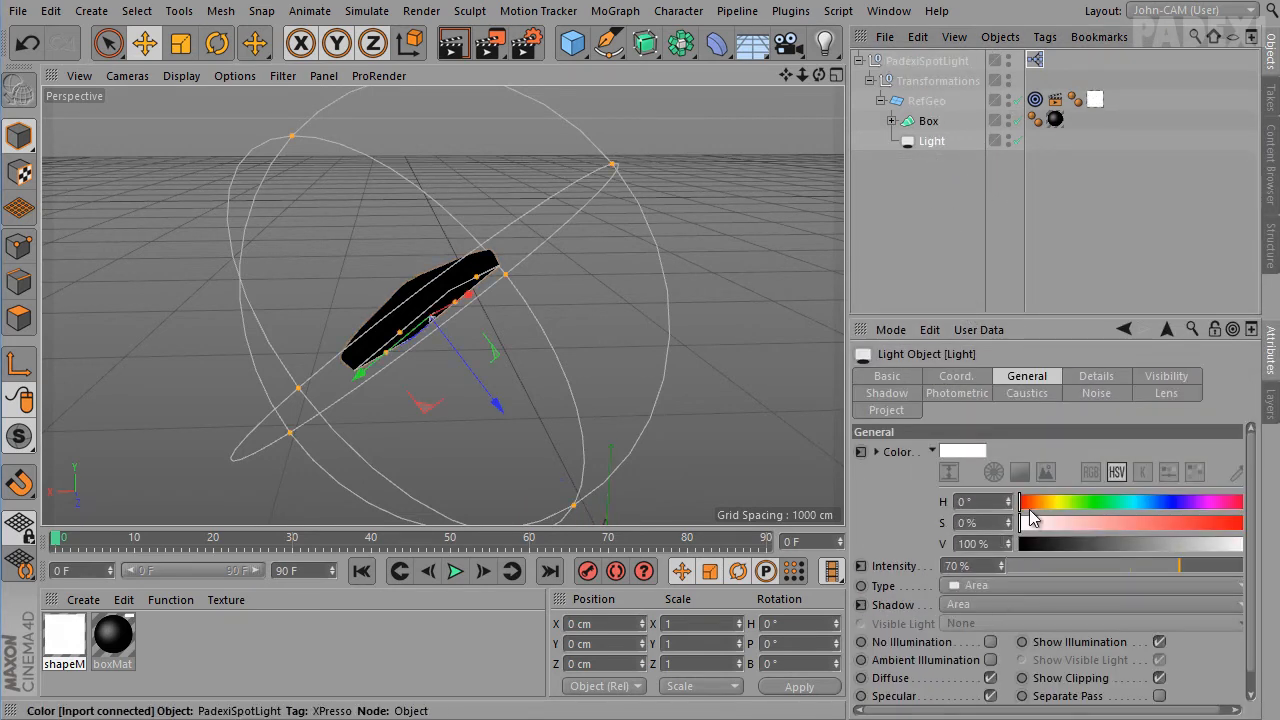
click(962, 588)
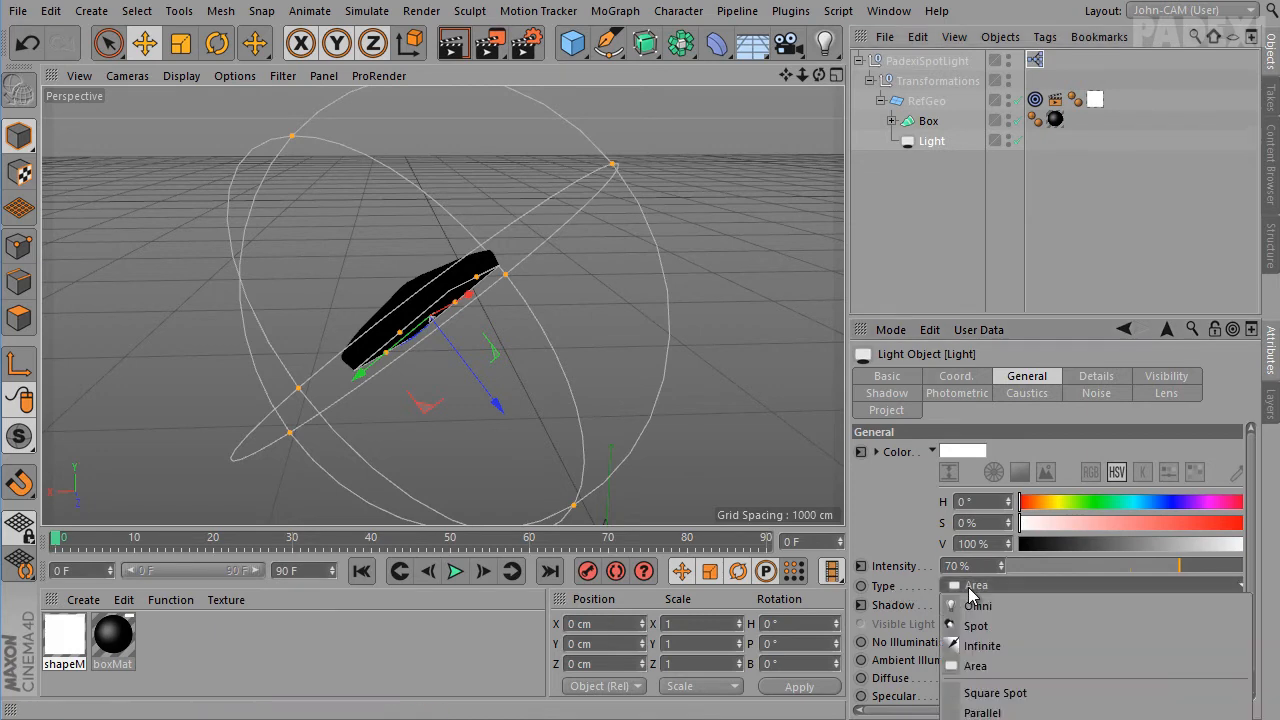
click(994, 624)
alt+drag(540, 270, 503, 378)
In the PadexiSpotLight null's user data, change the PadexiAreaLight group's name and short name to PadexiSpotLight
click(978, 329)
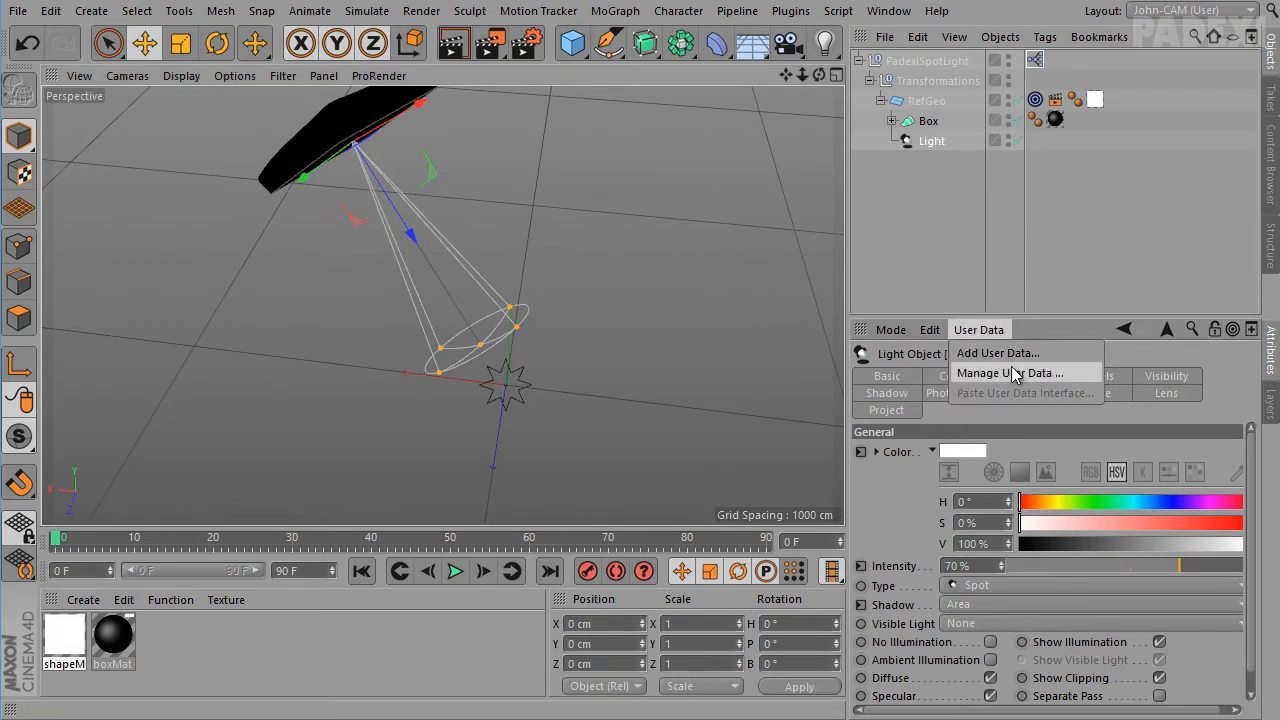
click(948, 68)
click(950, 62)
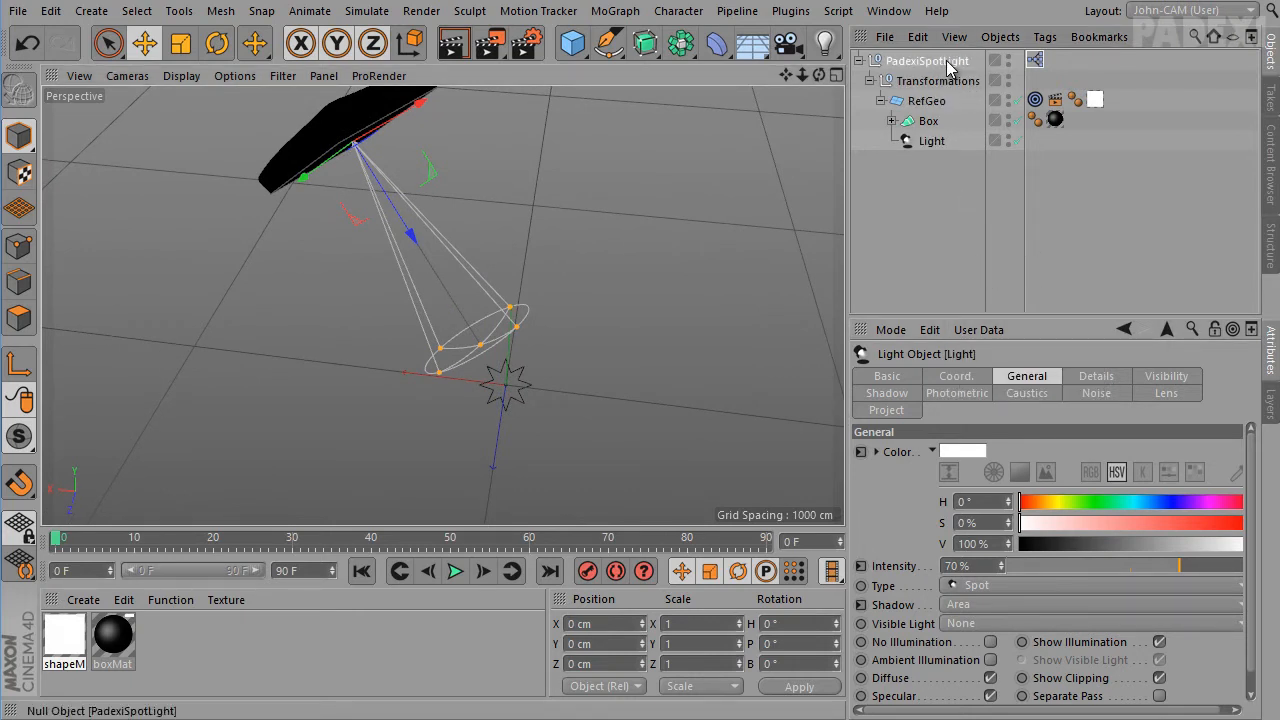
click(978, 329)
click(1010, 372)
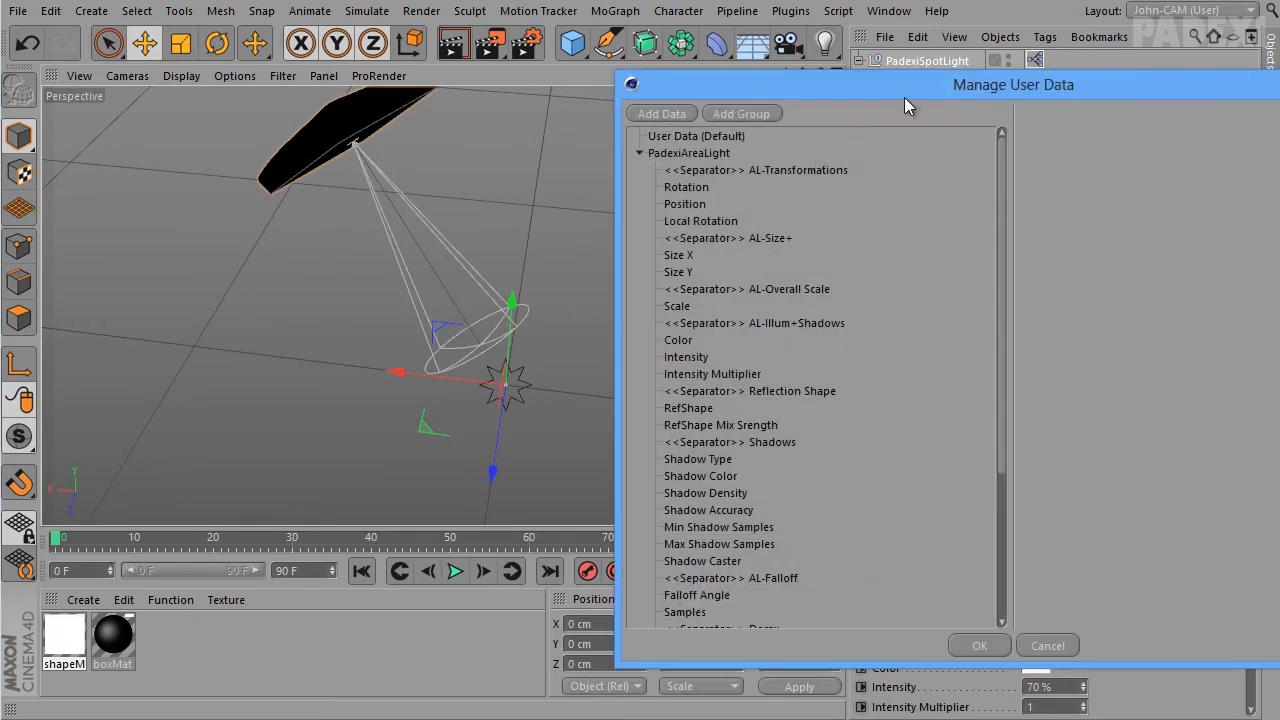
drag(904, 97, 734, 48)
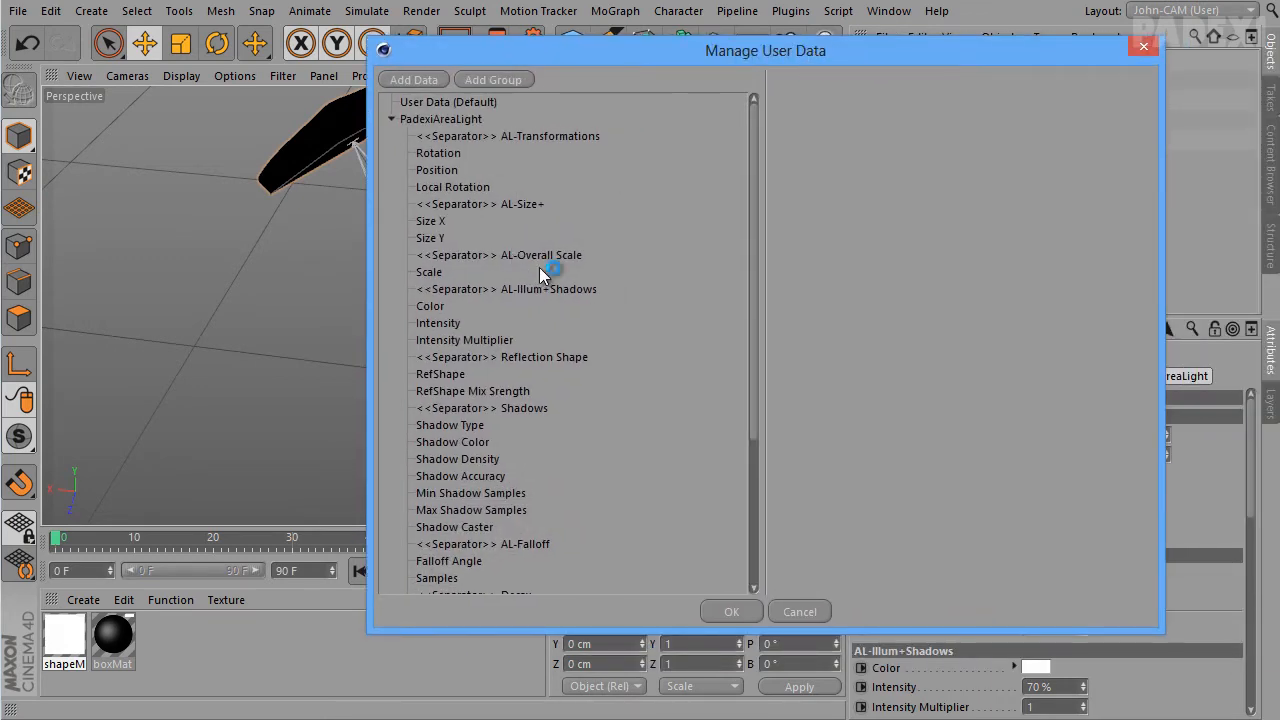
click(445, 119)
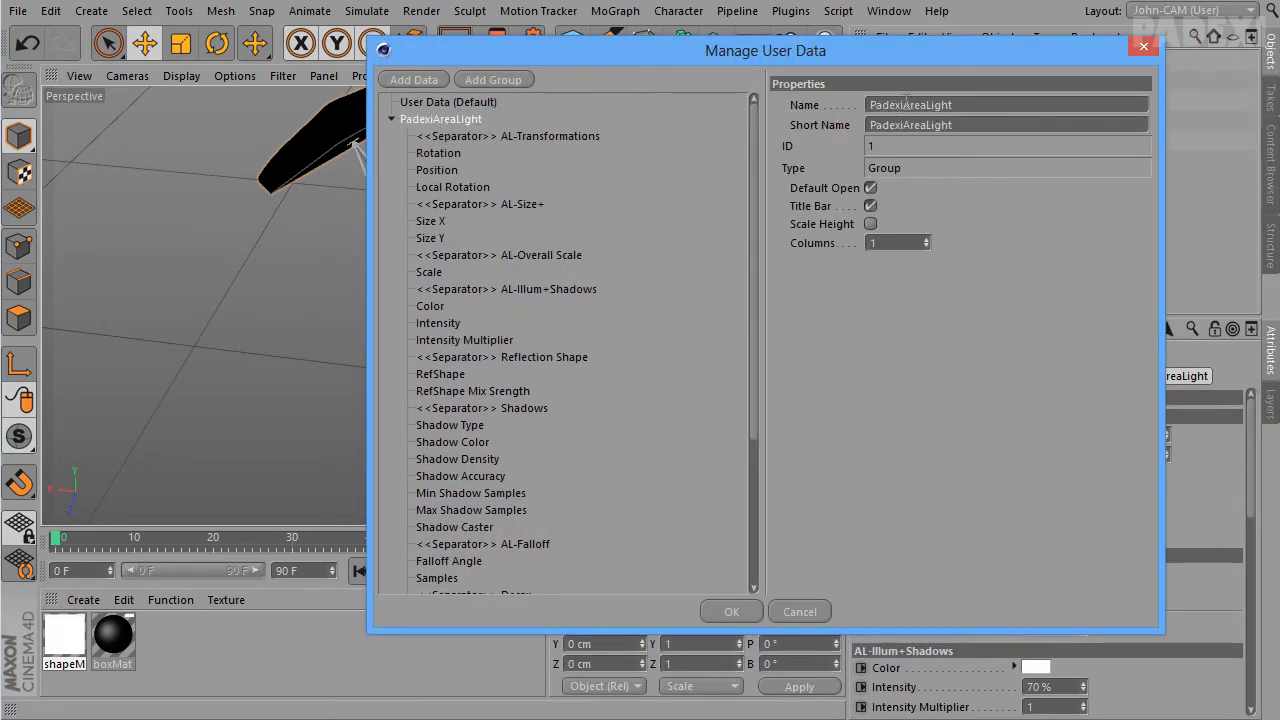
drag(904, 104, 1053, 113)
text(Spot)
click(1027, 127)
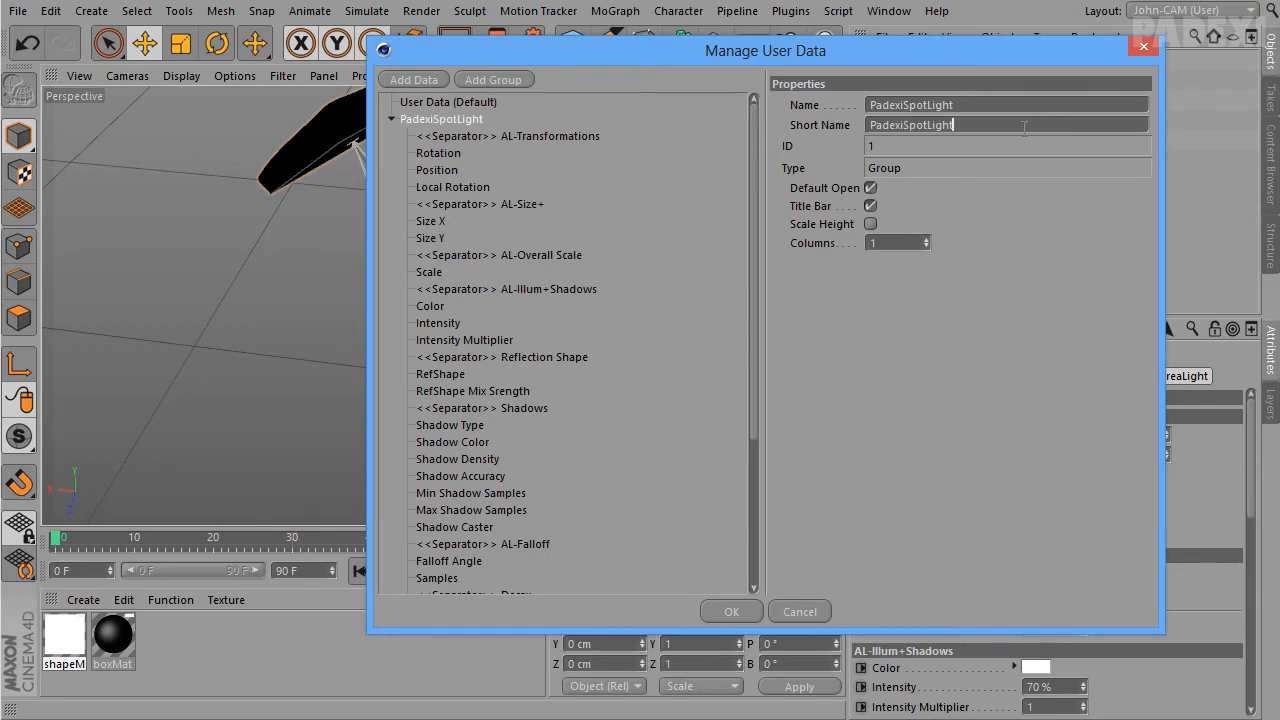
click(734, 613)
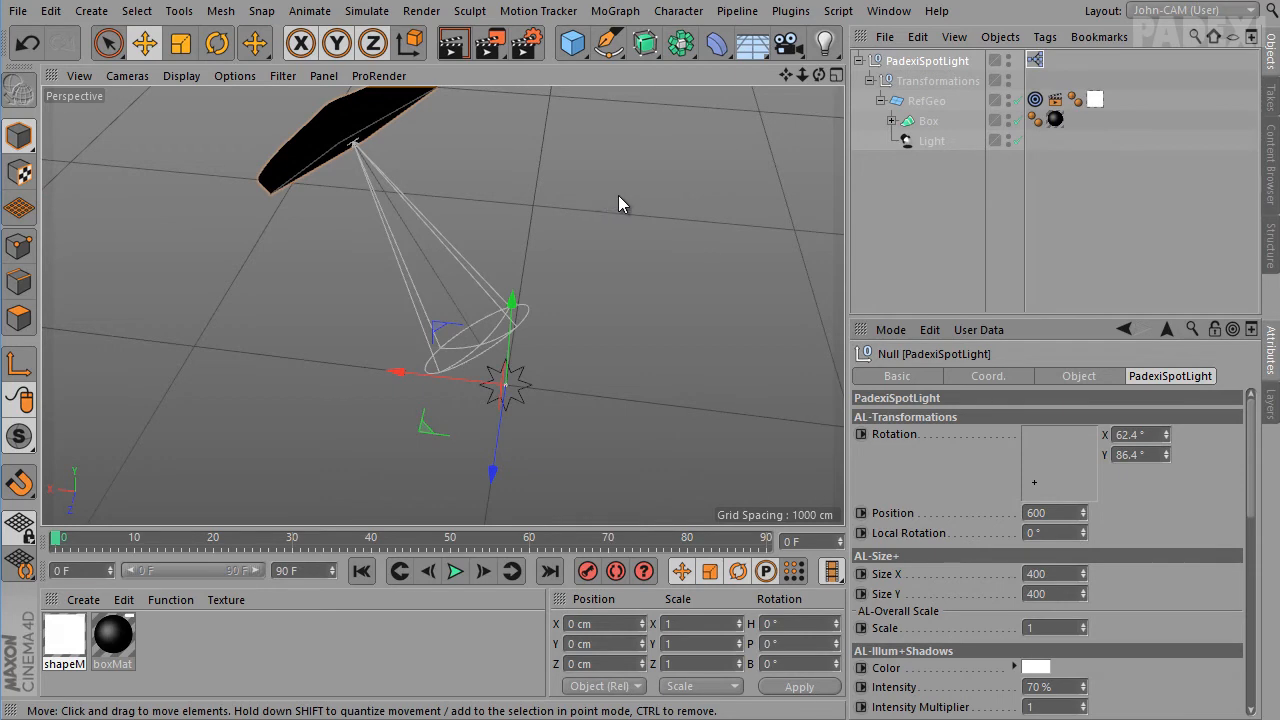
alt+middle_drag(618, 196, 629, 307)
alt+middle_drag(429, 268, 486, 197)
alt+middle_drag(523, 323, 645, 323)
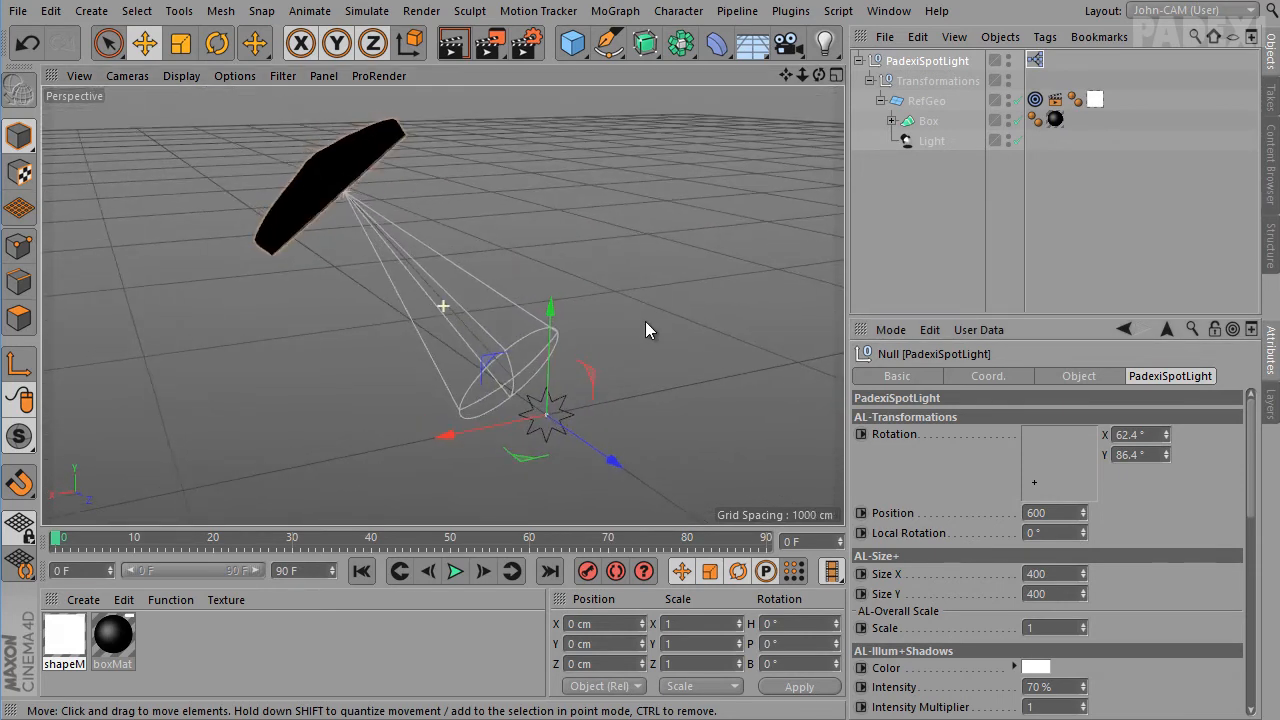
Open the null's XPresso setup, then disconnect and remove the Size X and Size Y input ports of the Light node
double_click(1036, 61)
drag(850, 345, 893, 14)
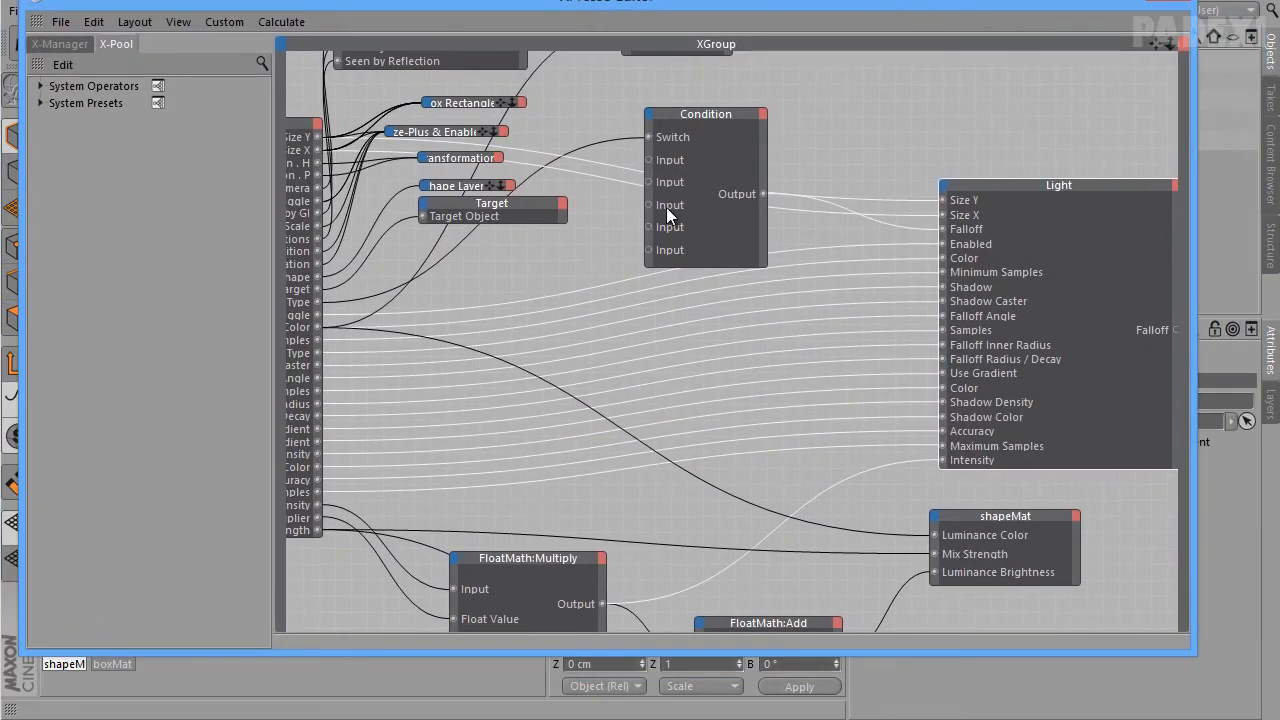
alt+middle_drag(682, 255, 820, 349)
alt+middle_drag(575, 194, 536, 192)
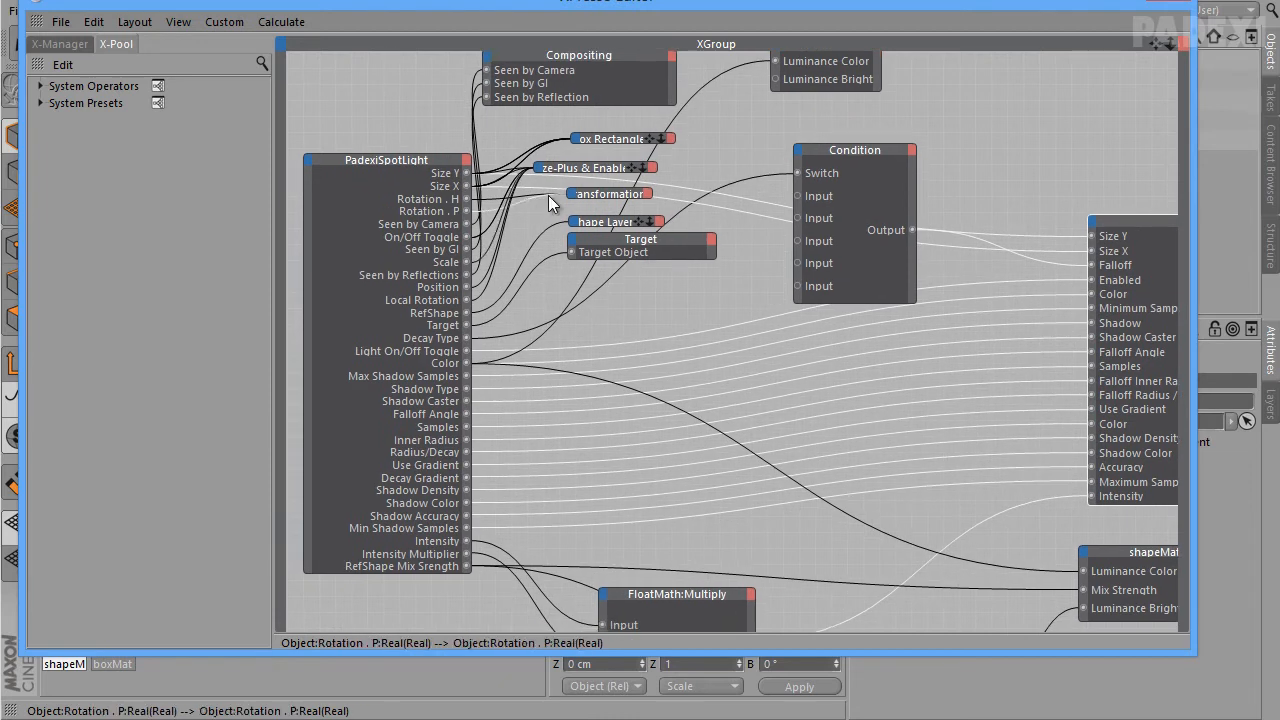
click(674, 182)
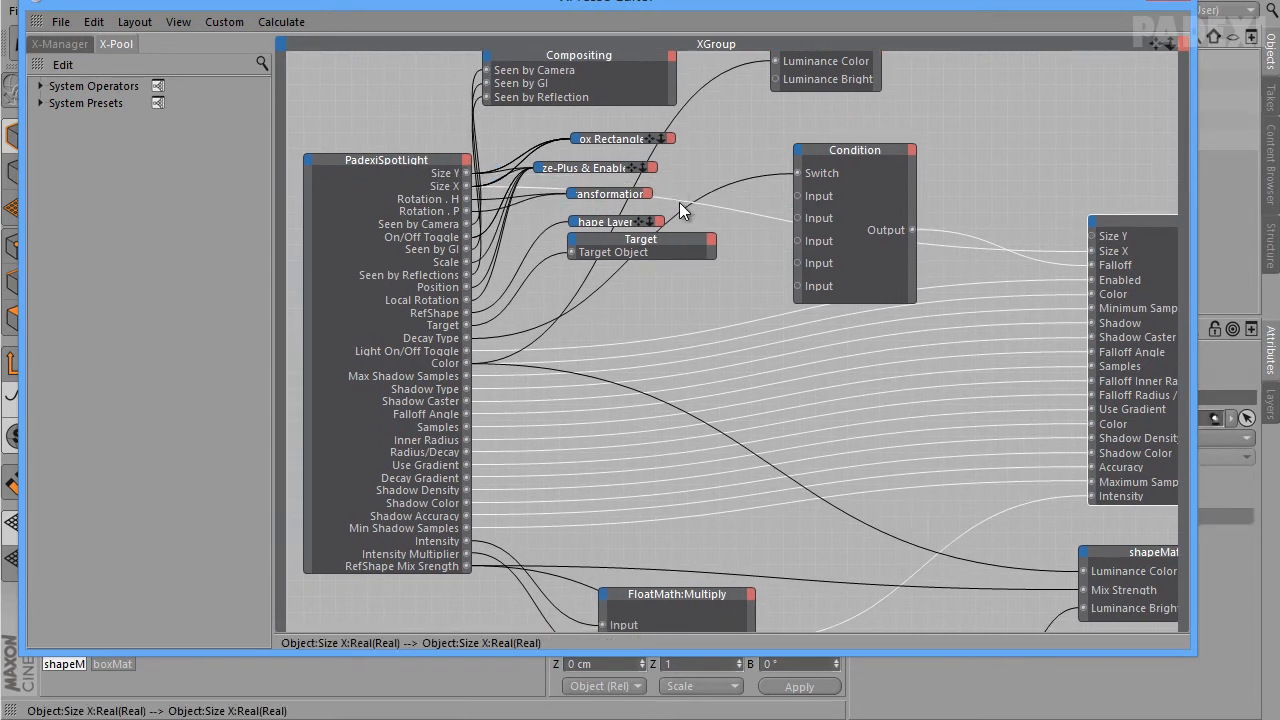
click(679, 204)
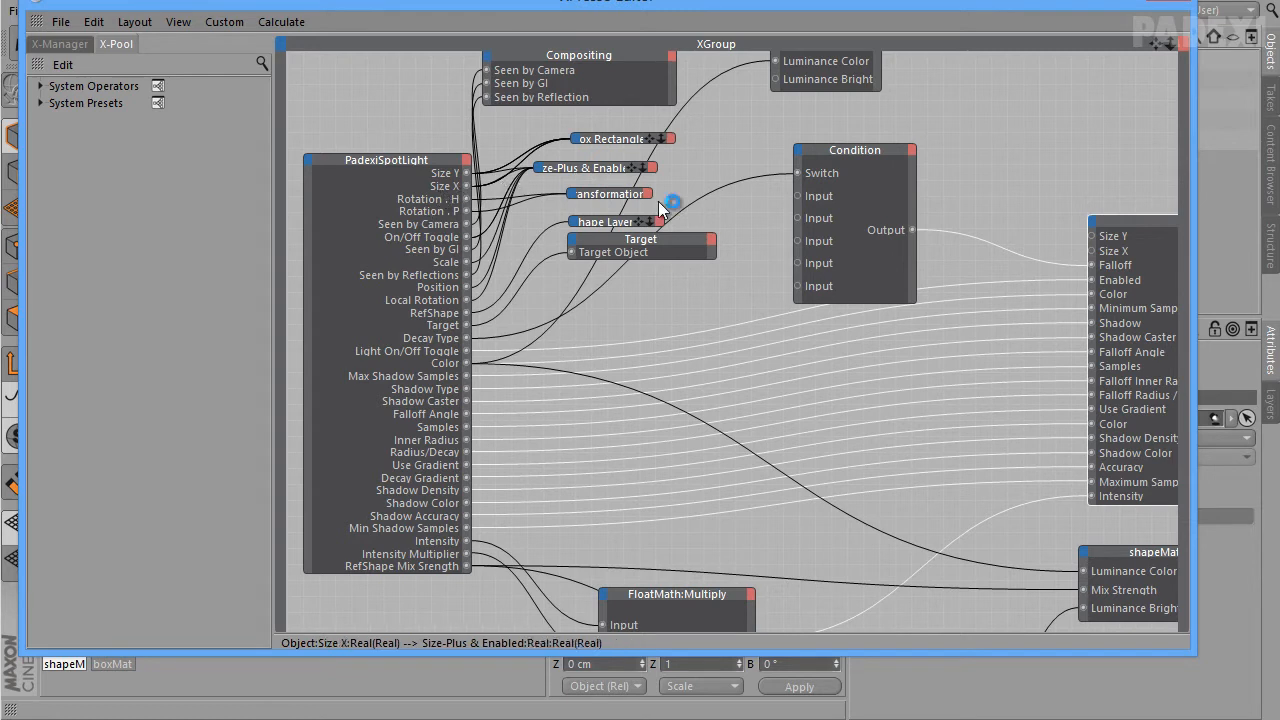
double_click(1093, 236)
double_click(1093, 236)
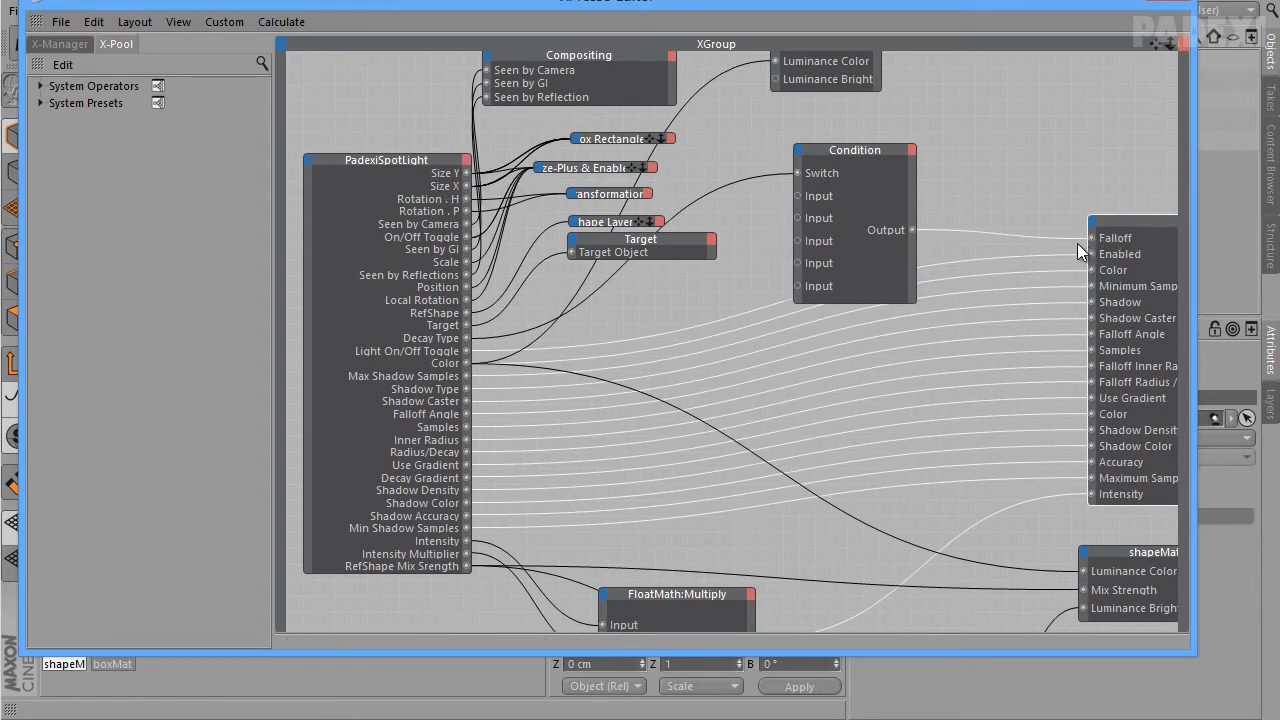
Delete the Box Rectangles group node from the XPresso setup
alt+middle_drag(926, 492, 846, 567)
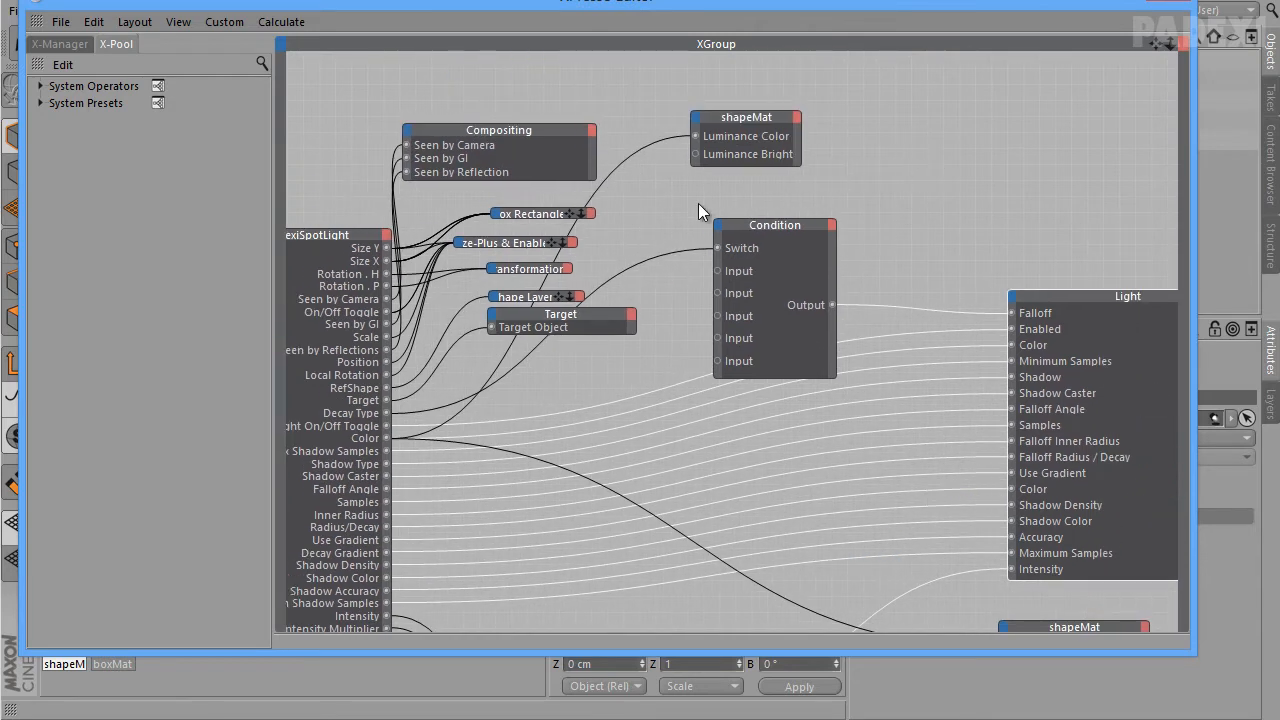
click(559, 214)
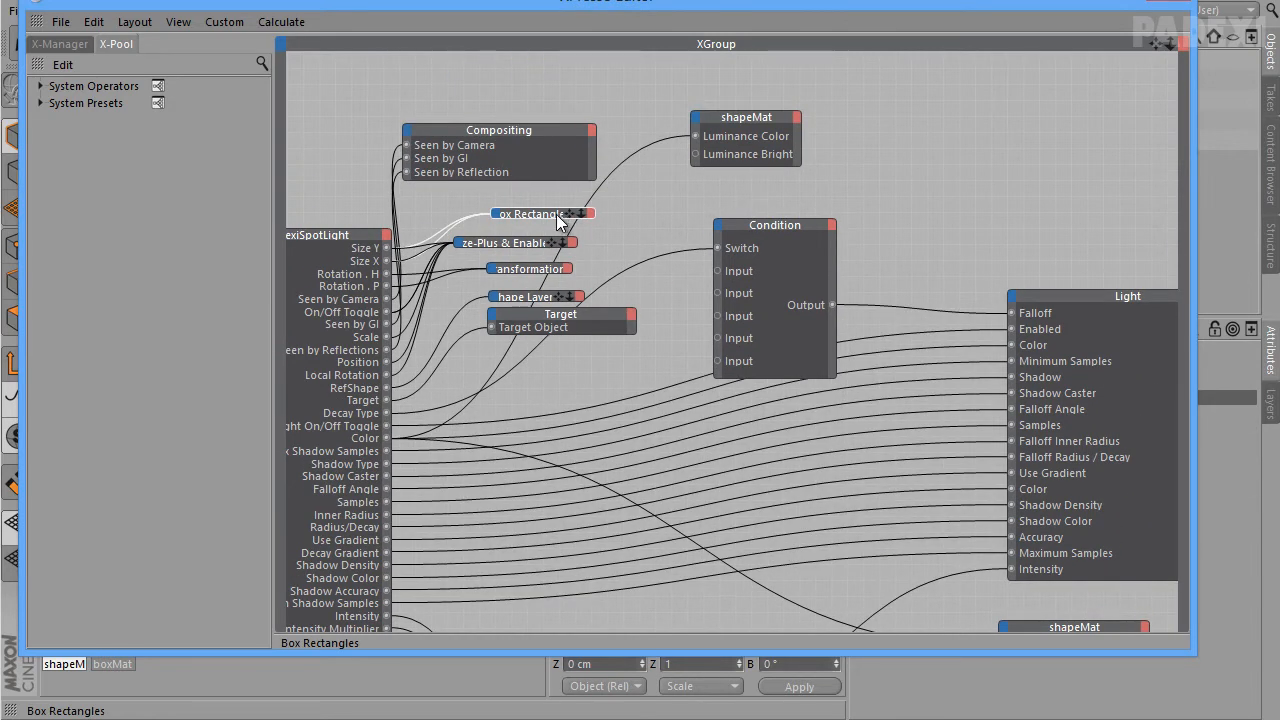
key(Delete)
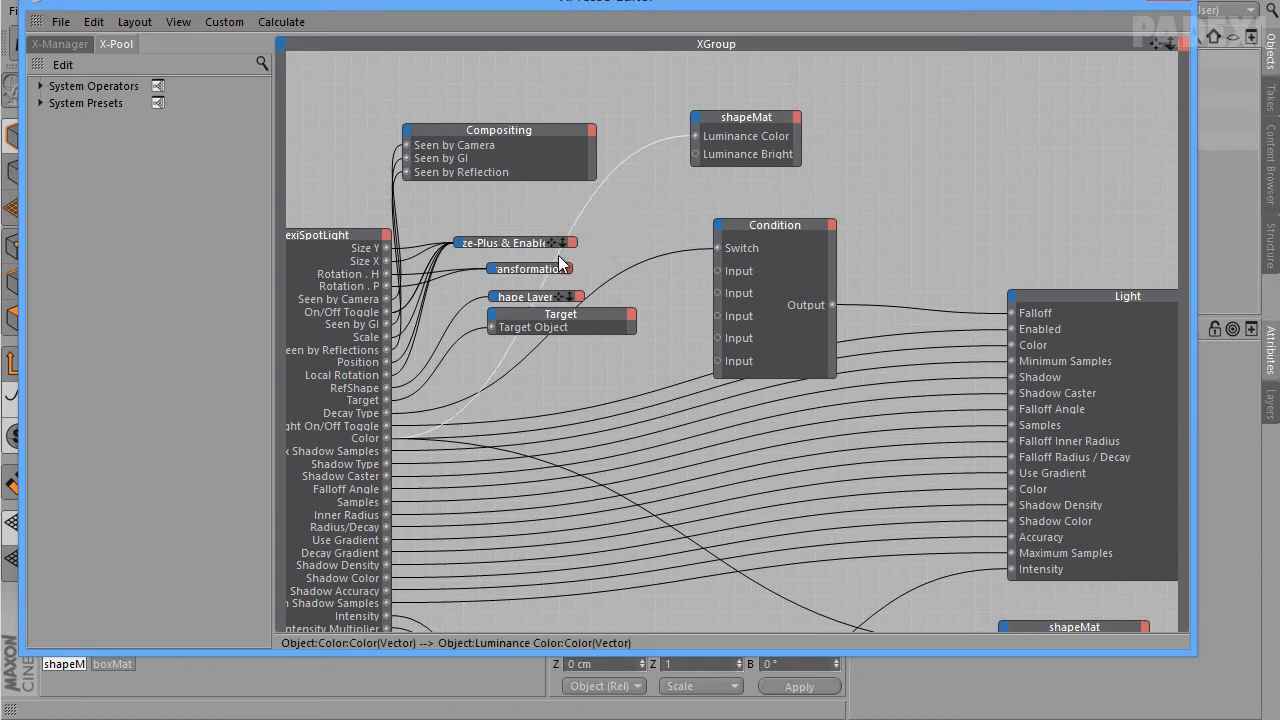
Expand the Size-Plus & Enabled group in free space above the Light node and remove the Height and Width ports from its RefGeo node
mouse_move(925, 488)
alt+middle_down()
mouse_move(996, 448)
mouse_move(958, 444)
mouse_move(922, 491)
mouse_move(911, 473)
mouse_move(927, 507)
mouse_move(936, 490)
alt+middle_up()
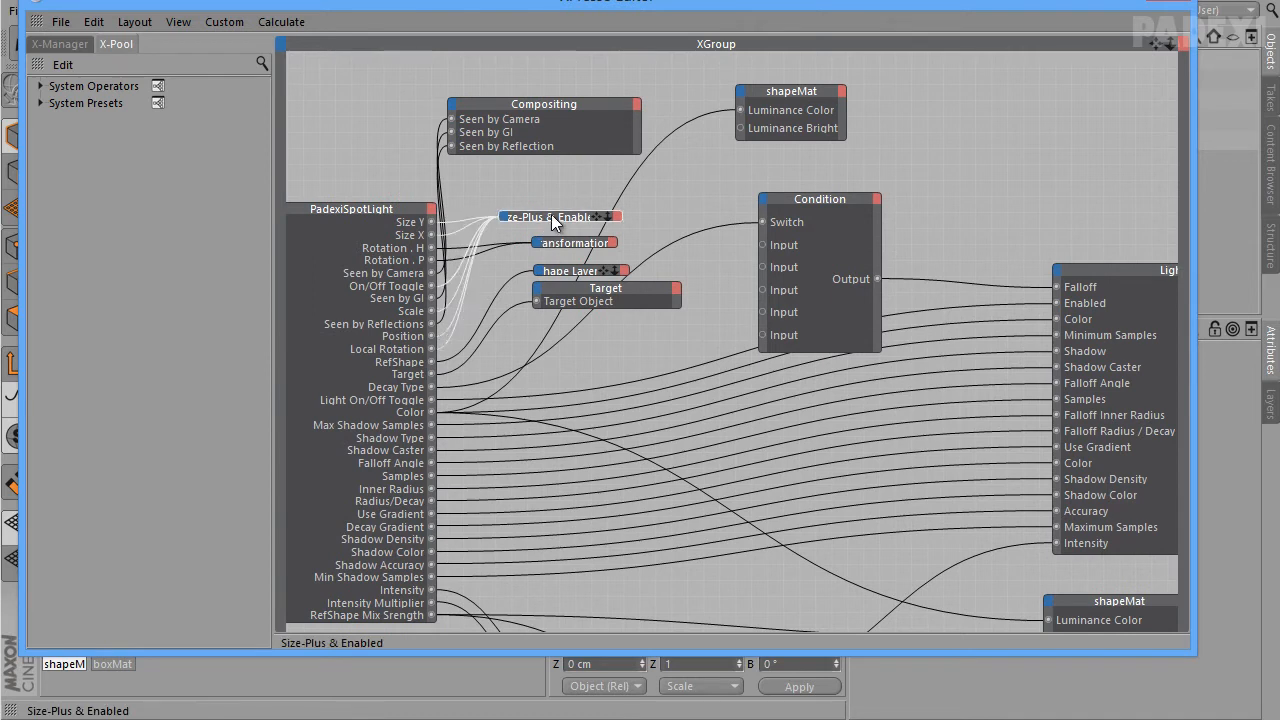
double_click(551, 214)
drag(559, 213, 984, 64)
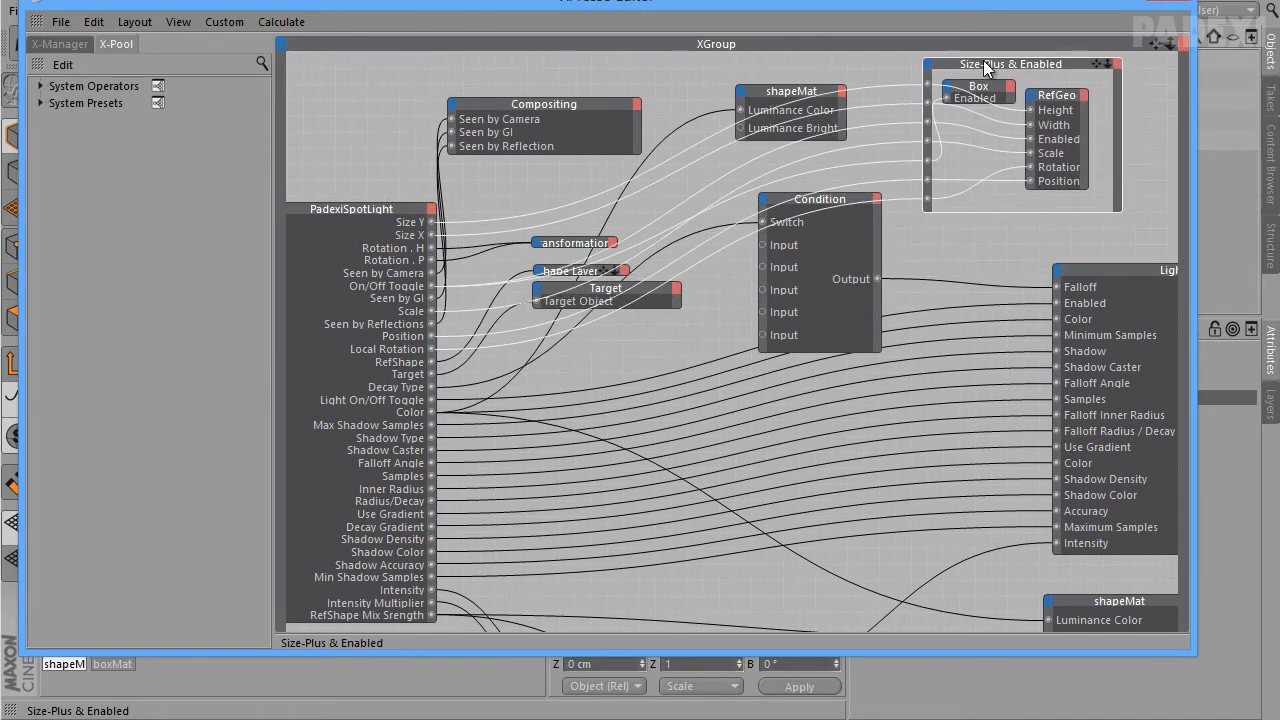
double_click(1032, 111)
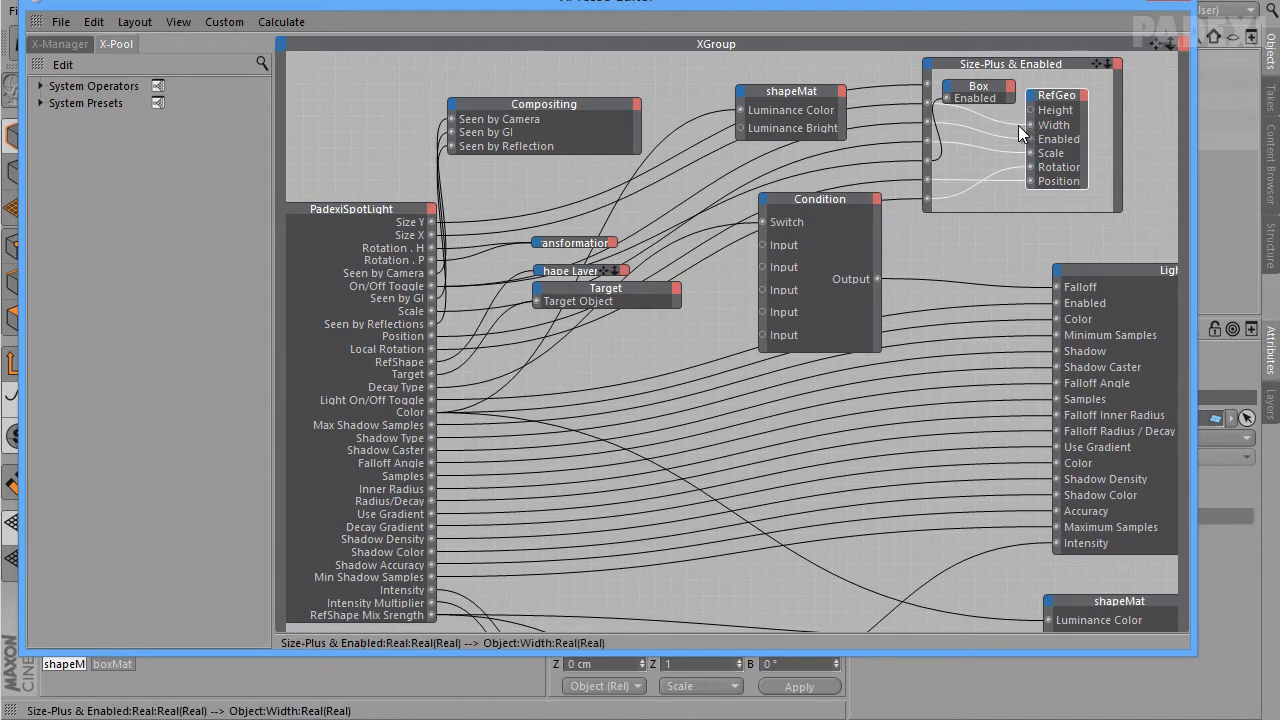
double_click(1018, 124)
double_click(1030, 110)
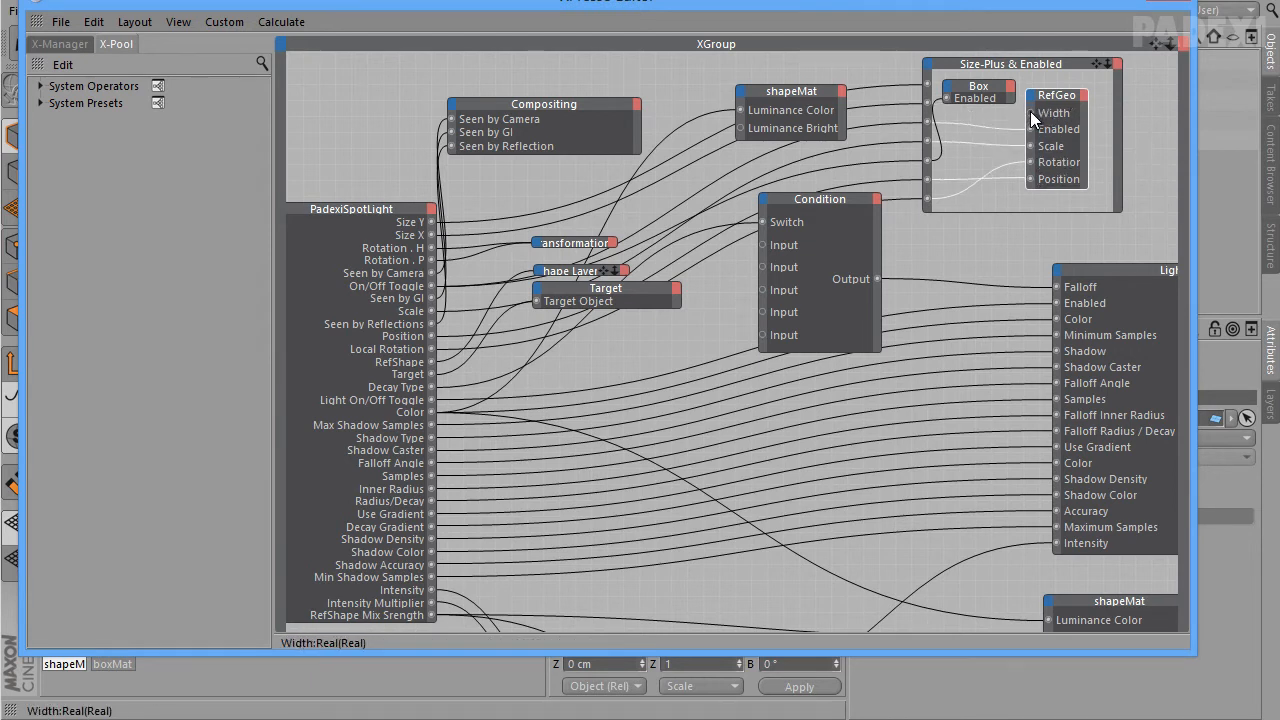
double_click(1031, 114)
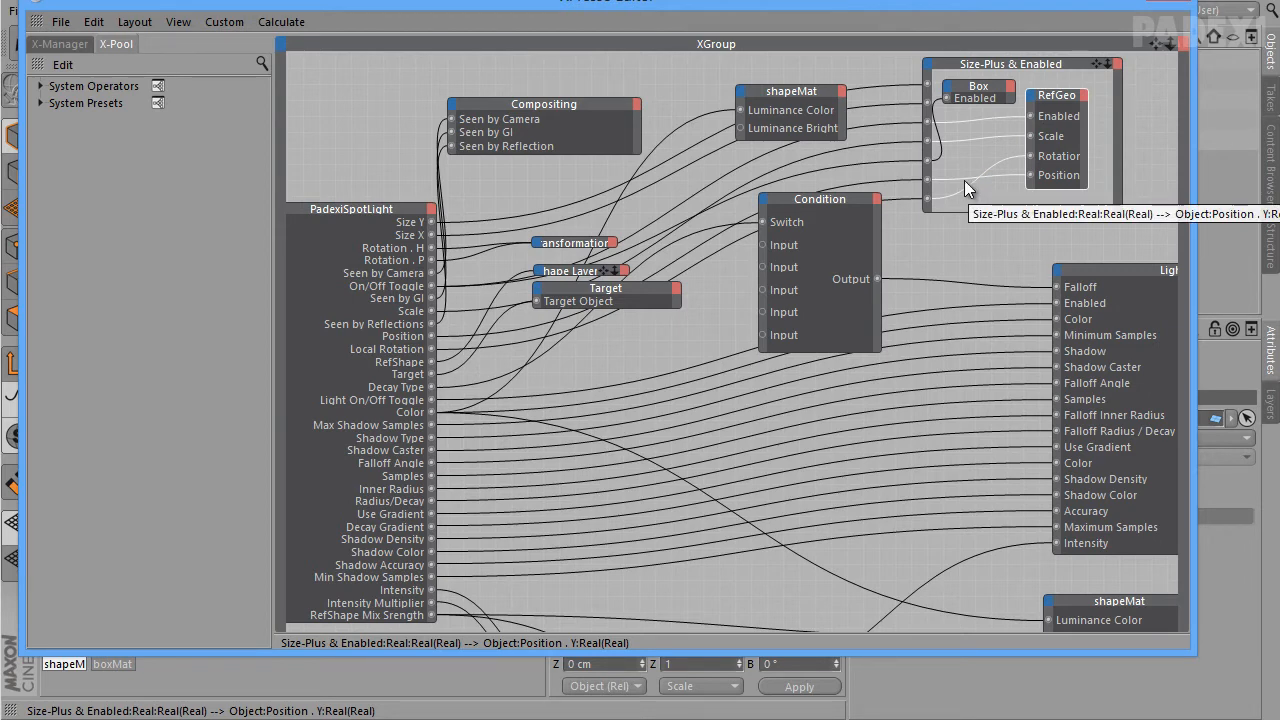
Remove the Size Y output port from the PadexiSpotLight node and disconnect its Size X port
click(430, 221)
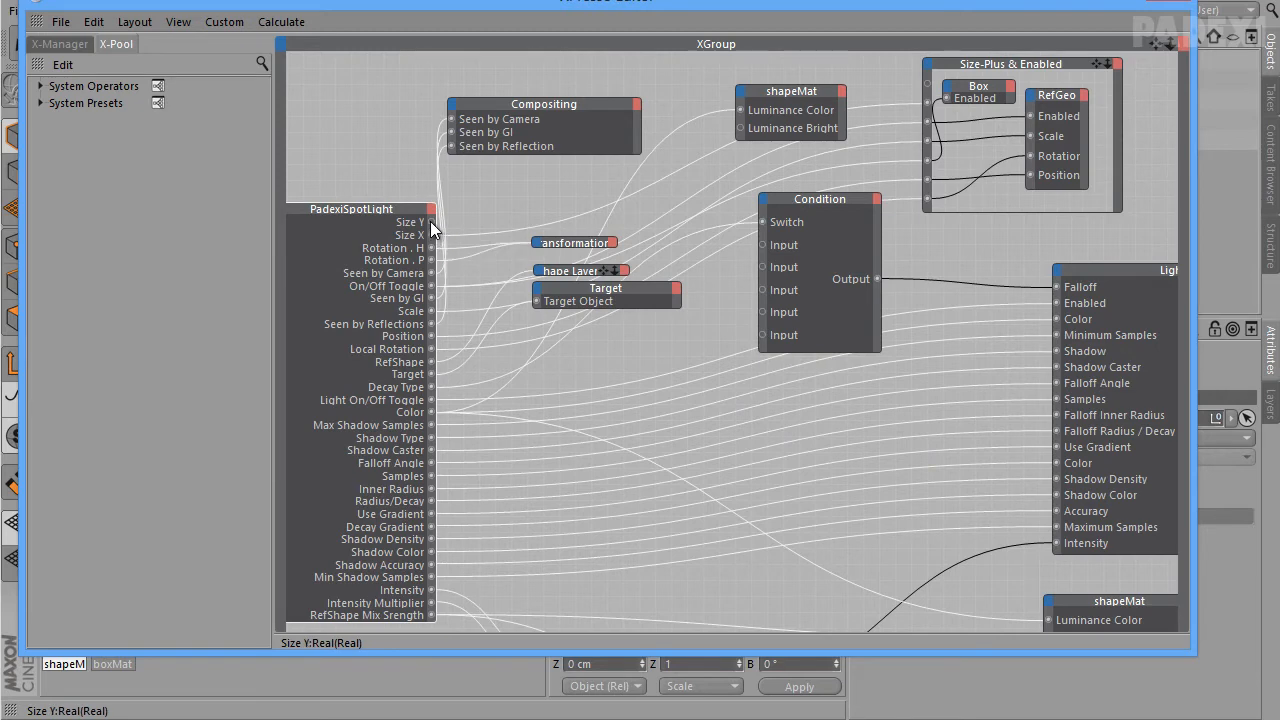
double_click(430, 221)
double_click(430, 223)
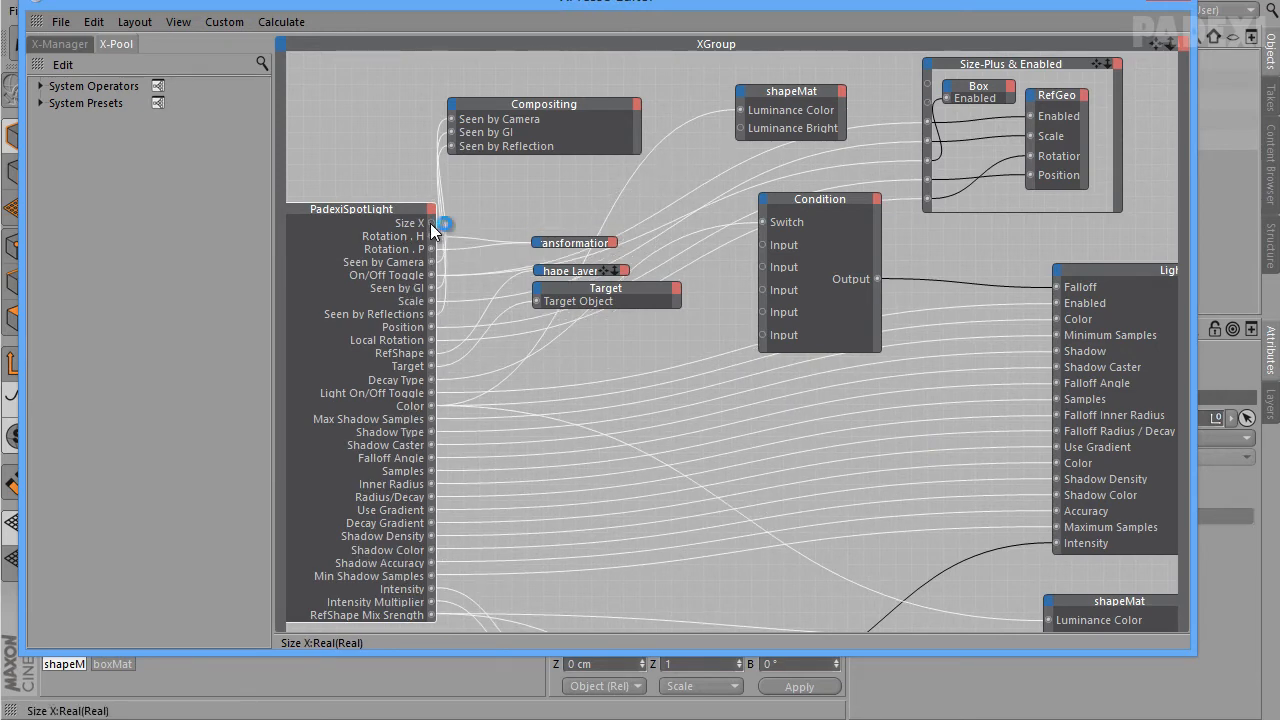
Remove the Size X output from the PadexiSpotLight node and delete the Shape Layers group
double_click(430, 223)
mouse_move(392, 208)
mouse_down()
mouse_move(409, 193)
mouse_move(397, 200)
mouse_up()
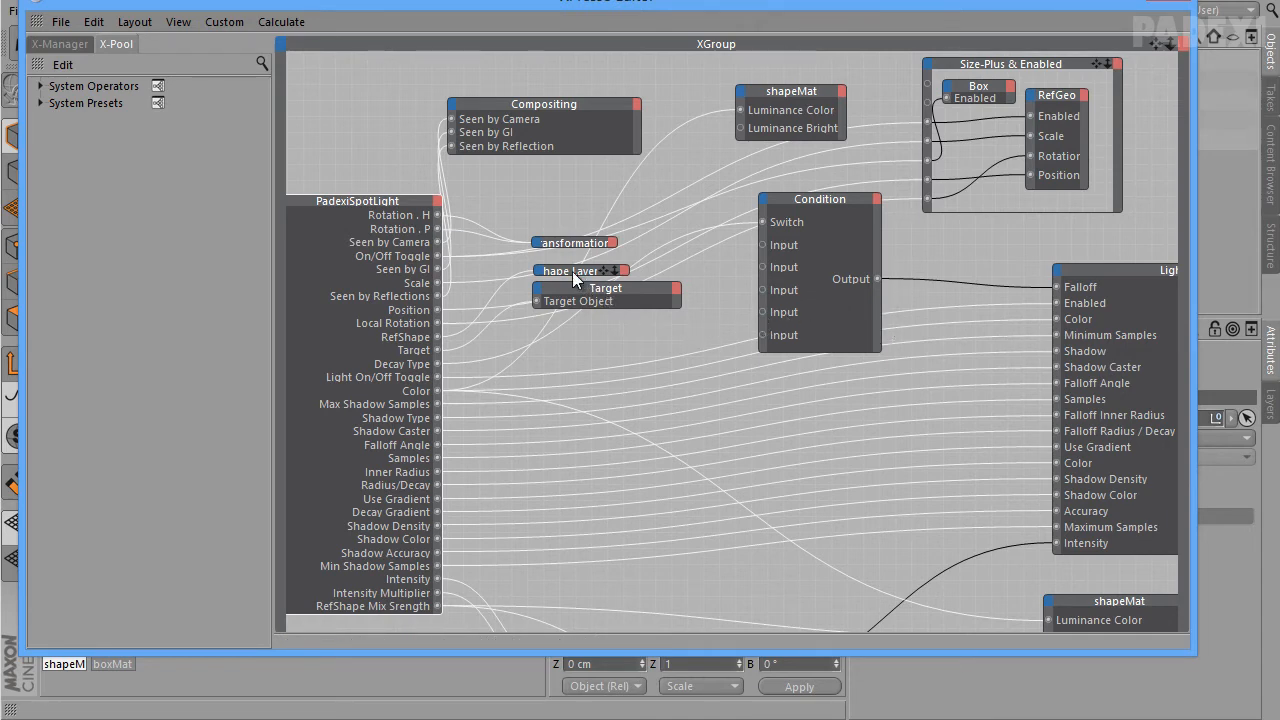
drag(574, 271, 600, 188)
double_click(600, 187)
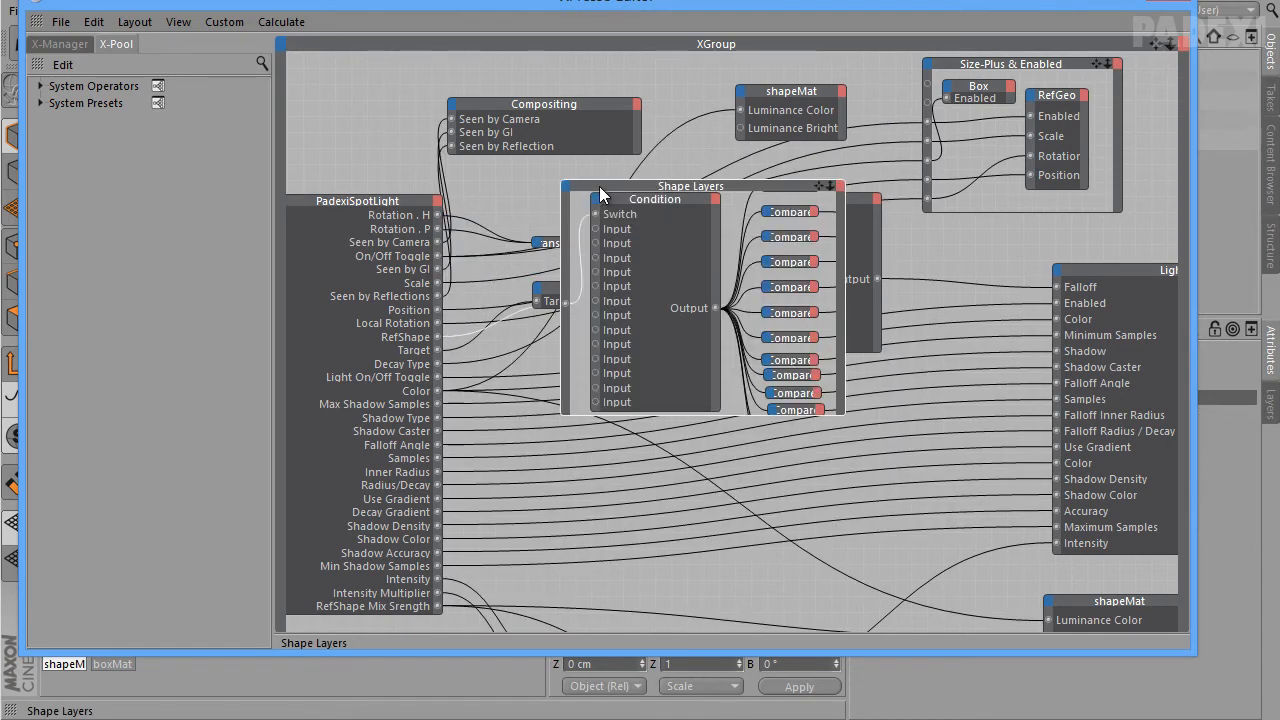
double_click(603, 186)
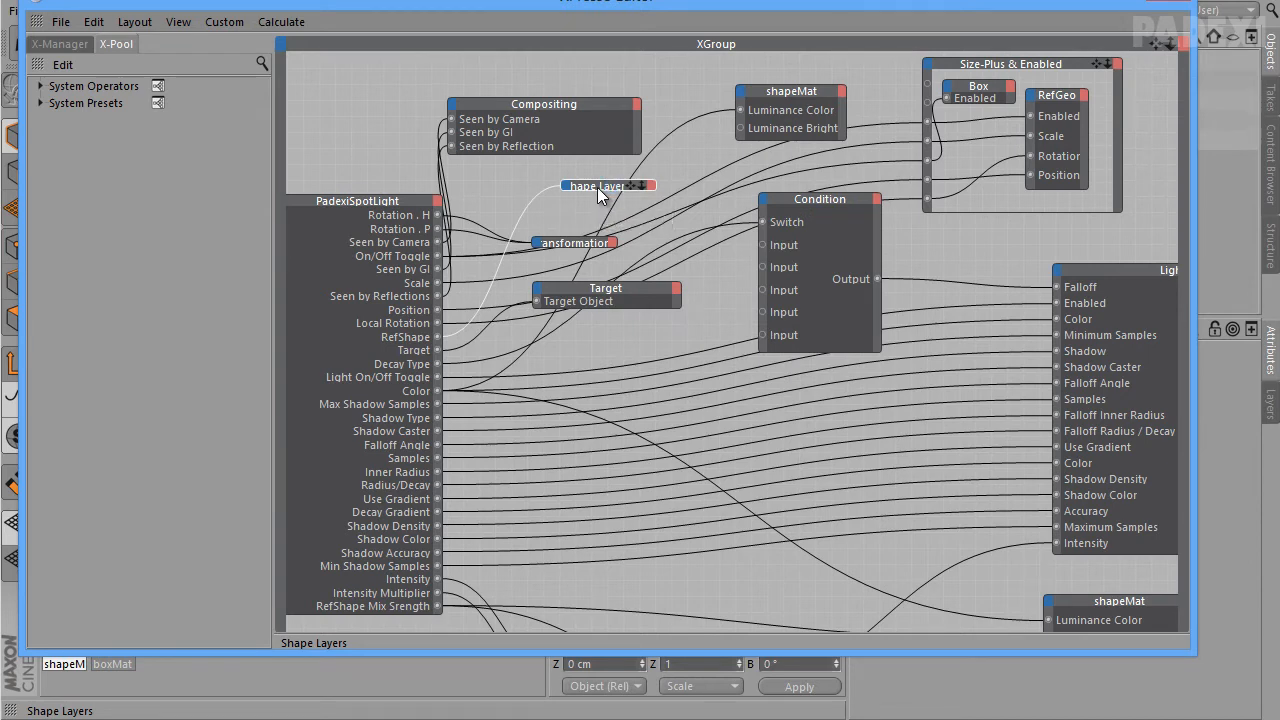
key(Delete)
Delete the shapeMat node with the Mix Strength input and the FloatMath:Add node that feeds it
alt+middle_drag(1062, 538, 1005, 358)
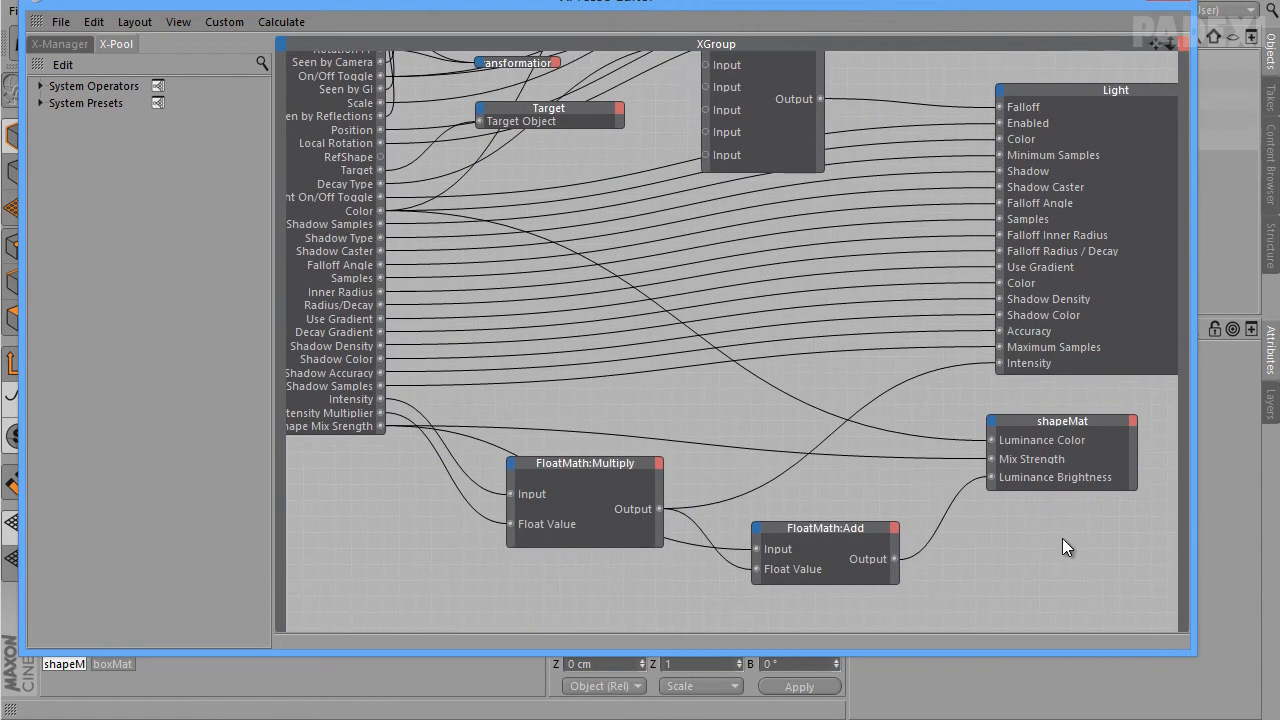
click(1065, 425)
key(Delete)
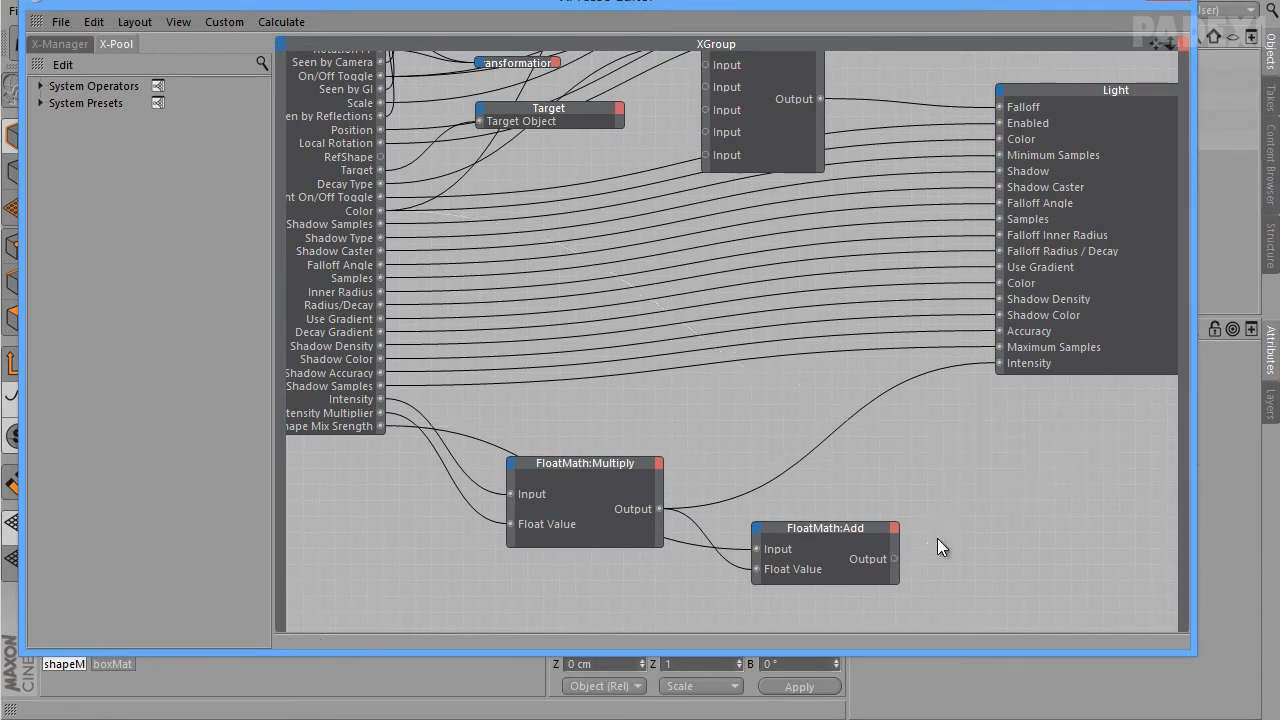
click(858, 531)
key(Delete)
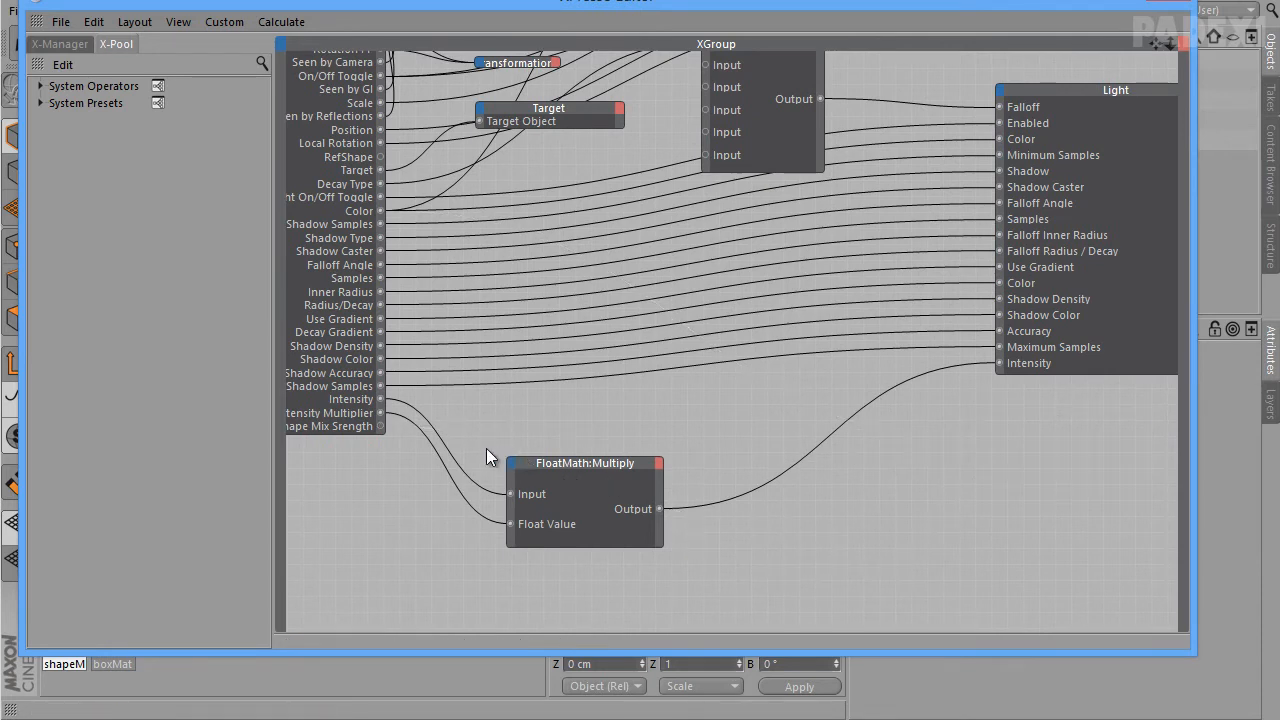
Remove the RefShape Mix Srength output from the PadexiSpotLight node and disconnect its Local Rotation output
alt+middle_drag(306, 431, 435, 431)
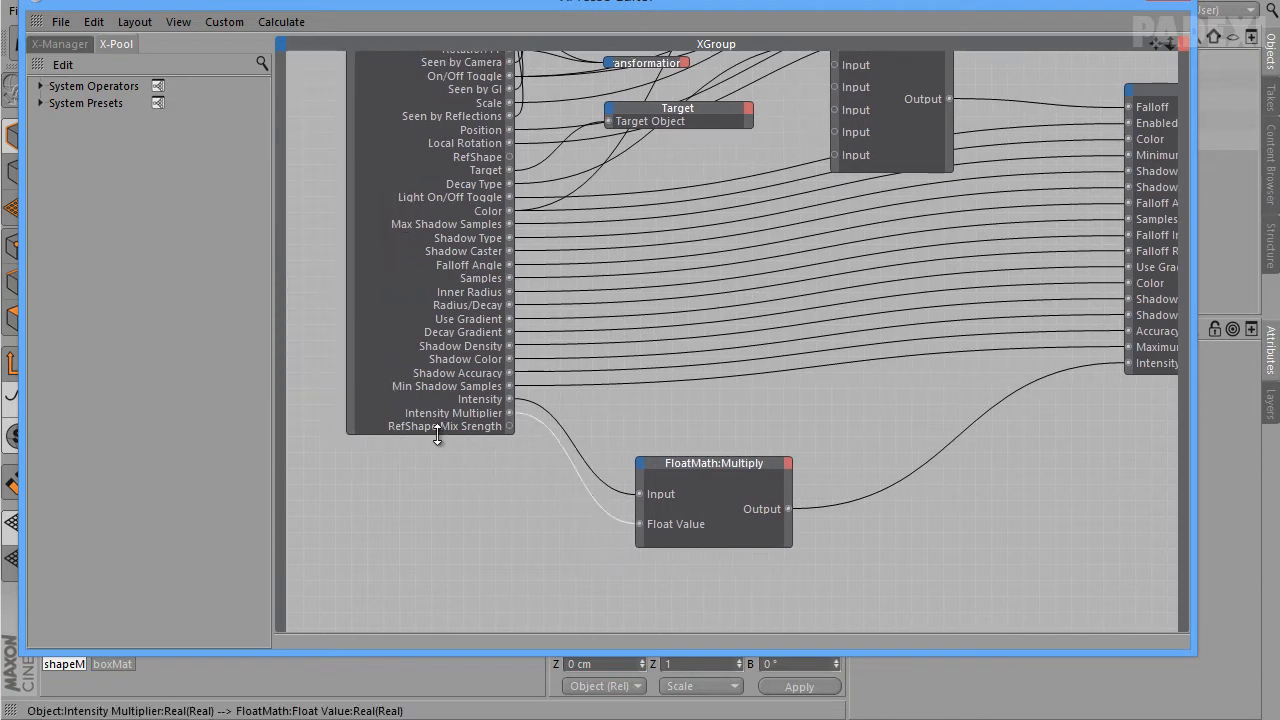
double_click(509, 426)
alt+middle_drag(924, 483, 922, 456)
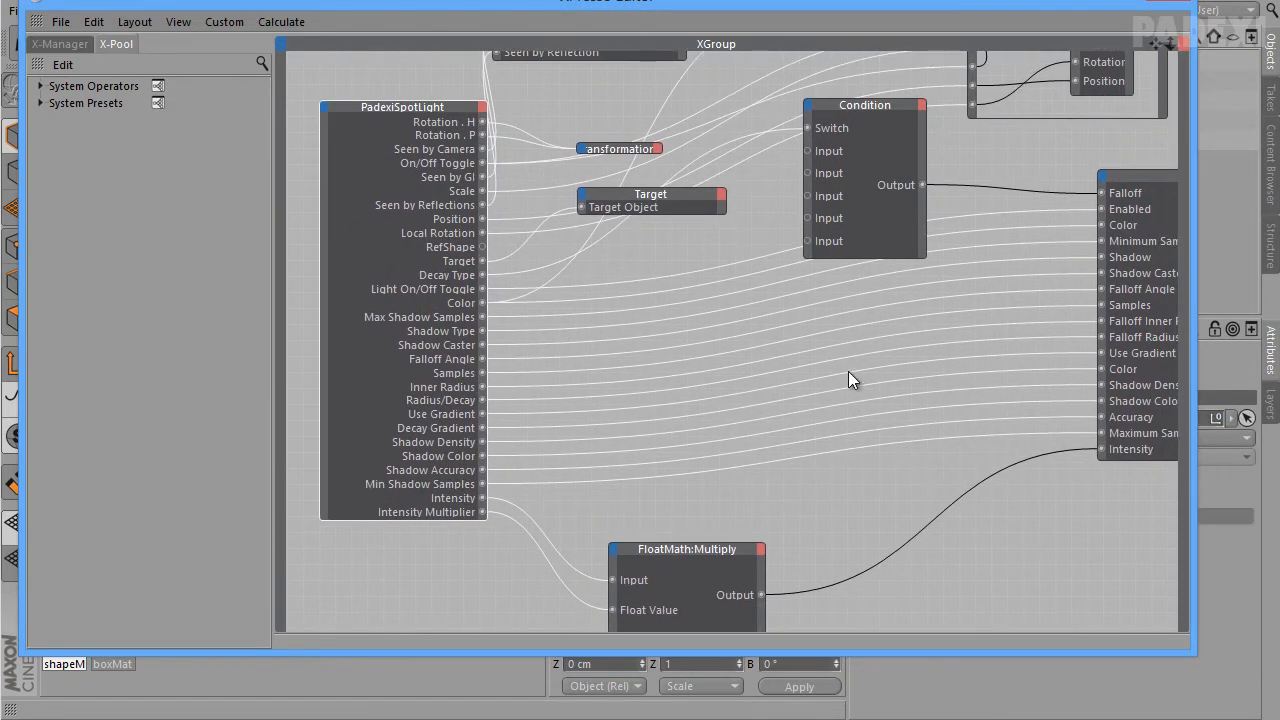
alt+middle_drag(987, 300, 1034, 325)
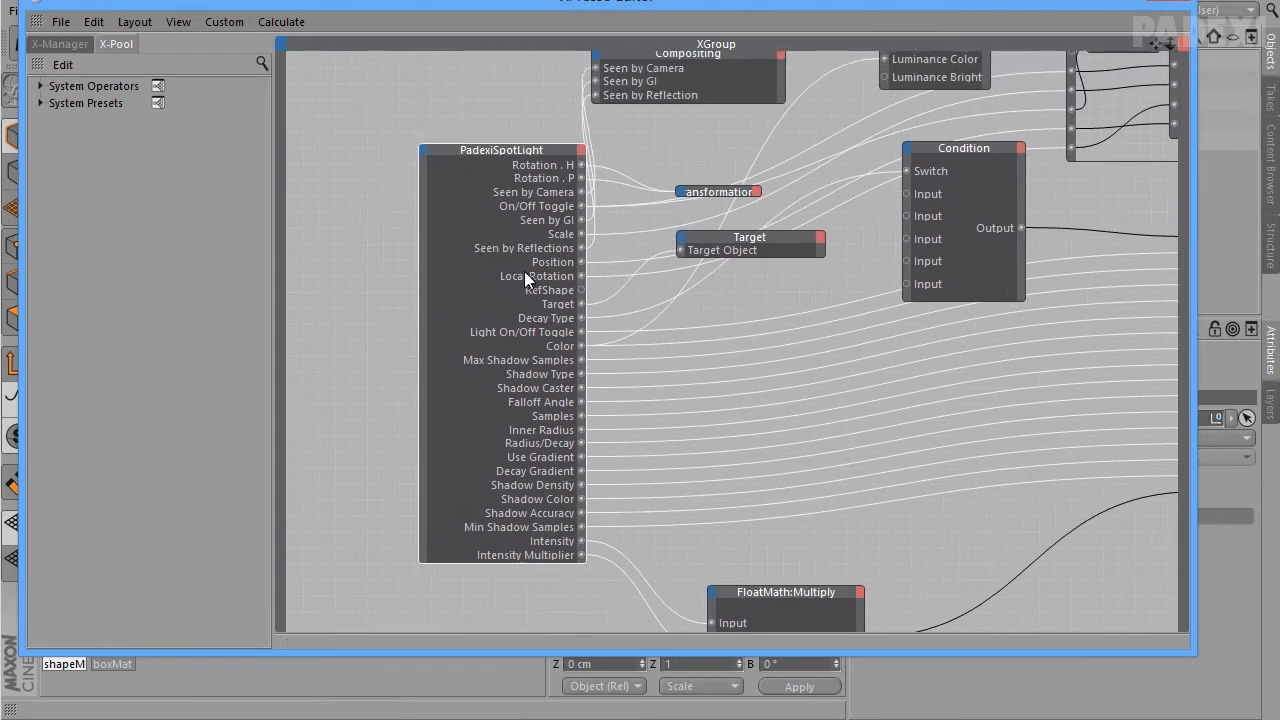
double_click(579, 275)
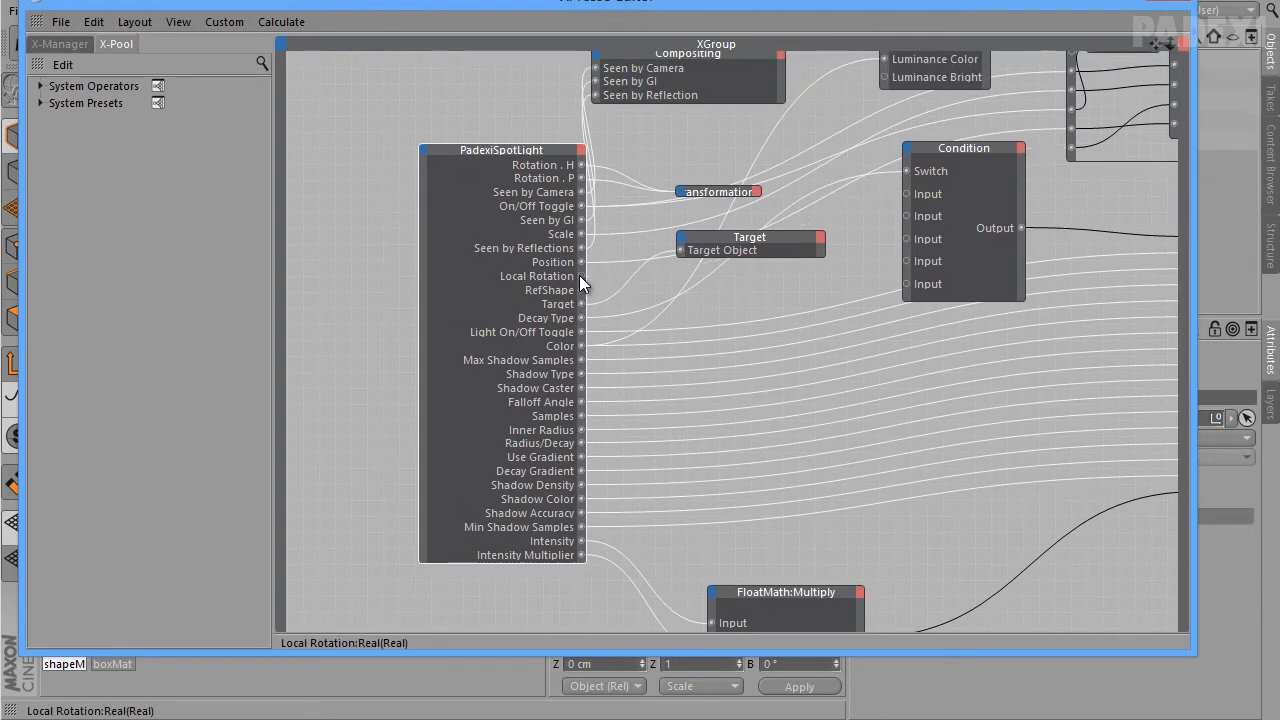
Remove the Rotation input from the RefGeo node and the unused inputs from the Size-Plus & Enabled group
alt+middle_drag(1120, 372, 846, 480)
alt+middle_drag(926, 491, 924, 493)
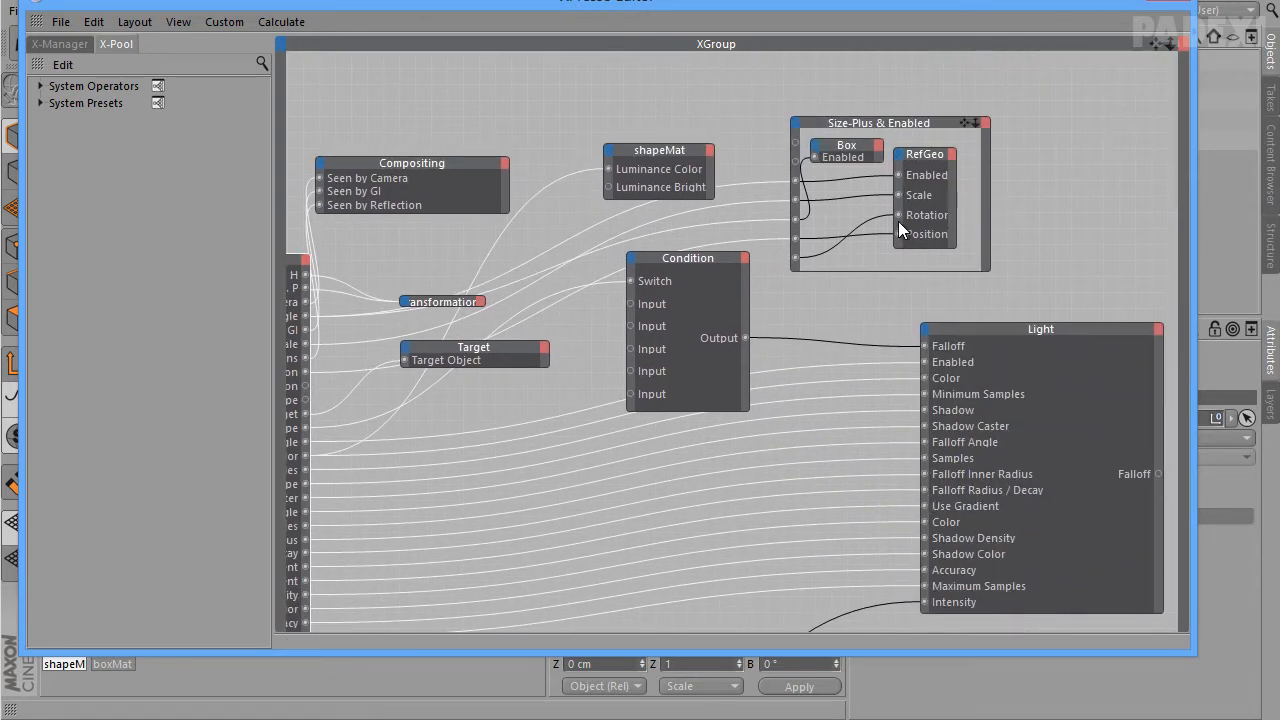
double_click(798, 257)
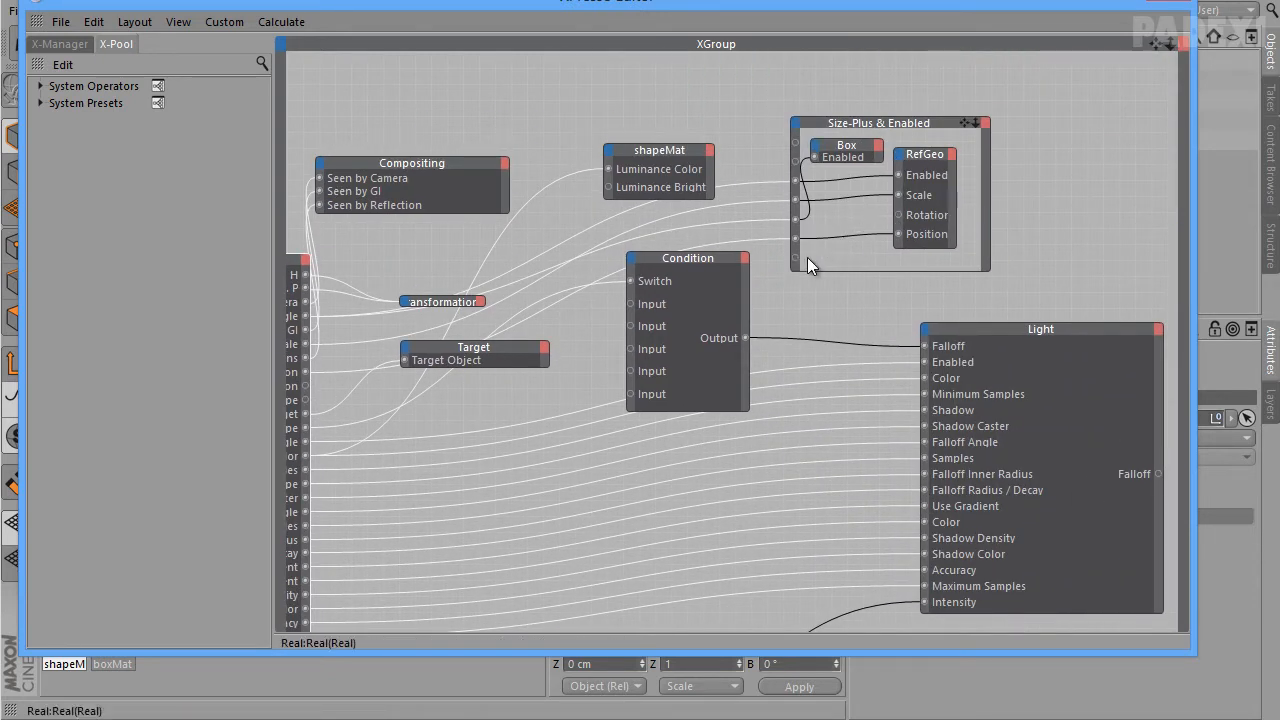
double_click(897, 214)
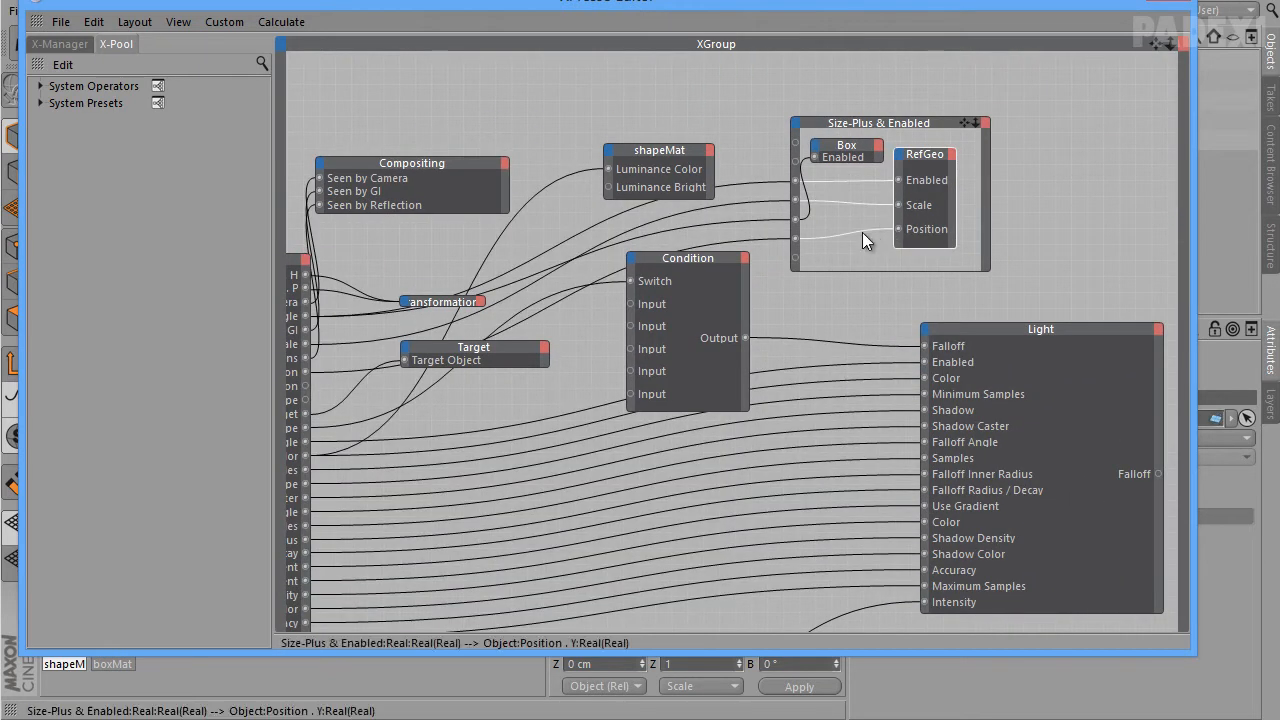
double_click(797, 259)
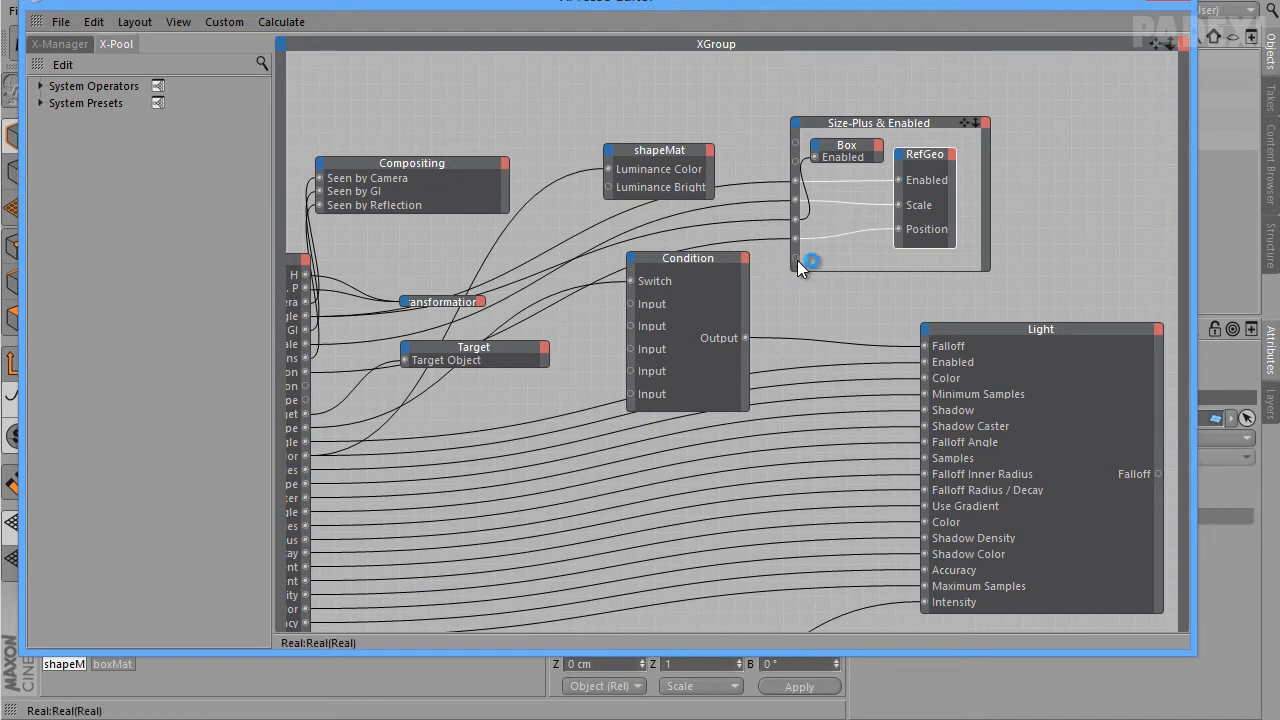
double_click(796, 146)
double_click(794, 148)
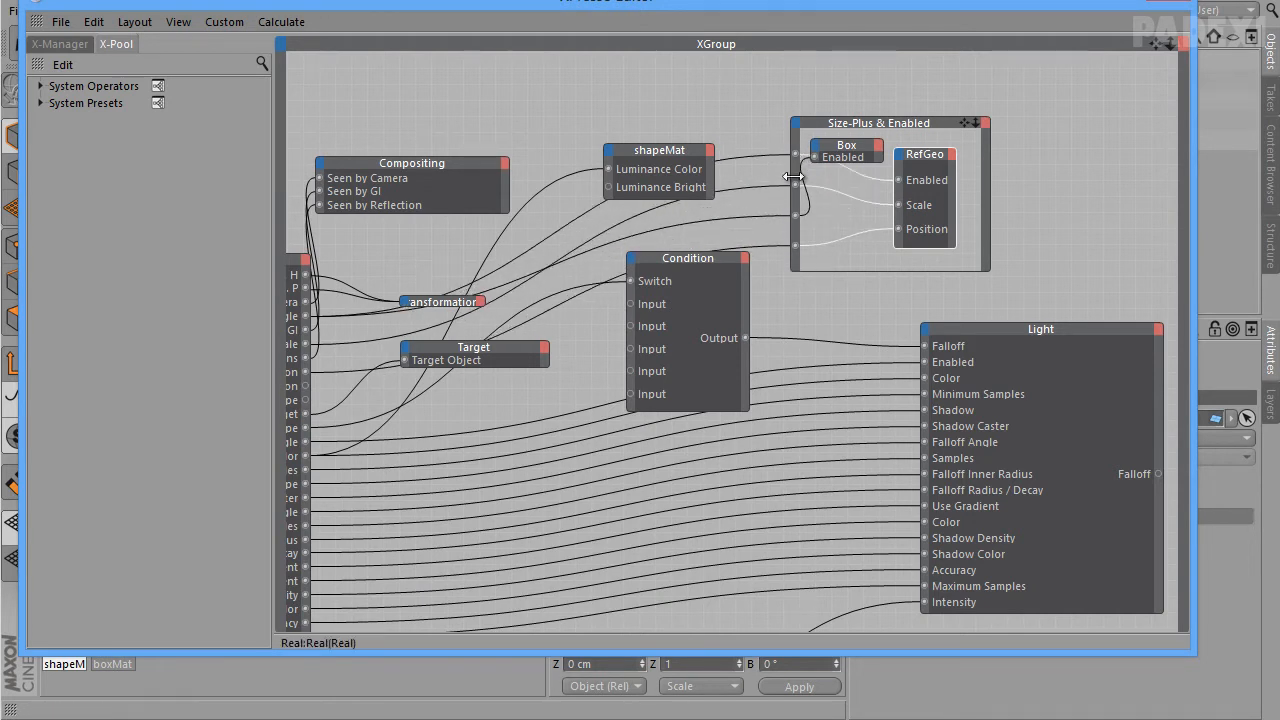
alt+middle_drag(662, 289, 771, 227)
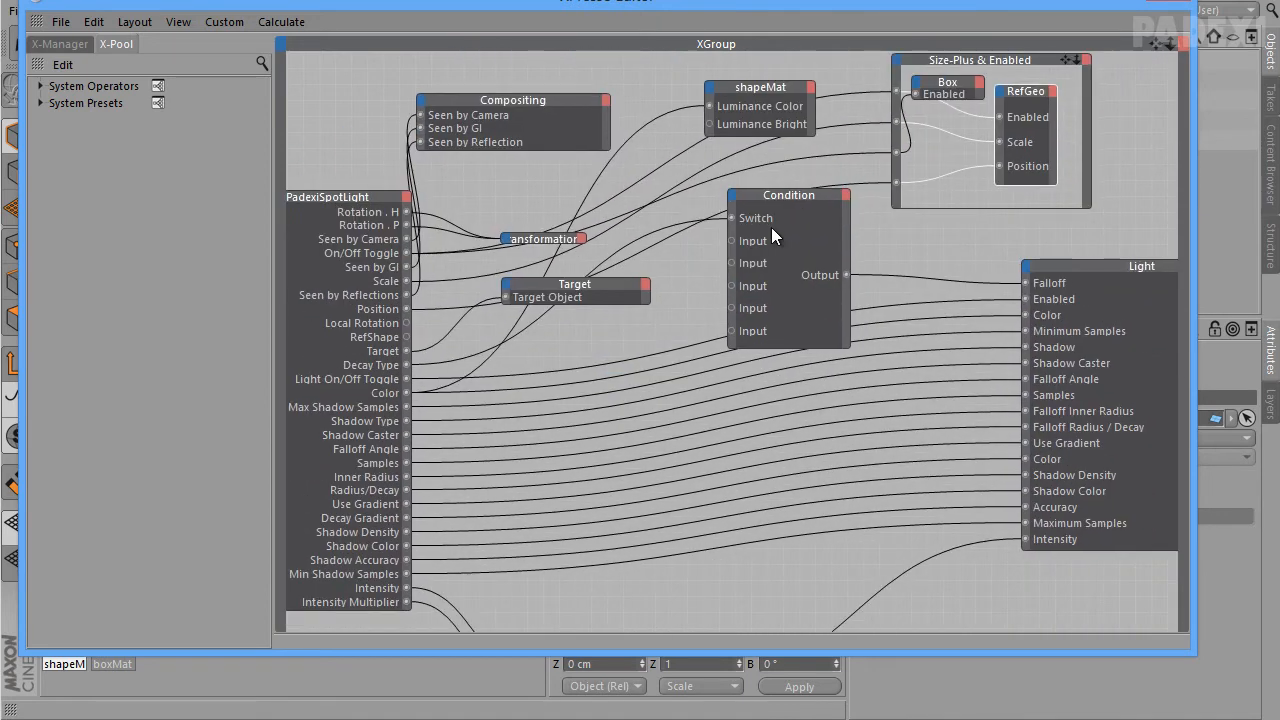
Lock the attributes display on the PadexiSpotLight null and set its Rotation to 177.6° in X and 360° in Y
drag(829, 3, 829, 715)
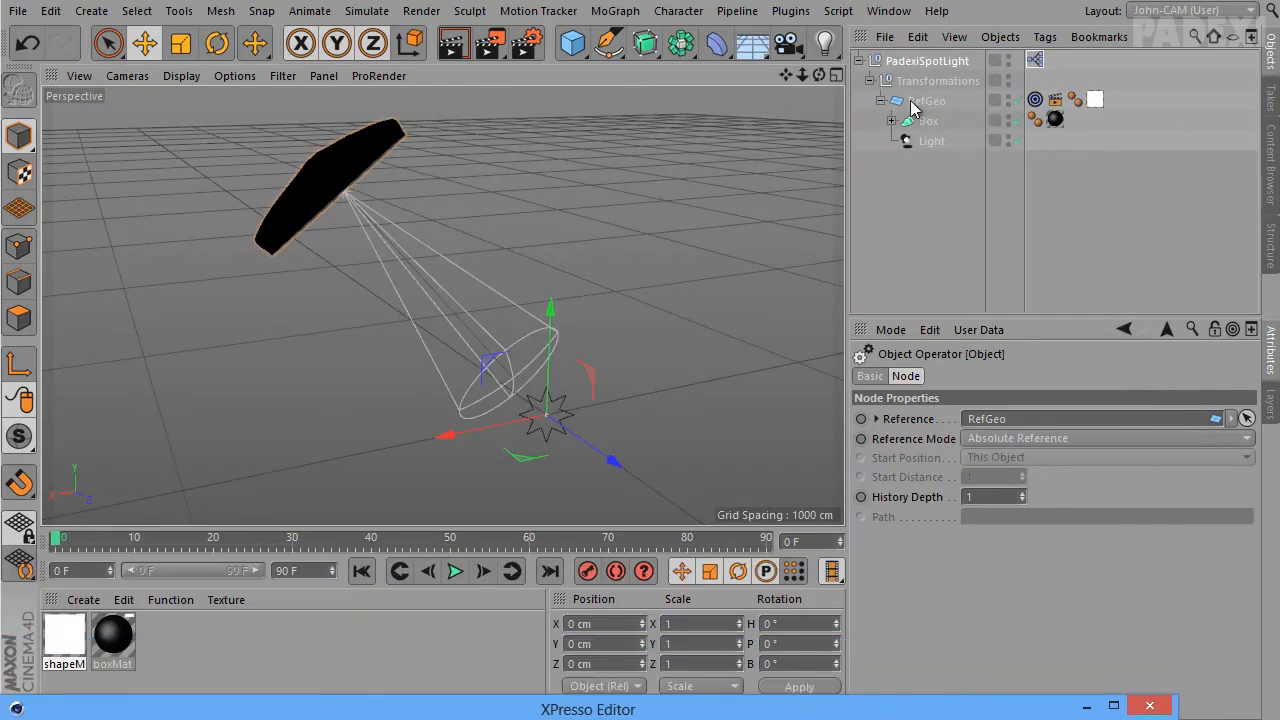
click(922, 62)
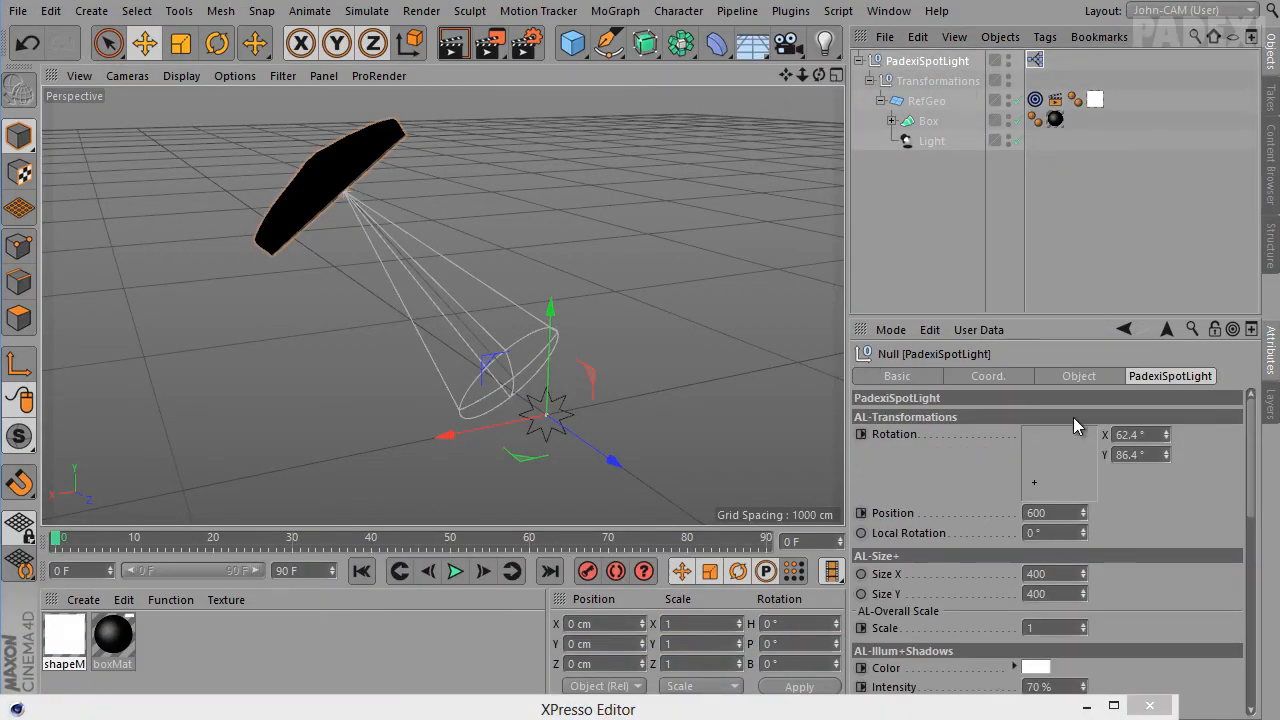
click(1214, 329)
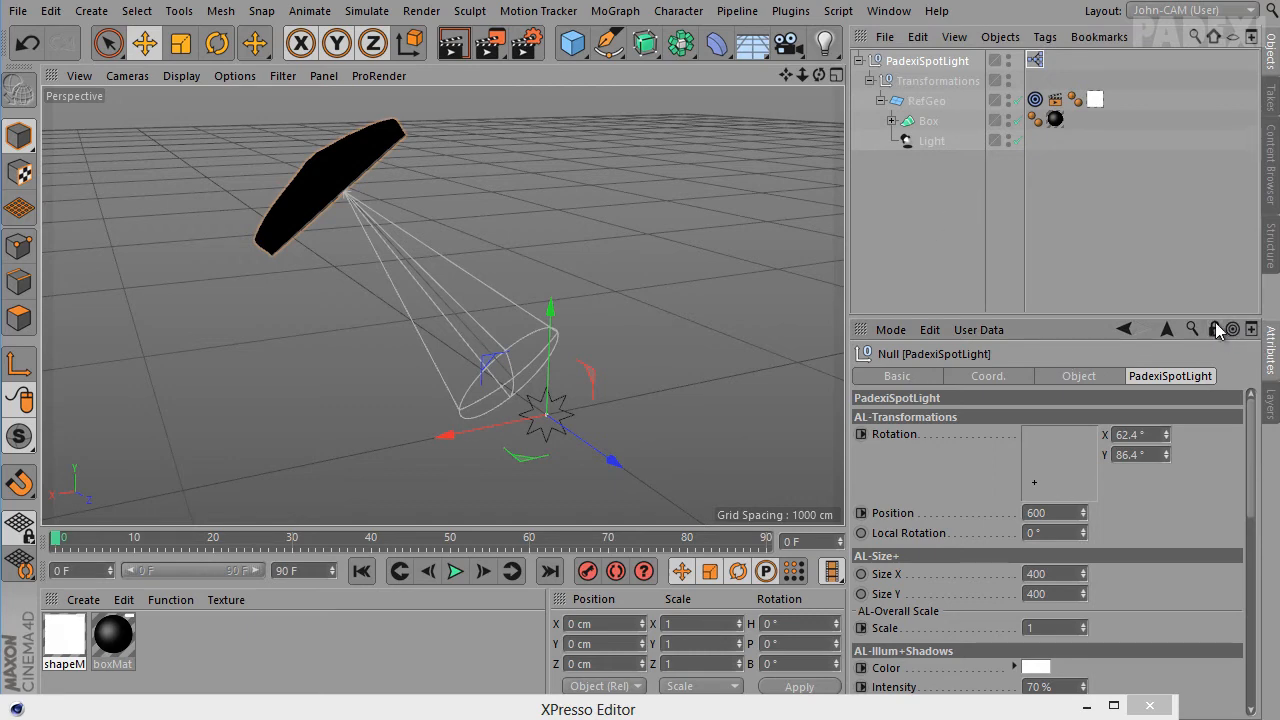
drag(1043, 472, 1058, 418)
Bring back the XPresso Editor and unpack the Size-Plus & Enabled group
double_click(676, 706)
drag(694, 117, 678, 33)
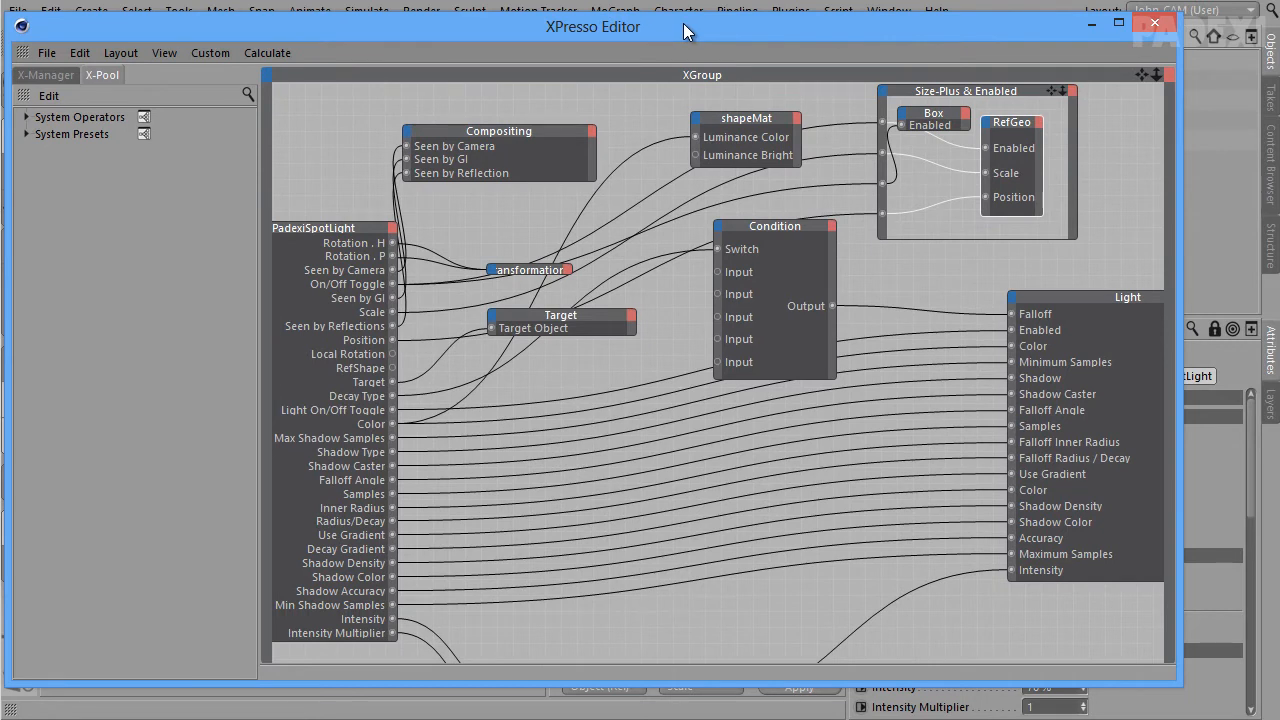
click(976, 92)
right_click(976, 92)
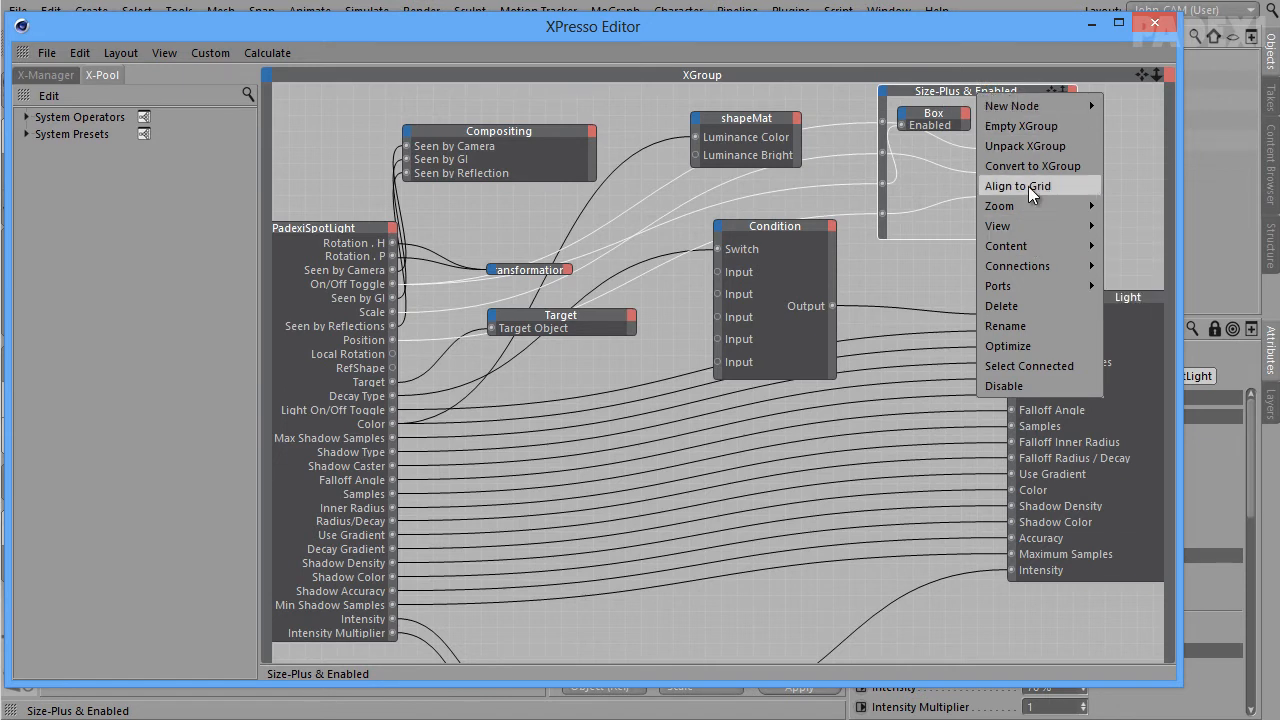
click(1034, 157)
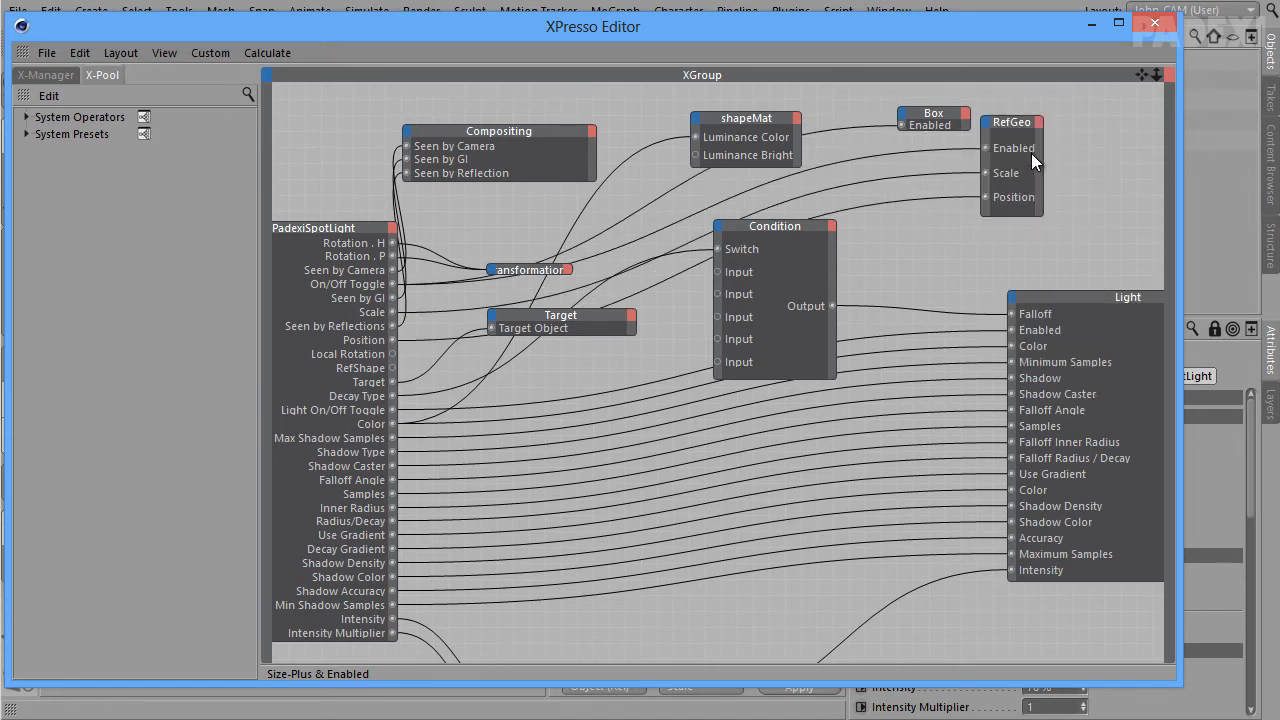
Move the RefGeo node clear of its neighbours and delete the Box node
click(1052, 118)
drag(977, 123, 965, 111)
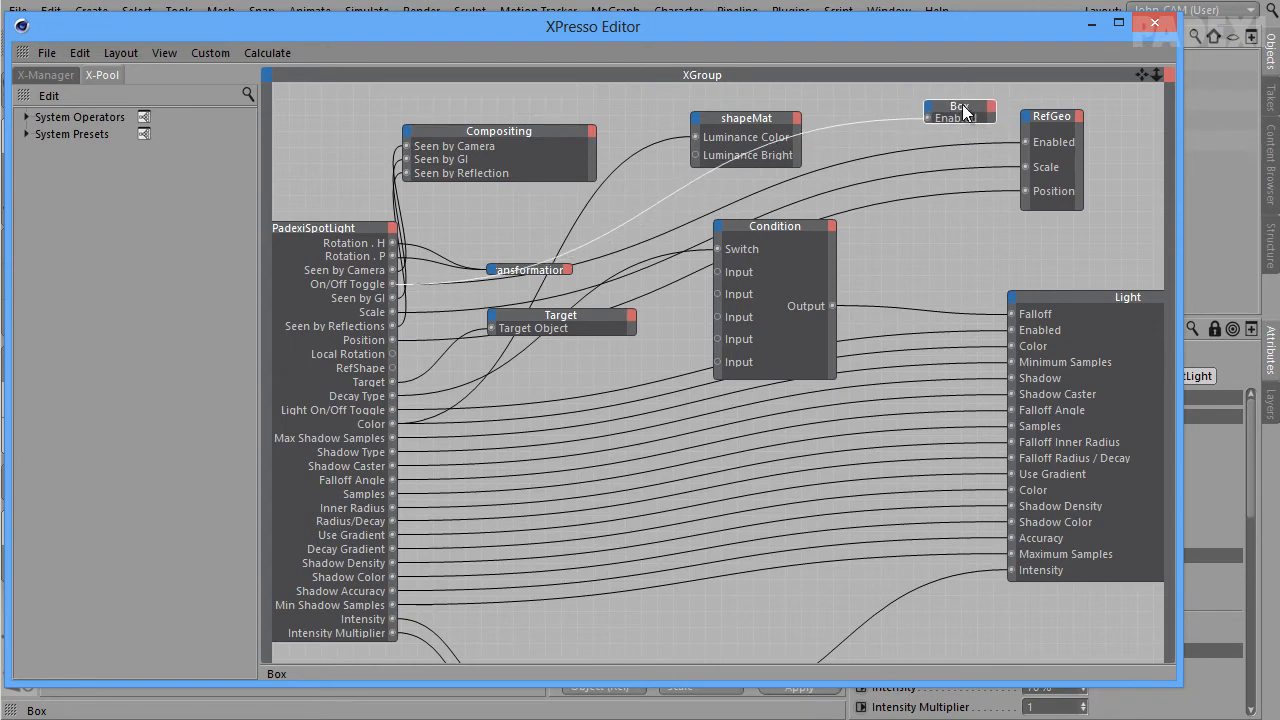
key(Delete)
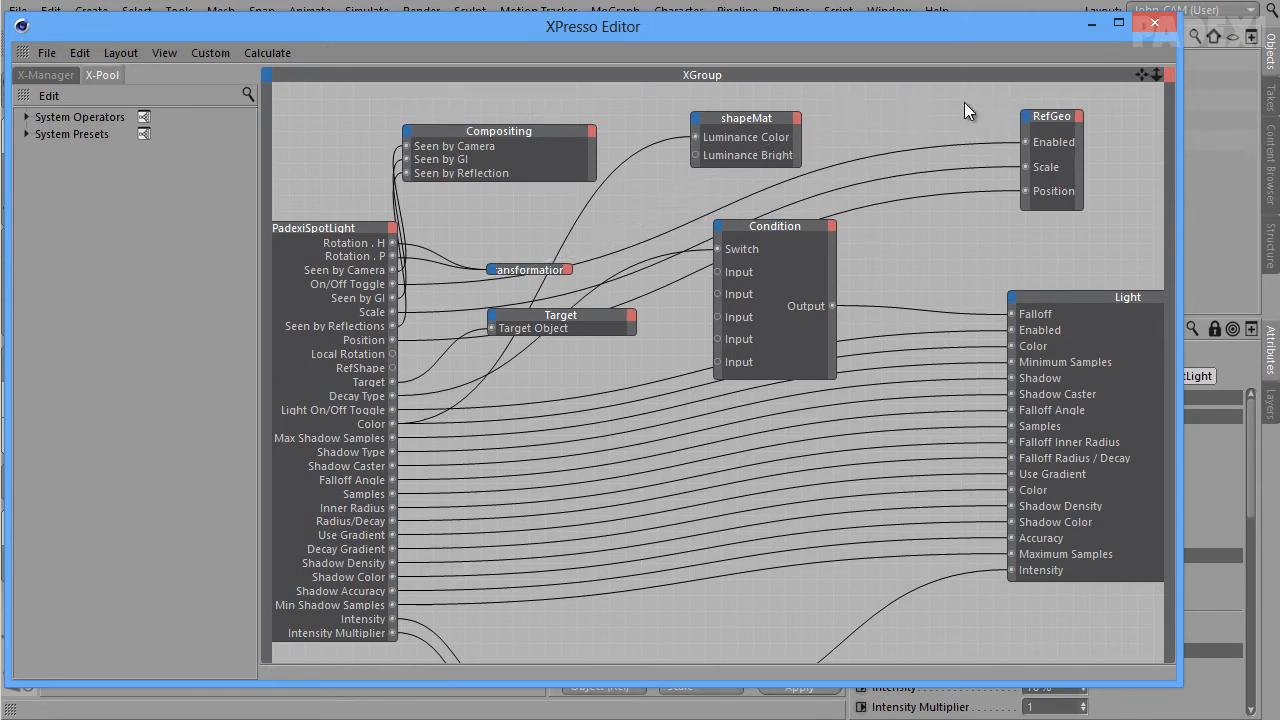
Move the XPresso Editor out of the way and delete the Box loft object under RefGeo
drag(1006, 39, 992, 486)
click(926, 122)
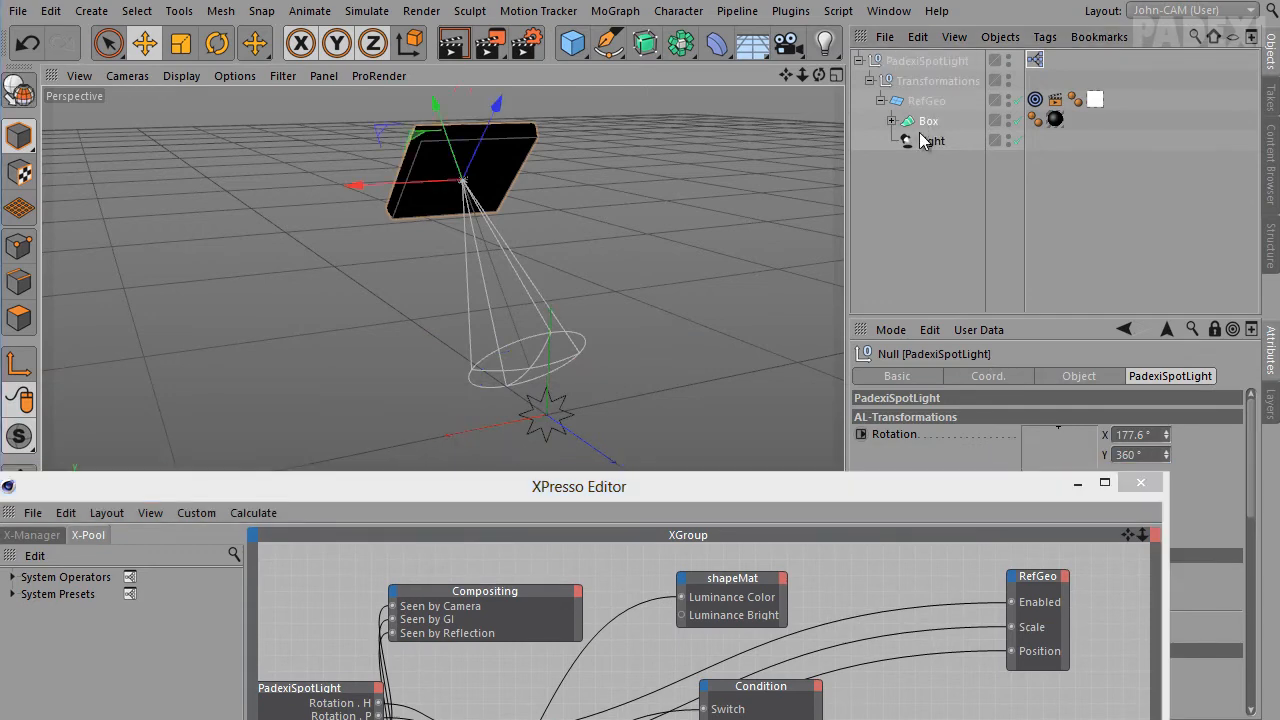
drag(797, 512, 808, 719)
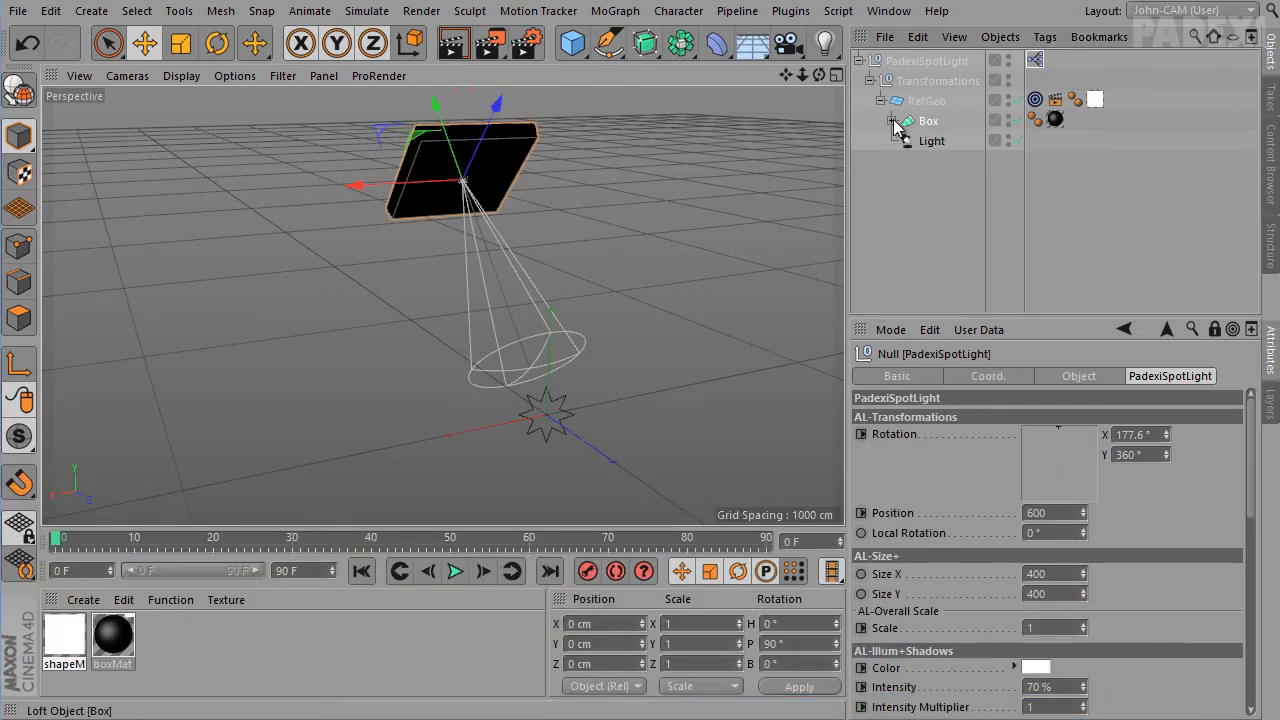
click(891, 120)
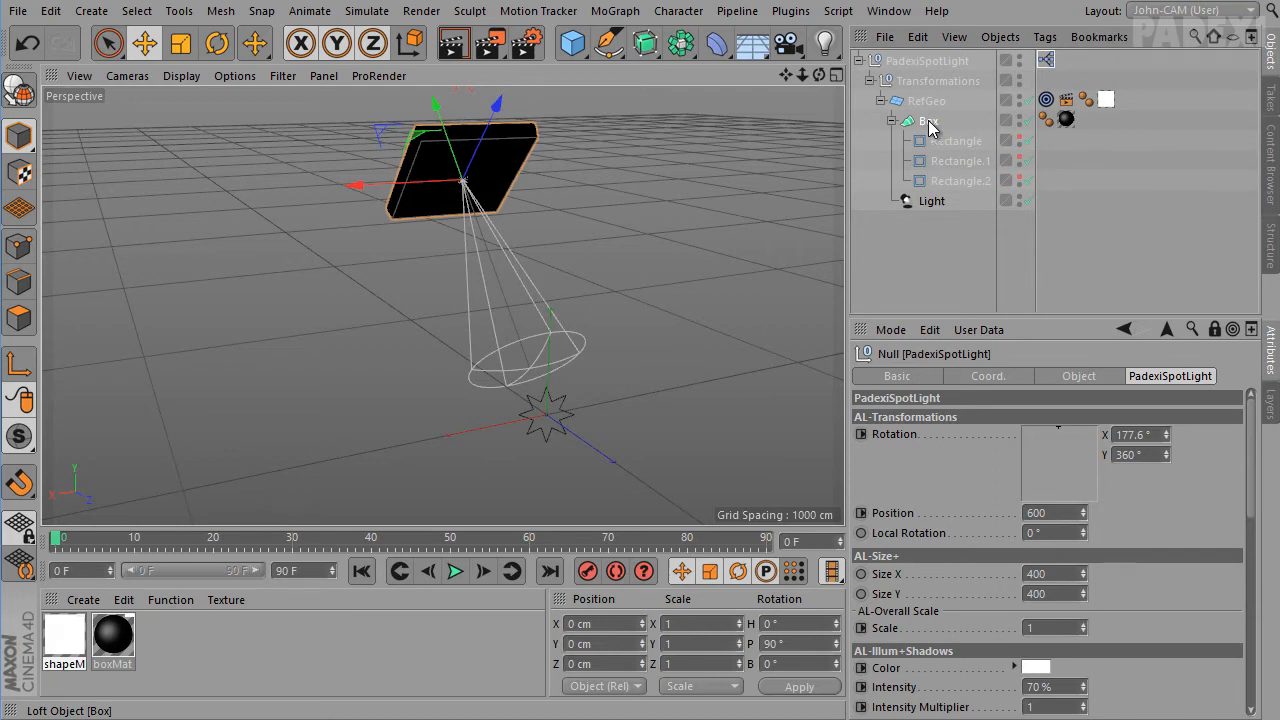
key(Delete)
Set the PadexiSpotLight Size X and Size Y values to 100
alt+drag(668, 206, 745, 272)
click(923, 103)
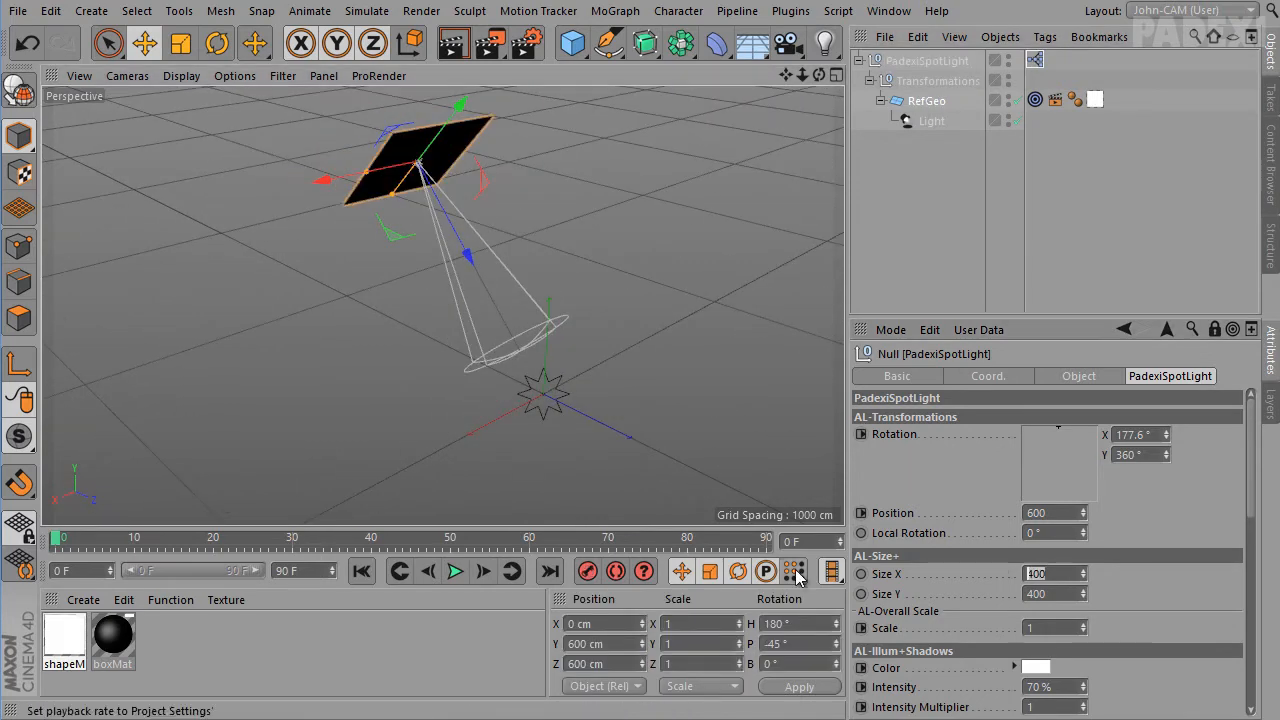
text(1)
key(Return)
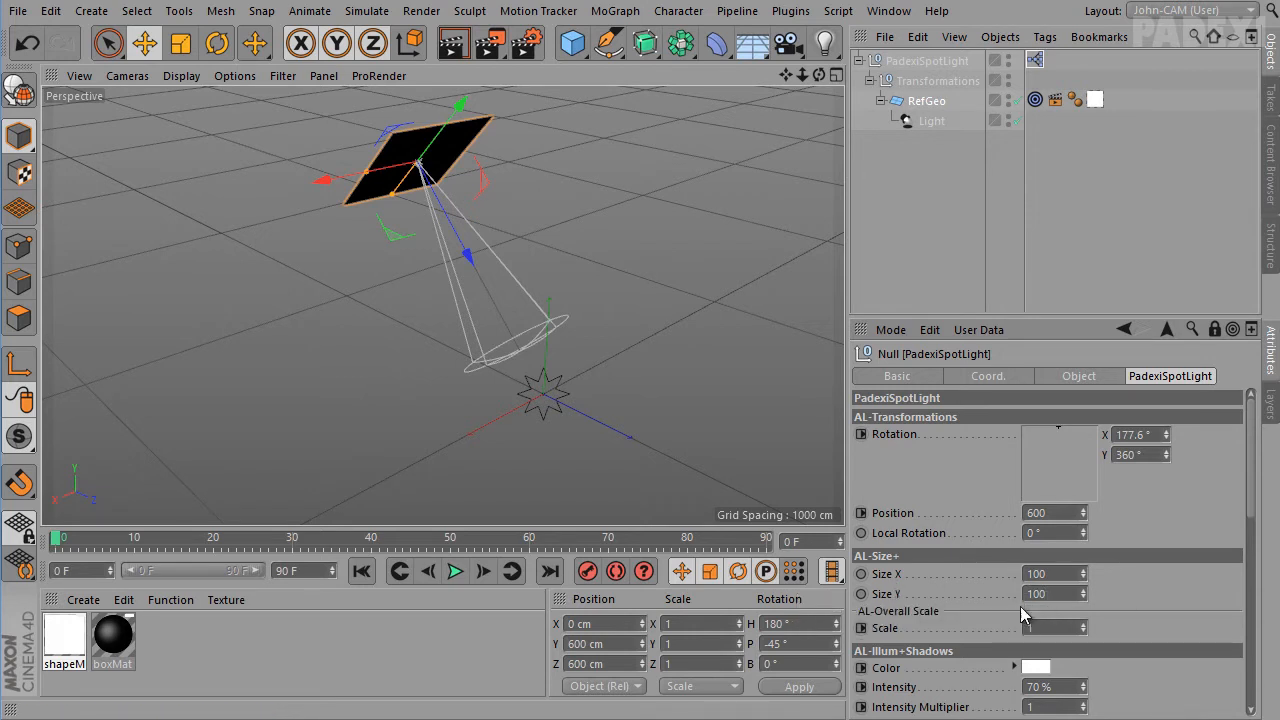
Show the object properties of the PadexiSpotLight null
drag(930, 120, 928, 110)
click(1072, 378)
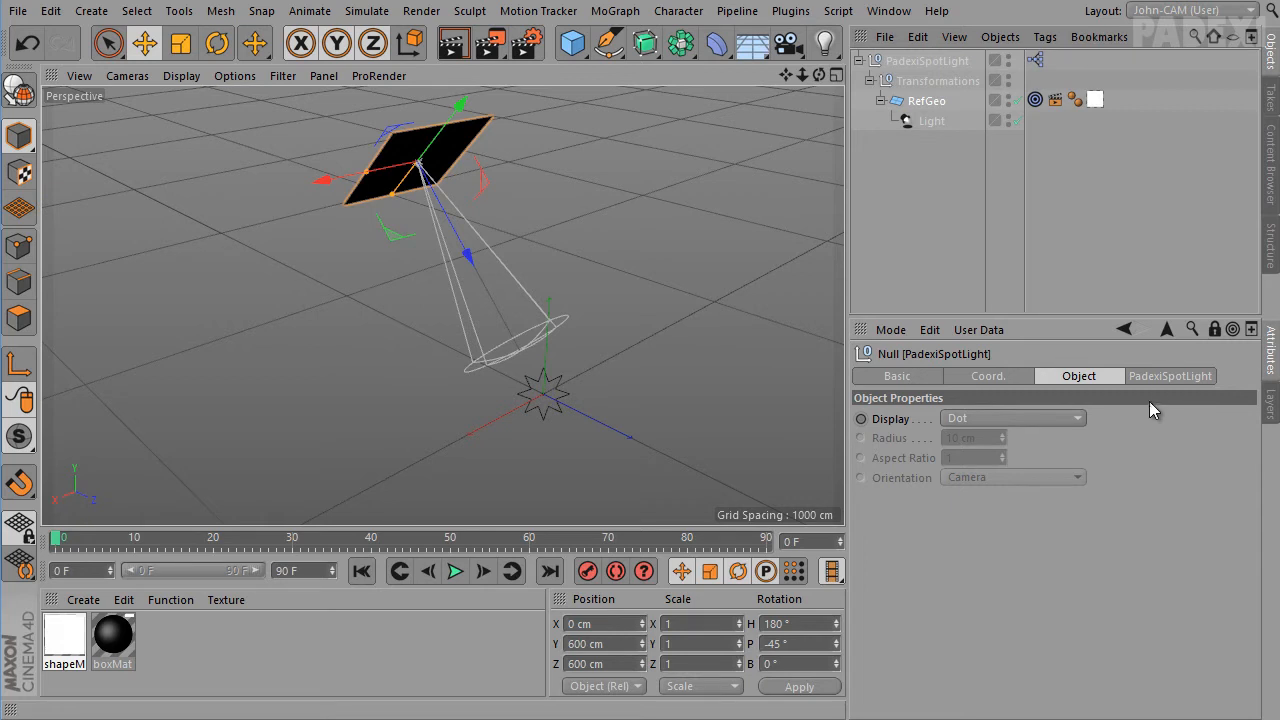
click(882, 100)
click(882, 100)
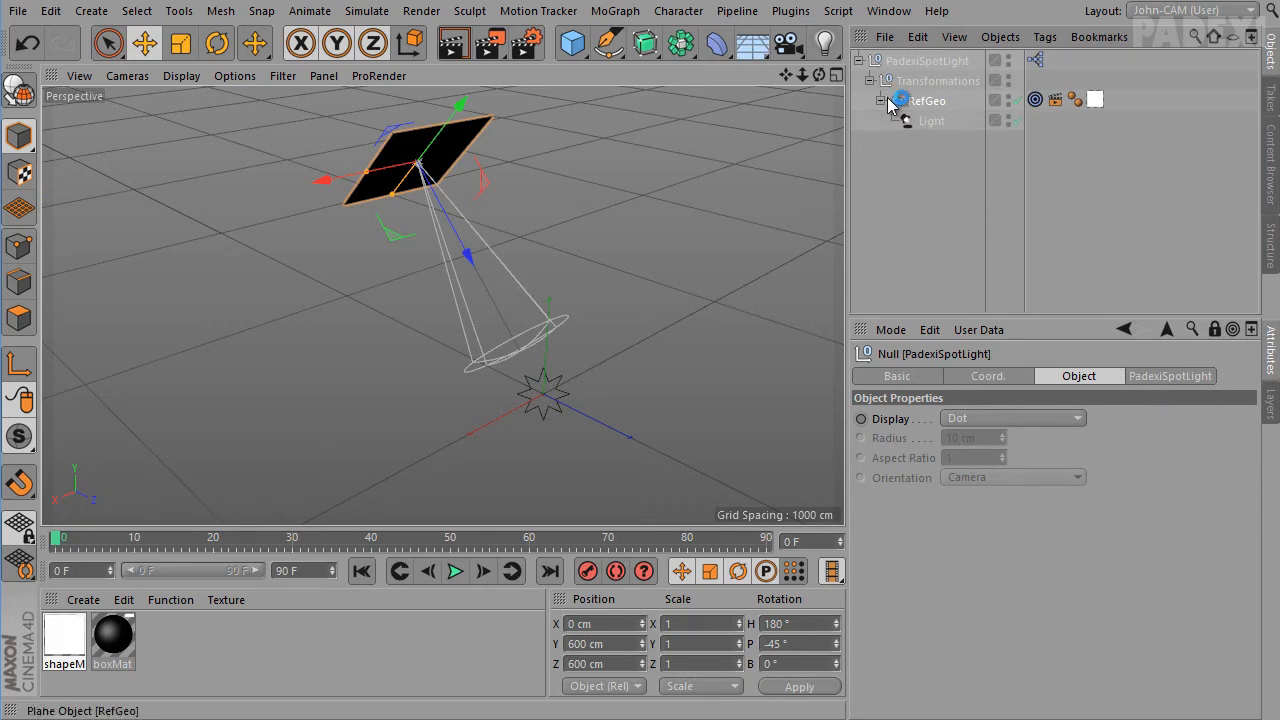
Undo the recent changes back through the deletion of the Box loft object
key(ctrl+z)
key(ctrl+z)
key(ctrl+z)
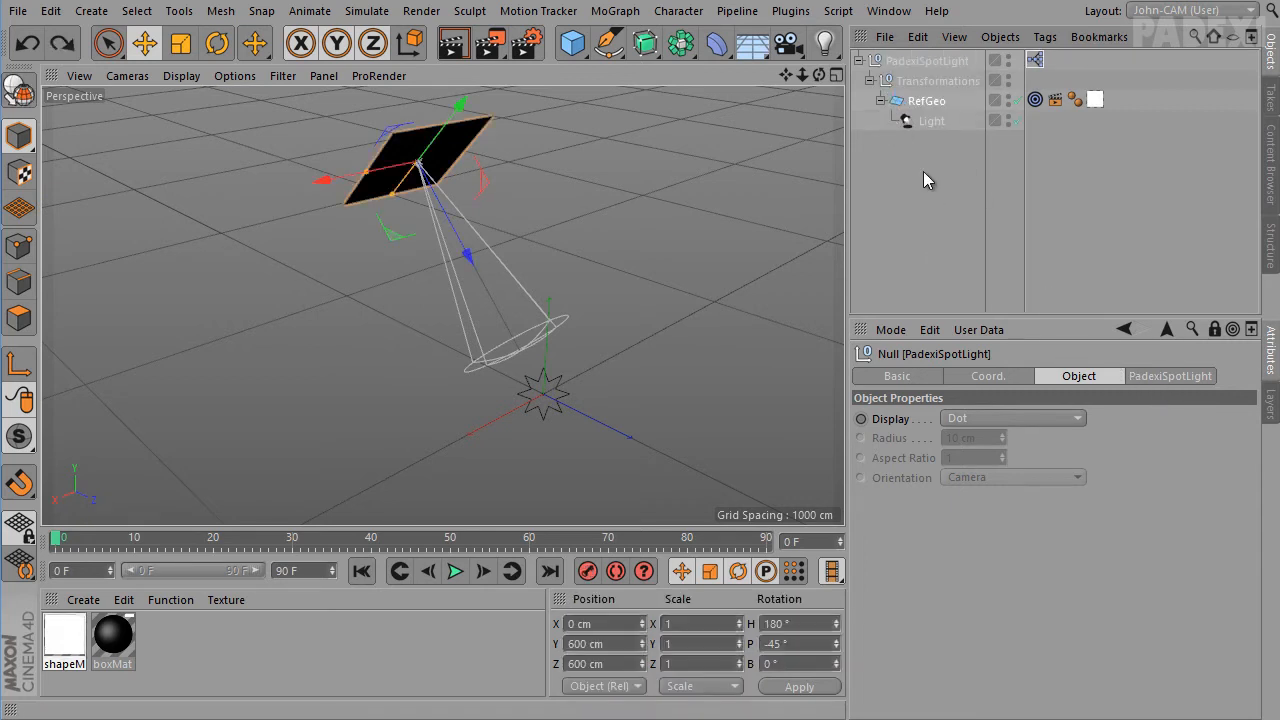
key(ctrl+z)
key(ctrl+z)
key(ctrl+z)
key(ctrl+z)
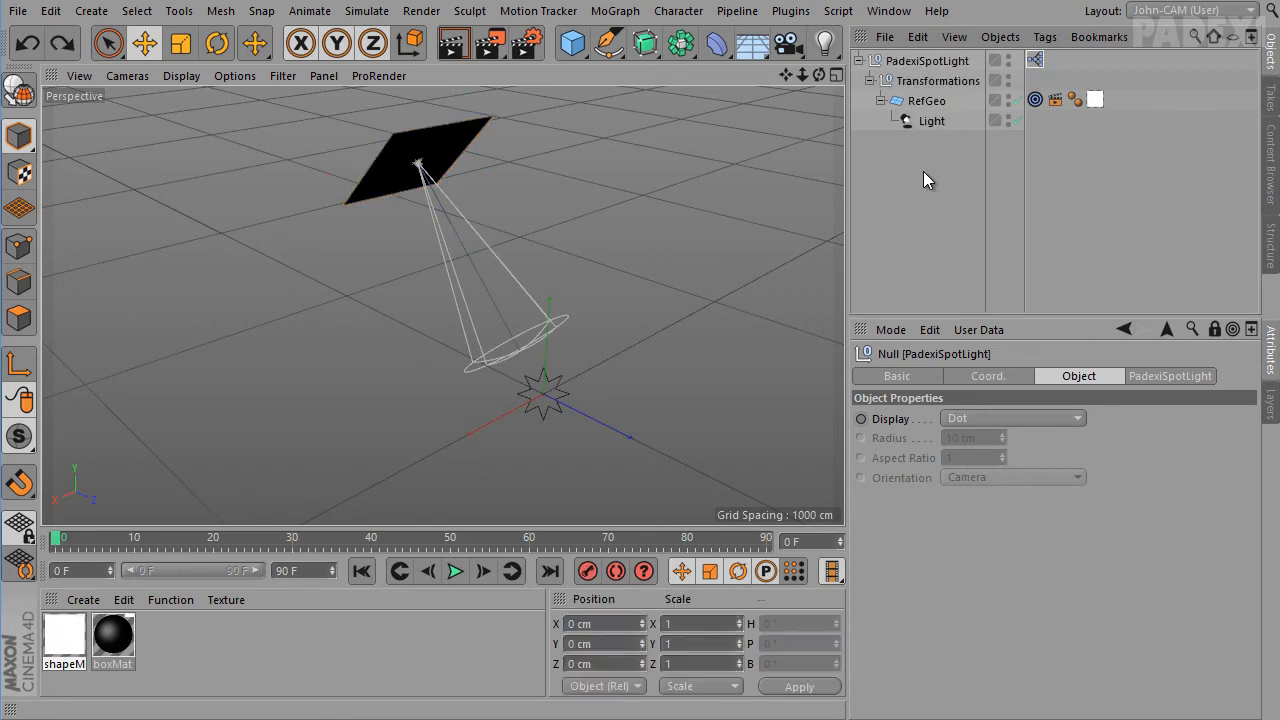
click(928, 280)
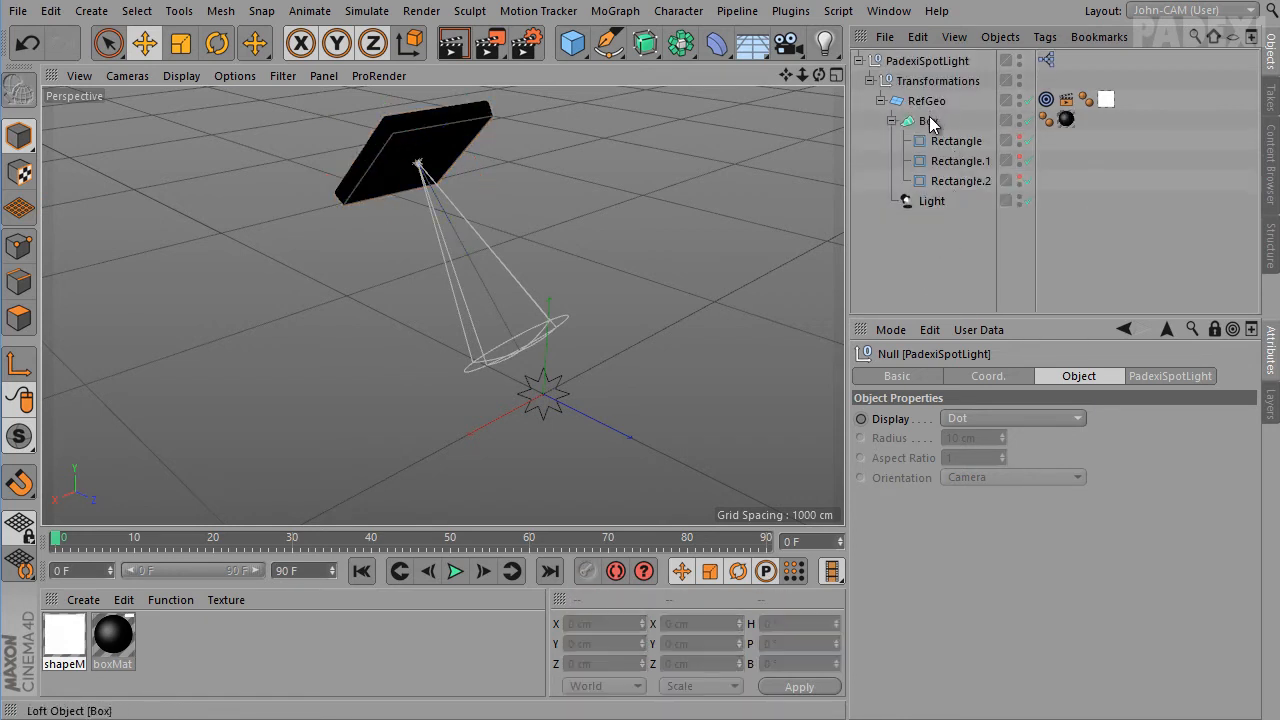
Delete the Box loft object under RefGeo together with its rectangles
click(930, 121)
click(925, 101)
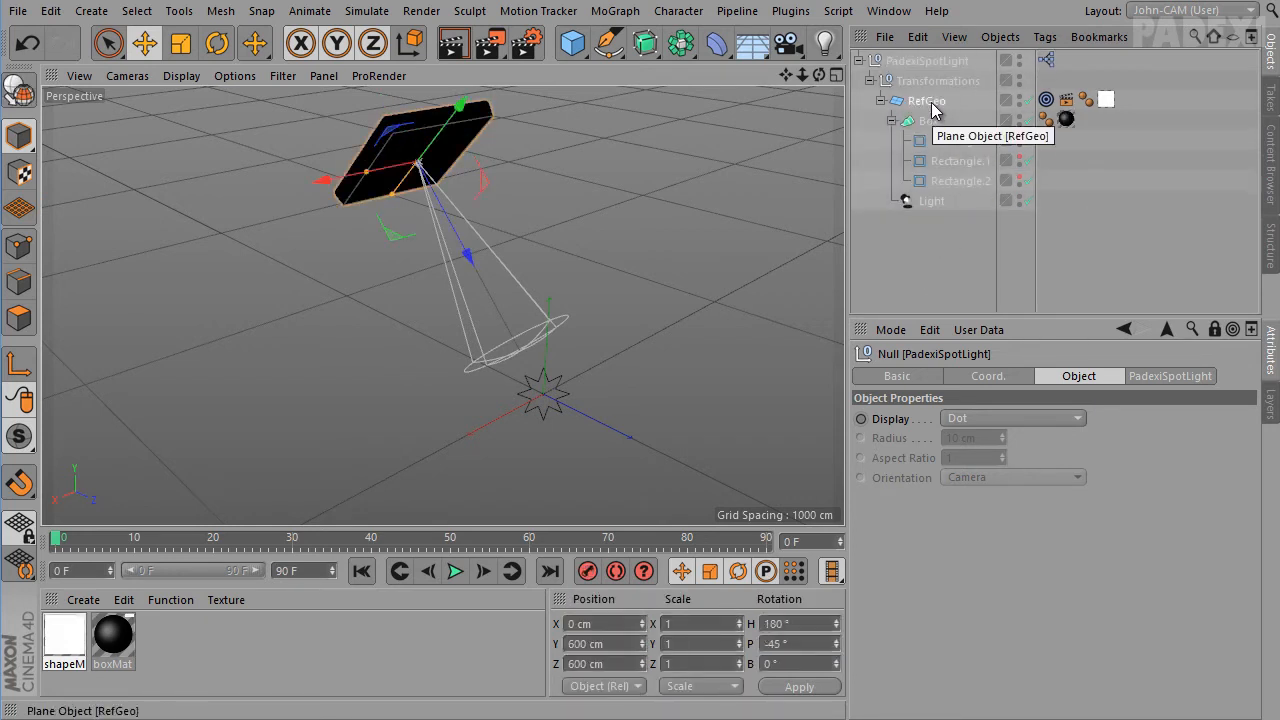
click(931, 124)
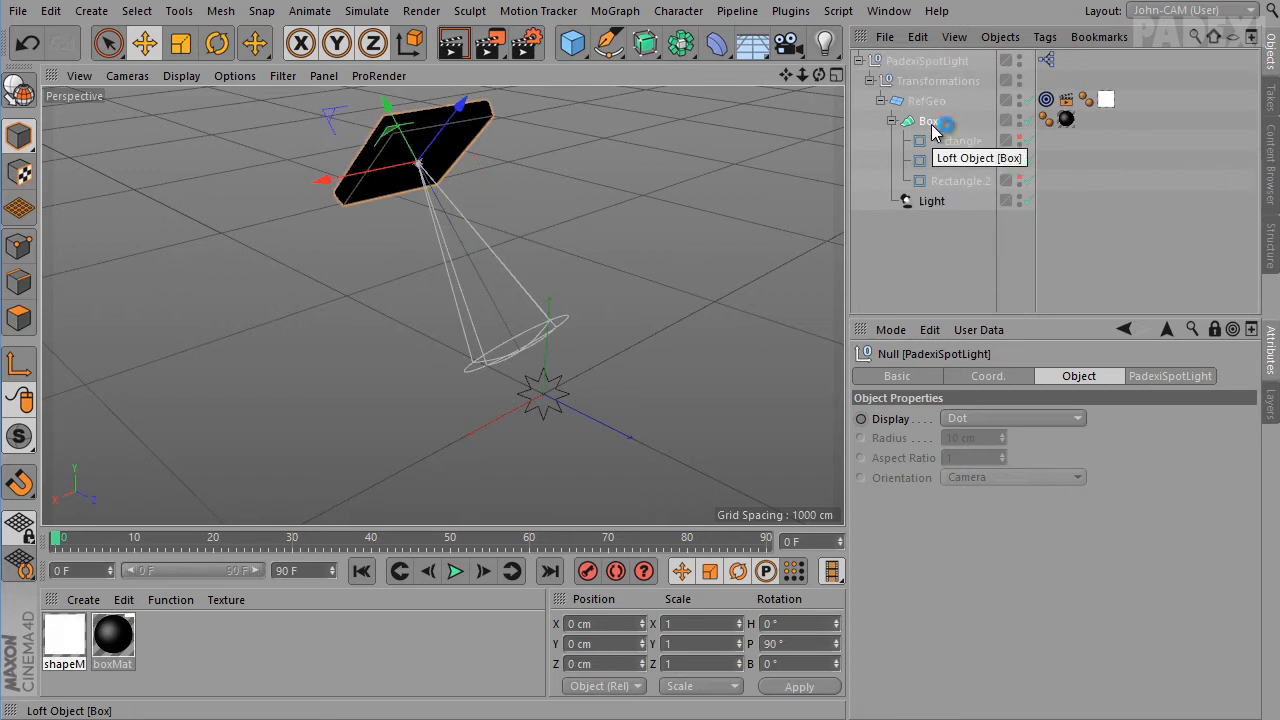
key(Delete)
Show the RefGeo plane's object properties and set its Width and Height to 100 cm
click(919, 102)
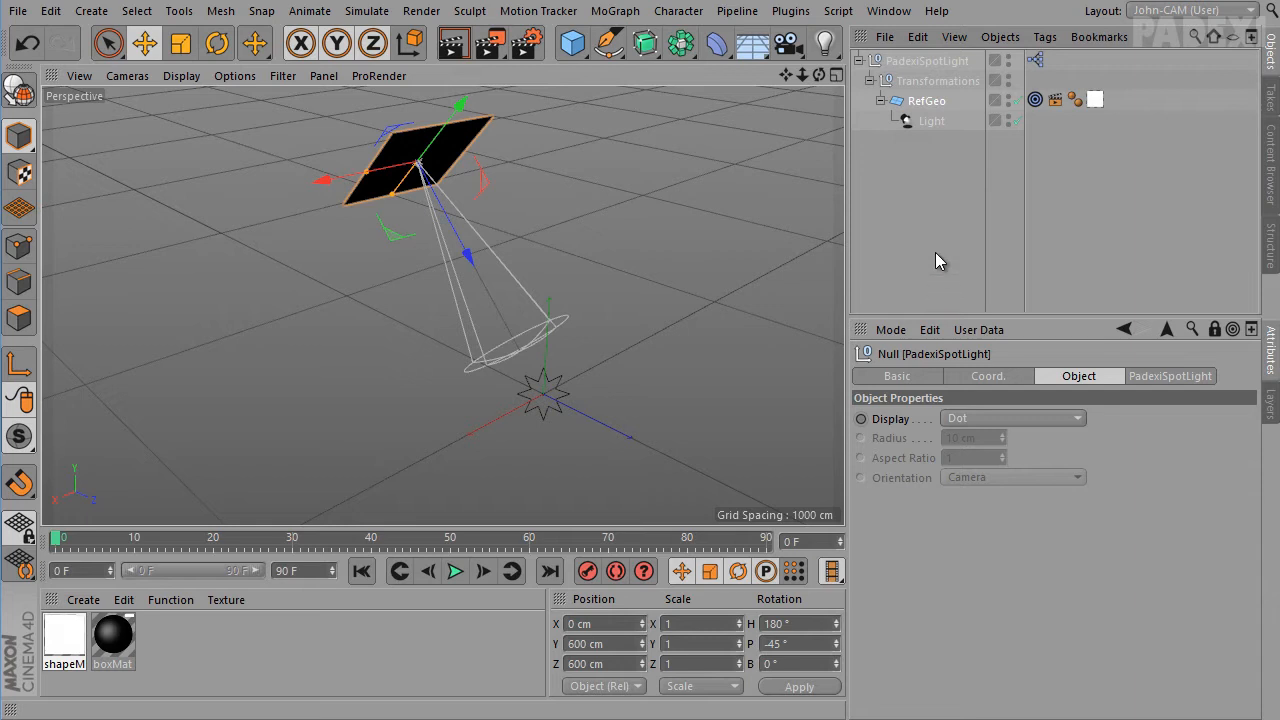
click(1213, 330)
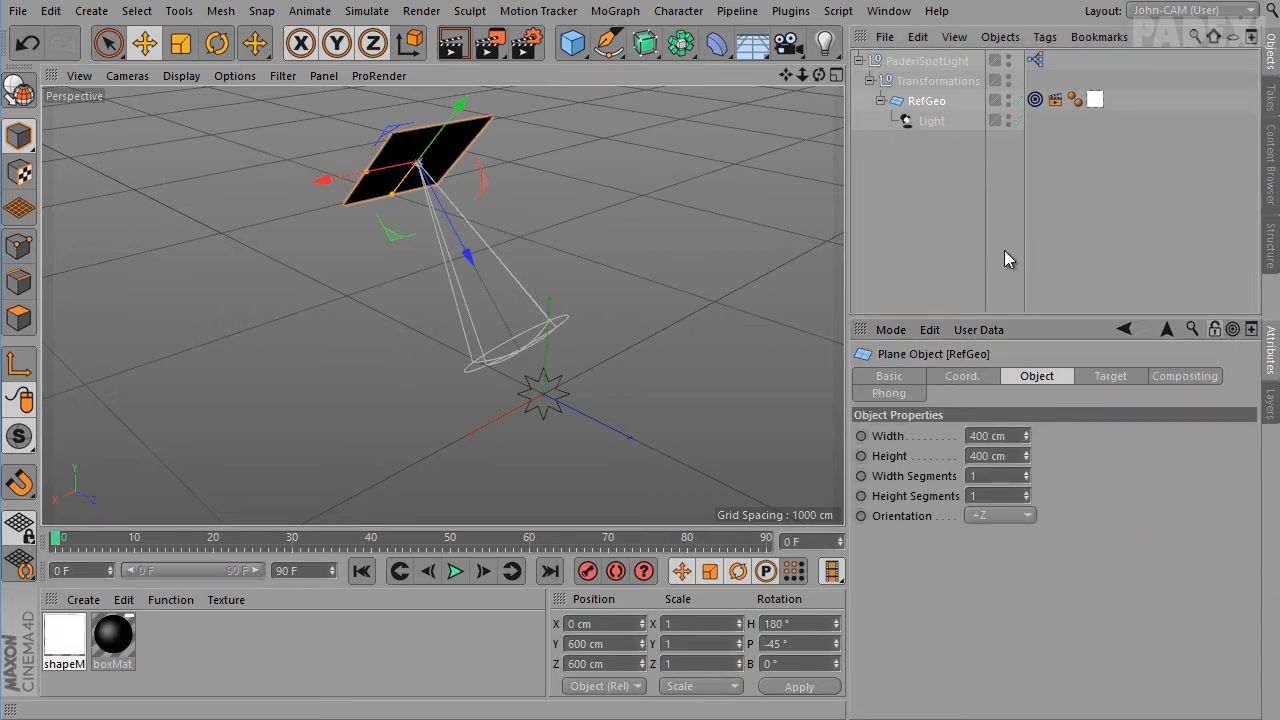
click(1001, 436)
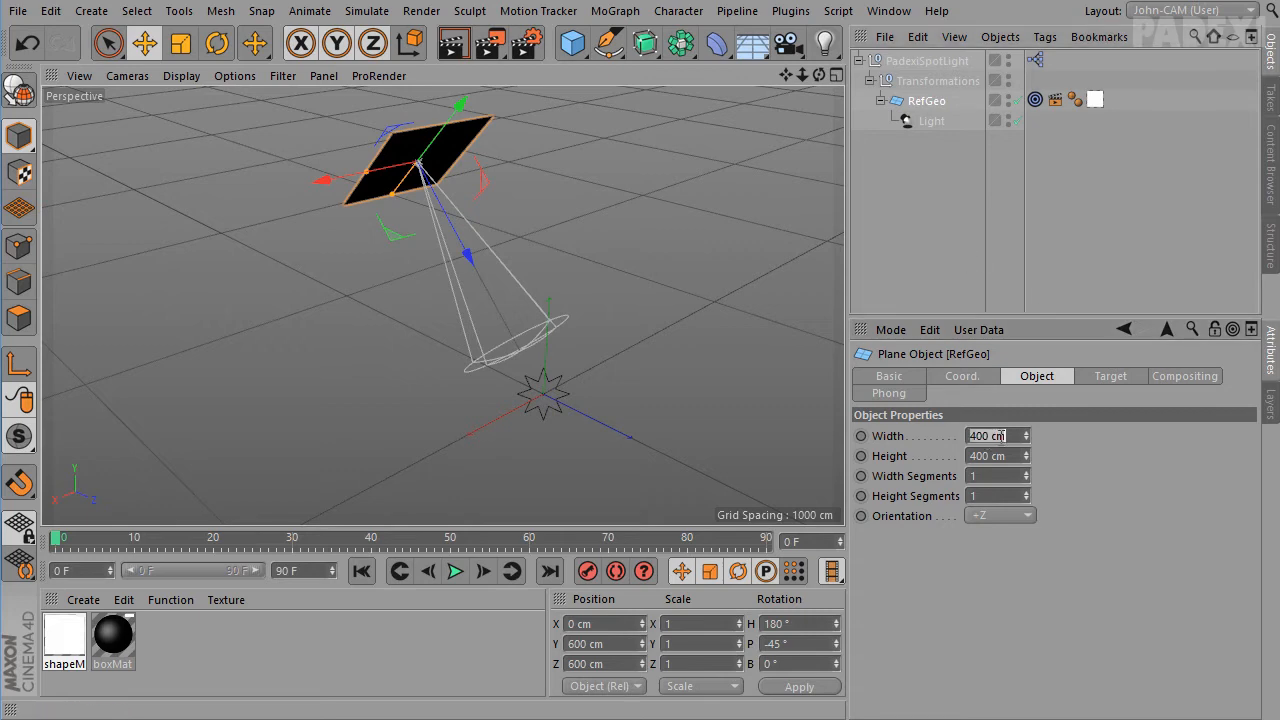
key(Tab)
text(1)
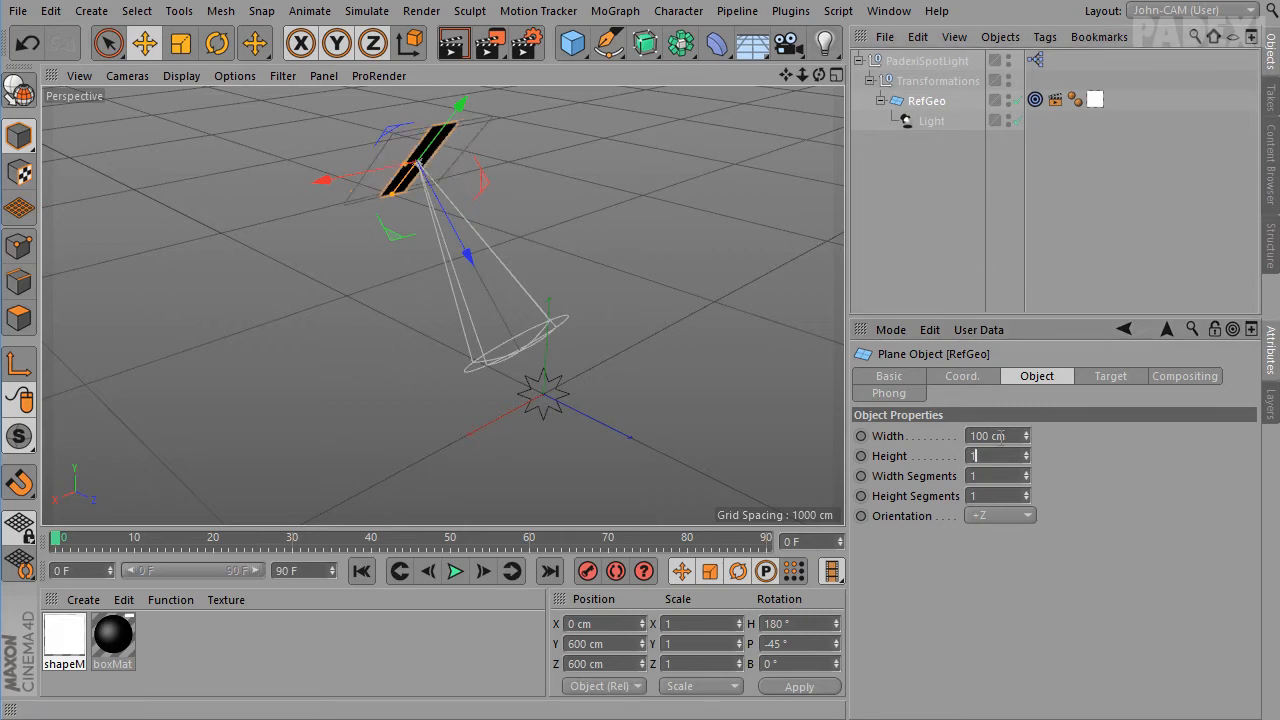
alt+drag(442, 305, 729, 349)
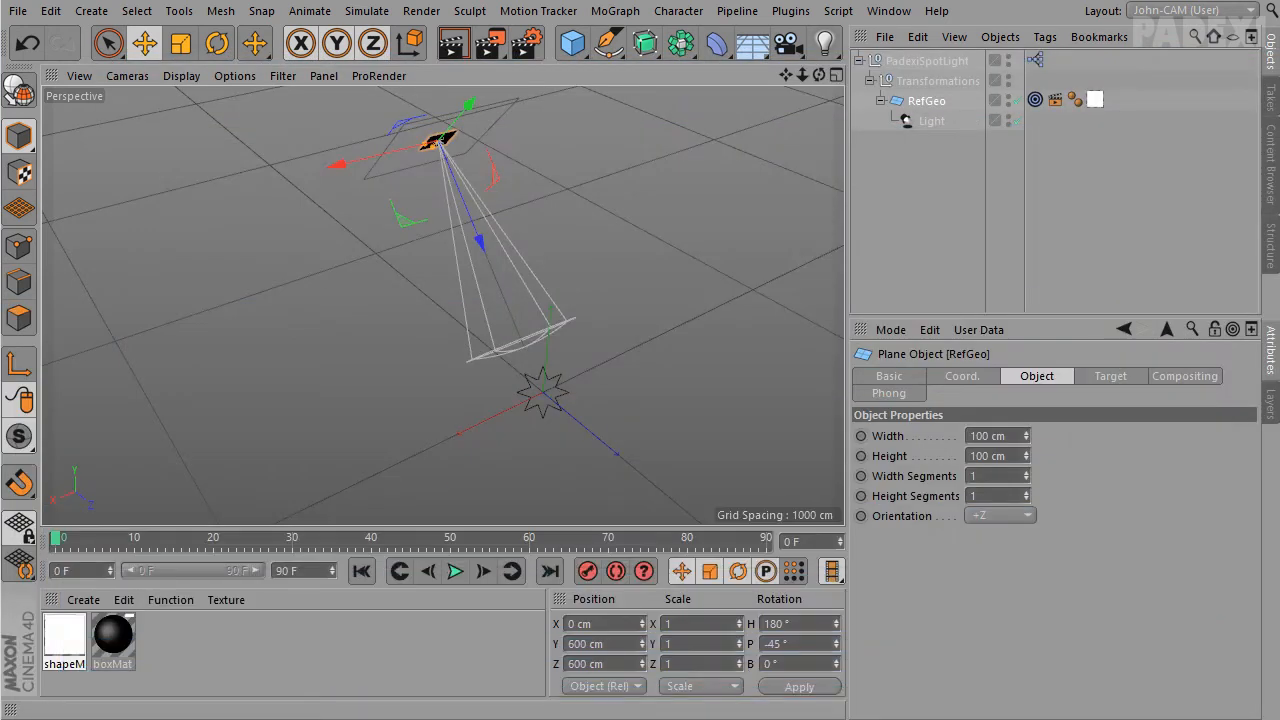
alt+drag(620, 188, 639, 313)
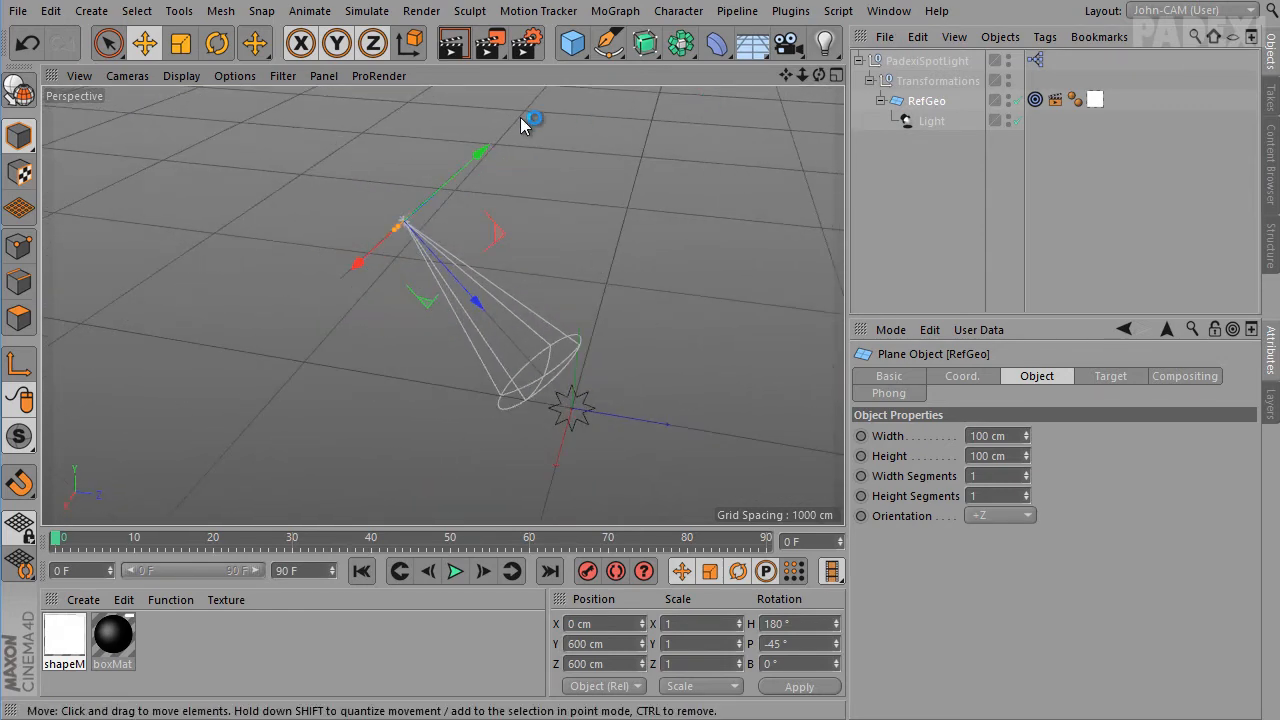
Open the FlashLight project file, copy its FlashLight object and paste it into the spotlight rig scene
click(18, 11)
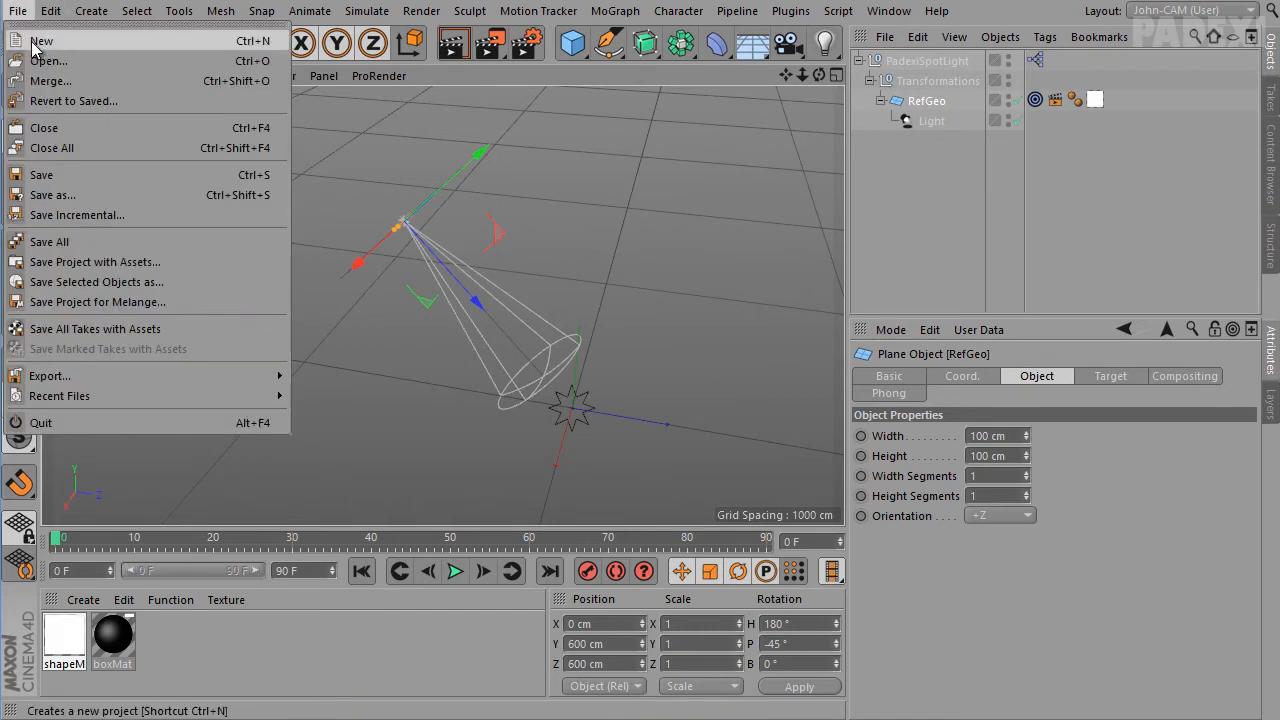
click(36, 62)
double_click(246, 167)
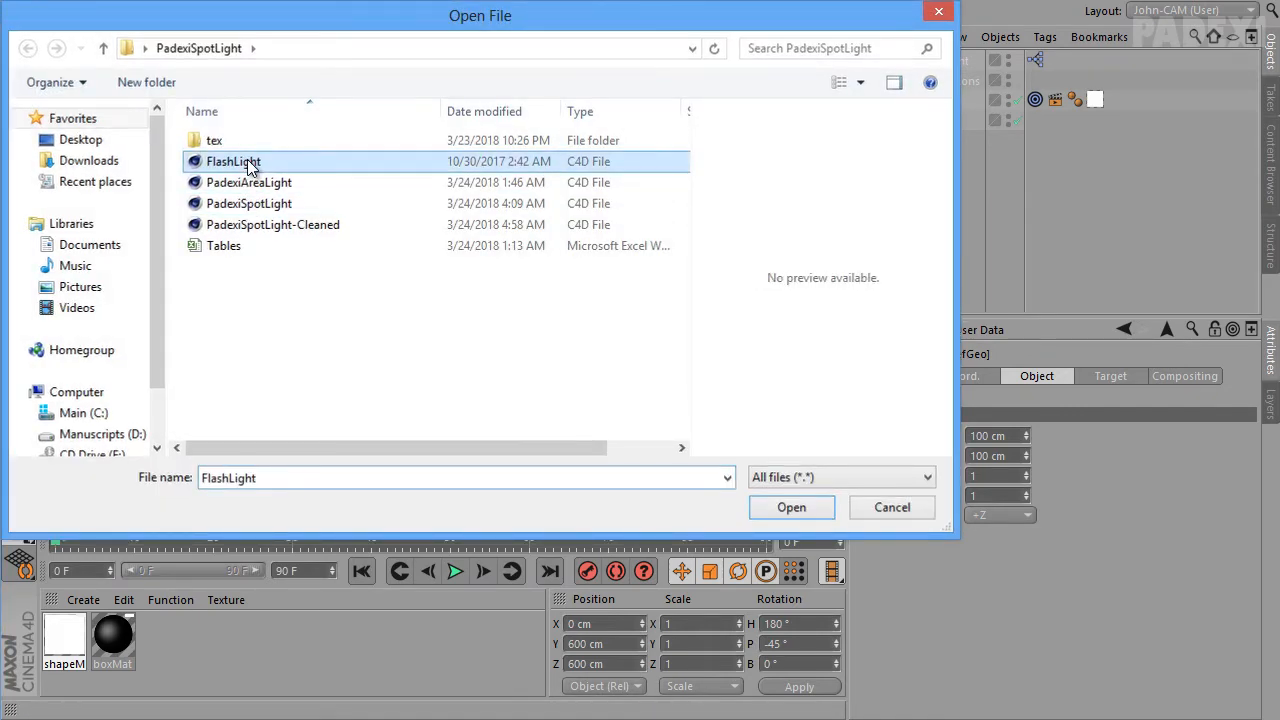
click(904, 62)
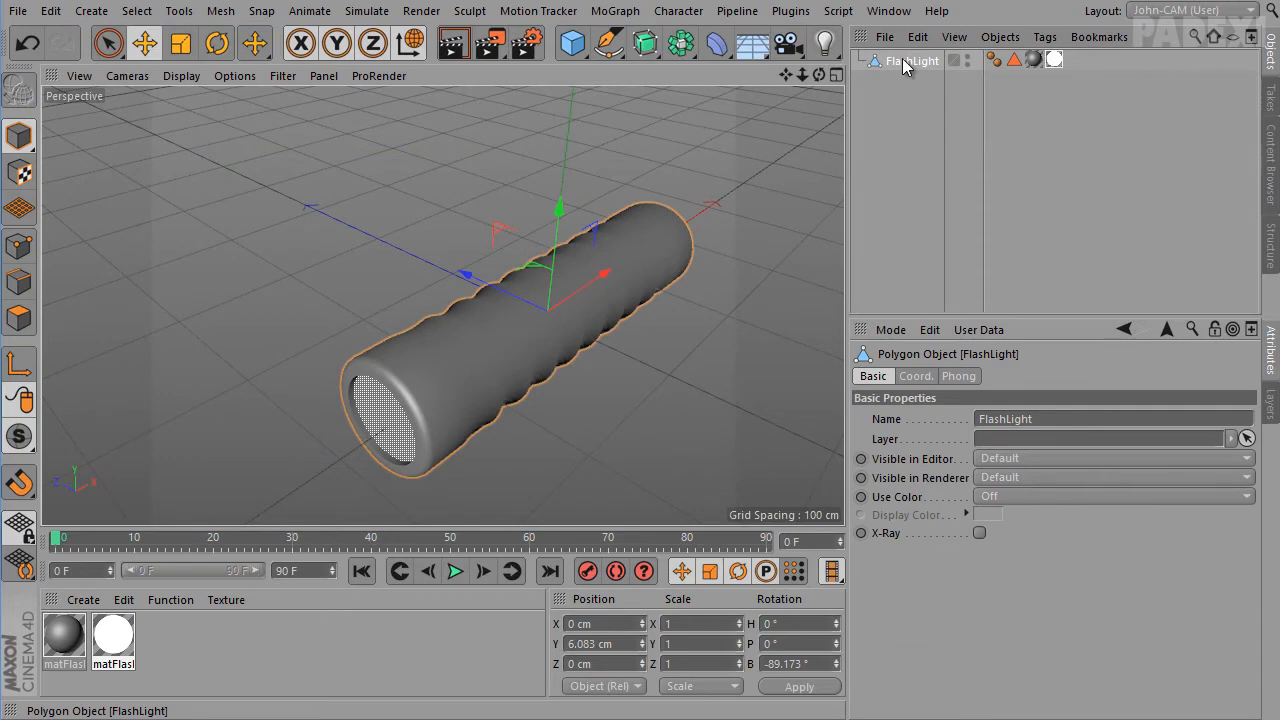
click(888, 11)
click(943, 503)
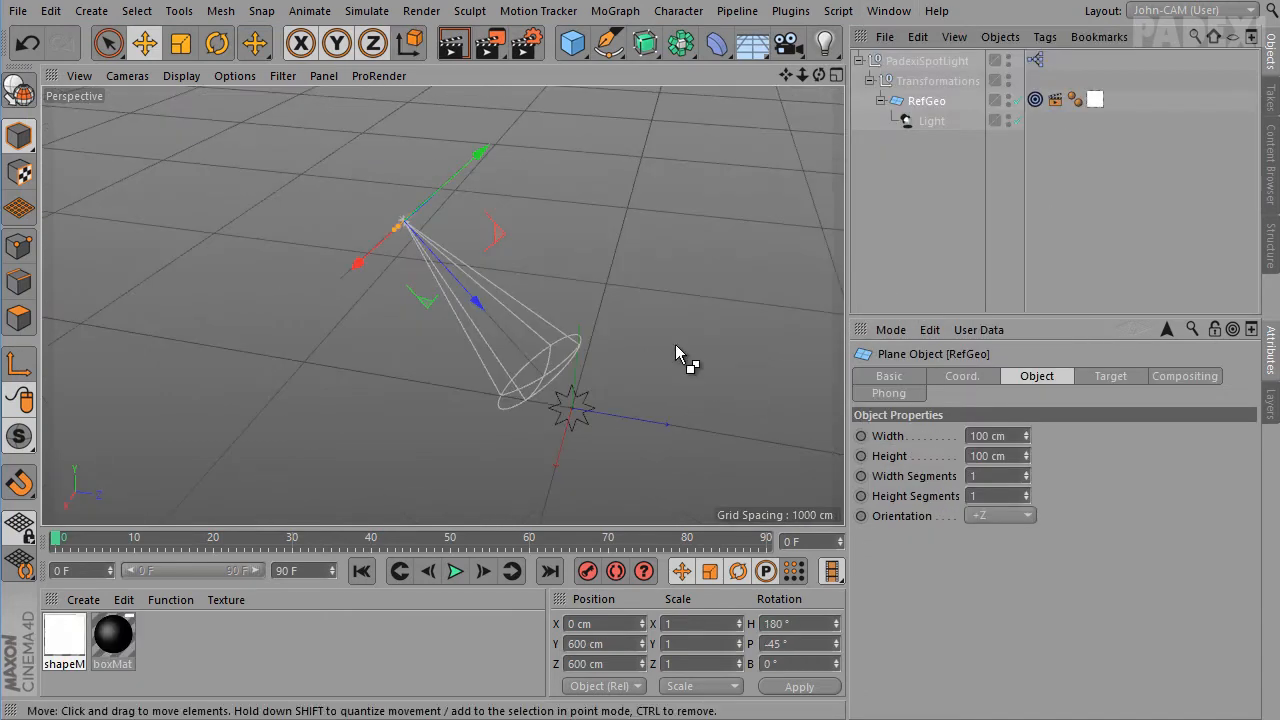
key(ctrl+v)
Try Constant Shading in the perspective view, and settle on Quick Shading to inspect the flashlight model
alt+drag(561, 269, 585, 285)
click(184, 77)
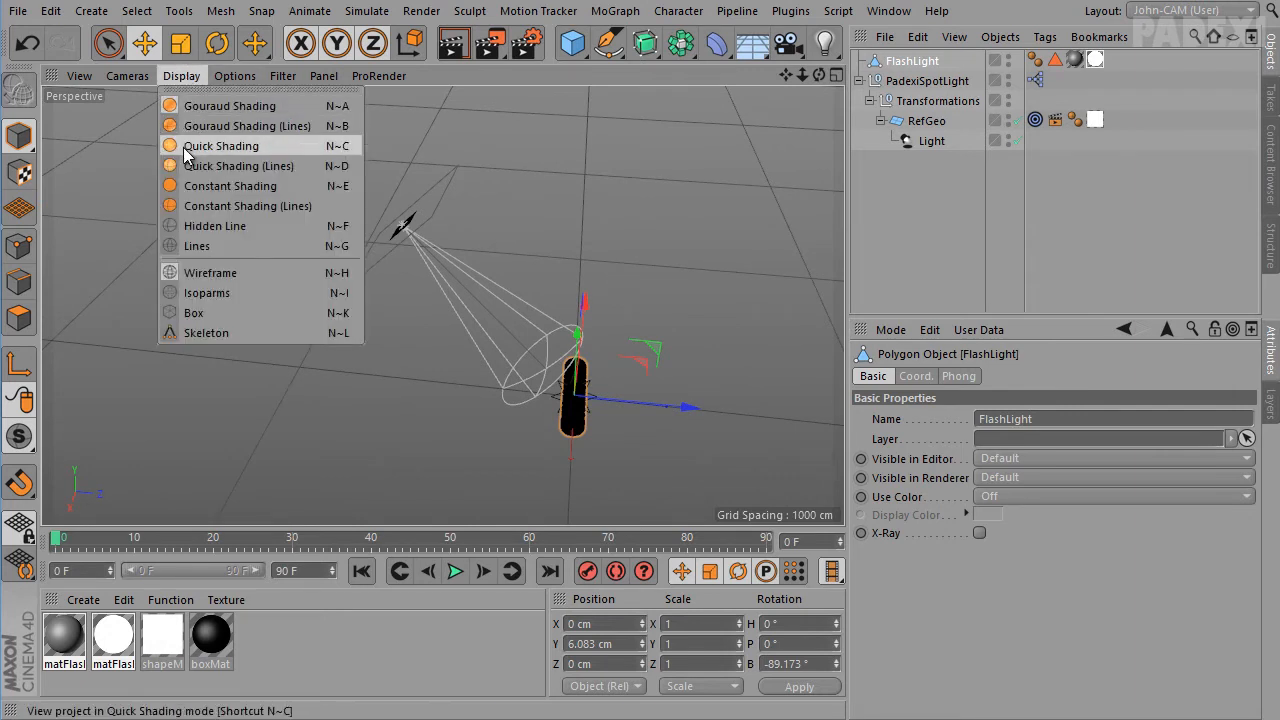
click(190, 186)
click(184, 77)
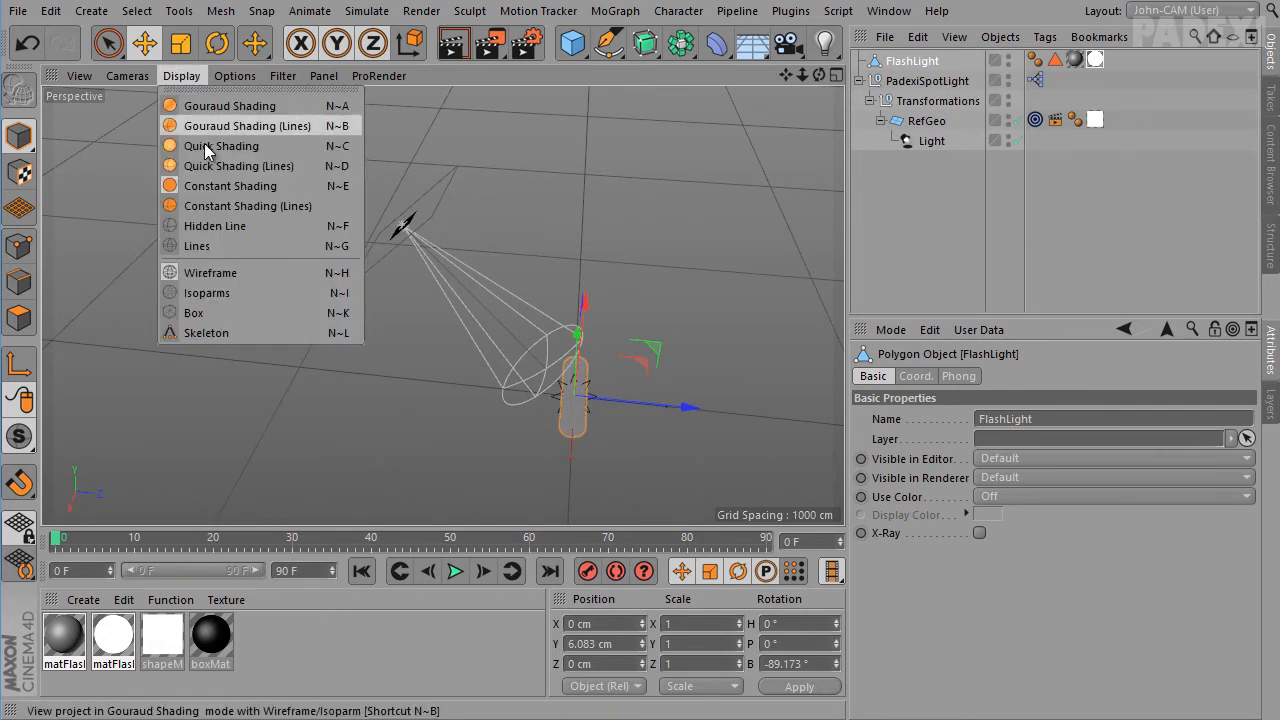
click(212, 146)
mouse_move(343, 223)
alt+mouse_down()
mouse_move(483, 243)
mouse_move(599, 318)
mouse_move(671, 213)
mouse_move(600, 387)
mouse_move(464, 277)
mouse_move(113, 323)
mouse_move(643, 381)
mouse_move(672, 349)
mouse_move(540, 417)
mouse_move(573, 387)
mouse_move(586, 420)
mouse_move(595, 410)
alt+mouse_up()
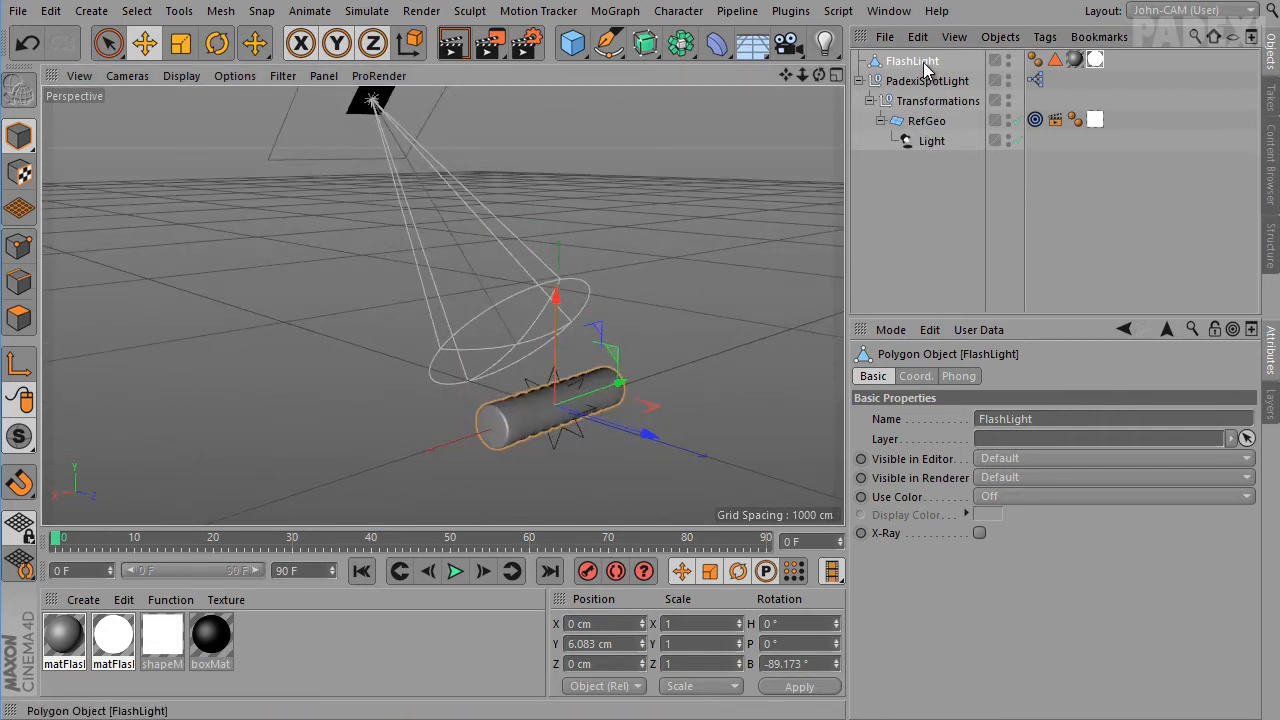
Make FlashLight a child of RefGeo and reset its position to 0 cm and its rotation to 0°
drag(914, 66, 929, 122)
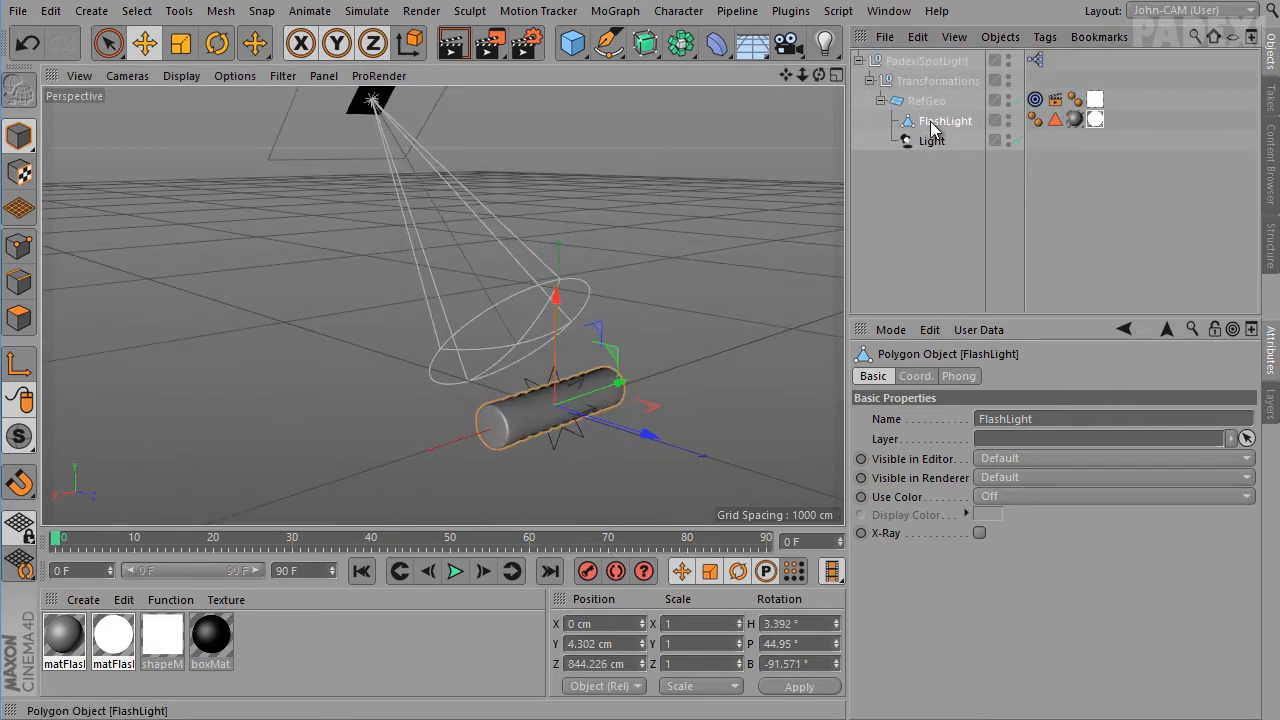
click(925, 145)
click(931, 125)
click(915, 378)
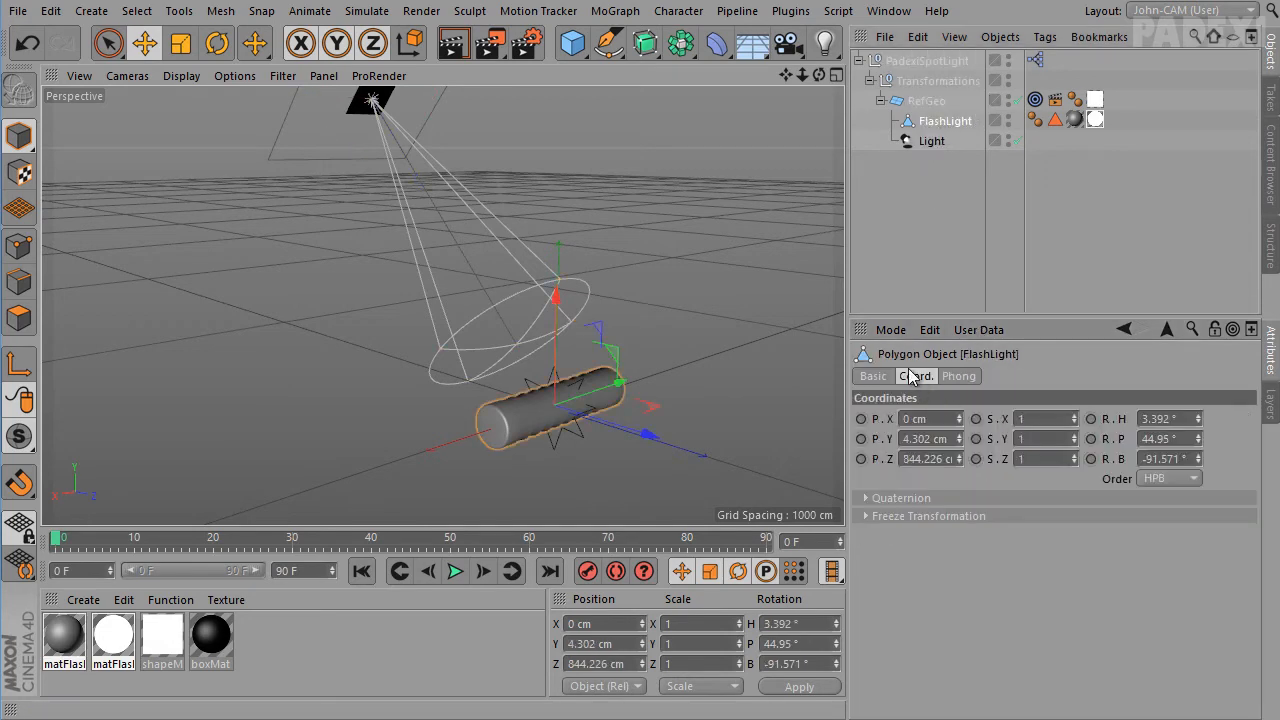
right_click(958, 440)
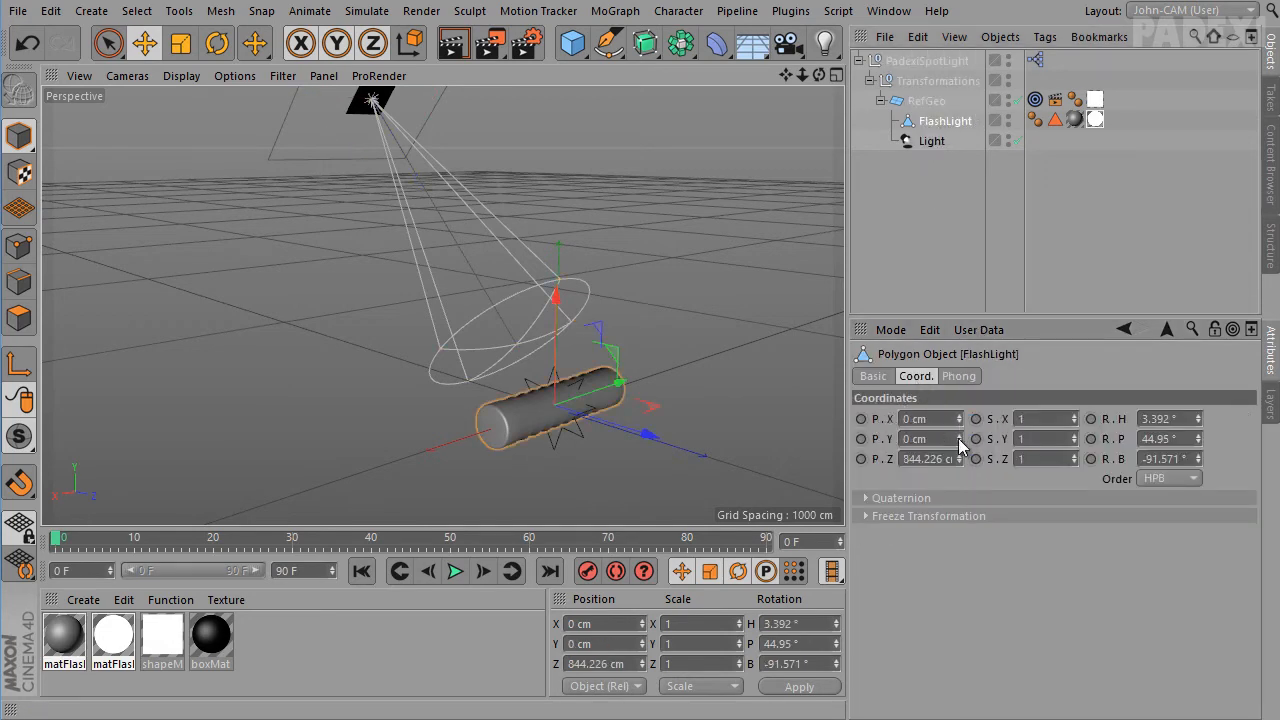
right_click(958, 460)
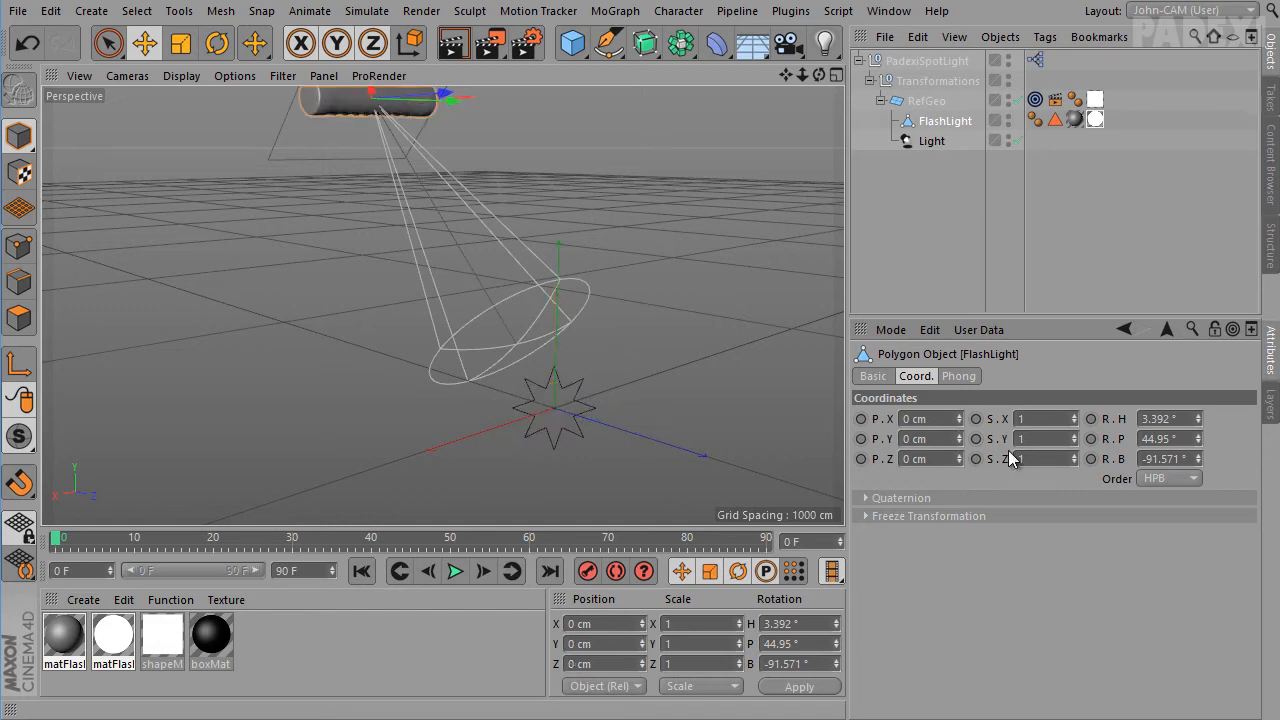
right_click(1199, 439)
right_click(1199, 459)
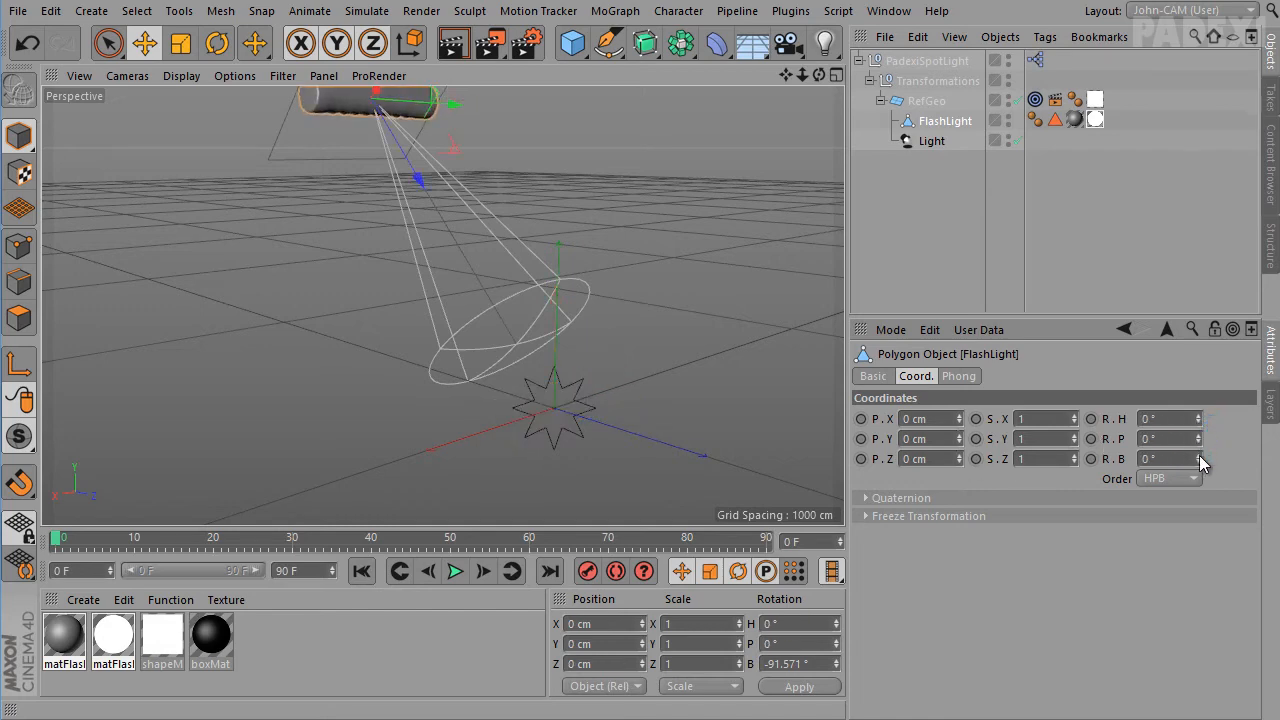
Rotate FlashLight to face along the light's beam, with its pitch set to exactly -90°
scroll(448, 233, up, 3)
alt+middle_drag(481, 299, 463, 329)
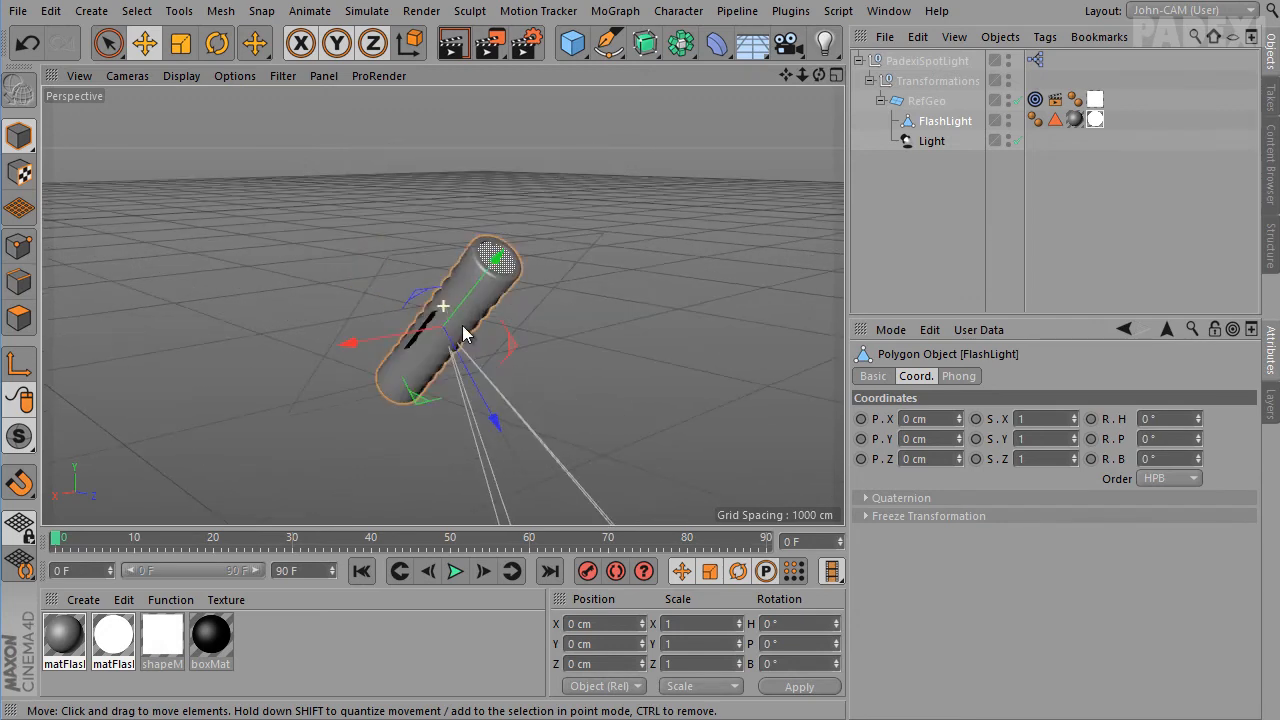
alt+drag(463, 329, 457, 346)
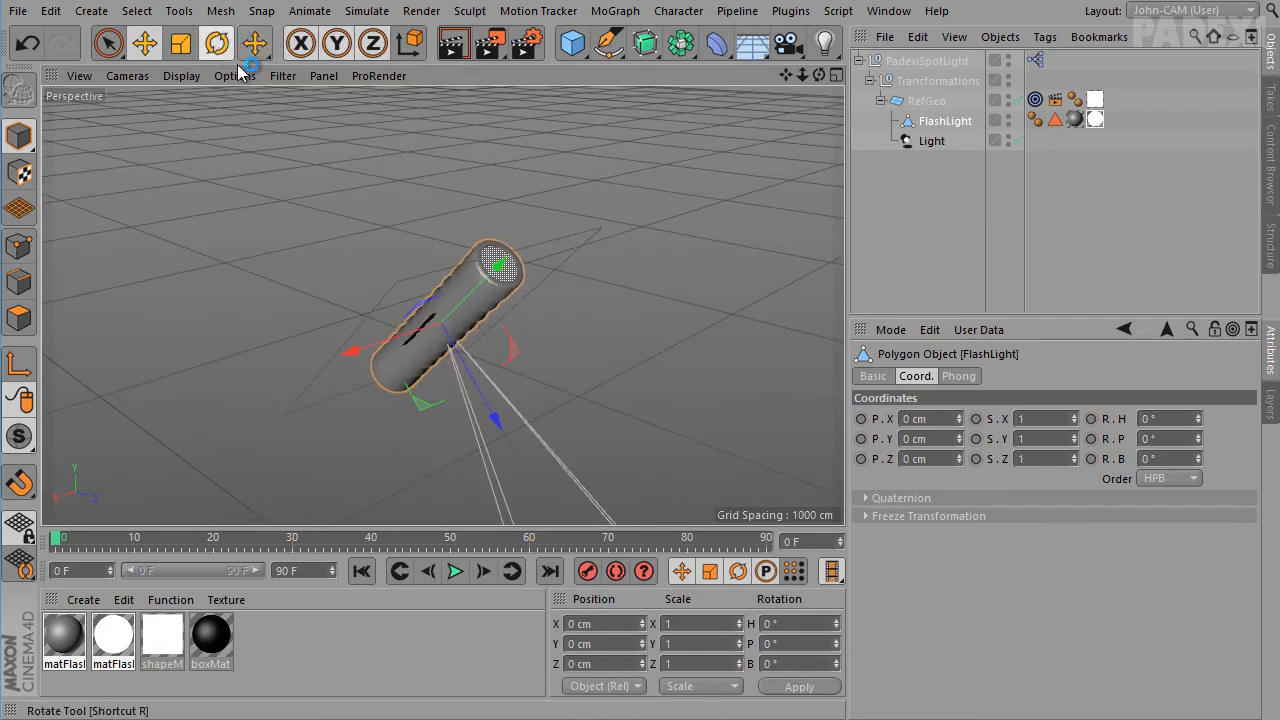
click(217, 43)
drag(463, 280, 474, 363)
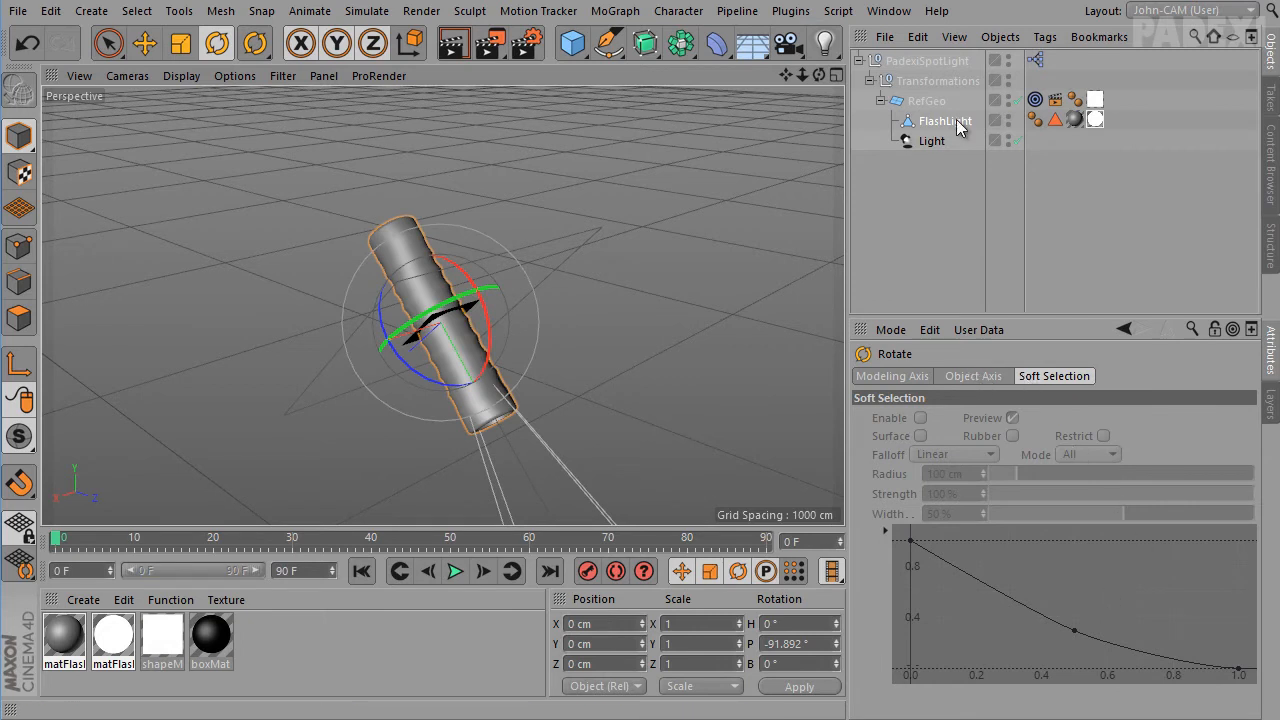
click(958, 123)
click(1158, 439)
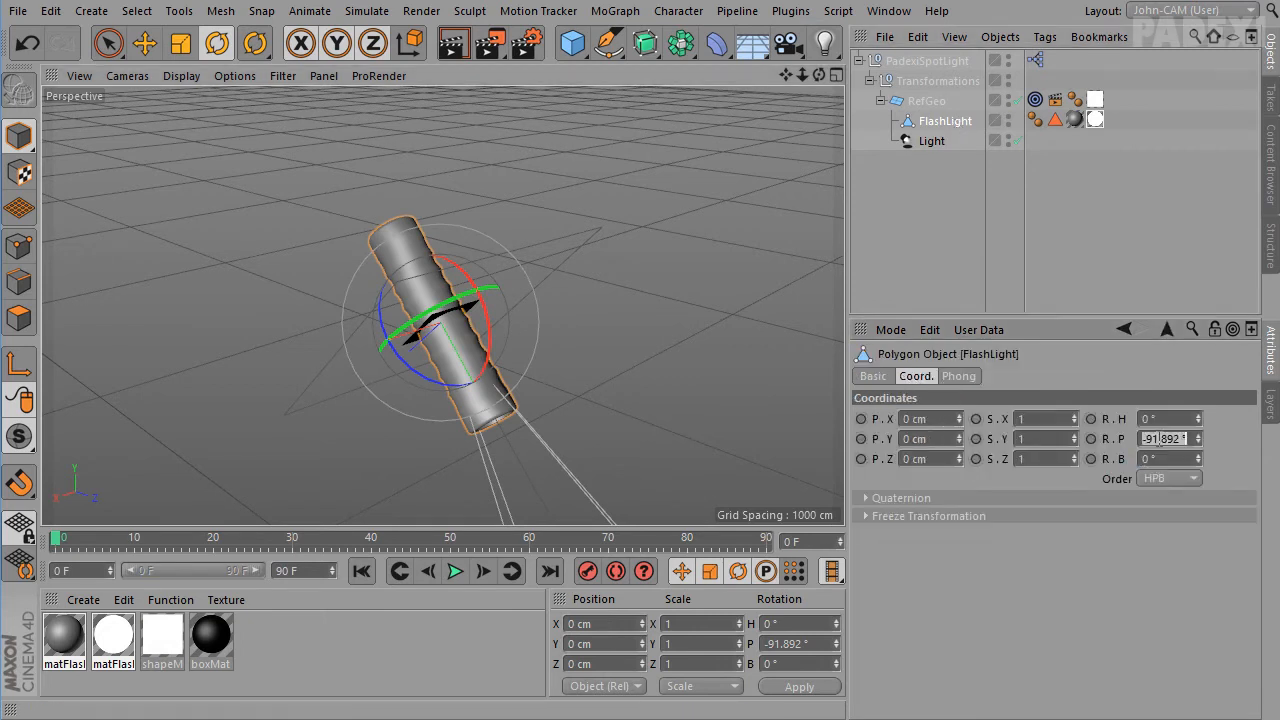
text(-90)
key(Return)
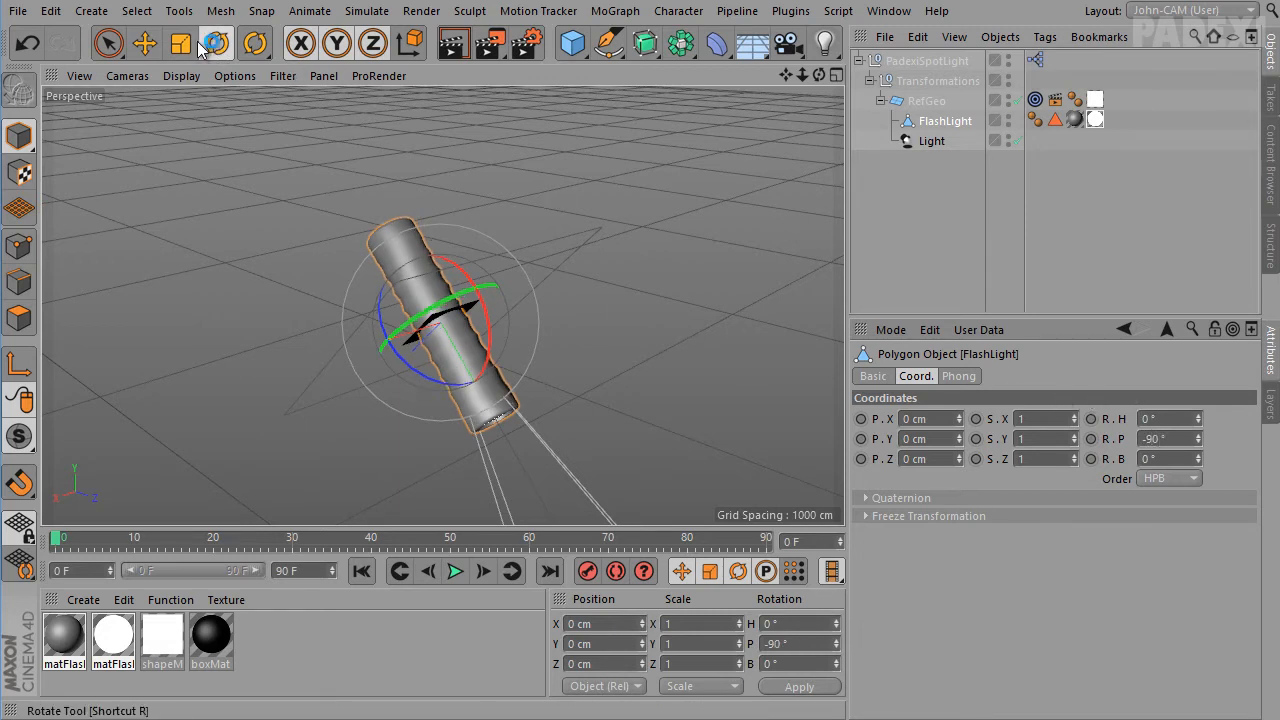
Move FlashLight back along its length until its front end sits at the RefGeo plane and the light's origin
click(144, 43)
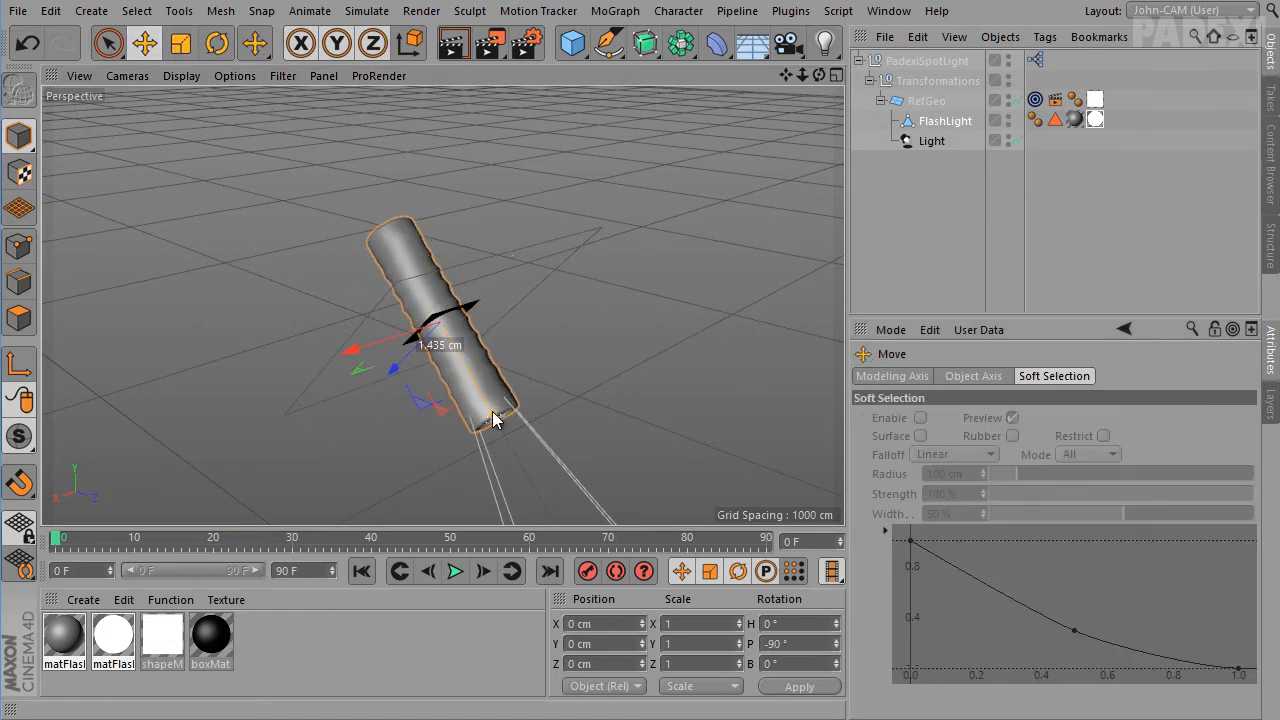
drag(497, 447, 450, 324)
alt+middle_drag(607, 352, 571, 217)
scroll(467, 242, down, 4)
alt+drag(441, 302, 532, 290)
Try out the PadexiSpotLight Rotation control, leaving its X value at about 211.2° and Y at 360°
click(915, 61)
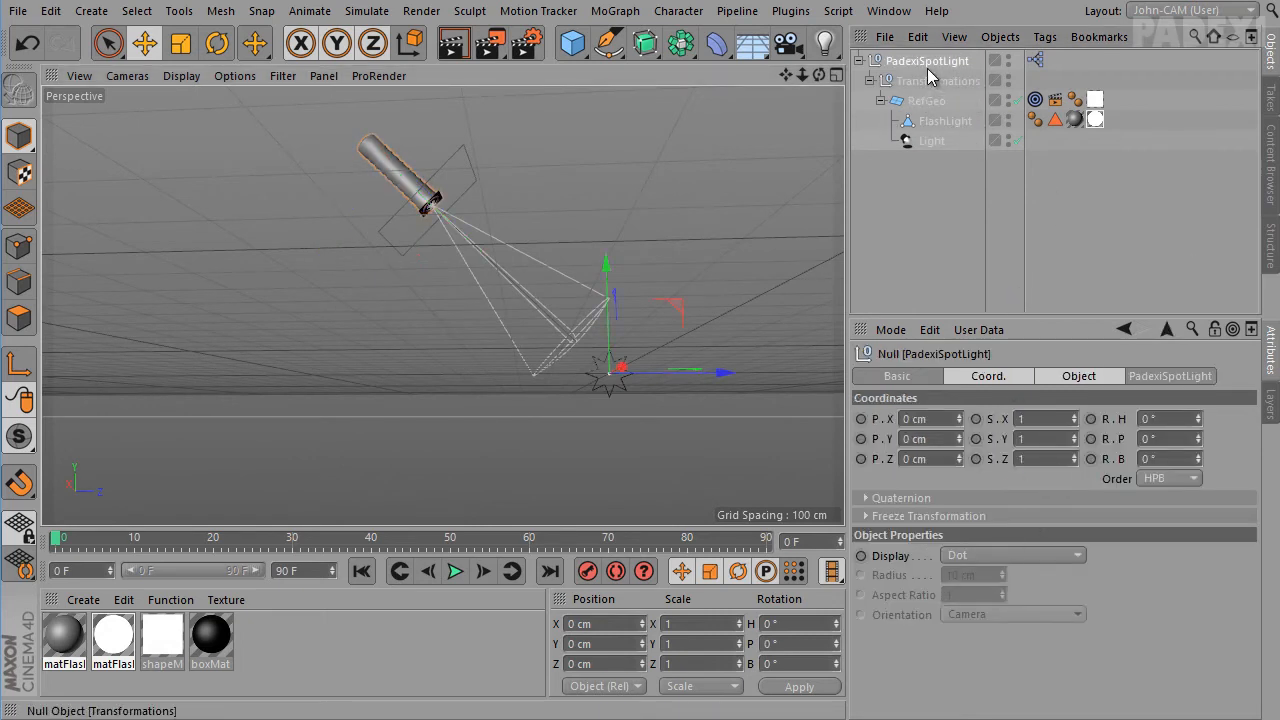
click(1190, 376)
drag(1031, 483, 1075, 402)
alt+middle_drag(563, 330, 519, 450)
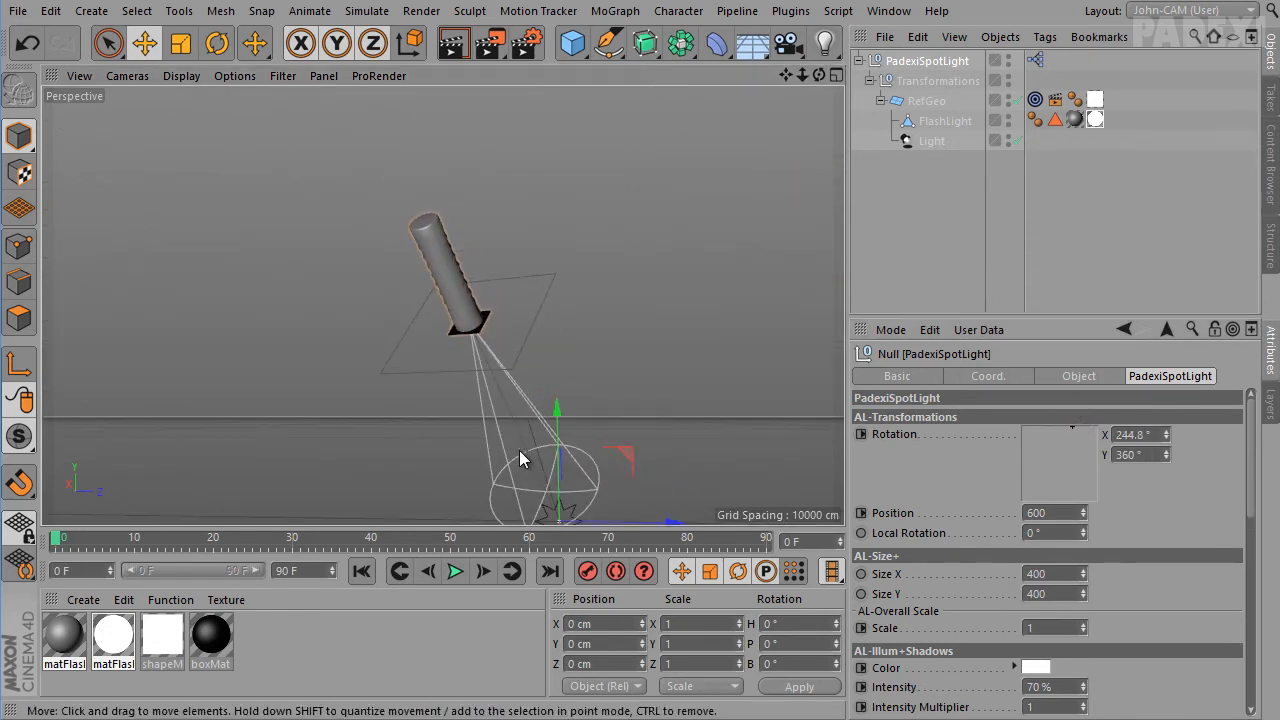
scroll(519, 442, down, 3)
alt+drag(589, 458, 586, 508)
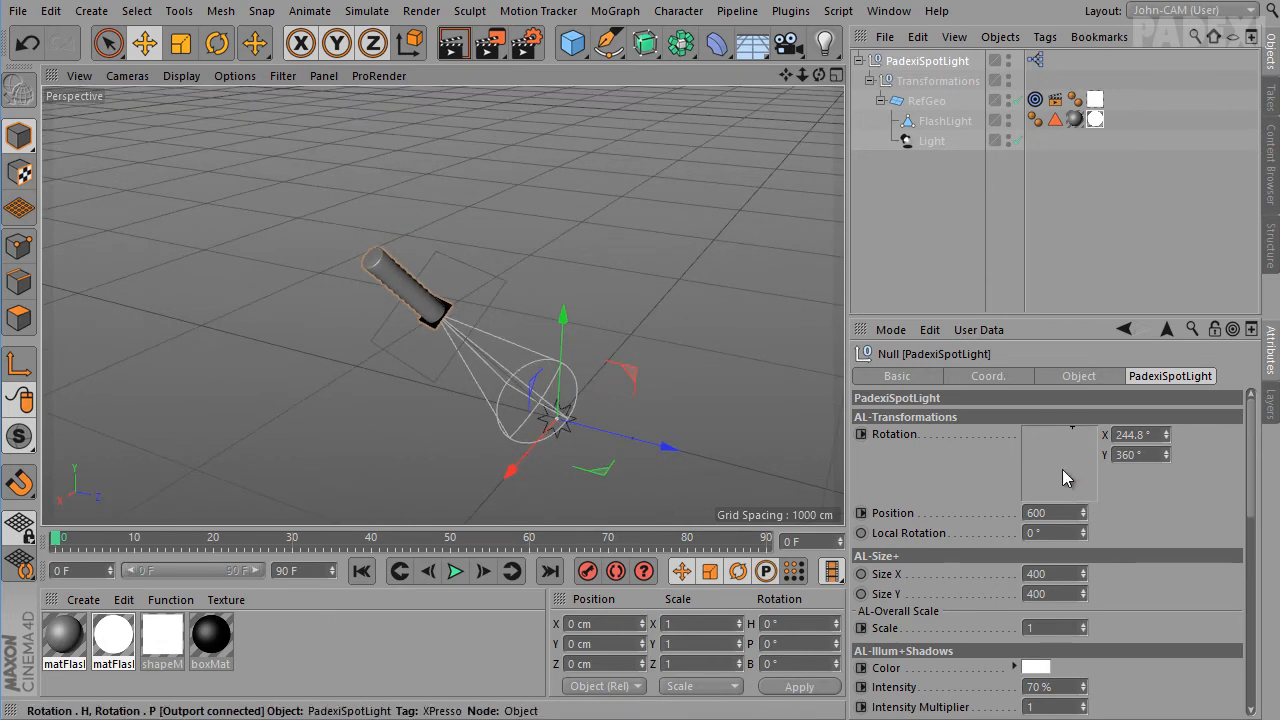
drag(1063, 472, 1065, 422)
alt+middle_drag(545, 404, 580, 352)
scroll(563, 351, up, 1)
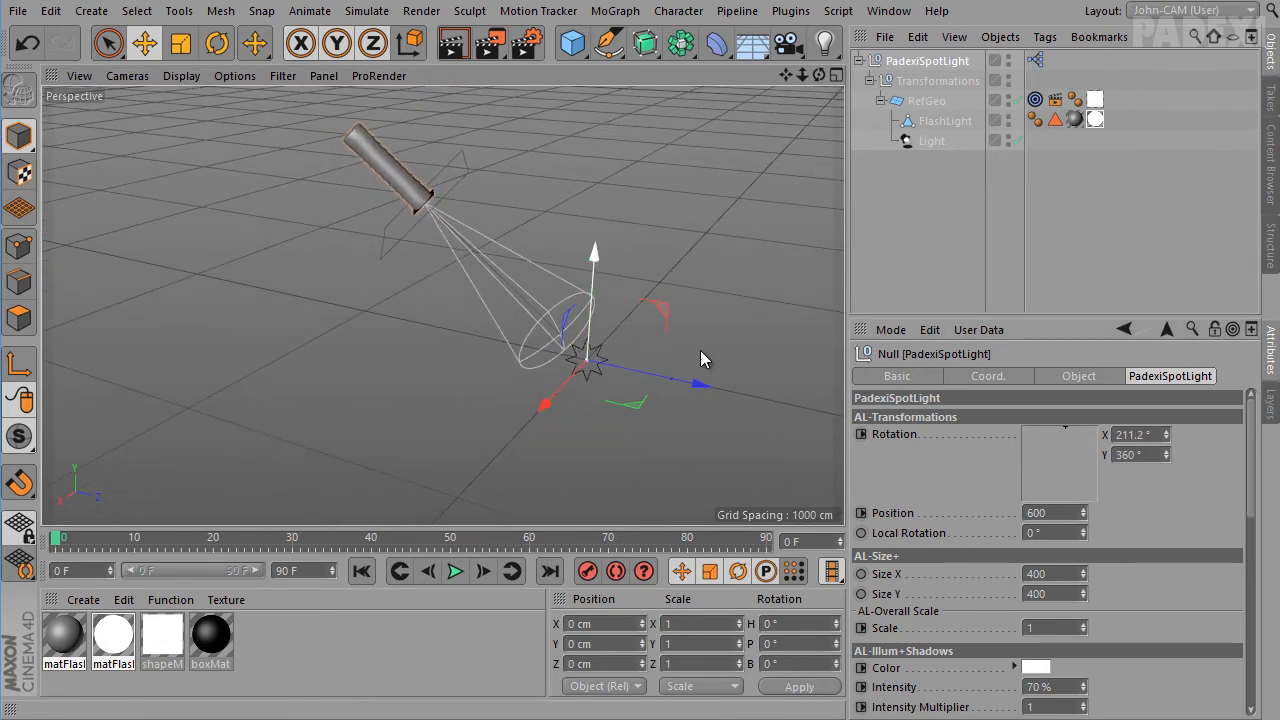
Open the user data manager for PadexiSpotLight and remove the Local Rotation entry
click(975, 330)
click(983, 372)
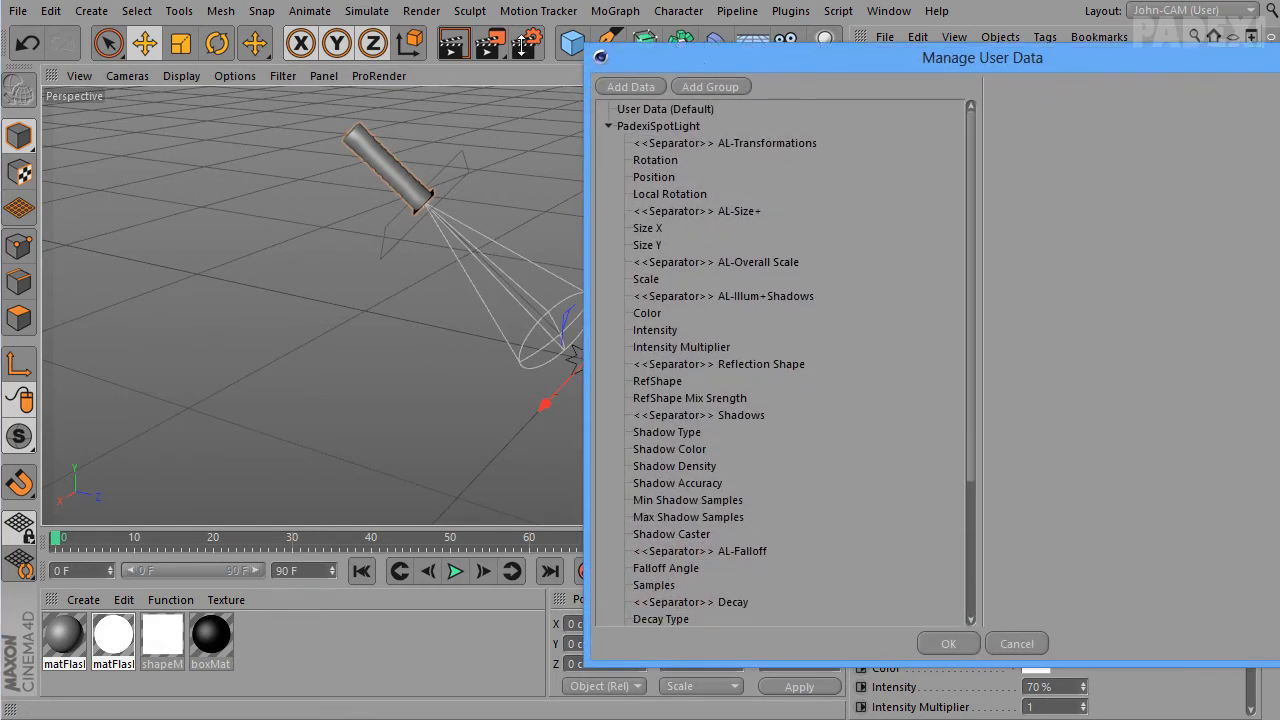
drag(763, 62, 425, 35)
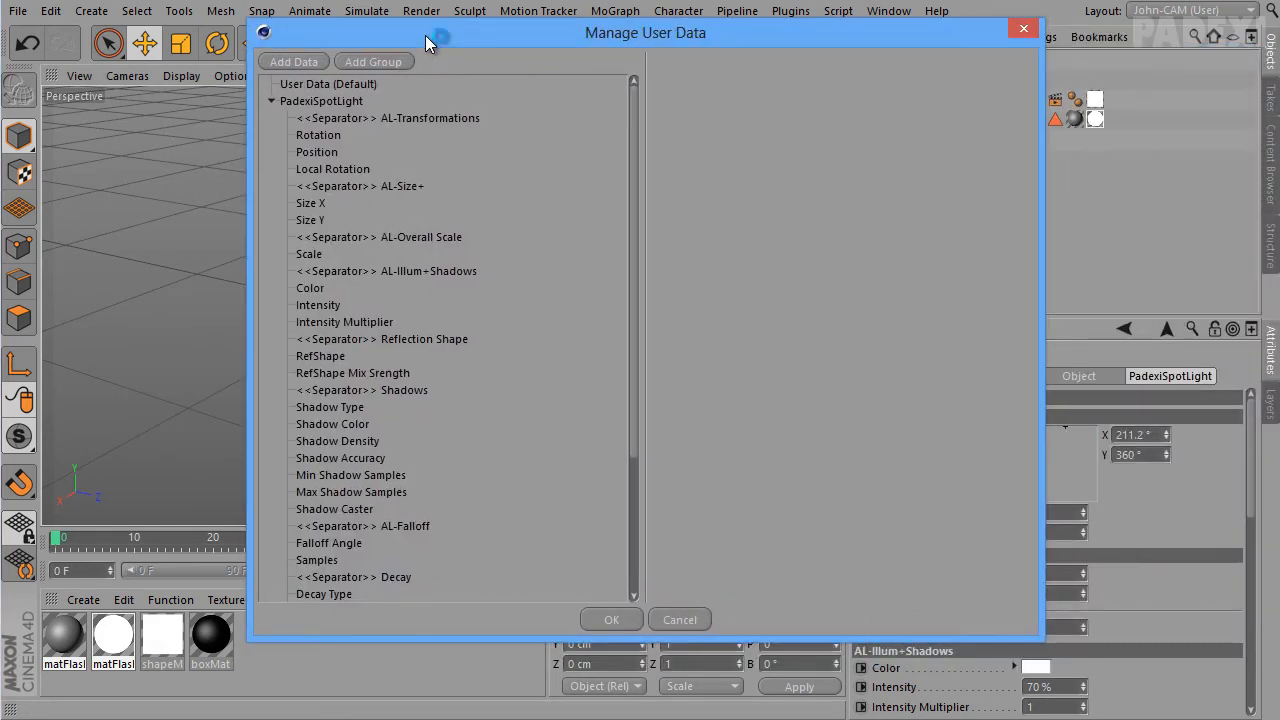
click(327, 170)
right_click(349, 174)
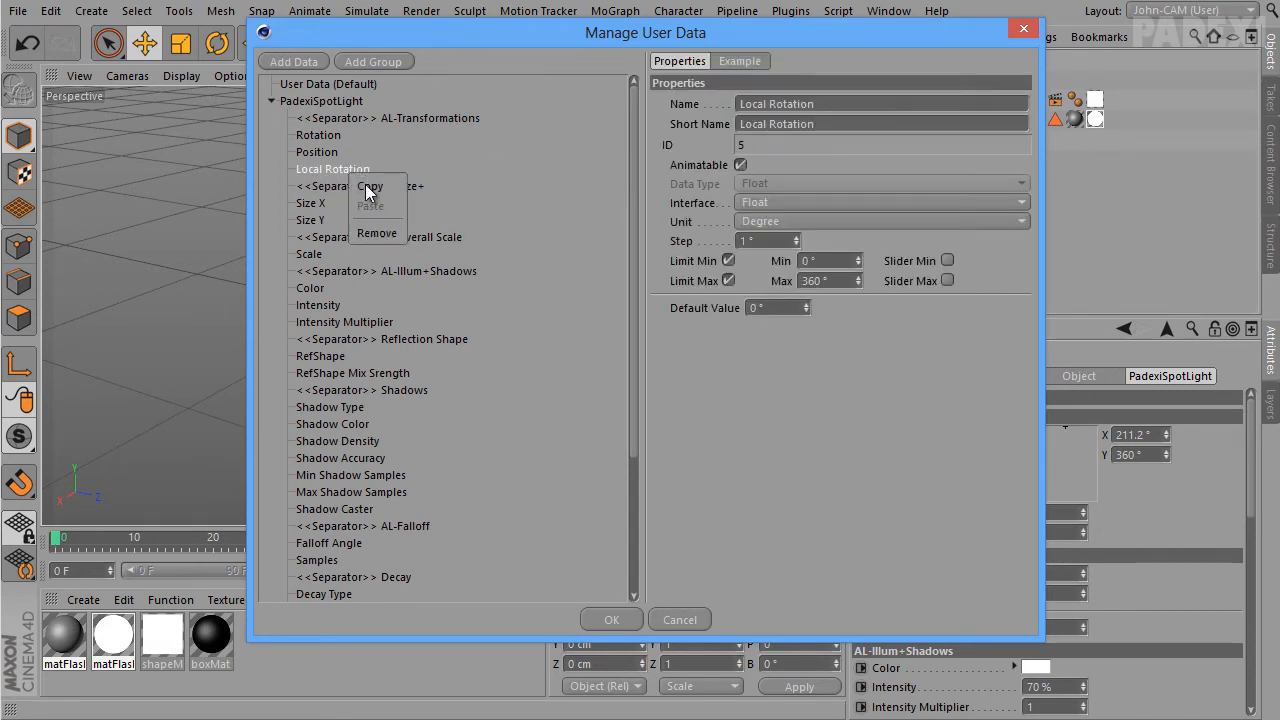
click(375, 233)
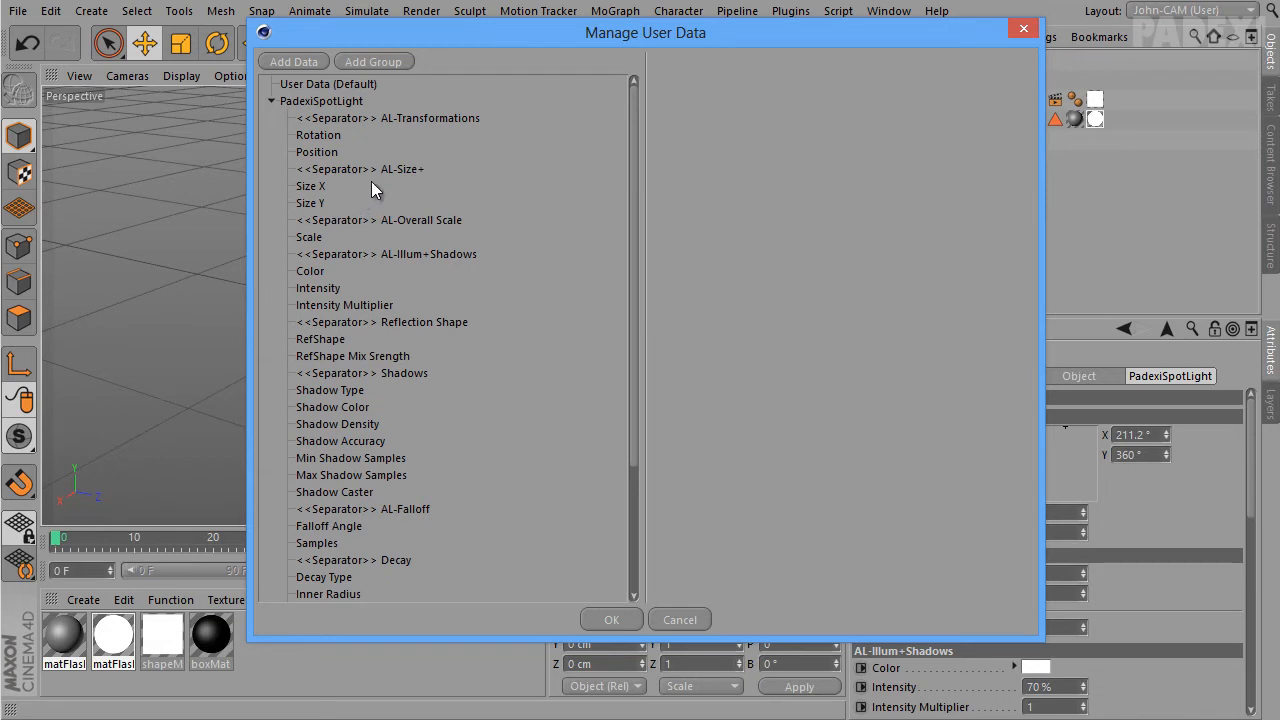
Remove the AL-Size+ separator and the Size X and Size Y entries from the PadexiSpotLight user data
click(341, 168)
right_click(356, 173)
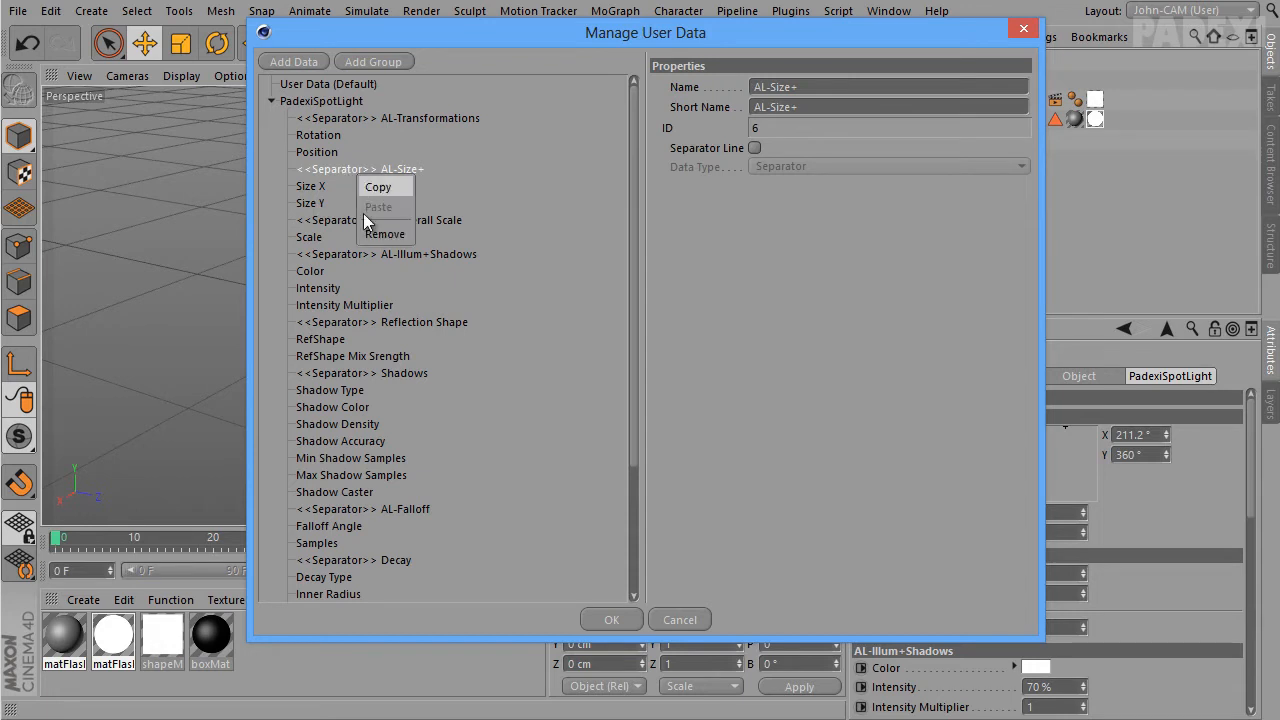
click(370, 231)
click(318, 170)
right_click(318, 170)
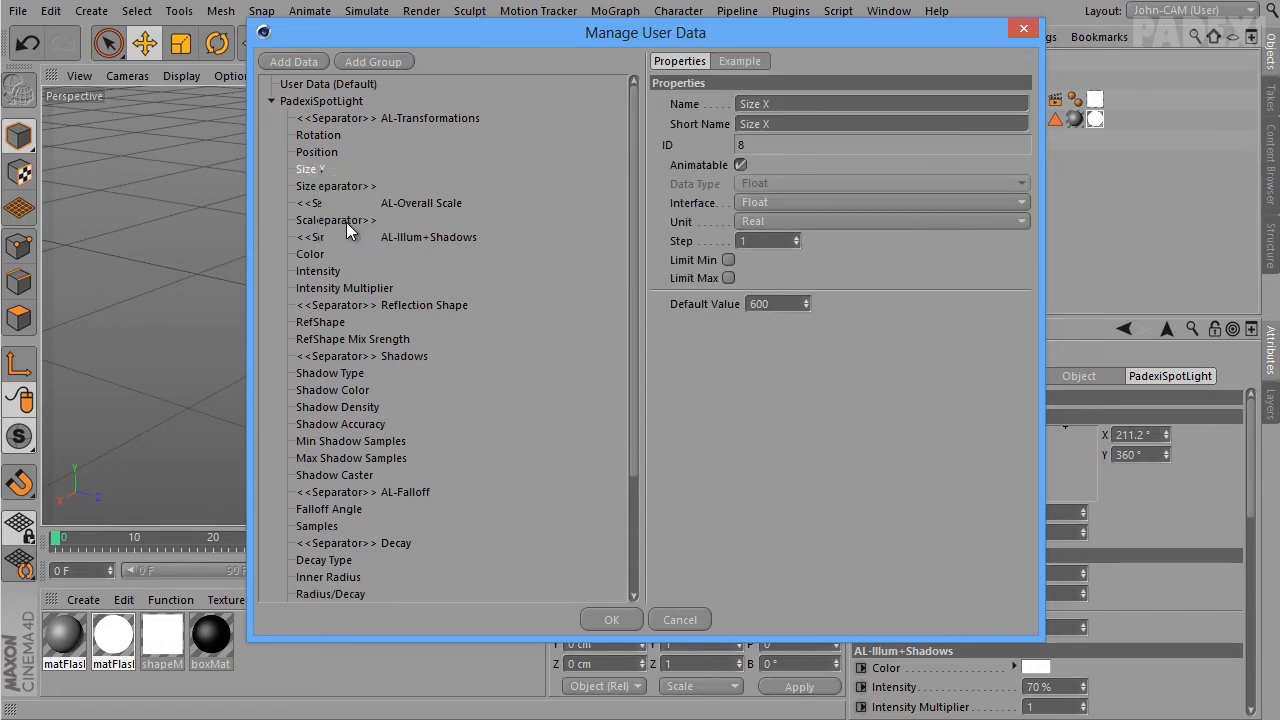
click(346, 222)
right_click(312, 166)
click(340, 225)
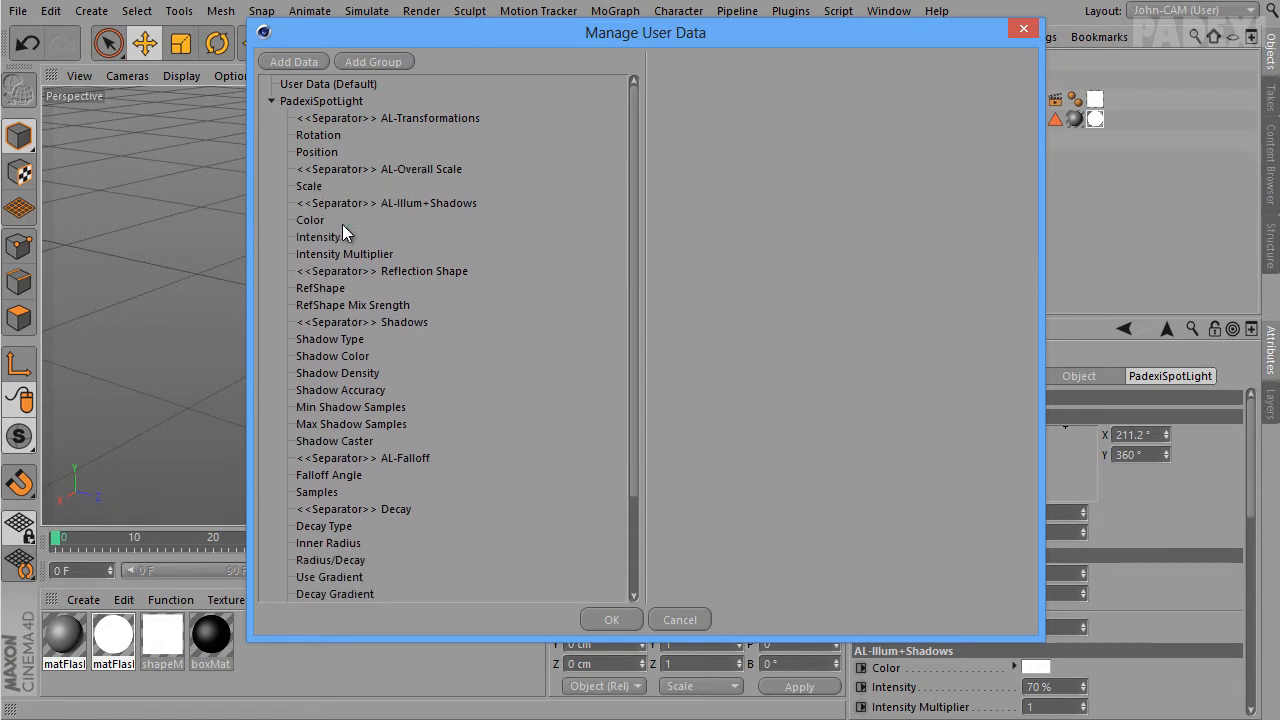
Remove the AL-Overall Scale separator and the Scale entry from the user data
click(437, 170)
right_click(437, 169)
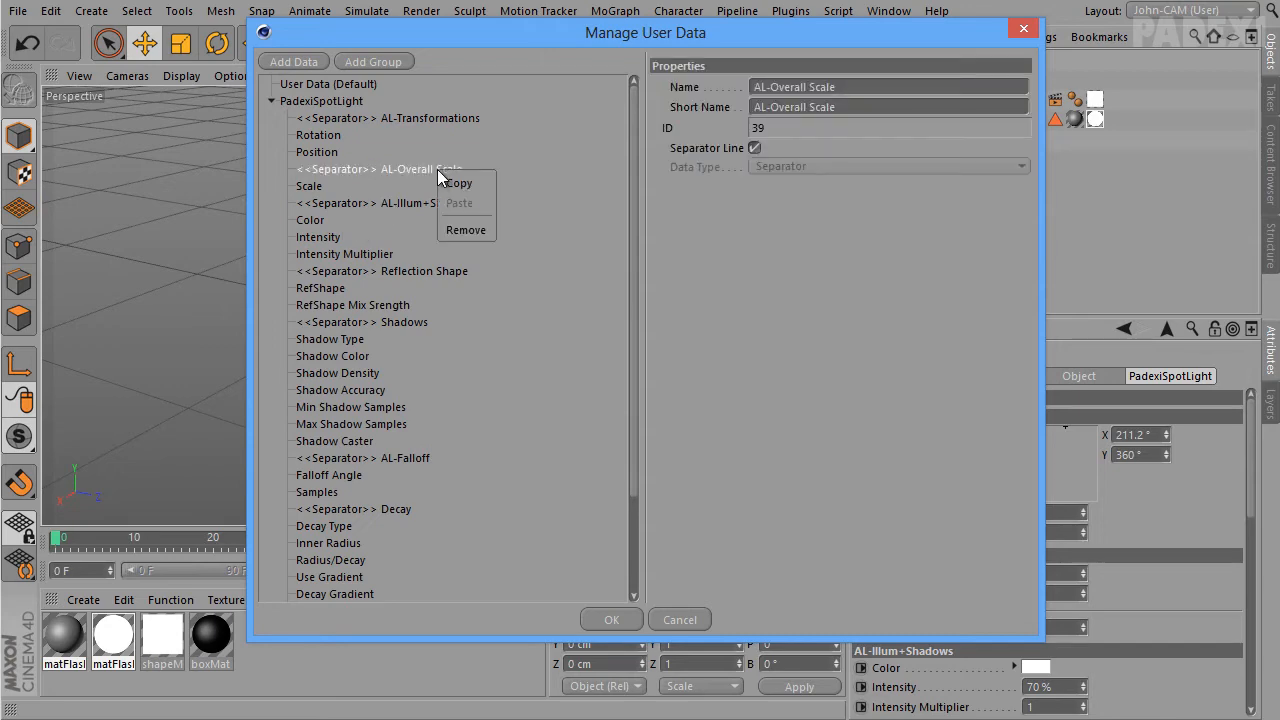
click(450, 230)
right_click(317, 166)
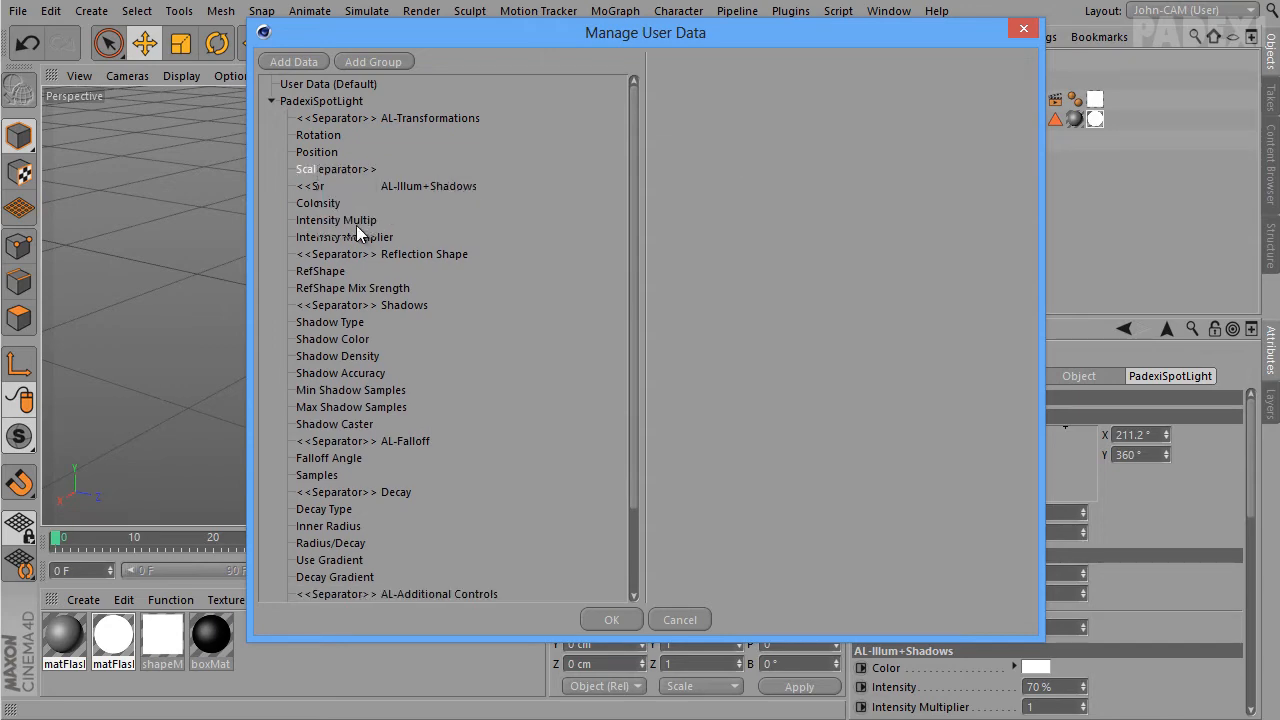
click(346, 225)
Rename the AL-Transformations and AL-Illum+Shadows separators to SL-Transformations and SL-Illum+Shadows
drag(450, 38, 489, 110)
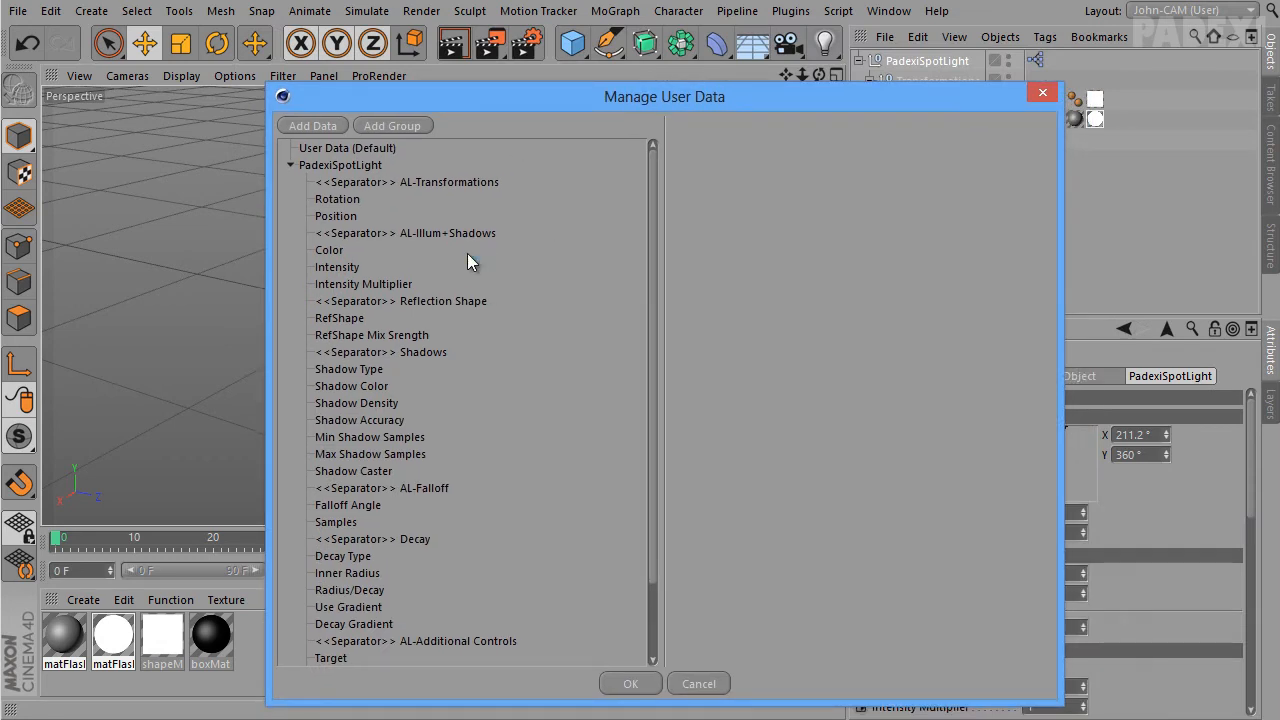
click(376, 183)
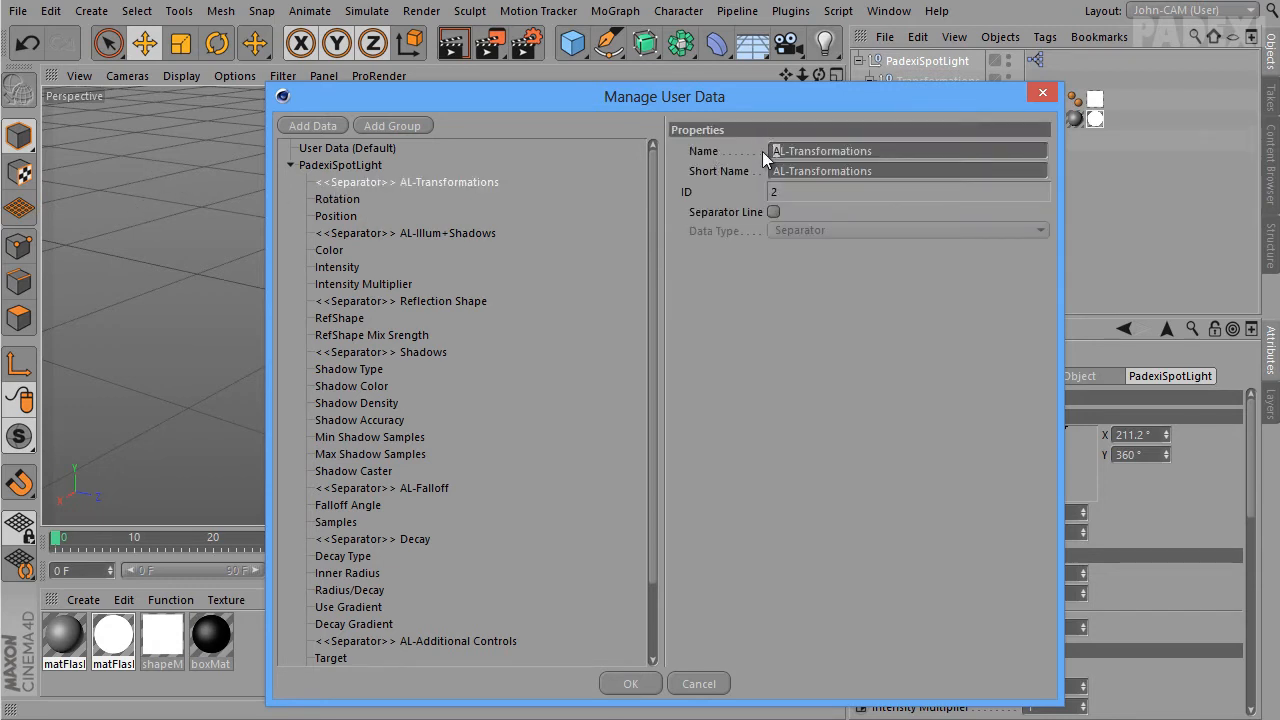
key(Delete)
text(S)
click(378, 233)
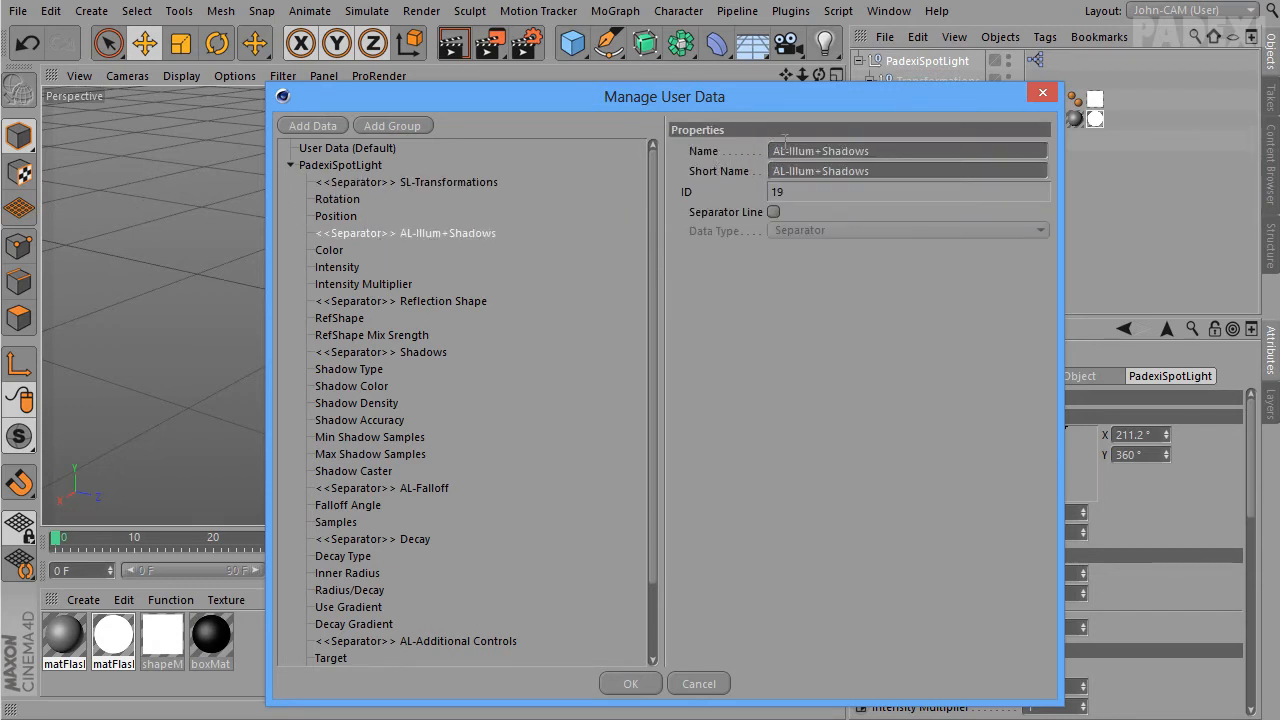
text(S)
Rename the AL-Falloff and AL-Additional Controls separators to SL-Falloff and SL-Additional Controls
click(412, 487)
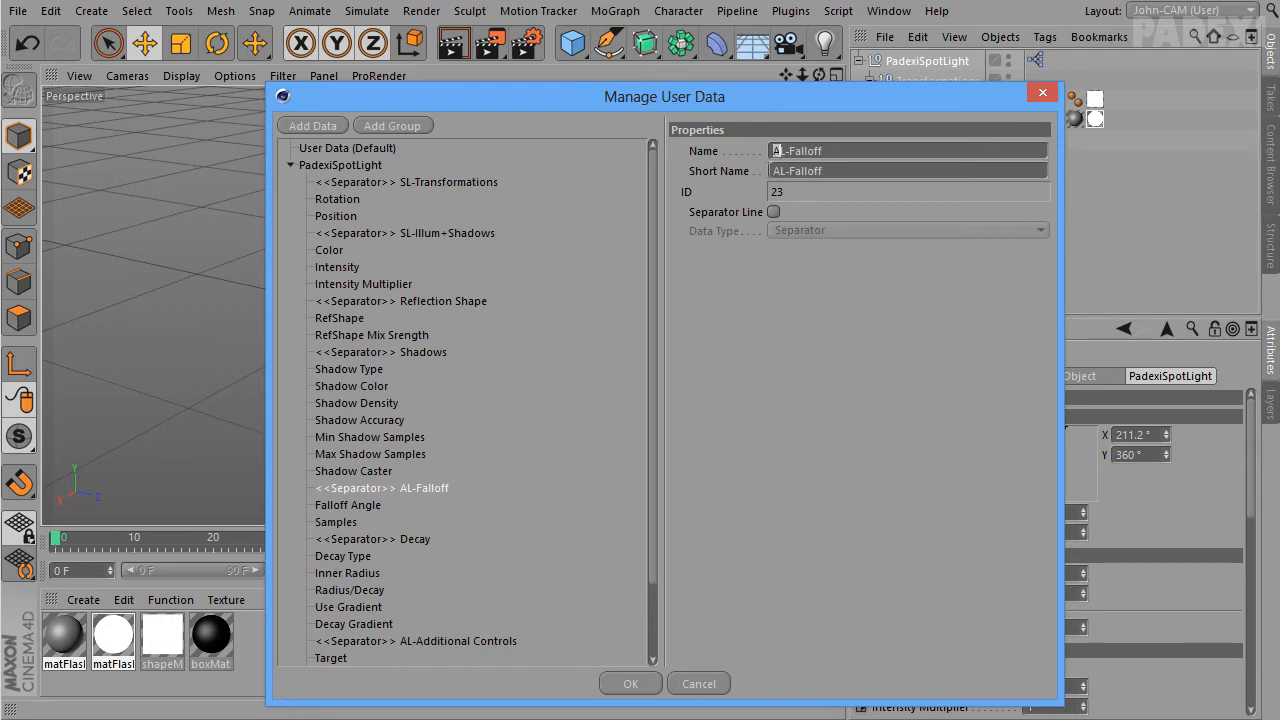
text(S)
click(836, 172)
click(412, 642)
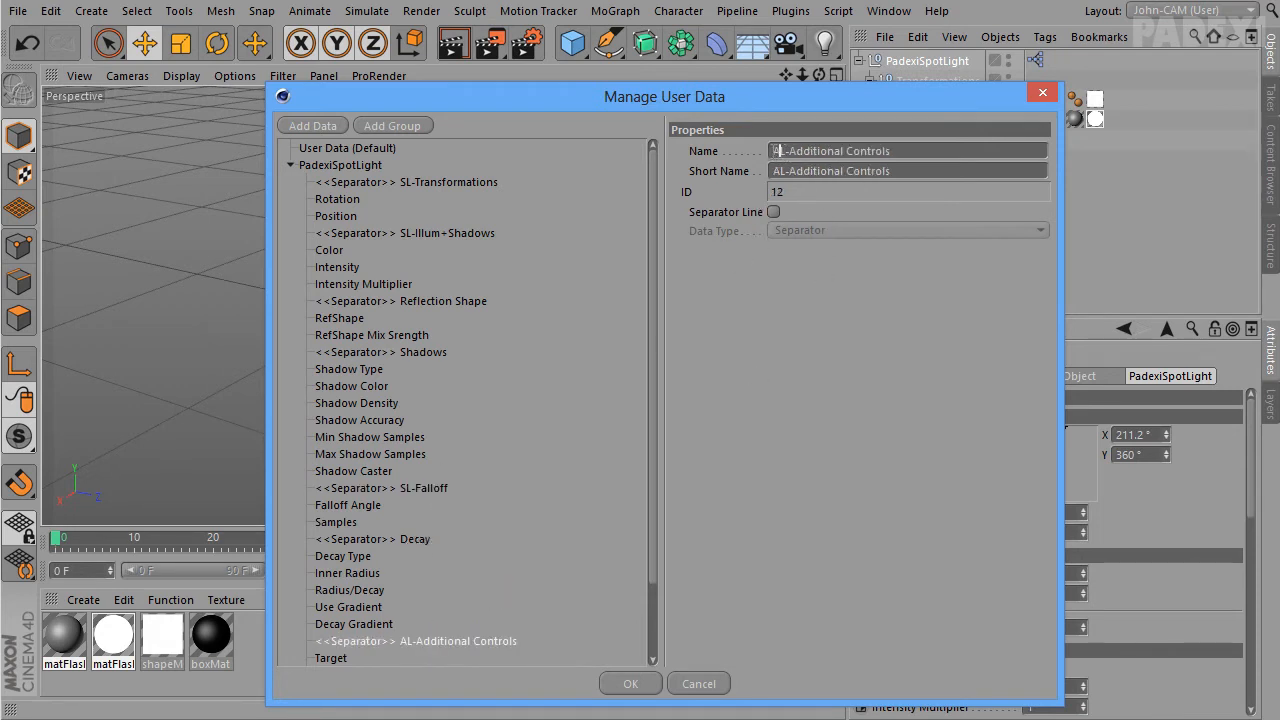
text(S)
click(800, 171)
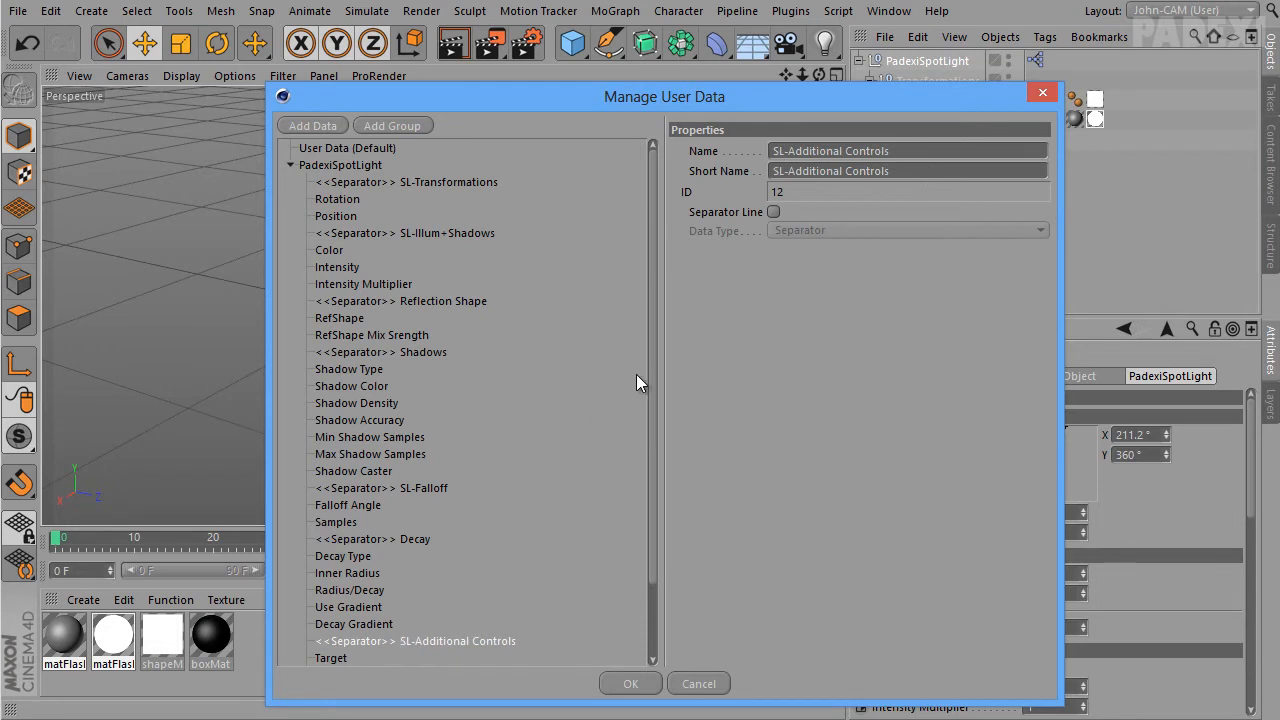
scroll(632, 516, down, 2)
scroll(631, 539, up, 3)
Remove the Reflection Shape separator, RefShape and RefShape Mix Srength from the user data, and apply the user data changes
click(449, 305)
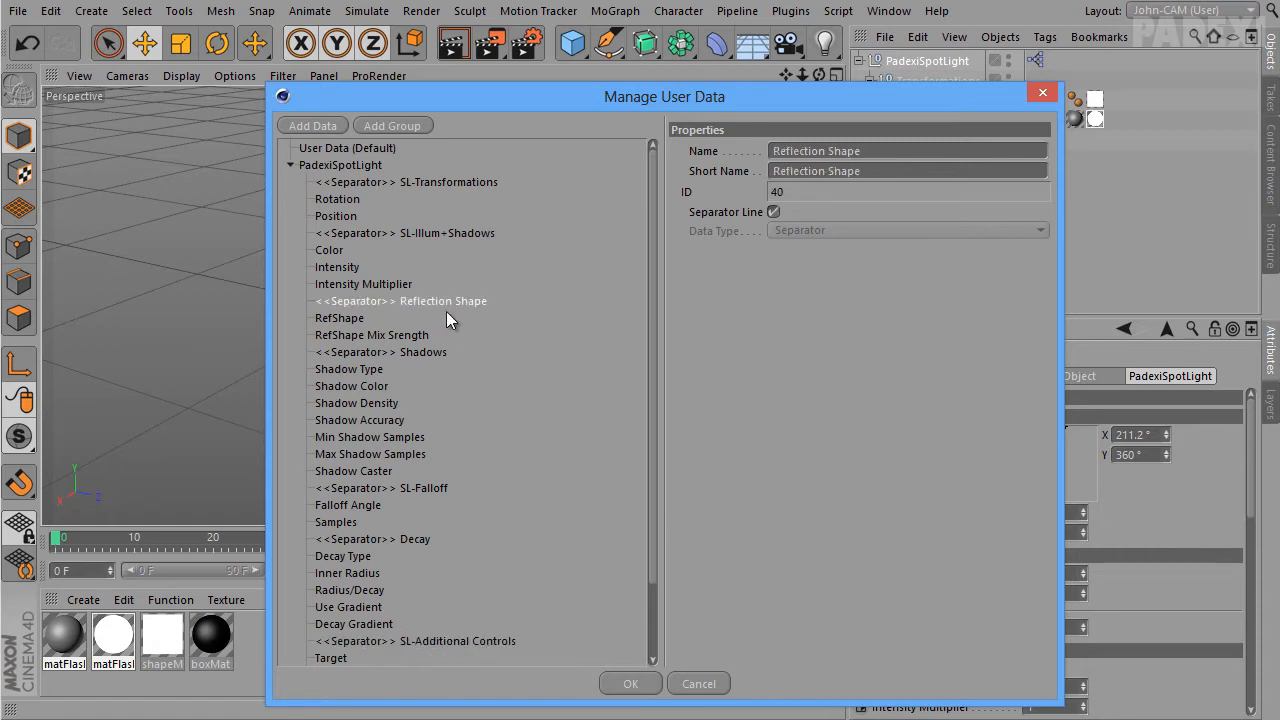
right_click(362, 306)
click(381, 343)
click(350, 303)
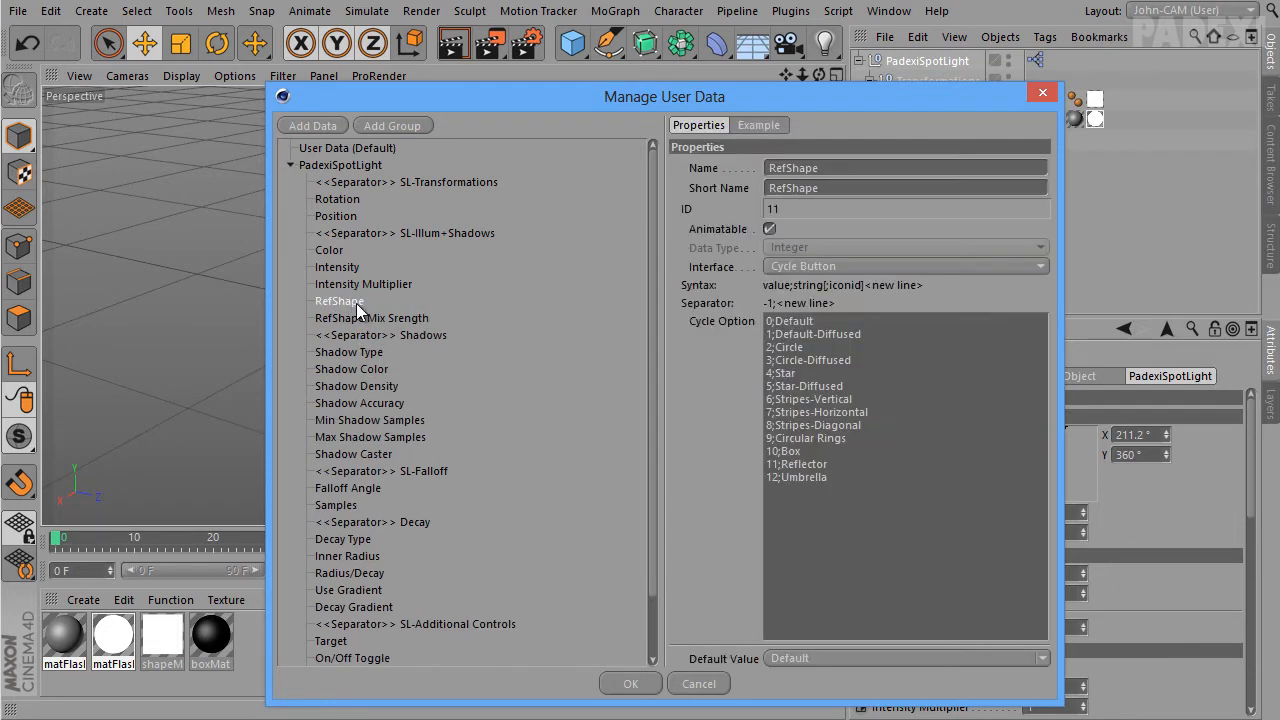
right_click(343, 302)
click(368, 356)
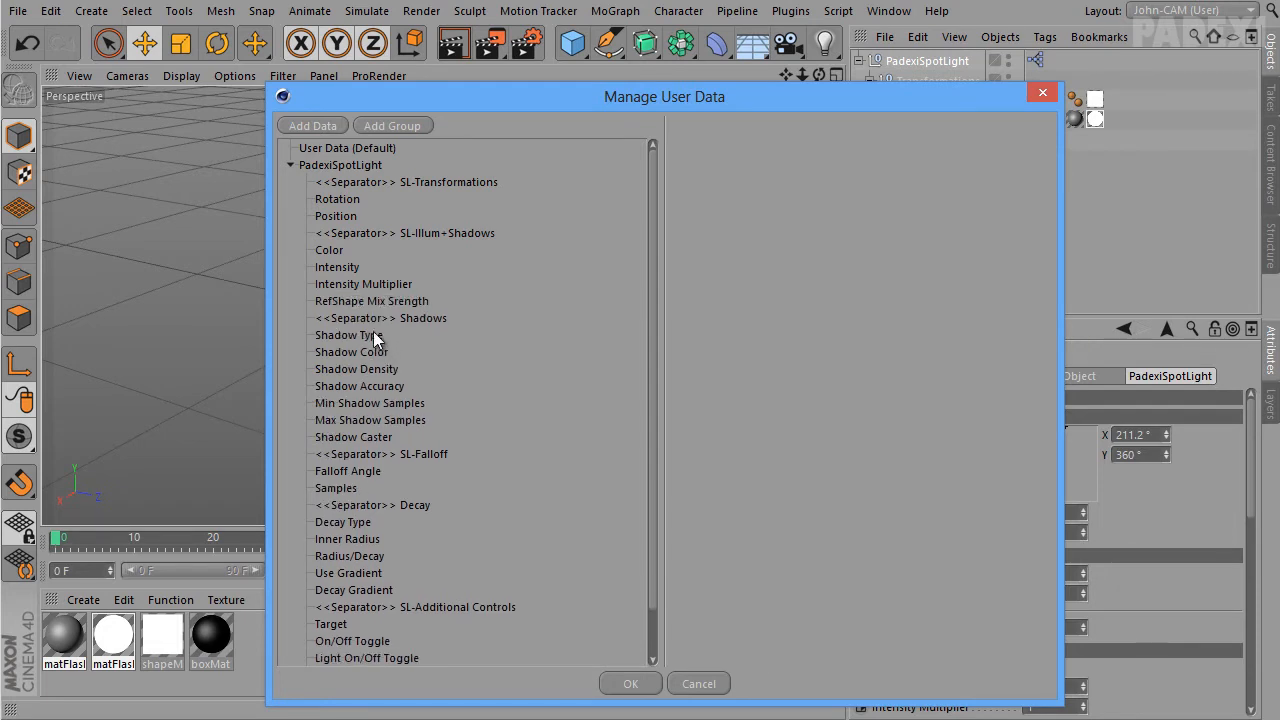
click(366, 298)
right_click(388, 301)
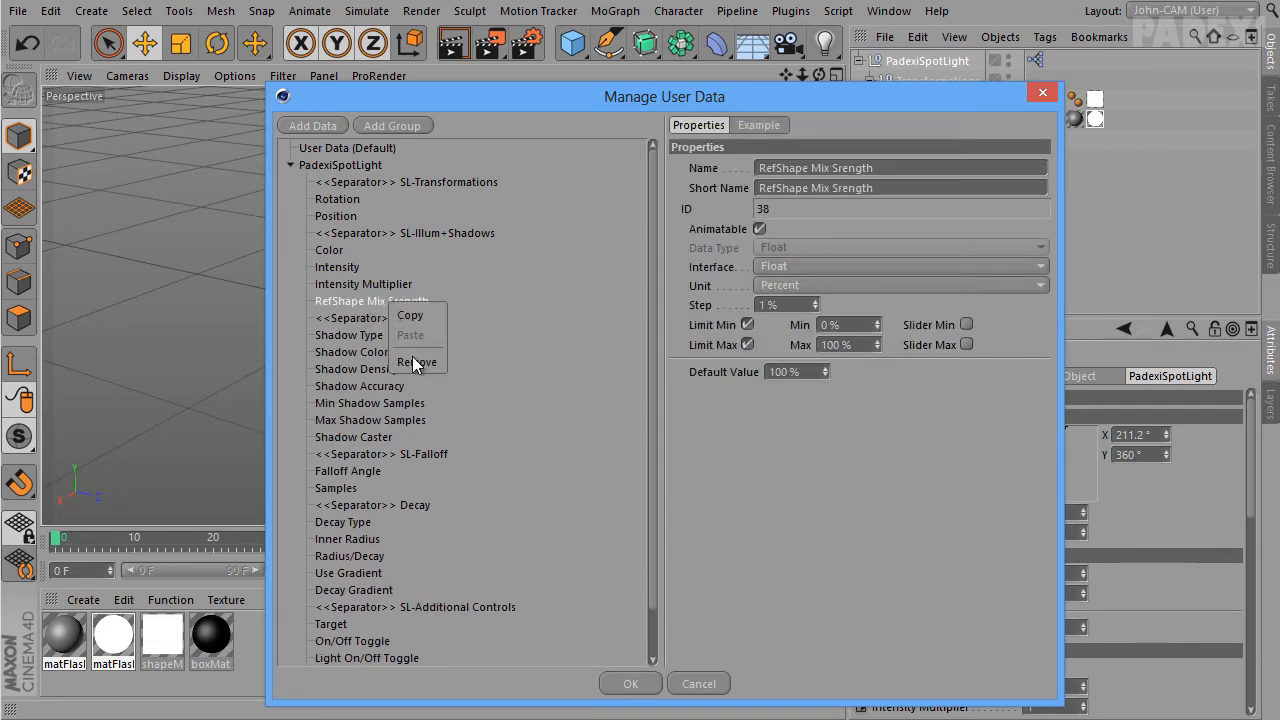
click(412, 356)
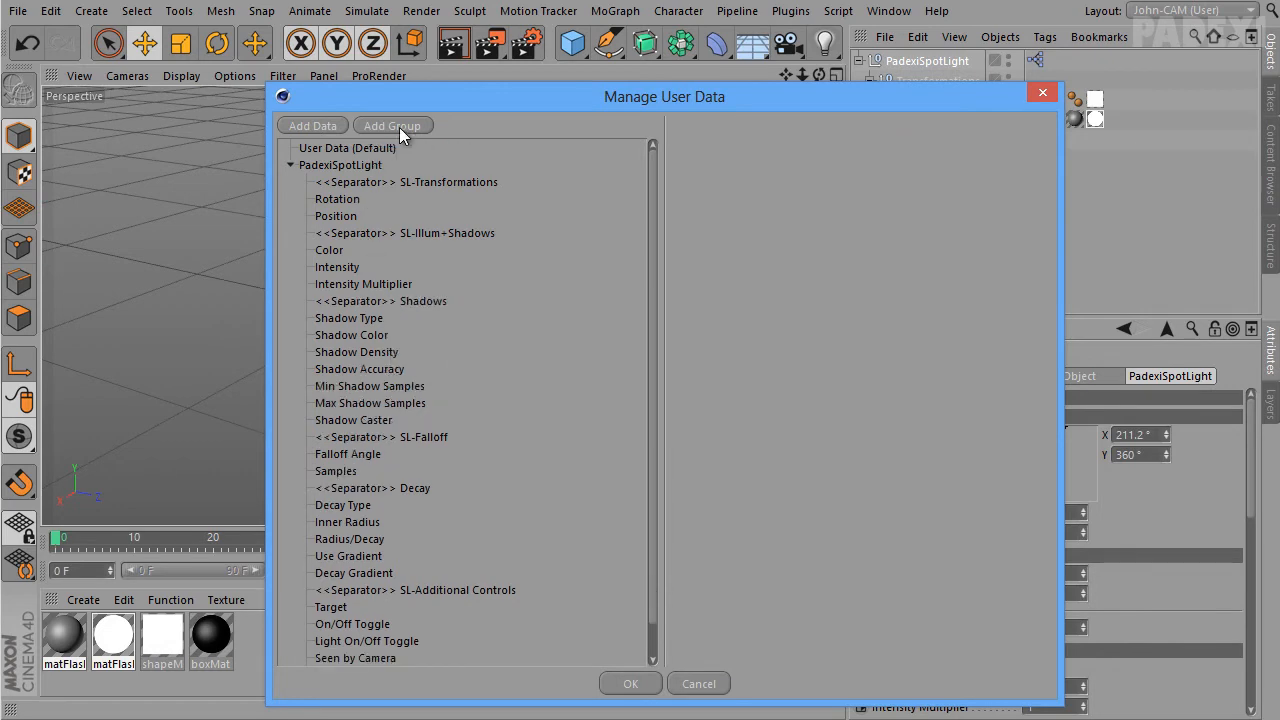
click(616, 689)
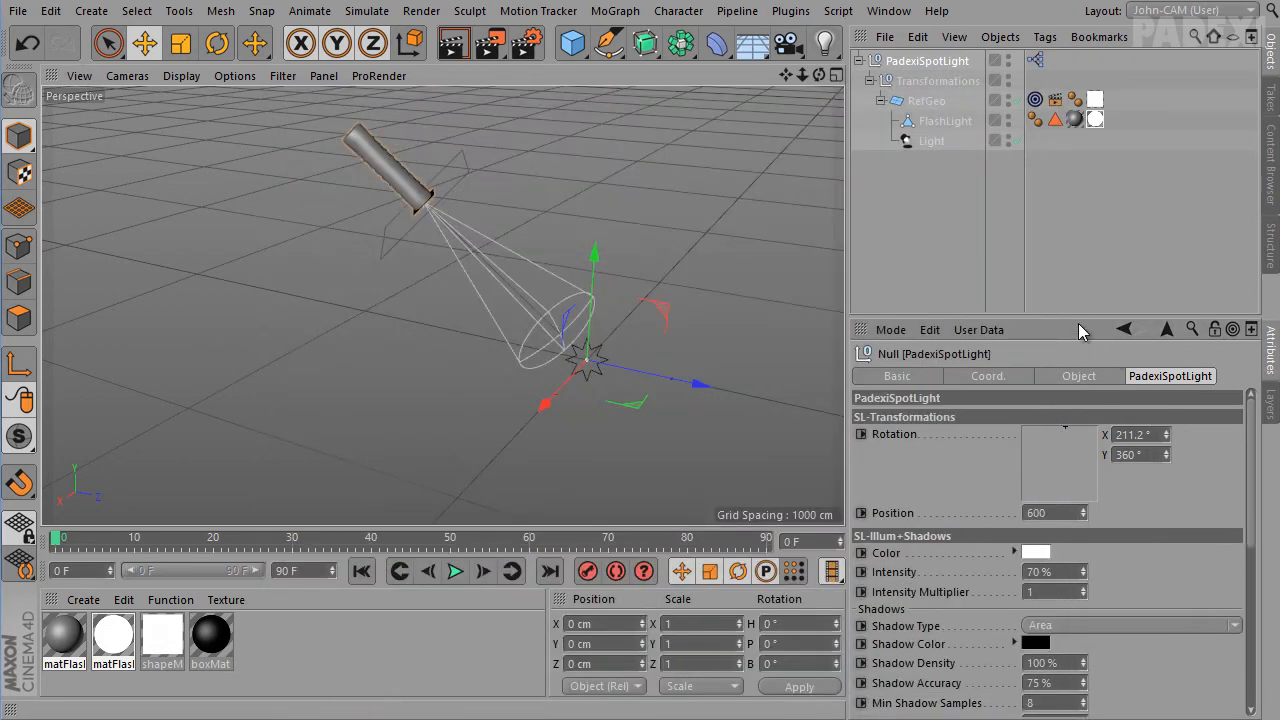
Adjust the PadexiSpotLight Rotation X to about 148.8°, and turn off Seen by Camera and Seen by Reflections
drag(1066, 268, 1051, 129)
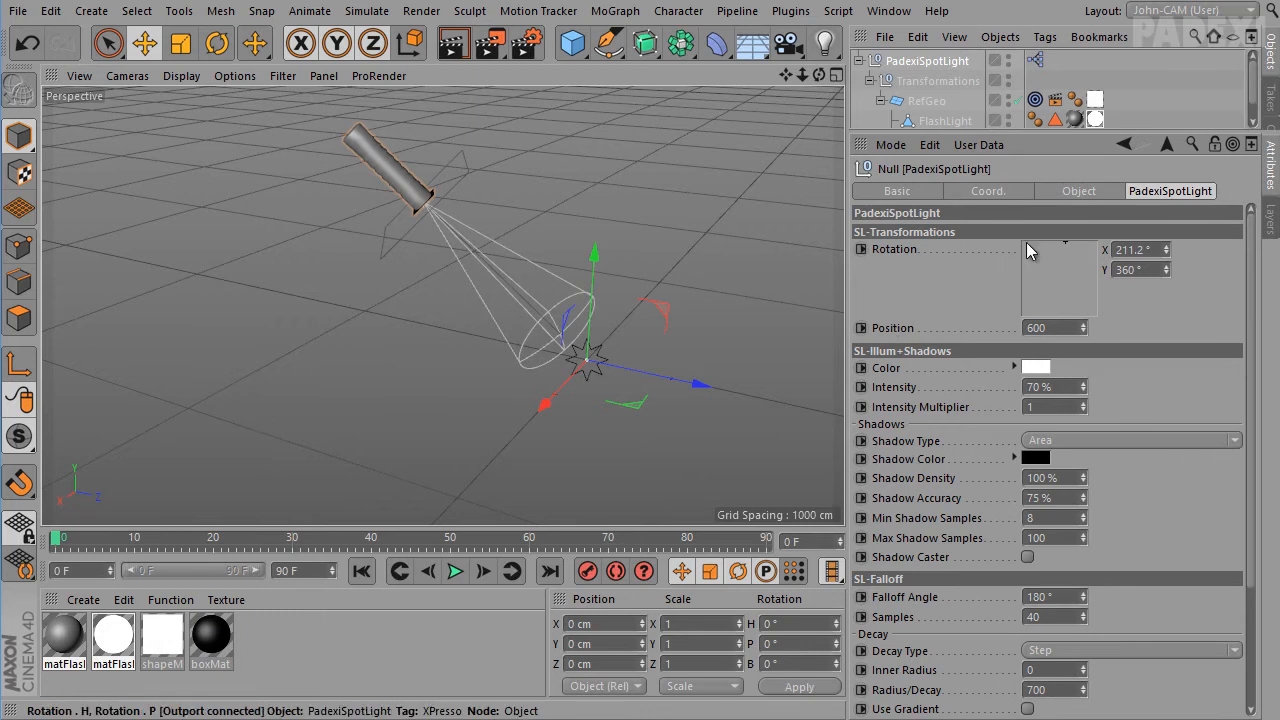
drag(1033, 252, 1057, 202)
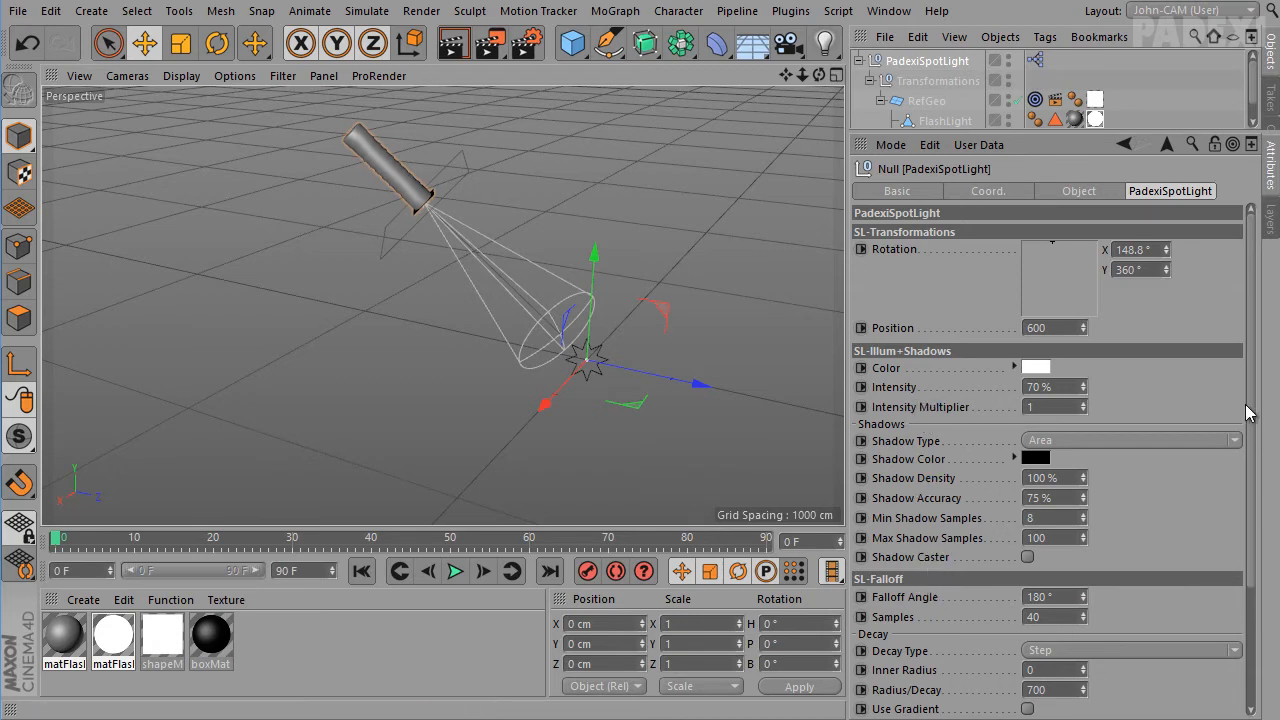
scroll(1246, 413, down, 5)
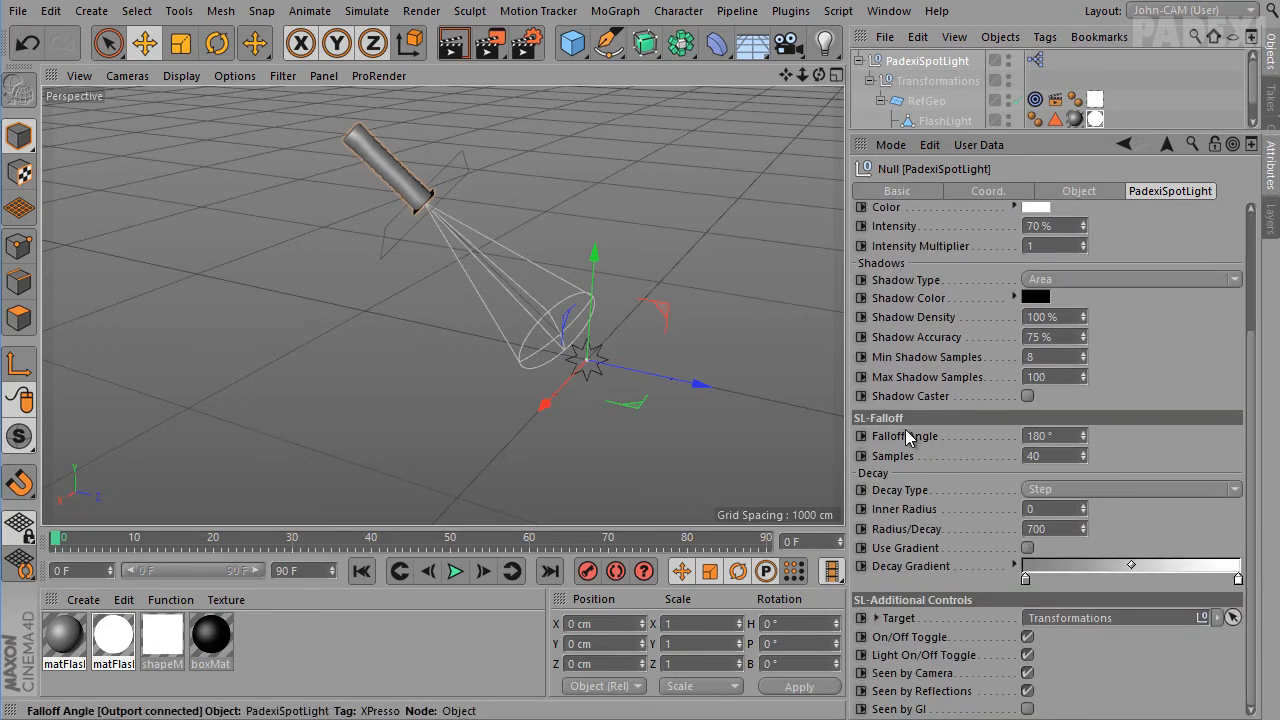
click(1028, 673)
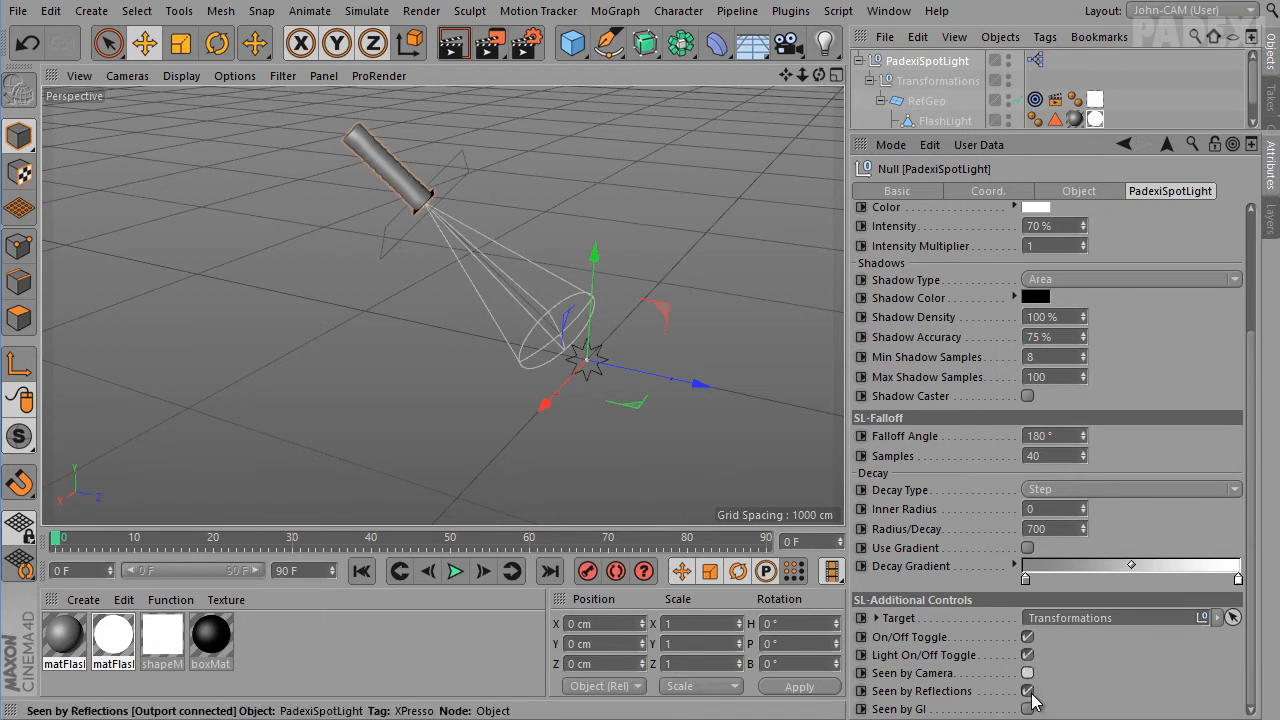
click(1028, 691)
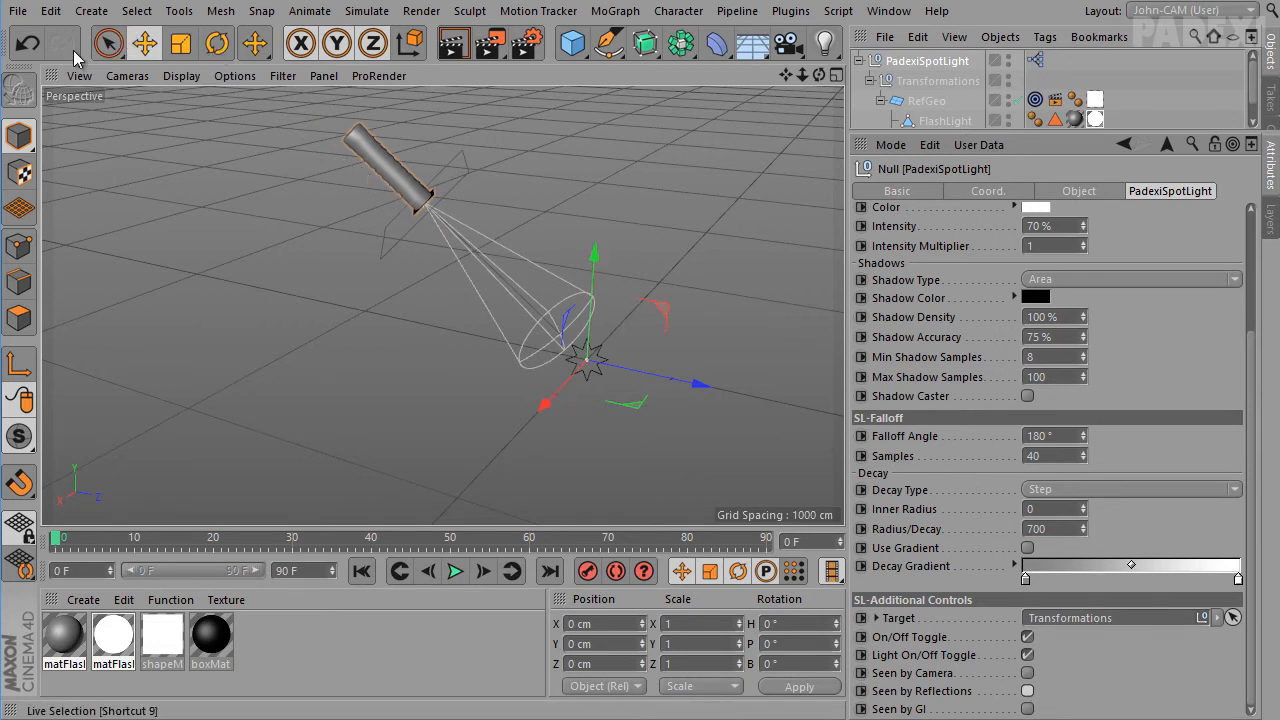
click(18, 11)
click(52, 195)
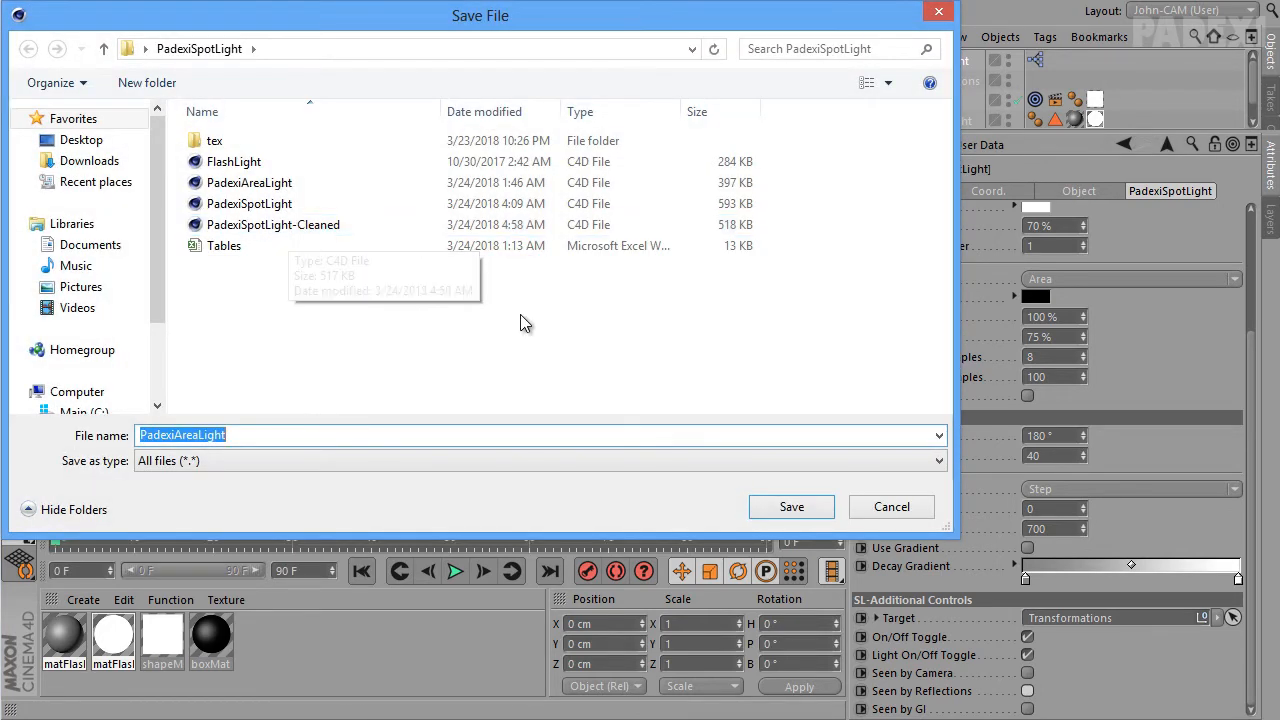
key(Escape)
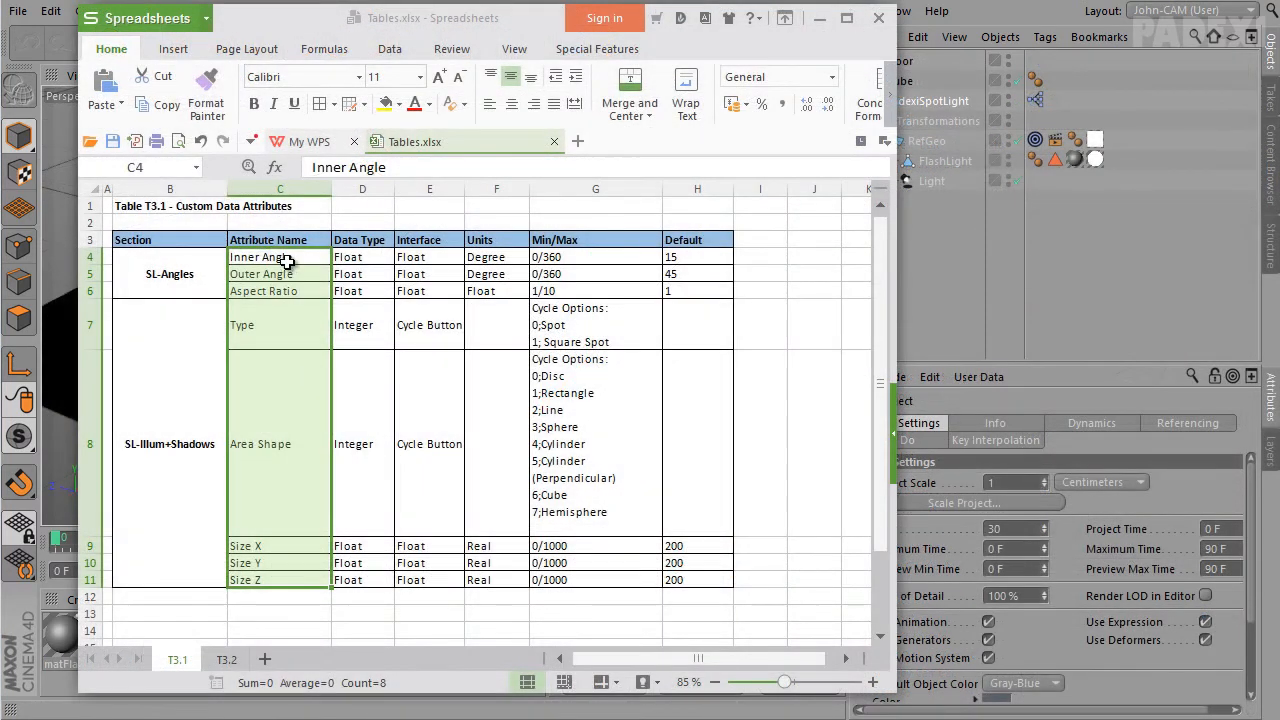
In the Tables.xlsx spreadsheet, examine the custom data attributes in T3.1 and the PadexiSpotLight-to-Light port connections in T3.2
click(289, 261)
drag(289, 261, 277, 580)
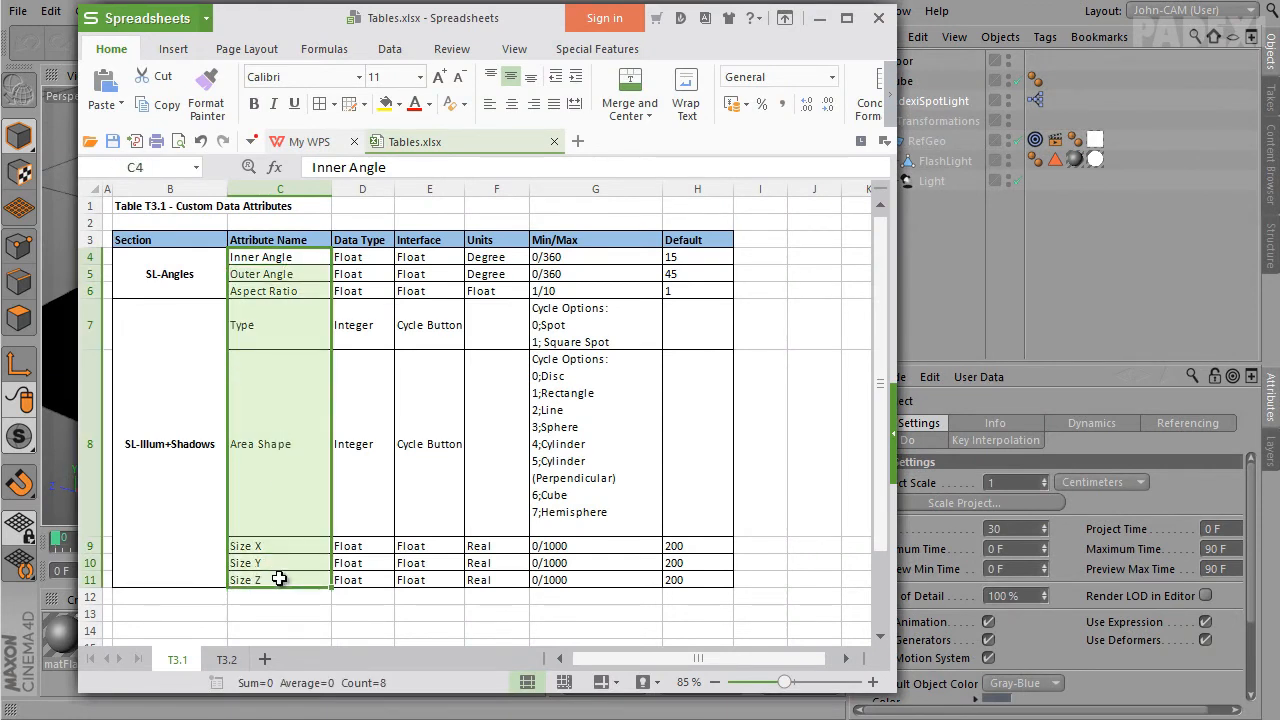
click(177, 270)
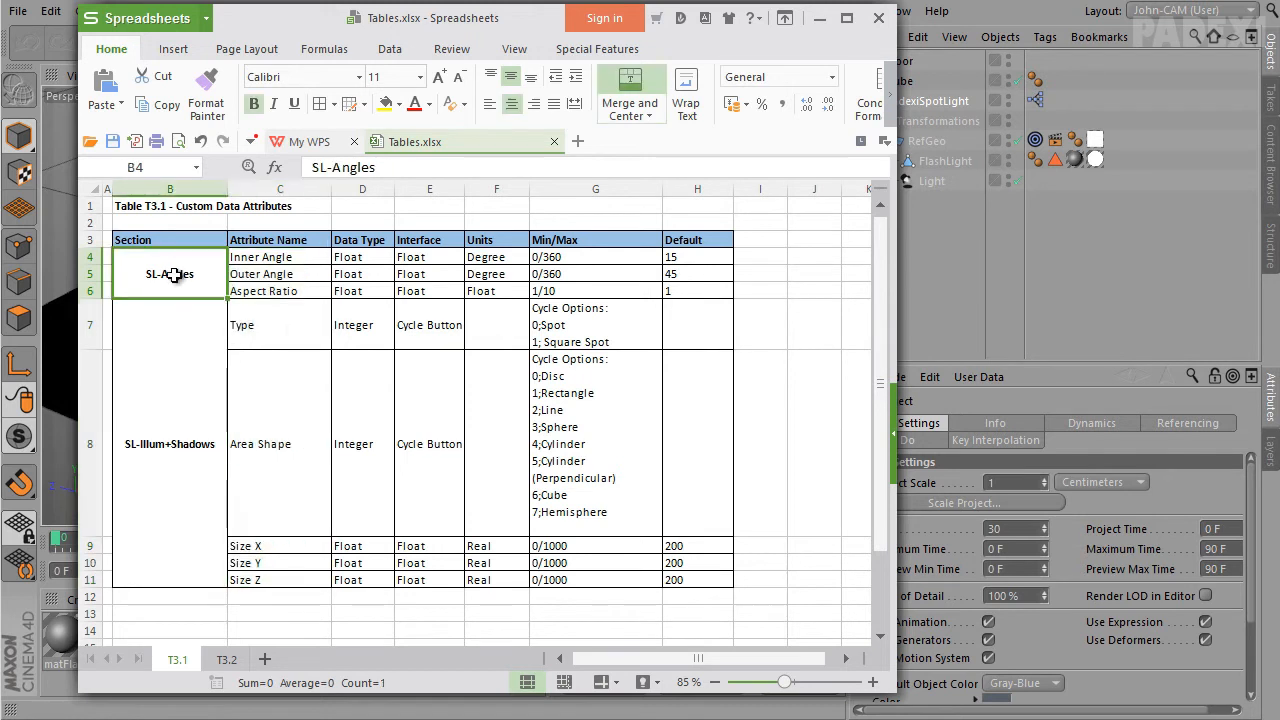
click(169, 495)
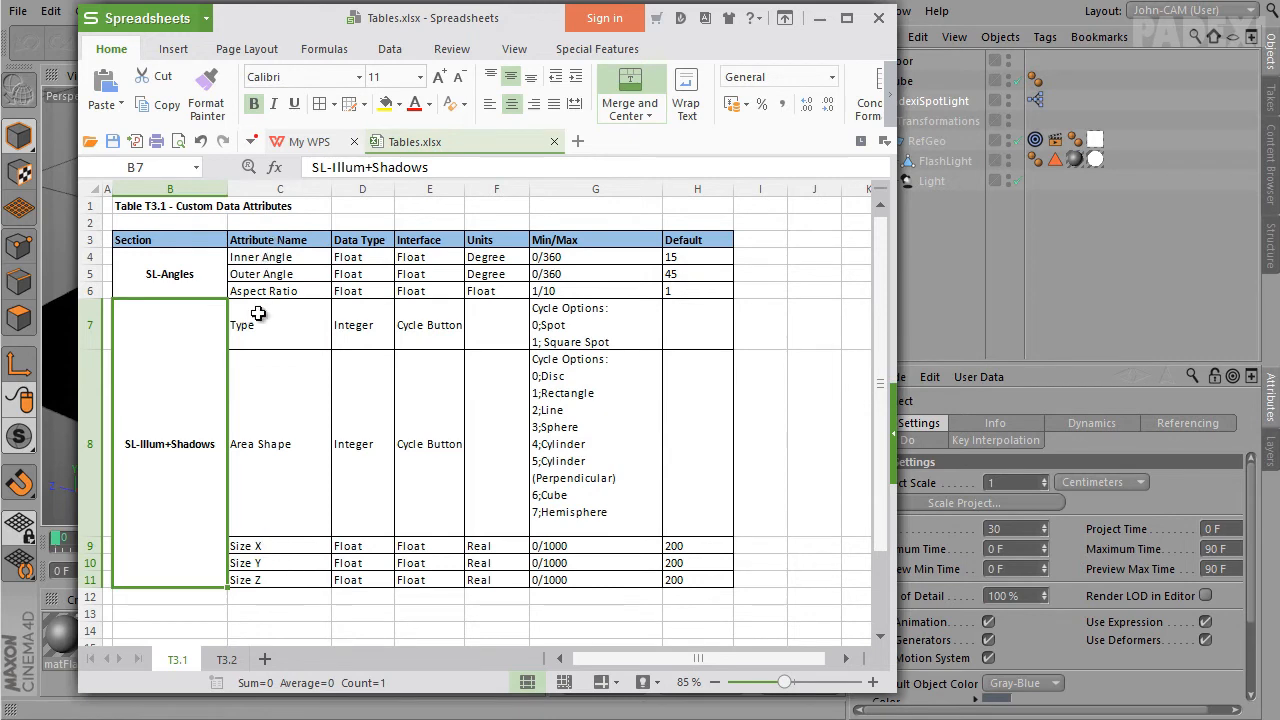
click(226, 659)
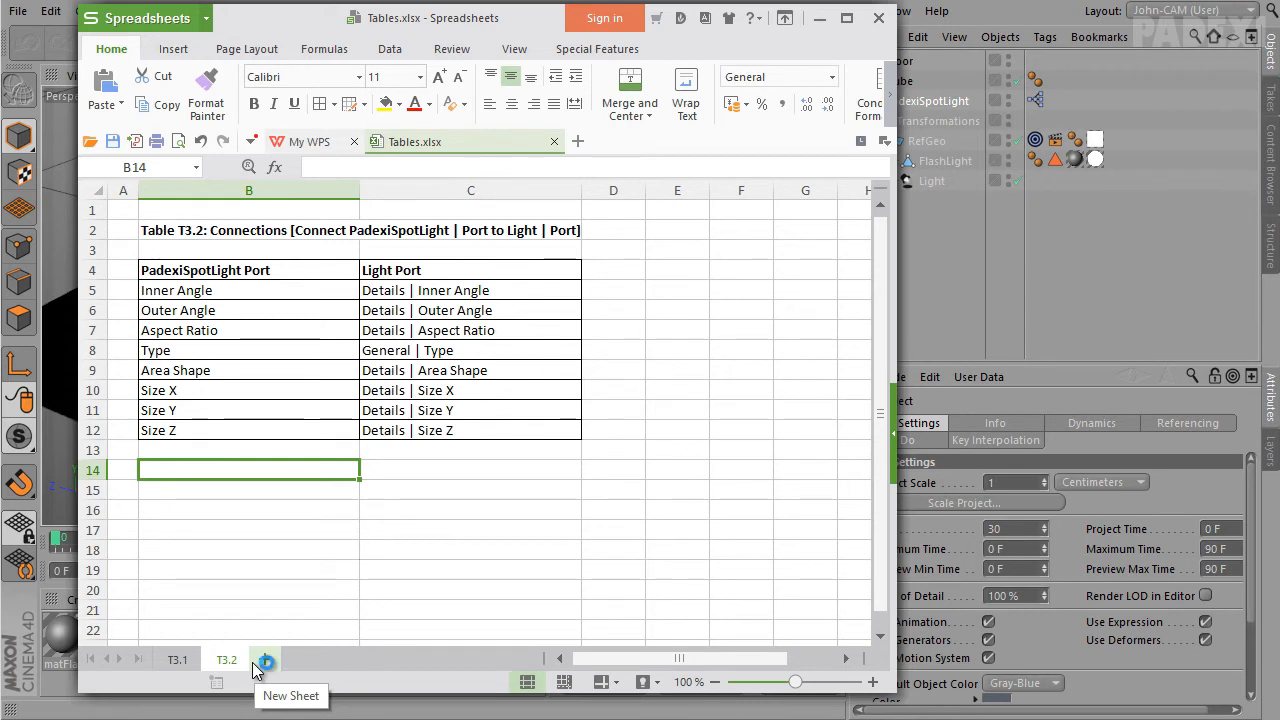
click(176, 660)
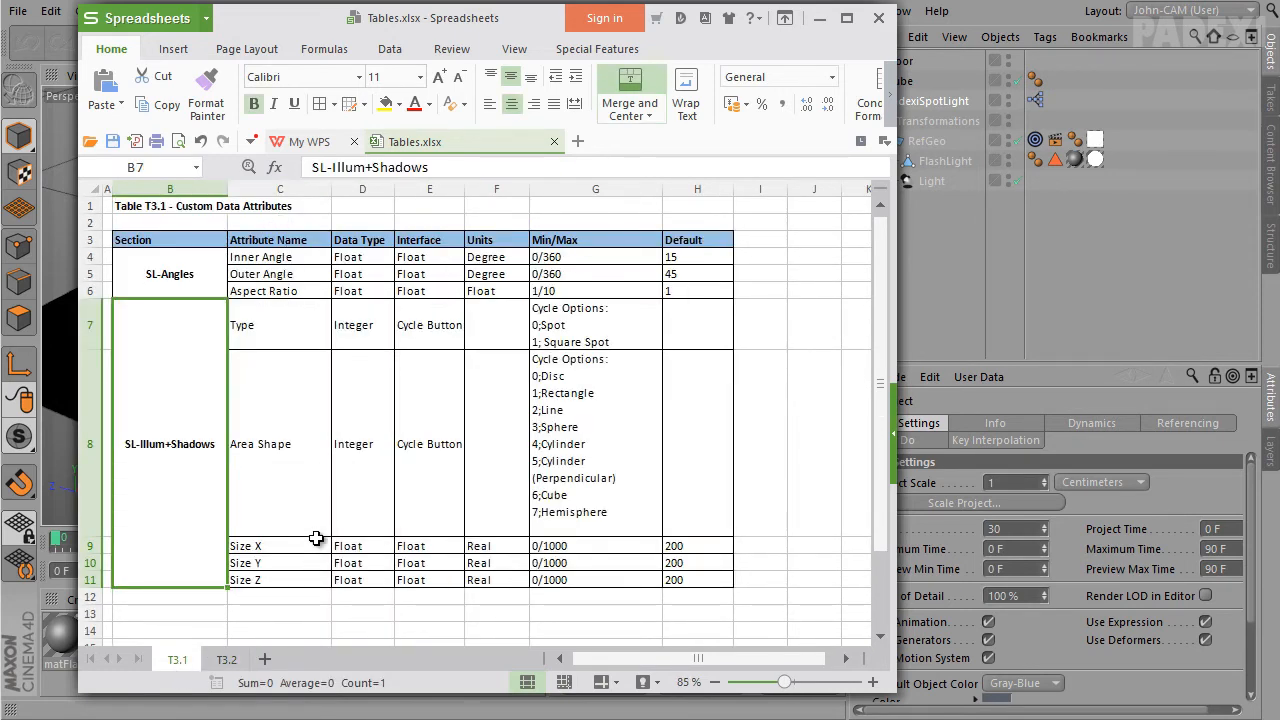
click(226, 659)
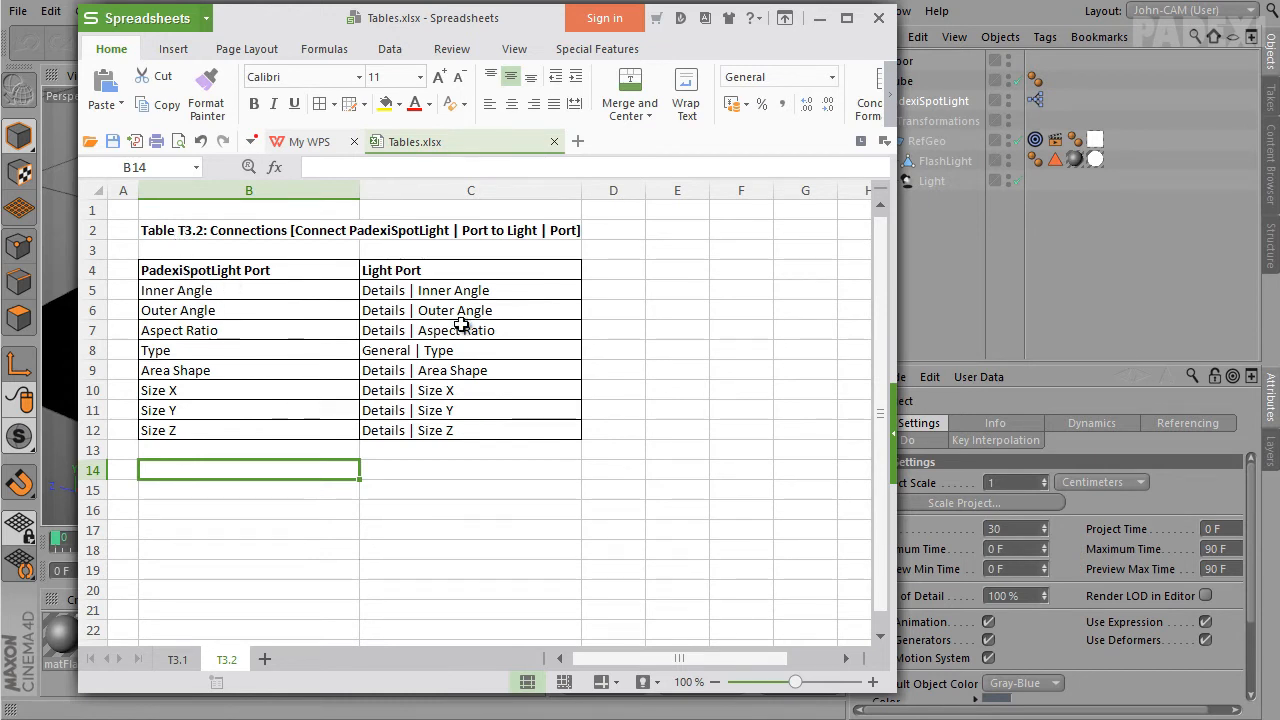
click(873, 25)
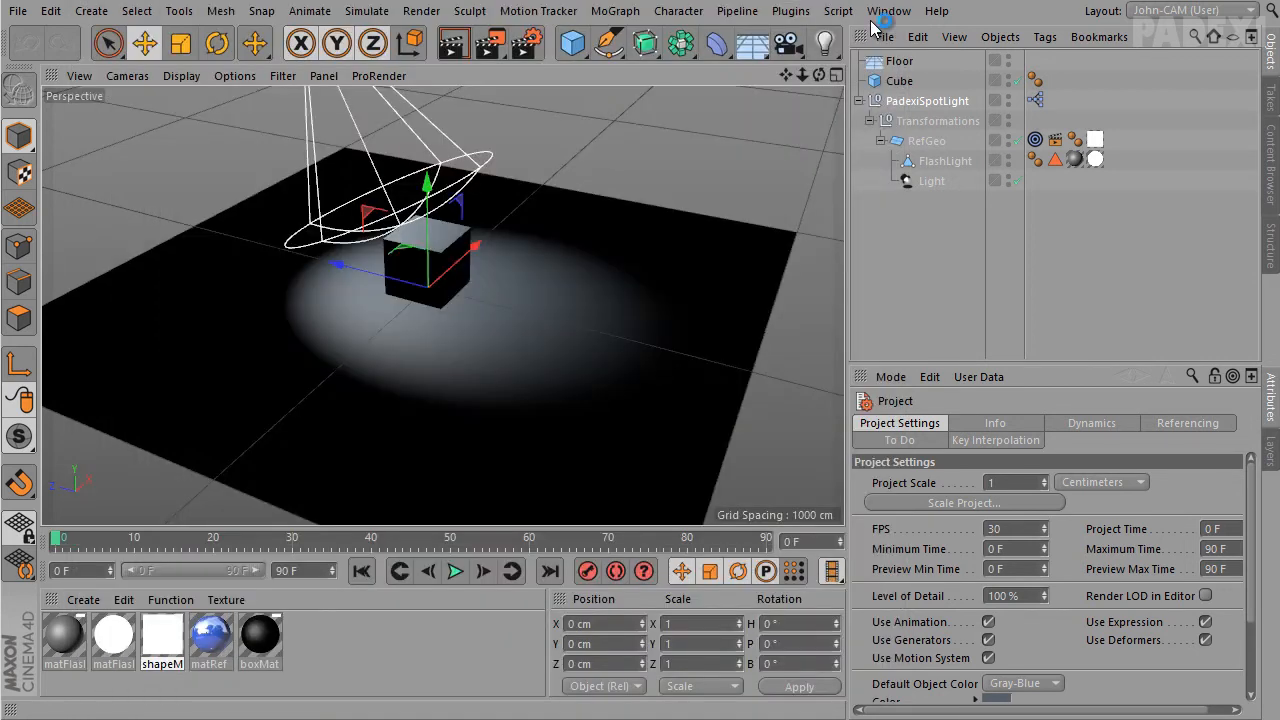
Open the PadexiSpotLight XPresso network in Cinema 4D and spread the Light and PadexiSpotLight nodes apart to examine their port connections
click(1035, 102)
double_click(1035, 102)
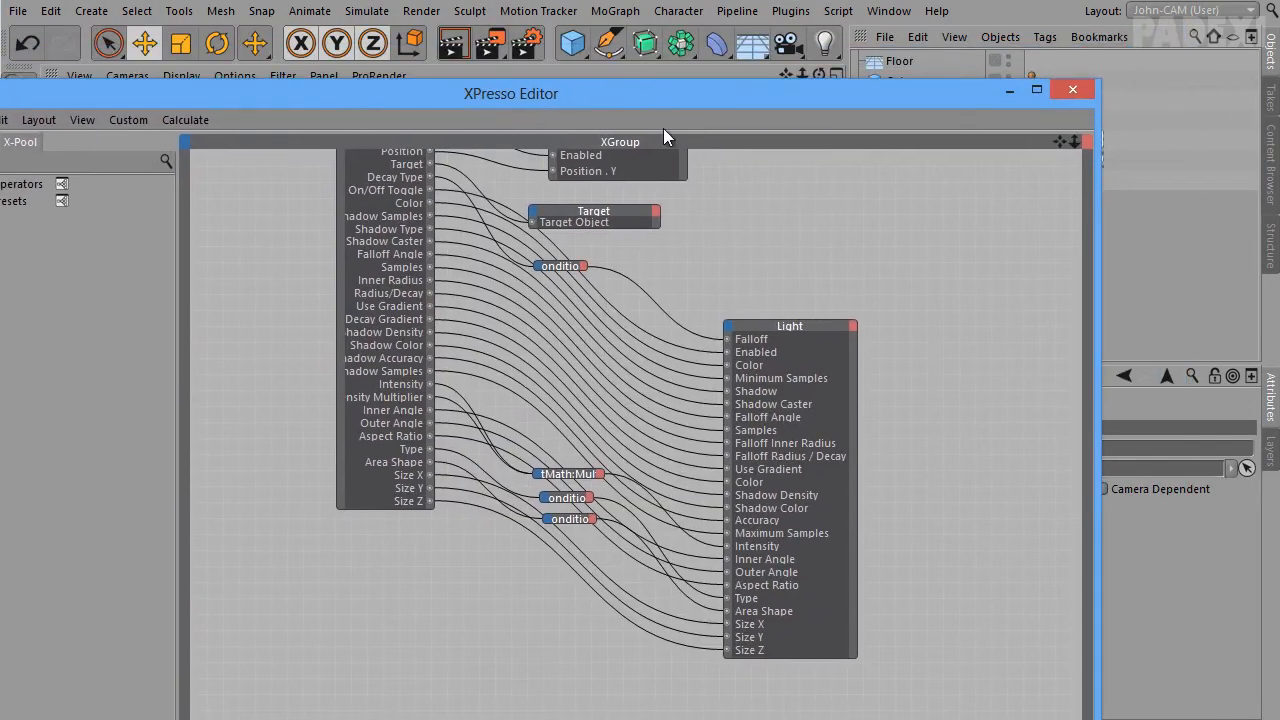
drag(790, 326, 910, 182)
middle_drag(963, 333, 919, 509)
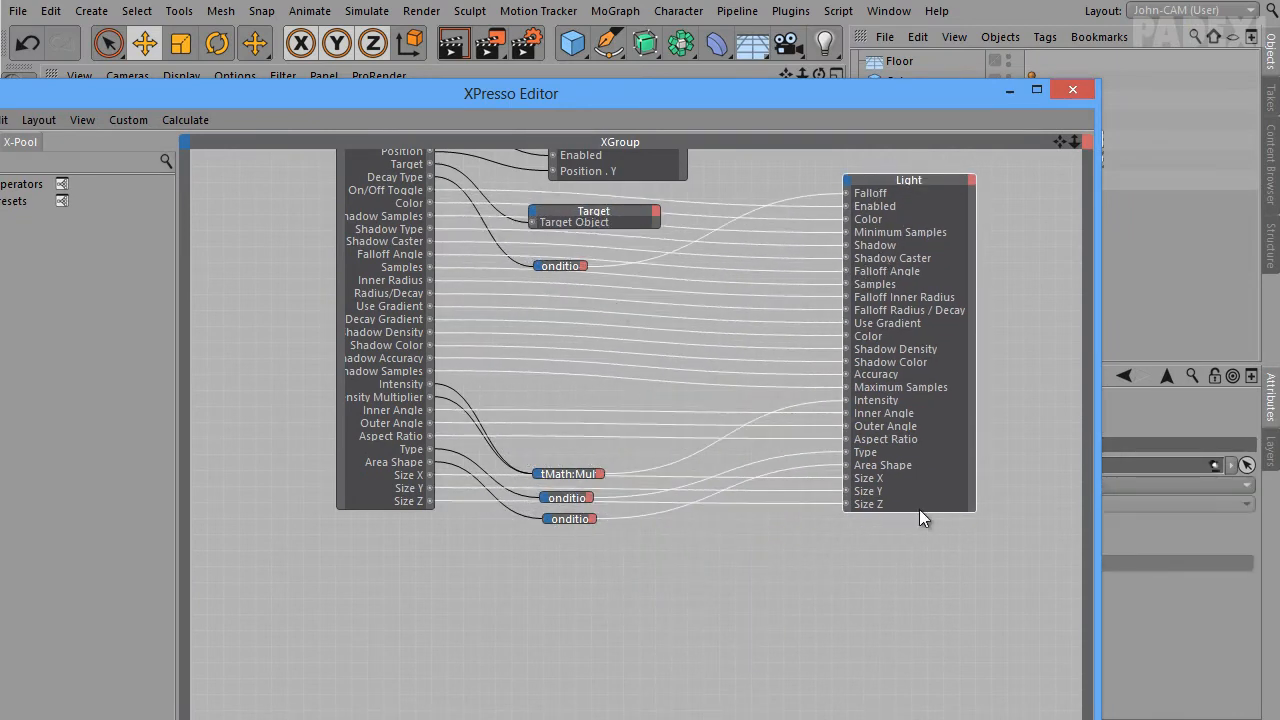
drag(873, 357, 899, 469)
click(348, 237)
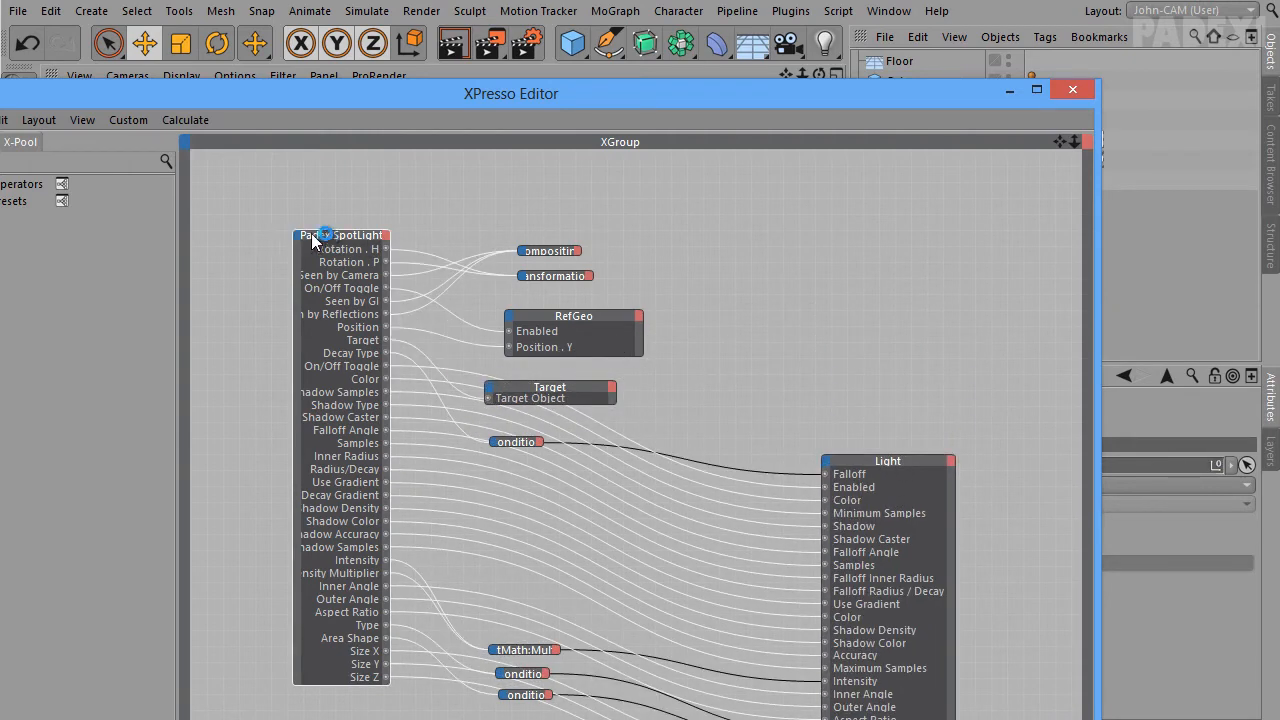
drag(312, 235, 253, 205)
middle_drag(892, 588, 926, 489)
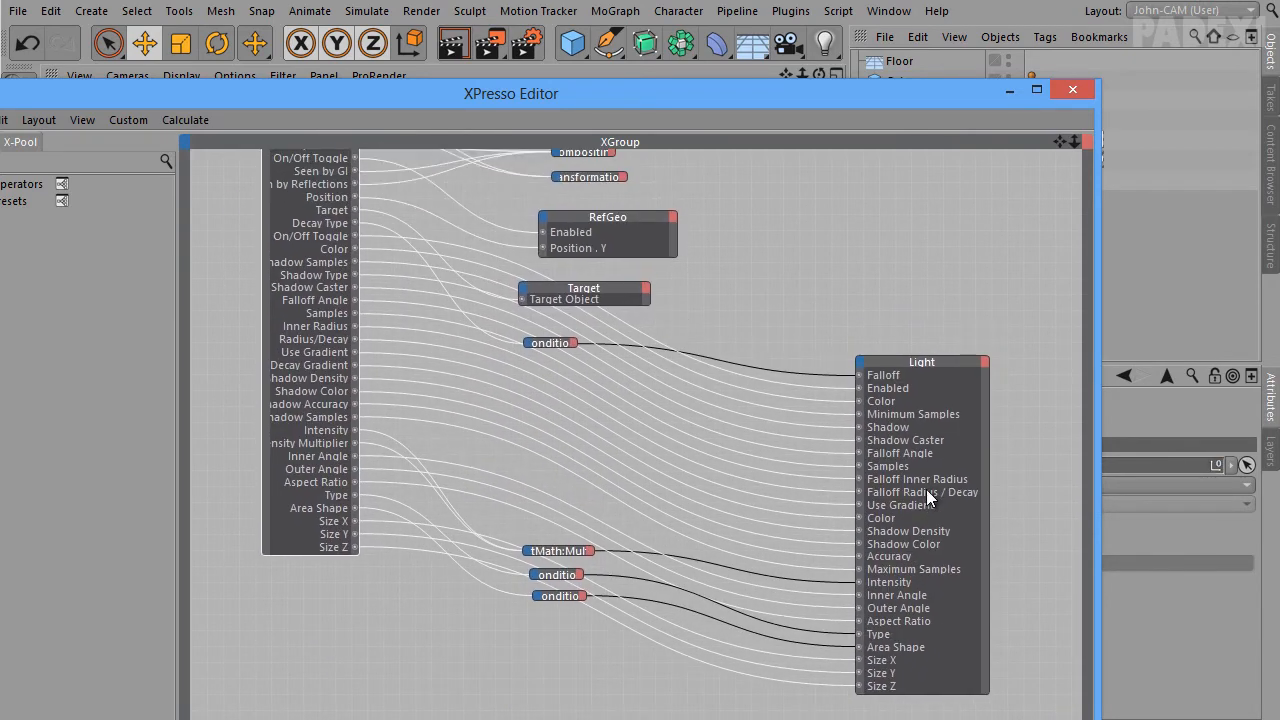
Close the XPresso network and set PadexiSpotLight's Rotation X to 28.8° and Y to 9.6°, Inner Angle to 41° and Outer Angle to 62°
click(1072, 91)
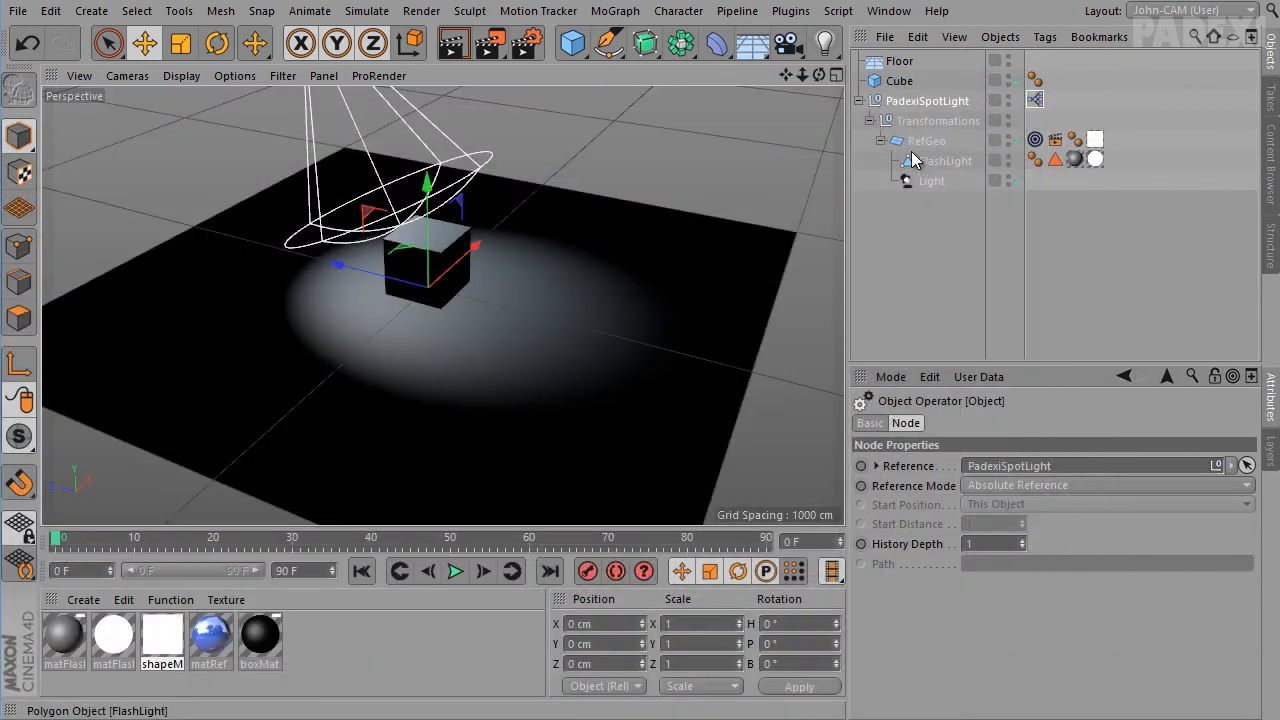
click(924, 101)
drag(1010, 362, 1010, 112)
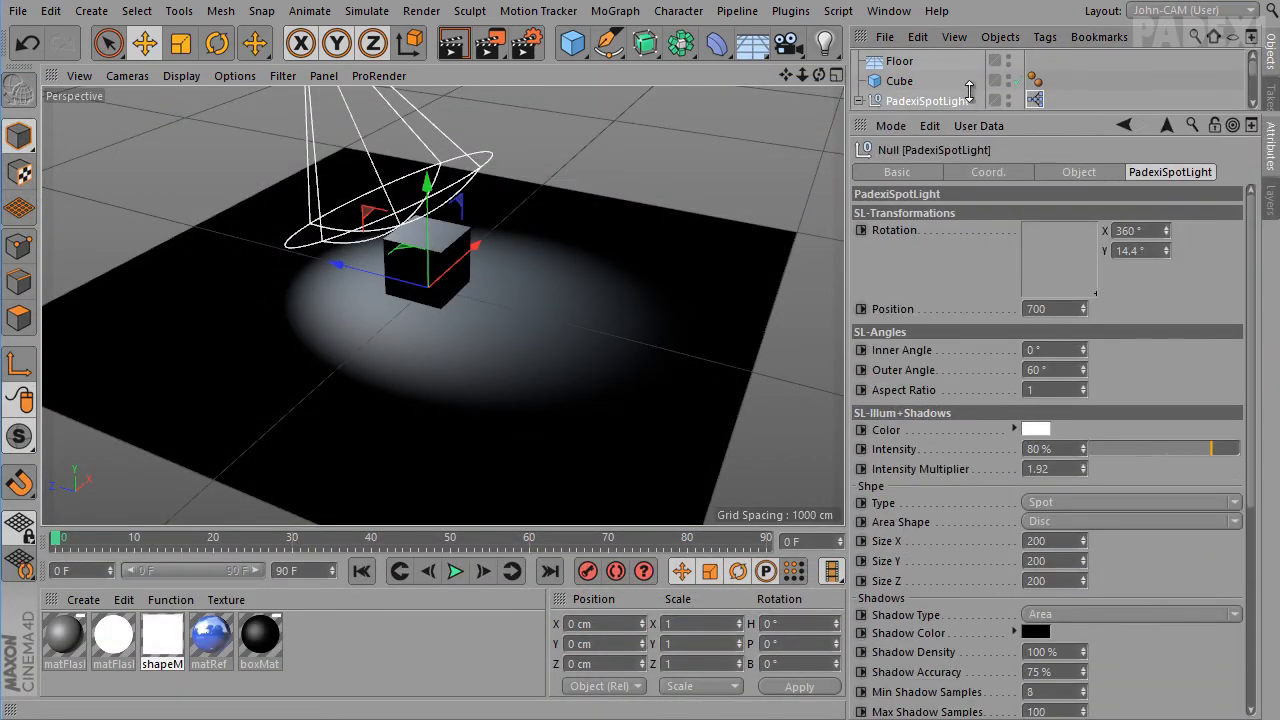
drag(1088, 290, 1027, 294)
drag(1083, 351, 1088, 392)
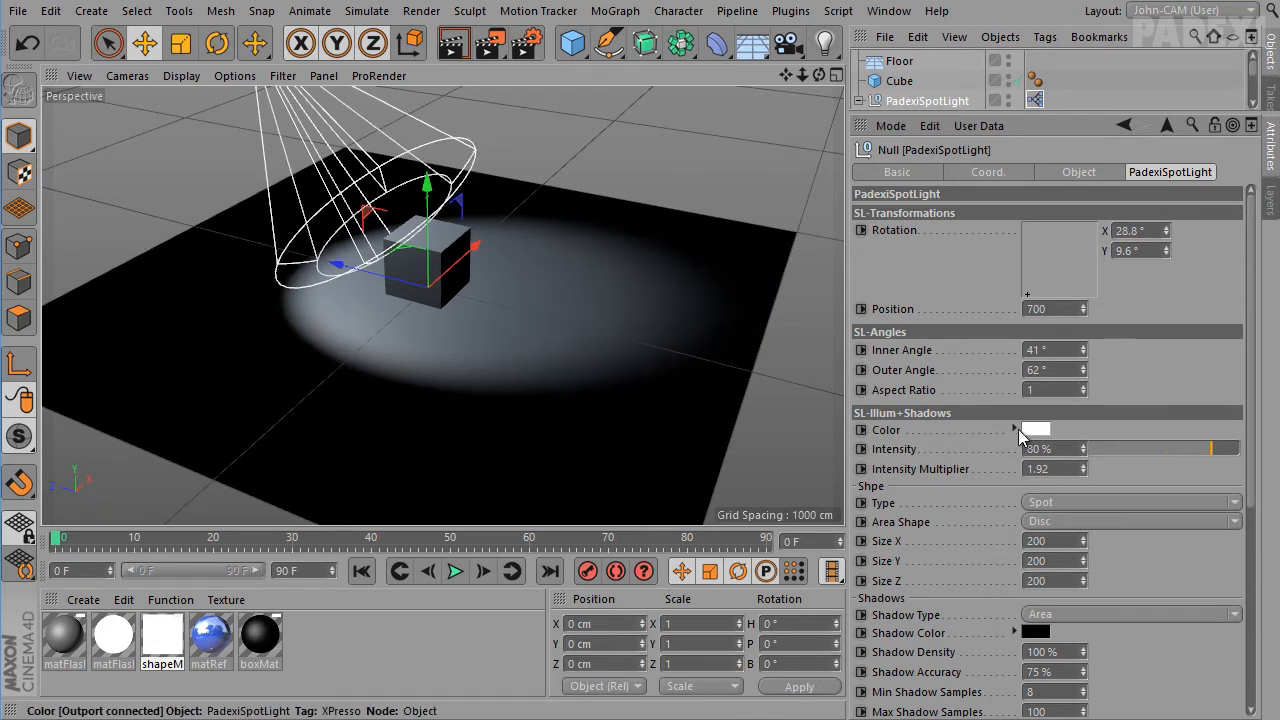
Set the PadexiSpotLight's Intensity to 79% and its Intensity Multiplier to 1.99
mouse_move(1195, 449)
mouse_down()
mouse_move(1128, 449)
mouse_move(1210, 457)
mouse_up()
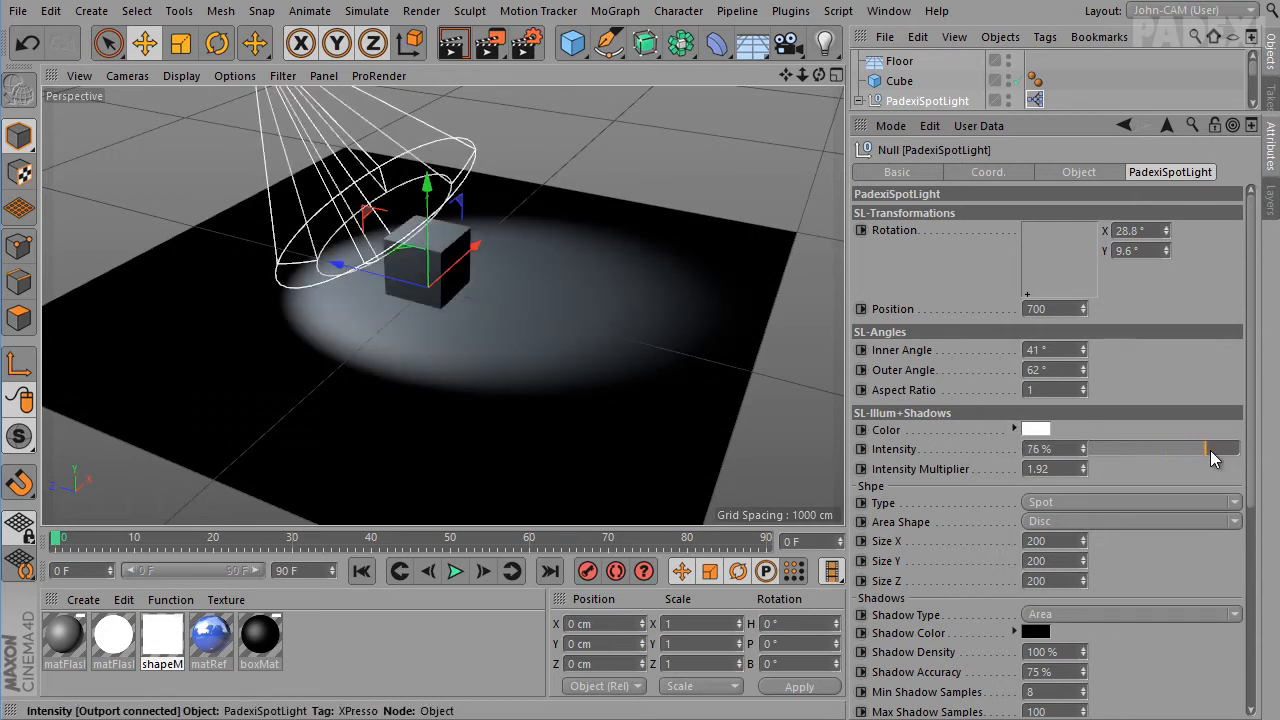
drag(1083, 470, 1086, 462)
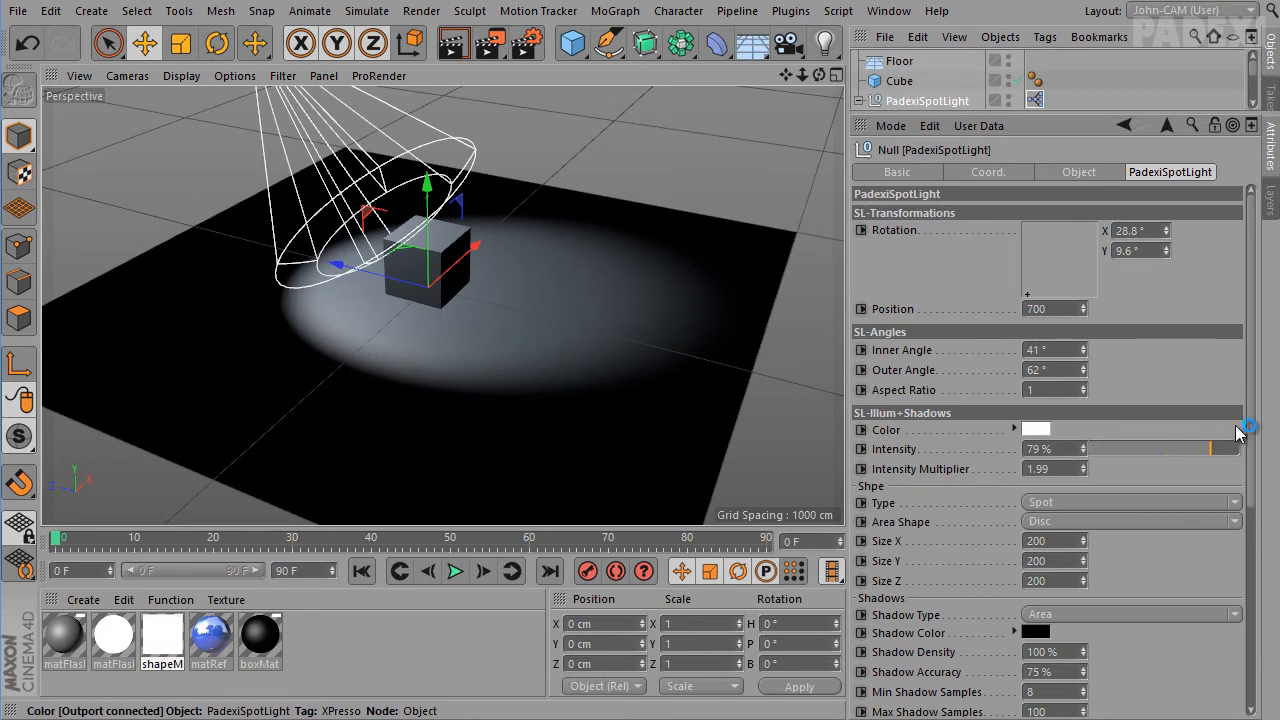
Try the Square Spot light type on PadexiSpotLight, and restore the type to Spot
scroll(1258, 455, down, 6)
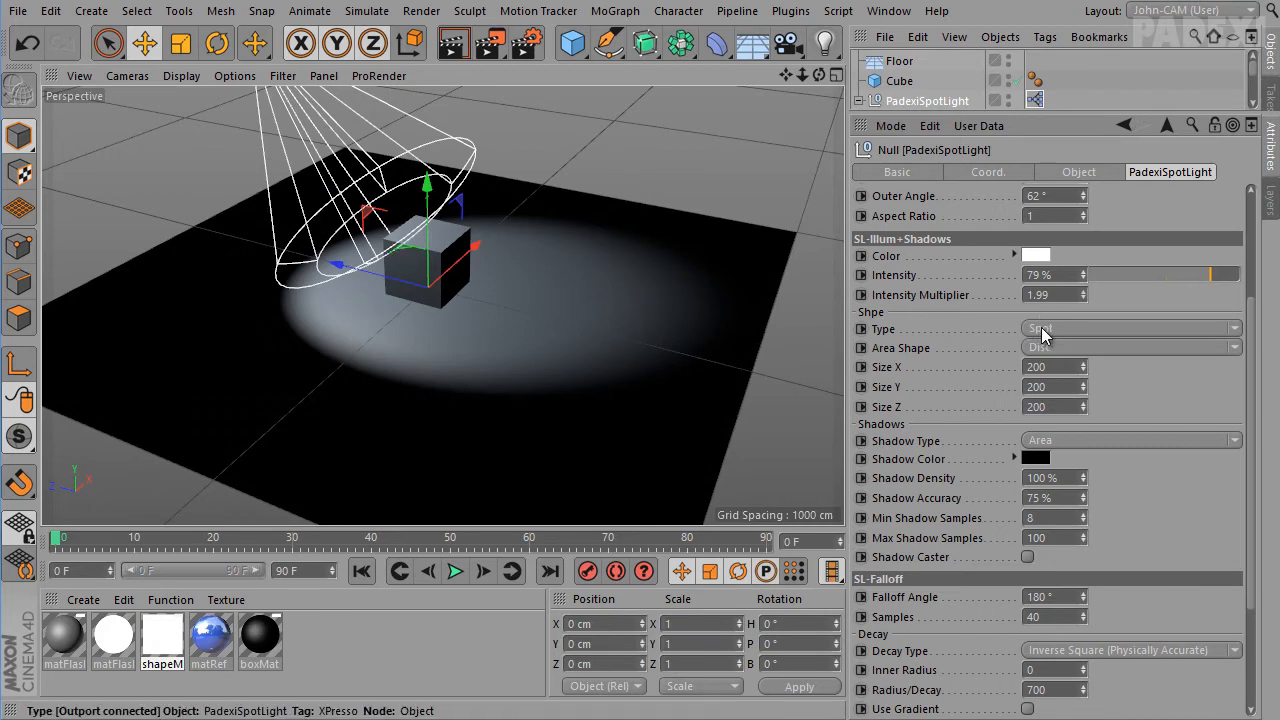
click(1066, 334)
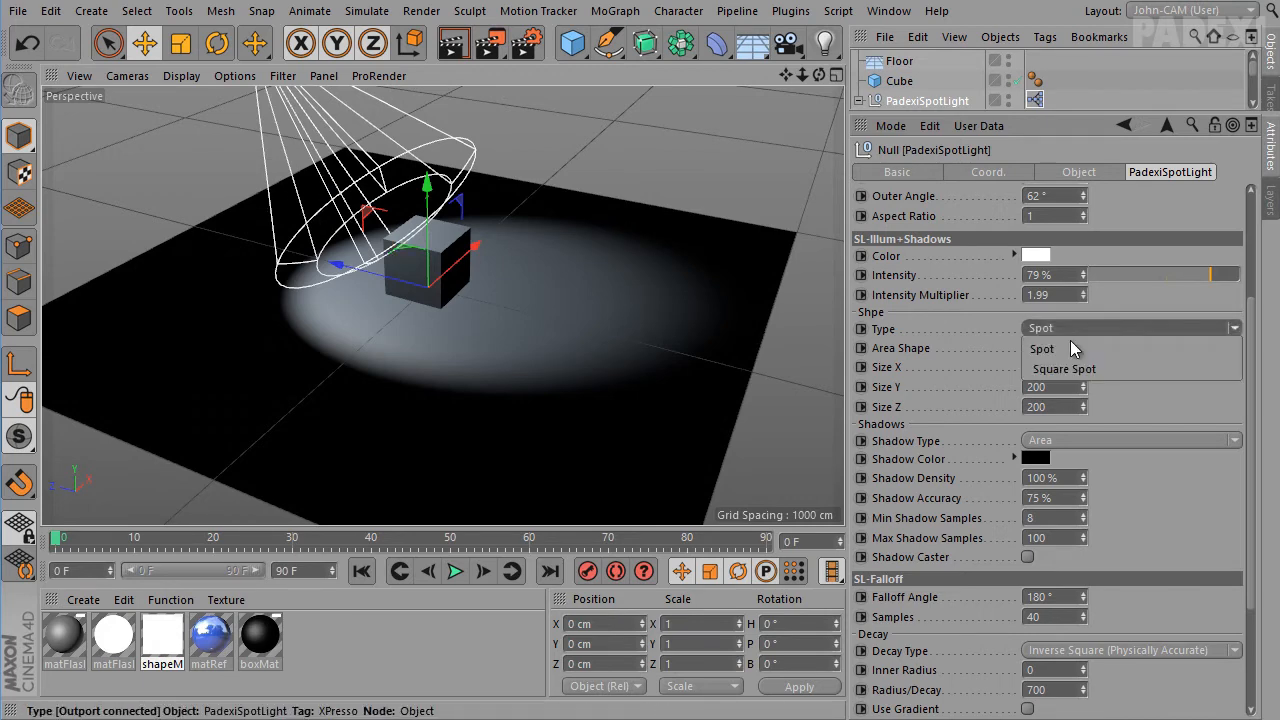
click(1077, 368)
alt+drag(561, 360, 680, 330)
click(1045, 329)
click(1045, 348)
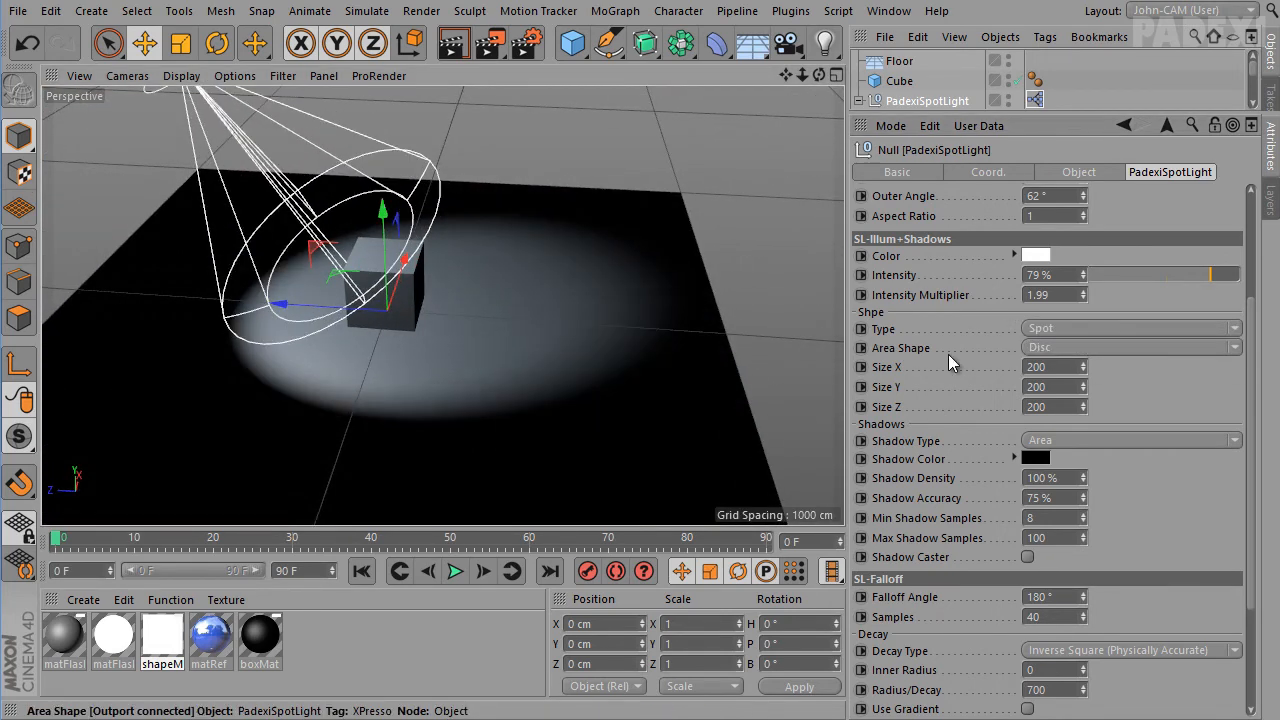
Try the Rectangle, Line and Cylinder area shapes on PadexiSpotLight and compare their outlines around the flashlight
click(1041, 347)
click(1046, 382)
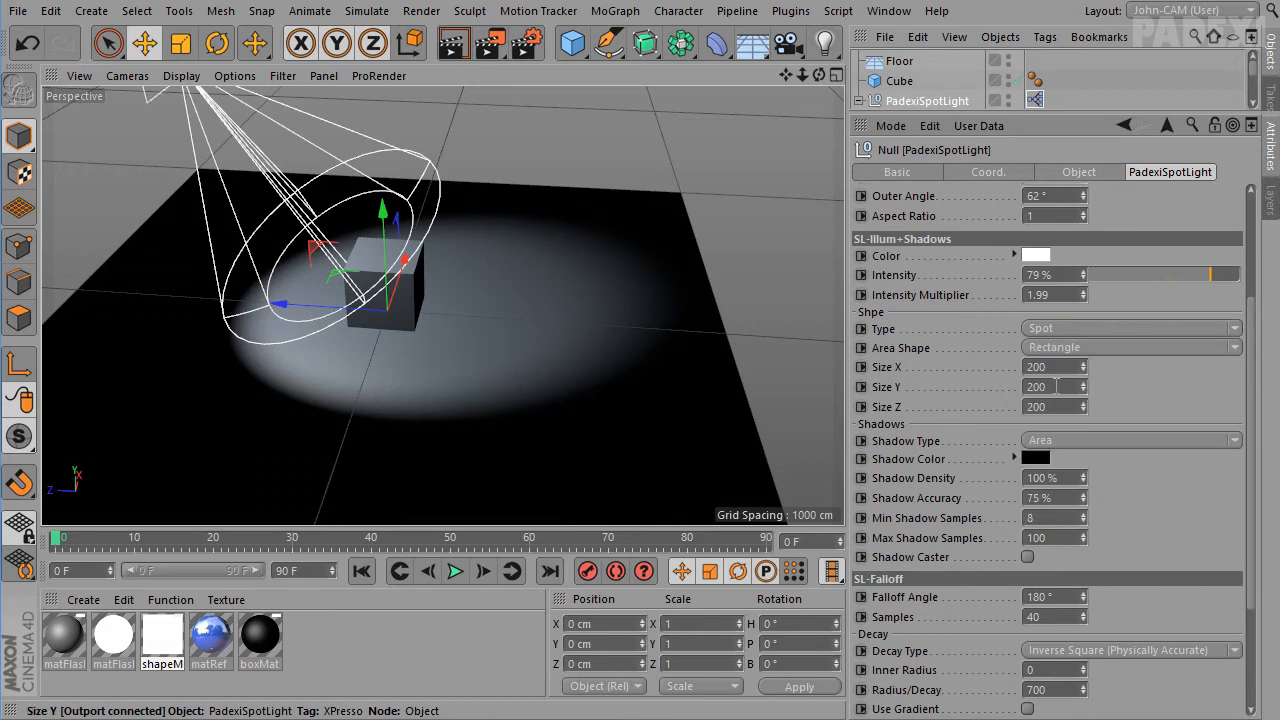
alt+middle_drag(508, 257, 586, 417)
alt+middle_drag(383, 400, 343, 300)
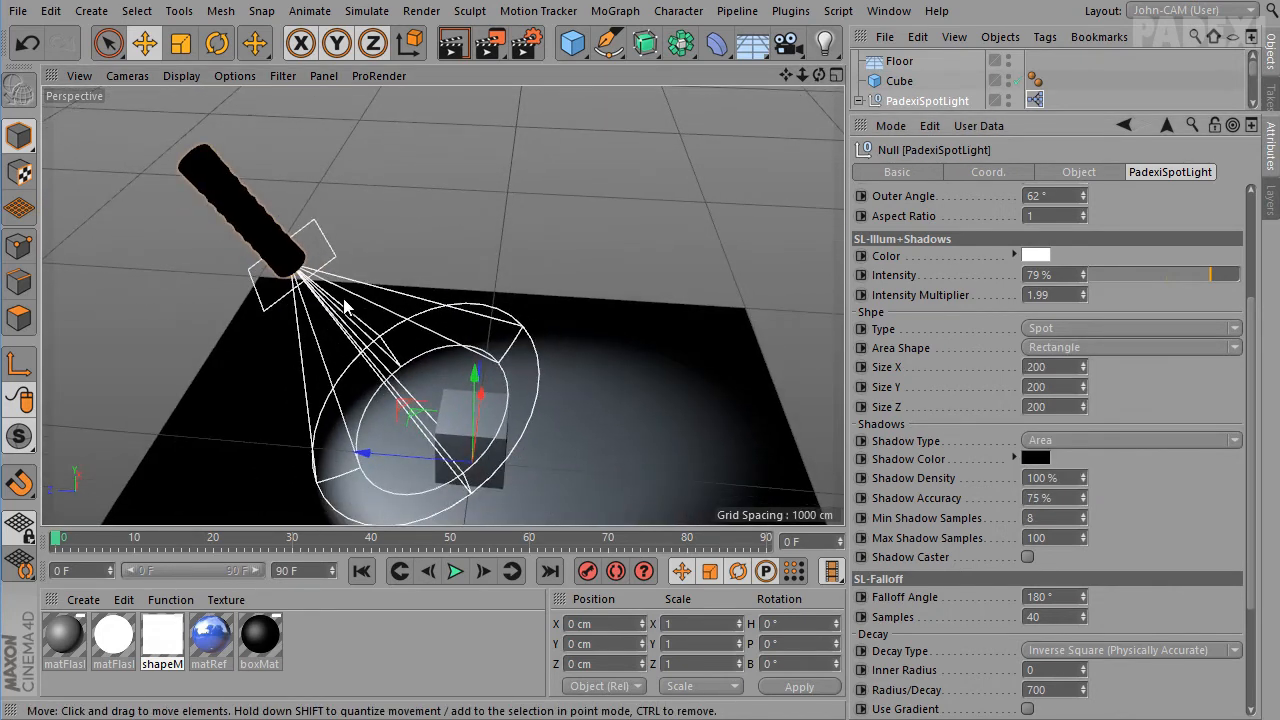
click(1080, 347)
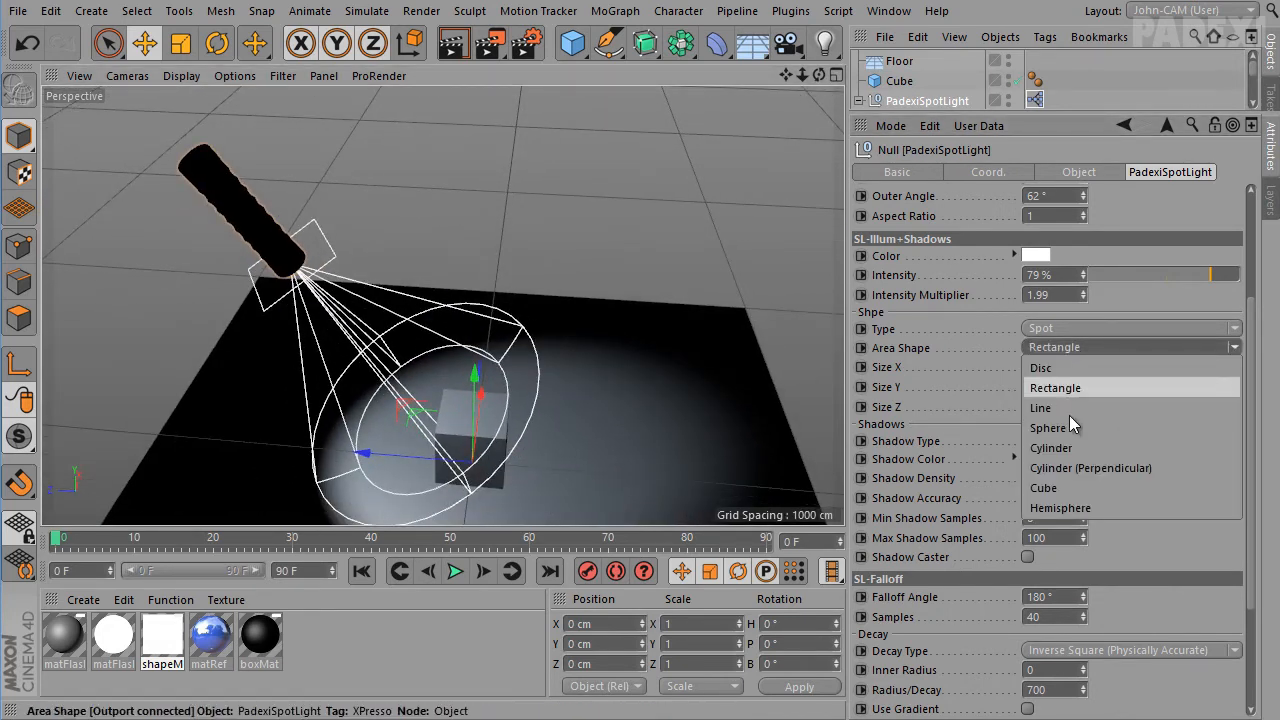
click(1070, 408)
click(1070, 347)
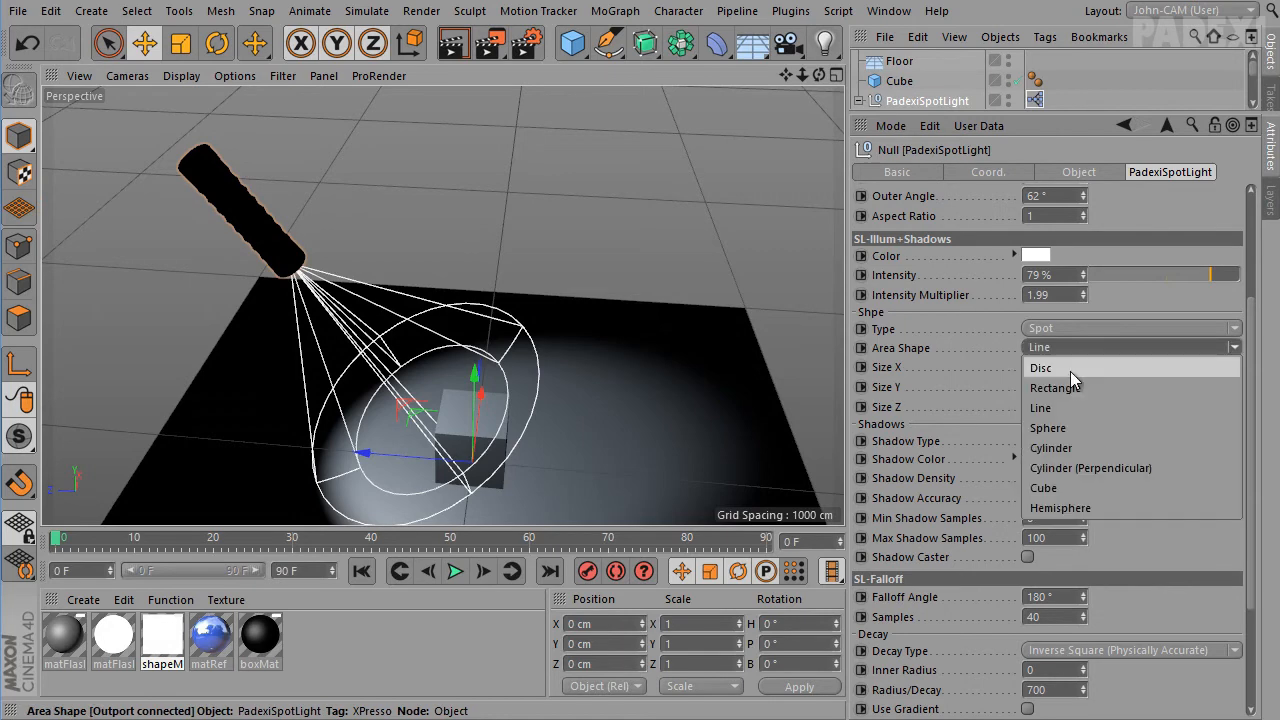
click(1074, 441)
alt+drag(523, 337, 528, 292)
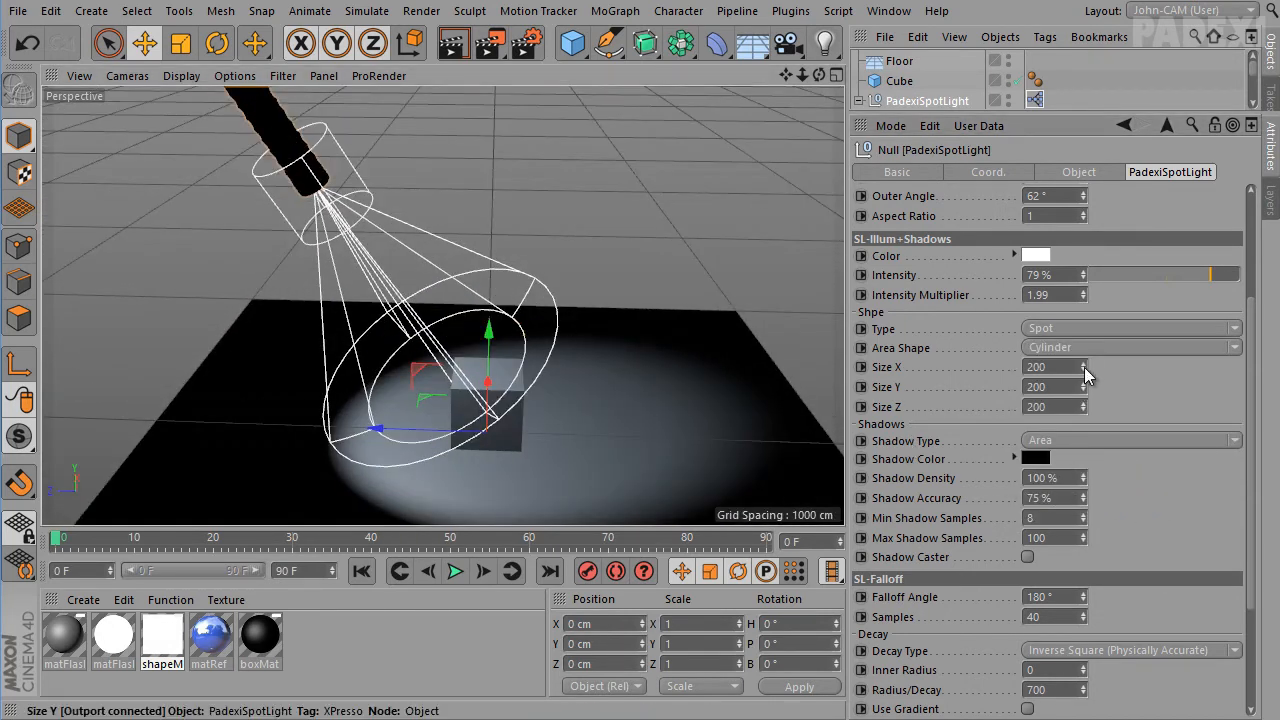
Set the spotlight's Area Shape to Rectangle with Size X 224 and Size Y 258
drag(1082, 368, 1088, 369)
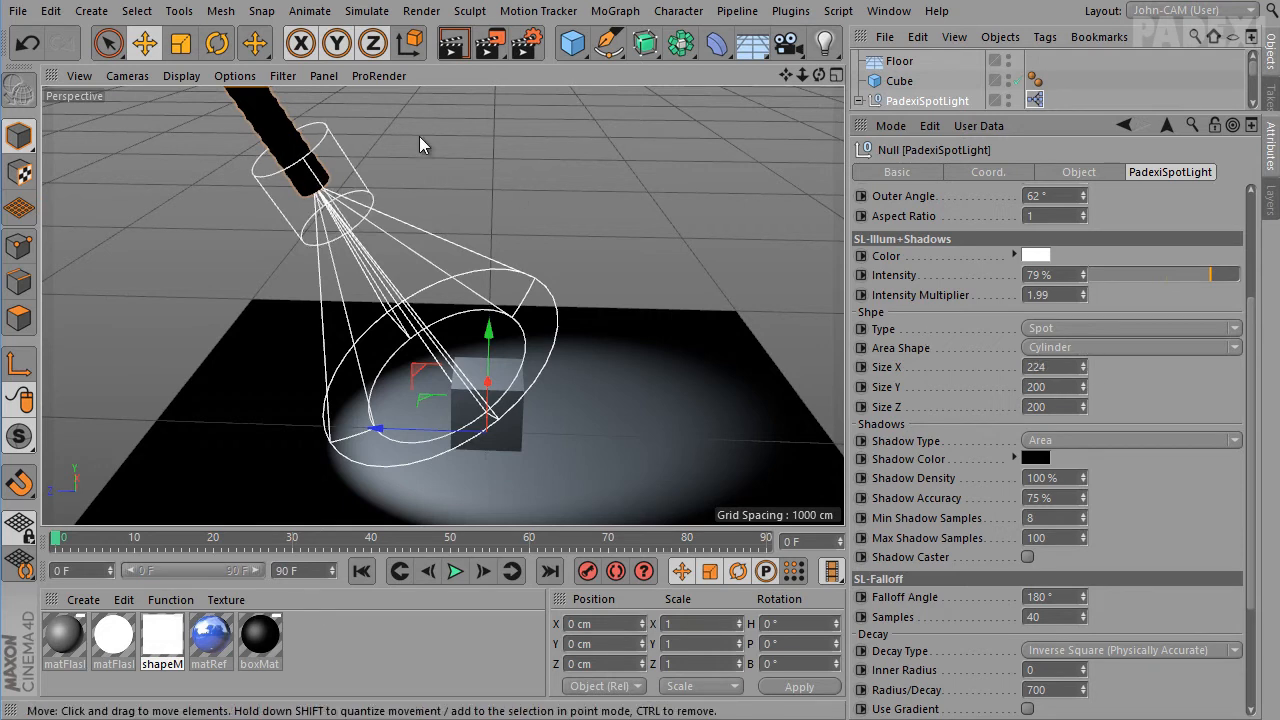
click(1108, 347)
click(1088, 387)
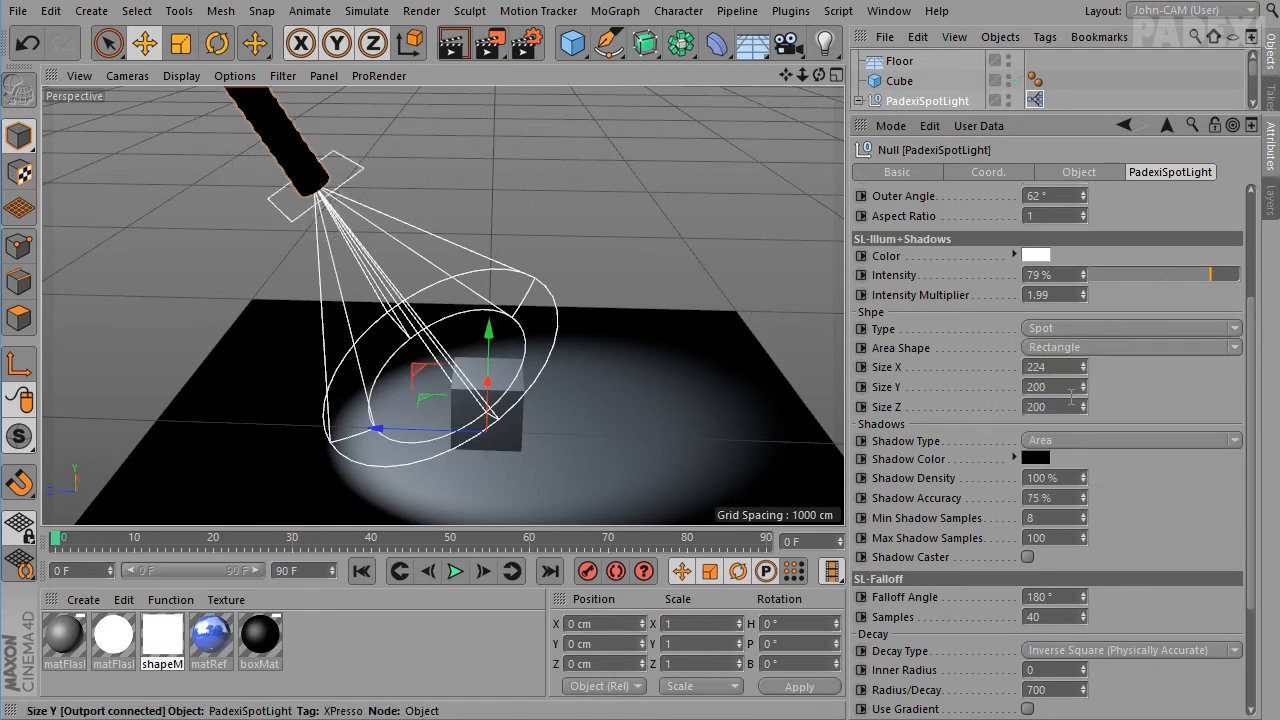
drag(1086, 387, 1088, 392)
alt+drag(578, 377, 523, 434)
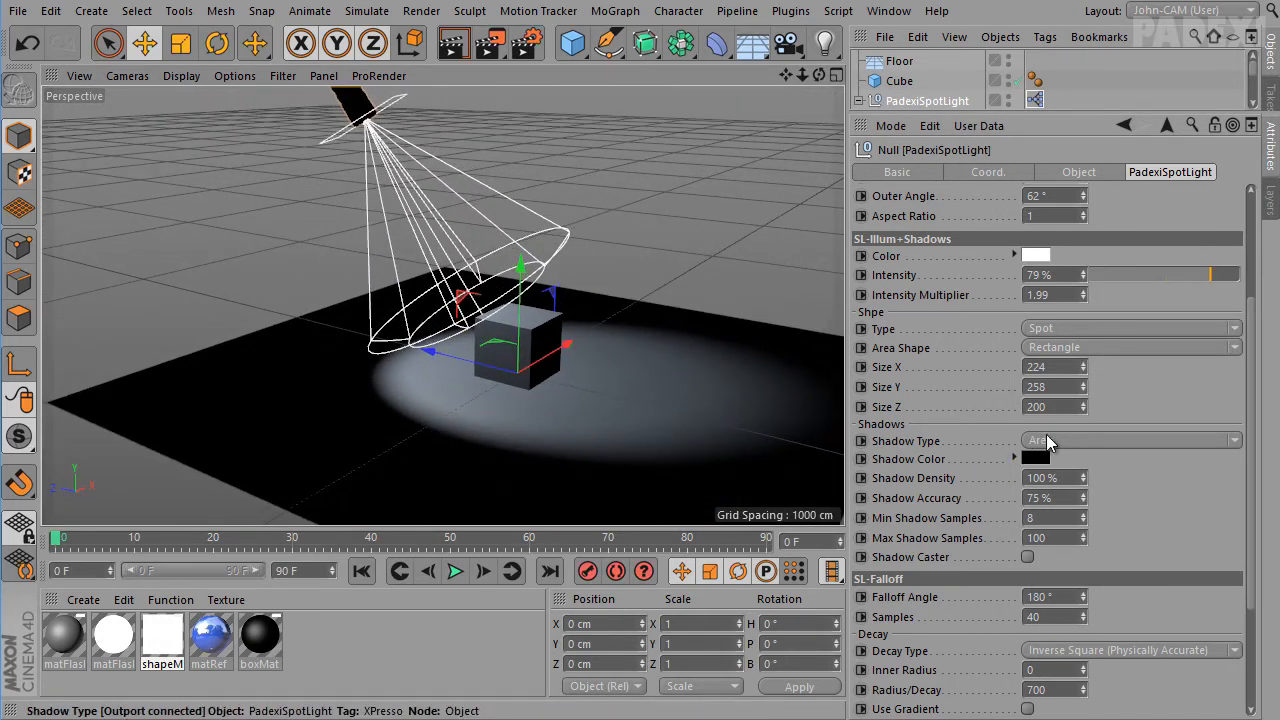
Examine PadexiSpotLight's shadow type options, its falloff, decay and additional controls, and the light cone around the cube
click(1071, 442)
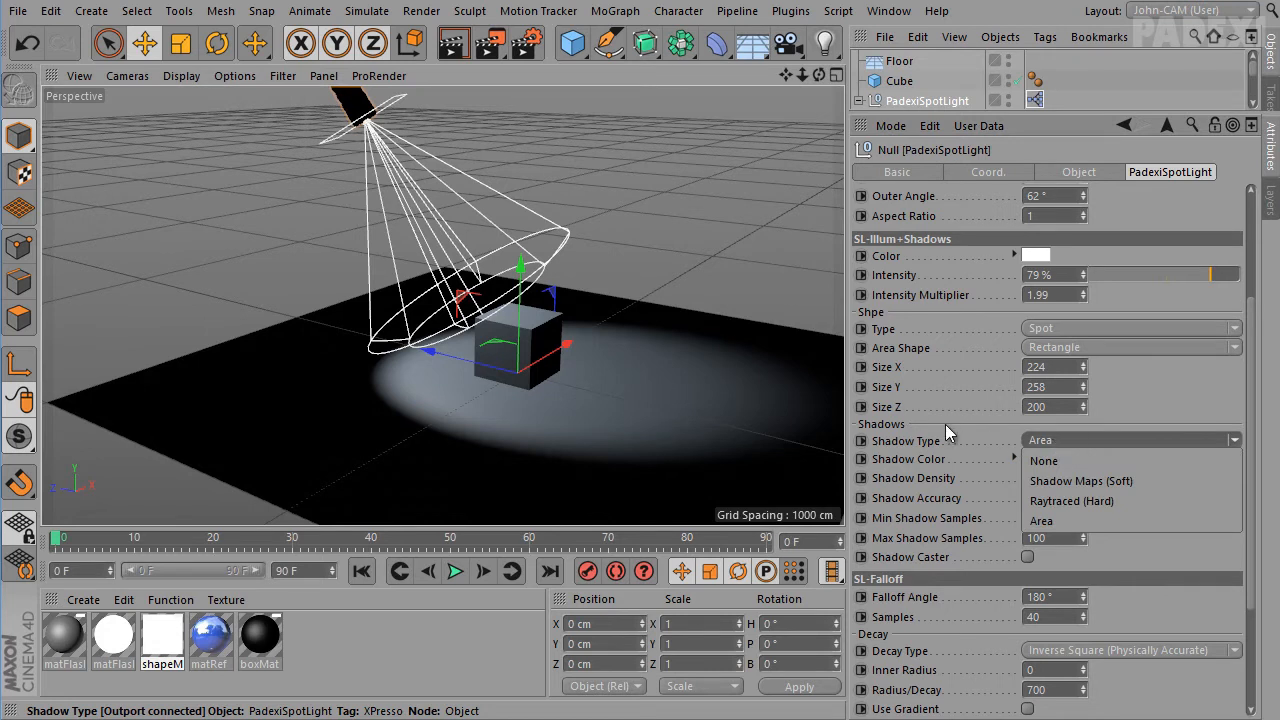
click(1206, 557)
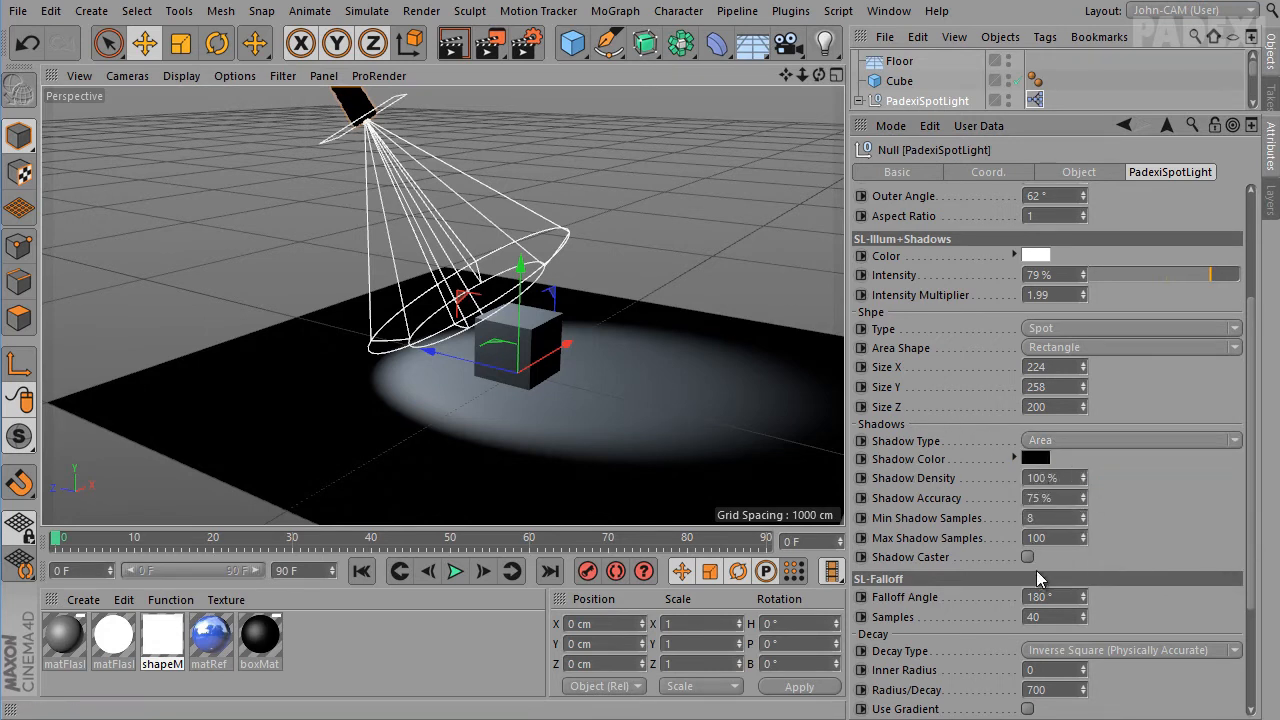
scroll(1256, 538, down, 5)
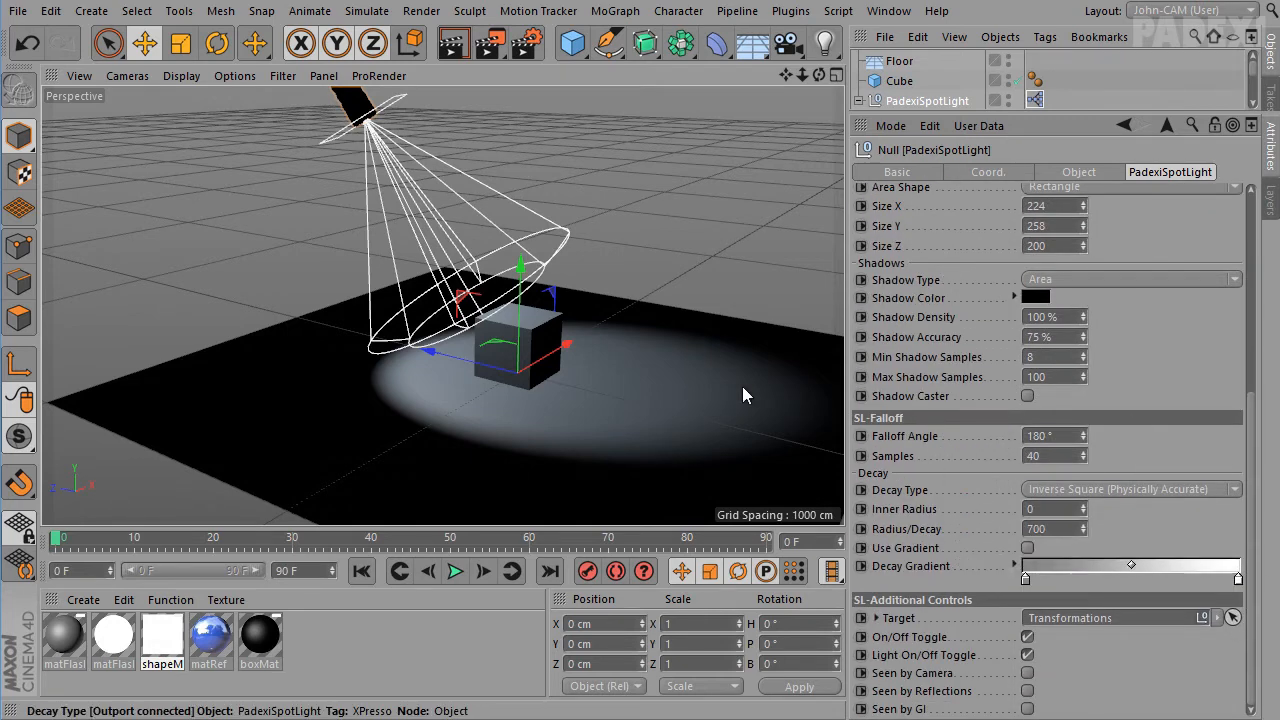
alt+middle_drag(661, 249, 595, 305)
alt+drag(595, 305, 575, 333)
alt+drag(629, 434, 637, 460)
alt+middle_drag(637, 460, 600, 399)
alt+drag(600, 399, 672, 392)
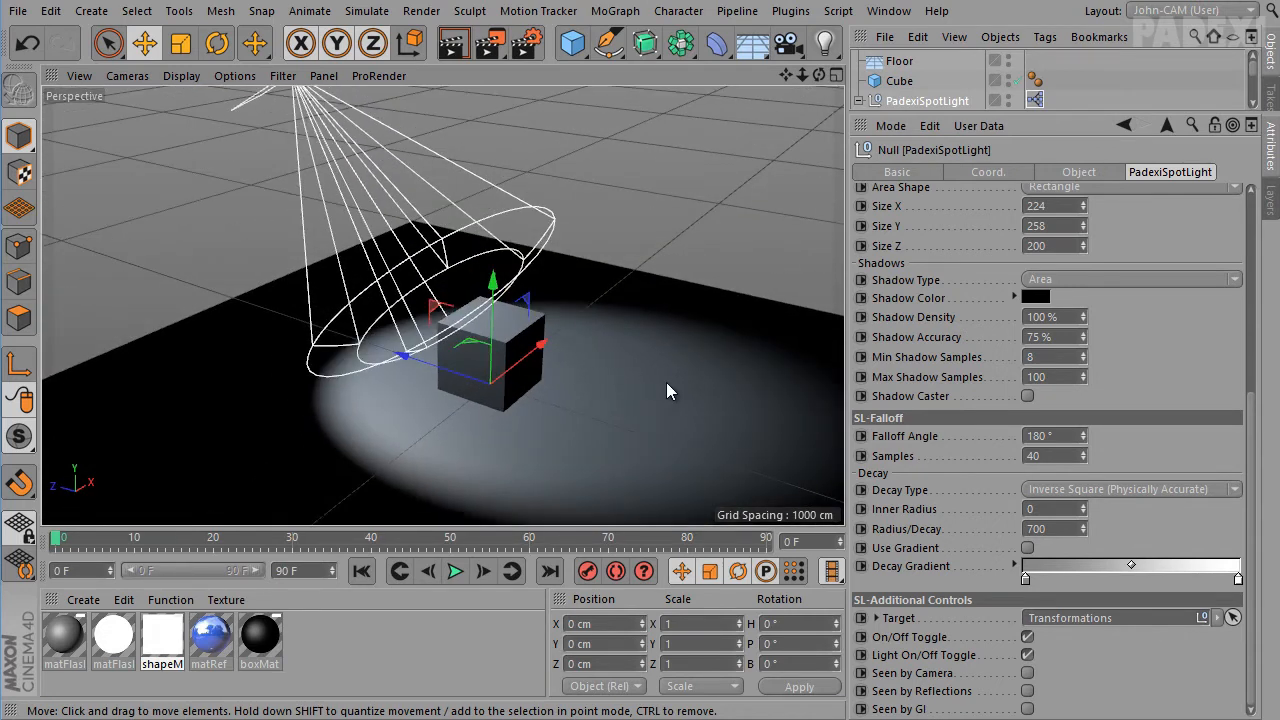
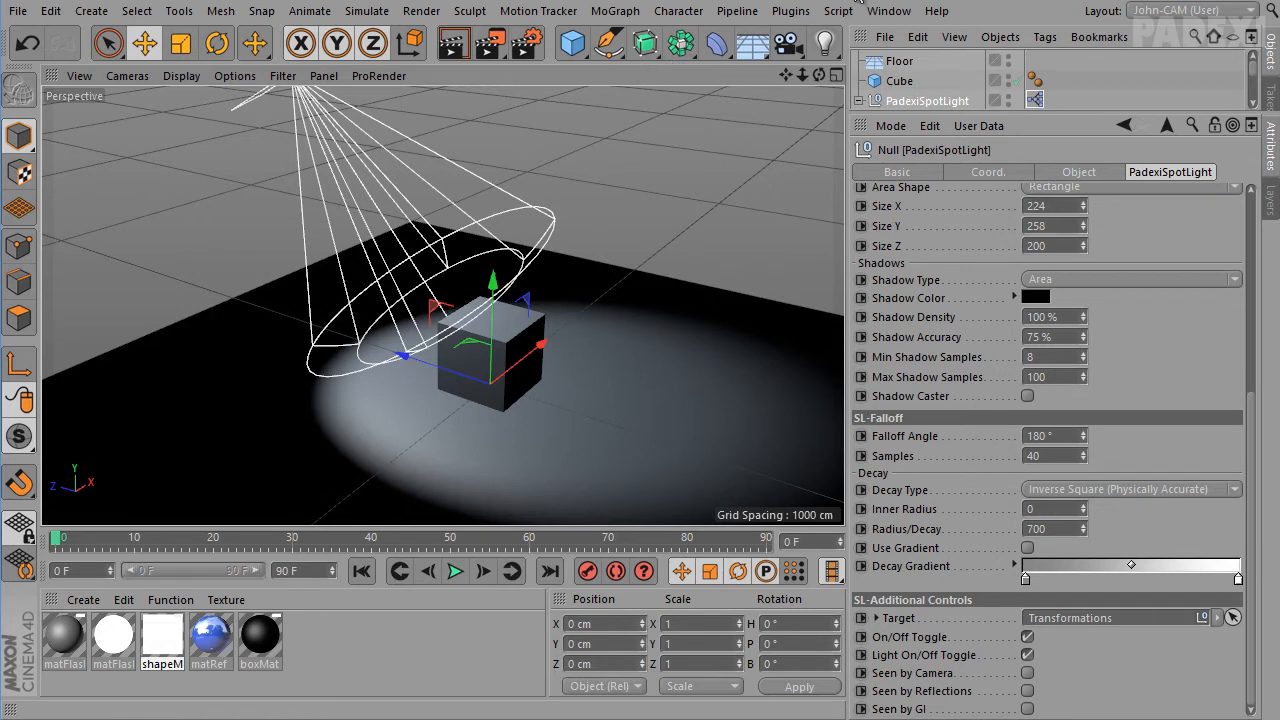
Reopen the PadexiSpotLight XPresso network and examine the connections into the Light node
click(1034, 99)
double_click(1034, 99)
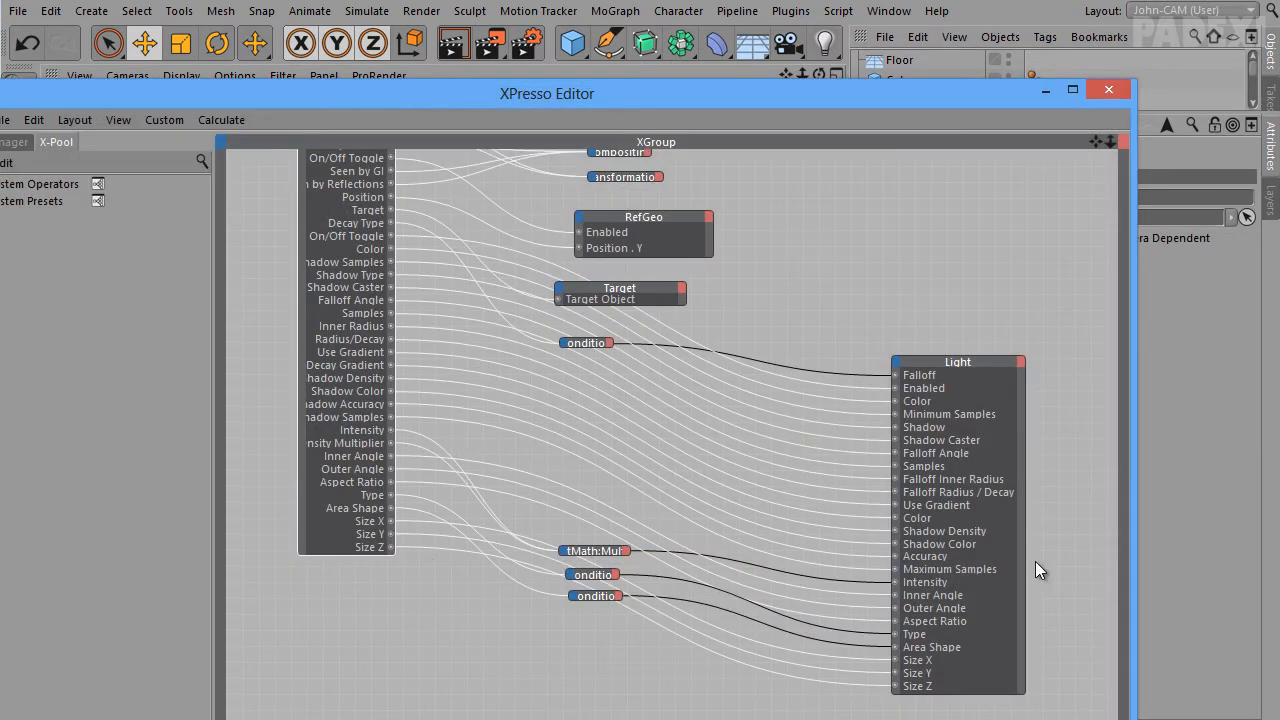
drag(742, 99, 812, 17)
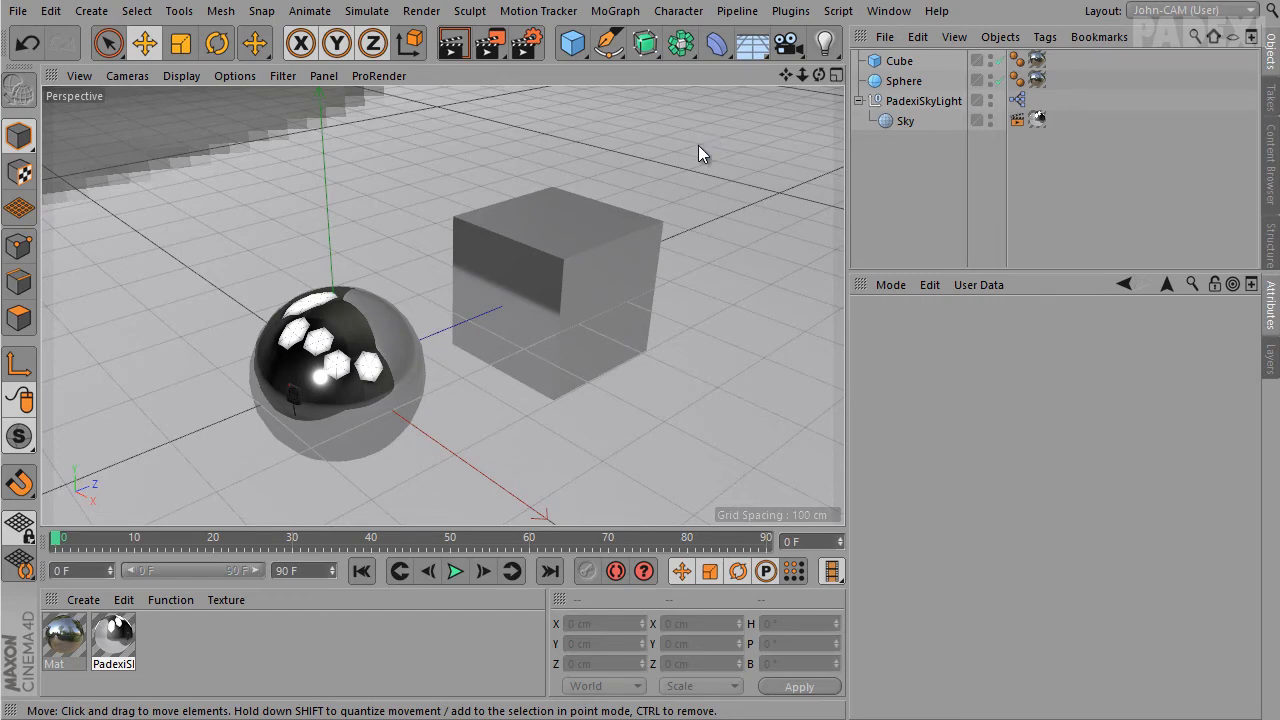
Turn off Seen By Camera on PadexiSkyLight, render the view, and examine the reflections on the sphere and cube
alt+drag(707, 185, 706, 257)
click(922, 101)
alt+drag(757, 200, 633, 276)
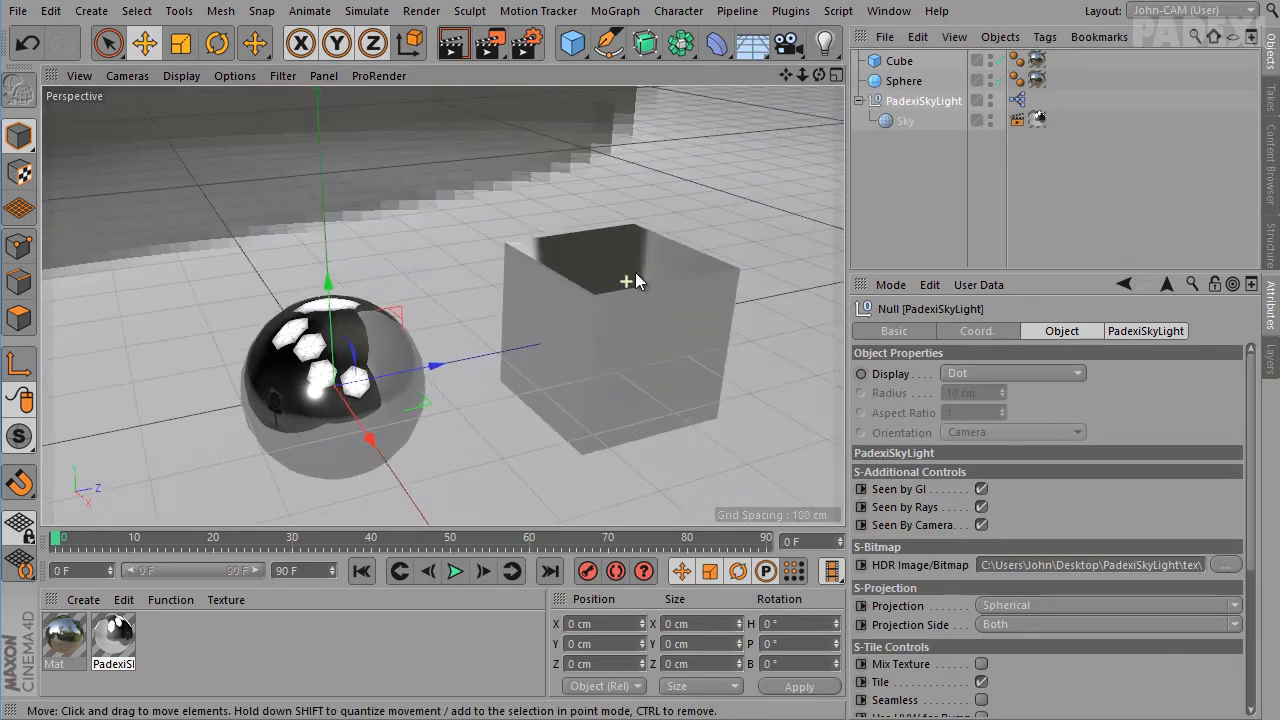
click(981, 525)
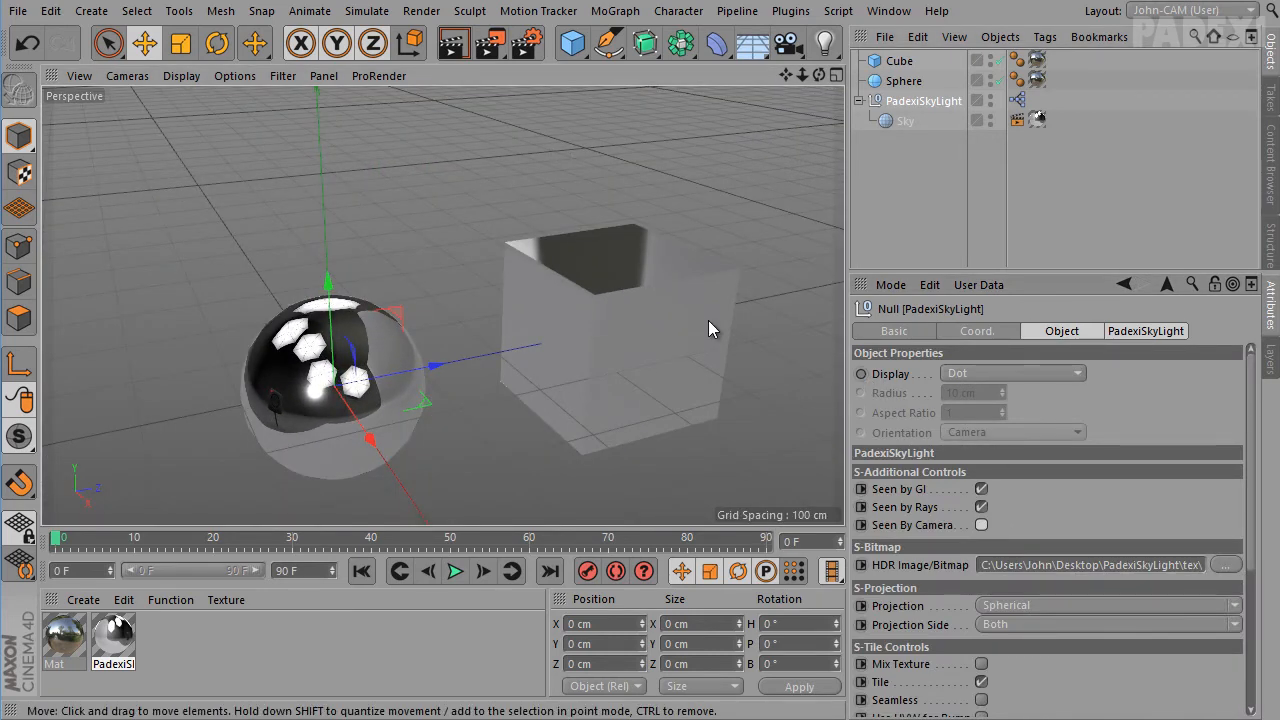
alt+drag(558, 241, 571, 251)
click(456, 55)
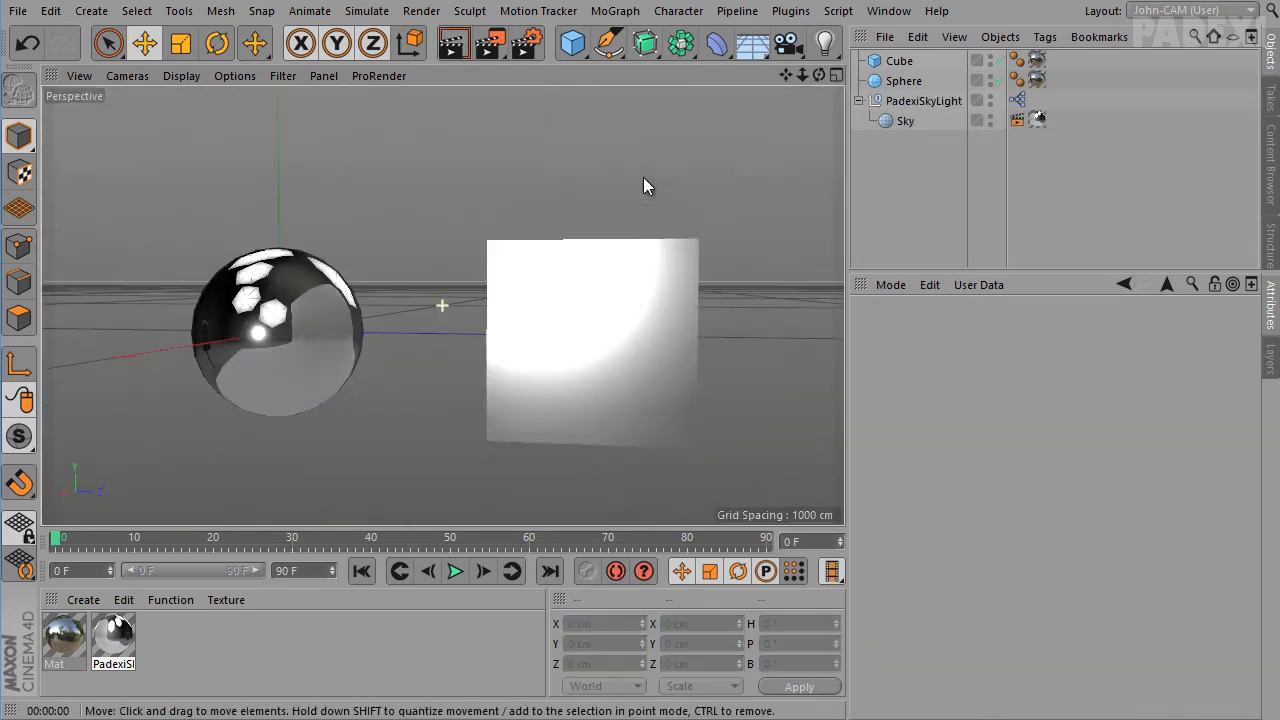
alt+drag(643, 186, 637, 303)
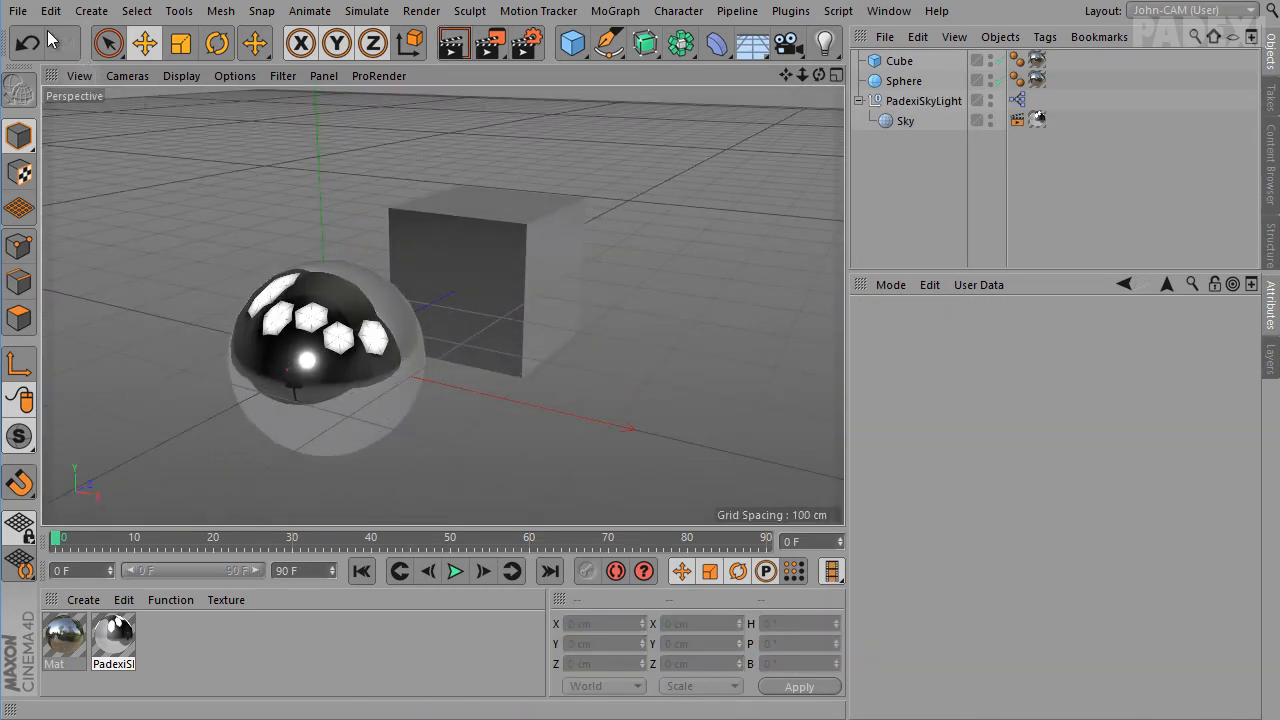
Close the PadexiSkyLight.c4d project without saving its changes
click(18, 11)
click(45, 146)
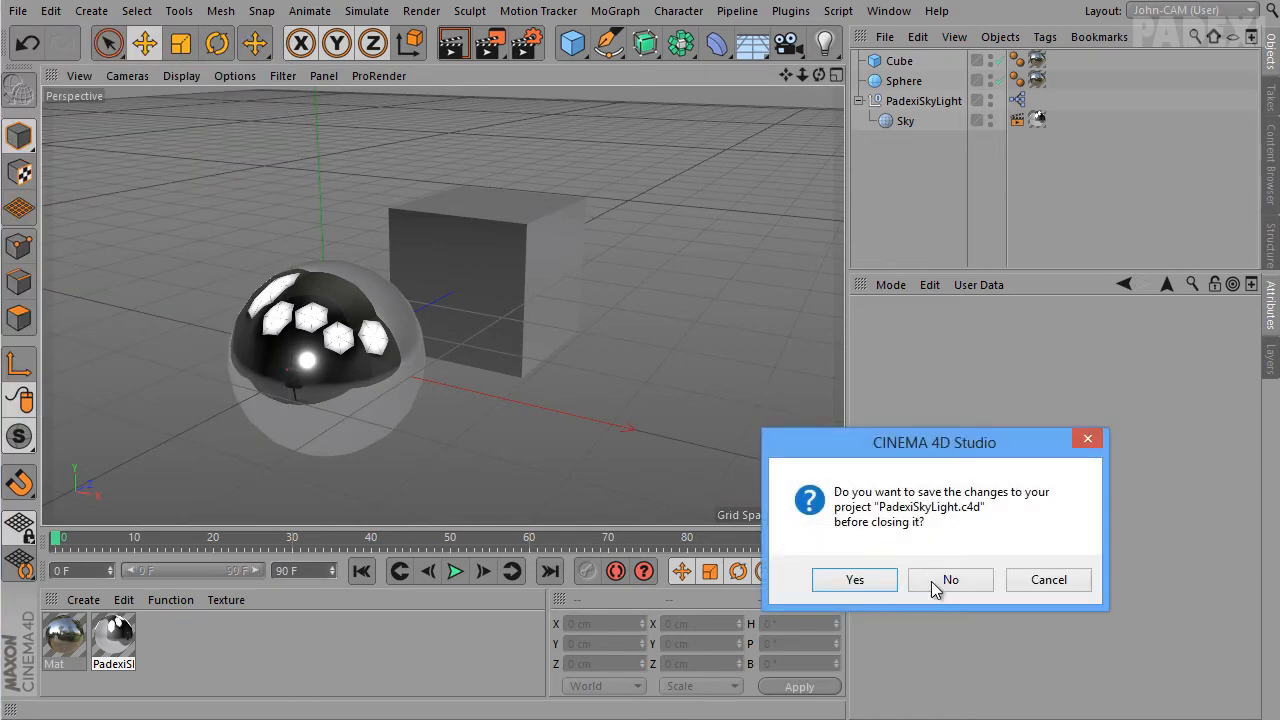
click(943, 503)
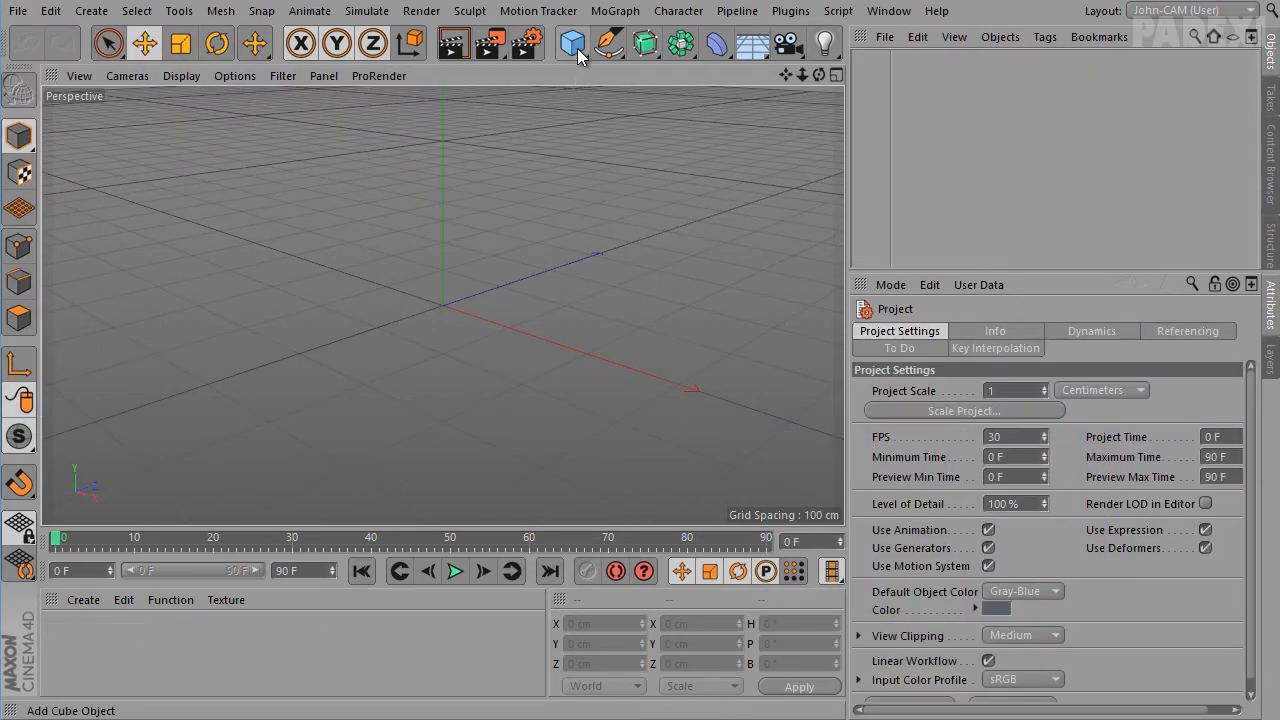
Add a Null object to the empty project and rename it PadexiSkyLight
drag(575, 46, 622, 78)
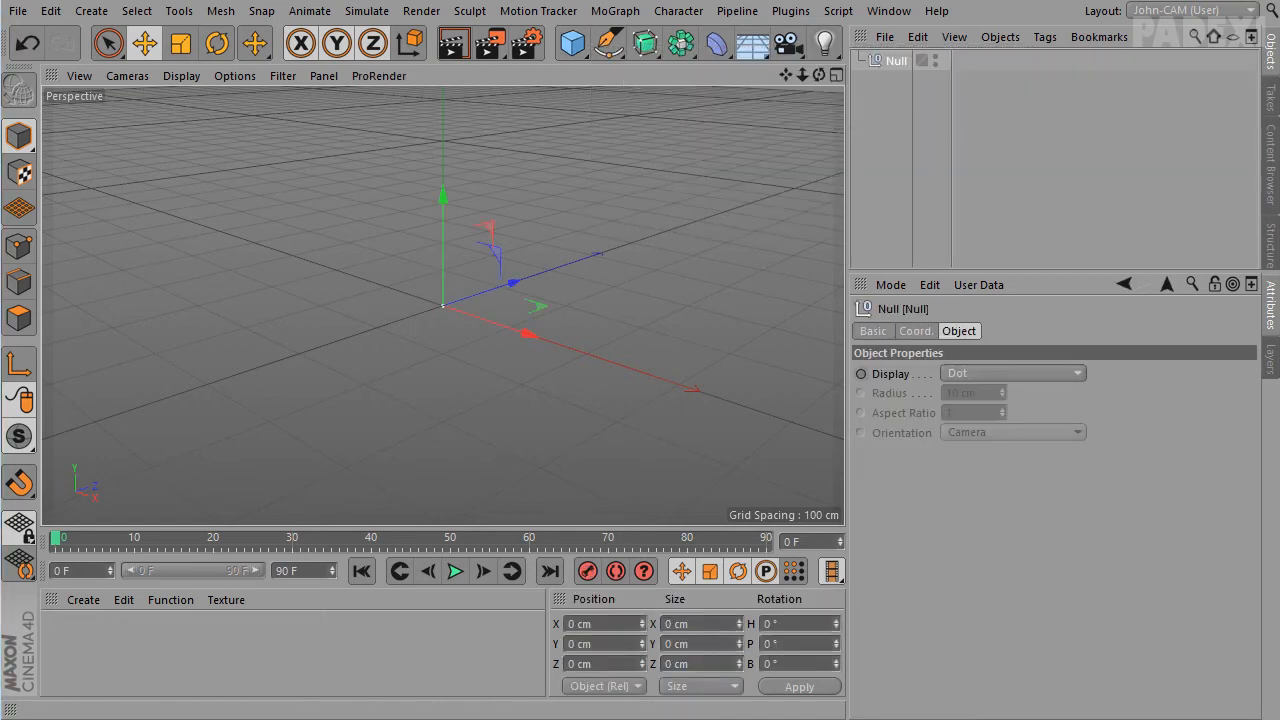
double_click(897, 61)
text(SkyLight)
key(Return)
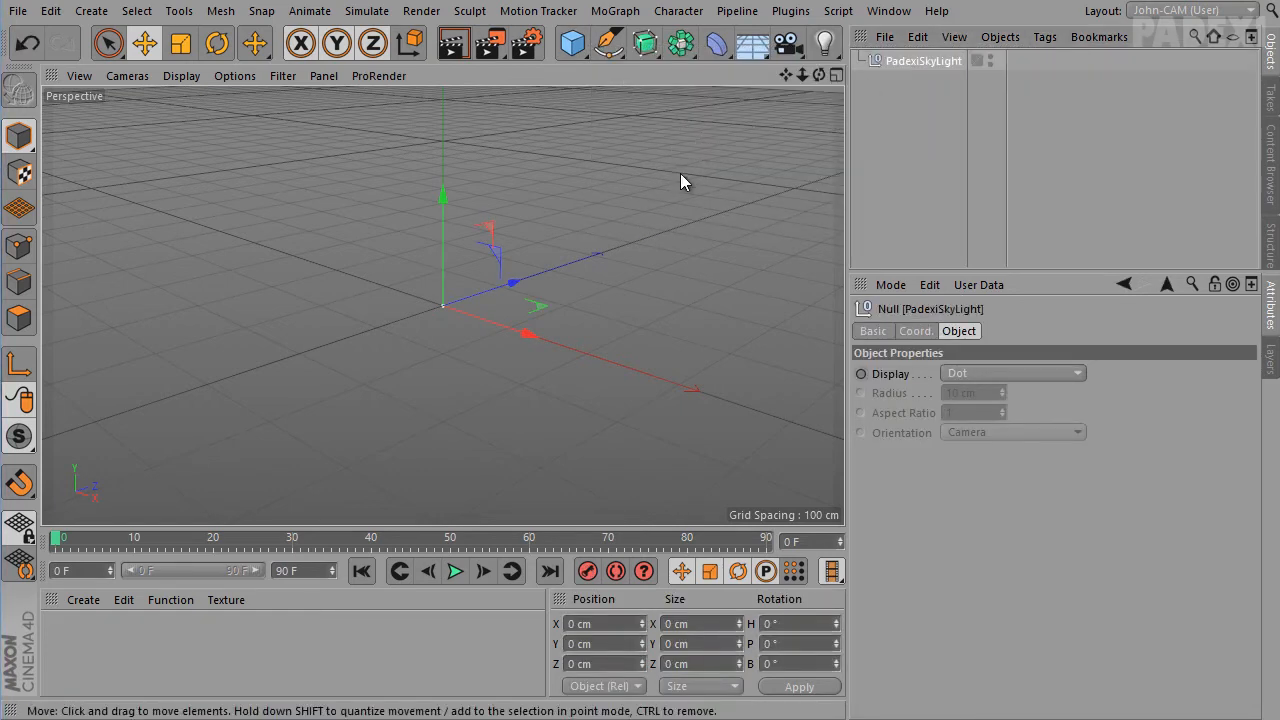
Add a Sky object, rename it PadexiSkyLight, and make it a child of the PadexiSkyLight null
click(748, 50)
click(831, 113)
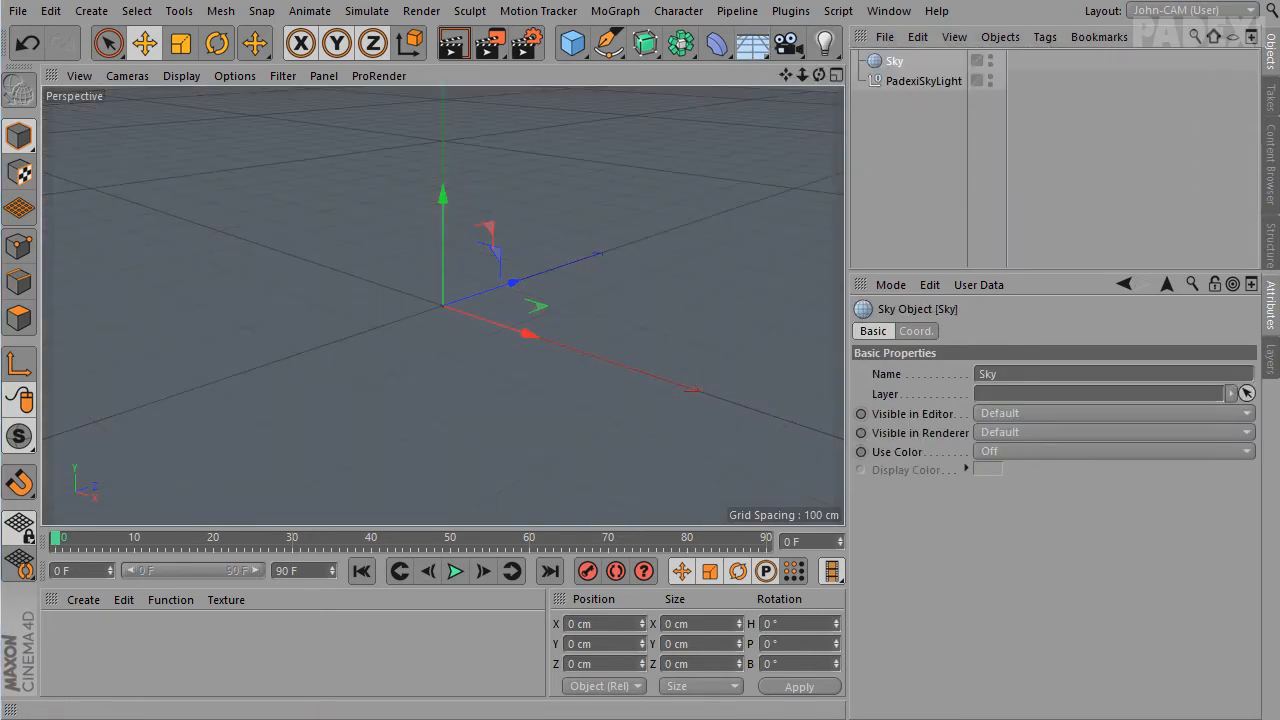
double_click(902, 62)
text(PadexiSkyLight)
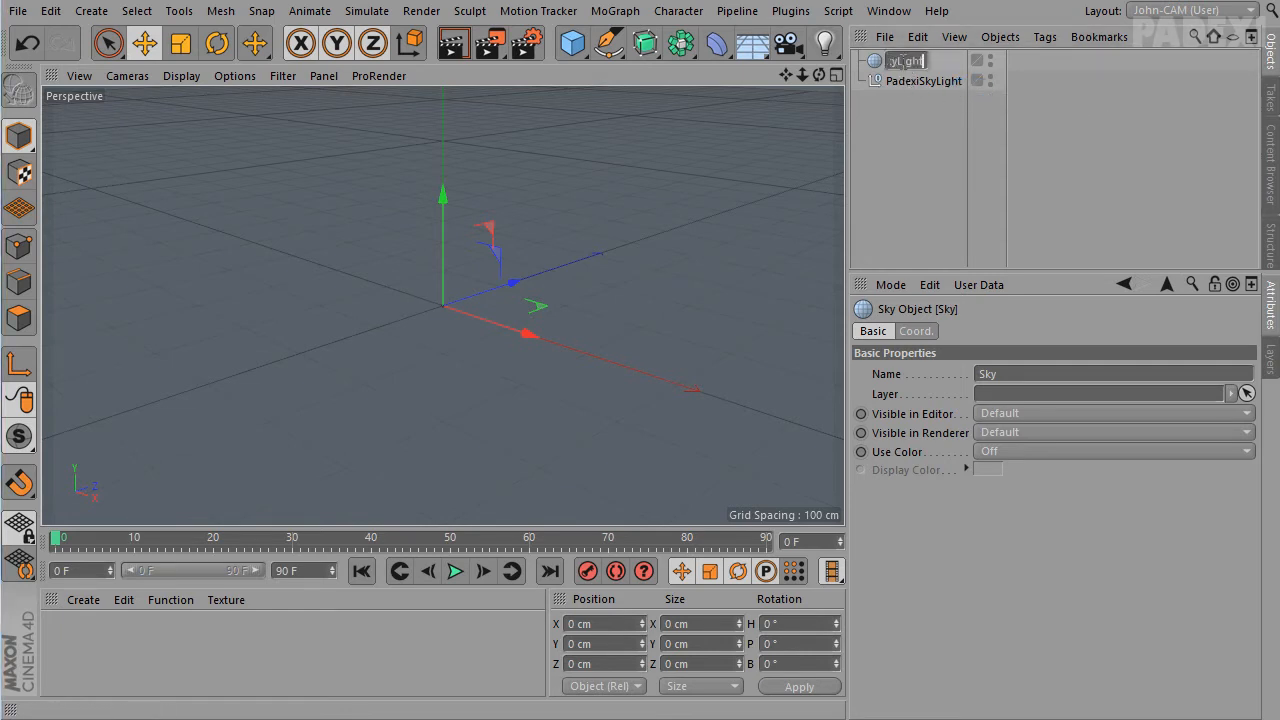
key(Return)
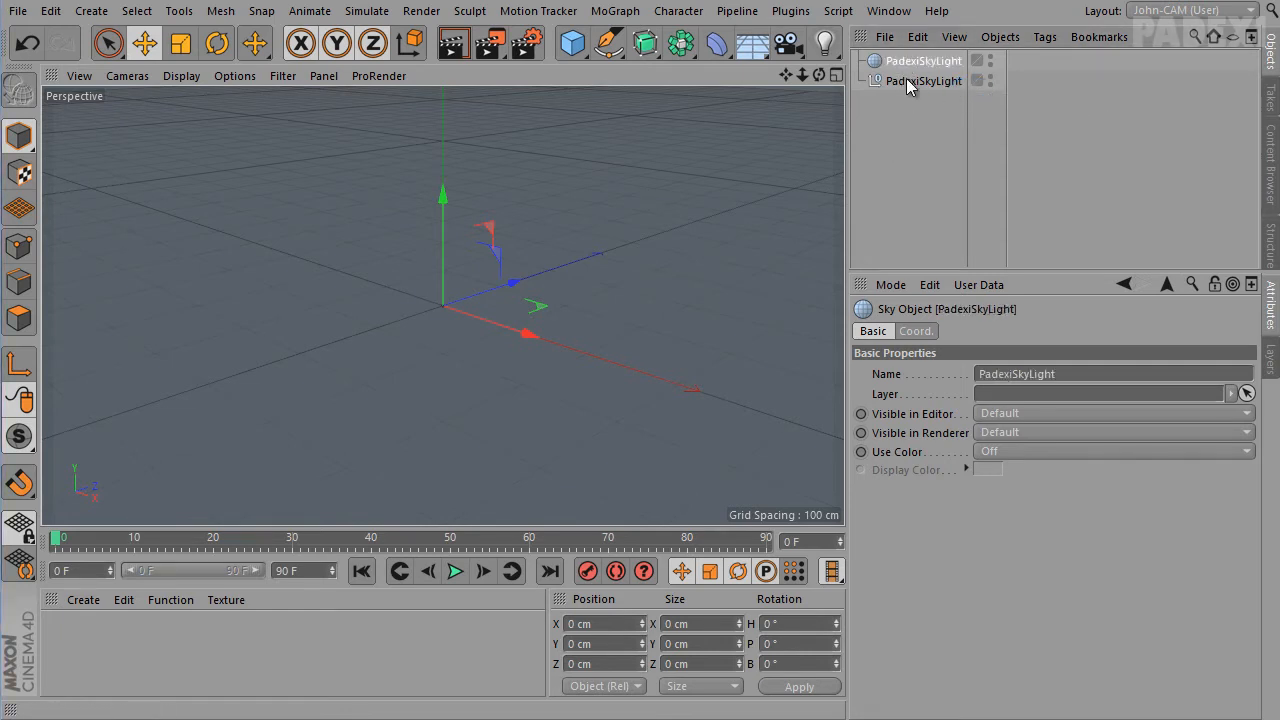
drag(914, 60, 926, 86)
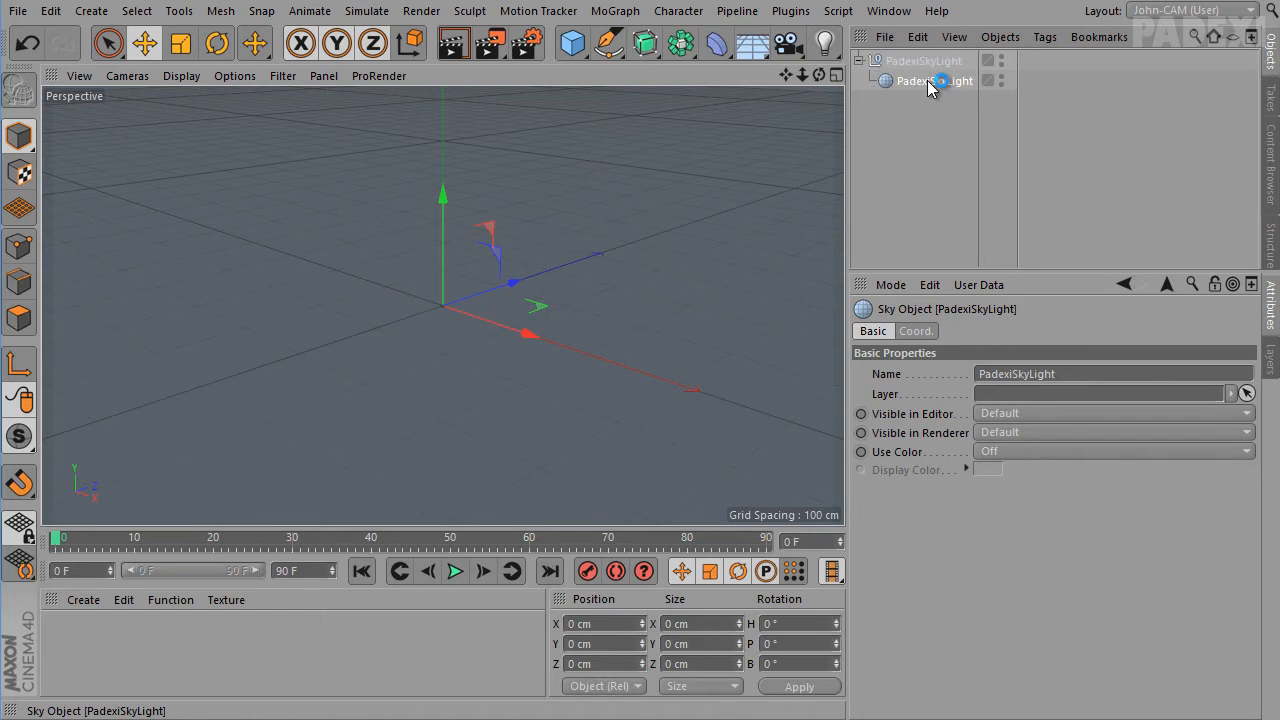
Create a new material and rename it PadexiSkyLightMat
click(231, 651)
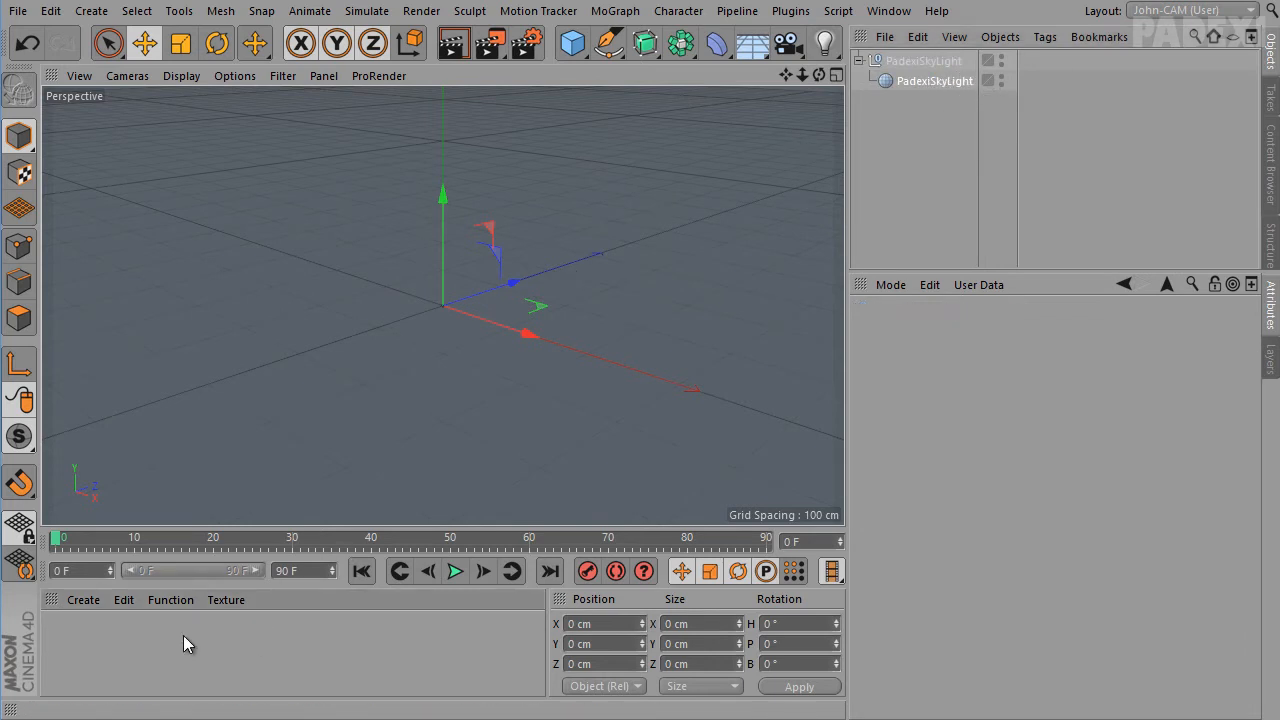
double_click(183, 635)
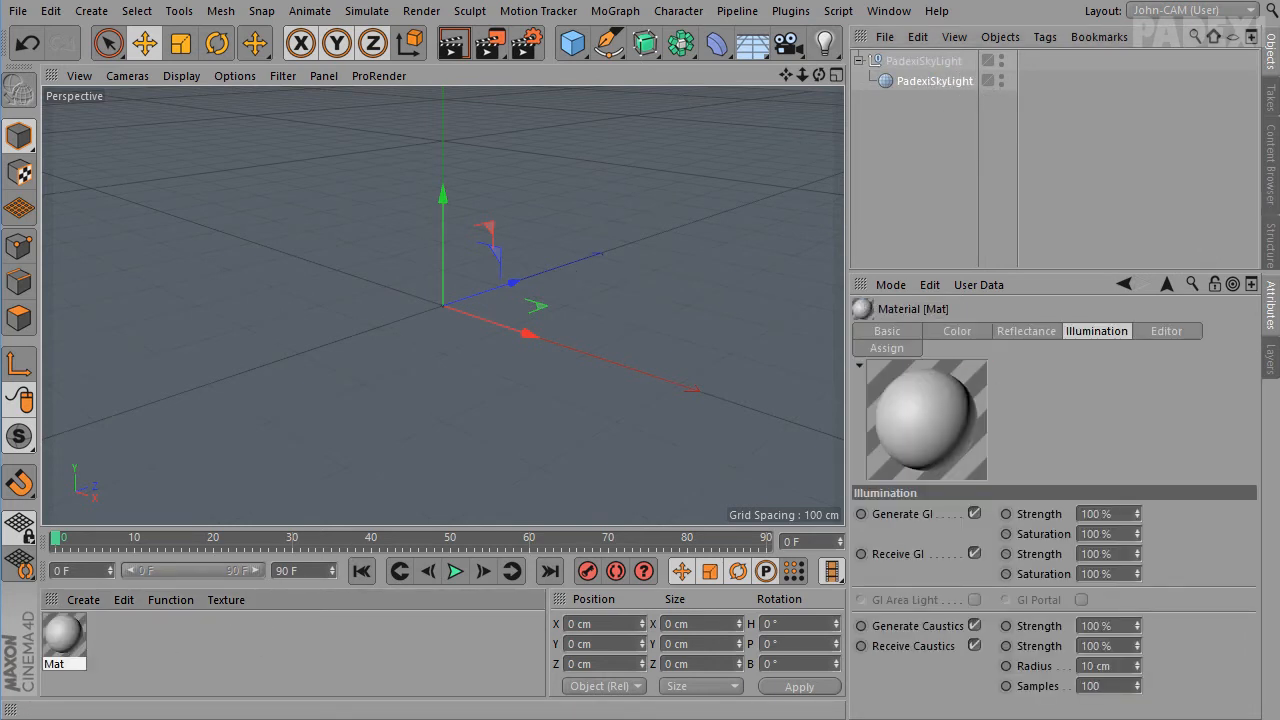
double_click(55, 633)
text(PadexiSkyLight)
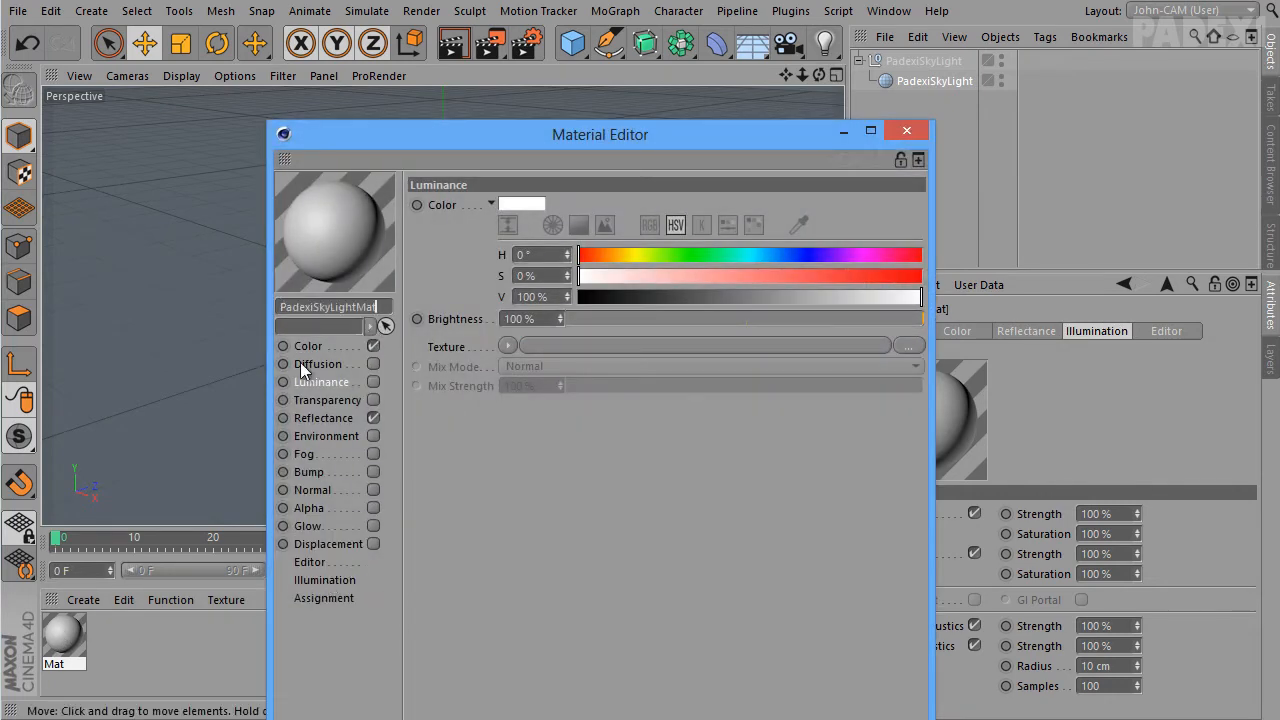
key(Return)
click(906, 133)
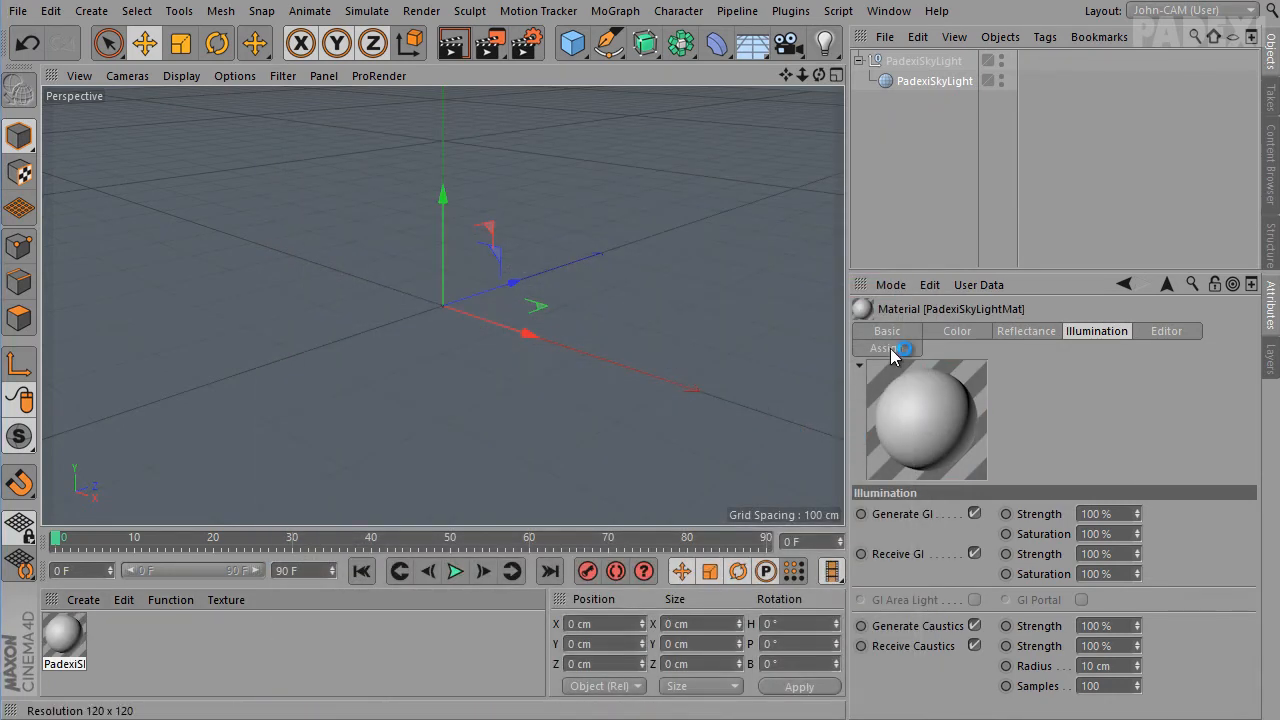
Disable the Color channel of PadexiSkyLightMat and enable its Luminance channel
click(887, 331)
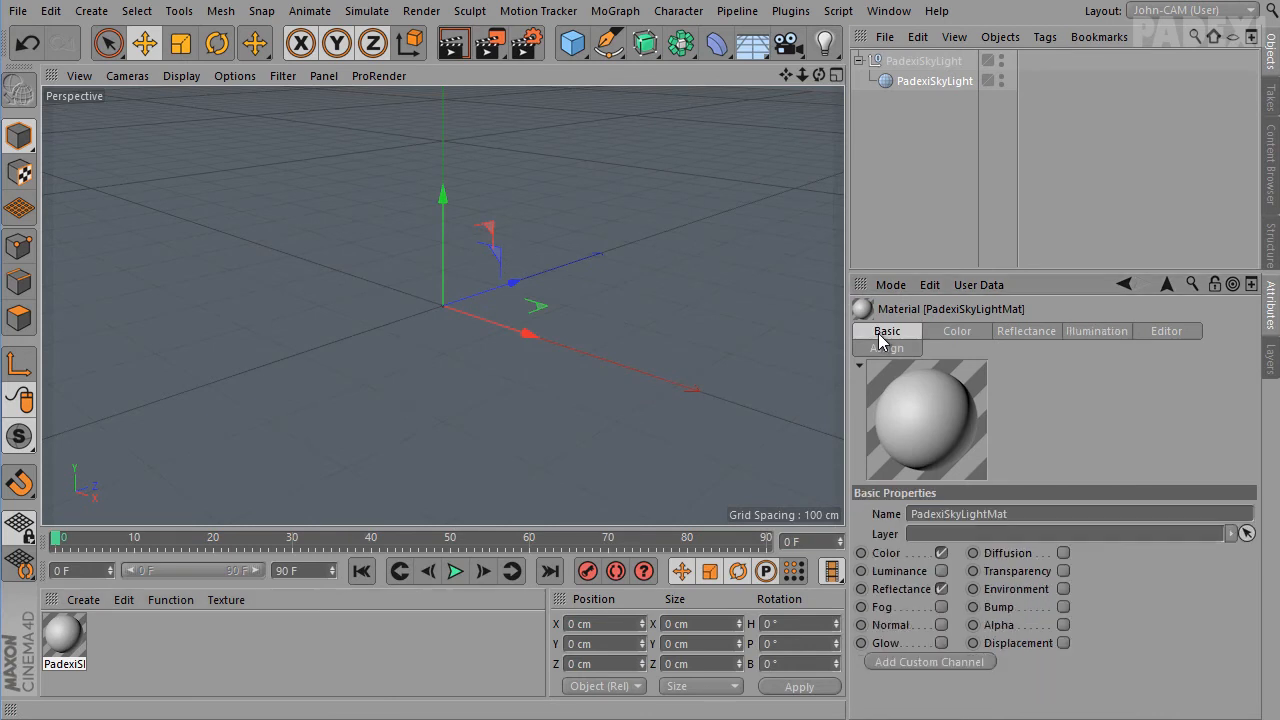
click(942, 554)
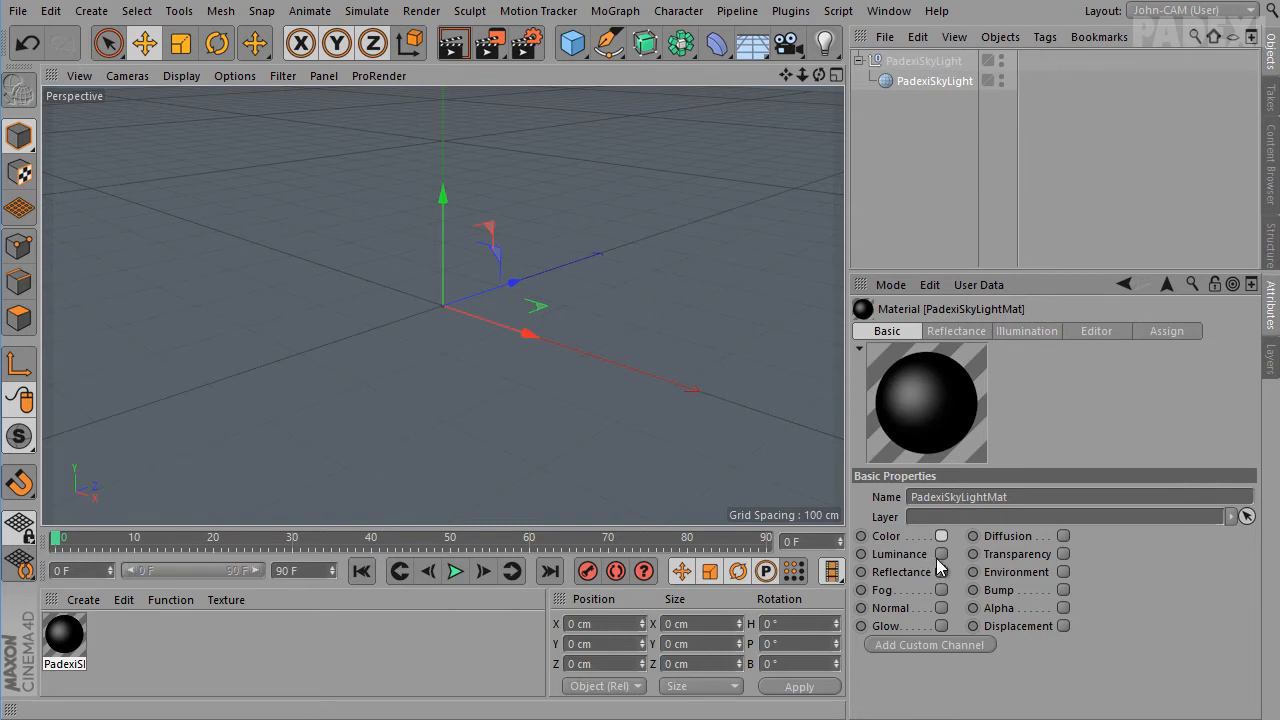
click(940, 570)
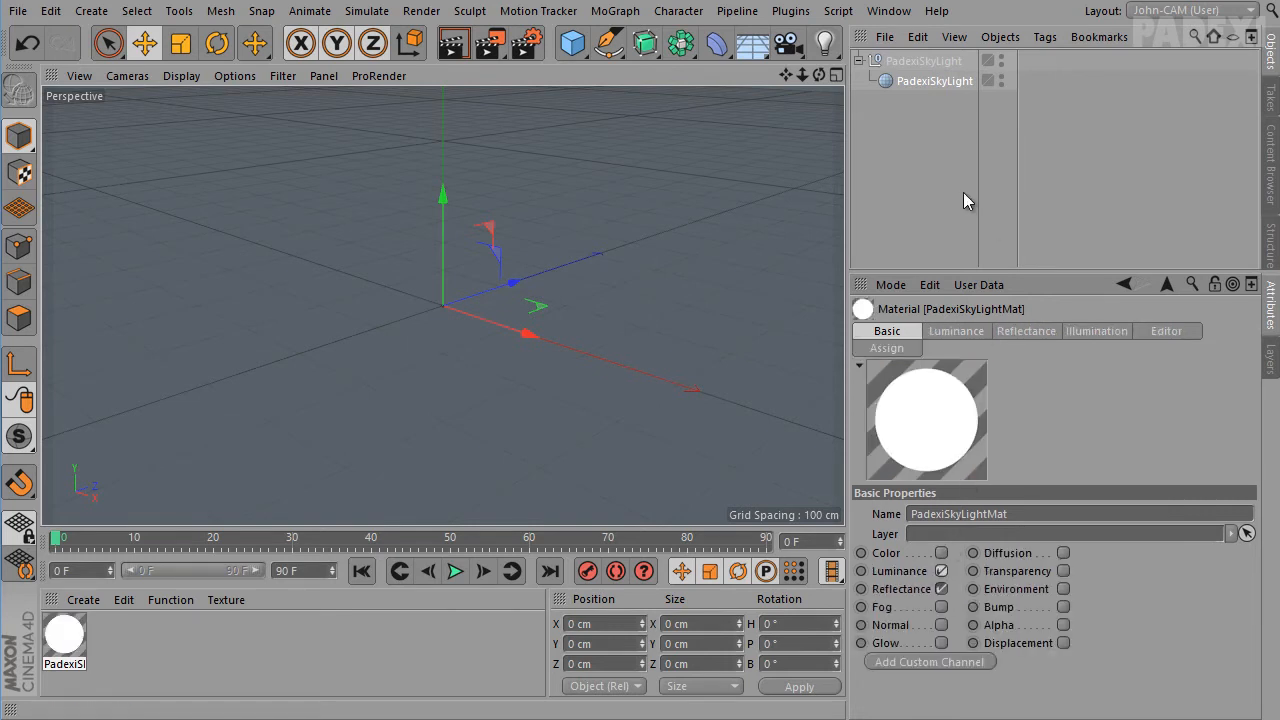
Add a Compositing tag to the Sky child and turn off Cast Shadows and Receive Shadows
right_click(945, 83)
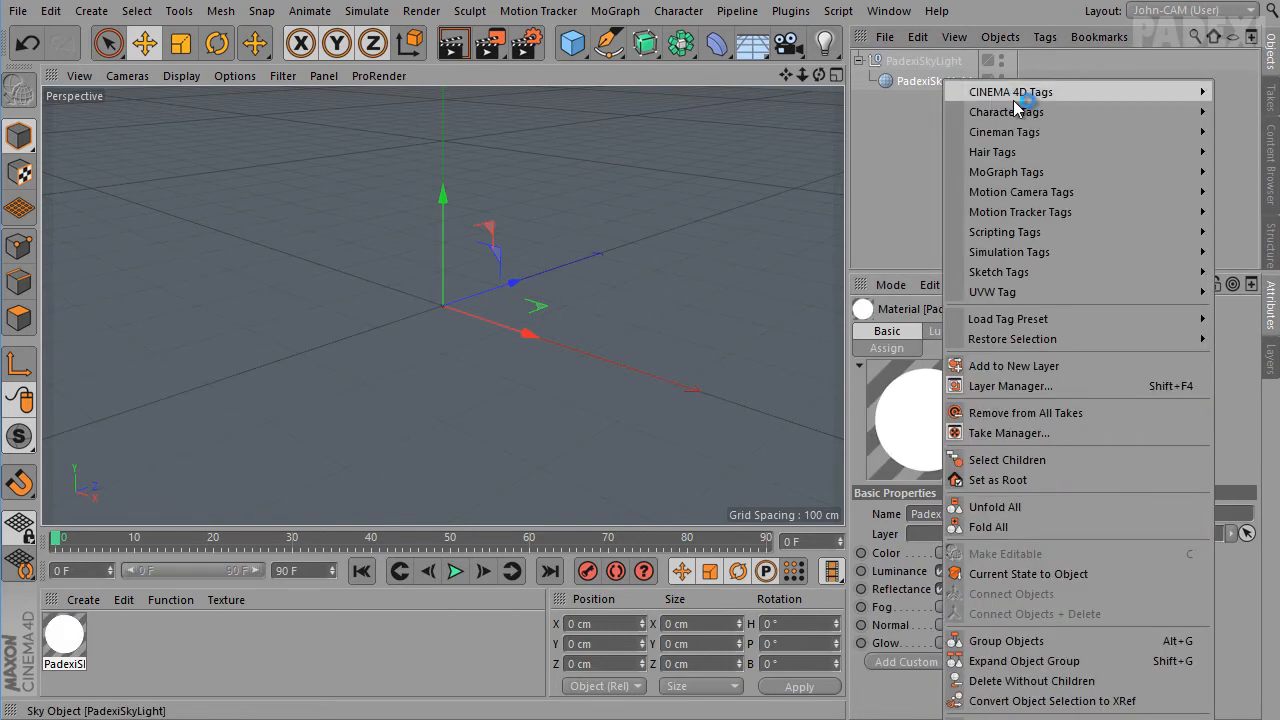
mouse_move(1020, 94)
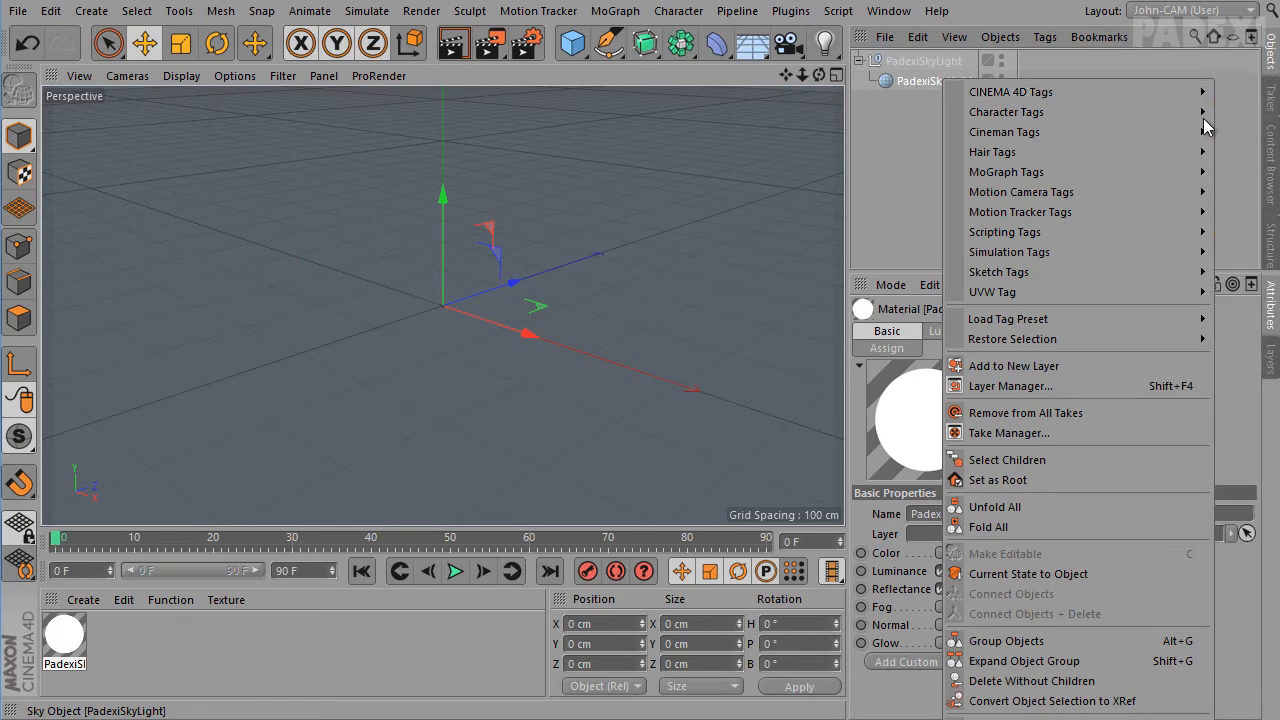
mouse_move(1099, 134)
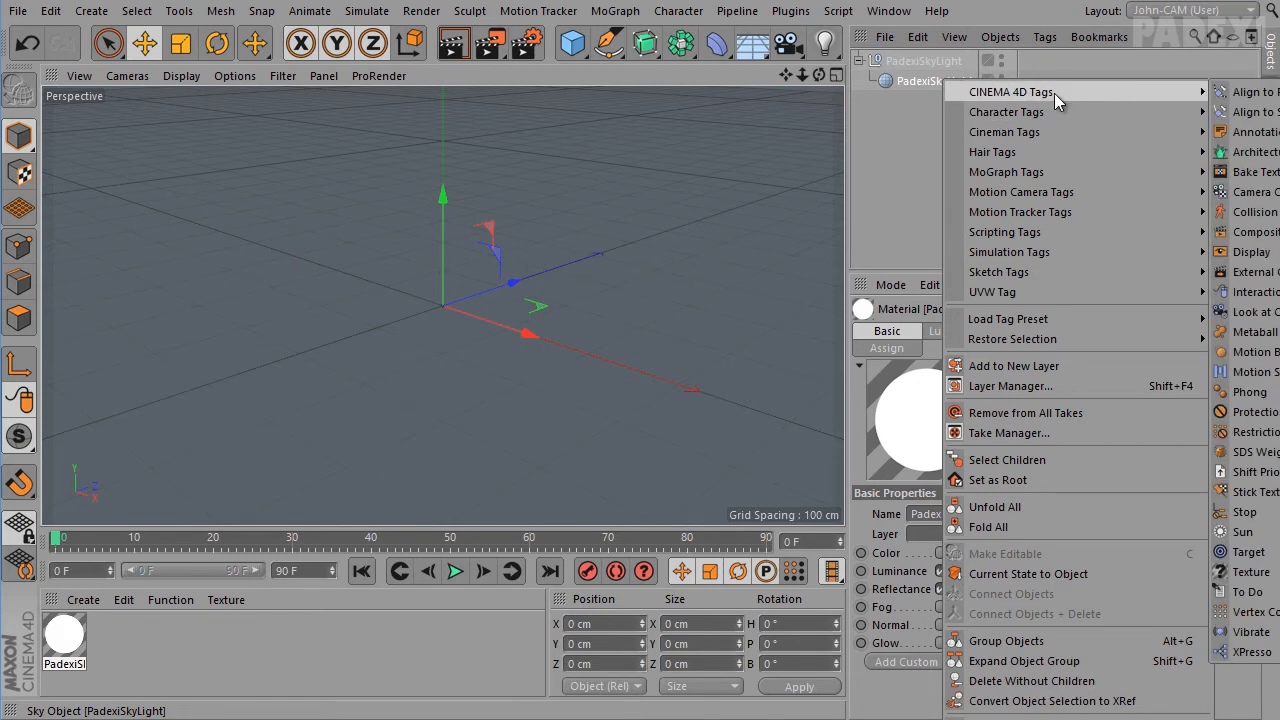
click(1250, 232)
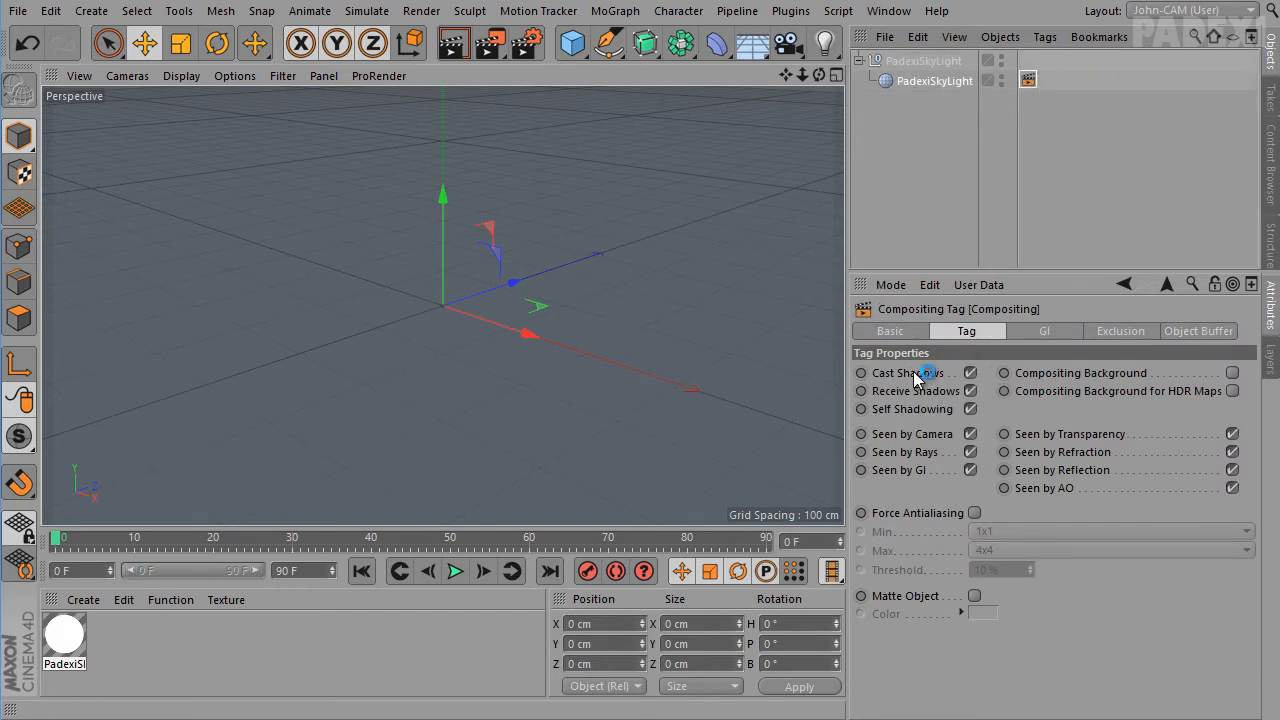
click(970, 373)
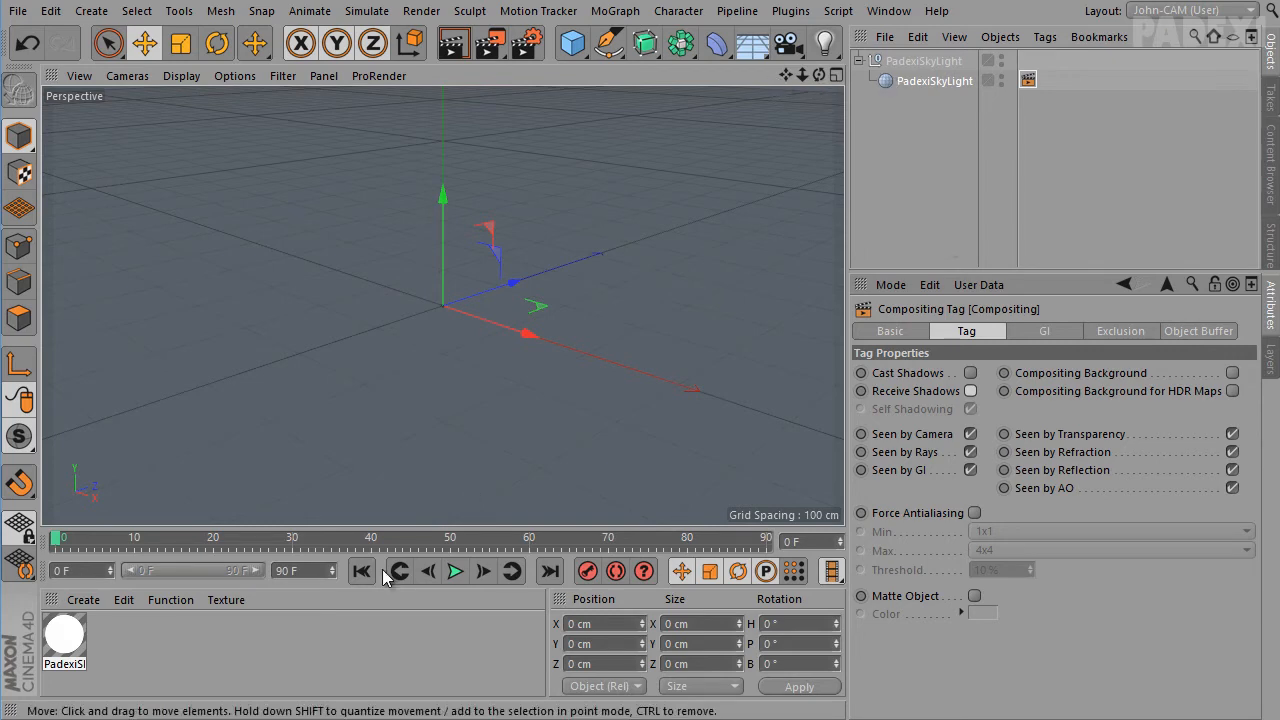
Load studio.hdr from the PadexiSkyLight project's tex folder as PadexiSkyLightMat's Luminance texture, without copying it to the project location
double_click(64, 640)
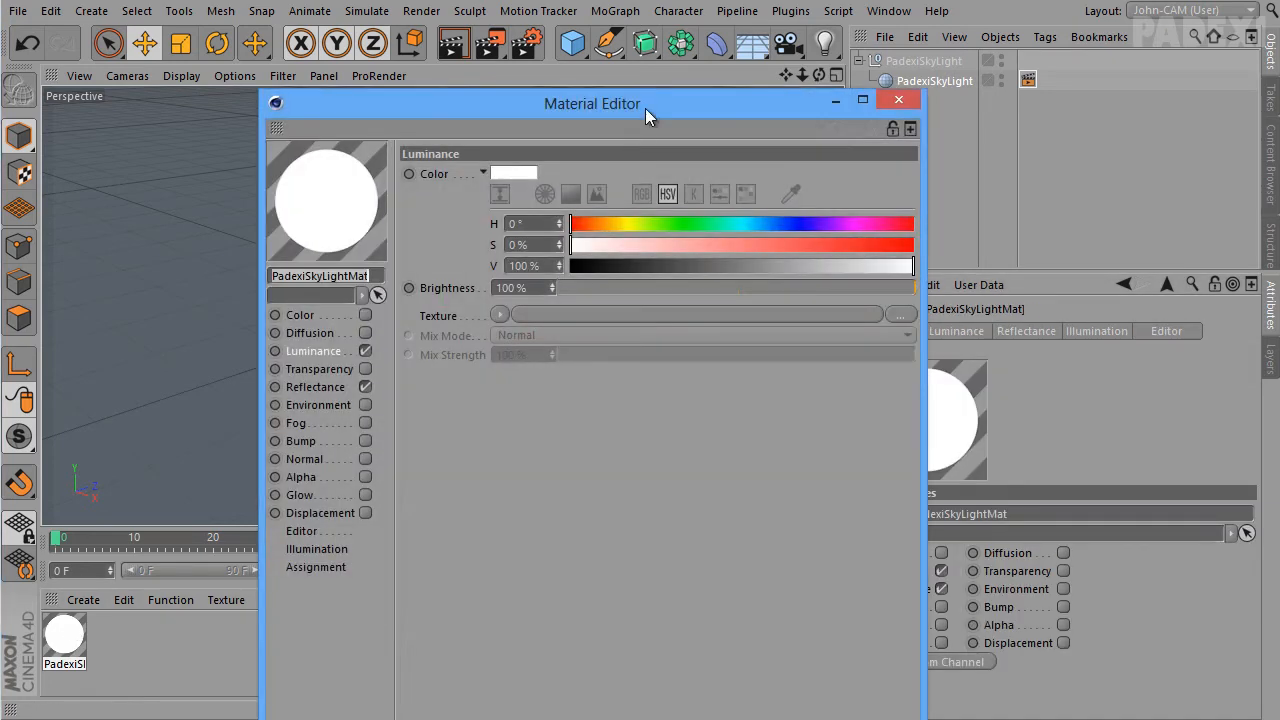
drag(645, 108, 693, 12)
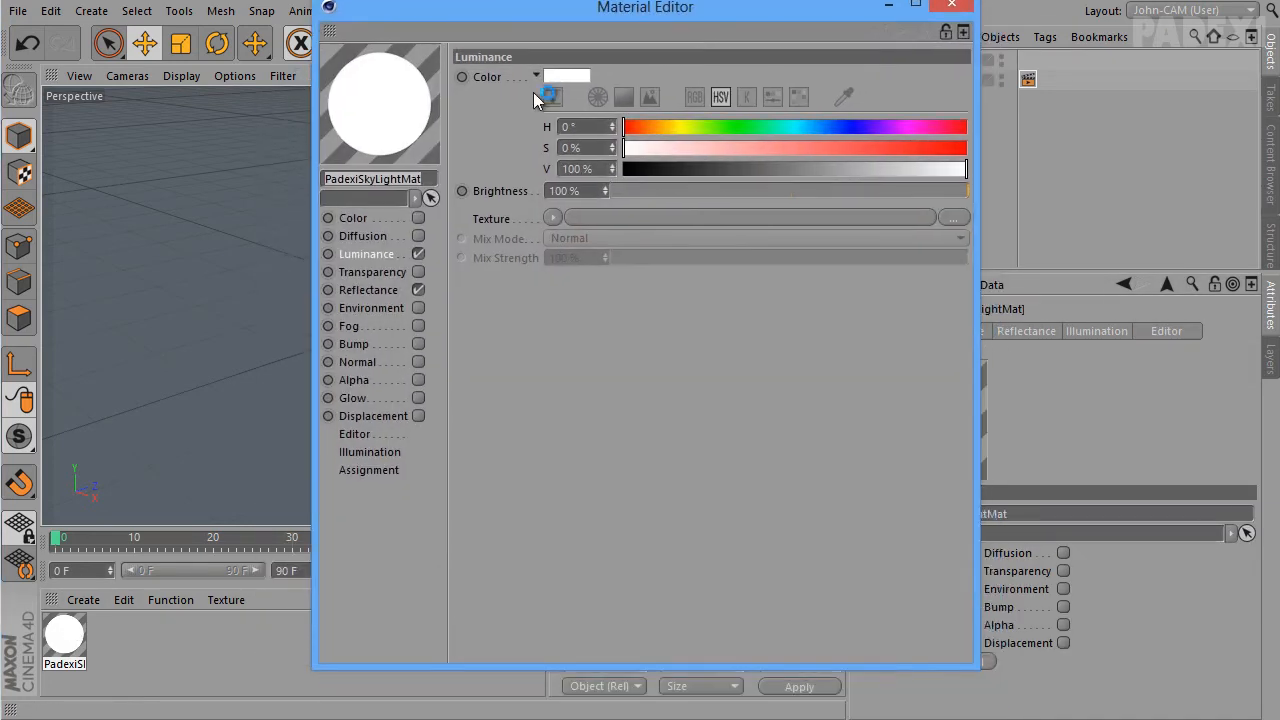
click(549, 218)
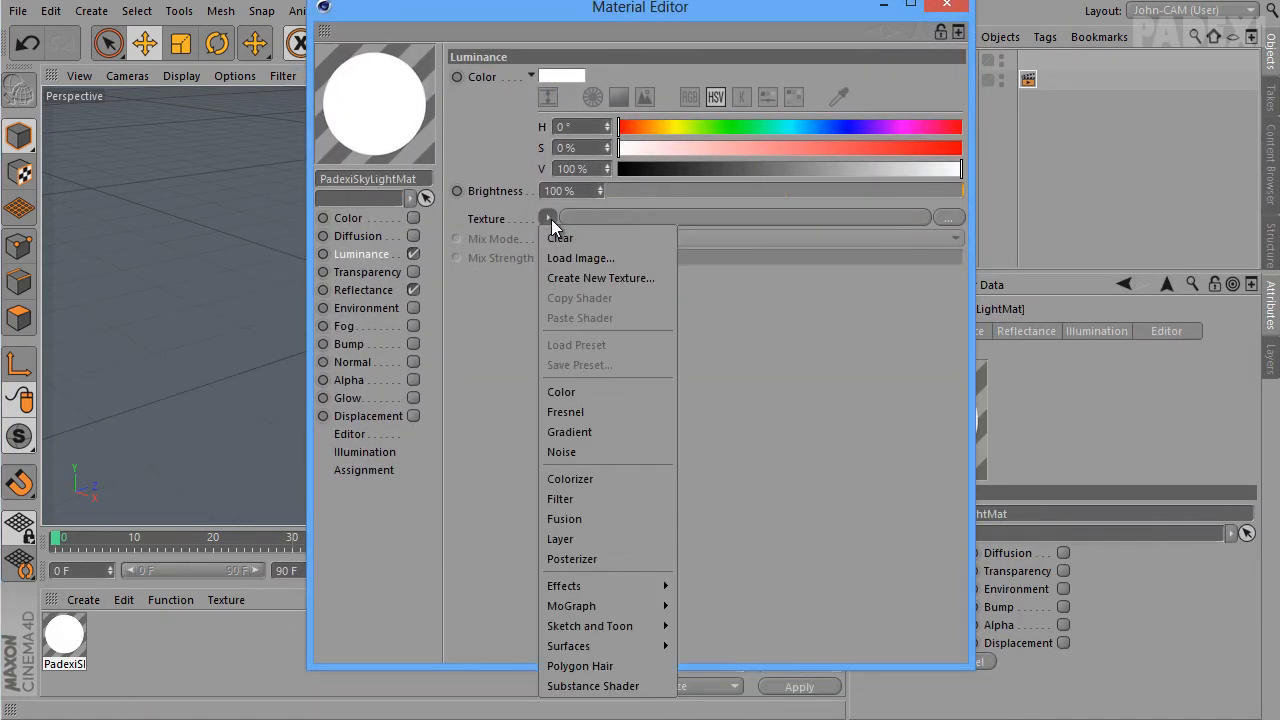
click(575, 252)
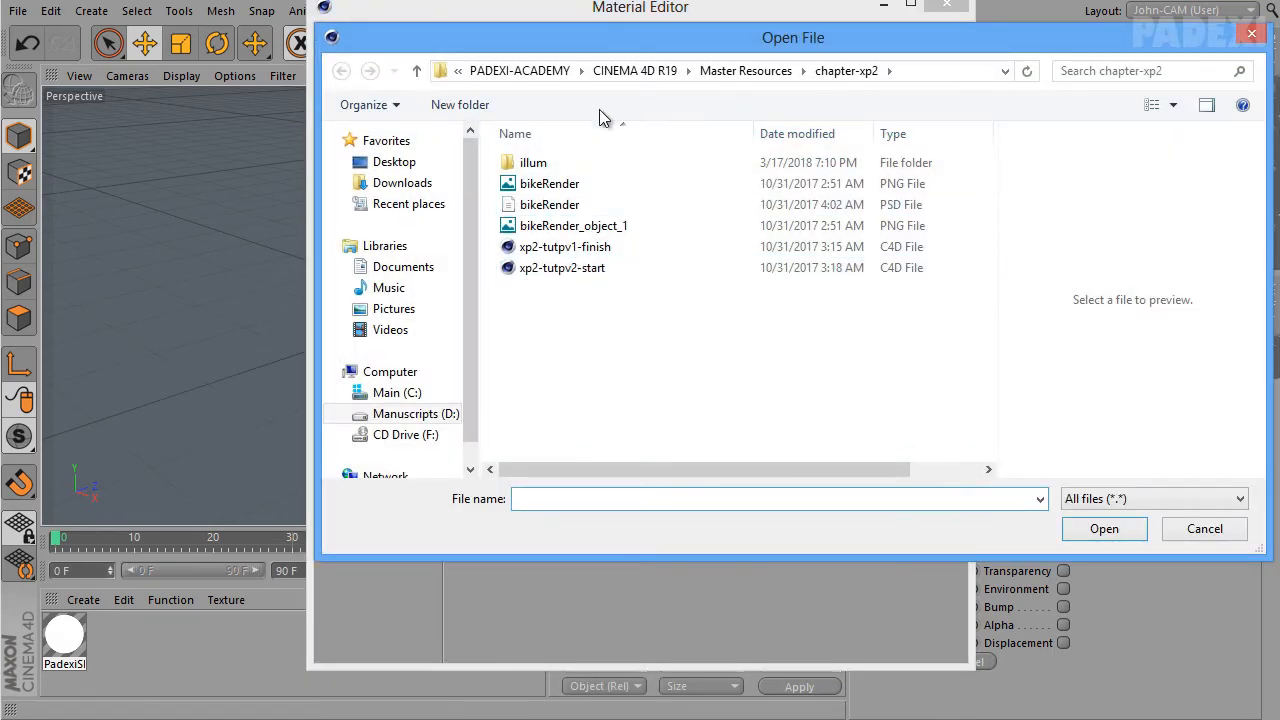
click(398, 163)
double_click(585, 385)
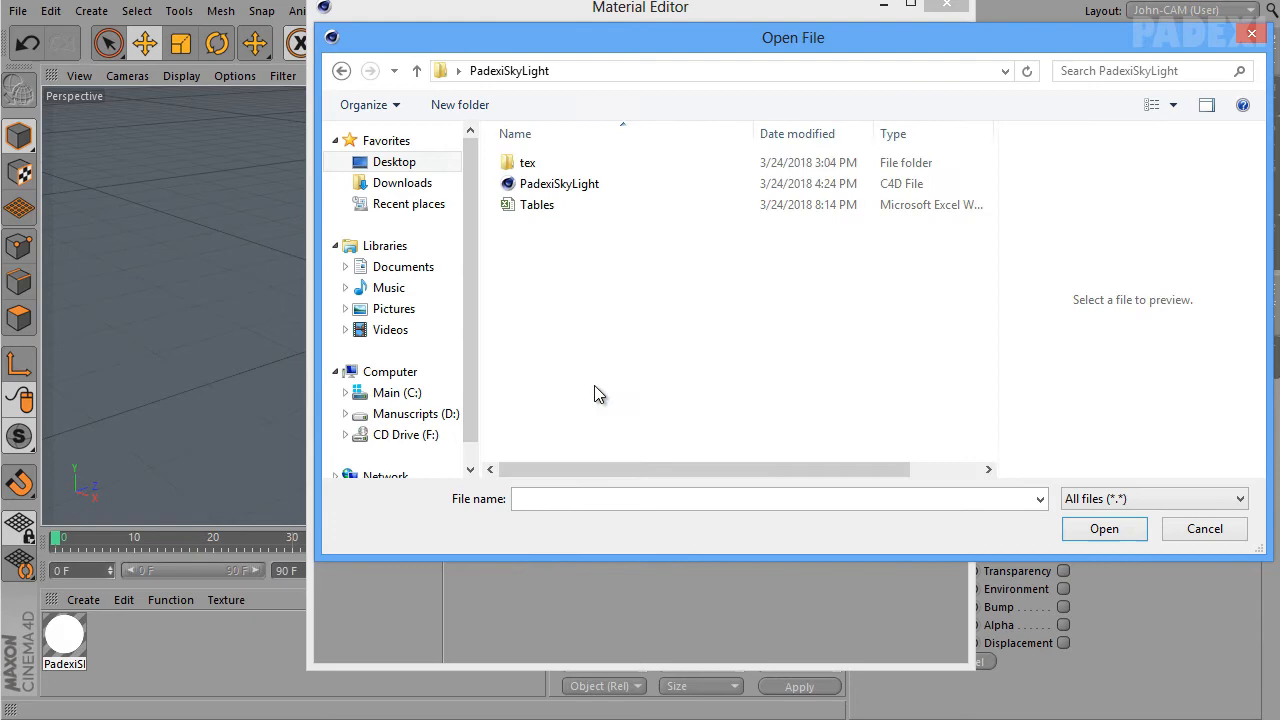
double_click(527, 163)
double_click(547, 197)
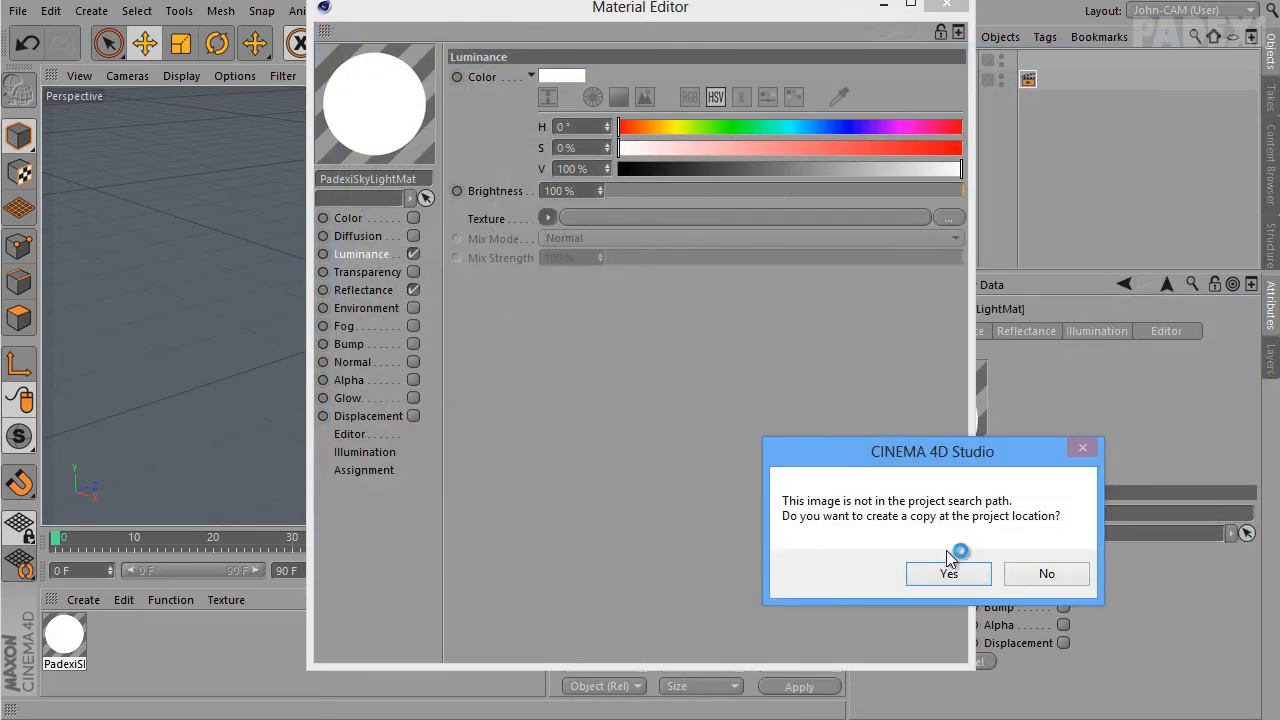
click(1033, 580)
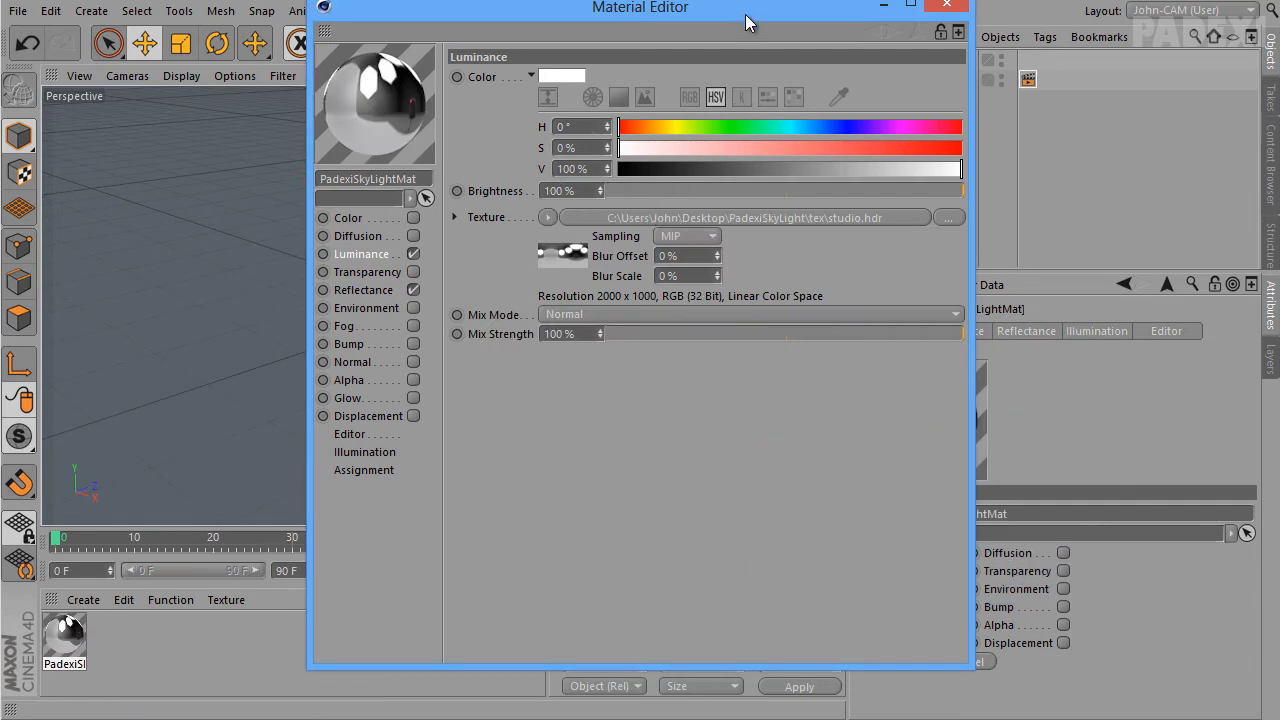
drag(740, 12, 653, 0)
click(855, 1)
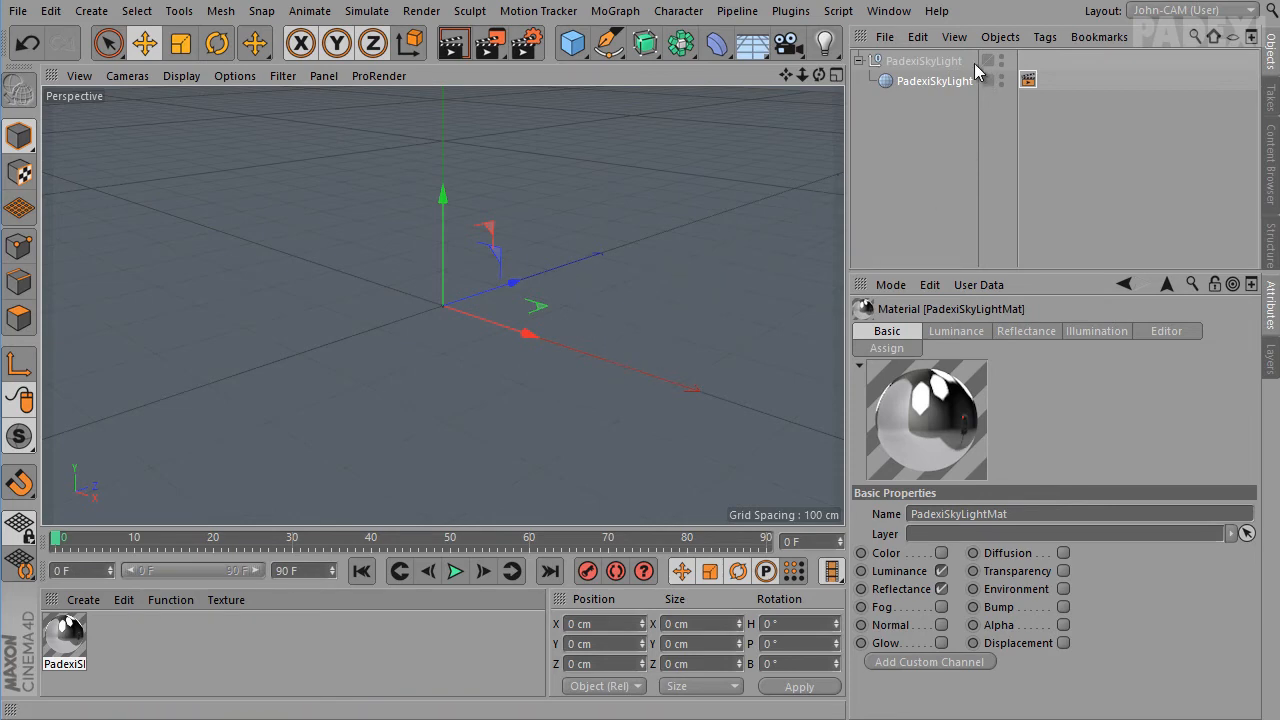
Add an XPresso tag to the PadexiSkyLight null and widen the XPresso Editor window
click(936, 58)
right_click(936, 58)
mouse_move(1044, 73)
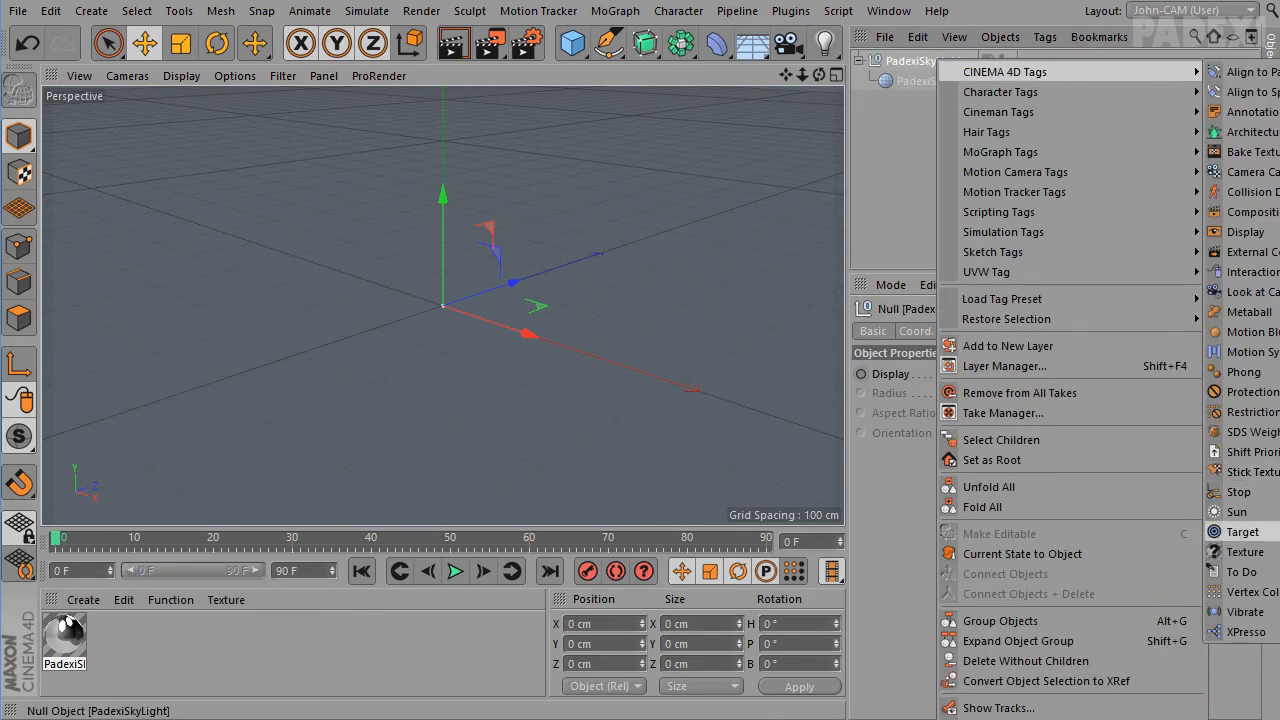
click(1244, 632)
drag(641, 106, 704, 49)
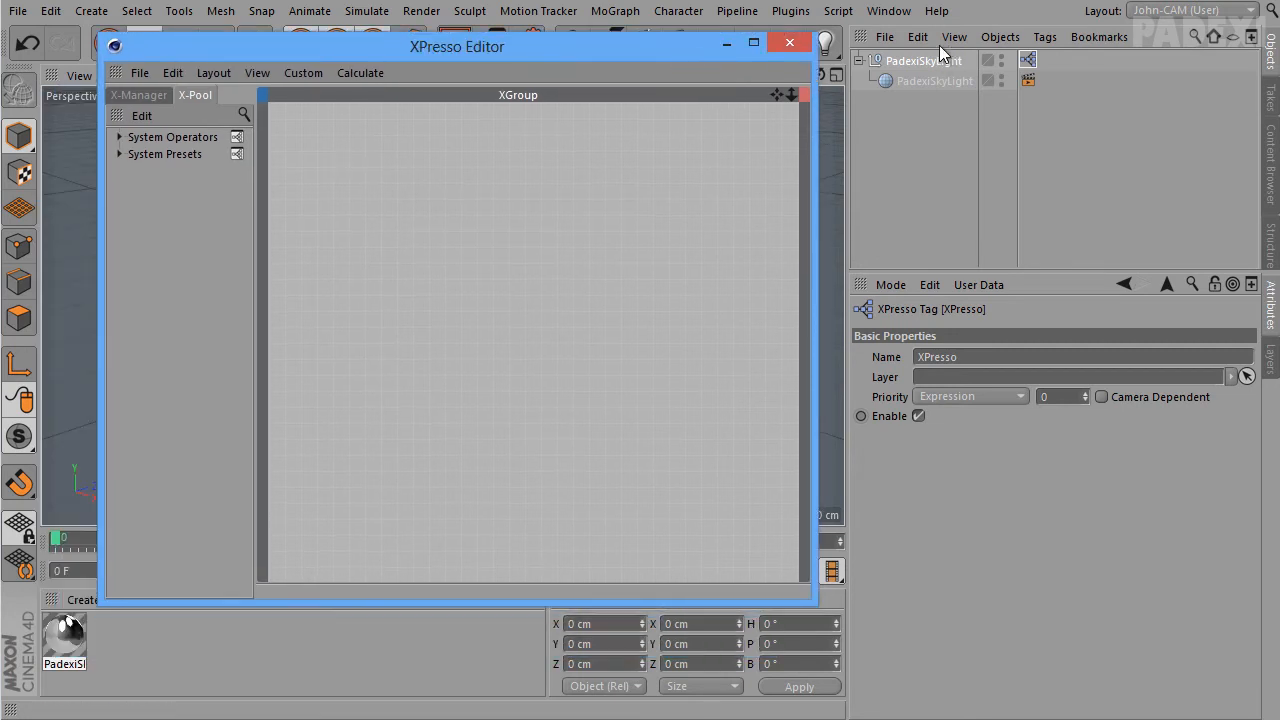
drag(816, 602, 1022, 580)
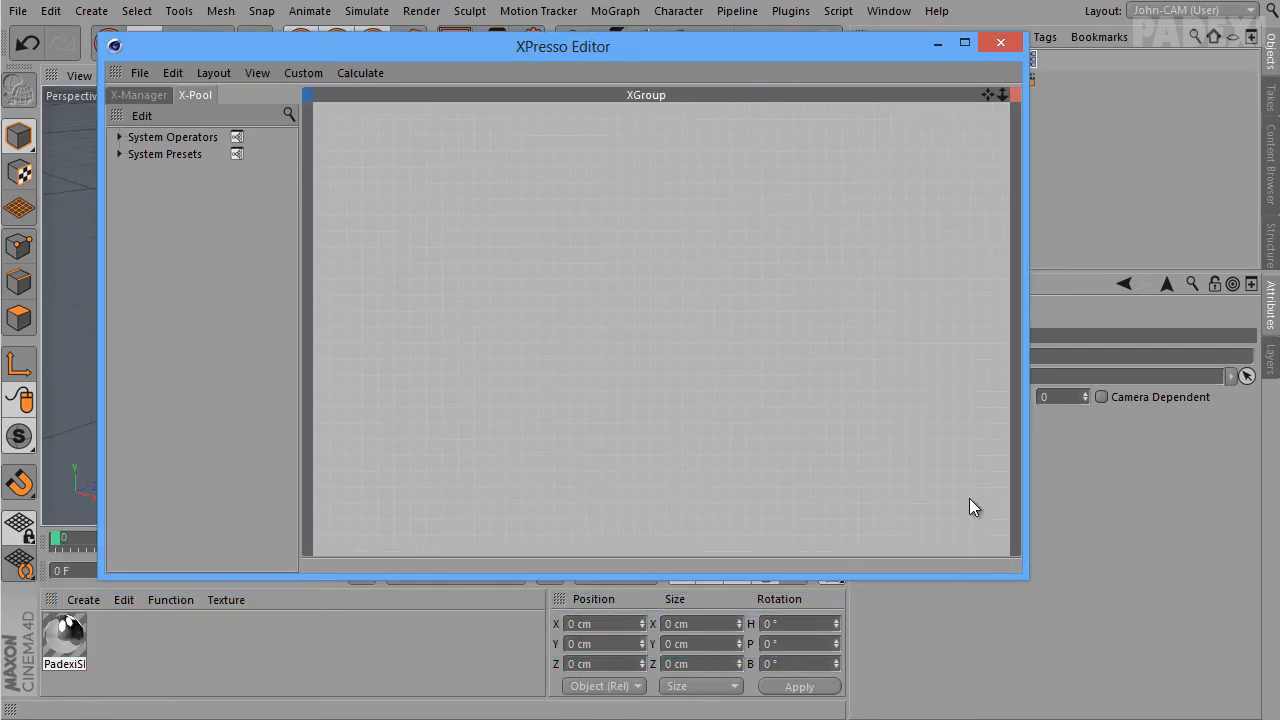
Add the Bitmap shader from PadexiSkyLightMat's Luminance texture as a node in the XPresso graph
drag(805, 48, 700, 48)
double_click(70, 640)
drag(705, 103, 1192, 25)
drag(1066, 235, 672, 290)
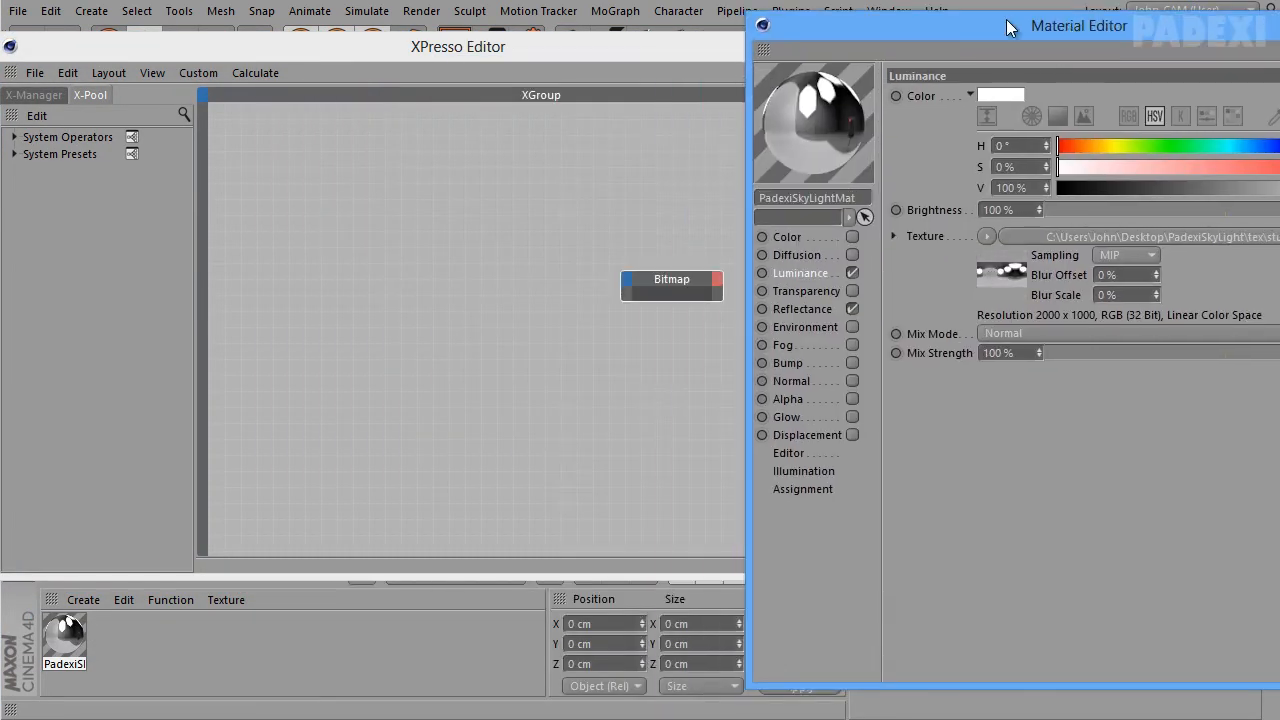
drag(1018, 24, 552, 106)
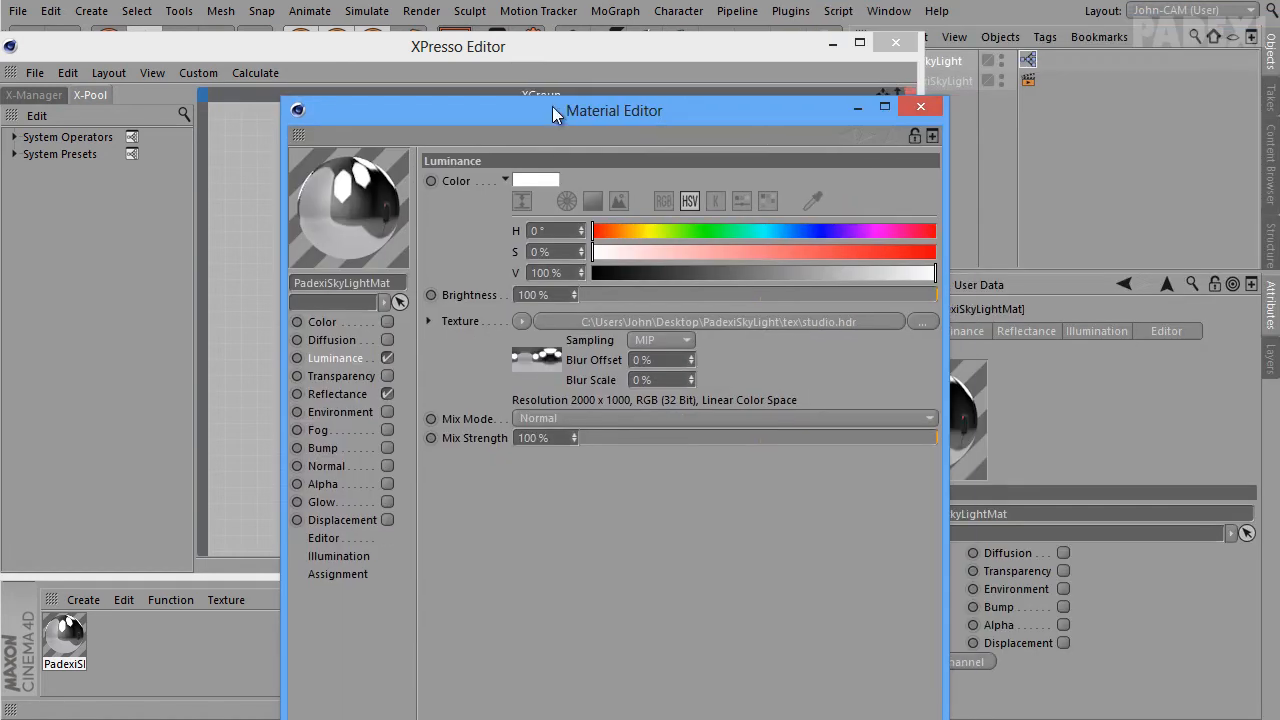
click(916, 106)
Add the PadexiSkyLight null and the Sky's Compositing tag as XPresso nodes, and arrange the PadexiSkyLight and Bitmap nodes above the Compositing node
drag(784, 54, 734, 77)
drag(911, 64, 254, 229)
drag(568, 79, 674, 75)
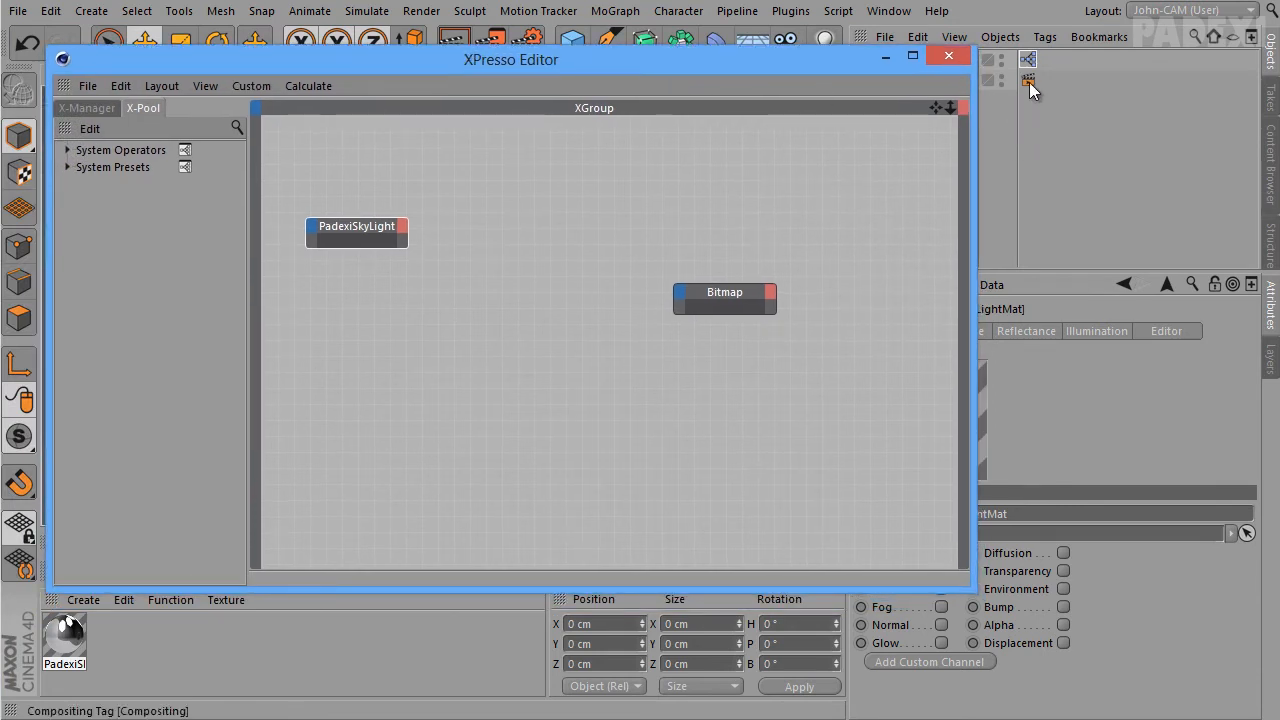
drag(1029, 82, 570, 381)
drag(709, 58, 656, 93)
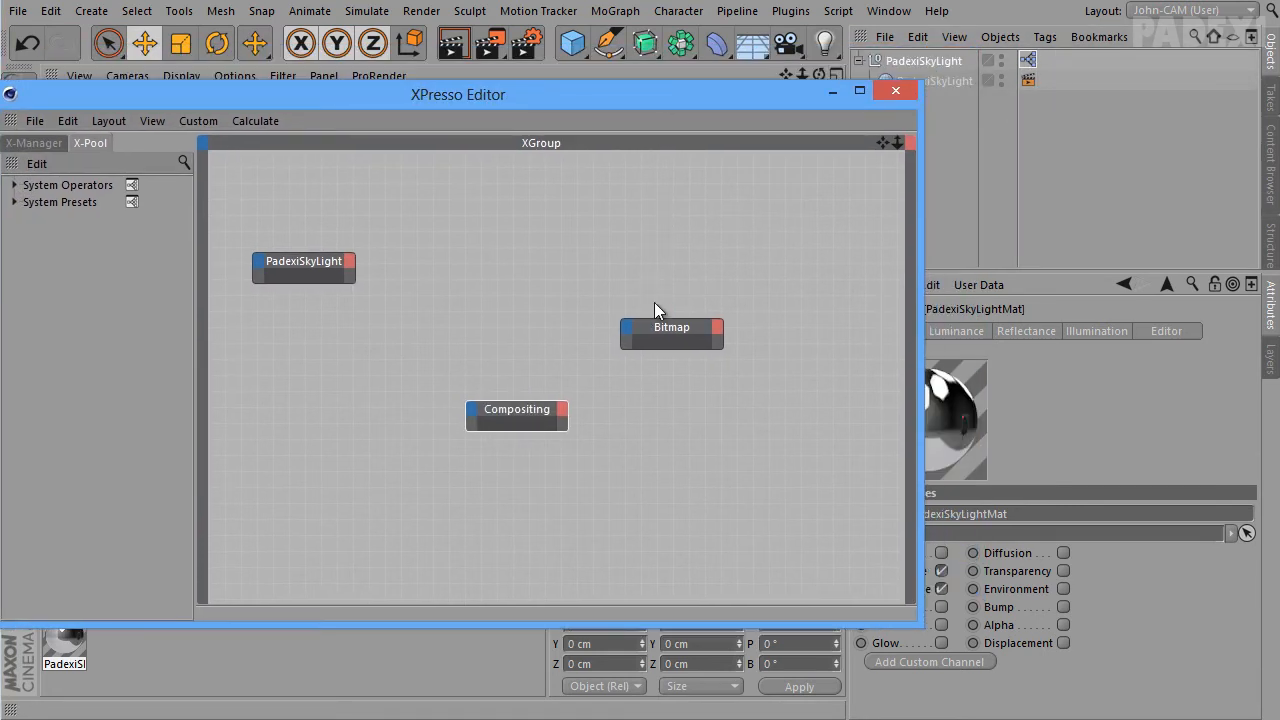
drag(666, 326, 684, 290)
drag(339, 262, 462, 261)
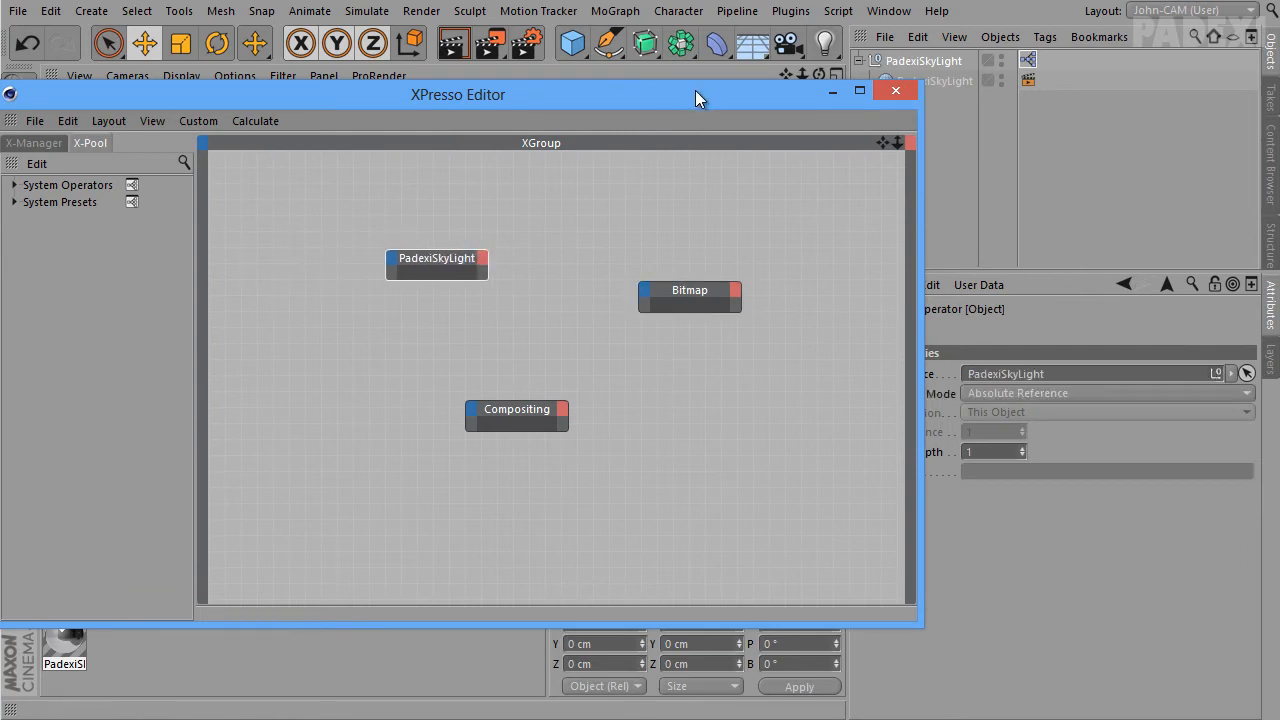
drag(695, 90, 717, 14)
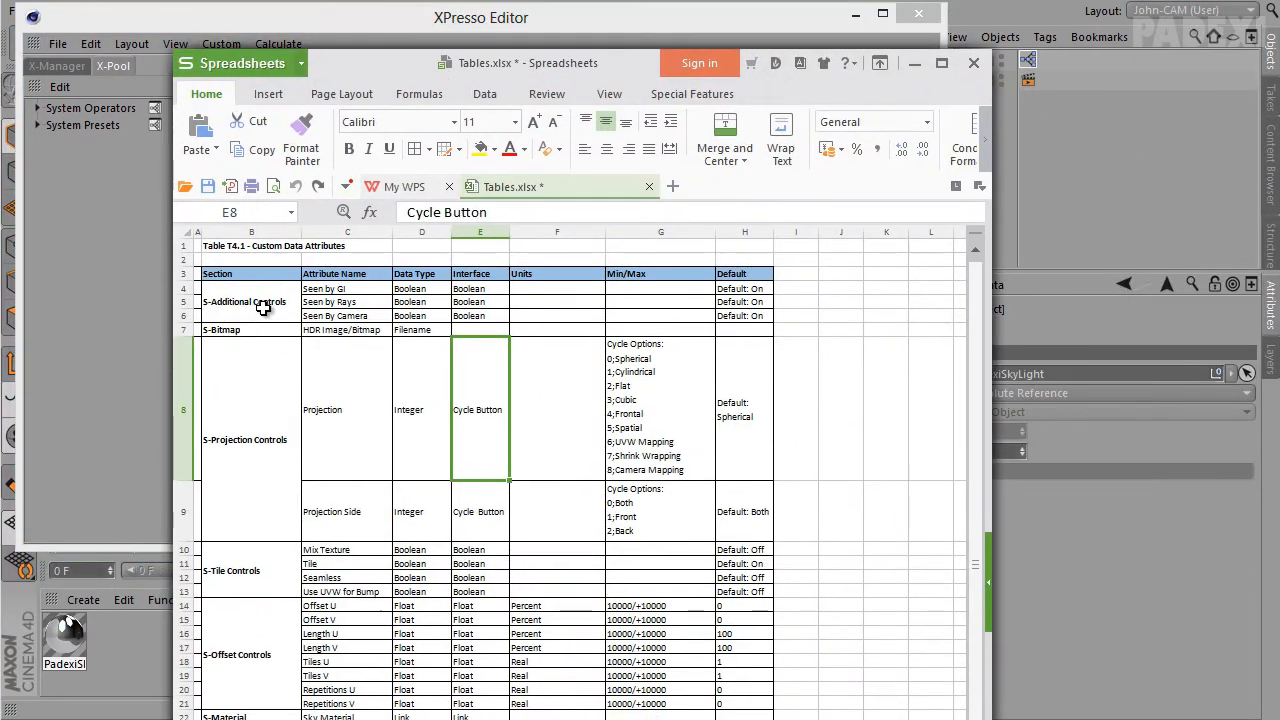
Switch to the Tables.xlsx spreadsheet and review the S-Additional Controls and S-Bitmap sections of the custom data attributes table
click(262, 308)
click(257, 330)
click(246, 305)
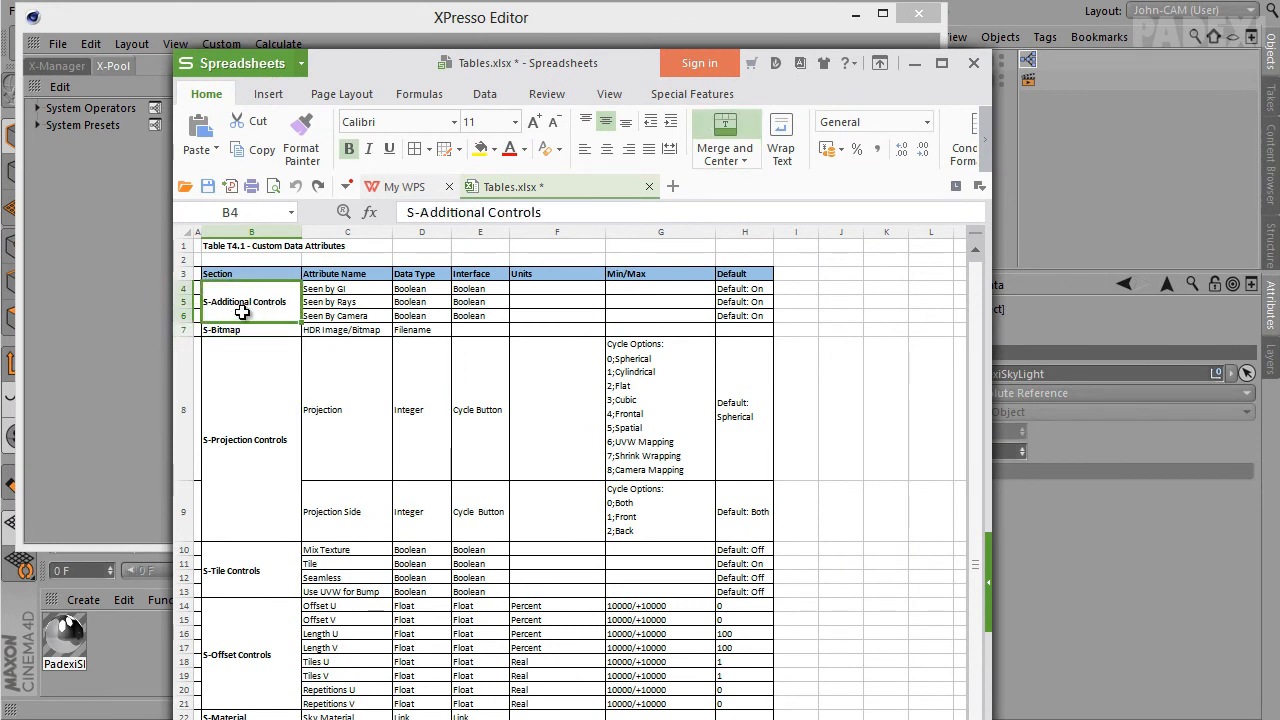
click(258, 332)
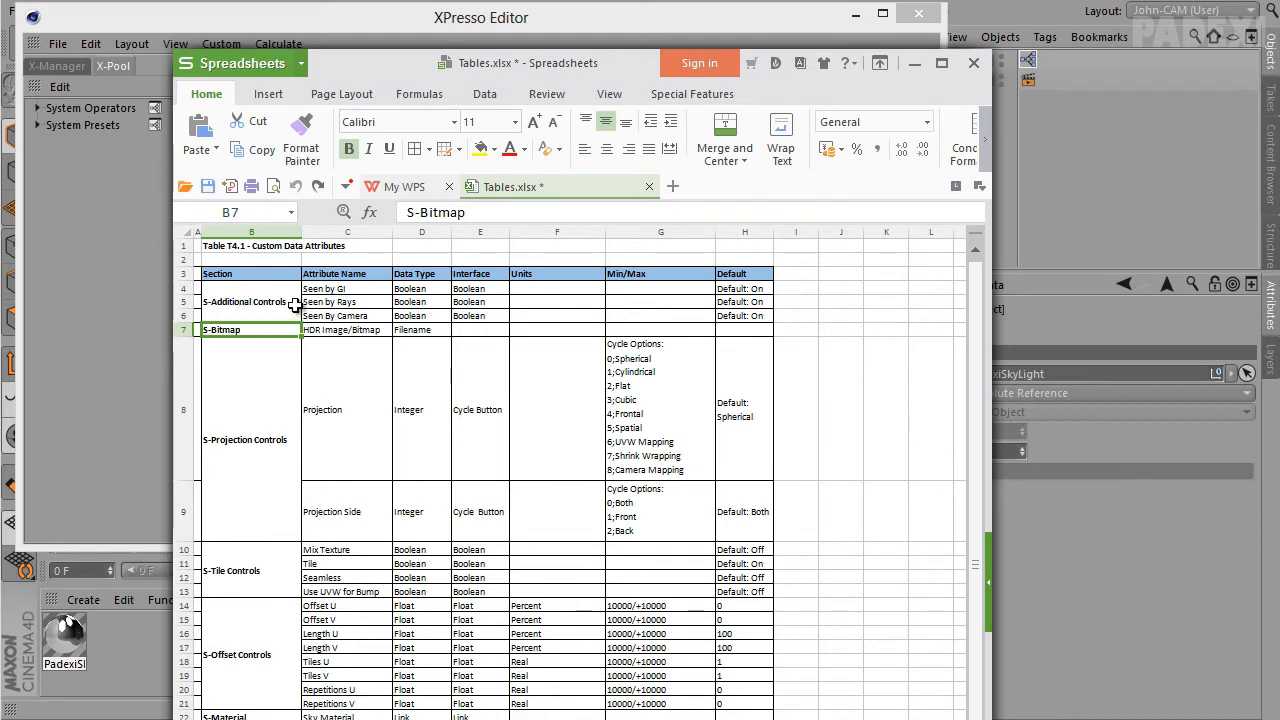
click(913, 63)
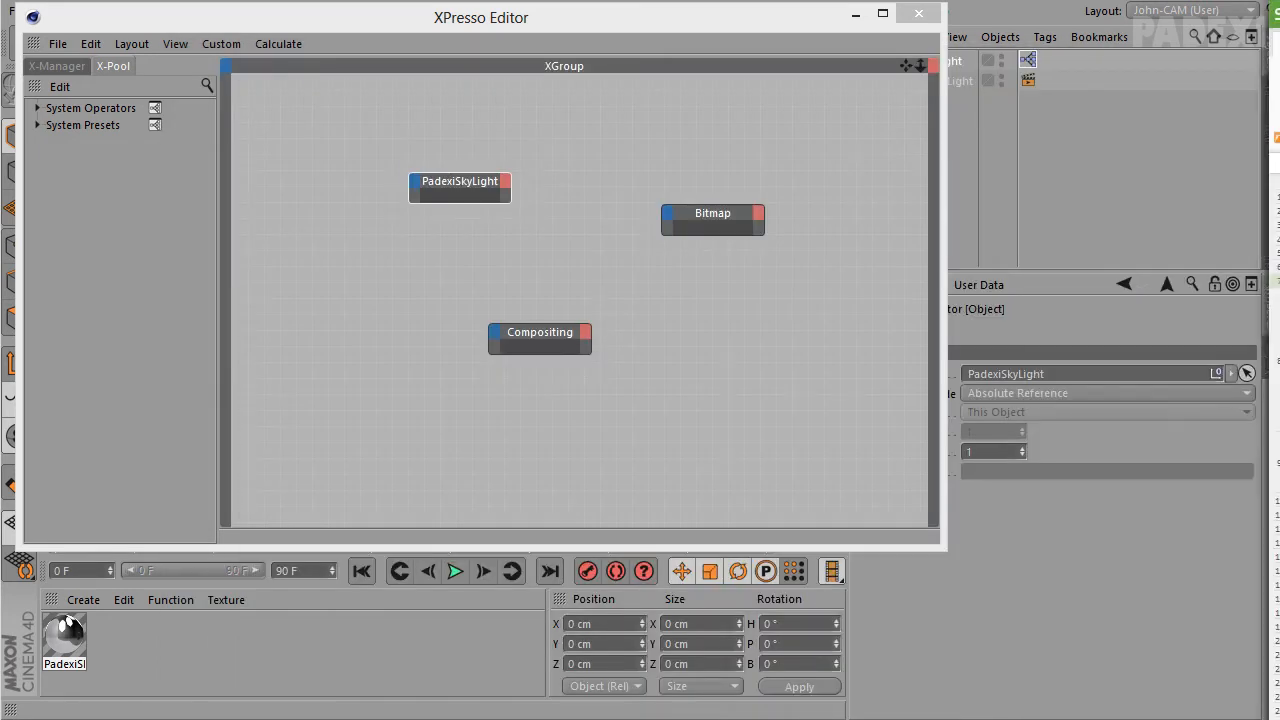
click(980, 285)
click(1000, 323)
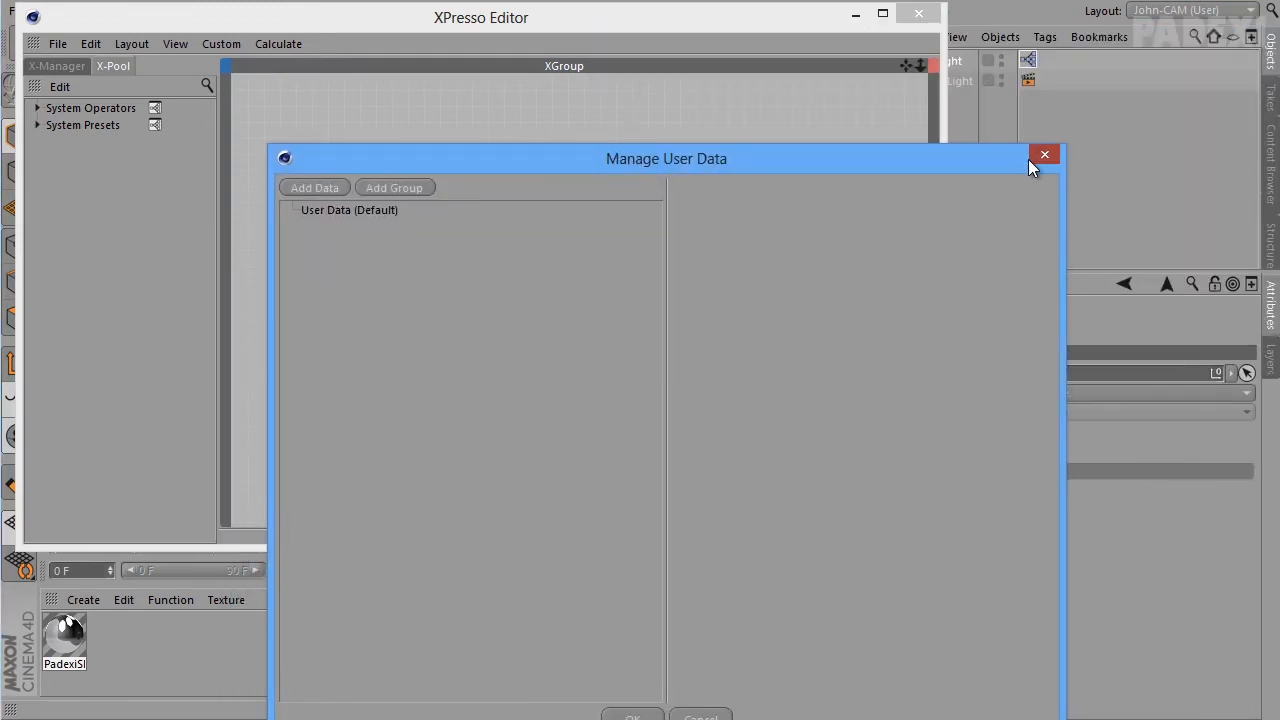
click(1033, 158)
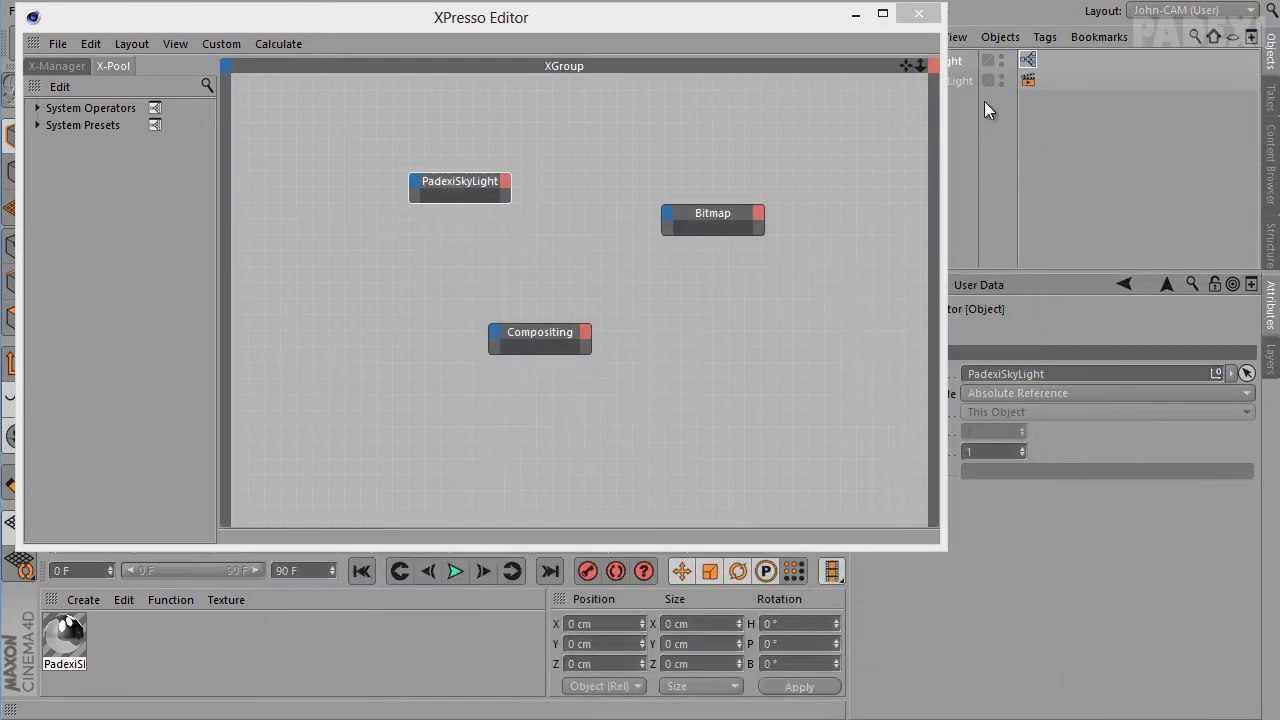
mouse_move(818, 24)
mouse_down()
mouse_move(554, 171)
mouse_move(810, 14)
mouse_move(804, 24)
mouse_up()
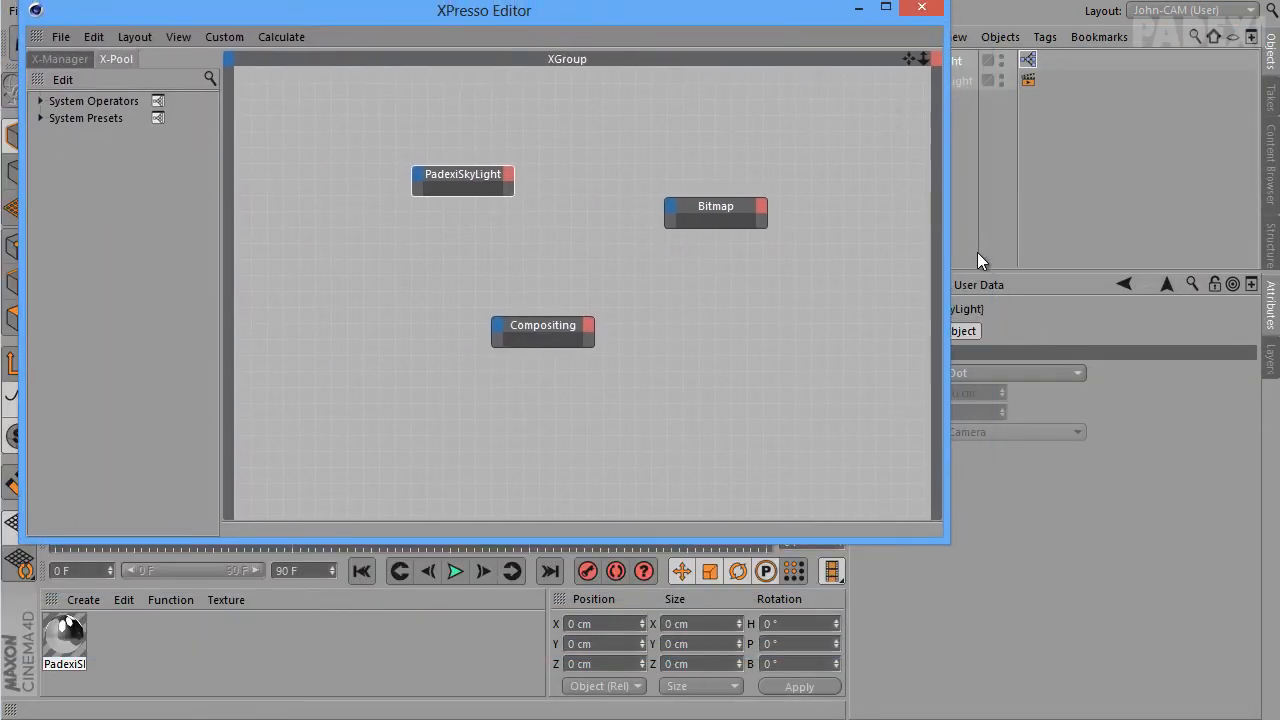
Open the user data manager for the PadexiSkyLight null and add a top-level user data group named PadexiSkyLight
click(980, 285)
click(1000, 323)
drag(855, 62, 584, 64)
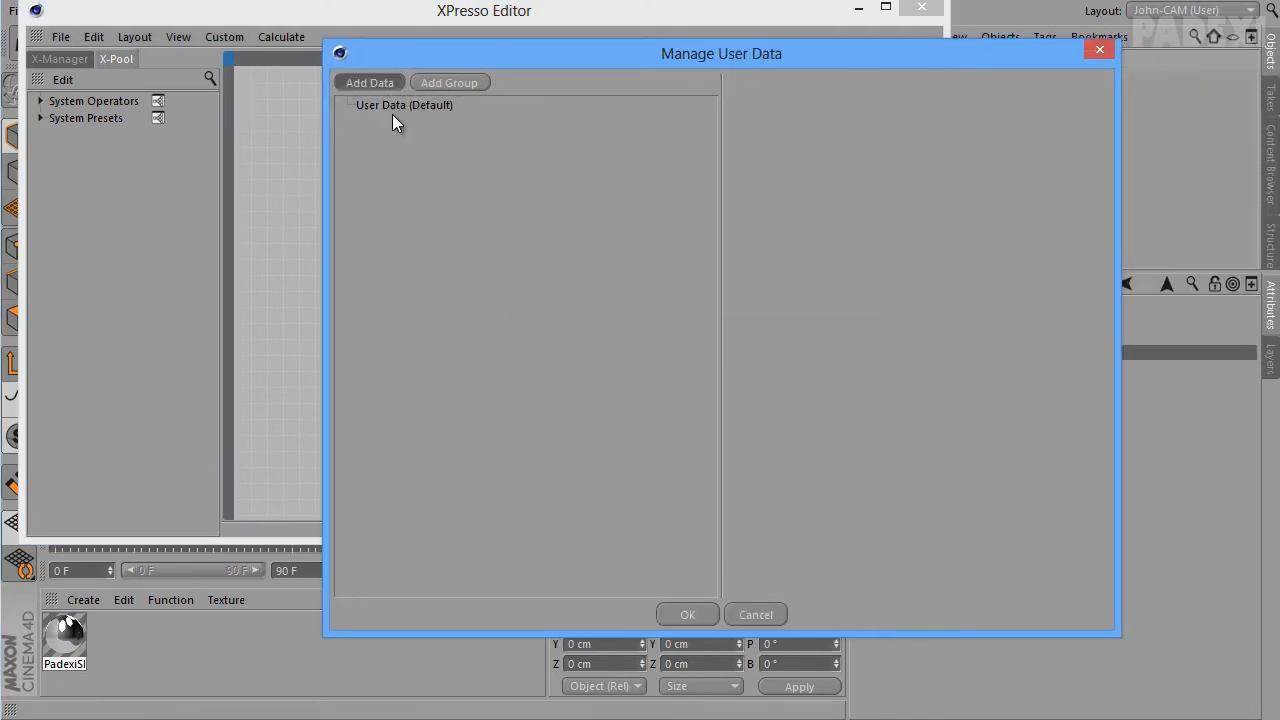
click(460, 85)
drag(396, 122, 348, 113)
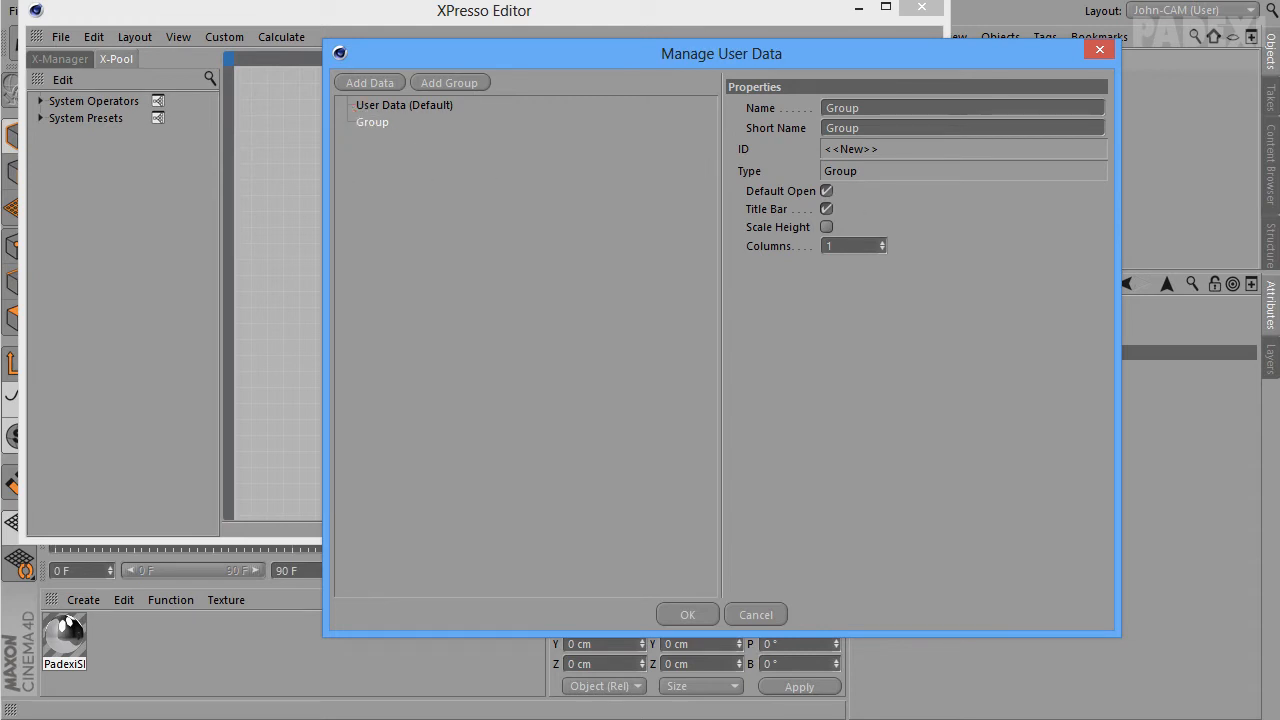
key(alt+Tab)
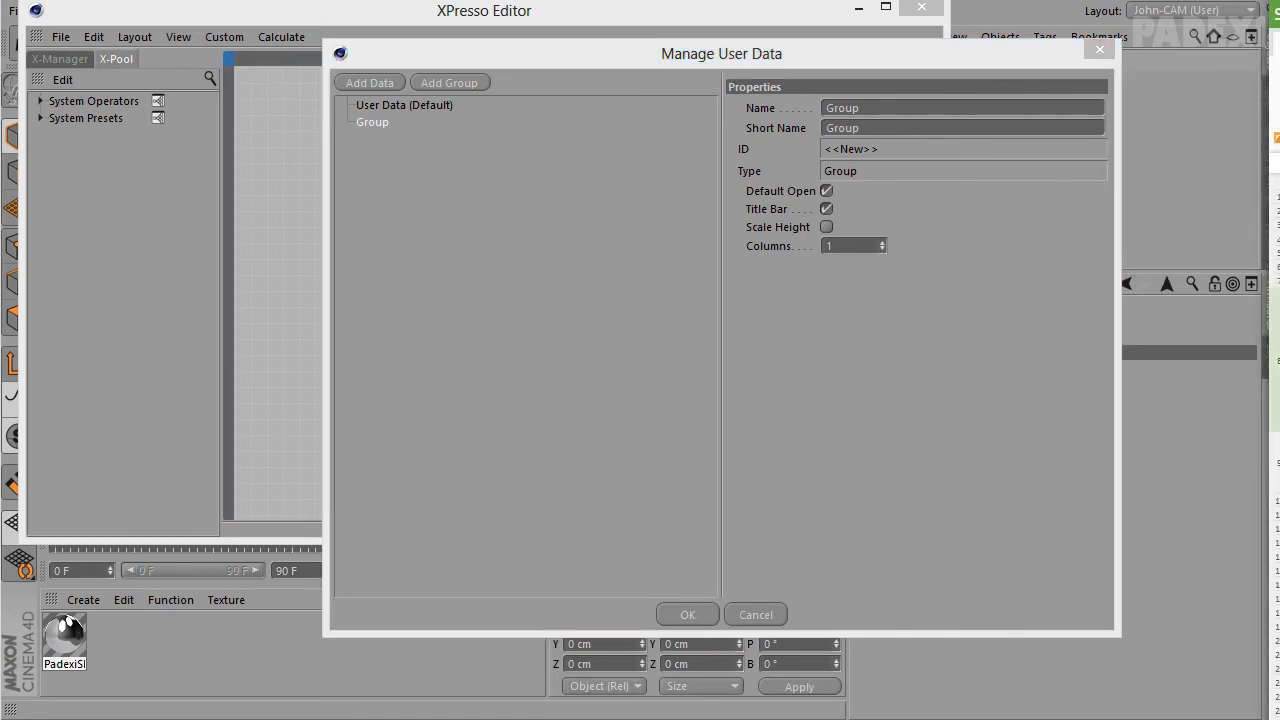
key(alt+Tab)
text(PadexiSkyLight)
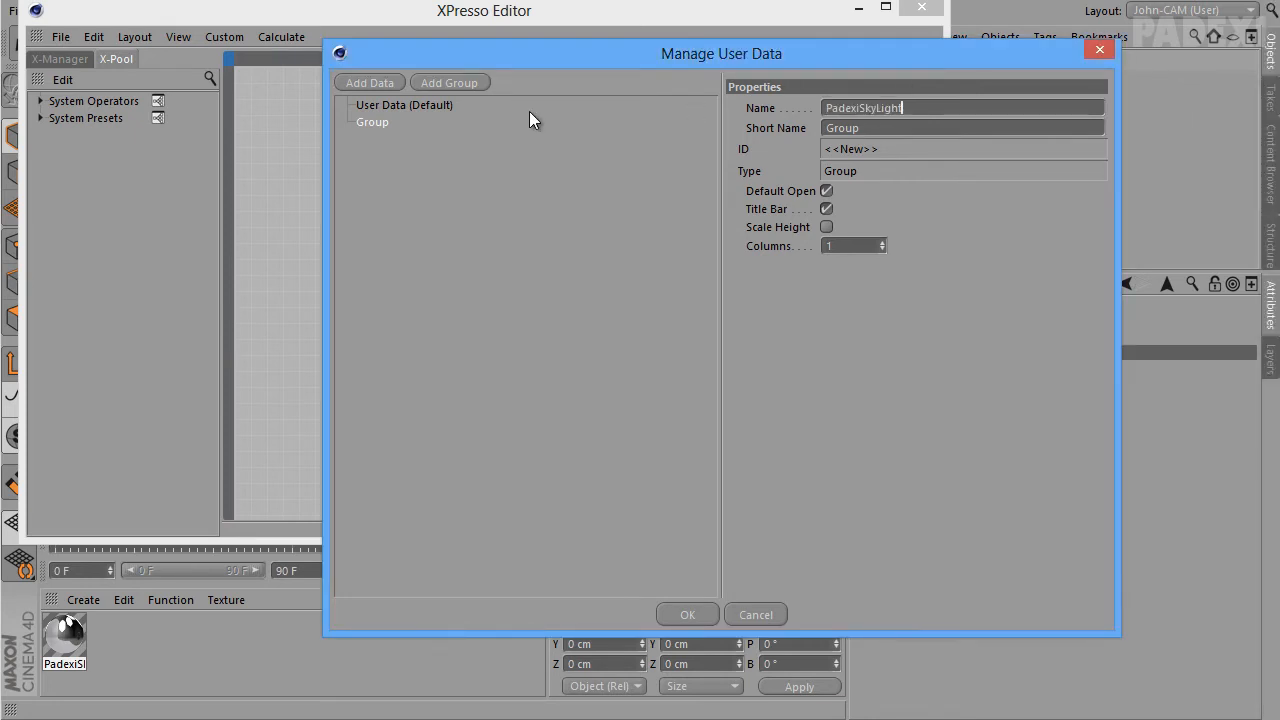
key(Return)
Add a Boolean user data entry named Seen by GI inside the PadexiSkyLight group, enabled by default
key(alt+Tab)
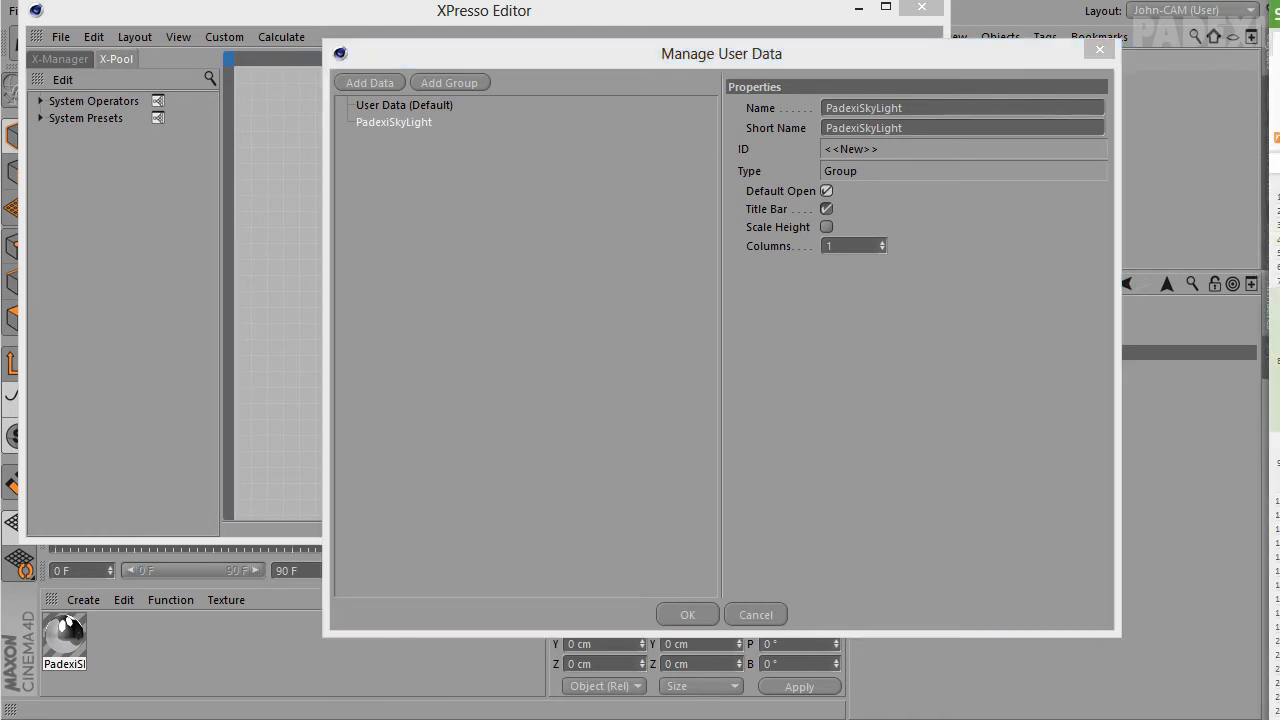
click(377, 83)
click(377, 83)
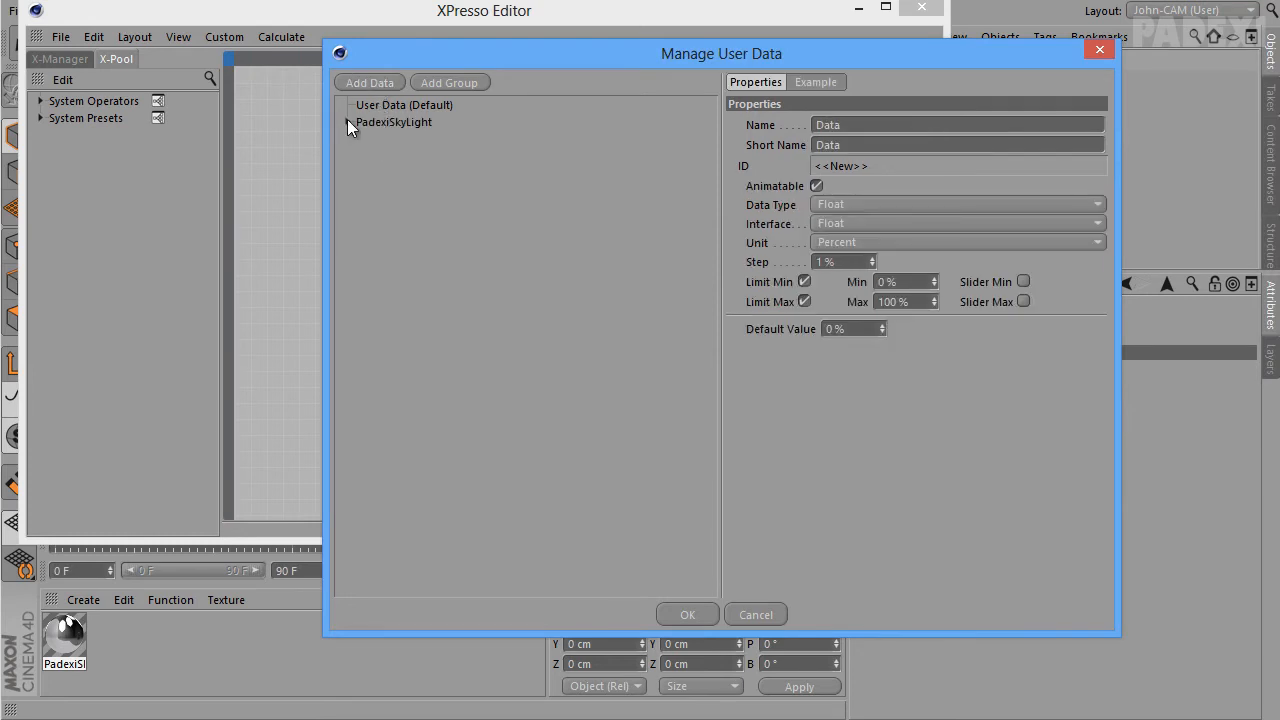
text(Seen by GI)
key(Return)
click(872, 206)
click(866, 233)
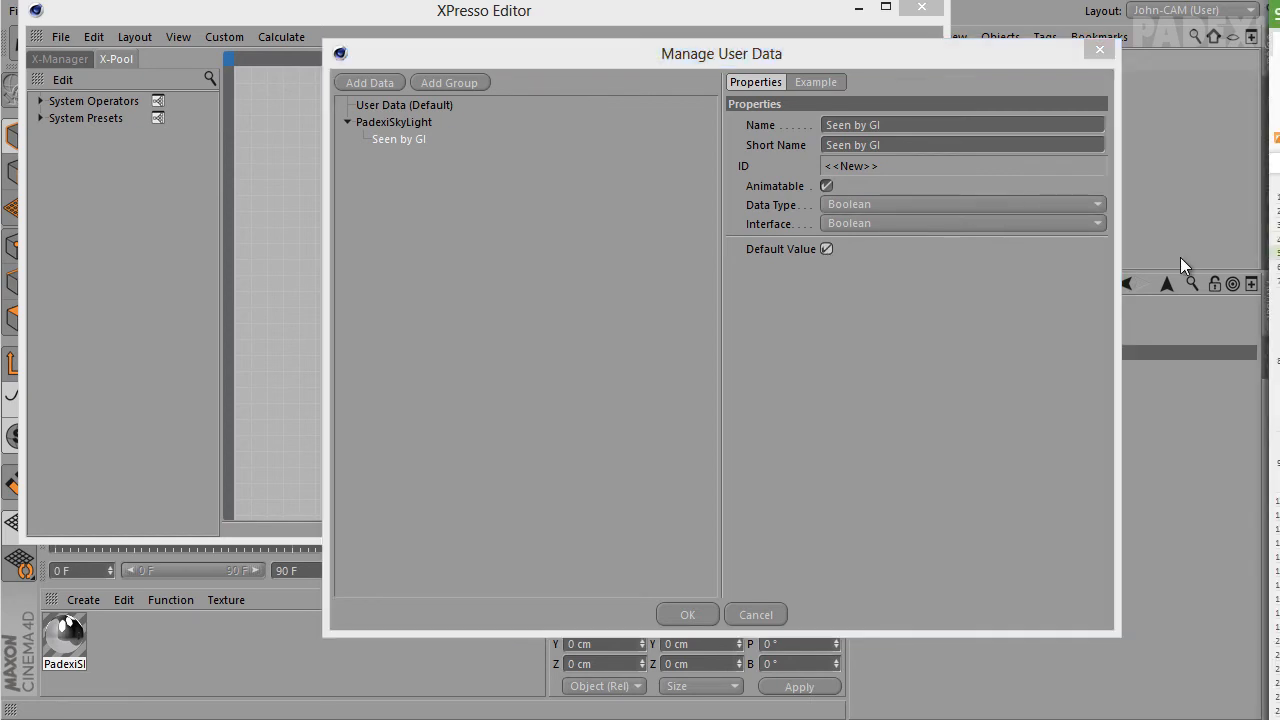
Add a Boolean user data entry named Seen by Rays to the PadexiSkyLight group, enabled by default
click(385, 86)
text(Seen by Rays)
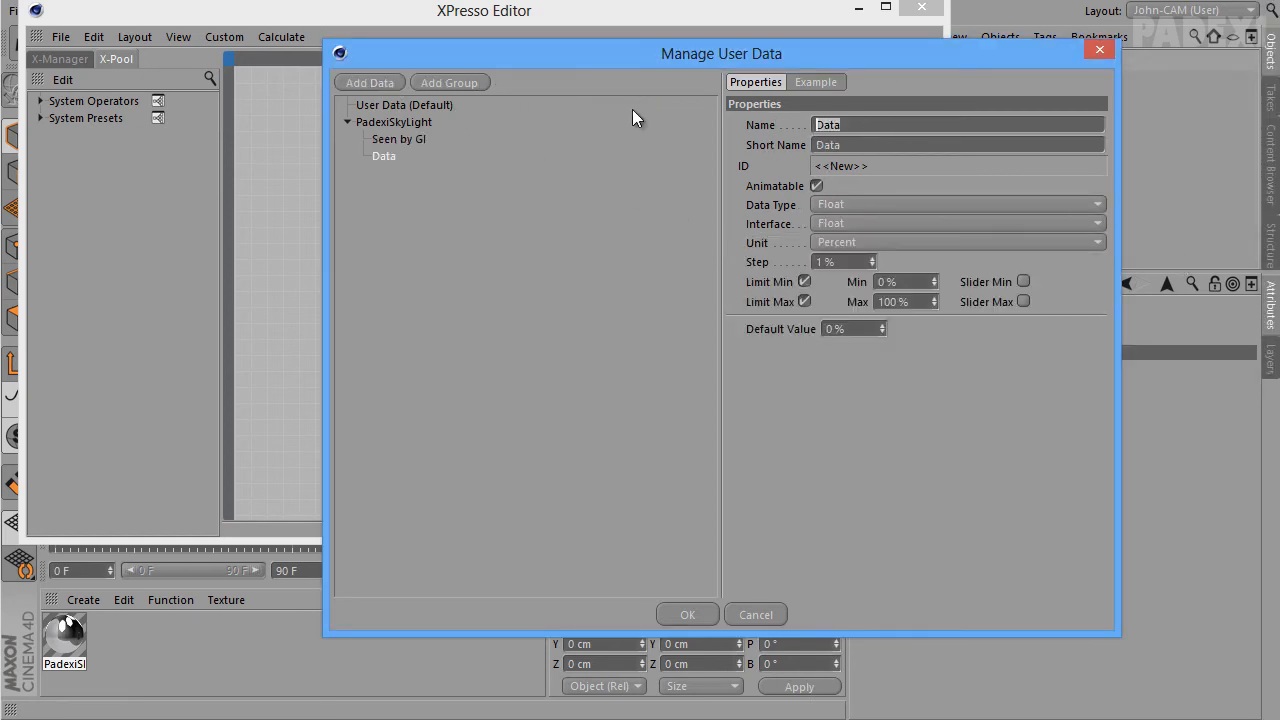
key(Return)
click(857, 203)
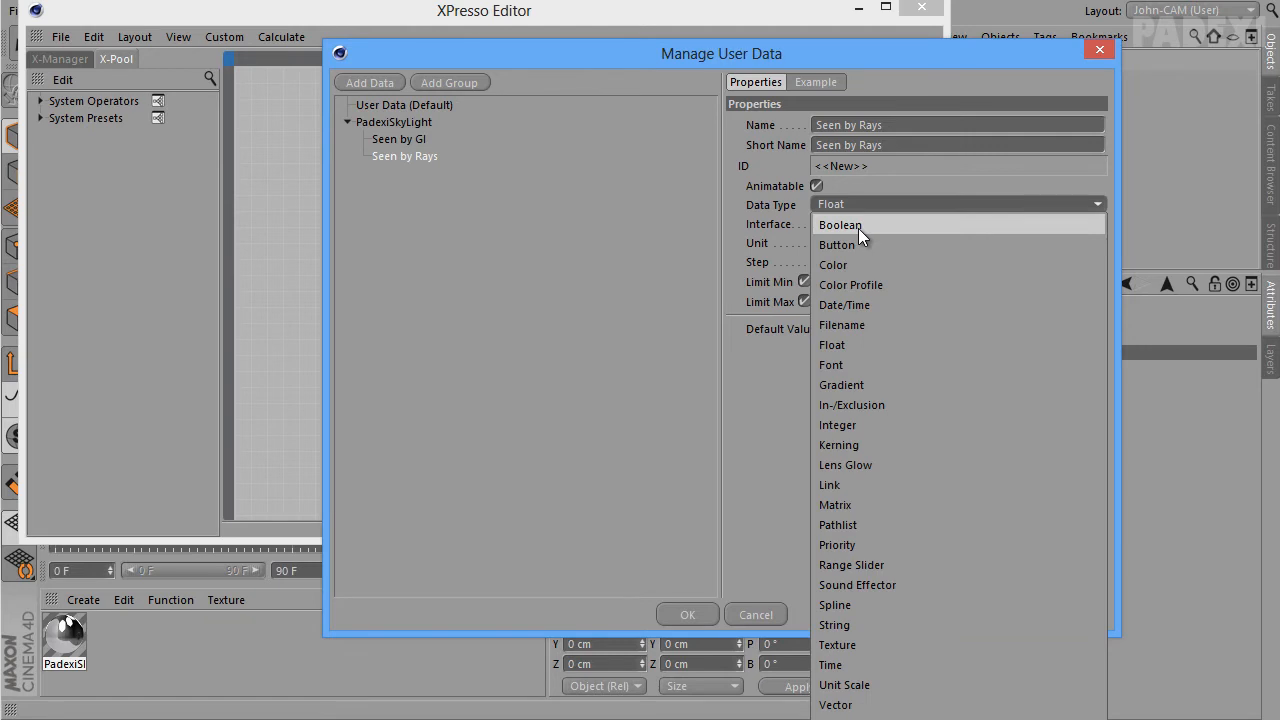
click(858, 226)
click(826, 249)
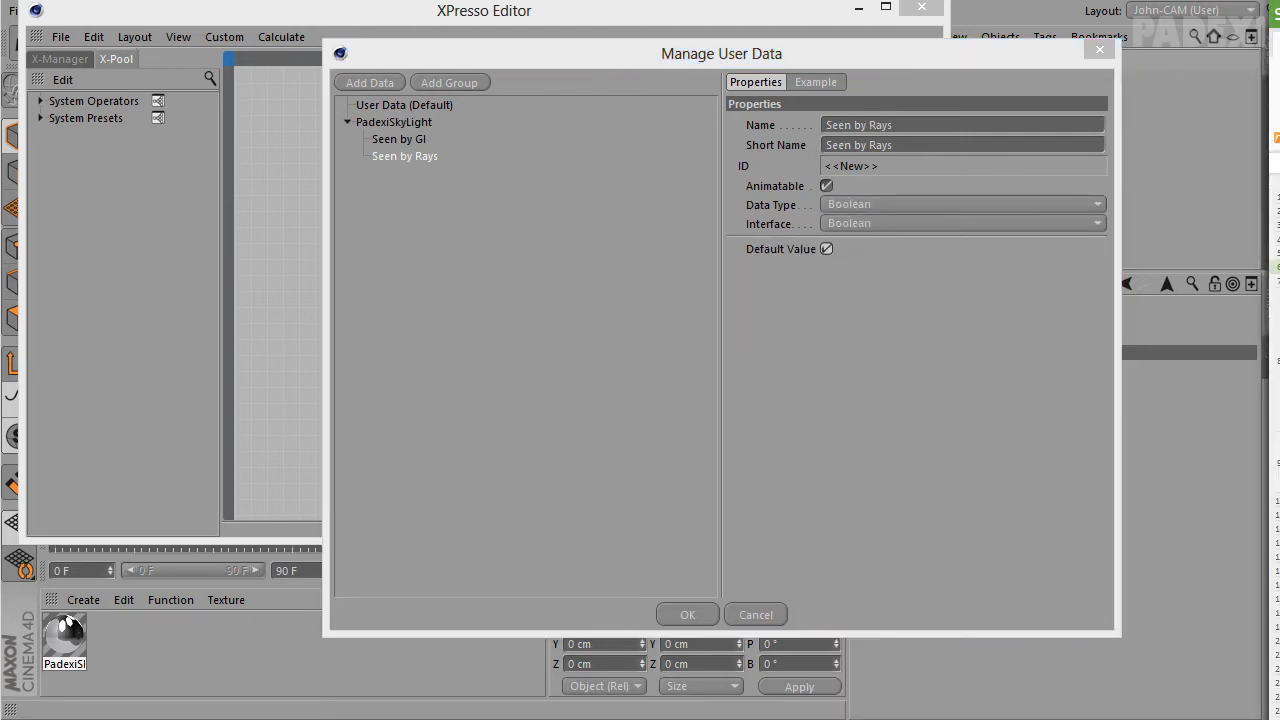
Add a Boolean user data entry named Seen By Camera to the PadexiSkyLight group, enabled by default
click(389, 83)
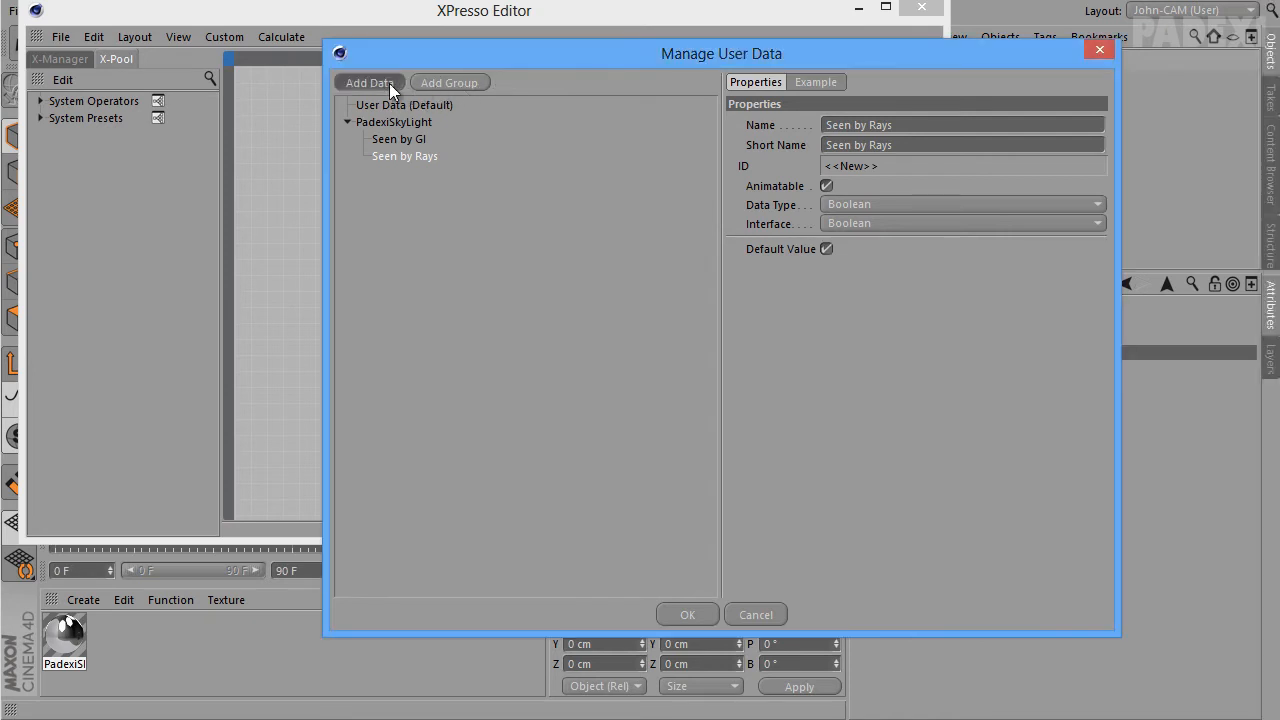
drag(866, 123, 609, 107)
text(Seen By Camera)
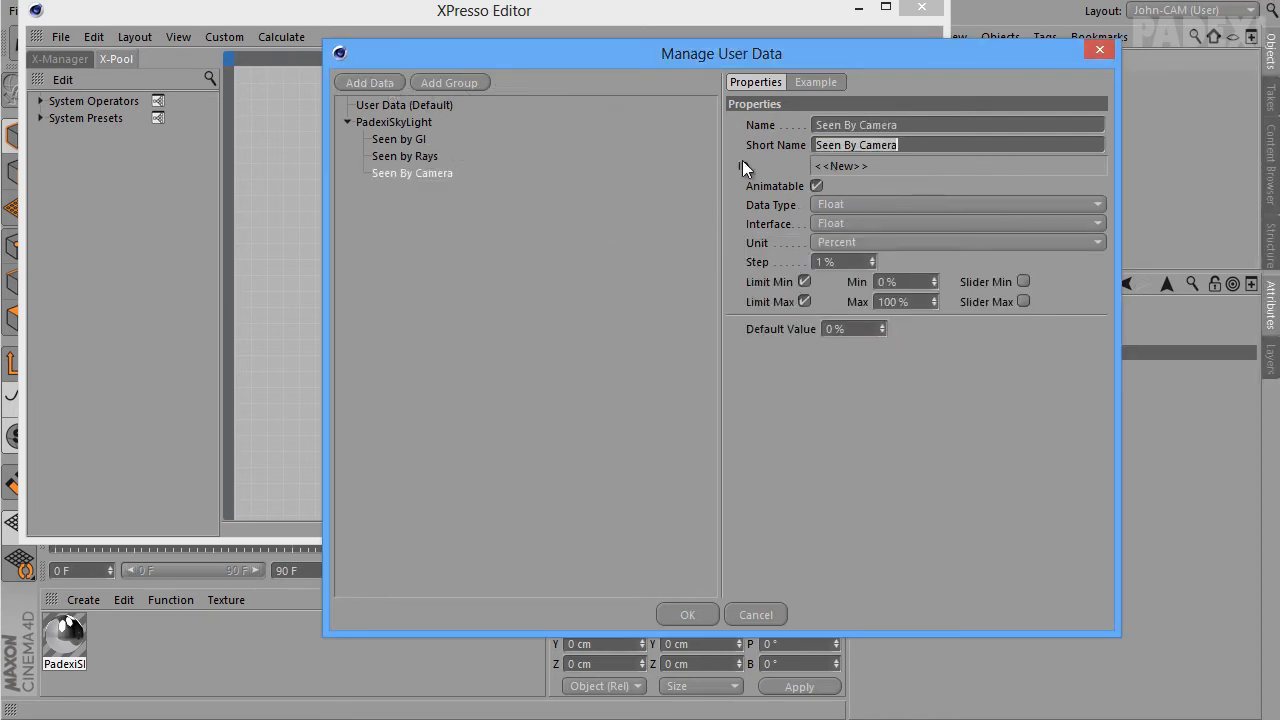
click(928, 204)
click(890, 229)
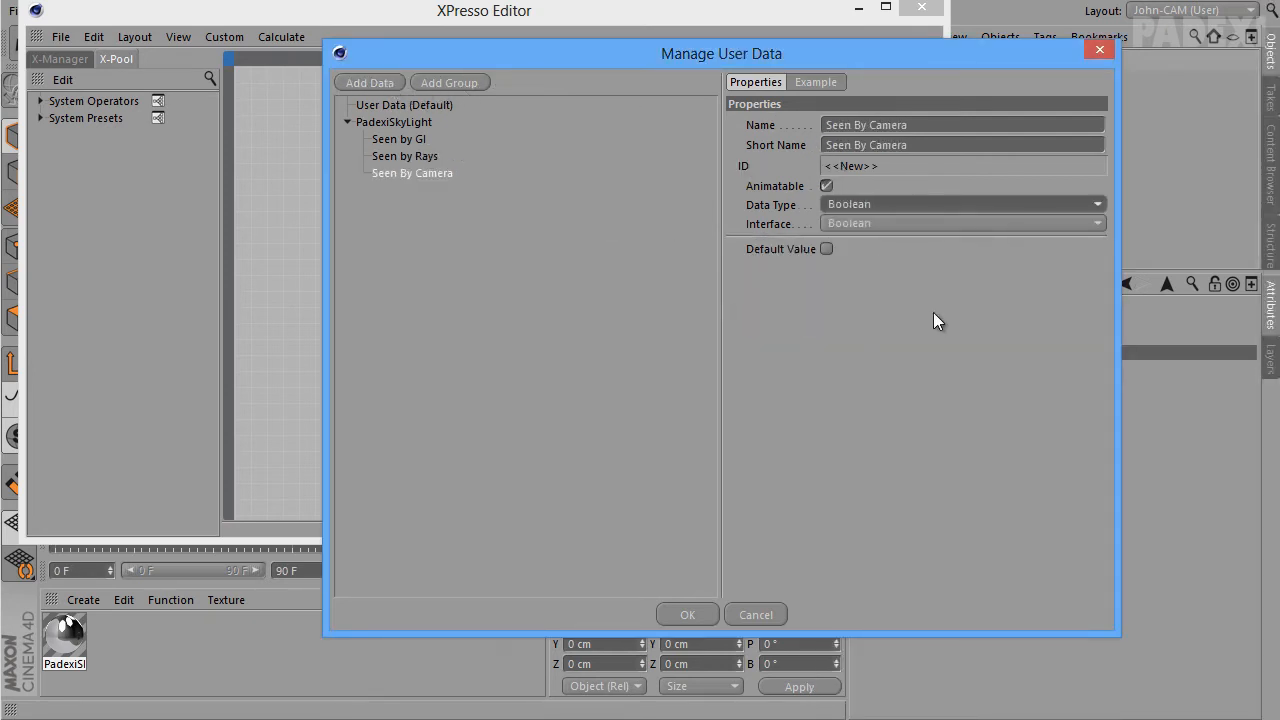
click(827, 247)
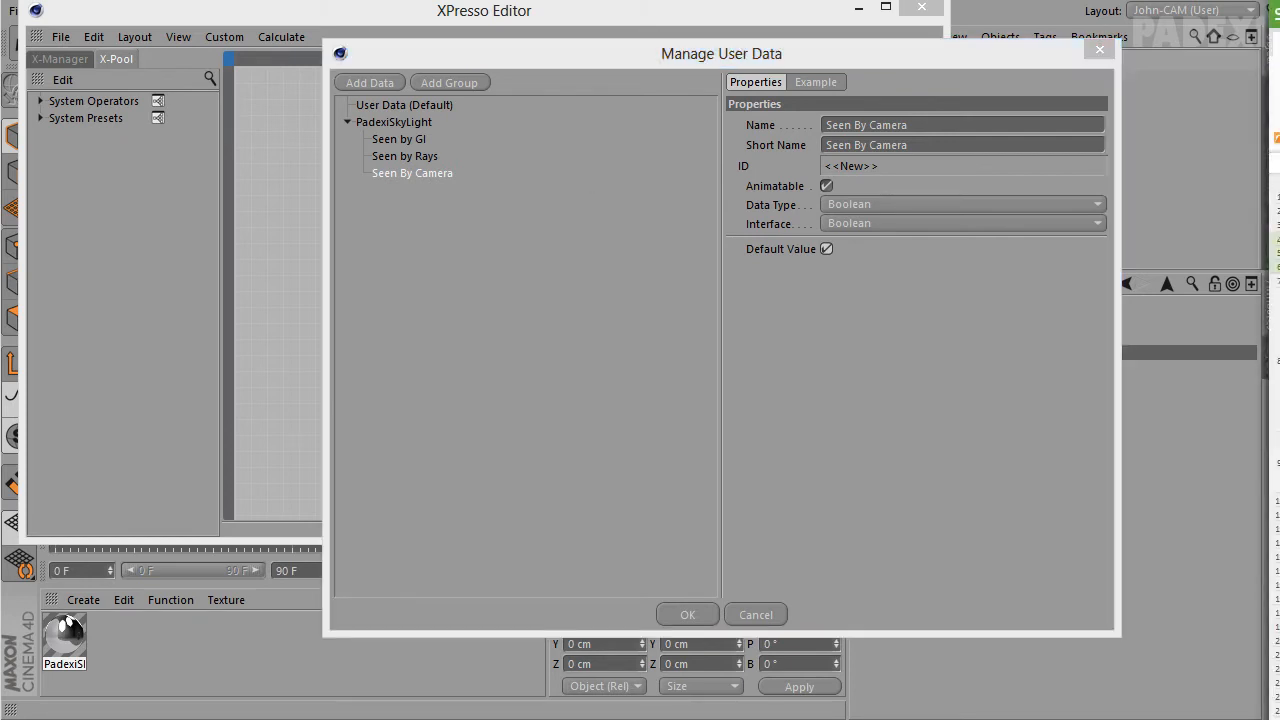
Add a Separator entry named S-Additional Controls and place it above Seen by GI in the PadexiSkyLight group
click(385, 83)
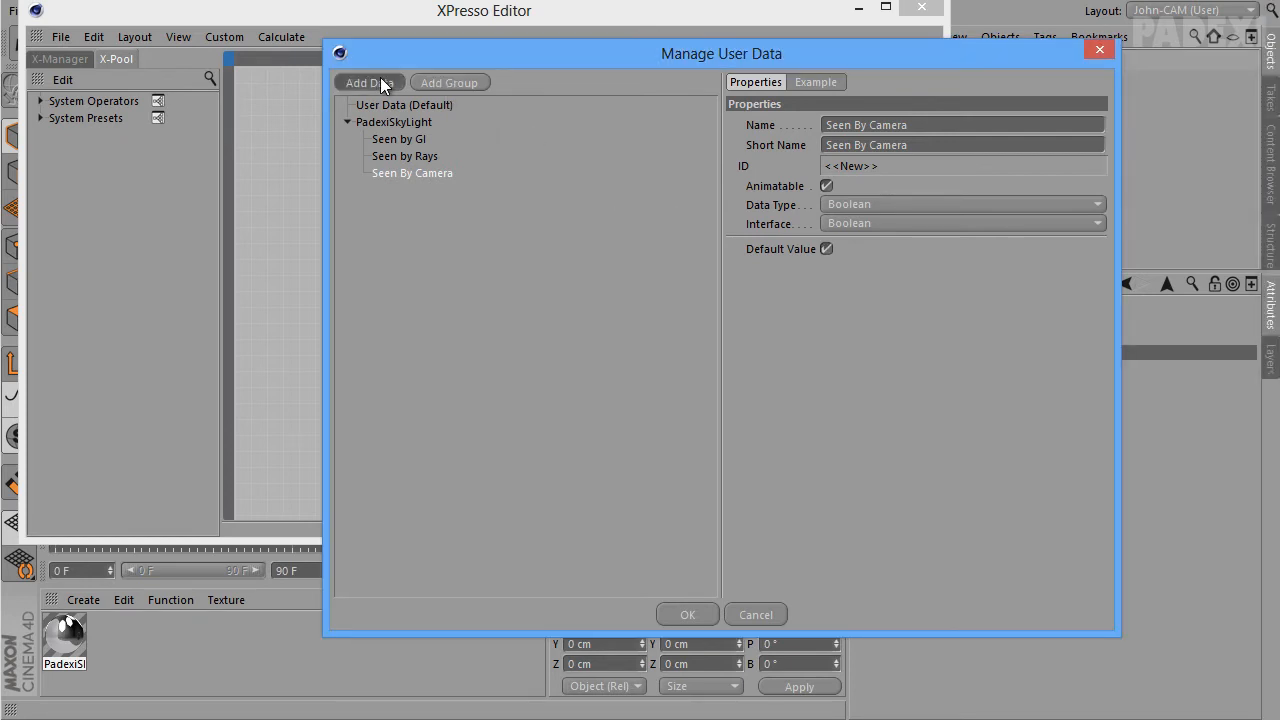
key(ctrl+a)
text(S-Additional Controls)
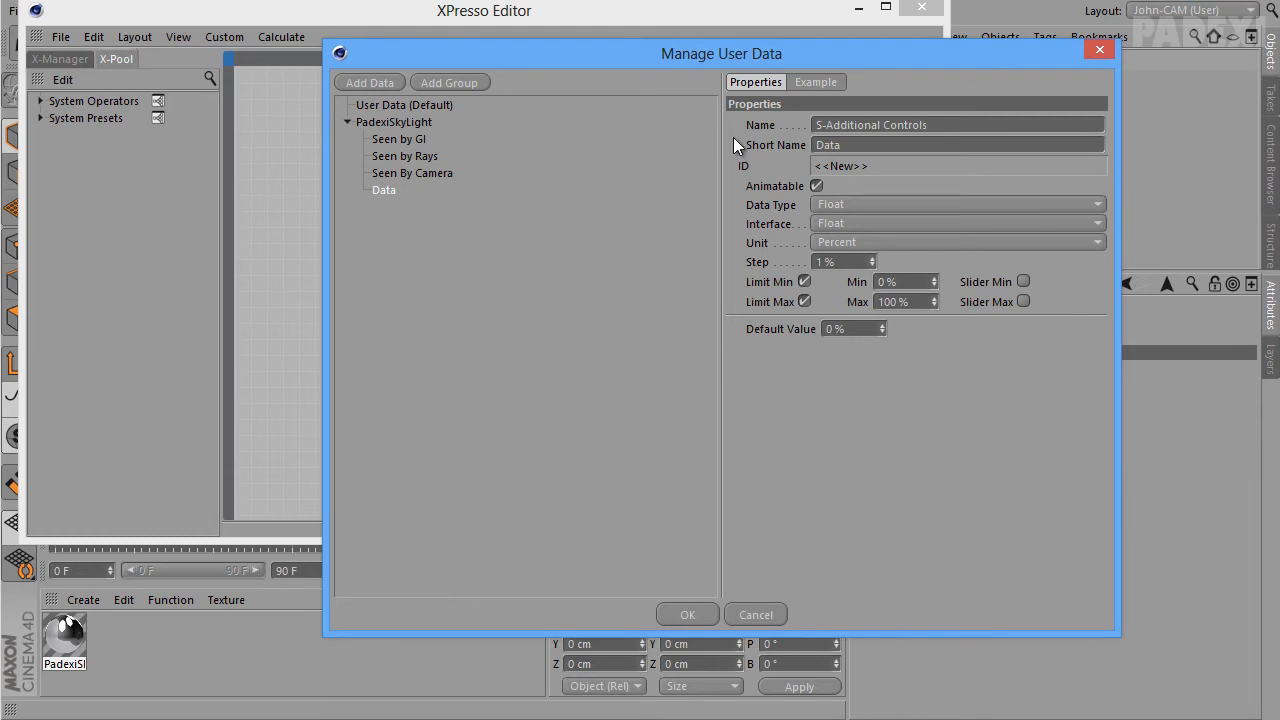
key(Tab)
click(851, 204)
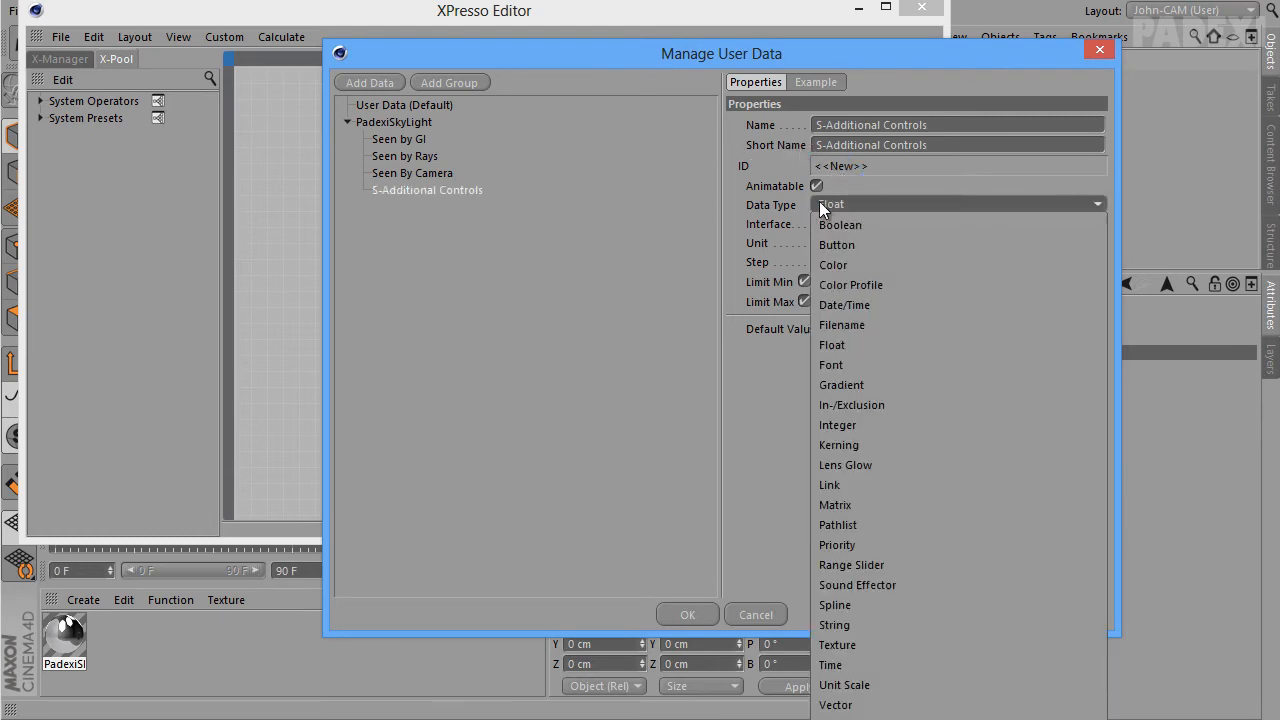
click(884, 717)
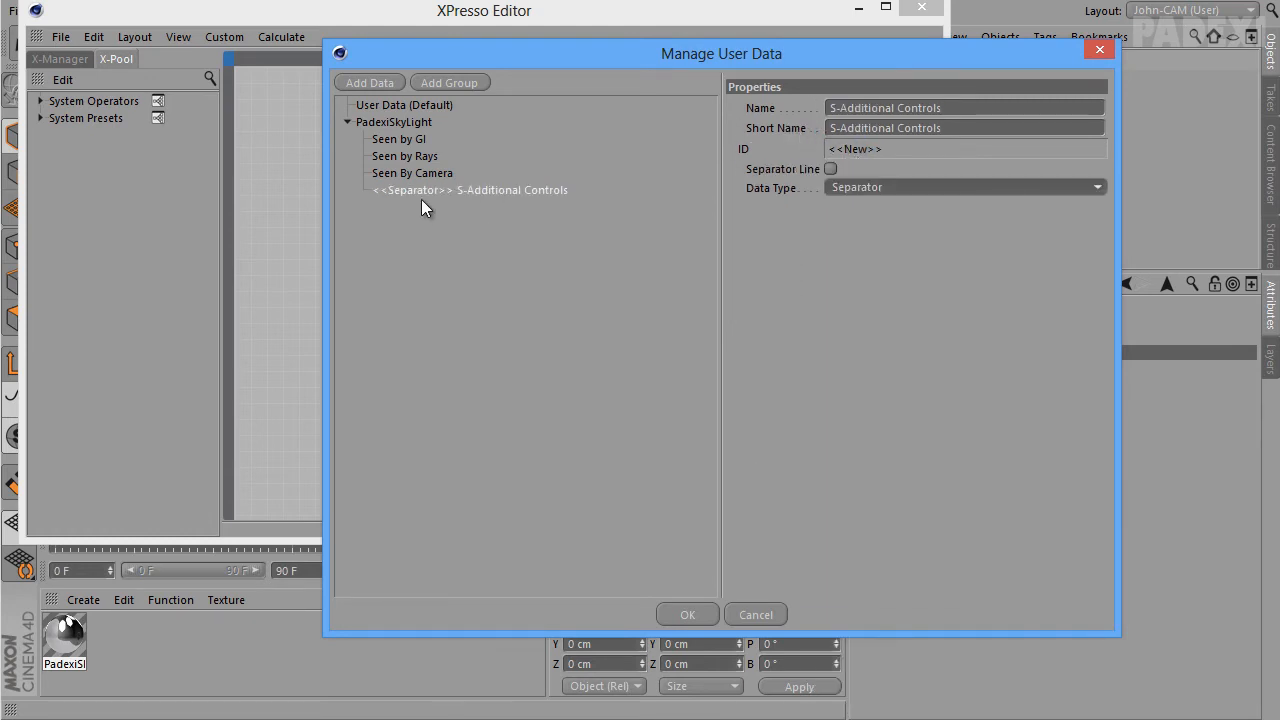
drag(414, 189, 415, 133)
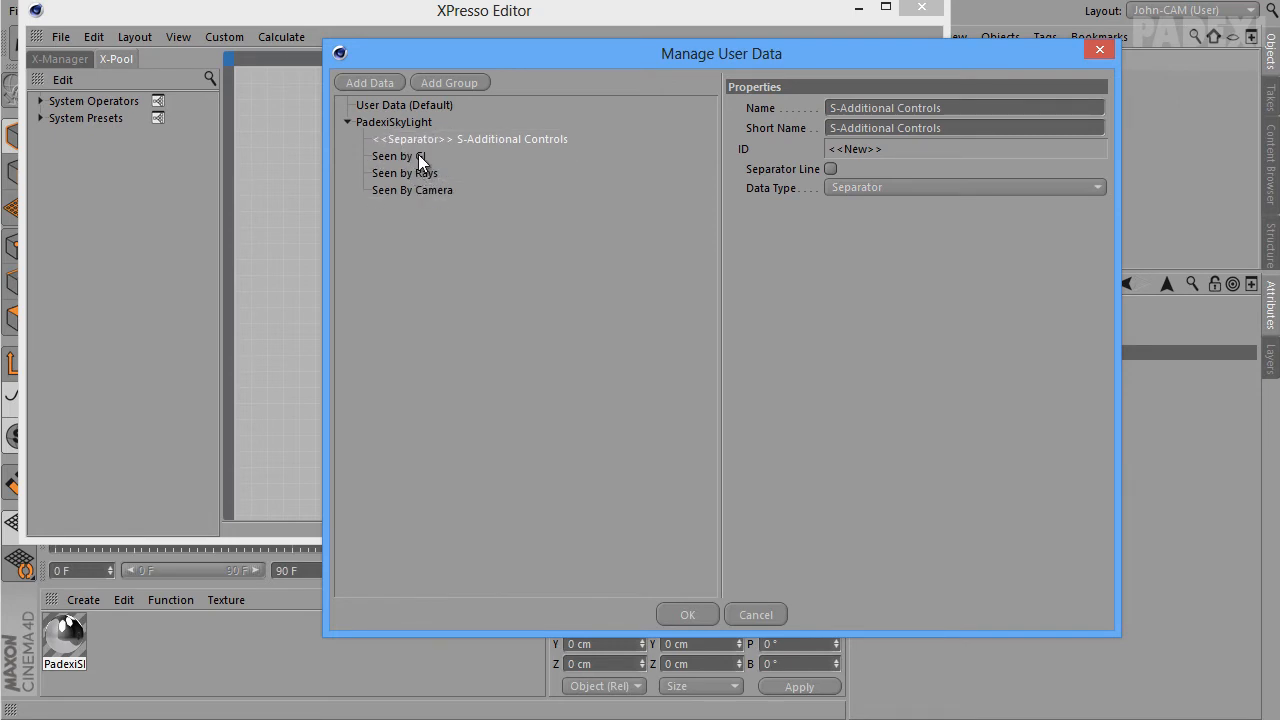
Add a Separator entry named S-Bitmap below Seen By Camera in the PadexiSkyLight group
click(1276, 352)
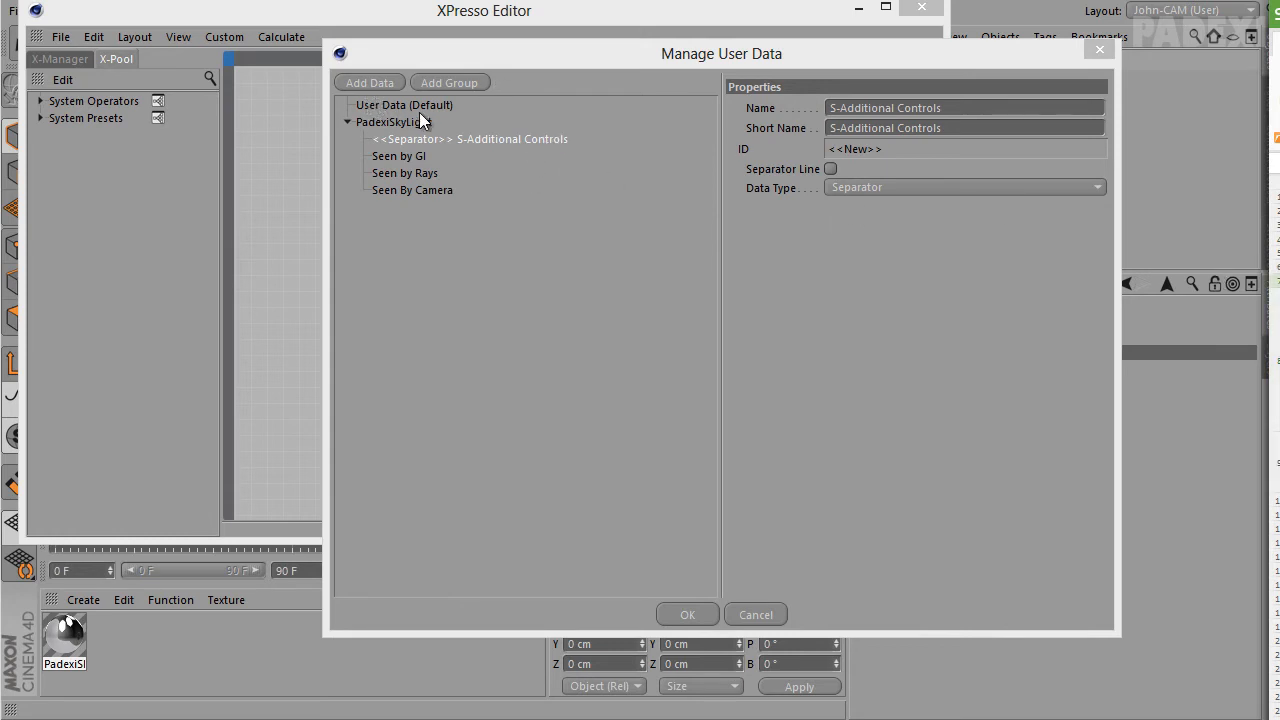
click(387, 84)
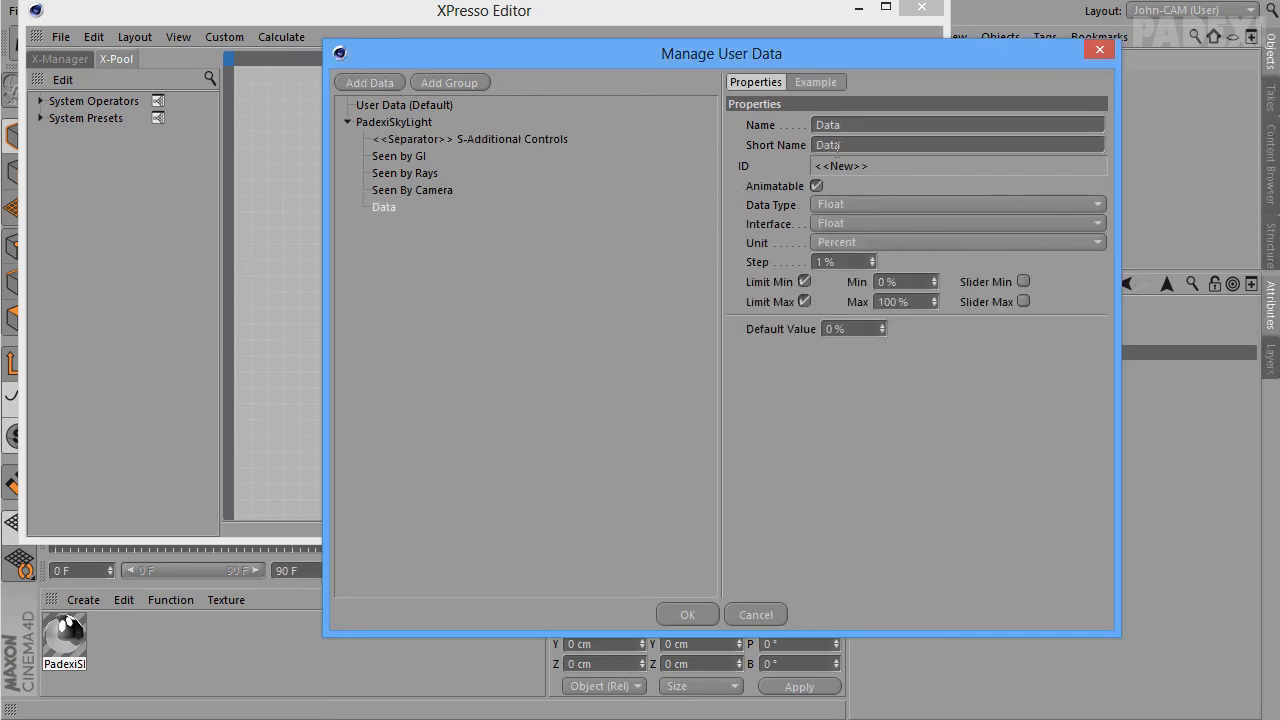
double_click(833, 124)
text(S-Bitmap)
key(Tab)
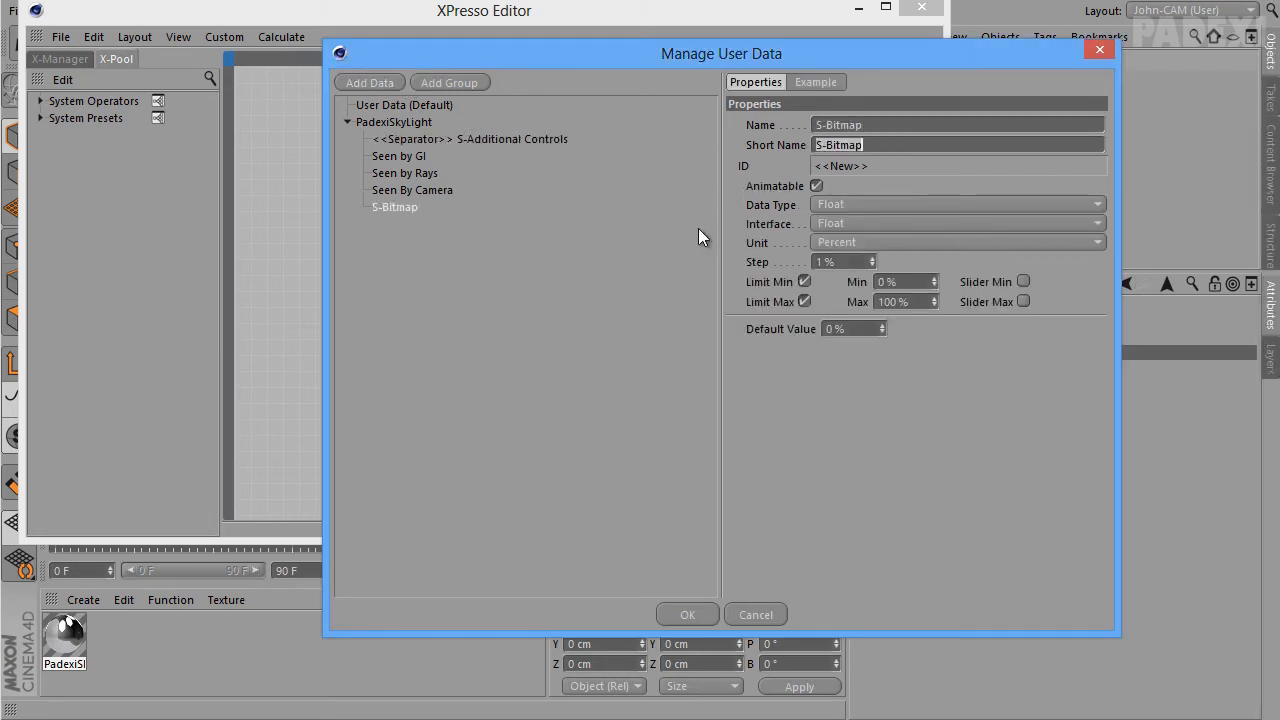
click(849, 204)
click(860, 574)
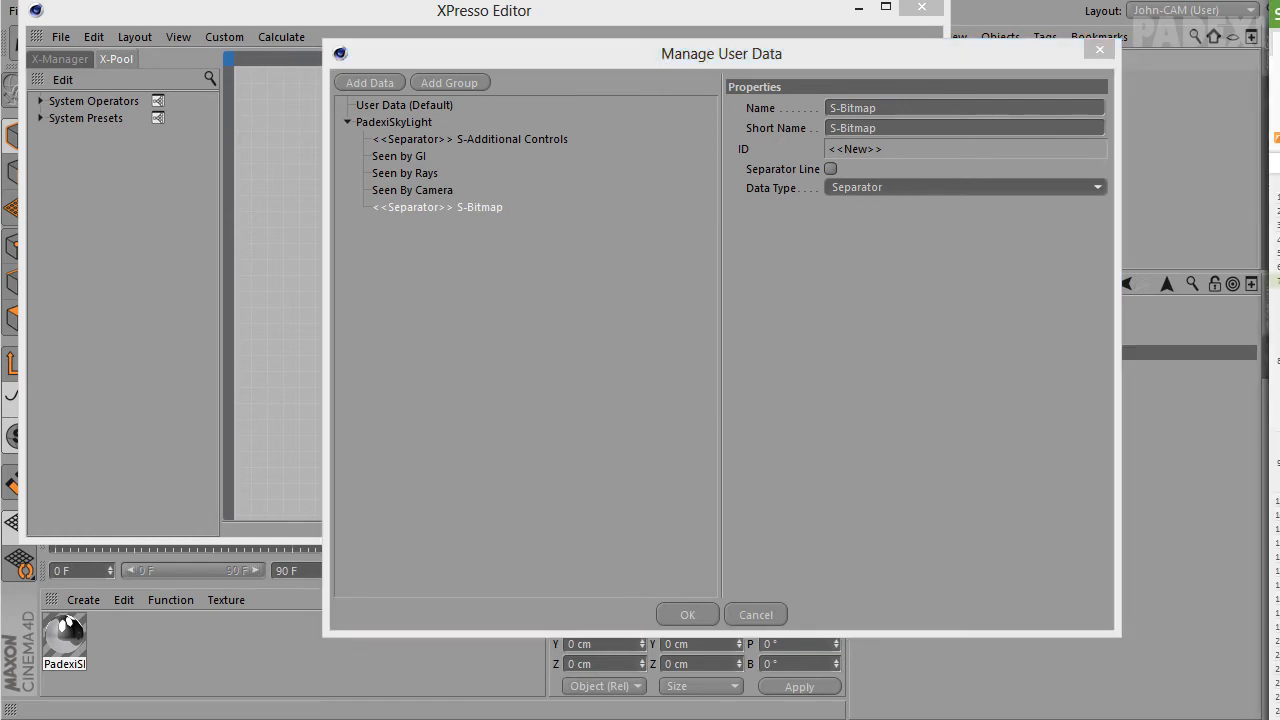
Add a user data entry named HDR Image/Bitmap with data type Filename below S-Bitmap, and accept the user data setup
click(385, 83)
double_click(830, 124)
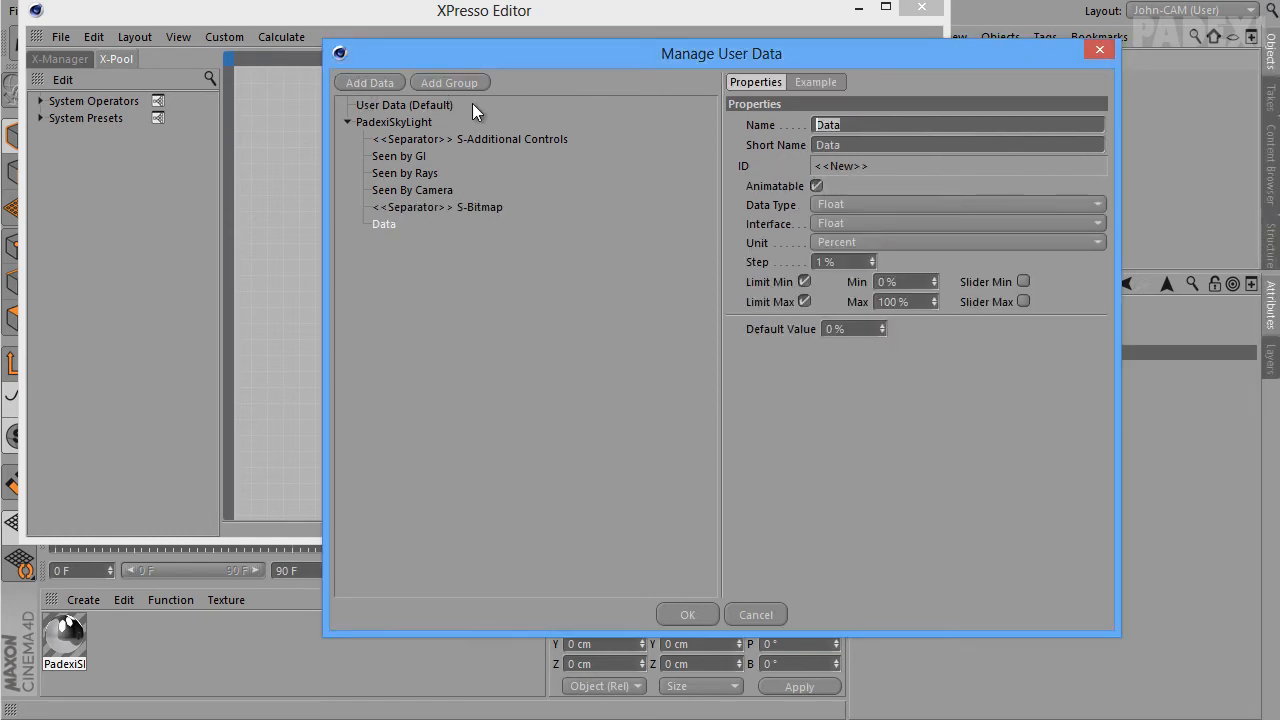
text(HDR Image/Bitmap)
click(880, 145)
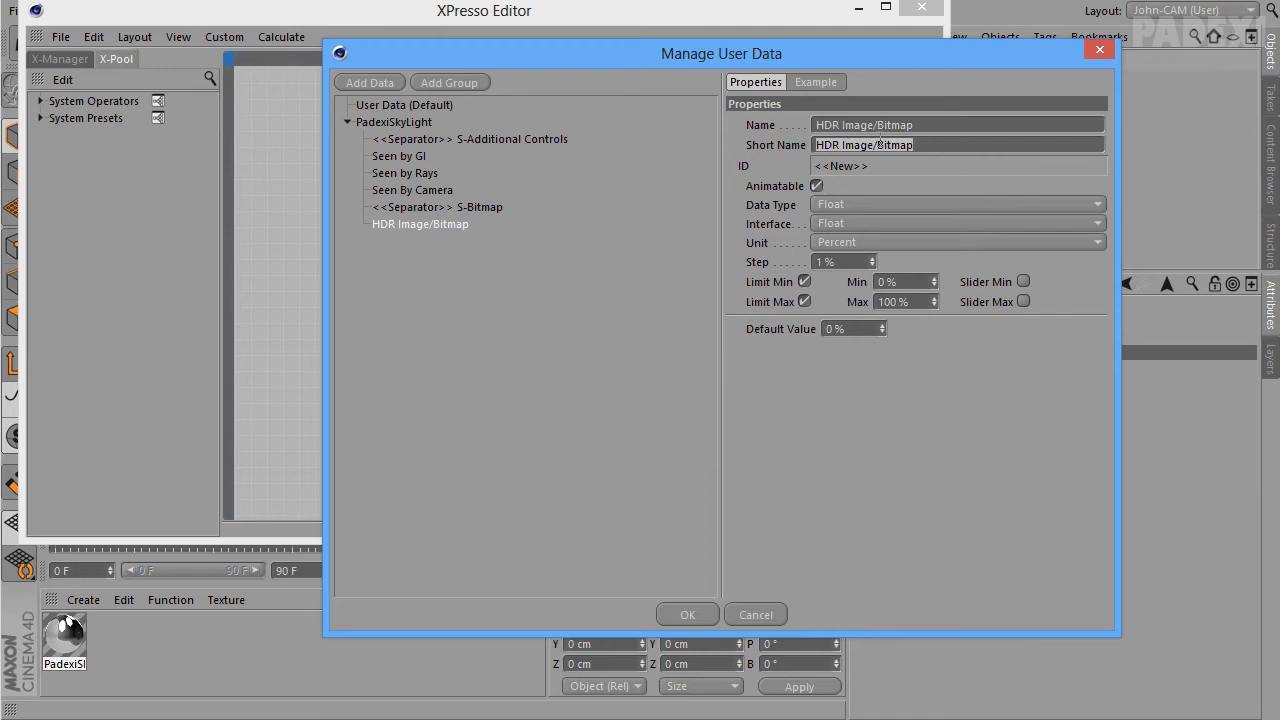
click(854, 204)
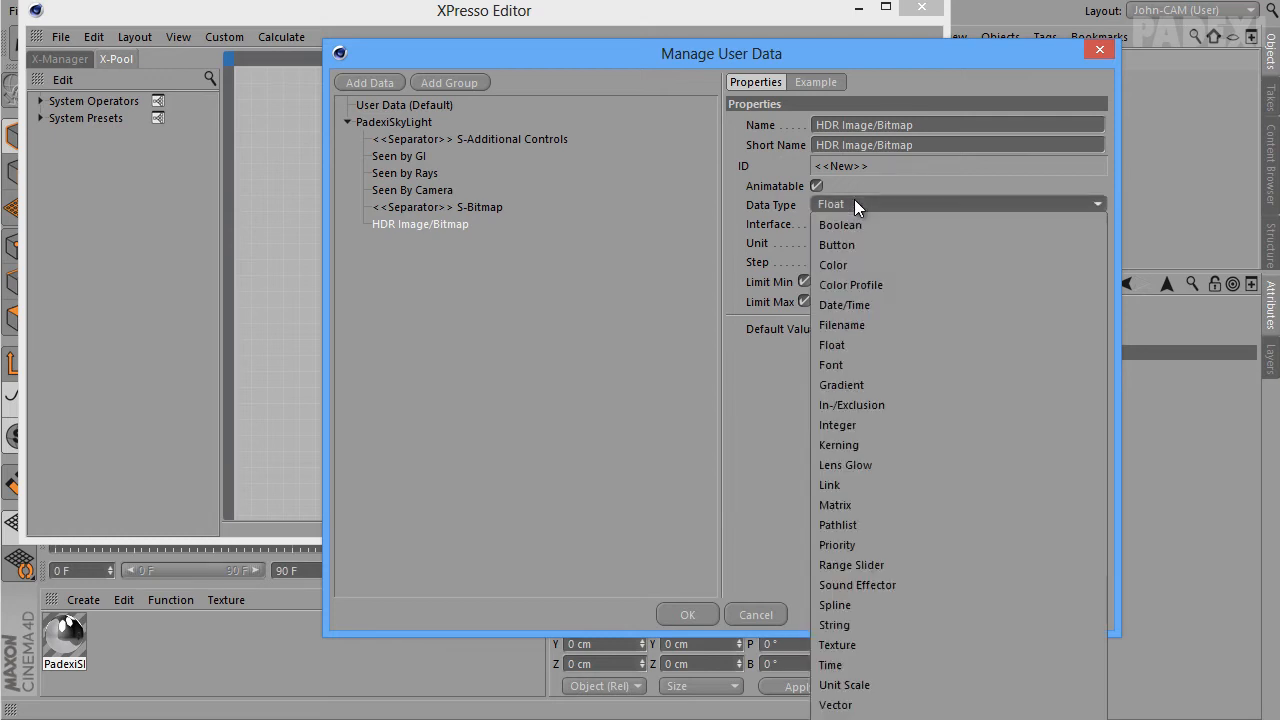
click(862, 325)
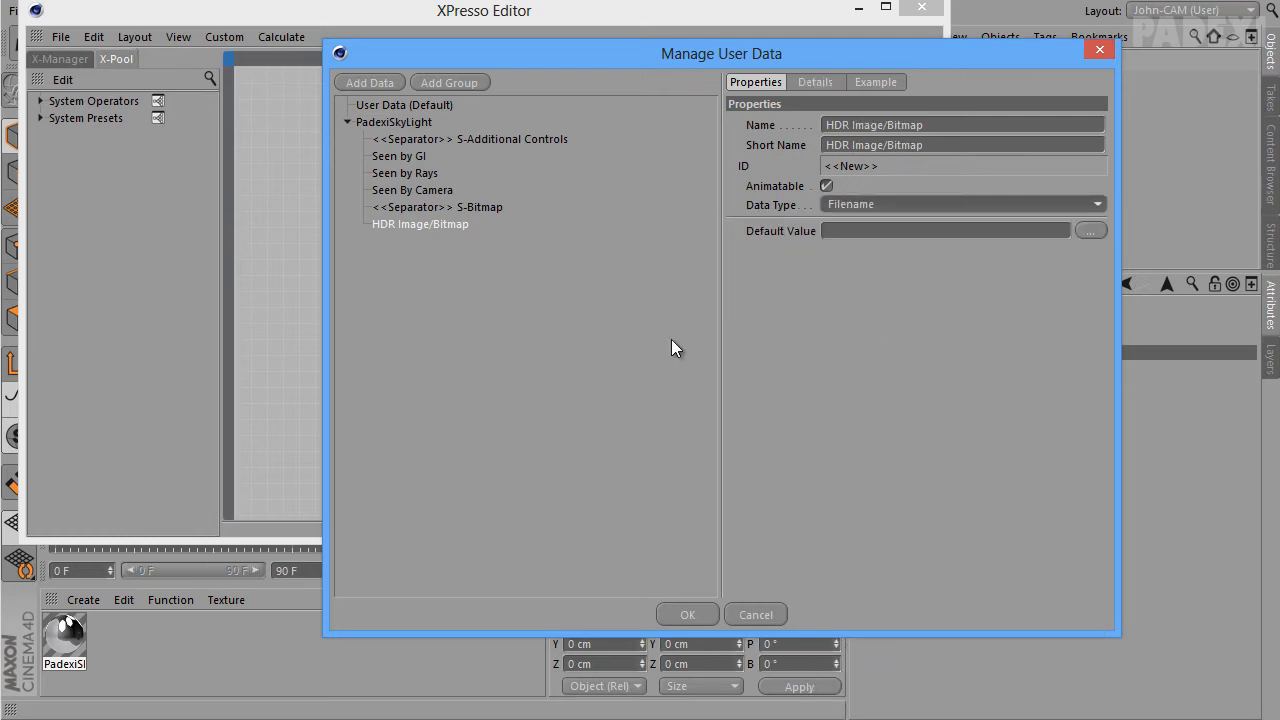
click(687, 614)
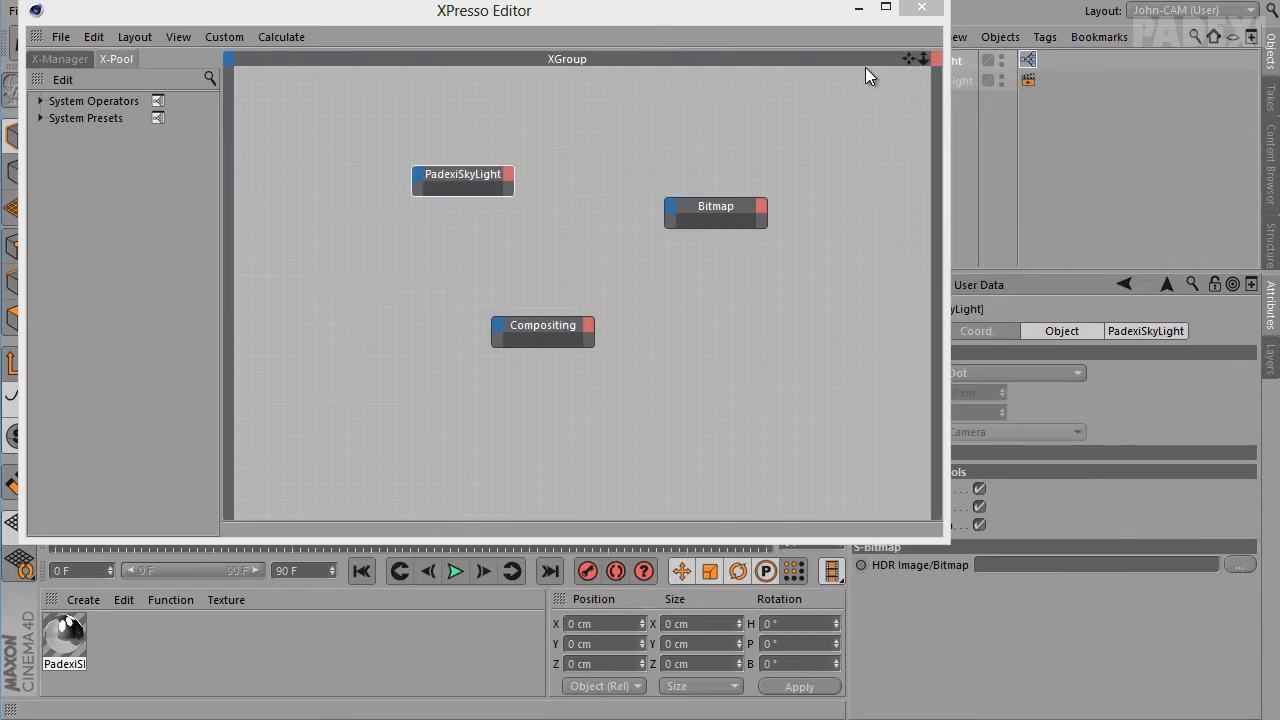
Move the XPresso Editor window aside and apply PadexiSkyLightMat to the child Sky object
drag(765, 15, 701, 33)
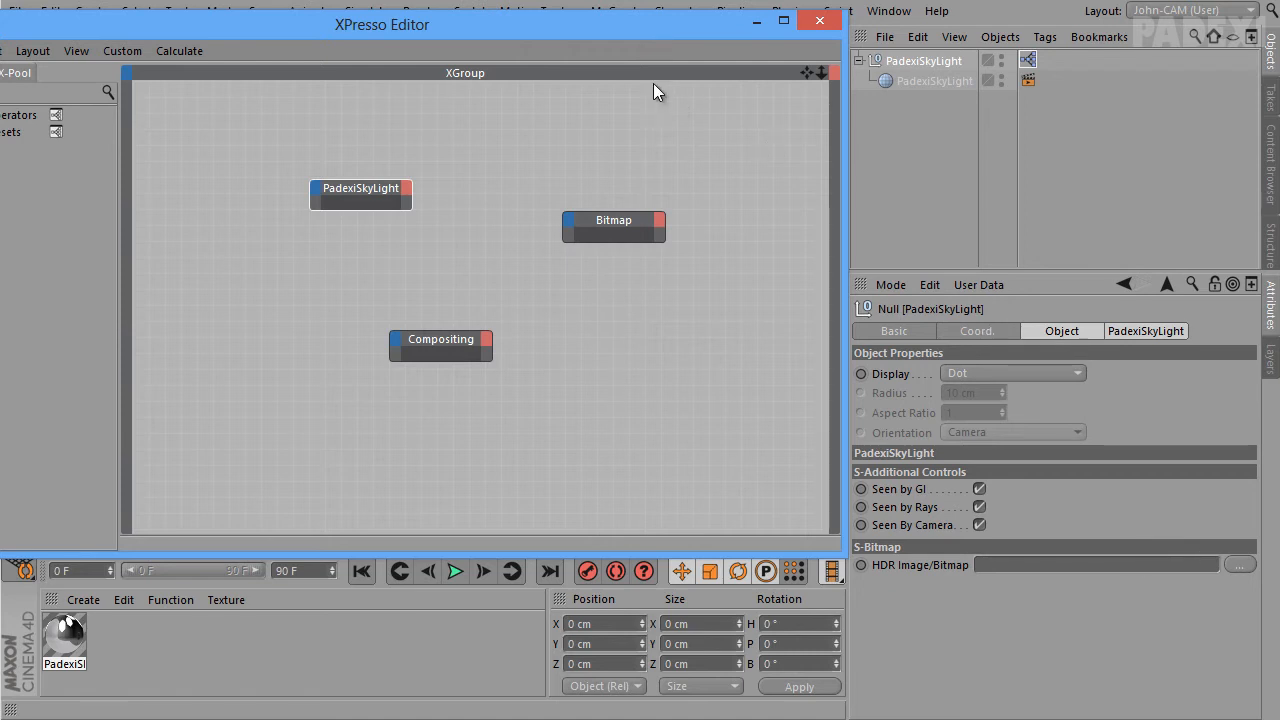
drag(665, 20, 905, 19)
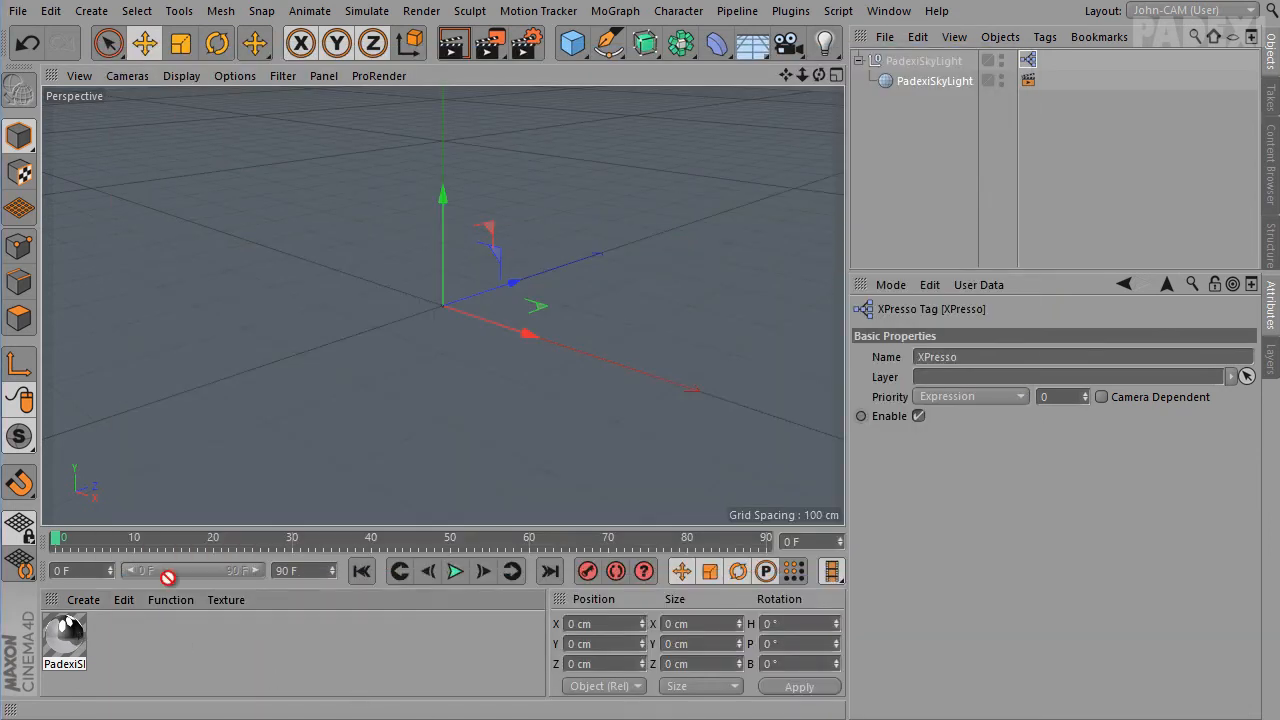
drag(168, 577, 940, 84)
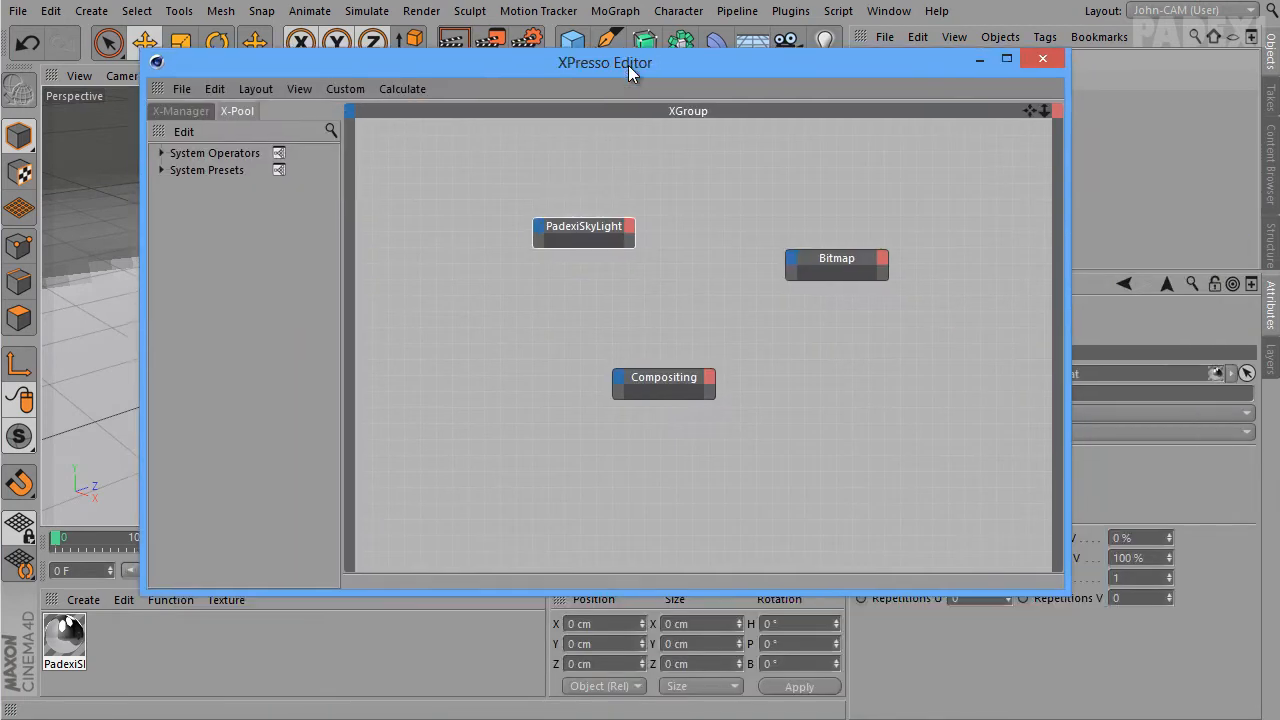
Add HDR Image/Bitmap, Seen By Camera, Seen by GI and Seen by Rays output ports to the PadexiSkyLight node and expand it
drag(628, 65, 602, 81)
click(597, 244)
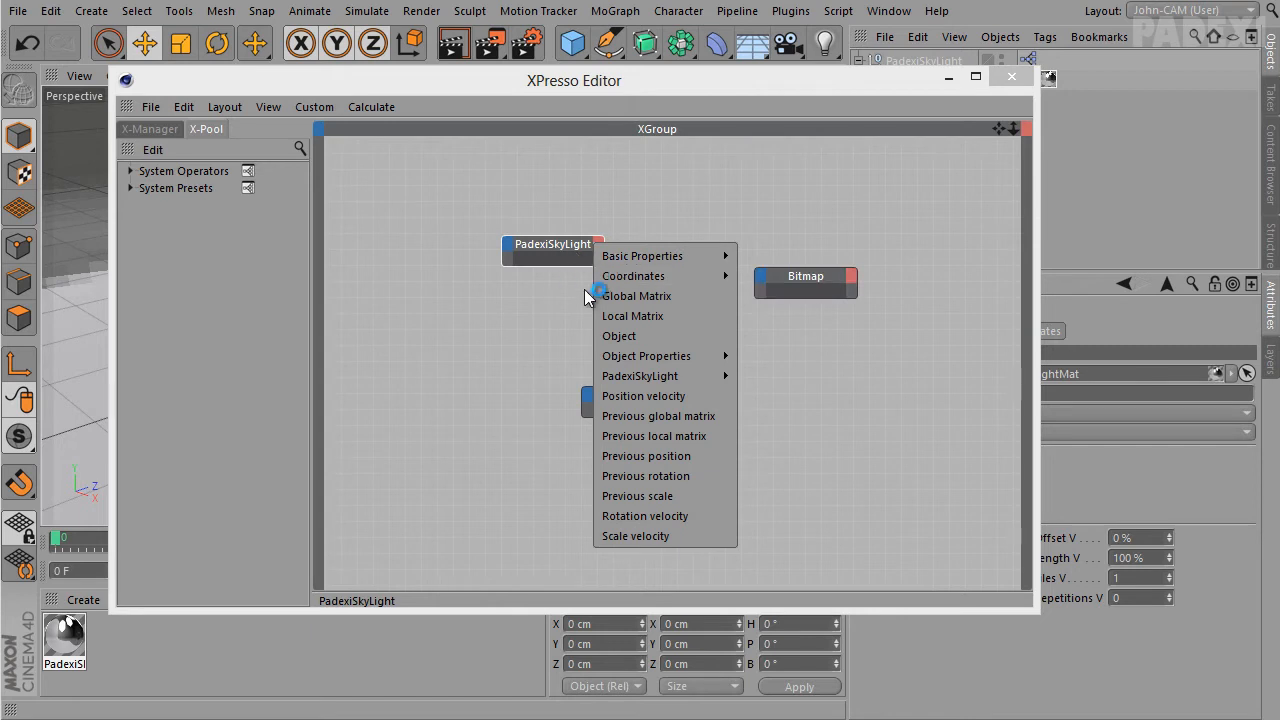
click(755, 377)
click(599, 243)
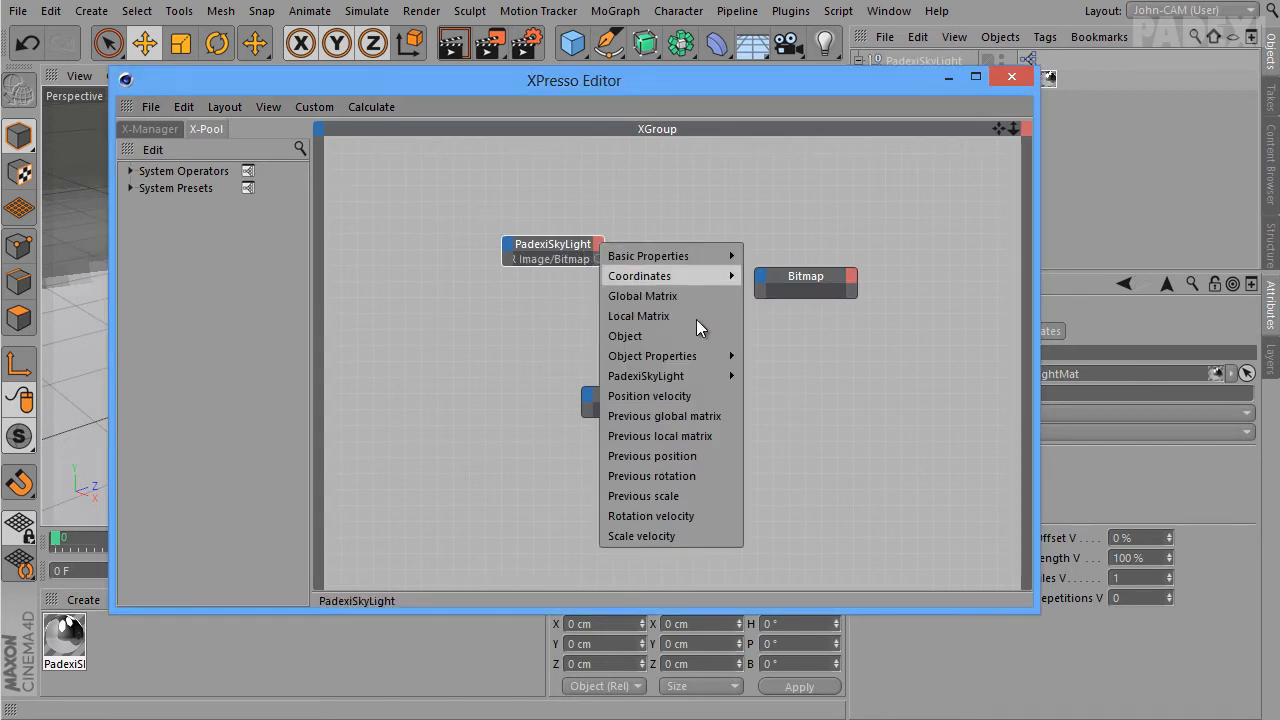
click(778, 393)
click(599, 244)
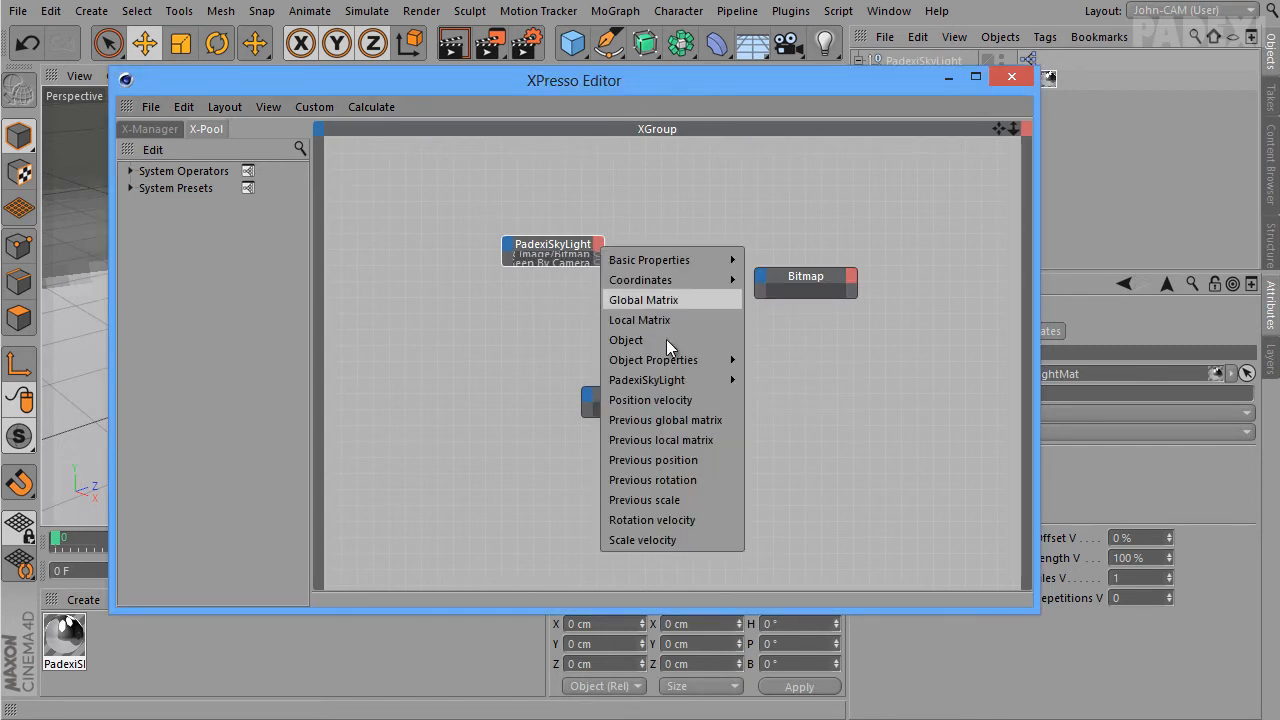
click(787, 418)
click(604, 248)
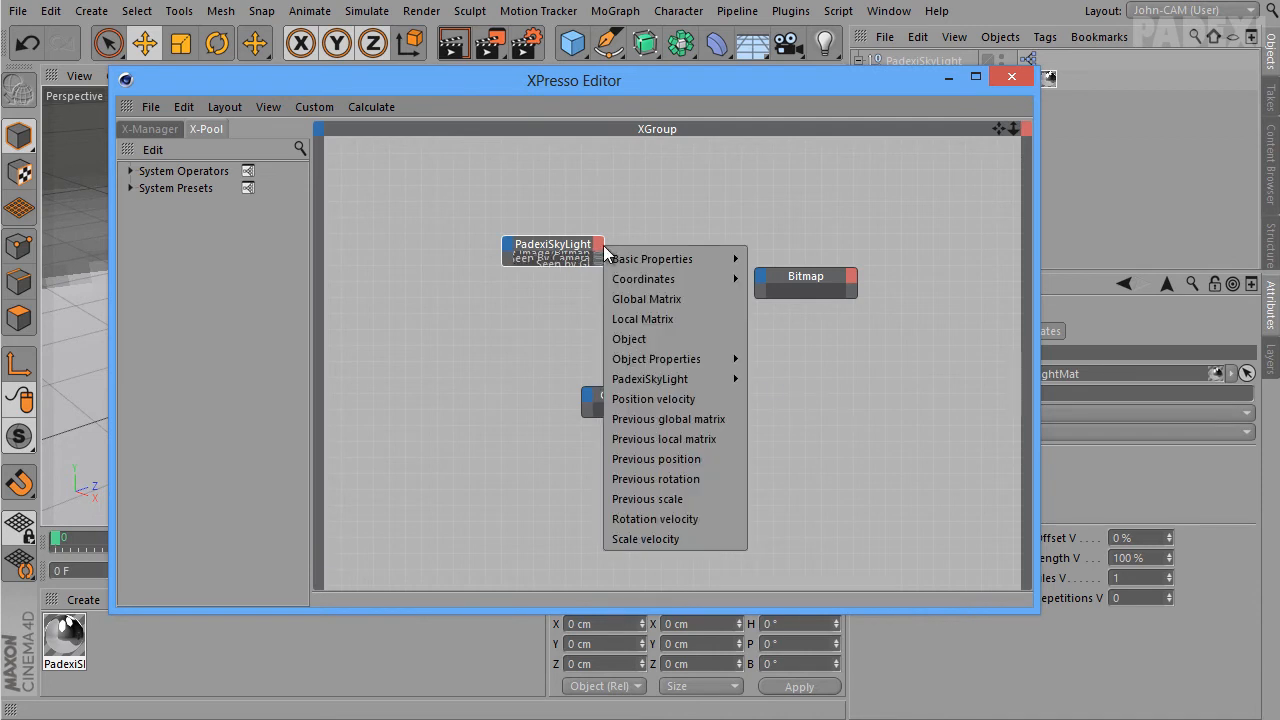
mouse_move(738, 383)
click(782, 438)
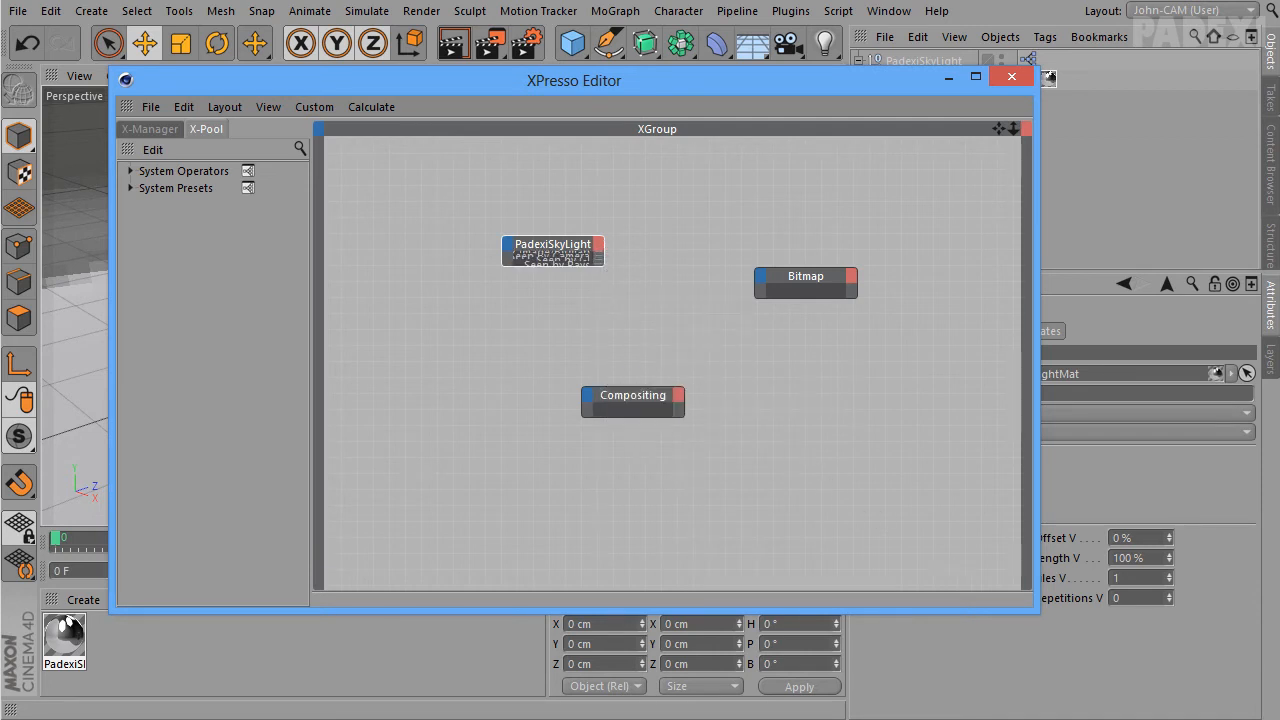
click(571, 247)
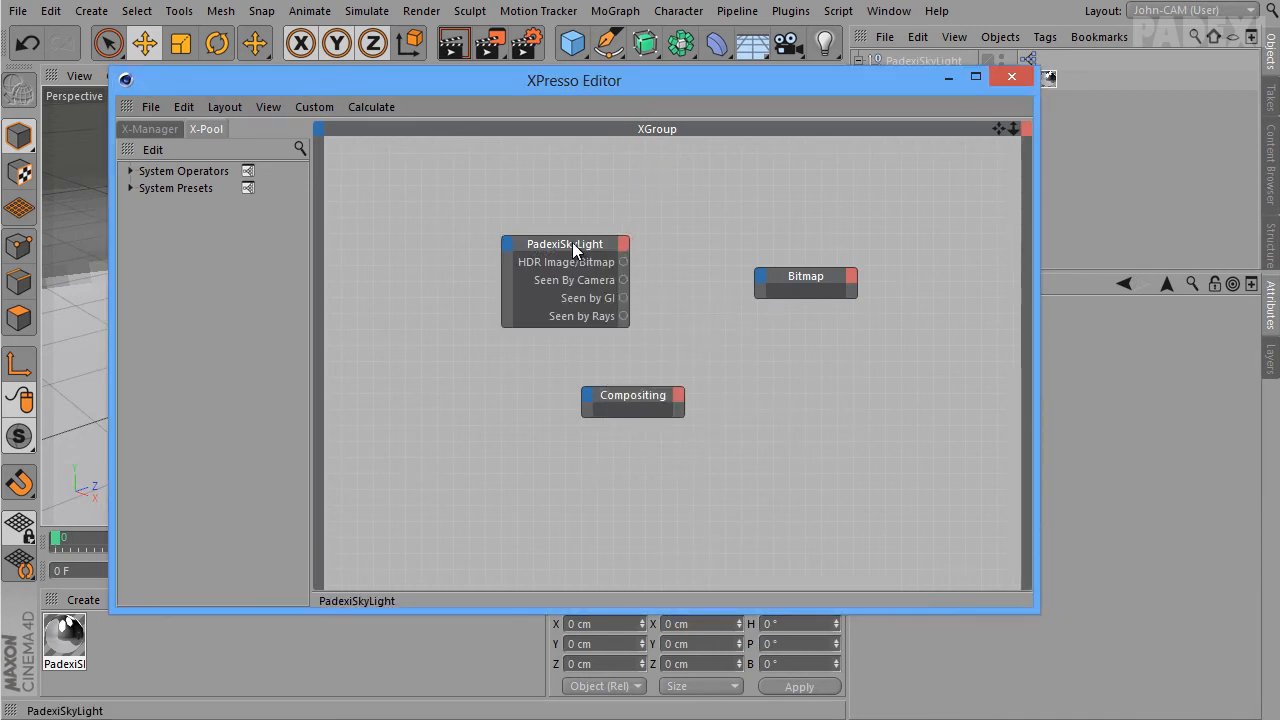
Arrange the XPresso nodes so PadexiSkyLight stands apart and Compositing sits above Bitmap
drag(572, 244, 492, 196)
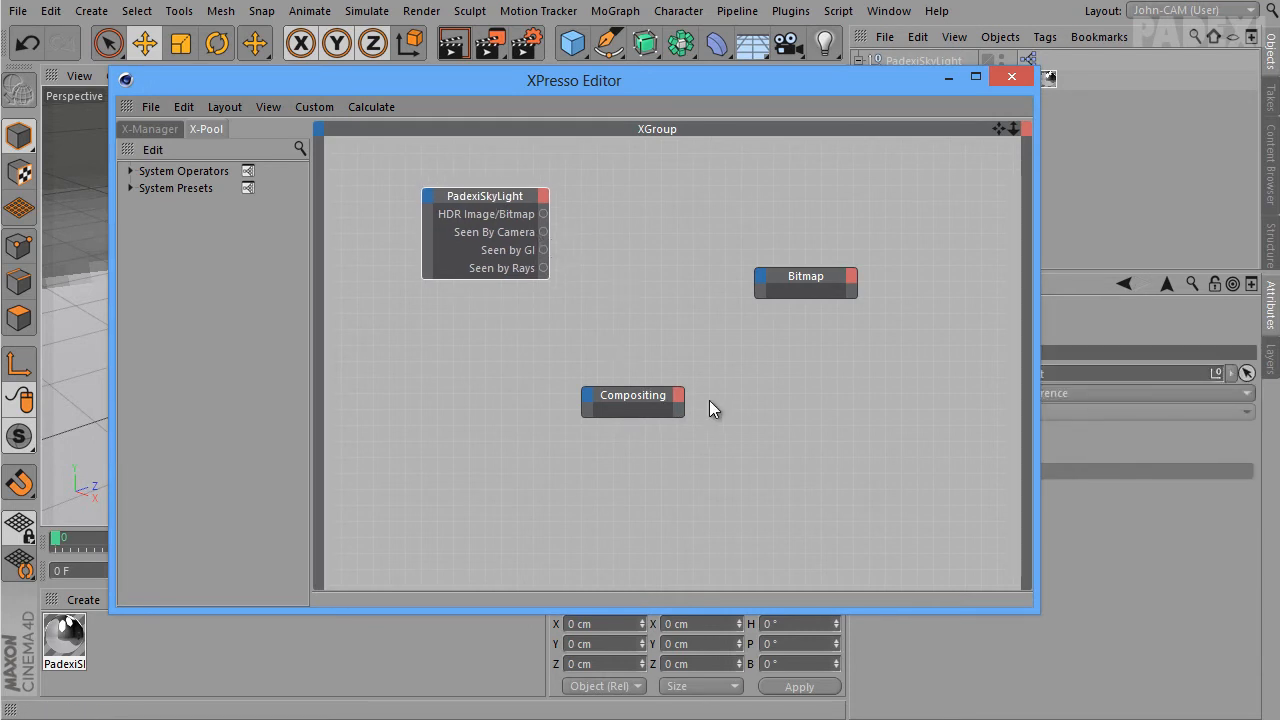
drag(806, 288, 788, 419)
drag(665, 396, 757, 172)
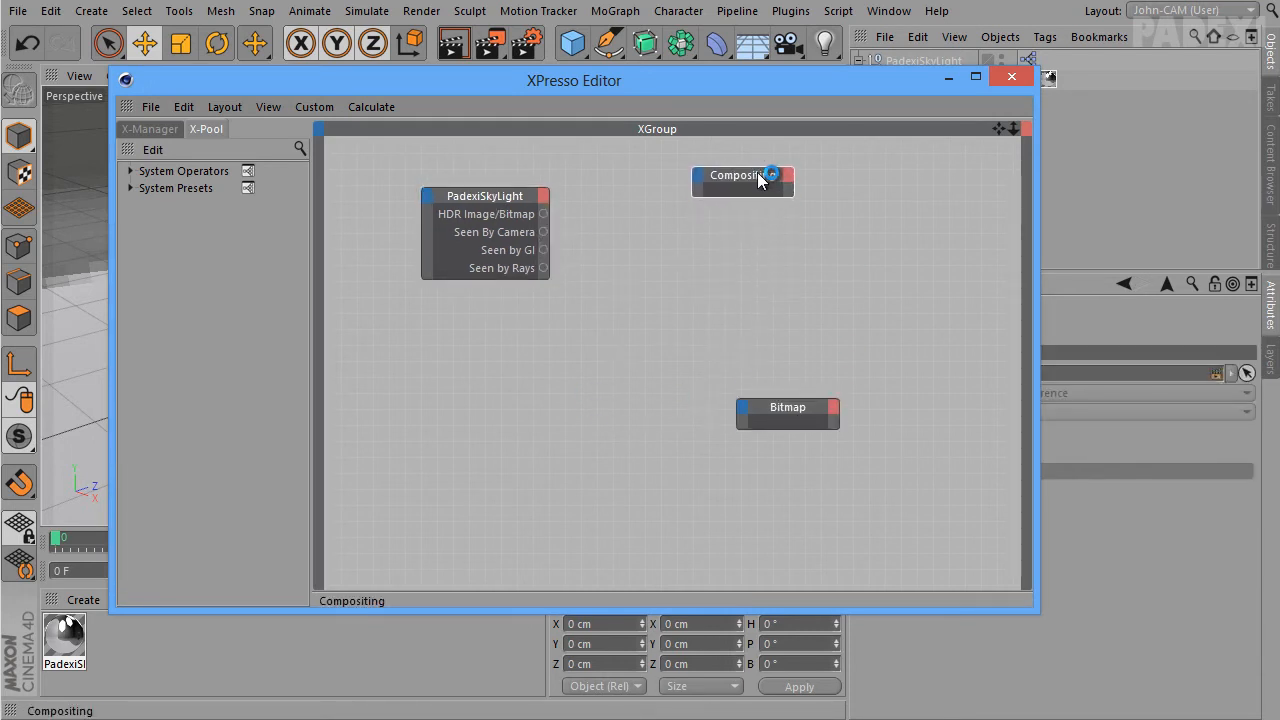
Add Seen by GI, Seen by Camera and Seen by Rays input ports to the Compositing node and reposition the node
click(697, 176)
mouse_move(766, 308)
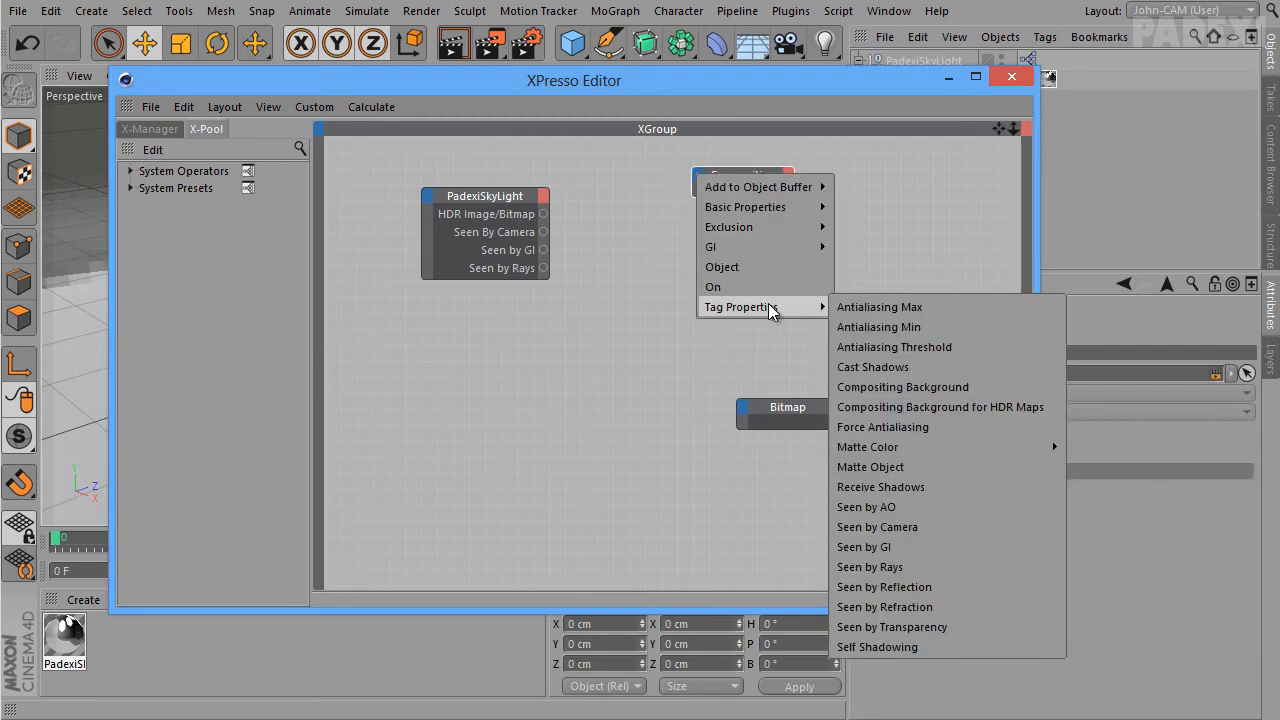
click(940, 545)
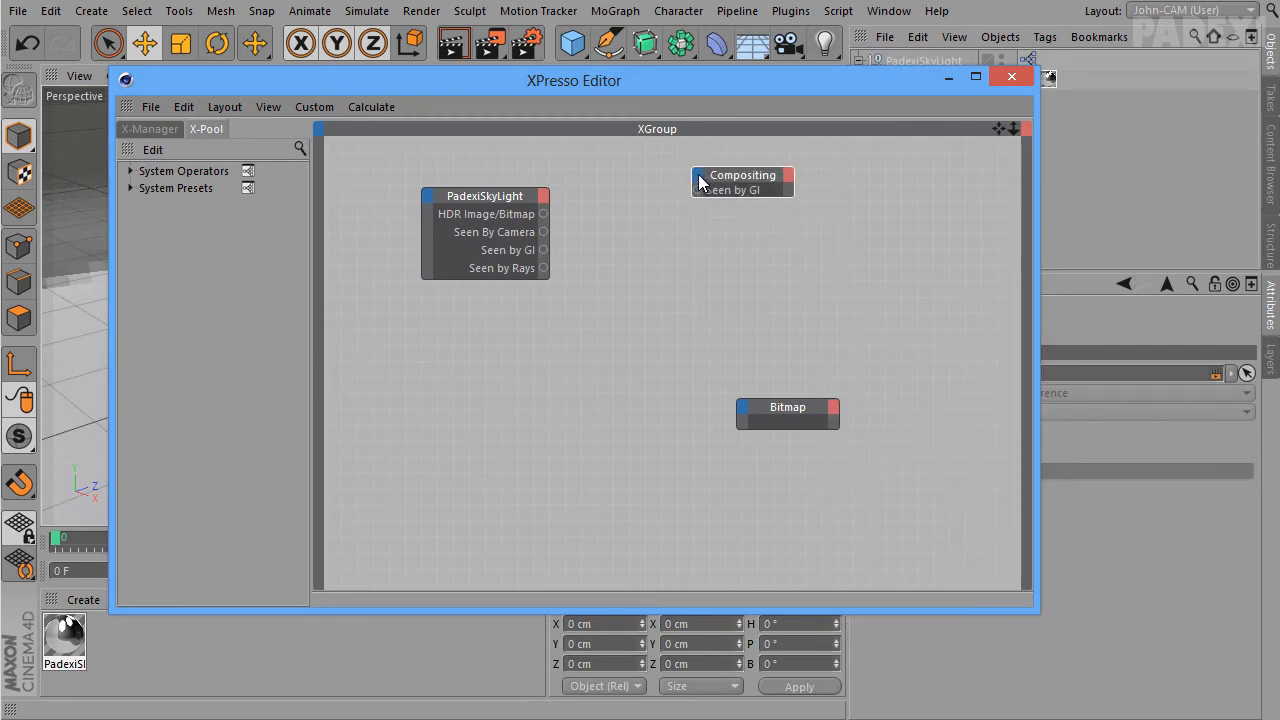
click(698, 176)
mouse_move(803, 220)
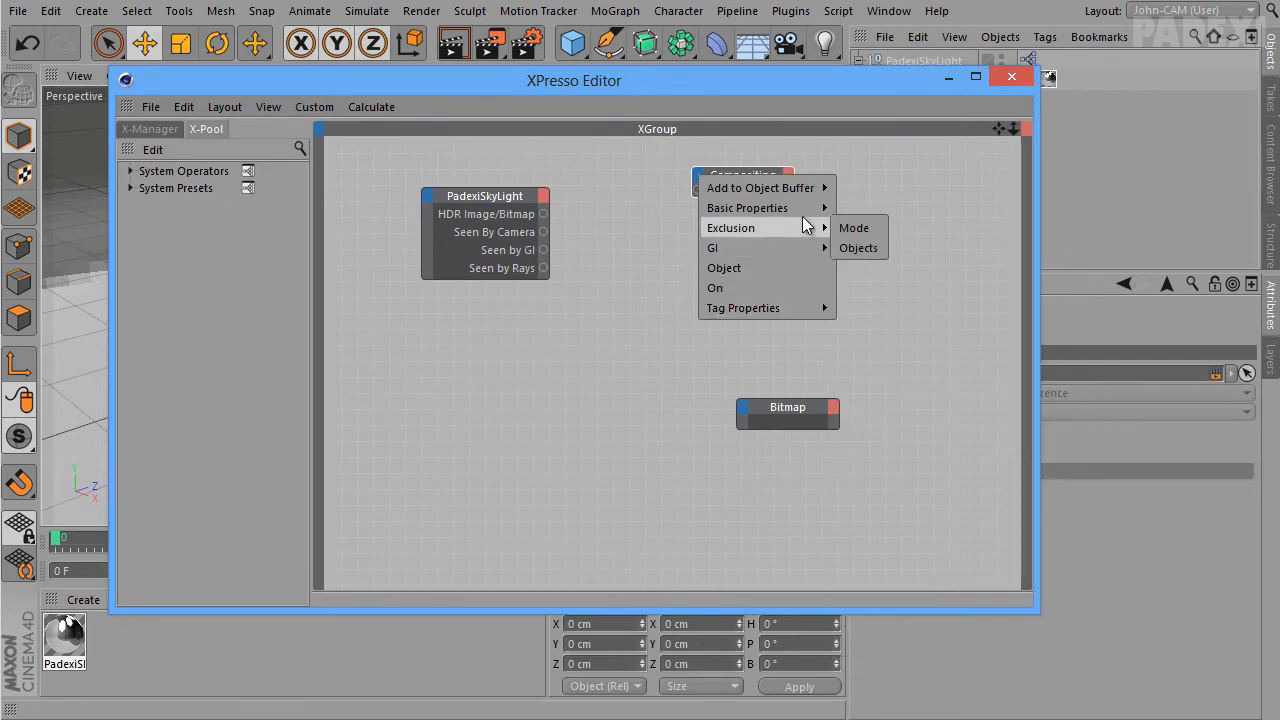
mouse_move(822, 308)
click(914, 526)
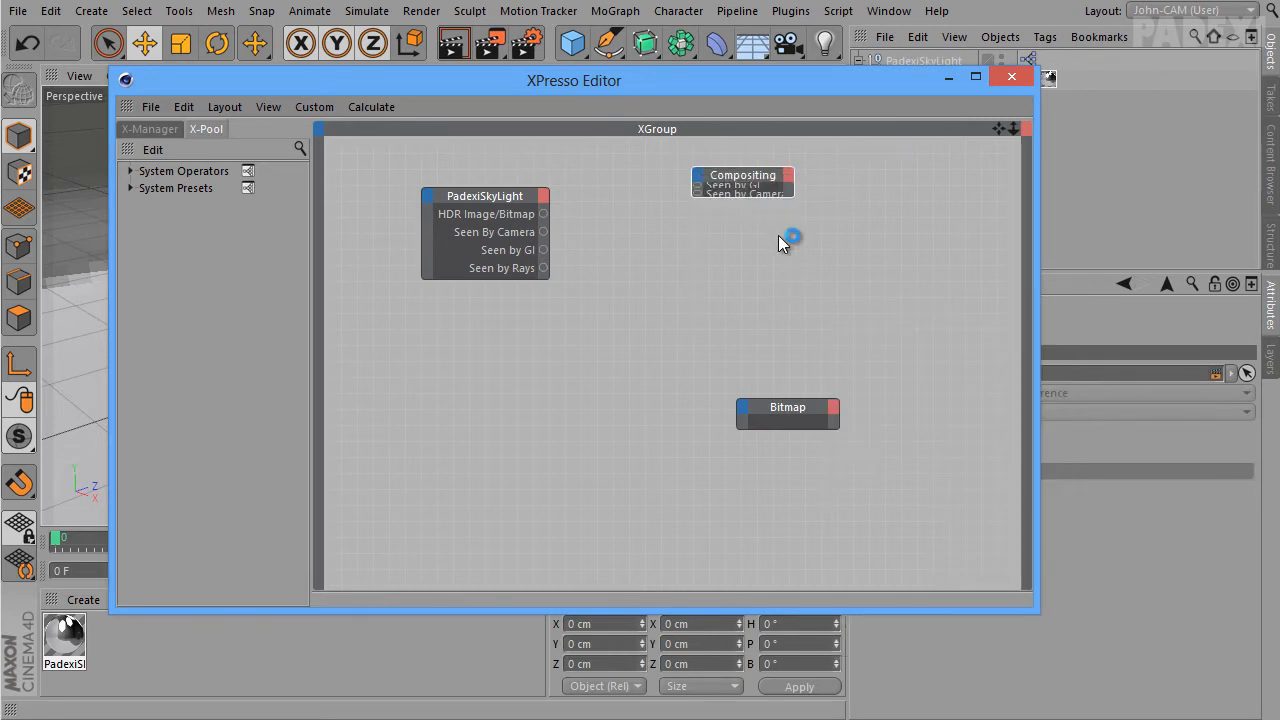
click(698, 176)
mouse_move(771, 305)
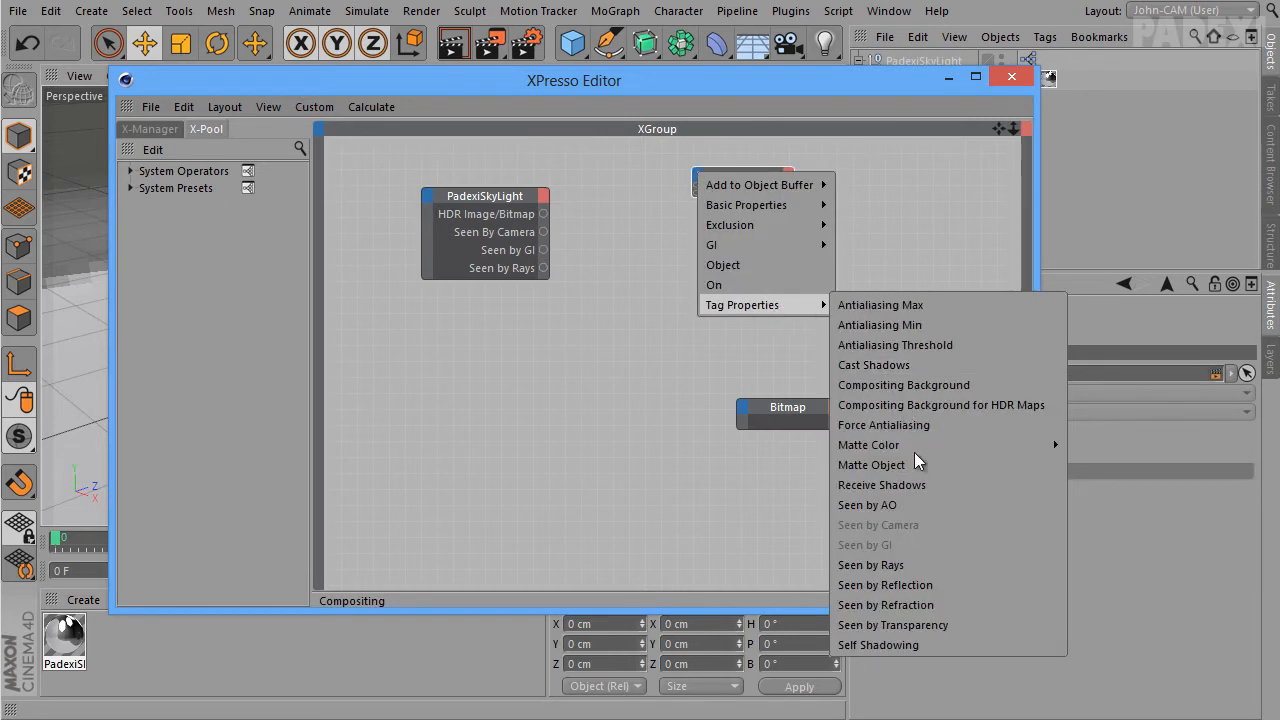
click(928, 566)
drag(729, 174, 695, 166)
Reorder HDR Image/Bitmap as PadexiSkyLight's last output, and connect Seen By Camera, Seen by GI and Seen by Rays to the matching Compositing inputs
drag(530, 214, 523, 278)
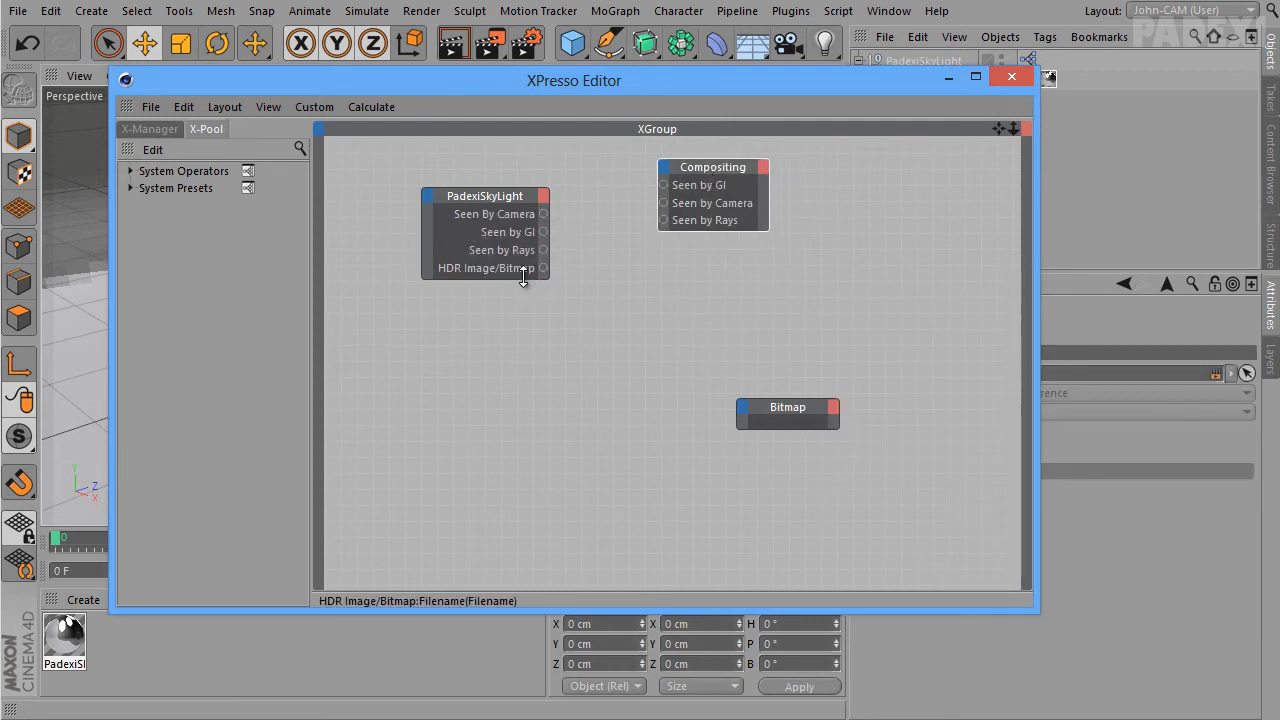
drag(543, 214, 664, 203)
drag(543, 232, 664, 186)
drag(543, 250, 700, 210)
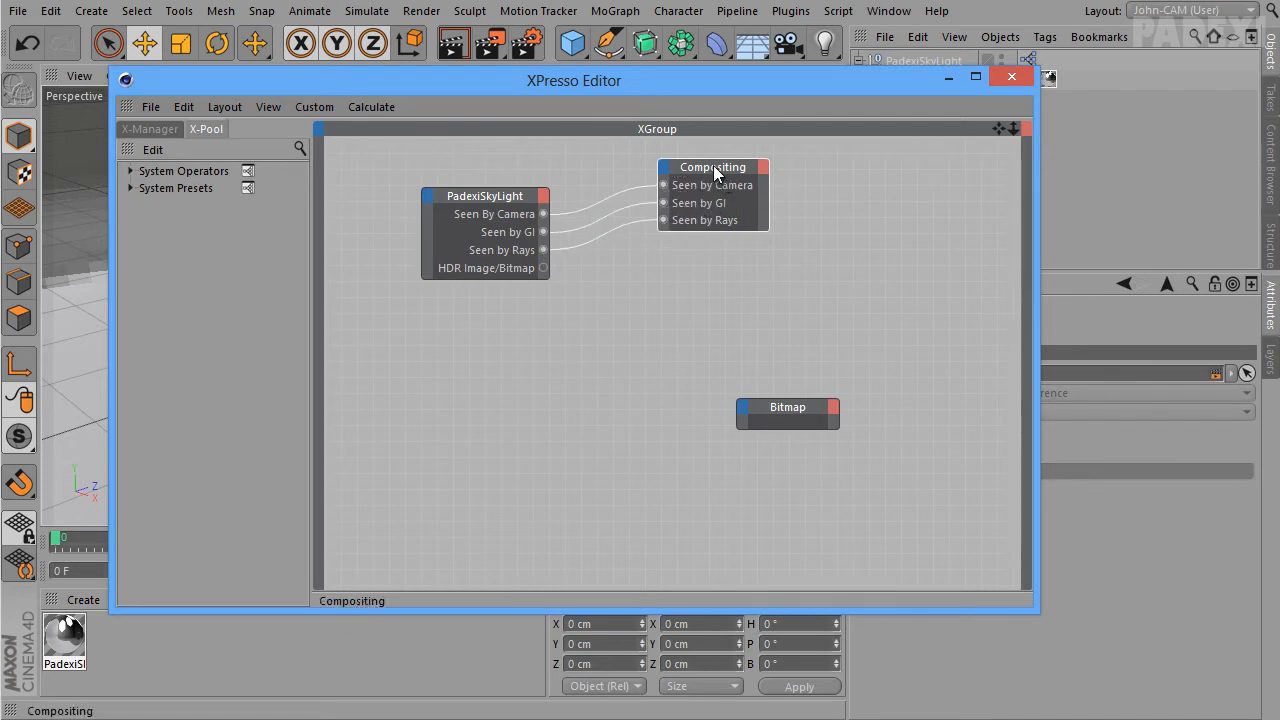
Reposition the connected nodes, placing PadexiSkyLight lower than Compositing and moving Bitmap closer beneath Compositing
drag(713, 166, 731, 134)
drag(511, 192, 511, 271)
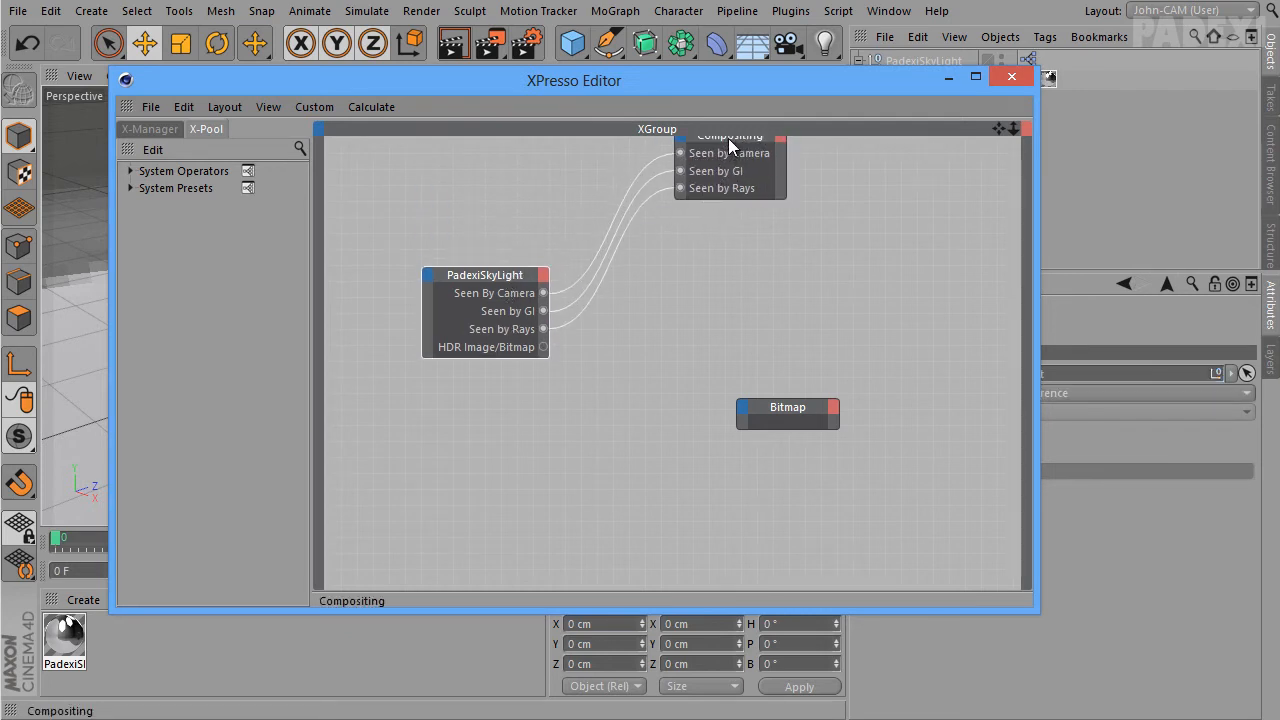
drag(728, 138, 700, 196)
drag(787, 413, 772, 353)
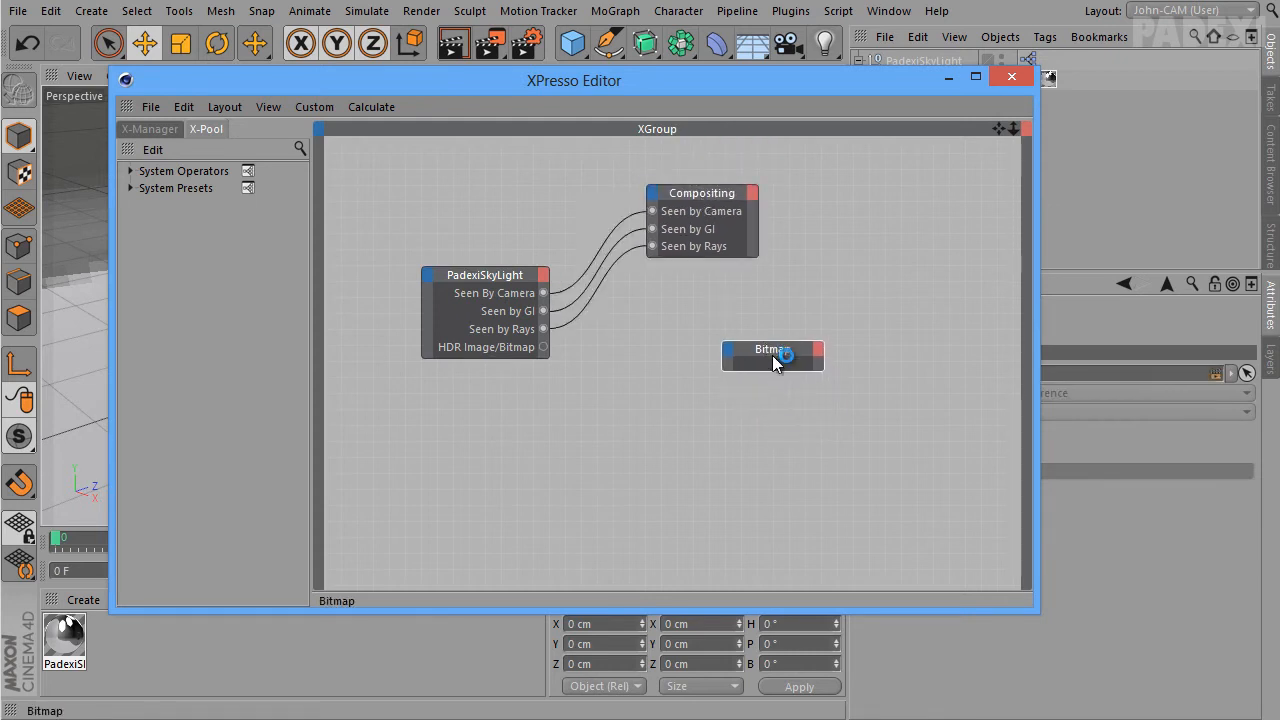
Add a File input port to the Bitmap node and connect PadexiSkyLight's HDR Image/Bitmap output to it
click(728, 348)
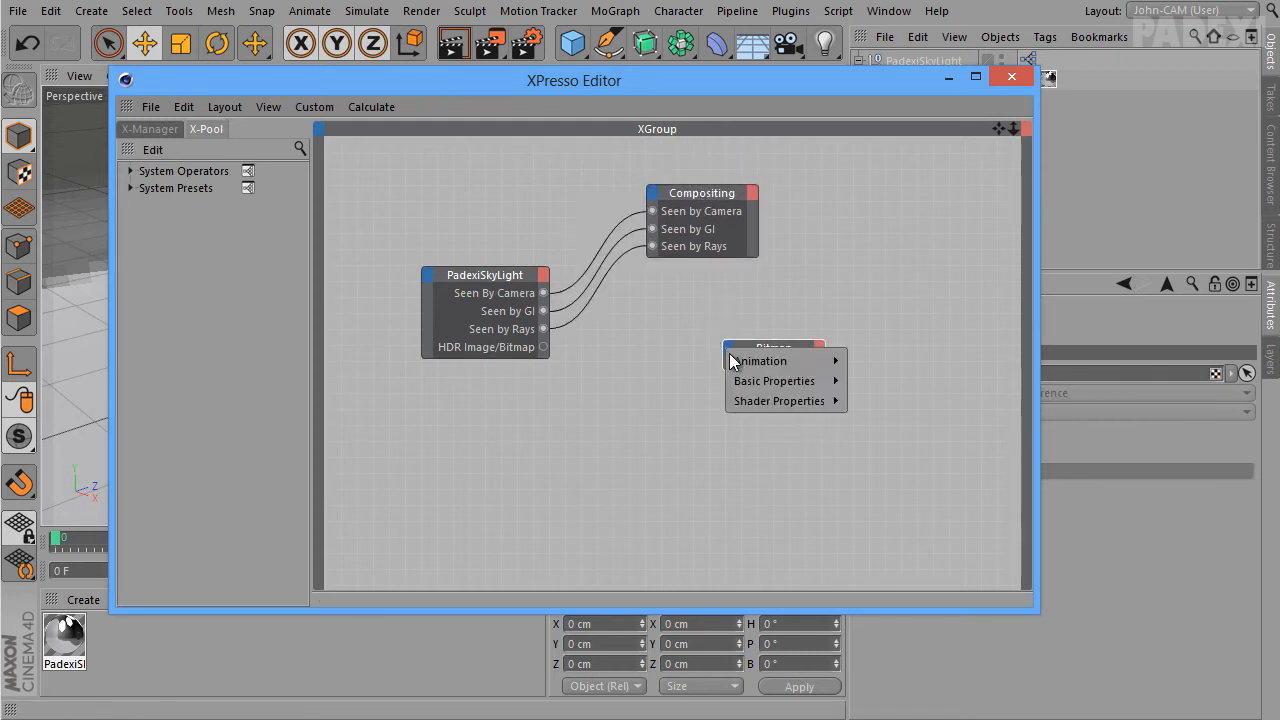
mouse_move(780, 401)
click(893, 478)
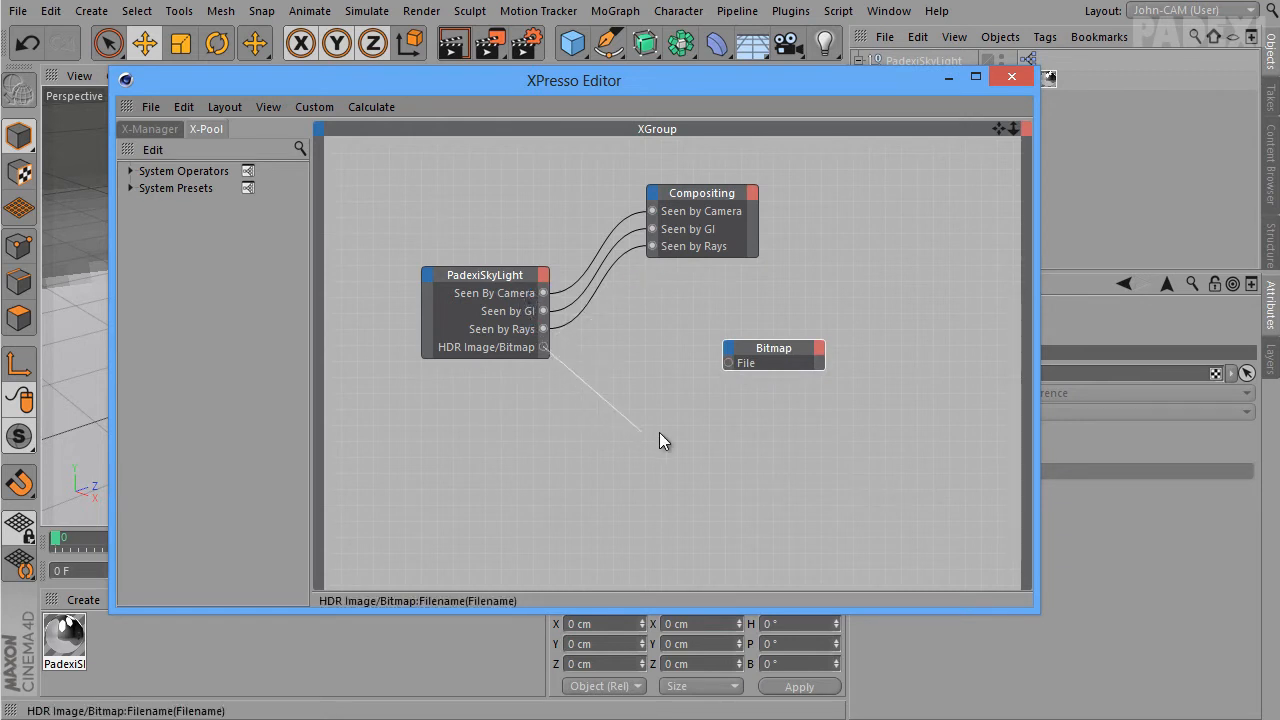
drag(659, 432, 769, 432)
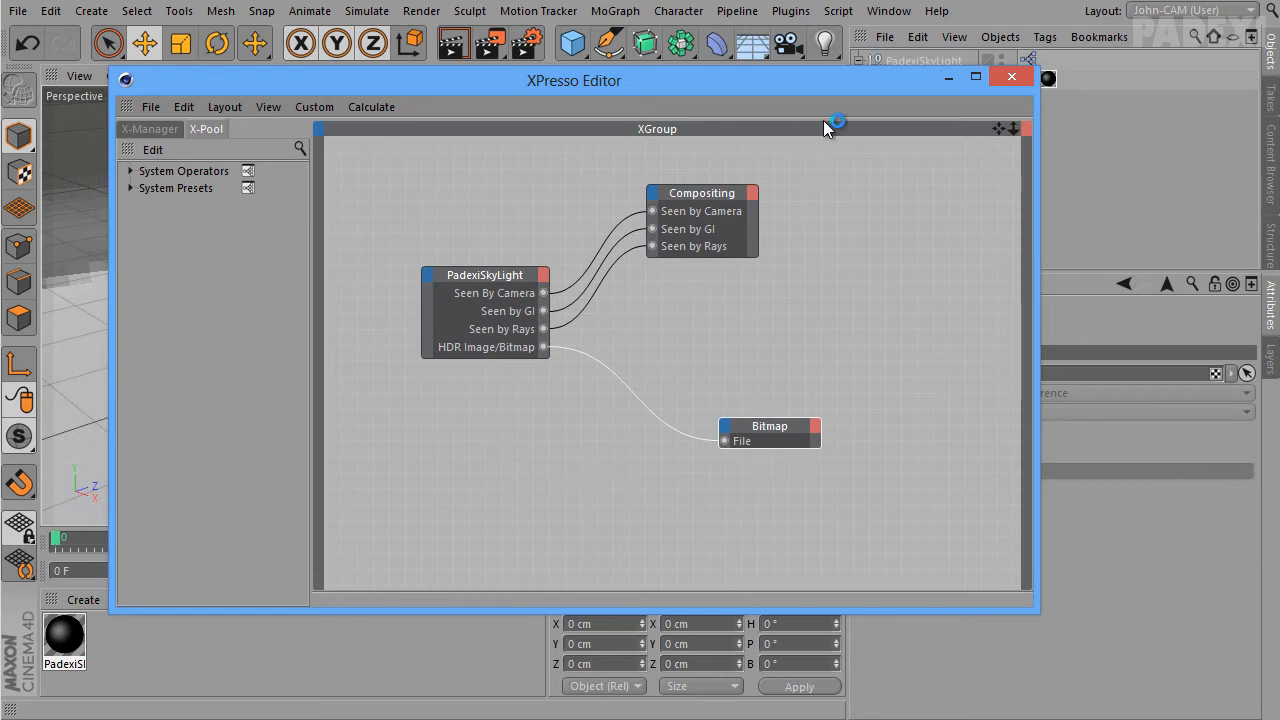
Minimise the XPresso Editor and load the studio image from the tex folder into the PadexiSkyLight null's HDR Image/Bitmap setting
drag(890, 77, 858, 50)
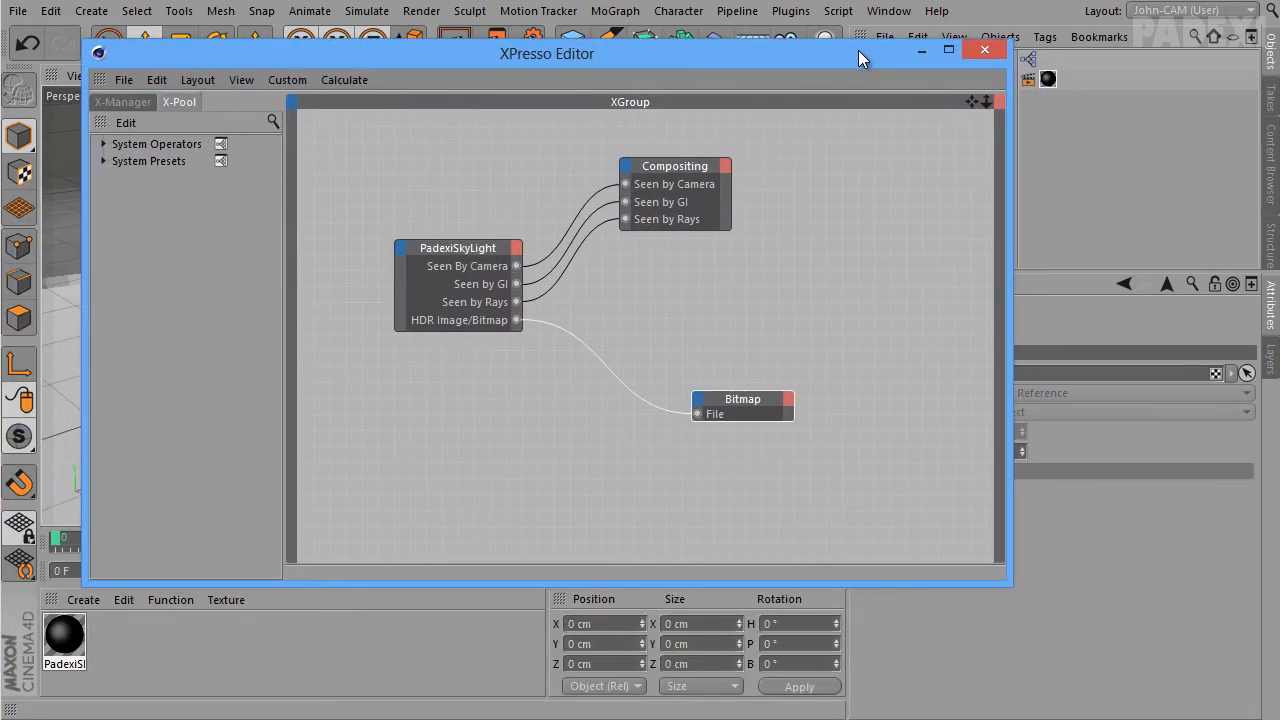
click(920, 55)
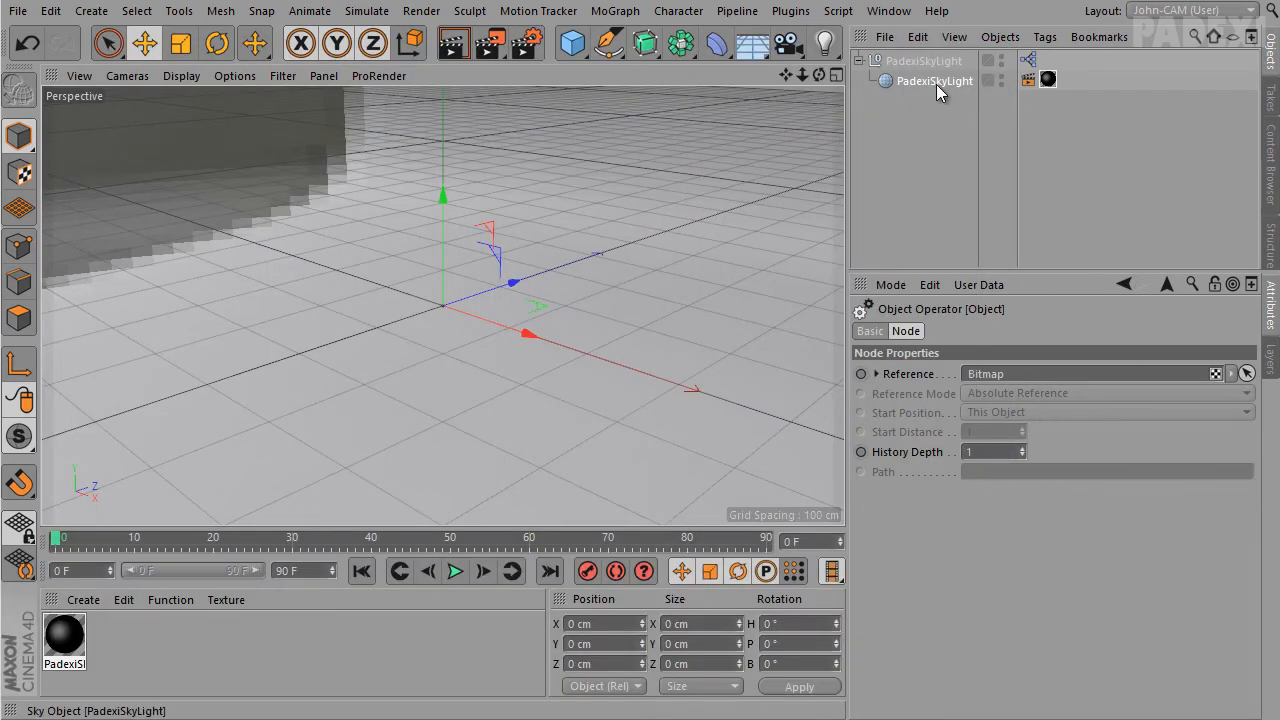
click(927, 59)
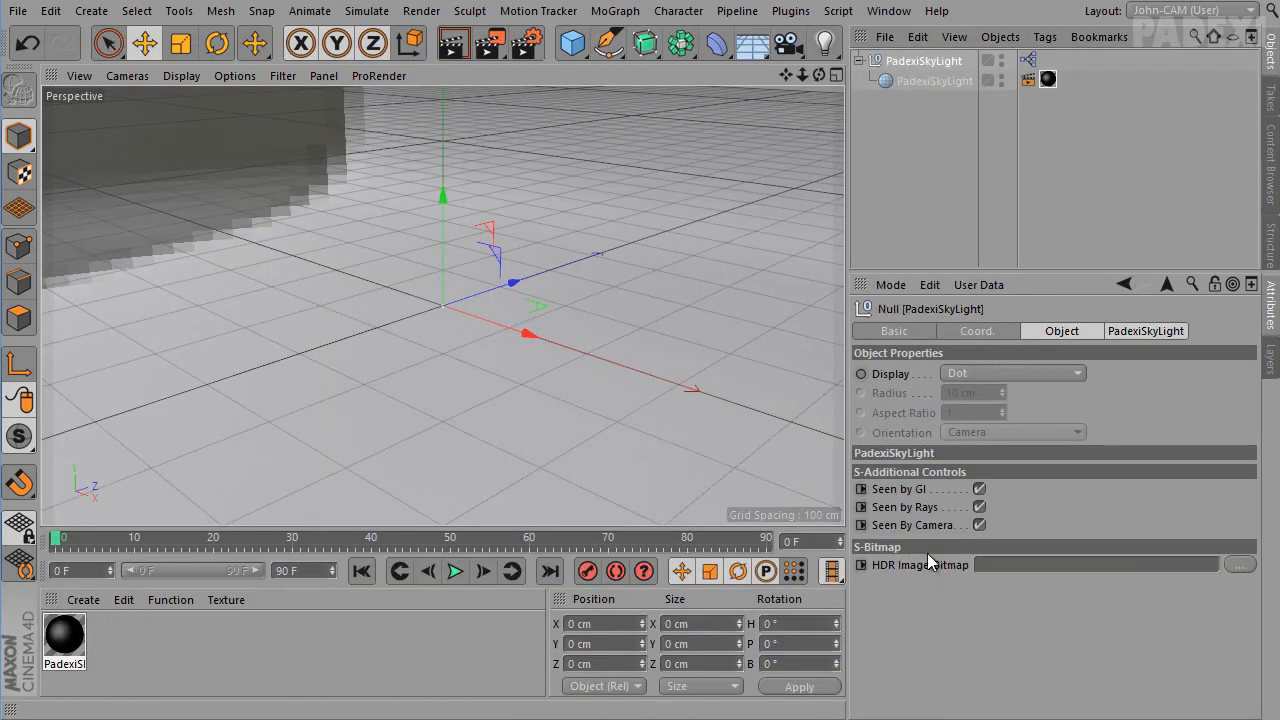
click(1240, 565)
double_click(240, 155)
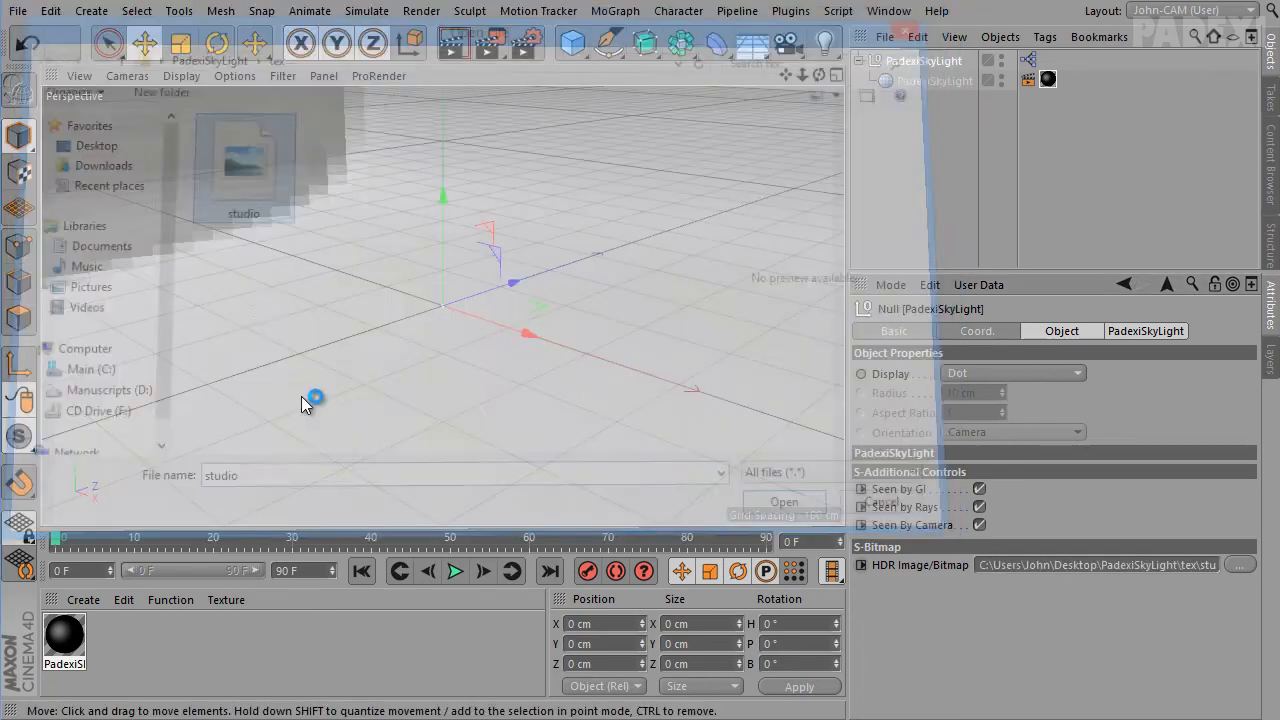
Add a Cube to the scene and move it along Z to about -200 cm
scroll(461, 277, up, 3)
scroll(477, 398, down, 6)
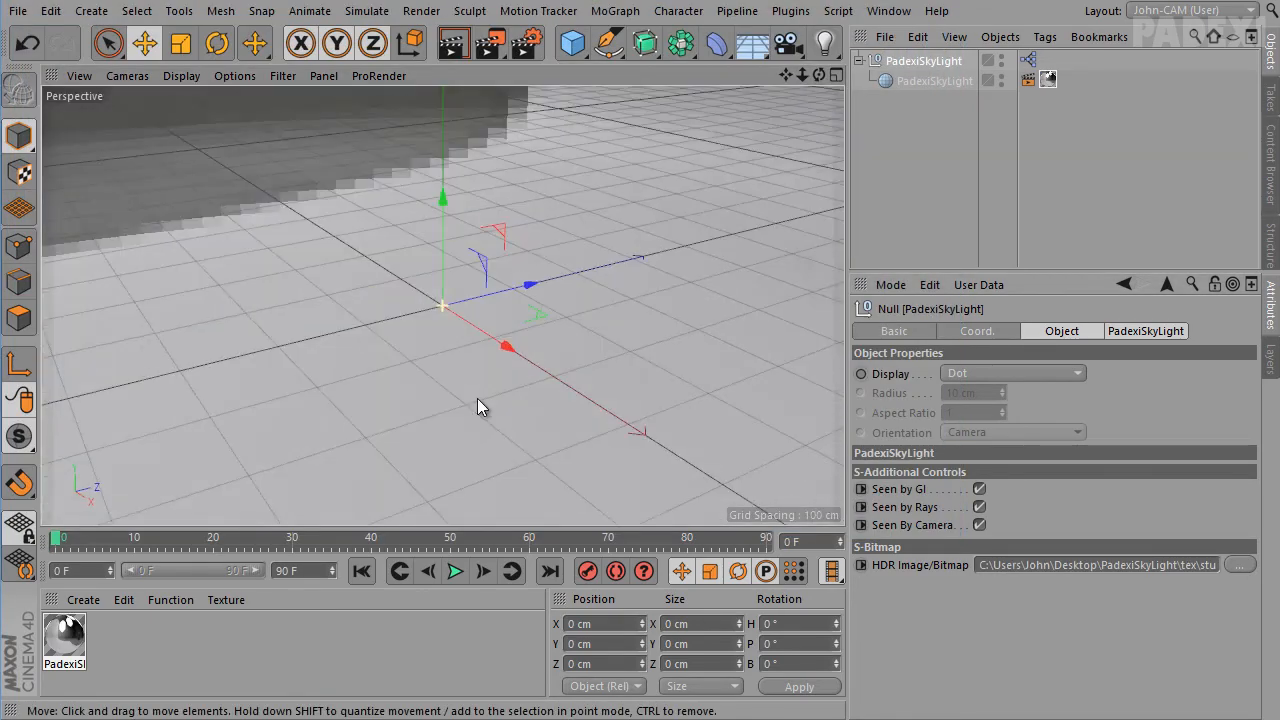
alt+drag(563, 437, 518, 183)
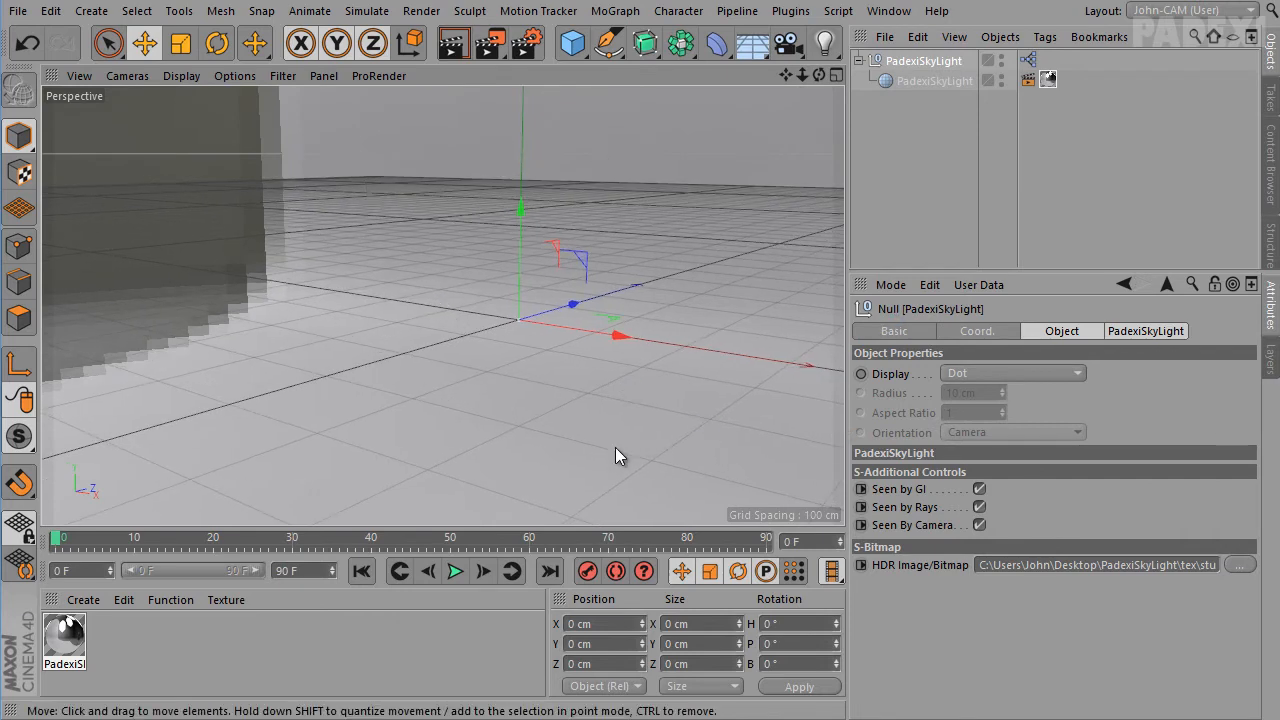
alt+drag(615, 456, 668, 402)
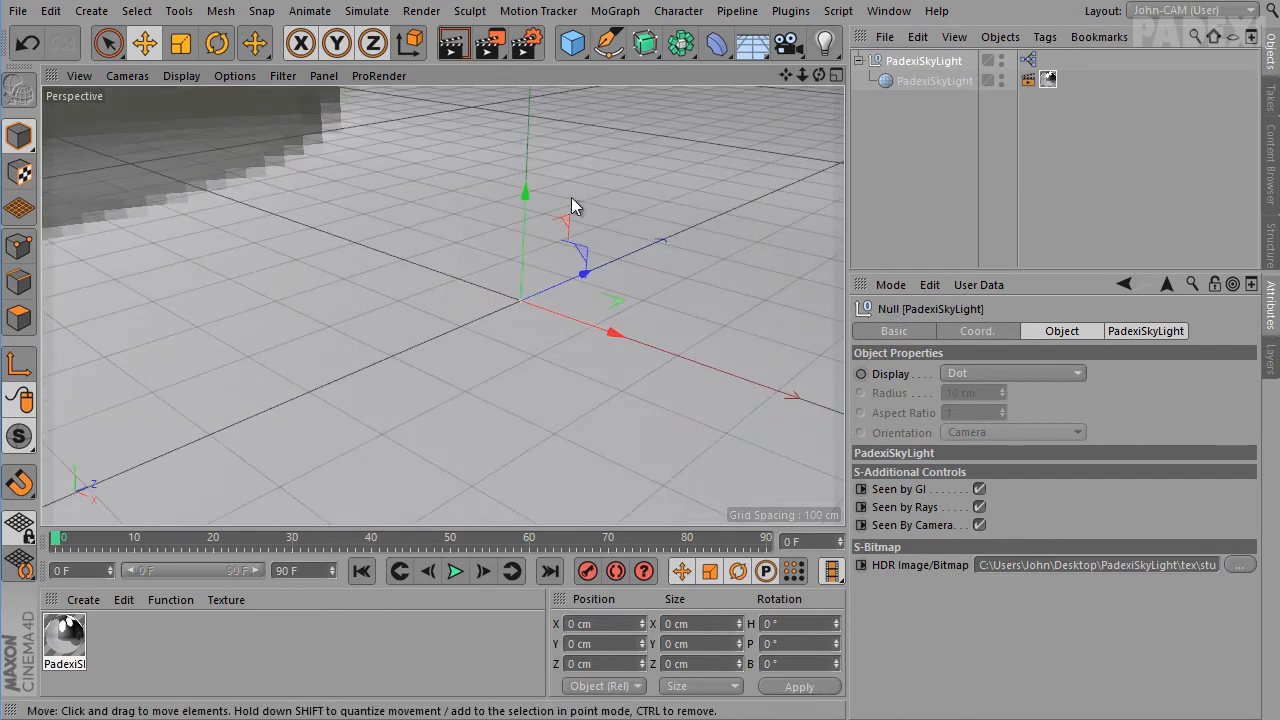
click(572, 42)
click(749, 75)
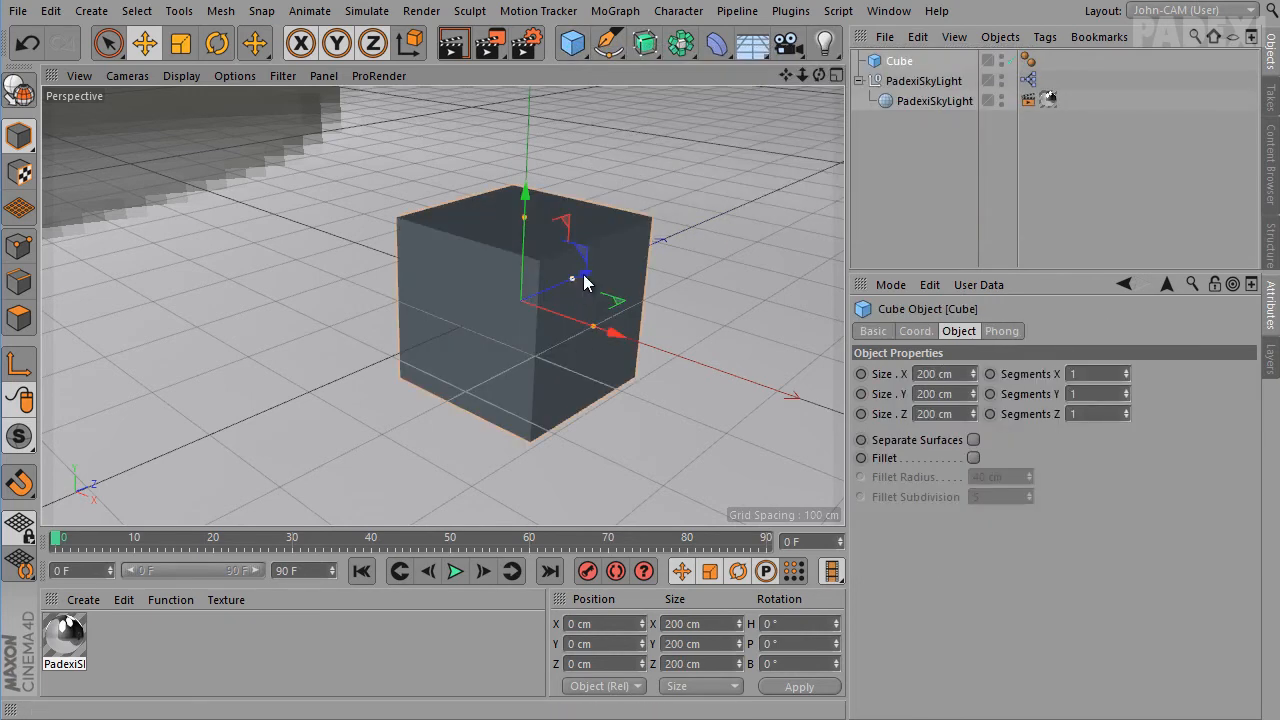
drag(580, 277, 462, 322)
Add a Sphere and move it away from the cube along Z to about 87 cm
click(572, 42)
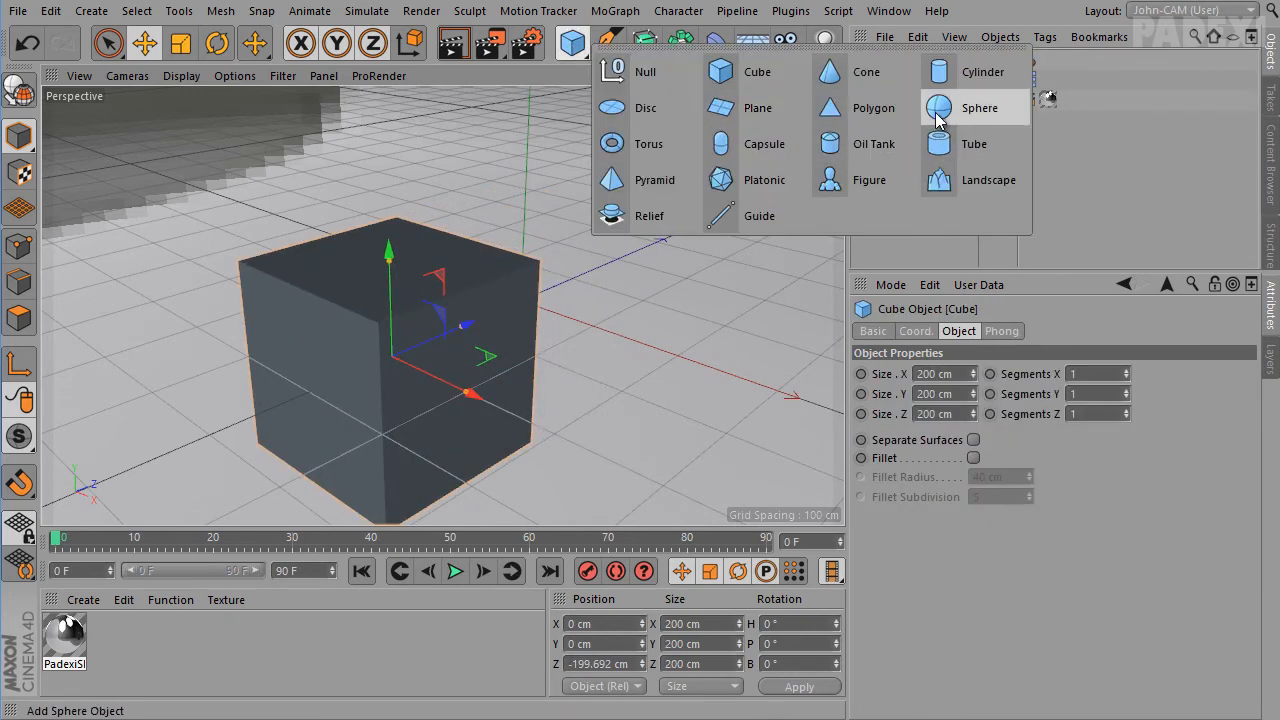
click(1025, 106)
alt+drag(667, 390, 575, 389)
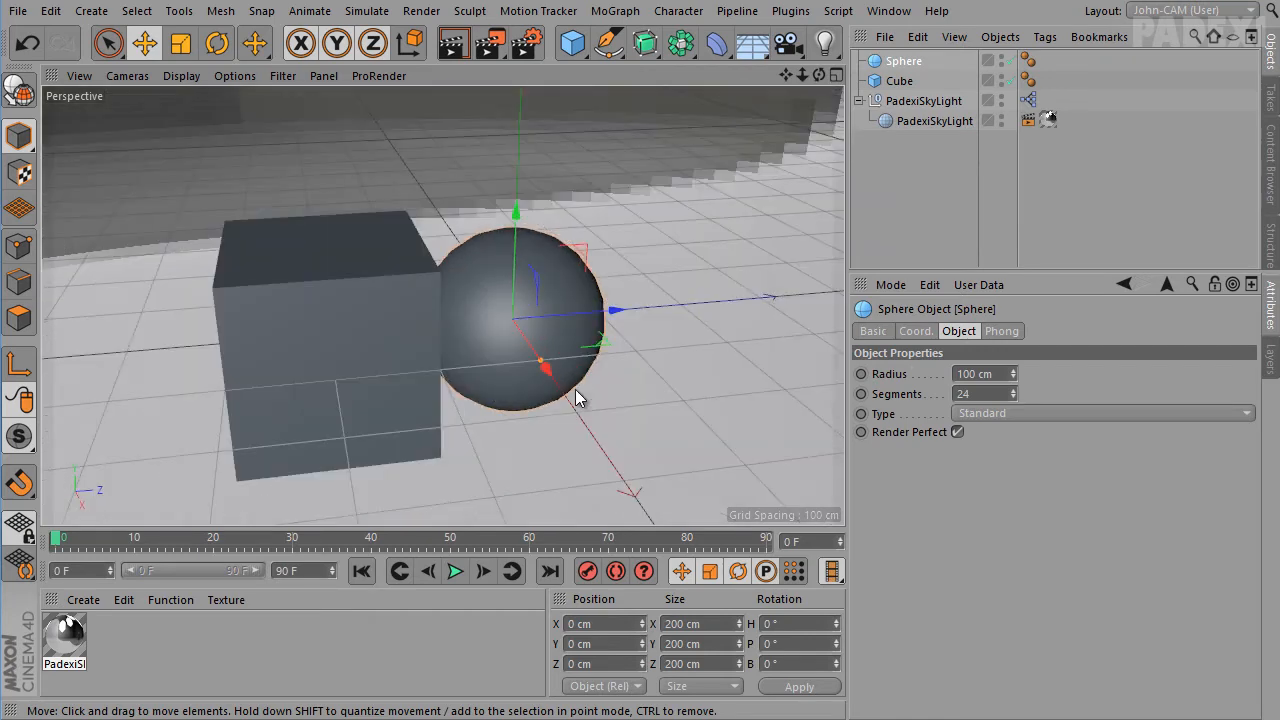
drag(643, 297, 743, 280)
alt+drag(500, 430, 556, 442)
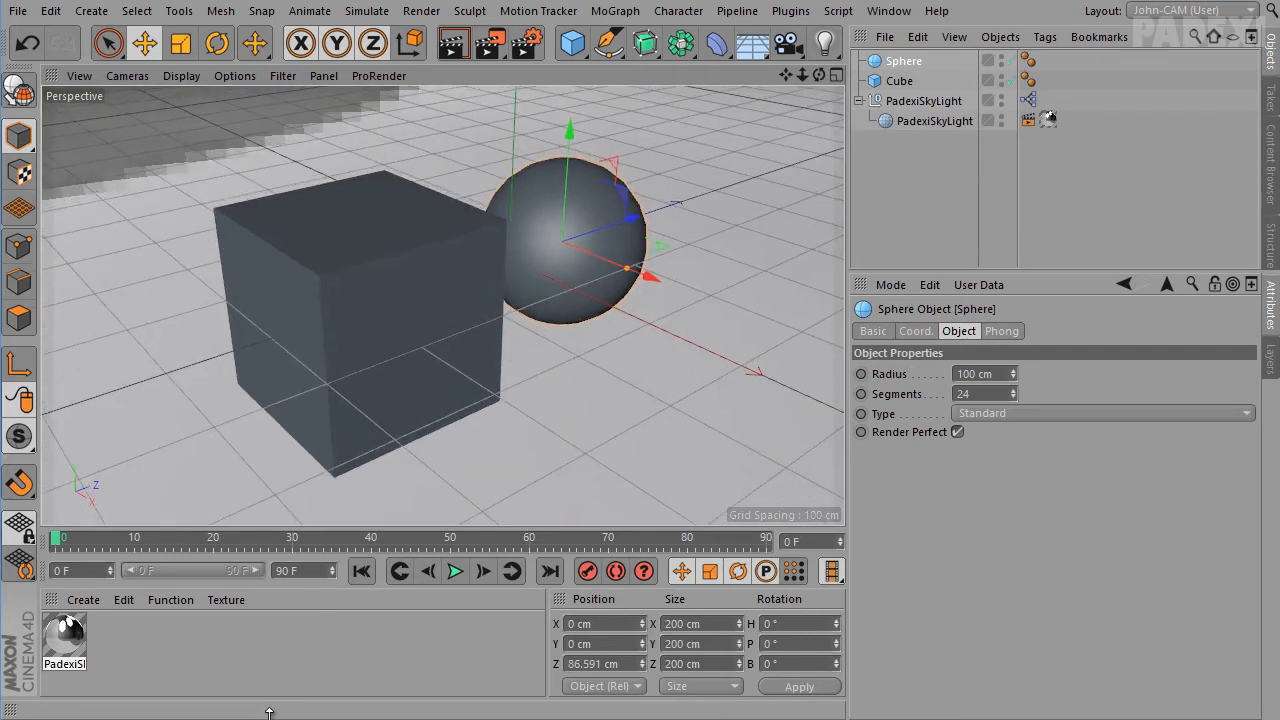
Create a new material and replace its Default Specular reflectance layer with a GGX layer
double_click(285, 657)
double_click(52, 648)
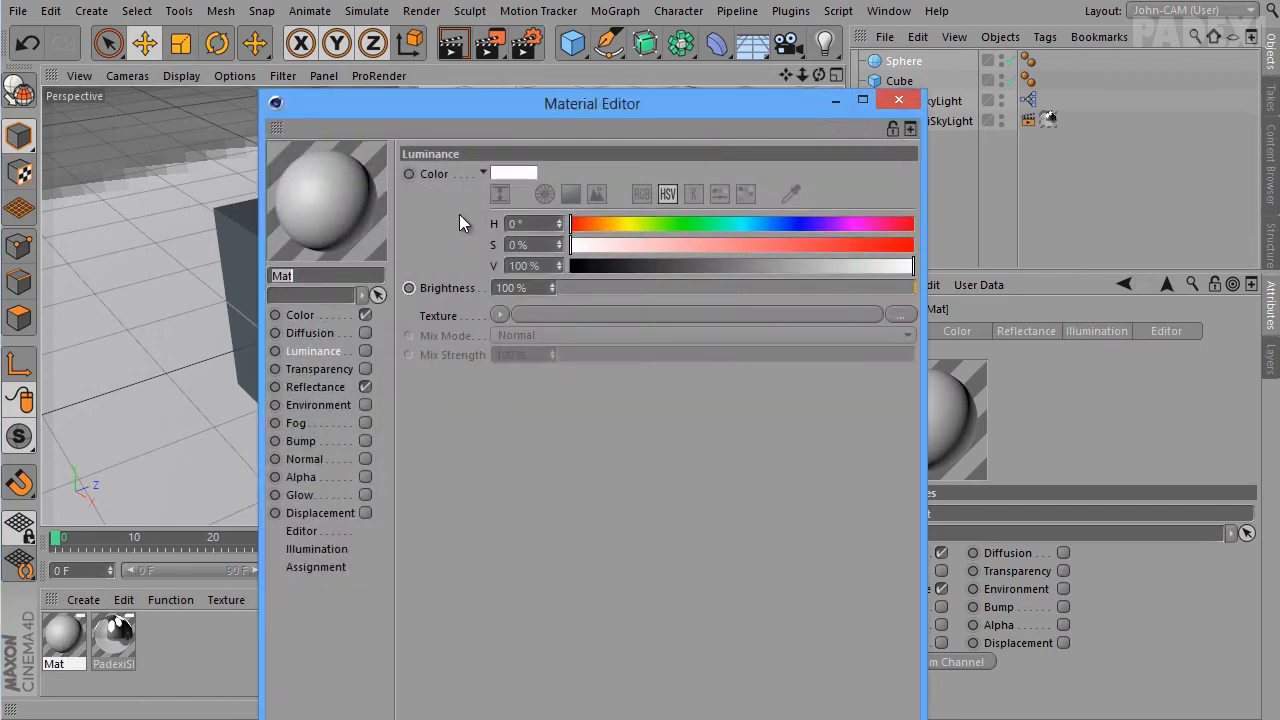
click(263, 346)
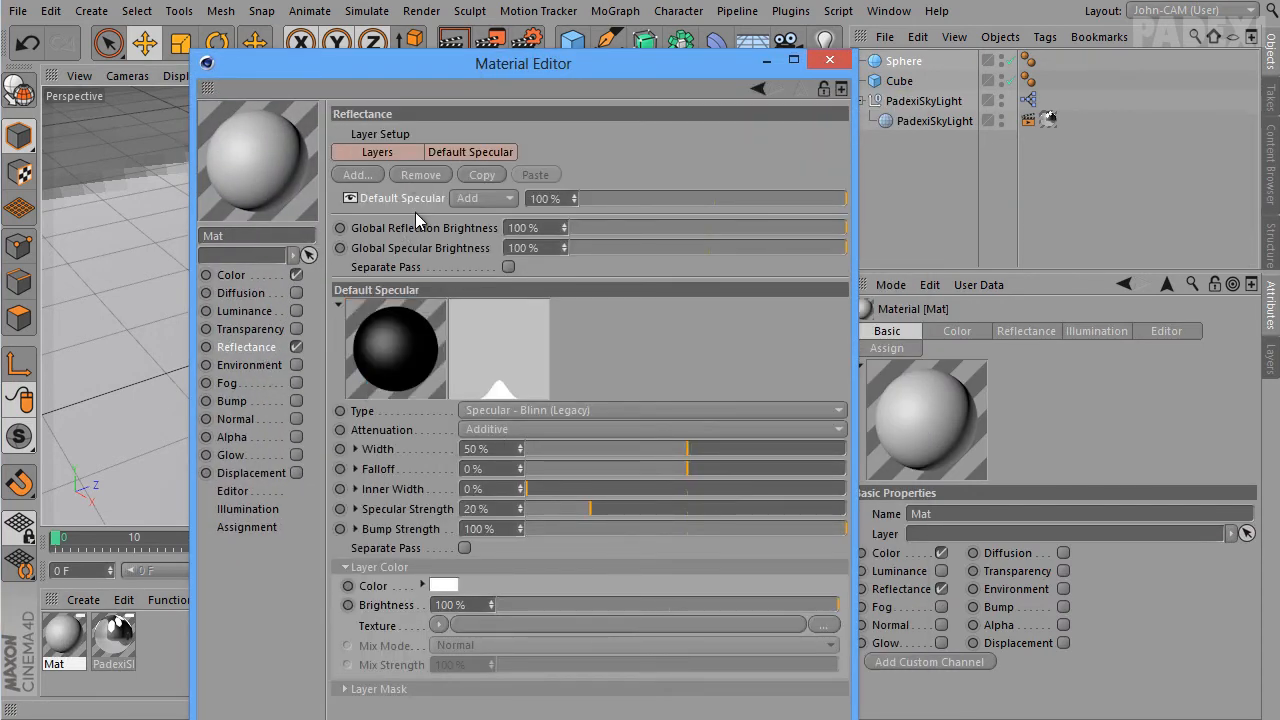
click(420, 177)
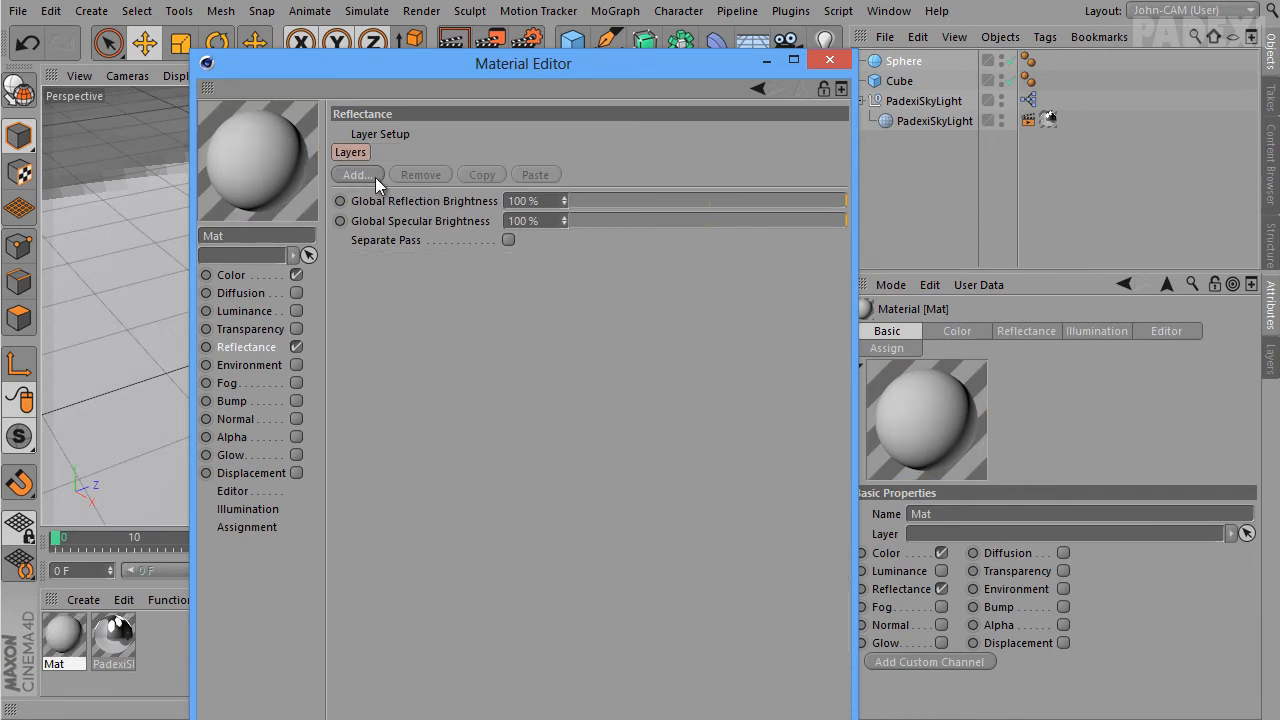
click(358, 175)
click(423, 214)
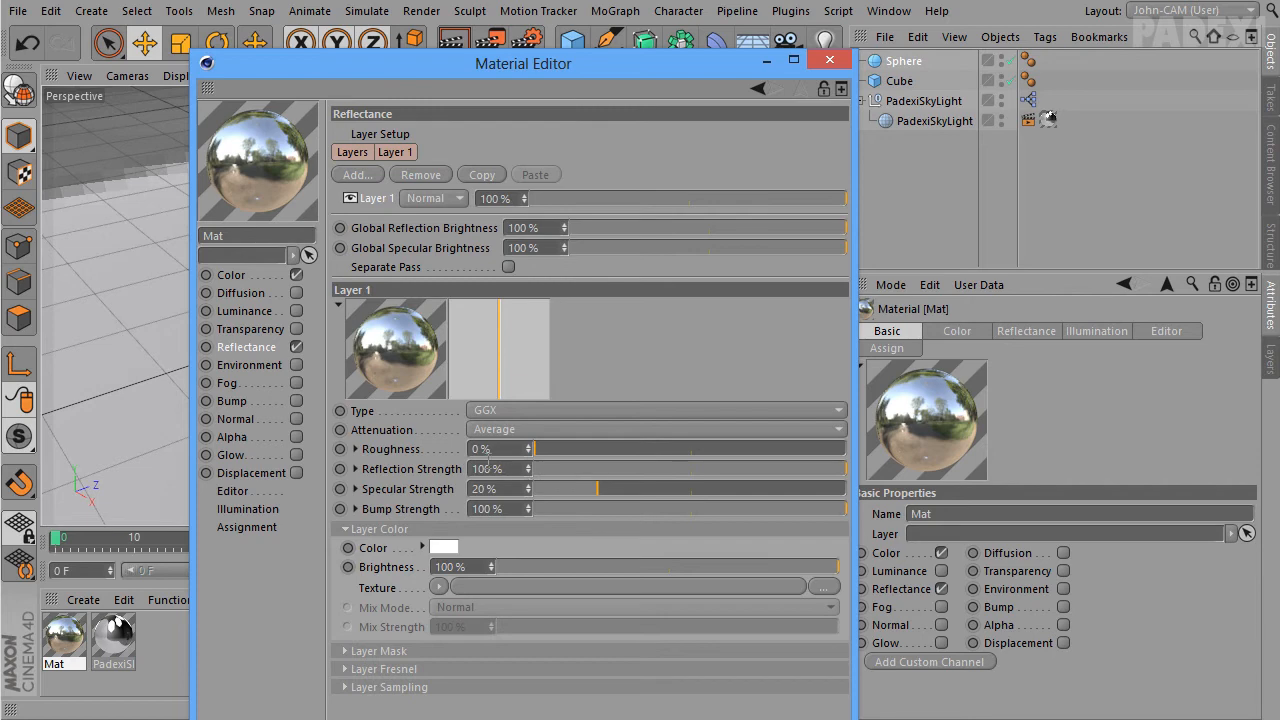
Close the material editor, apply the GGX material Mat to the Sphere, copy its texture tag to the Cube, and render the view
click(829, 61)
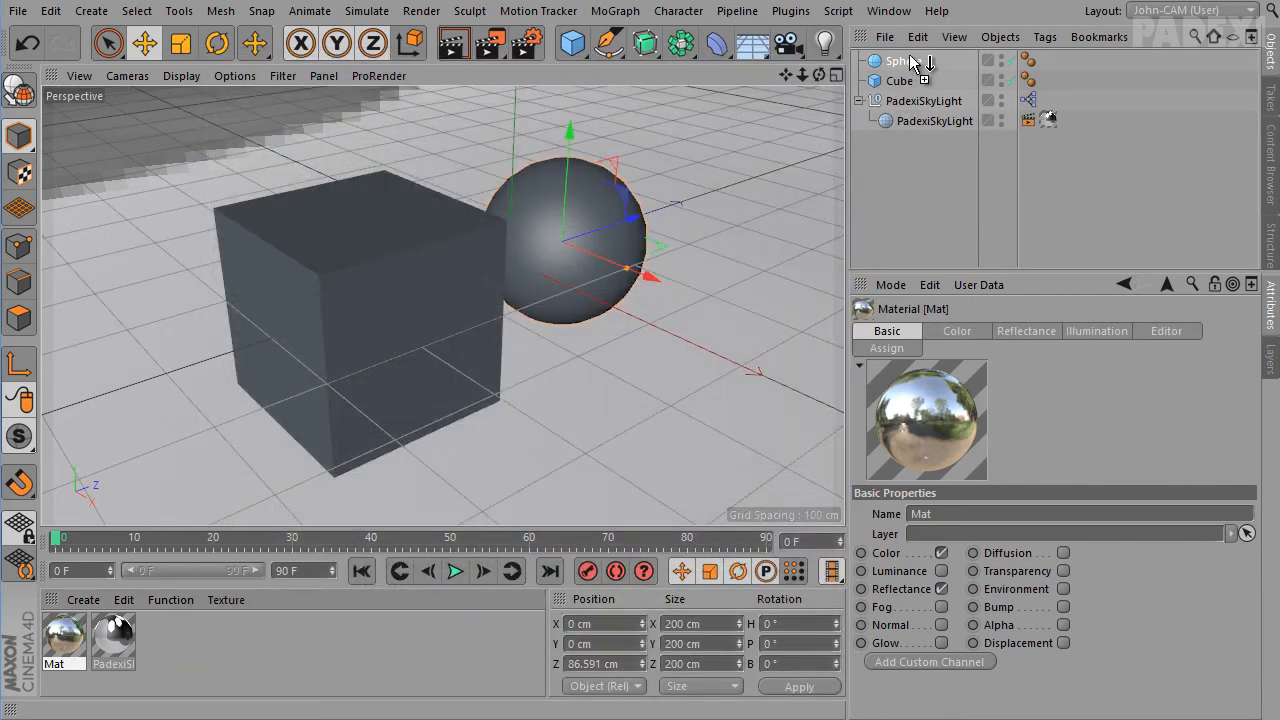
drag(909, 62, 909, 62)
ctrl+drag(1048, 60, 1050, 81)
click(453, 43)
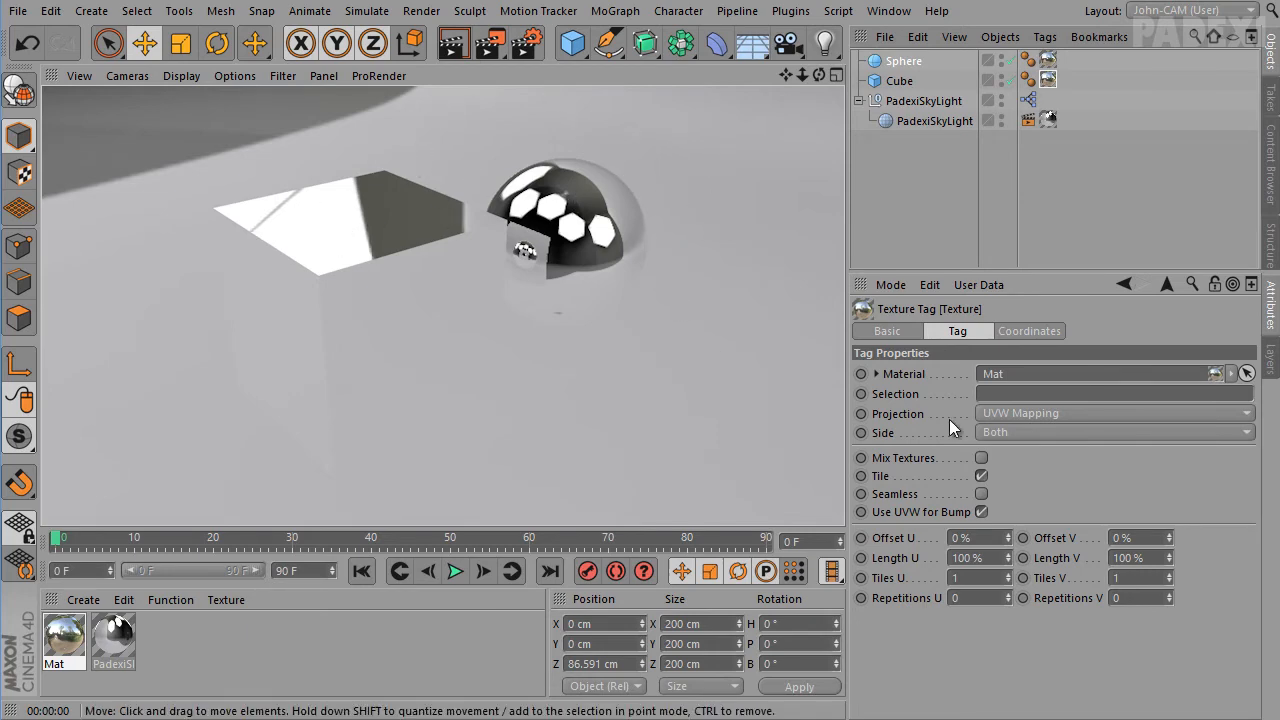
Test-render the view with the PadexiSkyLight null's Seen By Camera option disabled, and re-enable the option
click(951, 101)
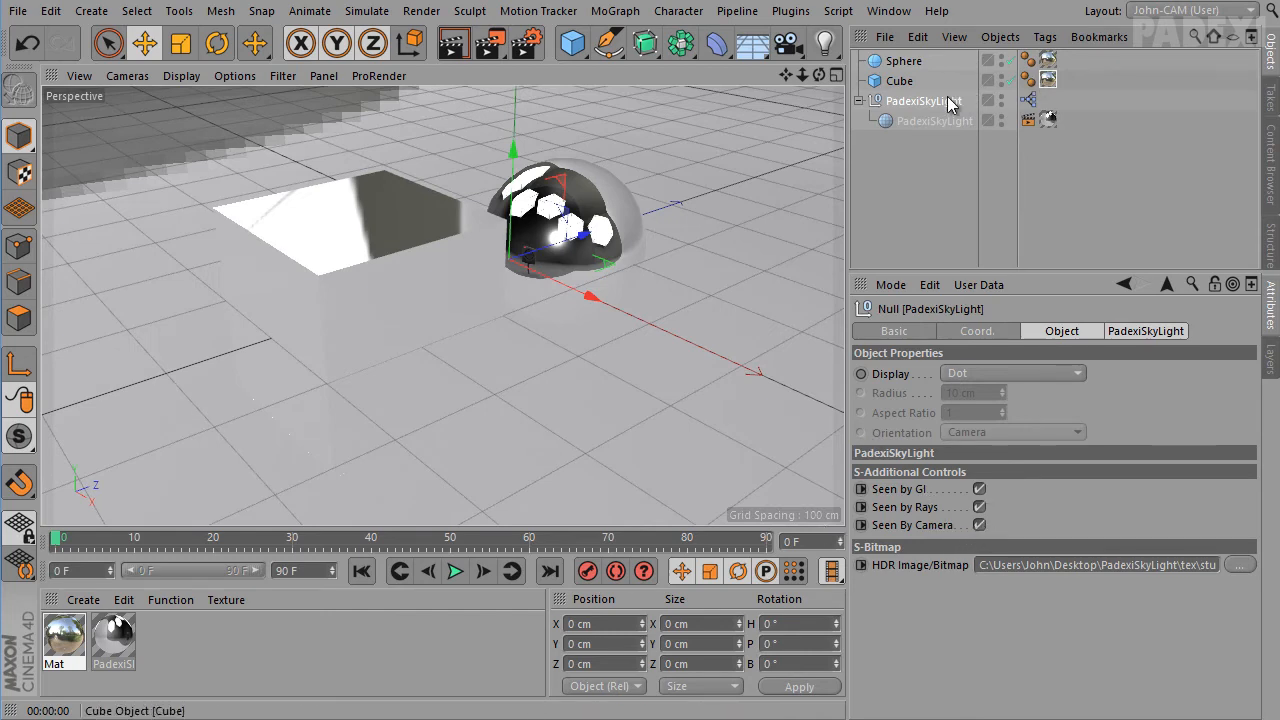
click(980, 525)
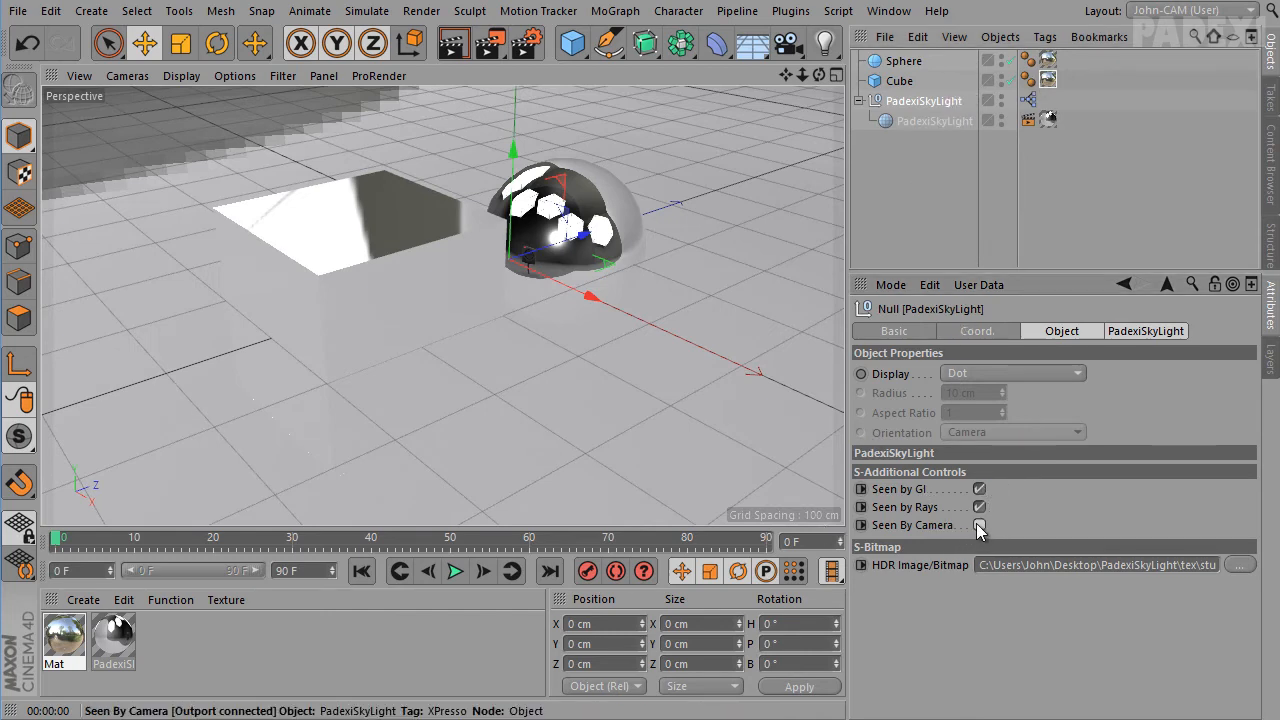
click(453, 43)
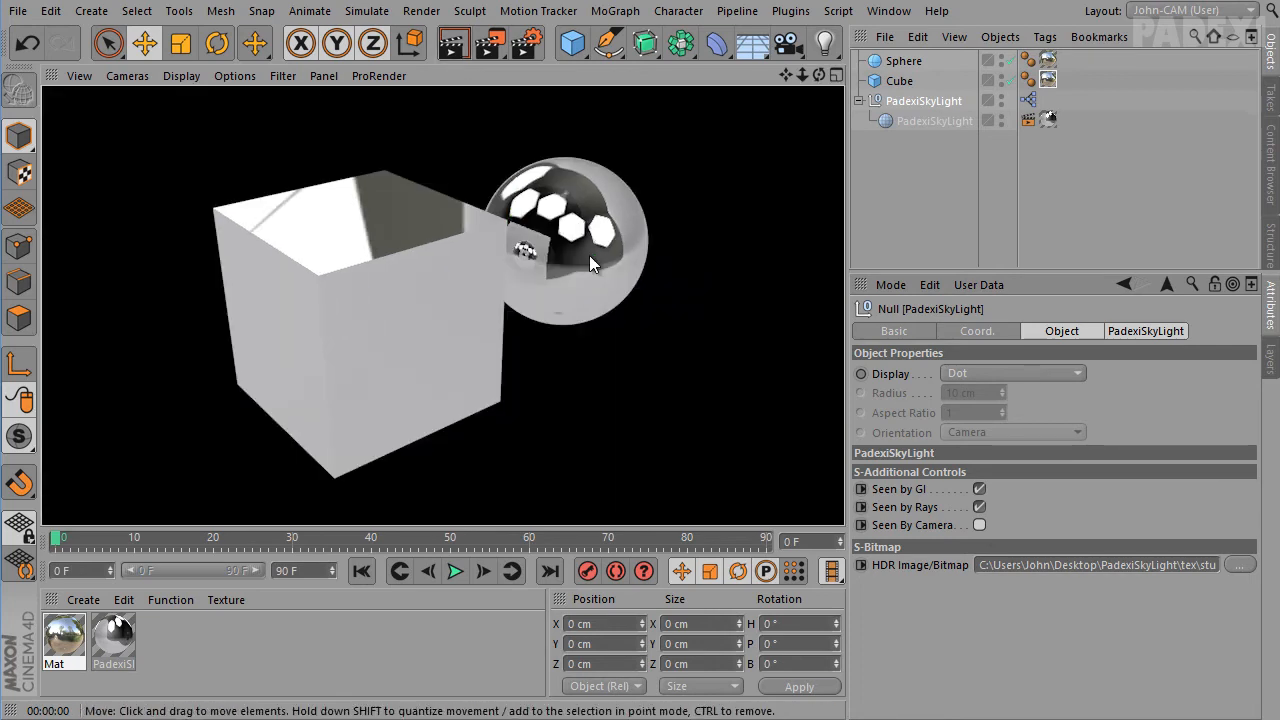
click(984, 525)
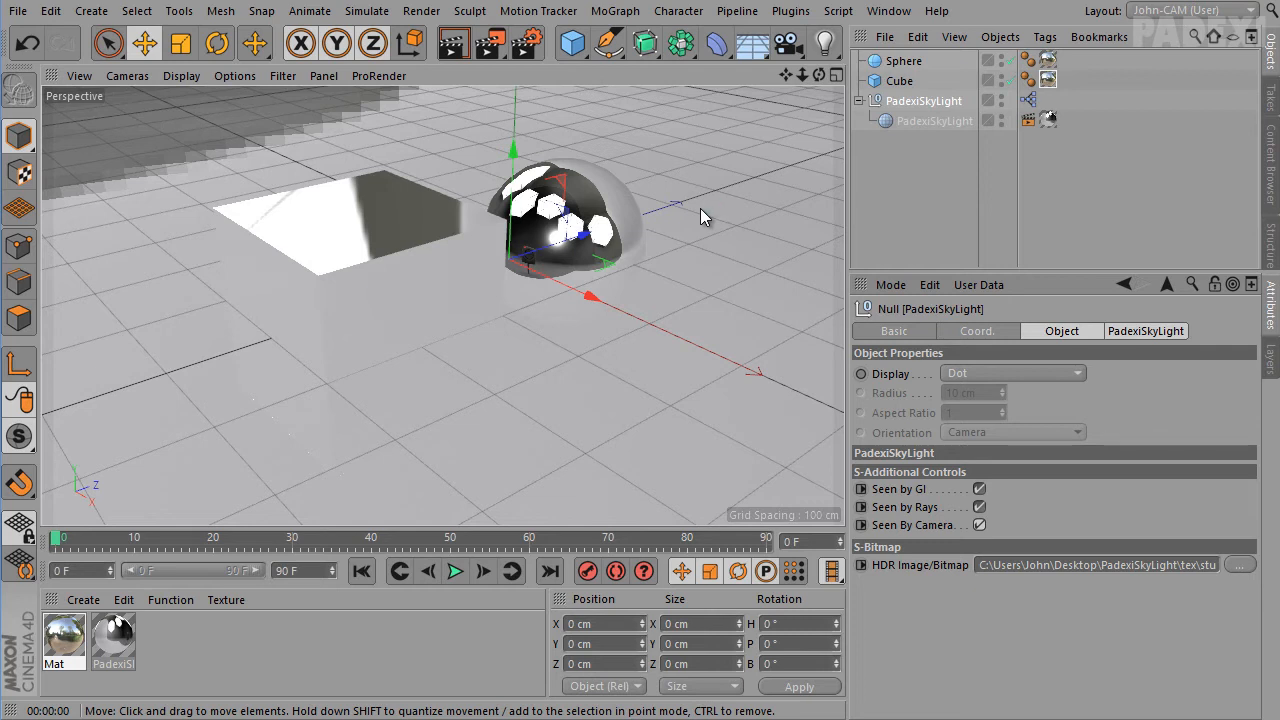
Add the sky's texture tag to the XPresso graph as a node and arrange the Bitmap node beneath Compositing, with Texture set apart
click(1046, 120)
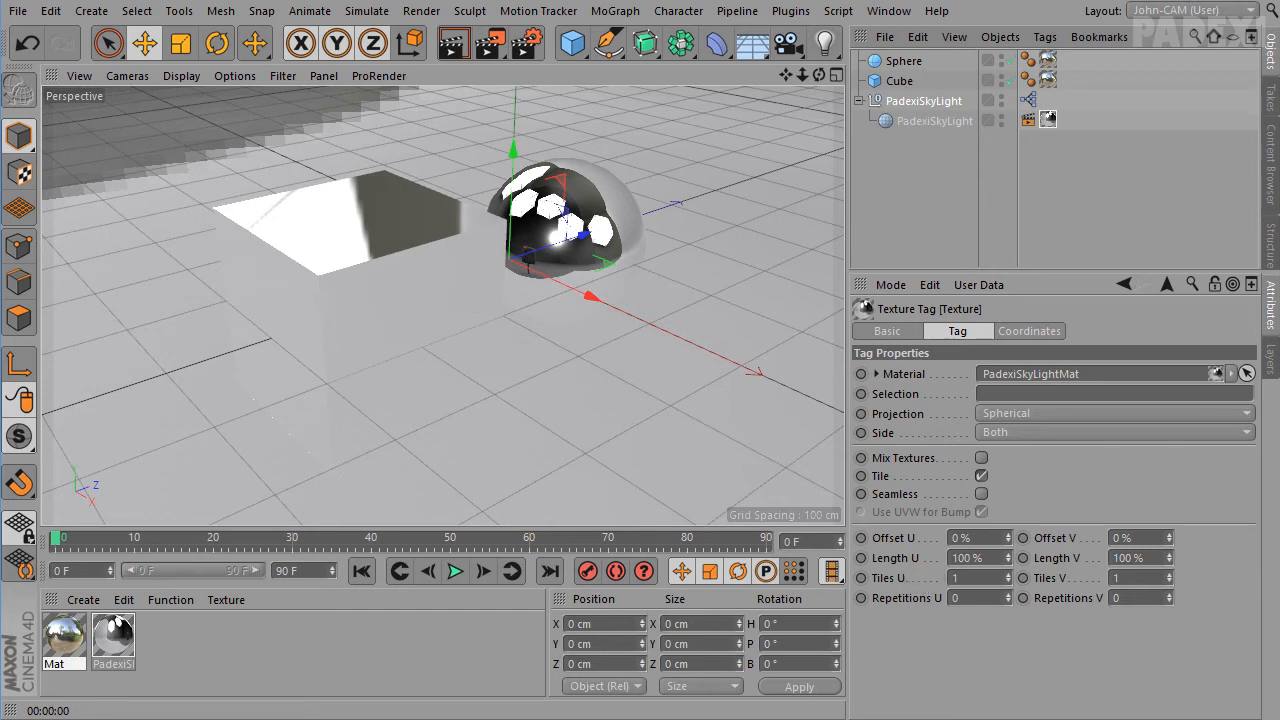
drag(667, 719, 665, 174)
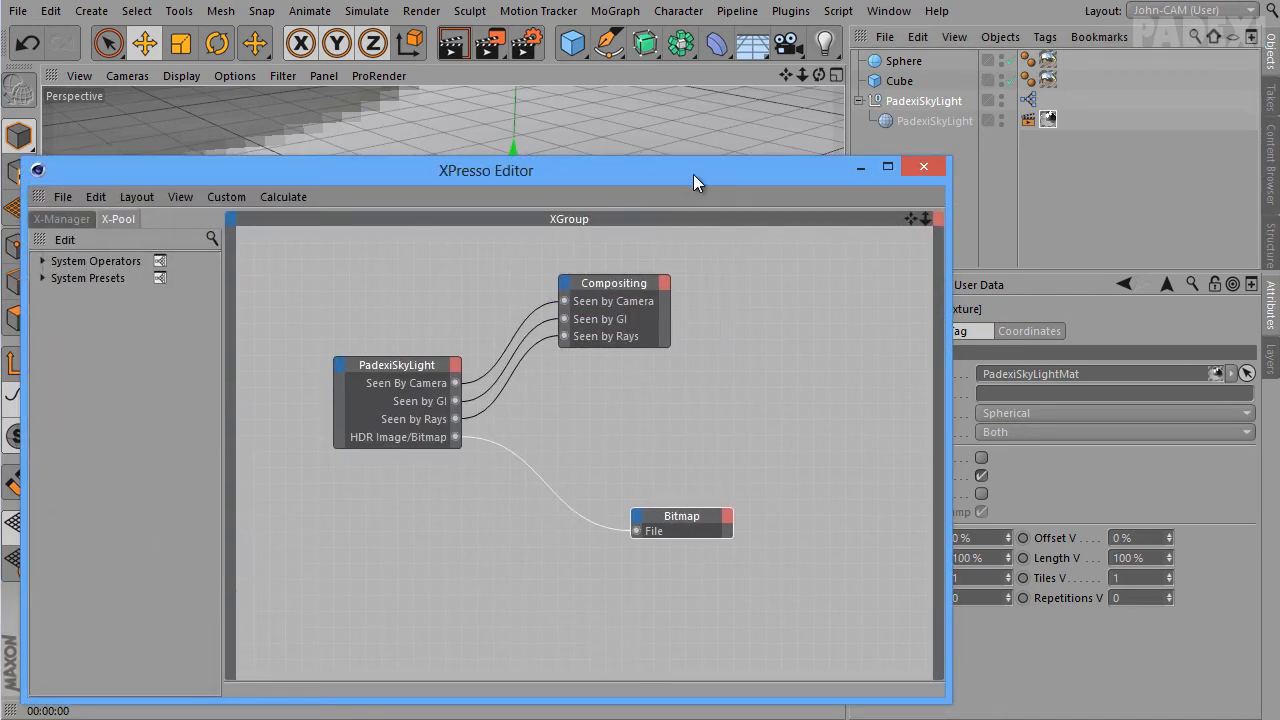
click(1046, 120)
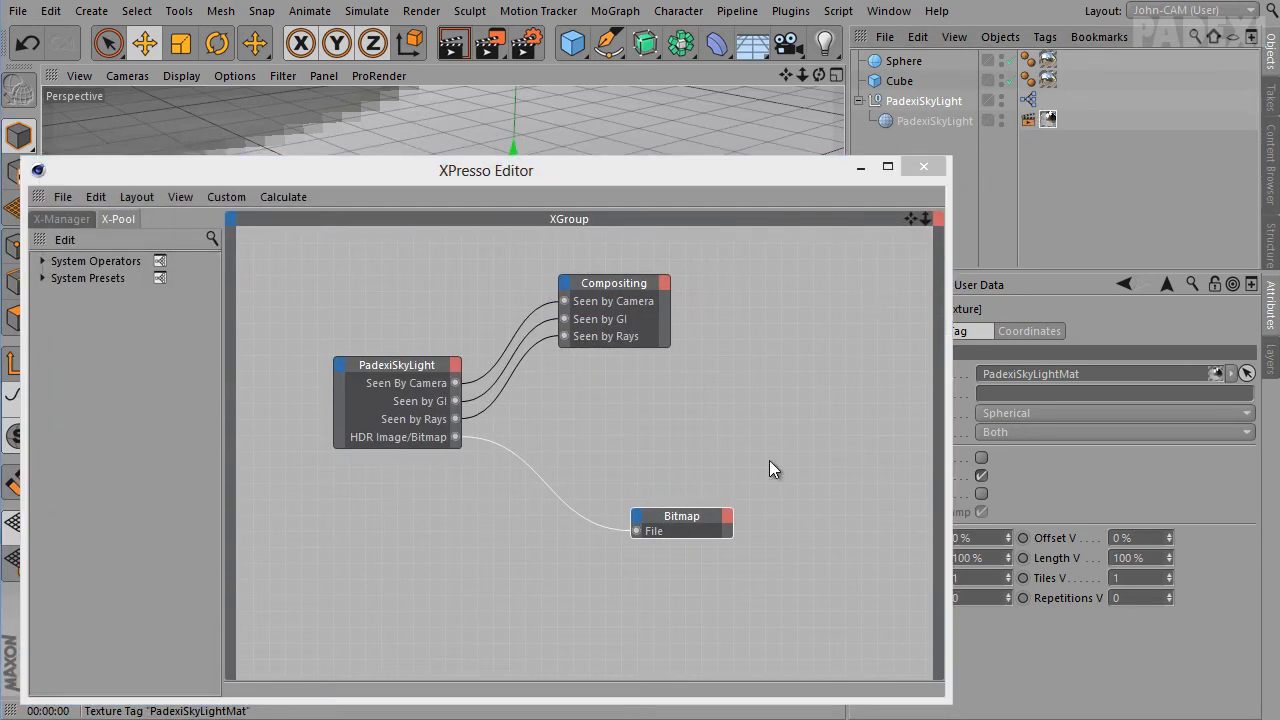
drag(769, 460, 769, 460)
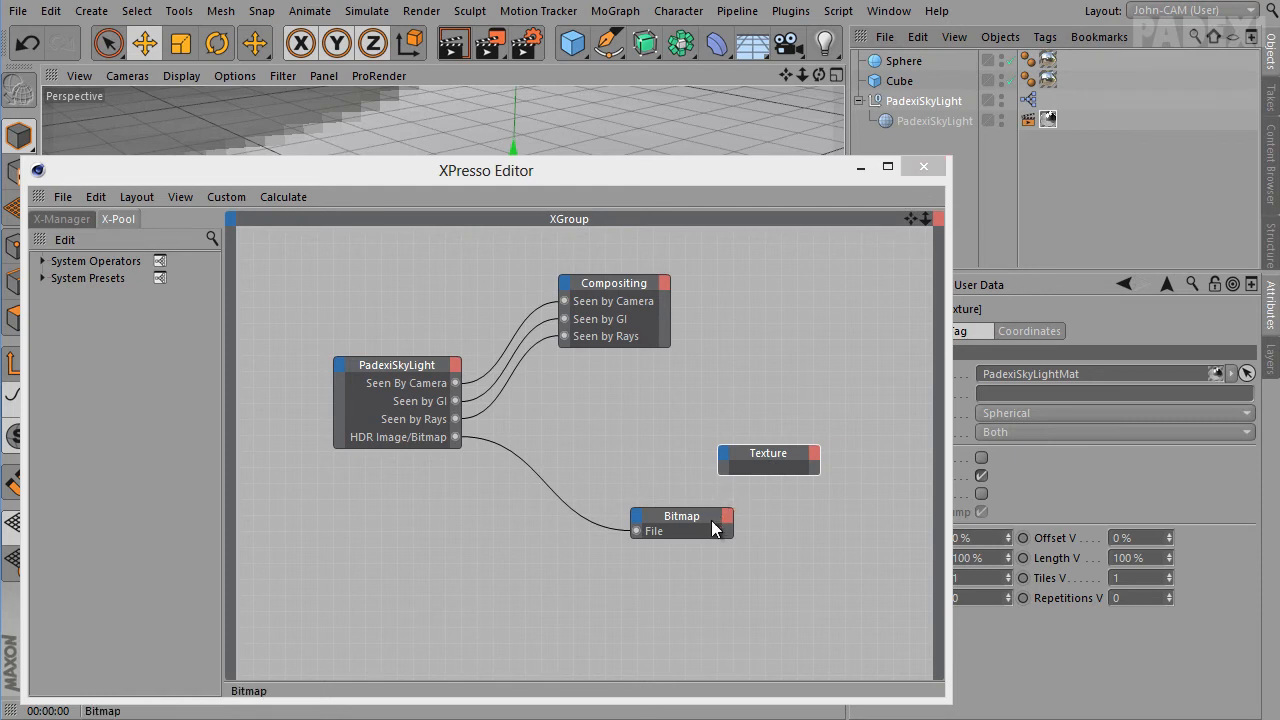
drag(711, 524, 645, 383)
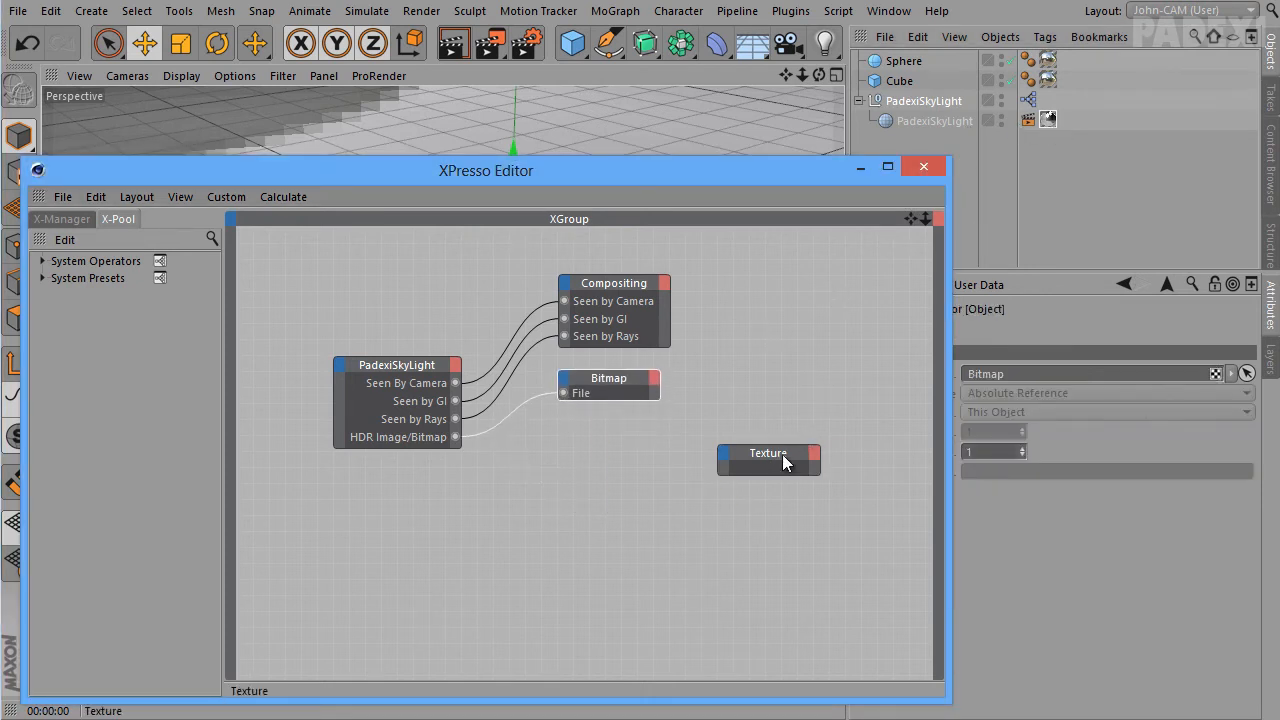
drag(782, 454, 828, 450)
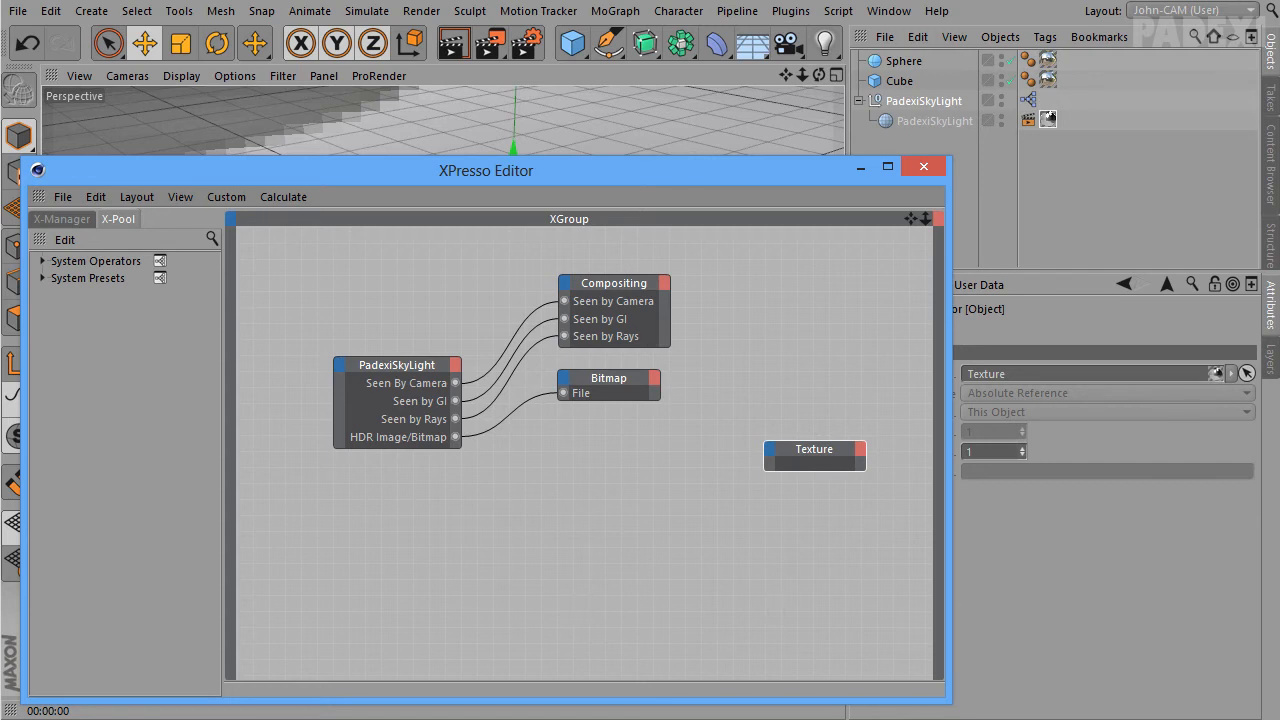
Review the custom data attributes table in Tables.xlsx and open the user data manager of the PadexiSkyLight null
click(731, 174)
drag(1166, 22, 442, 6)
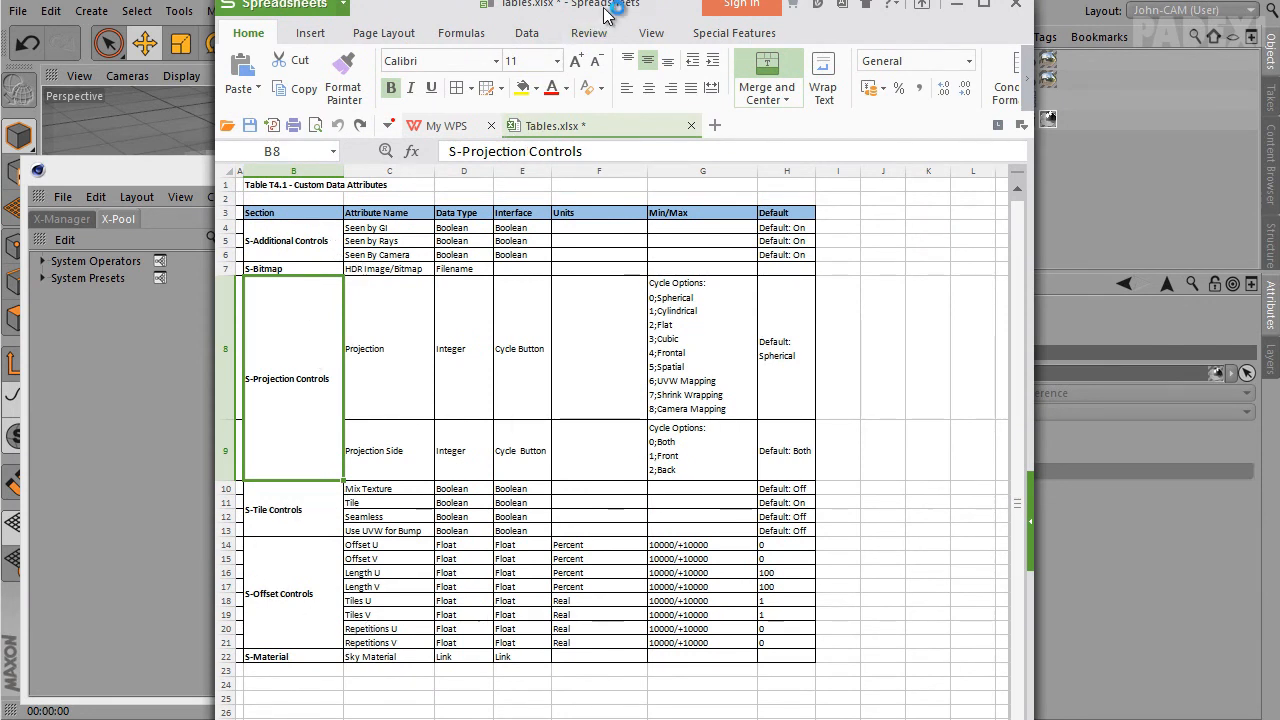
drag(640, 10, 674, 14)
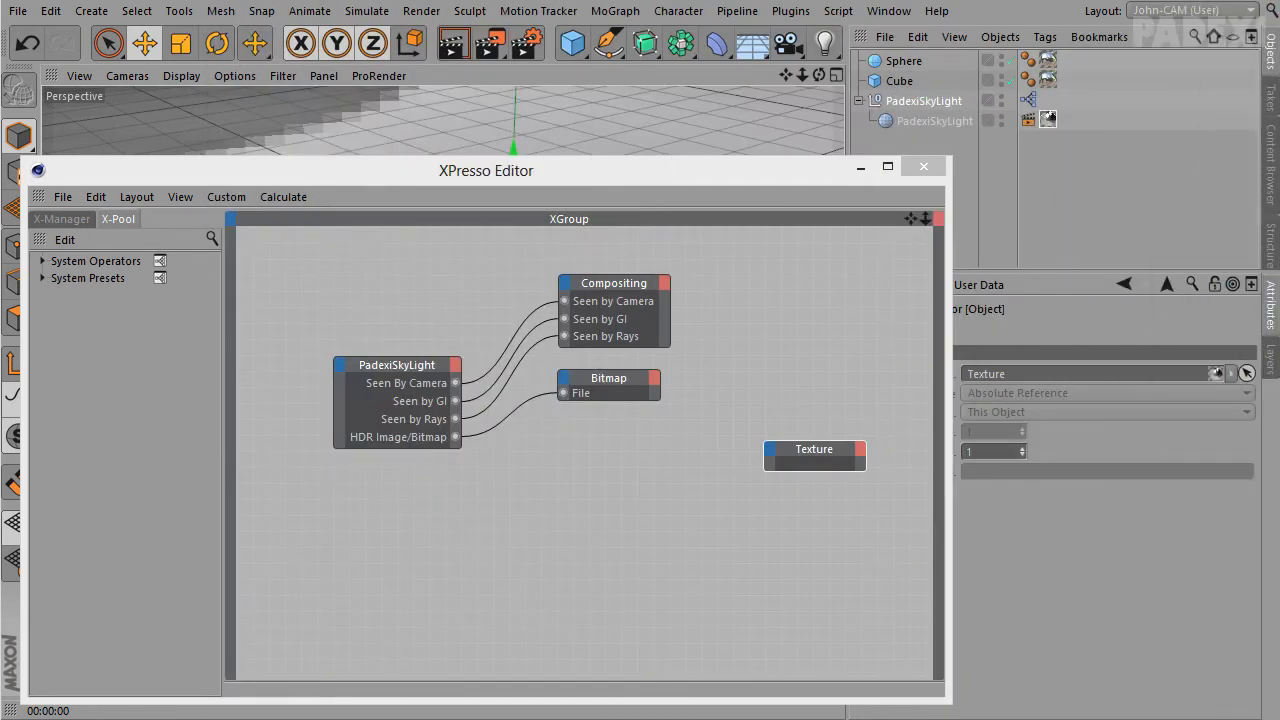
click(921, 100)
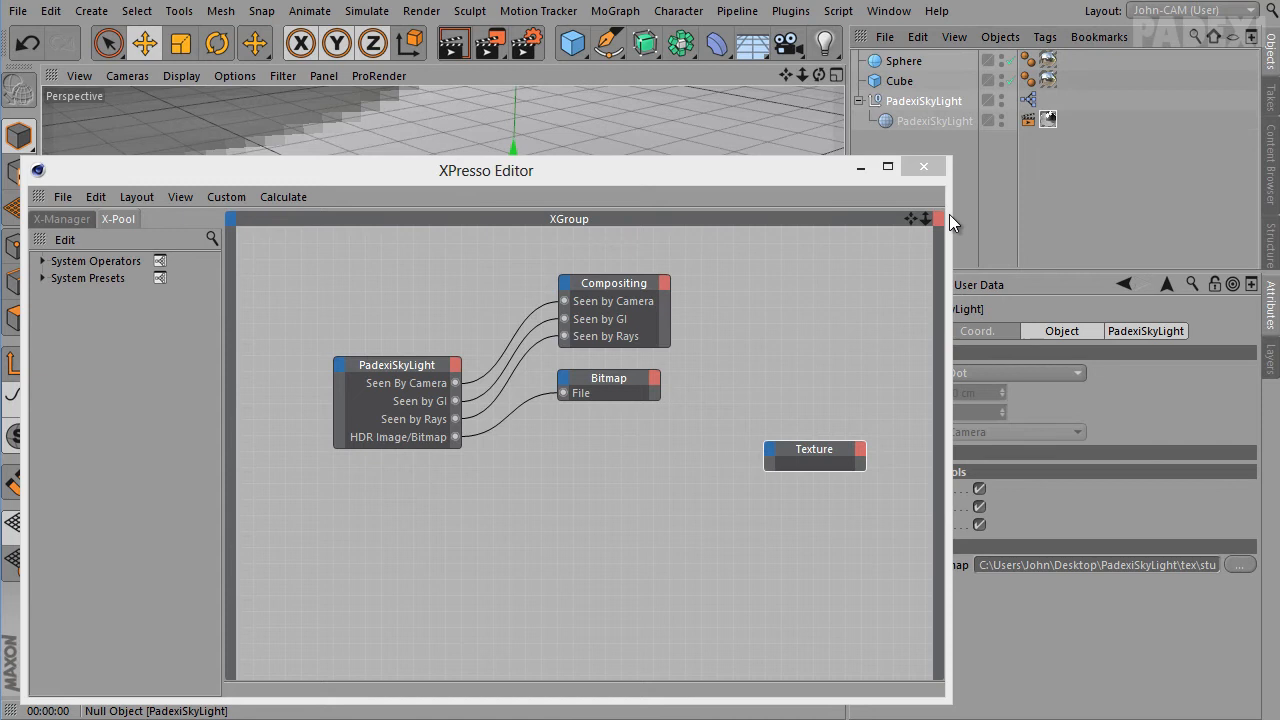
click(959, 285)
click(1028, 332)
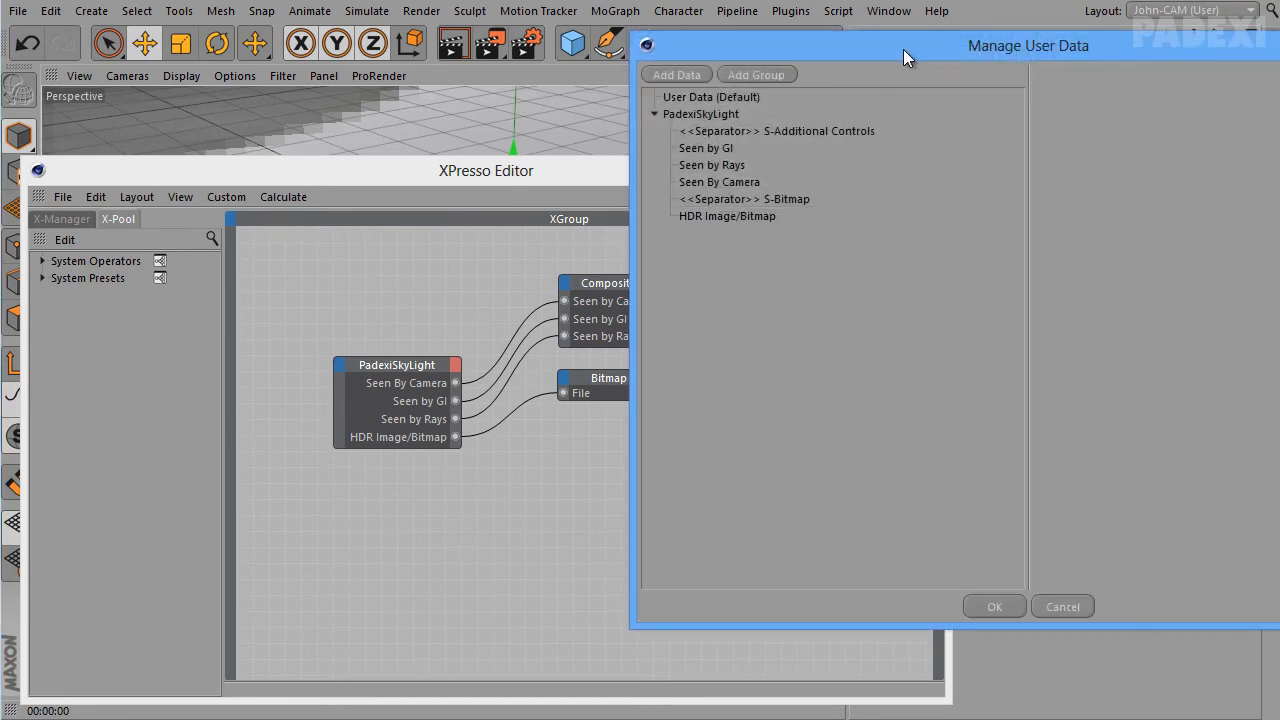
drag(903, 49, 557, 41)
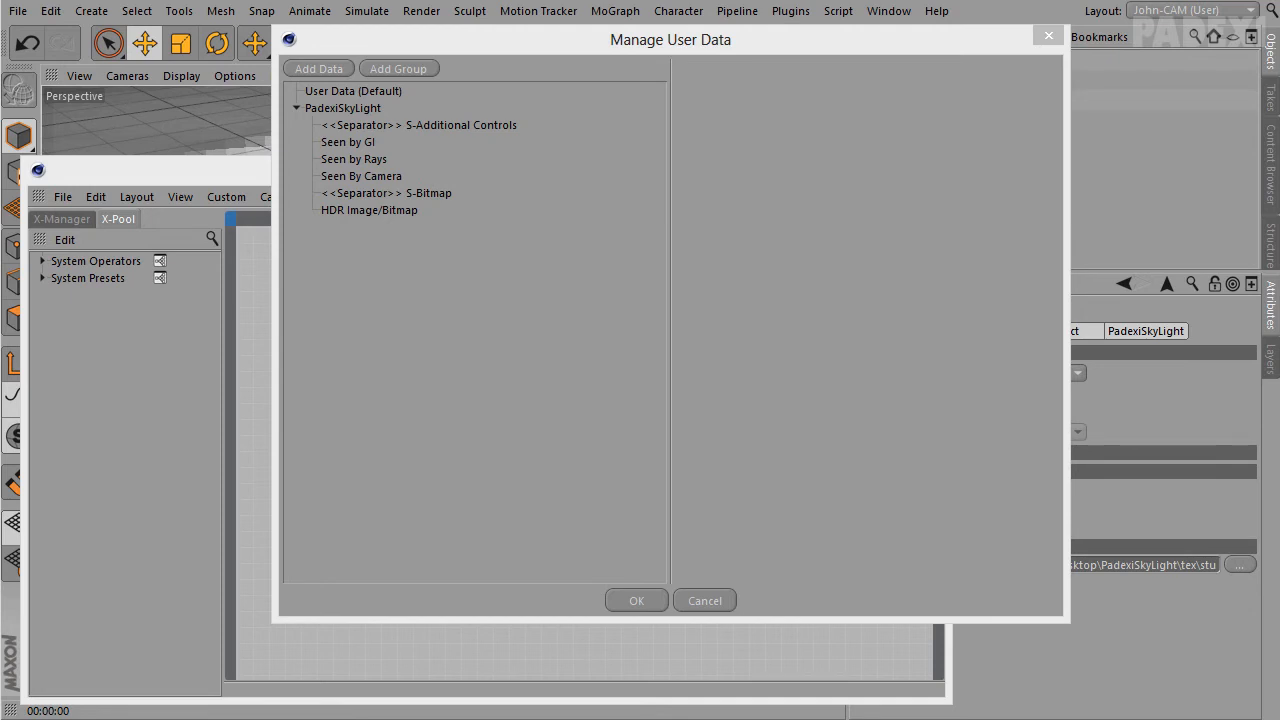
Add a separator named S-Projection Controls below HDR Image/Bitmap in the PadexiSkyLight user data group
click(335, 69)
click(366, 225)
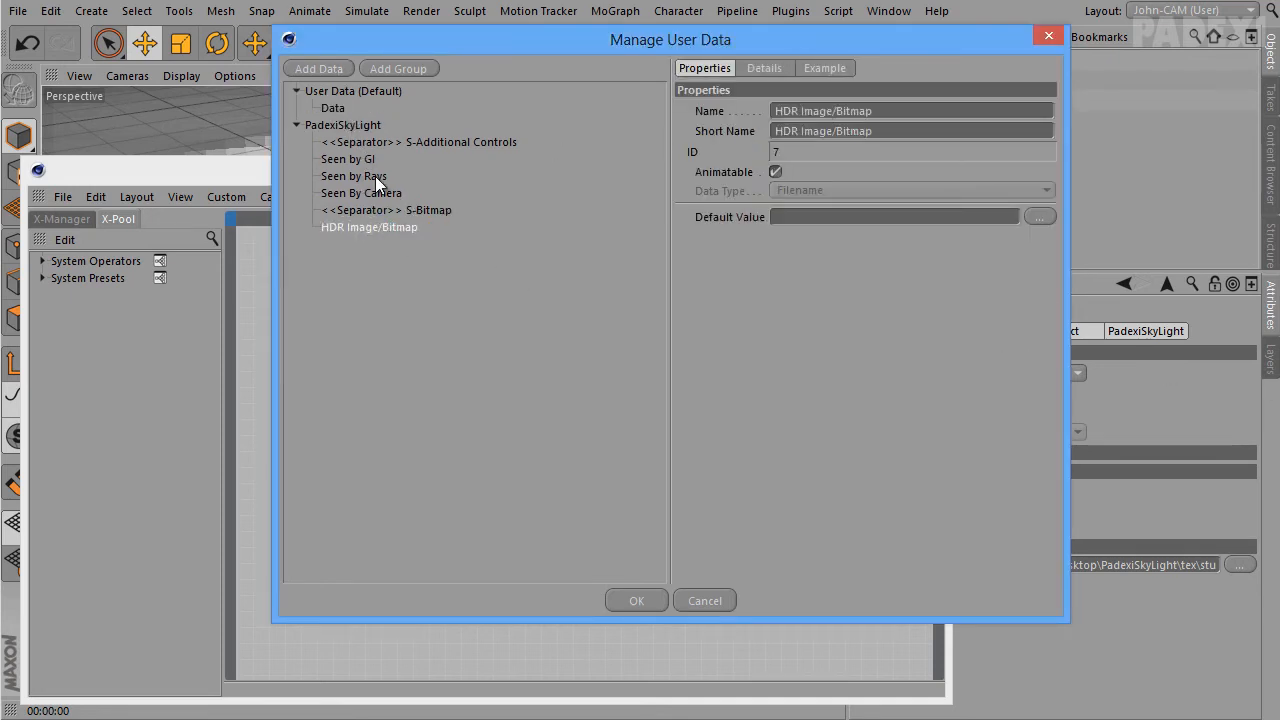
click(339, 108)
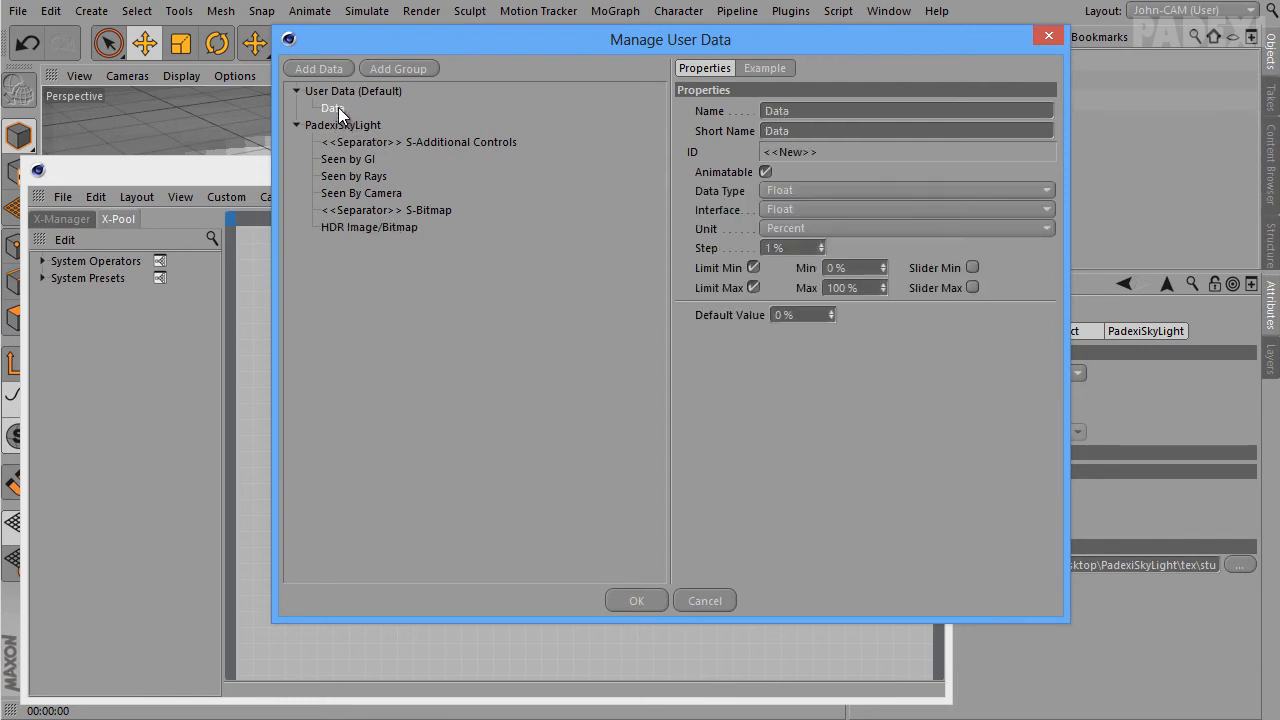
drag(338, 105, 364, 234)
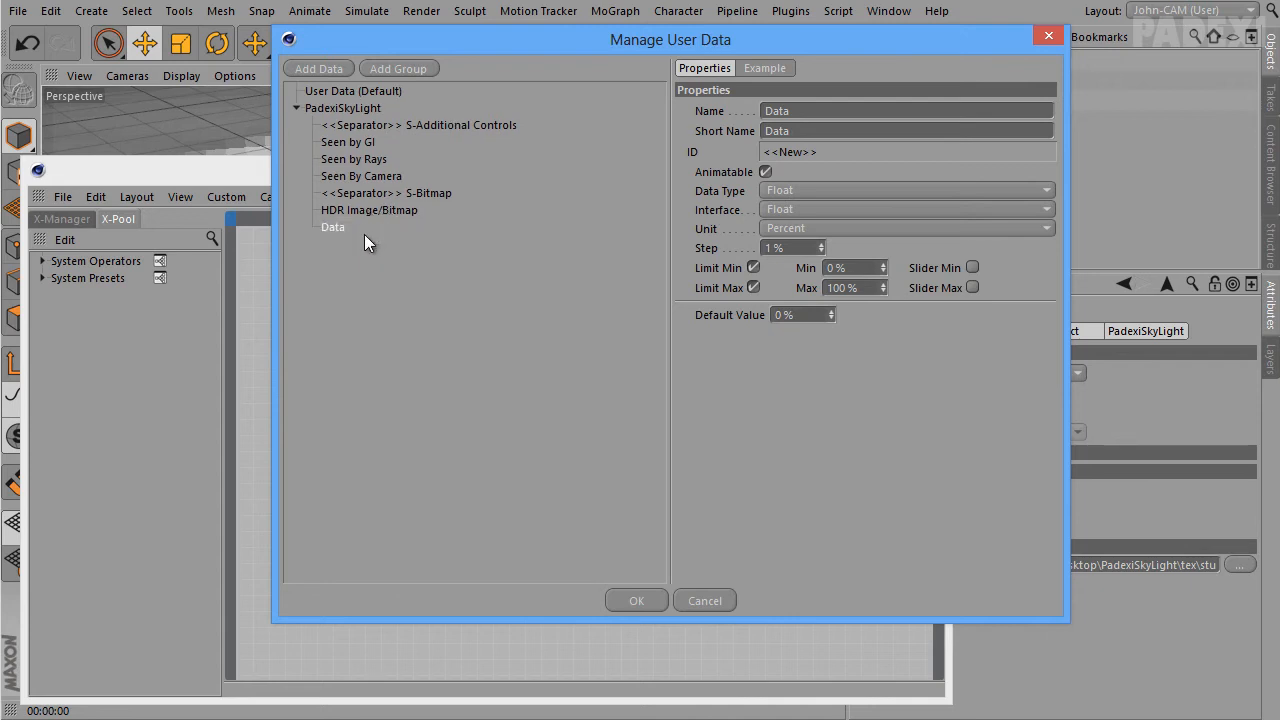
click(334, 109)
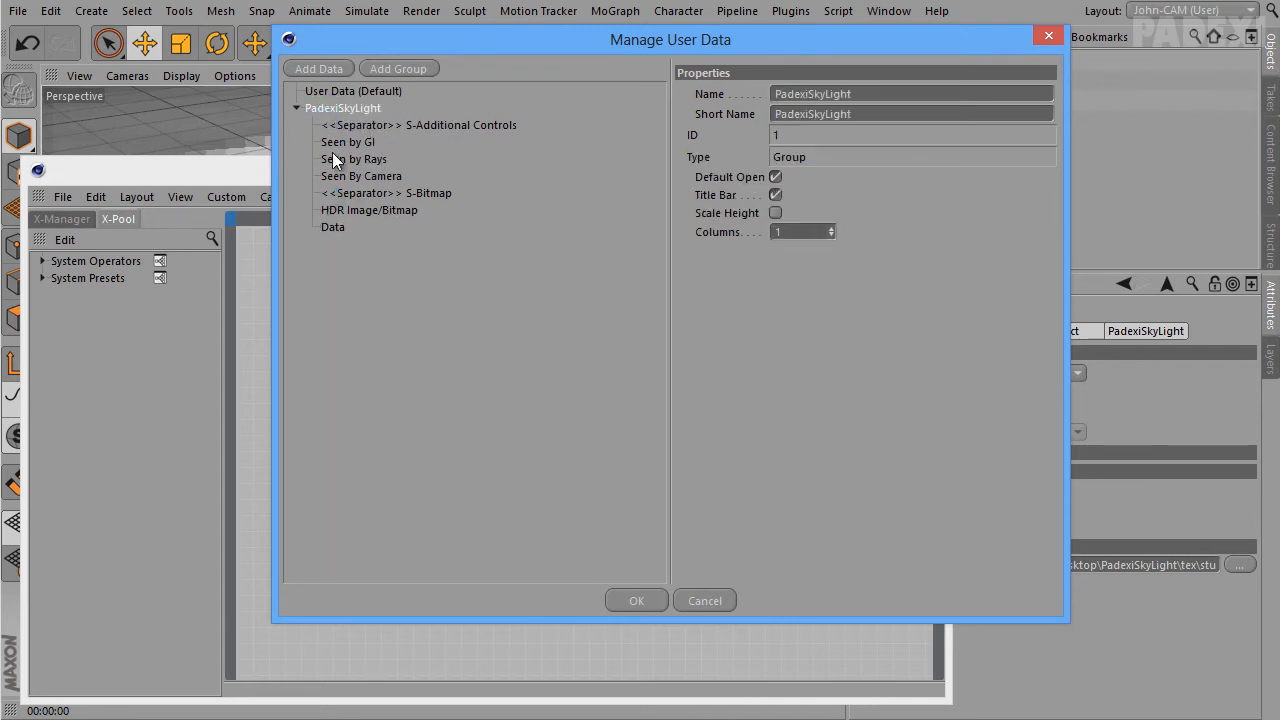
click(337, 229)
text(S-Projection Controls)
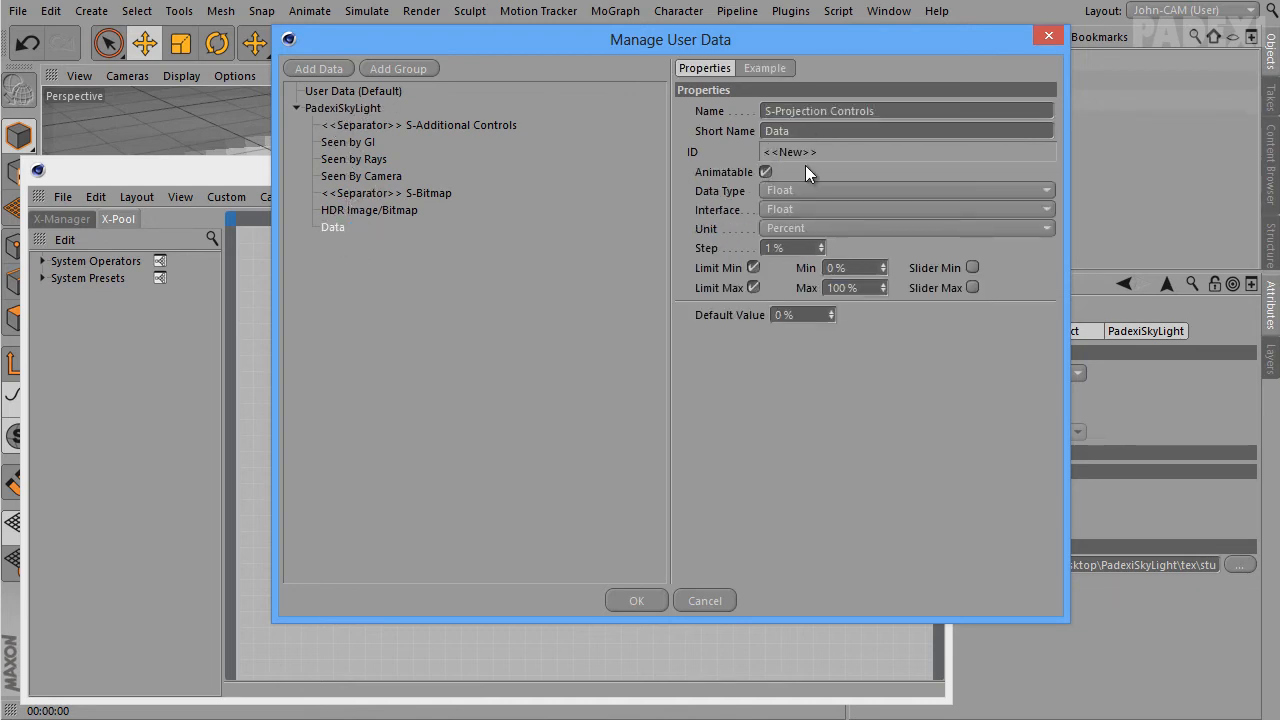
key(Tab)
click(792, 189)
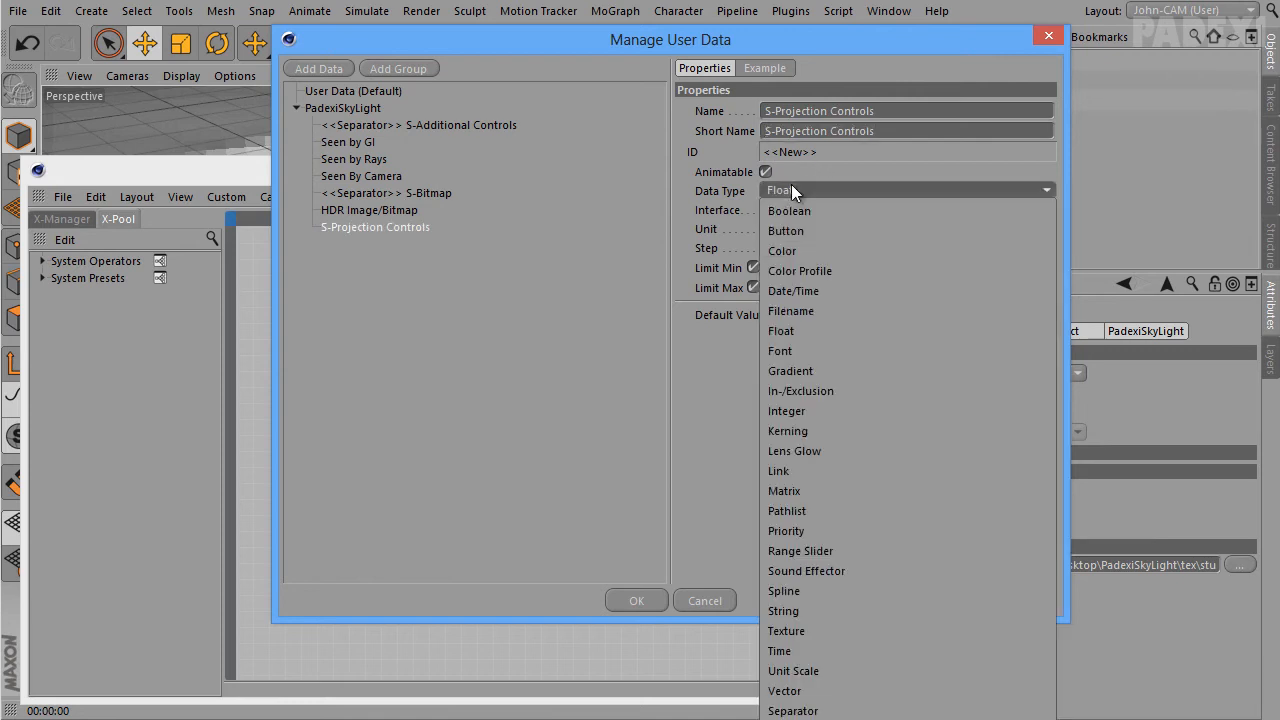
click(800, 700)
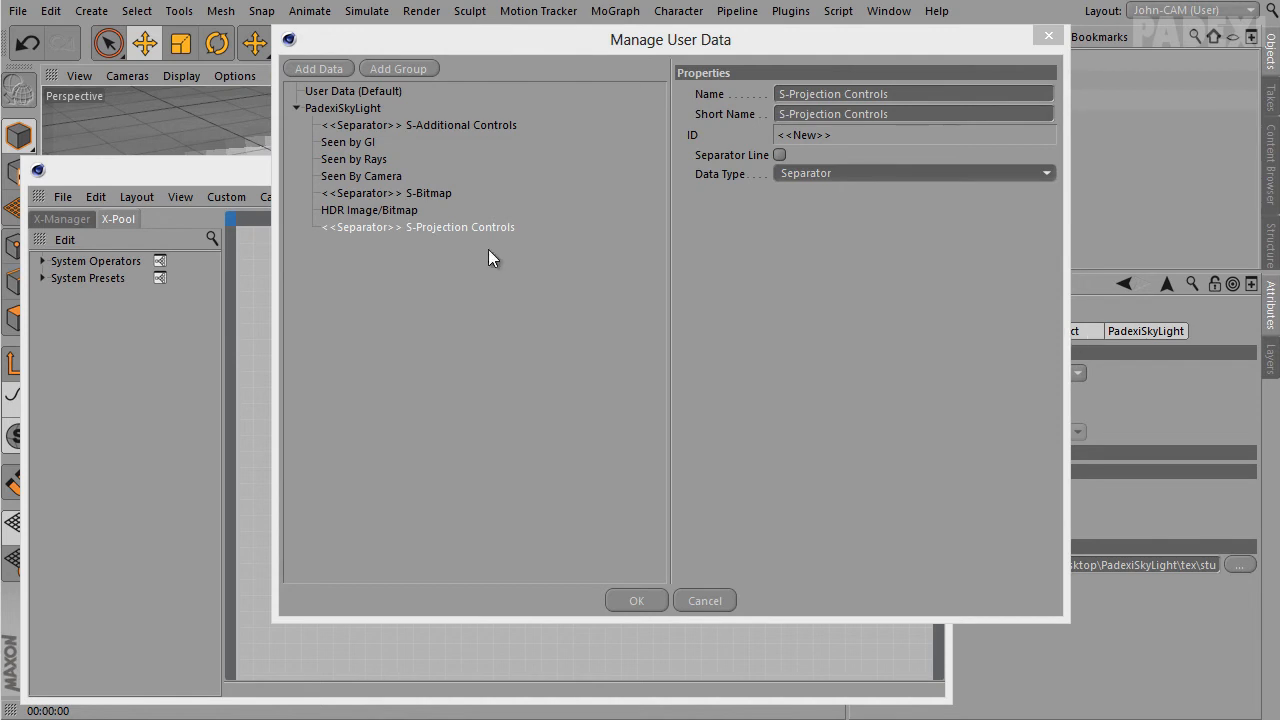
Add a user data entry named Projection with Integer data type and a Cycle Button interface
click(325, 68)
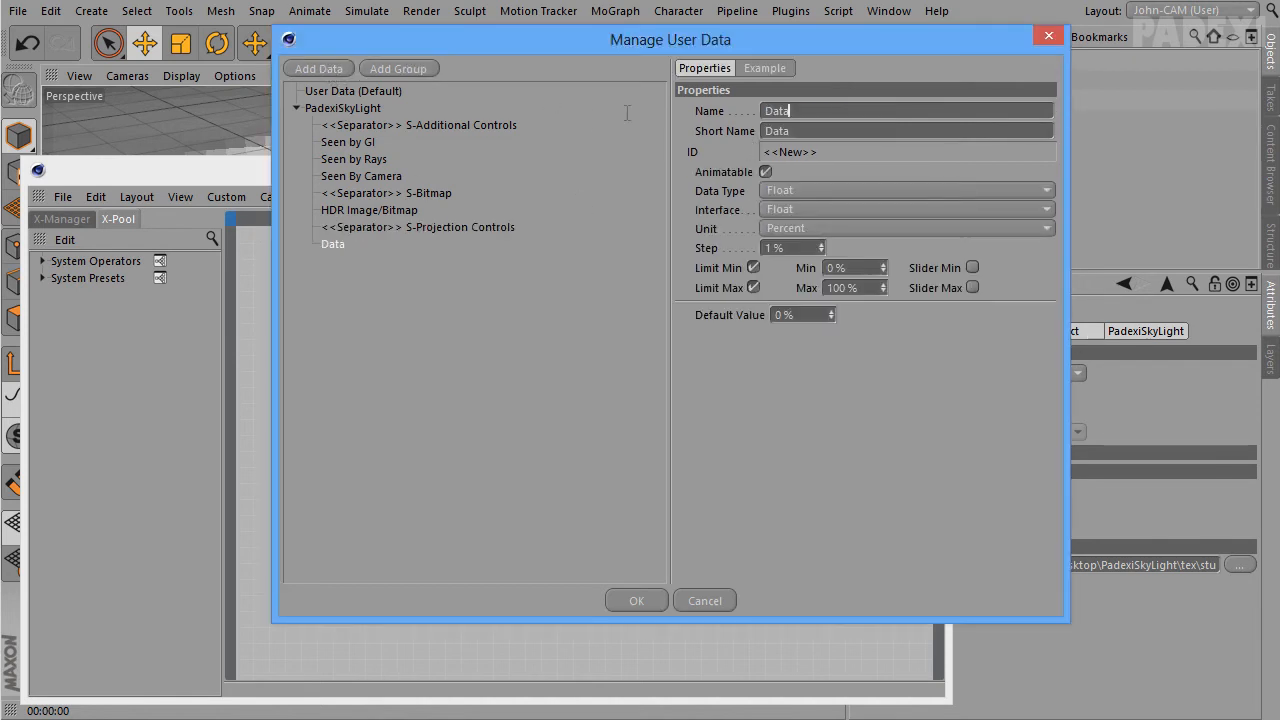
text(Projection)
key(Tab)
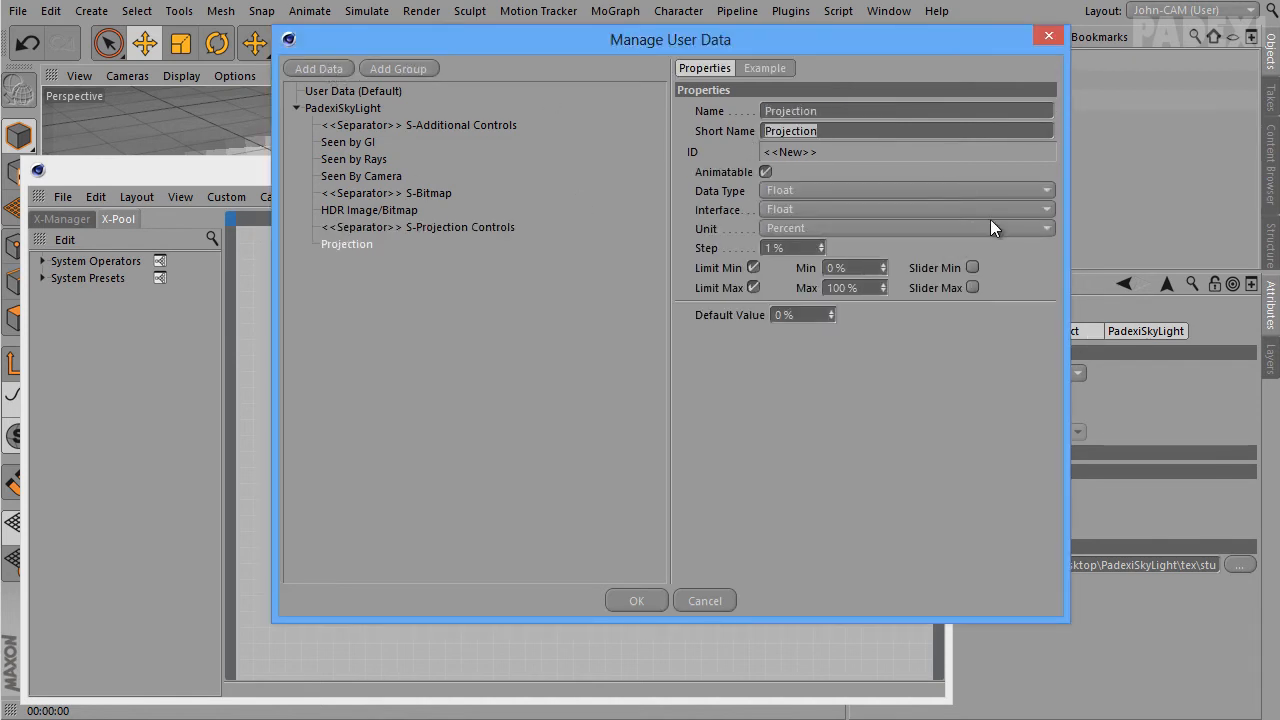
click(824, 192)
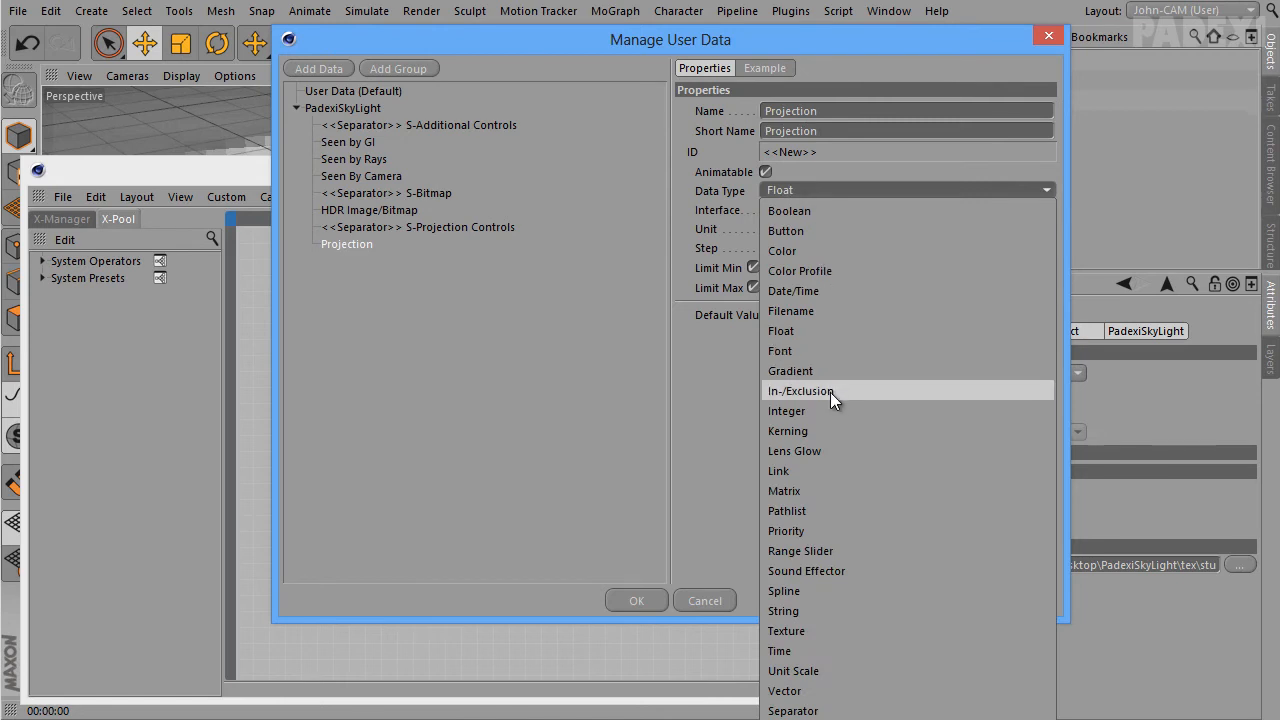
click(825, 410)
click(796, 212)
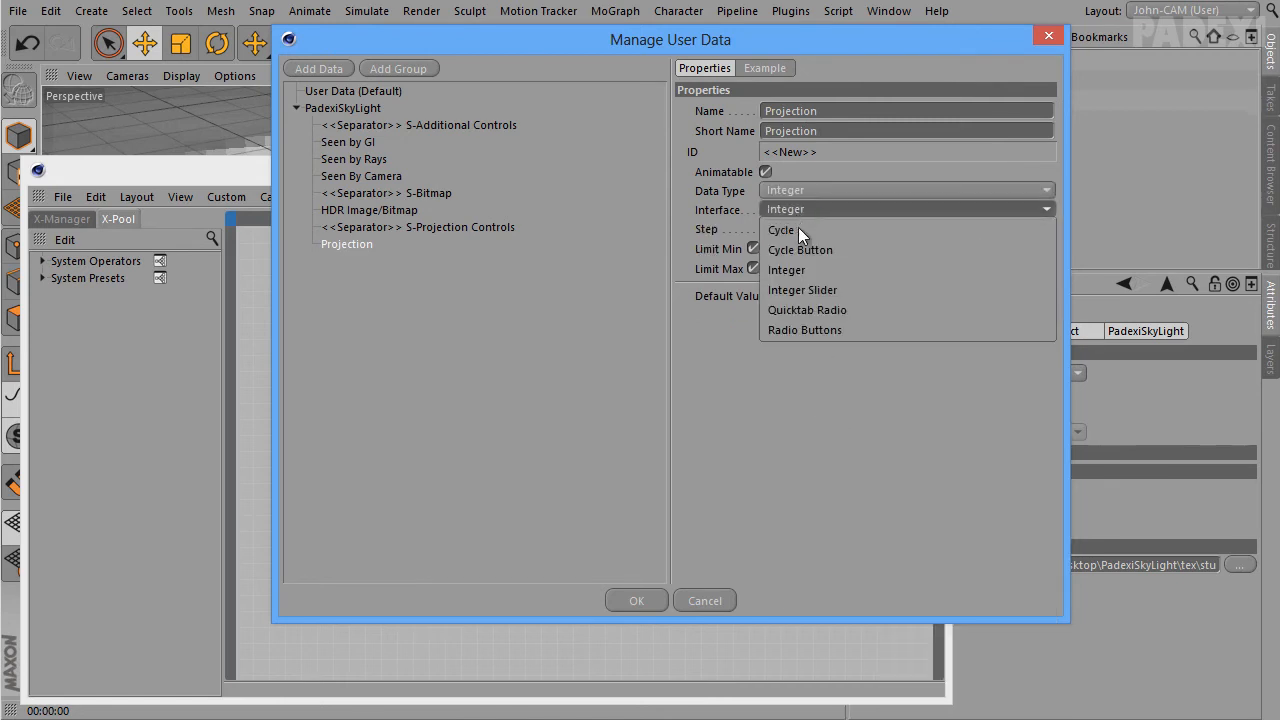
click(803, 250)
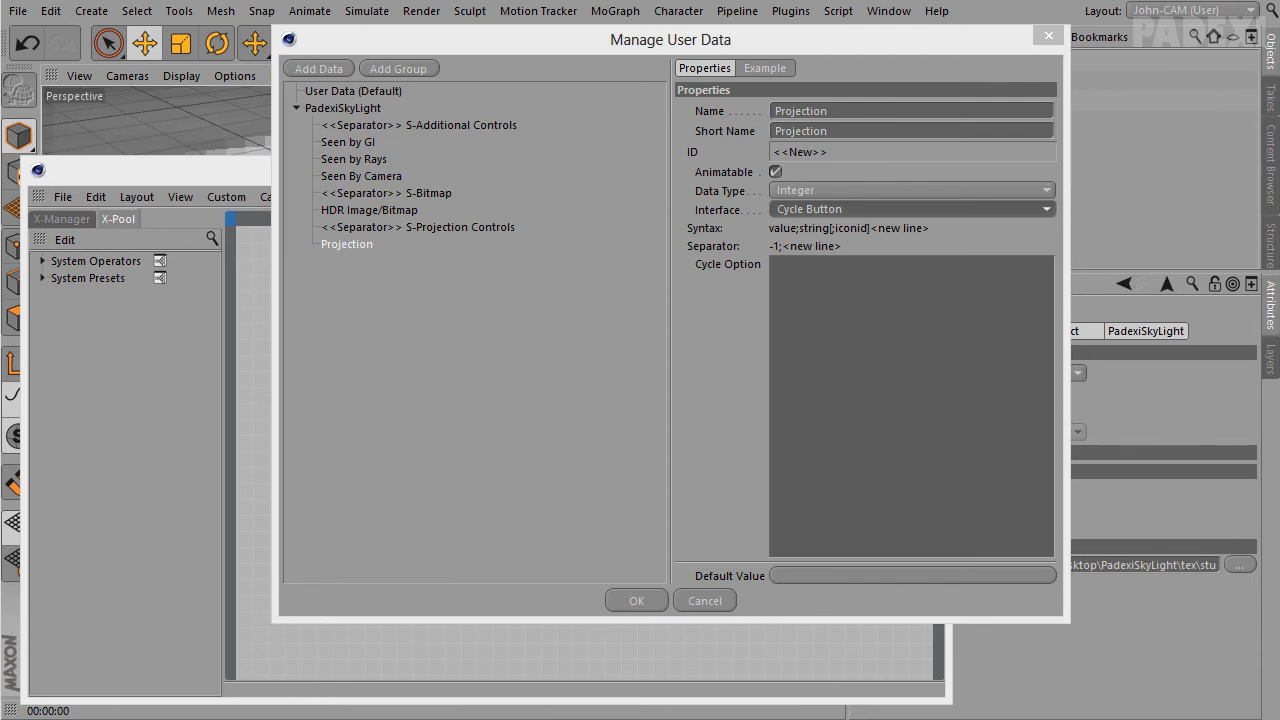
Enter Projection's cycle options, one per line: 0;Spherical, 1;Cylindrical, 2;Flat, 3;Cubic, 4;Frontal, 5;Spatial, 6;UVW Mapping, 7;Shrink Wrapping, 8;Camera Mapping, with default Spherical
click(896, 273)
text(0;Spherical 1;Cylindrical 2;Flat 3;Cubic 4;Frontal 5;Spatial 6;UVW Mapping 7;Shrink Wrapping 8;Camera Mapping)
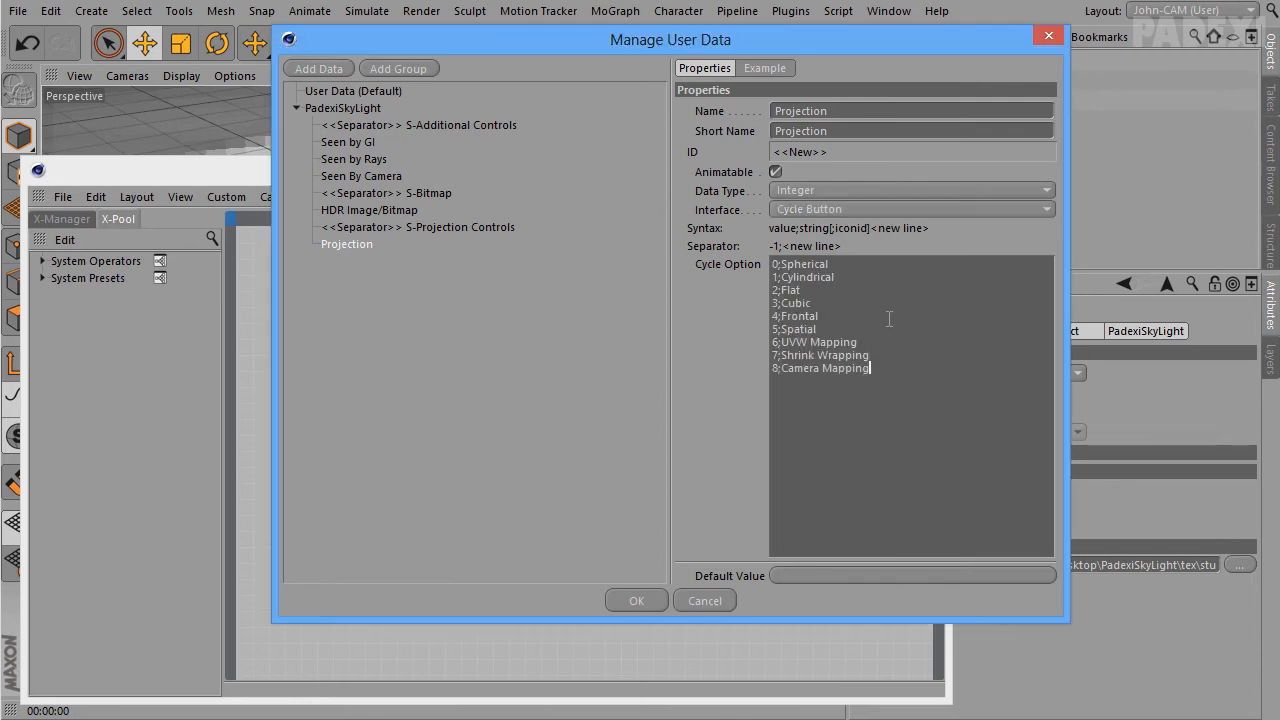
click(810, 575)
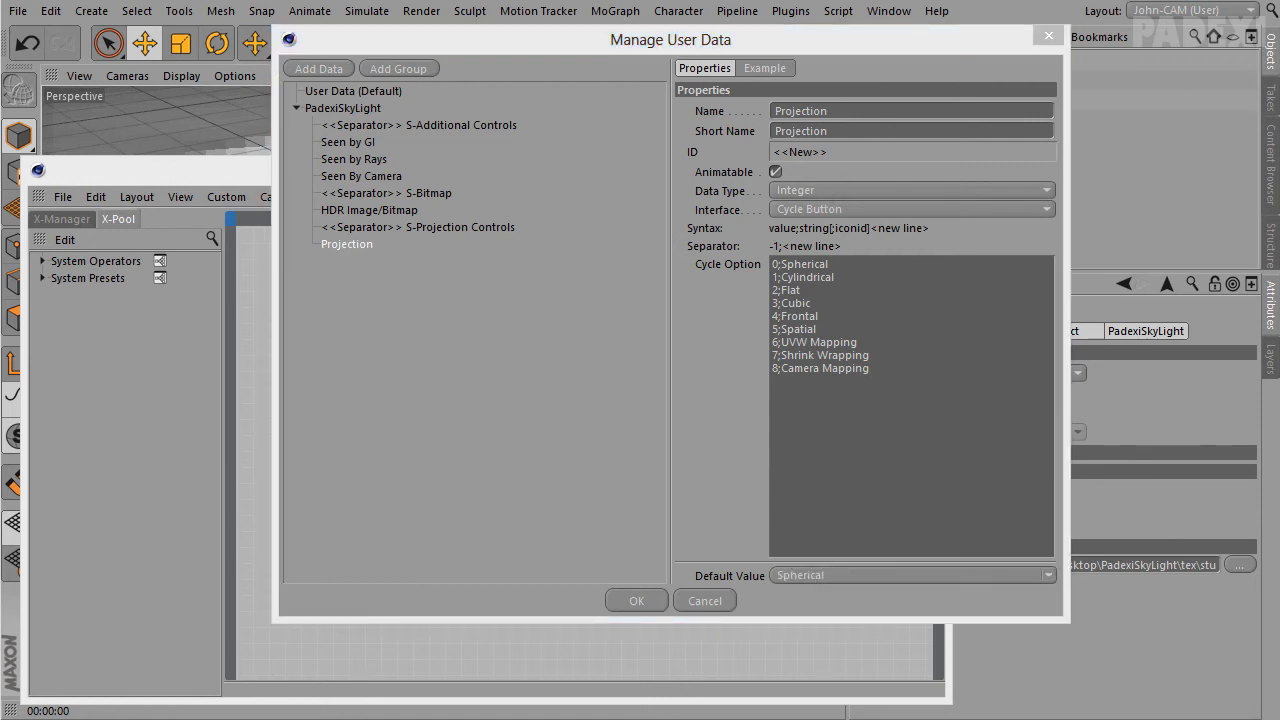
Add a user data entry named Projection Side with Integer data type and a Cycle Button interface
click(318, 68)
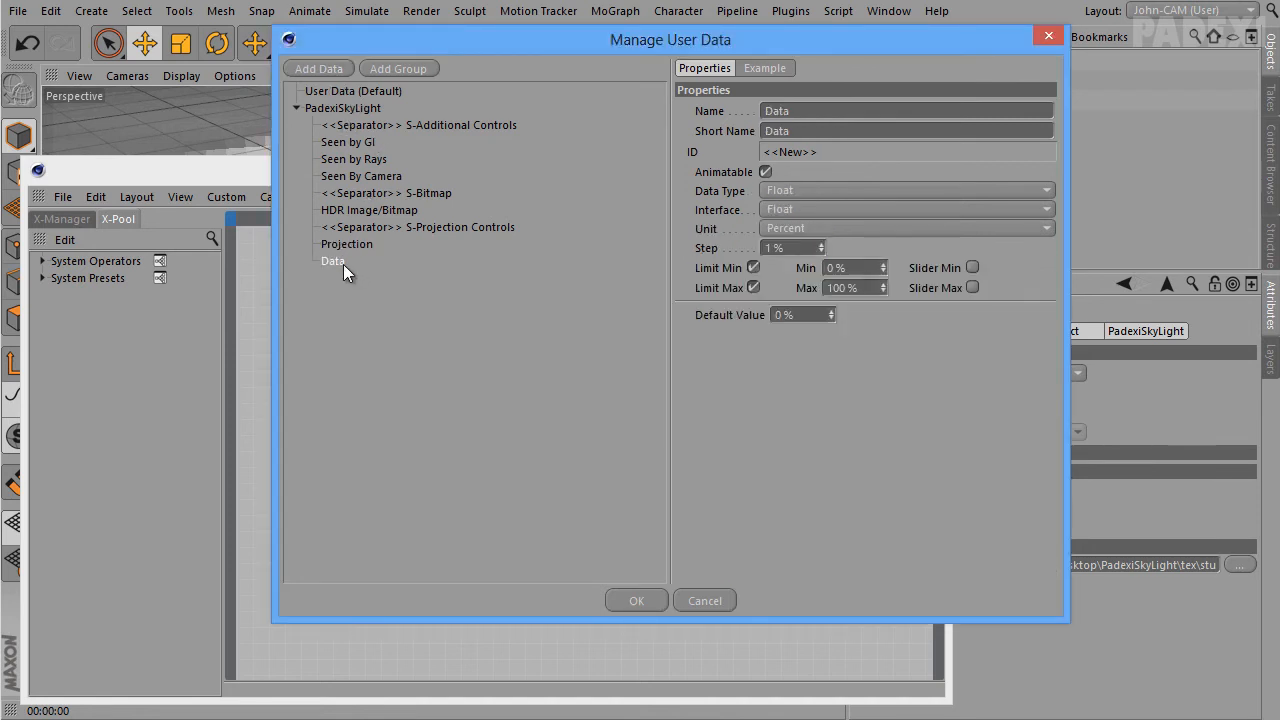
double_click(880, 110)
text(Projection Side)
key(Tab)
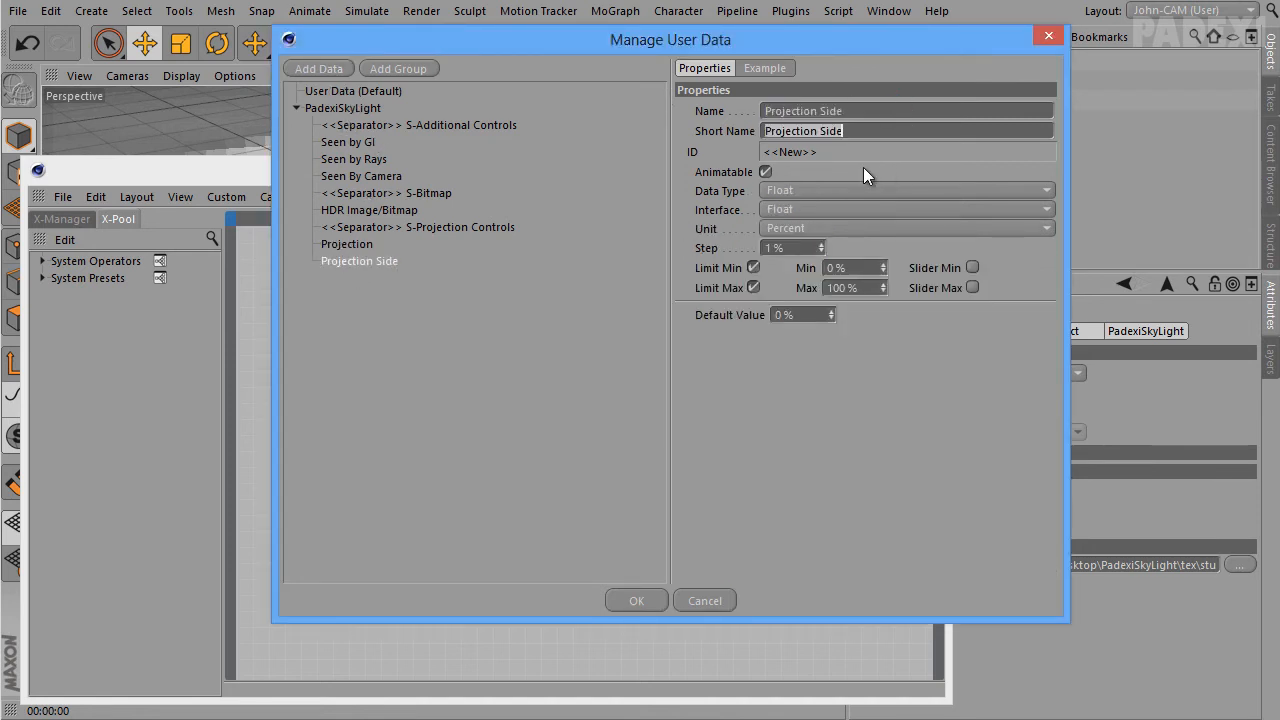
click(816, 189)
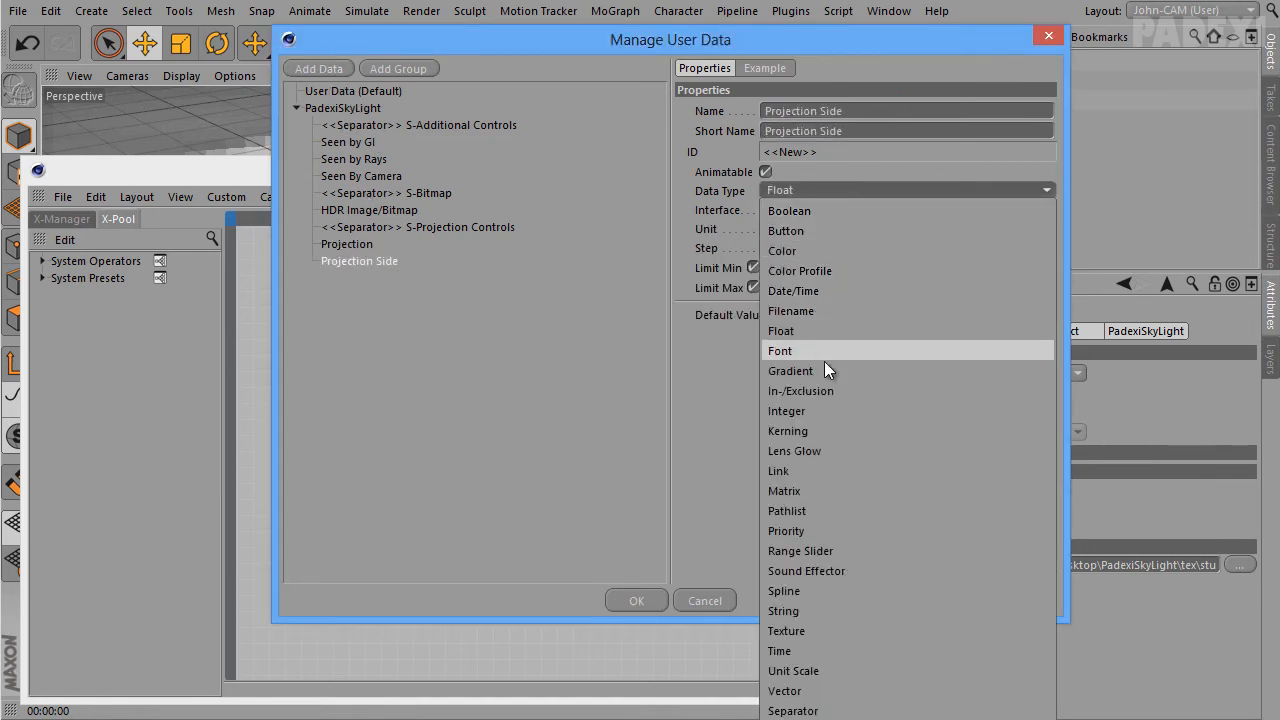
click(828, 411)
click(799, 211)
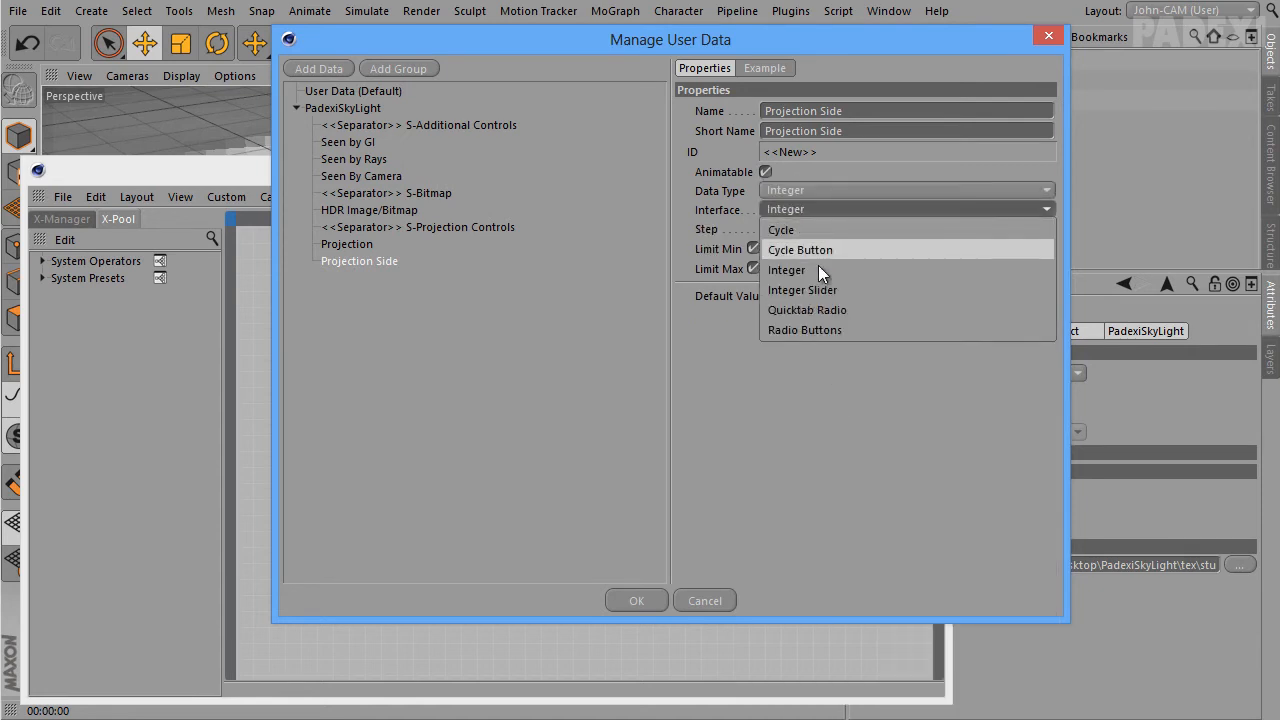
click(820, 254)
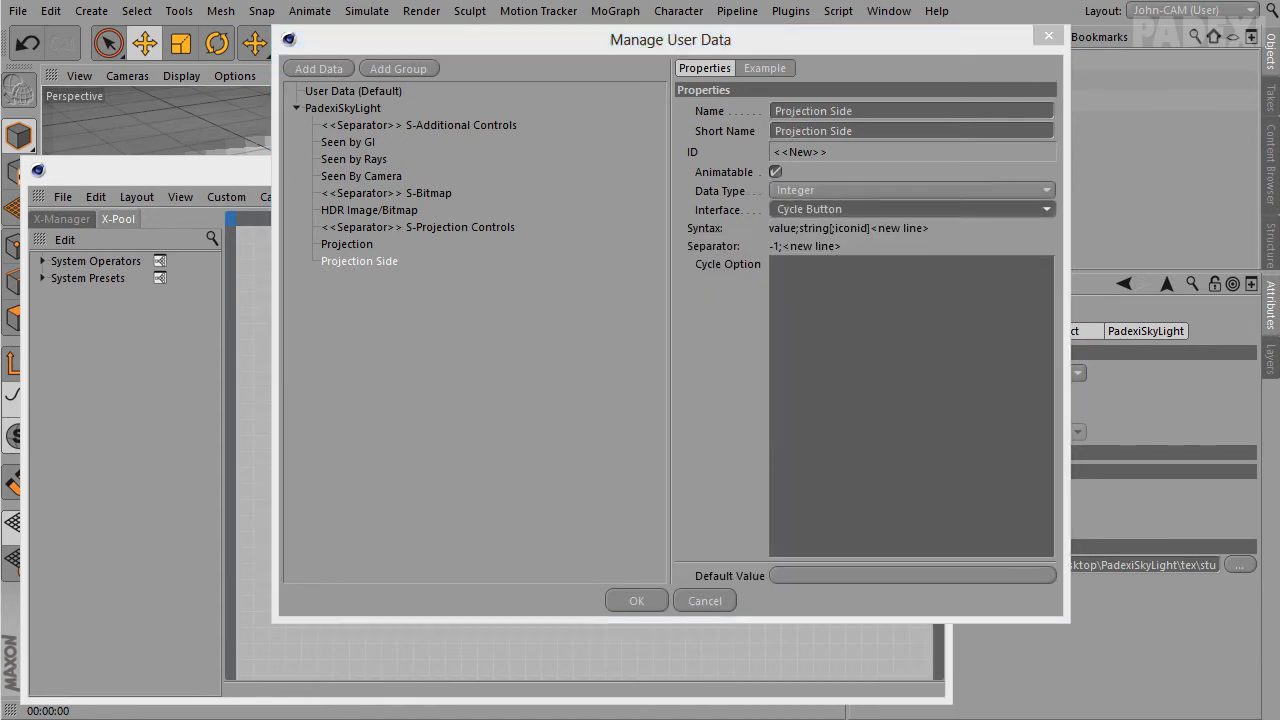
Enter Projection Side's cycle options, one per line: 0;Both, 1;Front, 2;Back, with Both as the default value
click(878, 286)
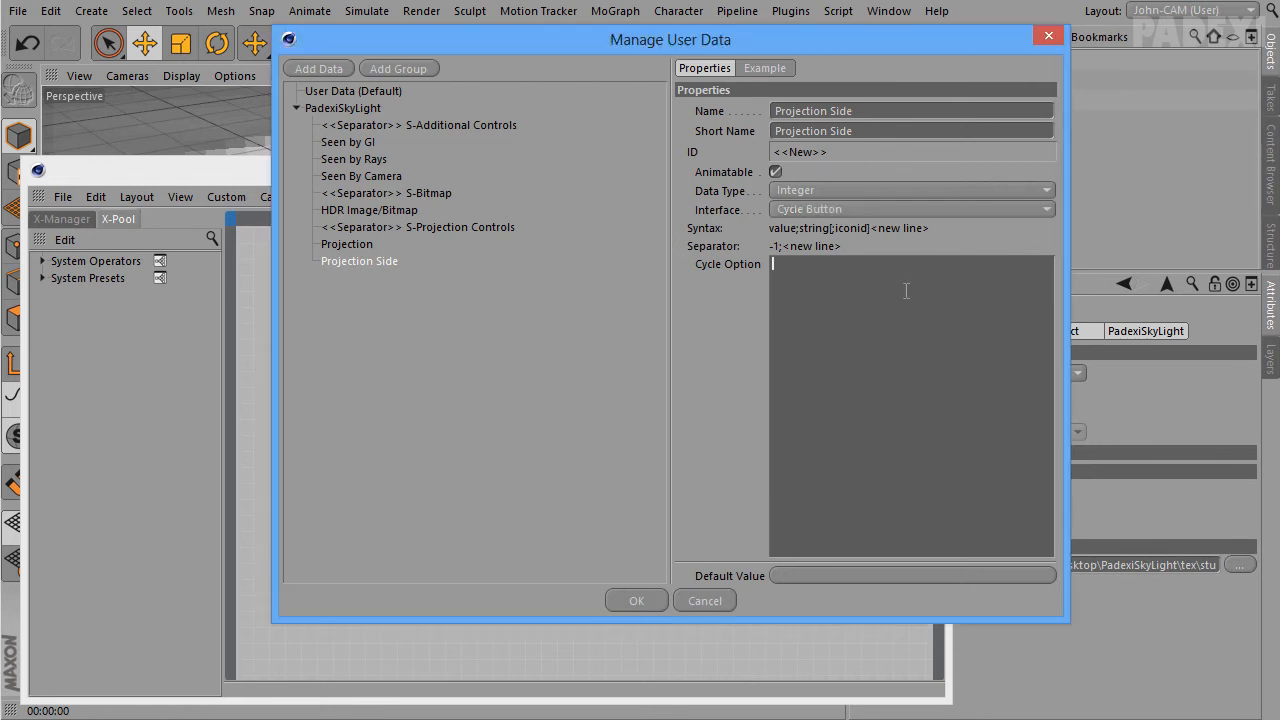
text(0;Both 1;Front 2;Back)
click(832, 567)
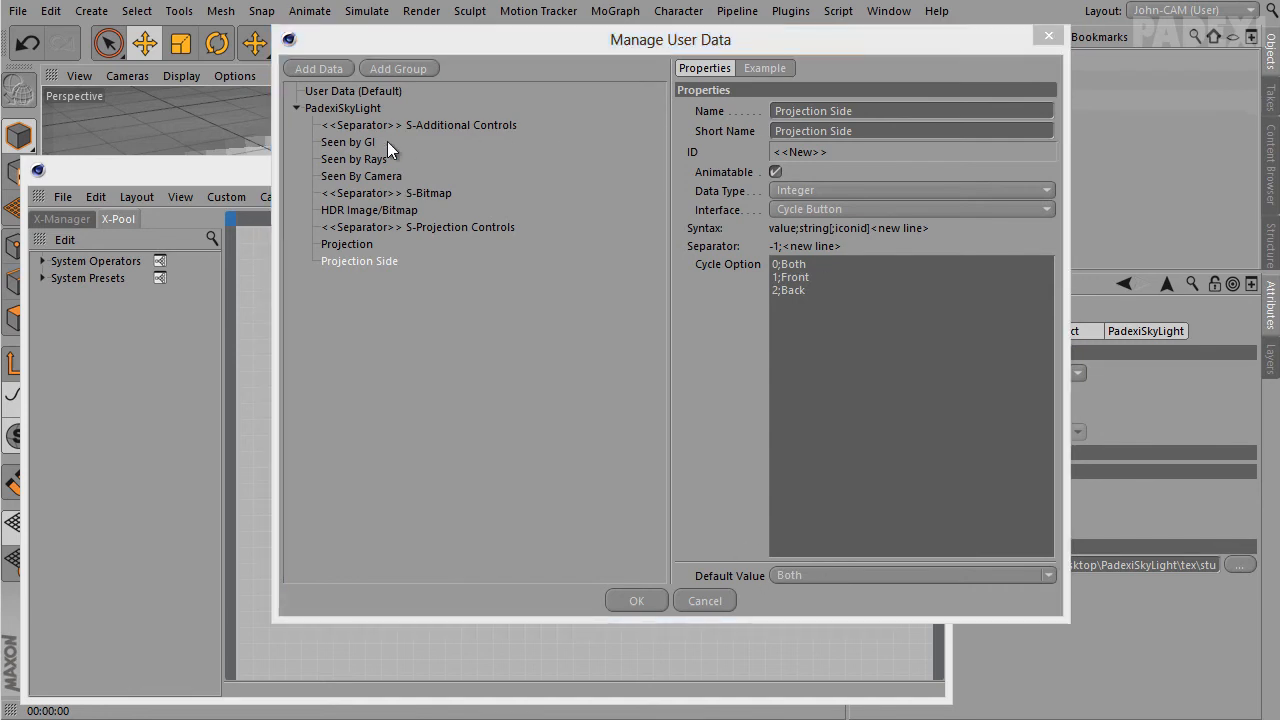
Add a separator named S-Tile Controls below Projection Side in the PadexiSkyLight user data group
click(325, 64)
drag(812, 113, 764, 112)
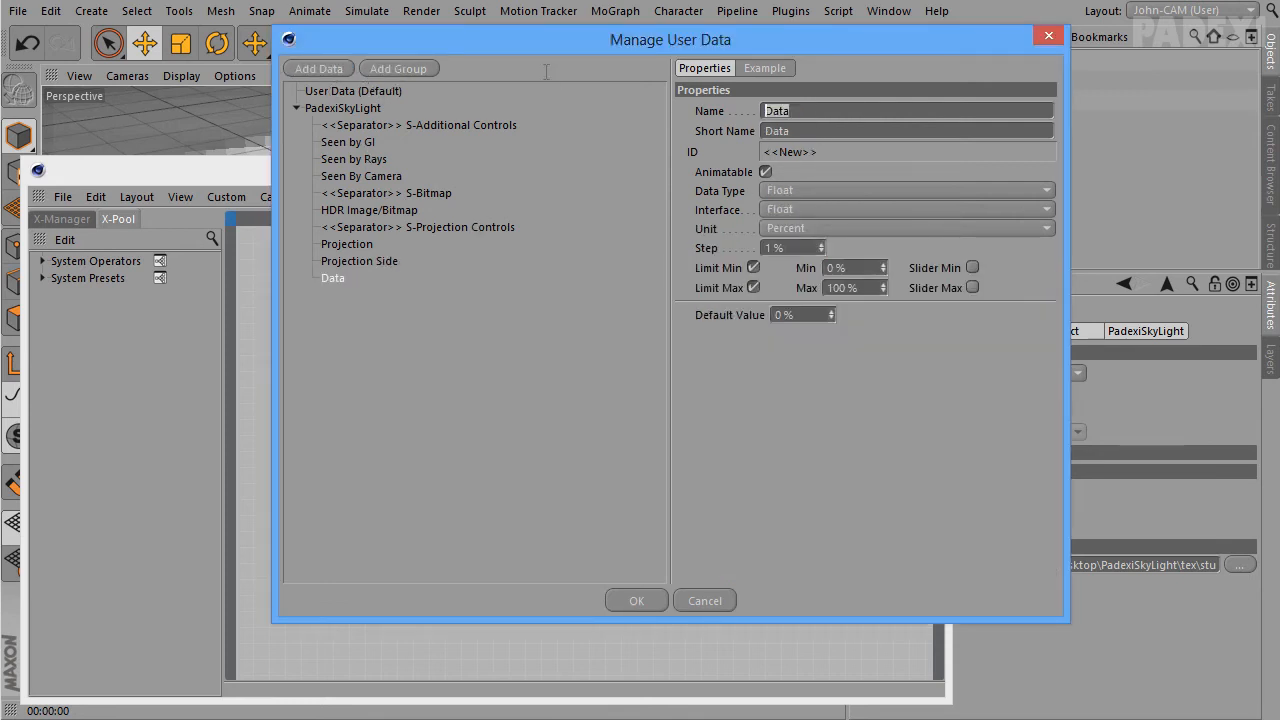
text(S-Tile Controls)
click(781, 190)
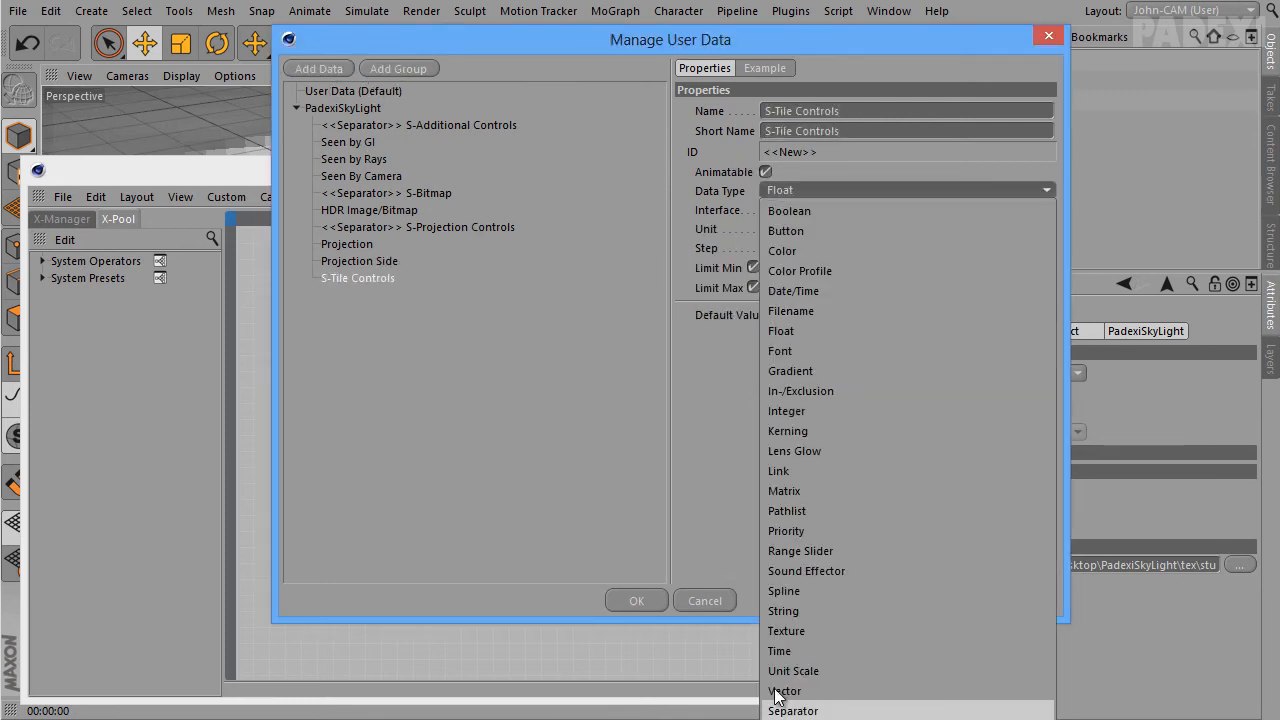
click(790, 711)
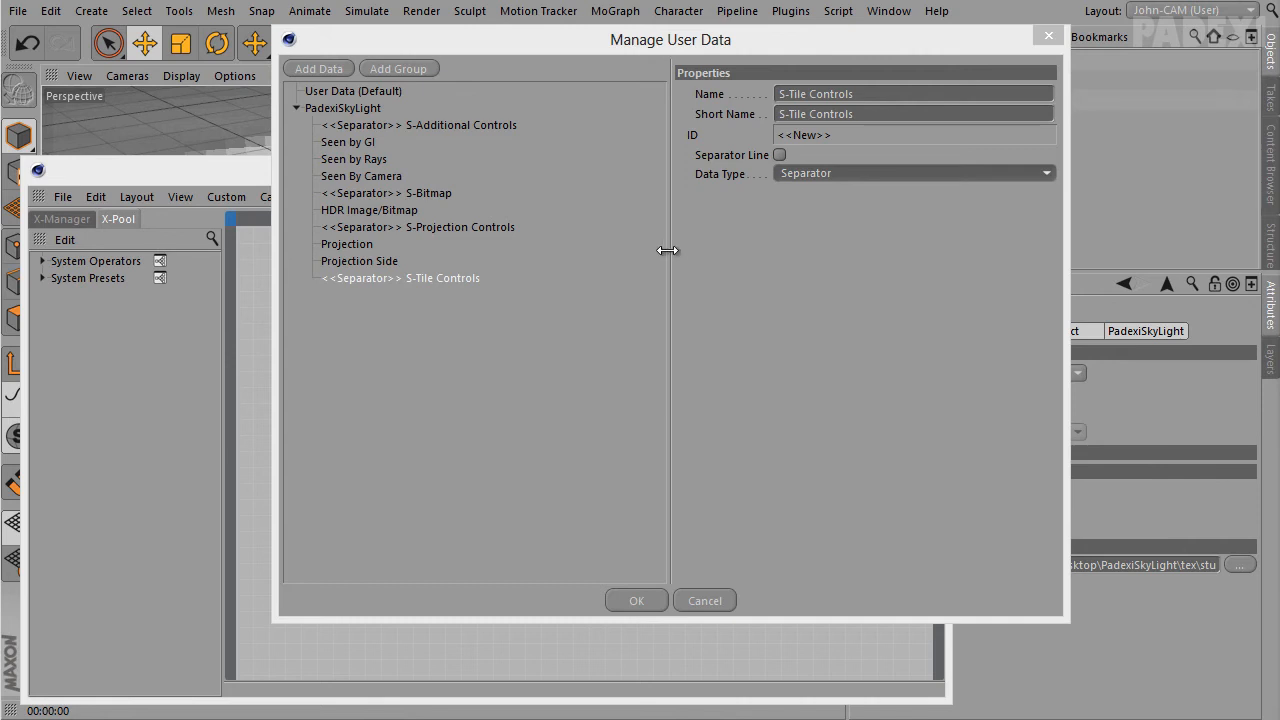
Add a user data entry named Mix Texture with Boolean data type under S-Tile Controls
click(346, 70)
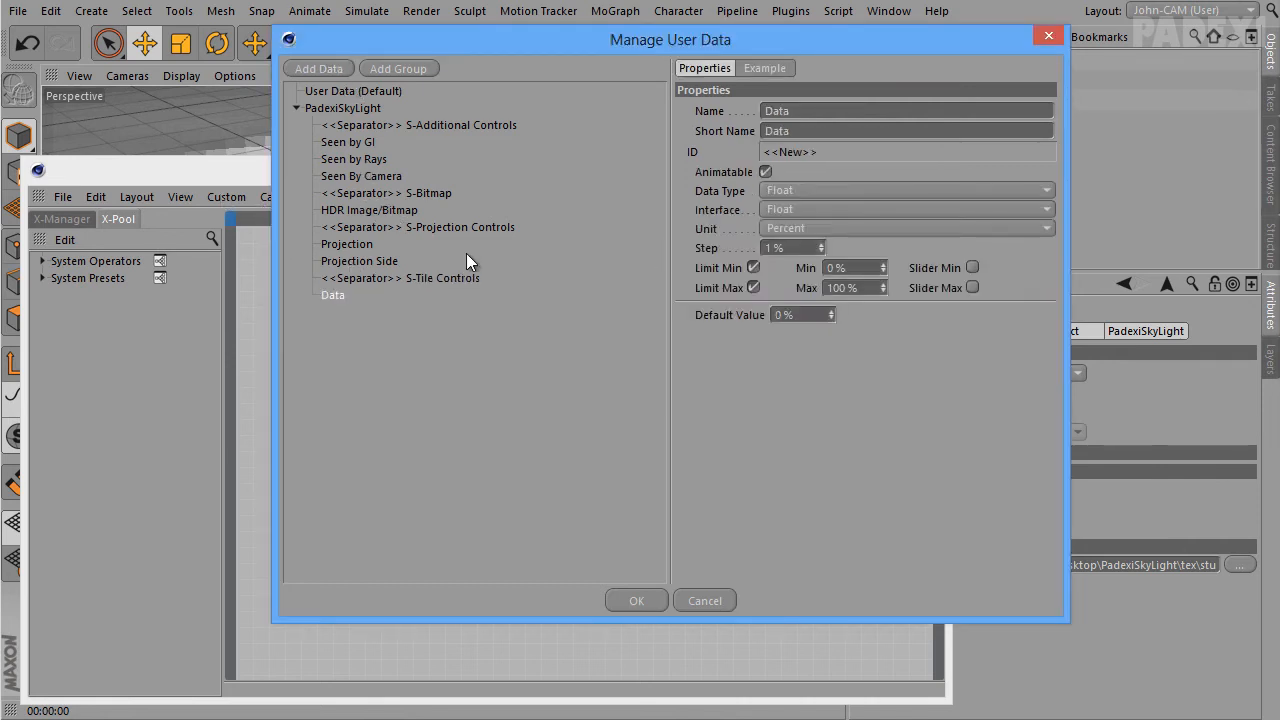
double_click(778, 111)
text(Mix Texture)
click(783, 130)
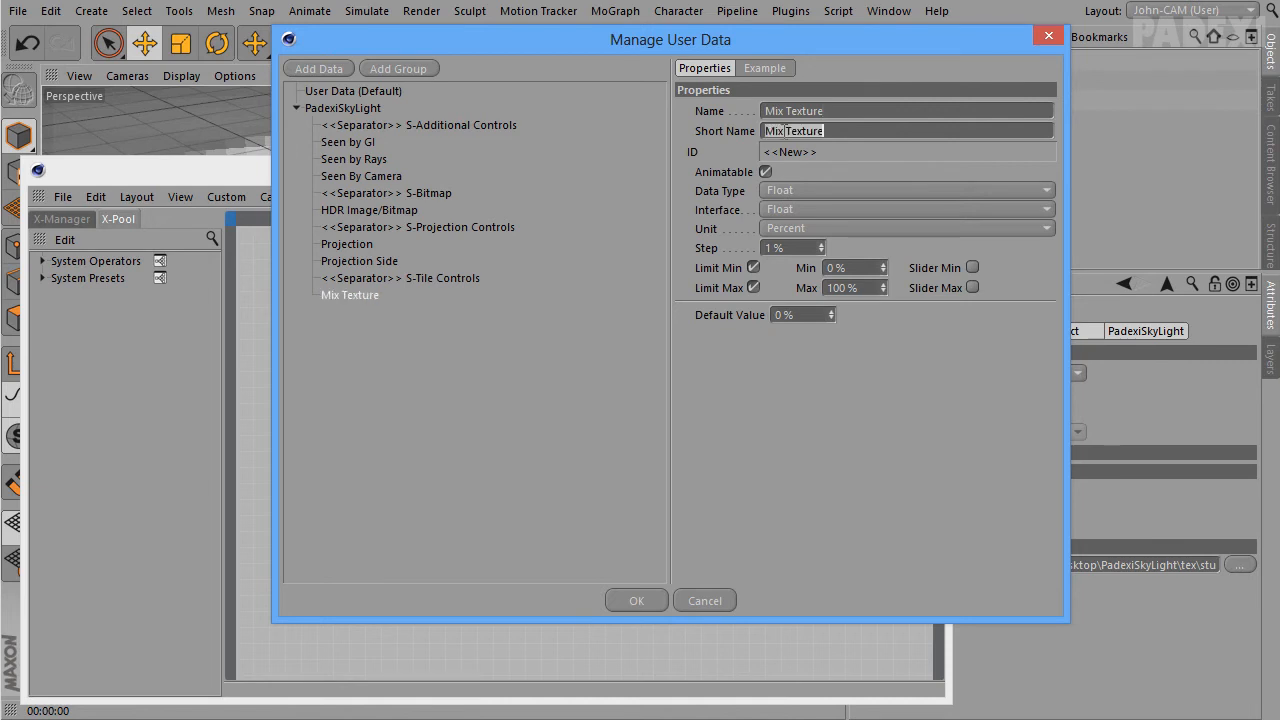
click(797, 190)
click(804, 211)
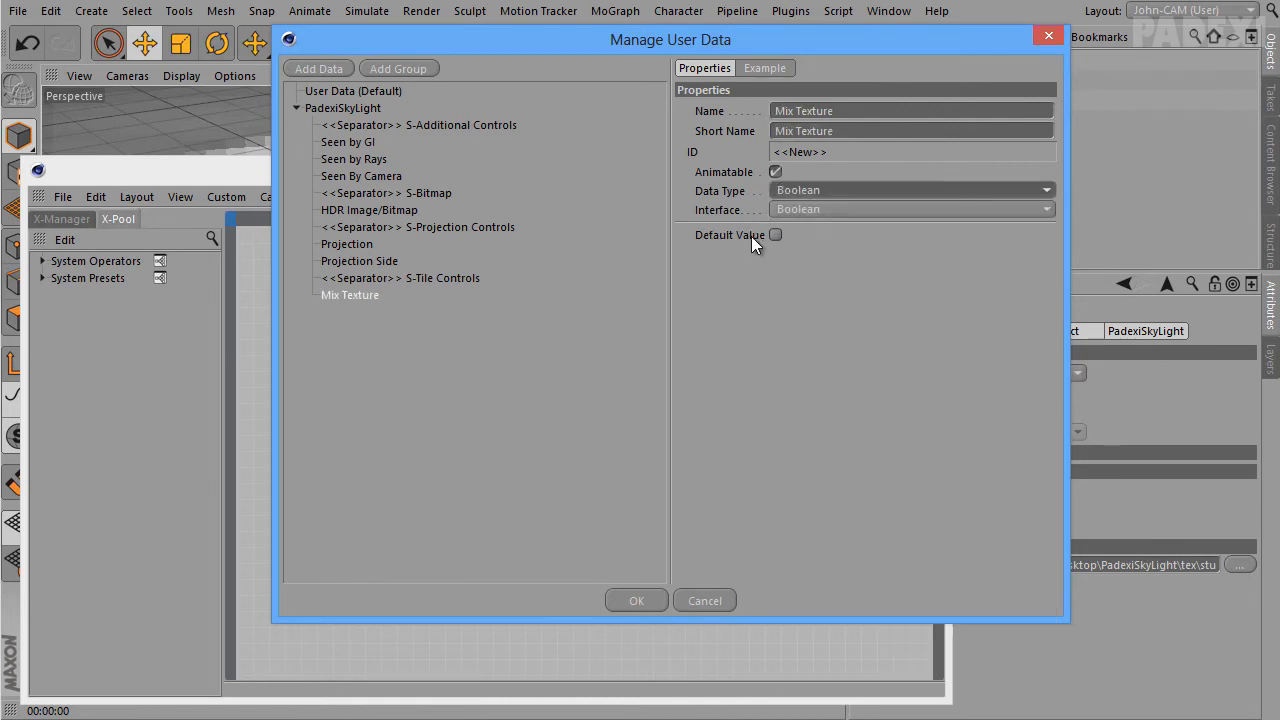
Add a Boolean user data entry named Tile below Mix Texture and enable its default value
click(329, 68)
text(Tile)
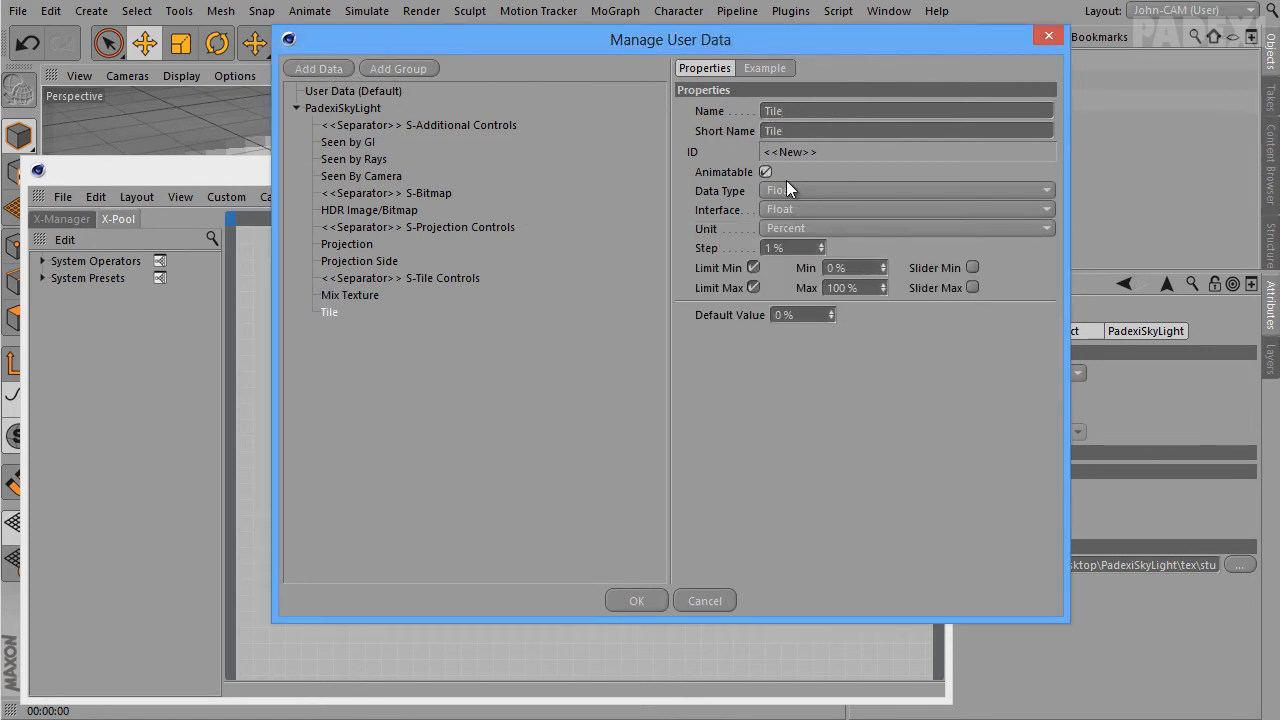
click(790, 189)
click(810, 205)
click(775, 235)
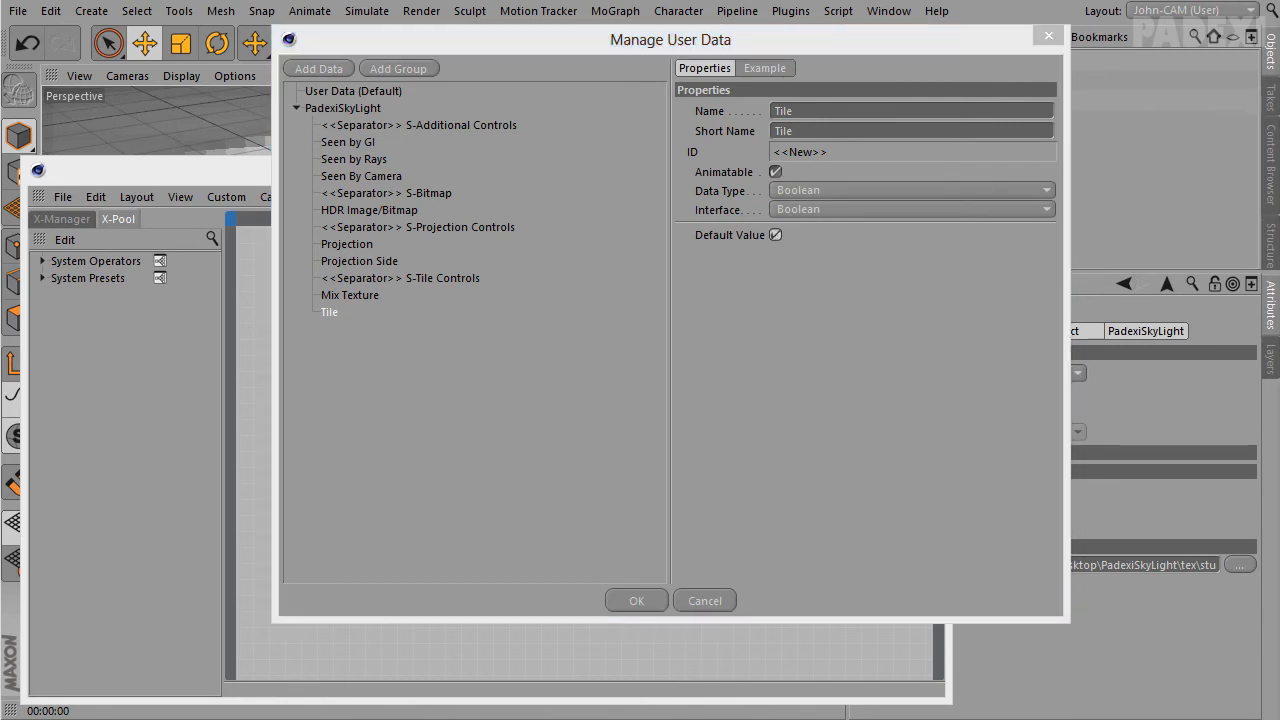
Add a Boolean user data entry named Seamless below Tile
click(320, 69)
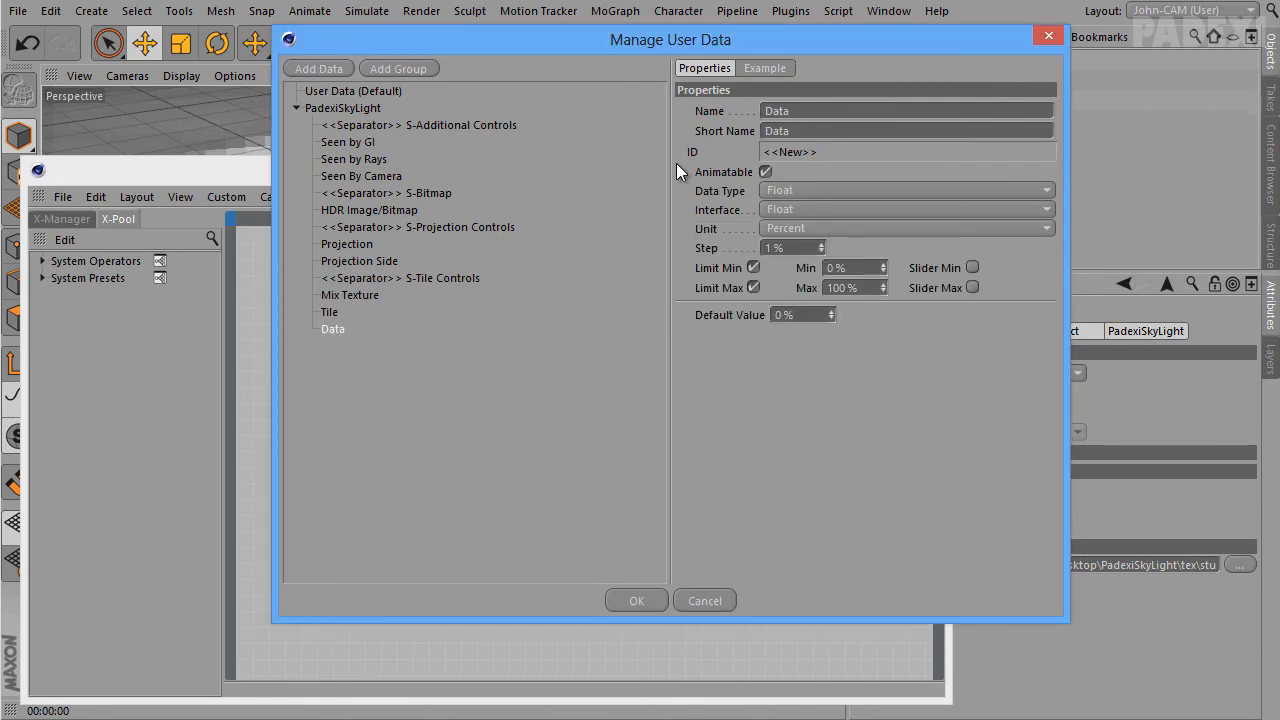
text(Seamless)
key(Tab)
click(807, 189)
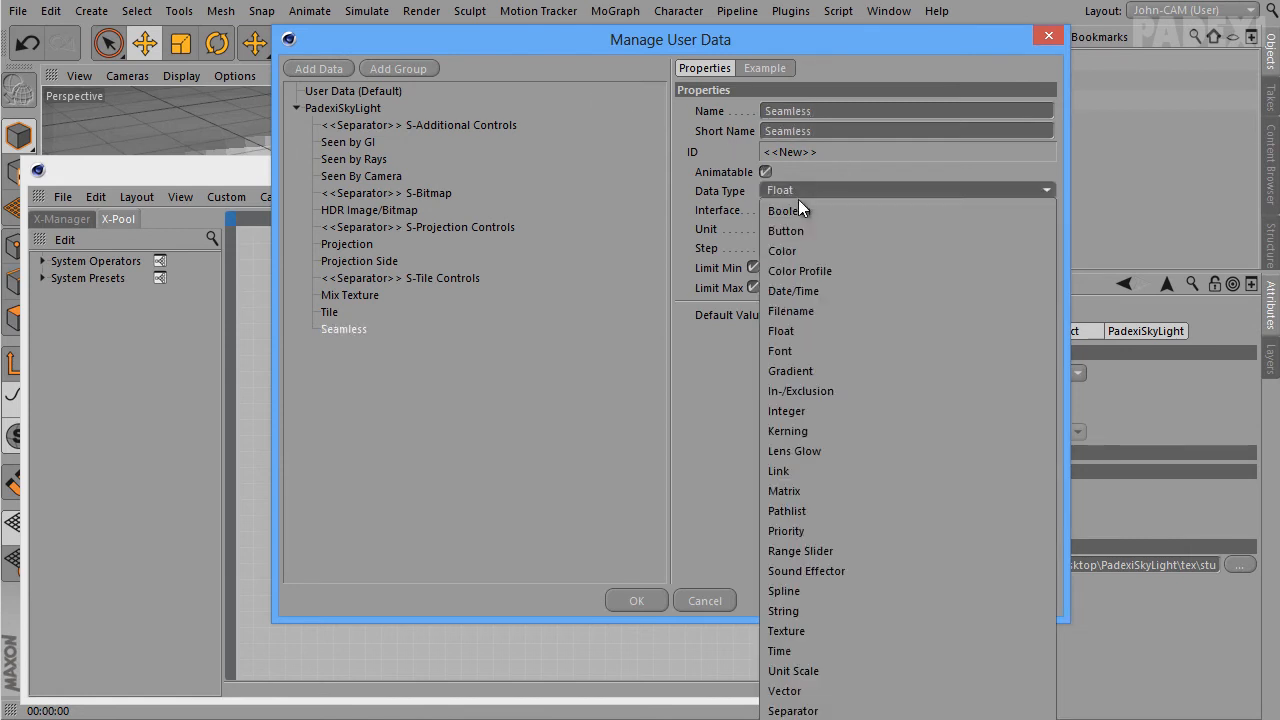
click(799, 211)
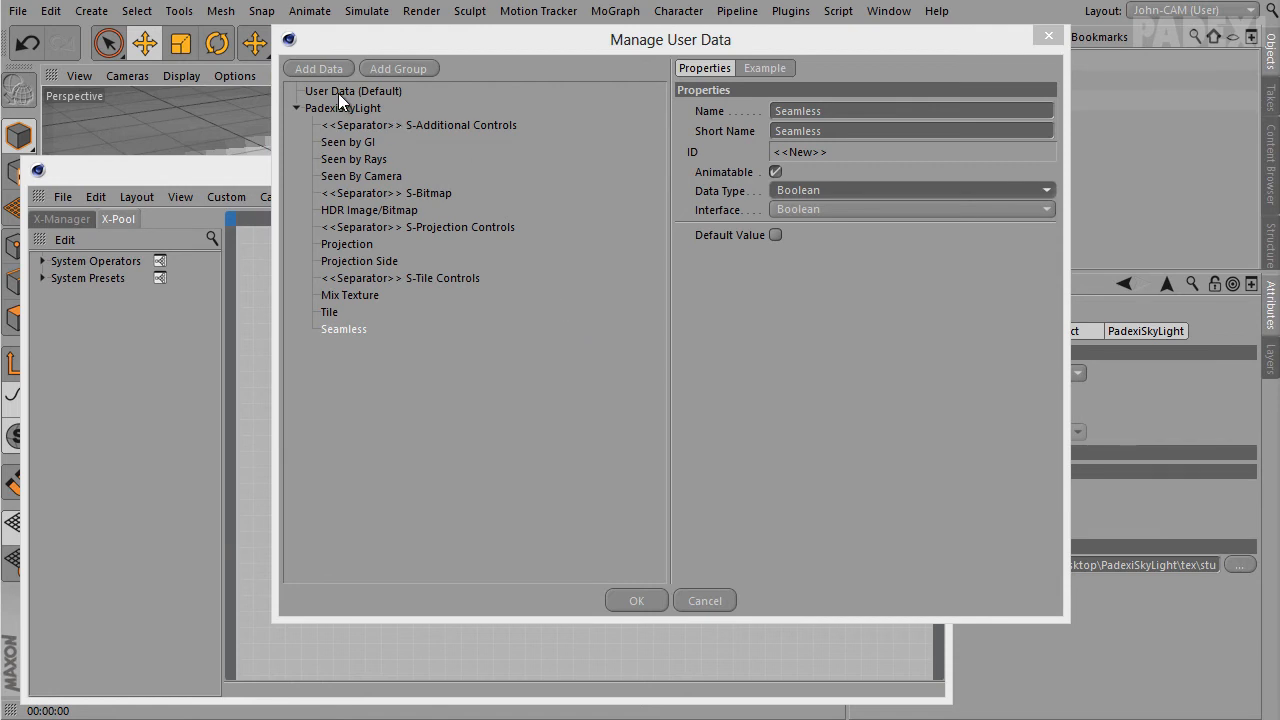
Add a Boolean user data entry named Use UVW for Bump below Seamless
click(319, 68)
text(Use UVW for Bump)
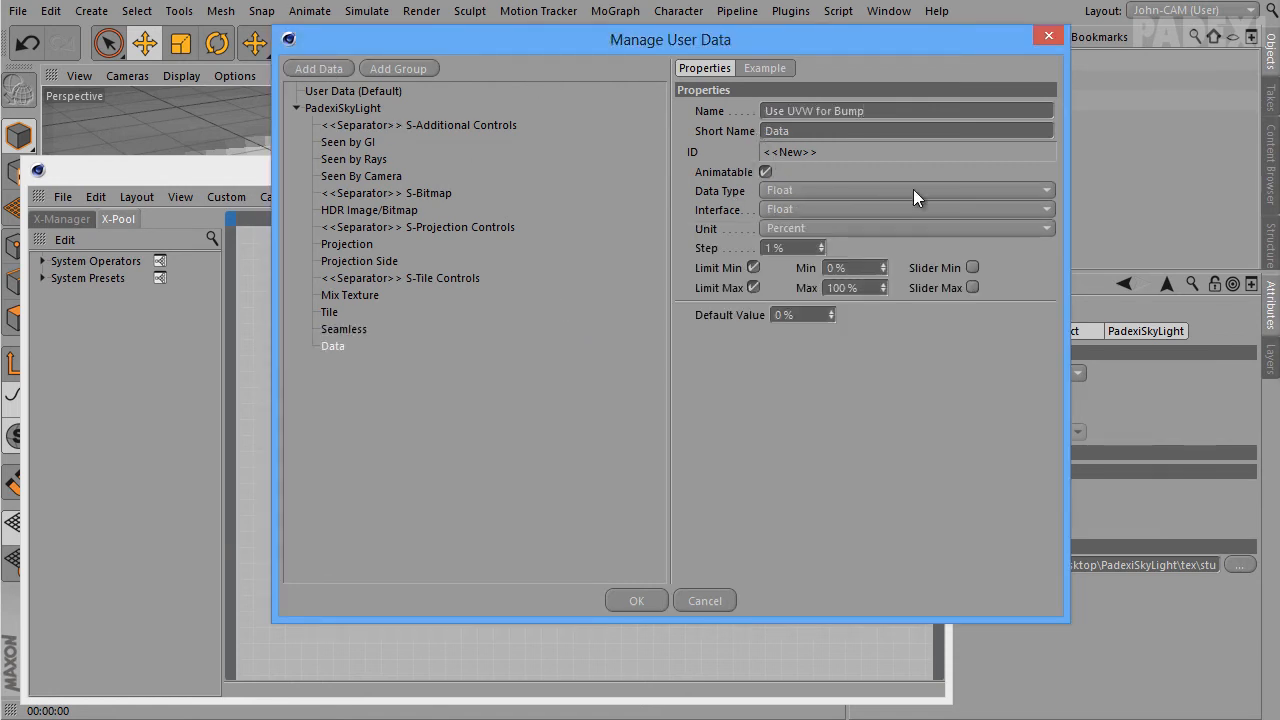
key(Tab)
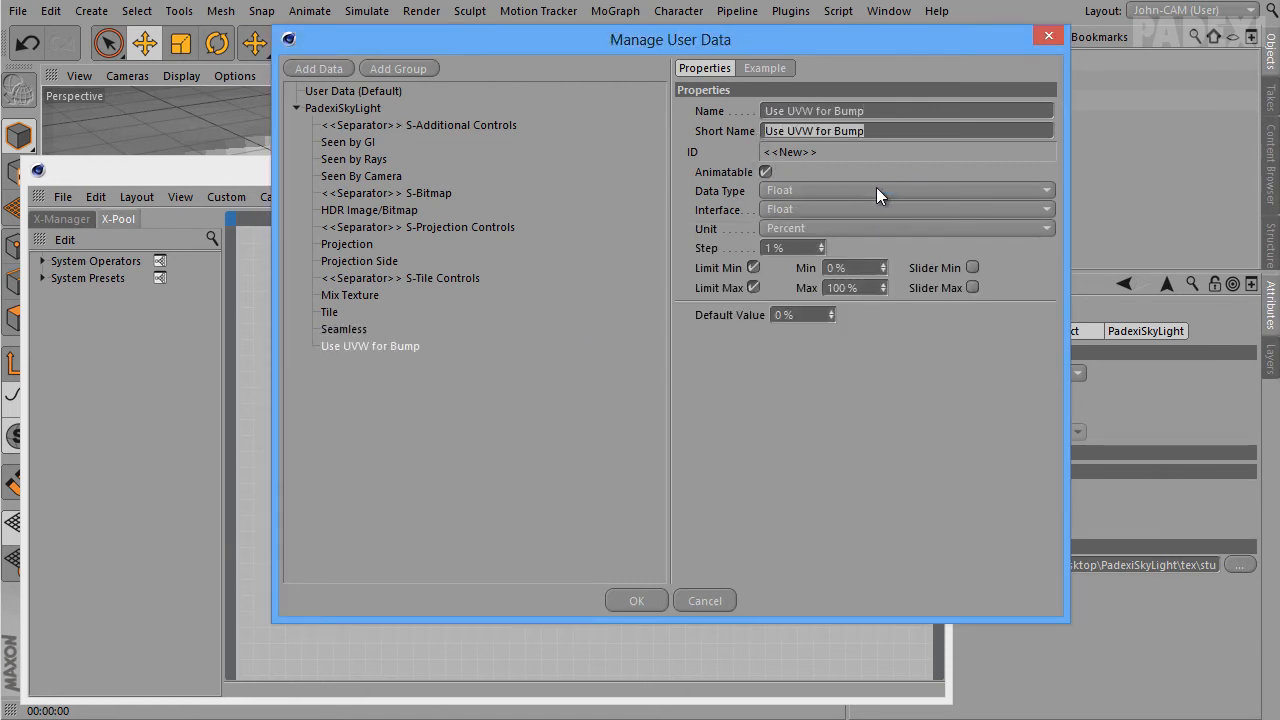
click(876, 190)
click(827, 210)
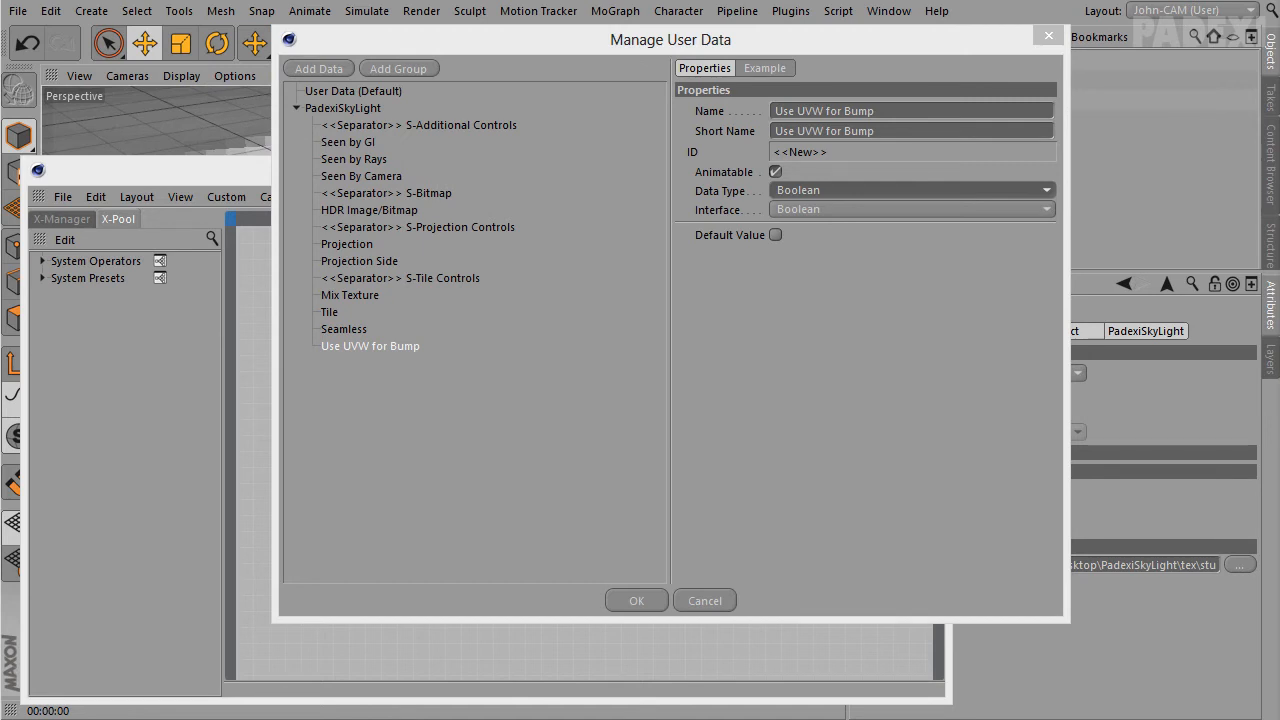
right_click(392, 346)
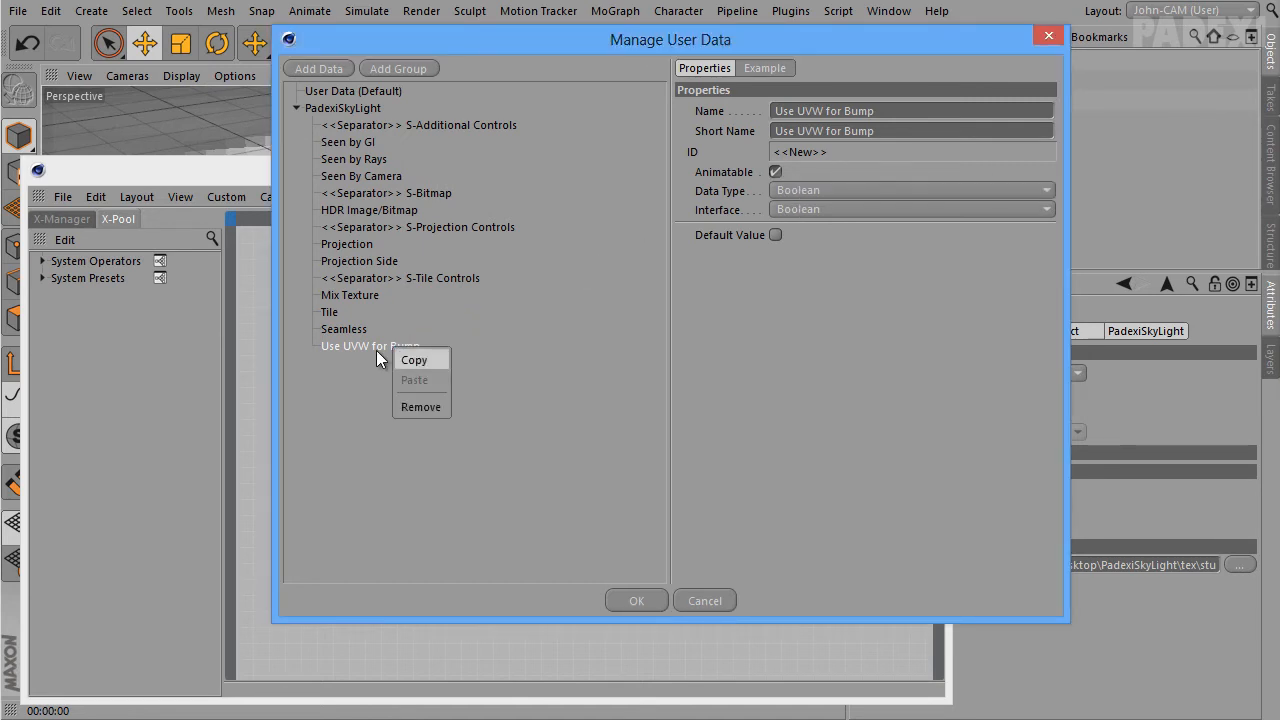
click(342, 344)
Add a separator named S-Offset Controls below Use UVW for Bump
click(330, 69)
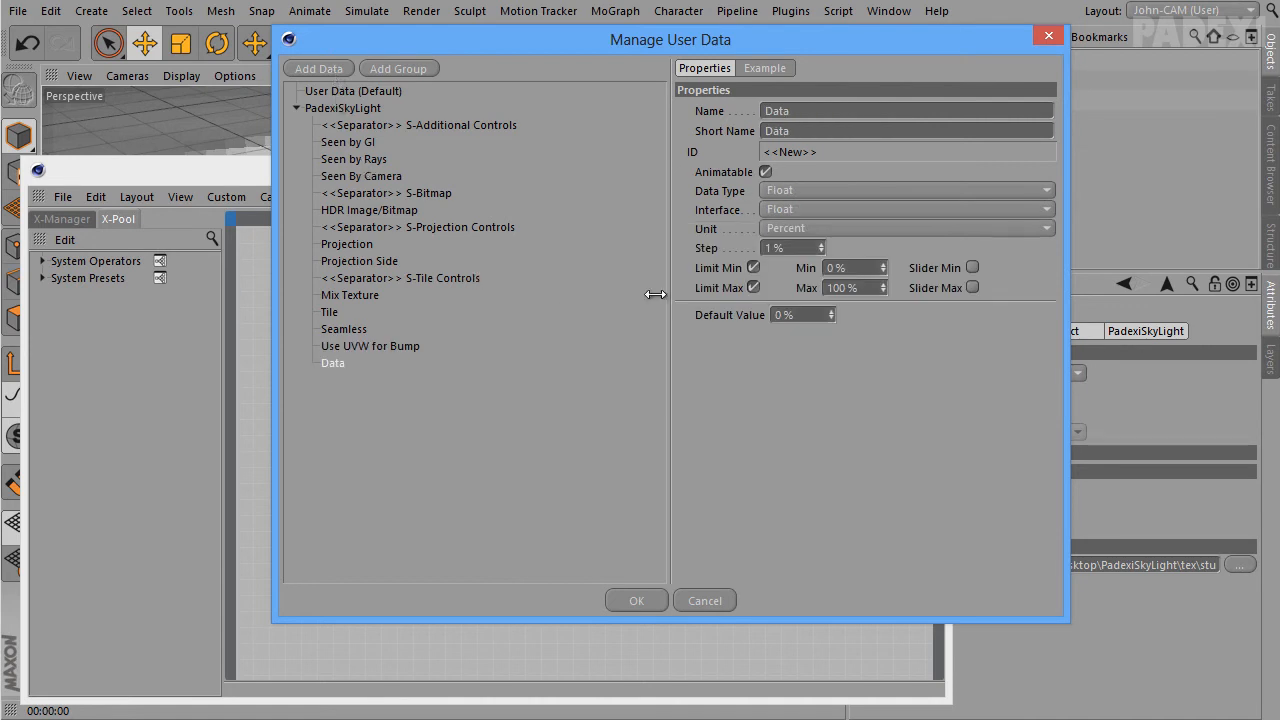
drag(822, 112, 572, 80)
text(S-Offset Controls)
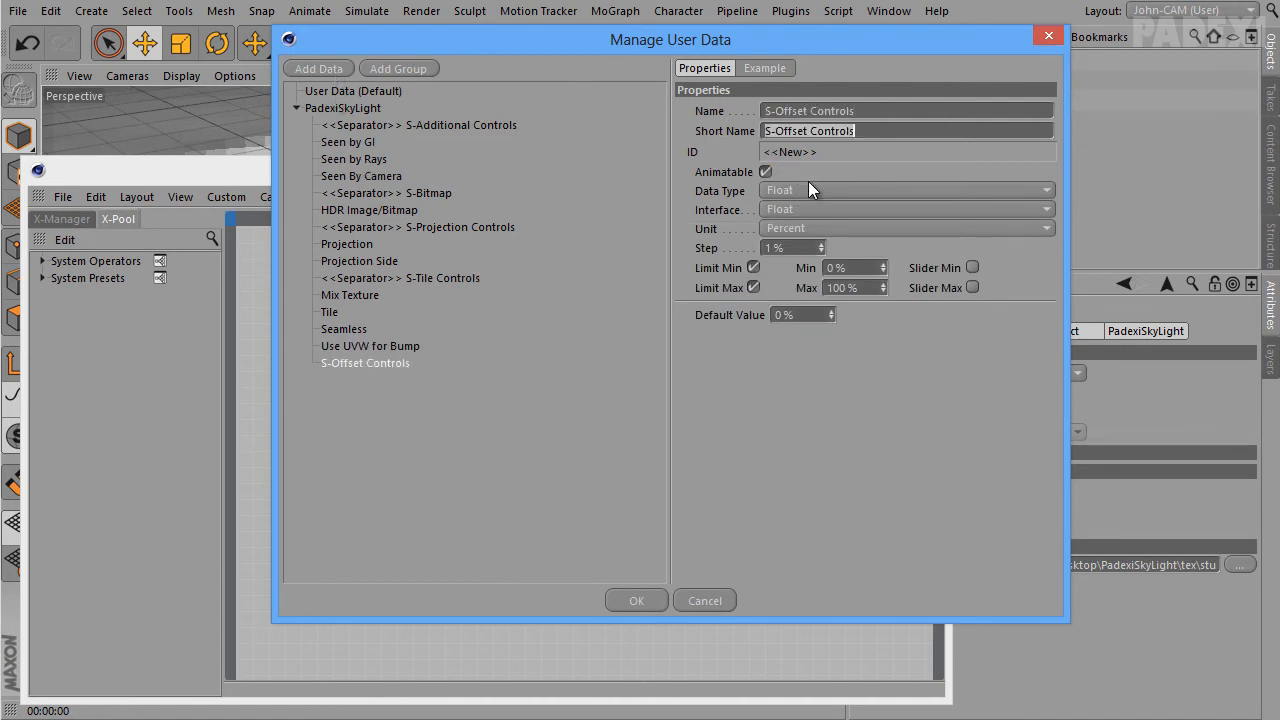
click(806, 190)
click(826, 710)
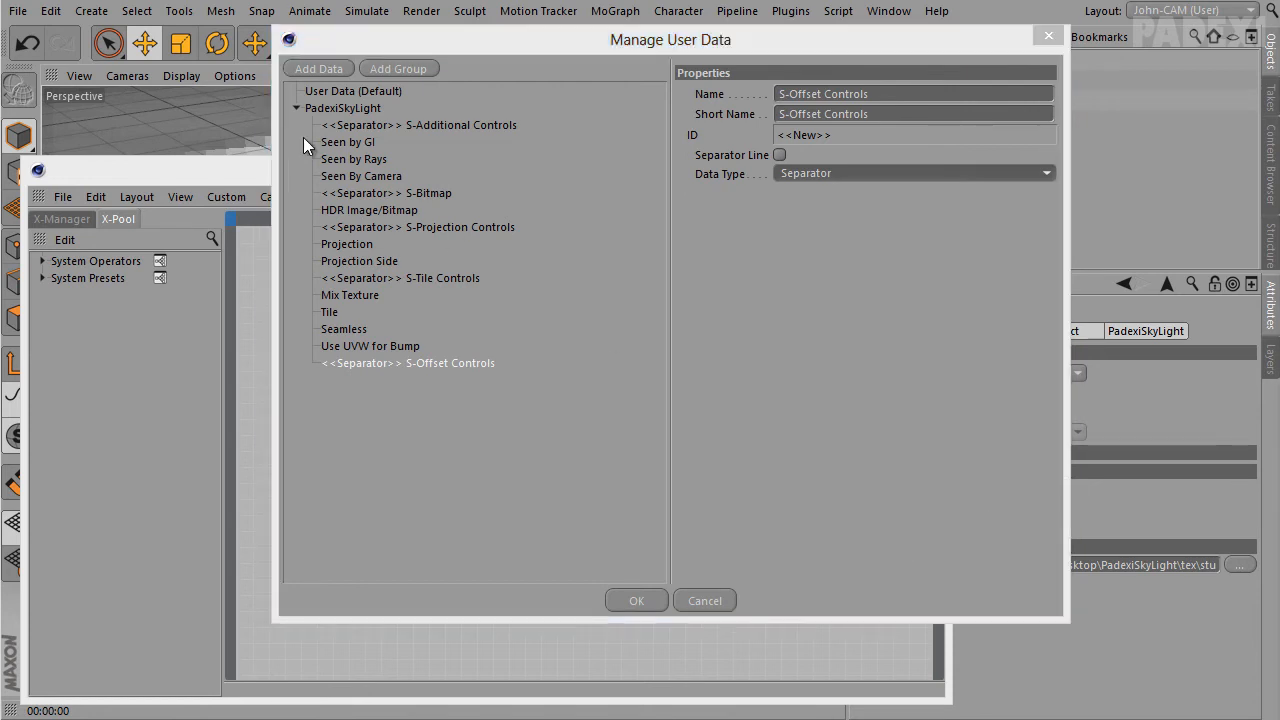
Add a Float percent entry named Offset U limited from -10000% to 10000%, and apply the user data changes
click(318, 68)
text(Offset U)
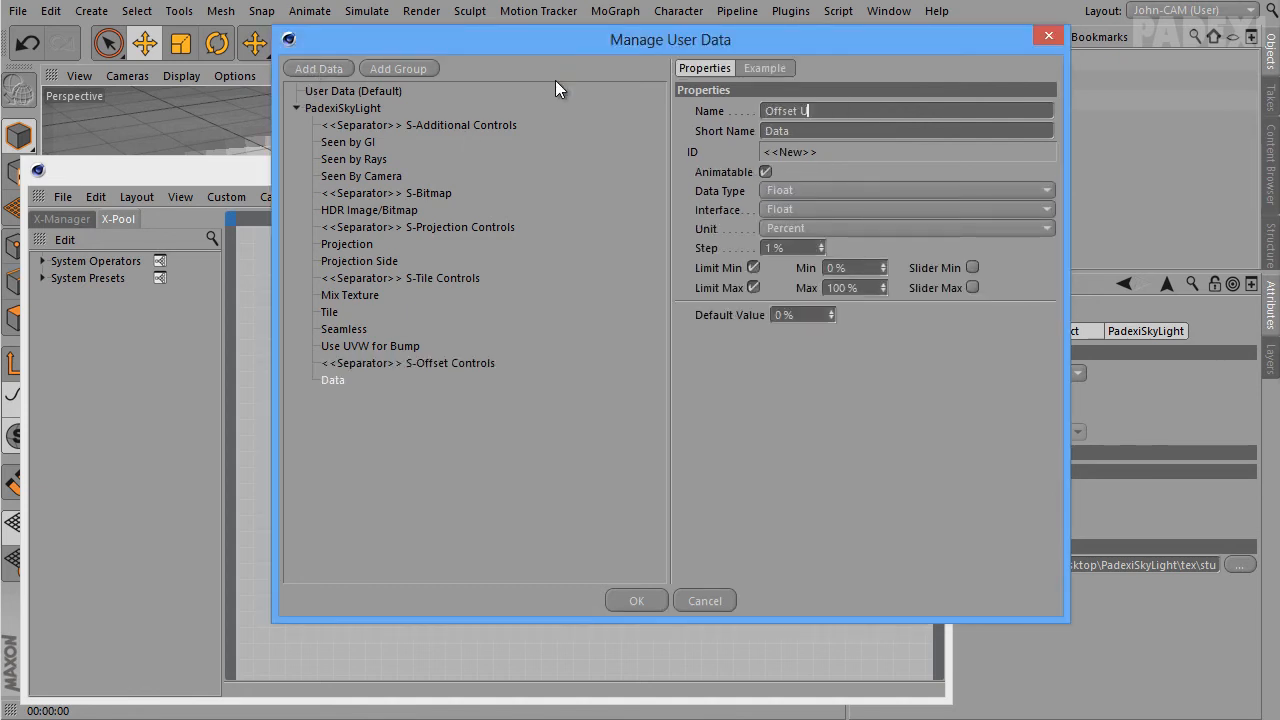
key(Tab)
click(860, 268)
text(-10000)
key(Tab)
key(Tab)
key(Tab)
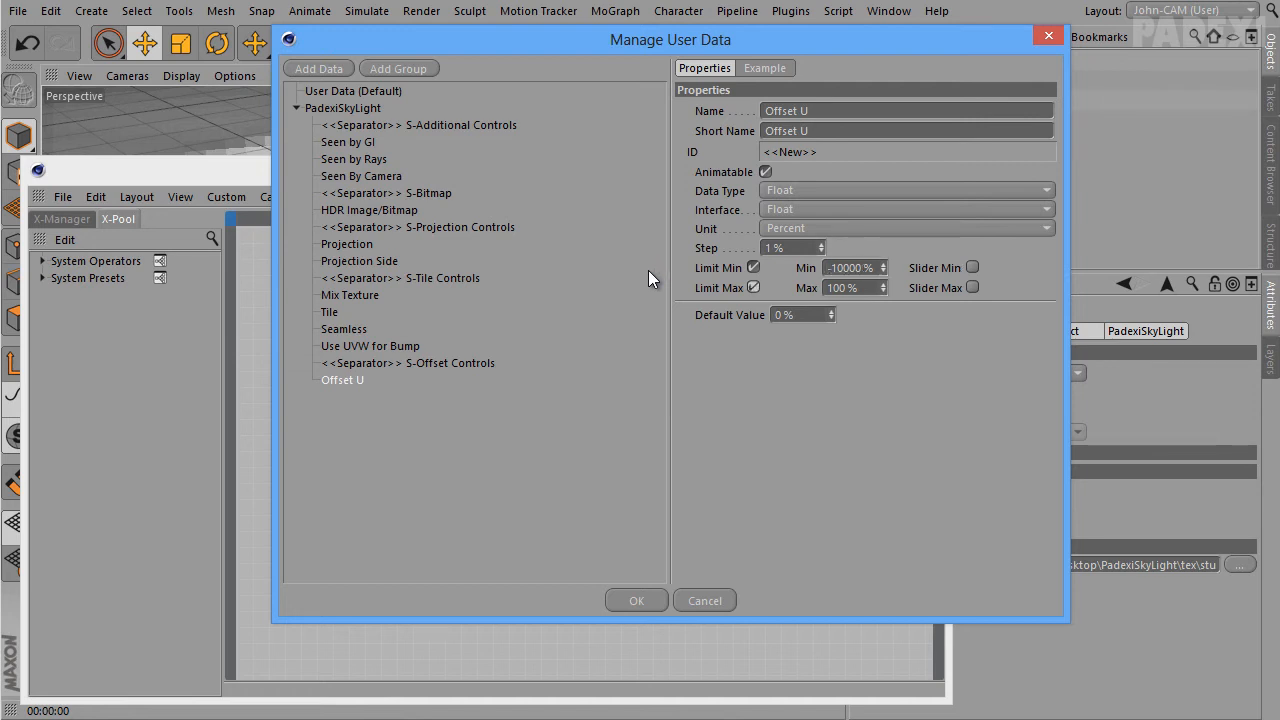
text(+10000)
key(Return)
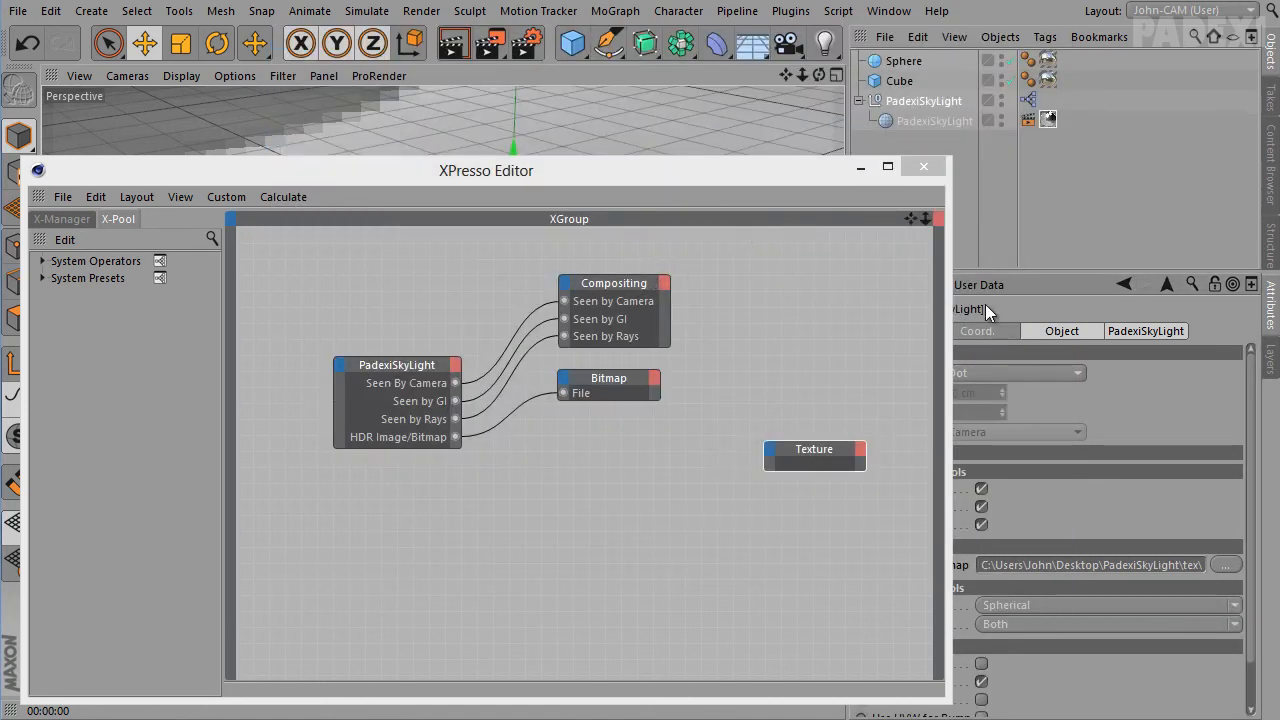
Reopen the PadexiSkyLight user data manager and duplicate the Offset U entry
click(982, 286)
click(997, 328)
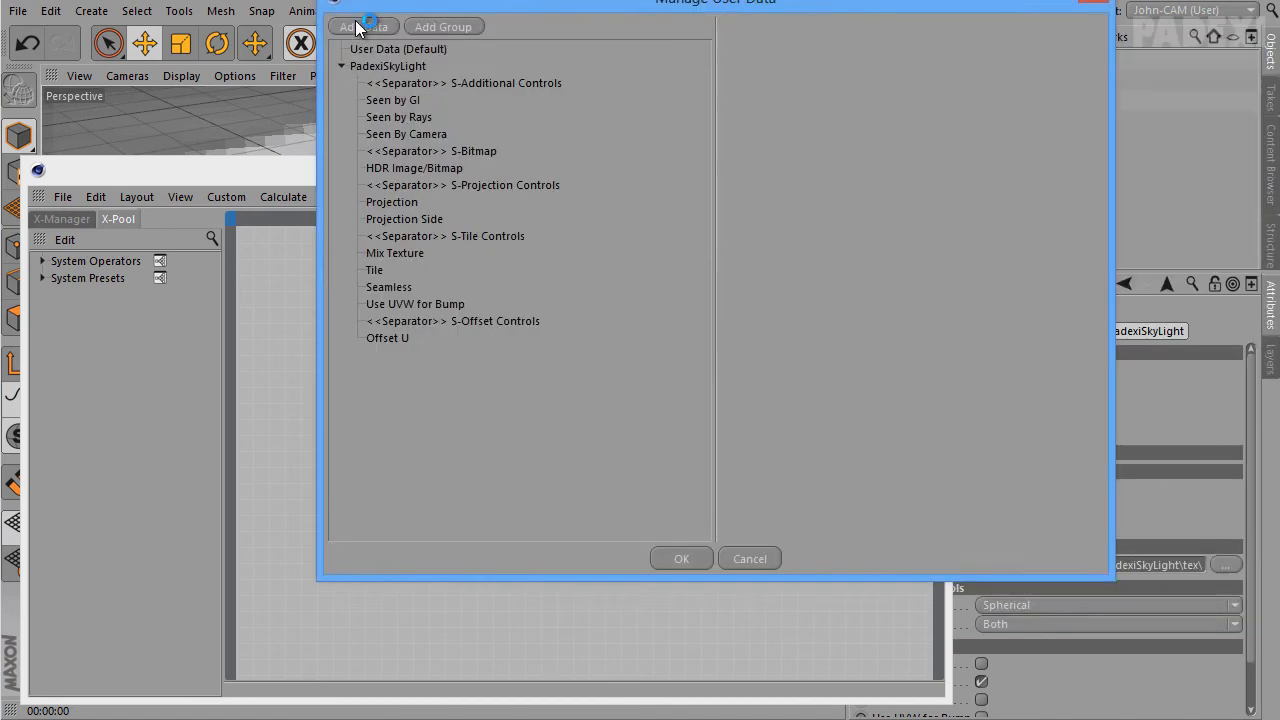
click(165, 359)
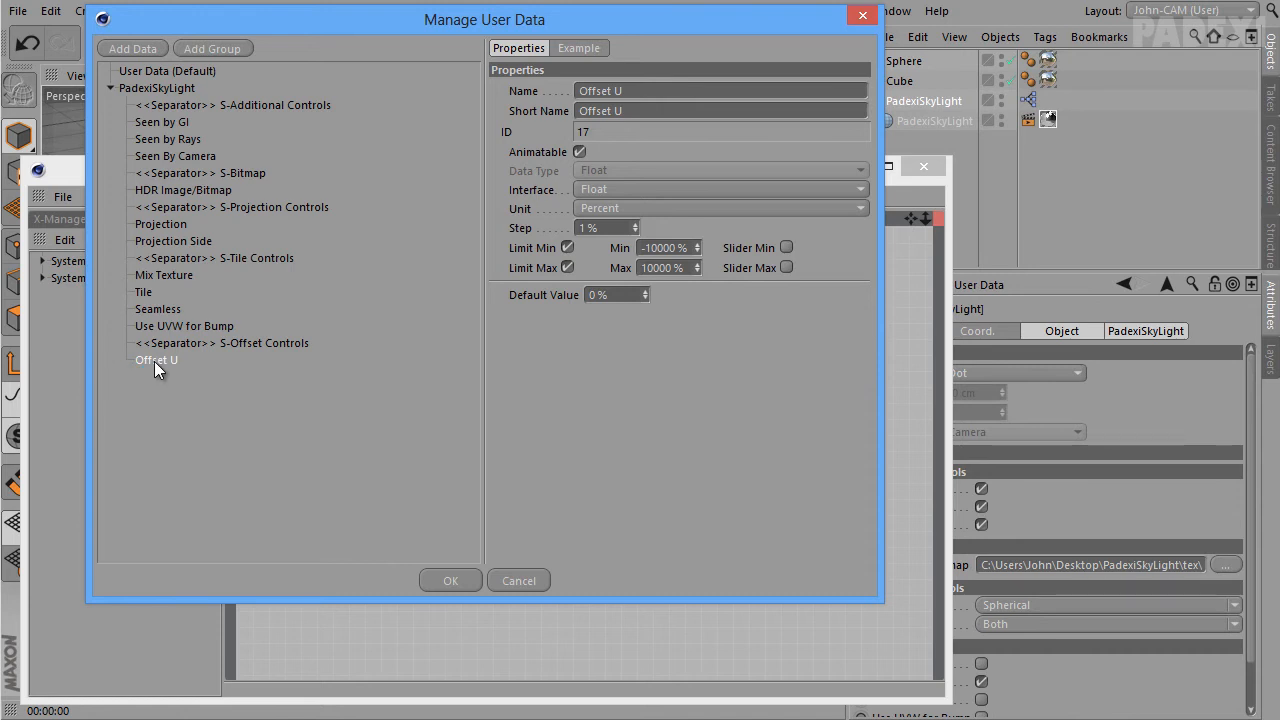
right_click(154, 361)
click(166, 371)
right_click(155, 363)
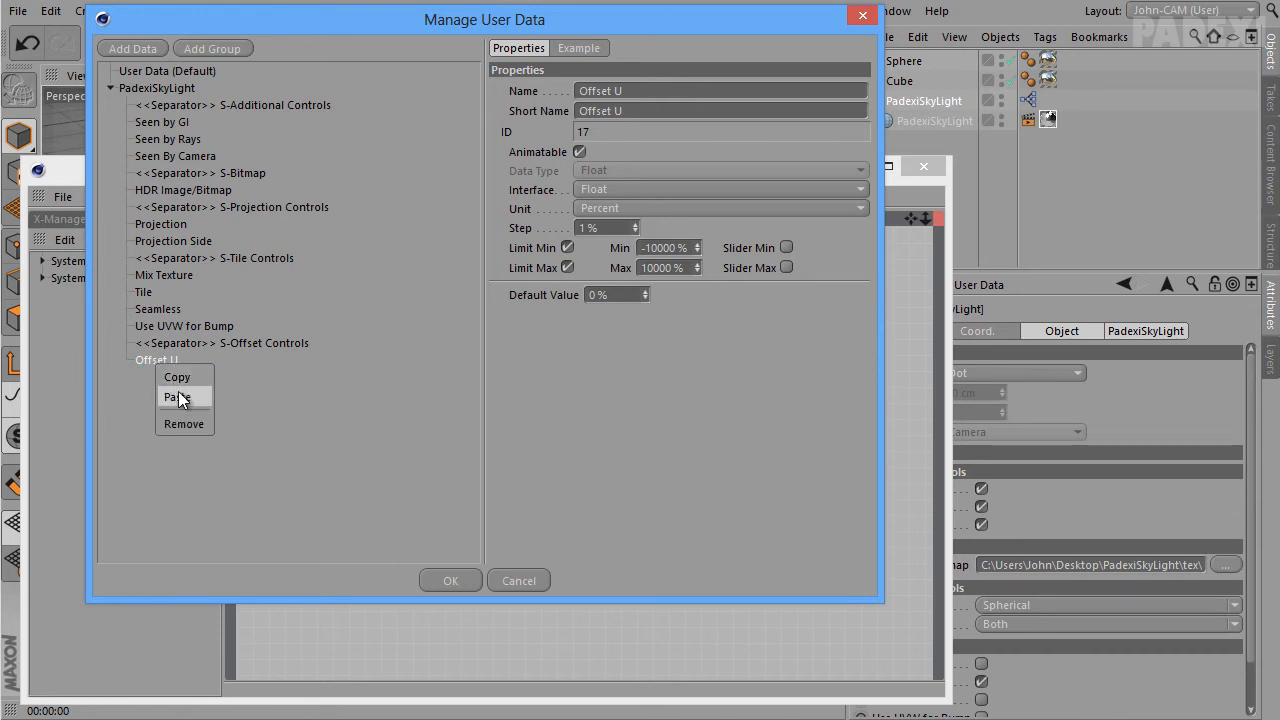
click(176, 397)
Rename the duplicated Offset U entry, including its short name, as Offset V
click(637, 88)
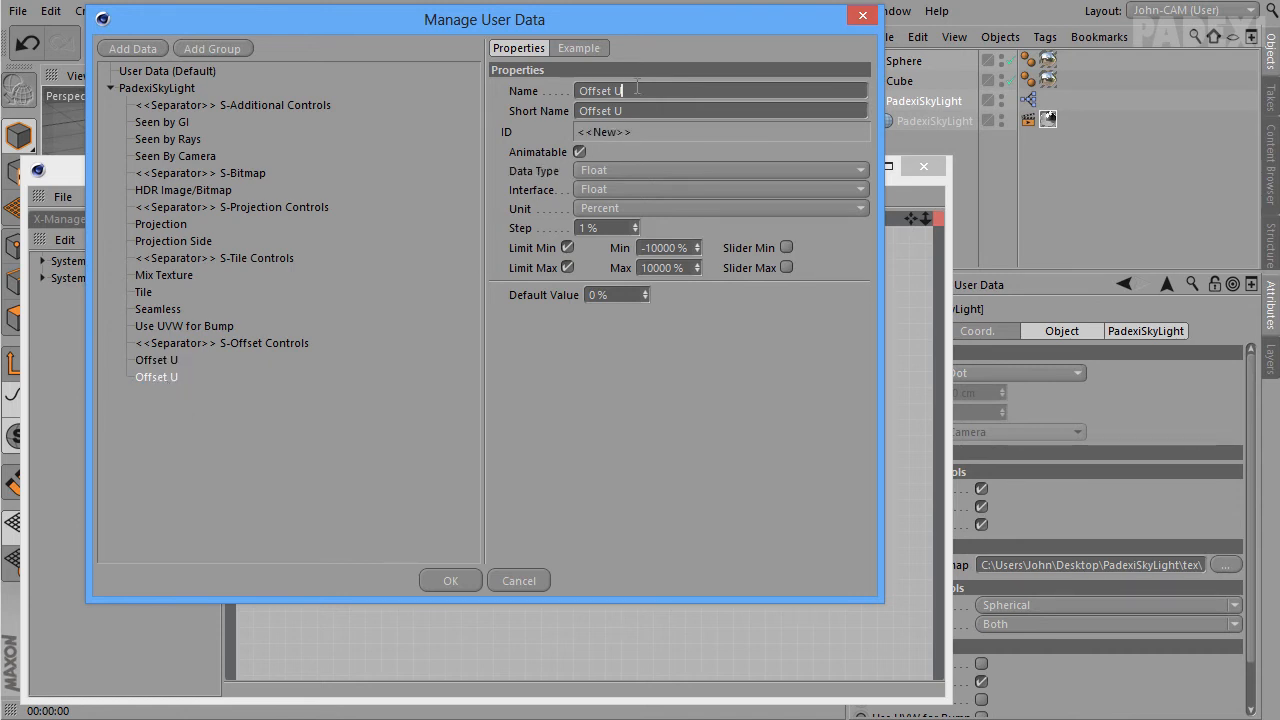
key(BackSpace)
text(F)
key(BackSpace)
text(V)
key(Tab)
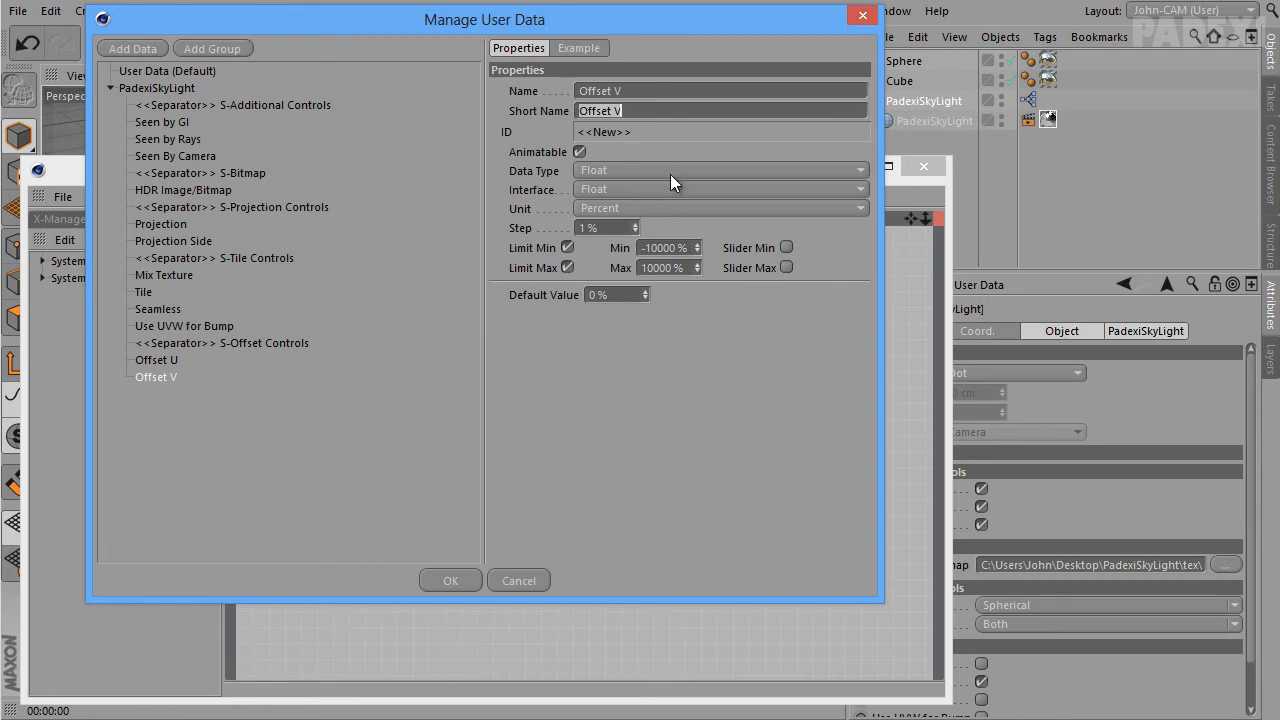
Paste another copy of the Offset U entry below Offset V
right_click(160, 377)
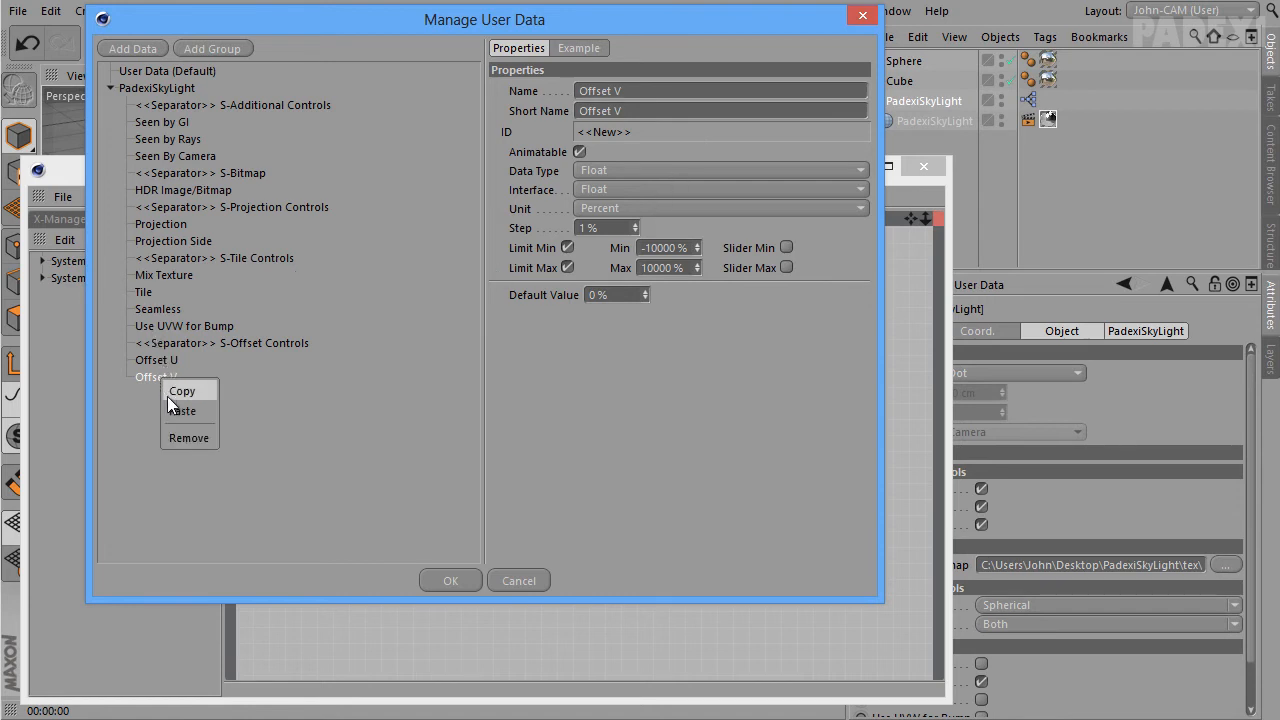
click(168, 398)
click(152, 395)
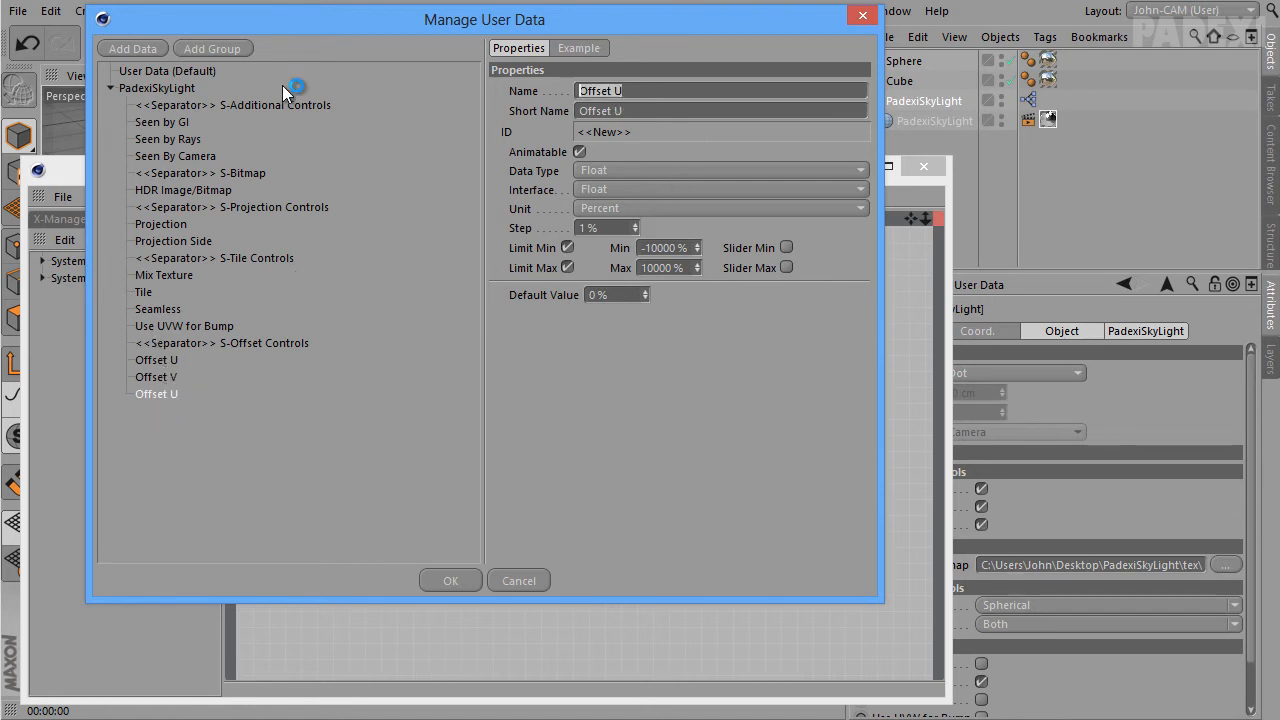
Rename the pasted Offset U copy, including its short name, as Length U and set its default value to 100%
text(Length U)
key(Tab)
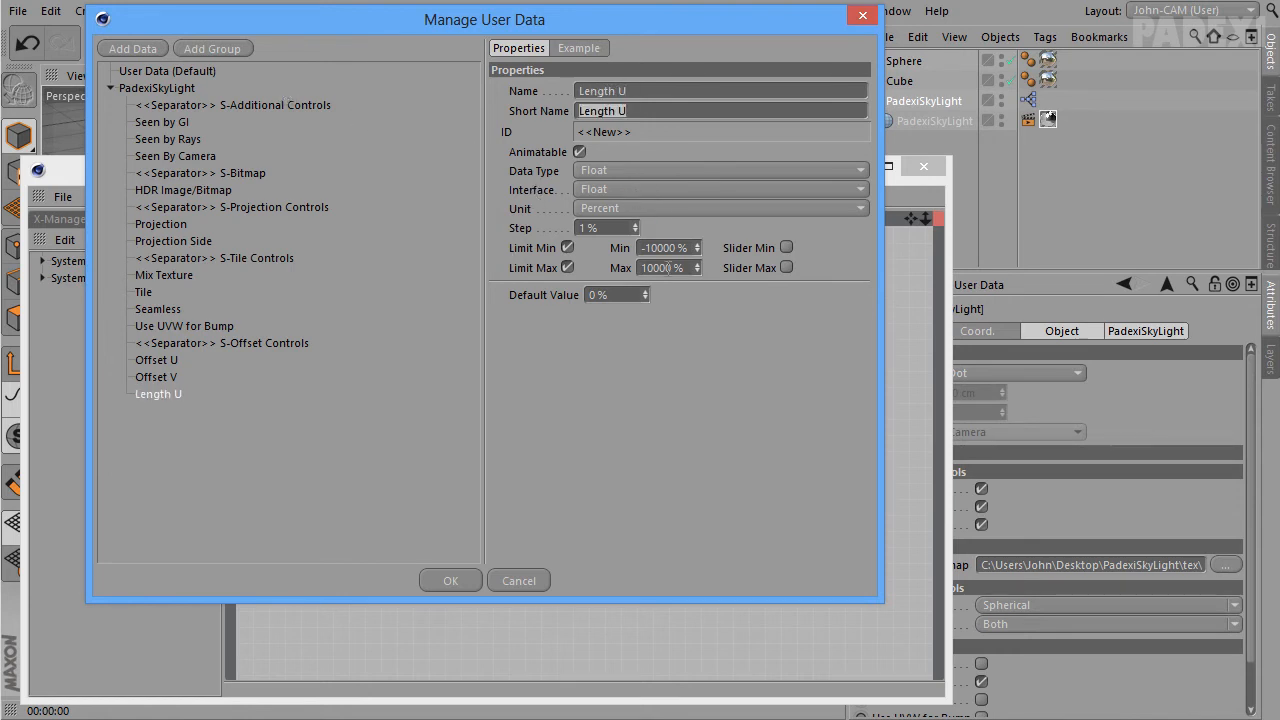
click(630, 296)
text(10)
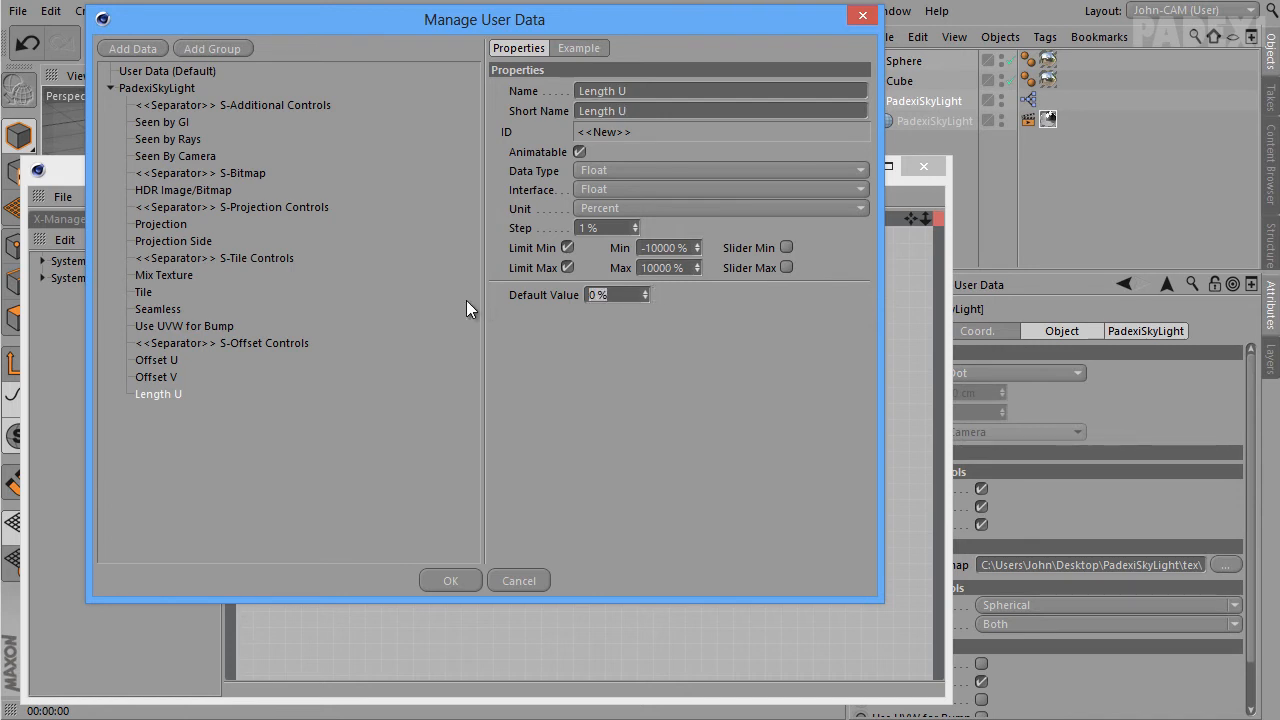
text(0)
Duplicate the Length U entry and rename the copy, including its short name, as Length V
right_click(170, 397)
click(192, 410)
right_click(172, 396)
click(194, 430)
click(647, 90)
key(BackSpace)
text(V)
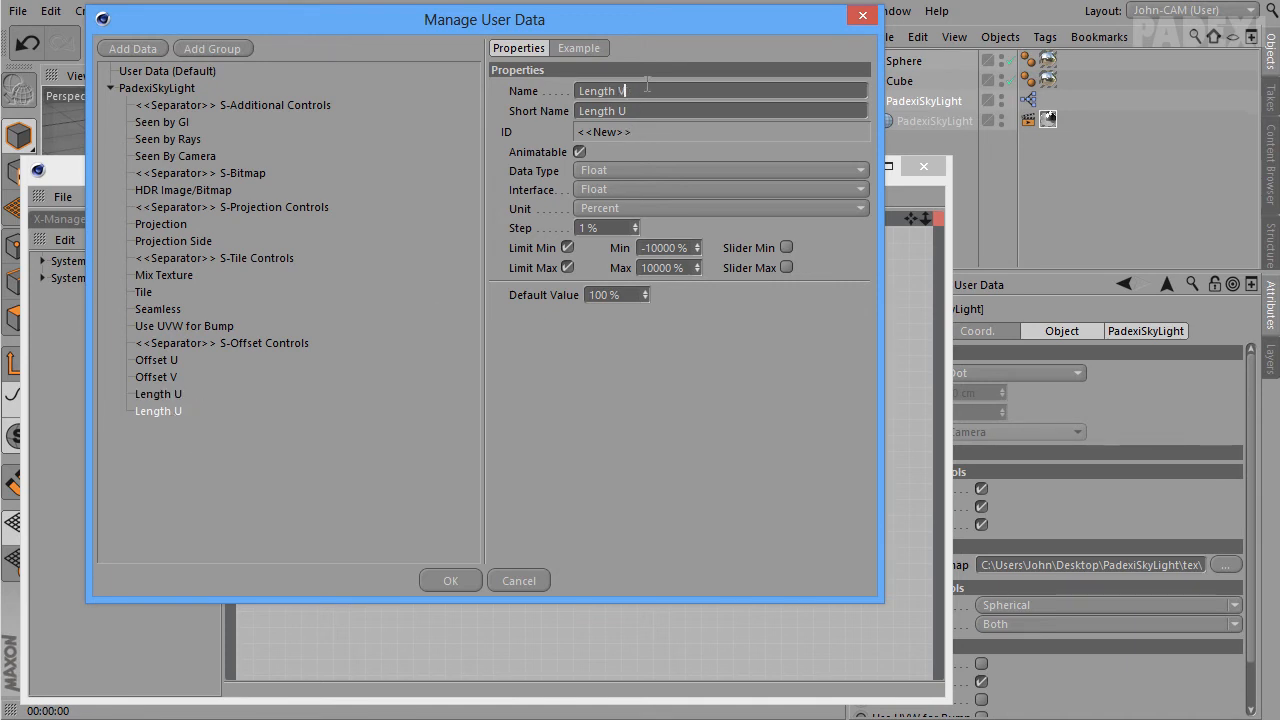
key(Tab)
Paste another copy of Length U below Length V and rename it, including its short name, as Tile U
right_click(169, 412)
click(194, 446)
double_click(656, 91)
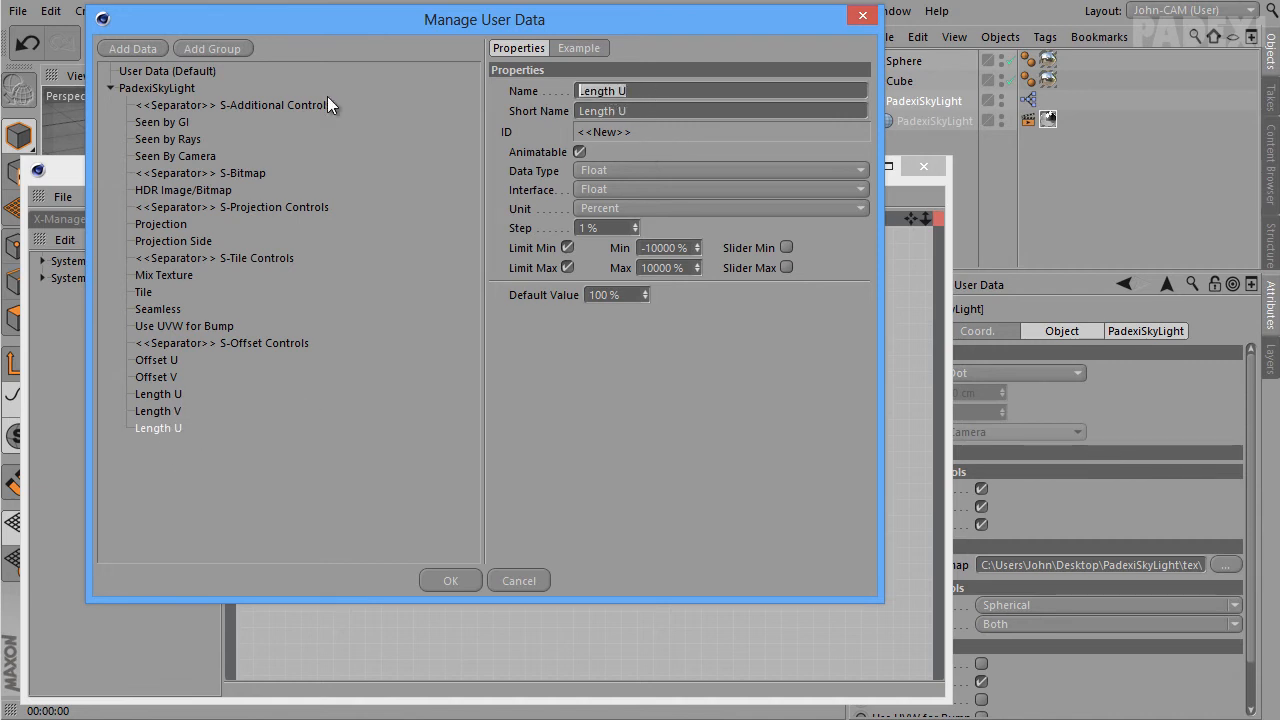
text(Tile U)
key(Tab)
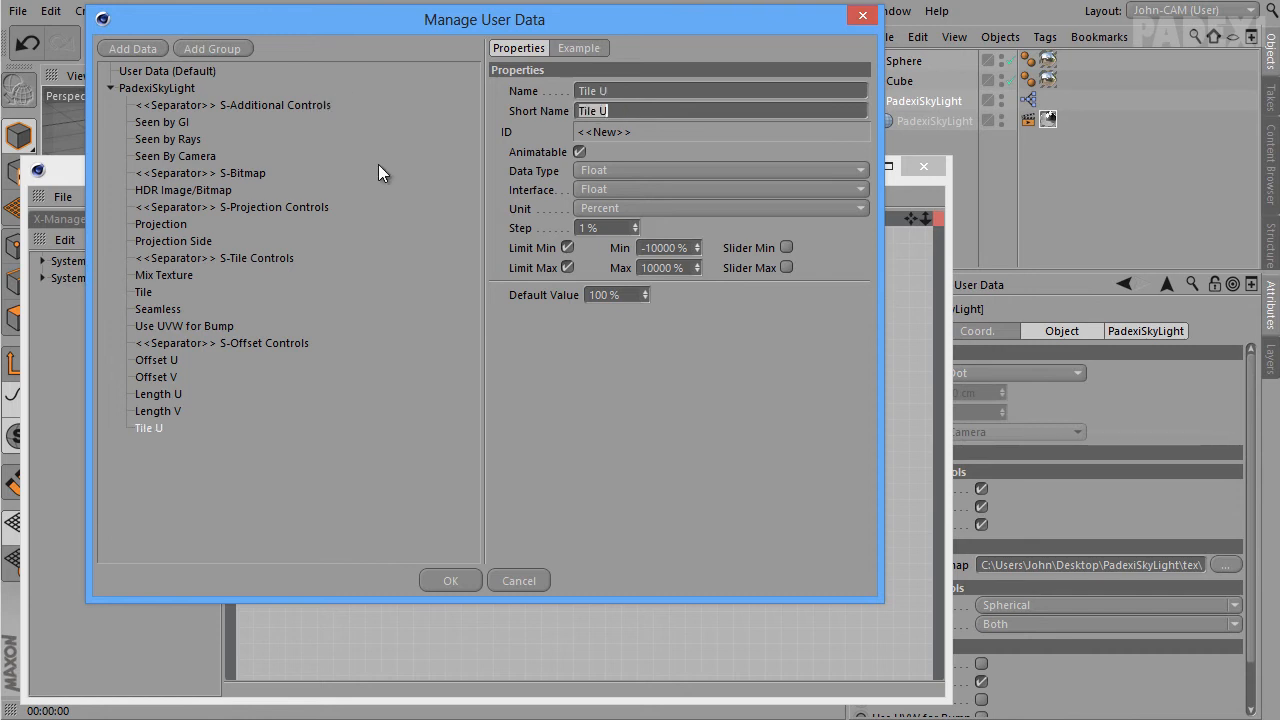
Set the Tile U entry's unit to Real and limit it from -10000 to 10000
click(592, 208)
click(617, 230)
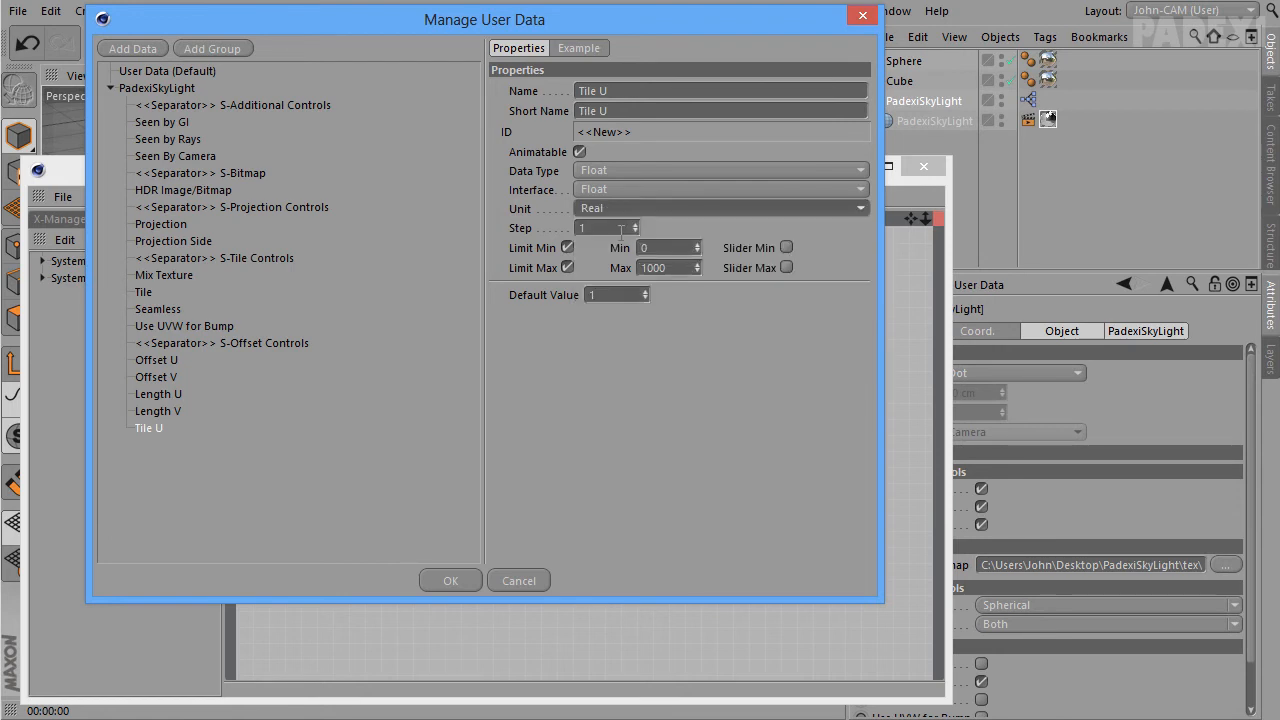
double_click(684, 248)
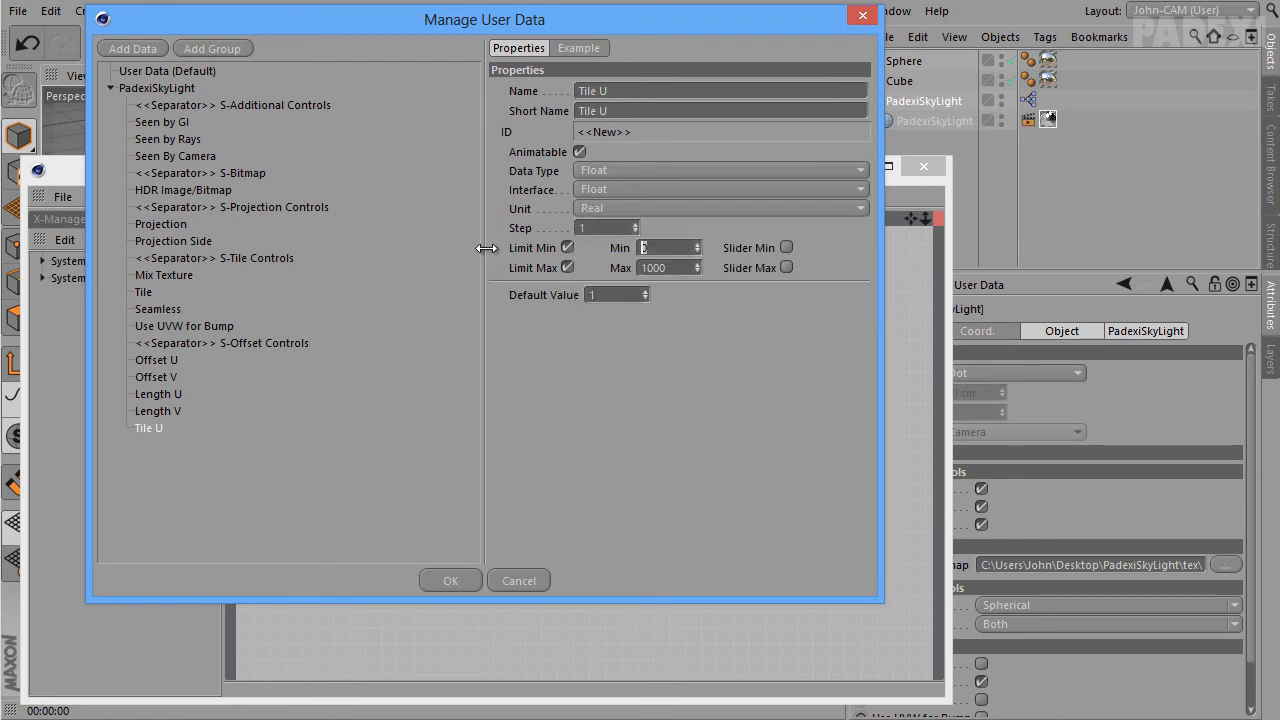
text(-10000)
key(Tab)
text(10000)
key(Tab)
Duplicate the Tile U entry and rename the copy, including its short name, as Tile V
right_click(148, 425)
click(172, 438)
right_click(158, 429)
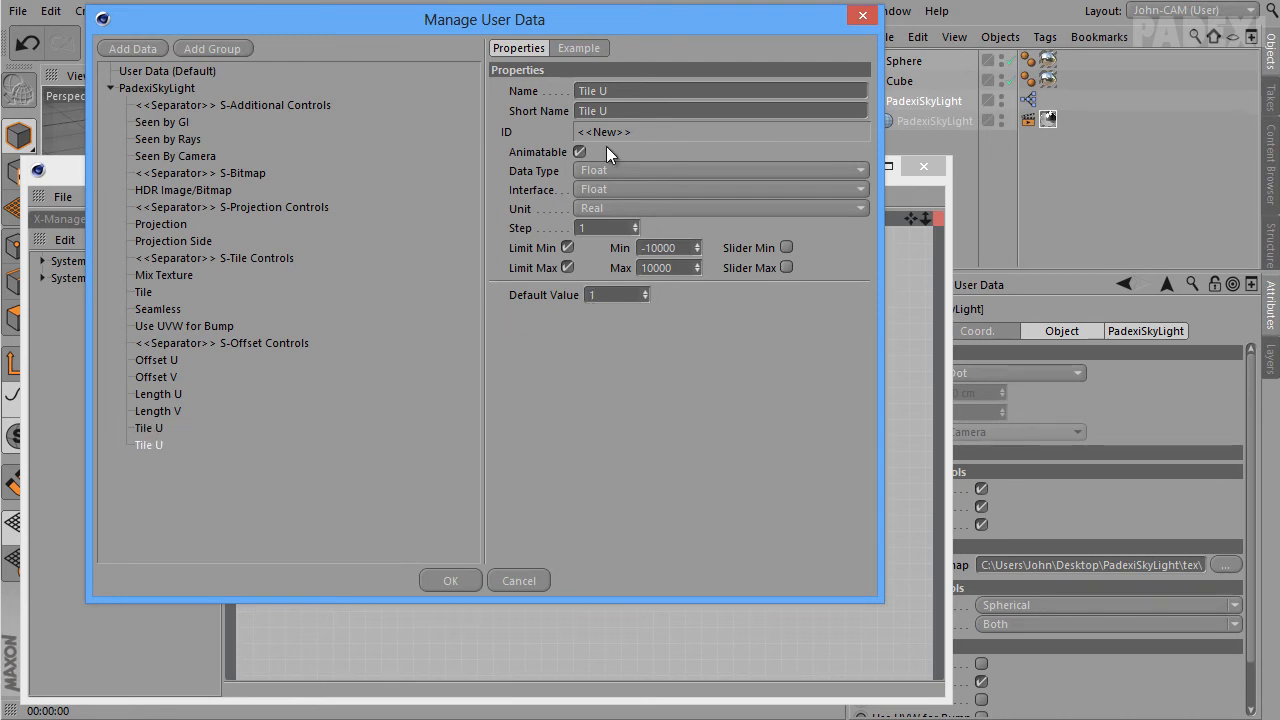
click(632, 91)
key(BackSpace)
text(V)
key(Tab)
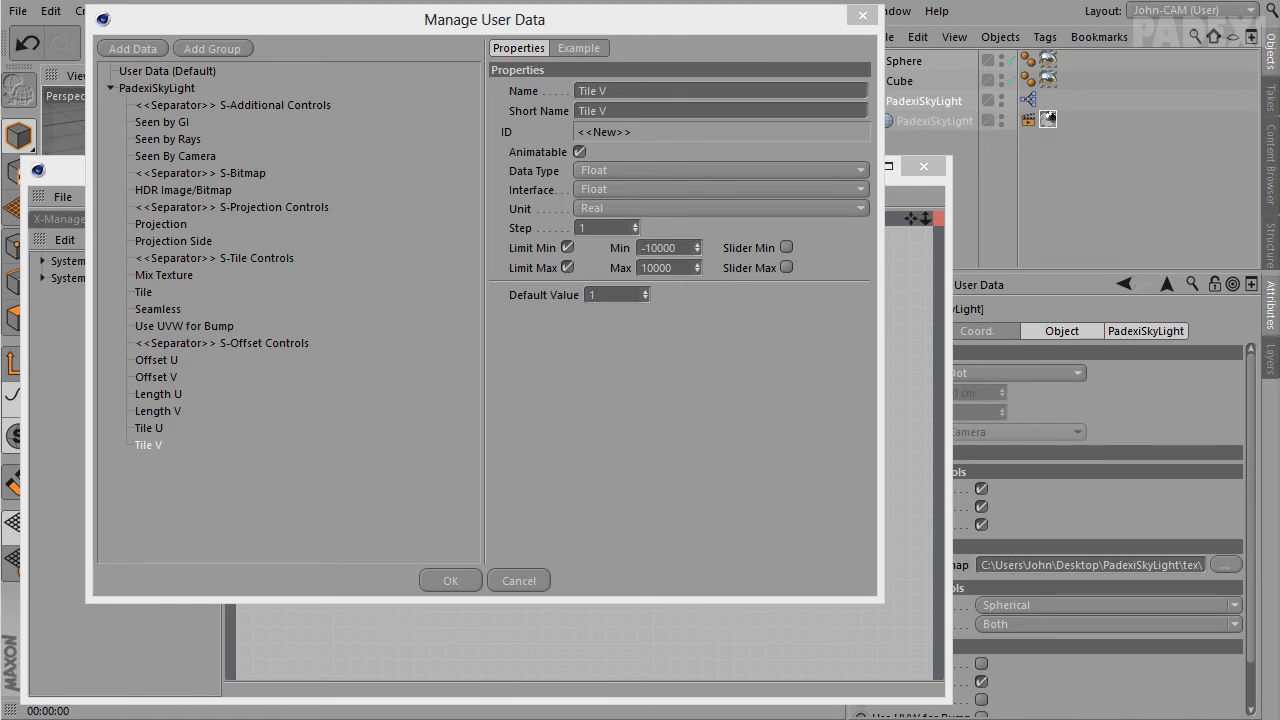
Add a Float user data entry named Repetitions U, including its short name, with the unit Real
click(150, 48)
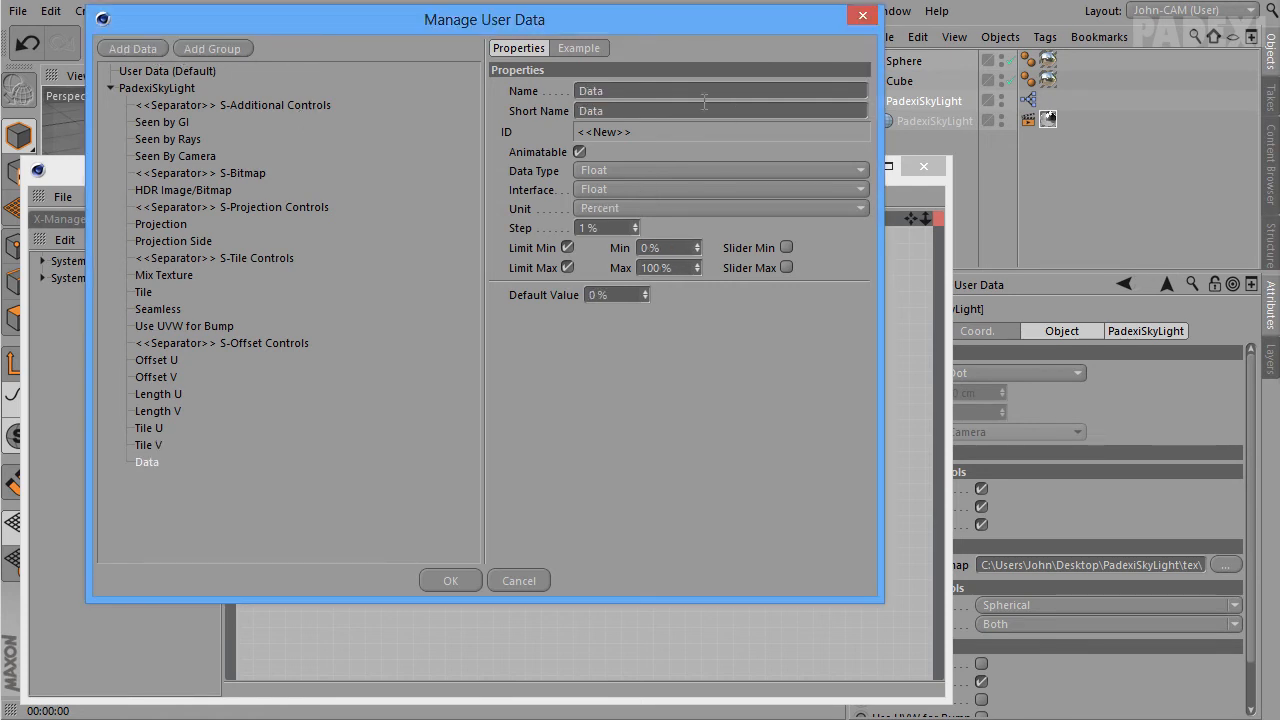
text(Repetitions U)
key(Tab)
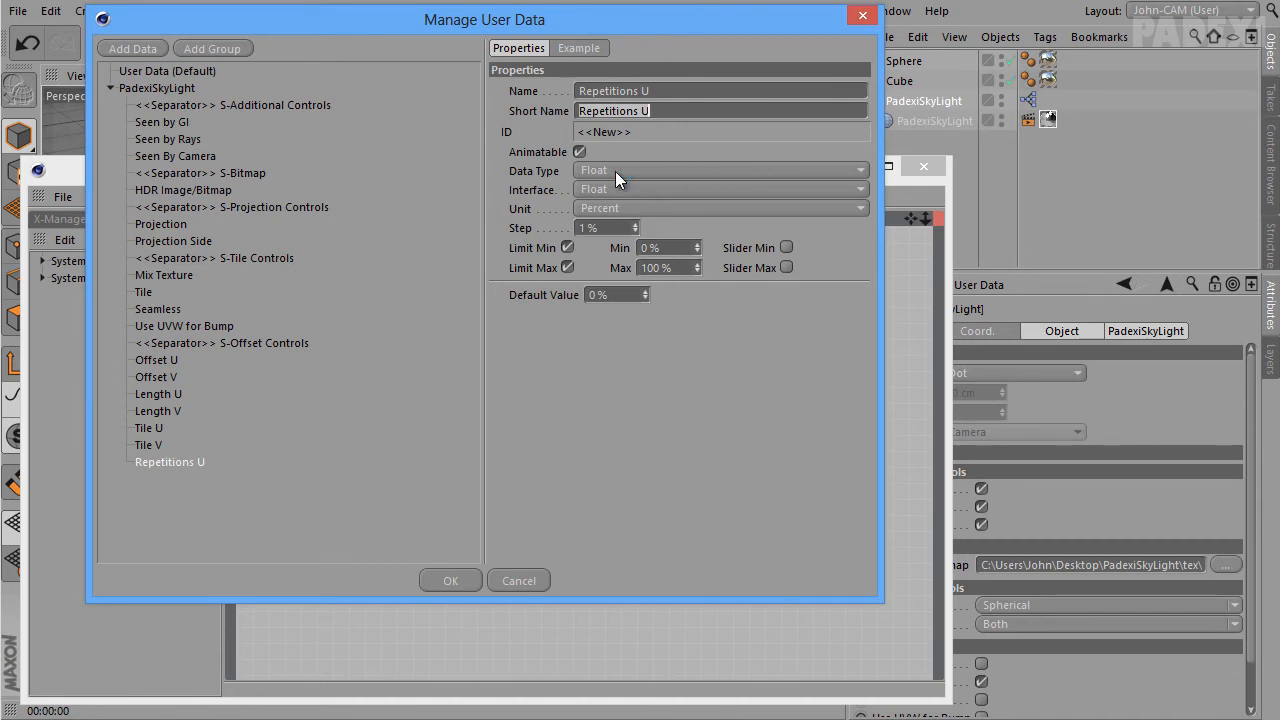
click(612, 208)
click(600, 226)
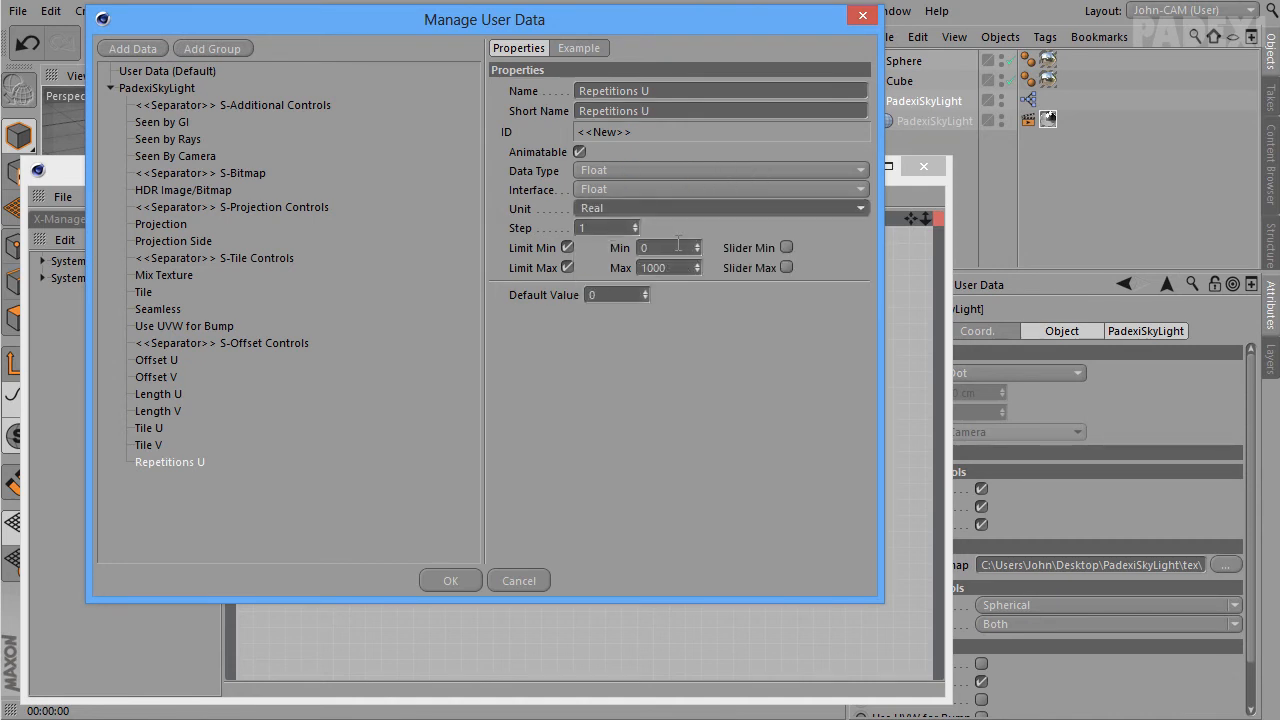
Limit the Repetitions U entry to a minimum of -100000 and a maximum of 10000
click(678, 244)
text(-)
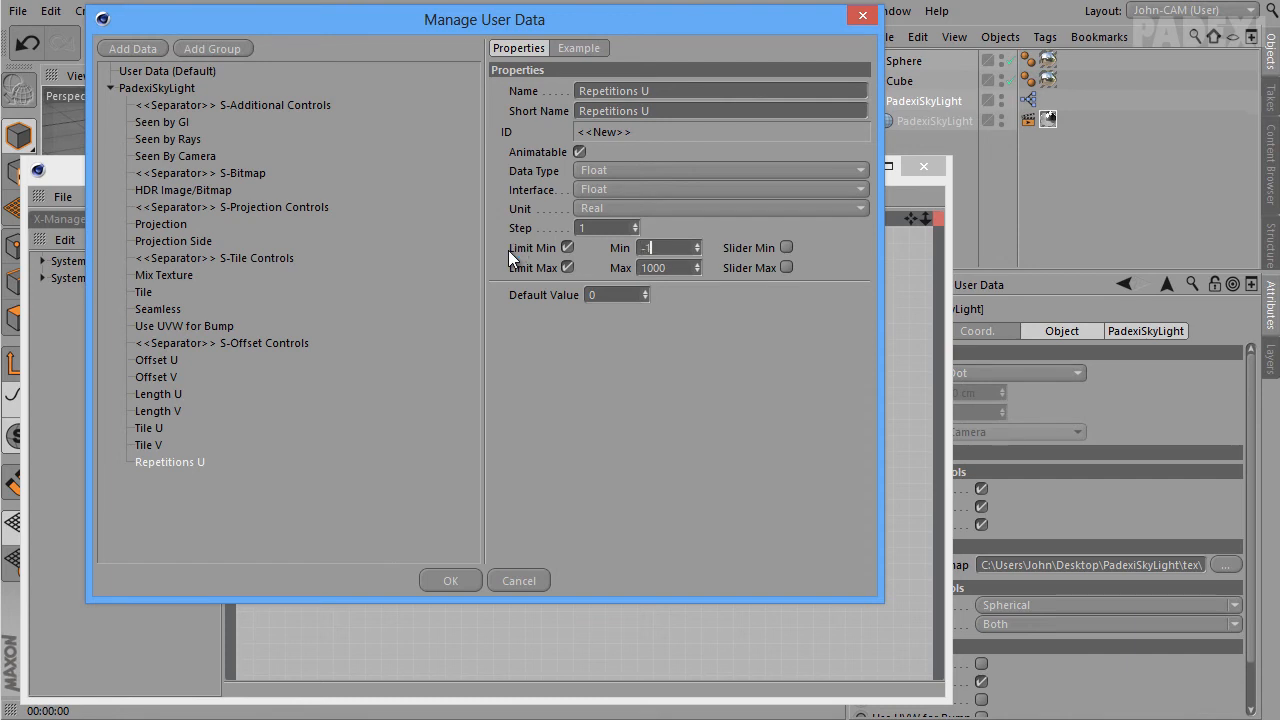
text(100000)
key(Tab)
key(Tab)
key(Tab)
text(-10000)
key(Tab)
key(Tab)
Duplicate the Repetitions U entry and rename the copy as Repetitions V
right_click(194, 465)
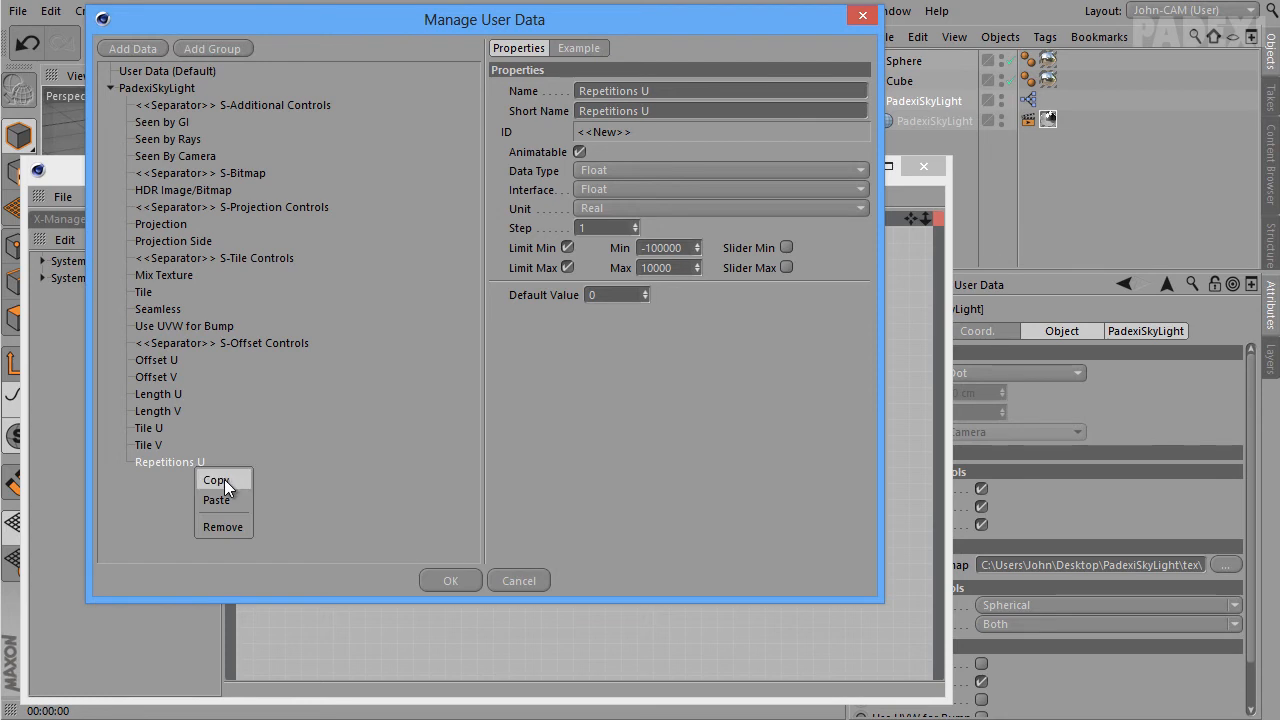
click(224, 479)
right_click(187, 465)
click(208, 499)
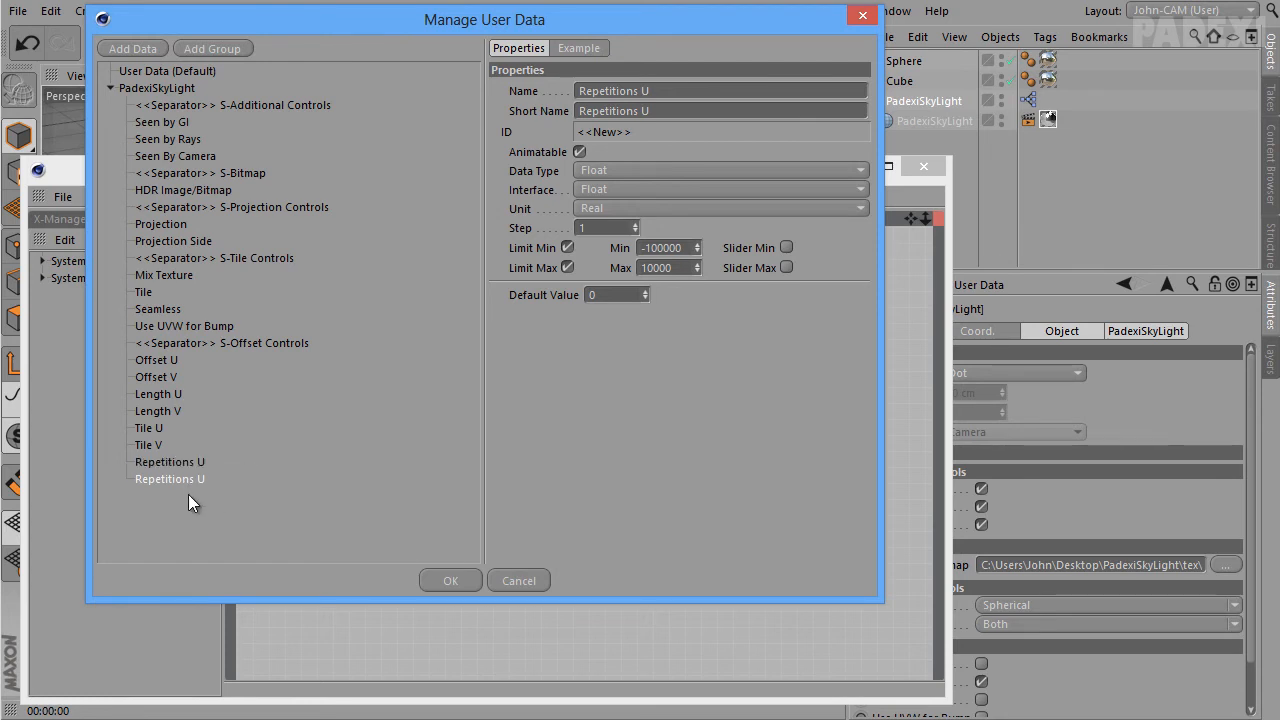
click(684, 90)
key(BackSpace)
text(V)
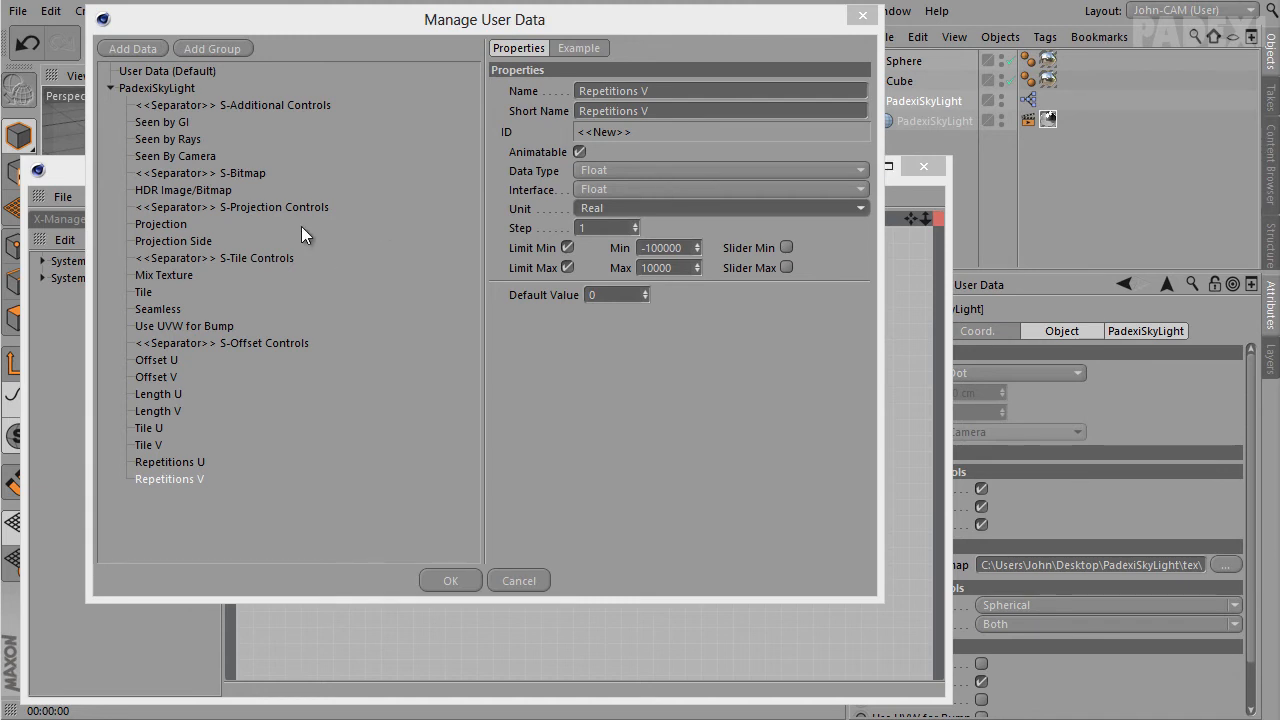
Add a user data entry named S-Material with the data type Link, and apply the user data changes
click(141, 46)
text(S-Material)
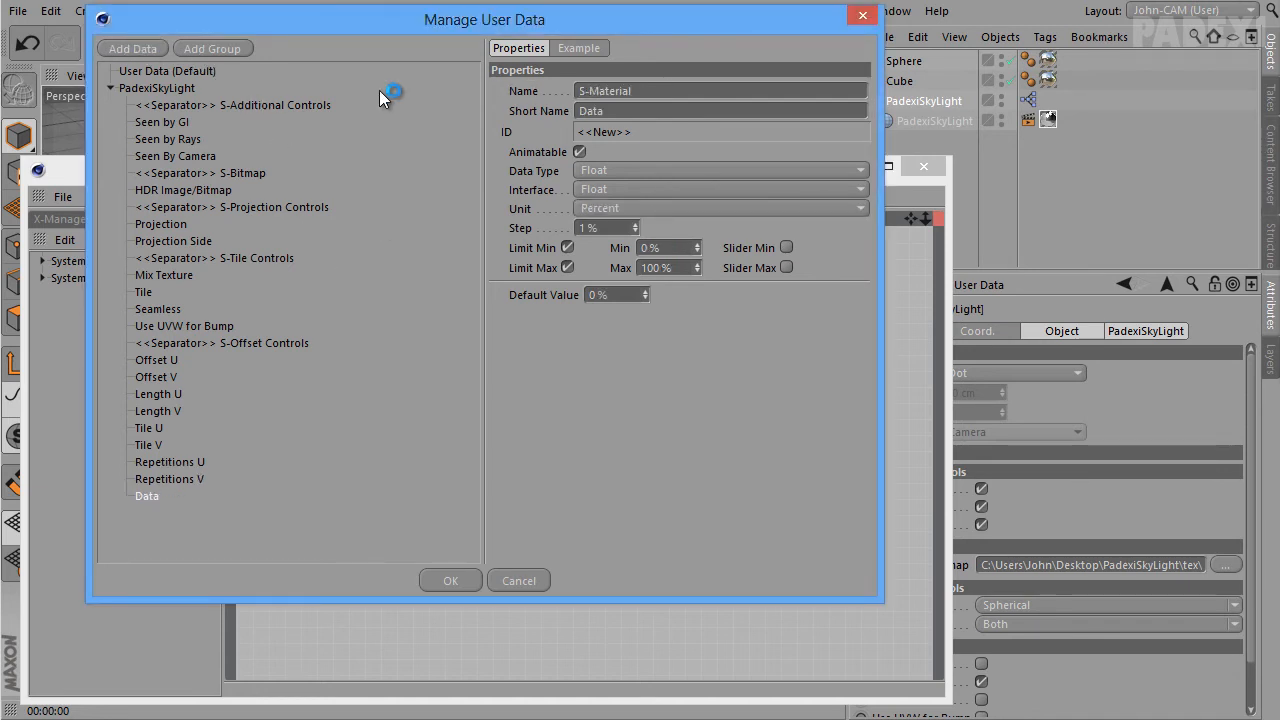
key(Tab)
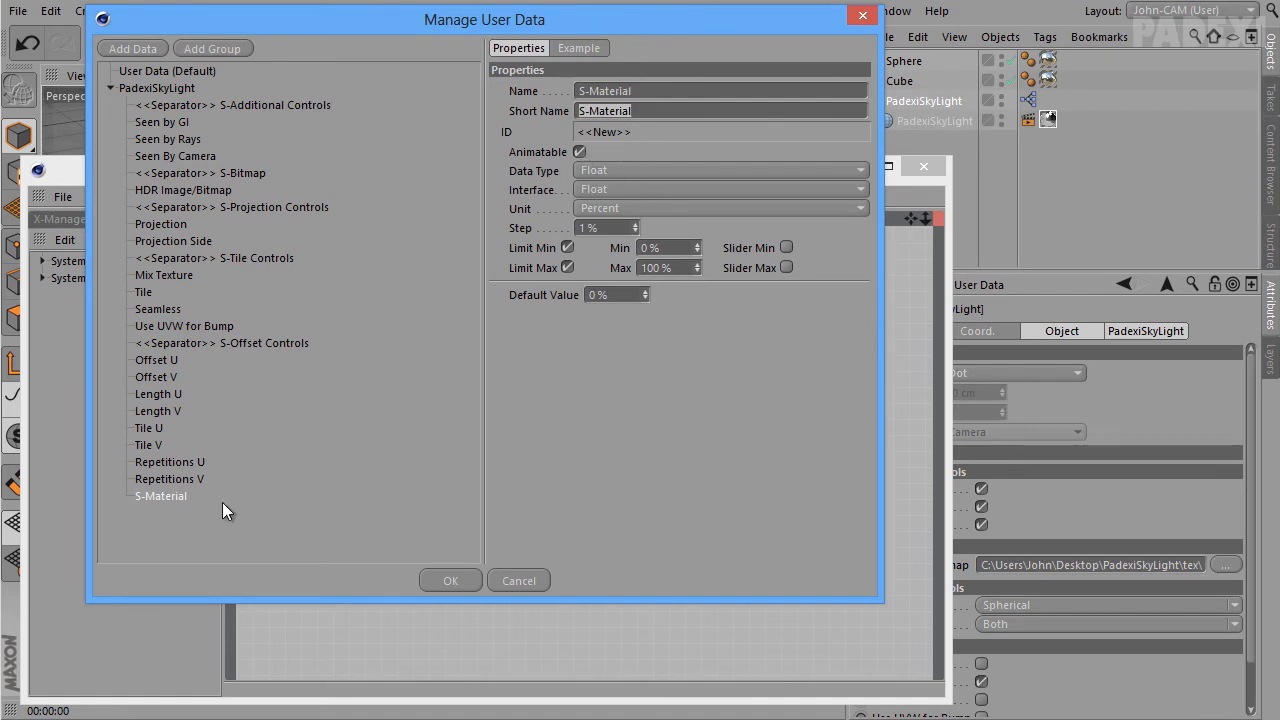
click(621, 170)
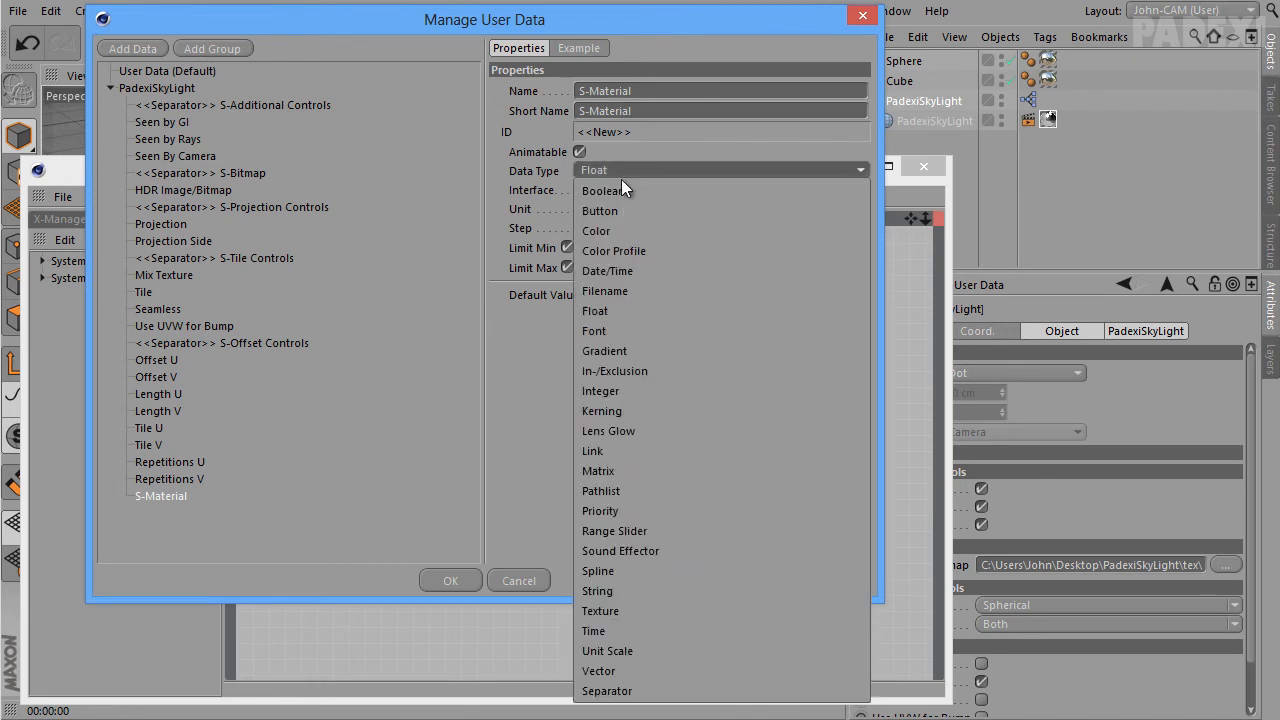
click(643, 452)
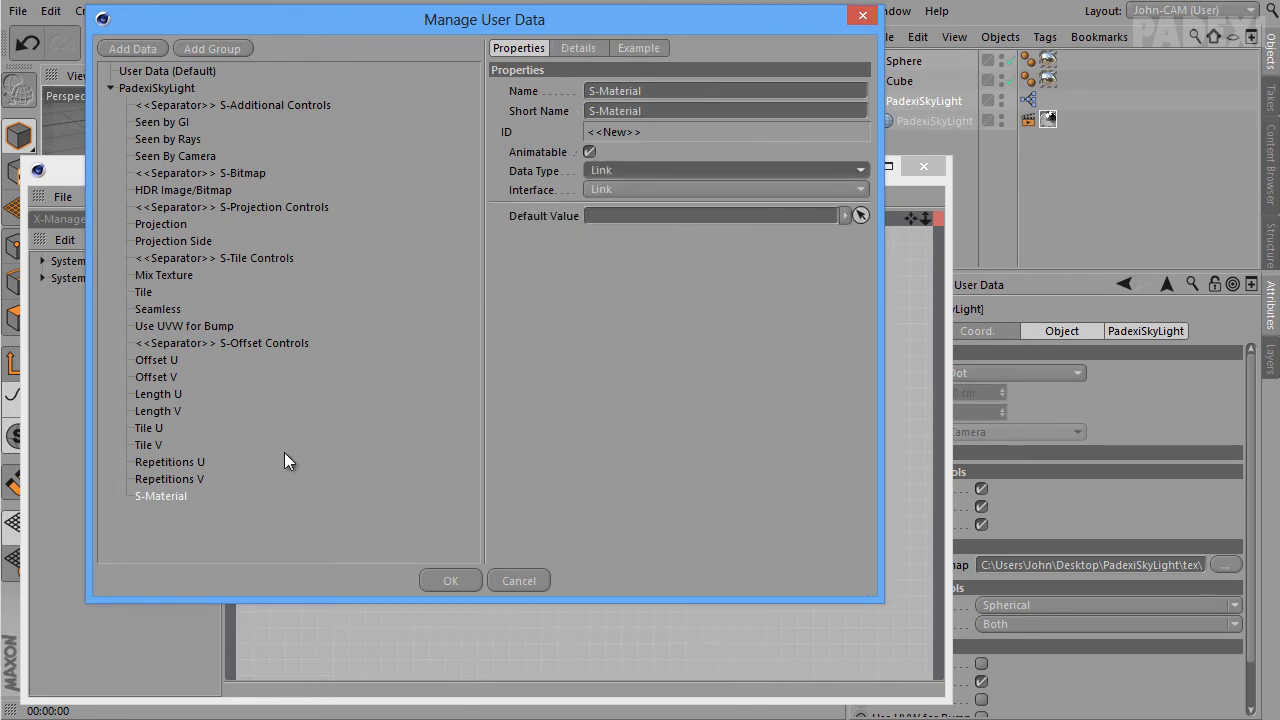
click(451, 580)
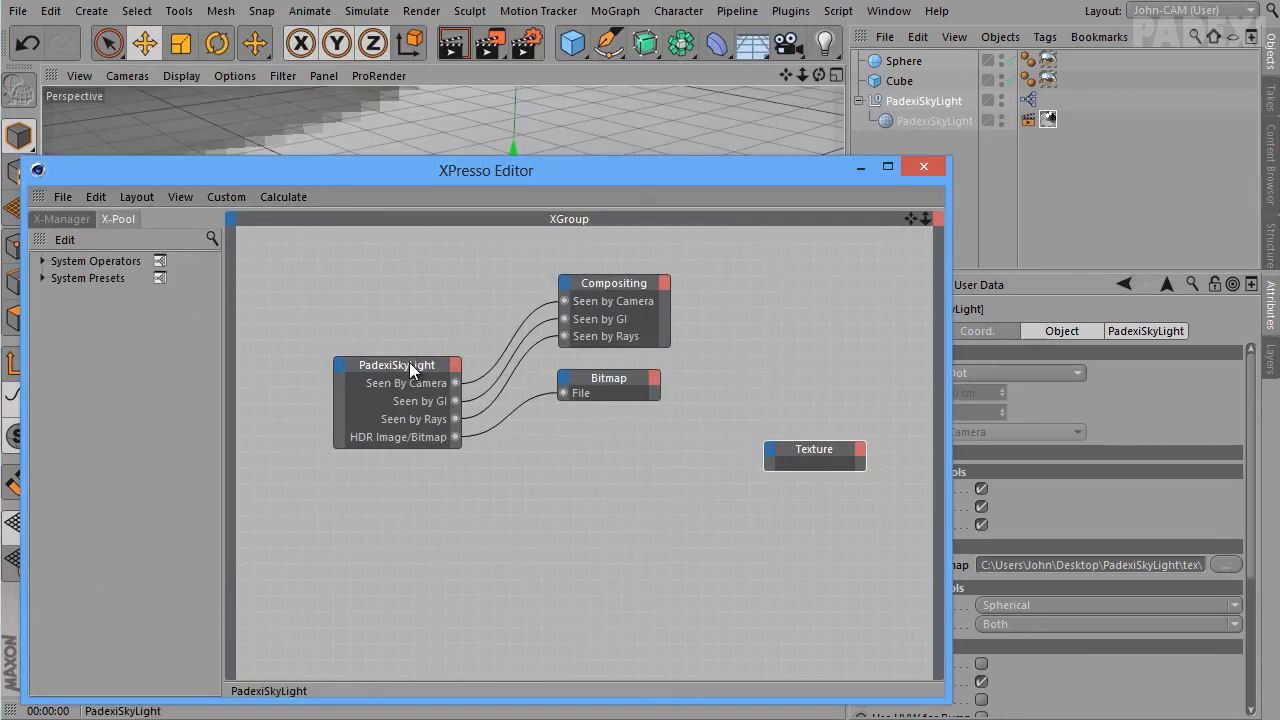
Move the PadexiSkyLight node up slightly and add Length U, Length V and Mix Texture output ports to it
drag(409, 362, 386, 316)
click(430, 322)
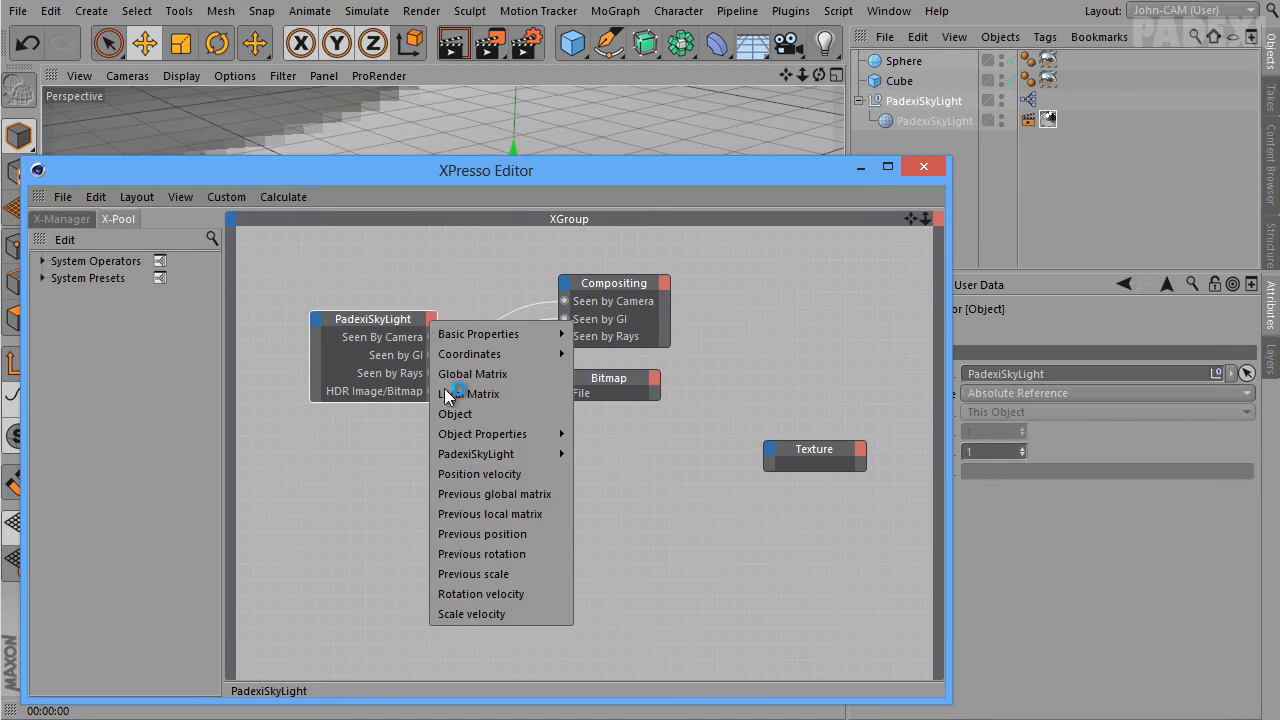
mouse_move(479, 455)
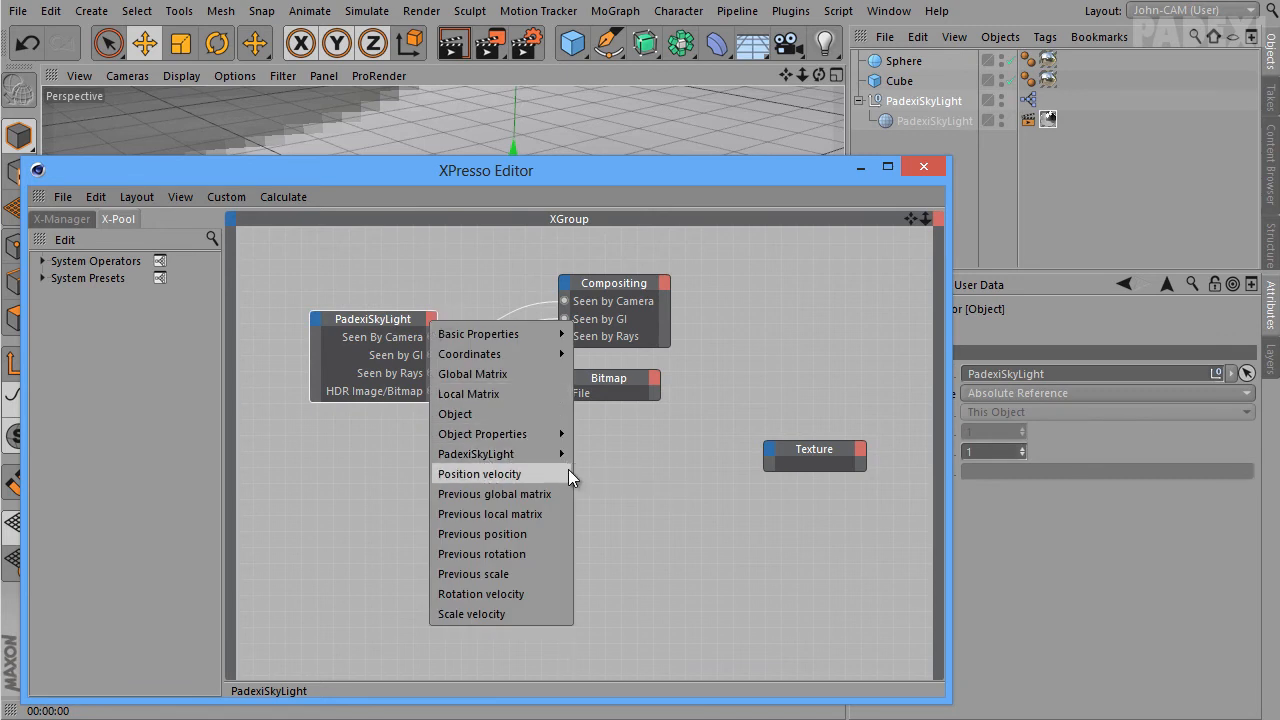
click(600, 474)
click(429, 324)
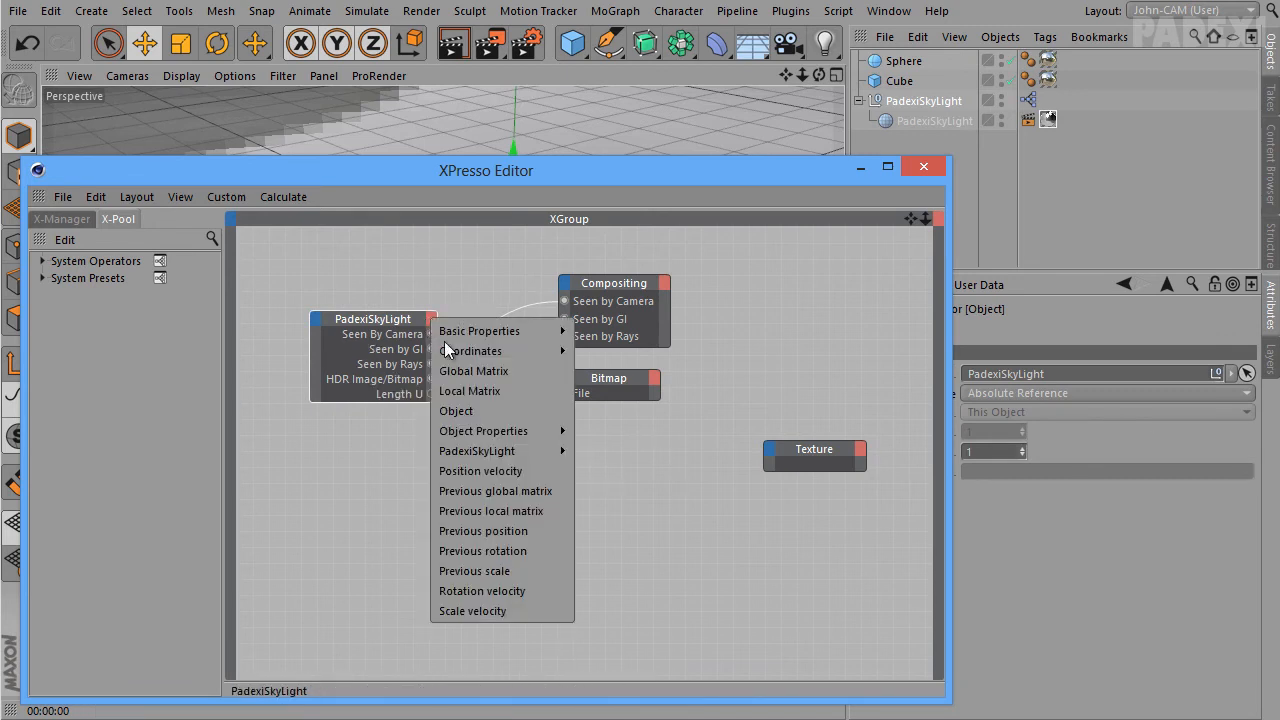
mouse_move(555, 457)
click(600, 491)
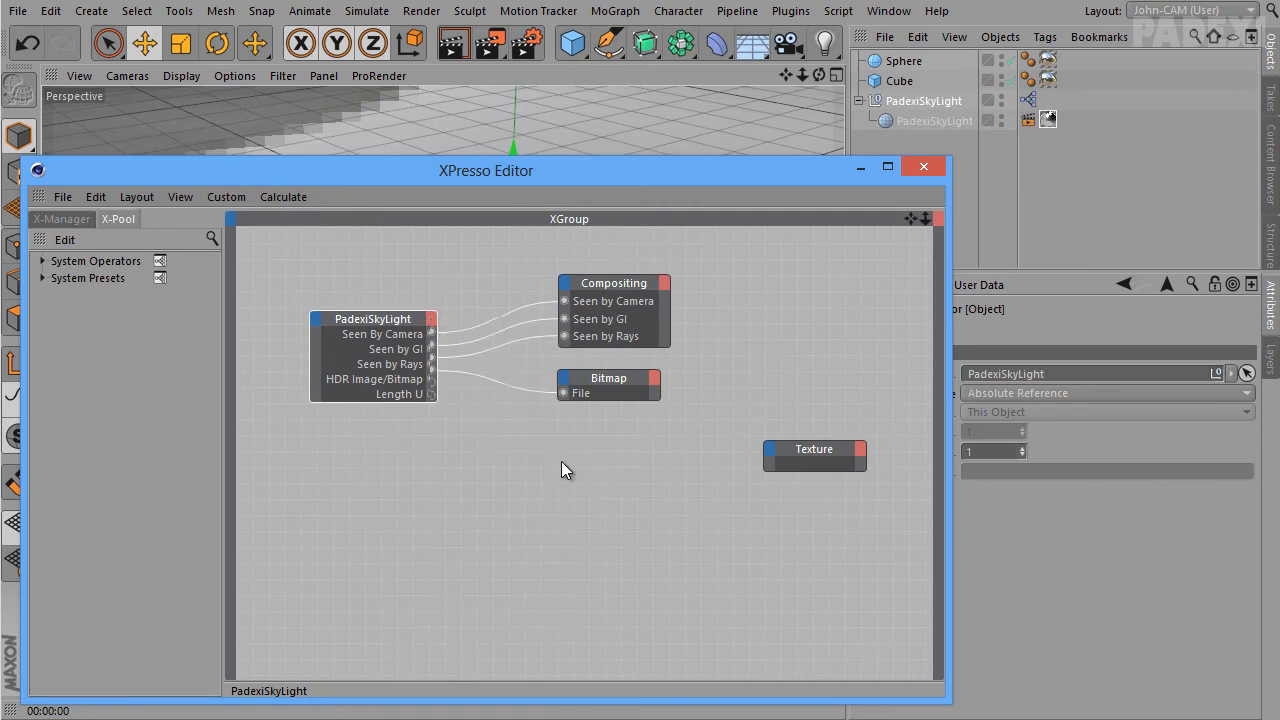
click(430, 321)
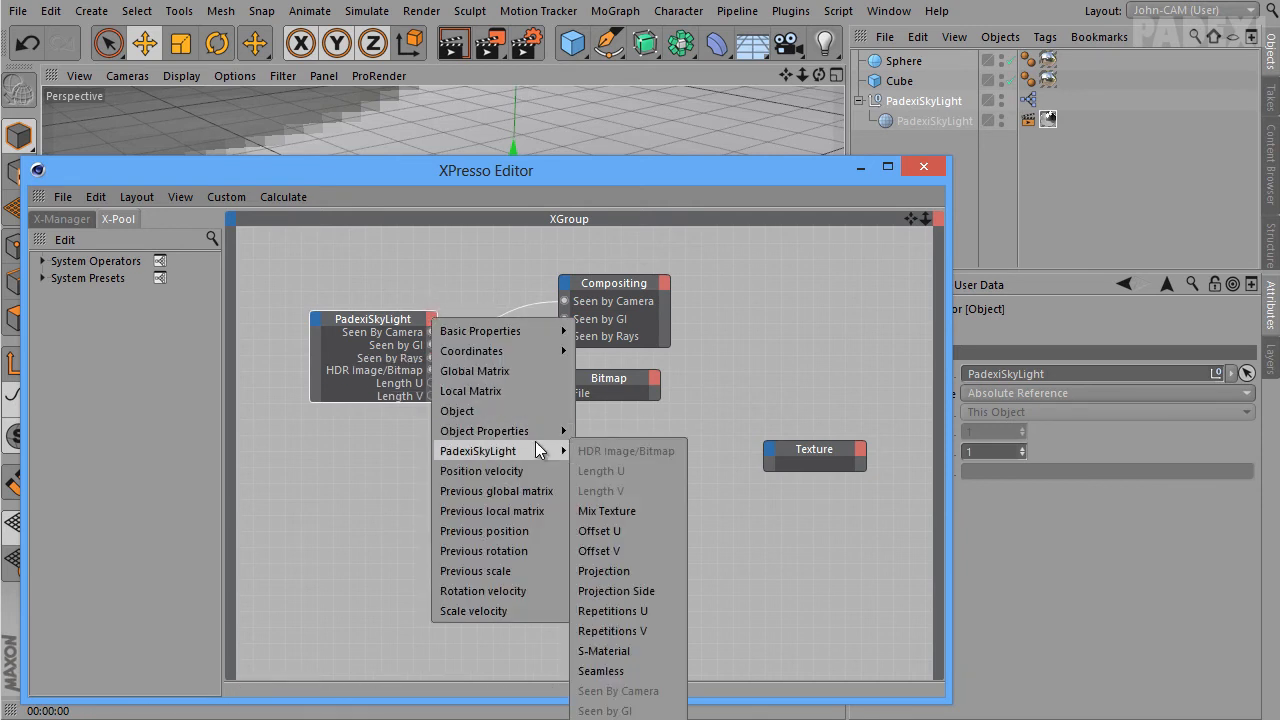
click(596, 510)
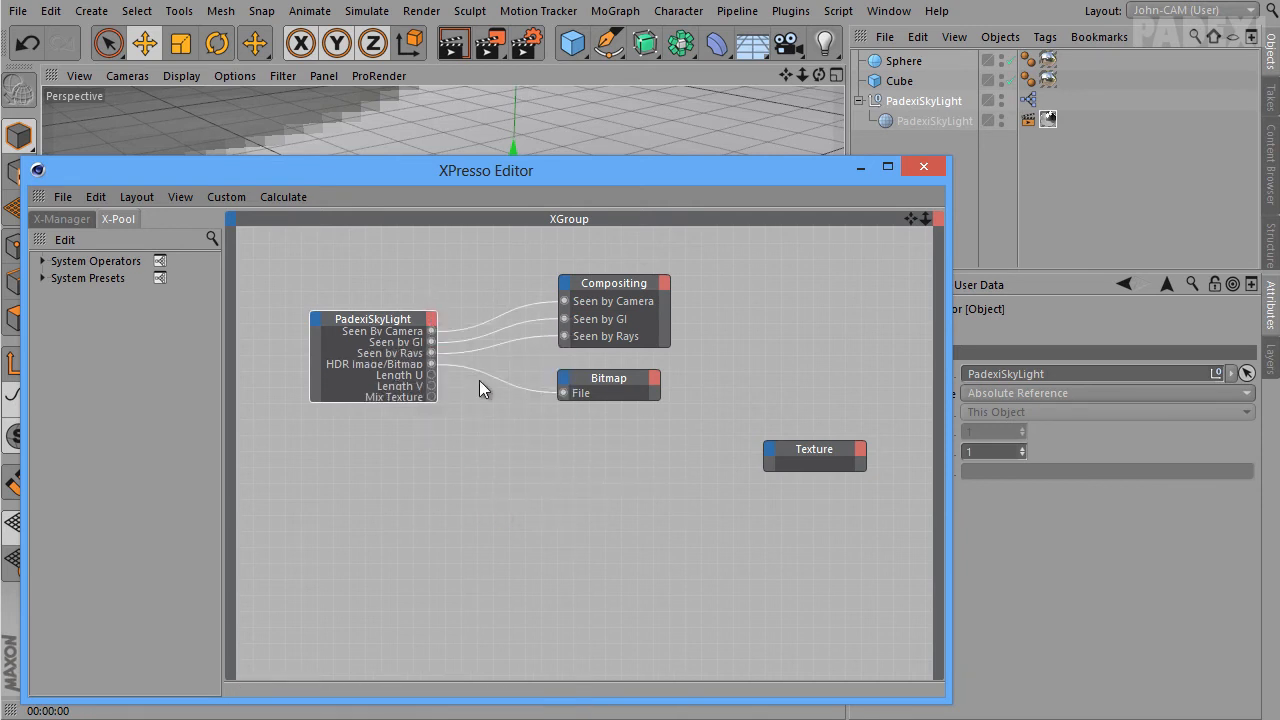
Add Offset U, Offset V, Projection and Projection Side output ports to the PadexiSkyLight node
click(433, 319)
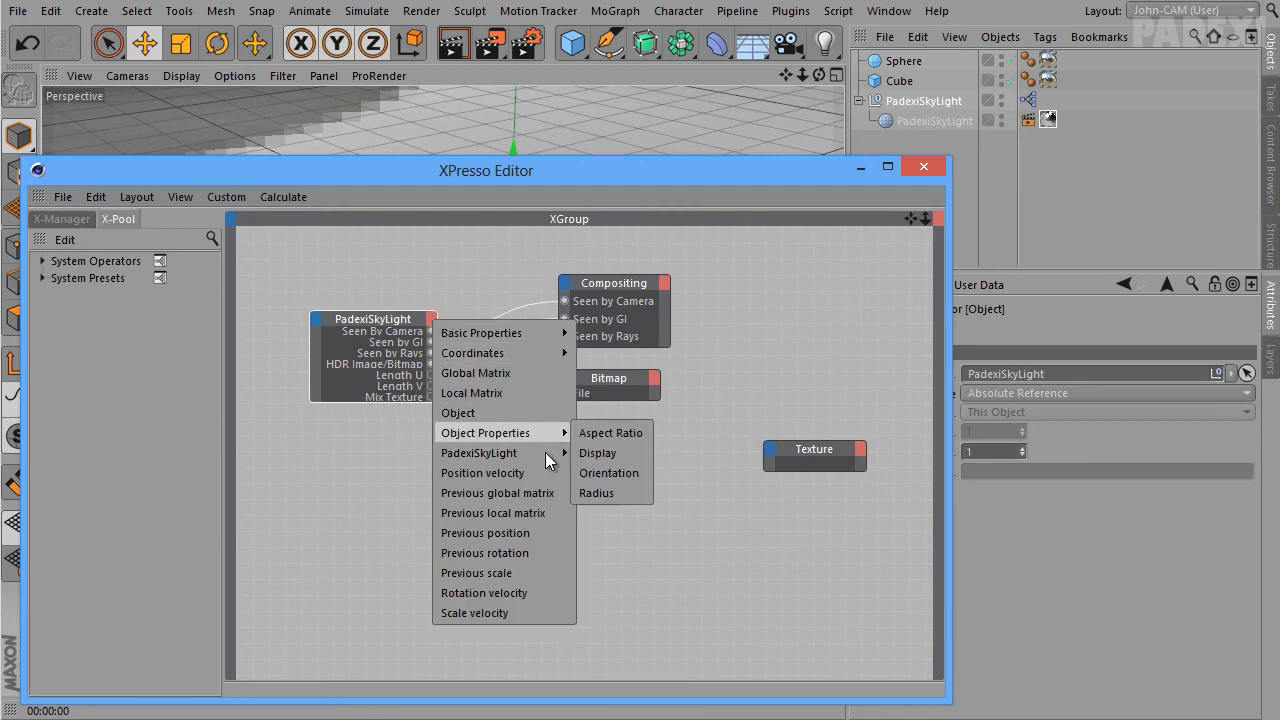
mouse_move(545, 455)
click(632, 537)
click(434, 322)
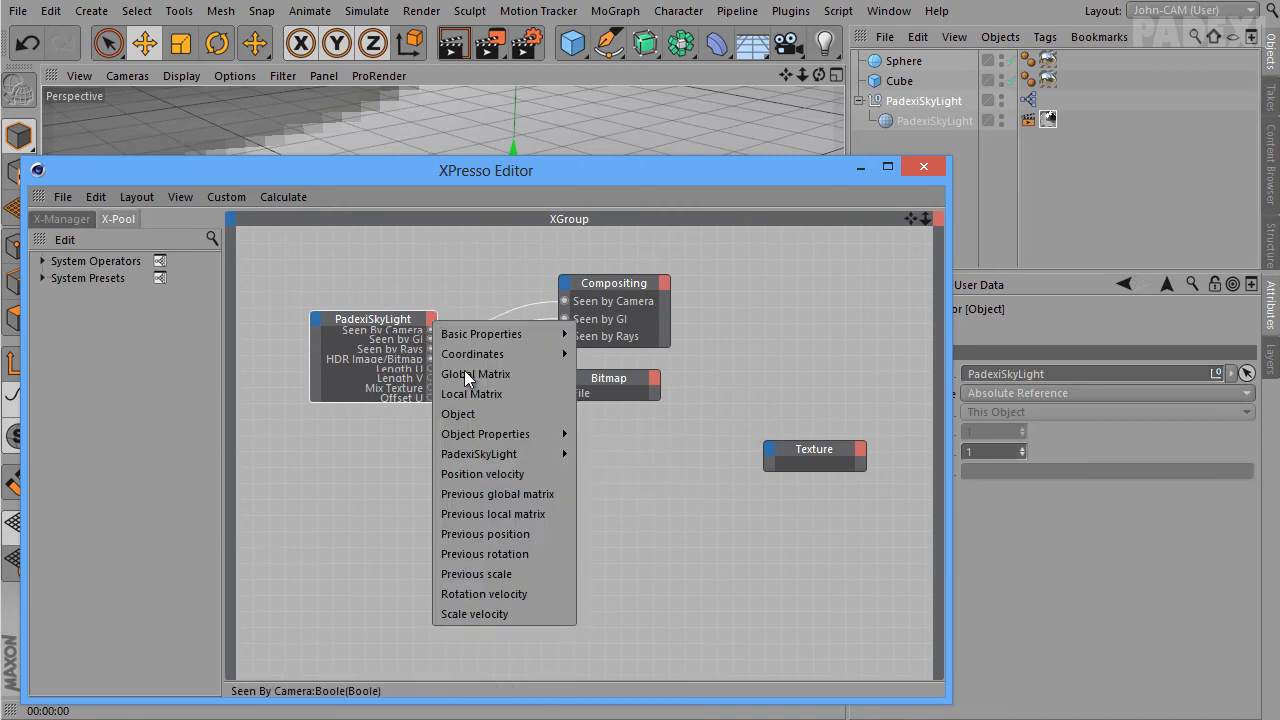
click(431, 319)
mouse_move(505, 456)
click(603, 572)
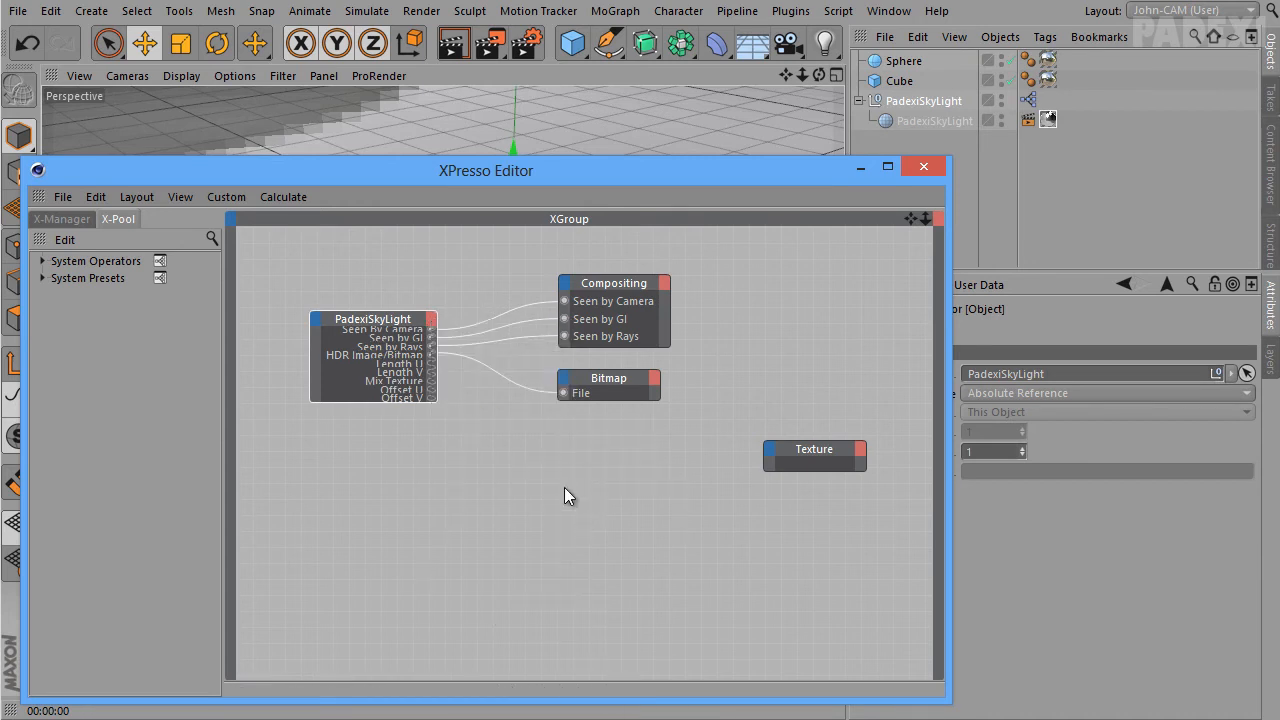
click(431, 318)
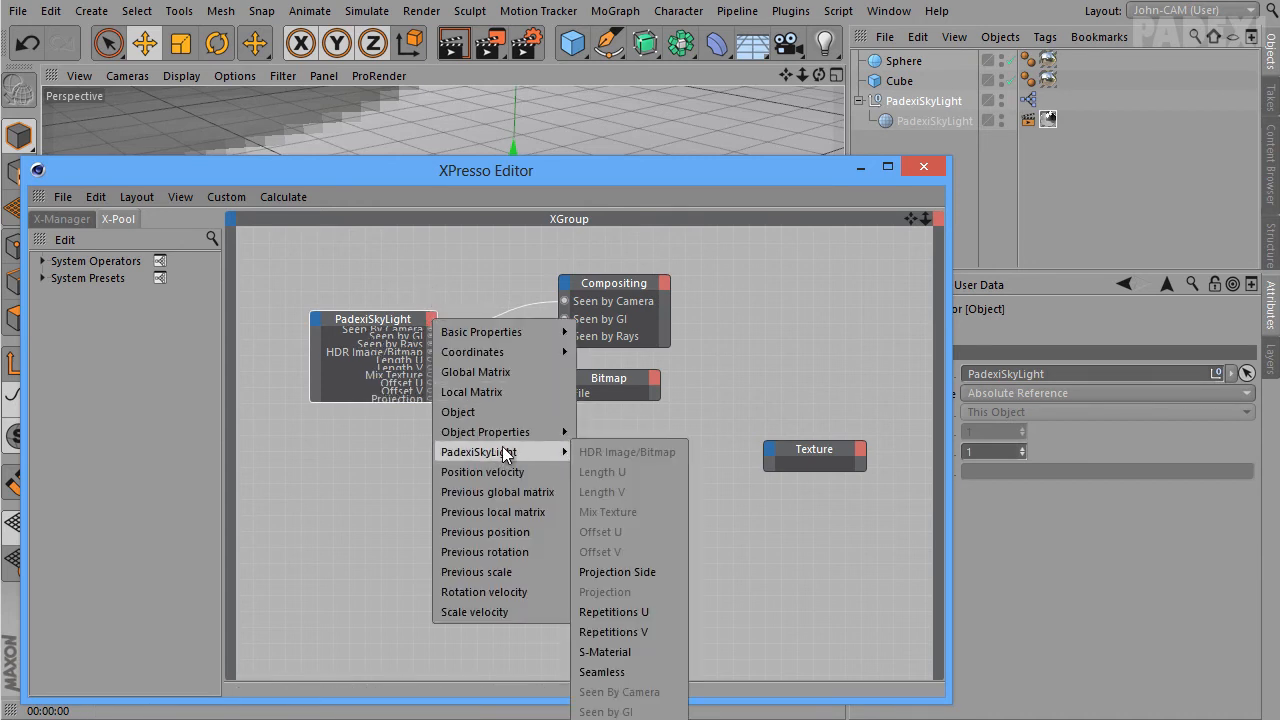
click(628, 572)
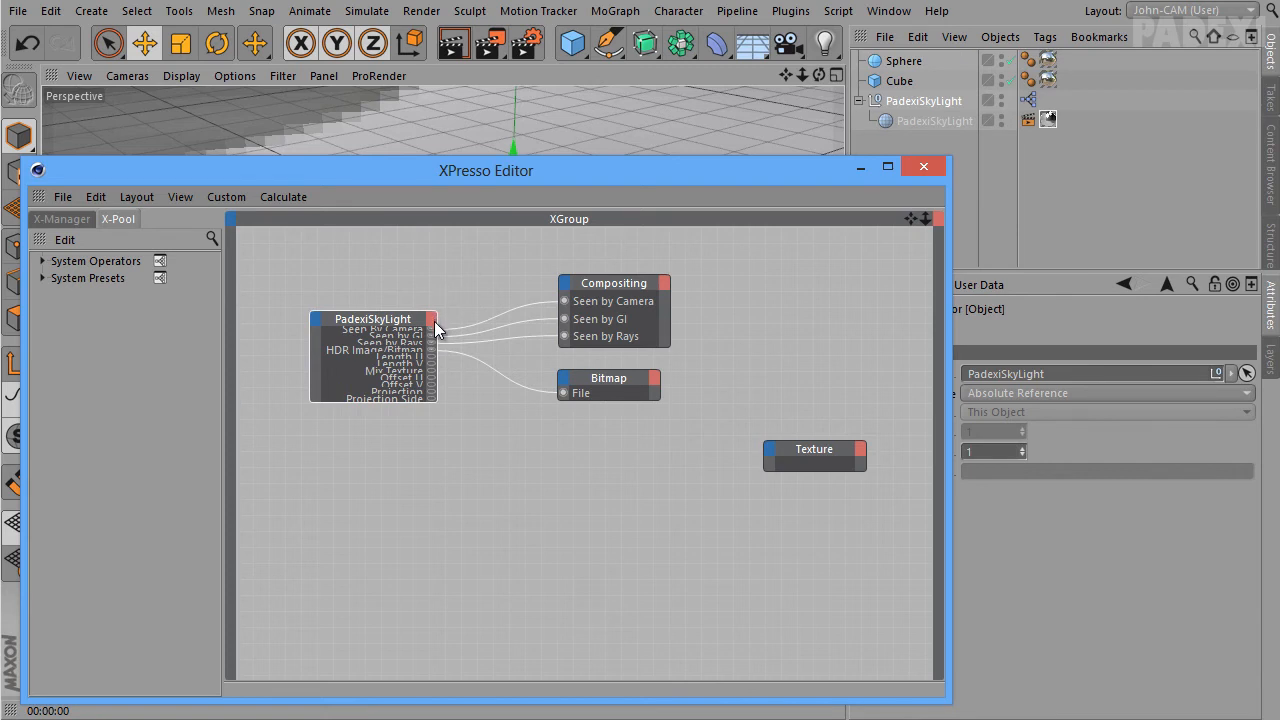
Add Repetitions U and Repetitions V output ports to the PadexiSkyLight node
click(430, 320)
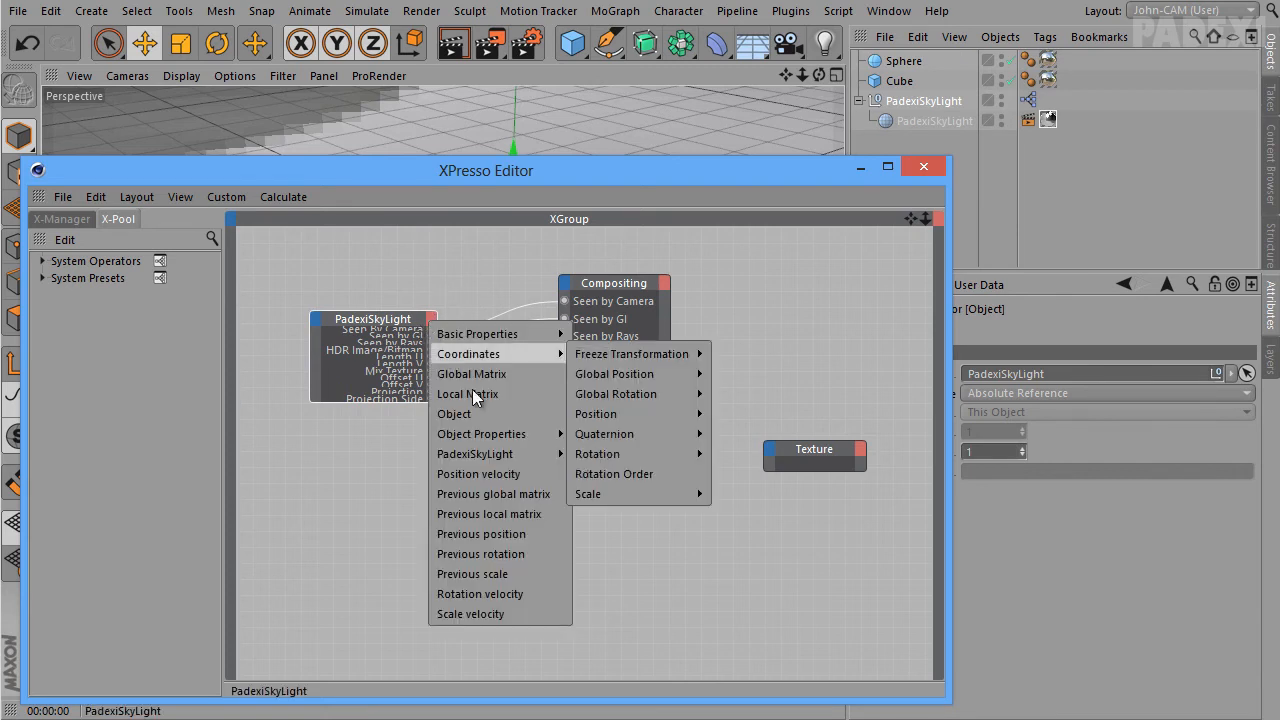
mouse_move(510, 453)
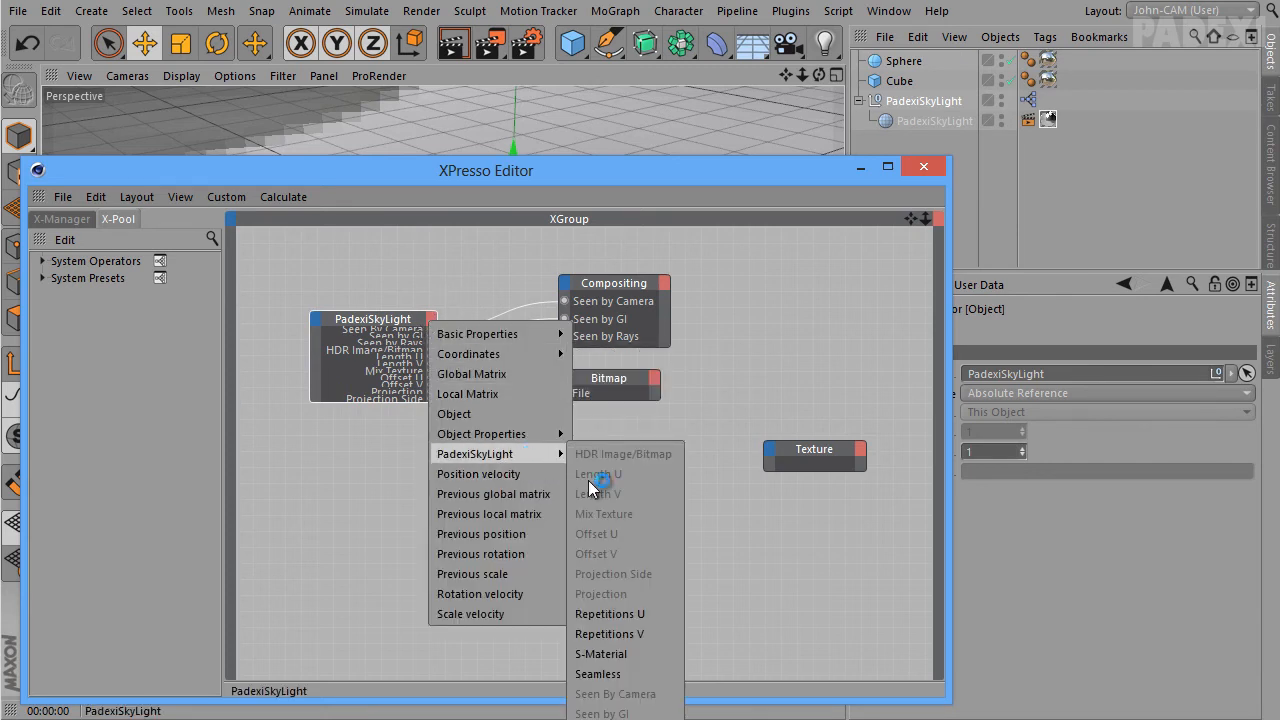
click(620, 614)
click(431, 320)
mouse_move(530, 453)
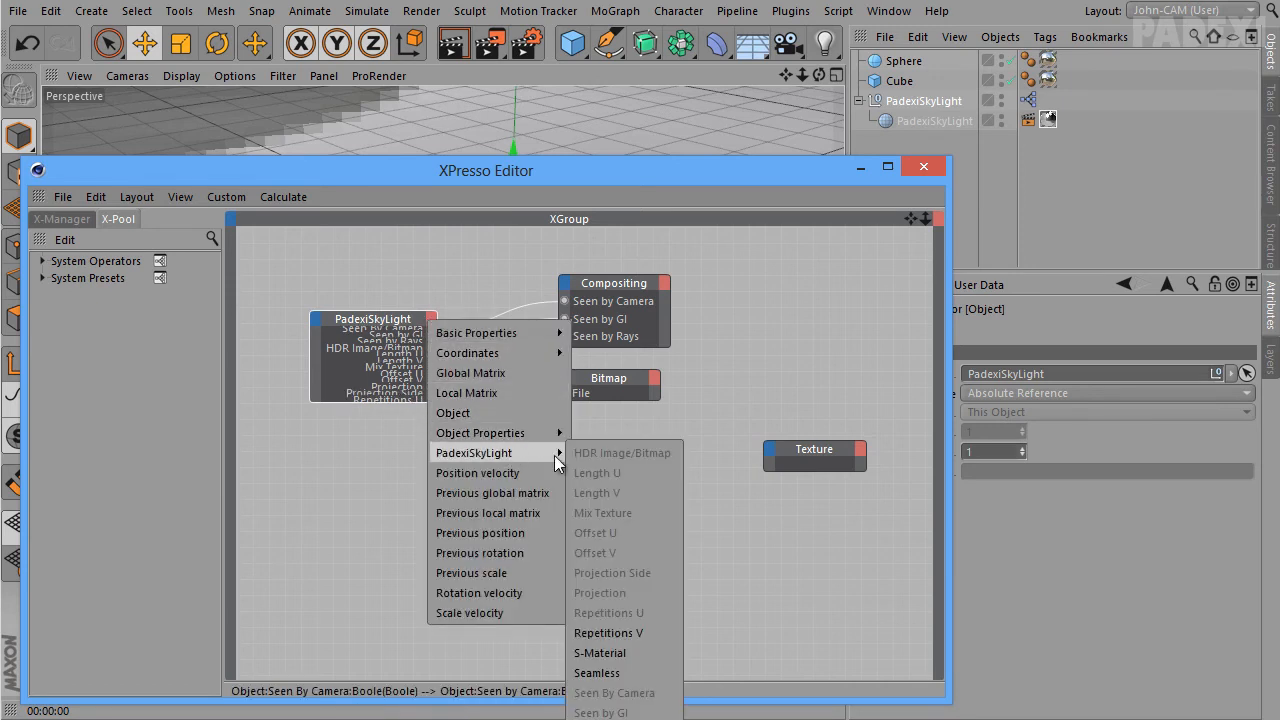
click(620, 628)
click(432, 320)
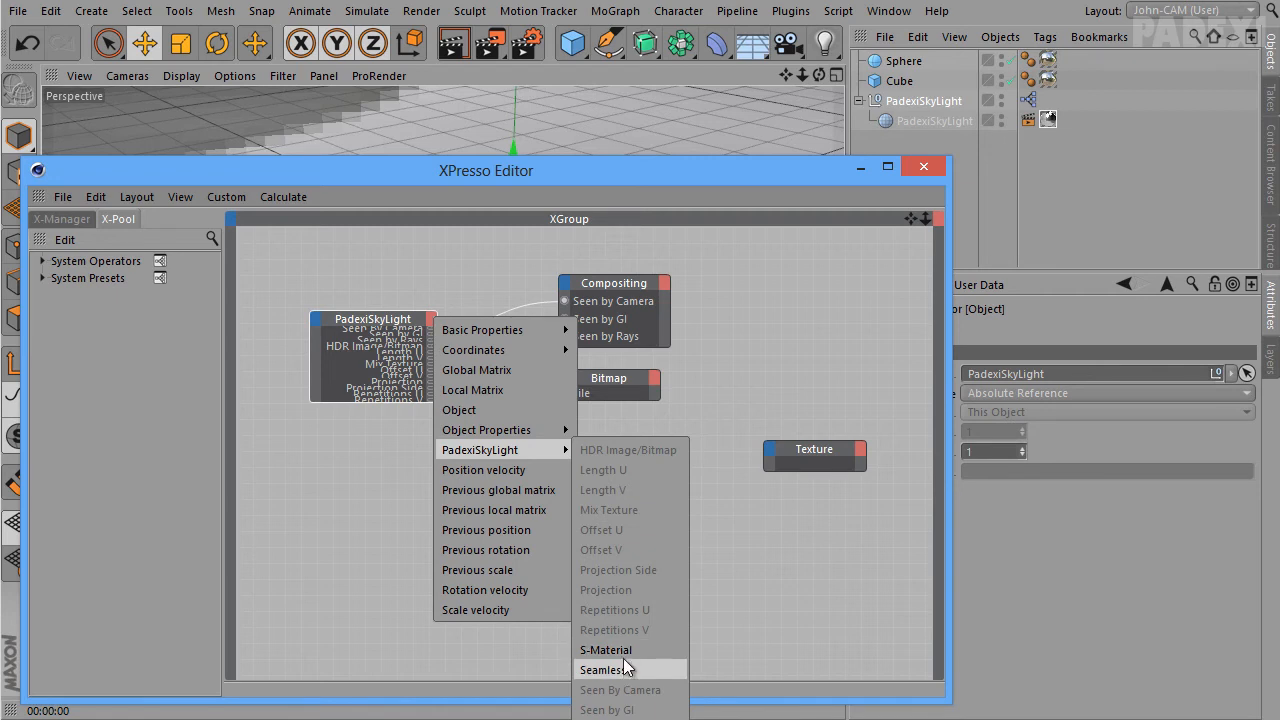
click(687, 140)
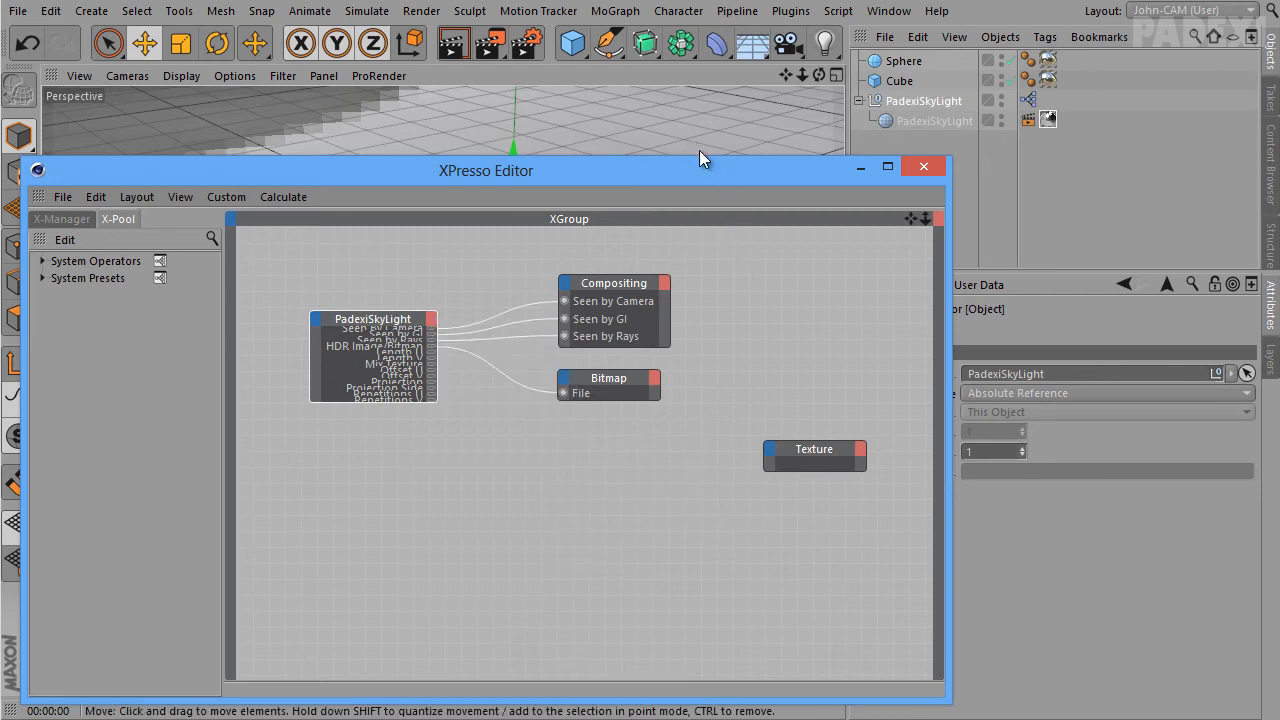
drag(718, 172, 633, 114)
click(979, 286)
click(1010, 327)
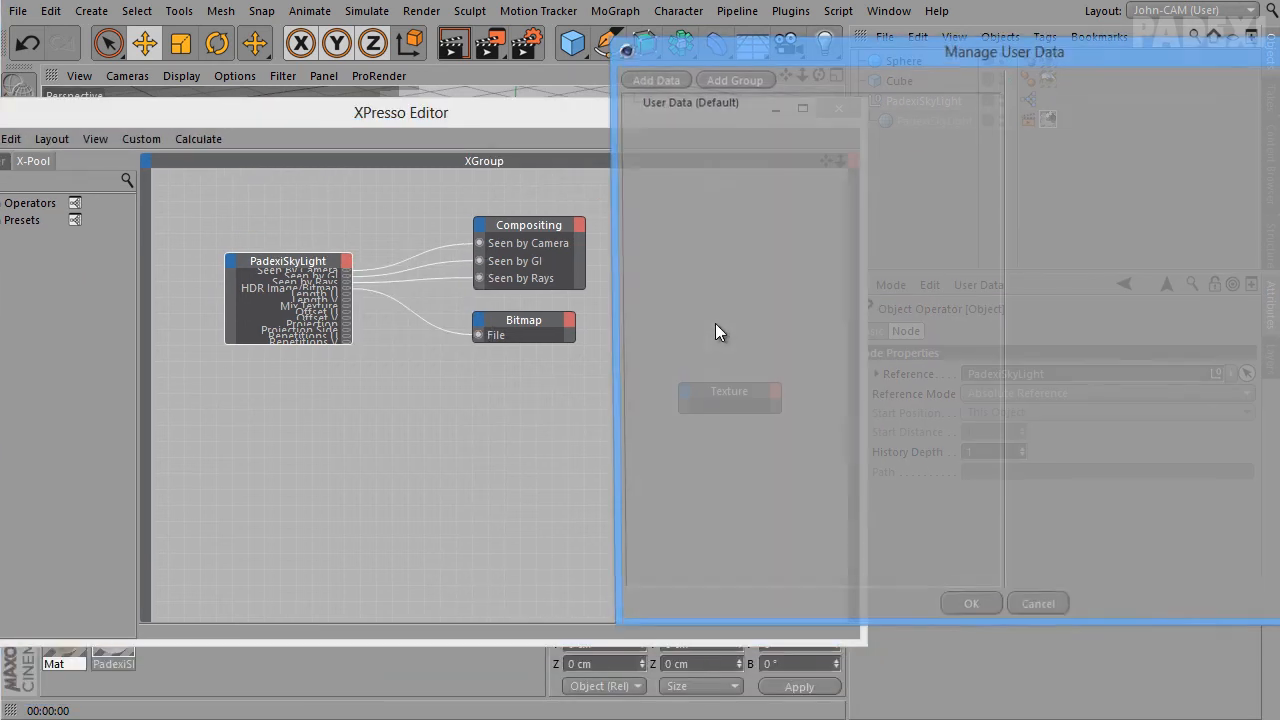
drag(807, 58, 643, 171)
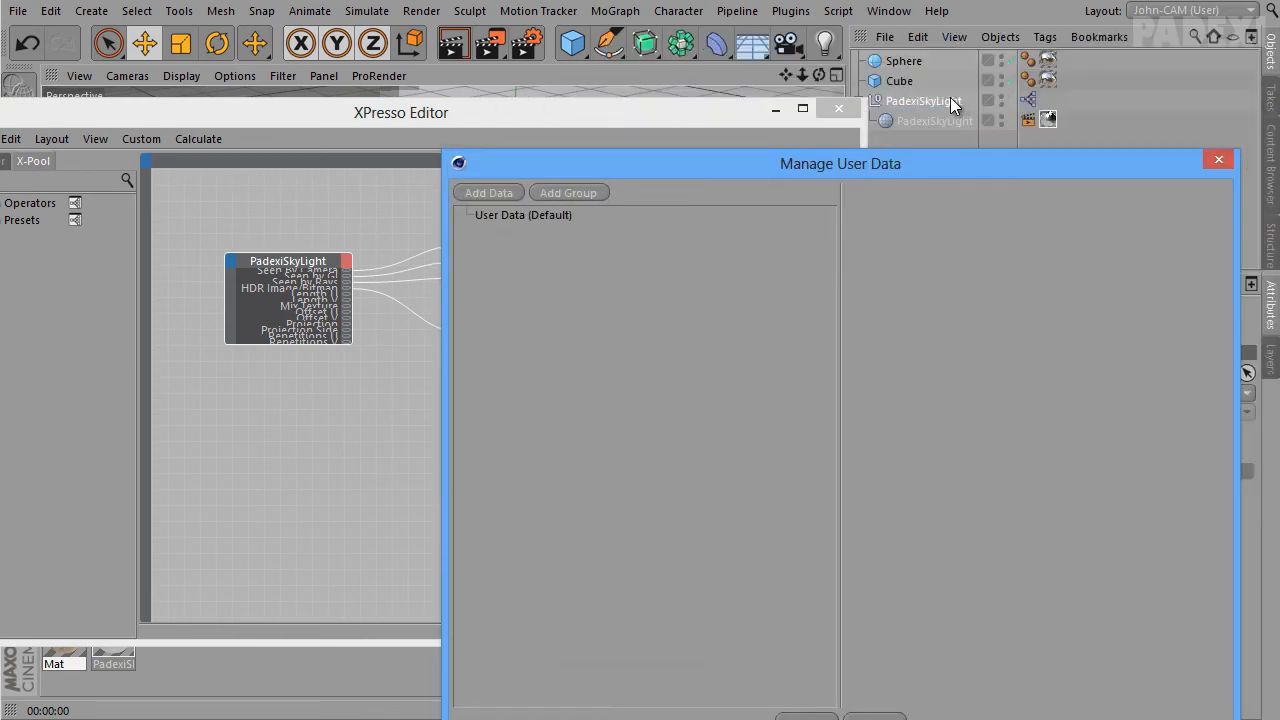
click(1208, 167)
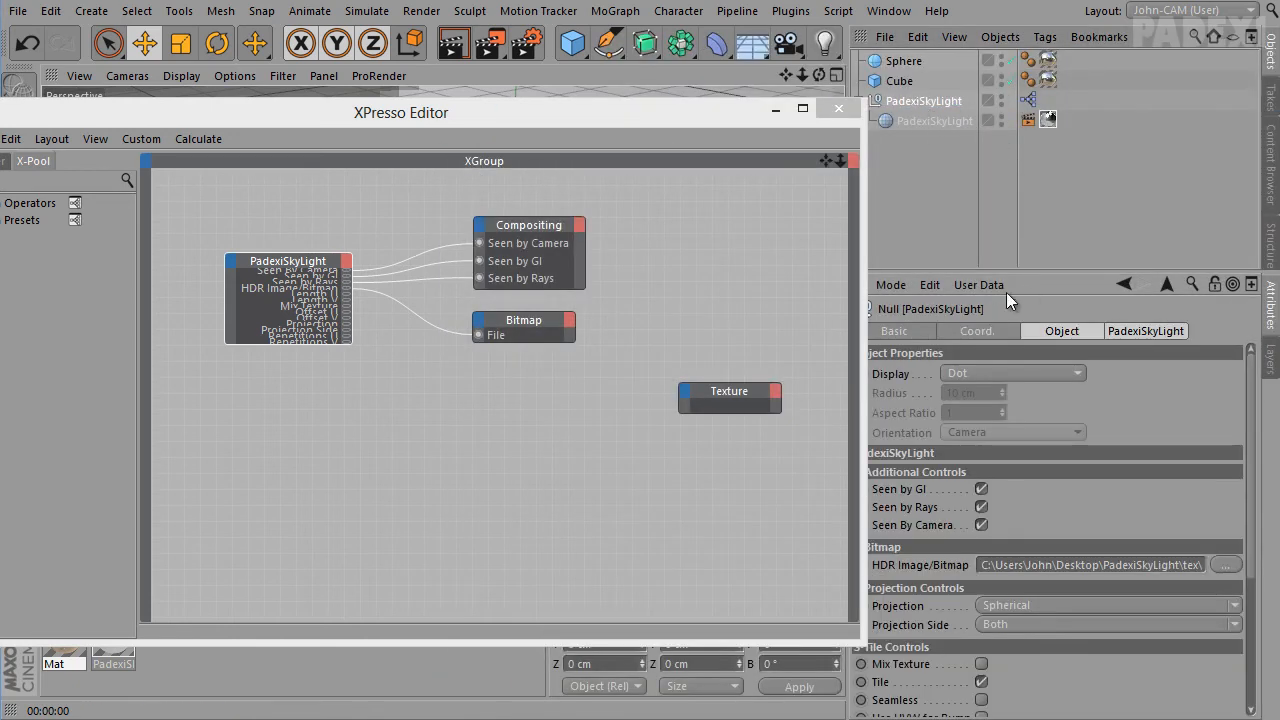
Copy the name of the S-Material link entry in the PadexiSkyLight null's user data and remove that entry
click(976, 286)
click(1001, 328)
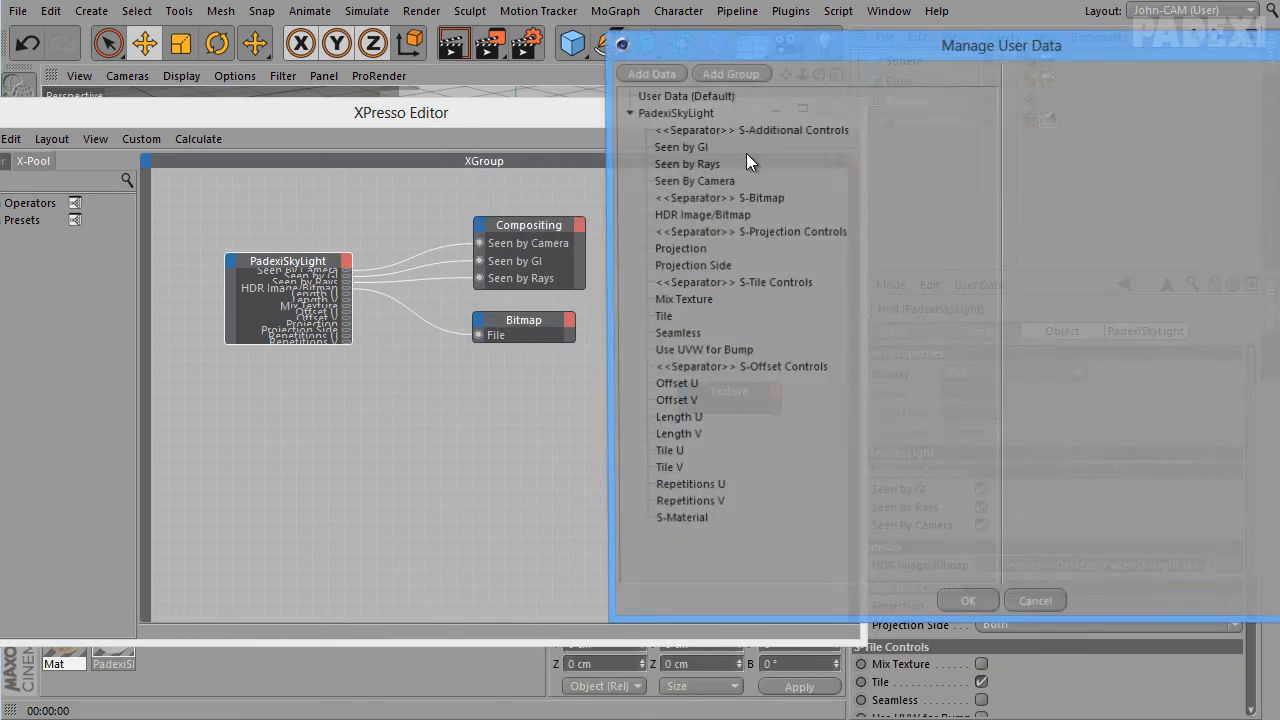
drag(795, 46, 467, 20)
click(351, 494)
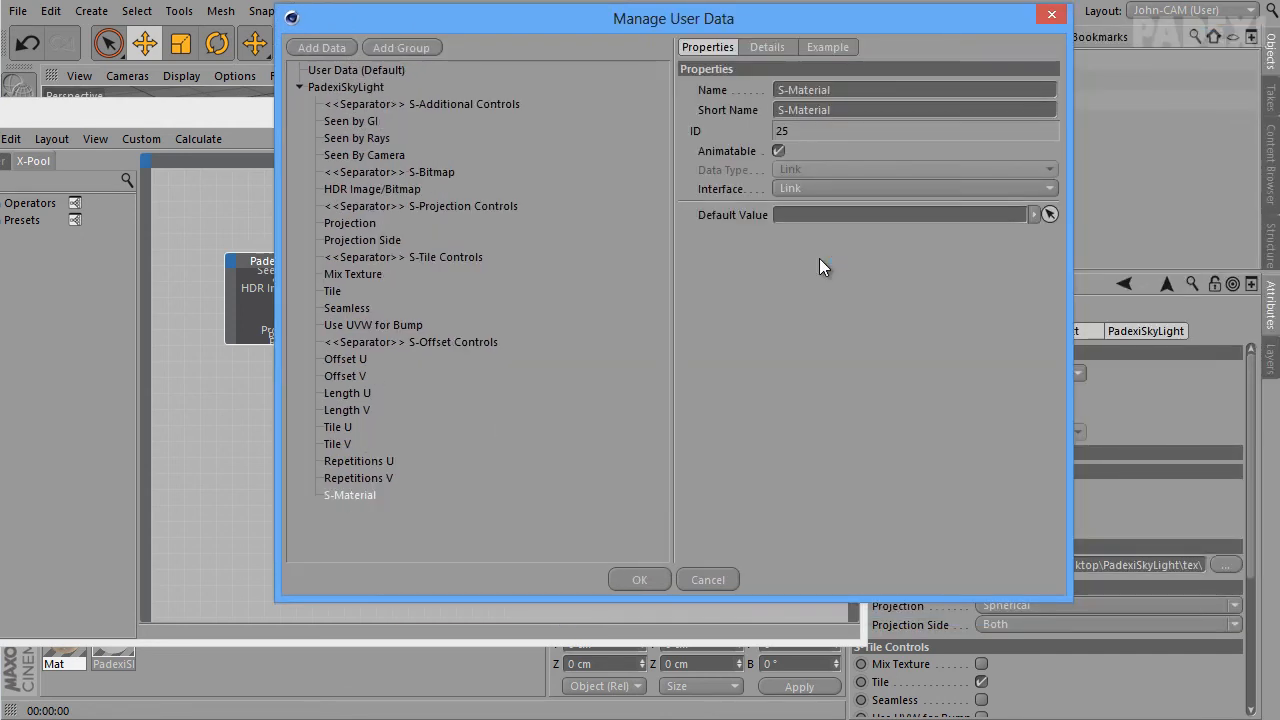
click(824, 189)
click(824, 189)
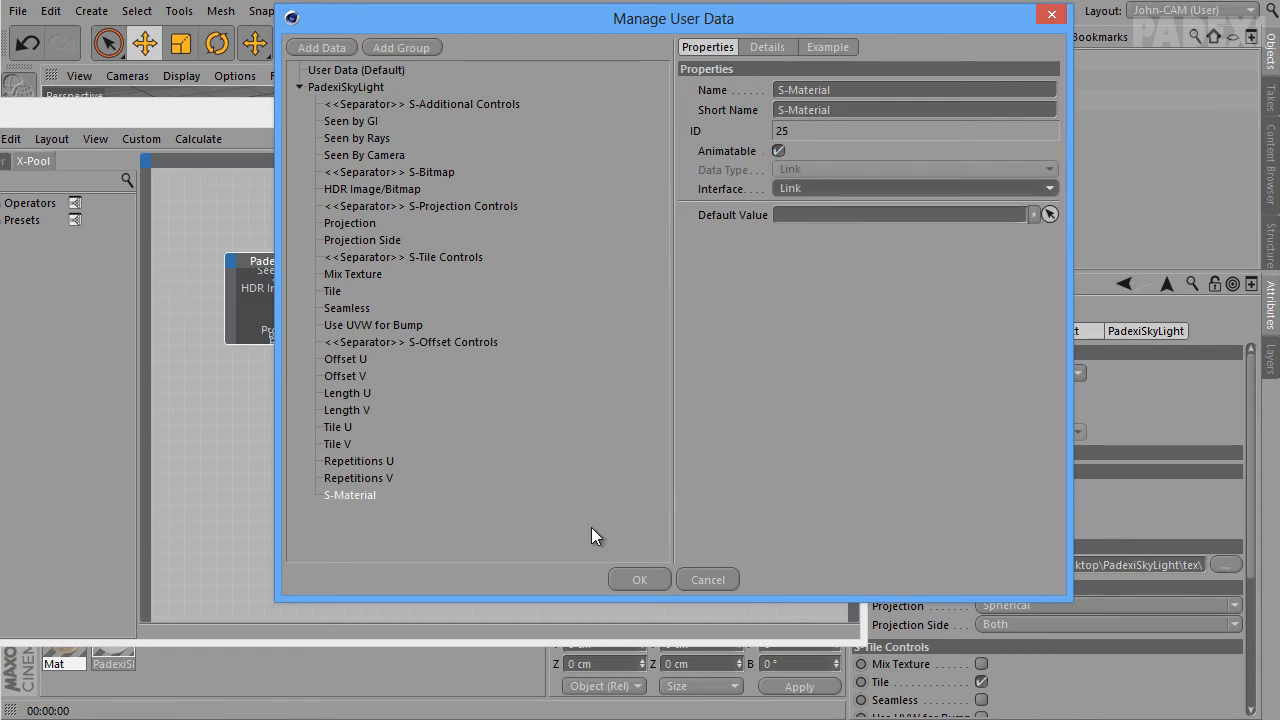
drag(836, 90, 674, 97)
key(ctrl+c)
right_click(362, 500)
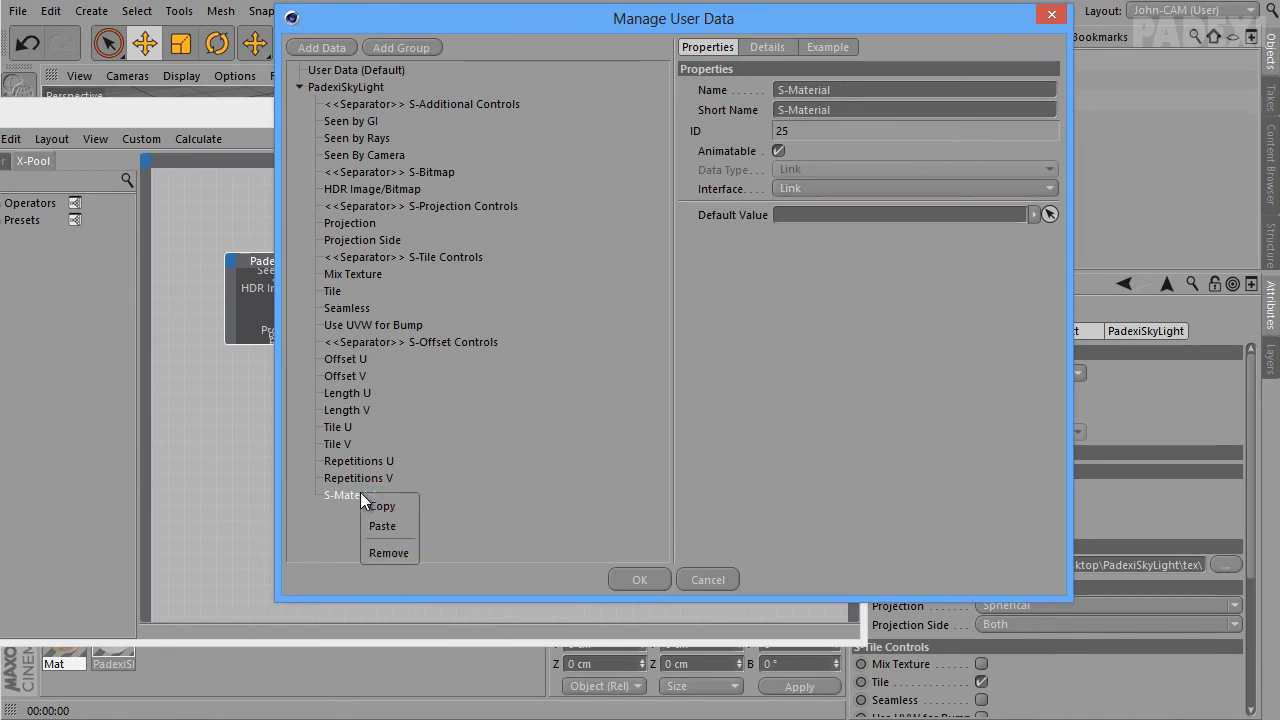
click(395, 550)
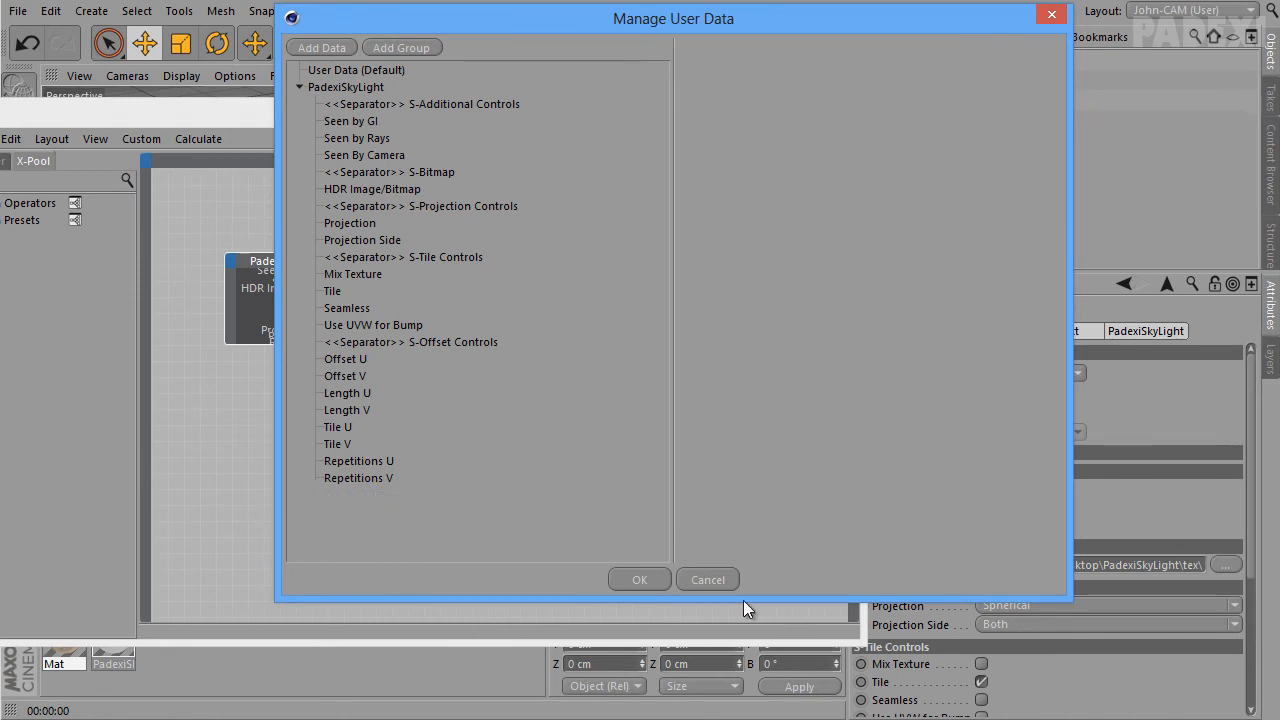
Add a user data entry named S-Material after Repetitions V and set its data type to Separator
click(331, 480)
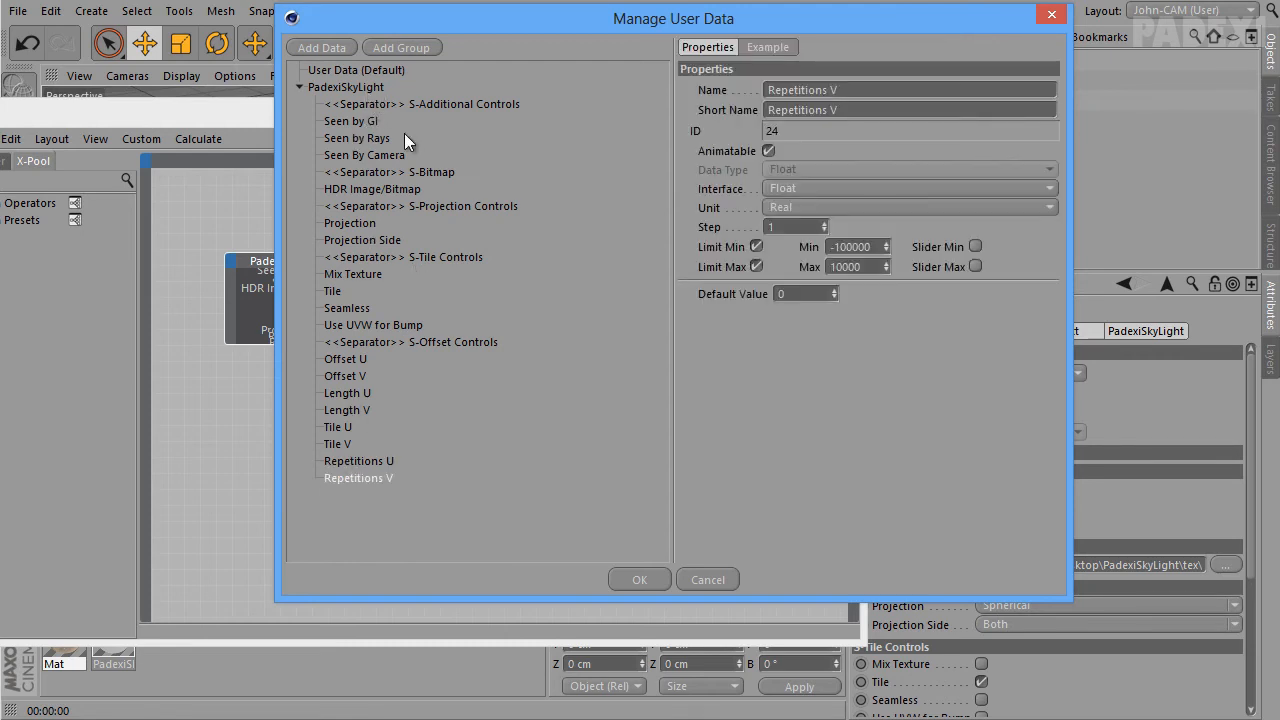
click(338, 46)
drag(831, 94, 534, 62)
key(ctrl+v)
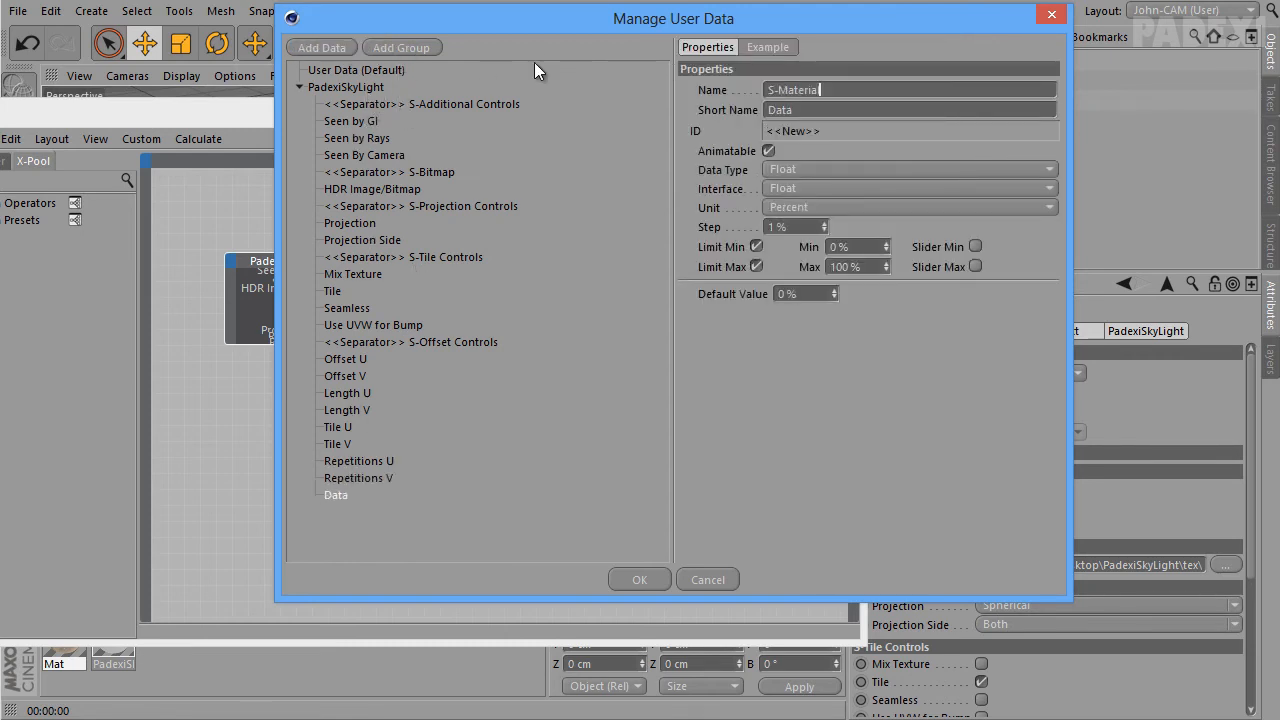
key(Tab)
click(805, 168)
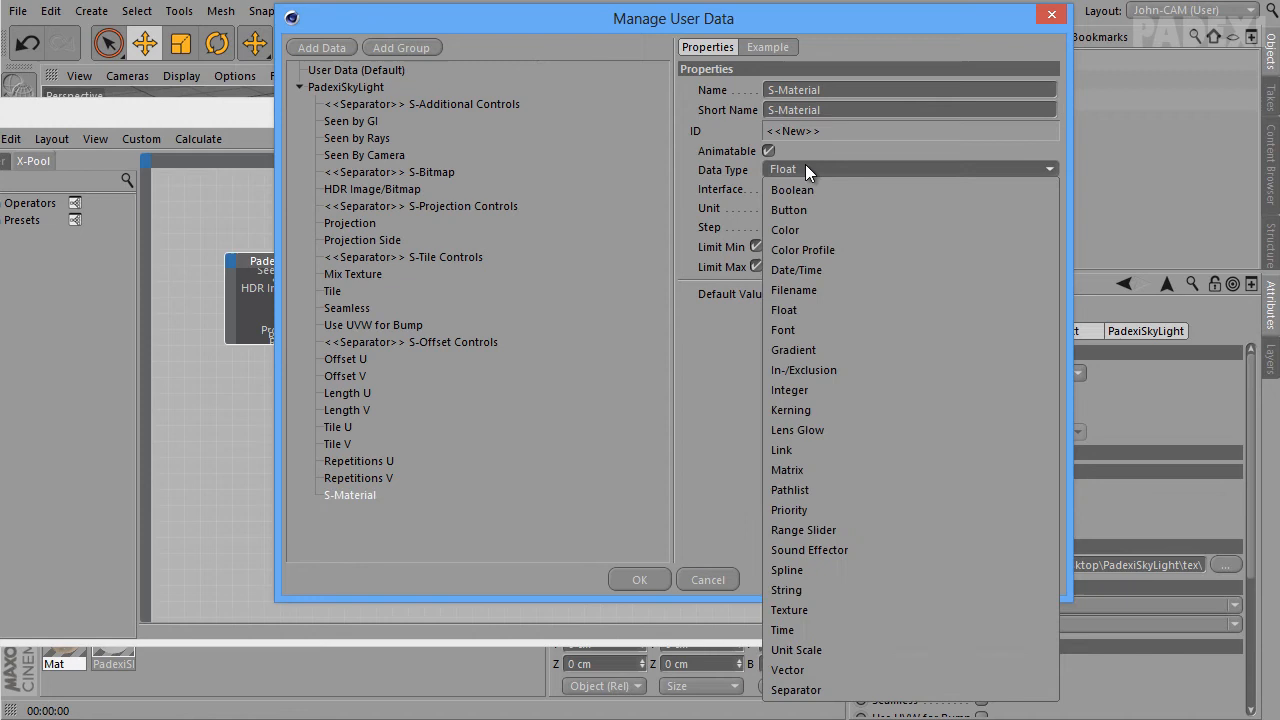
click(832, 692)
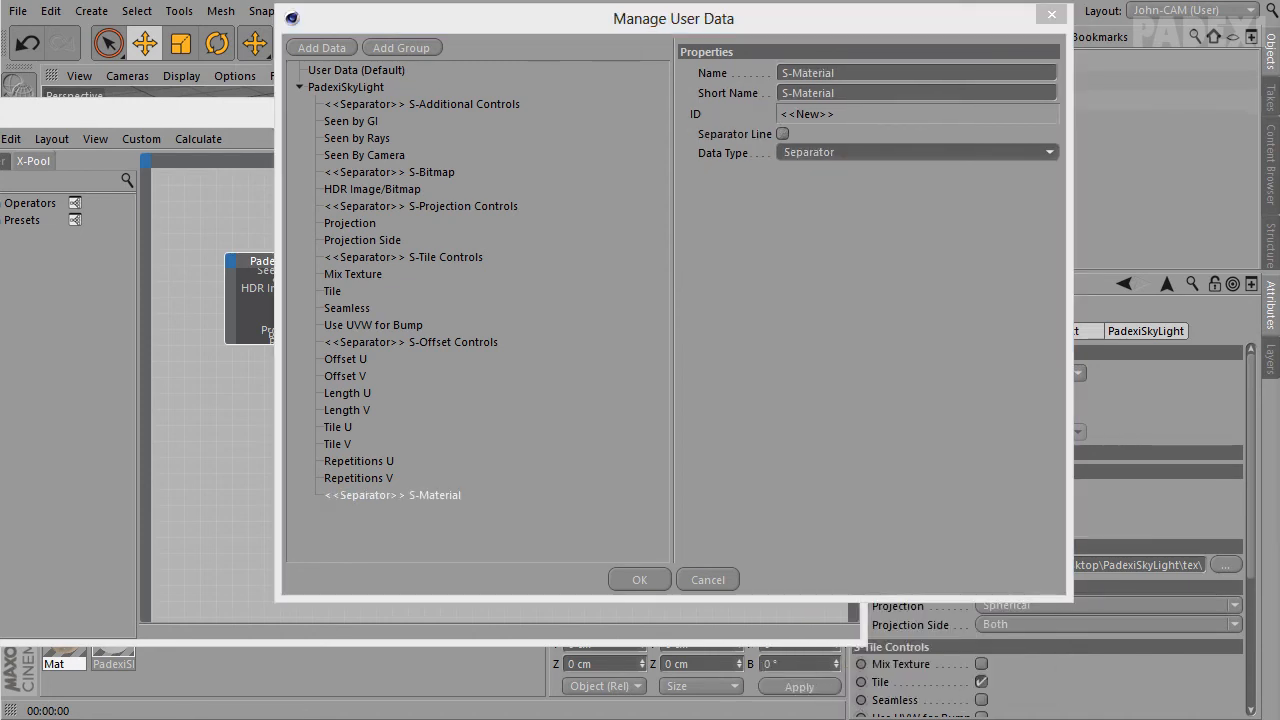
Add a user data entry named Sky Material with the Link data type below the S-Material separator and accept the user data changes
click(314, 50)
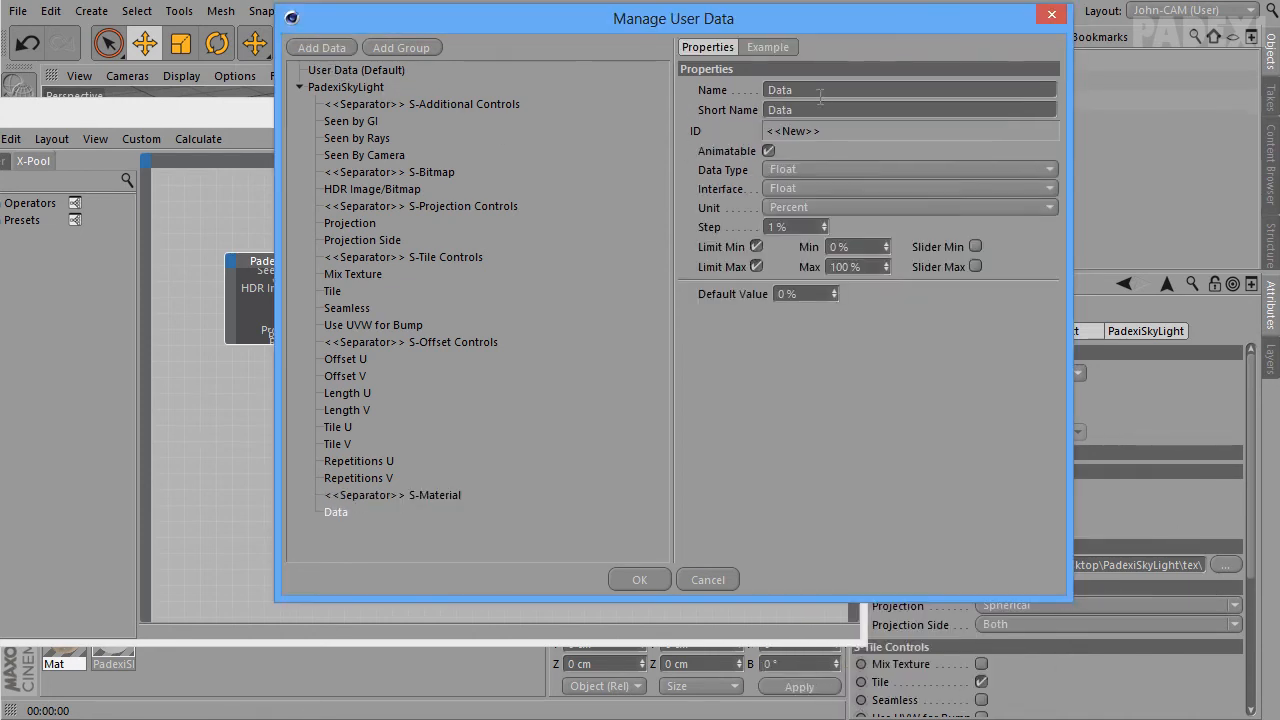
text(Sky Material)
key(Return)
click(831, 168)
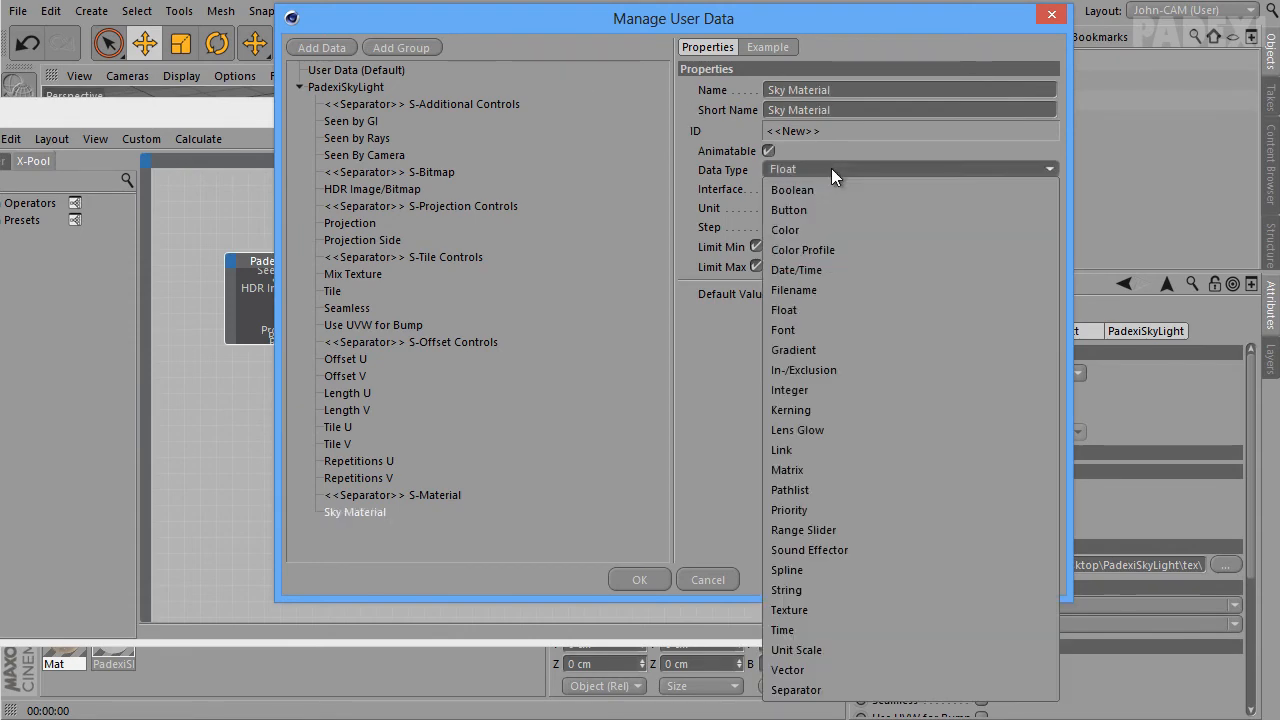
click(836, 449)
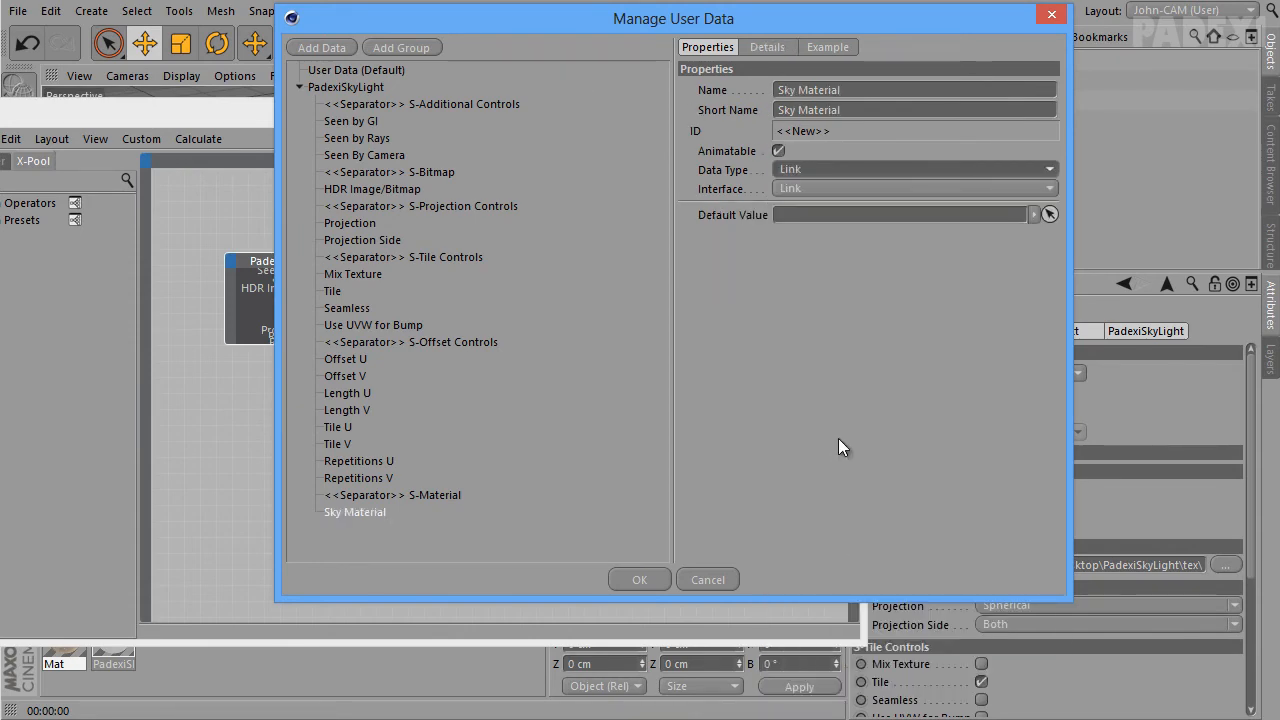
click(640, 581)
Move the PadexiSkyLight node to the upper left of the XGroup and add a Seamless output port to it
click(330, 263)
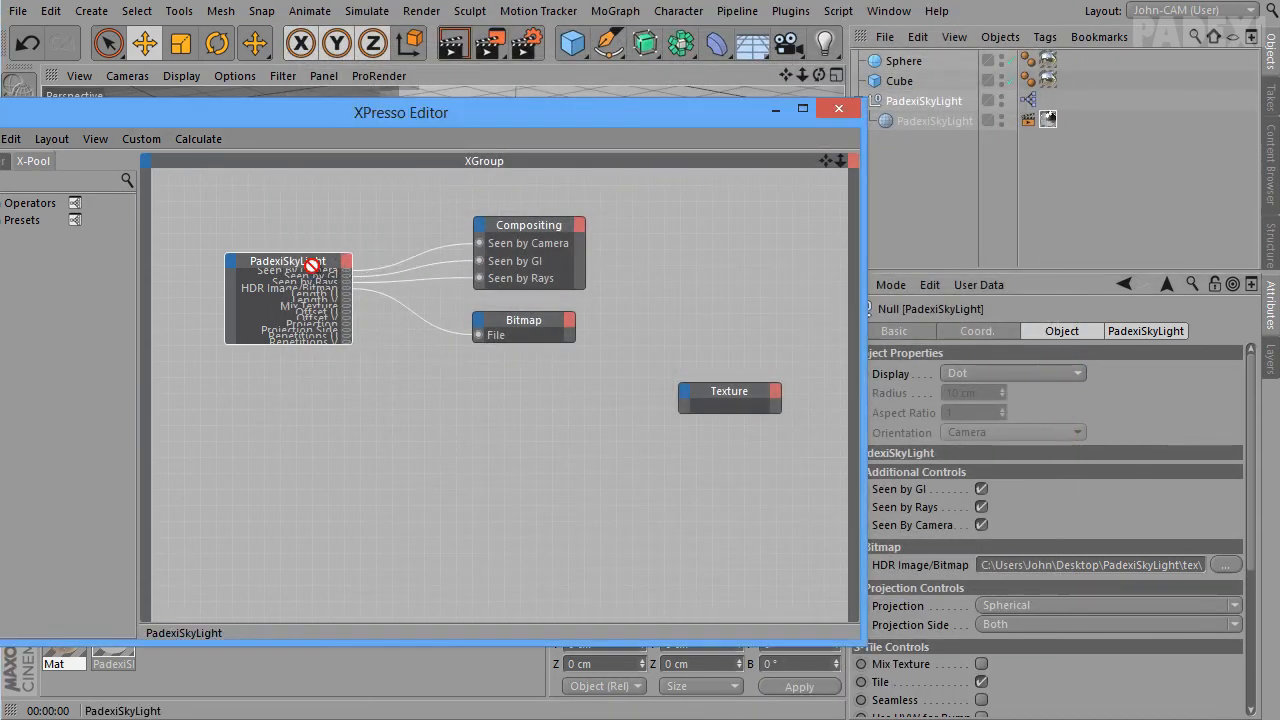
drag(306, 258, 270, 188)
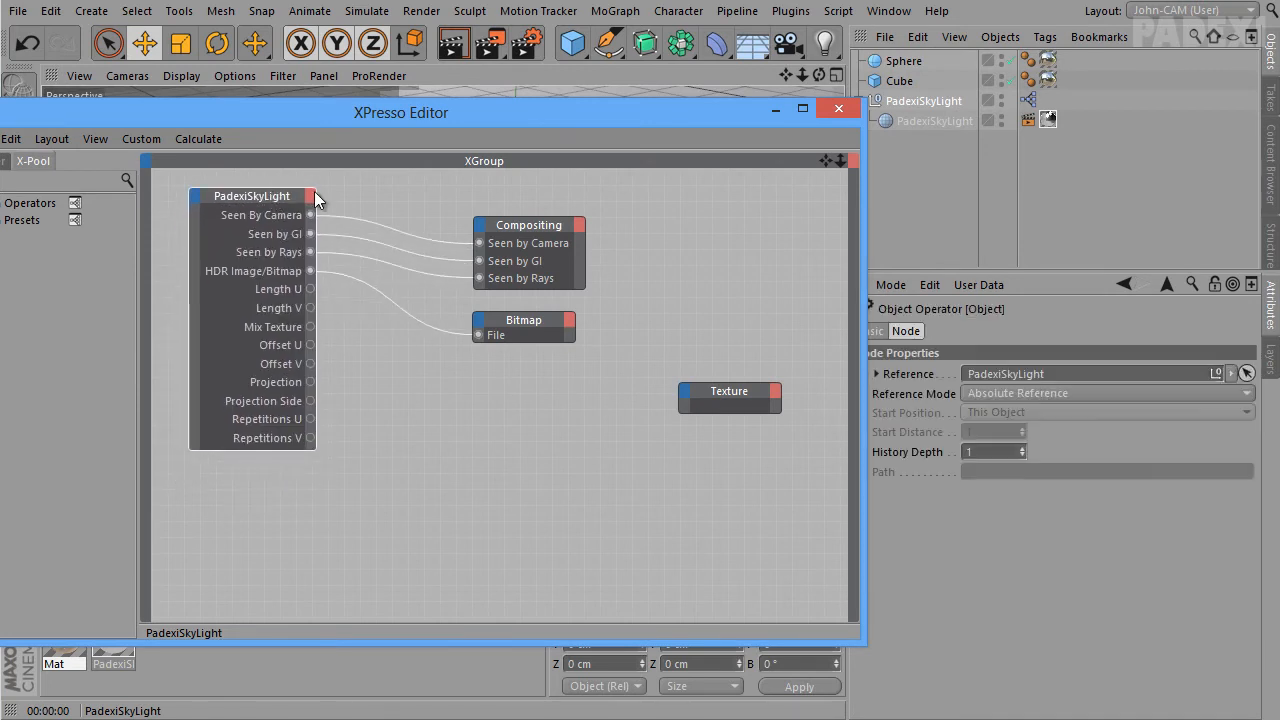
click(314, 194)
mouse_move(427, 332)
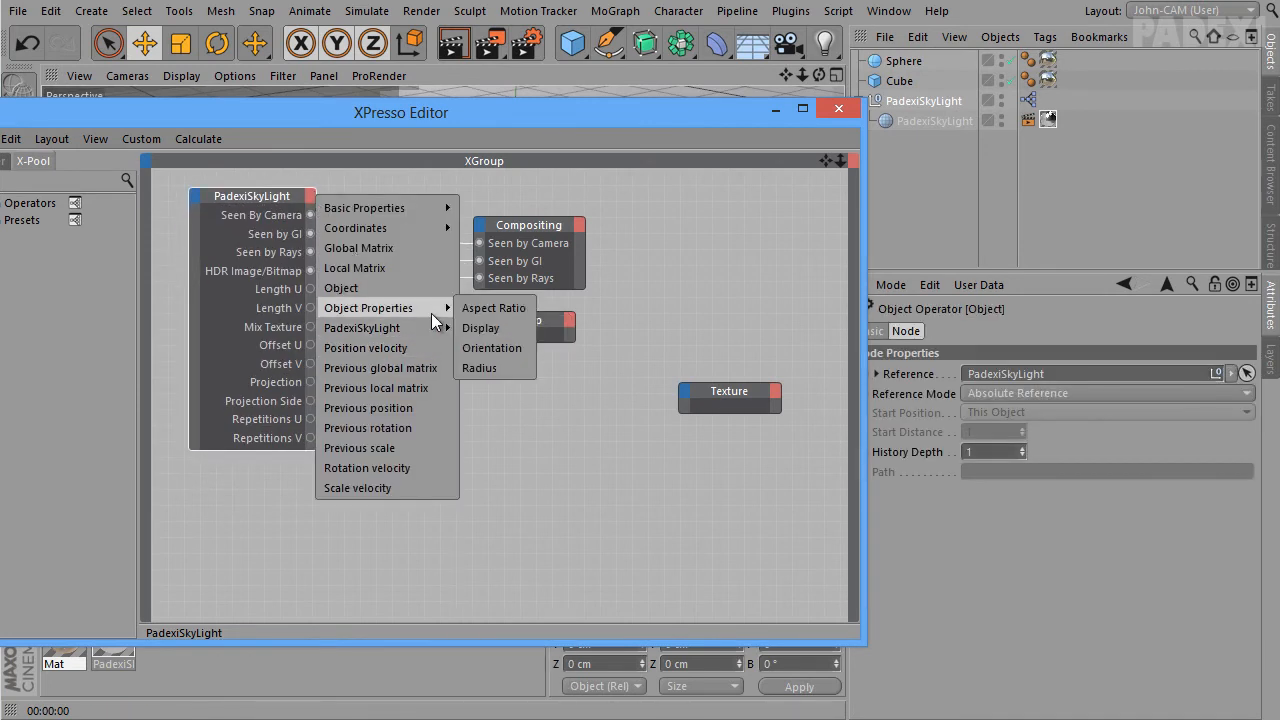
click(520, 530)
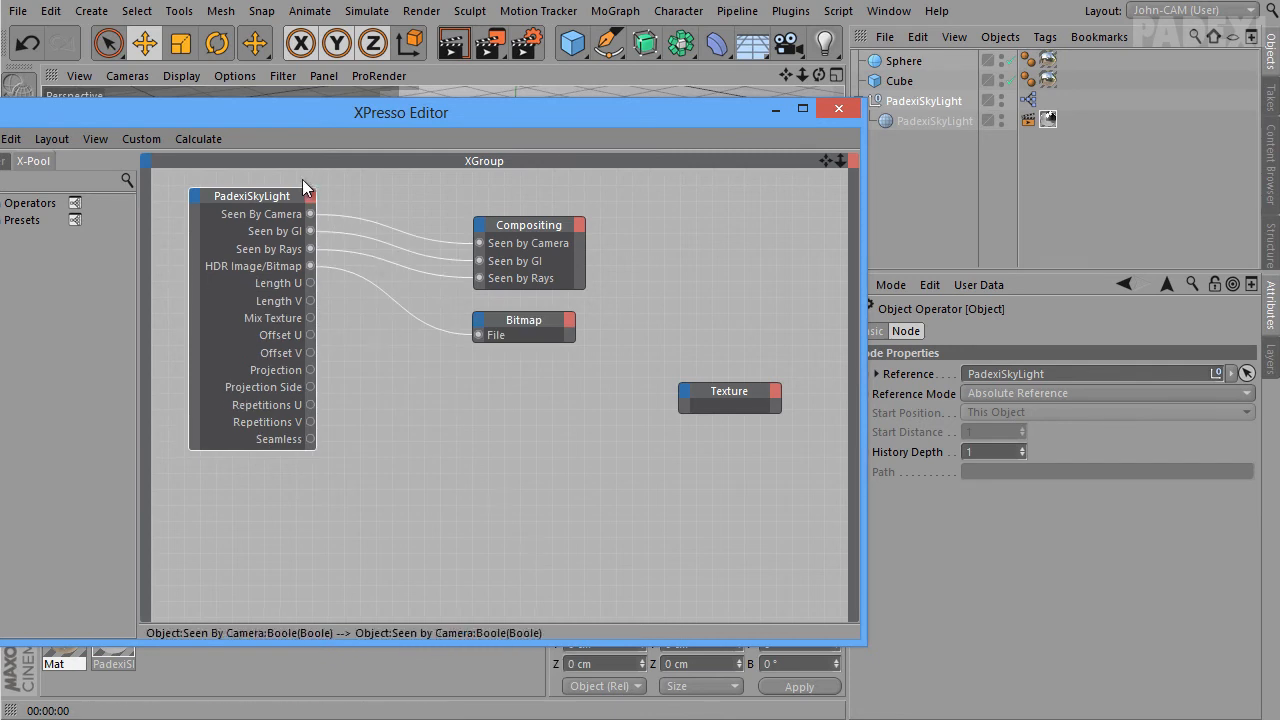
Add Sky Material and Tile output ports to the PadexiSkyLight node
click(308, 192)
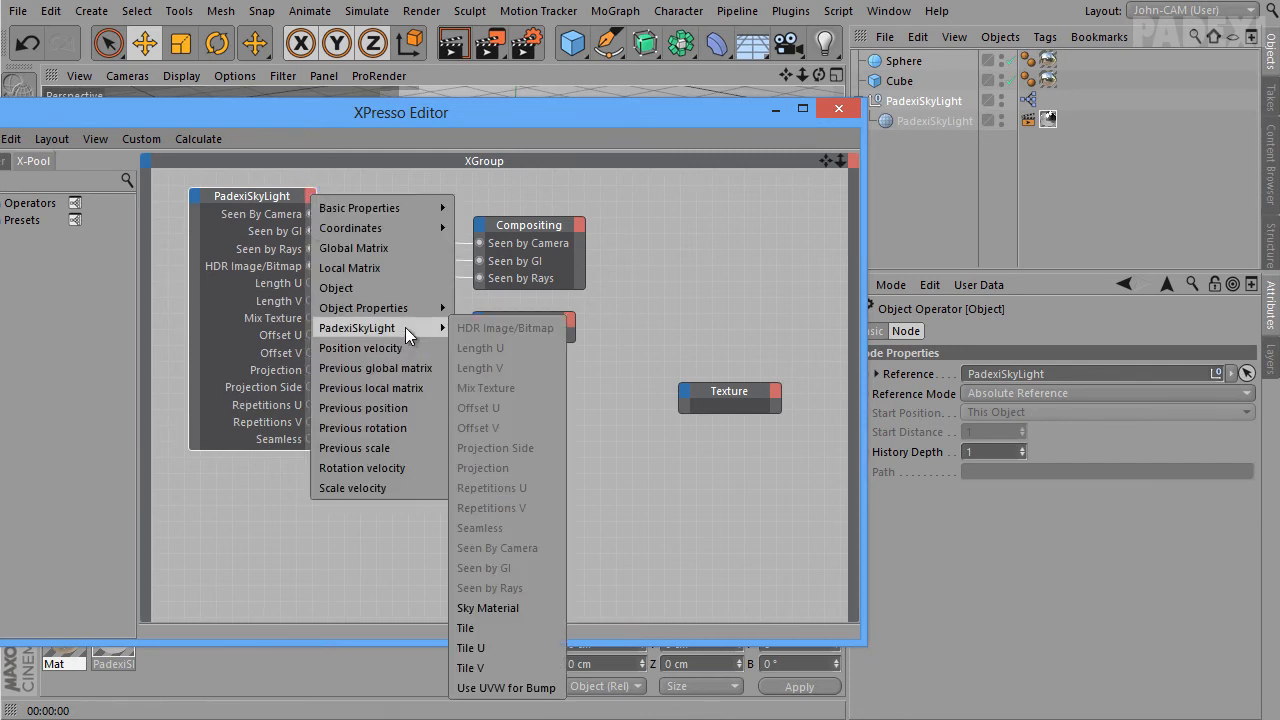
mouse_move(423, 333)
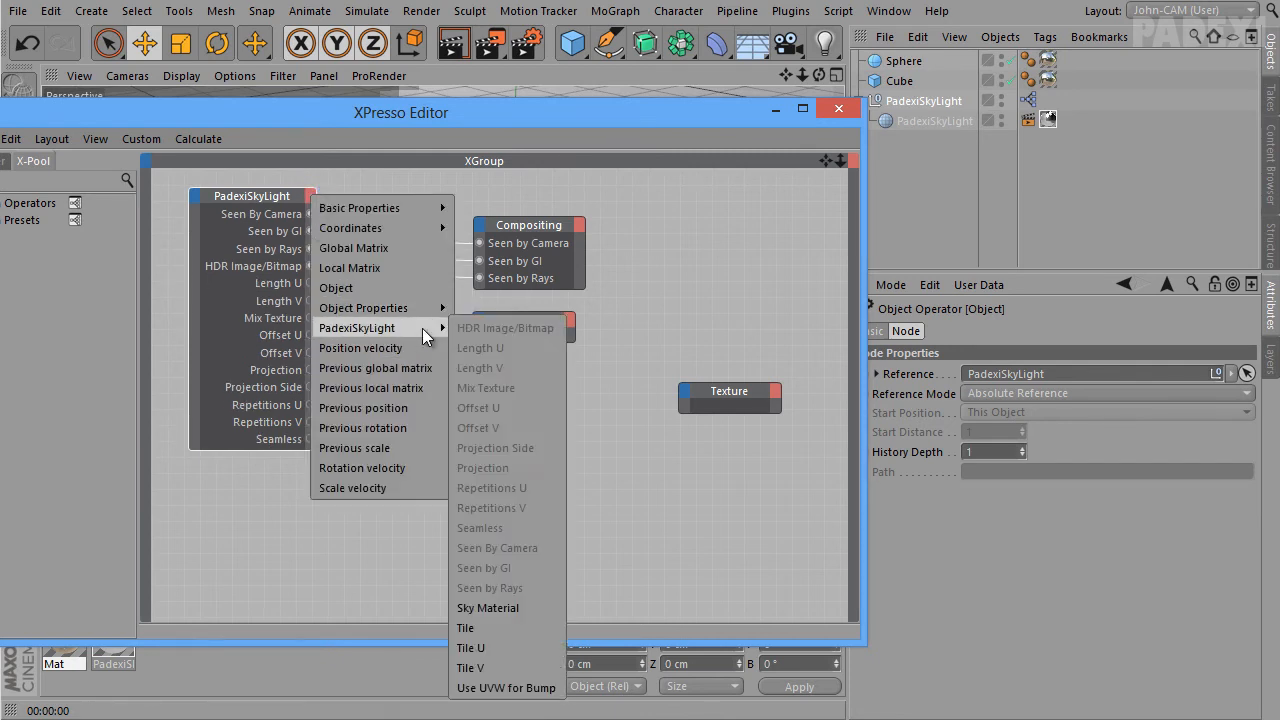
click(523, 606)
click(309, 196)
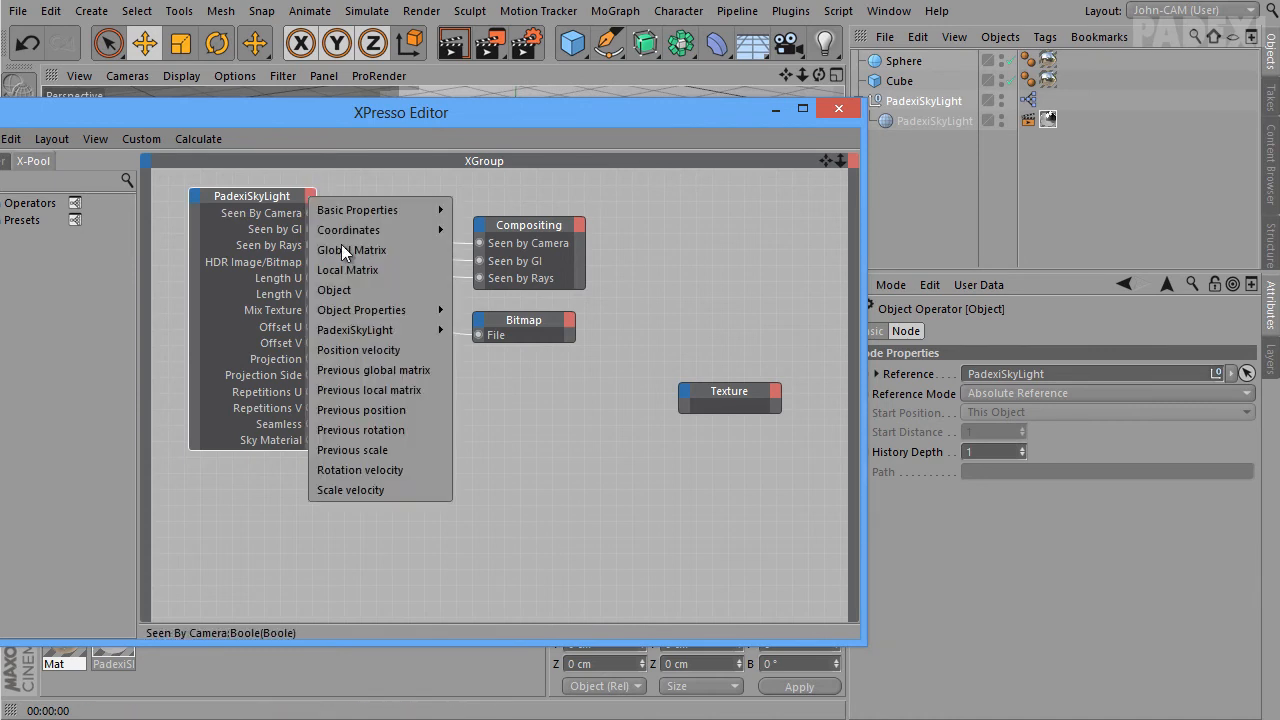
mouse_move(399, 333)
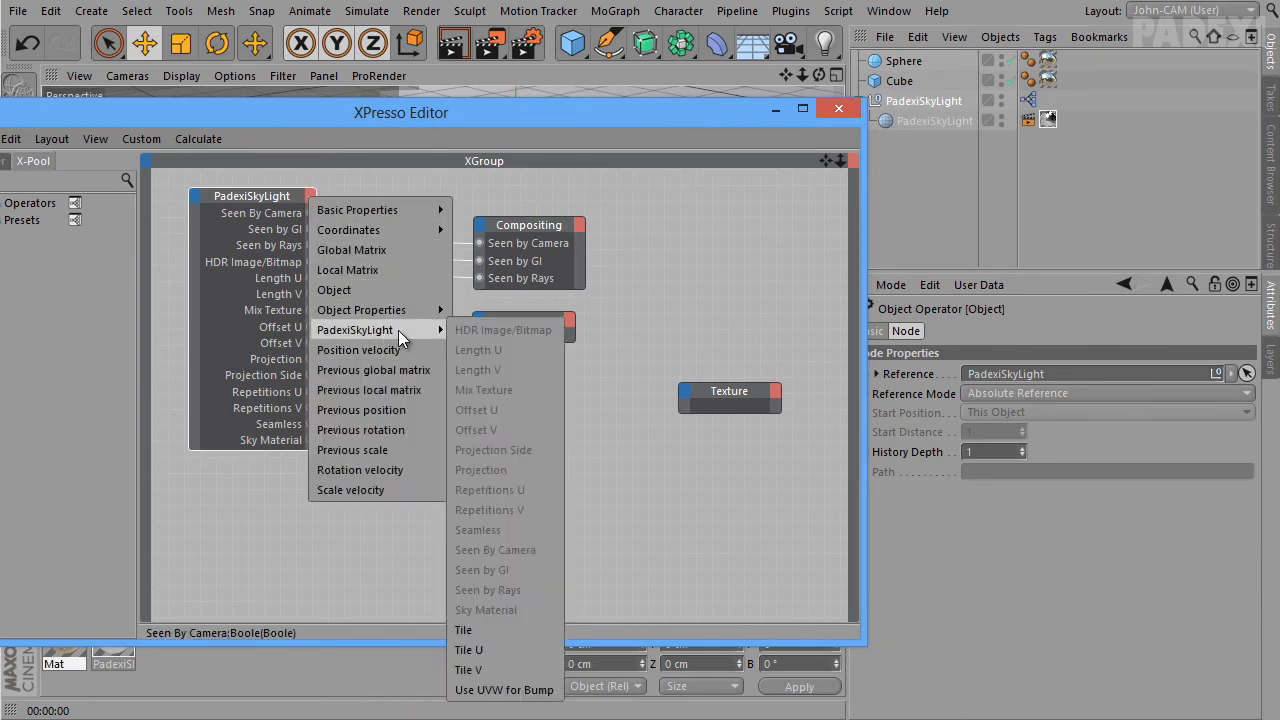
click(483, 628)
Add Tile U, Tile V and Use UVW for Bump output ports to the PadexiSkyLight node
click(309, 196)
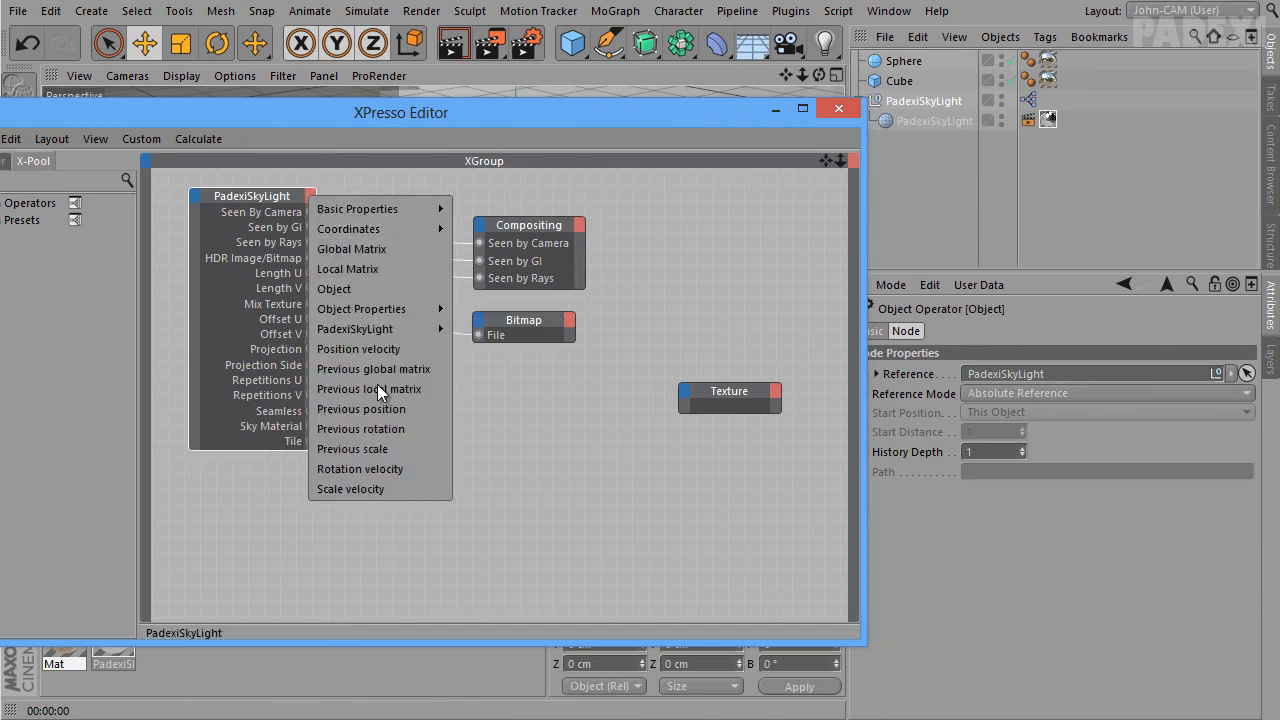
click(395, 332)
click(490, 628)
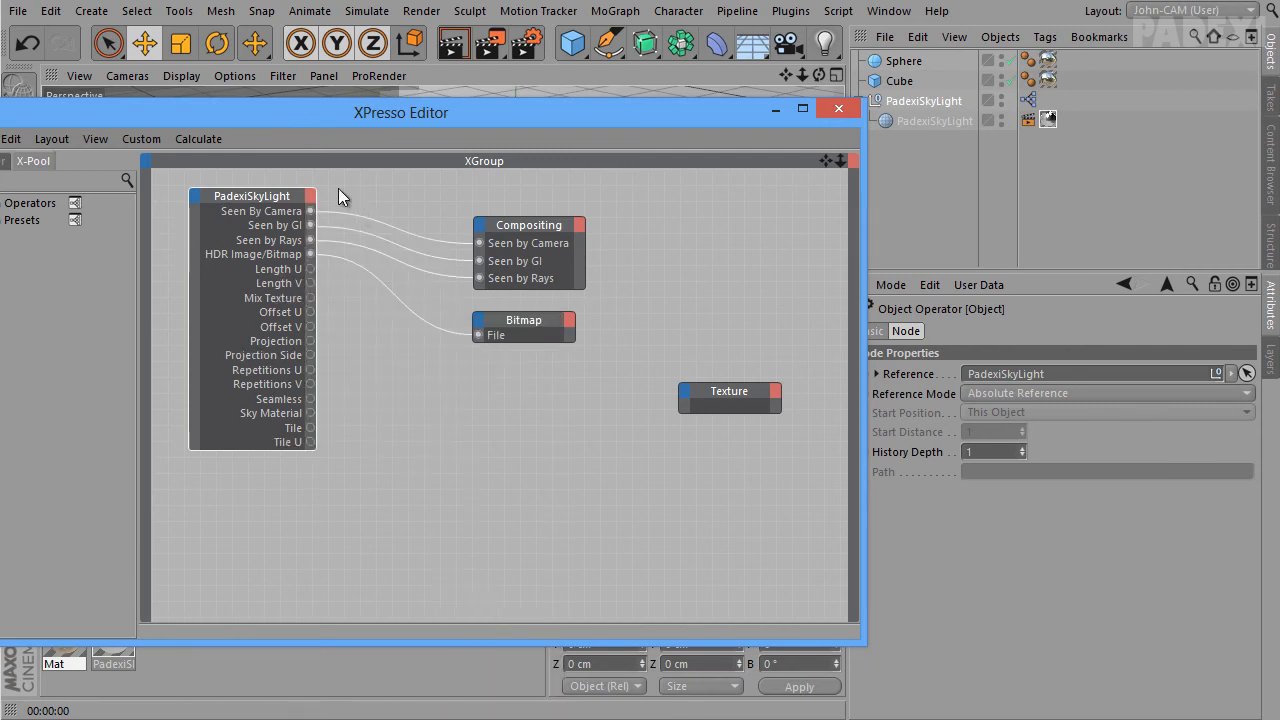
click(312, 196)
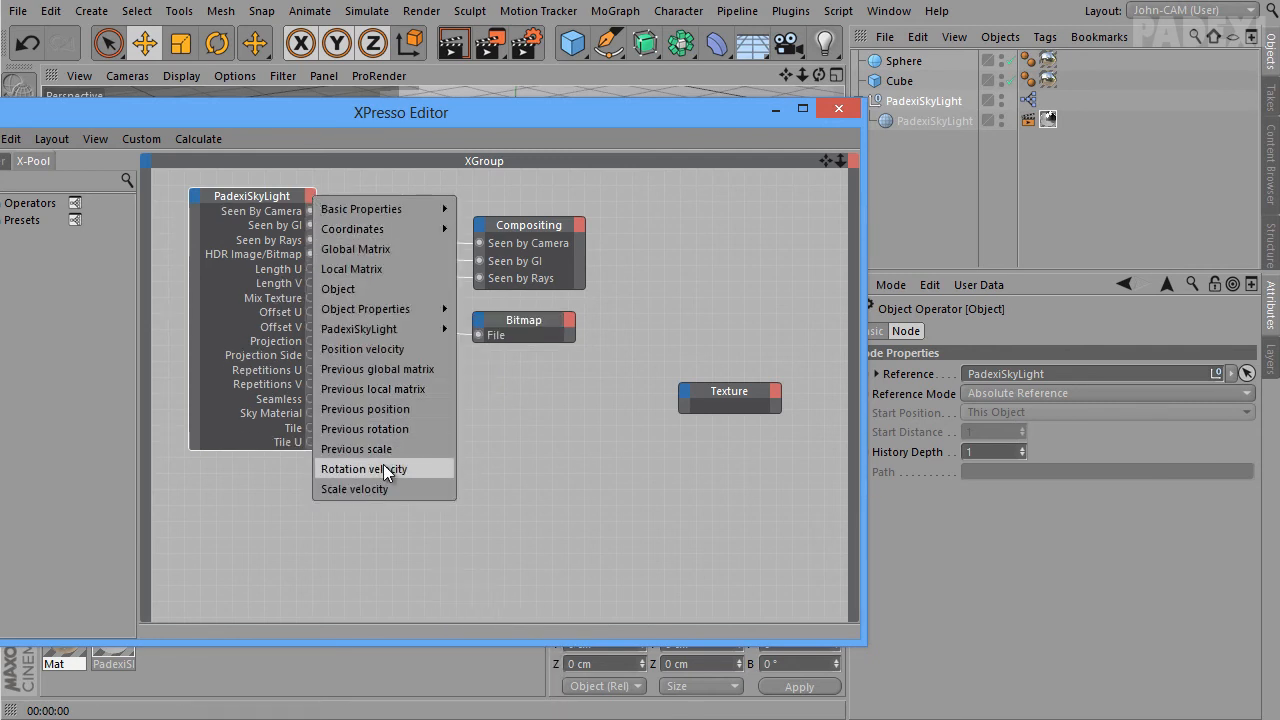
click(406, 330)
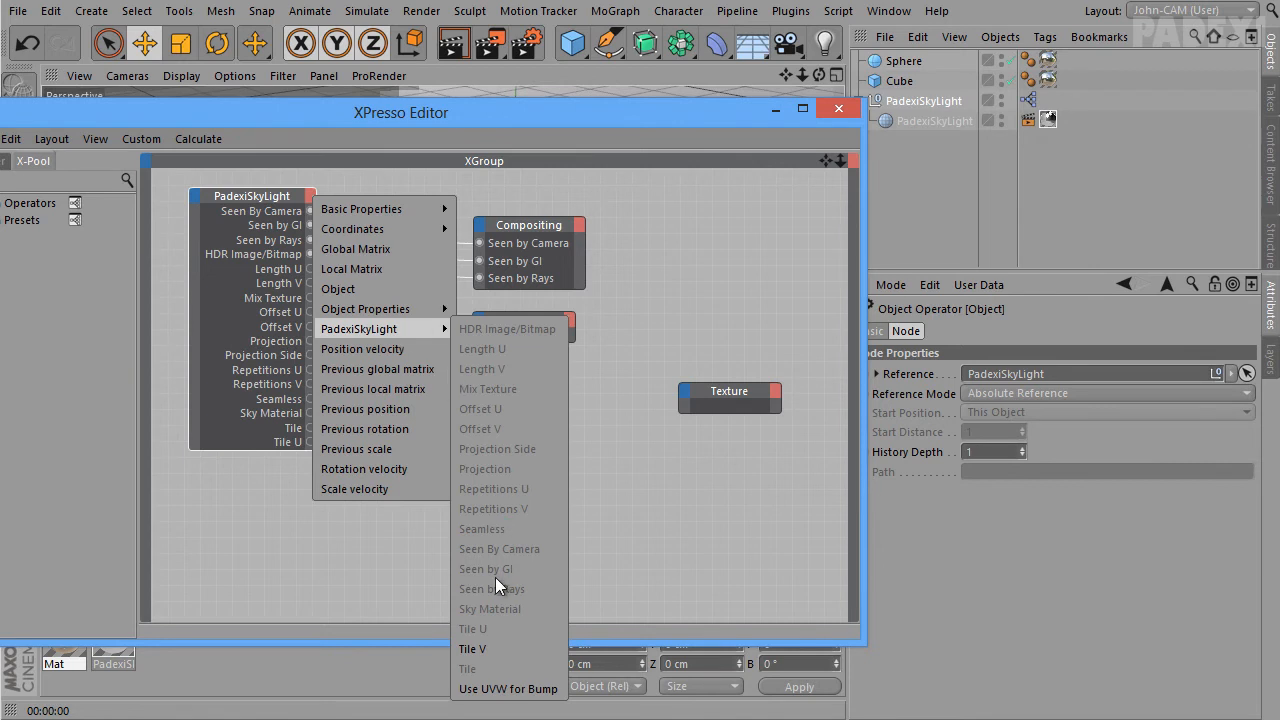
click(483, 647)
click(310, 197)
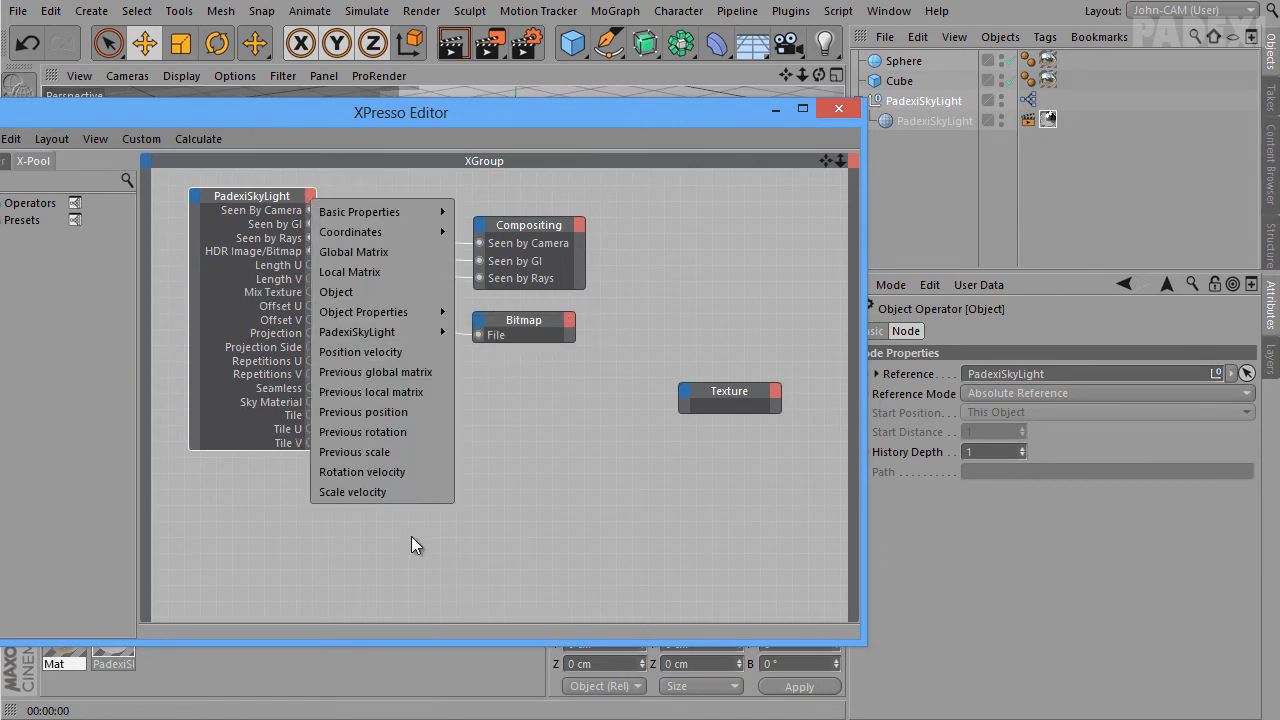
click(414, 332)
click(480, 692)
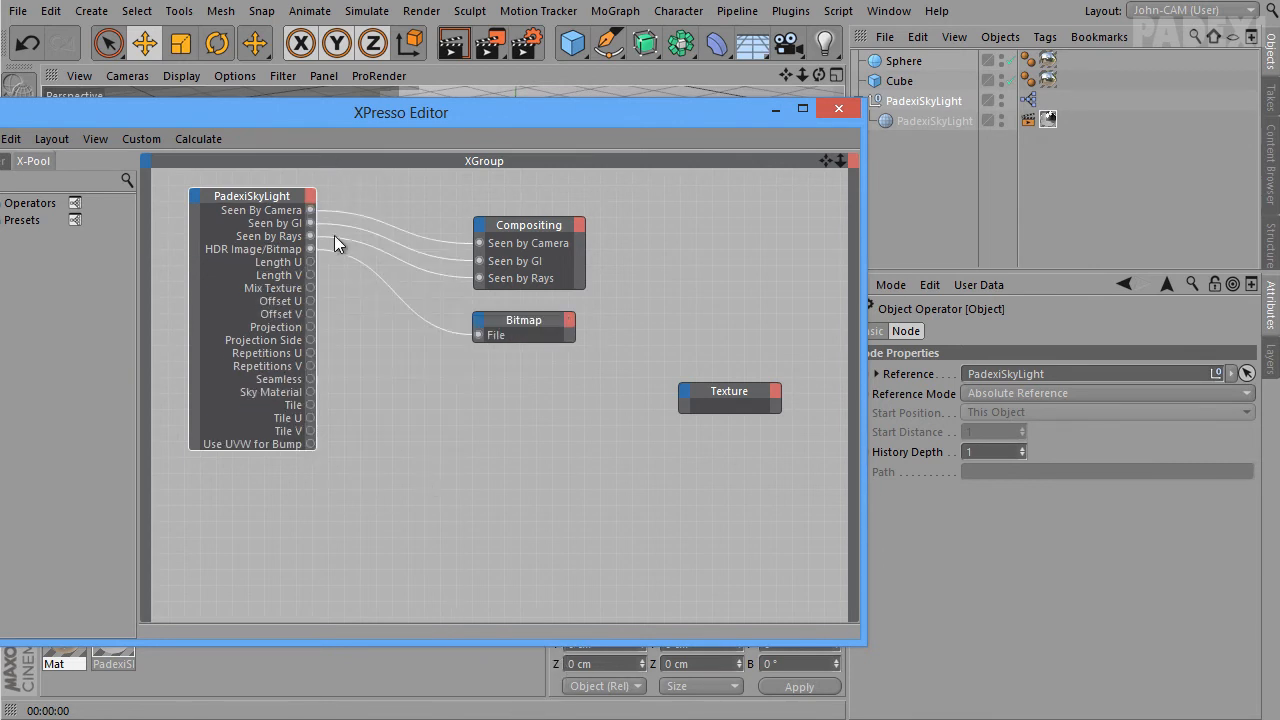
Enlarge the PadexiSkyLight node and move the Compositing, Bitmap and Texture nodes up and to the left
mouse_move(272, 197)
mouse_down()
mouse_move(304, 203)
mouse_move(275, 196)
mouse_up()
click(557, 231)
drag(557, 231, 475, 154)
drag(533, 324, 447, 251)
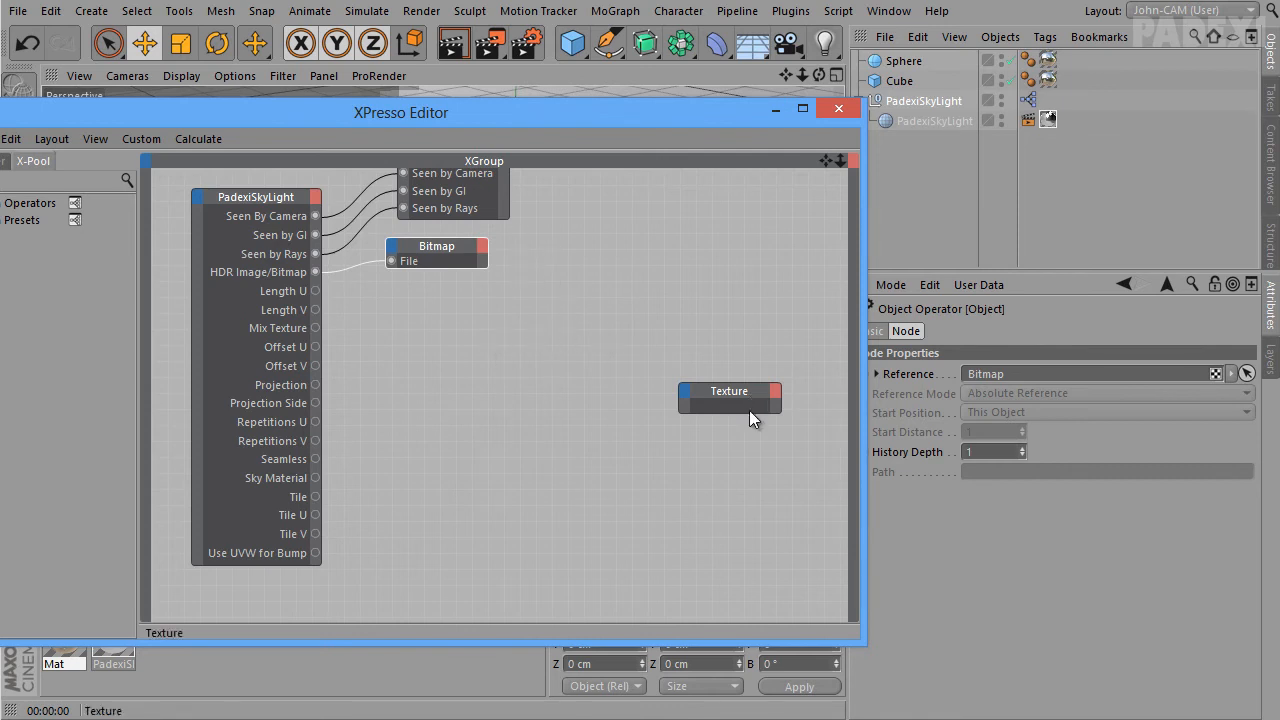
drag(680, 397, 613, 313)
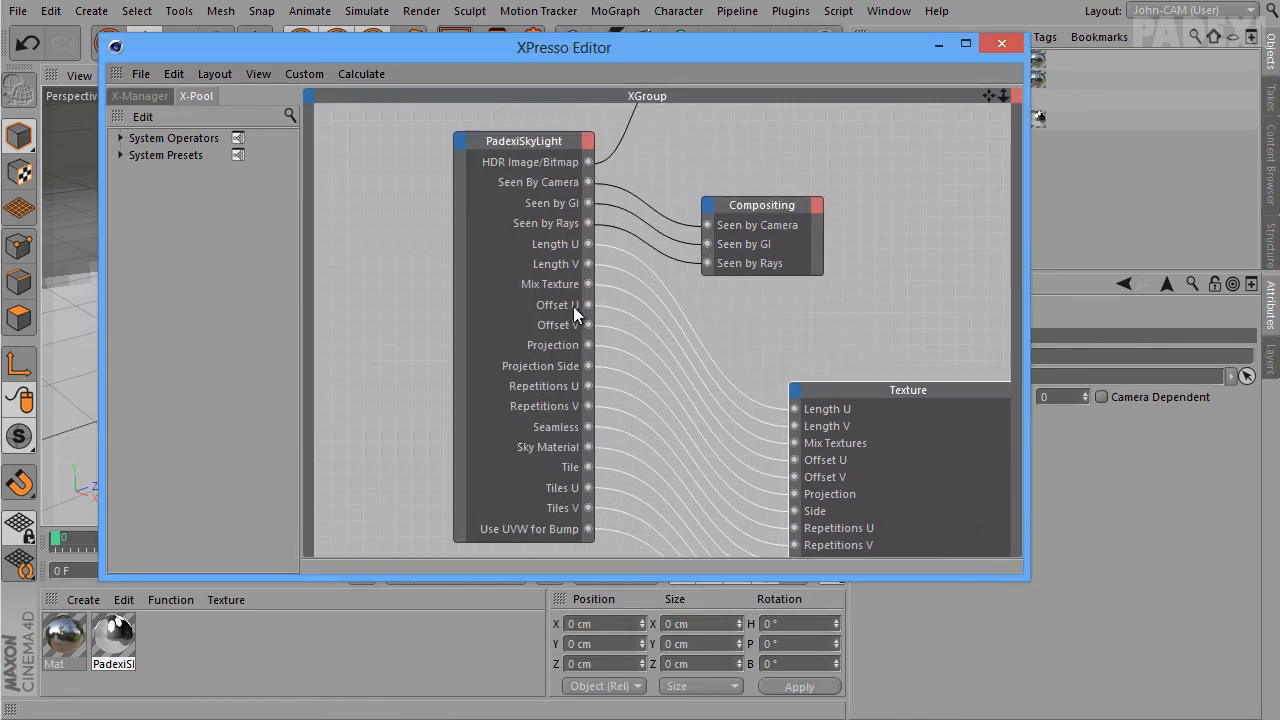
Review the links between the PadexiSkyLight and Texture nodes, close the XPresso Editor and render the perspective view
alt+middle_drag(573, 306, 587, 305)
alt+middle_drag(923, 483, 926, 490)
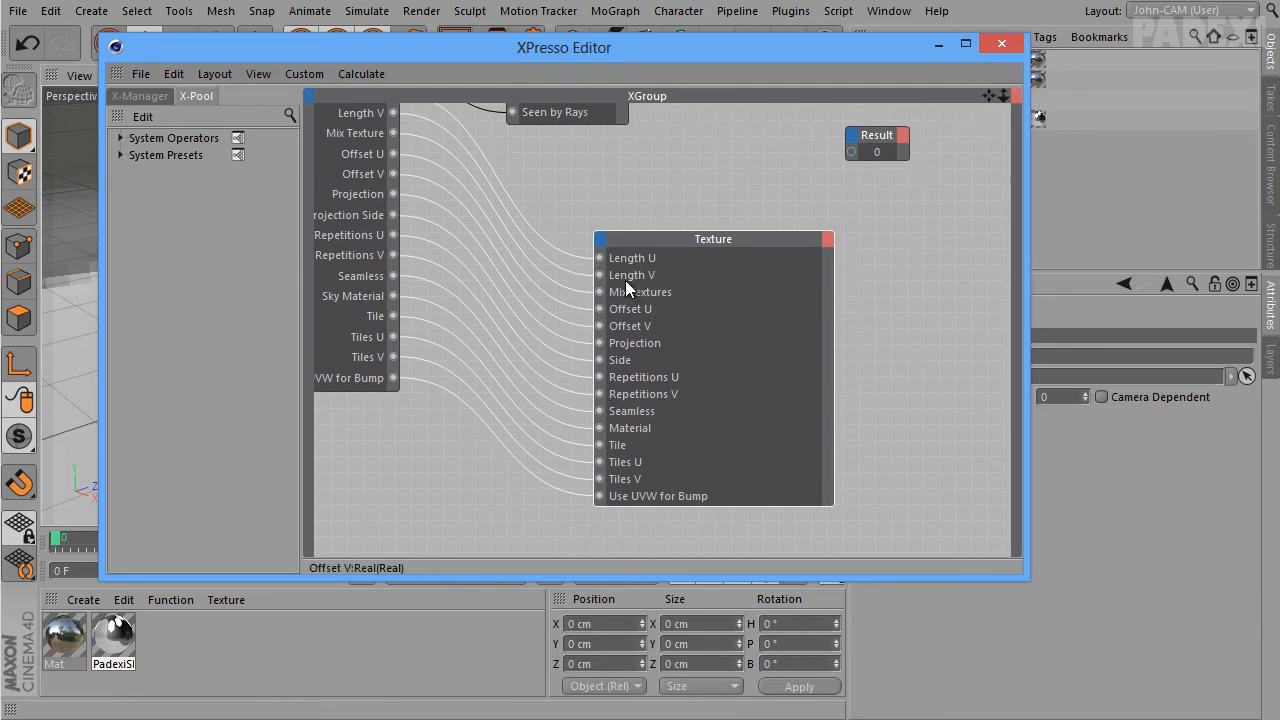
click(1002, 45)
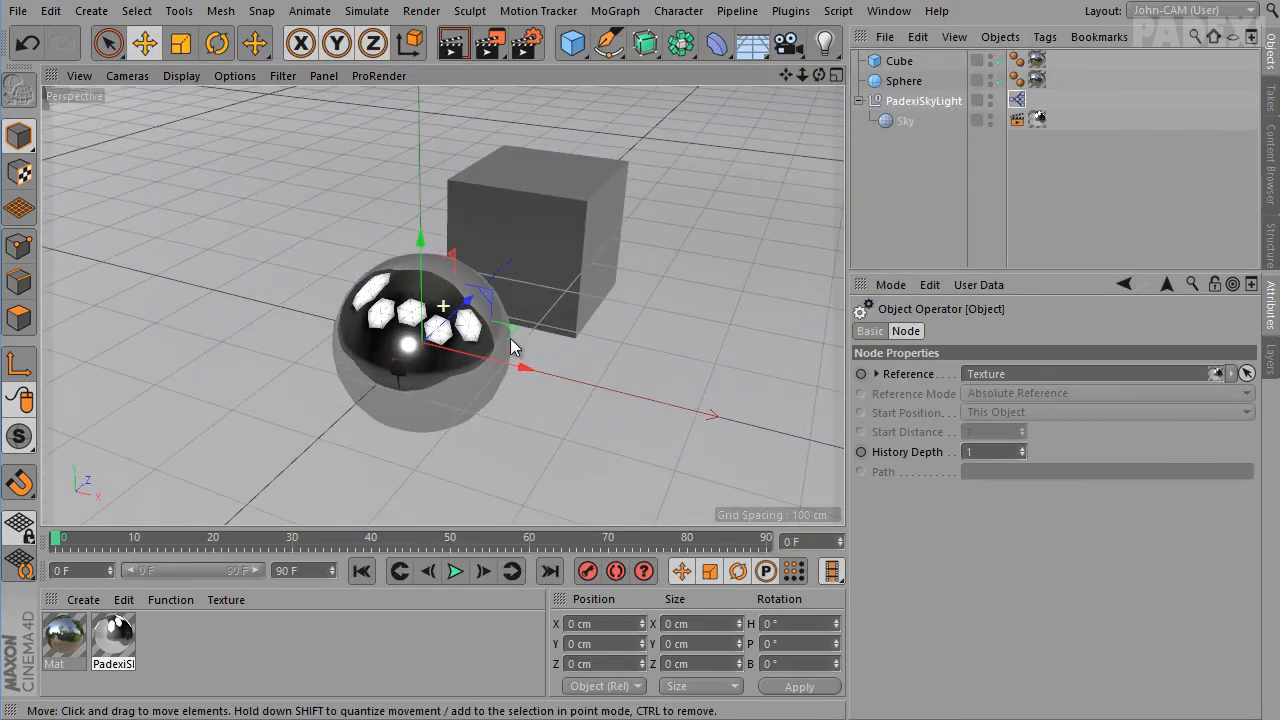
click(453, 43)
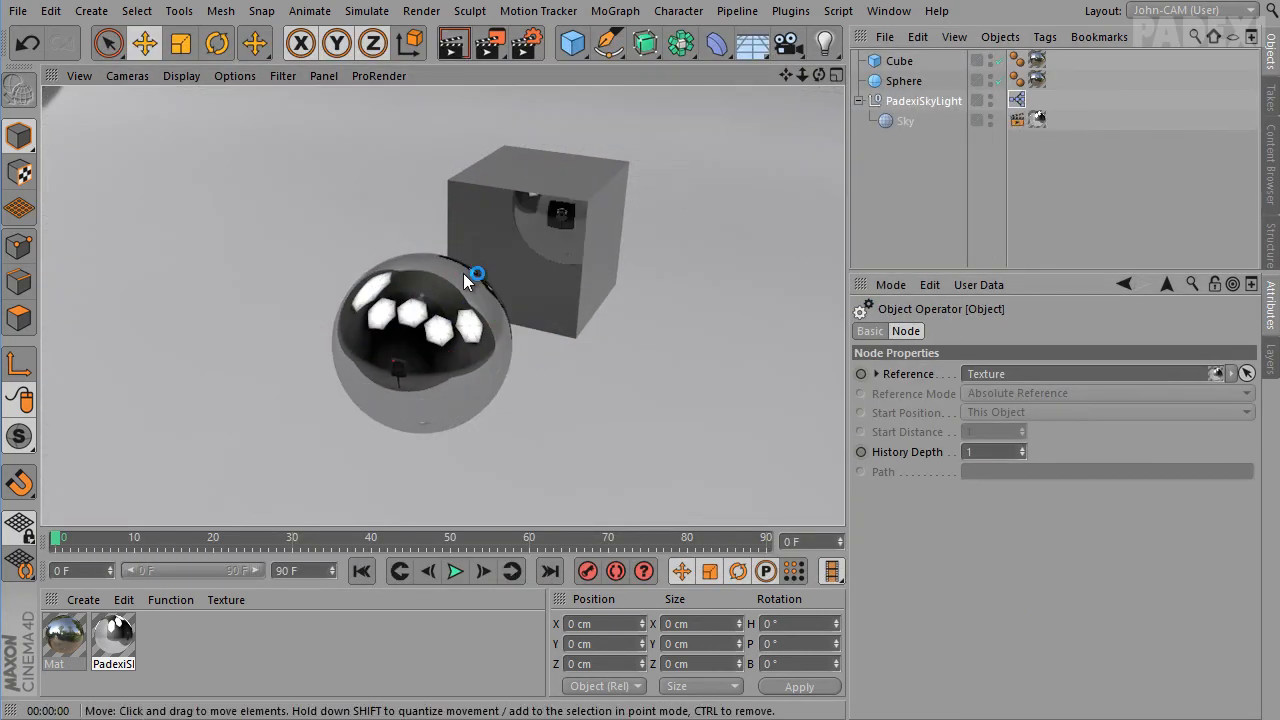
Test-render the perspective view with PadexiSkyLight's Projection set to Cubic, and return the projection to Spherical
click(549, 399)
alt+drag(549, 399, 562, 315)
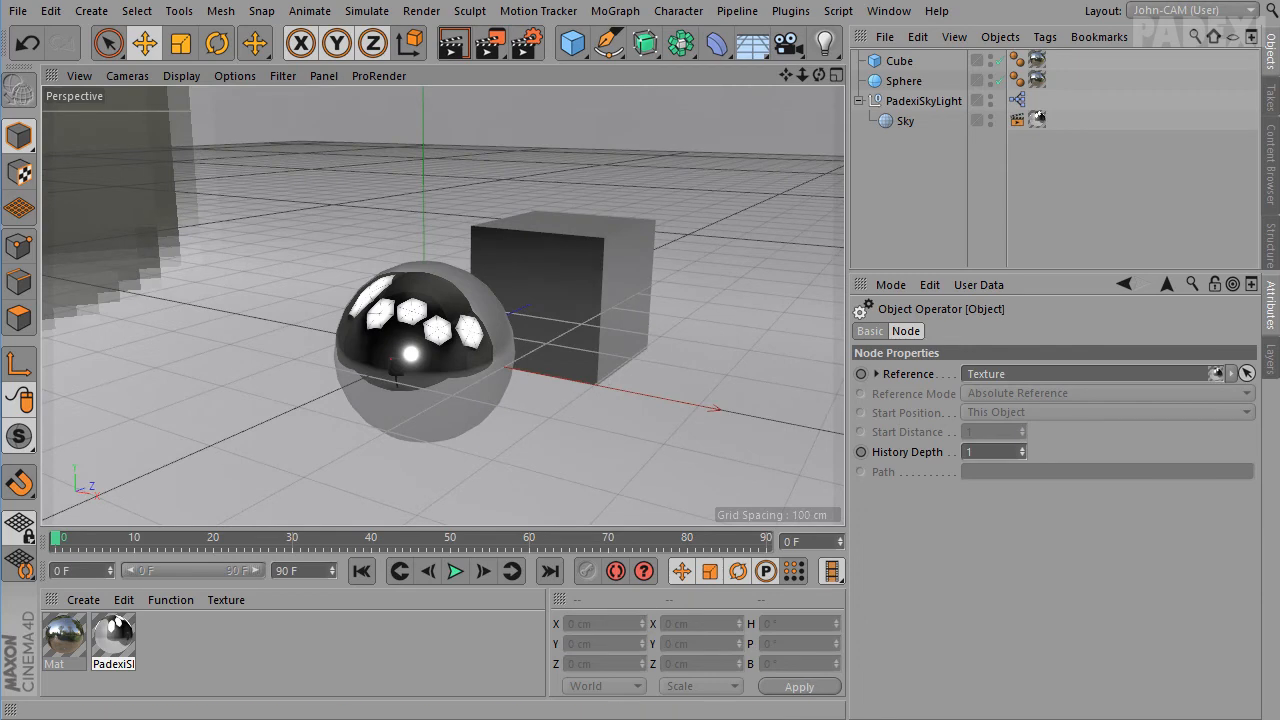
click(922, 101)
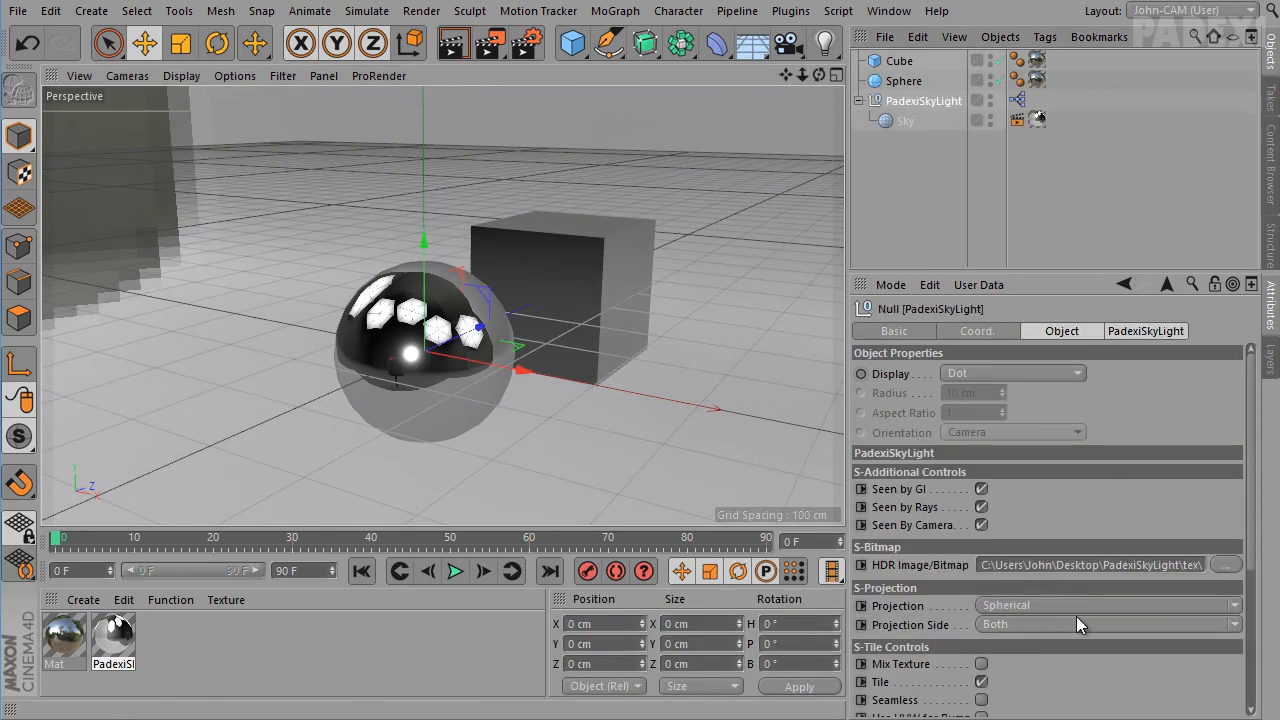
scroll(1100, 515, down, 3)
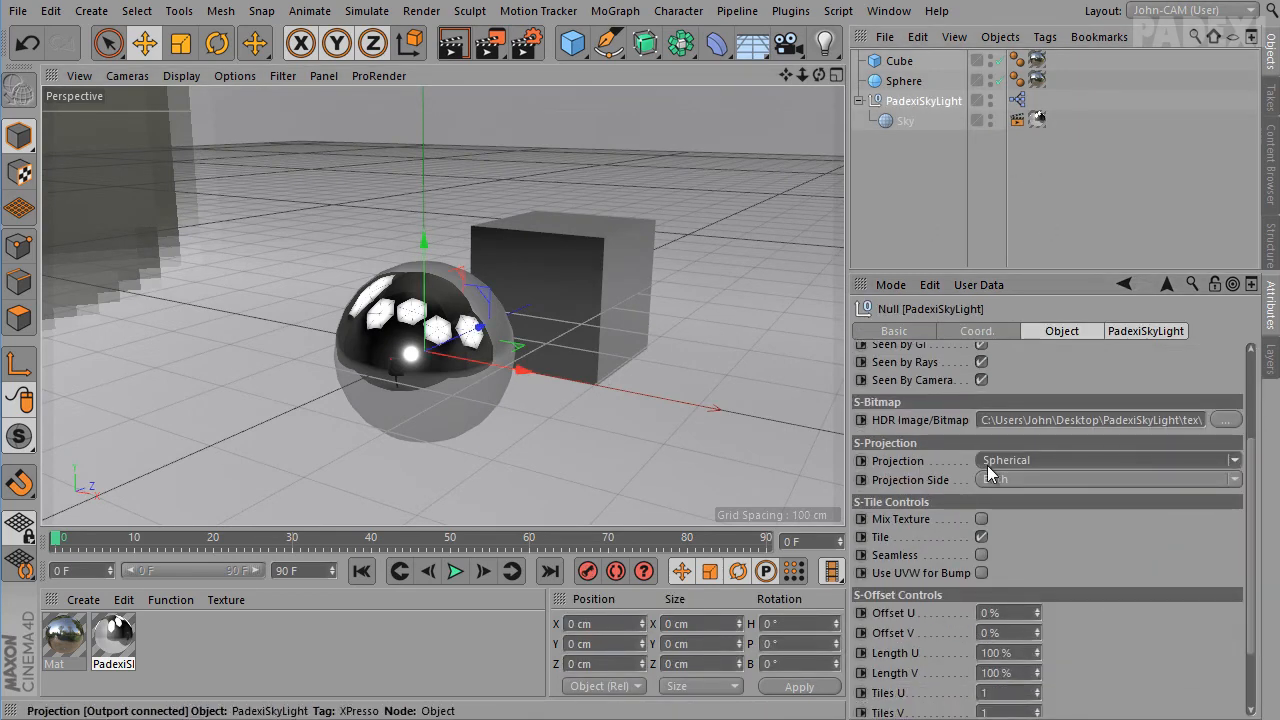
click(990, 465)
click(1047, 538)
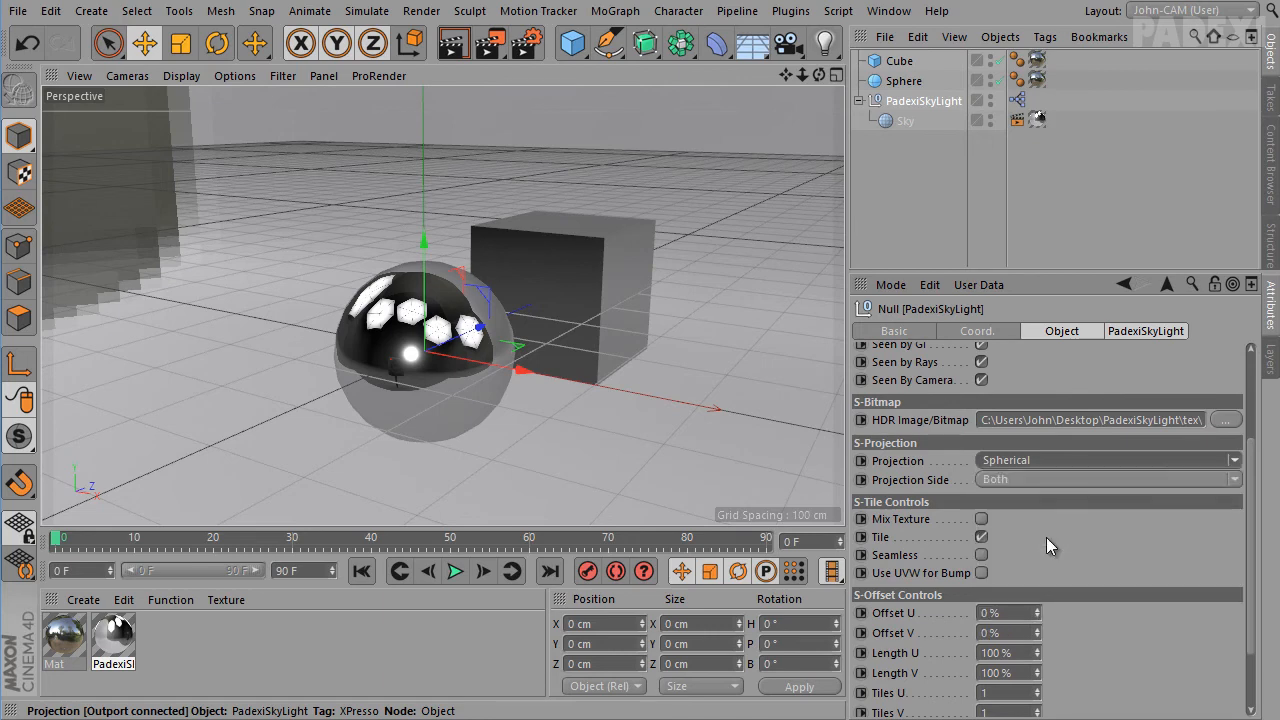
click(450, 42)
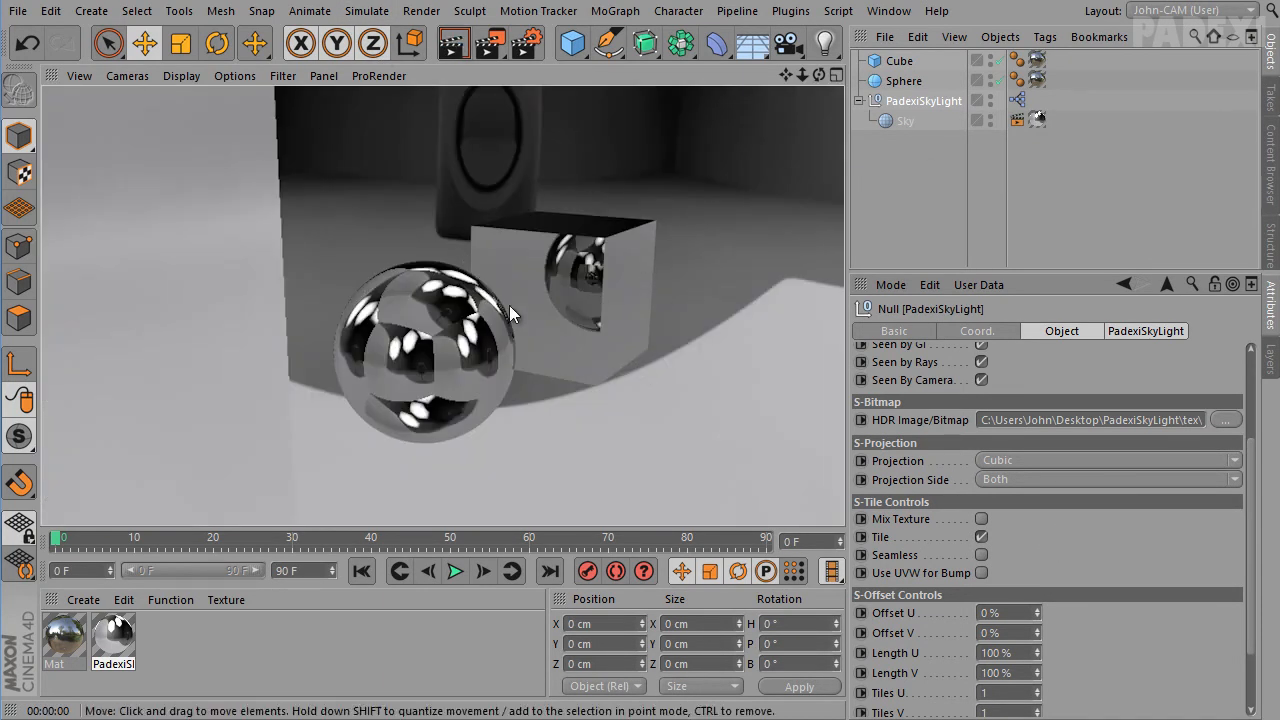
click(1014, 458)
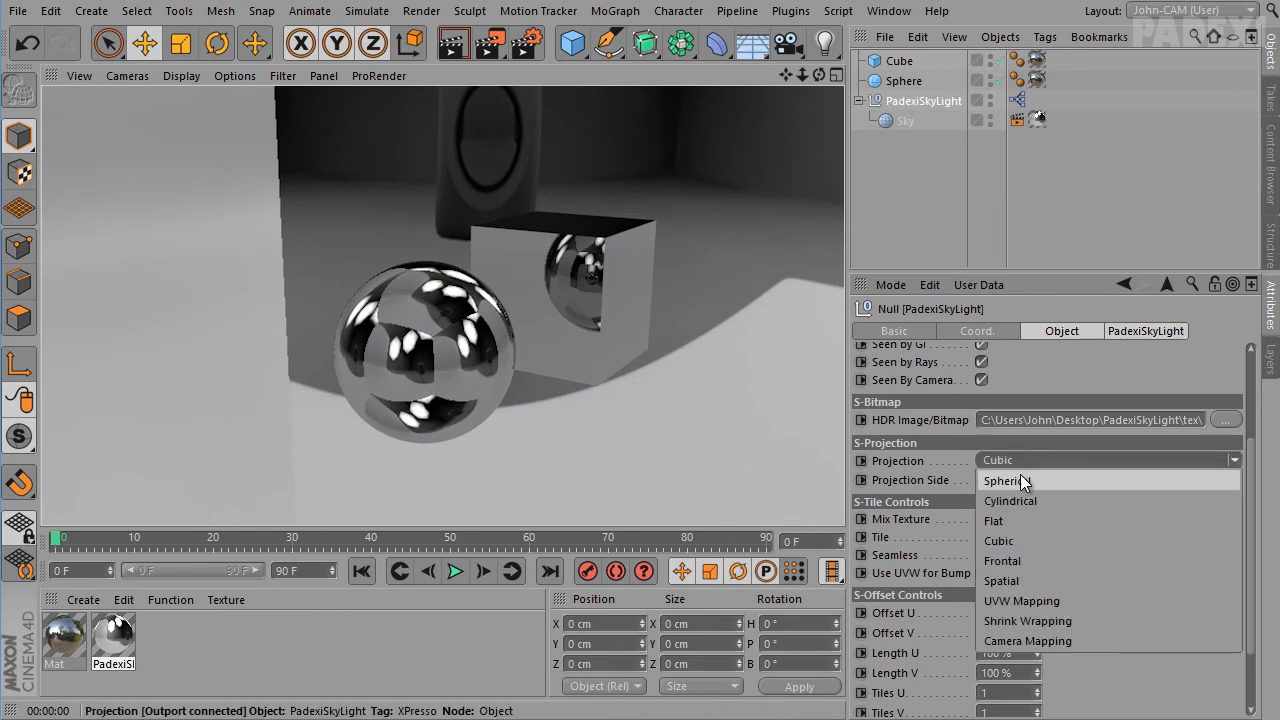
click(1020, 478)
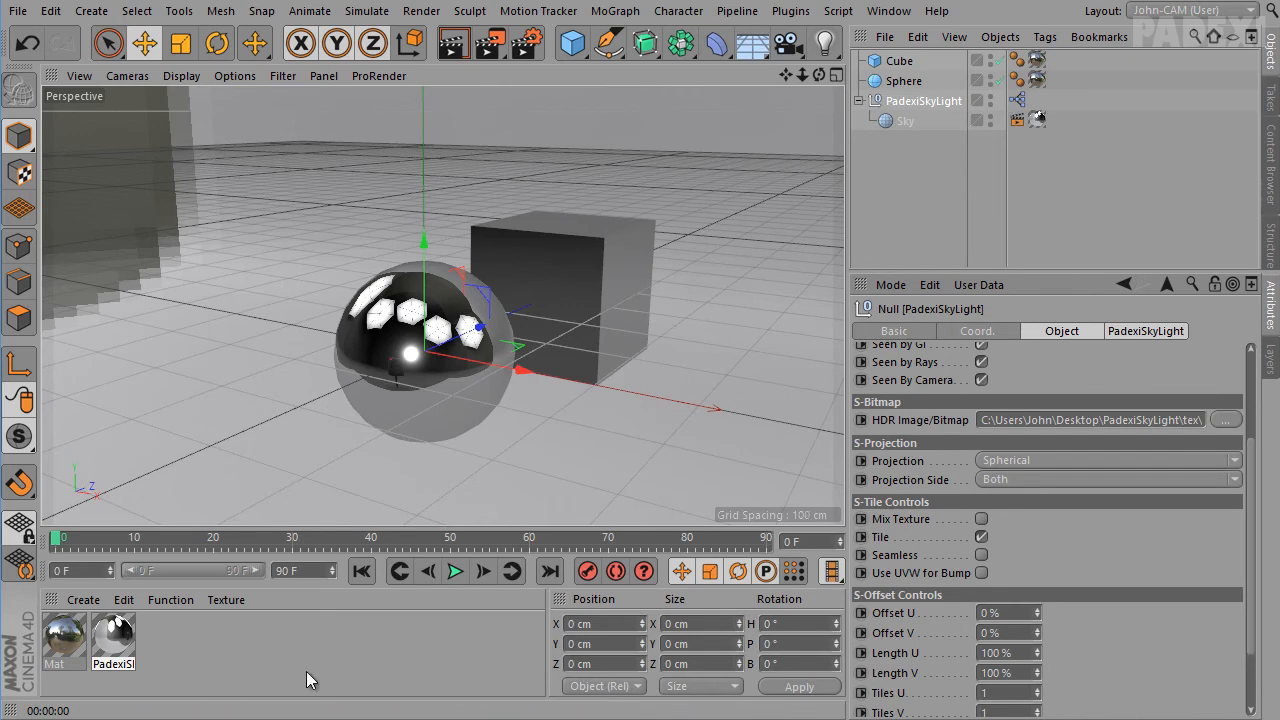
Create a new default material and bring PadexiSkyLight's Sky Material setting into view
double_click(243, 640)
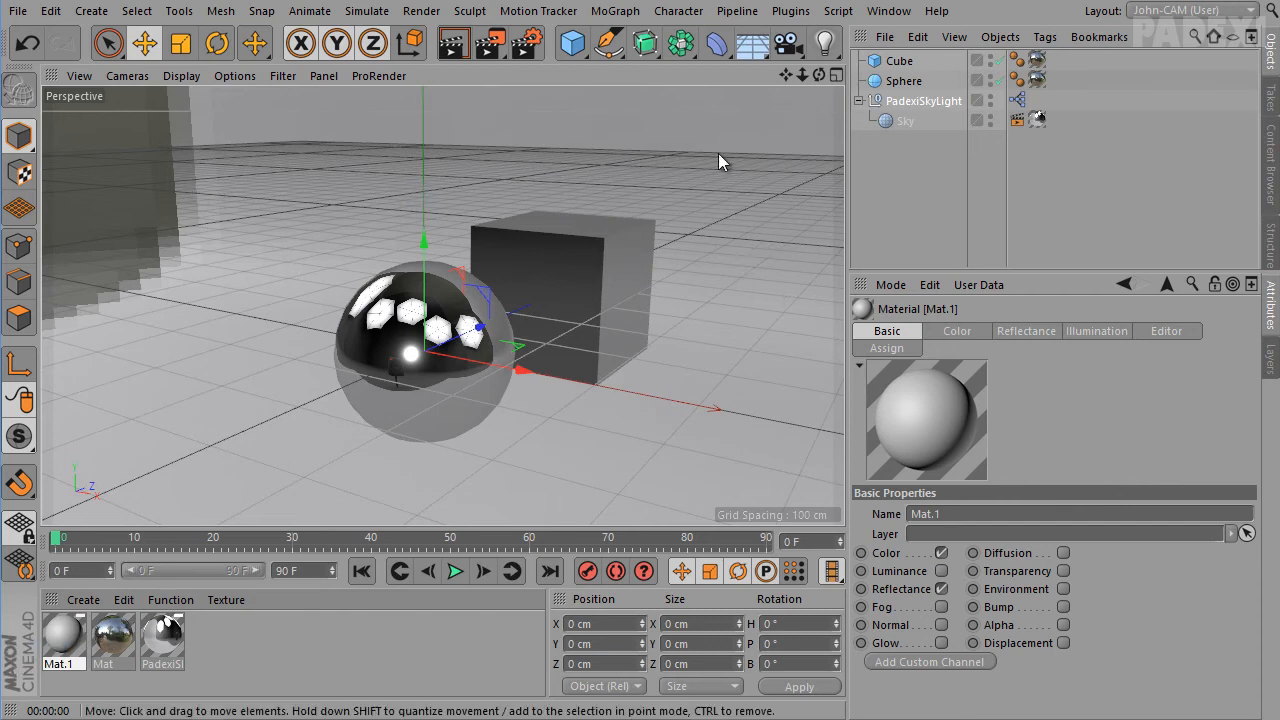
click(930, 103)
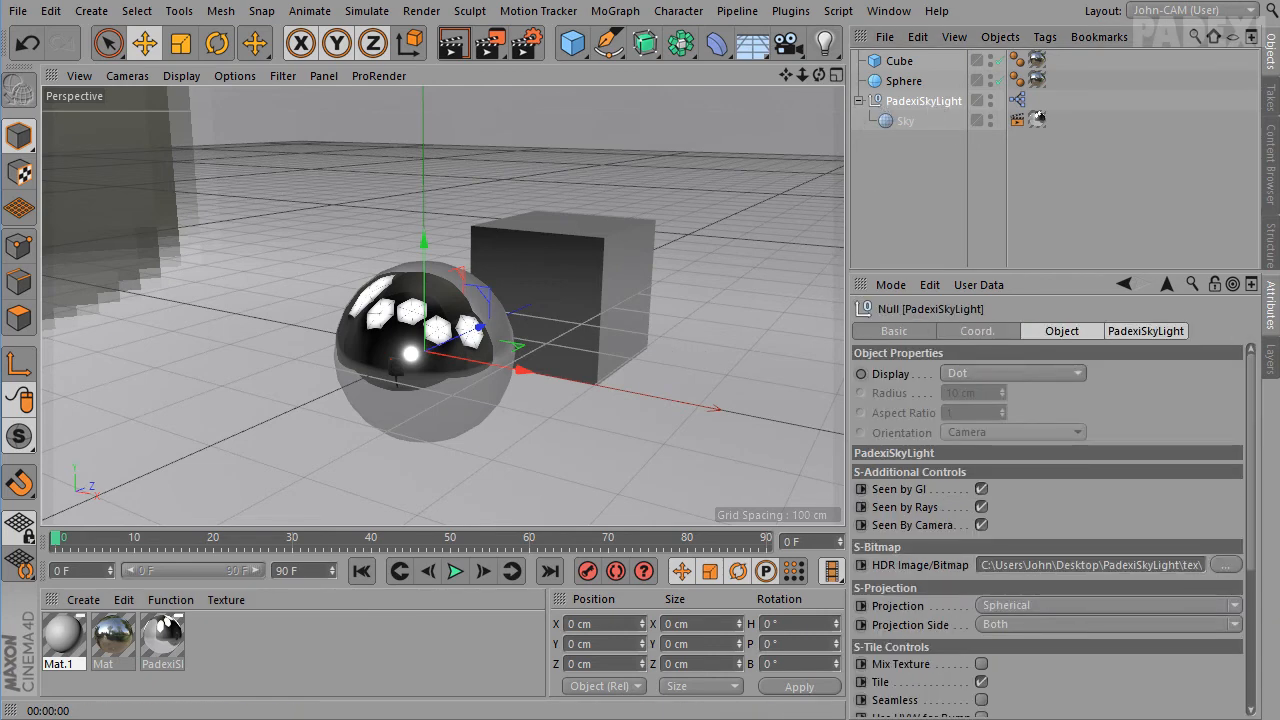
drag(1252, 385, 1252, 478)
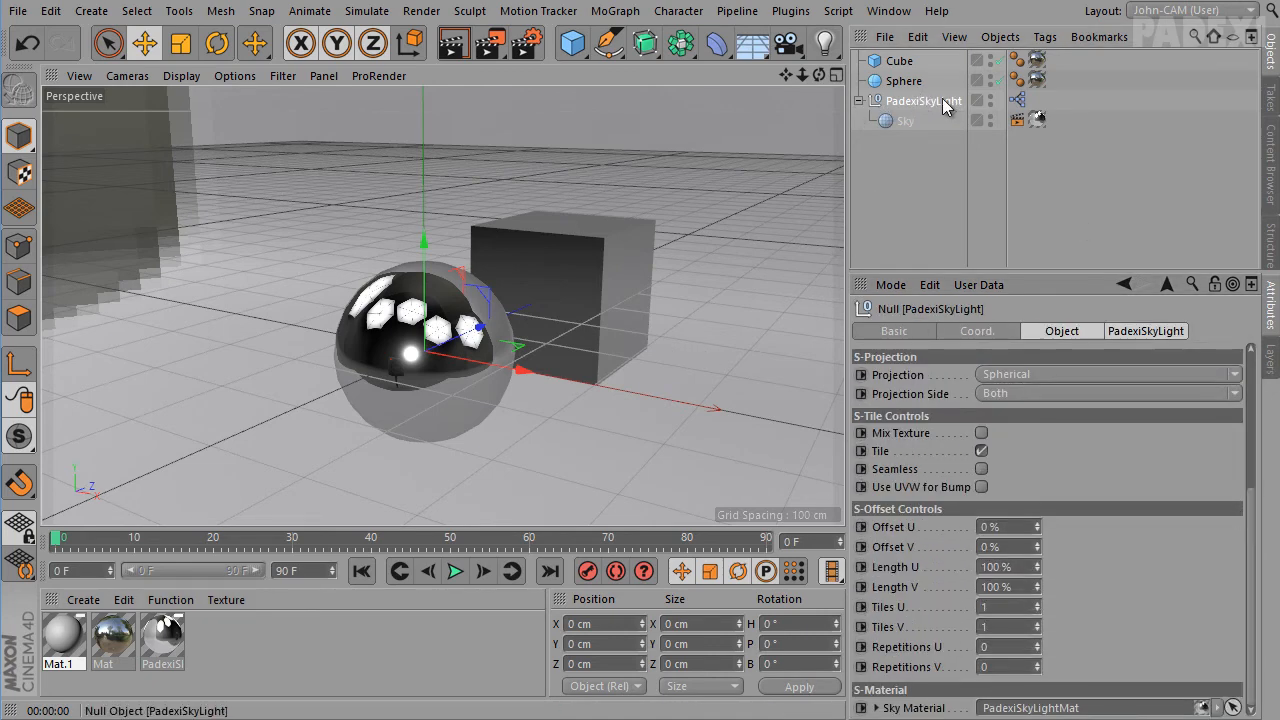
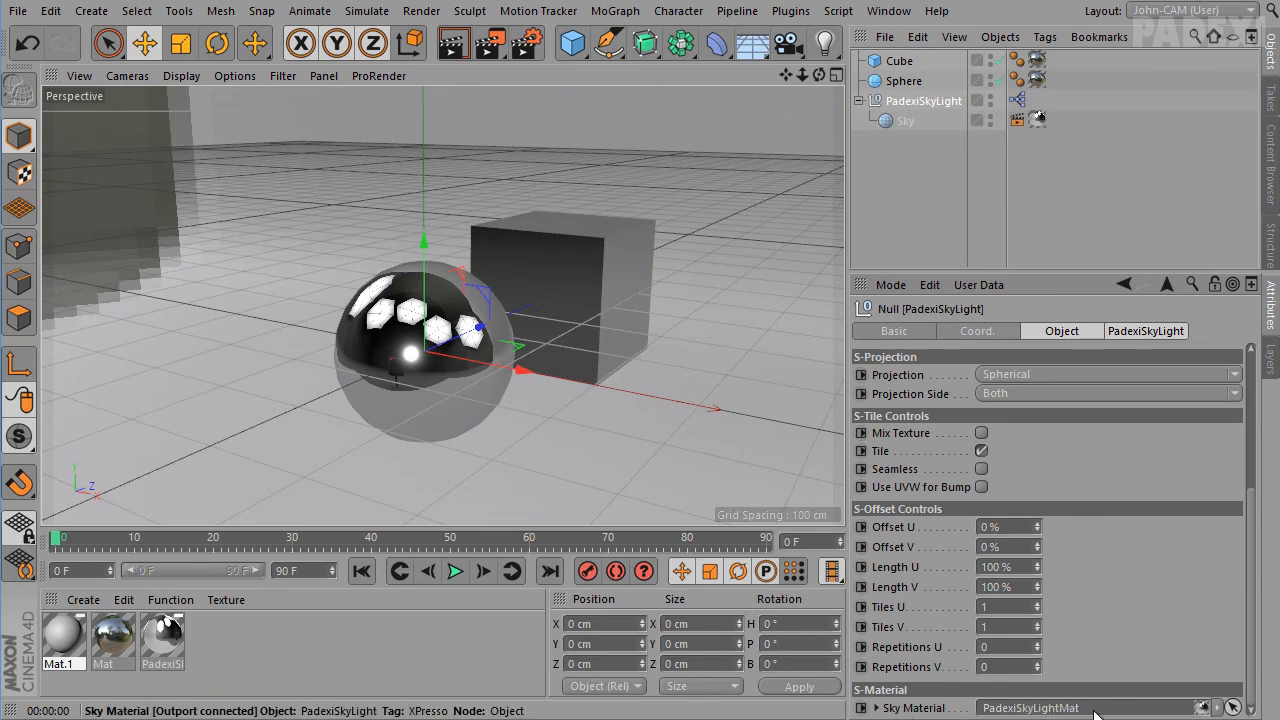
Disable Seen by Camera on PadexiSkyLight and render the perspective view
alt+drag(686, 397, 568, 397)
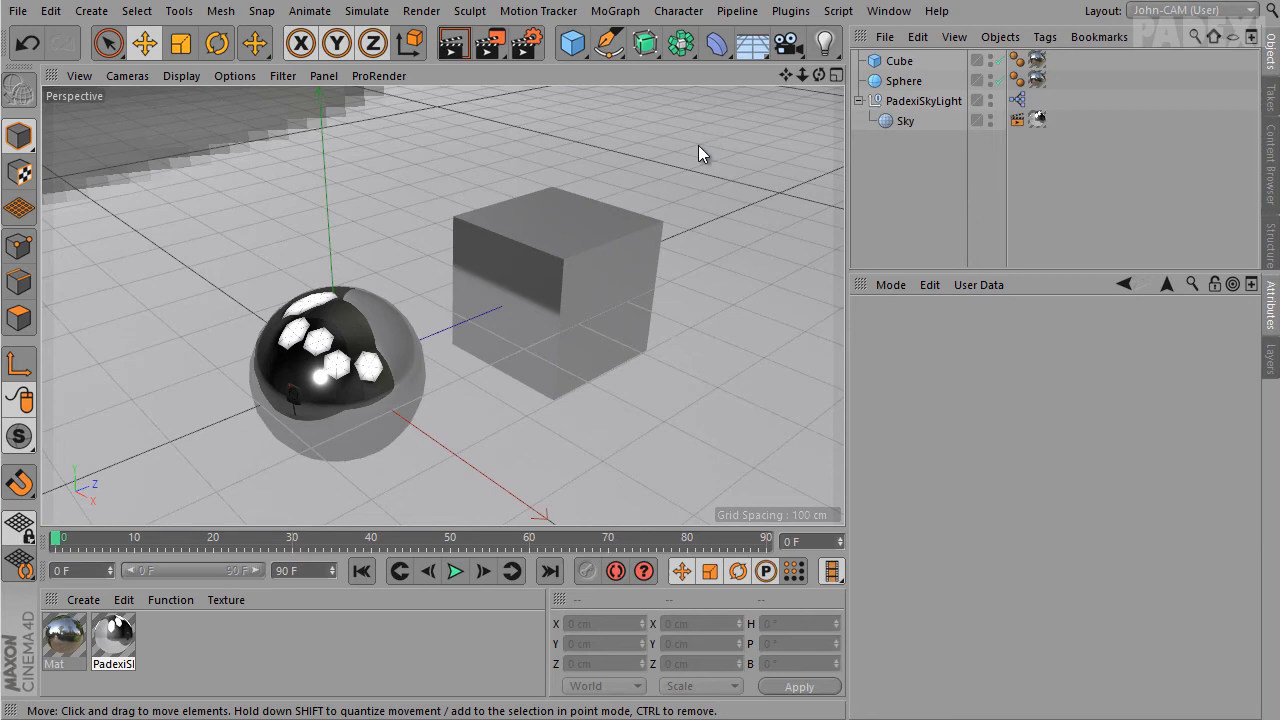
alt+drag(707, 185, 706, 255)
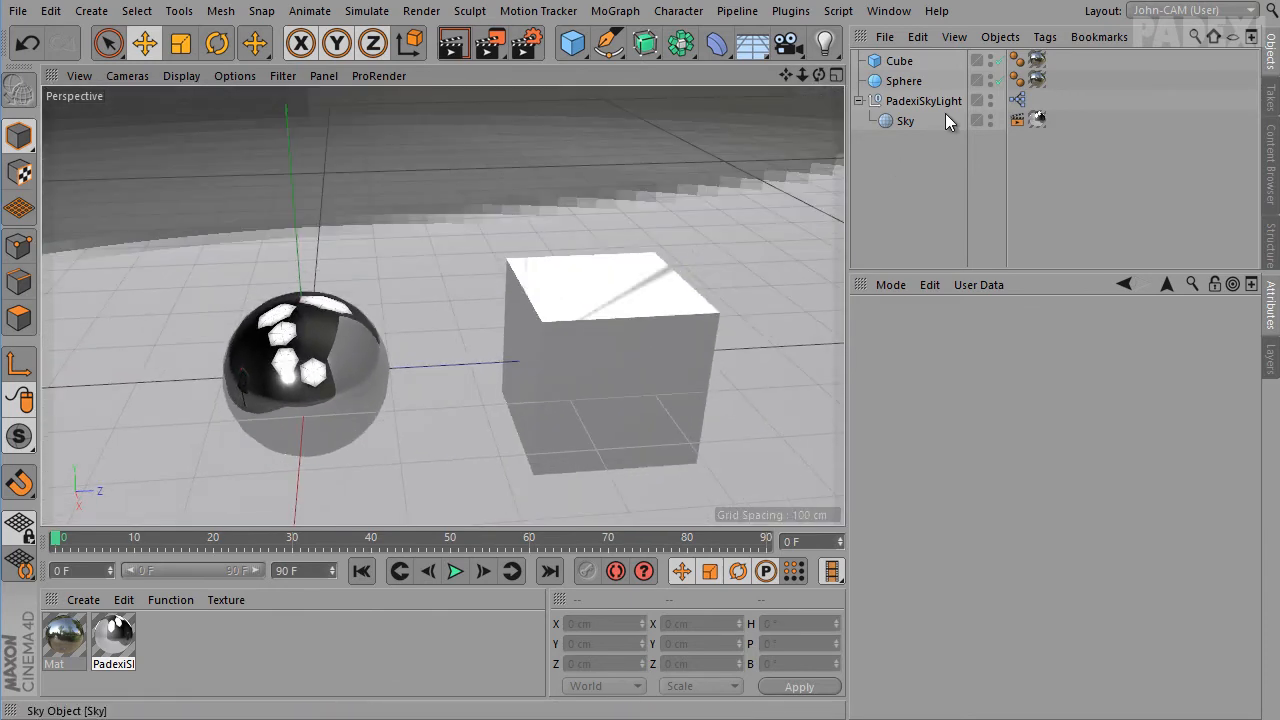
click(923, 101)
alt+drag(757, 195, 629, 277)
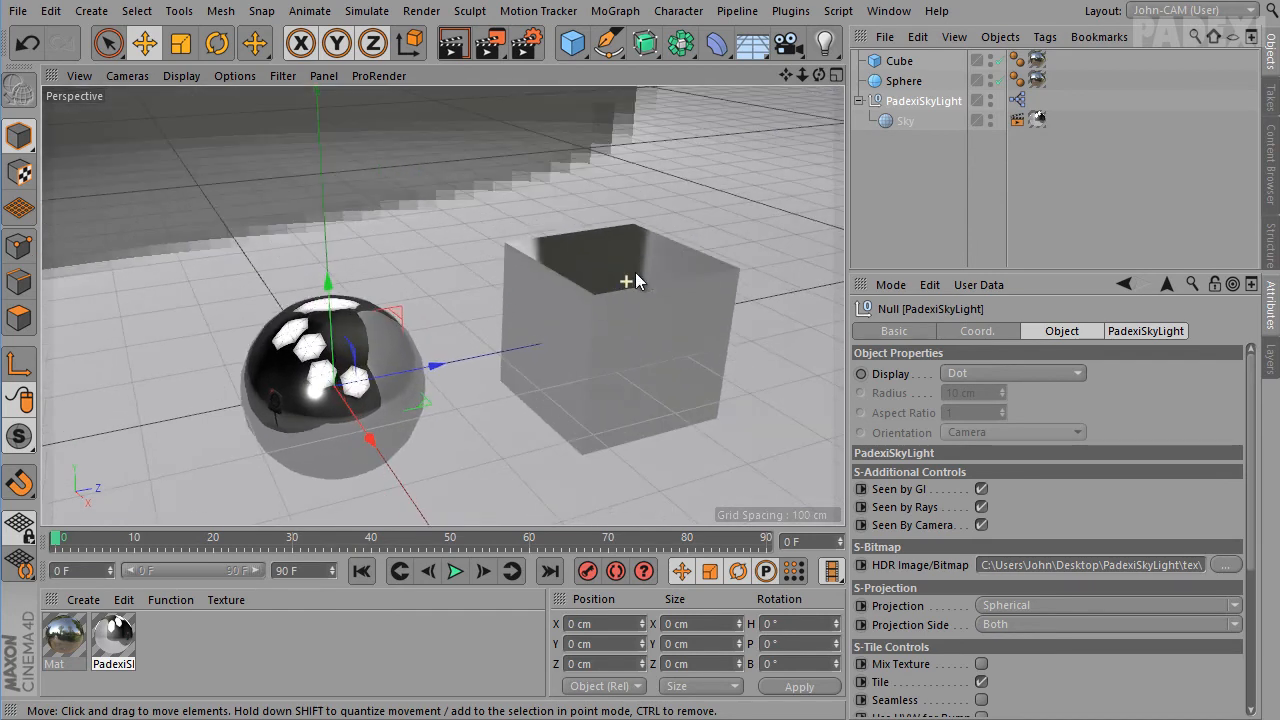
click(981, 525)
alt+drag(558, 241, 571, 251)
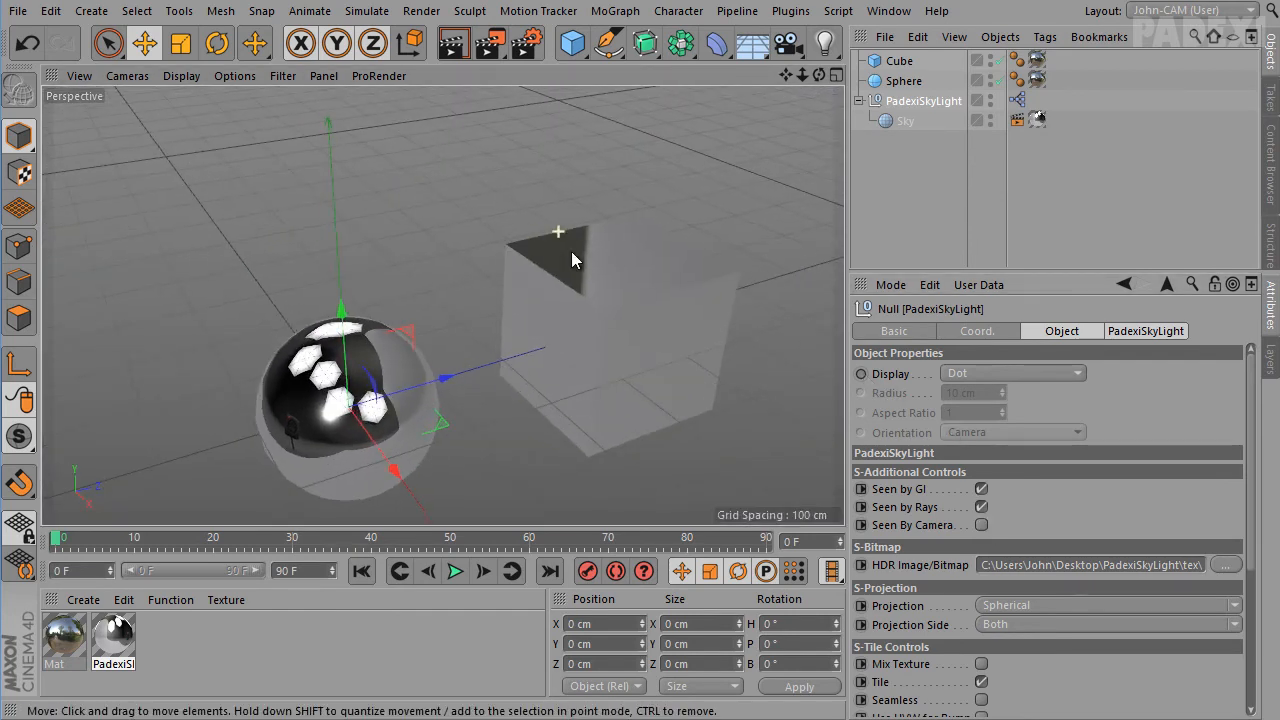
click(452, 45)
click(610, 195)
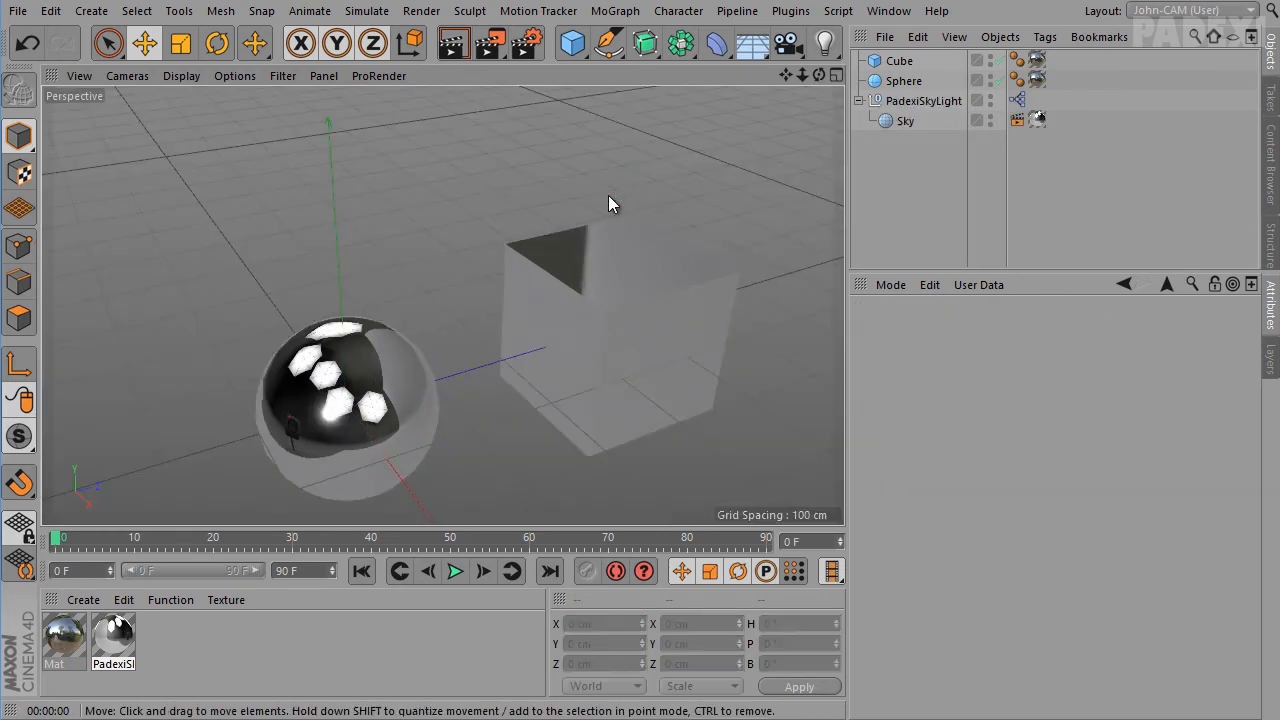
mouse_move(608, 195)
alt+mouse_down()
mouse_move(643, 187)
mouse_move(746, 260)
mouse_move(689, 309)
mouse_move(633, 303)
alt+mouse_up()
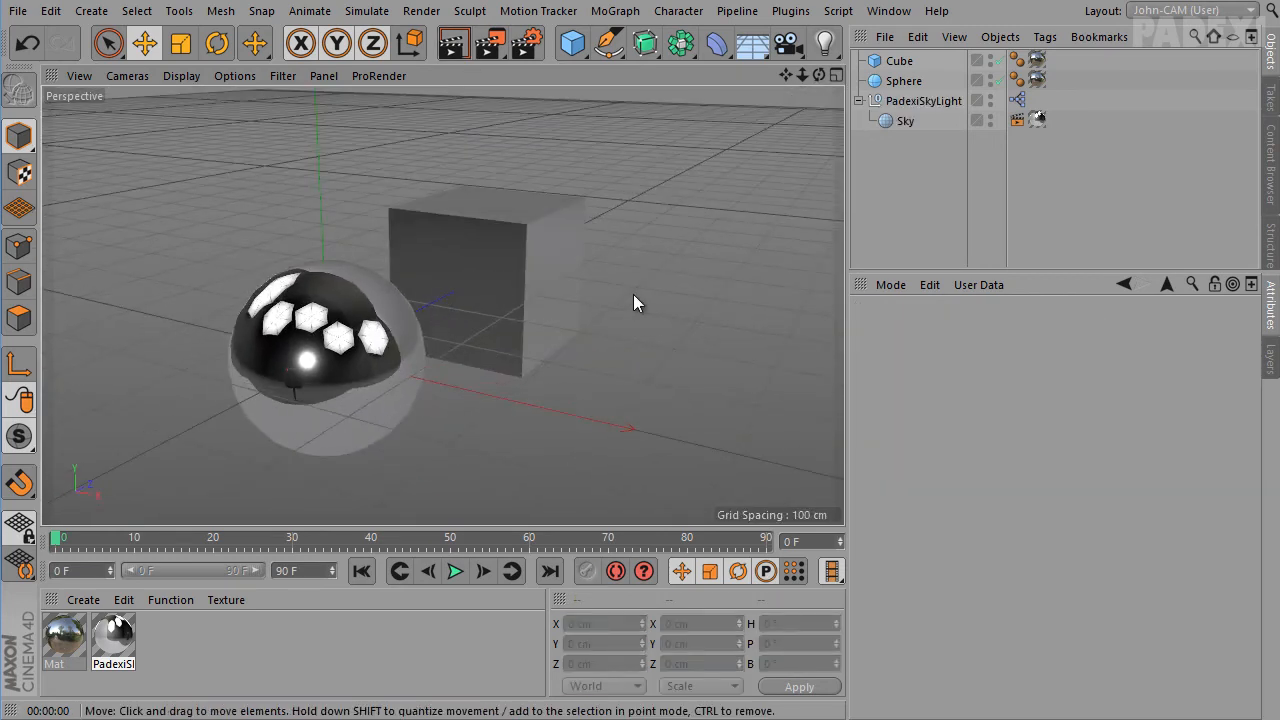
Close all open projects to get an empty scene
click(18, 10)
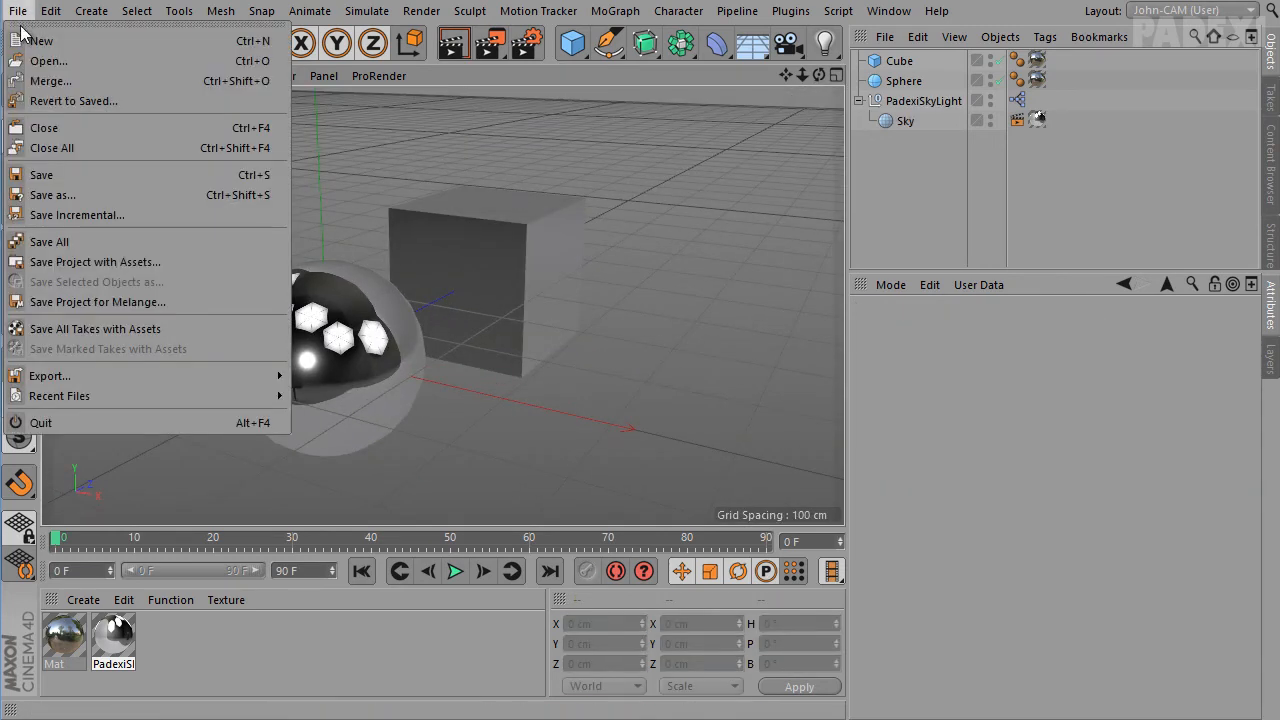
click(60, 149)
click(945, 505)
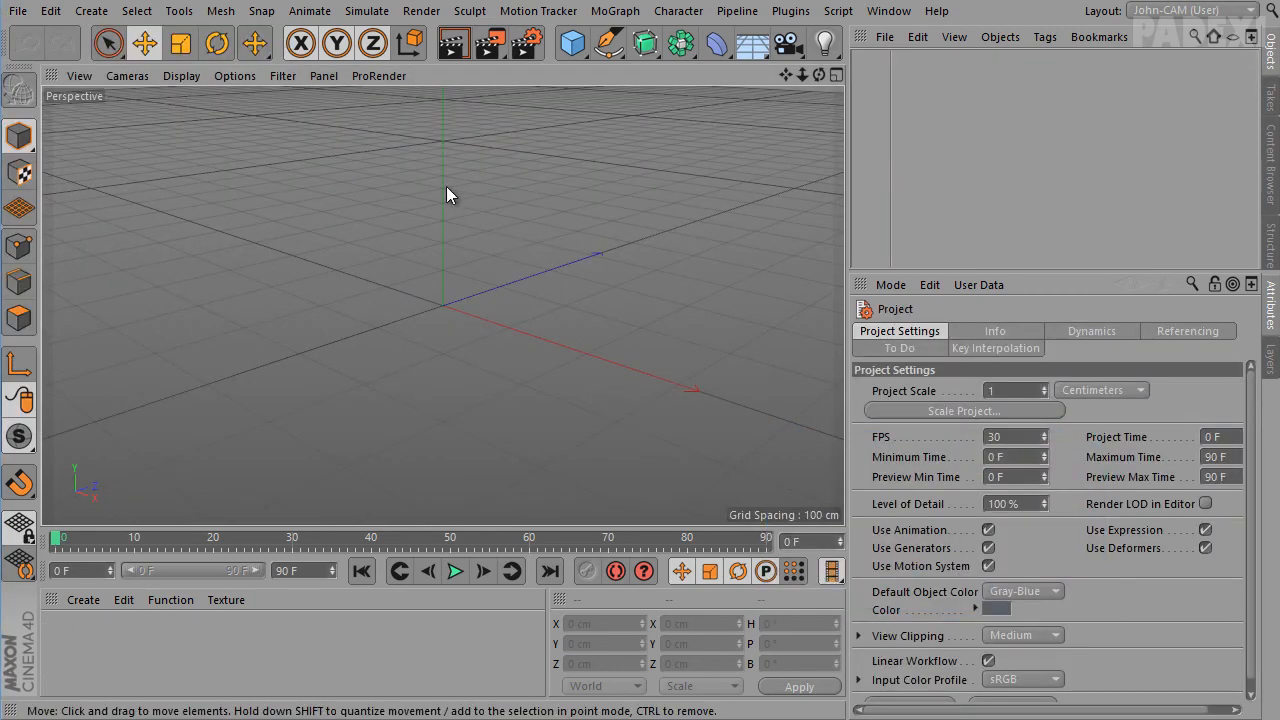
Add a Null object and rename it PadexiSkyLight
drag(572, 44, 620, 84)
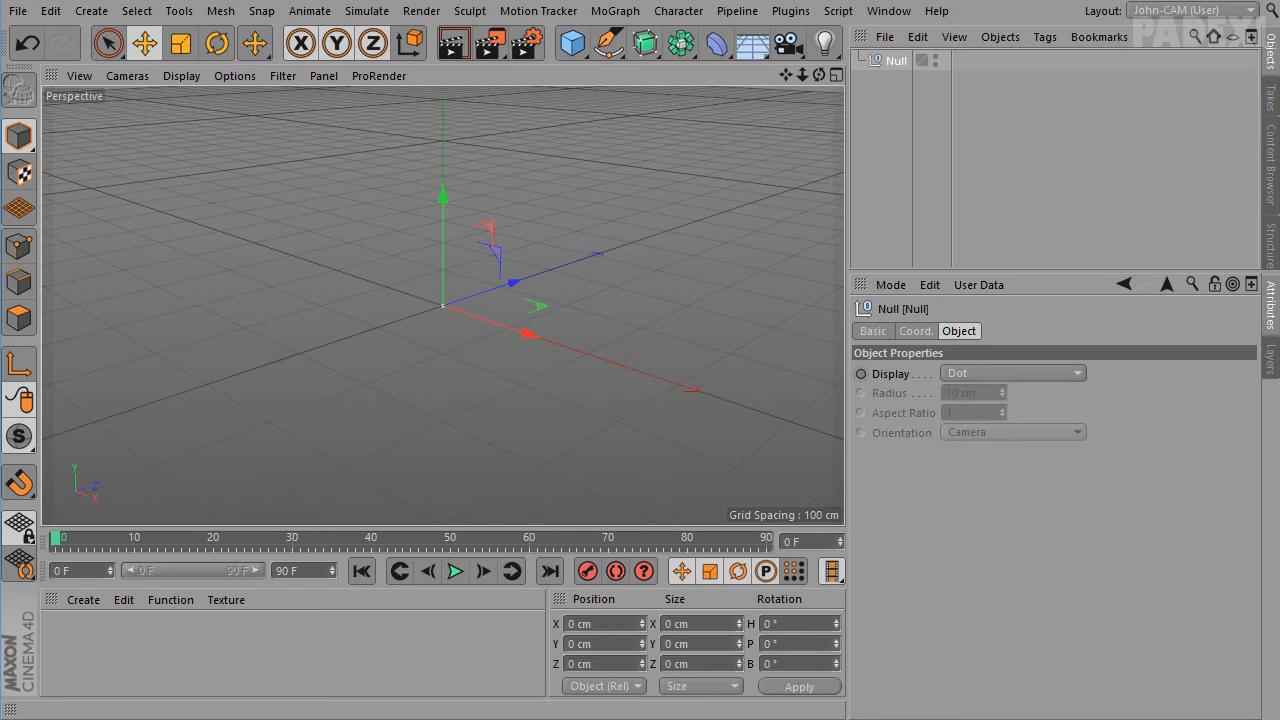
double_click(896, 61)
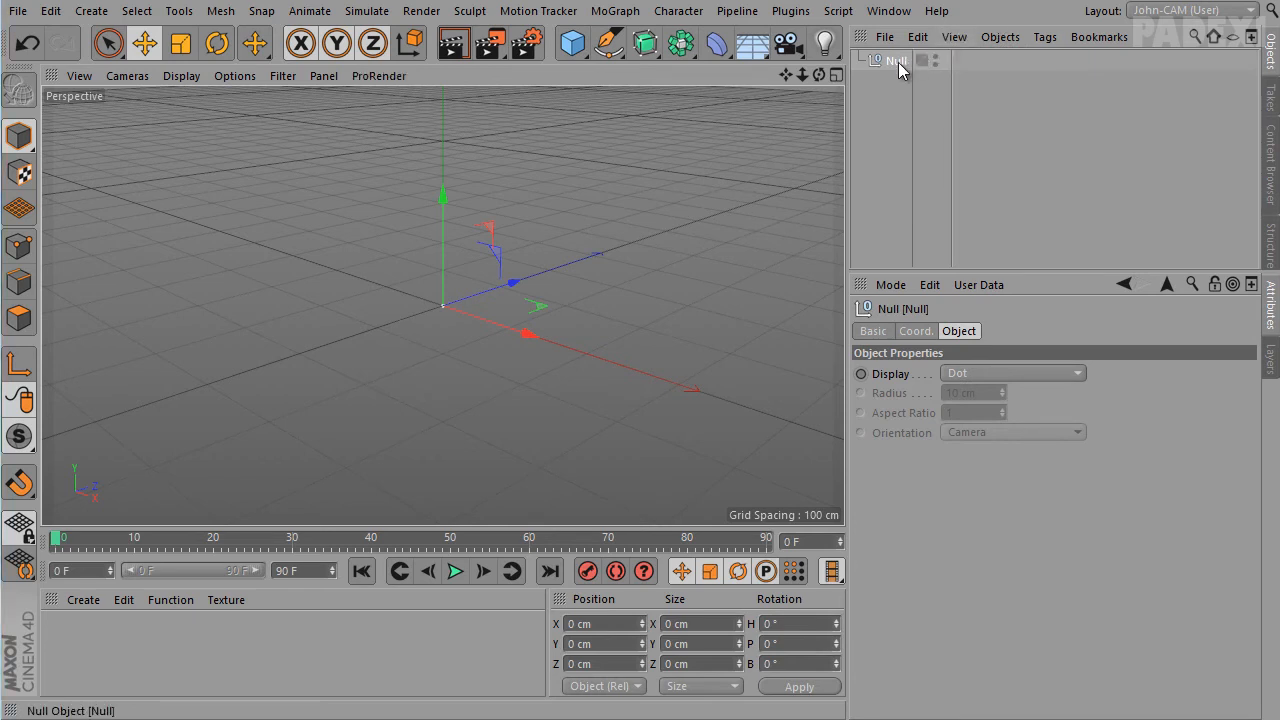
text(PadexiSkyLight)
key(Return)
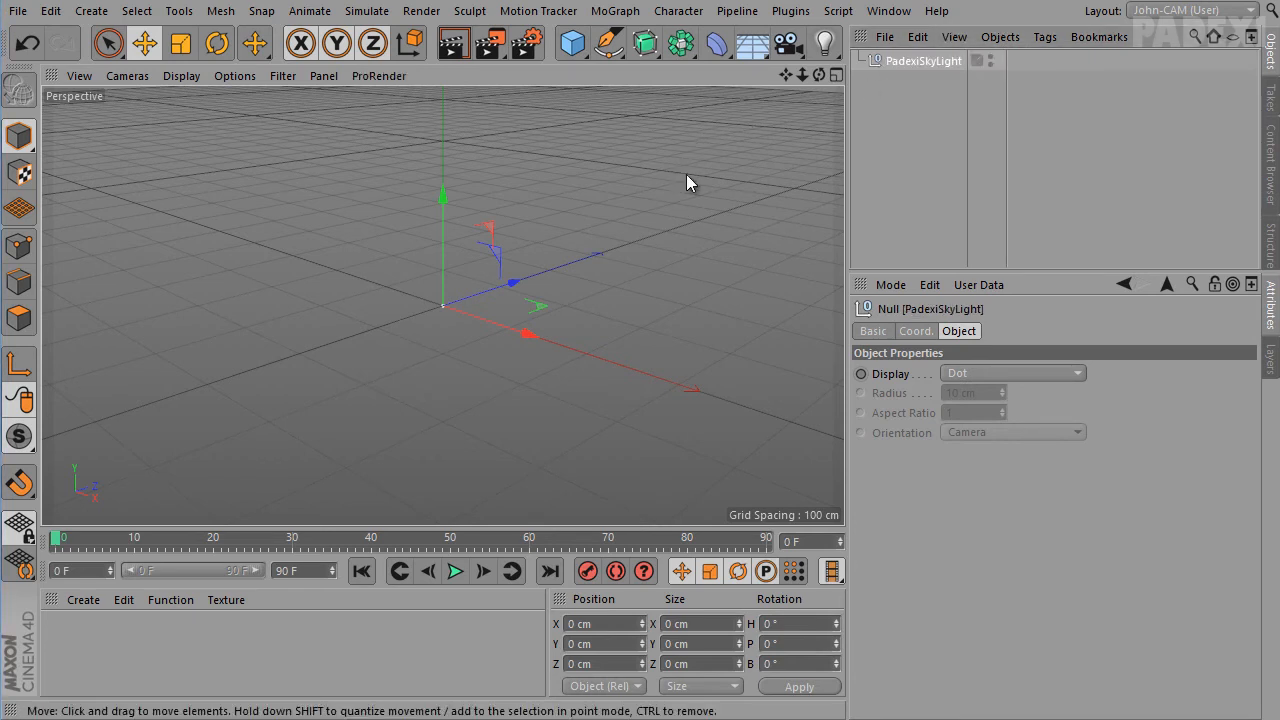
Add a Sky object named PadexiSkyLight and make it a child of the PadexiSkyLight null
drag(748, 50, 832, 115)
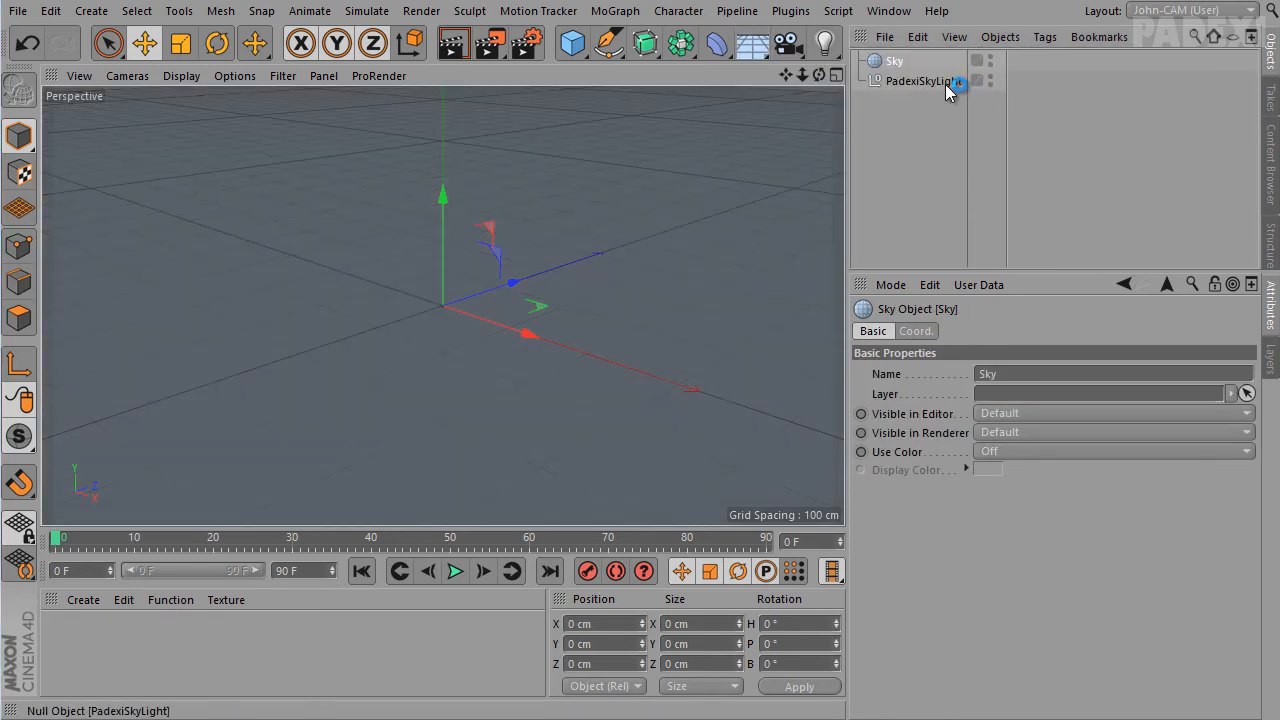
double_click(893, 61)
text(SkyLight)
key(Return)
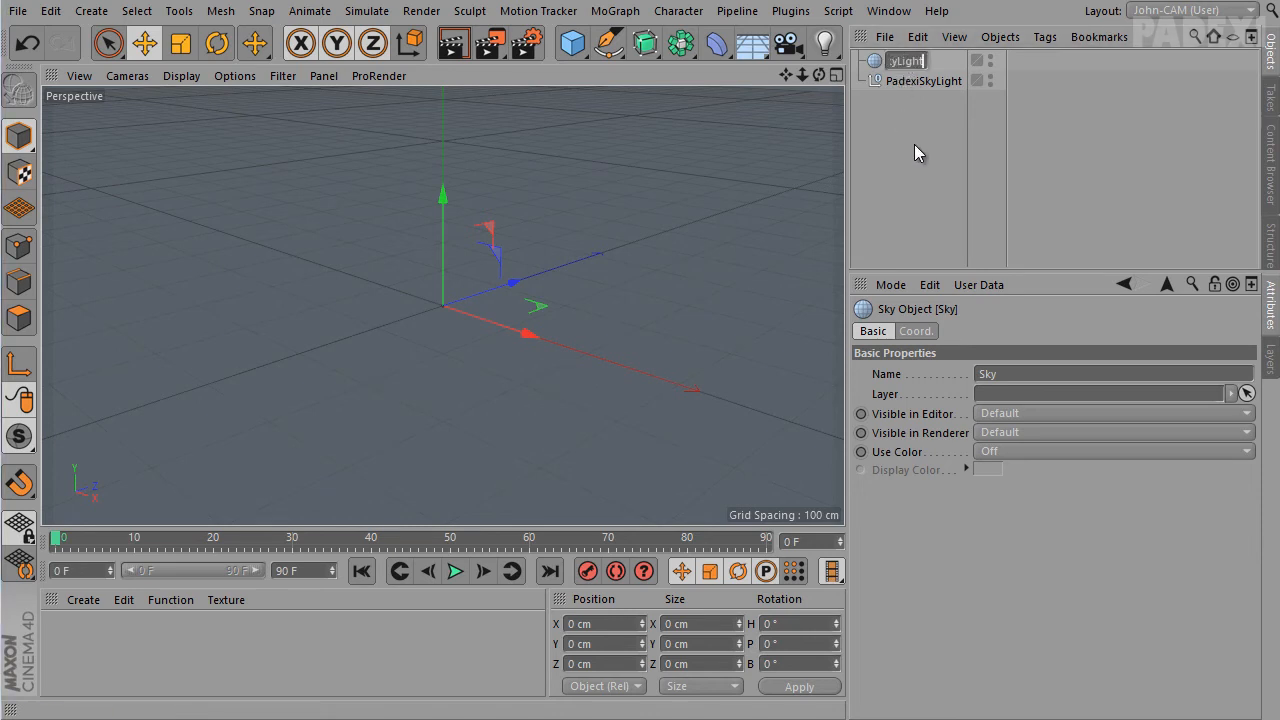
drag(913, 56, 928, 84)
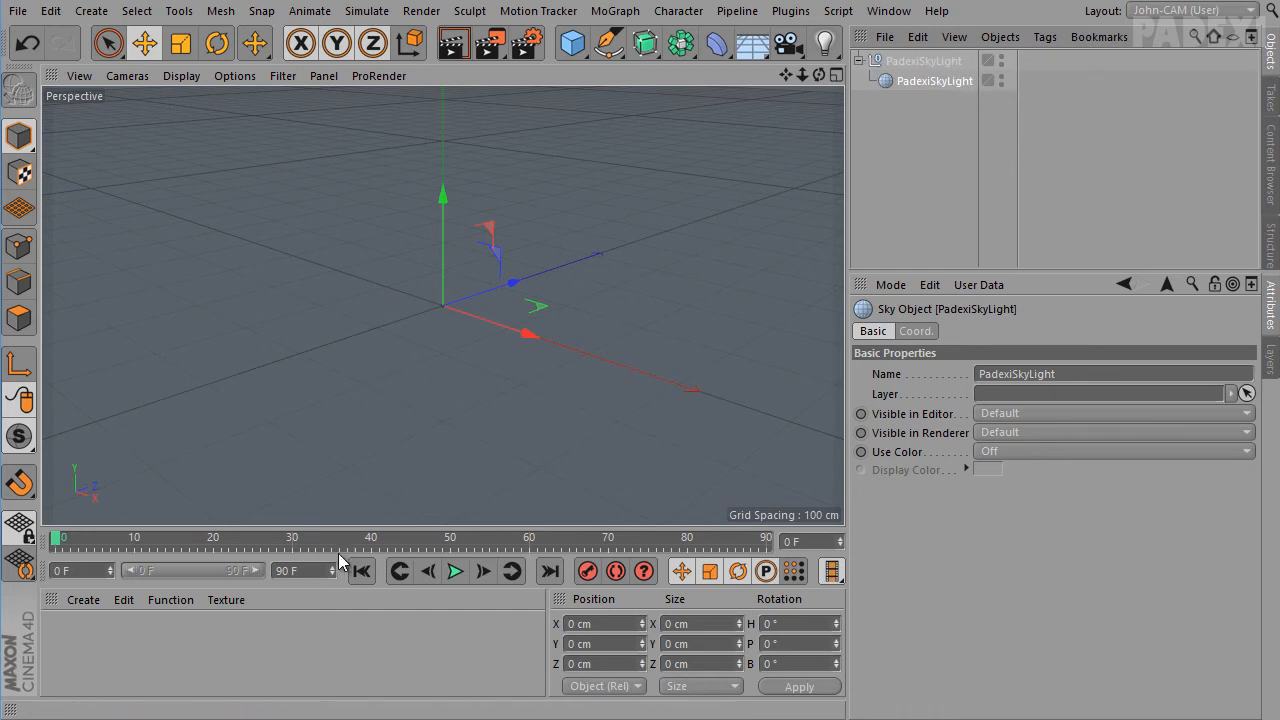
Create a new material and name it PadexiSkyLightMat
click(231, 651)
double_click(183, 635)
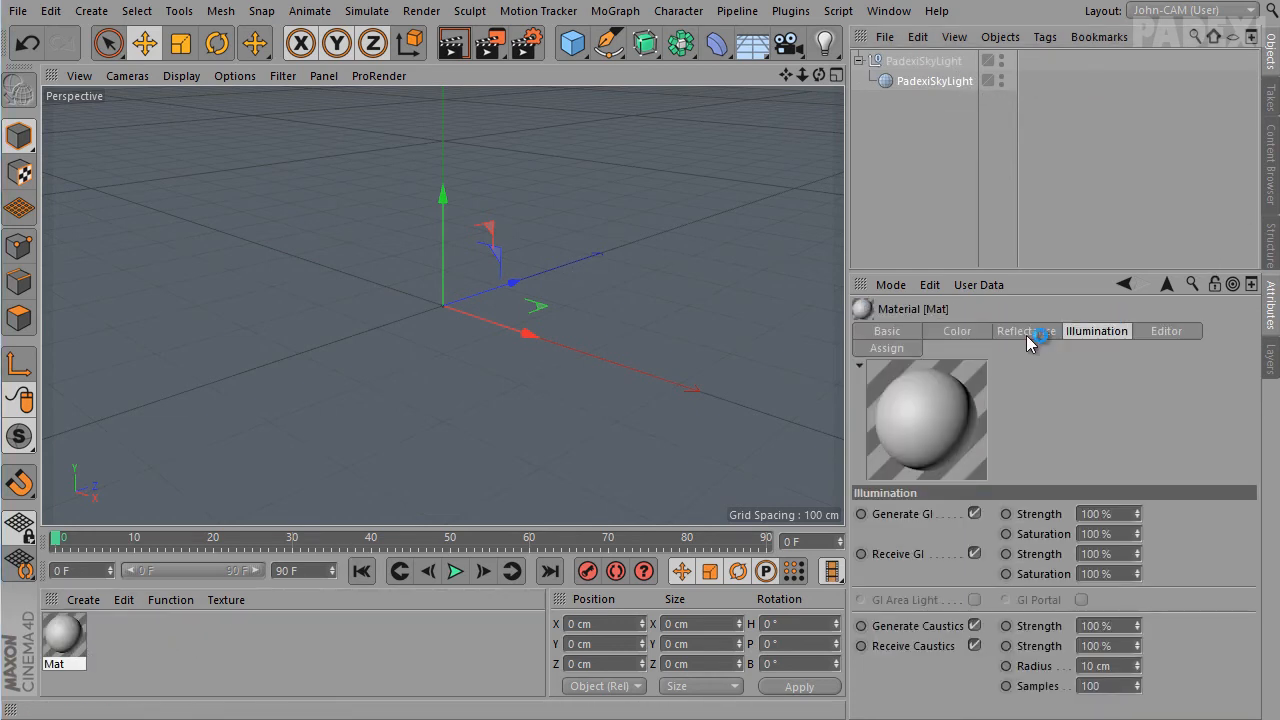
double_click(62, 635)
click(300, 307)
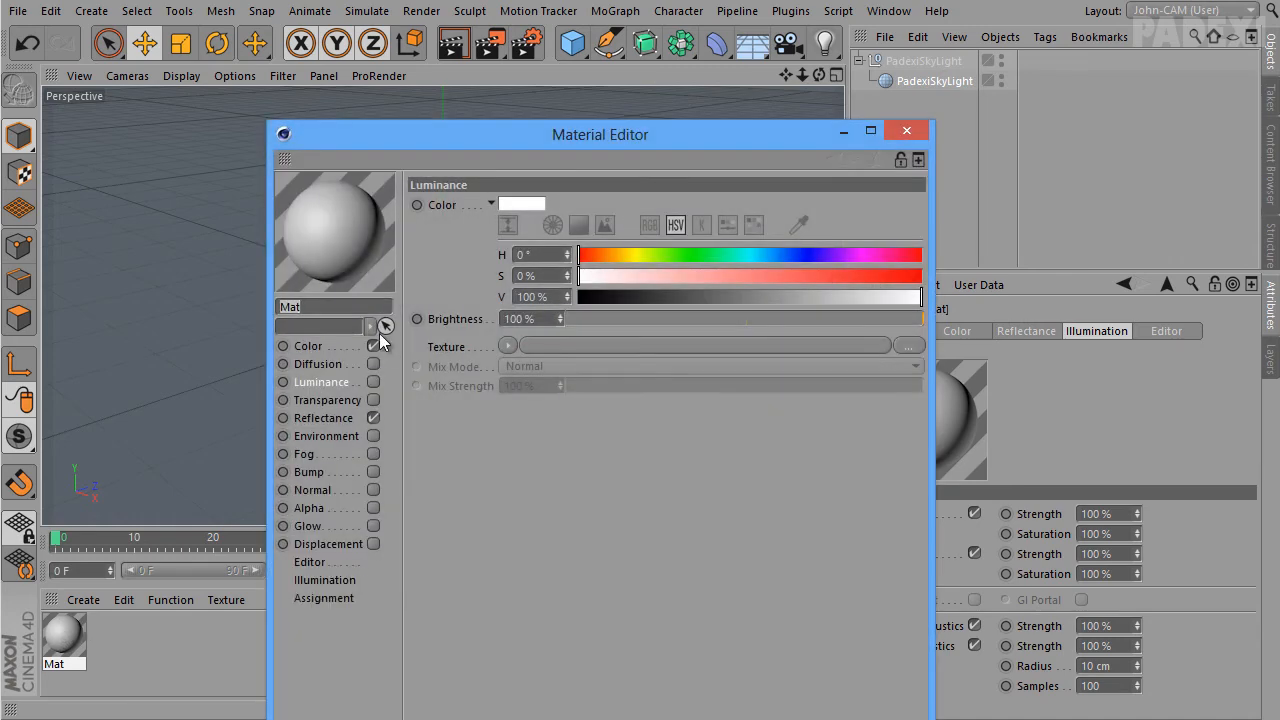
text(PadexiSkyLight)
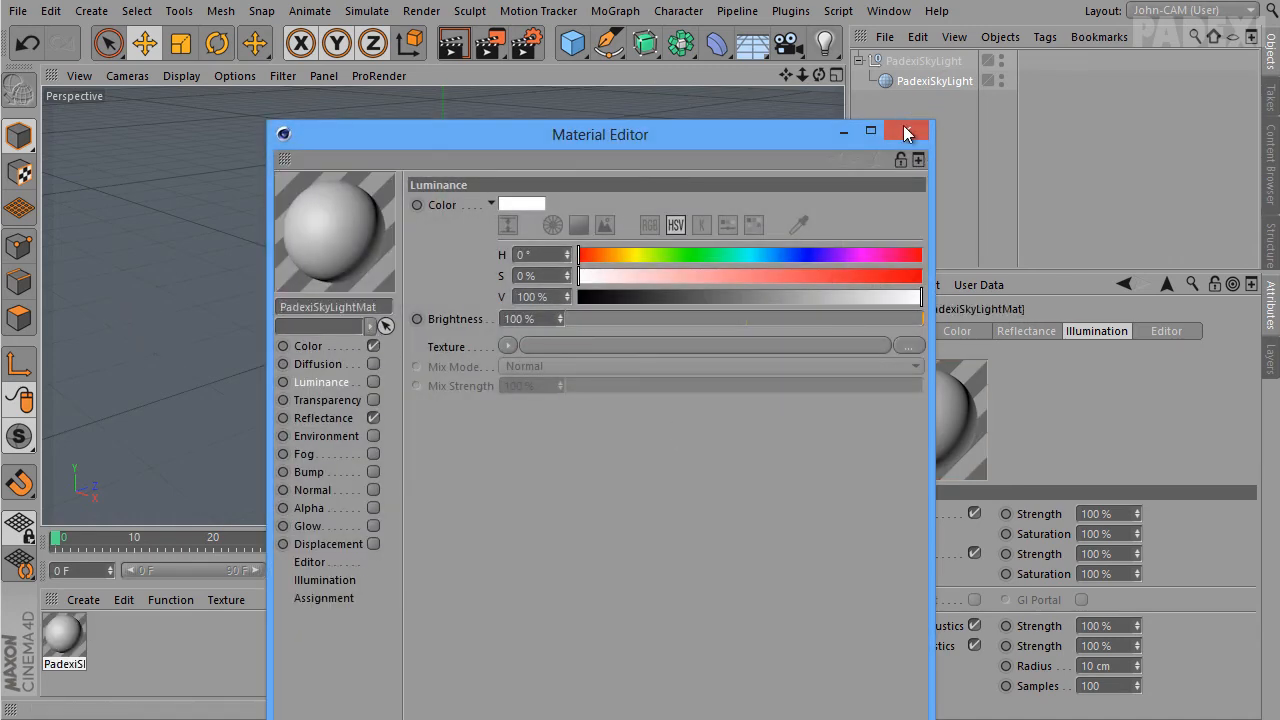
click(906, 131)
Disable the Color channel and enable the Luminance channel of PadexiSkyLightMat
click(885, 331)
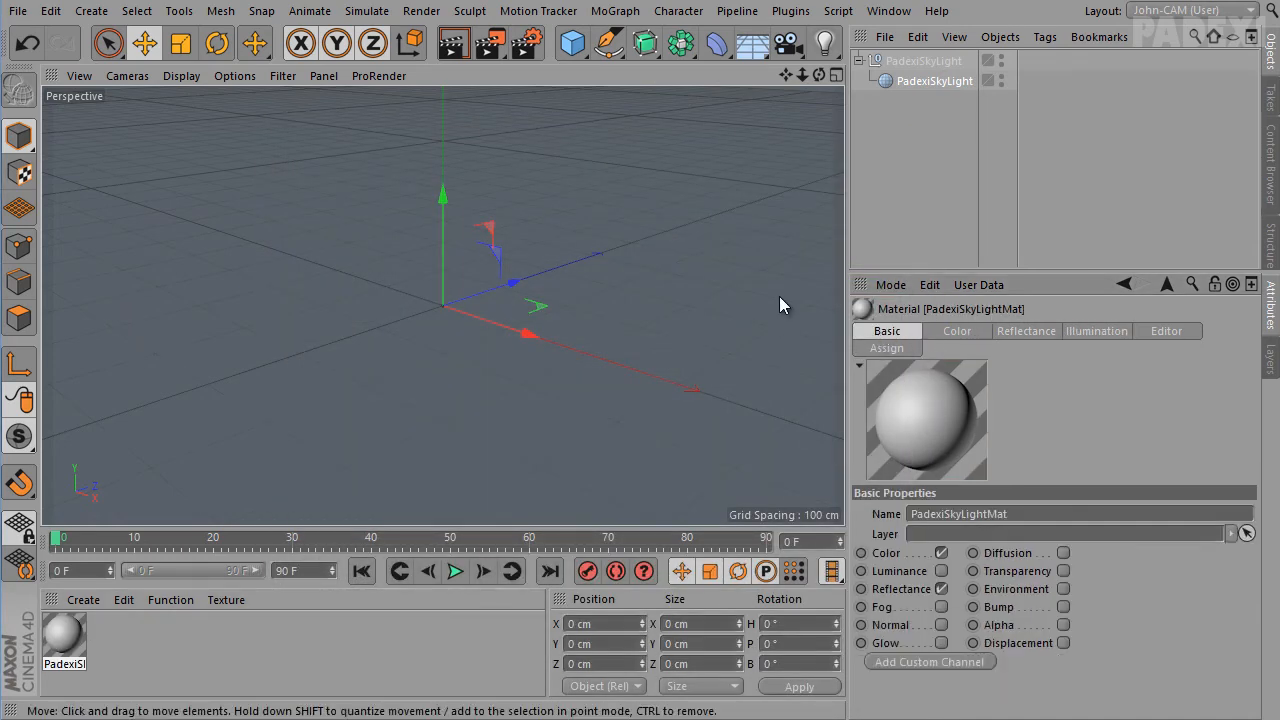
click(943, 555)
click(937, 568)
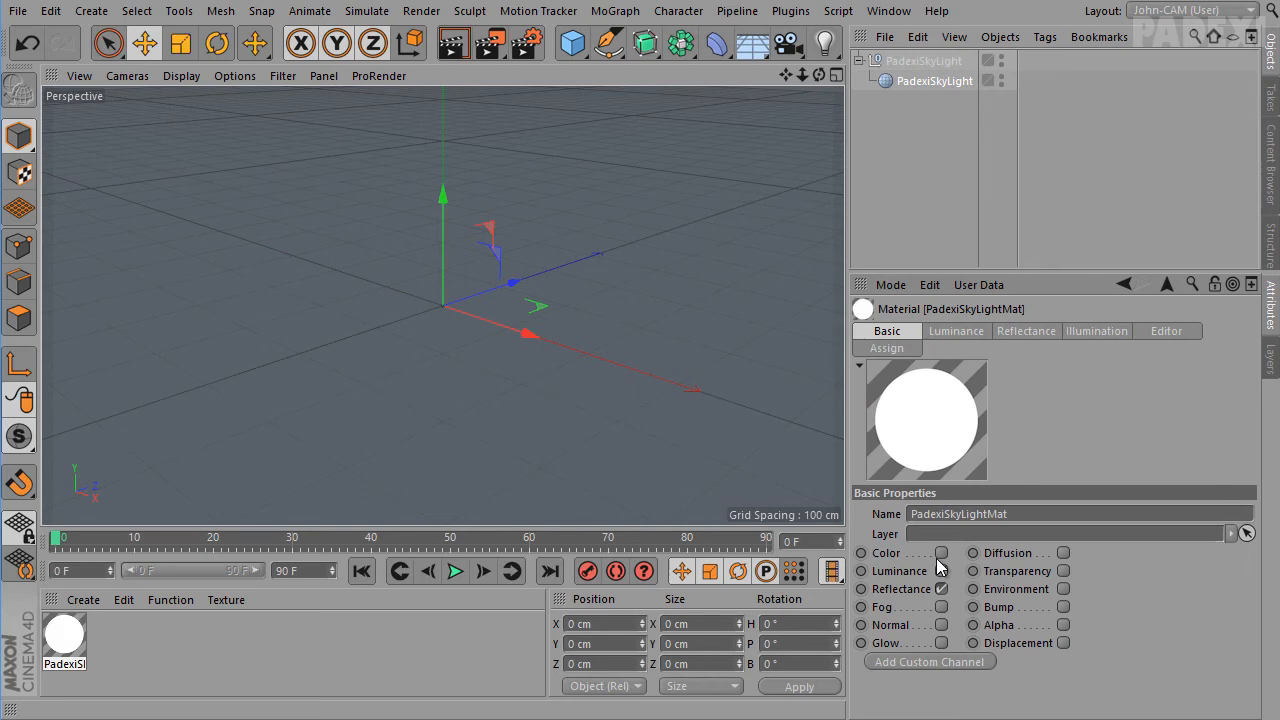
Add a Compositing tag to the sky object and turn off its Cast Shadows and Receive Shadows options
right_click(946, 81)
mouse_move(1023, 99)
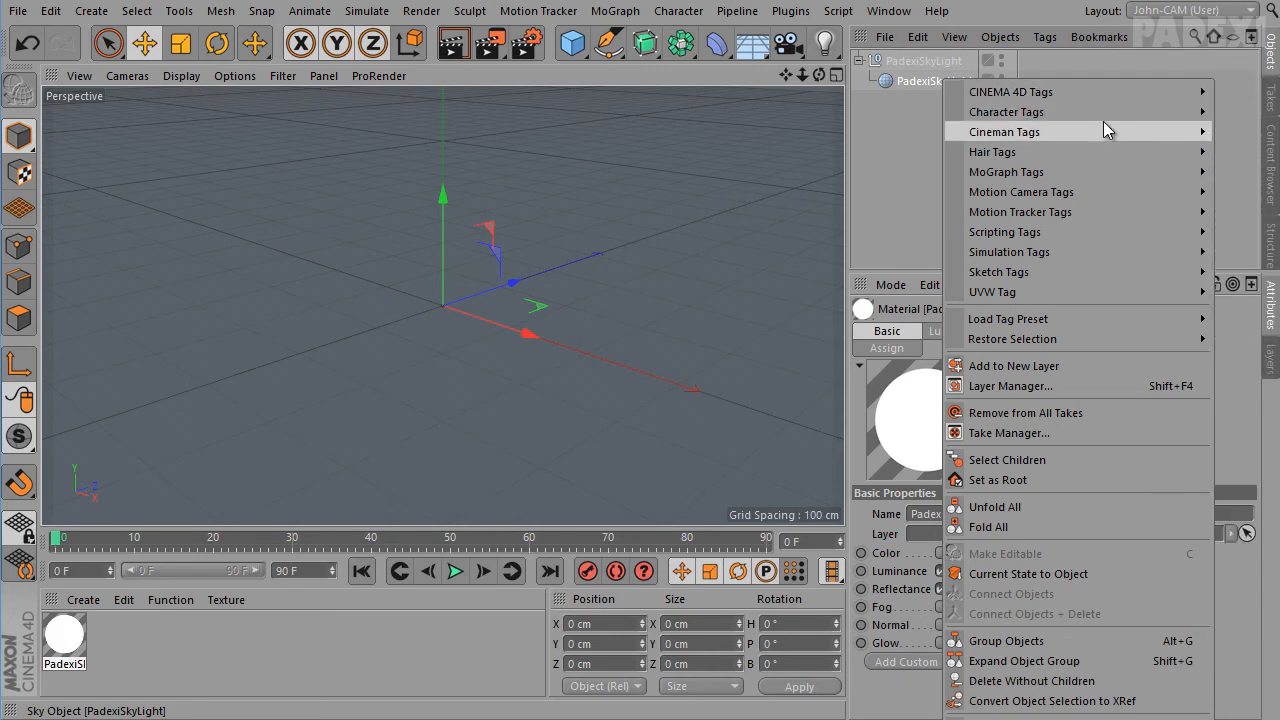
mouse_move(1100, 133)
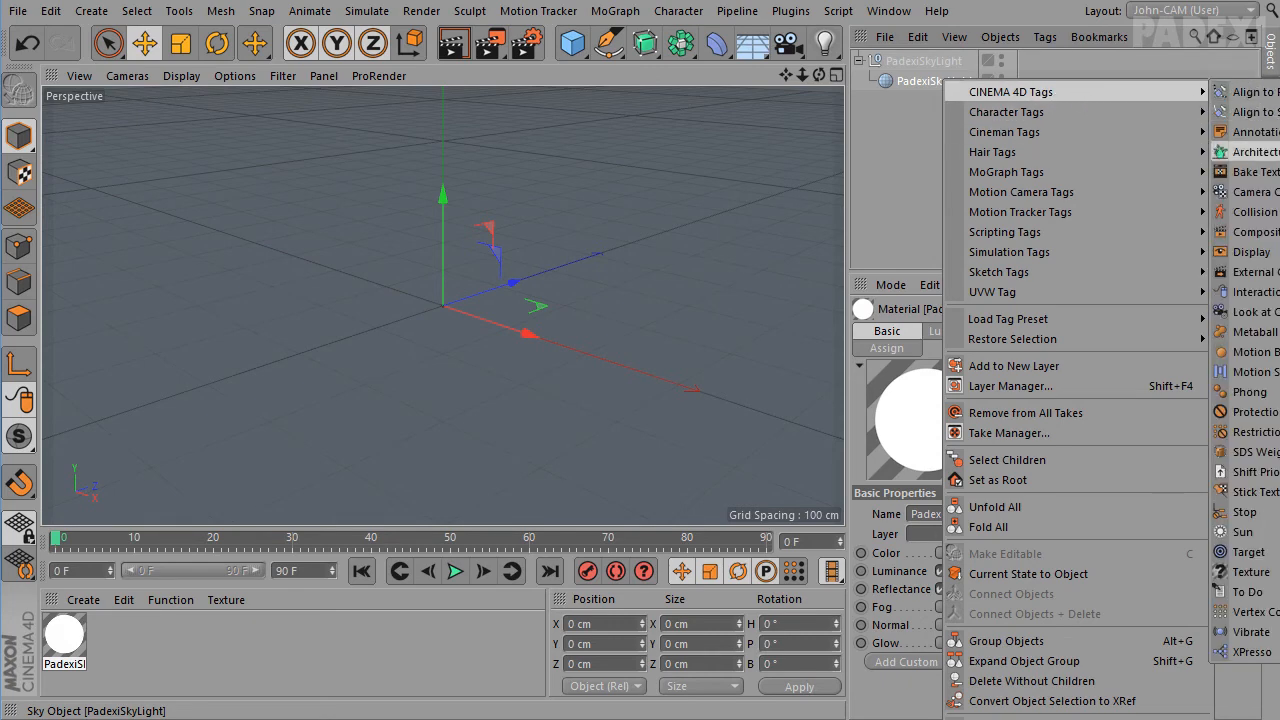
click(1250, 232)
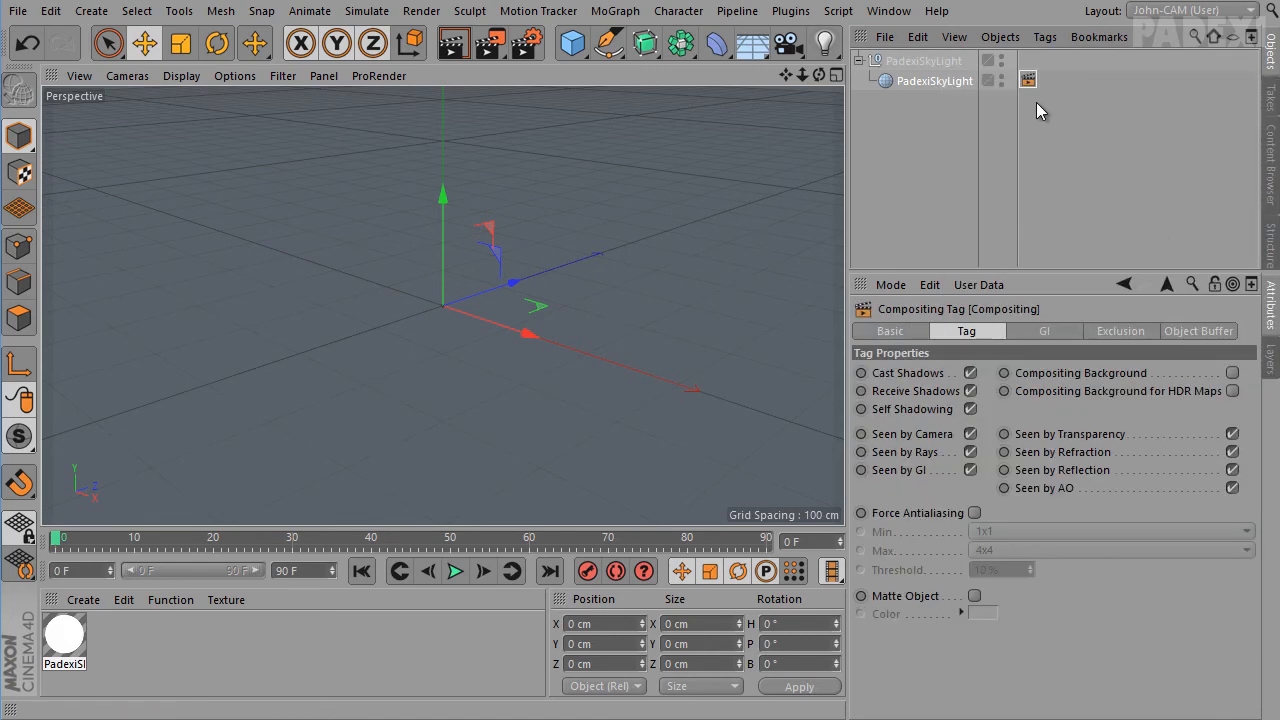
click(970, 373)
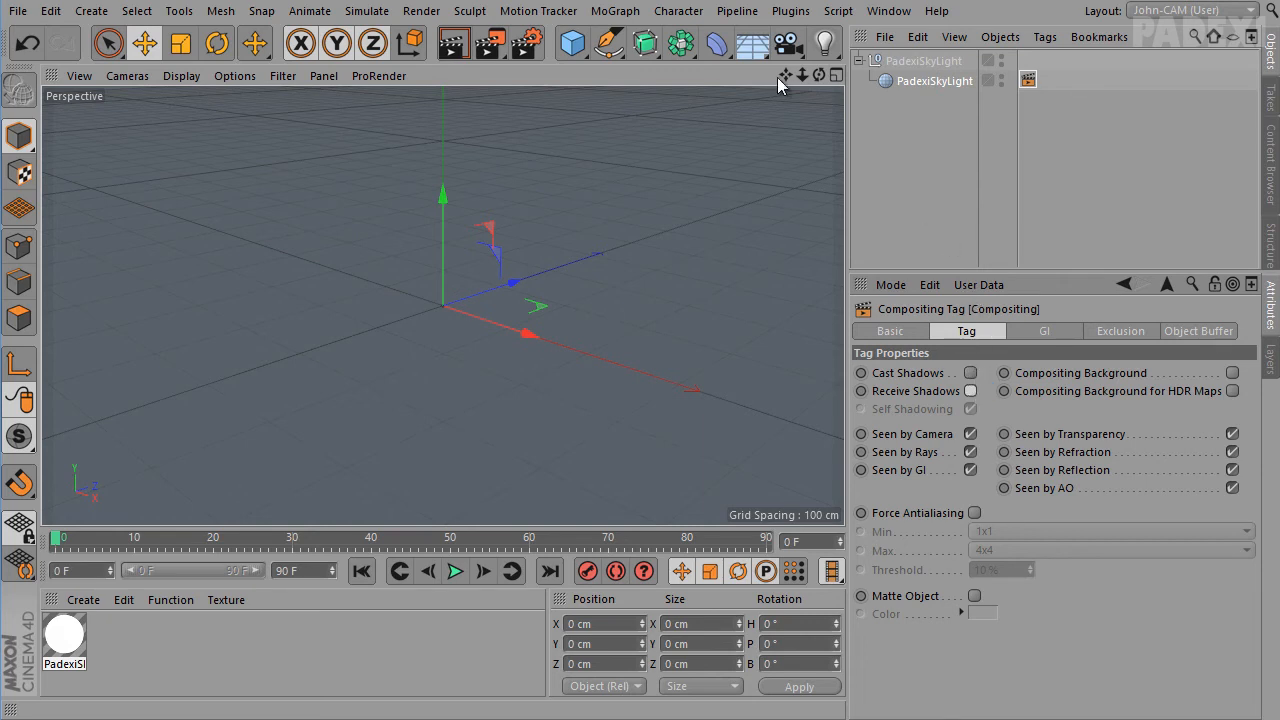
Load studio.hdr from the PadexiSkyLight tex folder as PadexiSkyLightMat's Luminance texture, without copying it to the project location
double_click(63, 636)
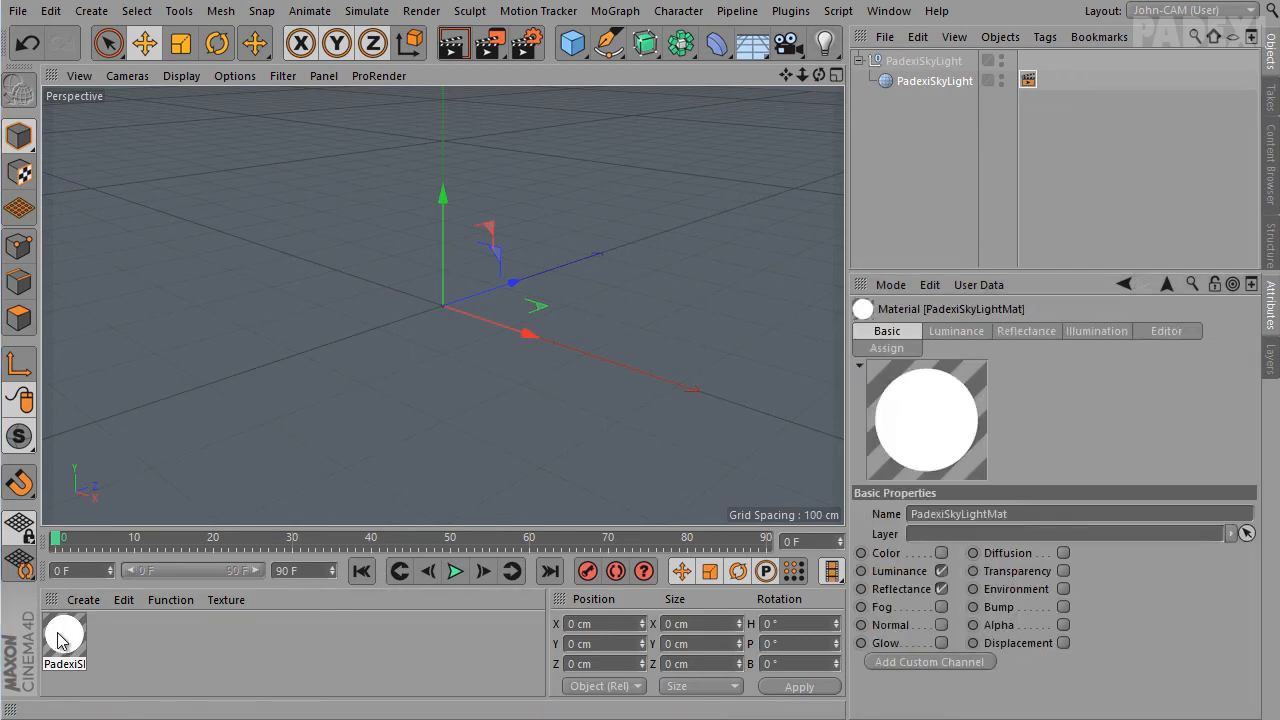
drag(645, 108, 693, 12)
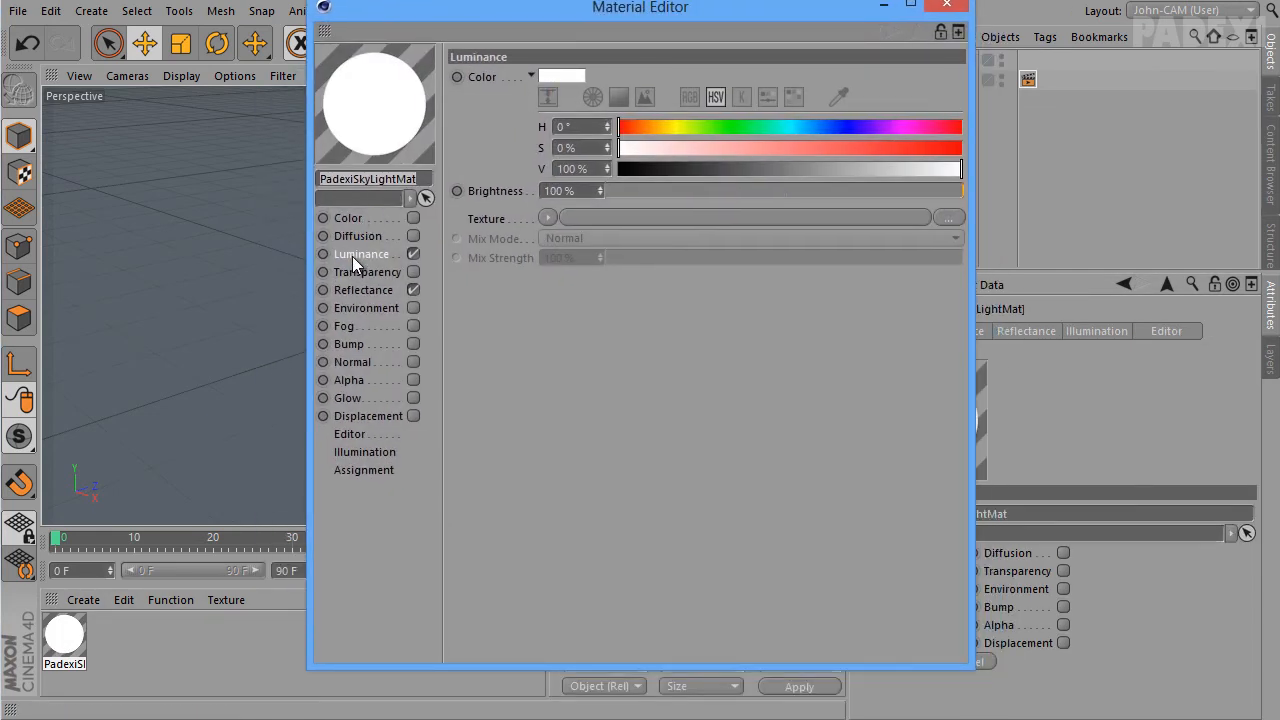
click(549, 218)
click(575, 257)
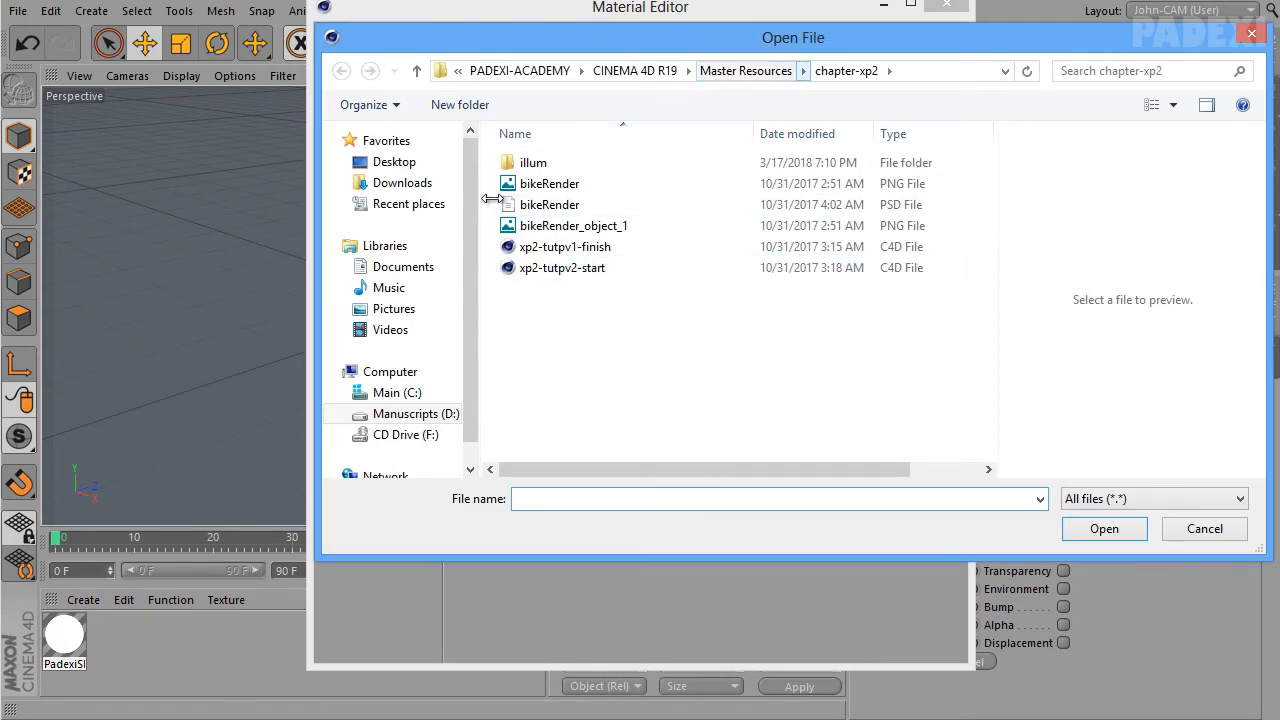
click(396, 164)
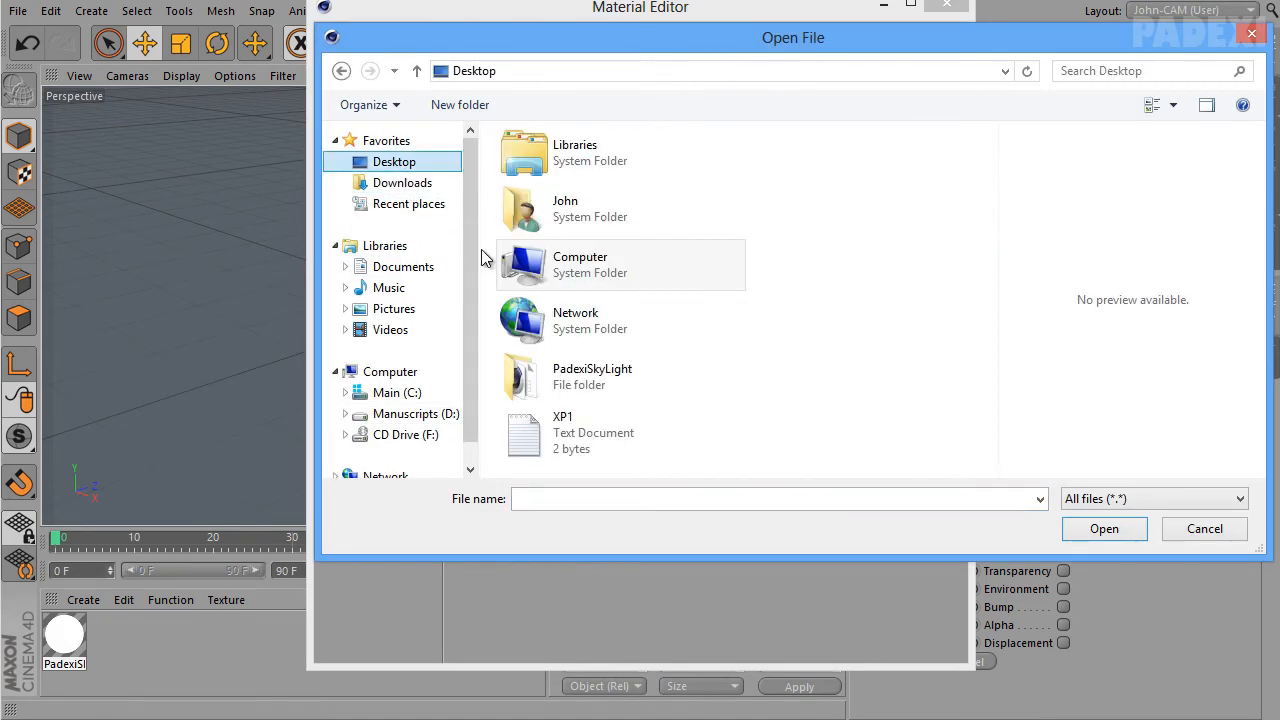
double_click(594, 393)
double_click(524, 163)
click(549, 197)
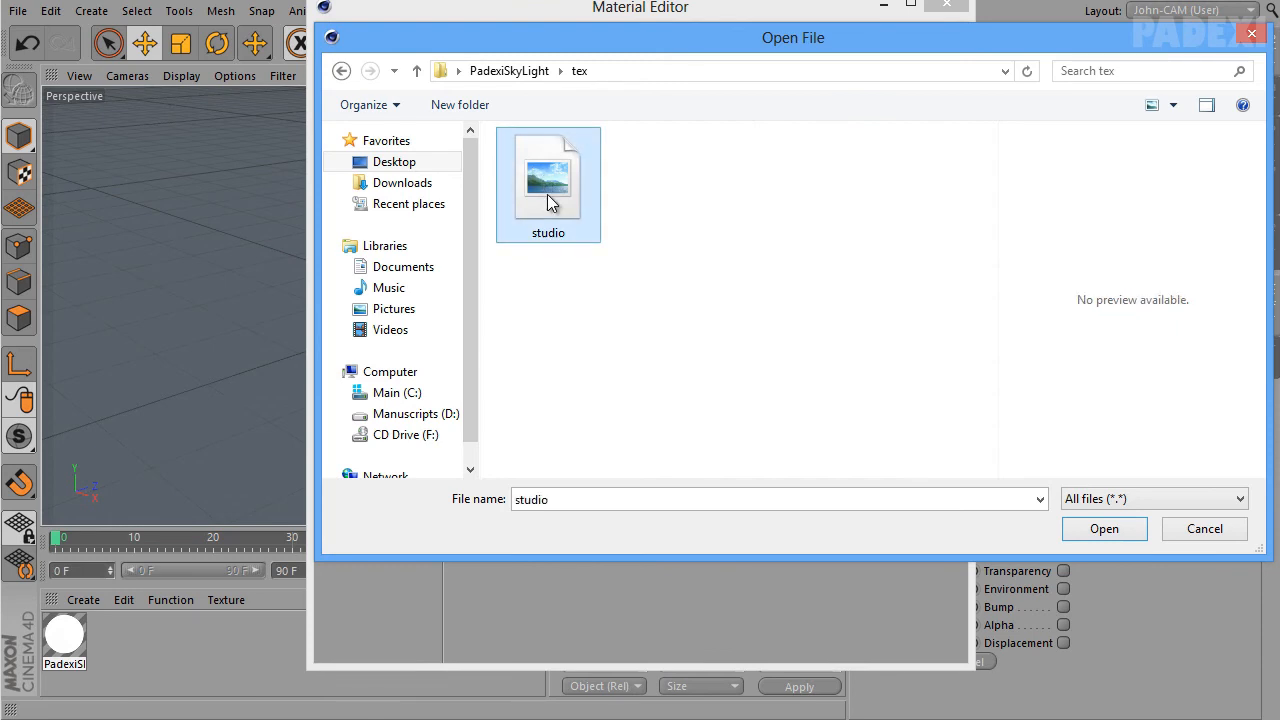
double_click(549, 197)
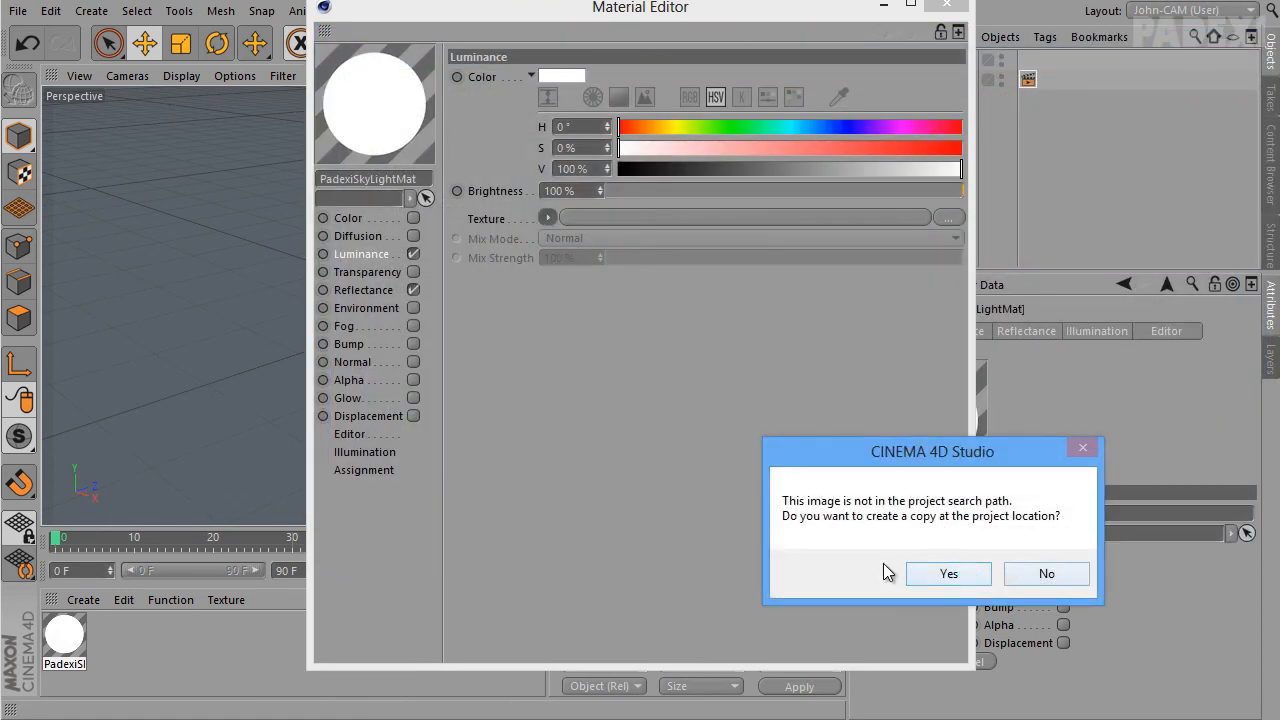
click(1032, 578)
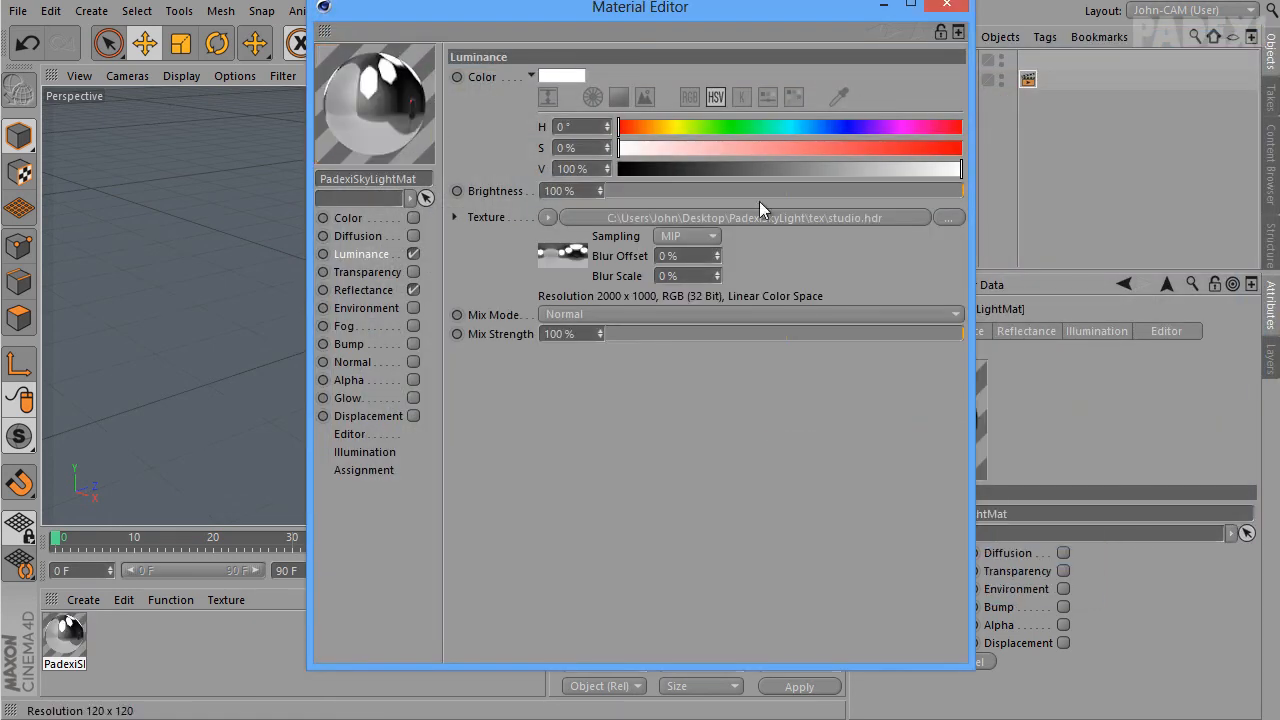
click(946, 5)
Add an XPresso tag to the PadexiSkyLight null and enlarge its XPresso Editor window
click(943, 63)
right_click(943, 63)
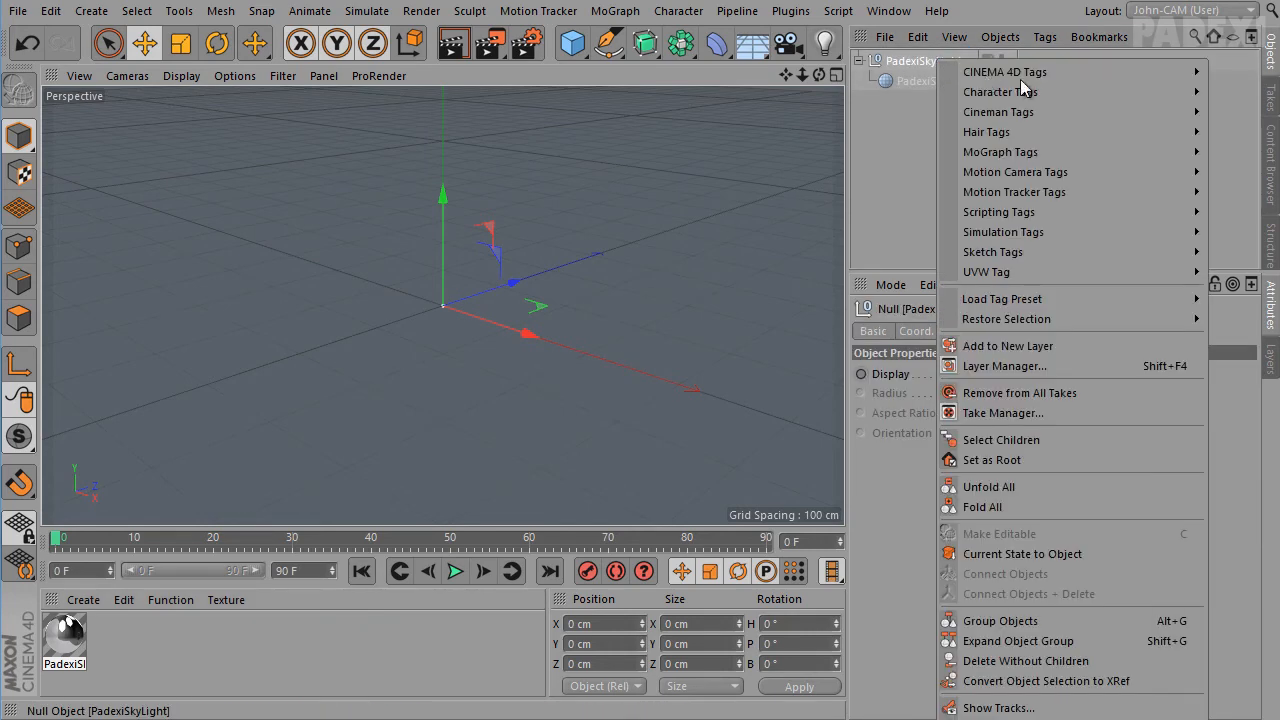
mouse_move(1043, 74)
click(1240, 631)
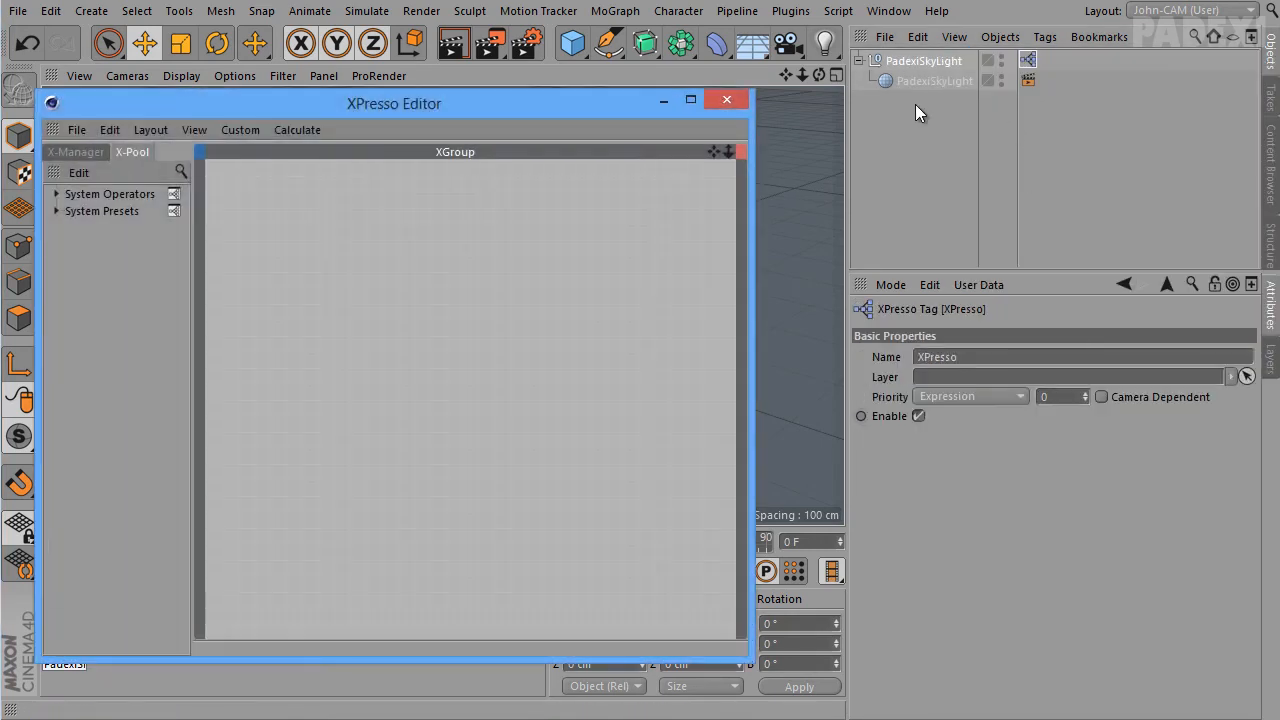
drag(641, 106, 704, 49)
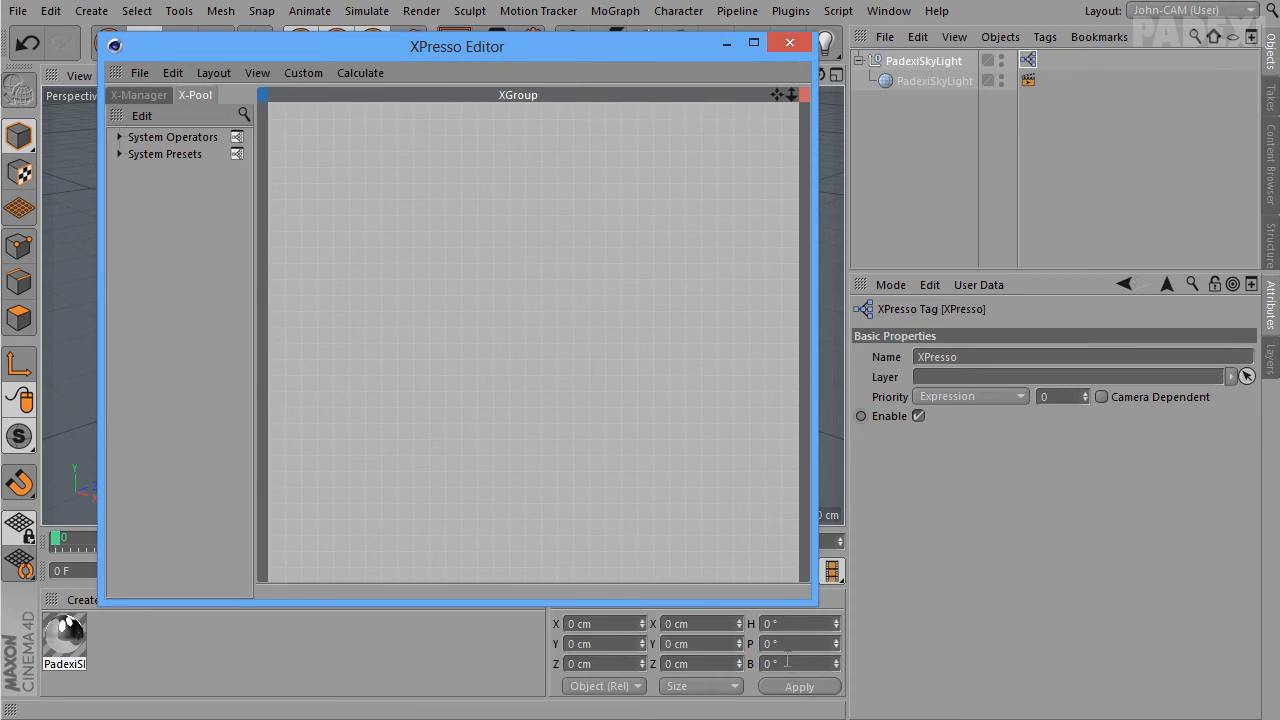
drag(816, 602, 1022, 578)
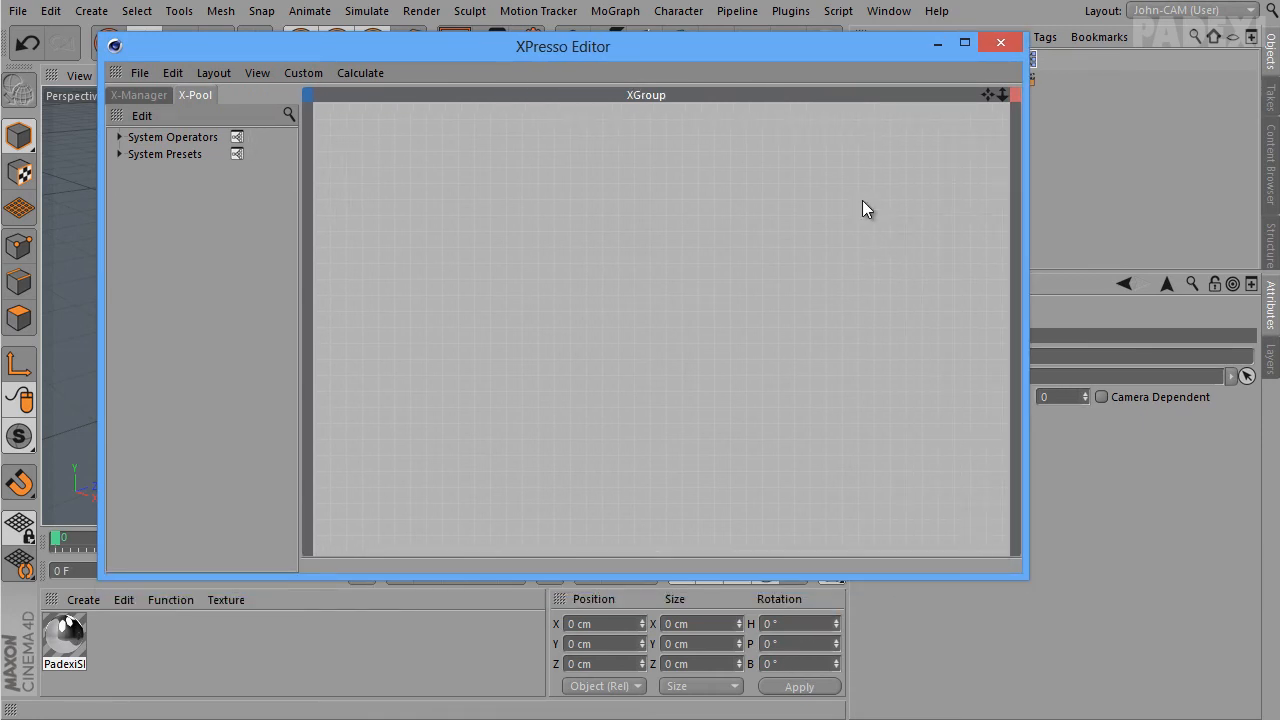
drag(805, 56, 700, 56)
Add the Luminance texture bitmap of PadexiSkyLightMat to the XPresso graph as a node
double_click(64, 636)
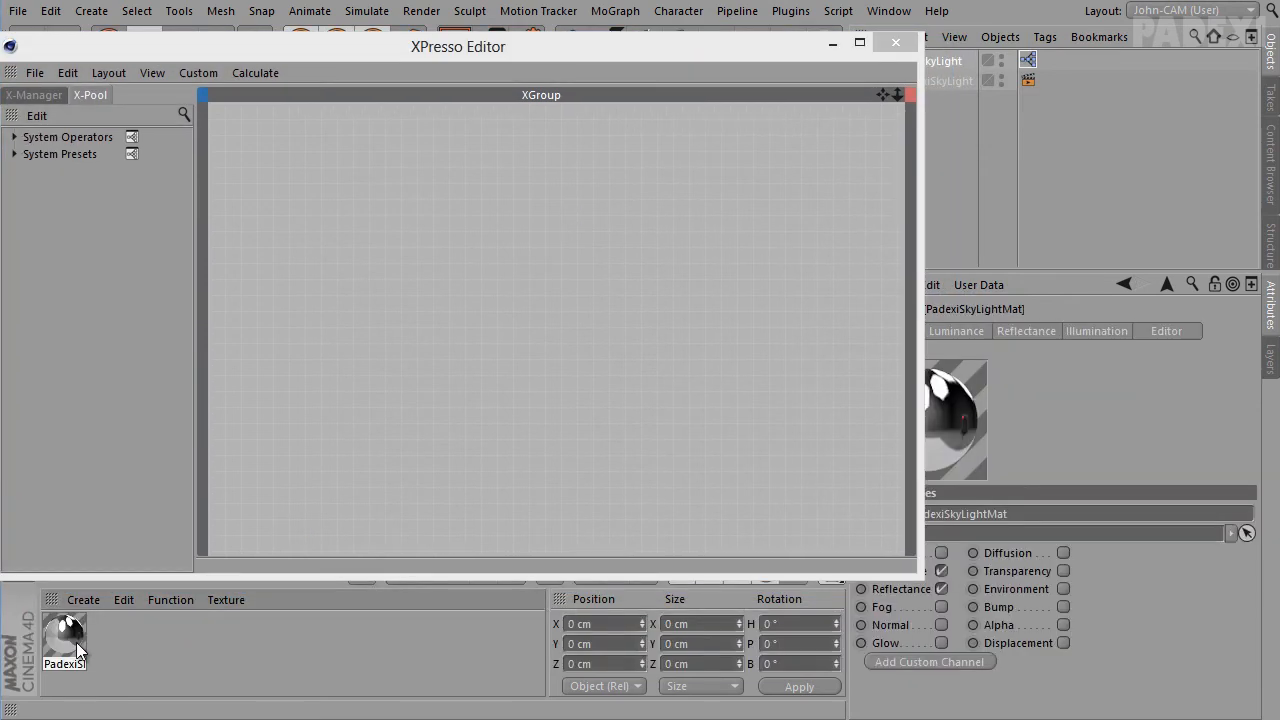
drag(640, 103, 1127, 25)
drag(1066, 236, 672, 287)
drag(1016, 21, 552, 106)
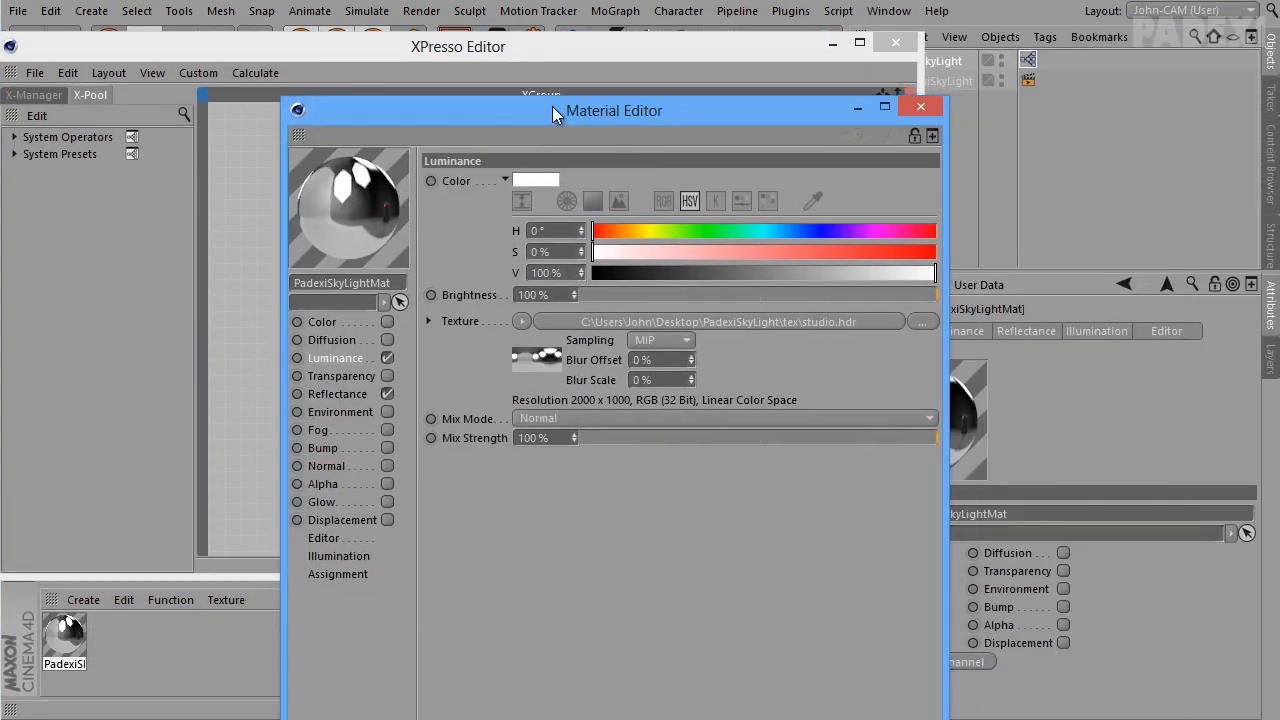
click(918, 106)
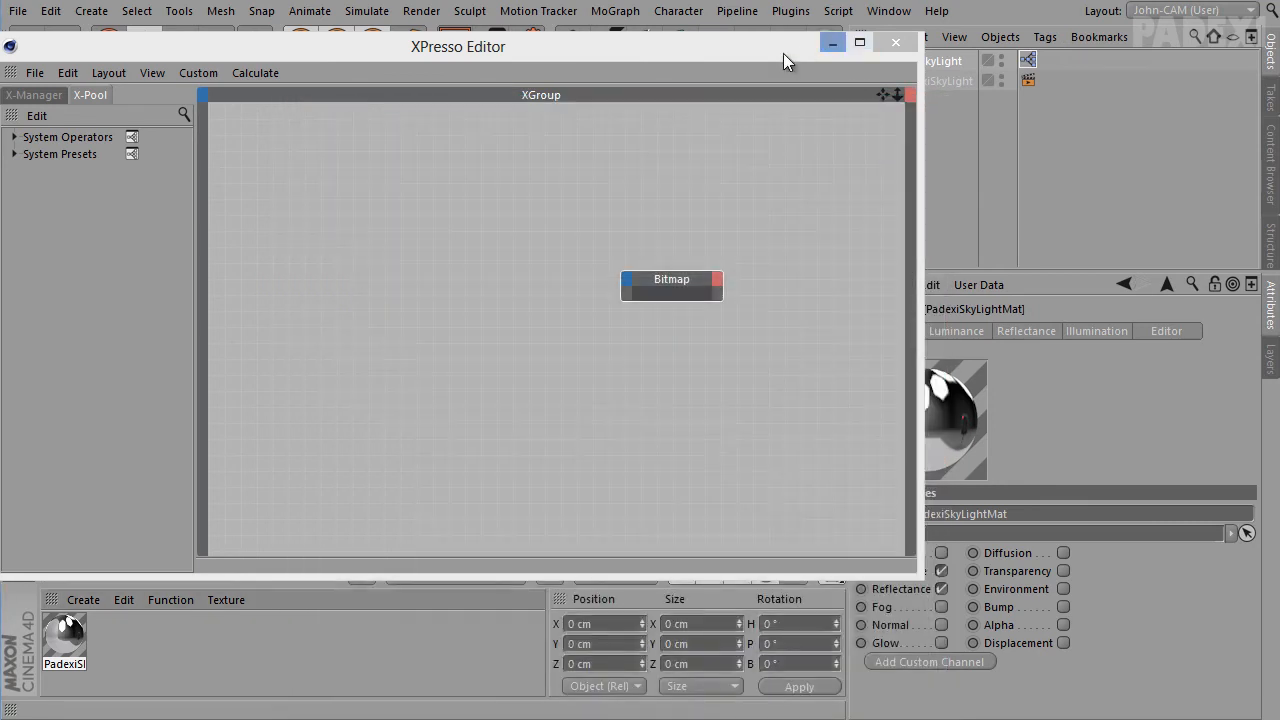
Add the PadexiSkyLight null and the sky's Compositing tag as nodes in the XPresso graph
drag(783, 56, 733, 79)
drag(910, 64, 252, 236)
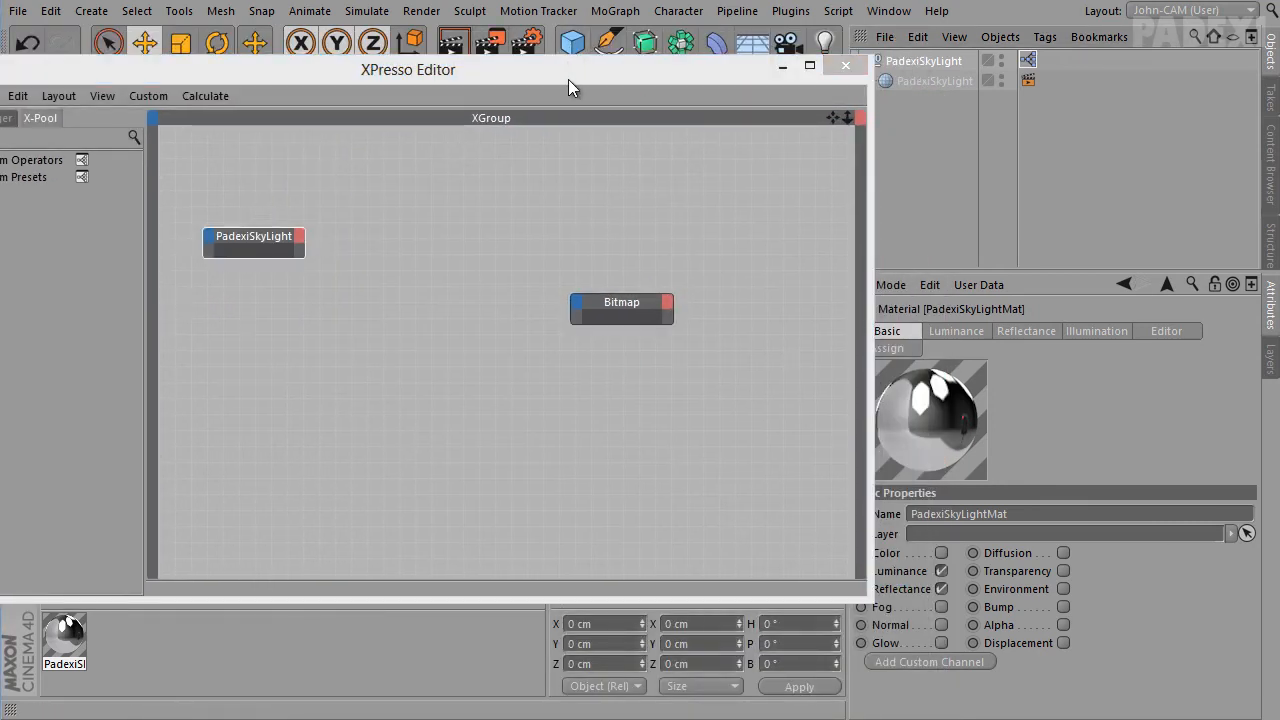
drag(568, 79, 677, 83)
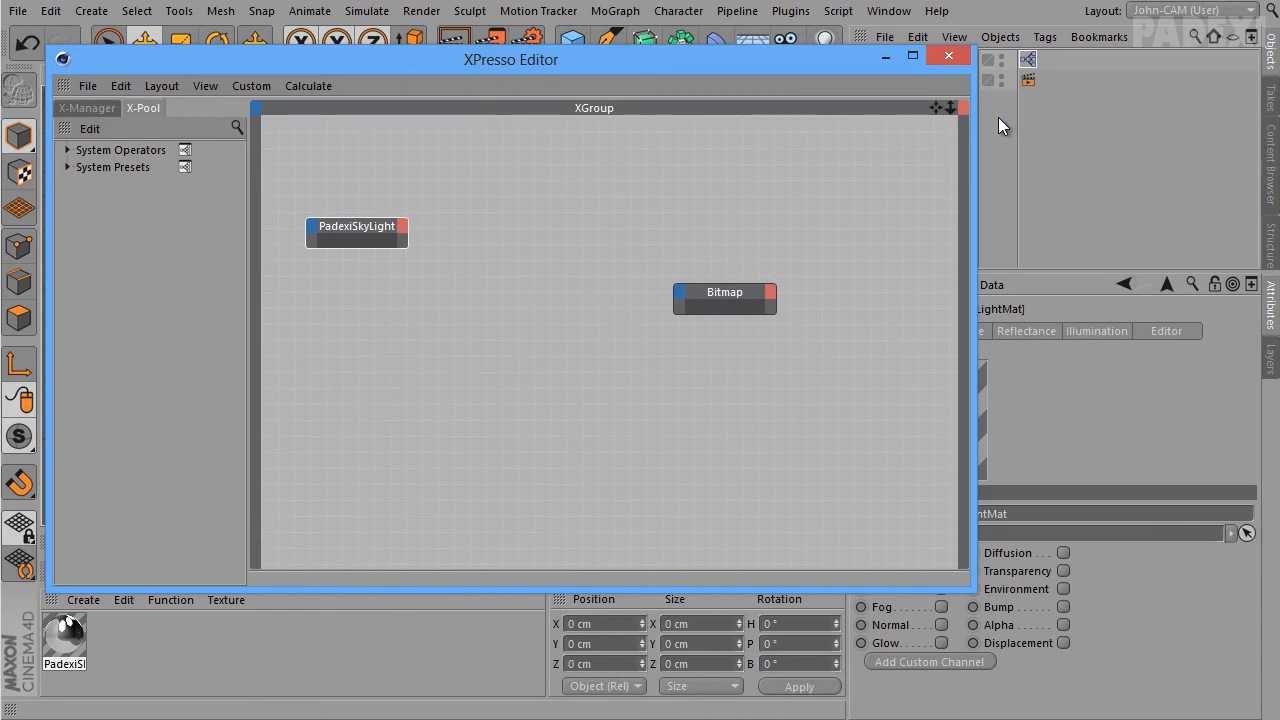
drag(1029, 82, 570, 382)
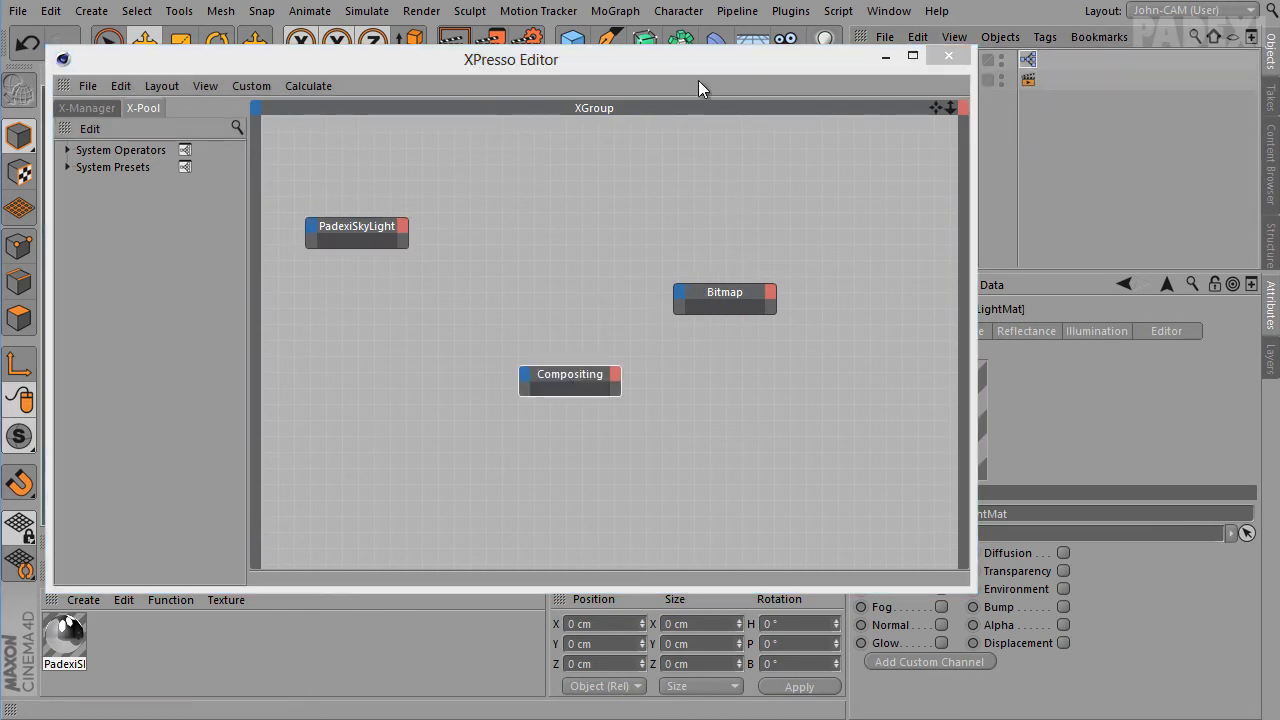
Rearrange the Bitmap and PadexiSkyLight nodes in the XPresso graph so they sit above the Compositing node
drag(709, 58, 656, 93)
drag(660, 326, 678, 289)
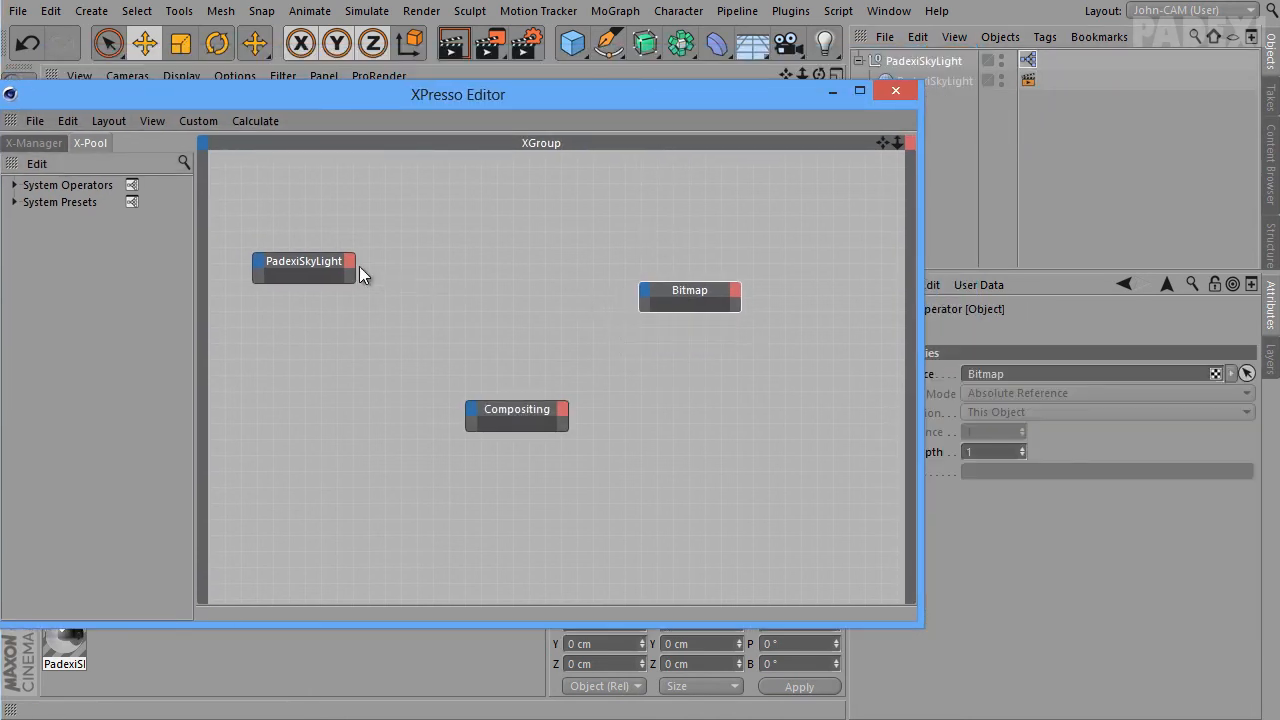
drag(339, 261, 462, 260)
drag(695, 91, 716, 17)
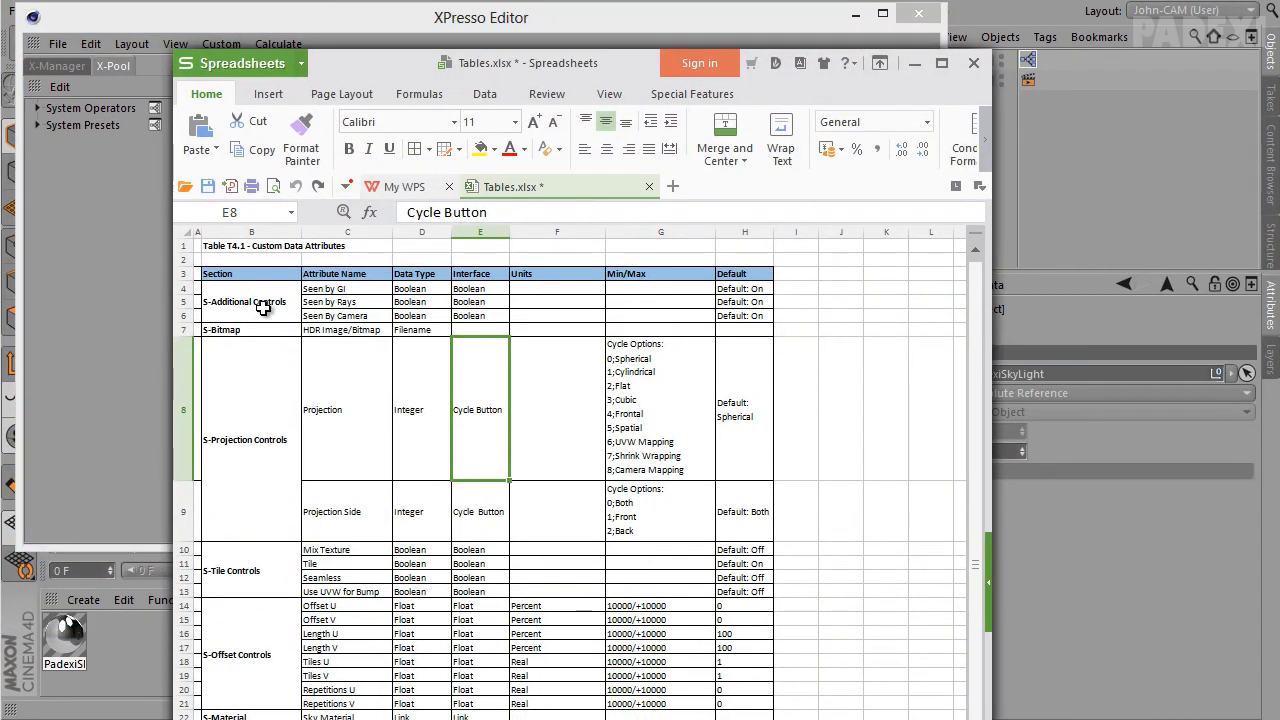
Switch to the Tables.xlsx spreadsheet and examine the S-Additional Controls and S-Bitmap sections of the Custom Data Attributes table
click(255, 312)
click(256, 329)
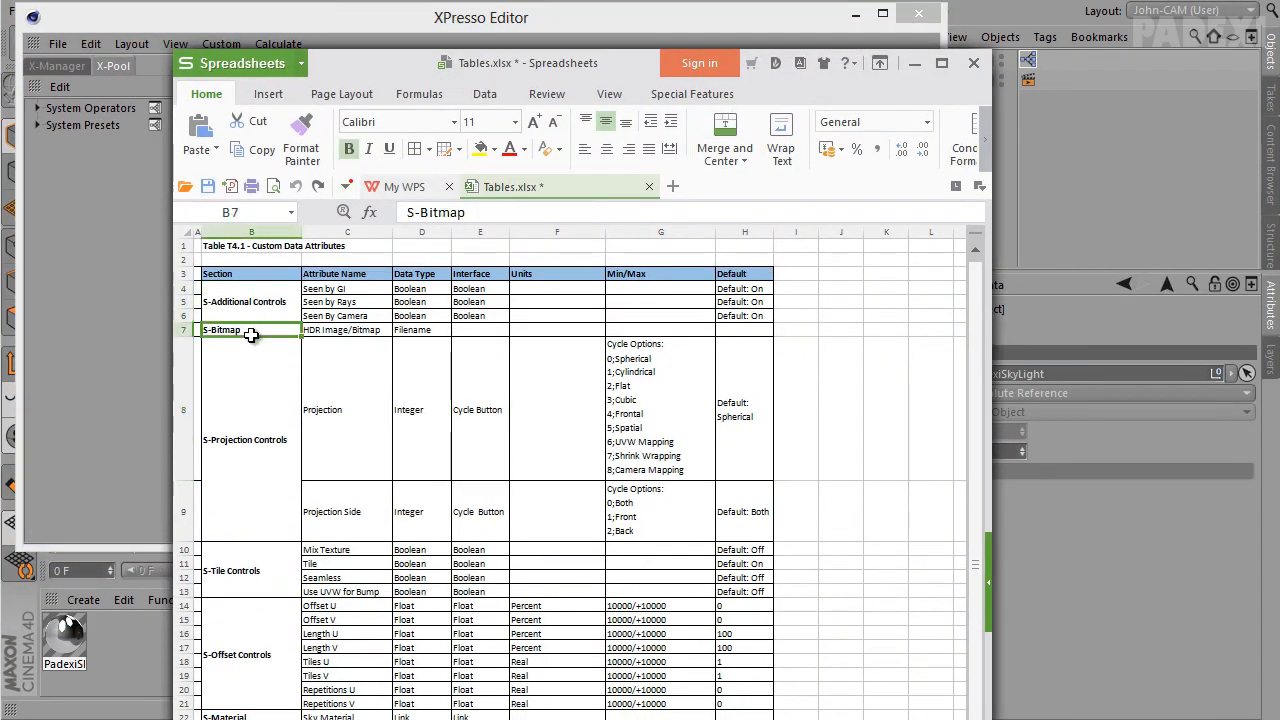
click(257, 318)
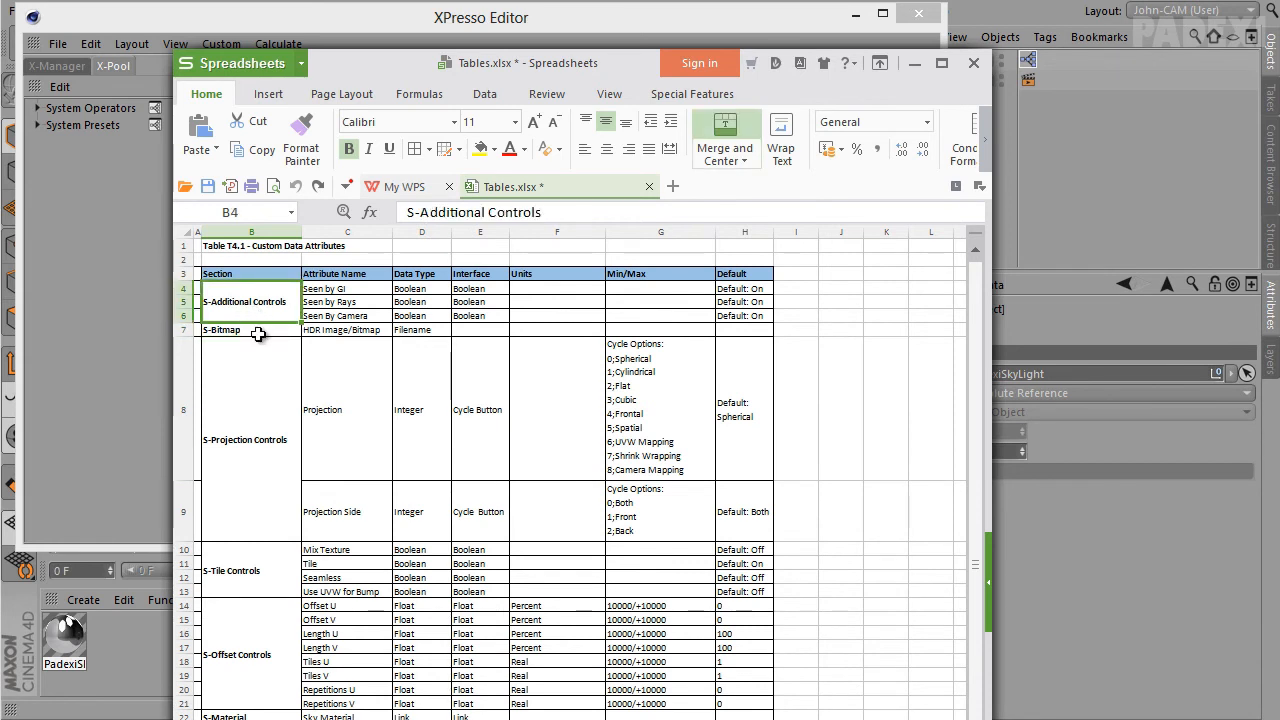
click(258, 333)
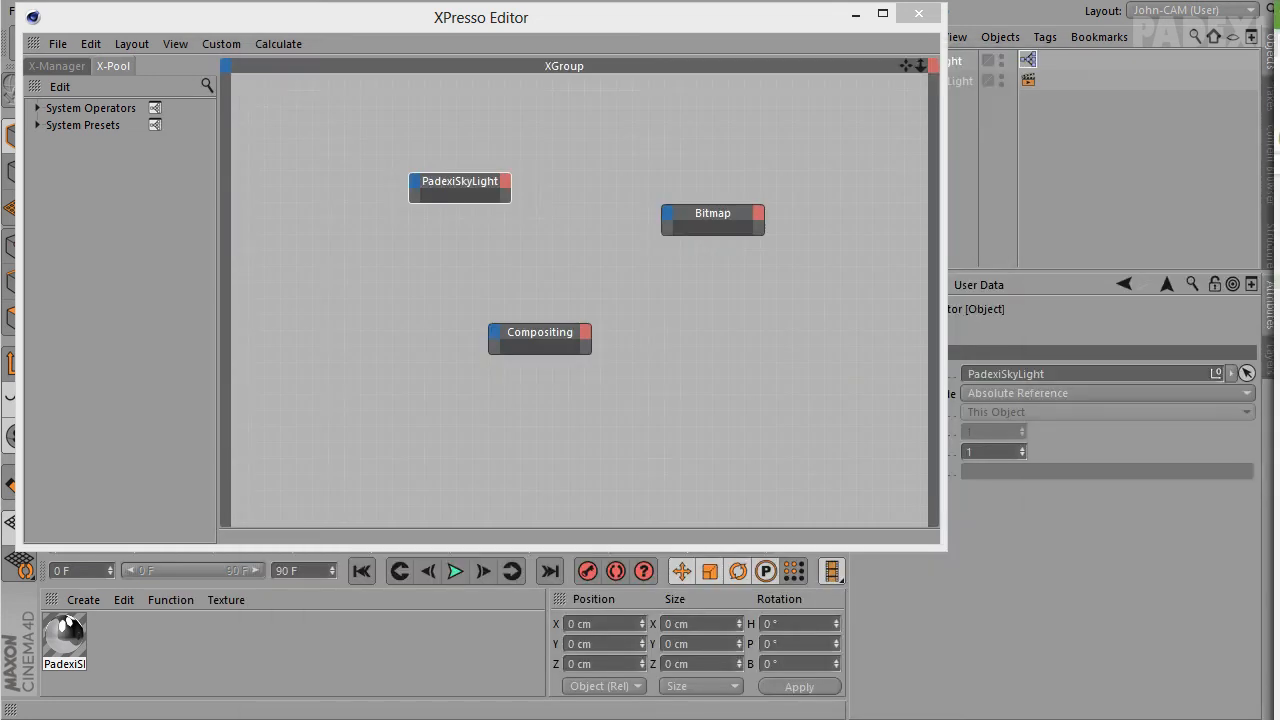
click(980, 285)
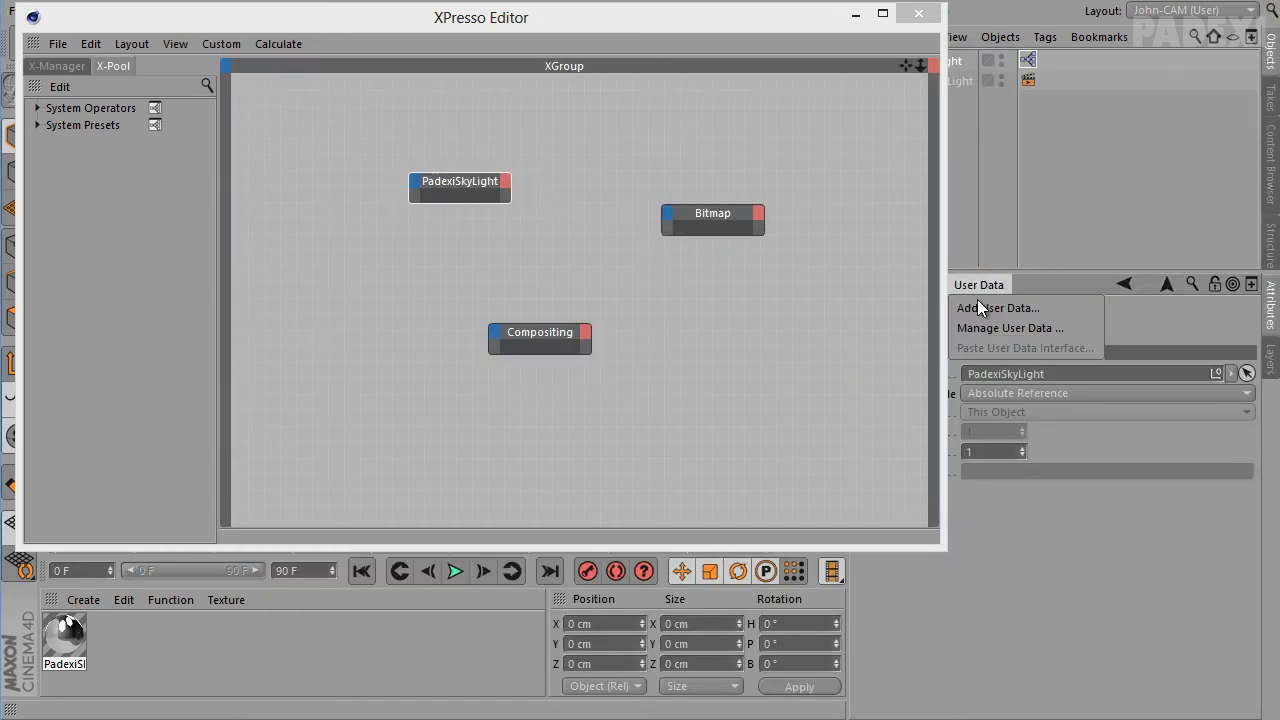
click(1000, 328)
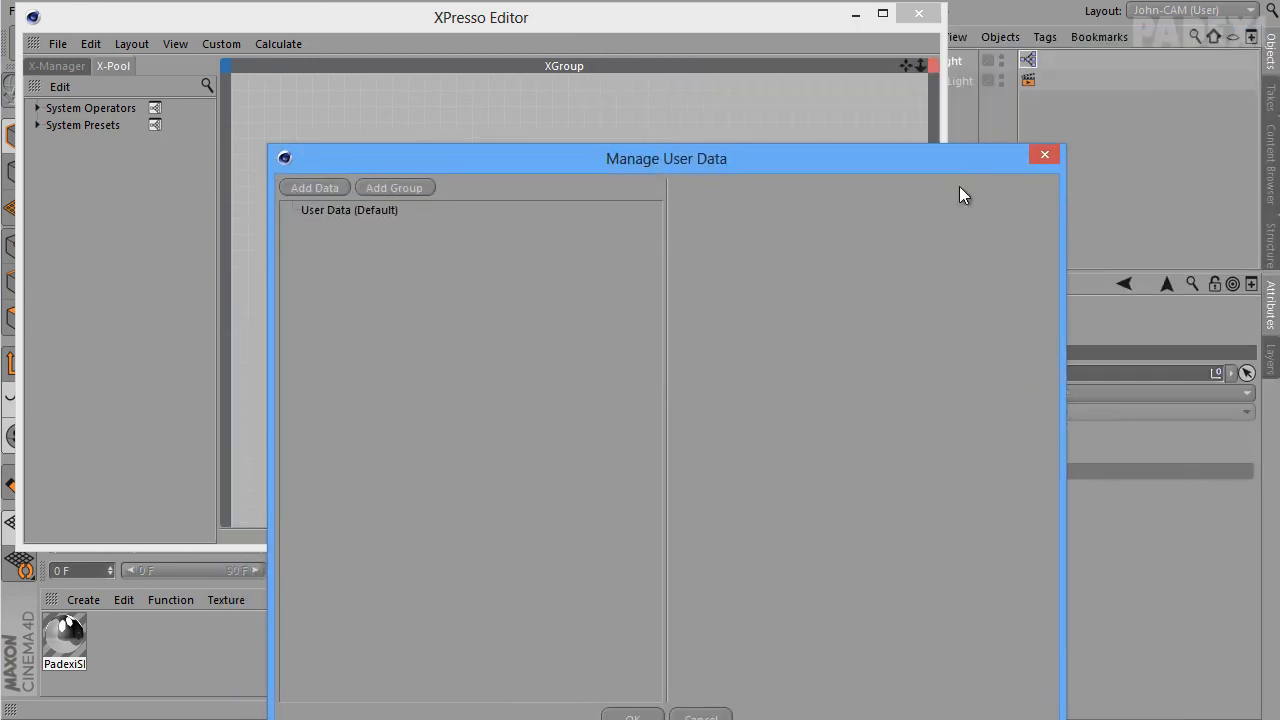
click(1032, 160)
Add a user data group to the PadexiSkyLight null and move it out of the User Data (Default) group
mouse_move(820, 28)
mouse_down()
mouse_move(554, 164)
mouse_move(810, 14)
mouse_move(804, 24)
mouse_up()
click(980, 285)
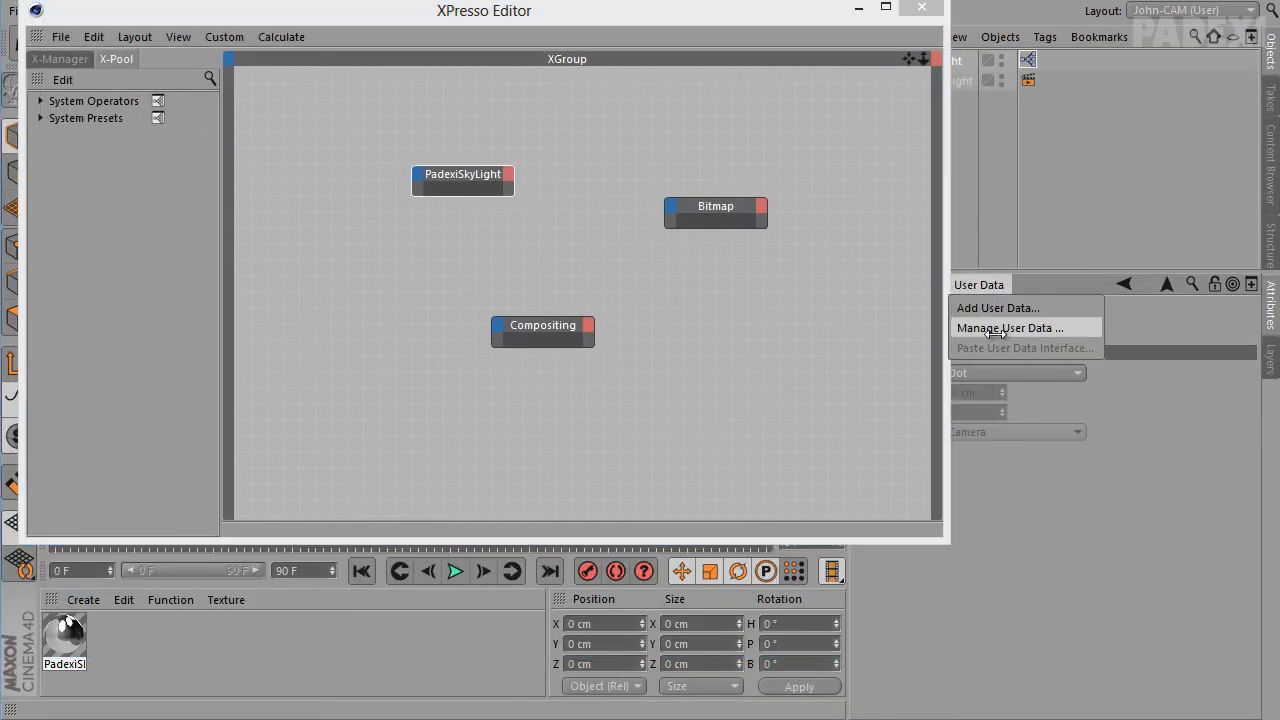
click(1000, 327)
drag(855, 62, 580, 66)
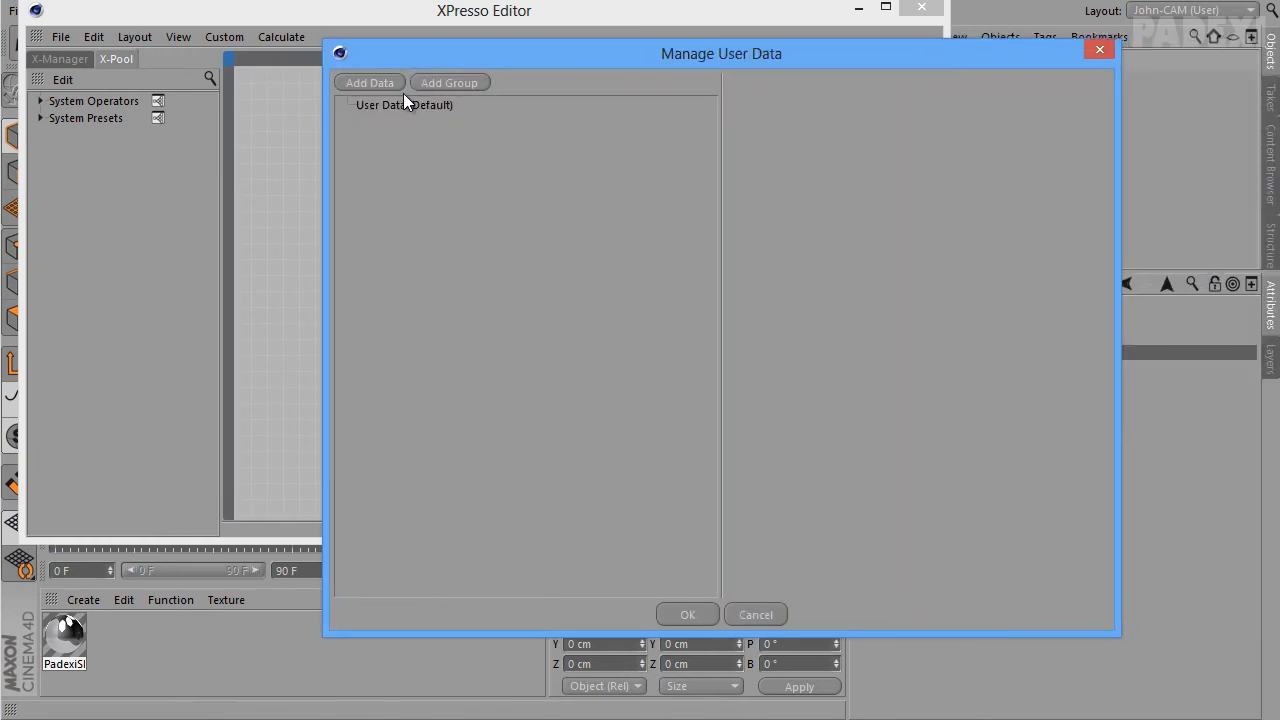
click(460, 86)
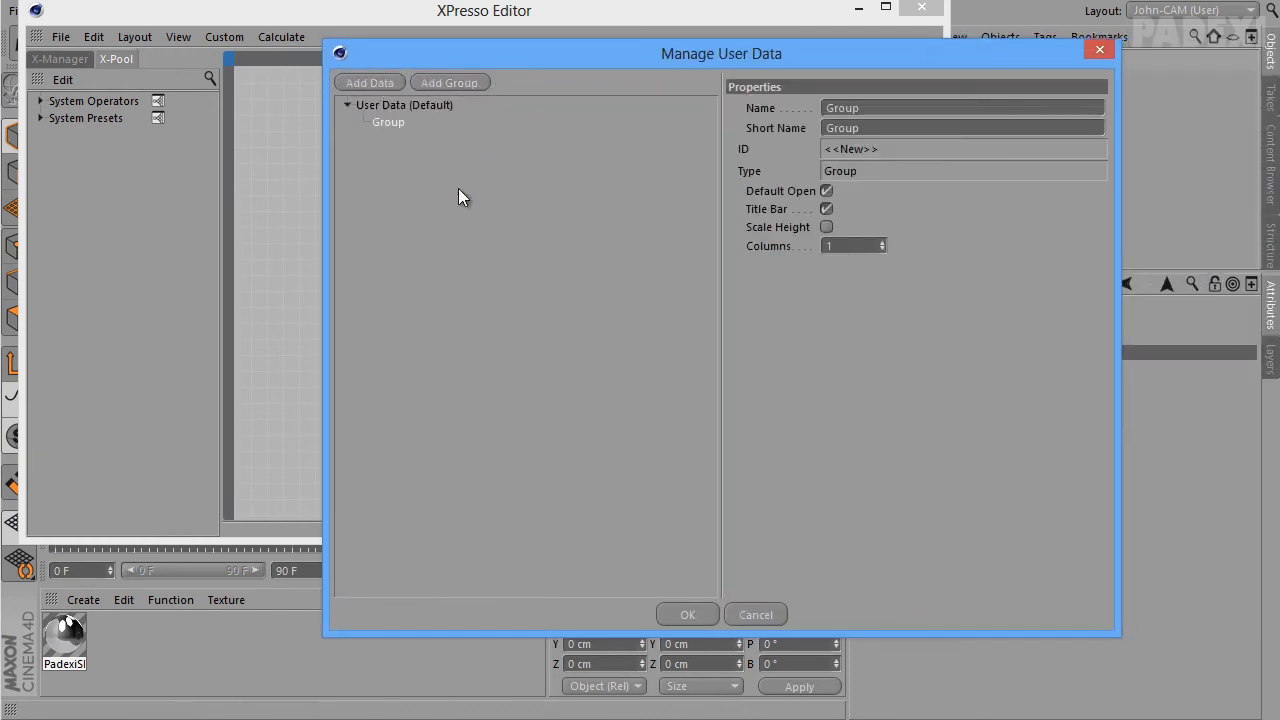
drag(396, 122, 331, 190)
Name the new user data group PadexiSkyLight
key(alt+Tab)
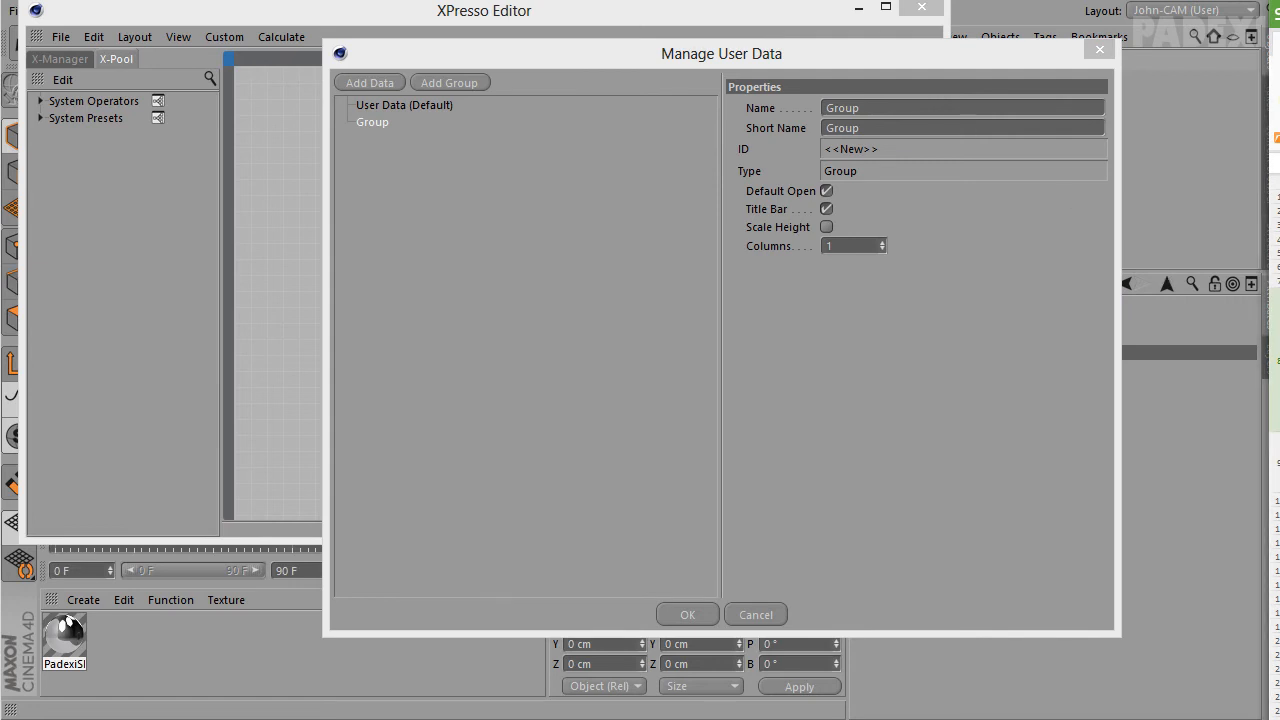
click(789, 64)
text(PadexiSkyLight)
key(Tab)
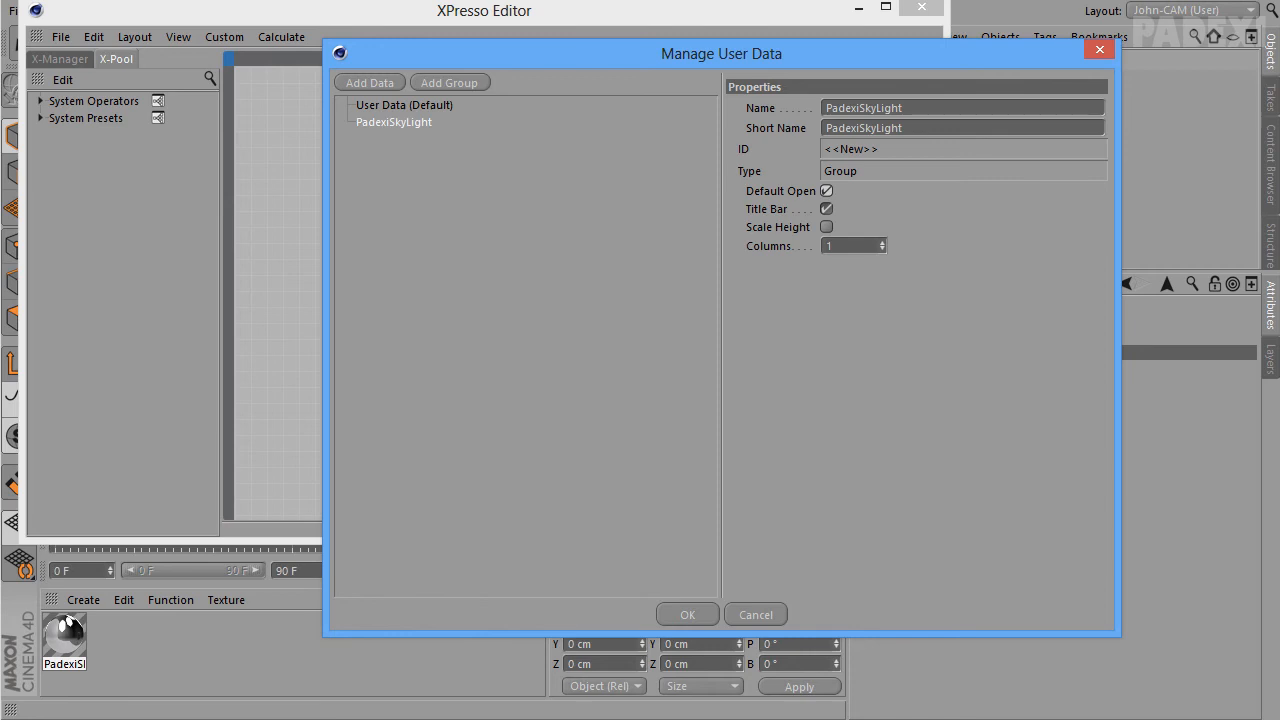
Add a Boolean user data entry named Seen by GI, on by default, inside the PadexiSkyLight group
key(alt+Tab)
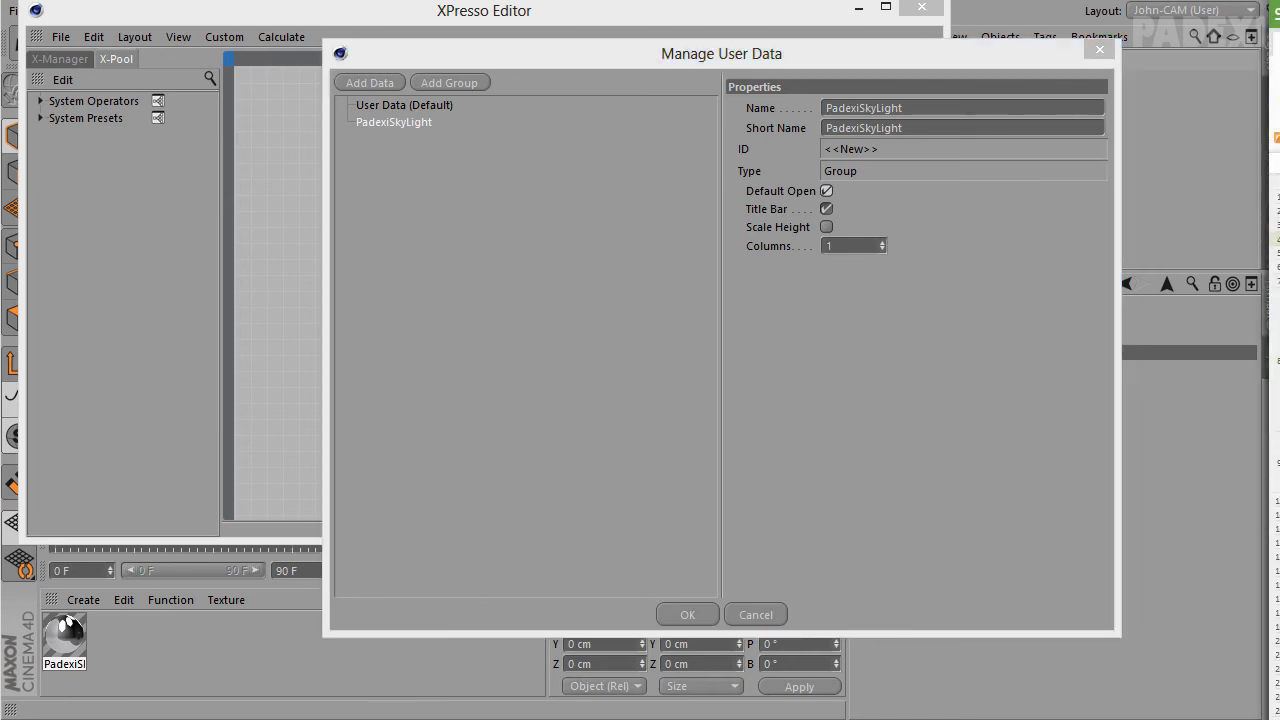
click(377, 81)
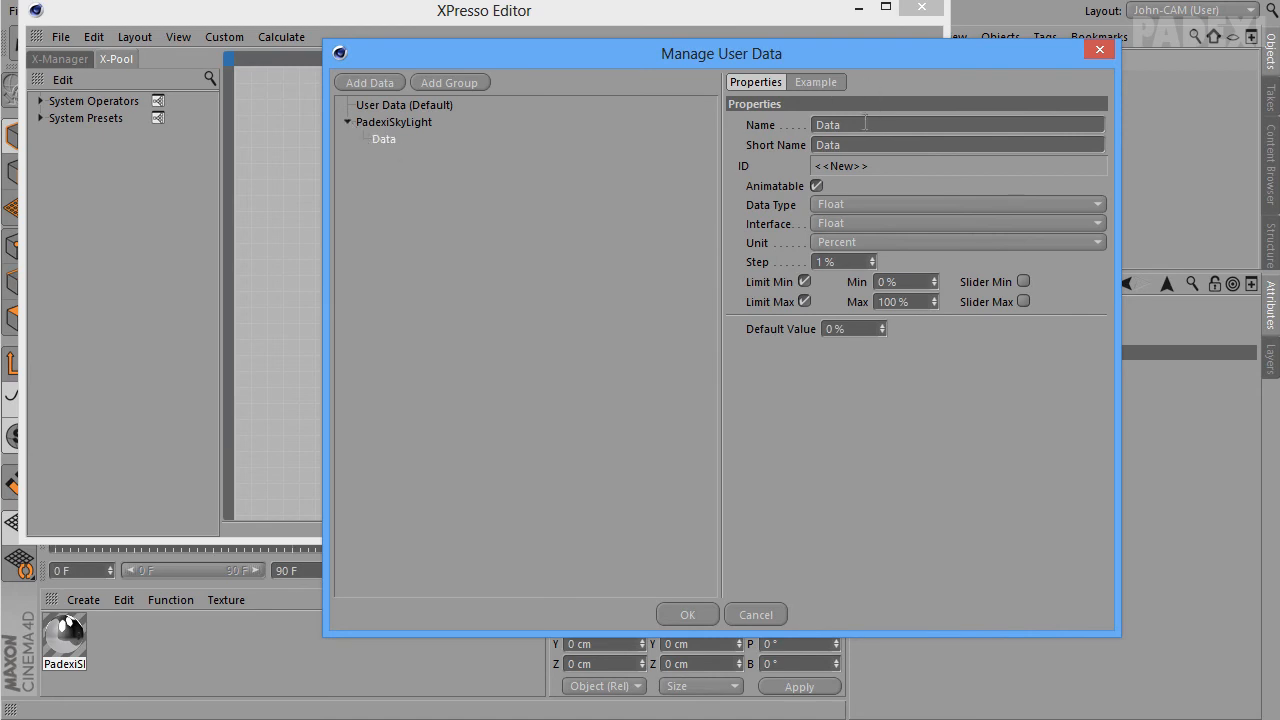
double_click(865, 124)
text(Seen by GI)
key(Return)
click(872, 206)
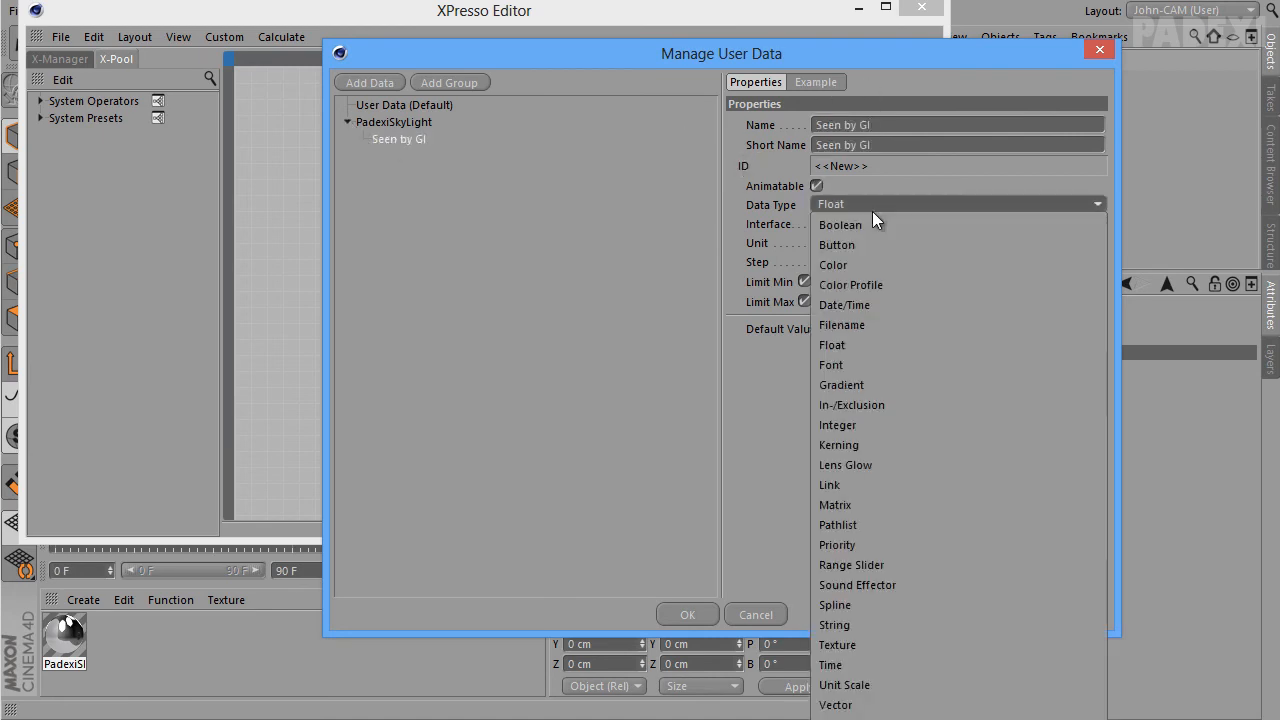
click(867, 226)
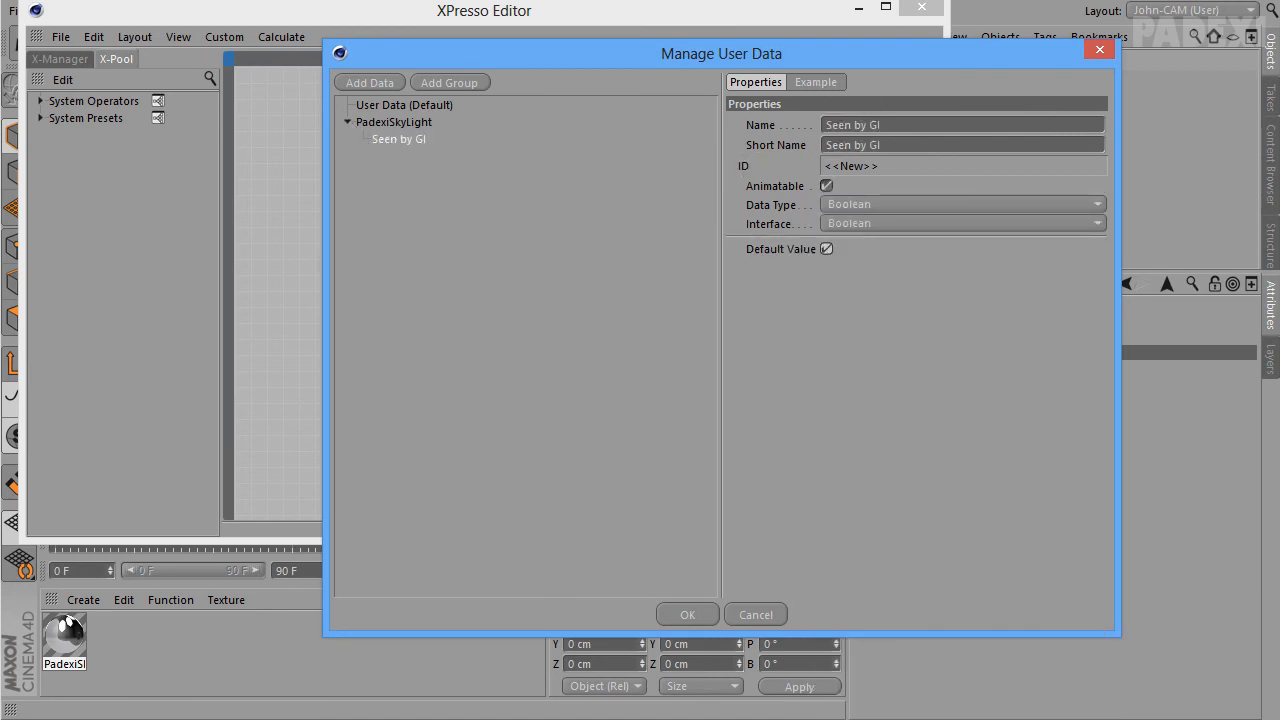
Add a Boolean user data entry named Seen by Rays, on by default, to the PadexiSkyLight group
key(alt+Tab)
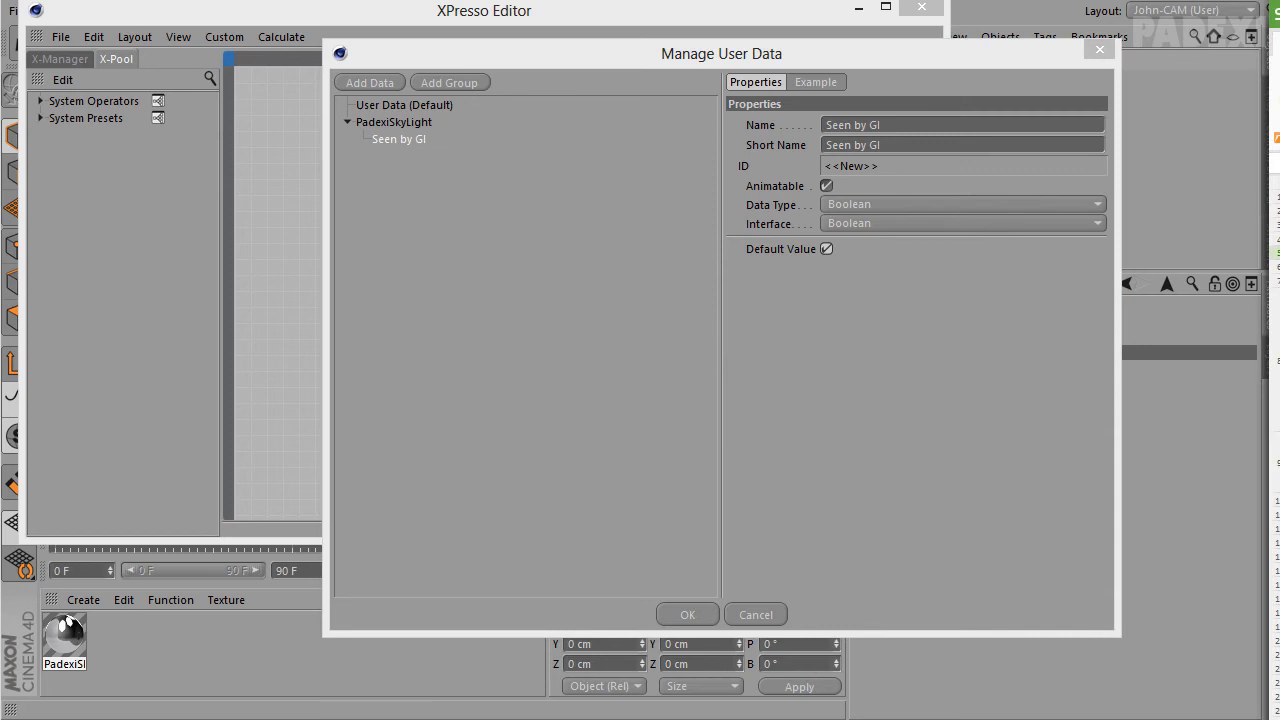
click(385, 86)
text(Seen by Rays)
key(Tab)
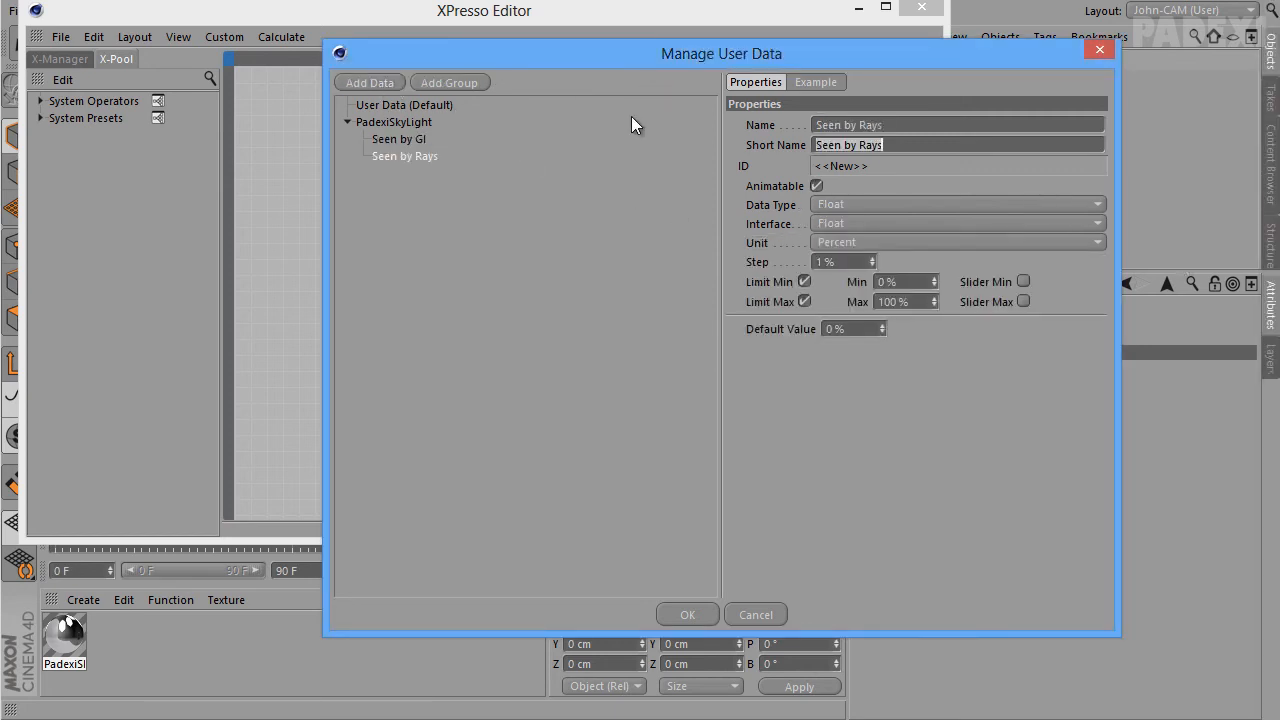
click(857, 204)
click(858, 226)
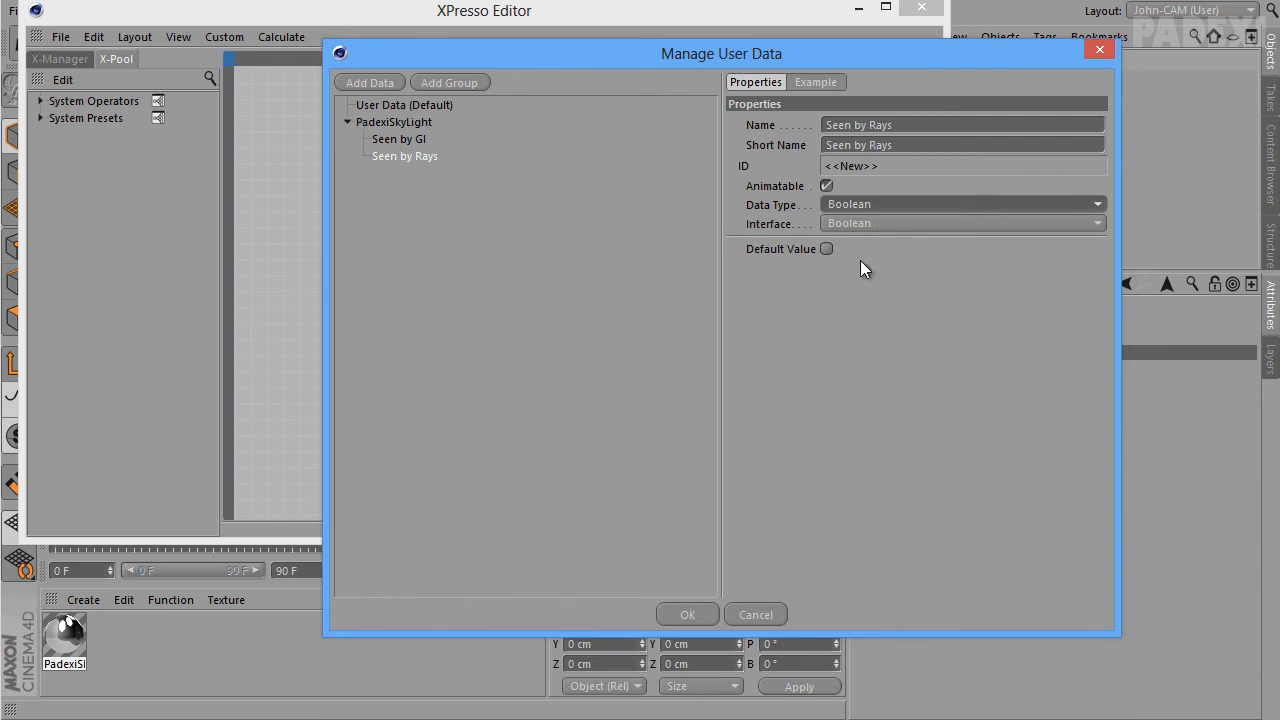
click(826, 249)
Add a Boolean user data entry named Seen By Camera with its default value on in the PadexiSkyLight group
key(alt+Tab)
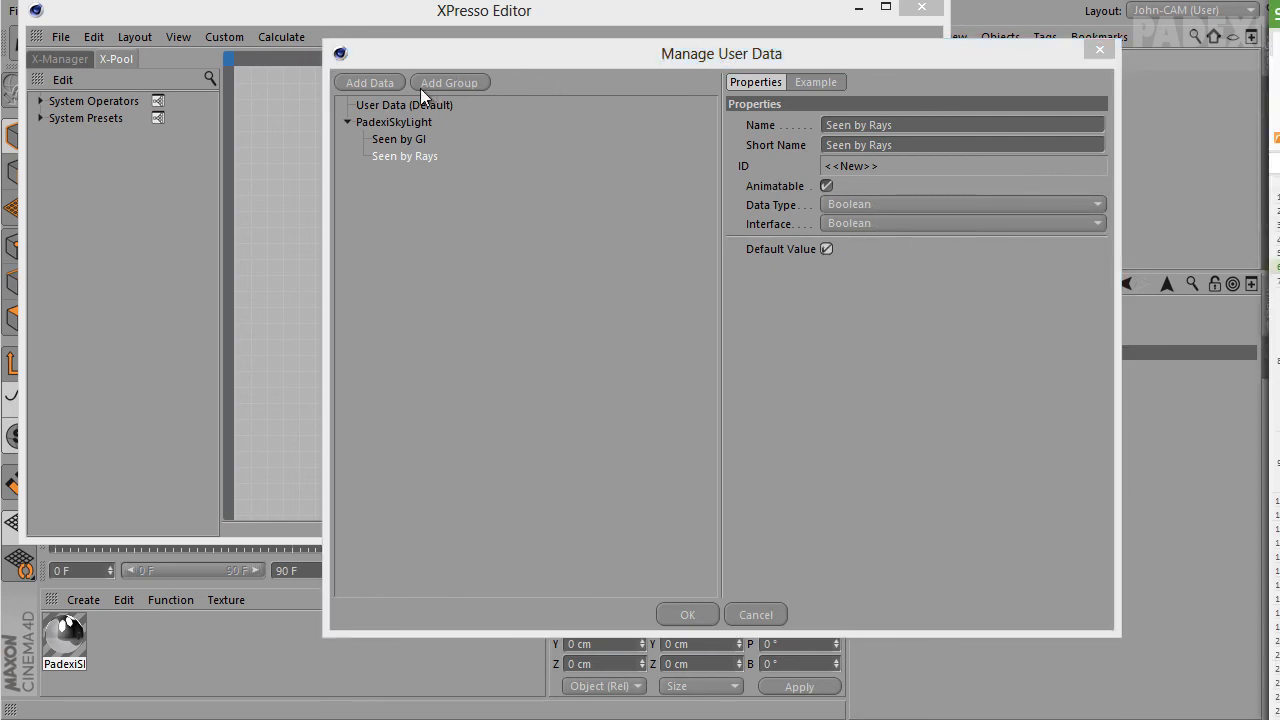
click(380, 83)
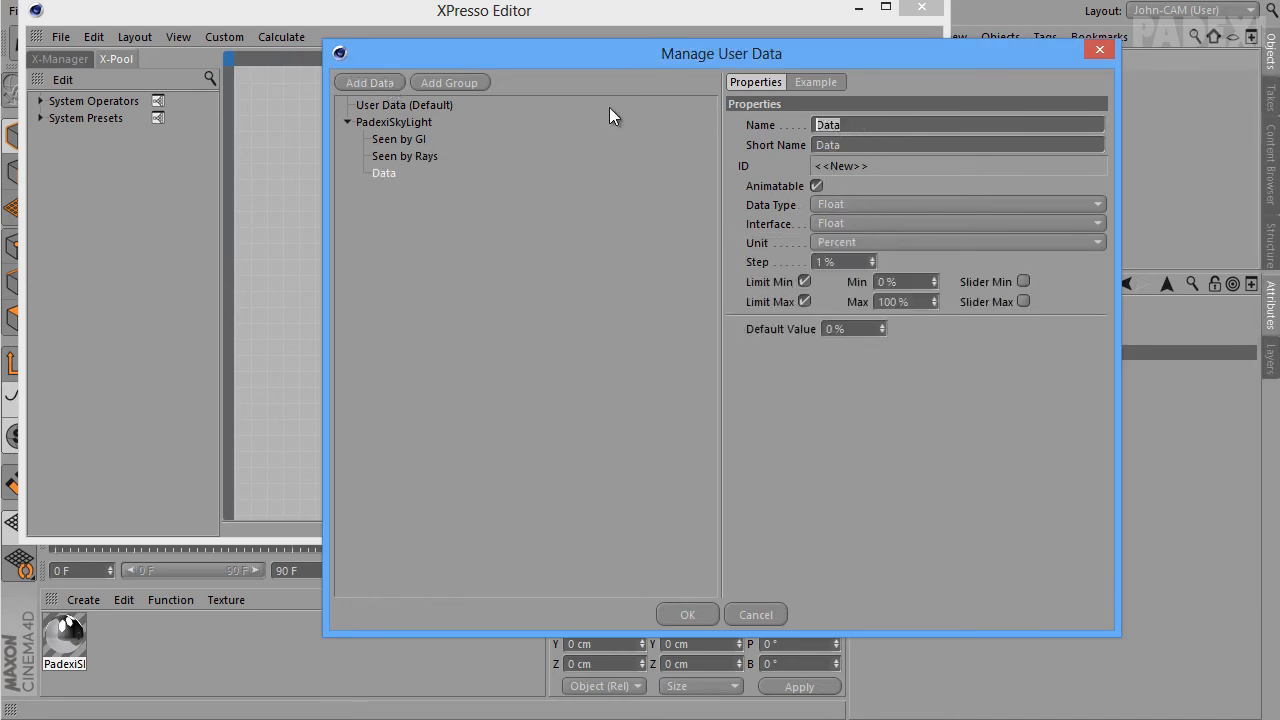
text(Seen By Camera)
key(Tab)
click(920, 204)
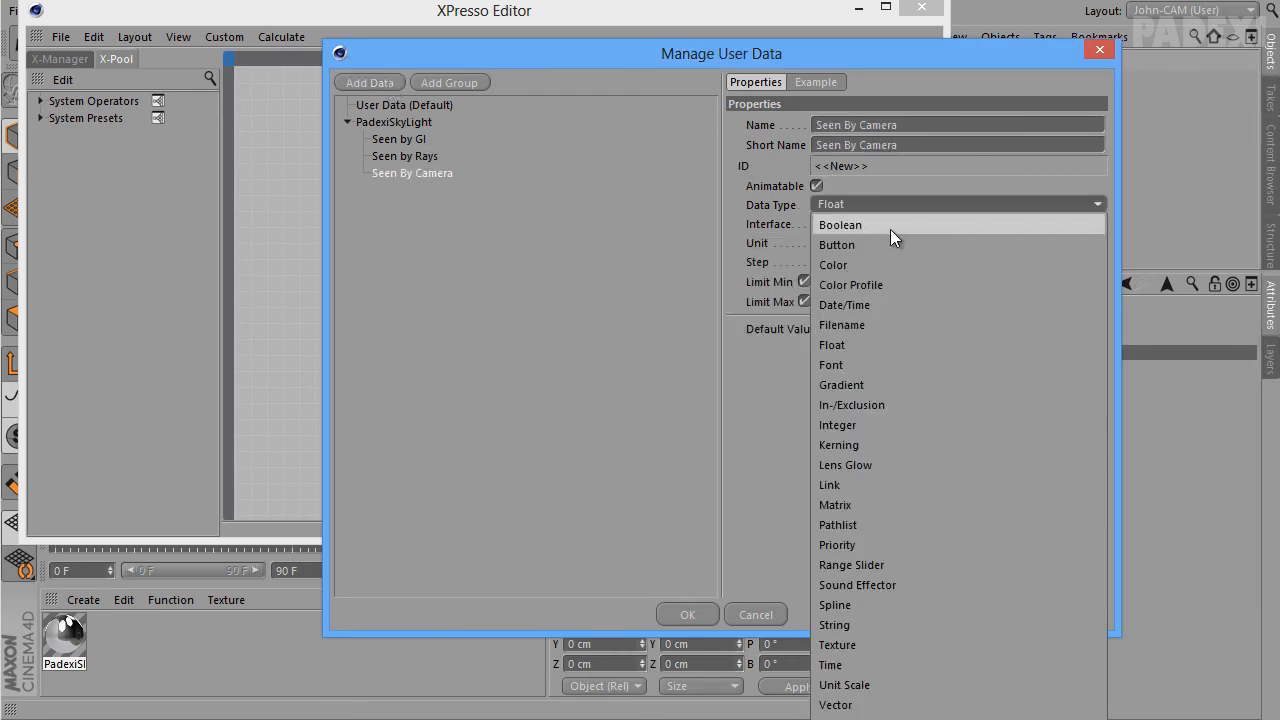
click(890, 225)
click(826, 249)
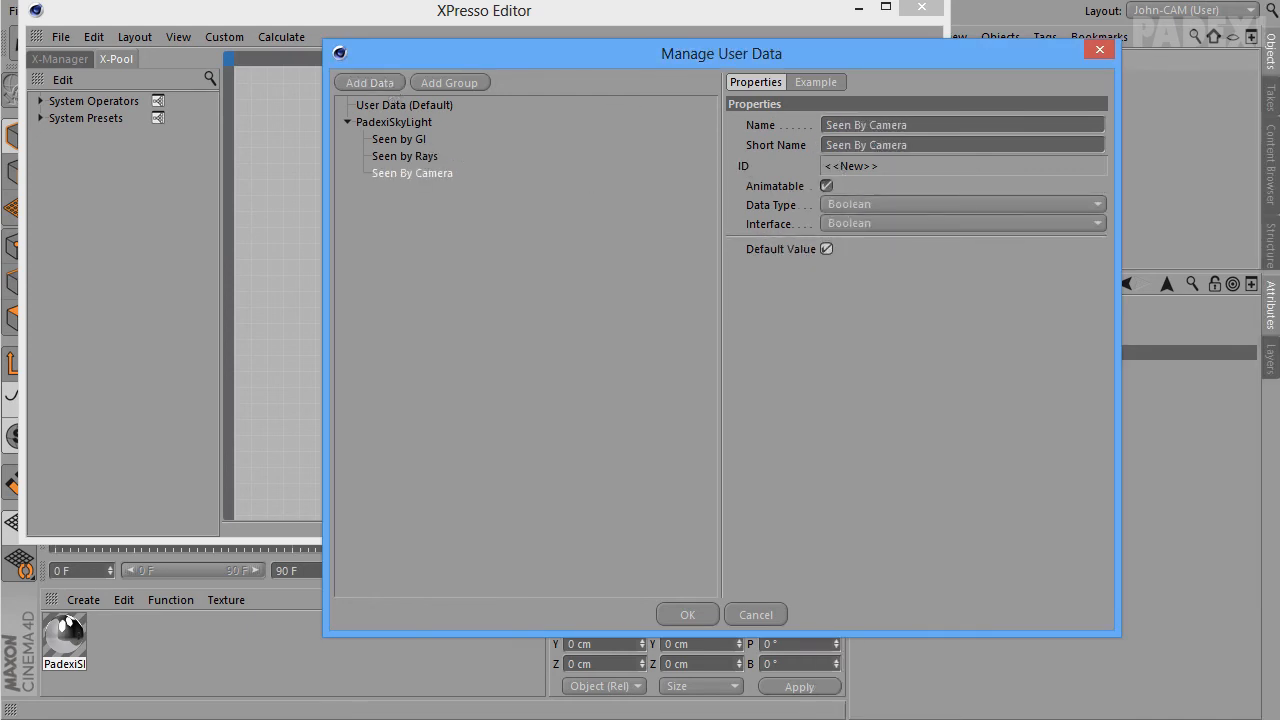
Add a separator named S-Additional Controls and move it above Seen by GI in the PadexiSkyLight group
key(alt+Tab)
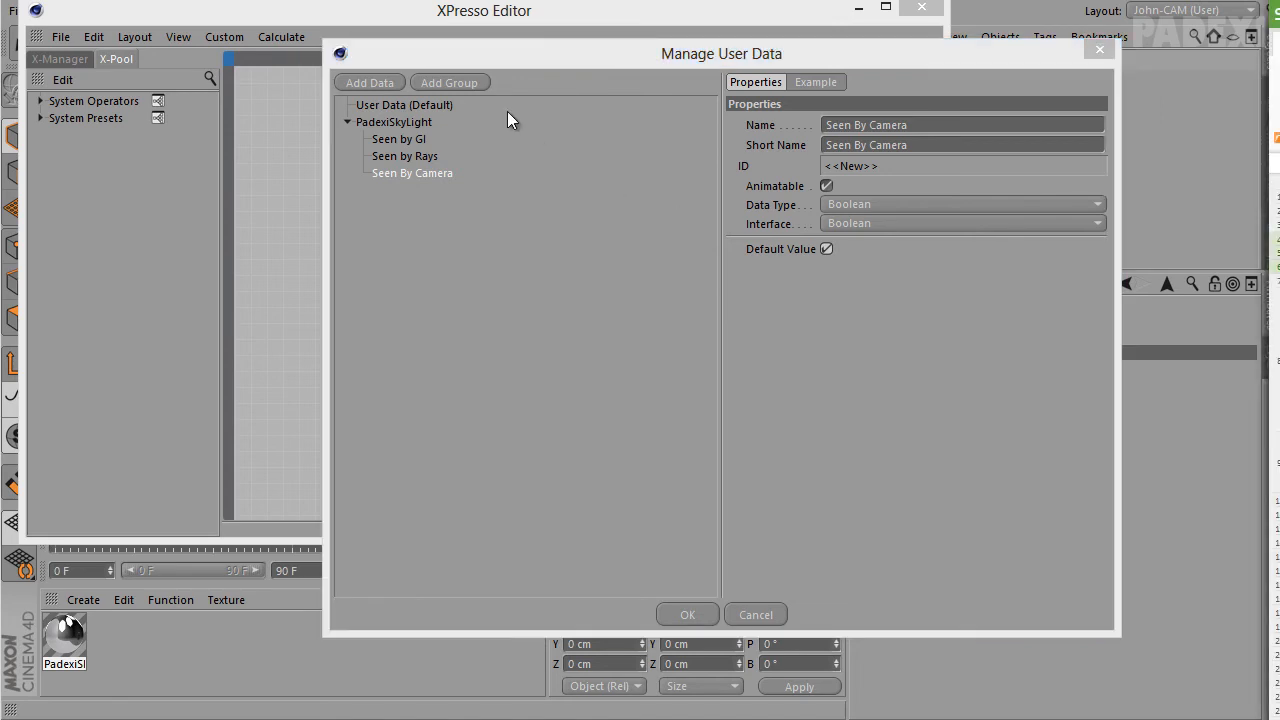
click(385, 83)
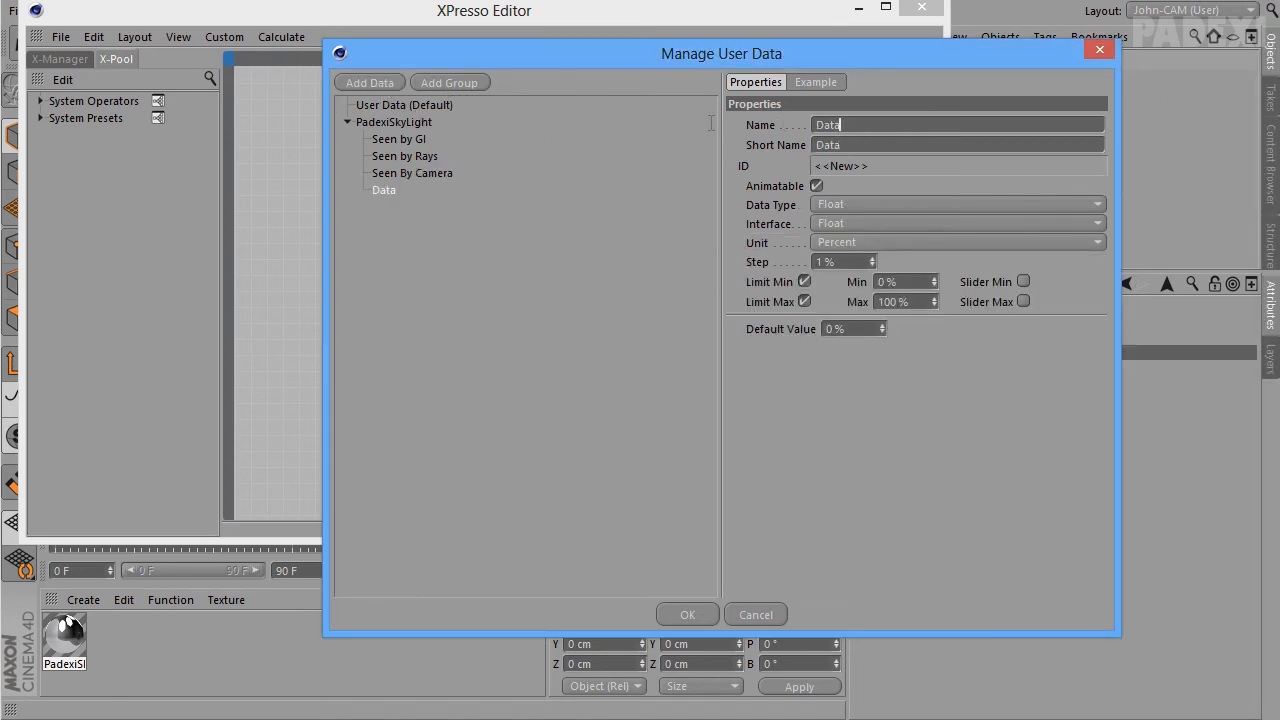
text(S-Additional Controls)
key(Tab)
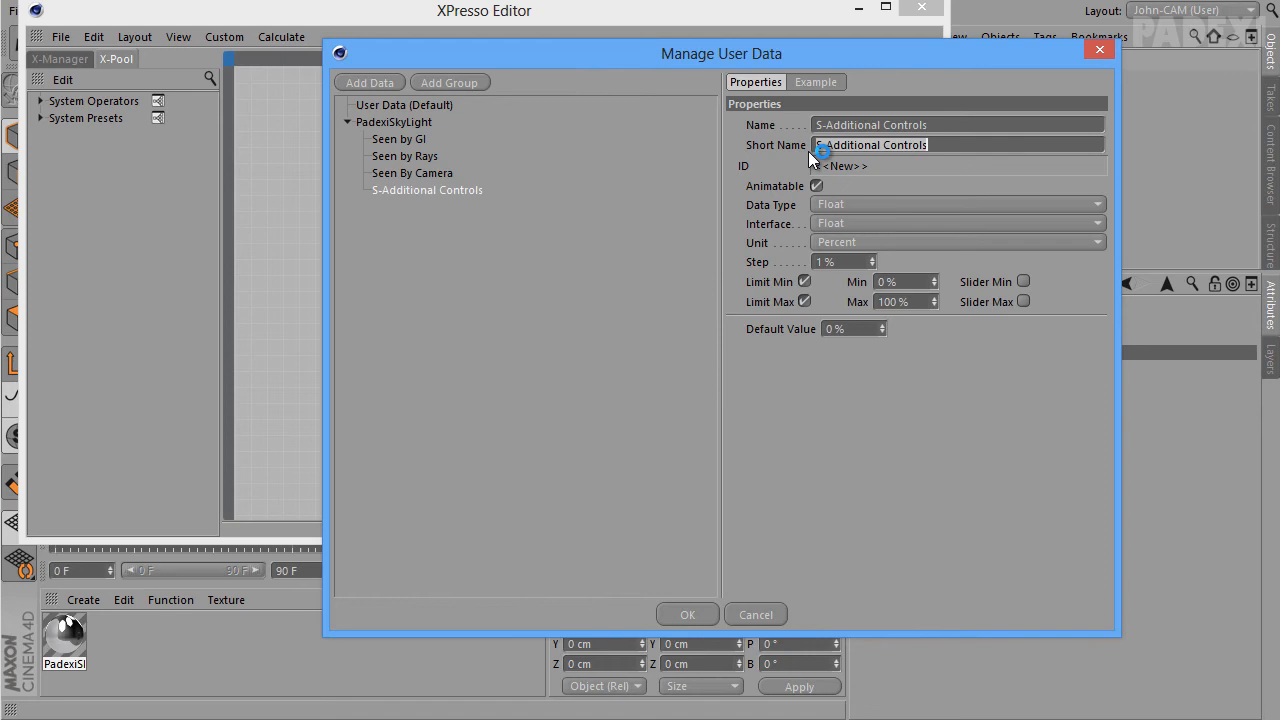
click(850, 204)
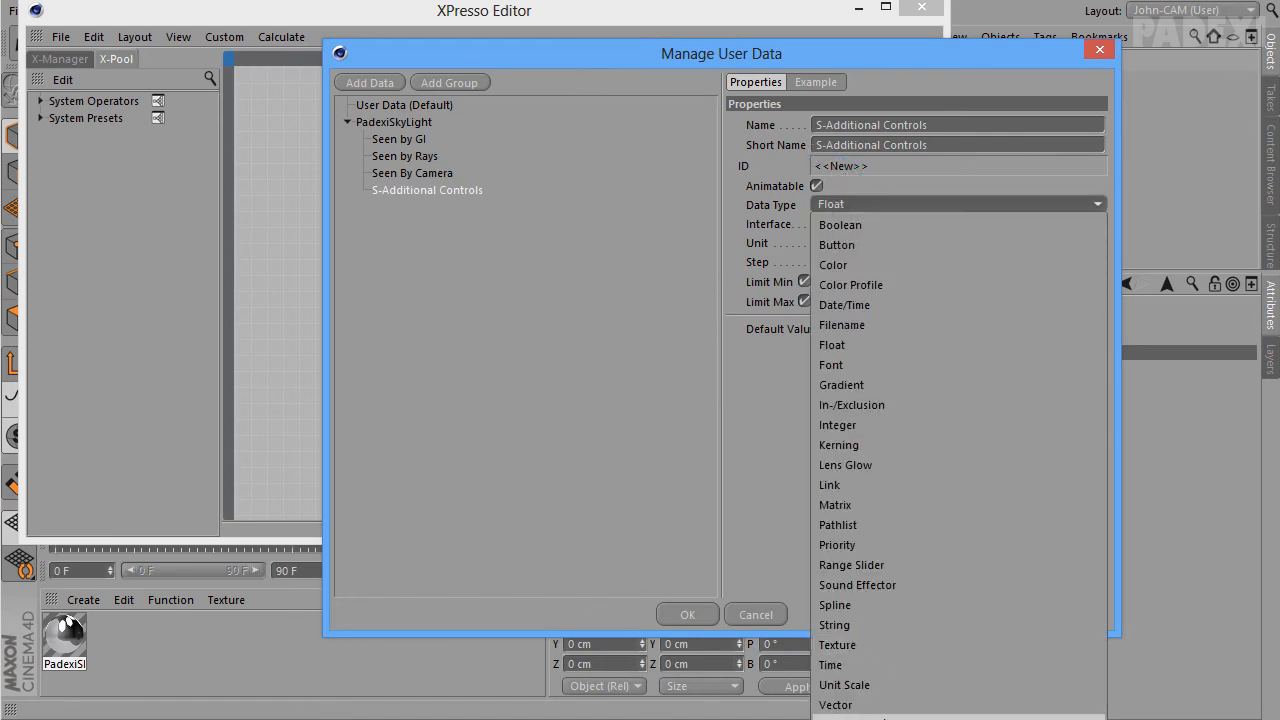
click(890, 716)
drag(414, 189, 415, 134)
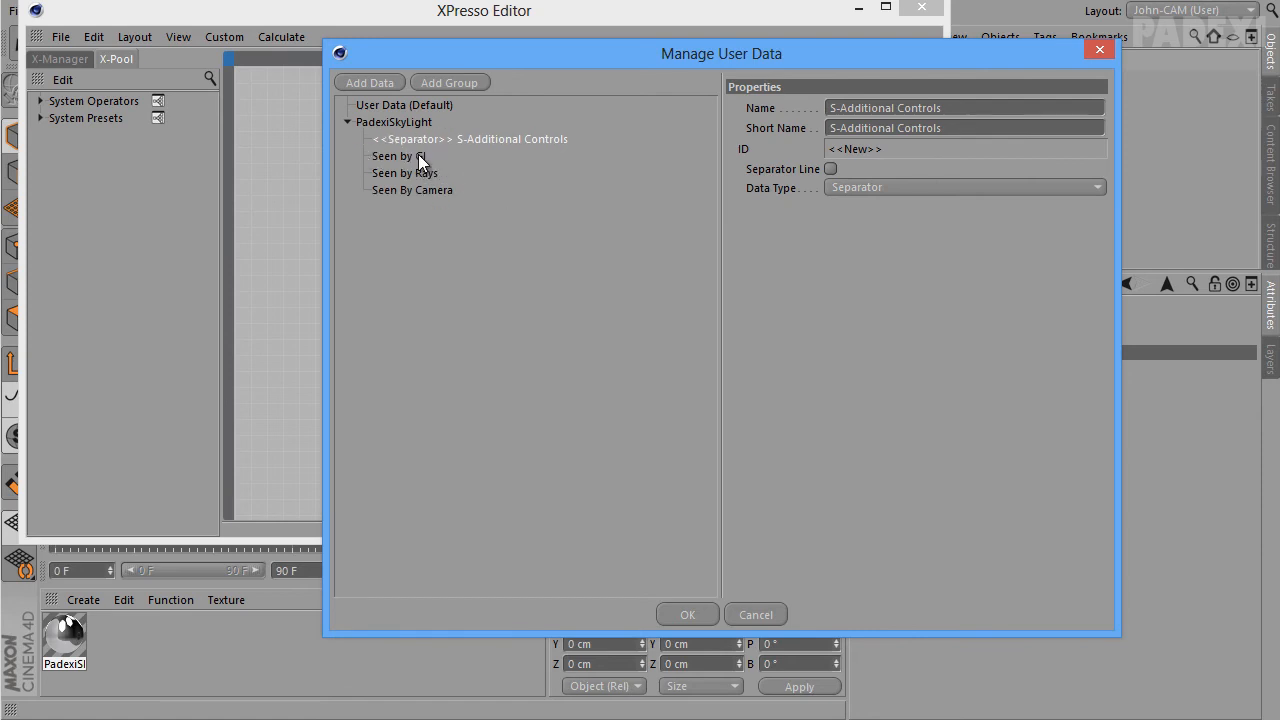
Add a separator named S-Bitmap below Seen By Camera in the PadexiSkyLight group
click(1275, 354)
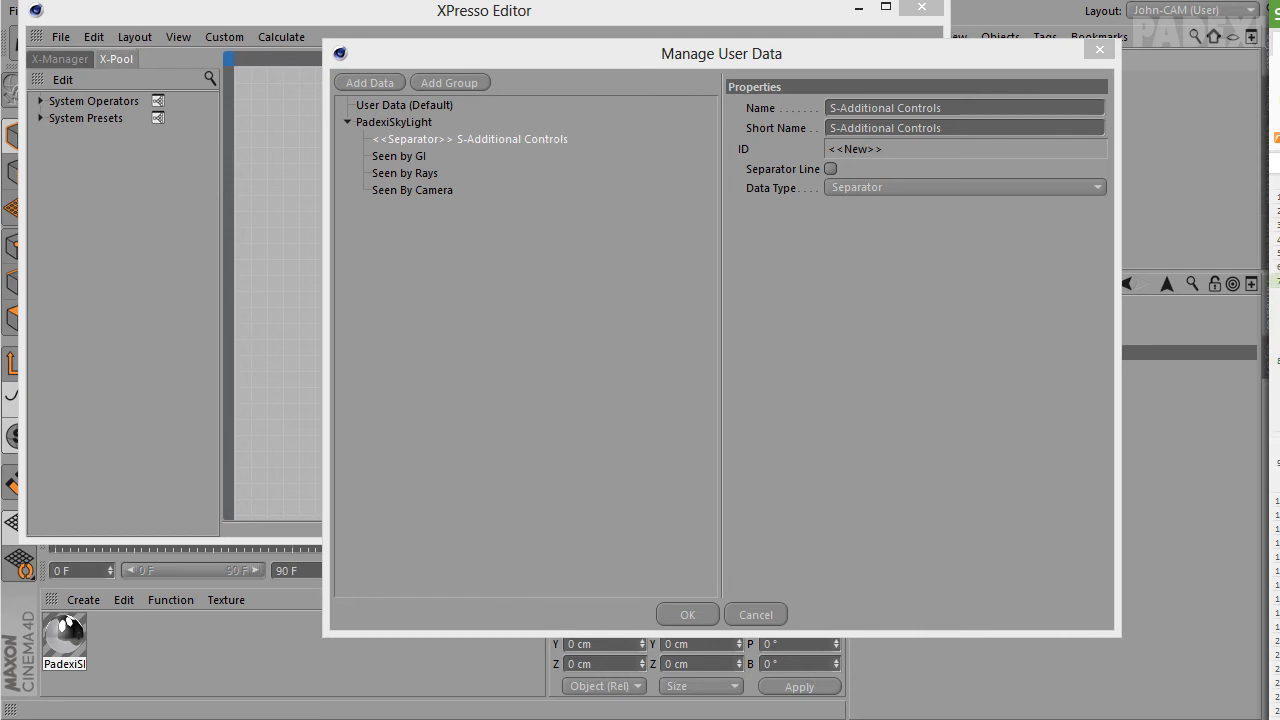
click(387, 84)
double_click(833, 124)
text(S-Bitmap)
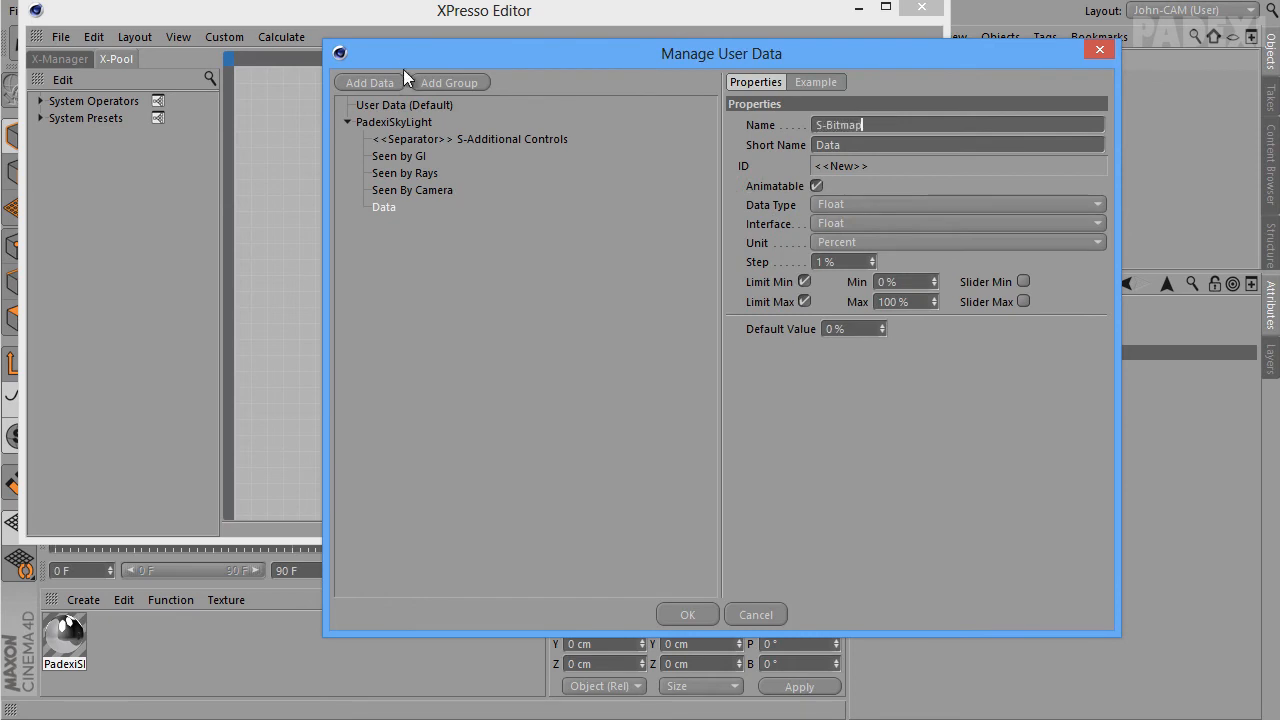
key(Tab)
click(849, 204)
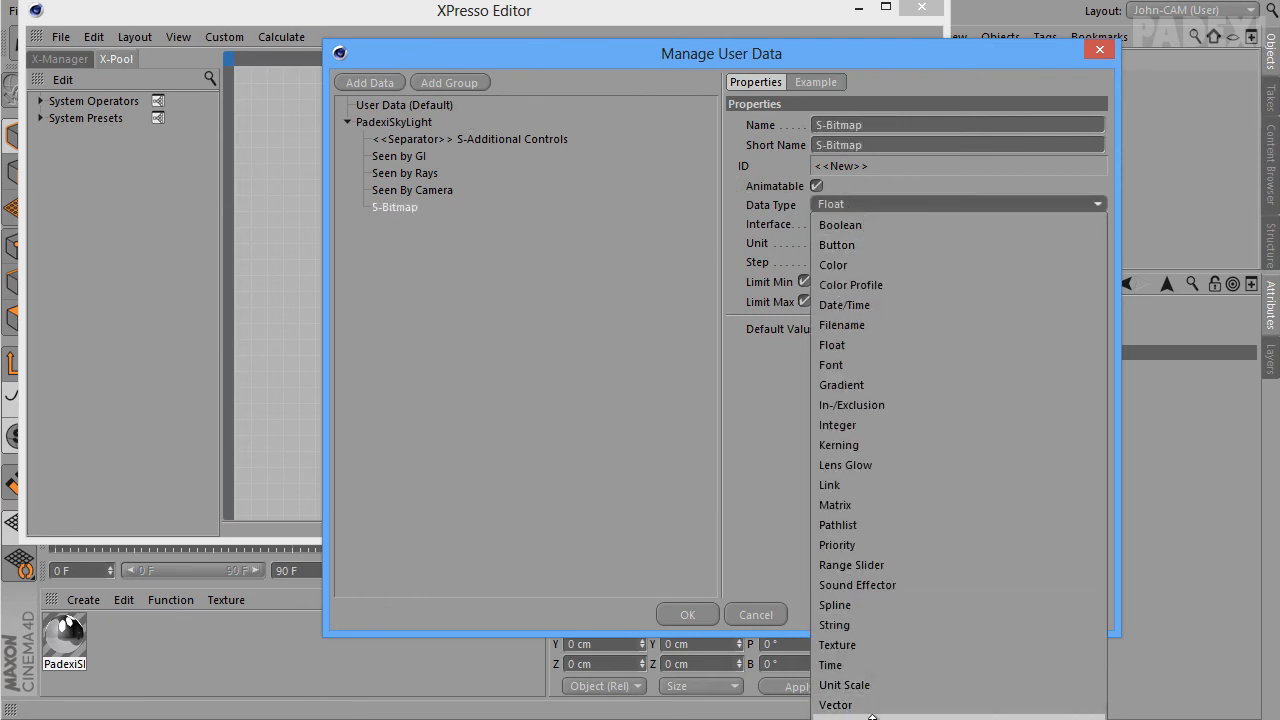
click(873, 714)
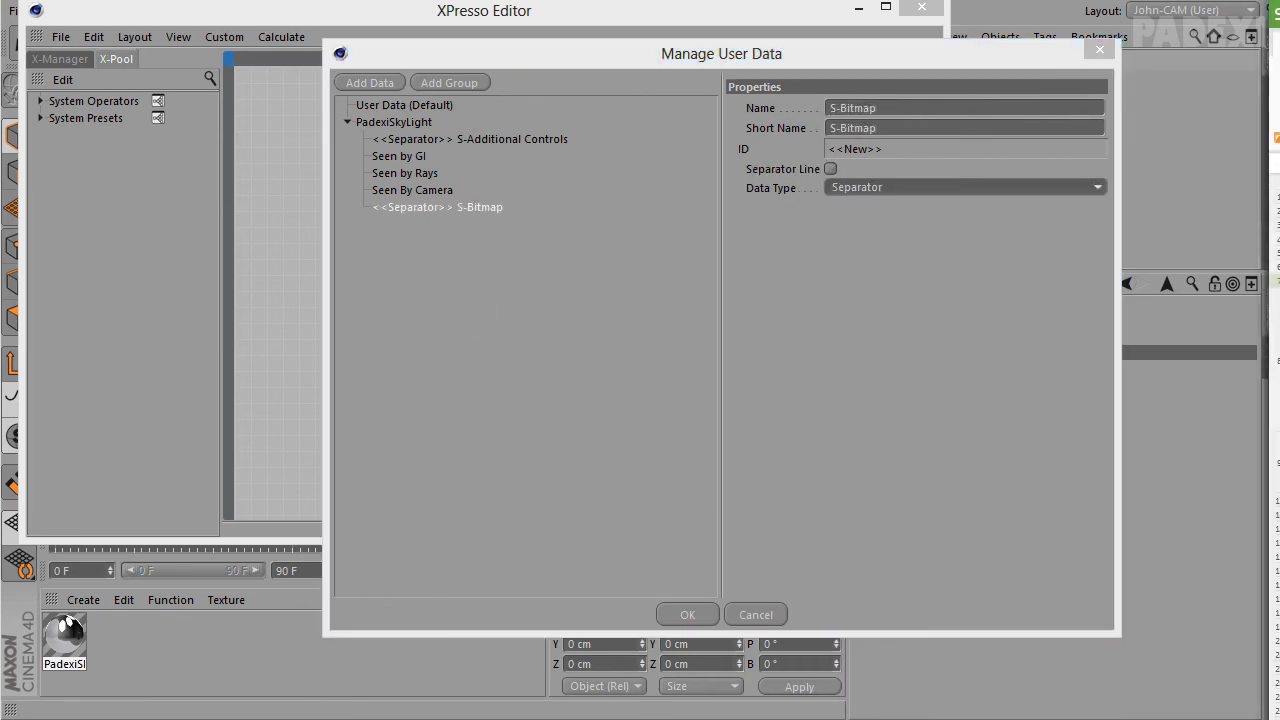
Add a Filename user data entry named HDR Image/Bitmap under the S-Bitmap separator and accept the user data changes
click(388, 84)
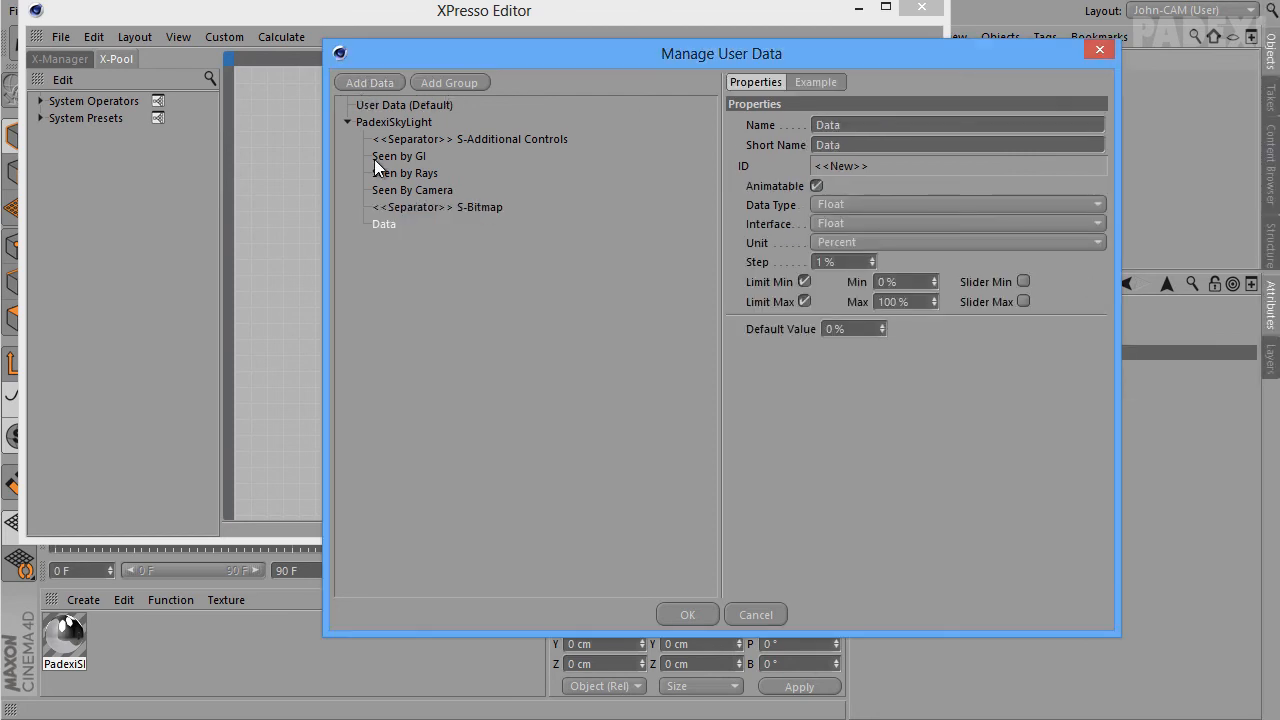
drag(872, 127, 472, 103)
text(HDR Image/Bitmap)
key(Tab)
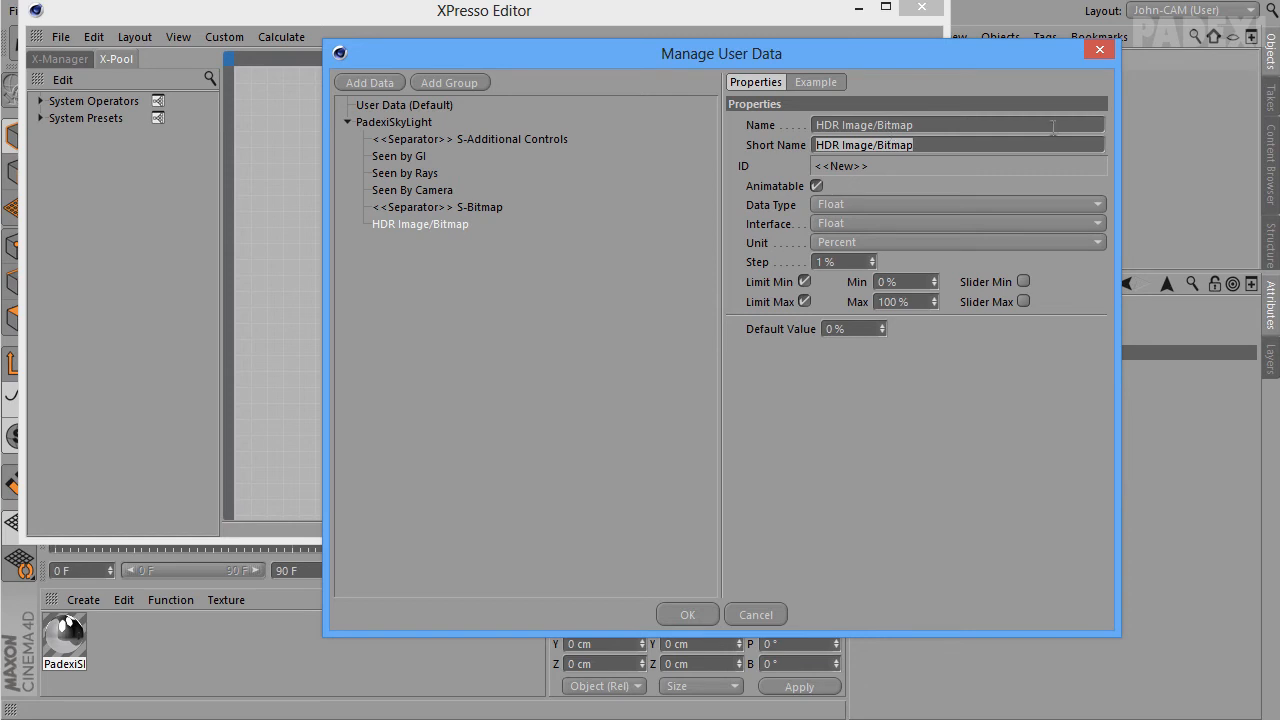
click(854, 204)
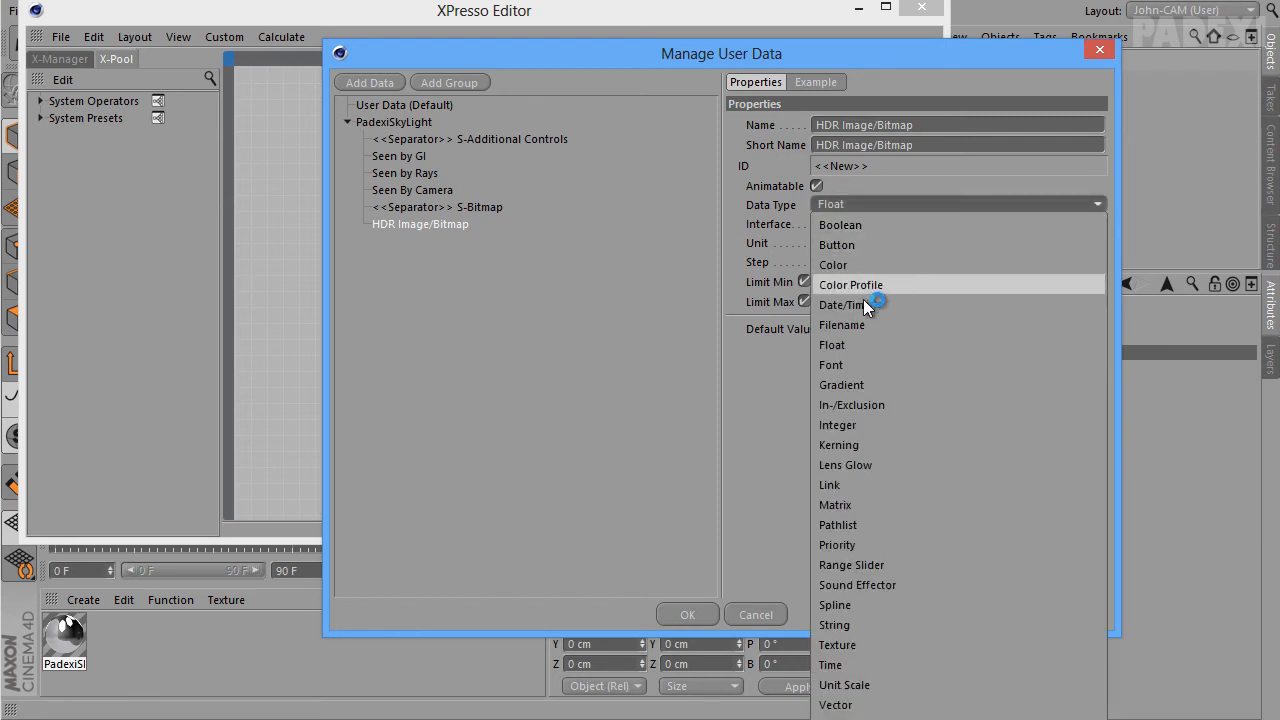
click(862, 325)
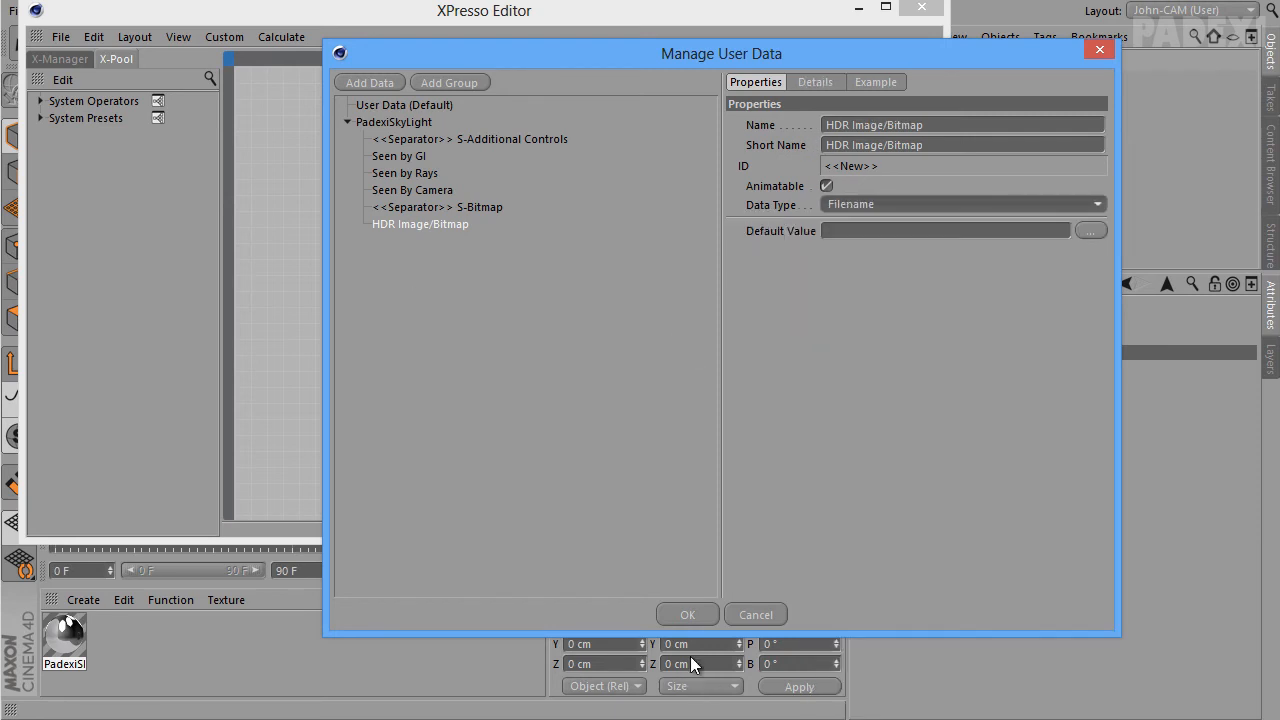
click(687, 614)
Apply the HDR luminance material to the sky object beneath the PadexiSkyLight null and return to the XPresso Editor
drag(768, 20, 701, 32)
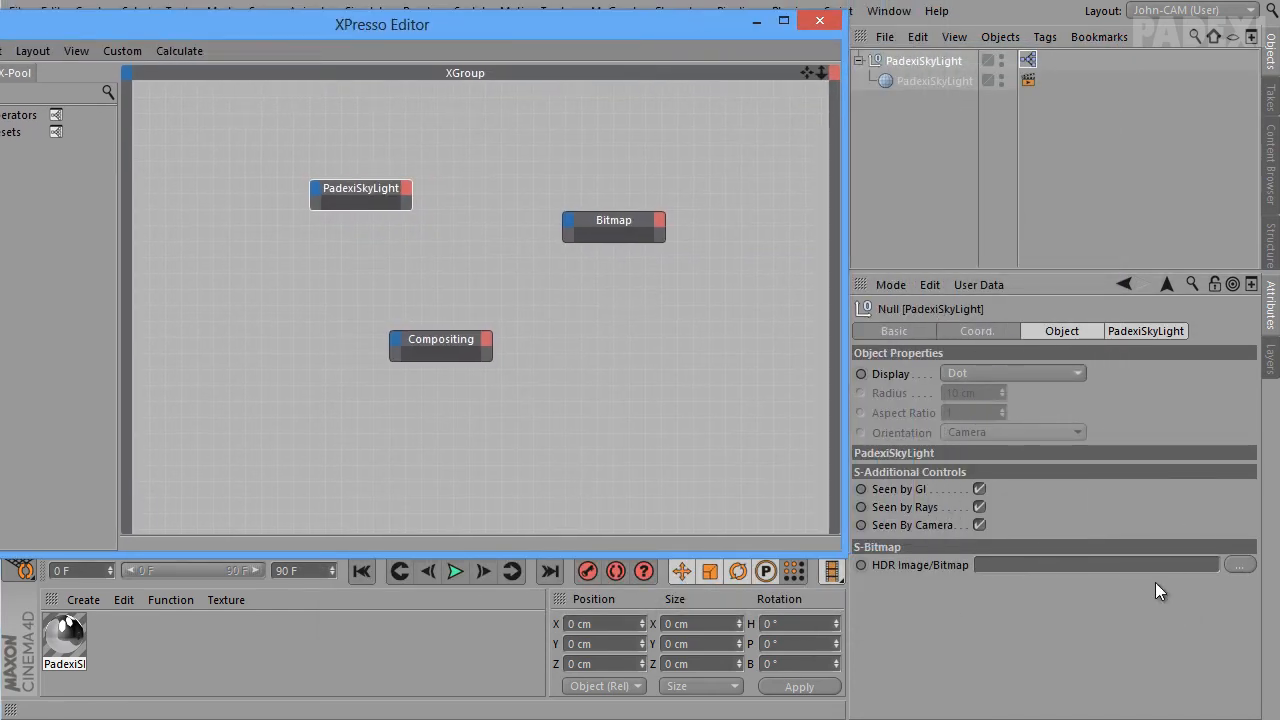
drag(674, 30, 914, 30)
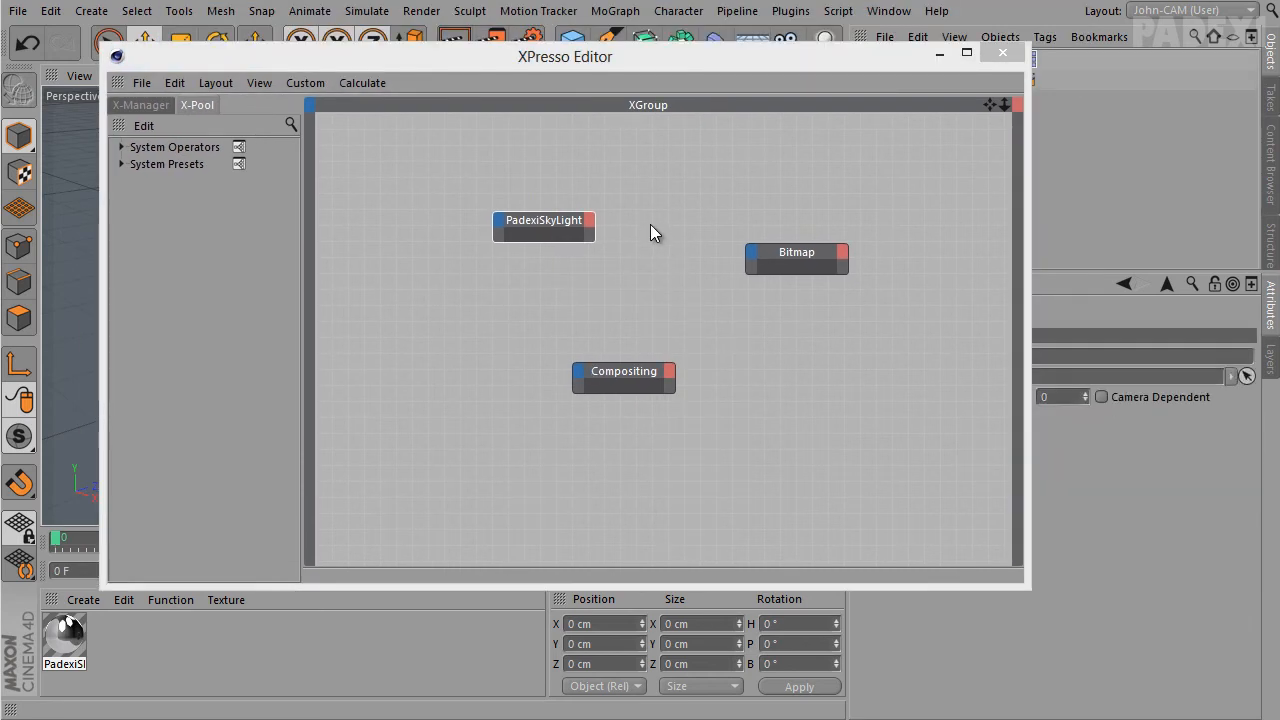
click(601, 66)
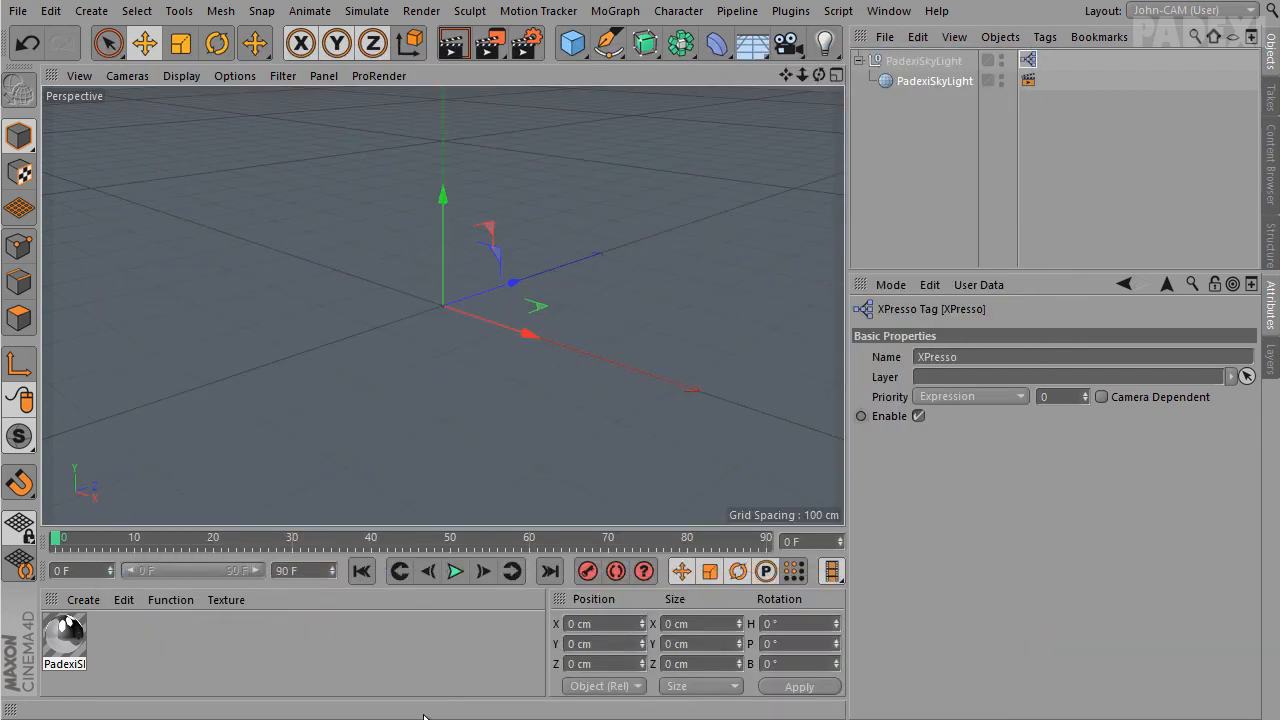
drag(81, 625, 945, 88)
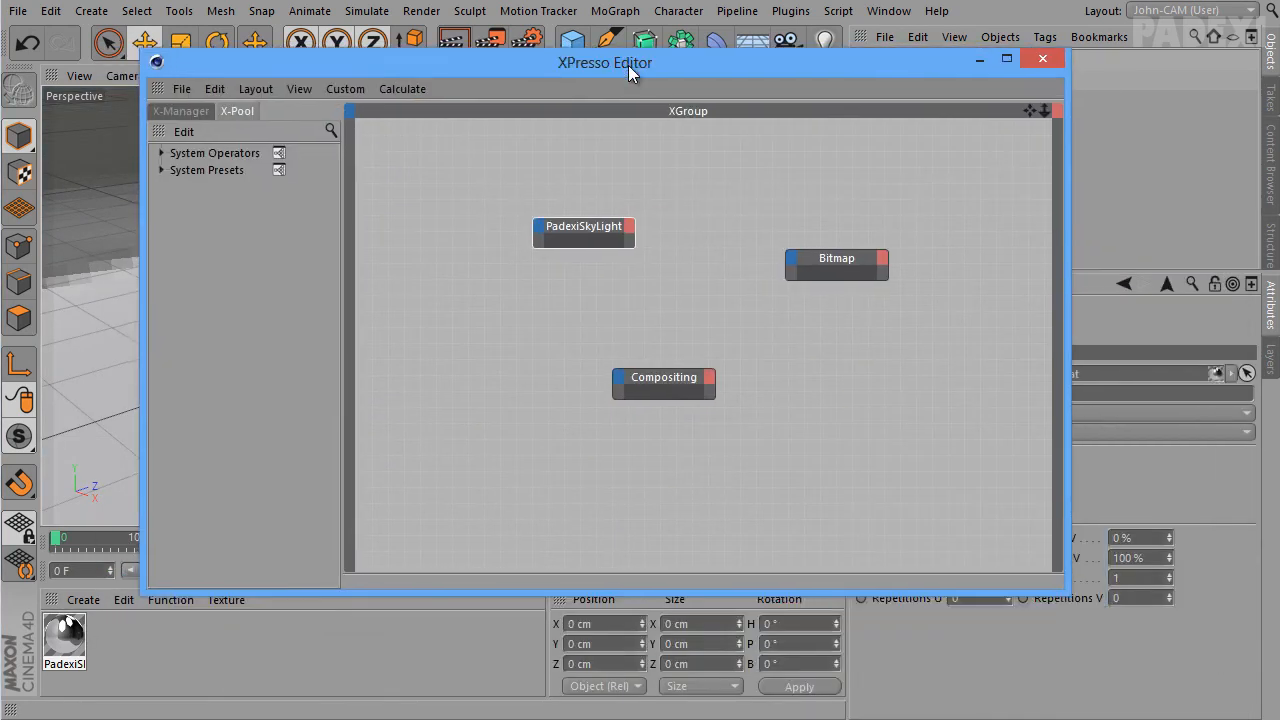
drag(634, 74, 595, 90)
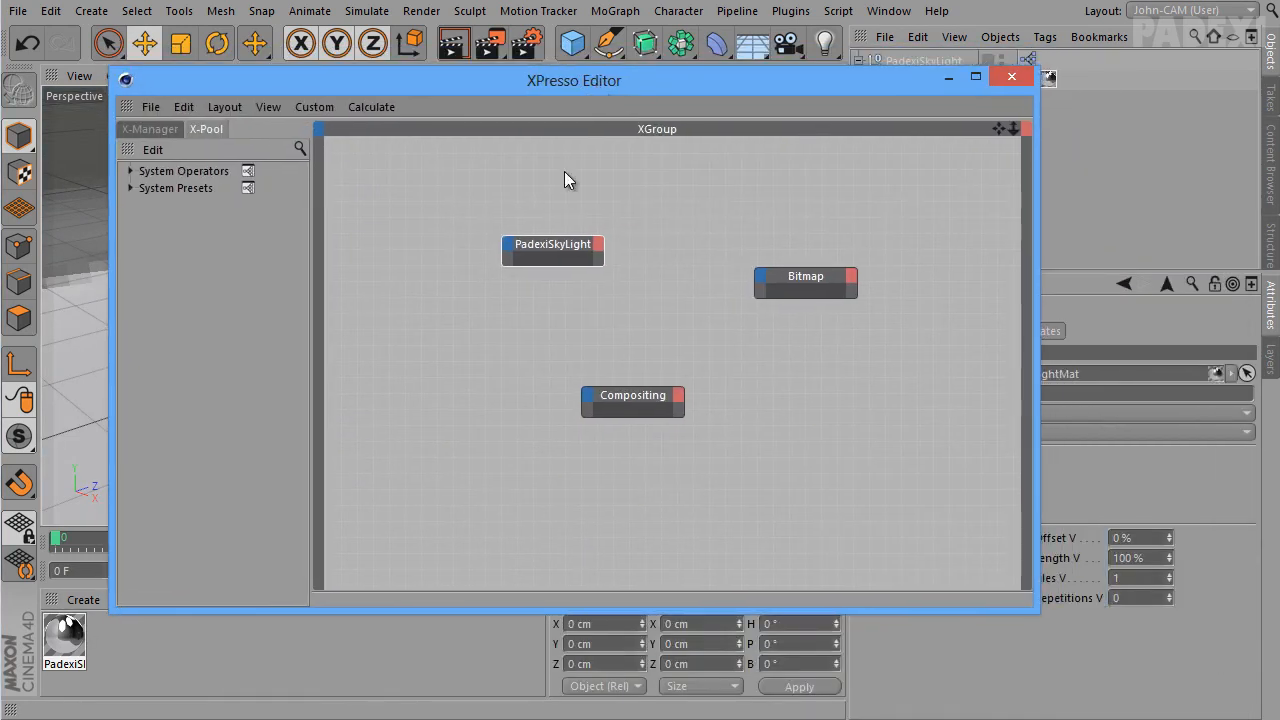
Add HDR Image/Bitmap, Seen By Camera, Seen by GI and Seen by Rays output ports to the PadexiSkyLight node
click(597, 244)
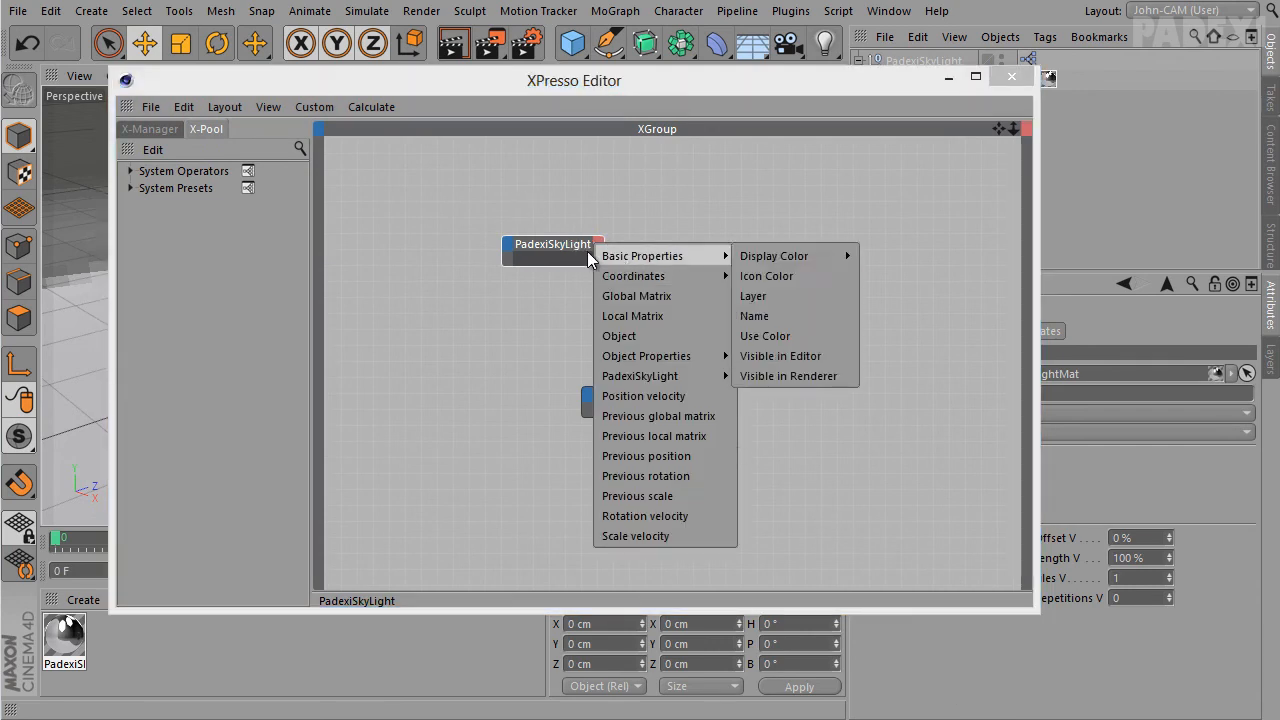
mouse_move(718, 376)
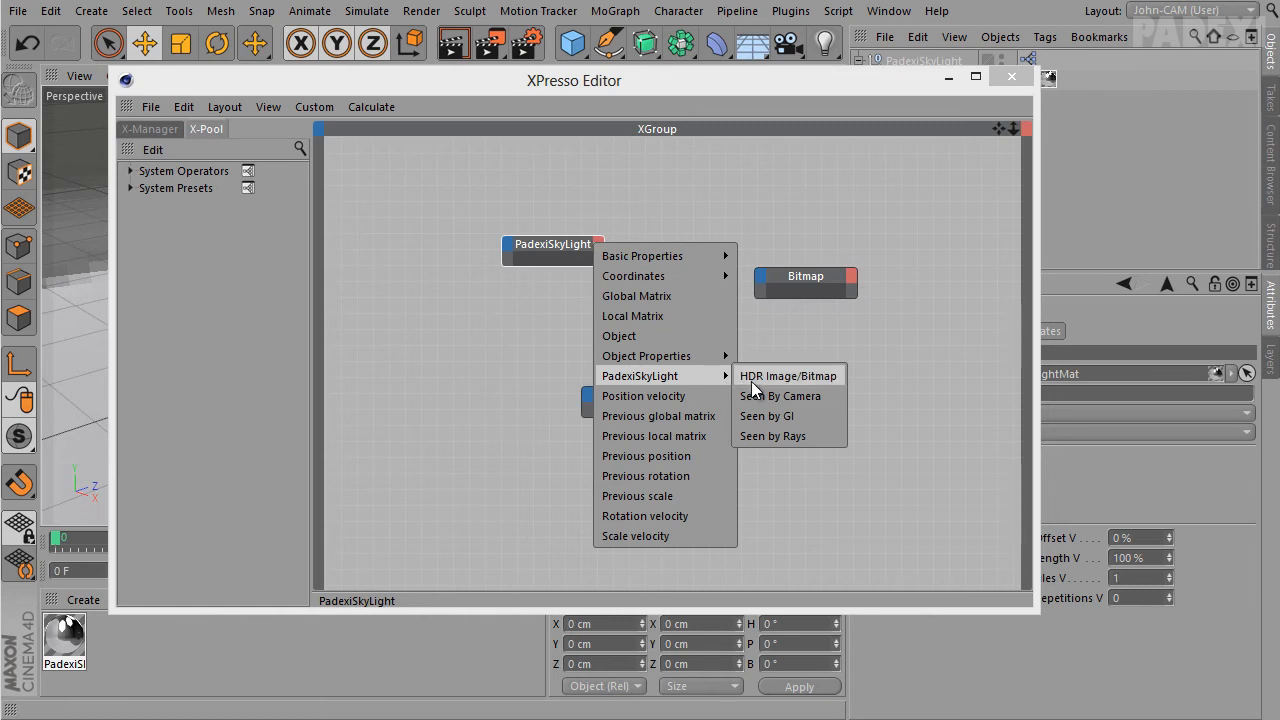
click(758, 376)
click(597, 246)
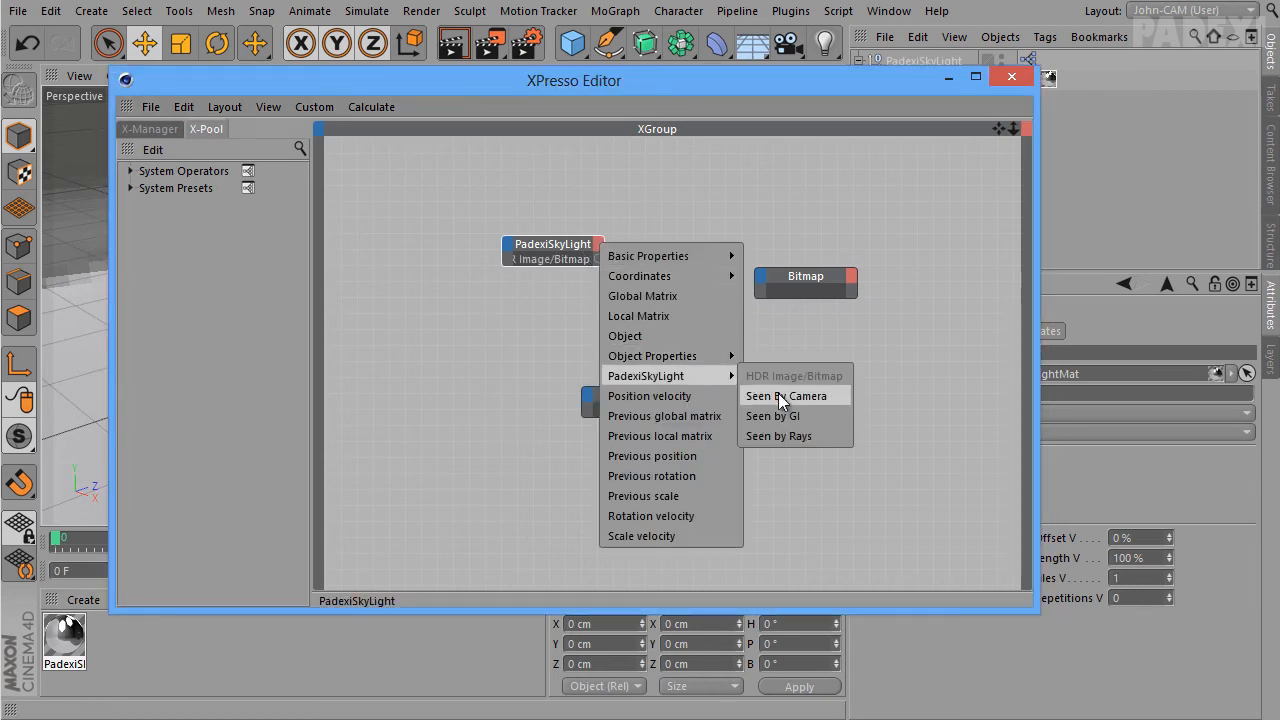
click(786, 397)
click(600, 246)
mouse_move(692, 378)
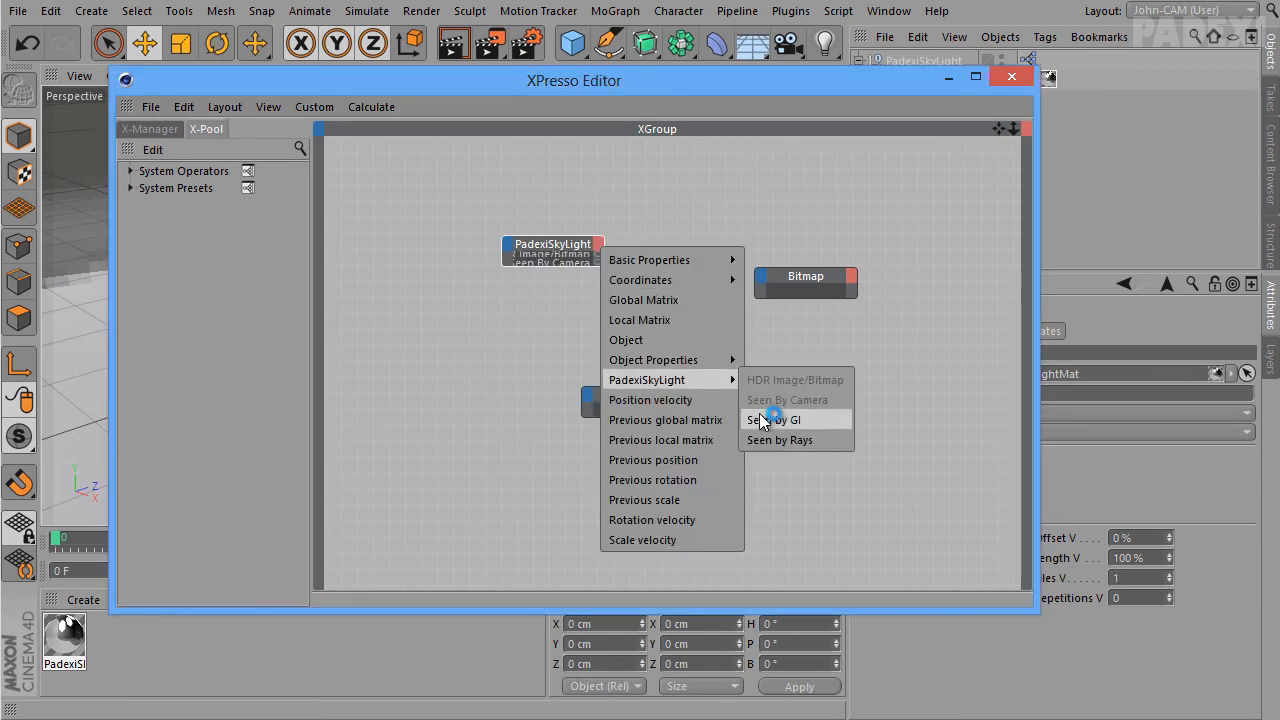
click(790, 419)
click(598, 246)
mouse_move(738, 380)
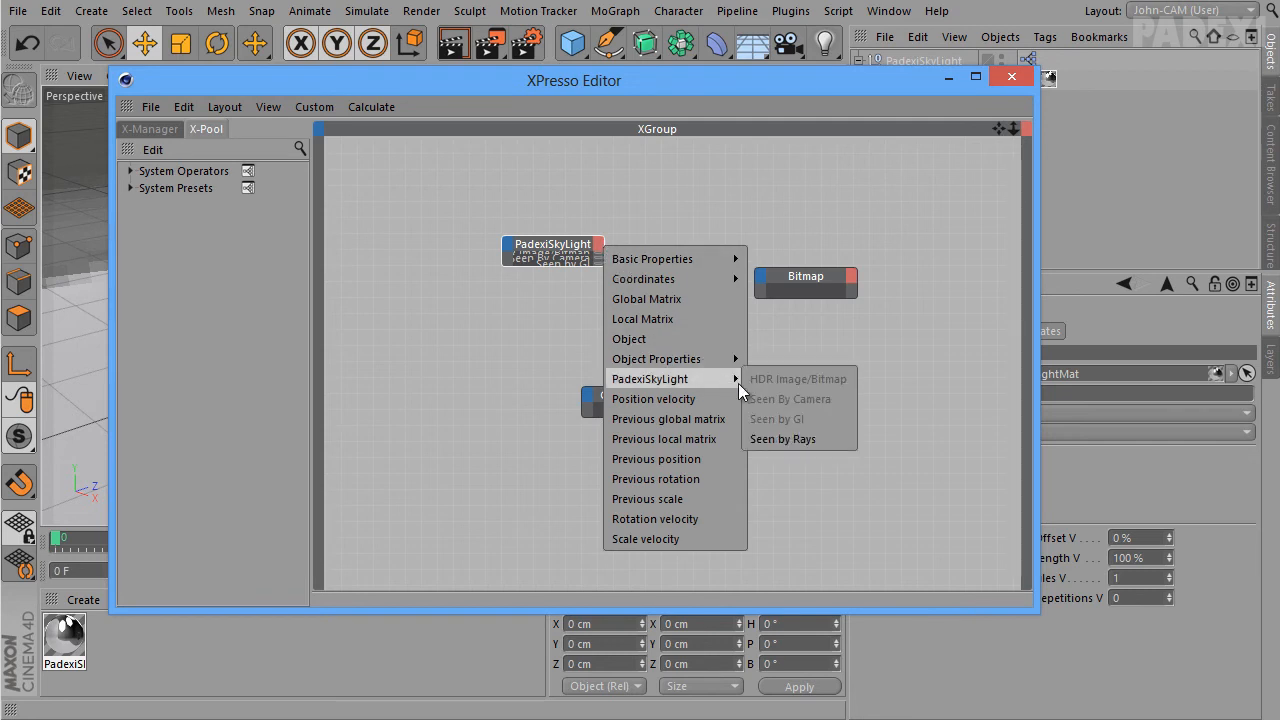
click(775, 434)
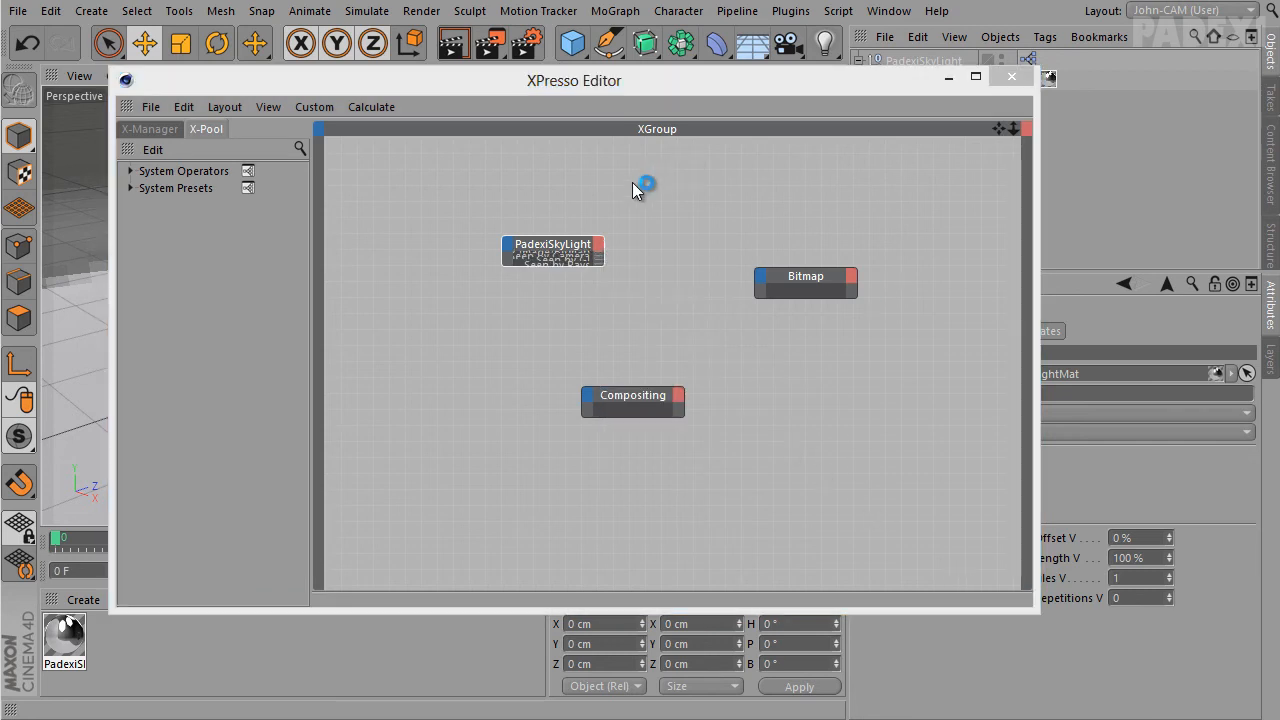
Expand the PadexiSkyLight node to show its ports and arrange the Compositing node above the Bitmap node, both to its right
click(571, 249)
drag(574, 251, 492, 198)
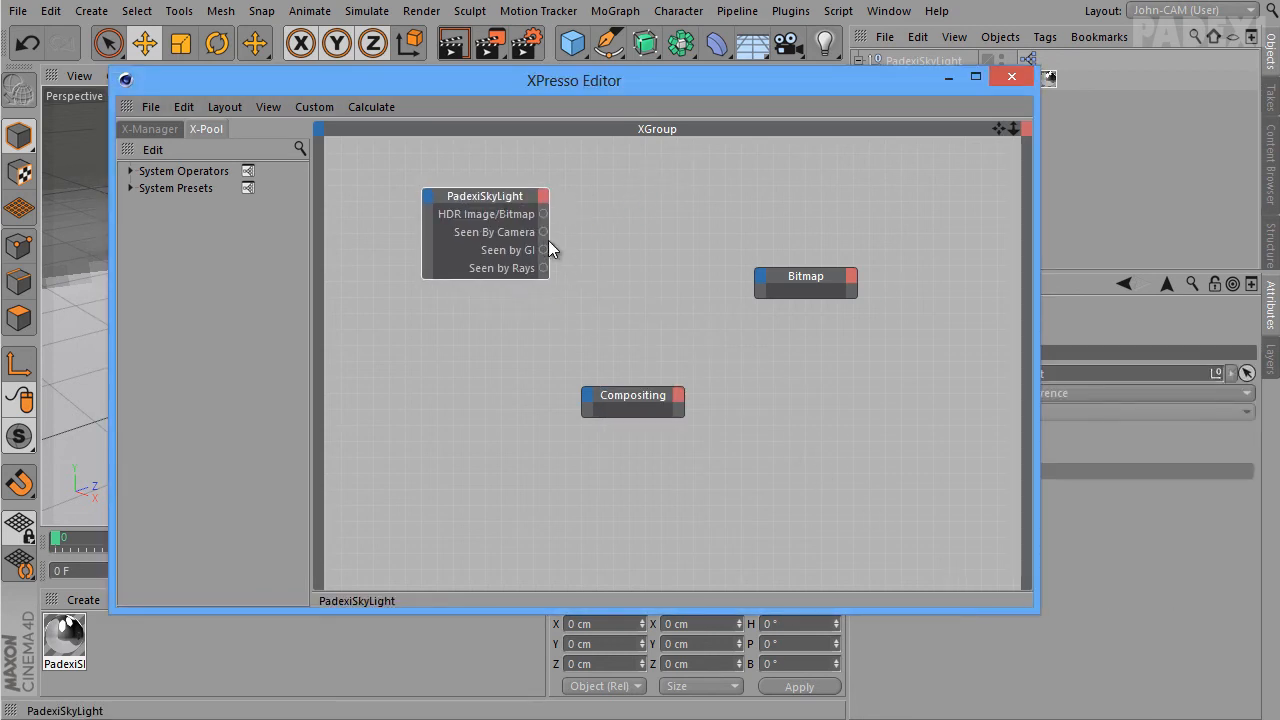
drag(803, 280, 786, 411)
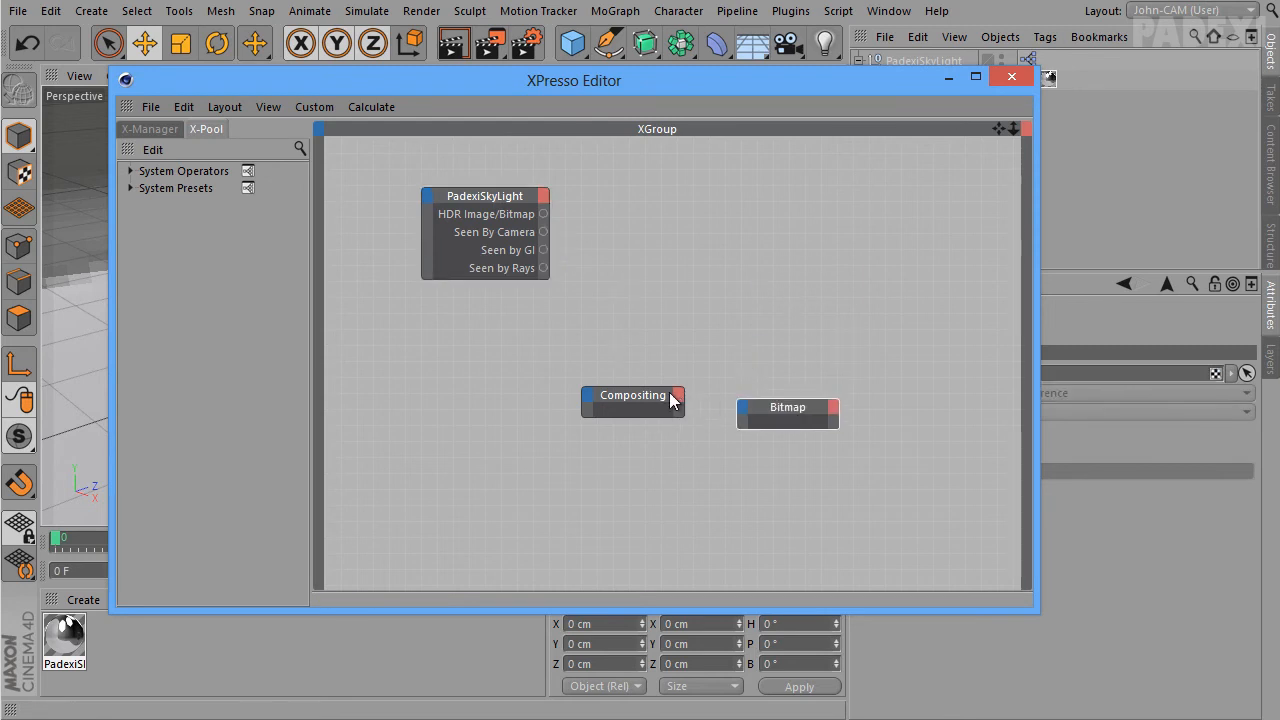
drag(669, 394, 757, 172)
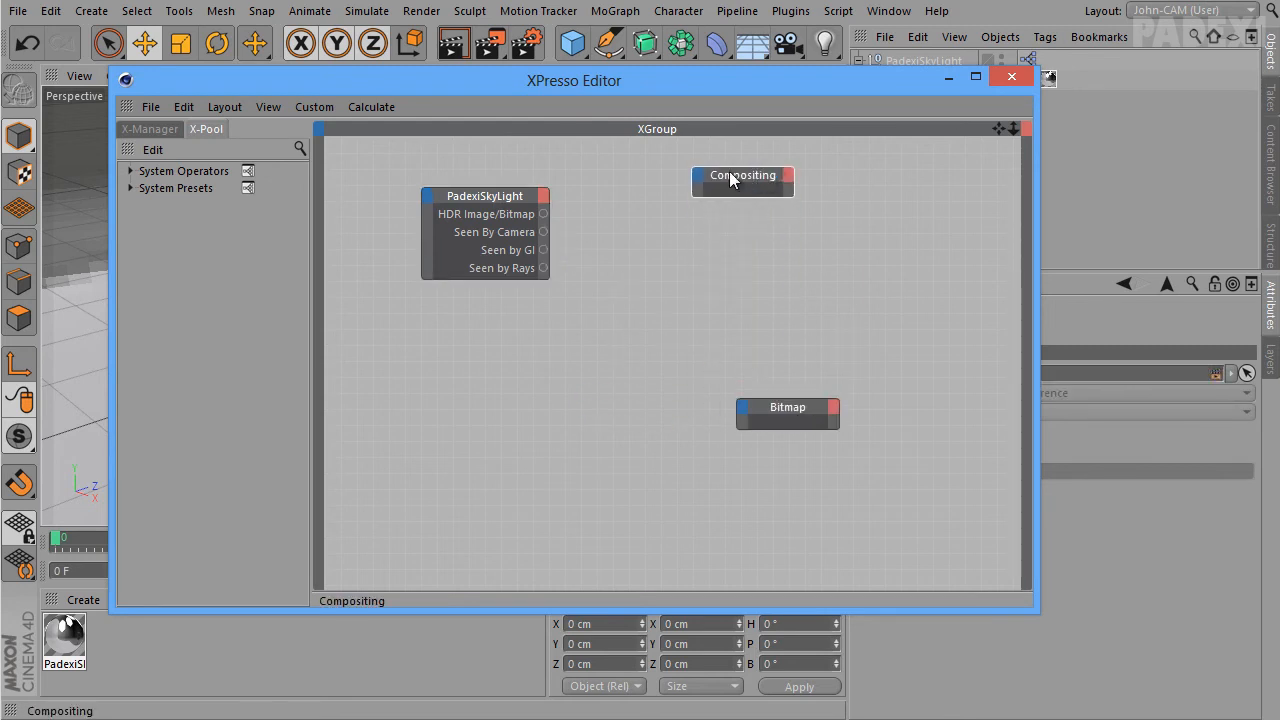
Add Seen by GI, Seen by Camera and Seen by Rays input ports to the Compositing node and expand it to show them
click(697, 177)
mouse_move(768, 309)
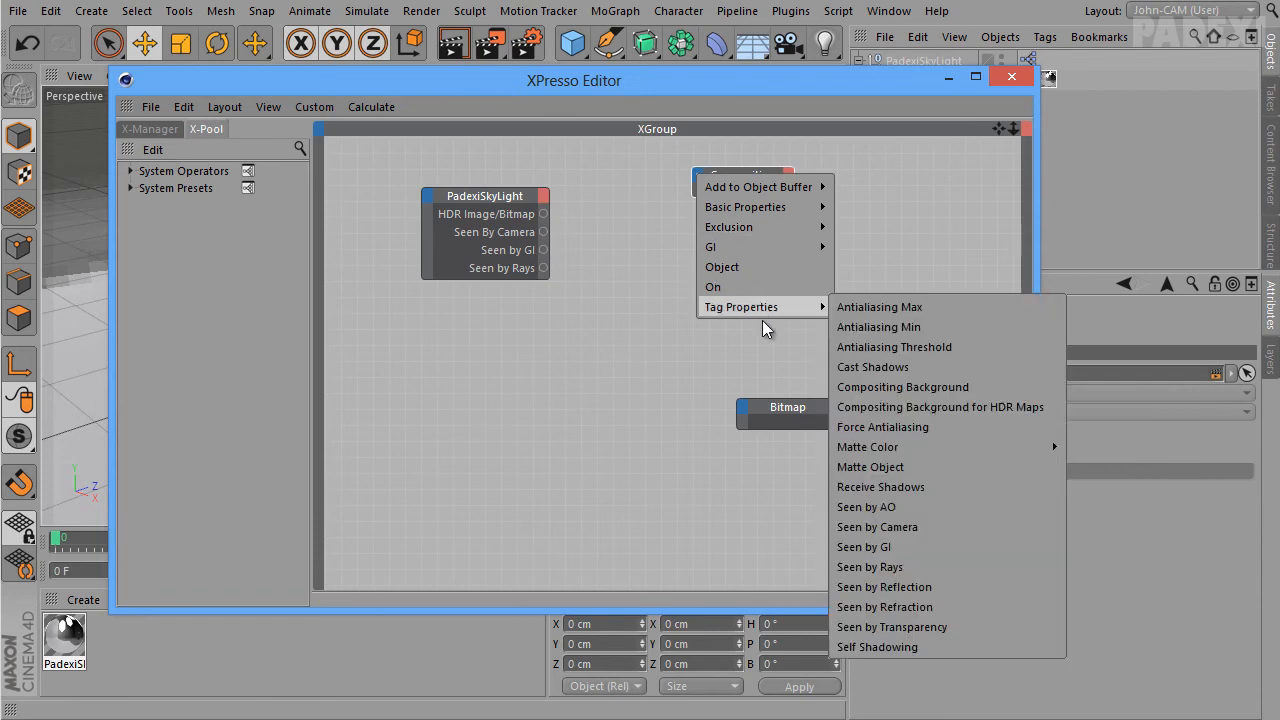
click(938, 546)
click(698, 176)
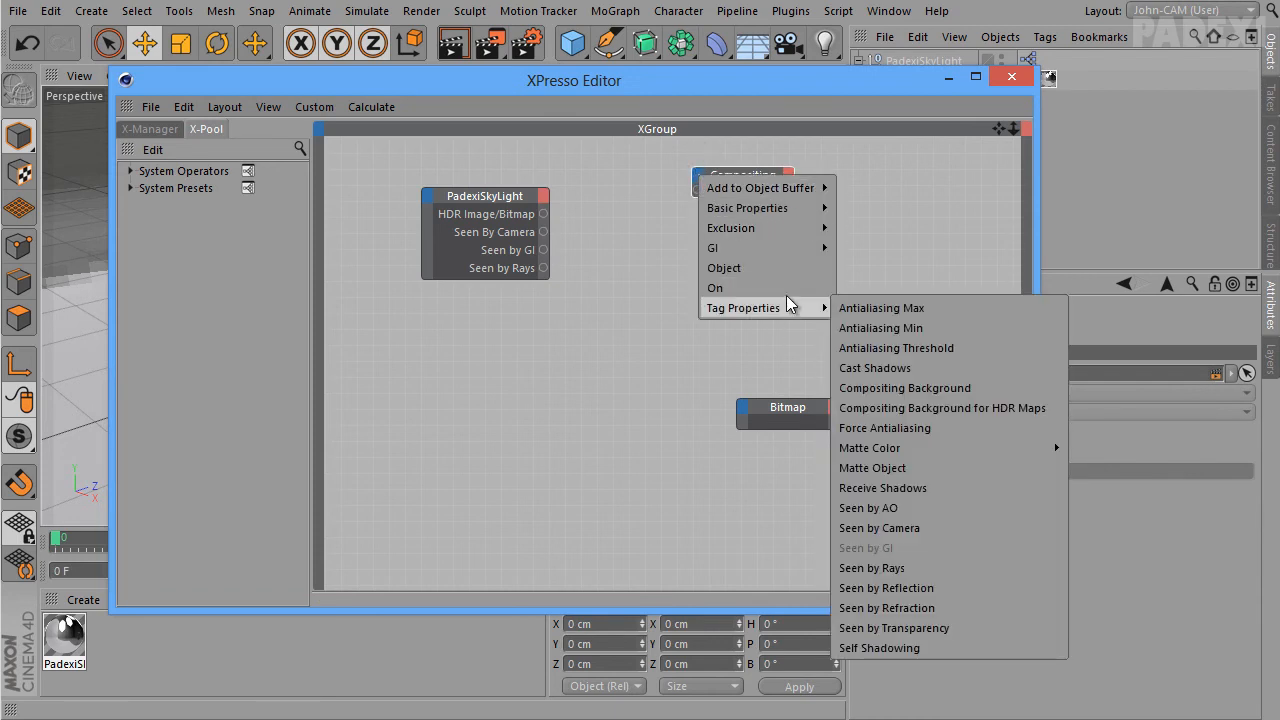
mouse_move(803, 222)
mouse_move(815, 308)
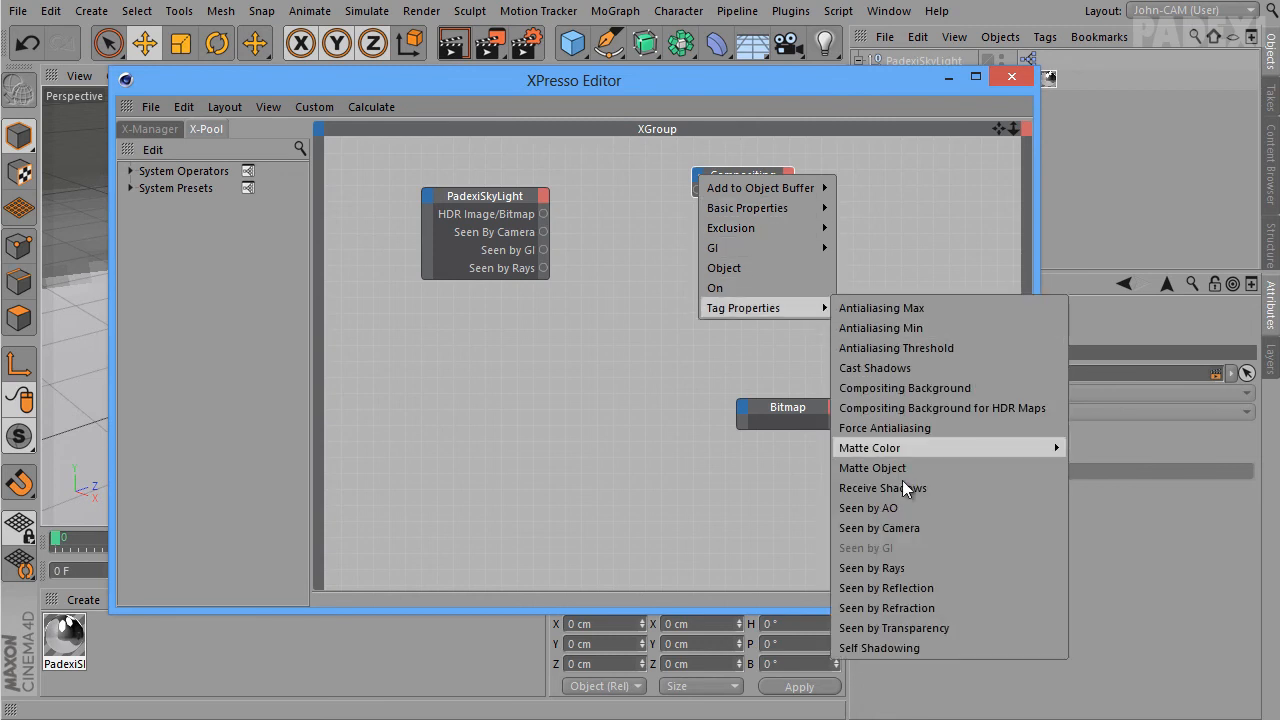
click(918, 527)
click(698, 176)
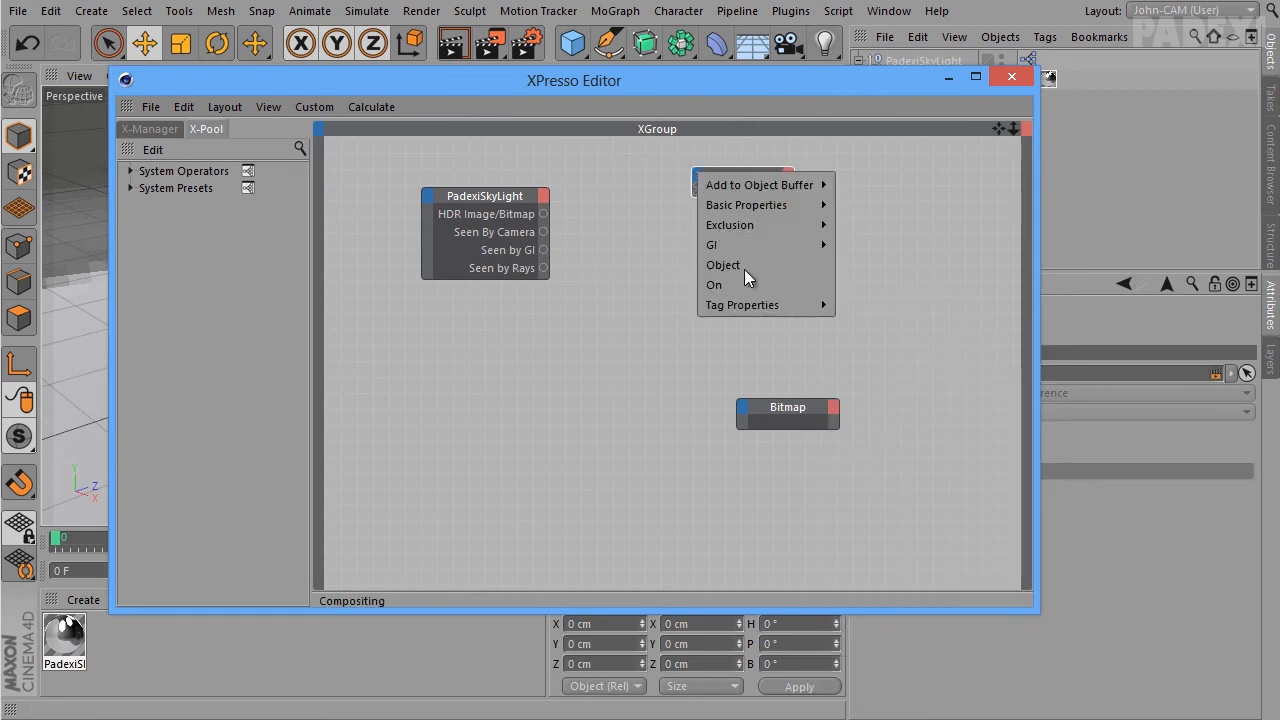
mouse_move(770, 307)
click(928, 565)
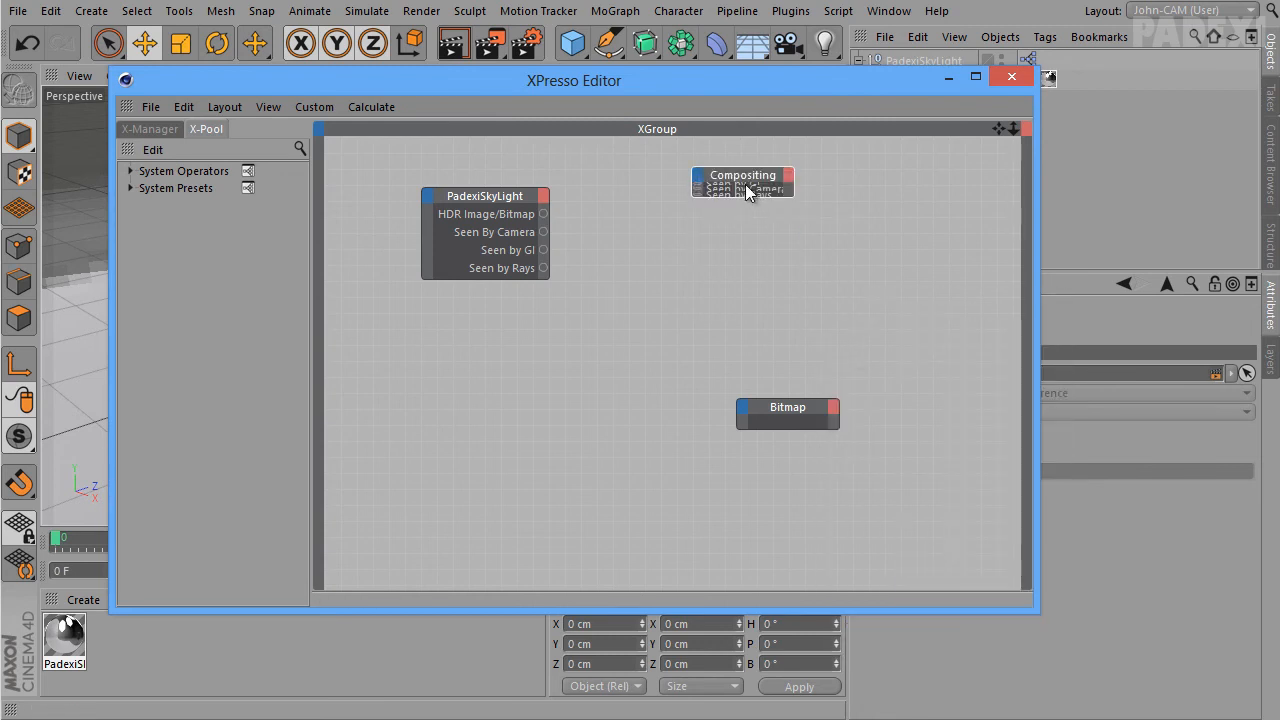
drag(729, 170, 695, 170)
Wire PadexiSkyLight's Seen By Camera, Seen by GI and Seen by Rays outputs to the matching Compositing inputs and tidy the port order and nodes
drag(523, 214, 523, 276)
drag(543, 214, 663, 203)
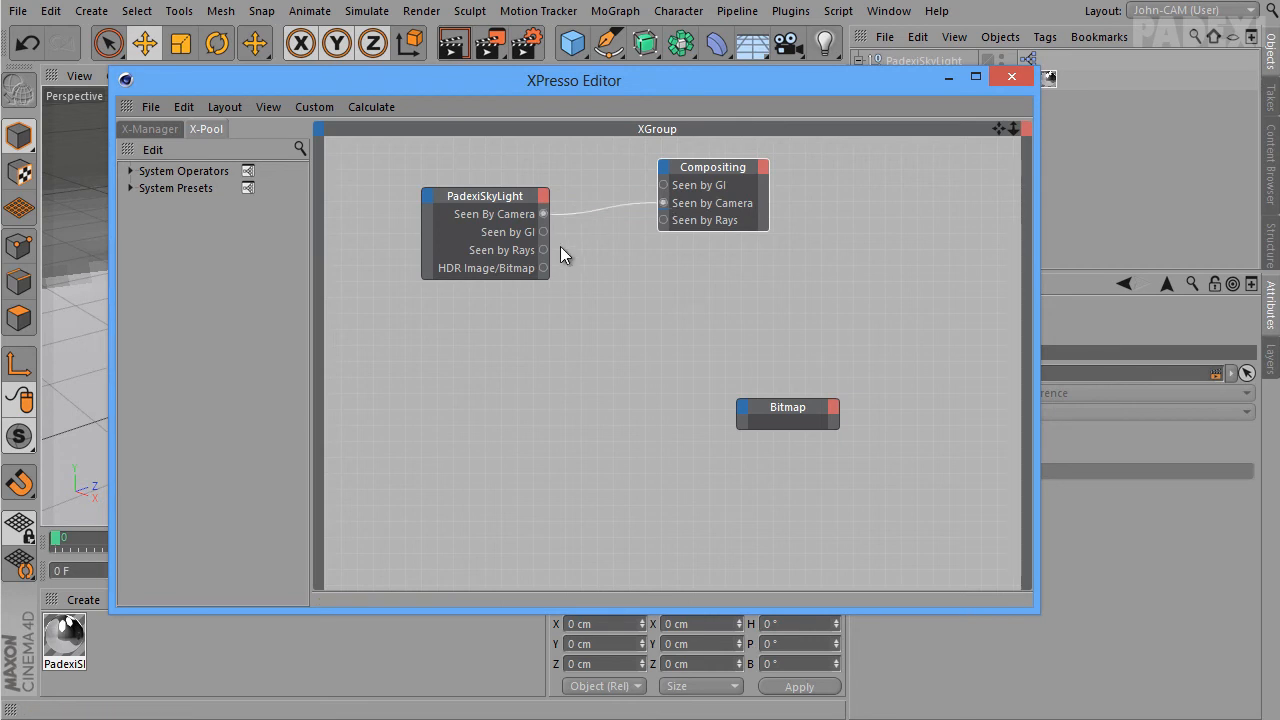
drag(543, 232, 663, 185)
drag(543, 250, 730, 140)
drag(511, 182, 506, 262)
drag(728, 145, 700, 203)
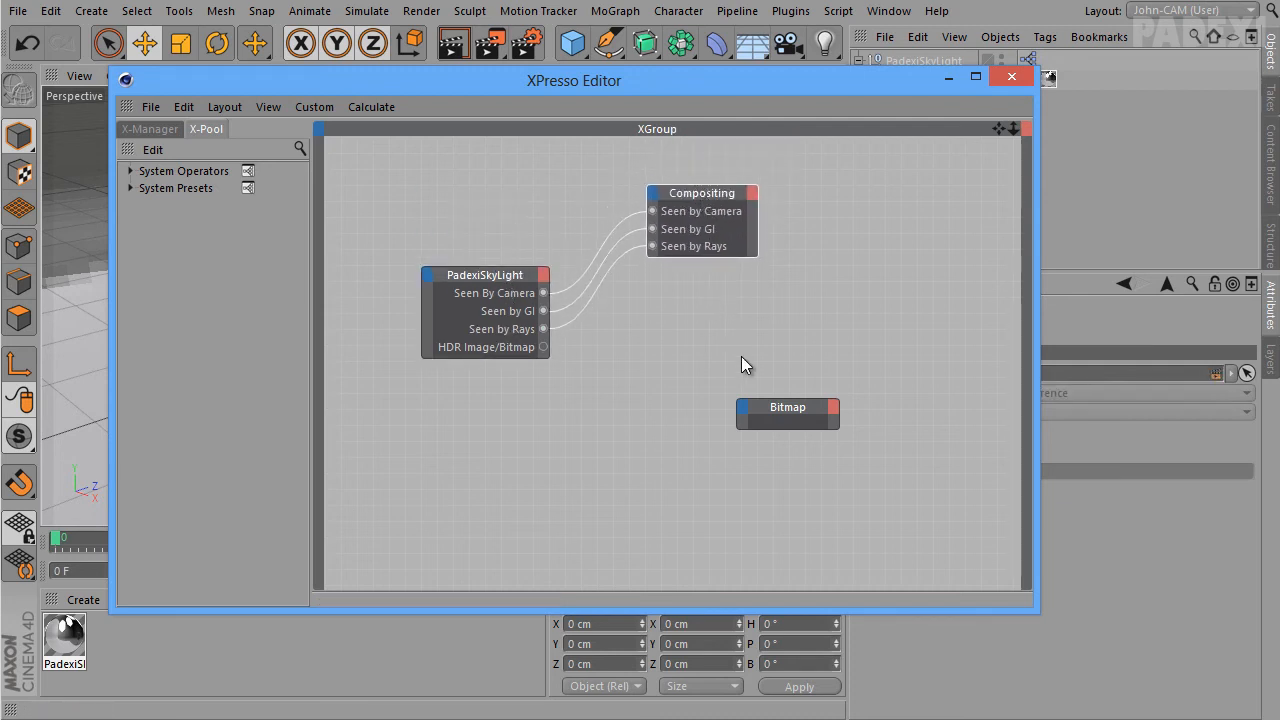
Add a File input port to the Bitmap node and connect PadexiSkyLight's HDR Image/Bitmap output to it
drag(789, 419, 775, 361)
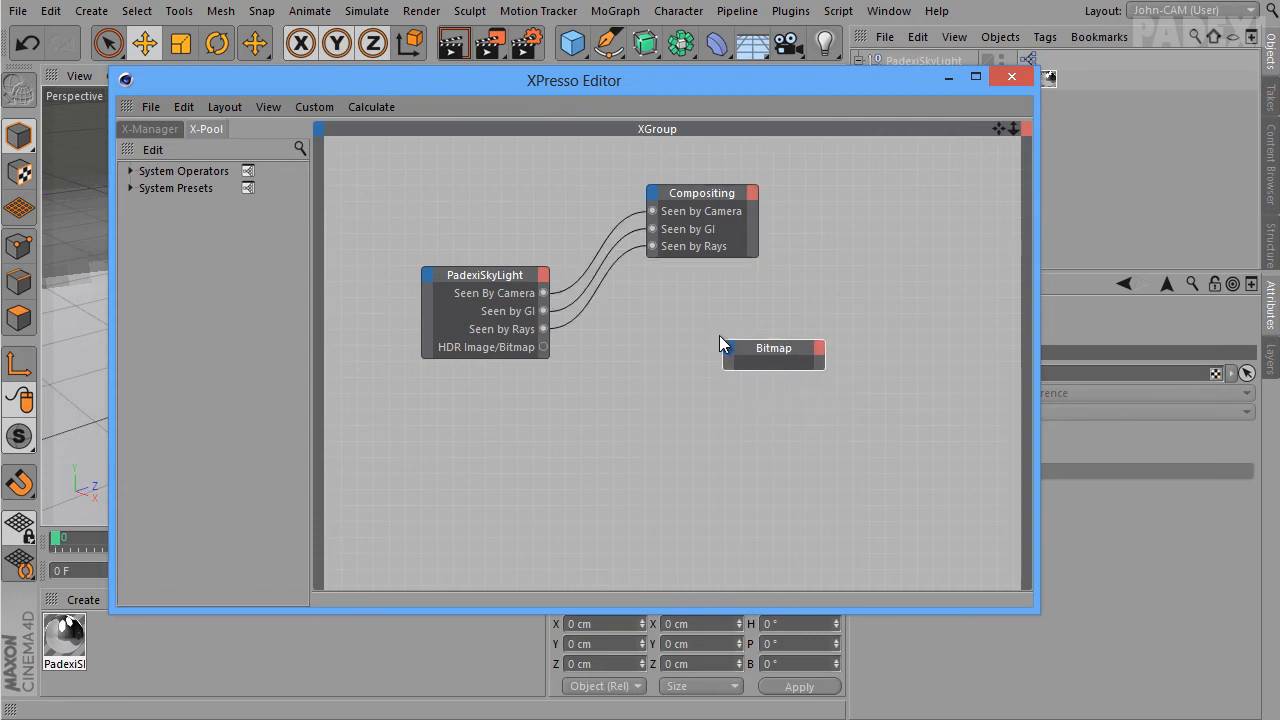
click(728, 350)
mouse_move(762, 401)
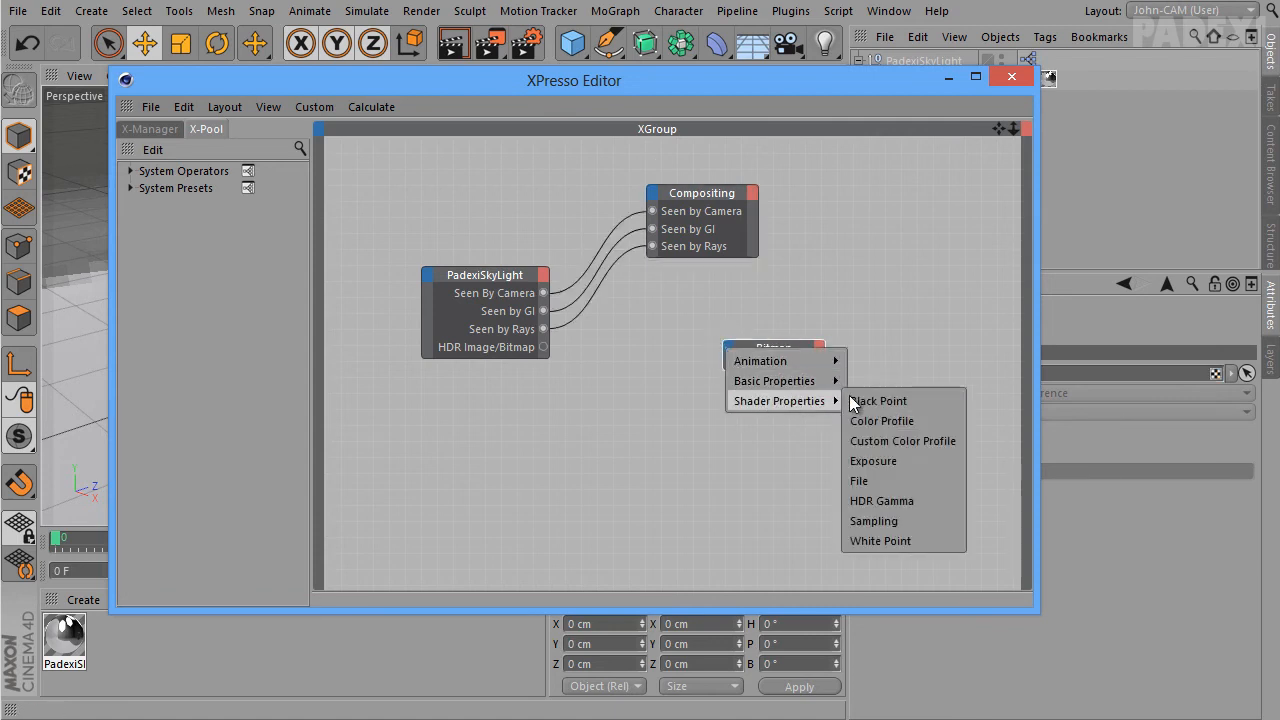
click(893, 481)
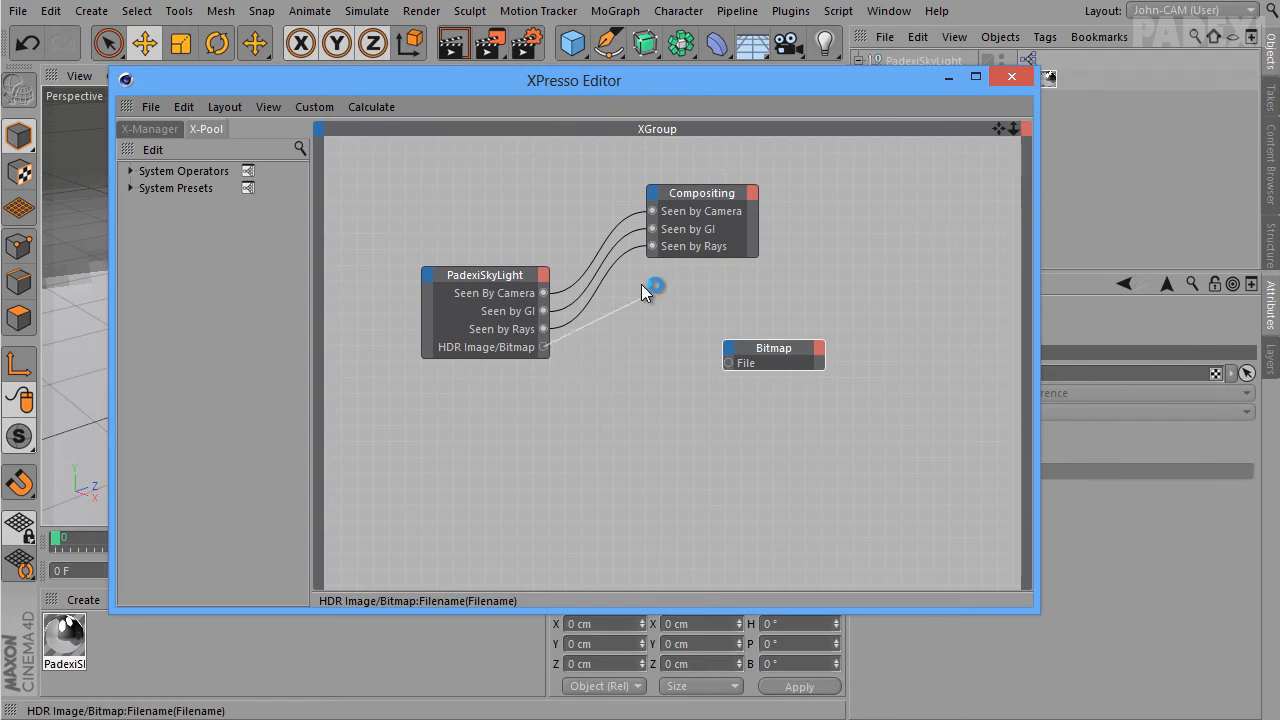
drag(641, 284, 551, 369)
drag(659, 432, 770, 432)
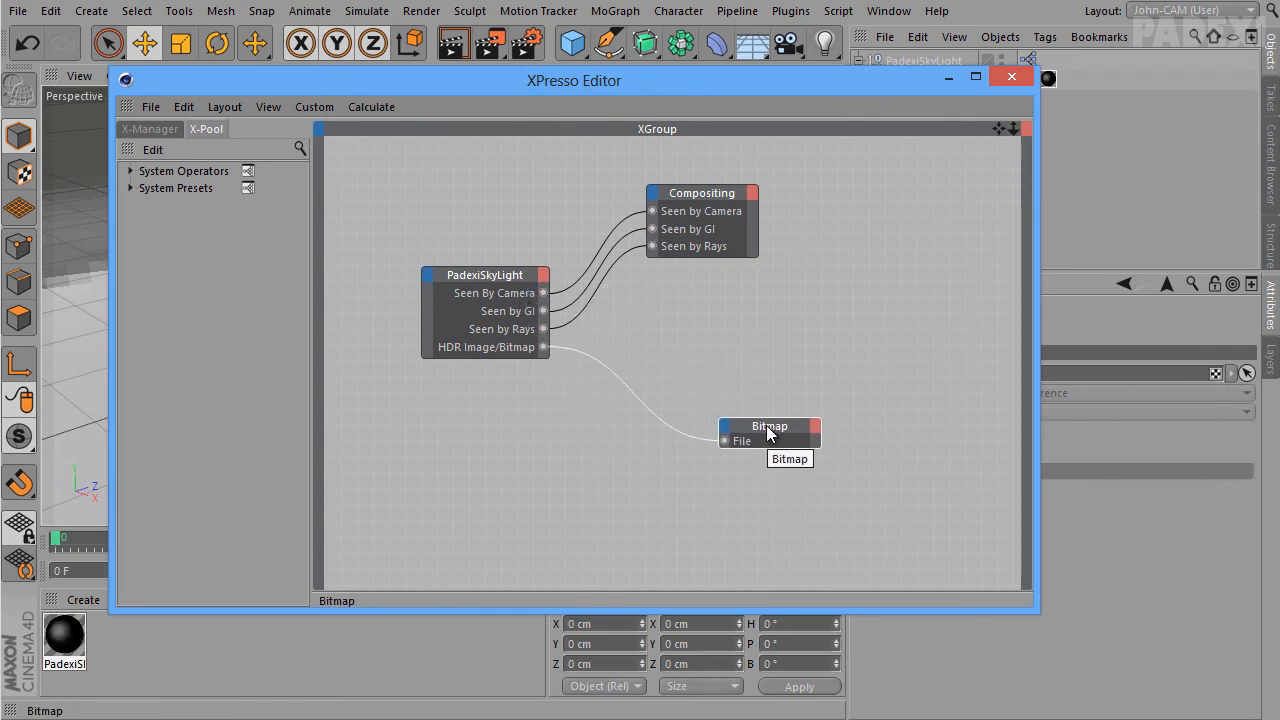
Minimise the XPresso Editor and load the studio image into the PadexiSkyLight null's HDR Image/Bitmap control
drag(890, 77, 858, 50)
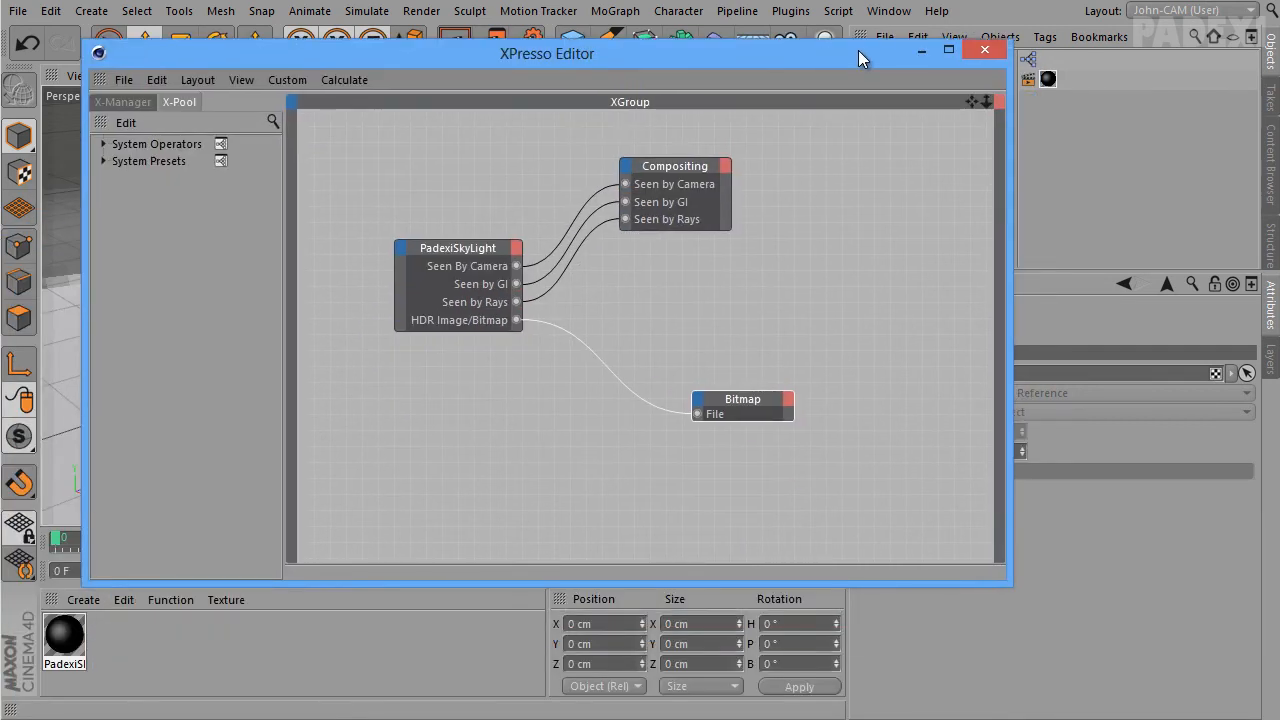
click(919, 56)
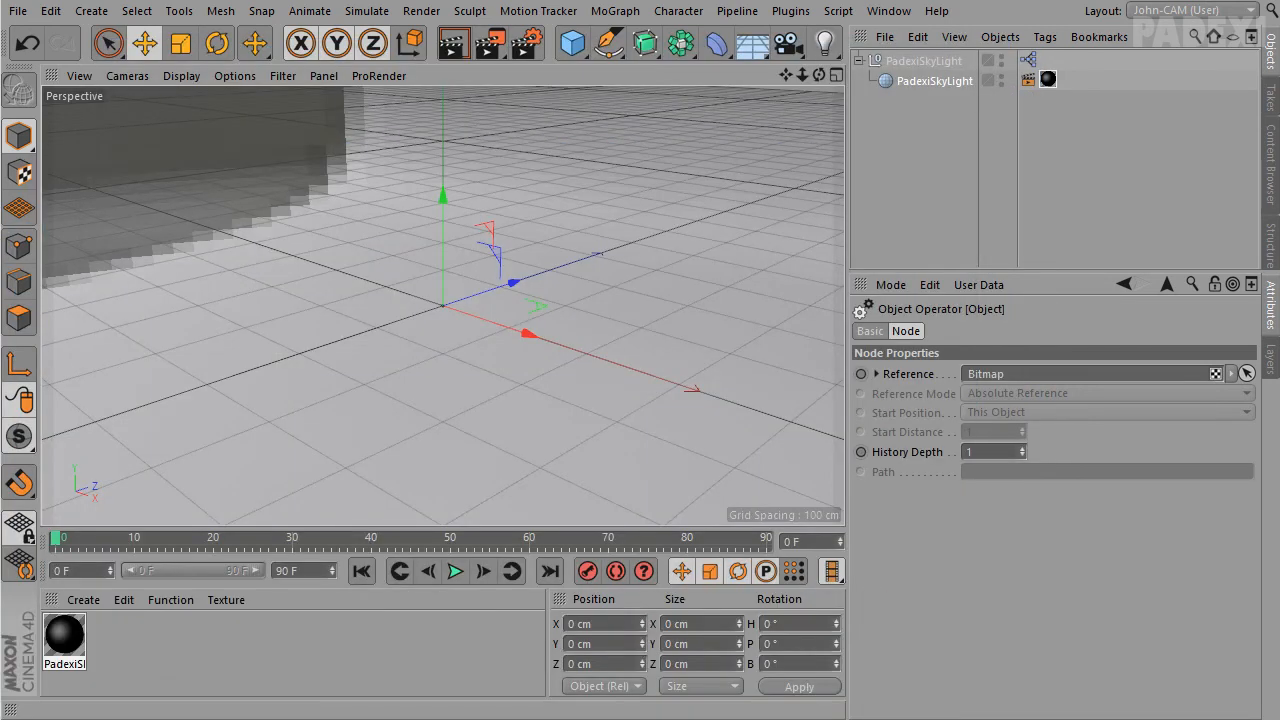
click(926, 61)
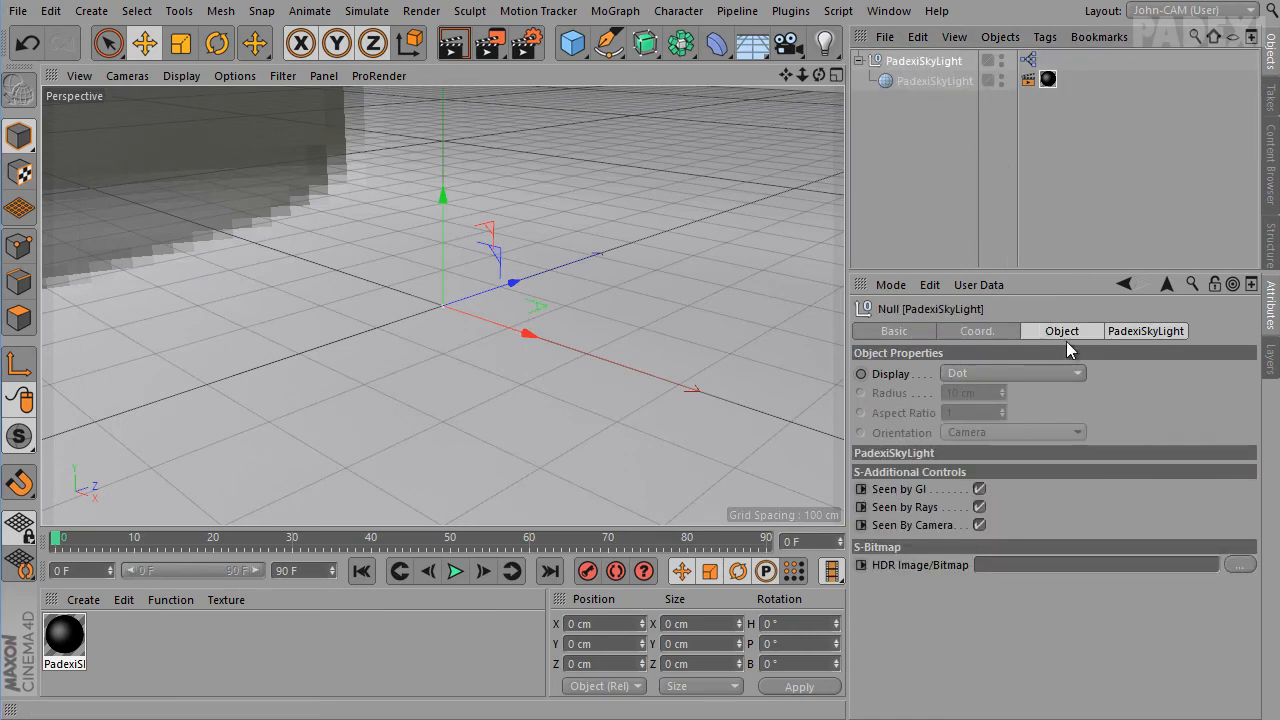
click(1240, 565)
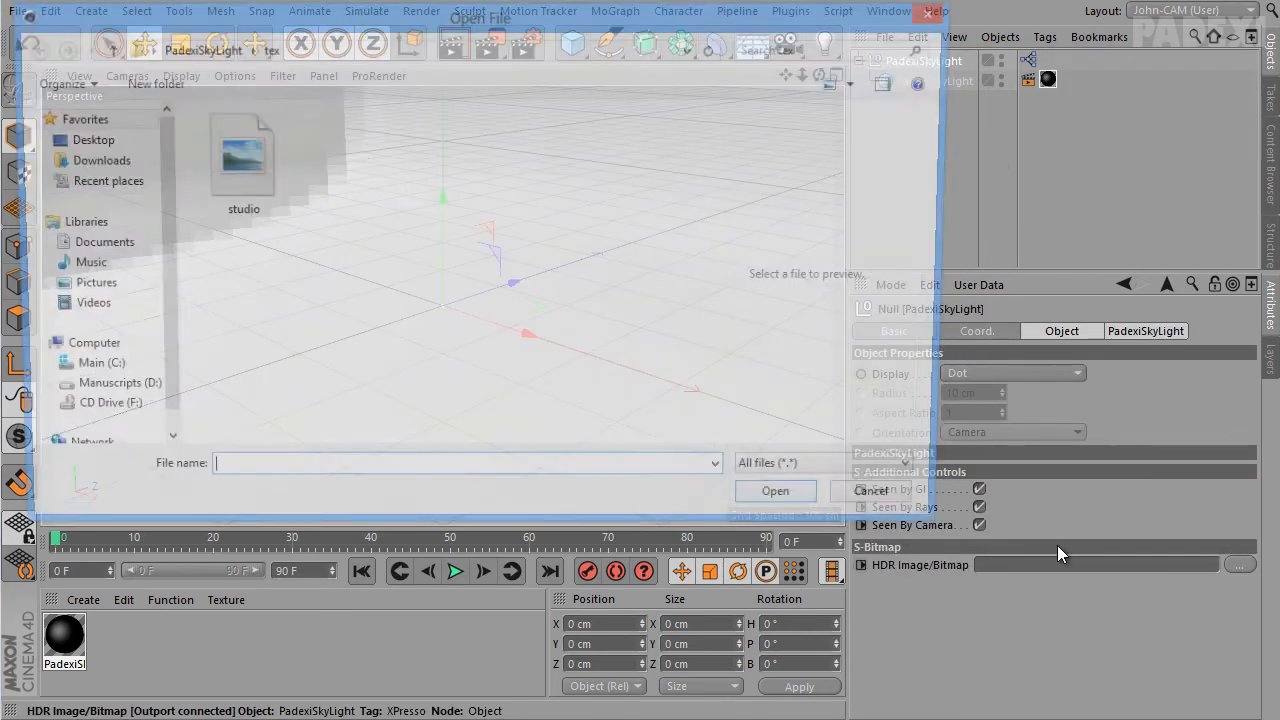
double_click(247, 152)
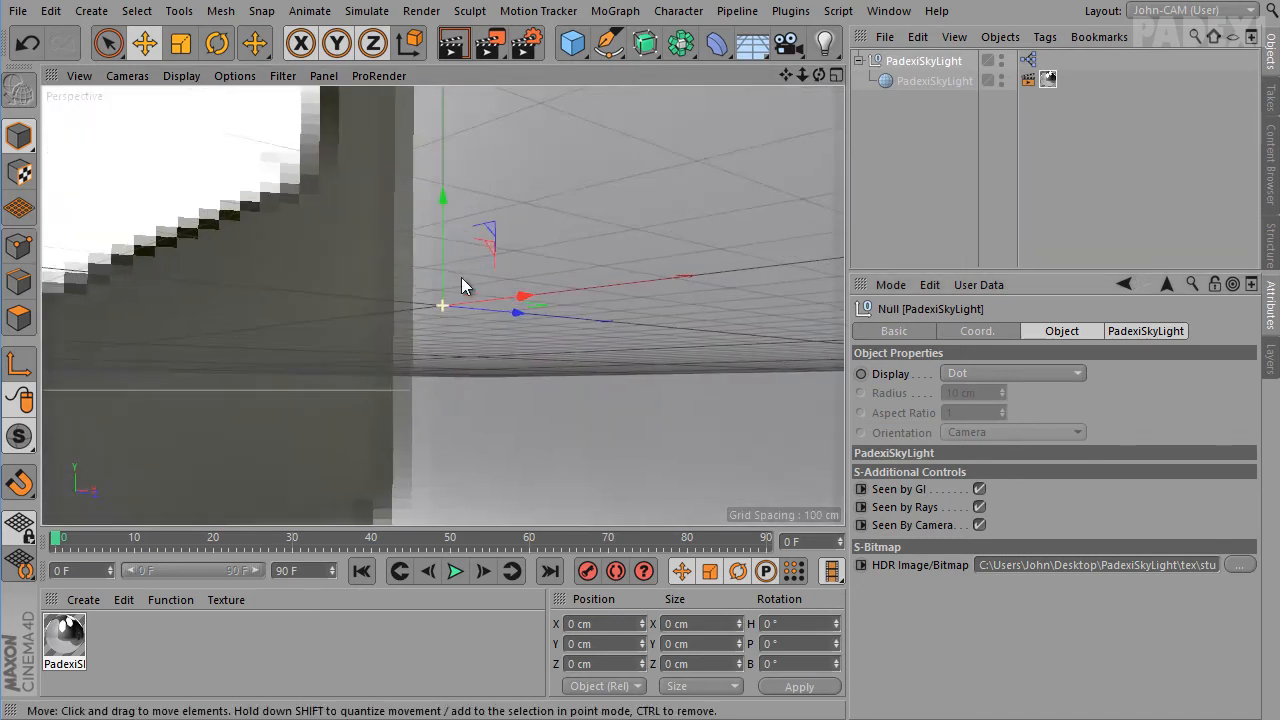
Add a cube and move it along the Z axis to about -200 cm
alt+drag(461, 277, 568, 401)
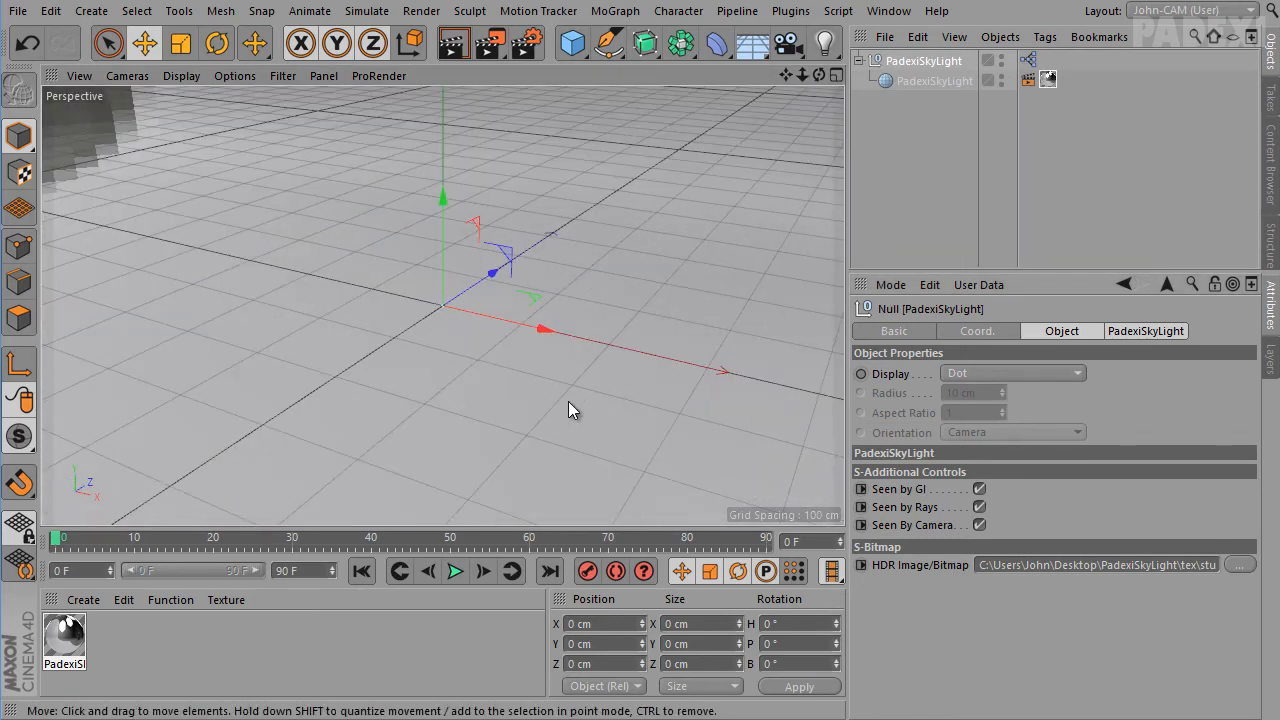
alt+middle_drag(568, 401, 540, 401)
alt+drag(563, 440, 600, 370)
alt+drag(615, 456, 668, 403)
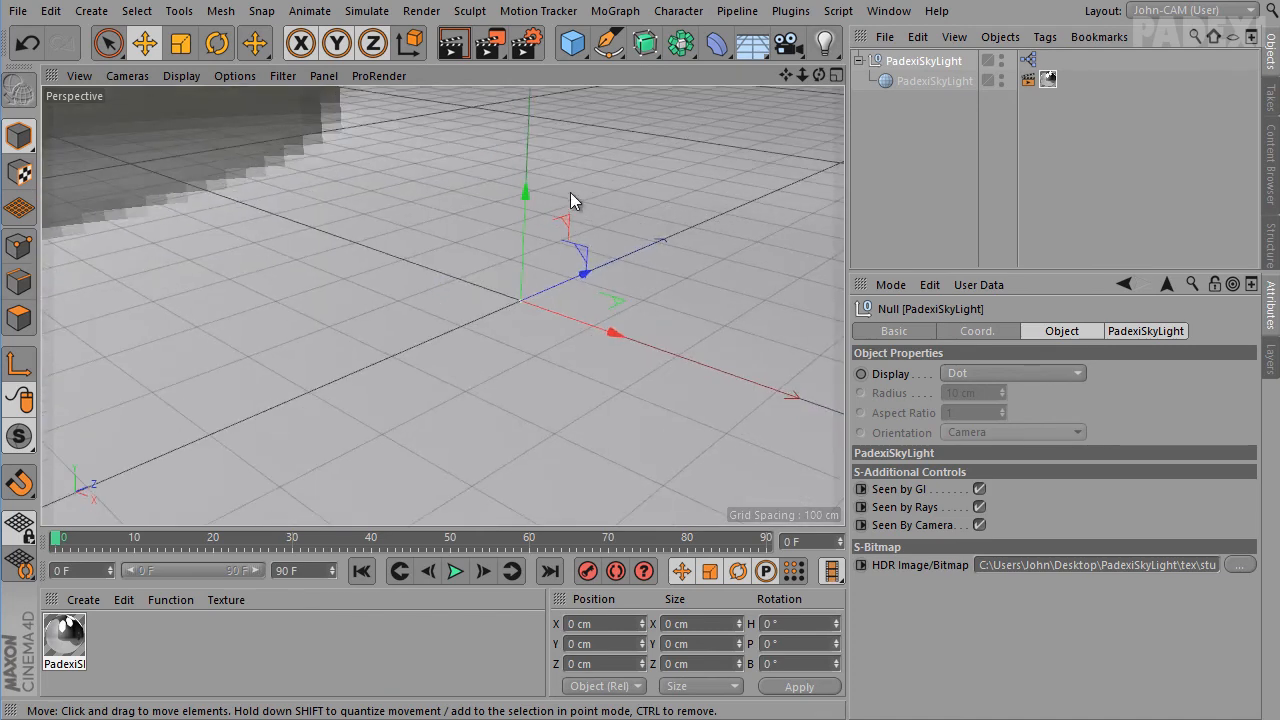
click(572, 43)
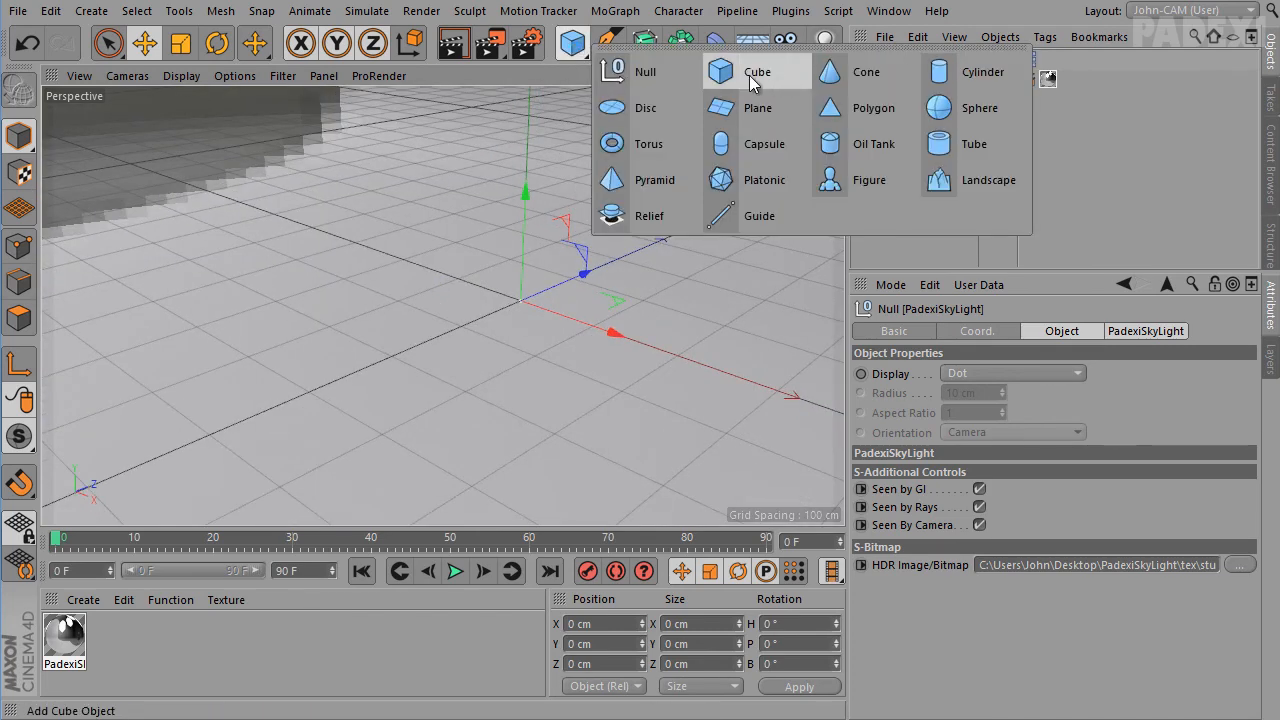
click(752, 80)
drag(580, 277, 457, 309)
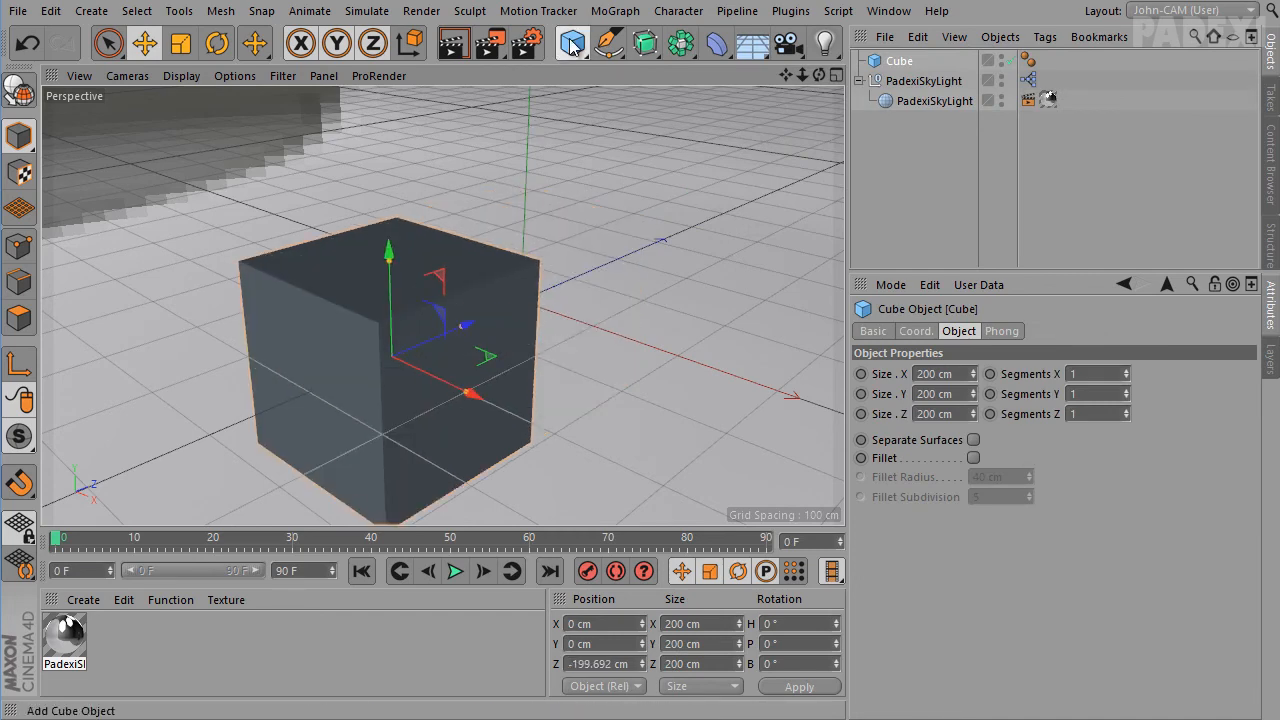
Add a sphere and move it behind the cube to about 87 cm on the Z axis
click(572, 45)
click(1010, 106)
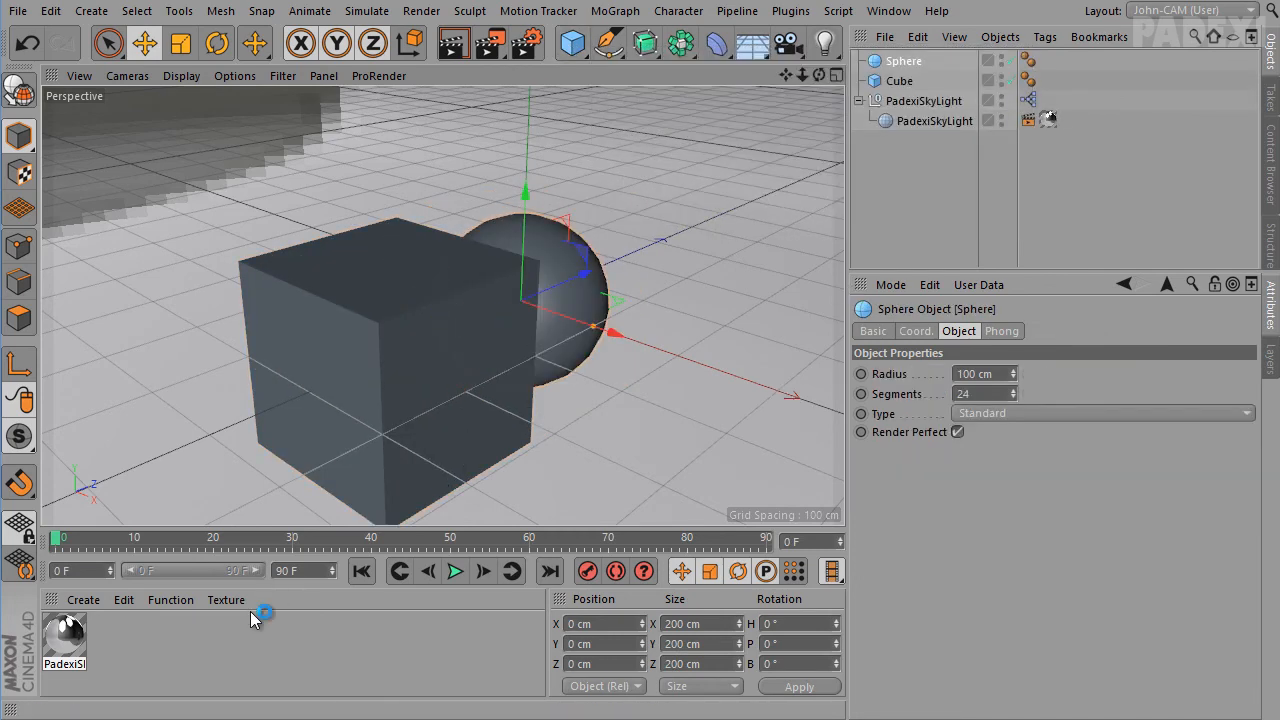
alt+drag(667, 390, 575, 389)
alt+middle_drag(575, 389, 612, 378)
drag(645, 295, 735, 281)
alt+drag(480, 446, 550, 440)
alt+middle_drag(568, 473, 571, 445)
alt+drag(540, 440, 560, 440)
Create a new material and replace its Default Specular reflectance layer with a GGX layer
double_click(287, 657)
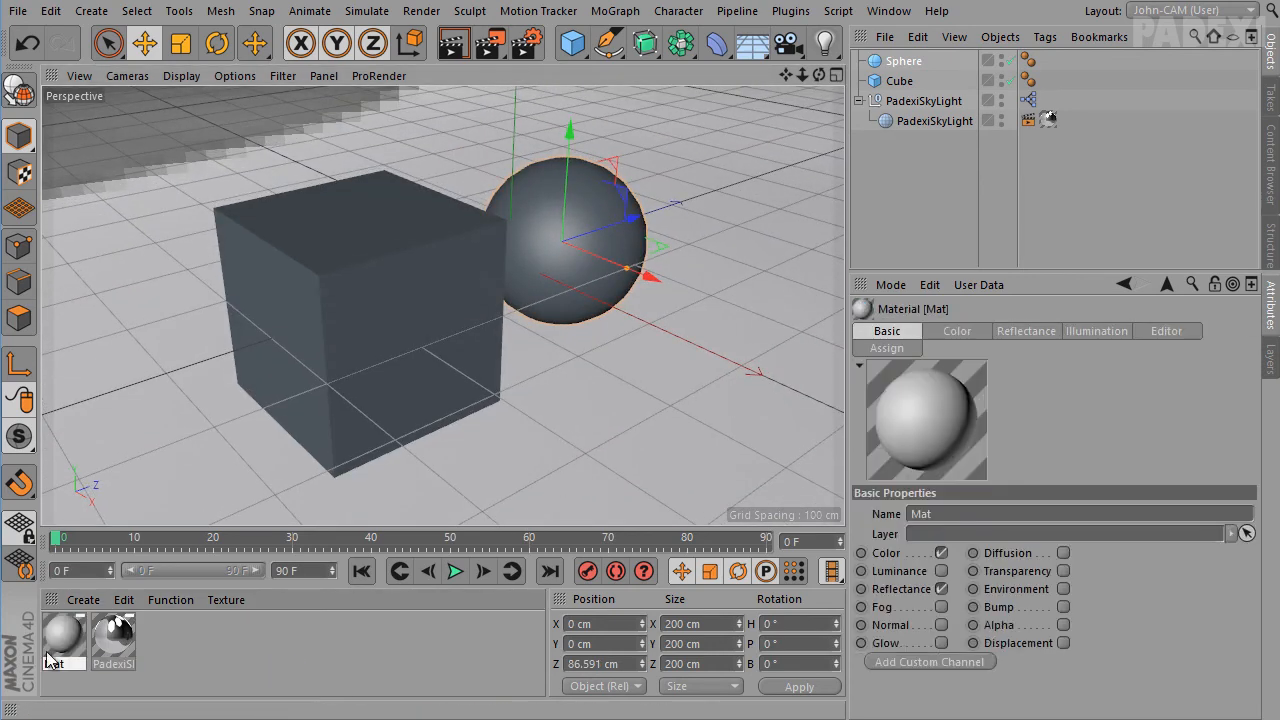
double_click(60, 638)
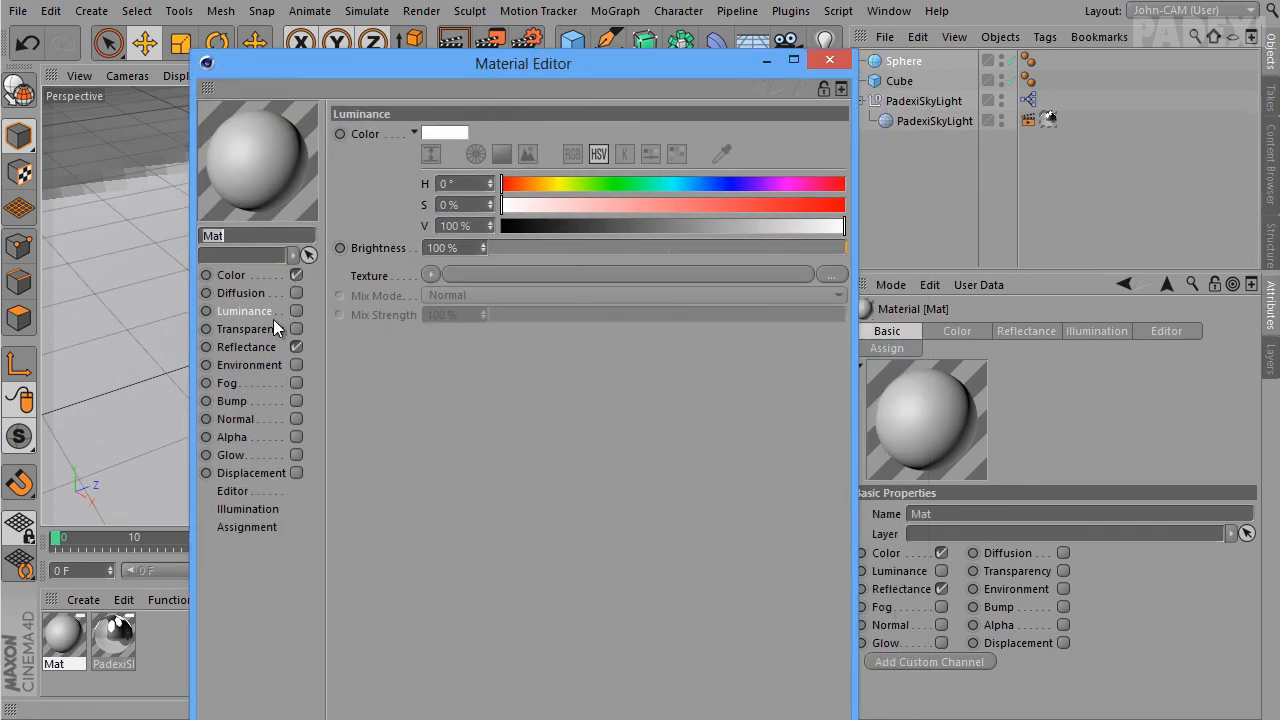
click(263, 346)
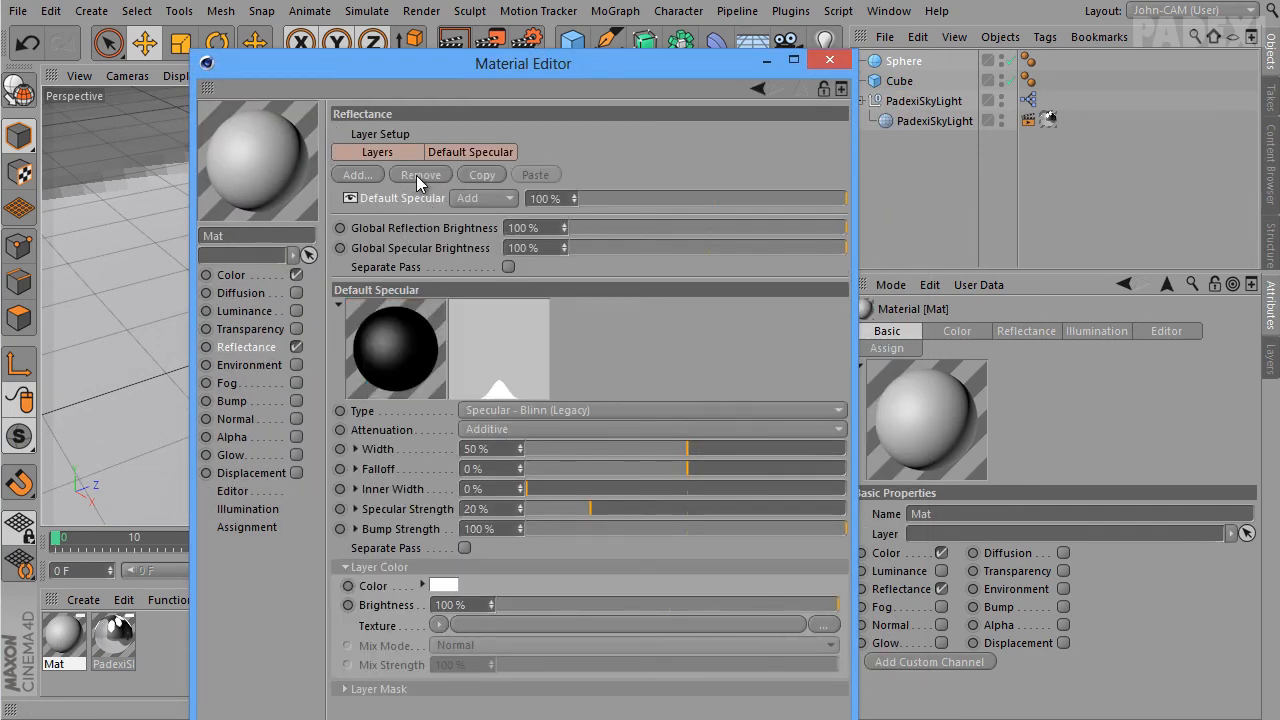
click(418, 180)
click(357, 175)
click(425, 210)
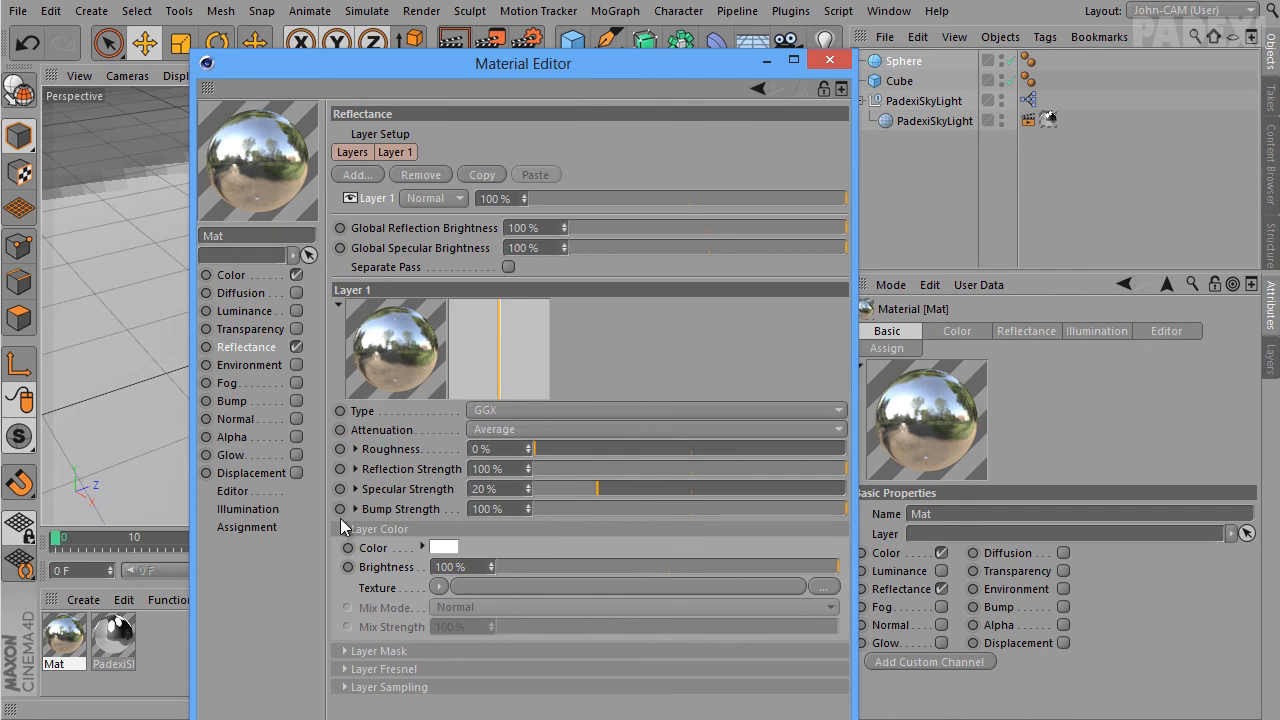
click(828, 62)
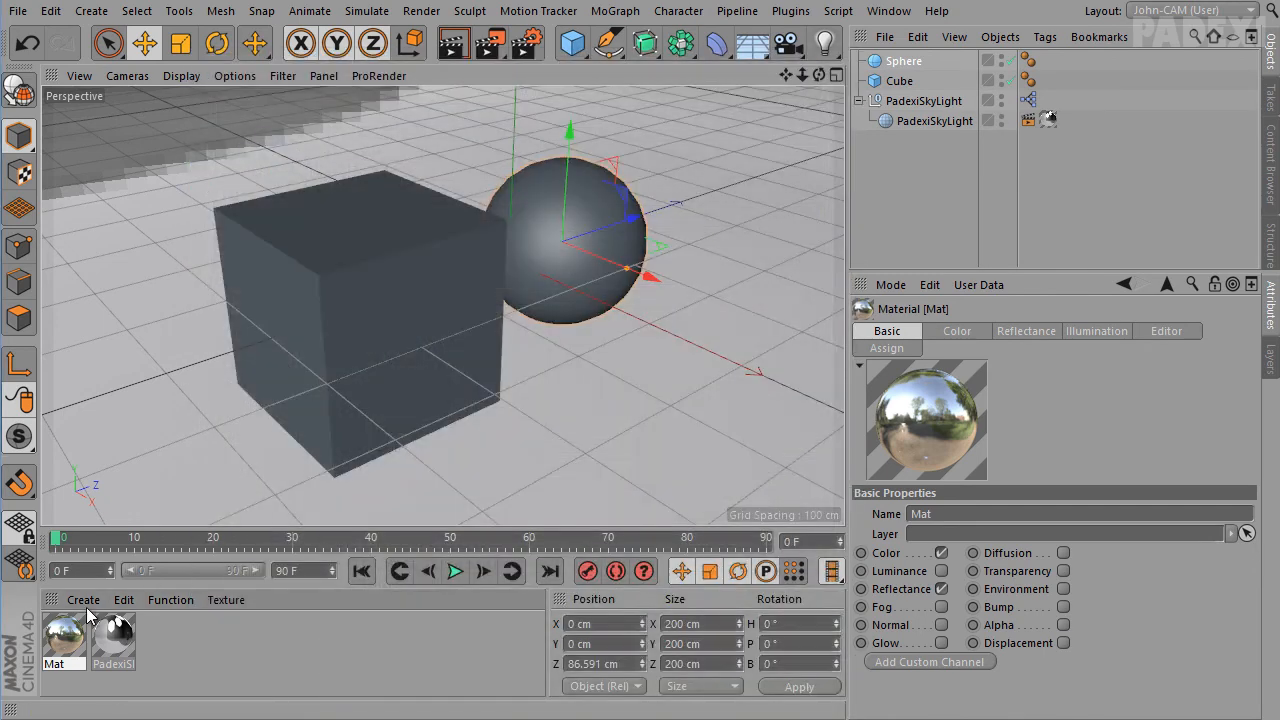
Apply the reflective Mat material to both the sphere and the cube and render the view
drag(910, 68, 910, 66)
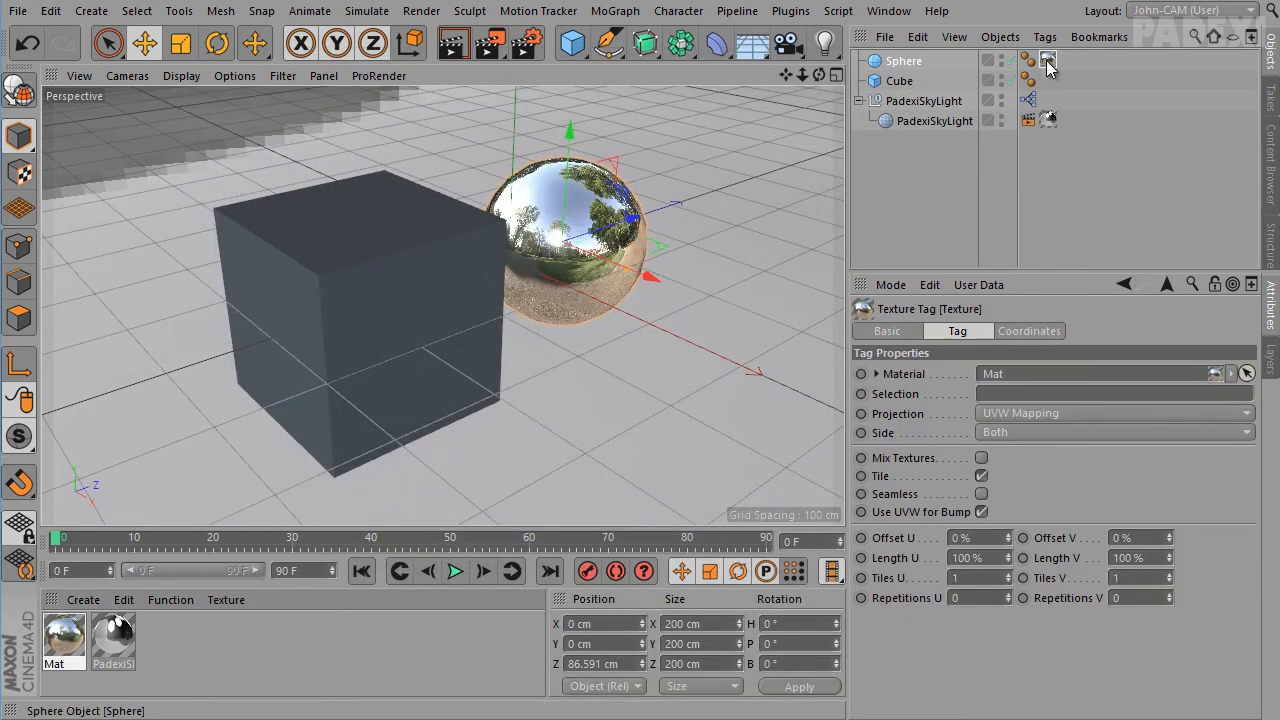
ctrl+drag(1047, 61, 1050, 81)
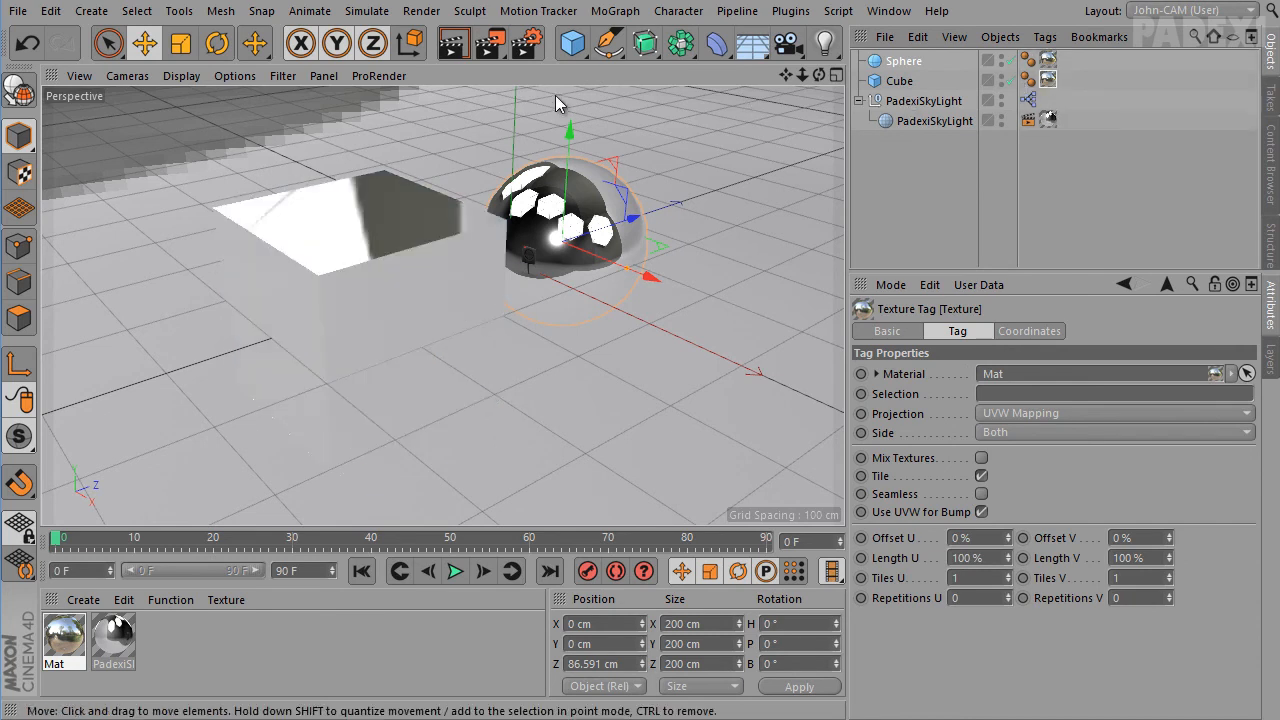
click(453, 43)
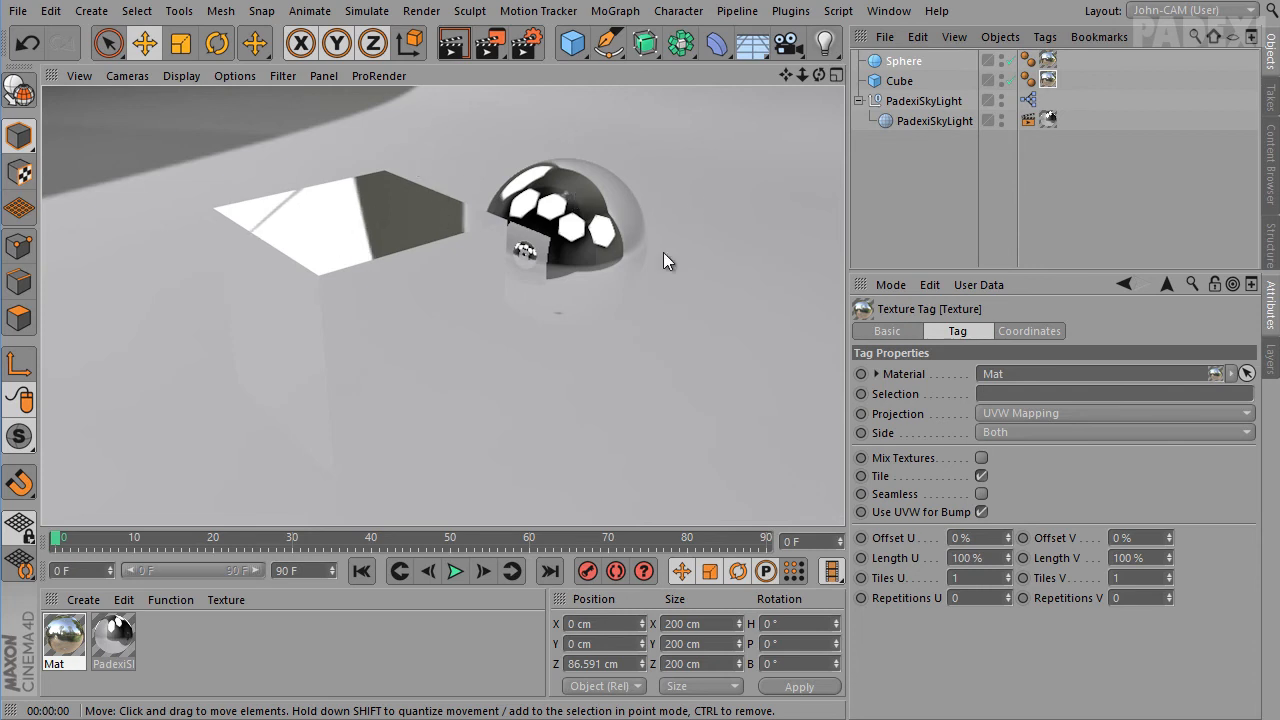
Render the view with the PadexiSkyLight null's Seen By Camera control turned off, and turn the control back on
click(951, 101)
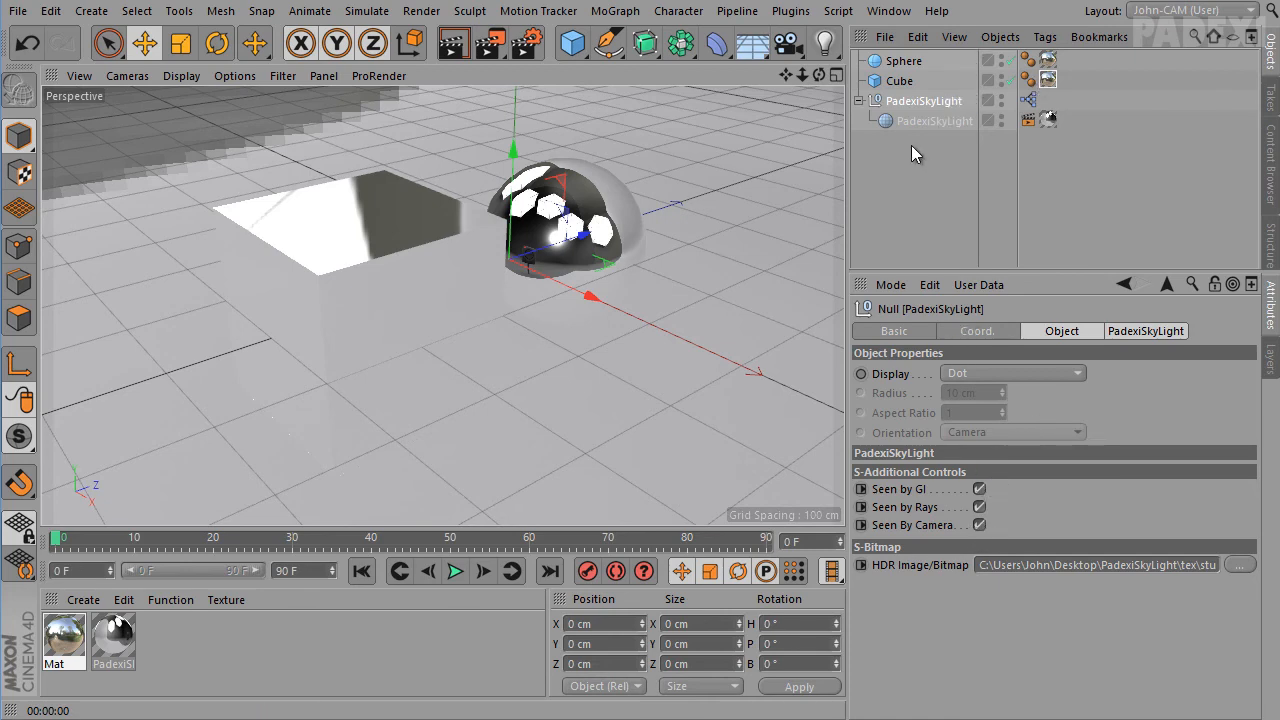
click(979, 525)
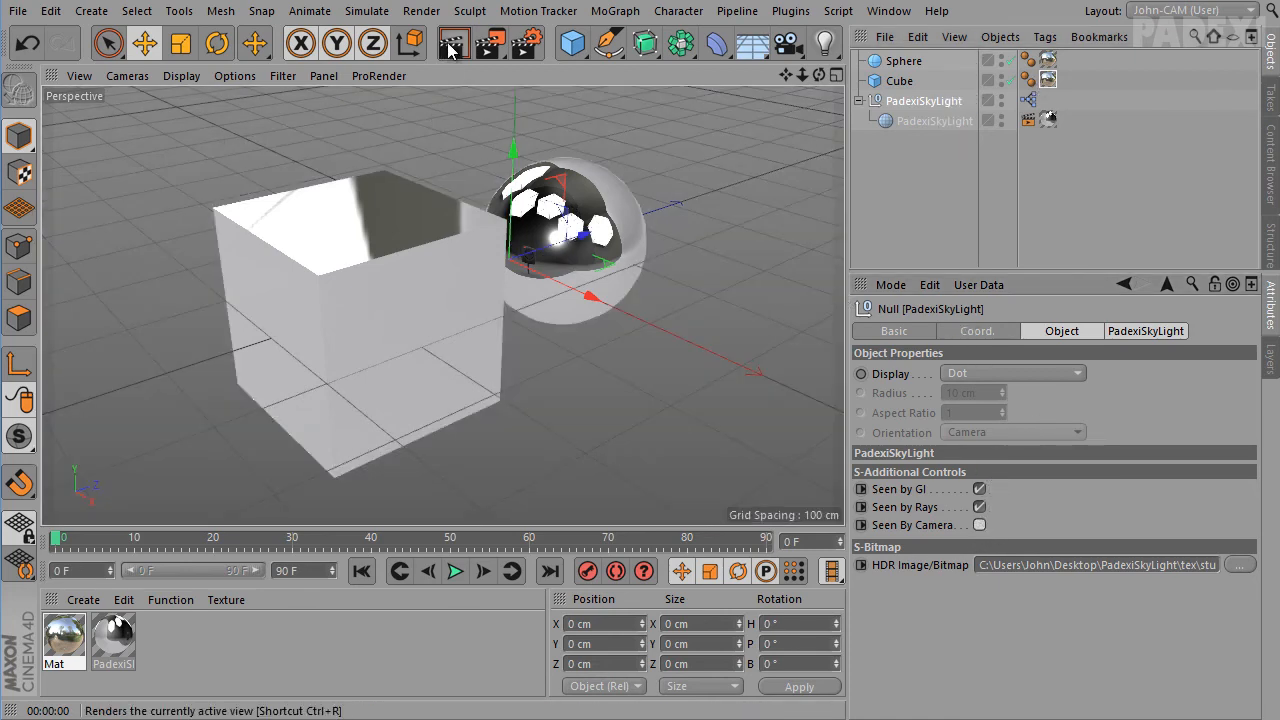
click(453, 42)
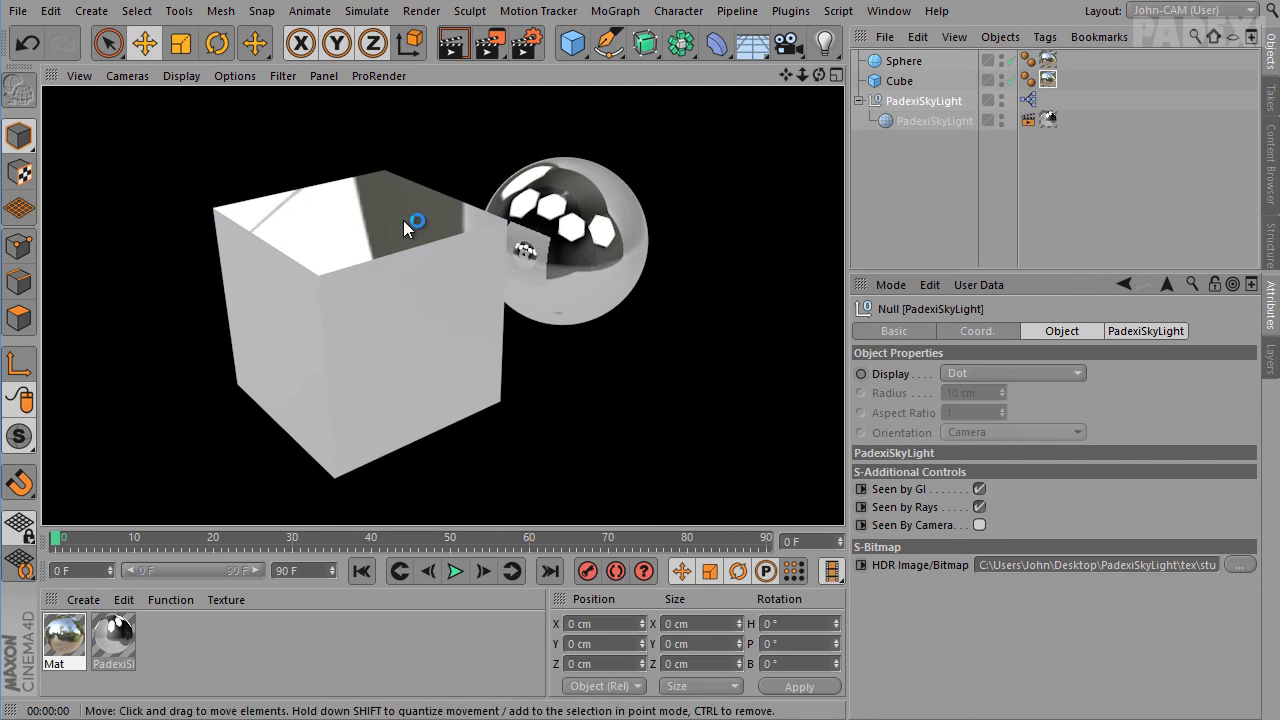
click(982, 525)
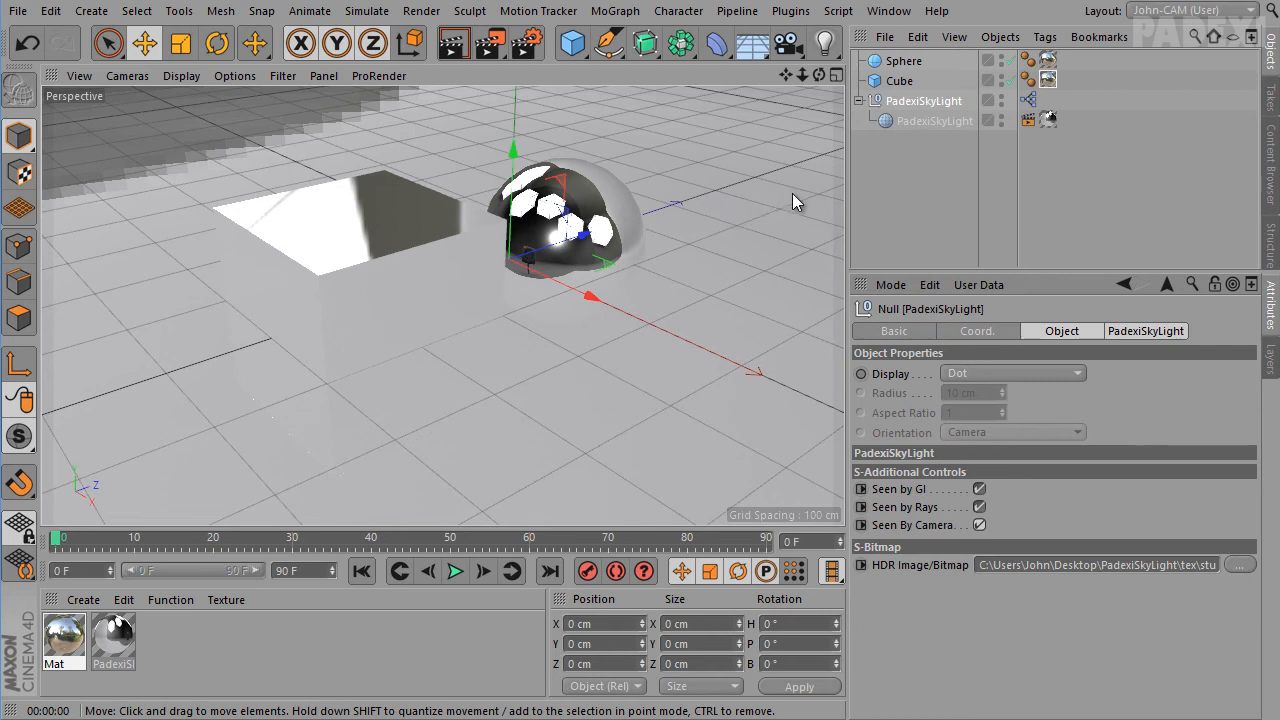
Add the sky object's texture tag as a node in the null's XPresso and reposition the Bitmap node directly below Compositing
click(1048, 119)
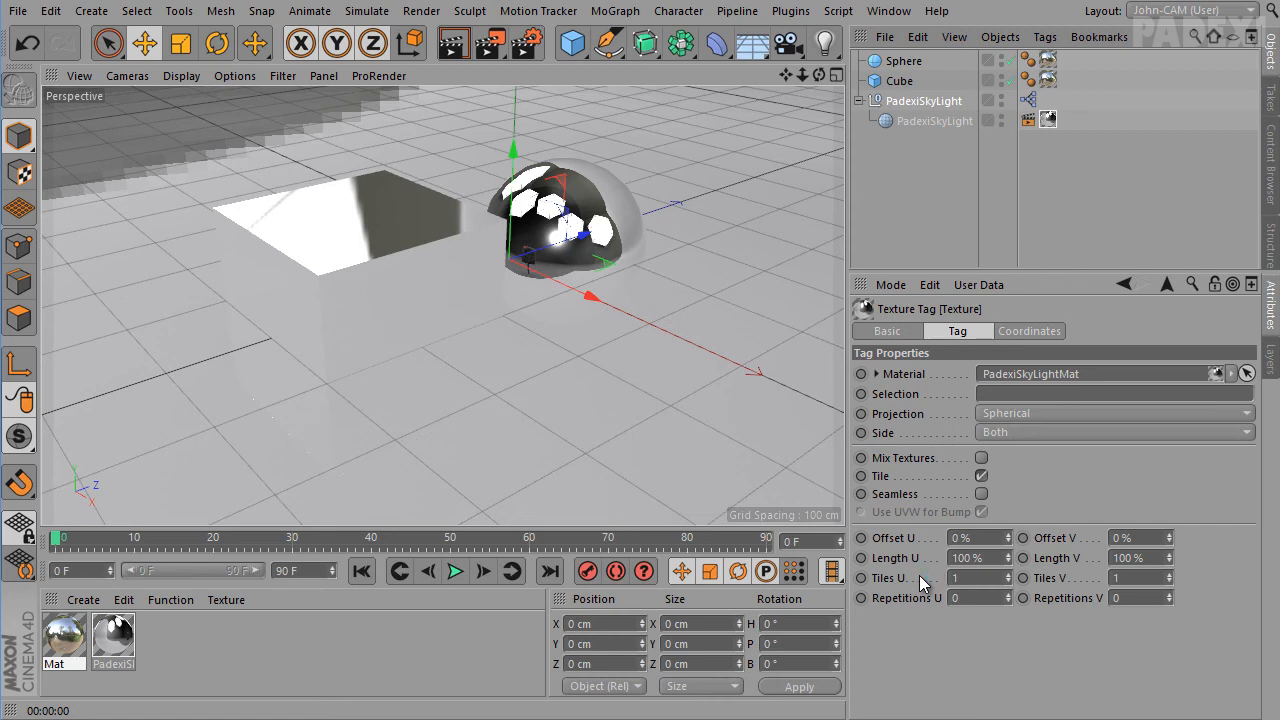
double_click(1028, 100)
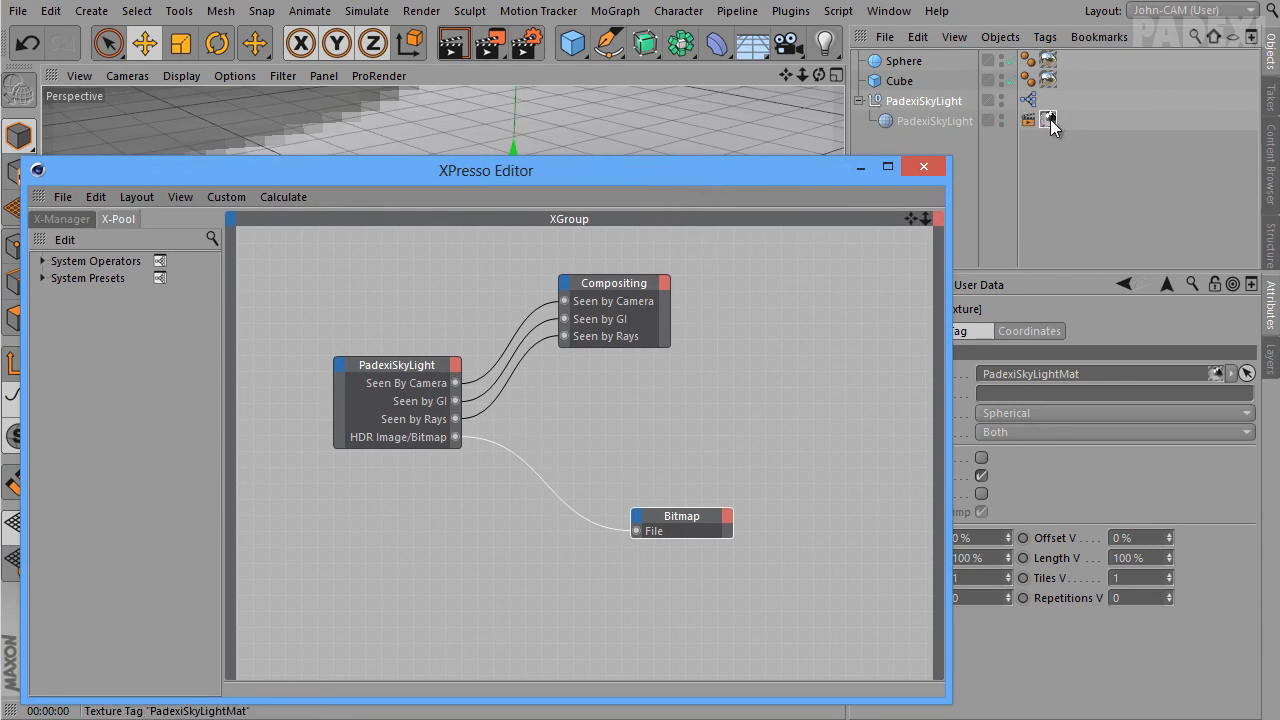
drag(1048, 119, 769, 460)
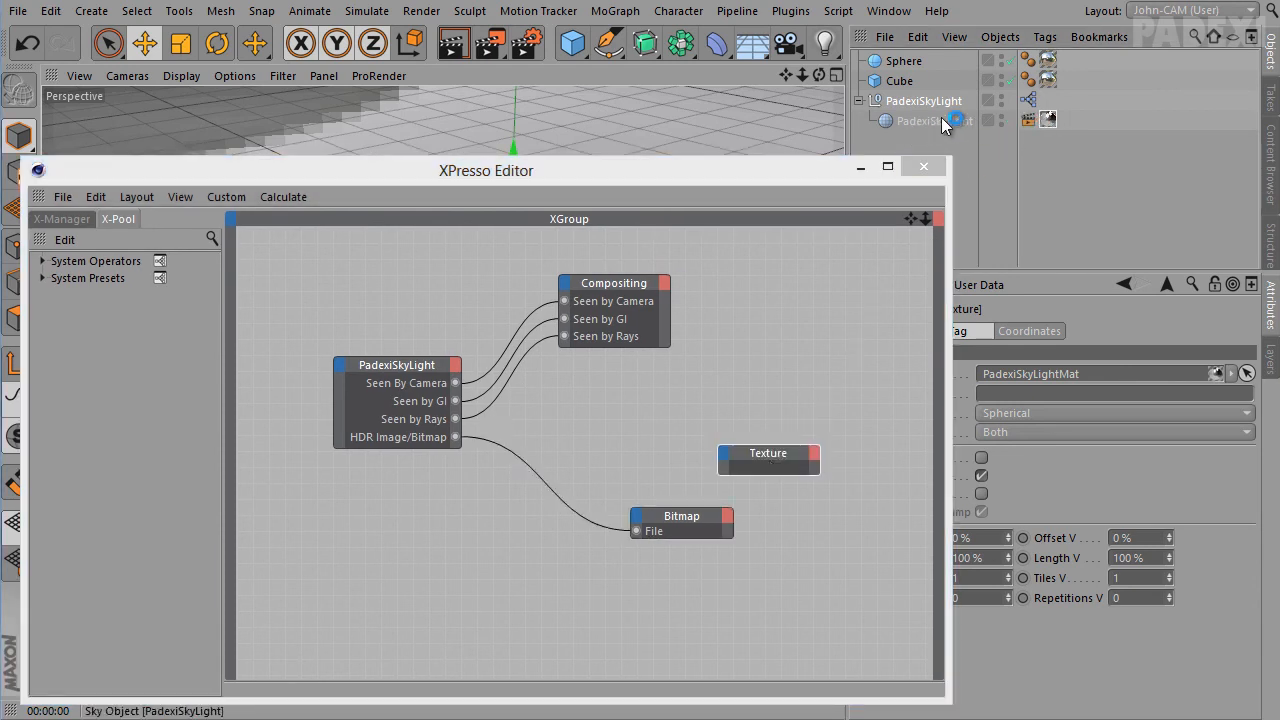
drag(681, 516, 608, 378)
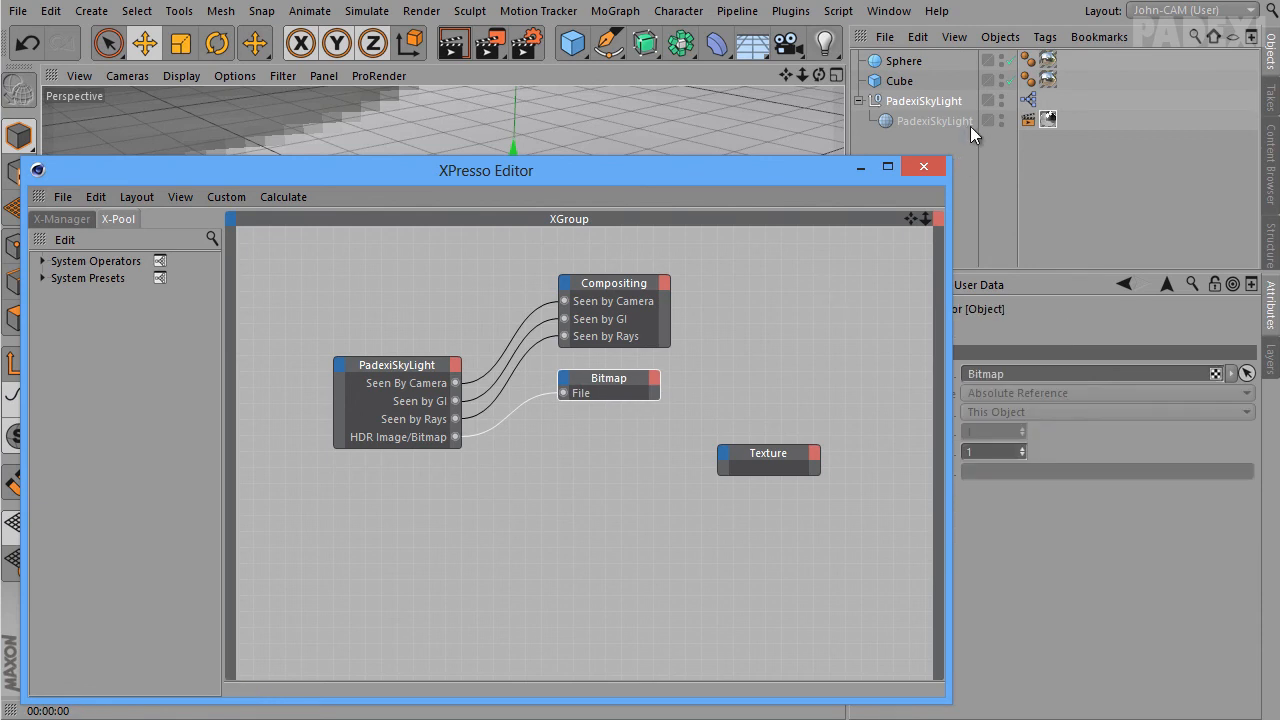
drag(782, 454, 828, 450)
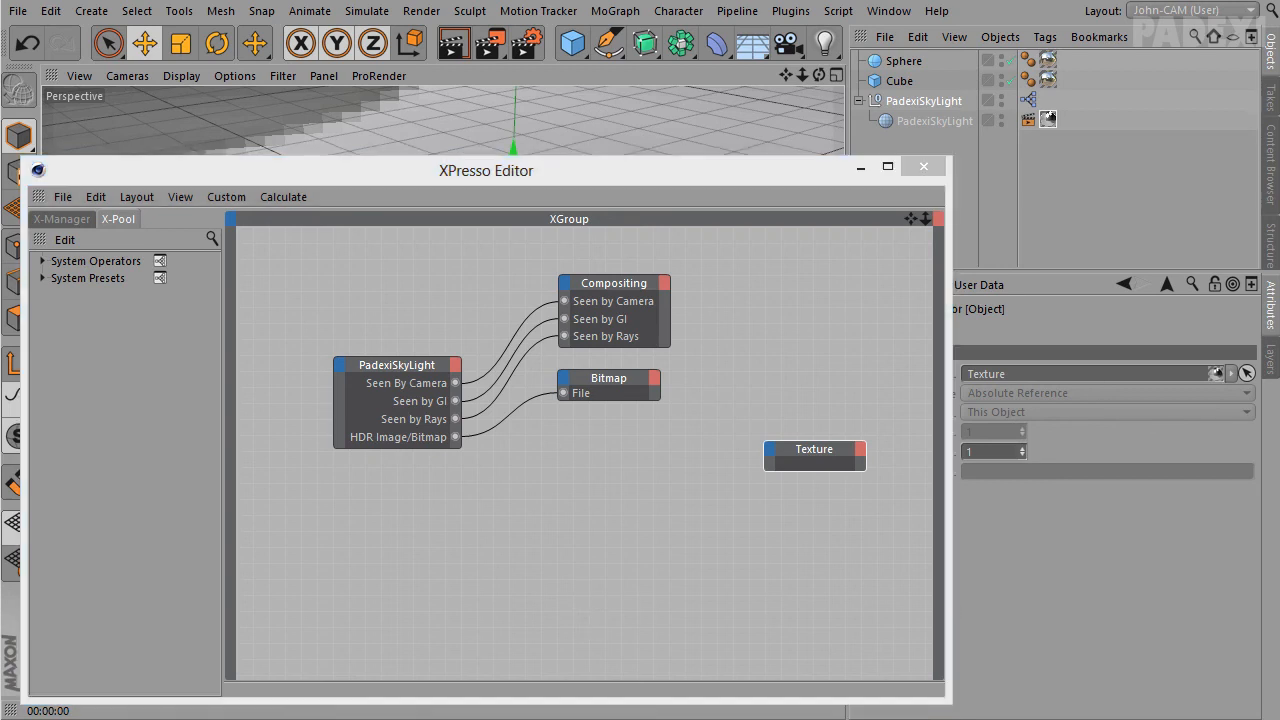
Check the custom data attributes table in the Tables.xlsx spreadsheet for the projection, tile and offset controls
click(731, 180)
drag(1166, 22, 439, 7)
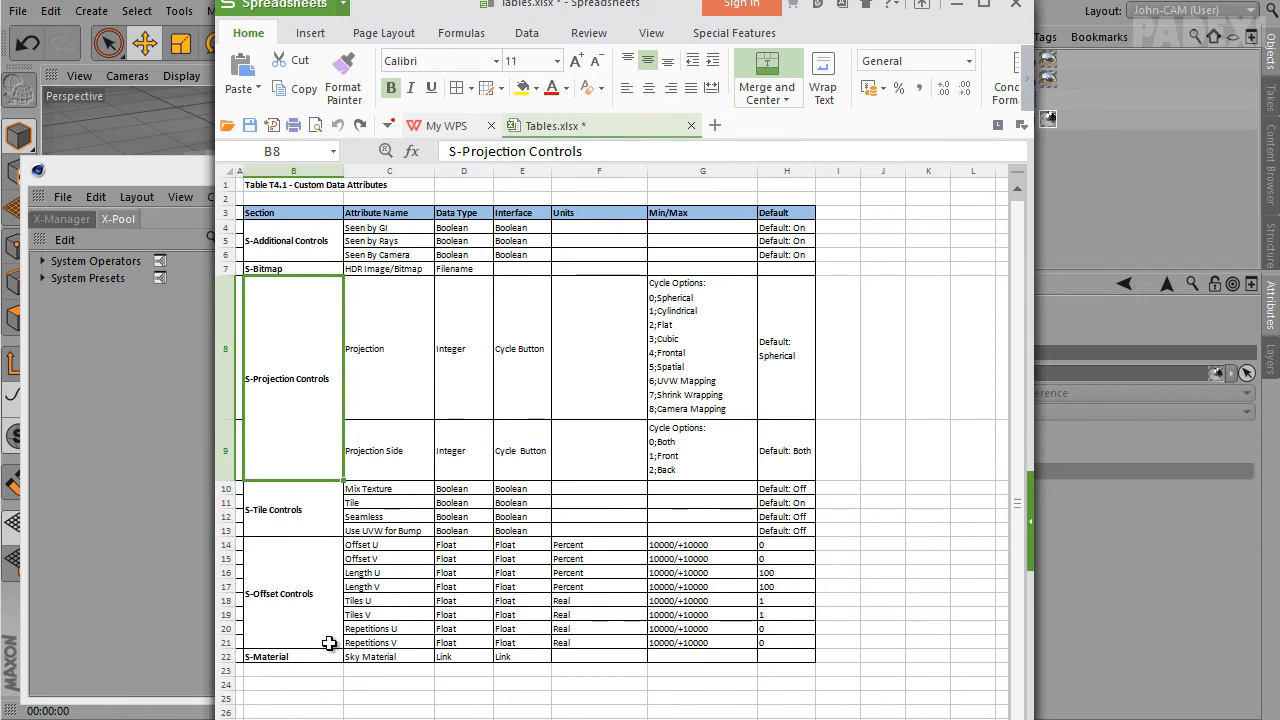
drag(640, 8, 1279, 29)
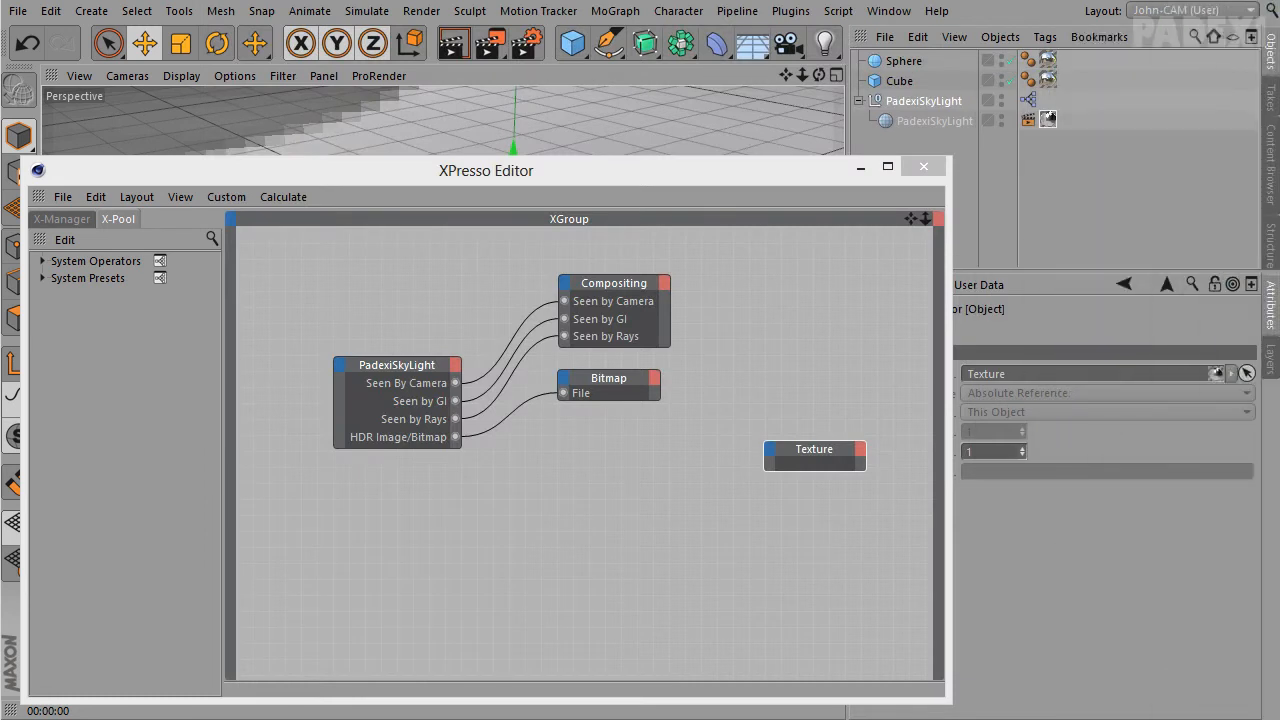
In the null's user data manager, add a new data entry and place it below HDR Image/Bitmap in the PadexiSkyLight group
click(921, 100)
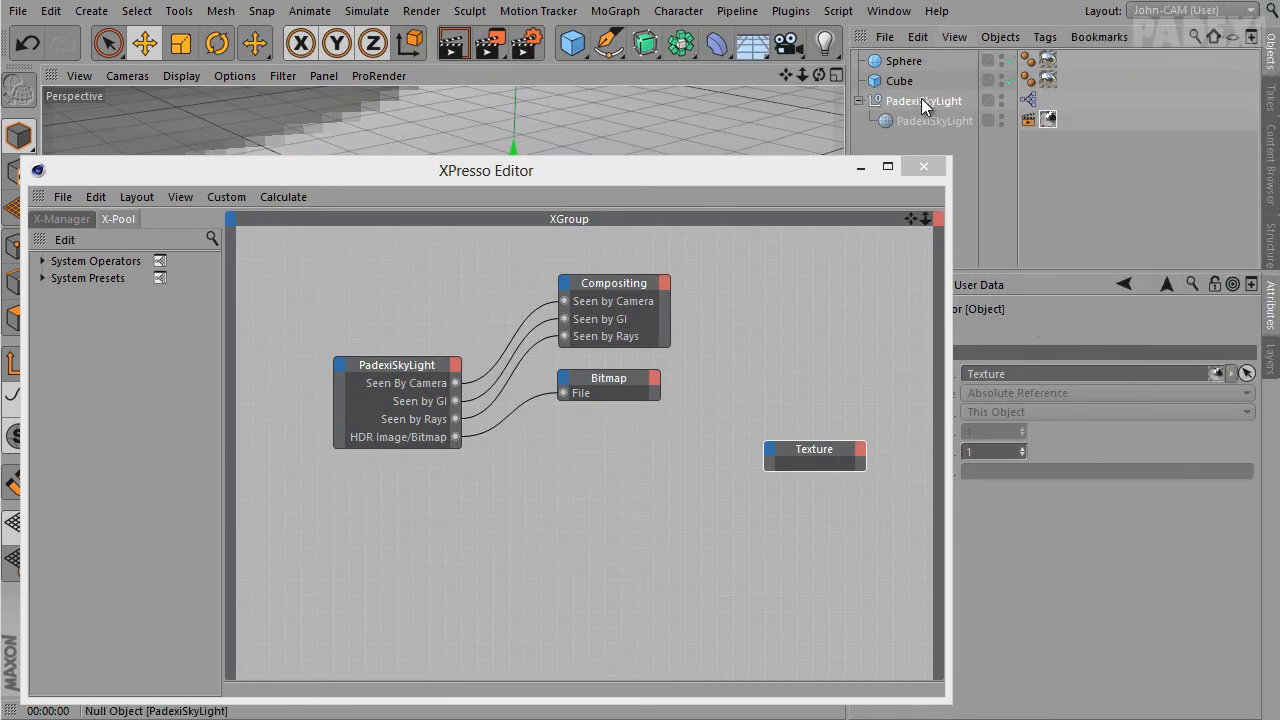
click(959, 285)
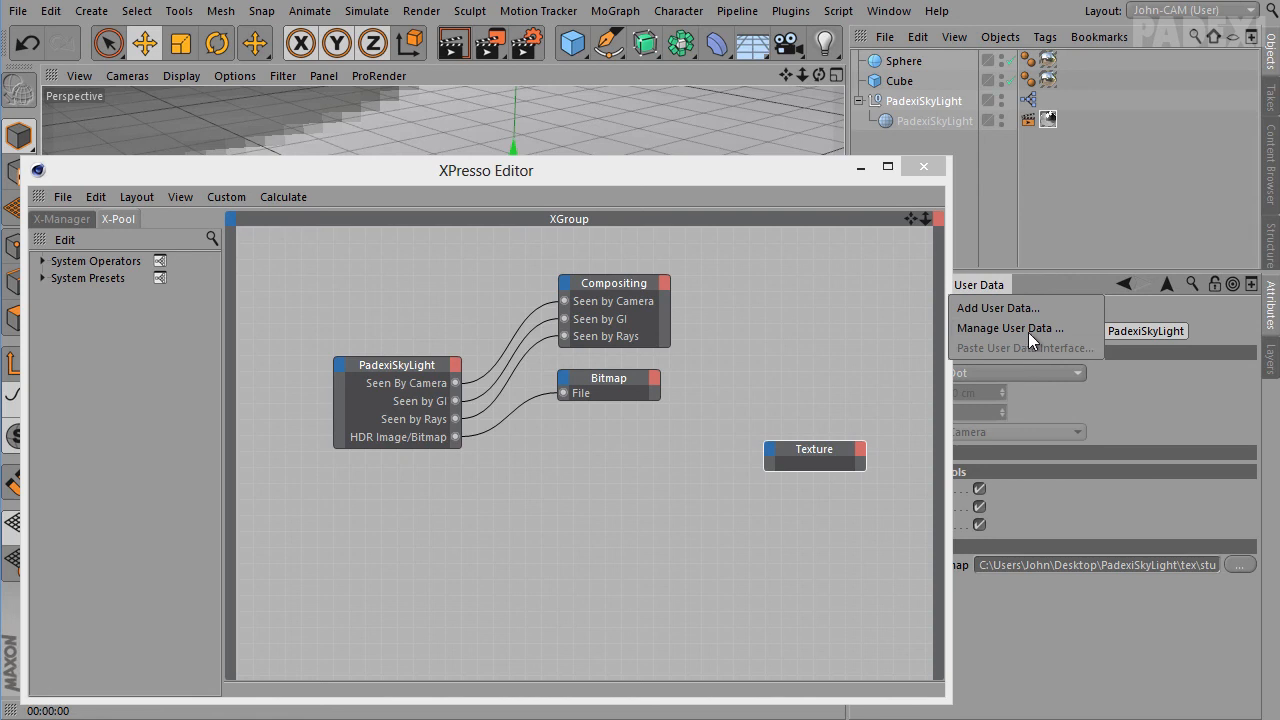
click(1028, 330)
drag(903, 49, 557, 41)
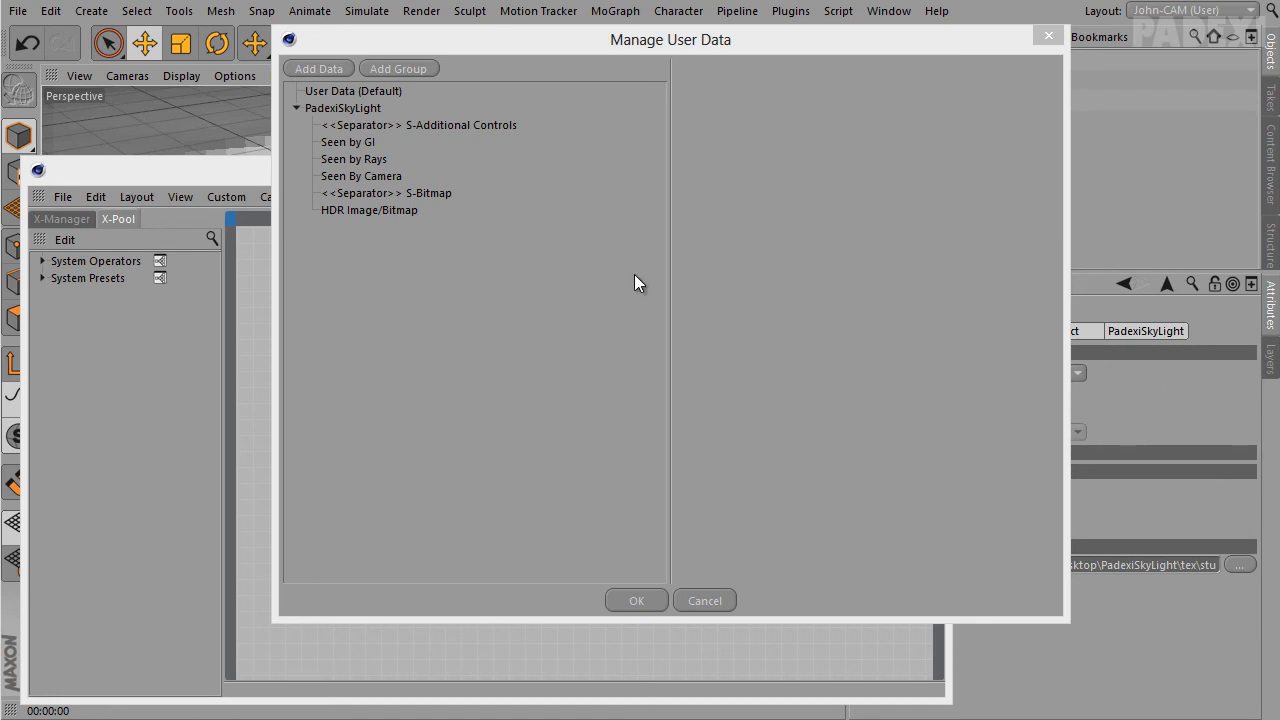
click(335, 69)
click(367, 227)
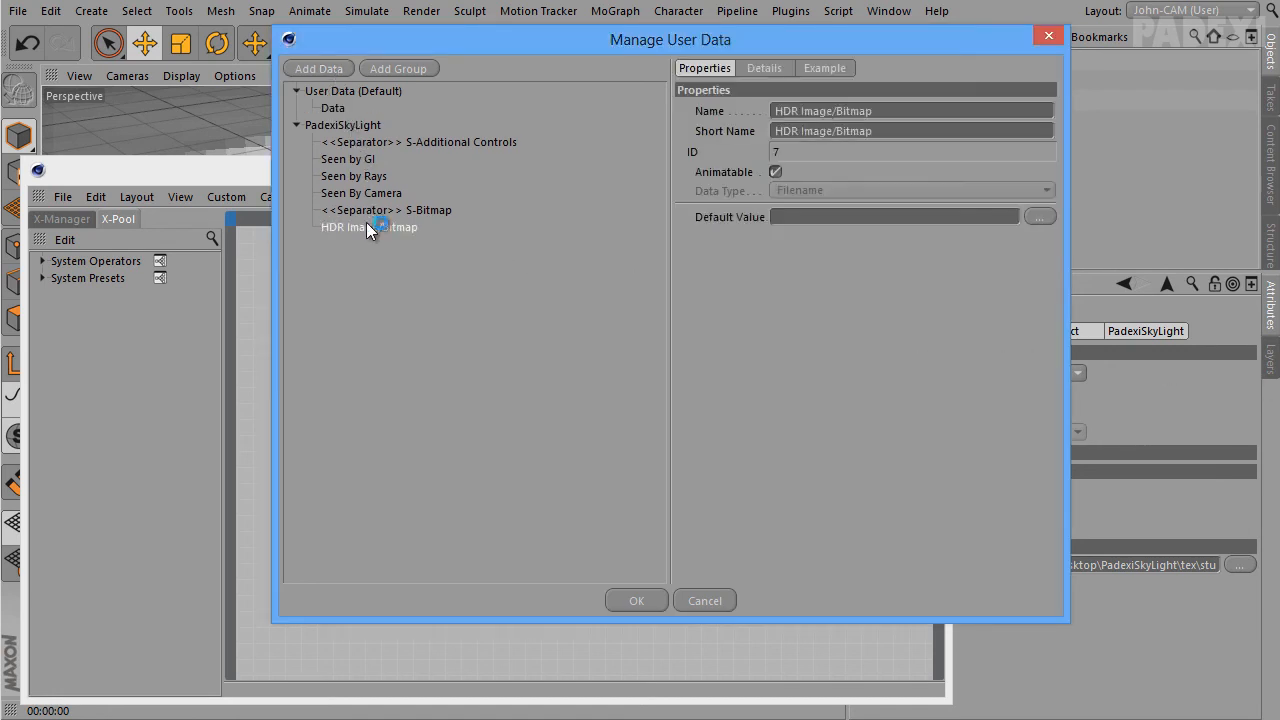
click(338, 108)
drag(338, 105, 364, 234)
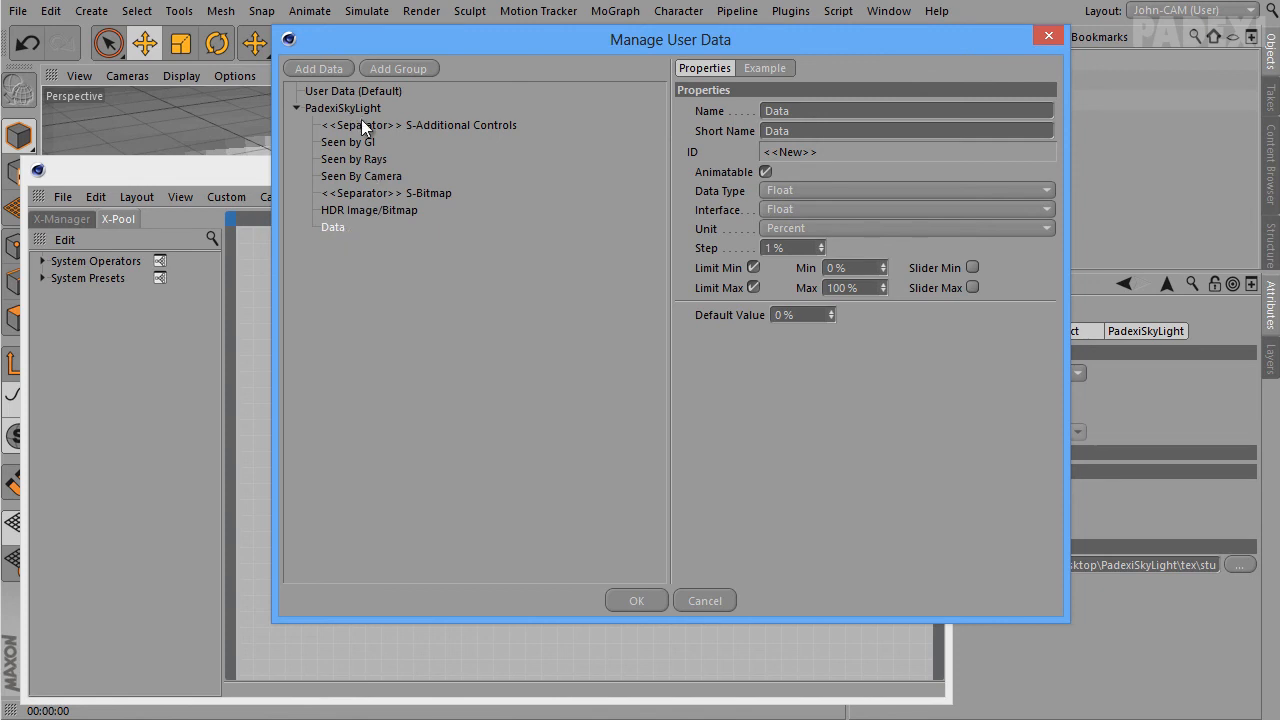
Name the new user data entry S-Projection Controls and set its data type to Separator
click(334, 109)
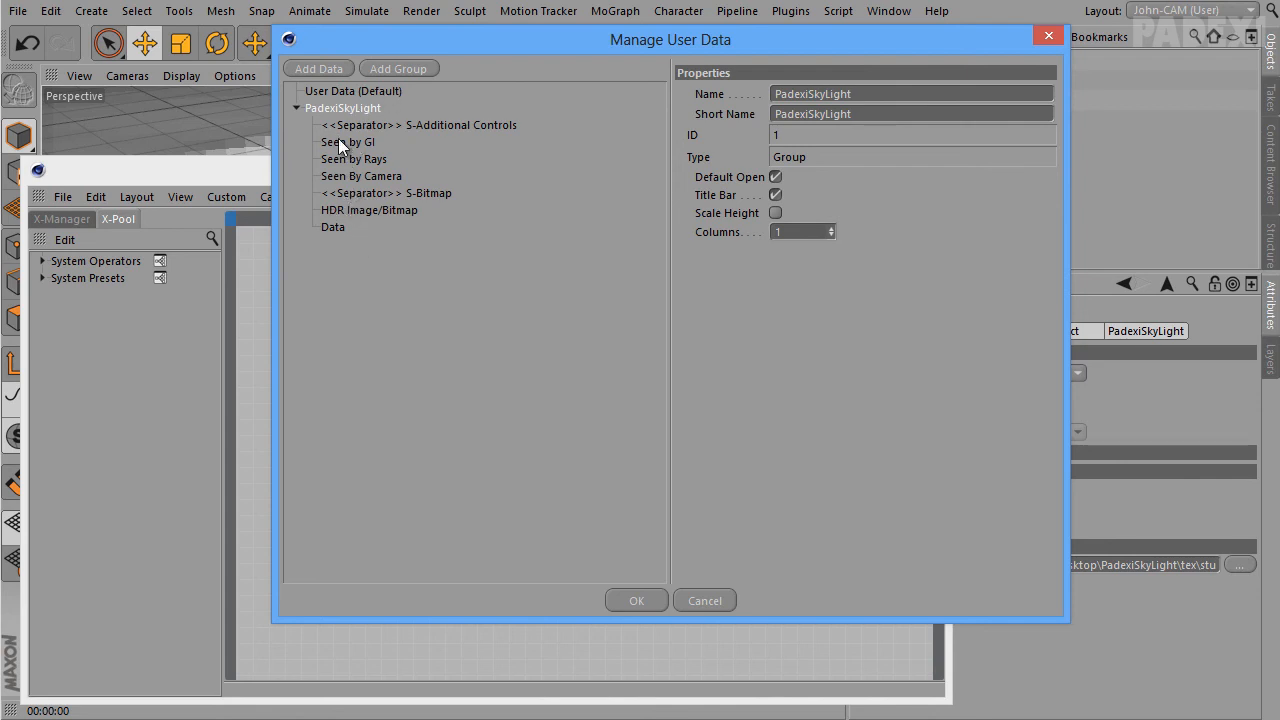
click(337, 229)
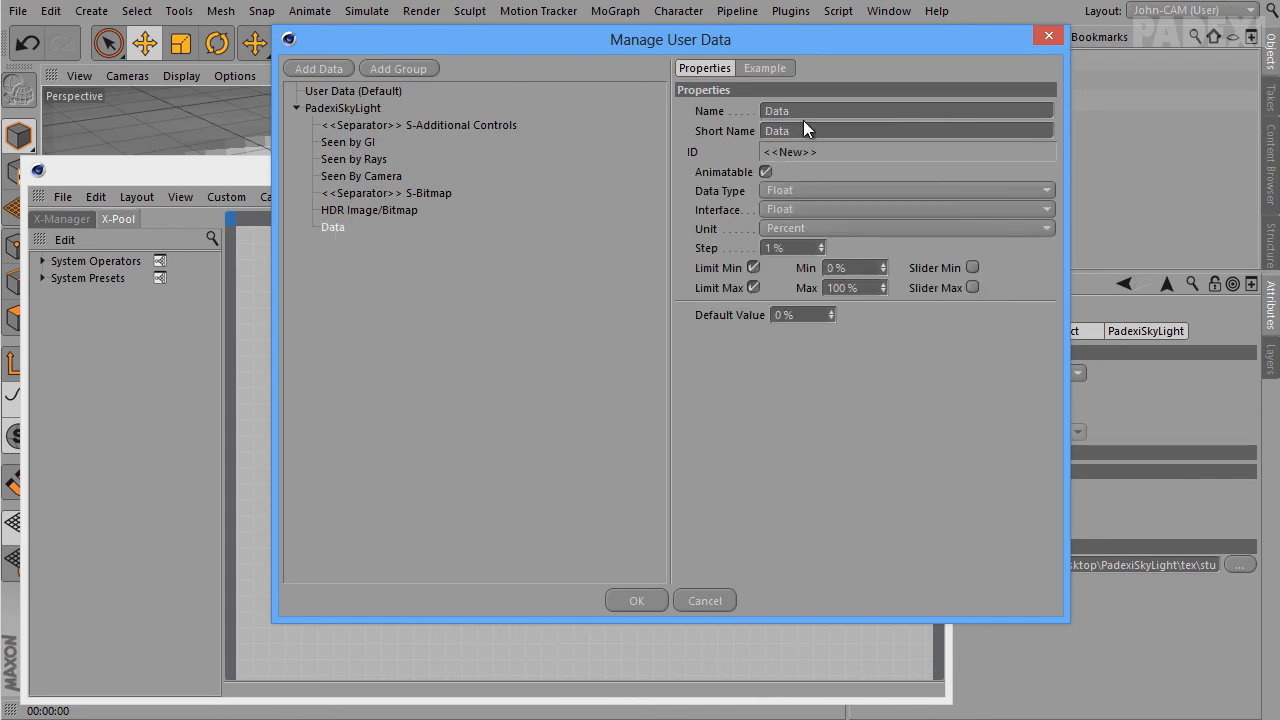
text(S-Projection Controls)
key(Tab)
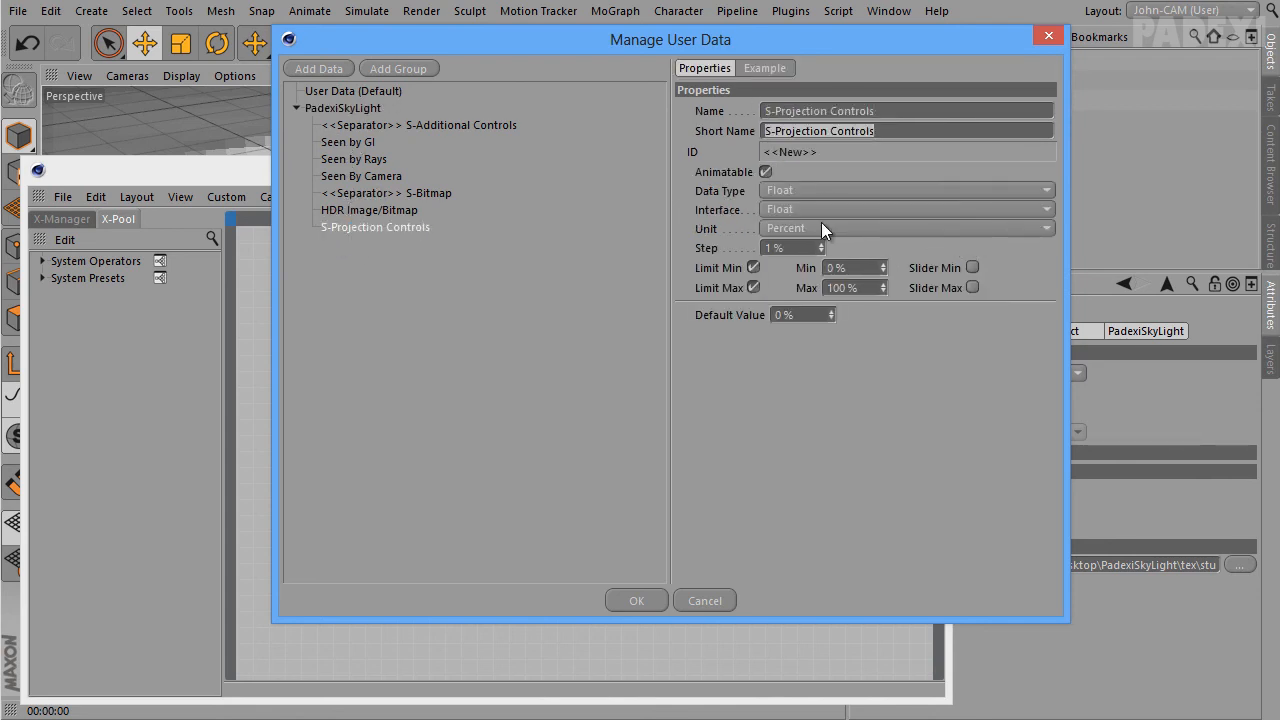
click(792, 187)
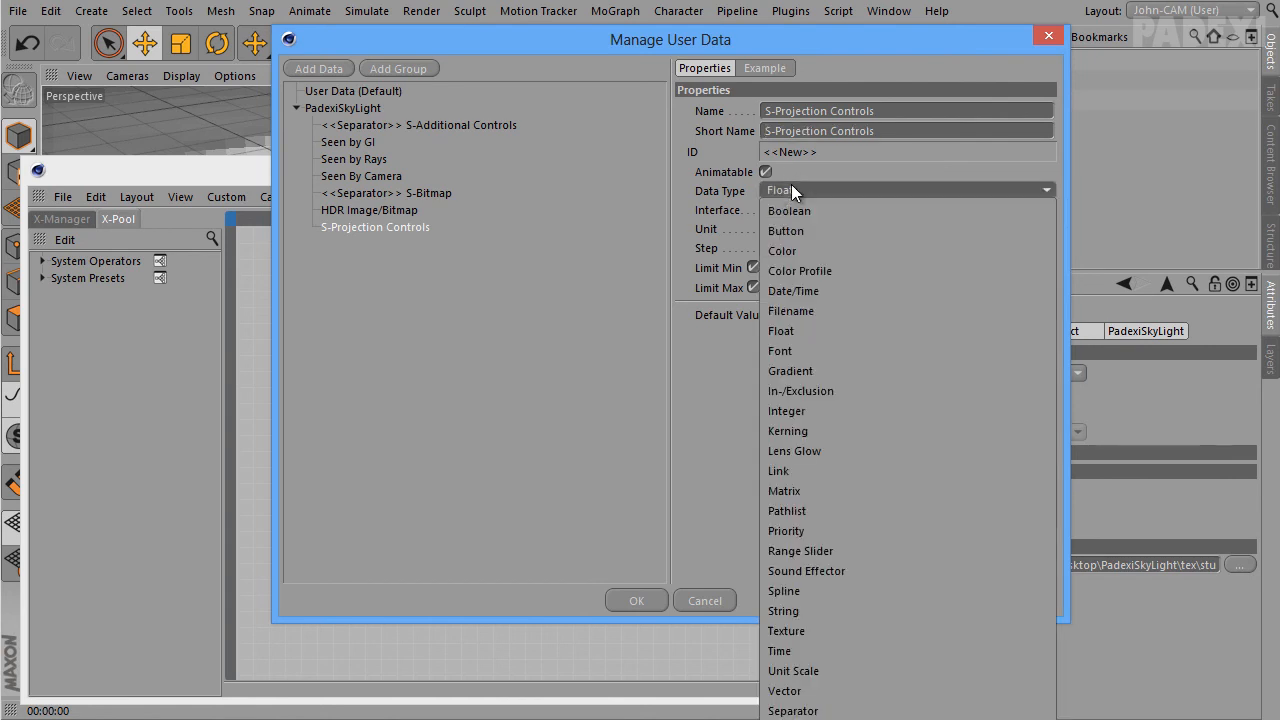
click(810, 708)
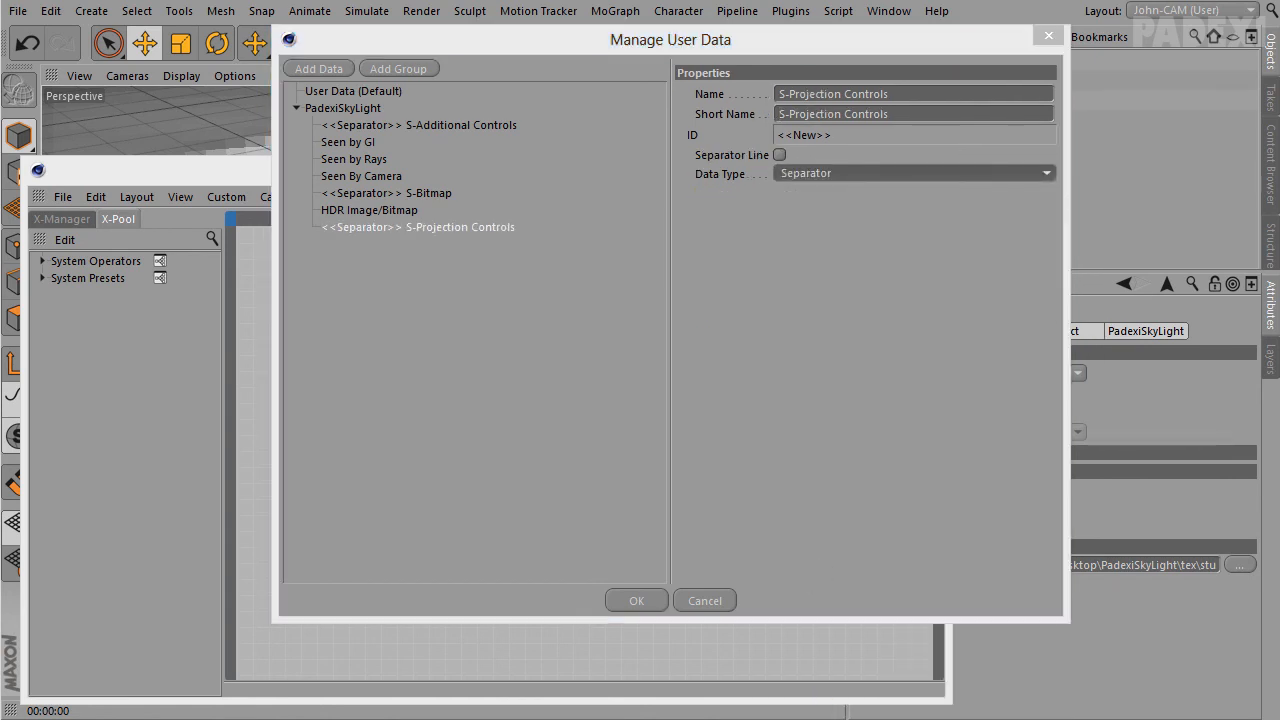
Add a Projection user data entry with the Integer data type and the Cycle Button interface
click(320, 68)
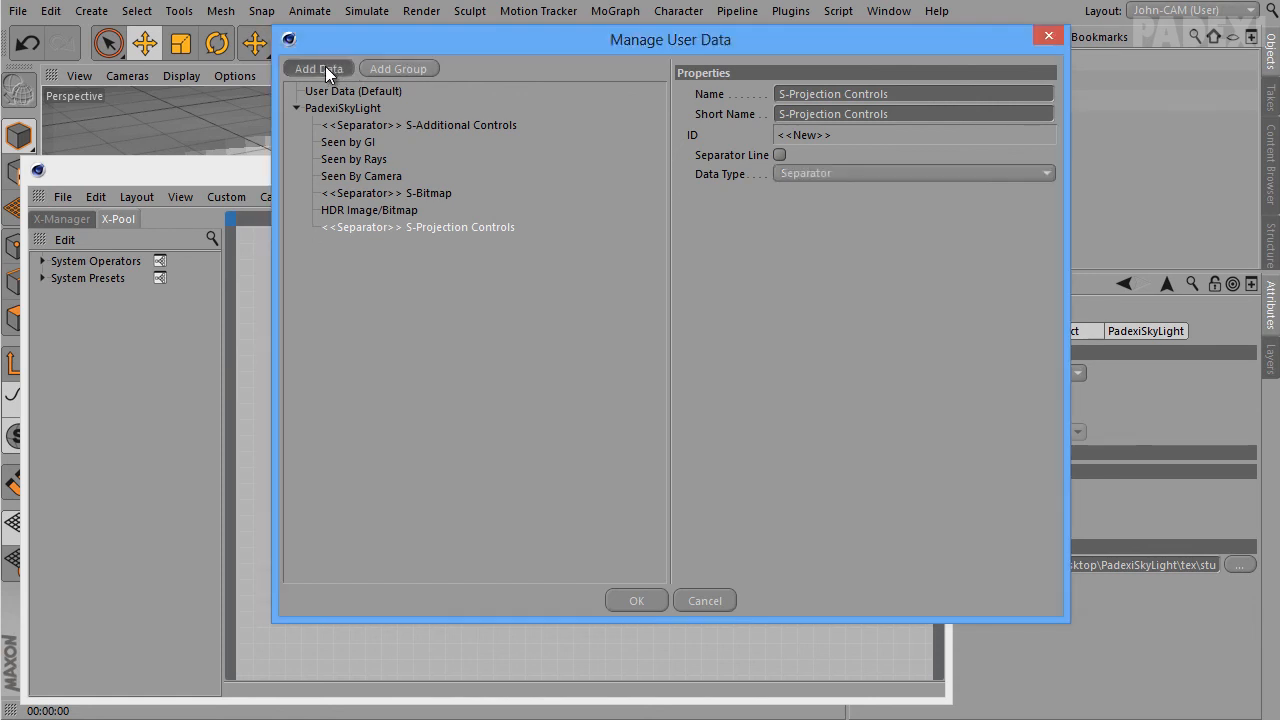
text(Projection)
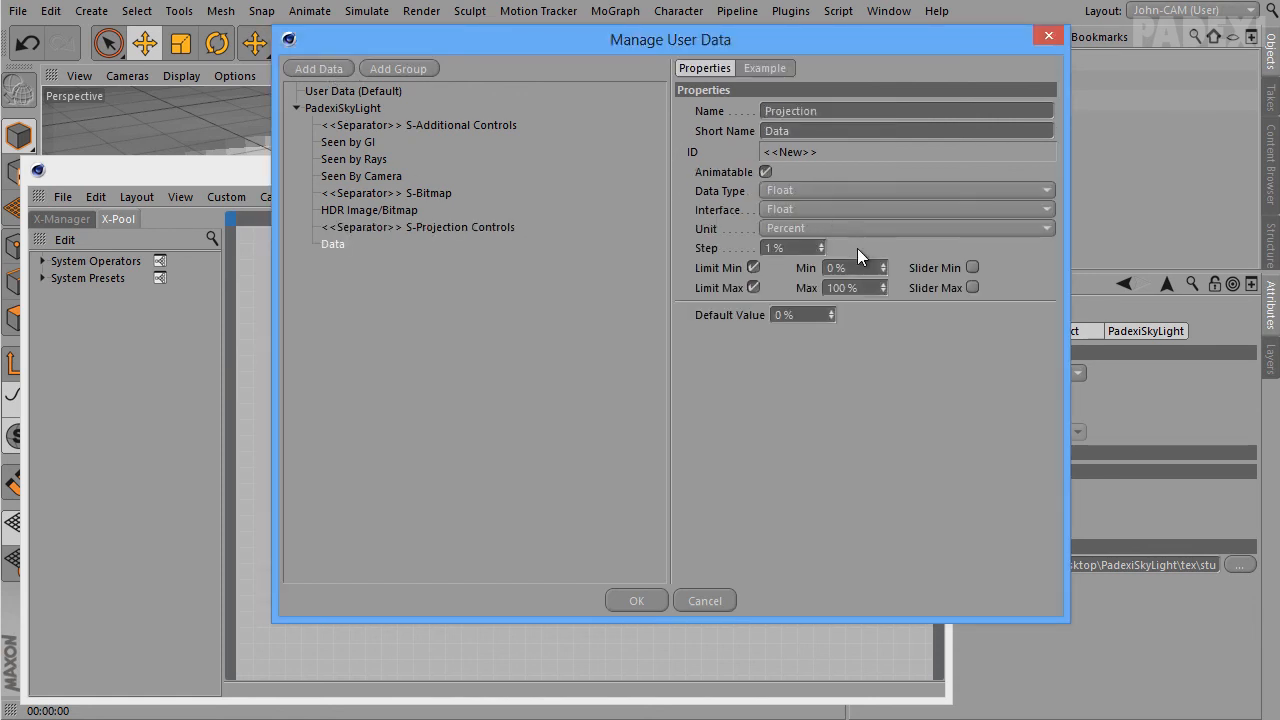
key(Tab)
click(824, 192)
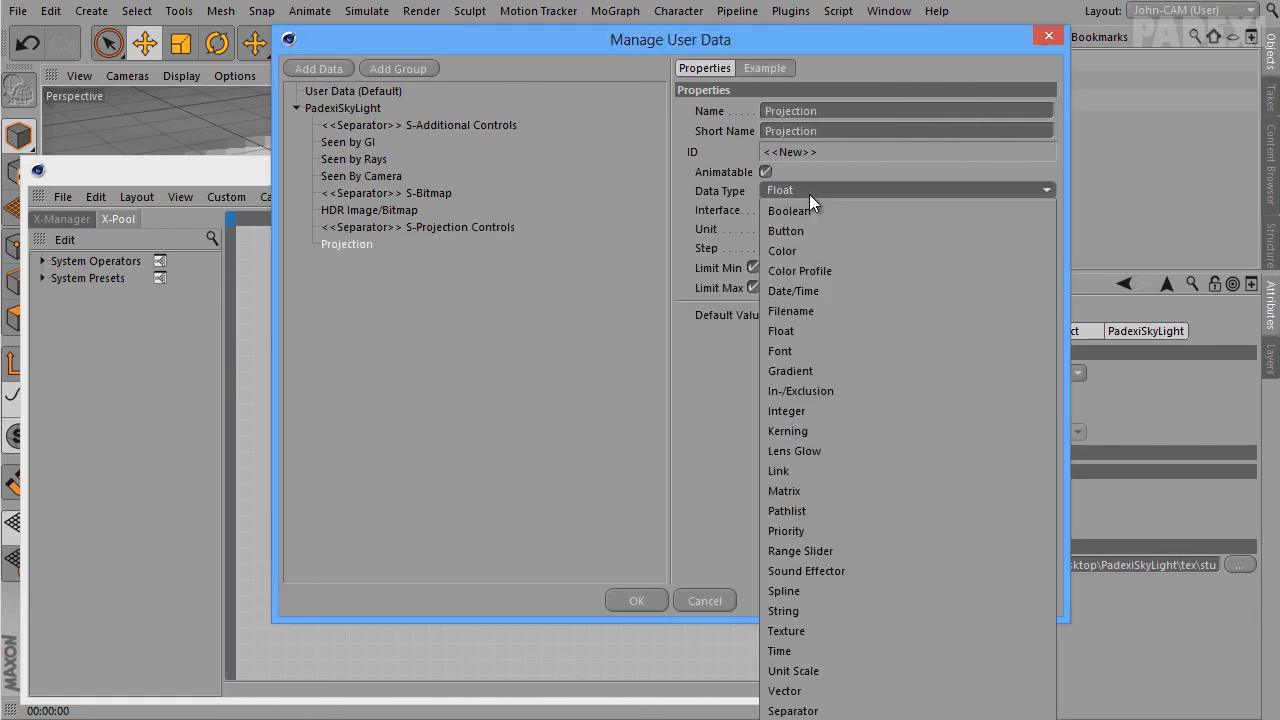
click(825, 410)
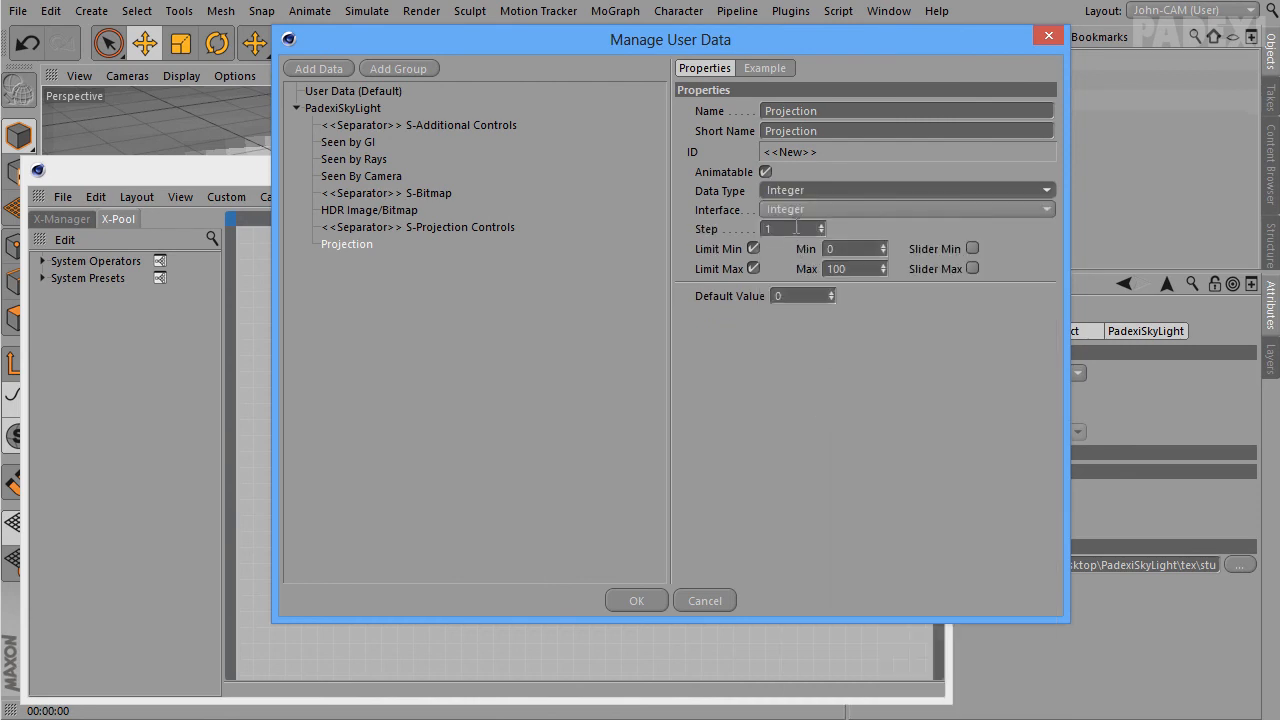
click(797, 209)
click(803, 249)
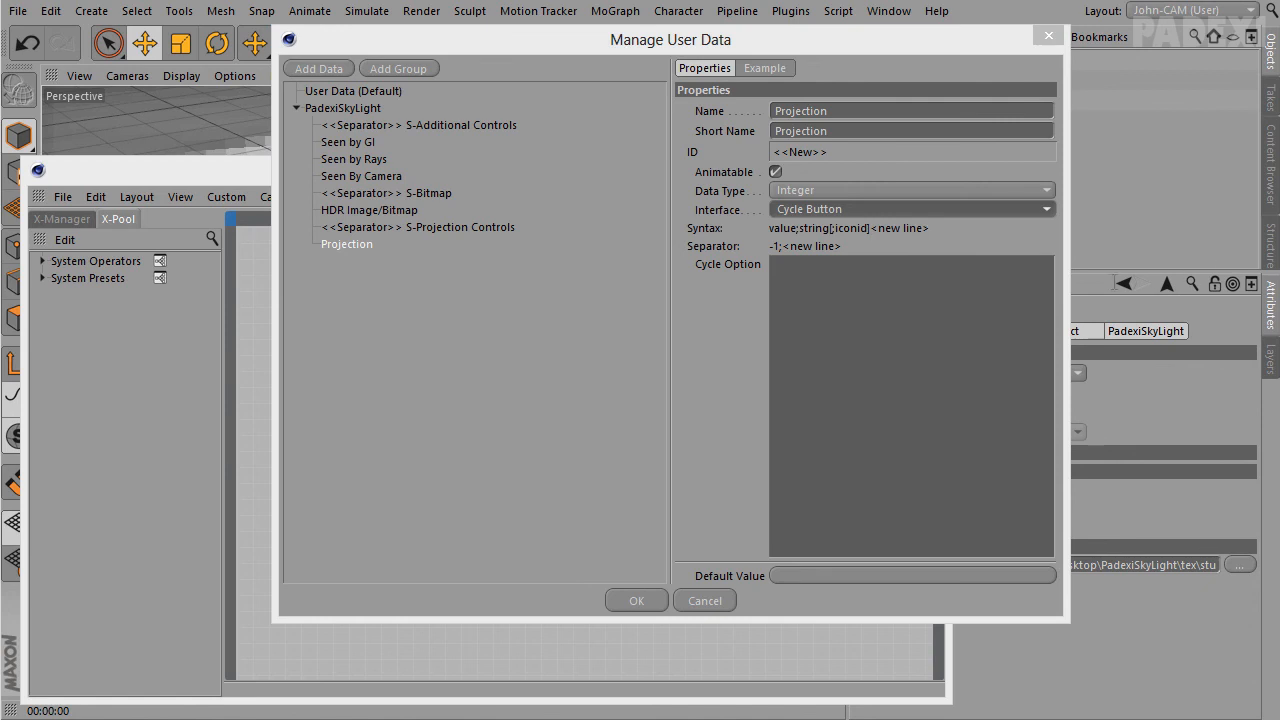
Enter Projection's cycle options 0;Spherical, 1;Cylindrical, 2;Flat, 3;Cubic, 4;Frontal, 5;Spatial, 6;UVW Mapping, 7;Shrink Wrapping and 8;Camera Mapping, with Spherical as default
click(894, 272)
text(0;Spherical 1;Cylindrical 2;Flat 3;Cubic 4;Frontal 5;Spatial 6;UVW Mapping 7;Shrink Wrapping 8;Camera Mapping)
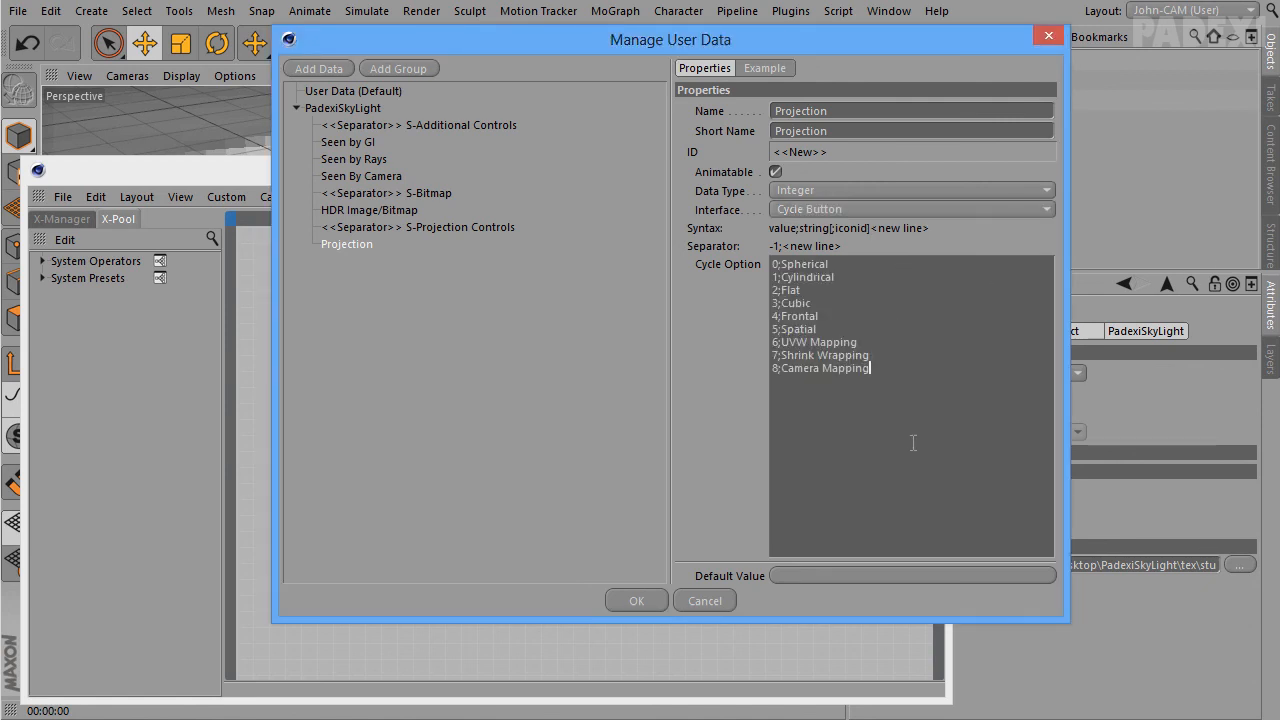
click(807, 568)
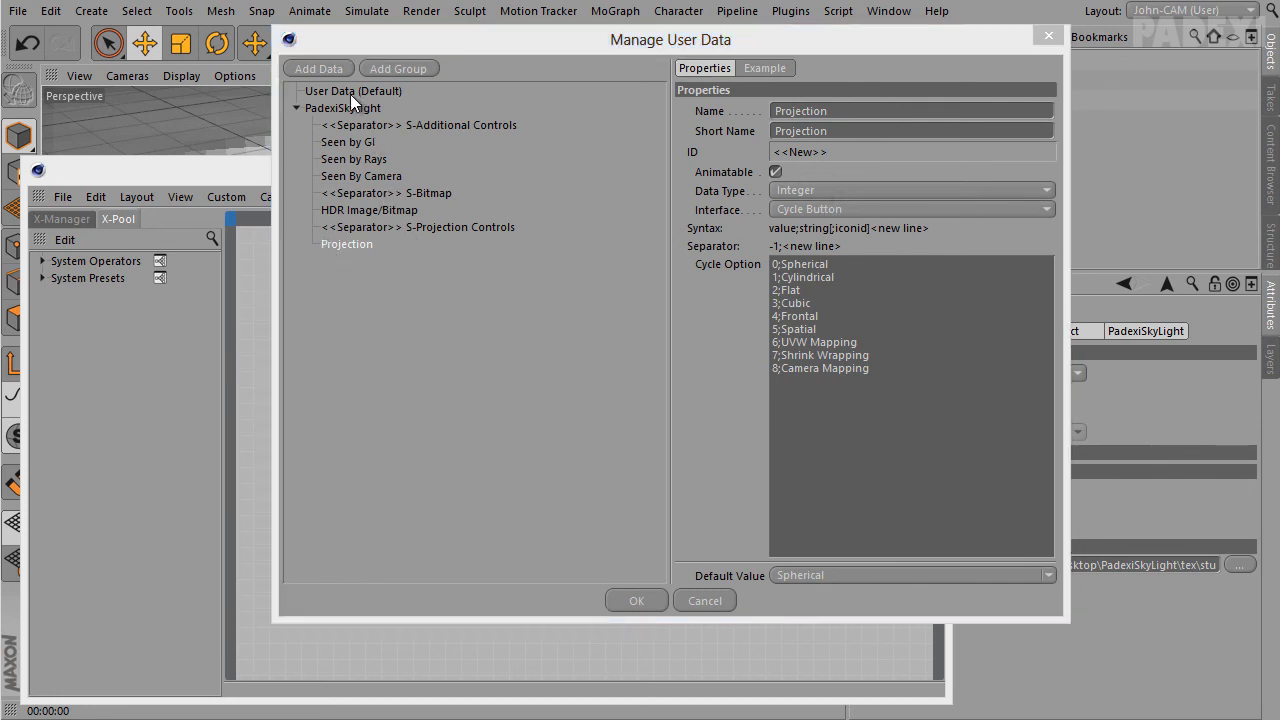
Add a Projection Side entry as an Integer Cycle Button with options 0;Both, 1;Front and 2;Back, defaulting to Both
click(319, 68)
double_click(871, 110)
text(Projection Side)
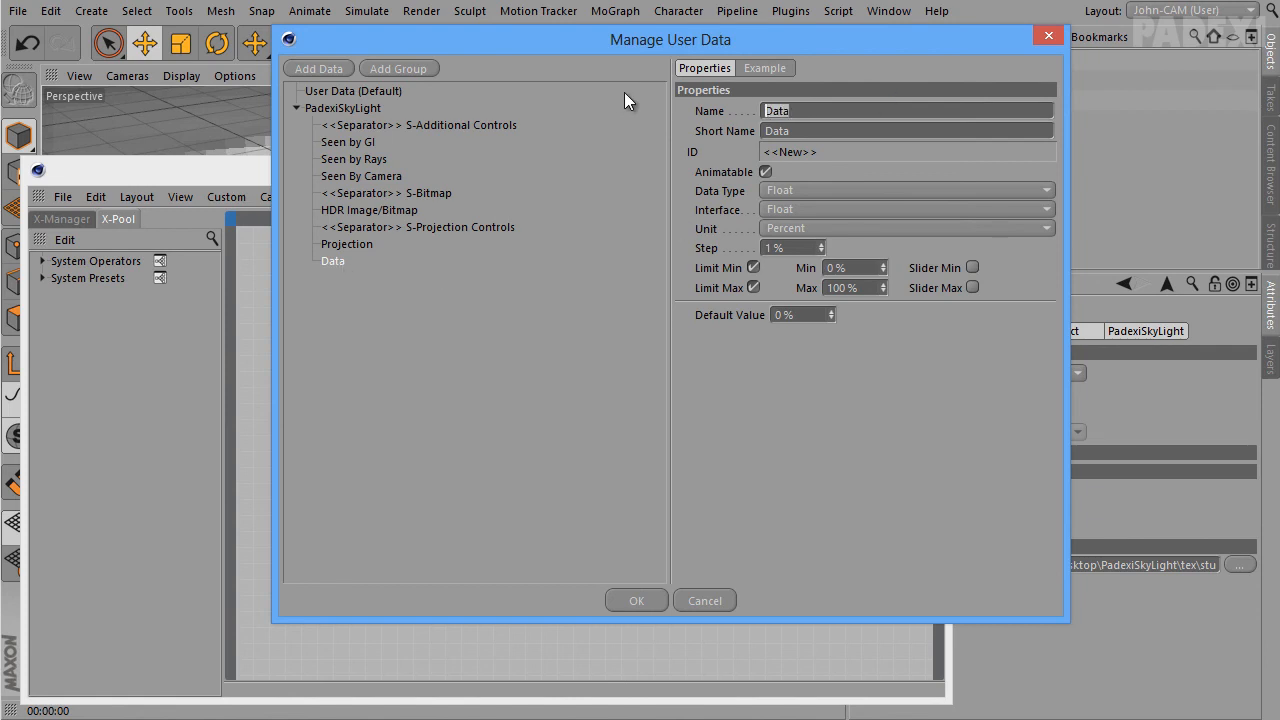
key(Tab)
click(816, 188)
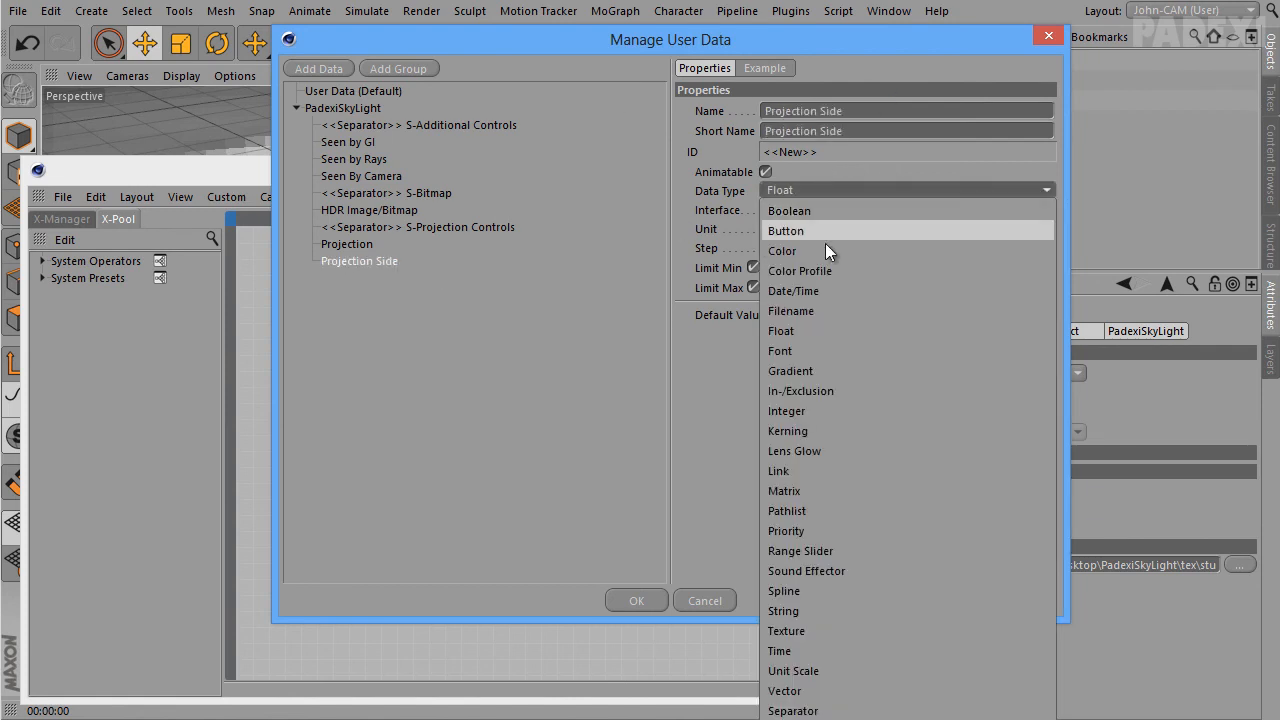
click(829, 411)
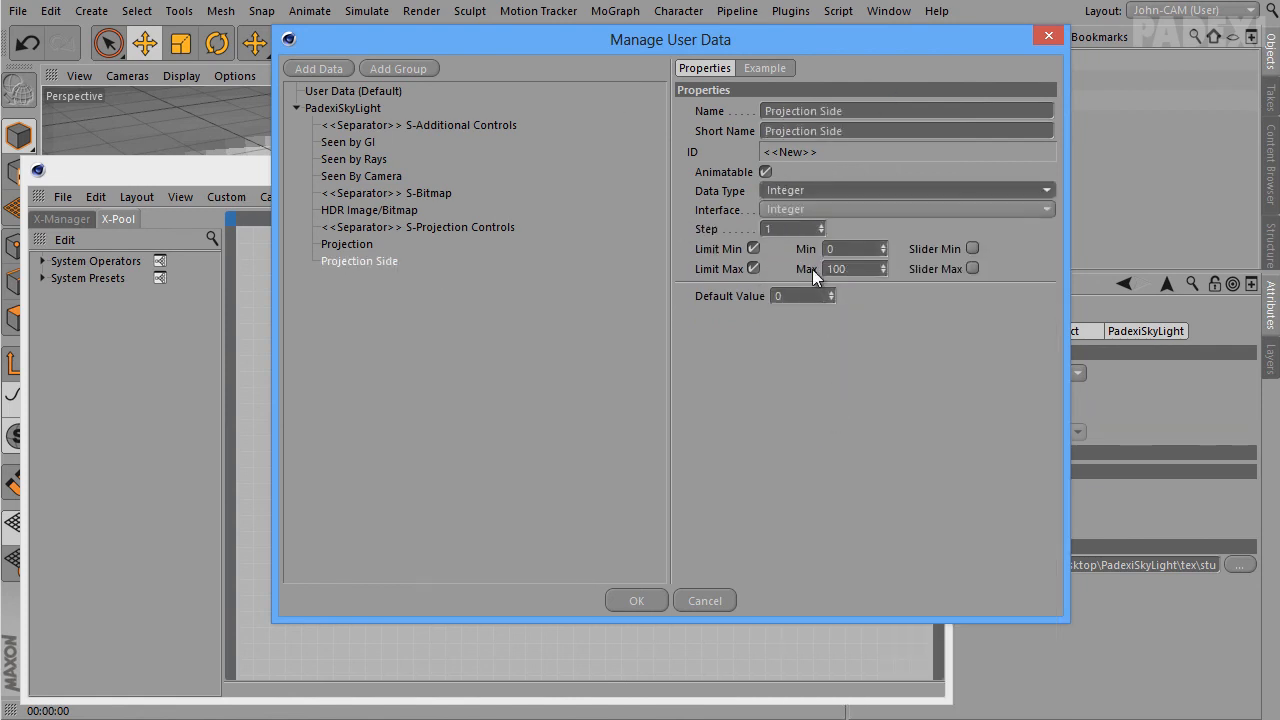
click(800, 210)
click(820, 252)
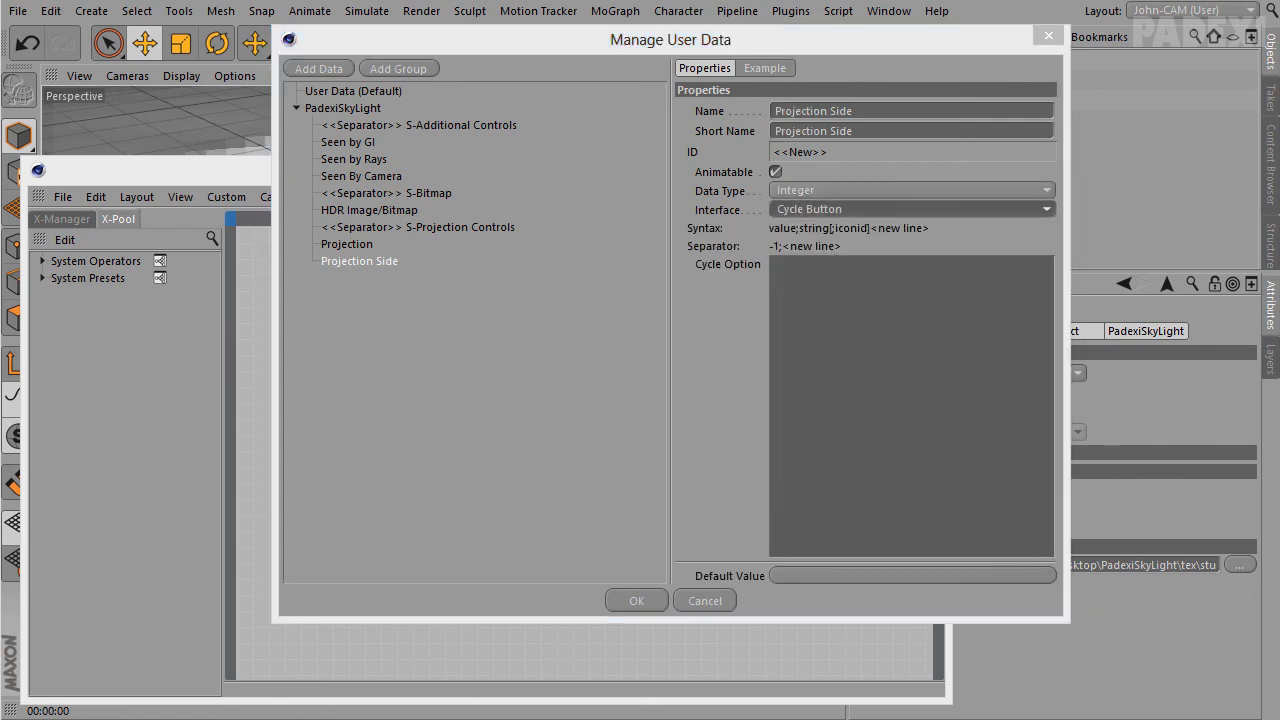
click(878, 286)
text(0;Both 1;Front 2;Back)
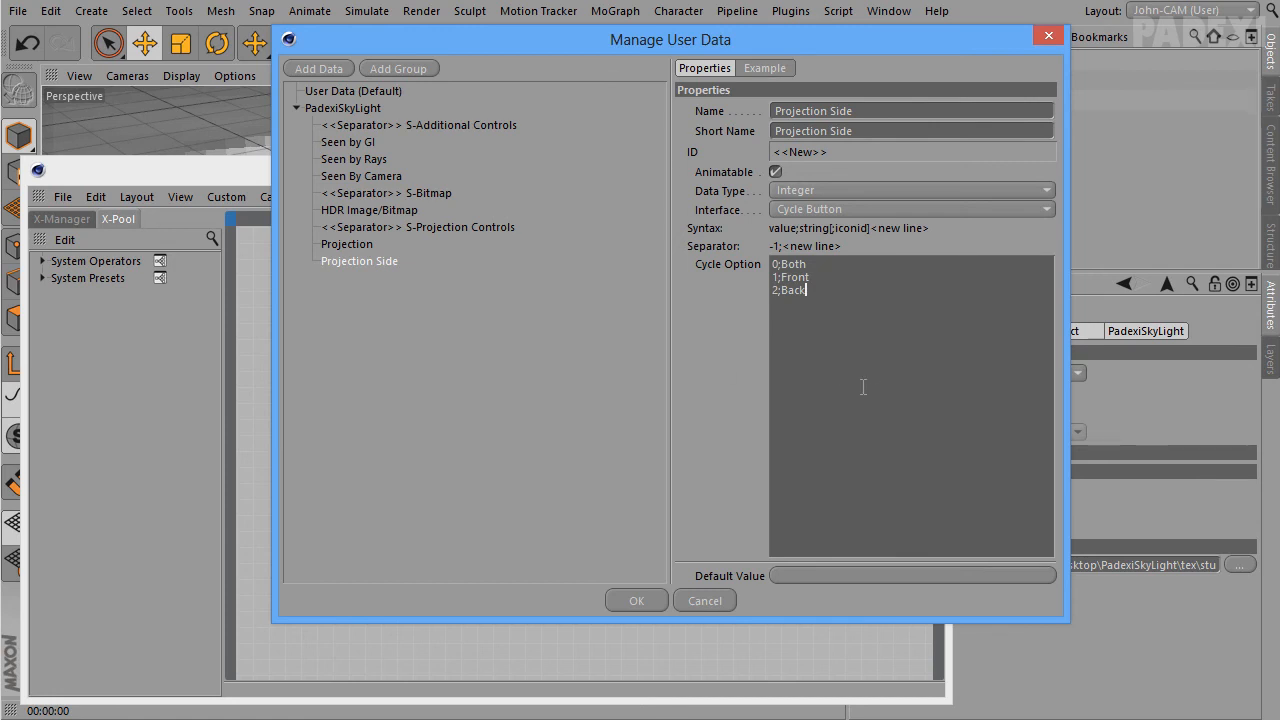
click(832, 575)
Add a user data entry named S-Tile Controls and set its data type to Separator
click(322, 67)
text(S-Tile Controls)
key(Return)
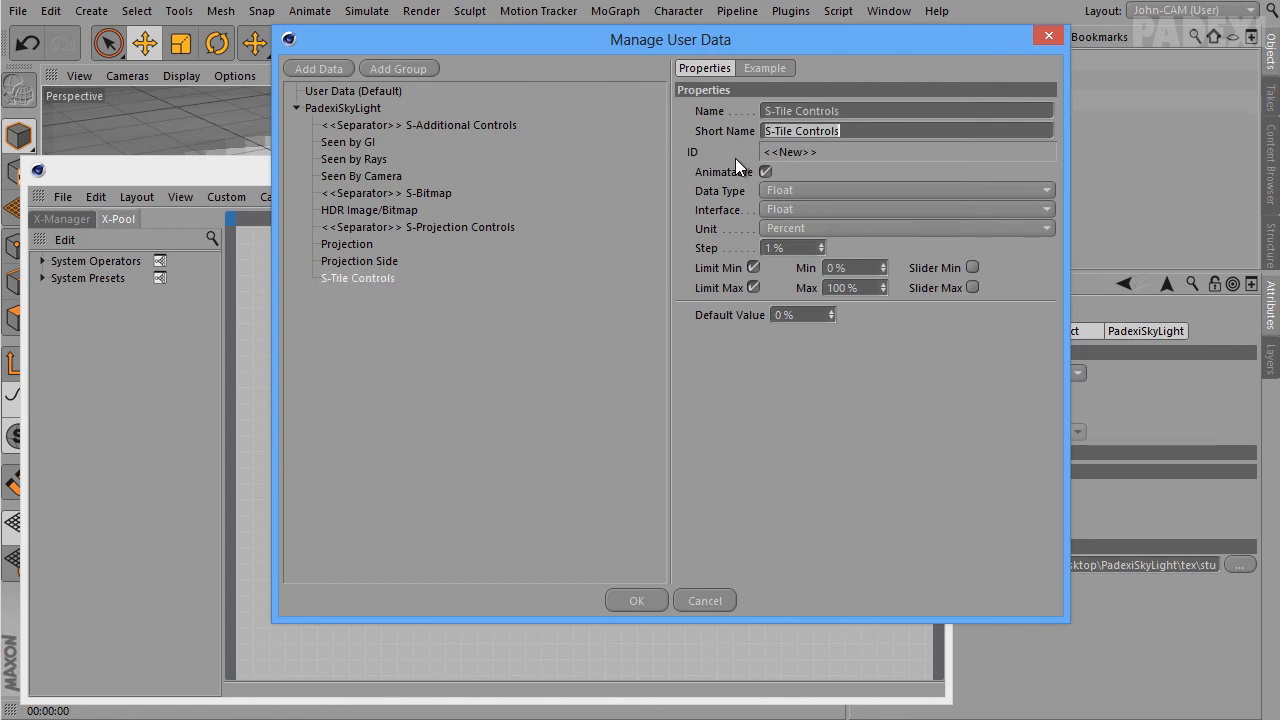
click(779, 190)
click(790, 711)
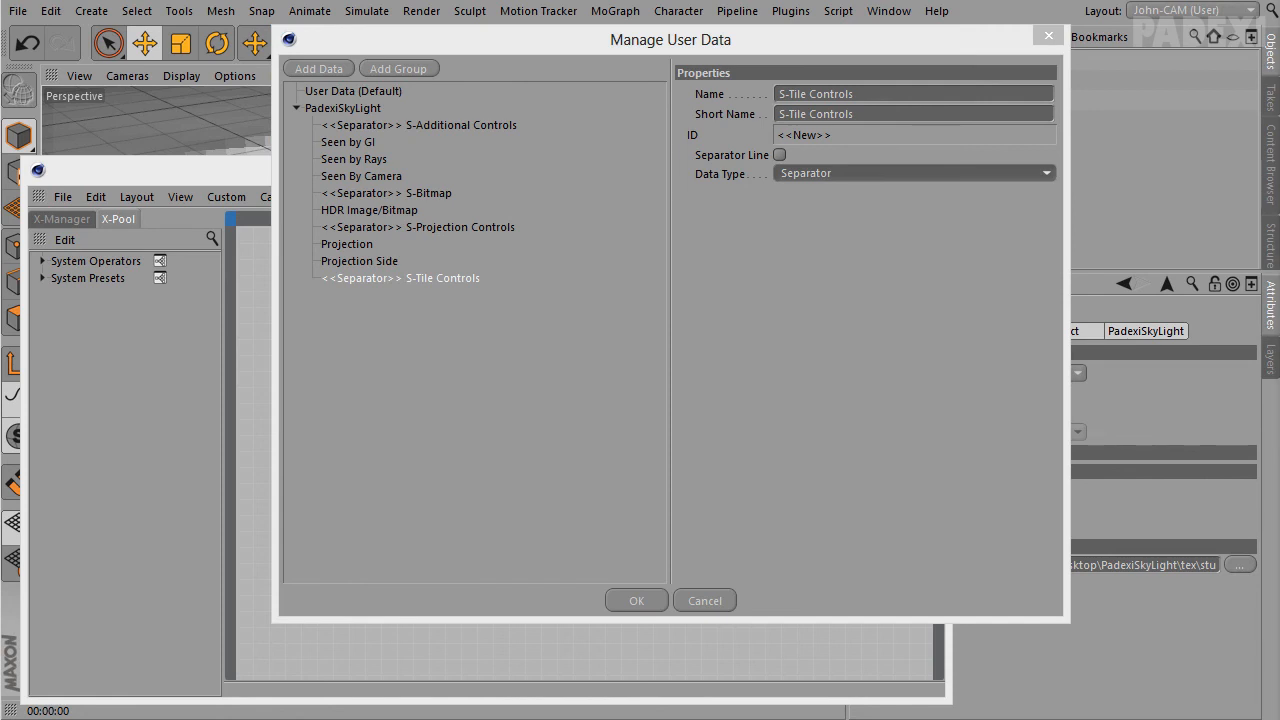
Add a user data entry named Mix Texture under S-Tile Controls and set its data type to Boolean
click(348, 72)
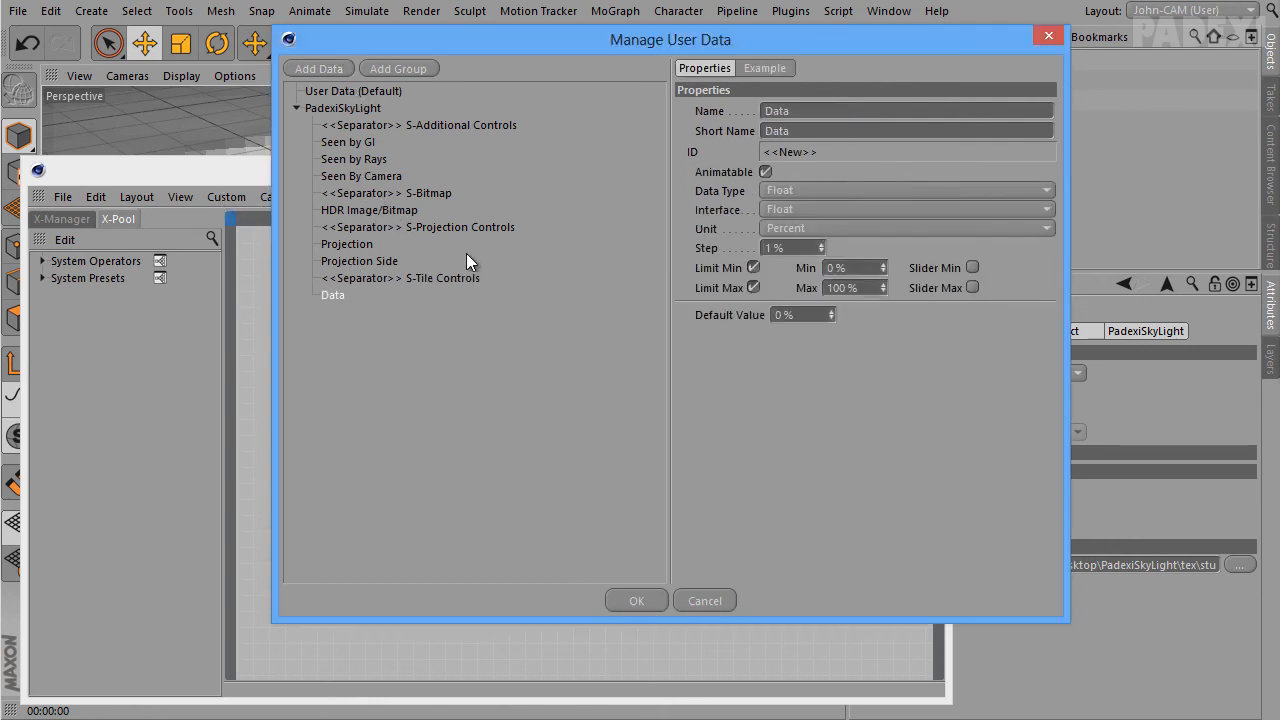
click(833, 112)
text(Mix Texture)
click(779, 131)
click(797, 190)
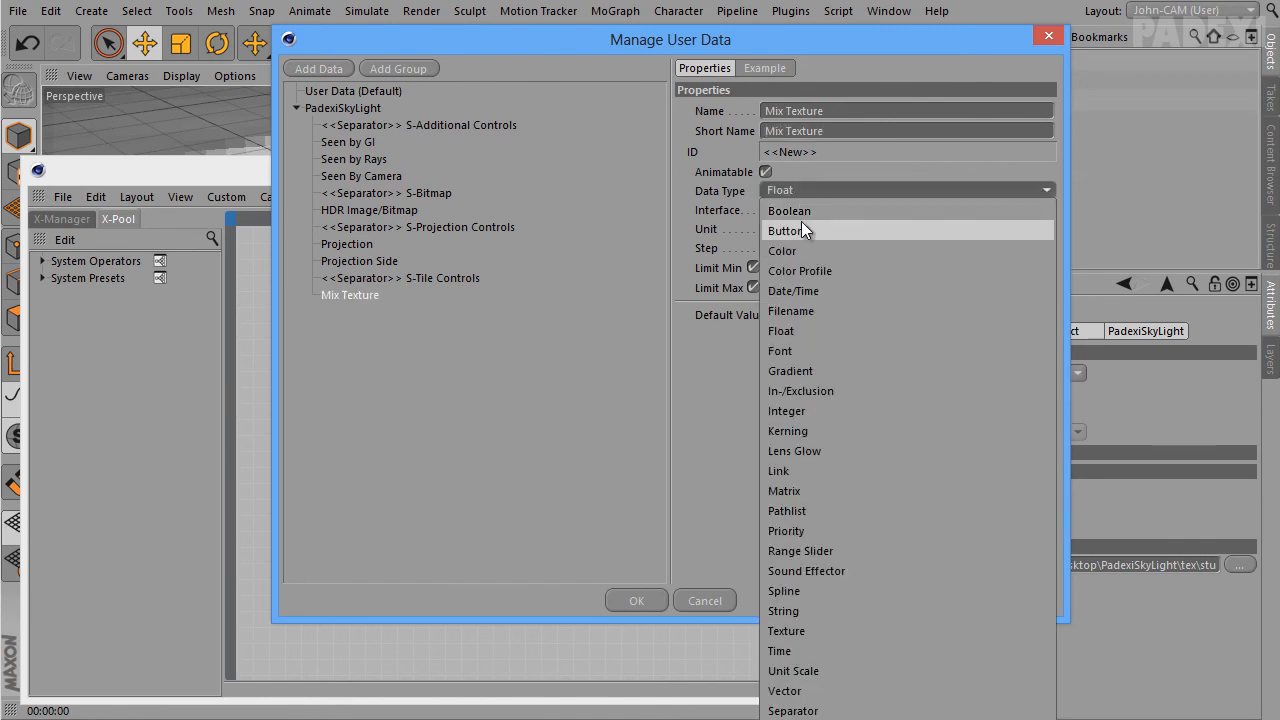
click(803, 211)
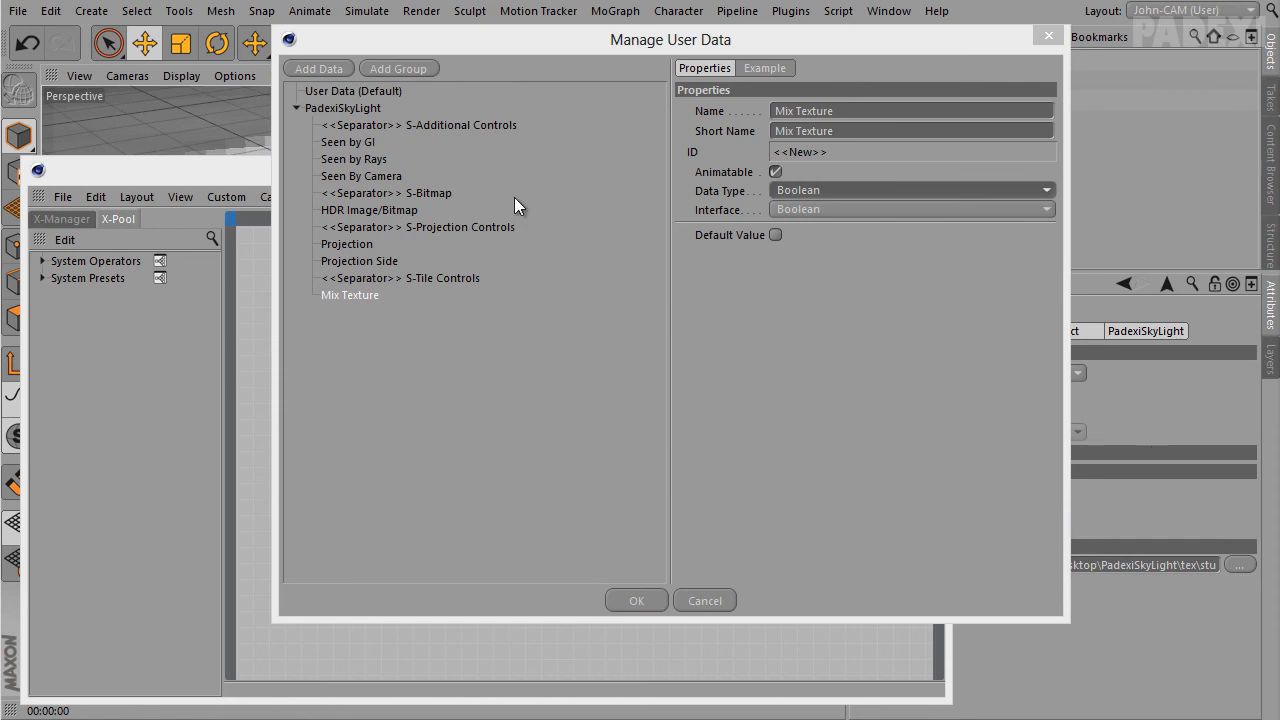
Add a user data entry named Tile with data type Boolean and enable its default value
click(319, 68)
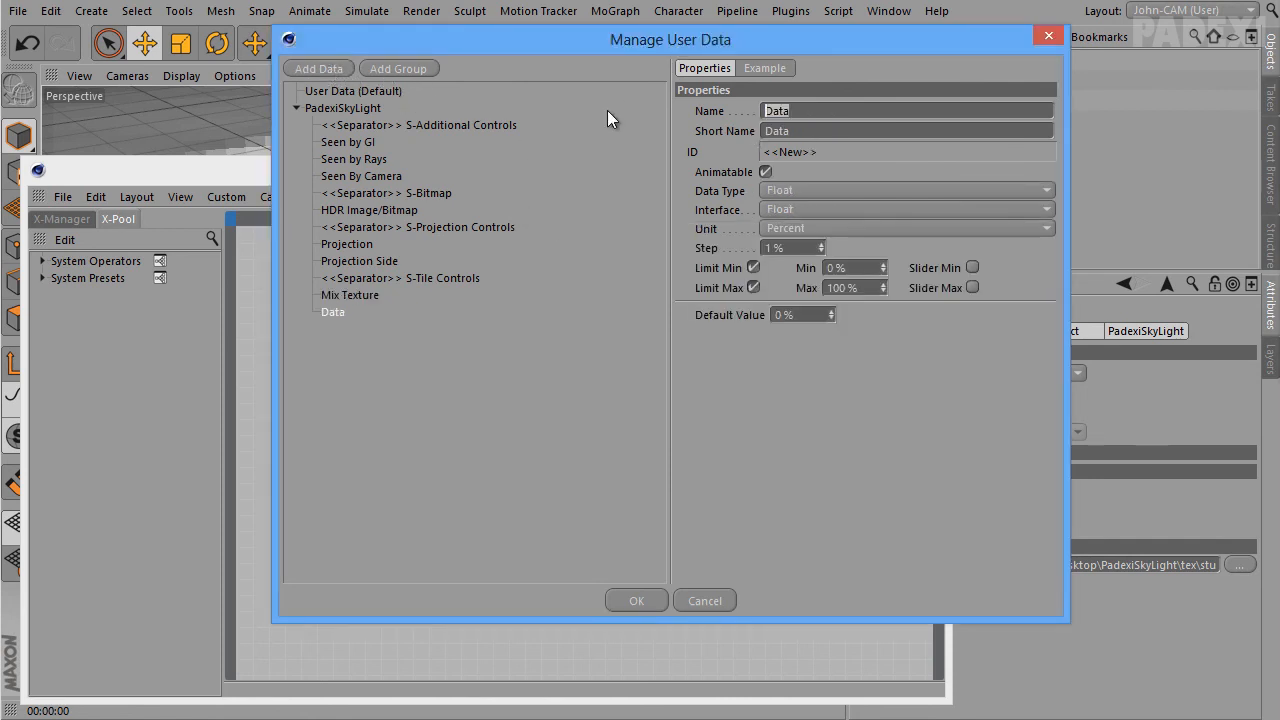
text(Tile)
click(787, 185)
click(811, 206)
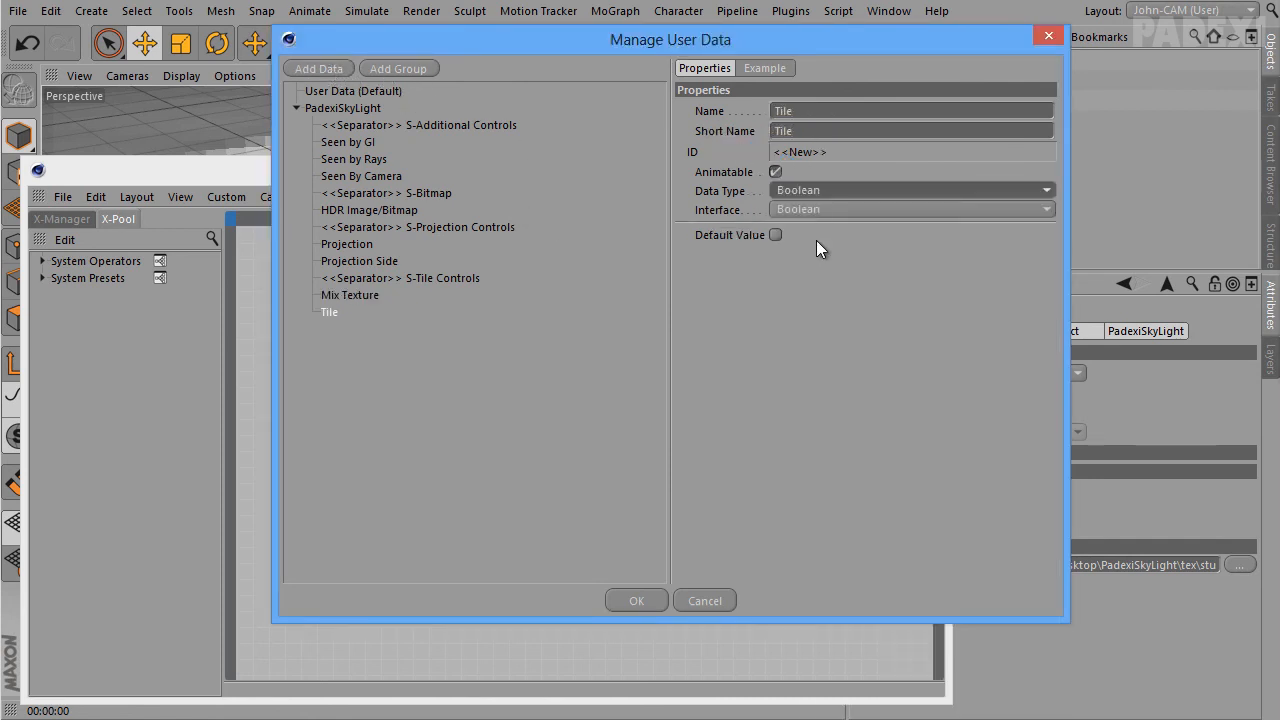
click(775, 235)
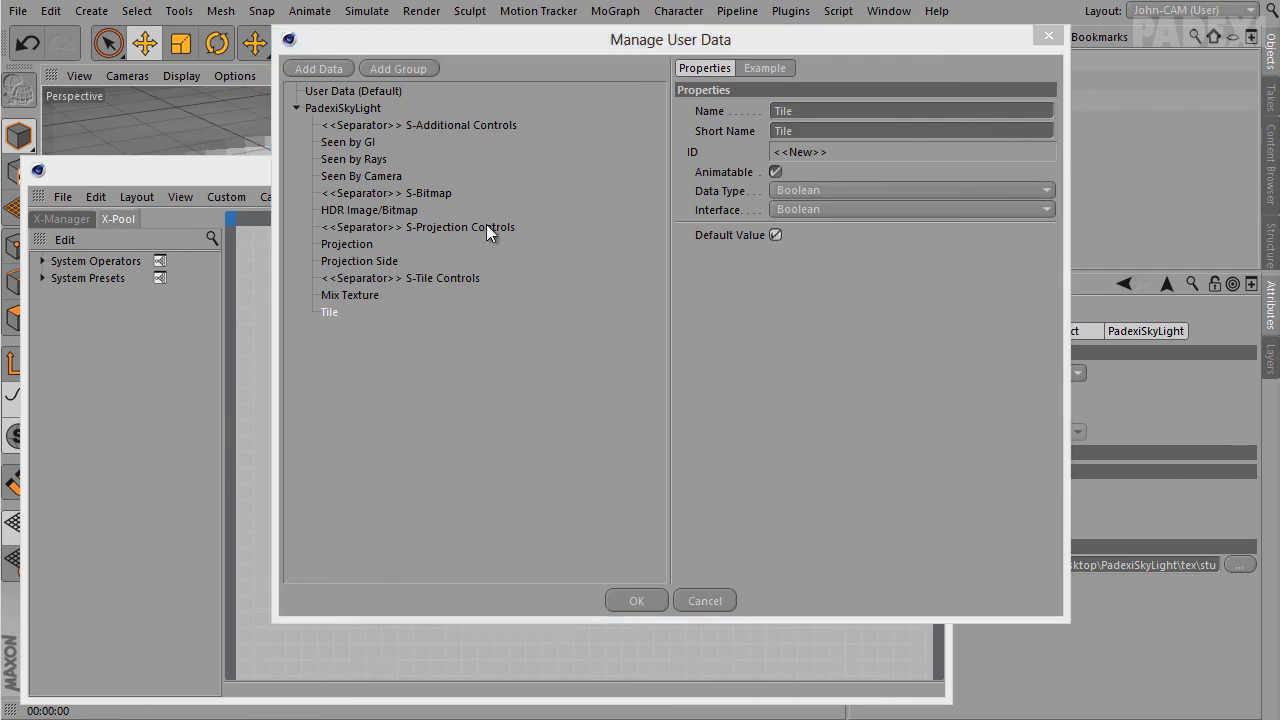
Add a user data entry named Seamless and set its data type to Boolean
click(318, 68)
text(Seamless)
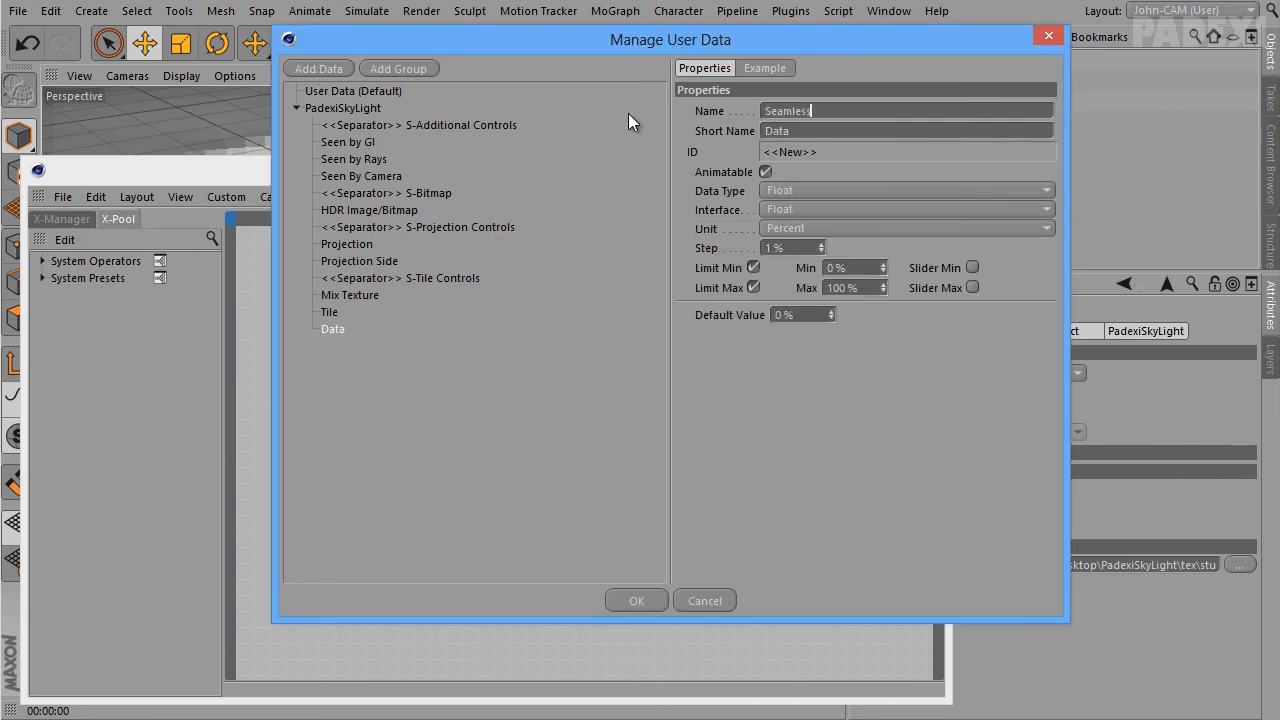
key(Return)
click(807, 189)
click(800, 212)
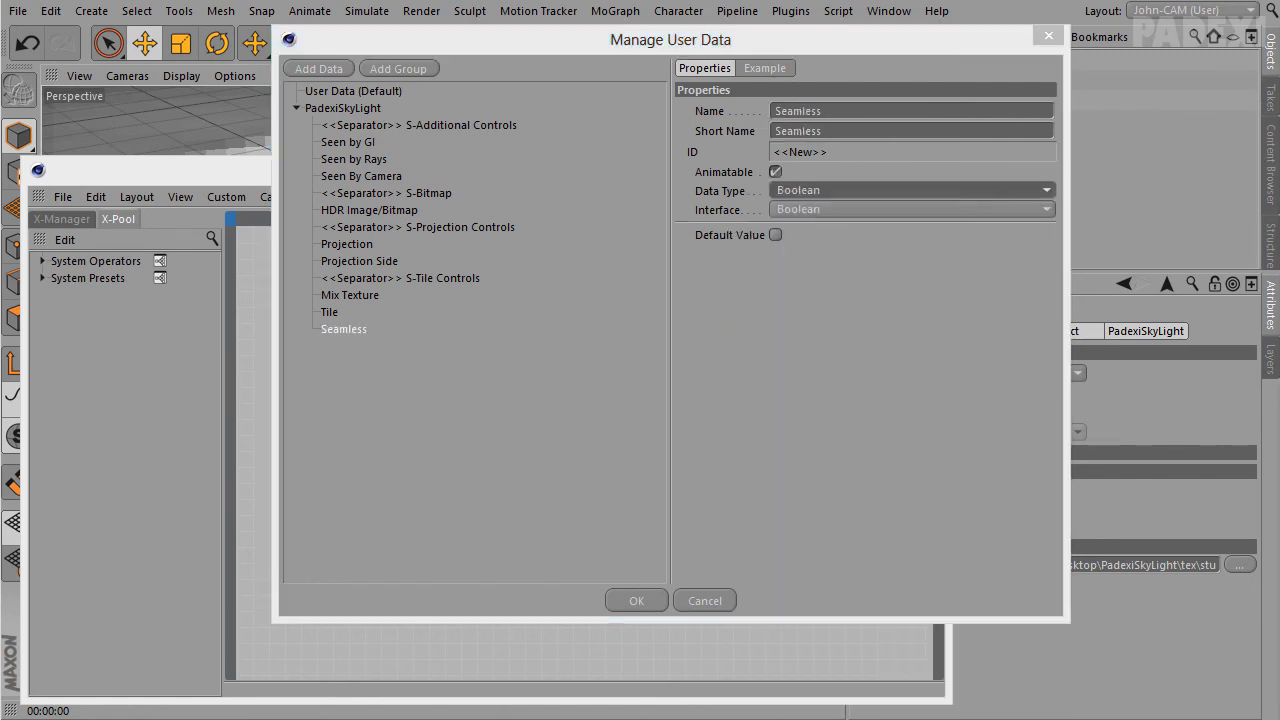
Add a user data entry named Use UVW for Bump and set its data type to Boolean
click(318, 68)
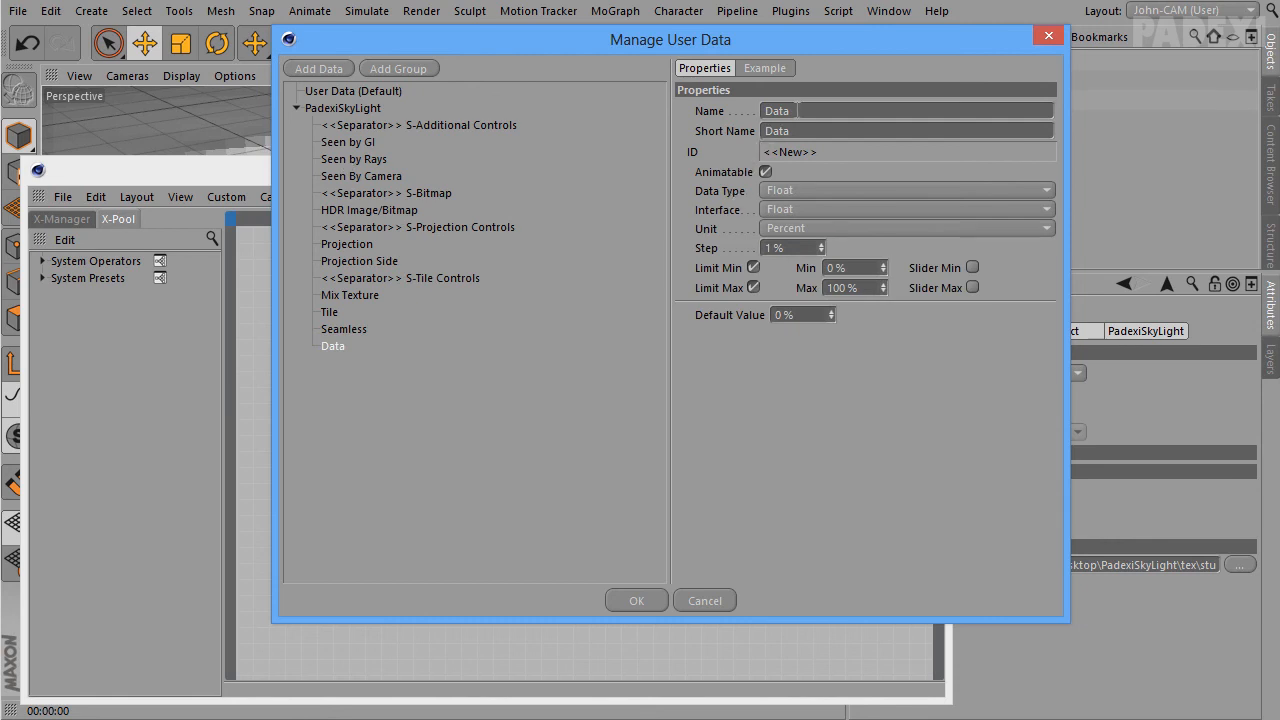
text(Use UVW for Bump)
key(Tab)
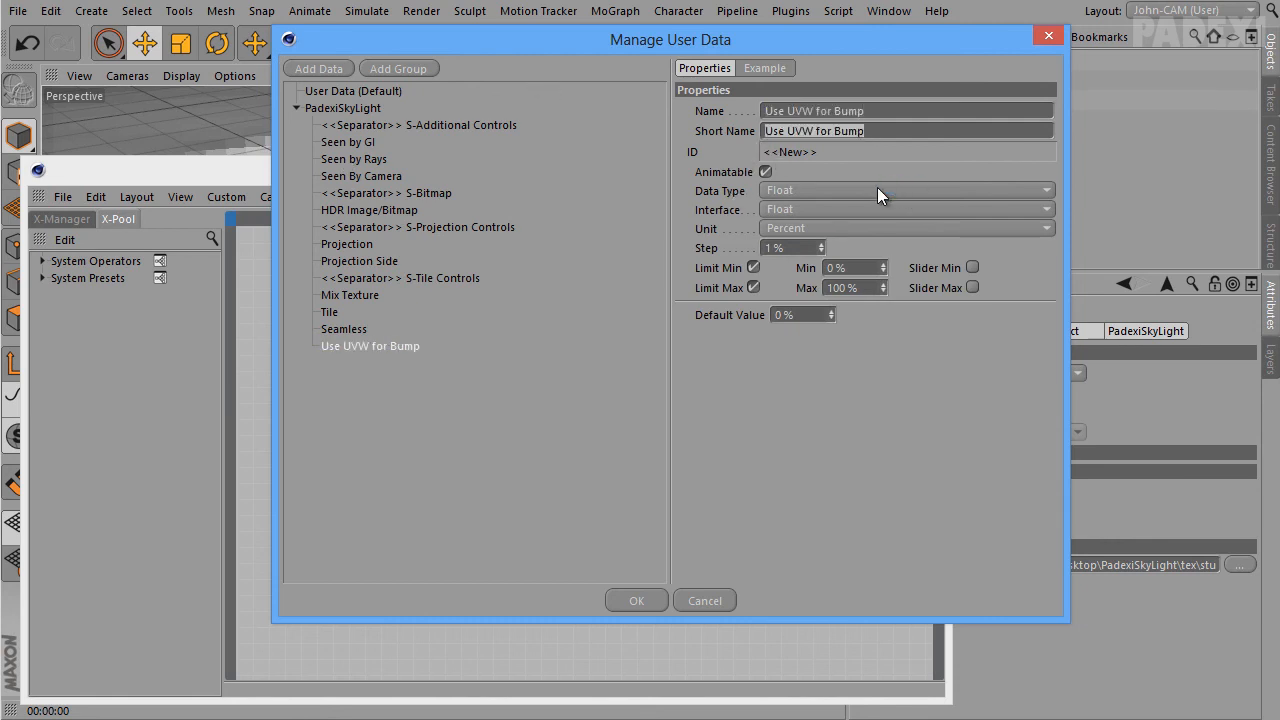
click(876, 189)
click(829, 209)
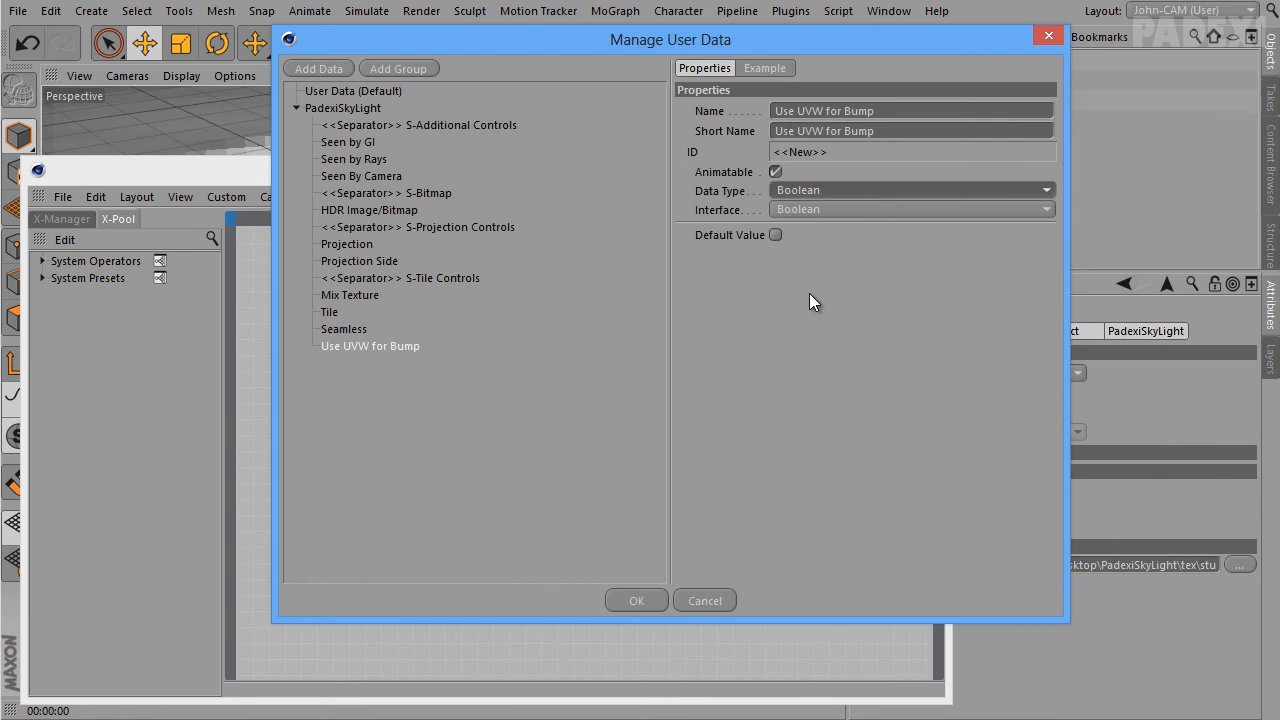
right_click(392, 346)
click(342, 344)
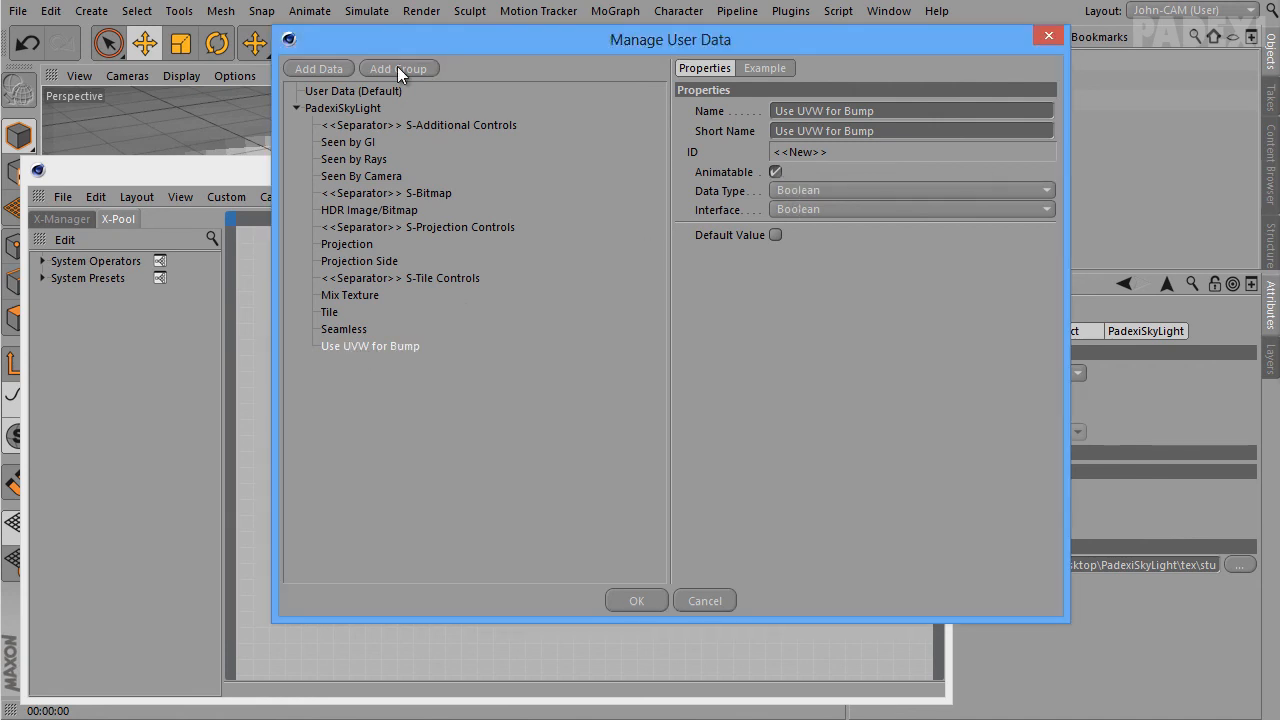
Add a user data entry named S-Offset Controls and set its data type to Separator
click(330, 68)
double_click(822, 112)
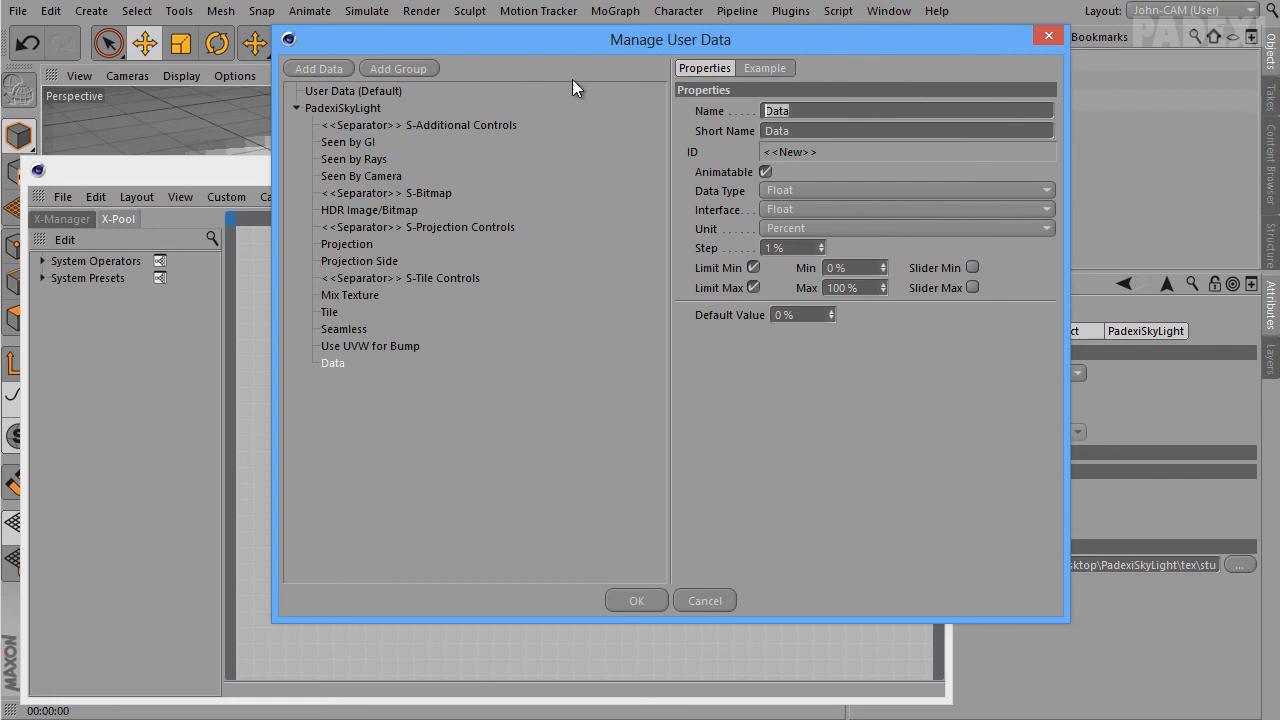
text(S-Offset Controls)
click(808, 190)
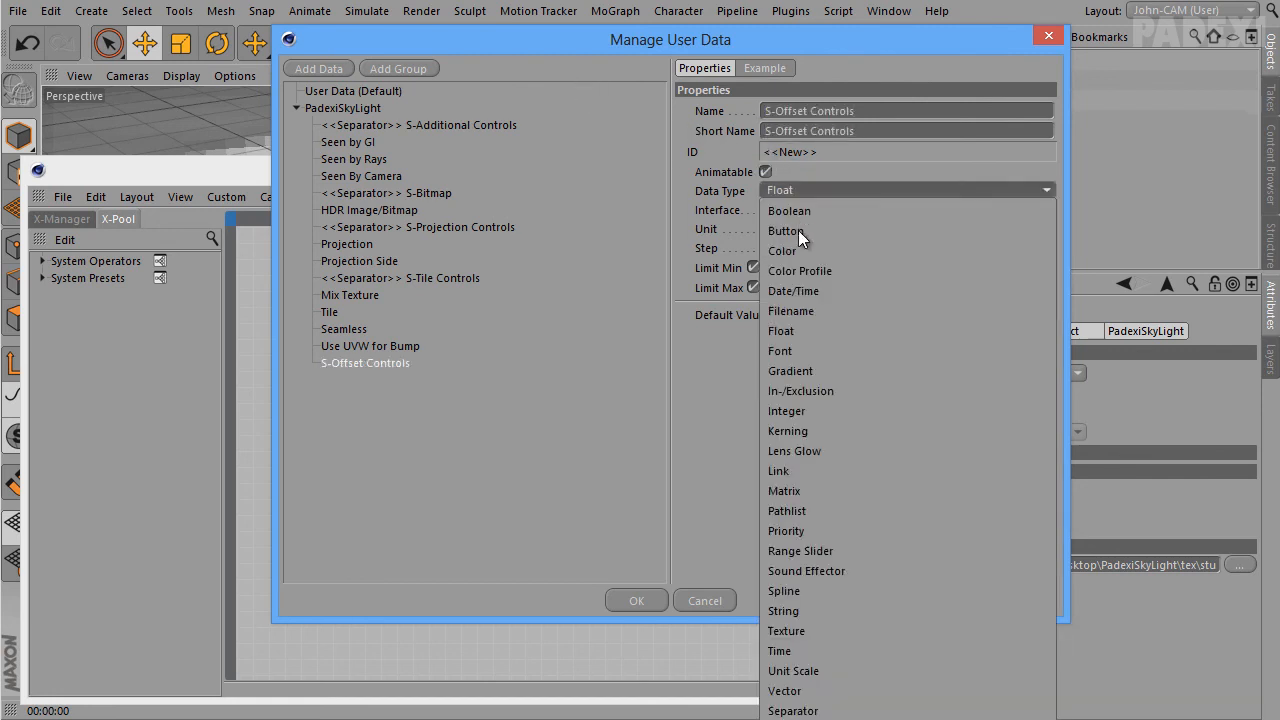
click(800, 708)
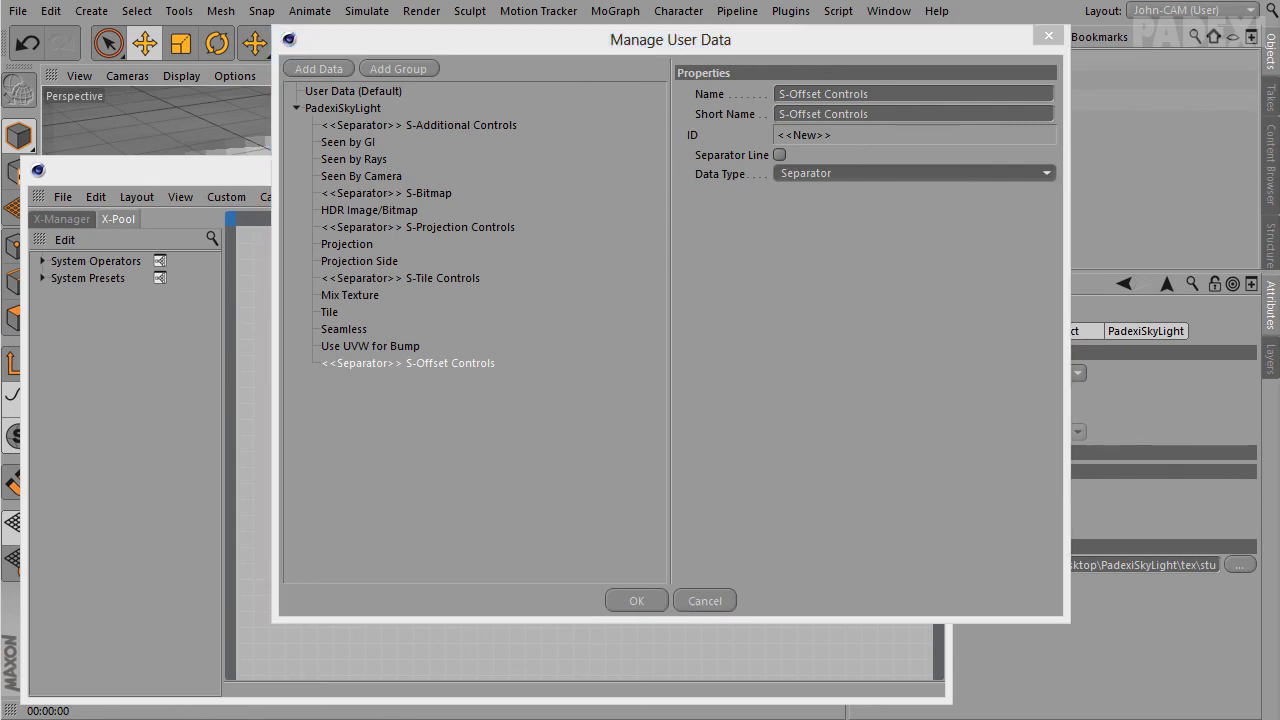
Add an Offset U entry limited from -10000 % to 10000 % and confirm the user data changes
click(316, 69)
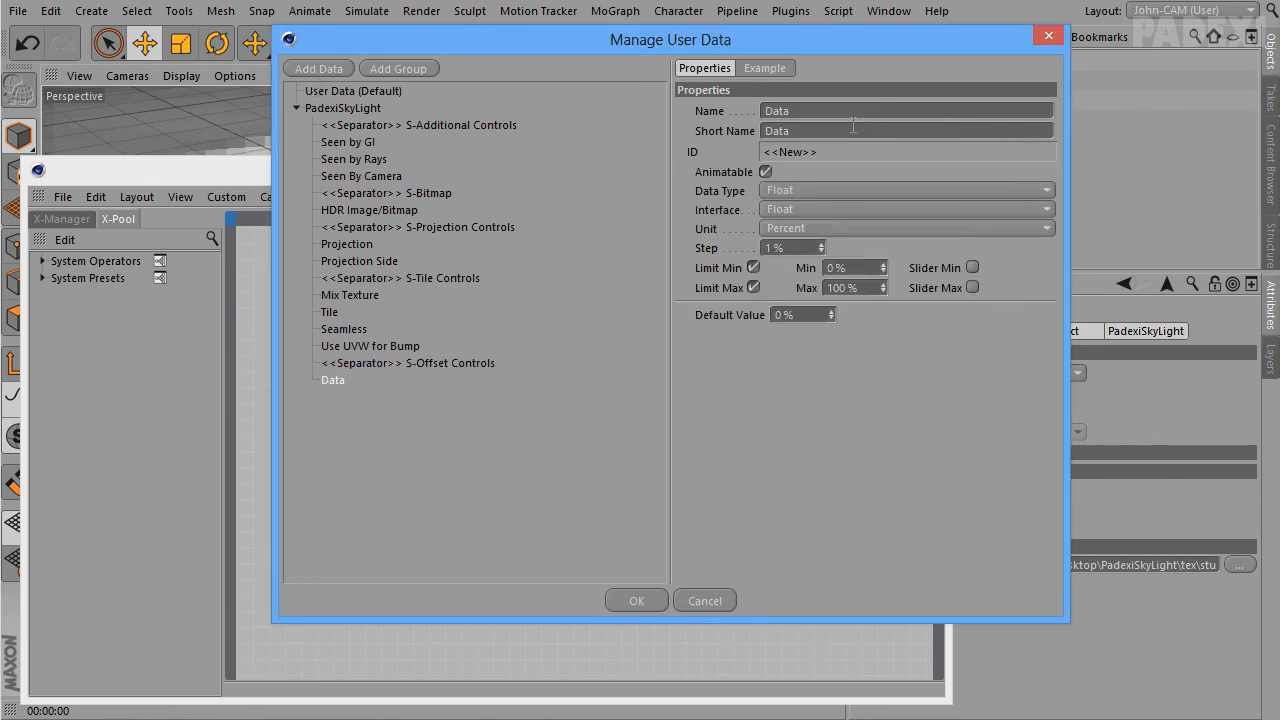
text(Offset U)
key(Tab)
click(856, 268)
text(-10000)
key(Tab)
key(Tab)
key(Tab)
text(+10)
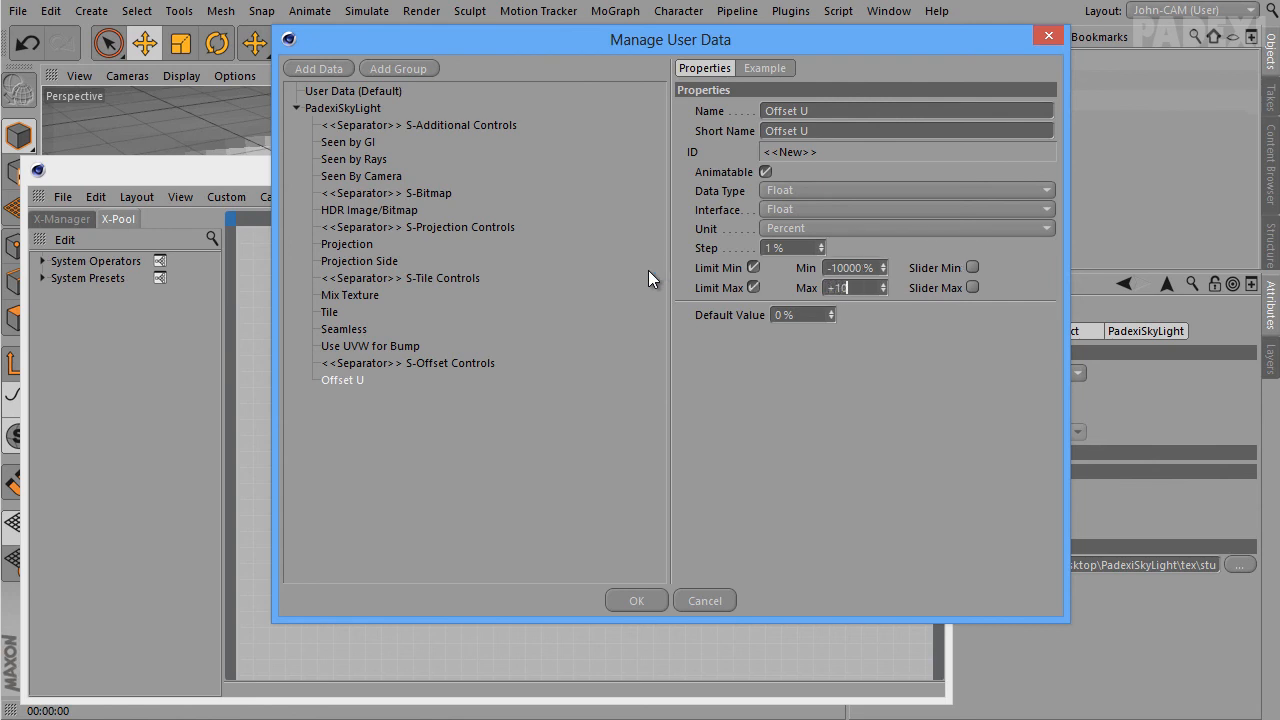
text(000)
key(Return)
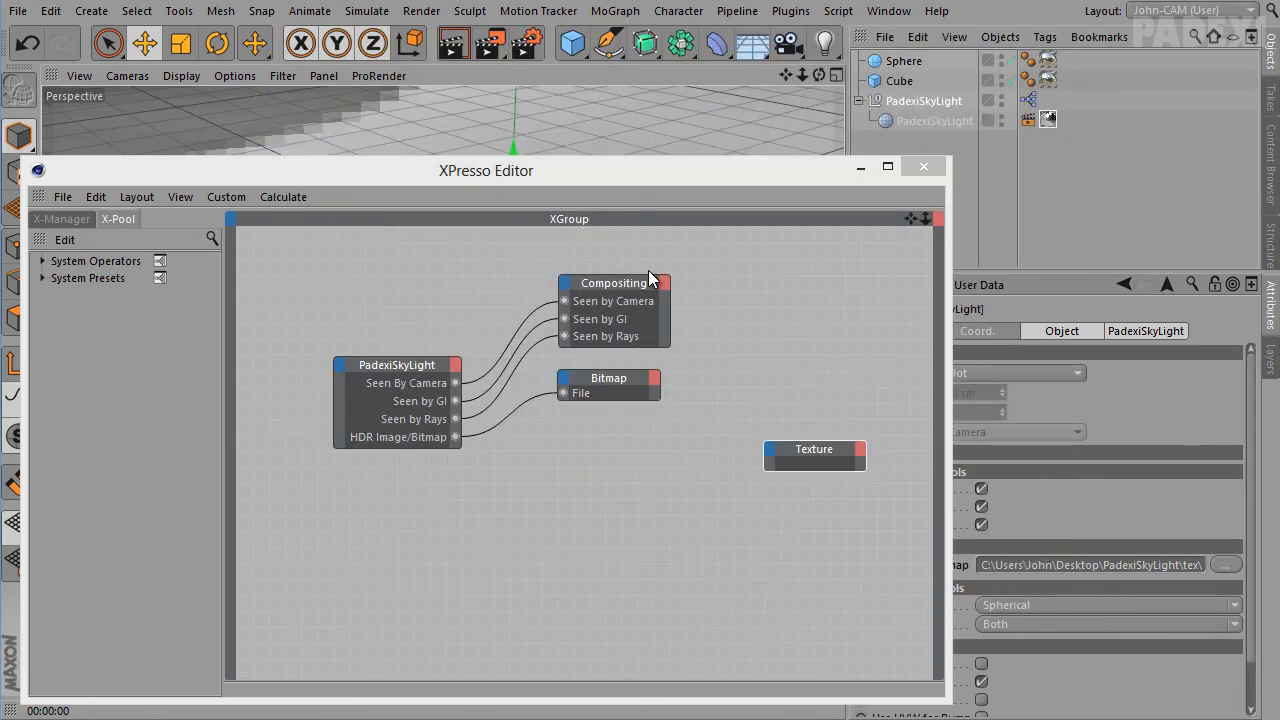
Reopen the user data manager for PadexiSkyLight and duplicate the Offset U entry
click(978, 285)
click(997, 325)
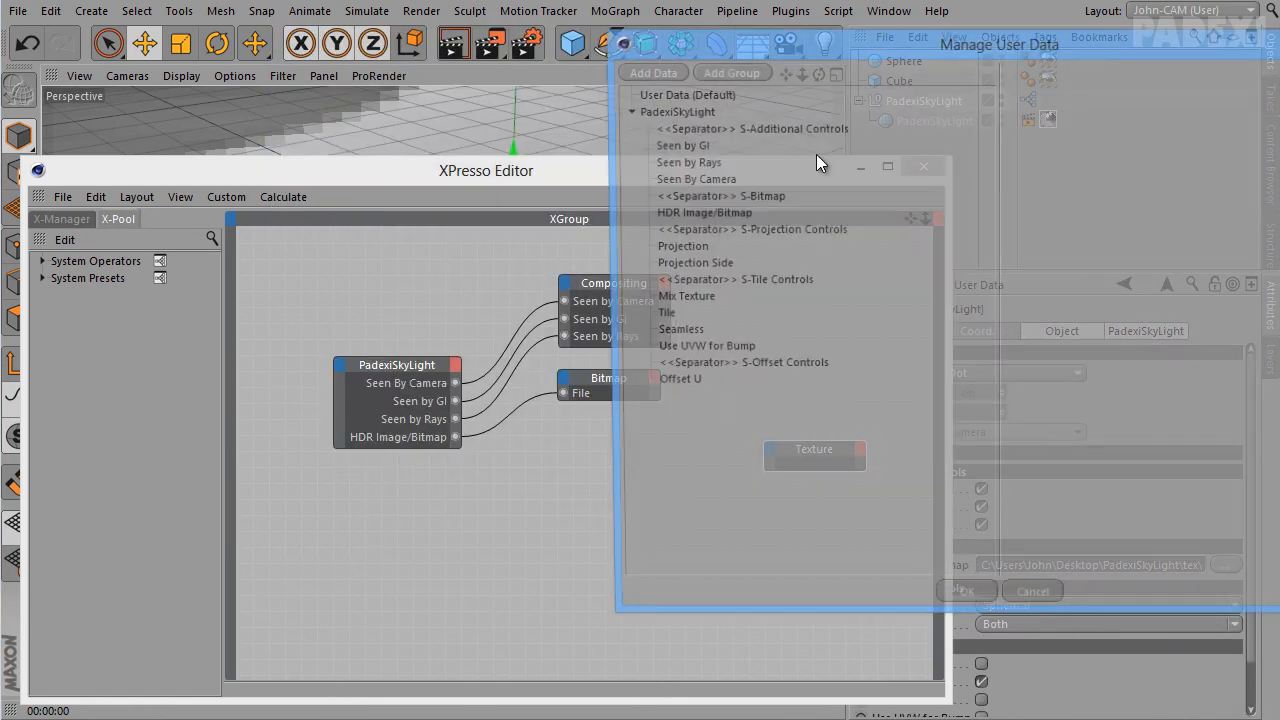
click(168, 360)
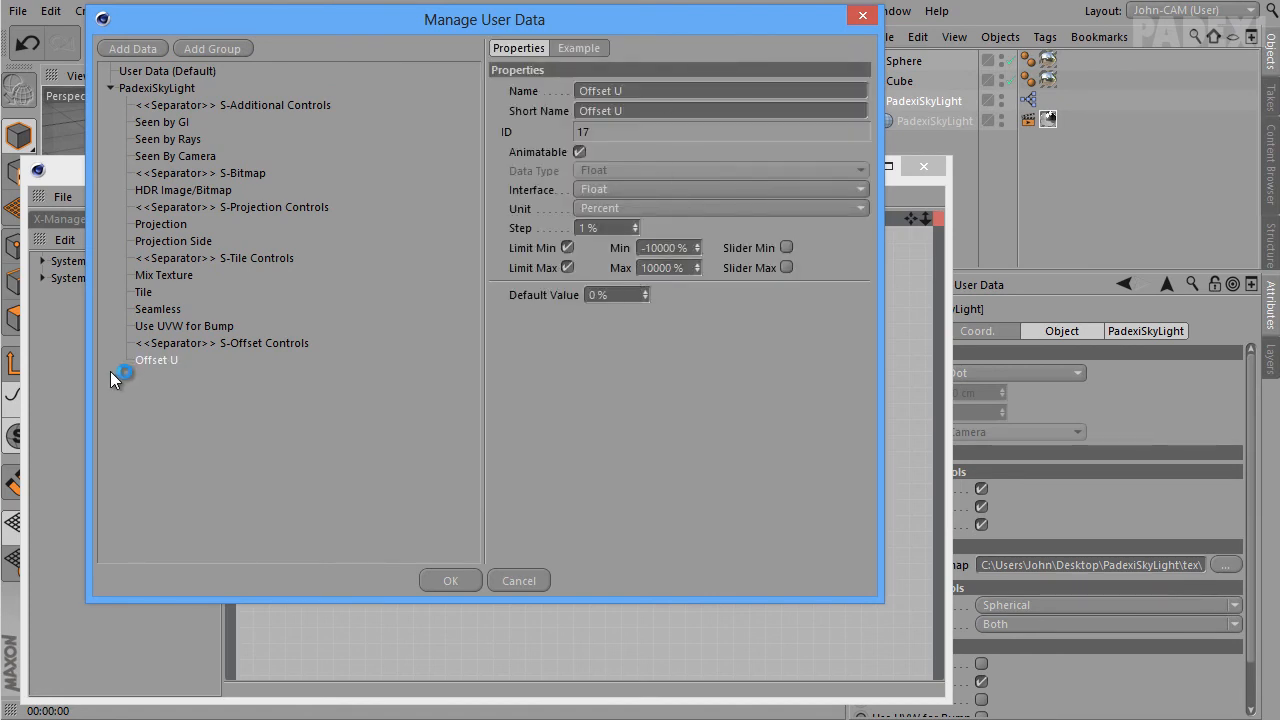
right_click(154, 361)
click(166, 372)
right_click(155, 363)
click(177, 397)
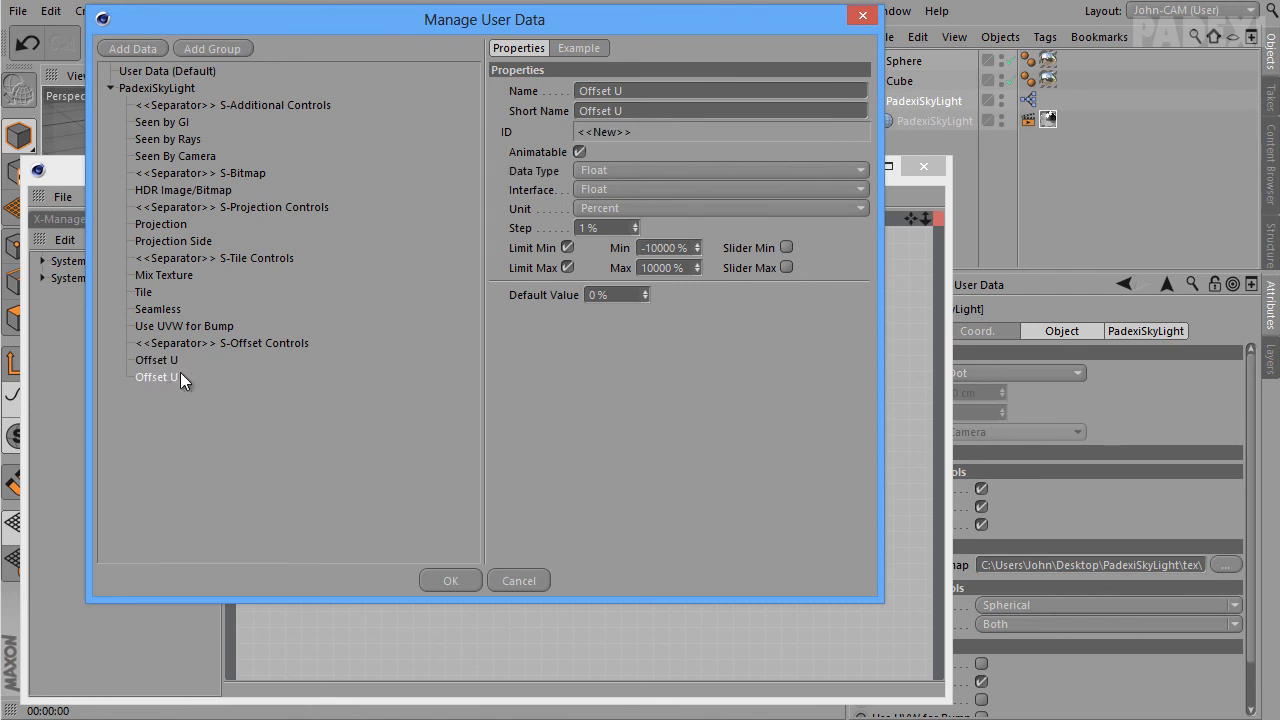
Rename the duplicated Offset U entry to Offset V
click(636, 88)
key(BackSpace)
text(F)
key(BackSpace)
text(V)
key(Tab)
Paste another copy of the offset entry, name it Length U and set its default value to 100 %
right_click(160, 377)
click(178, 409)
text(Length U)
key(Tab)
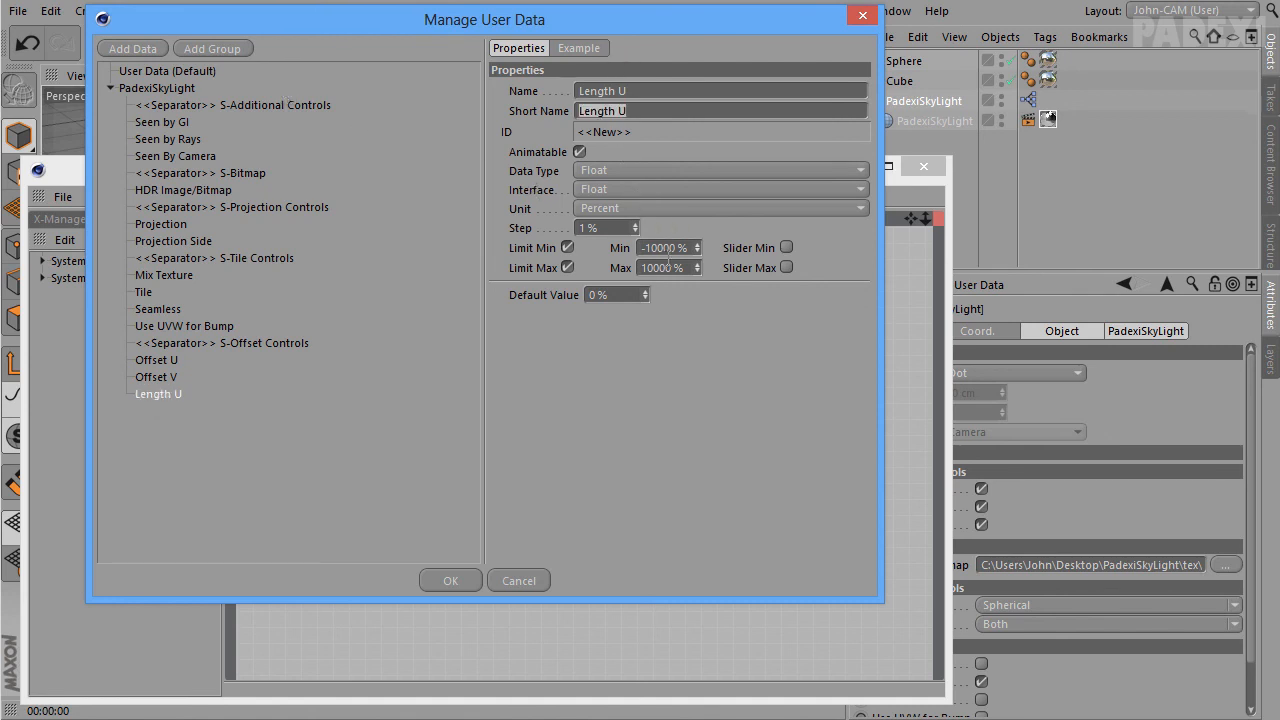
click(630, 296)
text(100)
Duplicate the Length U entry and rename the copy Length V
click(170, 397)
right_click(170, 397)
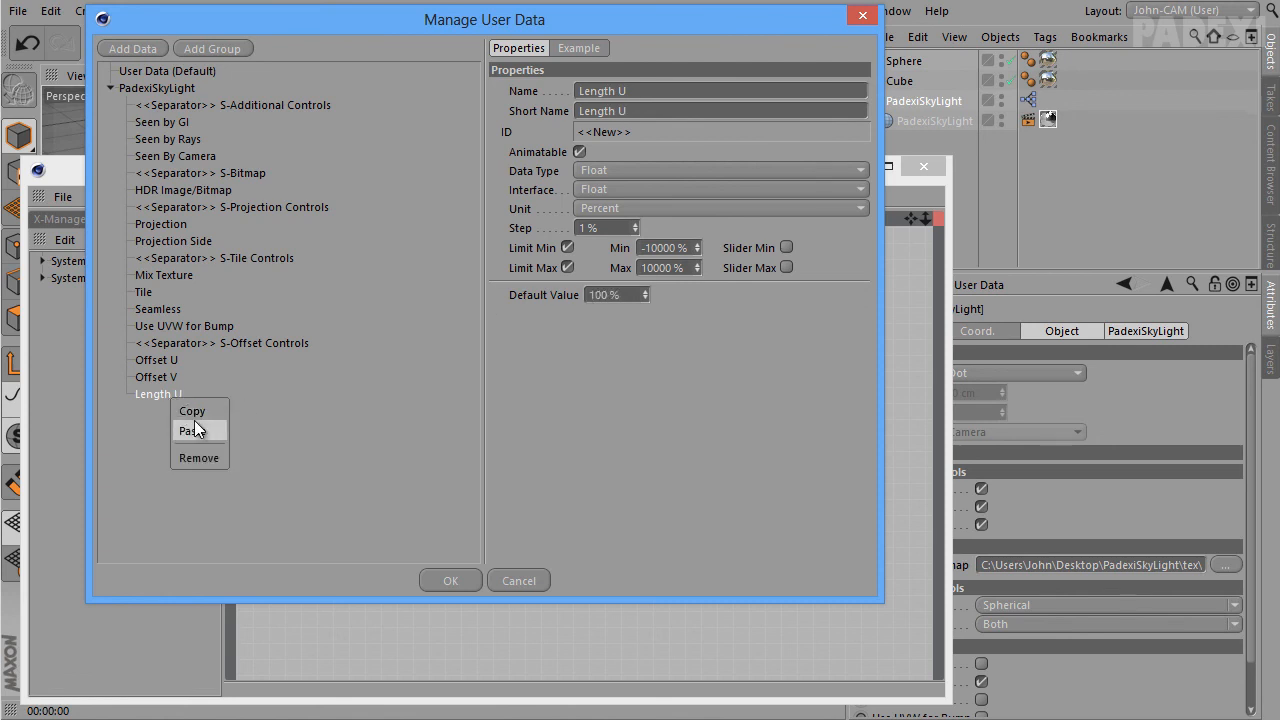
click(194, 411)
right_click(172, 396)
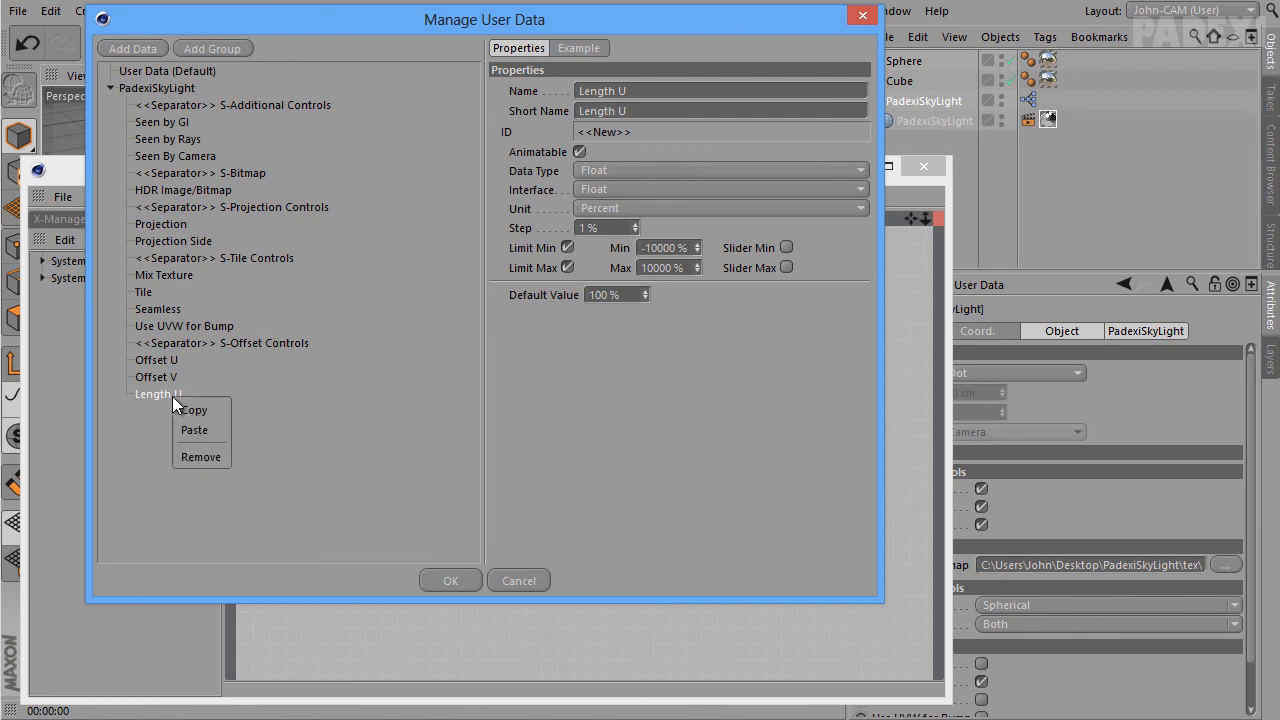
click(194, 431)
click(647, 86)
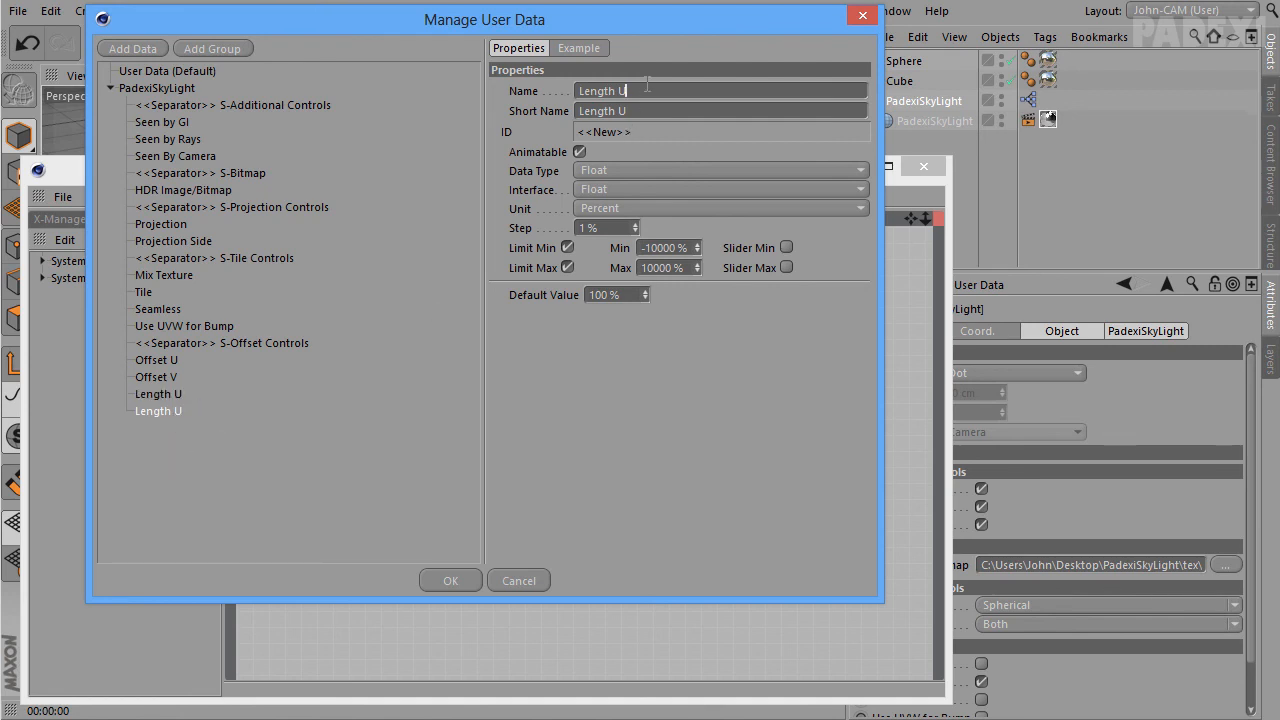
key(BackSpace)
text(V)
key(Tab)
Paste another copy of the length entry below Length V and name it Tile U
right_click(169, 412)
click(194, 447)
drag(656, 92, 328, 97)
text(Tile U)
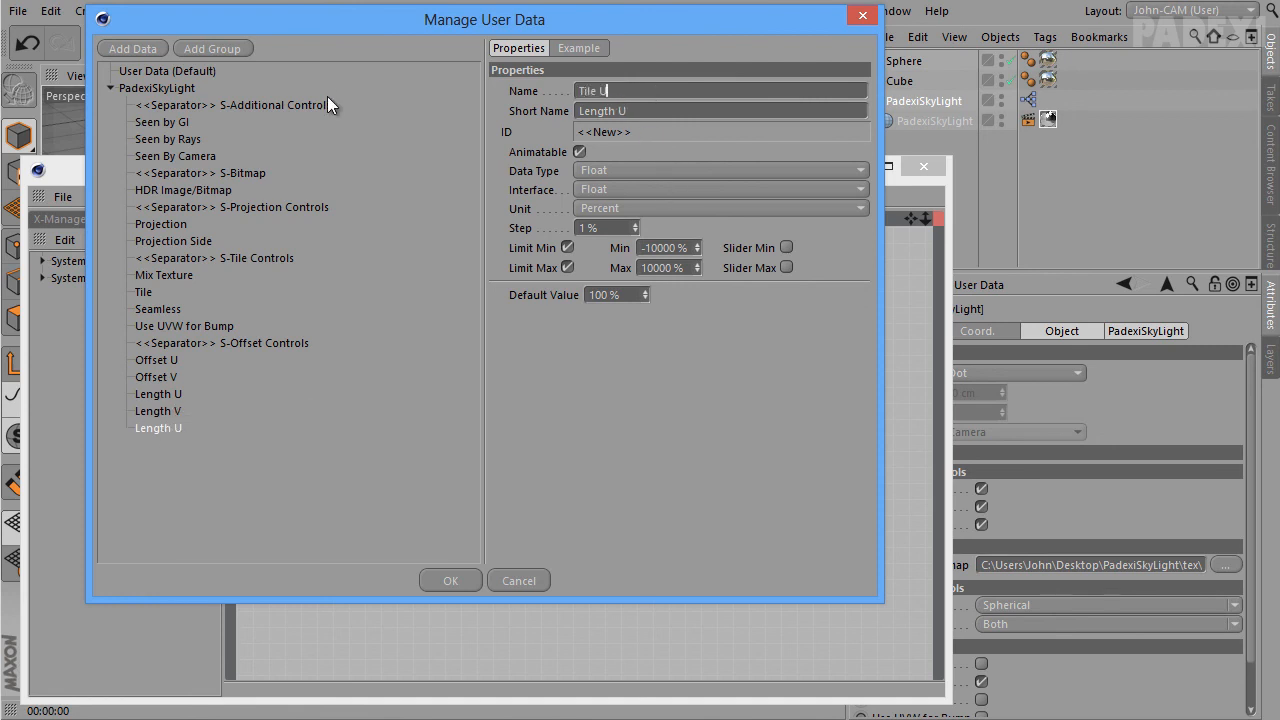
key(Tab)
Set Tile U's unit to Real and its limits to a minimum of -10000 and a maximum of 10000
click(592, 208)
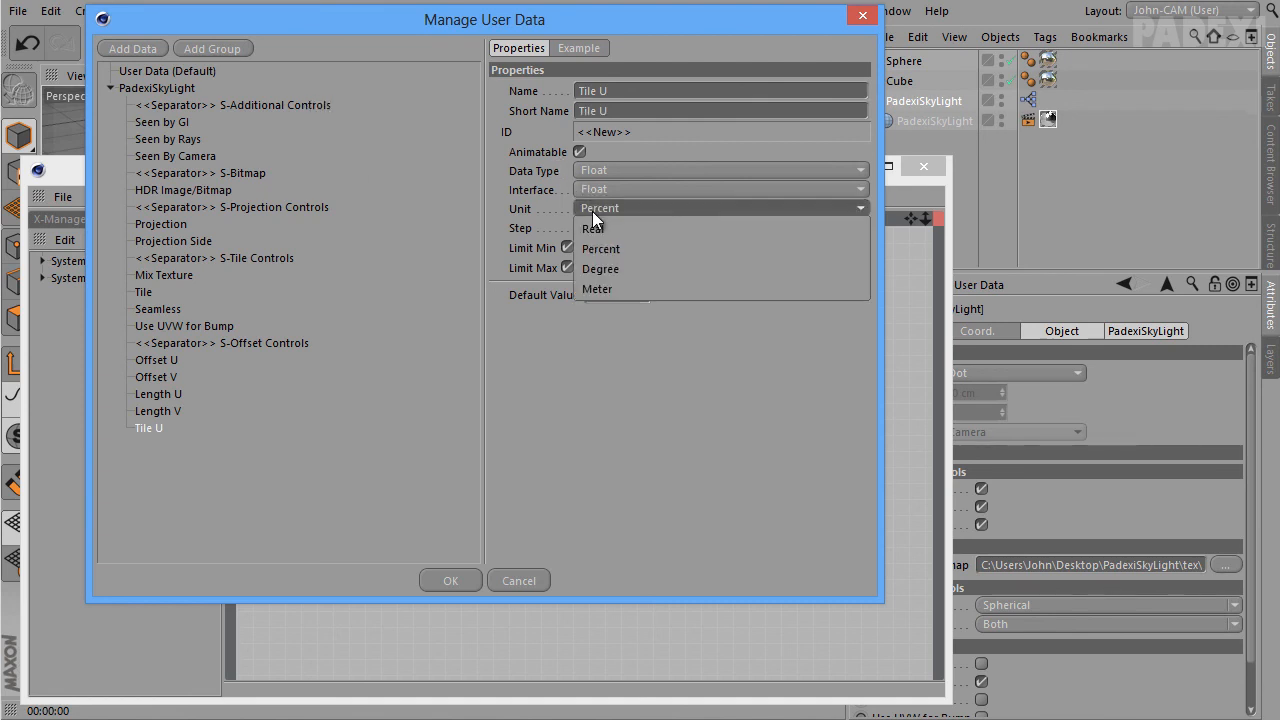
click(619, 230)
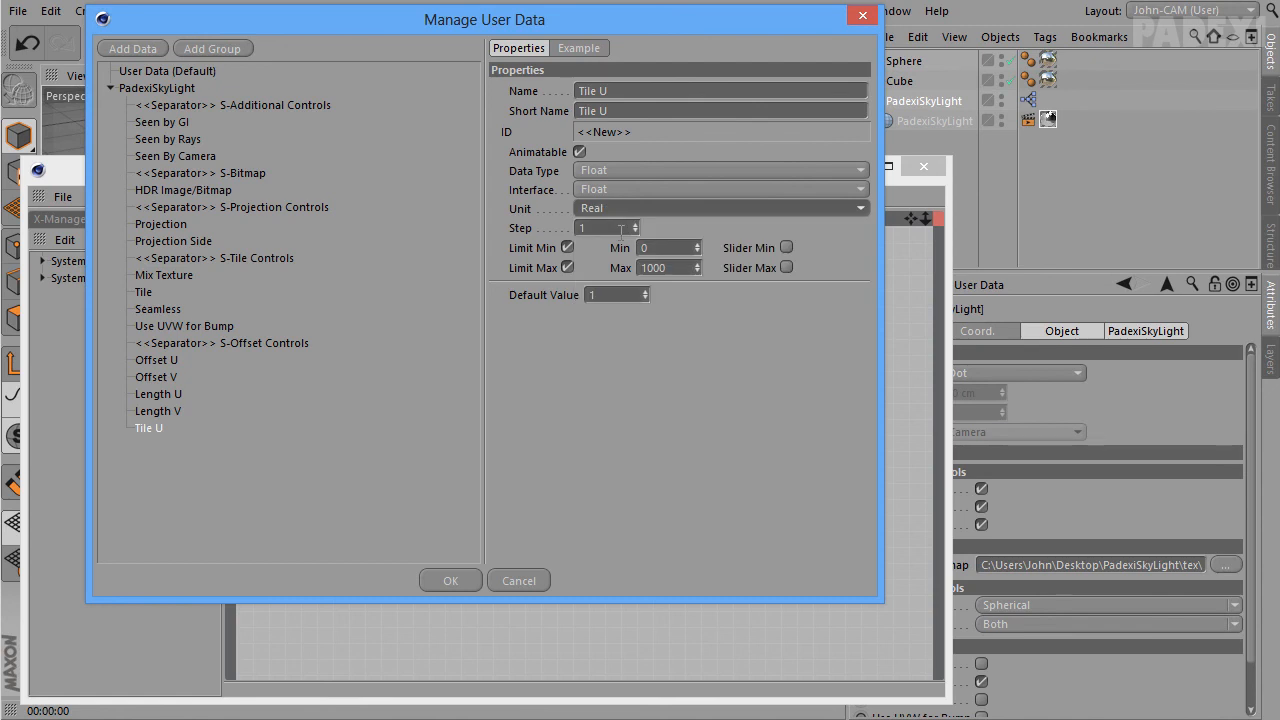
click(685, 248)
text(-1)
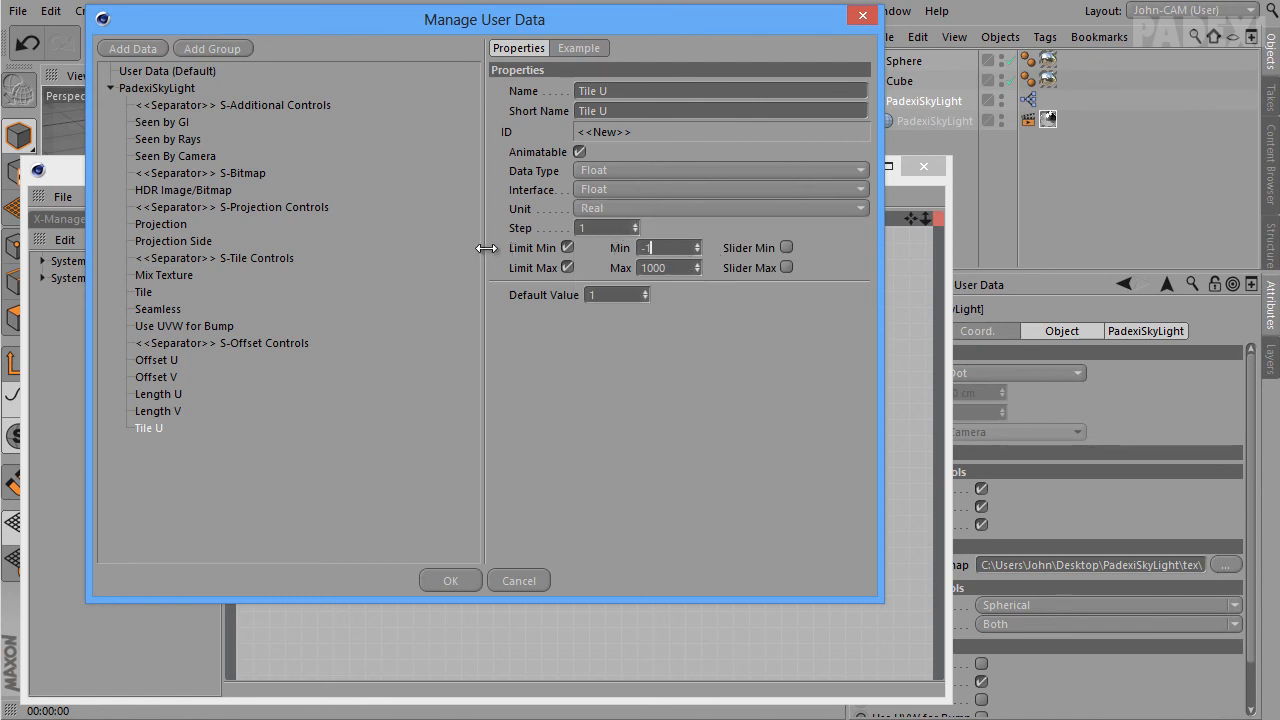
text(0000)
key(Tab)
key(Tab)
key(Tab)
text(+10000)
key(Tab)
Duplicate the Tile U entry and rename the copy Tile V
right_click(155, 427)
click(173, 440)
right_click(158, 429)
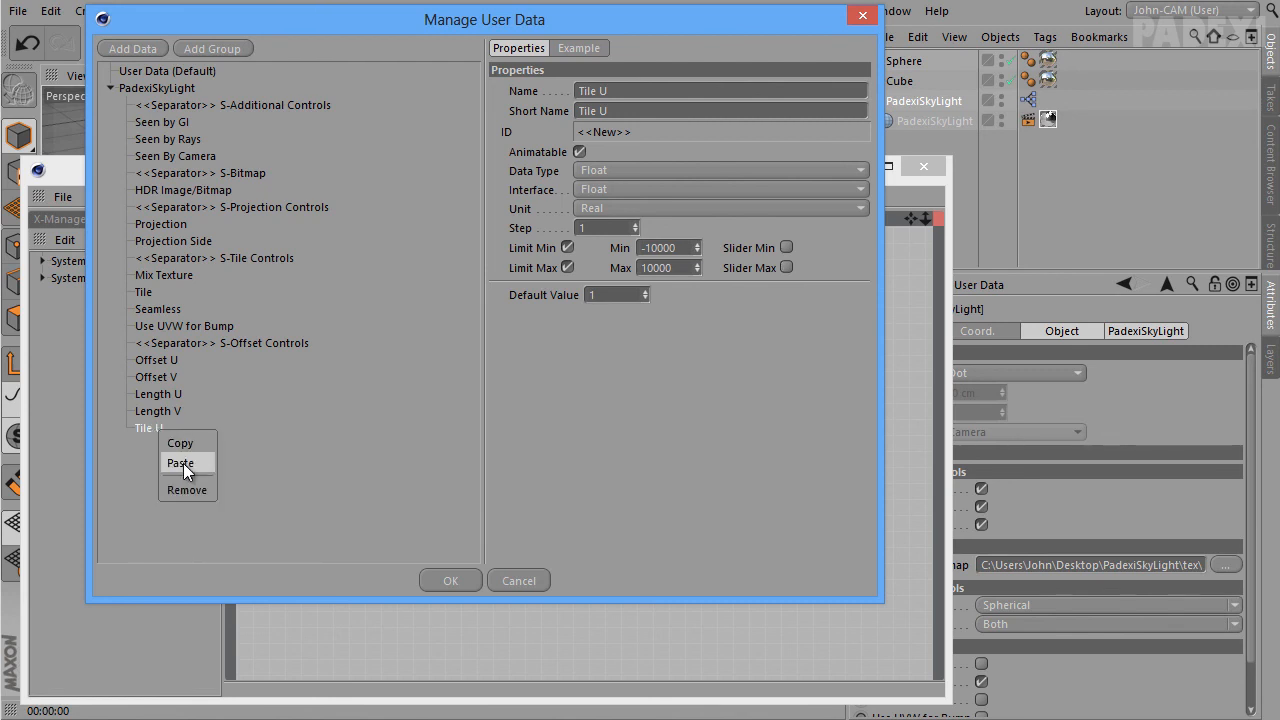
click(181, 463)
key(BackSpace)
text(V)
key(Tab)
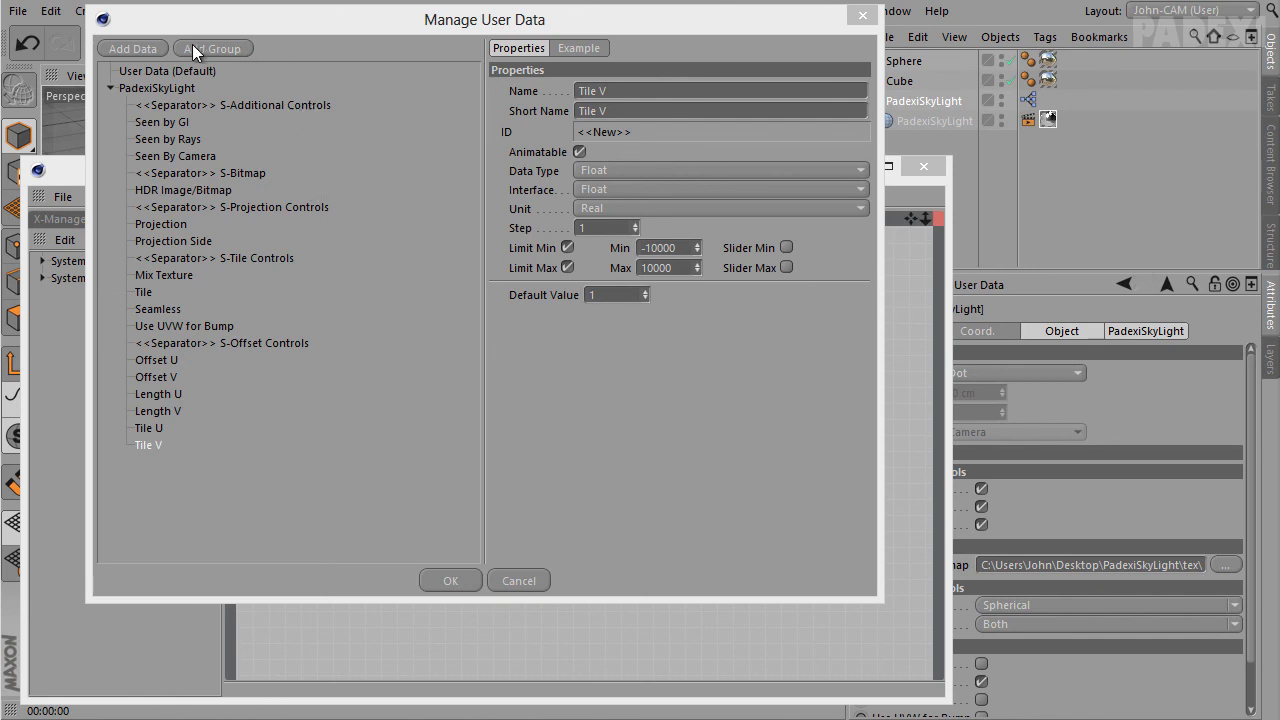
Add a user data entry named Repetitions U and set its unit to Real
click(150, 48)
text(Repetitions U)
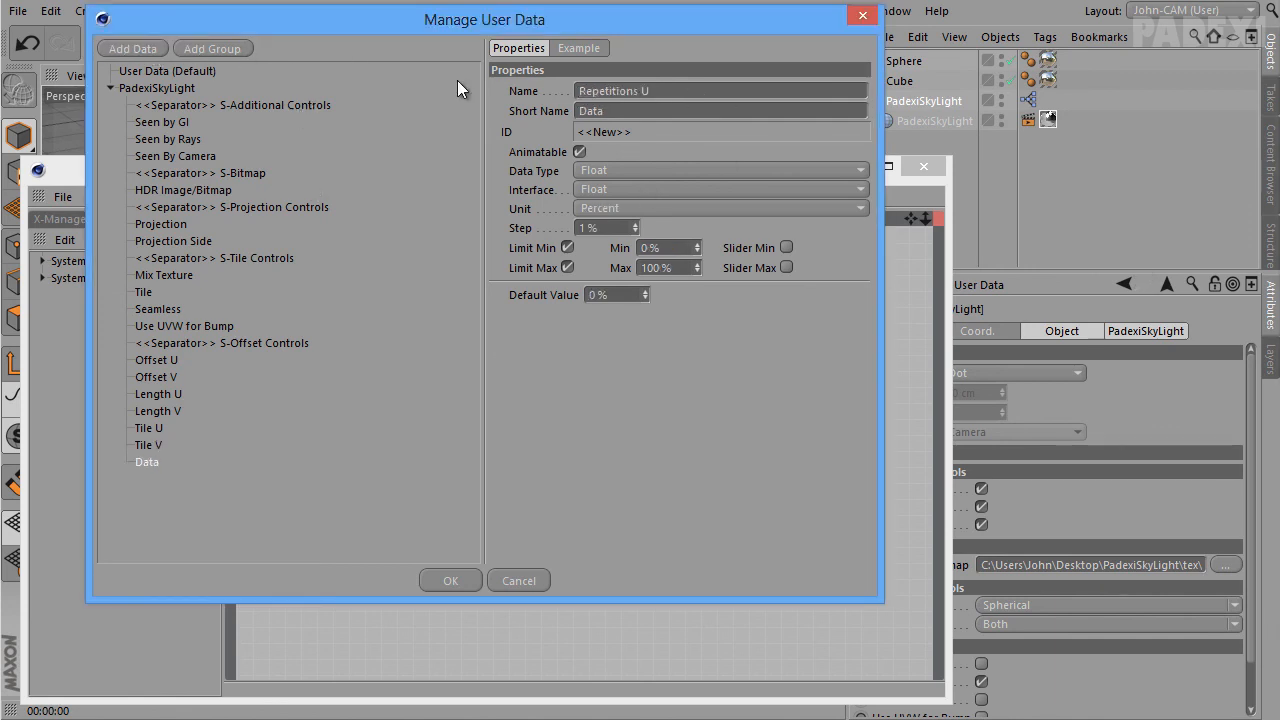
key(Tab)
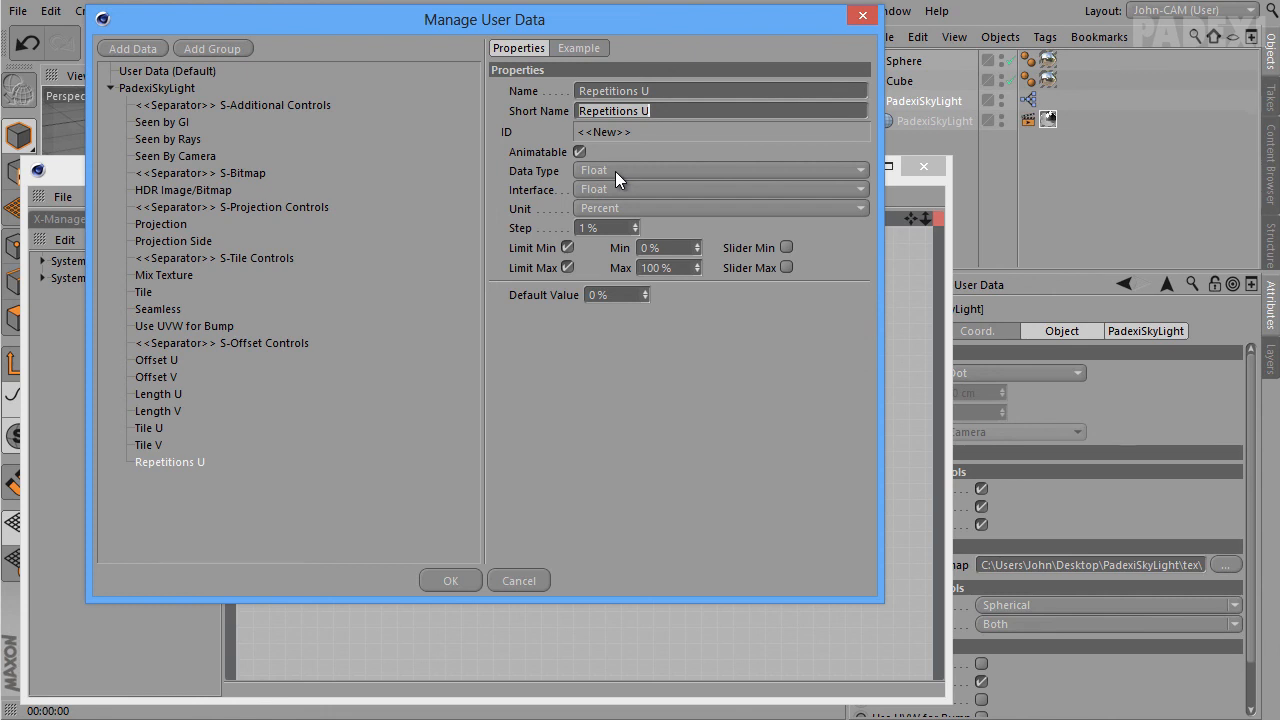
click(612, 208)
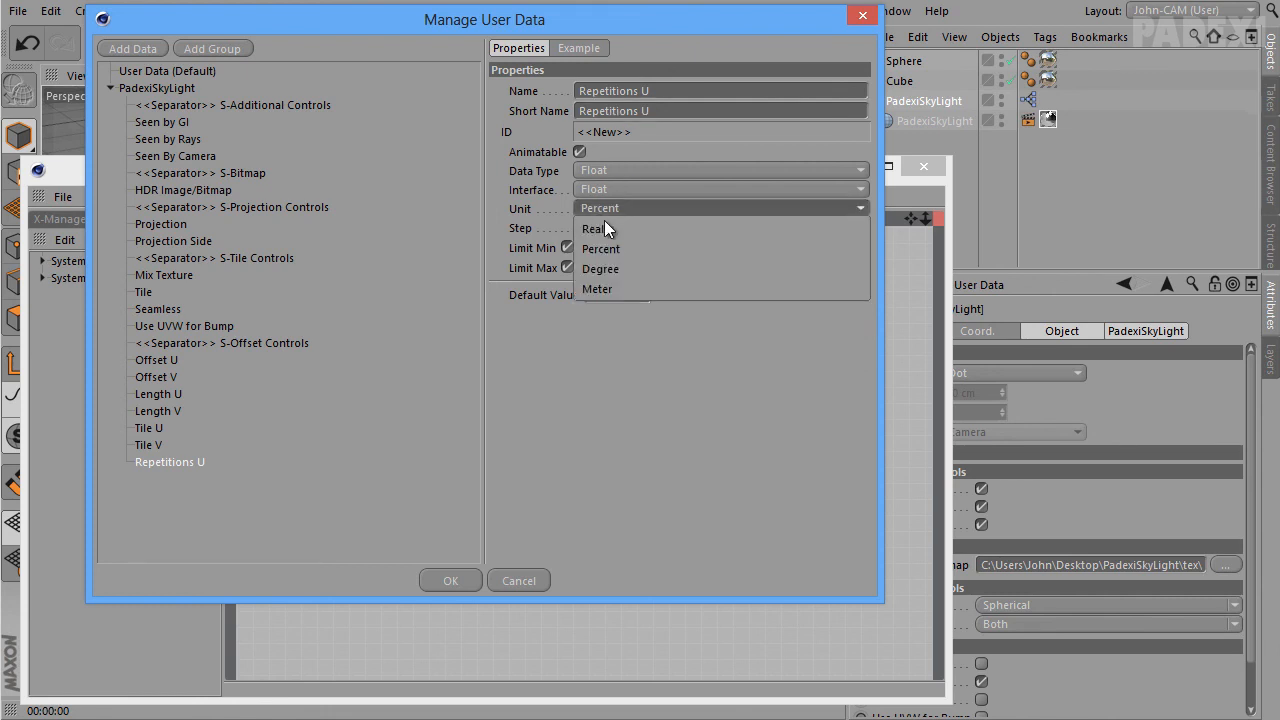
click(600, 229)
Set the limits of Repetitions U to a minimum of -100000 and a maximum of 10000
click(678, 244)
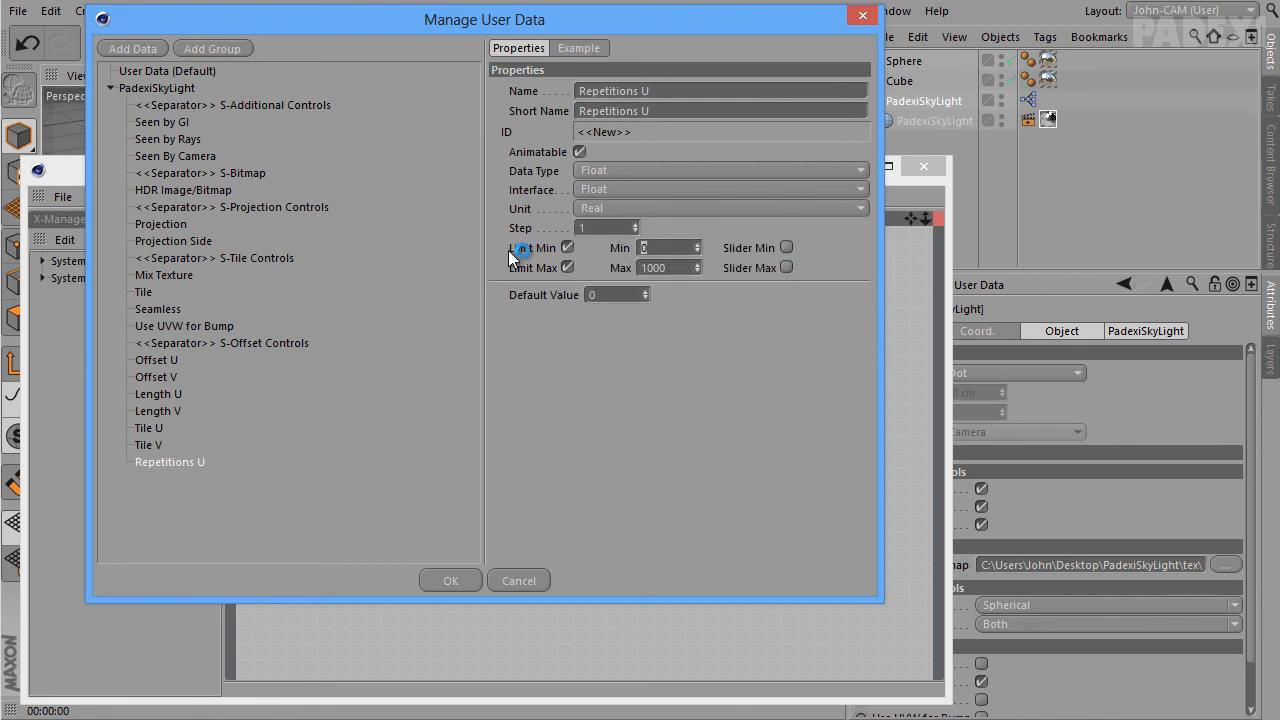
text(-100000)
key(Tab)
key(Tab)
key(Tab)
text(-10000)
key(Tab)
key(Tab)
Duplicate the Repetitions U entry and rename the copy Repetitions V
right_click(194, 466)
click(215, 480)
right_click(187, 465)
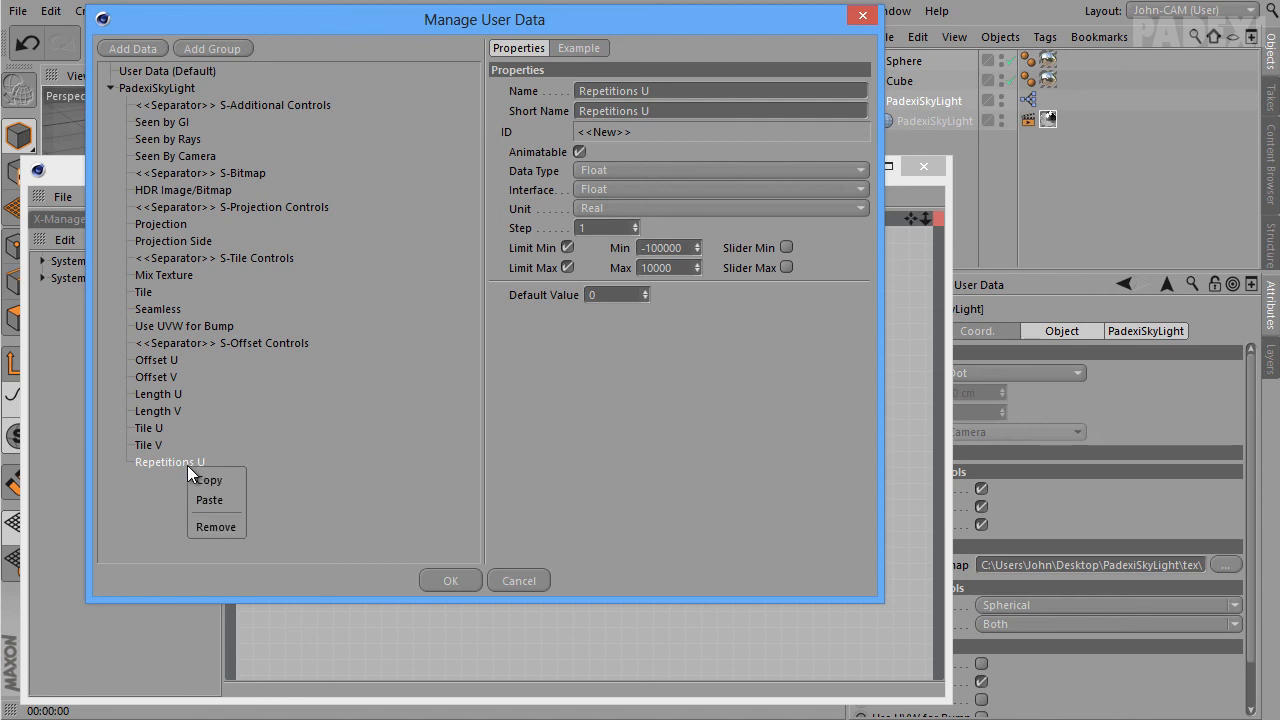
click(207, 499)
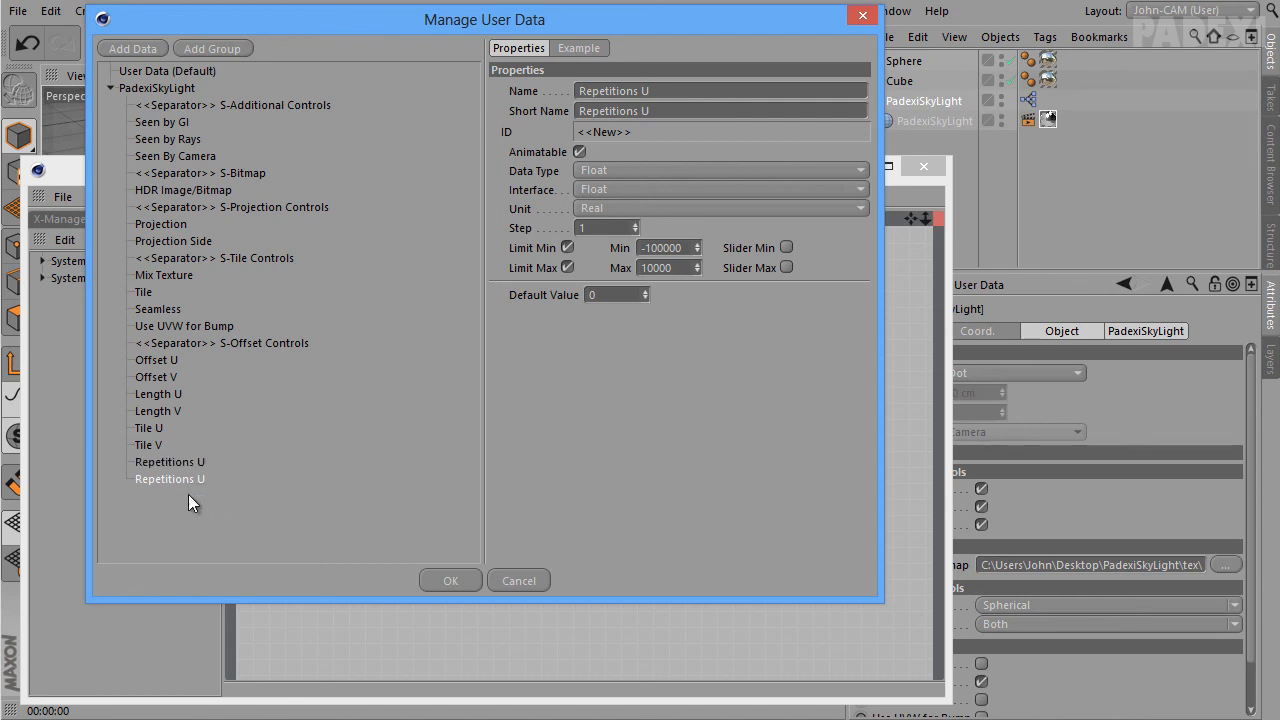
click(683, 90)
key(BackSpace)
text(V)
key(Return)
key(Tab)
key(Tab)
key(Tab)
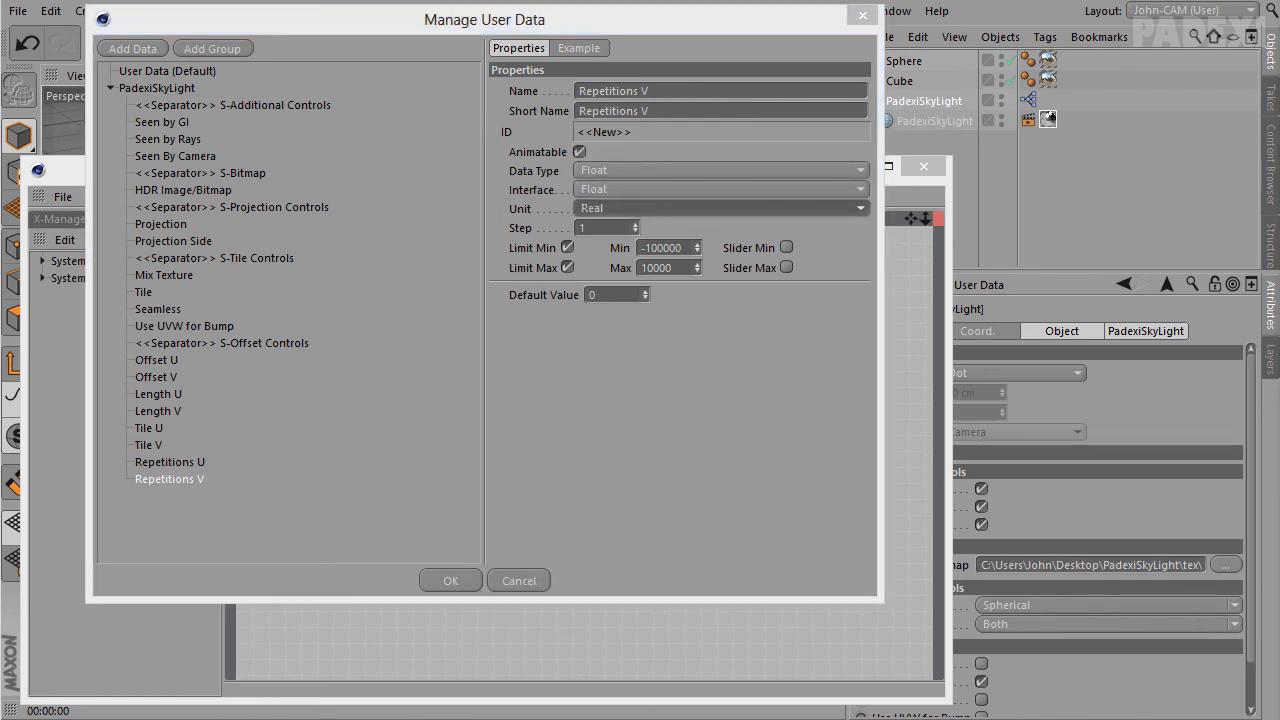
Add a user data entry named S-Material and set its data type to Link
click(140, 48)
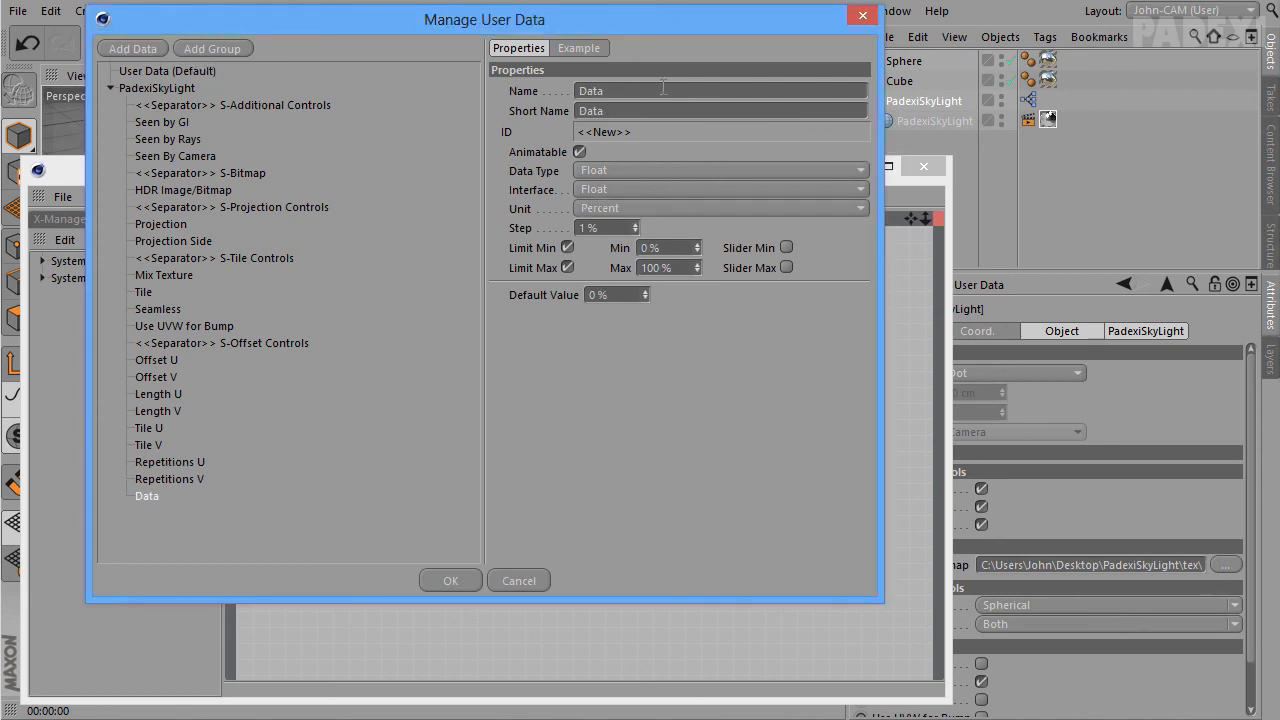
text(S-Material)
key(Tab)
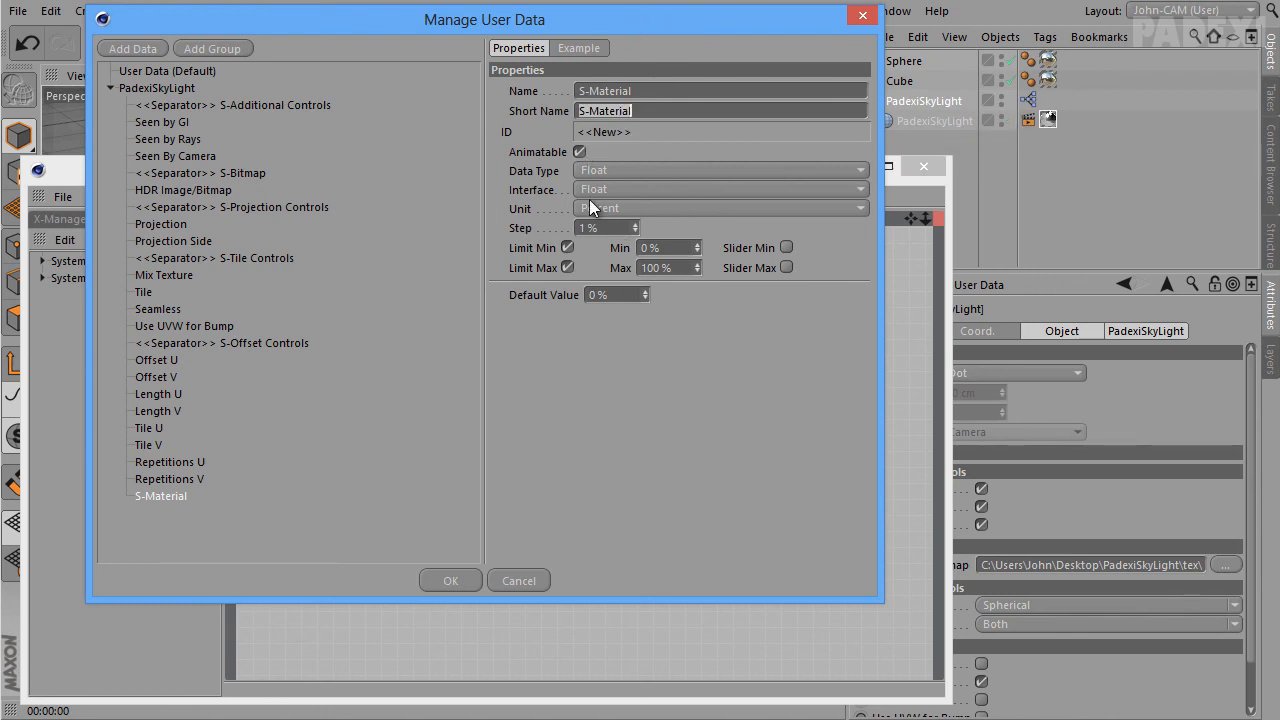
click(621, 170)
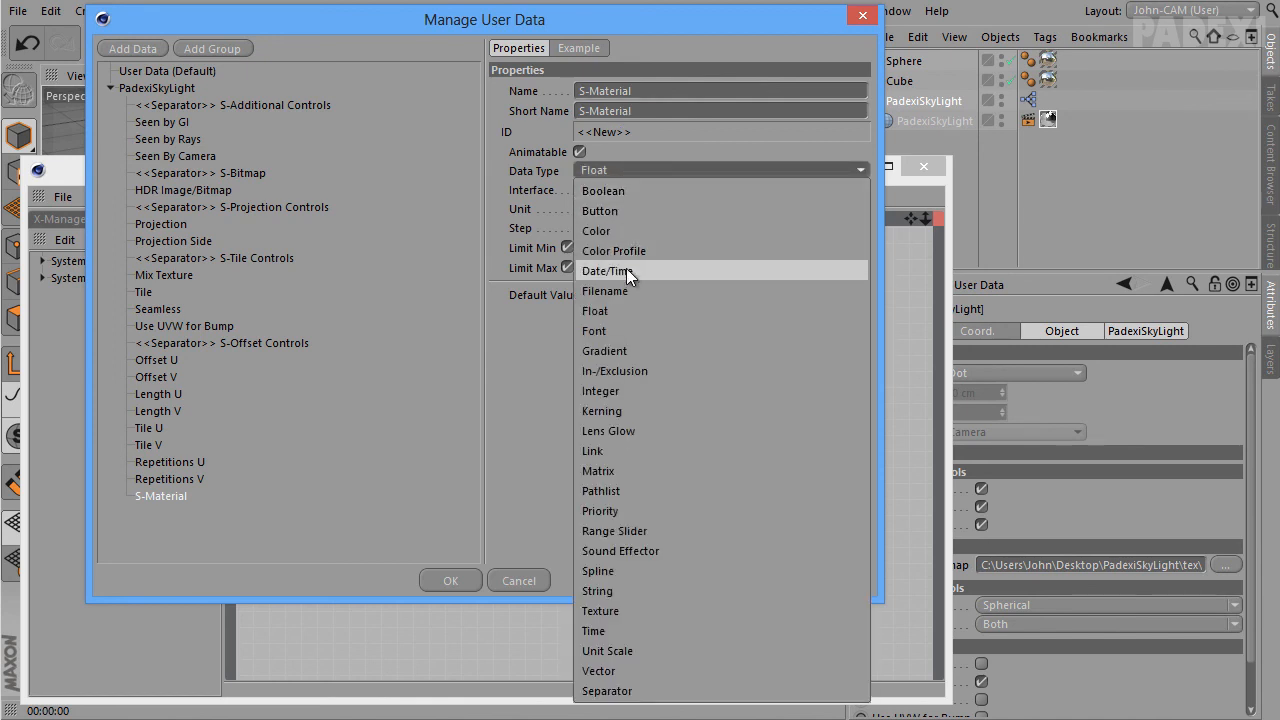
click(643, 452)
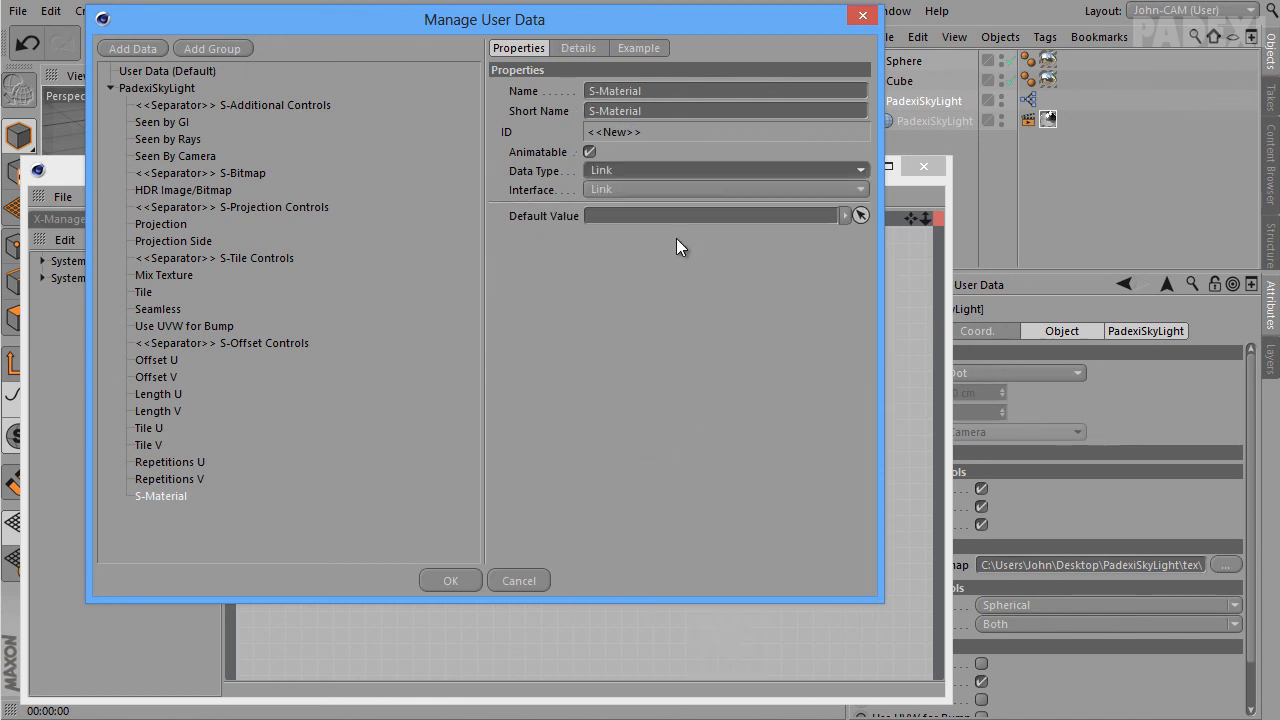
Apply the user data changes and add Length U, Length V and Mix Texture outputs to the PadexiSkyLight node
click(458, 580)
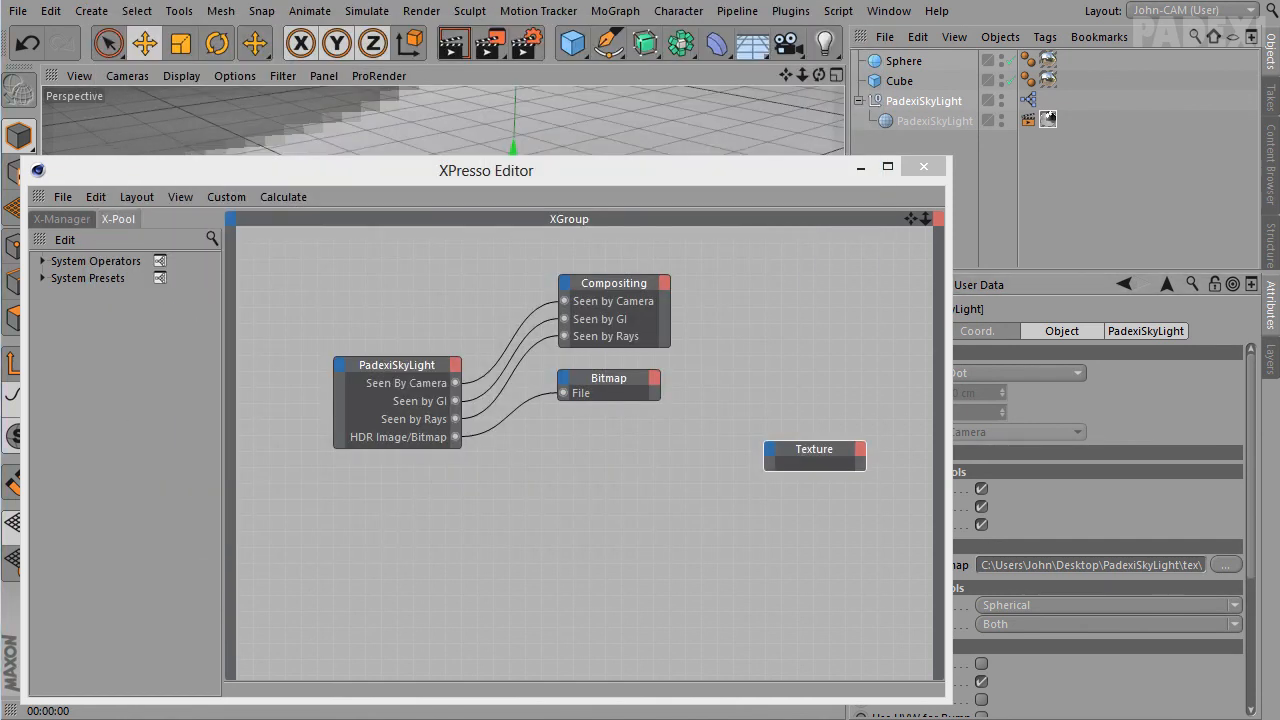
drag(409, 363, 385, 317)
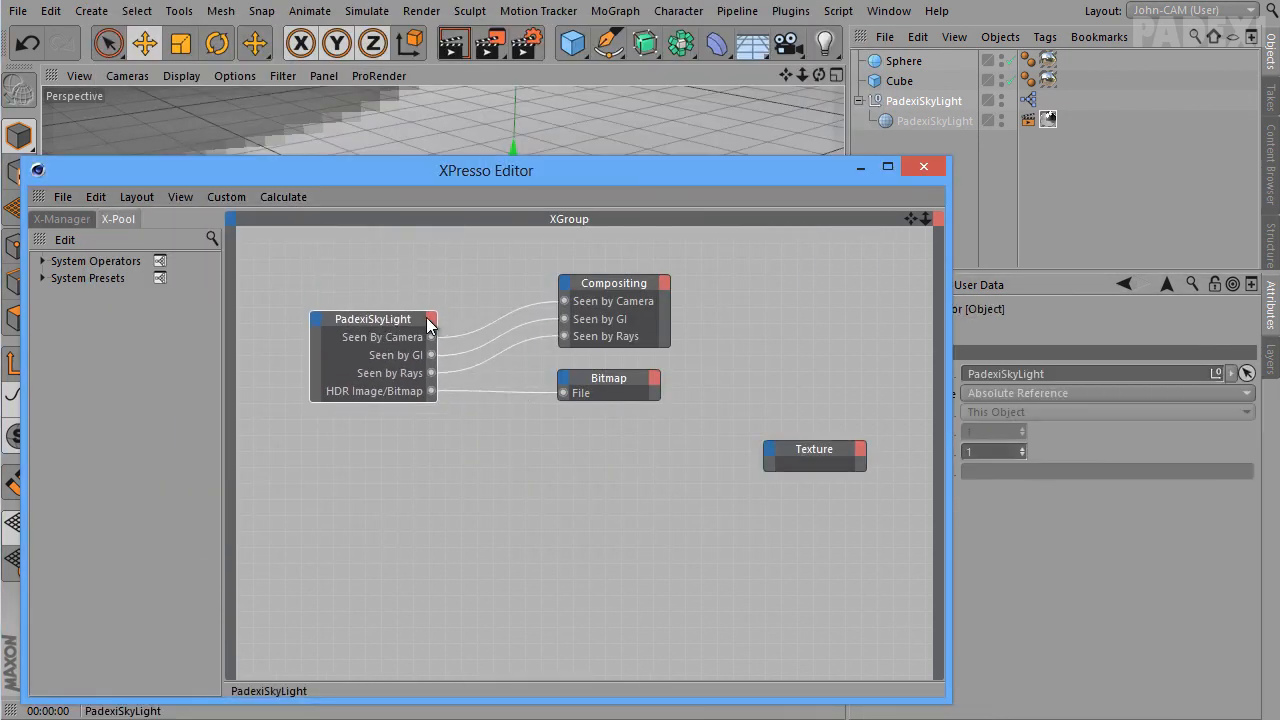
click(429, 320)
mouse_move(479, 455)
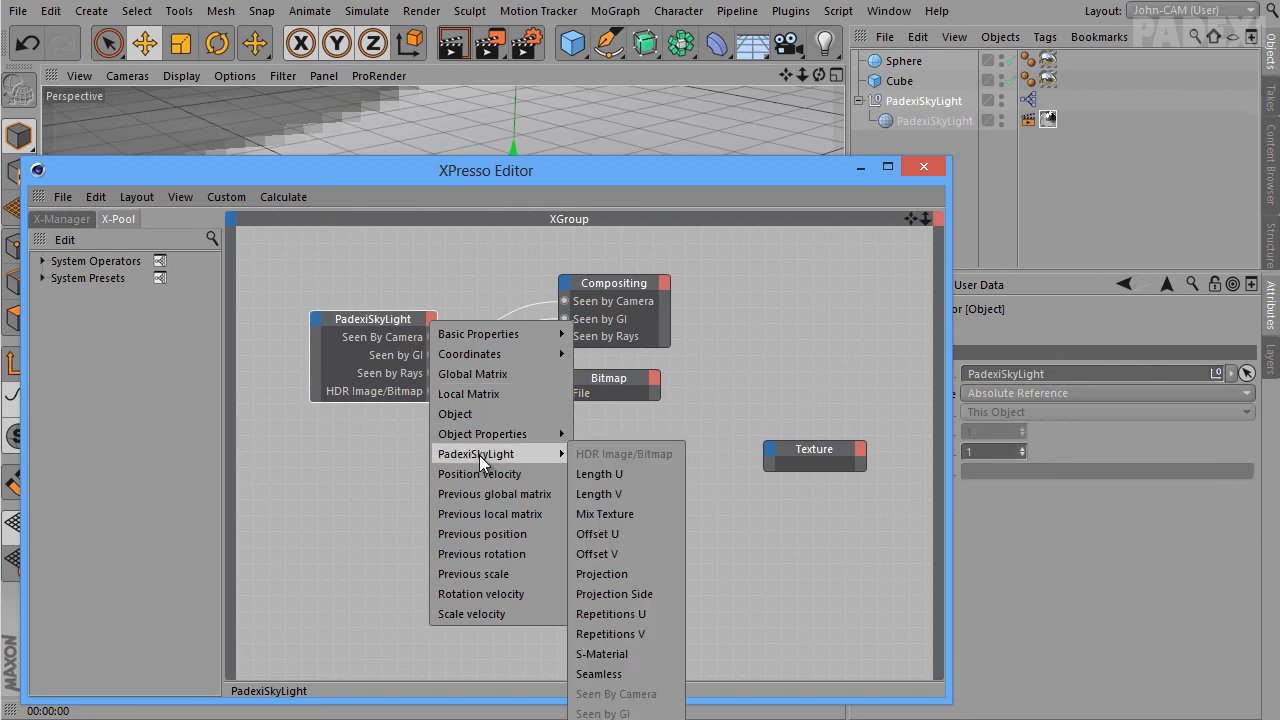
click(602, 474)
click(429, 324)
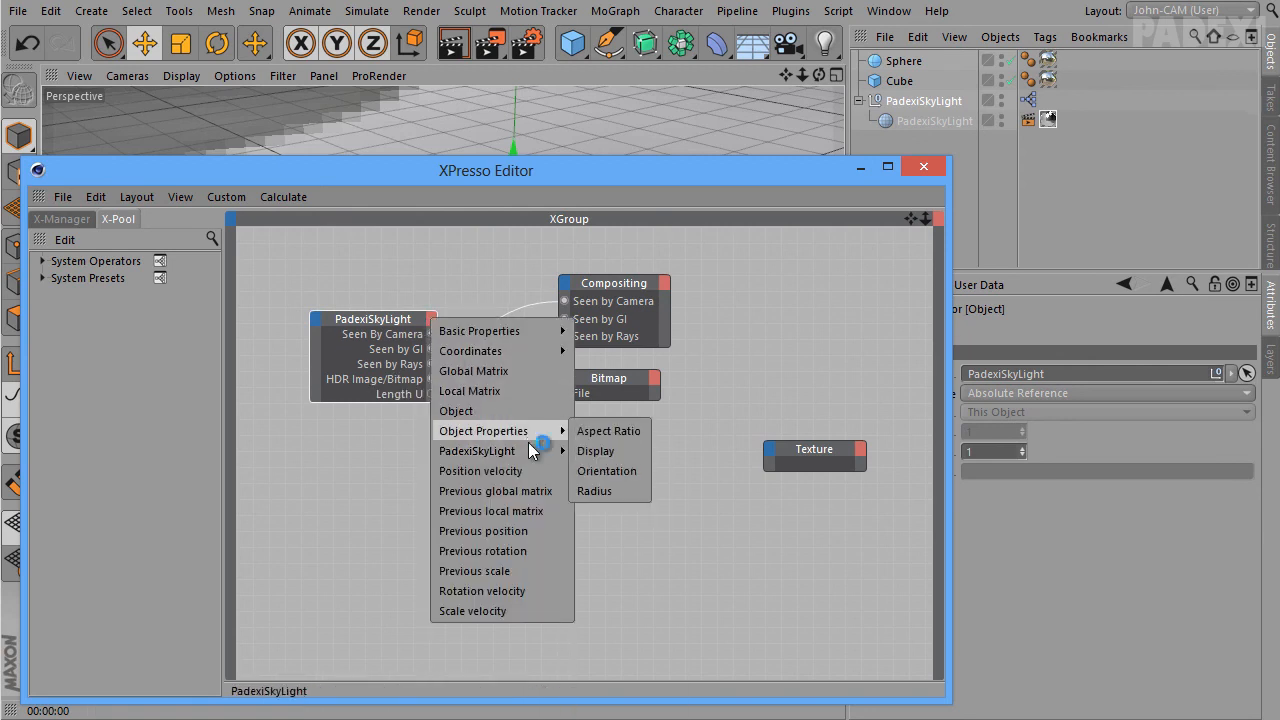
mouse_move(555, 457)
click(600, 491)
click(430, 319)
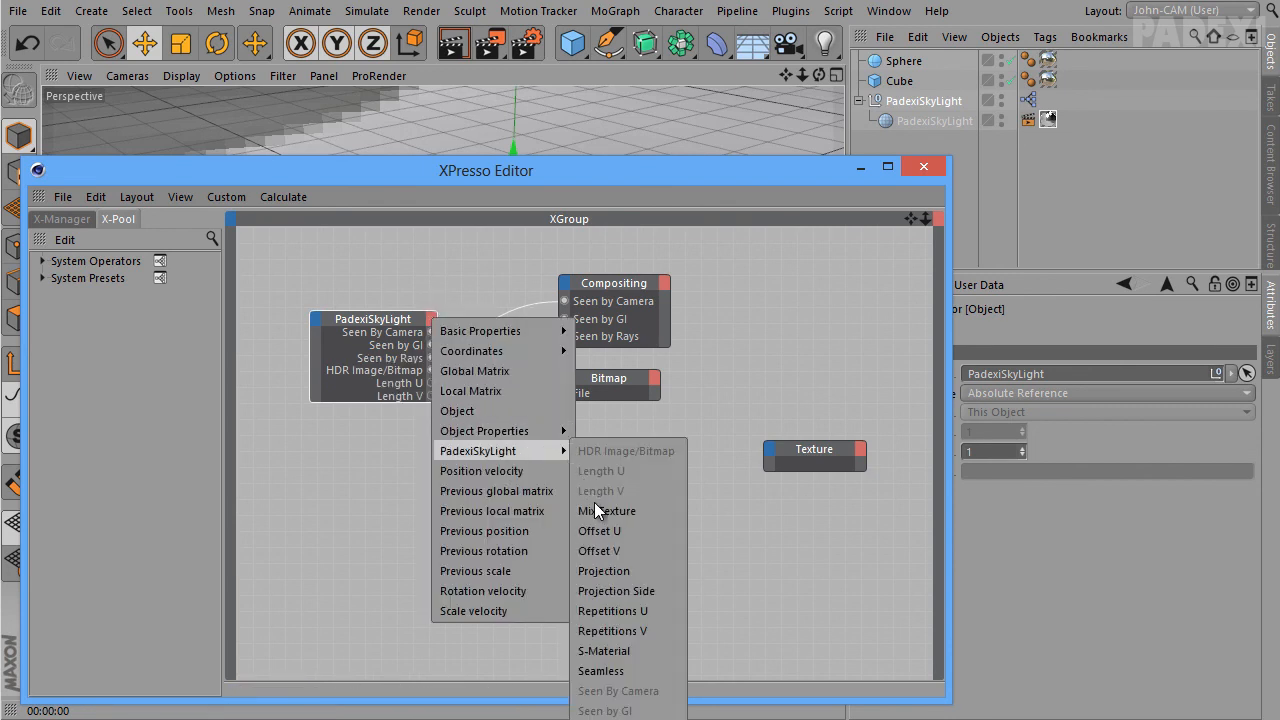
click(600, 511)
Add the Offset U and Offset V user data as outputs on the PadexiSkyLight node
click(434, 319)
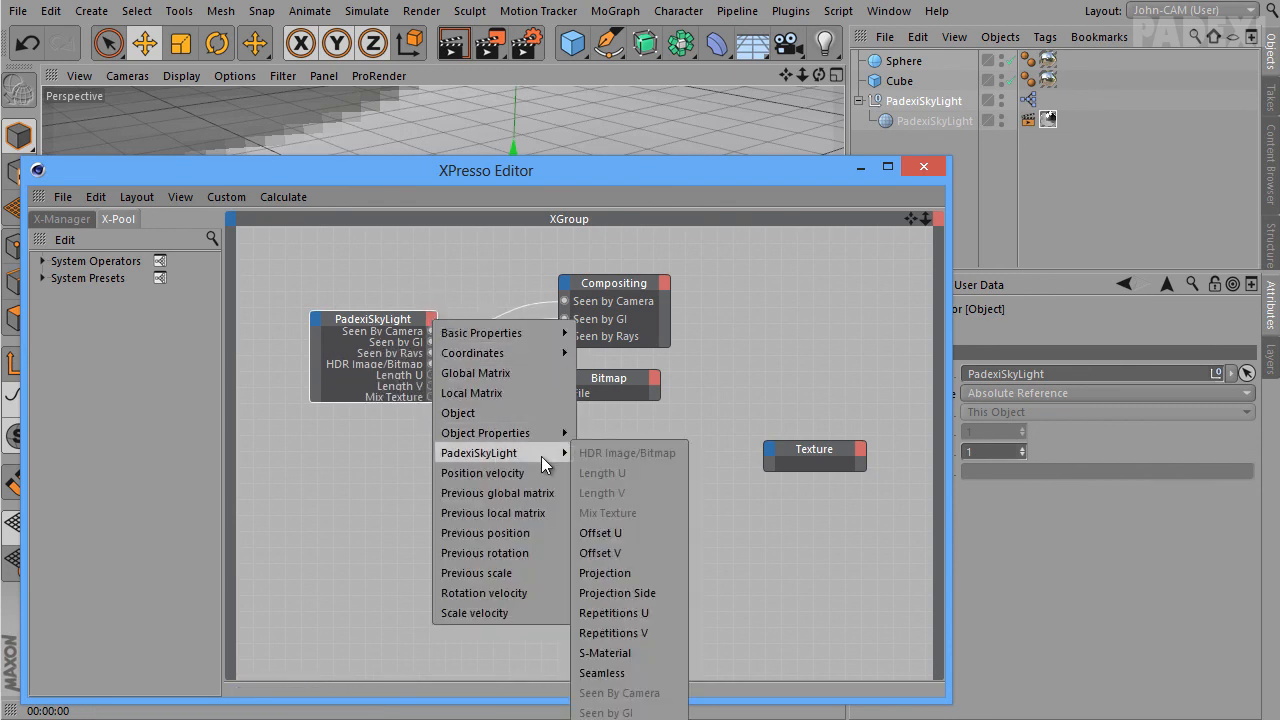
mouse_move(545, 452)
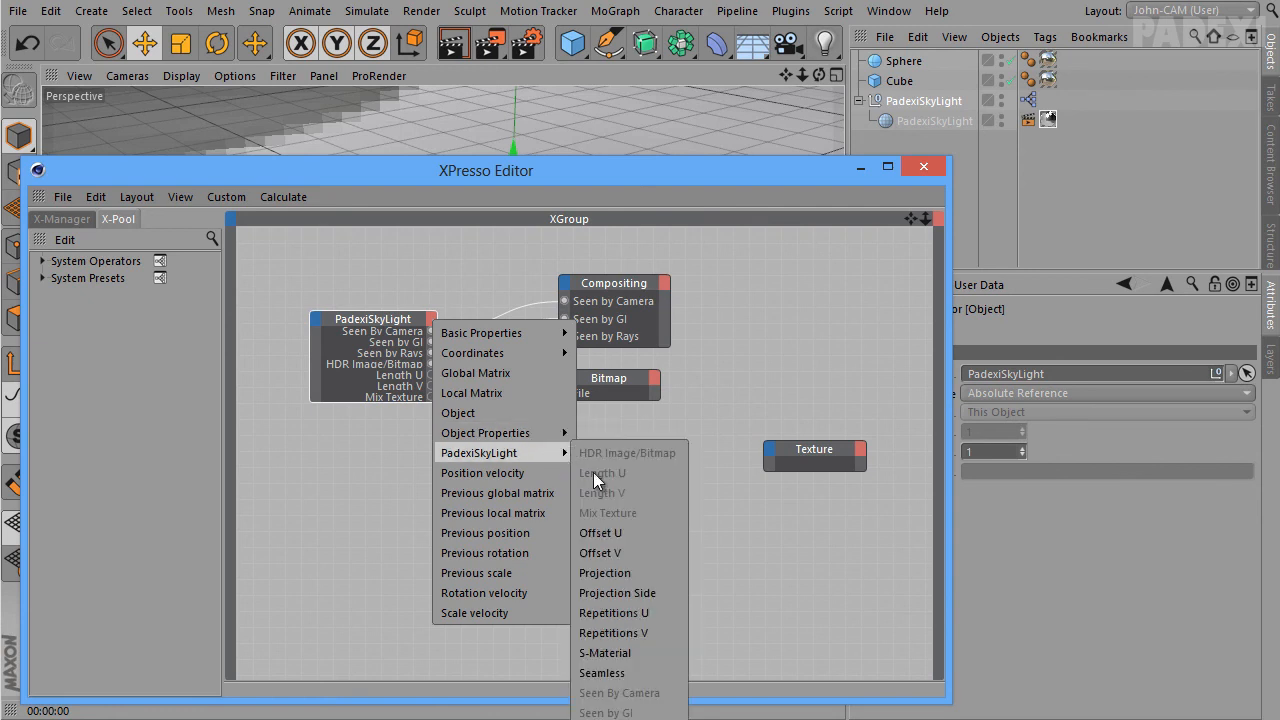
click(630, 536)
click(433, 321)
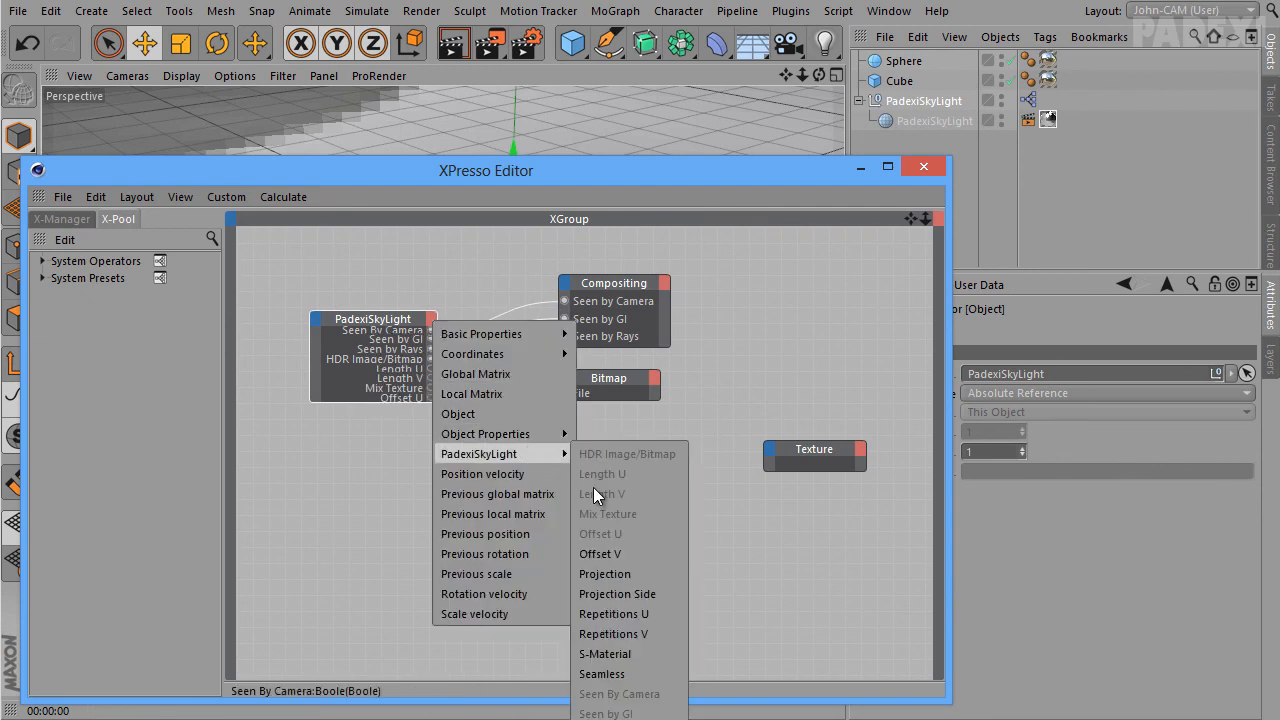
click(605, 553)
Add the Projection and Projection Side outputs to the PadexiSkyLight node
click(433, 320)
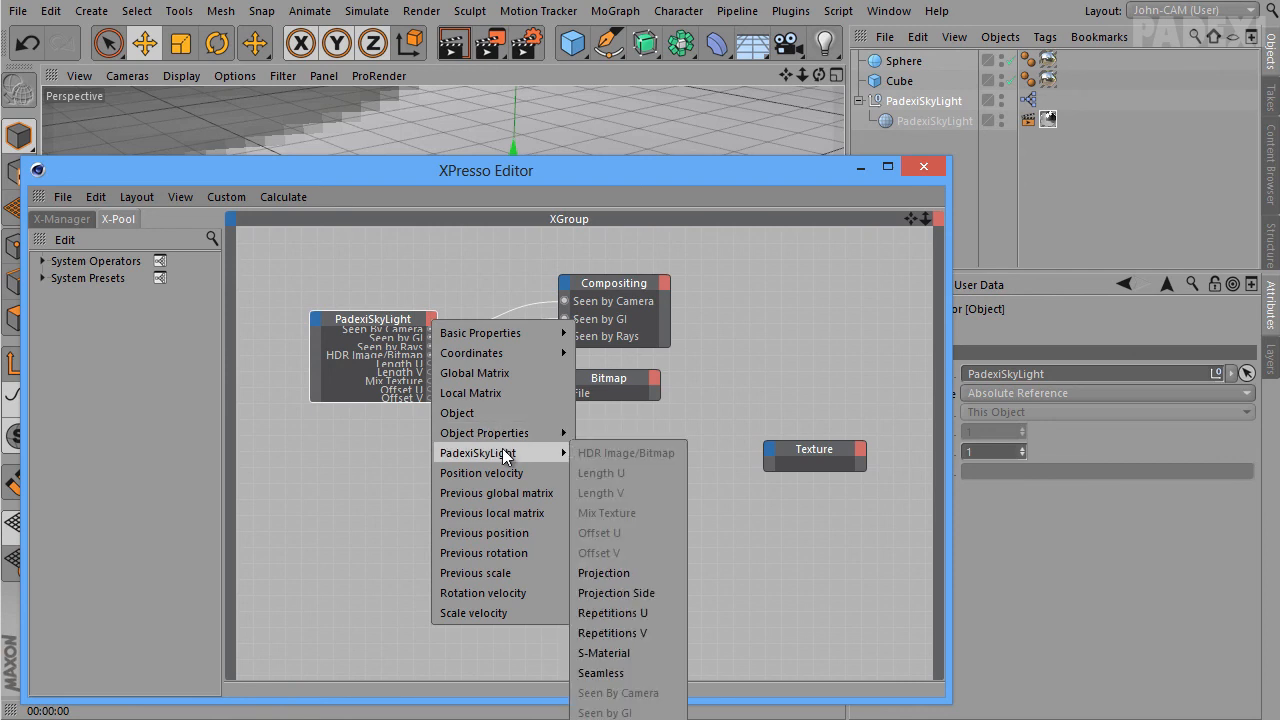
click(605, 573)
click(433, 320)
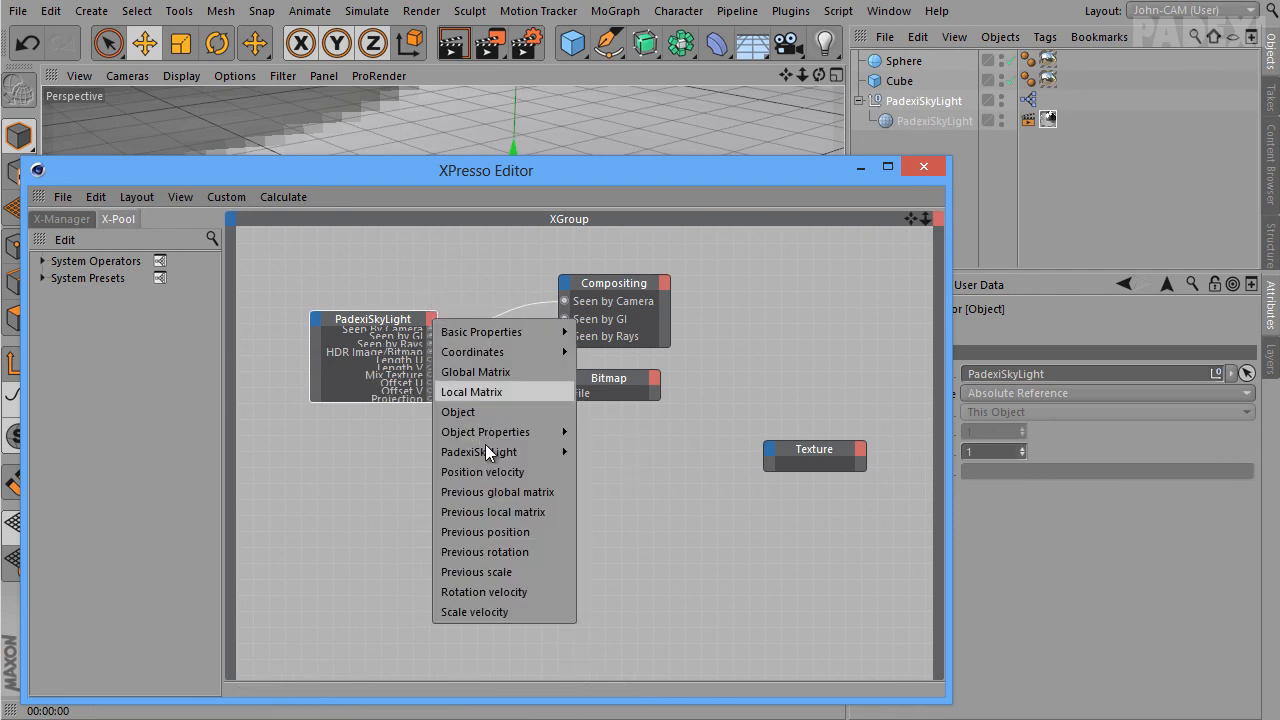
click(630, 570)
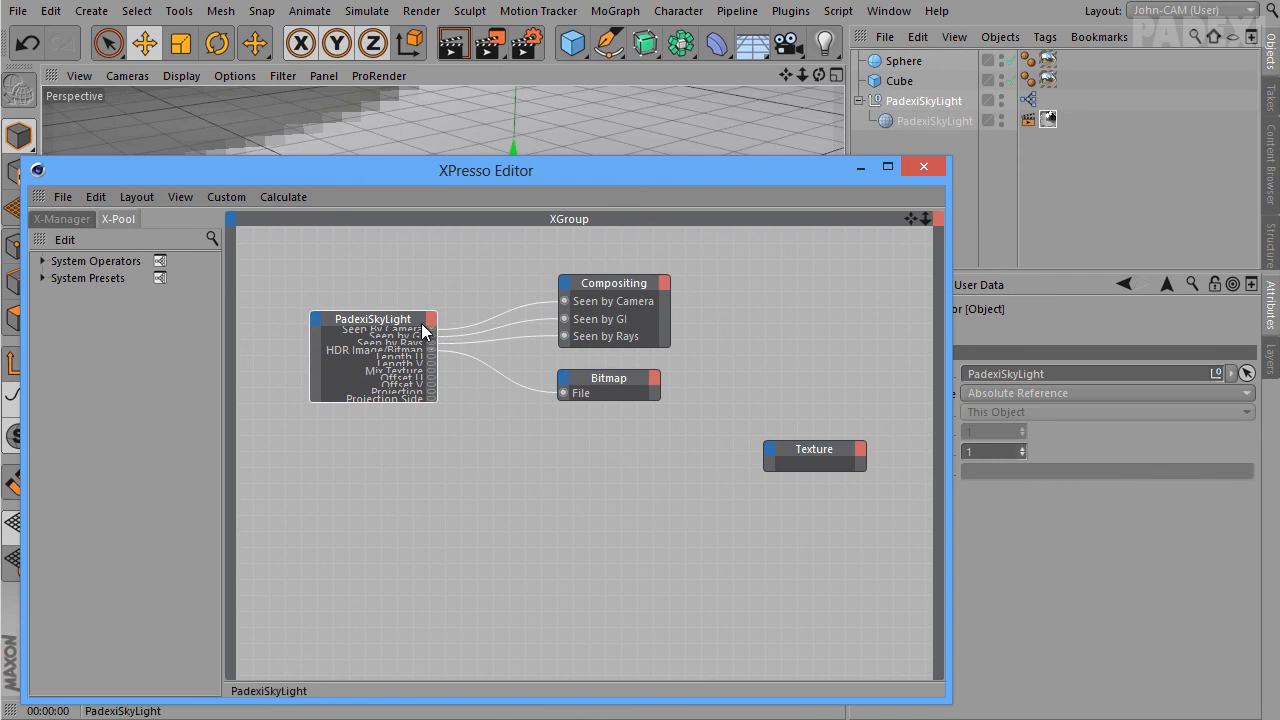
Add the Repetitions U and Repetitions V outputs to the PadexiSkyLight node
click(432, 320)
mouse_move(510, 453)
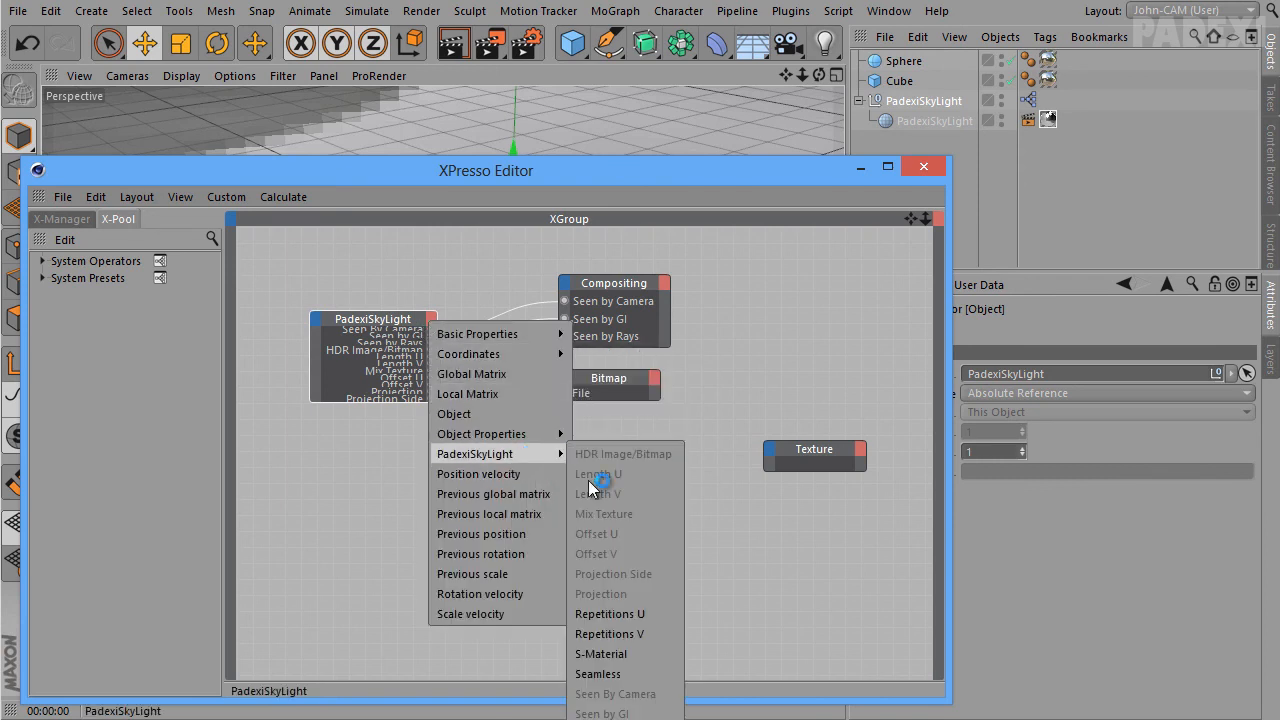
click(639, 614)
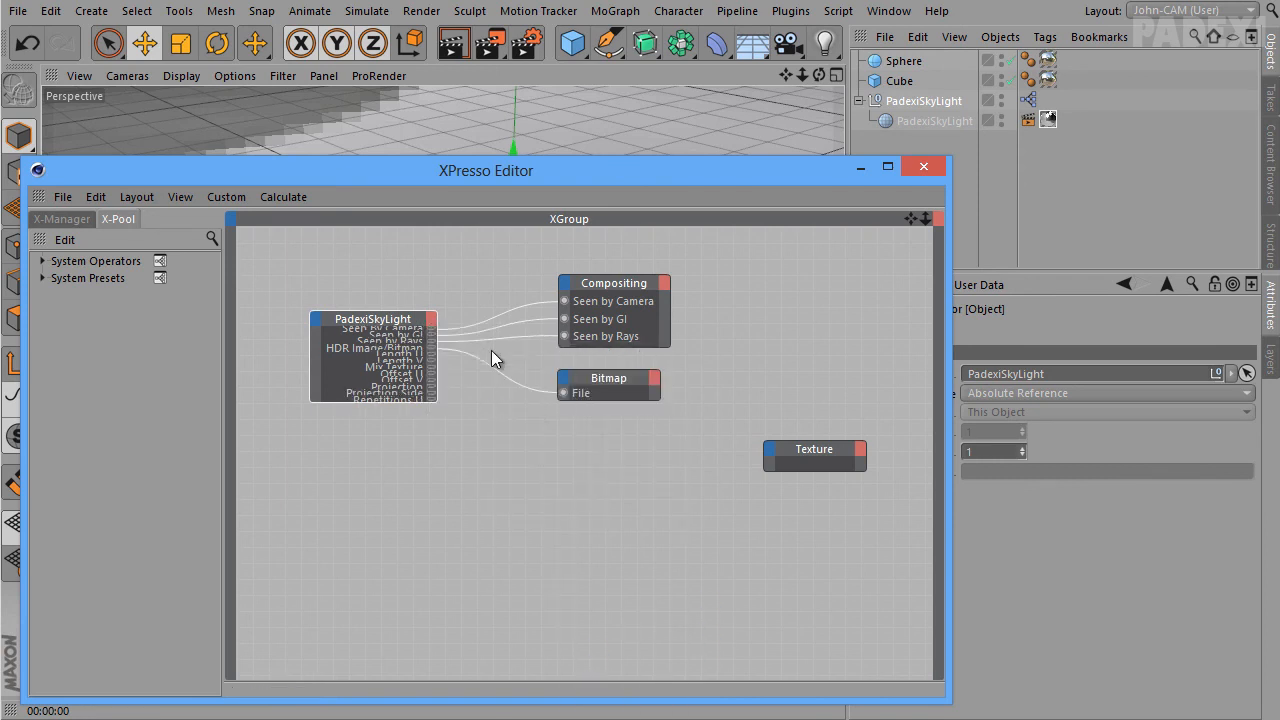
click(429, 319)
mouse_move(554, 453)
click(621, 629)
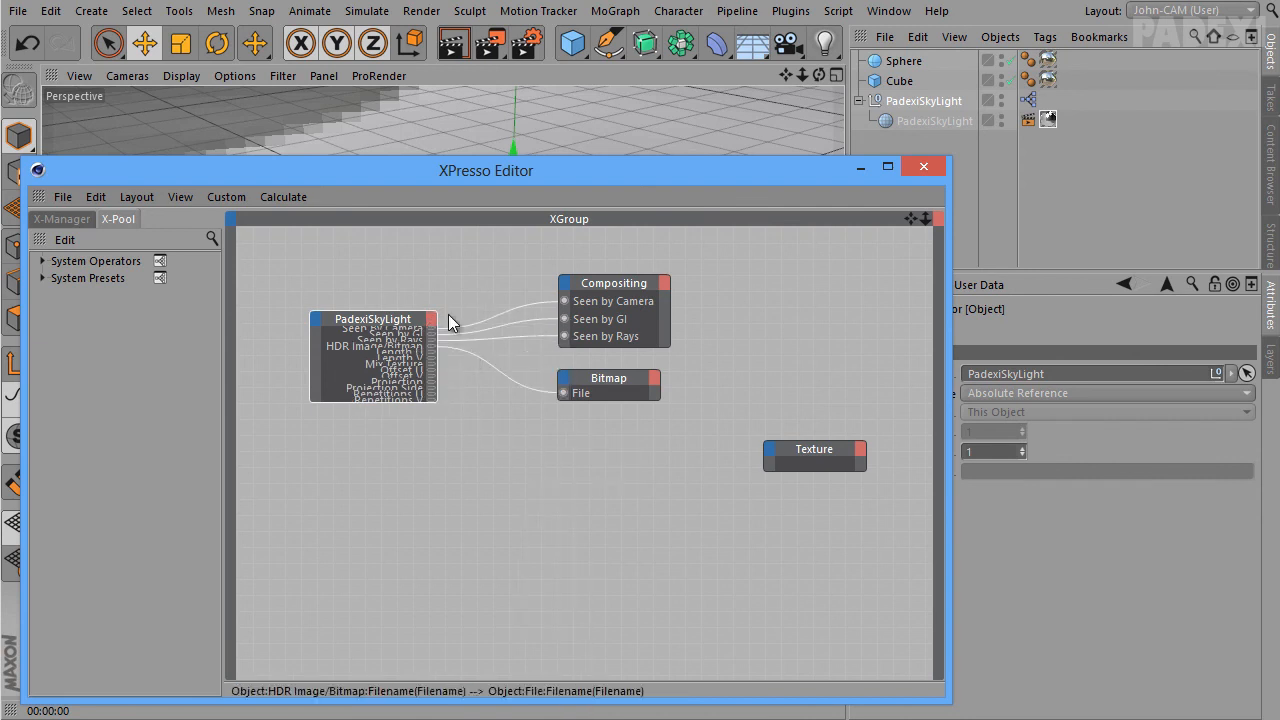
click(432, 320)
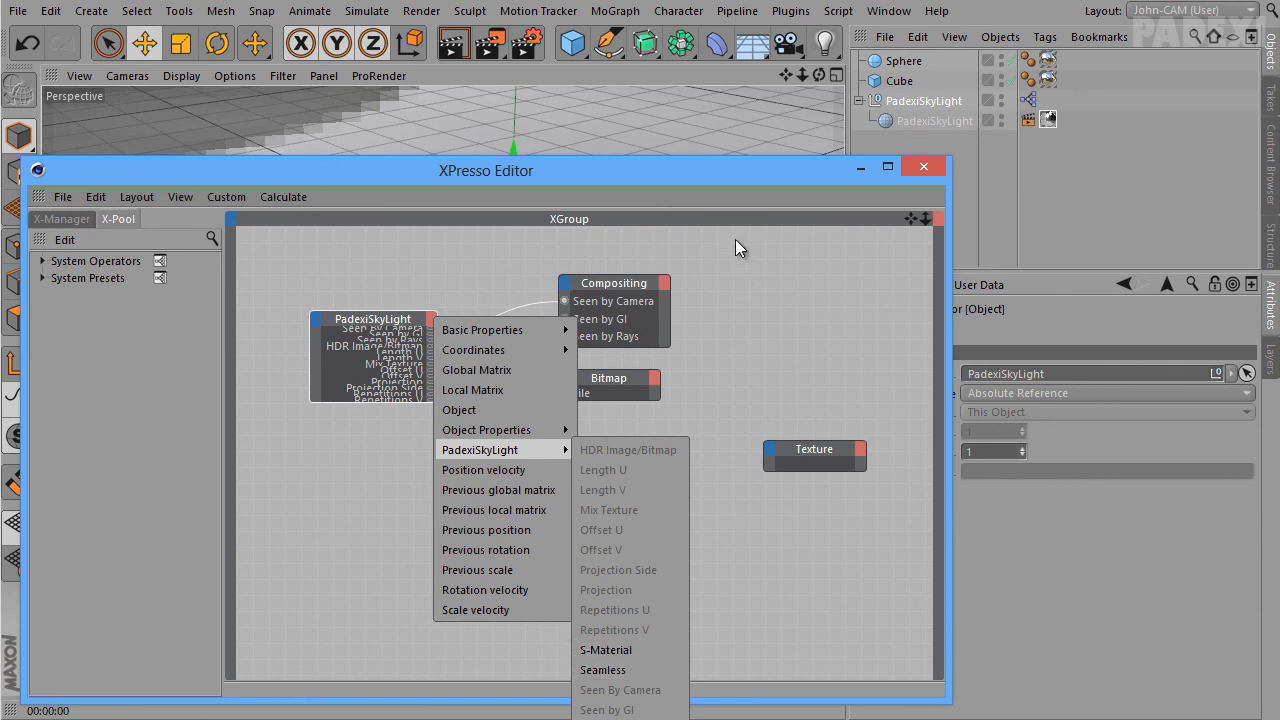
click(690, 146)
drag(710, 170, 636, 134)
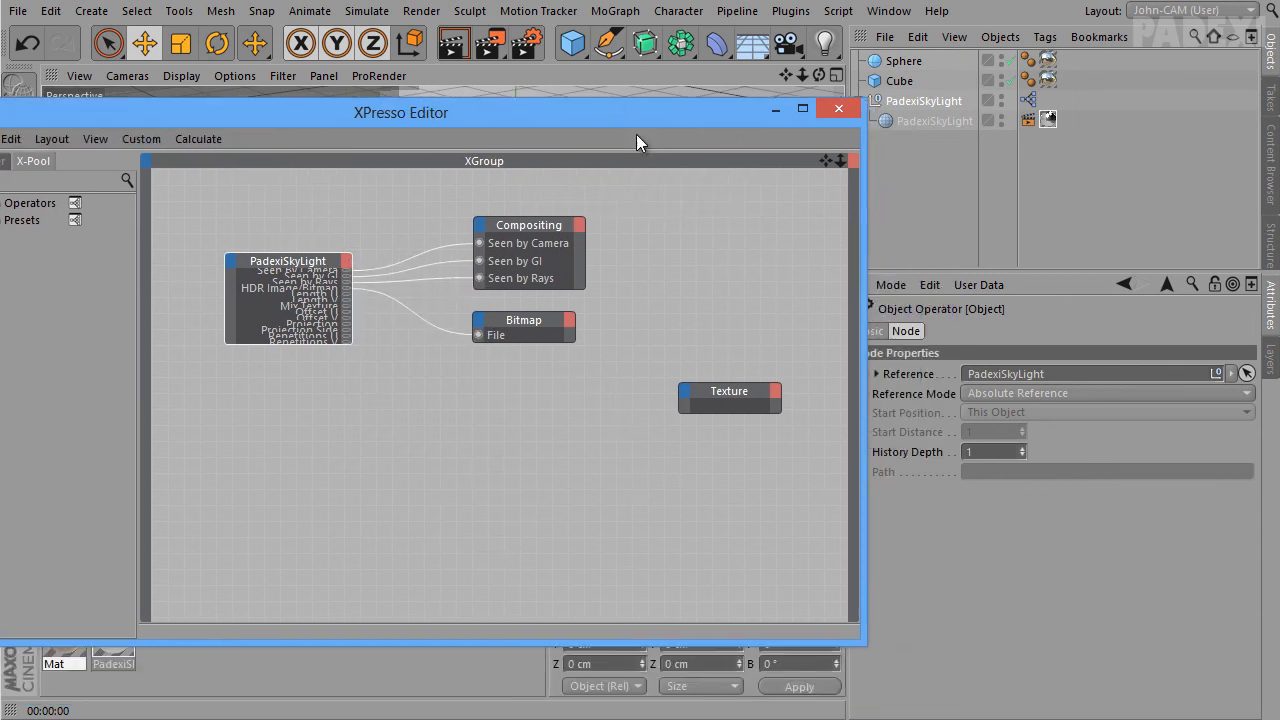
click(979, 285)
click(1000, 326)
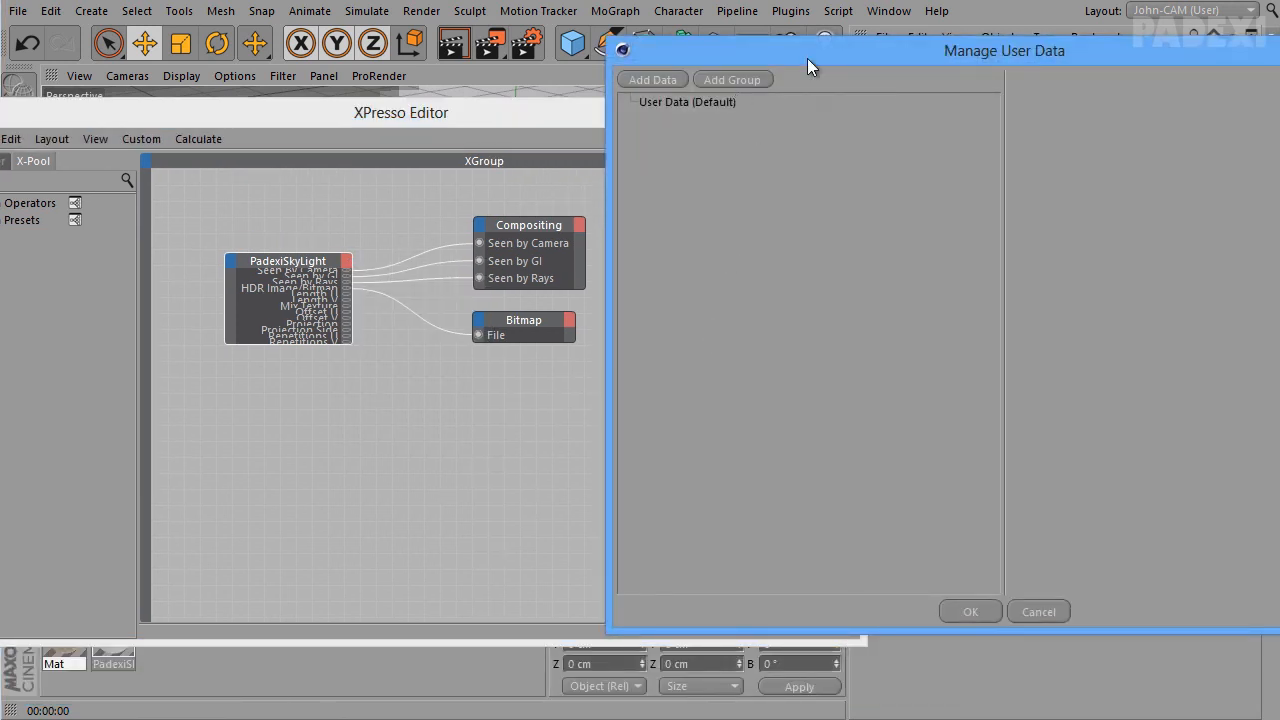
drag(807, 58, 642, 171)
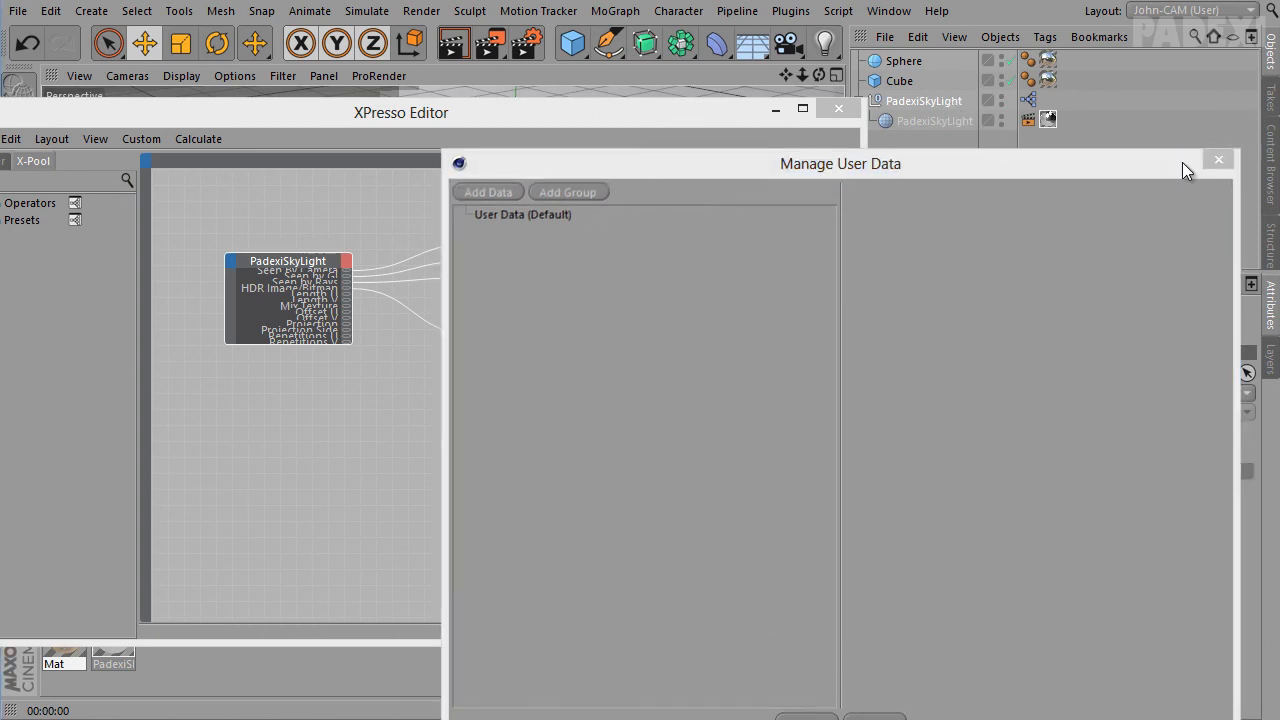
click(1218, 160)
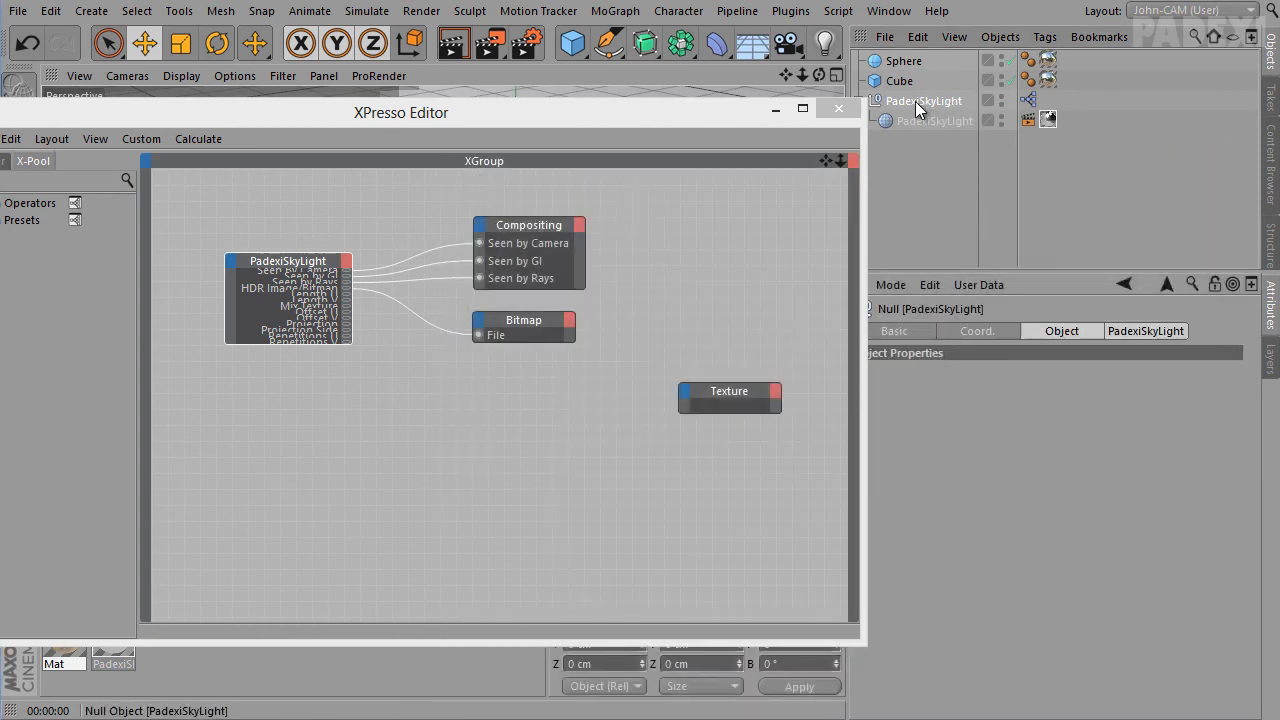
Open the user data manager of the PadexiSkyLight null and remove the S-Material link entry
click(977, 285)
click(1001, 328)
drag(795, 46, 467, 20)
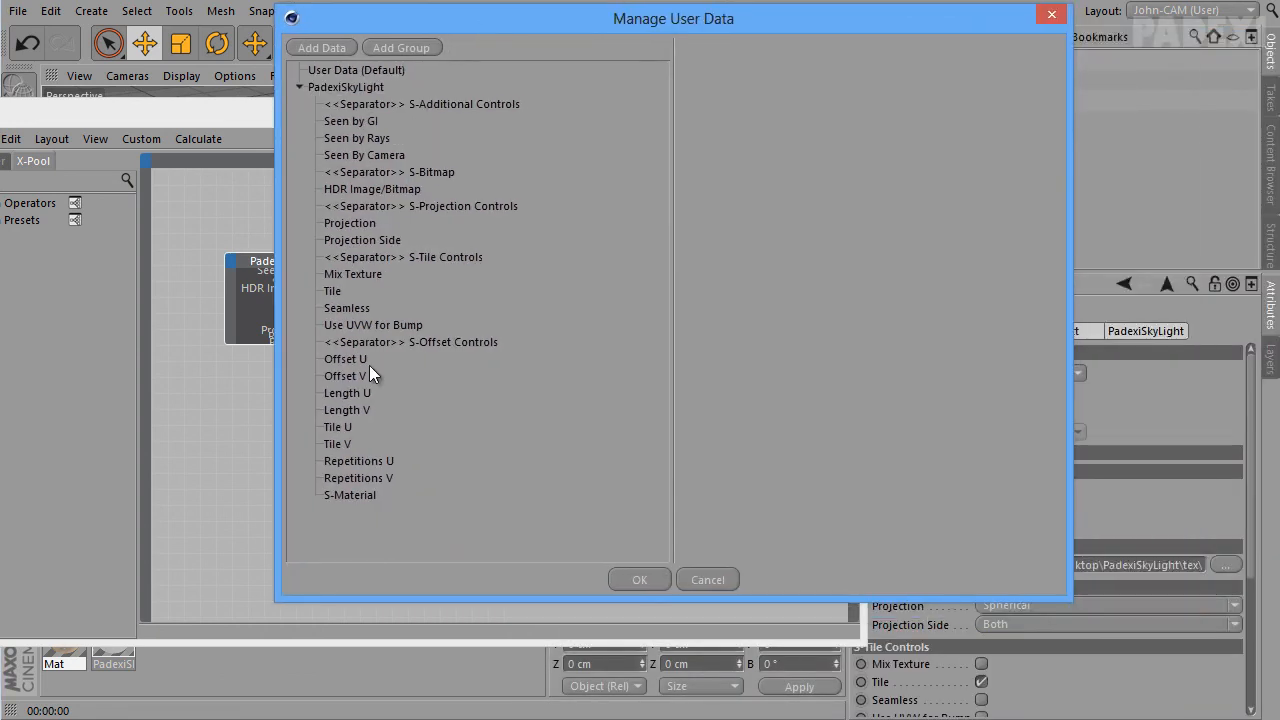
click(351, 495)
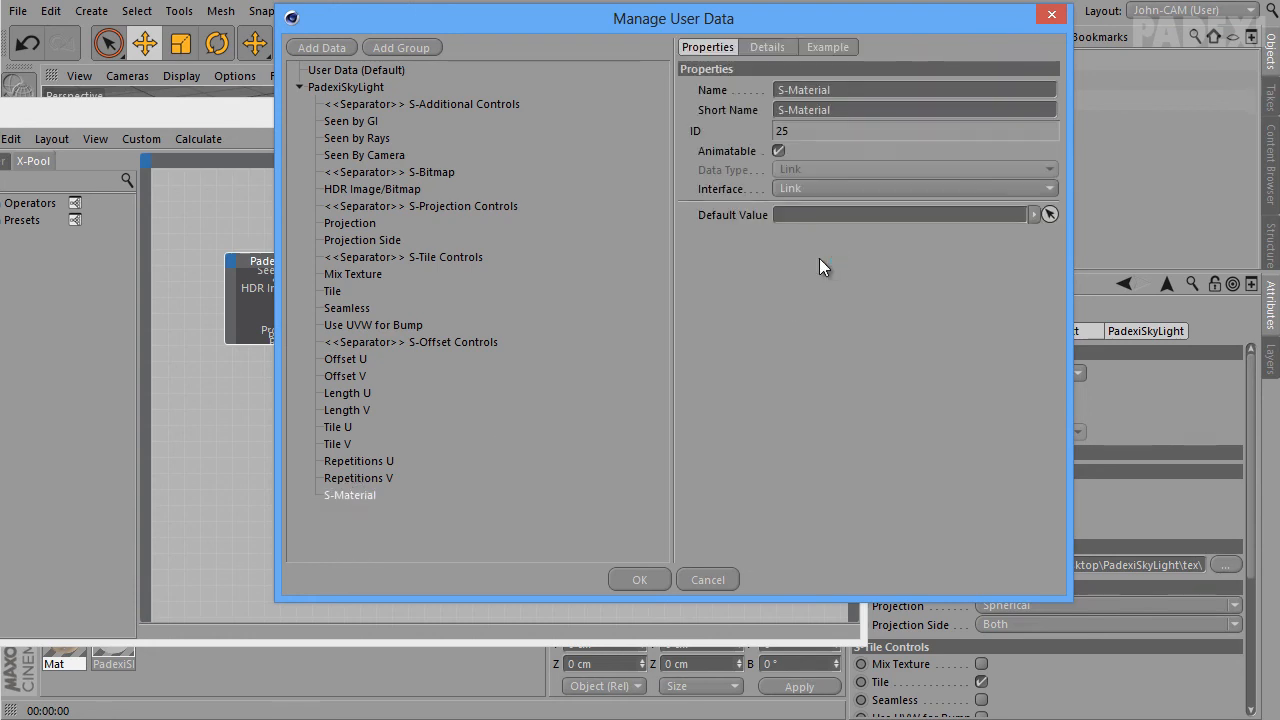
click(824, 189)
click(824, 189)
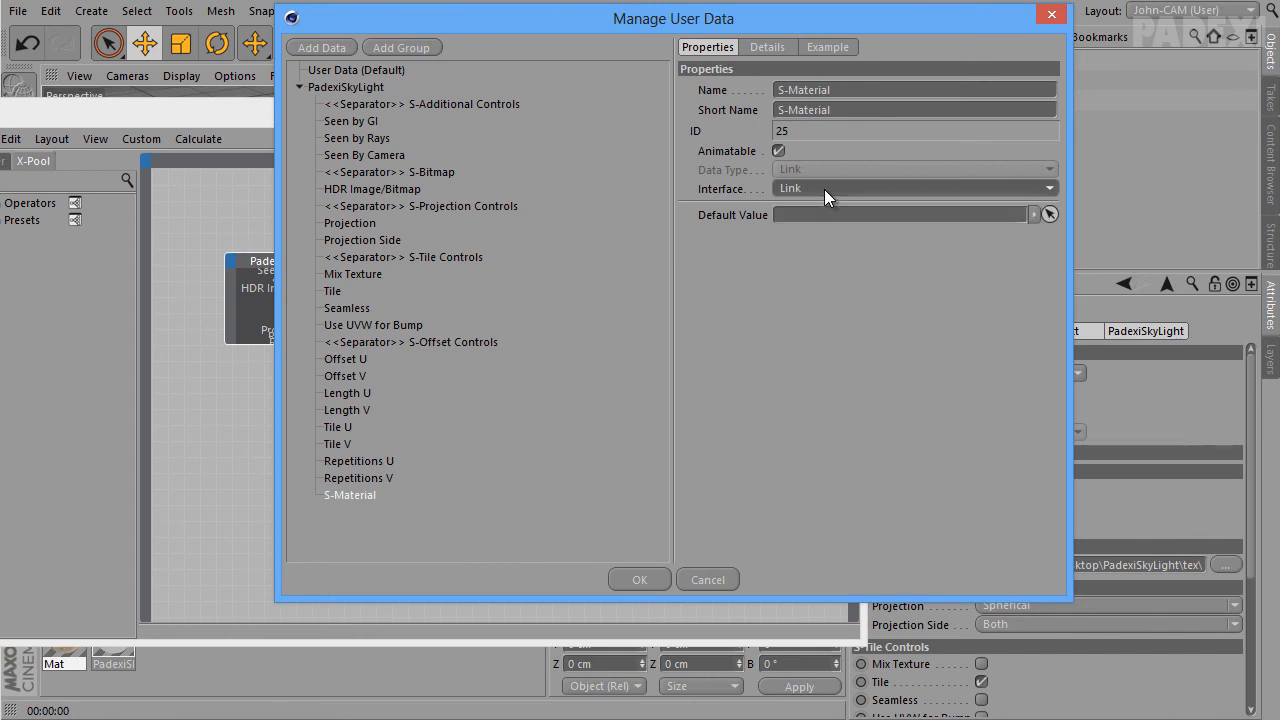
click(755, 155)
drag(832, 90, 671, 97)
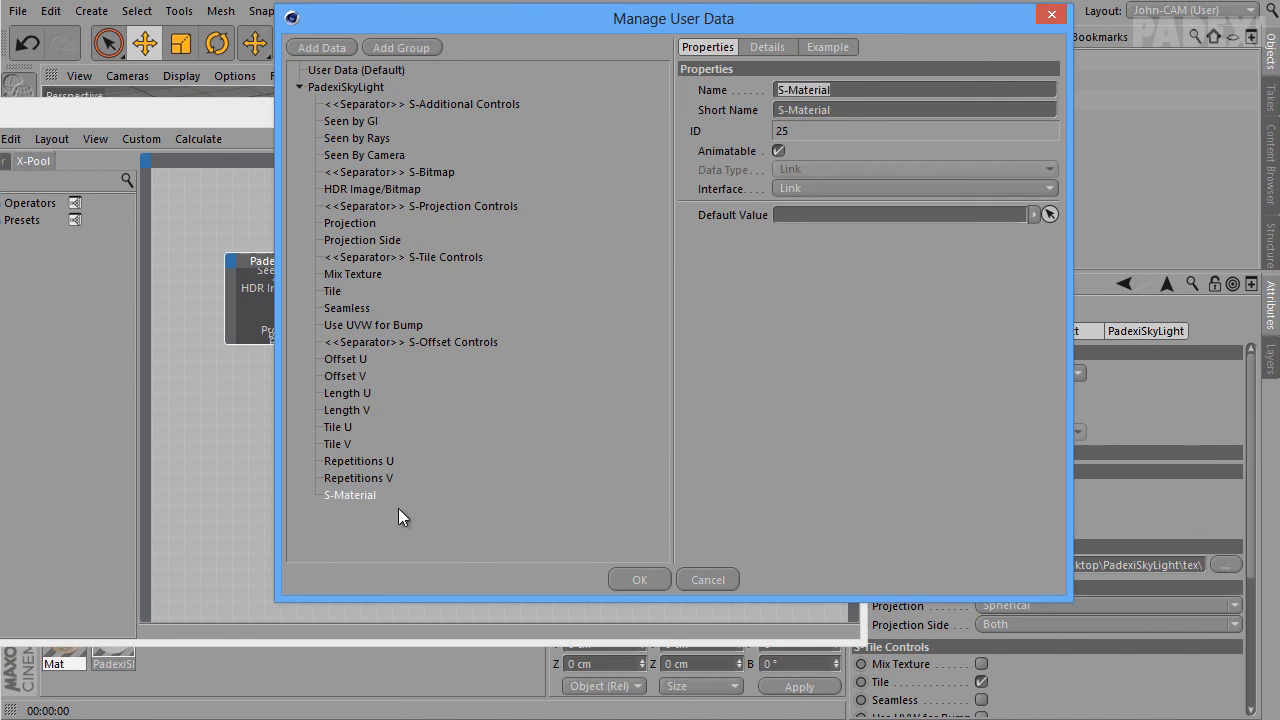
right_click(360, 494)
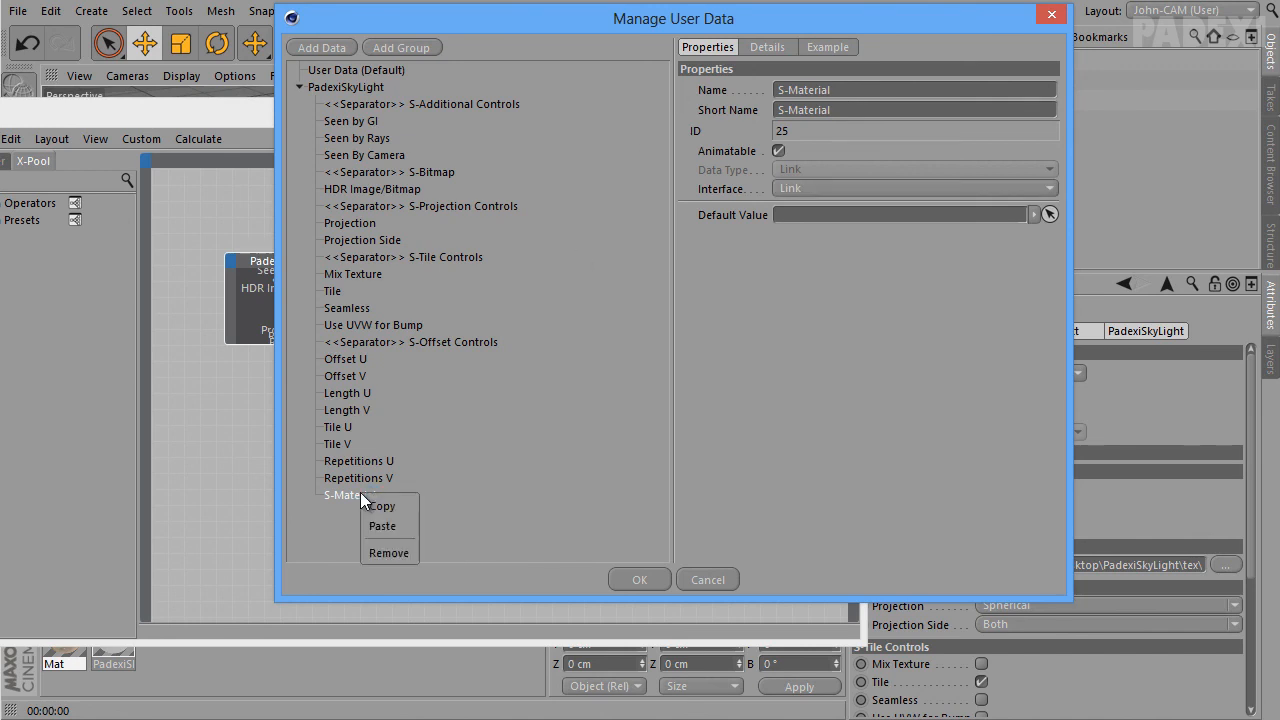
click(398, 550)
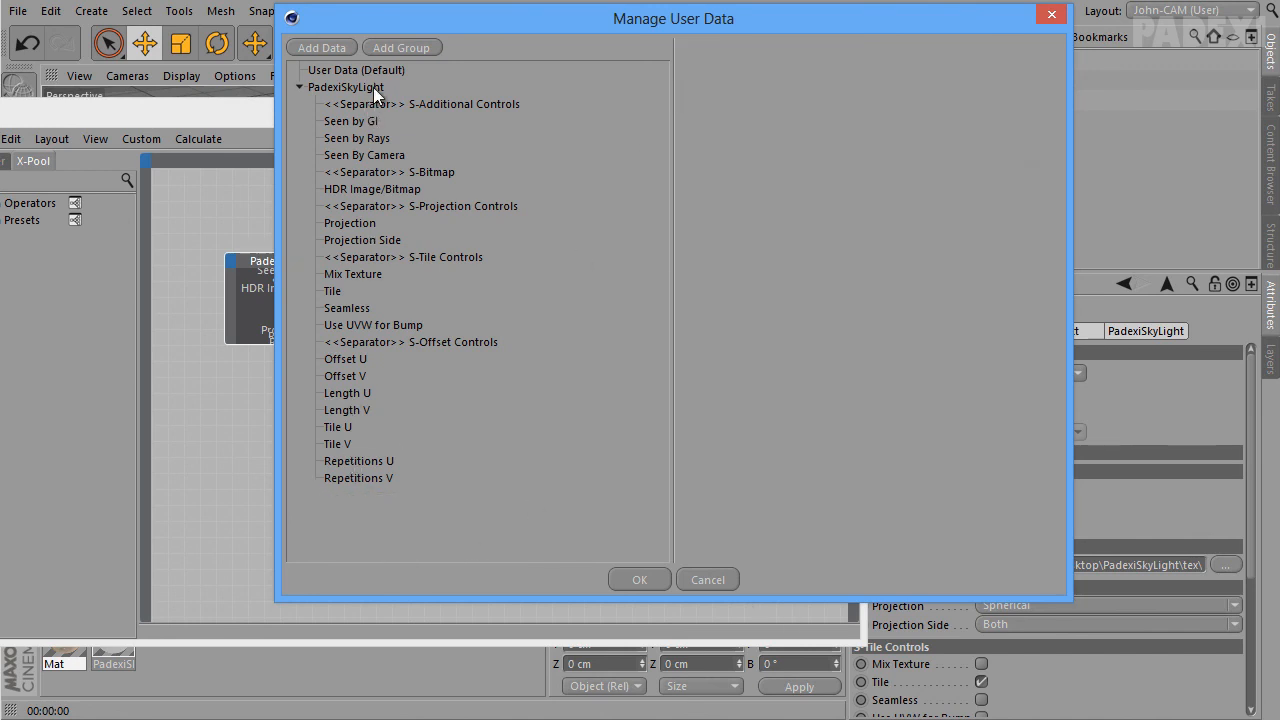
Add a user data entry named S-Material below Repetitions V and set its data type to Separator
click(336, 479)
click(322, 47)
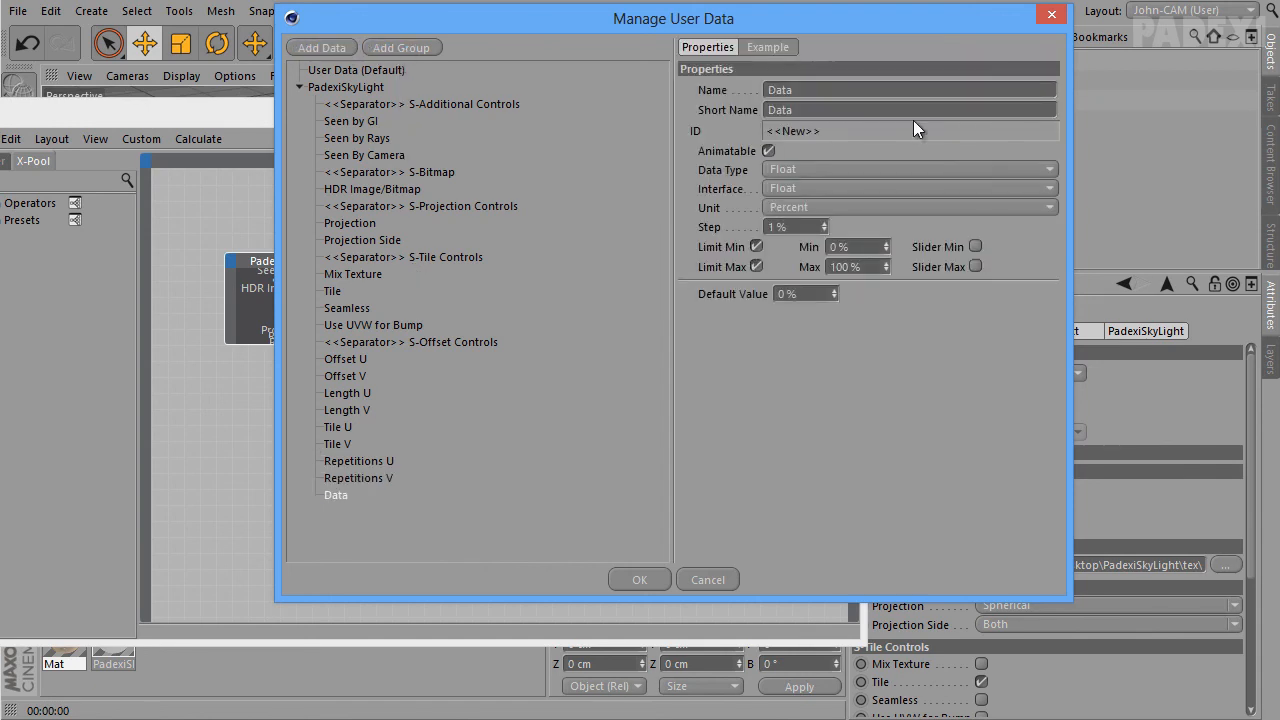
text(S-Material)
key(Tab)
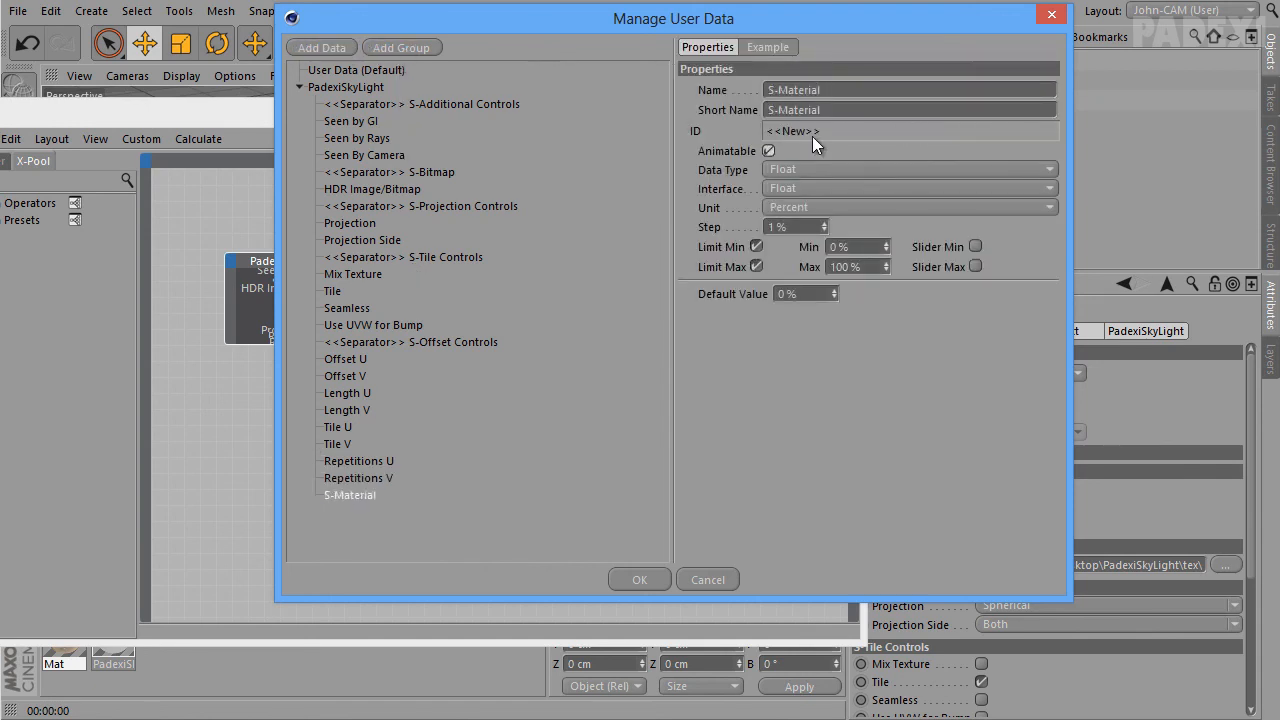
click(805, 169)
click(828, 695)
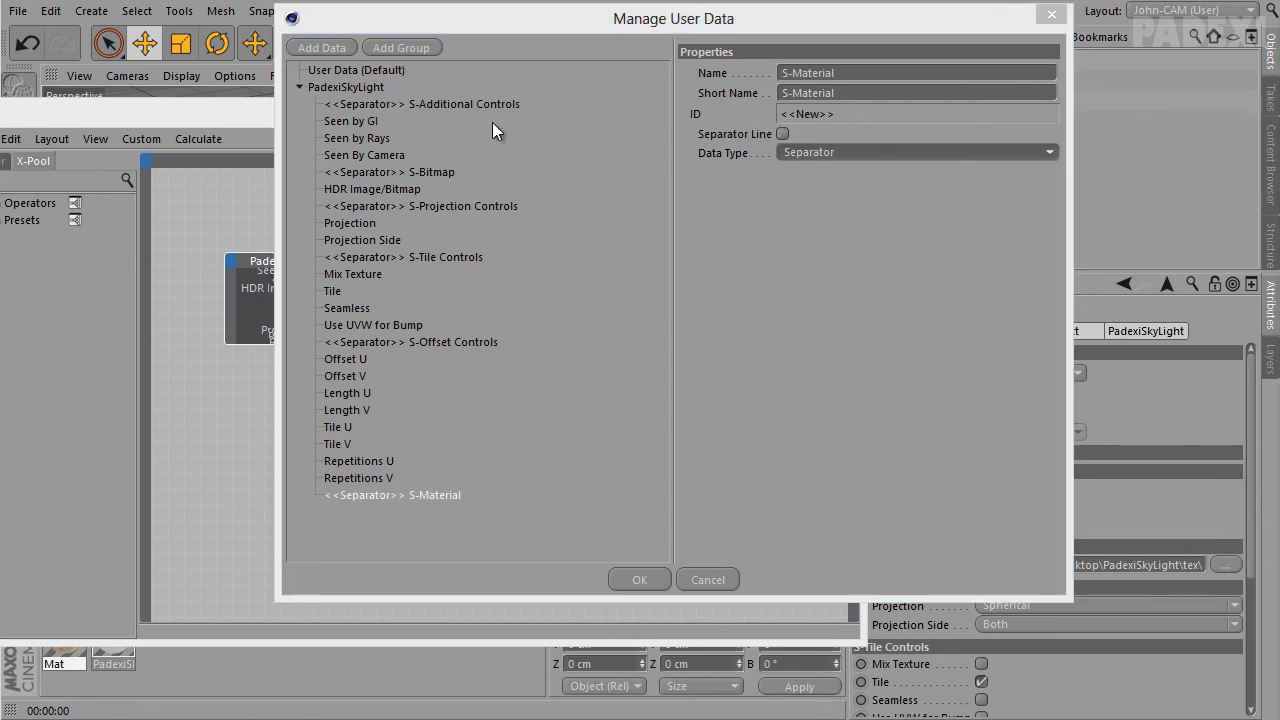
Add a user data entry named Sky Material with data type Link and apply the user data changes
click(321, 48)
text(Sky Material)
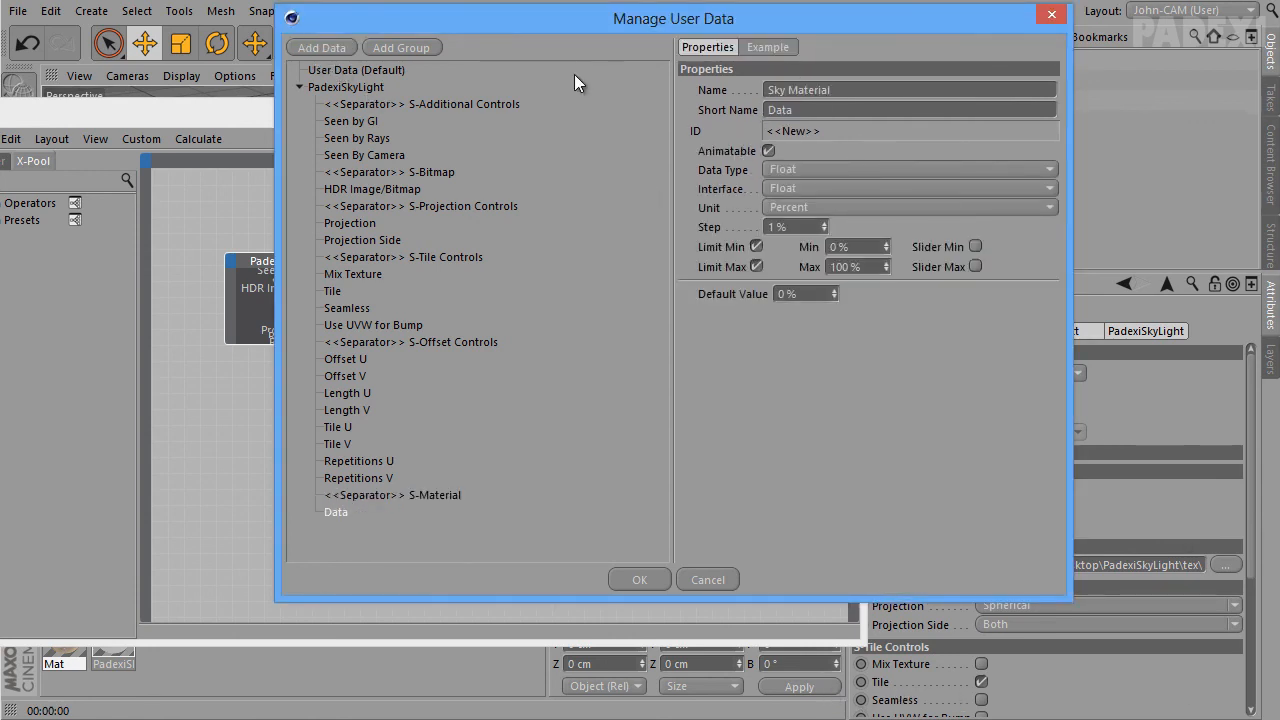
key(Return)
click(850, 170)
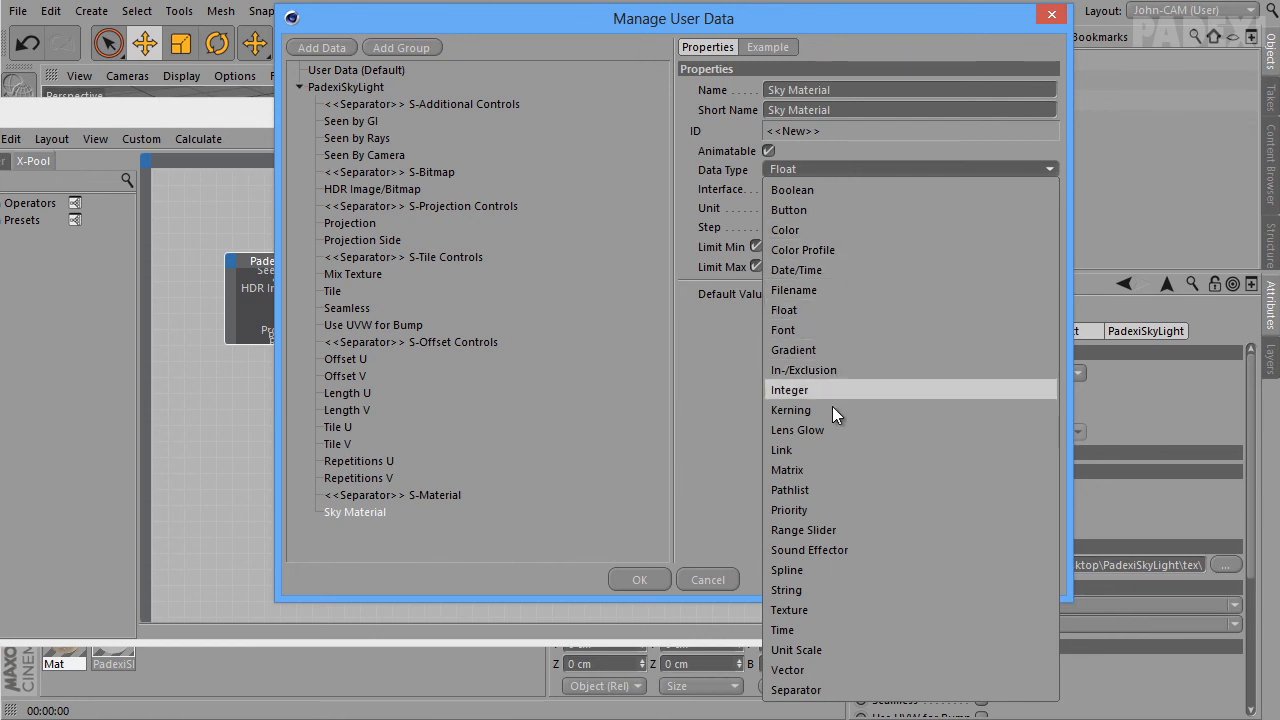
click(838, 451)
click(643, 586)
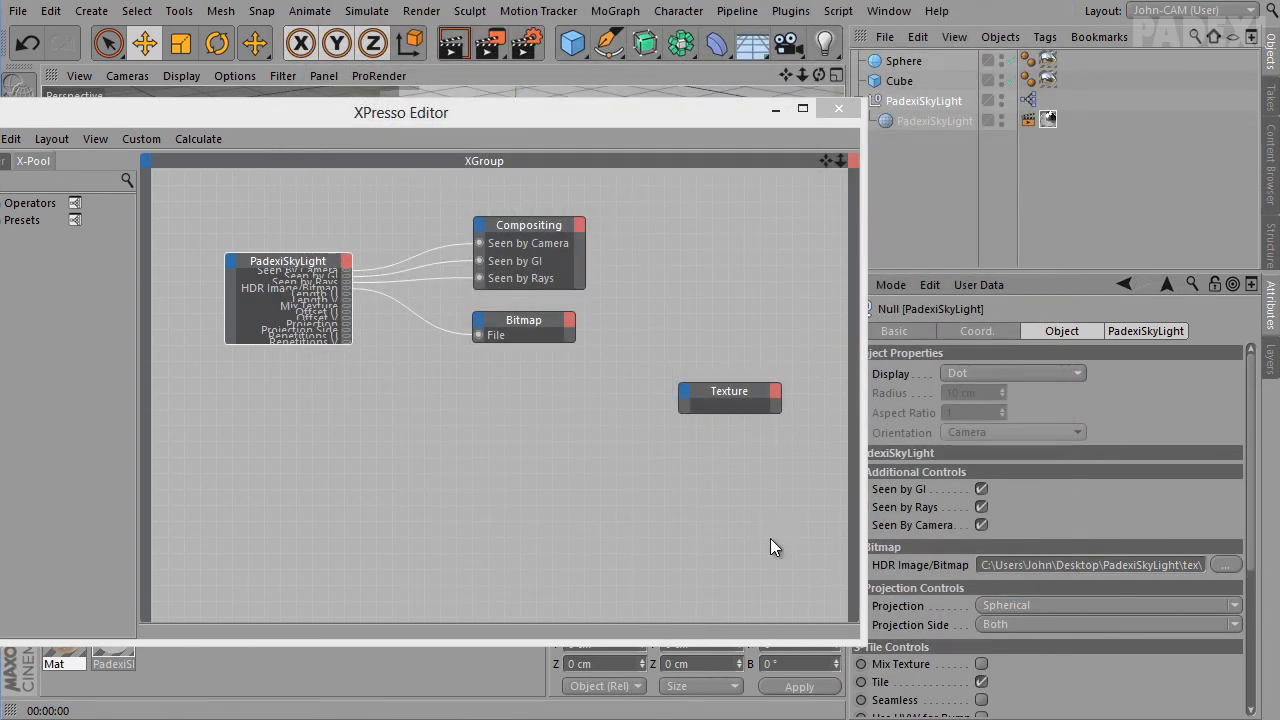
Expand and reposition the PadexiSkyLight node in the XPresso graph and add its Seamless and Sky Material outputs
click(310, 262)
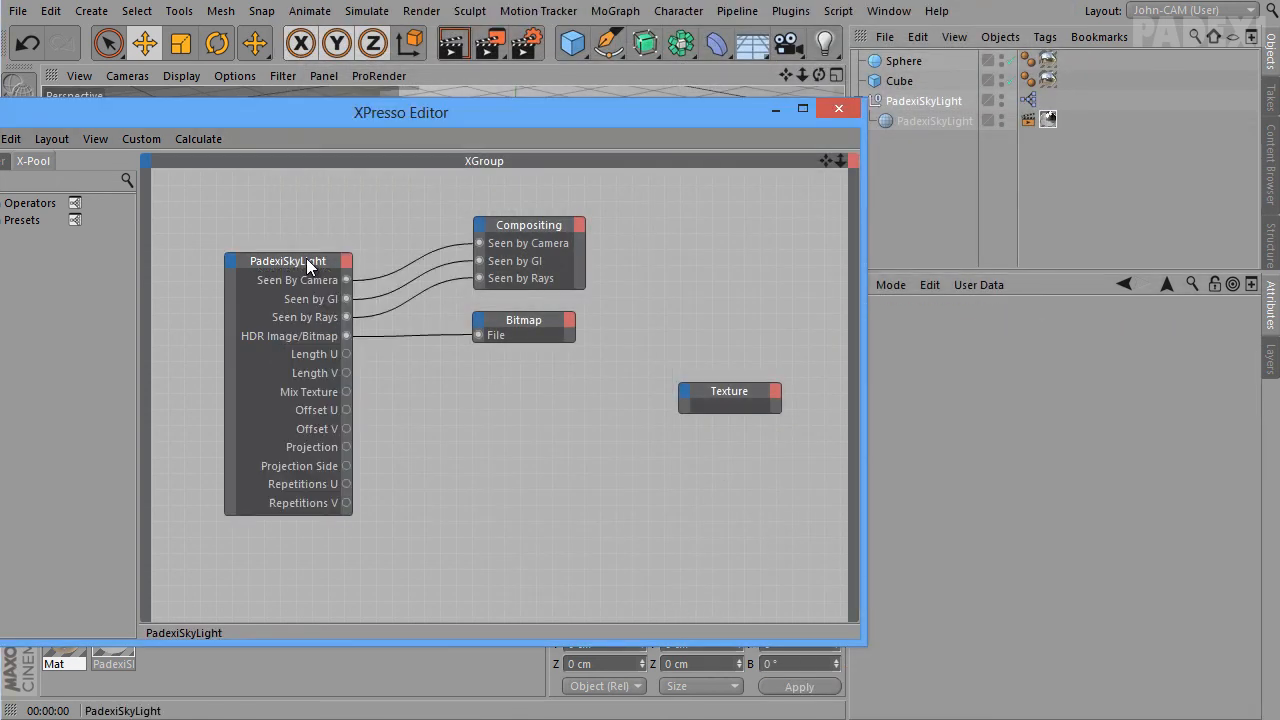
drag(309, 260, 270, 188)
click(314, 194)
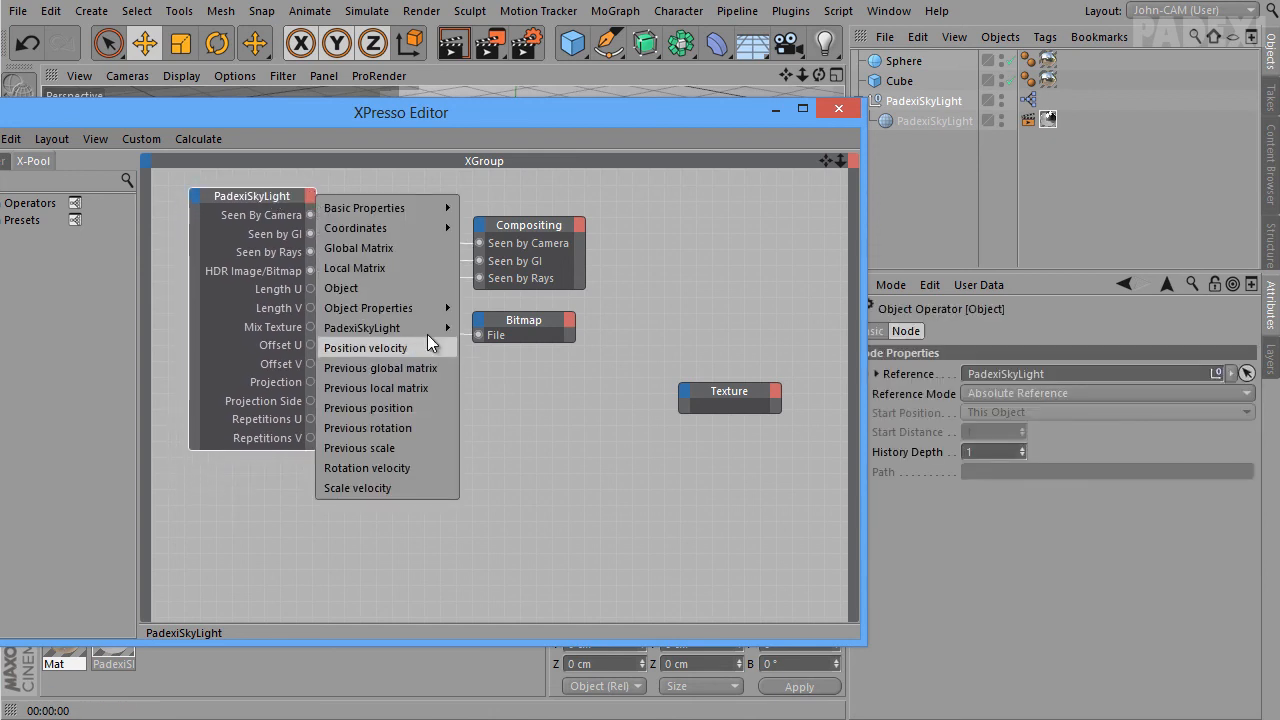
mouse_move(427, 334)
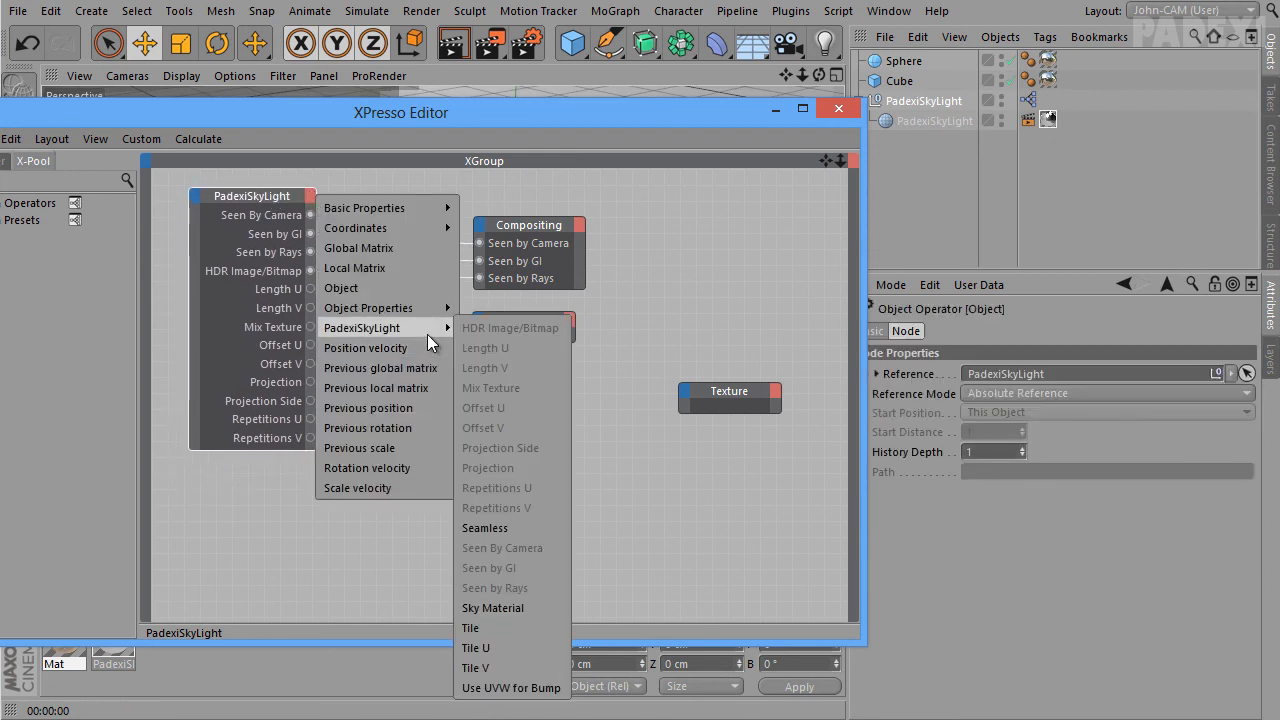
click(520, 528)
click(309, 194)
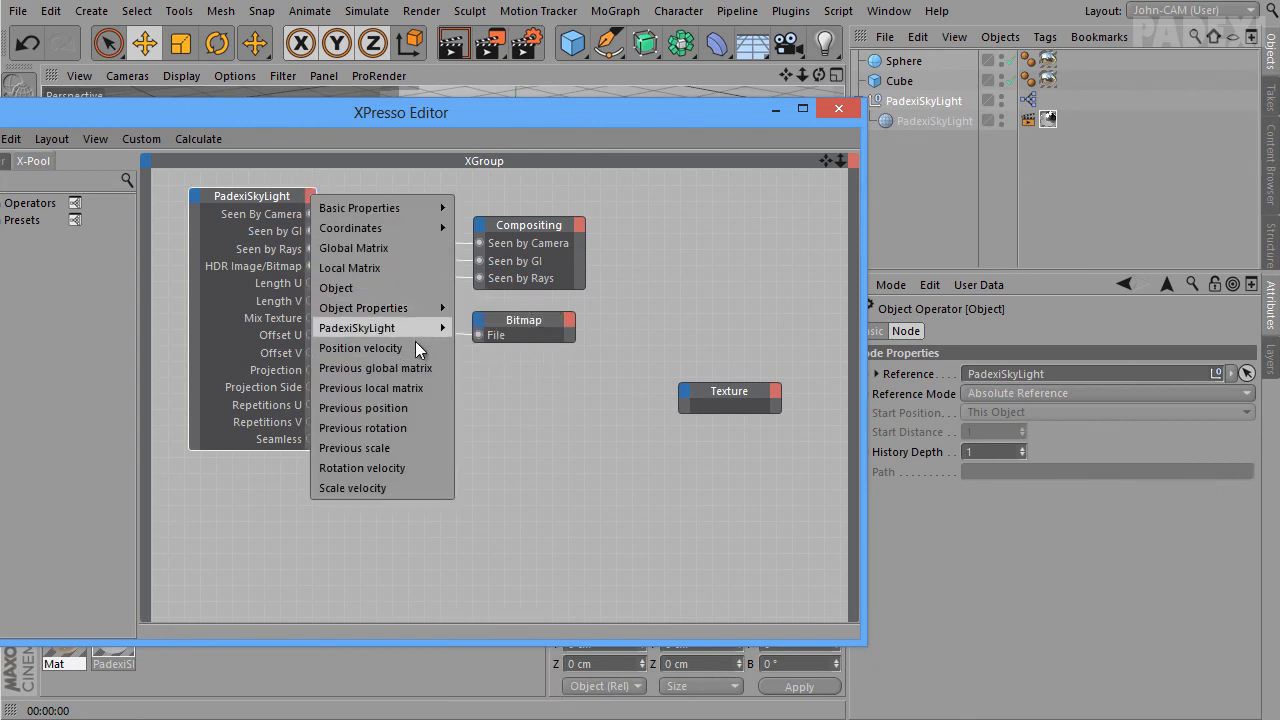
mouse_move(424, 334)
click(523, 607)
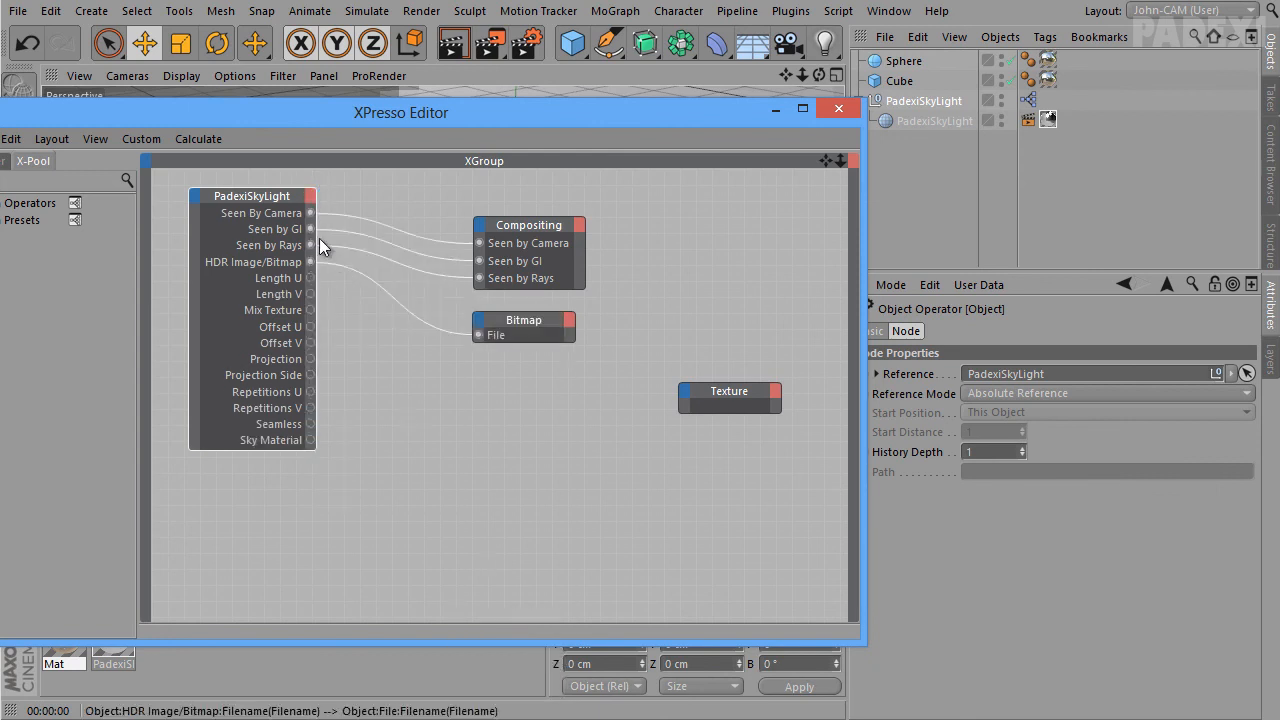
Add the Tile and Tile U outputs to the PadexiSkyLight node
click(309, 196)
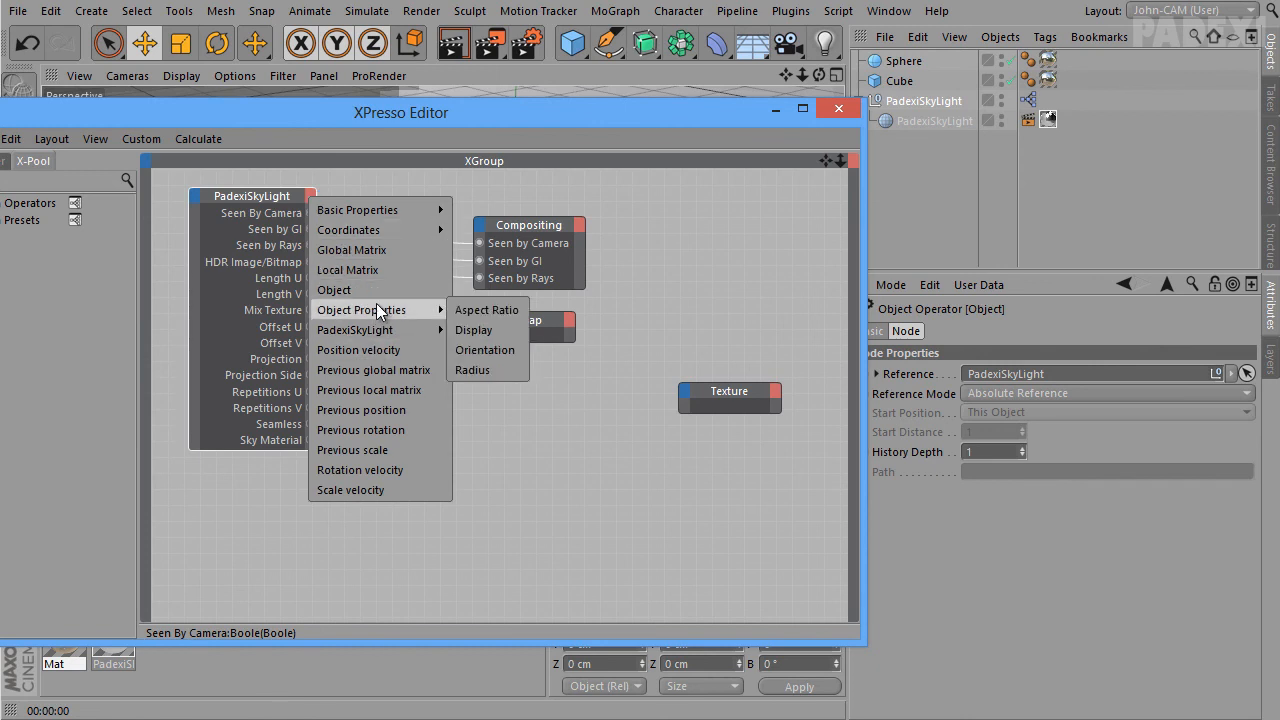
mouse_move(399, 334)
click(483, 628)
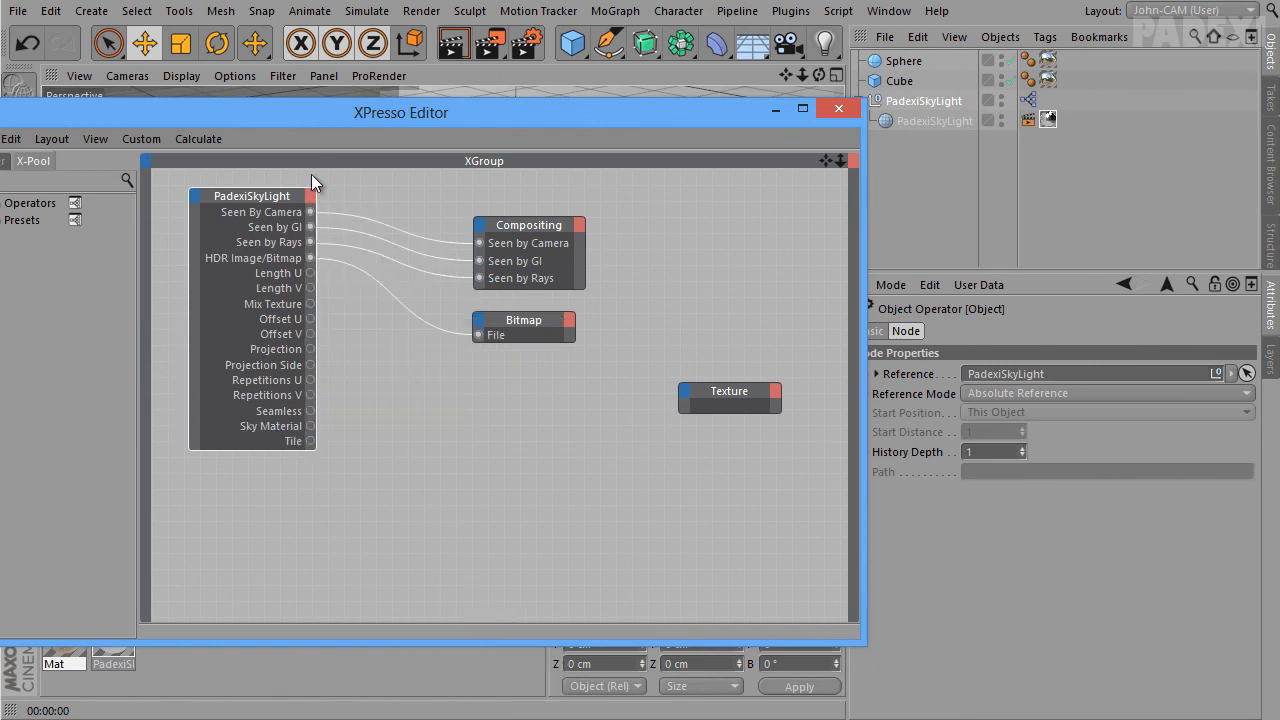
click(309, 196)
mouse_move(393, 330)
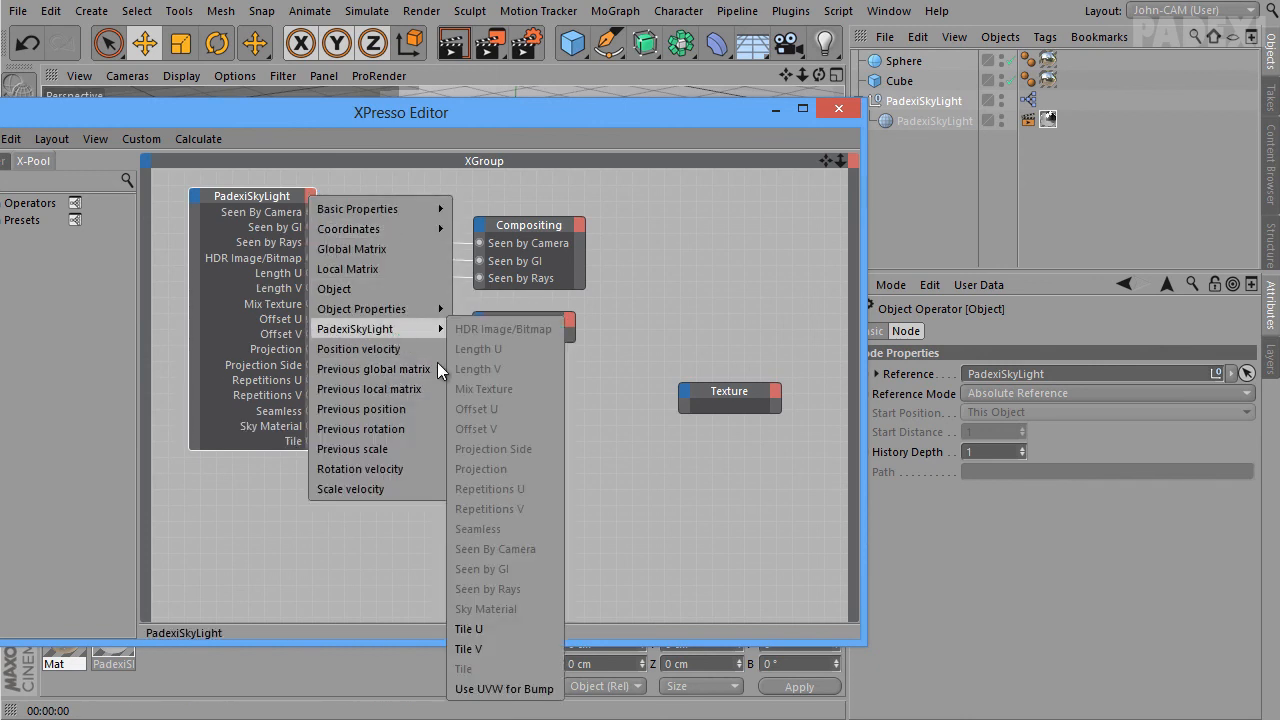
click(490, 628)
Add the Tile V and Use UVW for Bump outputs to the PadexiSkyLight node and expand it to fit all ports
click(312, 196)
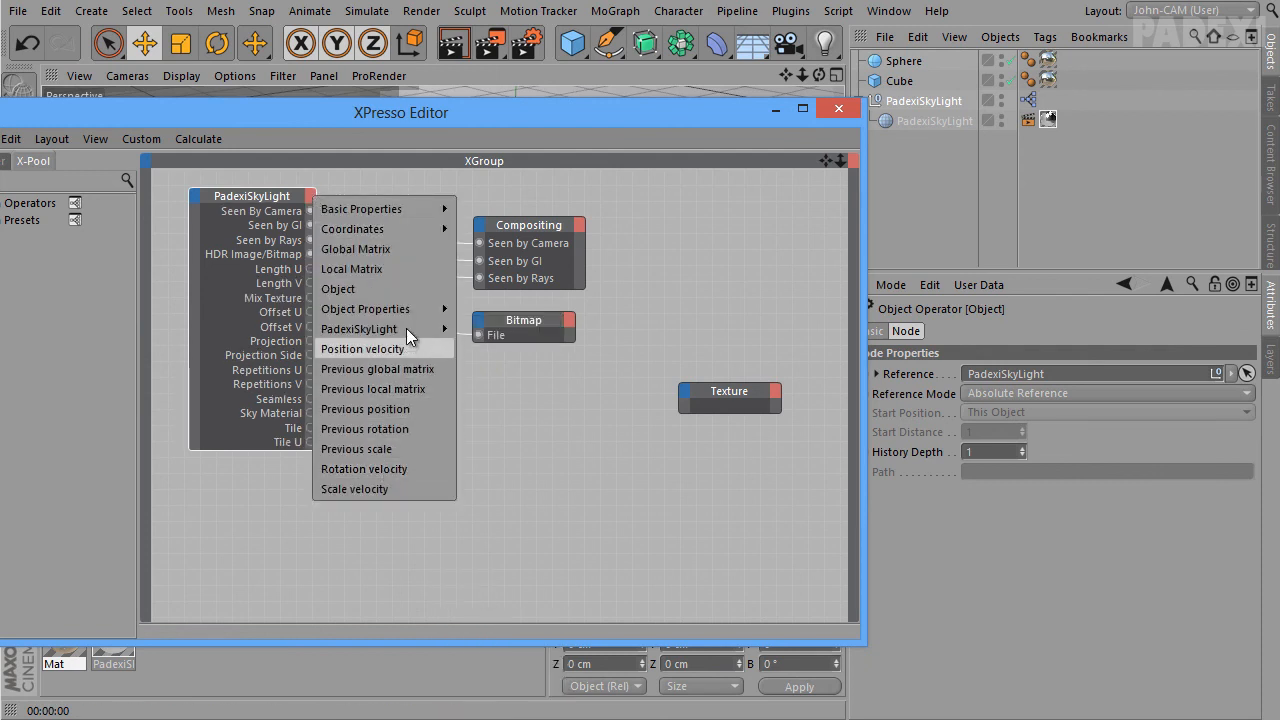
mouse_move(406, 328)
click(483, 648)
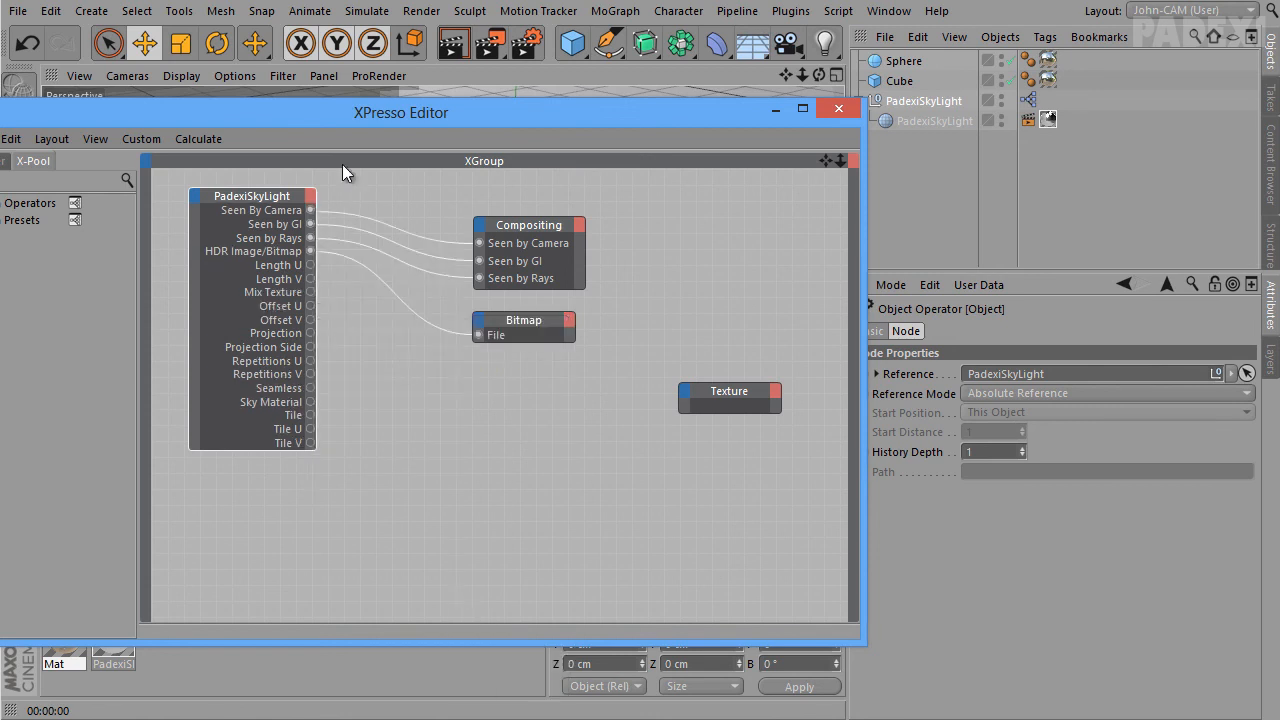
click(310, 197)
mouse_move(414, 333)
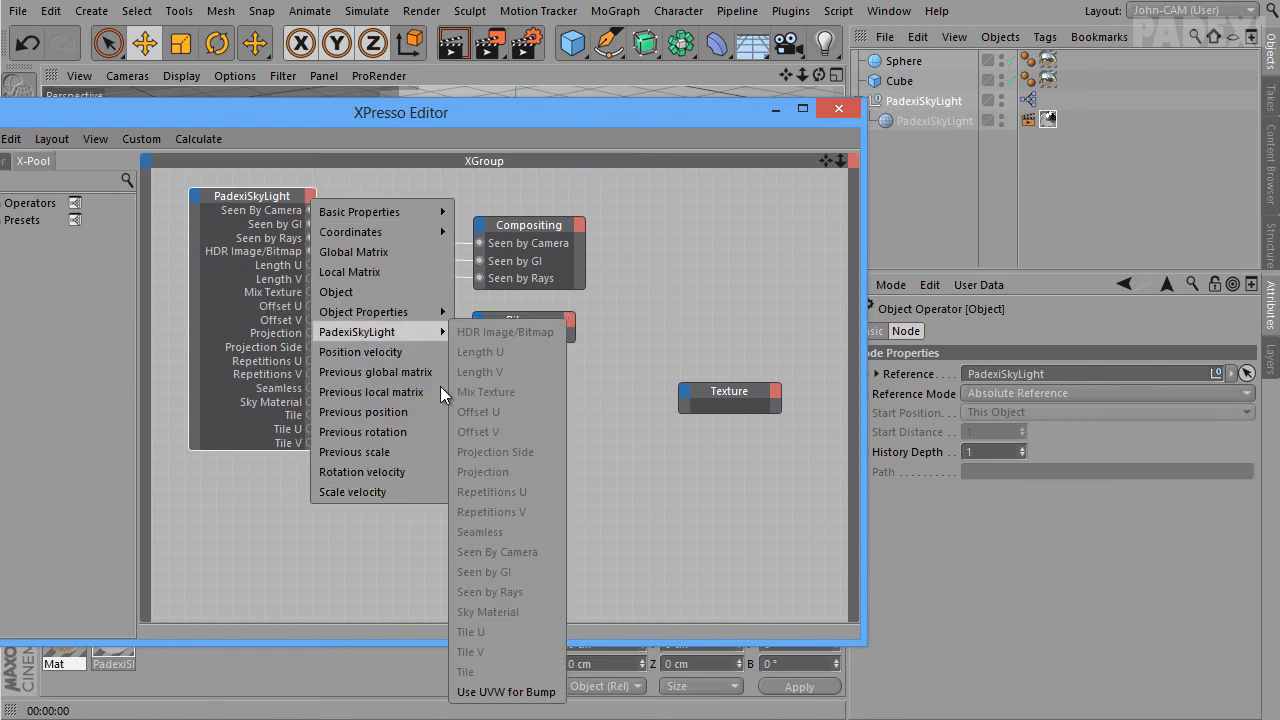
click(500, 694)
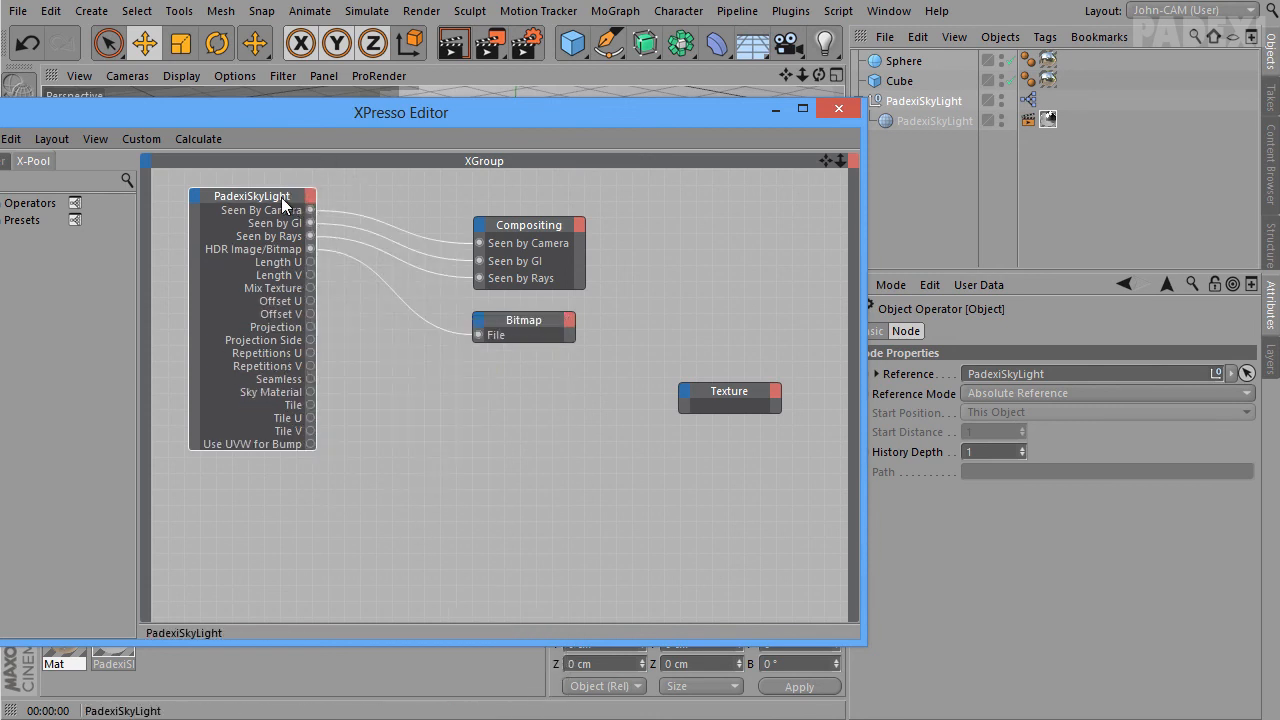
mouse_move(272, 197)
mouse_down()
mouse_move(304, 203)
mouse_move(275, 196)
mouse_up()
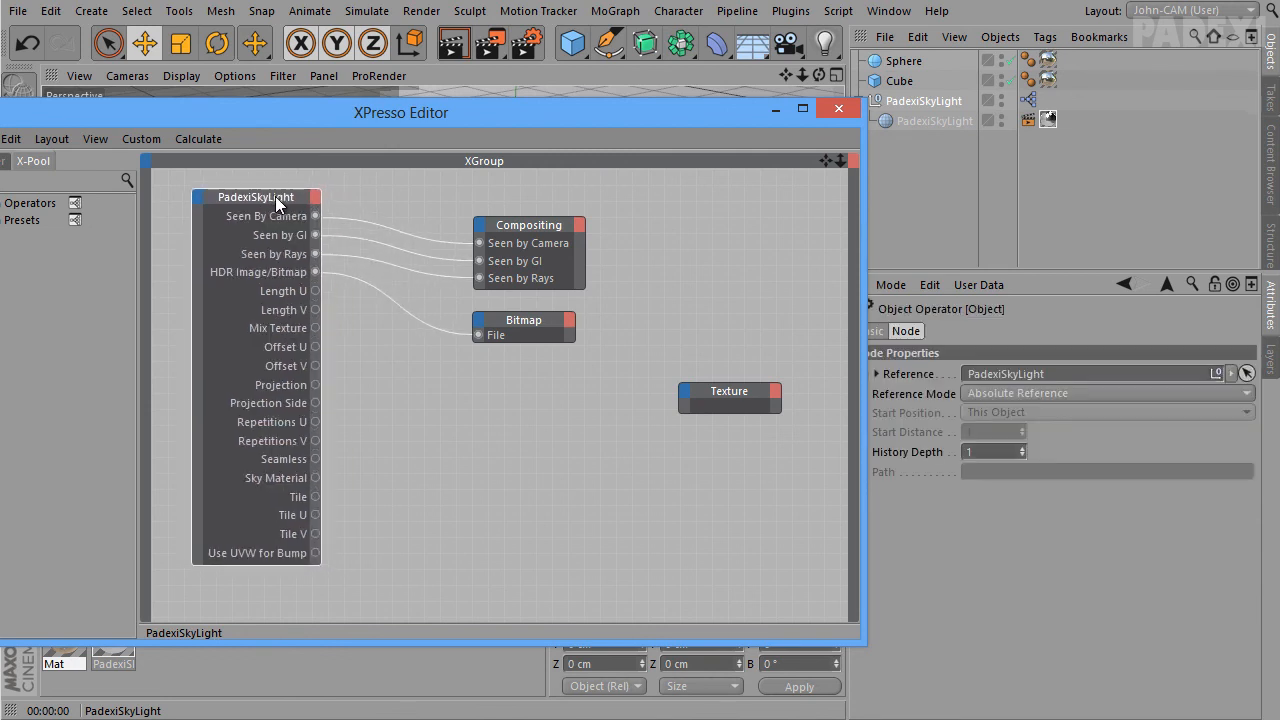
Move the Compositing, Bitmap and Texture nodes up and closer to the PadexiSkyLight node
drag(557, 231, 481, 161)
drag(533, 324, 440, 251)
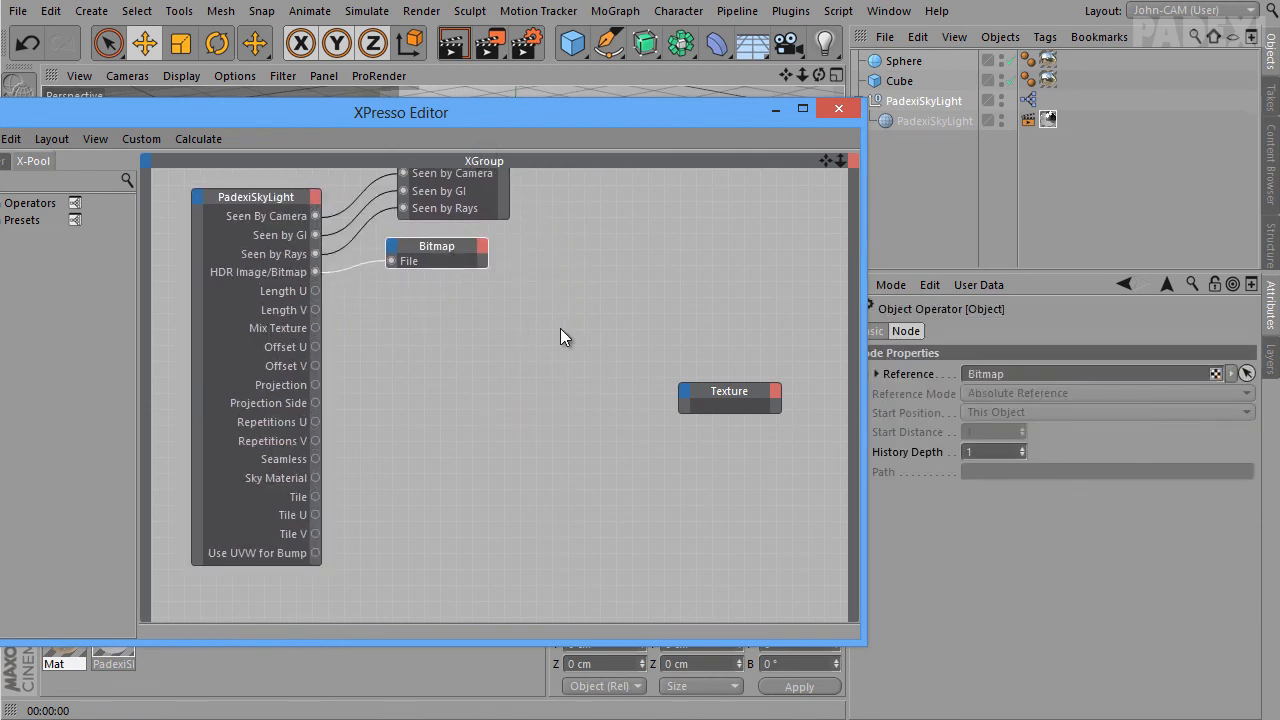
drag(678, 389, 613, 305)
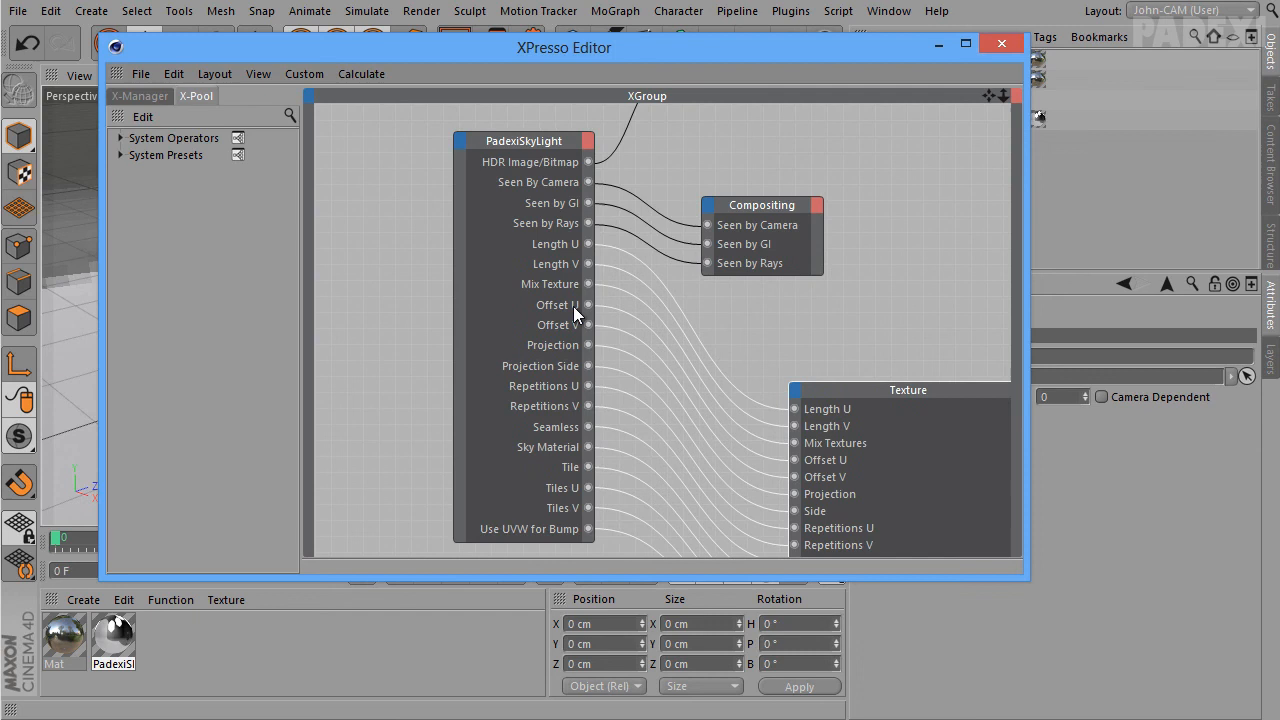
Examine the wires between the PadexiSkyLight and Texture nodes and close the XPresso Editor
alt+middle_drag(574, 307, 428, 219)
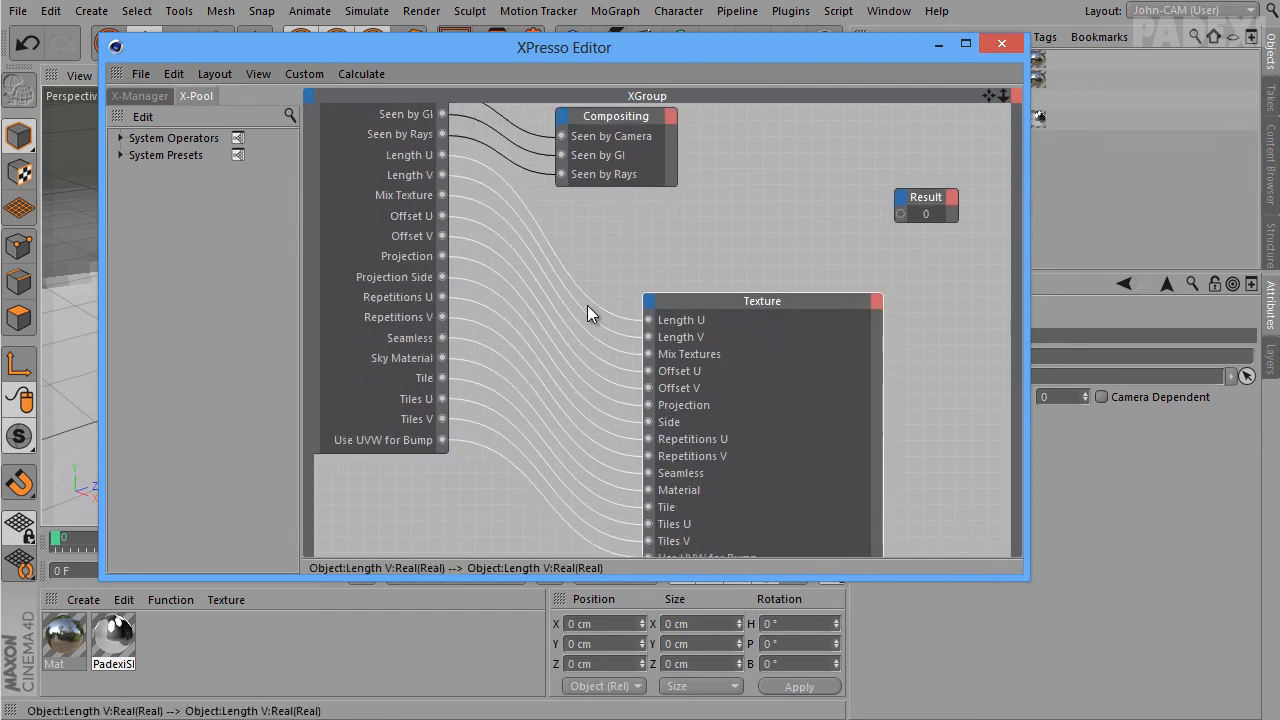
alt+middle_drag(923, 486, 923, 425)
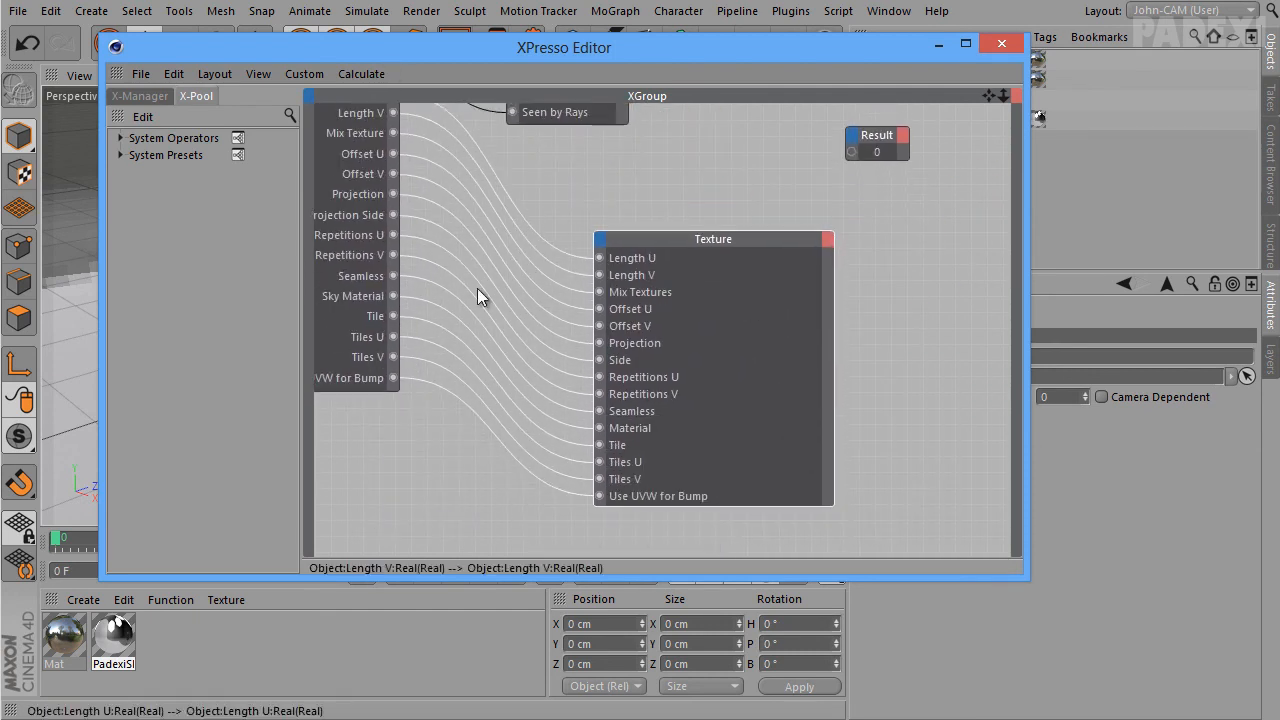
click(1001, 44)
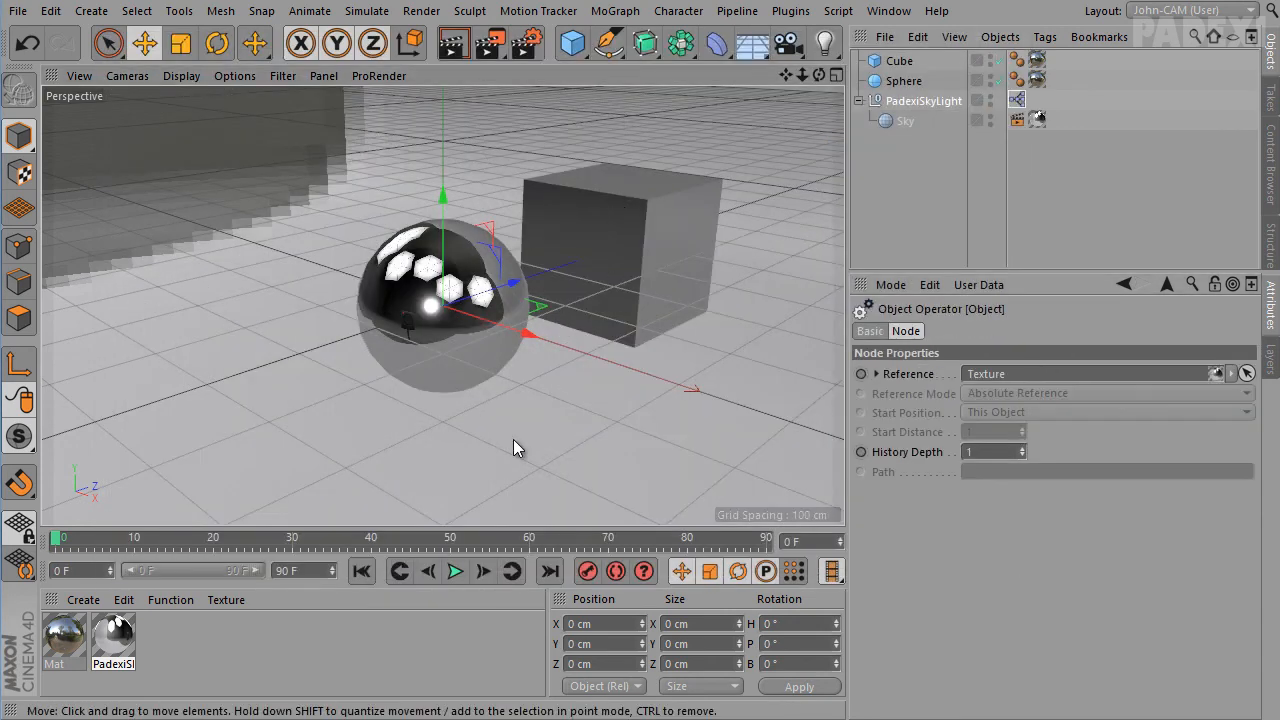
Render the perspective view and orbit to a lower angle on the sphere and cube
click(453, 43)
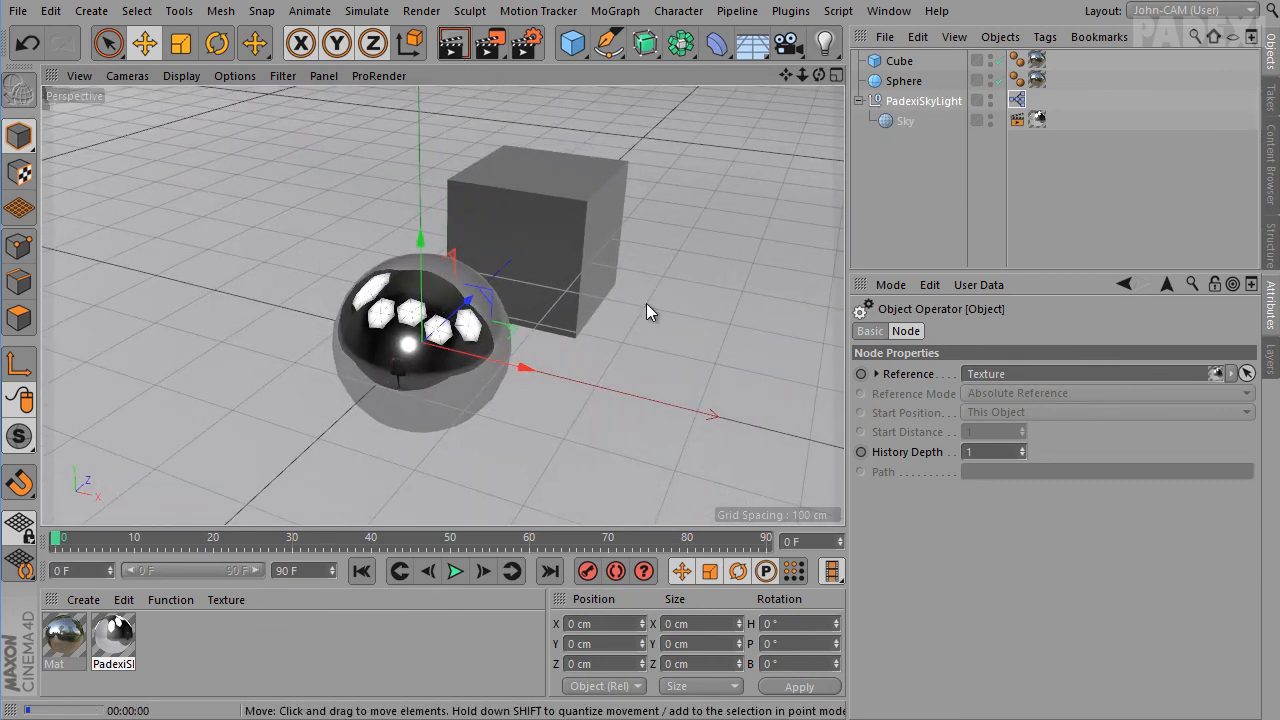
click(549, 399)
alt+drag(549, 399, 590, 310)
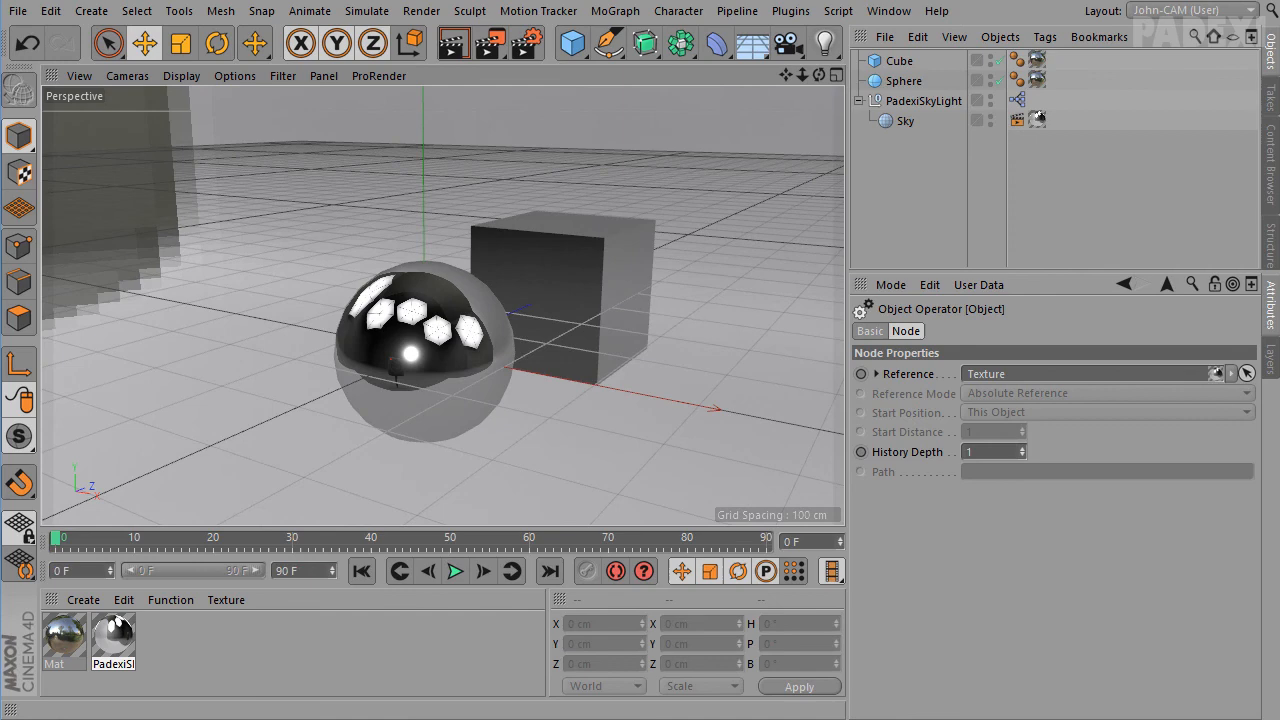
Test the Cubic projection on the PadexiSkyLight null with a viewport render and set the projection back to Spherical
click(922, 102)
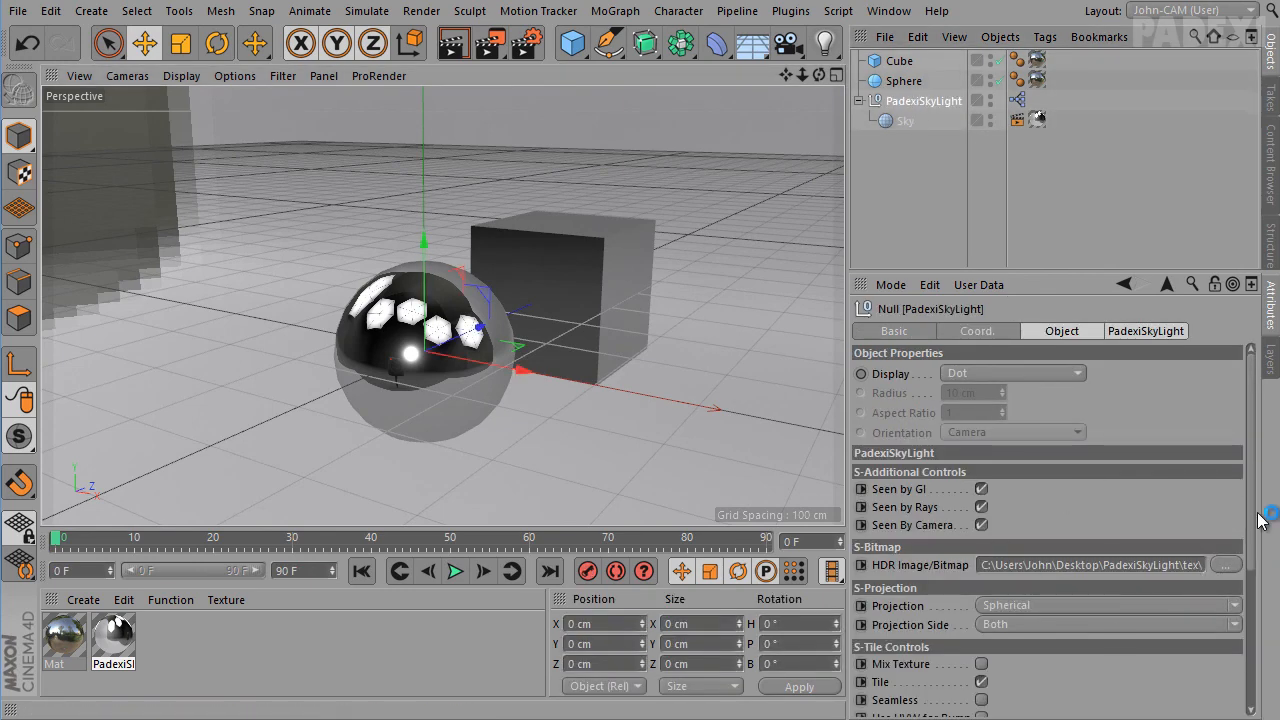
scroll(1240, 500, down, 3)
click(1023, 461)
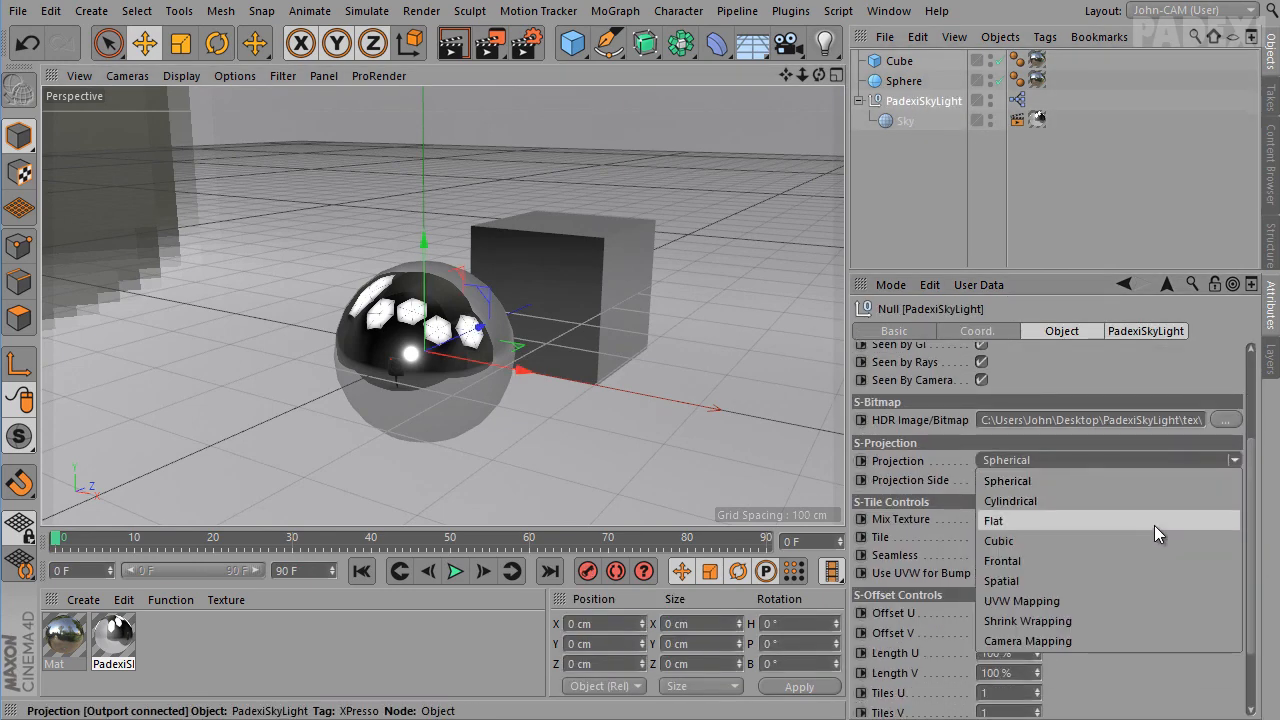
click(1046, 539)
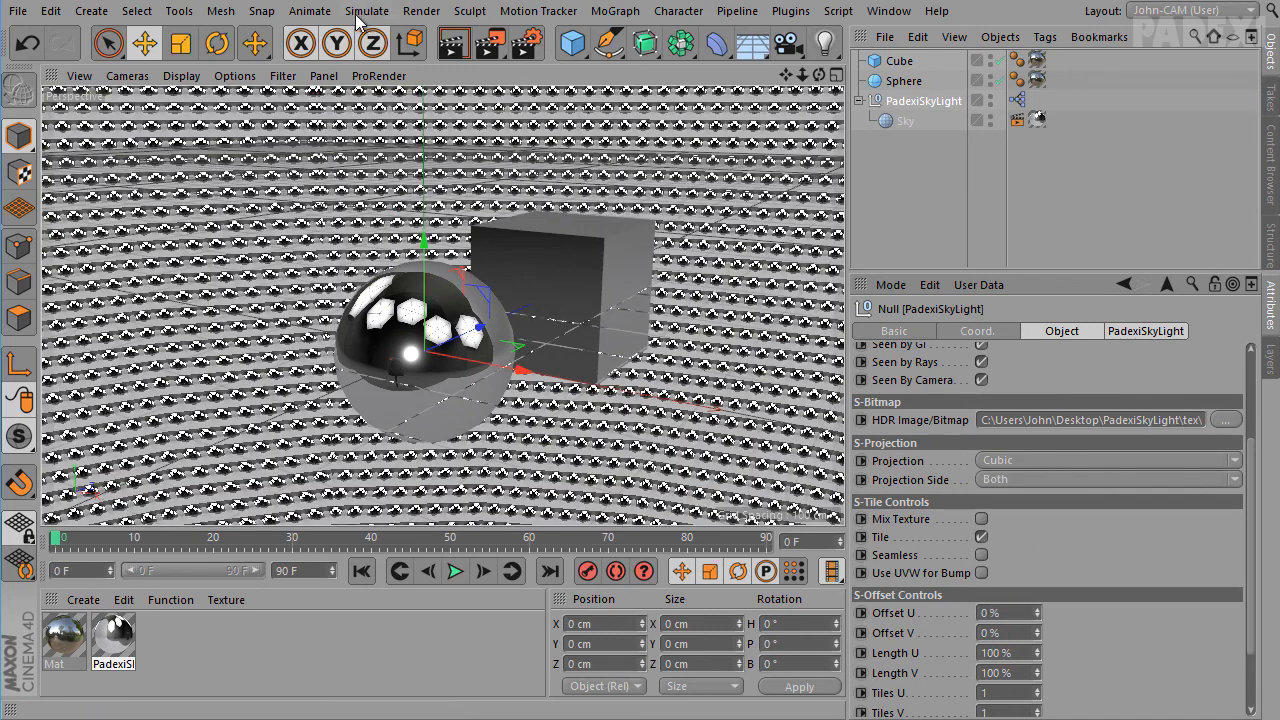
click(452, 44)
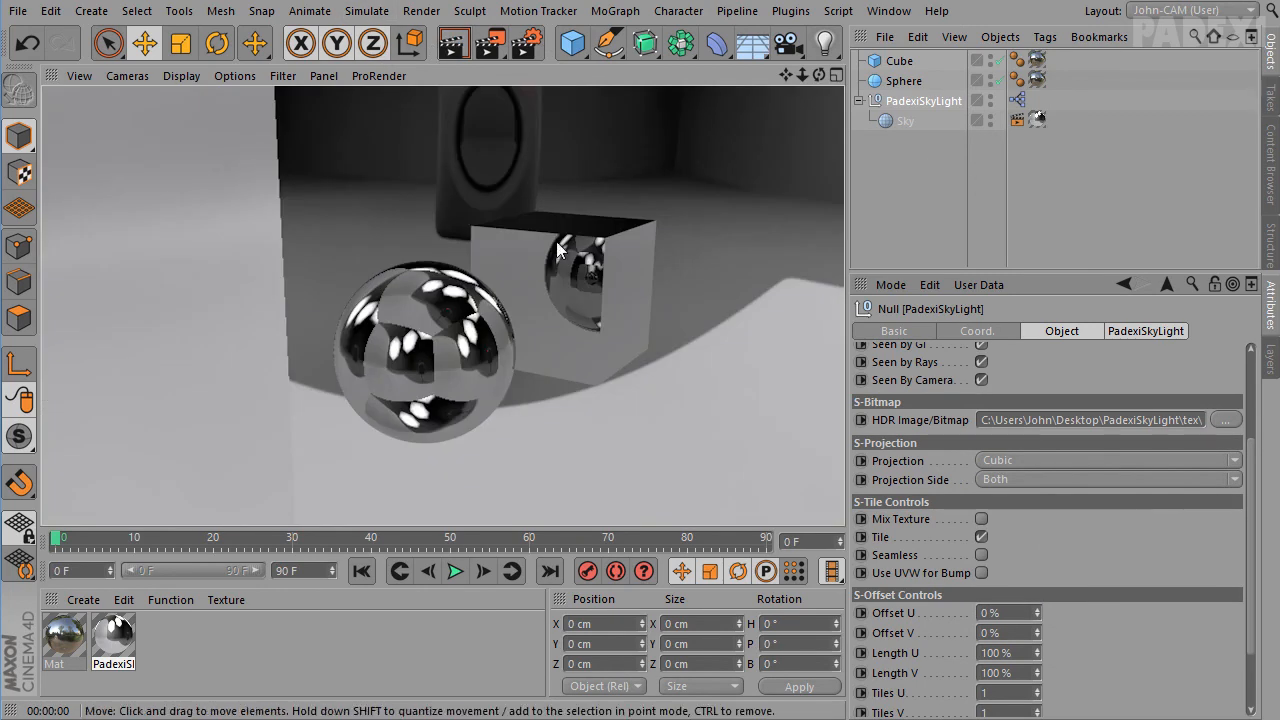
click(1014, 459)
click(1020, 476)
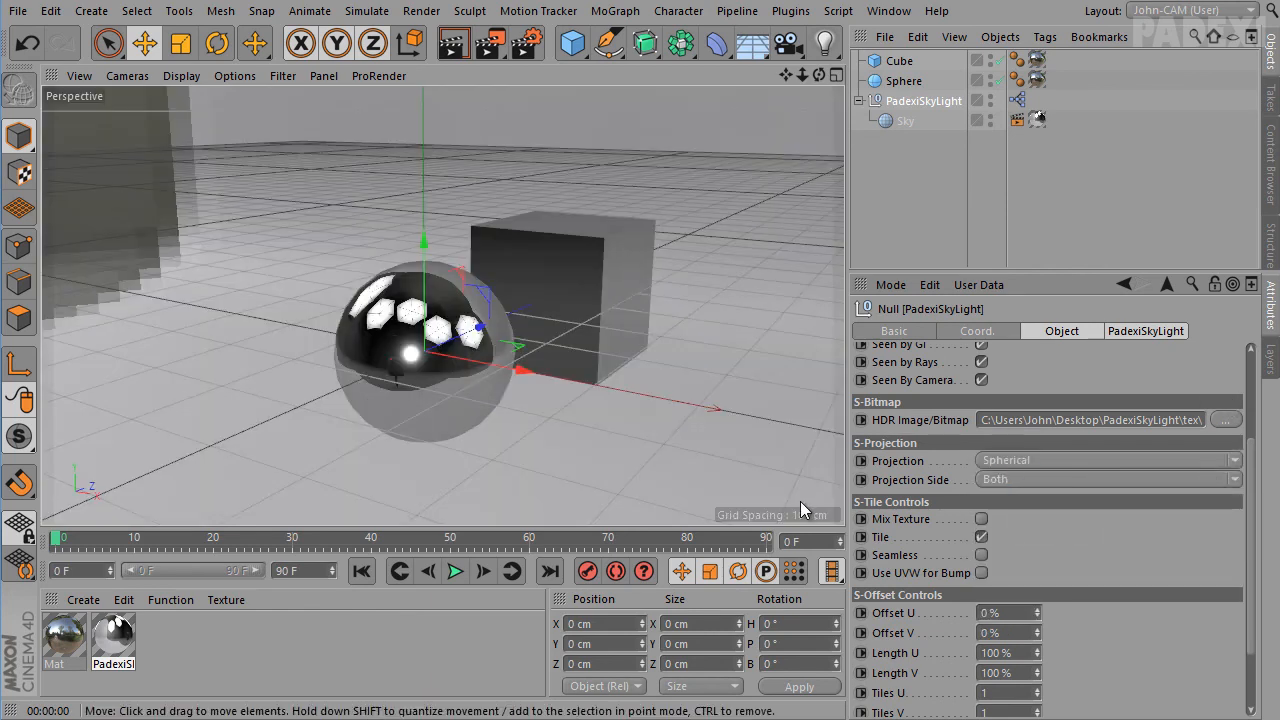
Create a new default material and bring up the Sky Material link of the PadexiSkyLight null
double_click(243, 640)
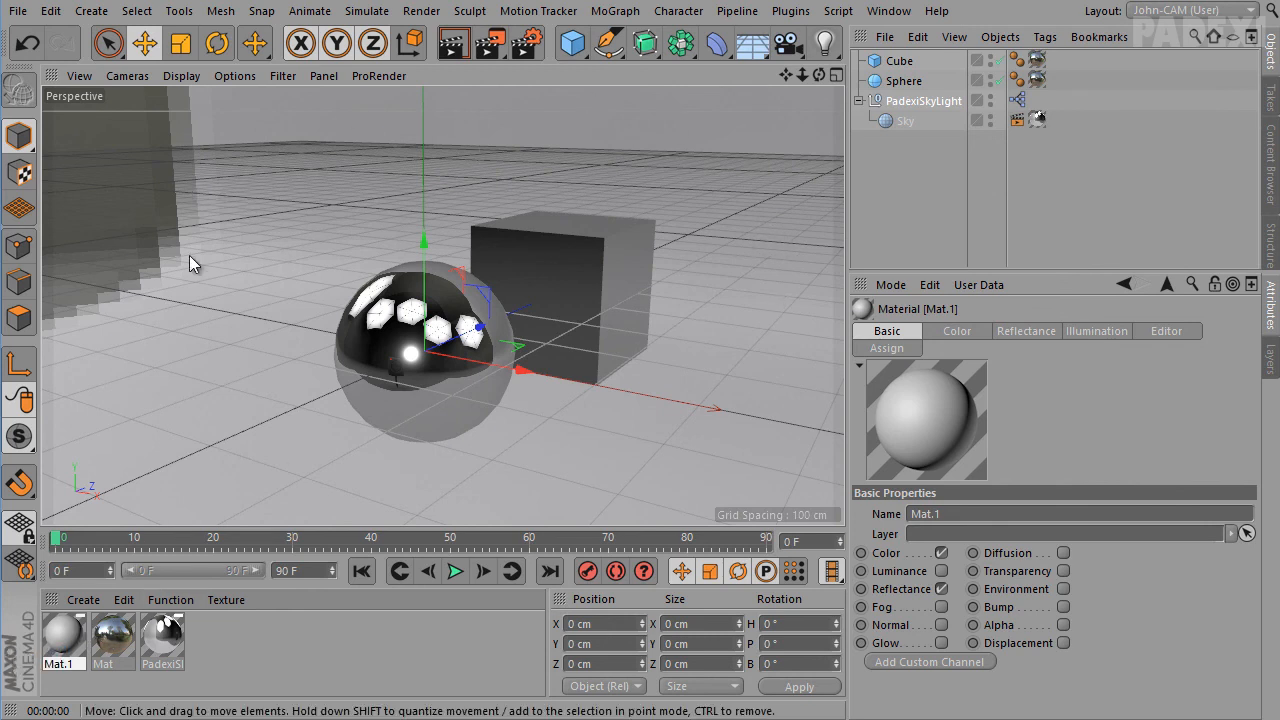
click(935, 104)
drag(1253, 378, 1254, 560)
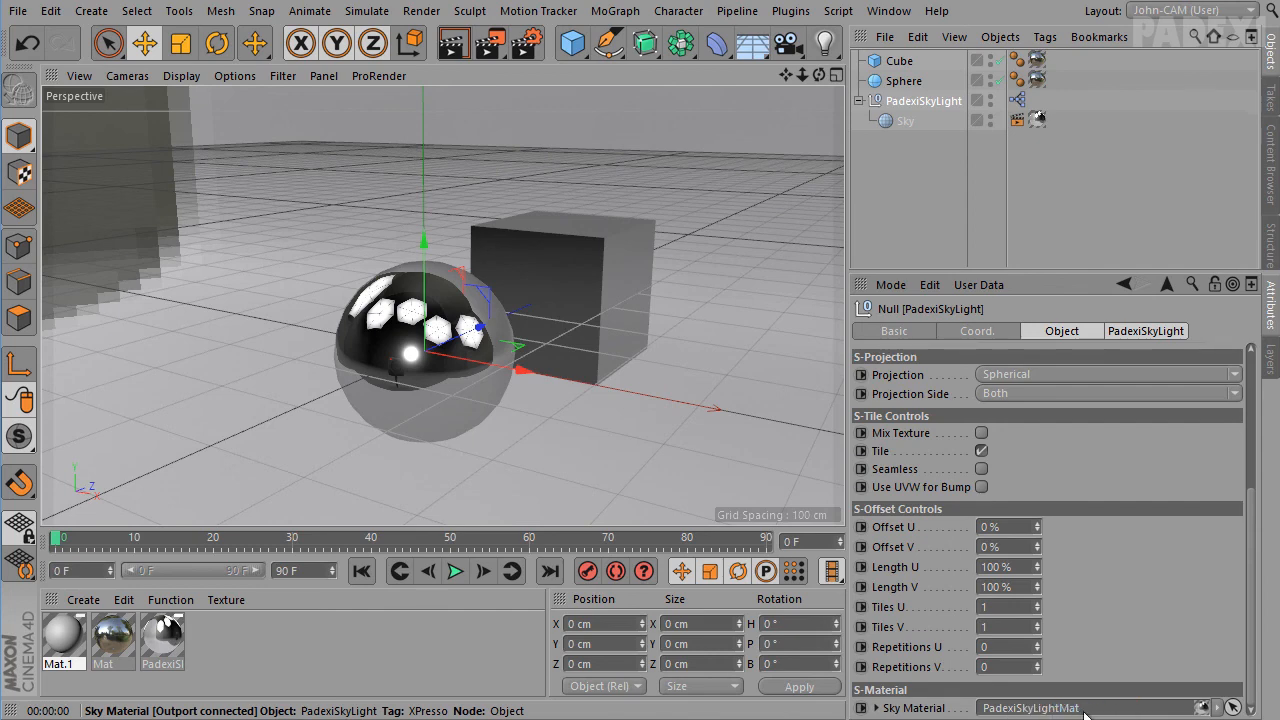
alt+drag(686, 397, 568, 397)
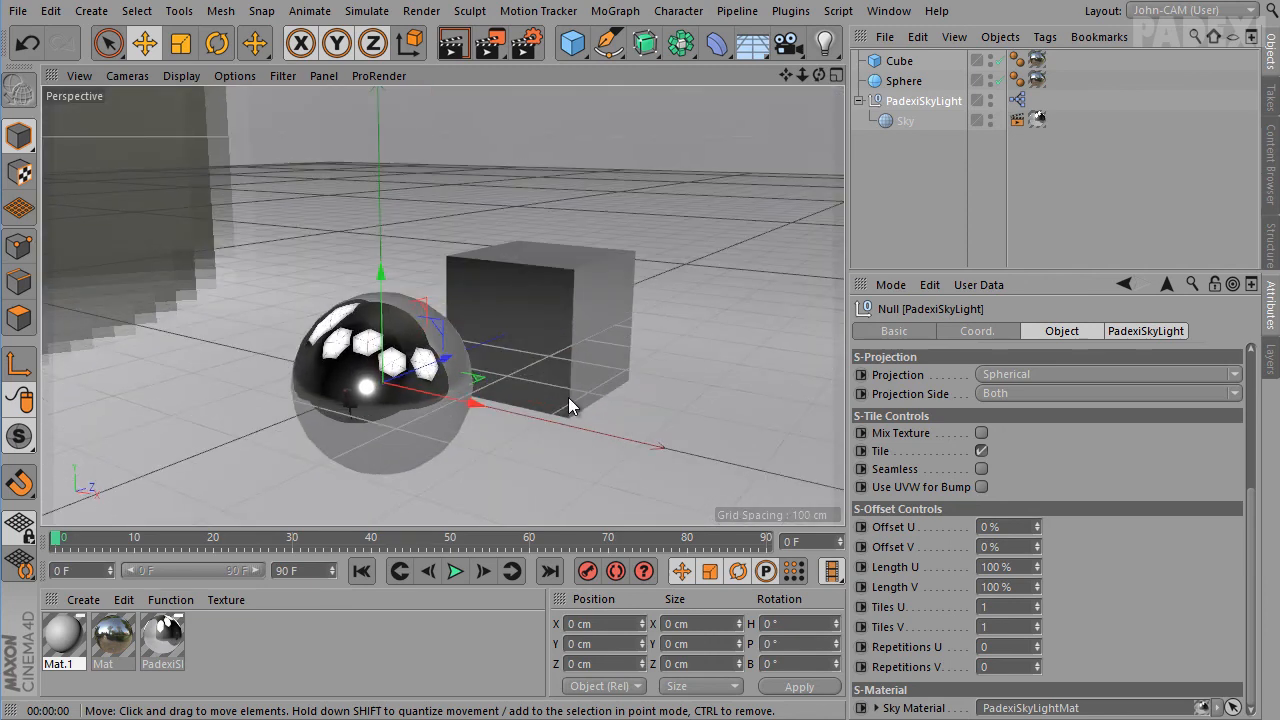
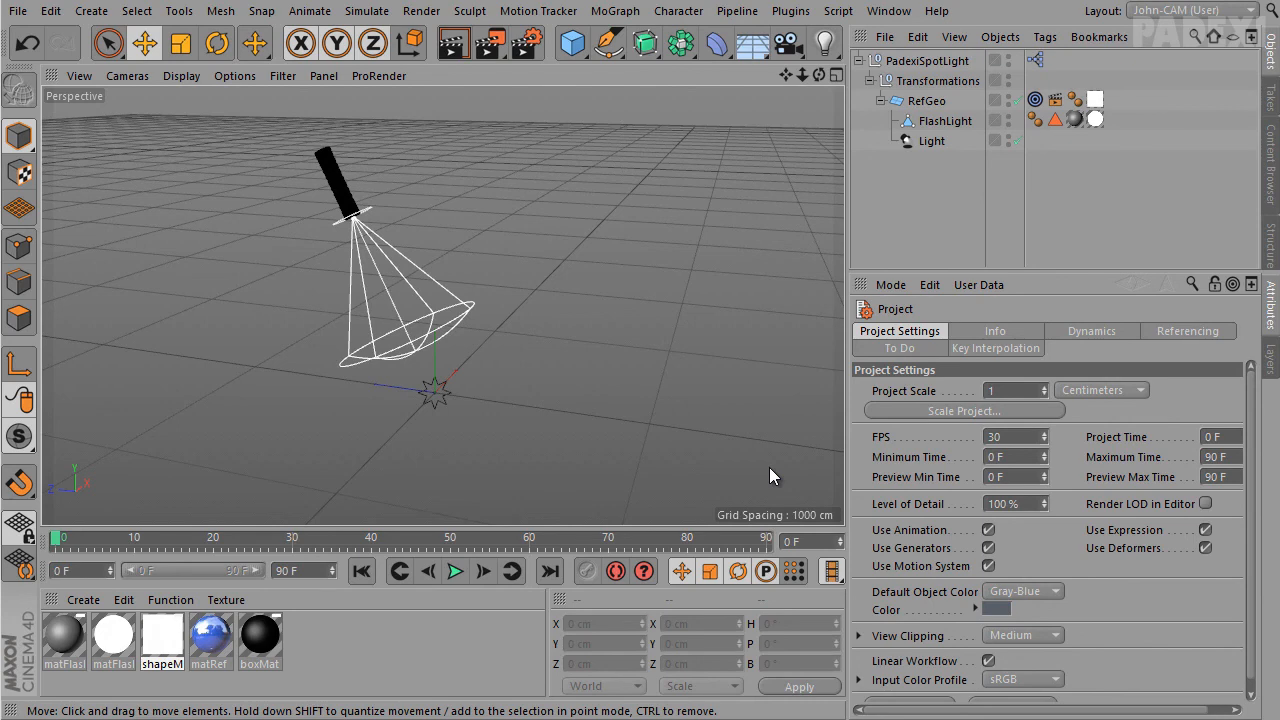
click(888, 11)
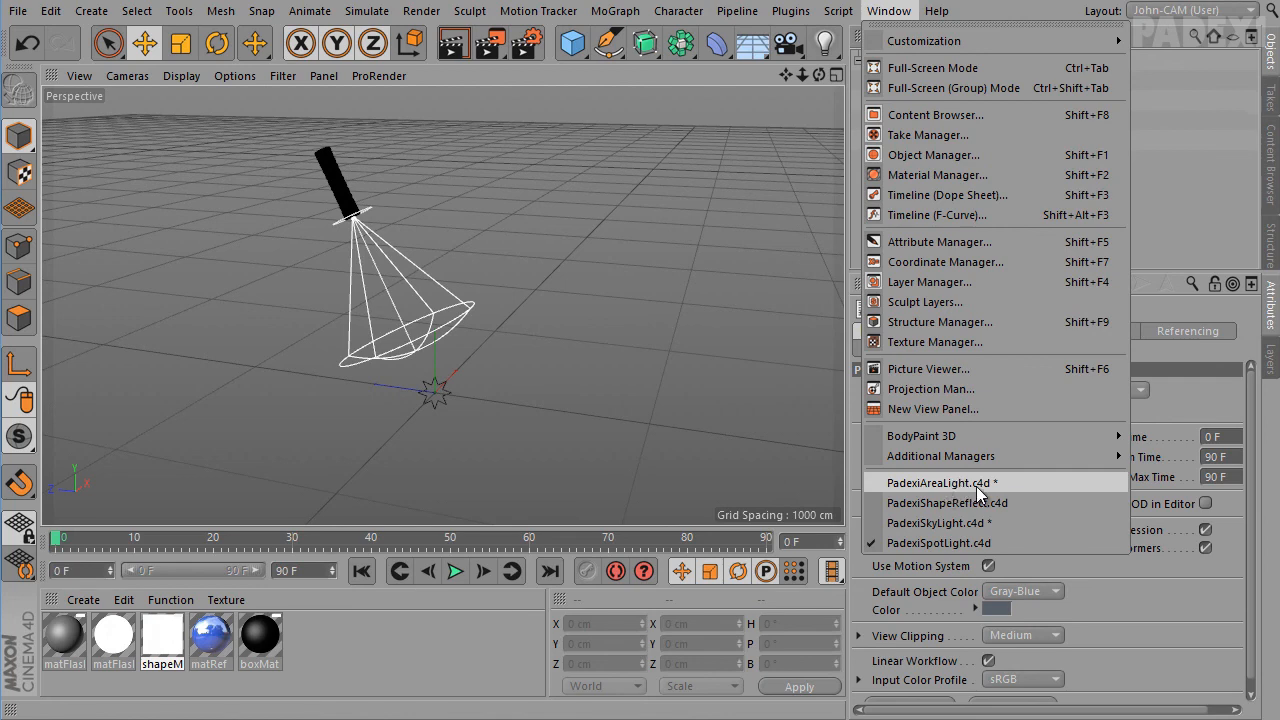
click(994, 526)
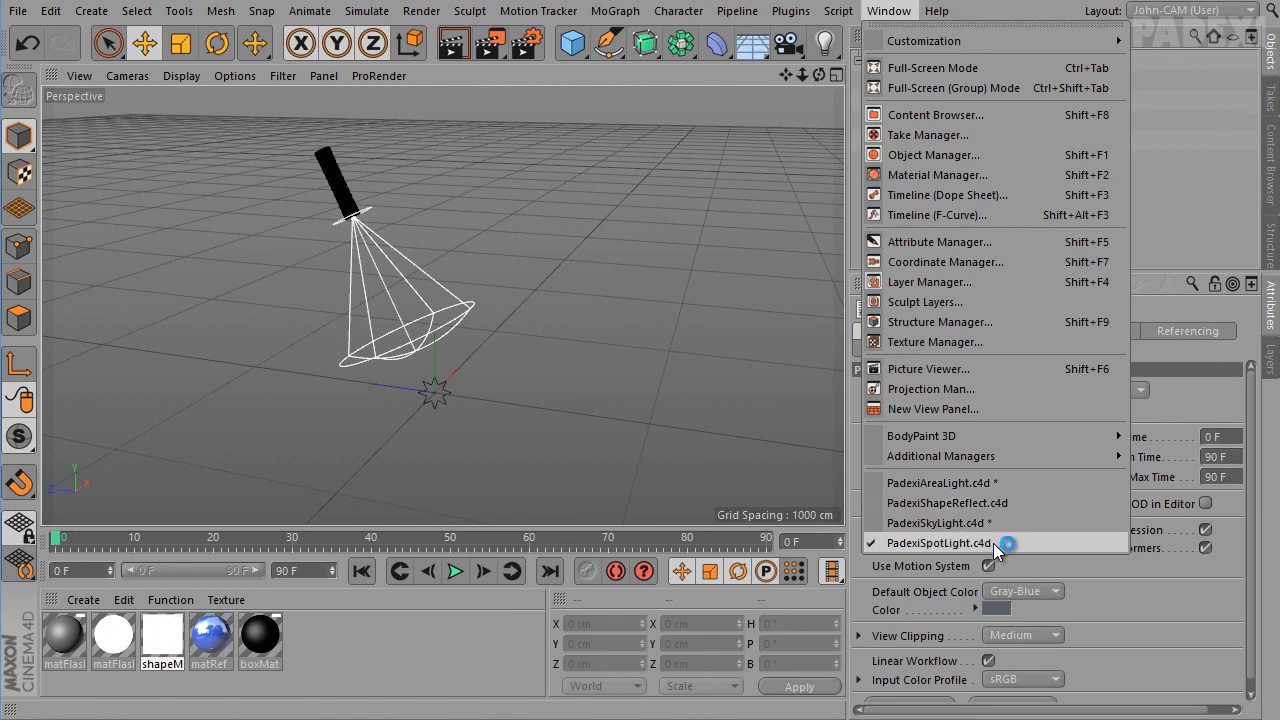
click(749, 281)
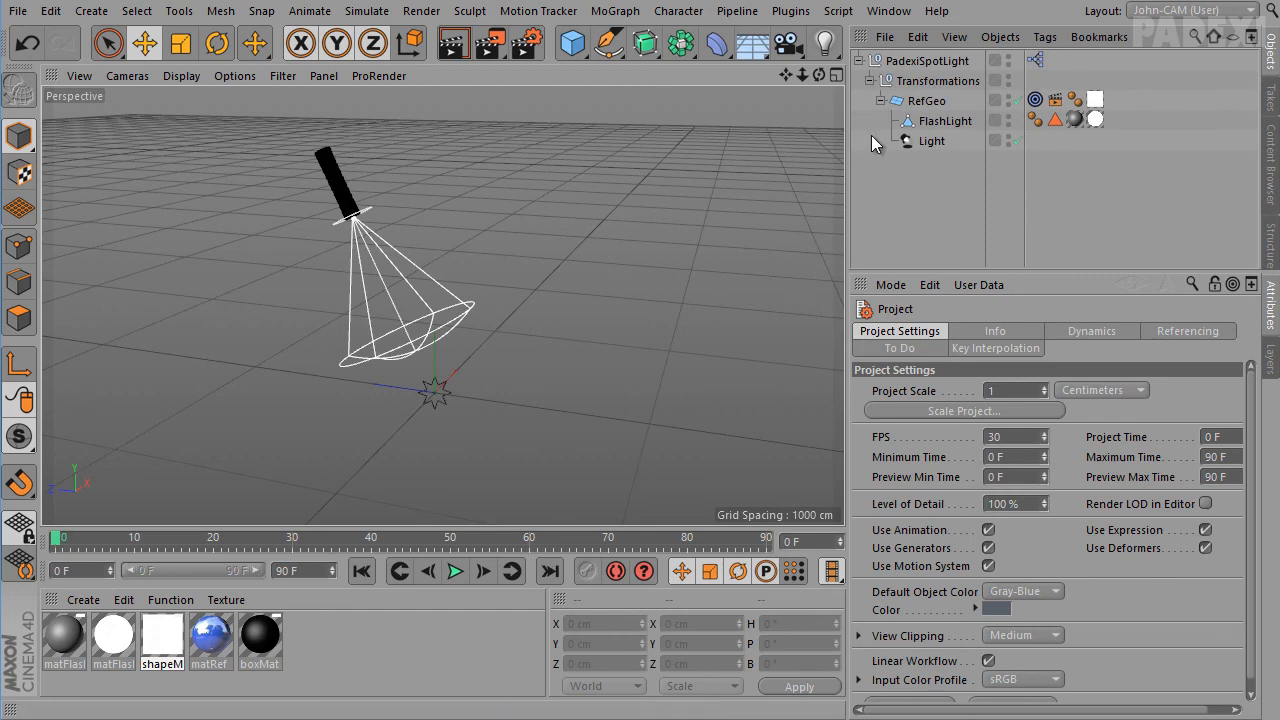
Create a new preset library named PadexiPlugins in the Content Browser
click(888, 11)
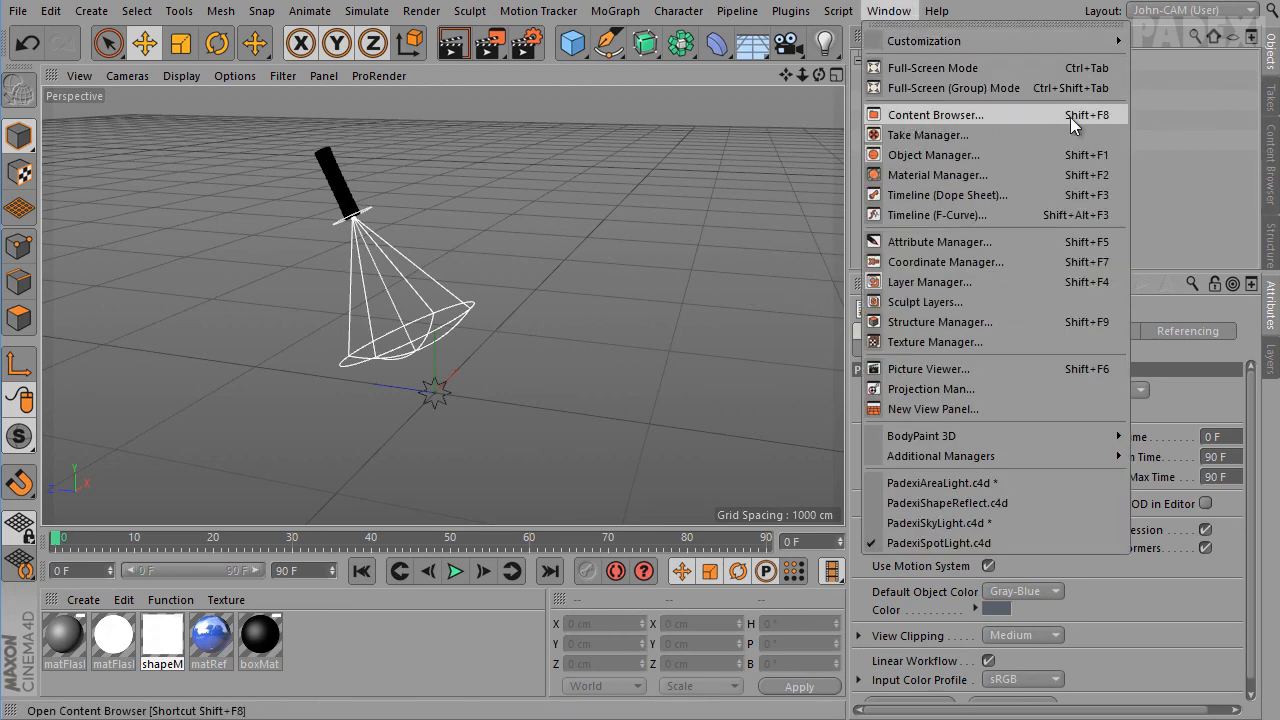
click(1100, 120)
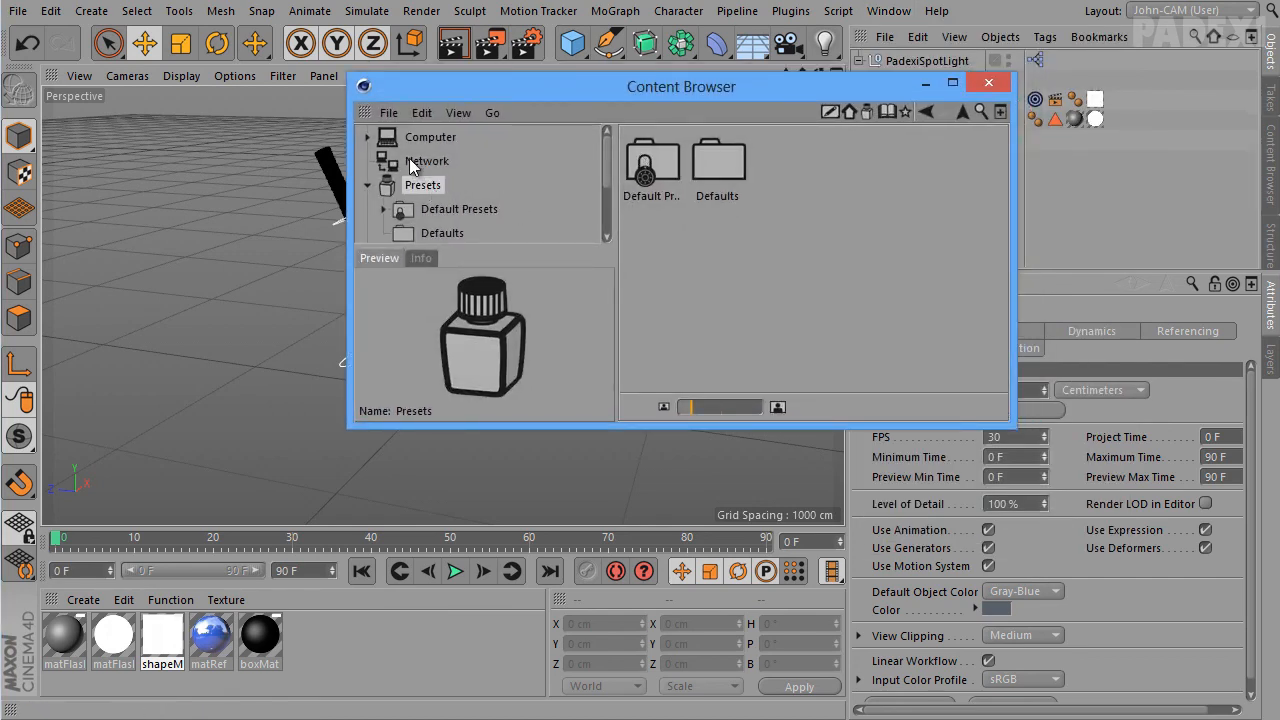
click(389, 112)
click(440, 215)
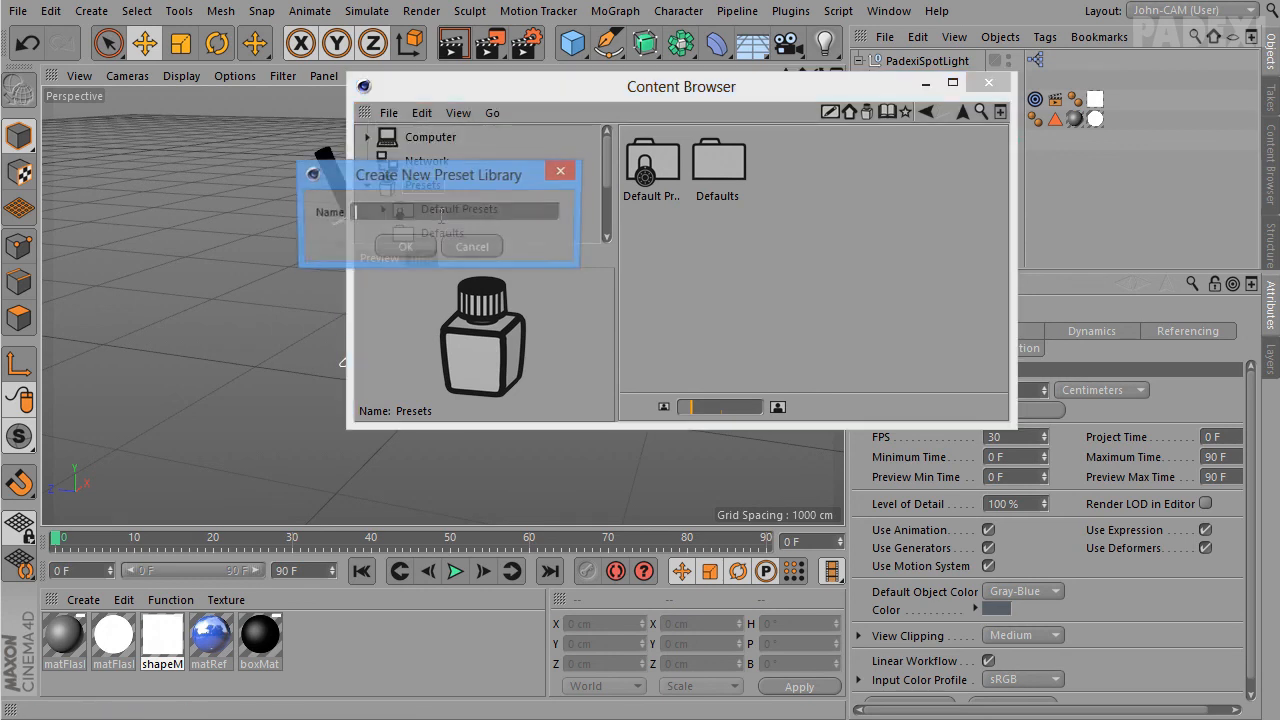
drag(459, 176, 668, 212)
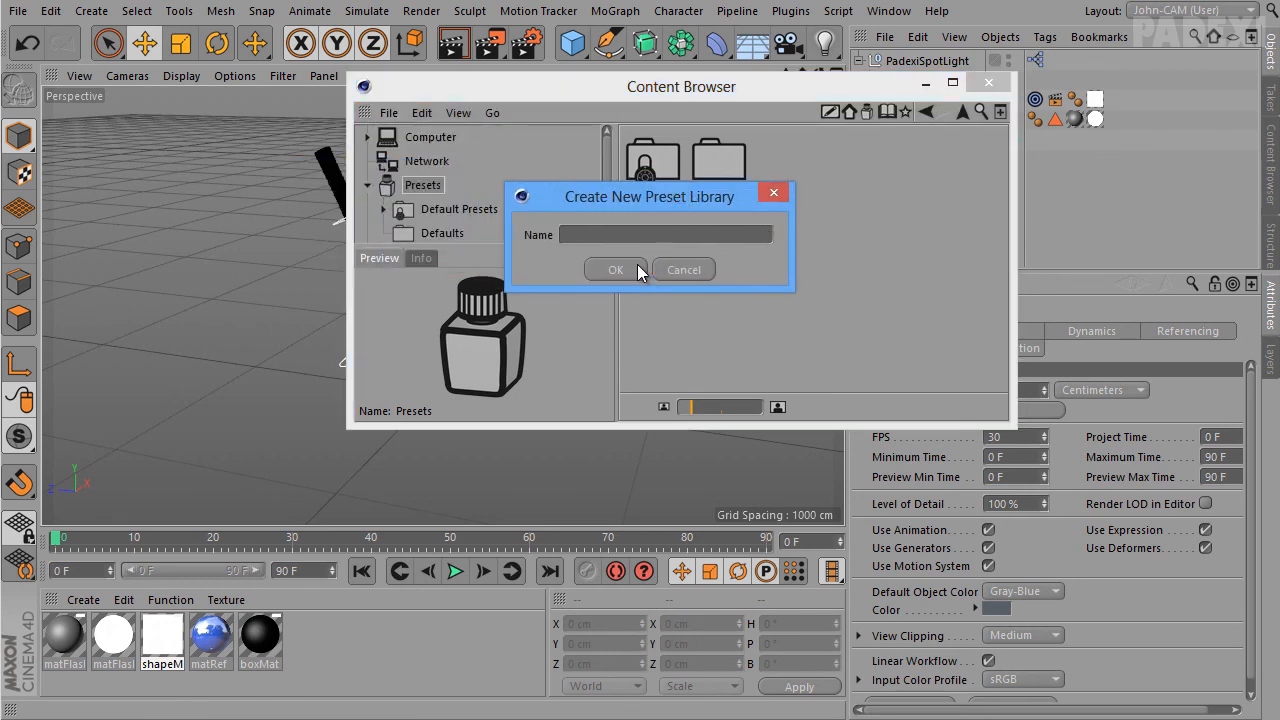
text(PadexiPlugins)
click(615, 270)
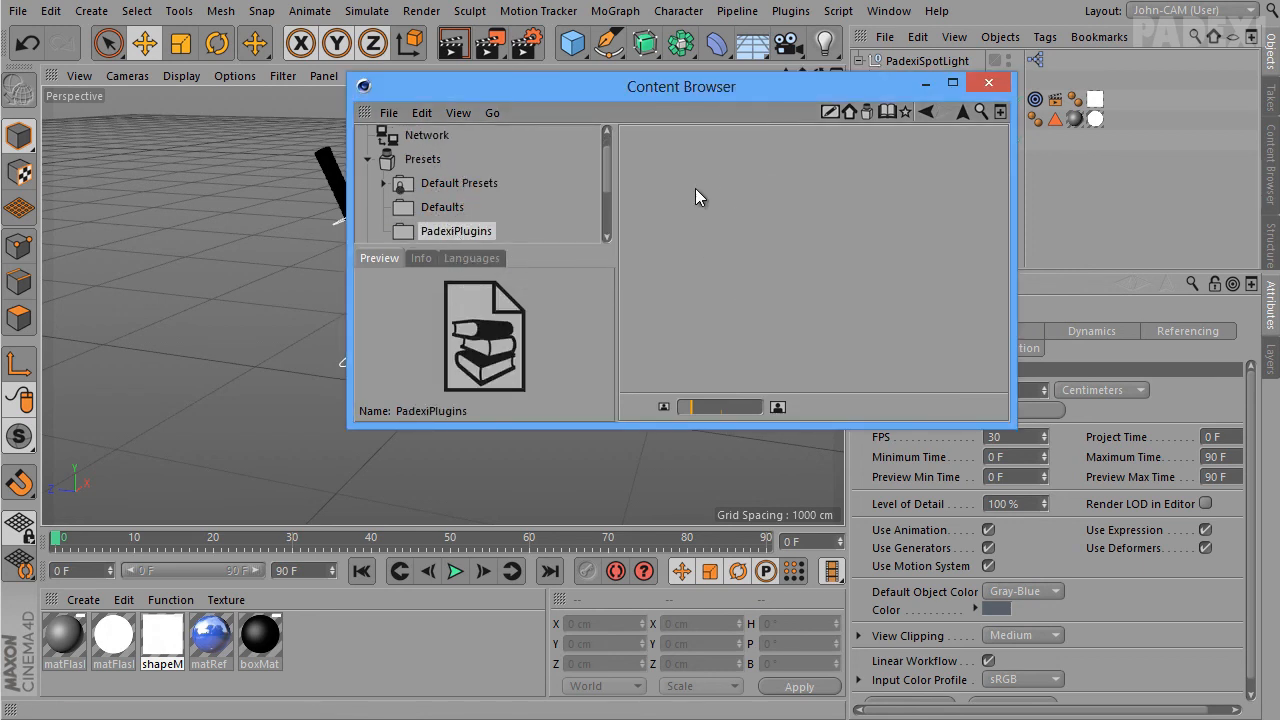
Collapse the PadexiSpotLight hierarchy and store the rig as a preset in the PadexiPlugins library
drag(737, 86, 503, 118)
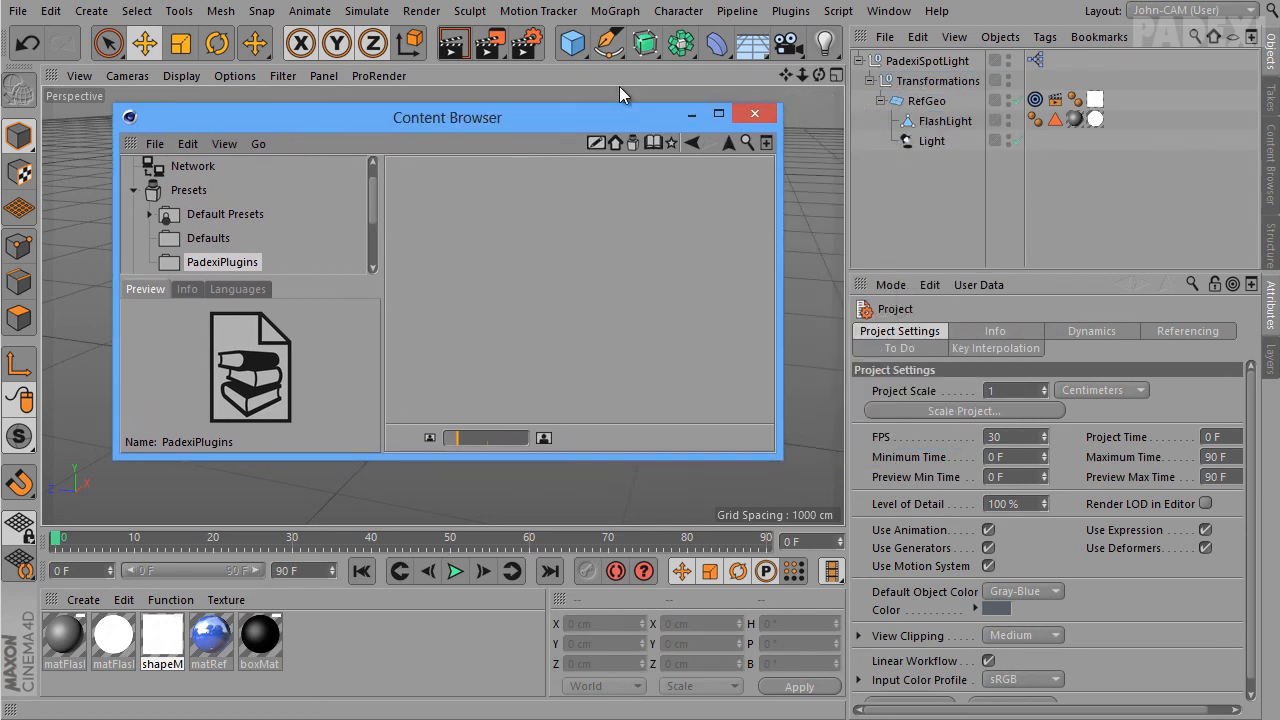
click(869, 81)
click(858, 61)
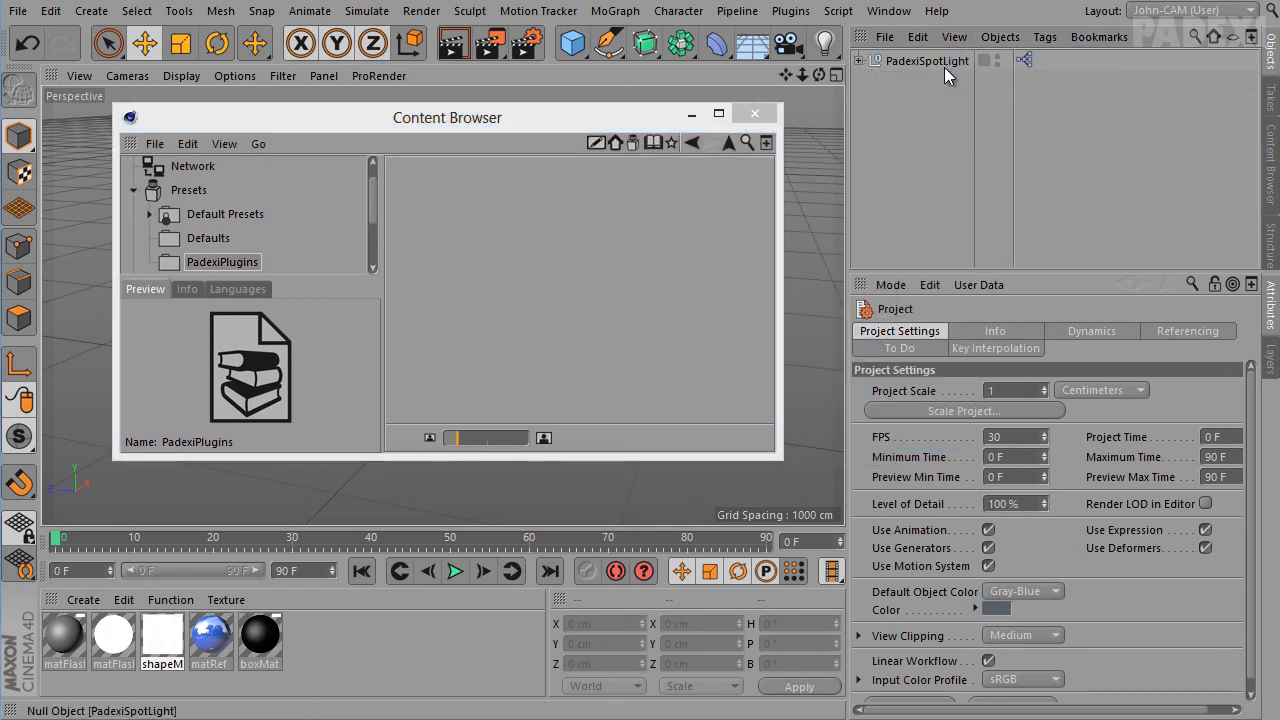
drag(944, 67, 475, 246)
Add the PadexiSkyLight and PadexiShapeReflect rigs from their open project files to the PadexiPlugins library
click(888, 11)
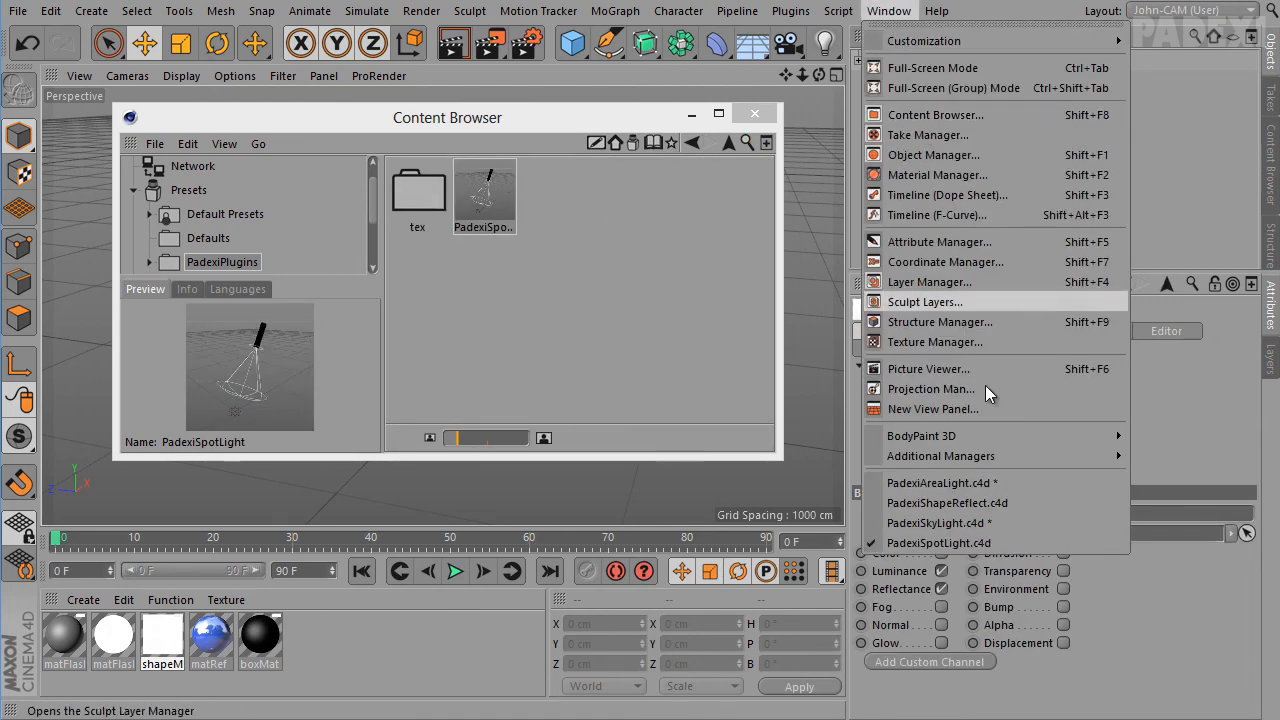
click(1025, 518)
drag(928, 70, 624, 241)
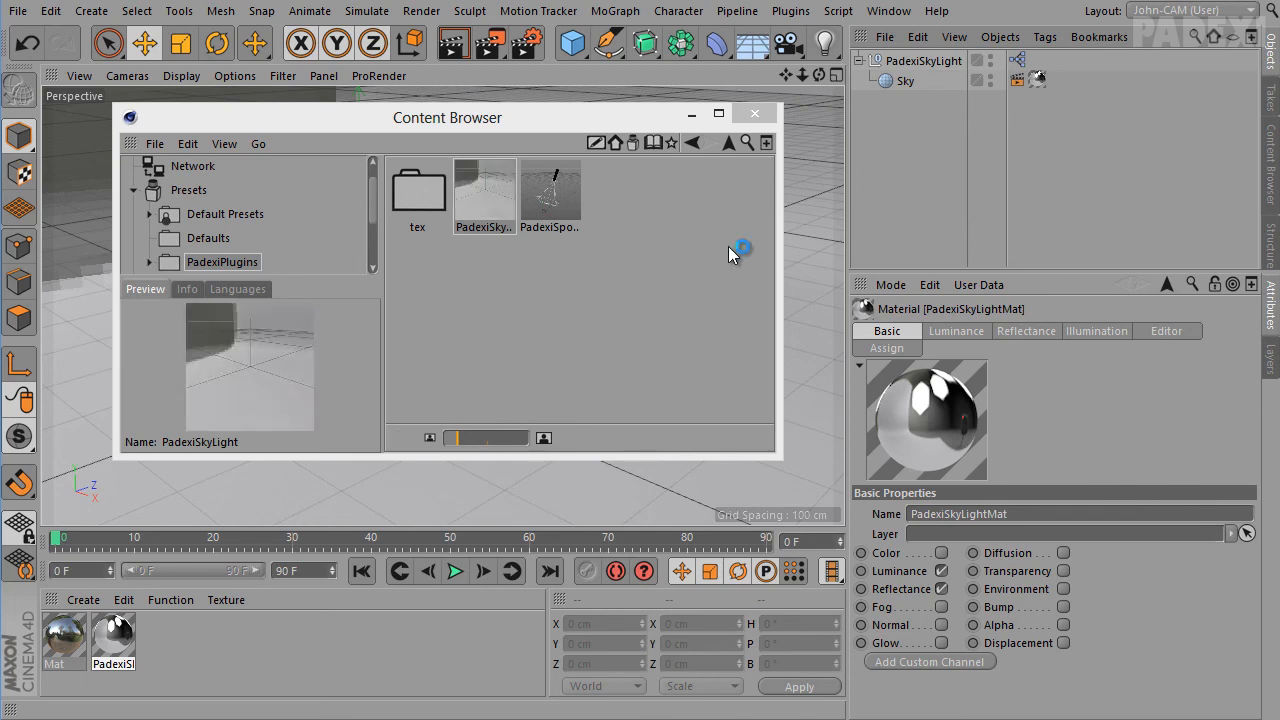
click(889, 11)
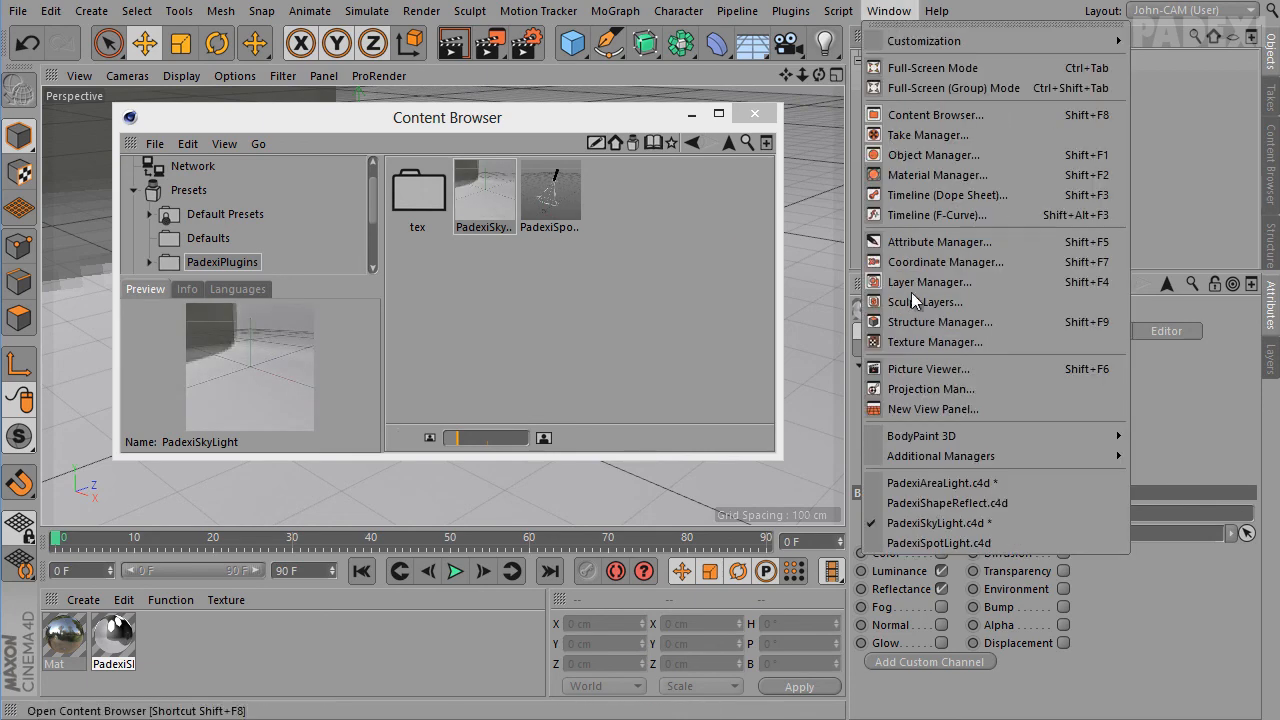
click(933, 504)
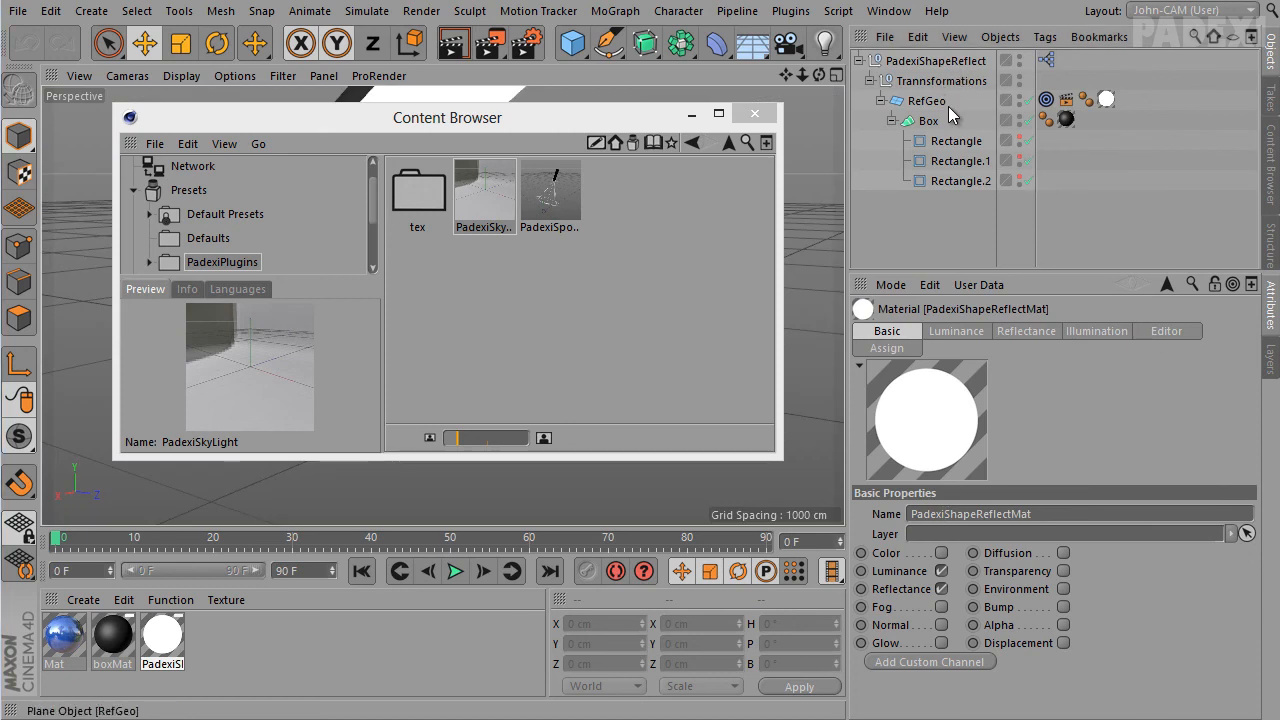
drag(945, 64, 673, 327)
Add the PadexiAreaLight rig from PadexiAreaLight.c4d to the PadexiPlugins library
click(866, 14)
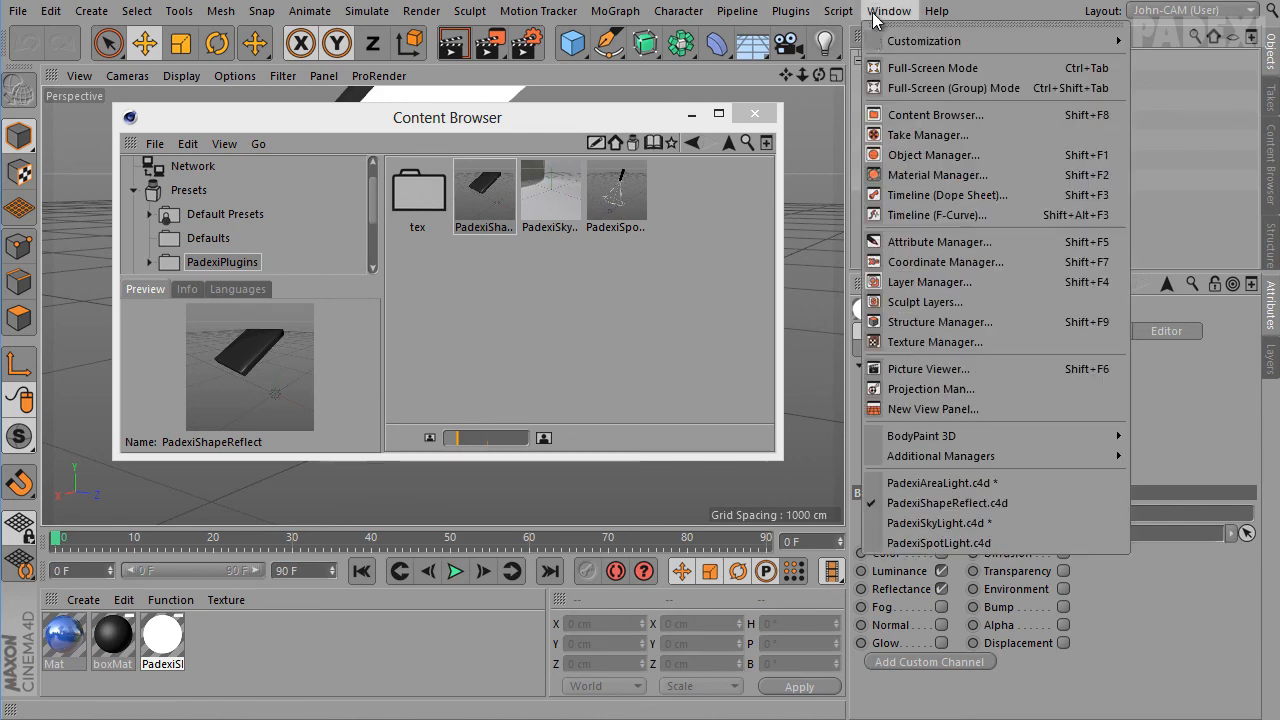
click(965, 482)
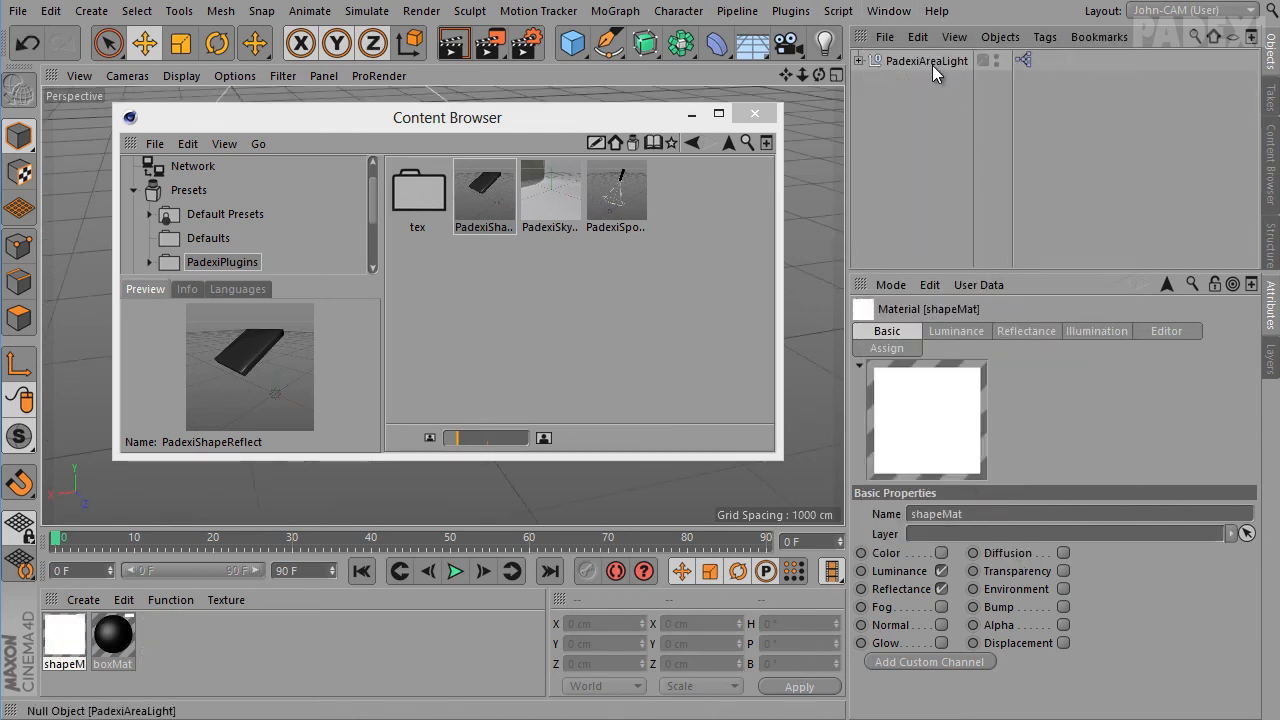
drag(932, 65, 665, 257)
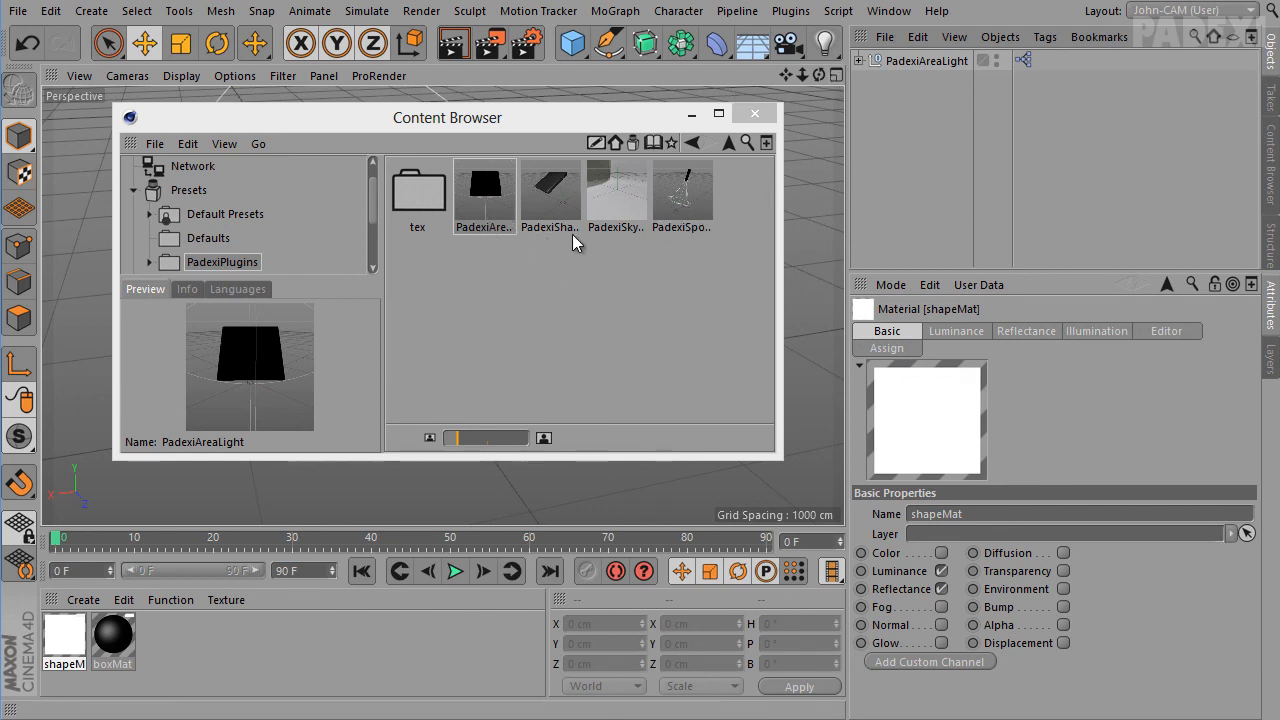
Inspect the textures in the library's tex folder, return to the PadexiPlugins level and close the Content Browser
double_click(418, 205)
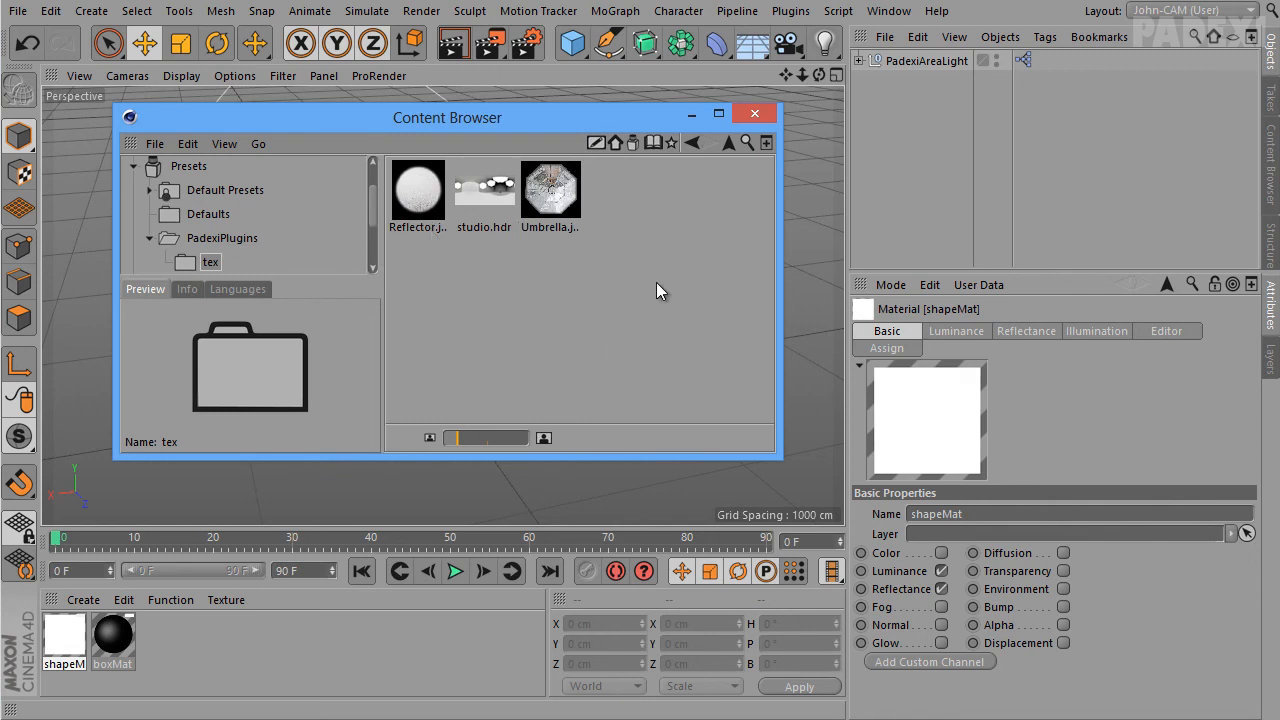
click(728, 145)
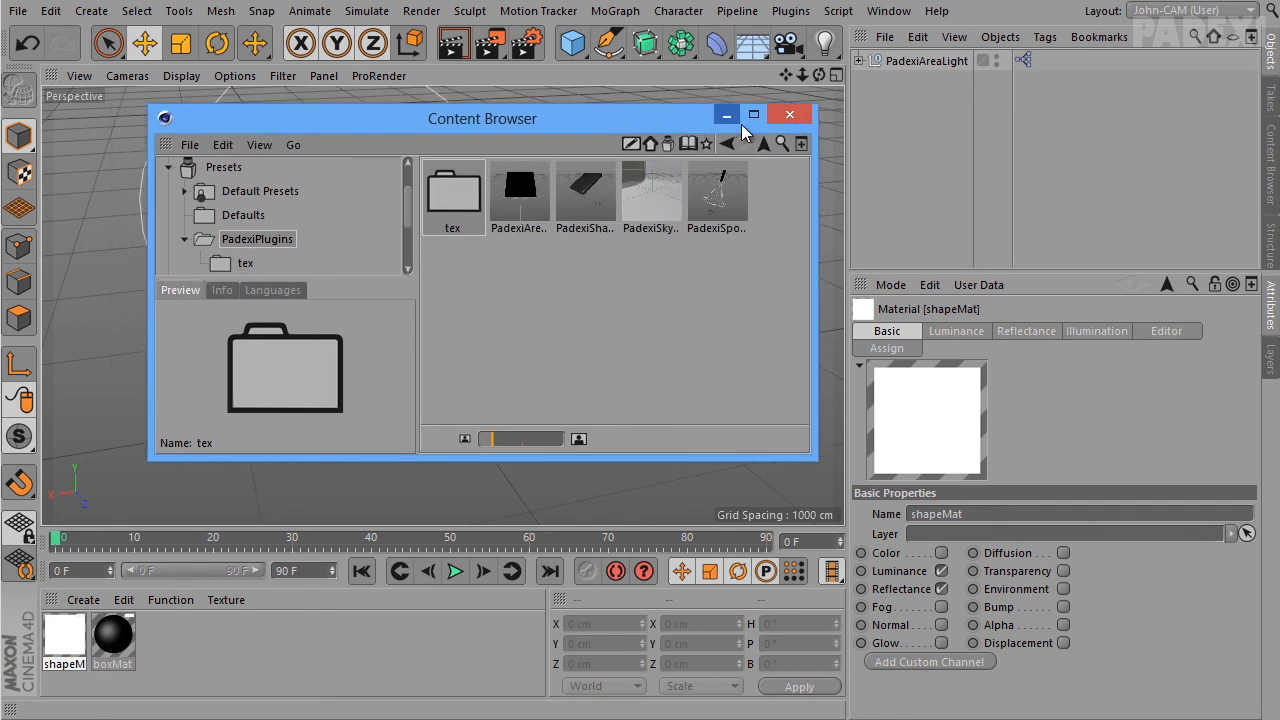
click(754, 113)
Start a new empty project and add a default cube to the scene
click(45, 11)
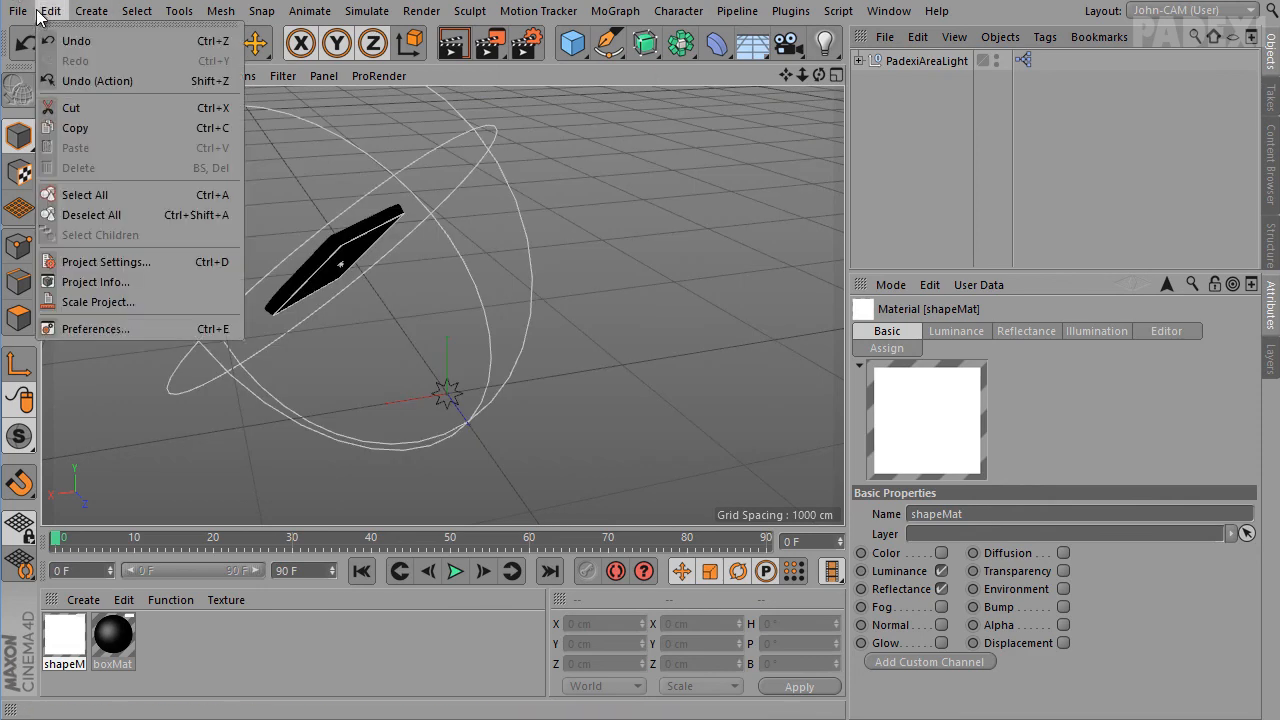
click(40, 43)
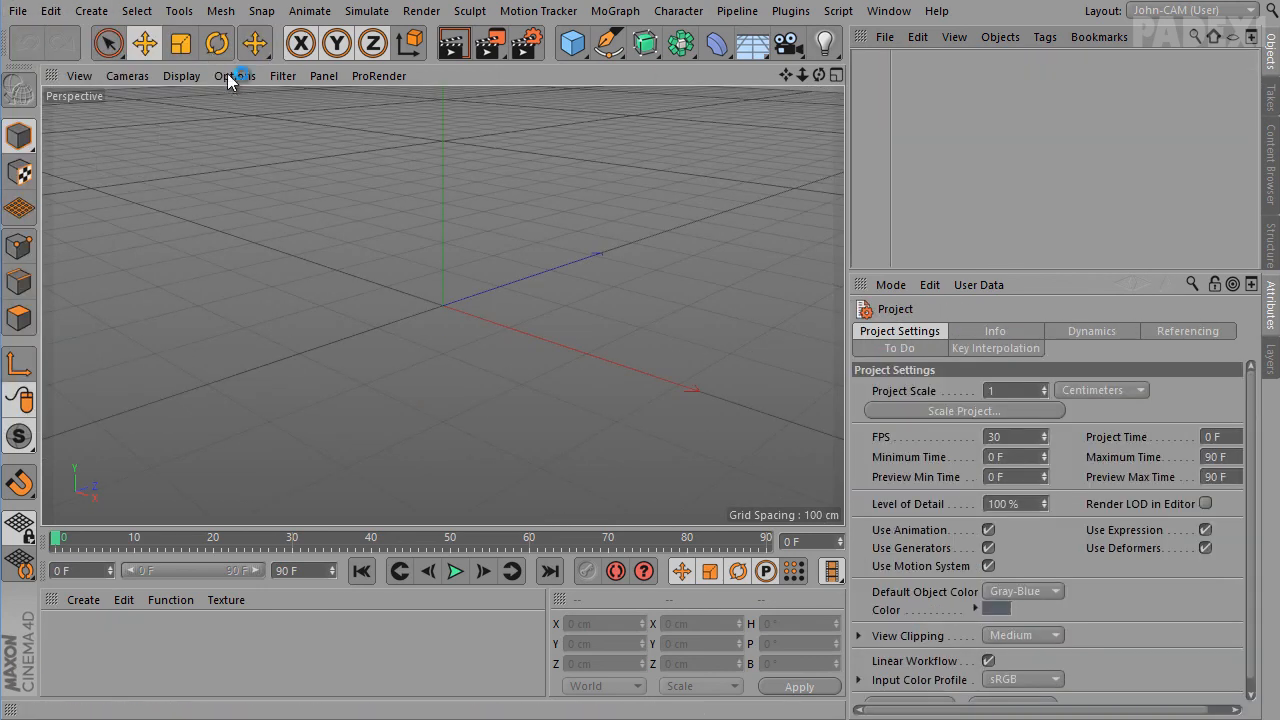
click(572, 42)
scroll(583, 248, down, 4)
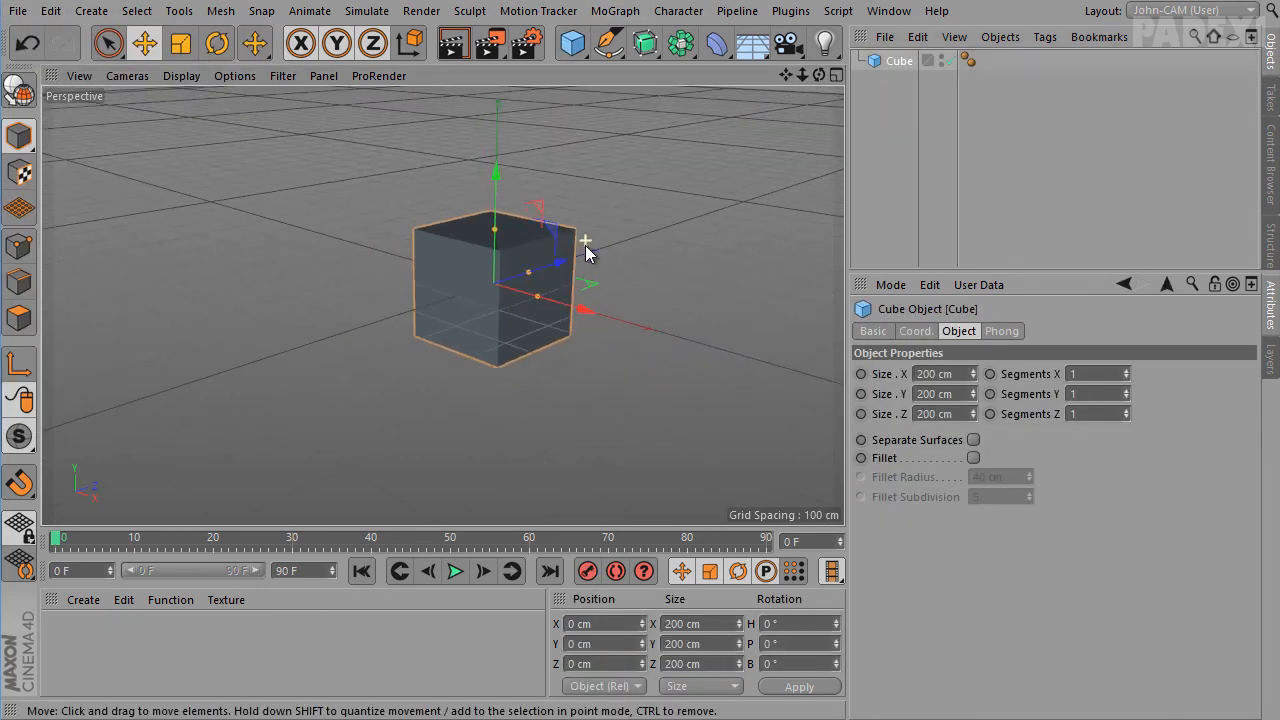
Load the PadexiSpotLight preset from the PadexiPlugins library into the new scene and view its light on the cube
click(889, 11)
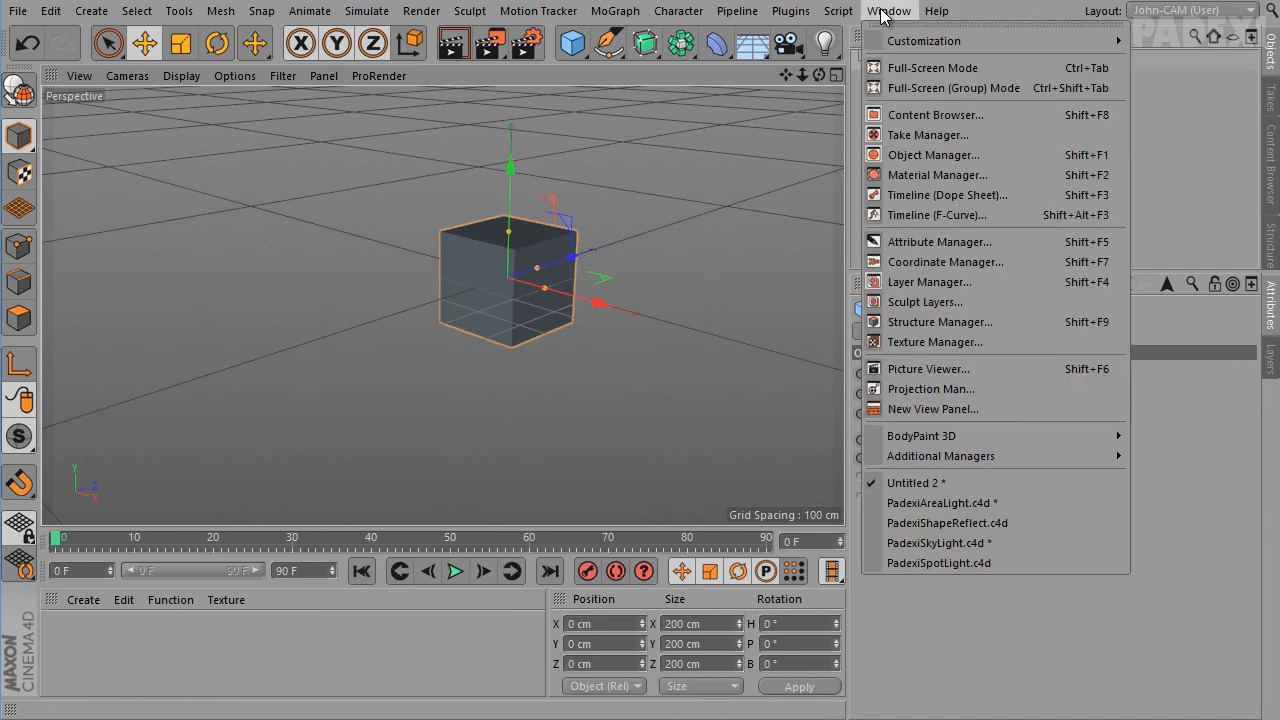
click(918, 114)
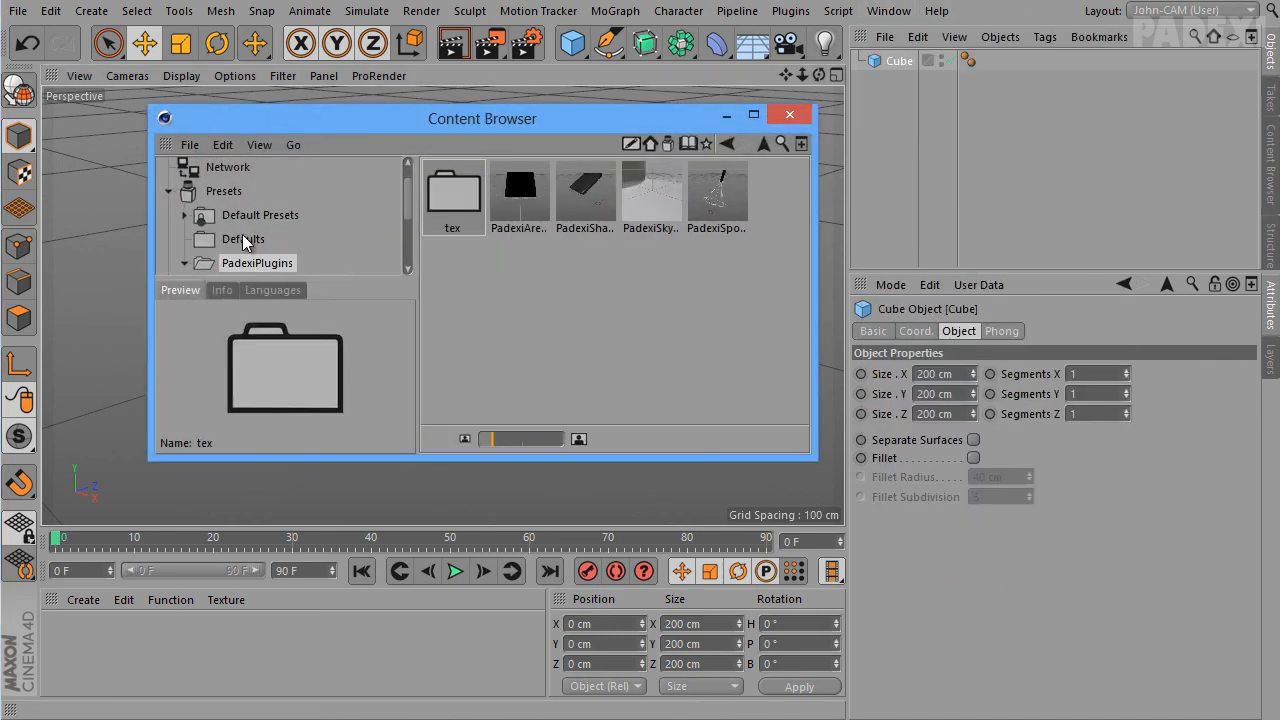
click(230, 192)
click(268, 265)
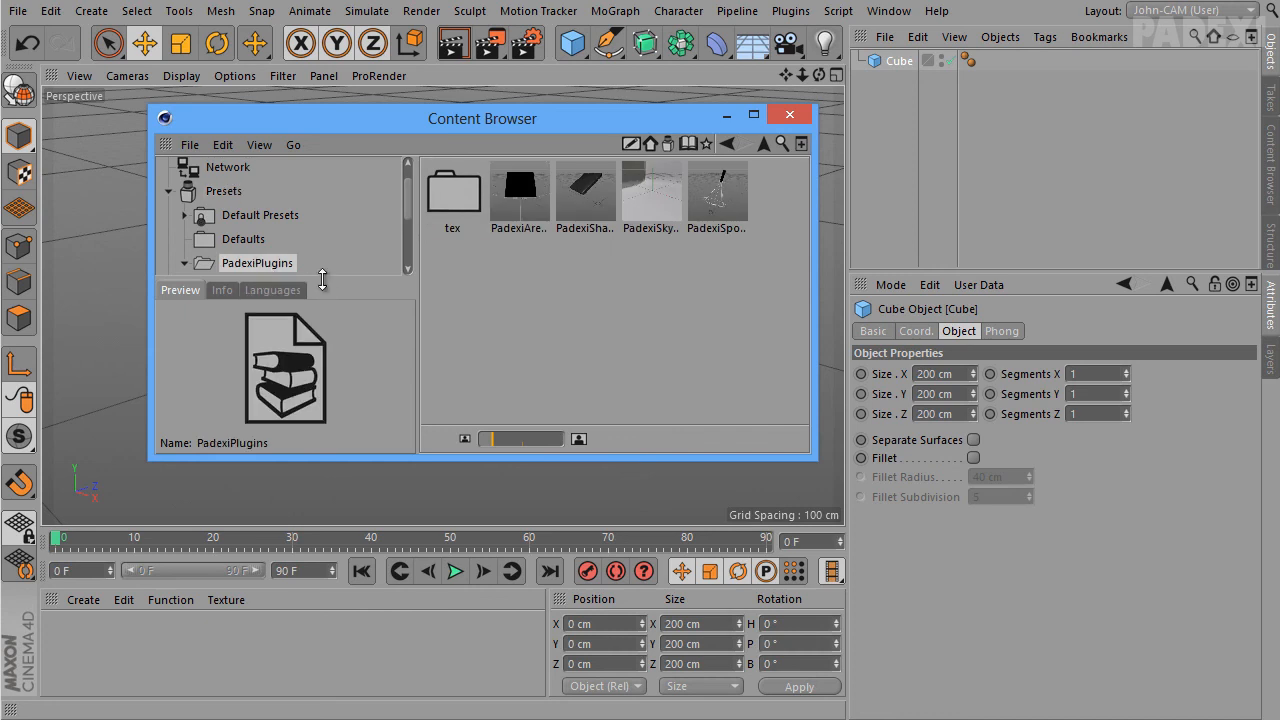
drag(658, 129, 702, 177)
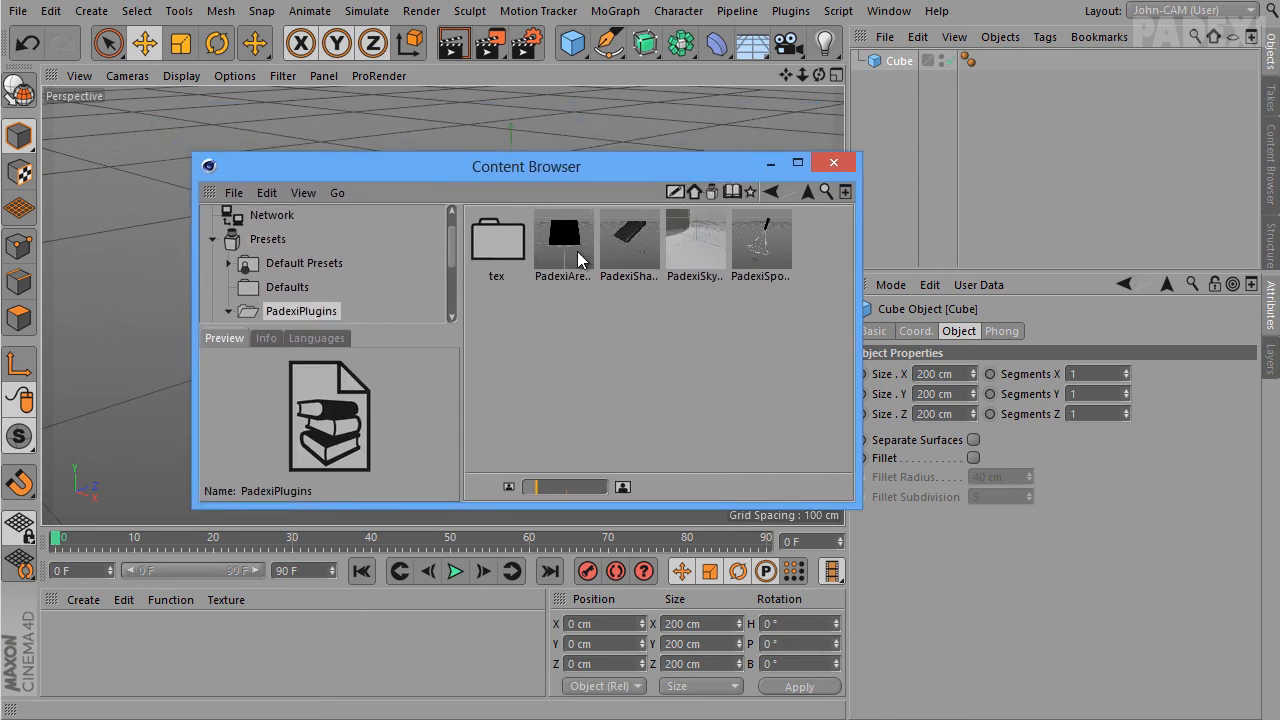
drag(608, 171, 706, 349)
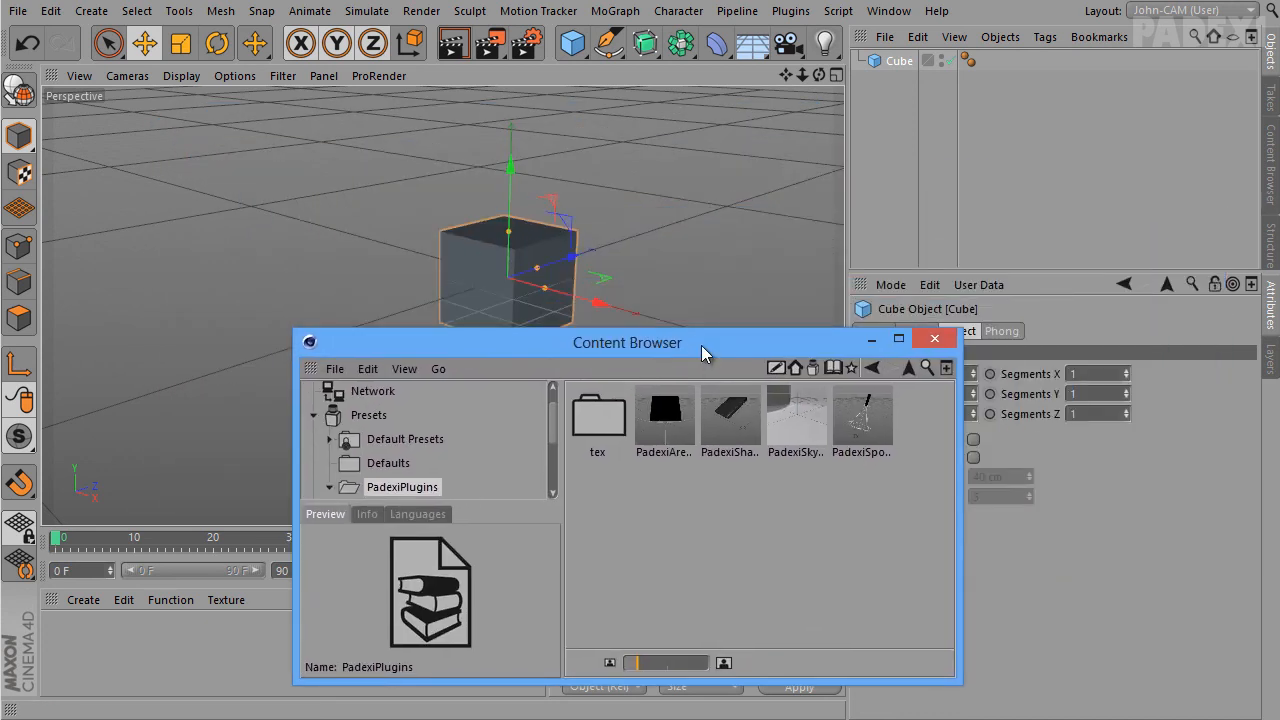
double_click(860, 417)
drag(706, 355, 1090, 411)
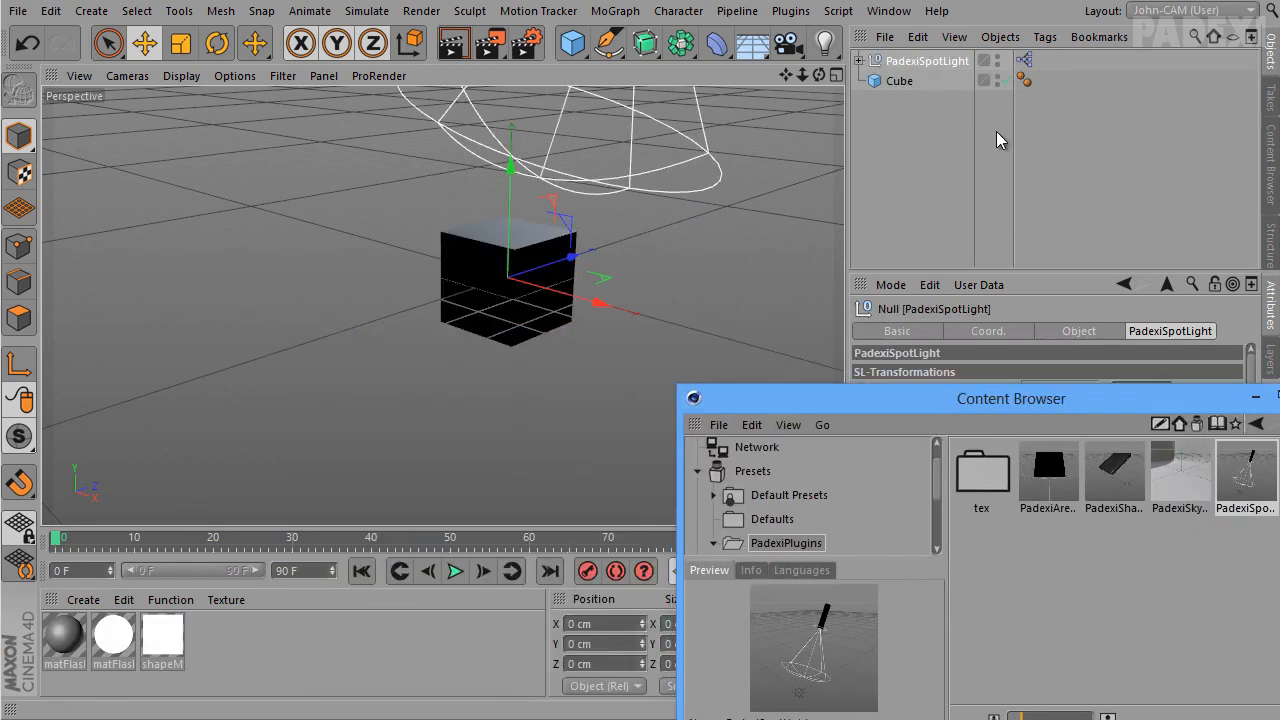
alt+drag(663, 230, 443, 306)
Locate the PadexiPlugins library's padexiplugins.lib4d file in Windows Explorer and close the folder window
drag(984, 405, 655, 128)
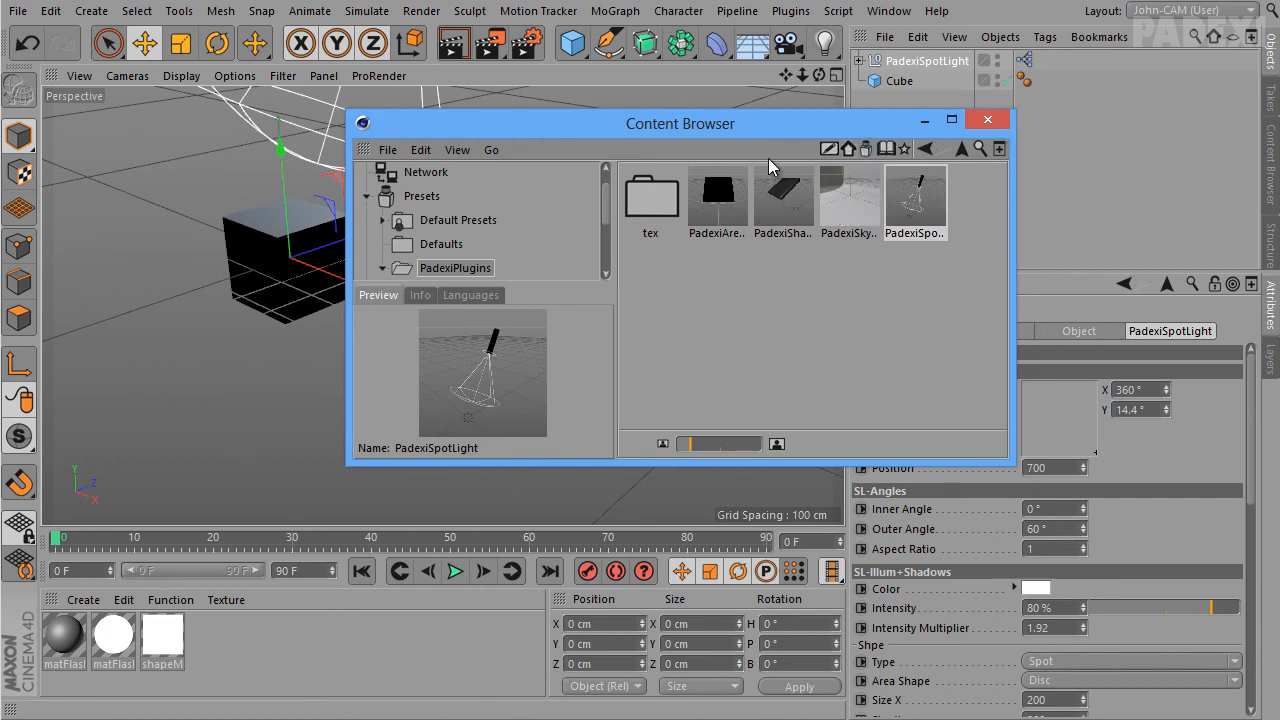
right_click(441, 272)
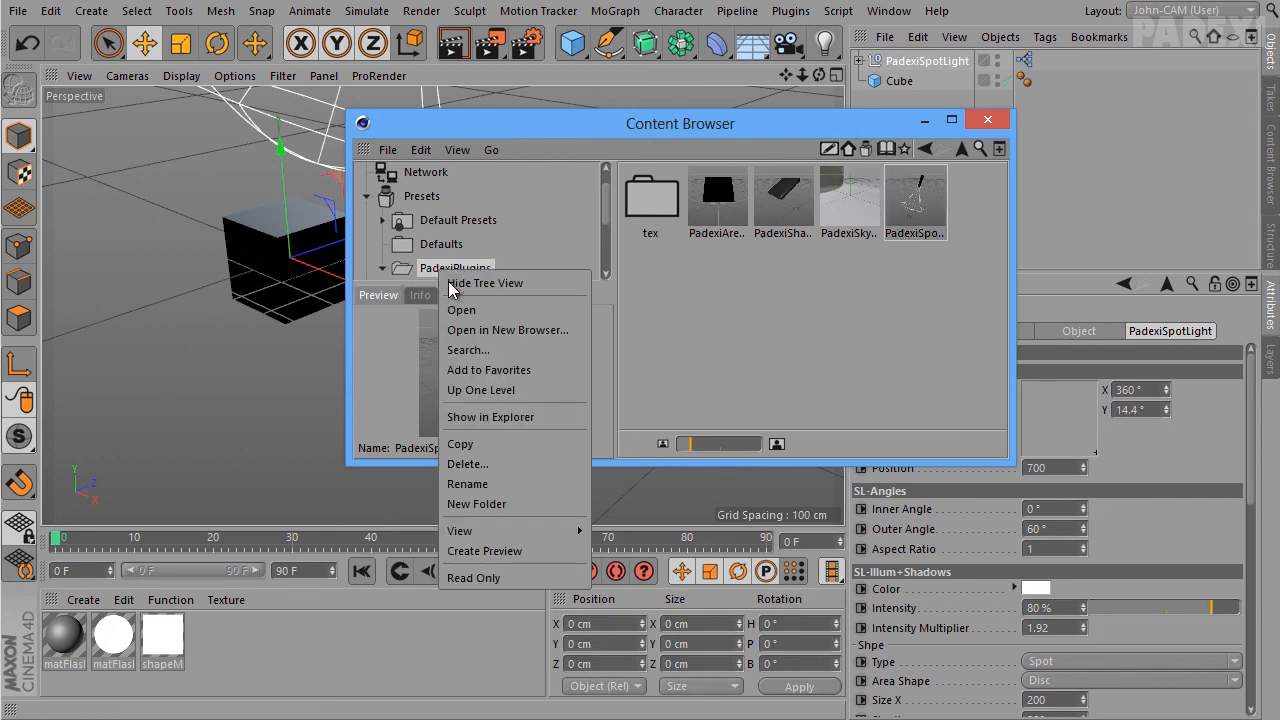
click(491, 417)
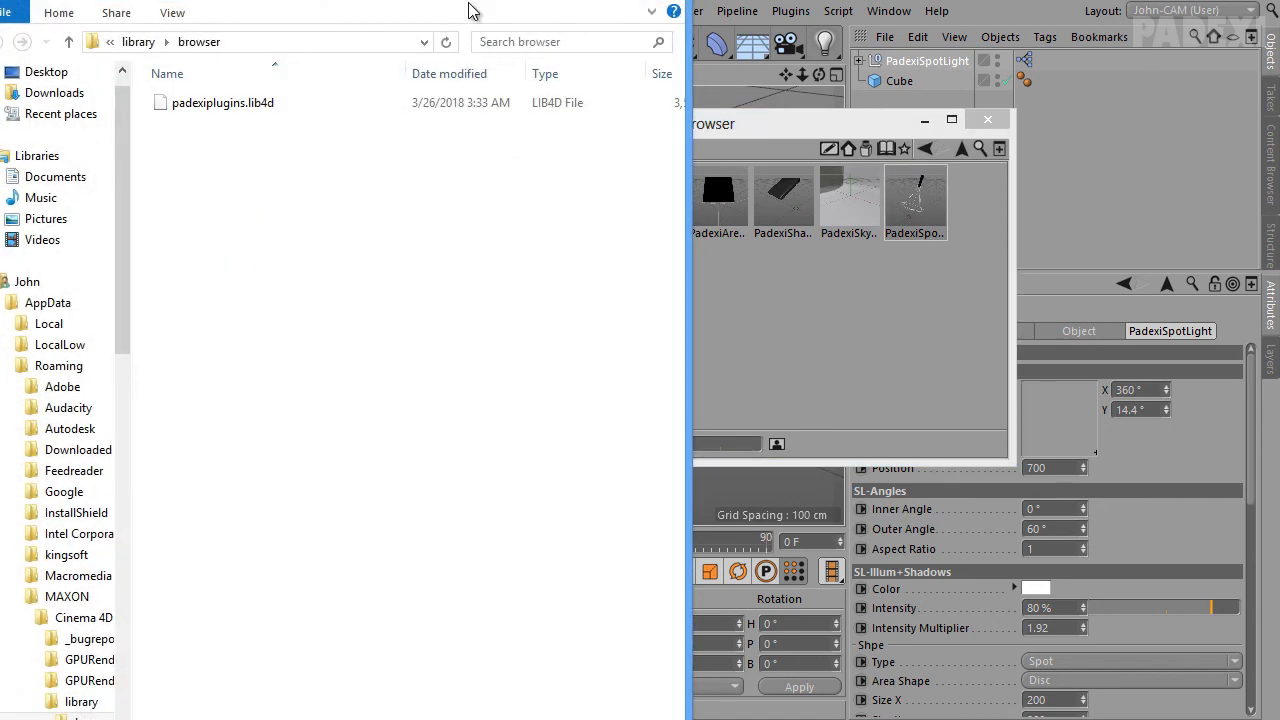
drag(470, 6, 646, 6)
drag(551, 716, 551, 474)
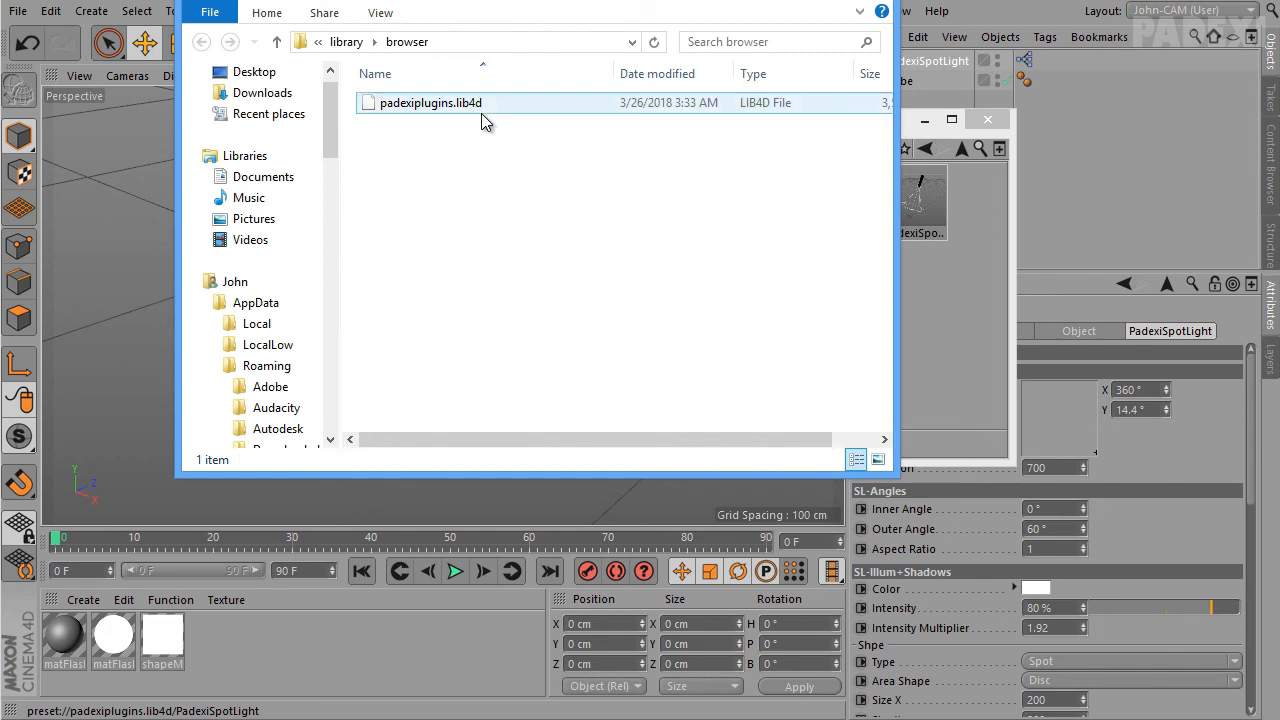
click(418, 55)
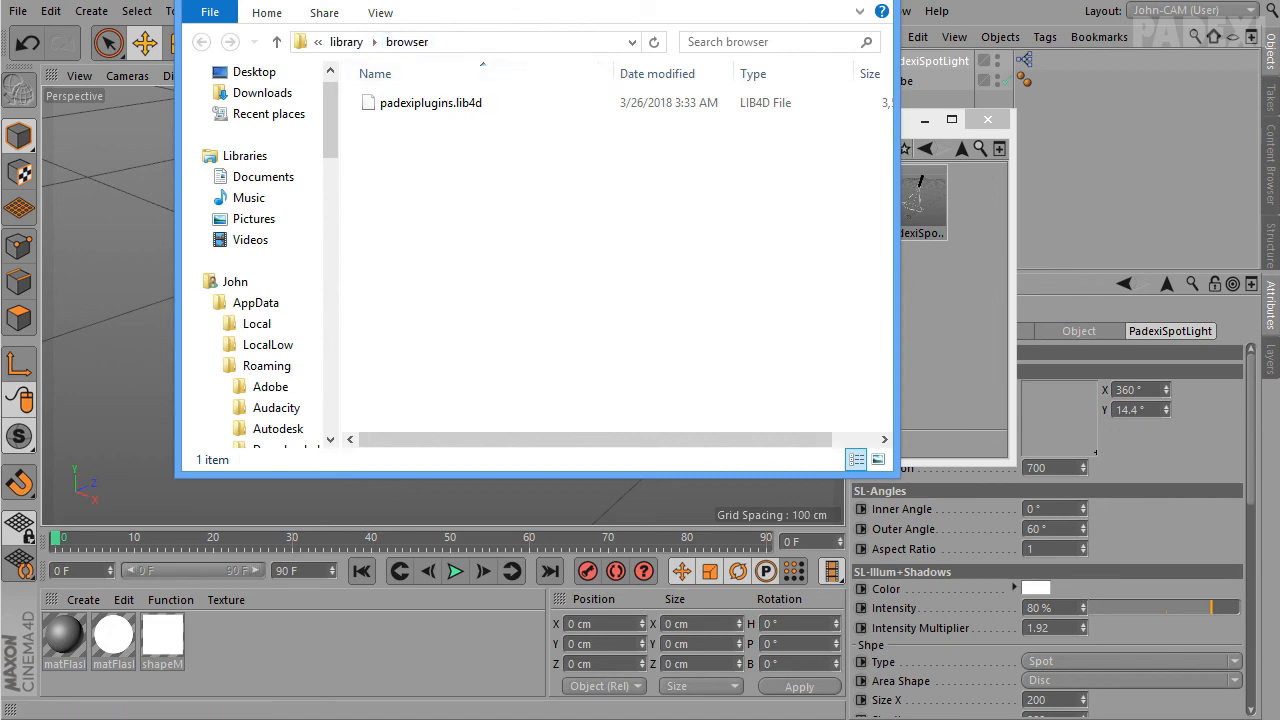
click(1137, 99)
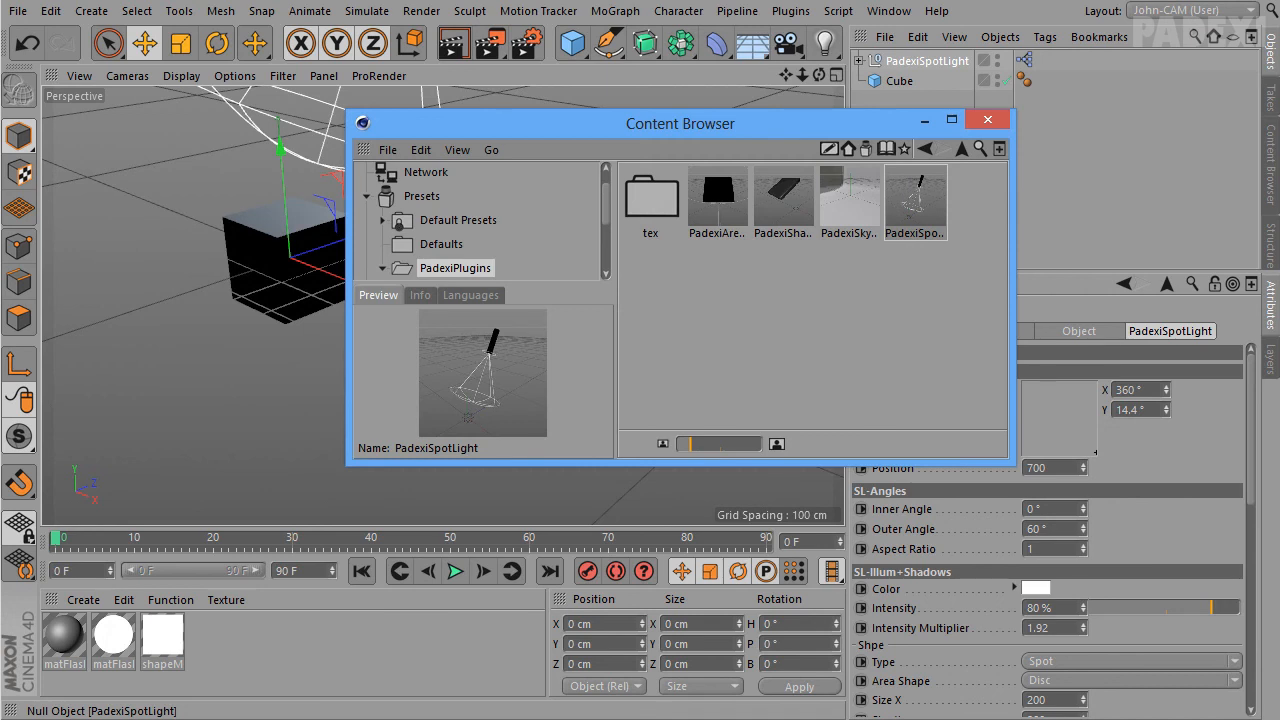
right_click(474, 271)
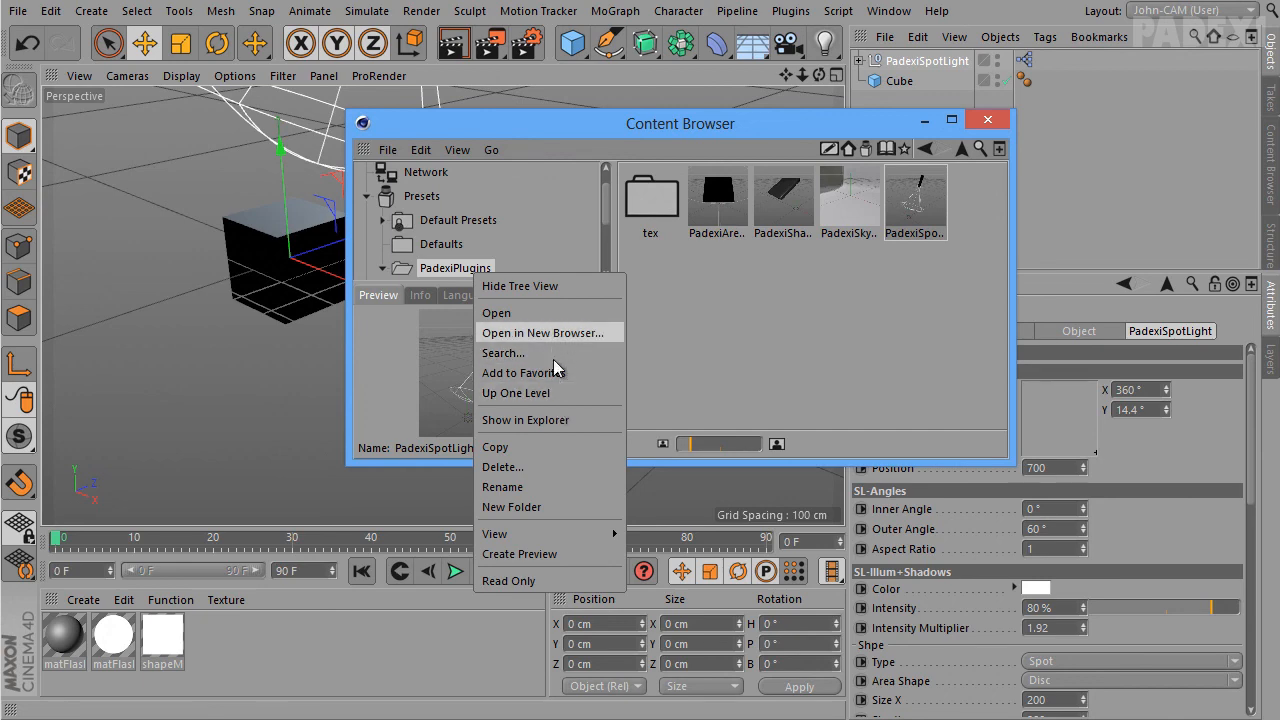
click(558, 420)
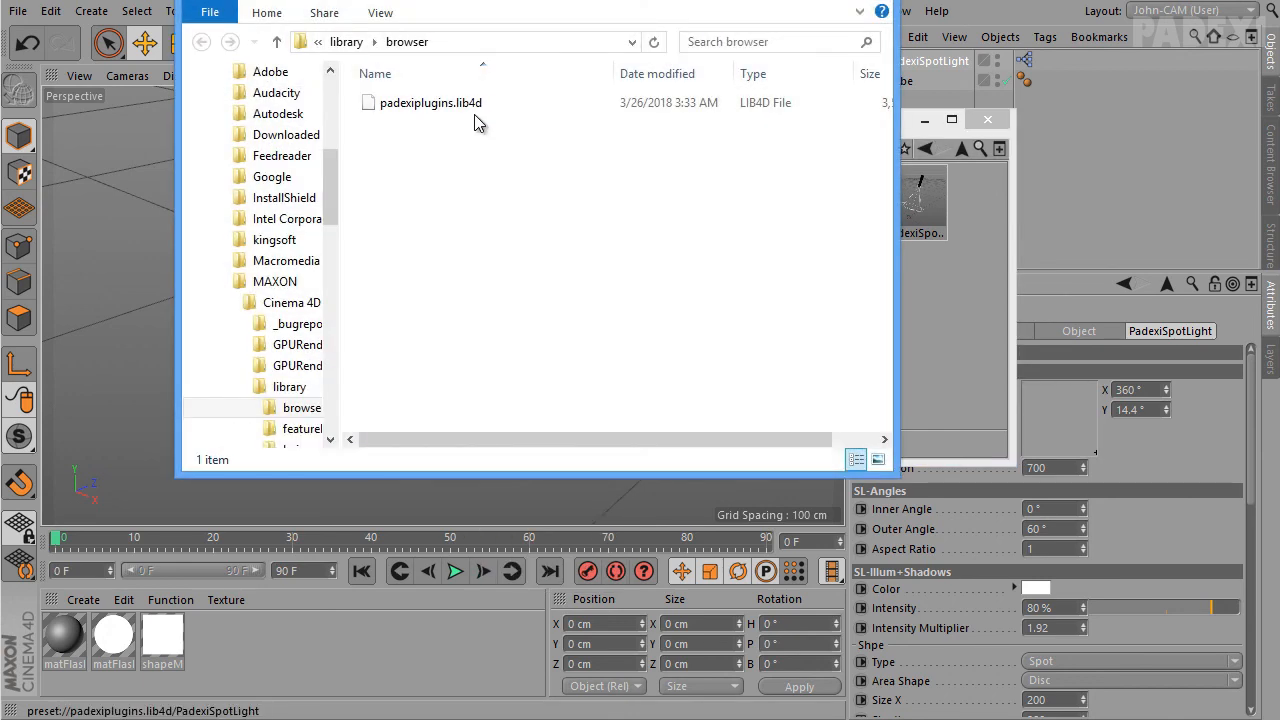
click(884, 3)
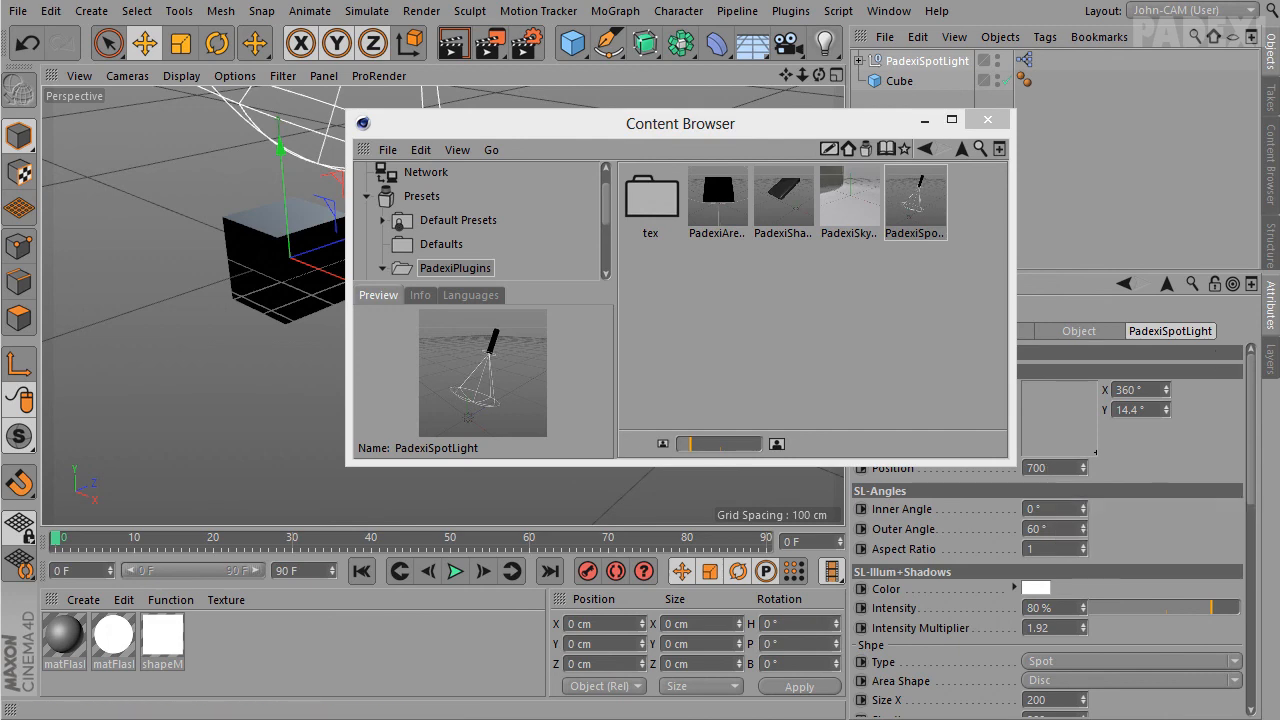
Bring up the installation notes in Notepad and highlight the destination path for the .lib4d file
drag(1279, 164, 666, 202)
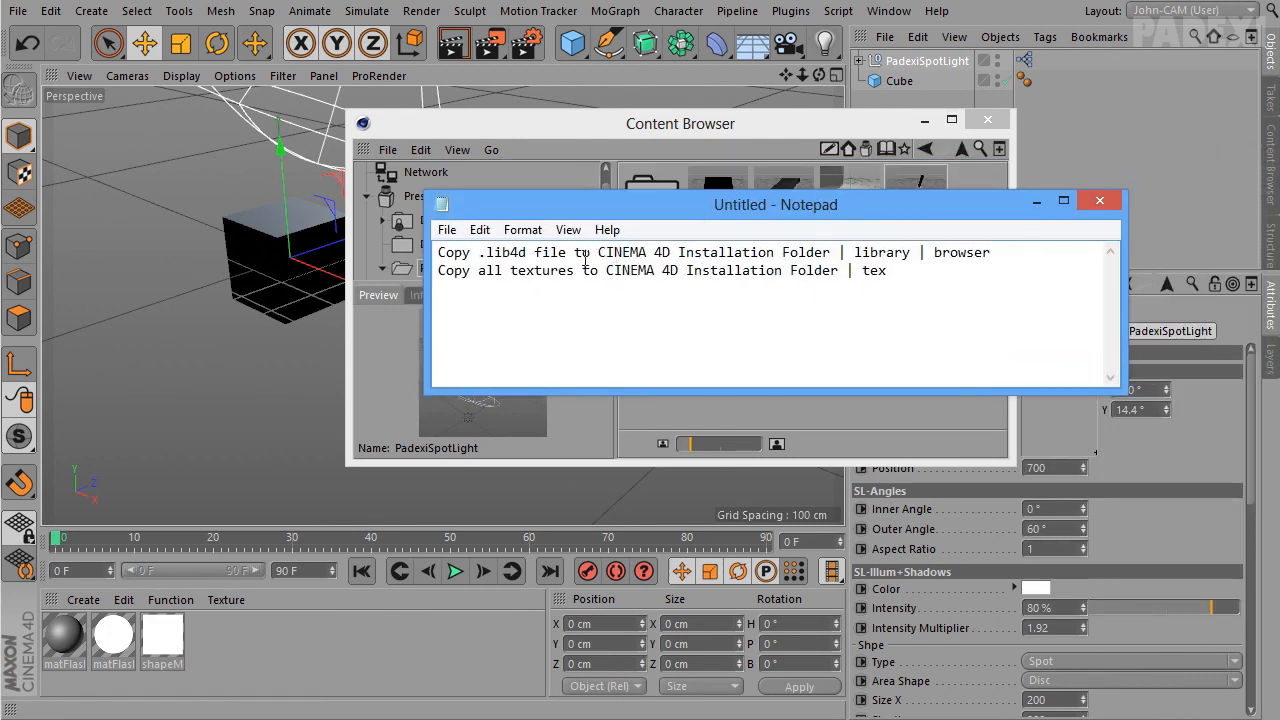
drag(604, 253, 990, 258)
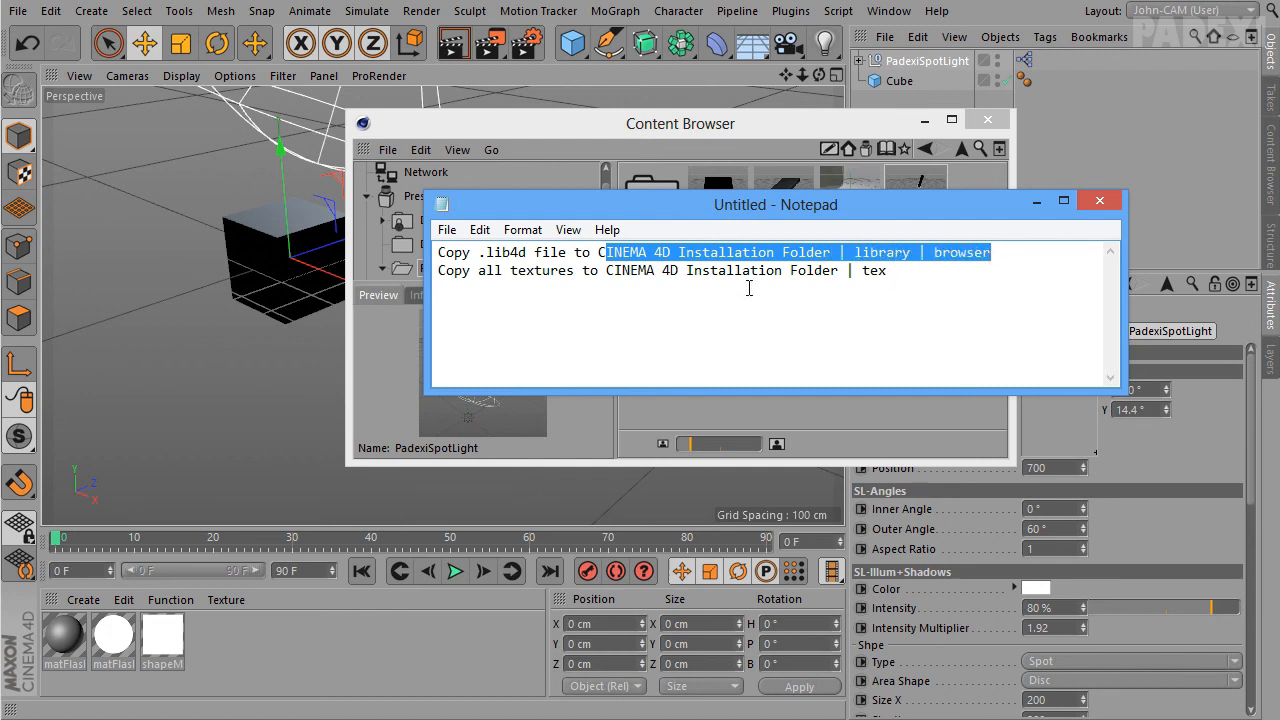